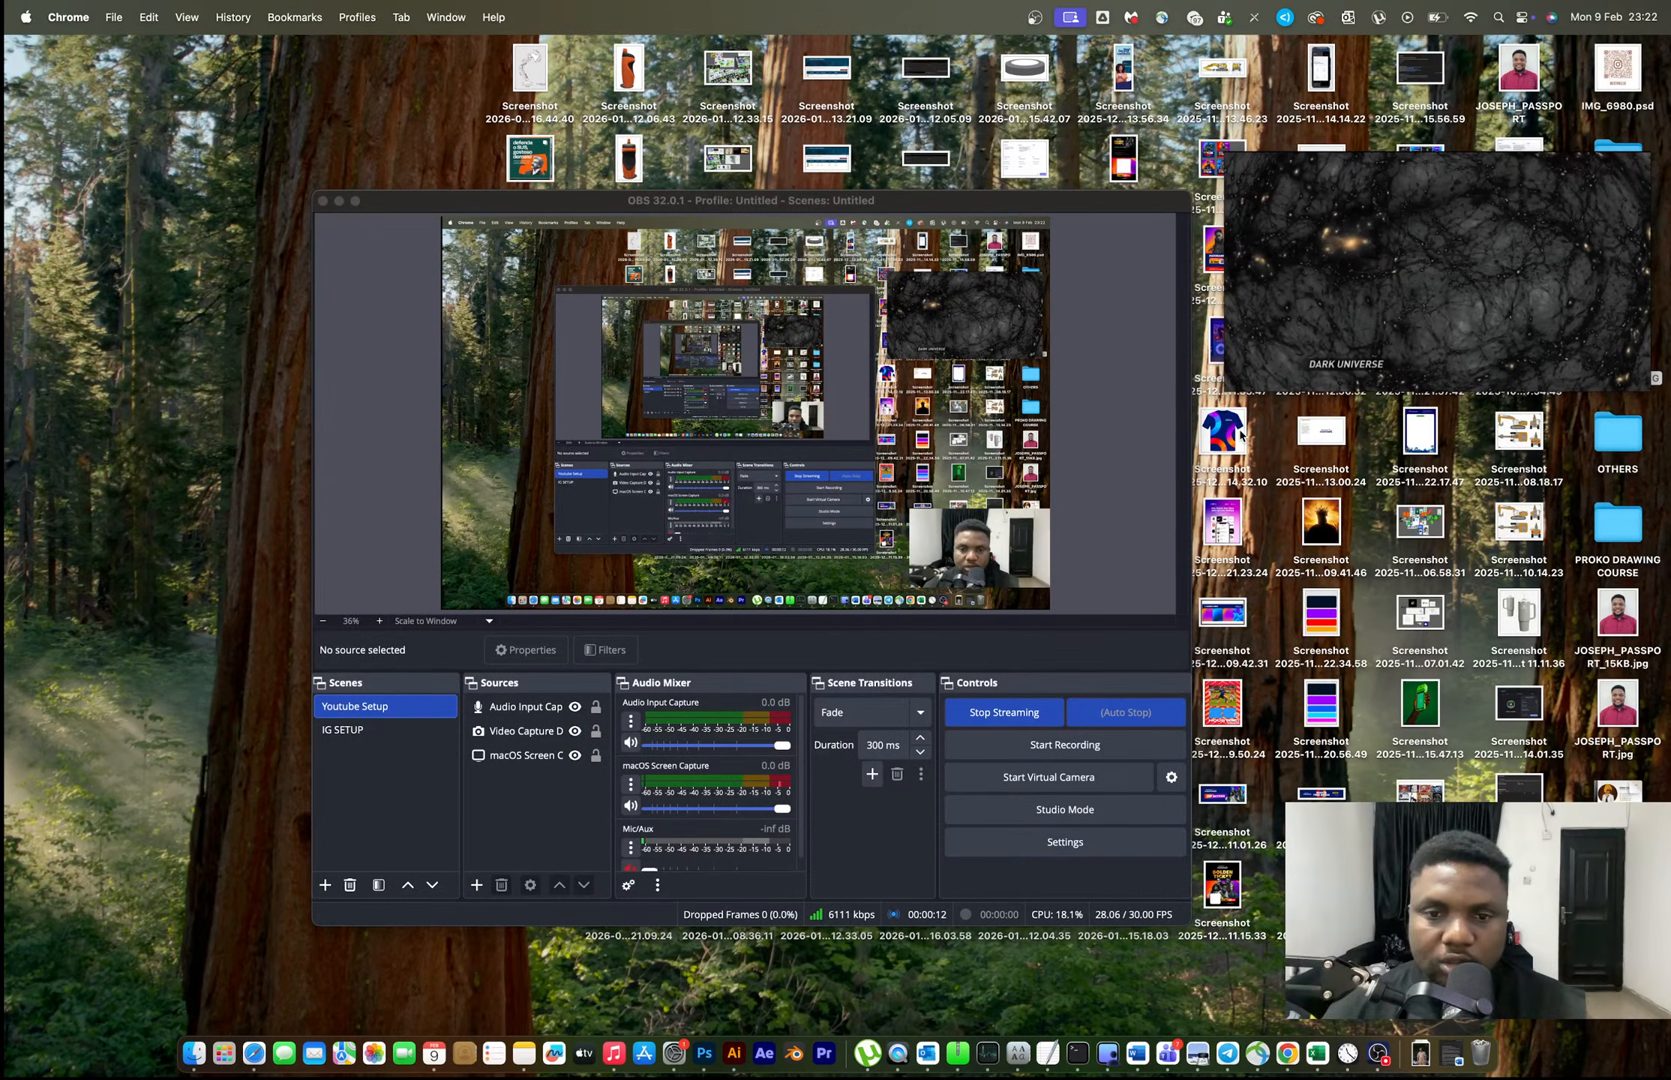
Switch to the YouTube channel's live streams page in Chrome and close the floating video player.
key(ctrl+Right)
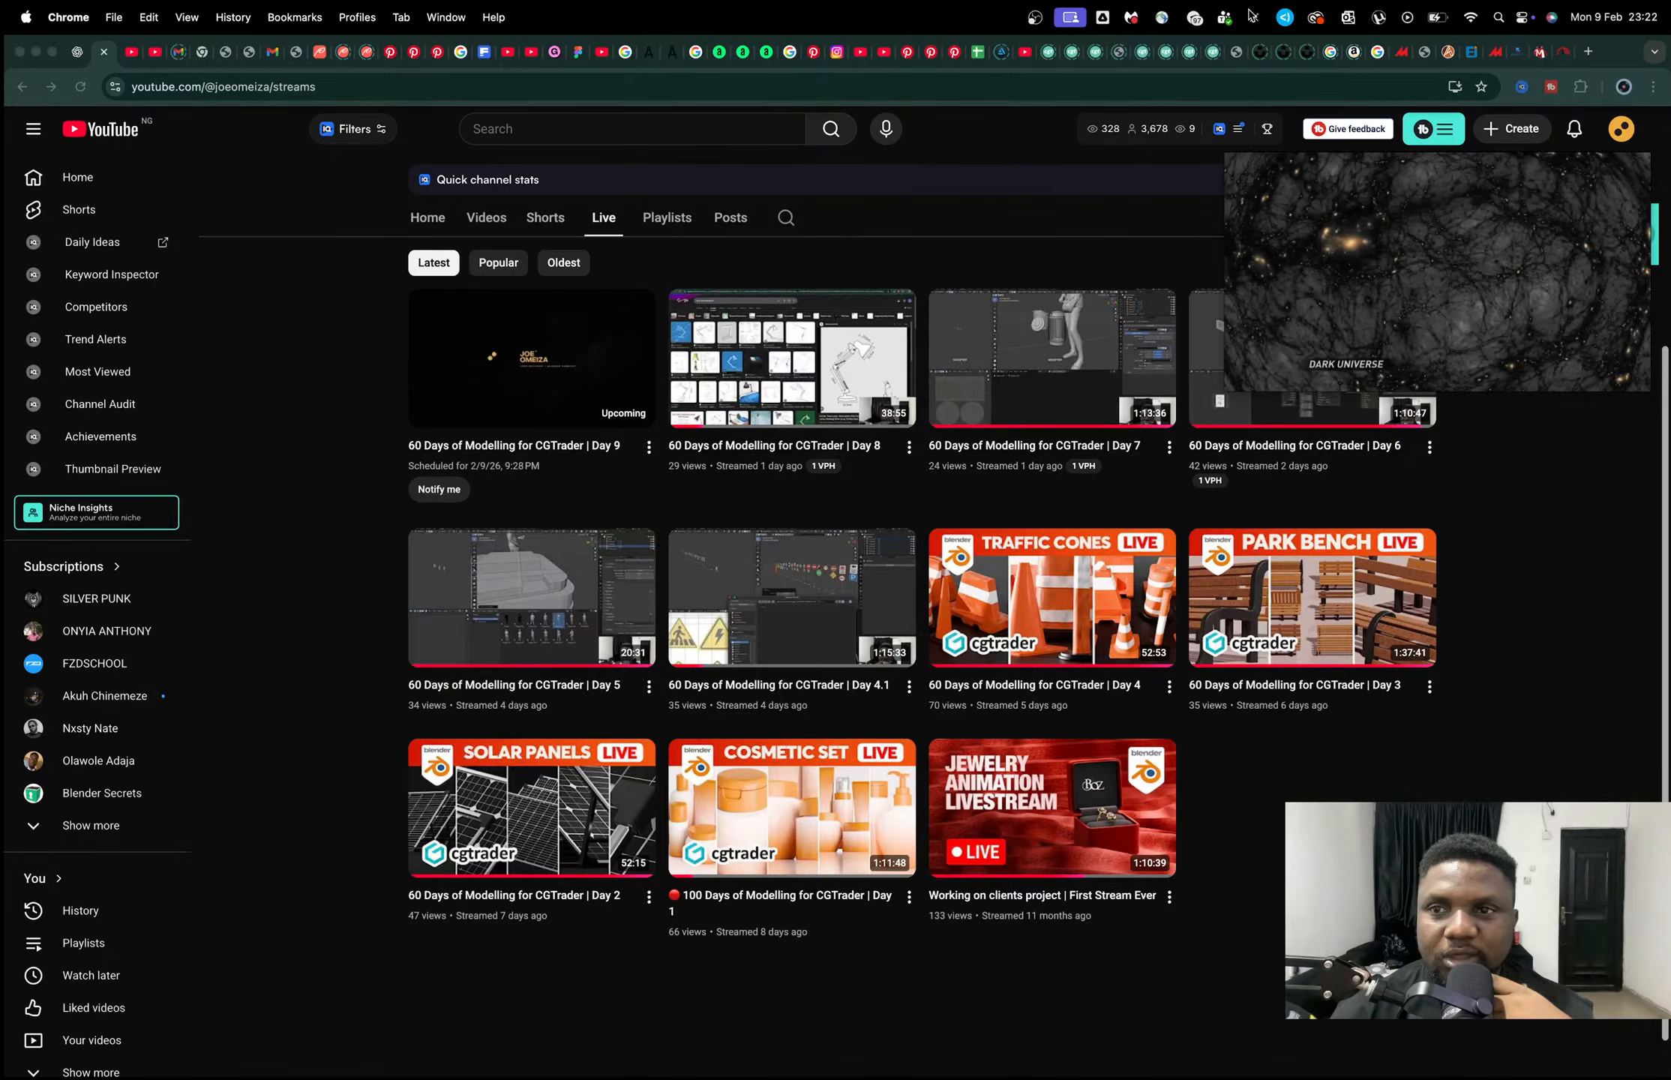
mouse_move(1287, 310)
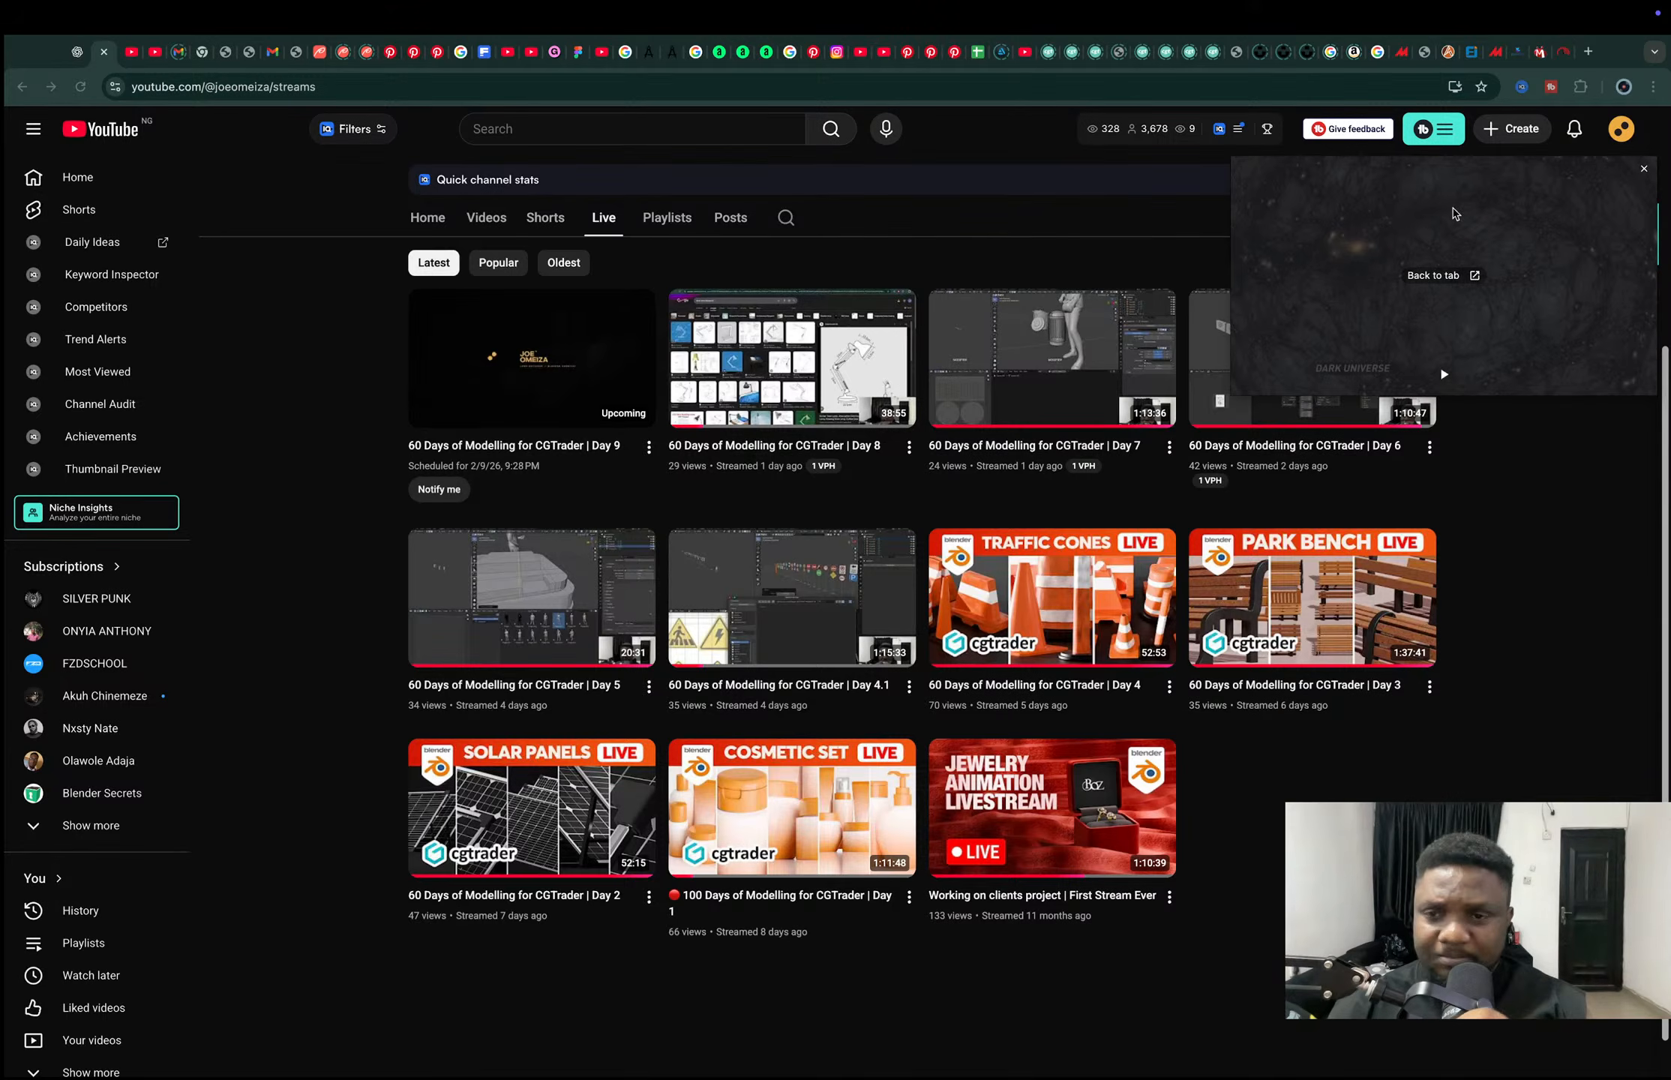
mouse_move(1643, 175)
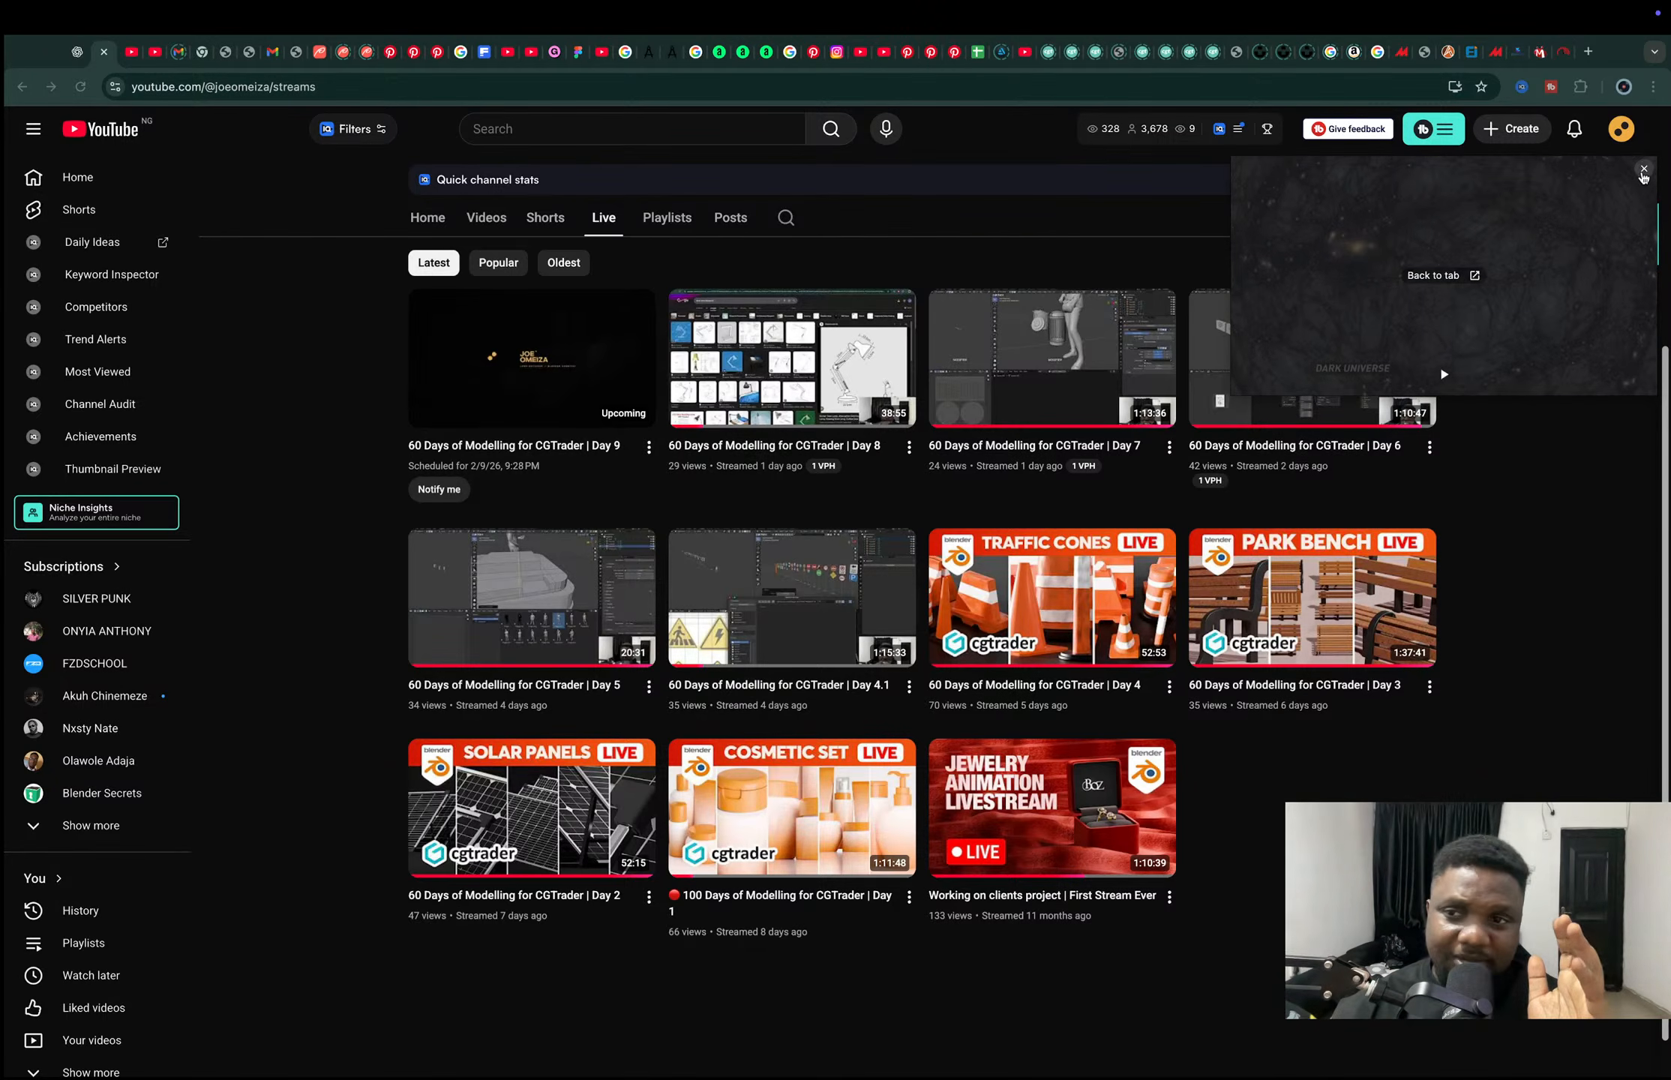
click(1642, 171)
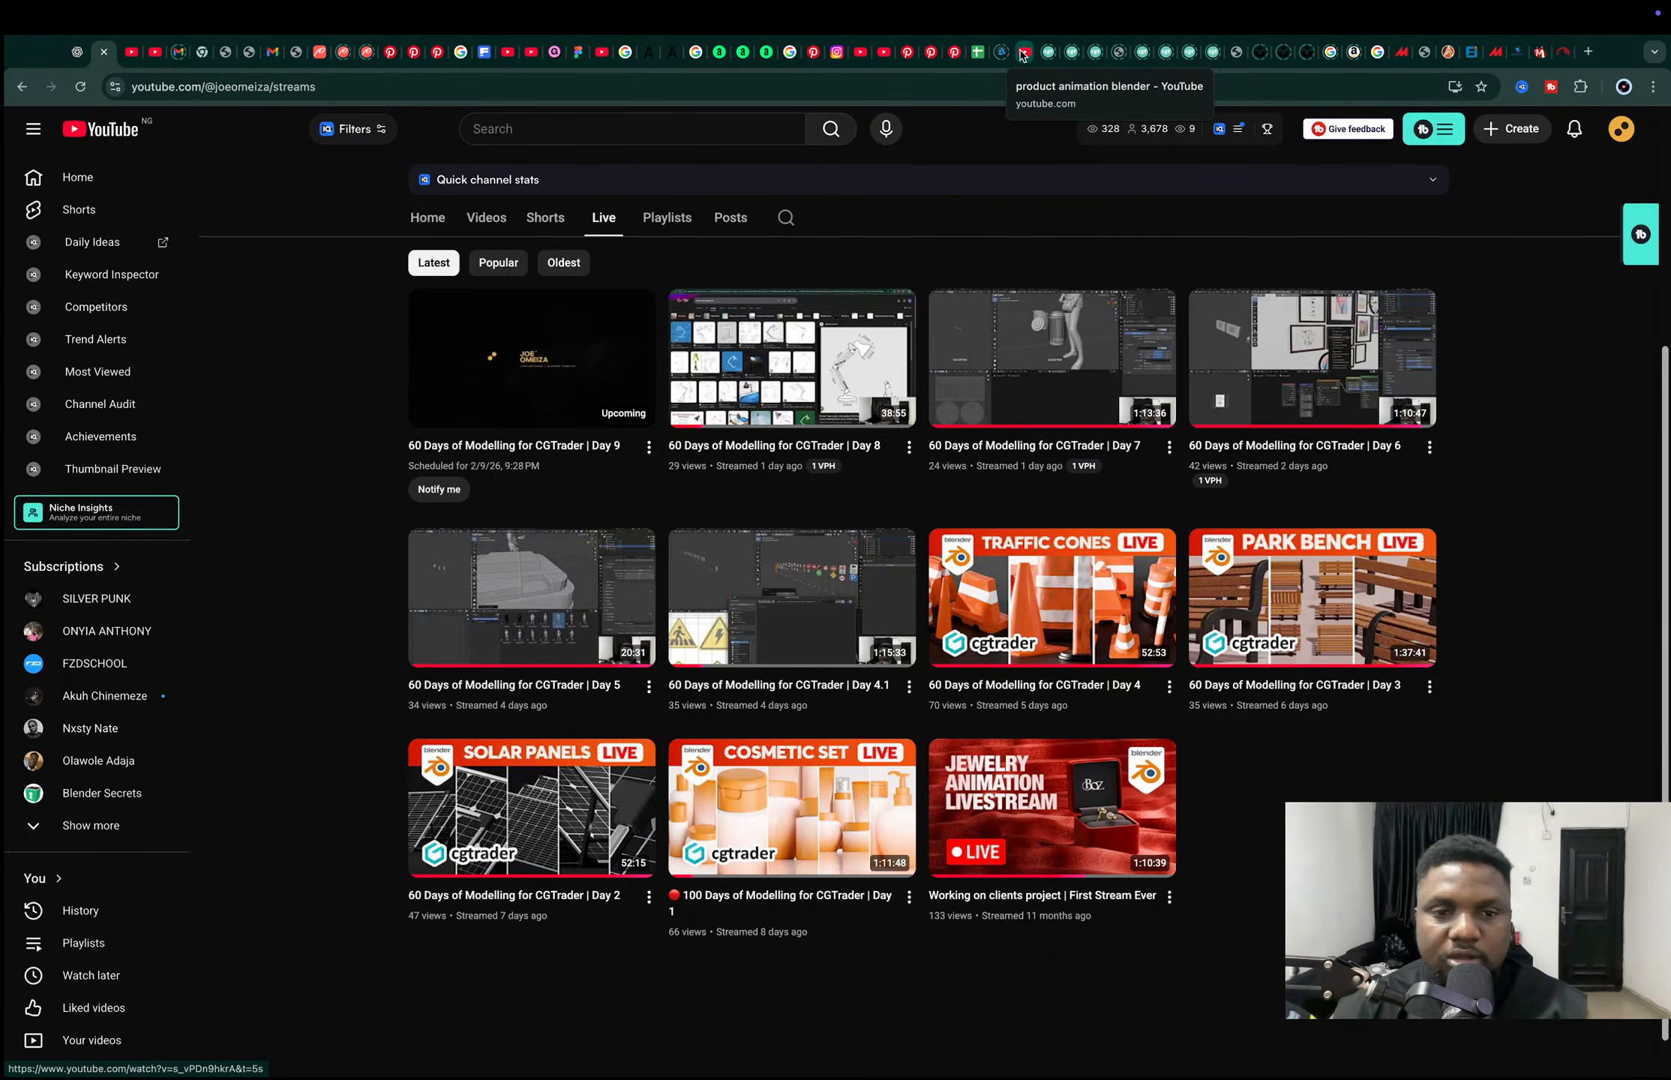
Open the CGTrader_30_Day_Tracker spreadsheet and locate entry 64, Metal drawer.
click(978, 54)
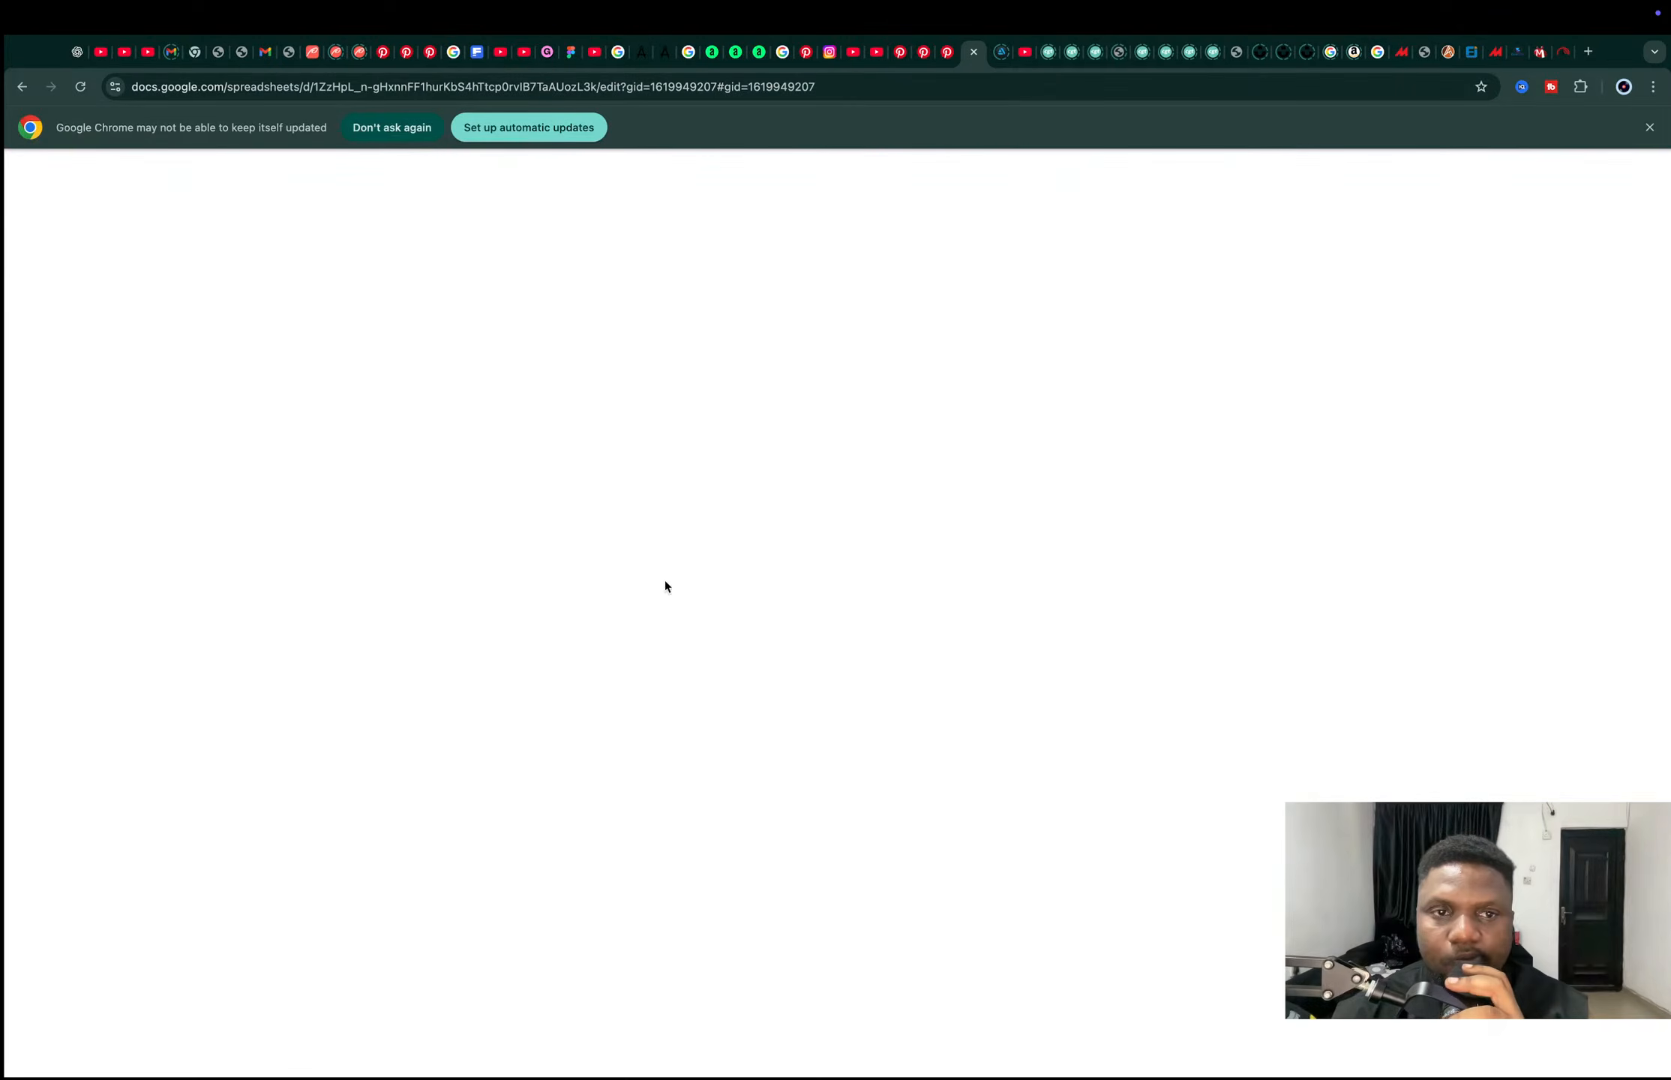
scroll(661, 584, down, 10)
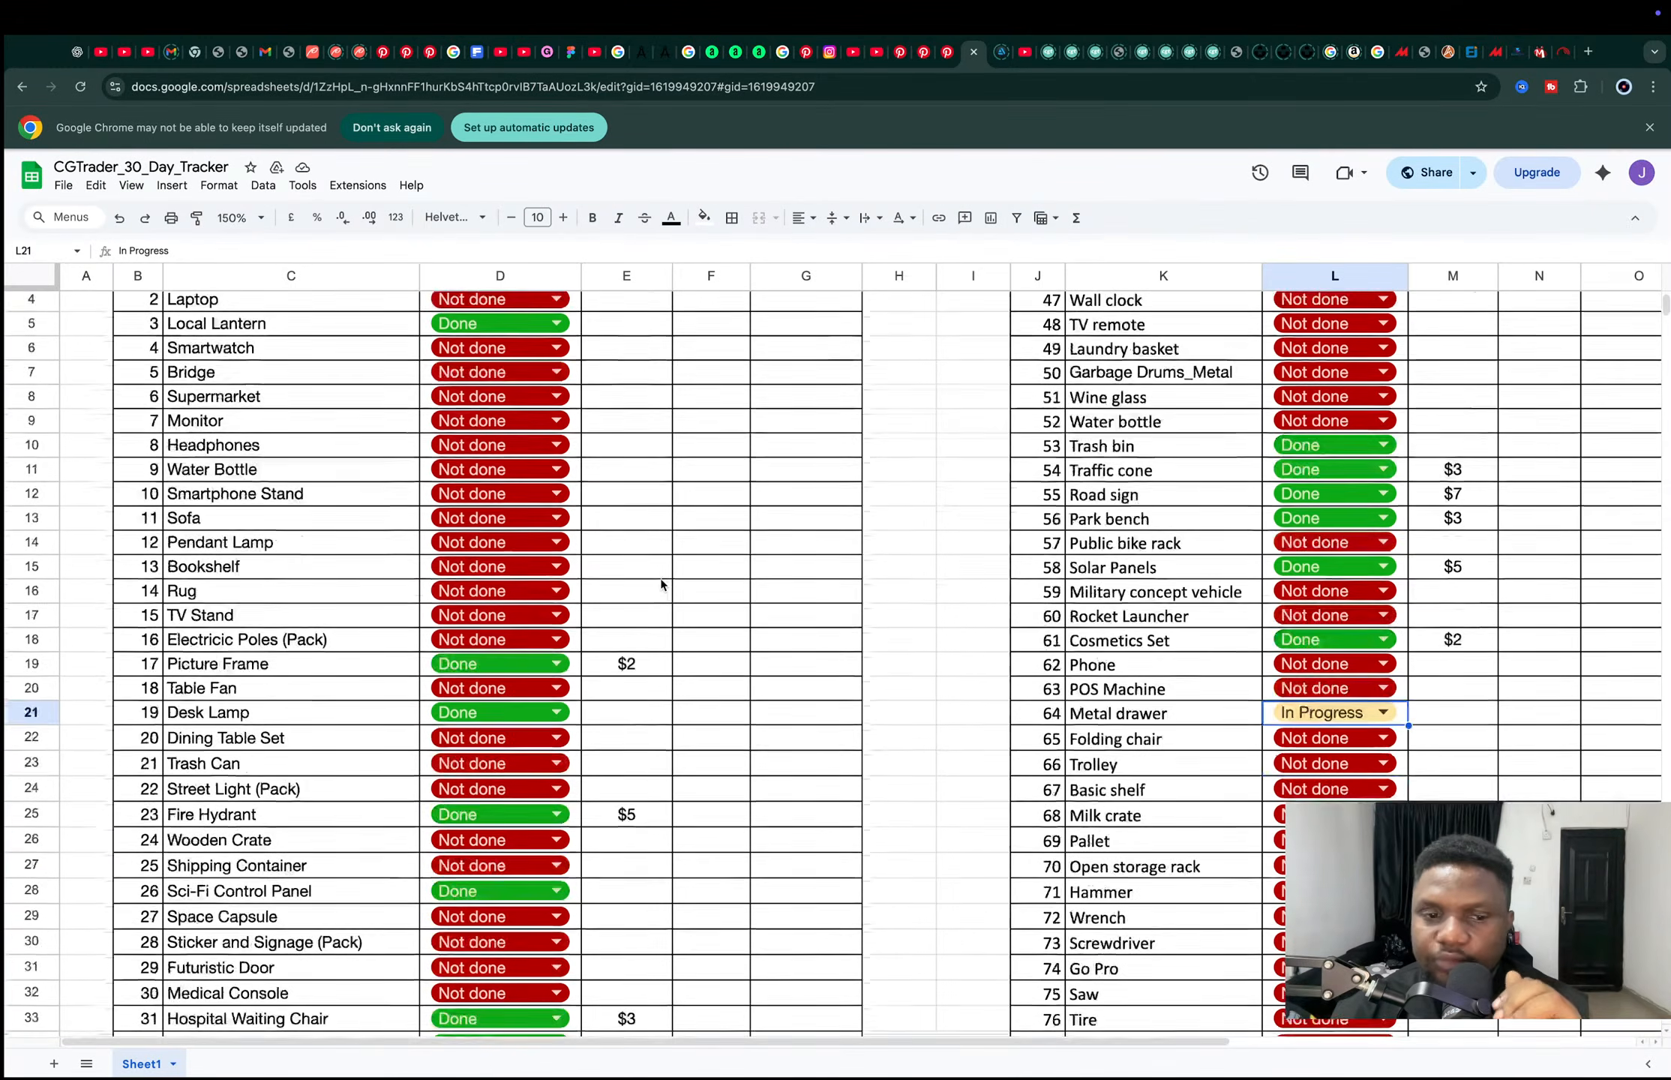
scroll(662, 584, up, 4)
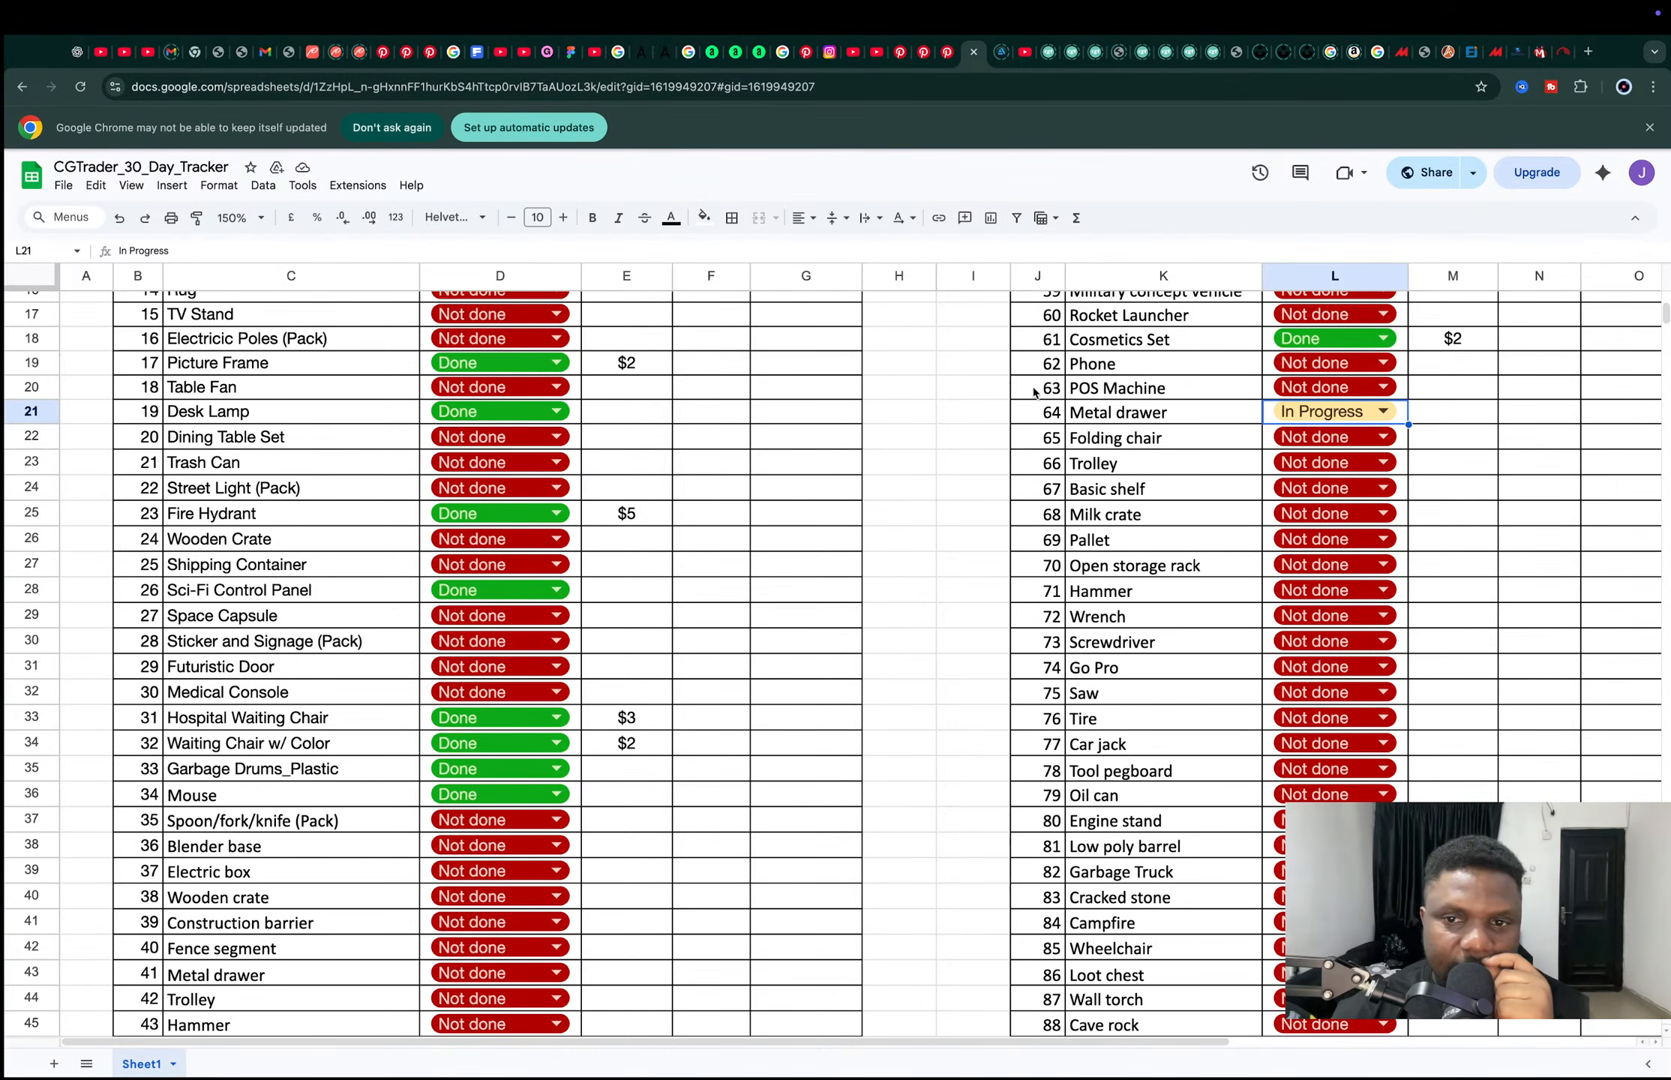
click(1142, 417)
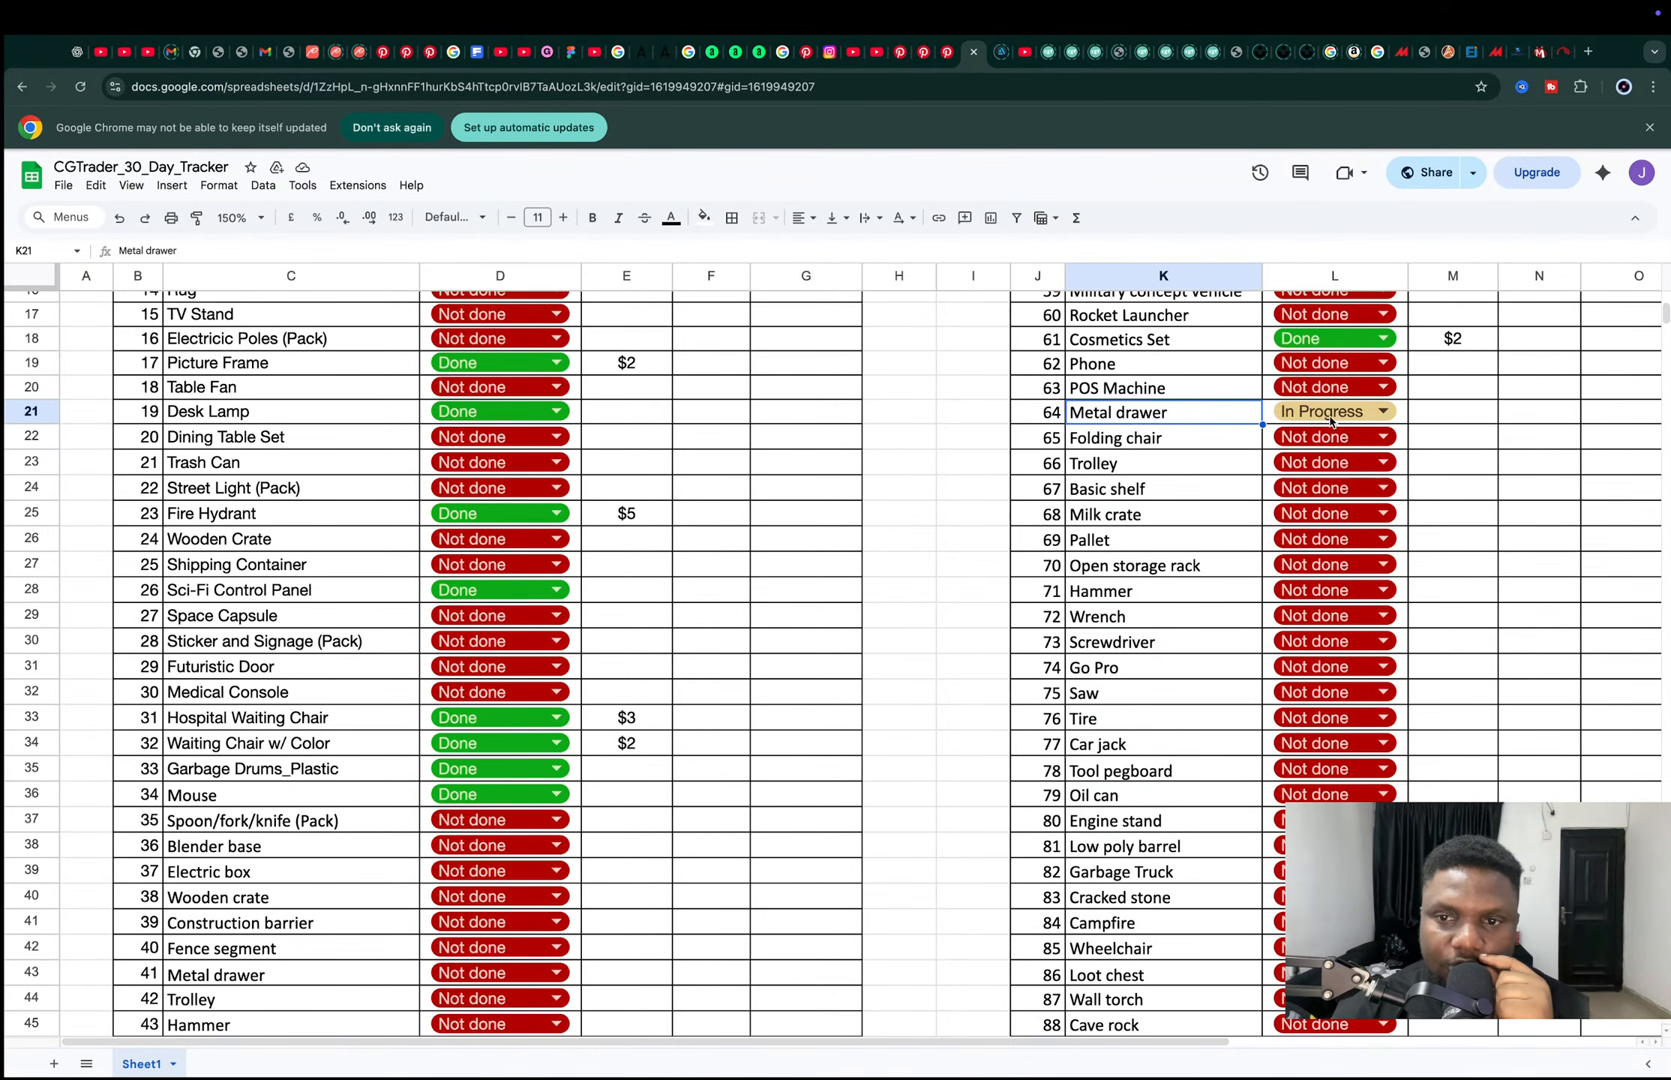
click(1327, 412)
click(1285, 490)
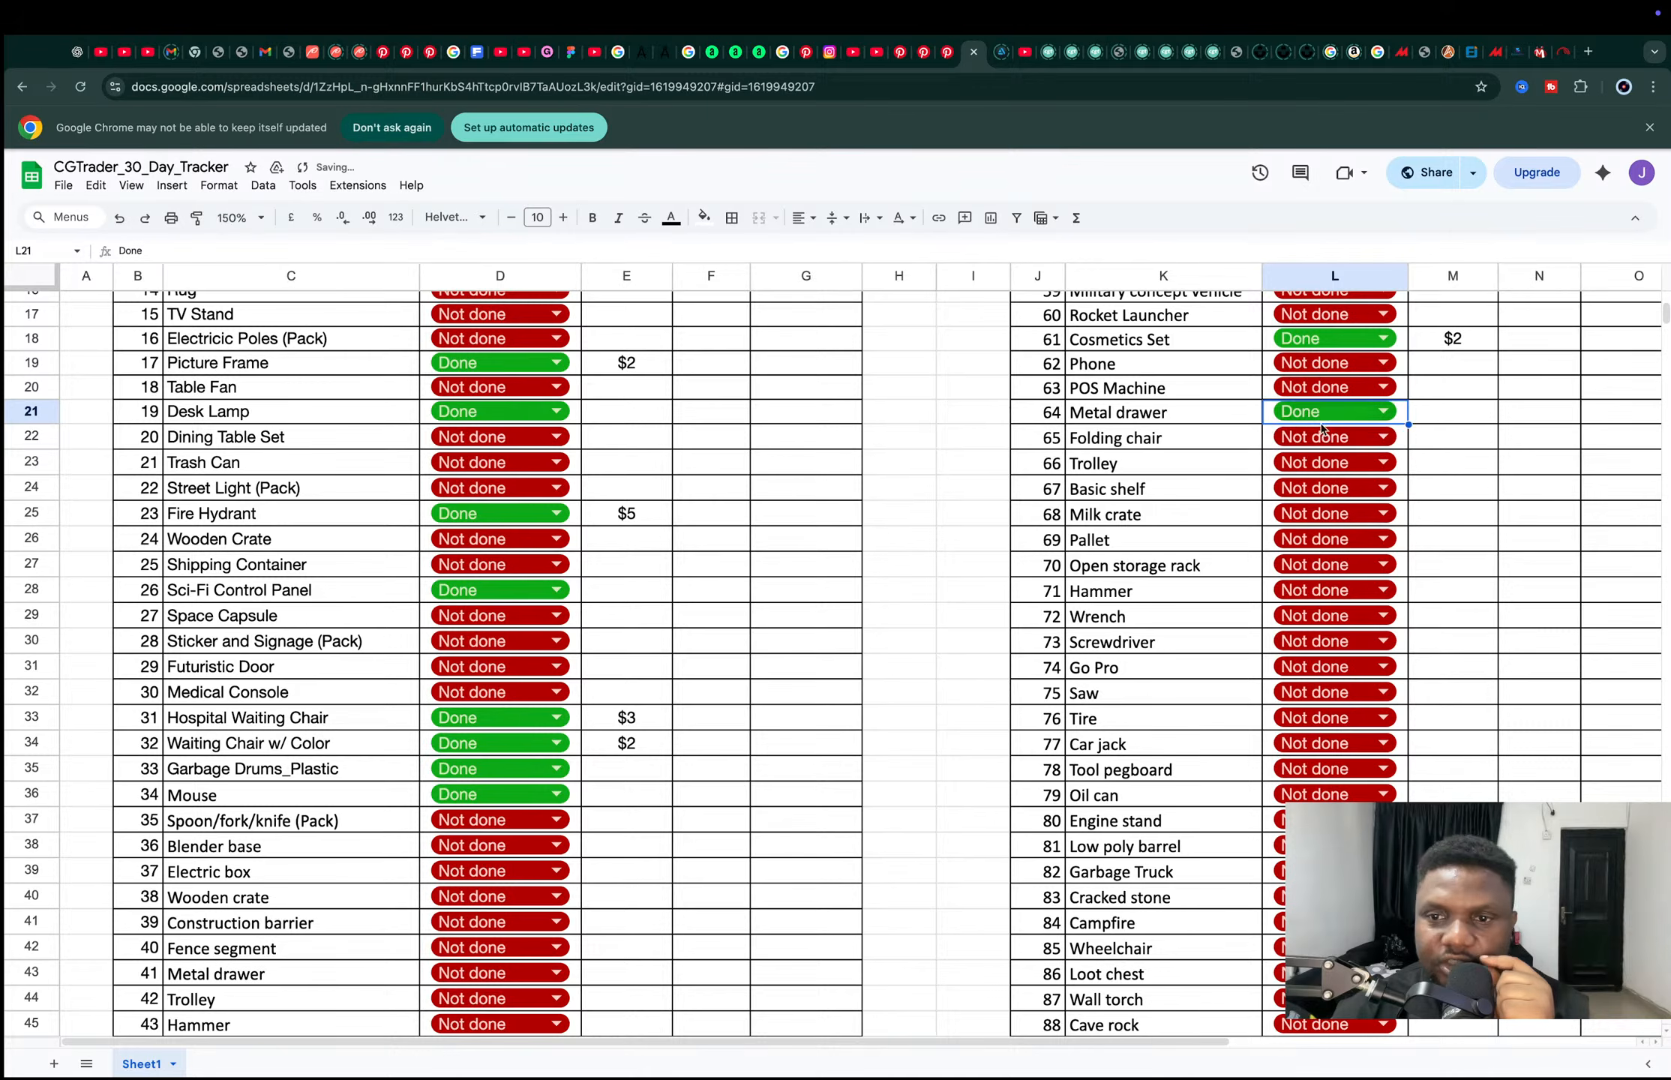
click(1323, 409)
click(1300, 465)
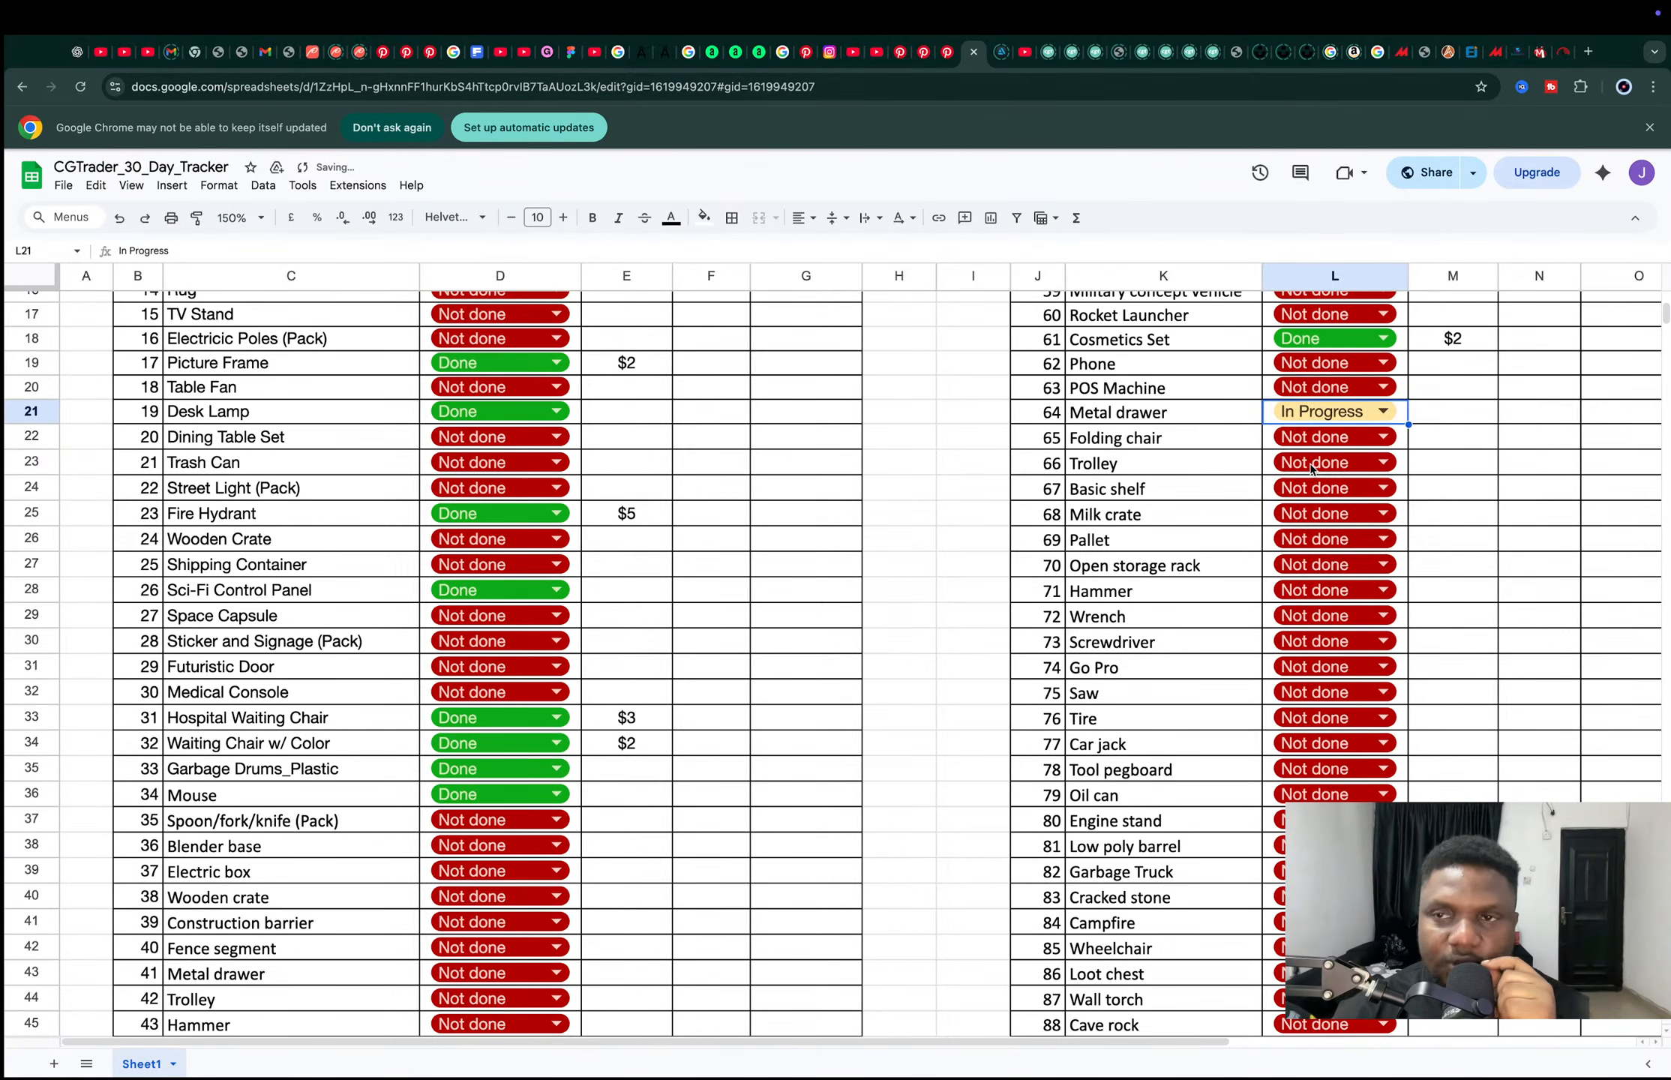
View the product page of the 4-drawer Maxpeak metal office filing cabinet as reference and switch to Blender.
click(1448, 52)
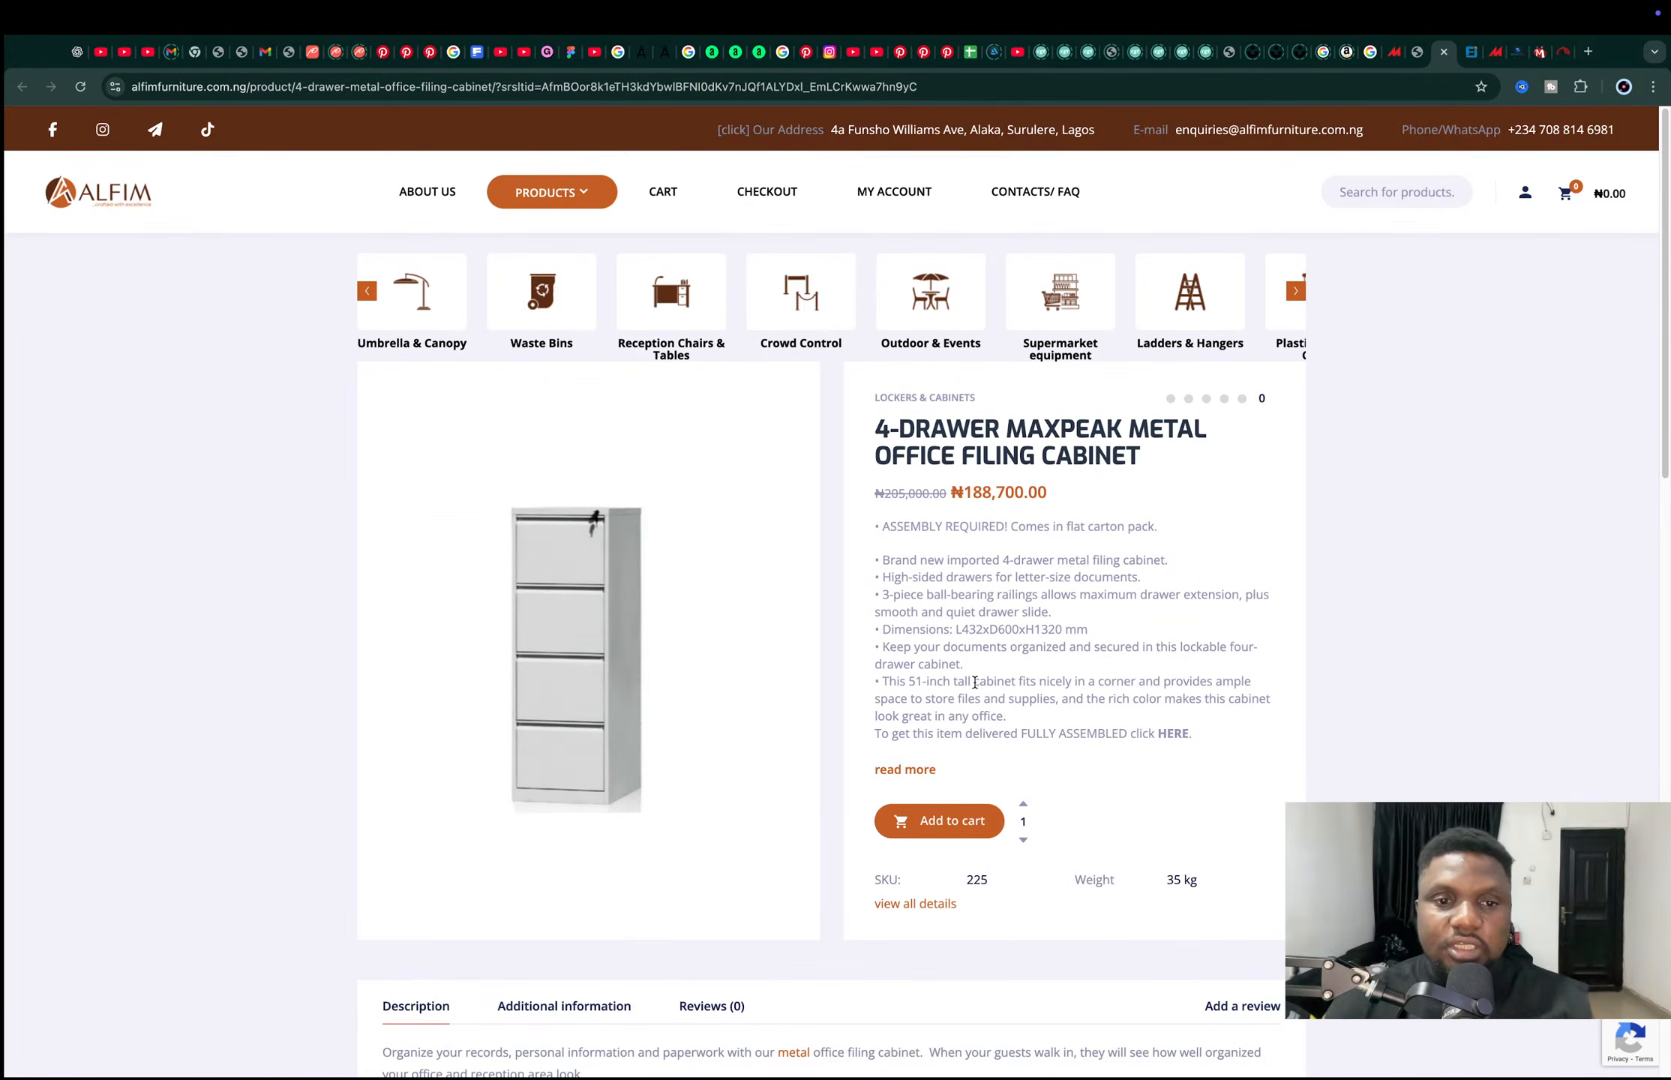
key(super+Tab)
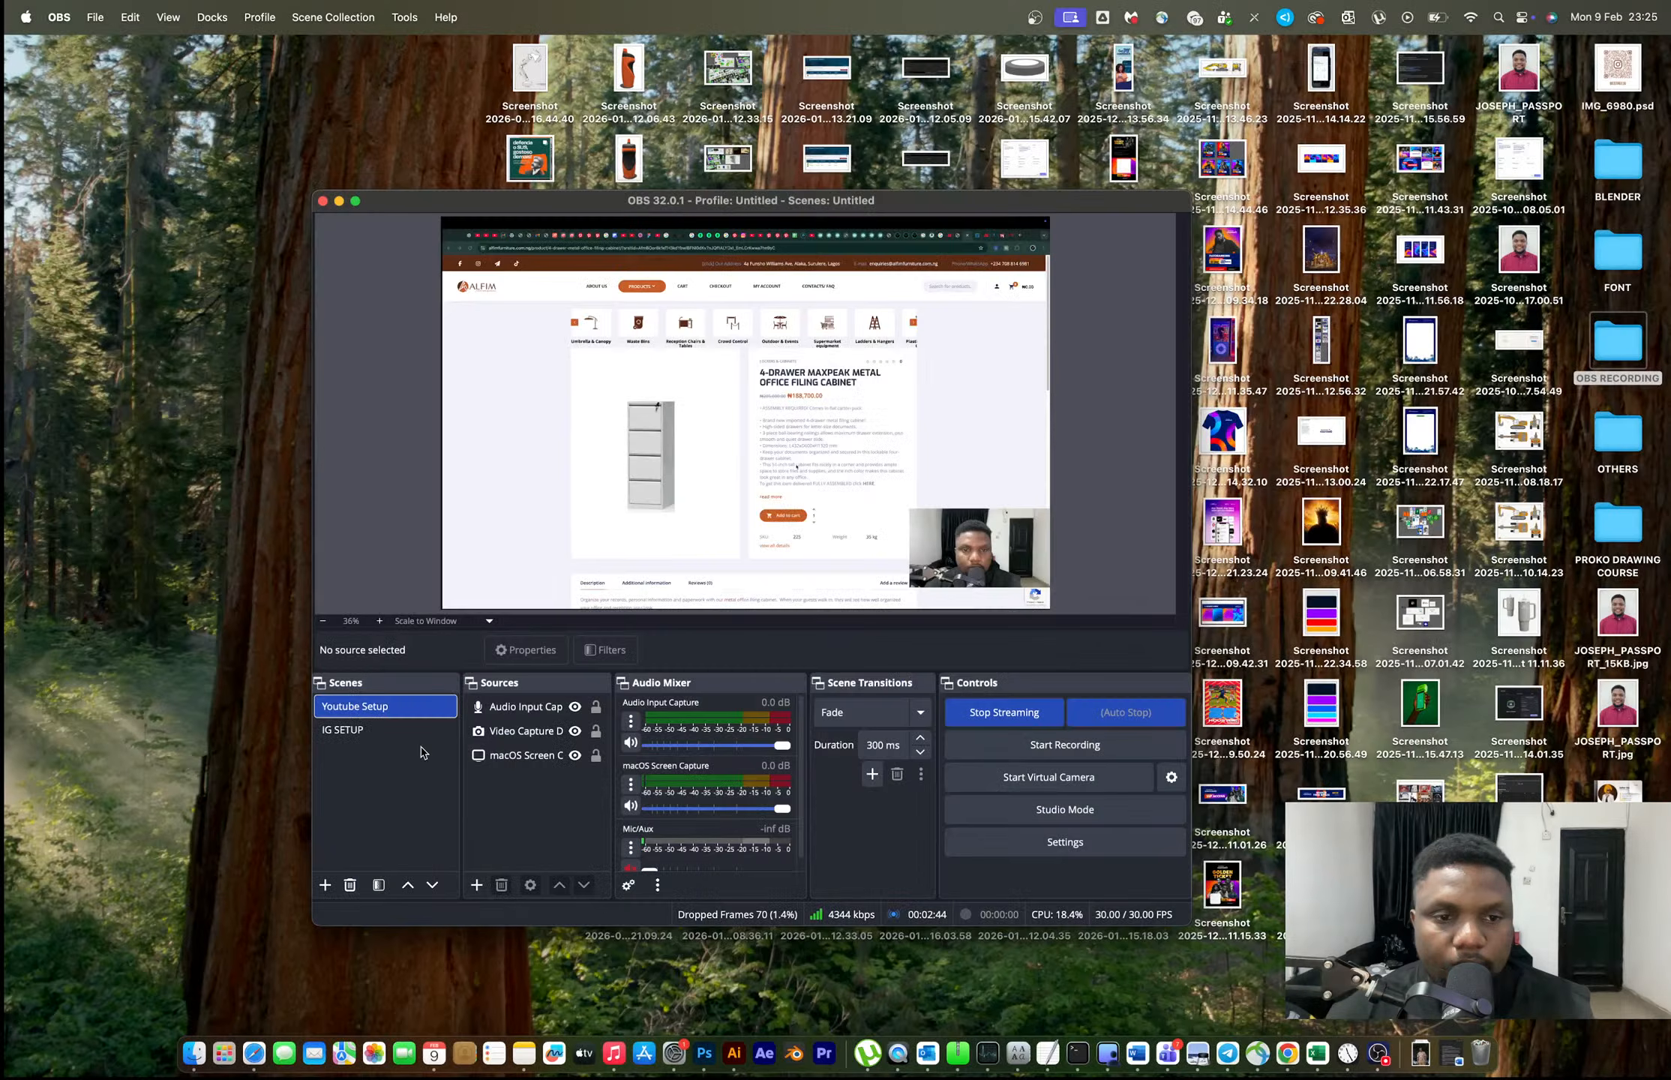
click(796, 1063)
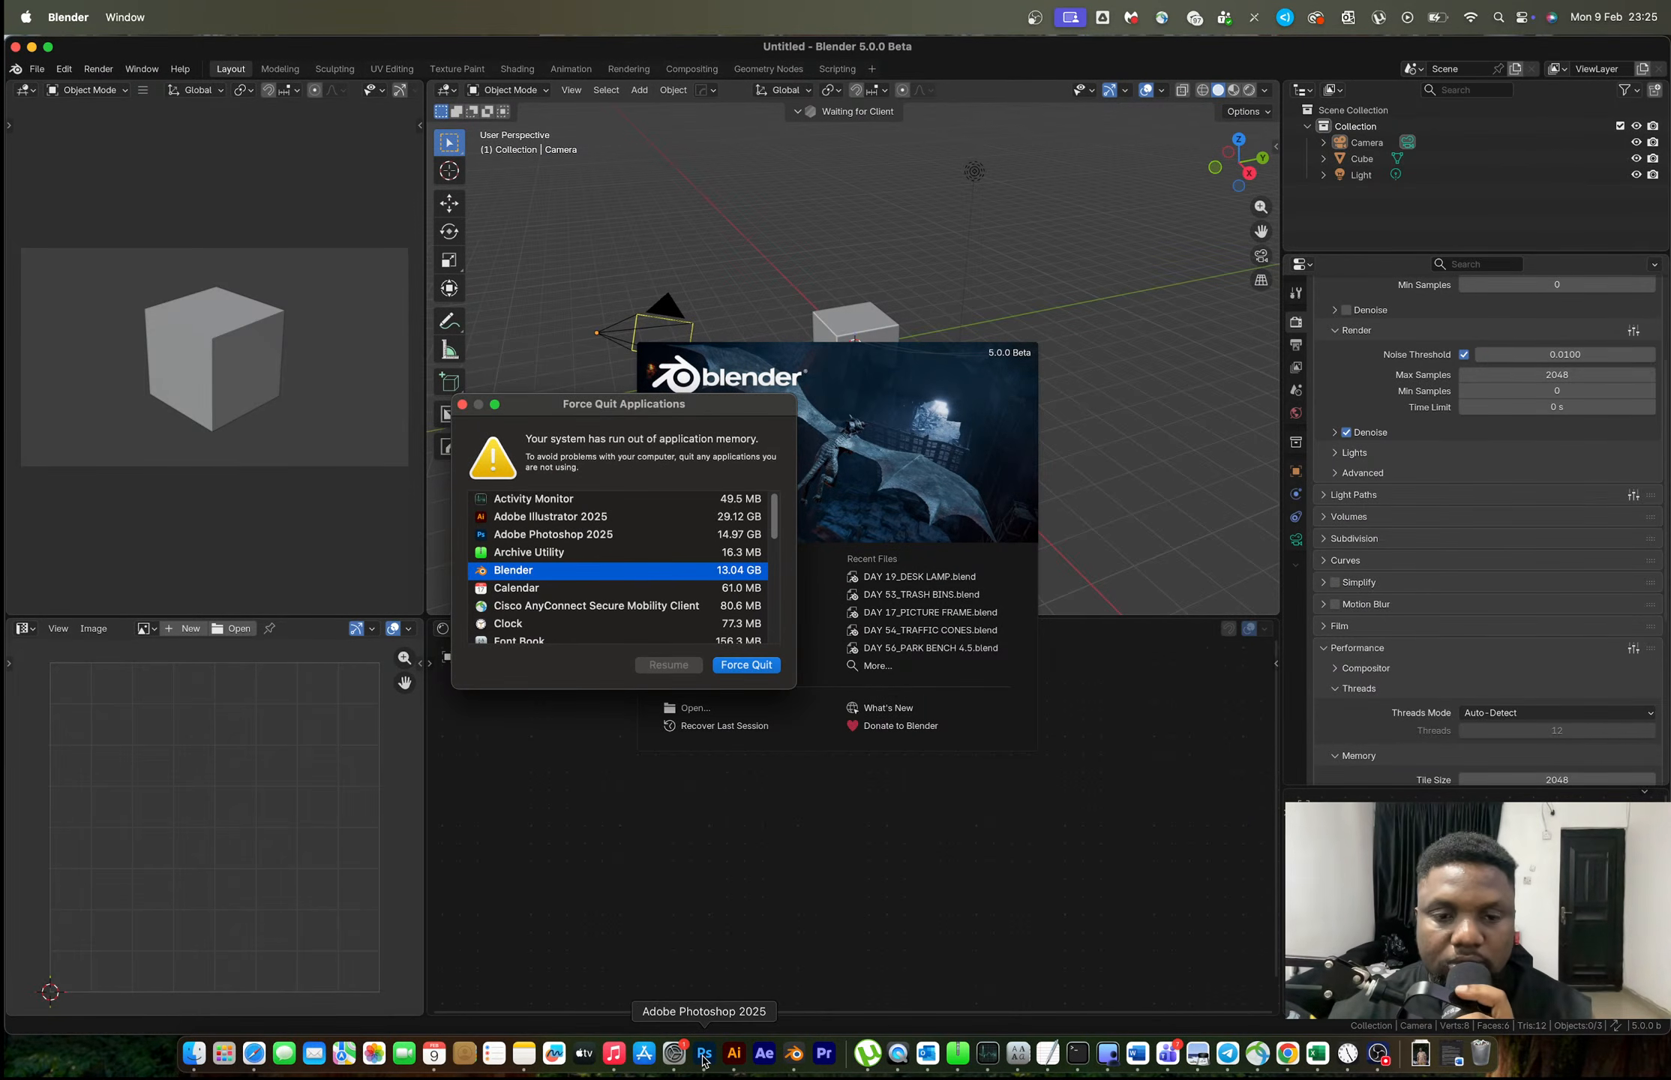
Switch to Adobe Photoshop 2025 and quit it to free application memory.
click(1378, 1055)
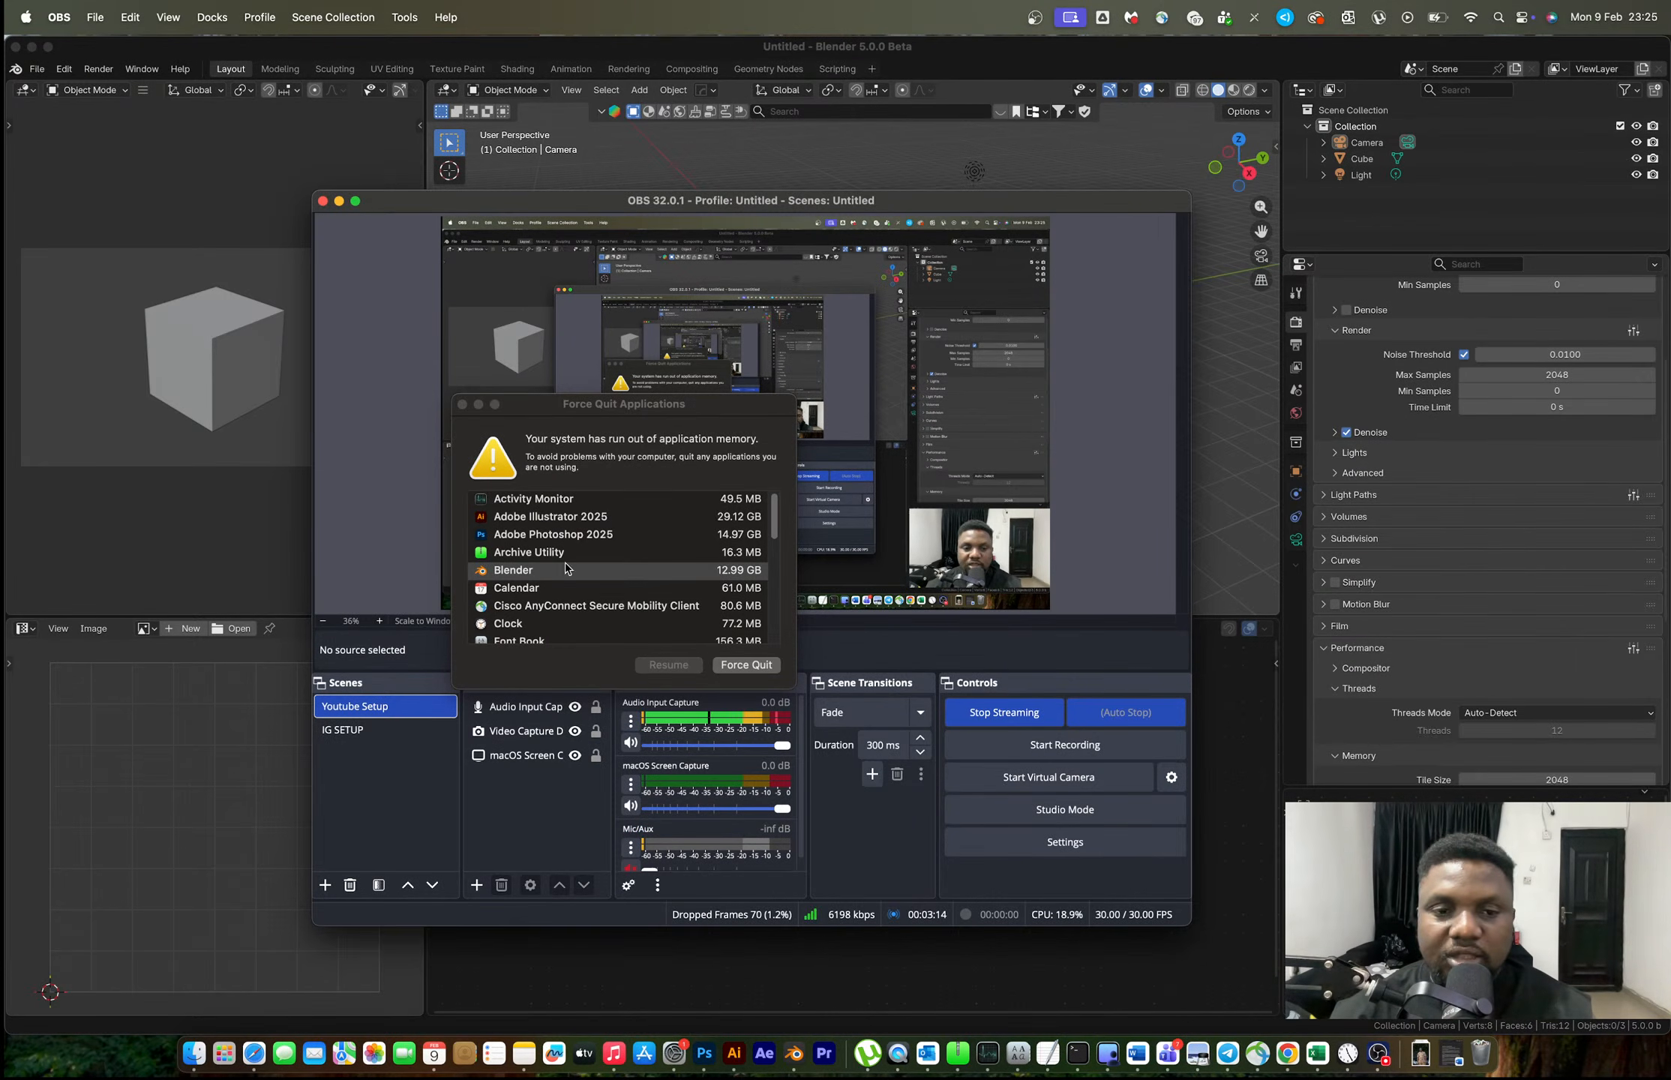
click(697, 1044)
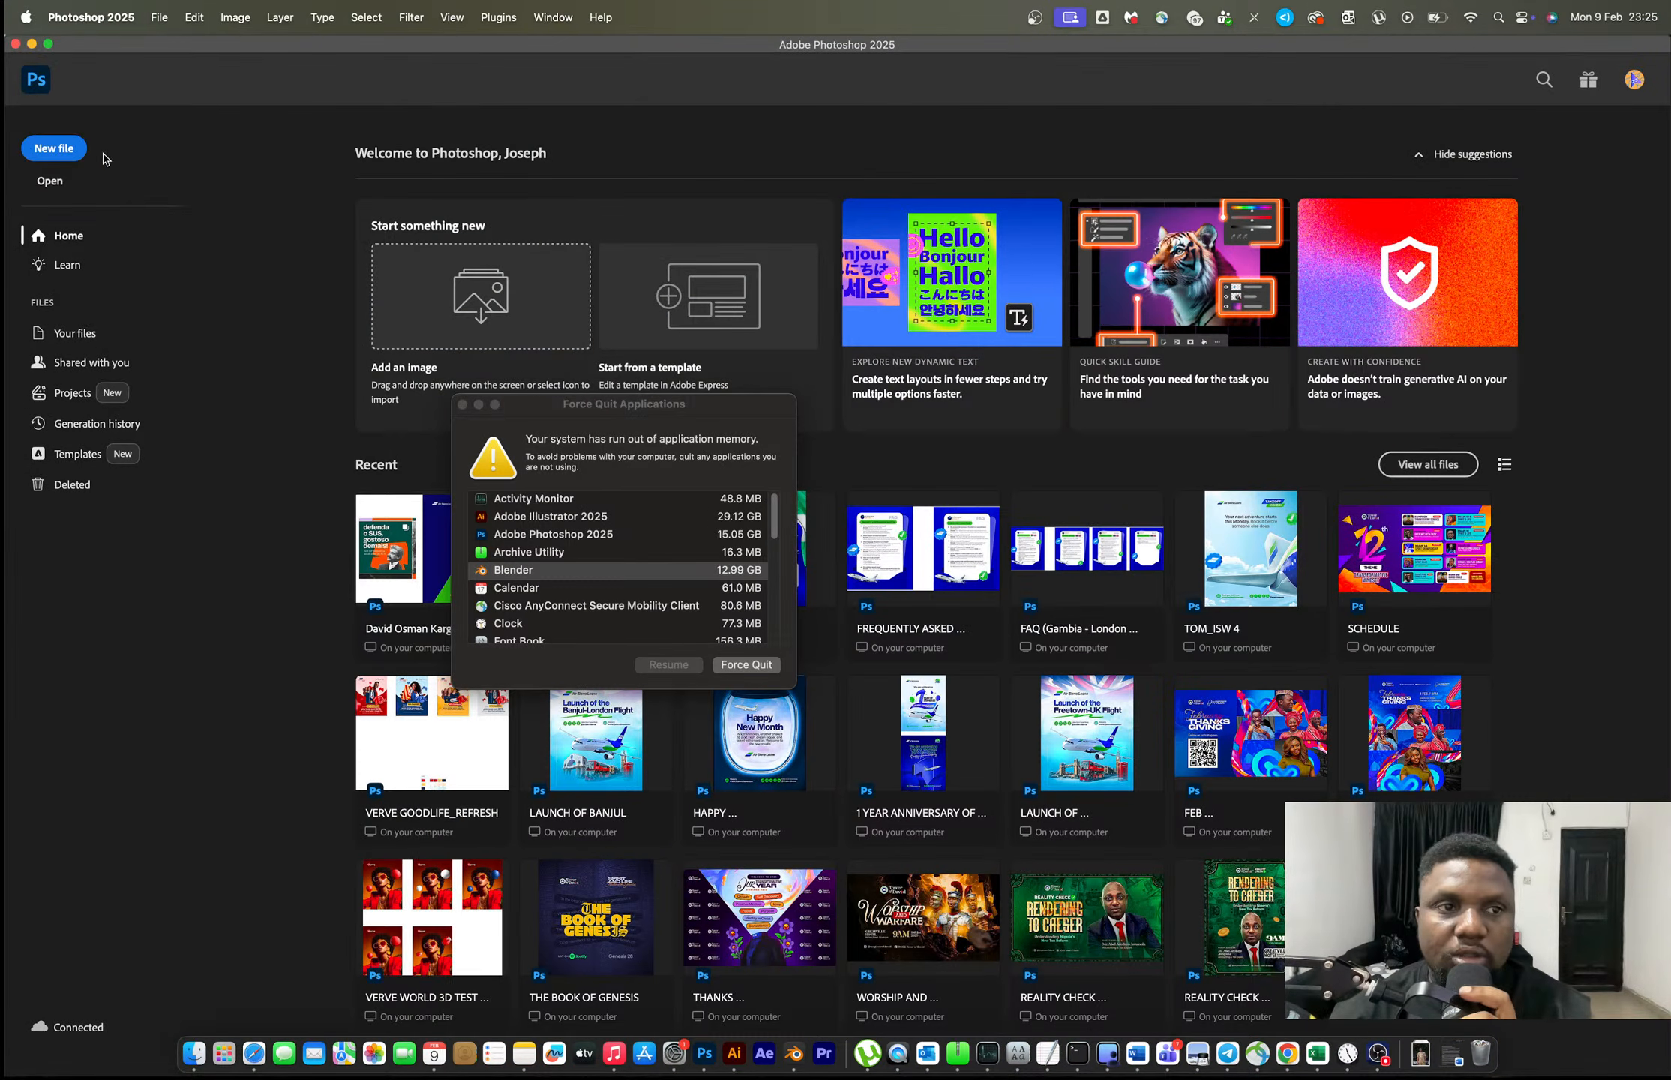
click(86, 16)
click(87, 200)
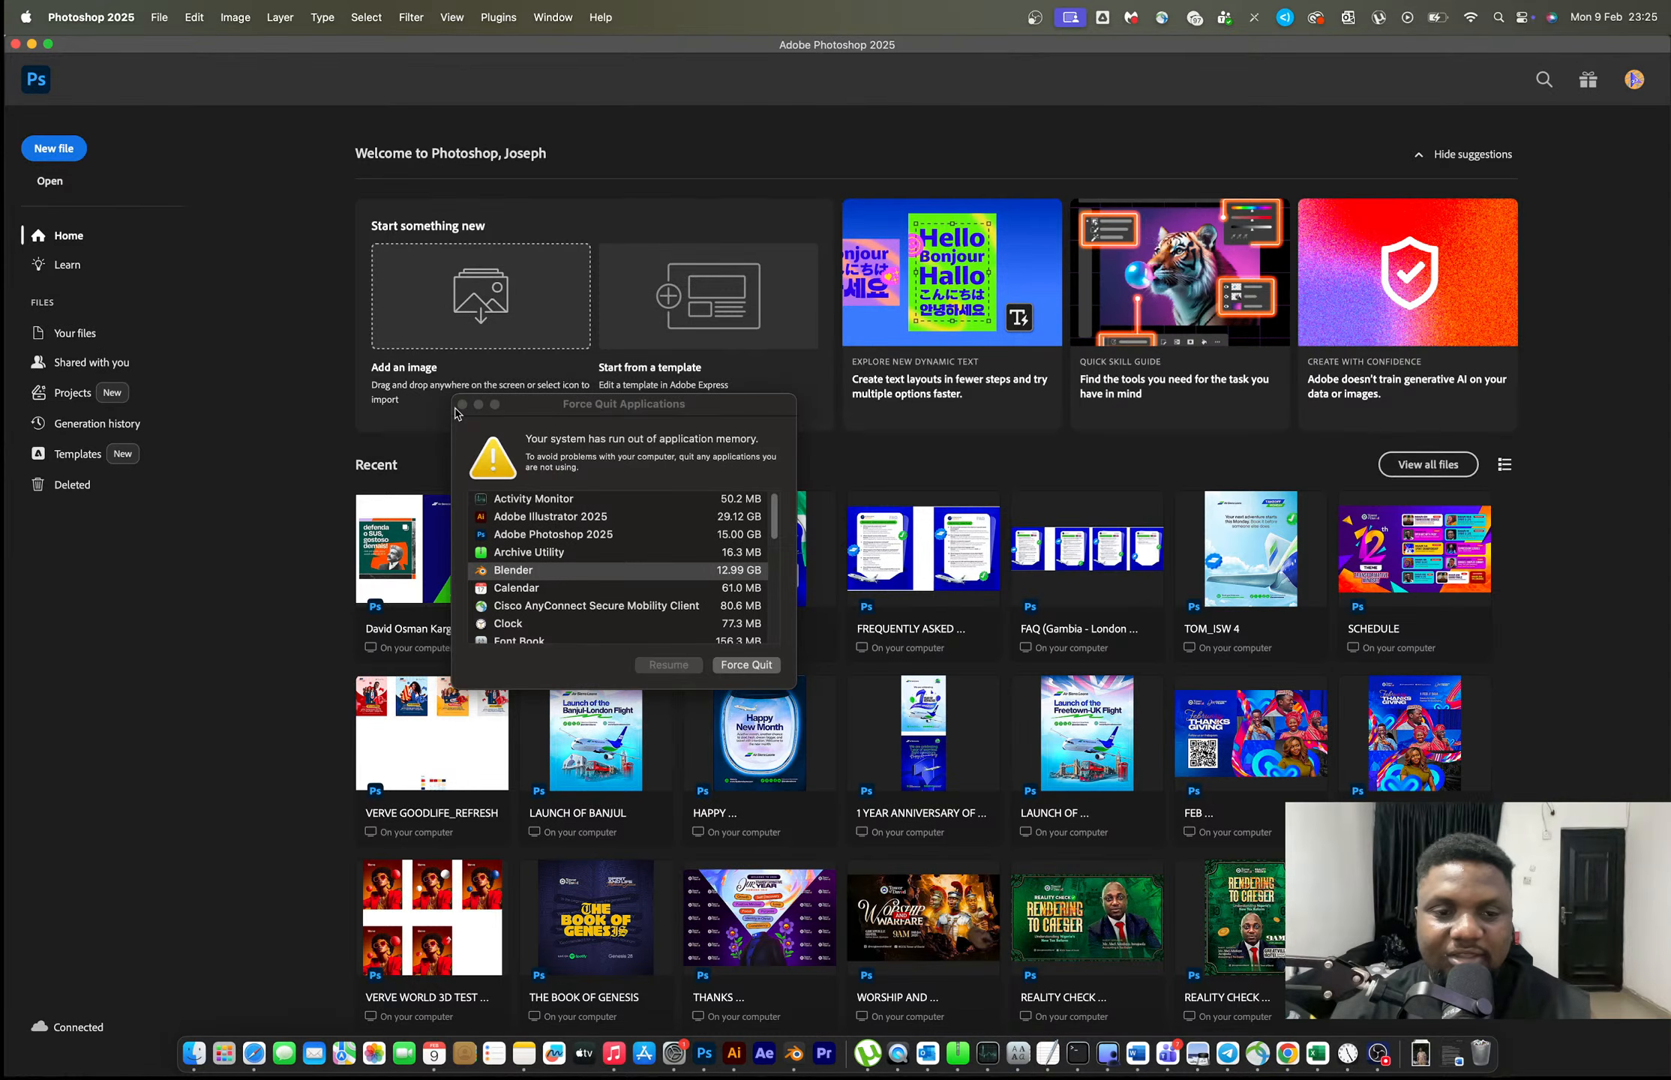
Check the stream in OBS, return to Blender and close the Force Quit Applications window.
key(super+Tab)
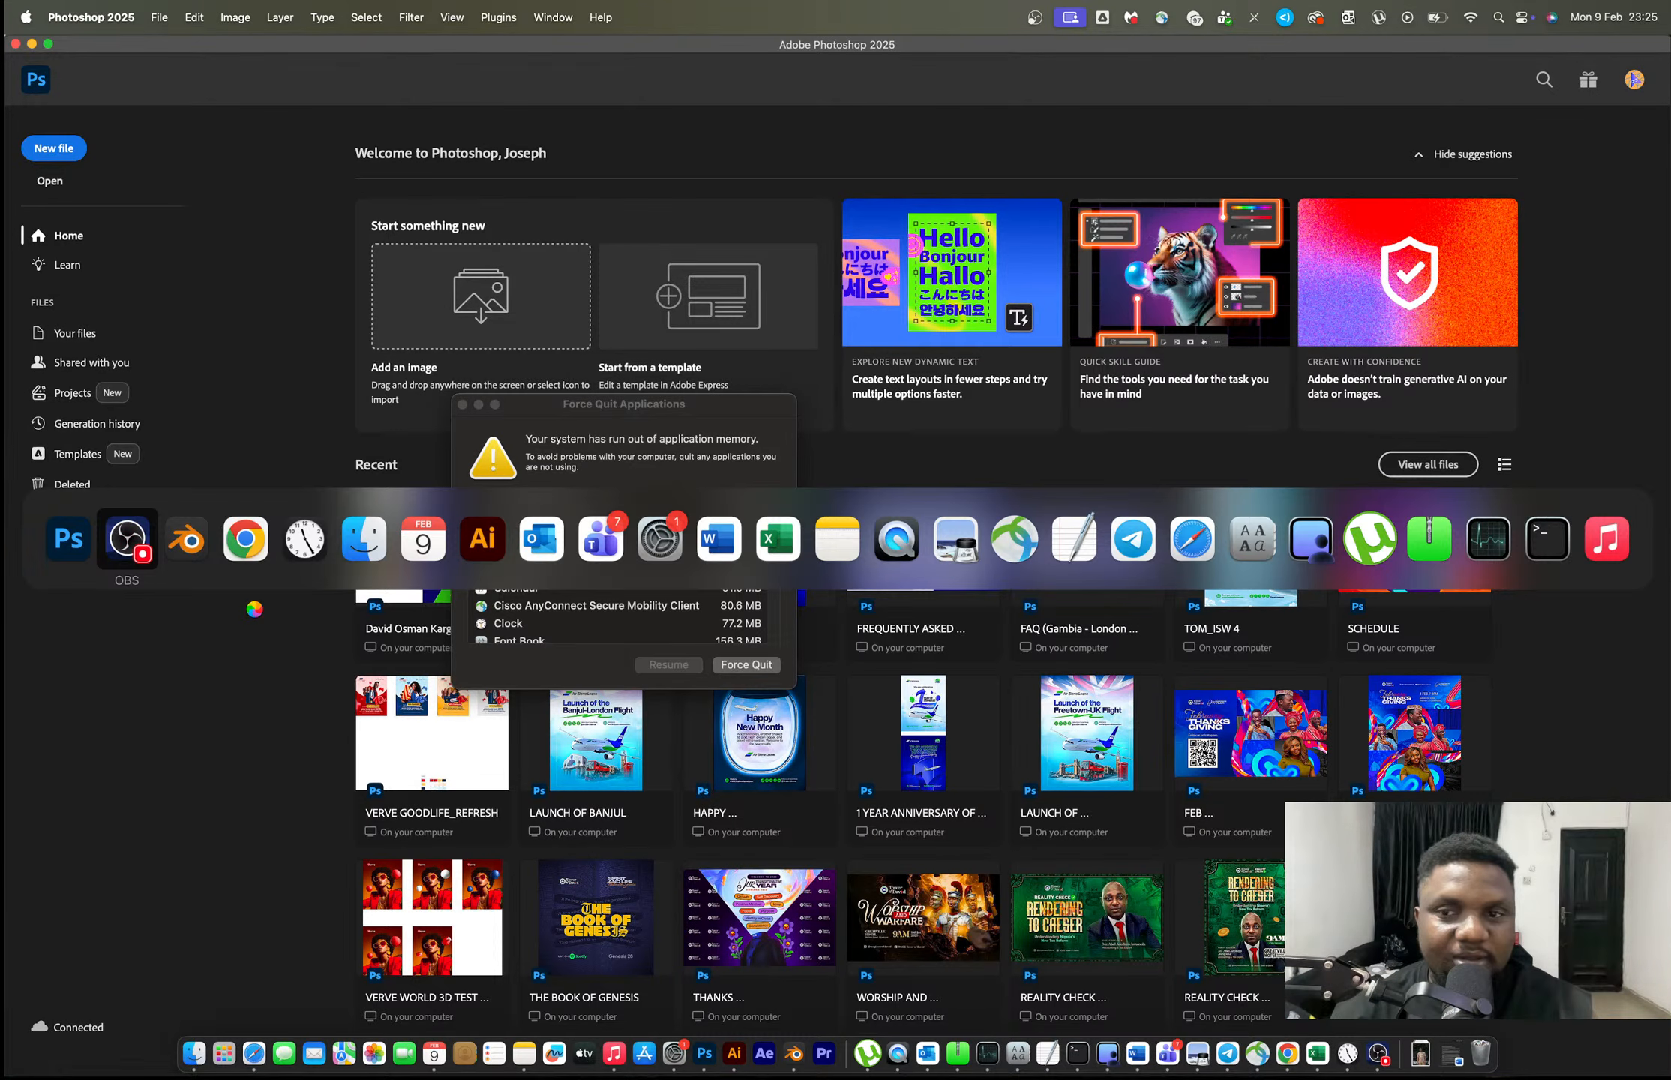
click(126, 540)
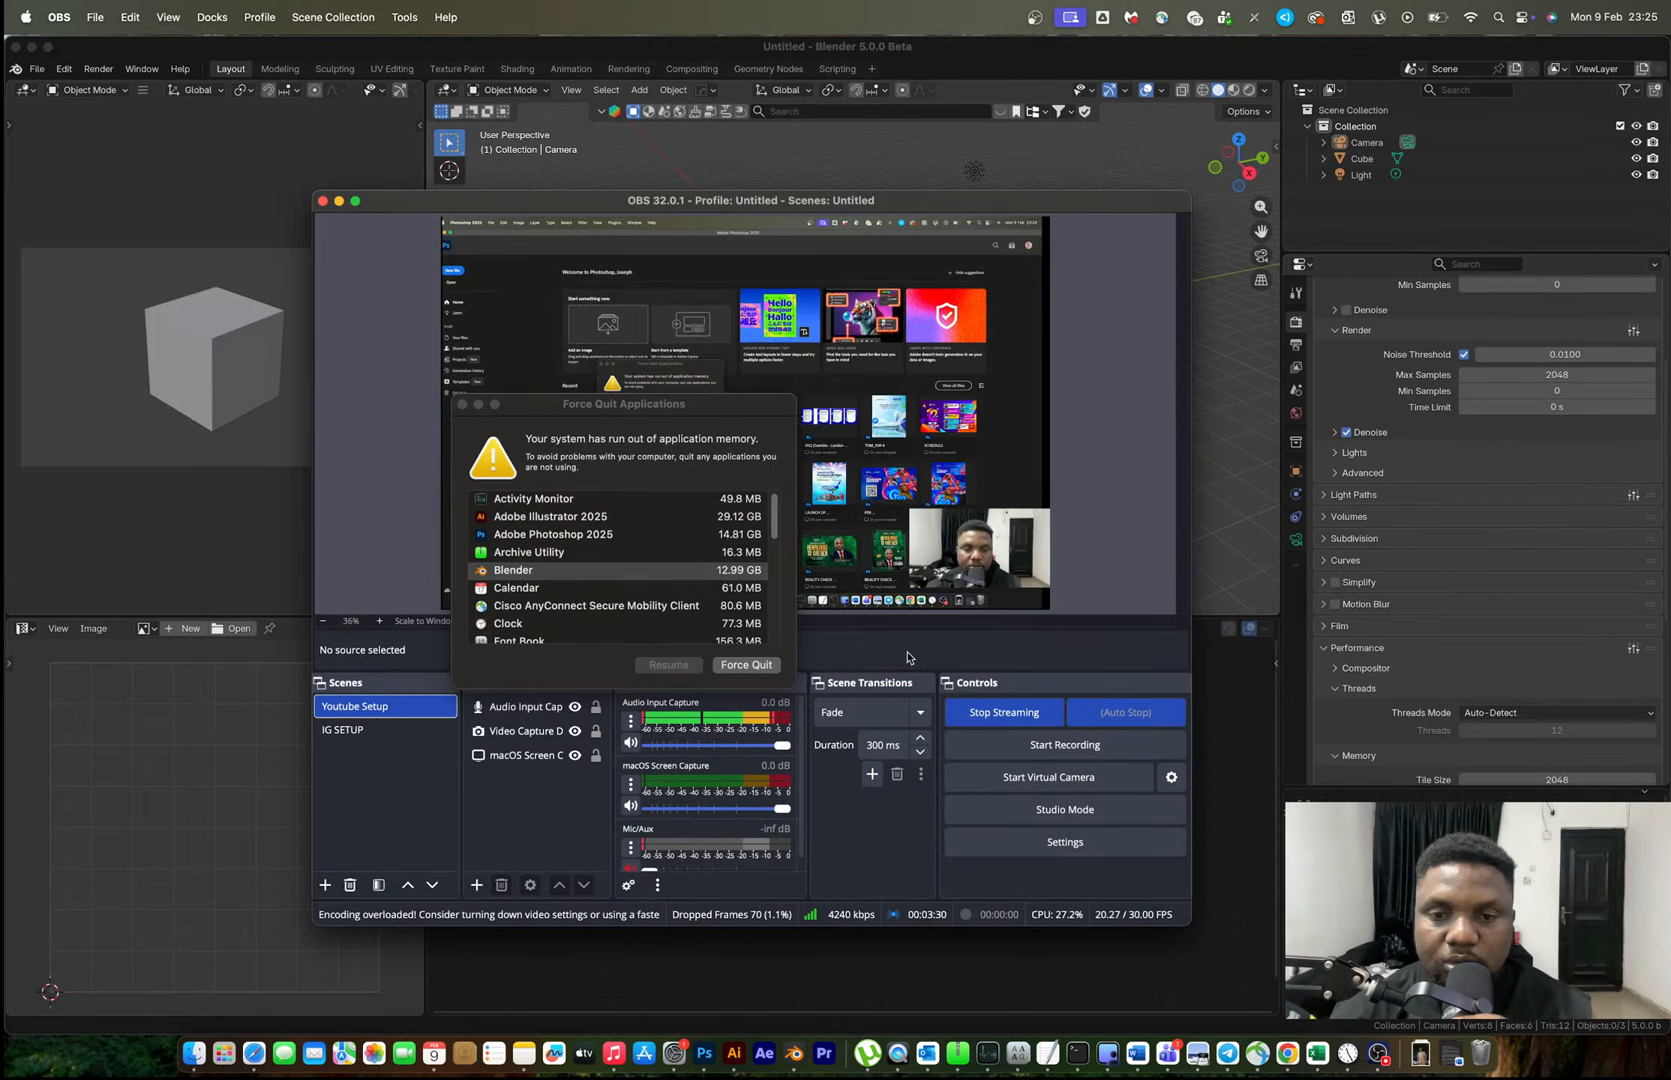
click(574, 524)
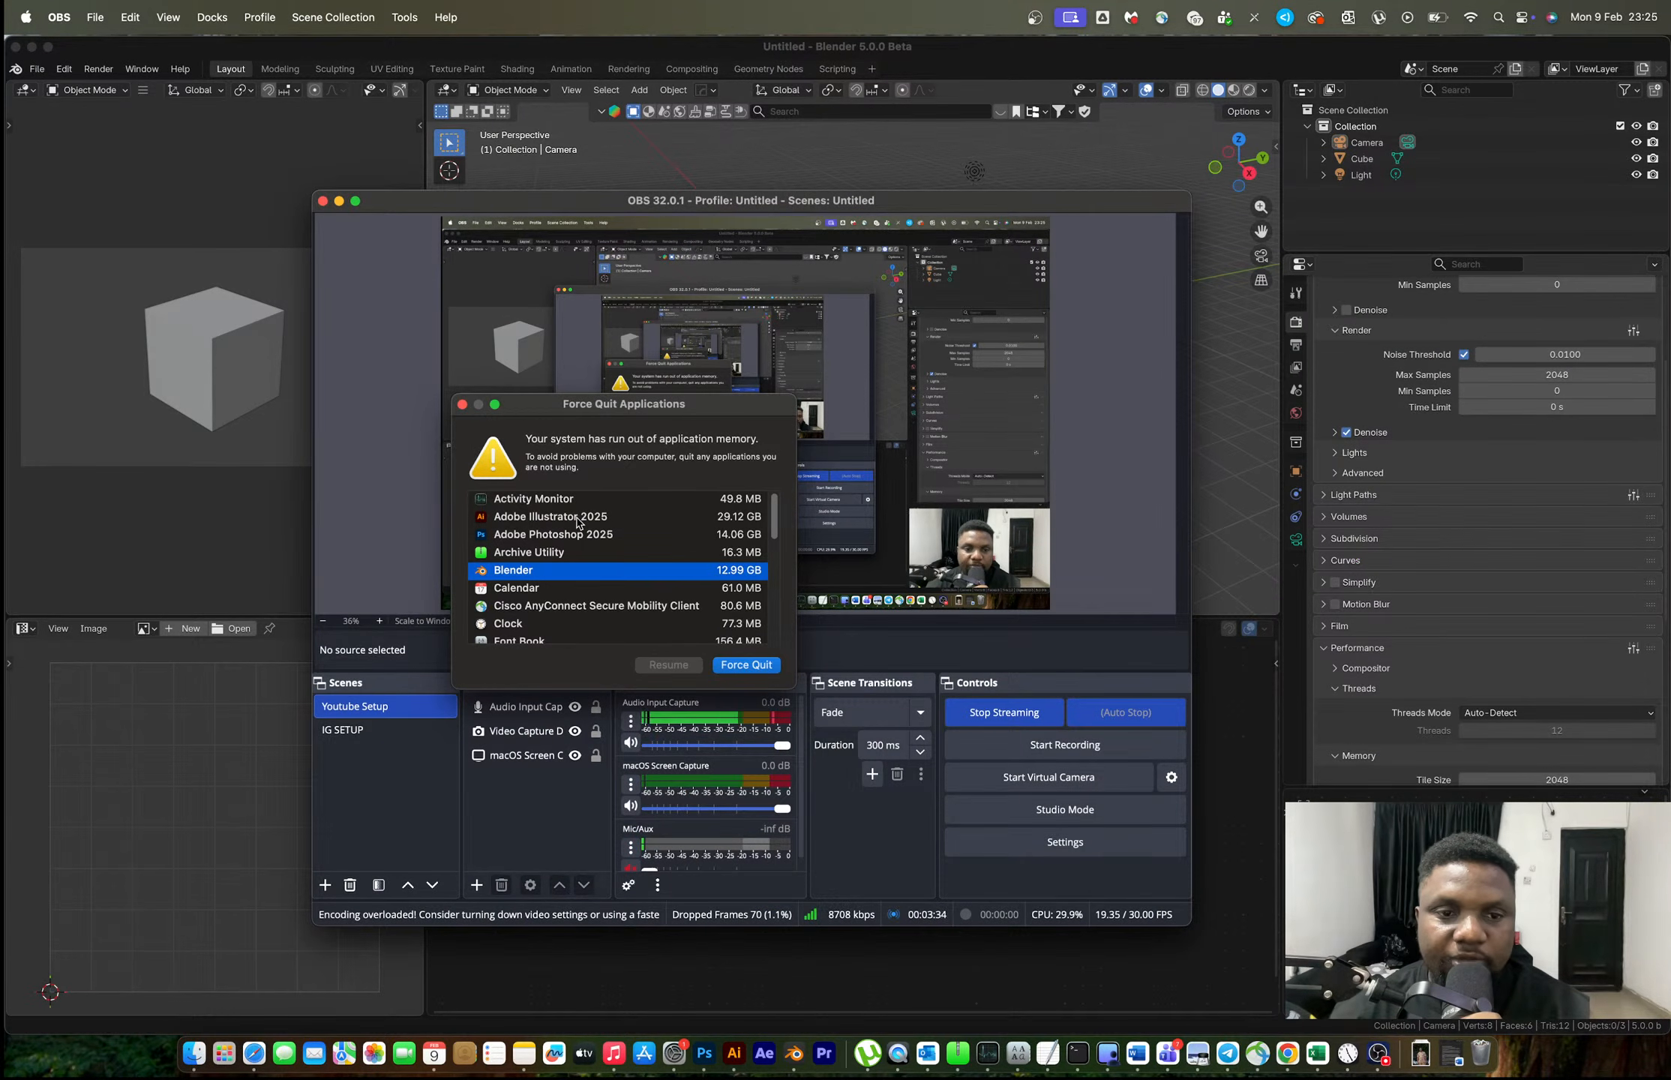
click(577, 524)
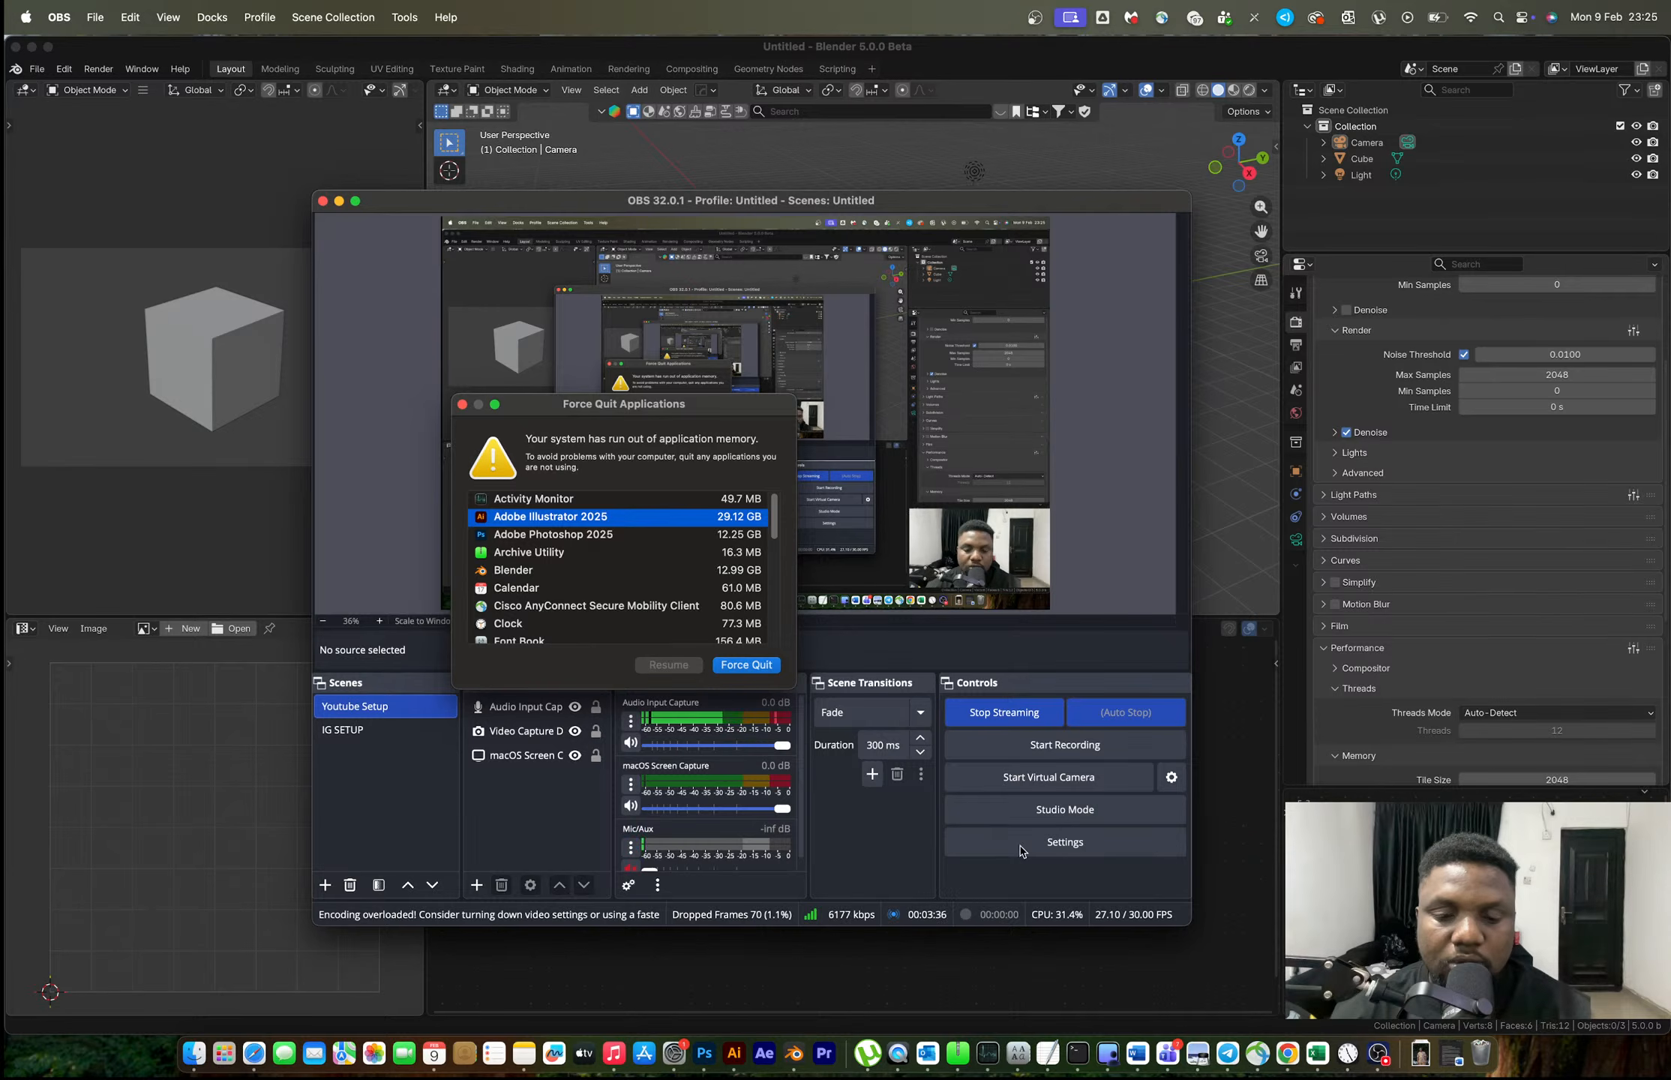
click(797, 1057)
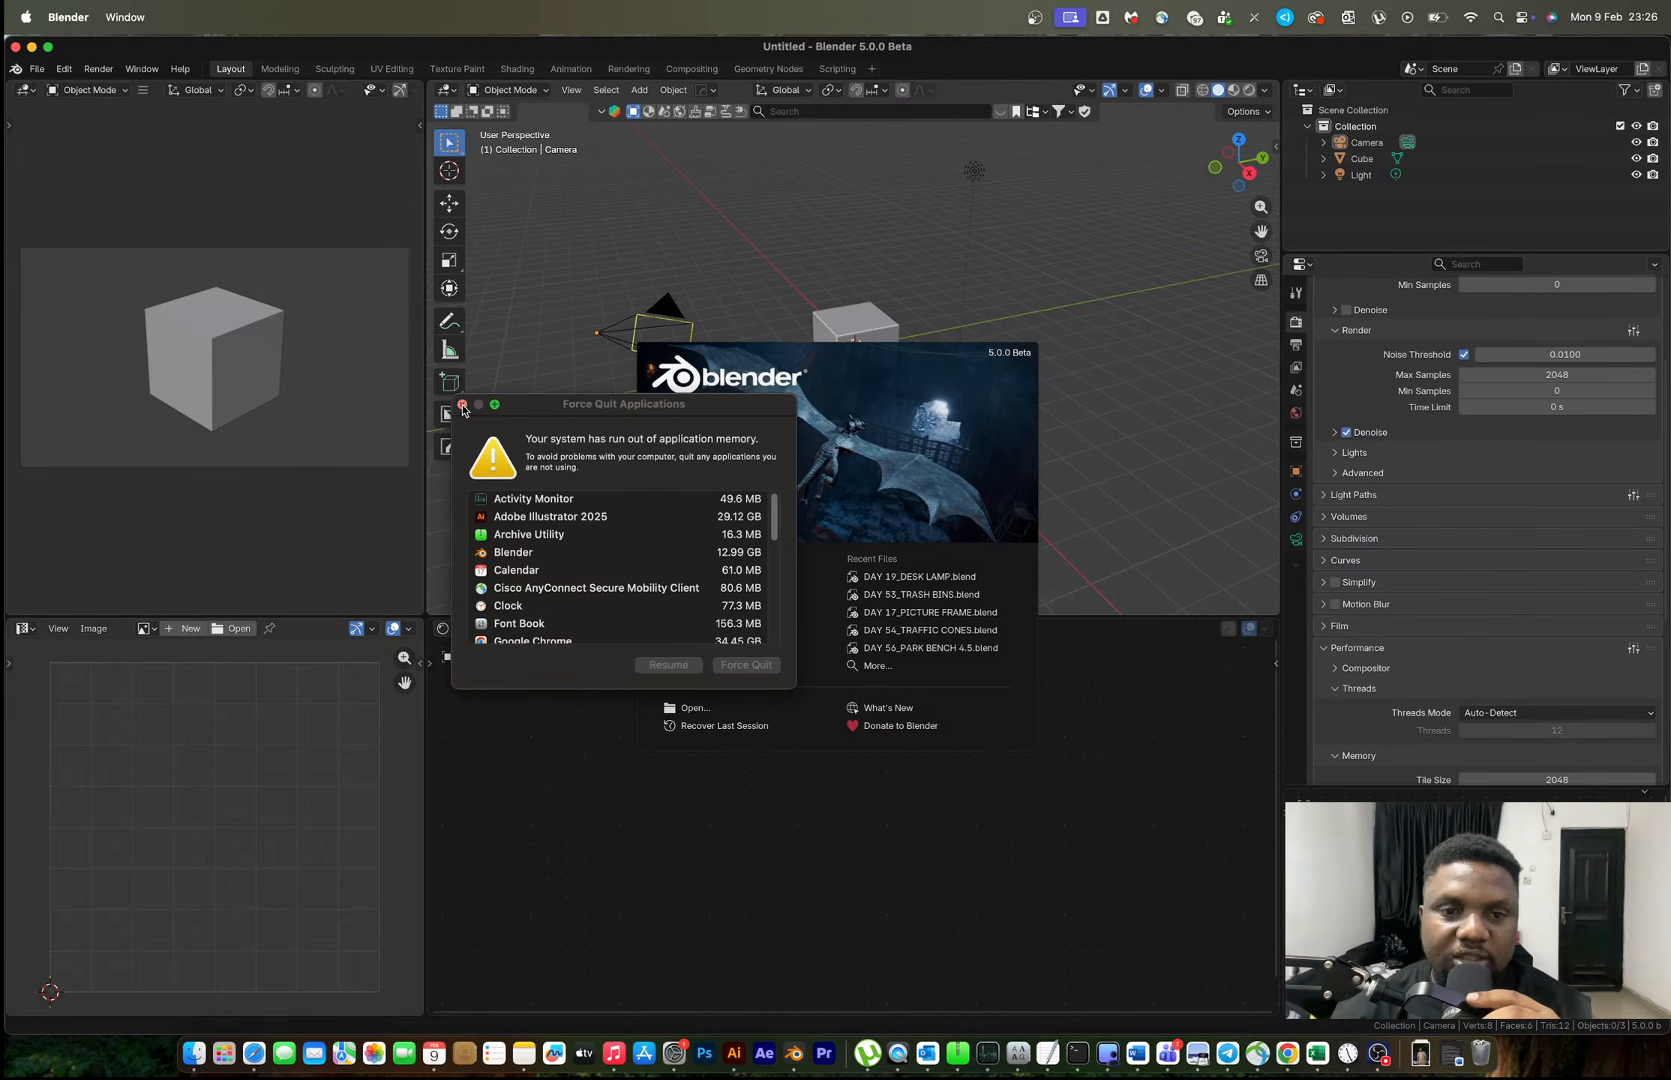
click(462, 405)
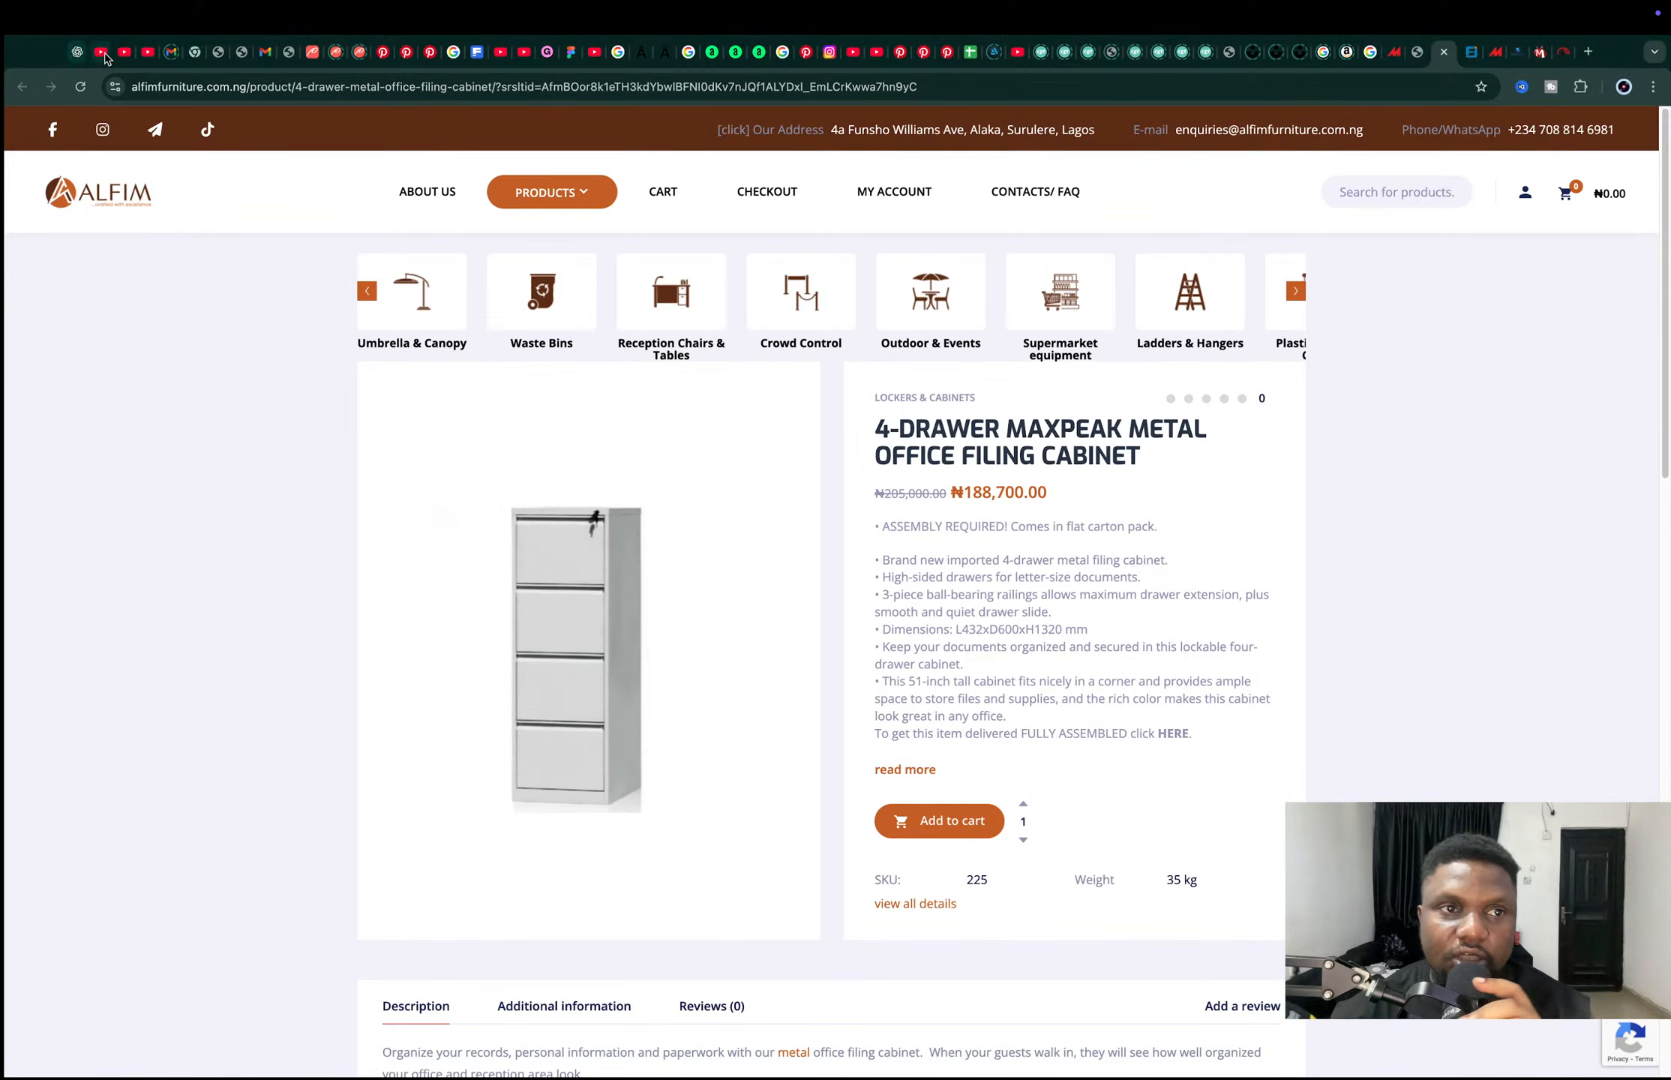
Play back earlier parts of the "60 Days of Modelling for CGTrader | Day 9" live stream in Chrome, then return to the streams list.
click(102, 52)
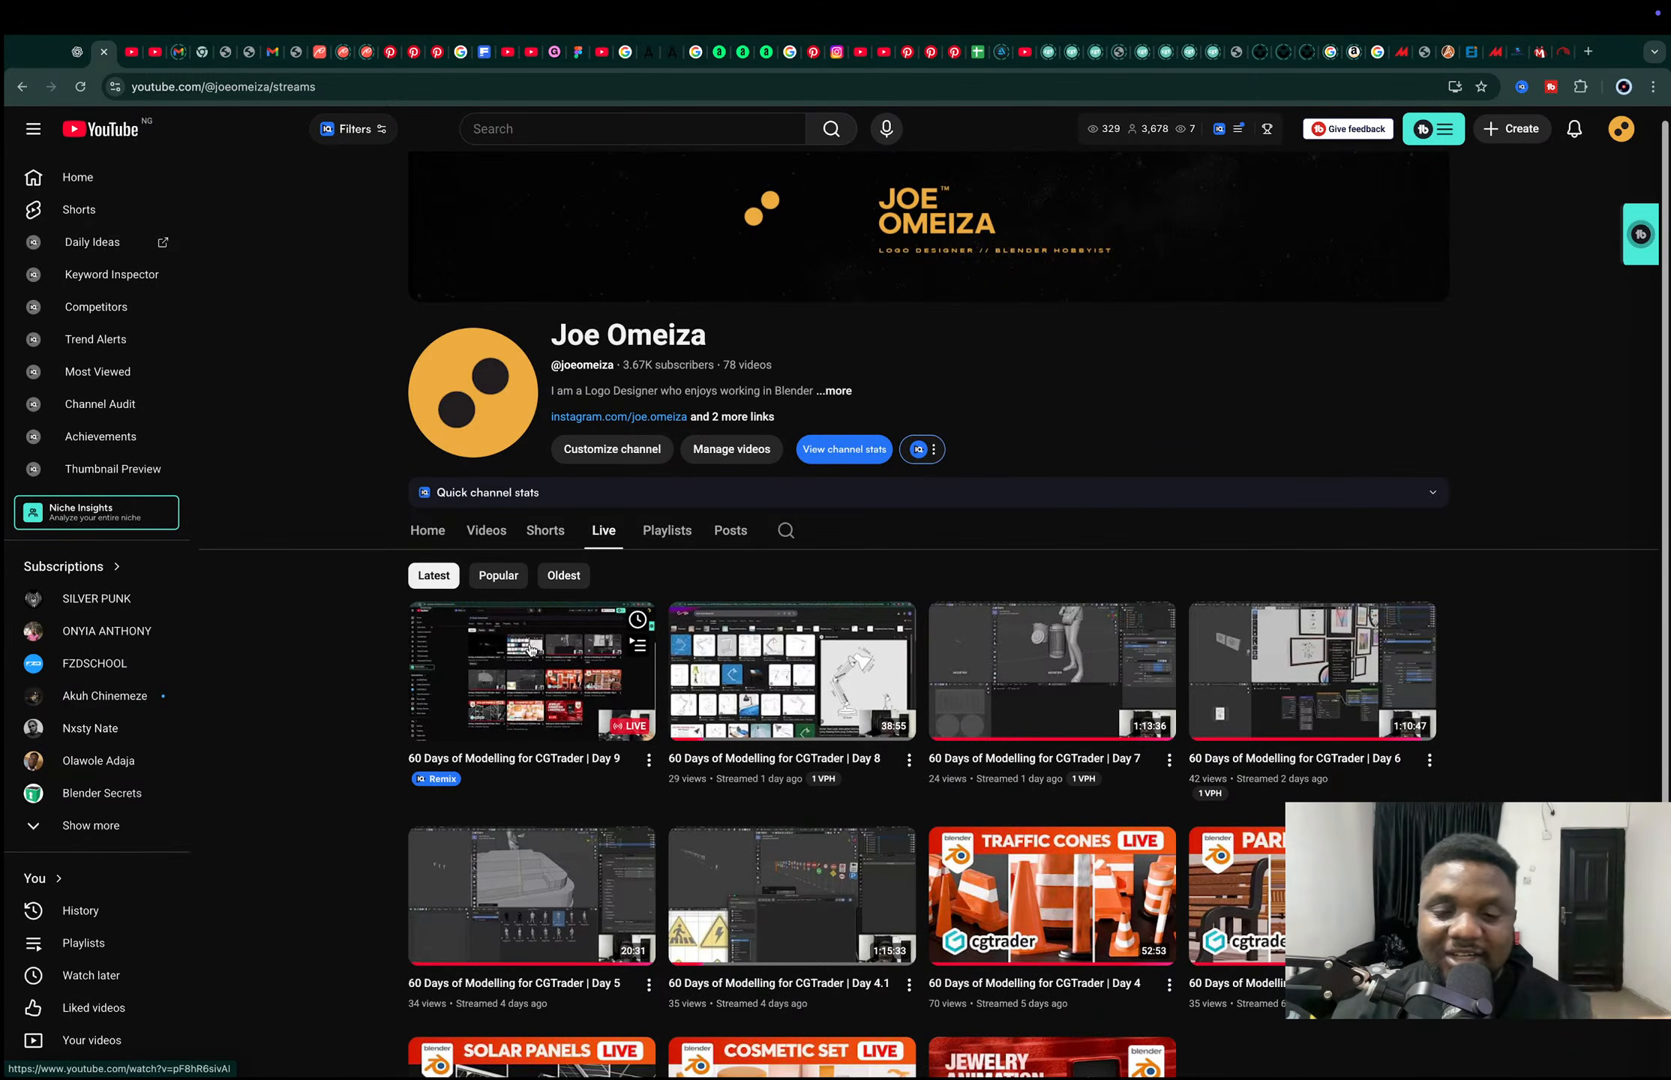
click(486, 678)
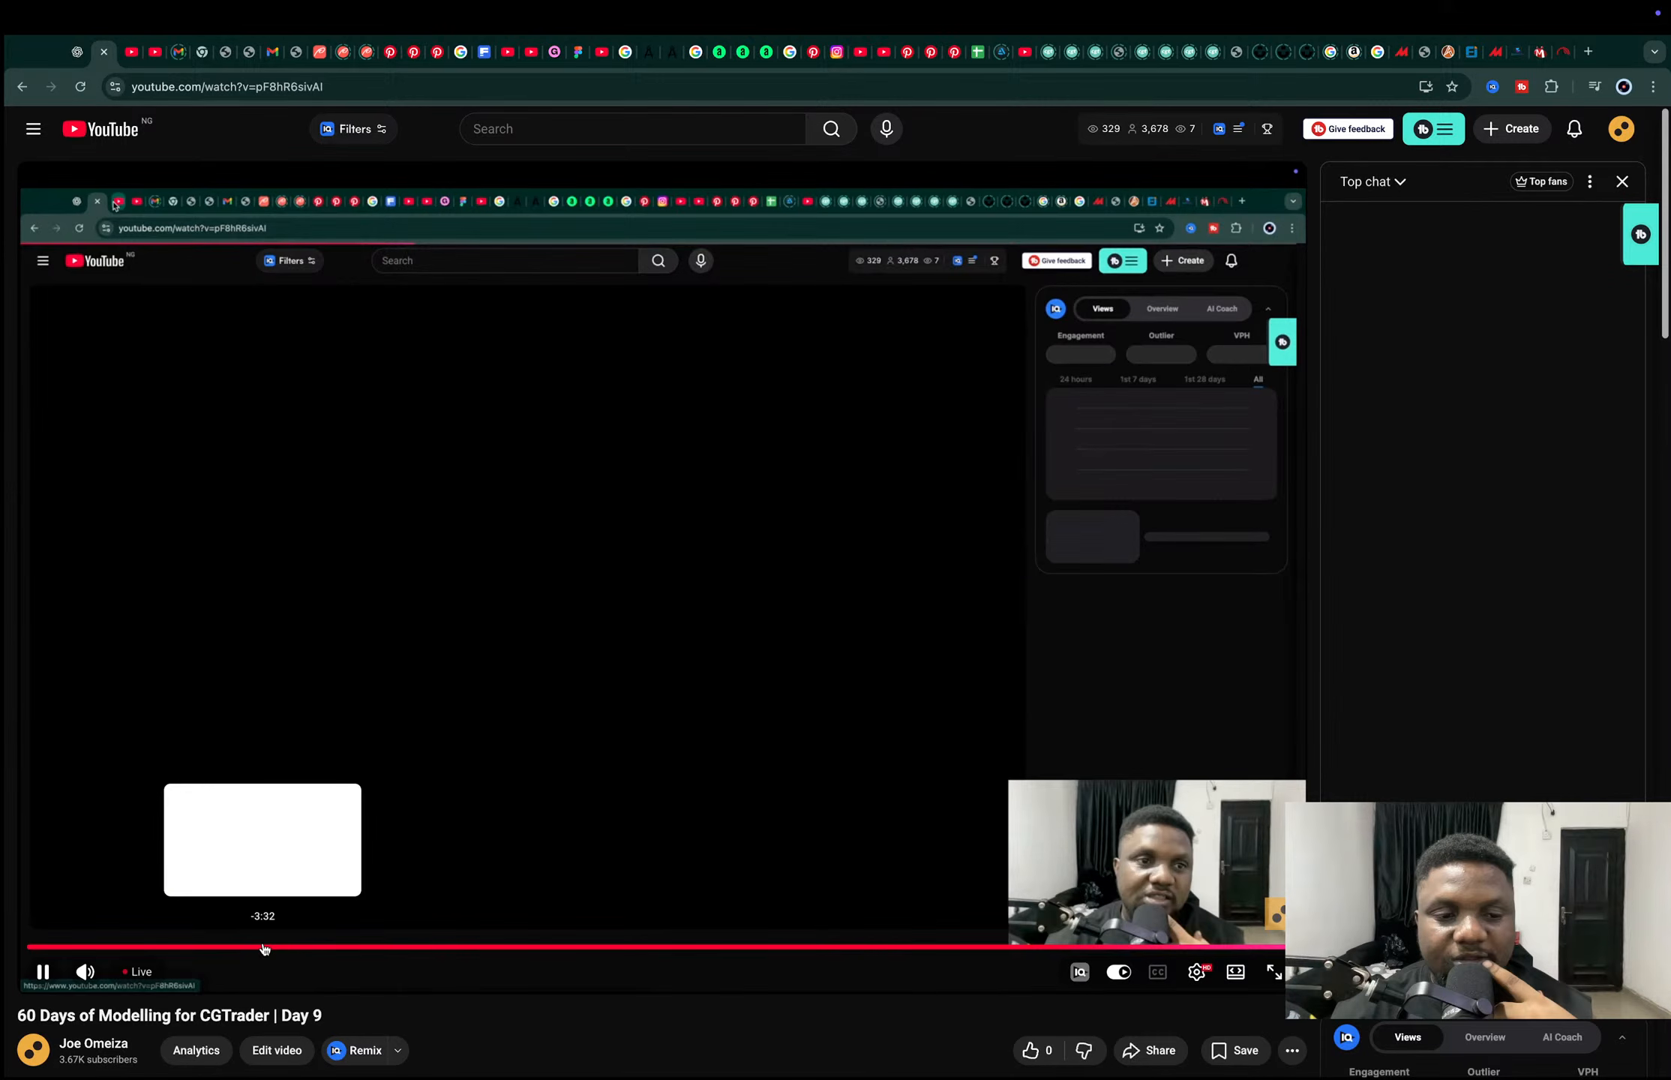
click(264, 949)
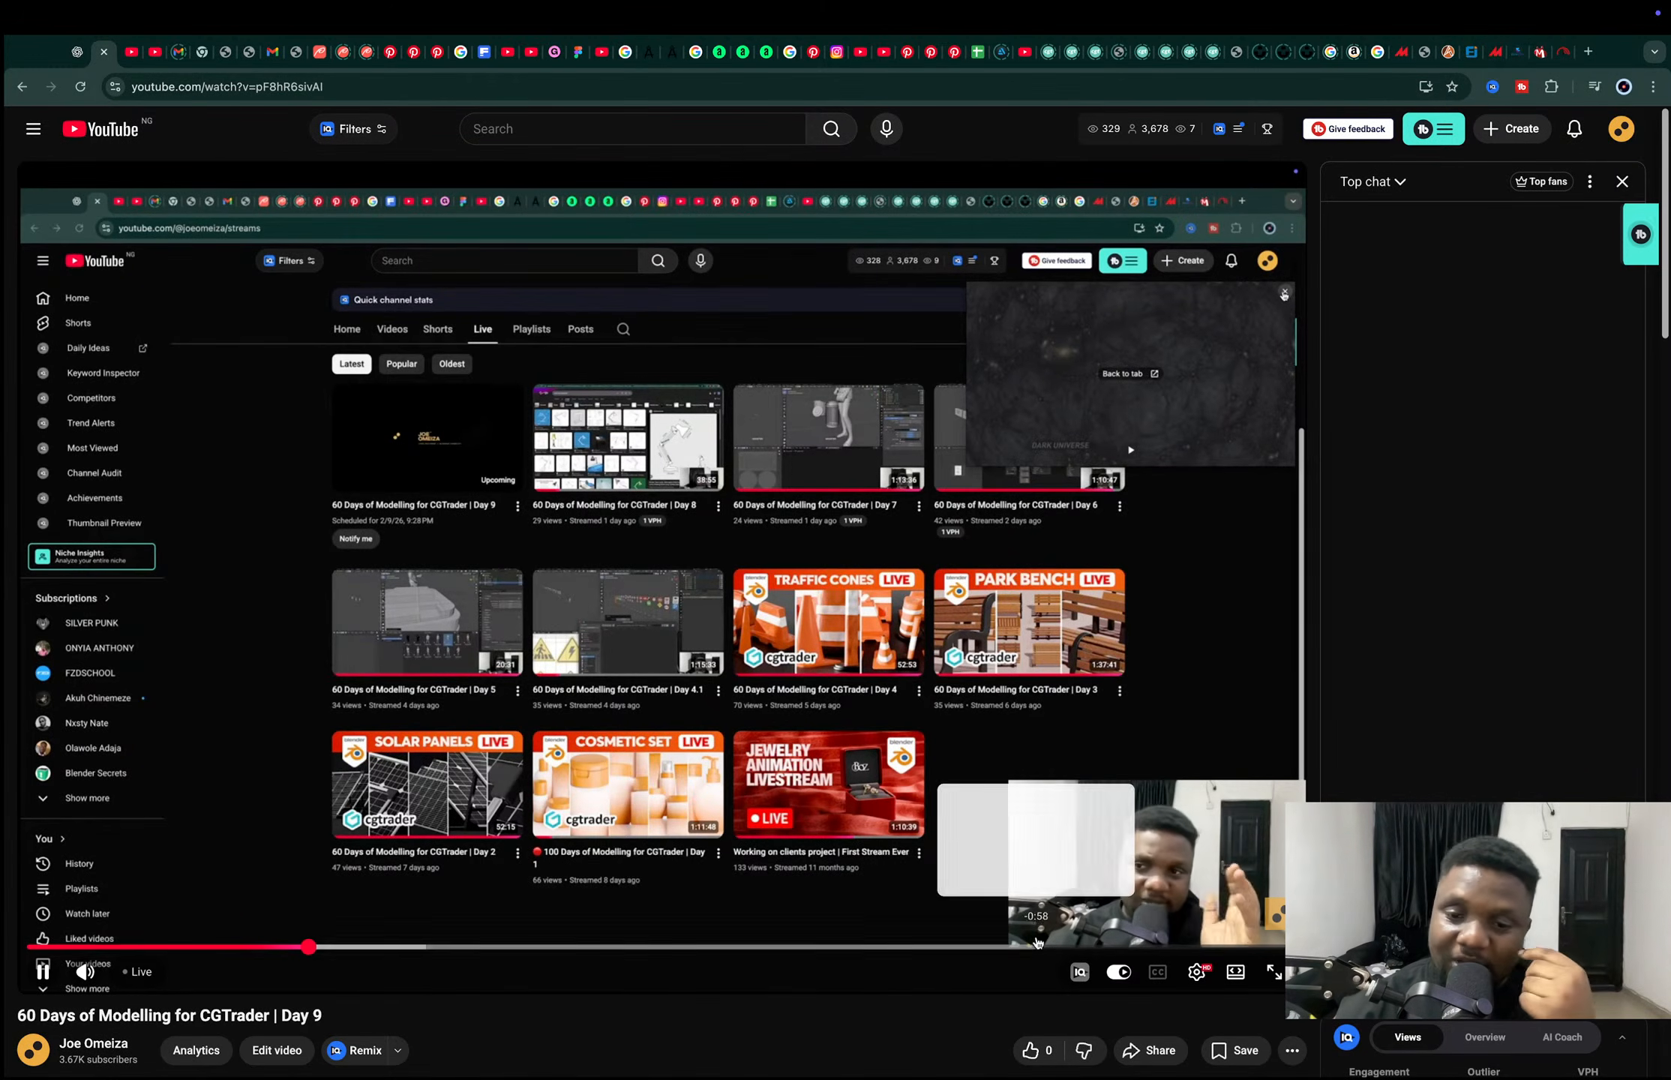
click(1033, 946)
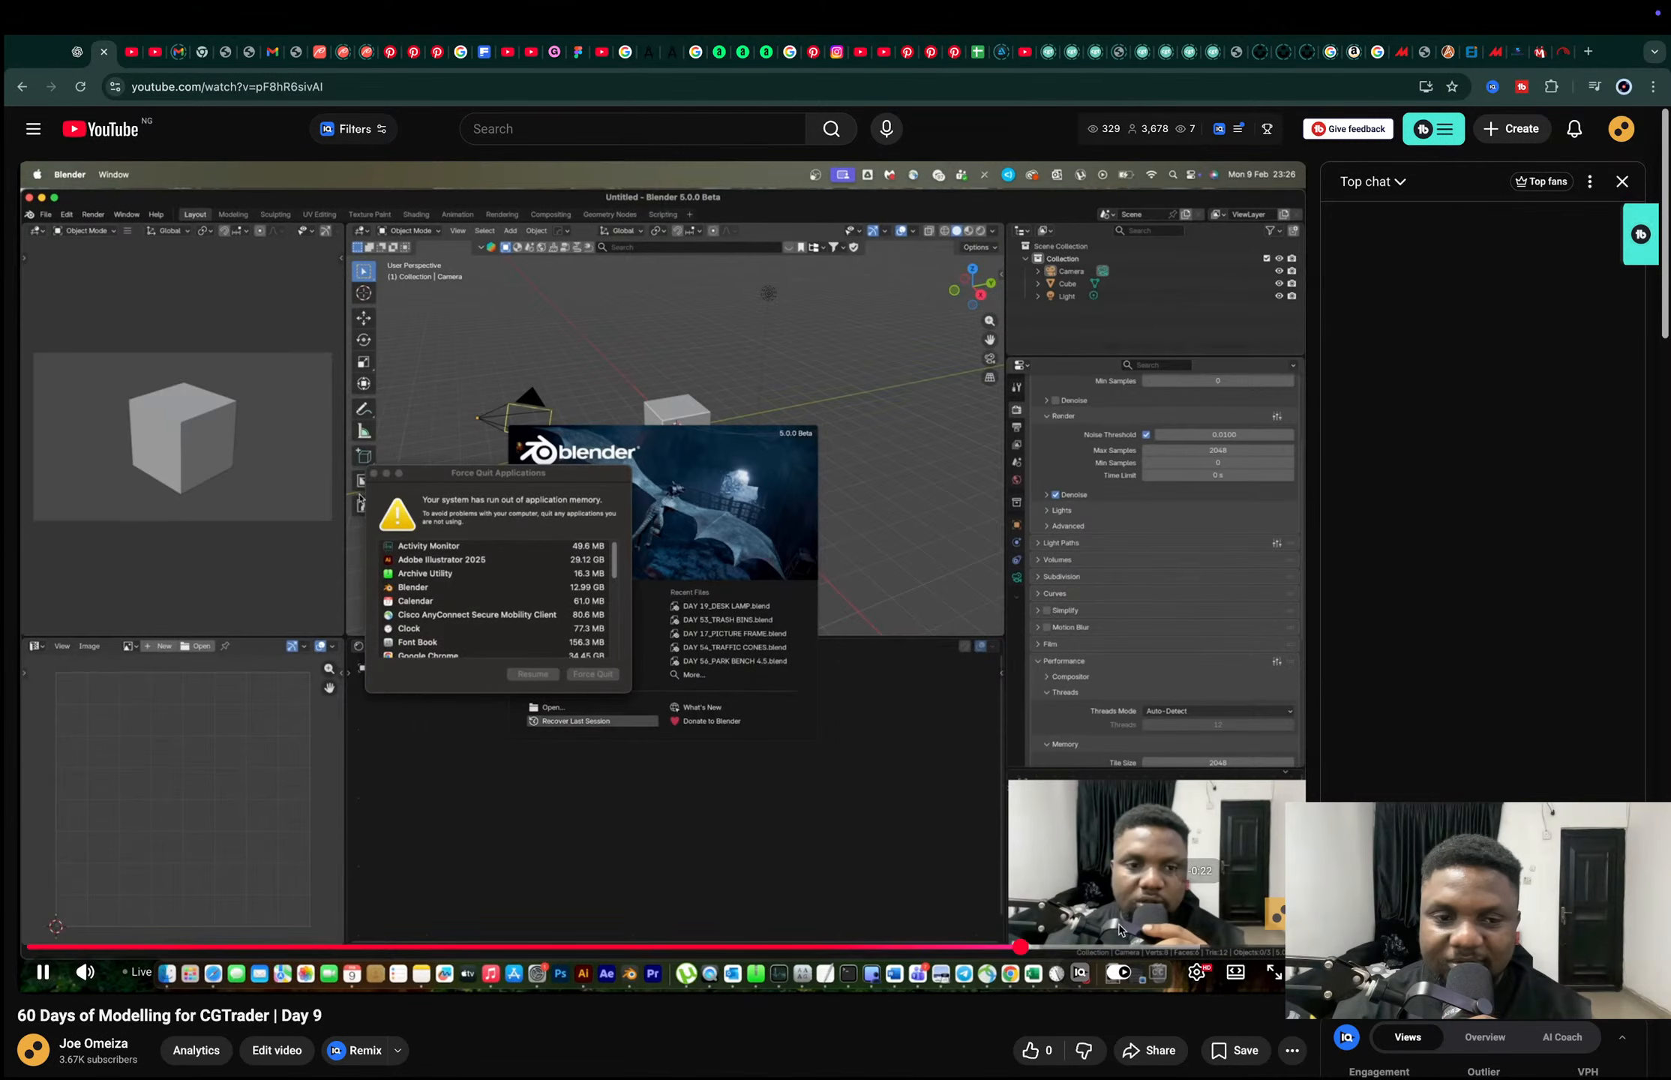
click(137, 976)
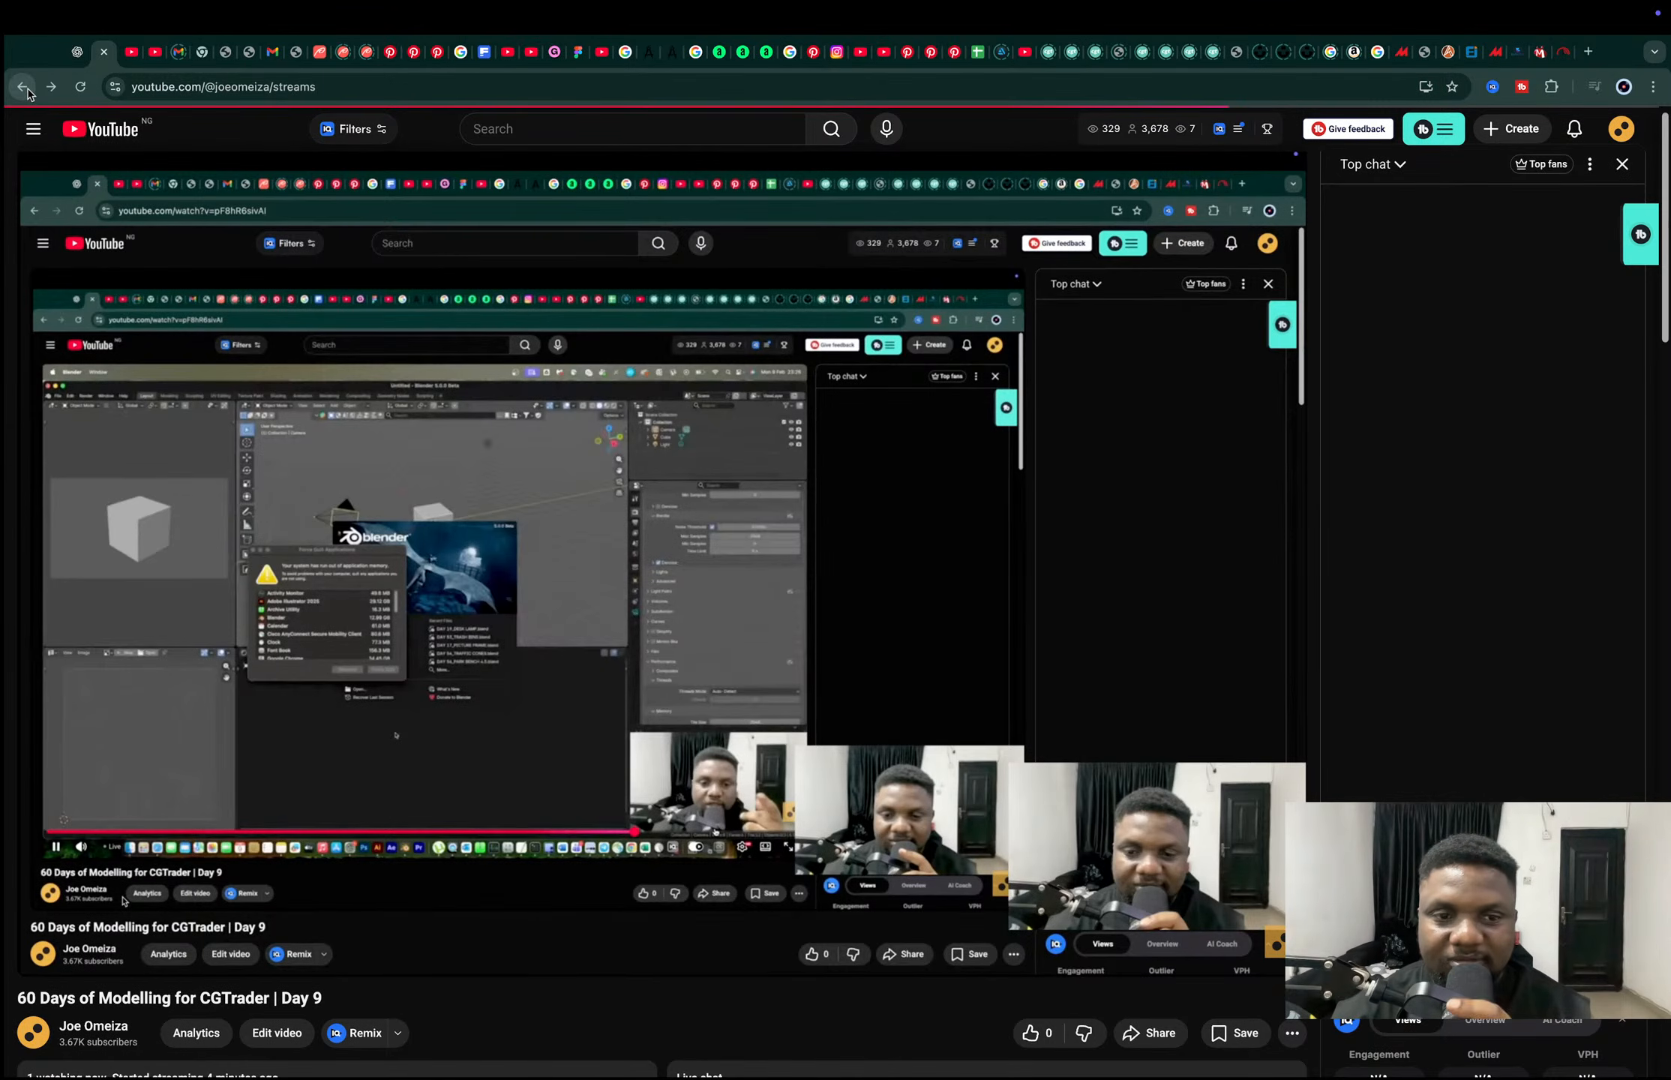
click(26, 88)
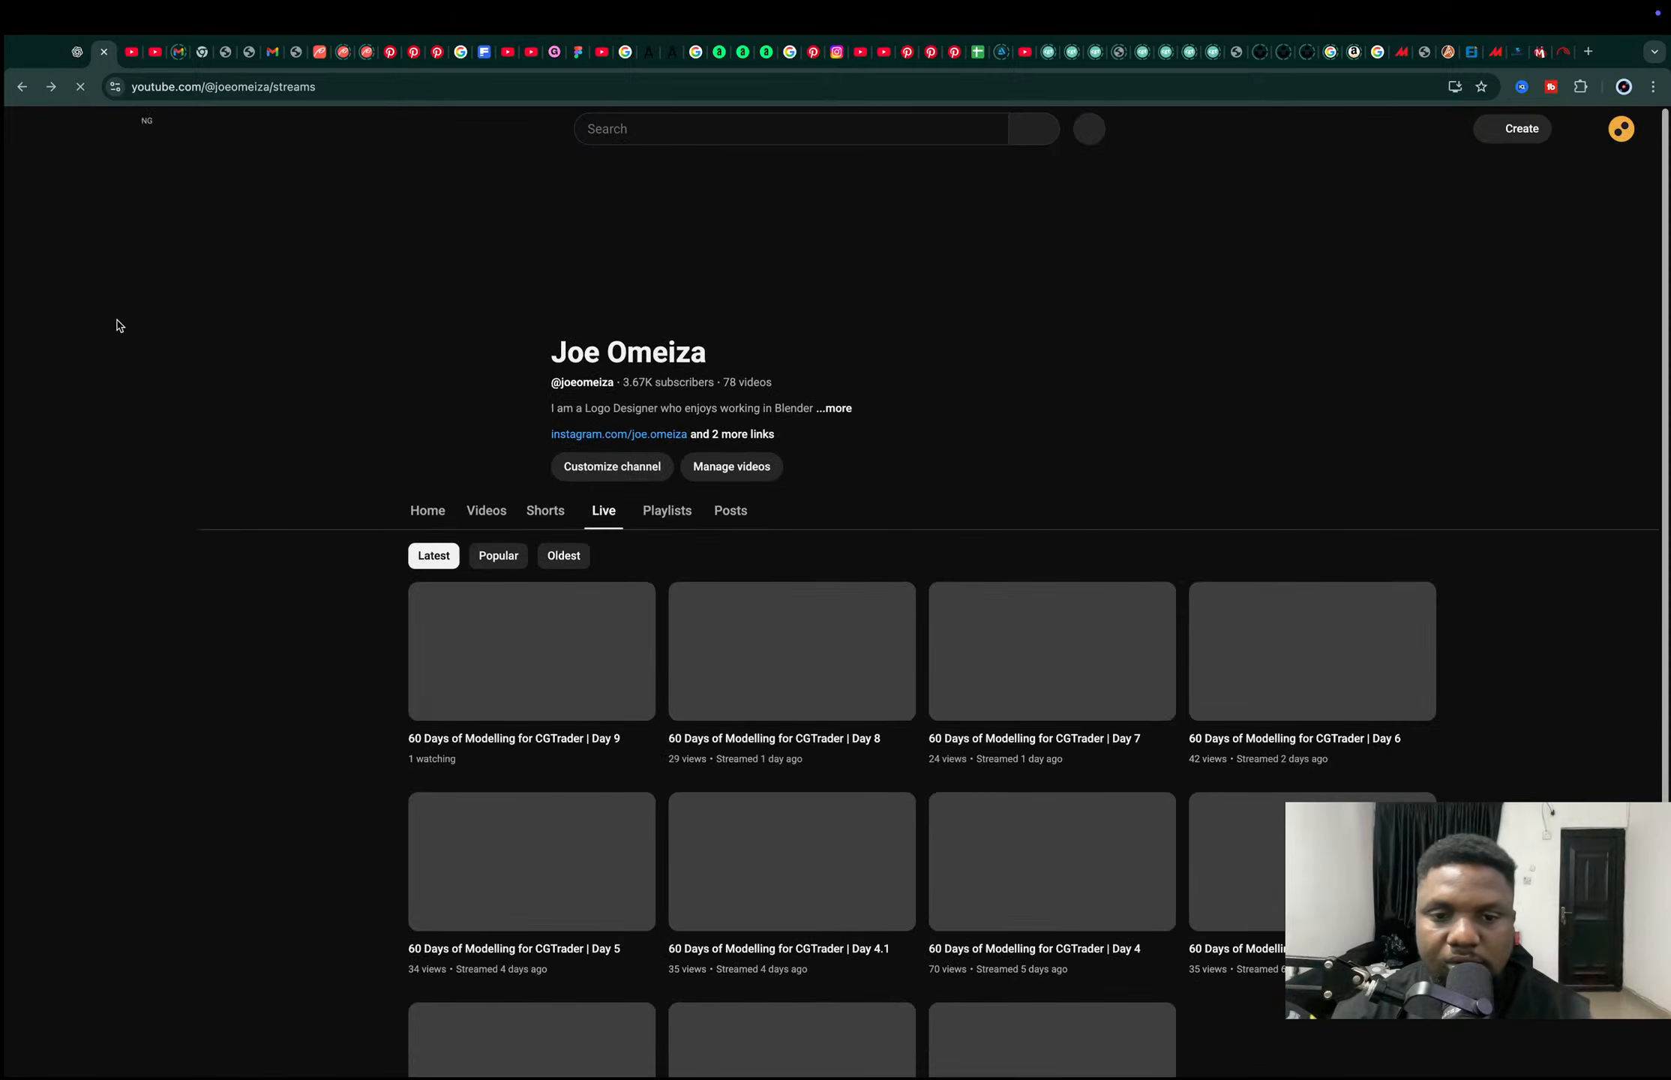
Switch to Blender, dismiss the splash screen and delete the default camera, cube and light.
key(ctrl+Left)
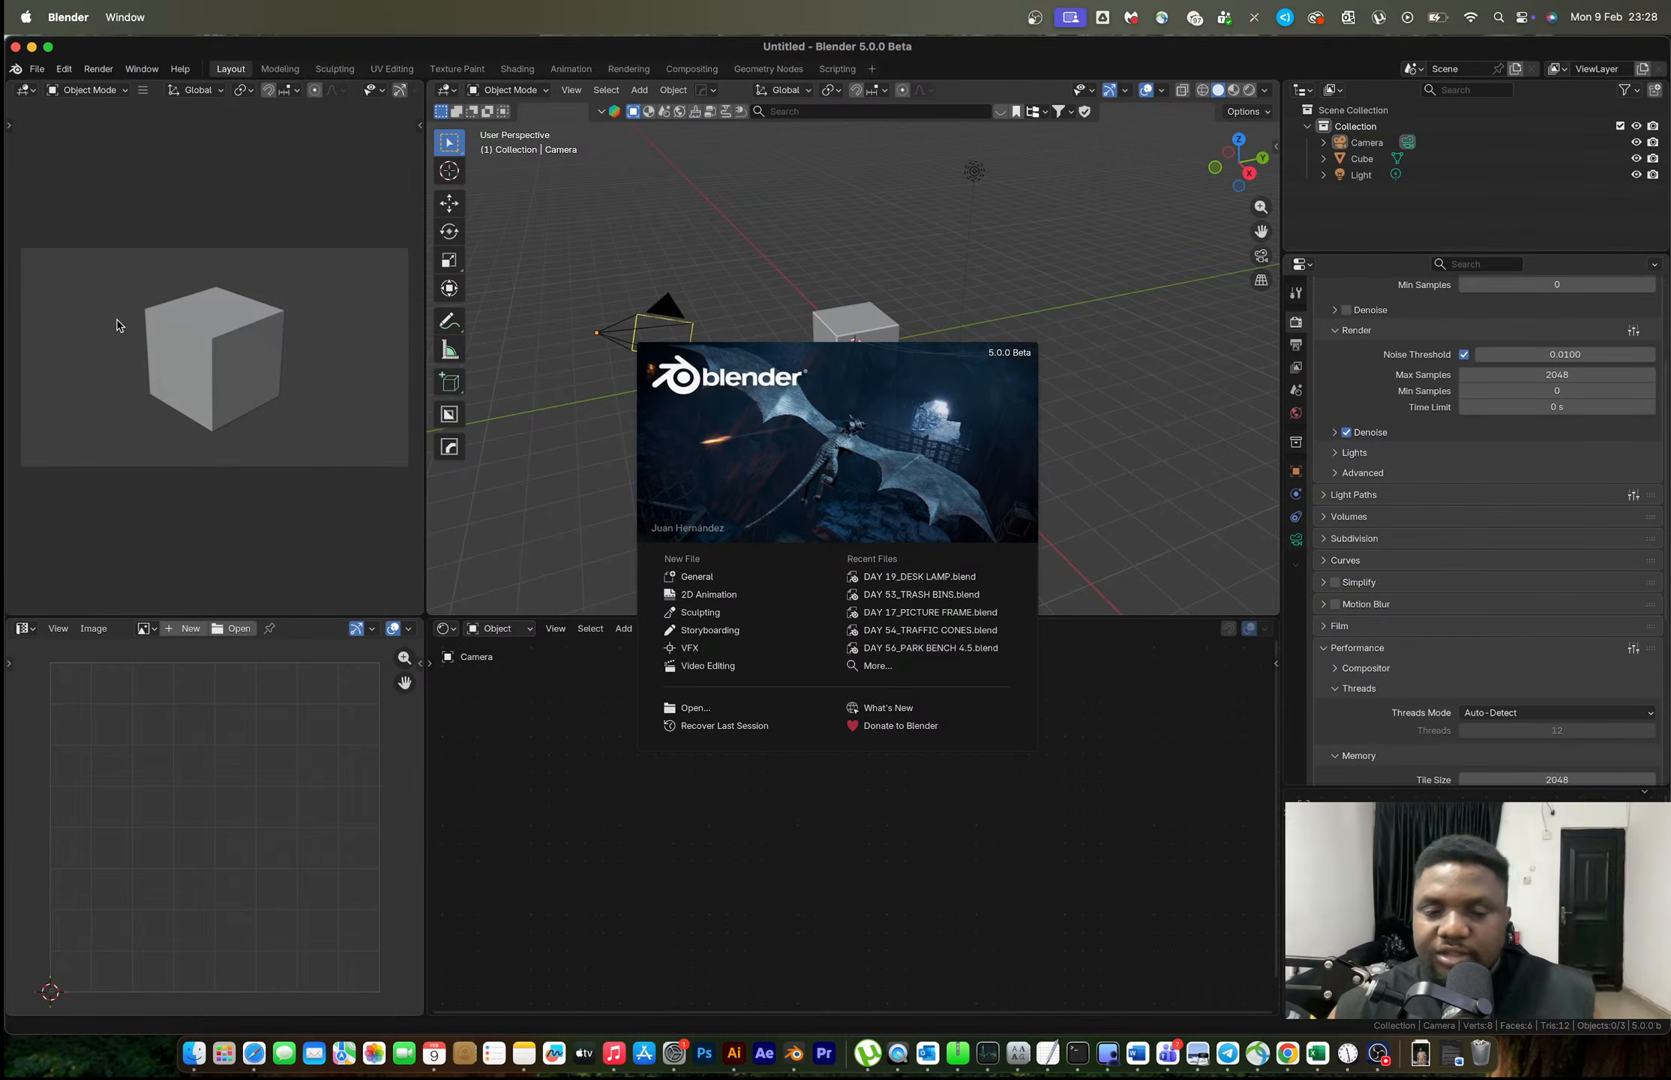
click(1017, 278)
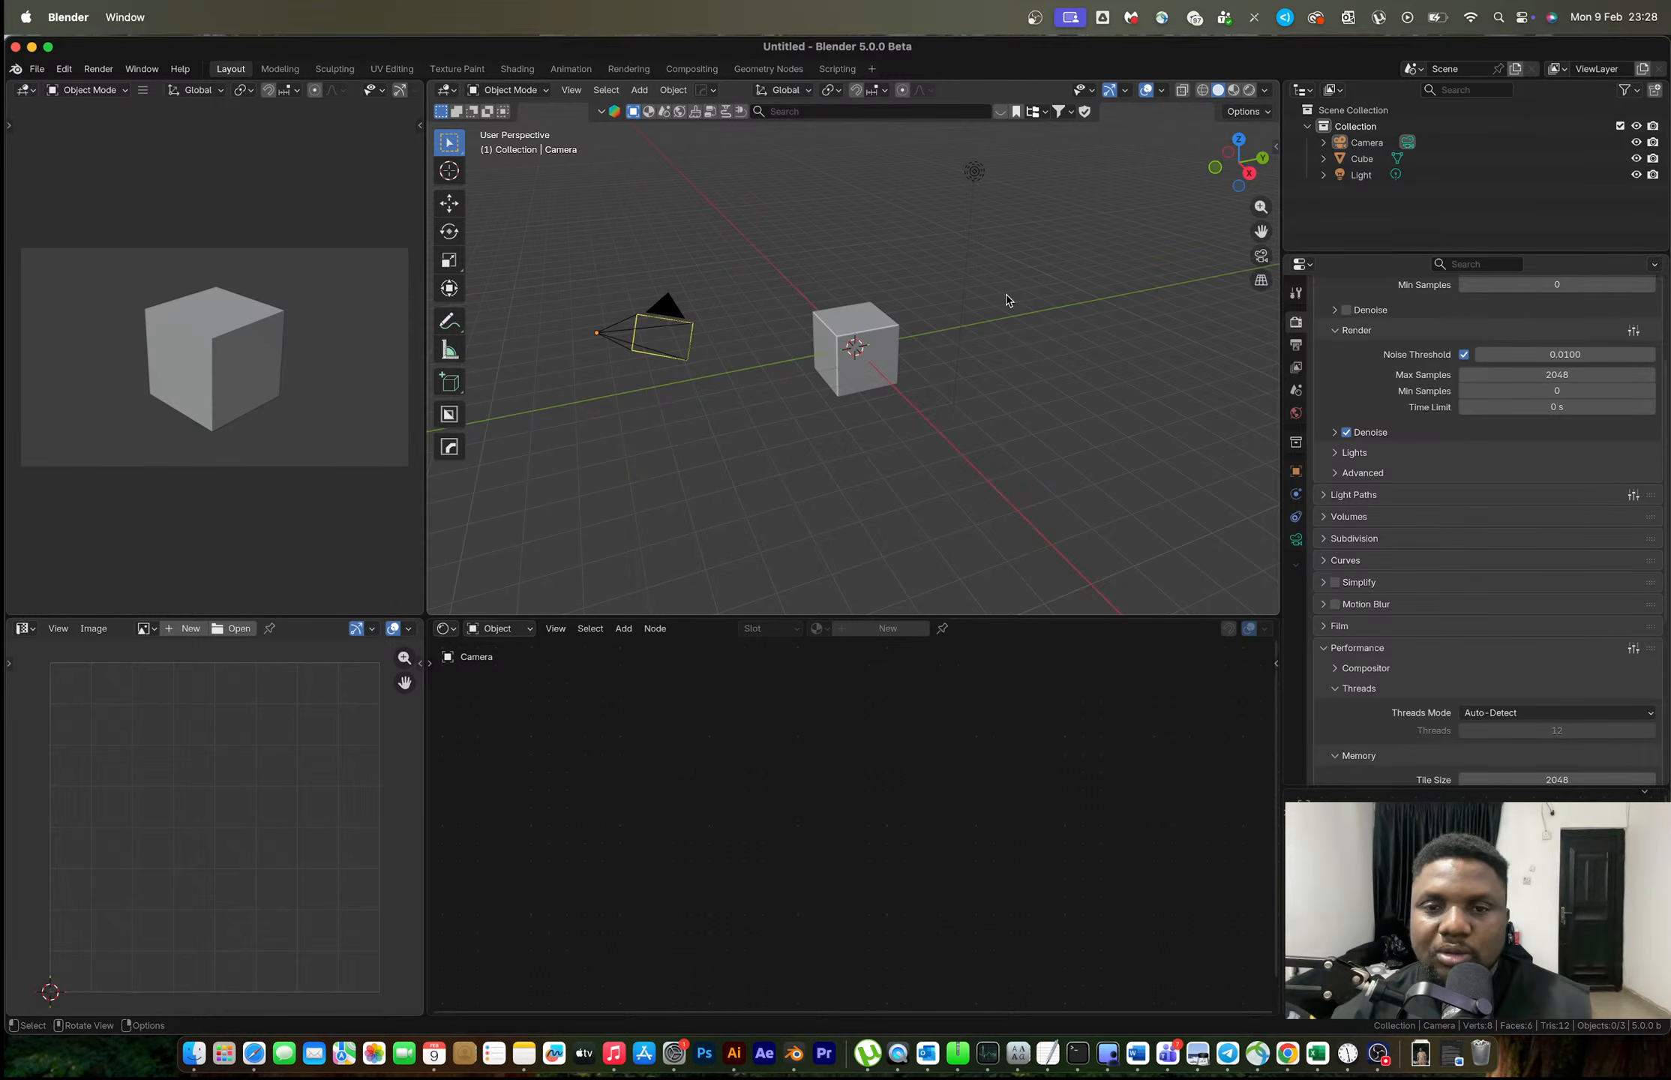
drag(1058, 162, 568, 492)
key(x)
click(651, 465)
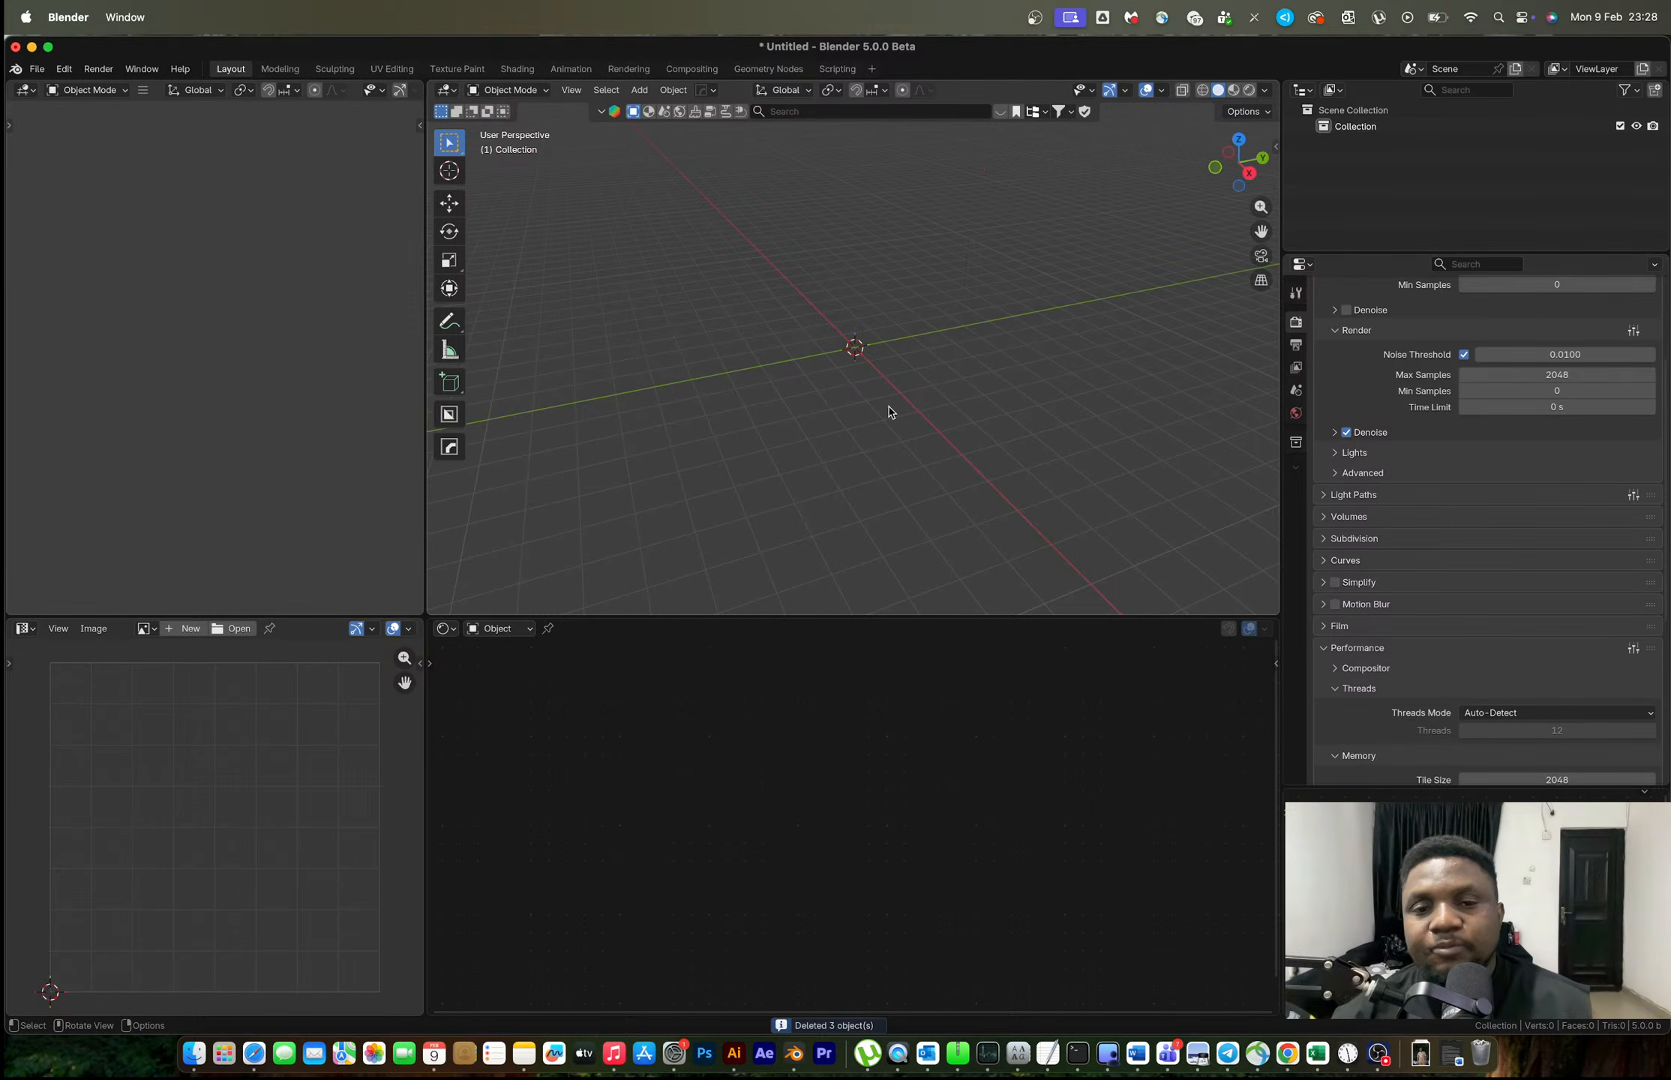
Add a cube mesh at the world origin and scale its geometry in Edit Mode.
key(shift+a)
mouse_move(871, 429)
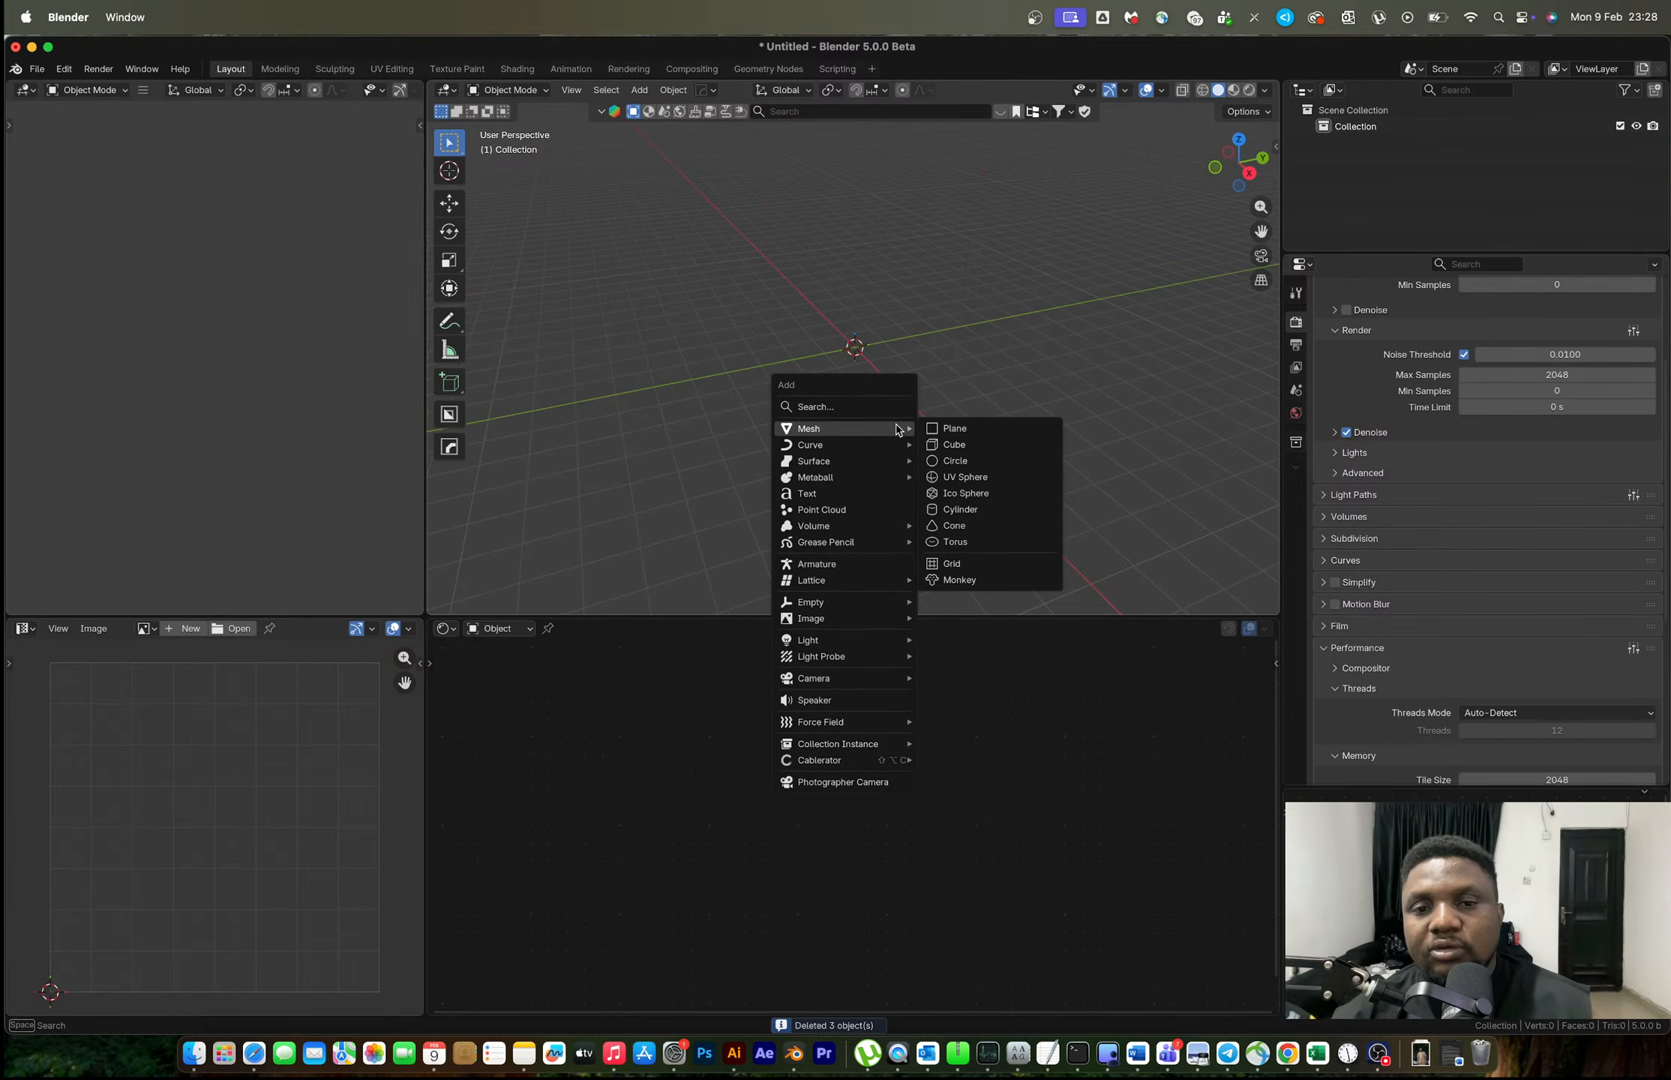
click(966, 445)
key(Tab)
key(s)
click(903, 371)
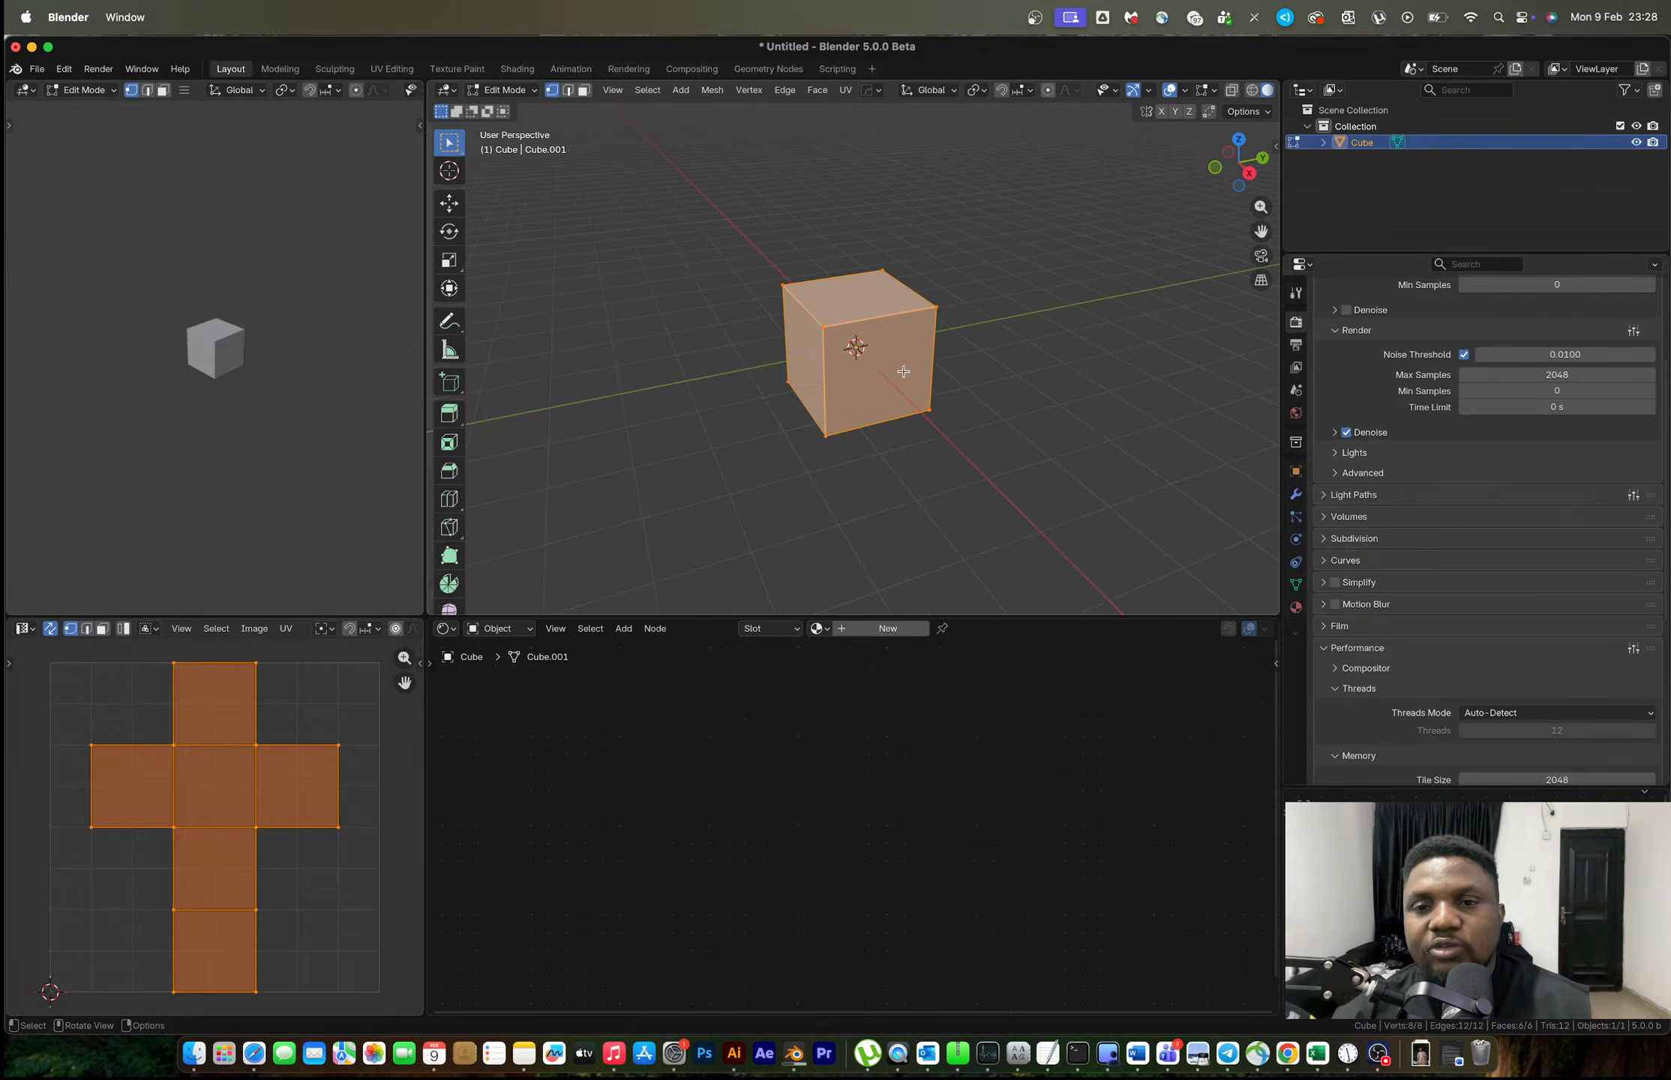
Raise the cube's geometry 1 m along global Z so its base sits on the ground, and return to Object Mode.
middle_drag(921, 365, 888, 326)
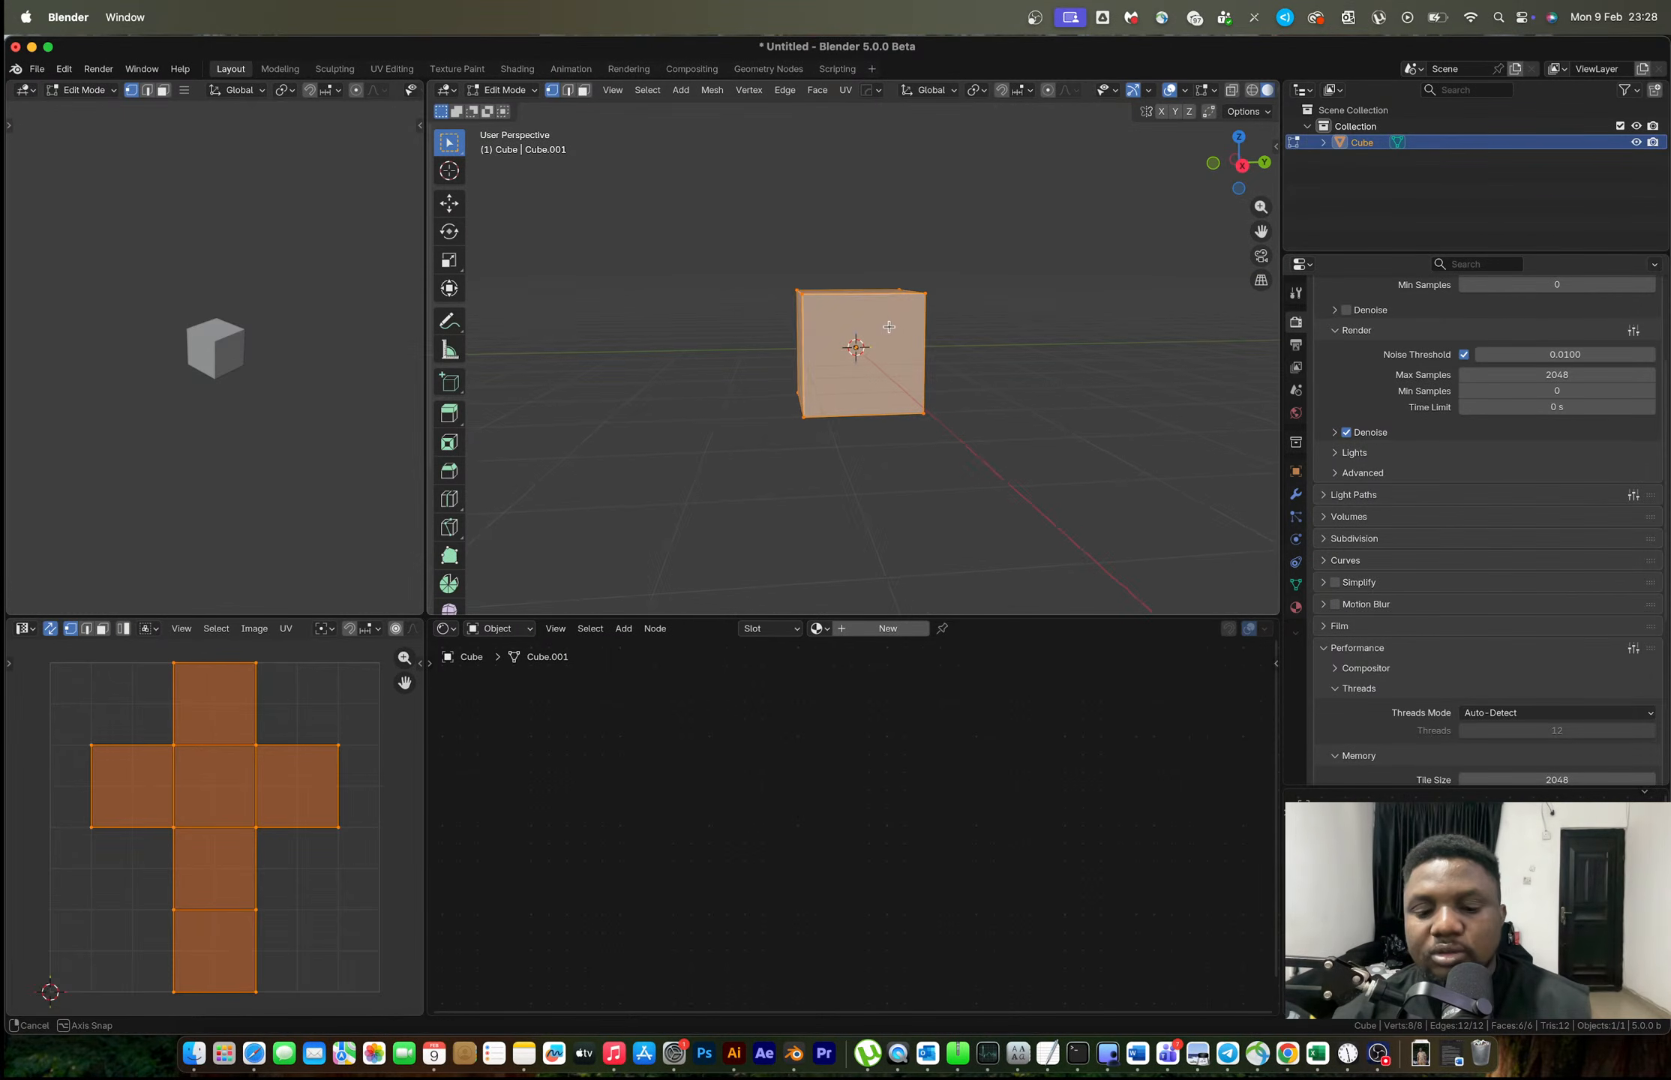
key(g)
key(z)
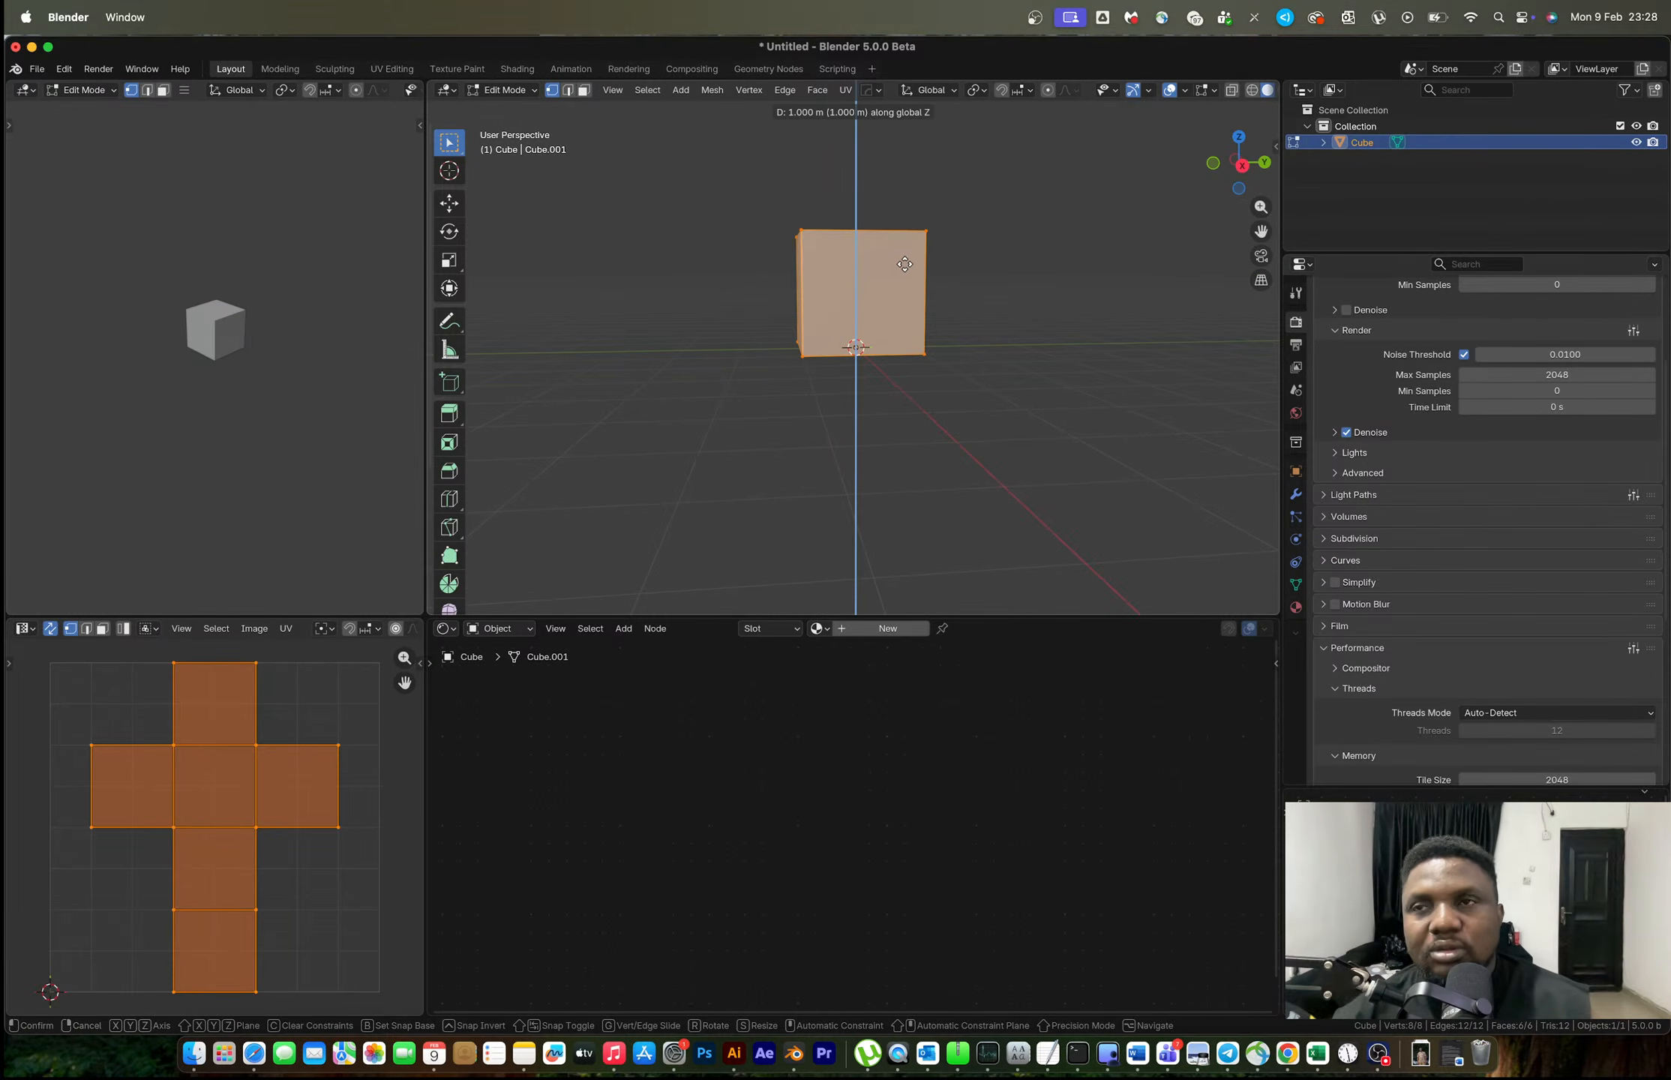
click(904, 264)
key(Tab)
Try scaling the cube to about 0.48 in X and Y with Z locked, undo it and return to Object Mode.
key(s)
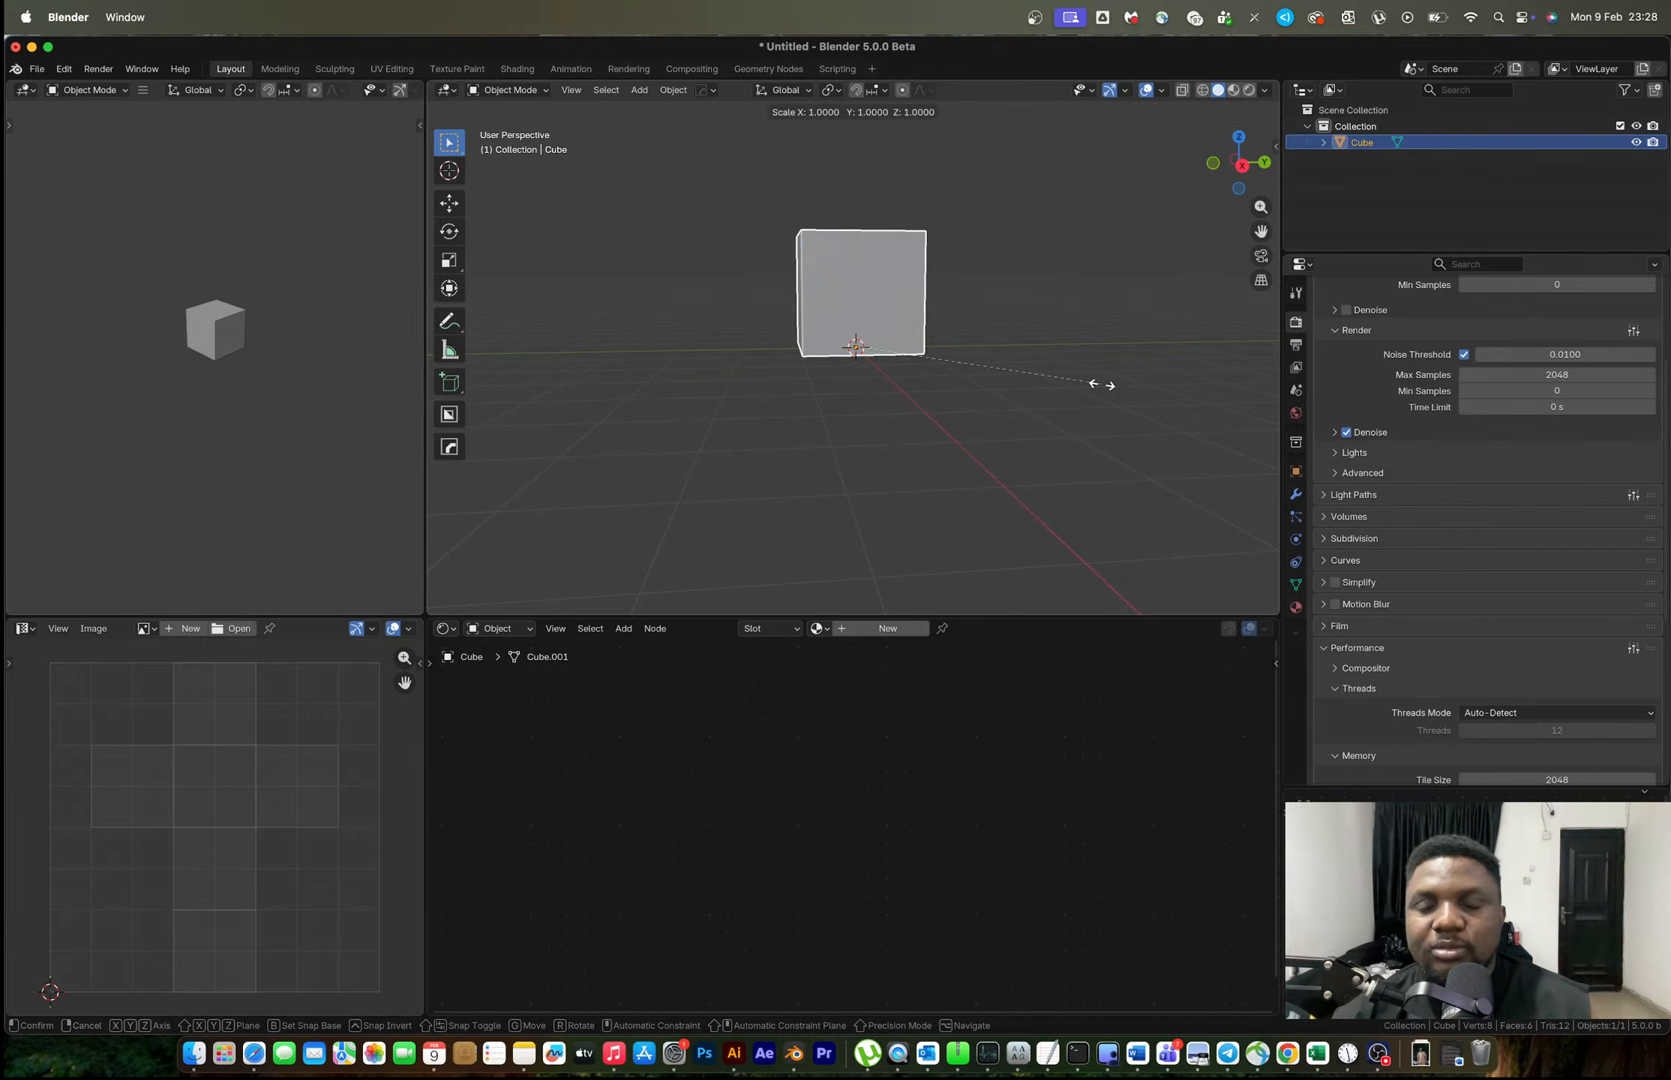
key(shift+z)
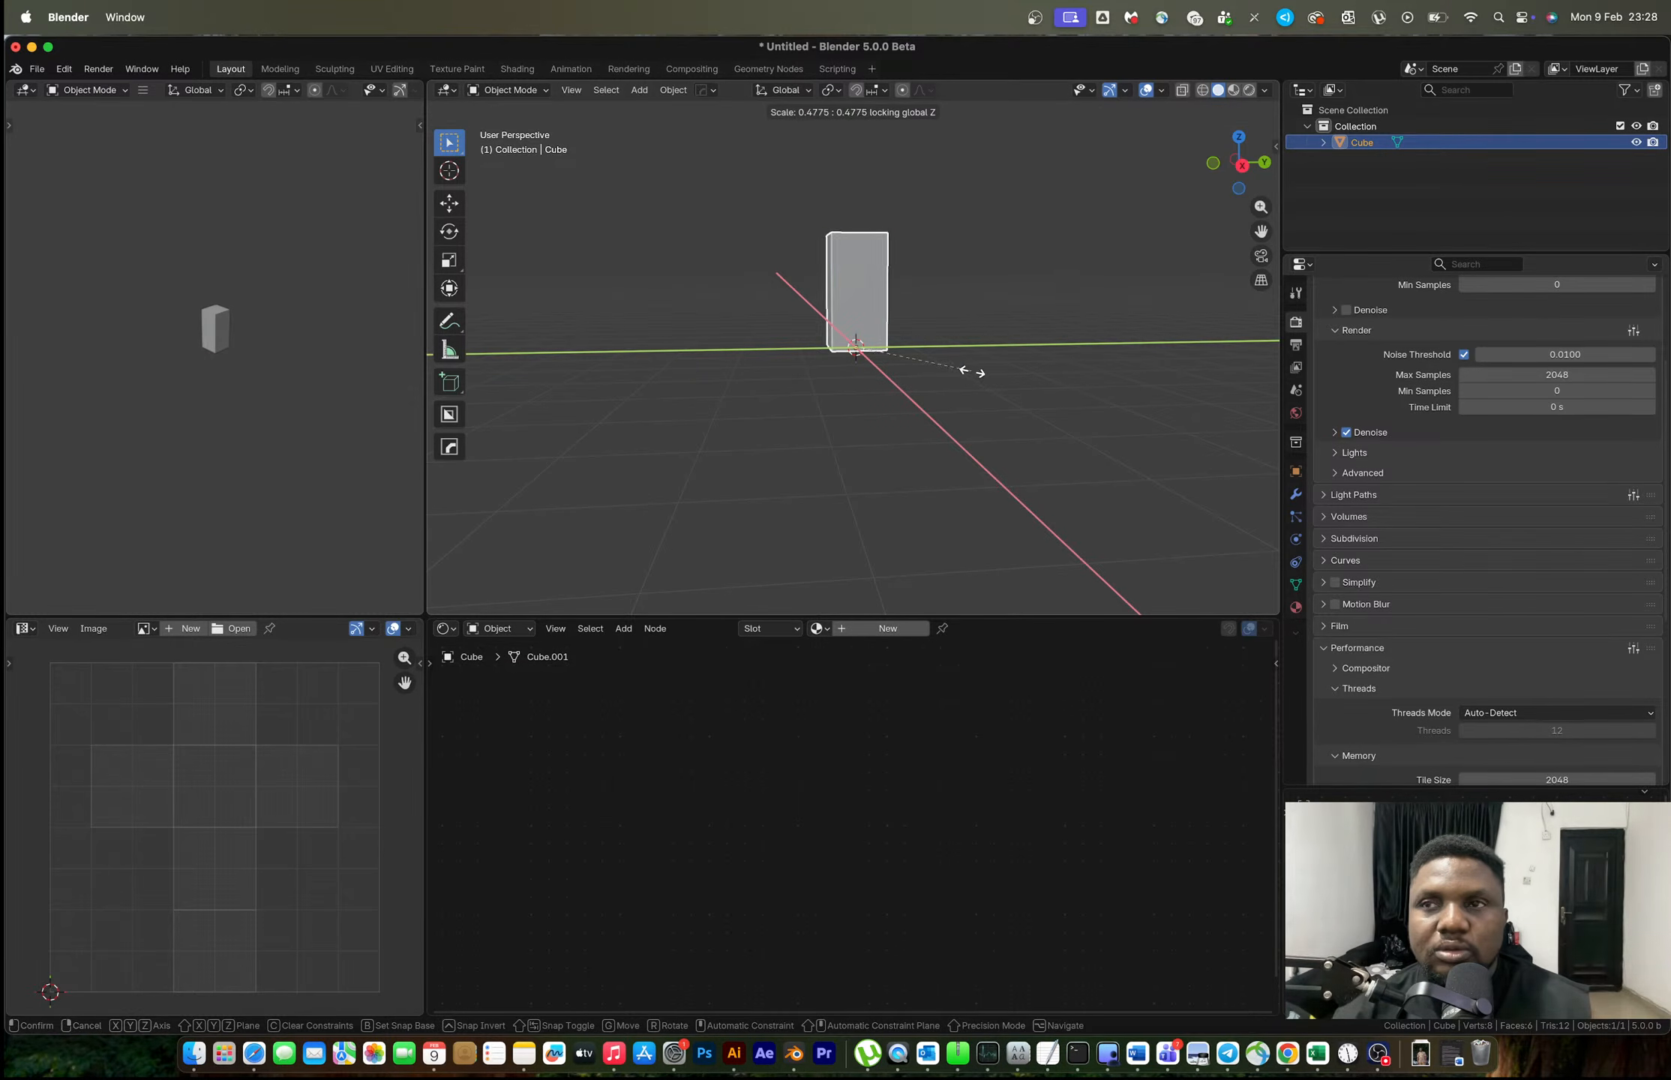
click(972, 374)
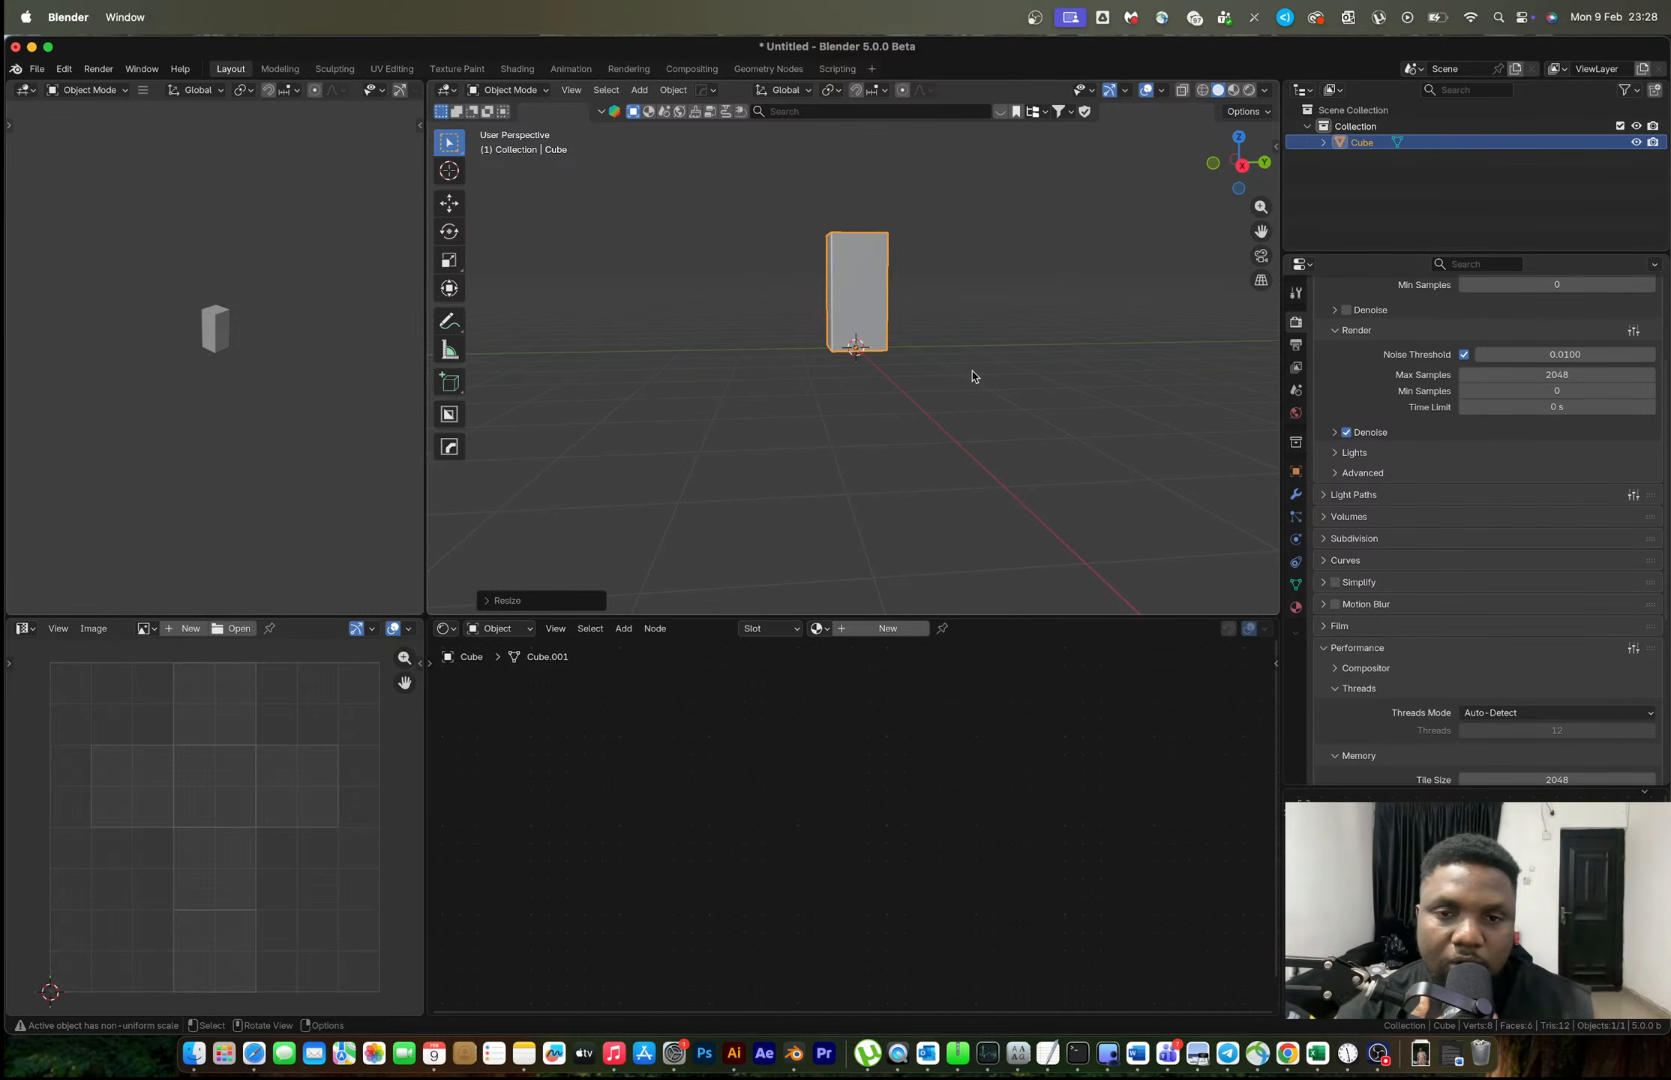
middle_drag(938, 372, 859, 363)
scroll(961, 368, up, 1)
key(ctrl+z)
key(ctrl+z)
key(ctrl+z)
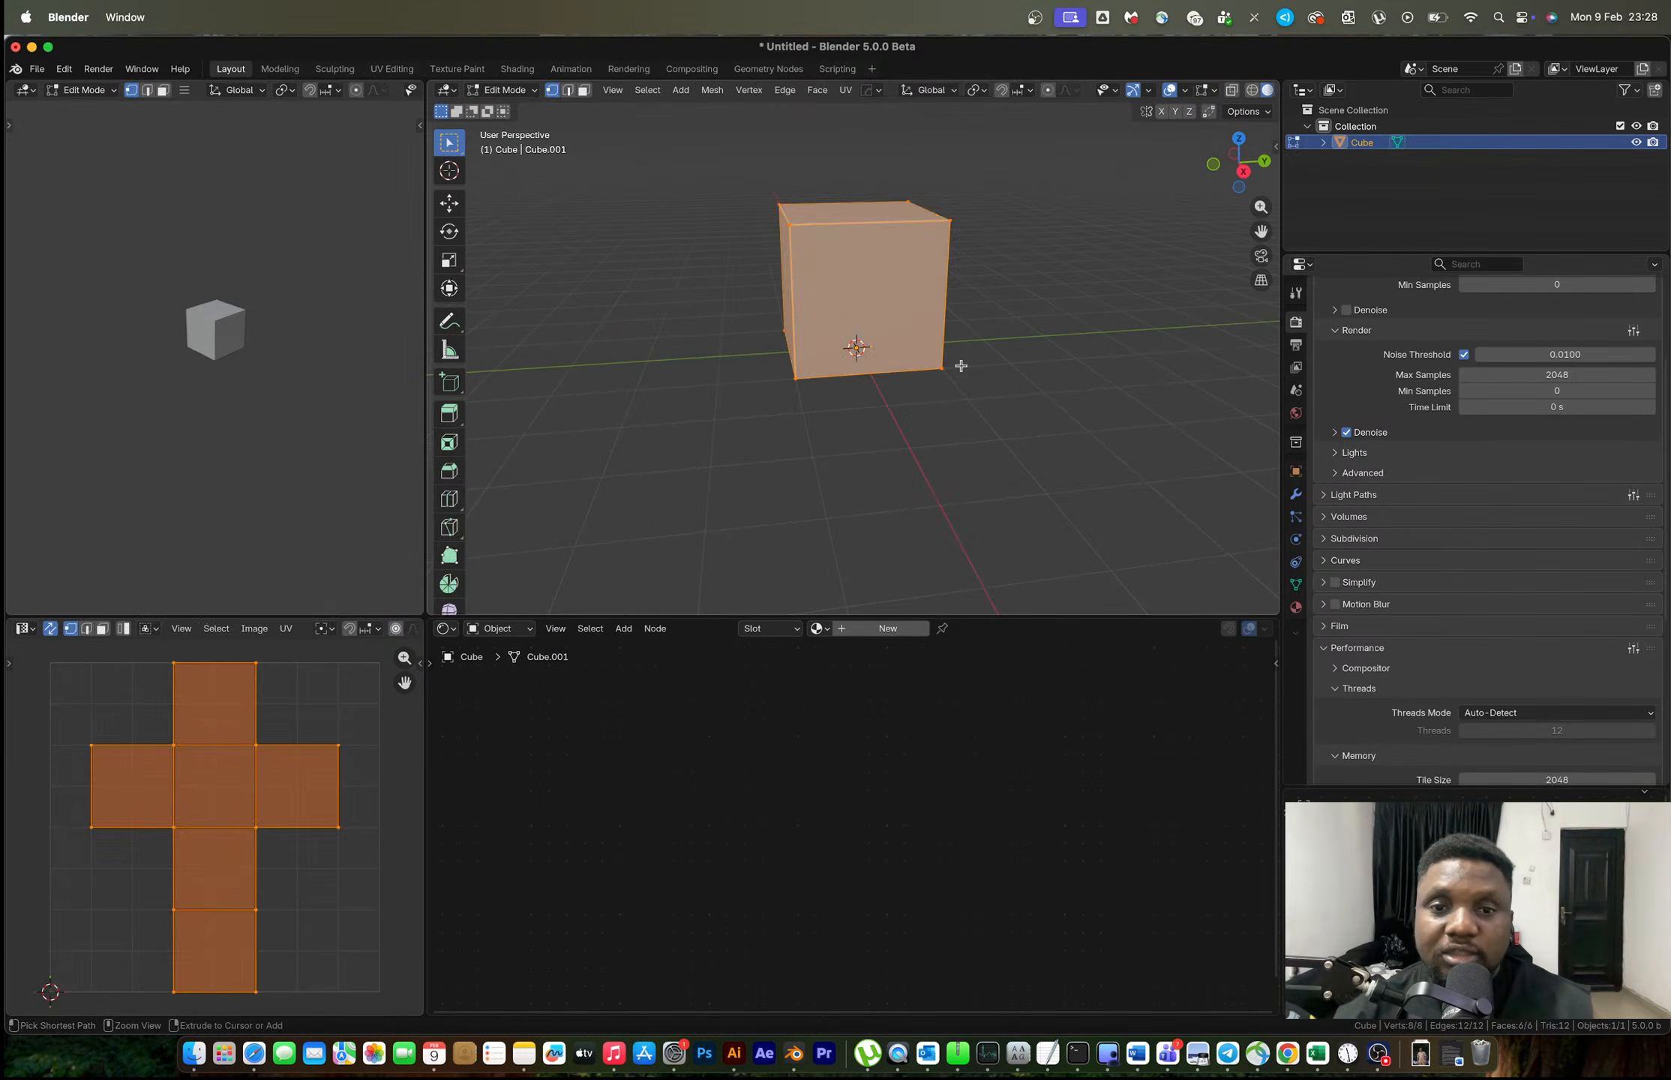
key(ctrl+shift+z)
key(Tab)
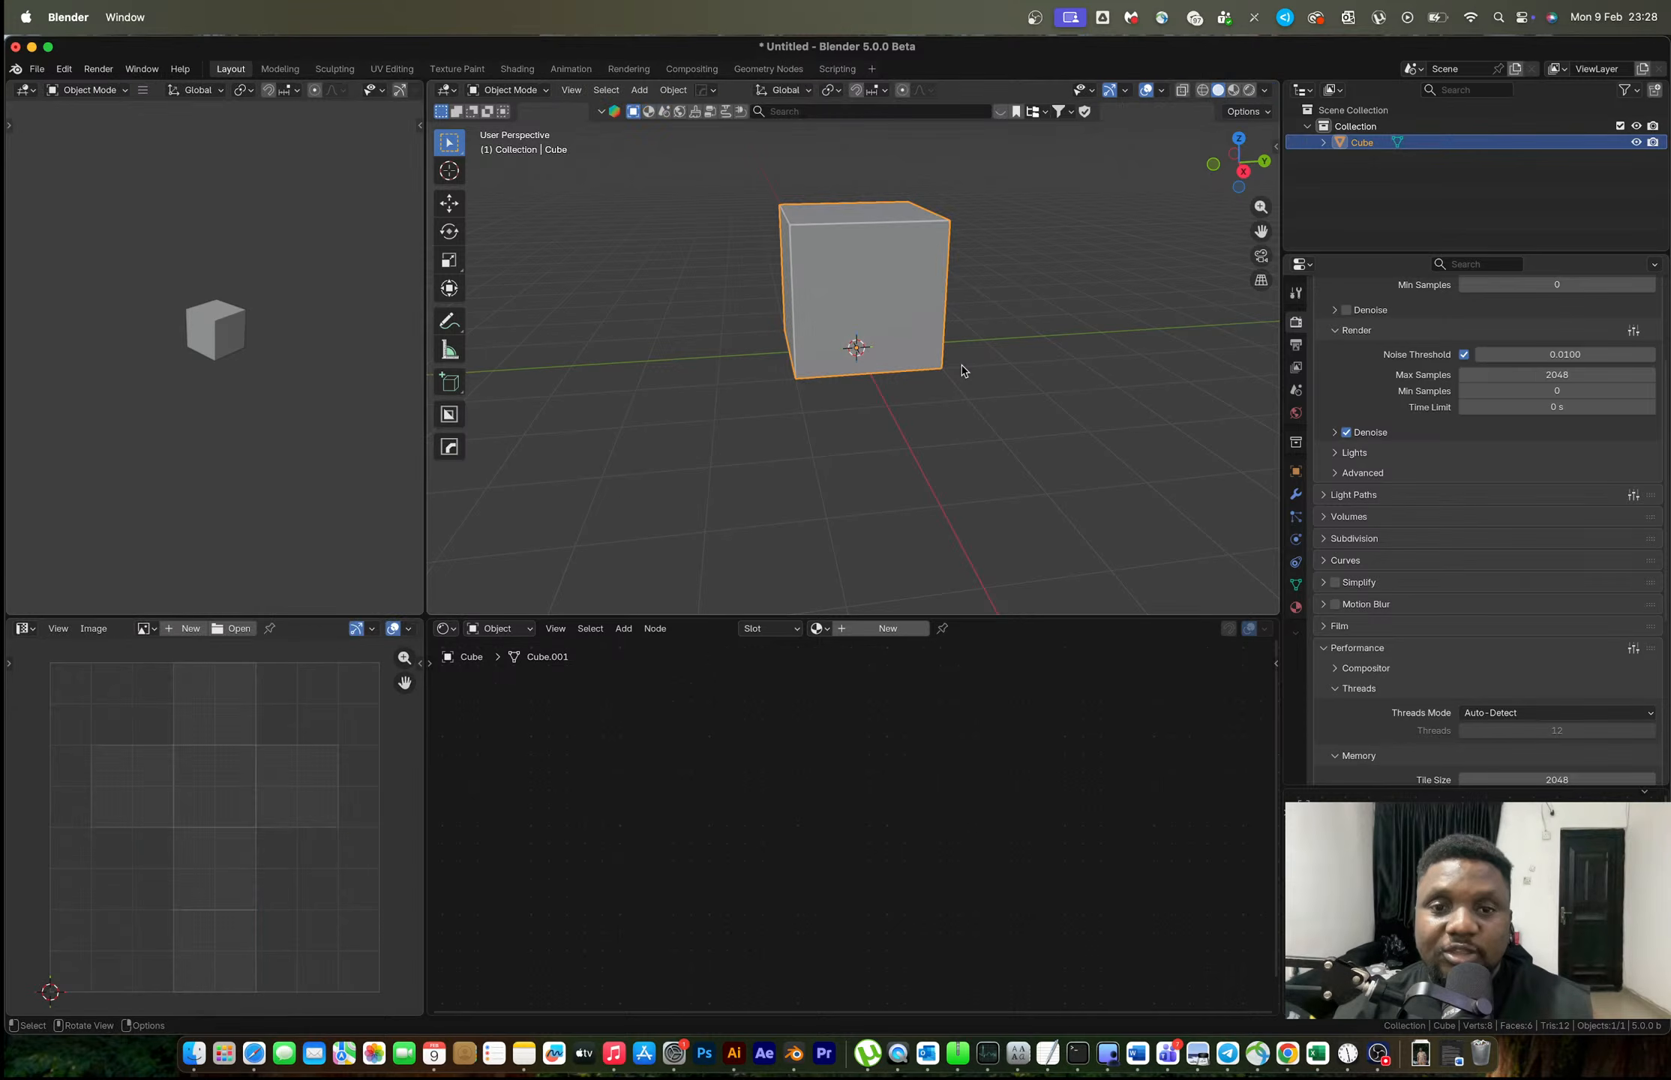
Switch the Shader Editor area to the Asset Browser, show the Humans library and place Polygon.002 in the scene beside the cube.
click(446, 629)
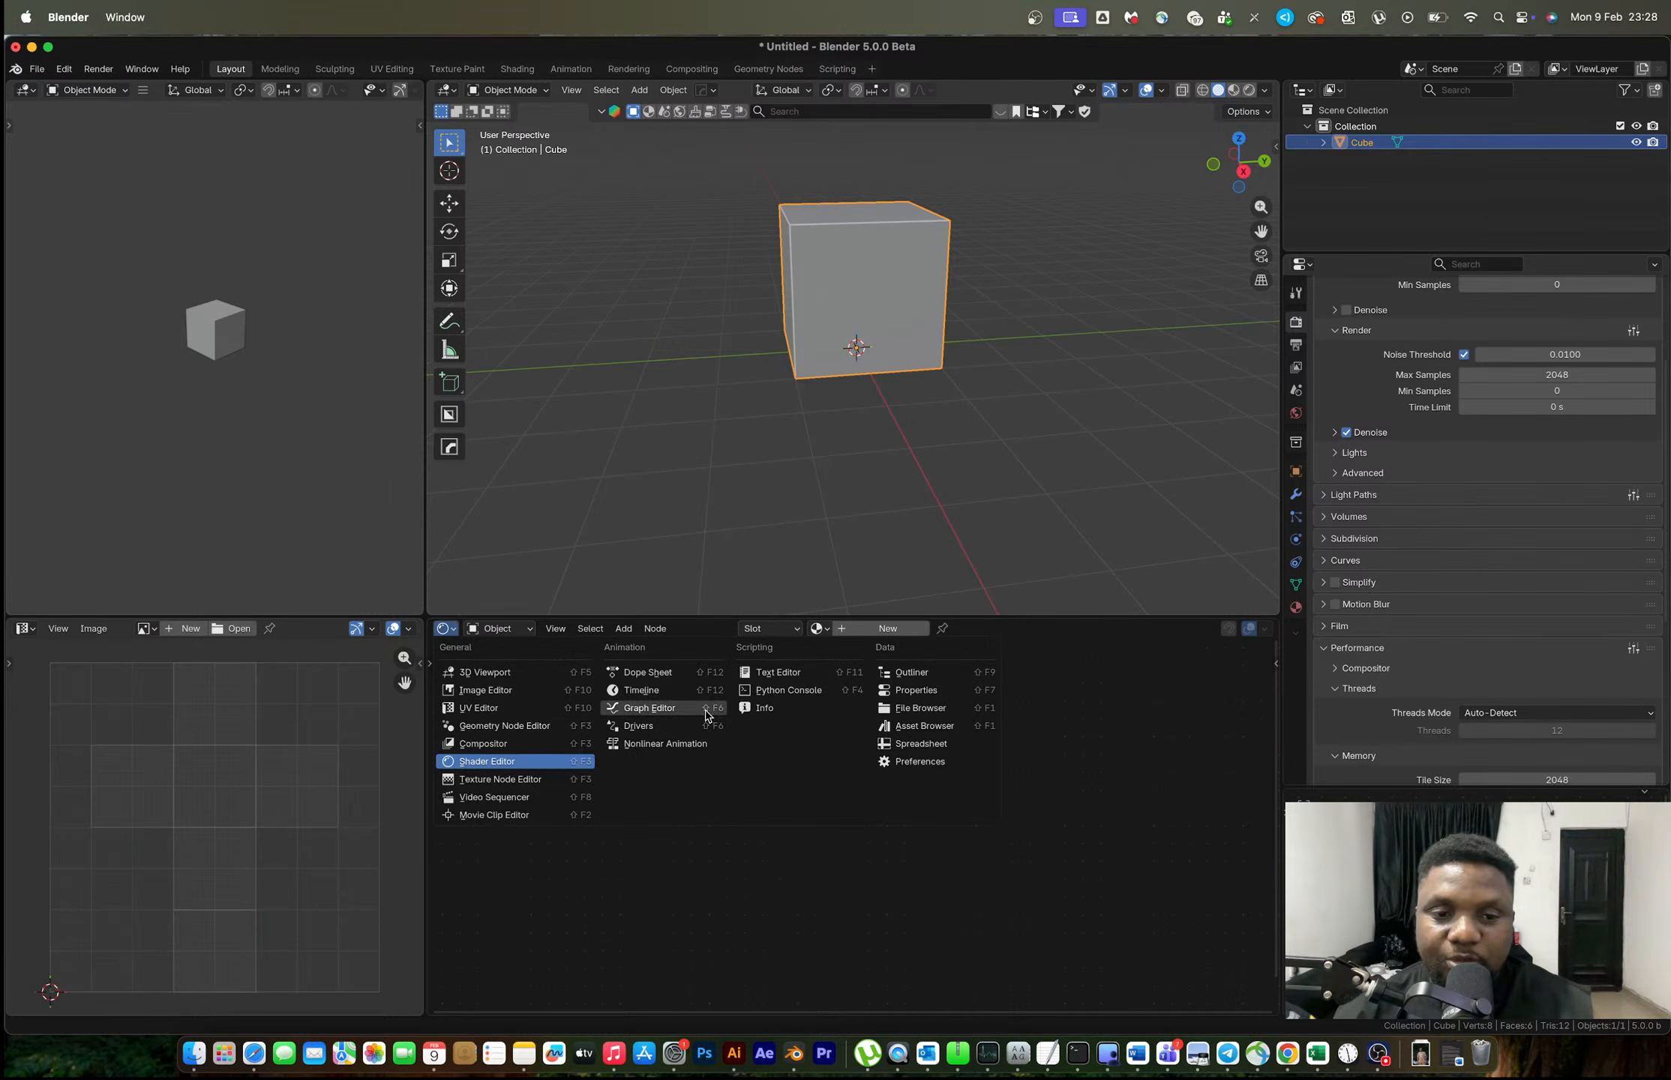
click(938, 731)
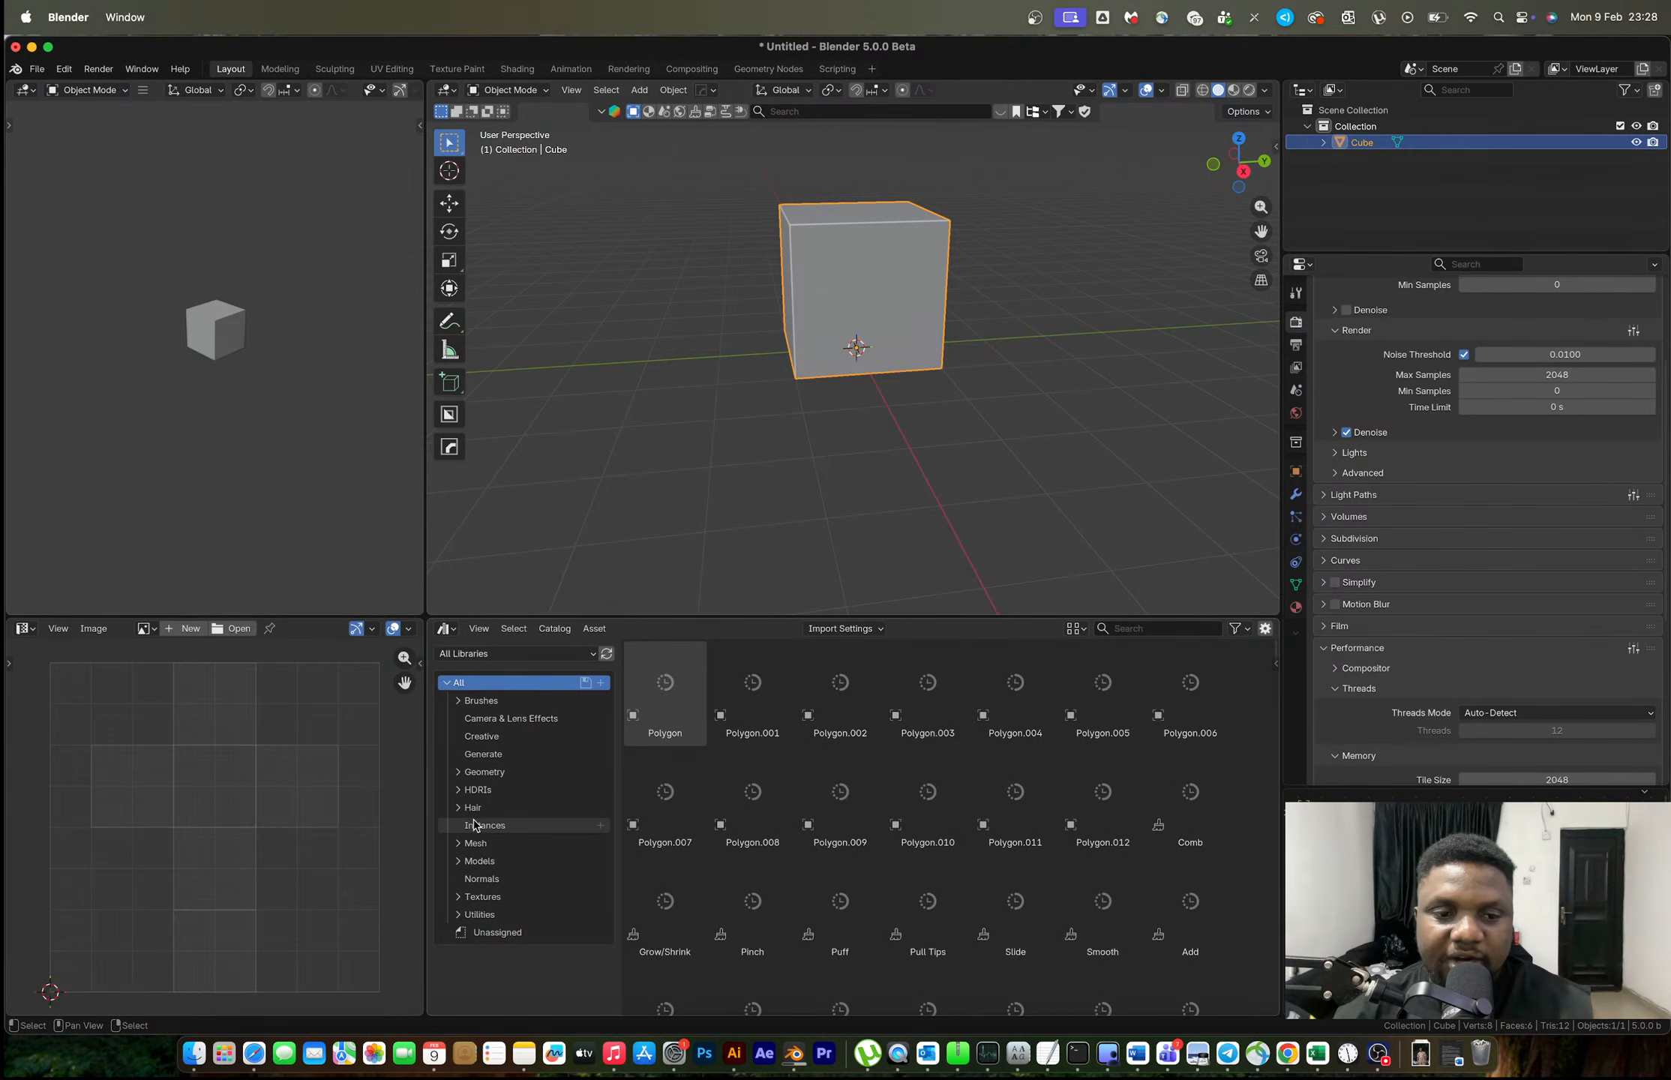
click(480, 658)
click(469, 799)
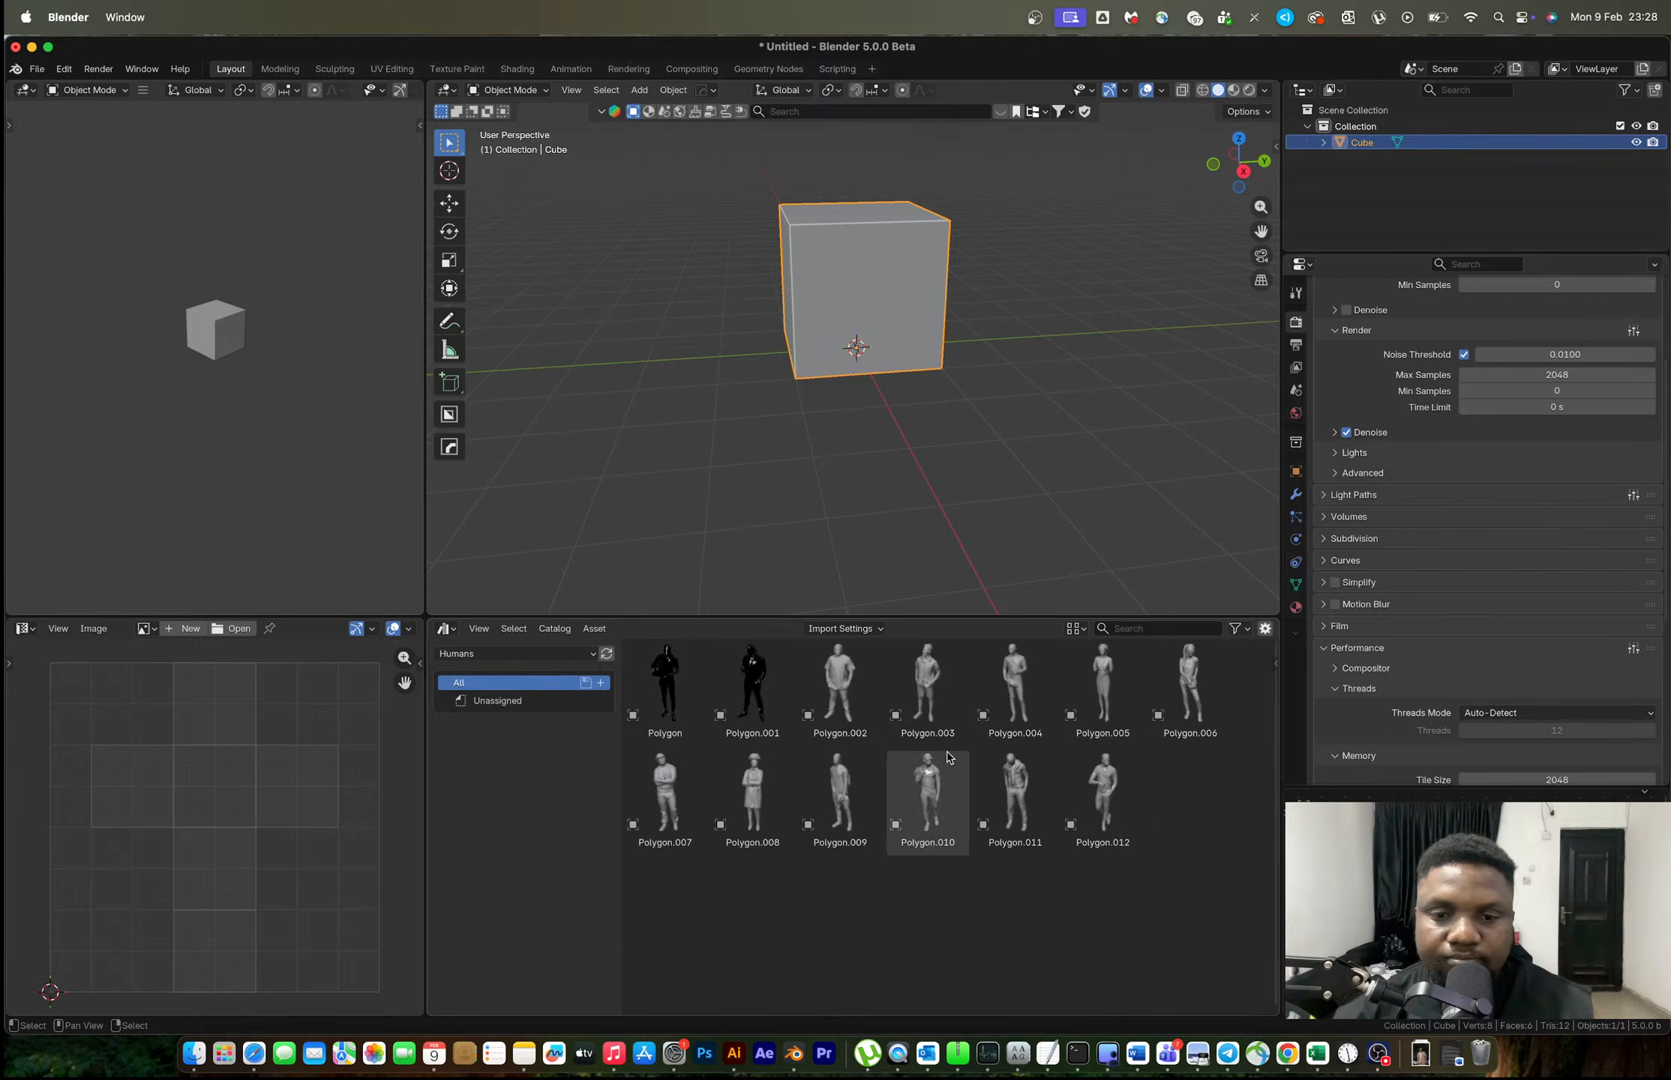
click(840, 686)
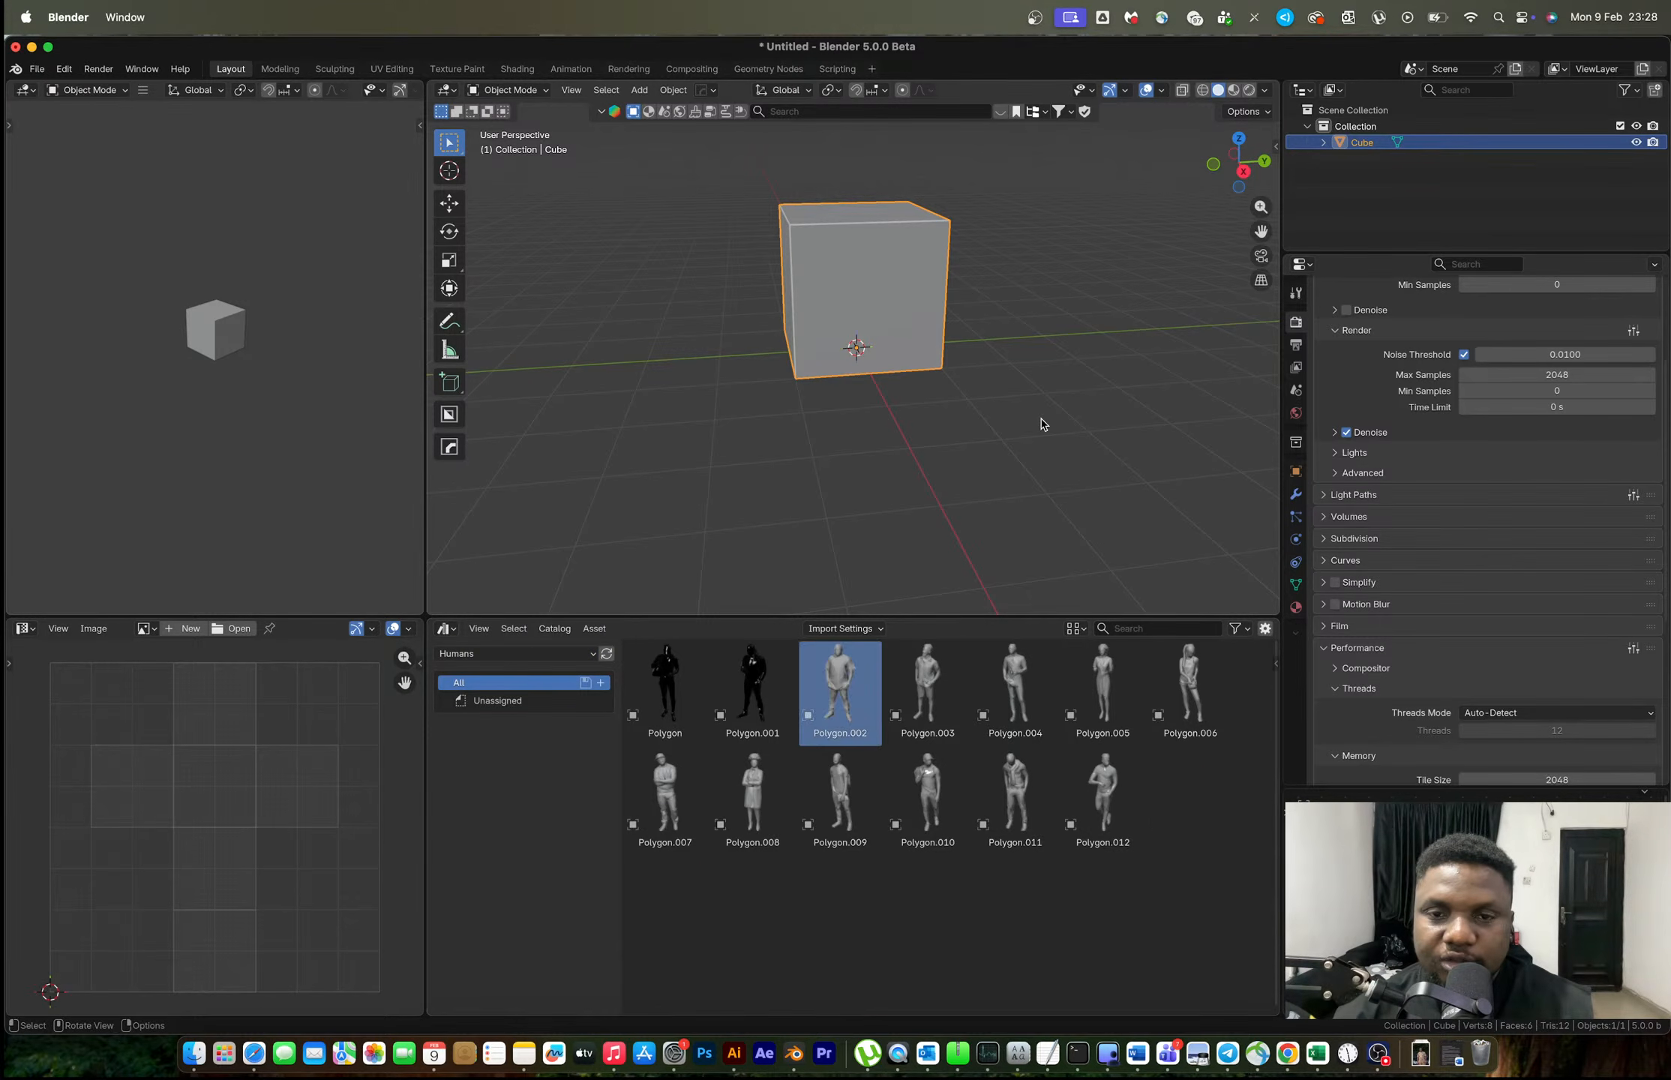
drag(840, 682, 1016, 422)
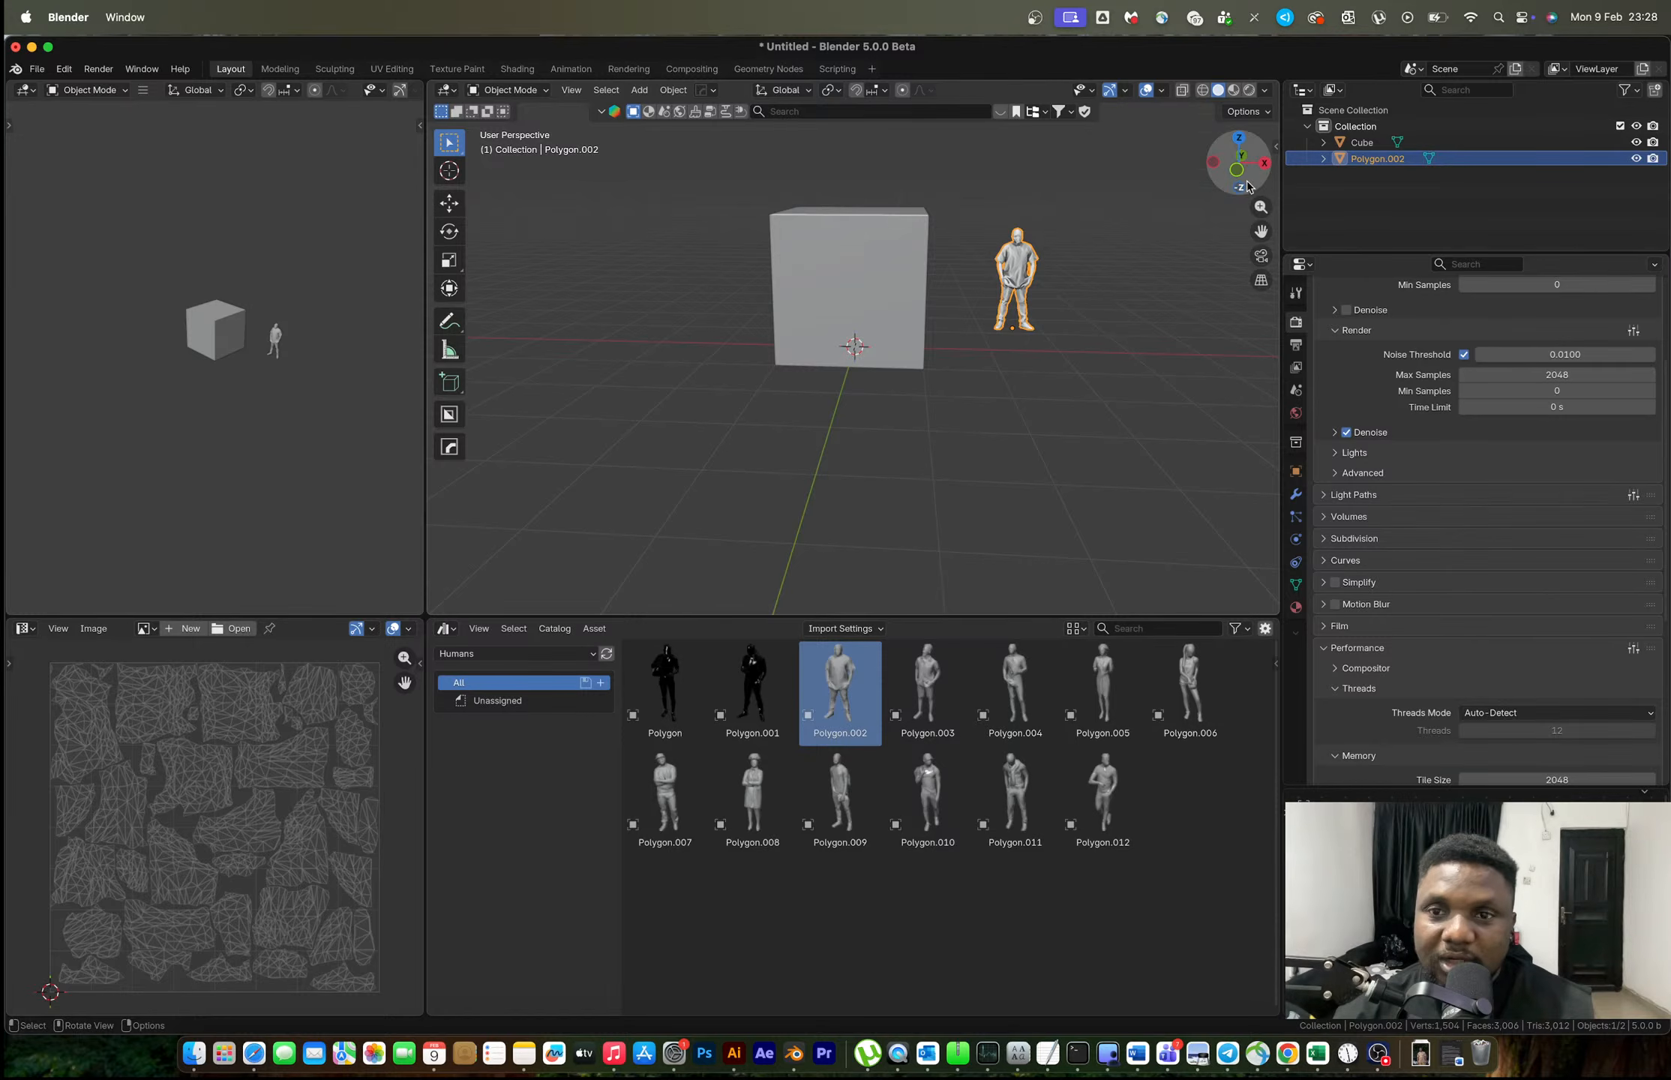
In front view, snap the human figure to the 3D cursor and move it along X to stand beside the cube.
click(1212, 164)
key(shift+s)
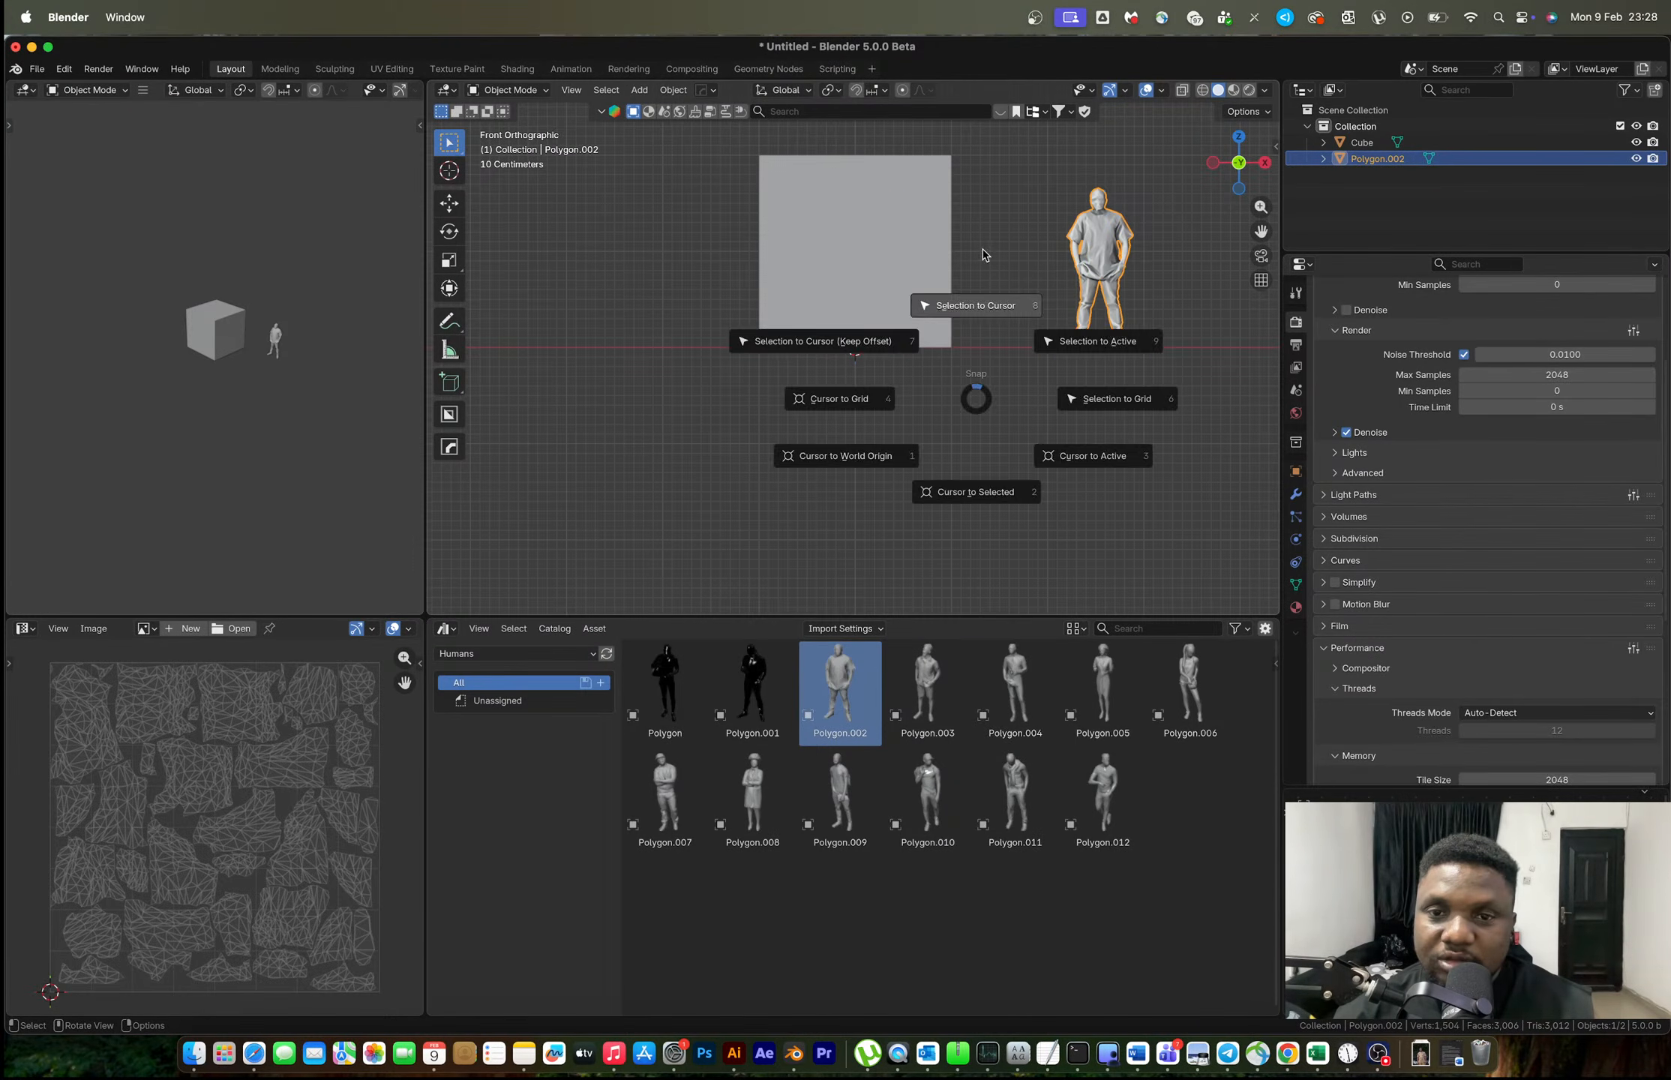
click(971, 306)
key(g)
key(x)
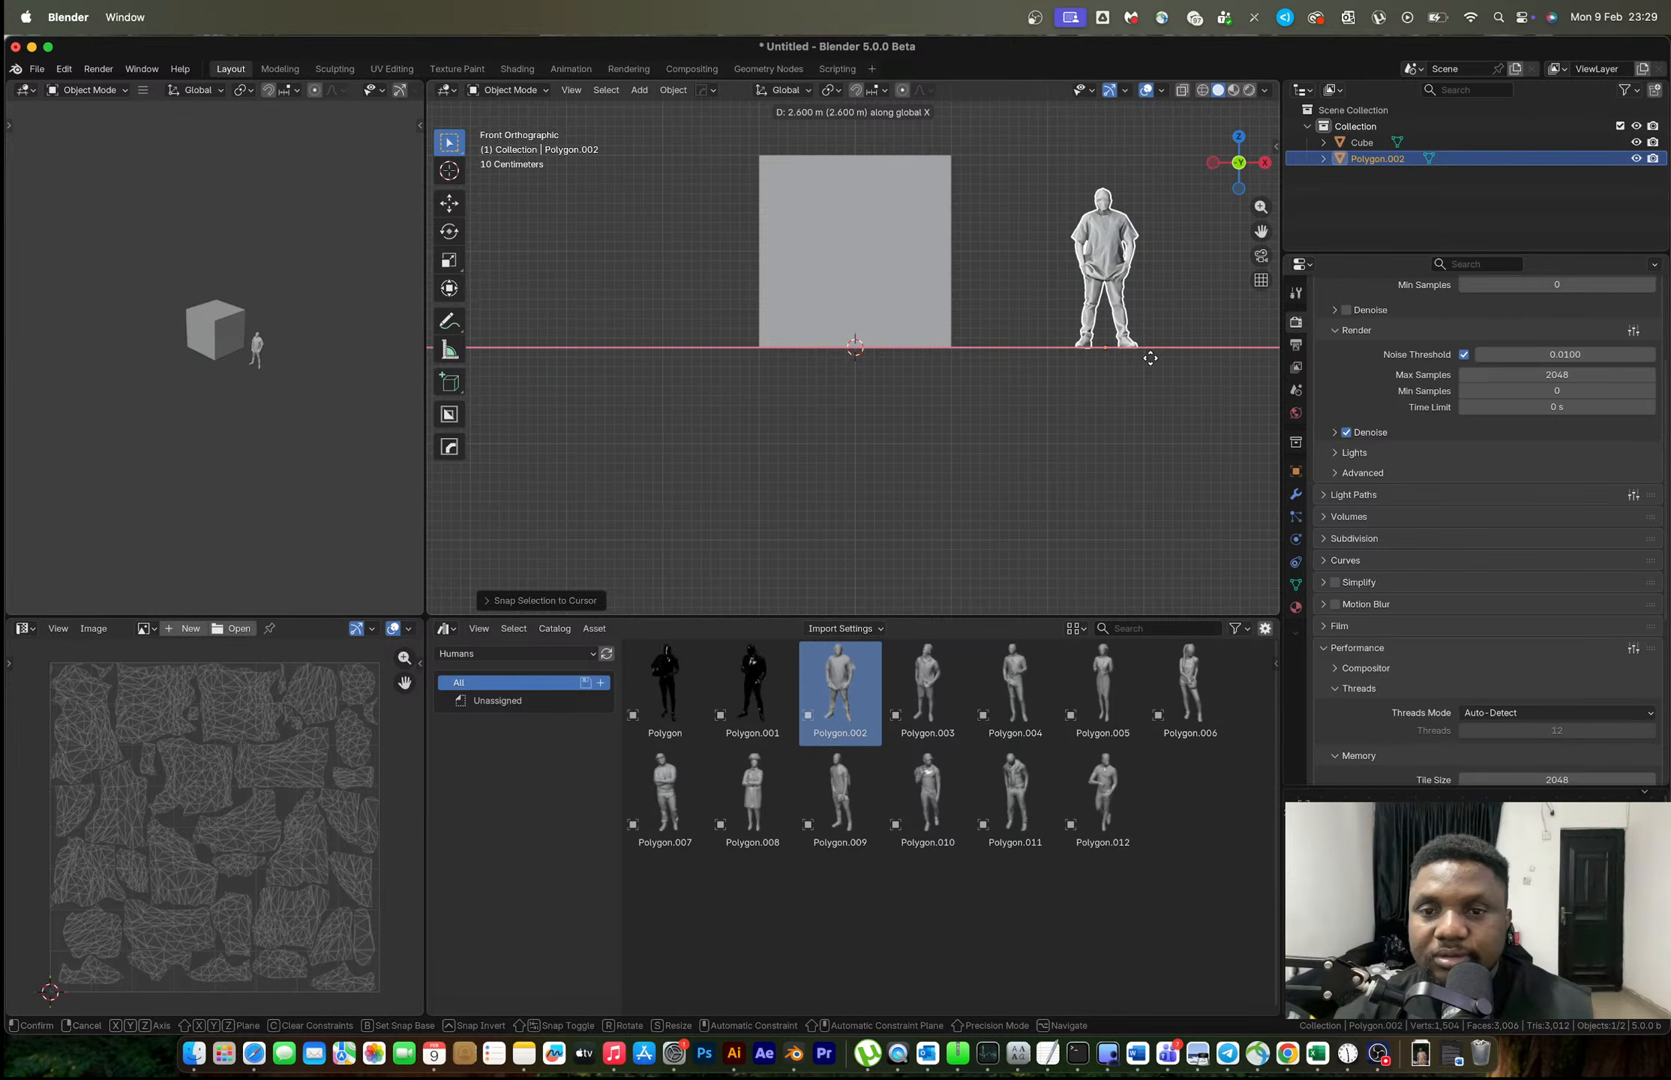
click(1149, 359)
key(g)
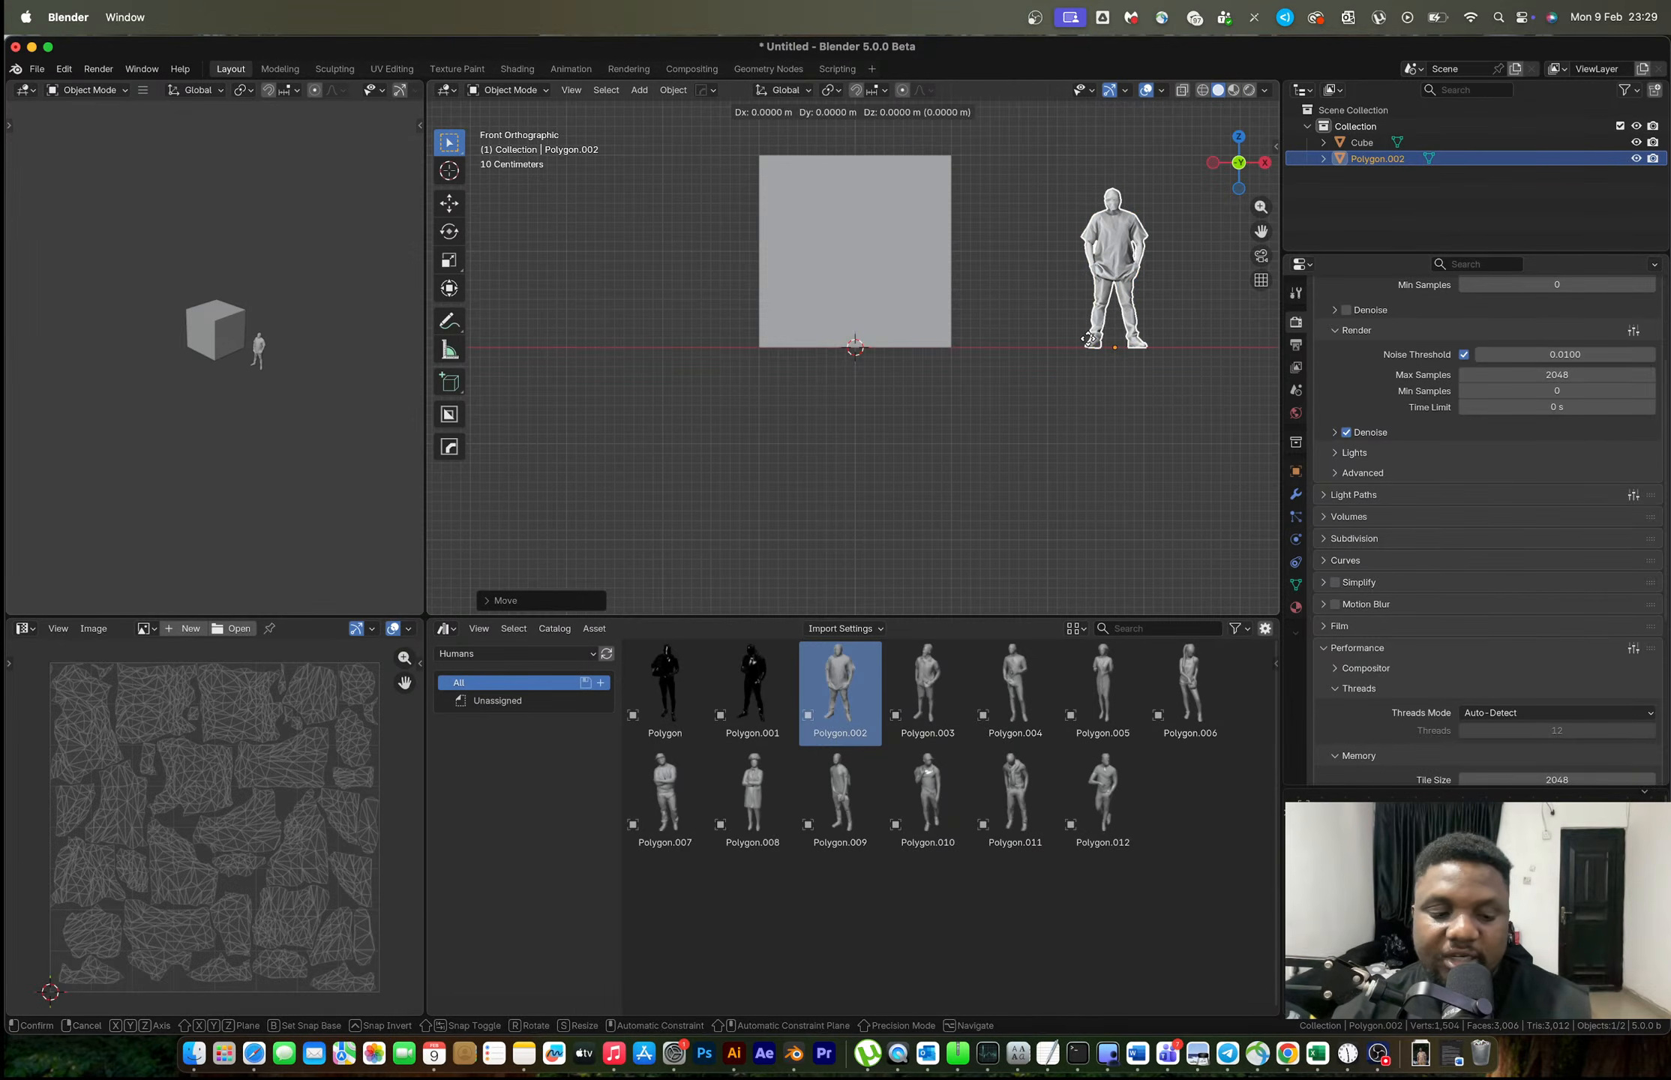
key(x)
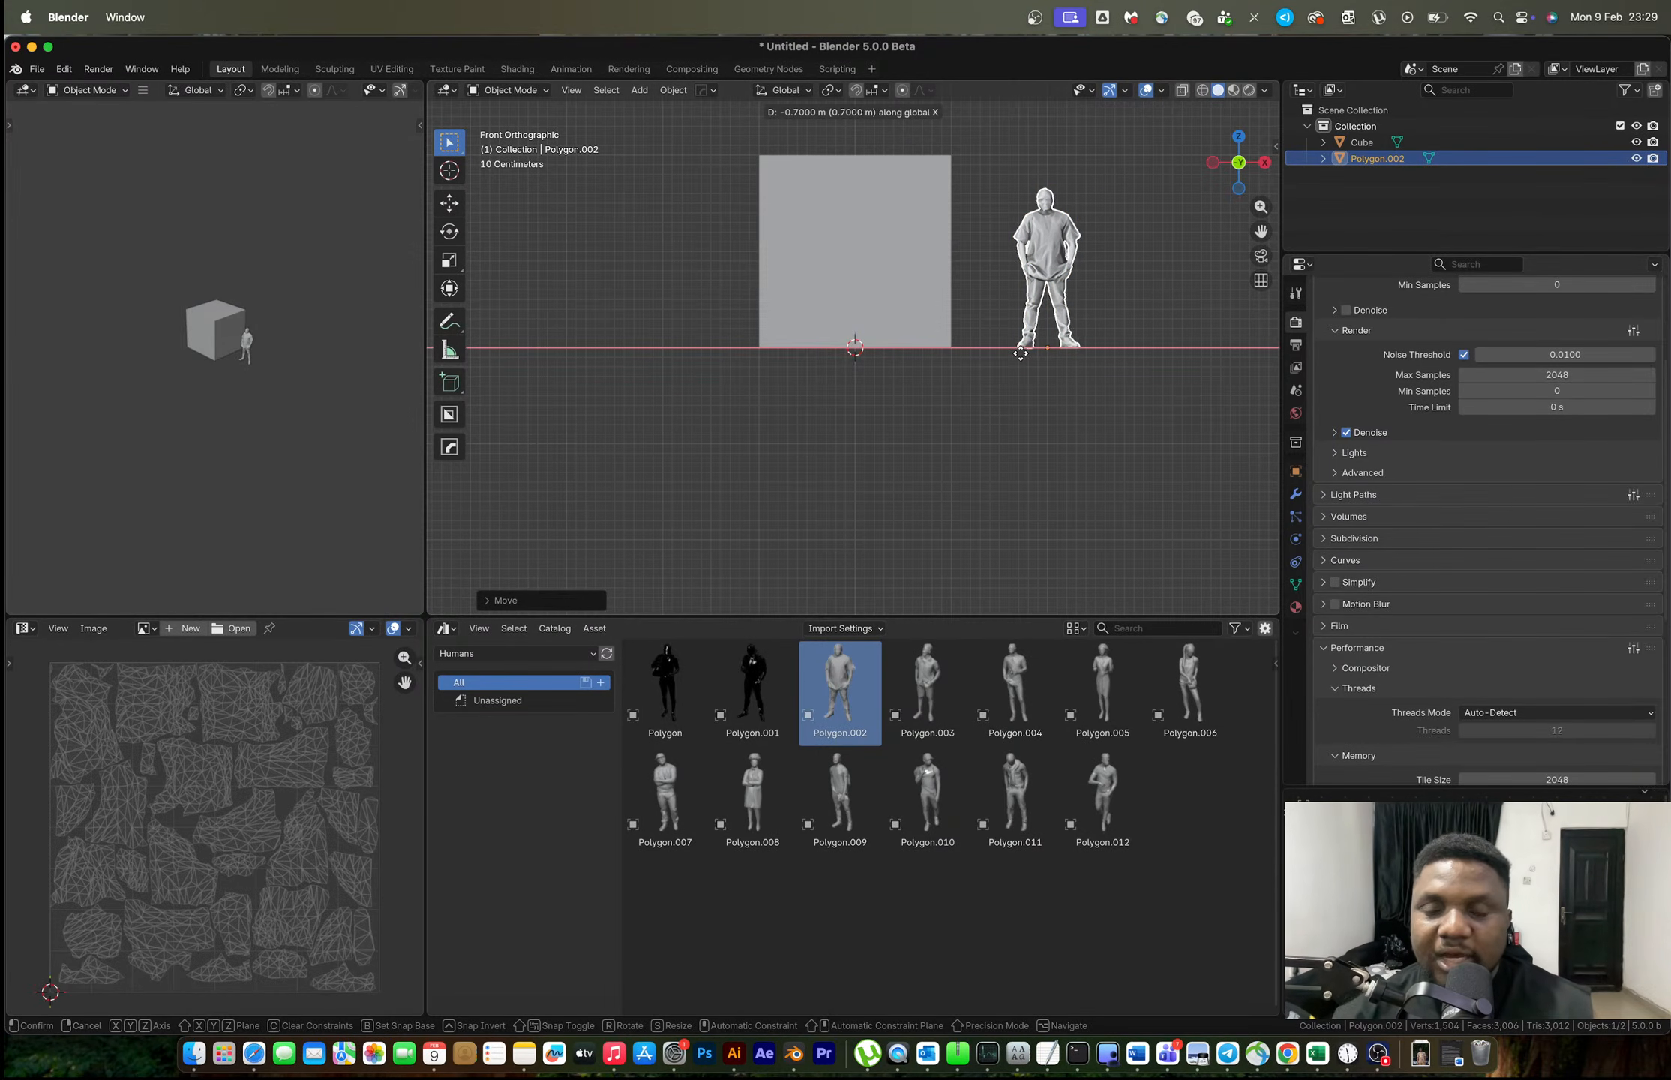
click(1018, 352)
scroll(857, 320, up, 2)
shift+middle_drag(935, 281, 868, 400)
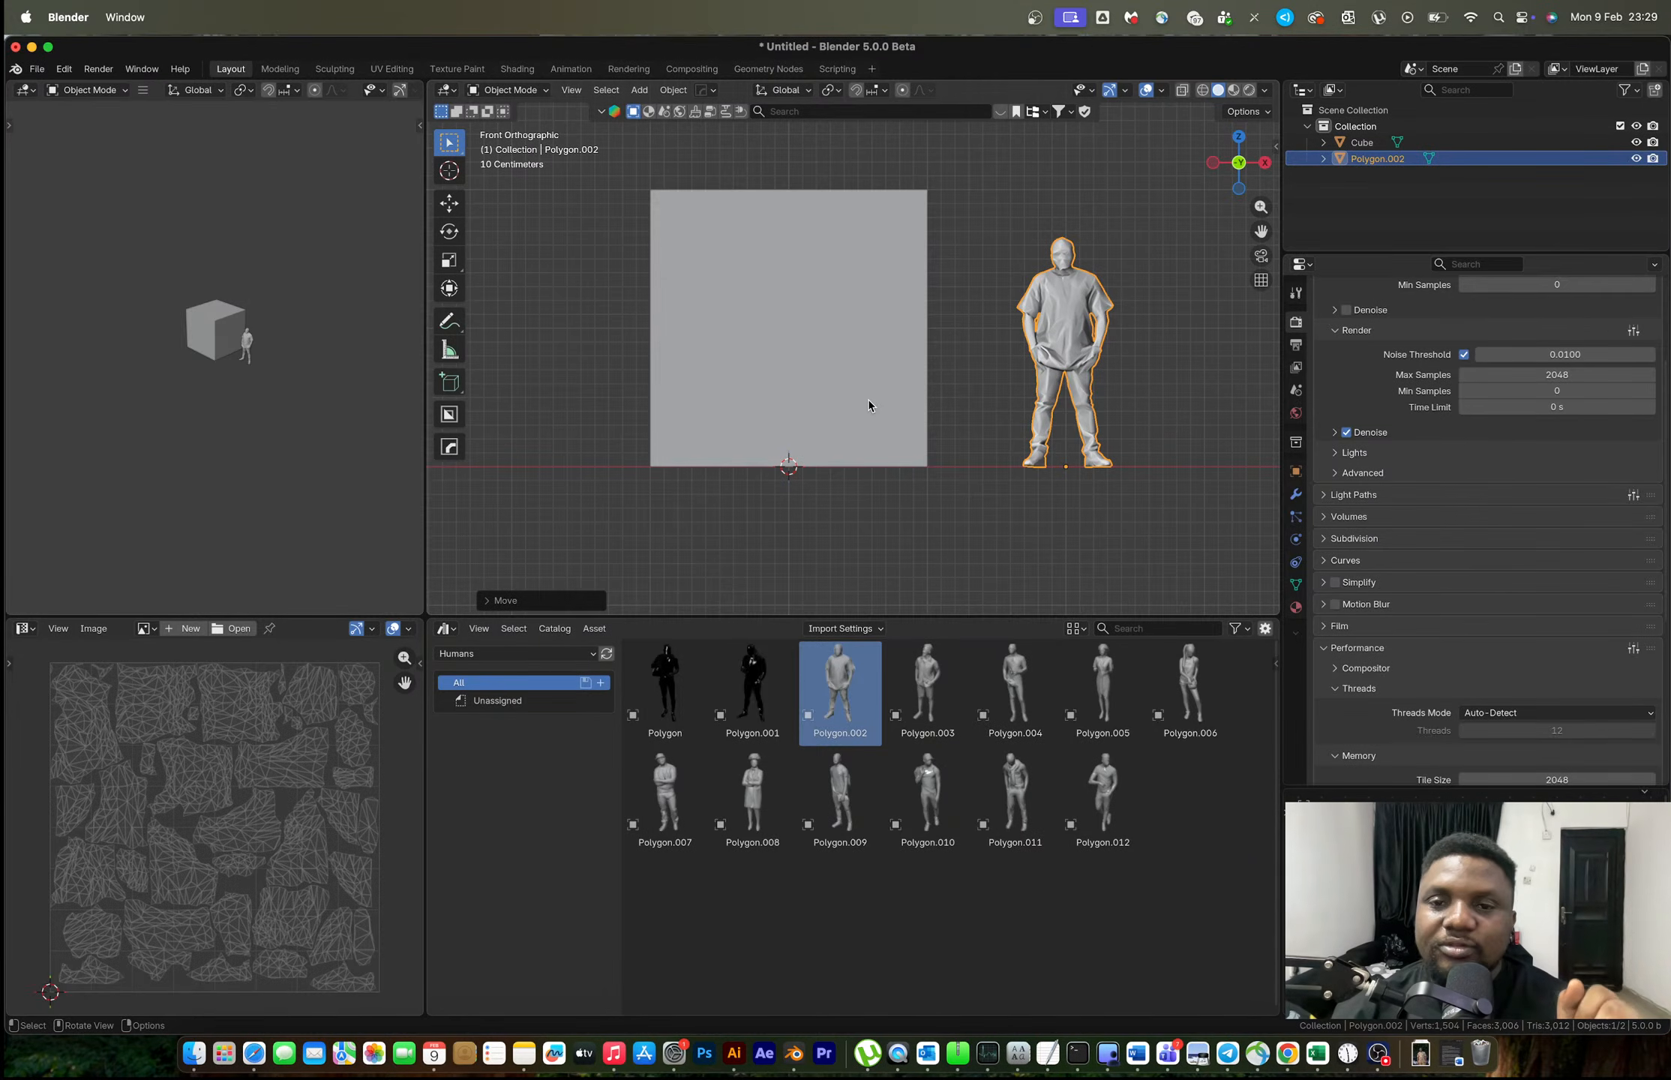
Scale the cube uniformly to about 0.63 and narrow its width and depth while locking Z.
click(825, 359)
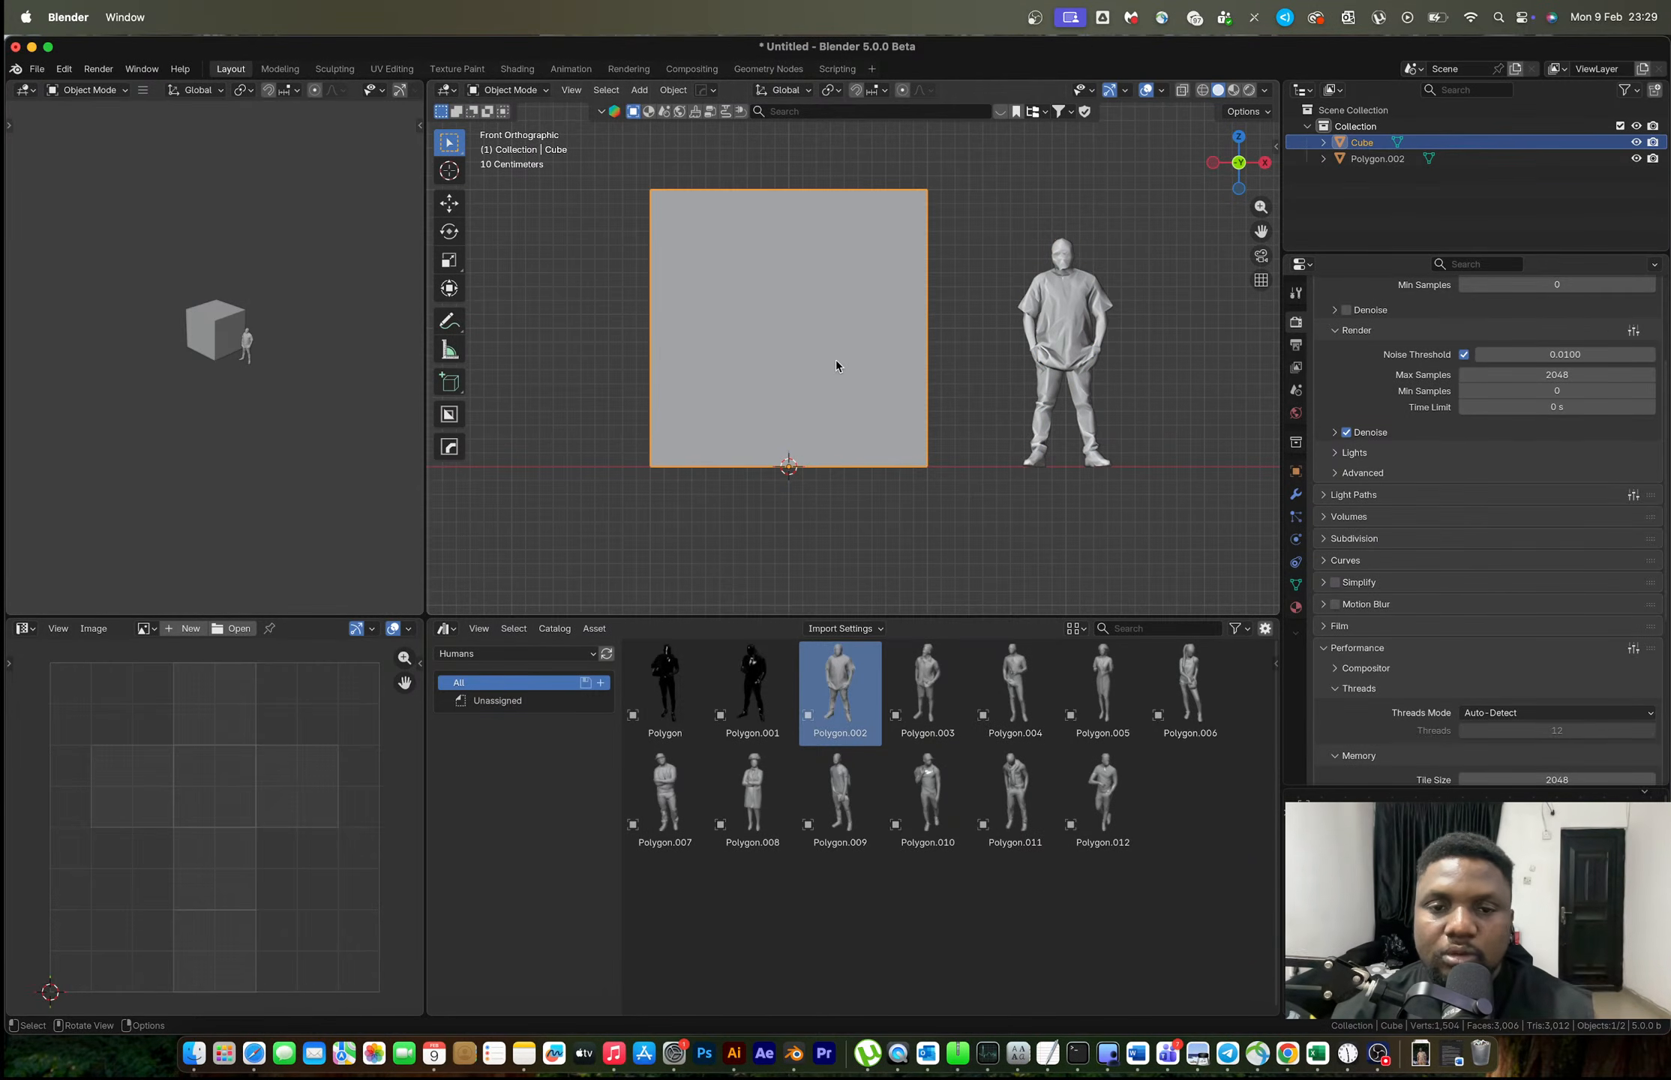
key(s)
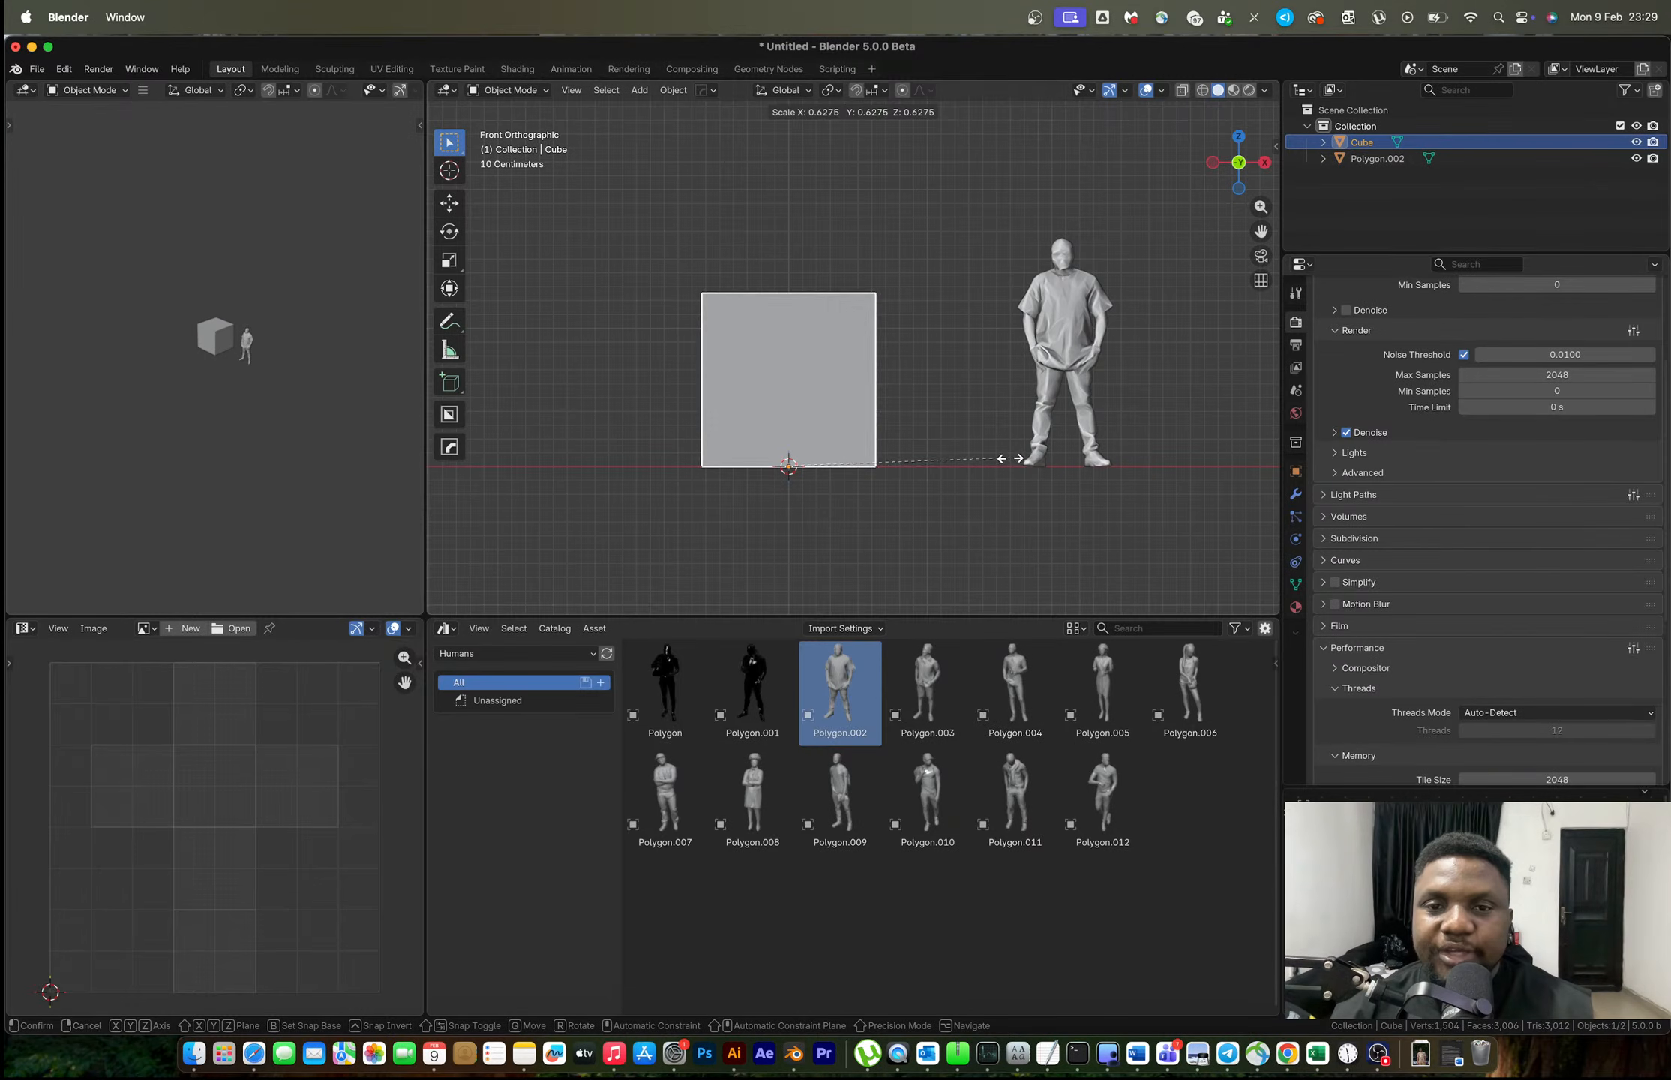
key(shift+z)
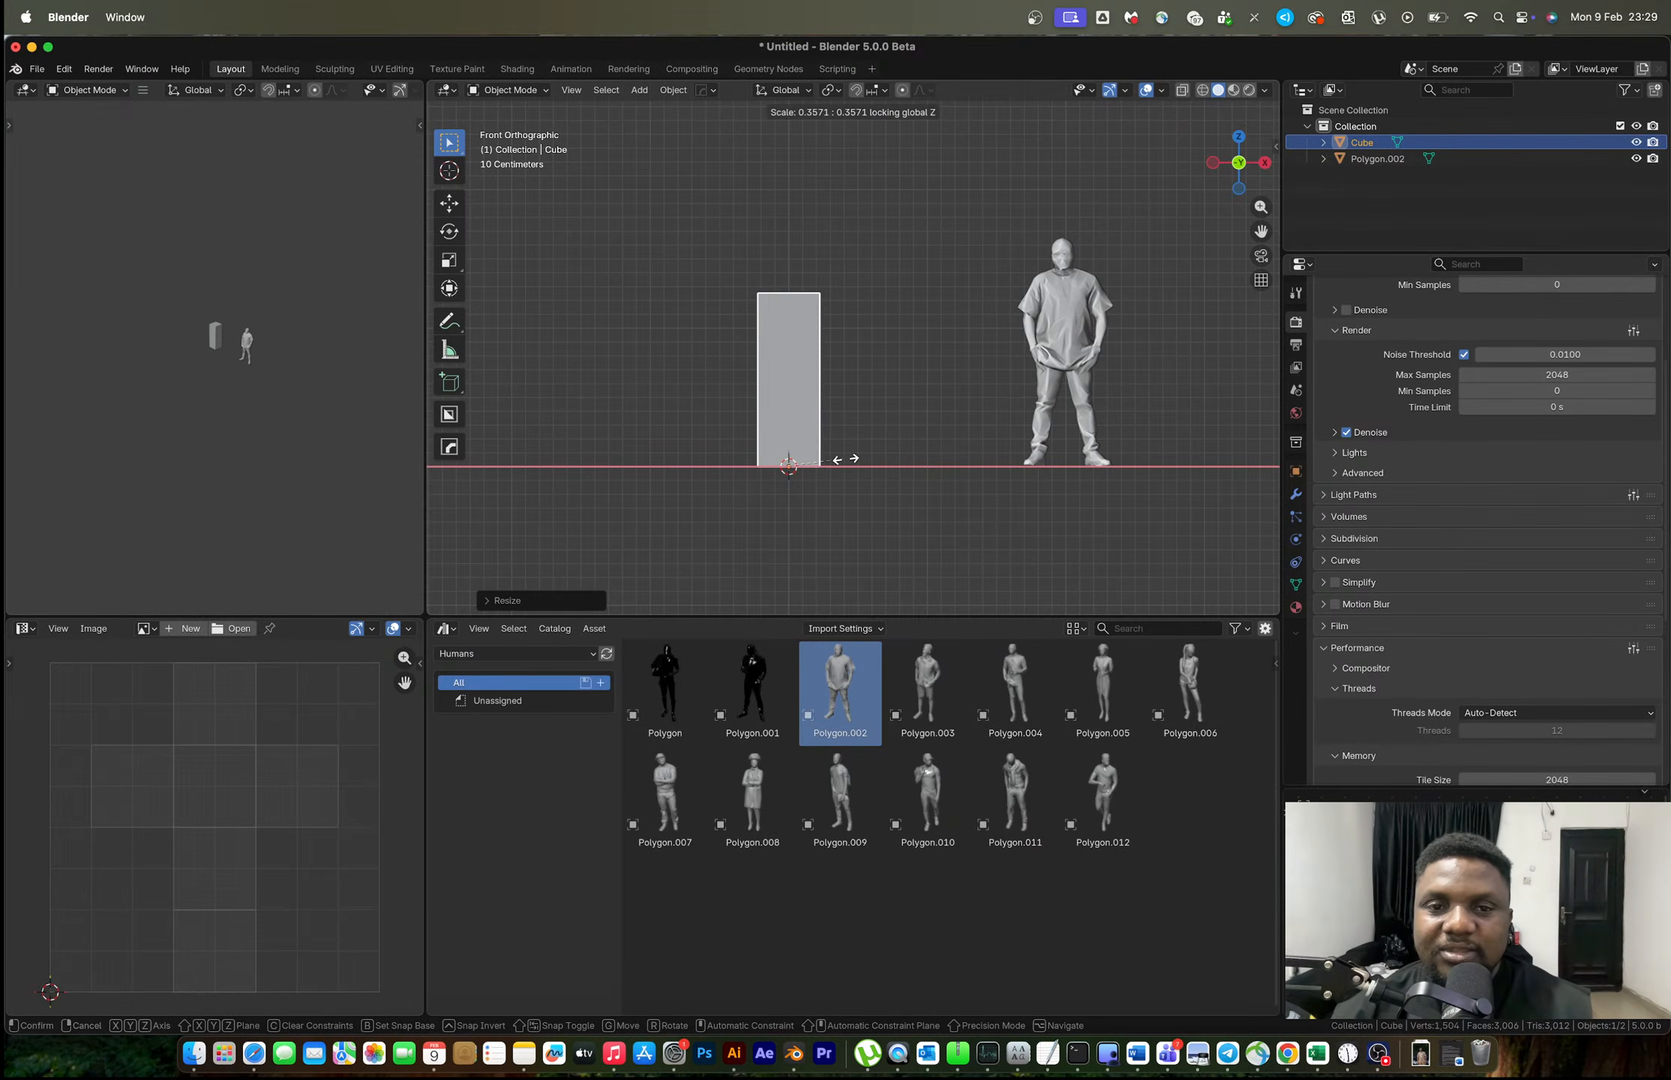
click(862, 462)
Move the human figure closer to the side of the cabinet block.
click(1054, 373)
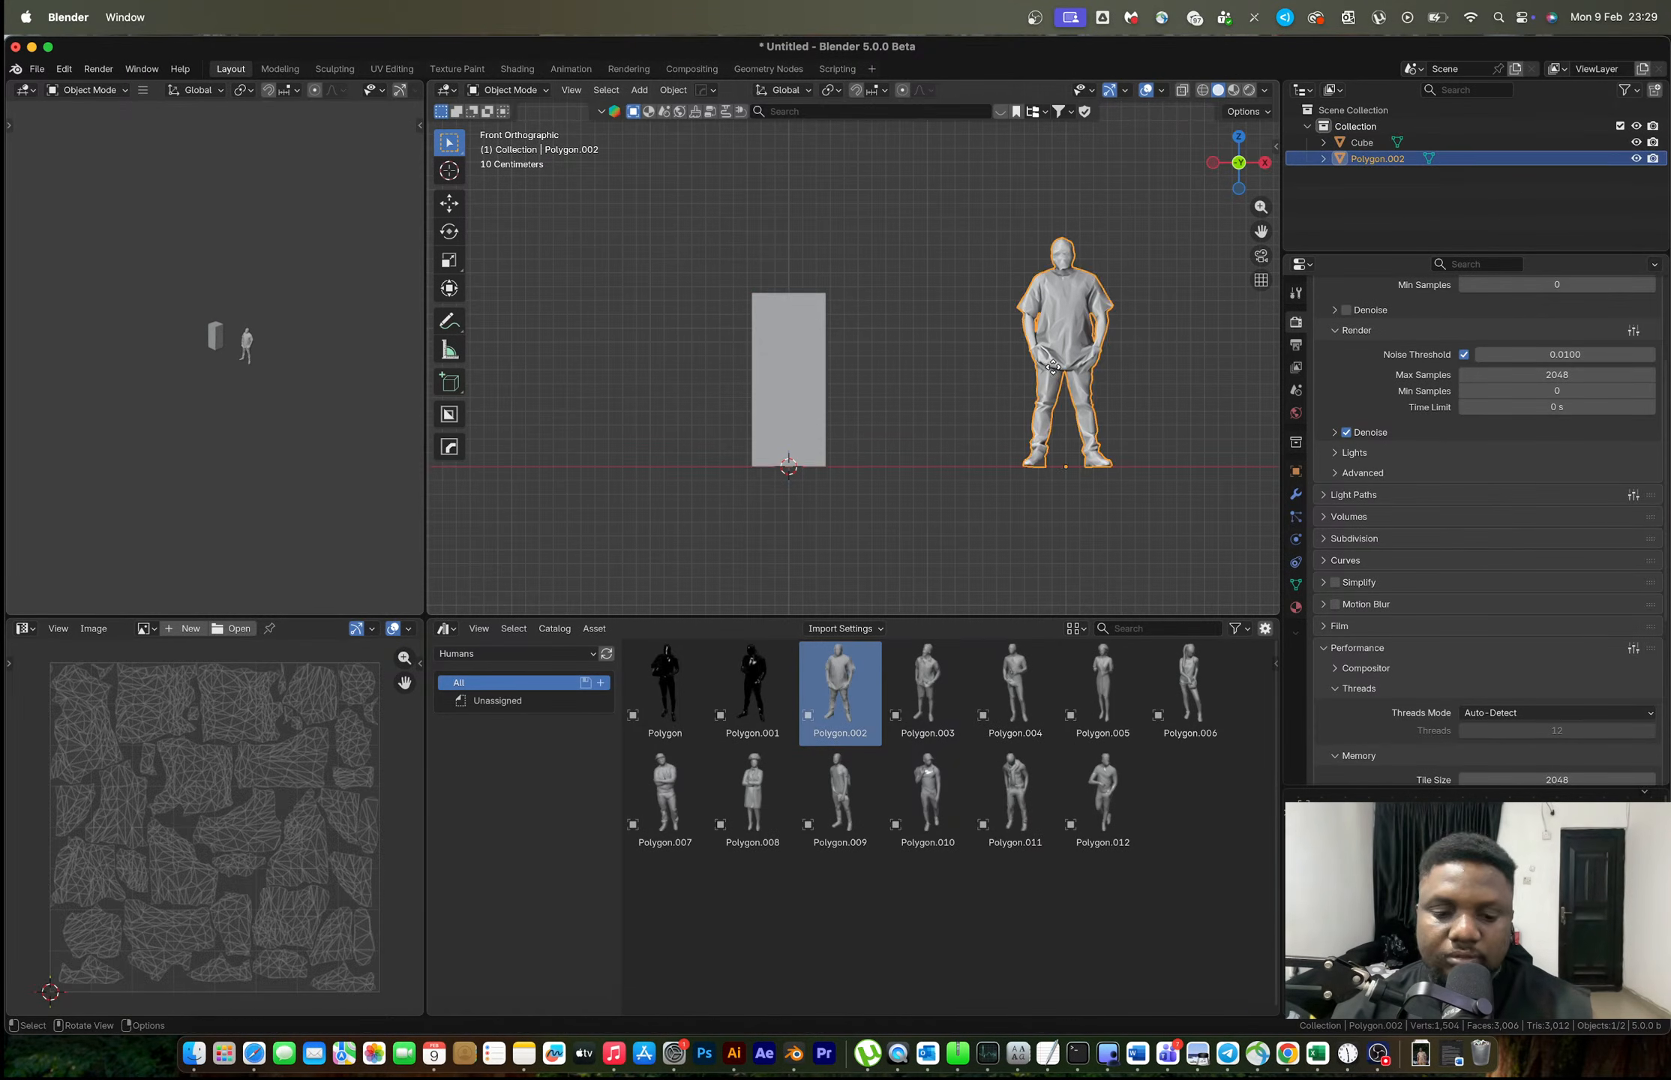
key(g)
click(904, 373)
scroll(810, 364, up, 3)
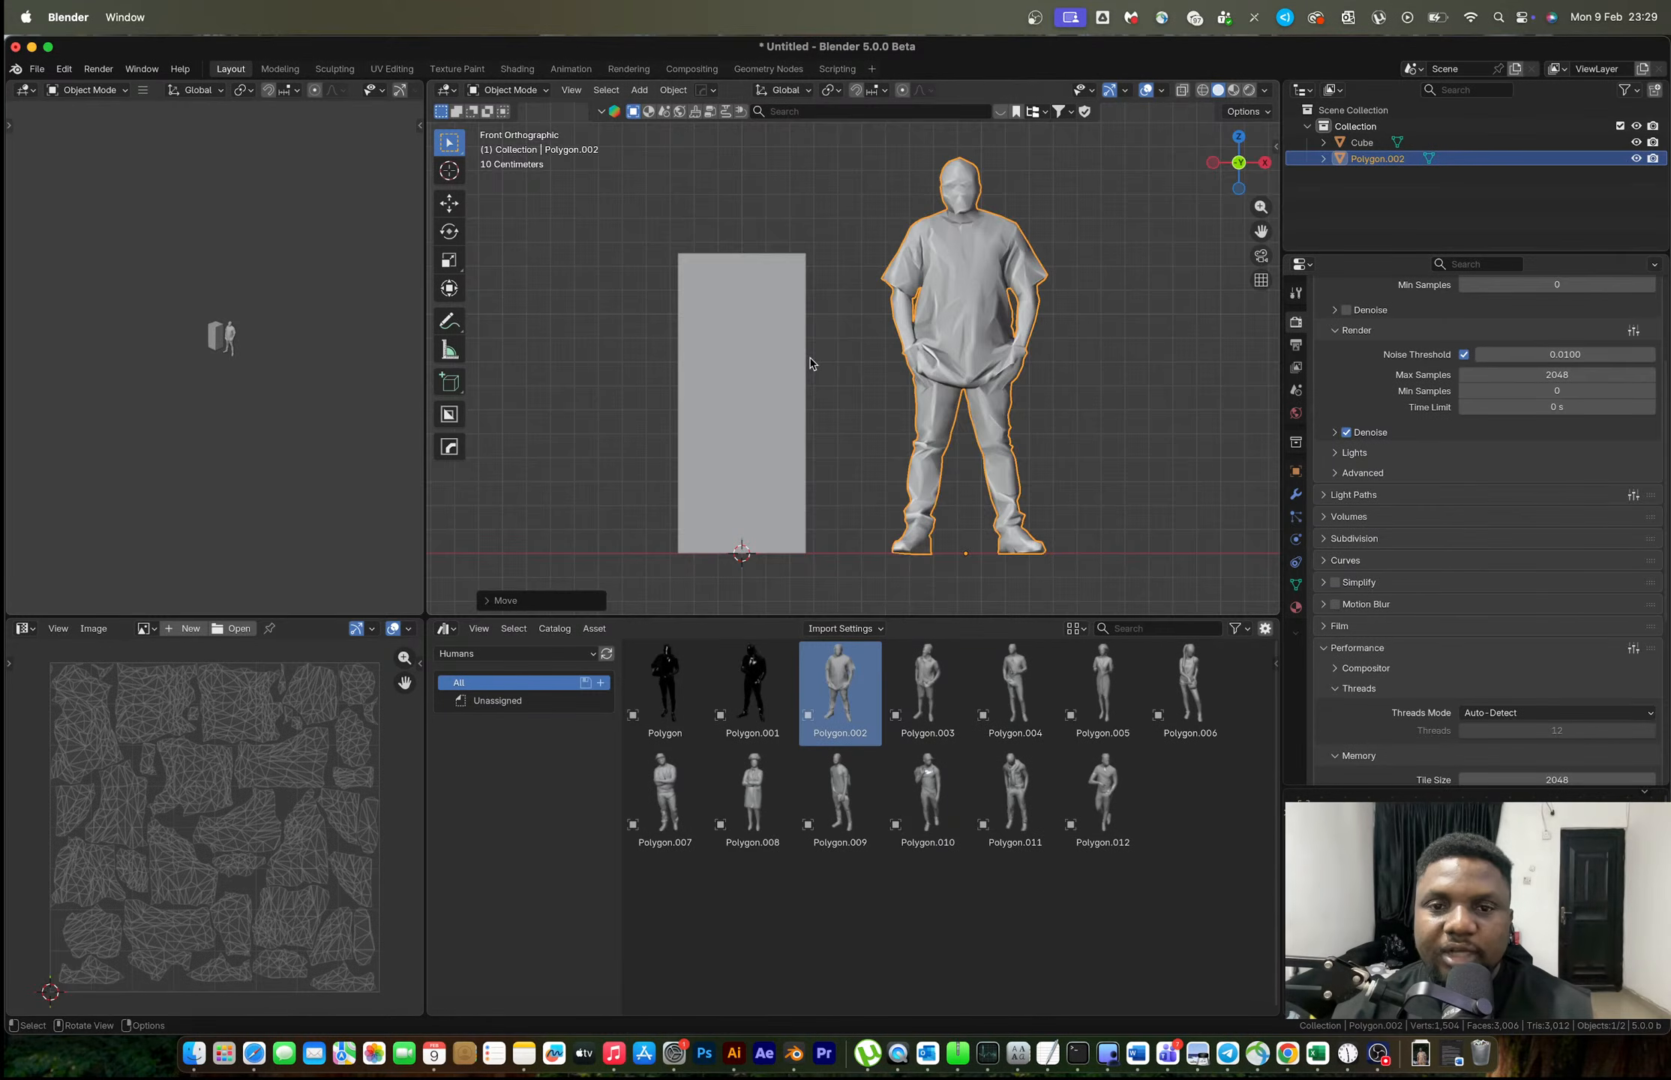
In top view, rotate the human figure to face the cabinet block and position it at the block's front corner.
middle_drag(810, 364, 896, 394)
click(1238, 137)
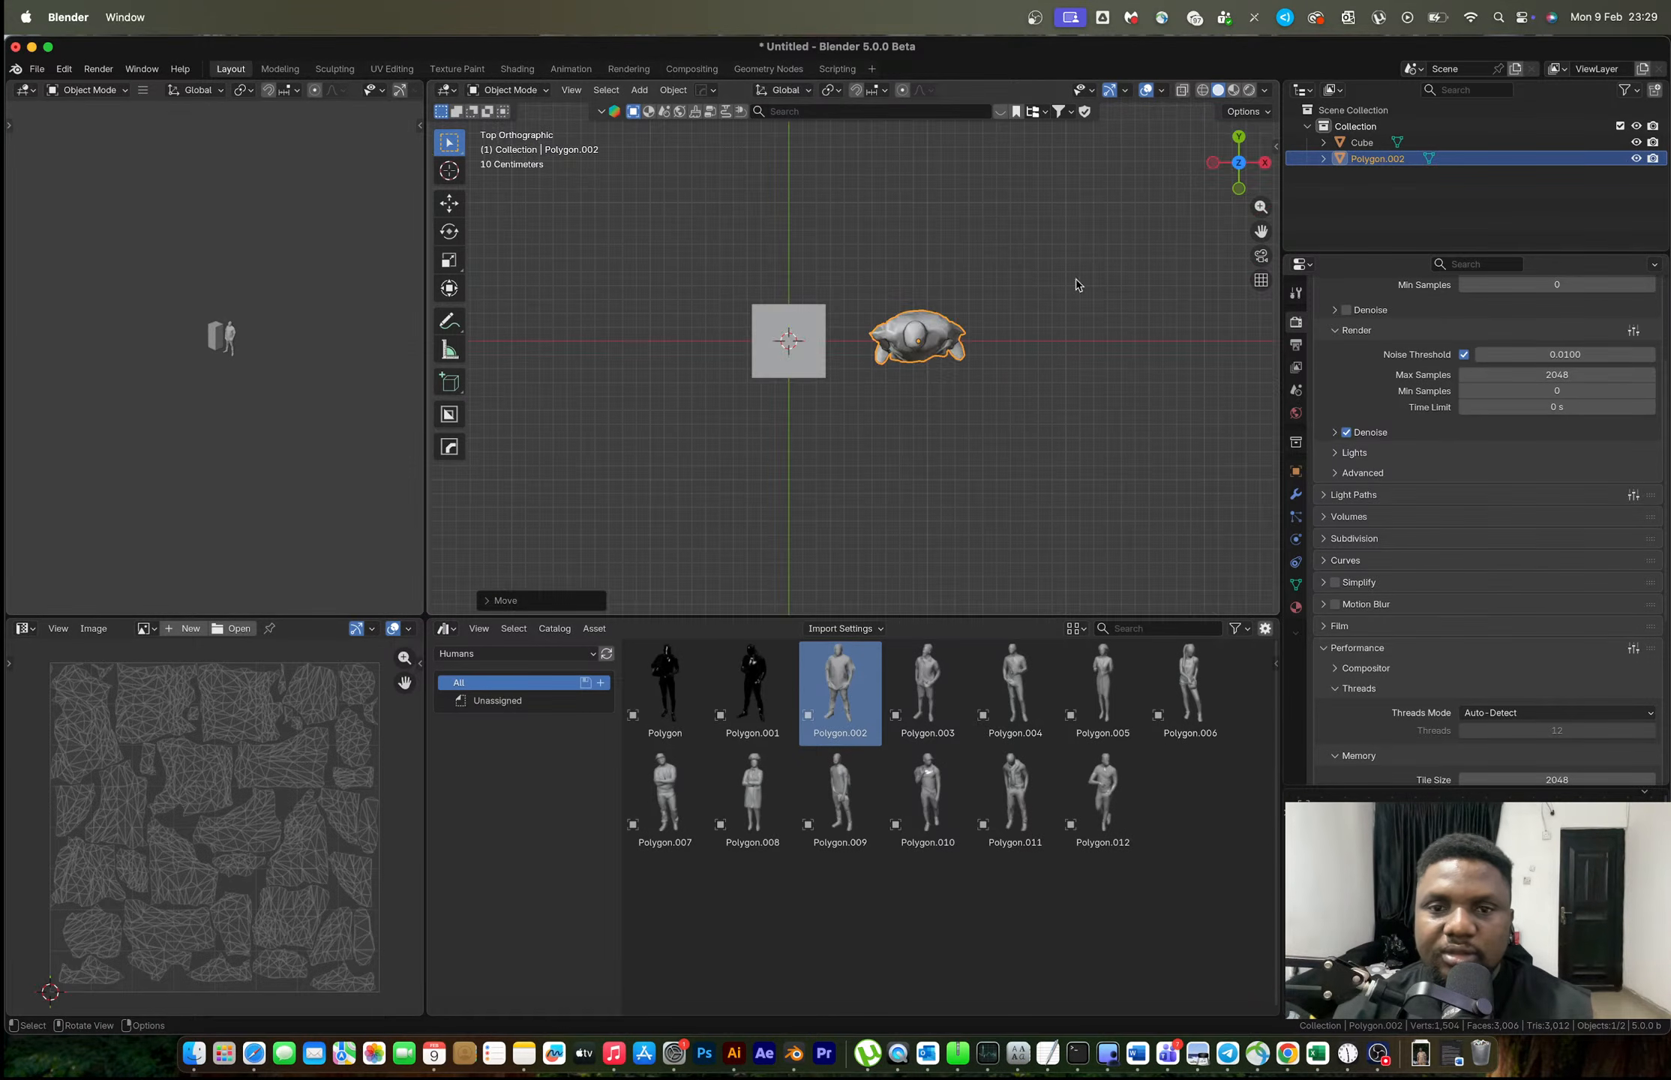
scroll(192, 344, up, 8)
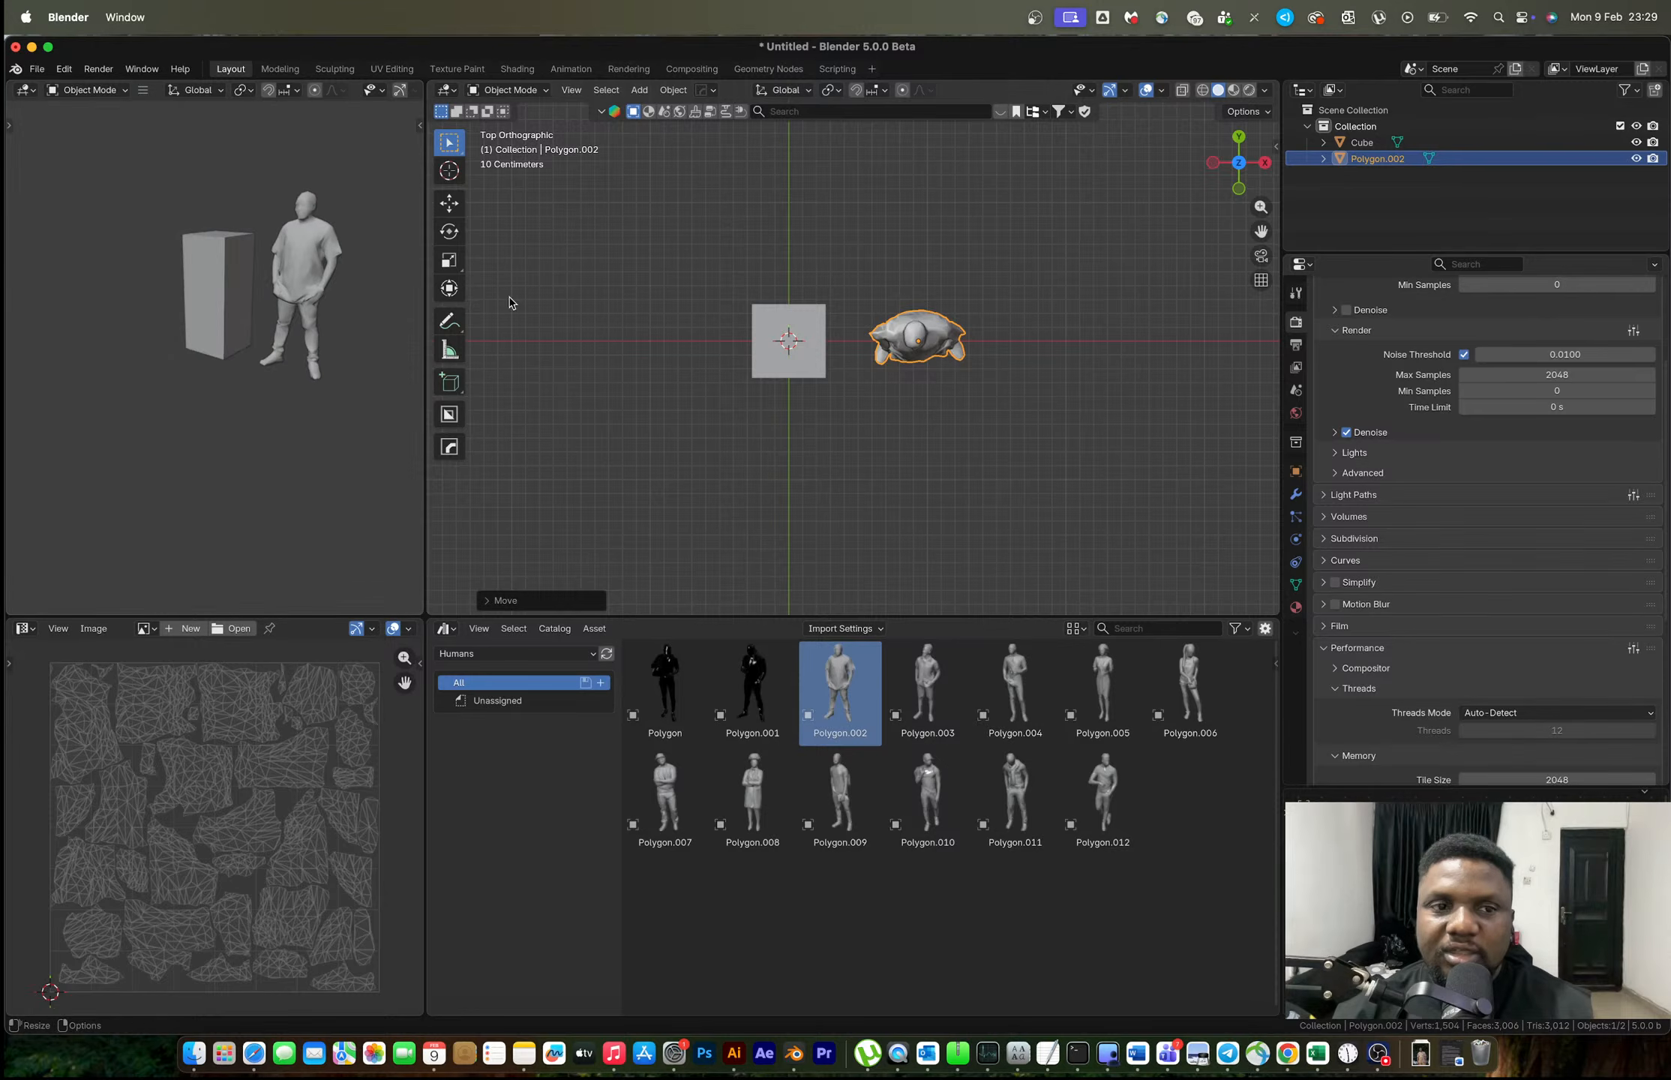
key(r)
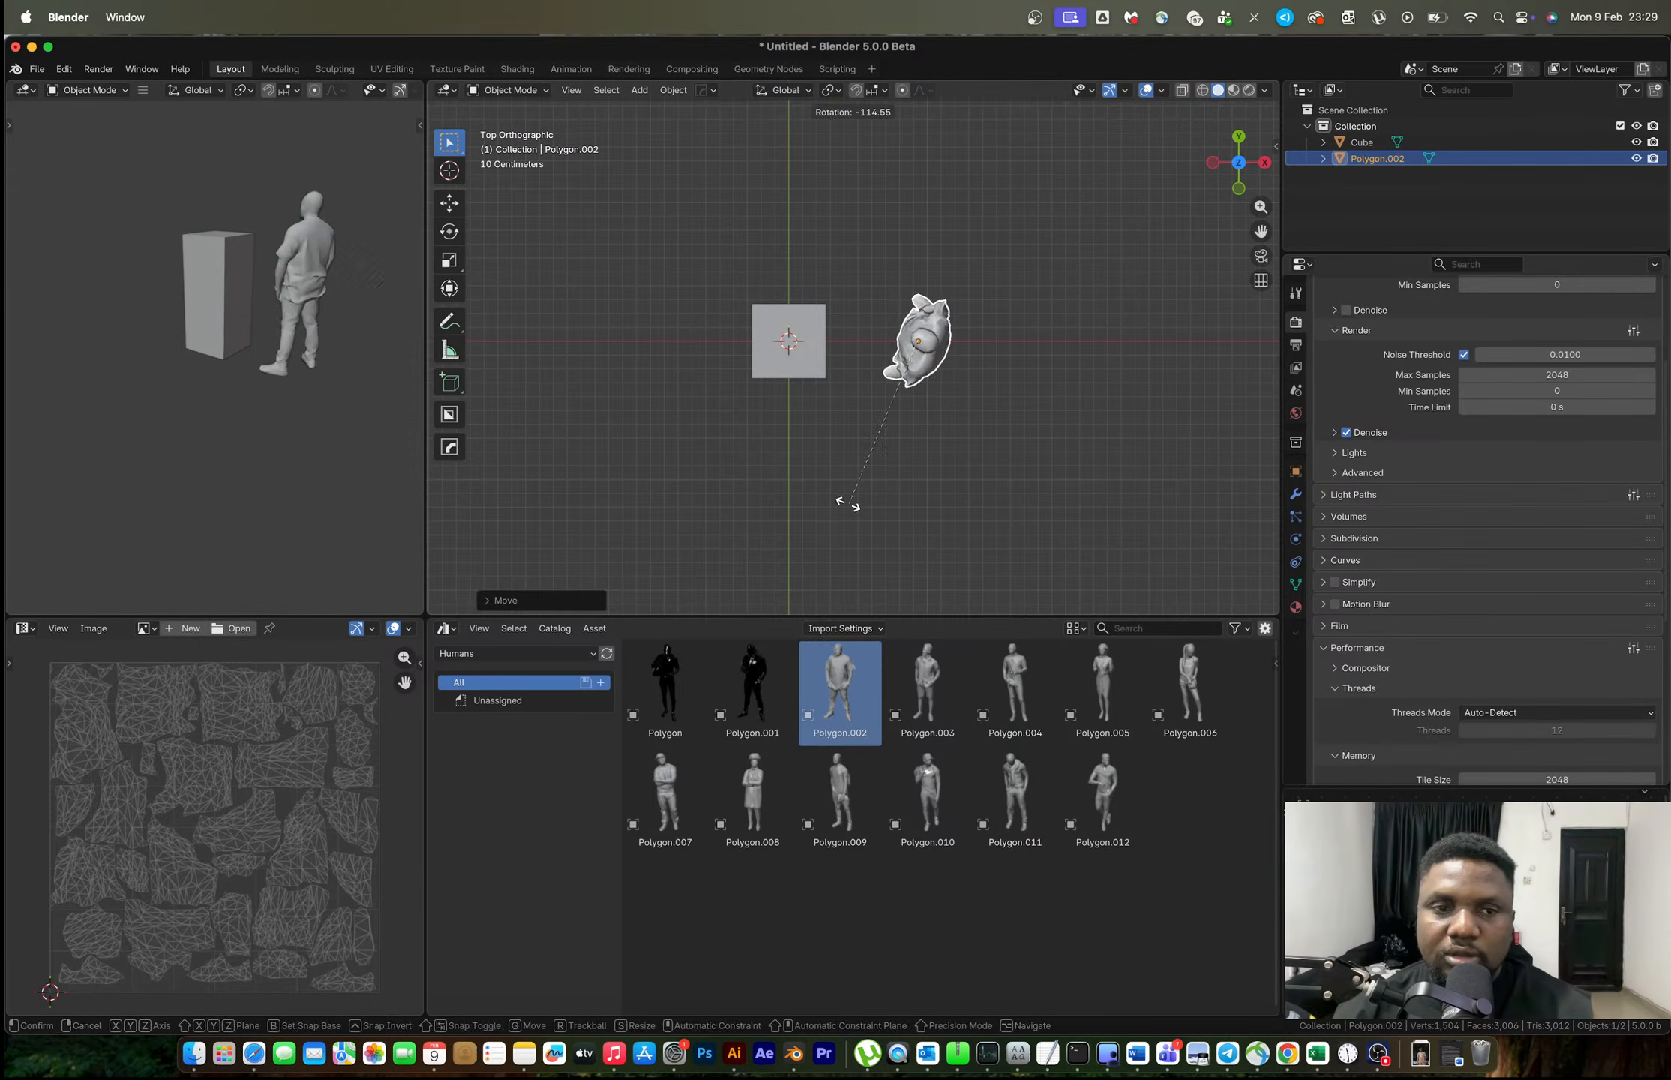
click(913, 462)
key(r)
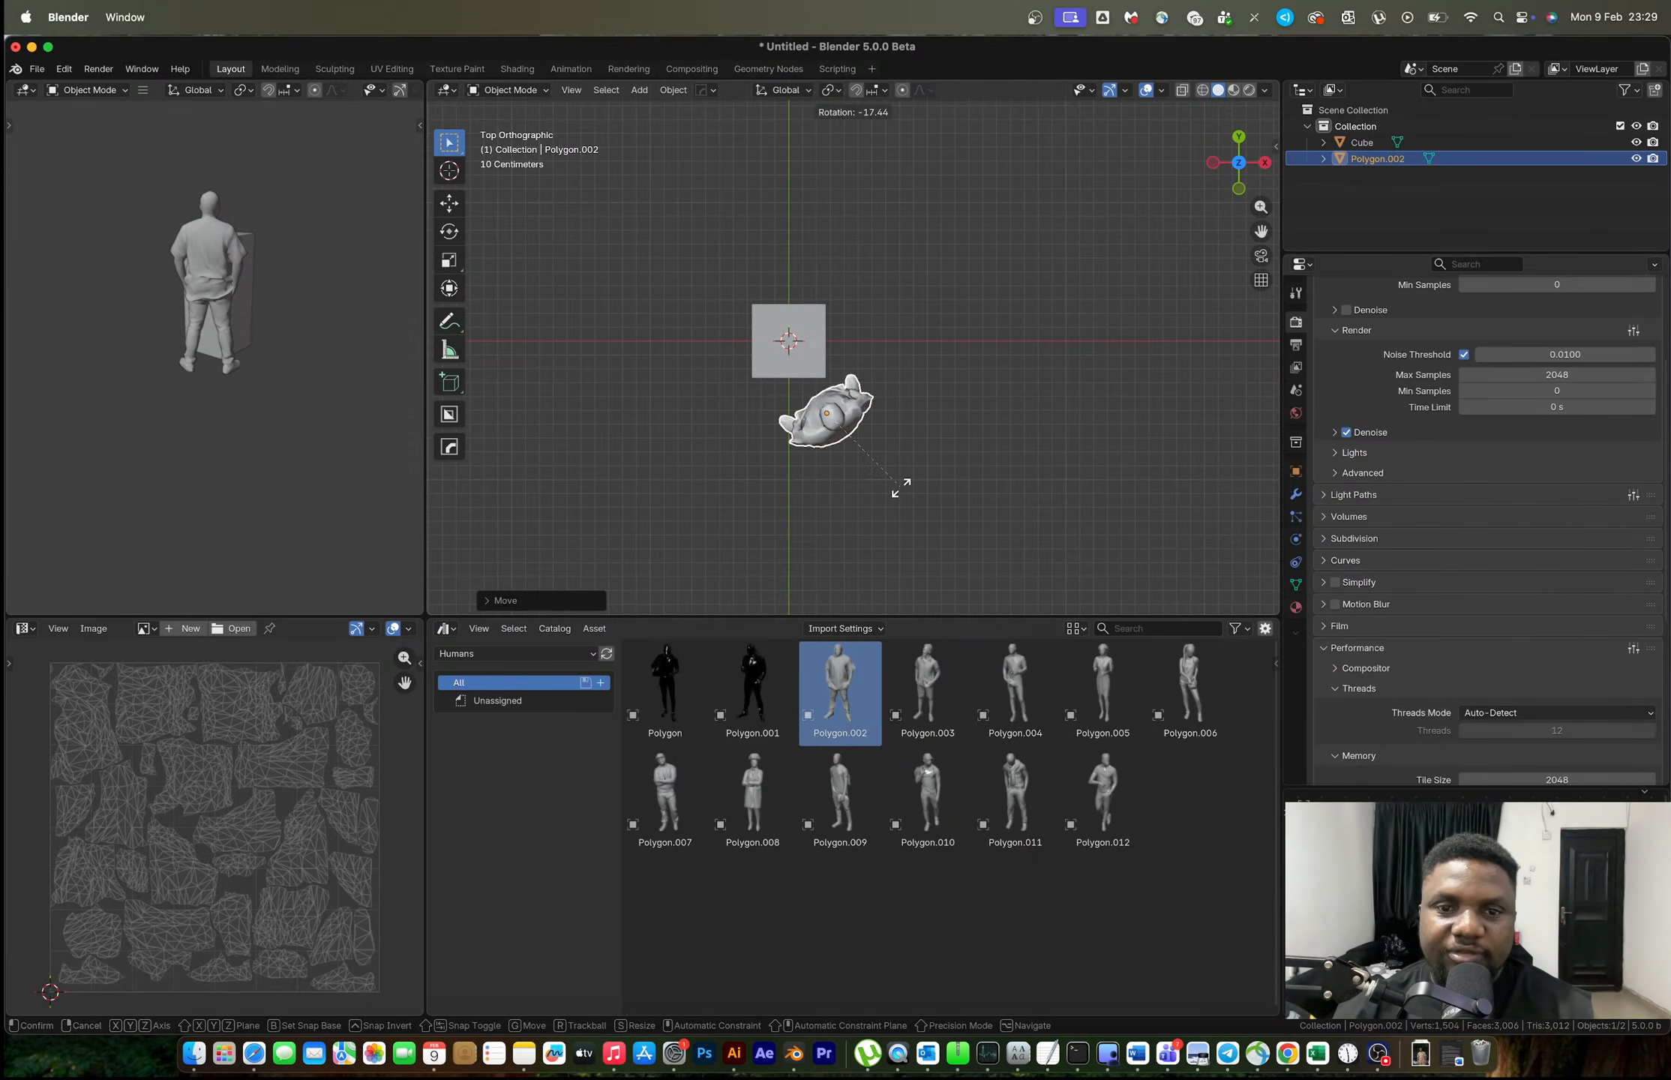
click(895, 485)
middle_drag(97, 336, 178, 343)
scroll(250, 280, up, 5)
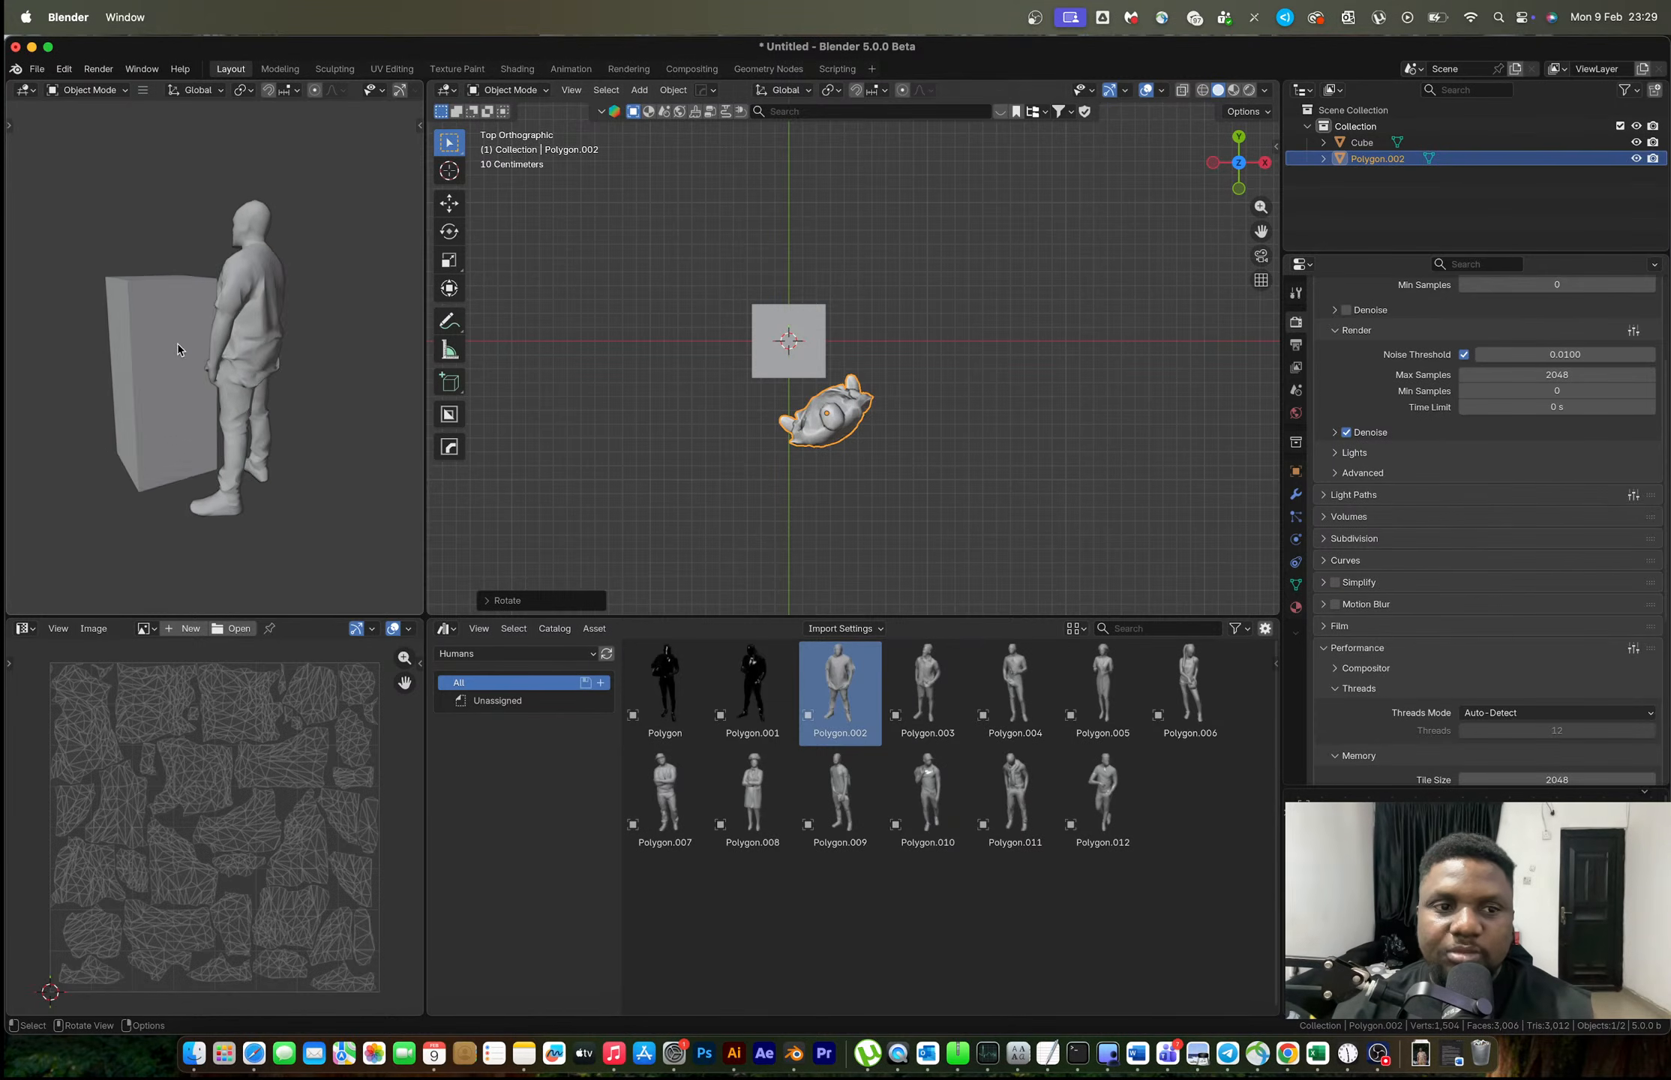
Enlarge the cabinet block's footprint to about 1.2 times in X and Y while locking Z.
click(786, 381)
key(s)
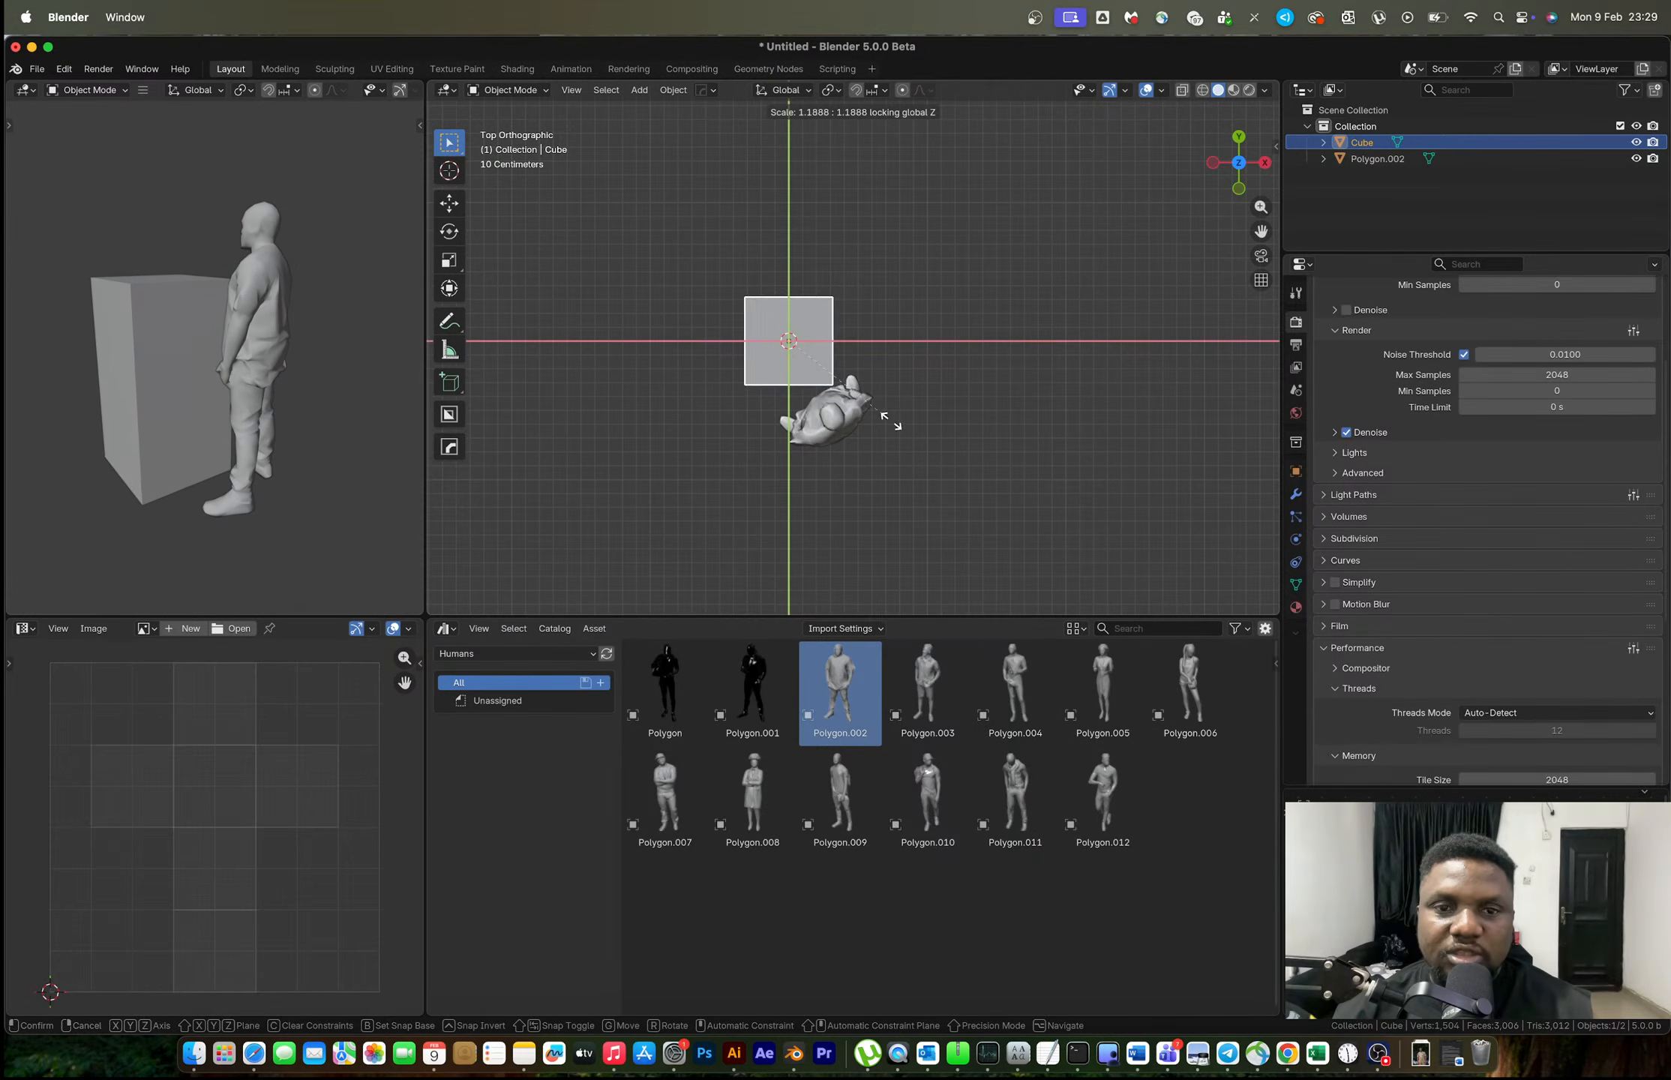
click(870, 429)
Clear the human figure's location and rotation, and move it along X to stand clear beside the cabinet block.
click(837, 426)
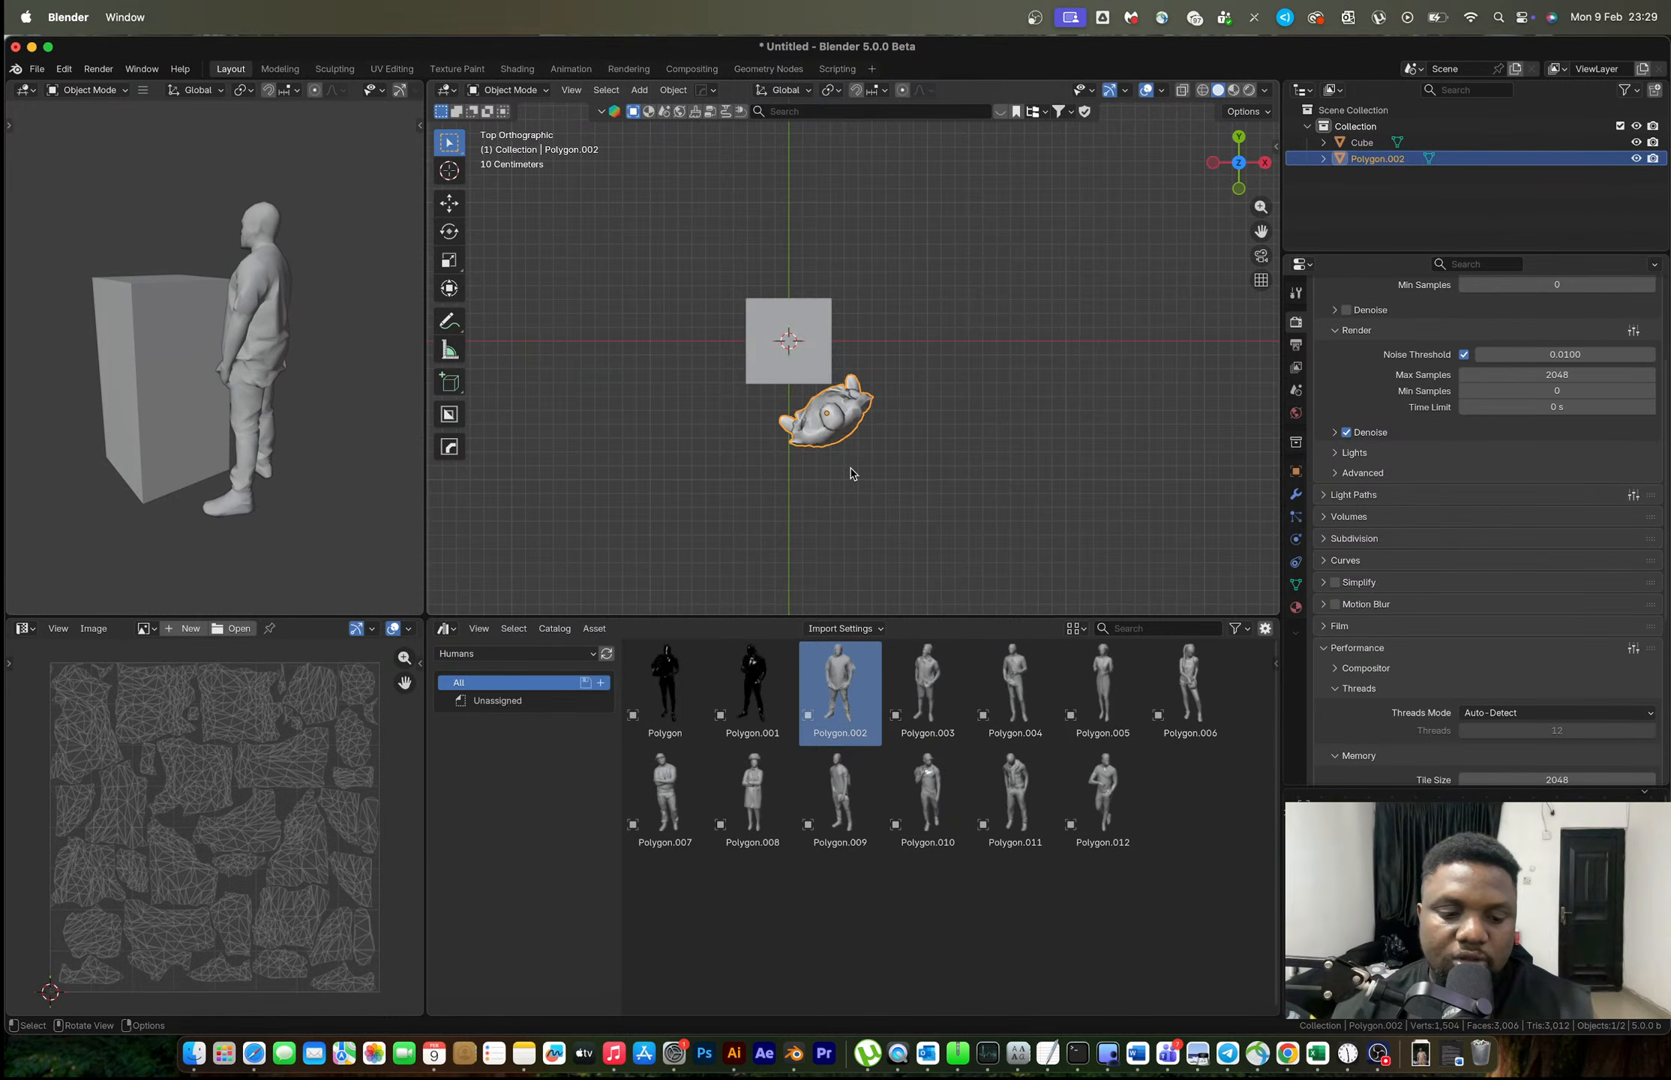
key(alt+g)
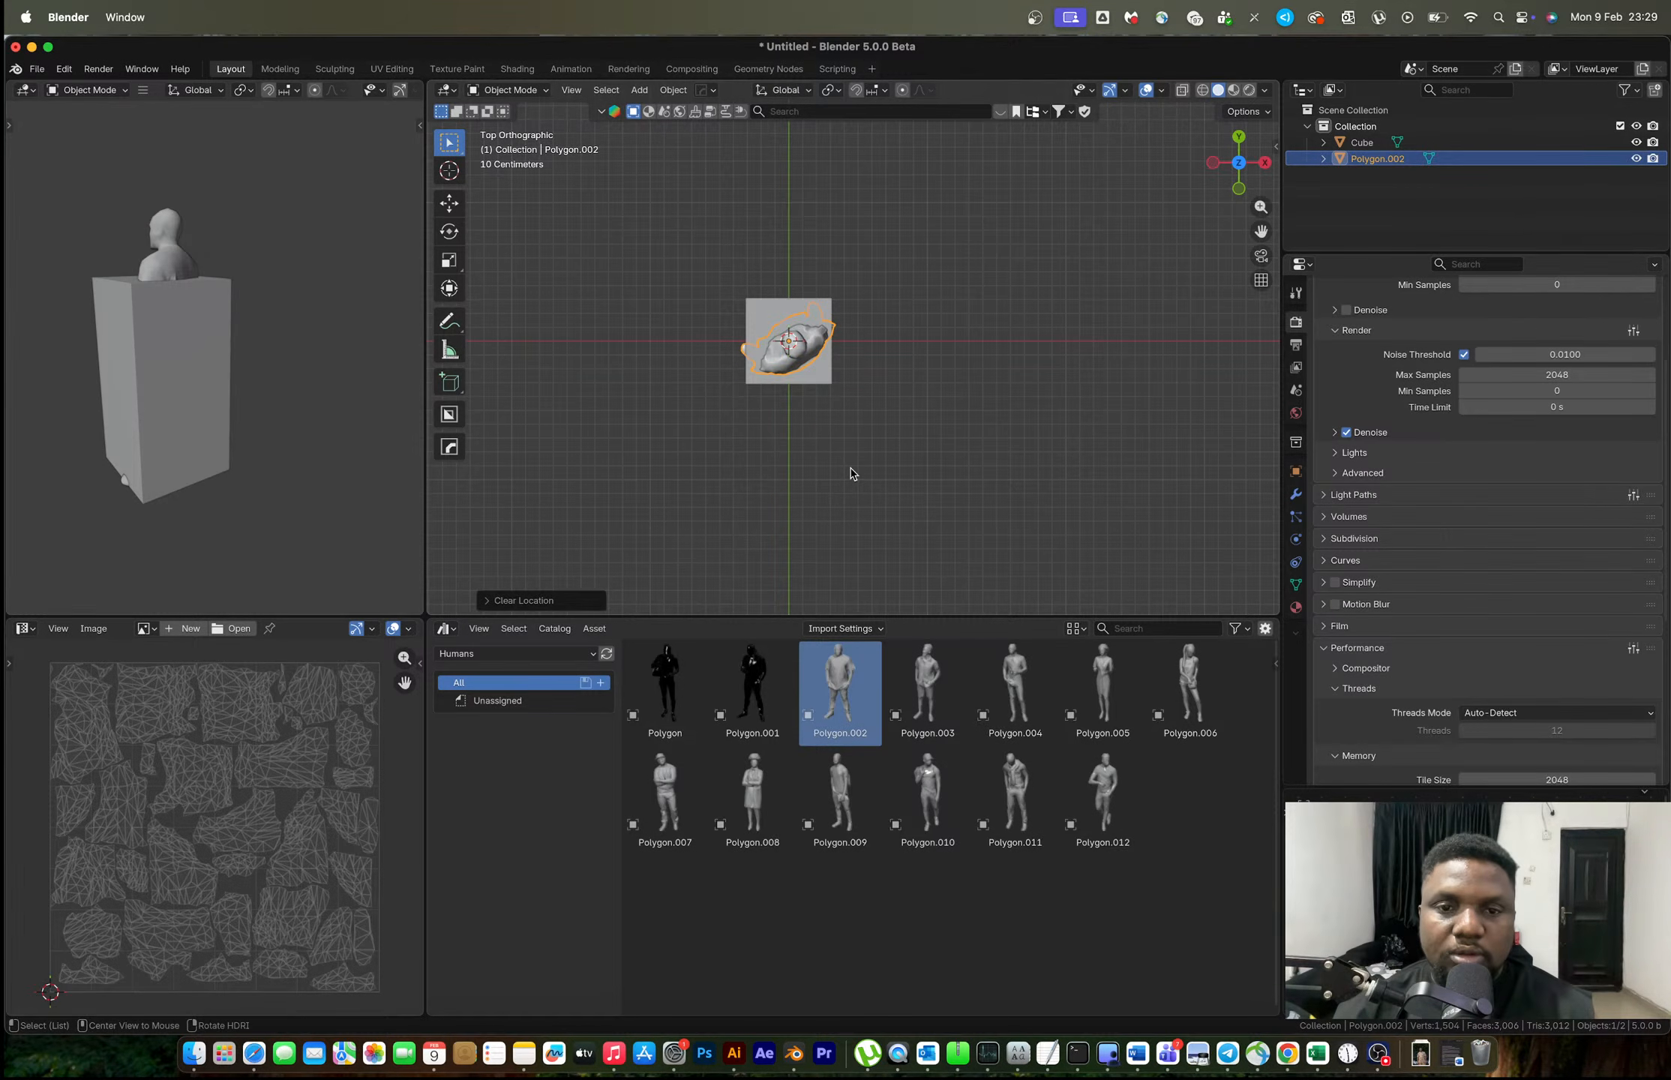
key(alt+r)
key(g)
key(x)
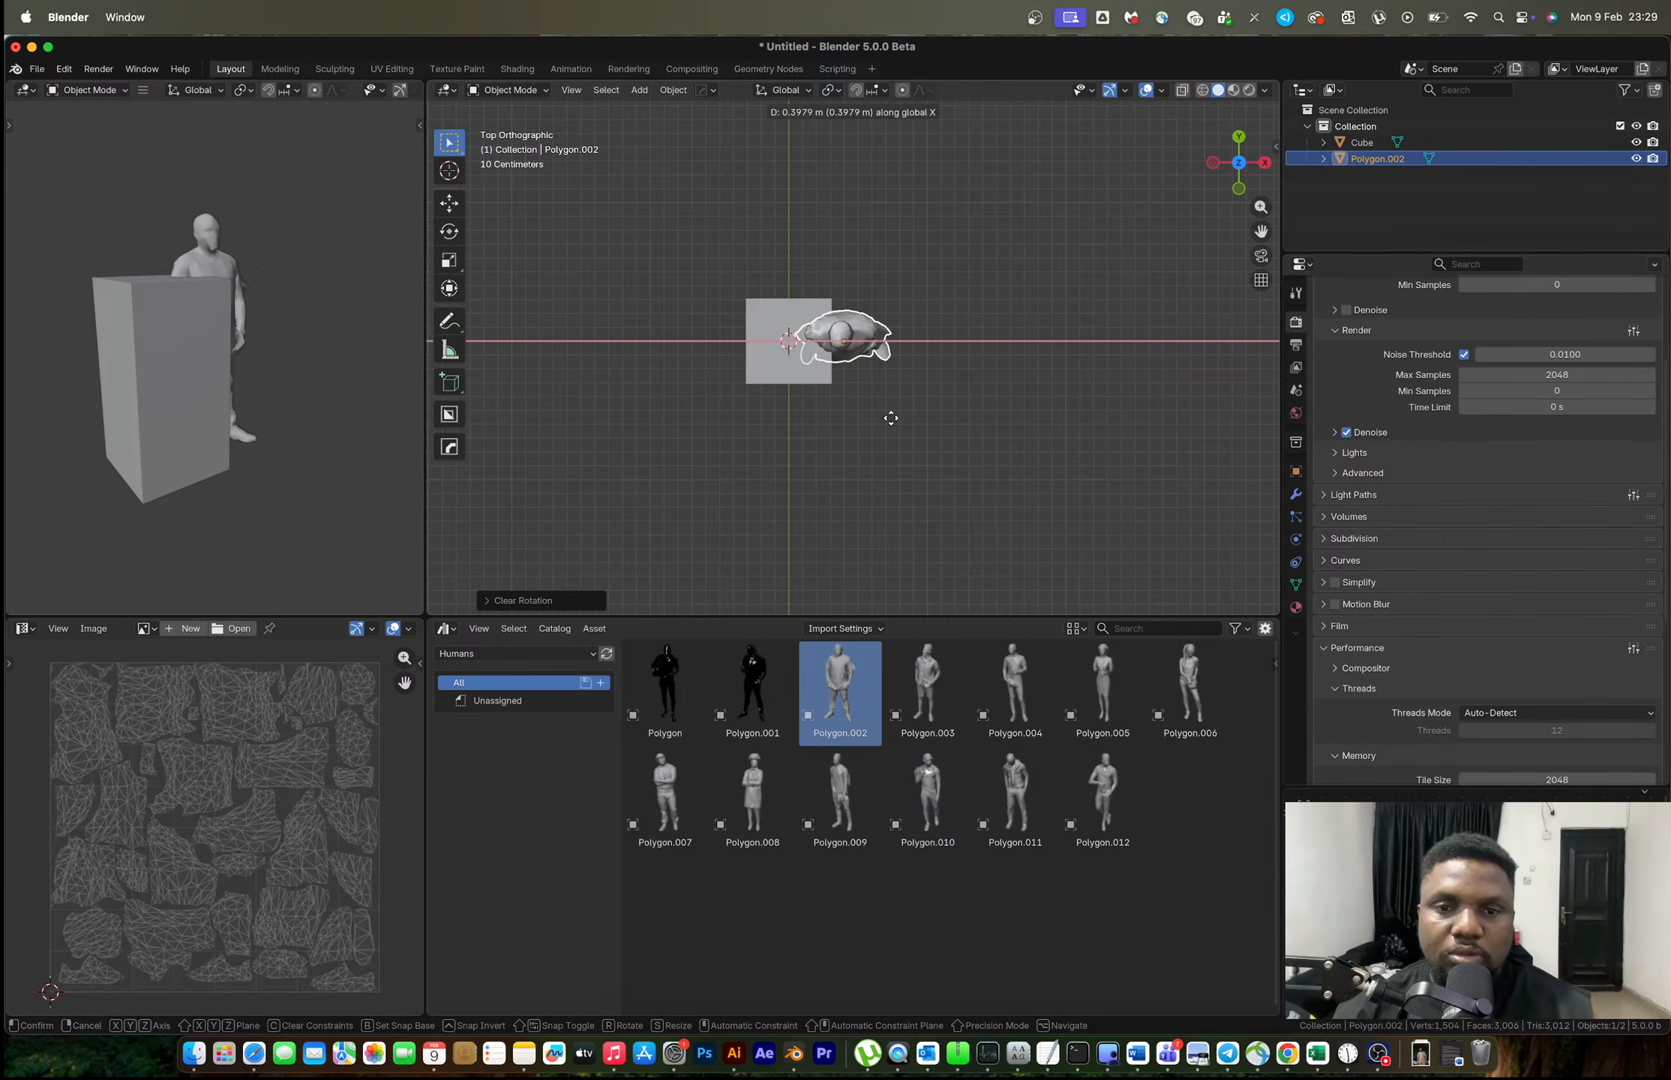
click(970, 426)
middle_drag(971, 426, 900, 300)
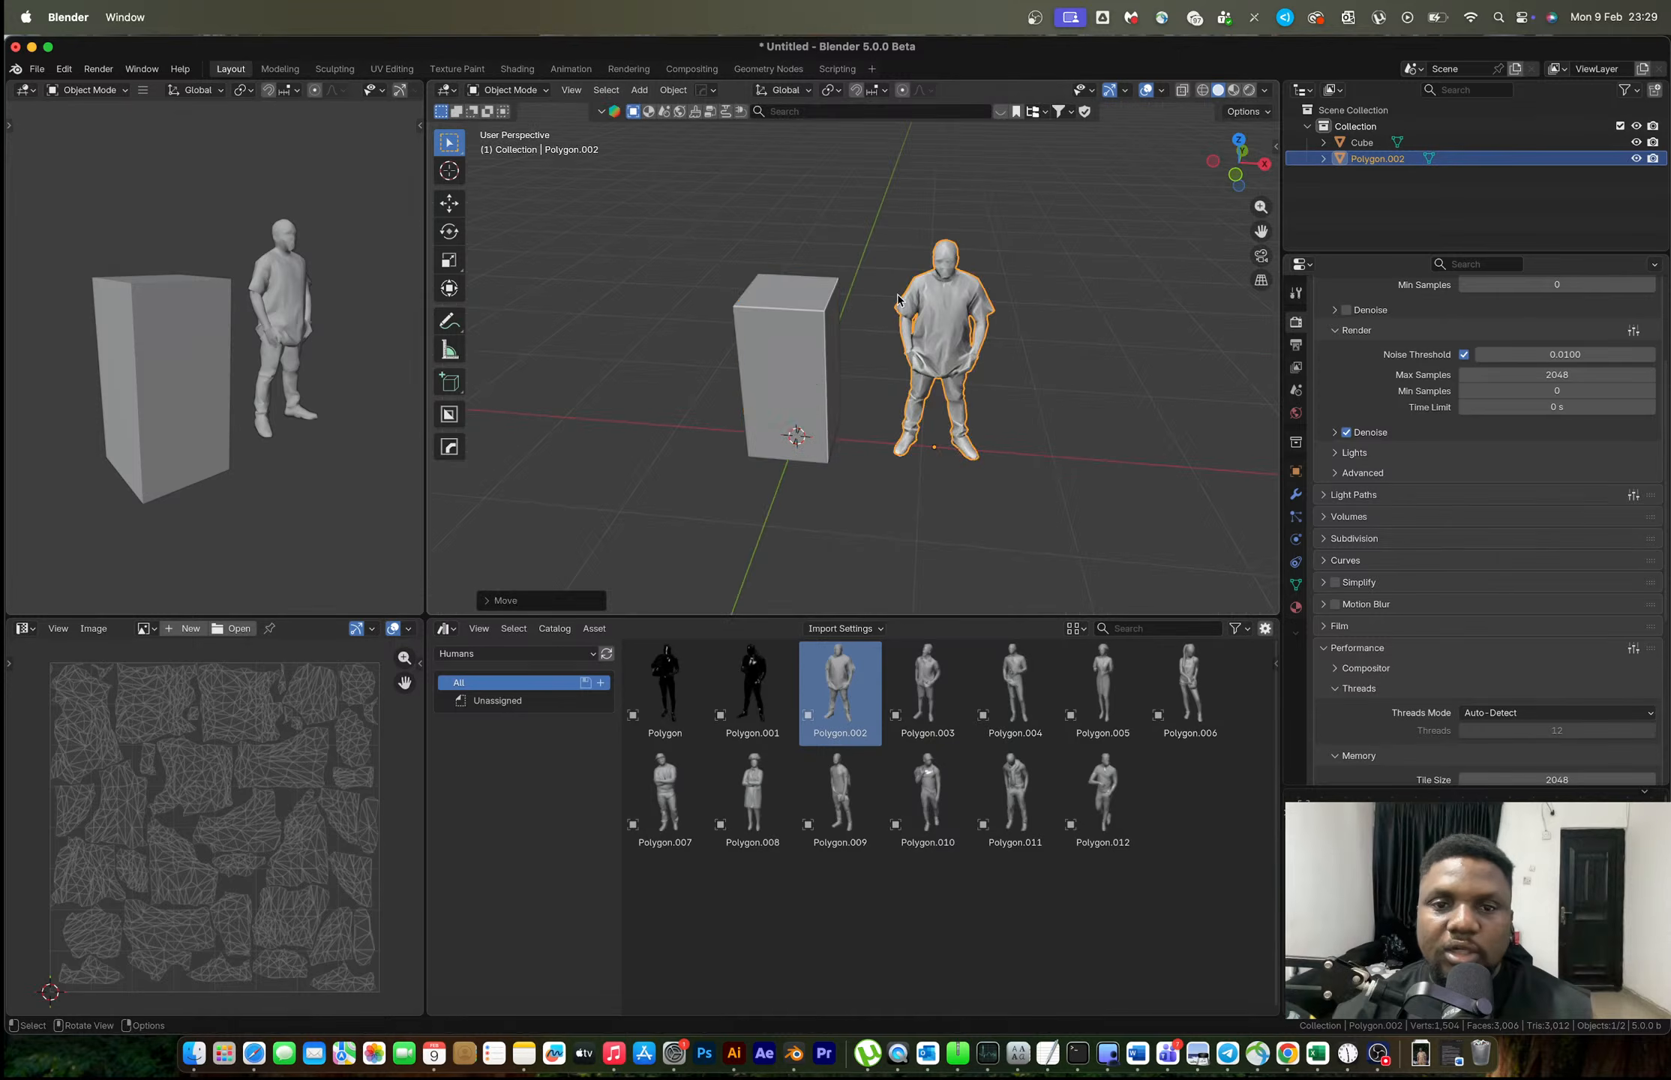
Move the cabinet block away from the human figure along X, view it from the front and clear its location.
click(812, 374)
scroll(888, 414, down, 3)
key(g)
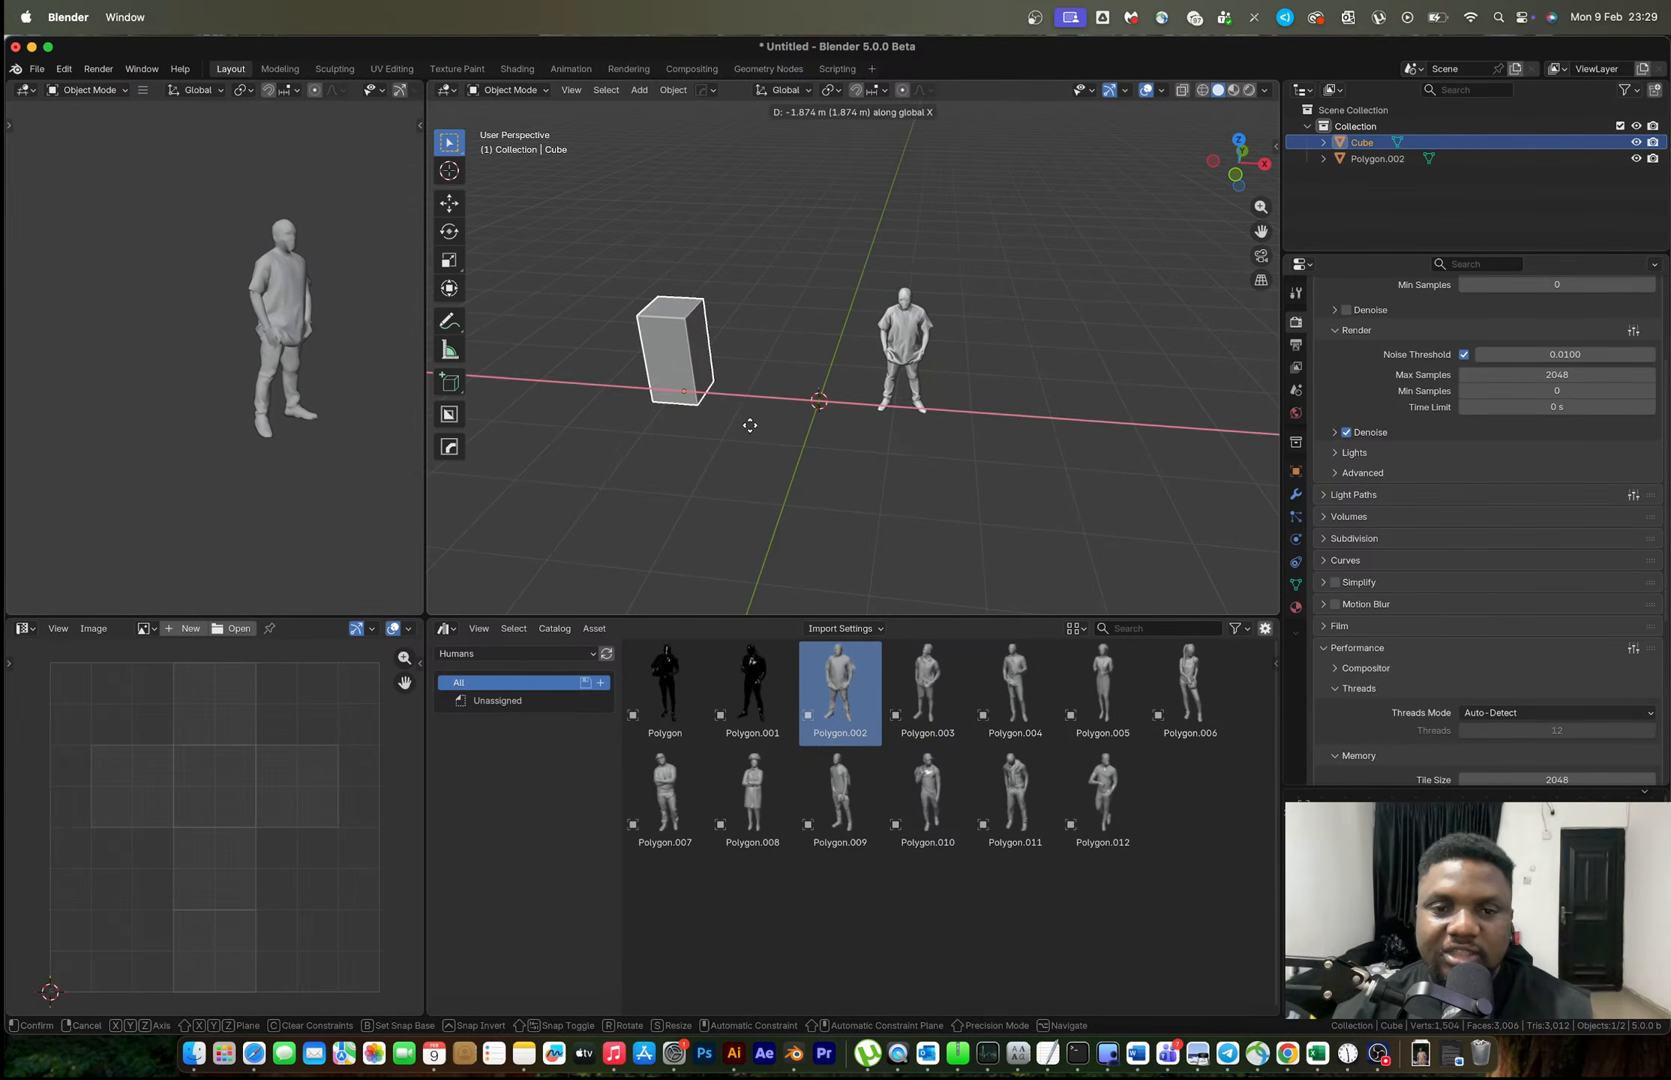
click(720, 420)
click(1235, 175)
scroll(883, 370, up, 3)
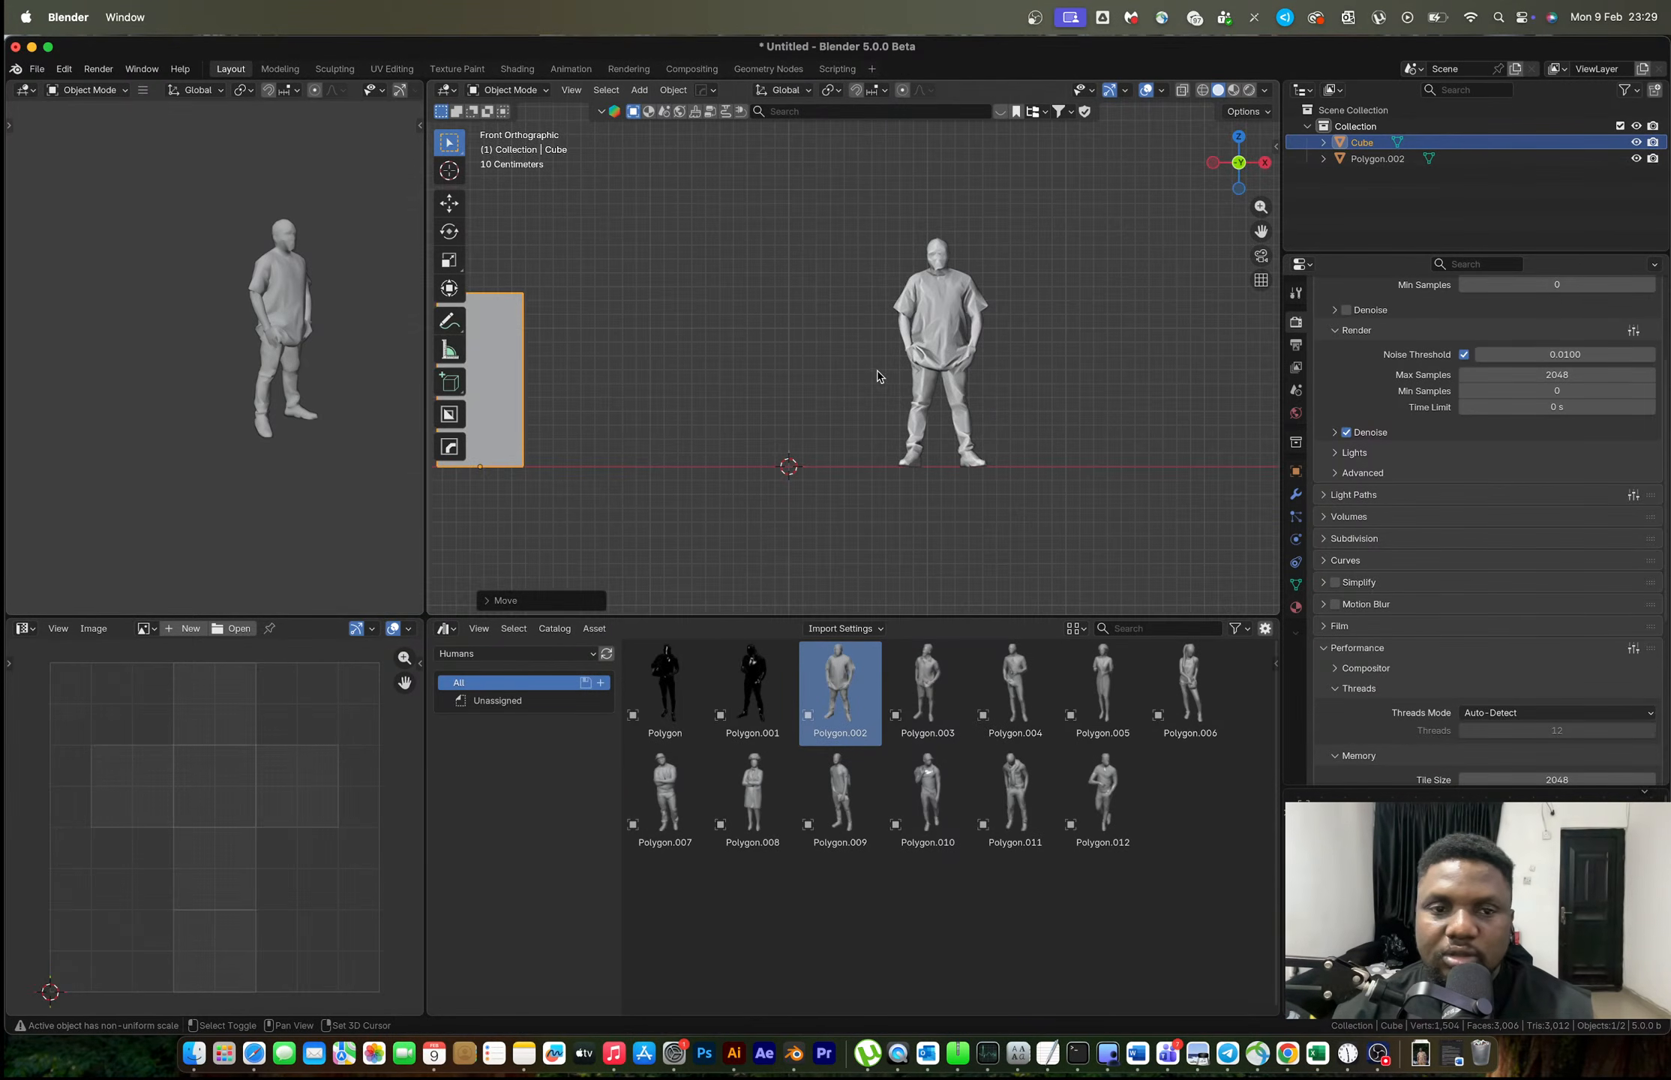
key(alt+g)
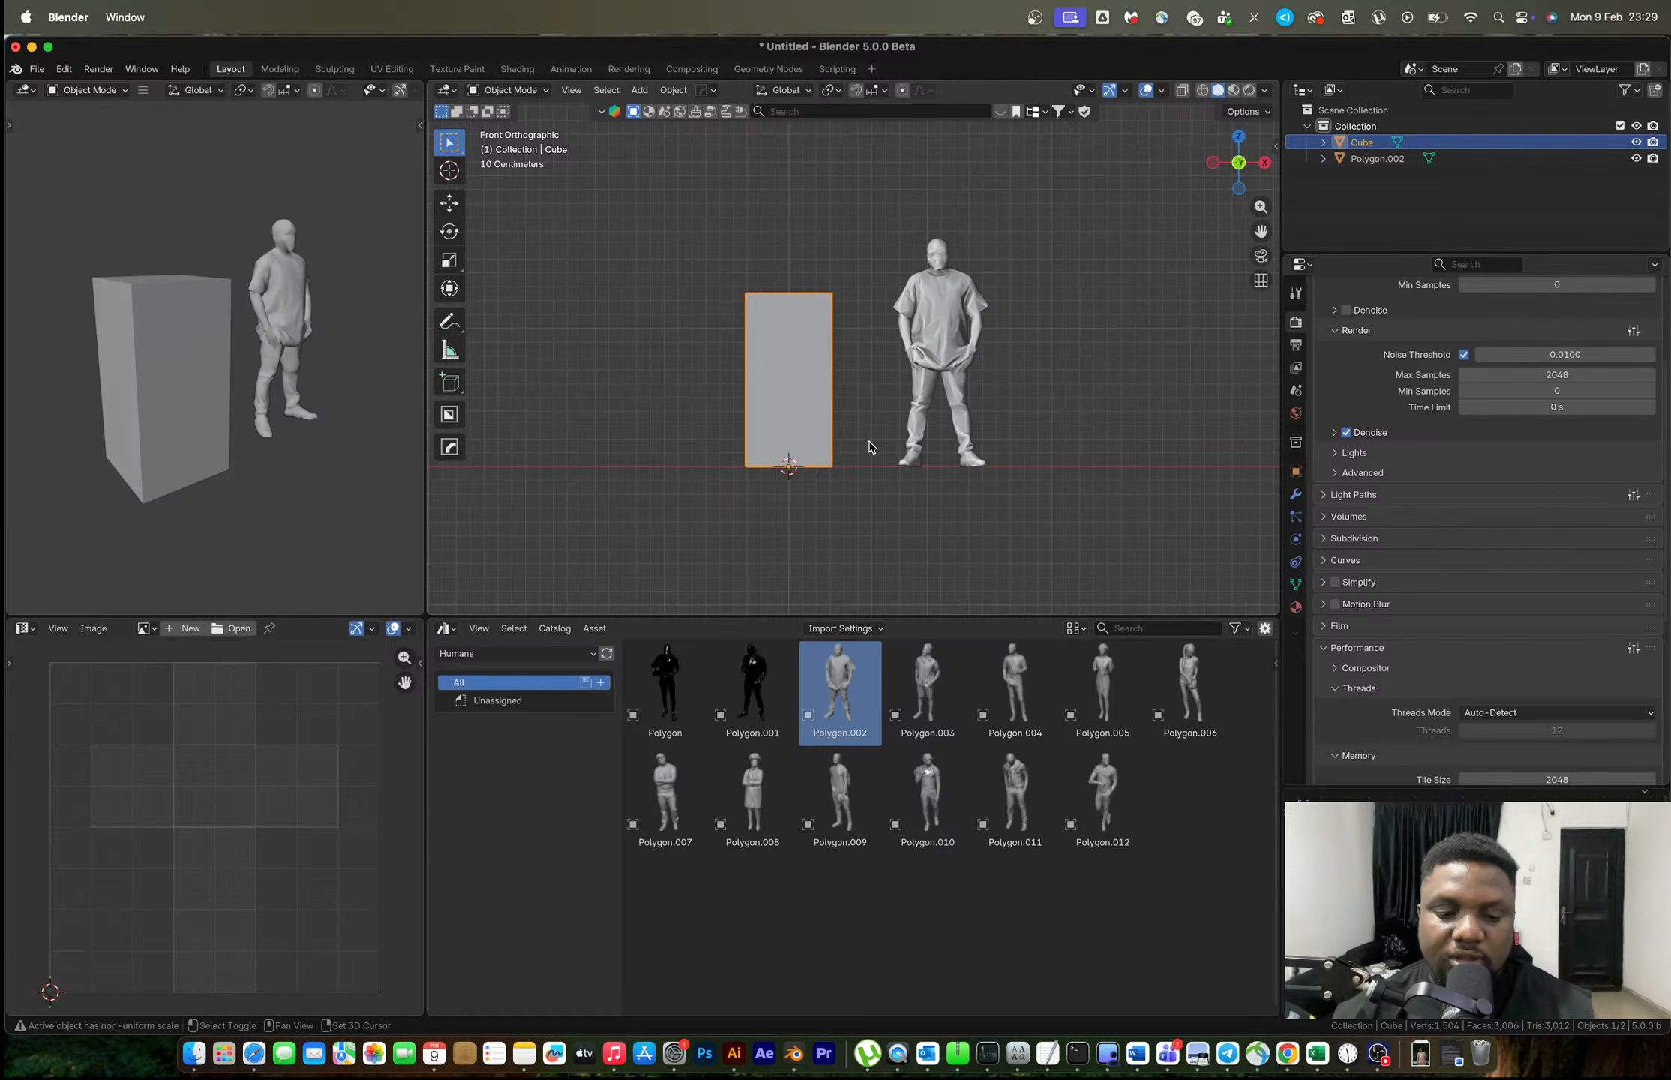
Duplicate the cabinet block, place the copy off to the side away from the human figure, and reselect the original.
key(shift+d)
click(560, 484)
click(809, 402)
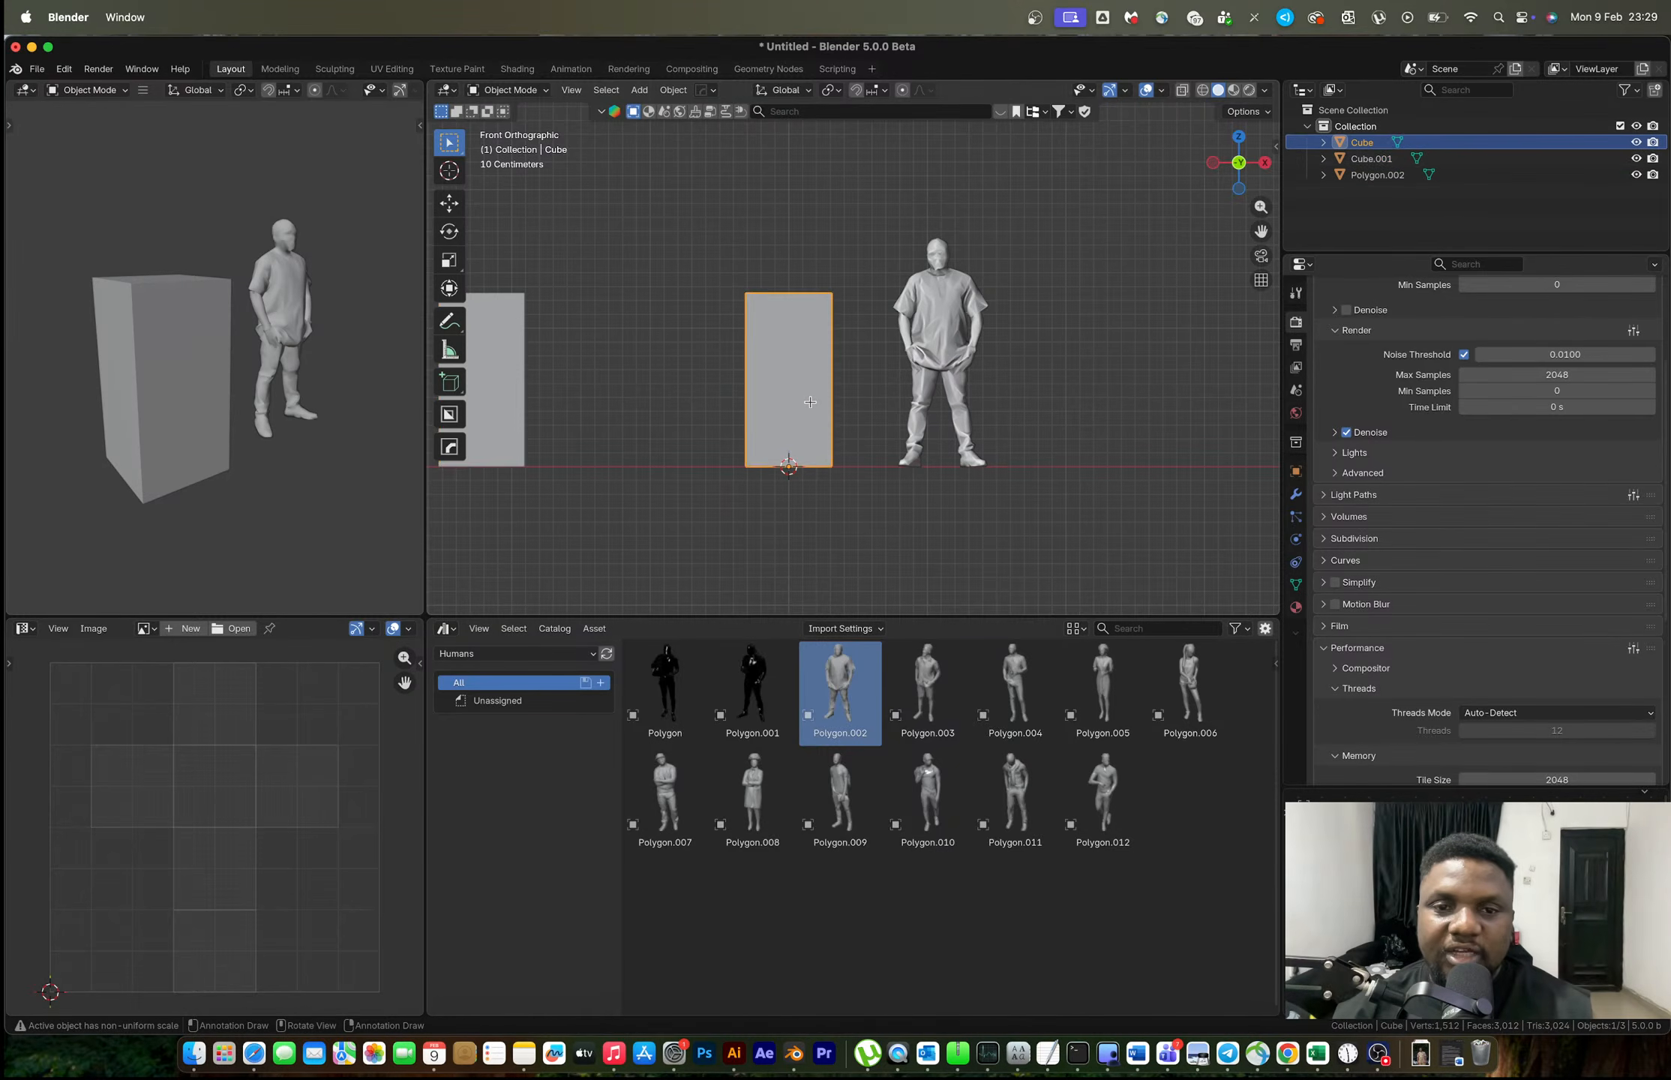
Scale the original cabinet block down along Z into a low box.
key(Tab)
scroll(810, 402, up, 3)
middle_drag(810, 402, 791, 448)
scroll(780, 438, down, 3)
key(Tab)
key(s)
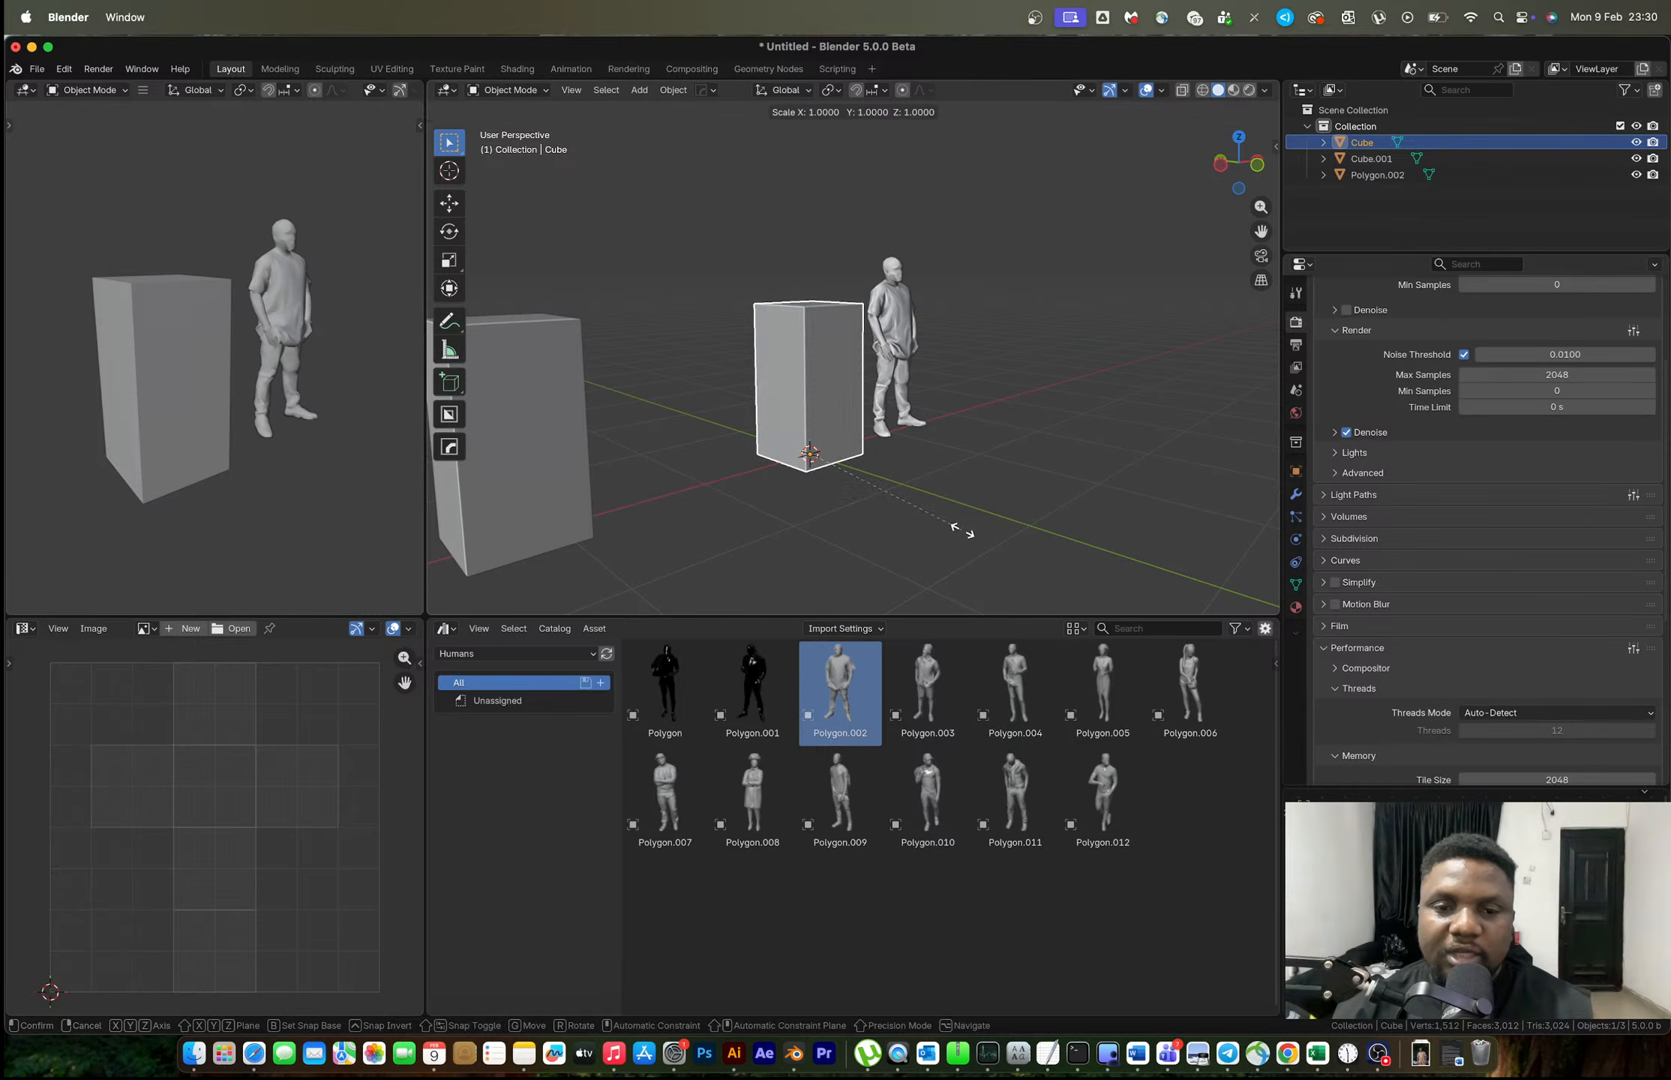
key(z)
click(832, 468)
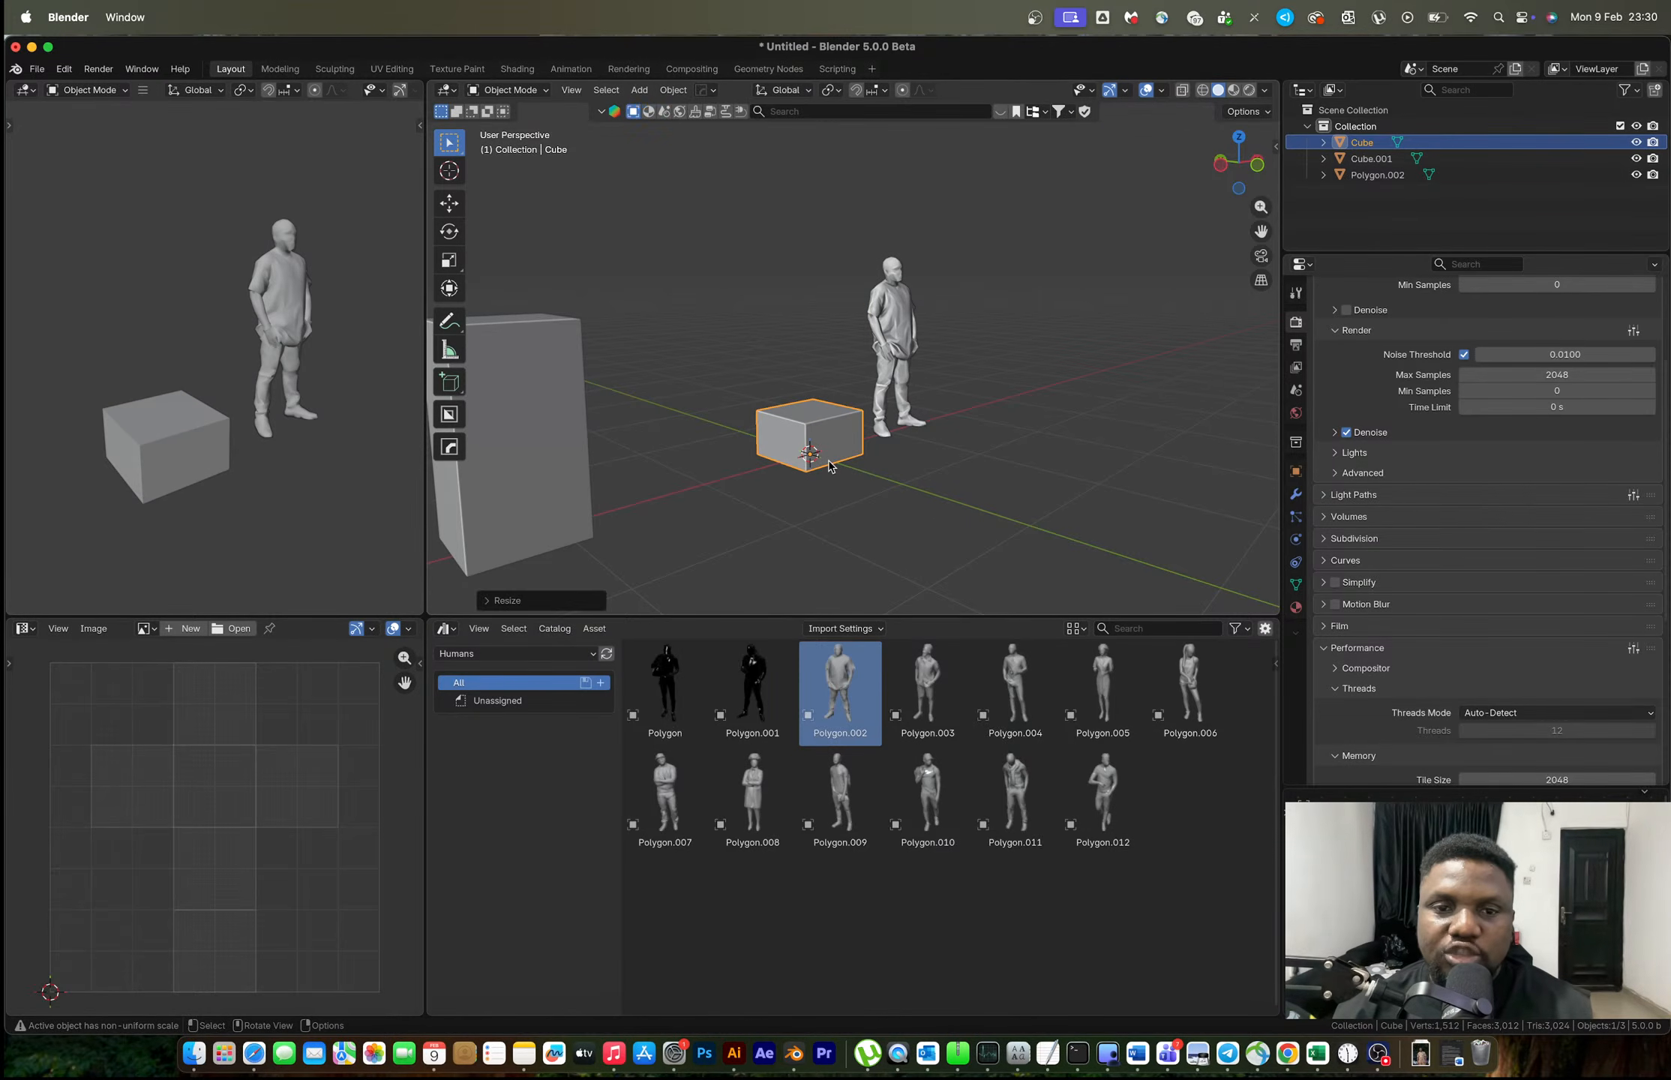
Check the 4-drawer metal office filing cabinet product page in the browser and undo the block's height reduction.
key(ctrl+Right)
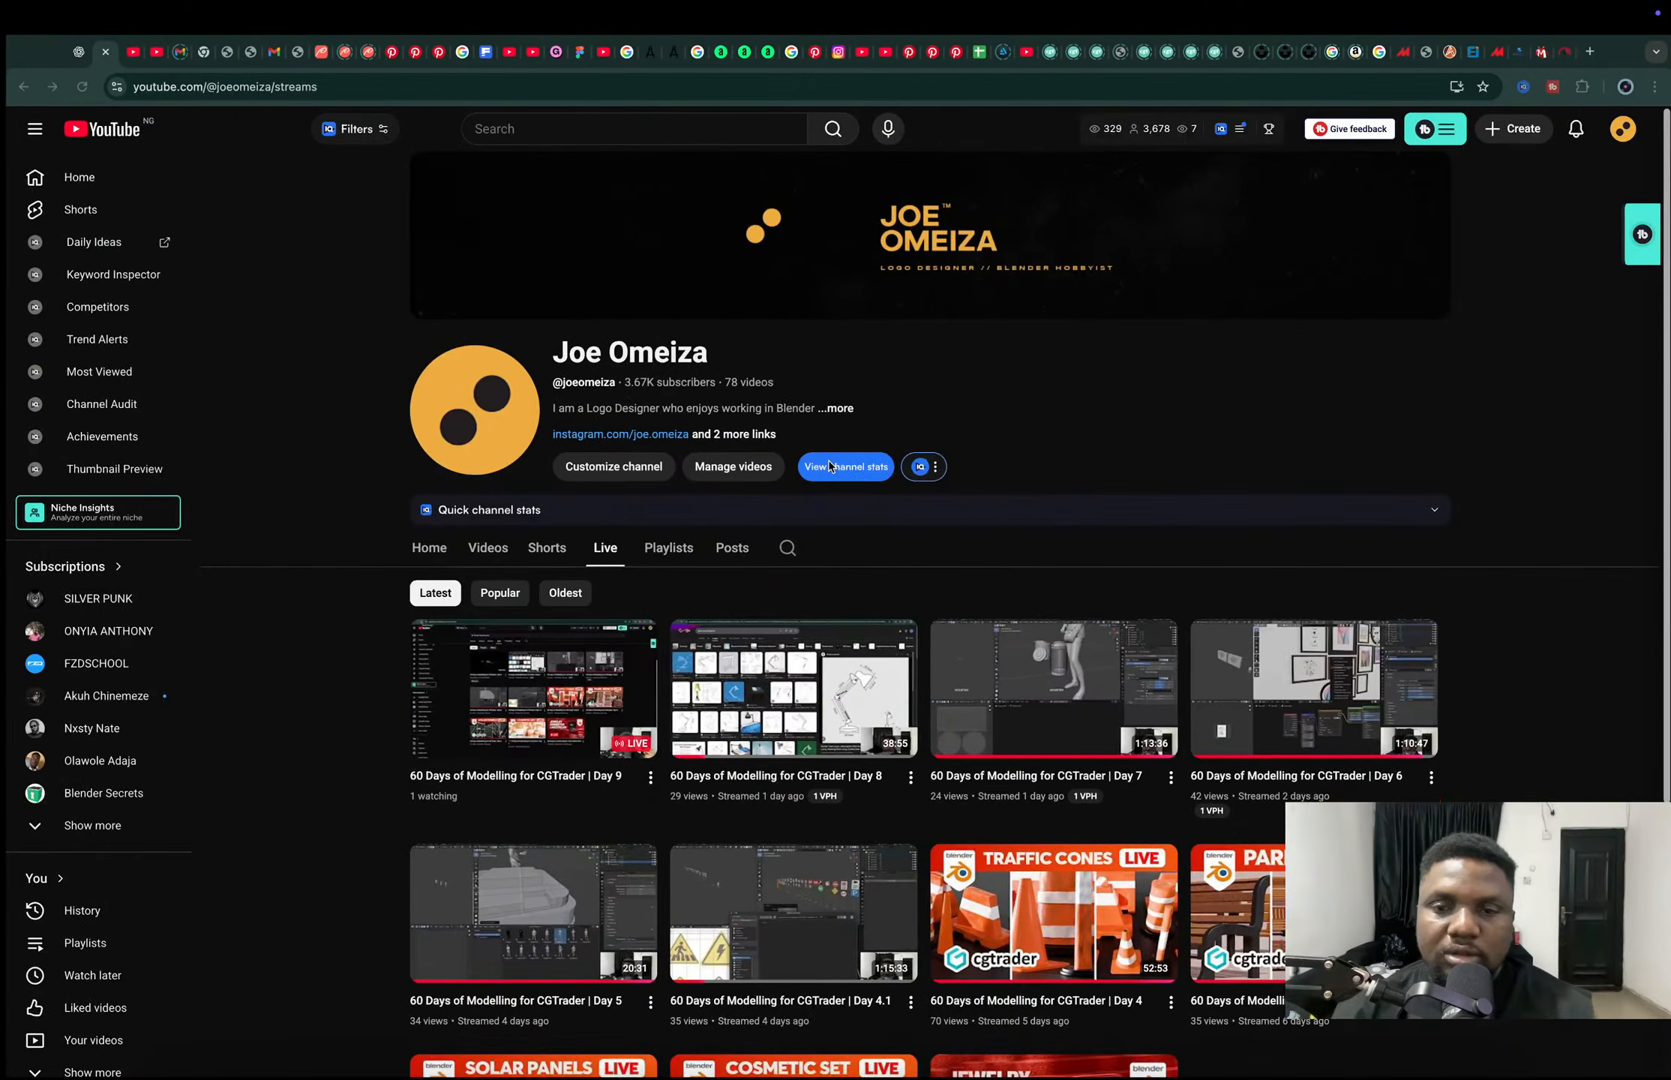
key(ctrl+Left)
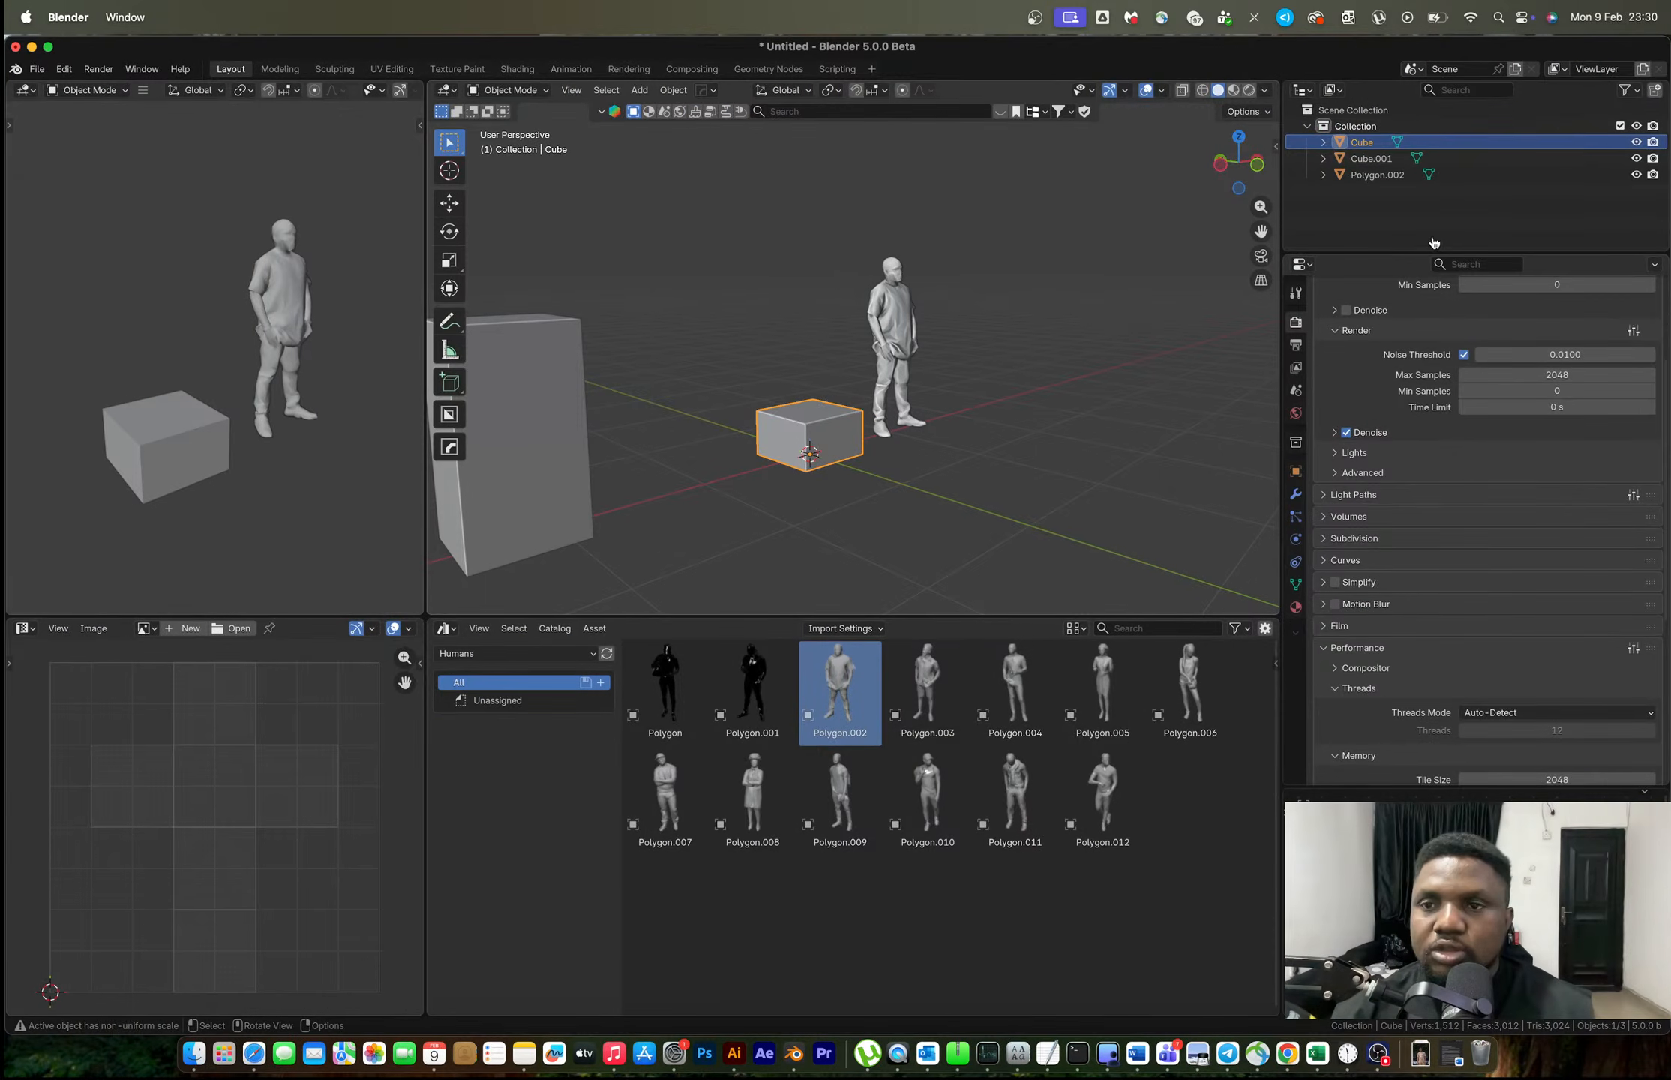
key(ctrl+Right)
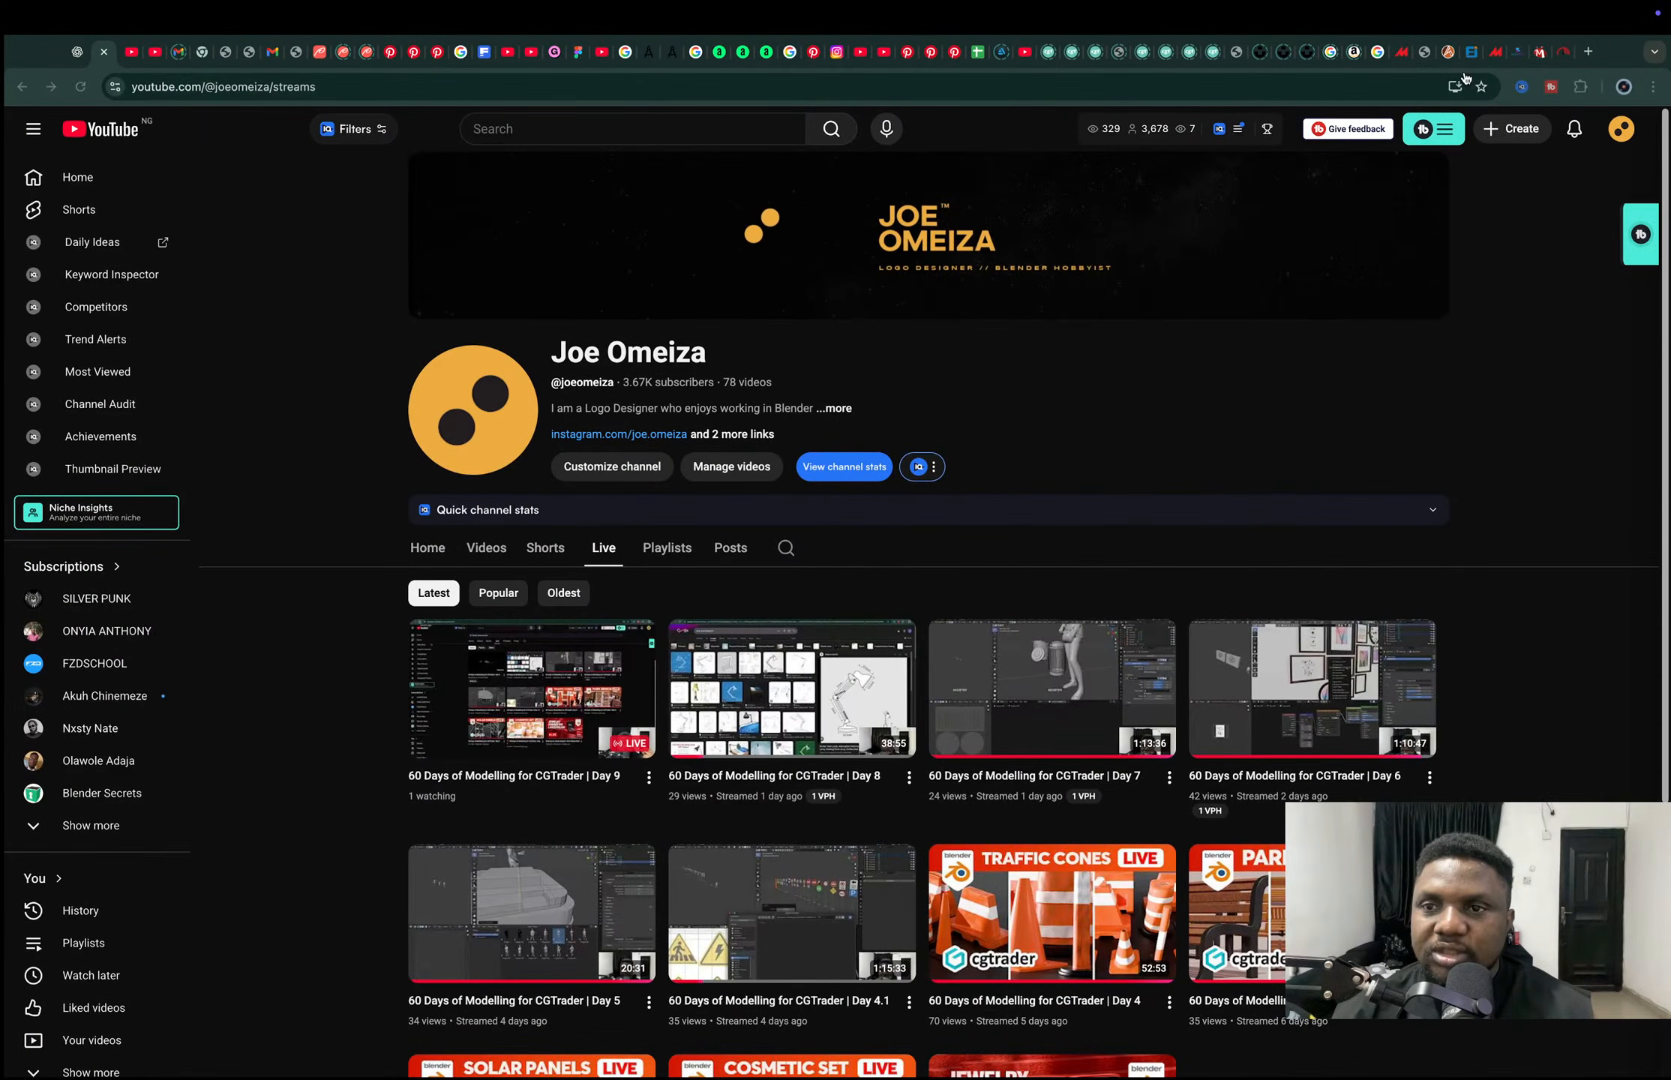
click(1448, 52)
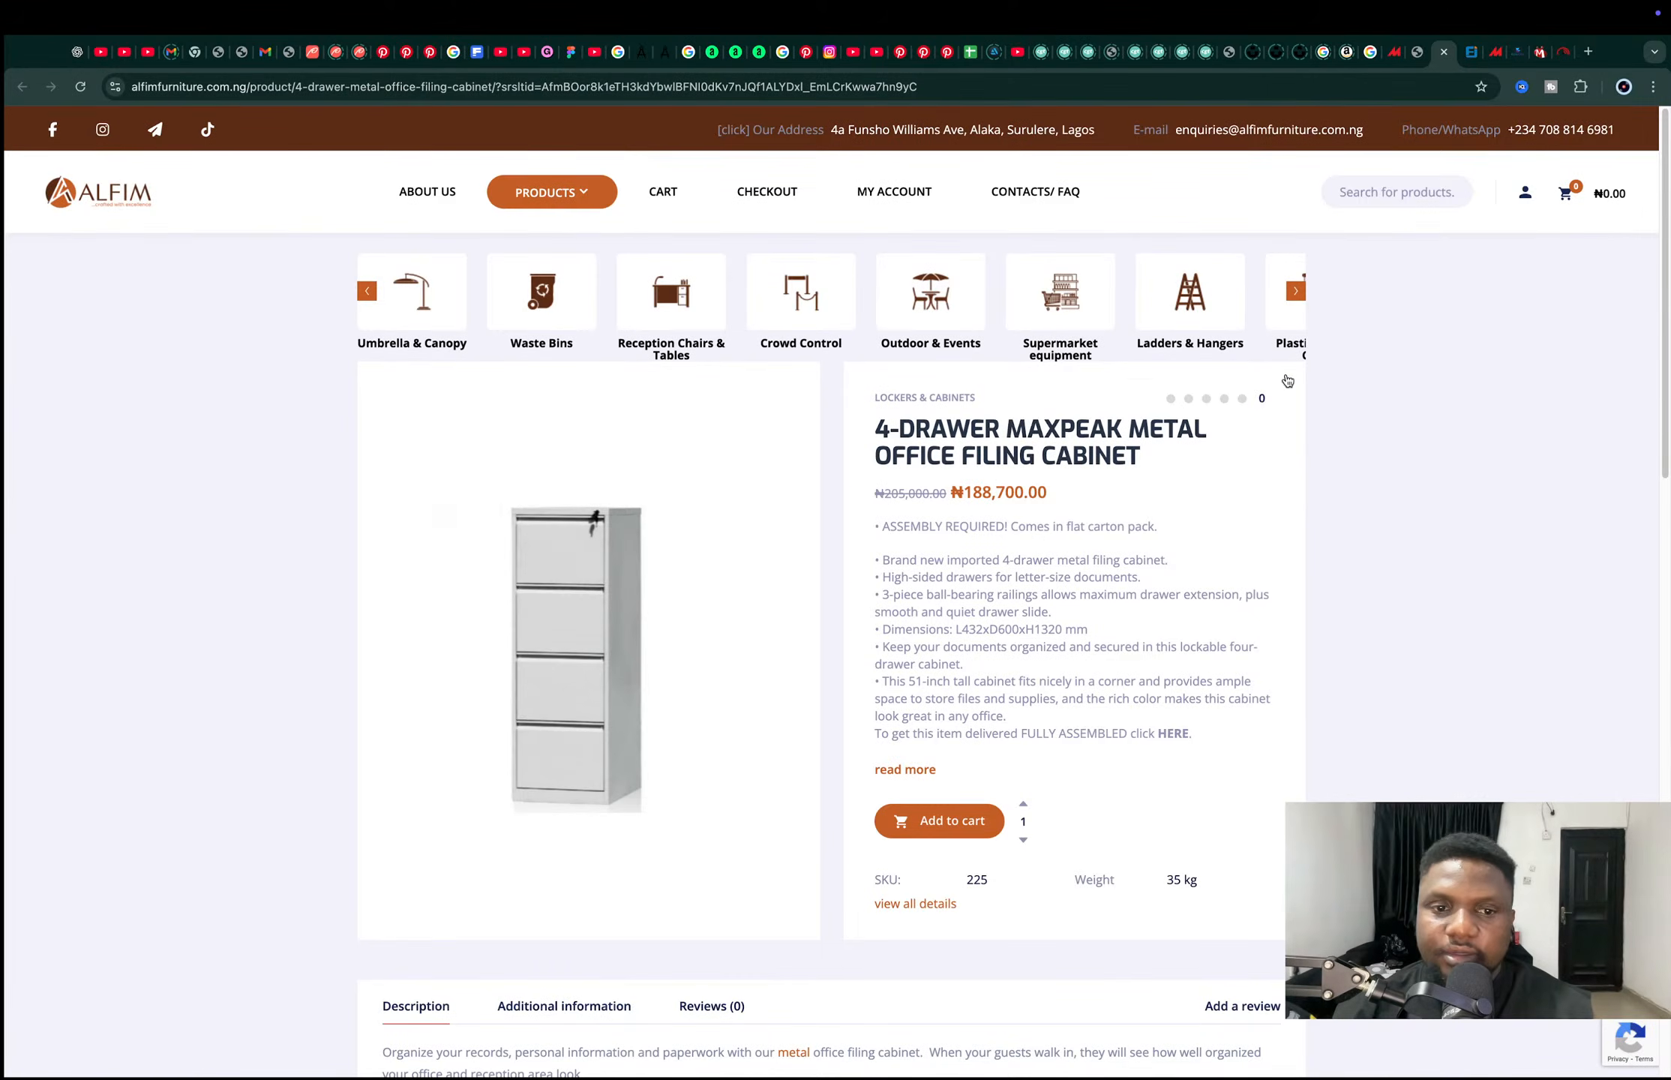
key(ctrl+Left)
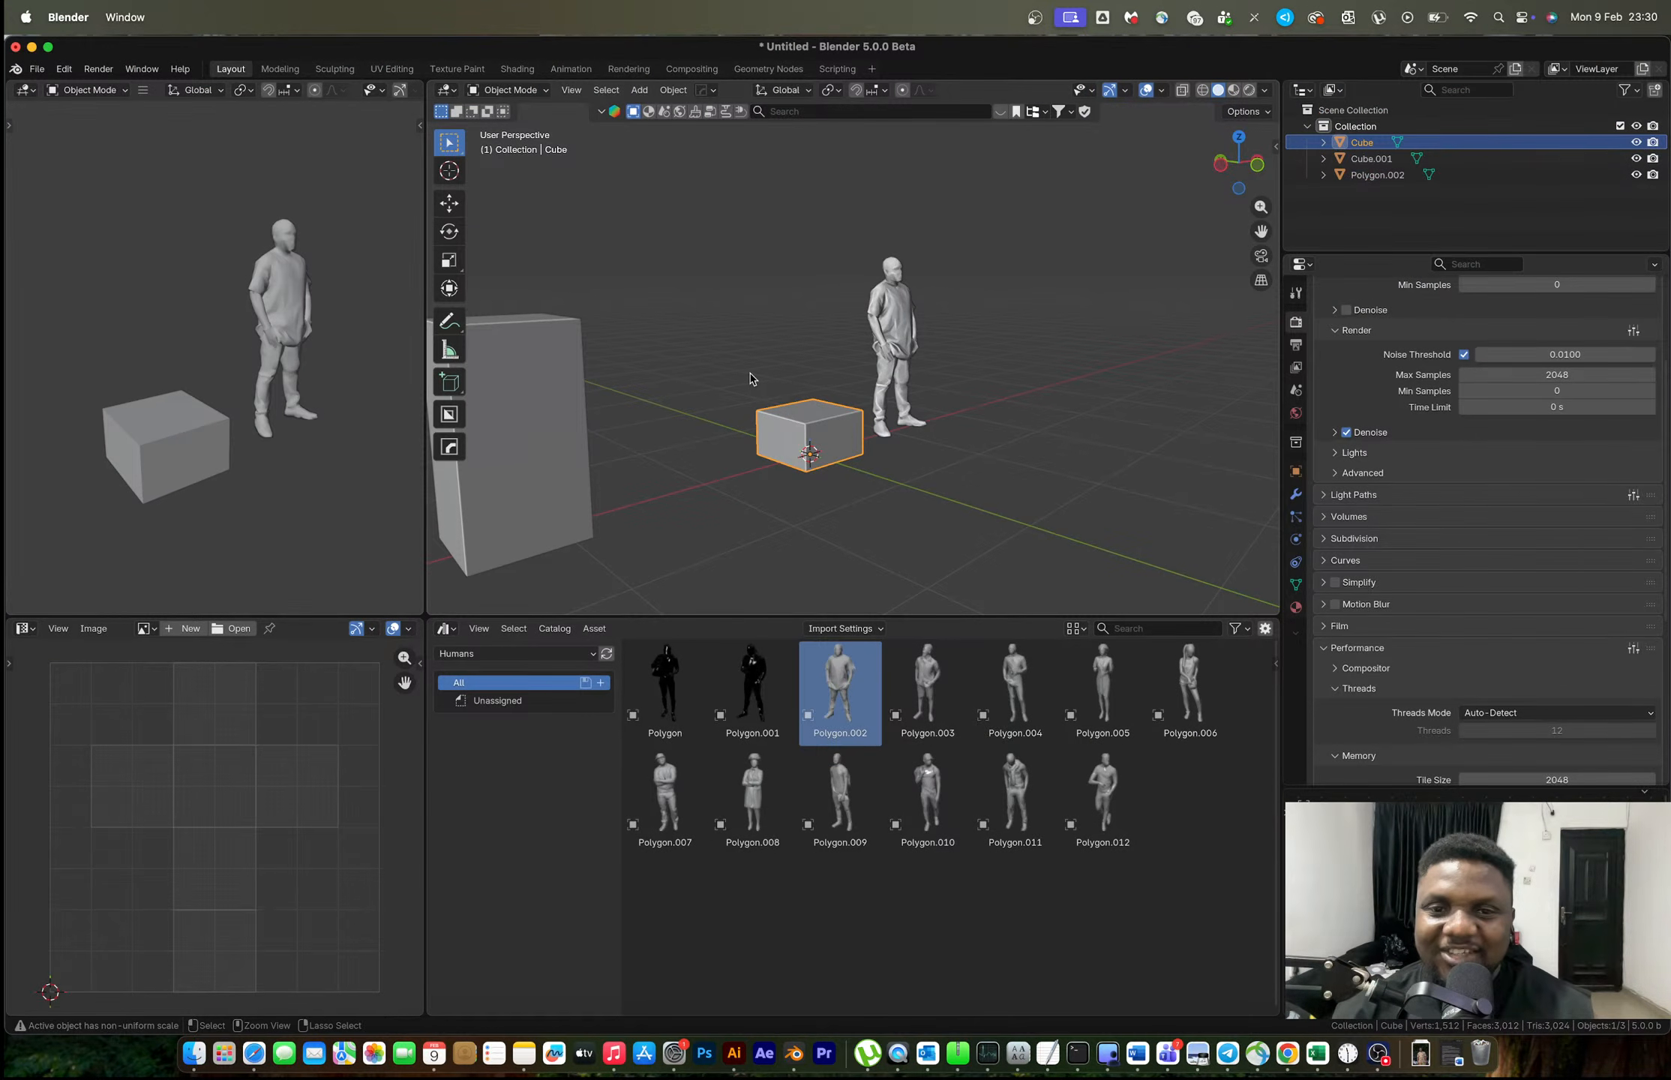
key(ctrl+z)
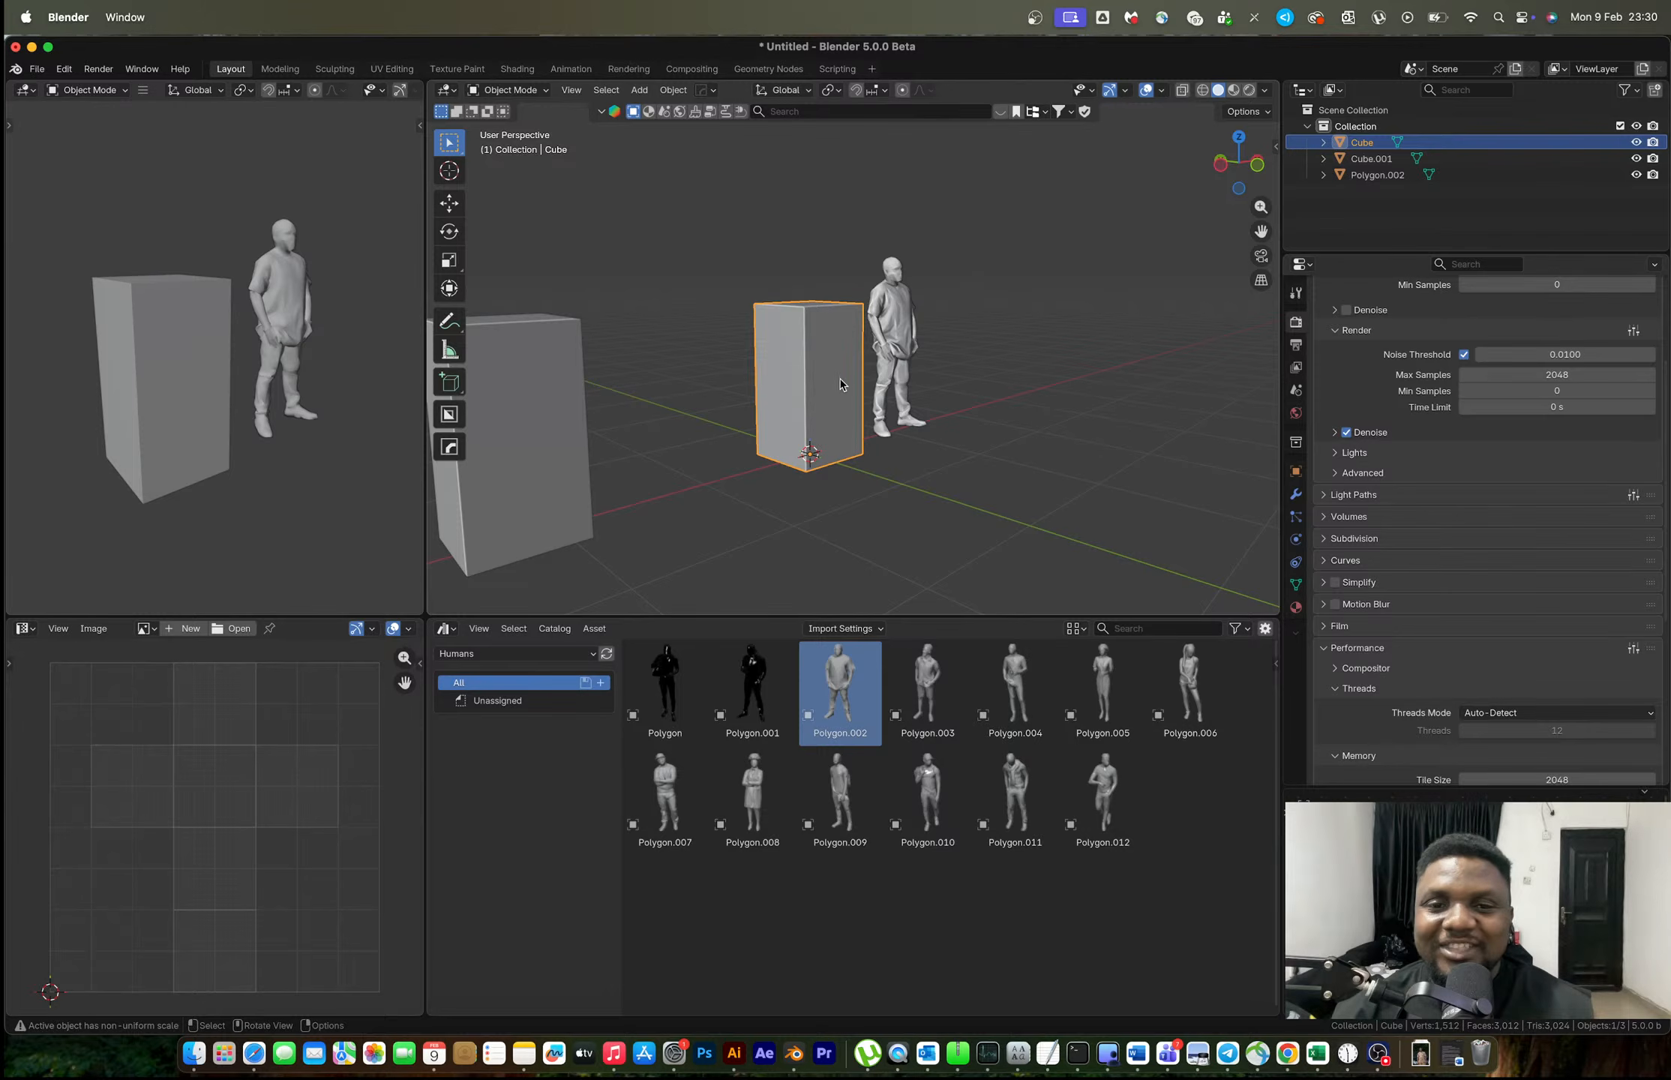
Scale the cabinet block slightly taller along Z, comparing it with the filing cabinet product page.
key(ctrl+Right)
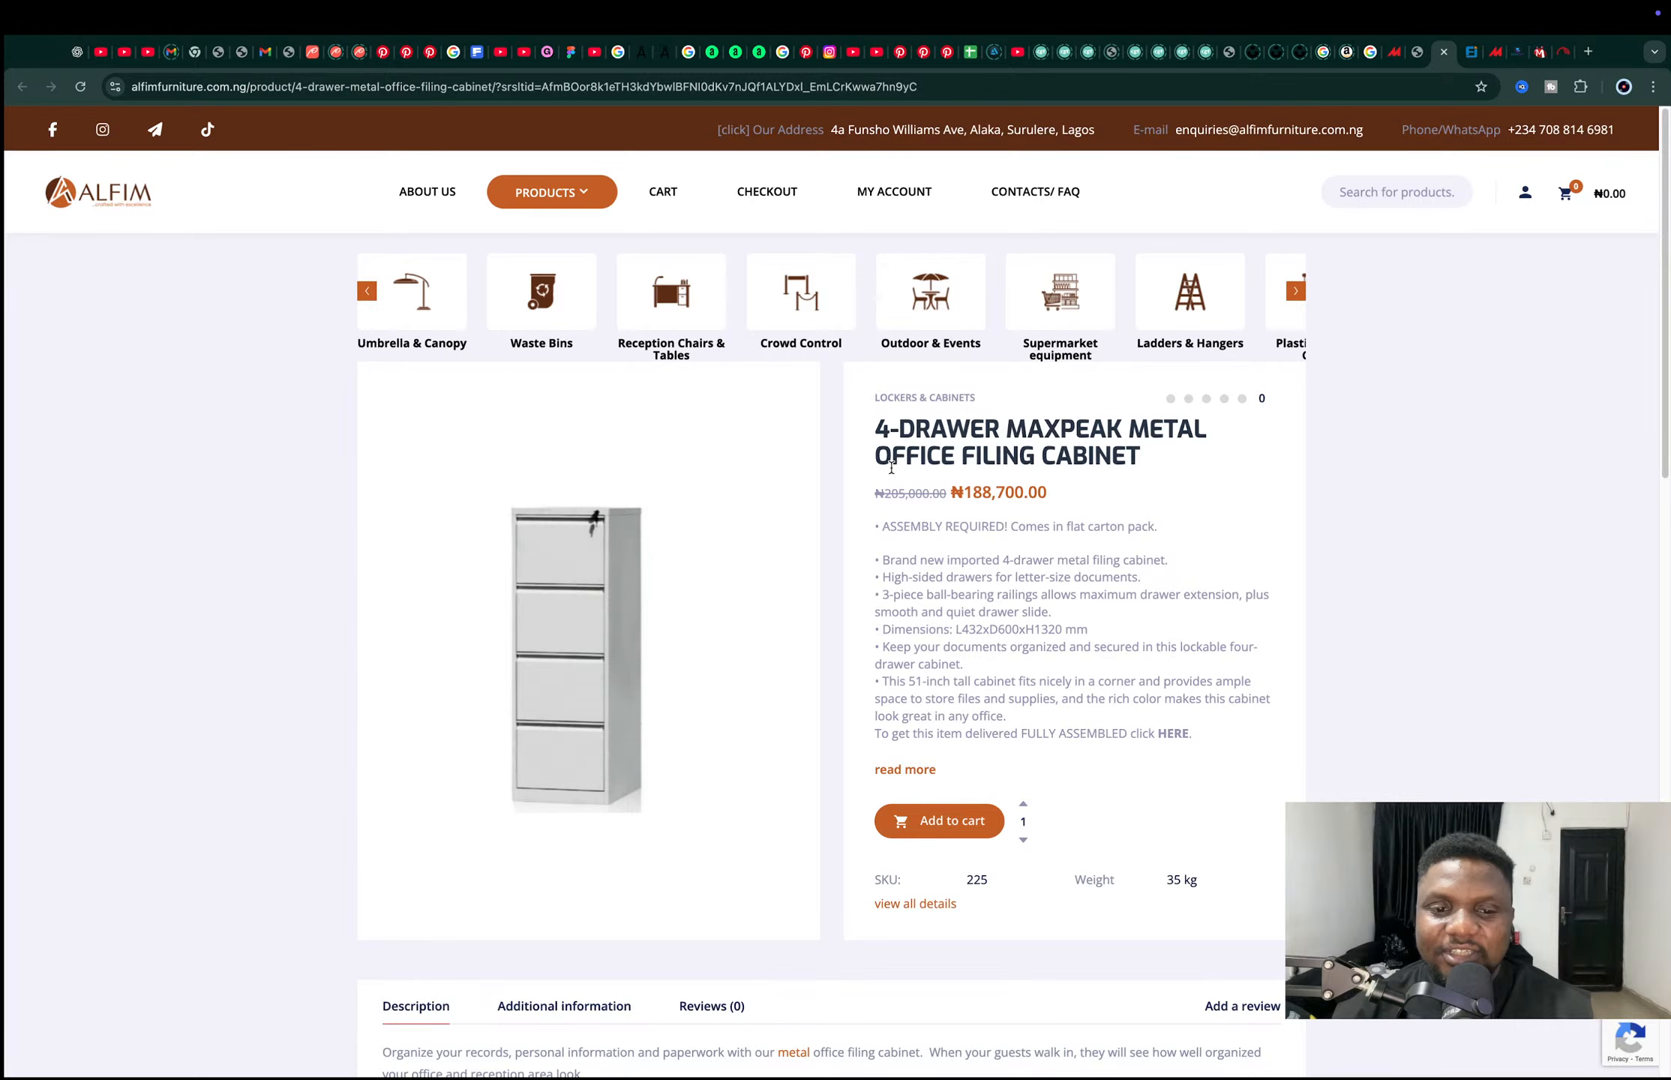
key(ctrl+Left)
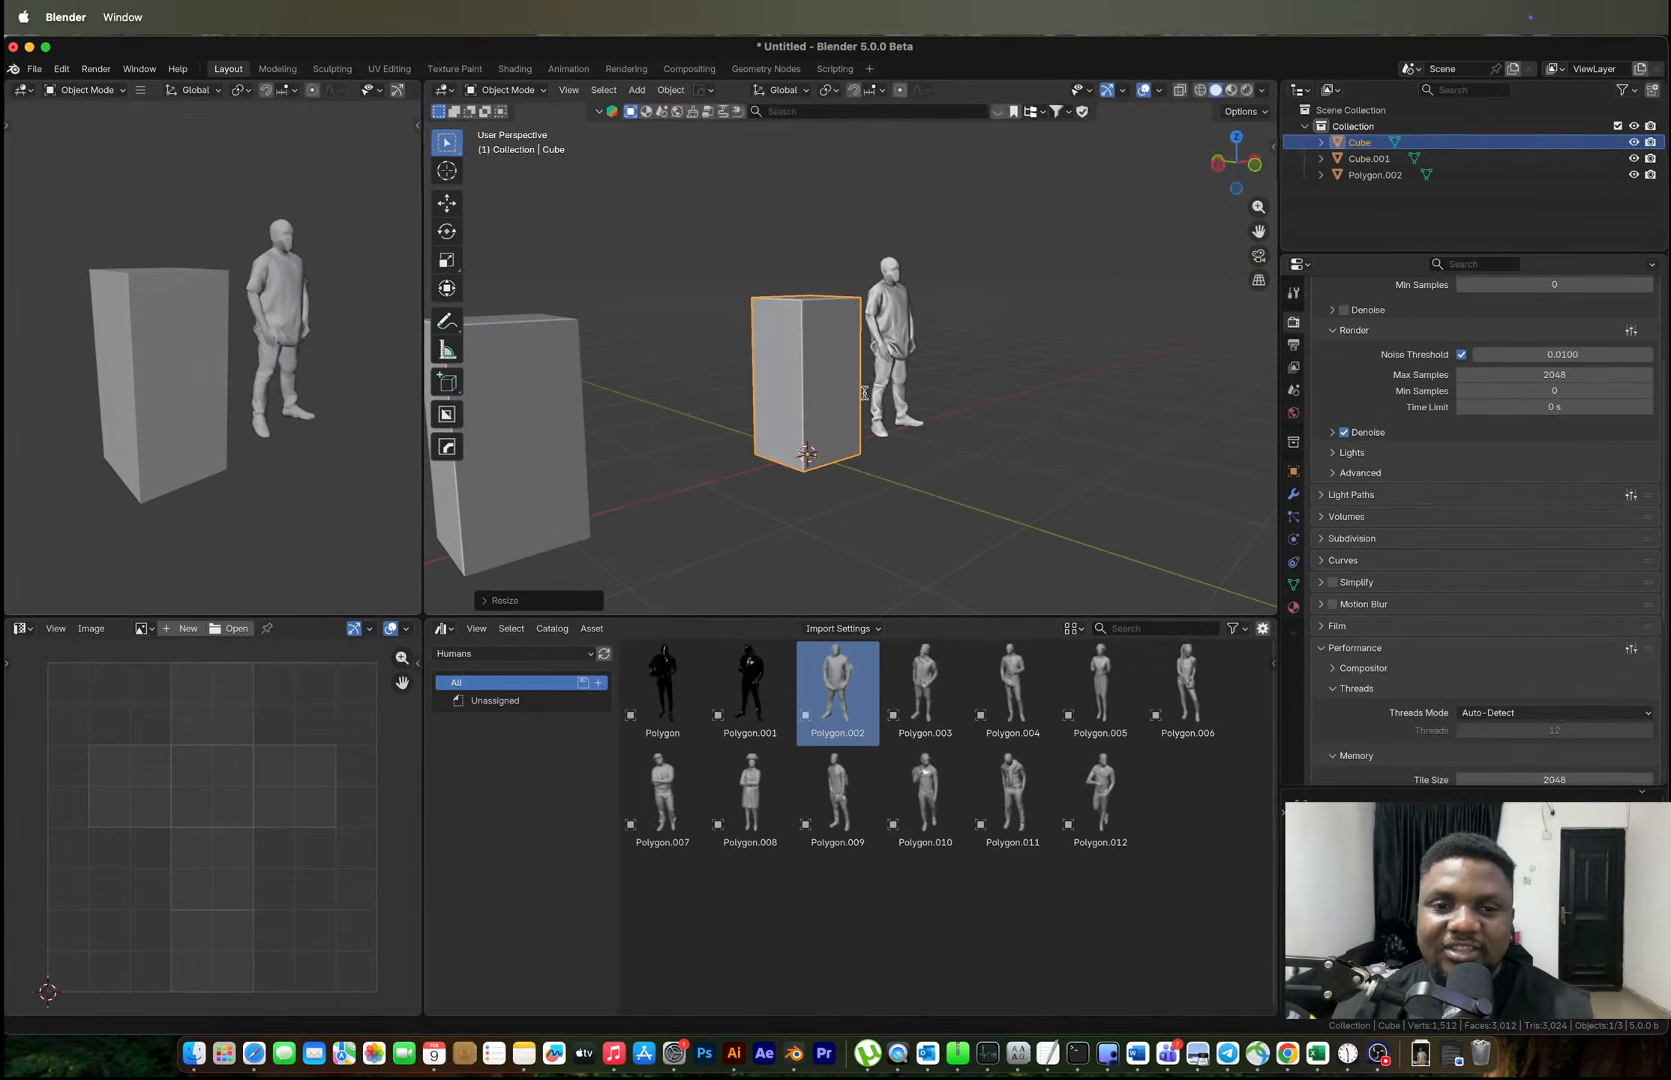
Add a centred vertical loop cut to the cabinet block and bevel it into two loops close to the side edges.
scroll(844, 342, up, 4)
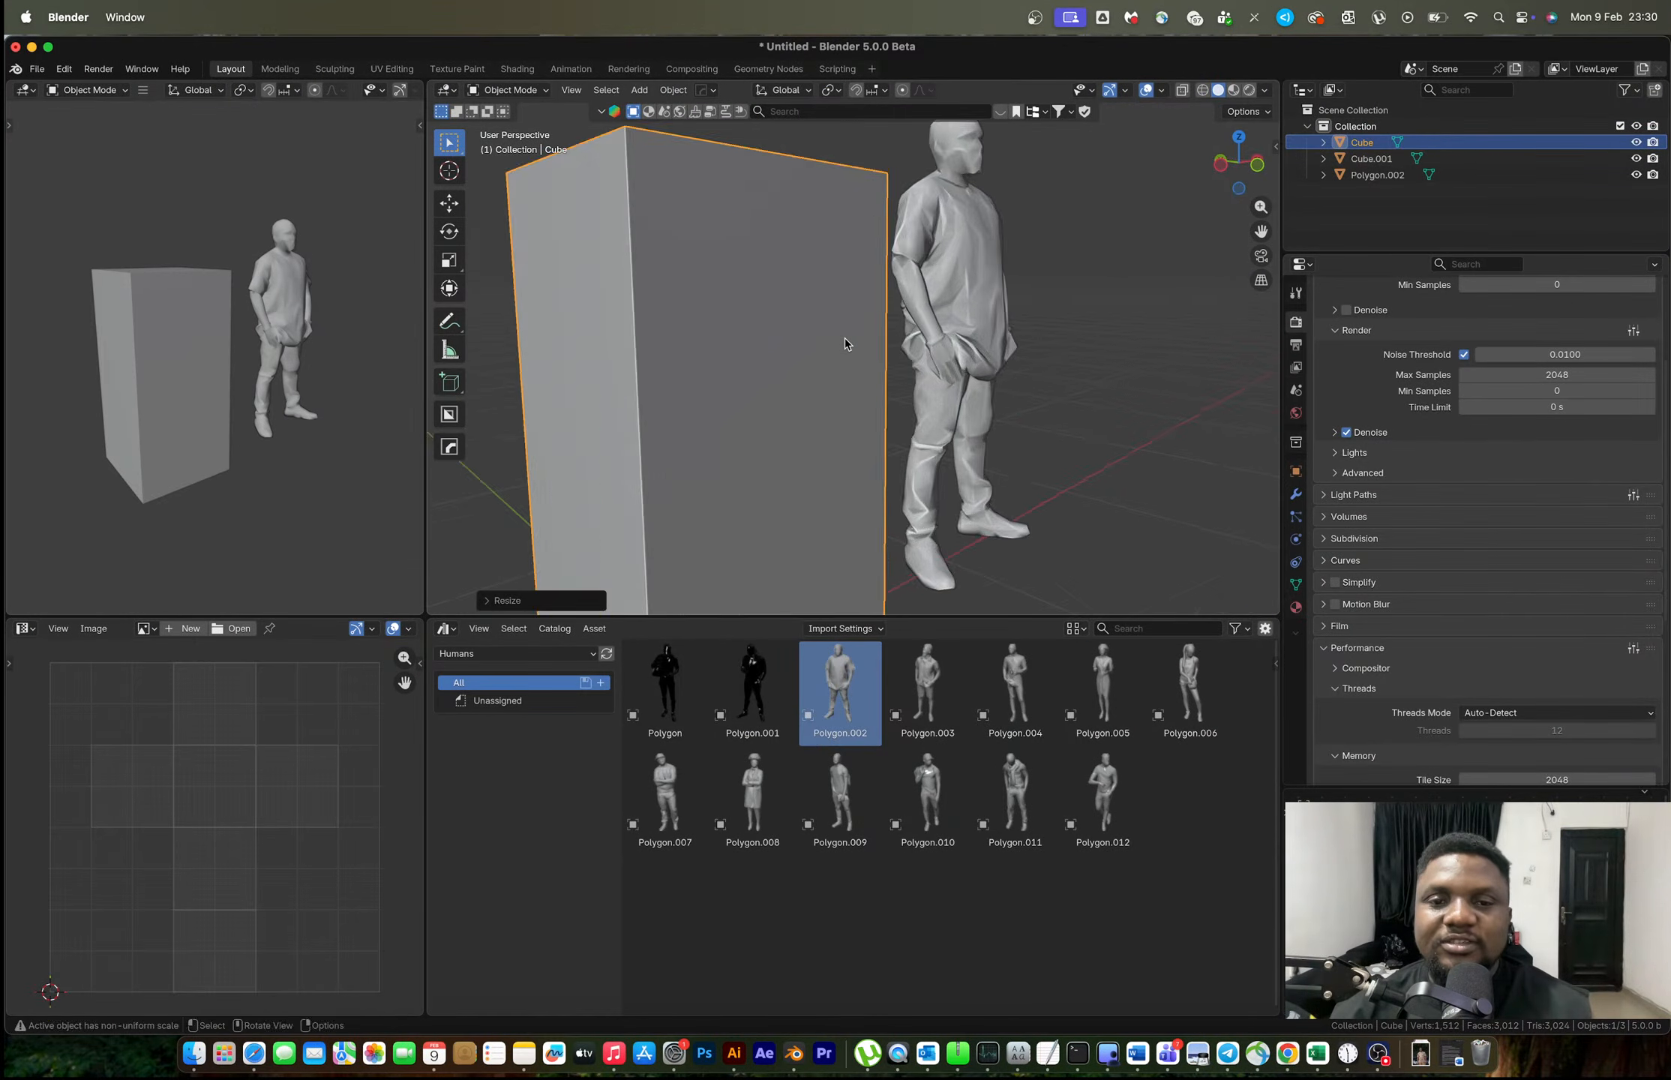
middle_drag(844, 343, 773, 366)
key(Tab)
key(ctrl+r)
click(735, 271)
right_click(735, 271)
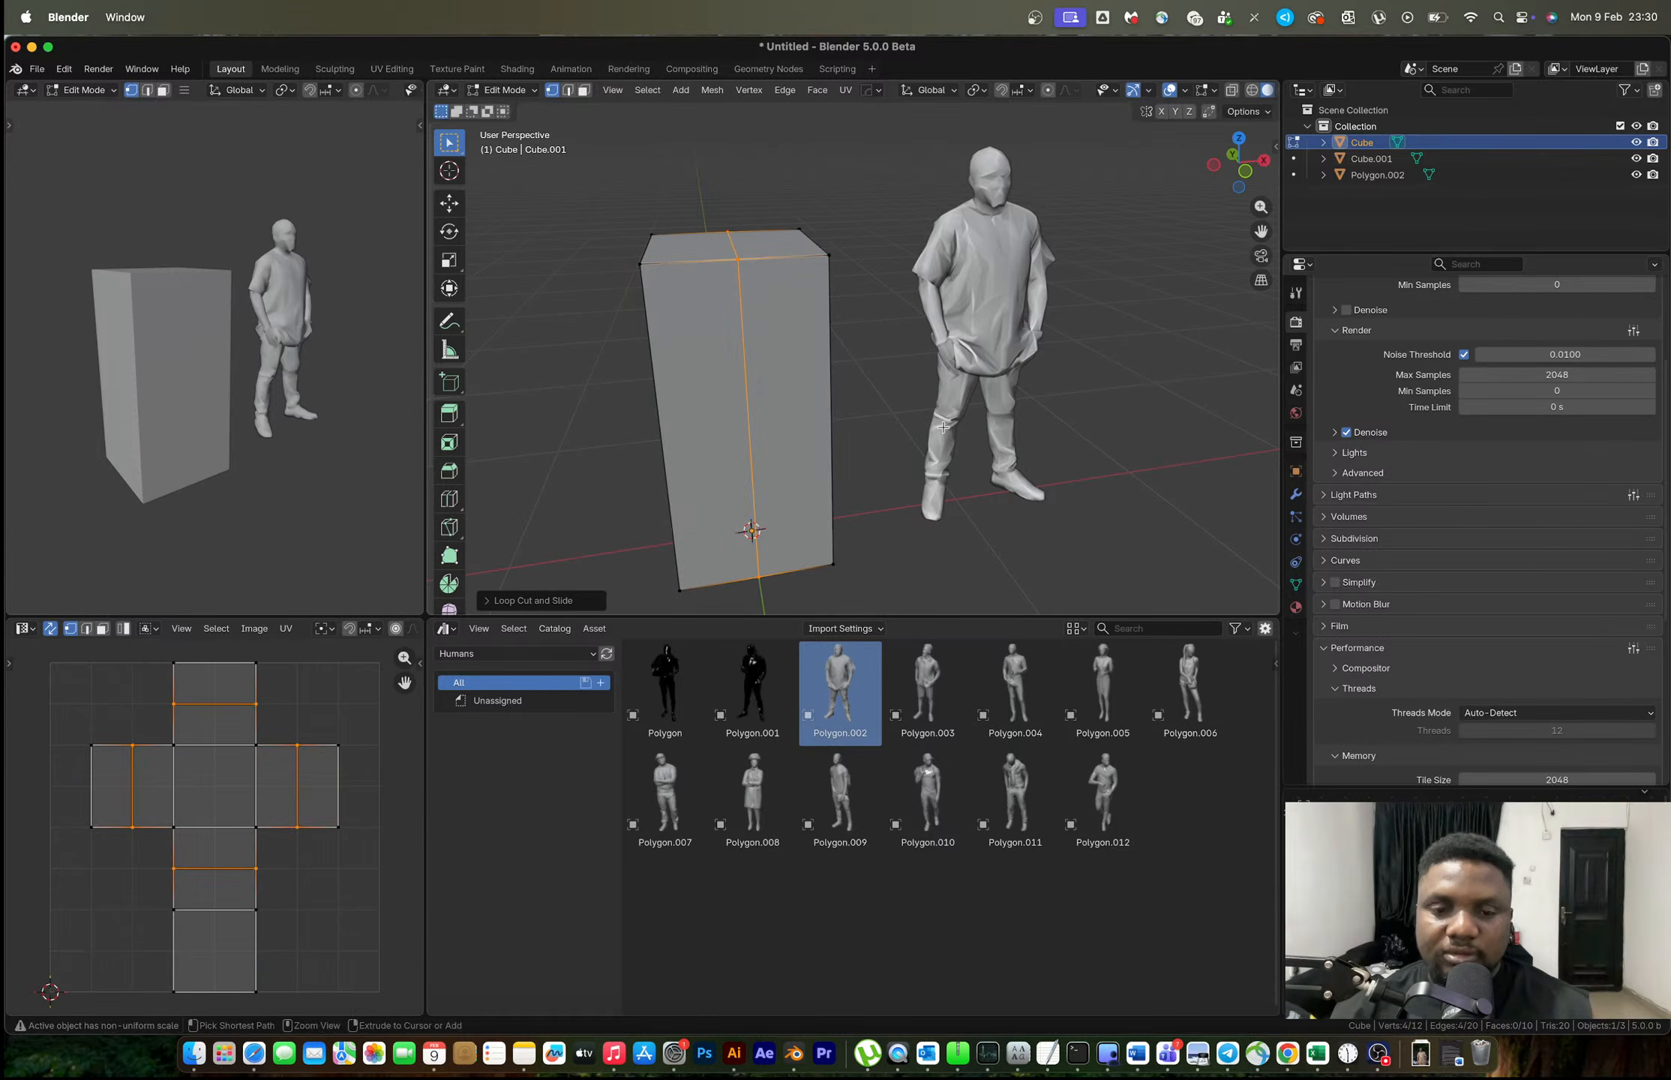
key(ctrl+b)
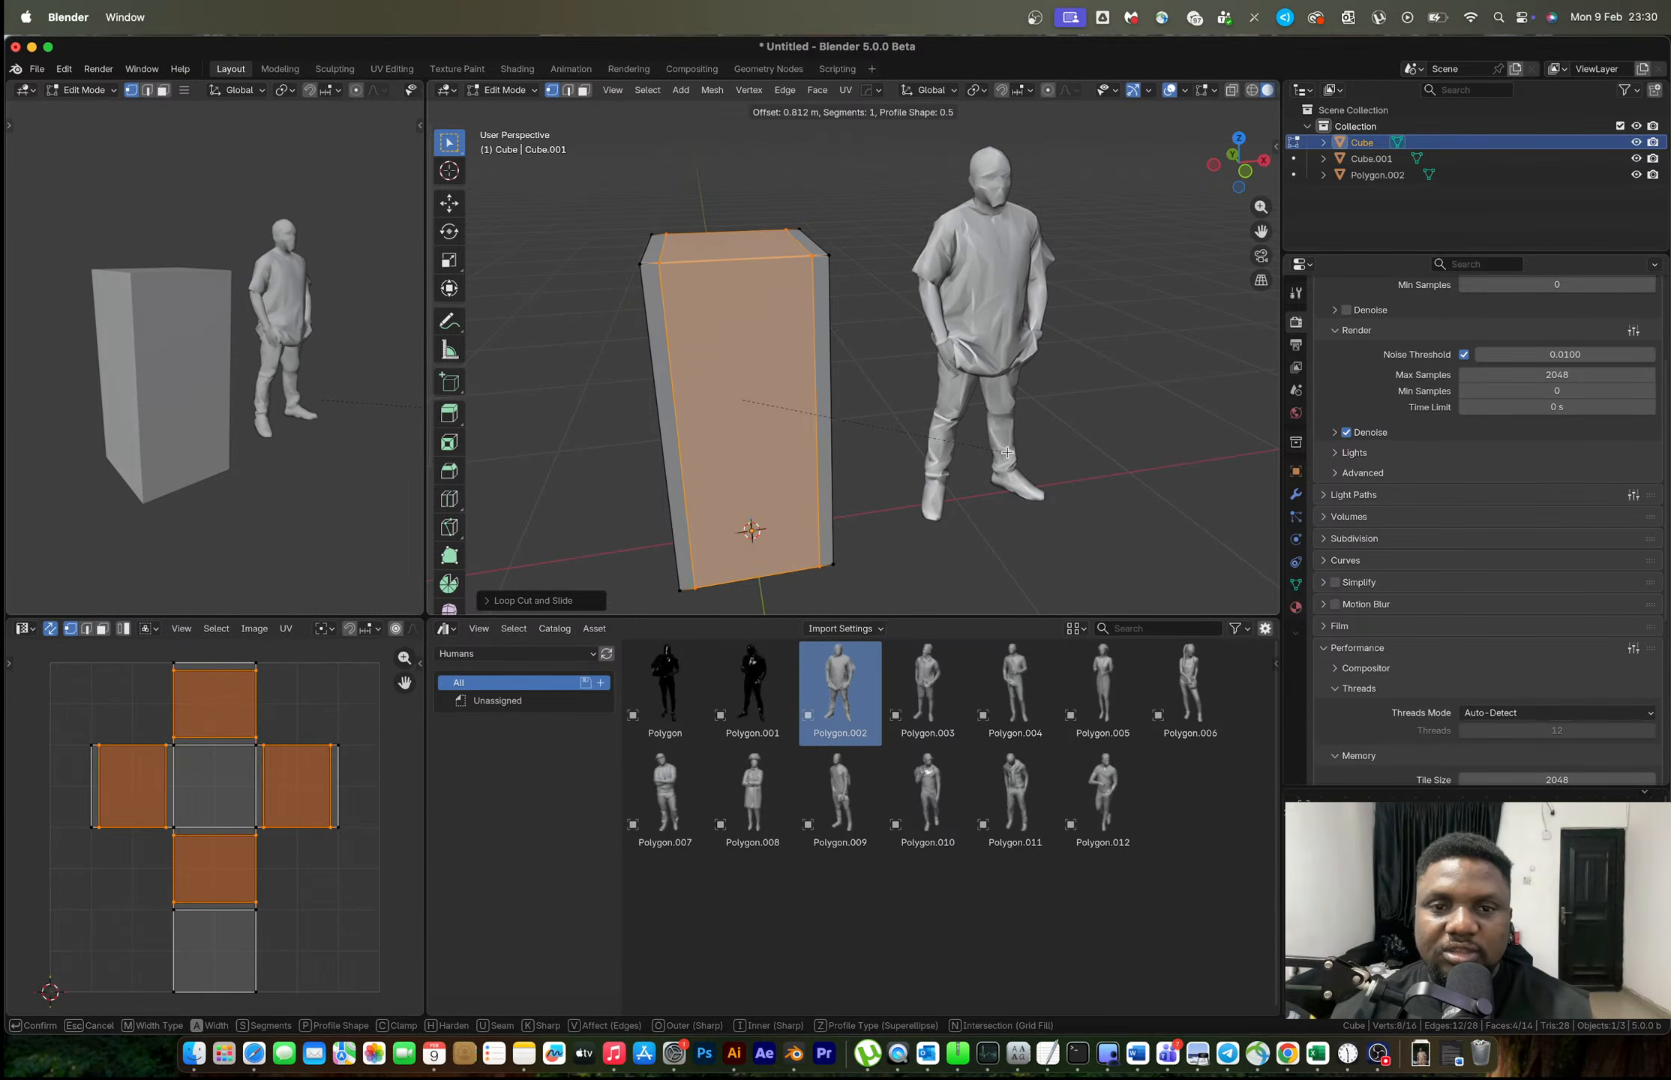
click(1010, 453)
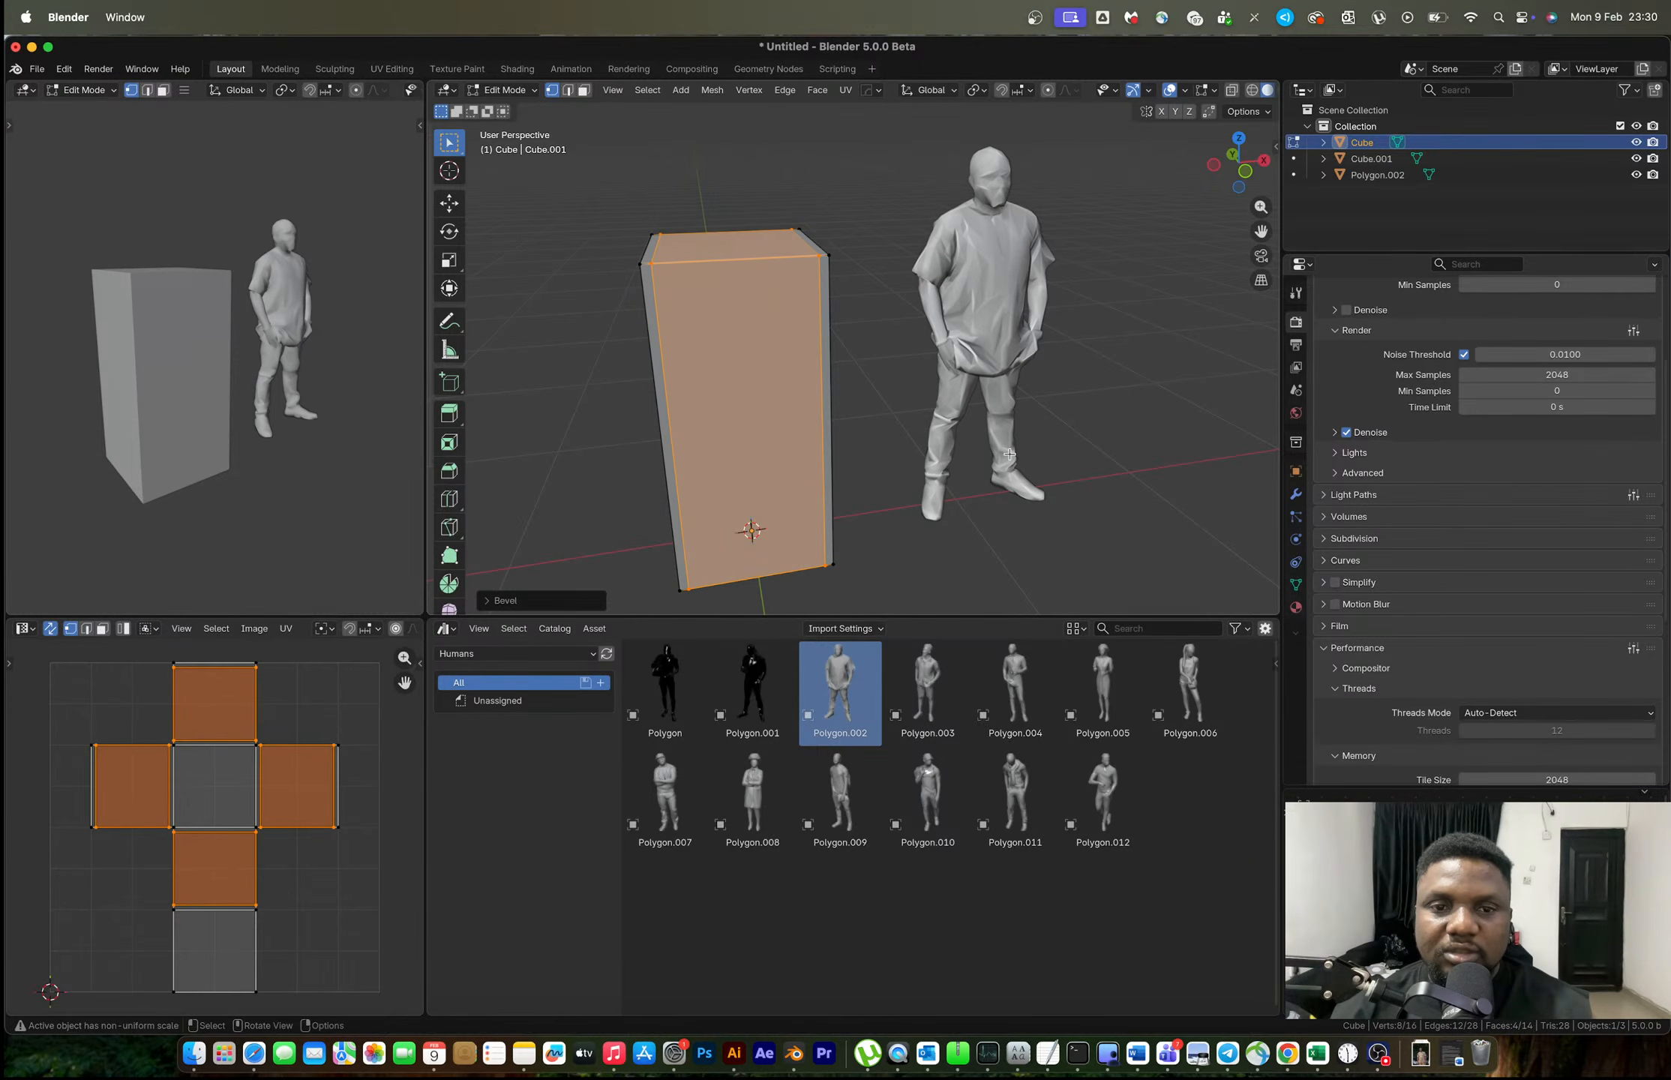
Add a horizontal loop cut around the cabinet block and bevel it into two loops near the upper and lower edges.
key(ctrl+r)
click(832, 426)
right_click(833, 426)
key(ctrl+b)
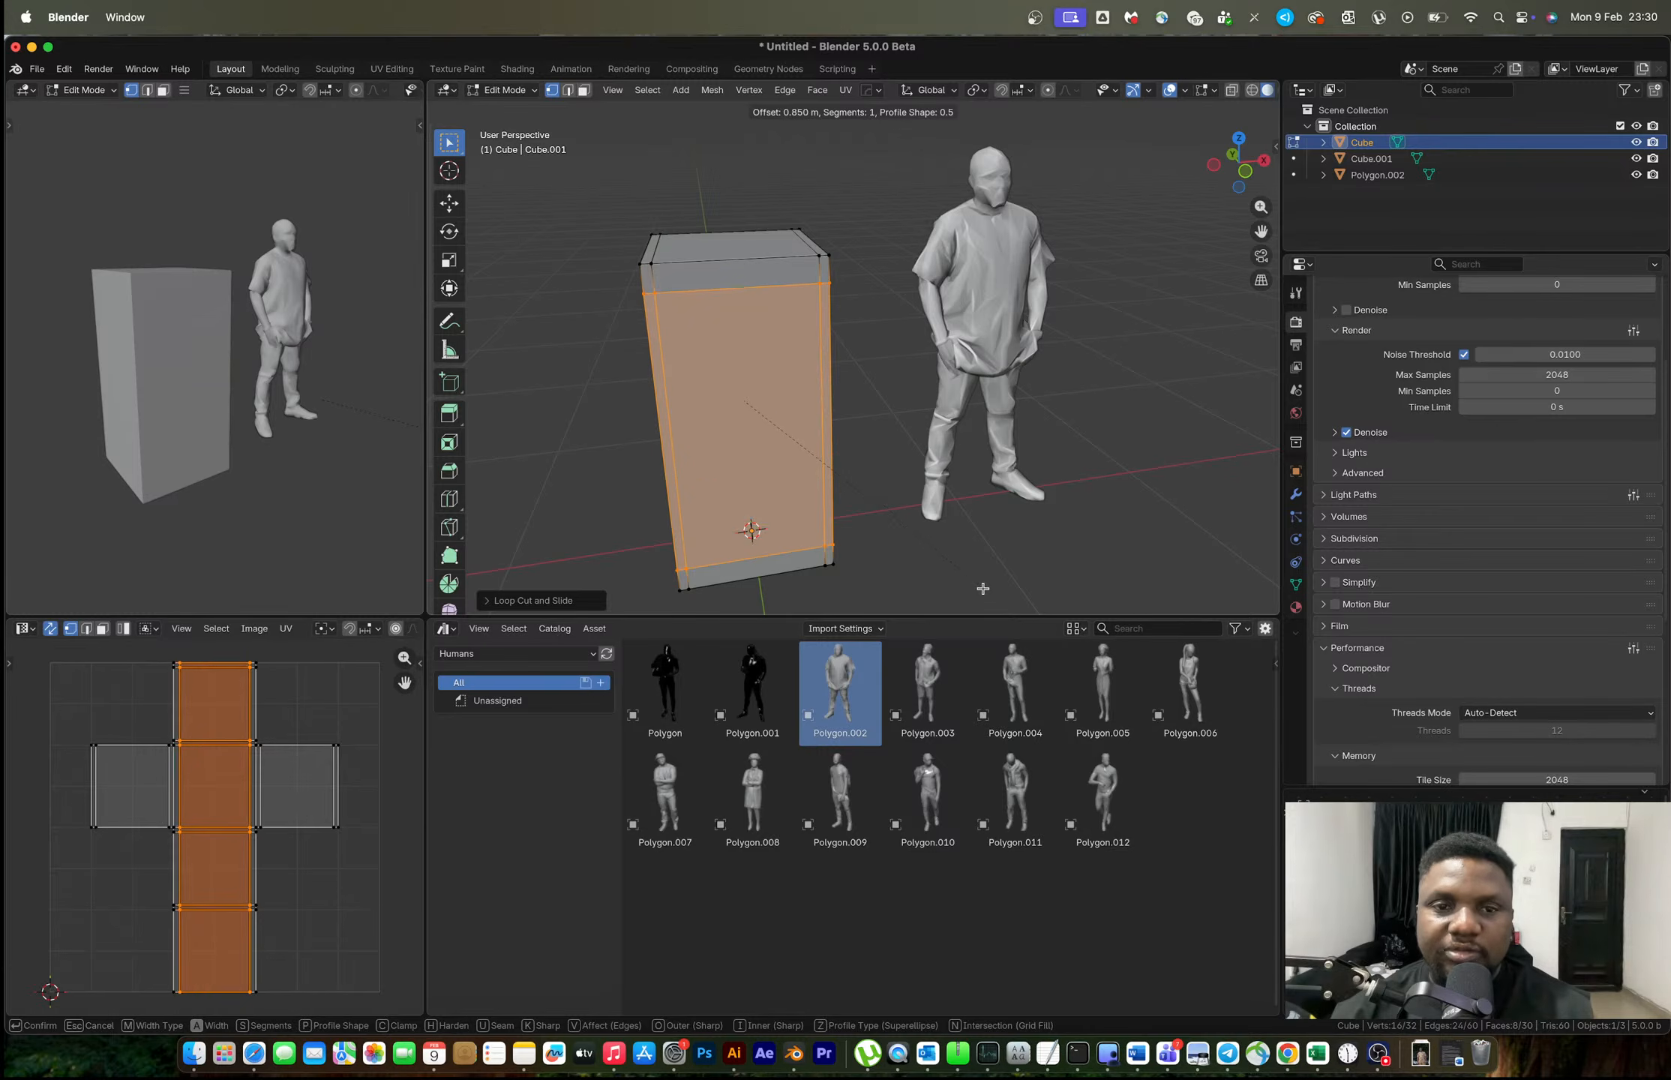
click(987, 593)
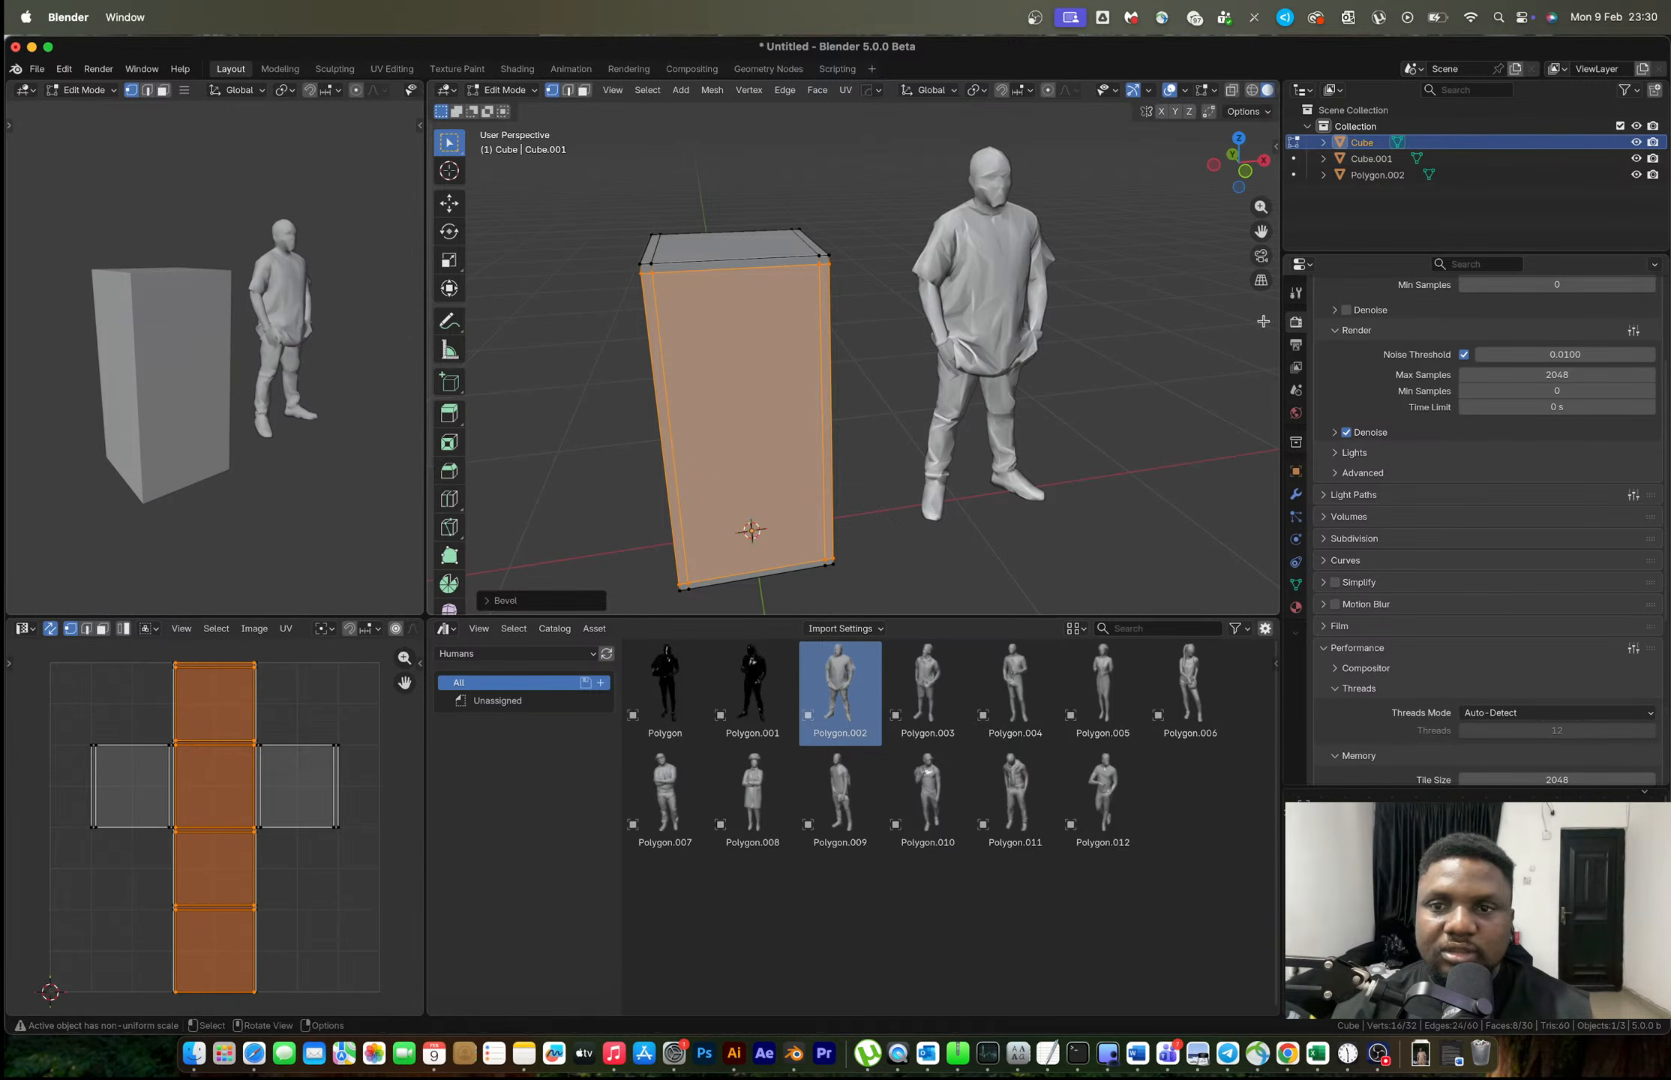
In X-ray front view, select the lower horizontal loop and move it up along Z to deepen the cabinet's base border.
click(1245, 171)
scroll(911, 348, up, 3)
shift+middle_drag(912, 348, 978, 381)
scroll(975, 379, up, 3)
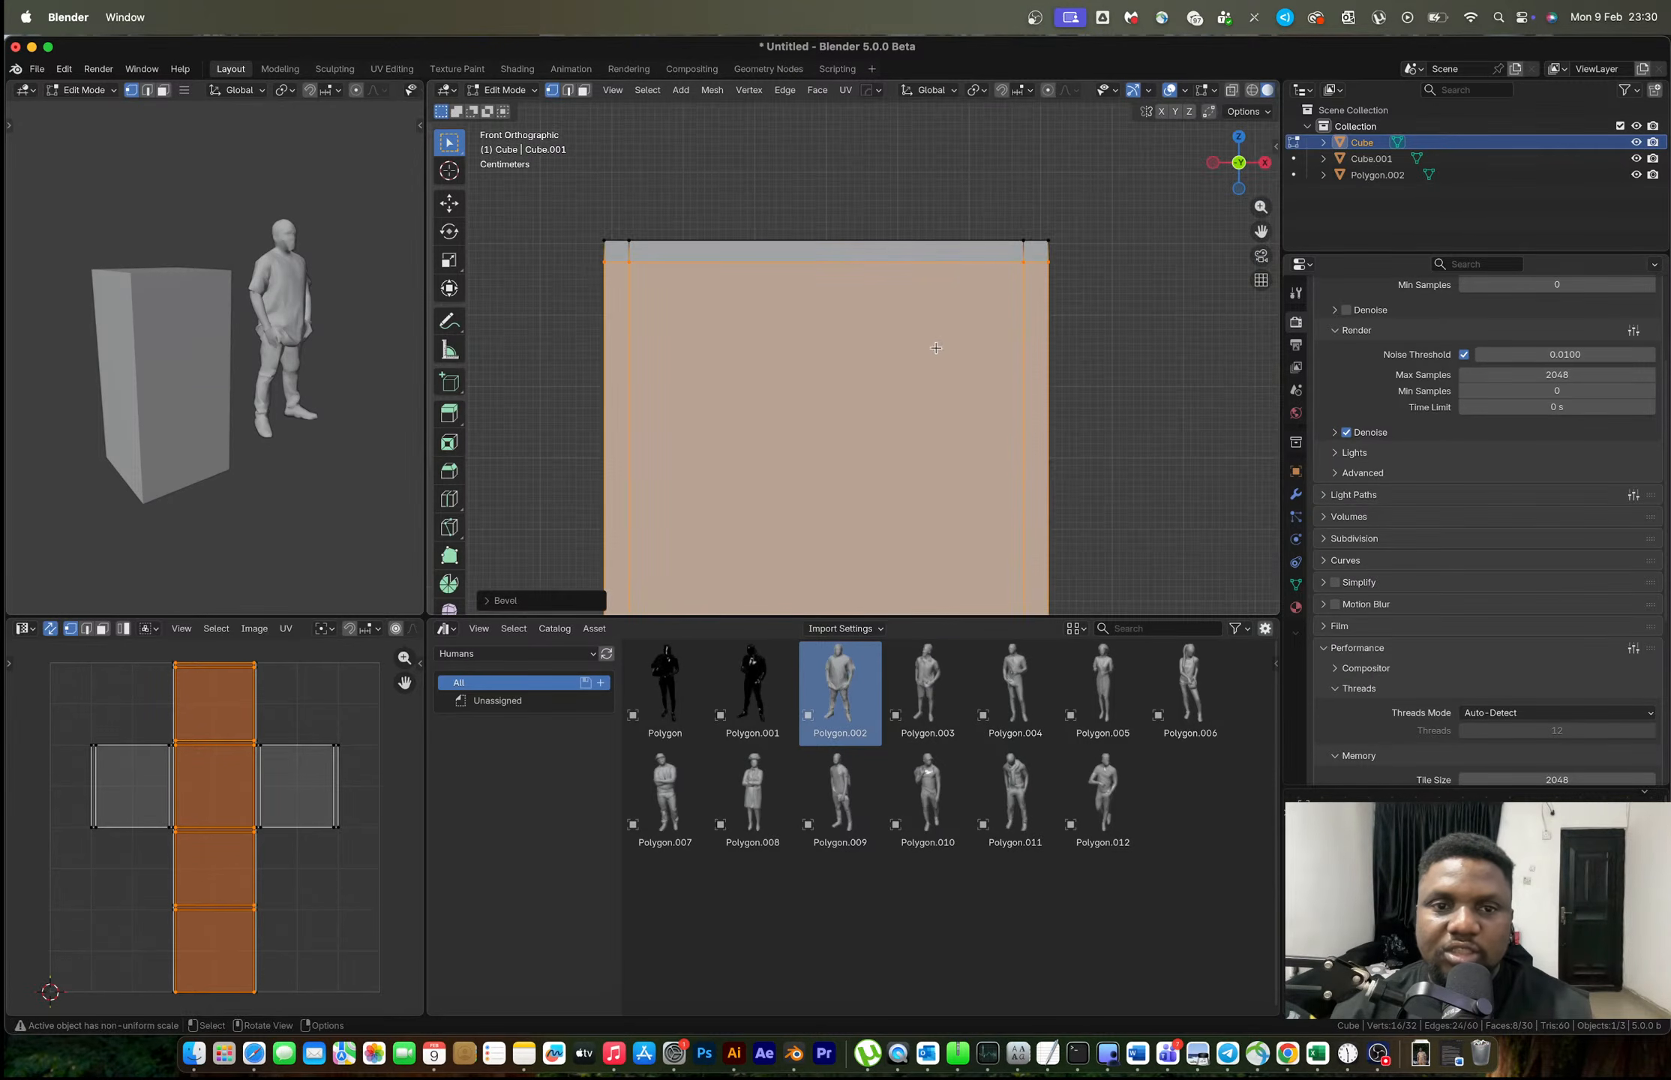
scroll(938, 449, down, 6)
shift+middle_drag(936, 456, 946, 290)
key(alt+z)
drag(716, 419, 992, 456)
key(g)
key(z)
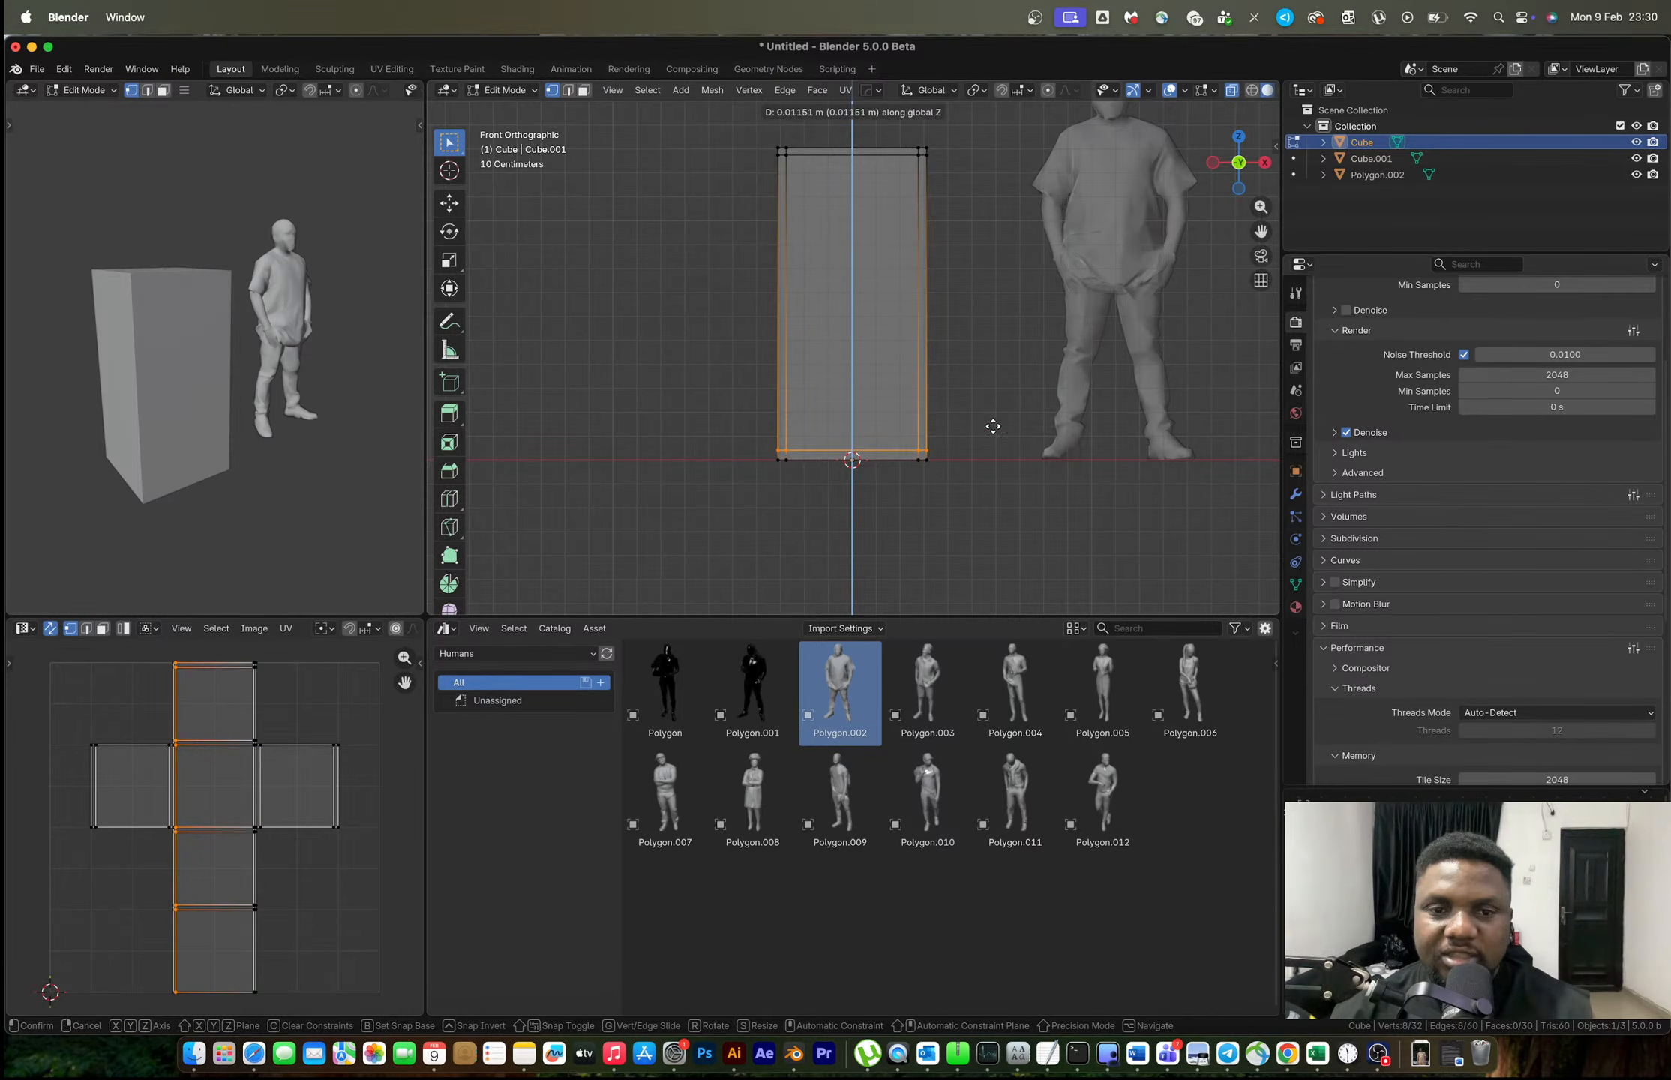
click(992, 372)
key(alt+z)
Select the large central face on the cabinet's front and apply the cabinet object's scale.
key(Tab)
middle_drag(868, 349, 863, 409)
scroll(956, 488, up, 4)
key(Tab)
scroll(838, 368, up, 3)
key(2)
key(3)
click(863, 409)
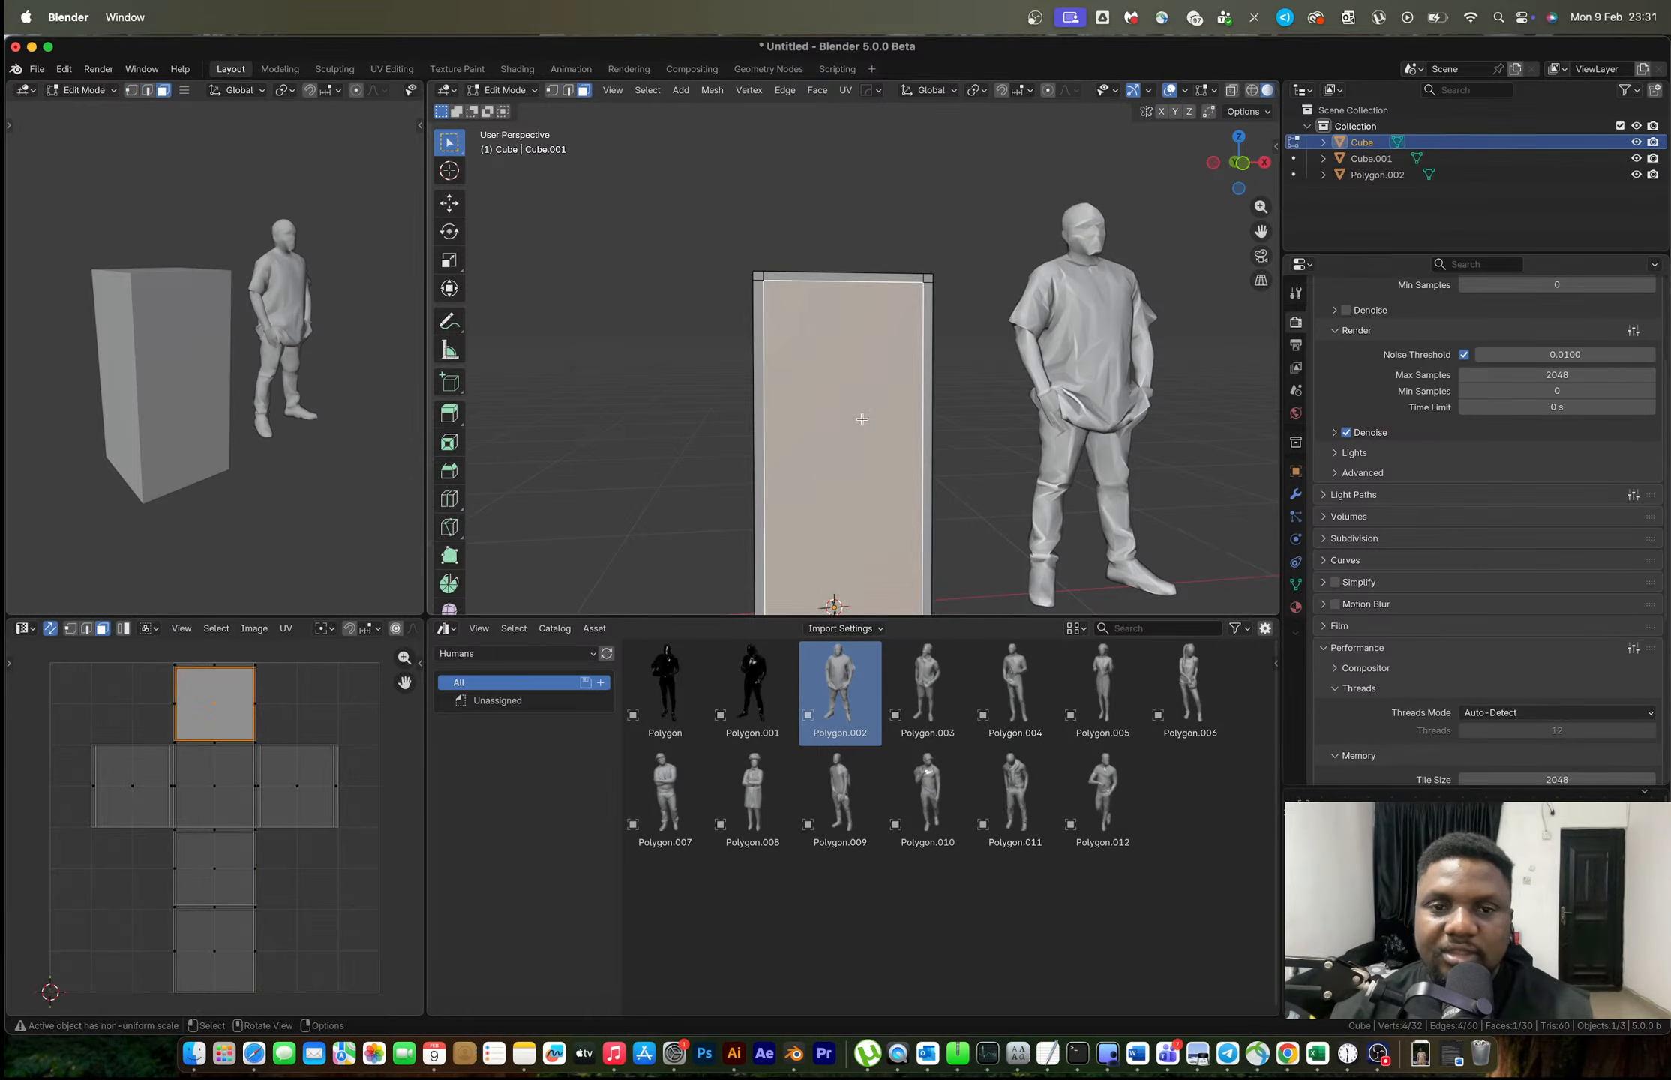
key(Tab)
key(ctrl+a)
click(831, 454)
Inset the cabinet's large front face by about 0.002 m.
key(Tab)
scroll(939, 438, up, 1)
shift+middle_drag(938, 438, 921, 331)
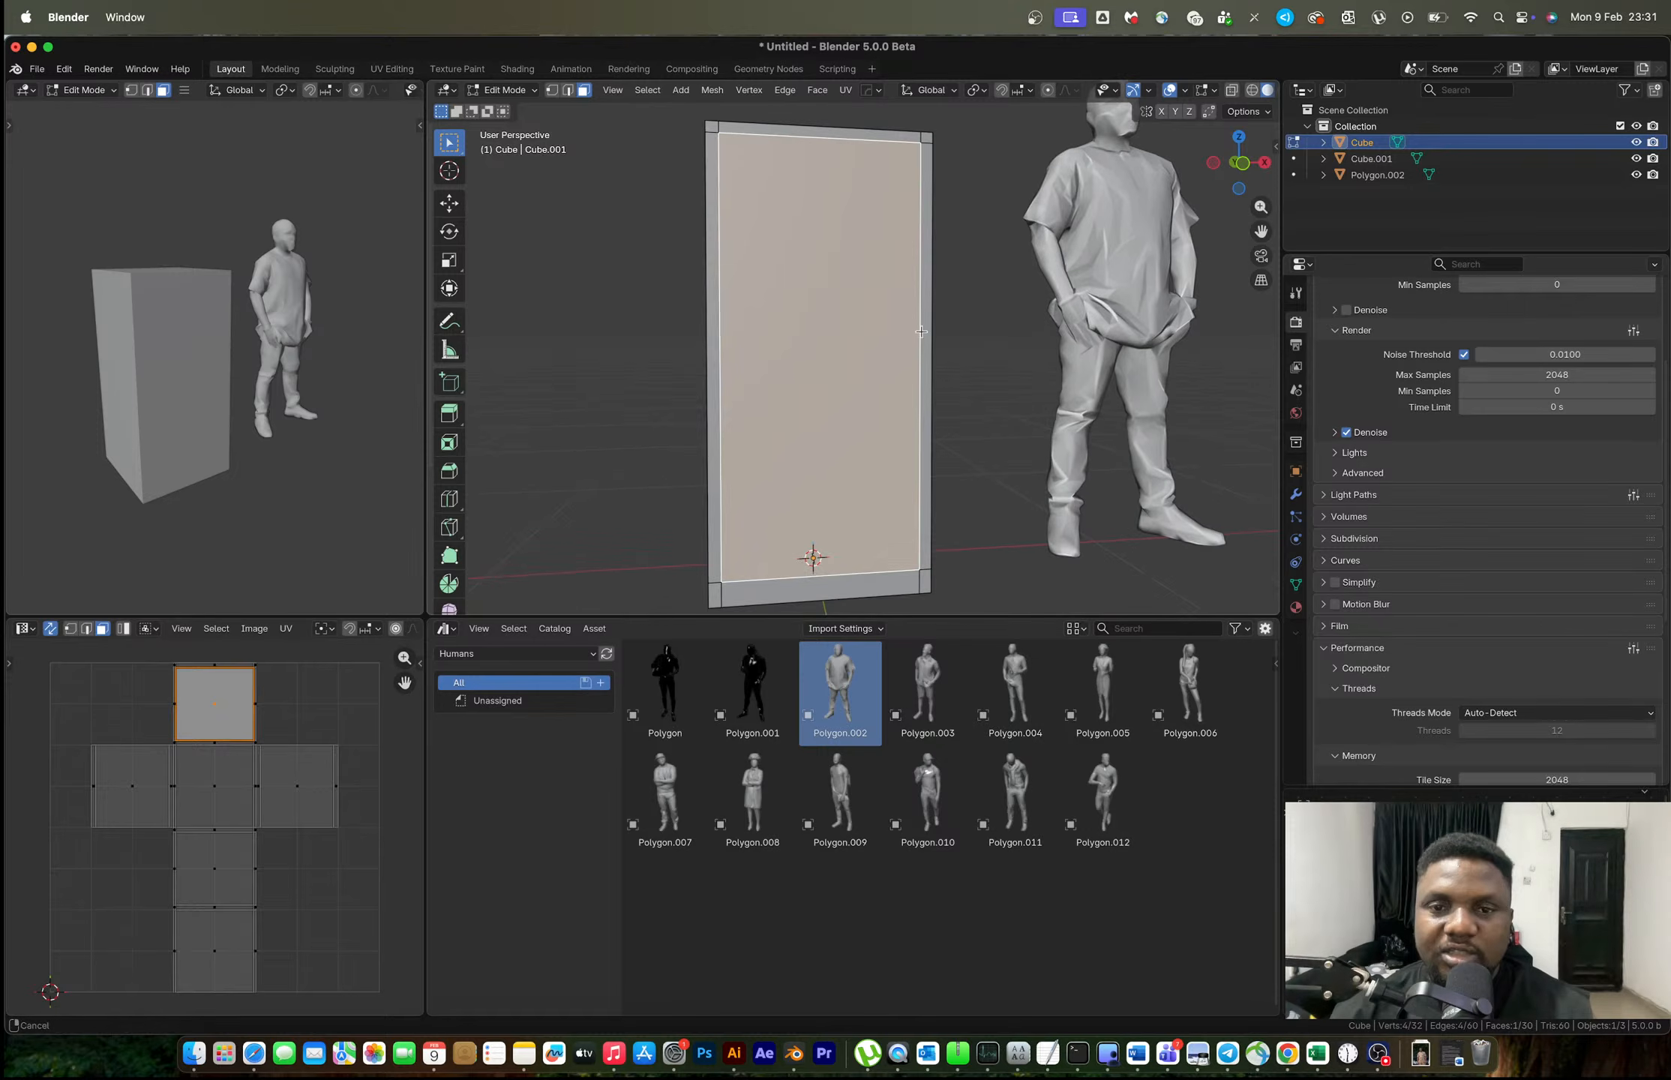
key(i)
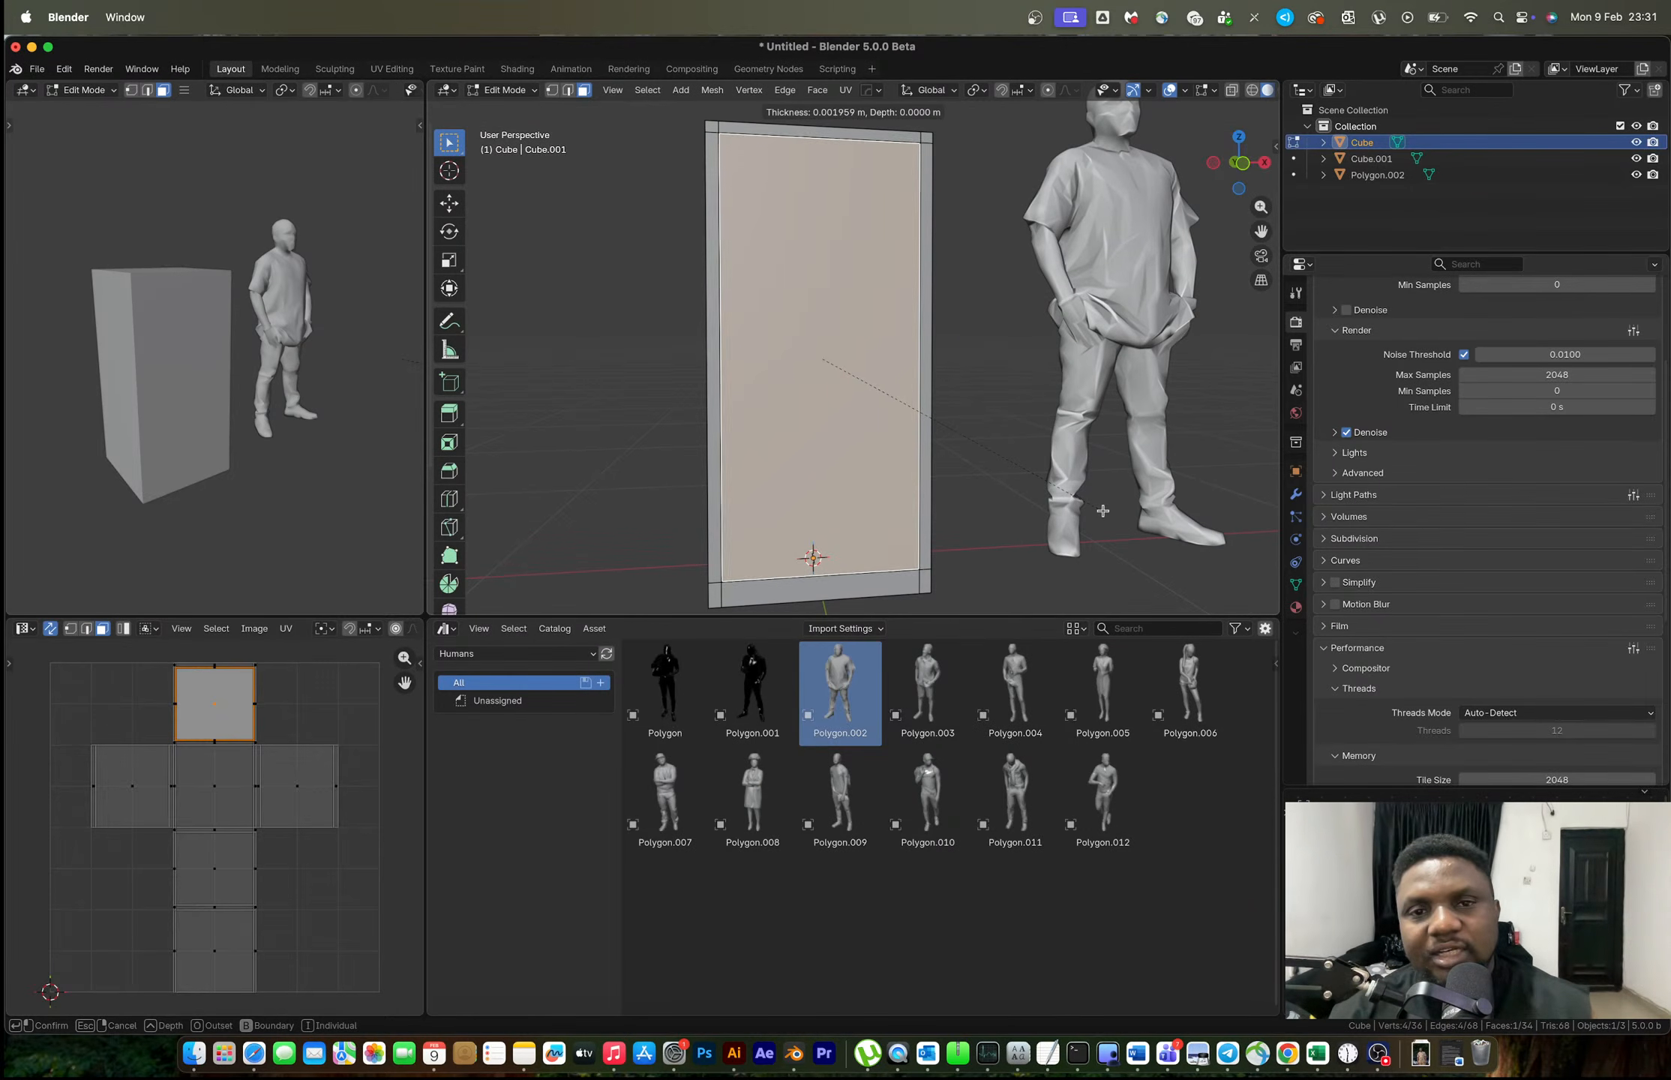
click(1098, 510)
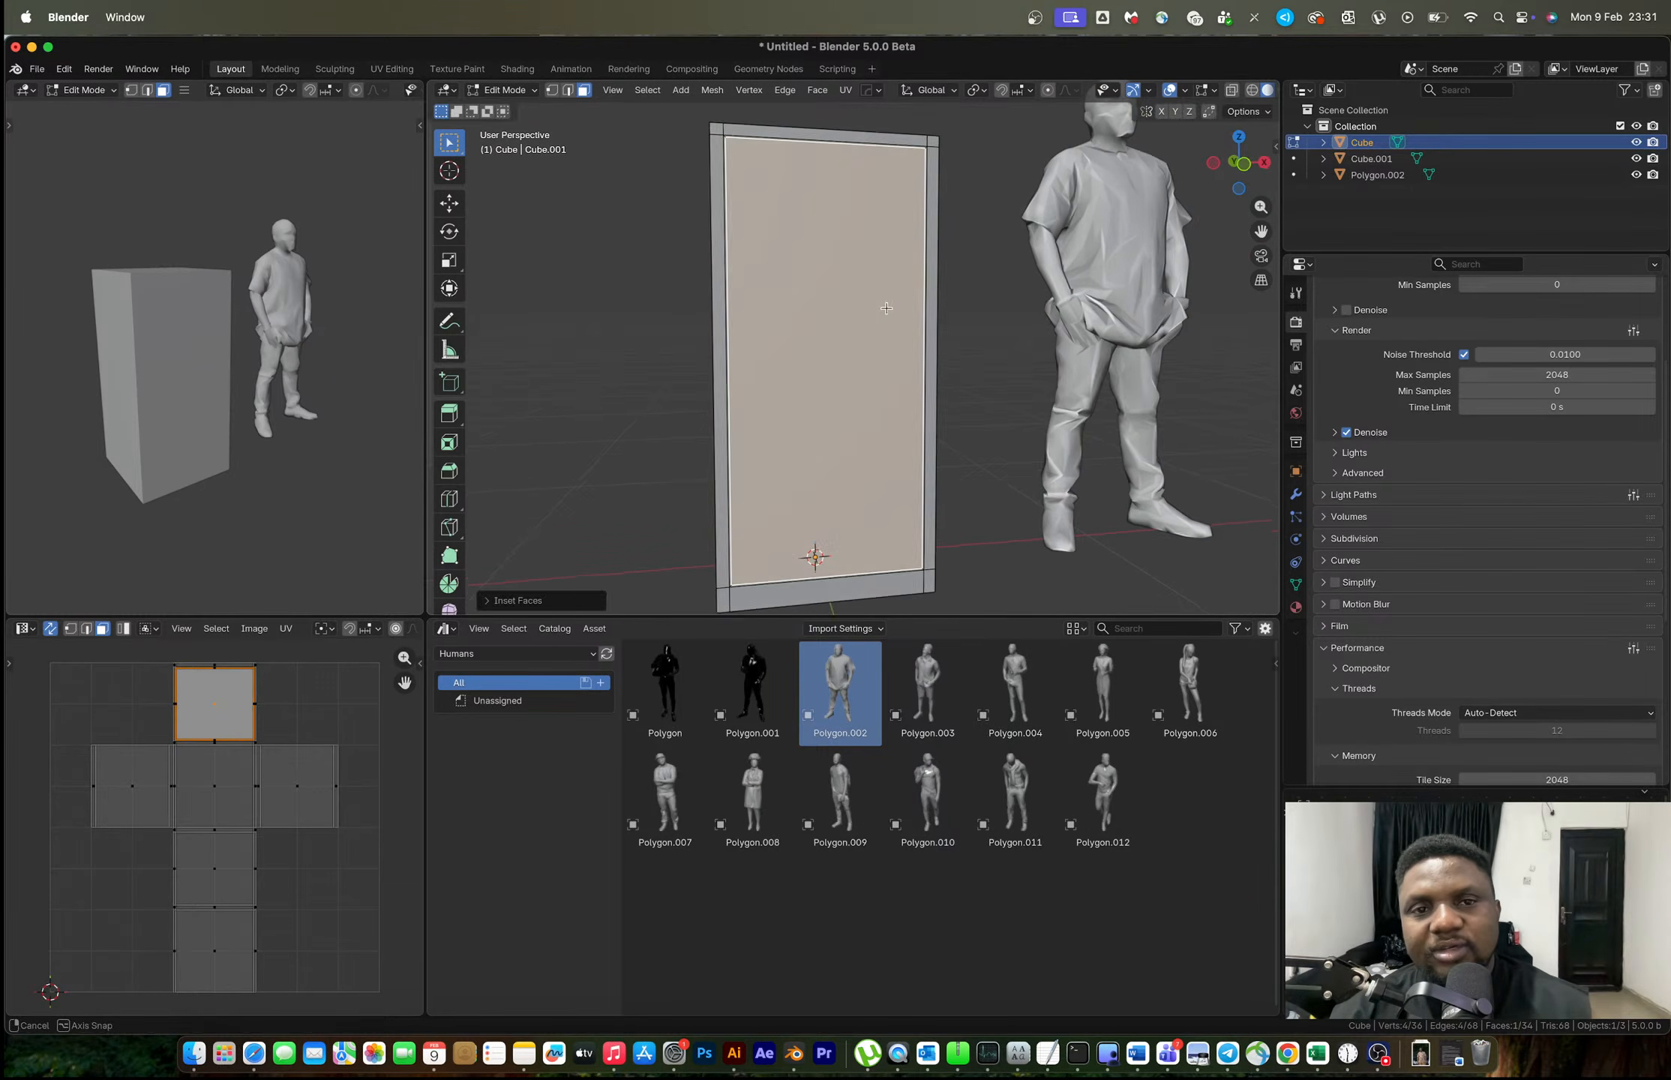
Select the thin ring of faces around the front panel and extrude it inward about 0.003 m as a groove.
scroll(881, 309, up, 5)
mouse_move(818, 296)
middle_down()
mouse_move(891, 313)
mouse_move(801, 327)
middle_up()
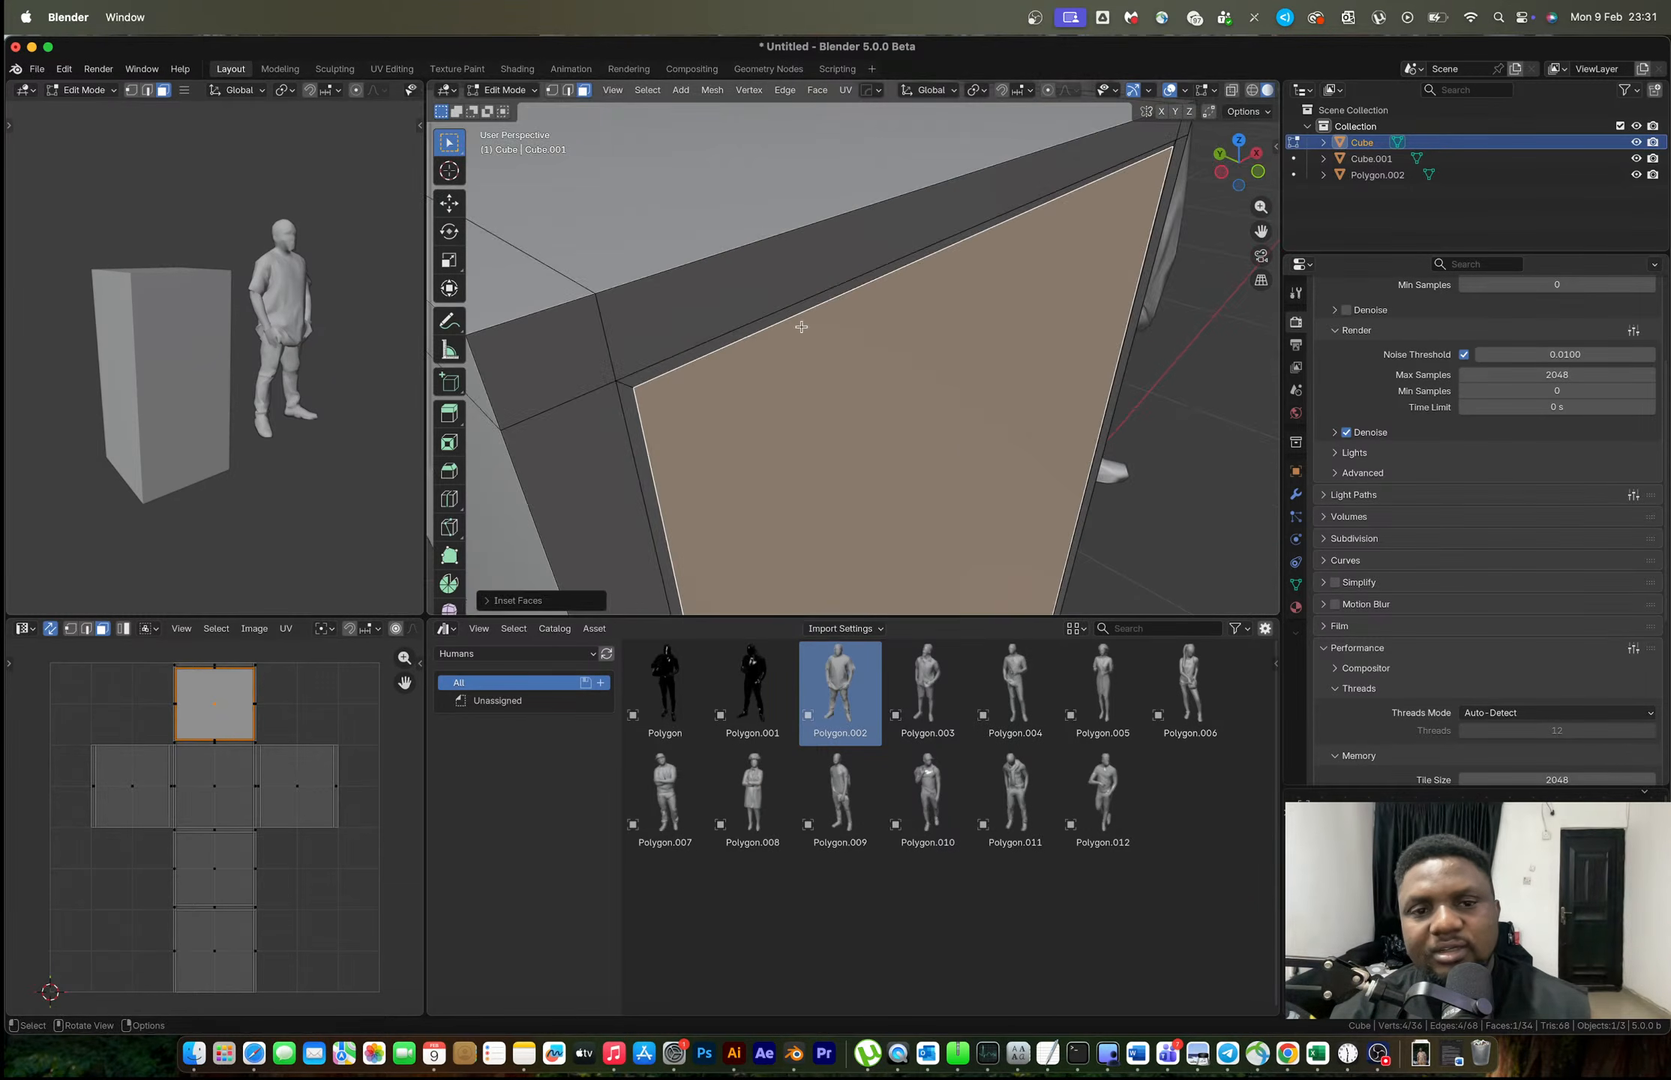
alt+click(628, 386)
scroll(750, 398, down, 2)
key(e)
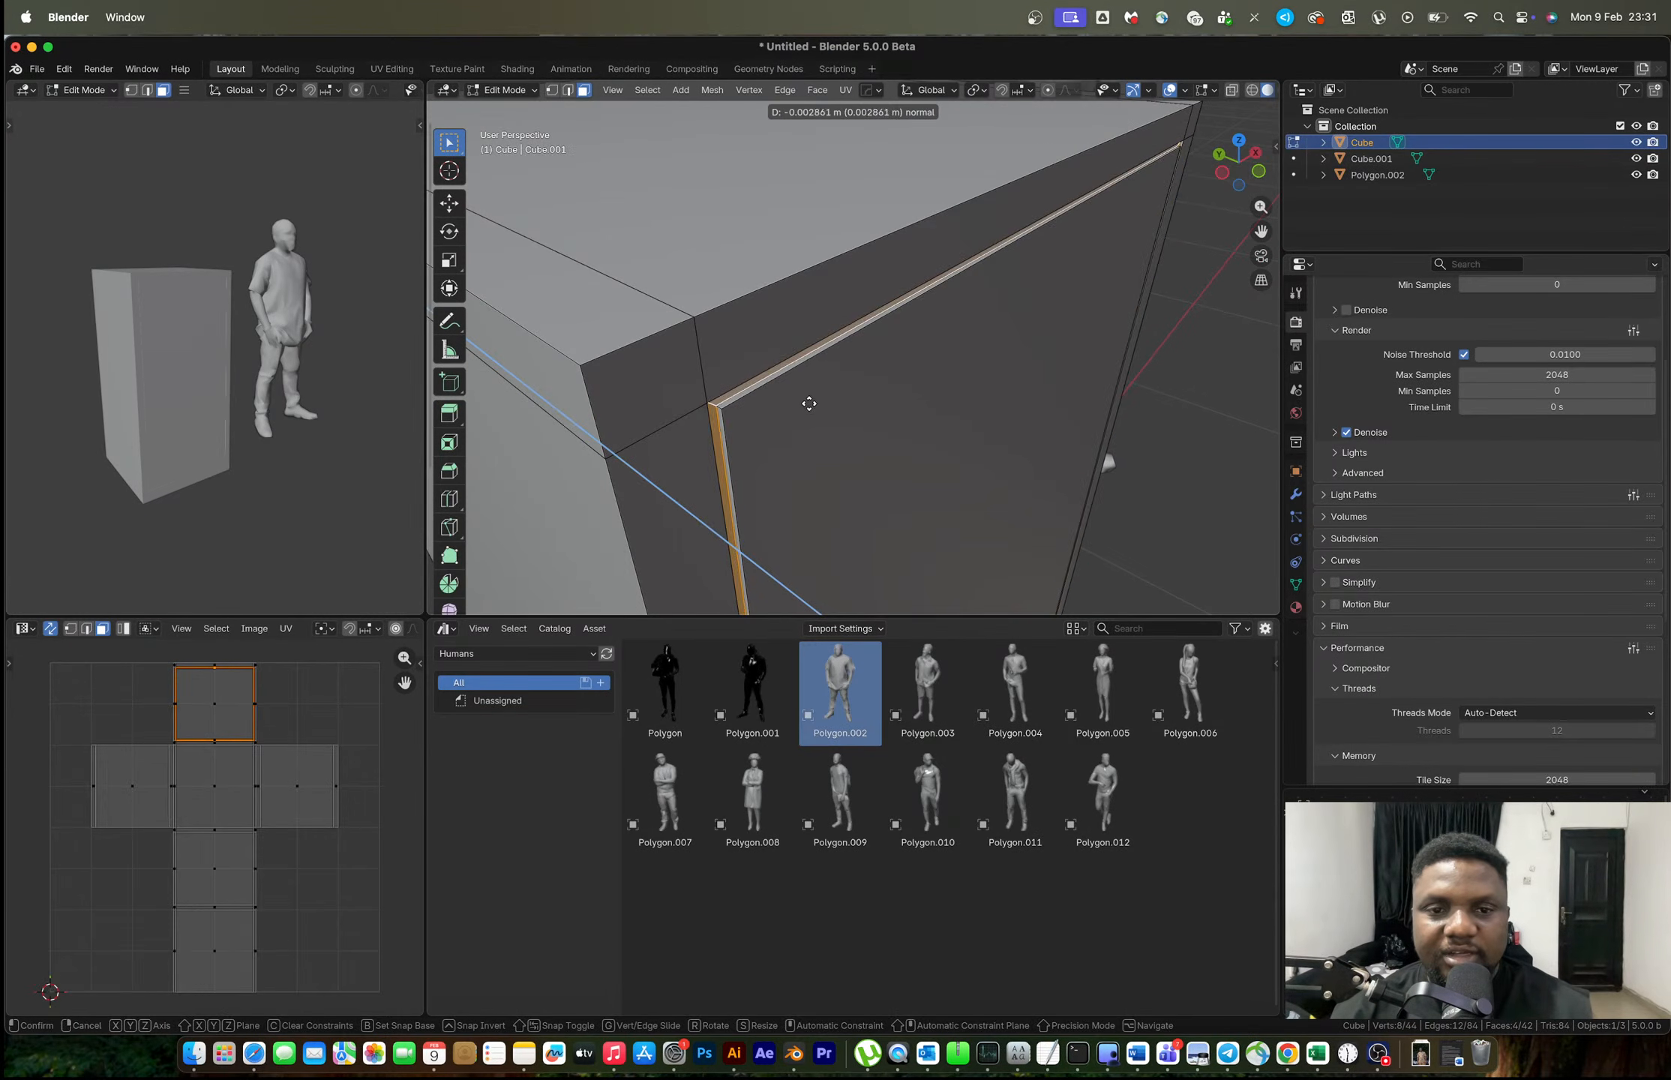
click(792, 395)
scroll(795, 398, down, 8)
key(Tab)
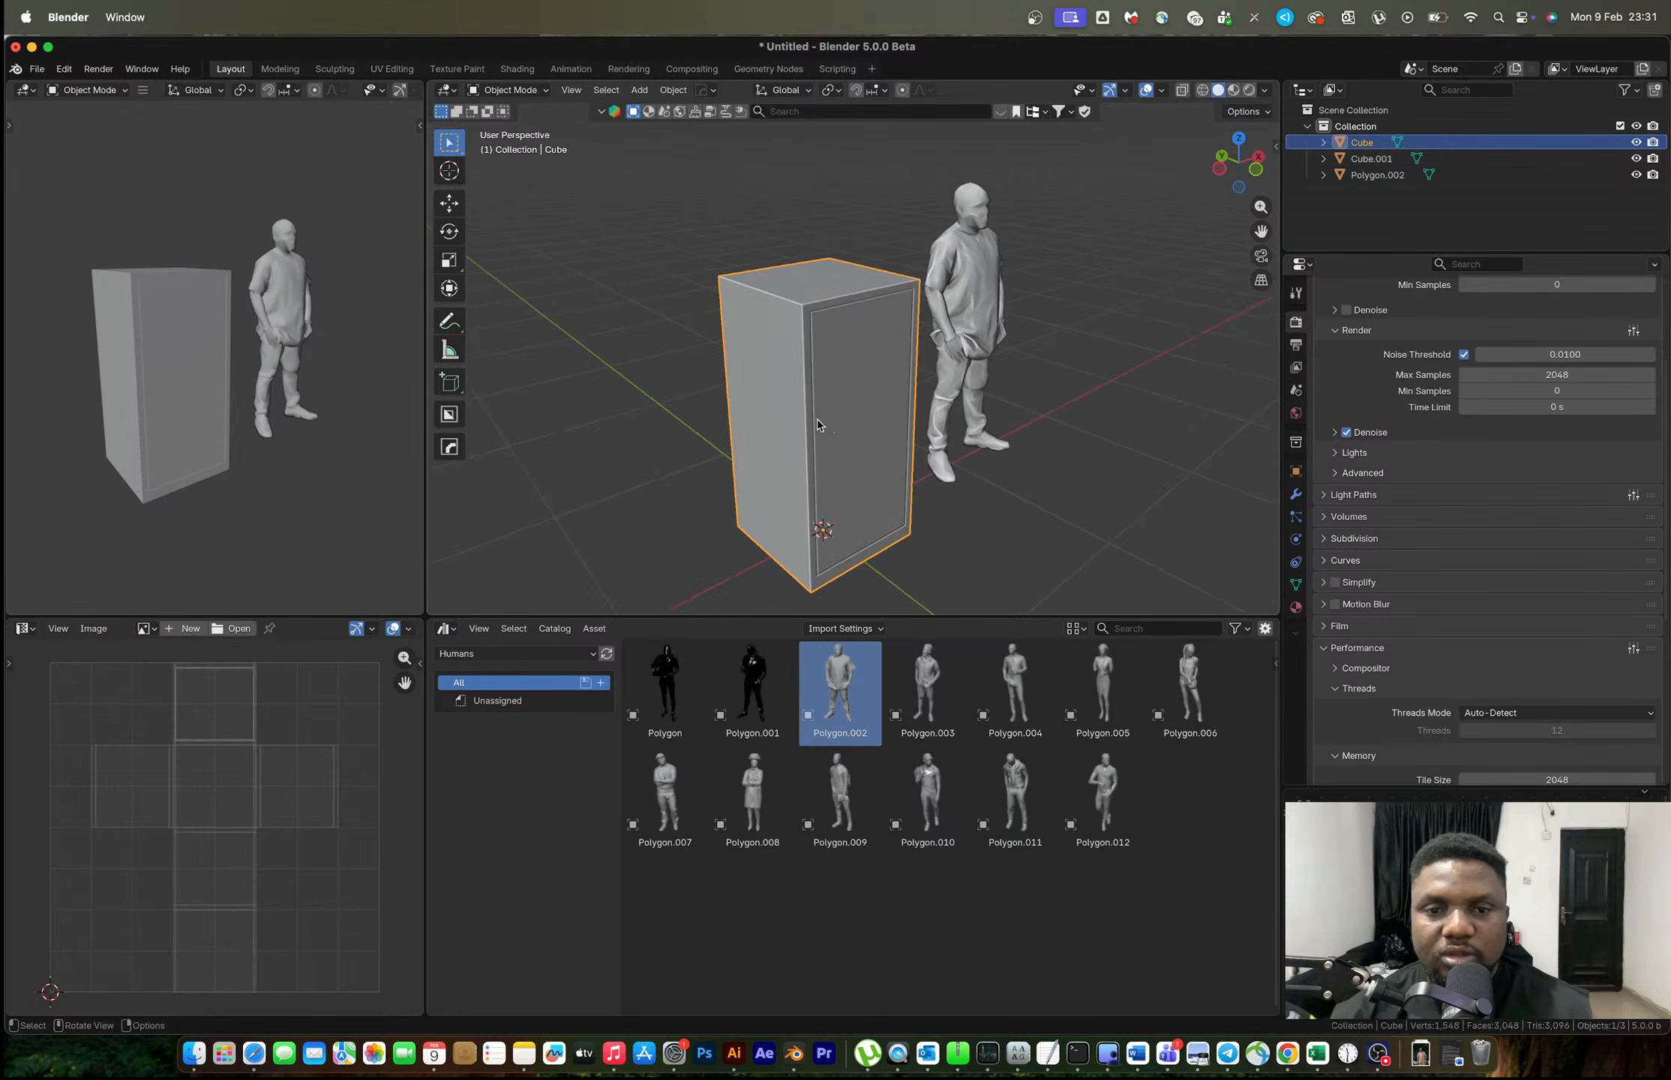
Add three evenly spaced horizontal loop cuts around the cabinet to divide its front into four drawers.
key(Tab)
key(ctrl+r)
scroll(833, 431, up, 2)
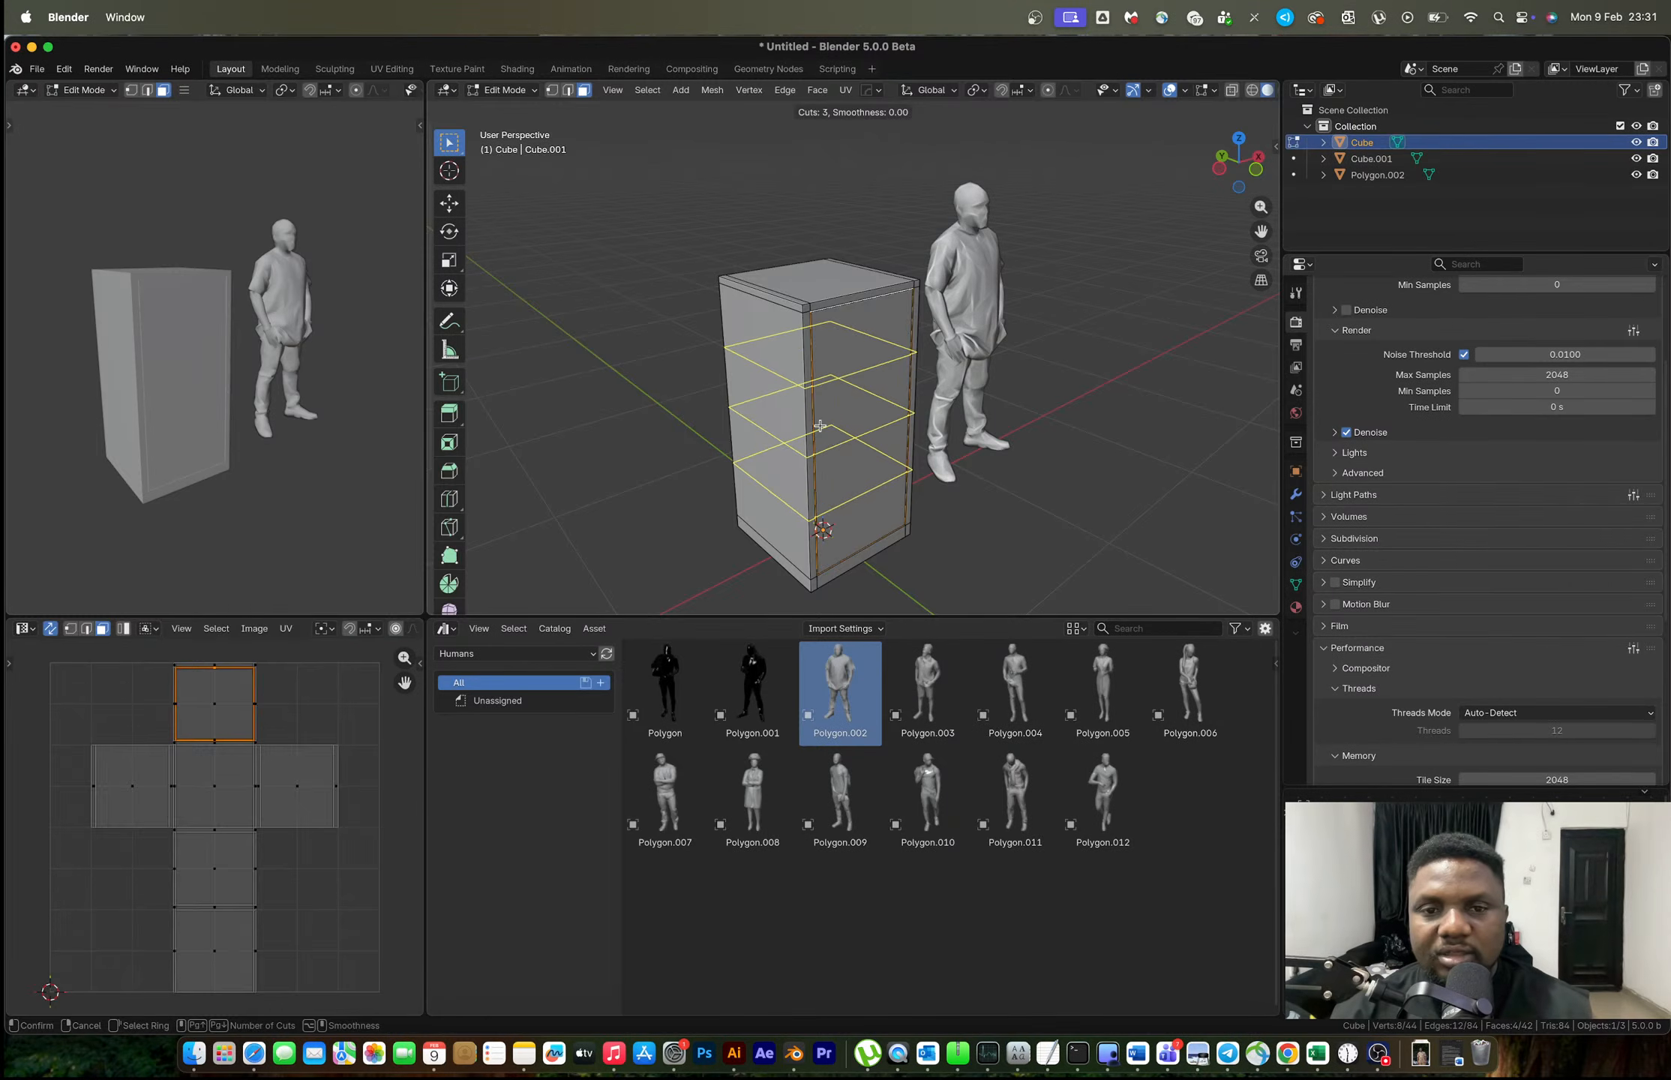
click(834, 432)
key(Tab)
Select the four drawer faces on the cabinet's front in face select mode.
middle_drag(834, 431, 834, 471)
key(Tab)
key(3)
click(821, 503)
shift+click(817, 450)
shift+click(815, 384)
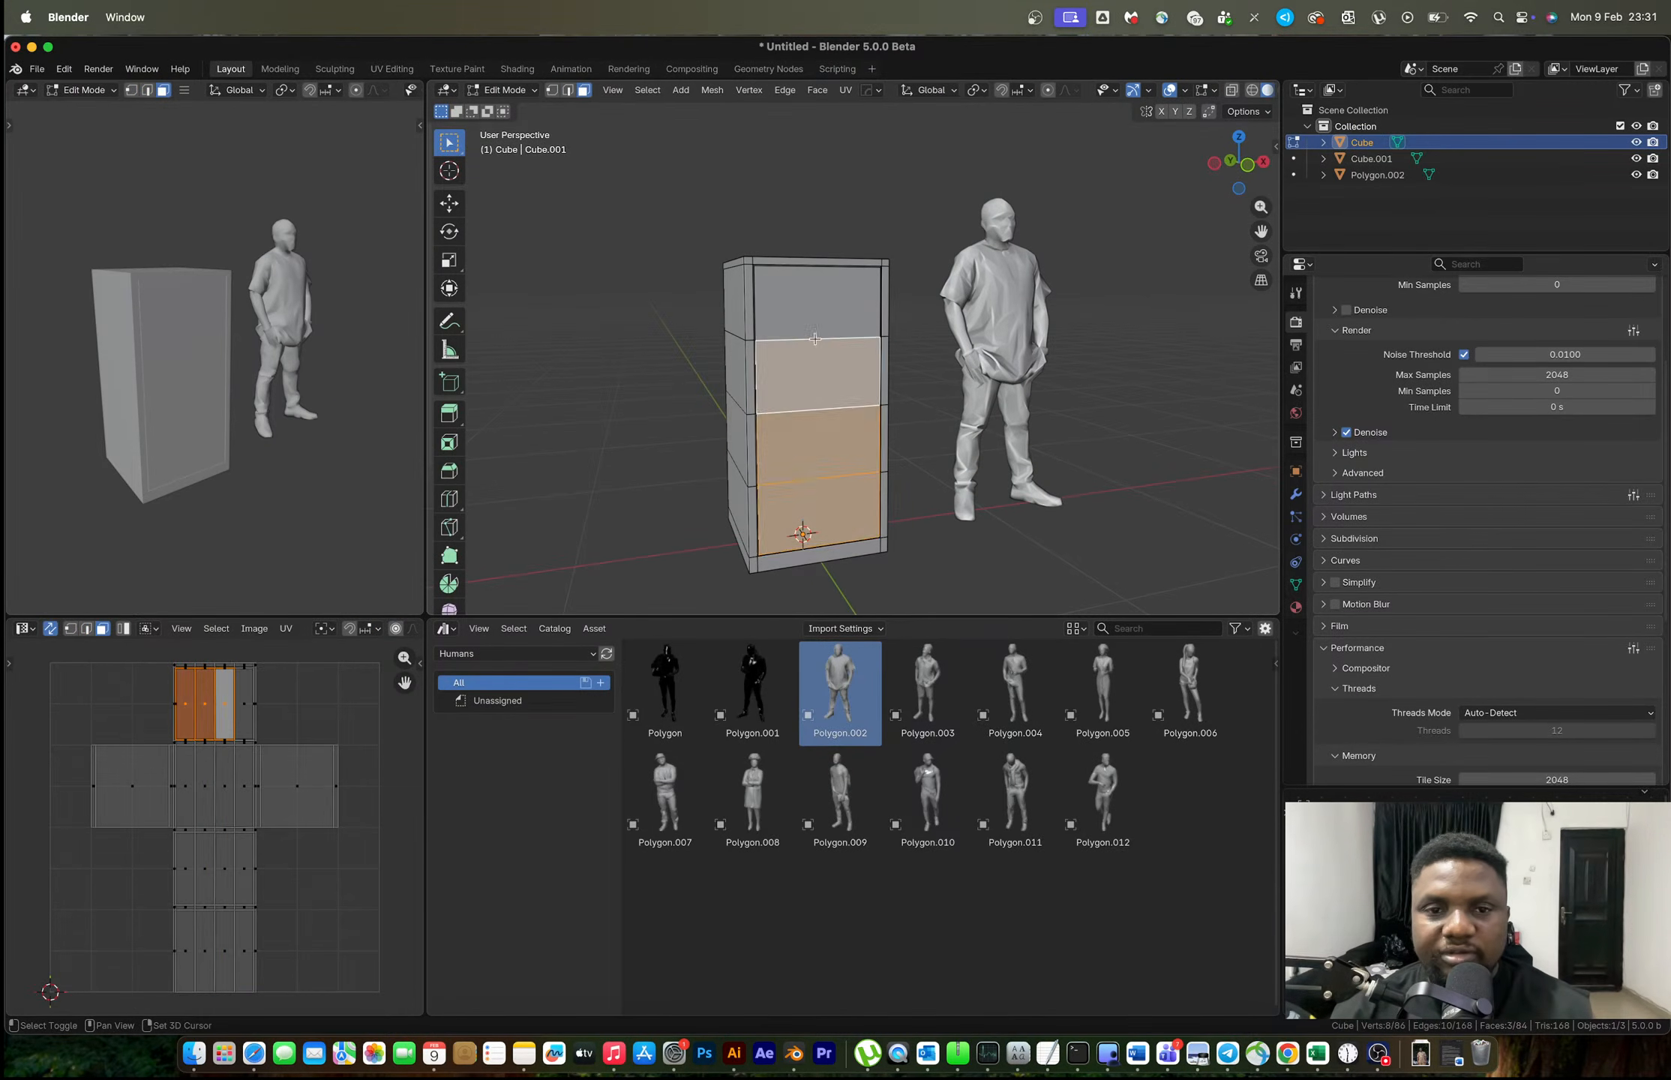
shift+click(812, 320)
middle_drag(811, 322, 740, 398)
Compare the drawer layout with the 4-drawer filing cabinet photo on the product page.
key(ctrl+Right)
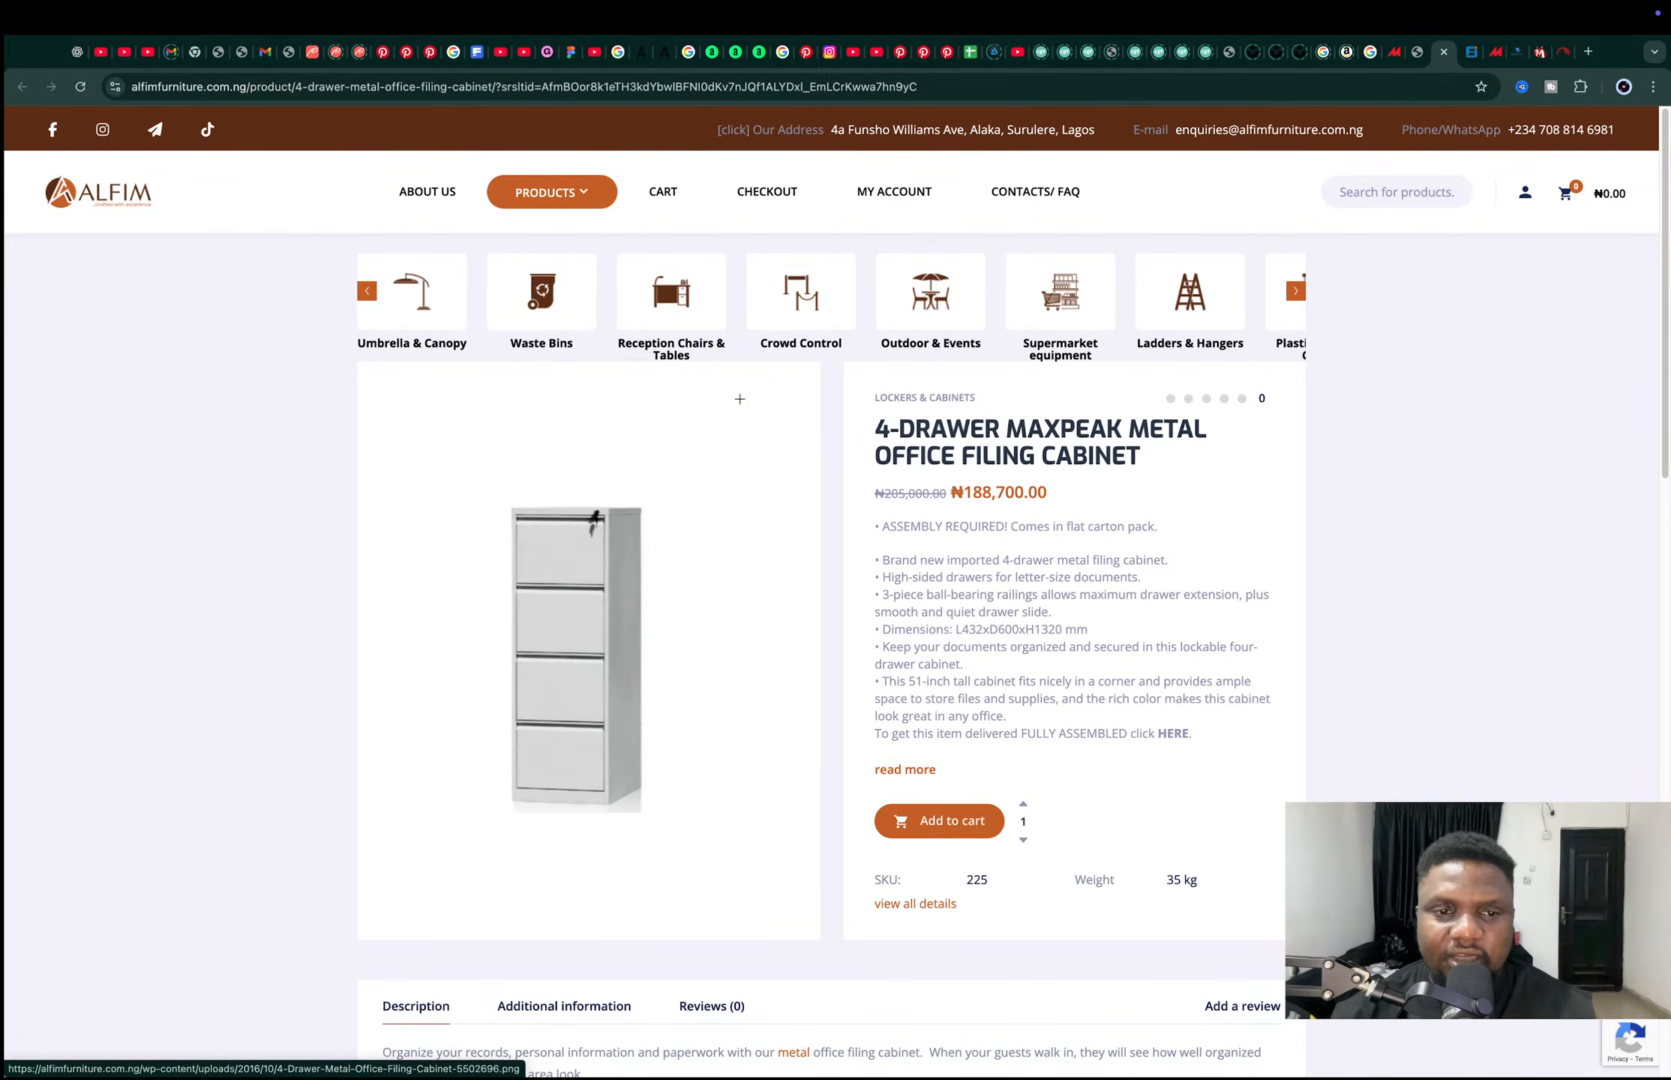
key(ctrl+Left)
middle_drag(828, 413, 872, 423)
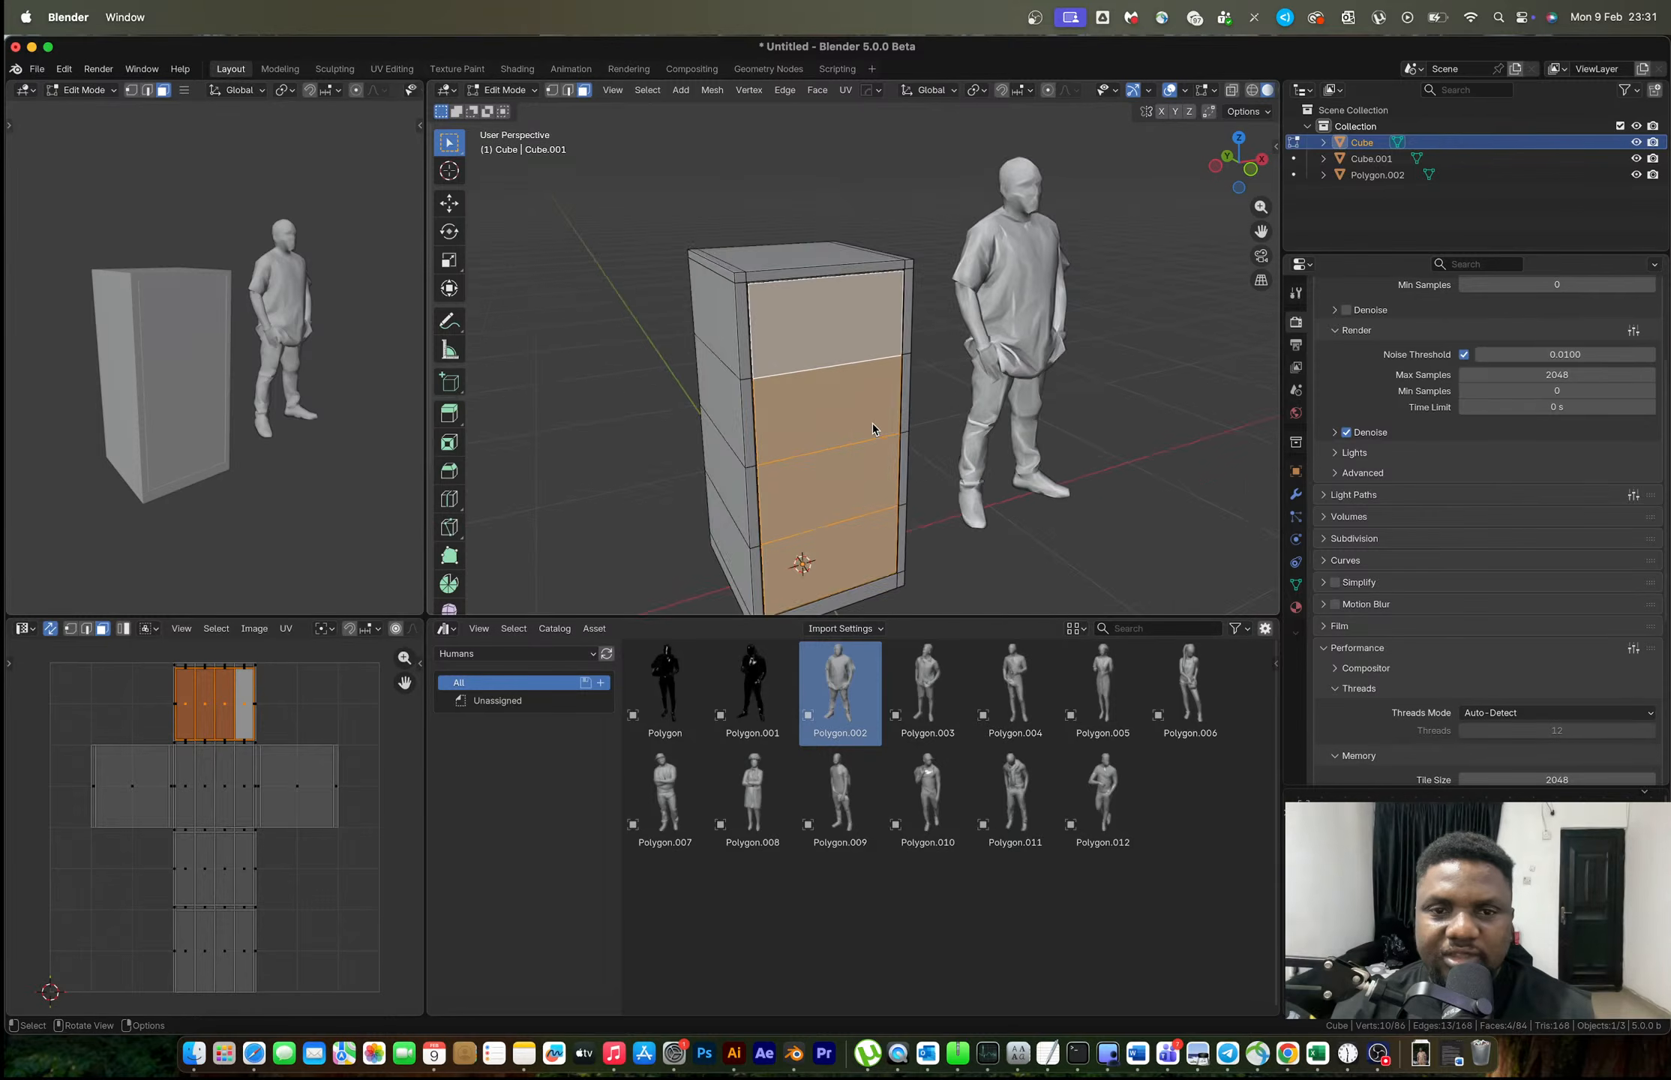
Undo the drawer face selection, the three loop cuts, the groove extrusion and the front face inset.
scroll(855, 425, up, 3)
key(ctrl+z)
key(ctrl+z)
key(ctrl+z)
key(ctrl+z)
key(ctrl+z)
key(ctrl+z)
key(ctrl+z)
key(ctrl+z)
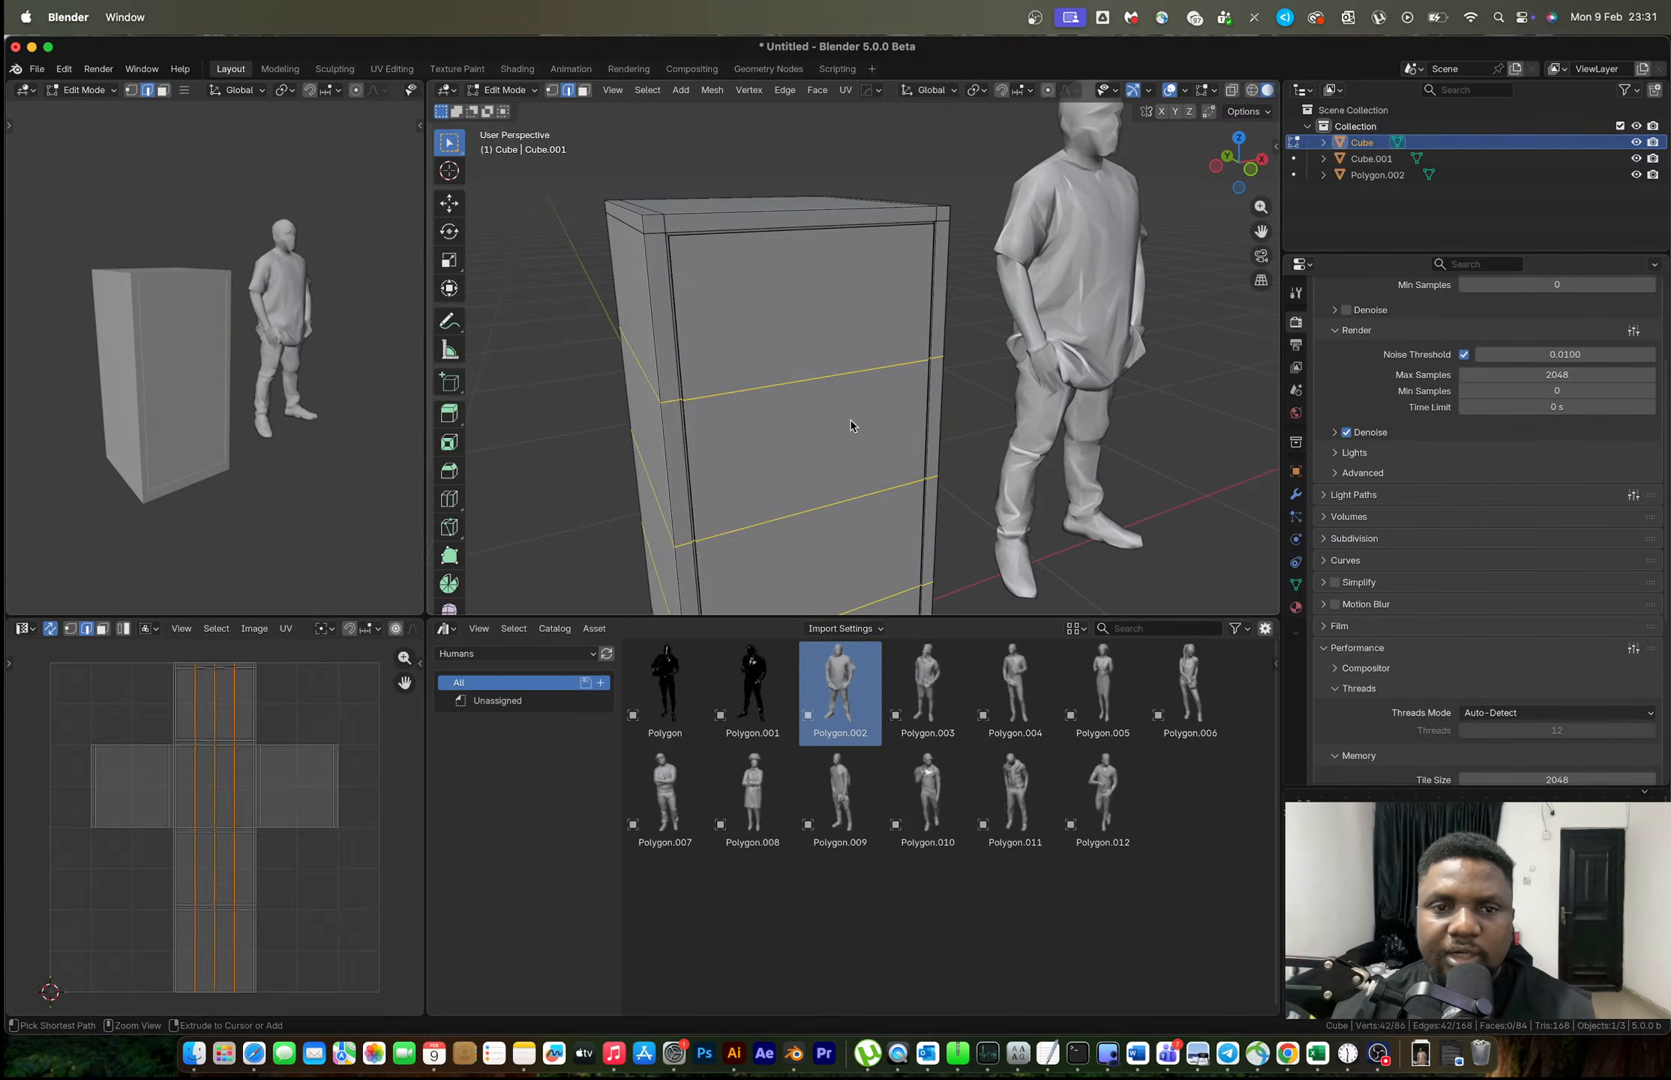
key(ctrl+z)
key(ctrl+z)
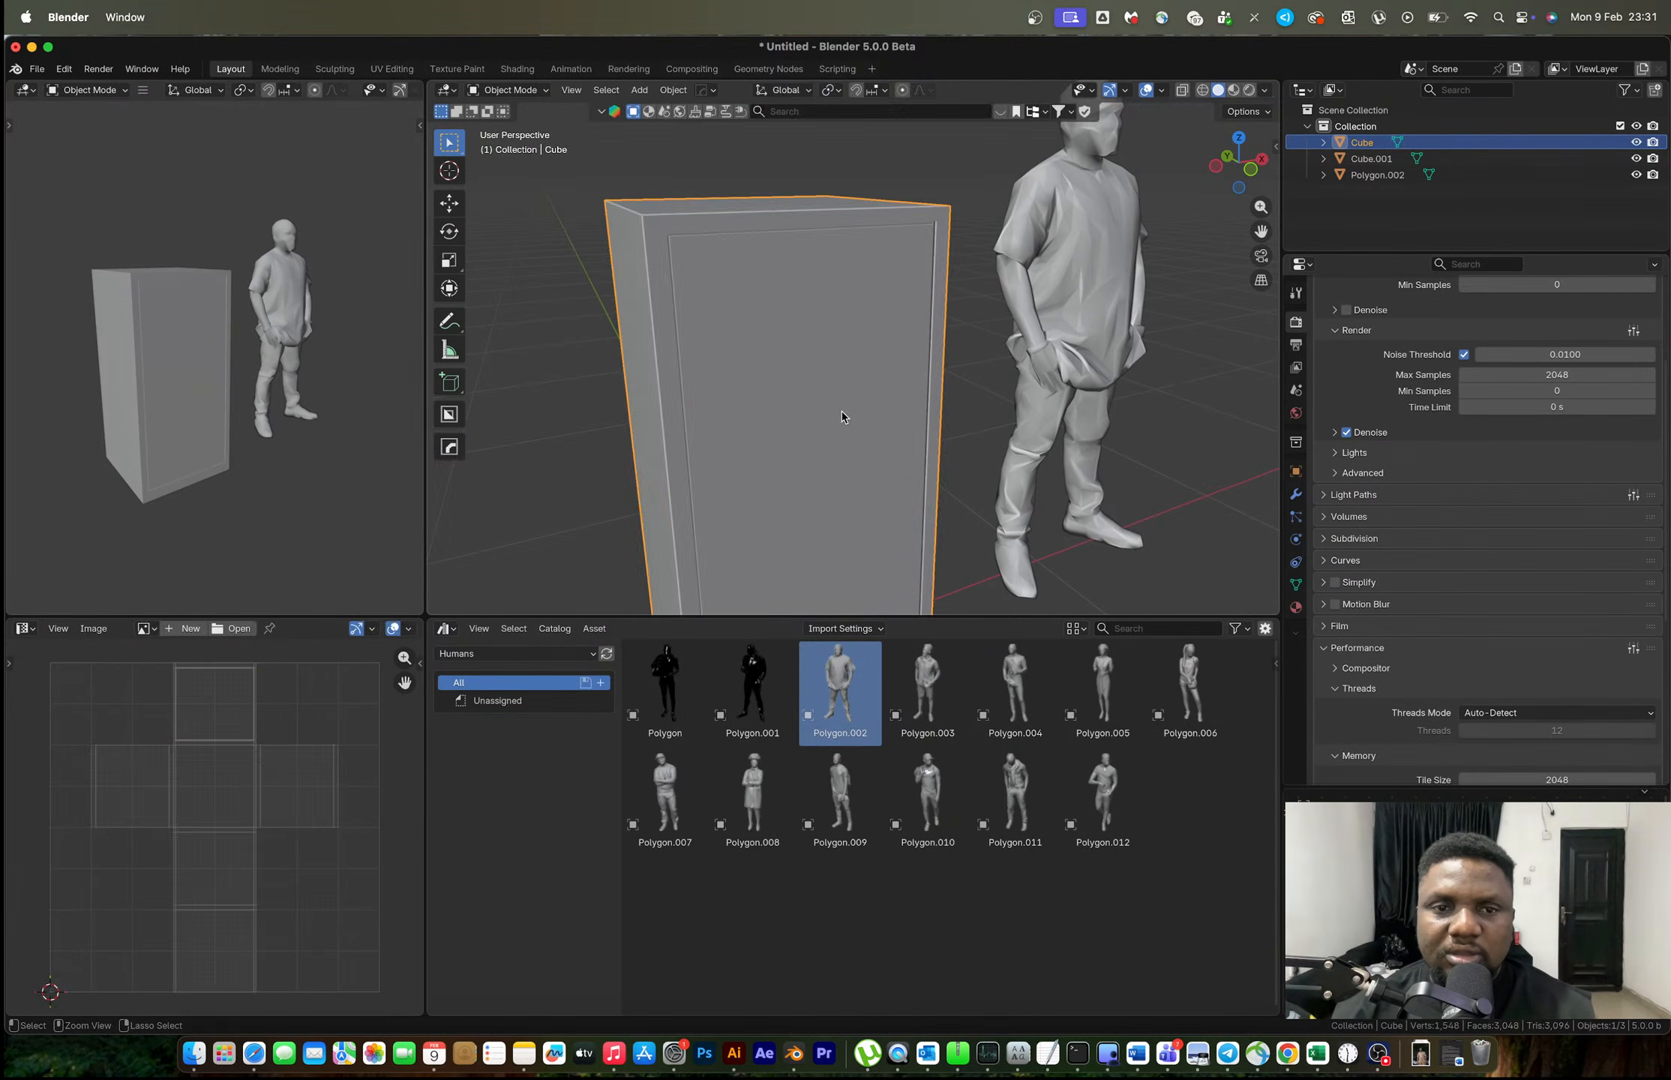
key(ctrl+z)
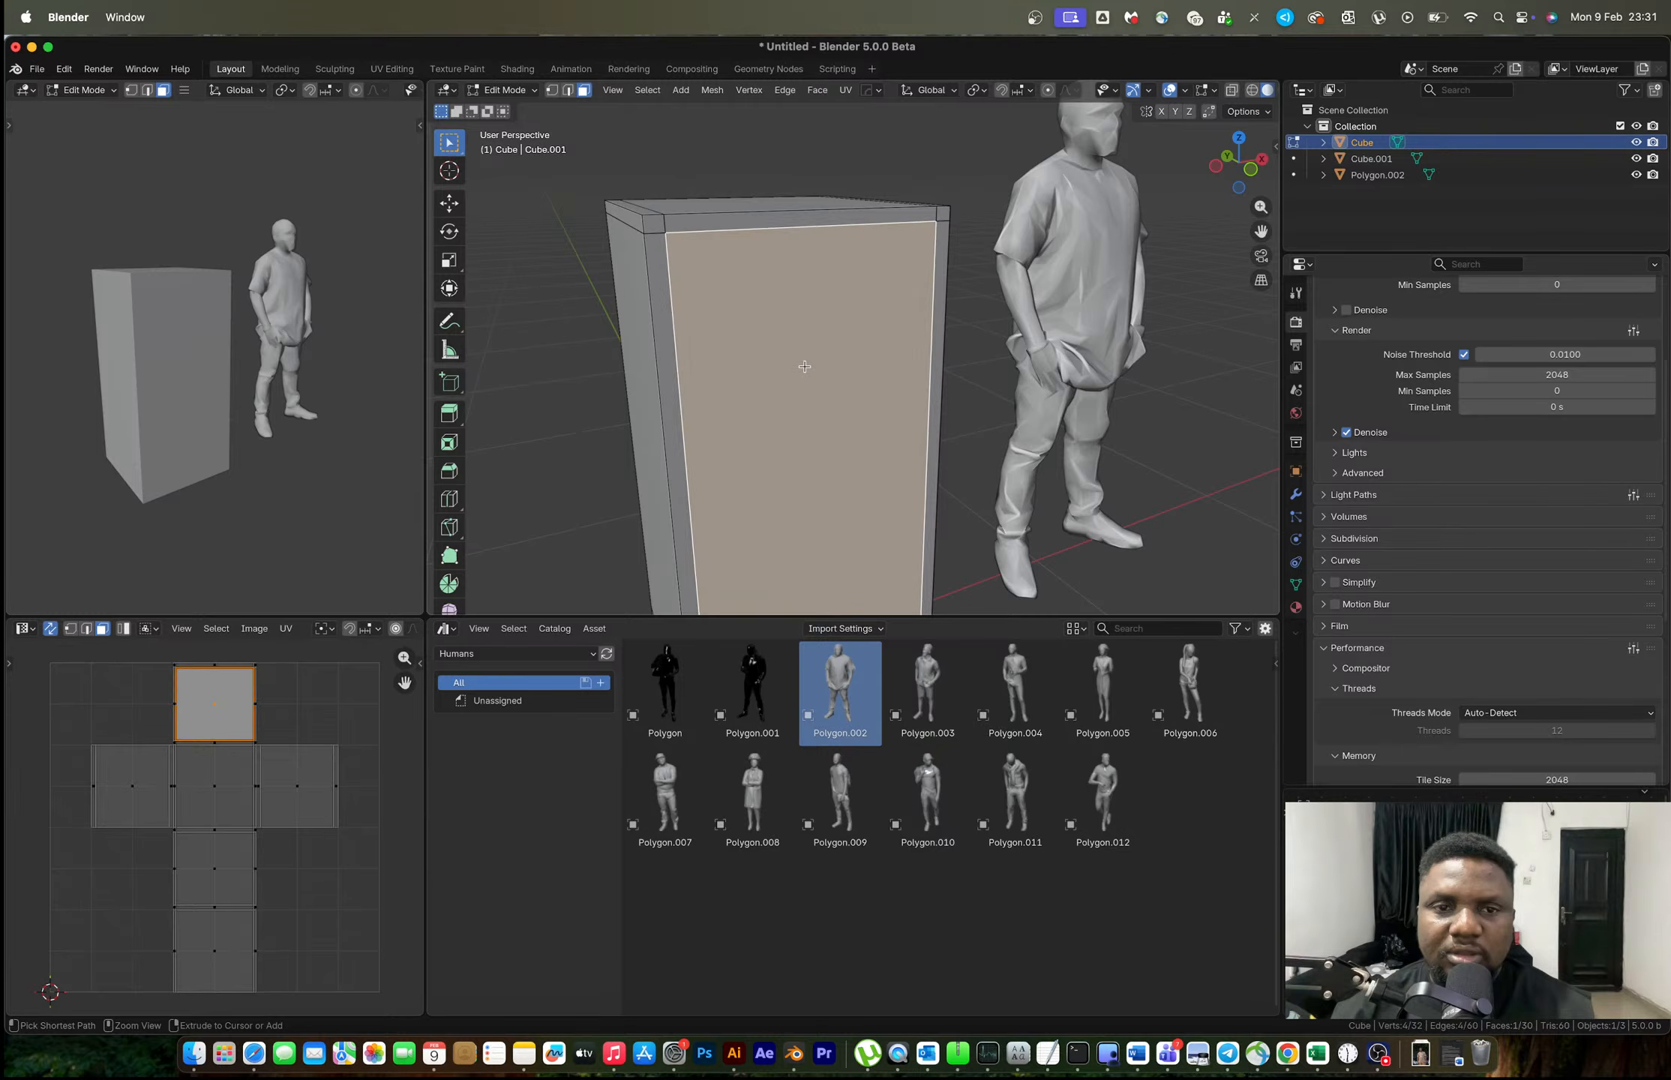
Extrude the cabinet's large front face deep inward to hollow out the body.
middle_drag(805, 367, 849, 381)
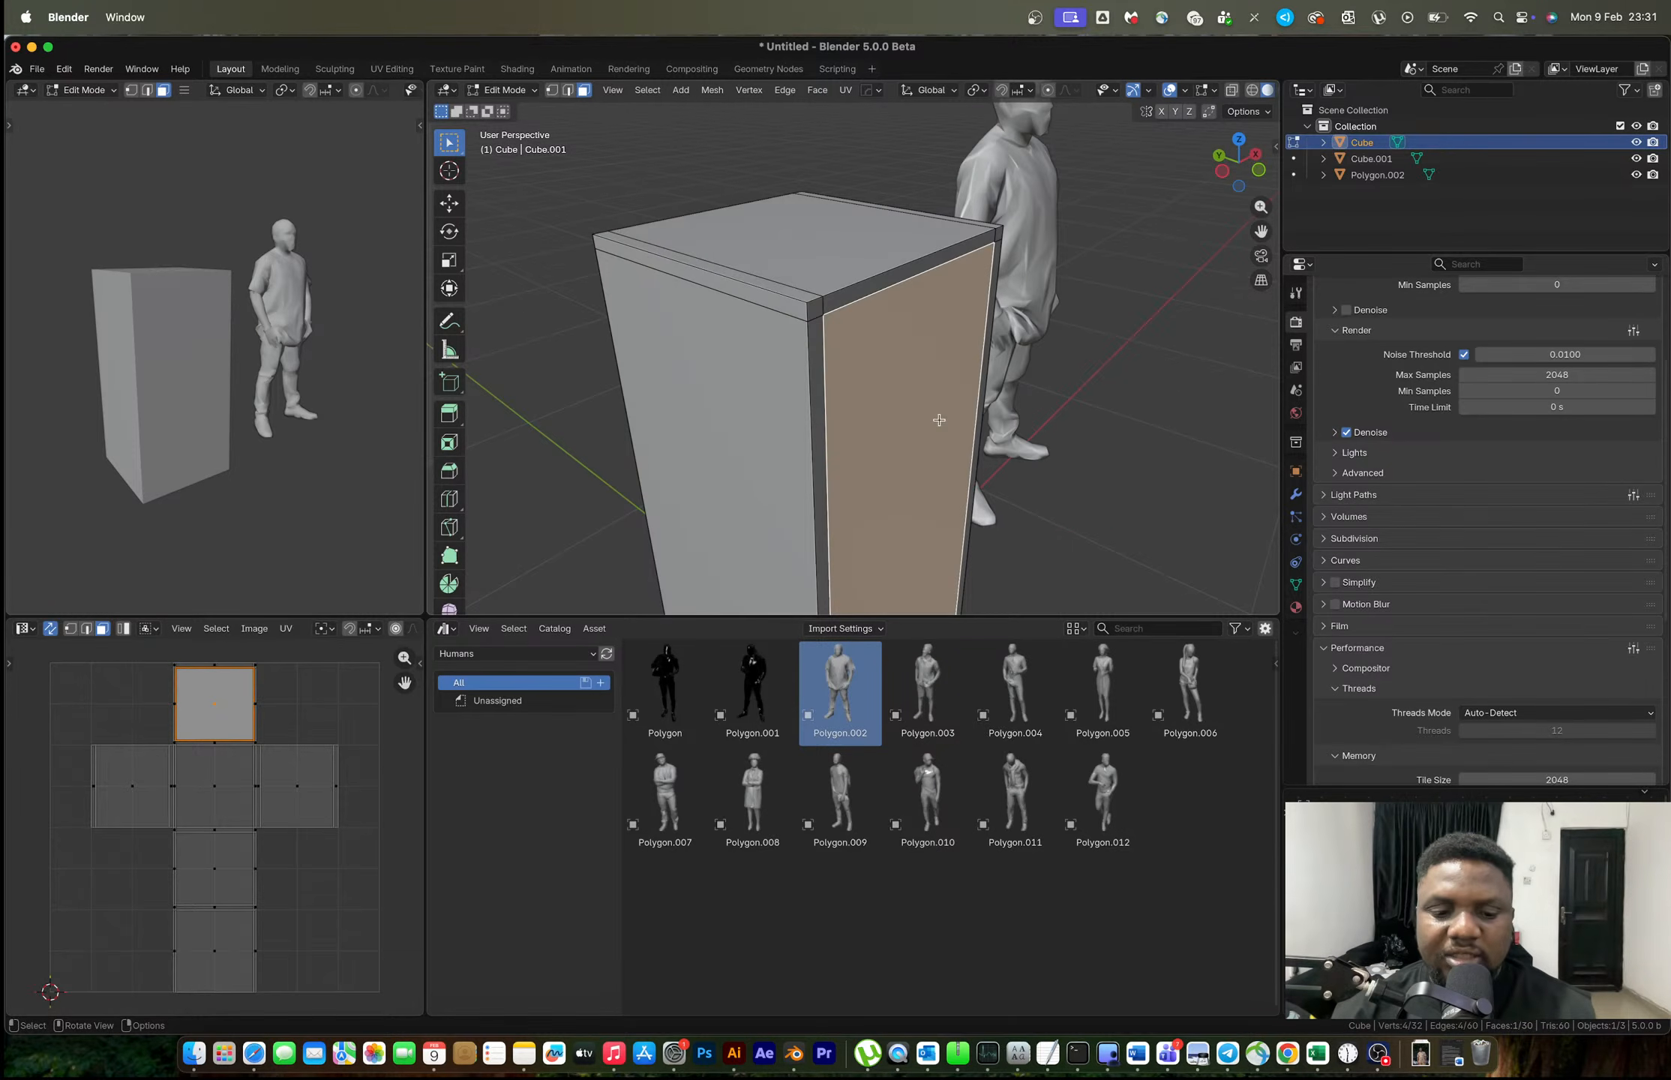
key(e)
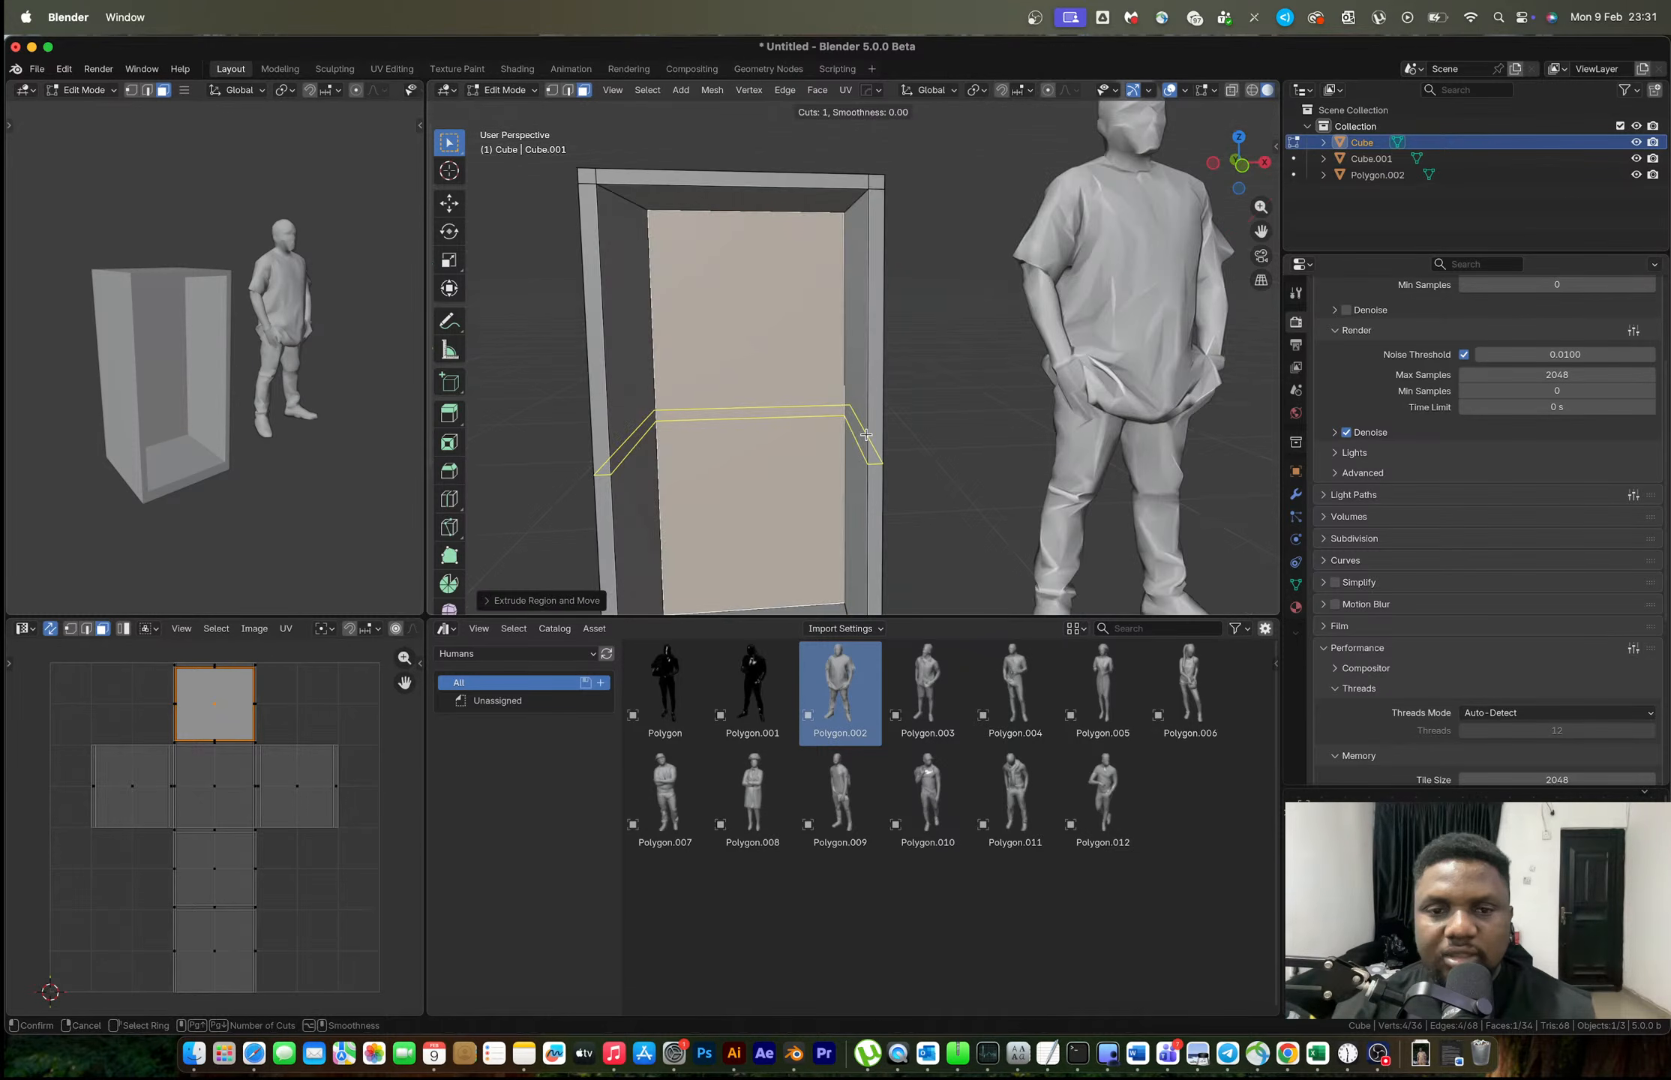
Add three evenly spaced horizontal loop cuts around the hollow cabinet body.
scroll(866, 434, up, 2)
click(867, 434)
right_click(866, 434)
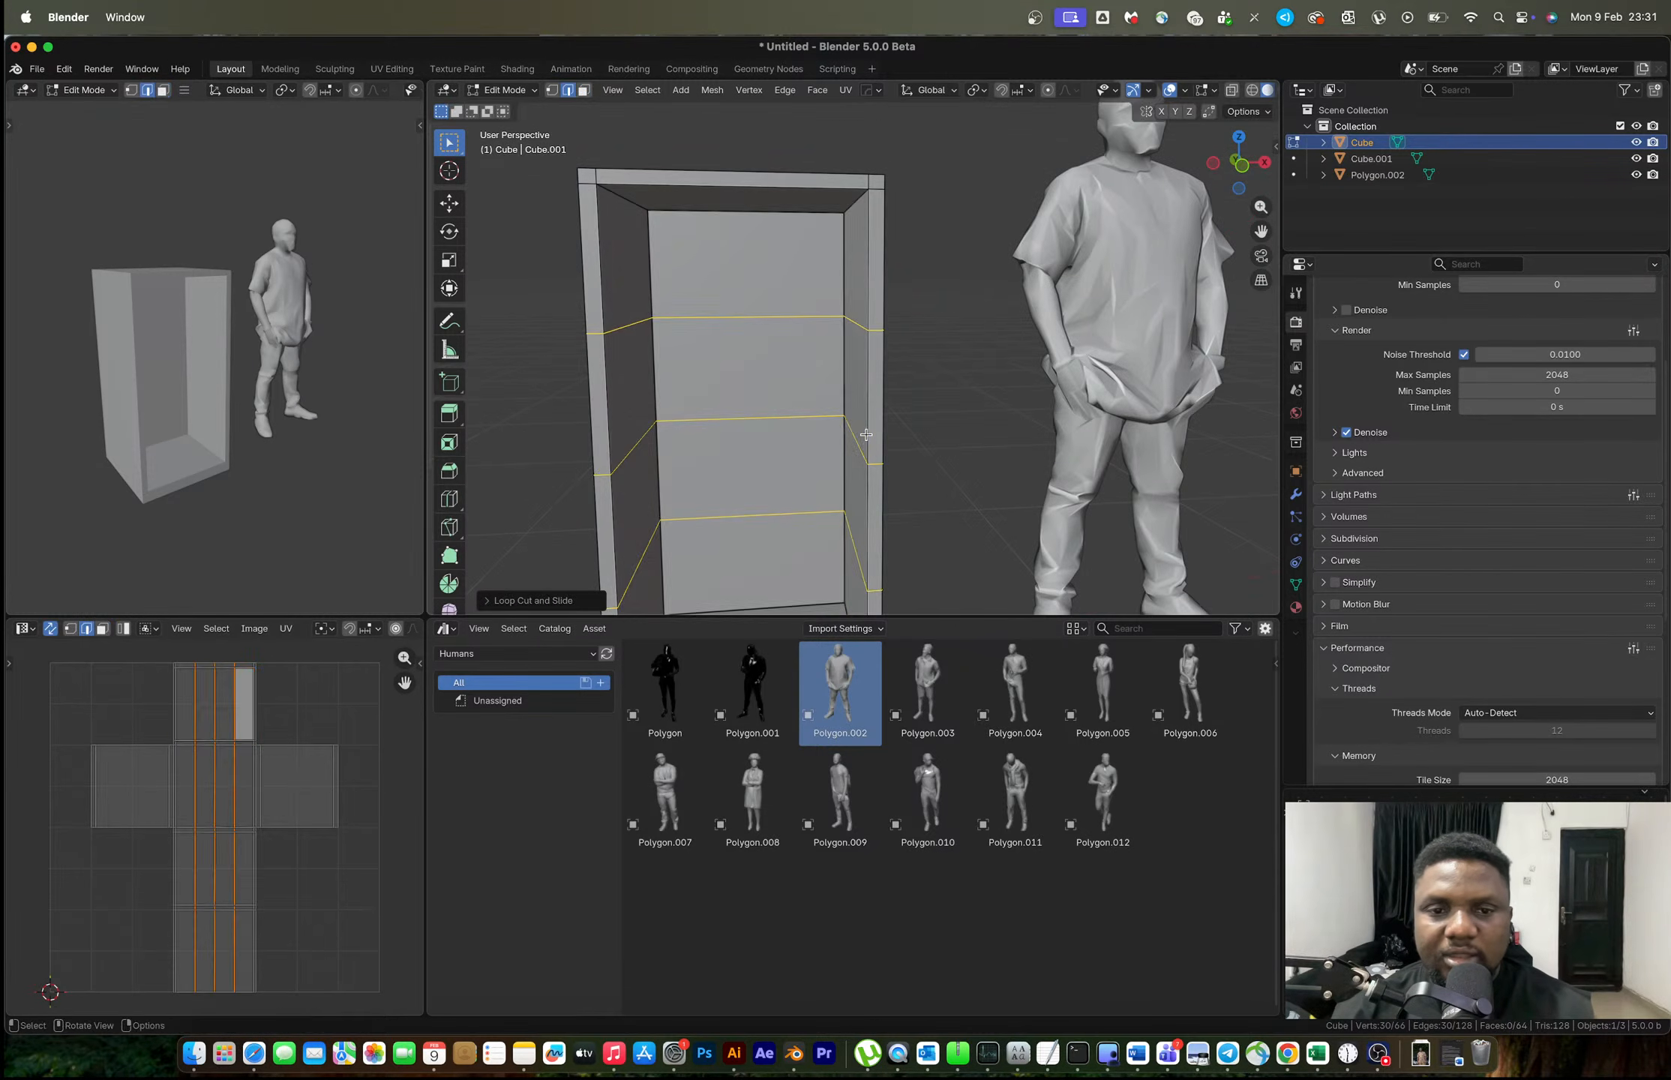
Duplicate the lowest section of the cabinet's inner back face and separate it into its own object.
mouse_move(790, 454)
middle_down()
mouse_move(827, 444)
mouse_move(778, 482)
middle_up()
key(3)
scroll(806, 500, down, 4)
click(800, 463)
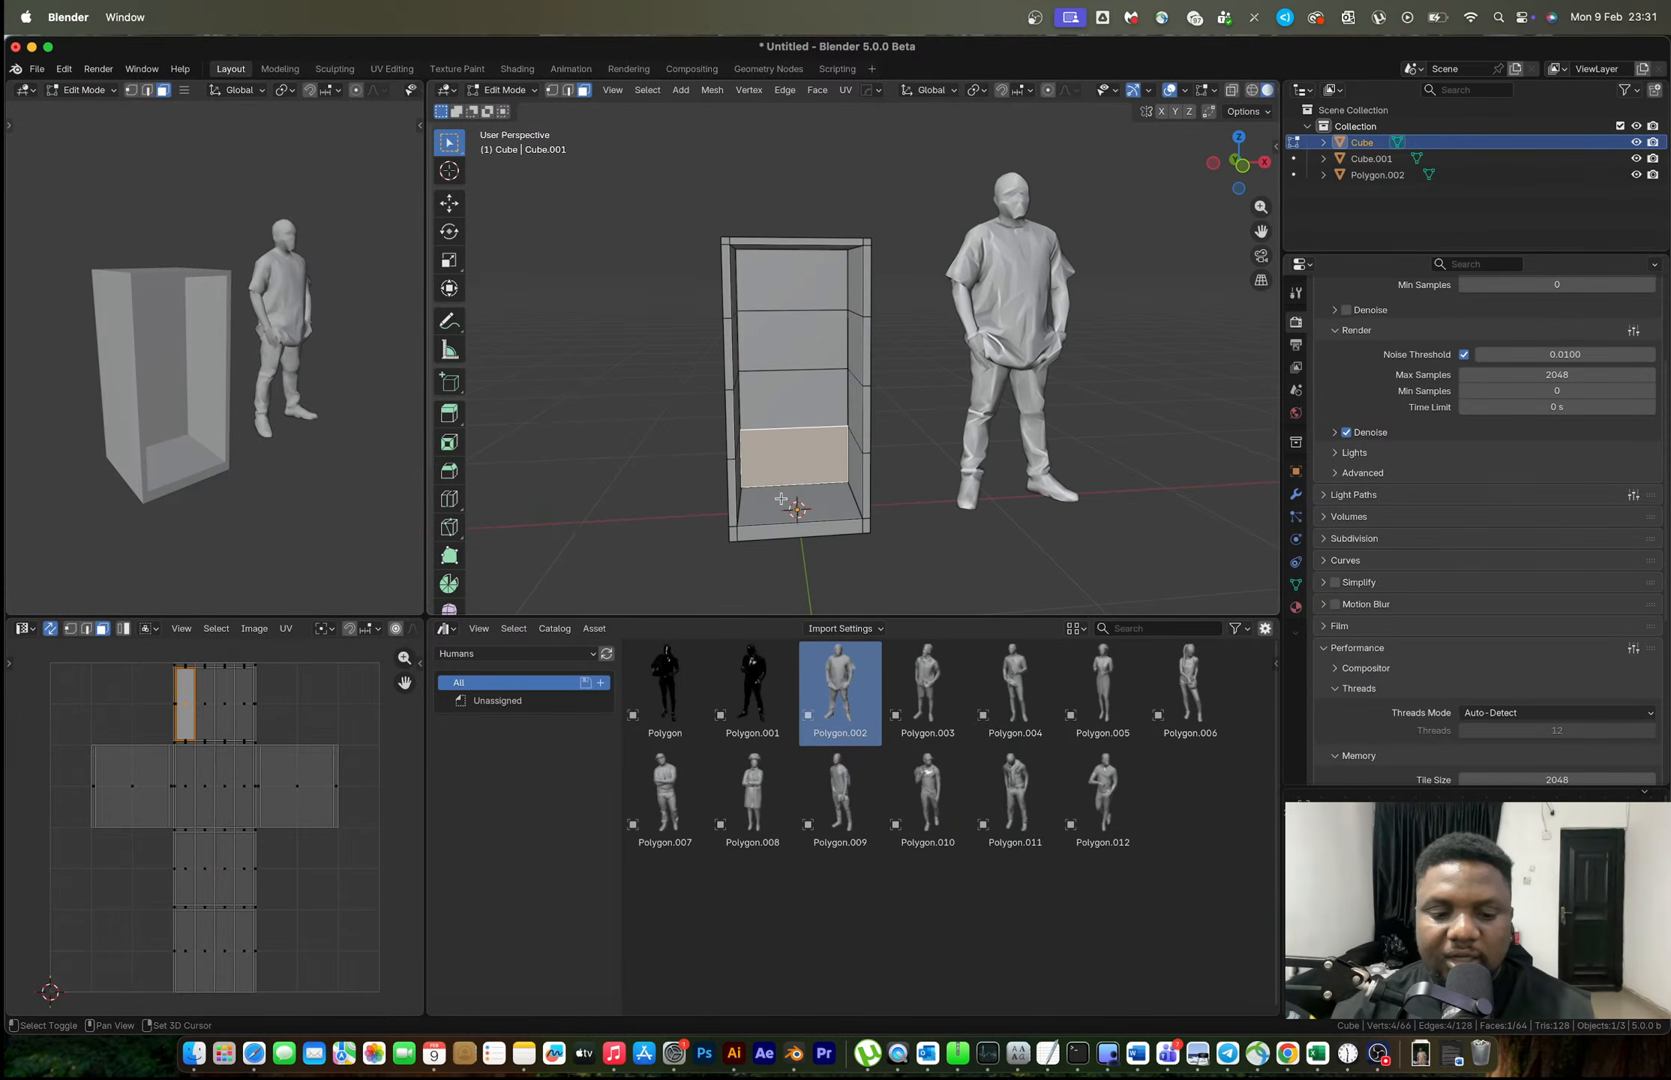
key(p)
click(923, 445)
key(Tab)
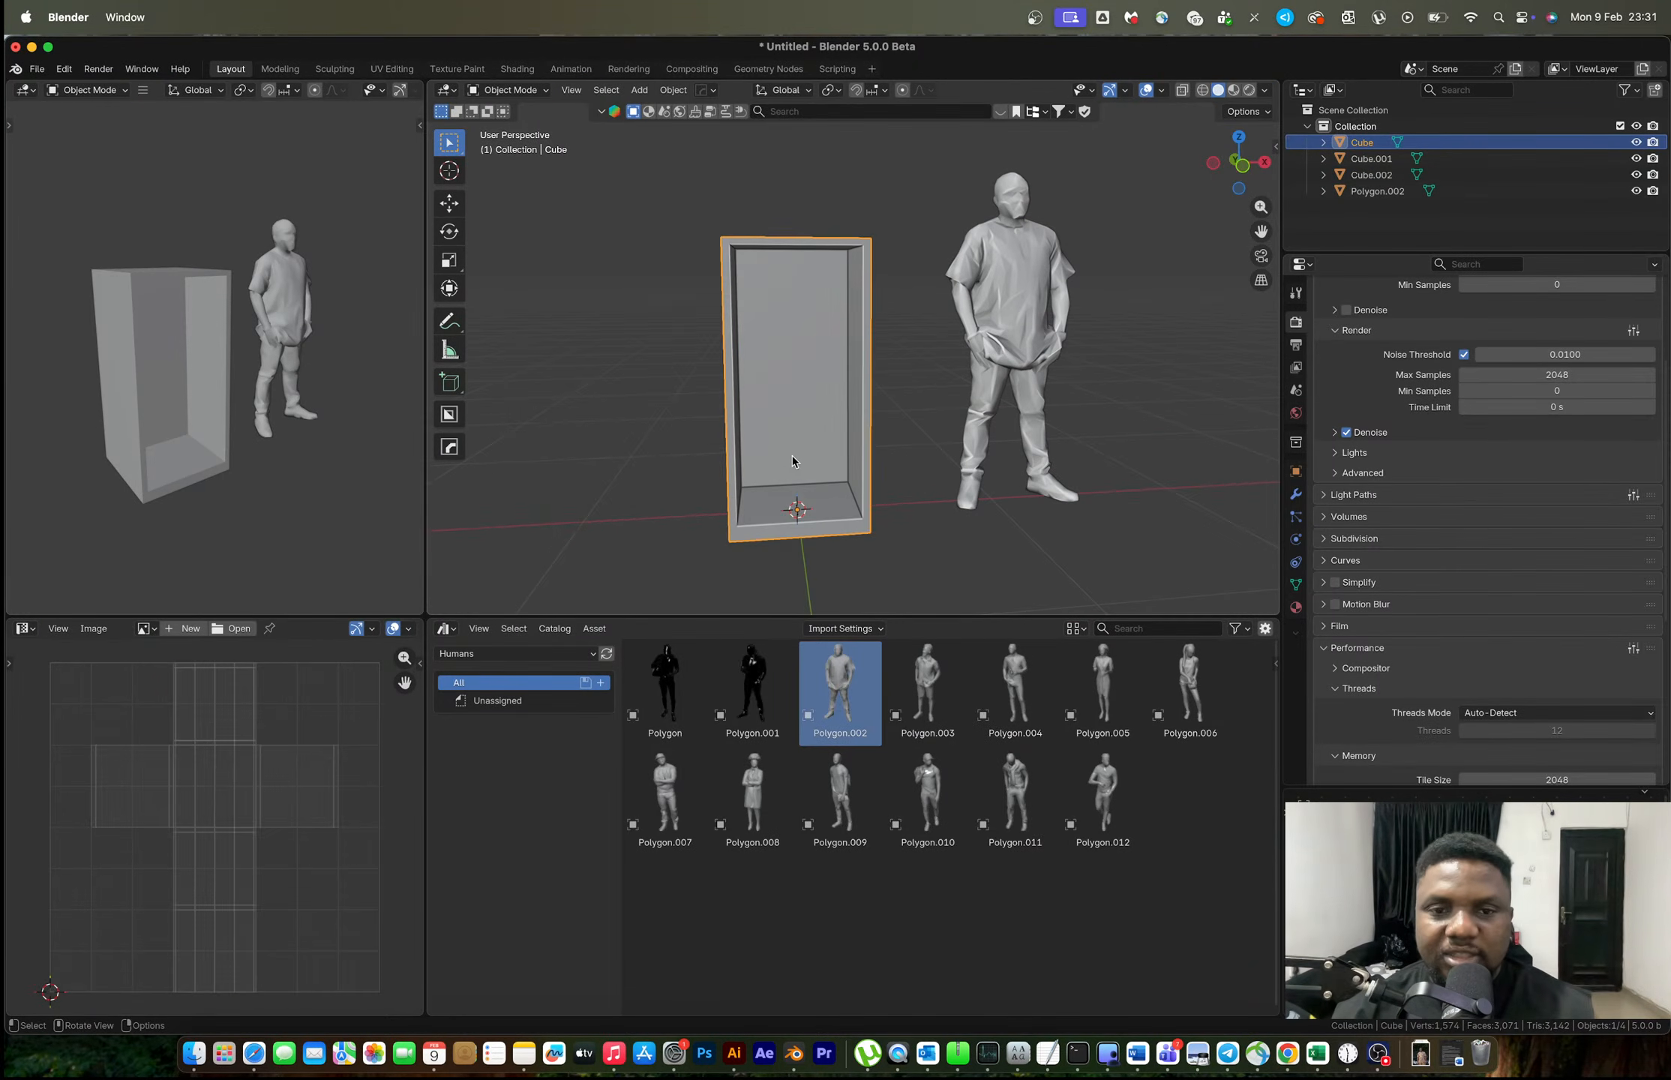
Extrude the separated back panel forward to the cabinet's front opening as a solid drawer block.
click(793, 456)
key(Tab)
middle_drag(810, 464, 845, 467)
key(a)
key(e)
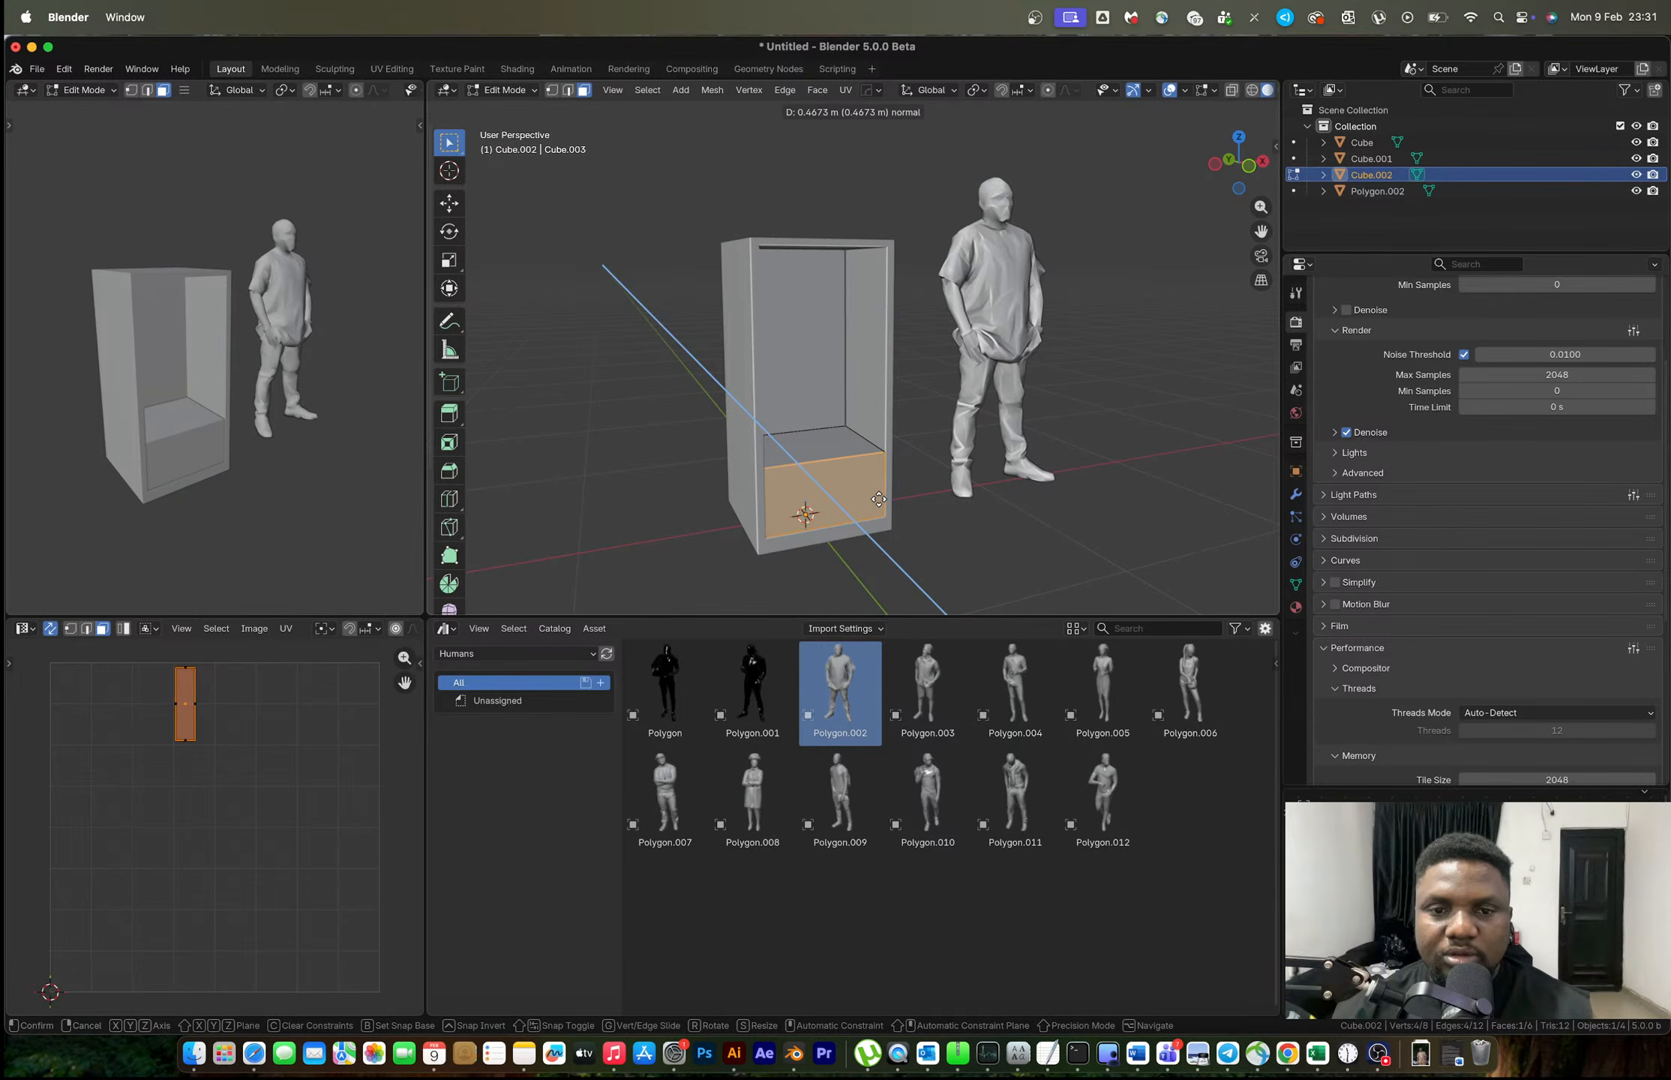
click(879, 498)
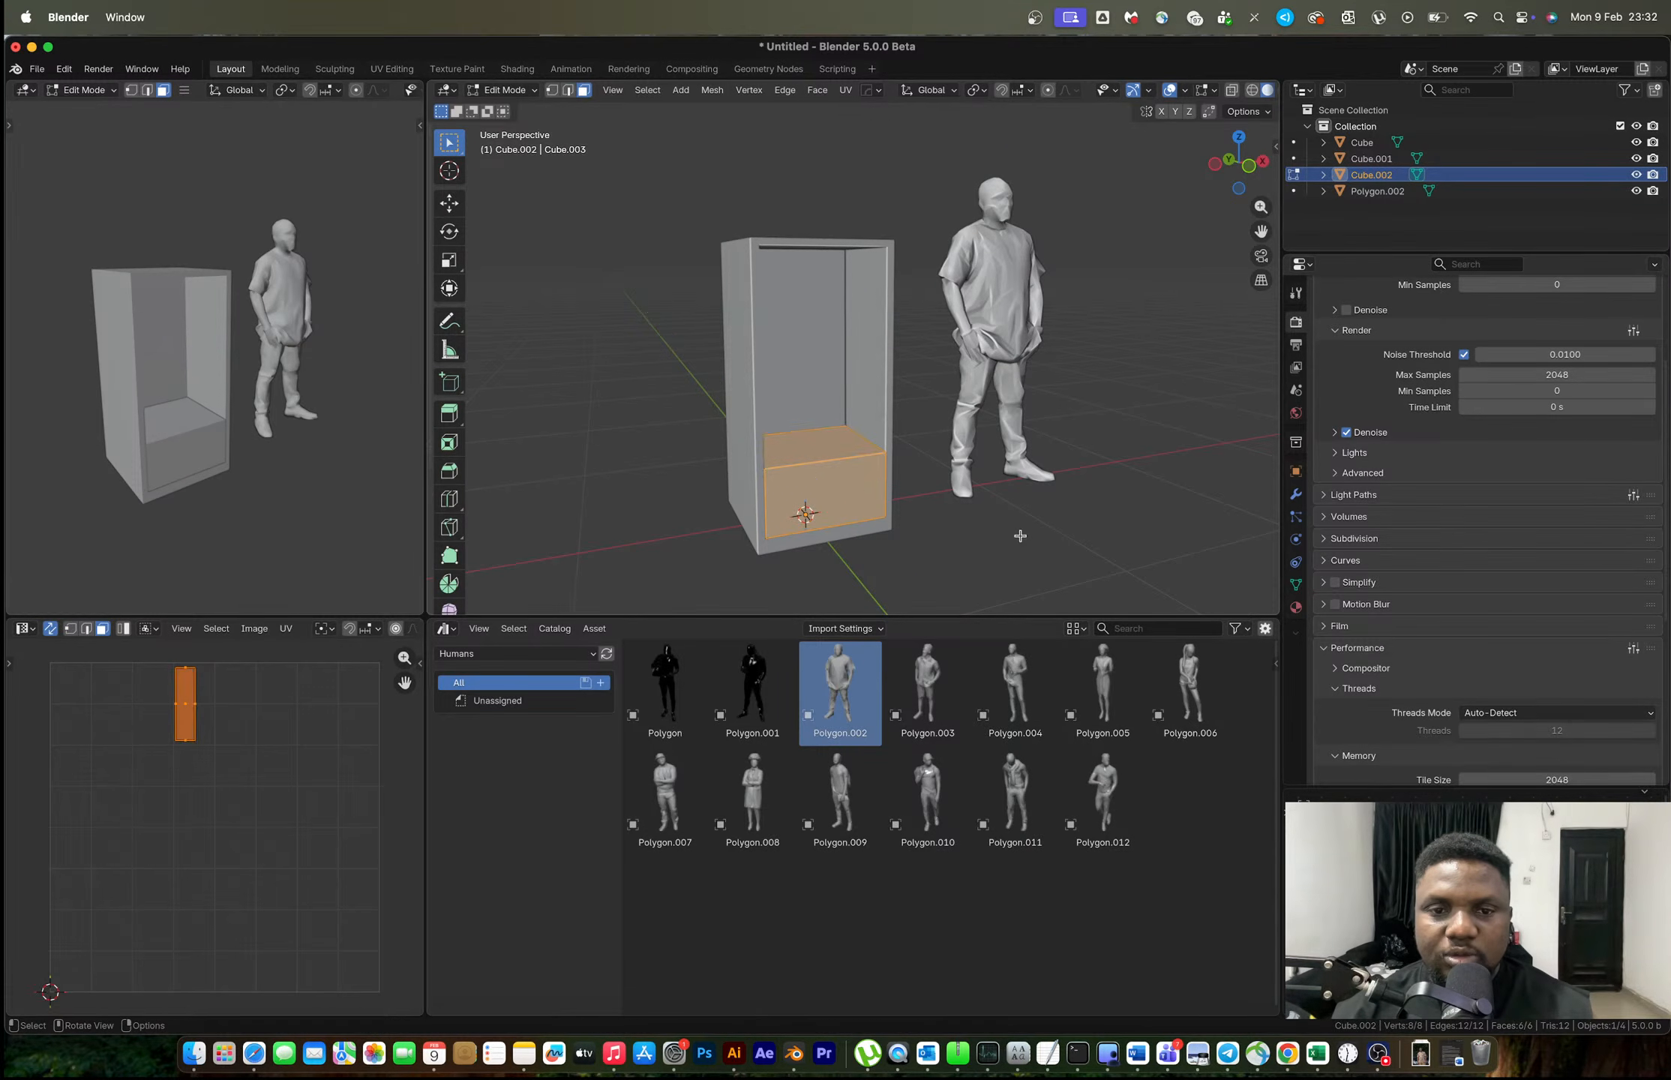
Set the pivot point to Bounding Box Center and scale the drawer block down to about 0.96.
key(s)
click(967, 526)
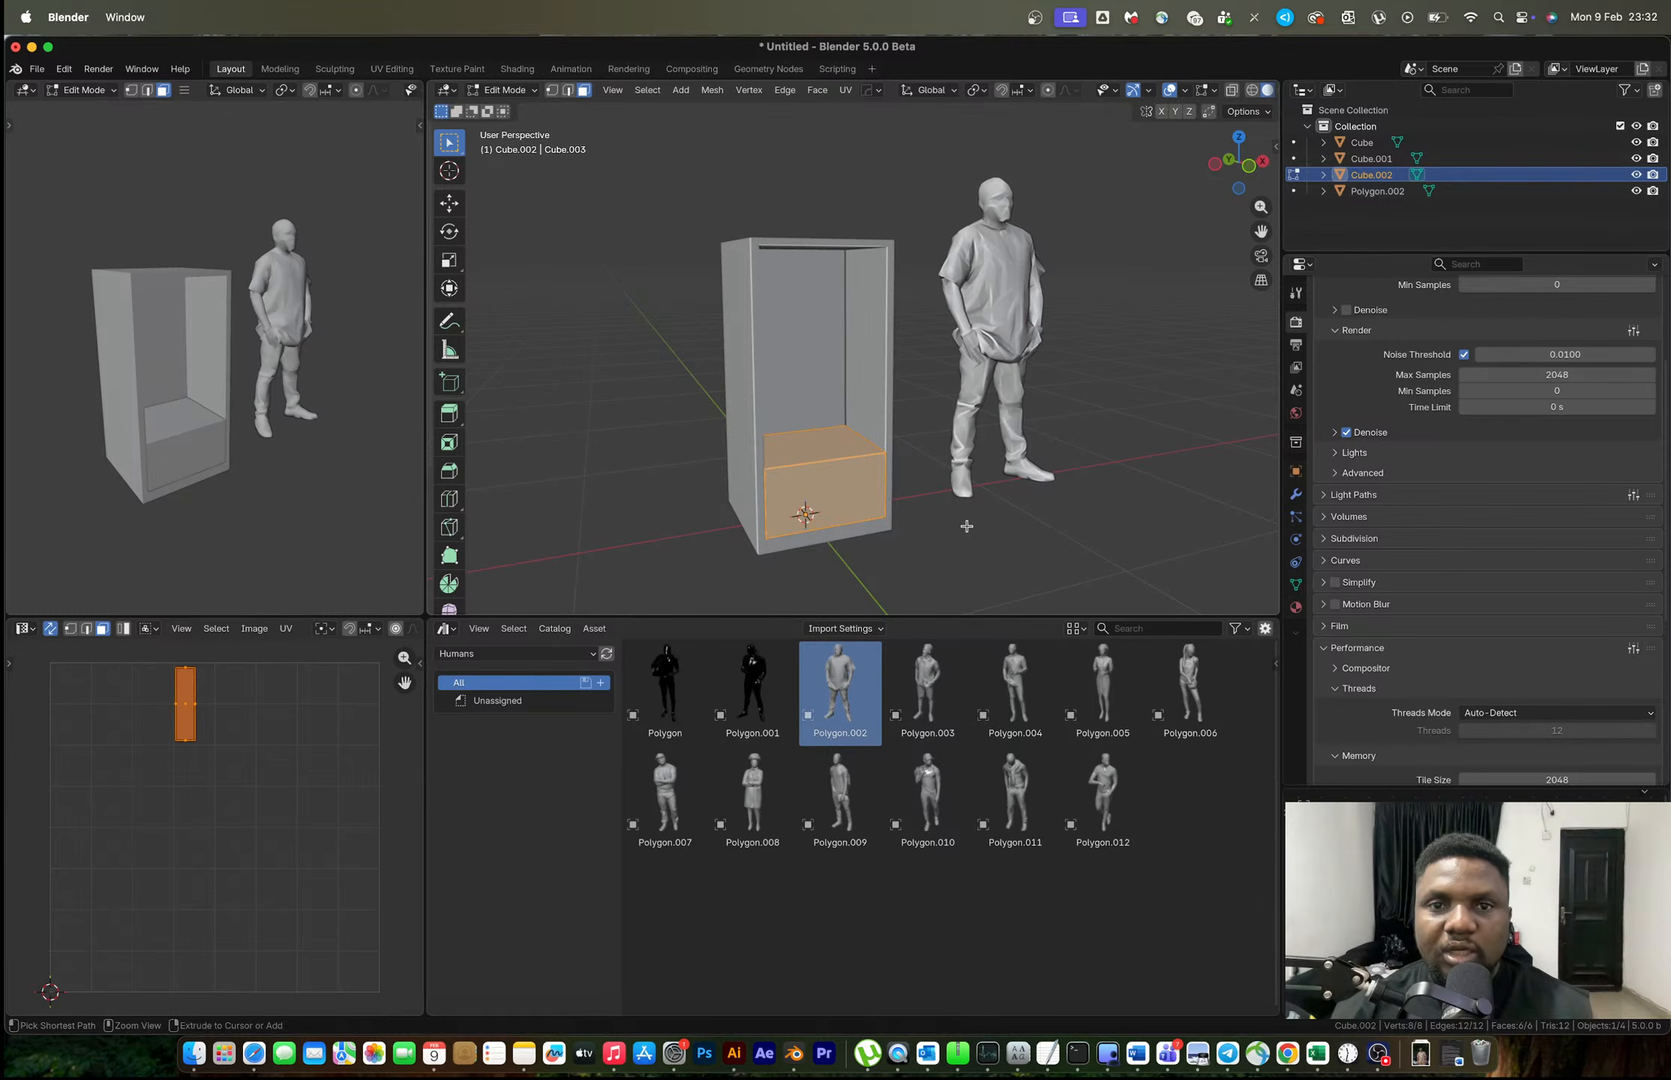
key(period)
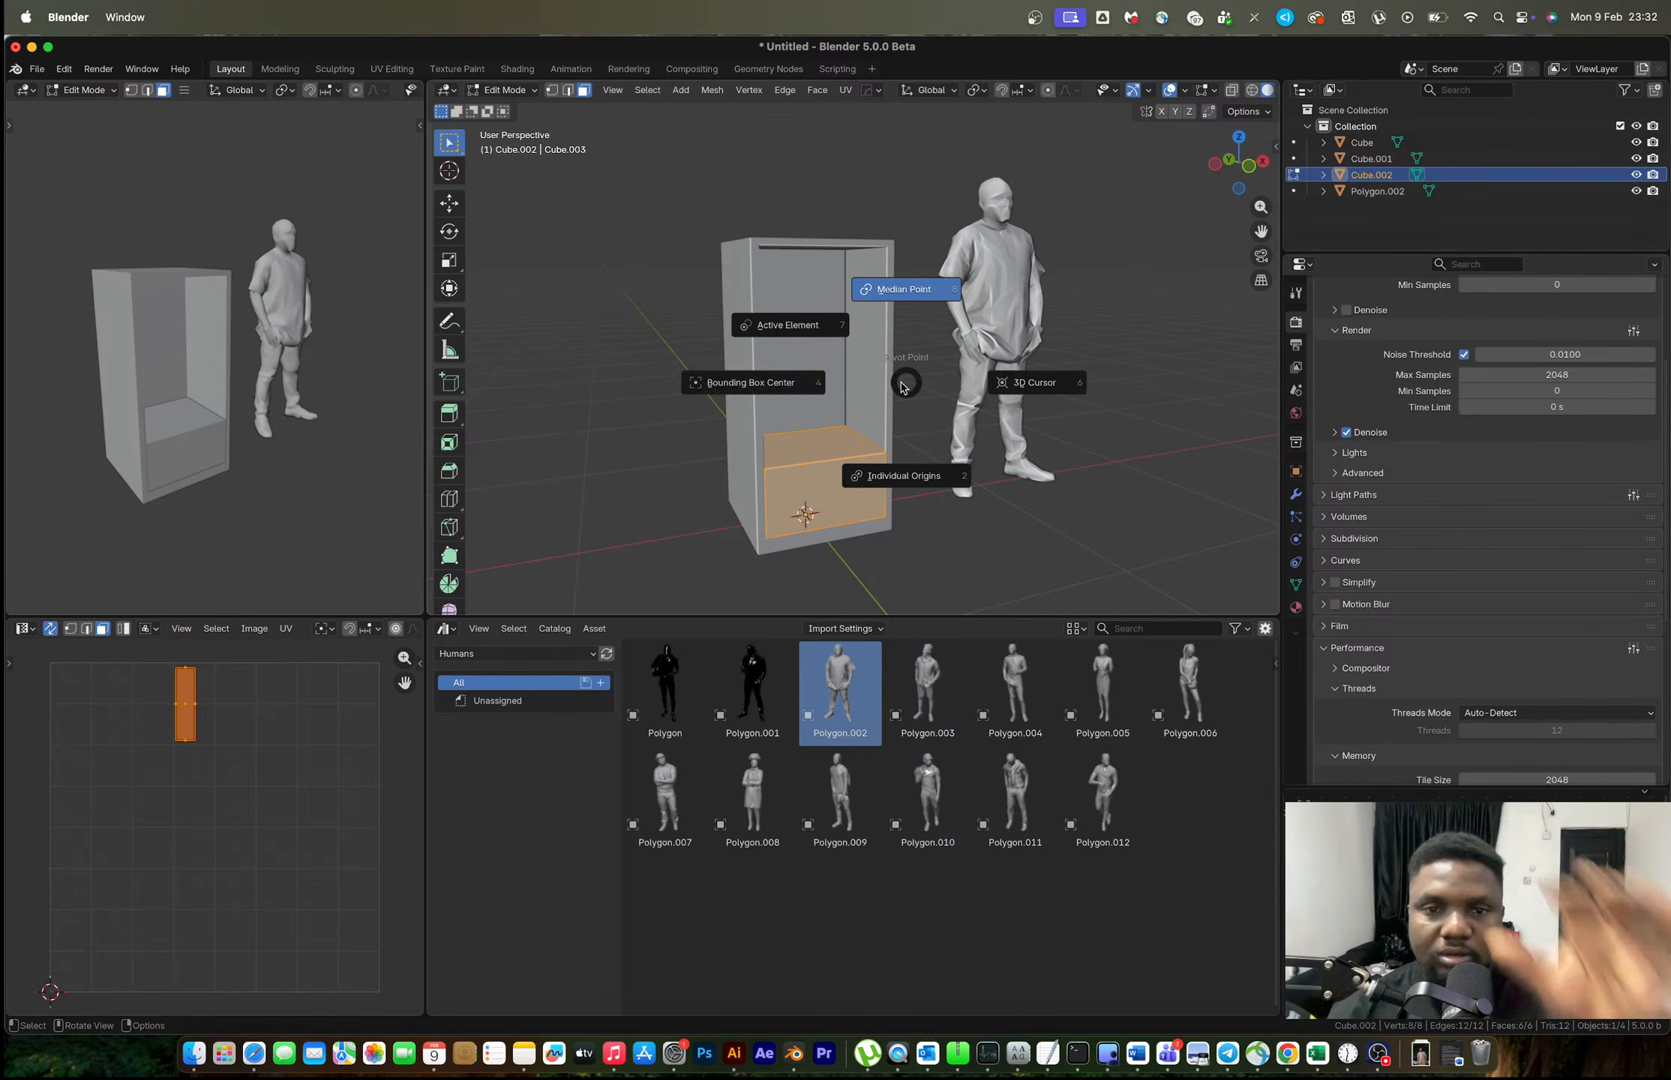
click(757, 372)
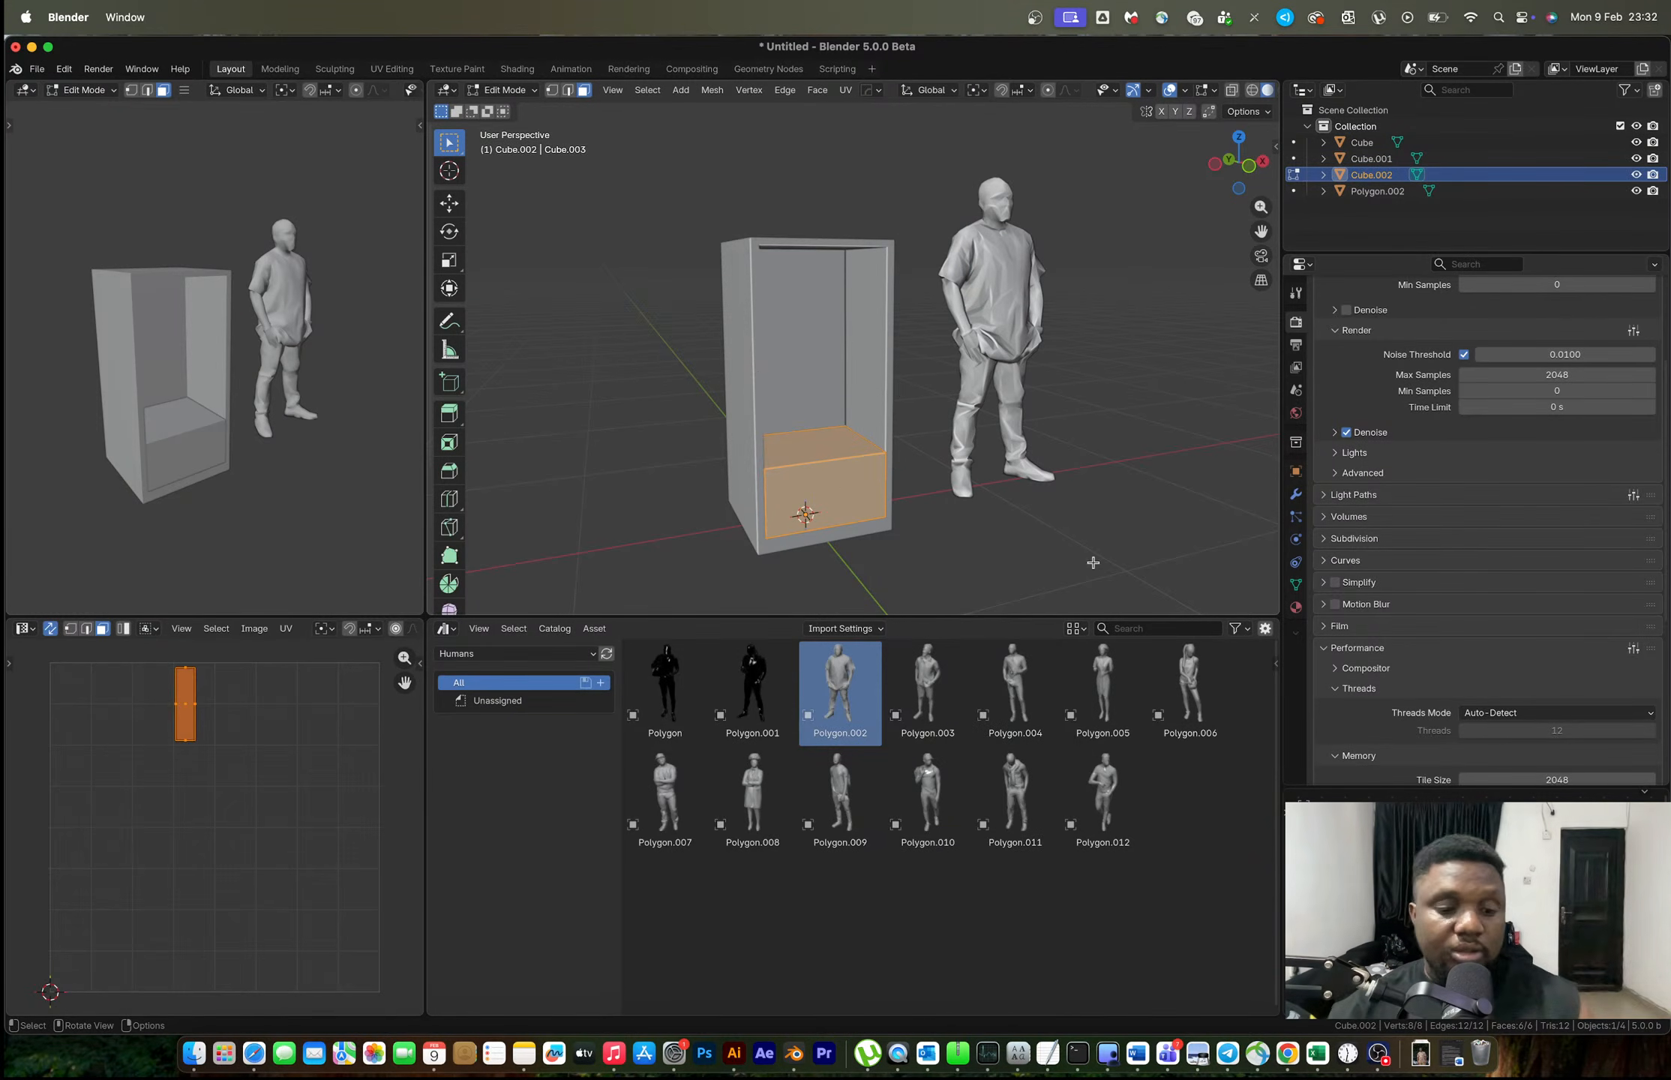
key(s)
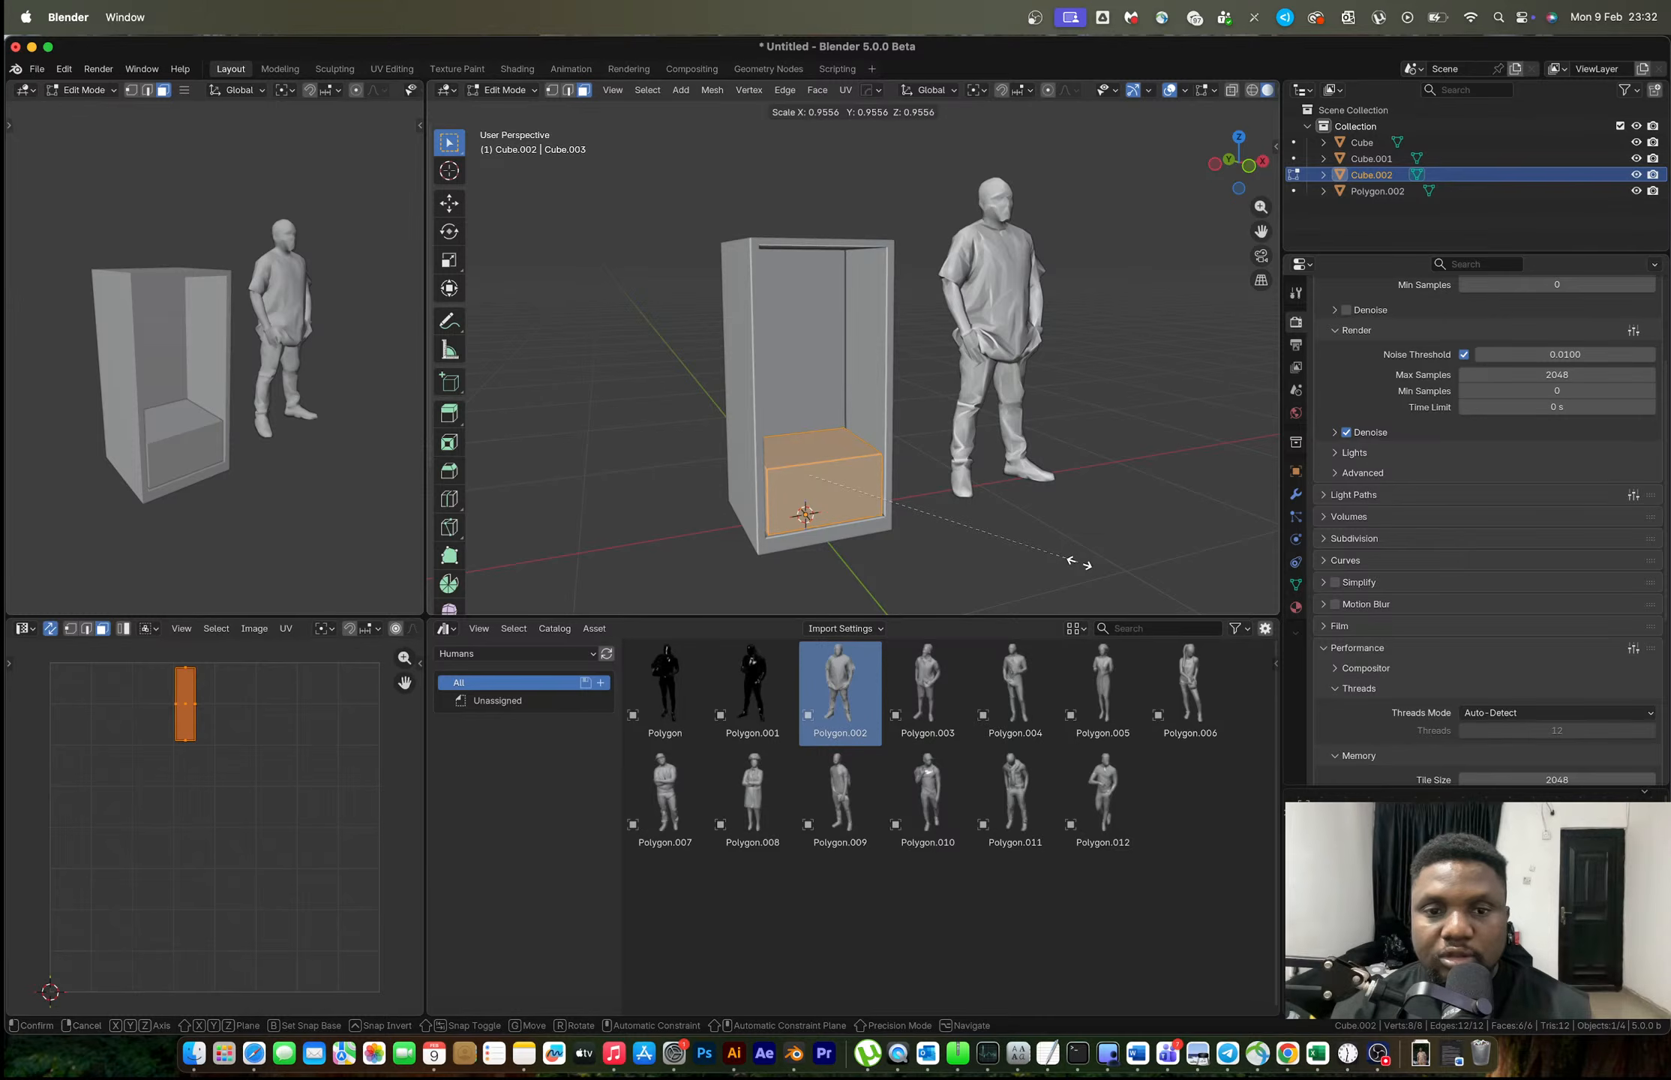
click(1080, 563)
key(Tab)
scroll(843, 492, up, 6)
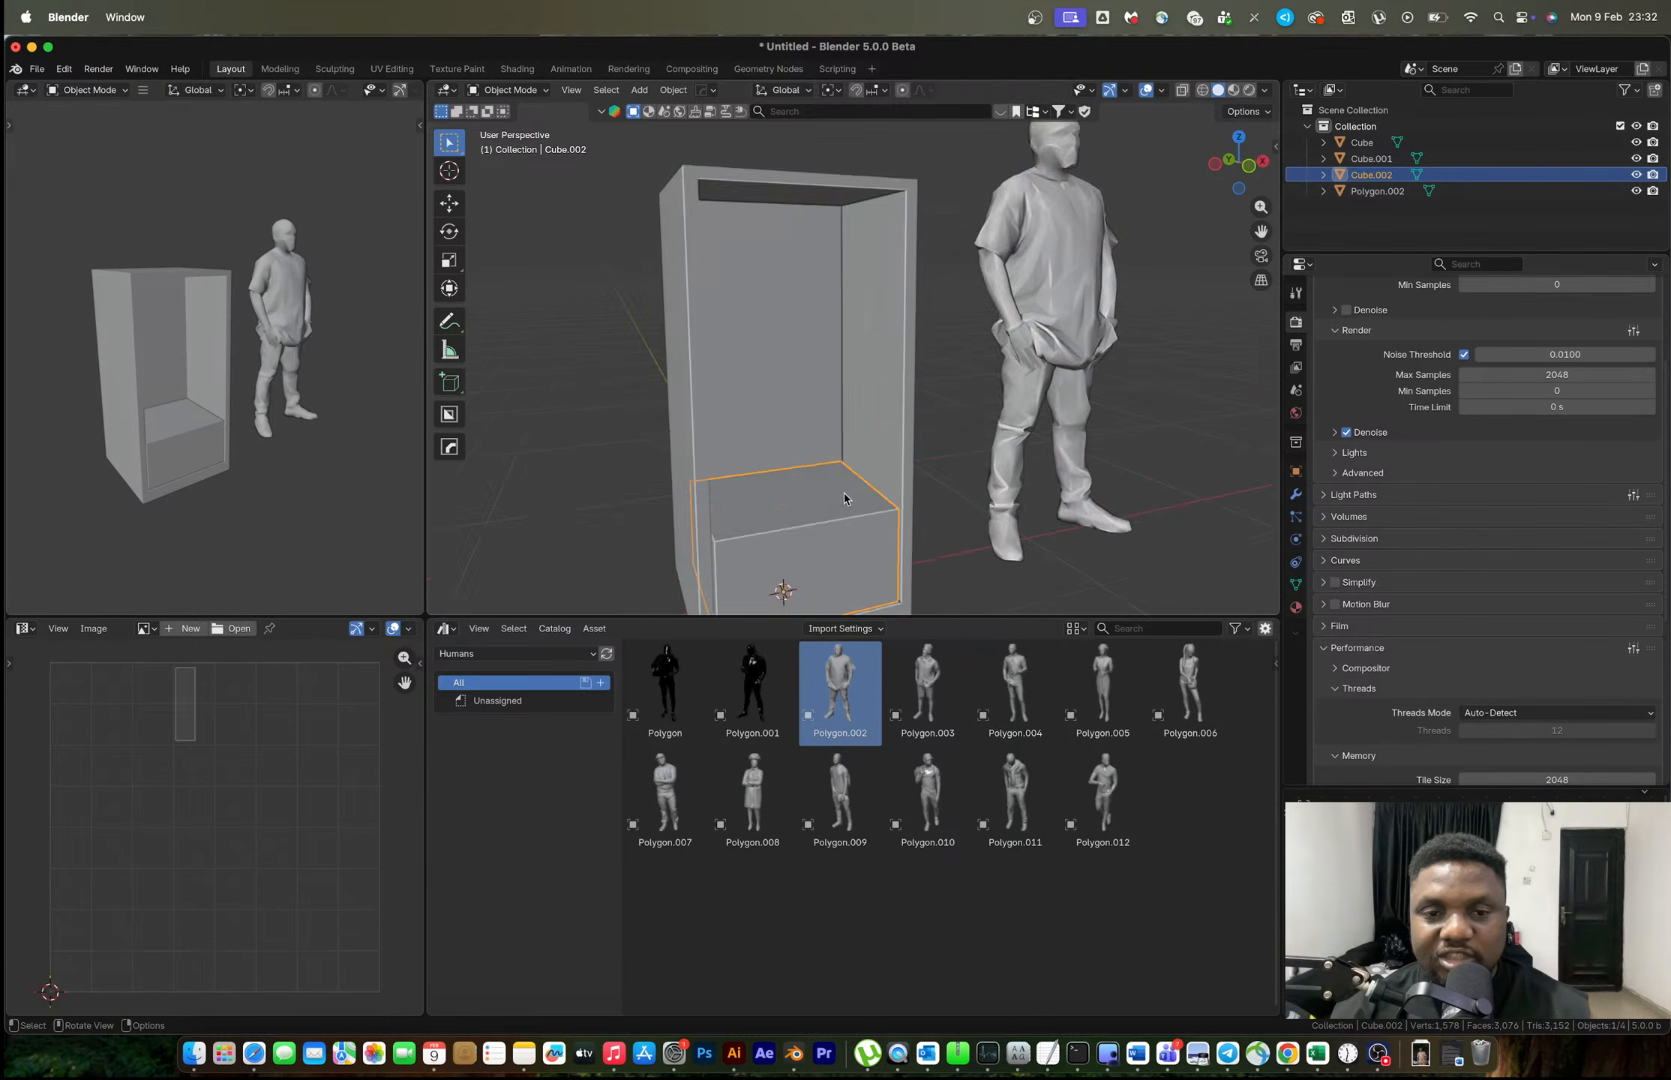
Widen the drawer block along X by a factor of about 1.02 to narrow its side gaps.
click(934, 403)
middle_drag(854, 403, 894, 370)
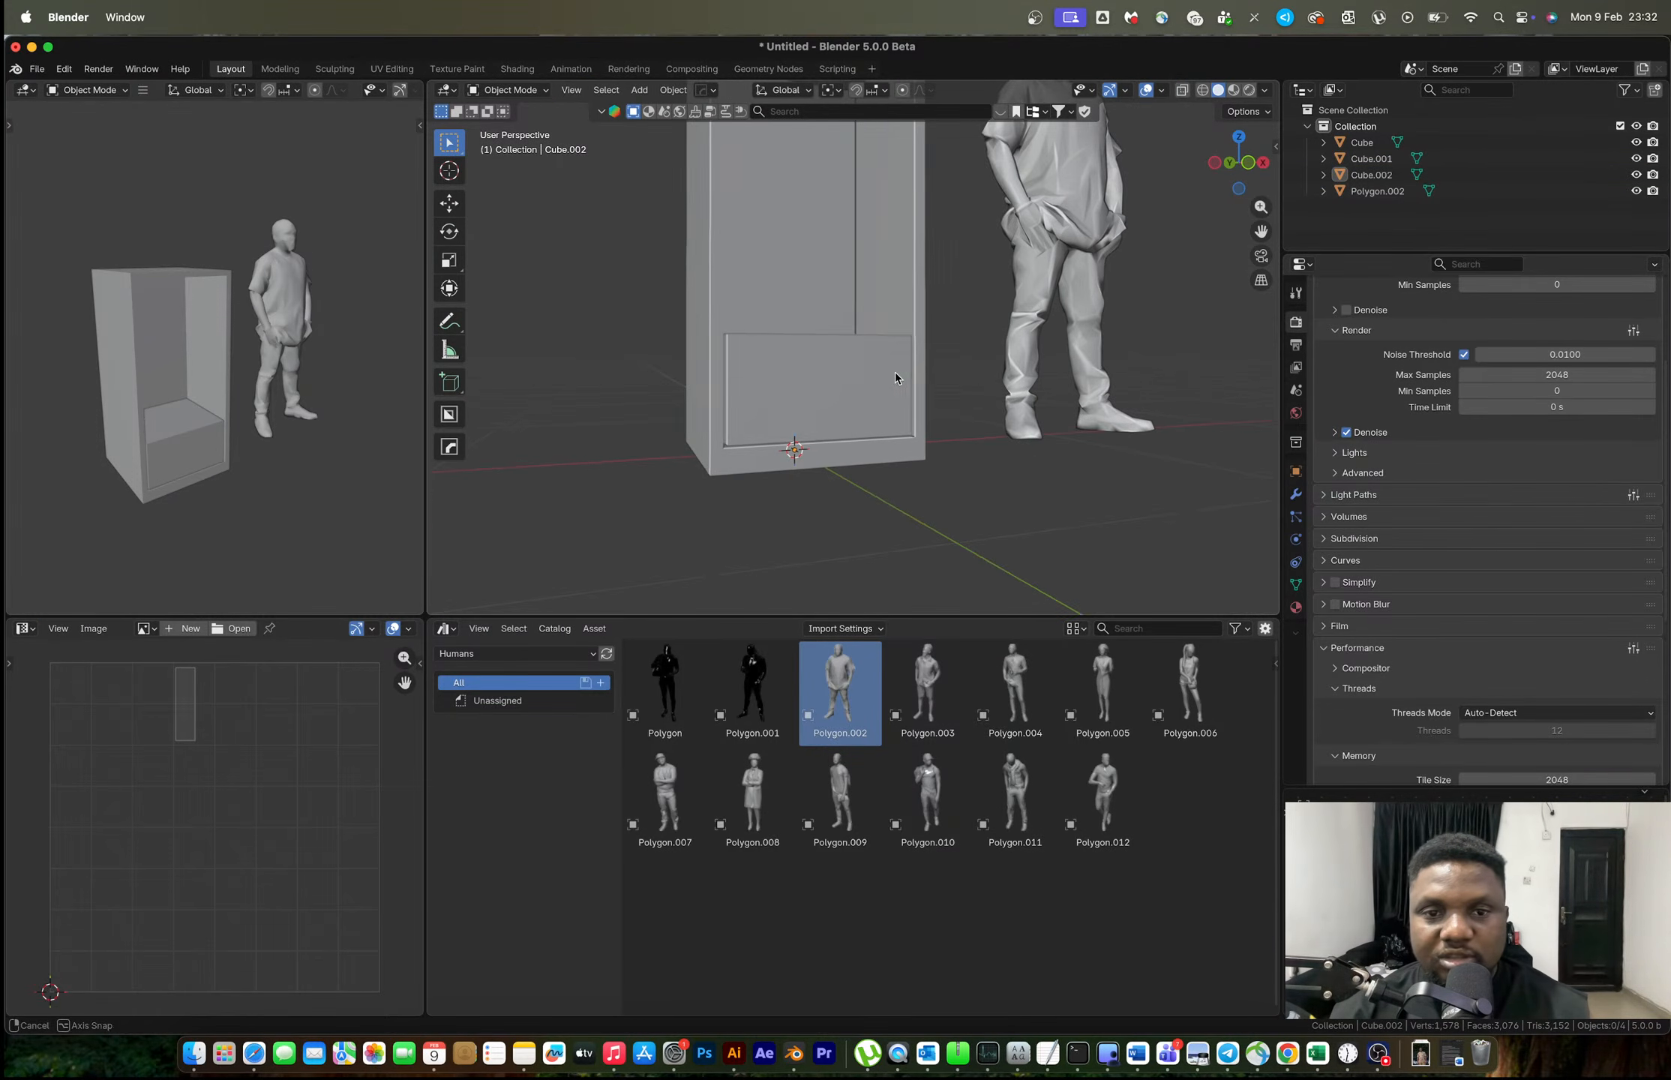
scroll(982, 371, up, 2)
scroll(945, 397, up, 2)
click(975, 448)
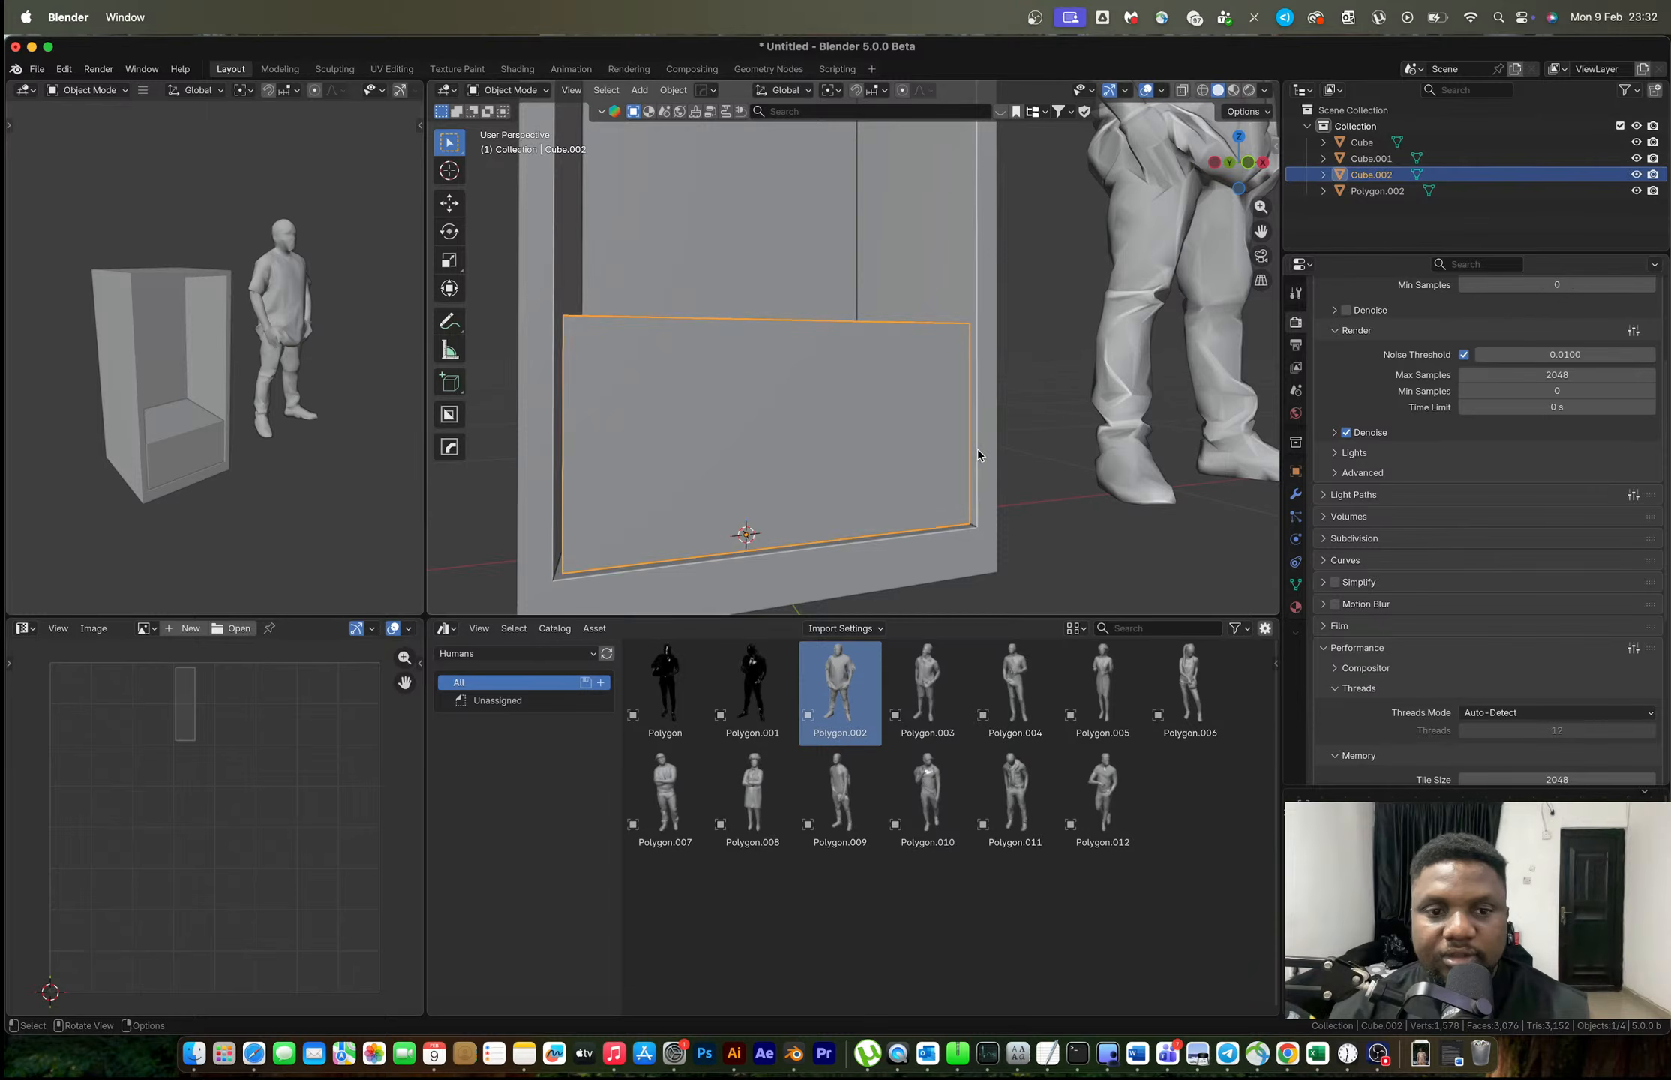
scroll(978, 451, up, 1)
key(s)
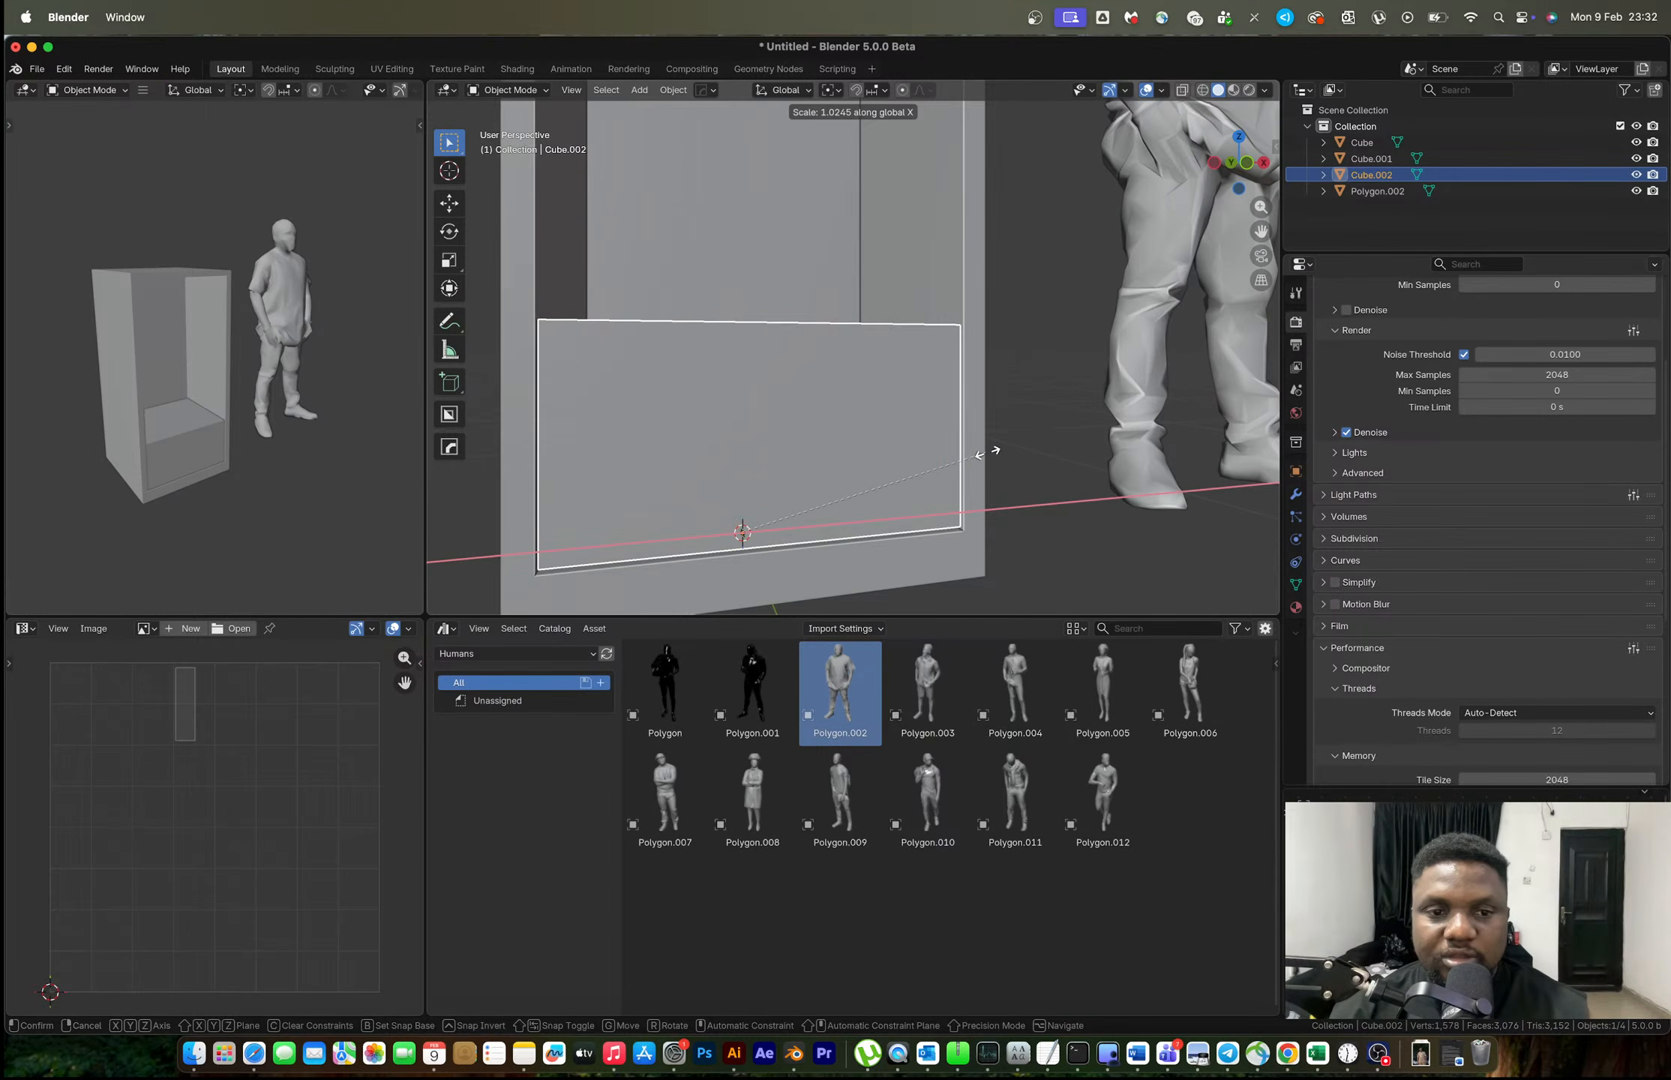
click(992, 451)
click(991, 438)
middle_drag(975, 395, 938, 416)
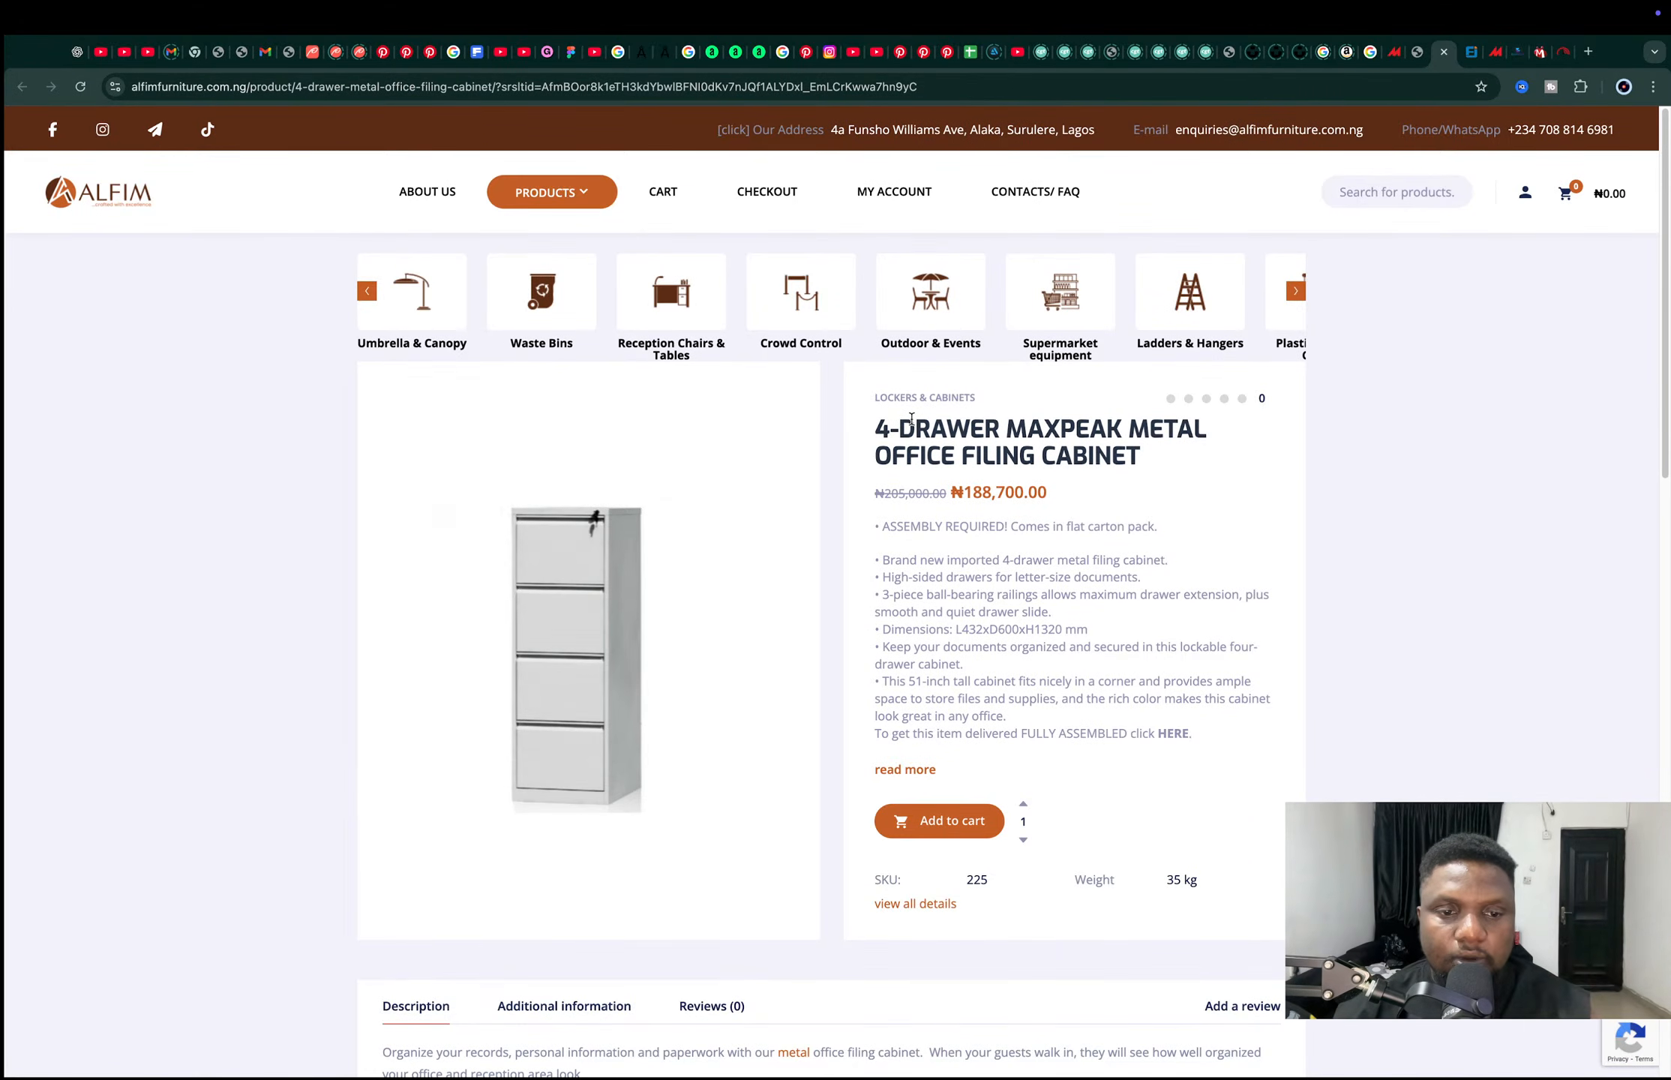
Inset the drawer's top face by about 0.014 m and extrude it downward to hollow out the drawer.
key(ctrl+Left)
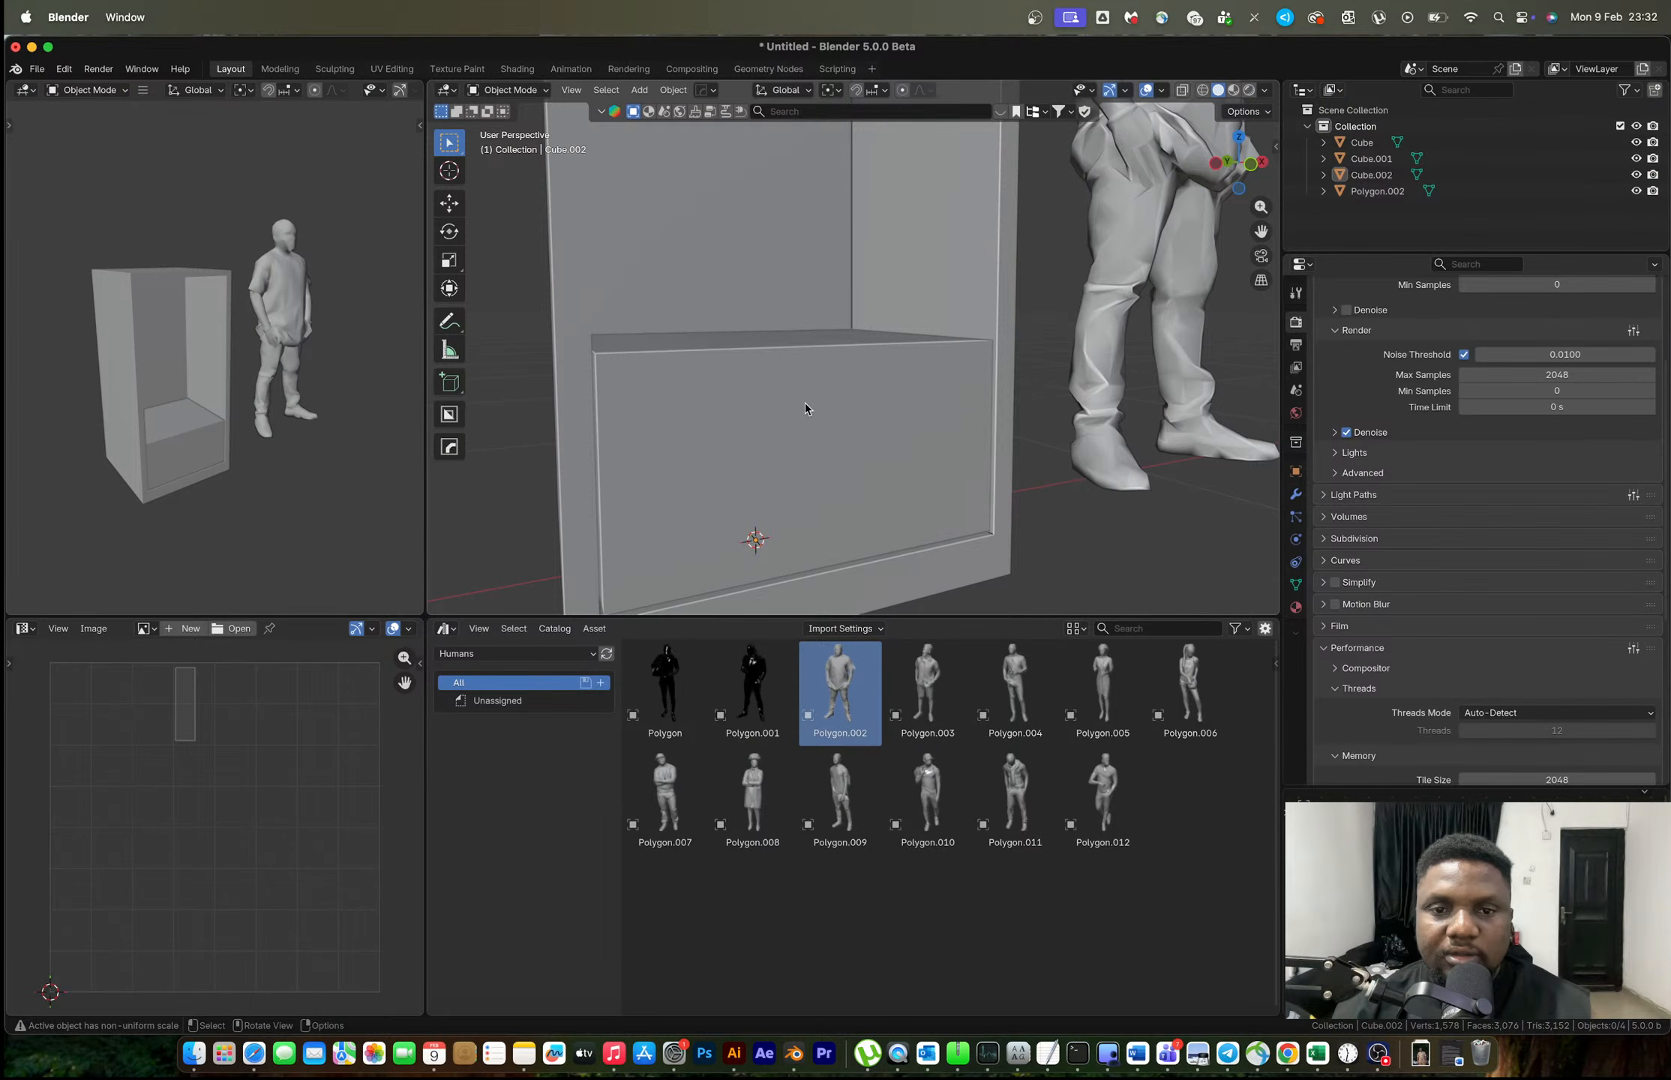
middle_drag(804, 402, 845, 466)
click(840, 454)
key(Tab)
click(879, 412)
key(i)
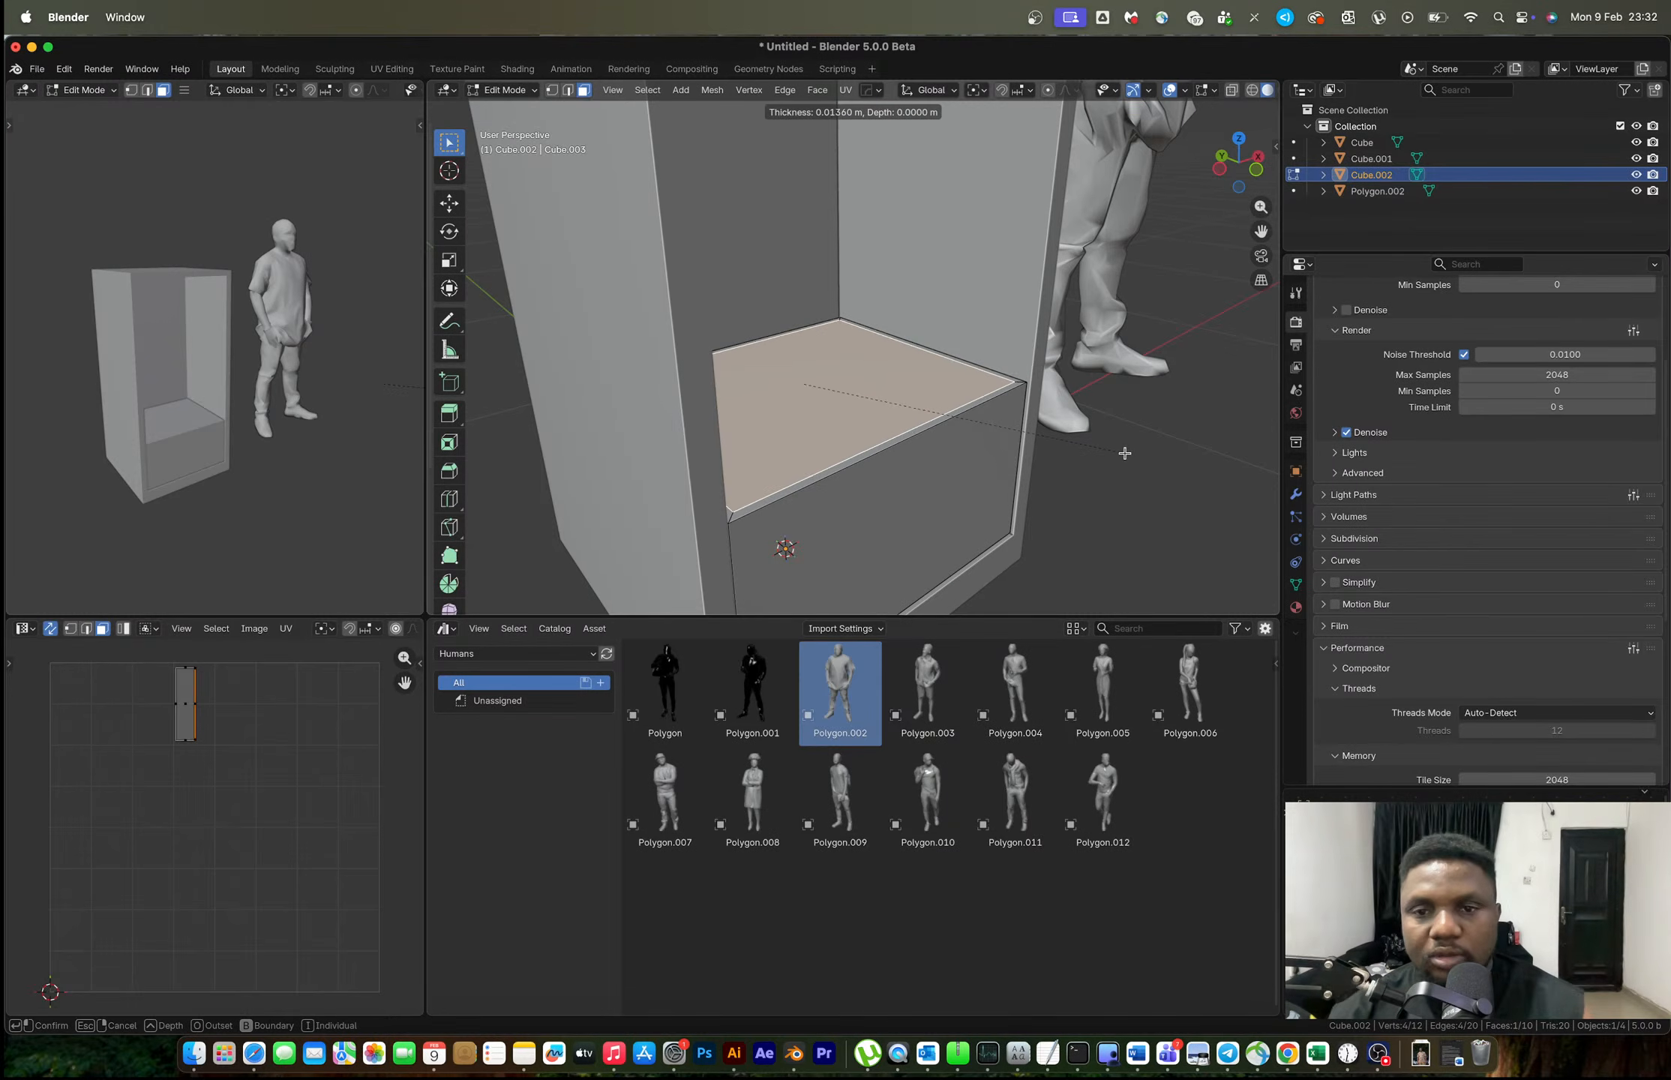
click(1123, 453)
key(e)
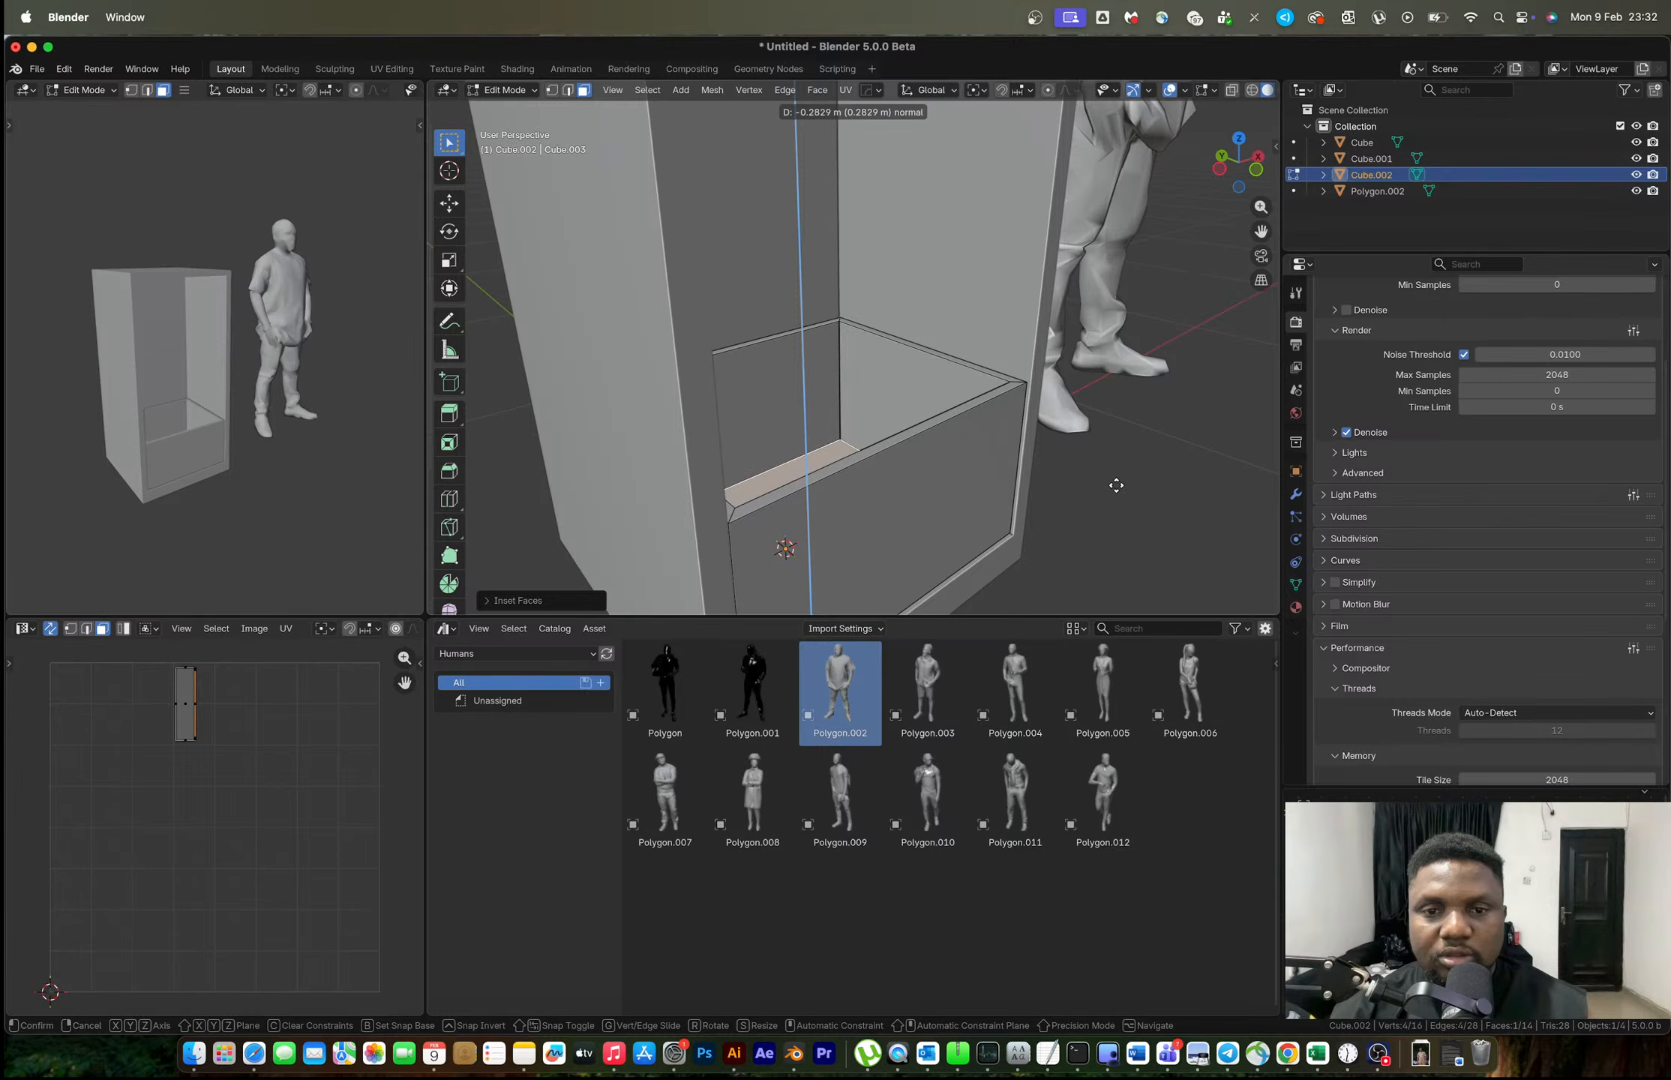
click(1061, 429)
key(Tab)
Duplicate the bottom drawer about 0.31 m up along Z as the second drawer in front view.
middle_drag(974, 412, 888, 377)
scroll(885, 405, down, 3)
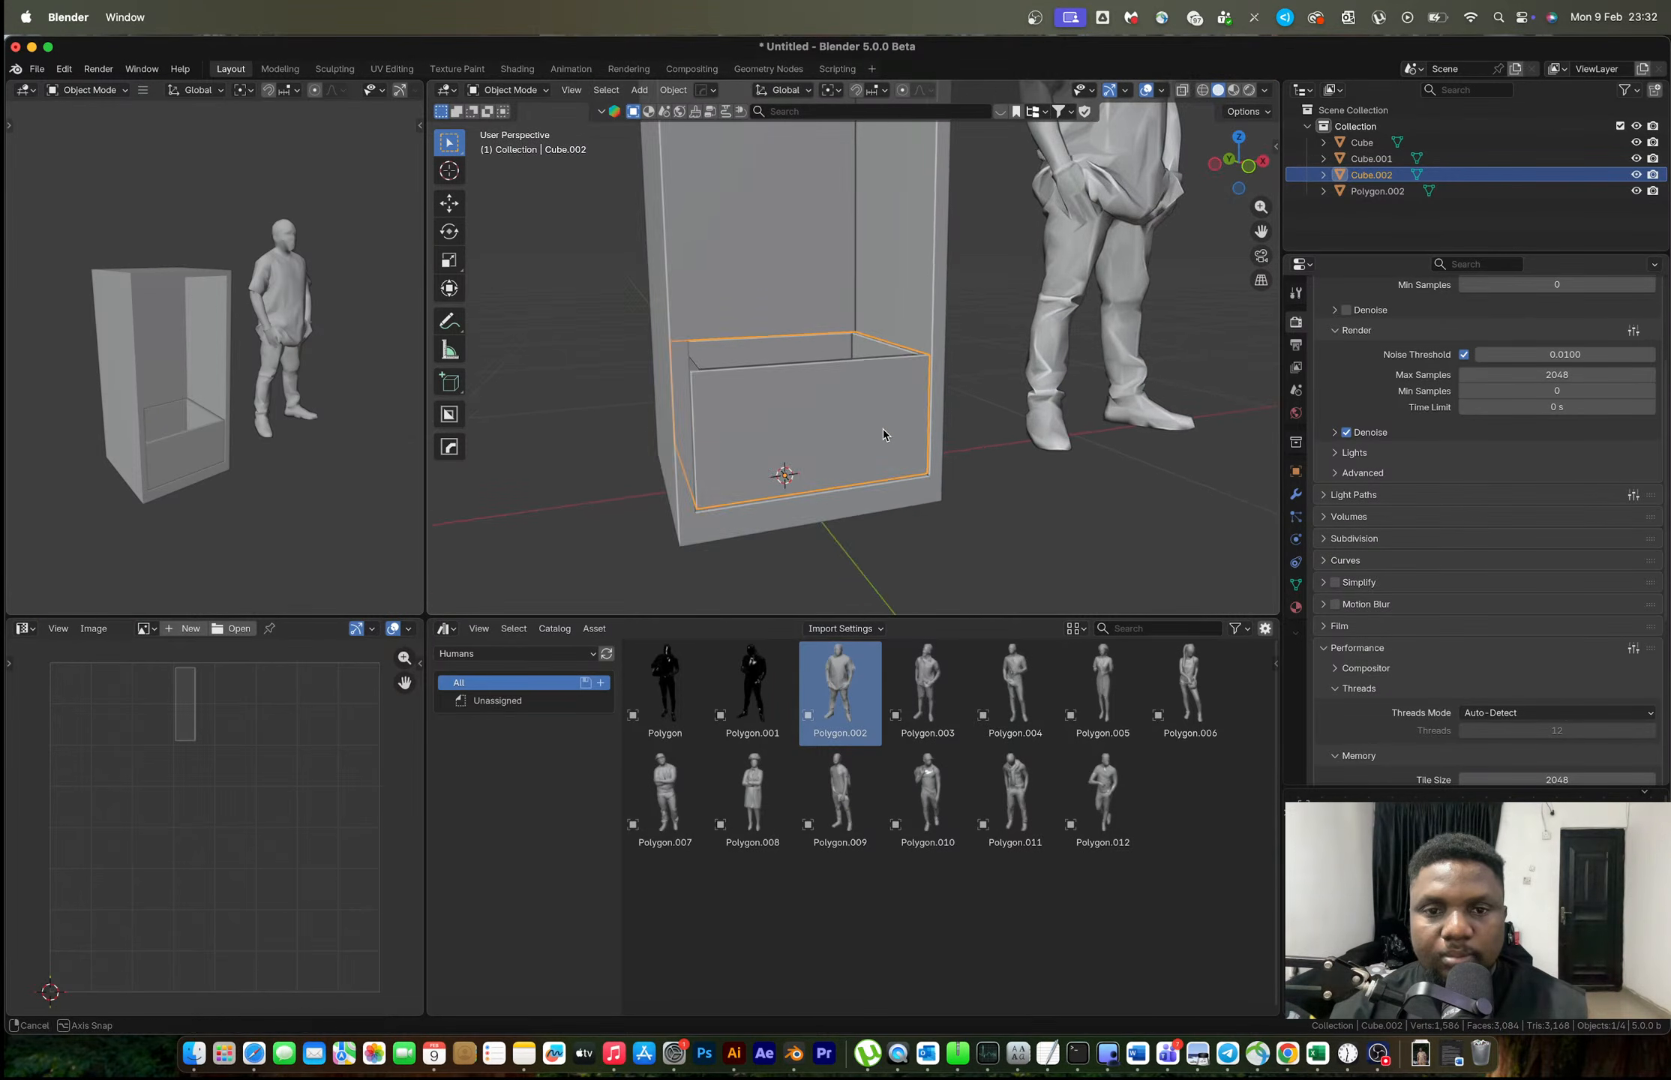
click(1246, 165)
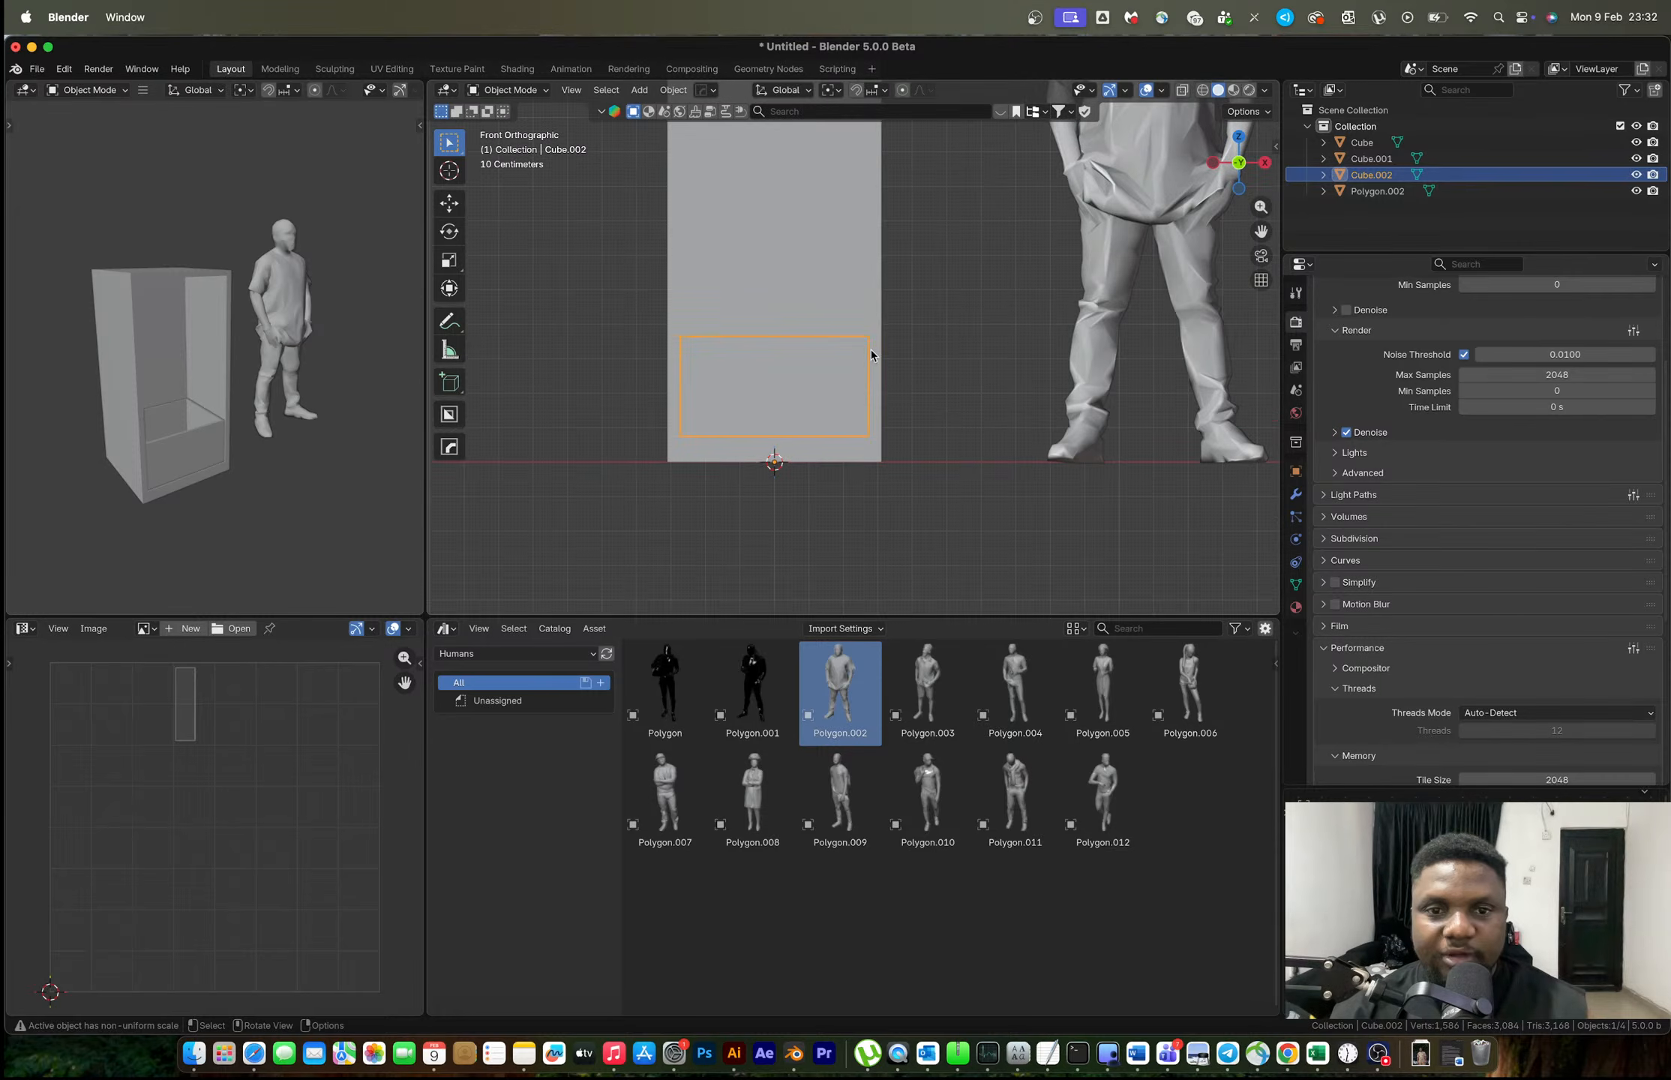
shift+middle_drag(855, 357, 912, 404)
key(shift+d)
key(z)
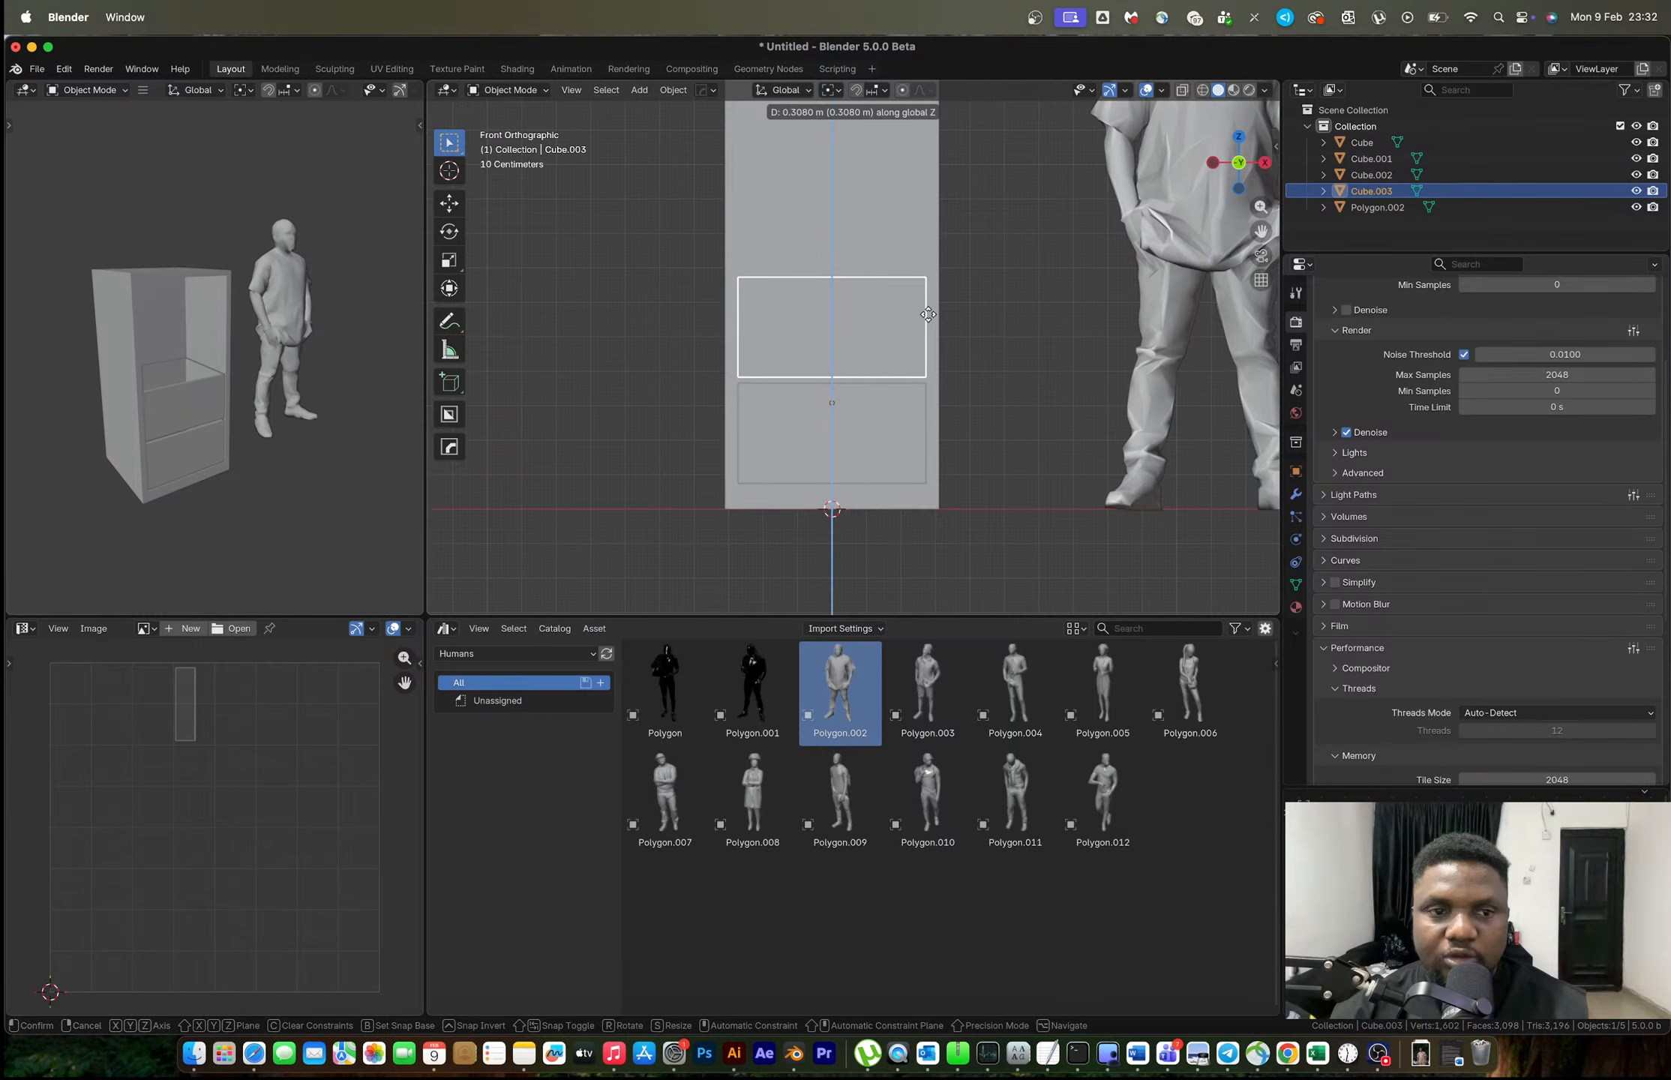
click(929, 314)
Add a loop cut on the second drawer's underside and slide it toward the front edge.
scroll(847, 363, up, 6)
mouse_move(848, 367)
middle_down()
mouse_move(873, 380)
mouse_move(841, 345)
middle_up()
key(Tab)
key(ctrl+r)
click(750, 315)
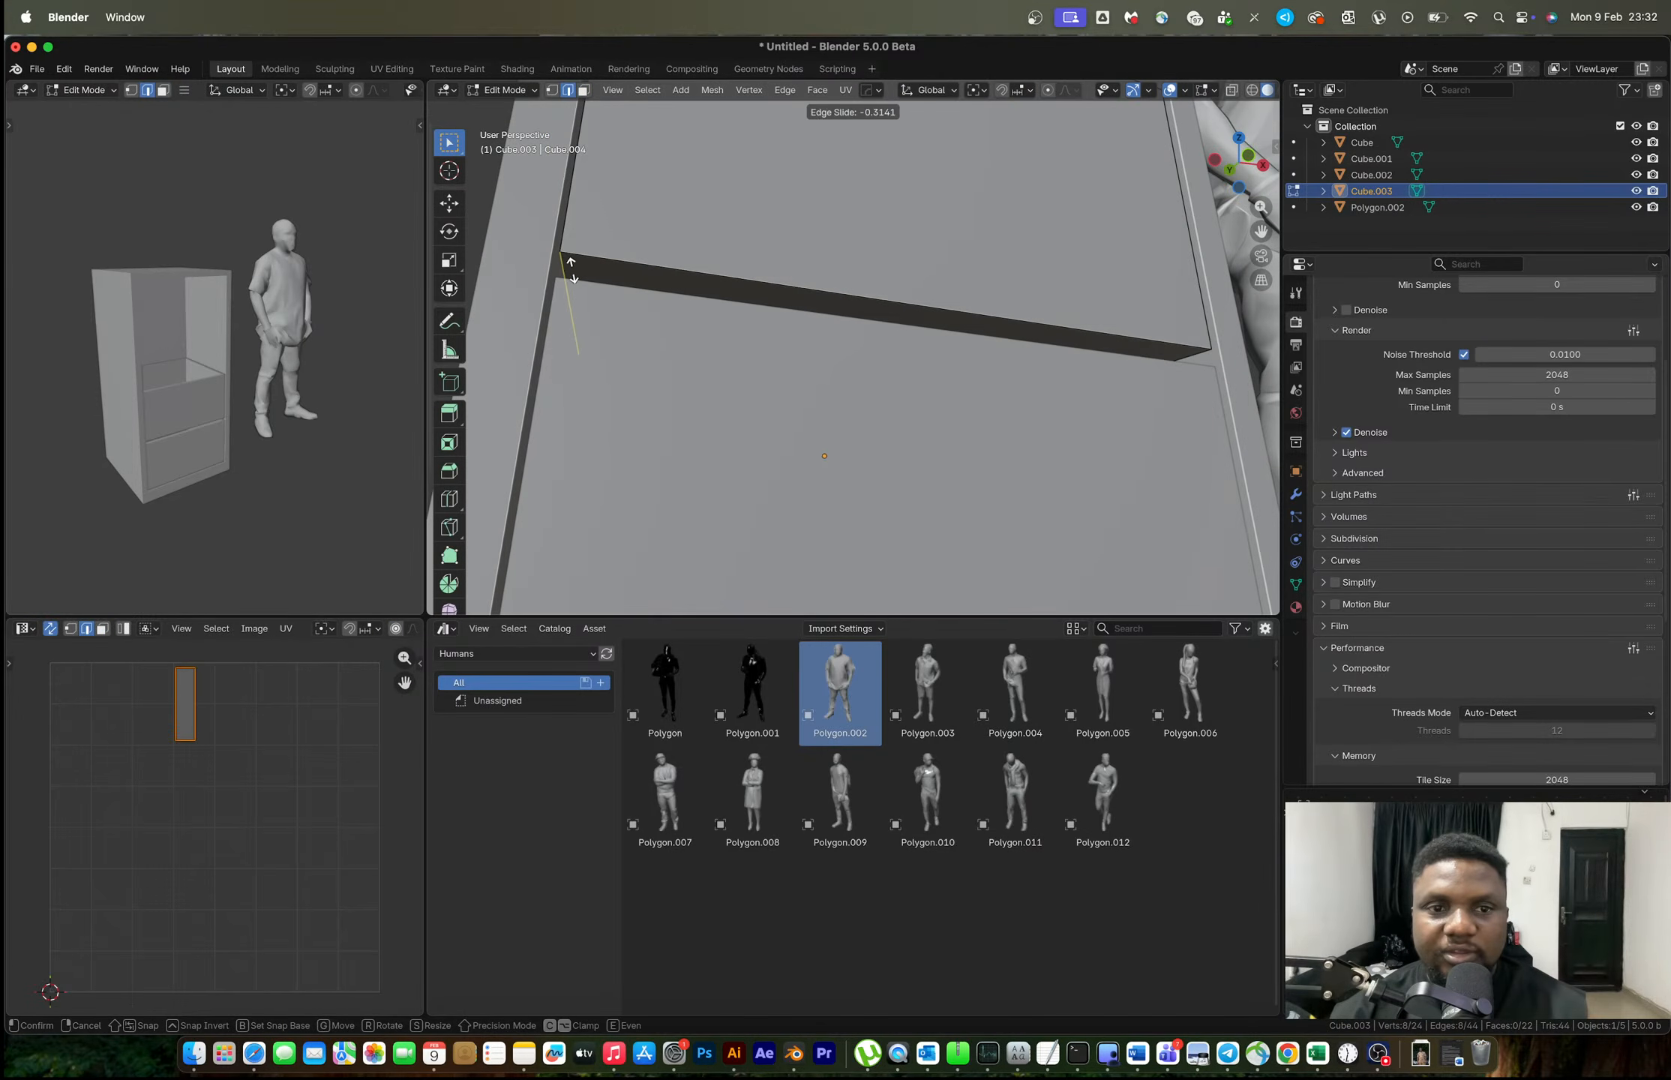
click(578, 223)
Select the narrow front strip of the second drawer's underside and apply the drawer's scale.
key(3)
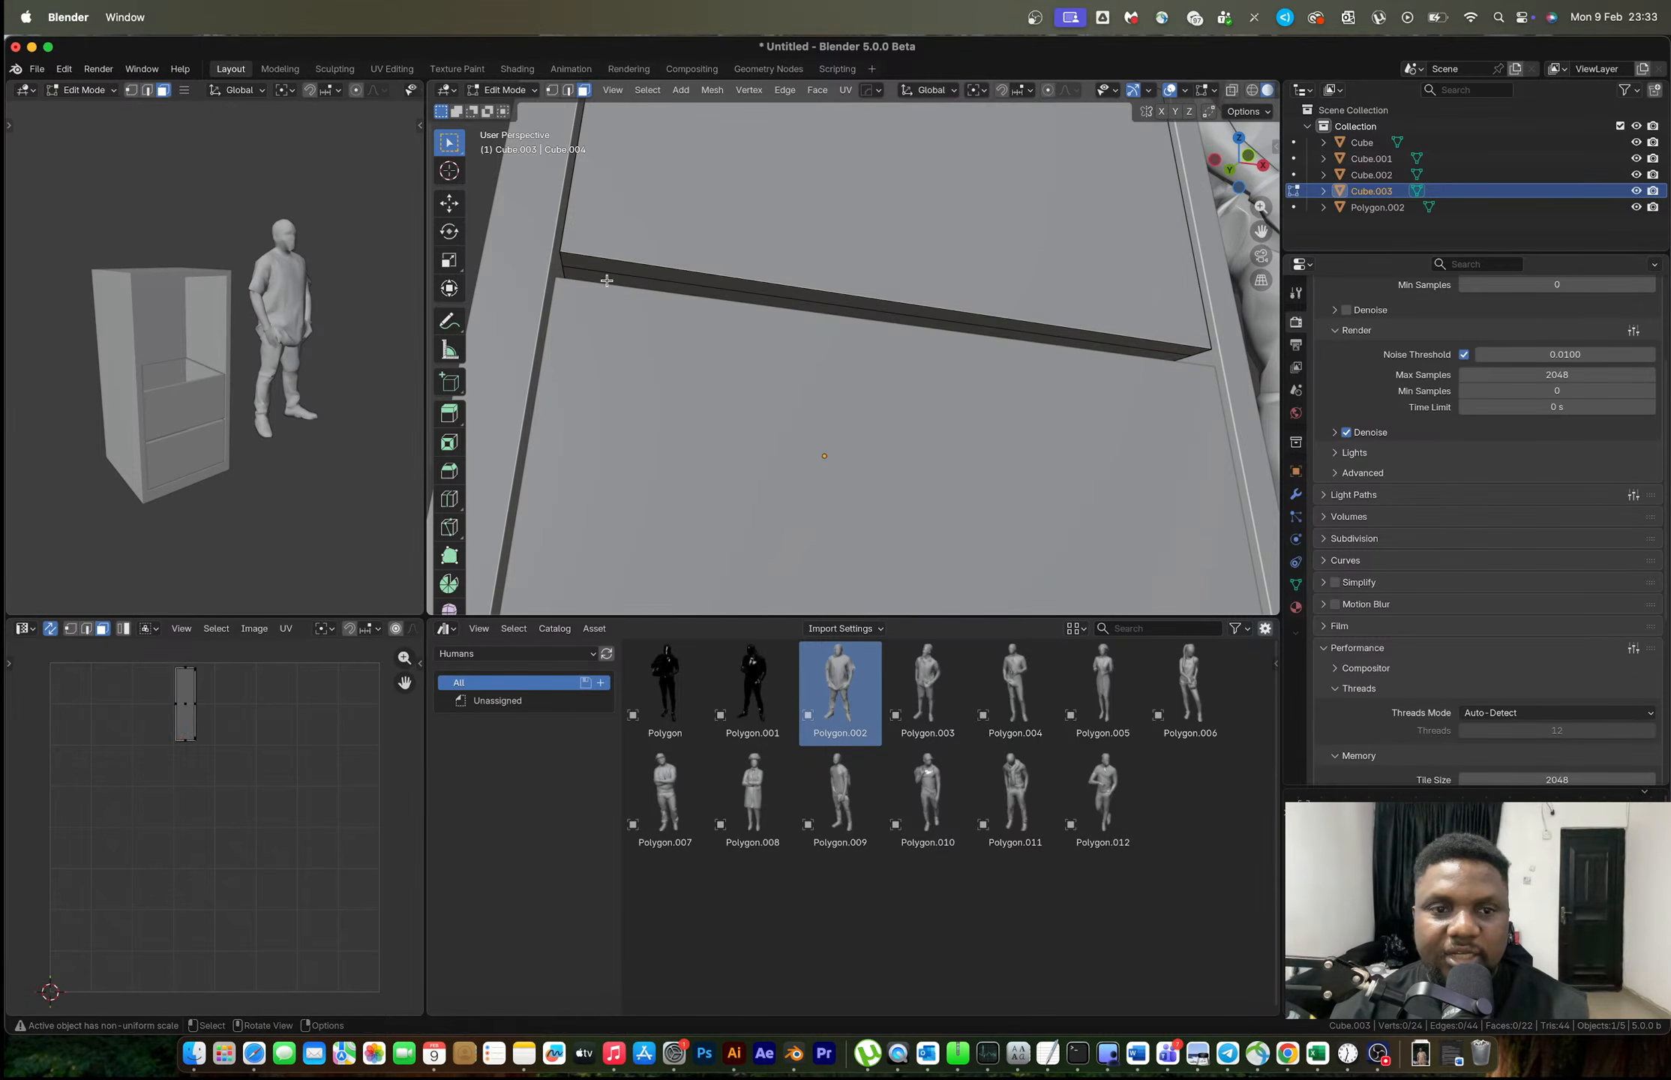
click(601, 272)
key(ctrl+a)
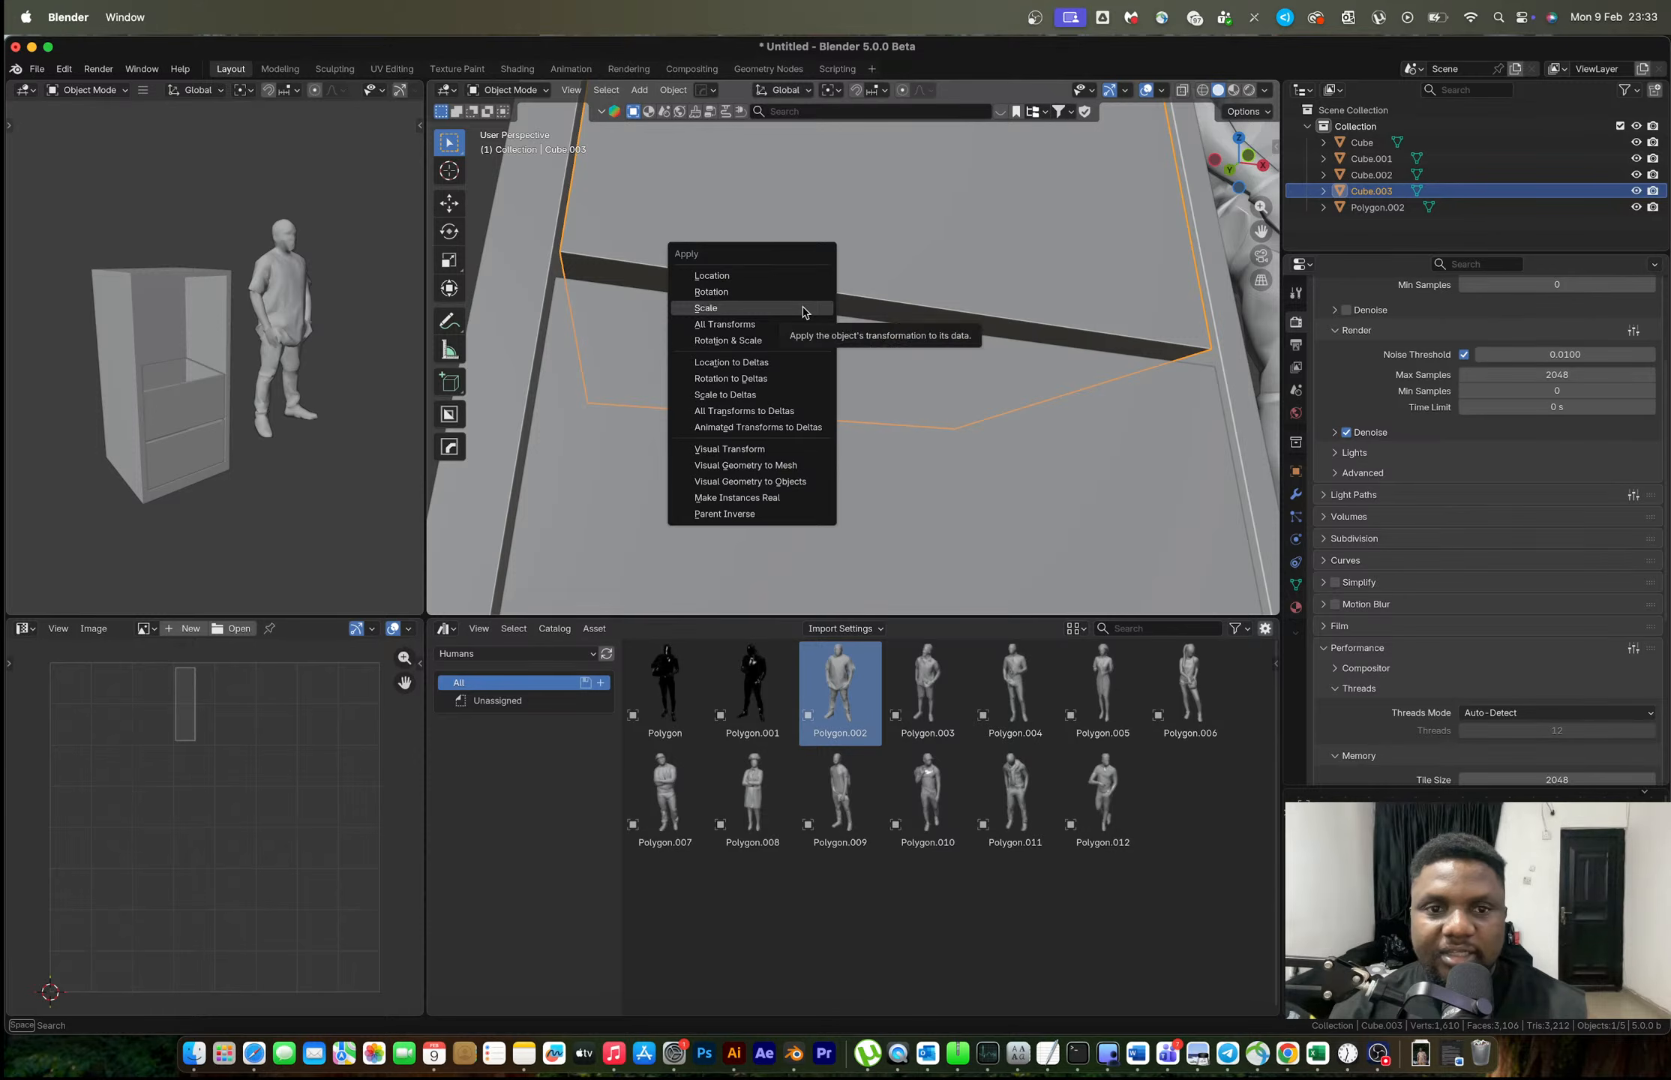
click(807, 206)
Inset the underside strip by about 0.002 m and extrude it inward as a finger-pull groove.
key(i)
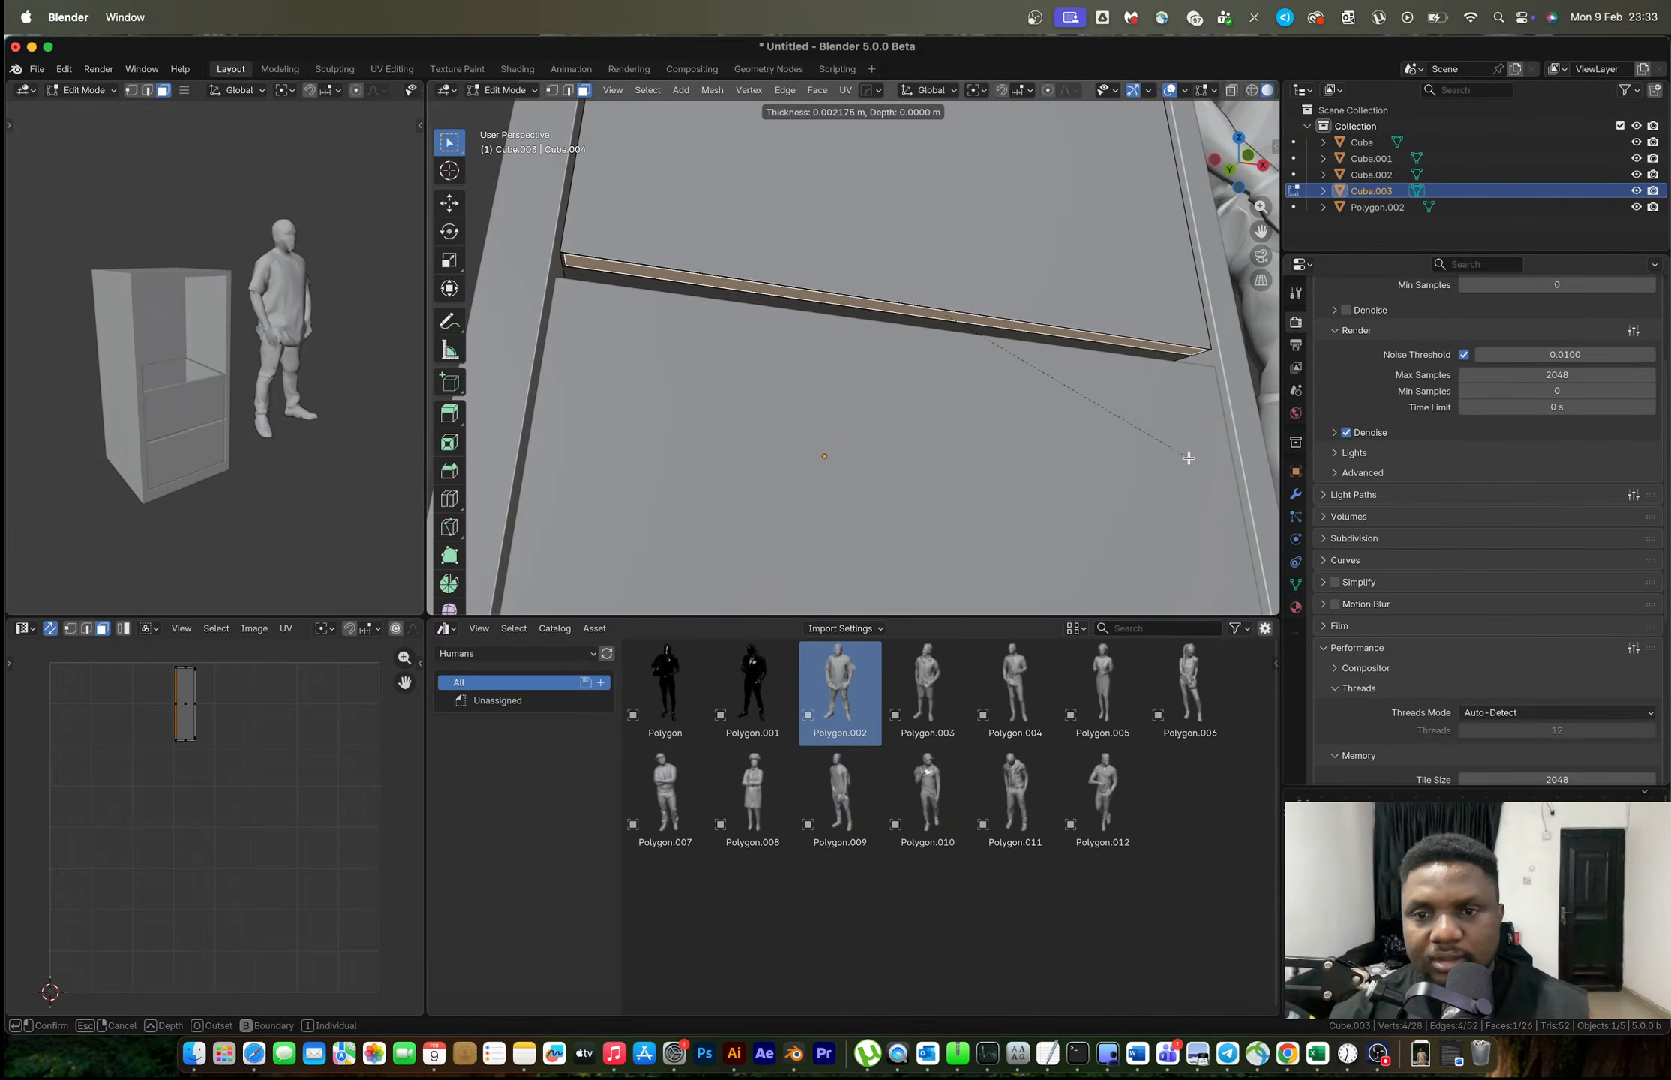
click(1172, 448)
key(e)
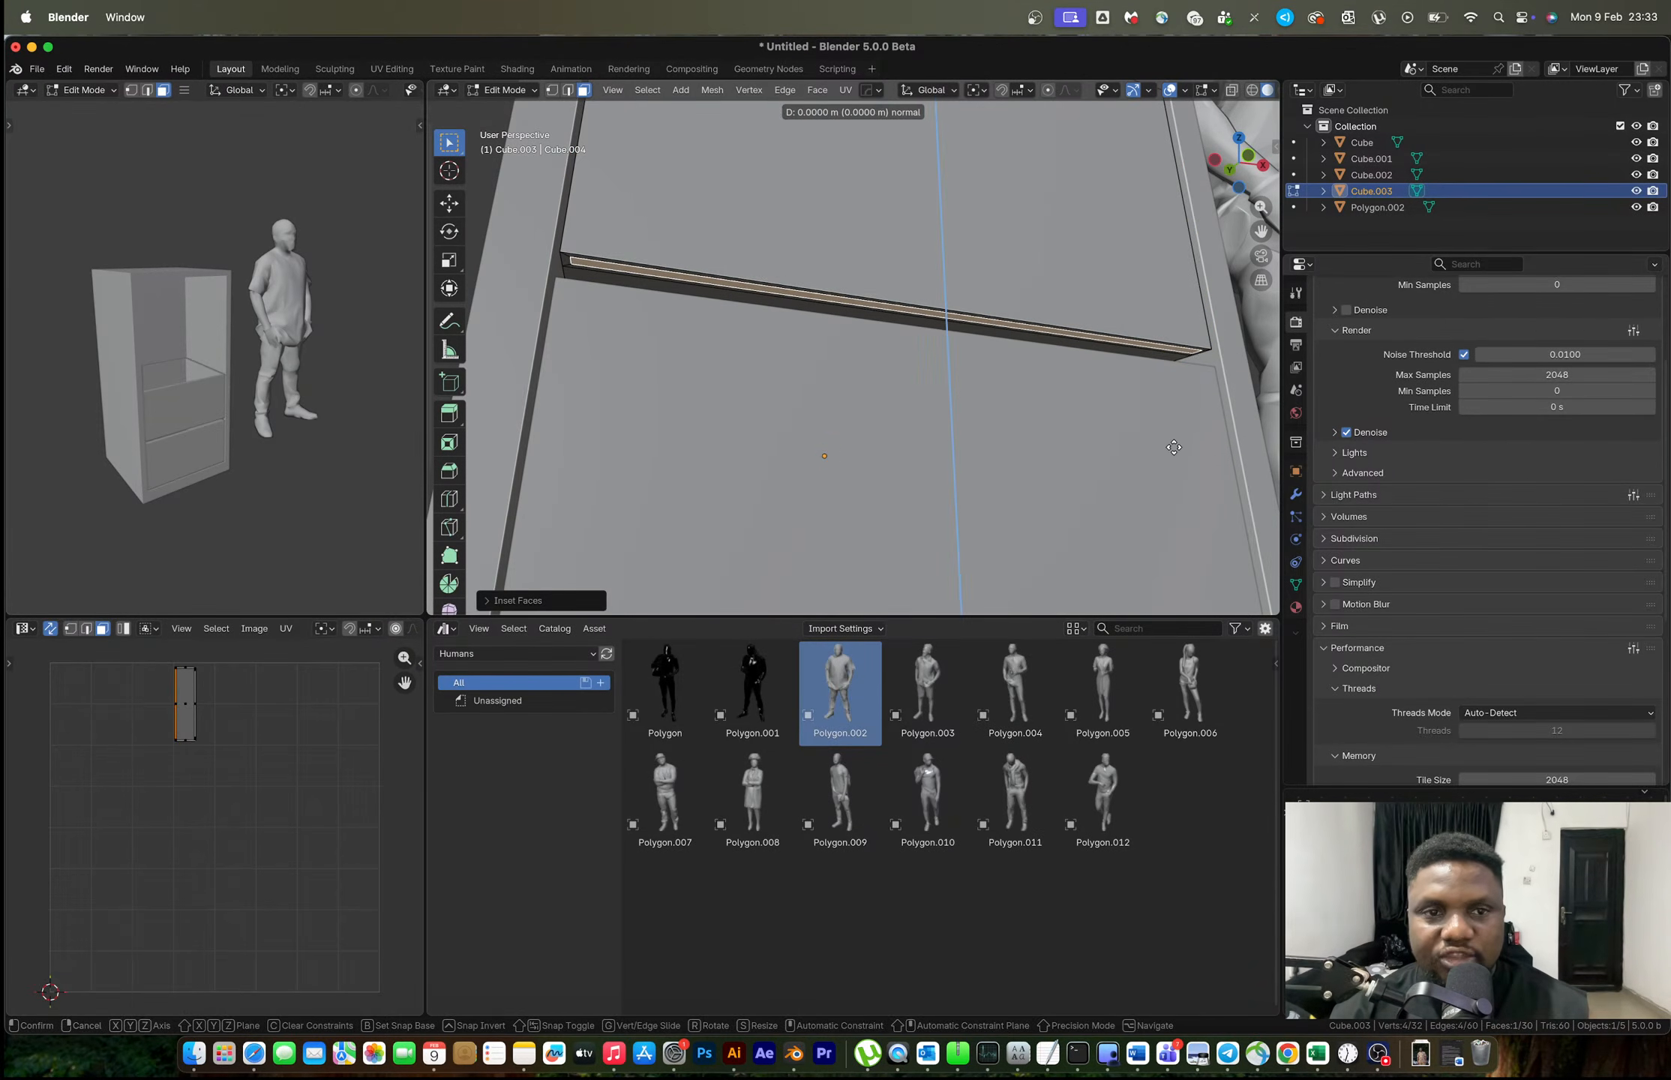
click(1173, 455)
key(Tab)
scroll(1171, 454, down, 7)
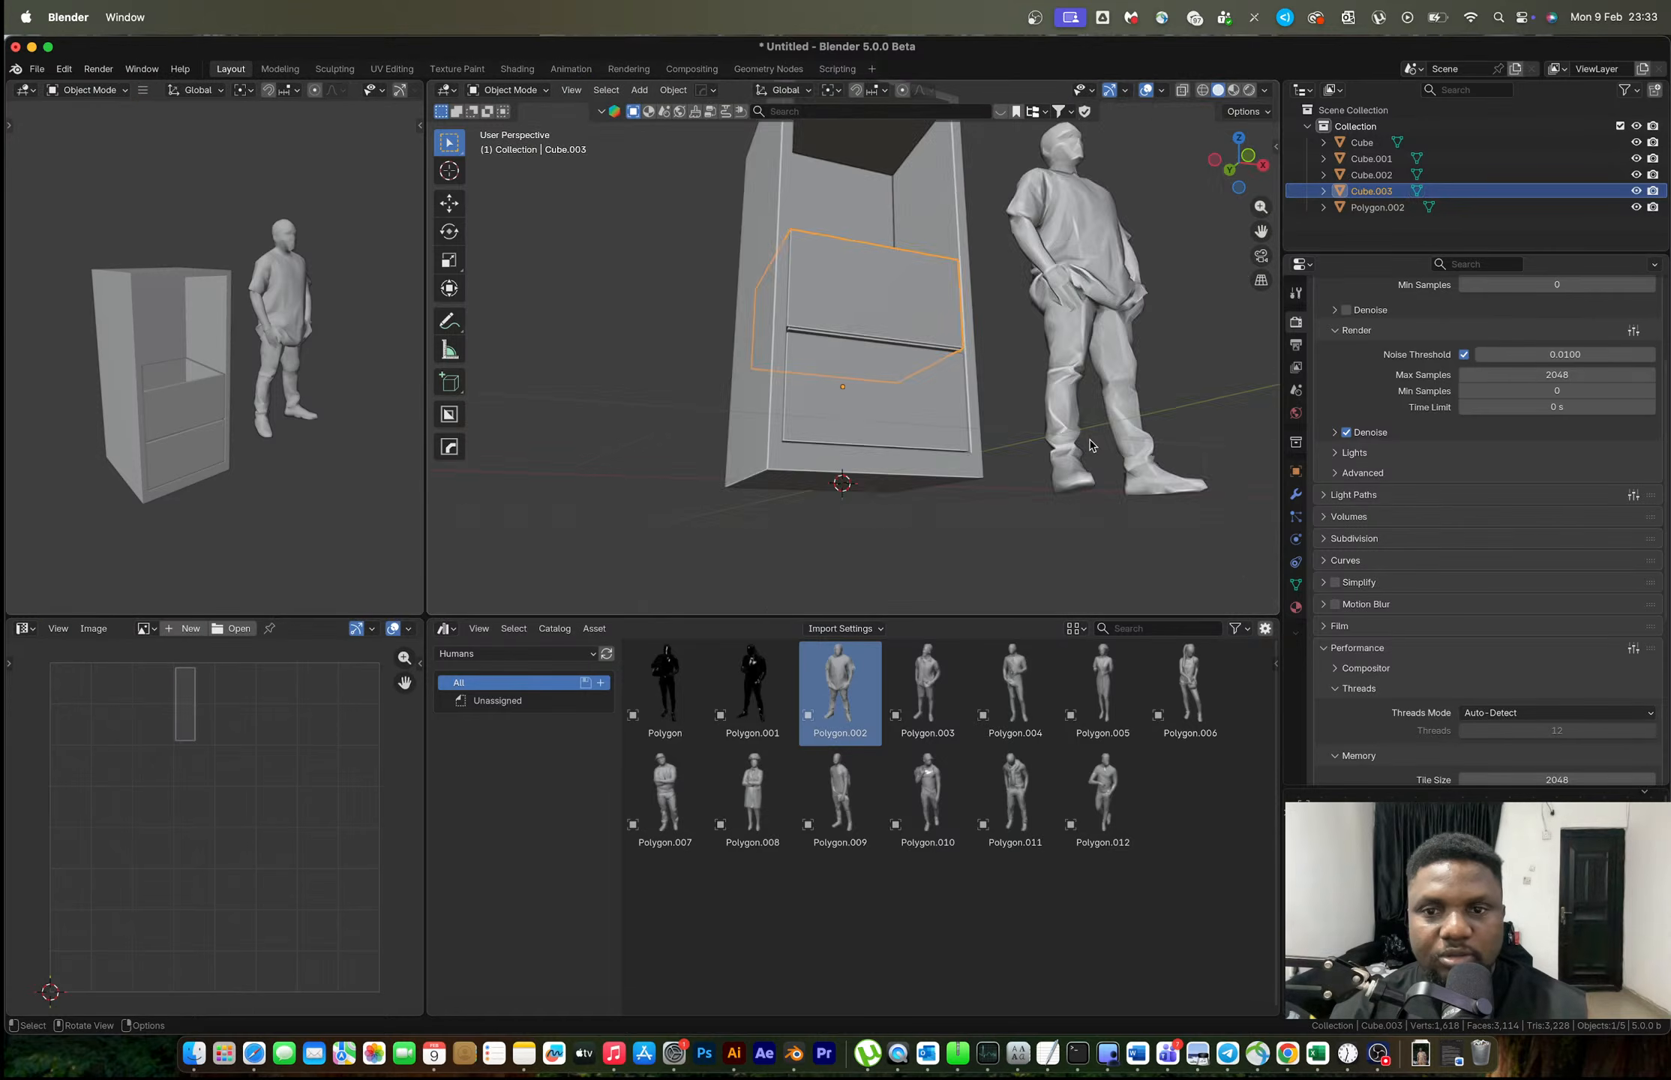
Select the grooved second drawer in the front orthographic view.
middle_drag(1042, 353, 1022, 419)
click(978, 391)
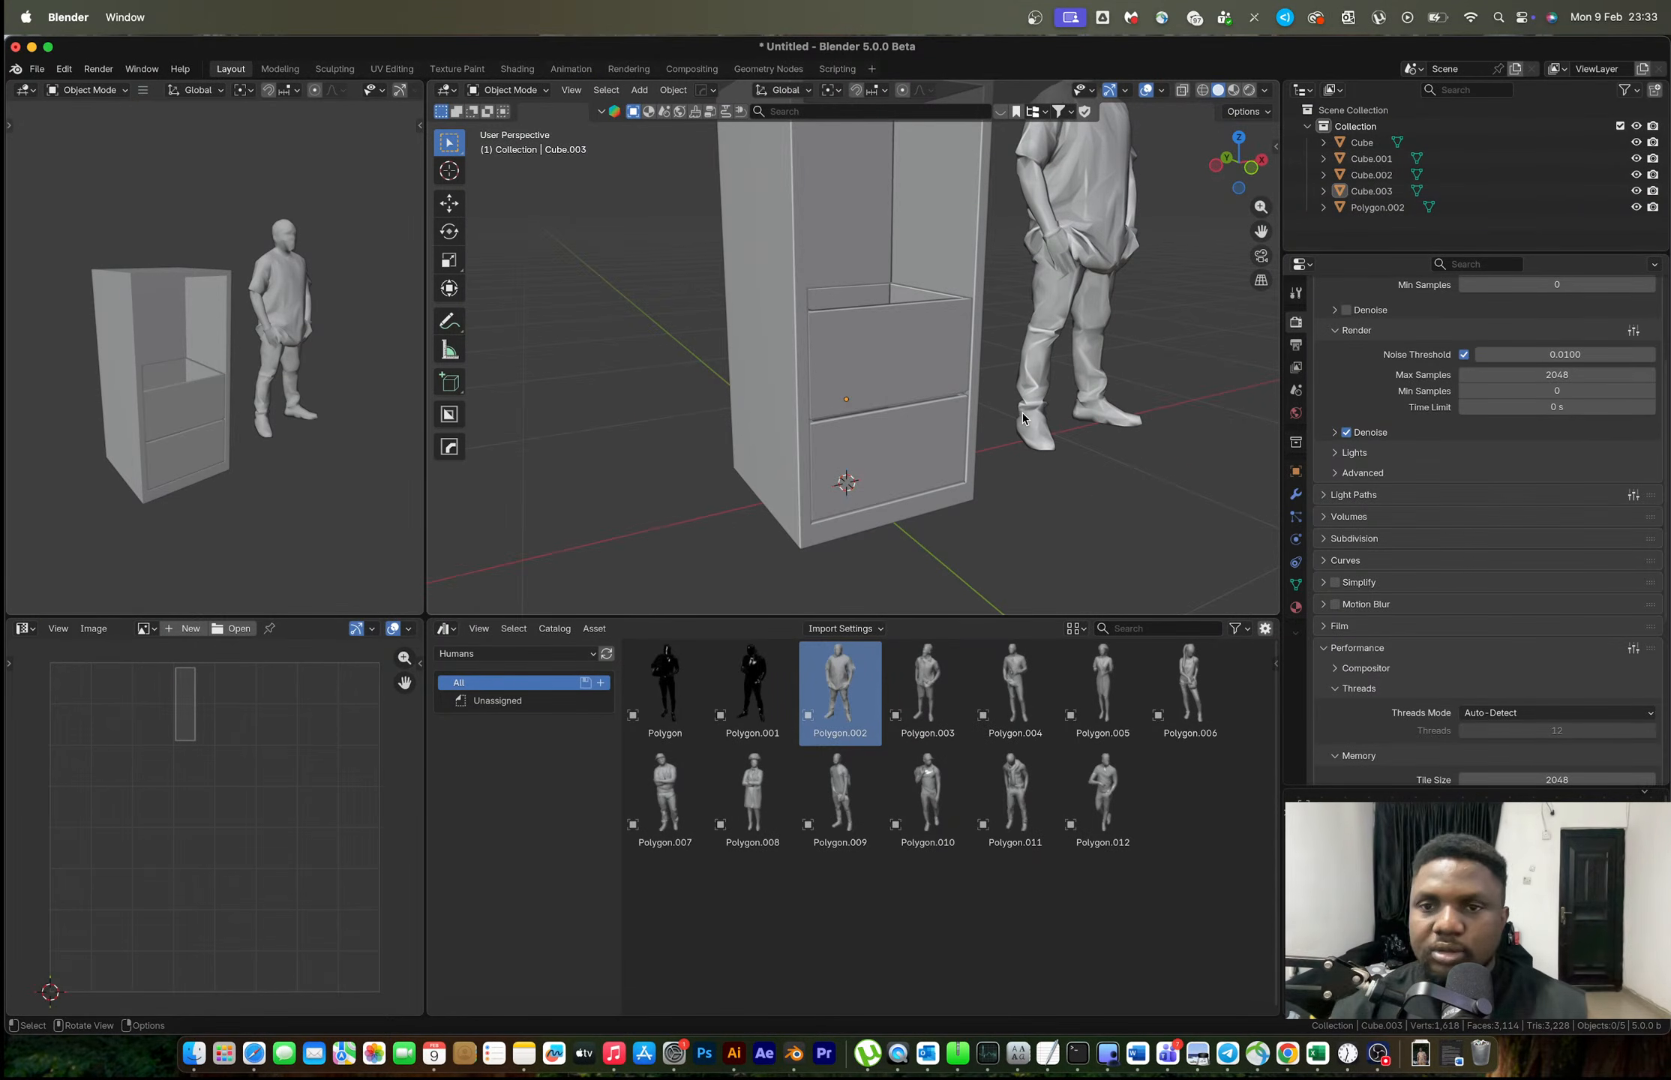
click(1252, 168)
scroll(954, 420, up, 2)
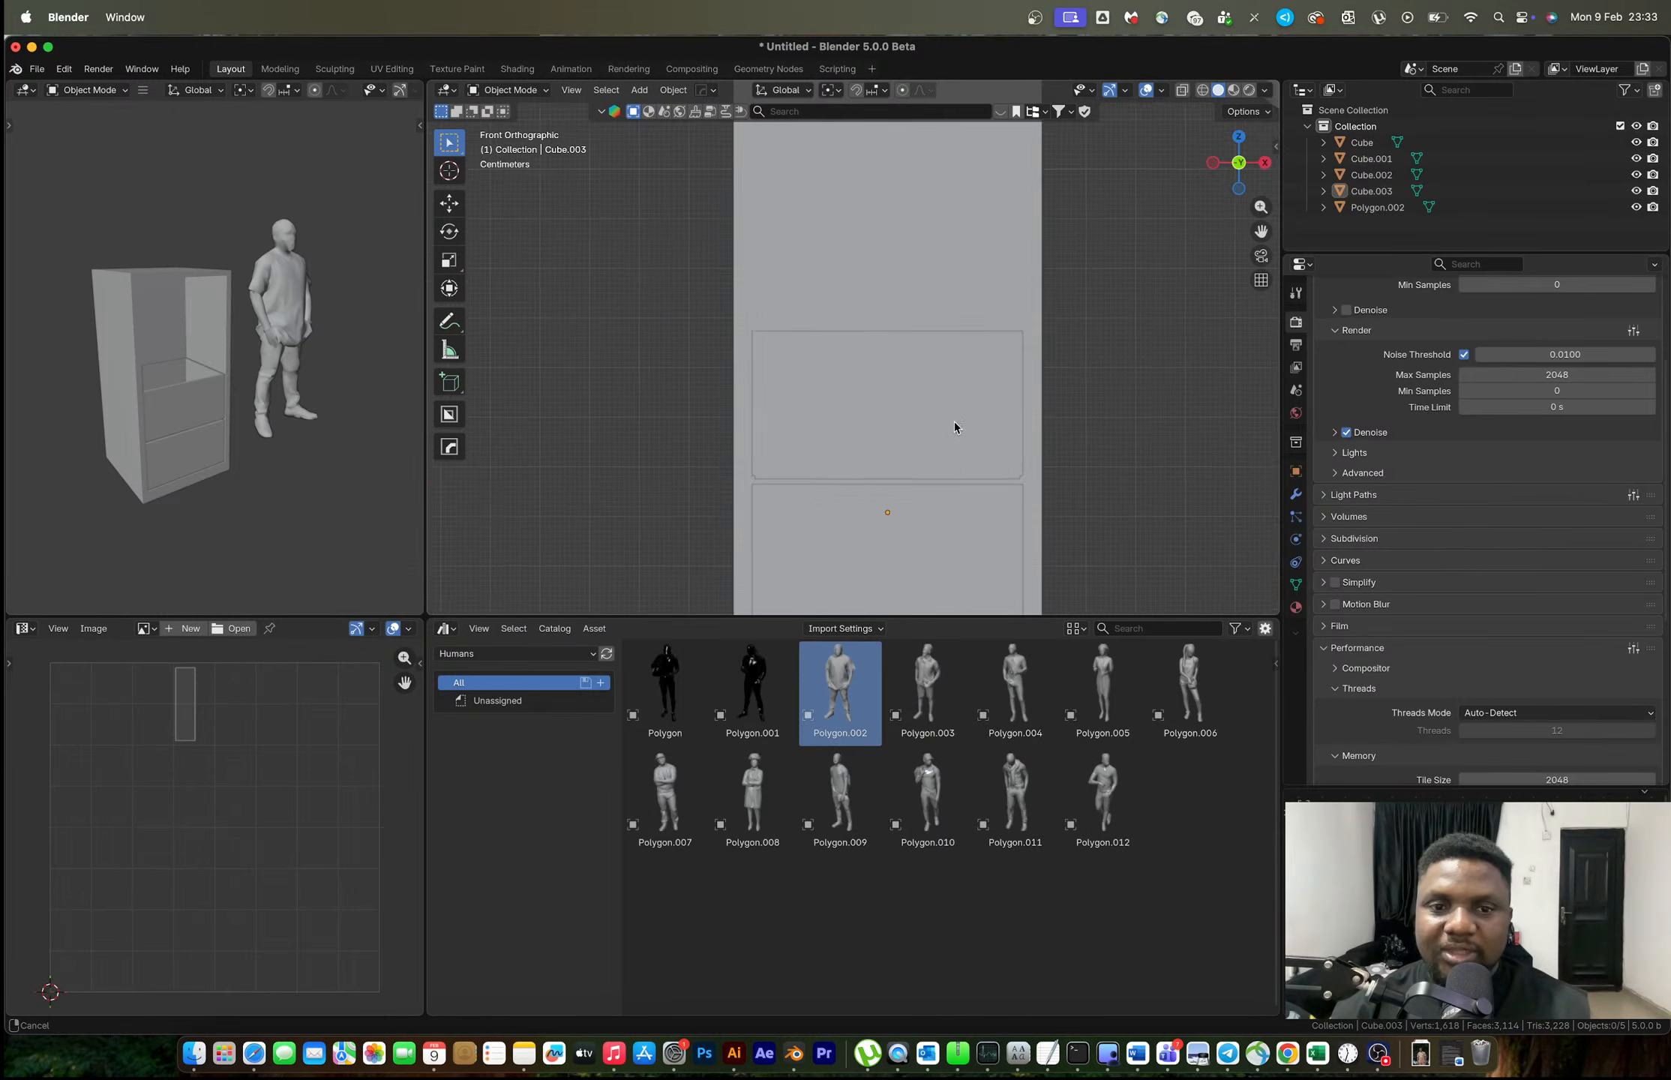
click(943, 436)
scroll(903, 506, down, 2)
Try to duplicate the grooved drawer upward along Z.
key(shift+d)
key(z)
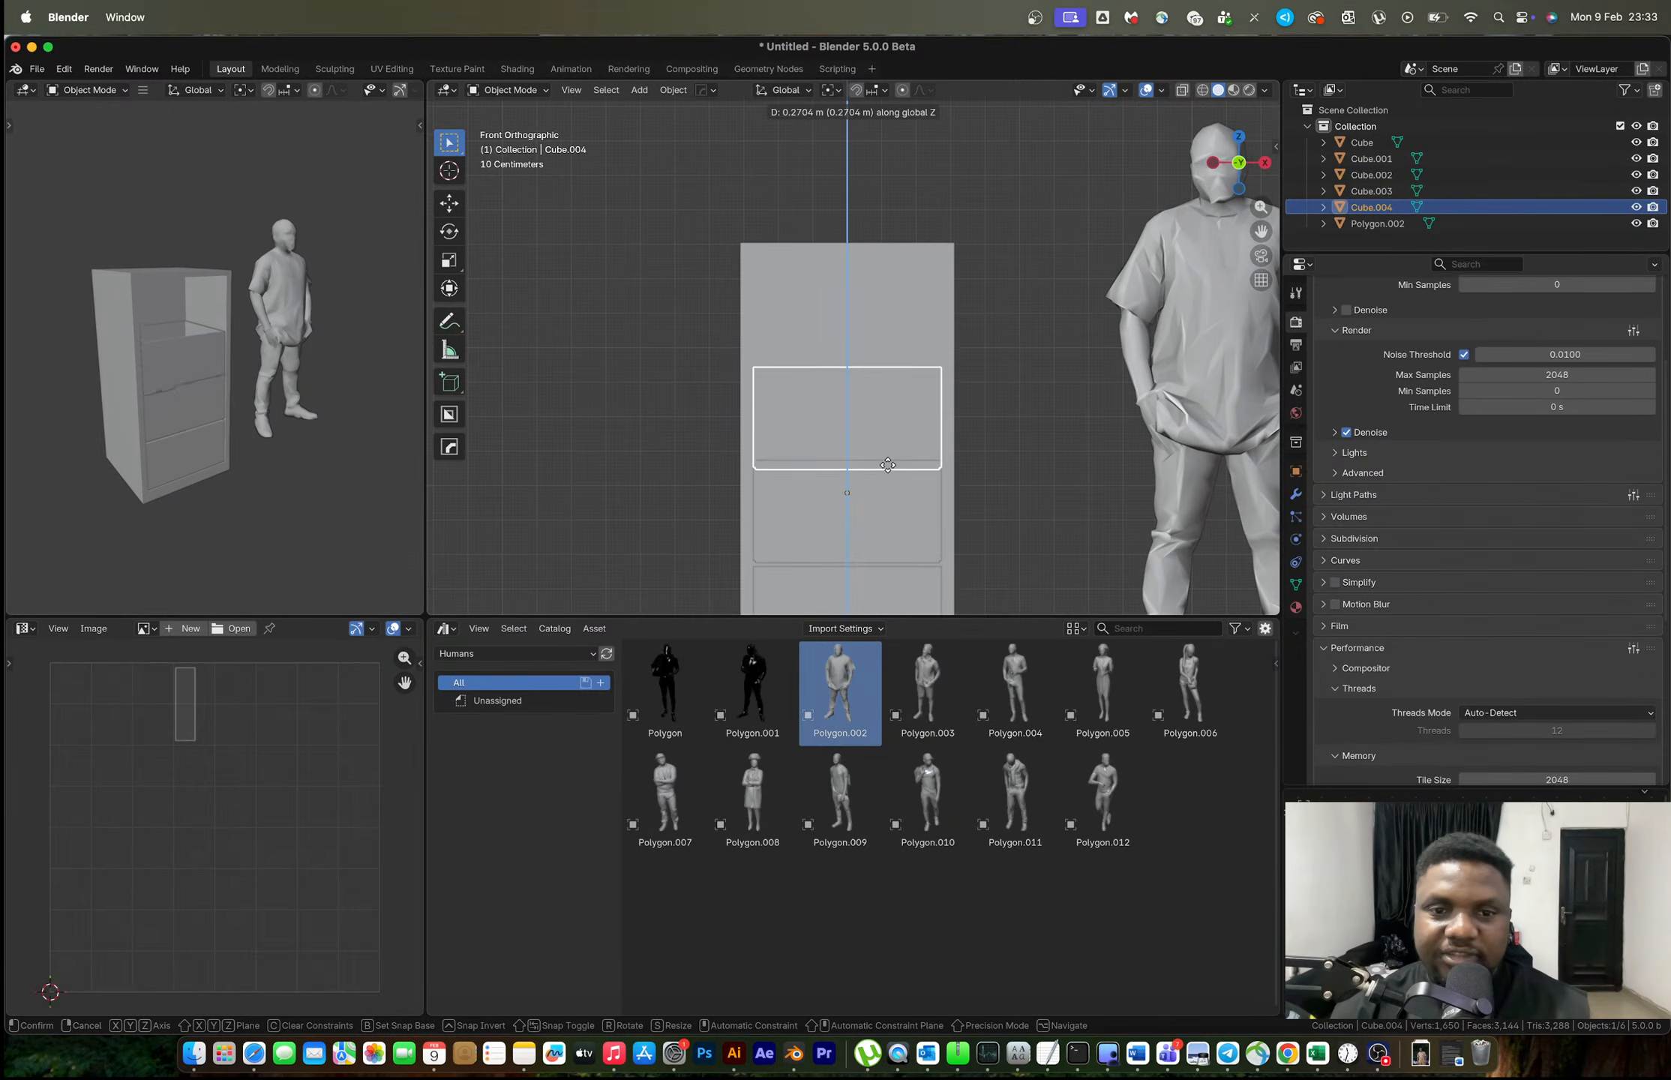
click(887, 326)
key(g)
right_click(960, 343)
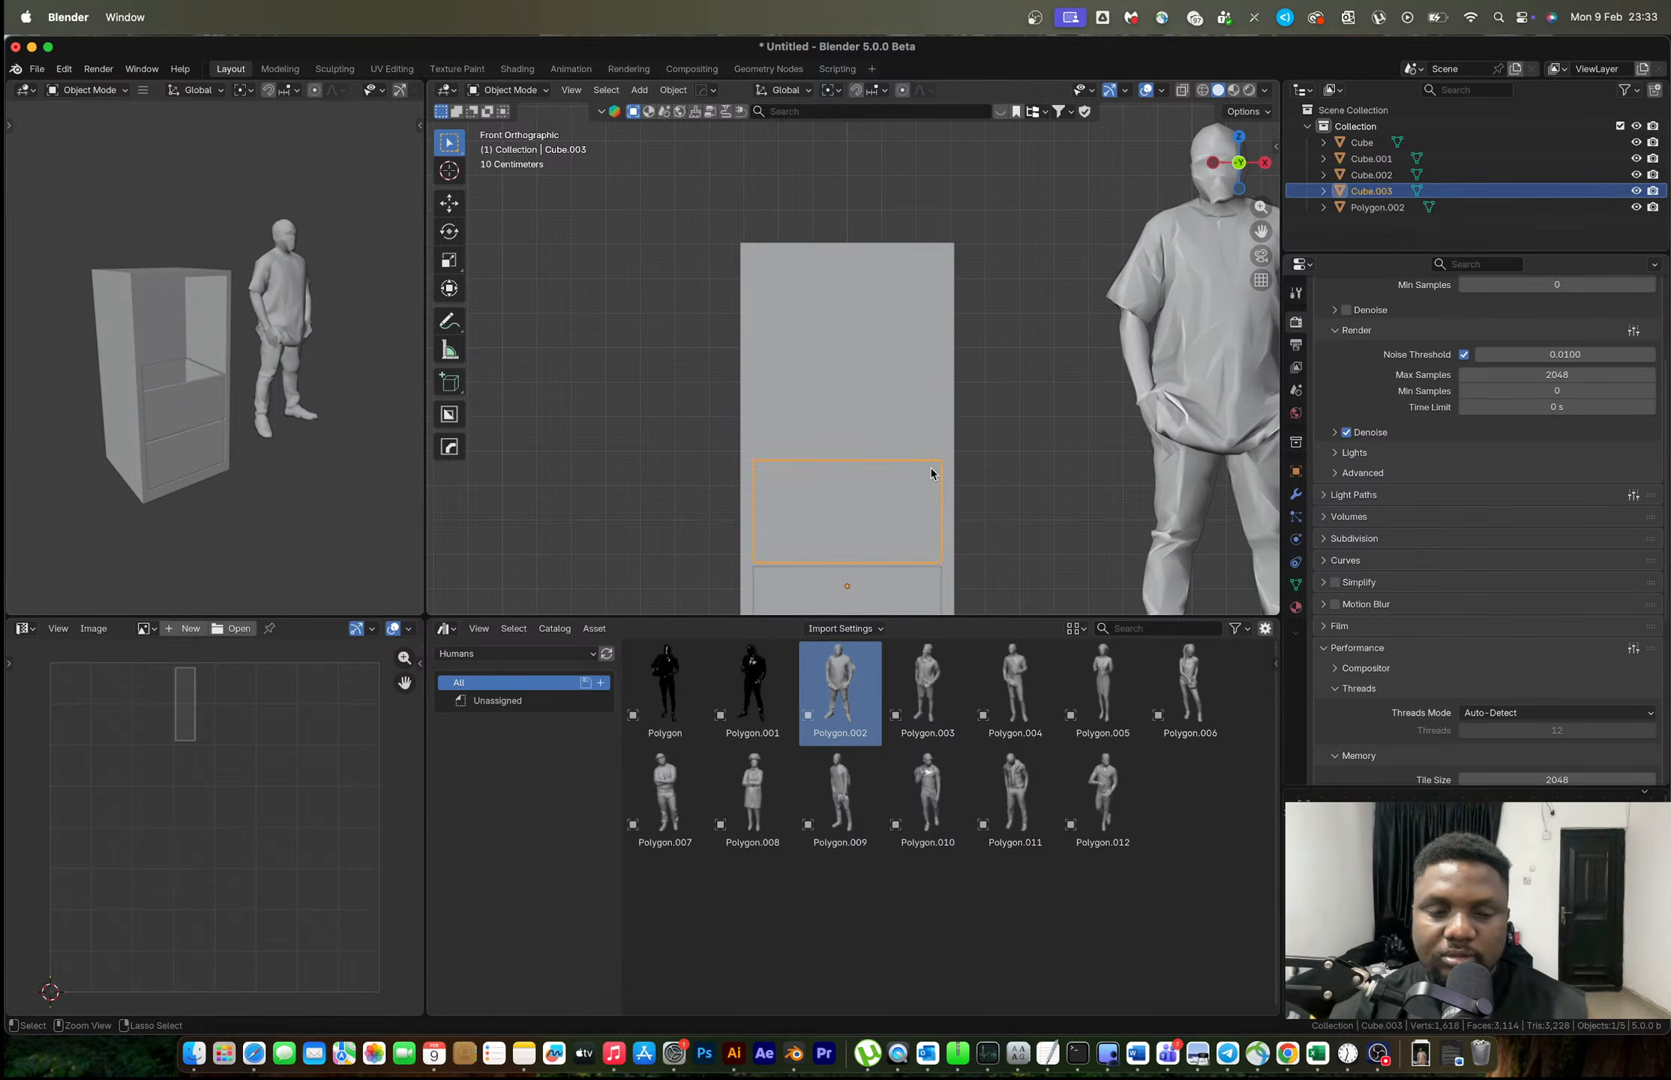
Duplicate the grooved drawer upward along Z twice, about 0.32 m apart, as the third and fourth drawers.
key(g)
key(z)
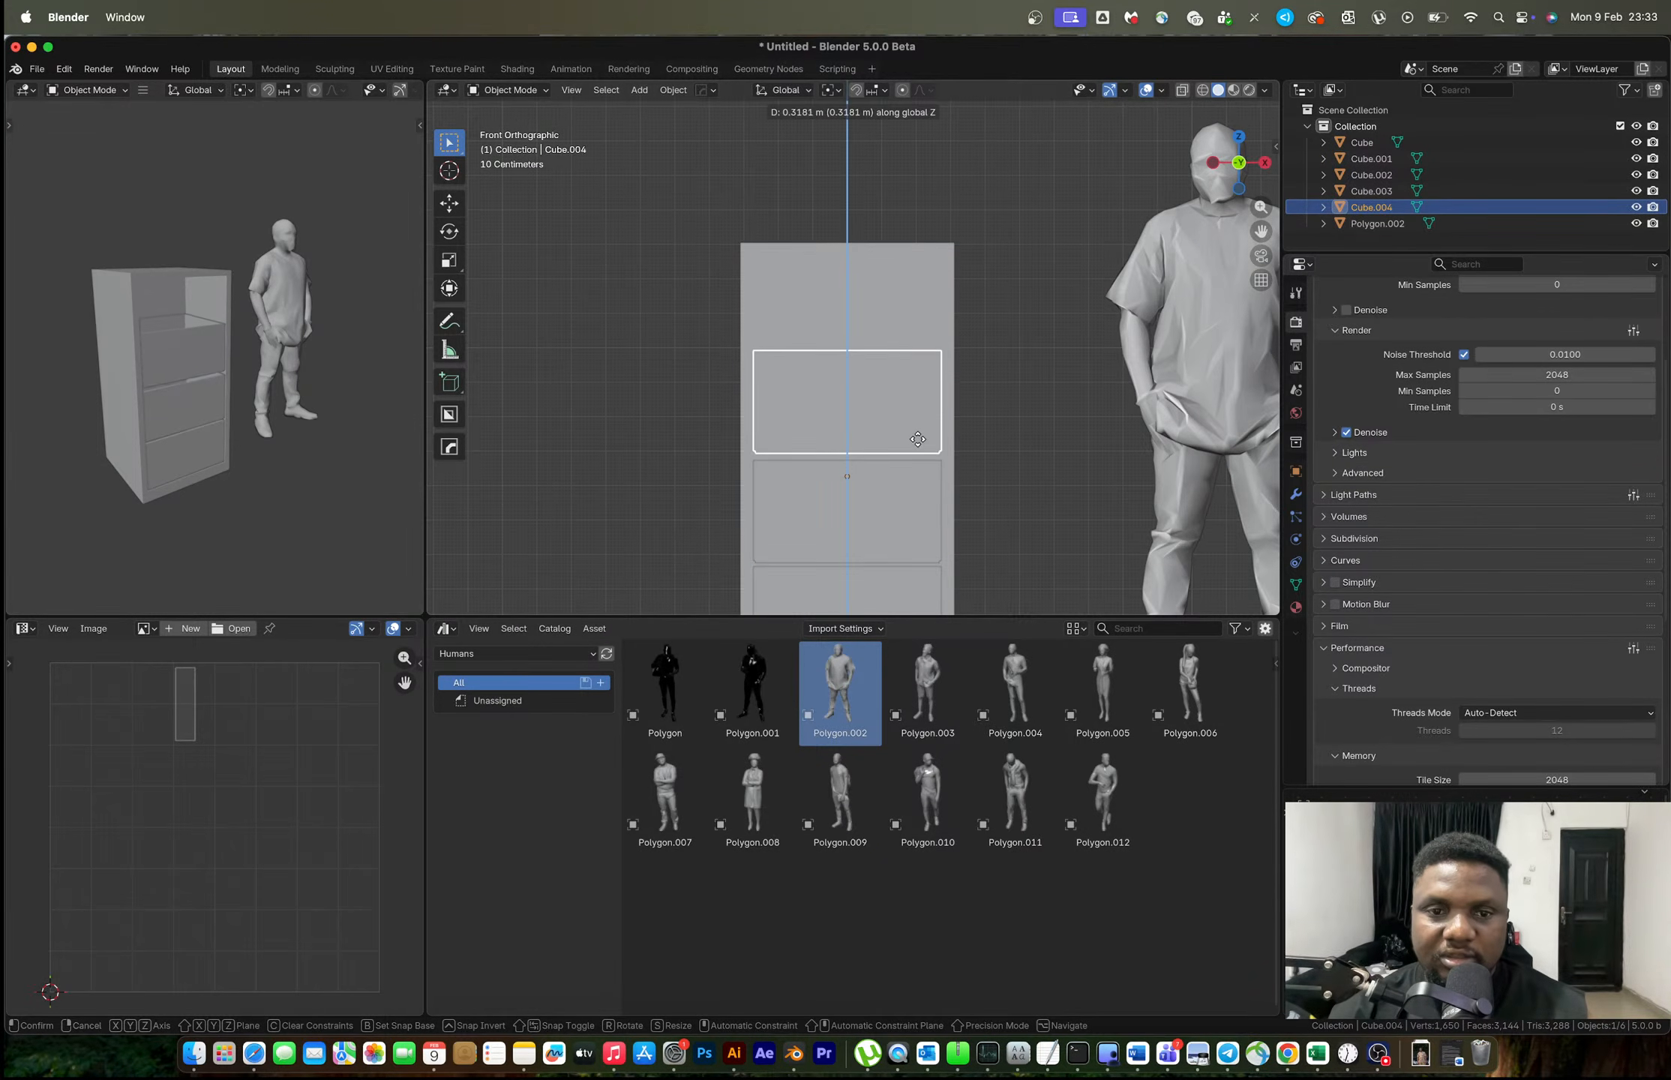
click(912, 478)
middle_drag(913, 476, 923, 400)
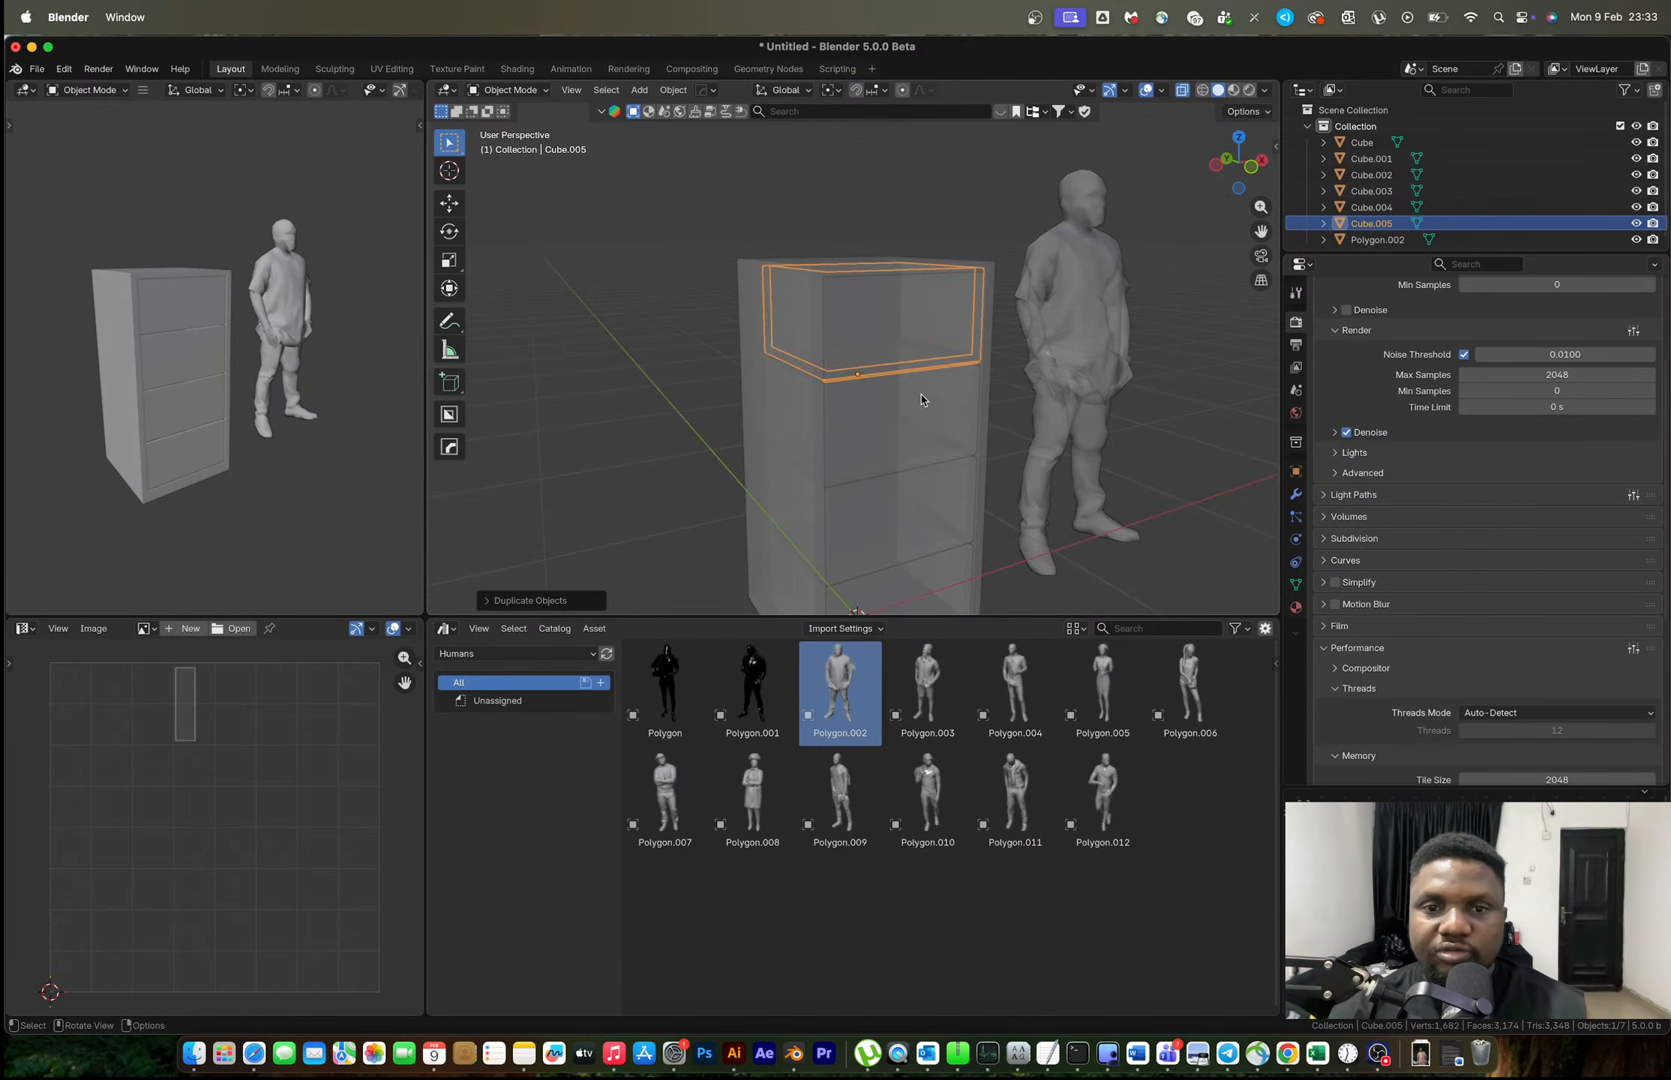
Raise the cabinet body's top vertices slightly along Z to fit the frame around the top drawer.
key(alt+z)
click(813, 333)
key(Tab)
middle_drag(891, 317, 1145, 234)
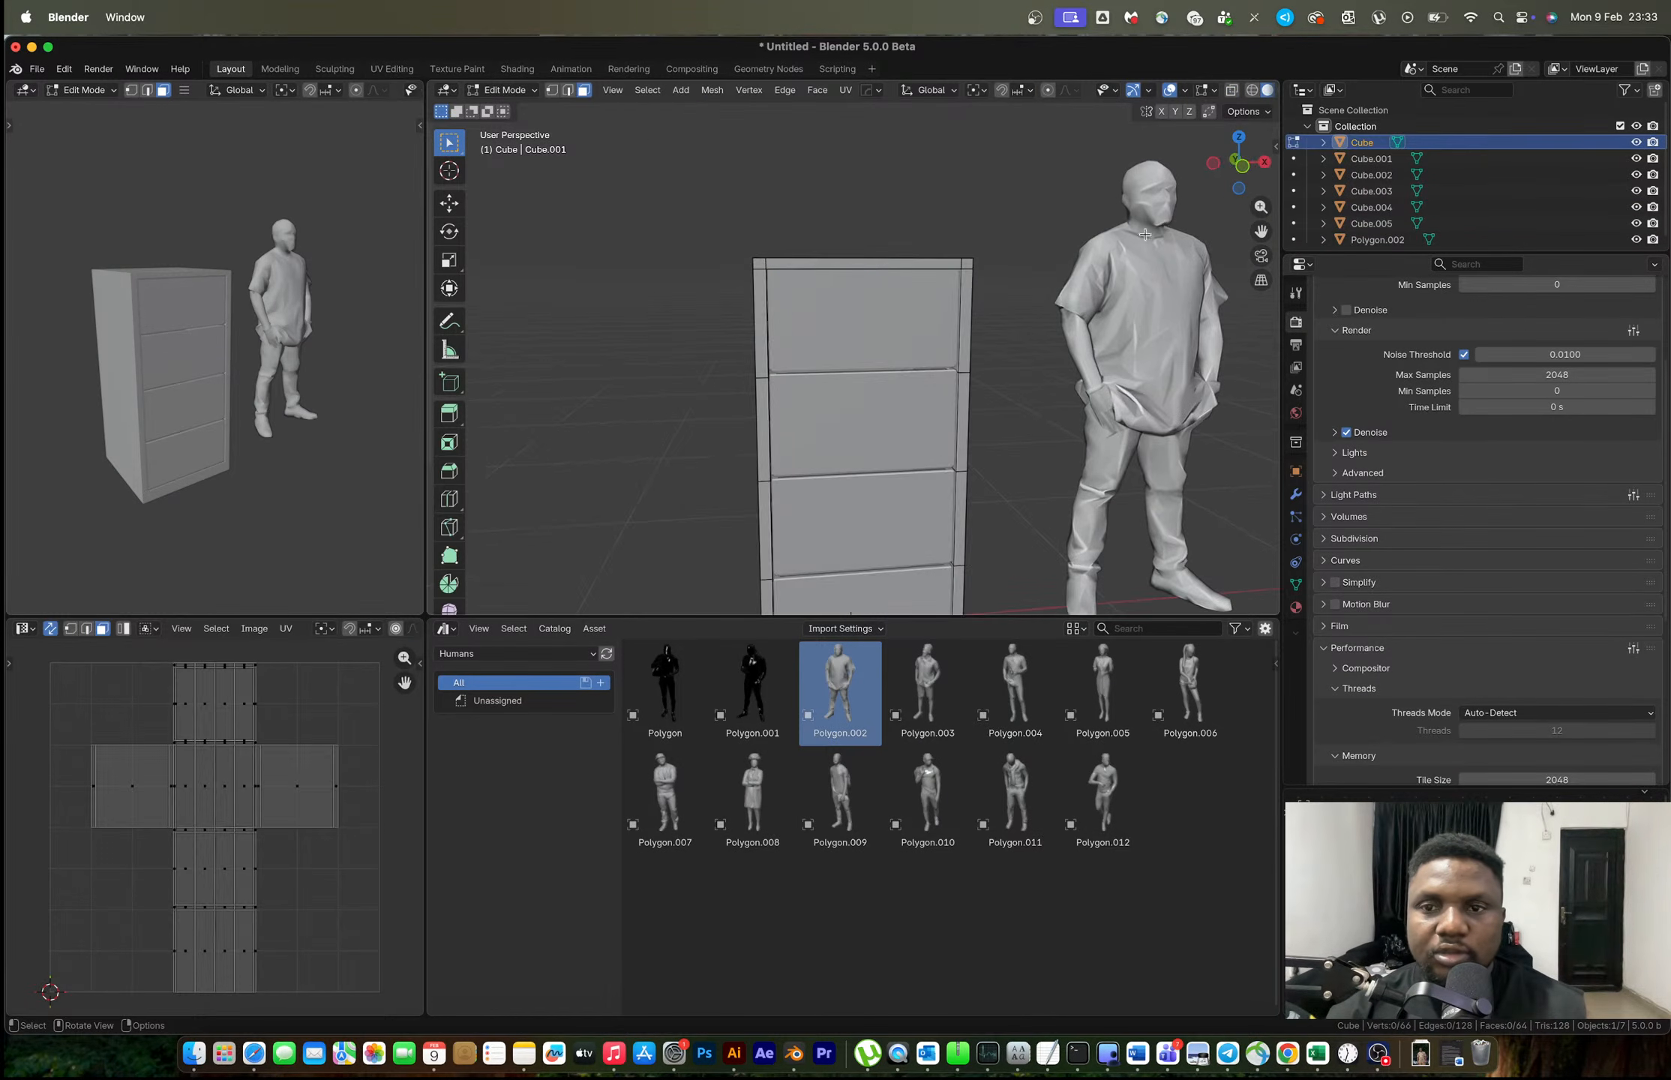
click(1241, 169)
key(alt+z)
key(1)
drag(674, 192, 1000, 283)
scroll(990, 374, up, 3)
key(g)
key(z)
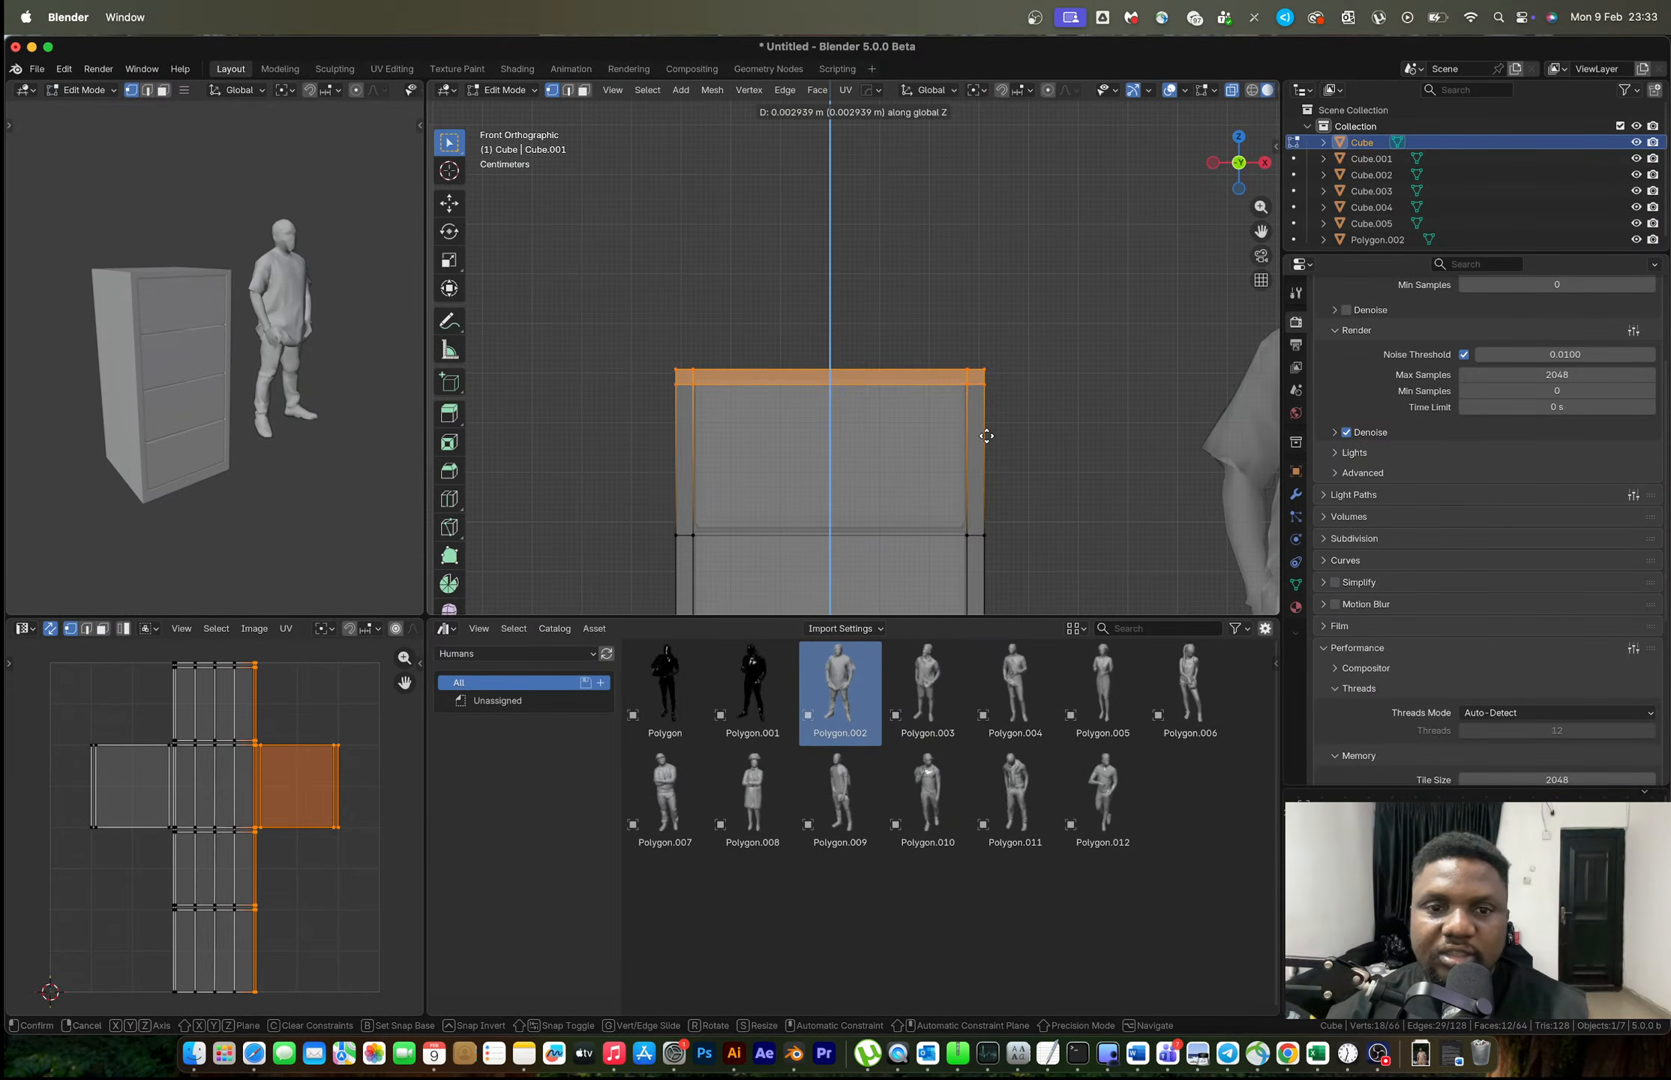
click(986, 377)
key(Tab)
scroll(967, 420, down, 4)
key(alt+z)
middle_drag(962, 425, 999, 449)
click(1001, 447)
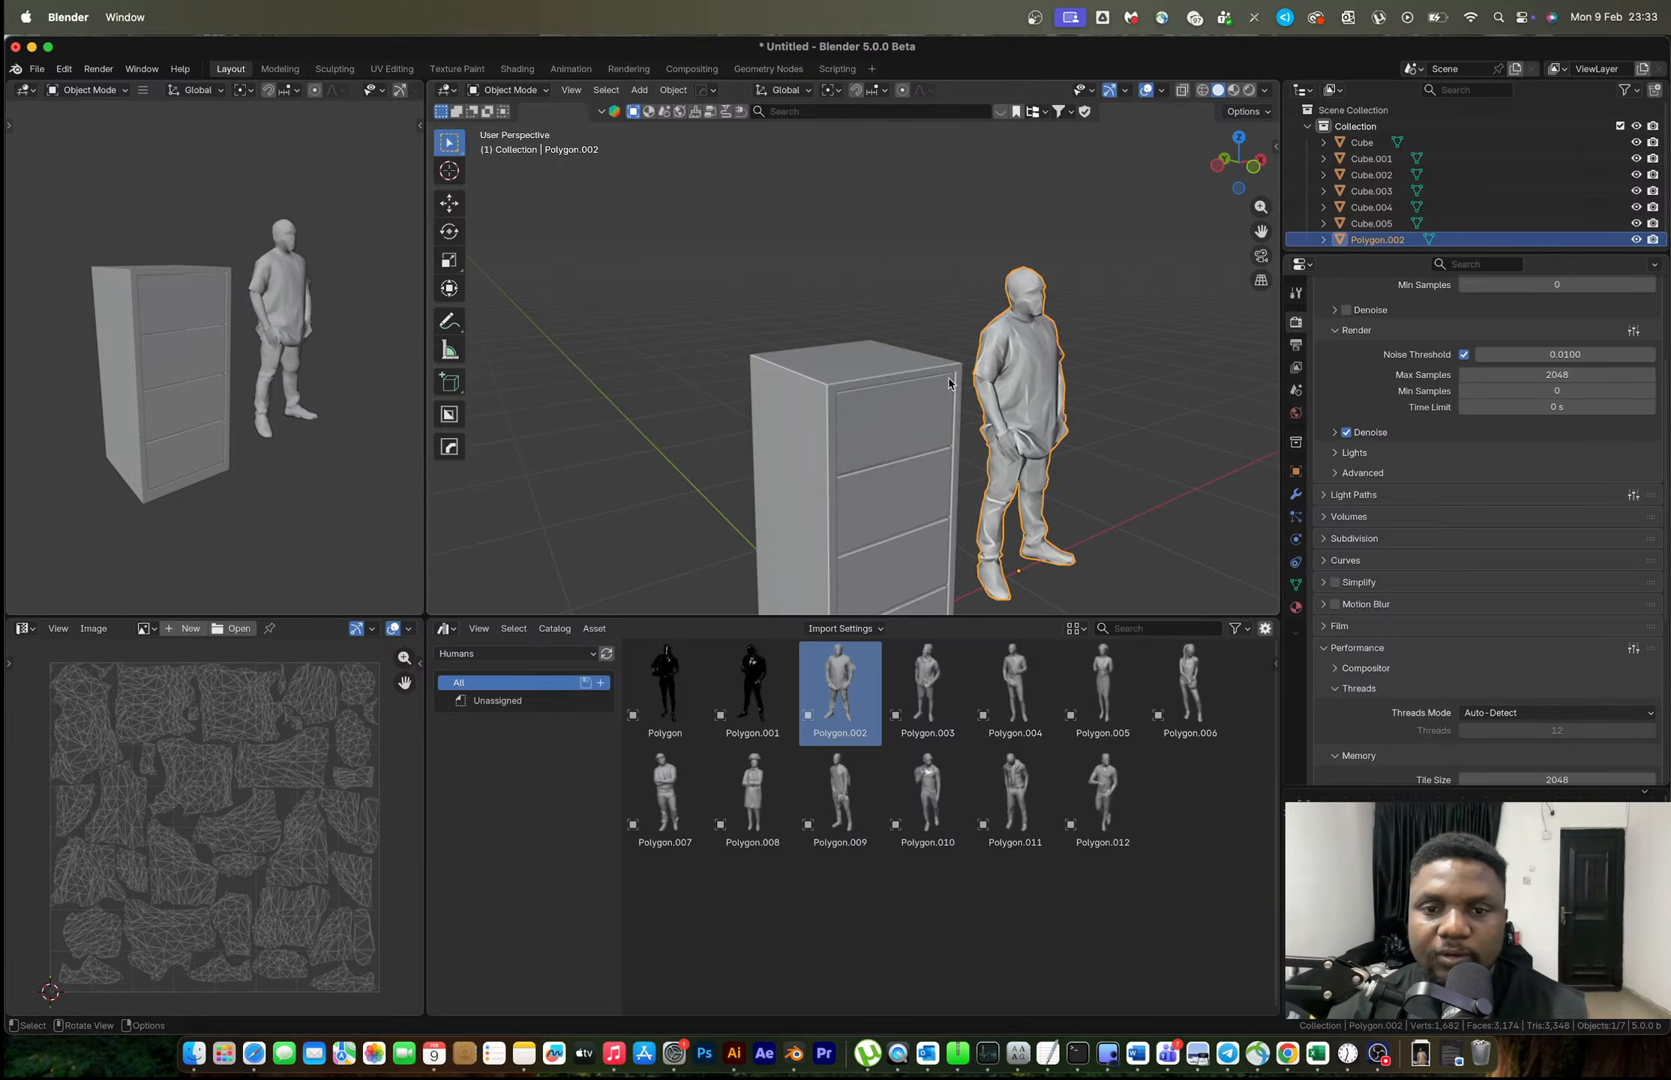
Select the edge loop running around the cabinet body just below its top.
middle_drag(948, 383, 870, 367)
click(859, 307)
middle_drag(888, 431, 920, 371)
shift+middle_drag(915, 518, 923, 383)
middle_drag(919, 457, 862, 534)
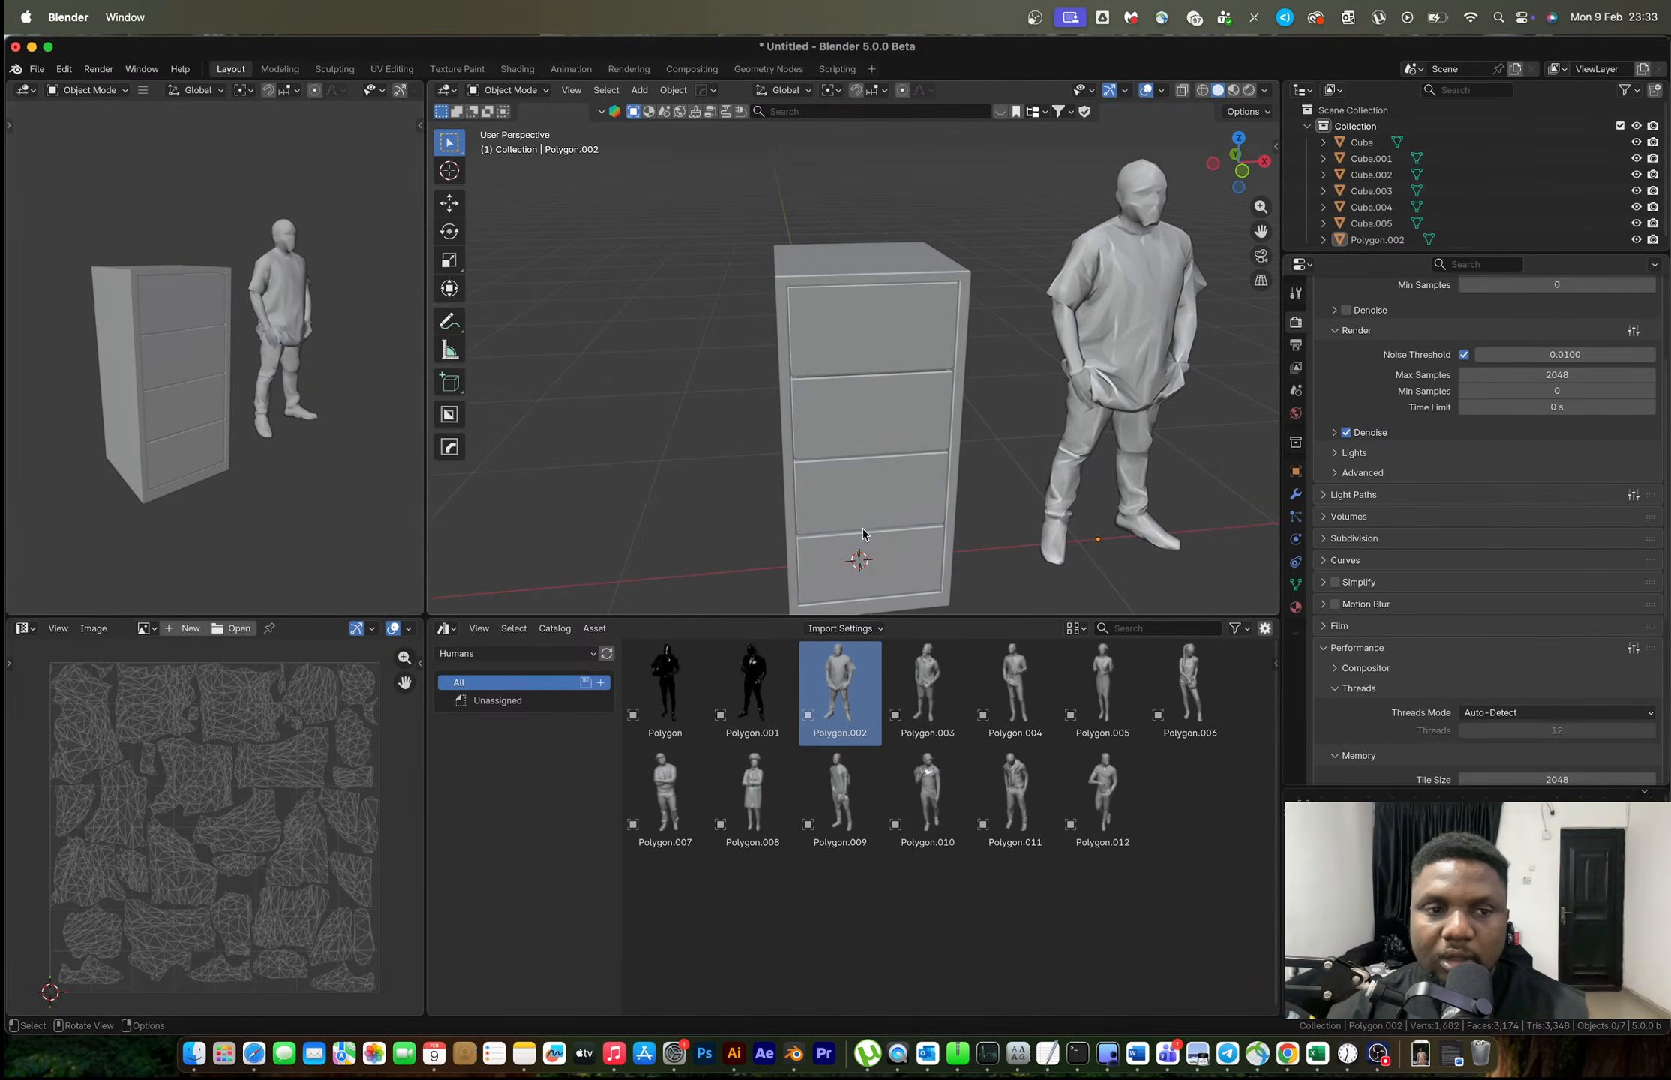
click(907, 262)
key(Tab)
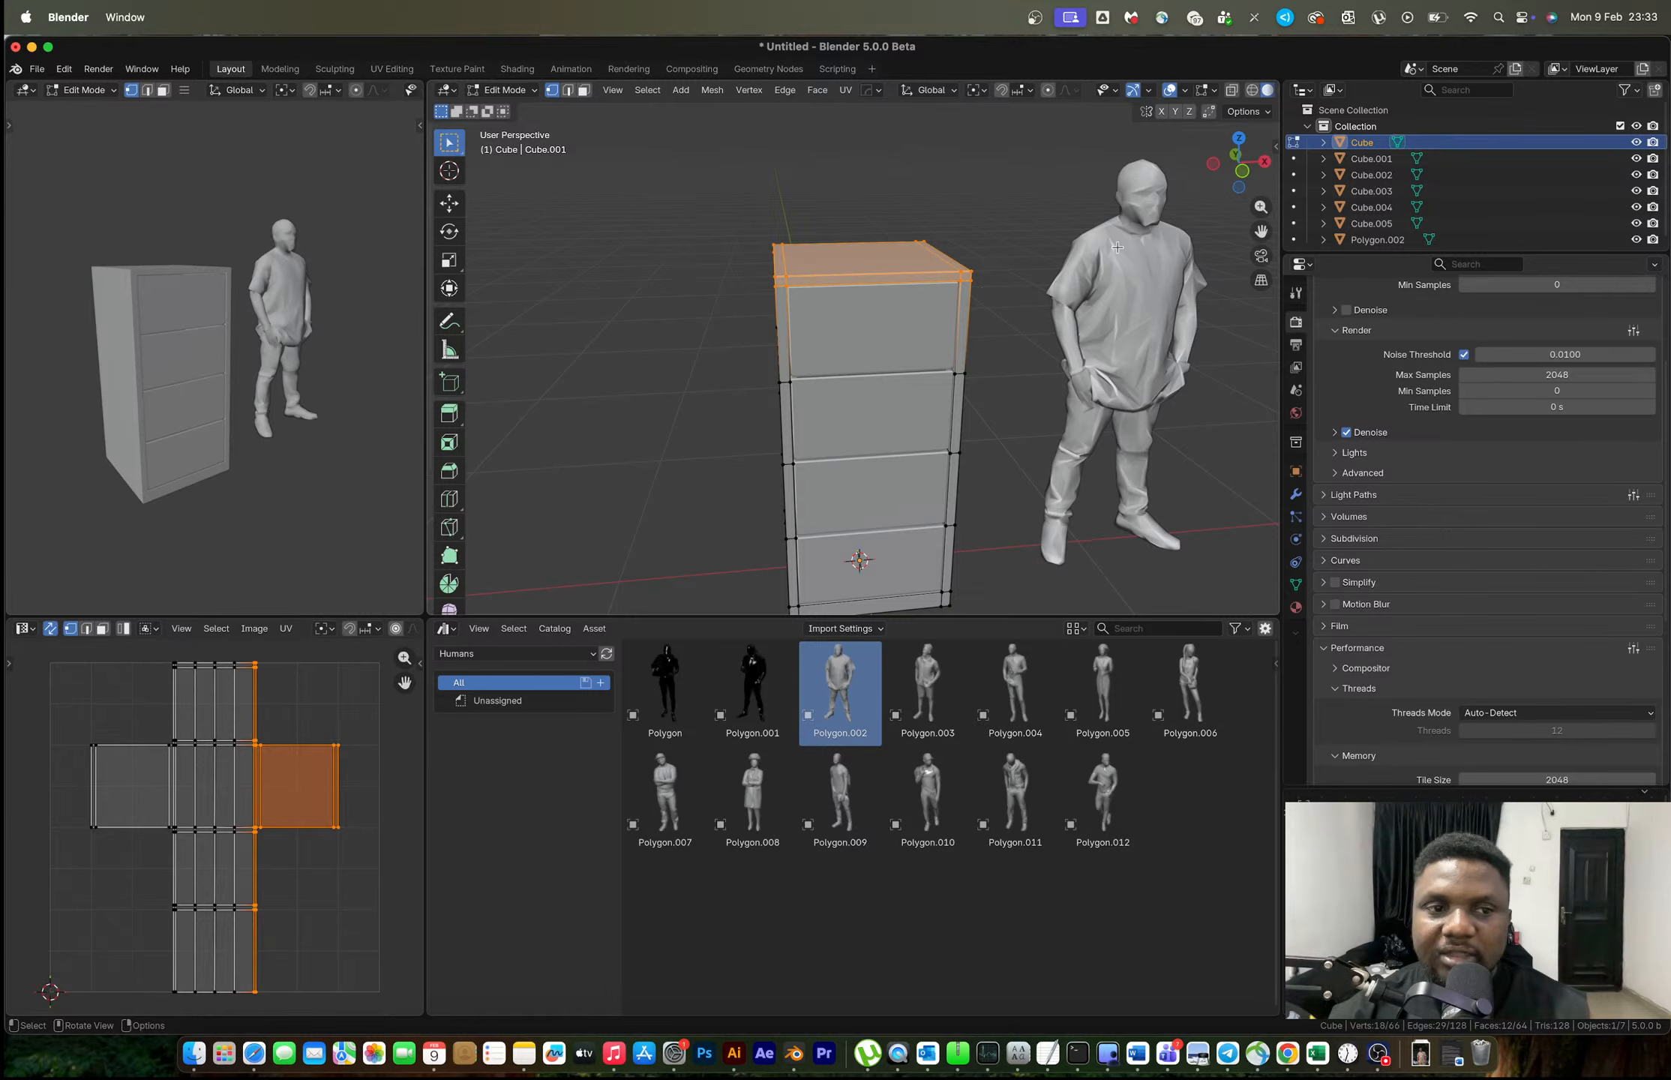
middle_drag(986, 348, 886, 407)
scroll(799, 297, up, 4)
key(2)
click(813, 403)
Switch to the browser and examine the drawer edges and top of the filing cabinet in the product photo.
key(ctrl+Right)
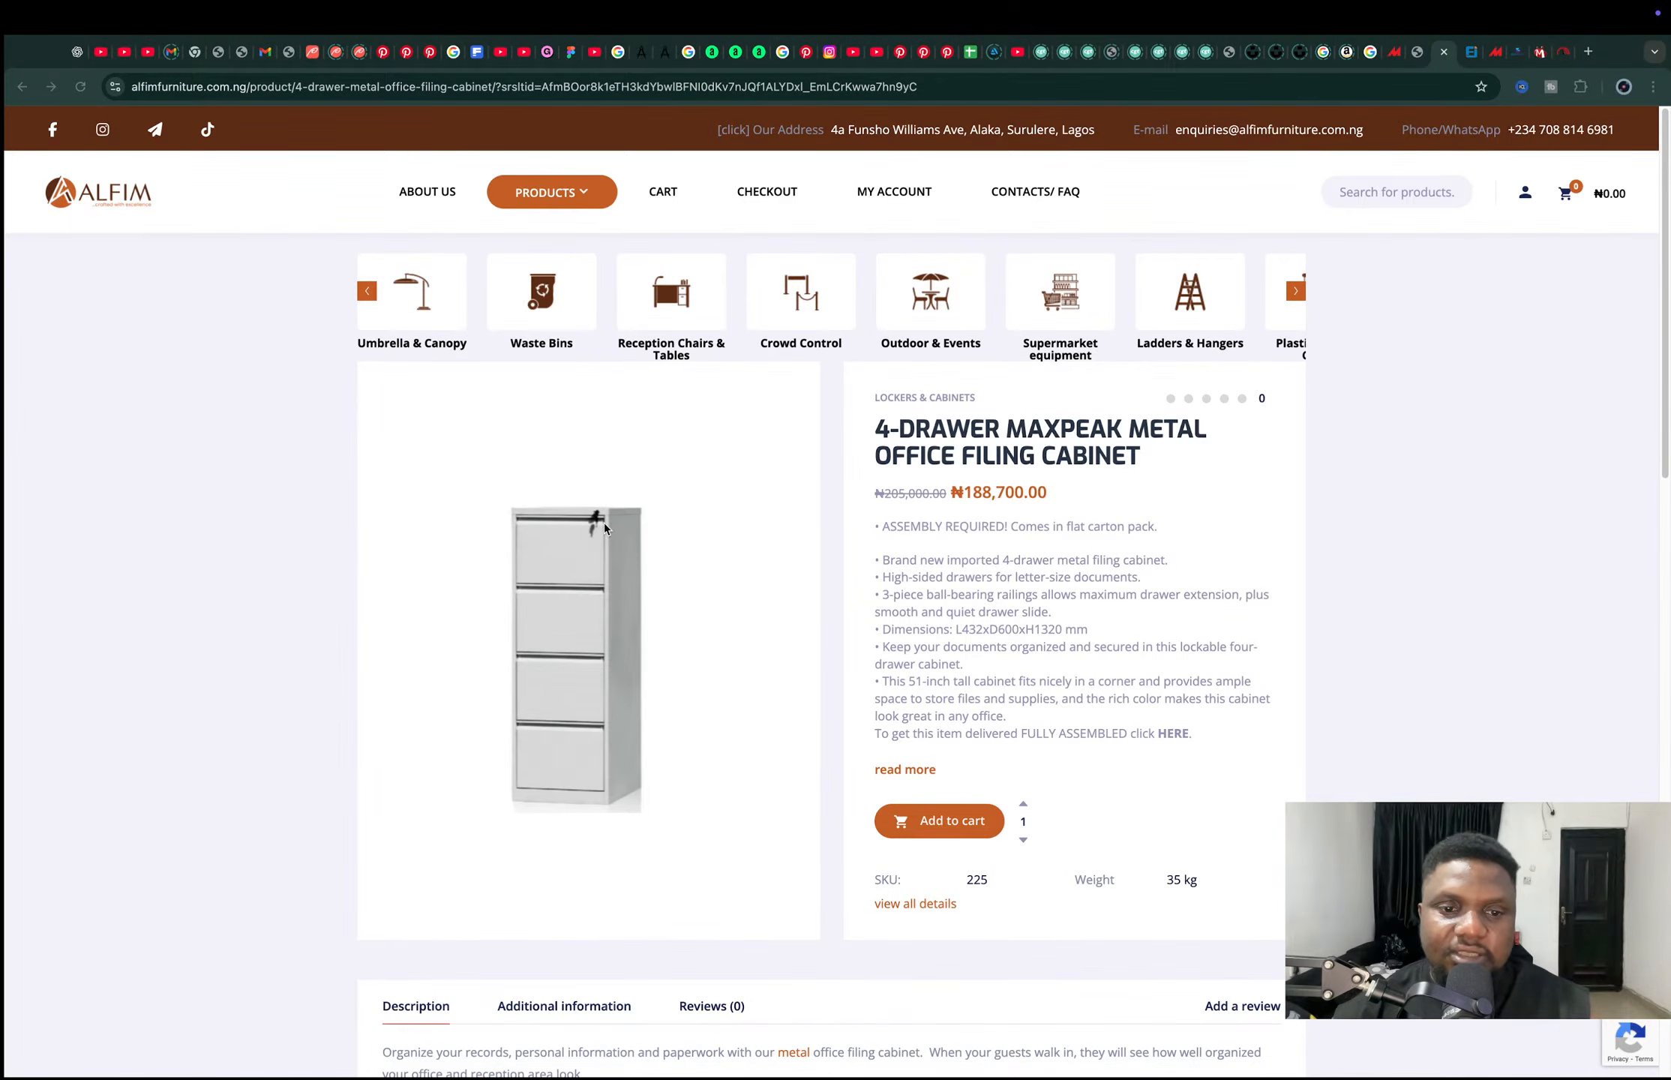
ctrl+scroll(605, 529, up, 5)
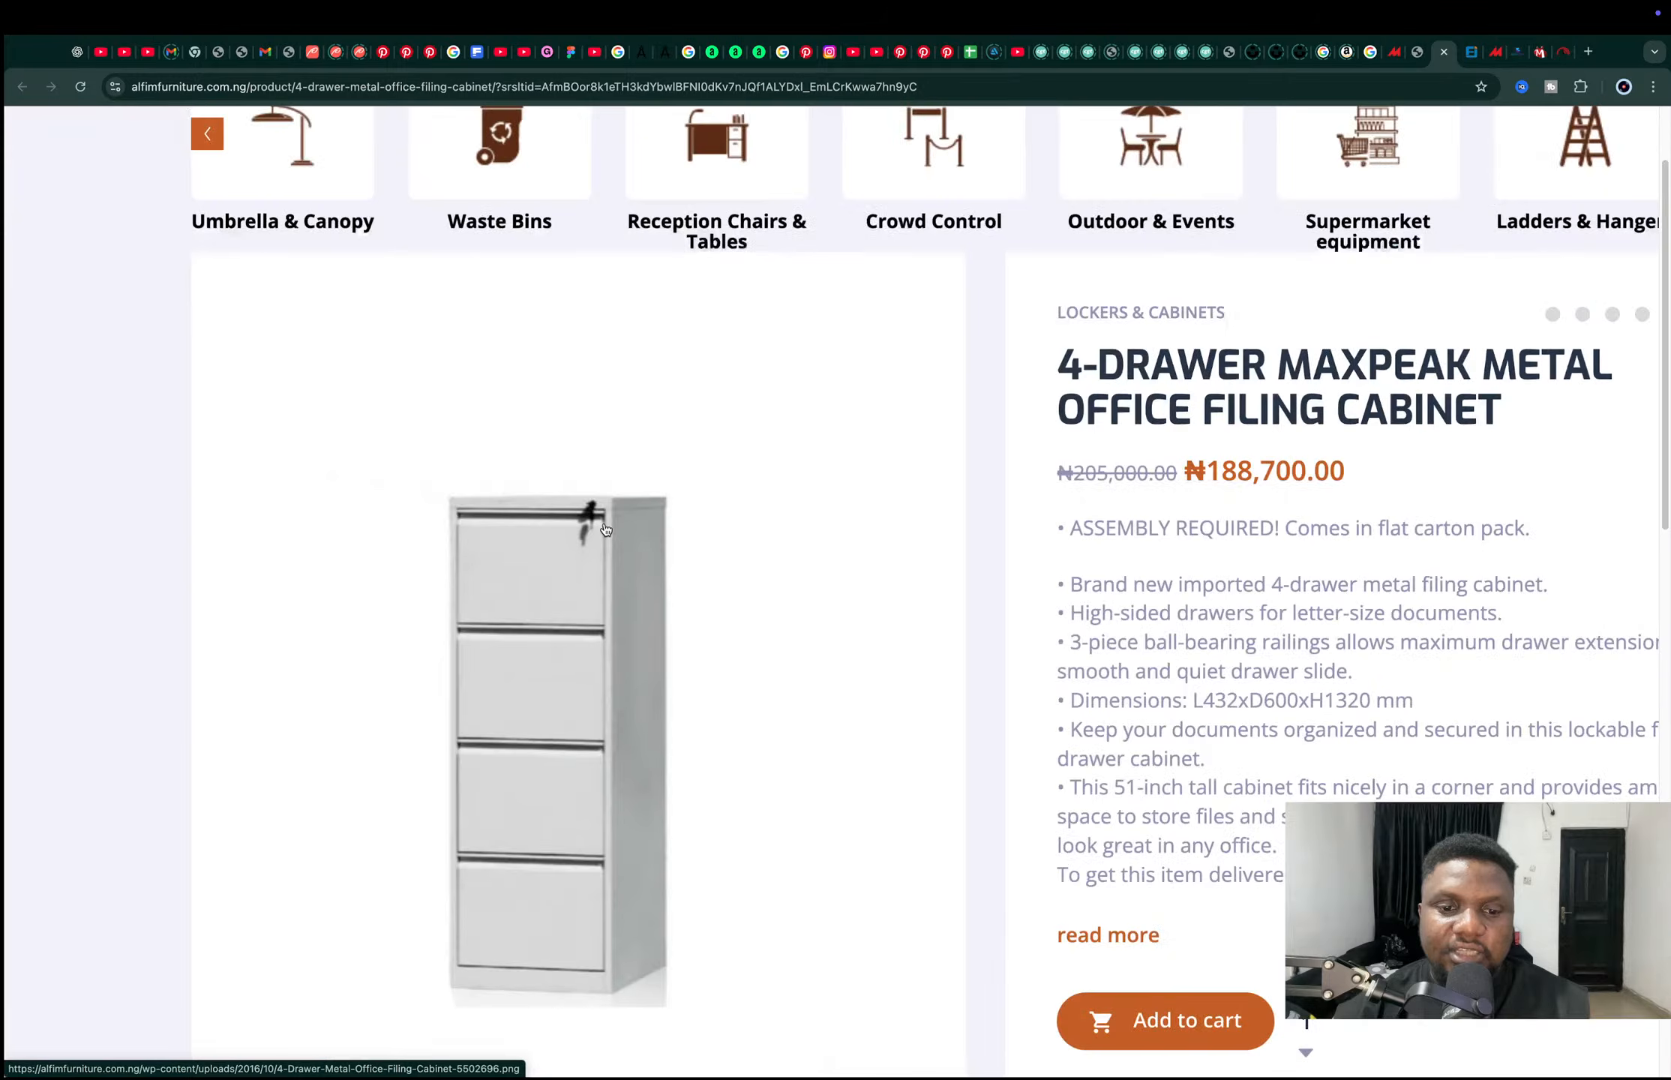
ctrl+scroll(605, 529, up, 2)
scroll(609, 508, down, 1)
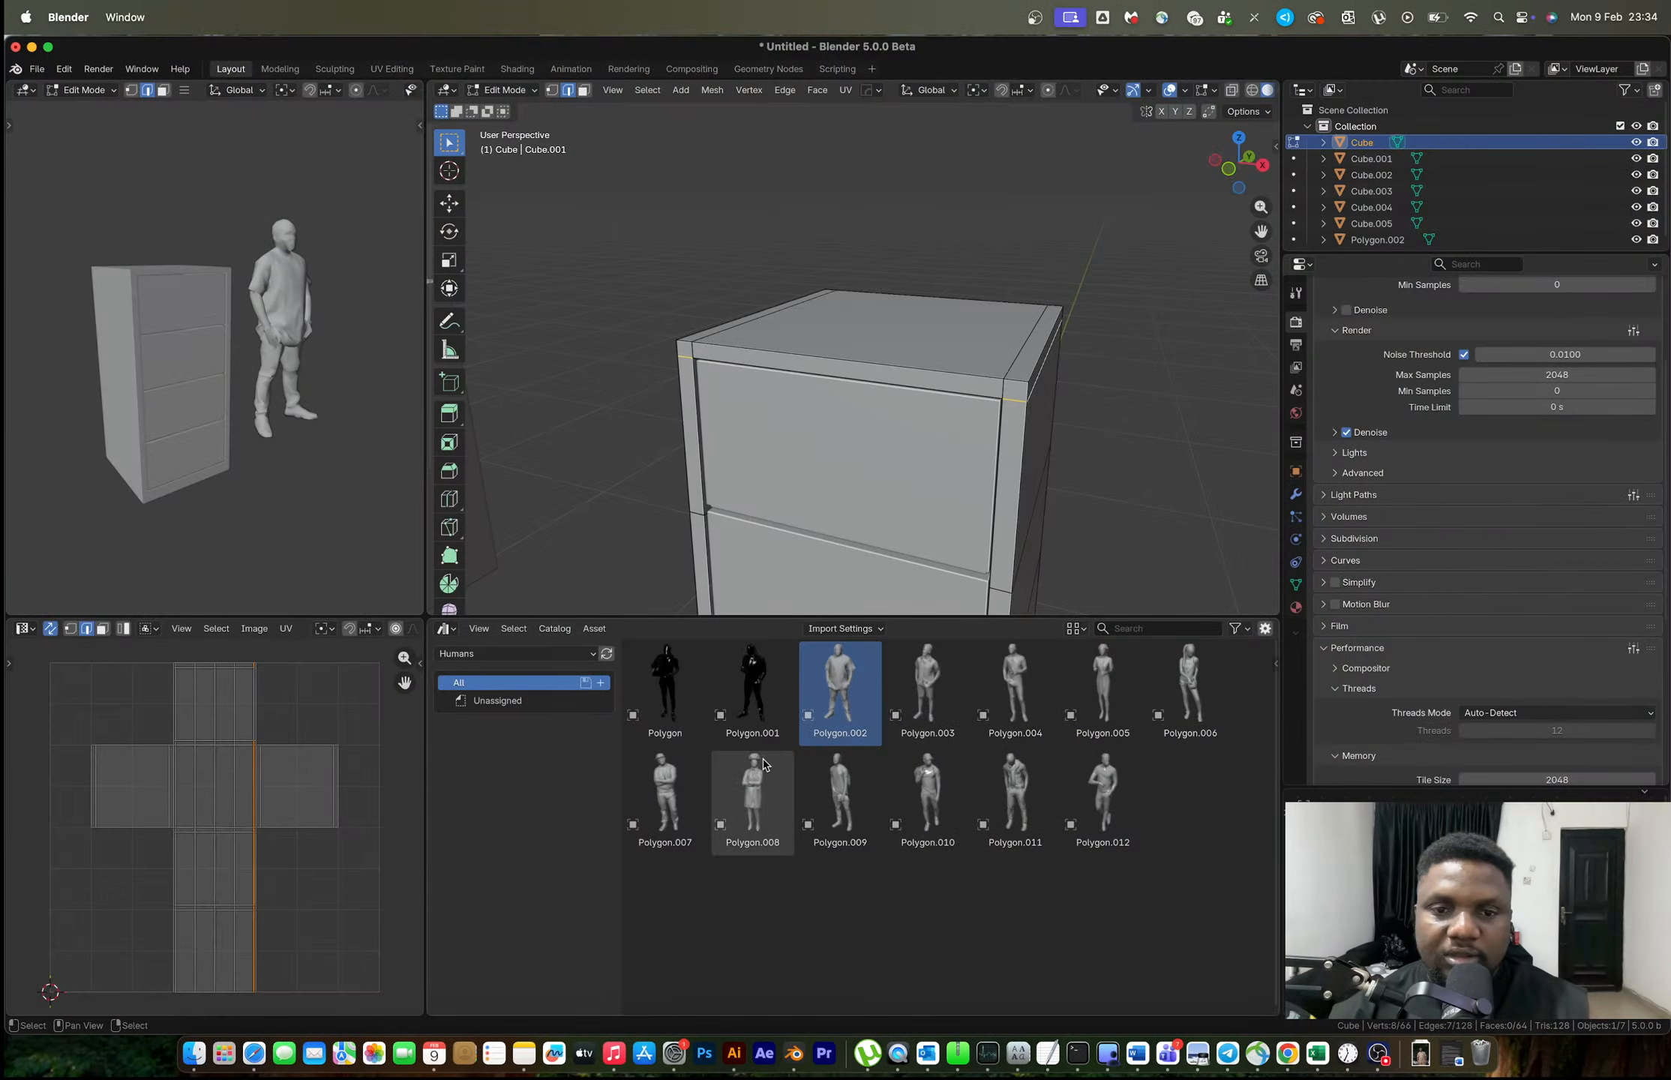
Return to Blender and lower the bottom edge of the second drawer's lip slightly along Z.
scroll(922, 435, down, 6)
middle_drag(851, 446, 878, 338)
scroll(899, 482, up, 5)
scroll(883, 436, up, 4)
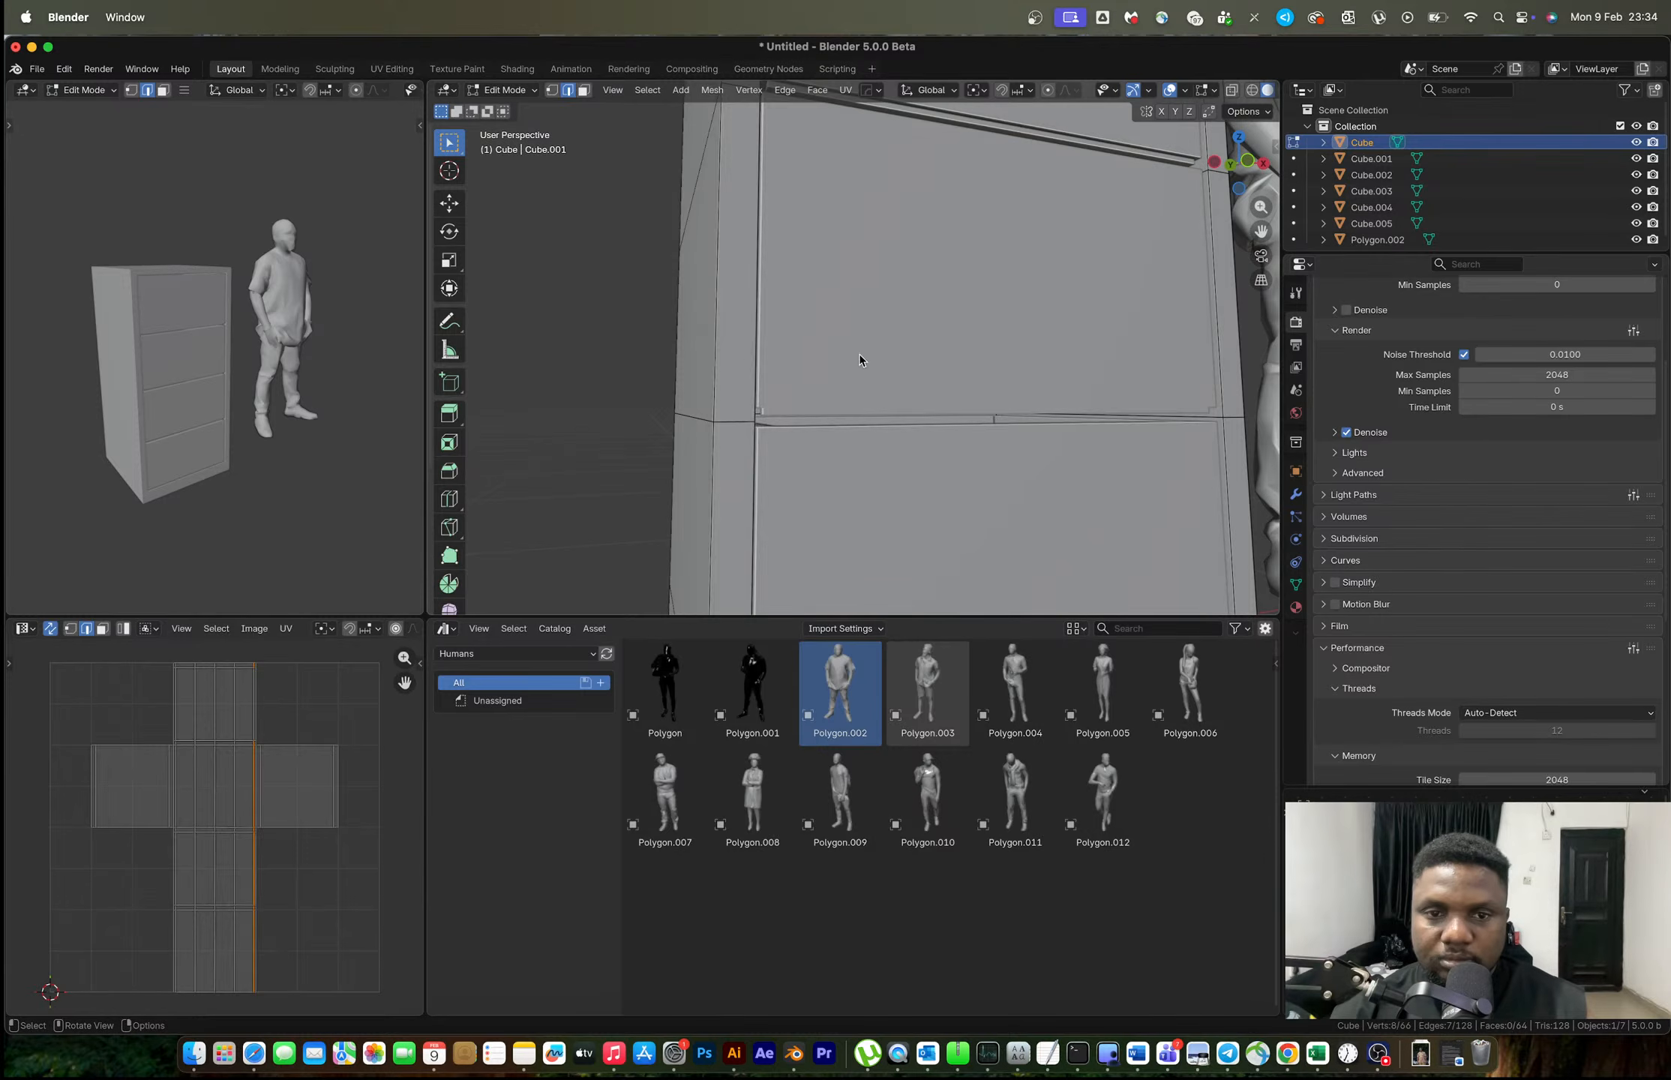
key(Tab)
click(813, 387)
key(Tab)
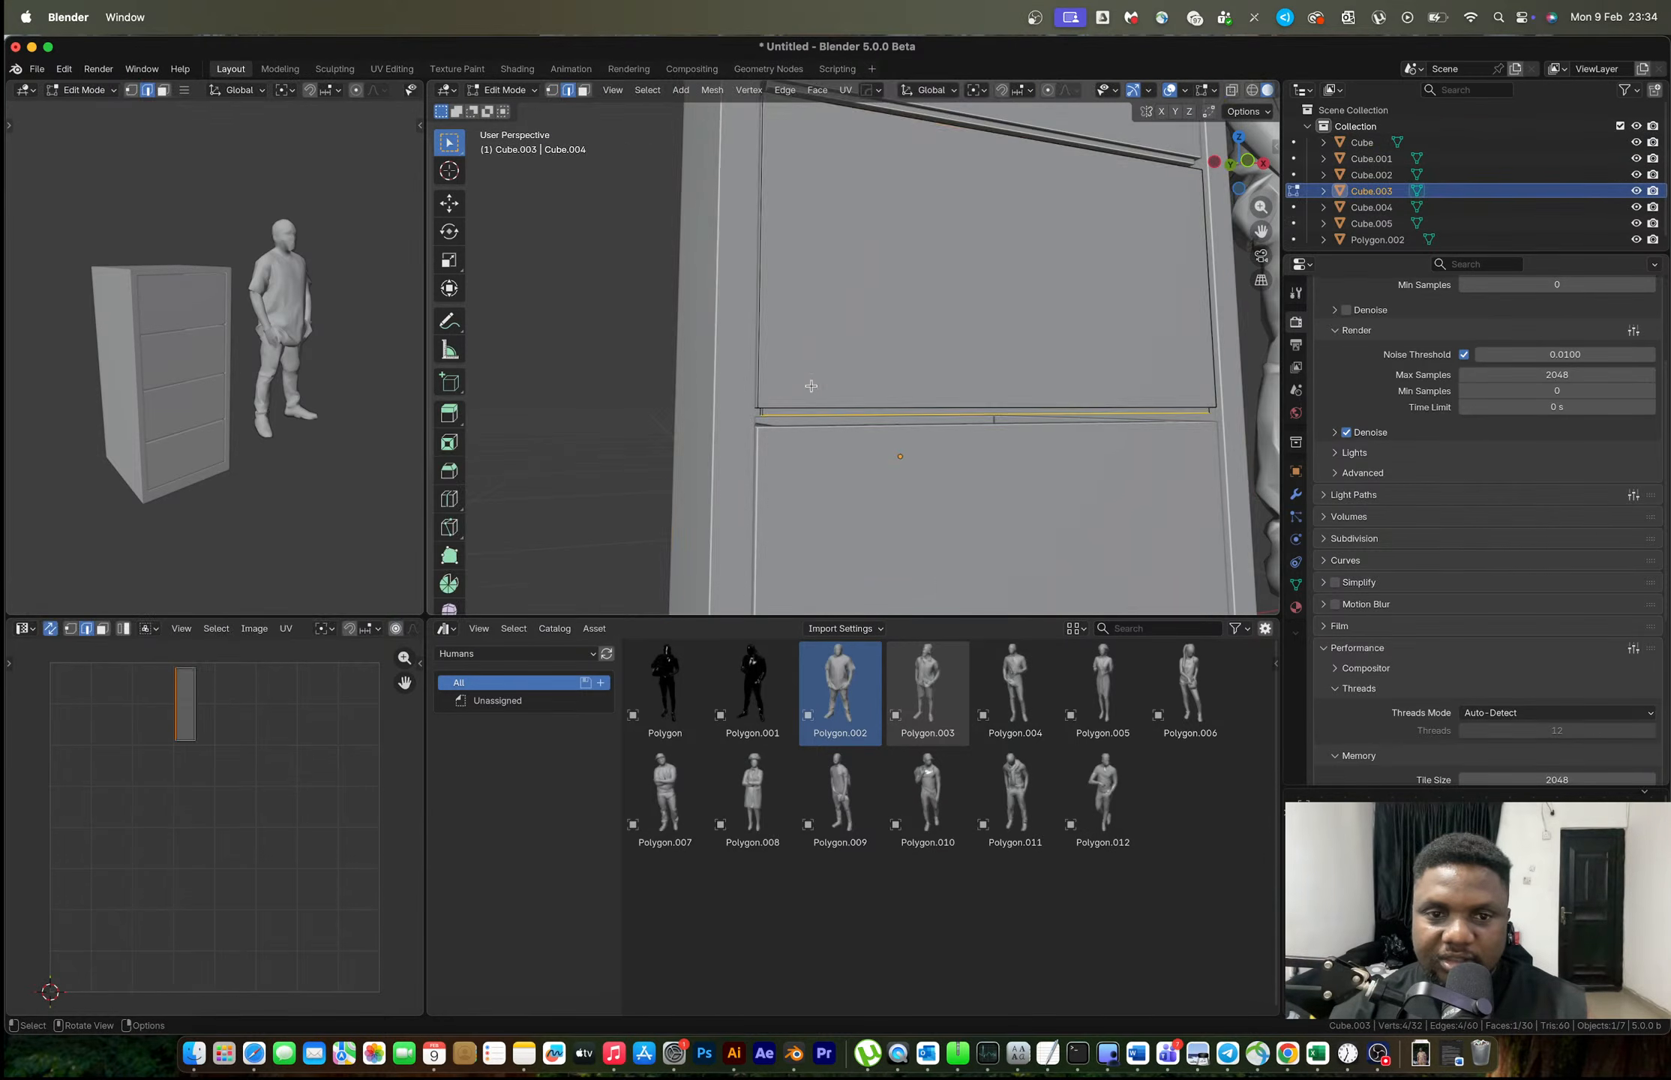
scroll(792, 418, up, 4)
key(g)
key(z)
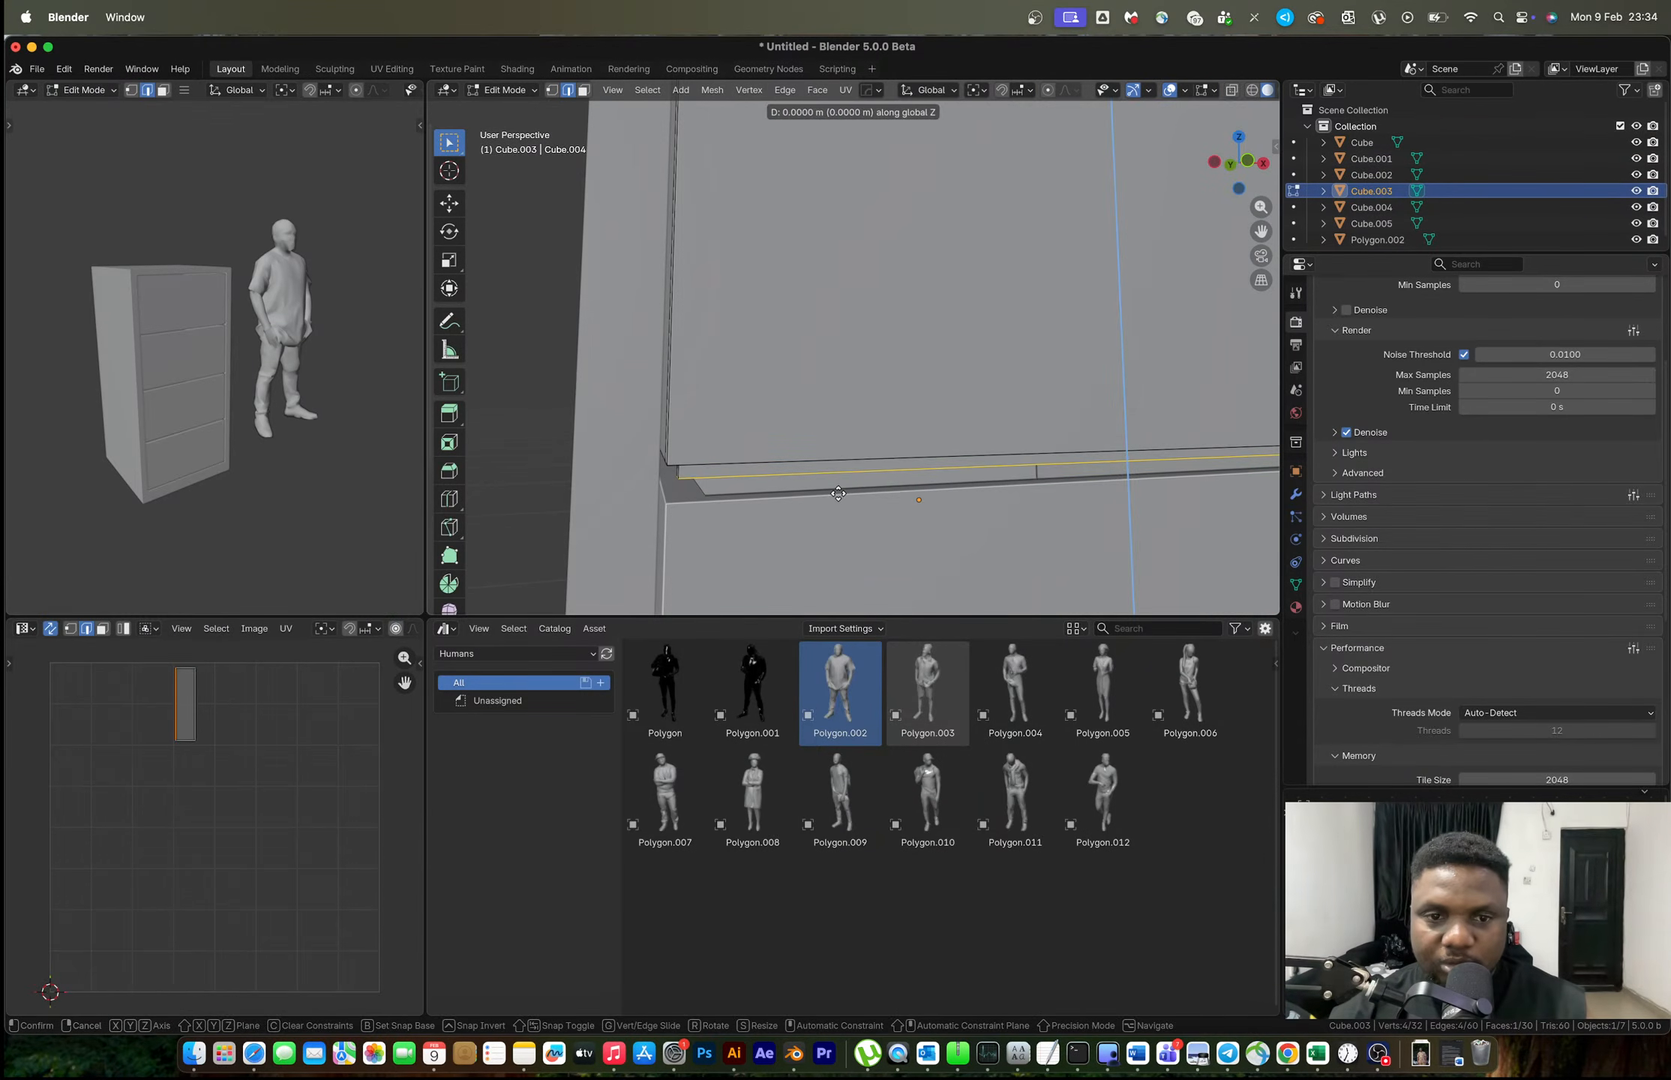
click(841, 557)
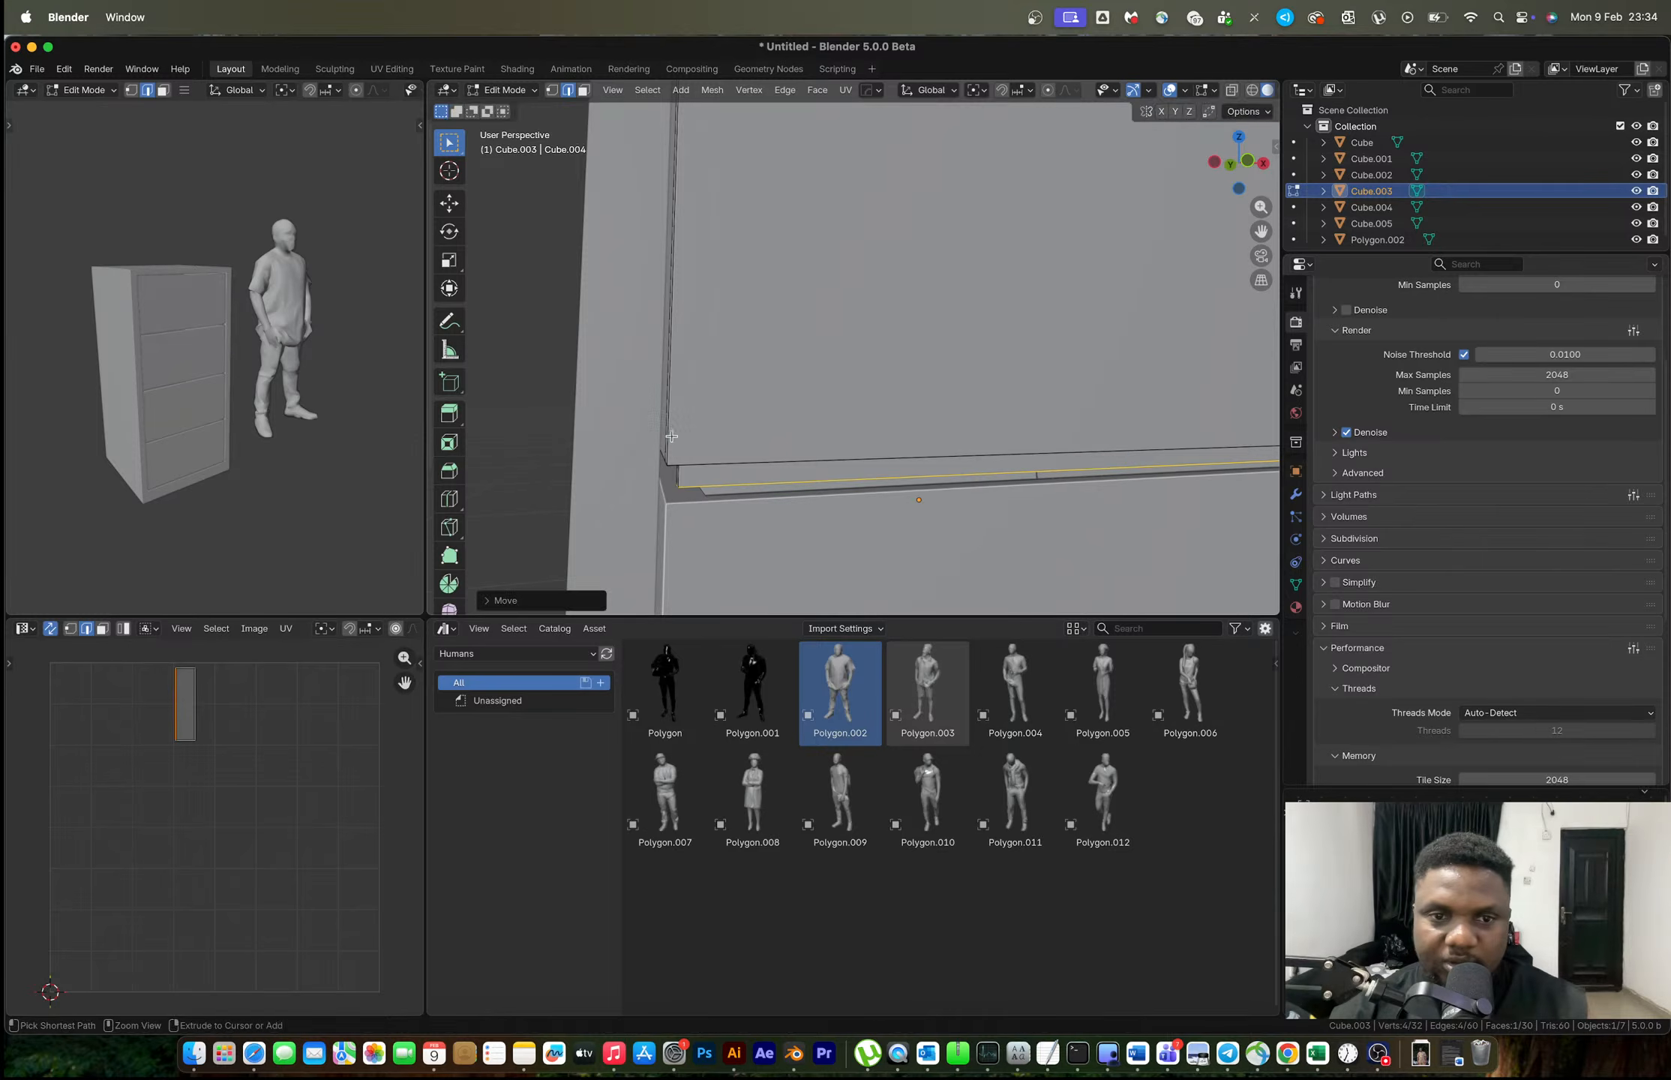
Cut a centred edge loop along the second drawer's bottom lip and select the upper face strip.
key(ctrl+r)
double_click(674, 479)
key(3)
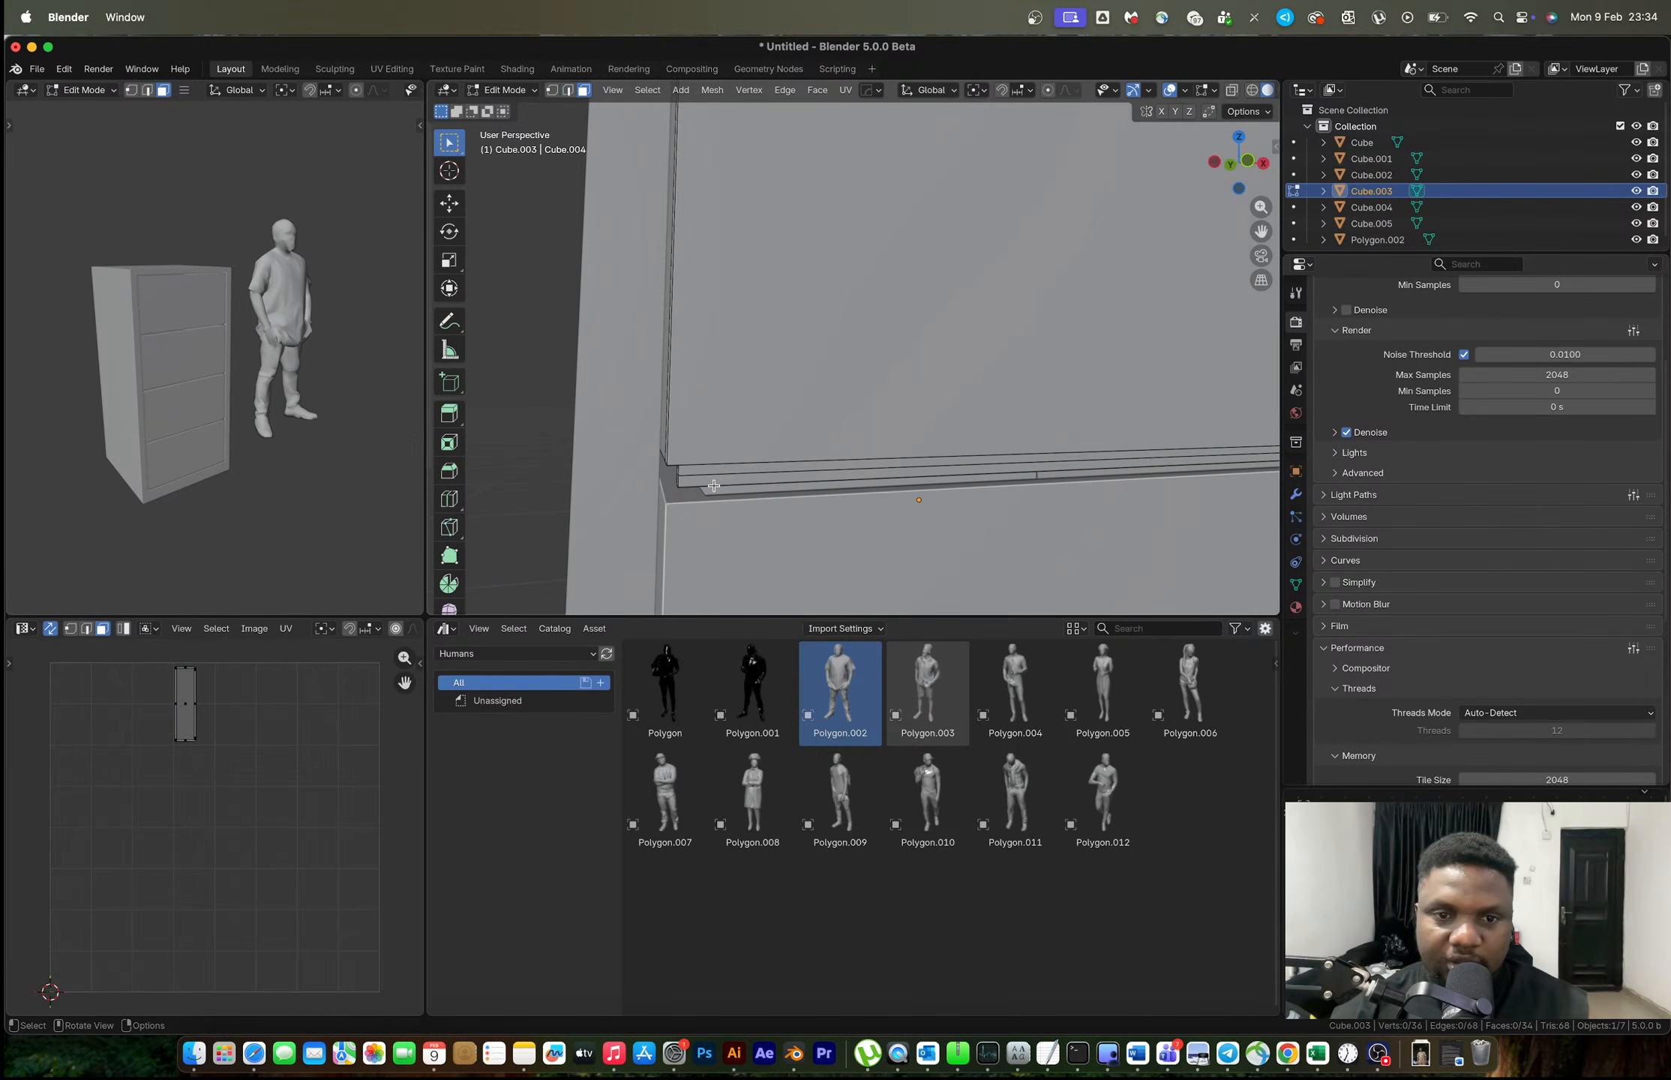
click(714, 477)
middle_drag(713, 477, 769, 496)
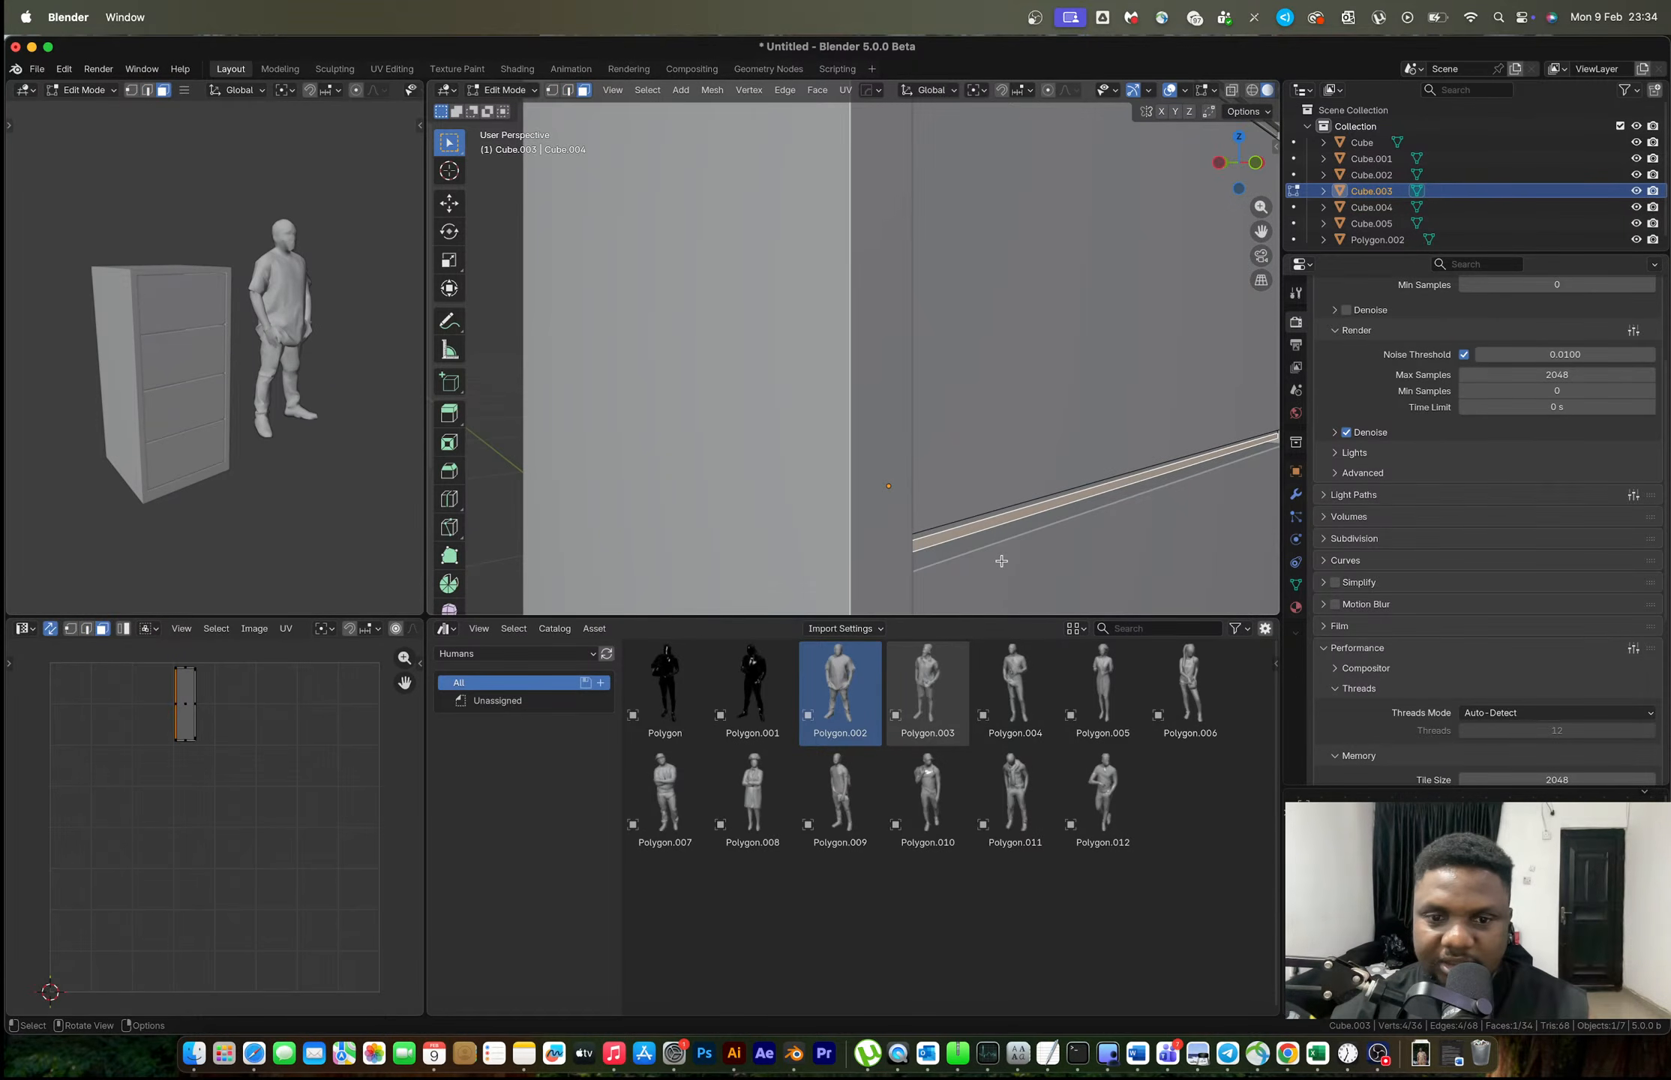
key(Tab)
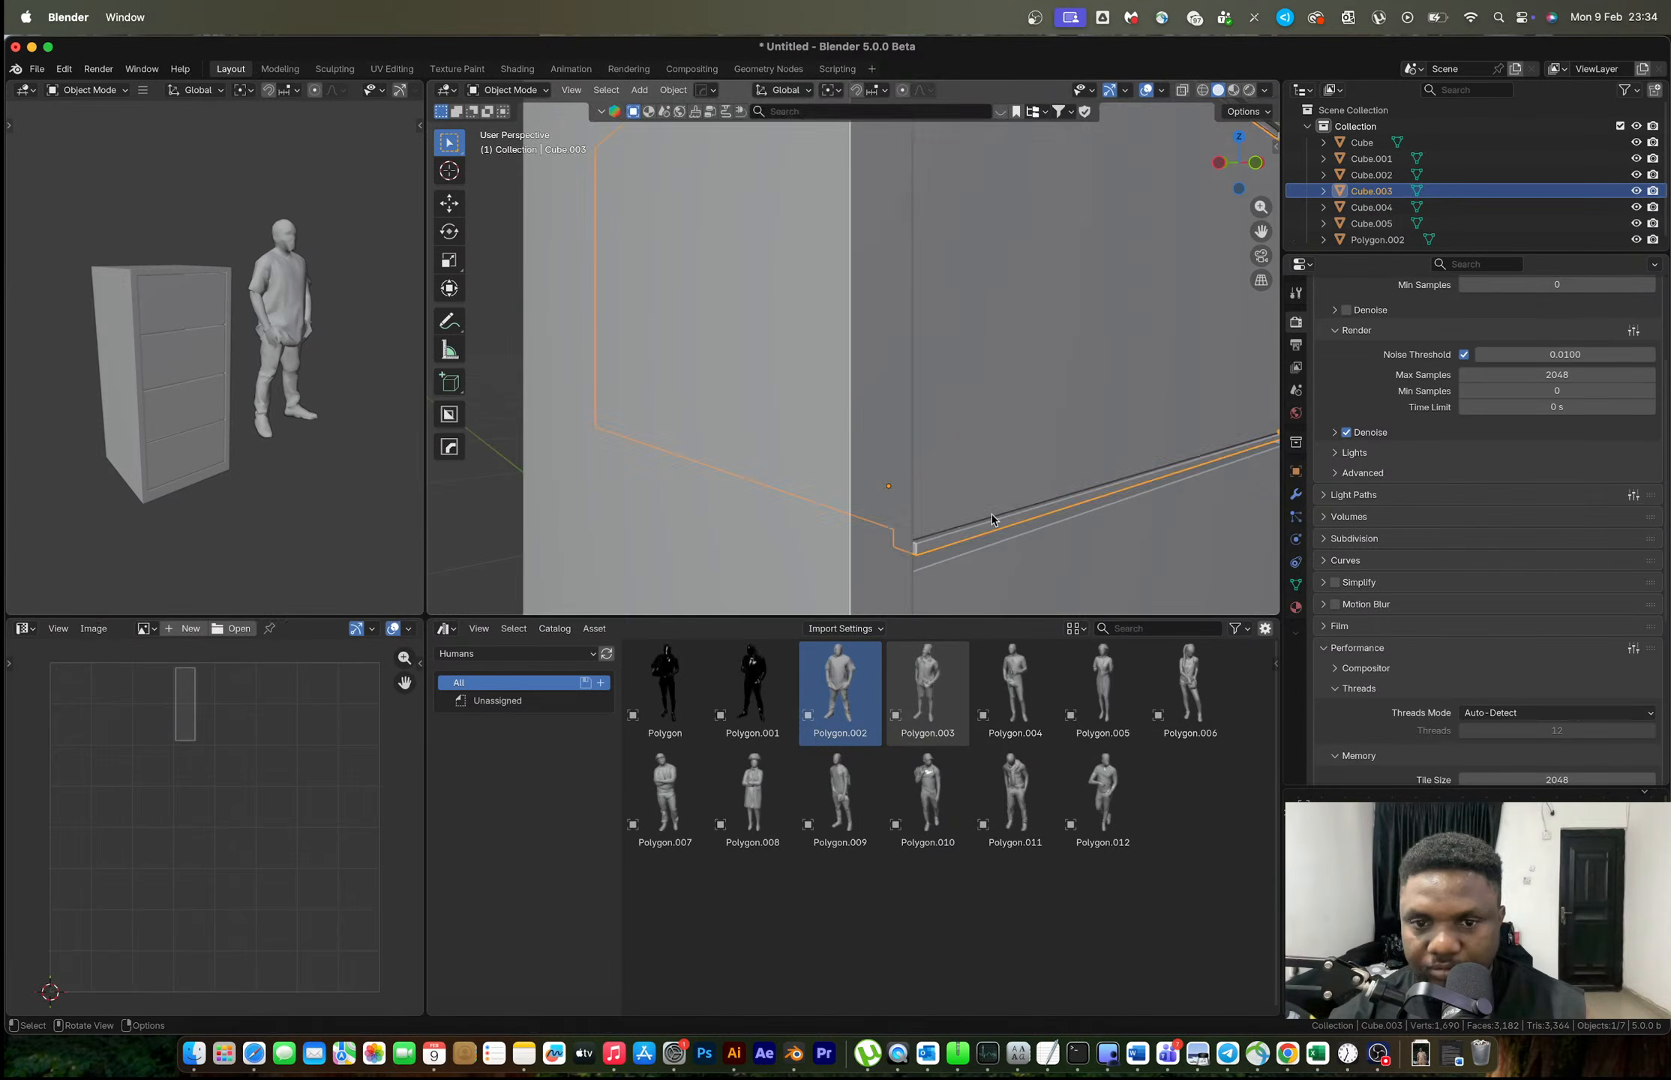
Link the object data of the third and fourth drawers to the edited second drawer.
scroll(953, 514, down, 5)
scroll(1095, 405, down, 3)
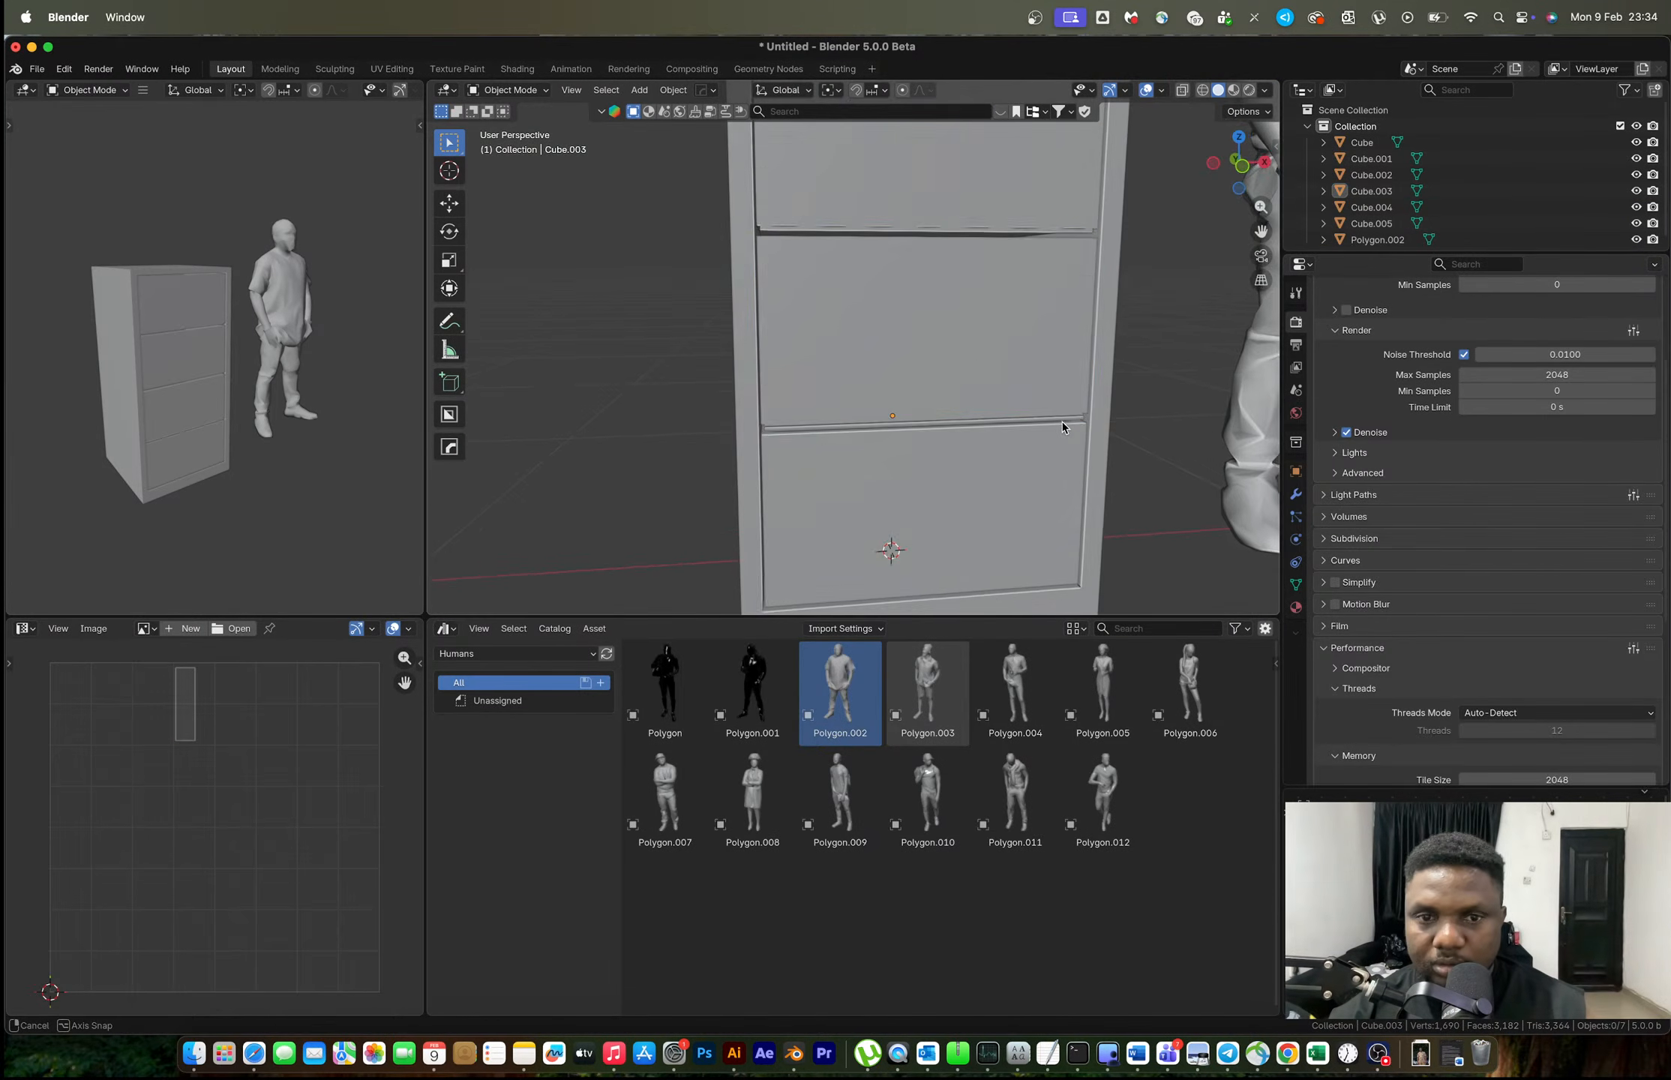
shift+click(897, 267)
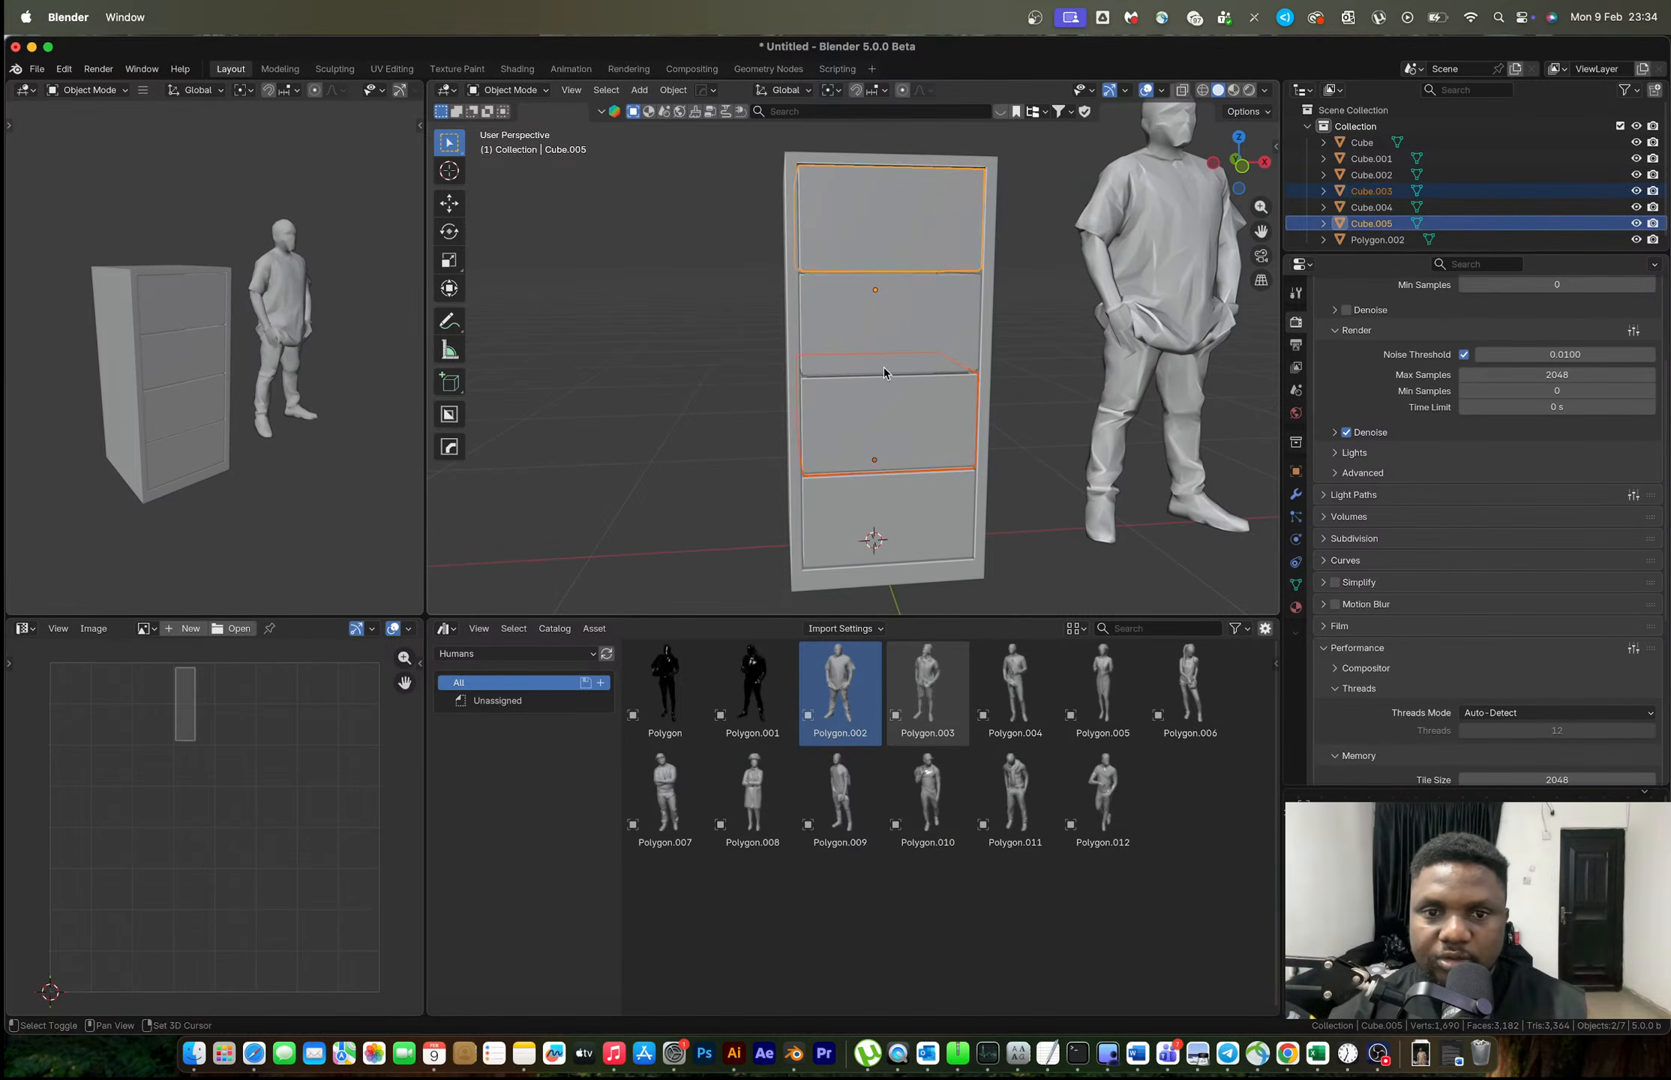
shift+click(855, 318)
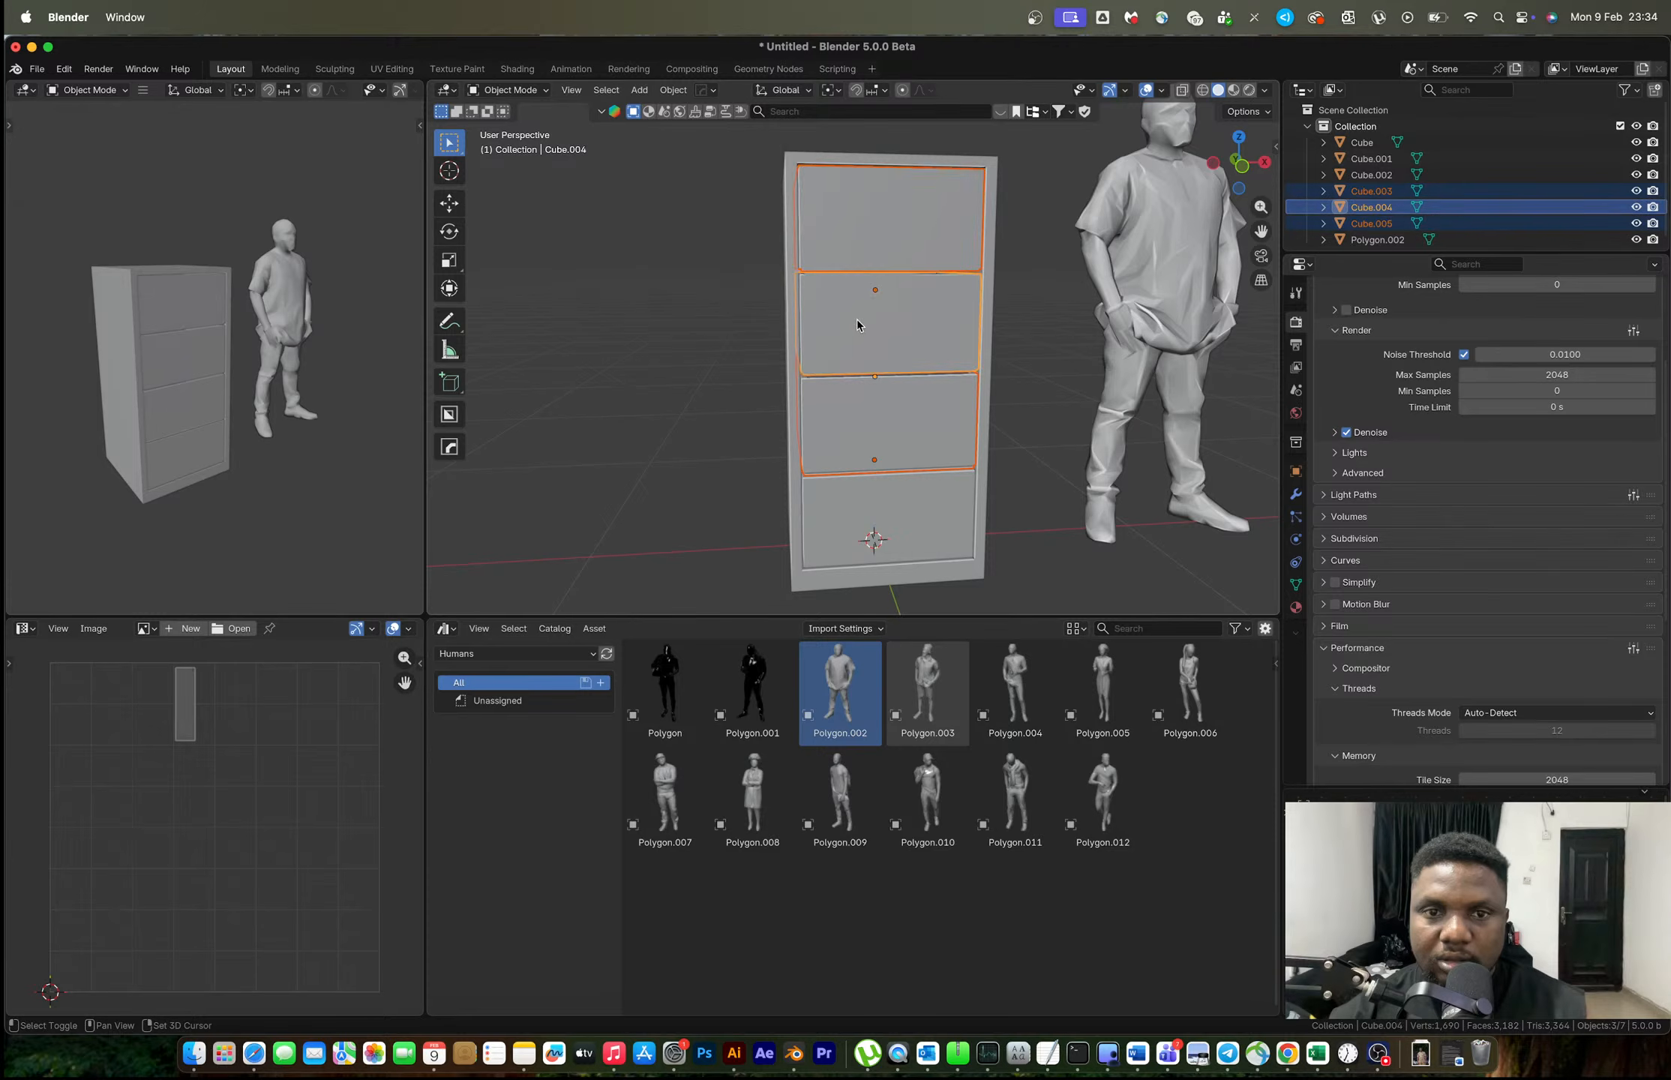
shift+click(866, 223)
shift+click(870, 396)
key(ctrl+l)
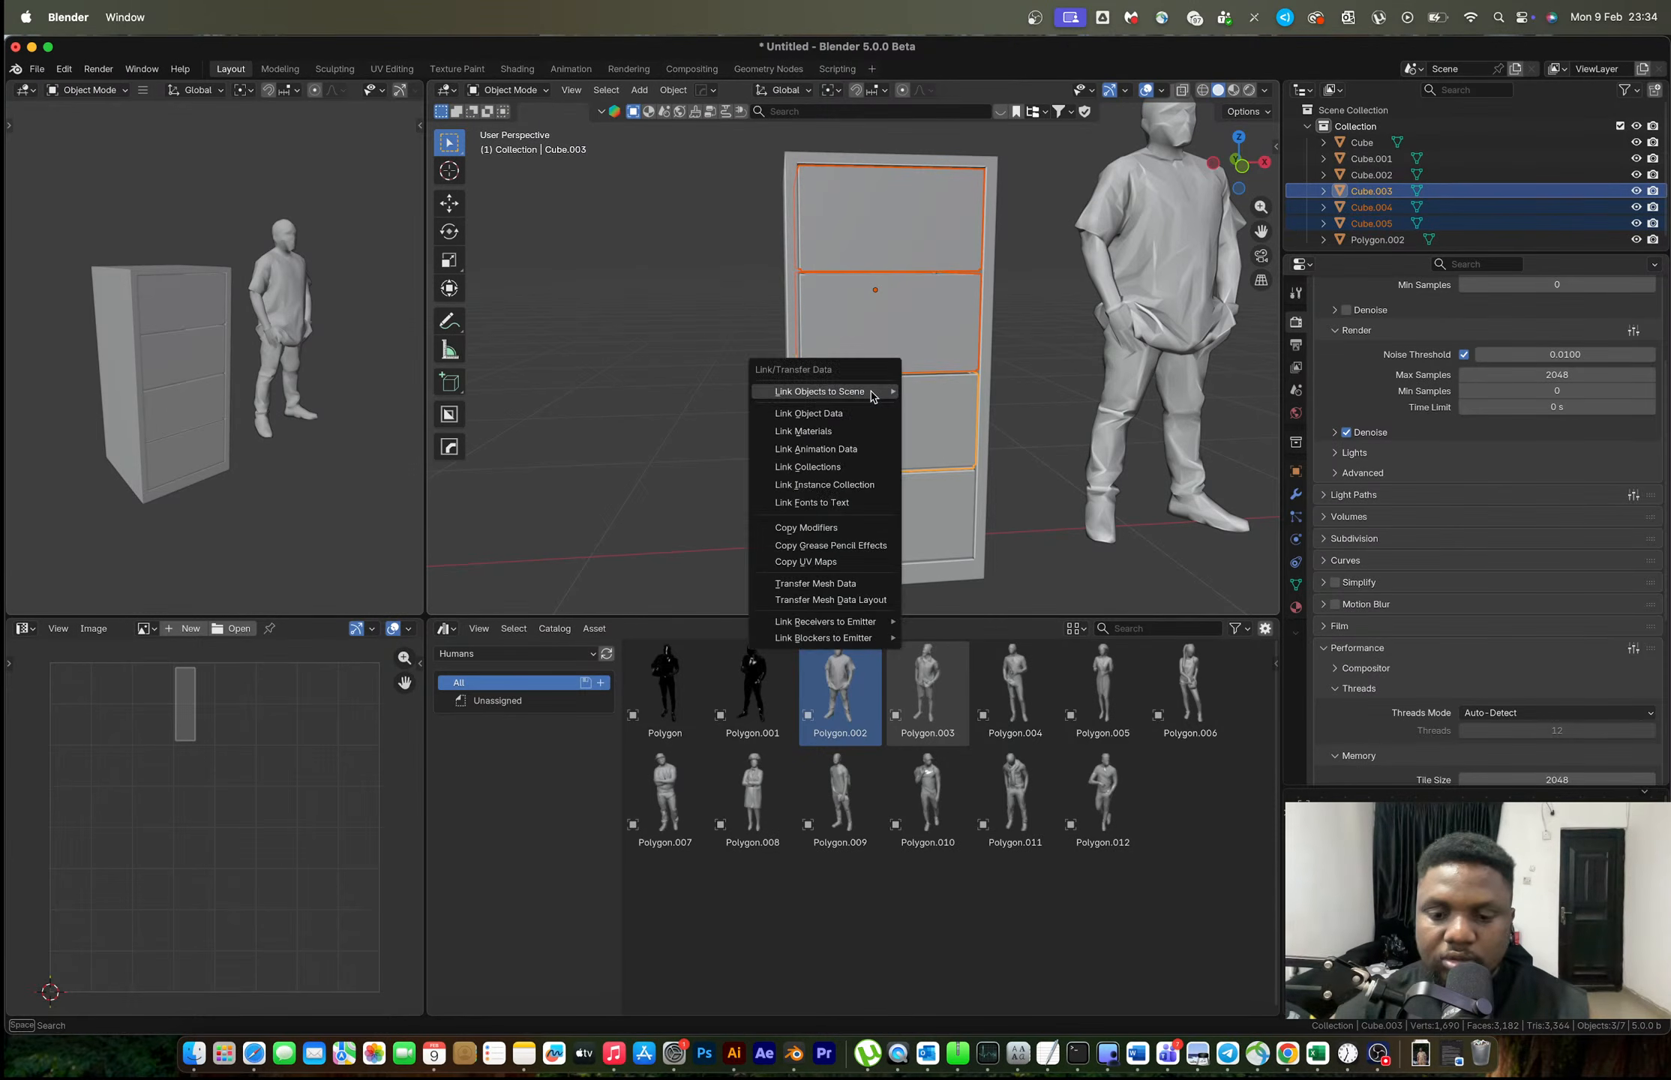
click(887, 394)
click(1028, 348)
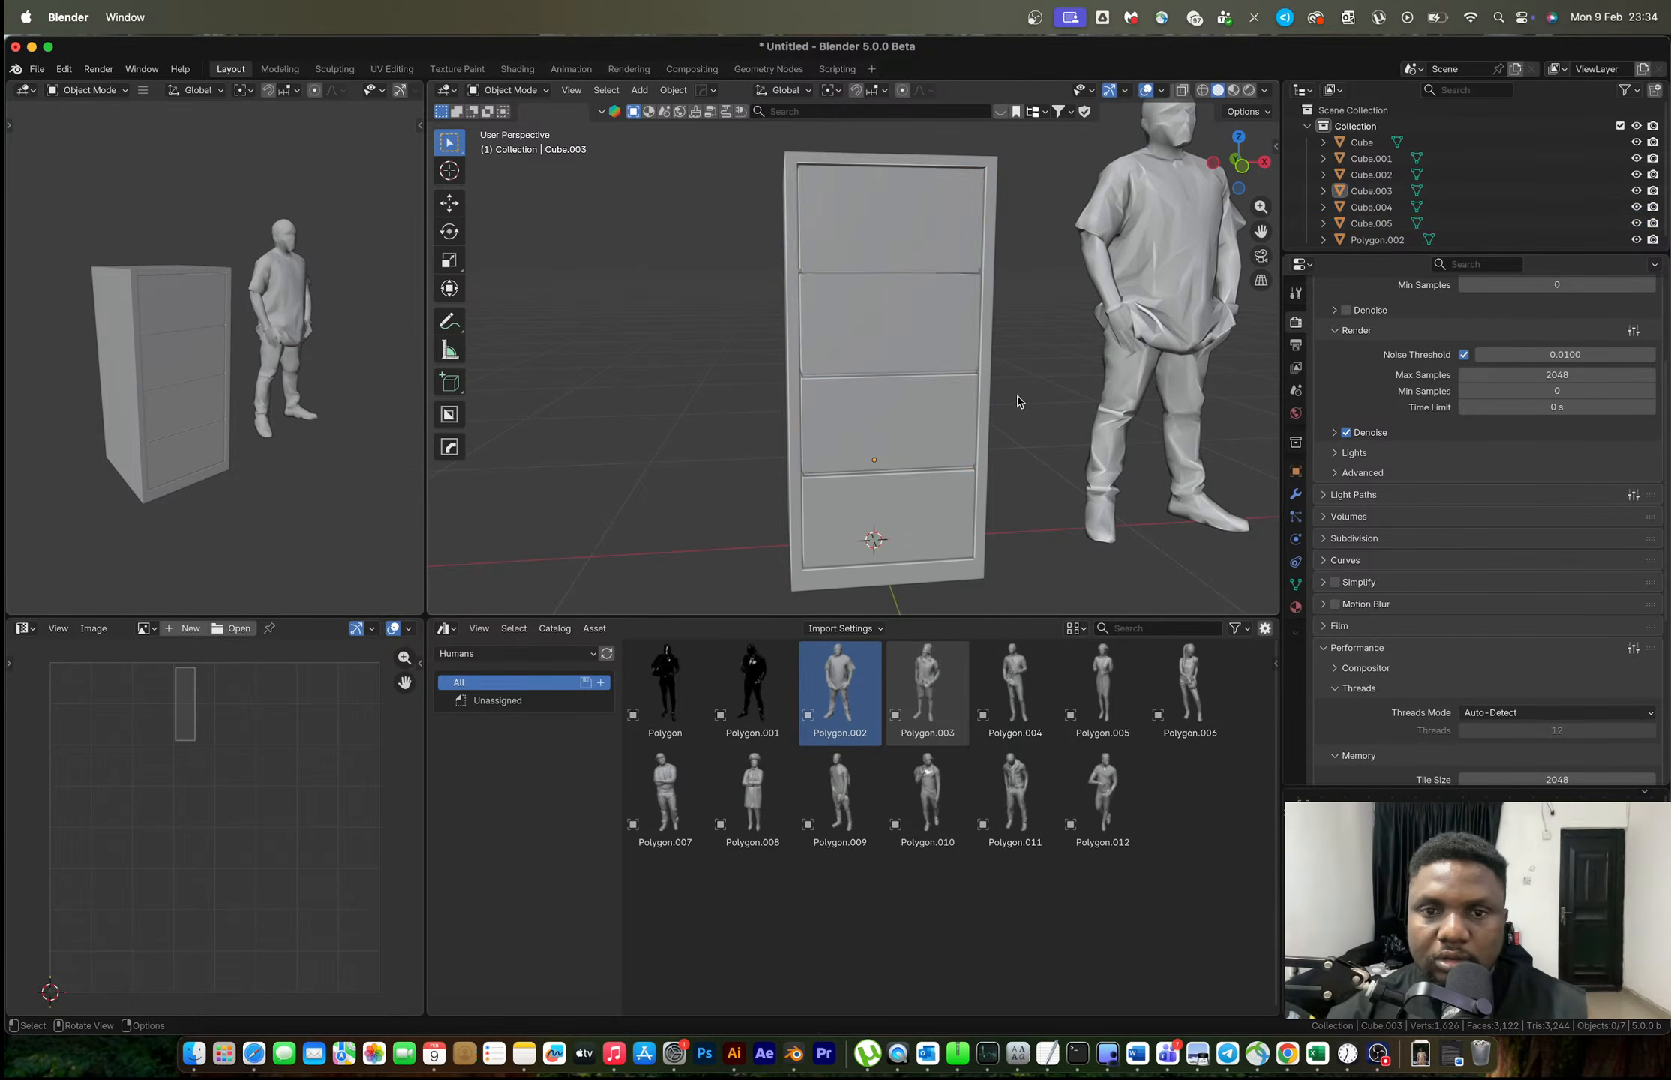
Bevel the edge loop just below the cabinet body's top with one segment and an offset of about 0.0011 m.
middle_drag(1028, 349, 934, 364)
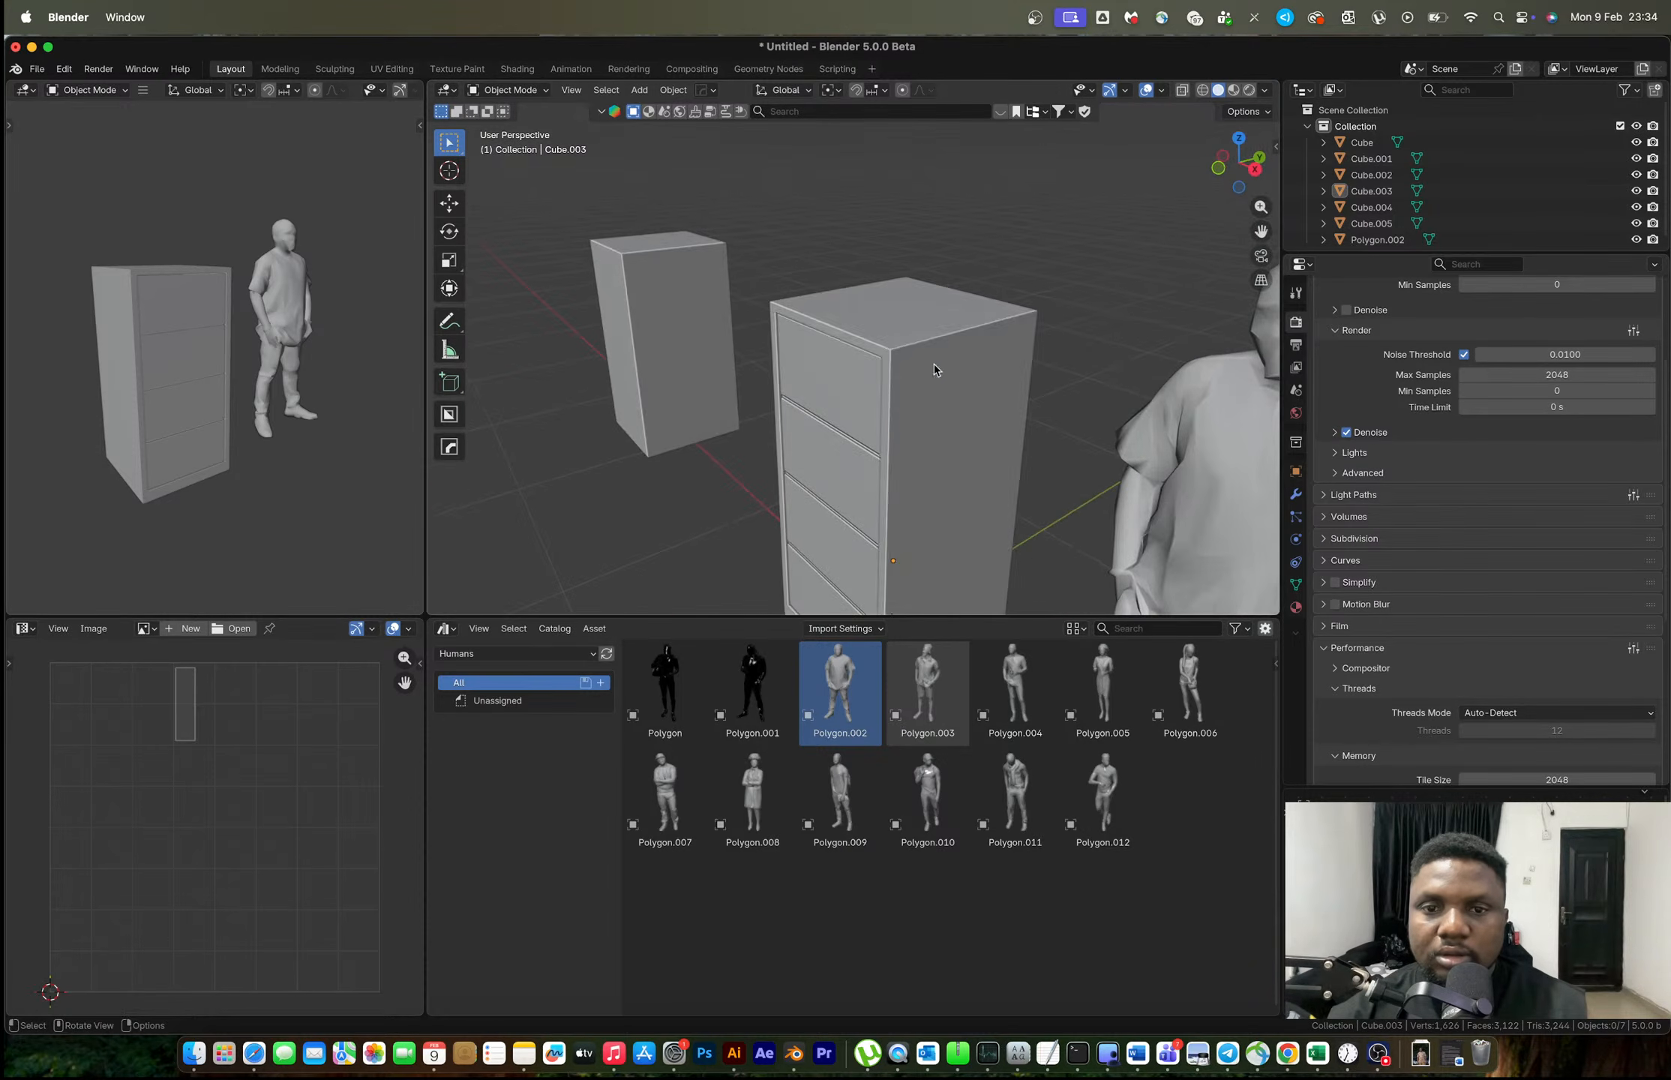
click(927, 371)
key(Tab)
scroll(926, 371, up, 2)
click(964, 360)
key(2)
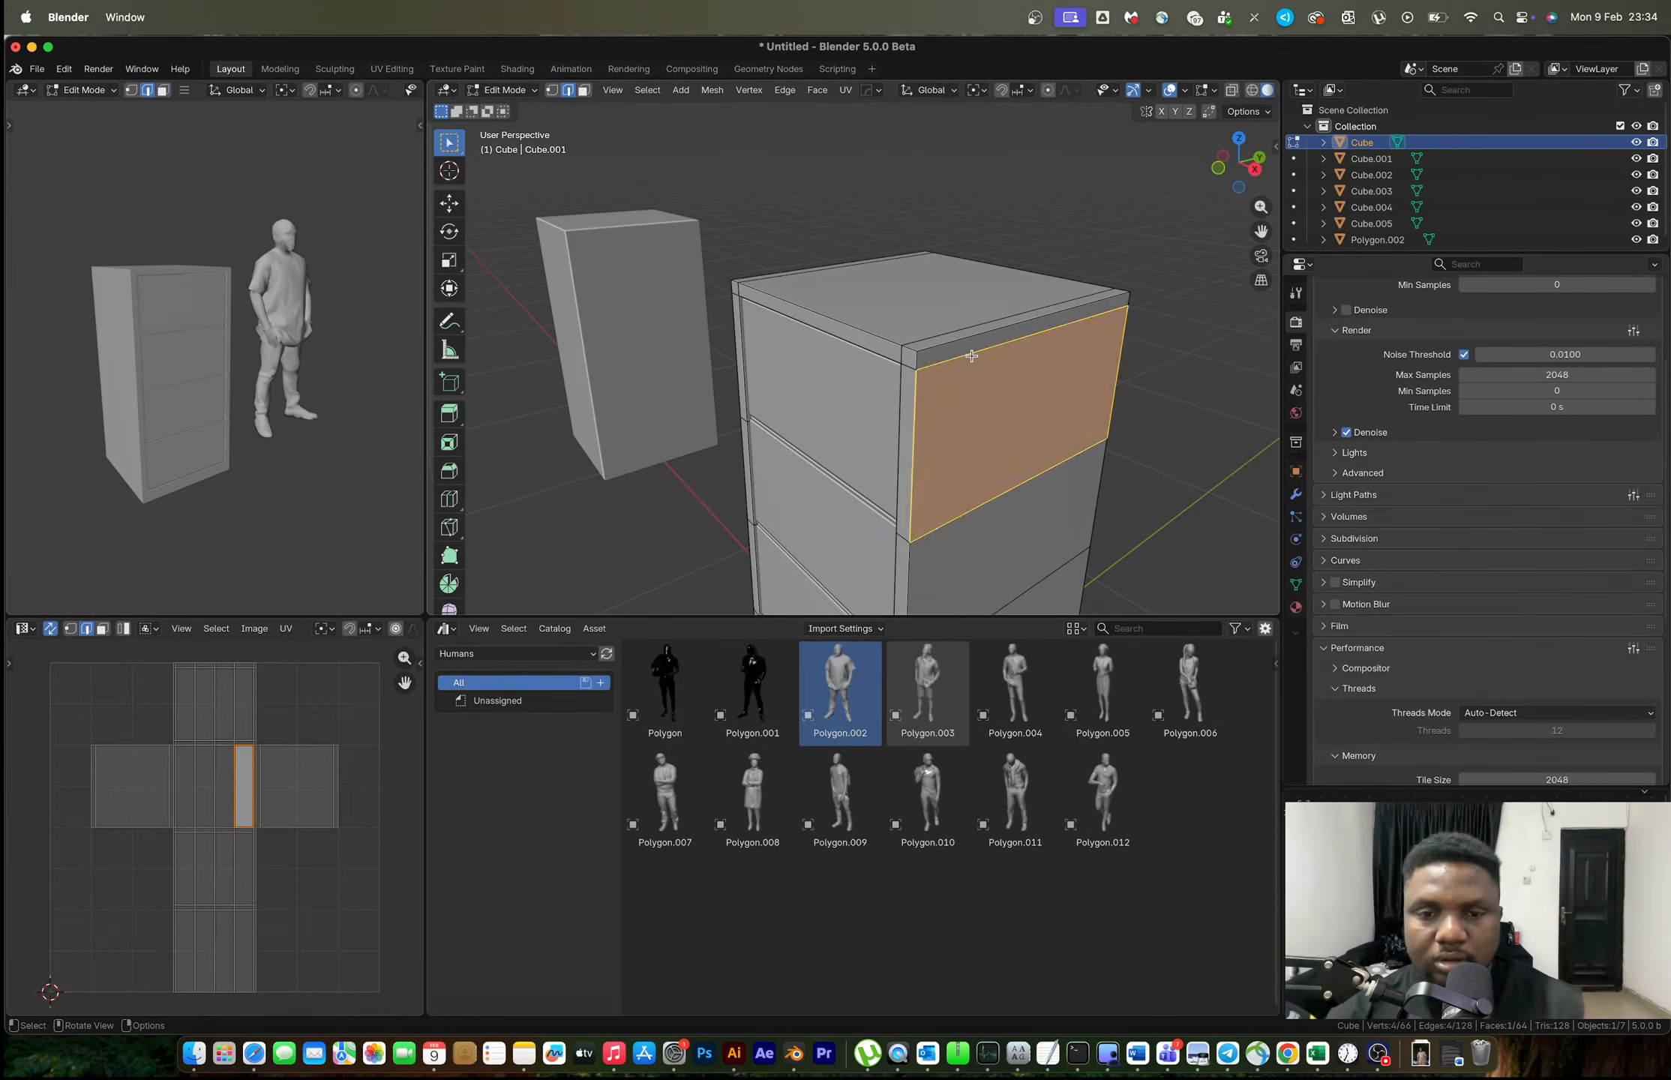
click(971, 354)
alt+click(910, 367)
middle_drag(910, 368, 969, 363)
scroll(821, 362, up, 2)
shift+middle_drag(865, 395, 836, 365)
scroll(887, 357, up, 2)
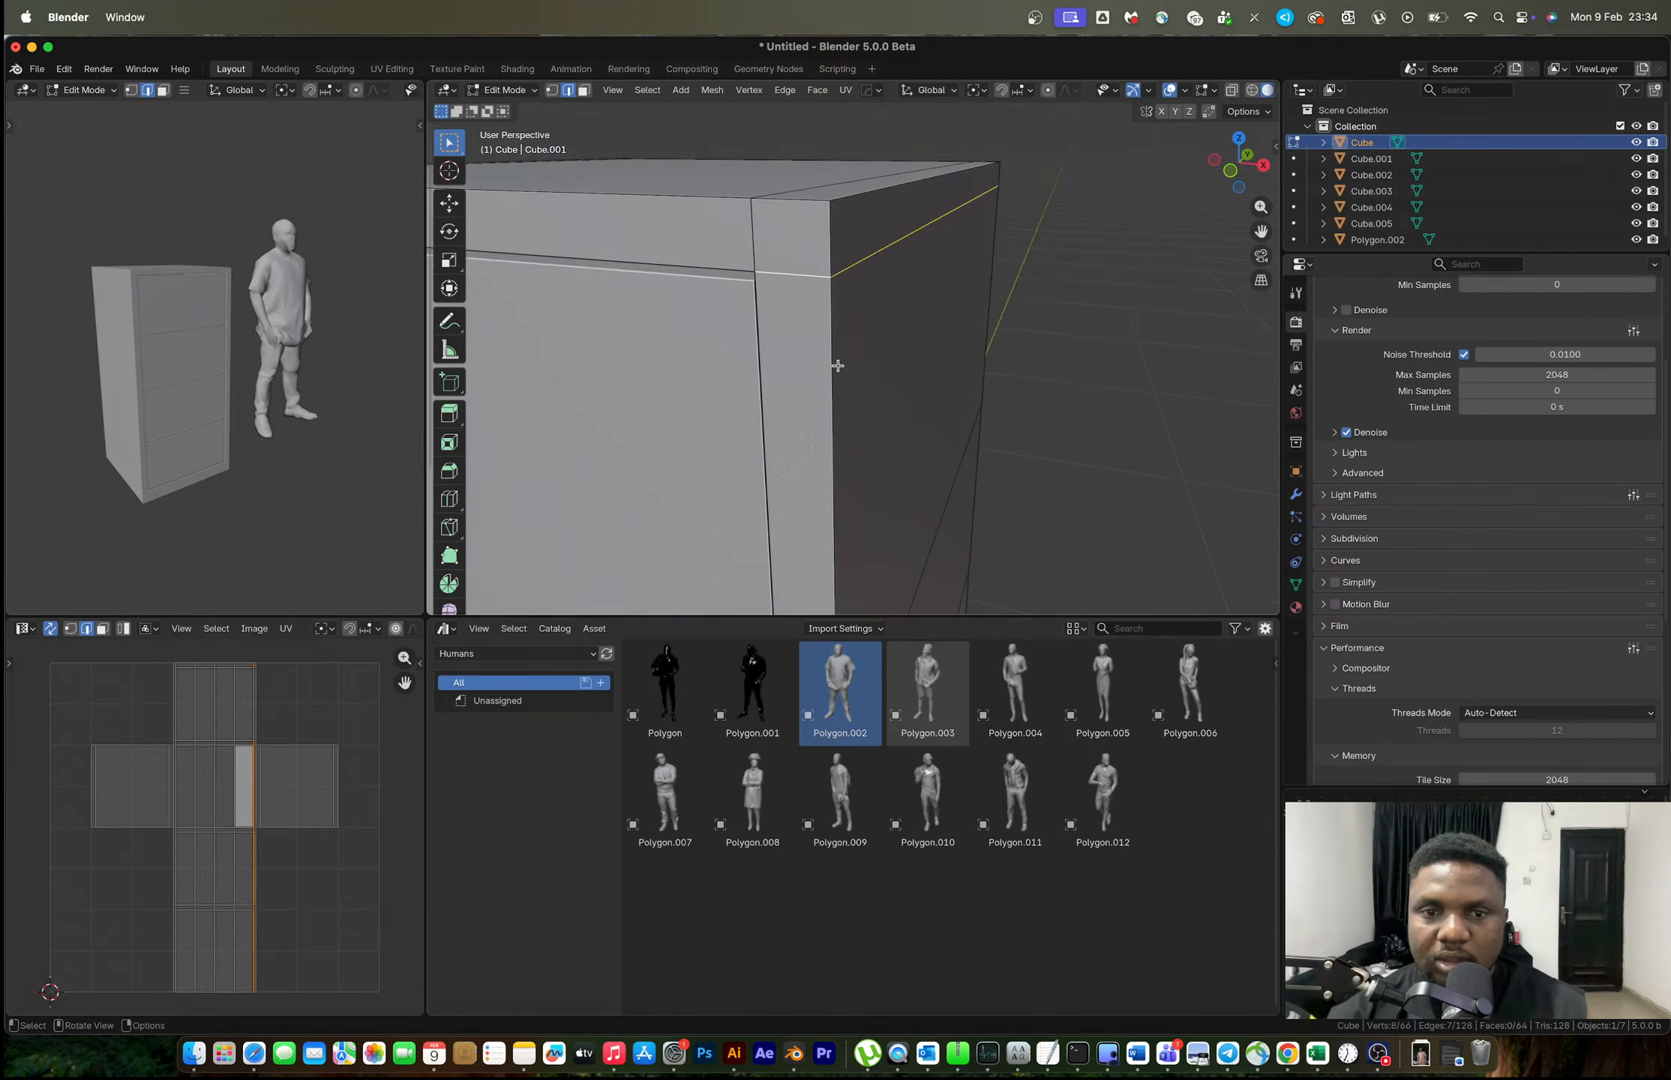
key(ctrl+b)
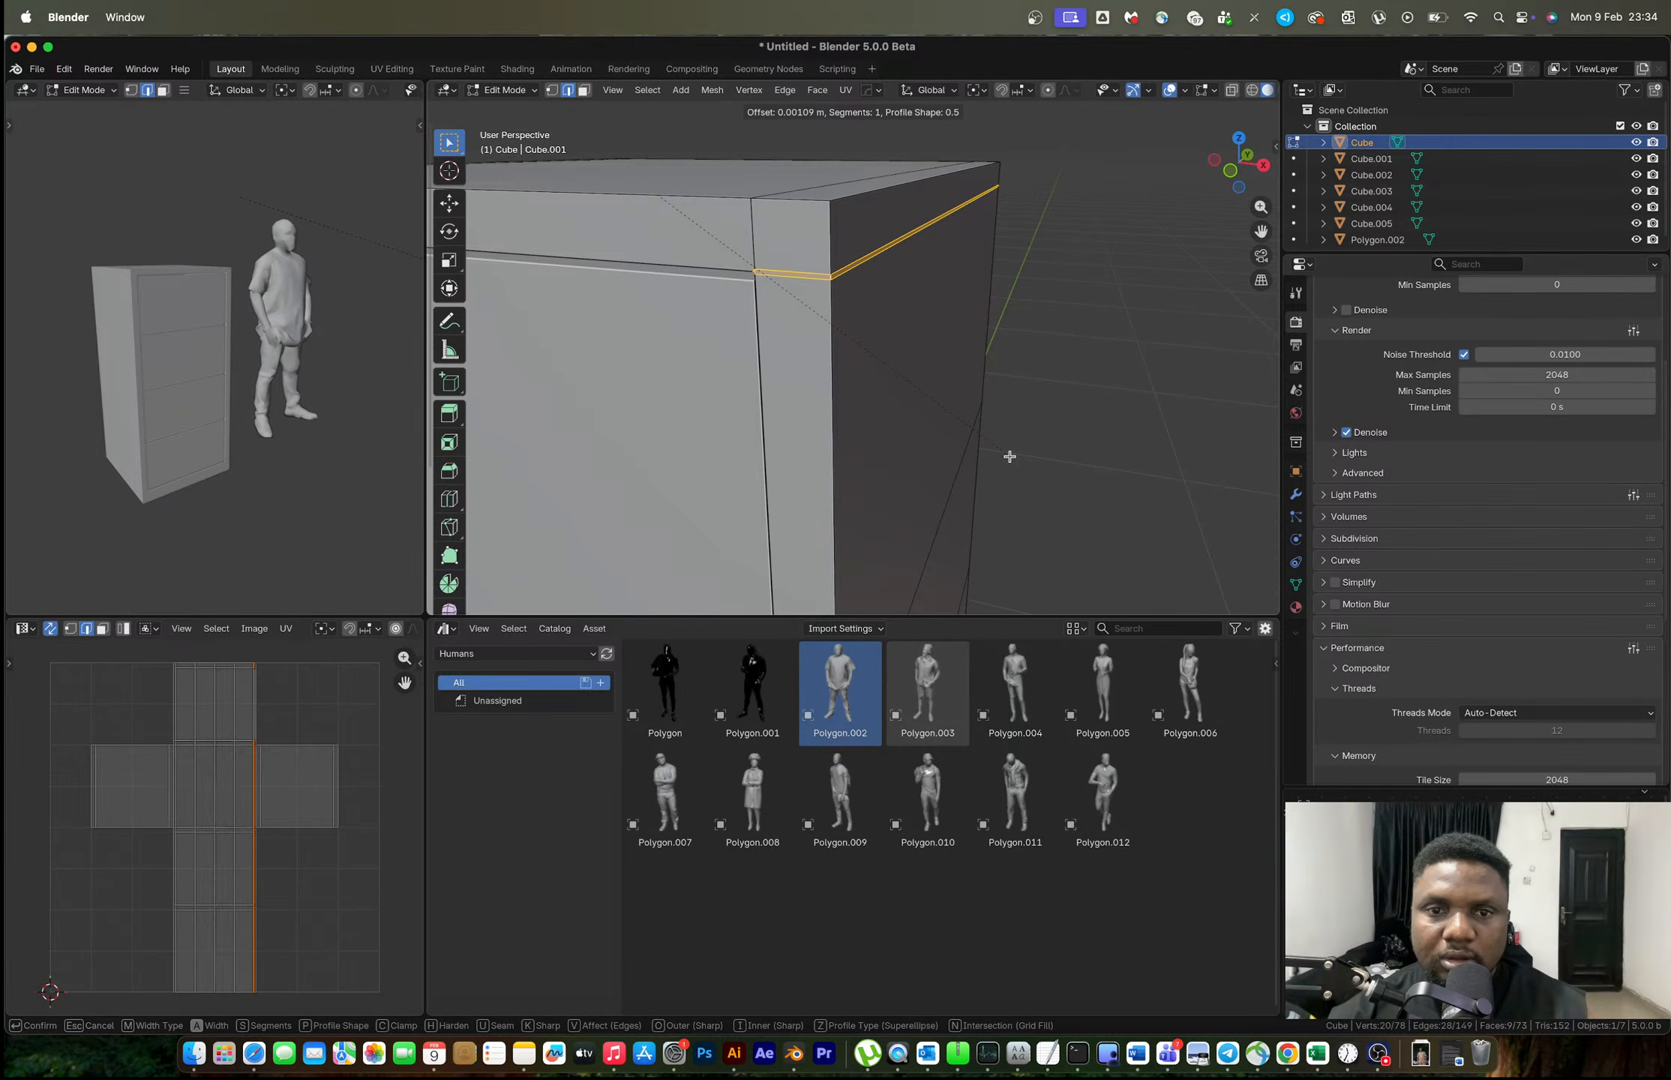
click(1009, 456)
key(alt+e)
key(Escape)
Try to add a vertical edge loop along the right front frame of the cabinet body.
scroll(976, 511, down, 8)
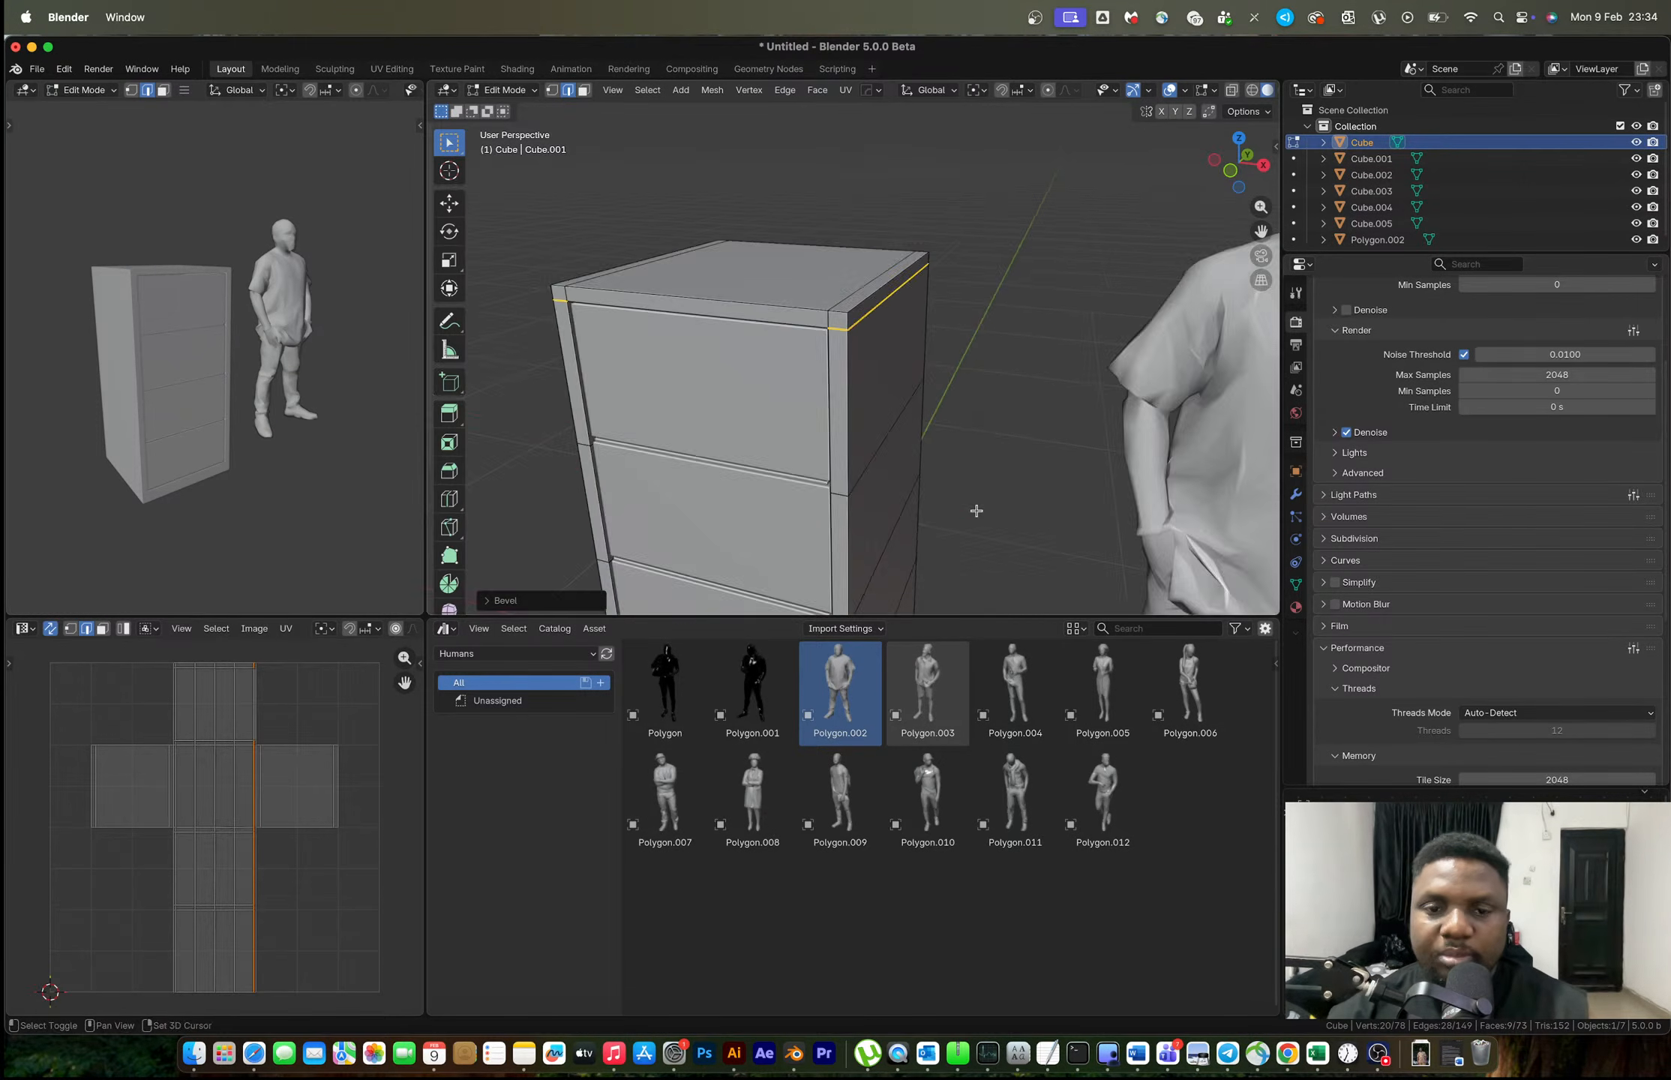
shift+middle_drag(976, 511, 973, 366)
scroll(934, 424, up, 3)
shift+middle_drag(926, 431, 898, 396)
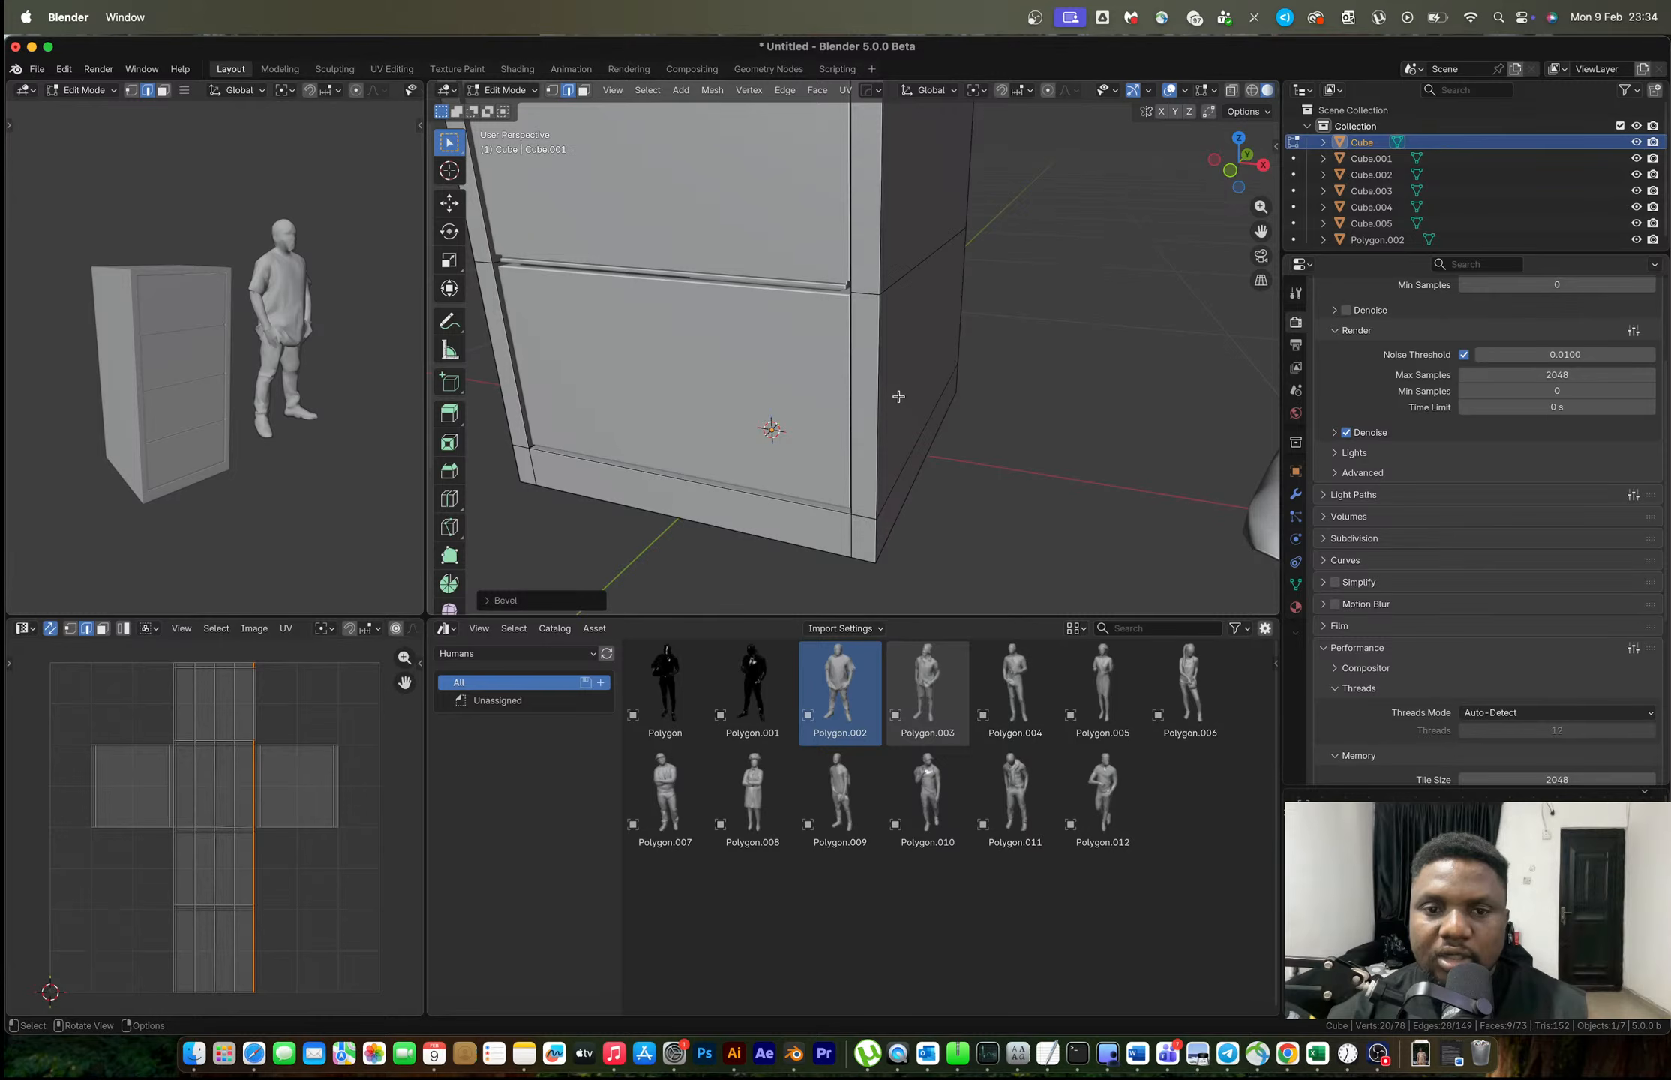
alt+shift+click(851, 531)
middle_drag(874, 470, 924, 449)
key(ctrl+r)
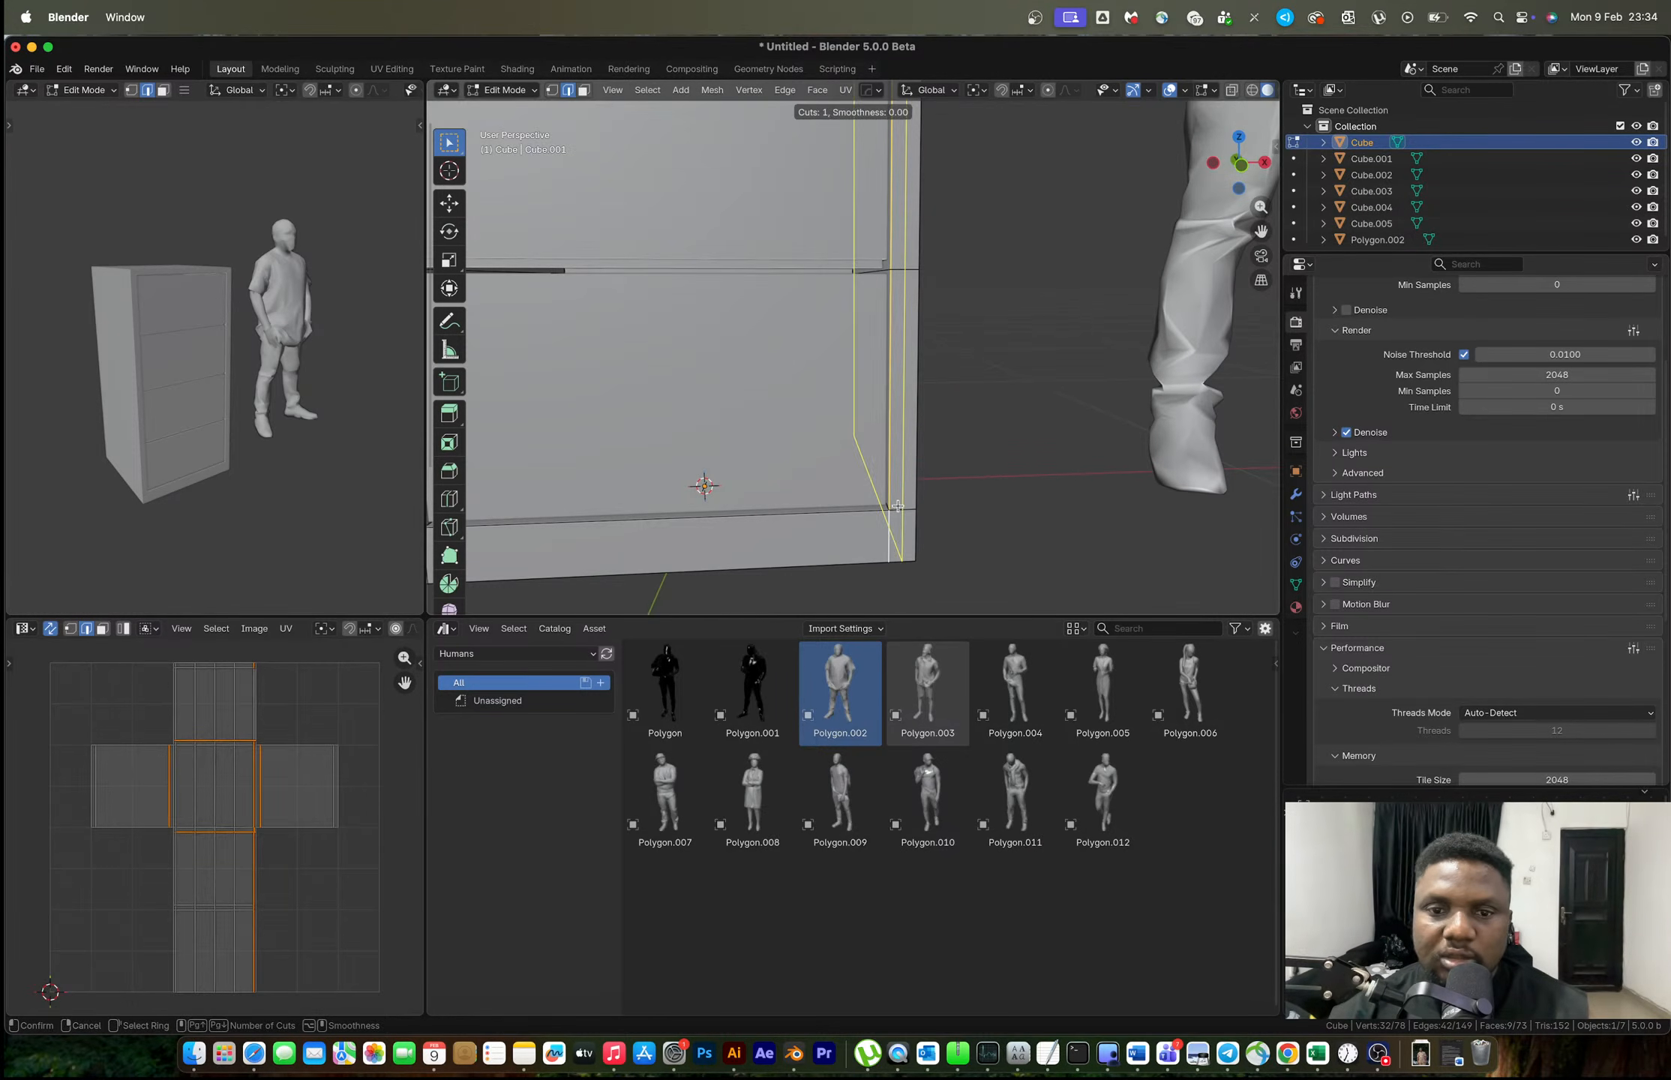
click(897, 506)
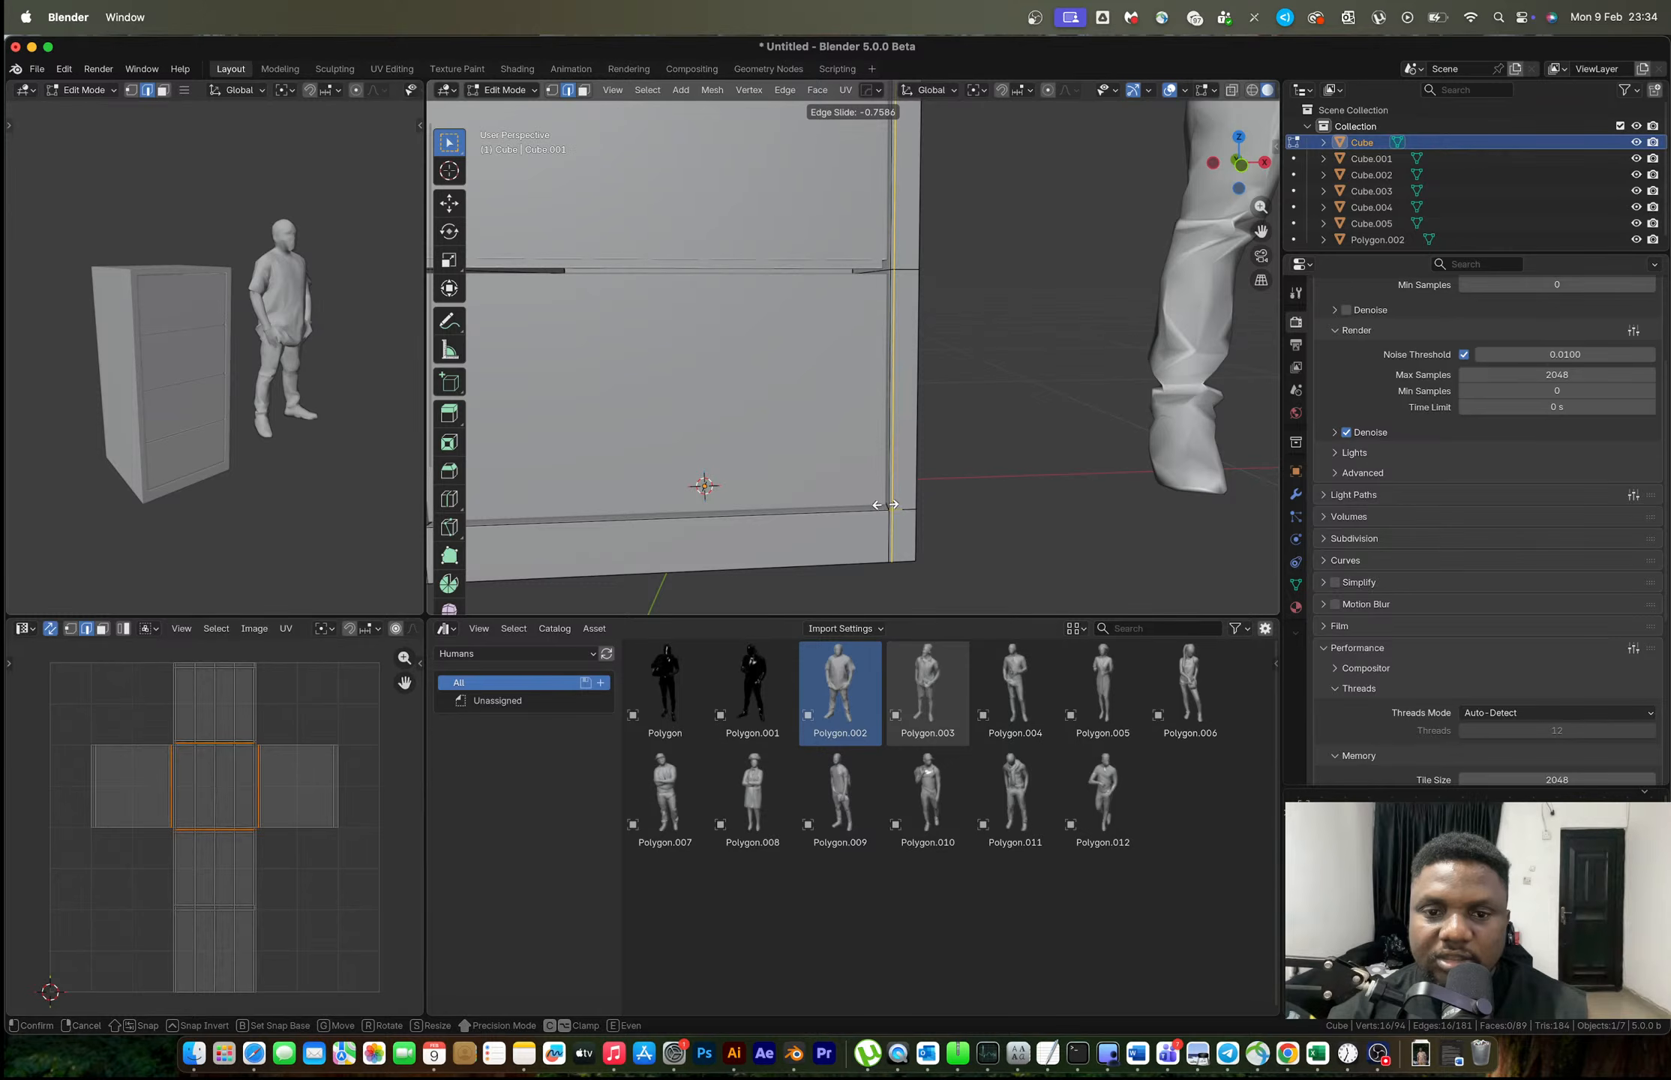
click(878, 503)
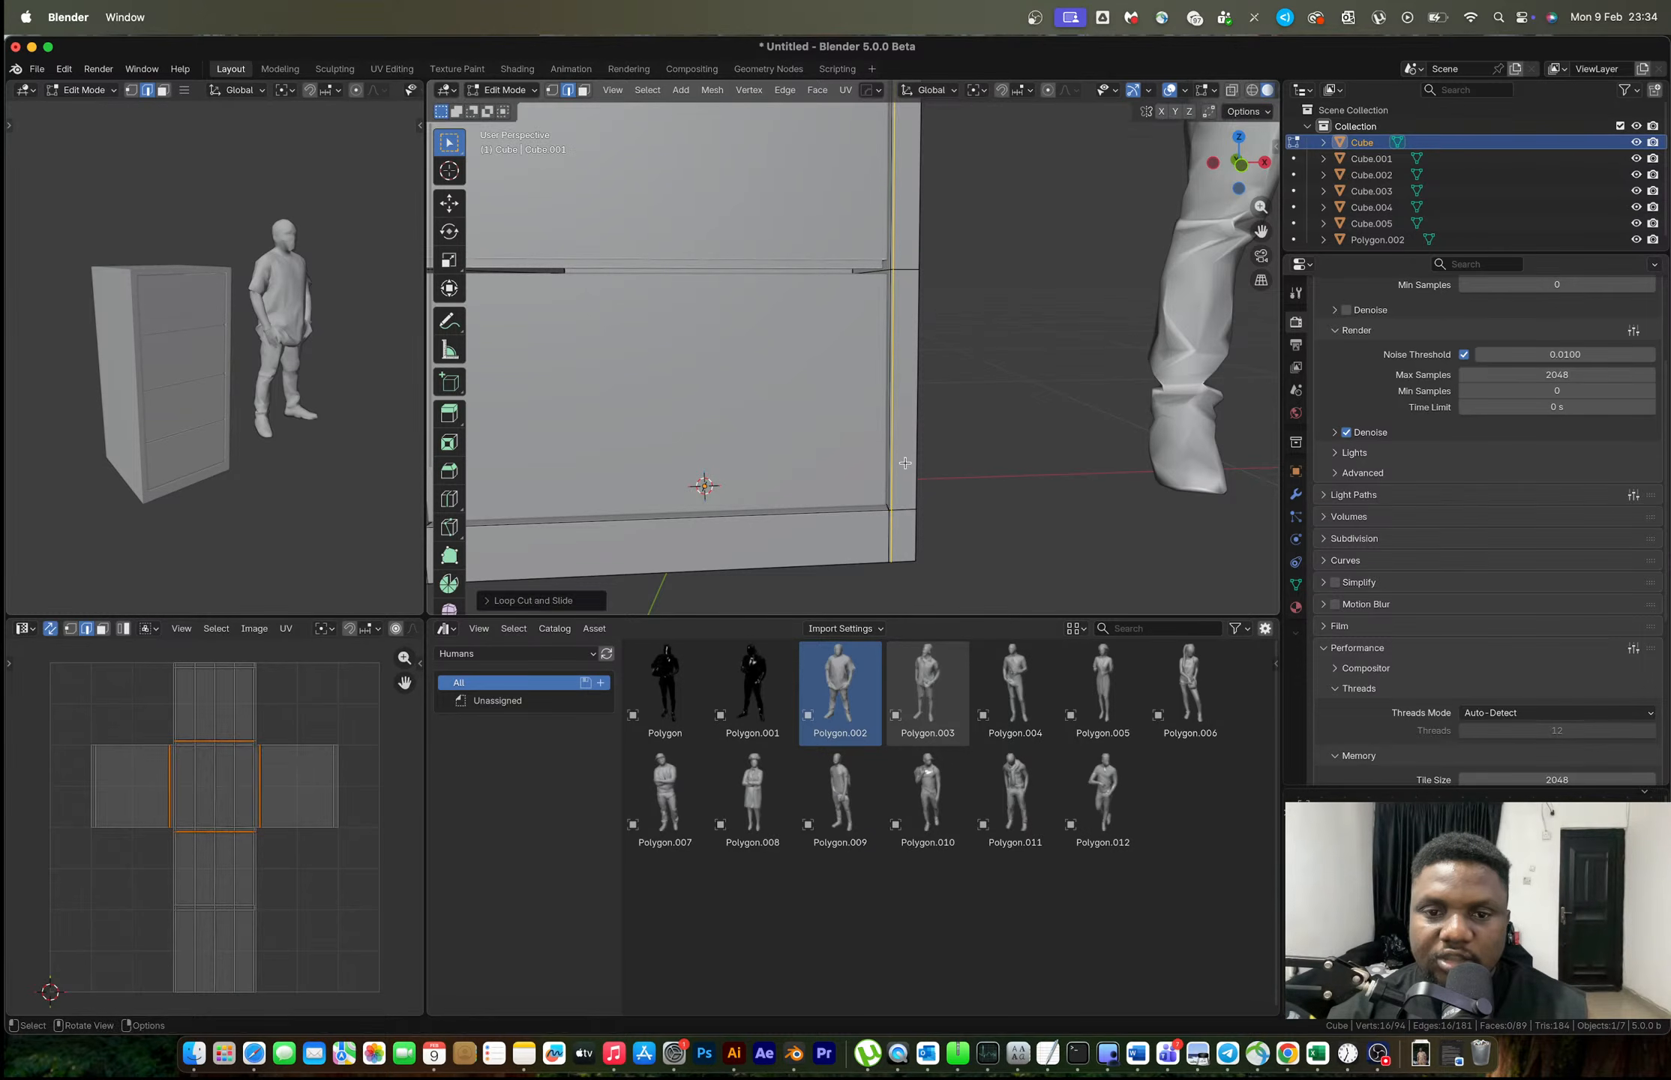
Extrude the beveled strip inward along its normals by about 0.0018 m as a thin groove below the cabinet top.
middle_drag(888, 450, 783, 477)
key(alt+e)
click(785, 497)
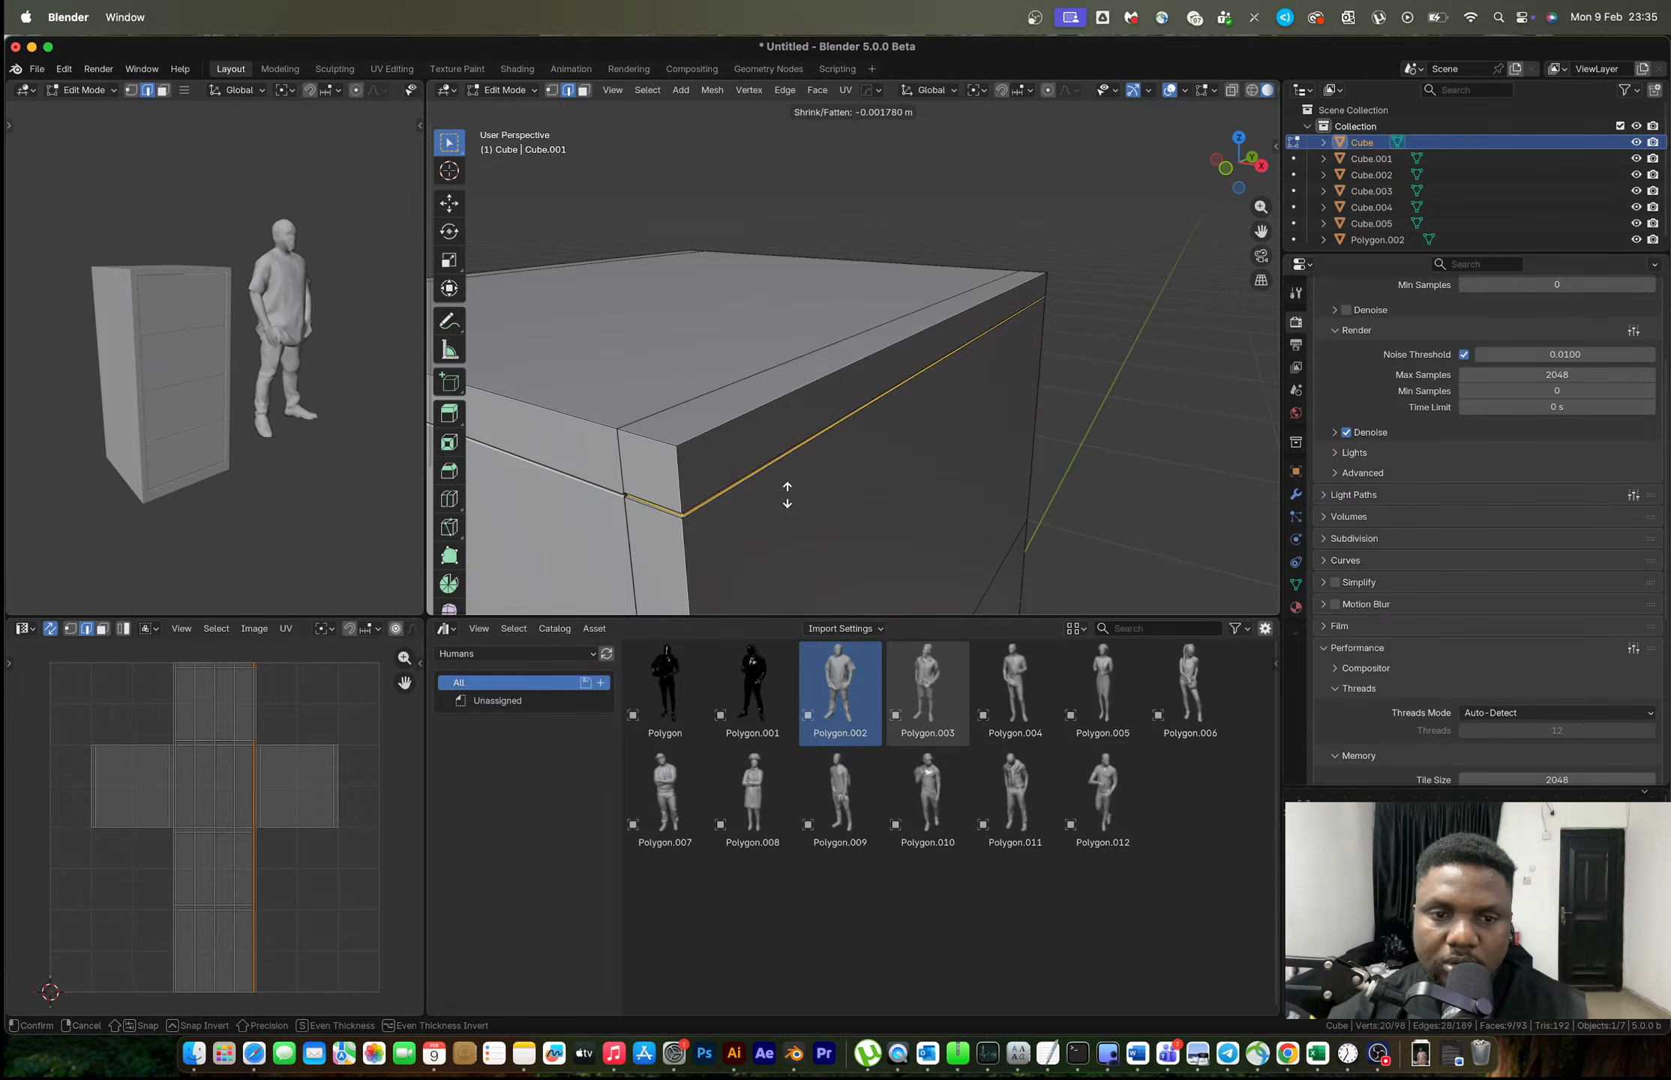
click(788, 496)
key(Tab)
scroll(786, 491, down, 4)
middle_drag(747, 485, 832, 436)
click(940, 429)
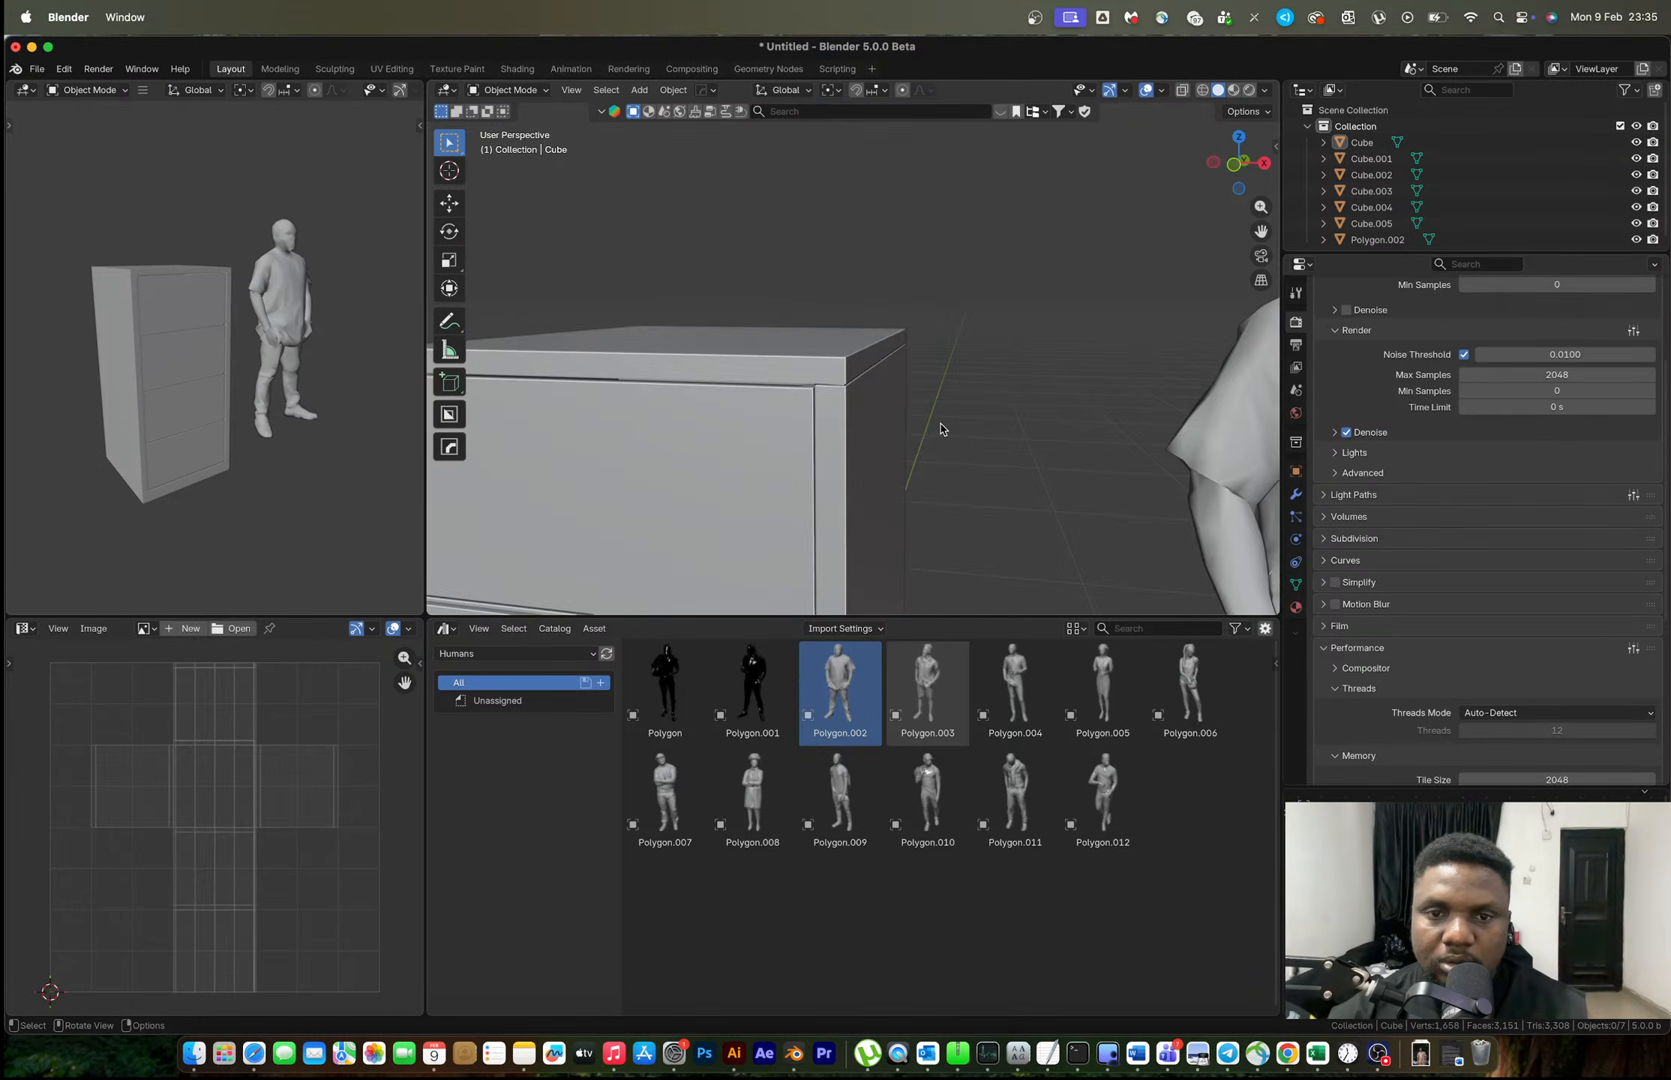
Add a HardOps 60° bevel with 3 segments and a 0.70 profile to the cabinet body.
scroll(939, 429, down, 3)
middle_drag(934, 431, 856, 409)
click(832, 426)
click(817, 367)
key(q)
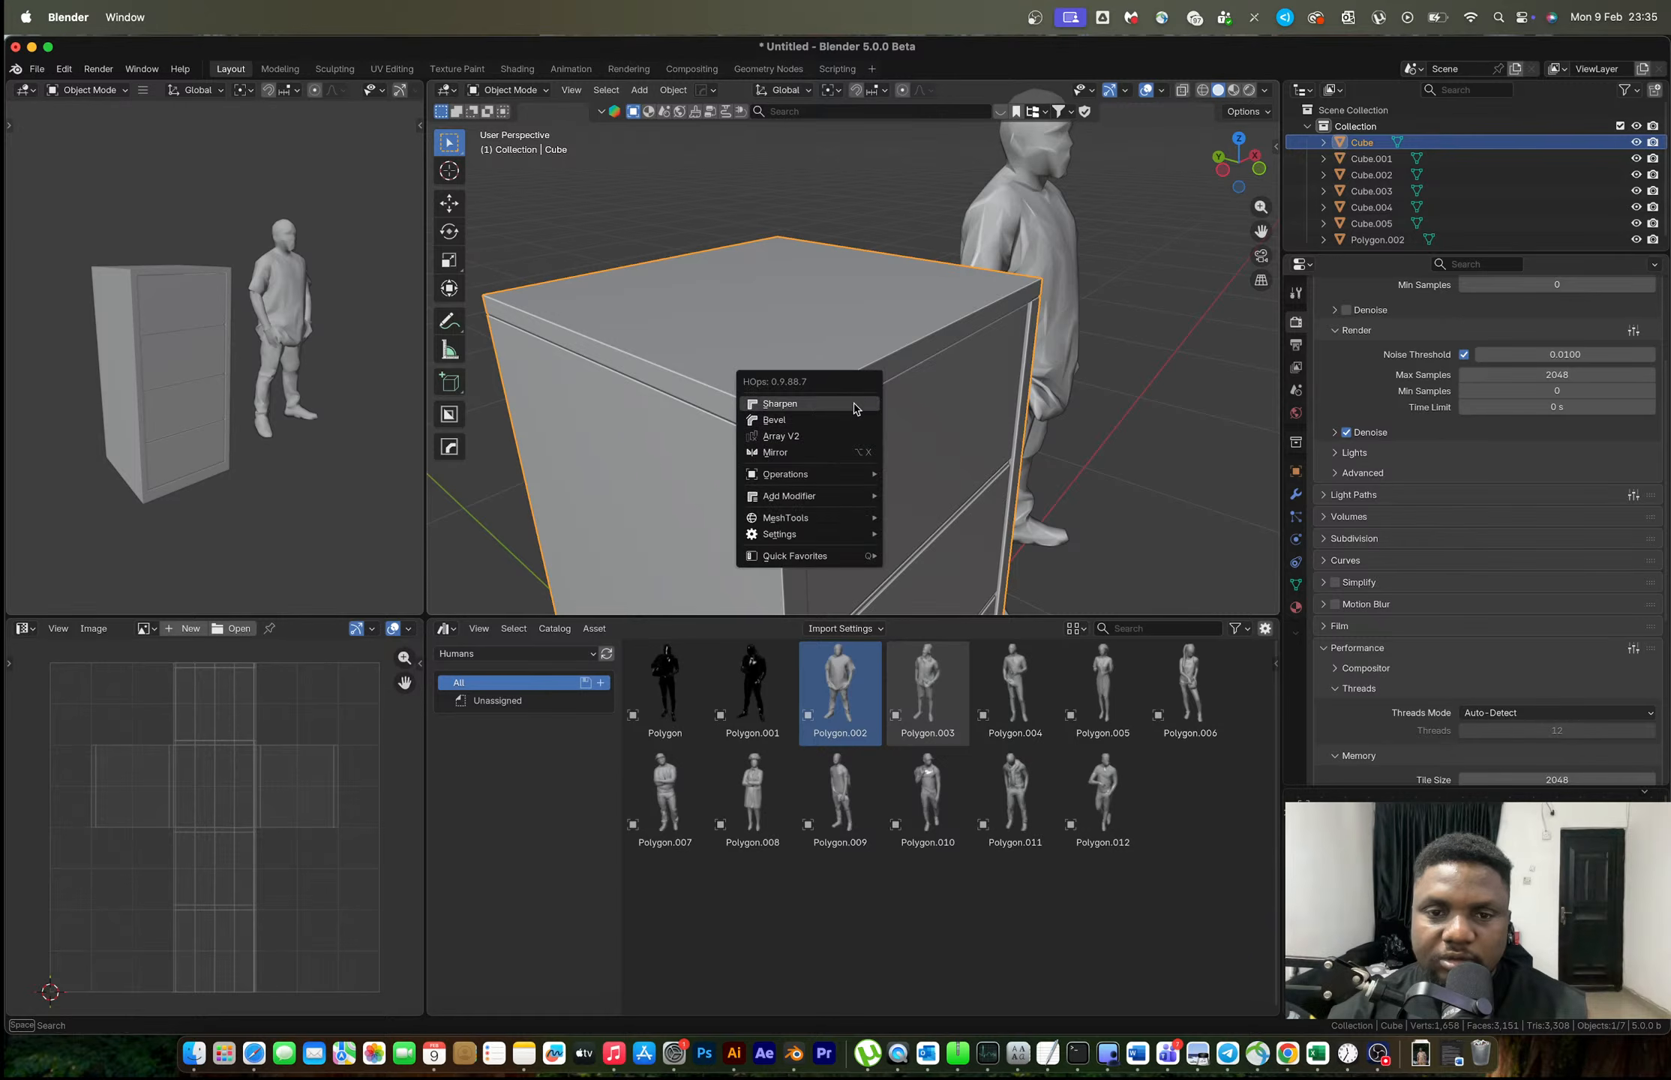
click(862, 408)
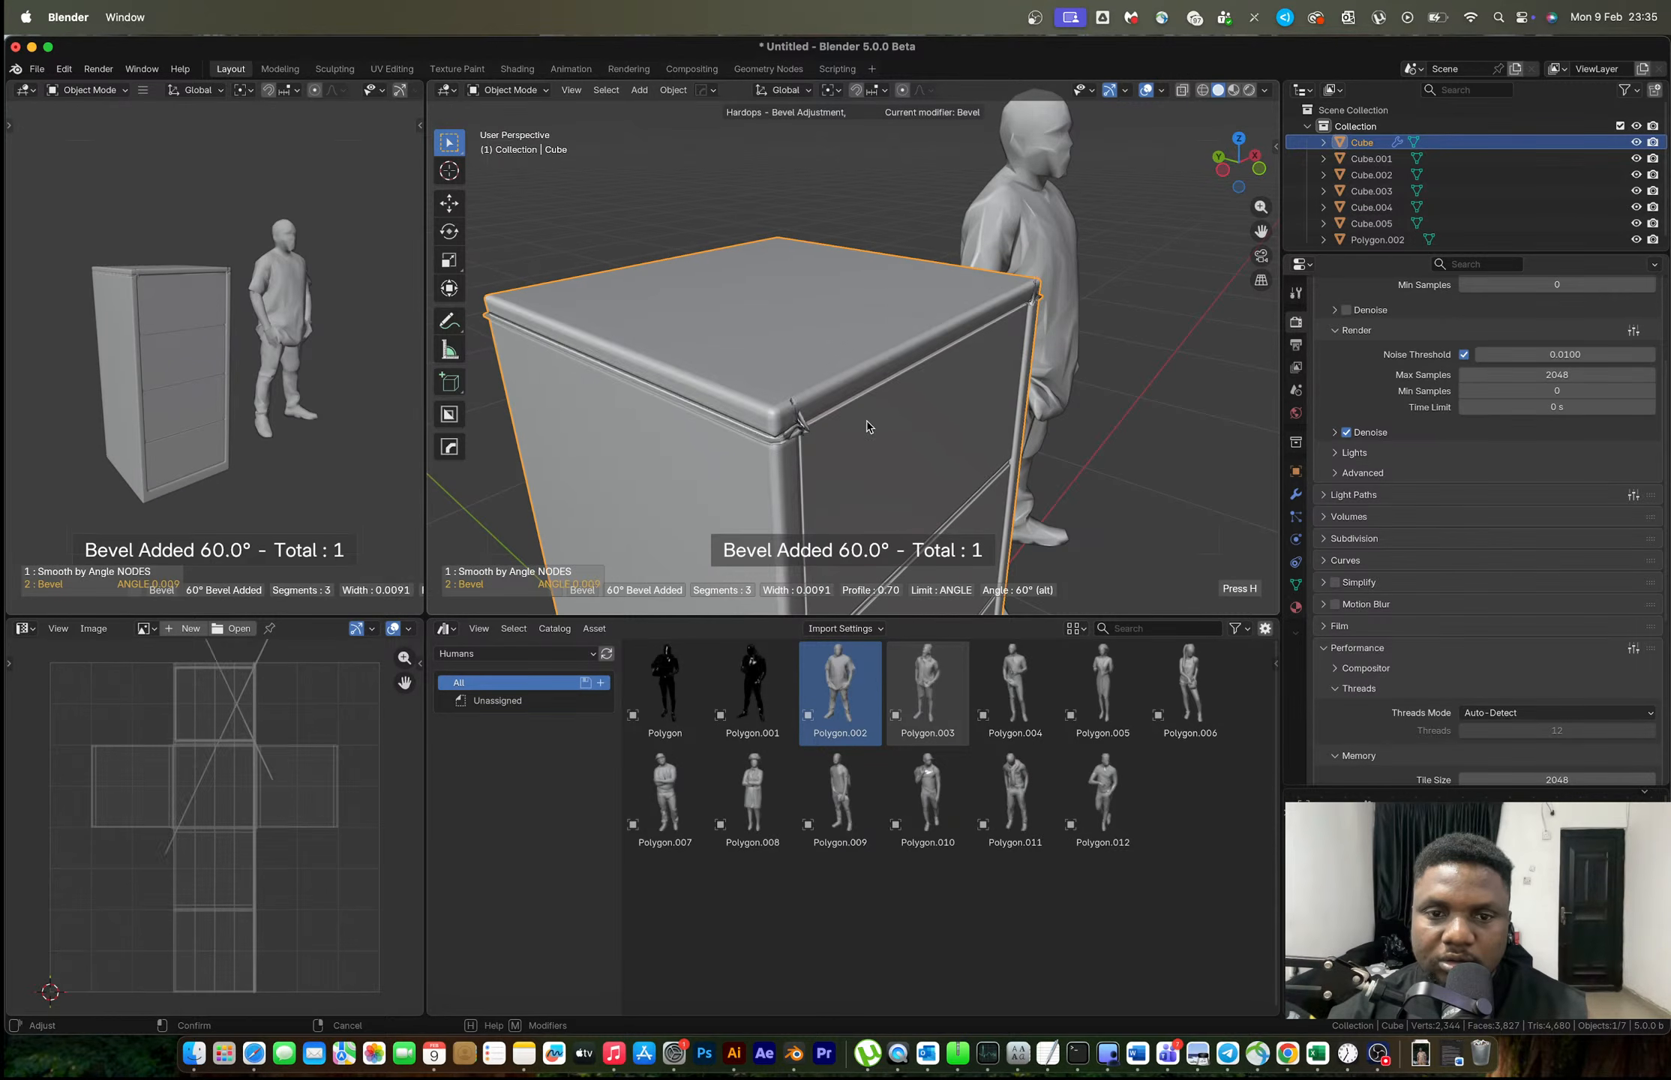
click(936, 440)
key(Tab)
middle_drag(936, 441, 843, 391)
key(Tab)
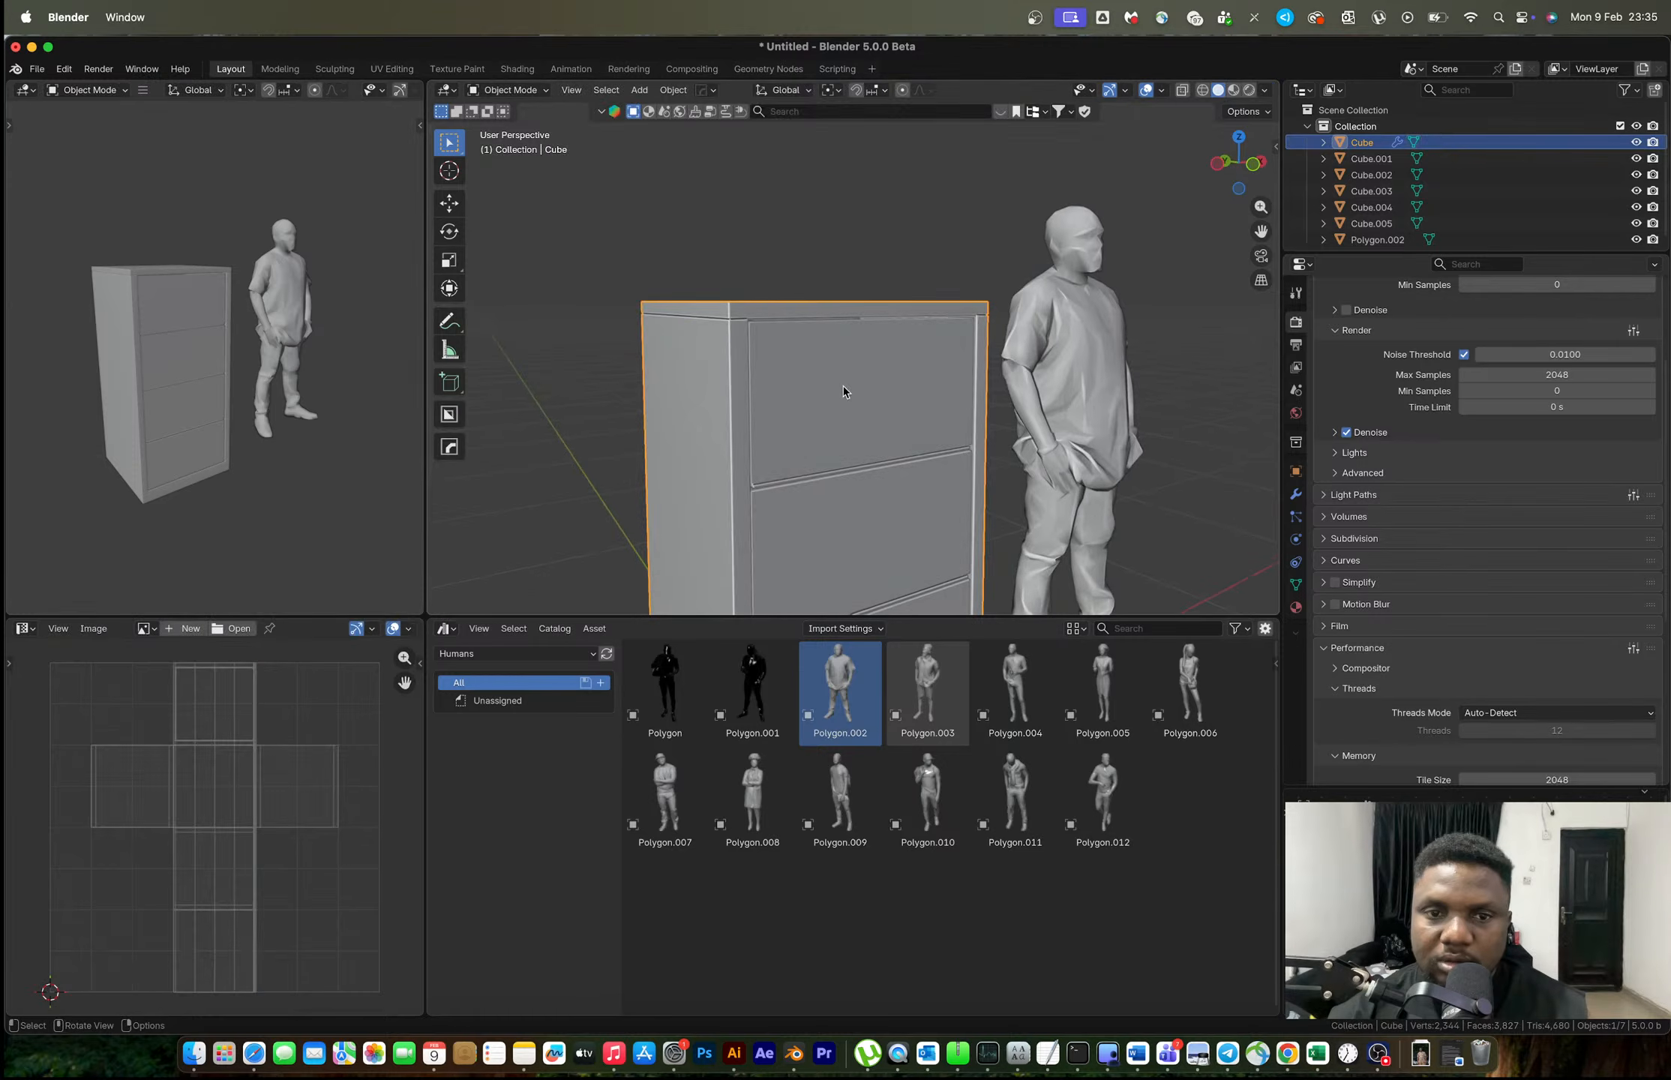
Add a HardOps 30° bevel with 4 segments and a 0.70 profile to all four drawers.
click(883, 430)
scroll(884, 435, down, 2)
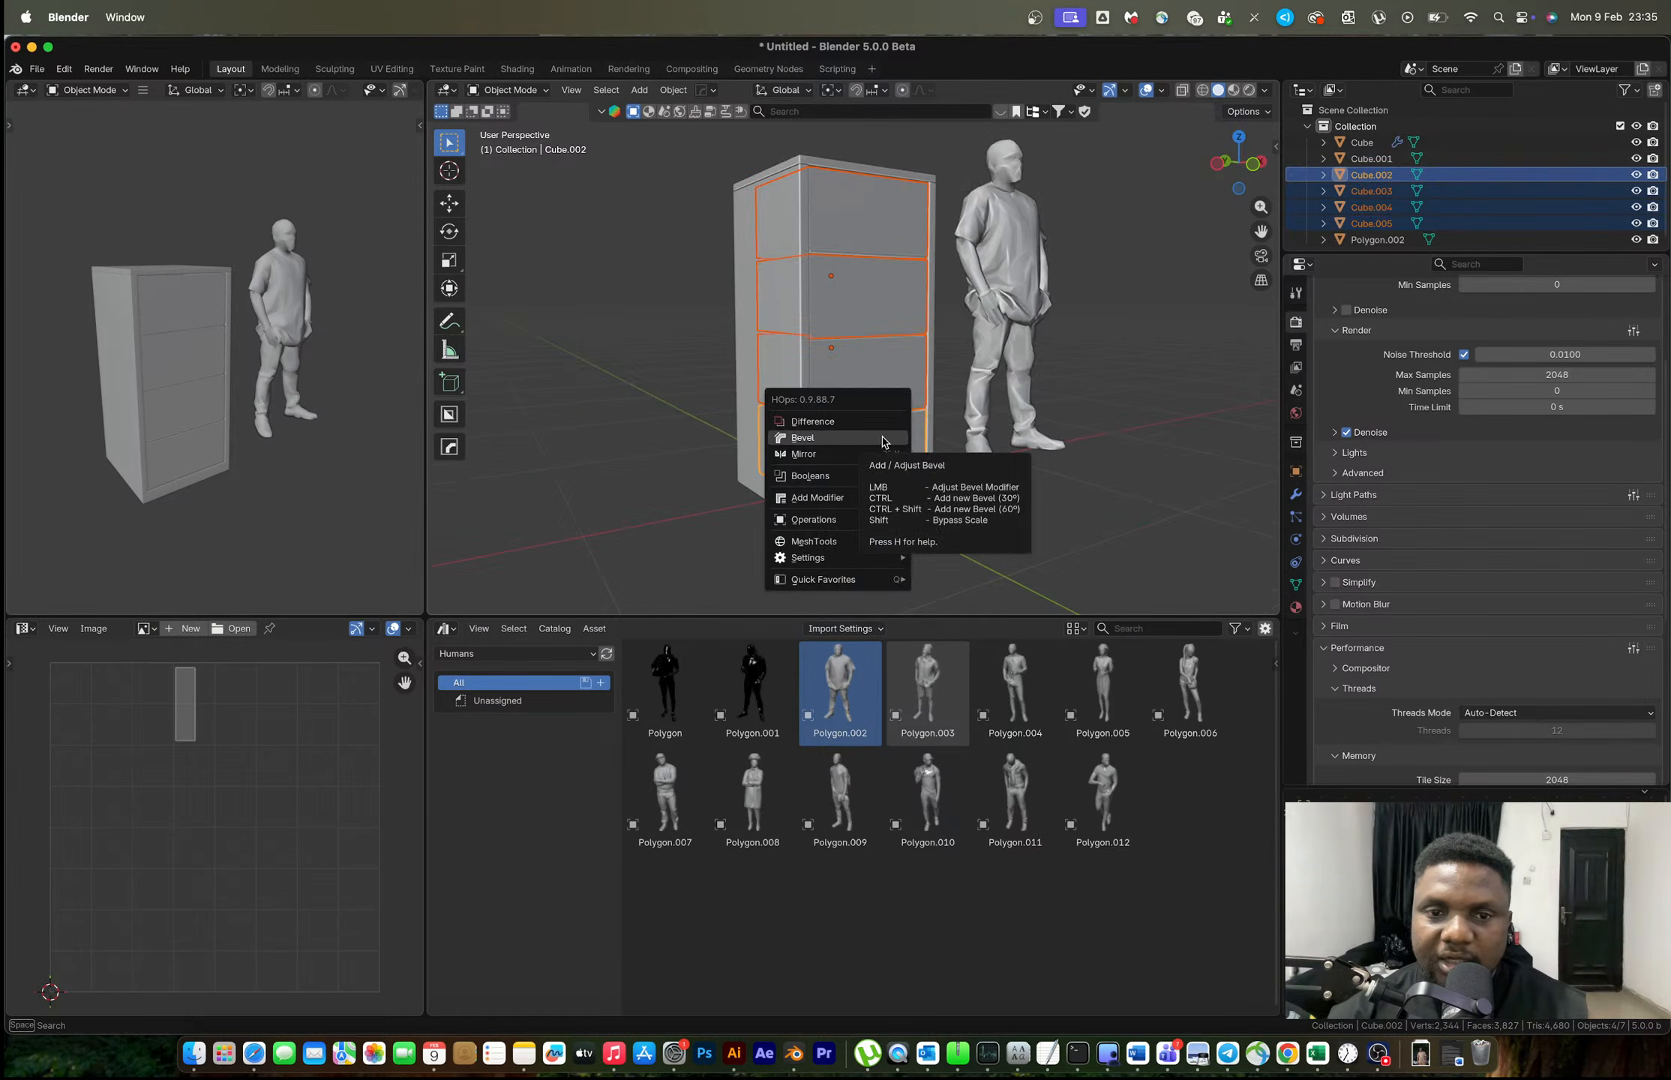
click(883, 438)
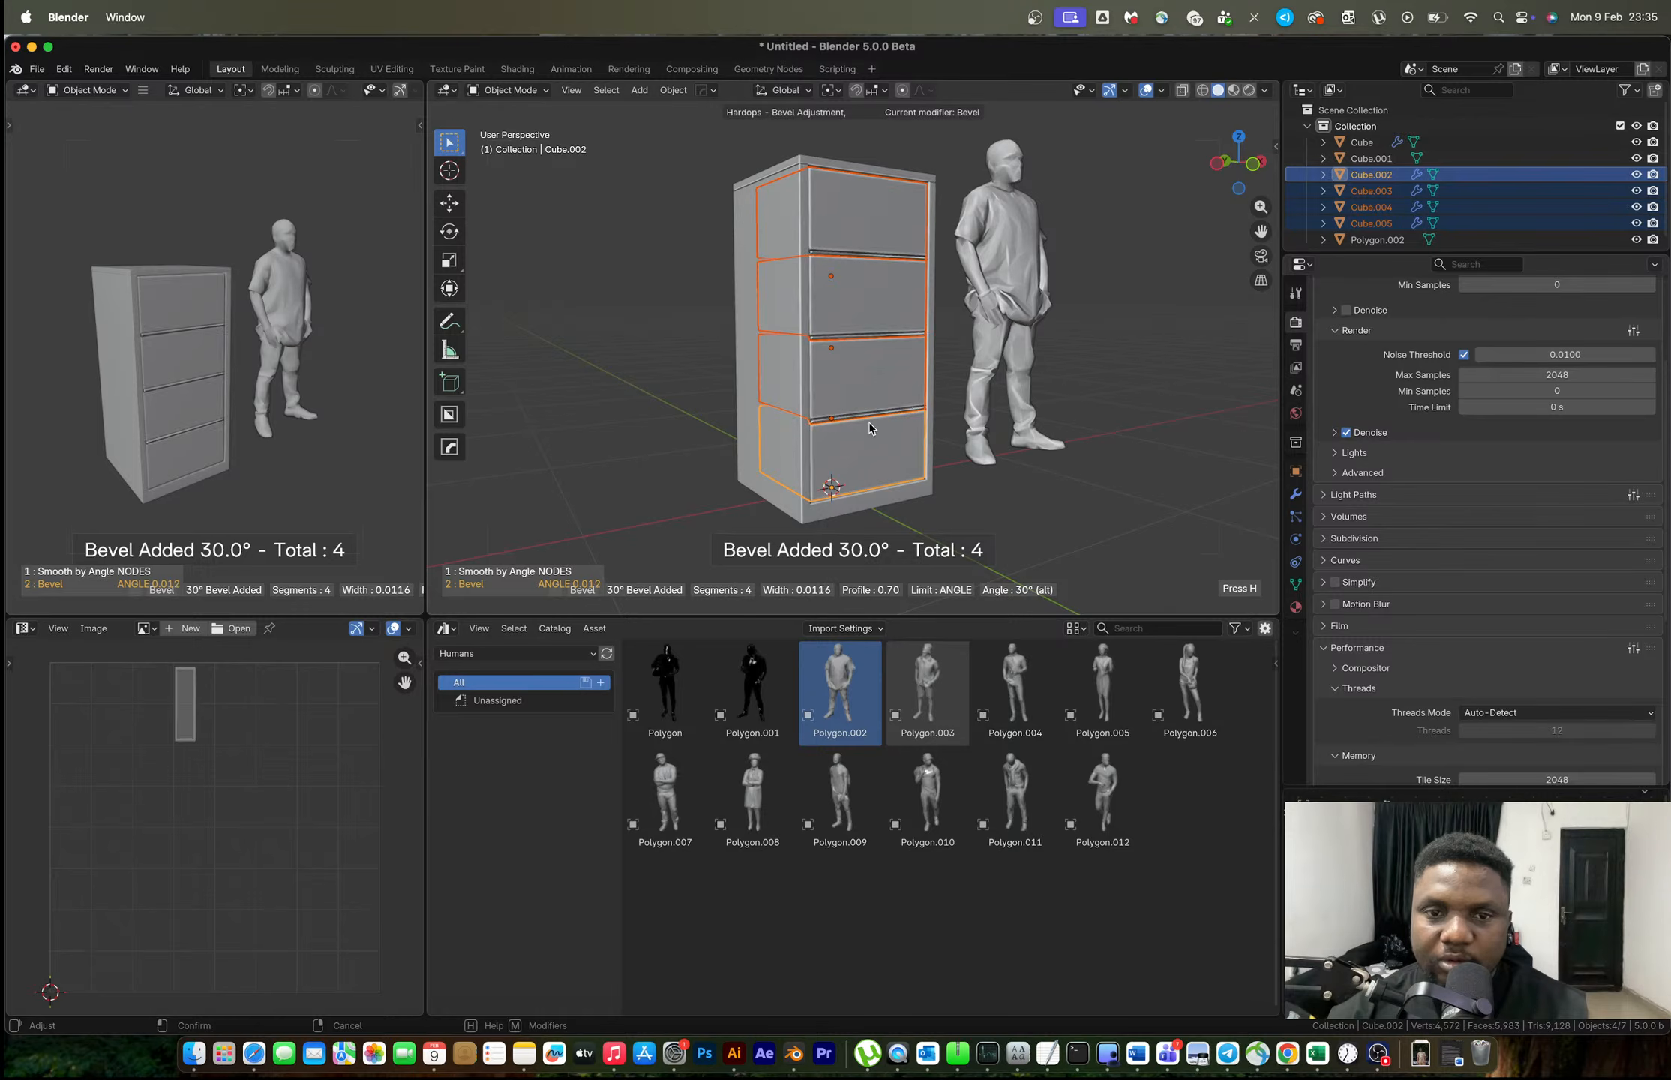
click(946, 453)
key(Tab)
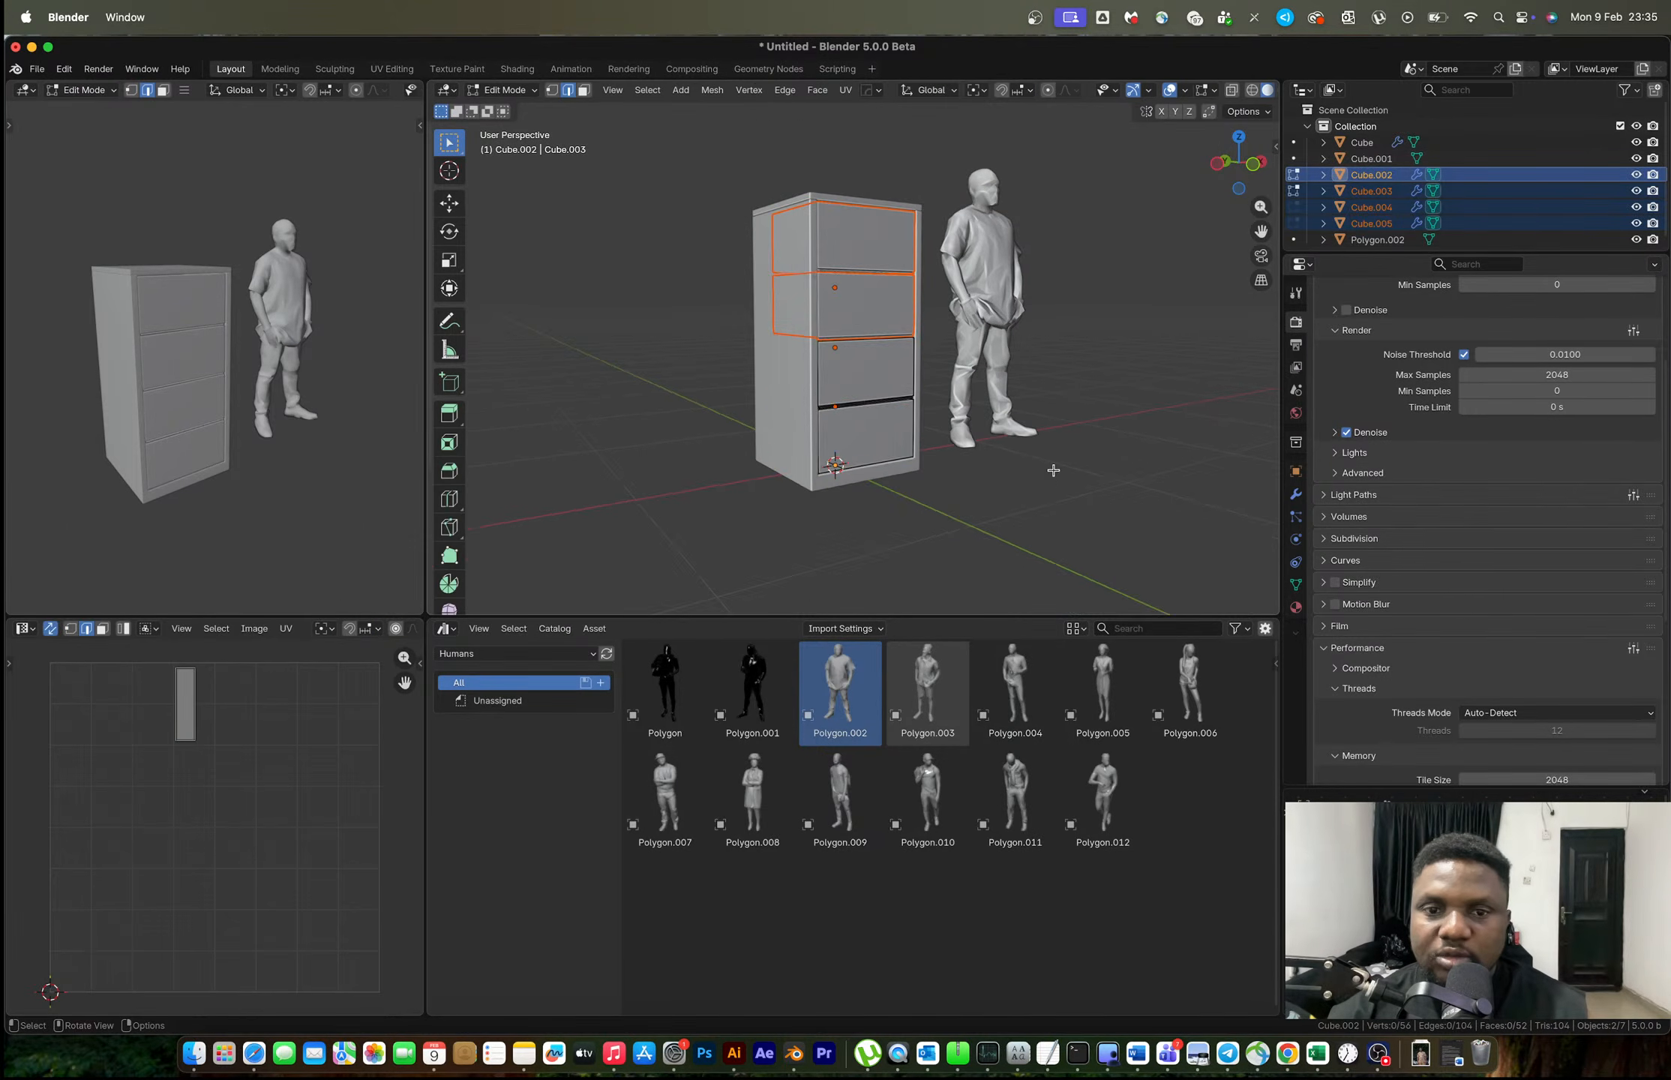
key(Tab)
Select the cabinet body together with its four drawers.
click(1051, 469)
middle_drag(1051, 470, 947, 505)
drag(742, 174, 921, 511)
scroll(868, 428, down, 5)
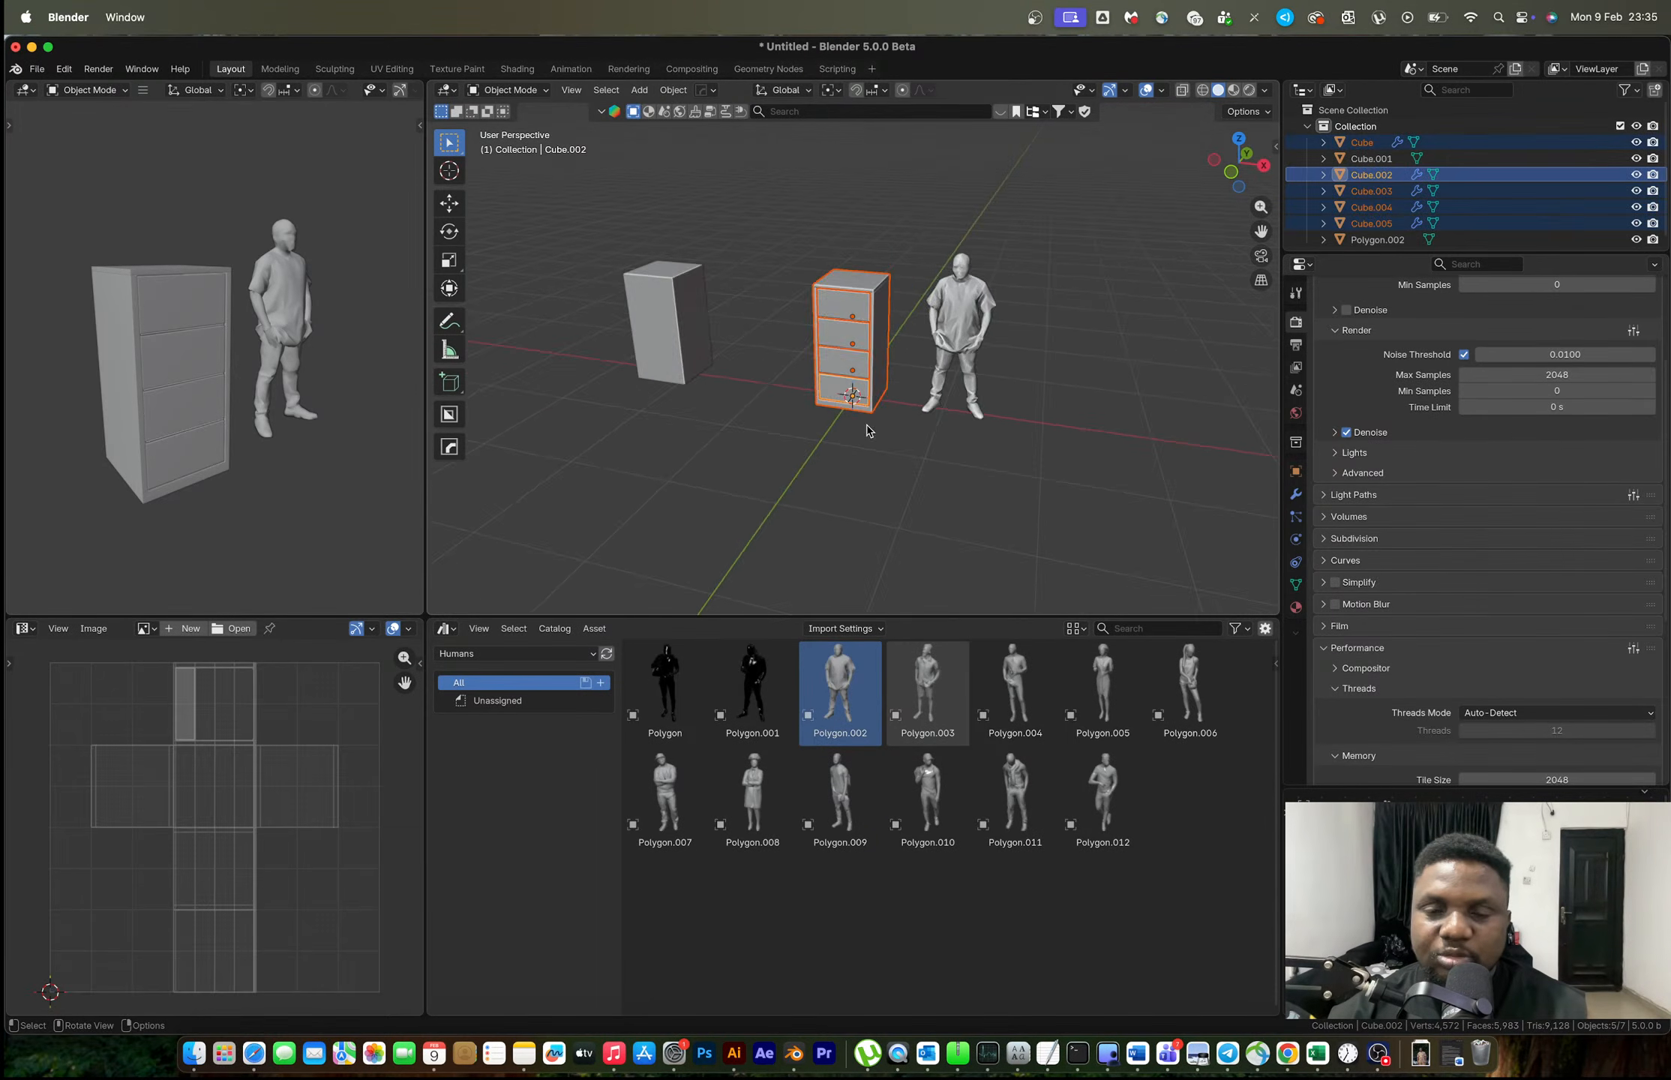
Duplicate the cabinet with its four drawers, place the copy along the negative X axis, and reselect the original cabinet parts.
scroll(904, 454, down, 2)
key(shift+d)
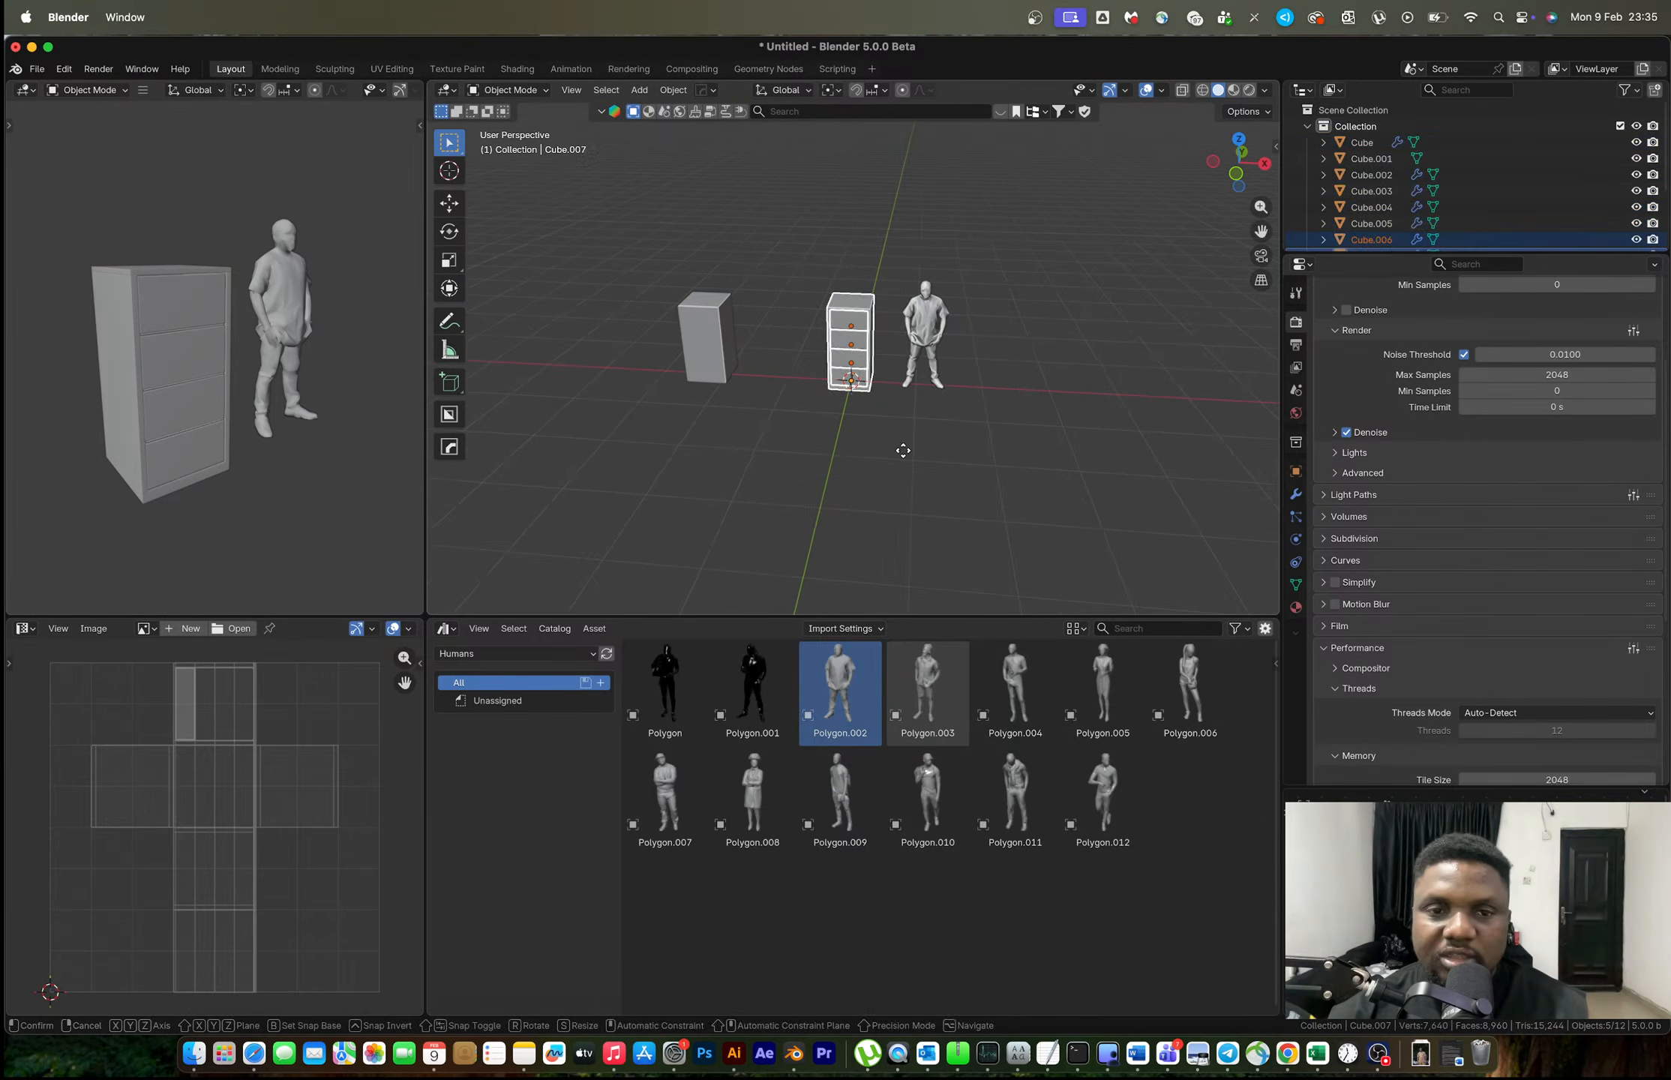
key(x)
click(600, 403)
drag(809, 250, 881, 424)
scroll(867, 360, up, 8)
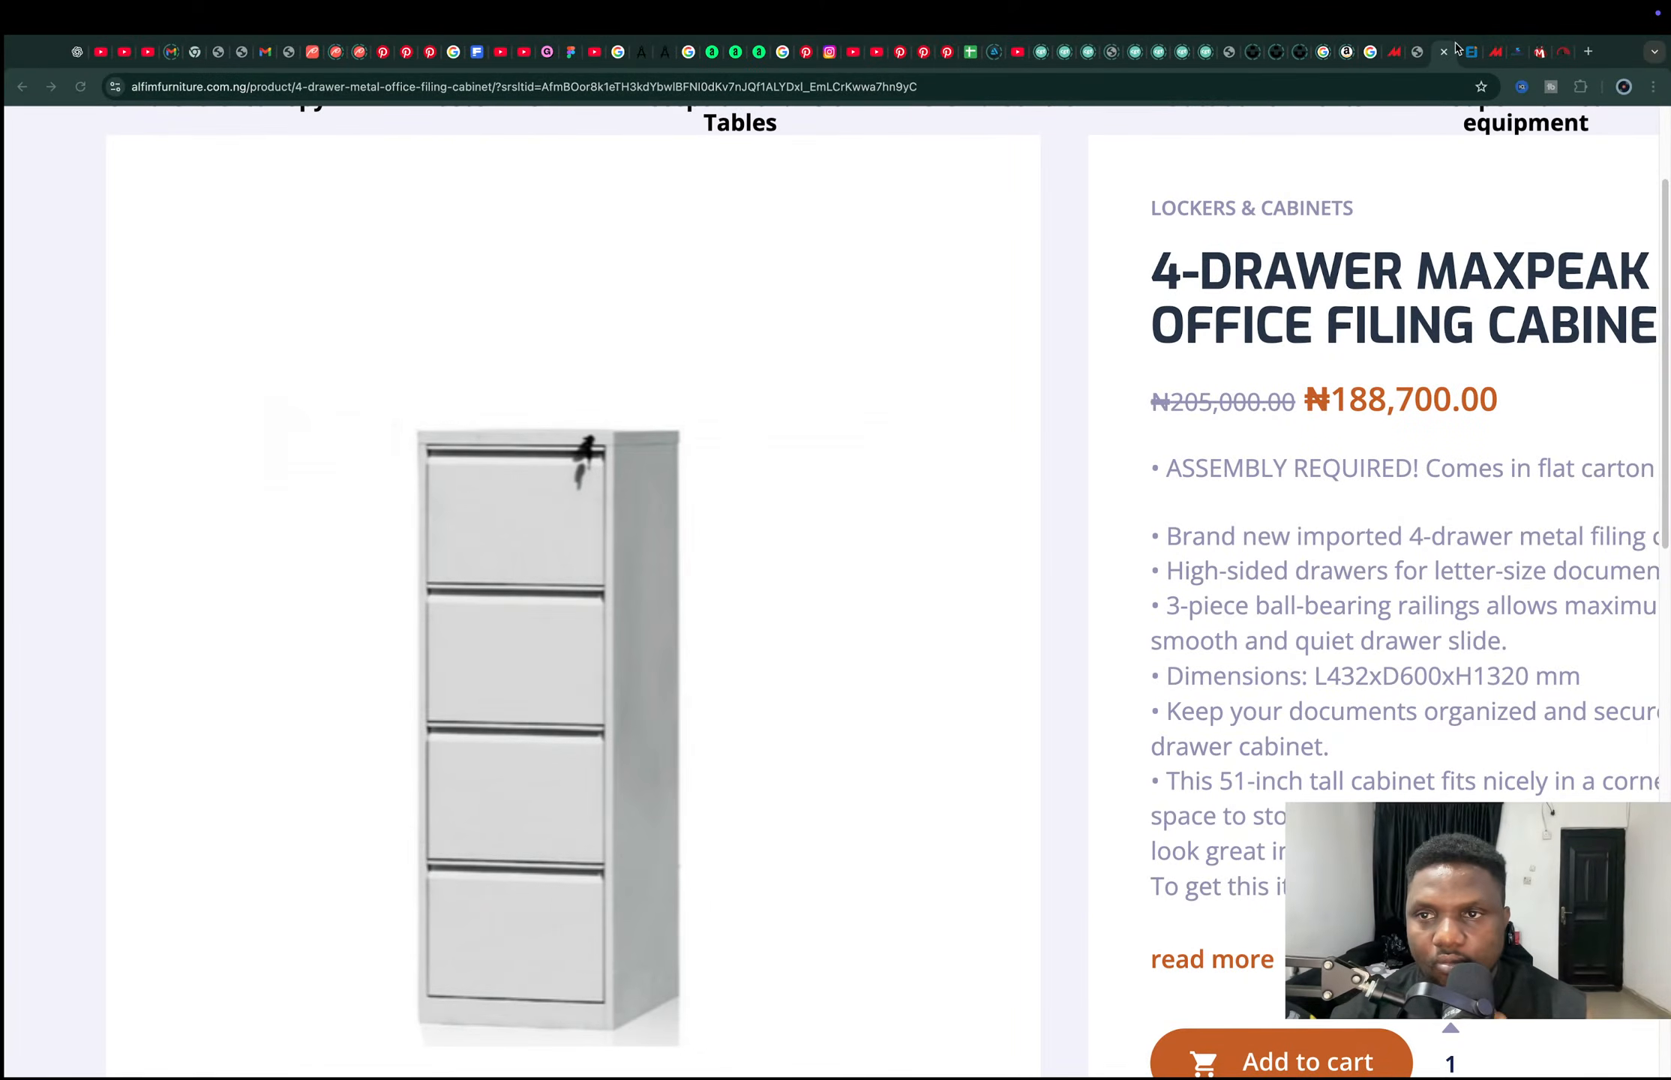
In the browser, close the Maxpeak filing cabinet page and examine the 4 Drawer Metal Office Cabinet photos on hefeng-furniture.com.
click(1444, 53)
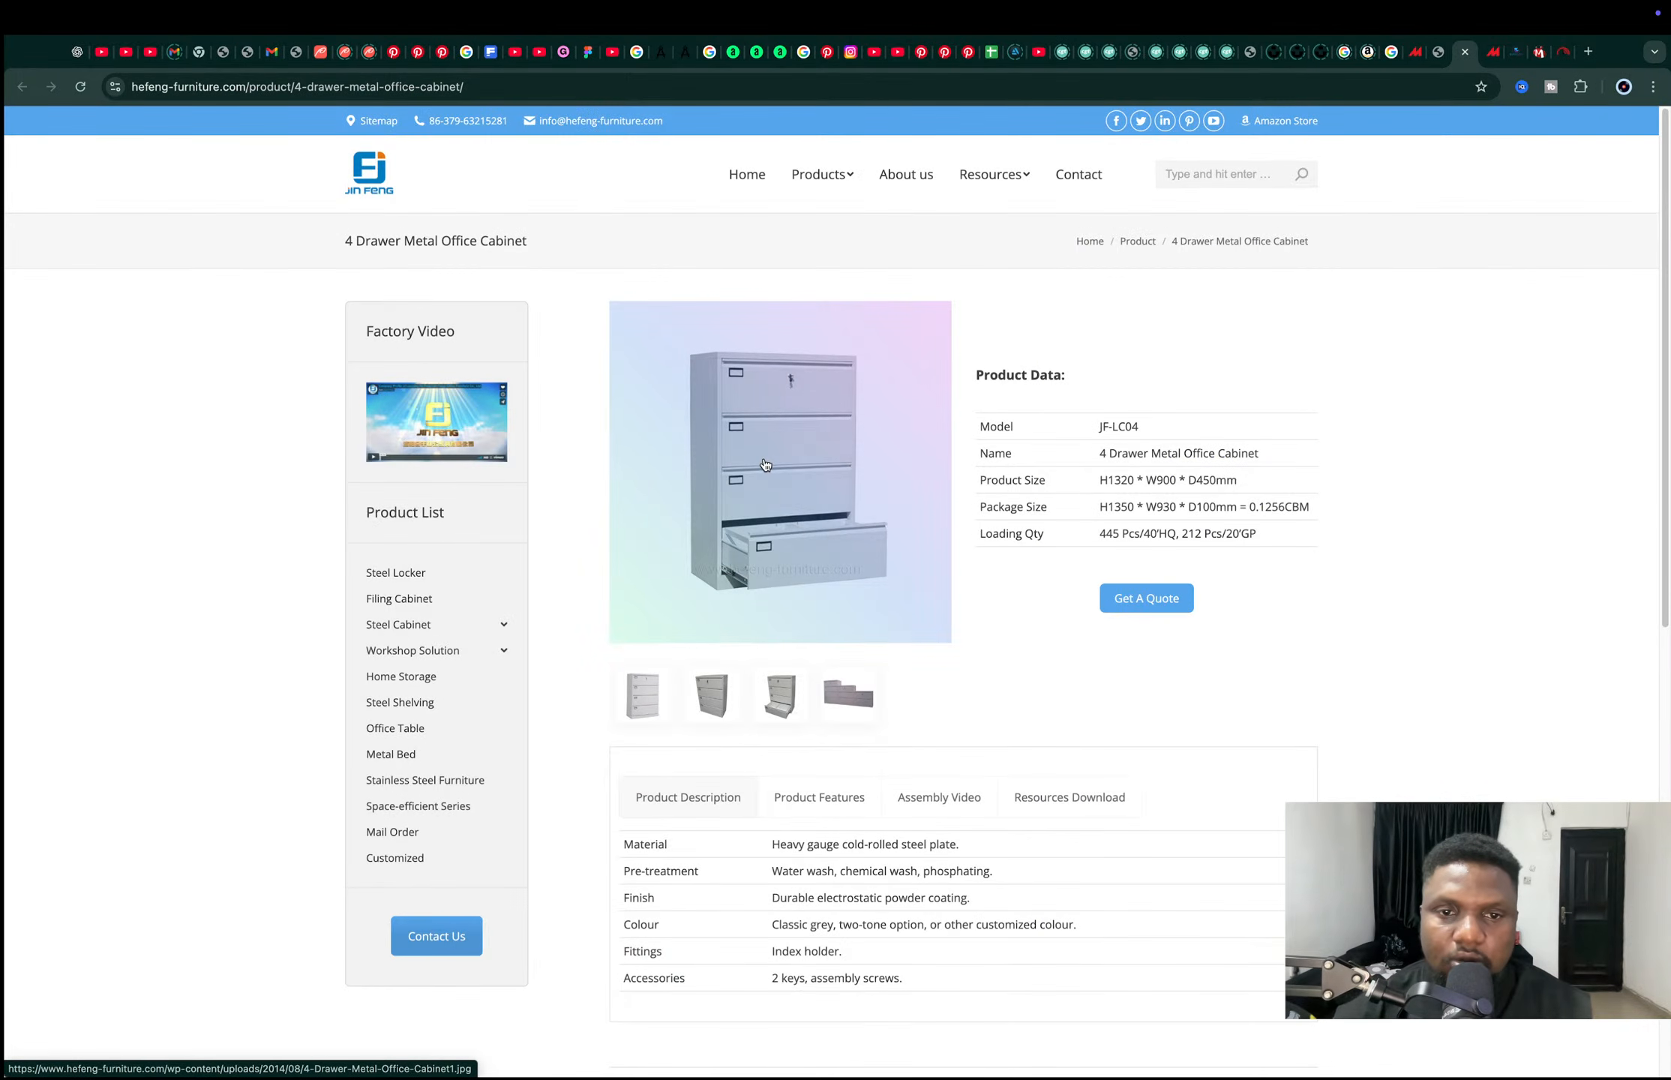
ctrl+scroll(765, 465, up, 5)
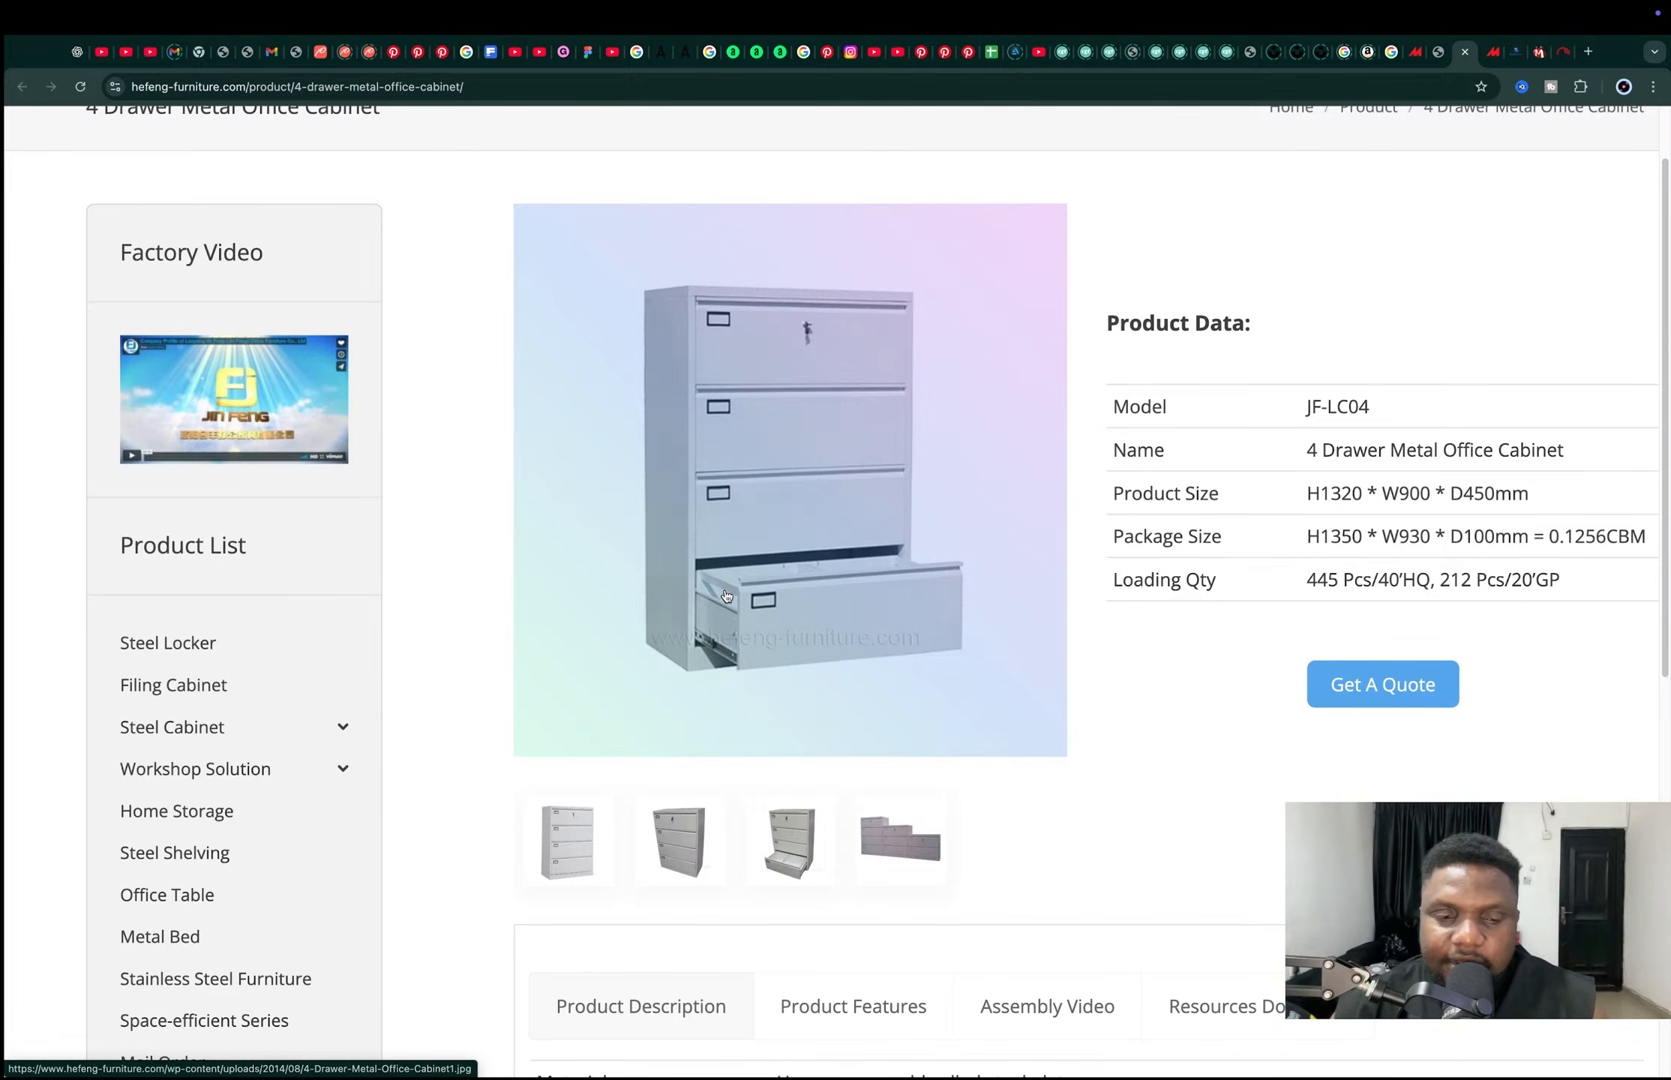
click(562, 859)
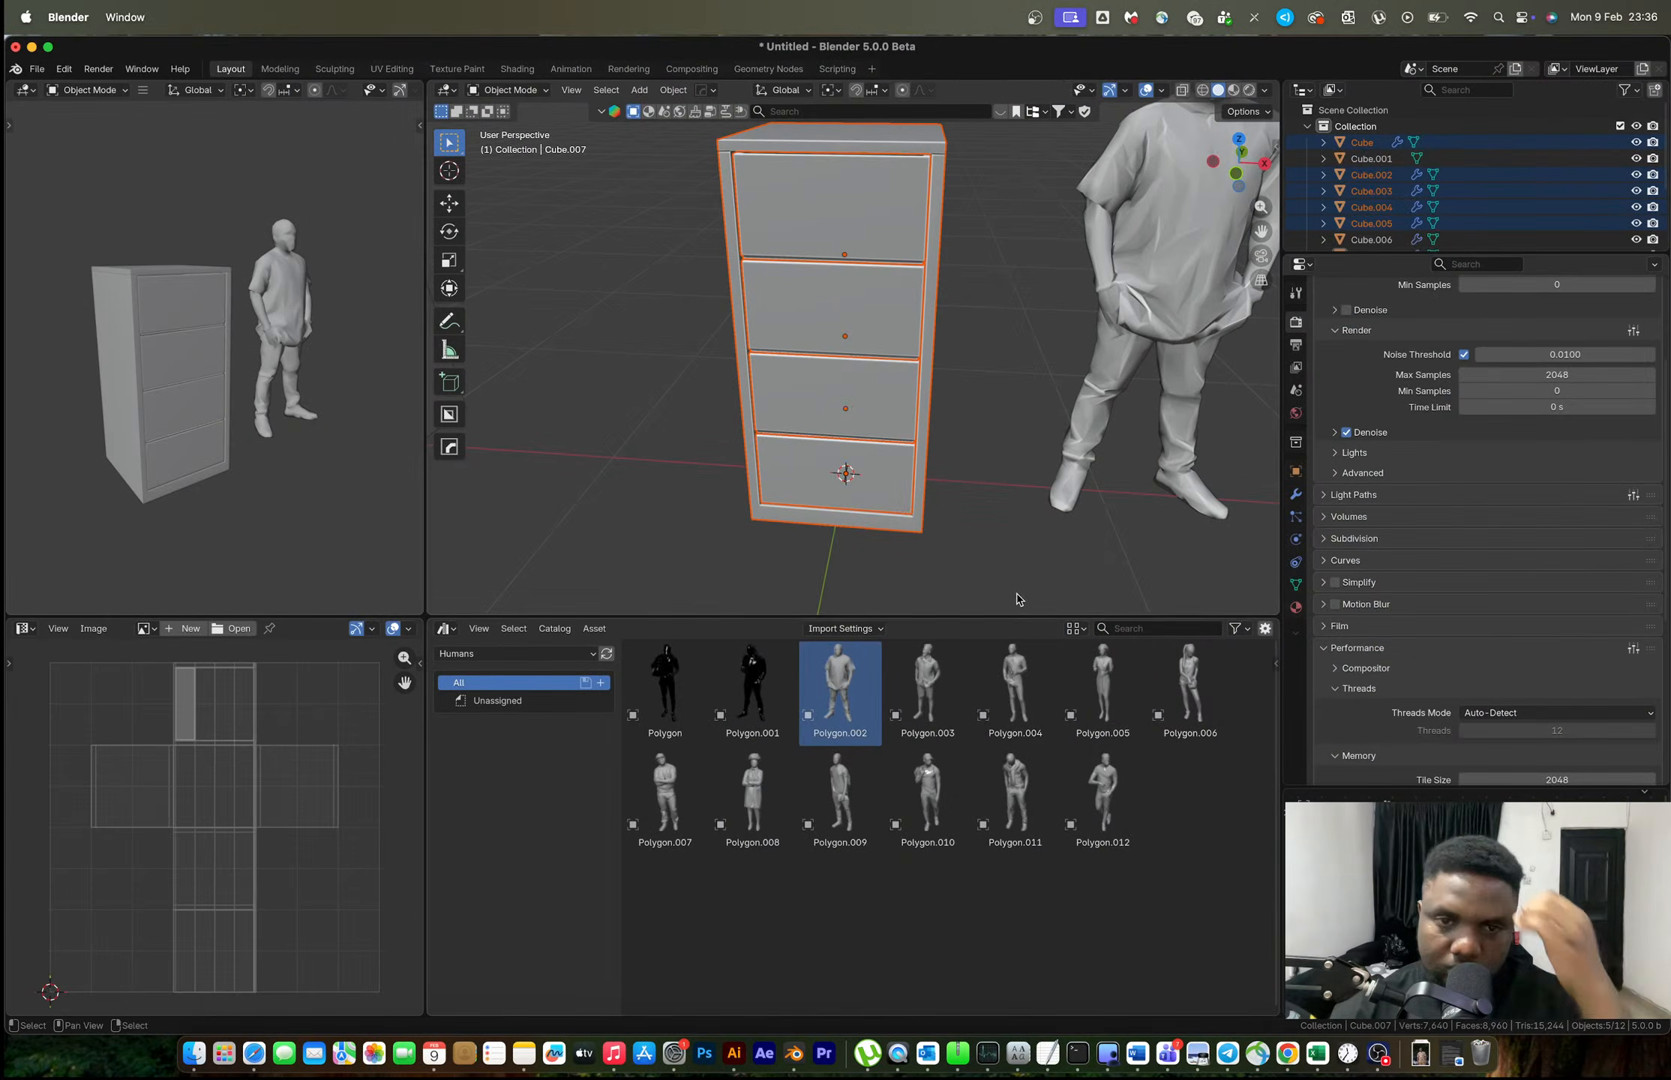
Return to Blender and view the selected cabinet in front orthographic view in Object Mode.
middle_drag(951, 533, 845, 450)
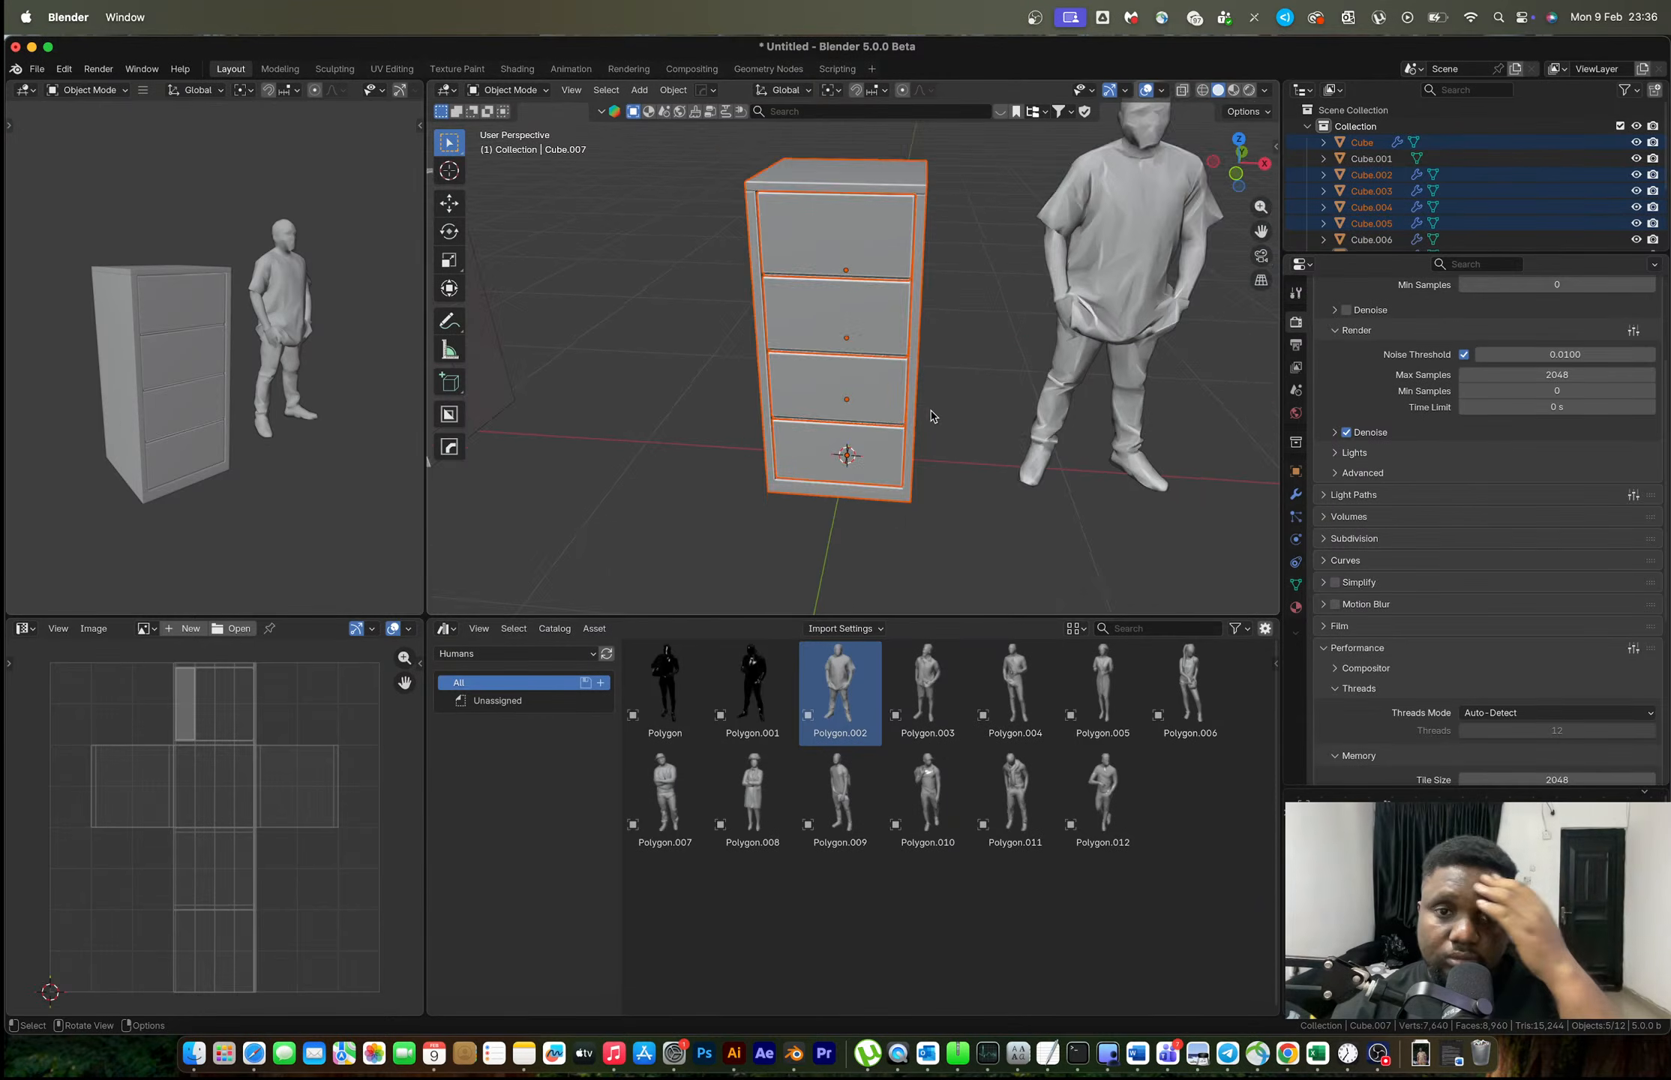
scroll(846, 451, down, 6)
scroll(872, 364, up, 4)
key(Tab)
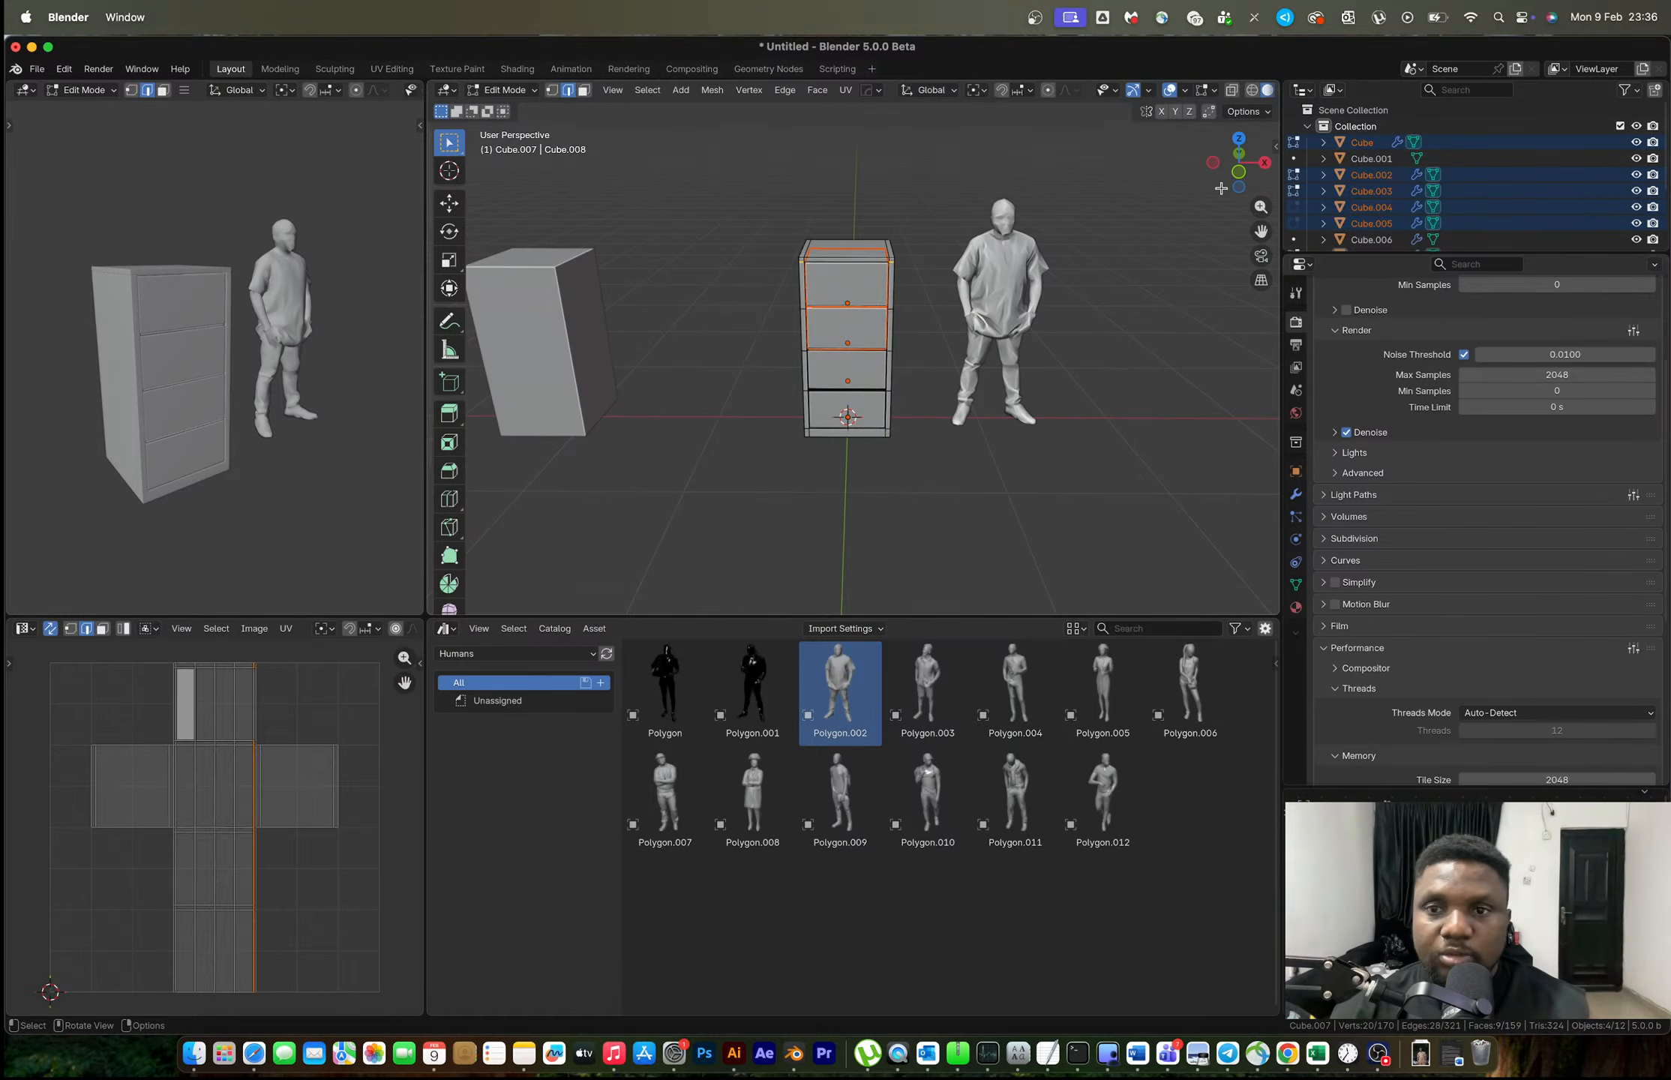
click(1238, 171)
key(Tab)
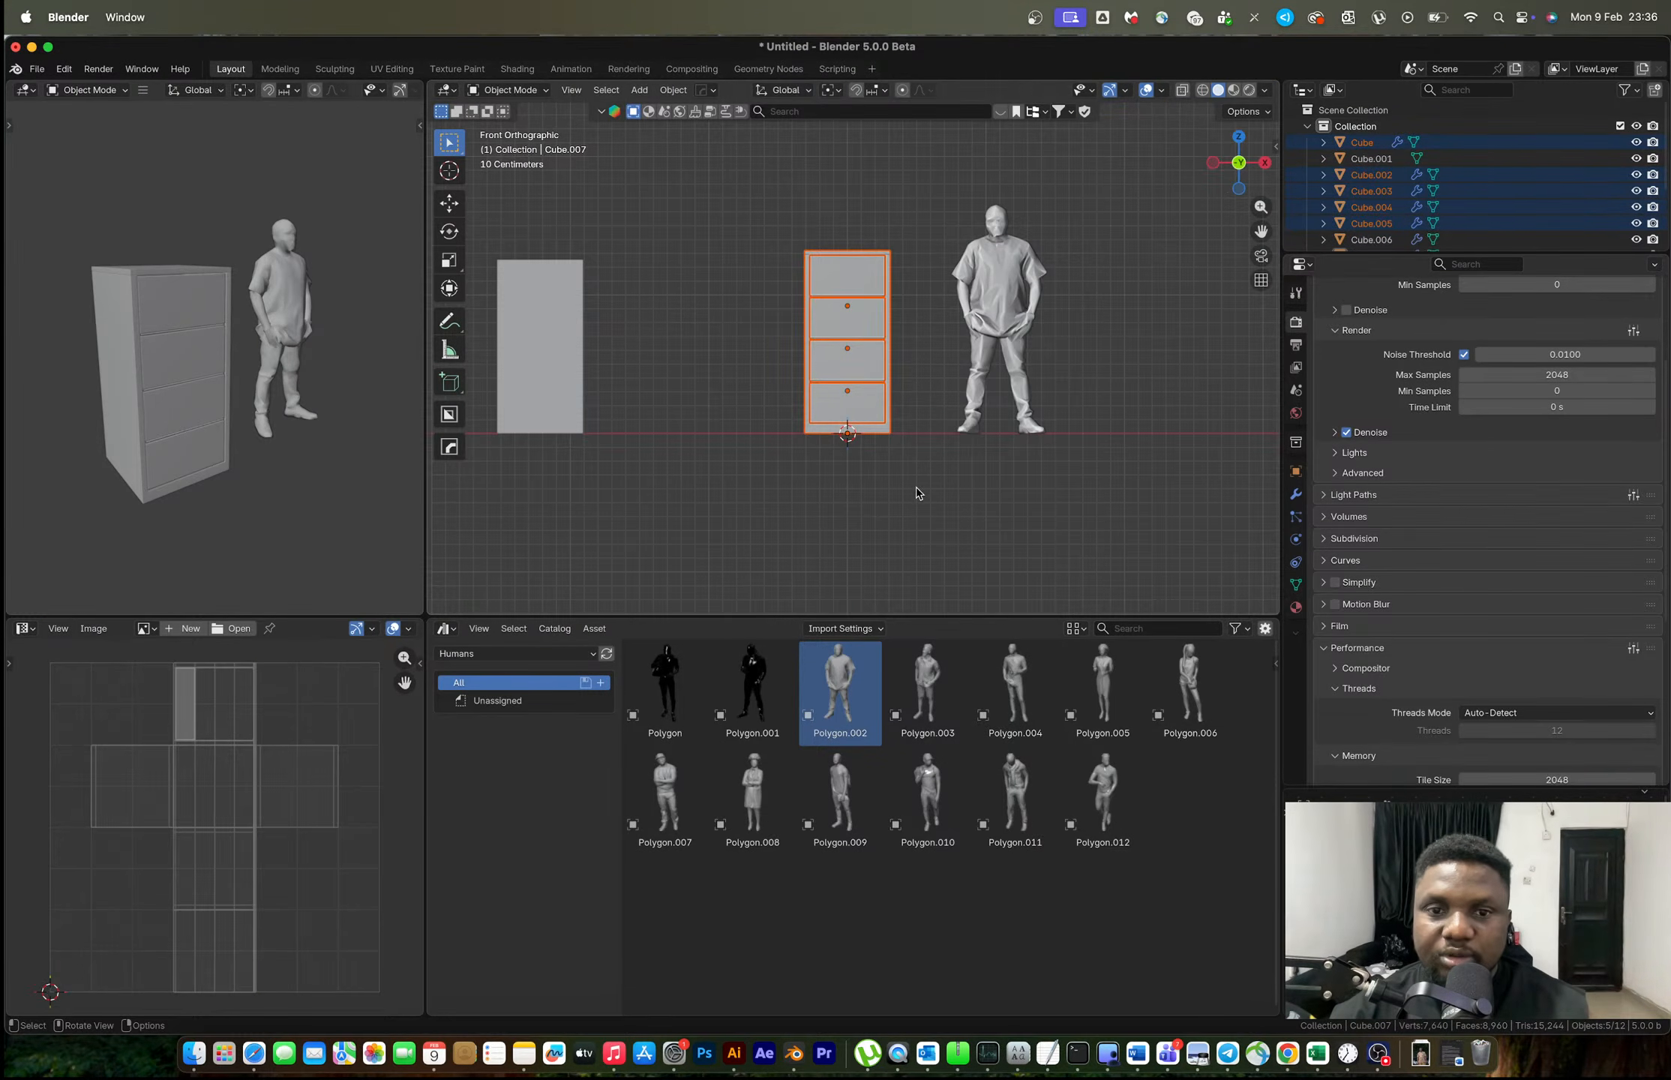
key(g)
key(z)
key(Escape)
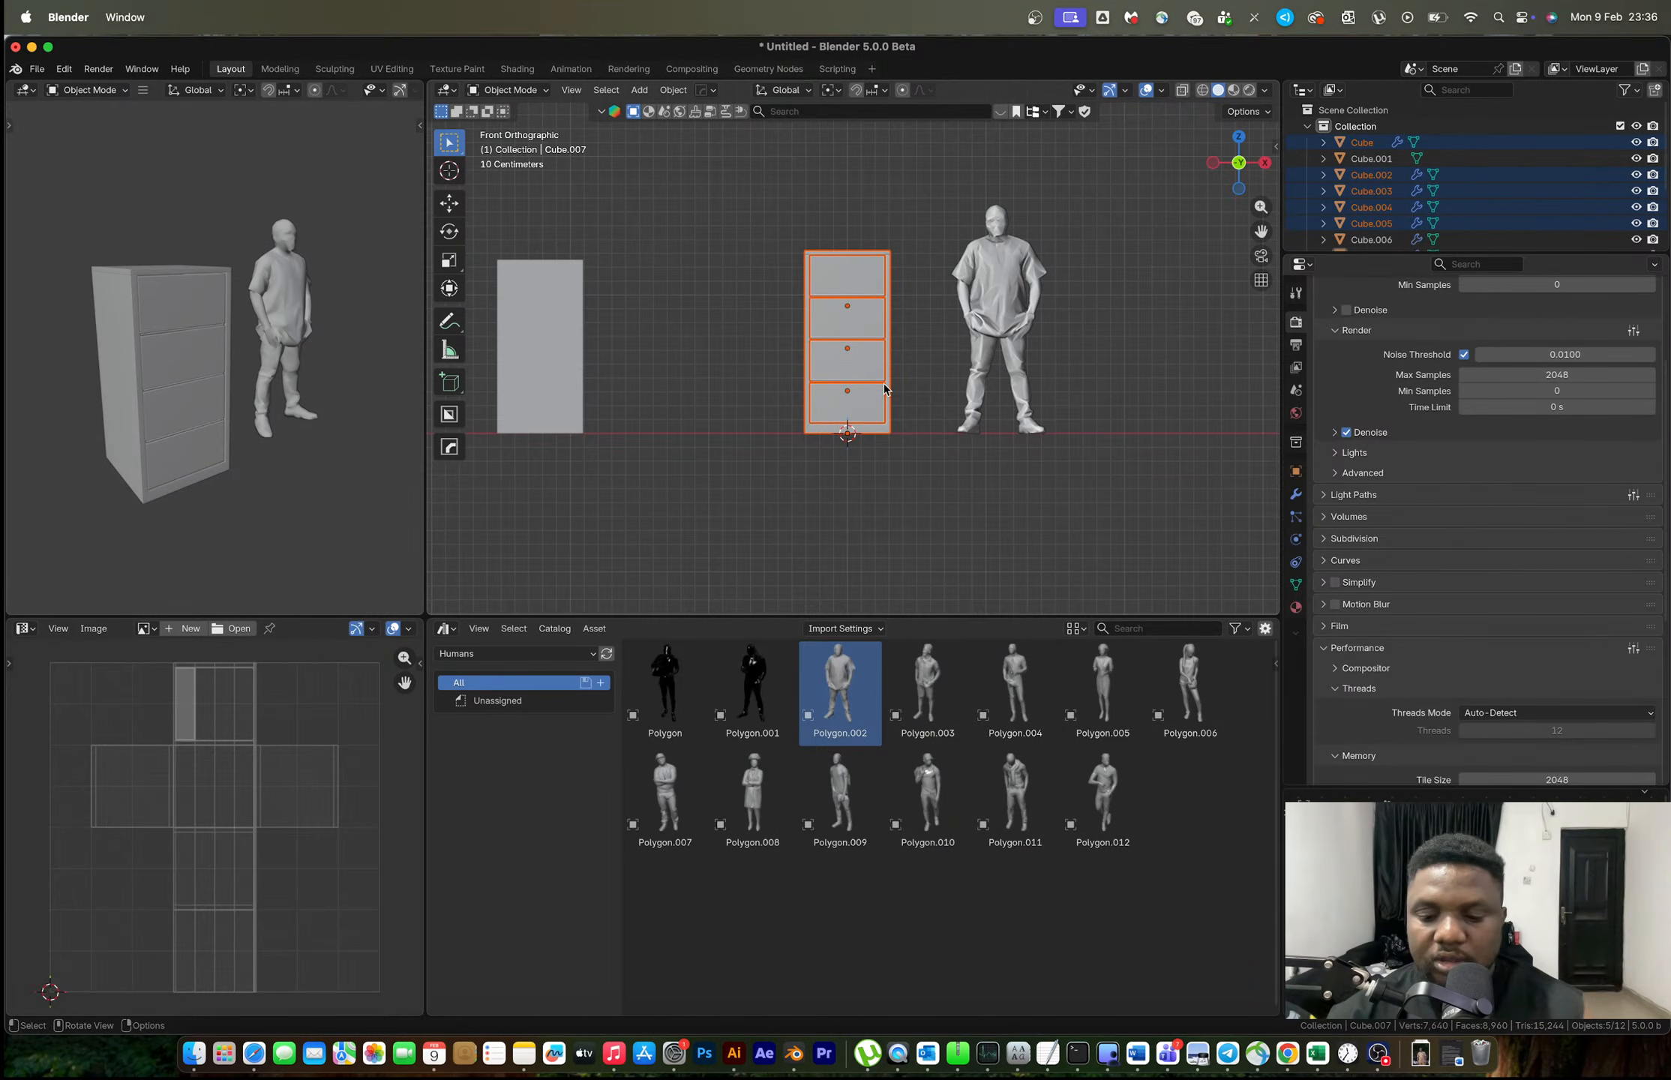
Set the pivot point to 3D Cursor and scale the cabinet down along Z to about half the human figure's height.
key(period)
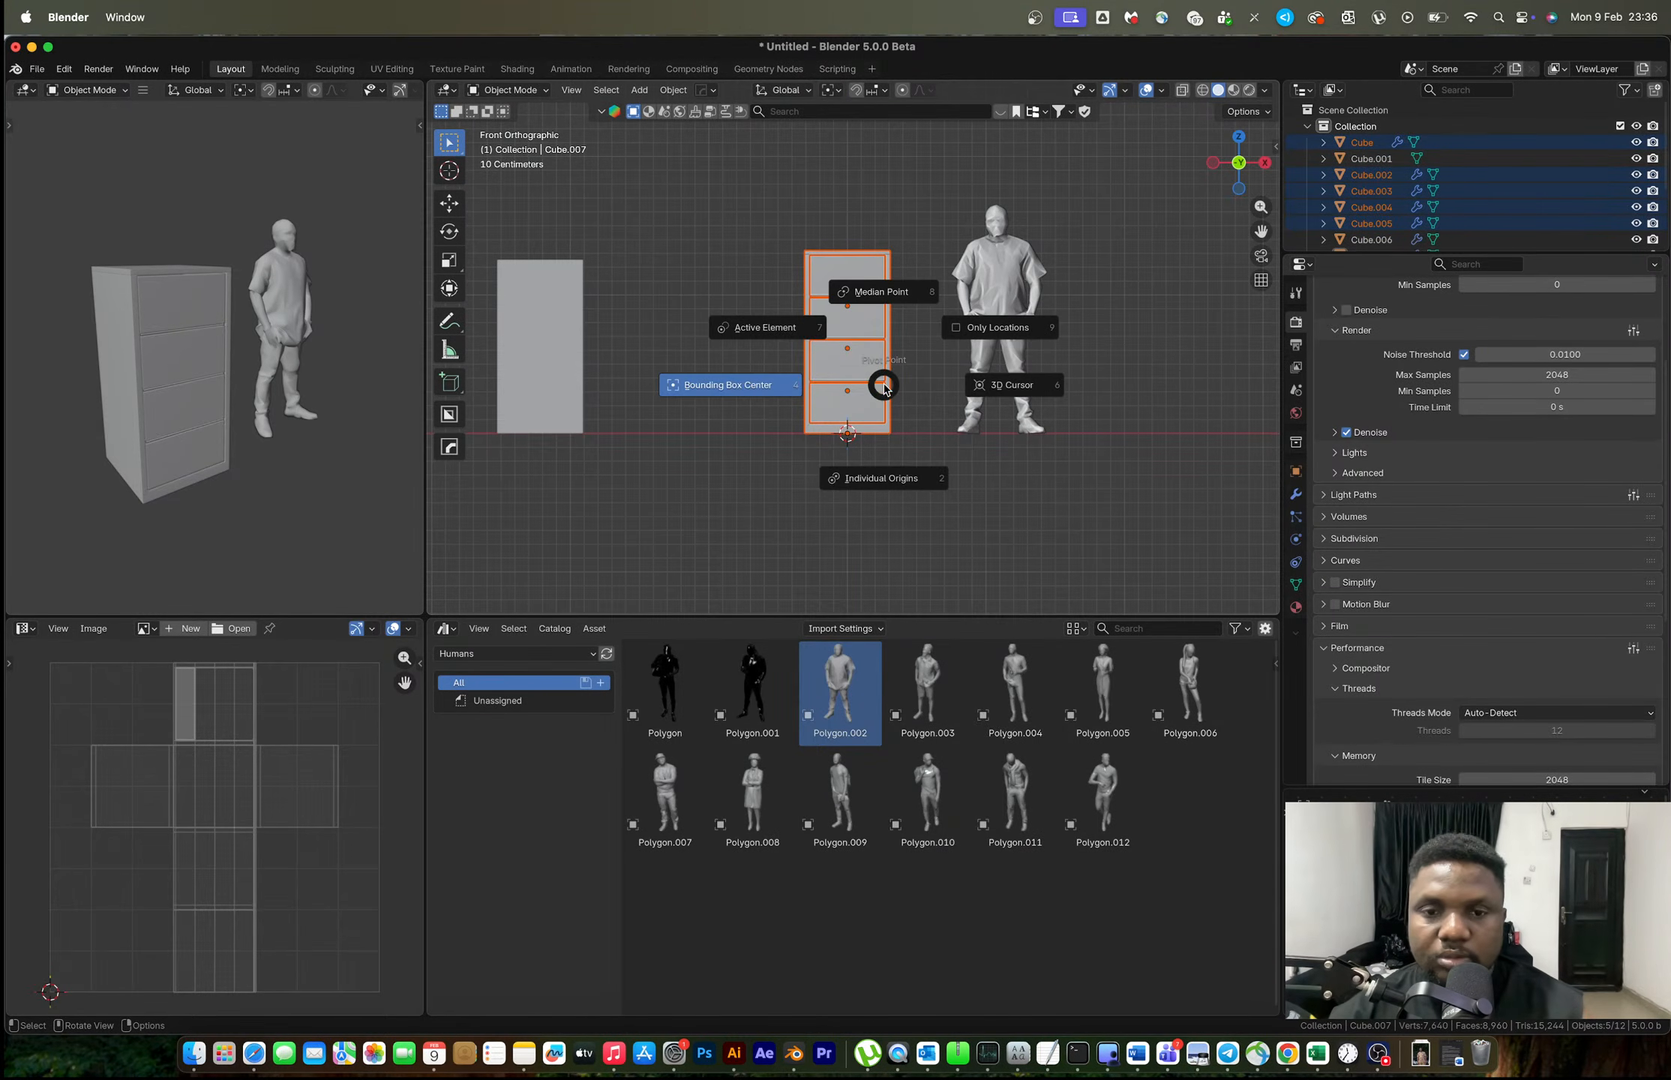
click(988, 386)
key(s)
key(z)
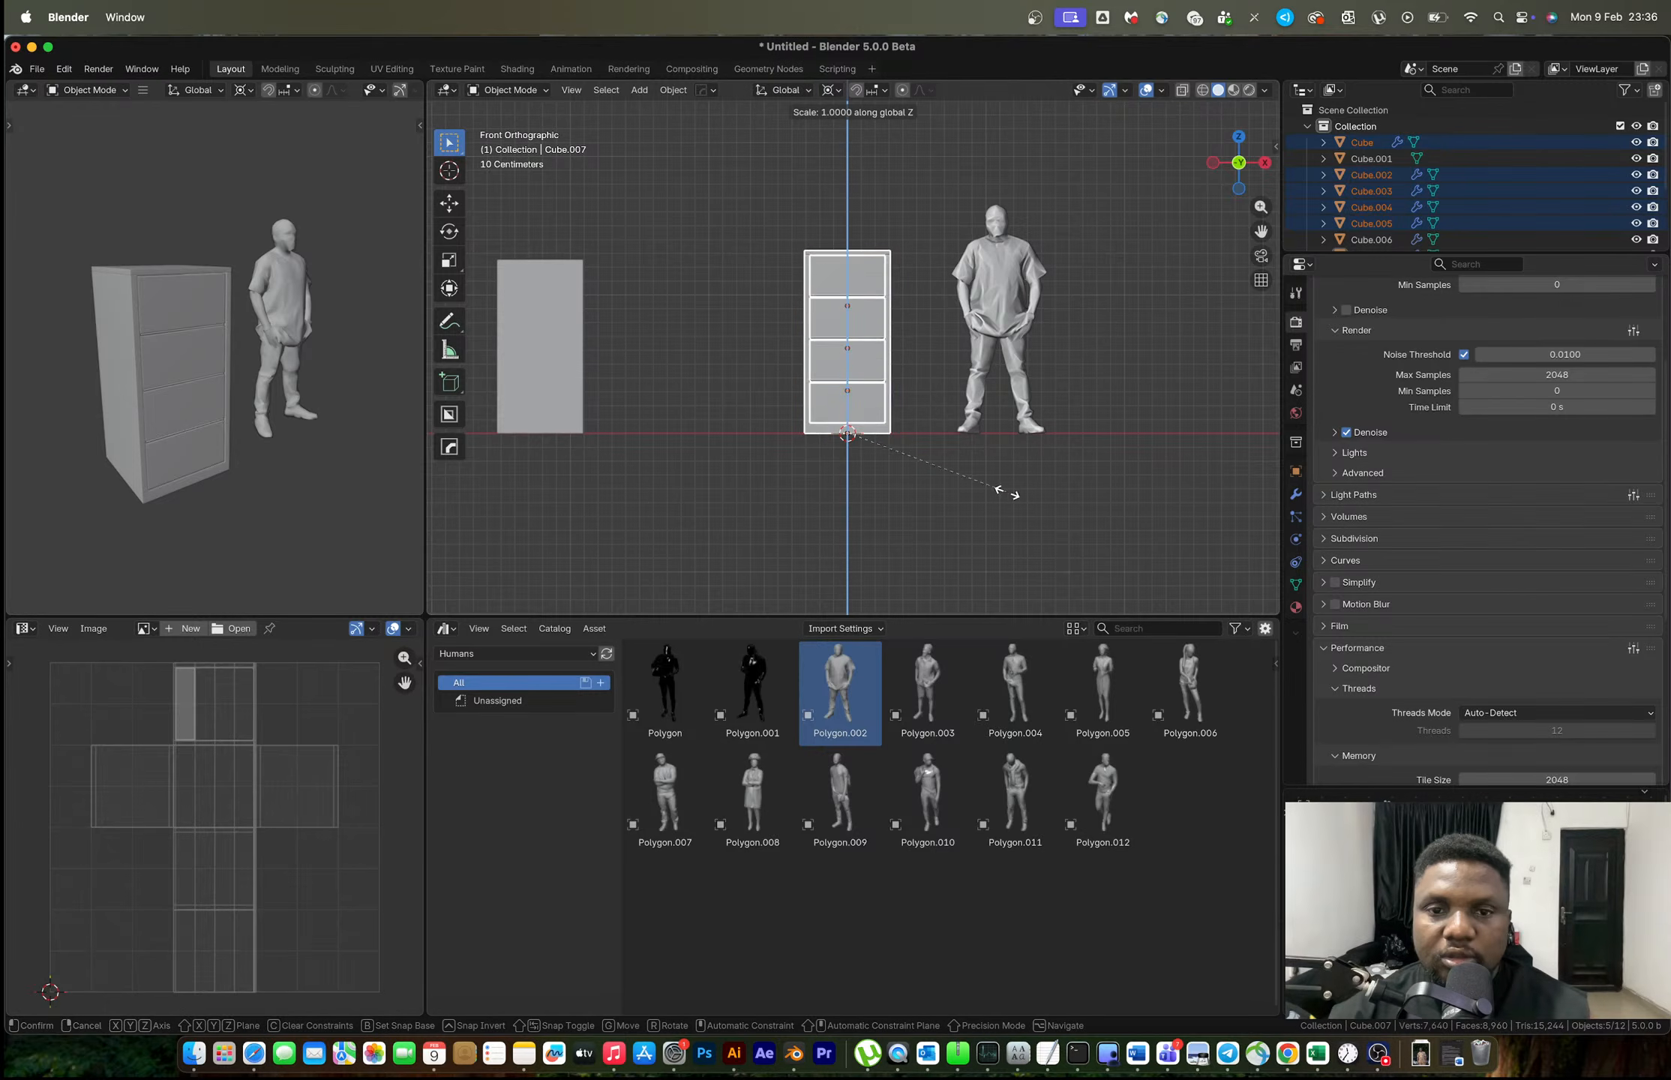
click(951, 455)
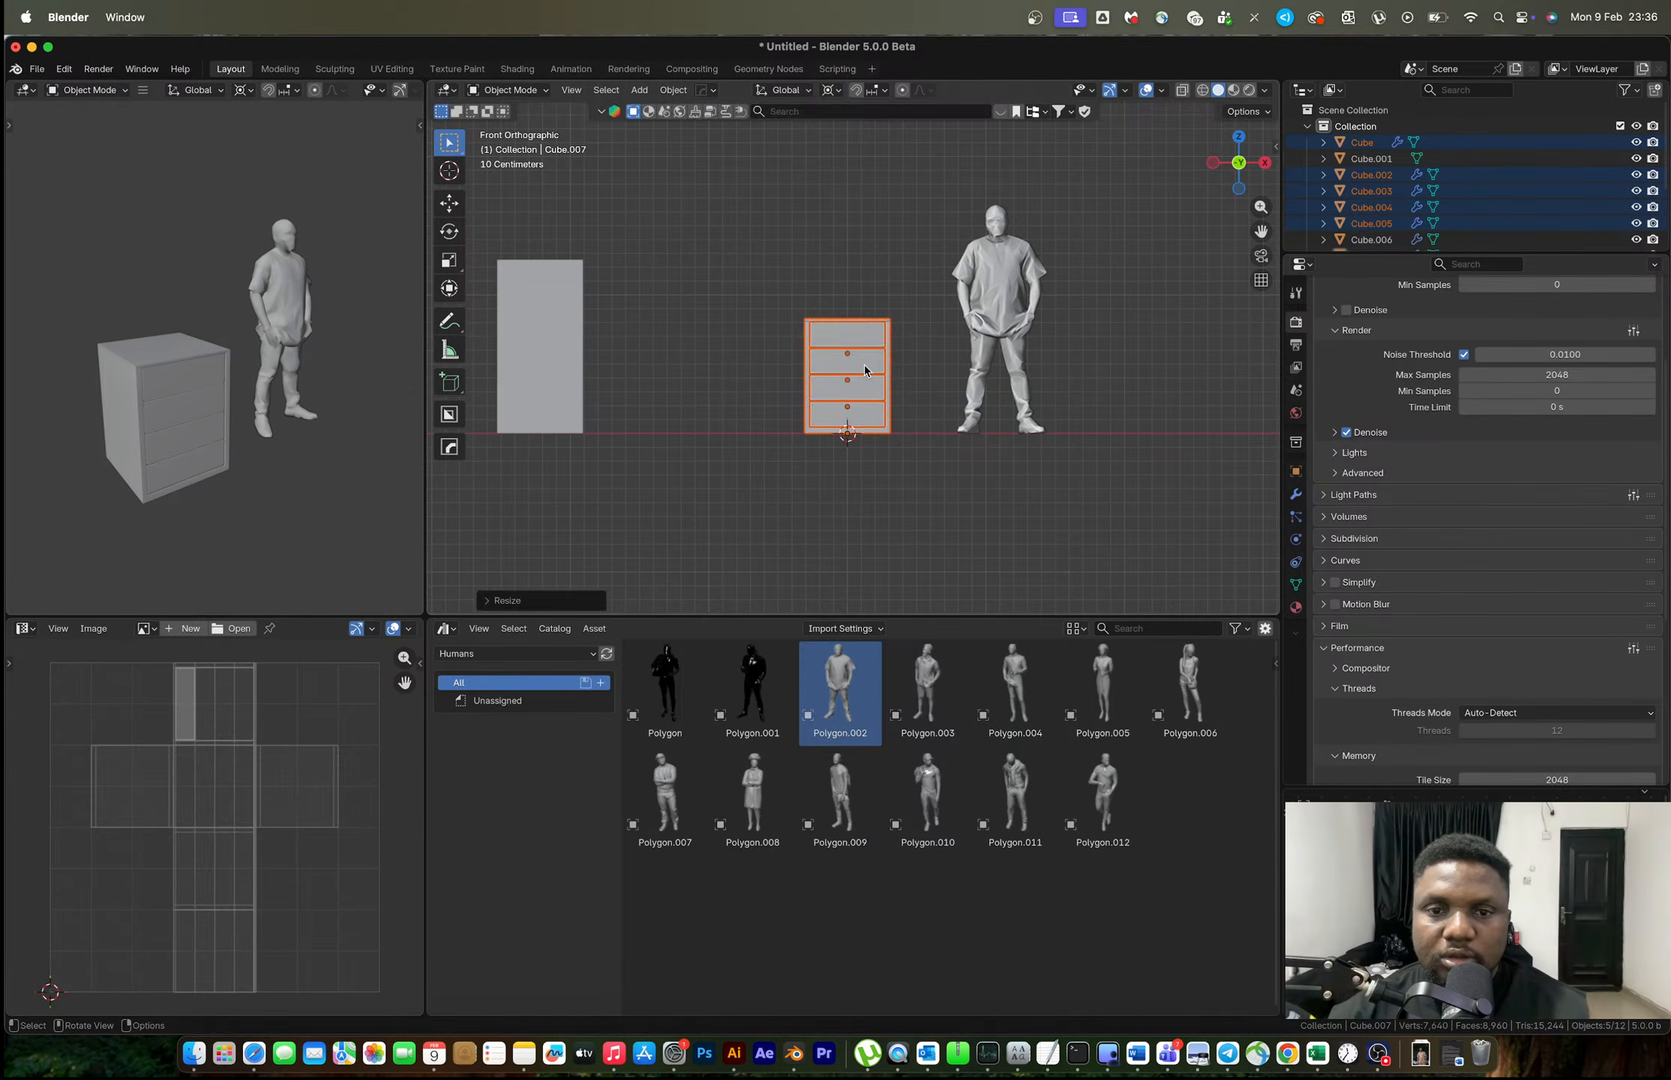
Widen the cabinet by moving the right-side vertices of the body and drawers about 0.1 m along X.
scroll(870, 300, up, 3)
key(Tab)
key(alt+z)
key(1)
drag(861, 252, 976, 565)
key(g)
key(x)
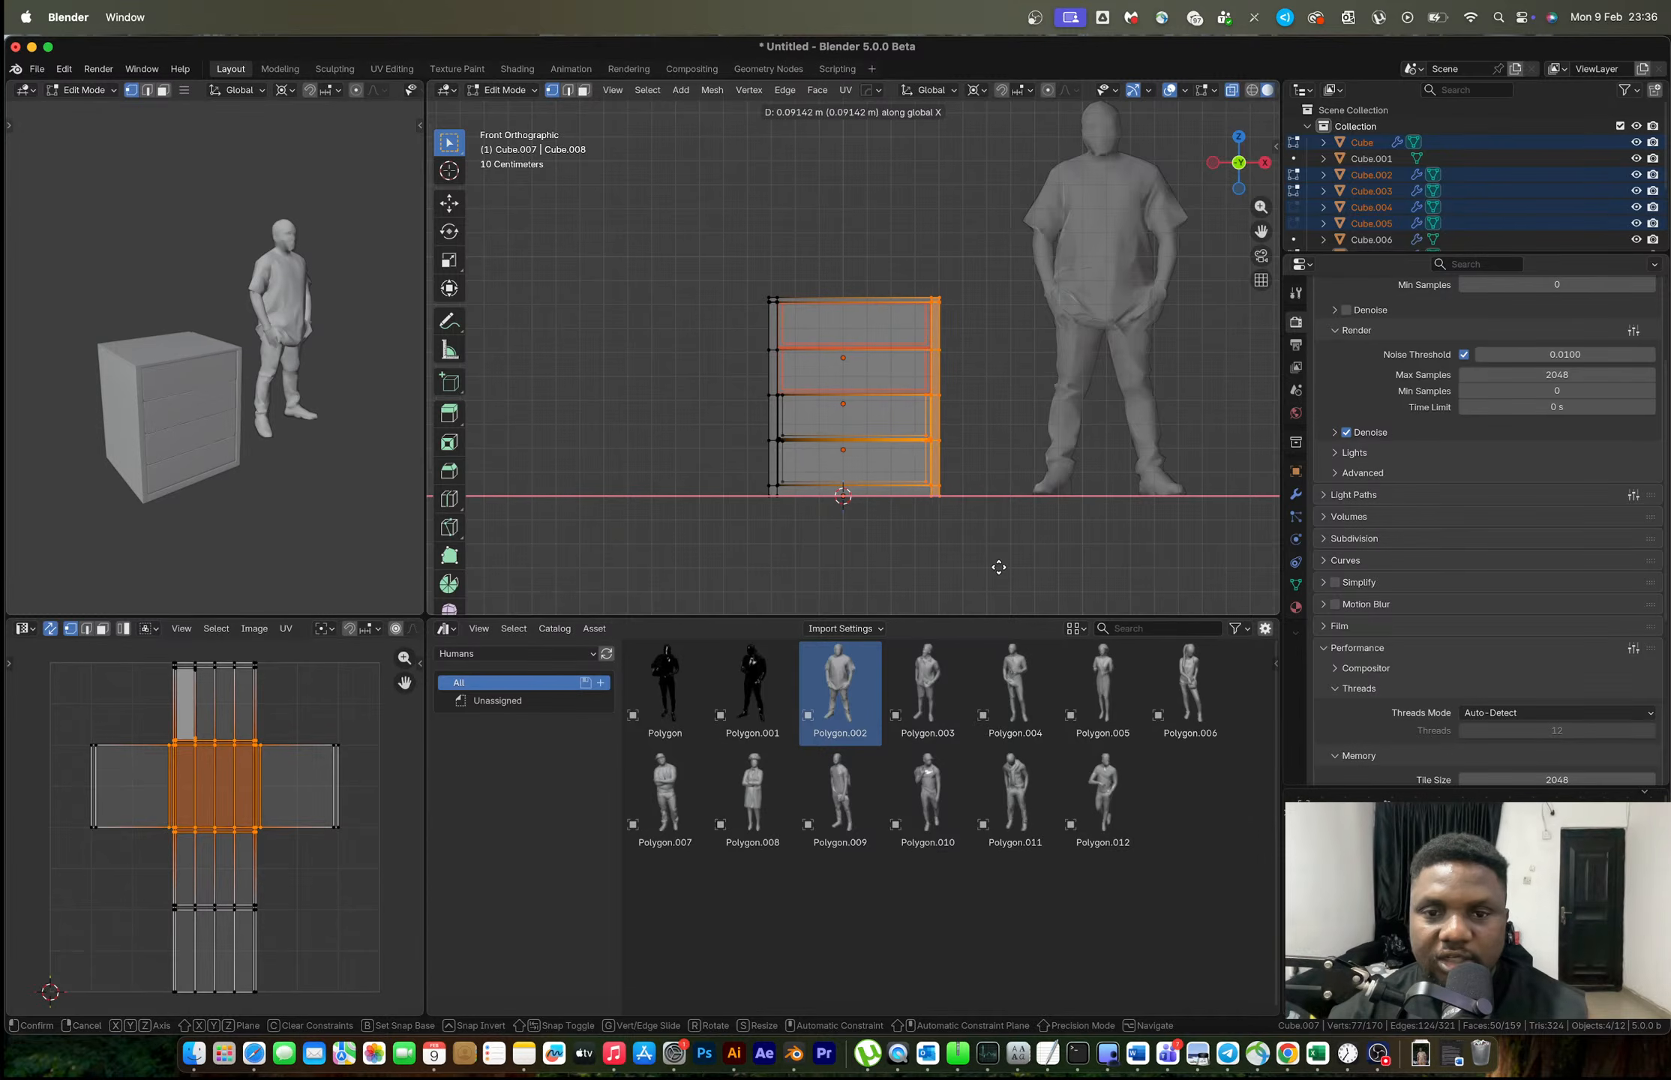
click(1005, 570)
key(Tab)
key(shift+alt+x)
scroll(938, 539, down, 6)
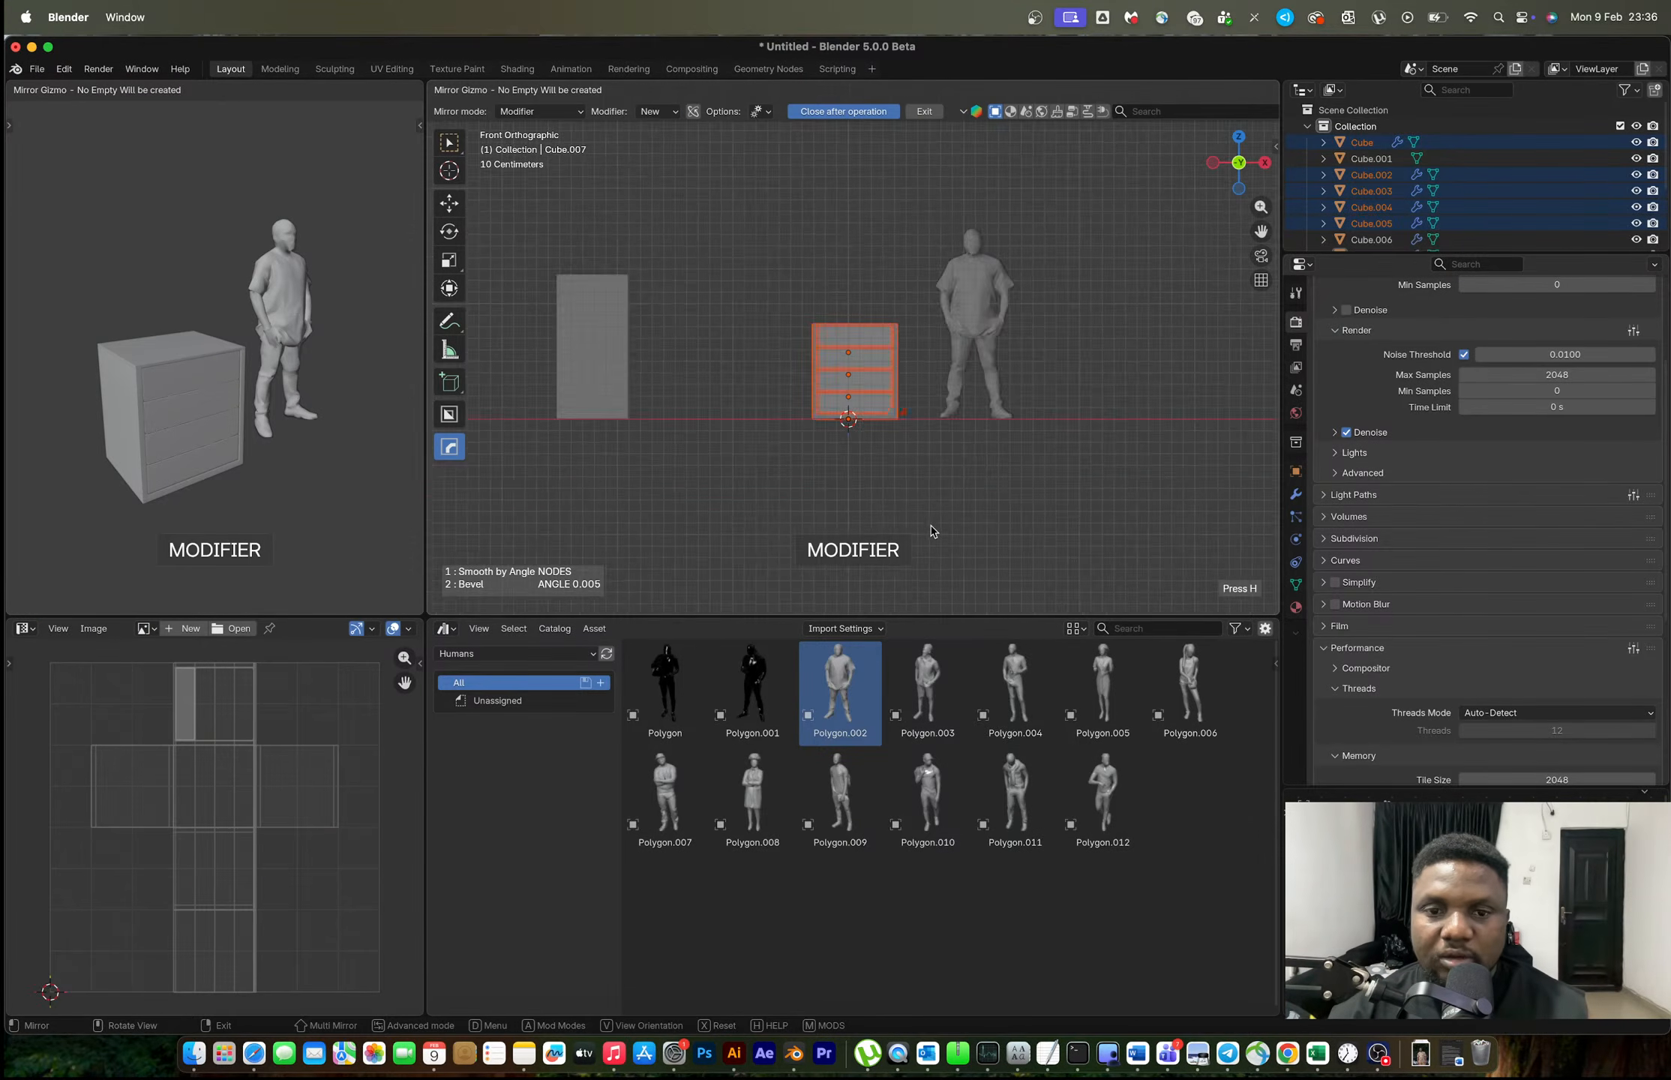
scroll(930, 531, up, 3)
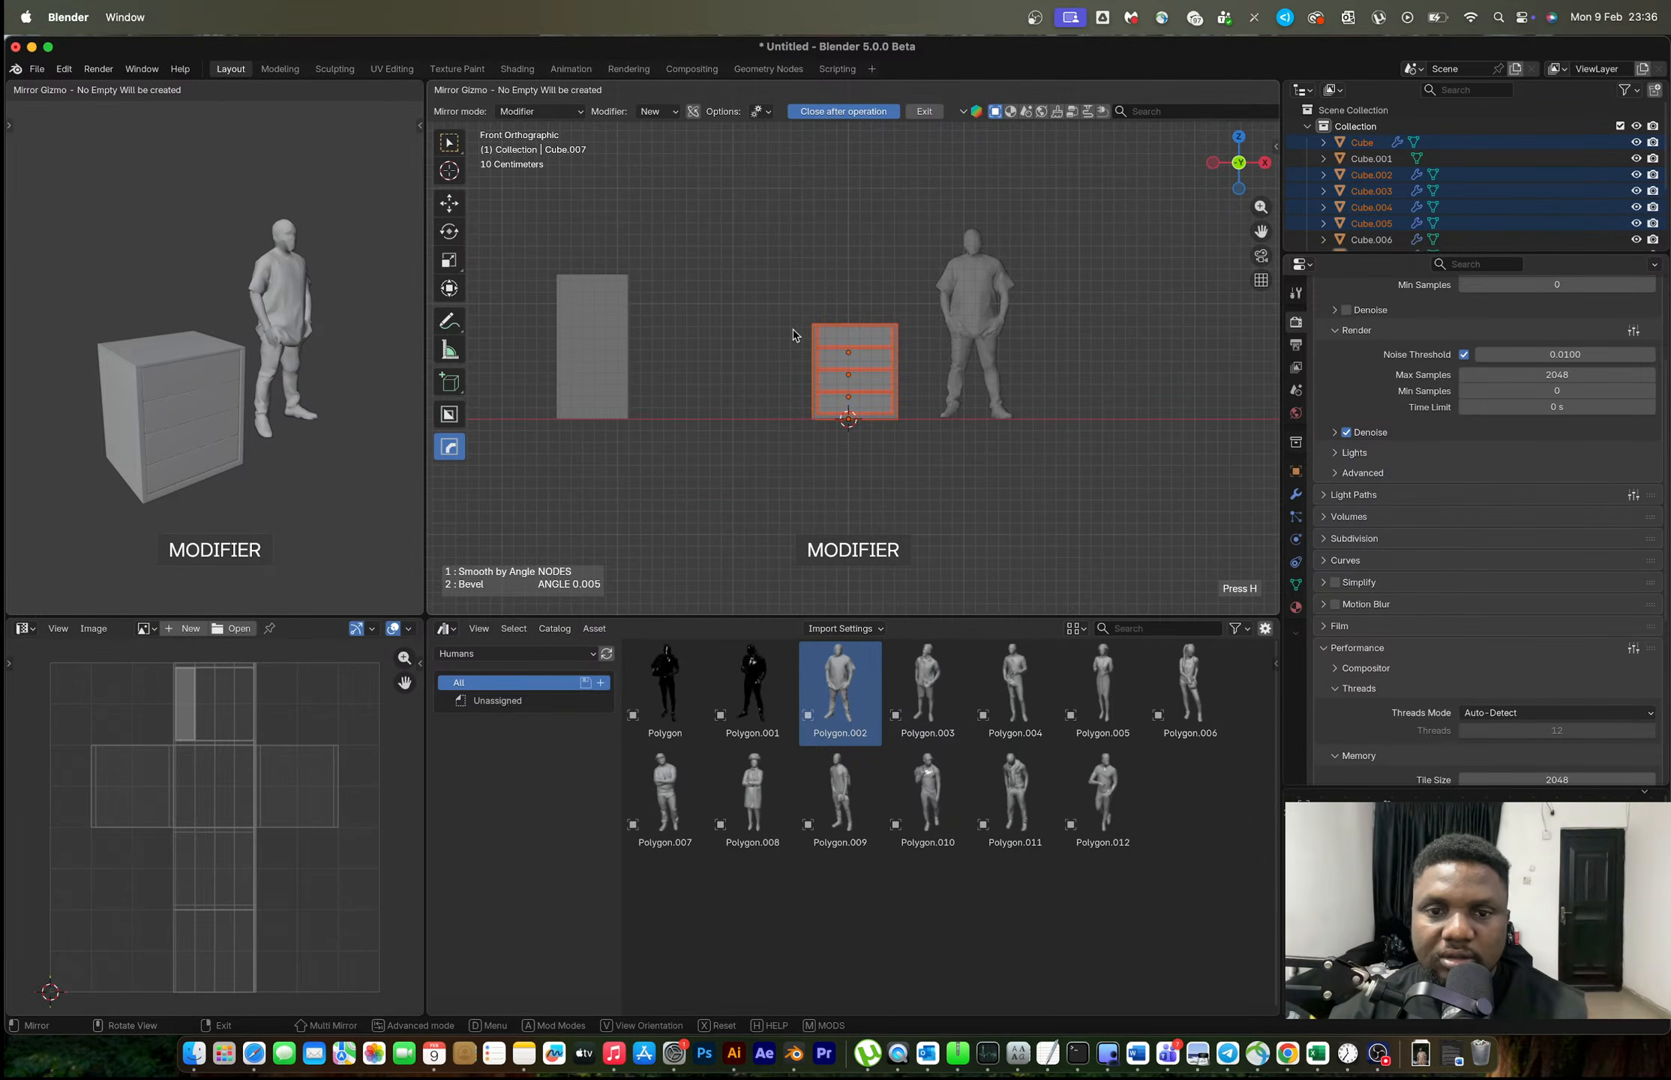
click(906, 444)
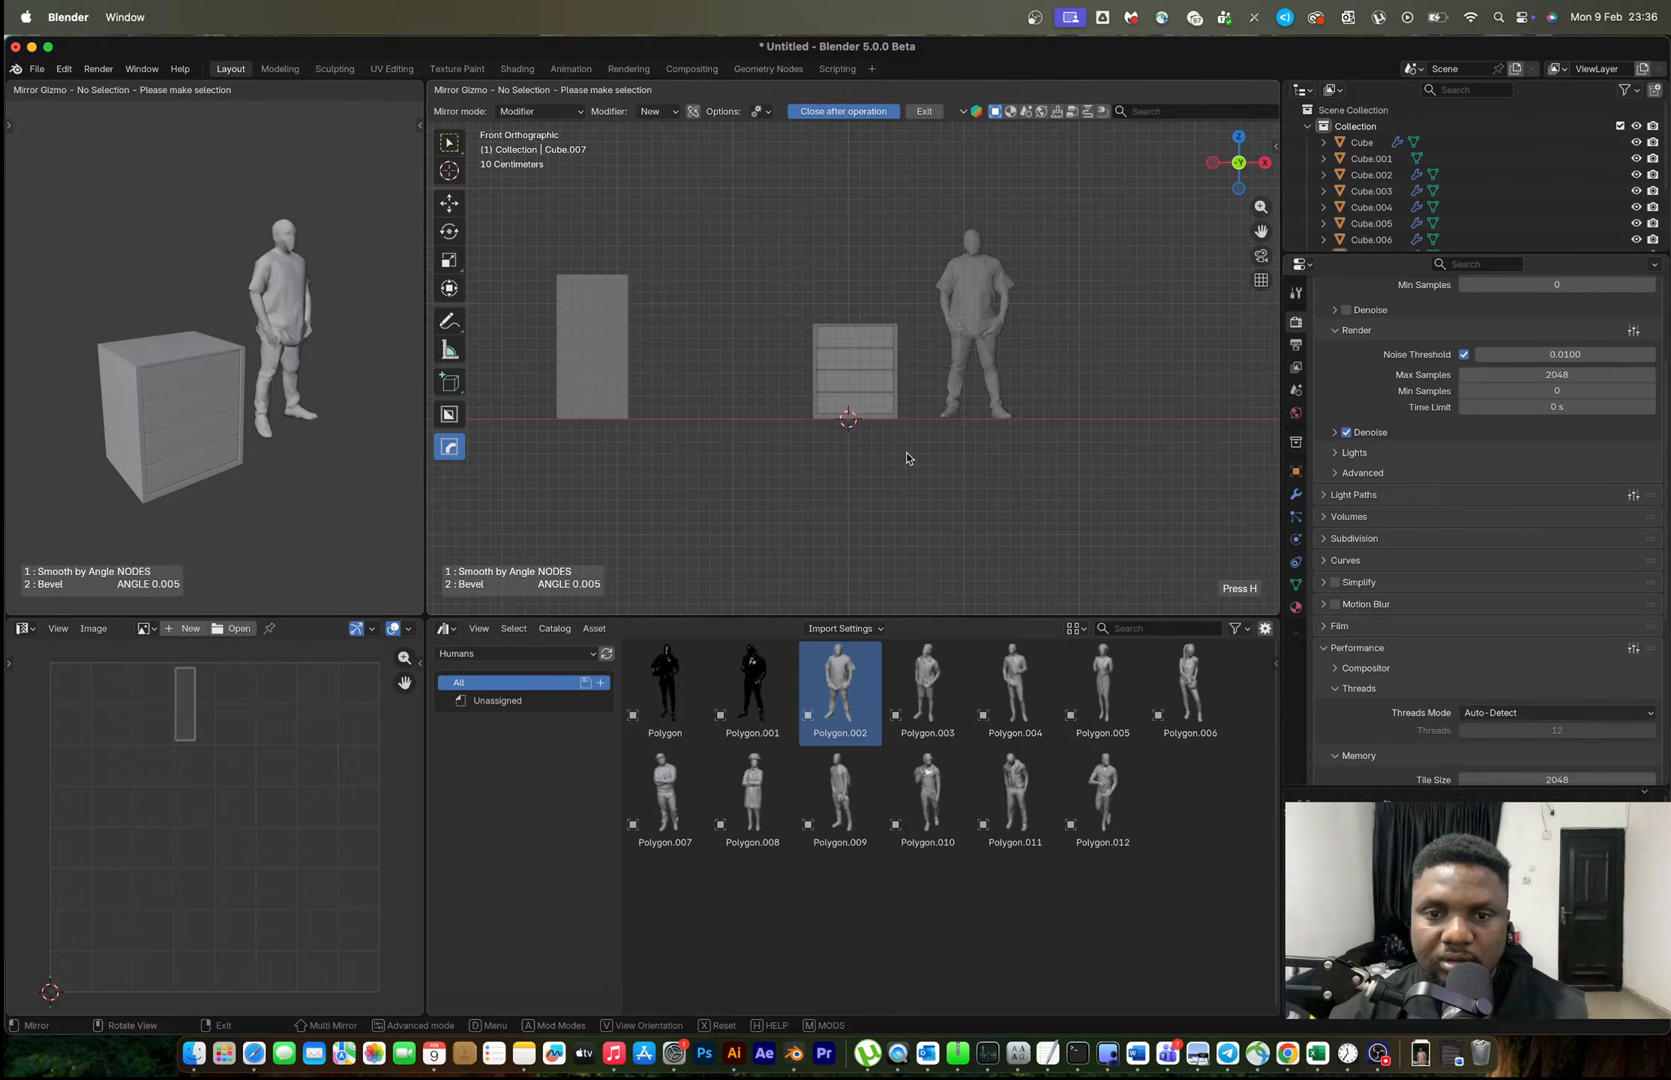
scroll(906, 461, down, 2)
scroll(974, 462, left, 3)
scroll(997, 468, up, 4)
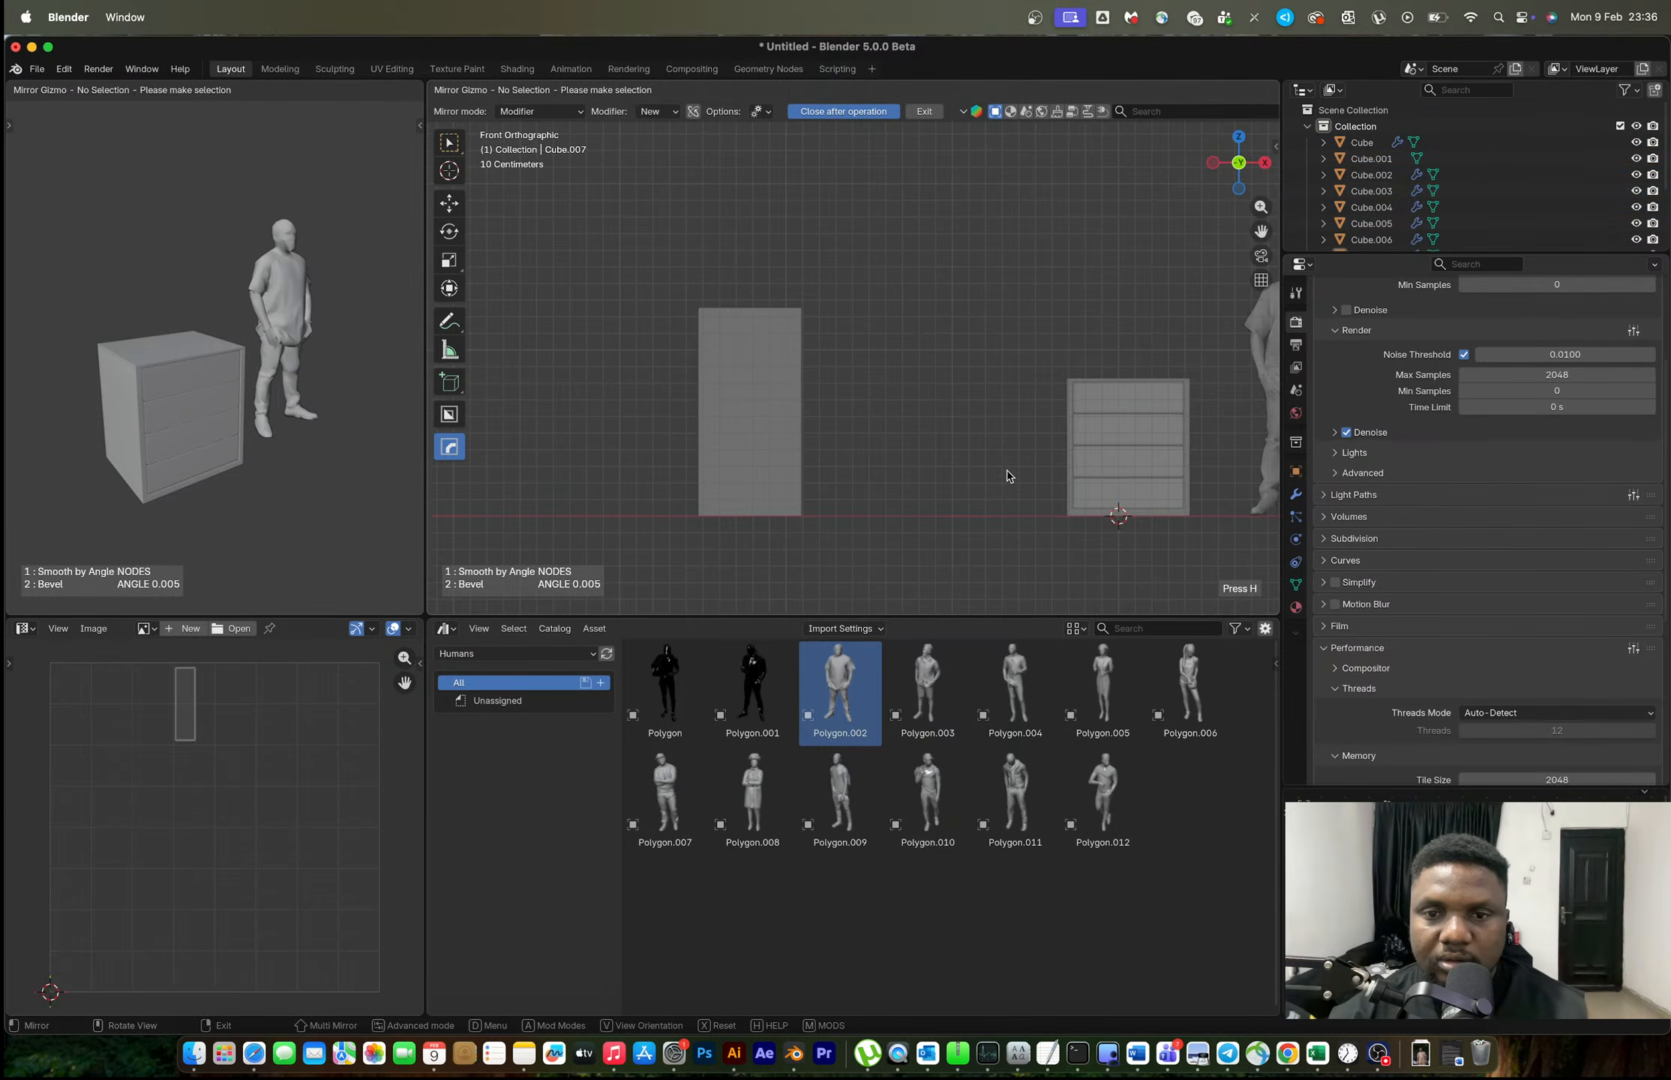
click(1139, 484)
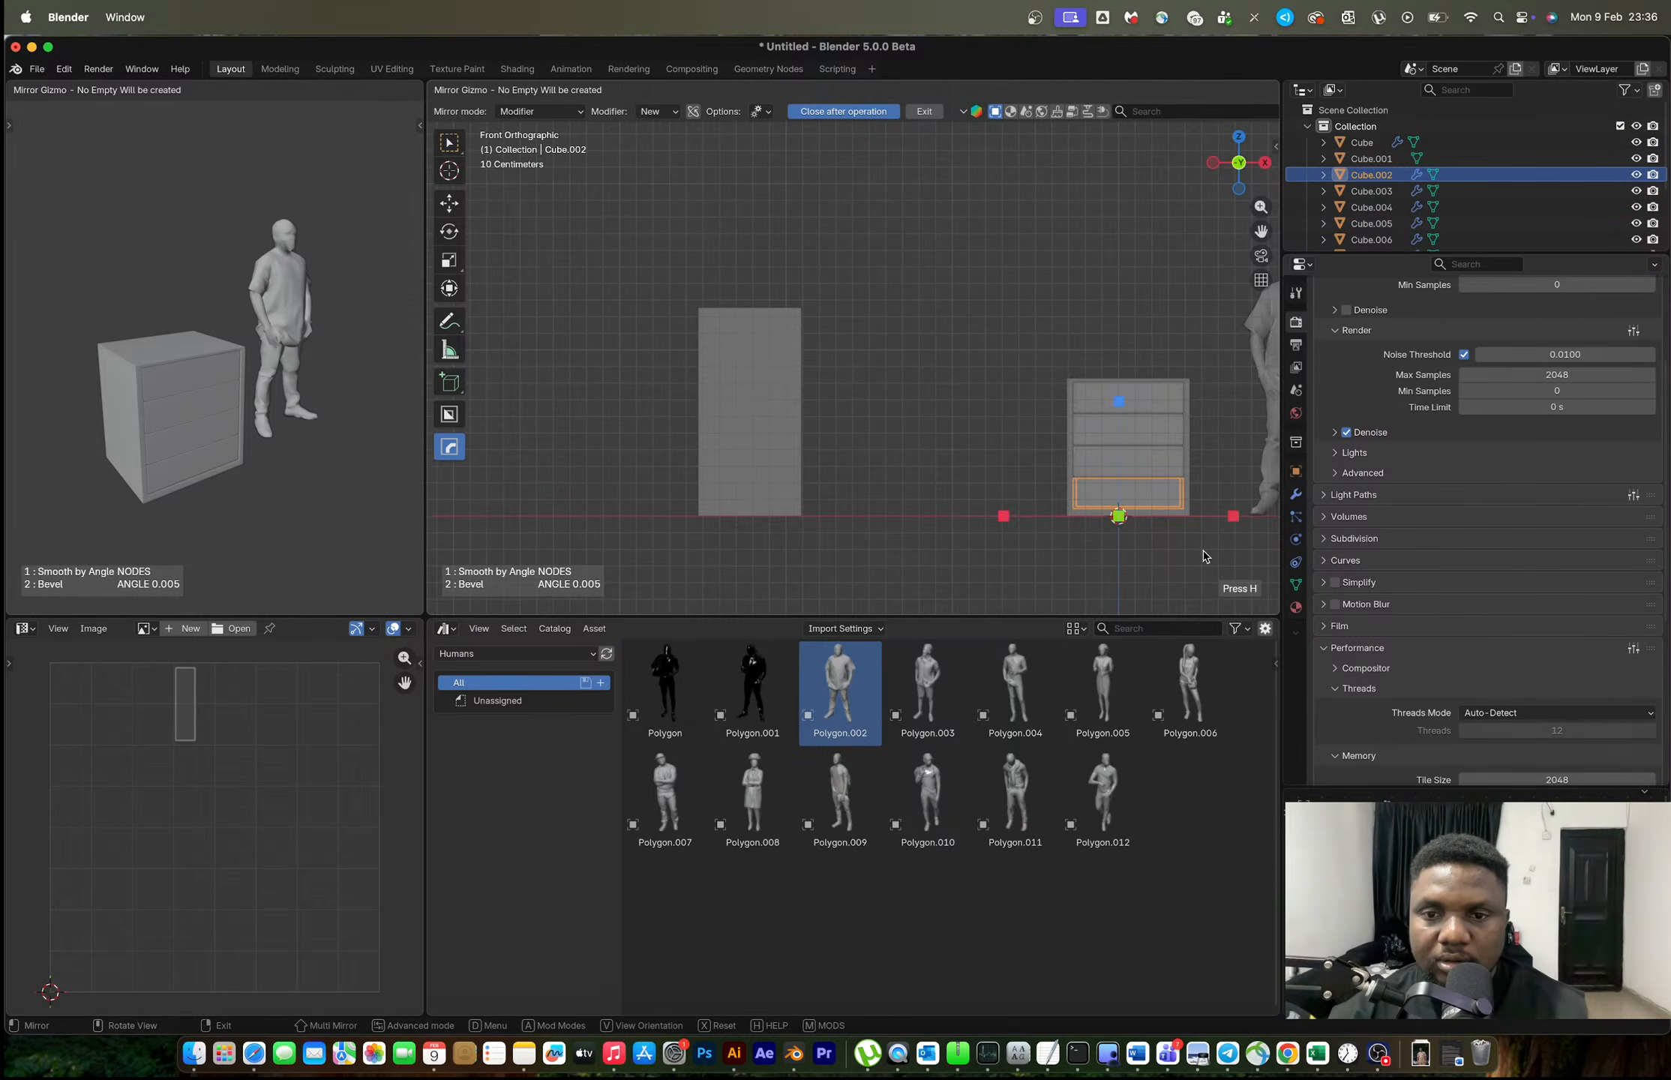
right_click(1203, 555)
Select the cabinet and drawers with the body as active object, and mirror the drawers across it on X with HardOps.
drag(1200, 552, 1037, 354)
right_click(1091, 400)
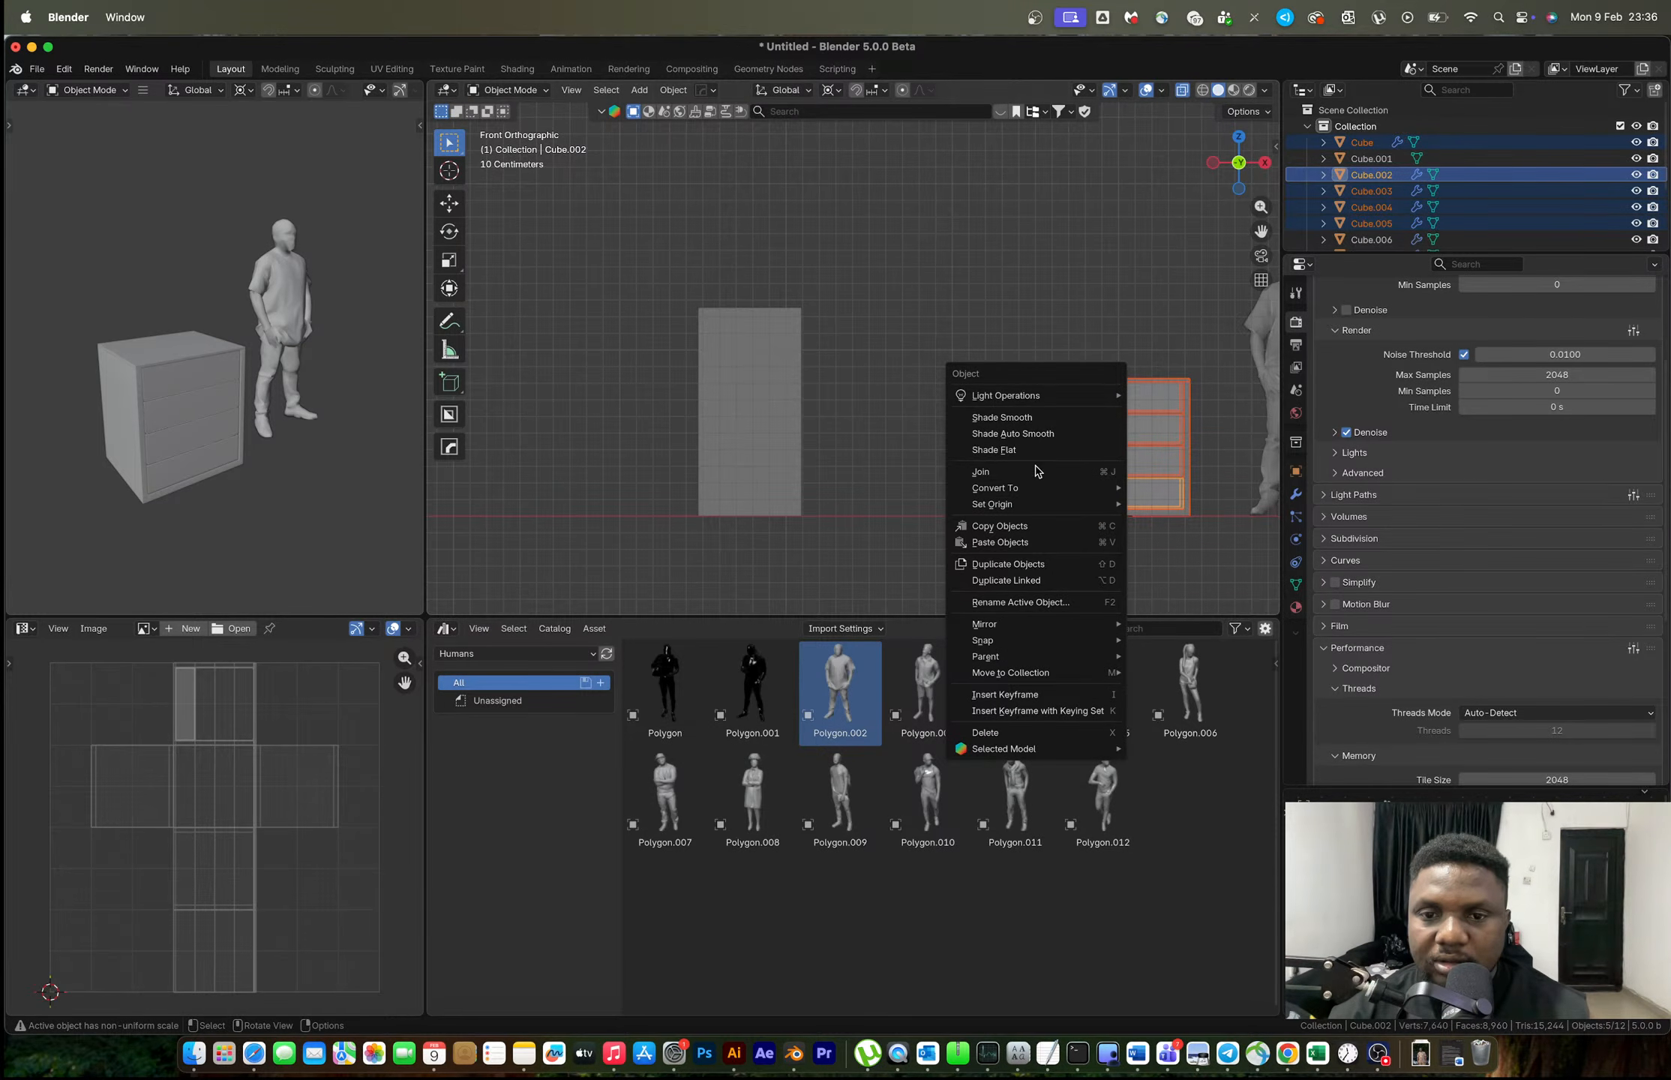
click(1170, 521)
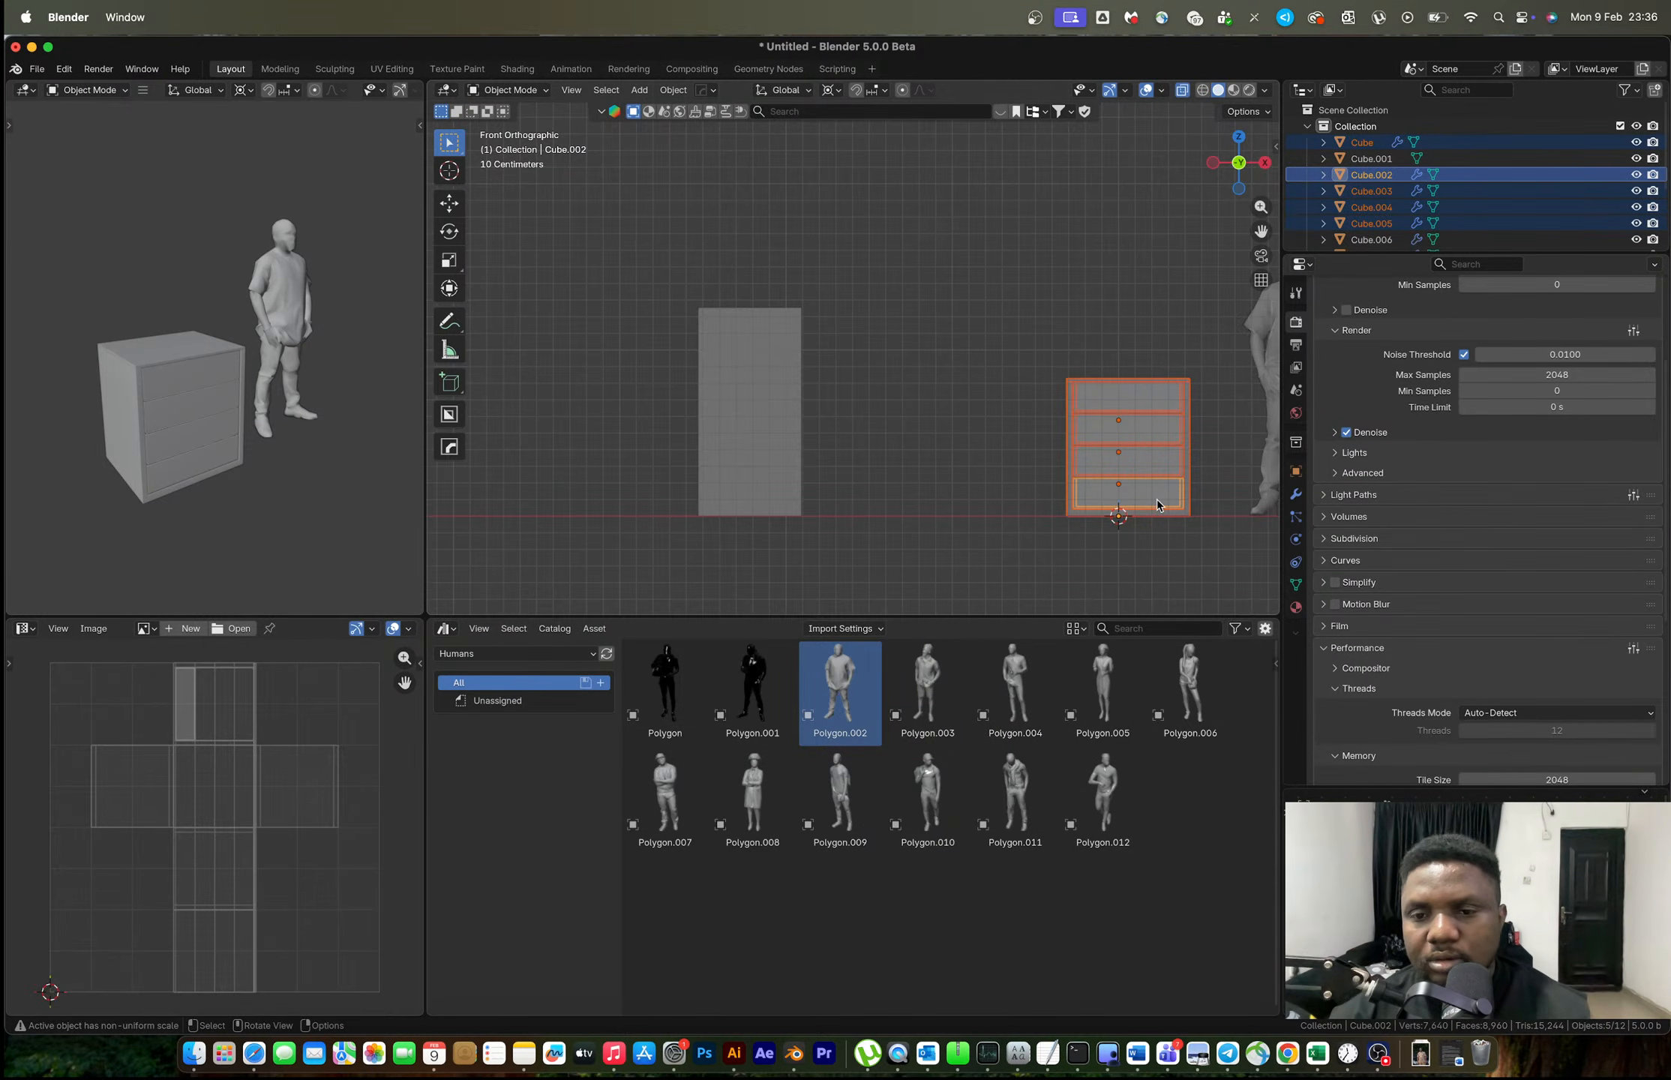
scroll(1158, 506, up, 2)
shift+middle_drag(1159, 506, 852, 382)
shift+click(948, 471)
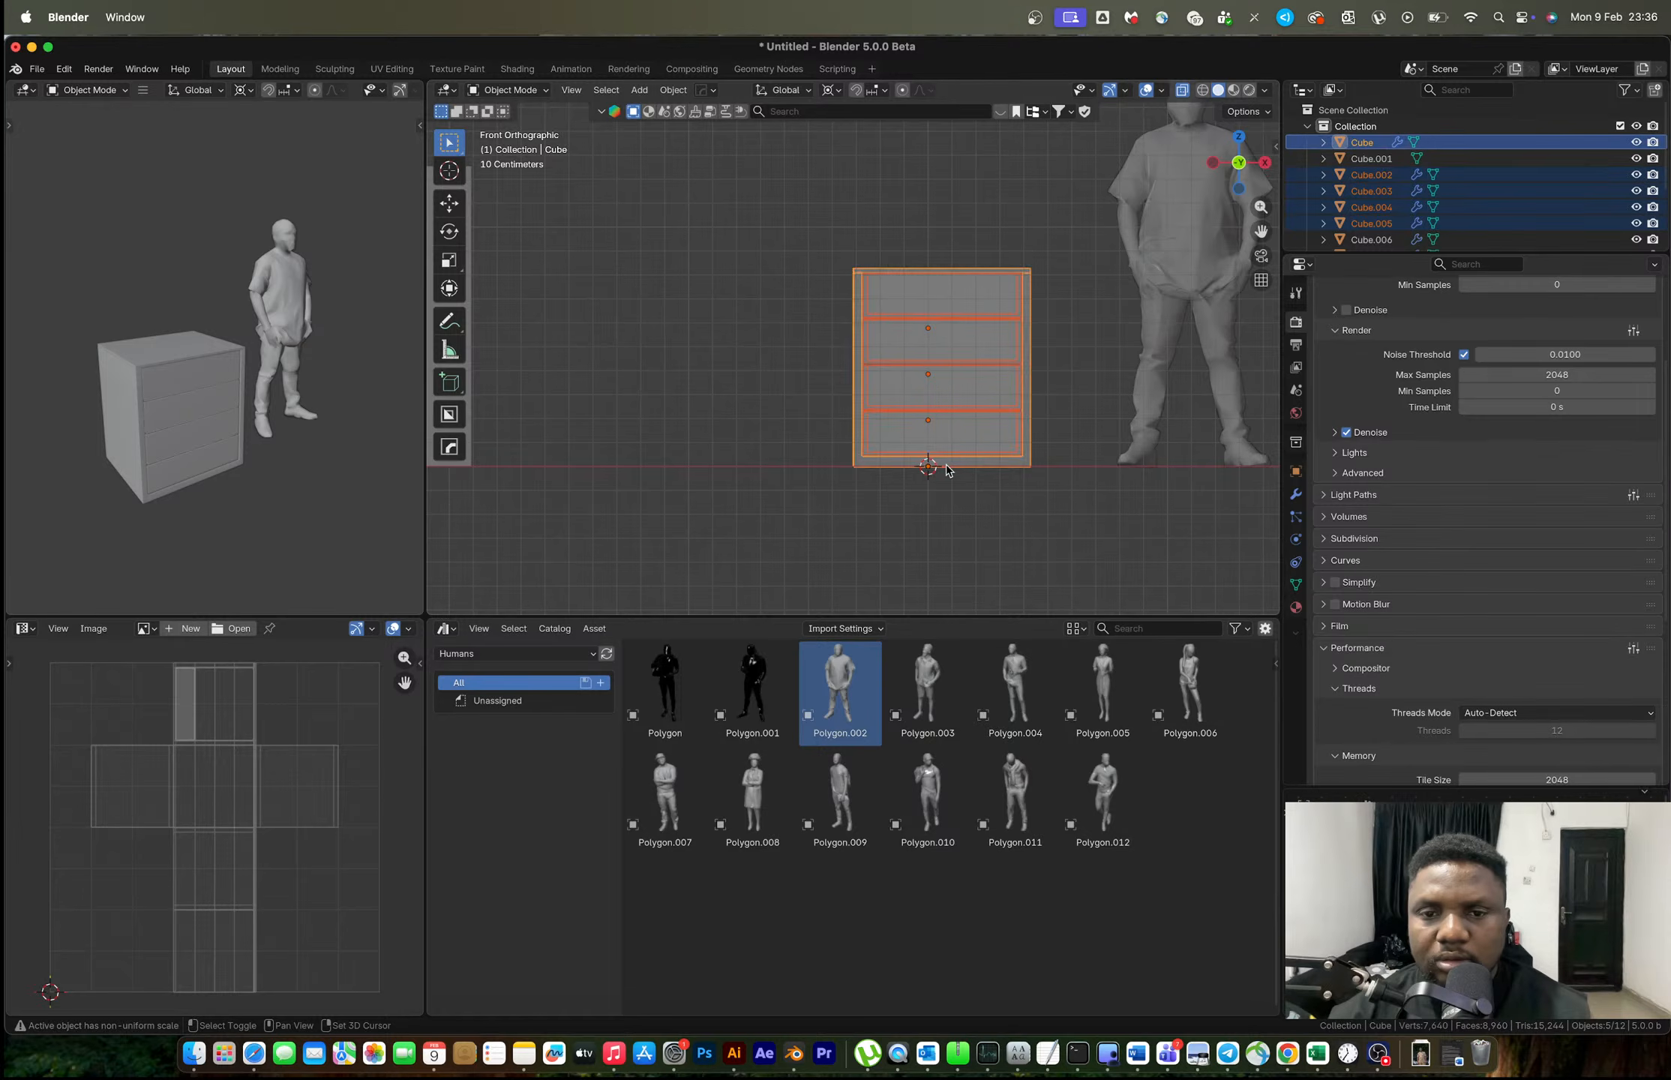
key(alt+x)
click(1040, 471)
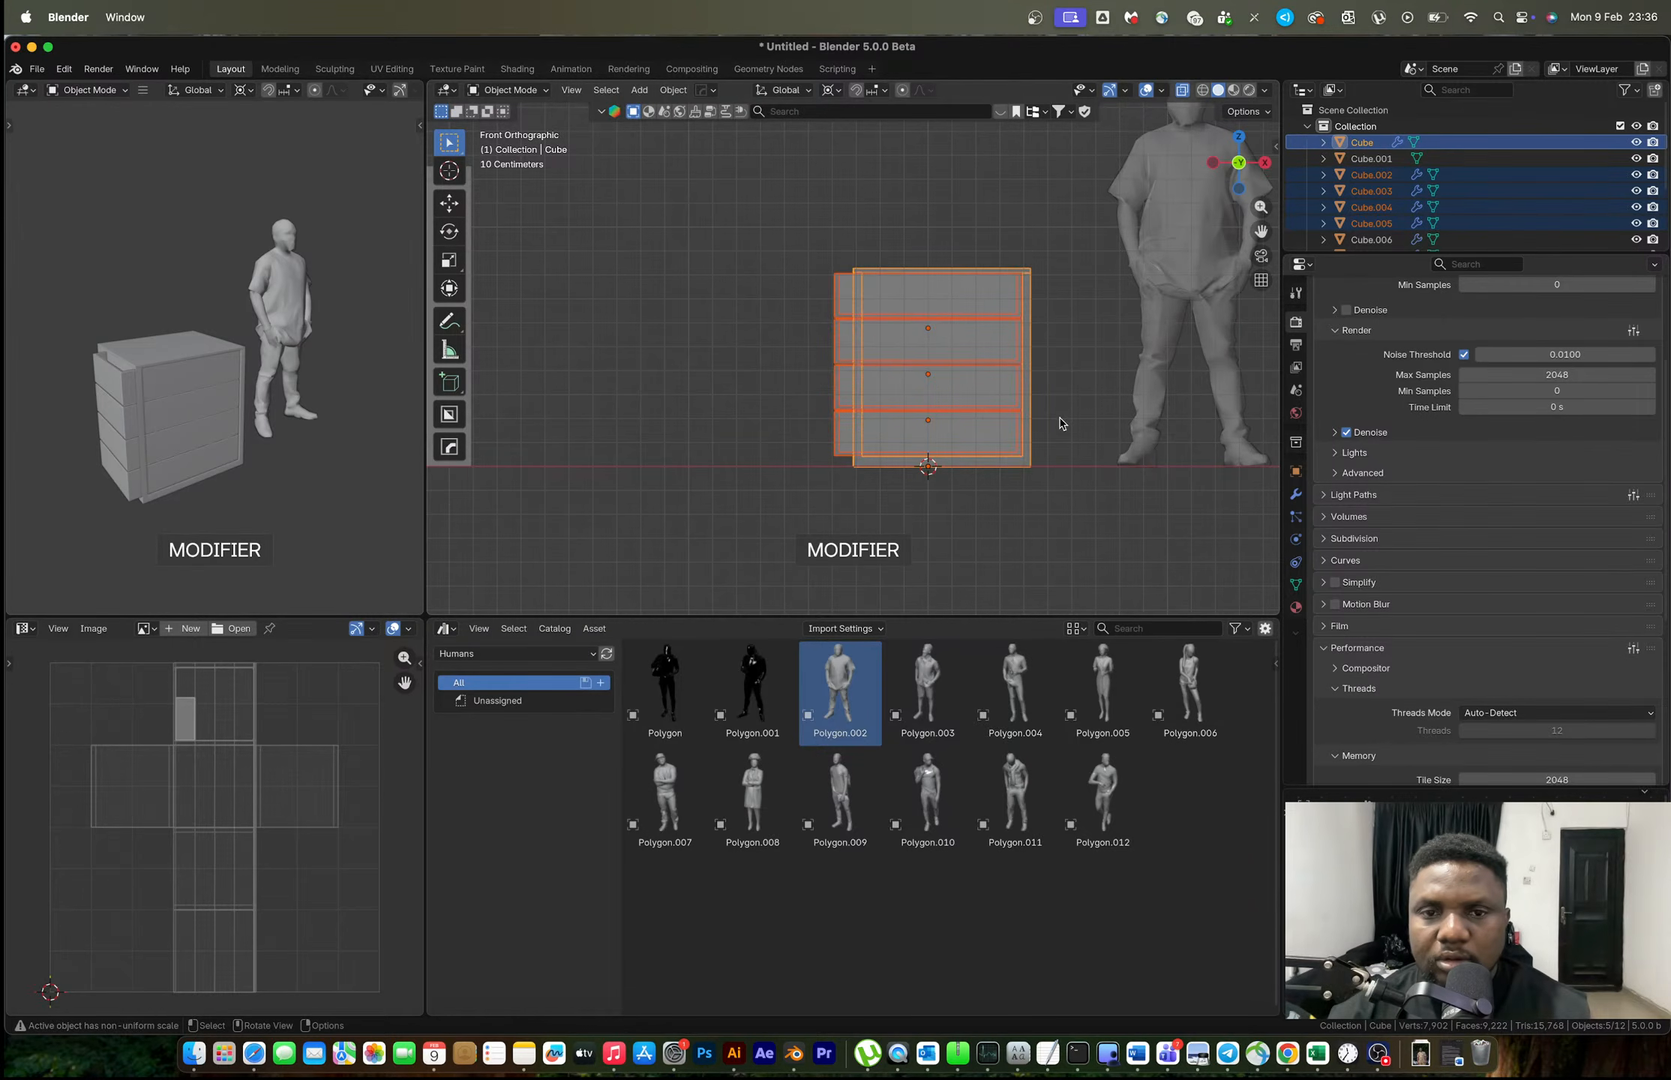
Mirror the cabinet body on its own X axis with HardOps so it matches the widened drawers.
click(1019, 292)
click(1019, 292)
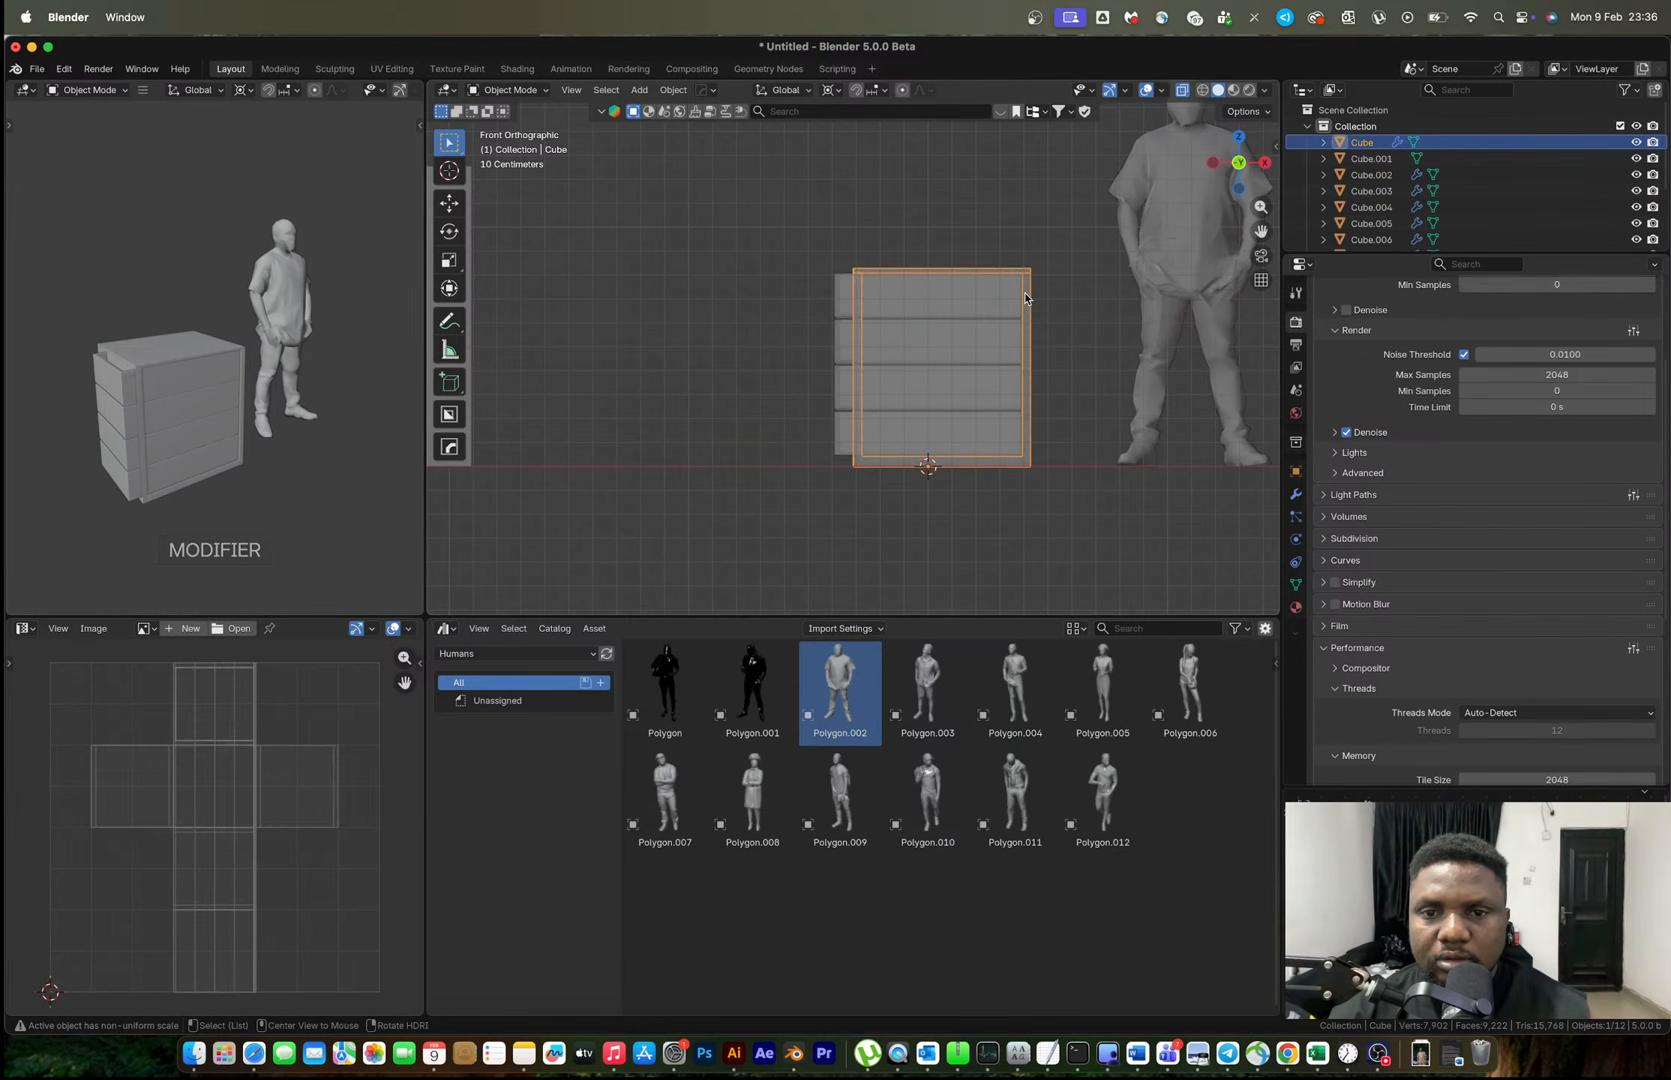
key(alt+x)
click(1041, 466)
click(1042, 470)
middle_drag(991, 384, 896, 394)
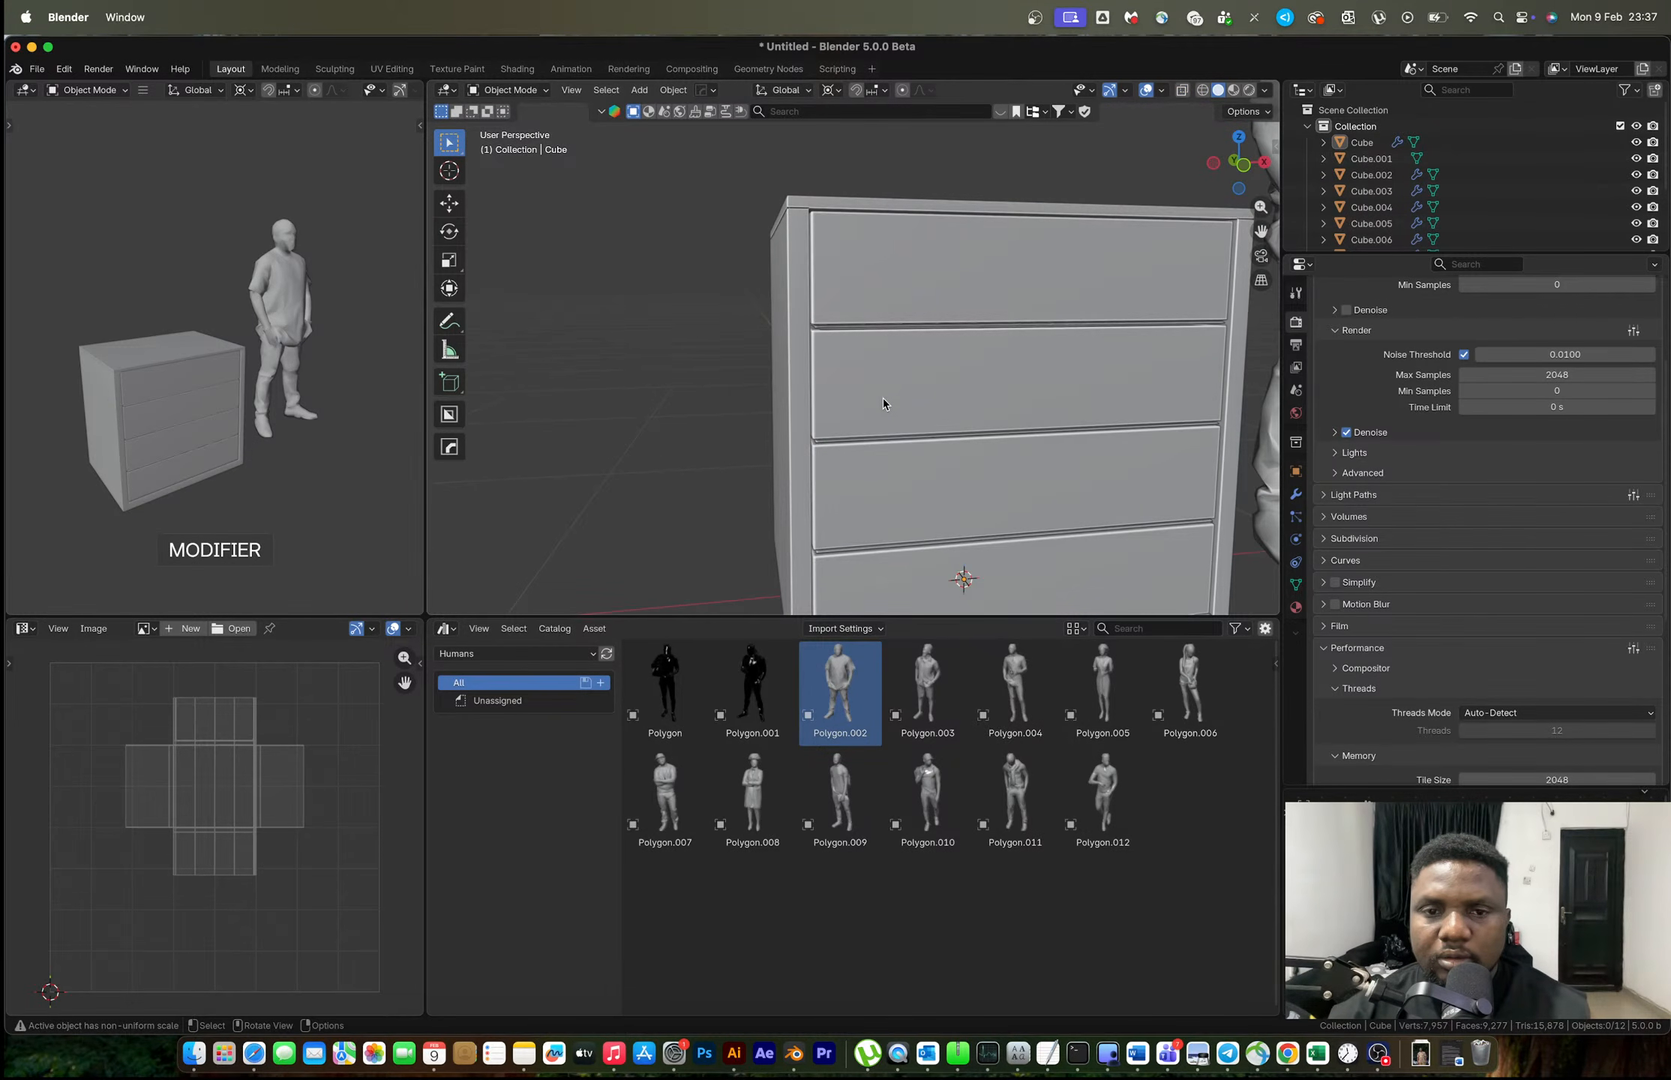
Delete the three upper drawers, keeping only the bottom drawer in the cabinet.
click(883, 396)
shift+click(918, 487)
shift+click(904, 287)
key(x)
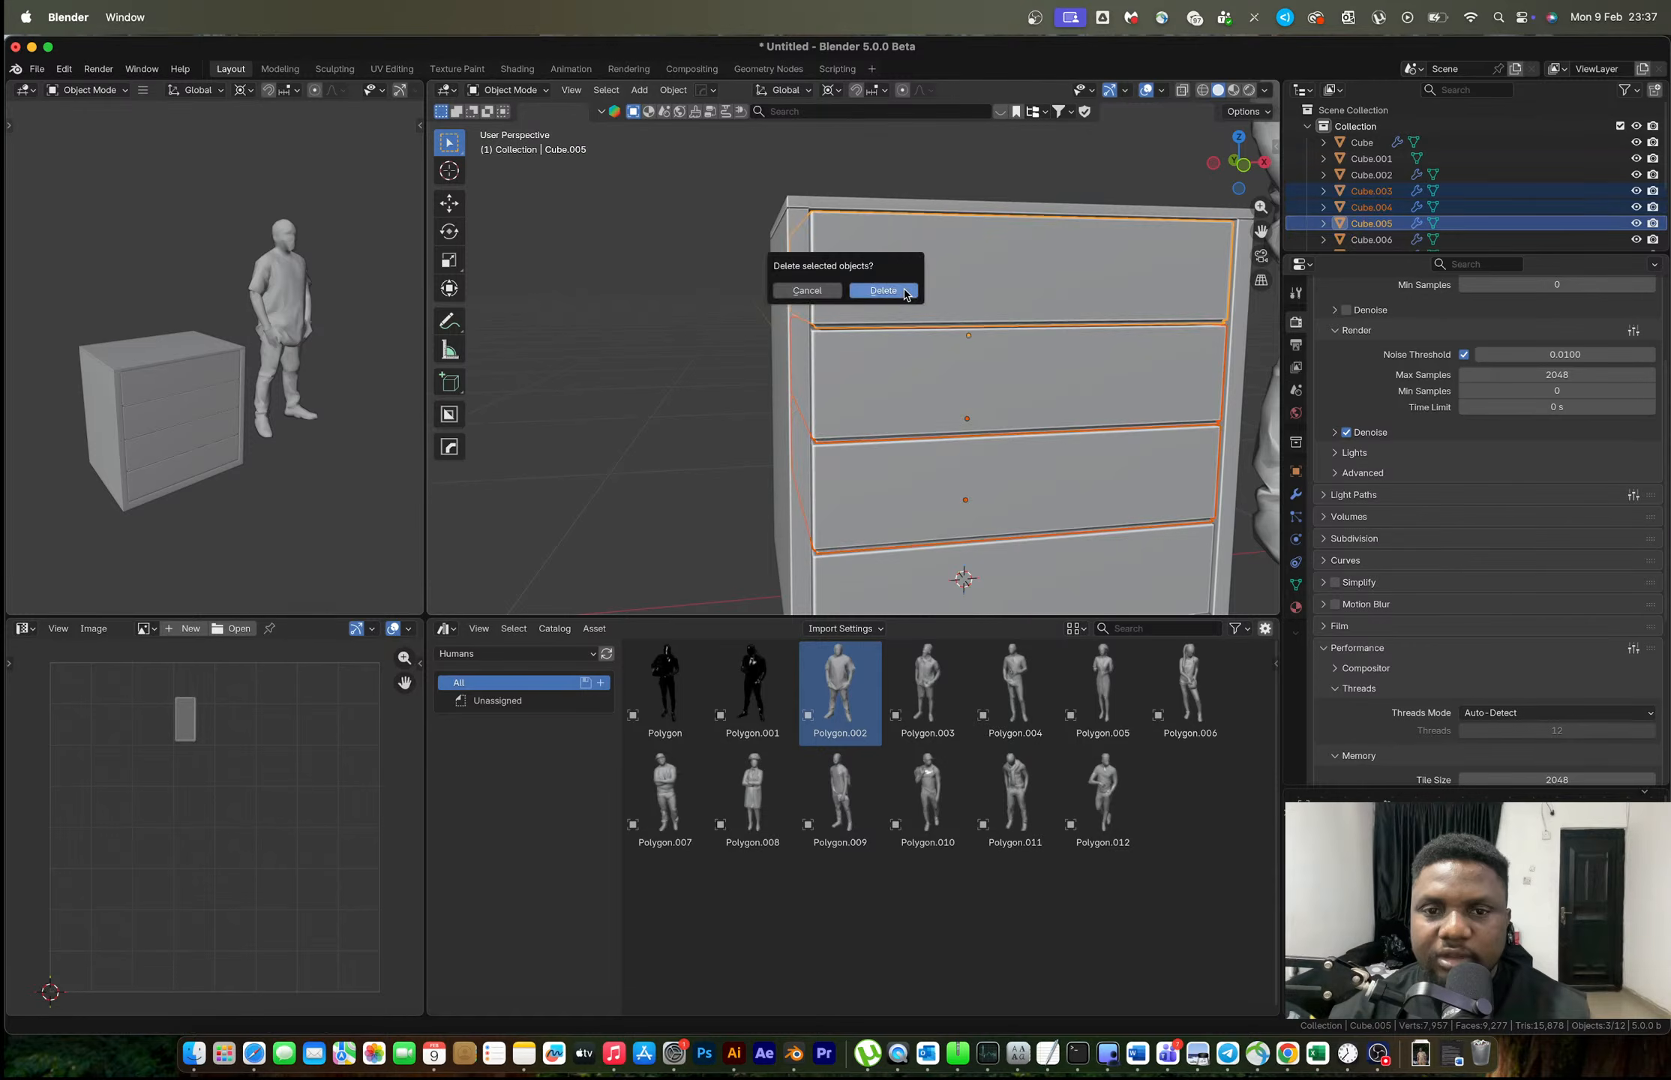
click(903, 288)
Select the bottom drawer and apply its Hops_Mirror modifier.
shift+middle_drag(913, 520, 837, 480)
click(888, 440)
scroll(893, 458, up, 3)
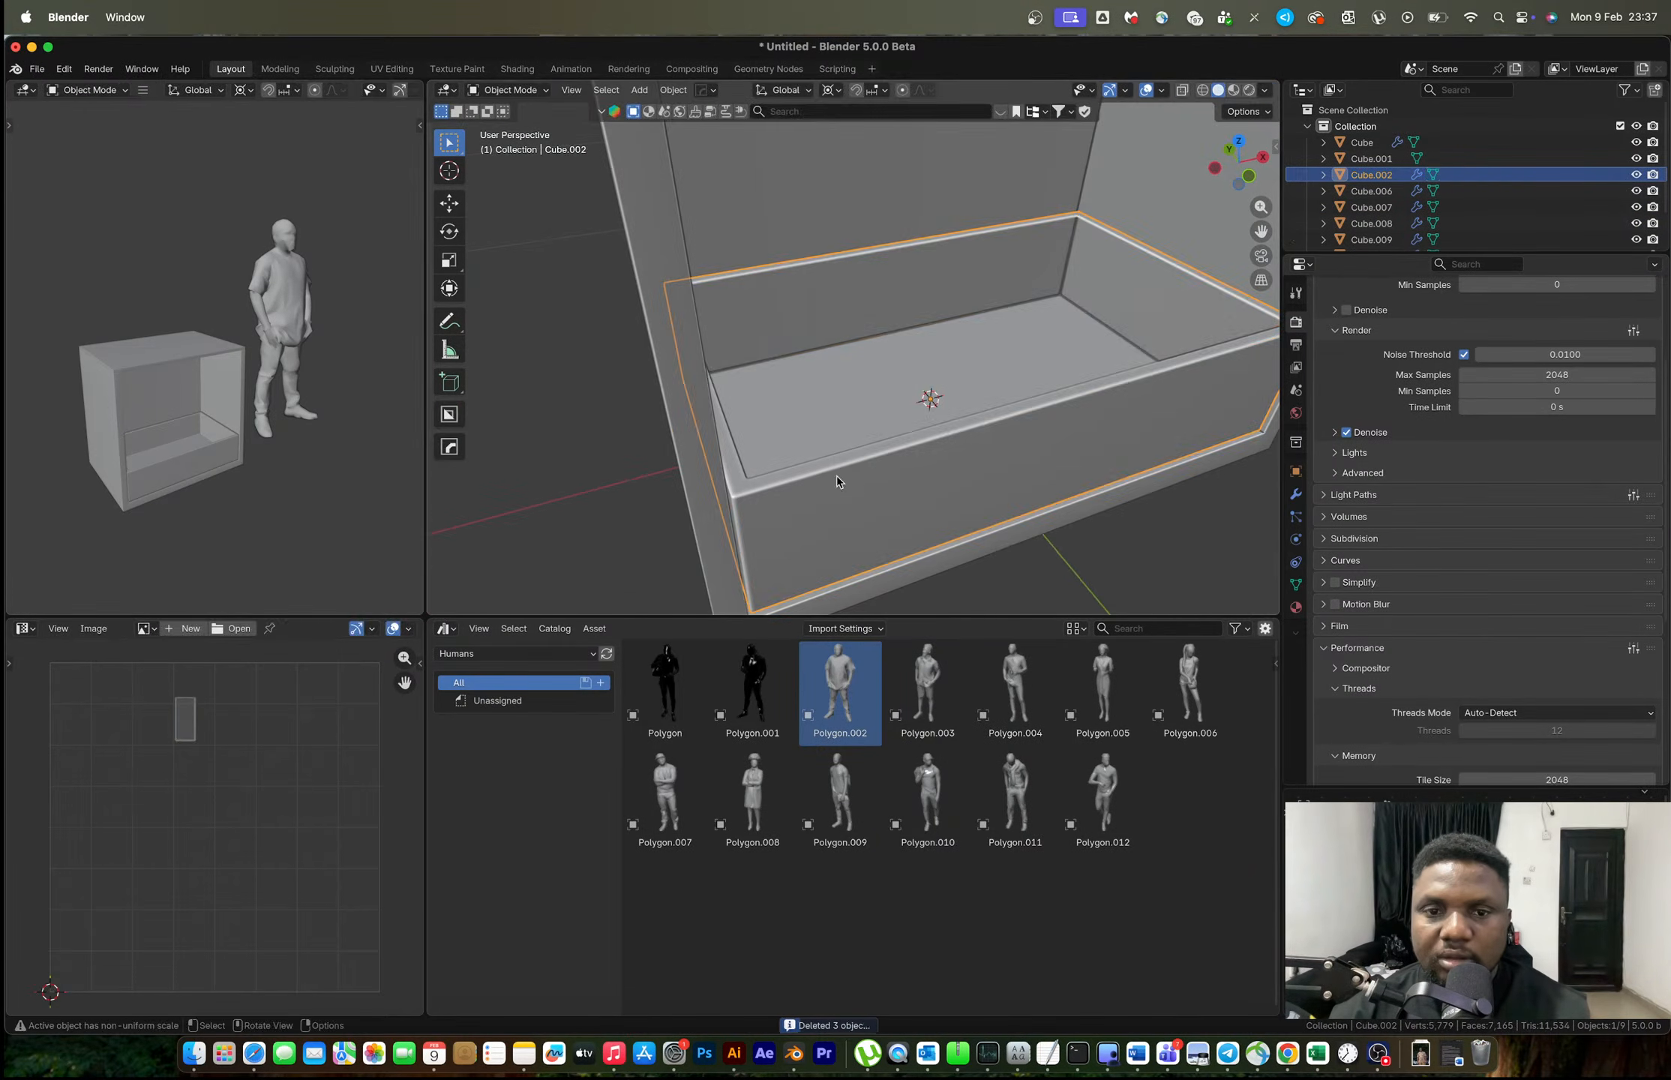
click(1295, 494)
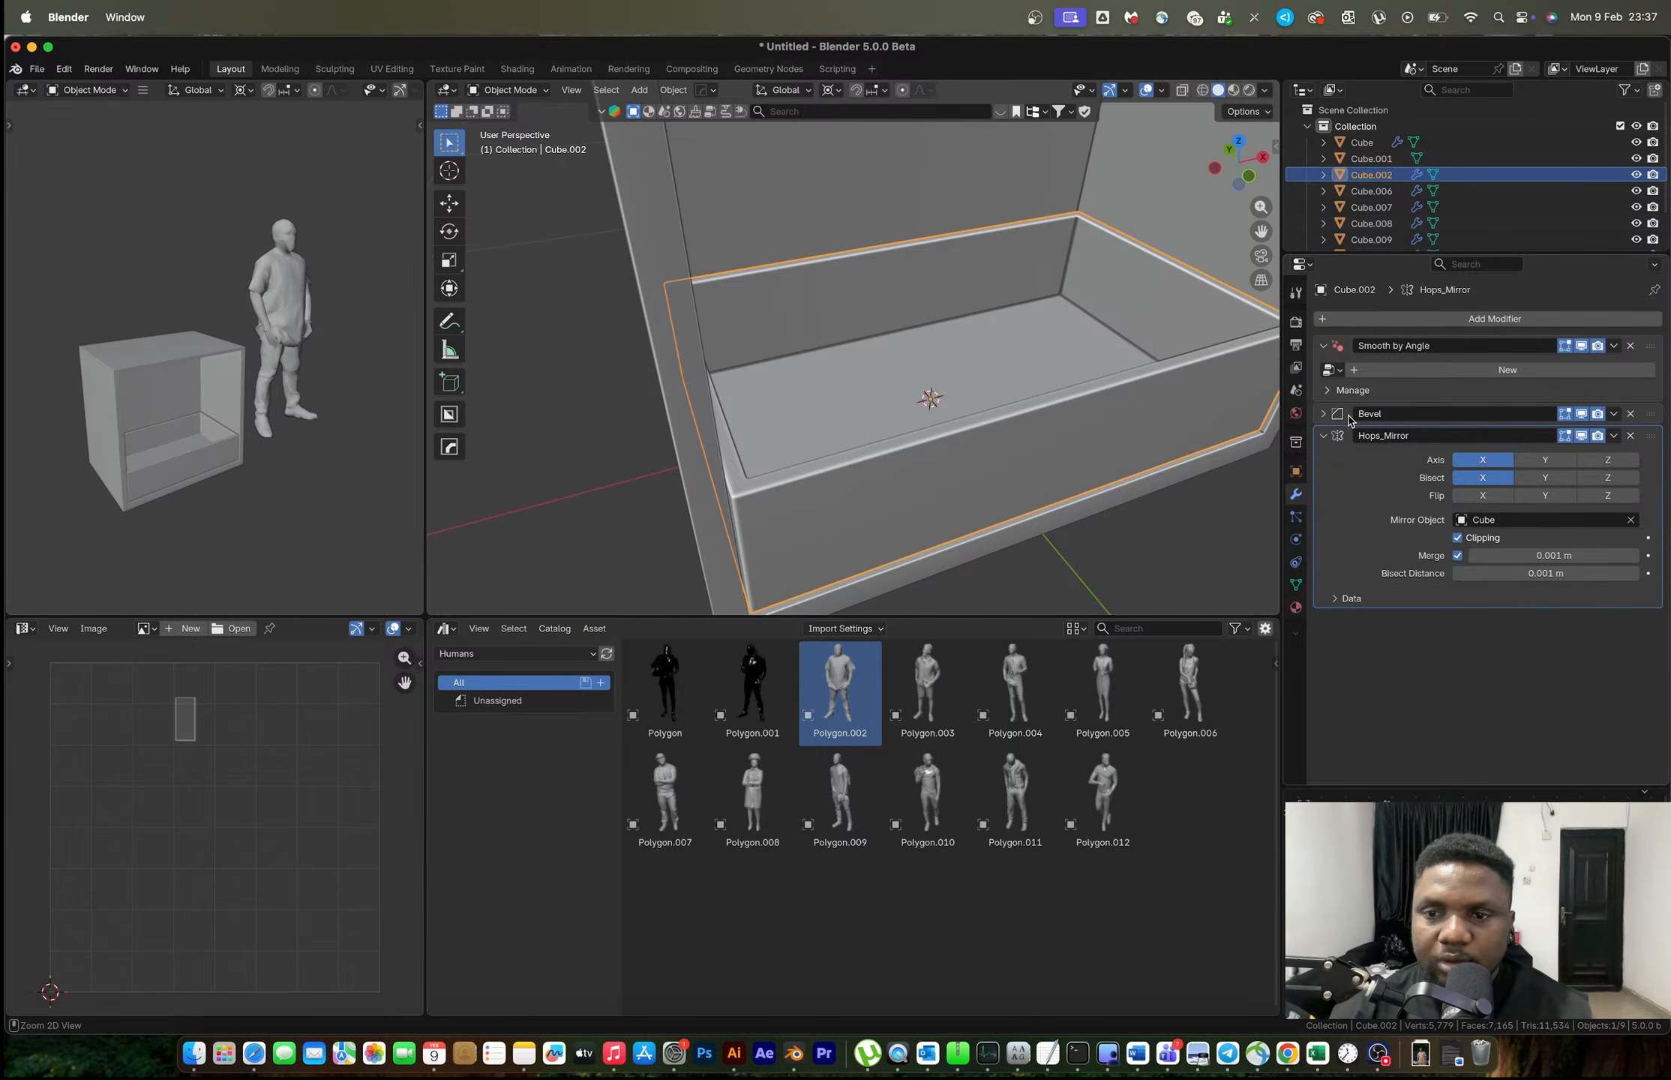
key(ctrl+a)
Select the loop of inner wall faces of the bottom drawer and scale it to about 0.97 in X and Y only.
key(Tab)
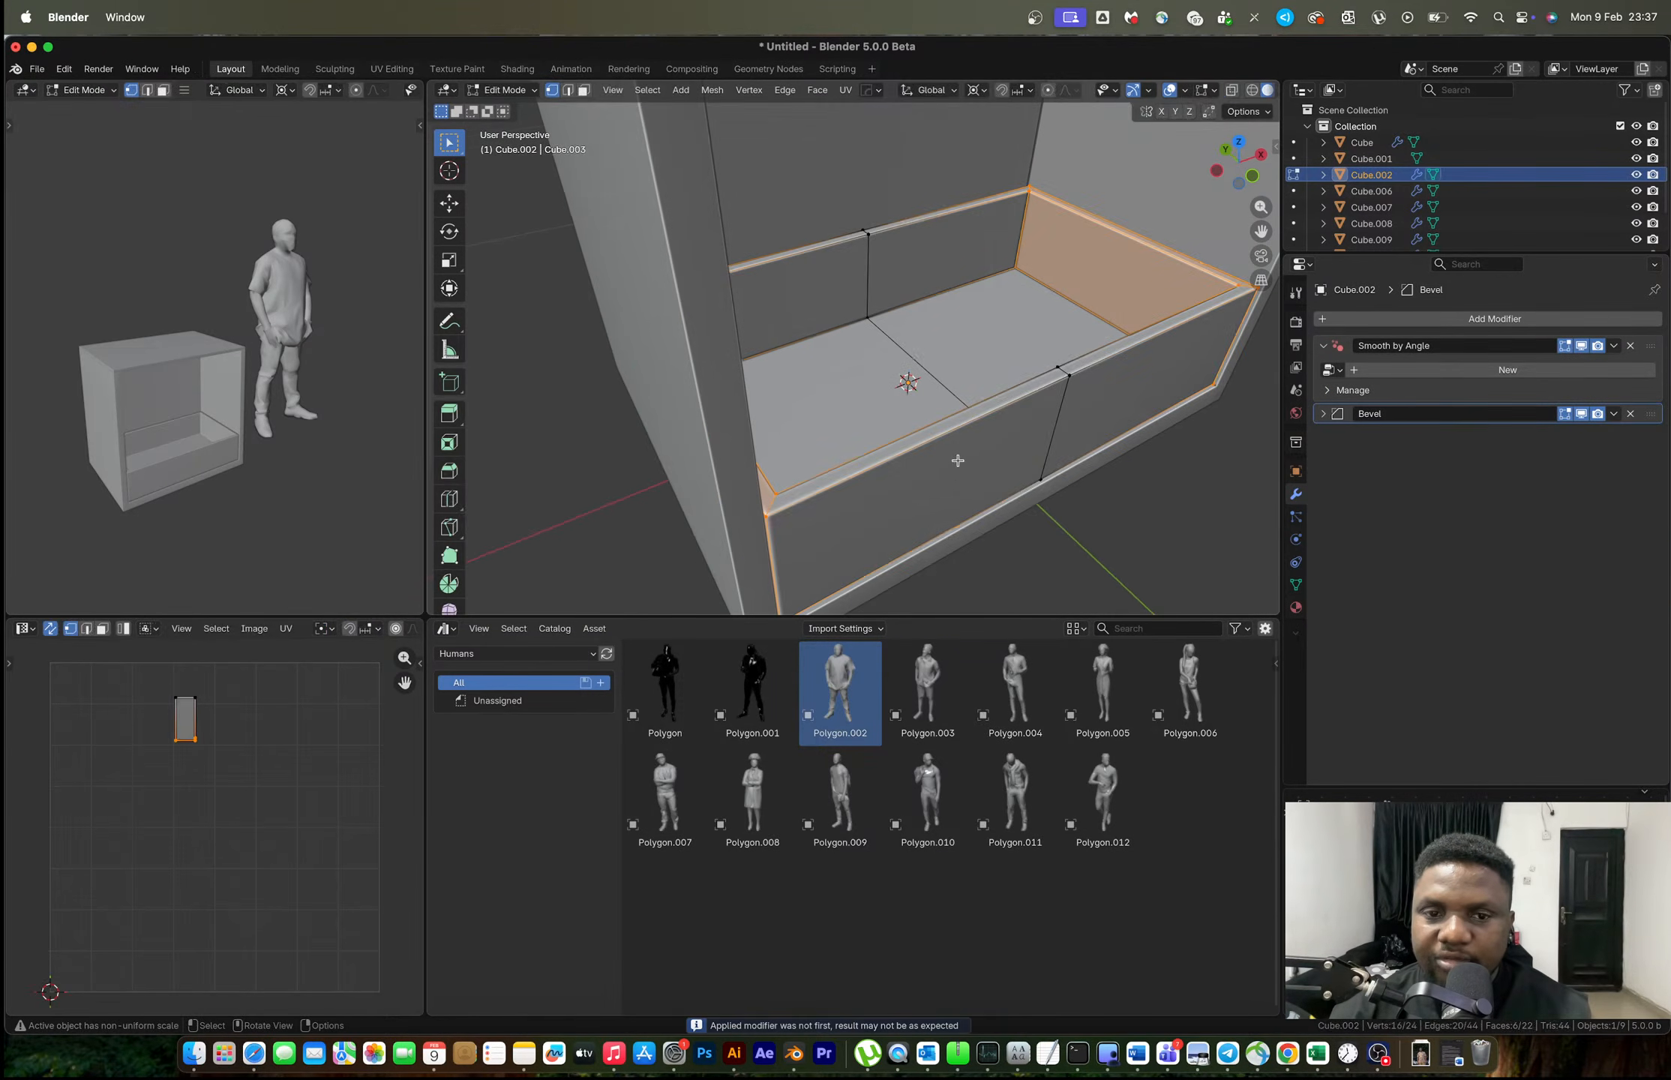
key(3)
key(alt+a)
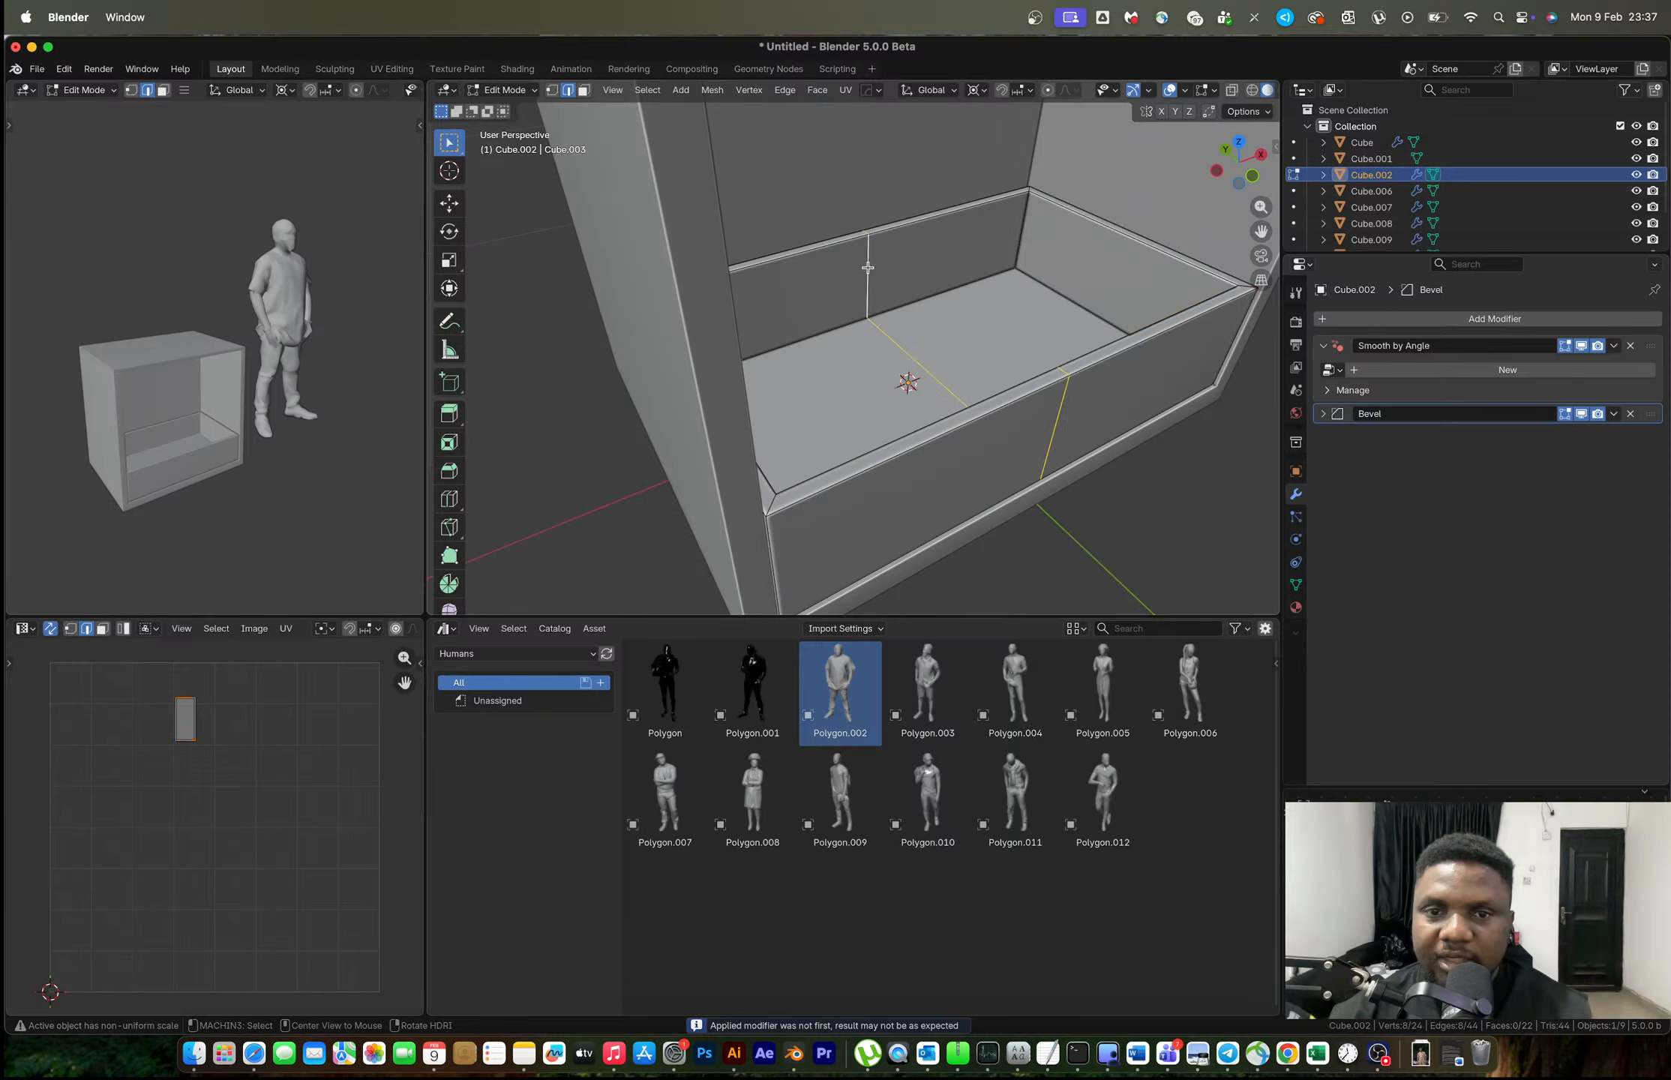
alt+click(868, 268)
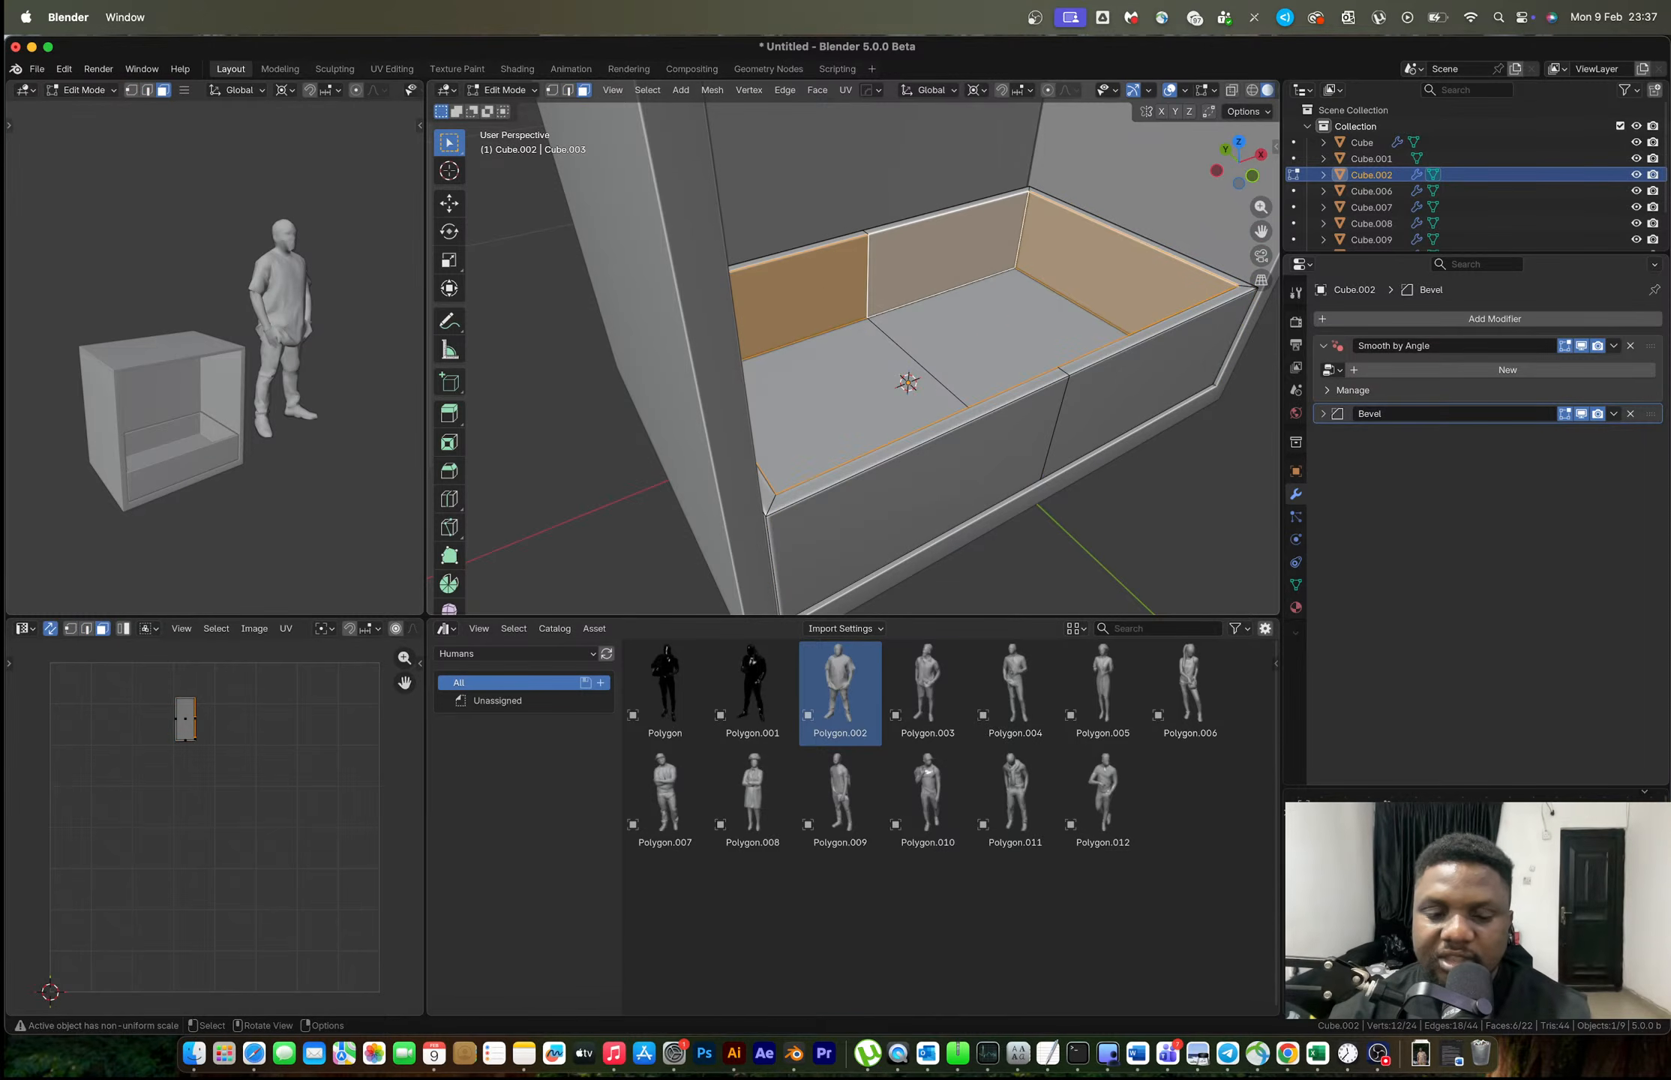
key(s)
key(shift+z)
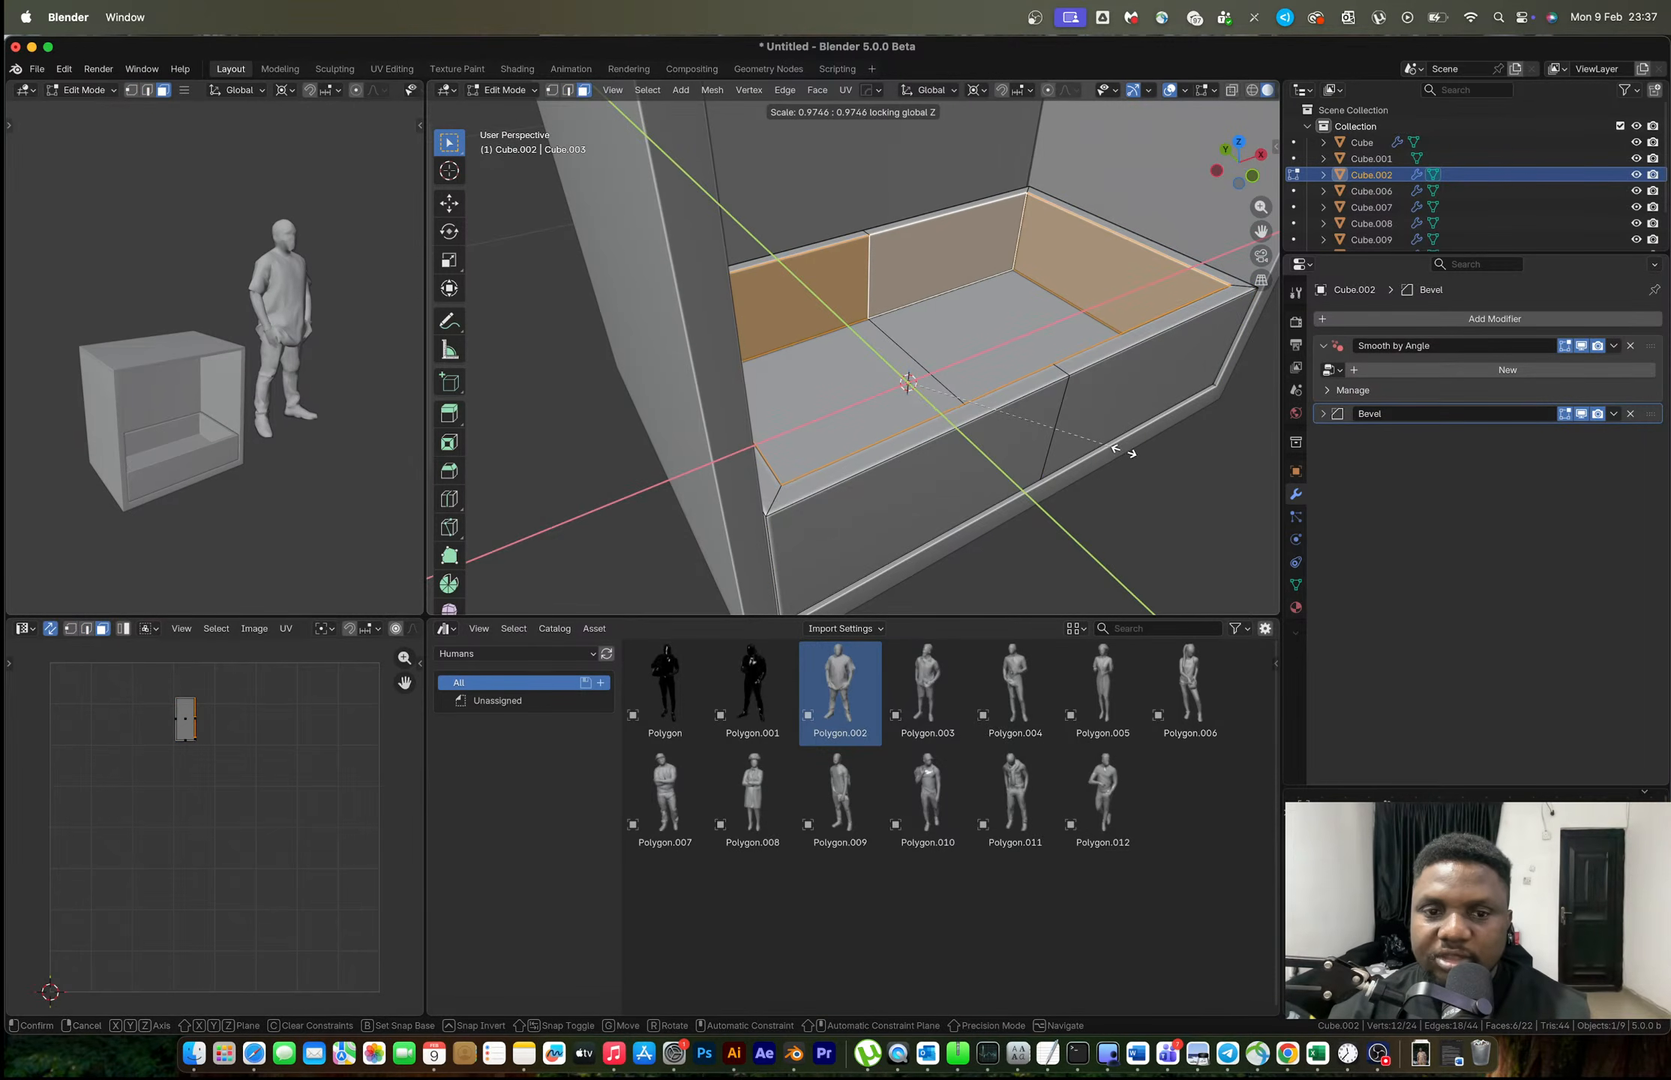
click(1119, 450)
Add one loop cut around the bottom drawer's top rim near its middle, and switch to face selection with nothing selected.
key(ctrl+r)
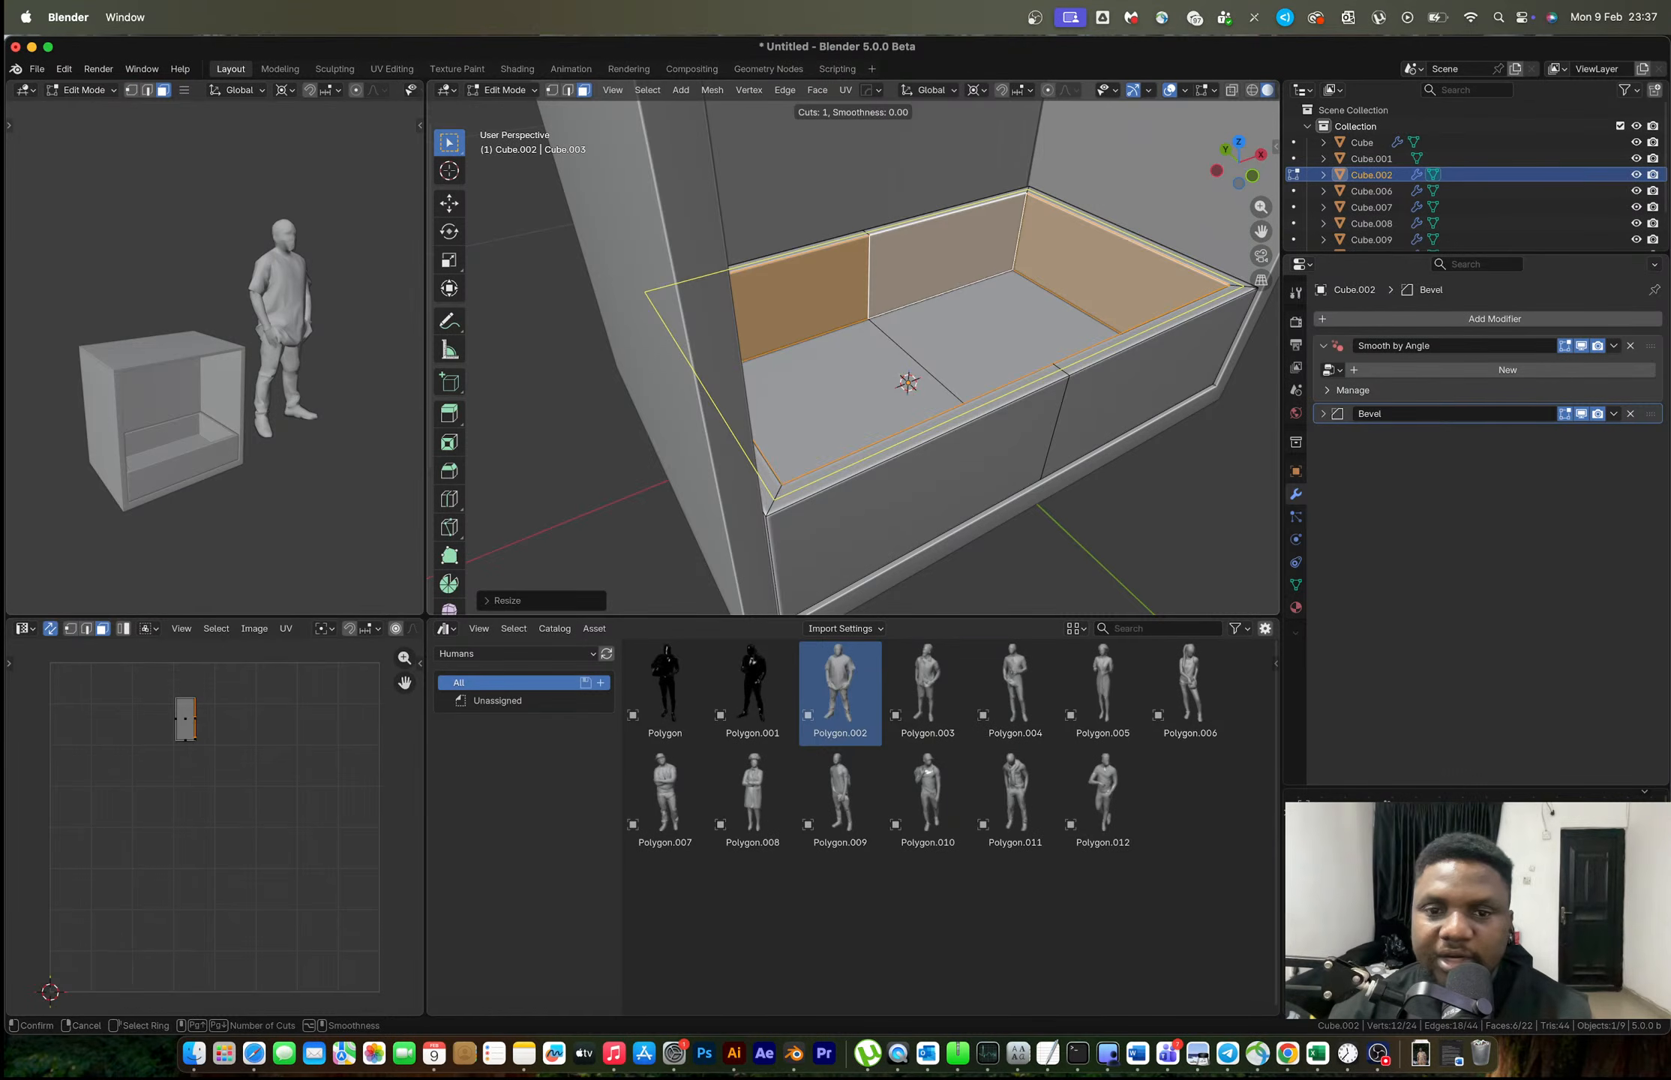
click(775, 492)
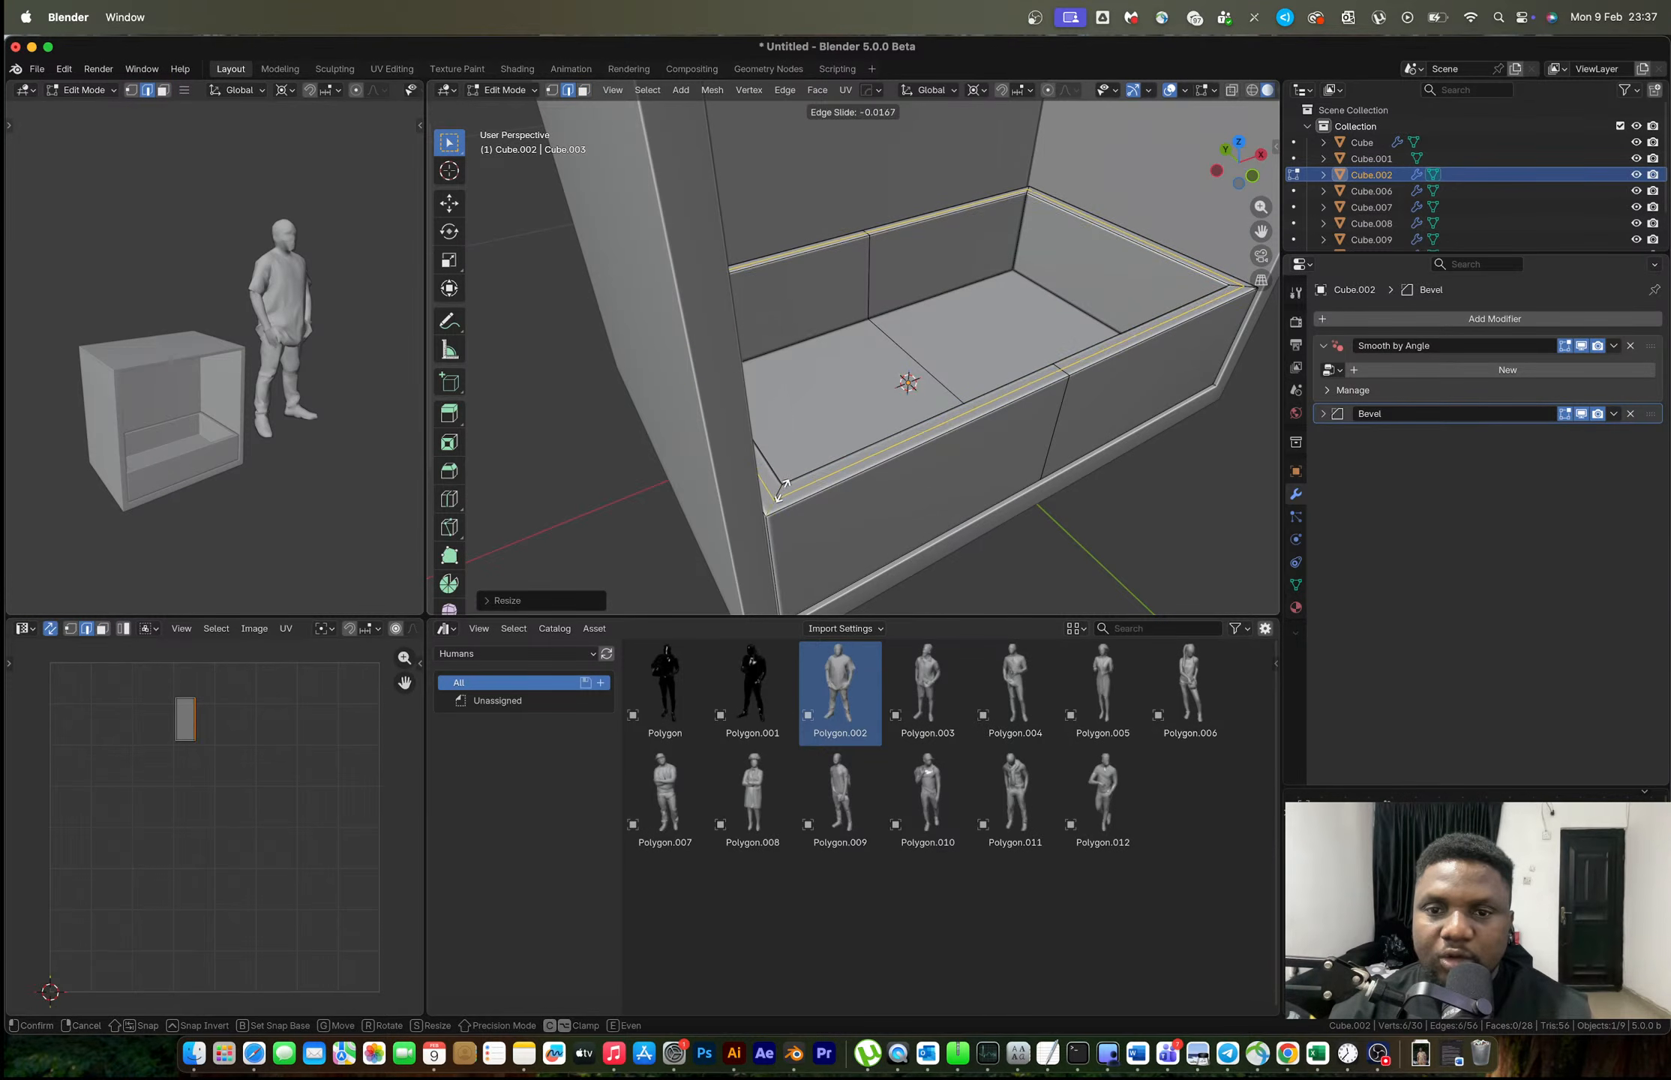
click(782, 492)
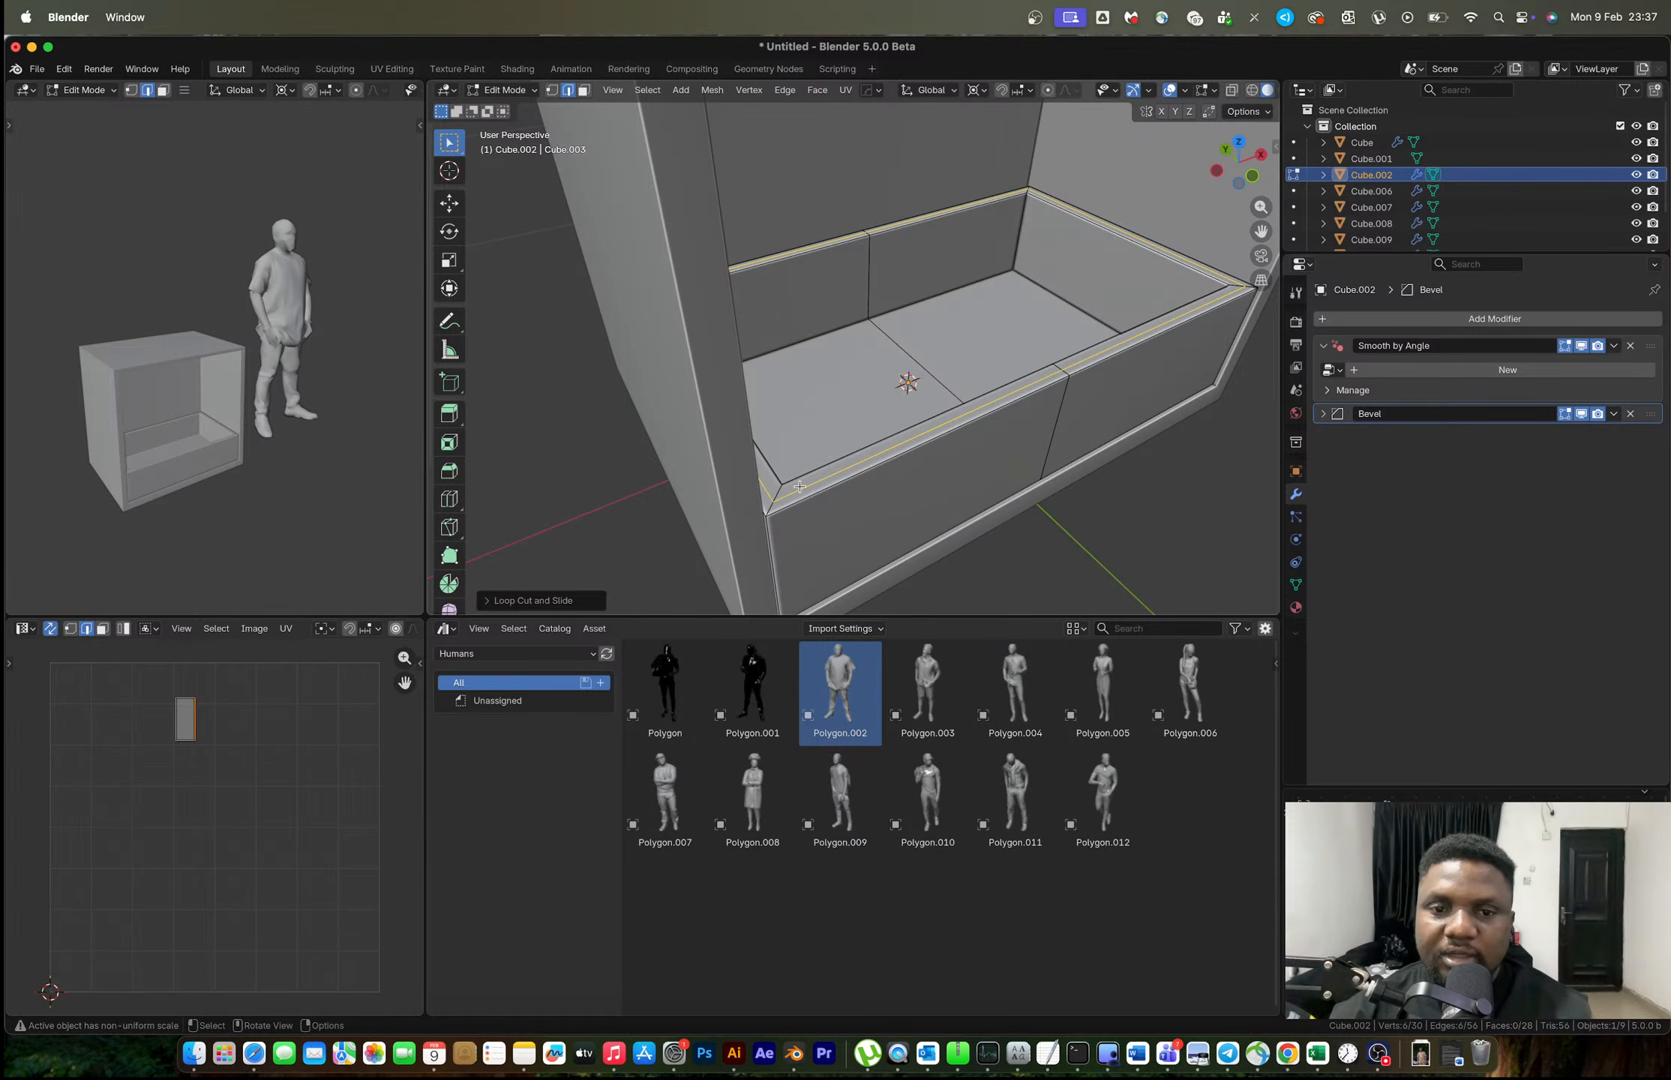
click(804, 477)
key(3)
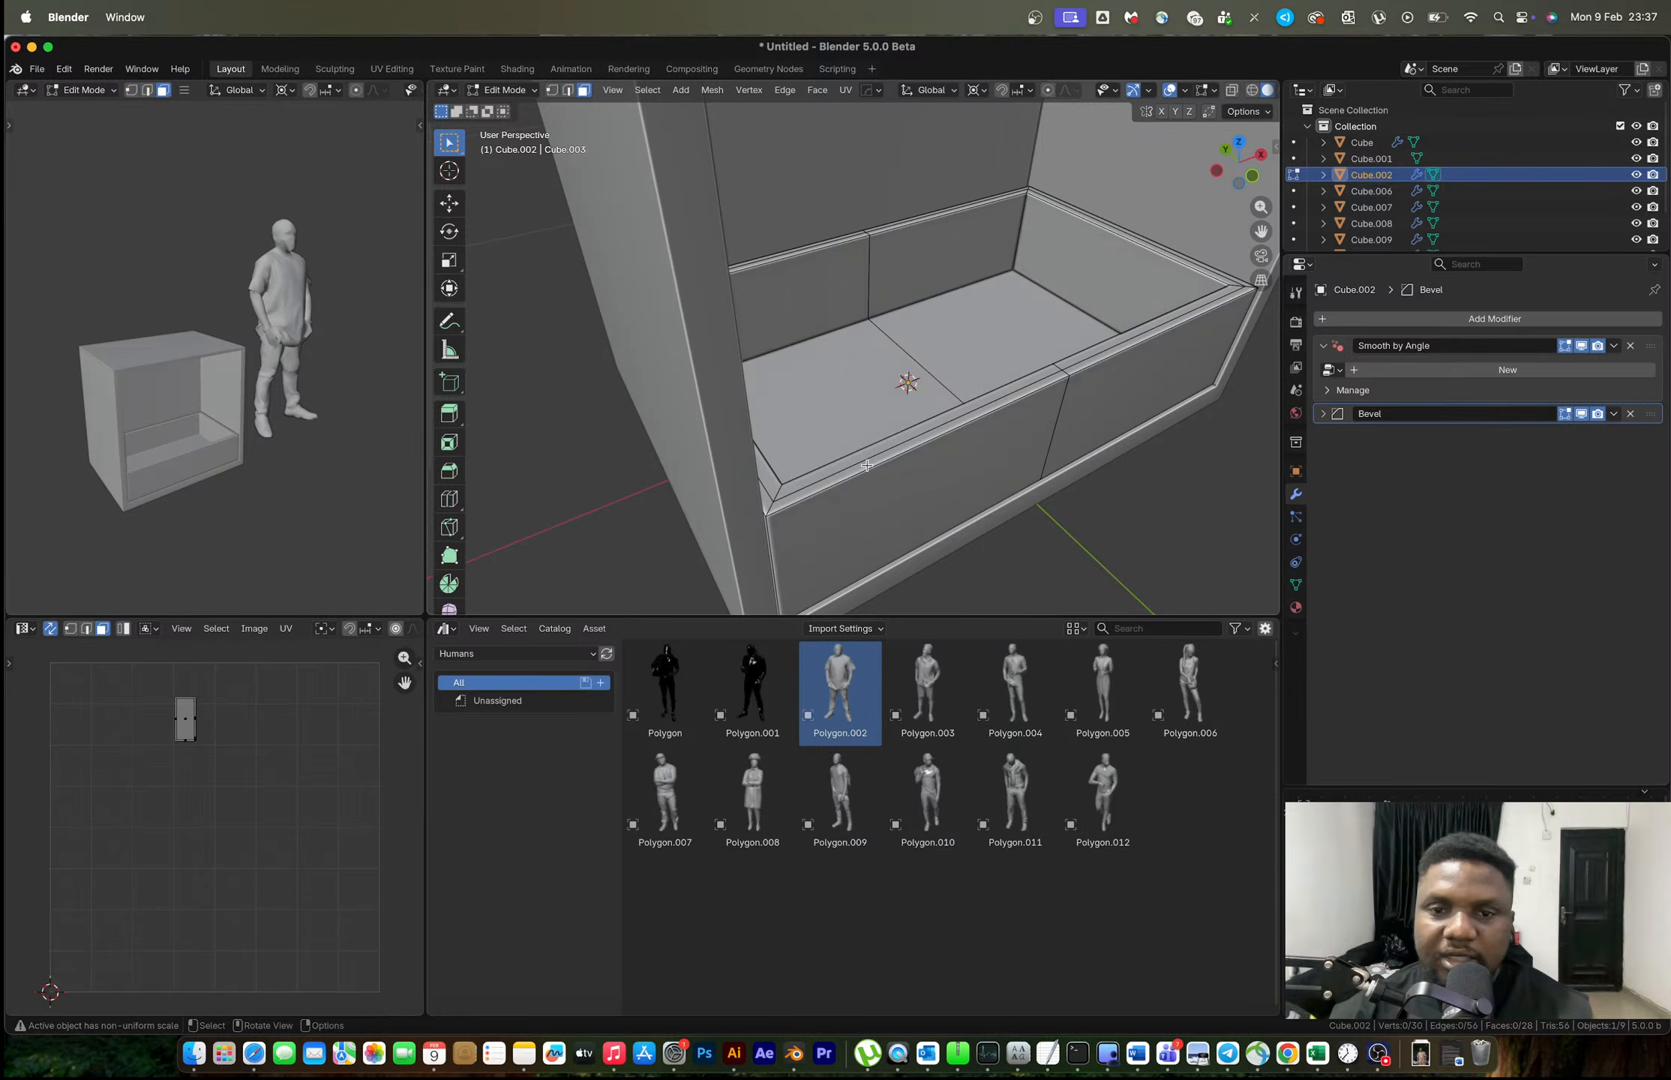
Undo the loop cut around the bottom drawer's top rim.
shift+click(864, 455)
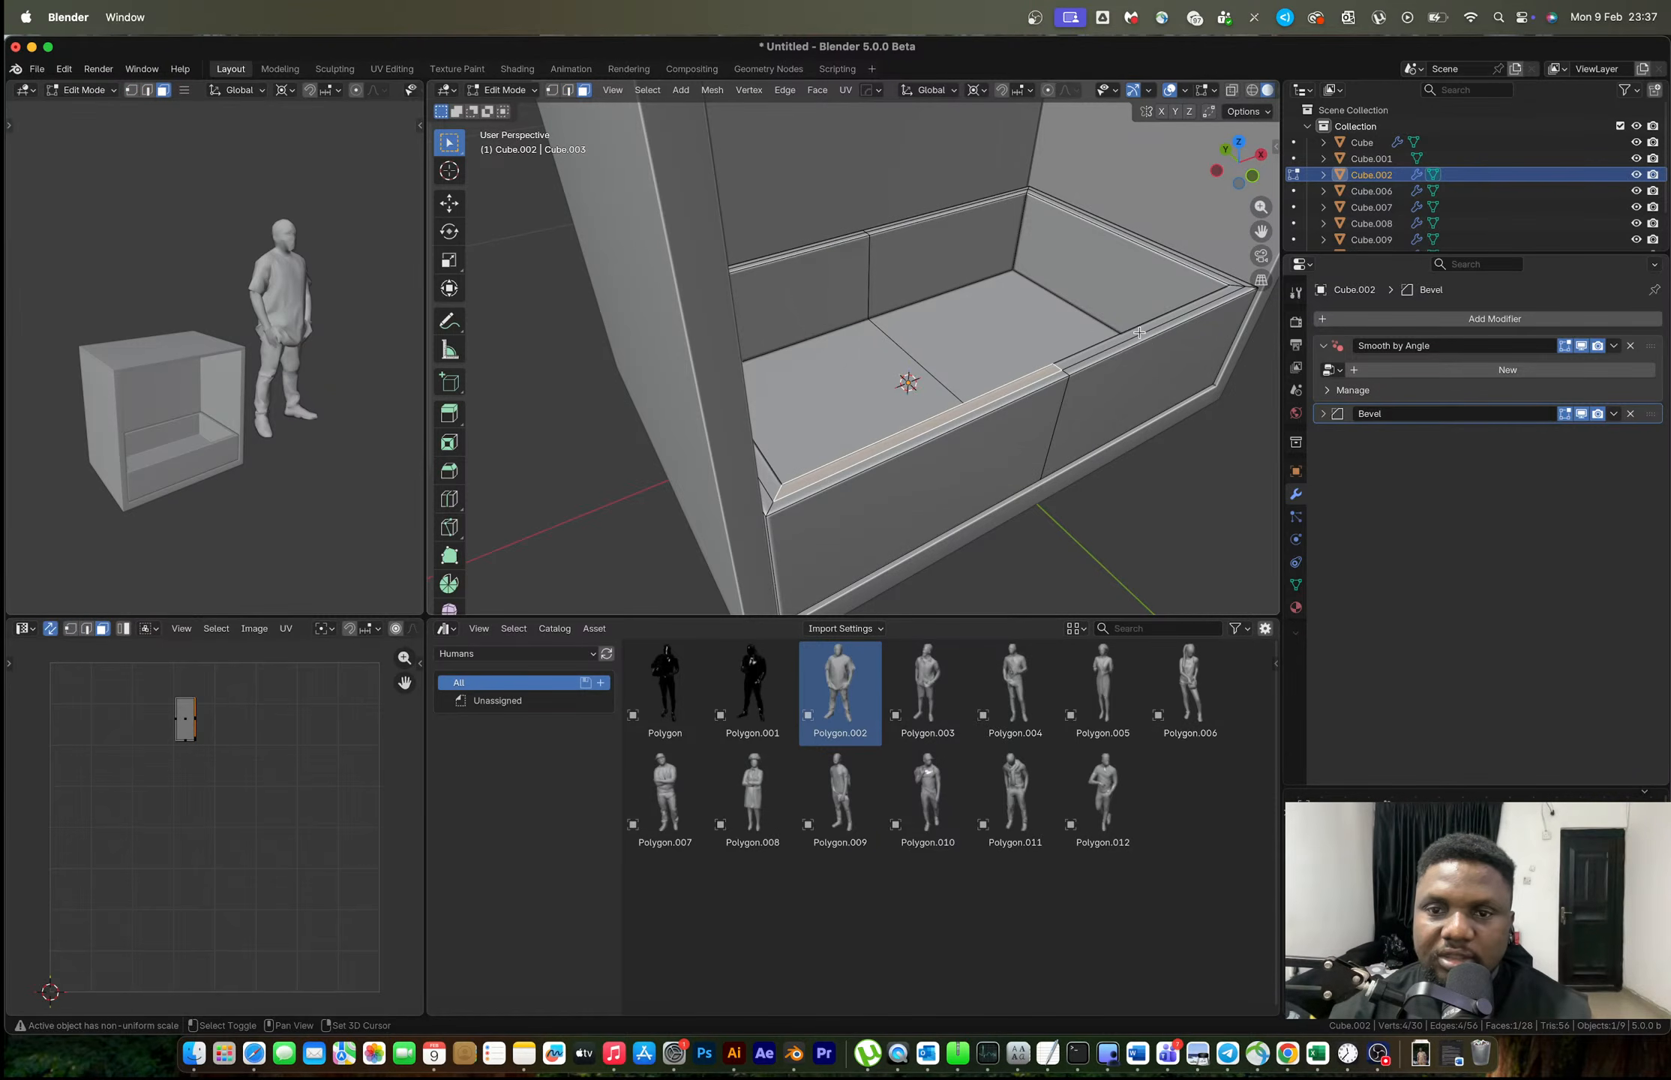
shift+click(1139, 332)
middle_drag(1139, 332, 1104, 423)
key(alt+a)
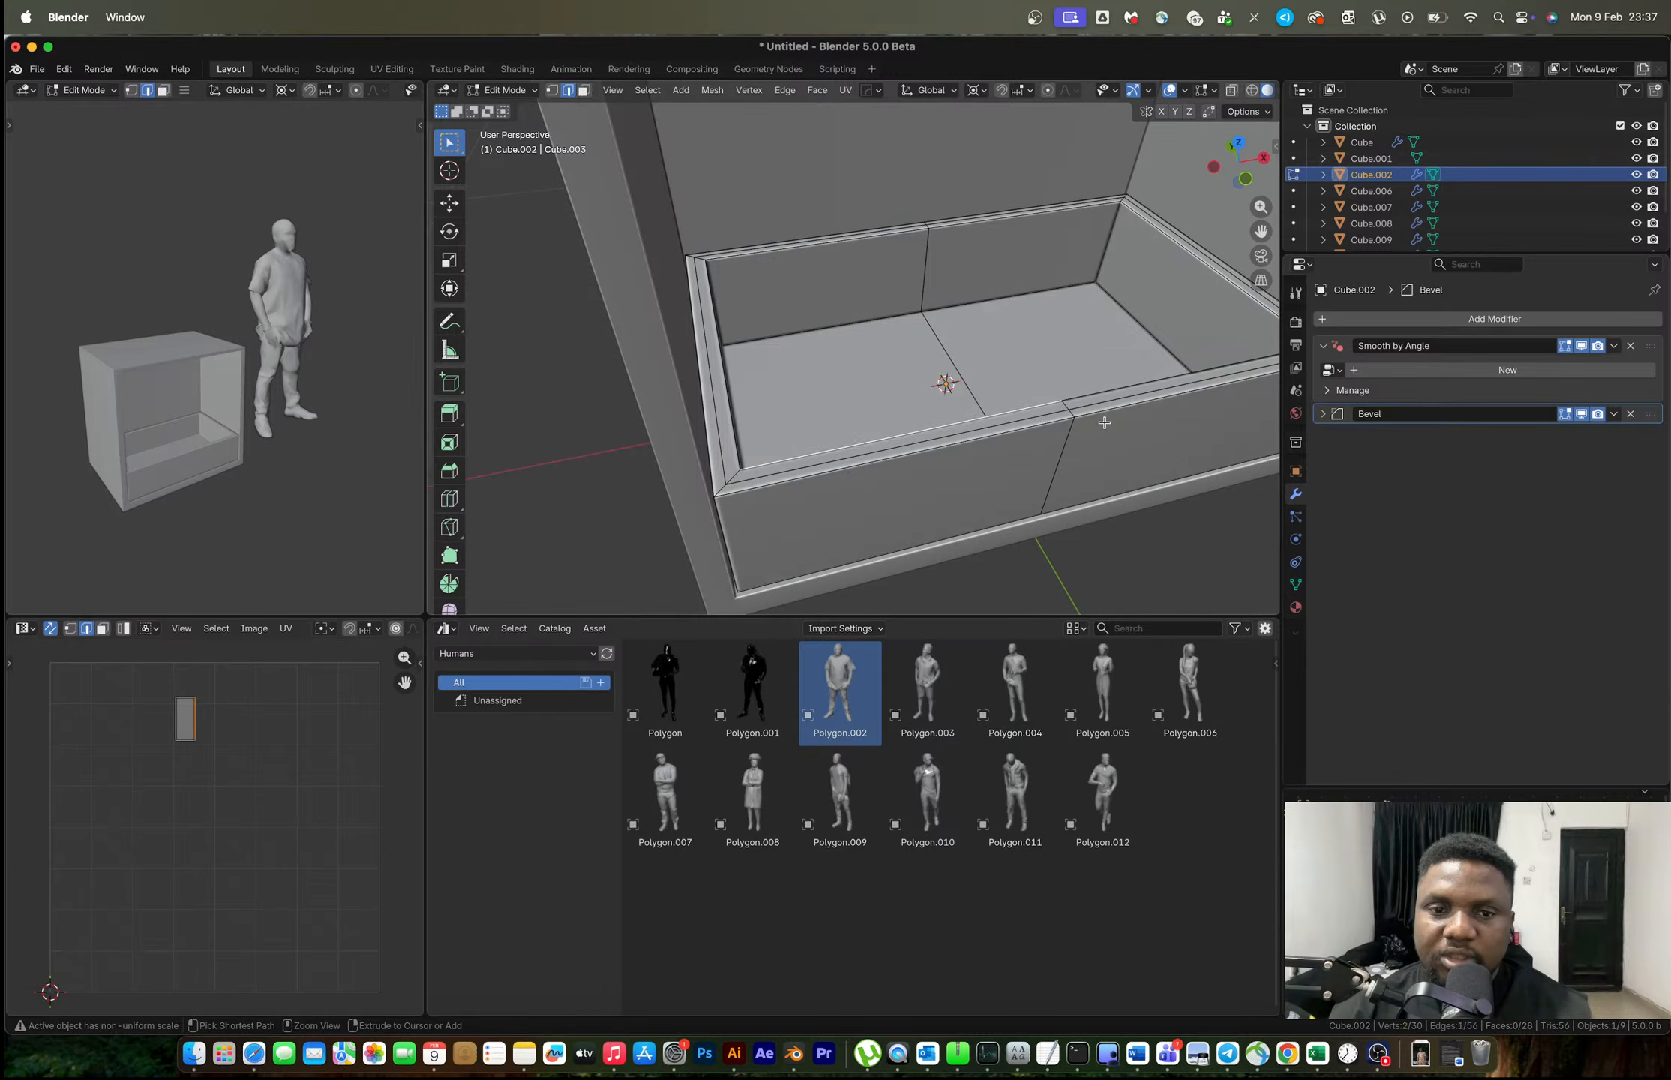
alt+click(1100, 424)
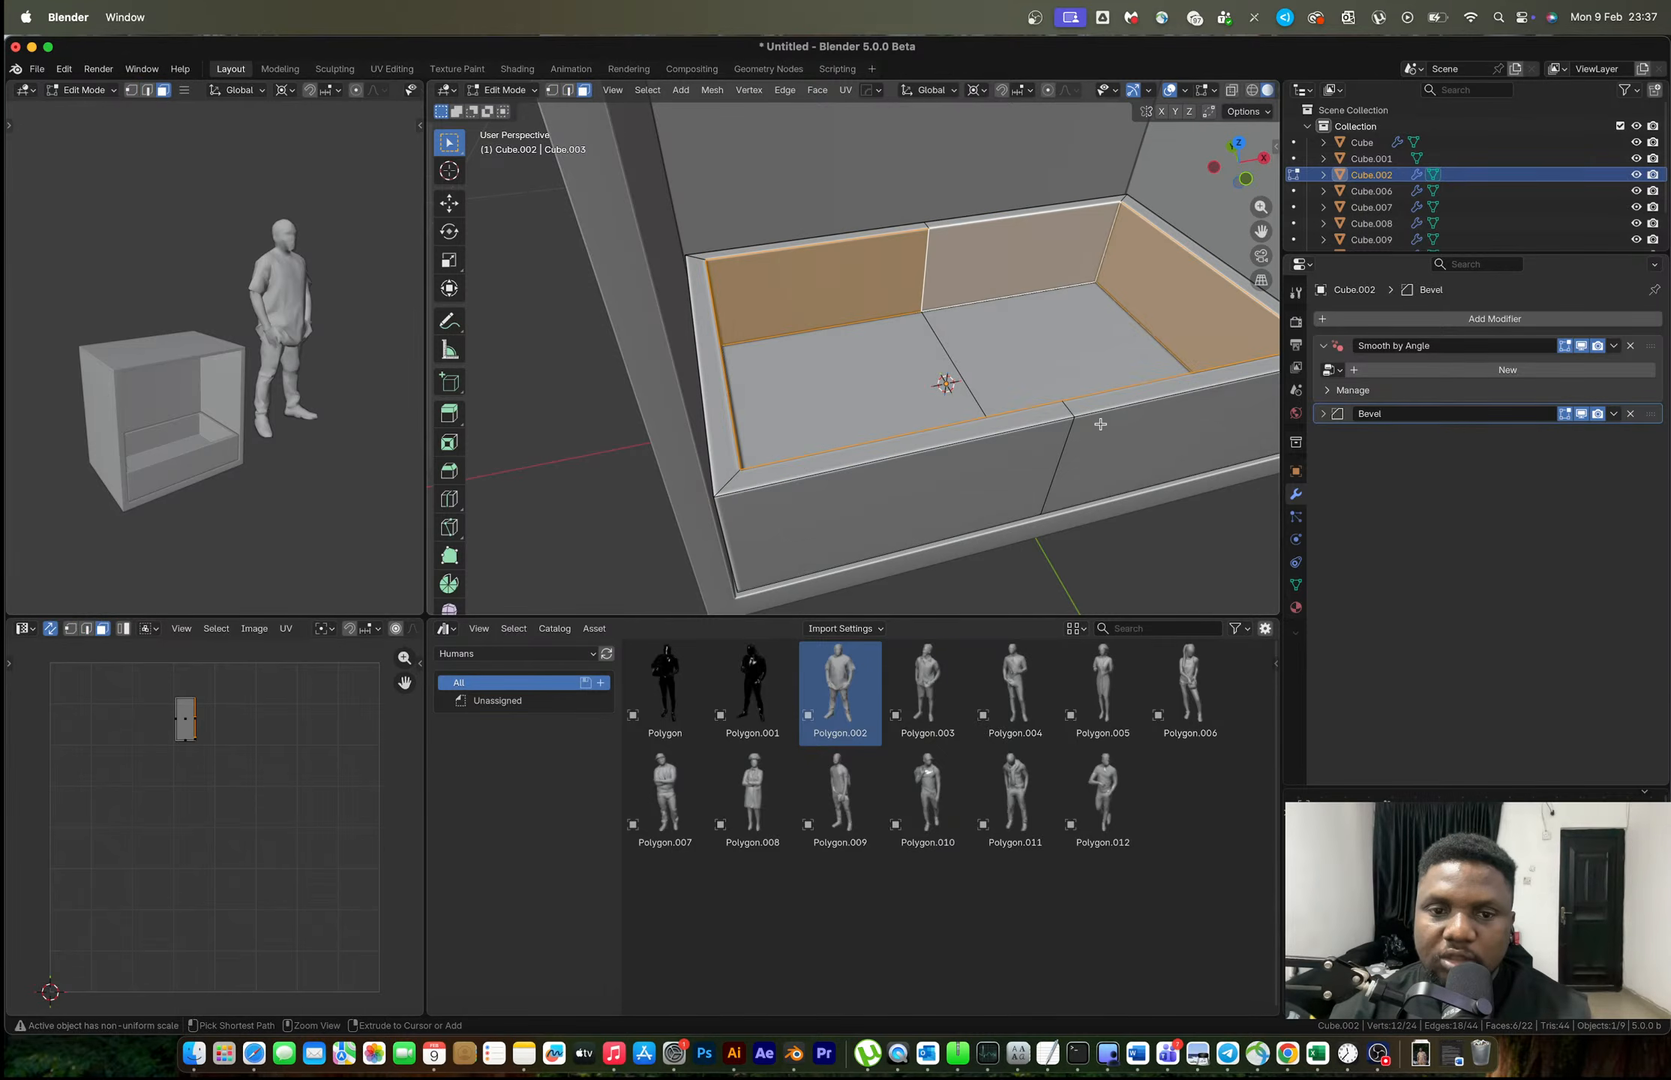
Knife-cut the drawer's top rim from the inner front-left corner vertex across to the outer side edge.
key(1)
click(739, 472)
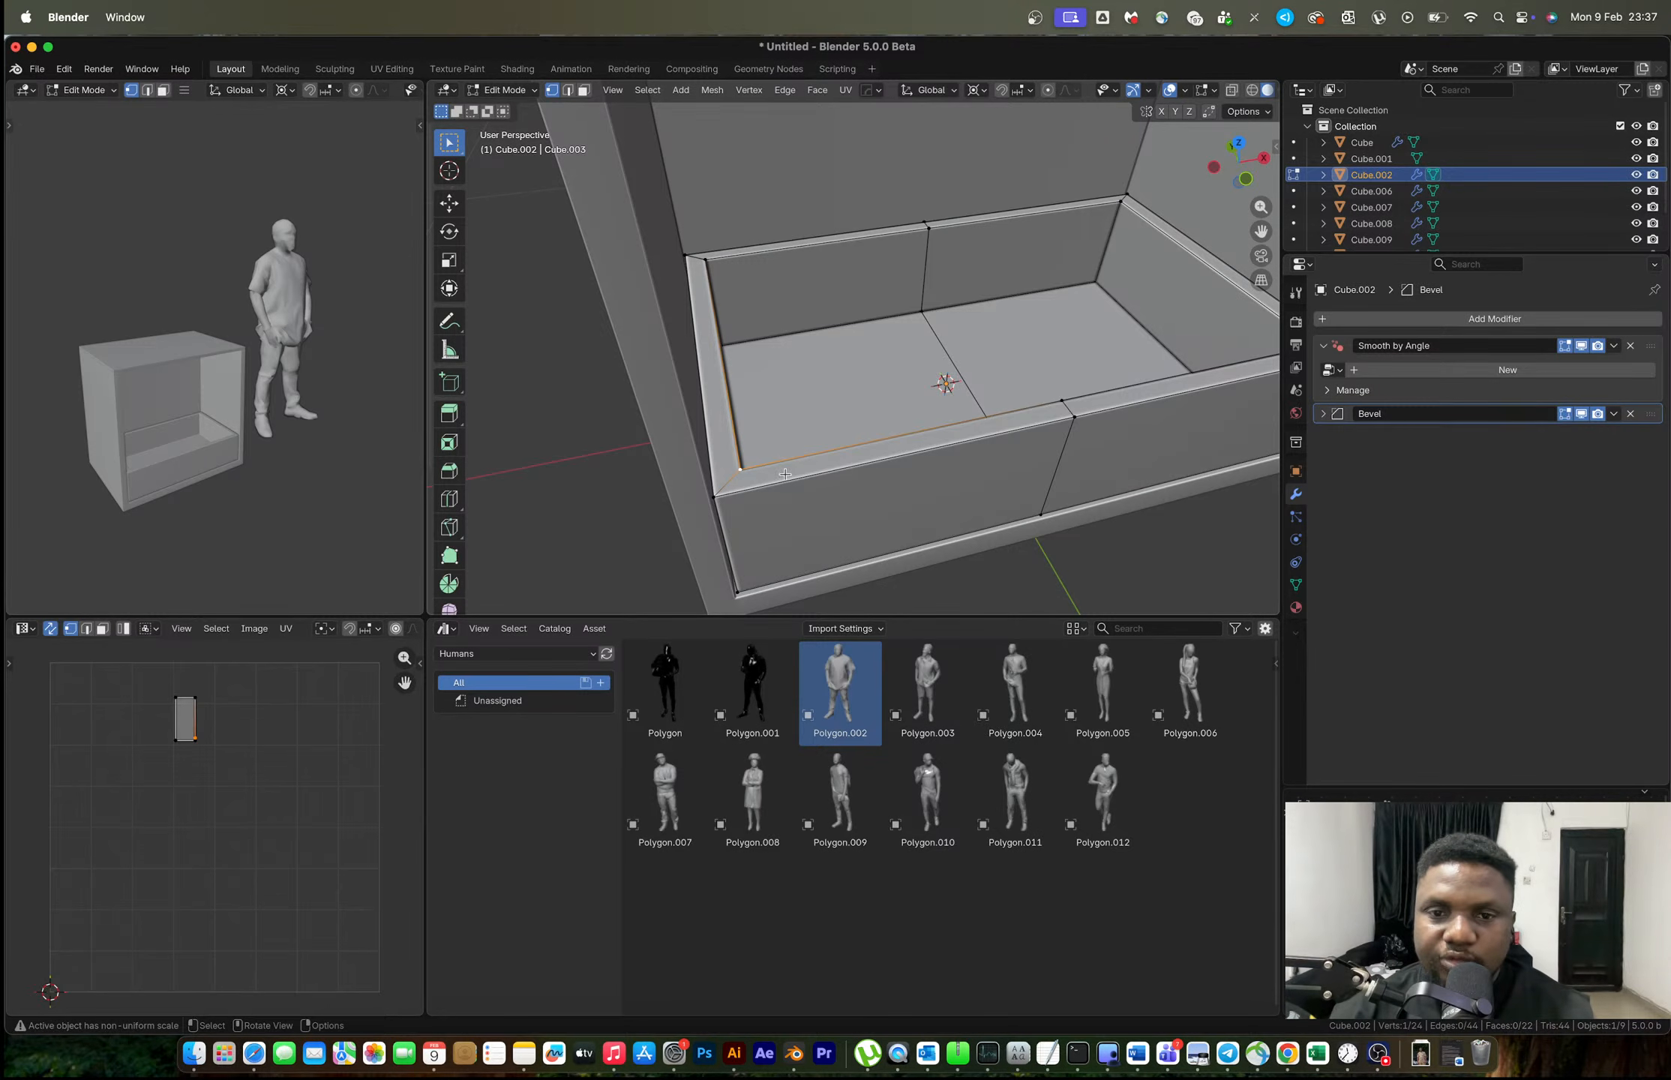
key(k)
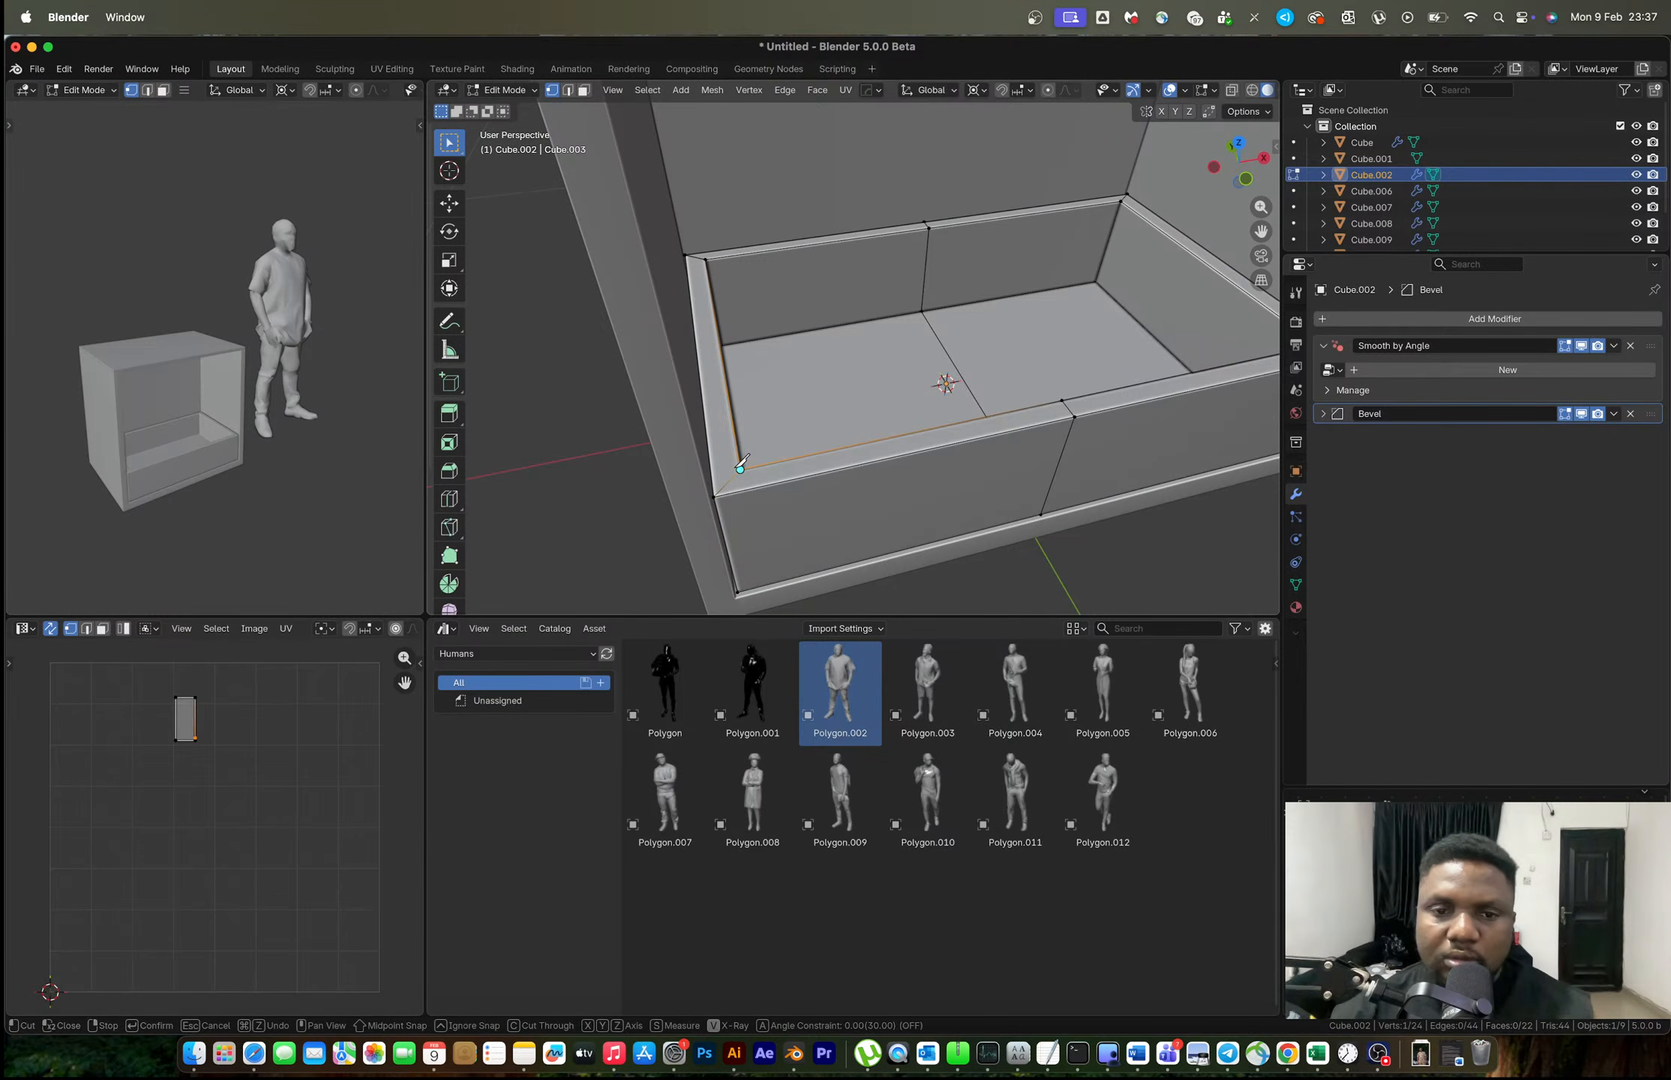
click(740, 469)
click(712, 474)
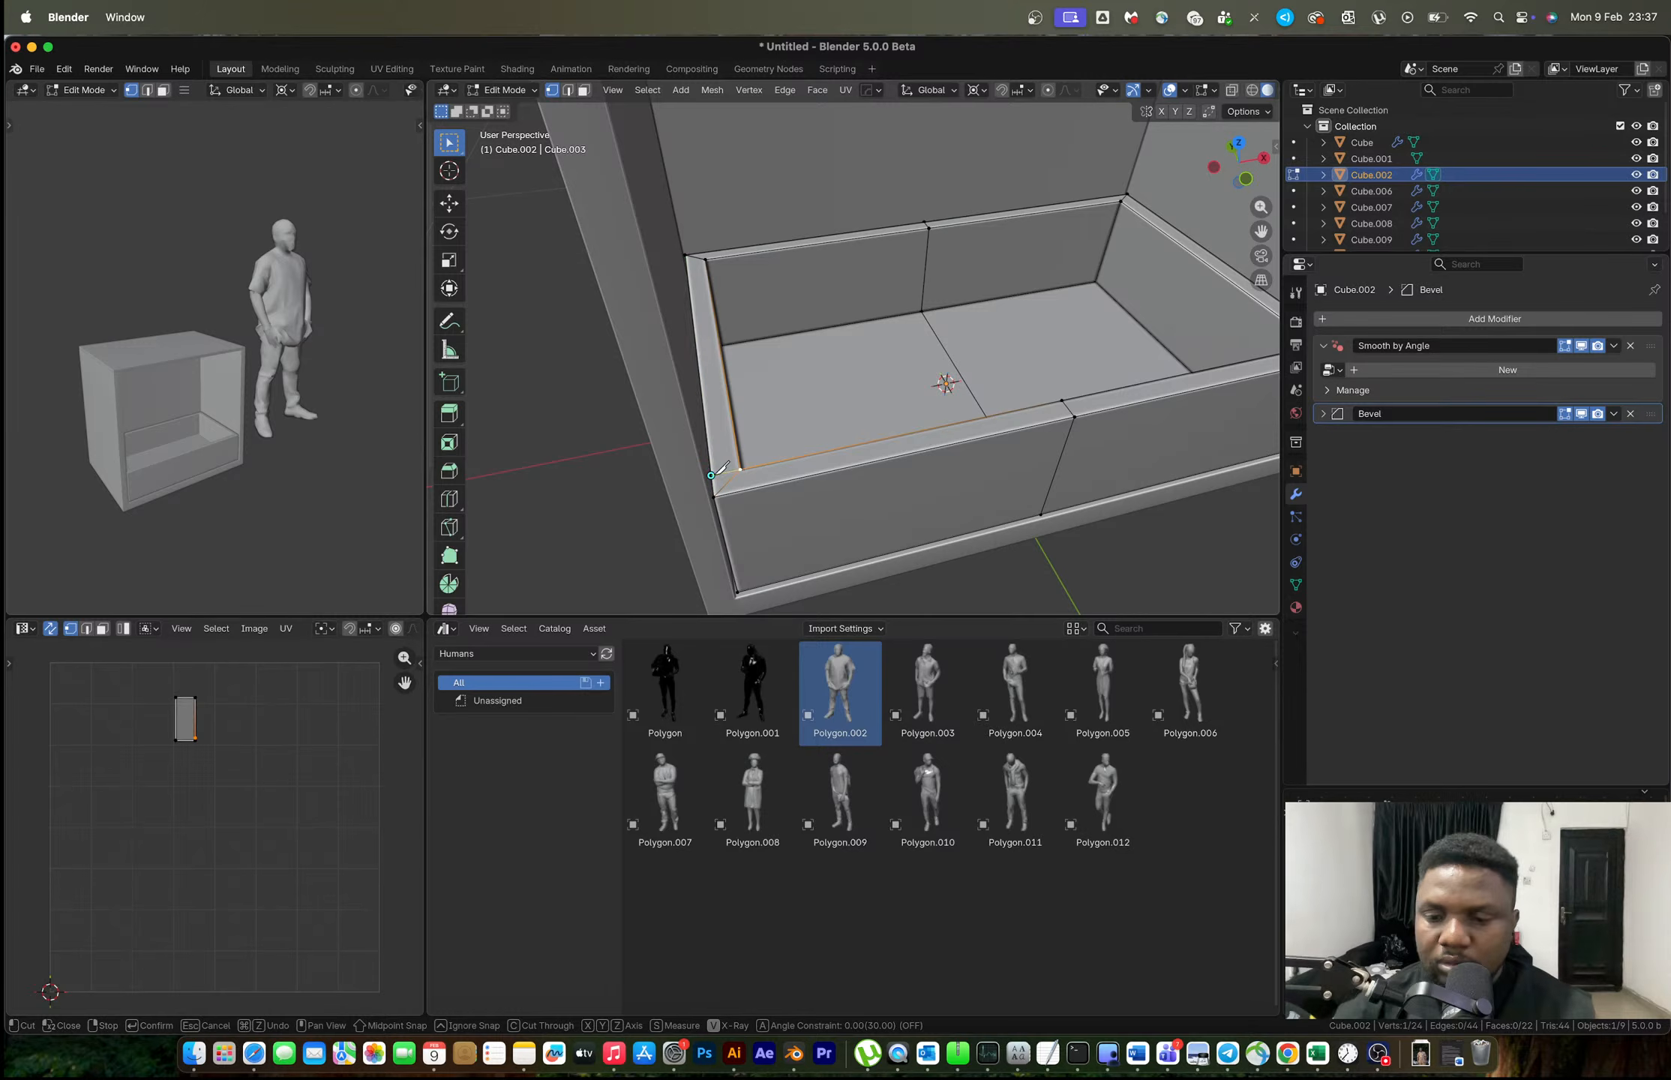
key(Return)
Mirror the drawer across the X axis with a Hops_Mirror modifier and return to editing its mesh.
key(F3)
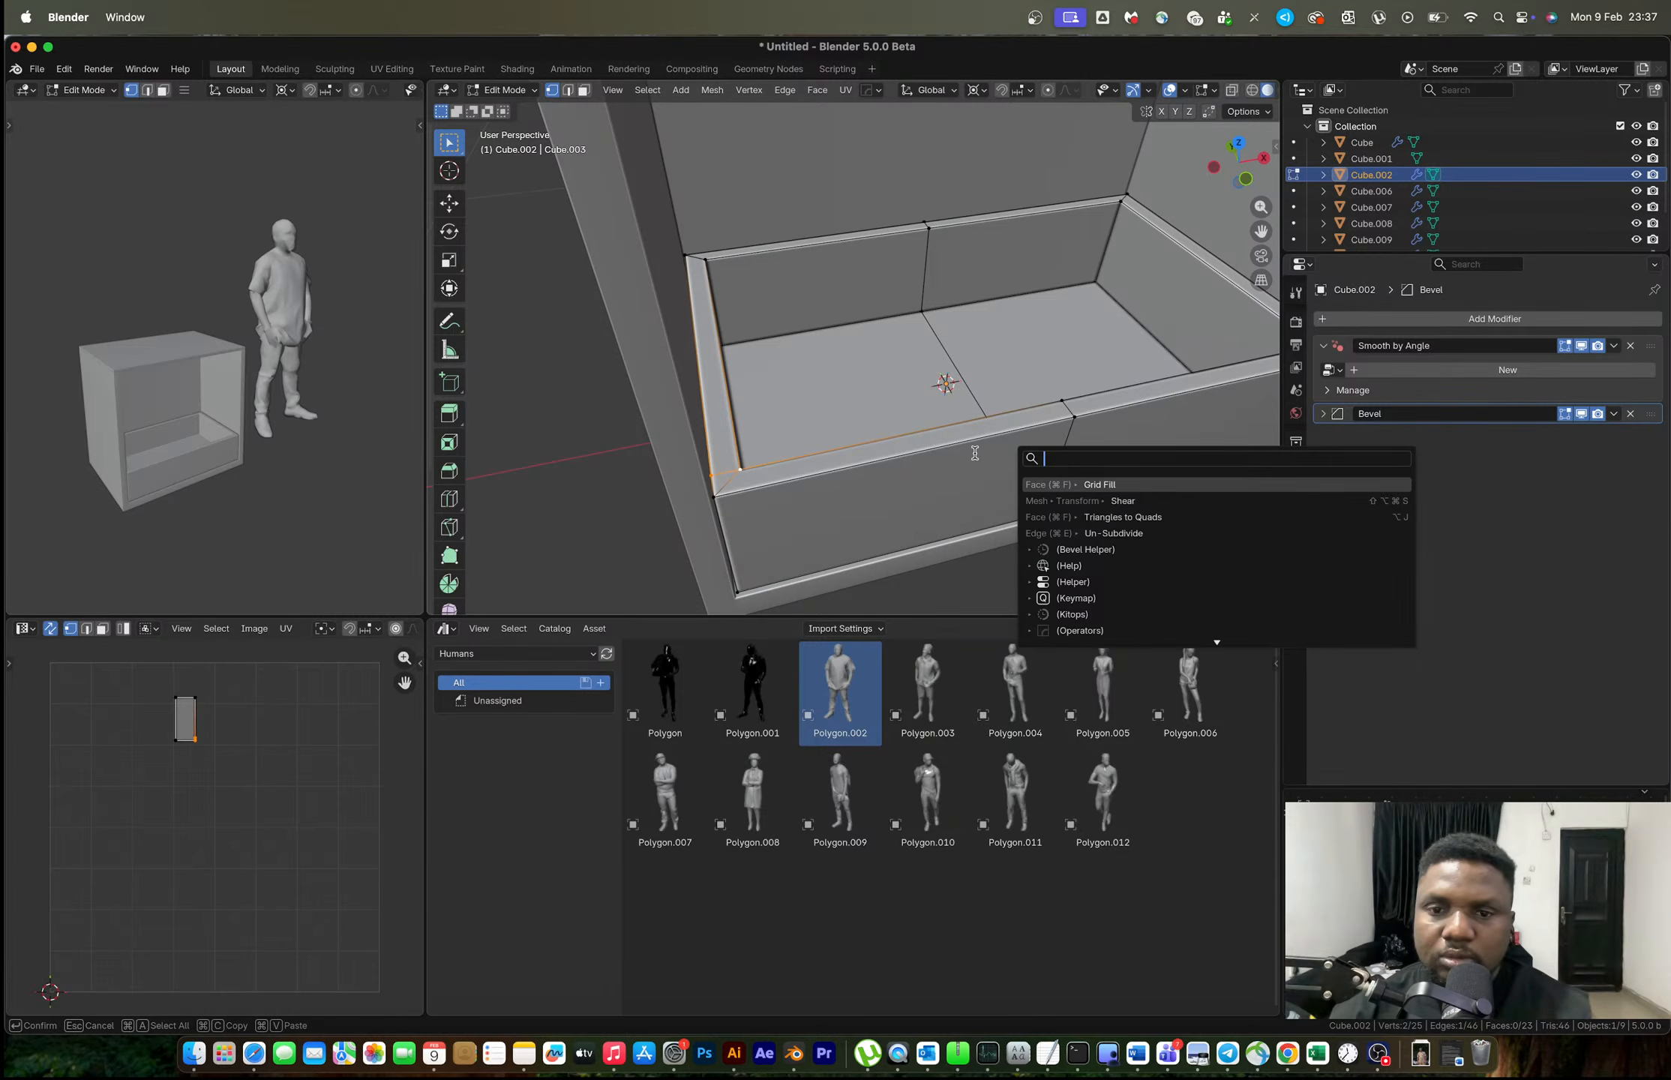
key(Escape)
key(Tab)
key(alt+x)
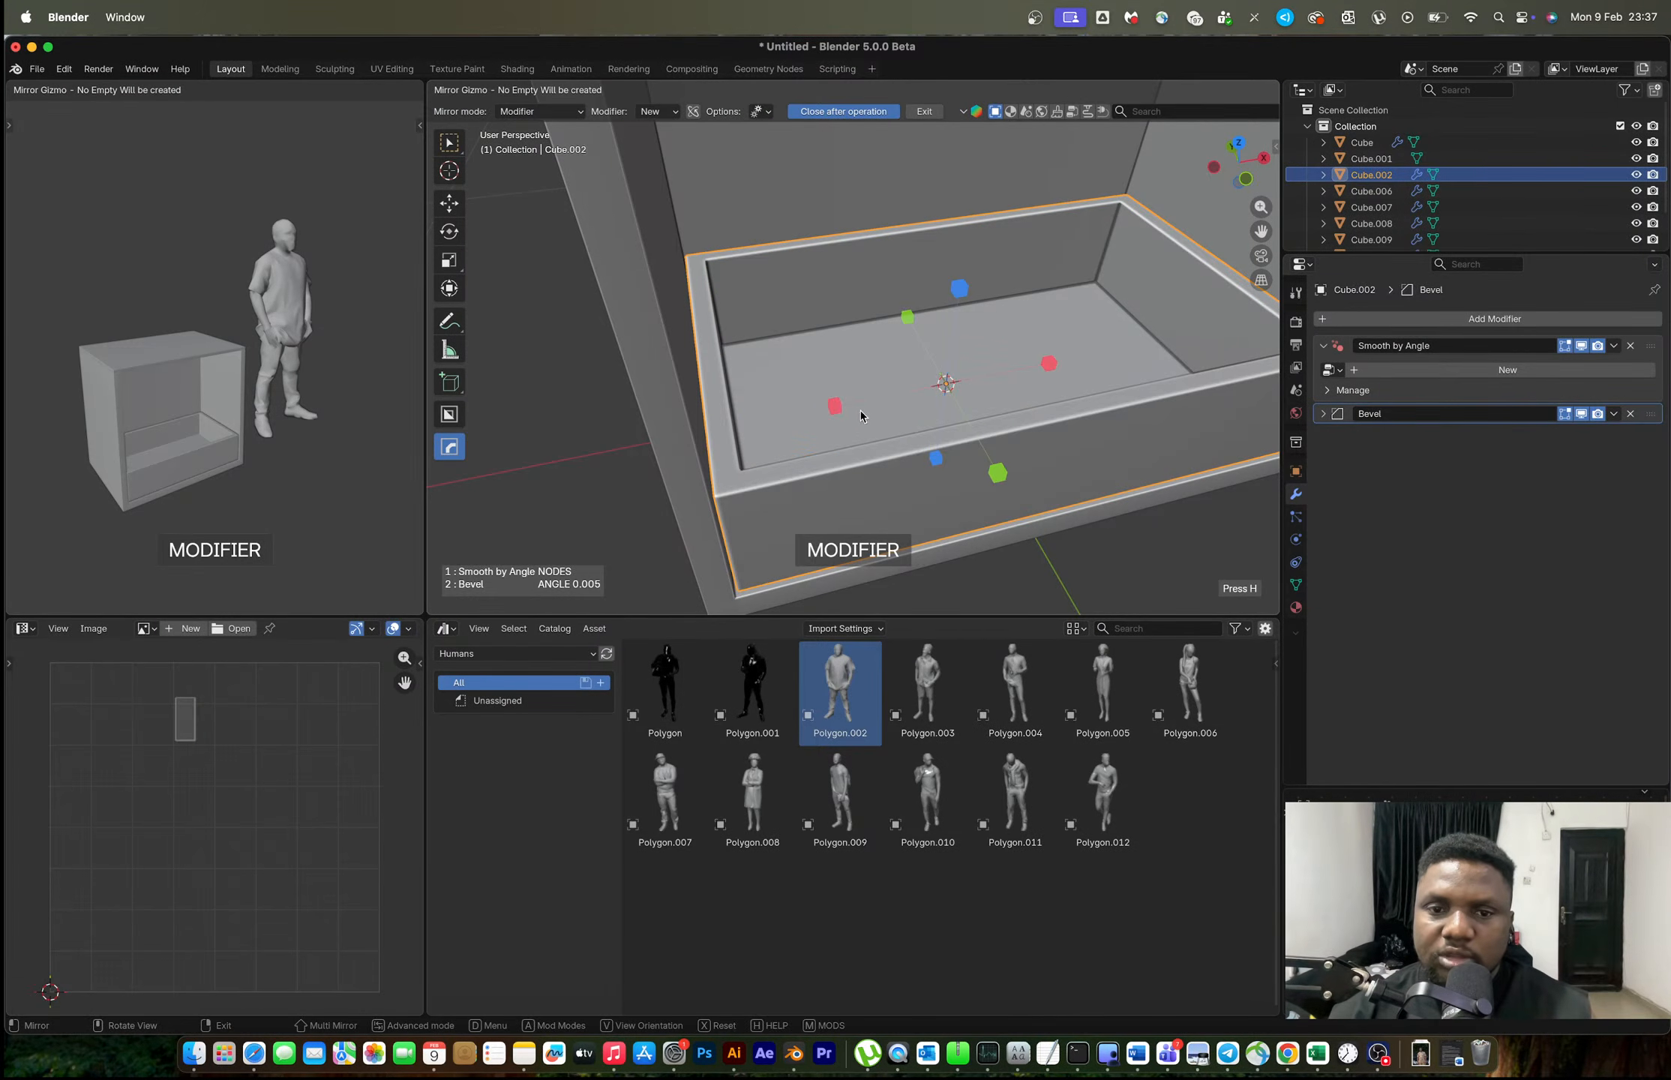
click(835, 406)
key(Tab)
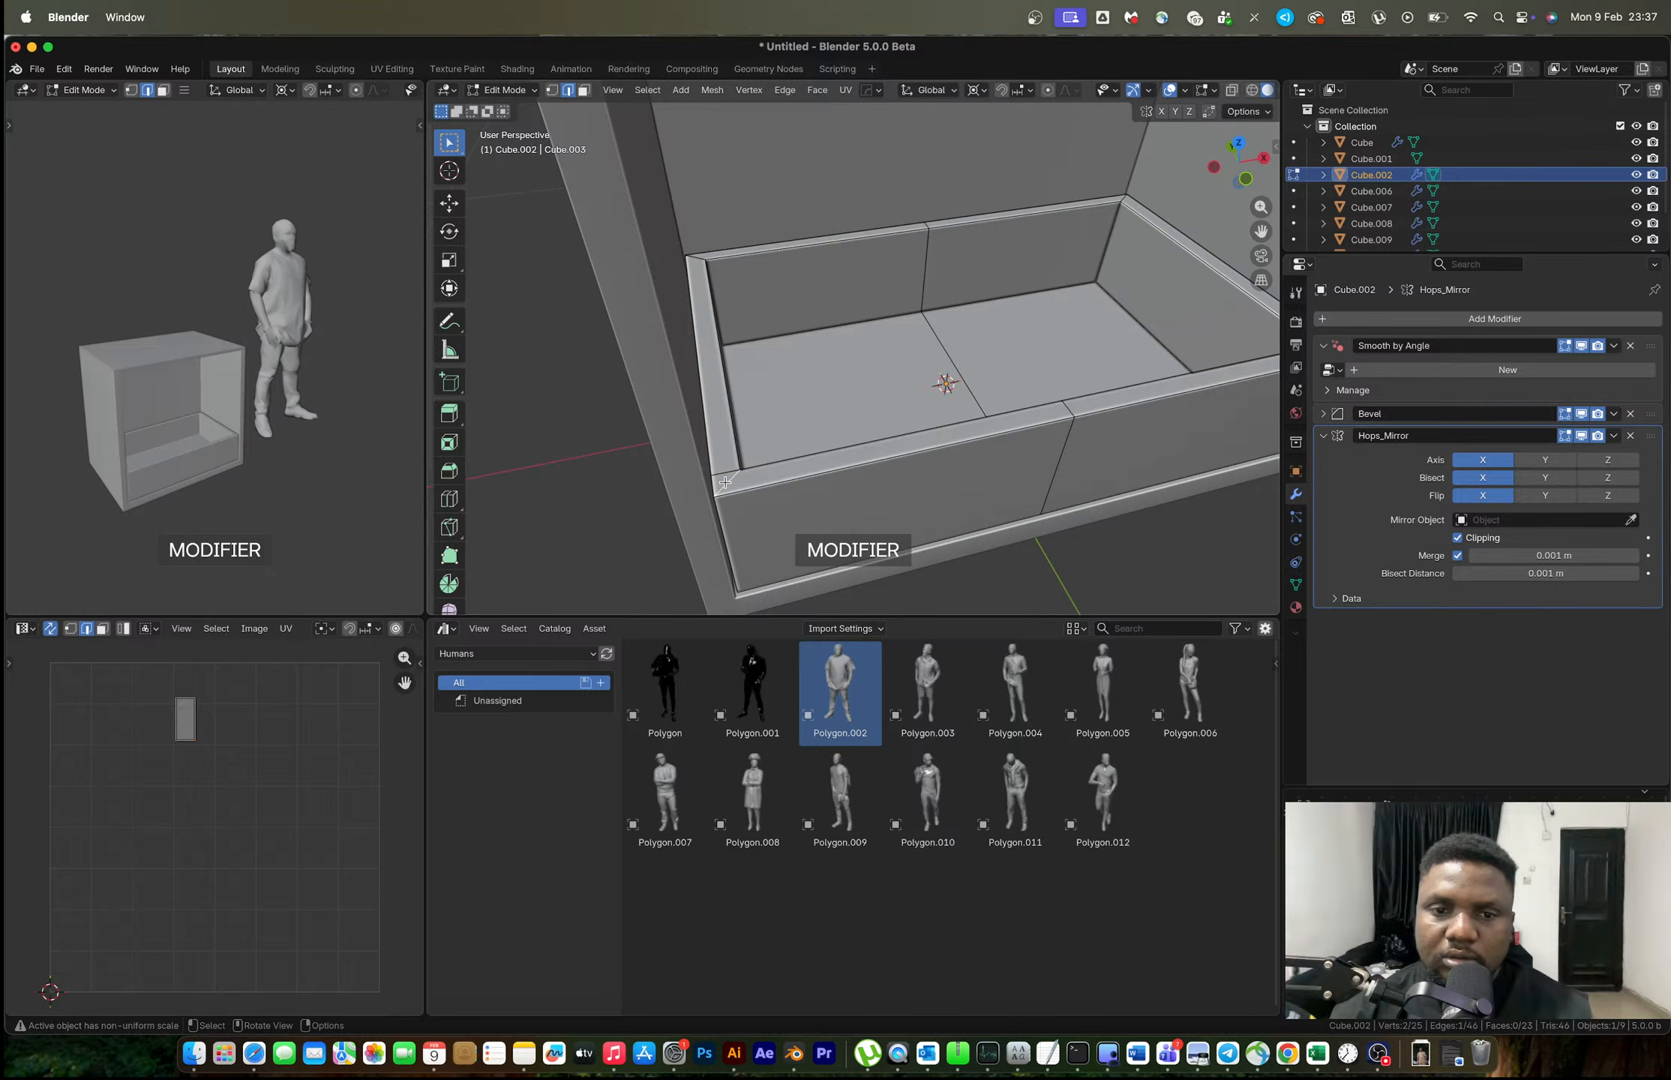
Dissolve the diagonal edge at the front-left corner of the drawer's top rim.
double_click(724, 482)
key(x)
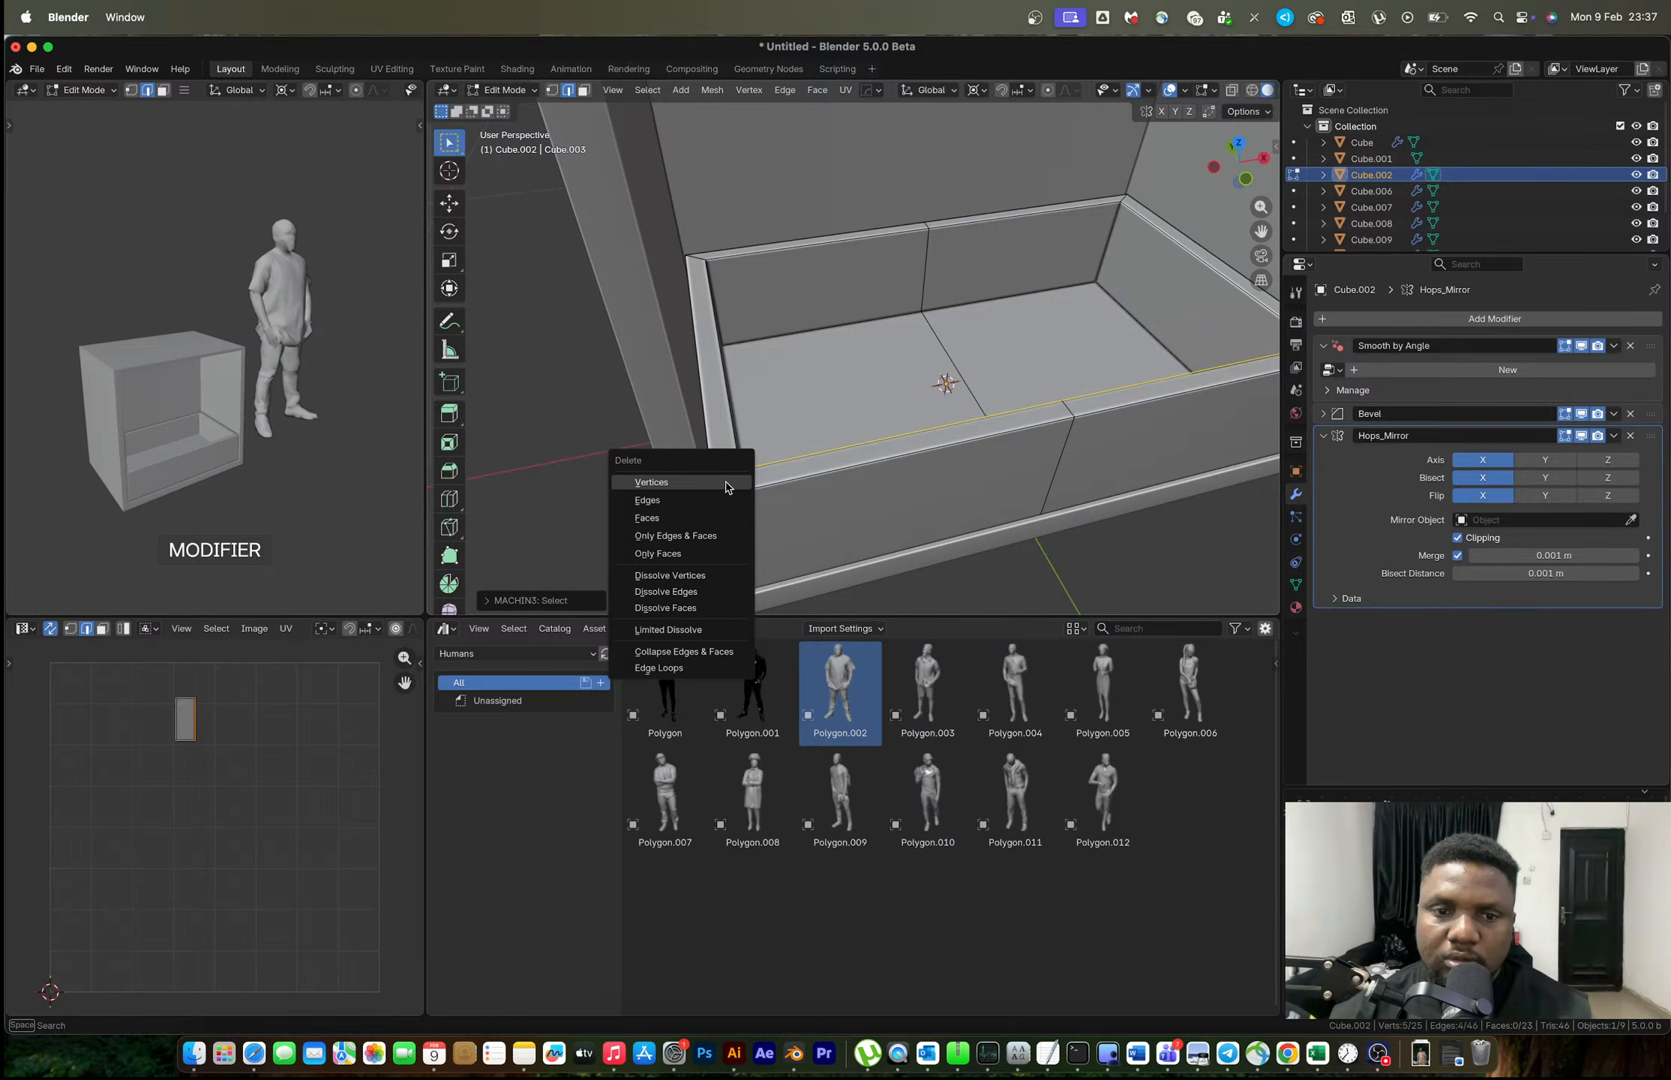
click(691, 592)
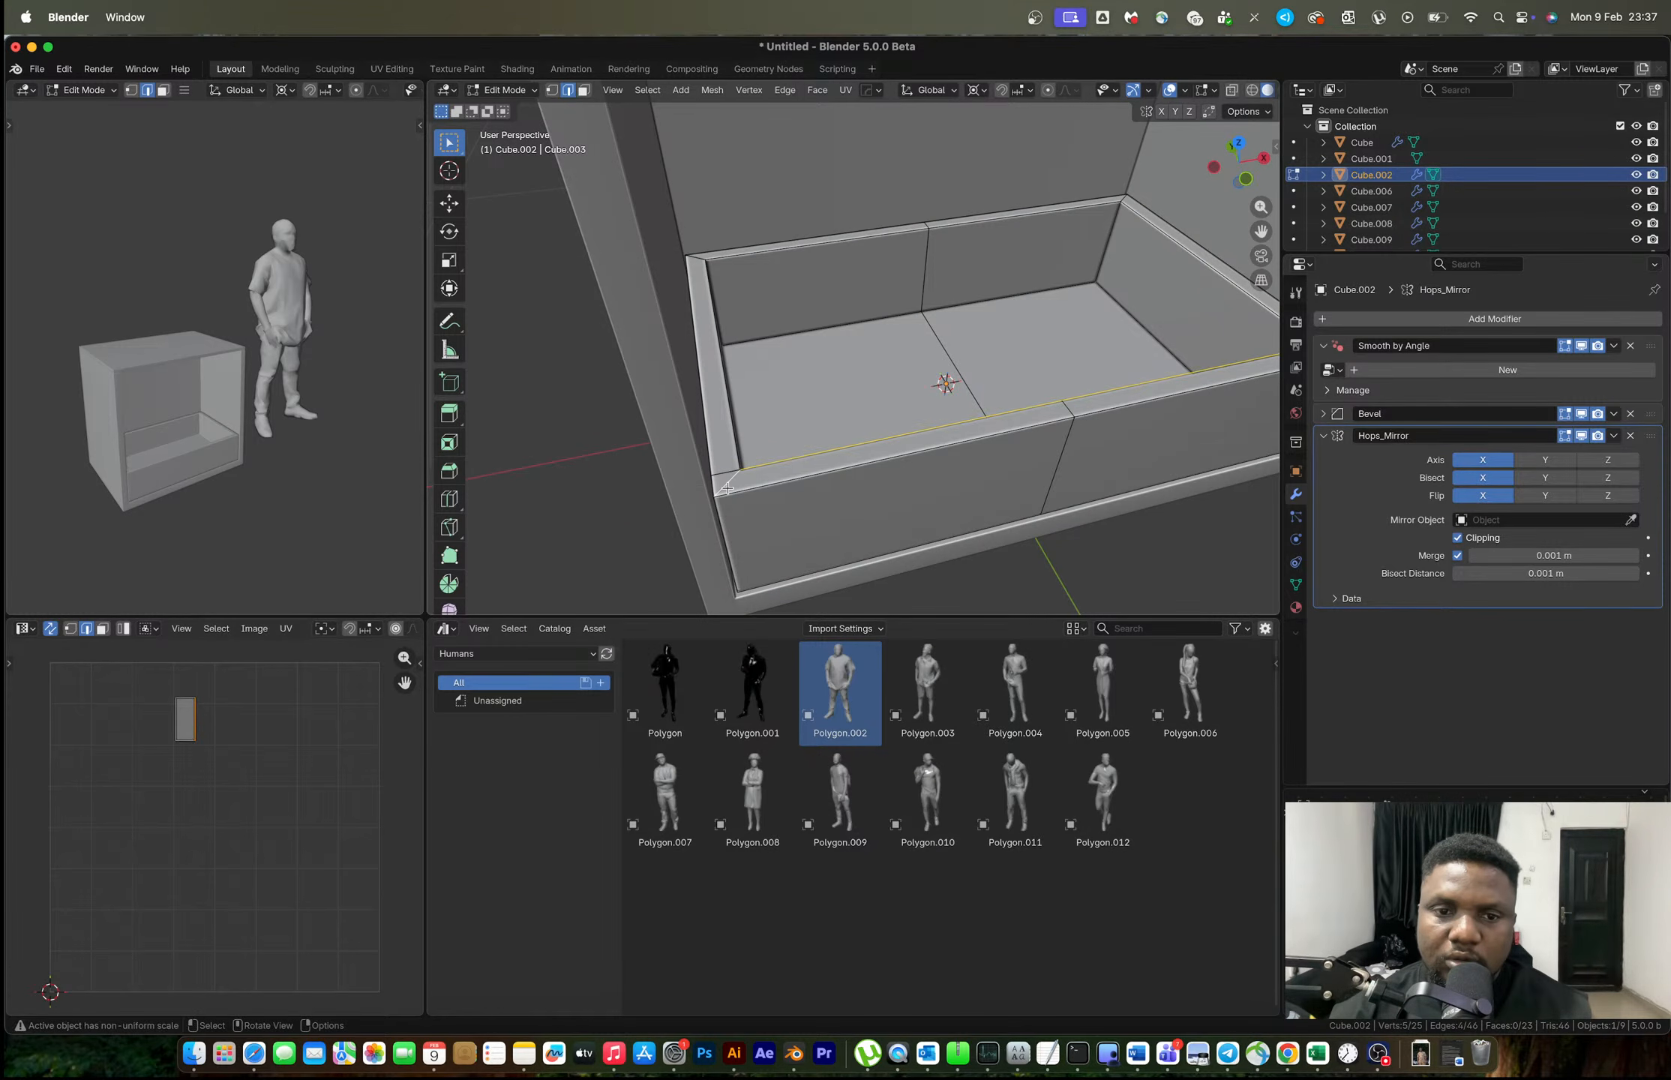
key(x)
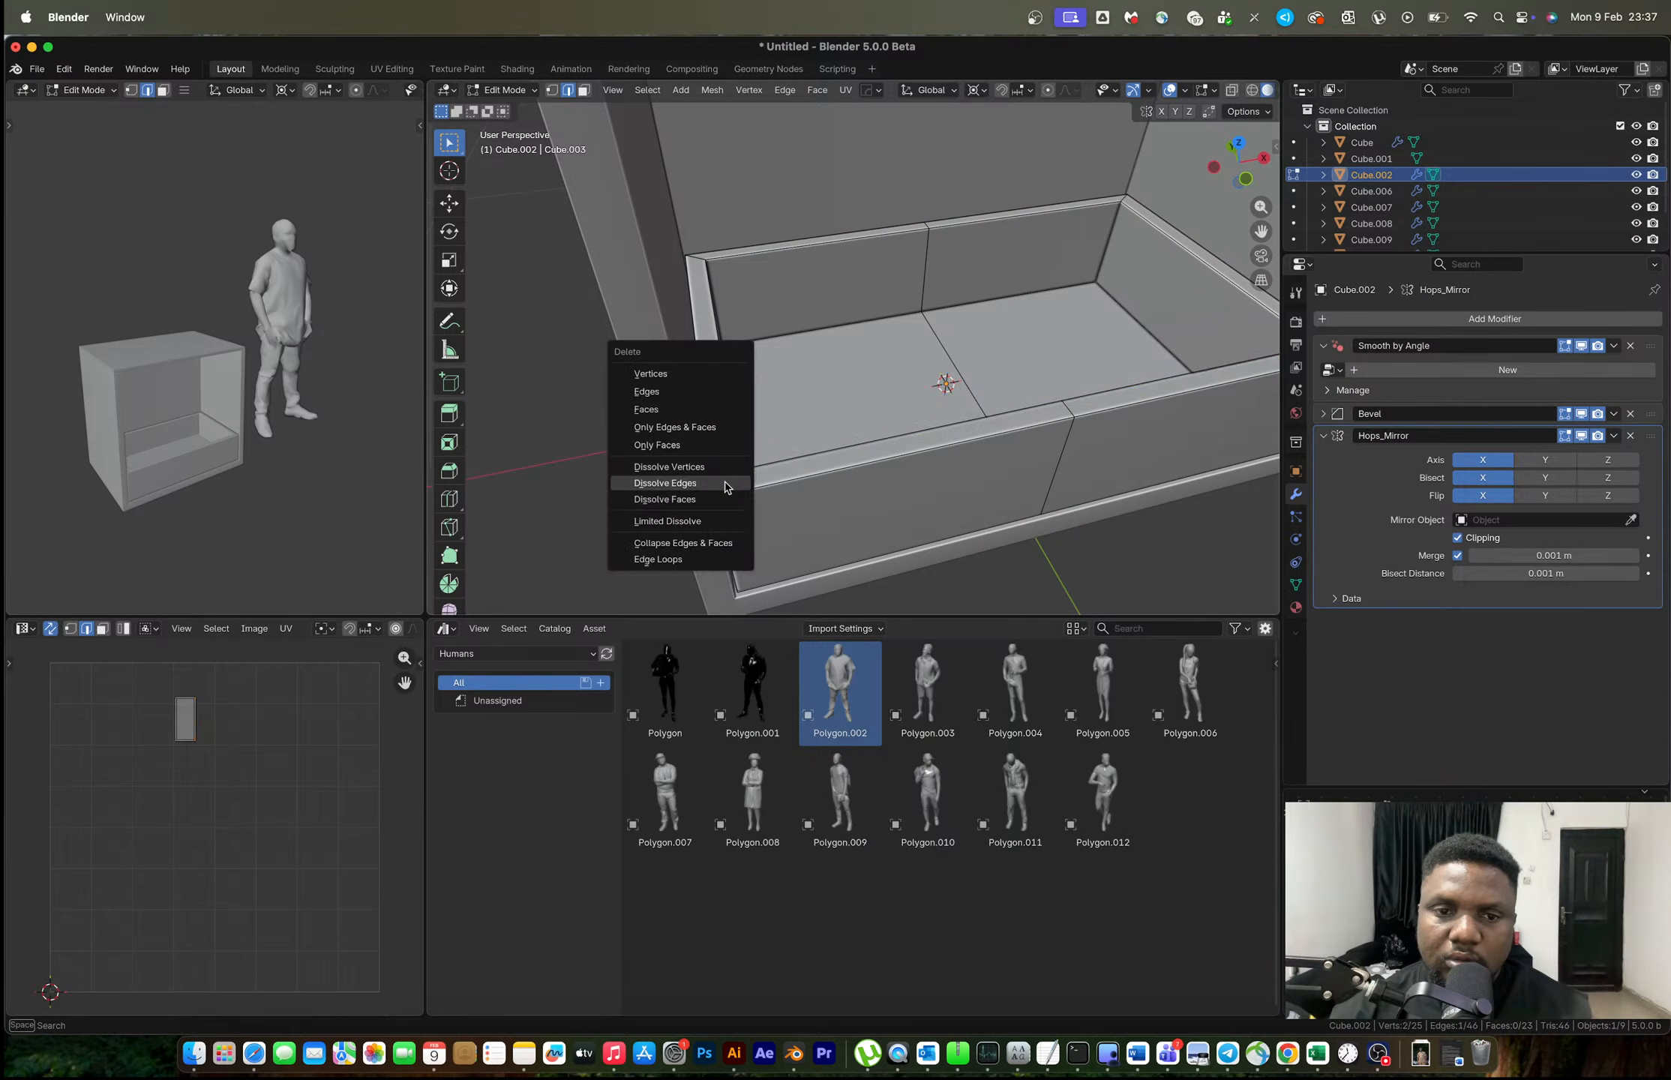
click(727, 486)
Knife-cut the rim from its inner front-left corner vertex straight across to the drawer's front edge.
middle_drag(727, 486, 746, 491)
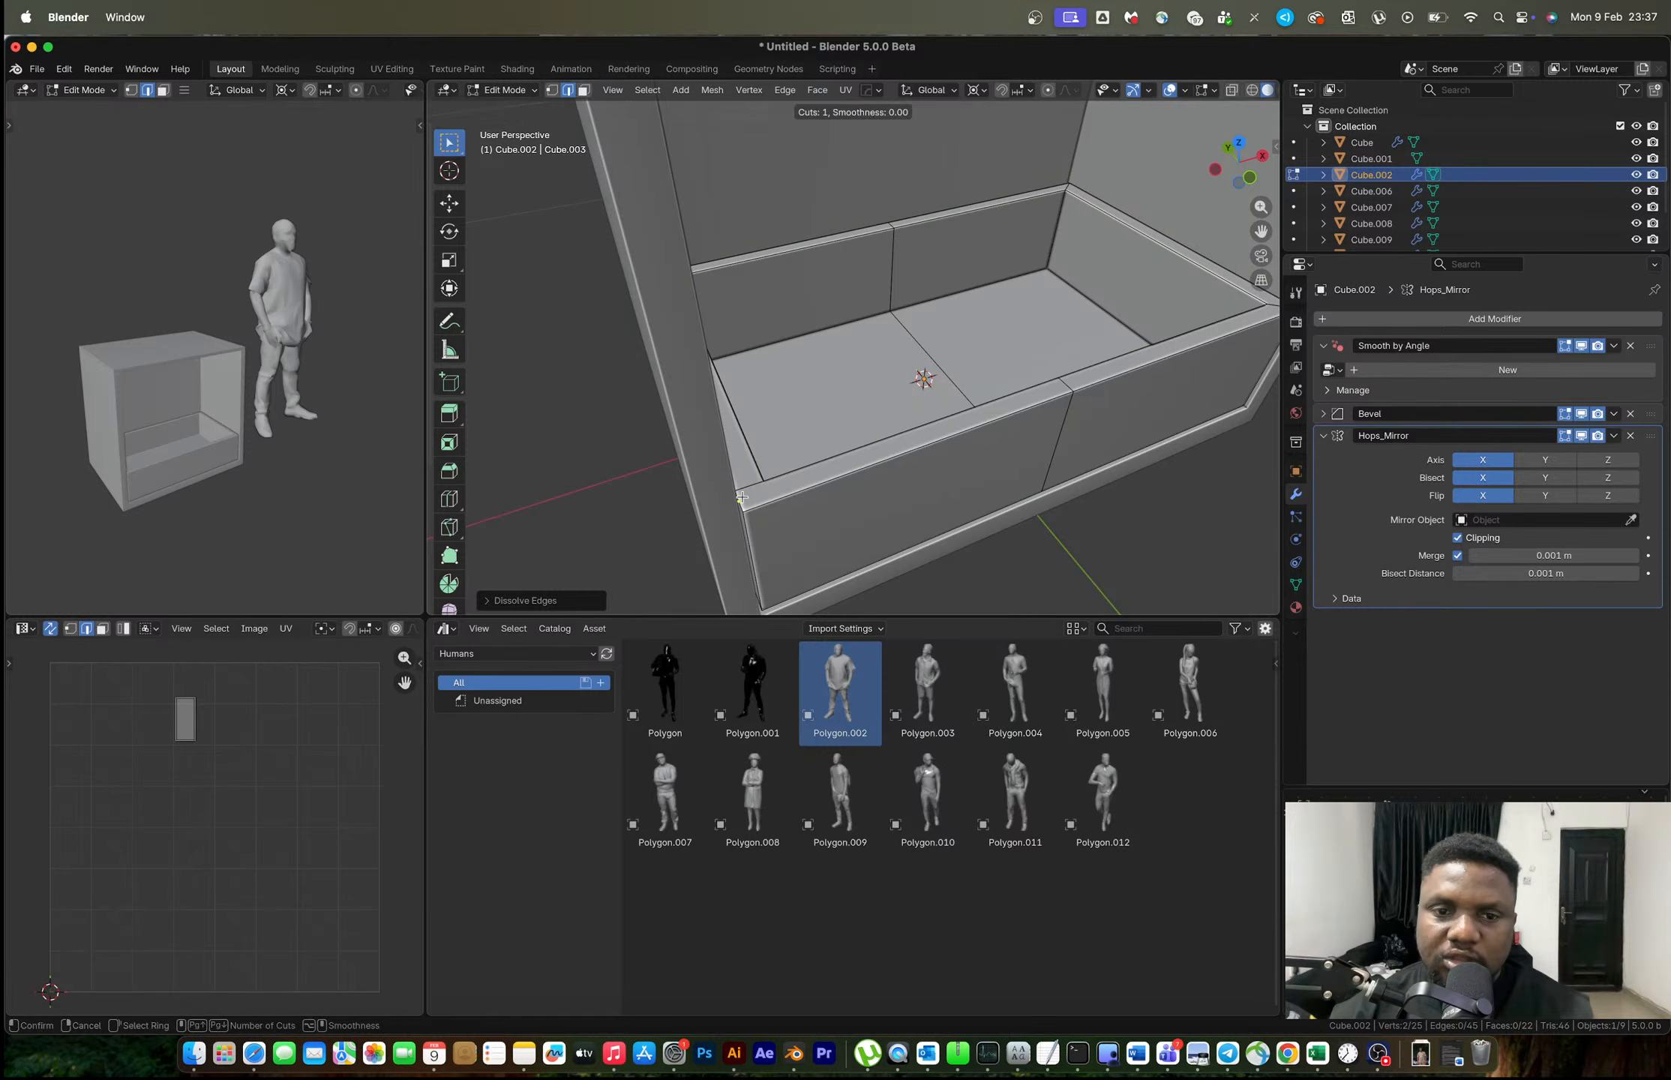
key(1)
key(k)
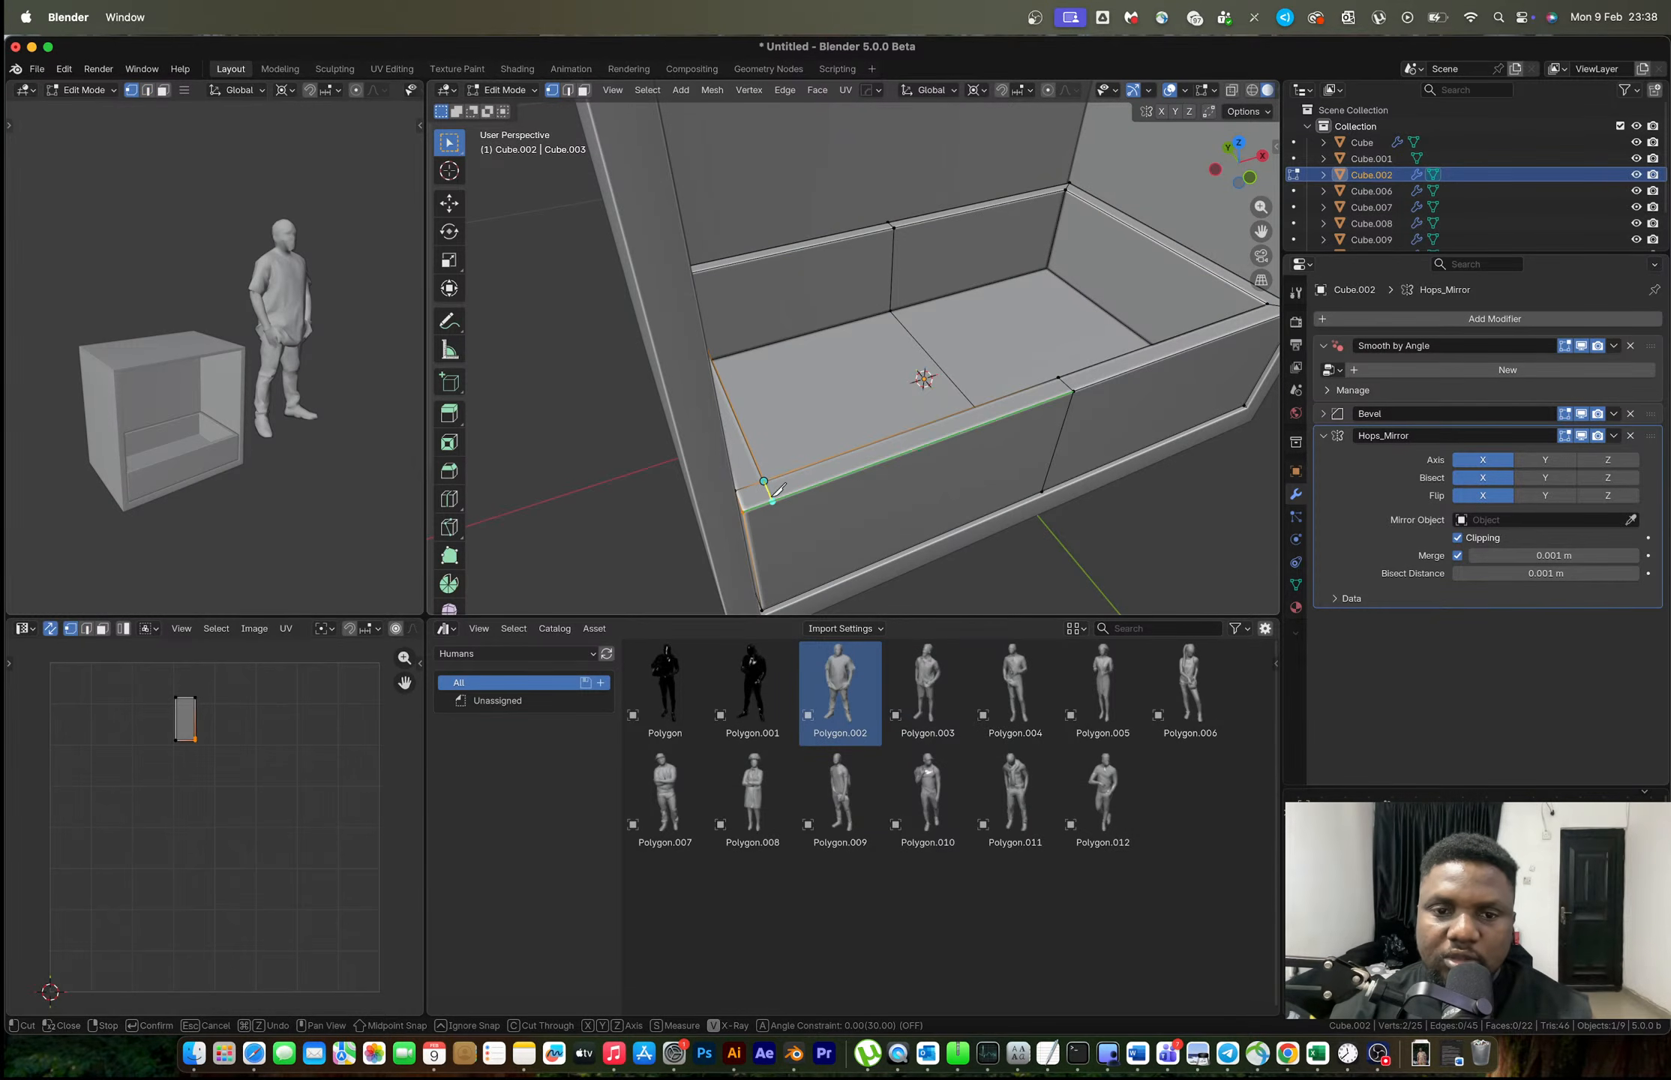
key(Escape)
Apply the drawer's Hops_Mirror modifier and return to editing its mesh.
key(Tab)
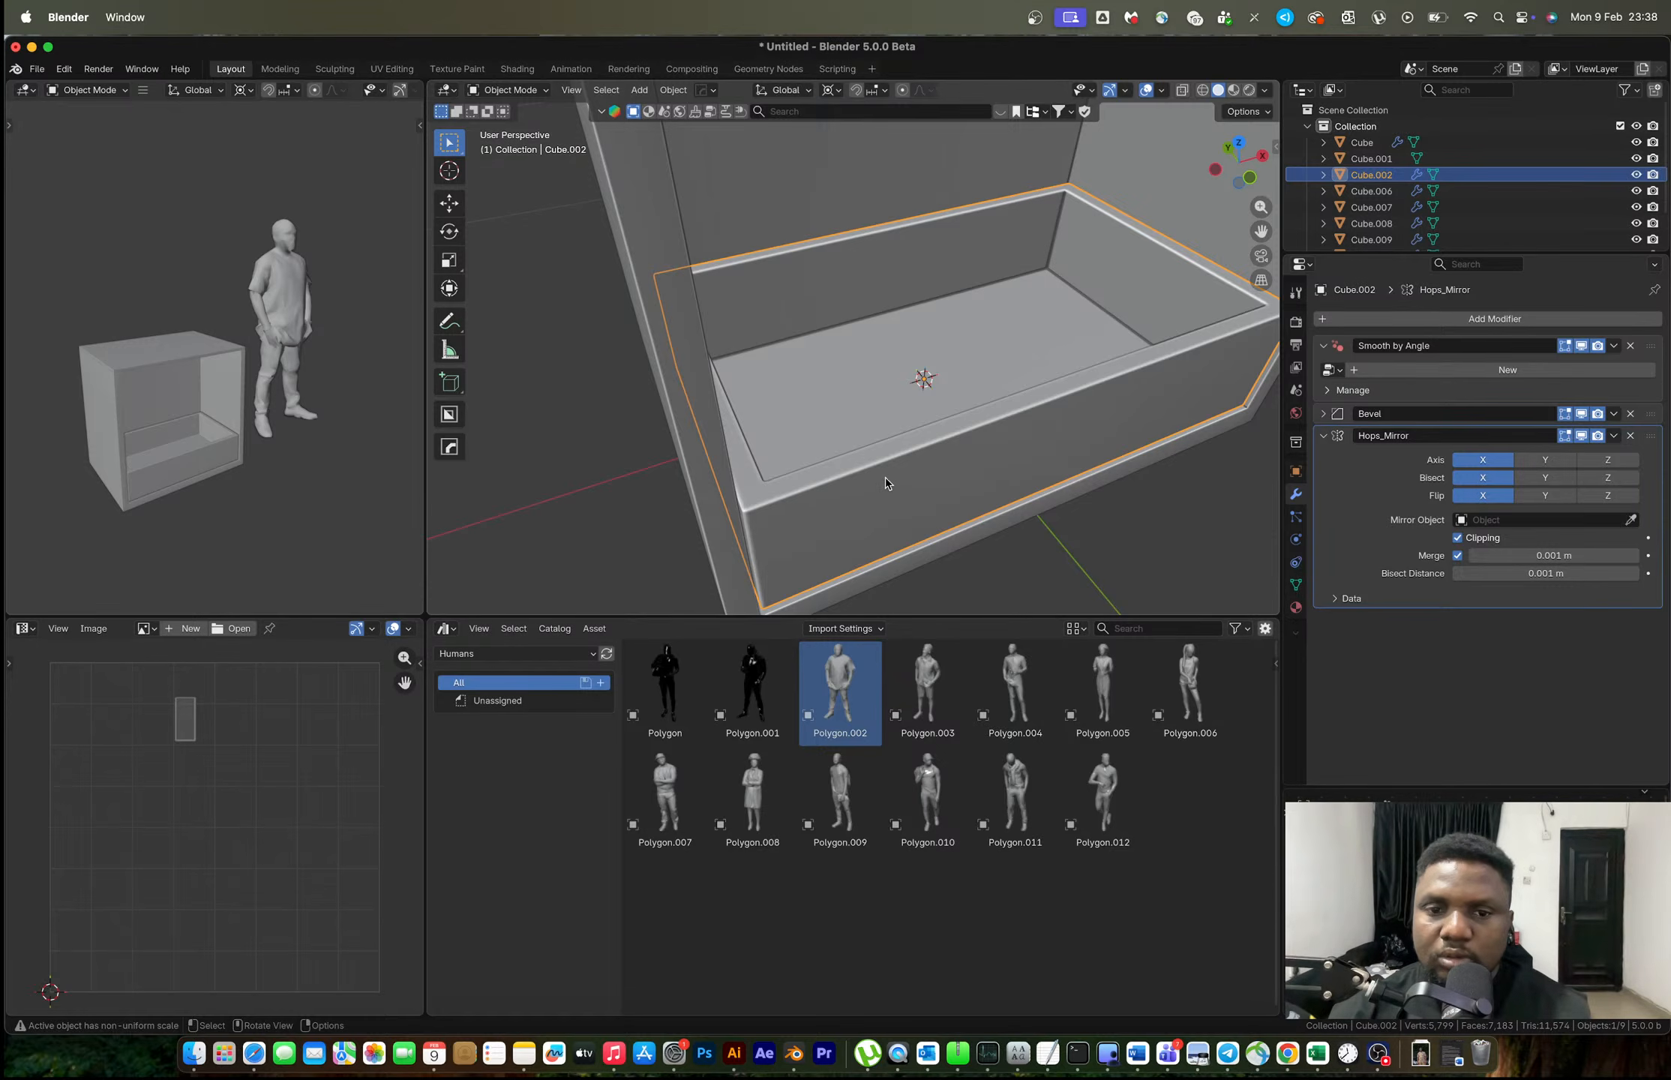
key(alt+x)
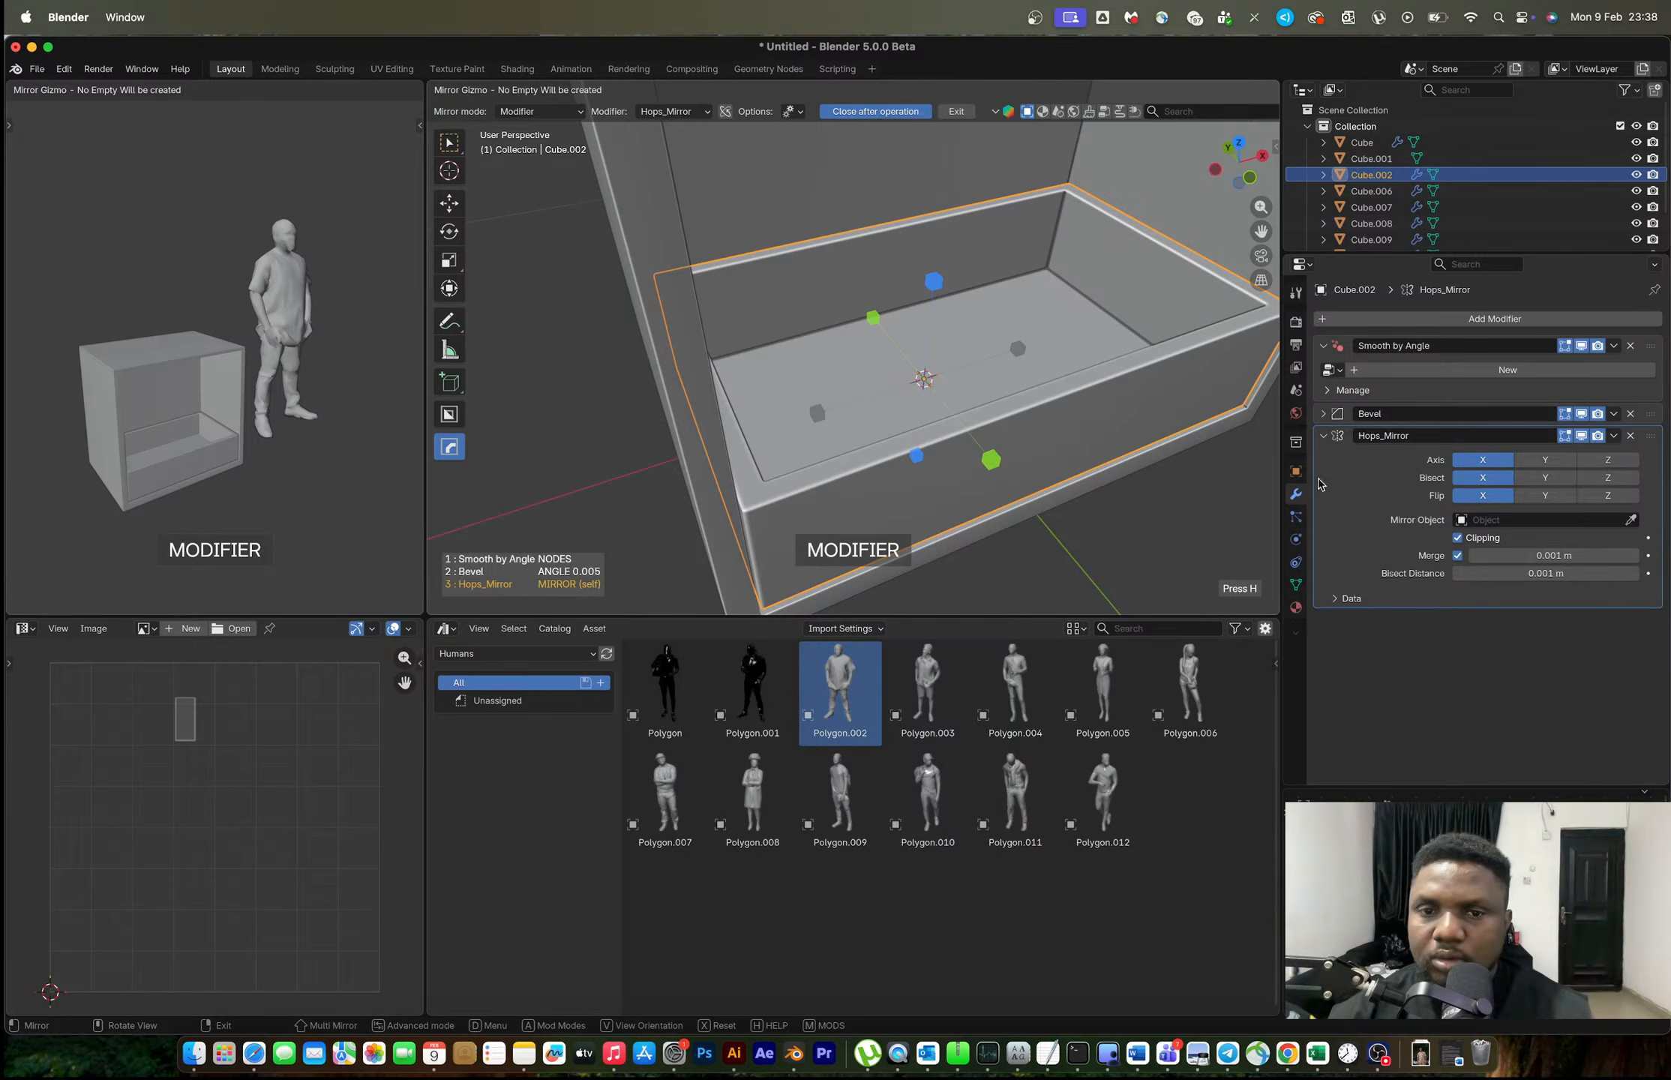
key(Tab)
key(Escape)
key(x)
key(Tab)
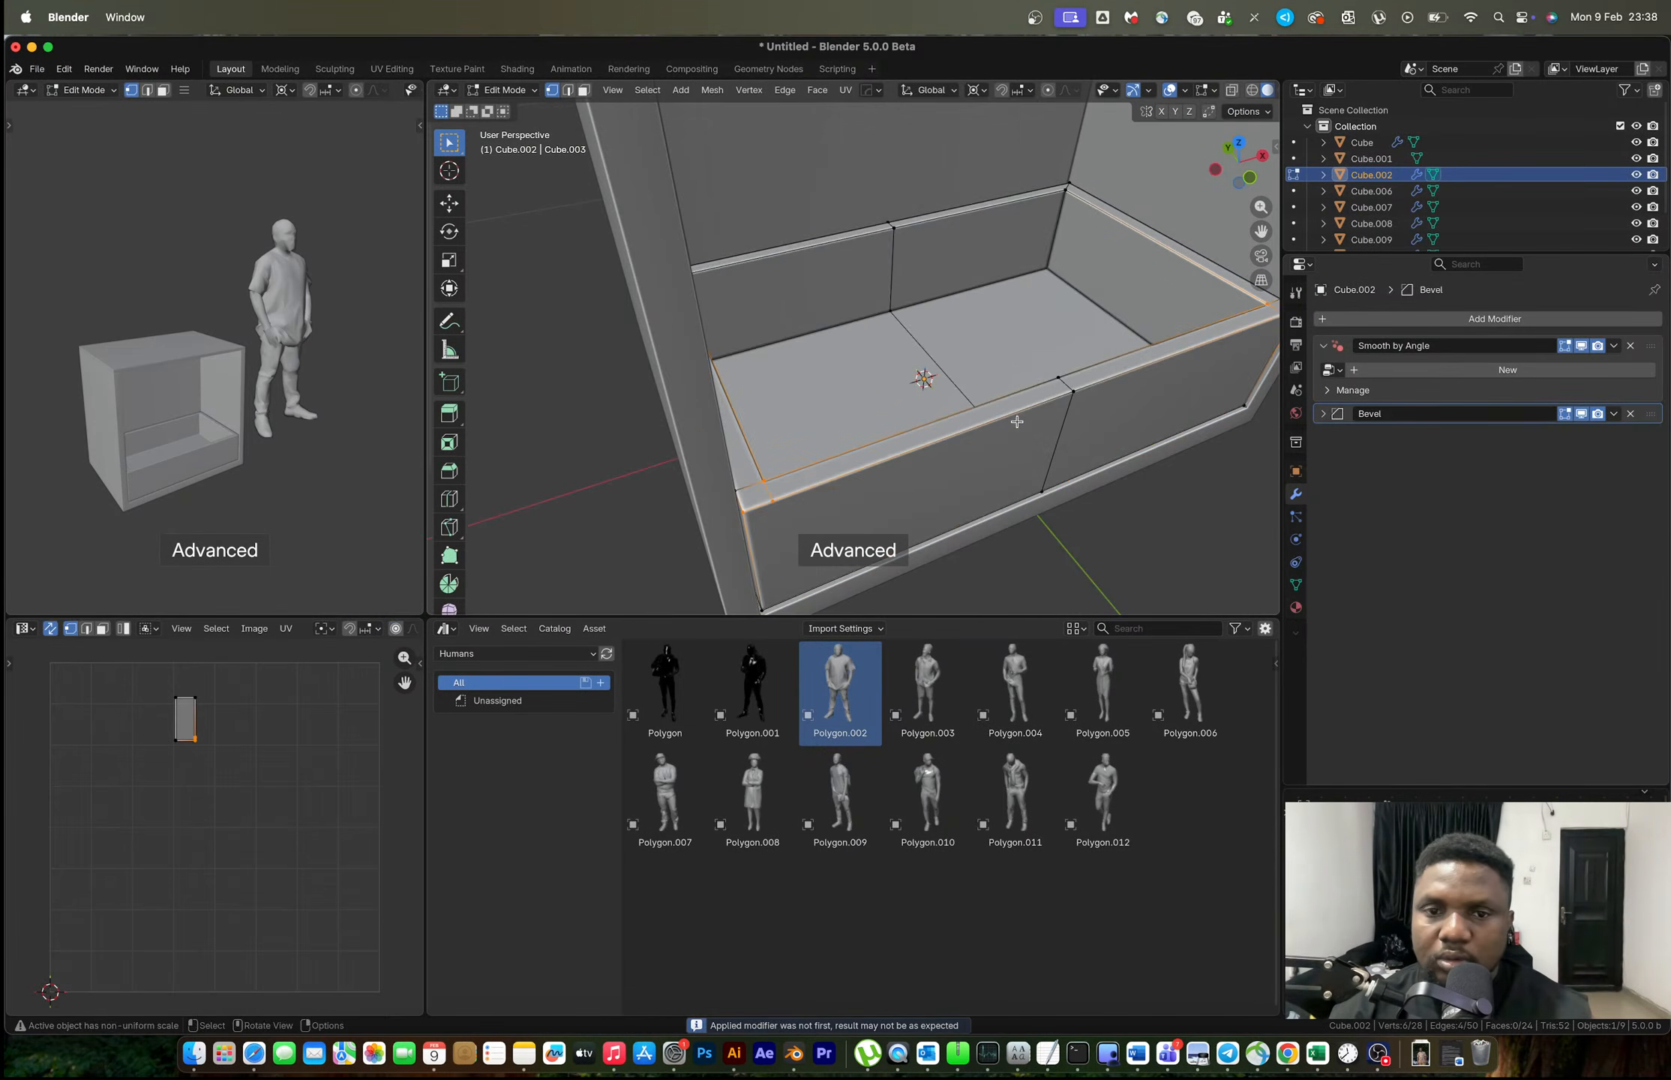
Add one loop cut running lengthwise along the drawer's front rim.
middle_drag(1016, 422, 1005, 425)
key(ctrl+r)
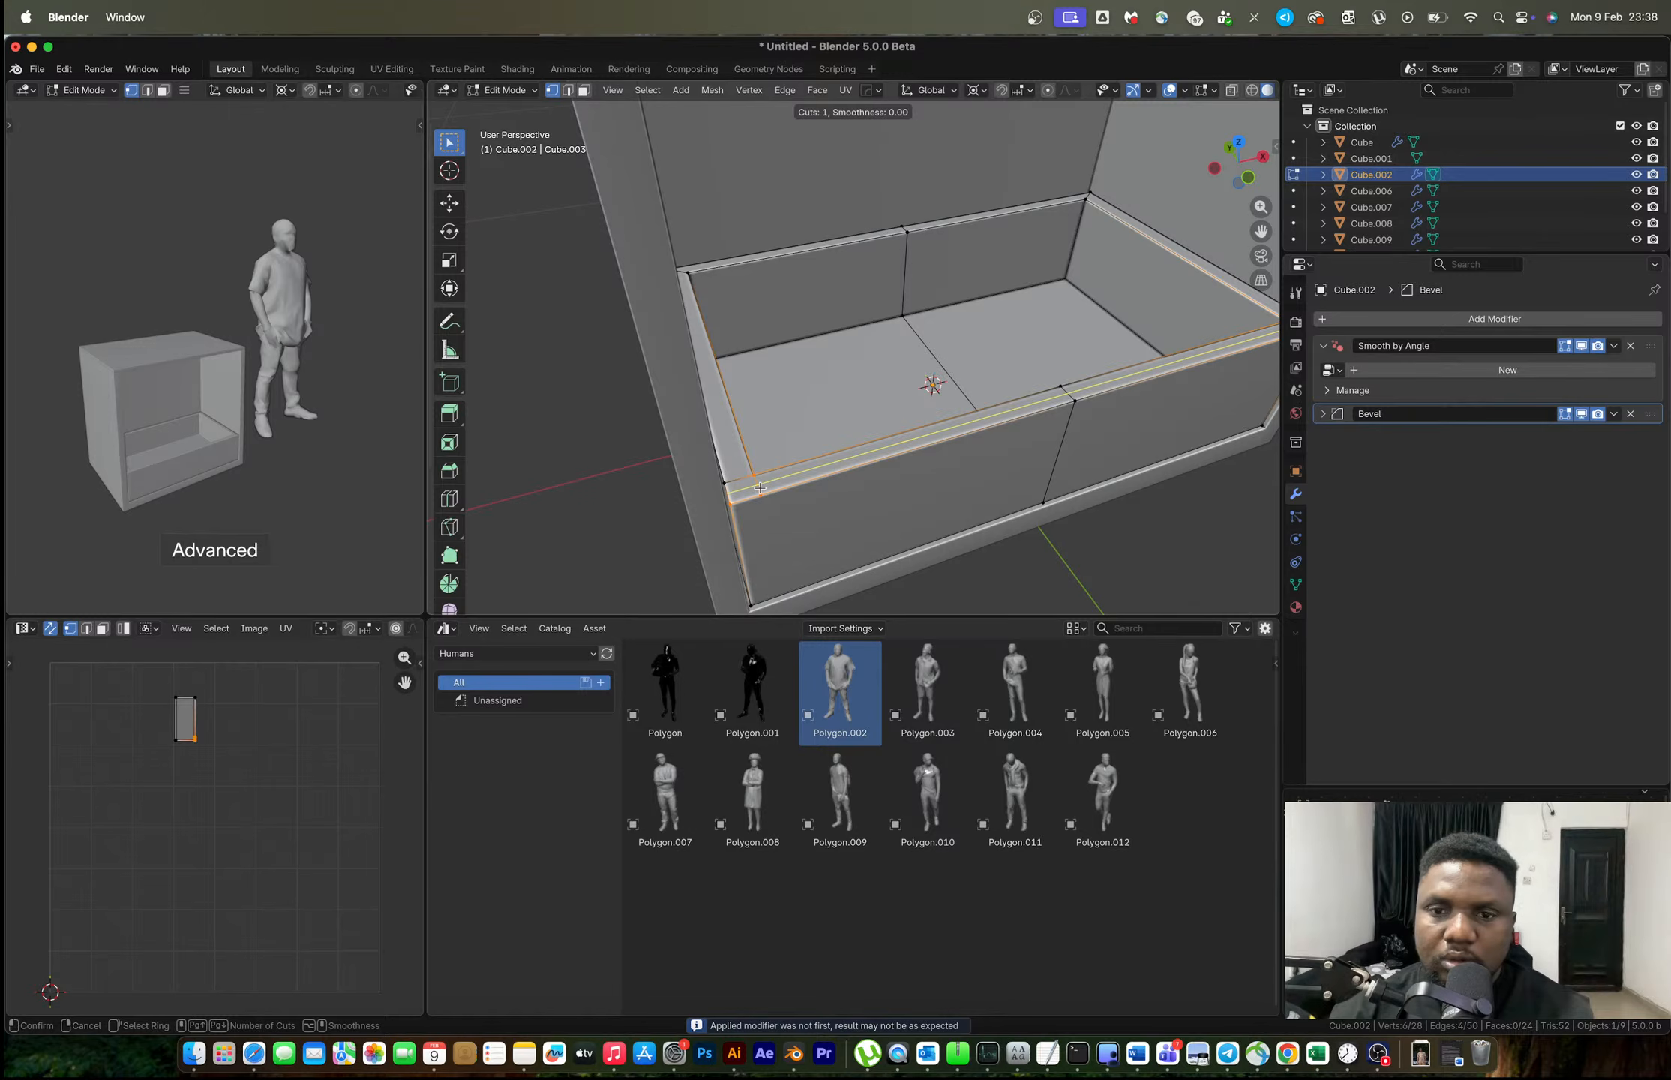
click(760, 488)
click(762, 491)
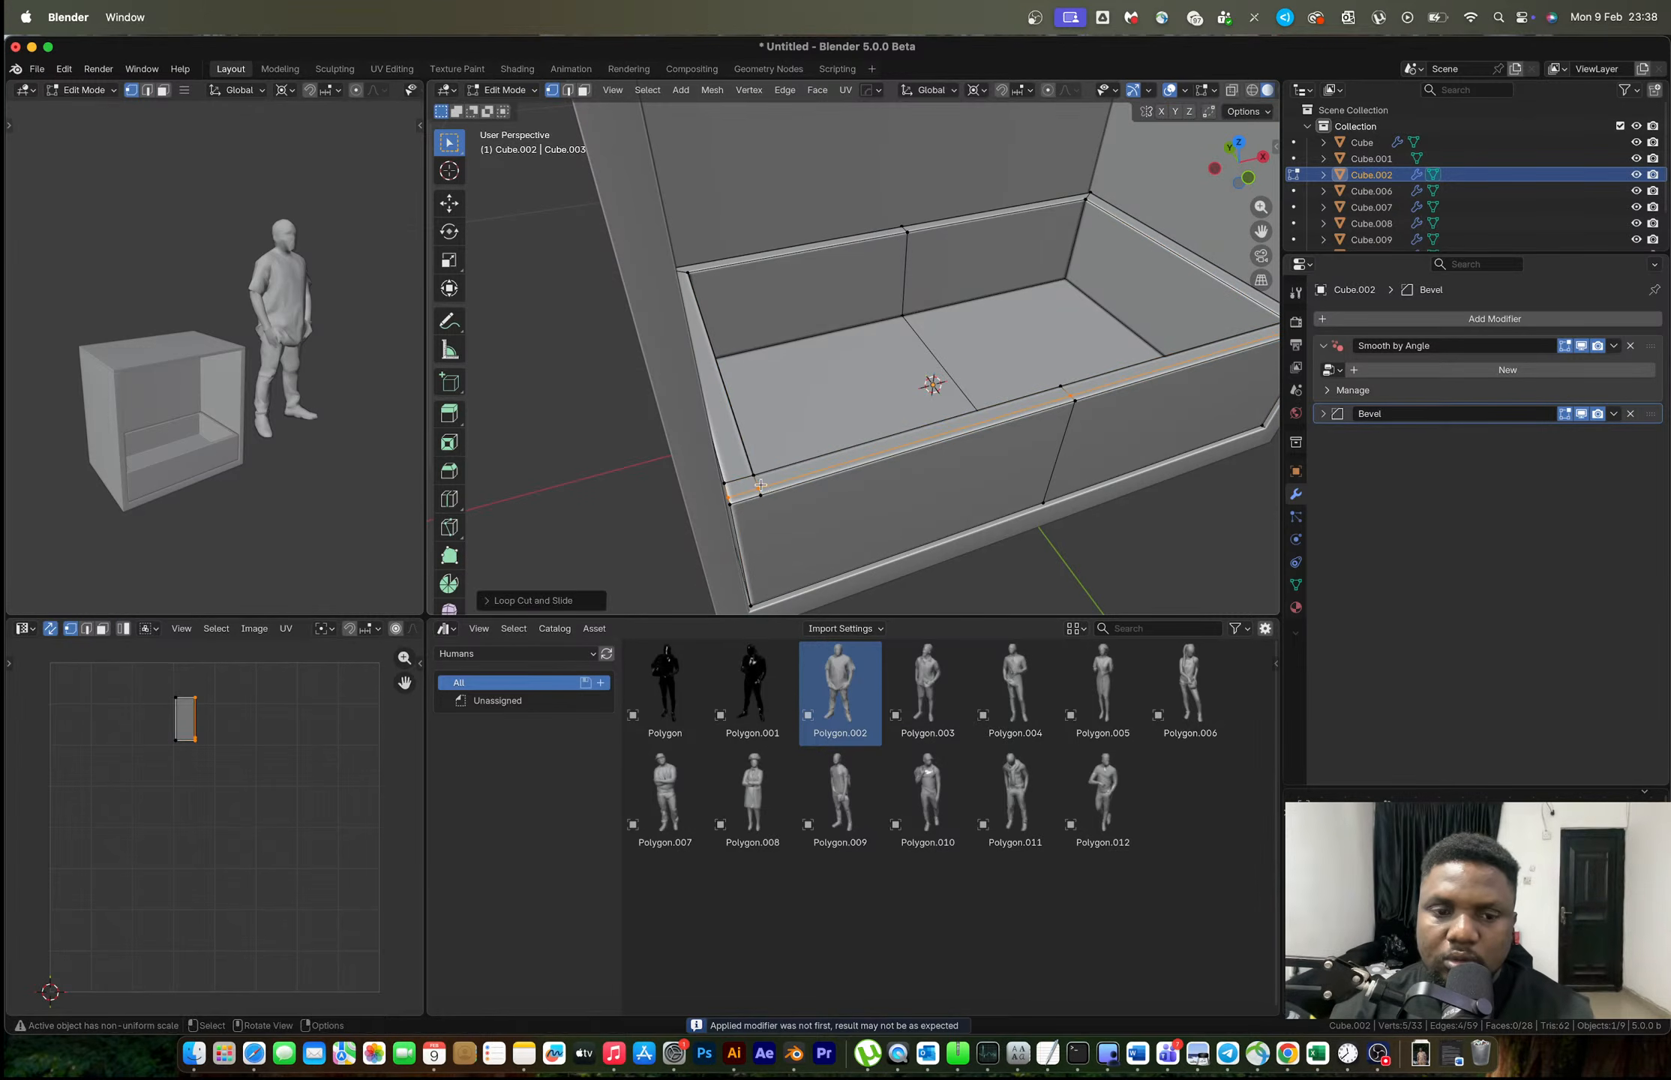
Select the inner strip of faces along the front rim and extrude it upward about 0.016 m.
key(3)
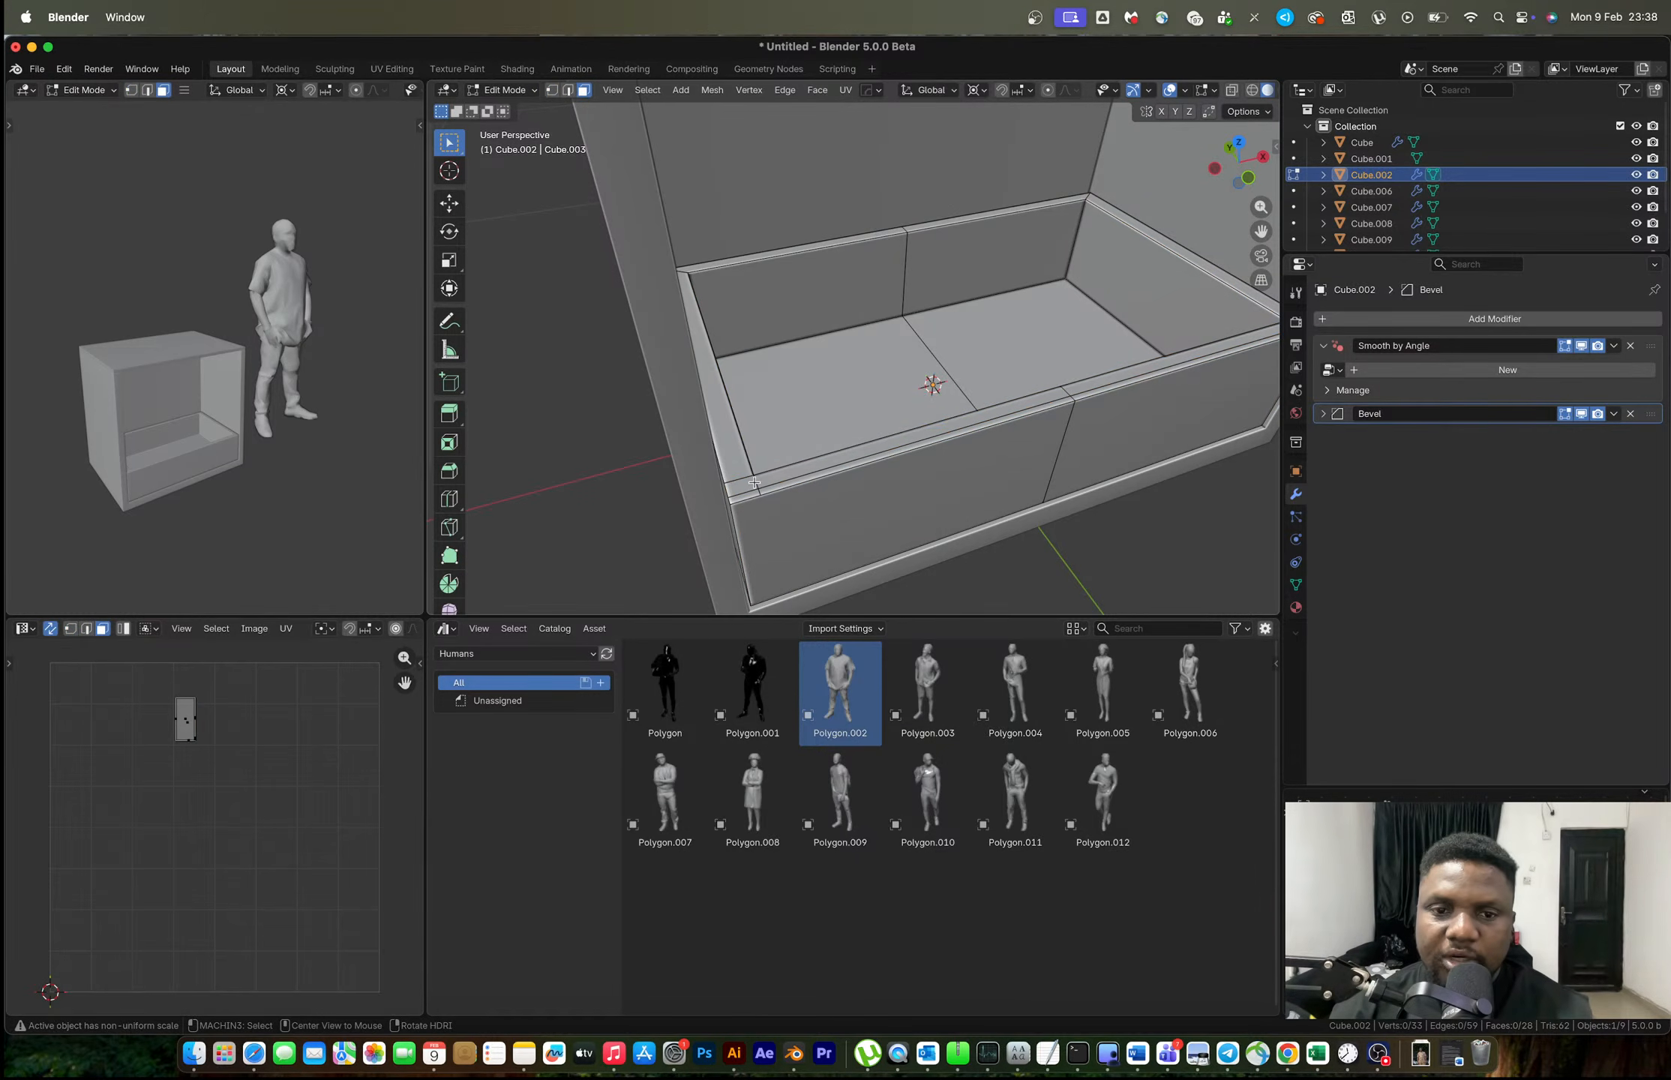
alt+click(753, 484)
key(e)
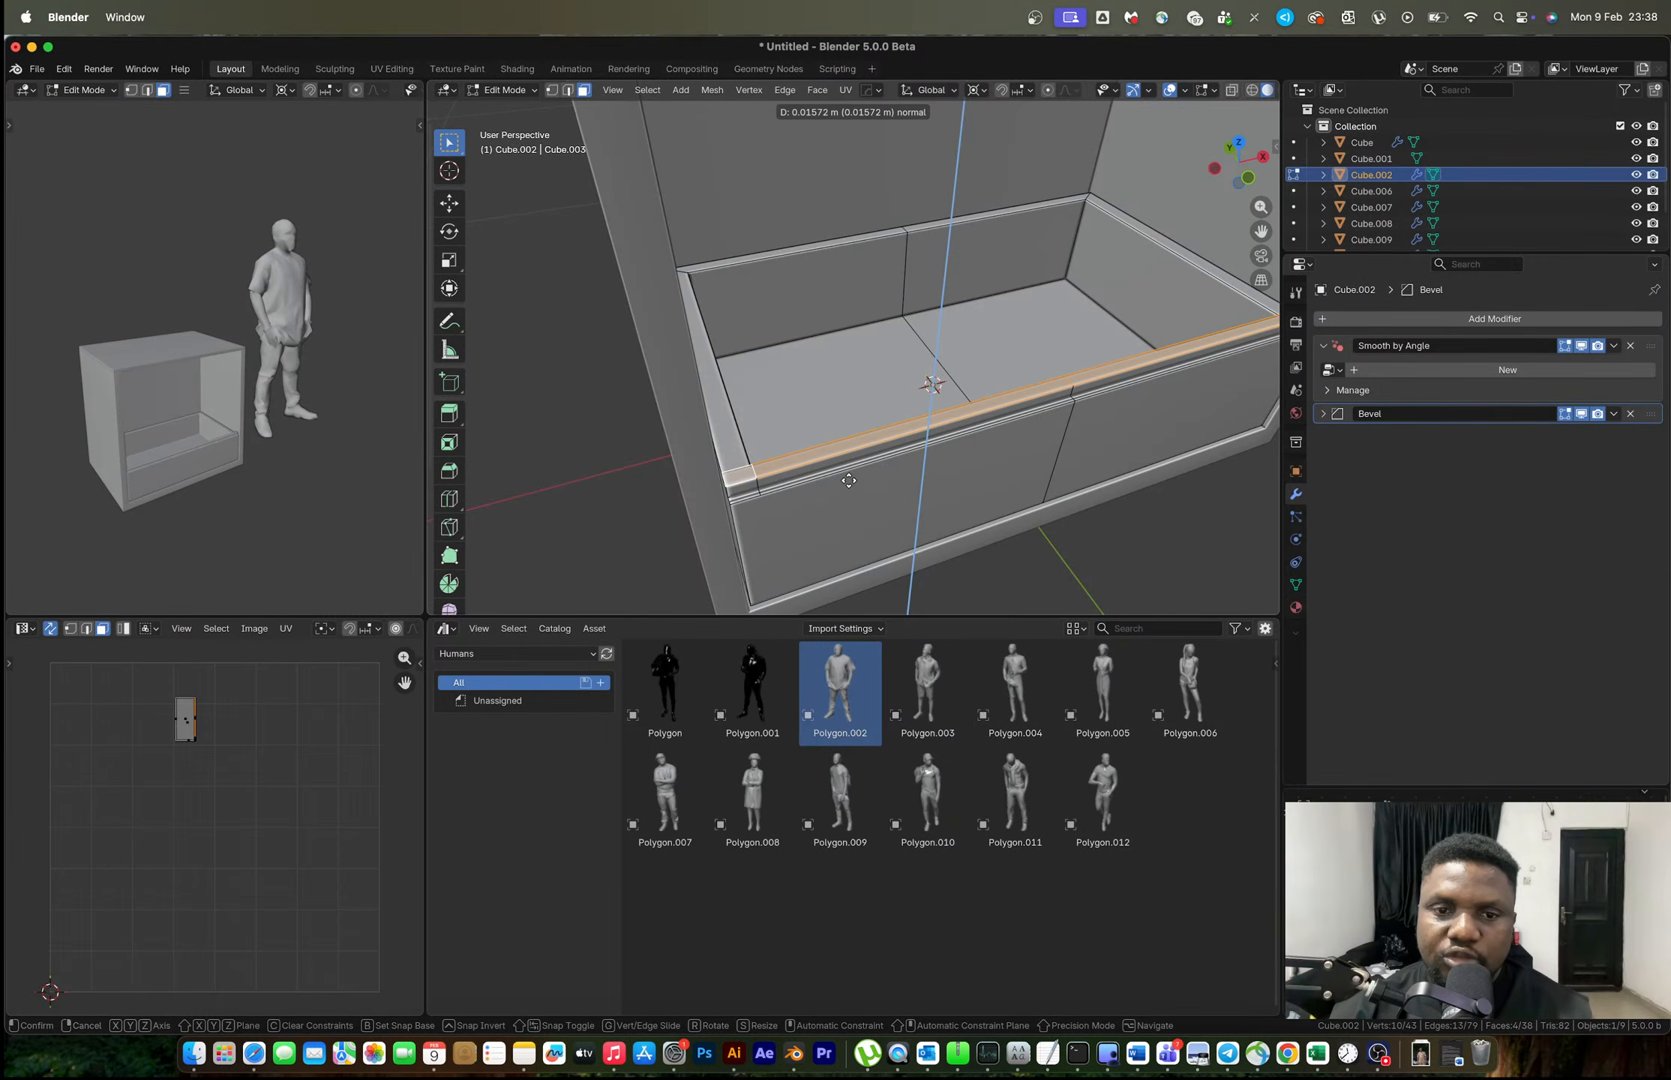
click(847, 480)
key(Tab)
middle_drag(847, 472, 972, 407)
scroll(959, 412, up, 1)
Add one horizontal loop cut around the raised front lip and switch to face selection.
key(Tab)
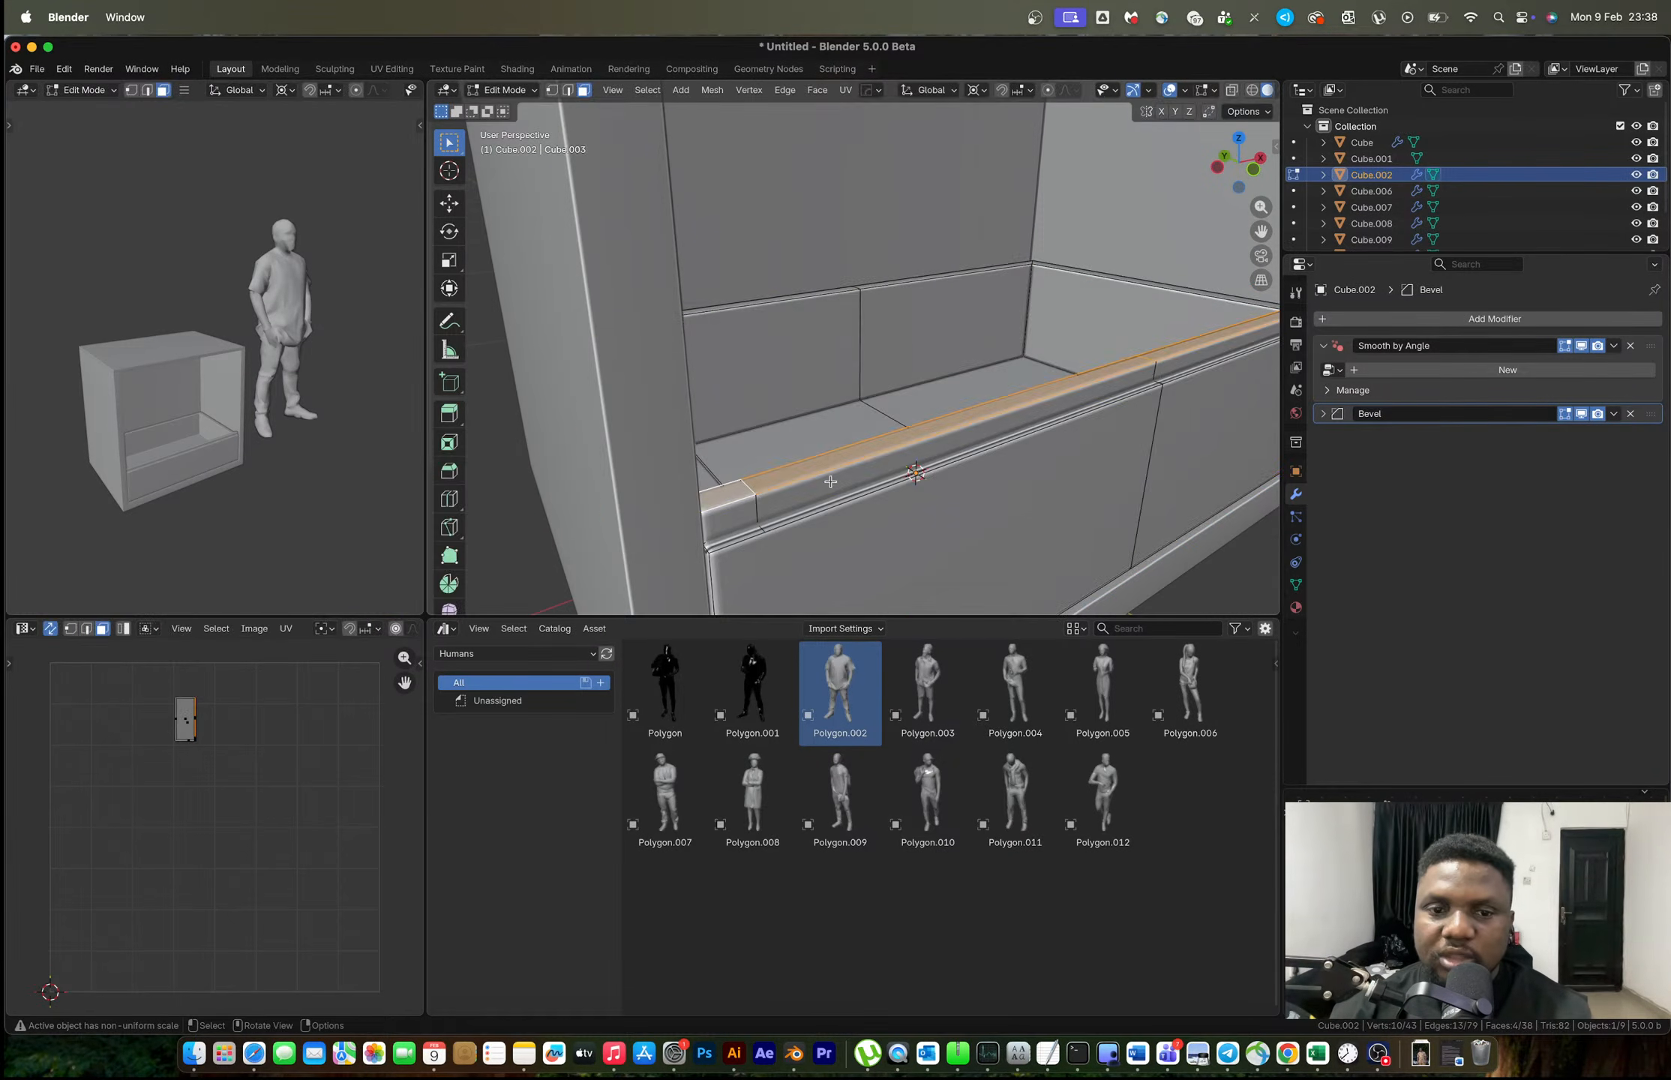
key(ctrl+r)
double_click(757, 509)
key(3)
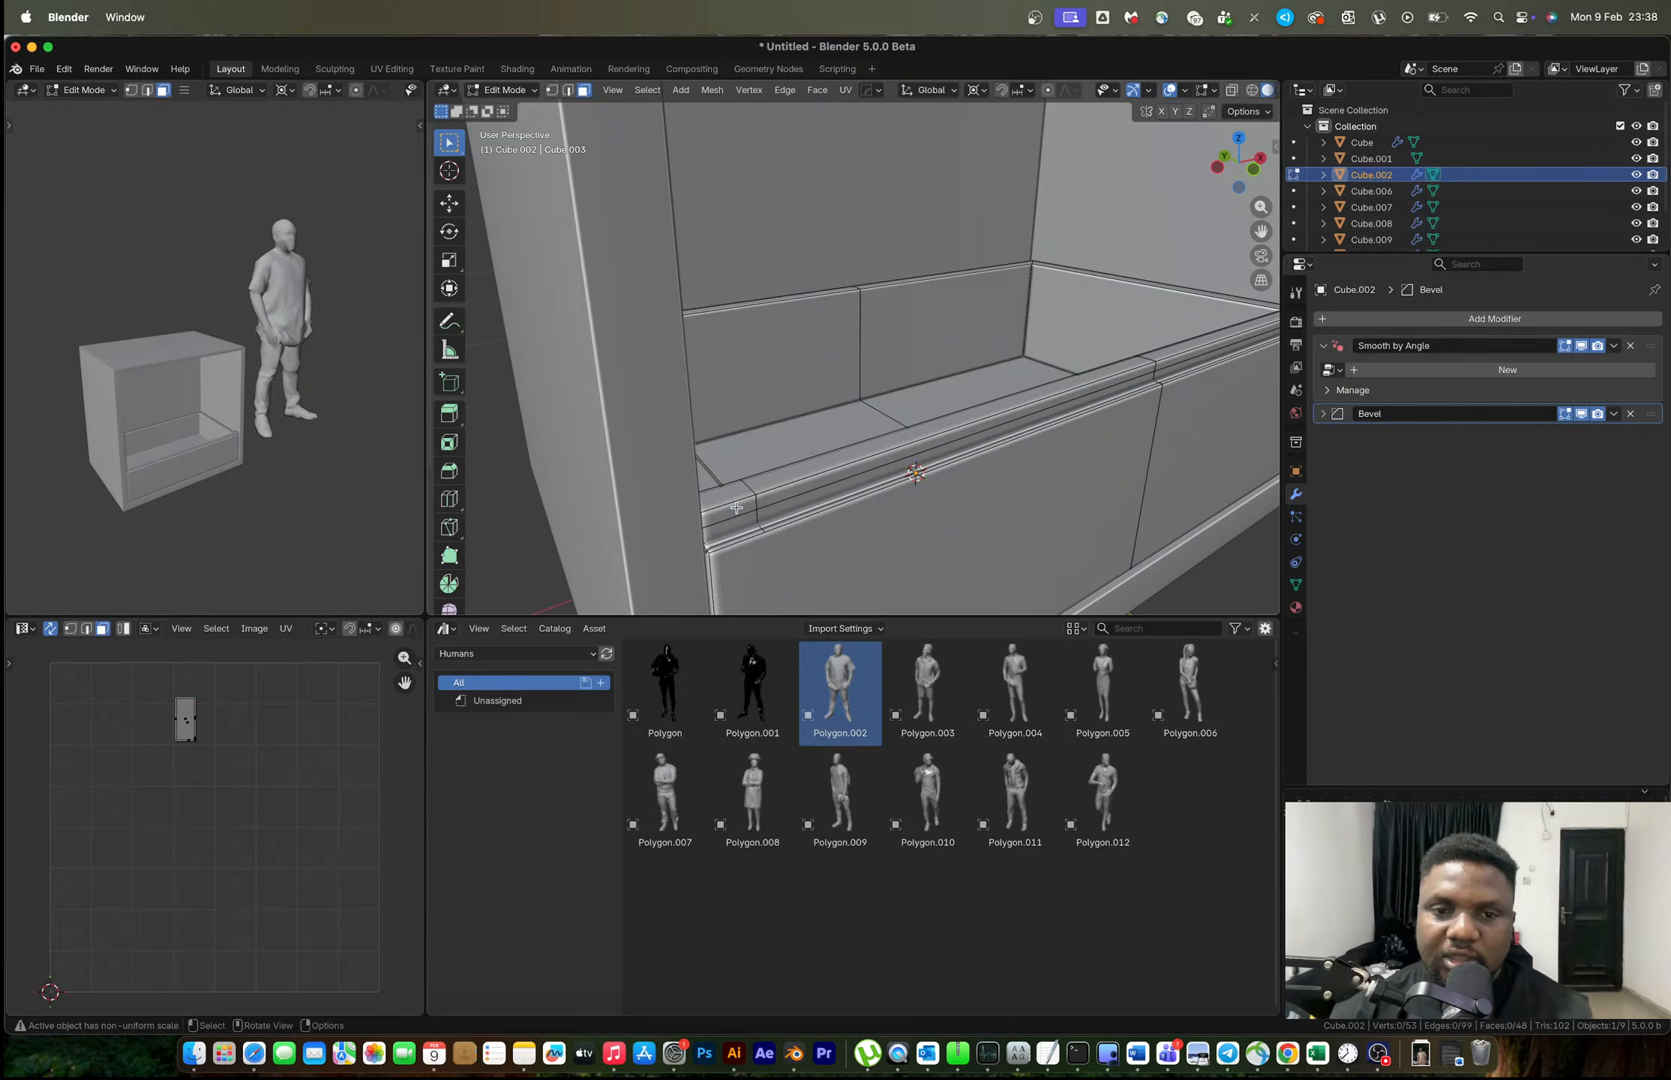
Select the four upper front faces along the raised lip, including both end faces, and extrude them outward about 0.007 m.
click(754, 510)
middle_drag(754, 510, 1241, 405)
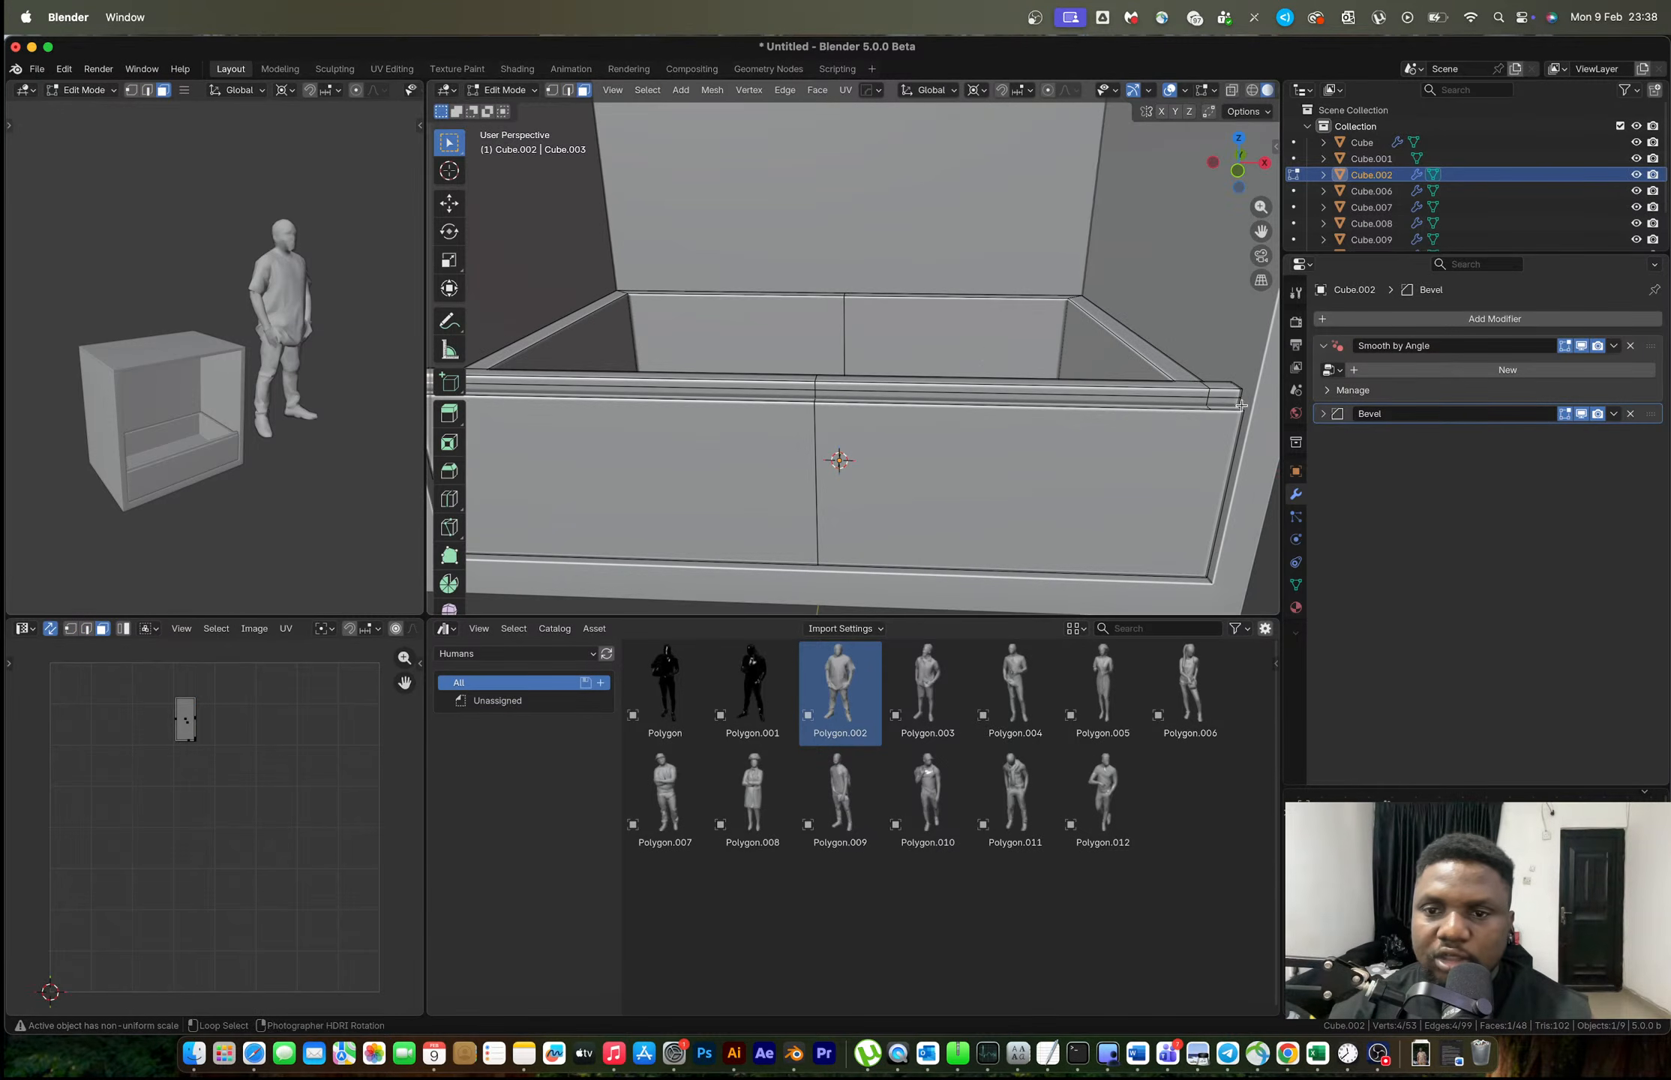
alt+click(1234, 393)
click(1227, 395)
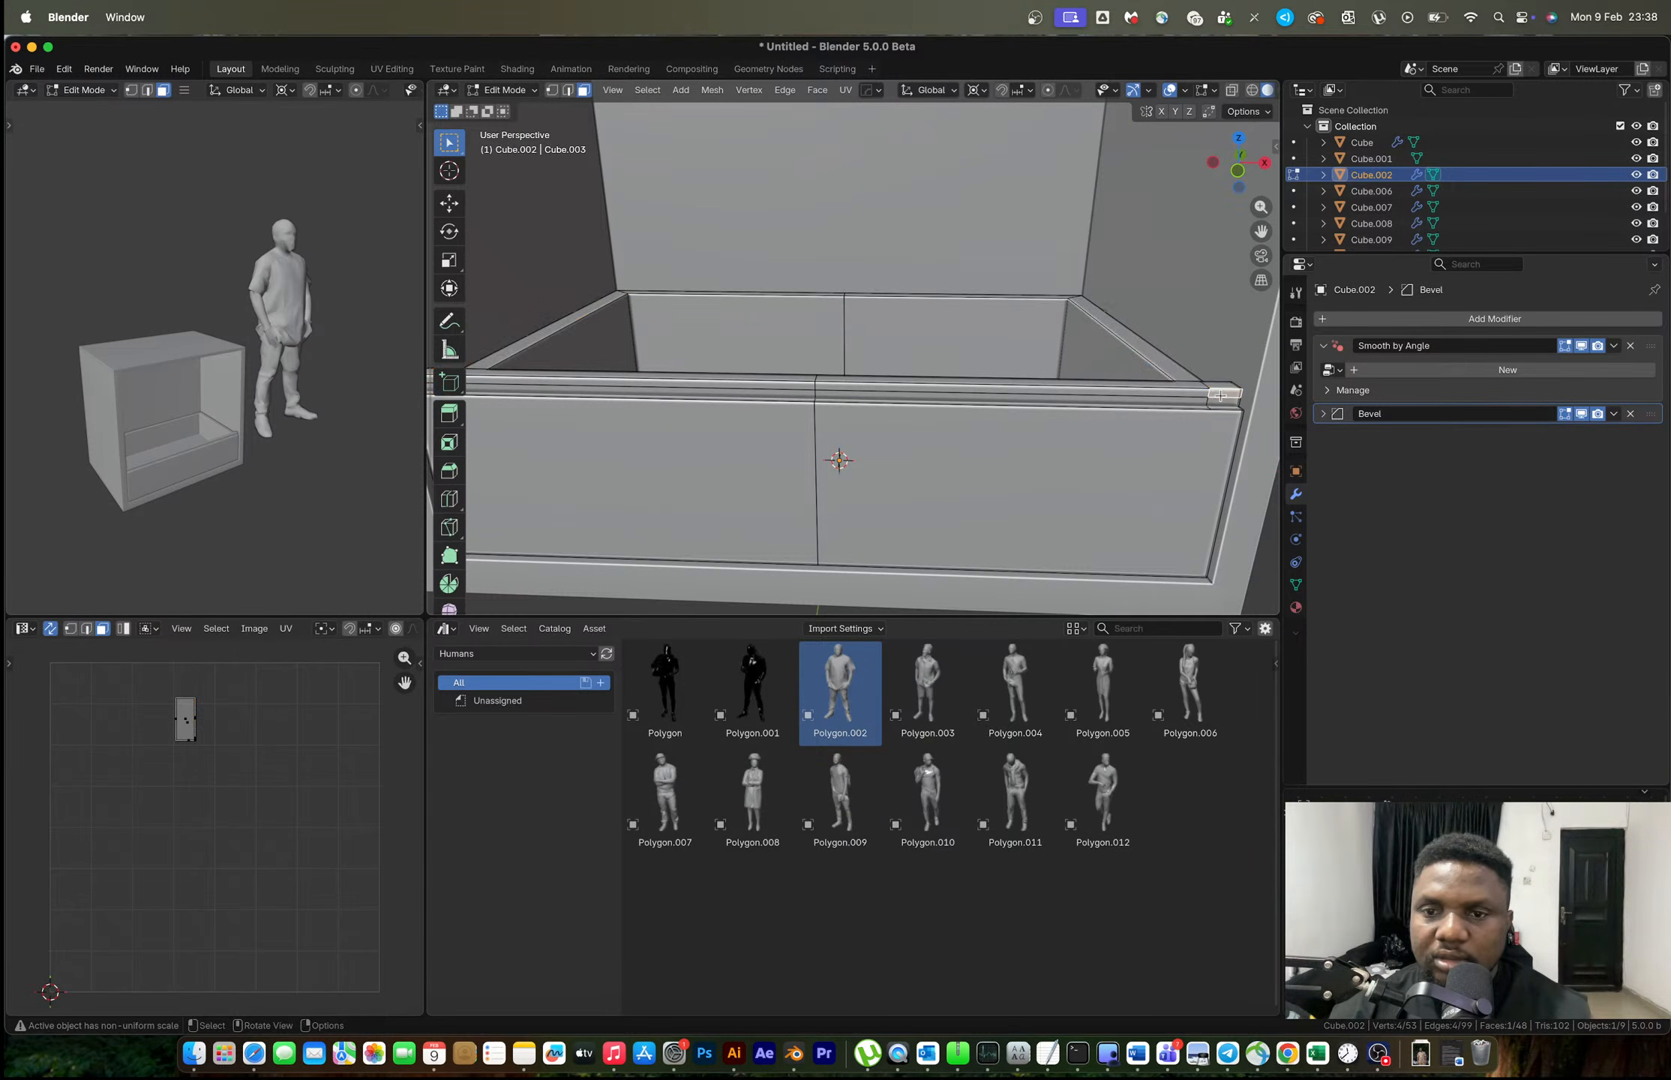
alt+click(884, 386)
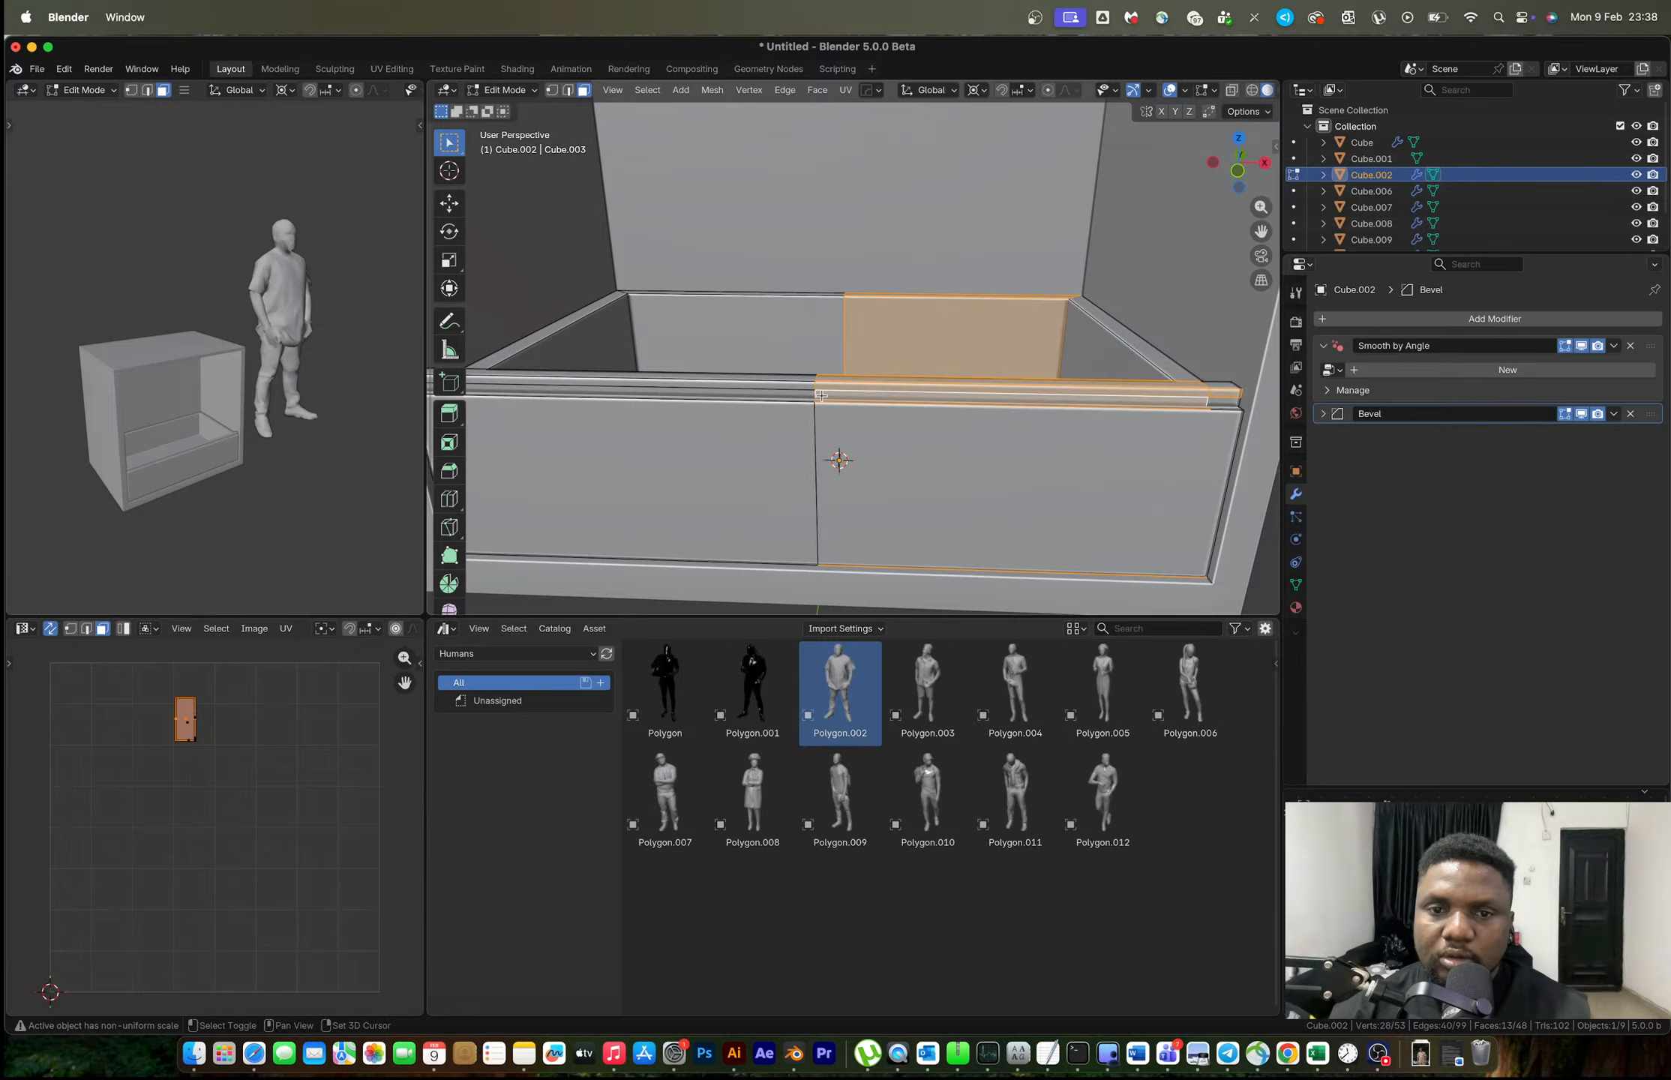
click(884, 386)
shift+click(1217, 395)
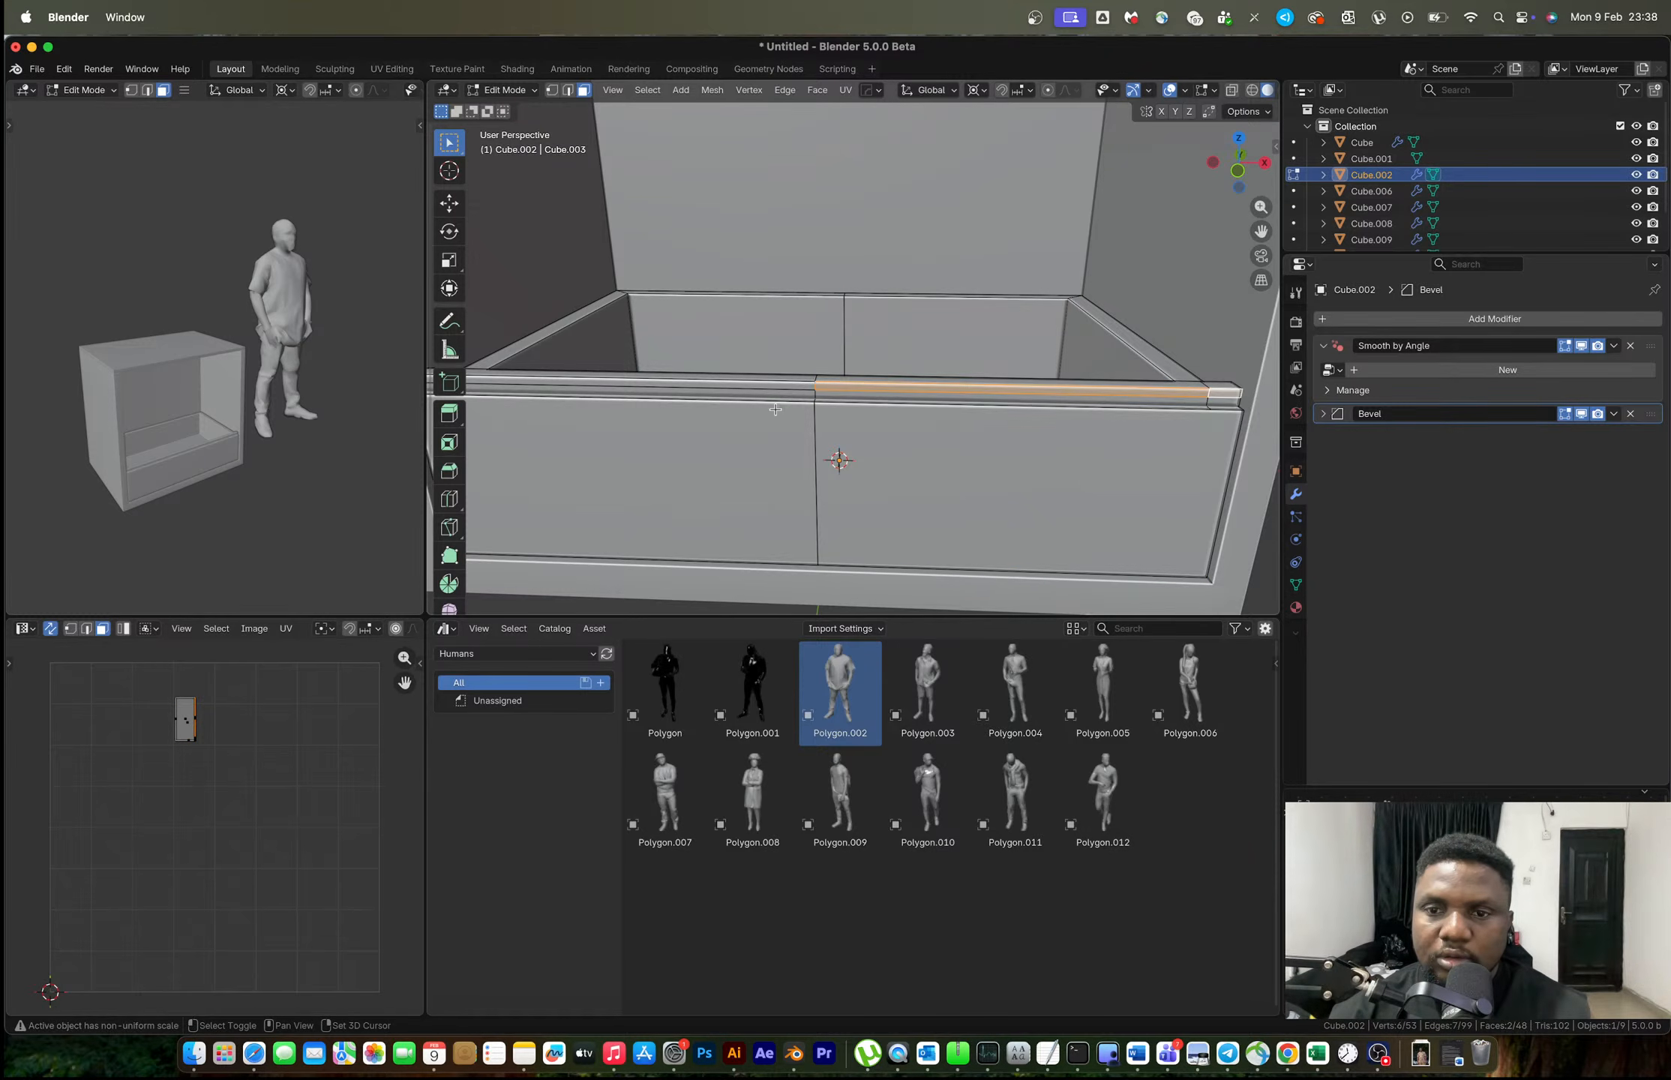
middle_drag(1217, 395, 860, 398)
shift+click(688, 391)
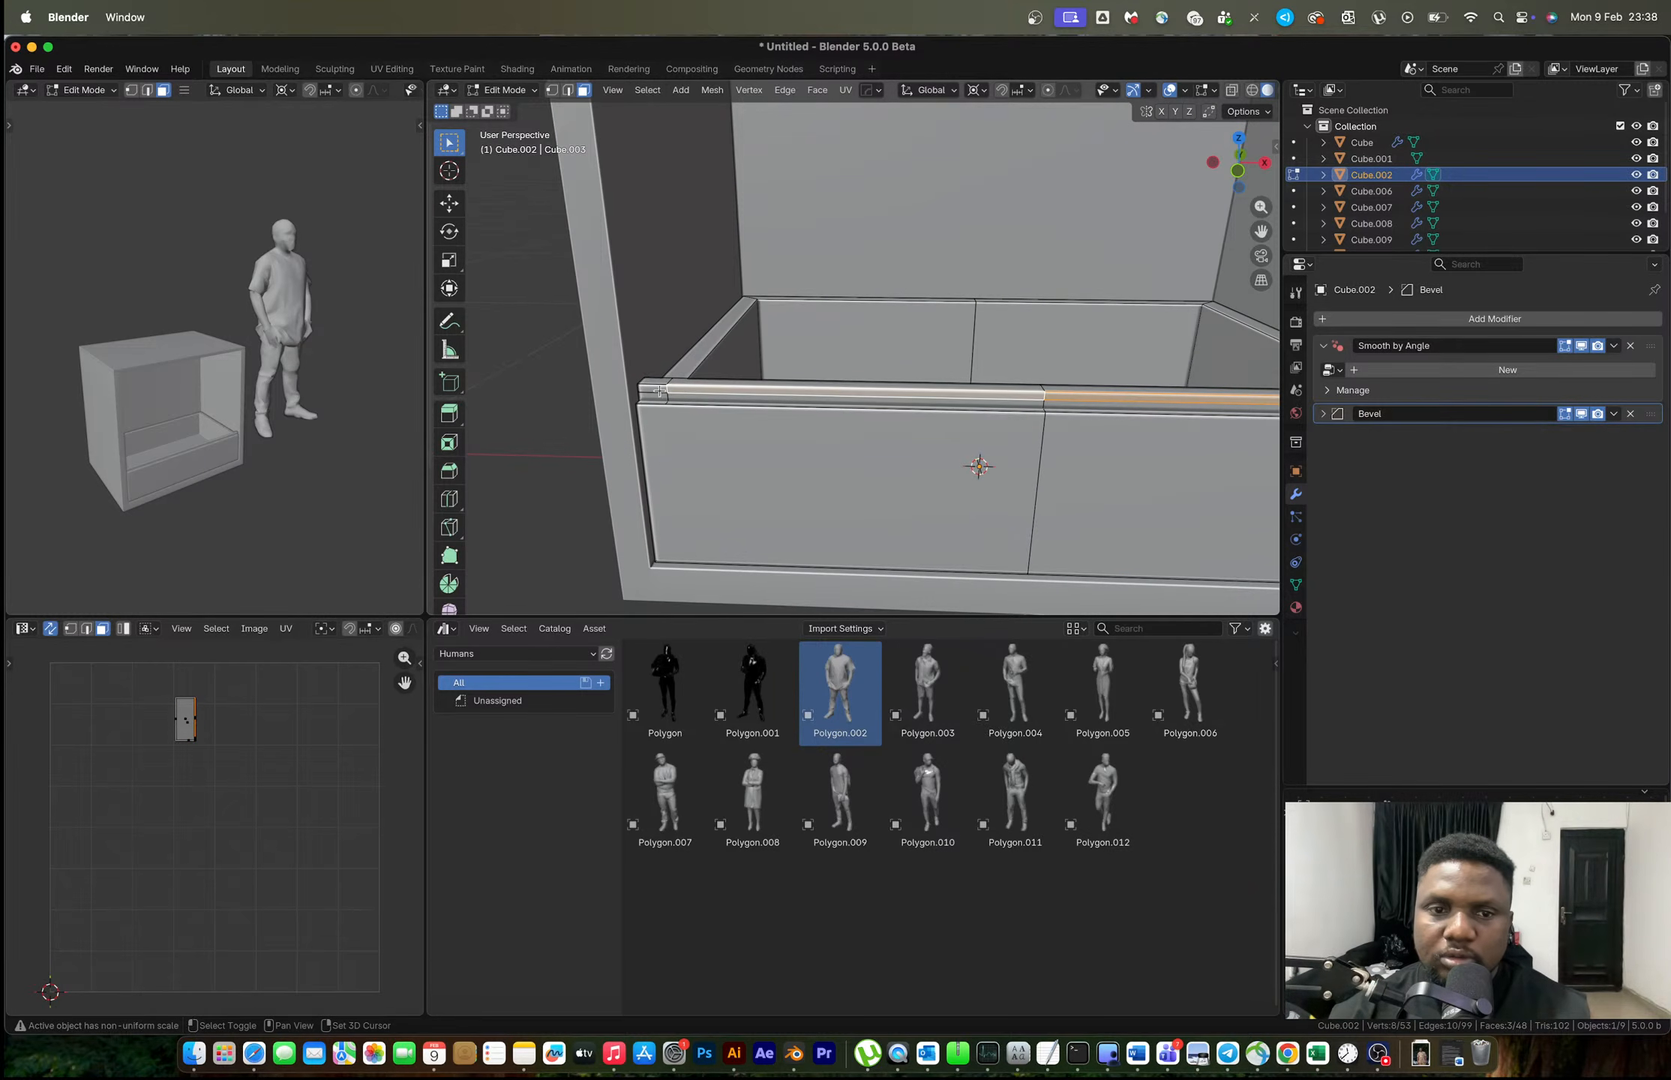
shift+click(659, 390)
middle_drag(659, 391, 831, 436)
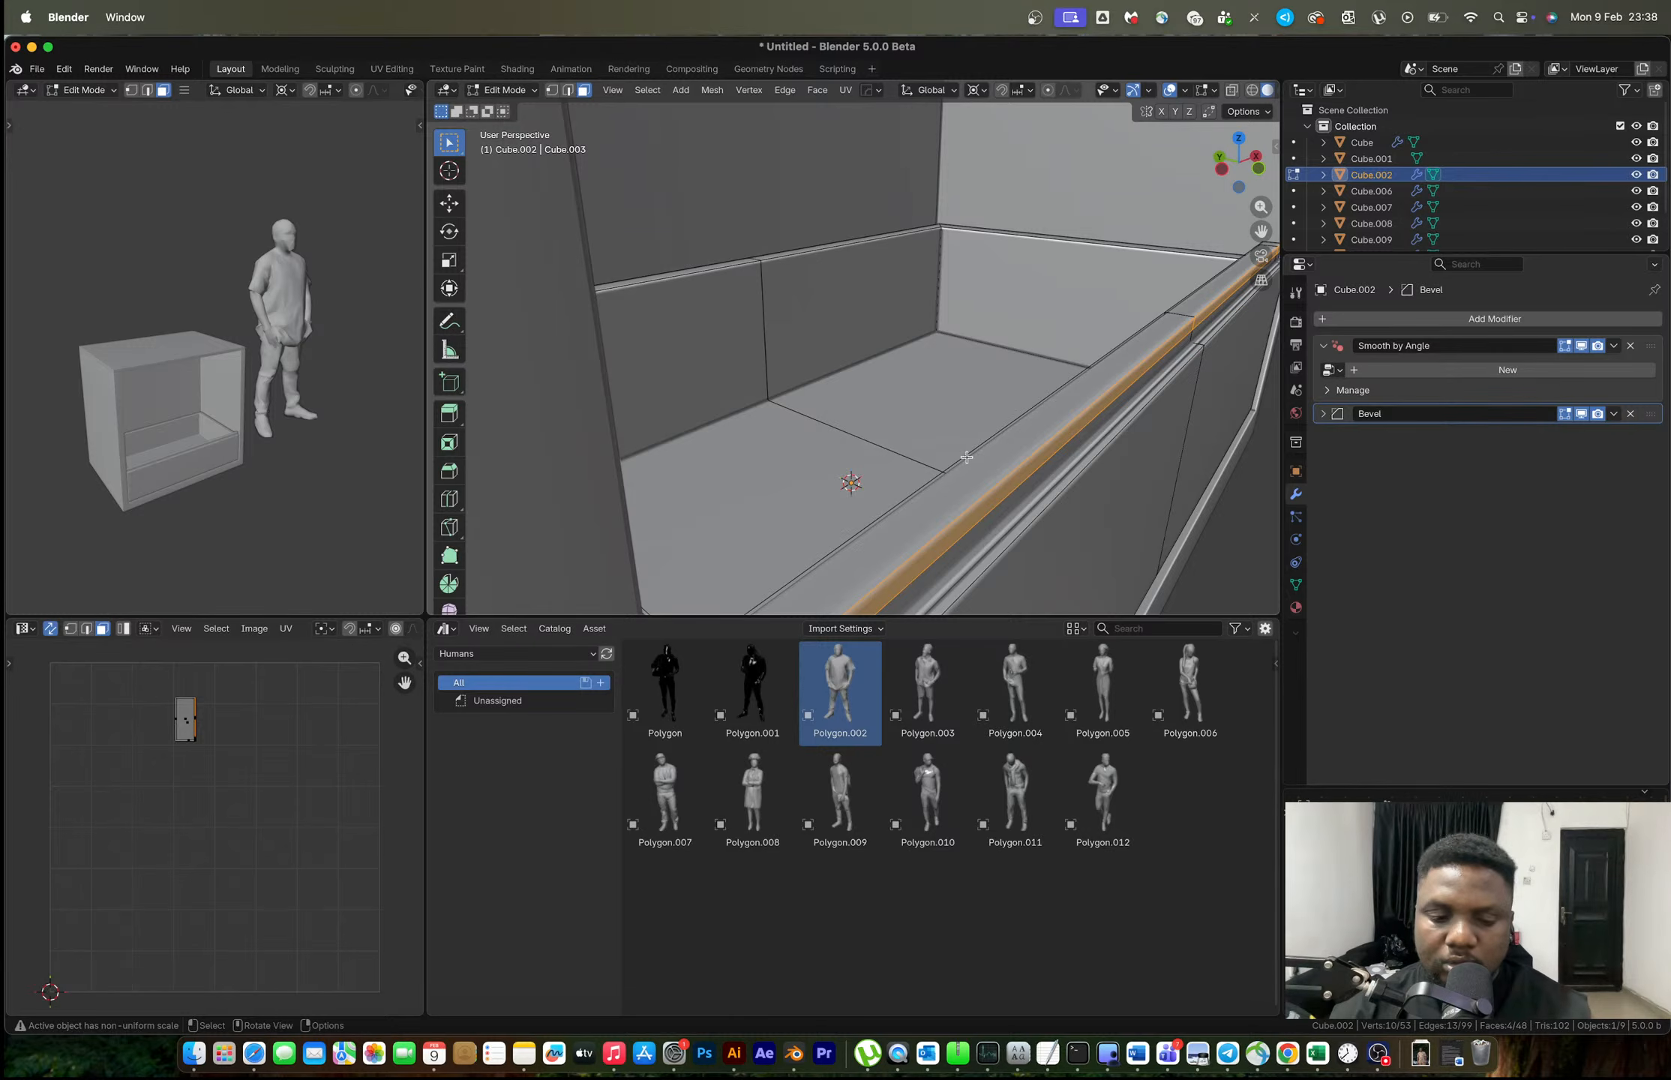
key(e)
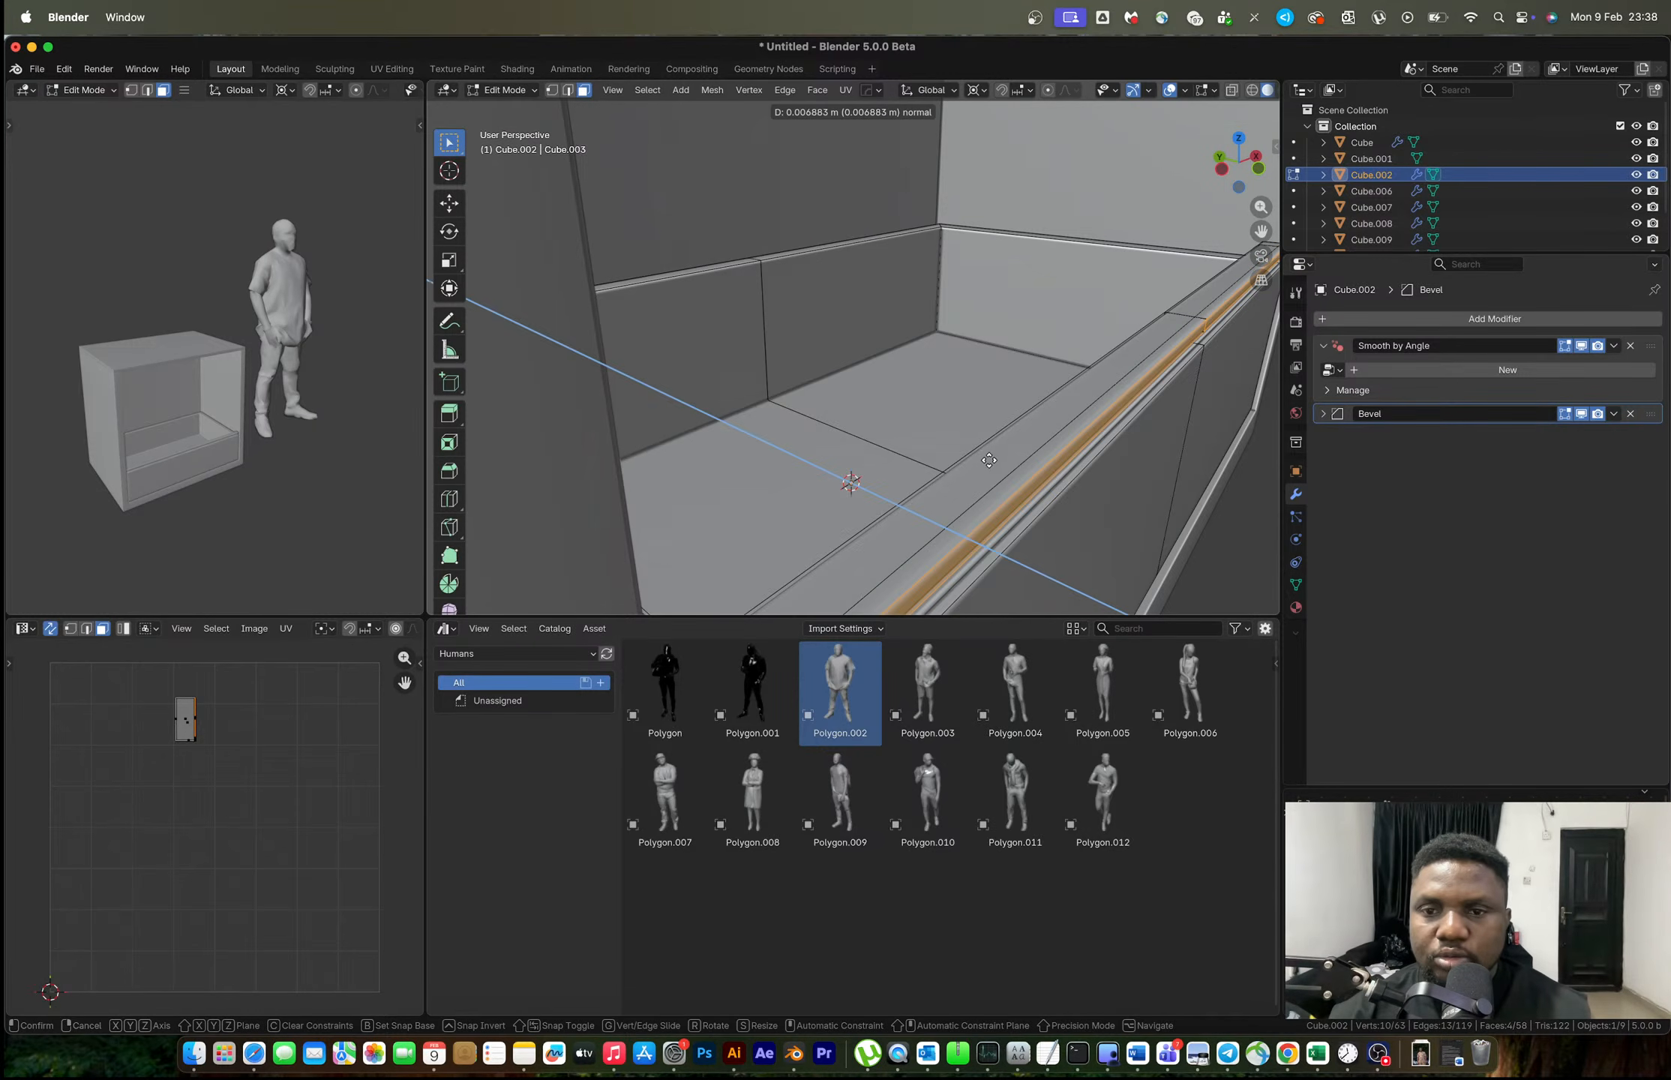
click(989, 460)
key(Tab)
middle_drag(1049, 466, 1013, 445)
scroll(1024, 436, down, 3)
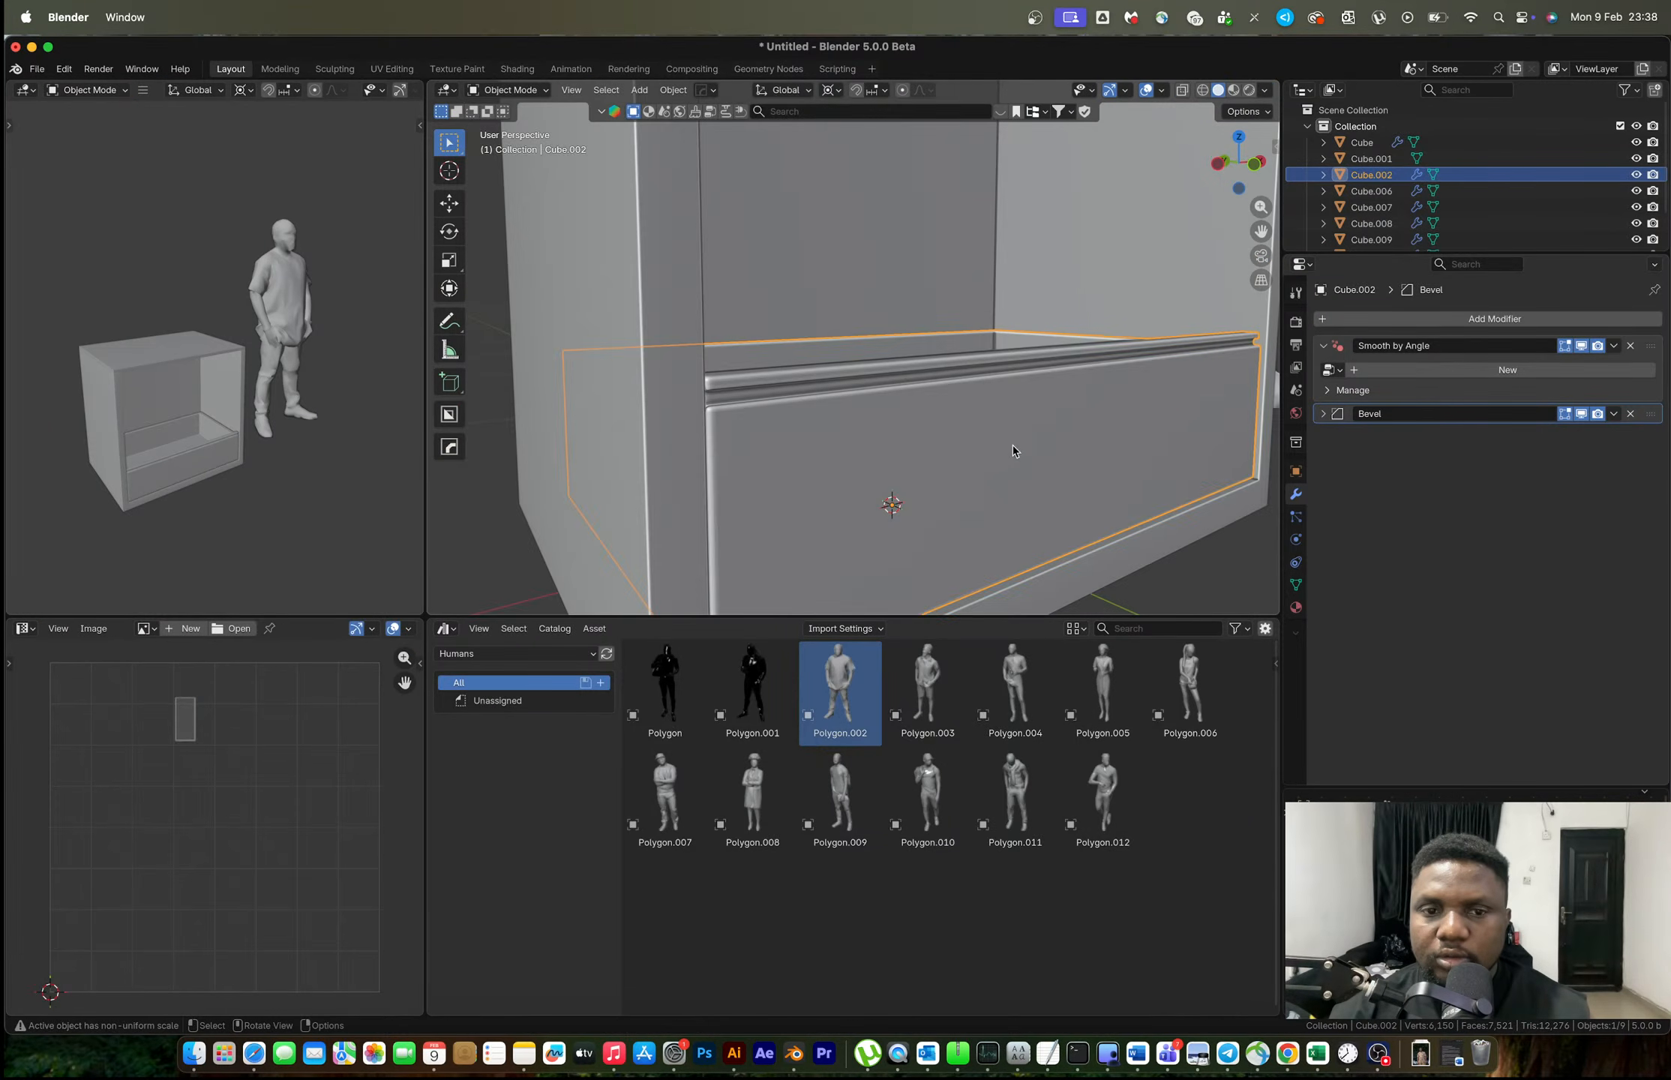
Set the amount of the drawer's Bevel modifier to 0.003 m.
click(1362, 409)
double_click(1500, 478)
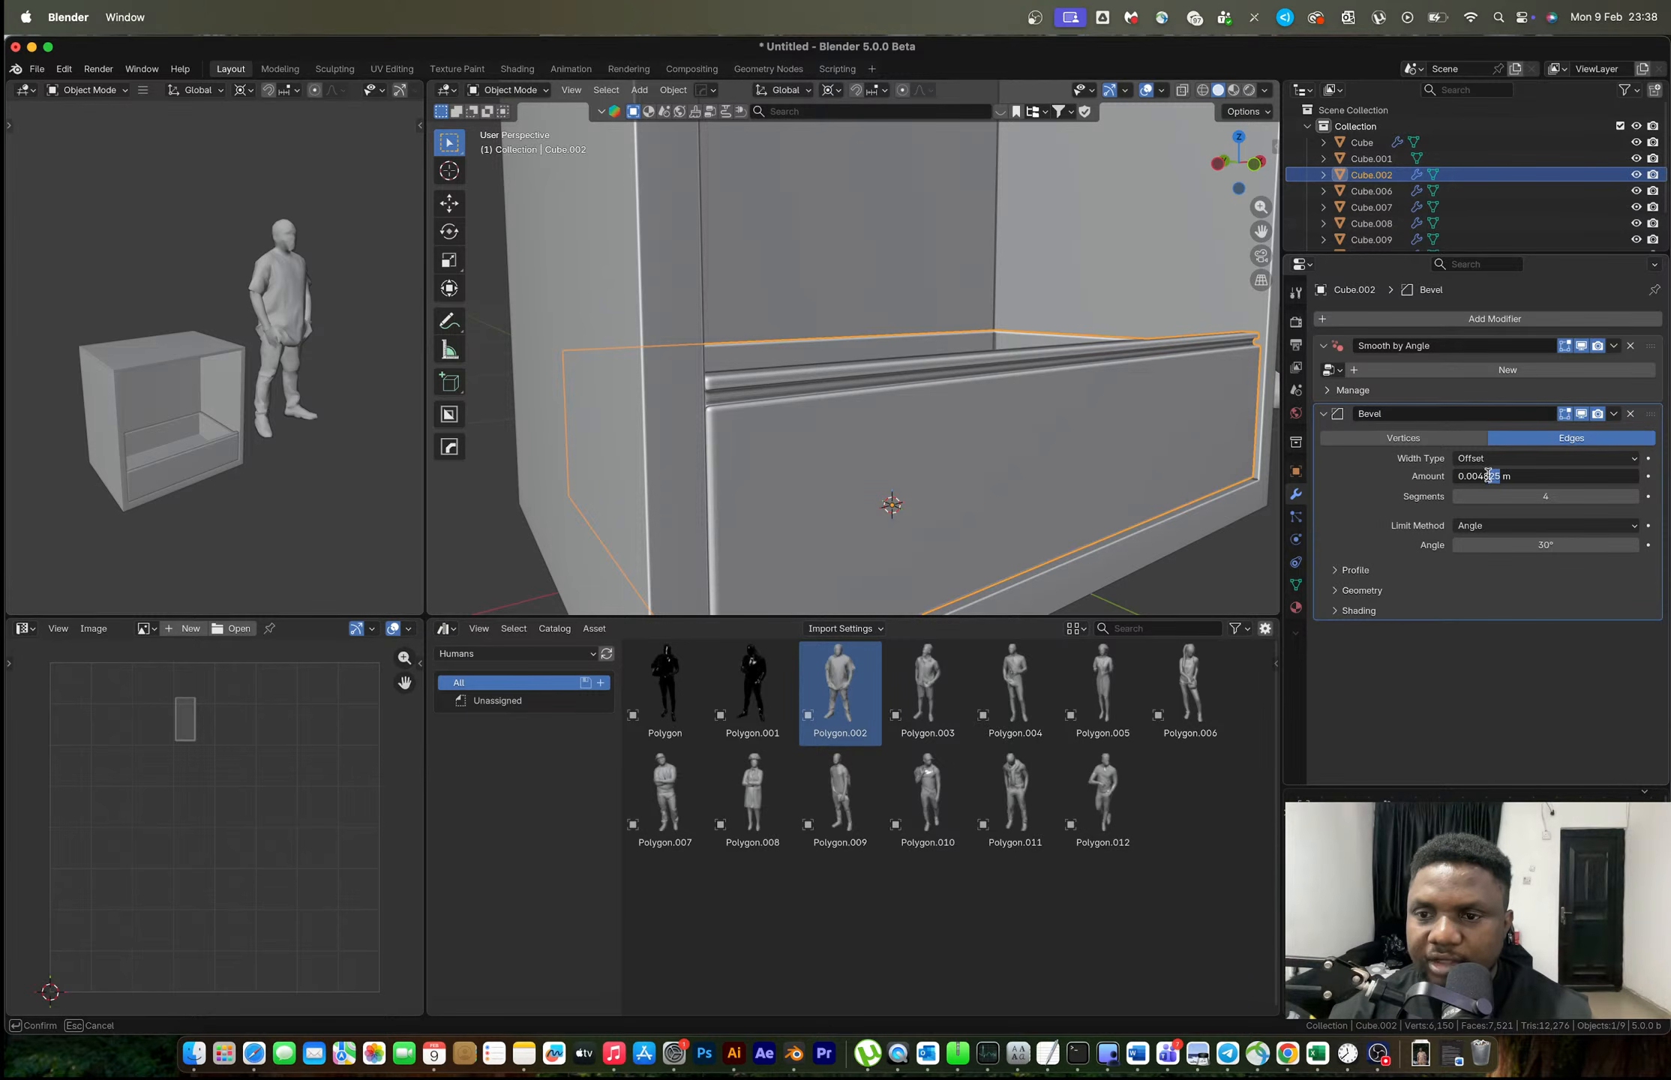
text(3)
key(Return)
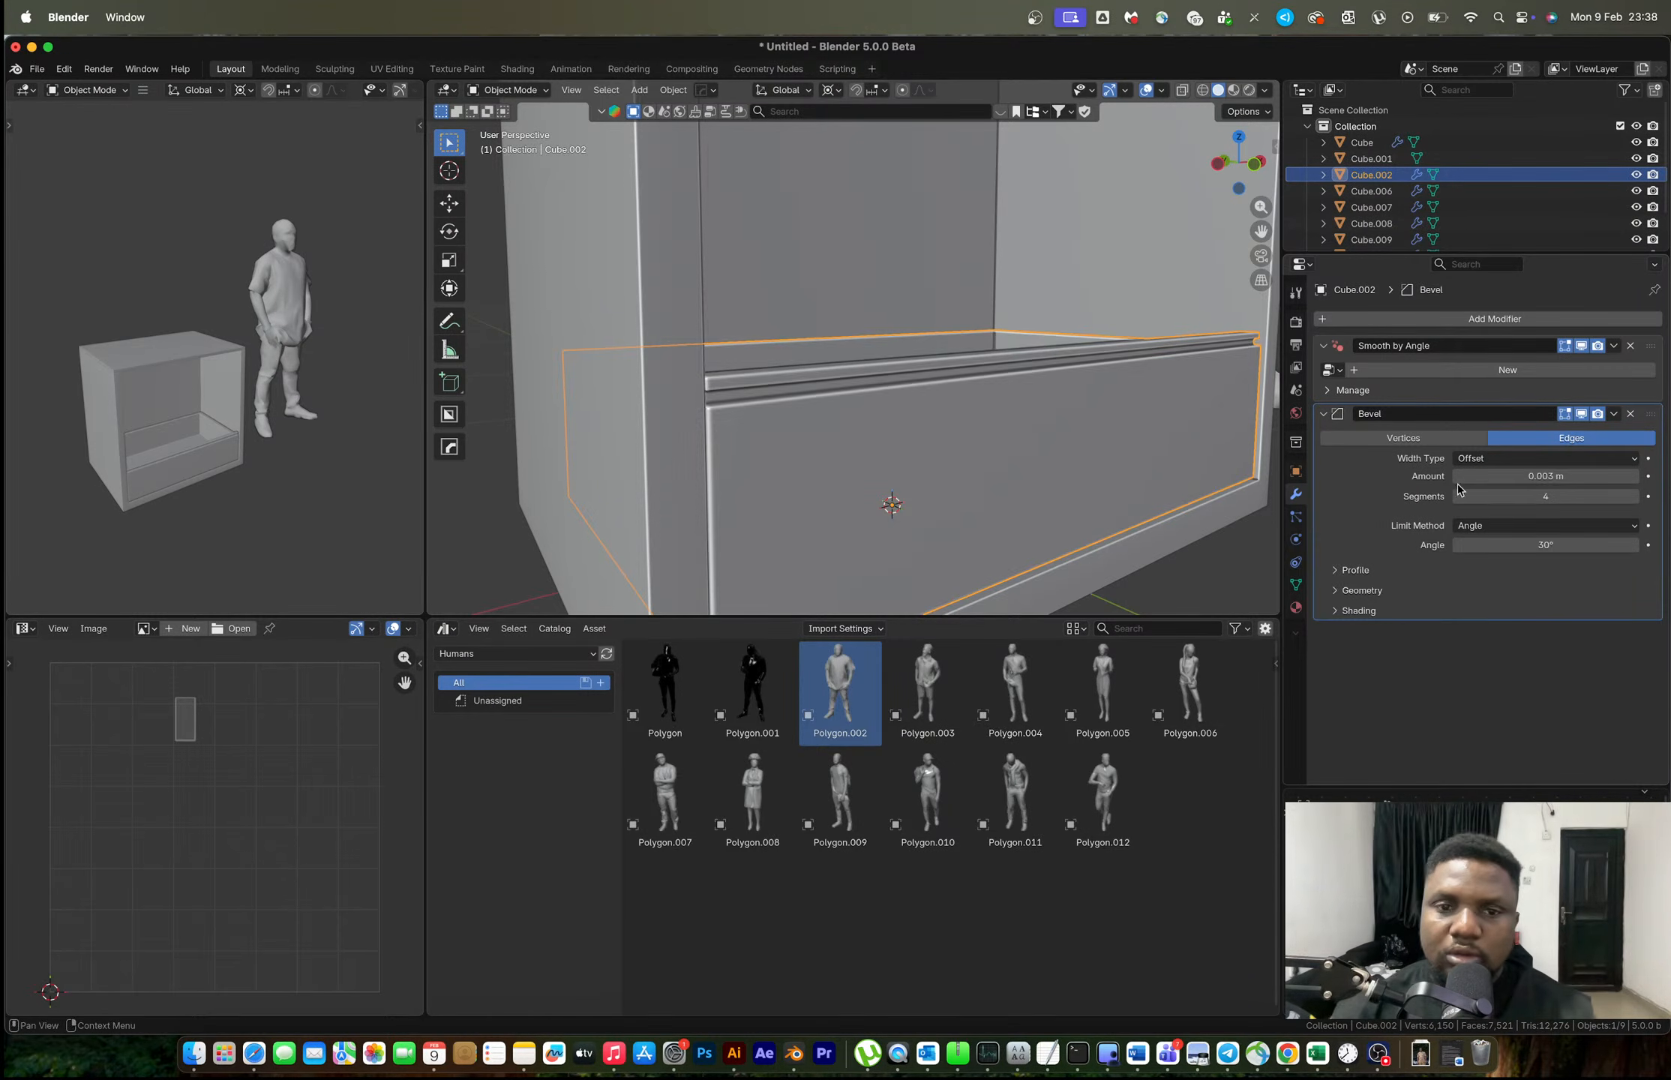
Select the bottom drawer and add a plane to its mesh at the 3D cursor on the drawer front.
scroll(1200, 442, down, 5)
middle_drag(1204, 440, 1160, 449)
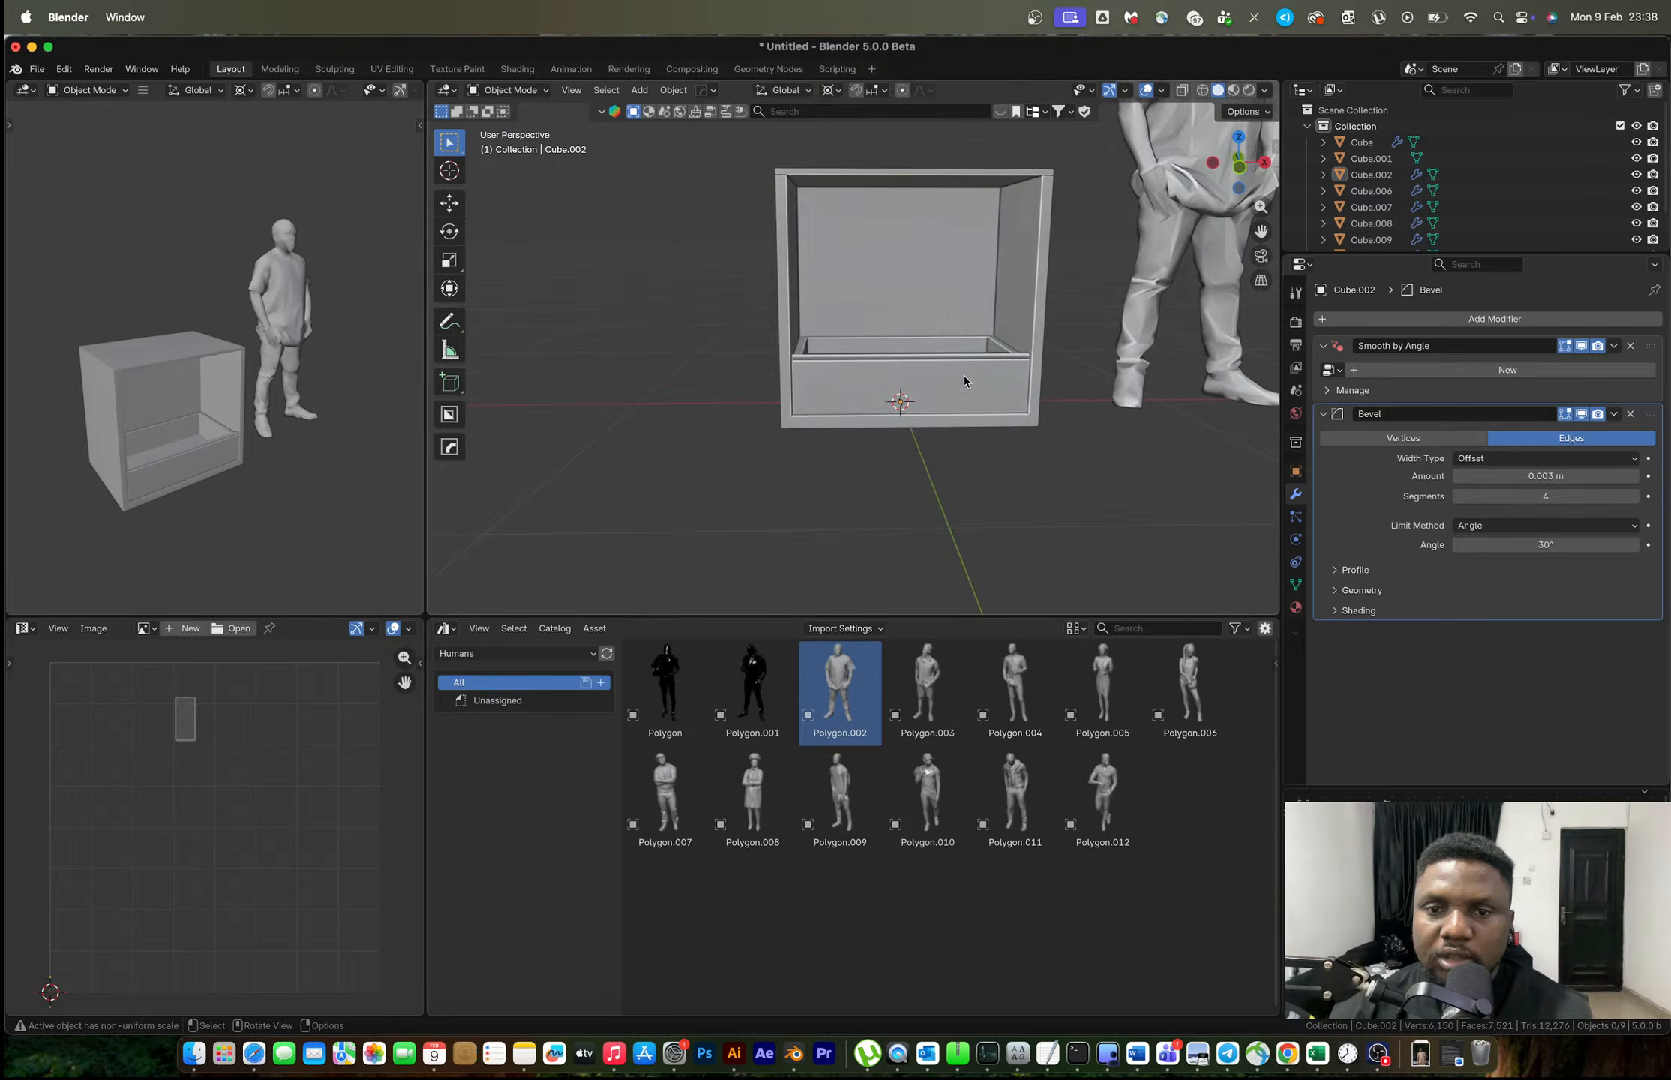
click(964, 375)
scroll(964, 375, up, 2)
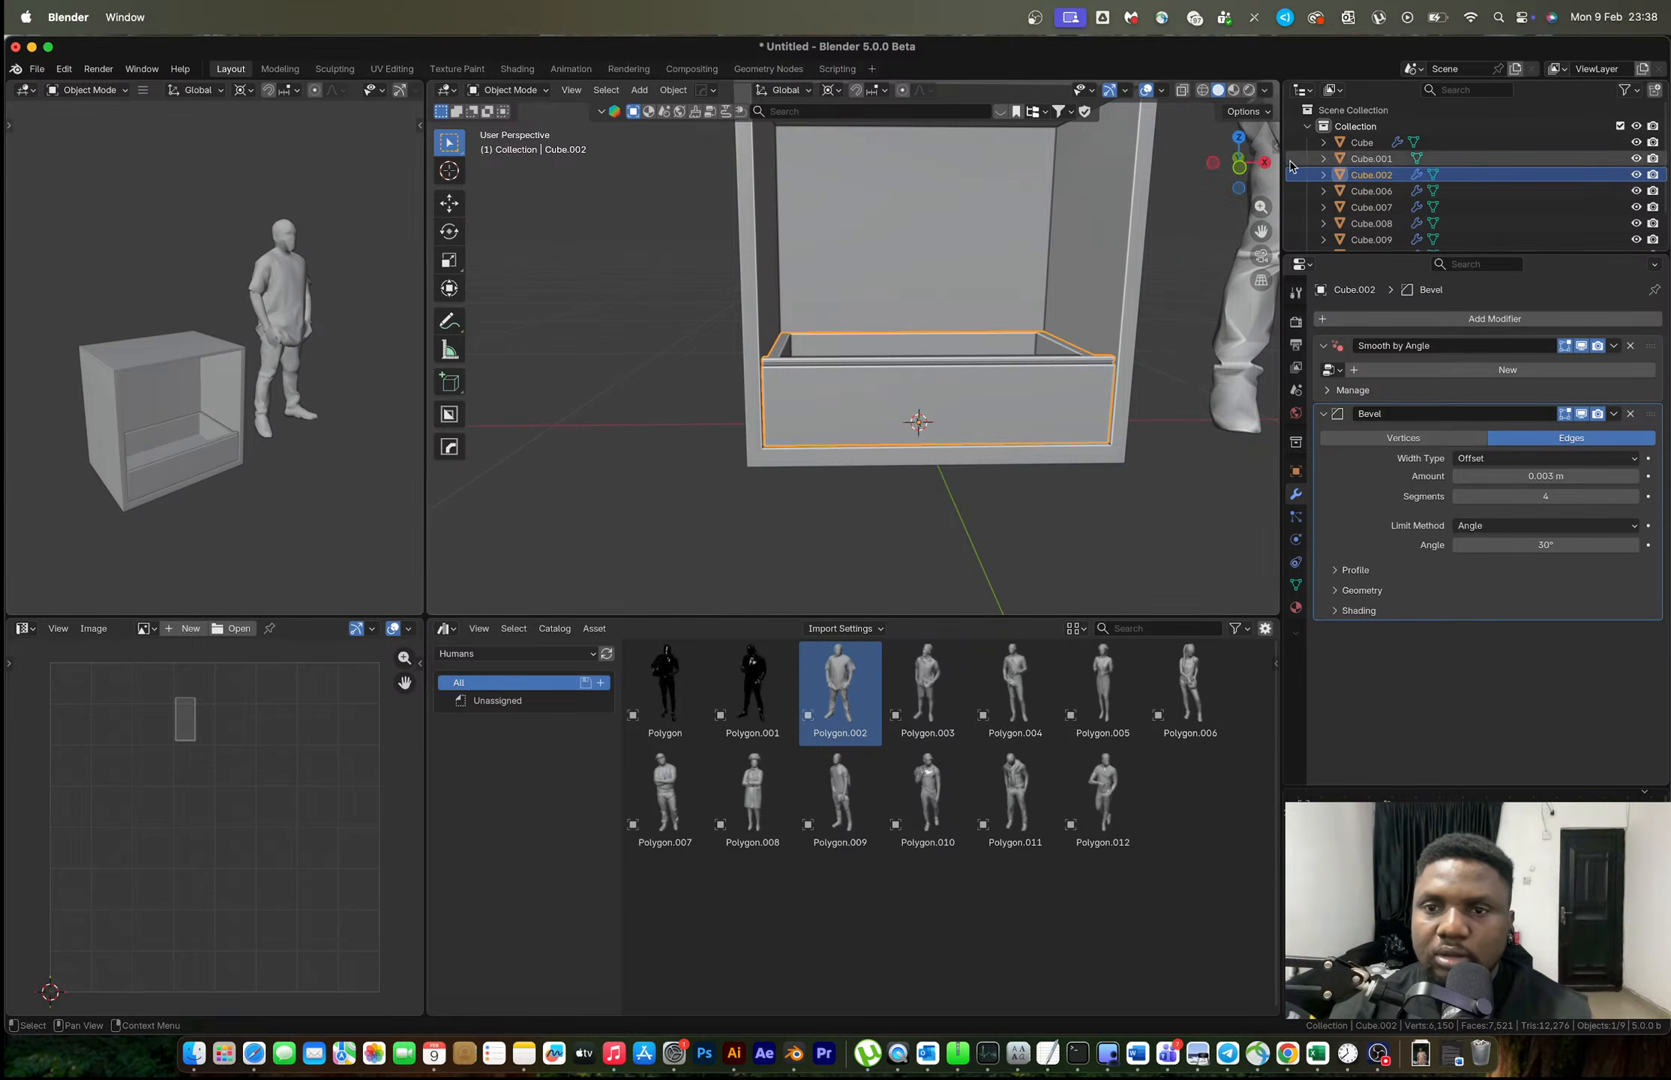
click(1239, 167)
scroll(1032, 395, up, 2)
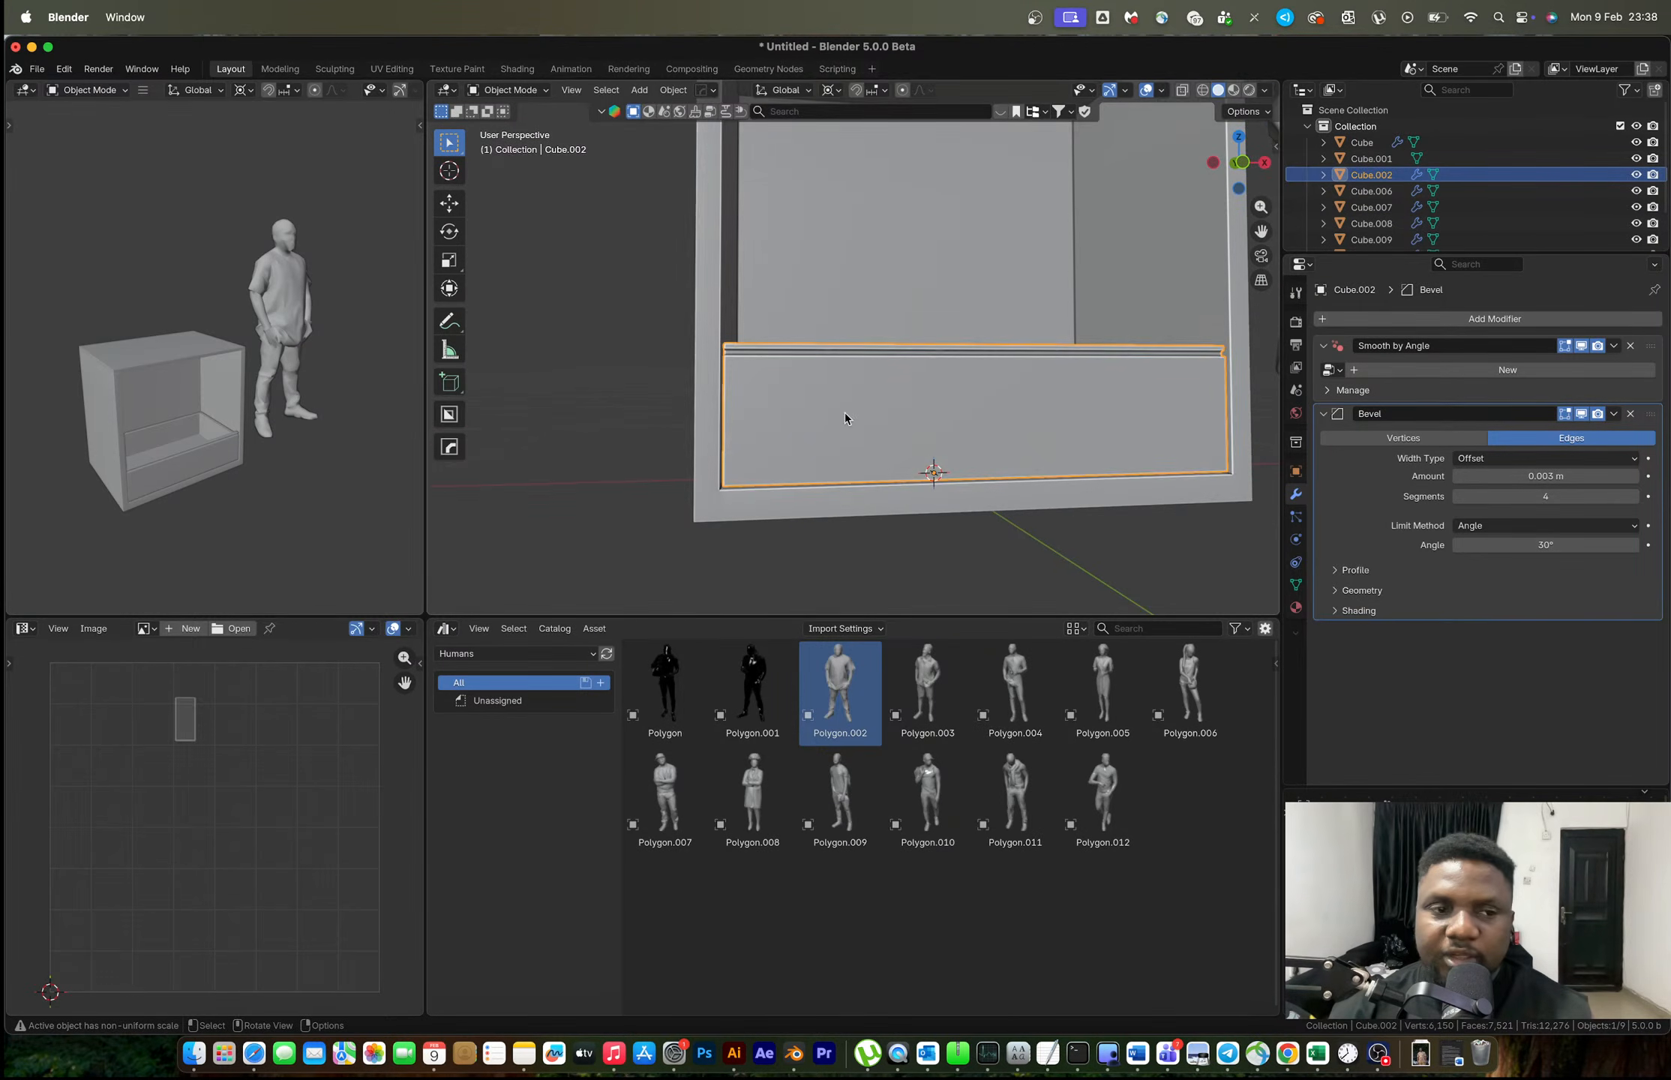
key(Tab)
key(shift+a)
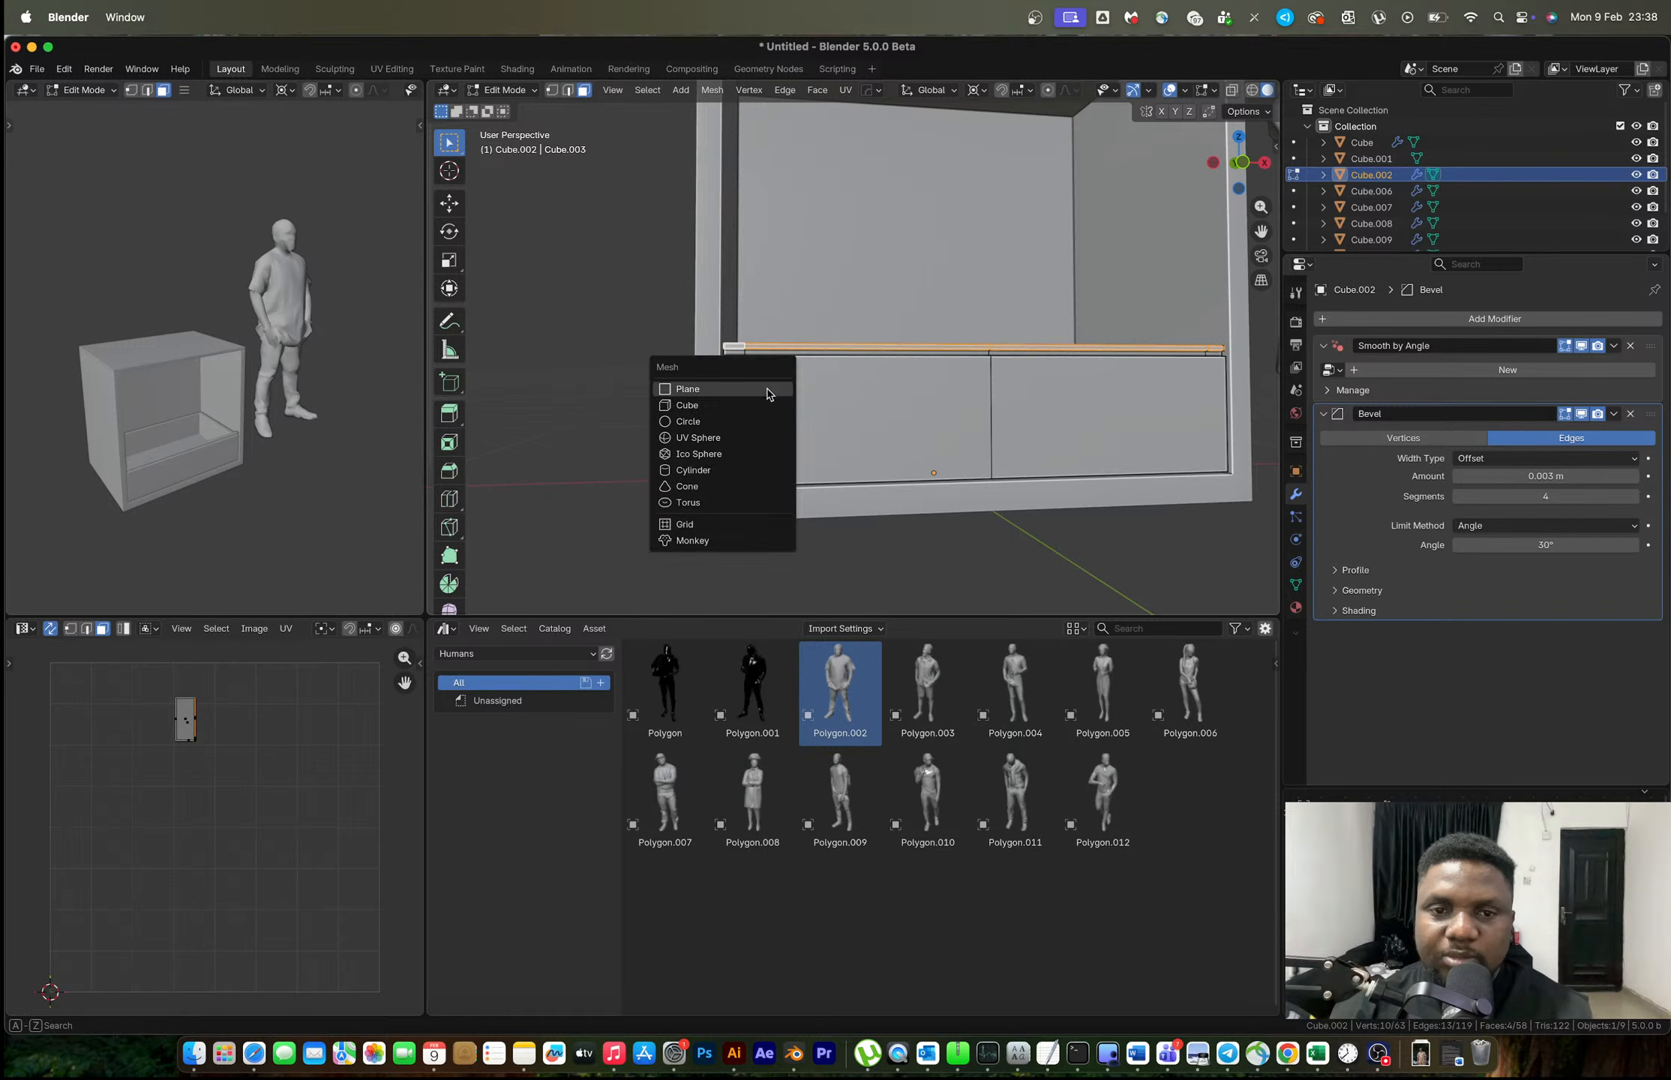
click(781, 370)
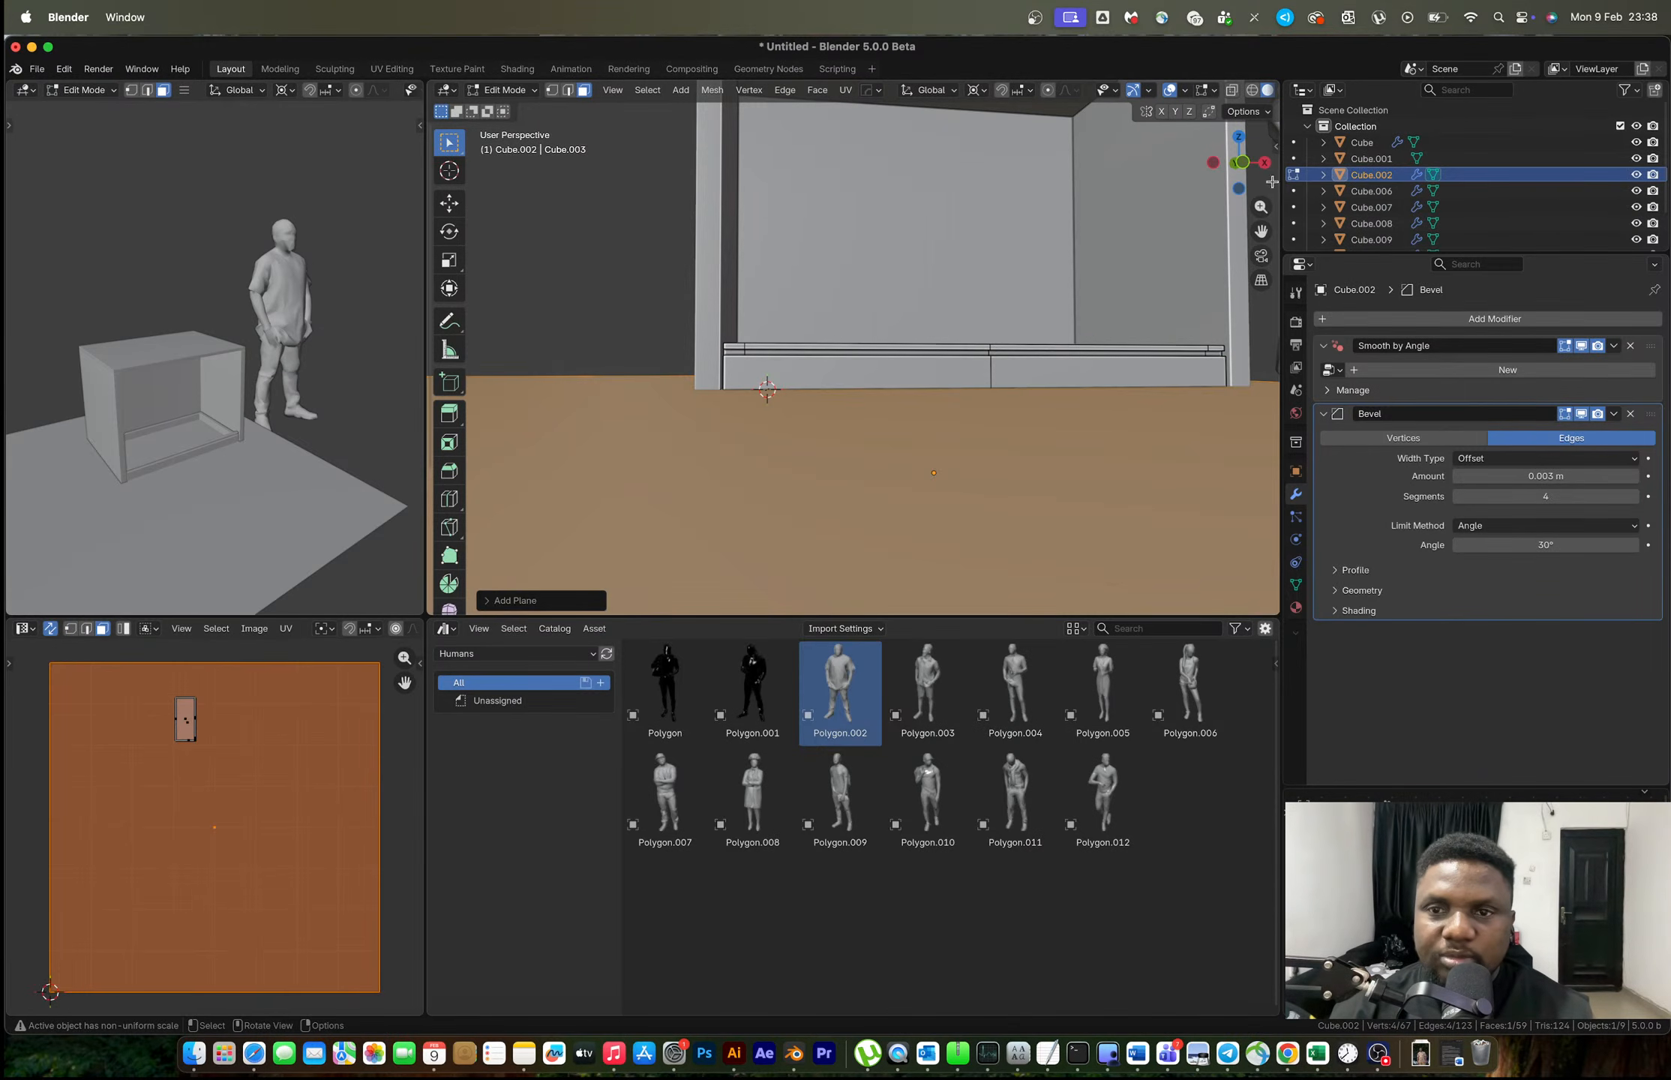
Switch to the front orthographic view and set the new plane's alignment to View.
click(1242, 162)
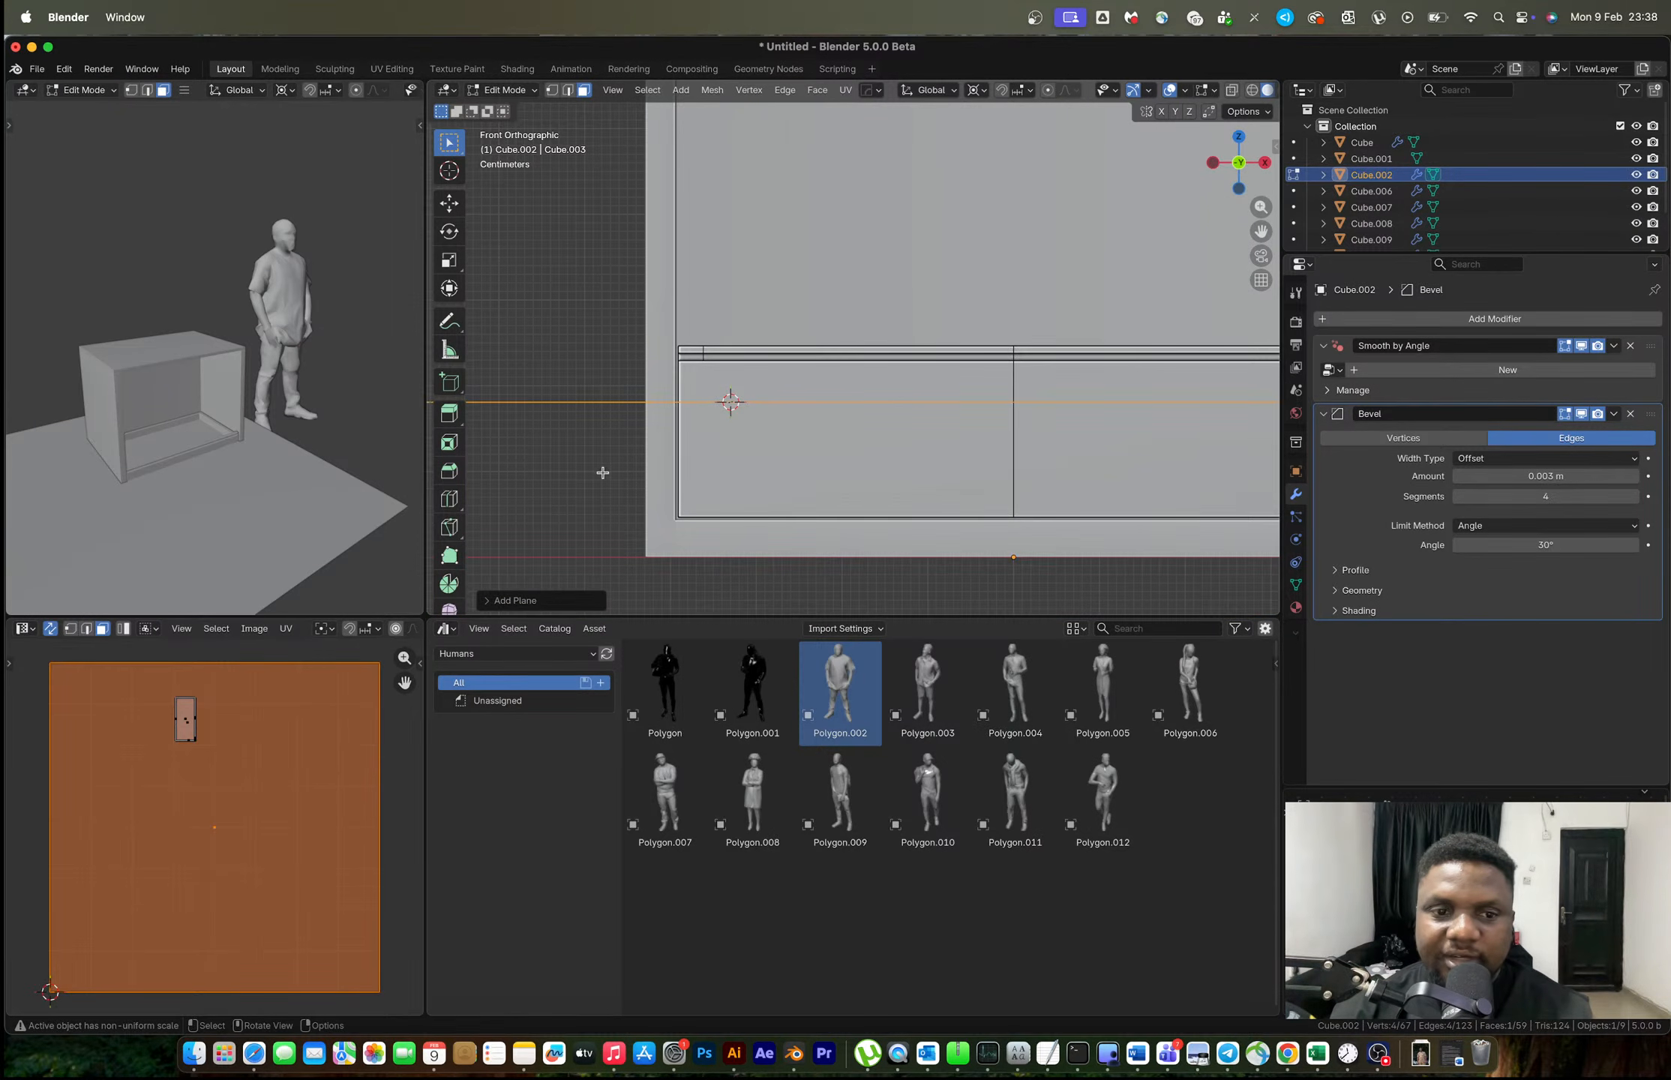
click(529, 600)
click(606, 496)
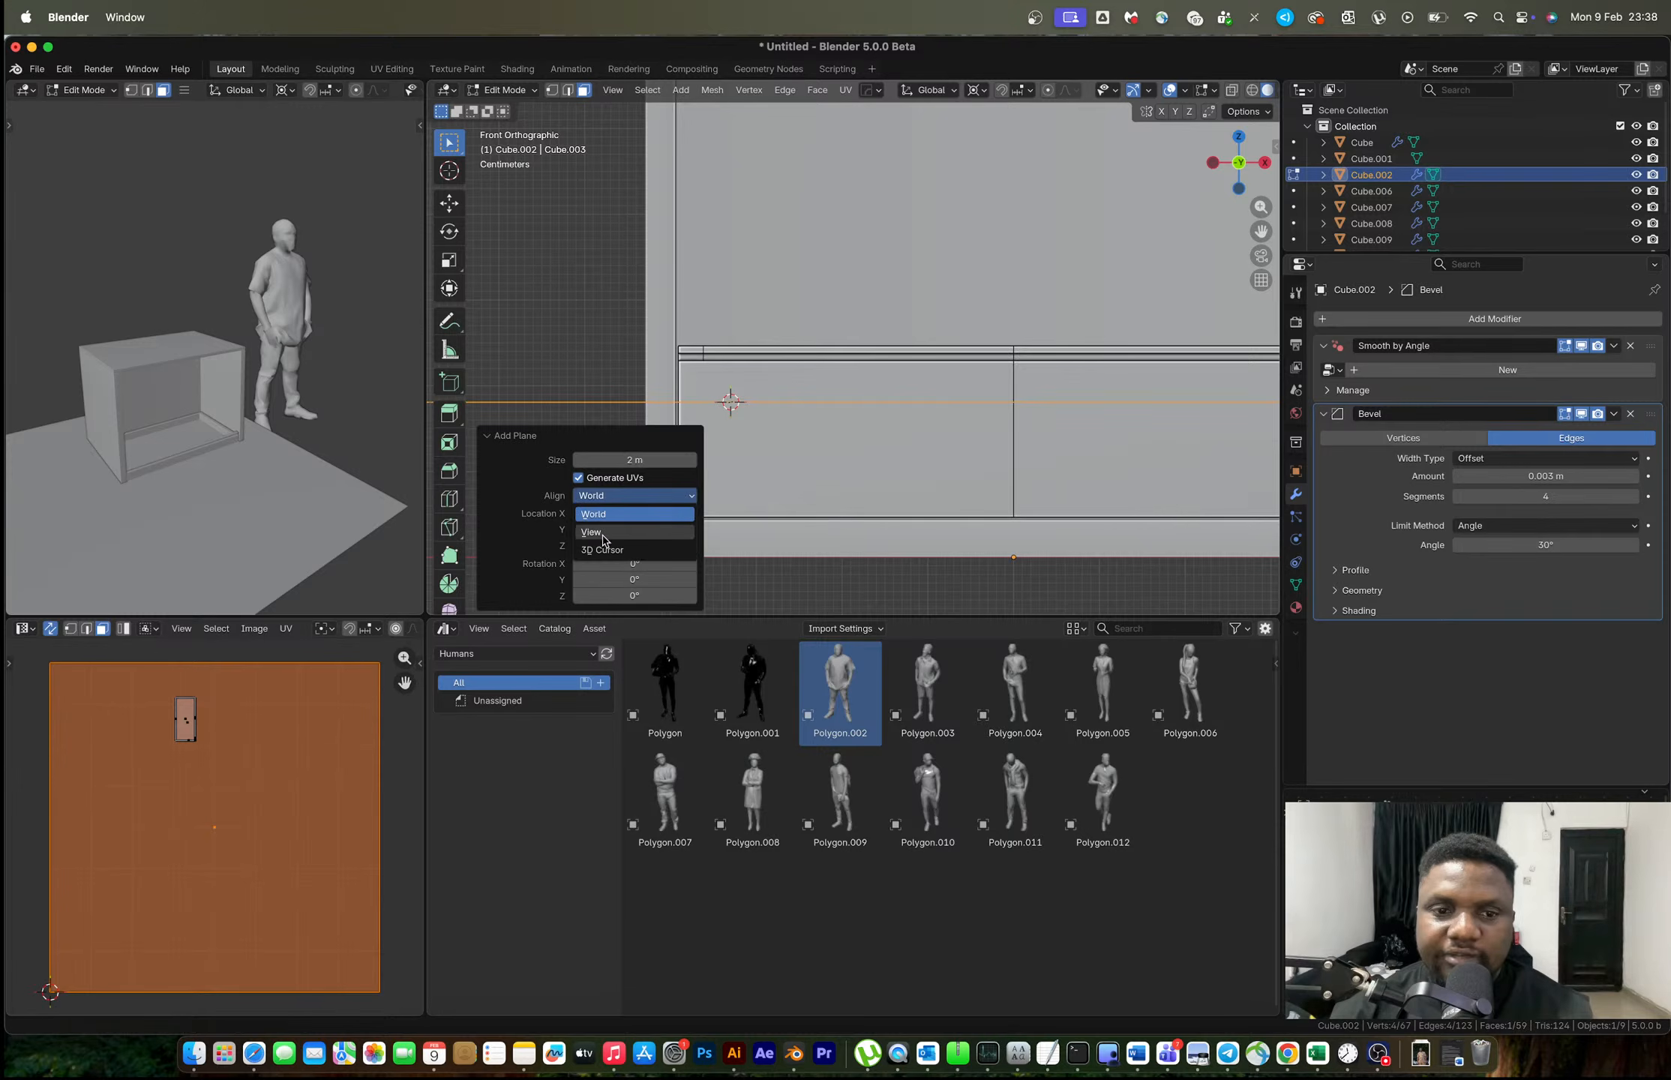
click(591, 531)
Scale the plane down to a small square on the drawer front, then enlarge it by about 1.52.
key(s)
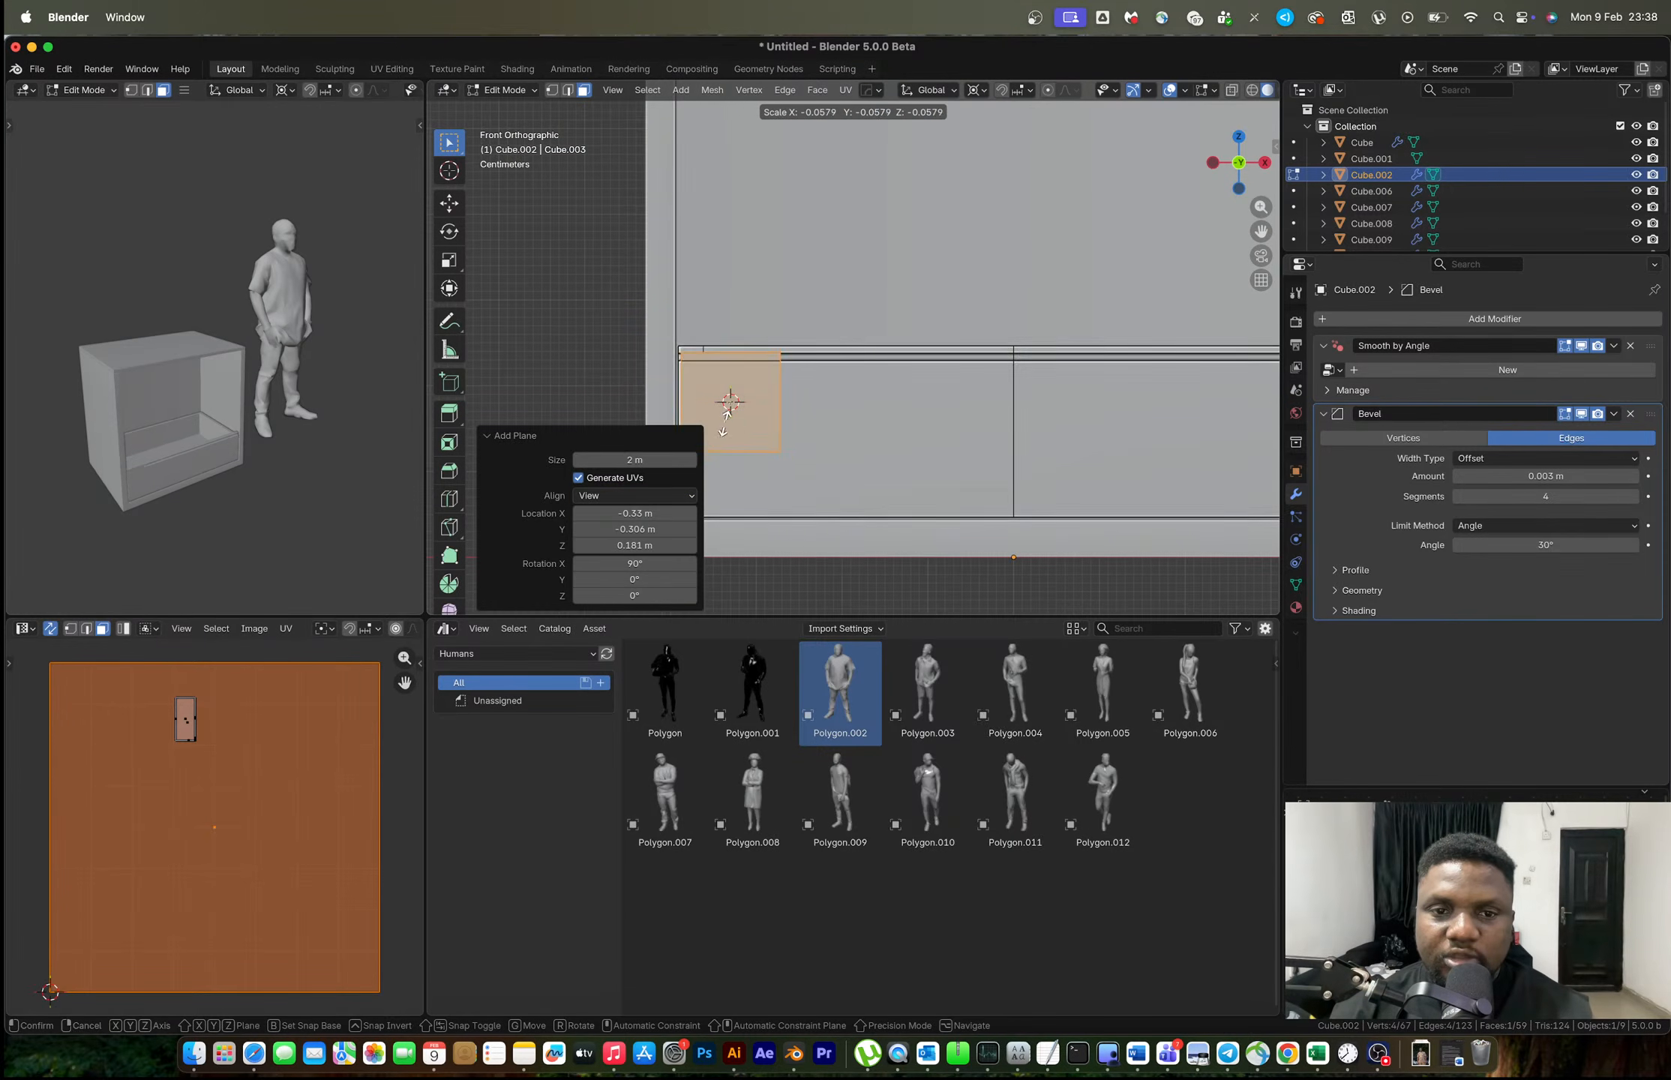
click(725, 407)
key(s)
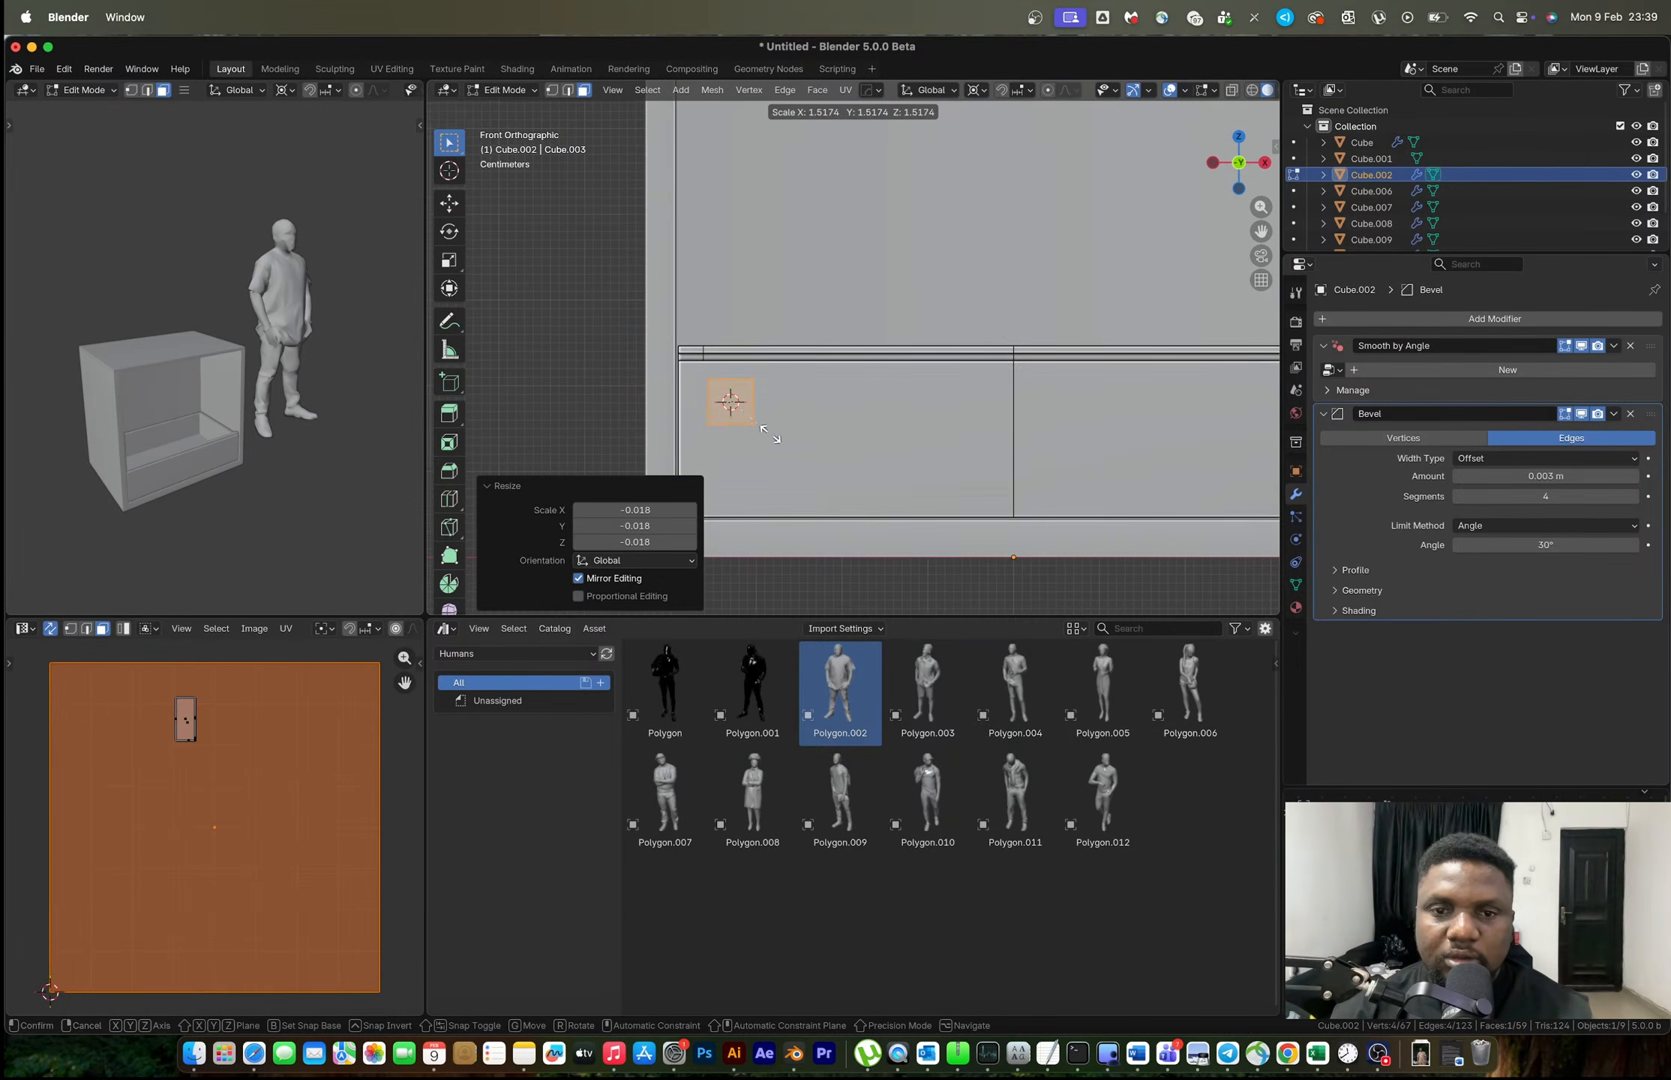
click(774, 438)
right_click(773, 436)
Check the 4-drawer cabinet reference photo and the Day 9 livestream page in the browser, and return to Blender.
key(ctrl+Right)
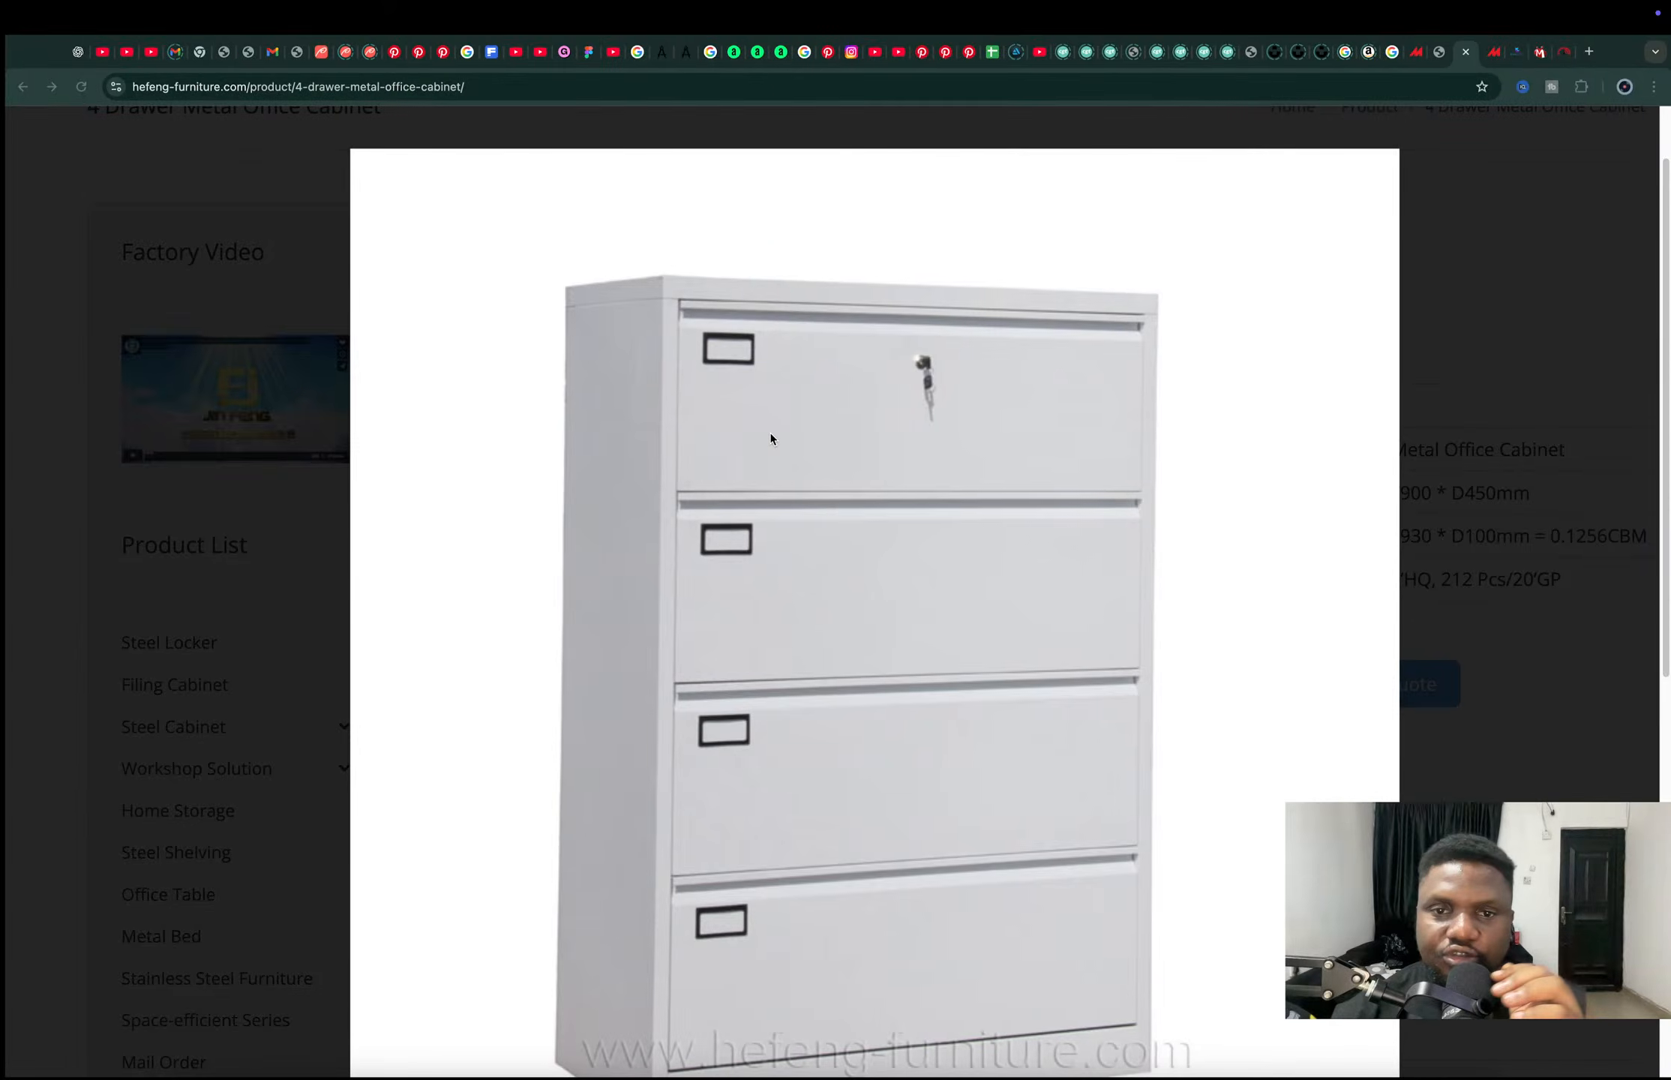
click(101, 51)
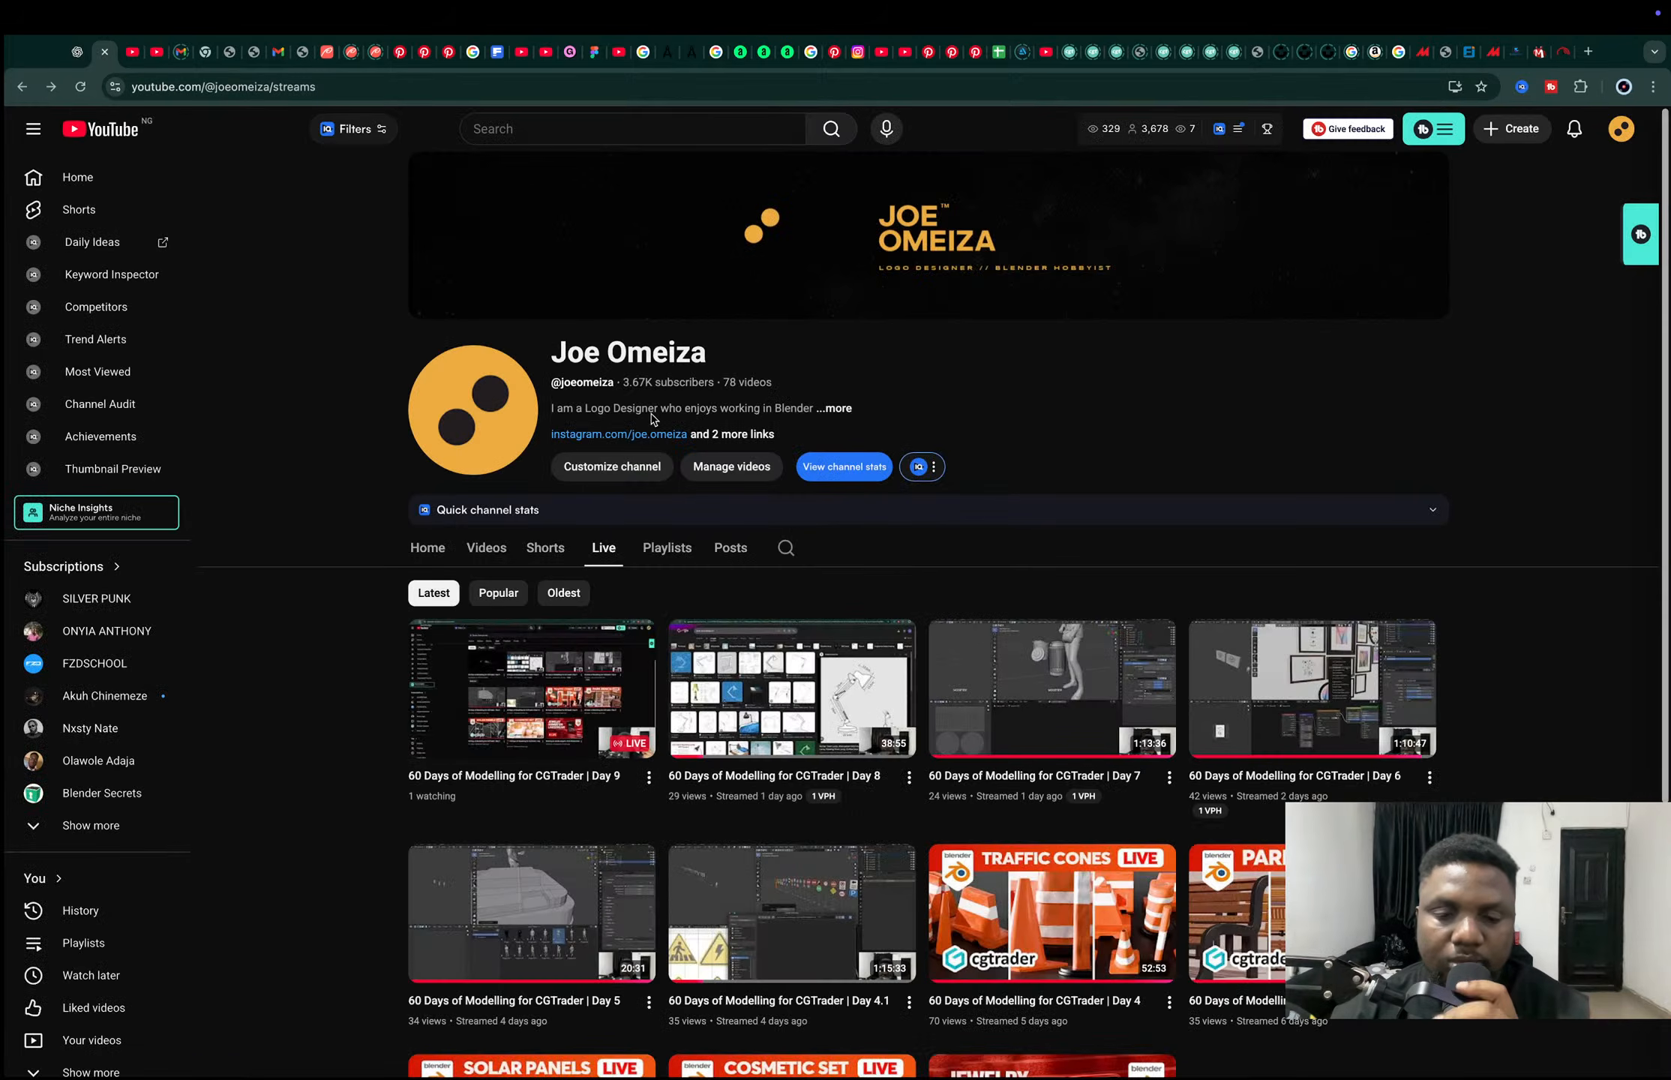
click(536, 716)
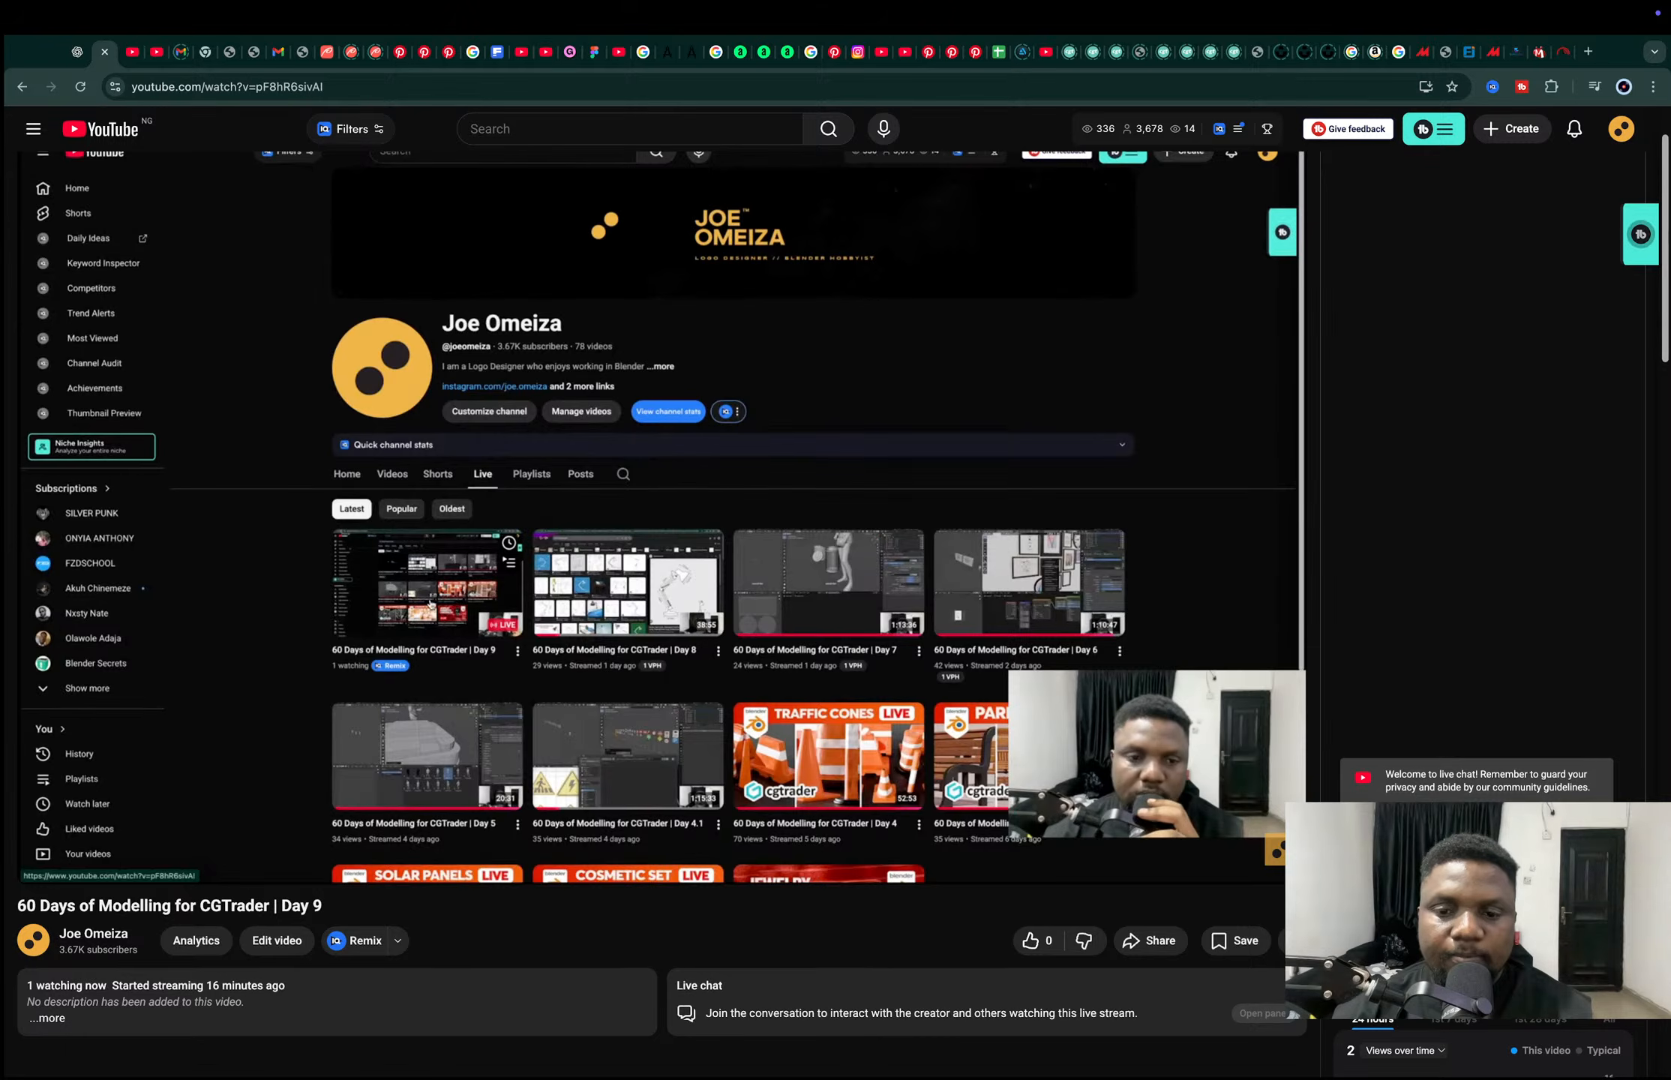
click(22, 87)
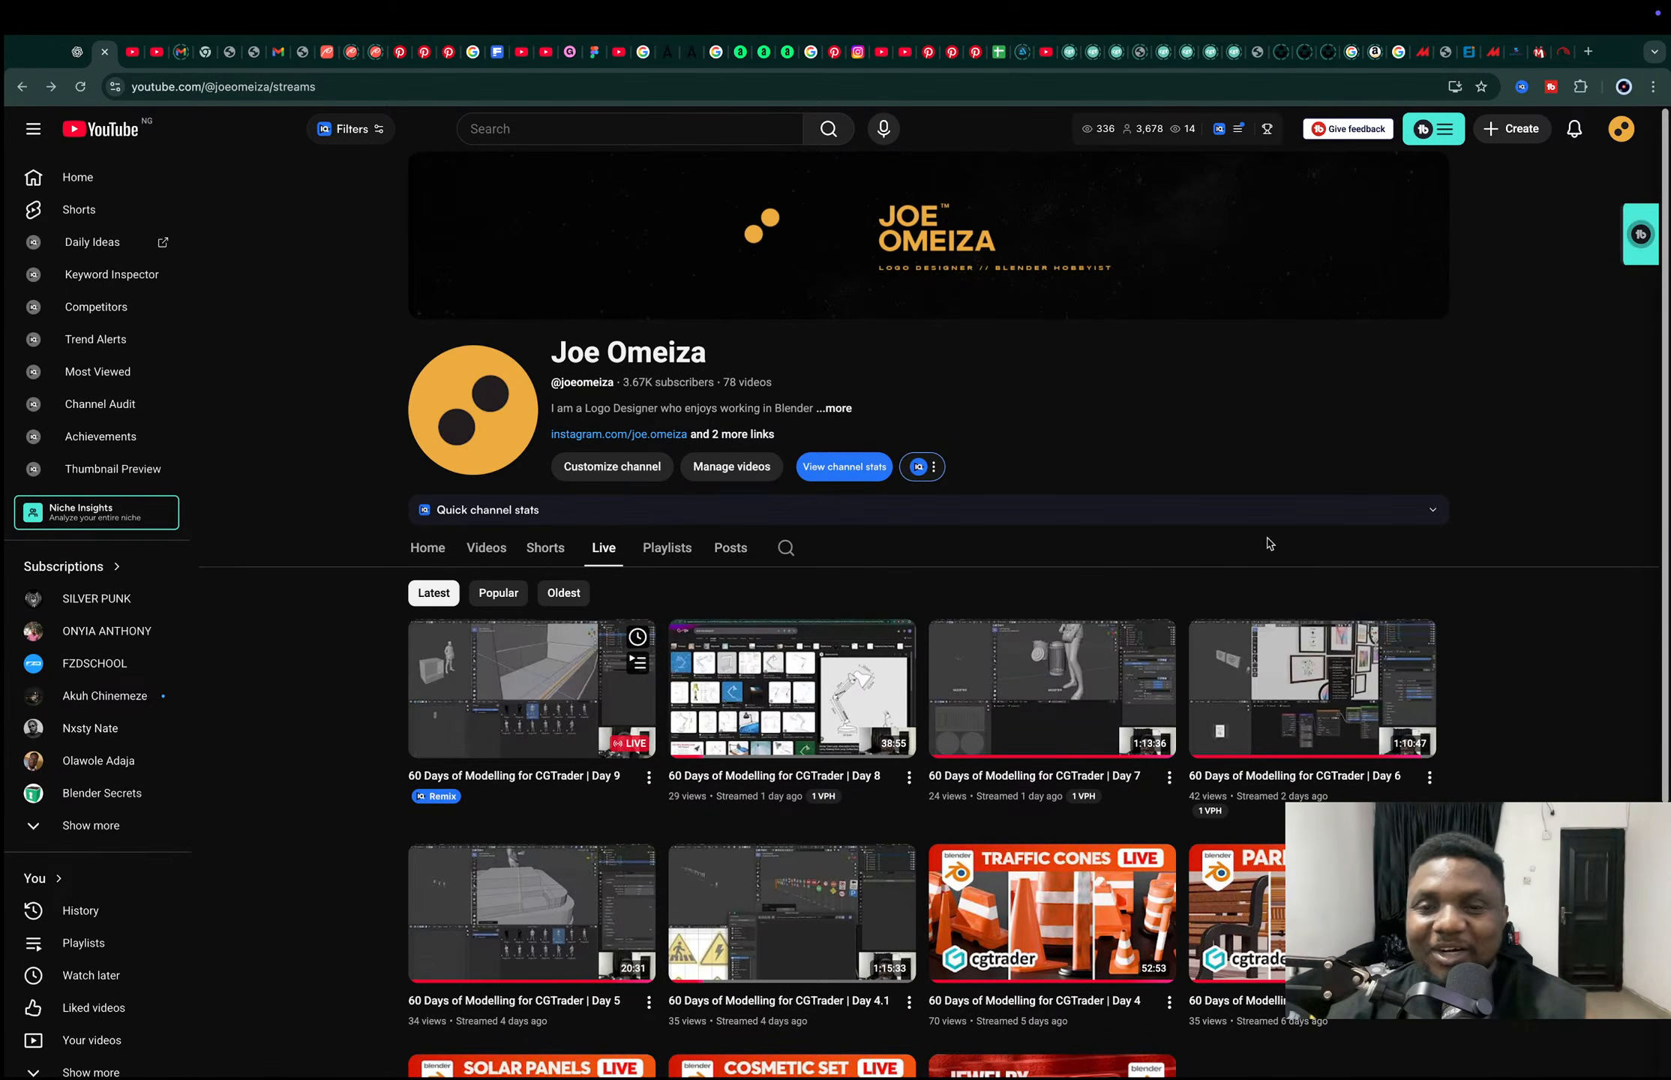
mouse_move(225, 563)
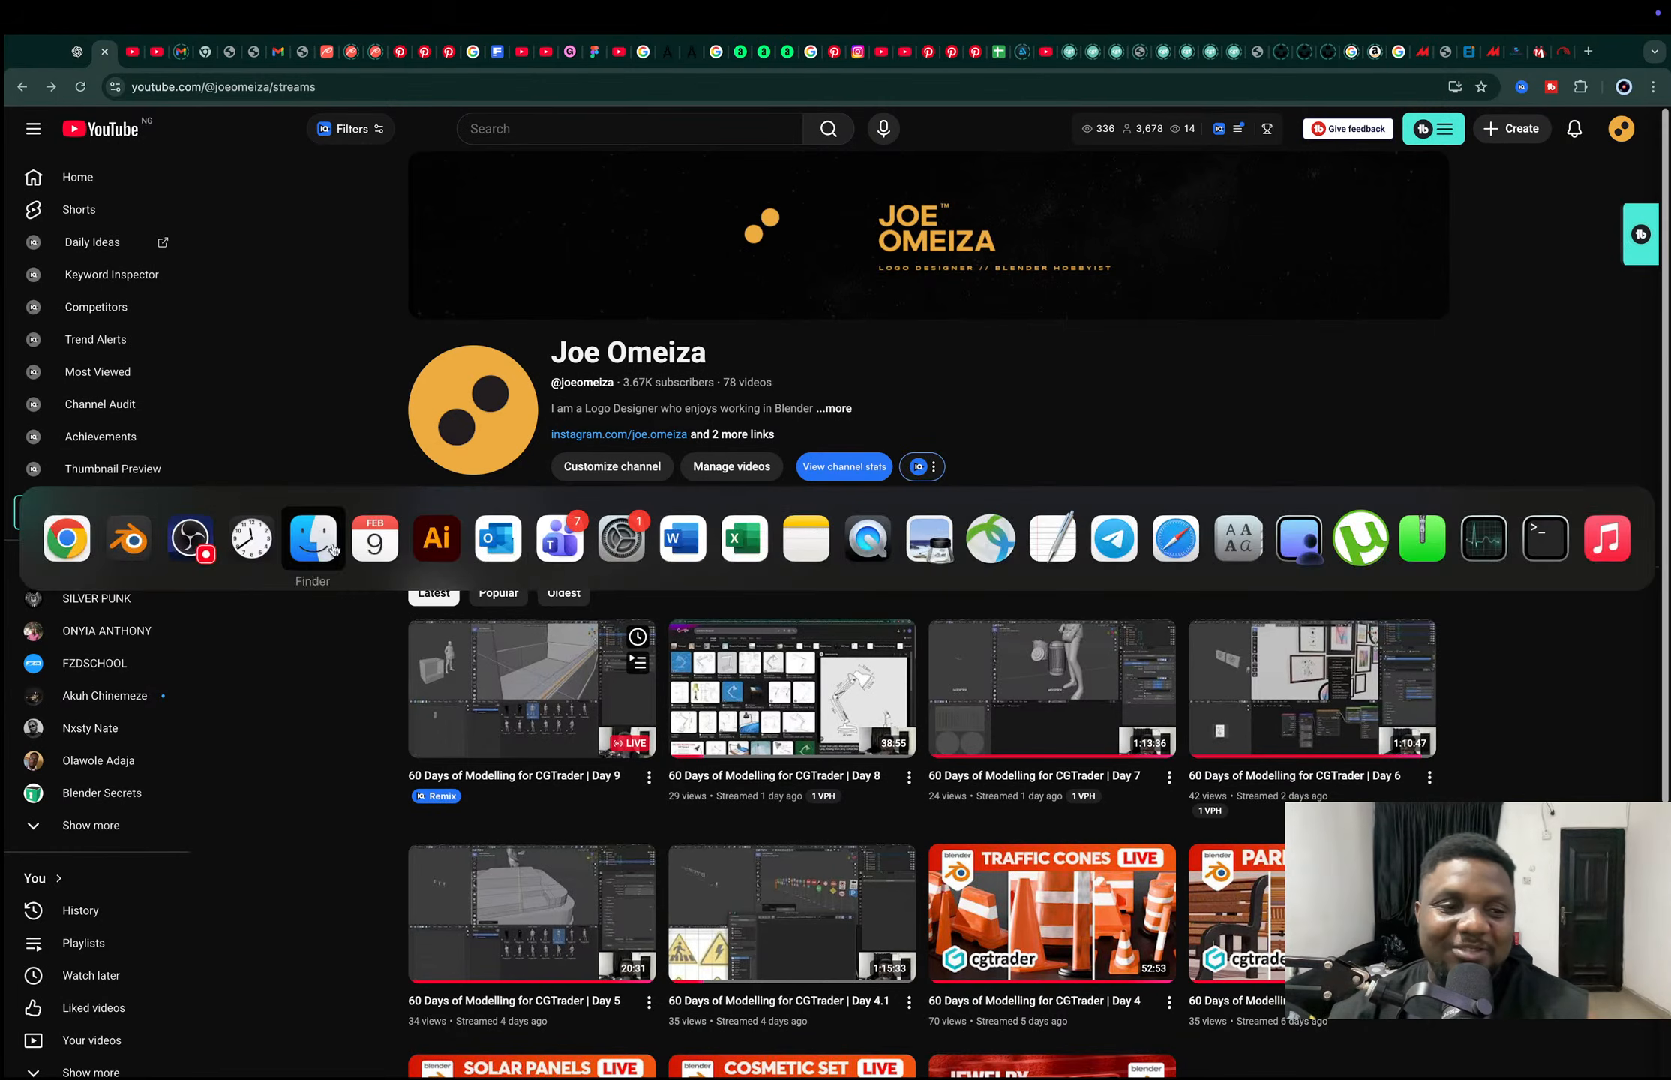
click(124, 555)
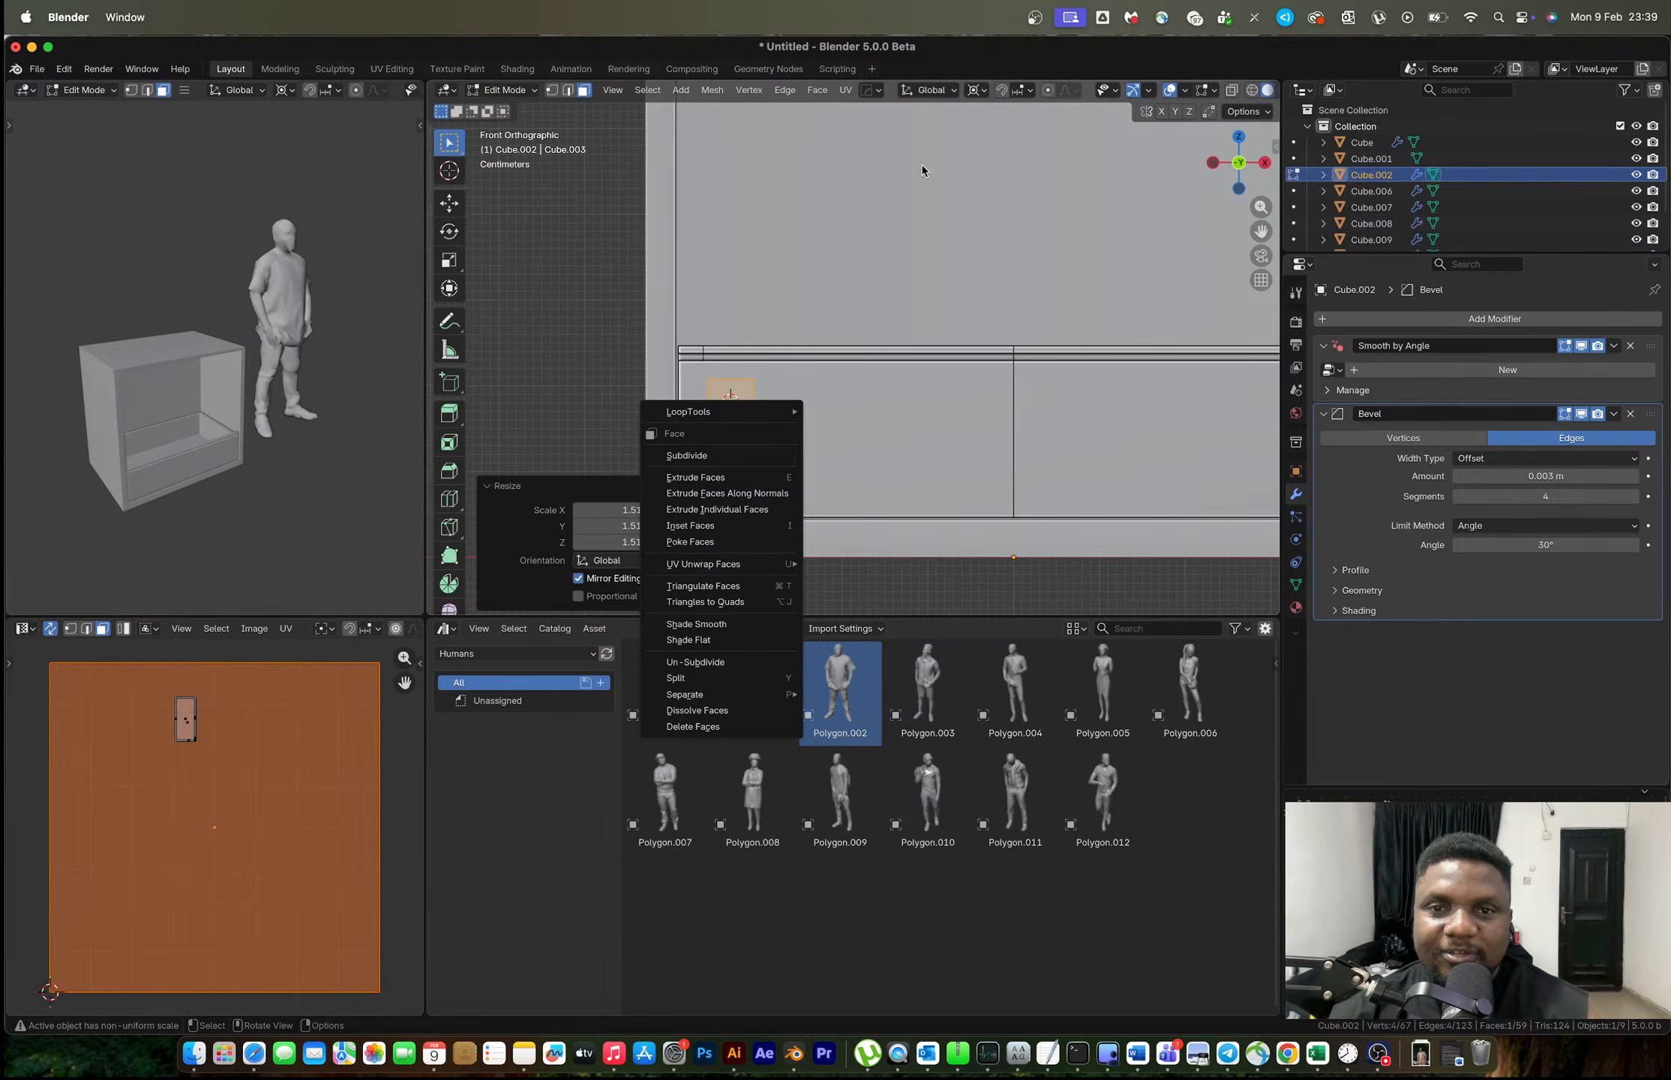
Widen the small plane by about 1.57 along X and shift it about 0.023 m along X.
click(809, 408)
key(s)
key(x)
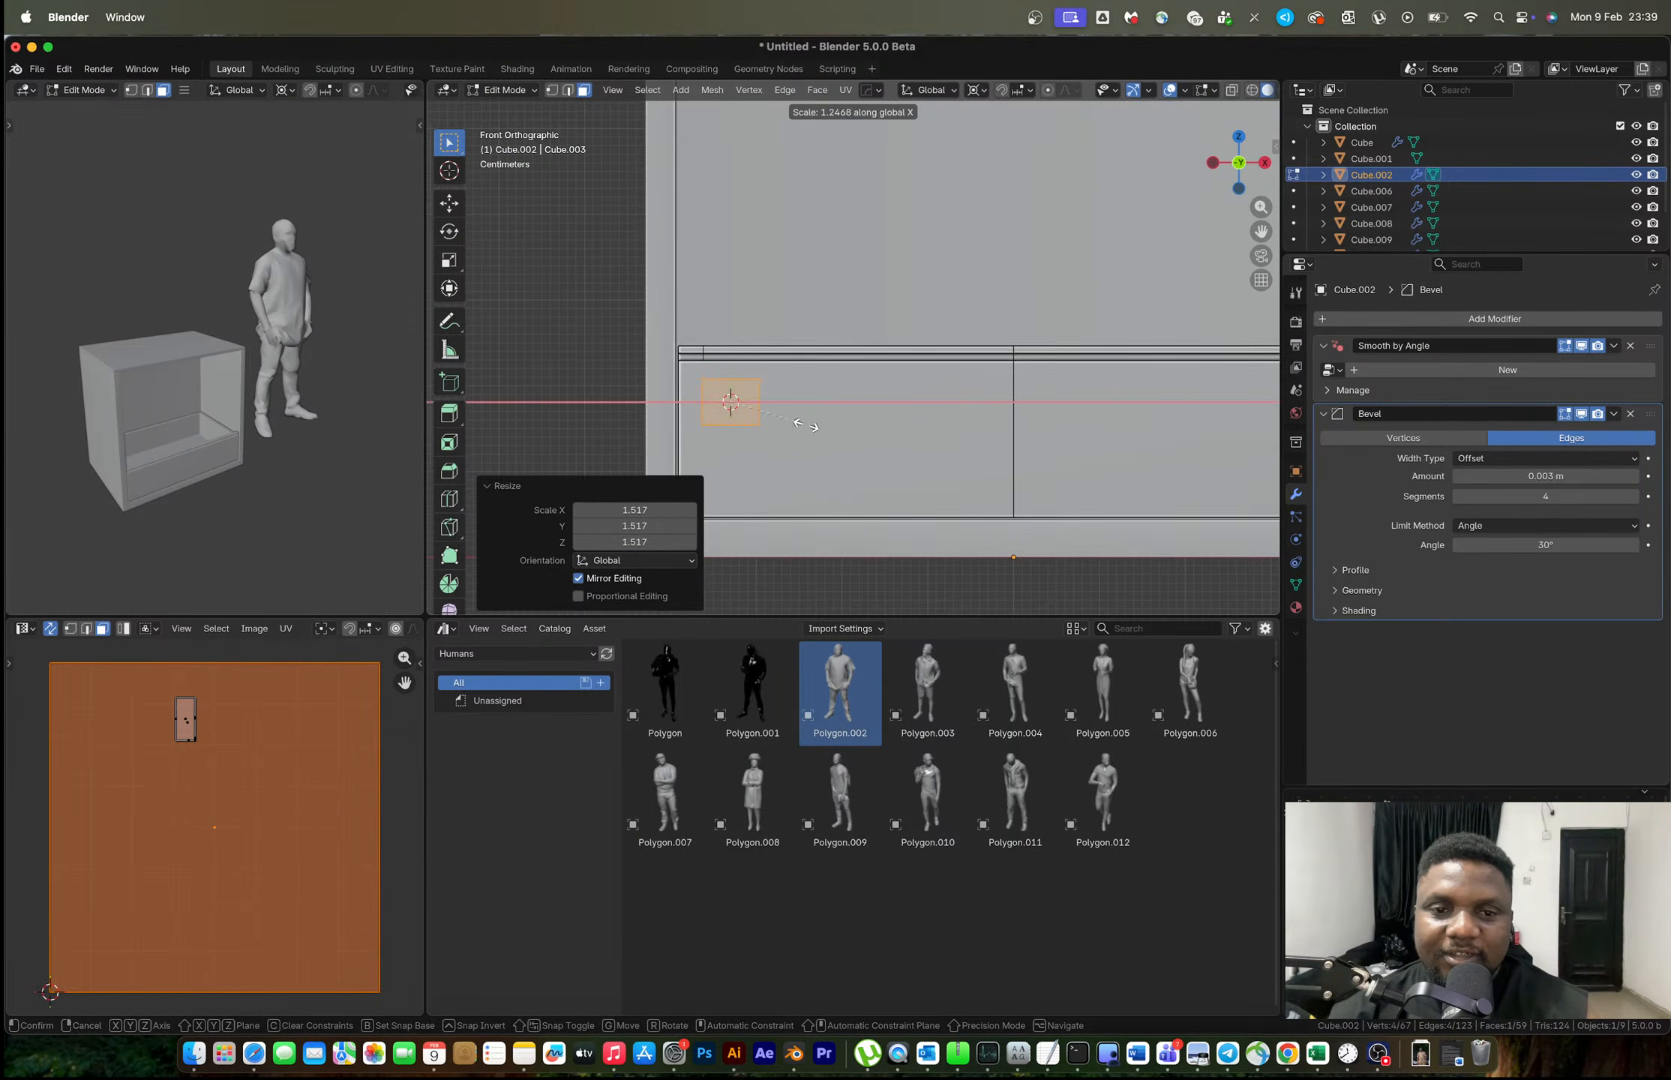
click(825, 431)
key(g)
key(x)
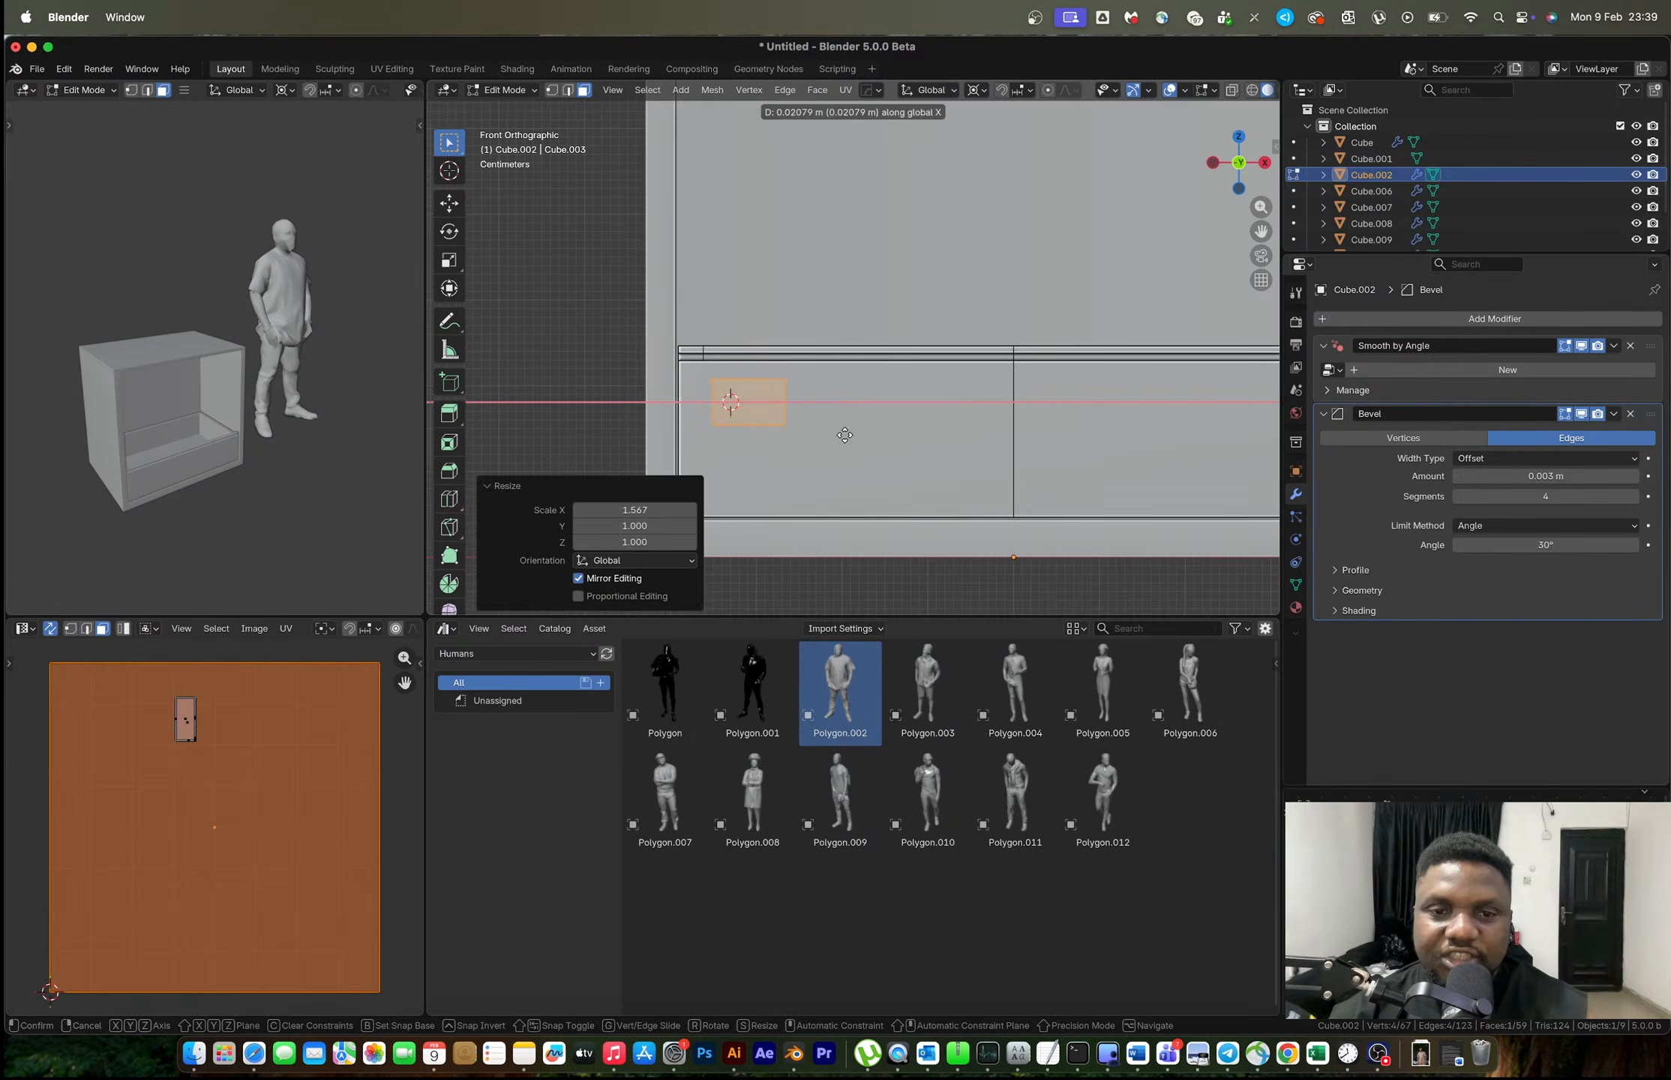
click(820, 431)
Inset the rectangular plane by about 0.015 m to form a border for the label holder.
scroll(820, 431, up, 5)
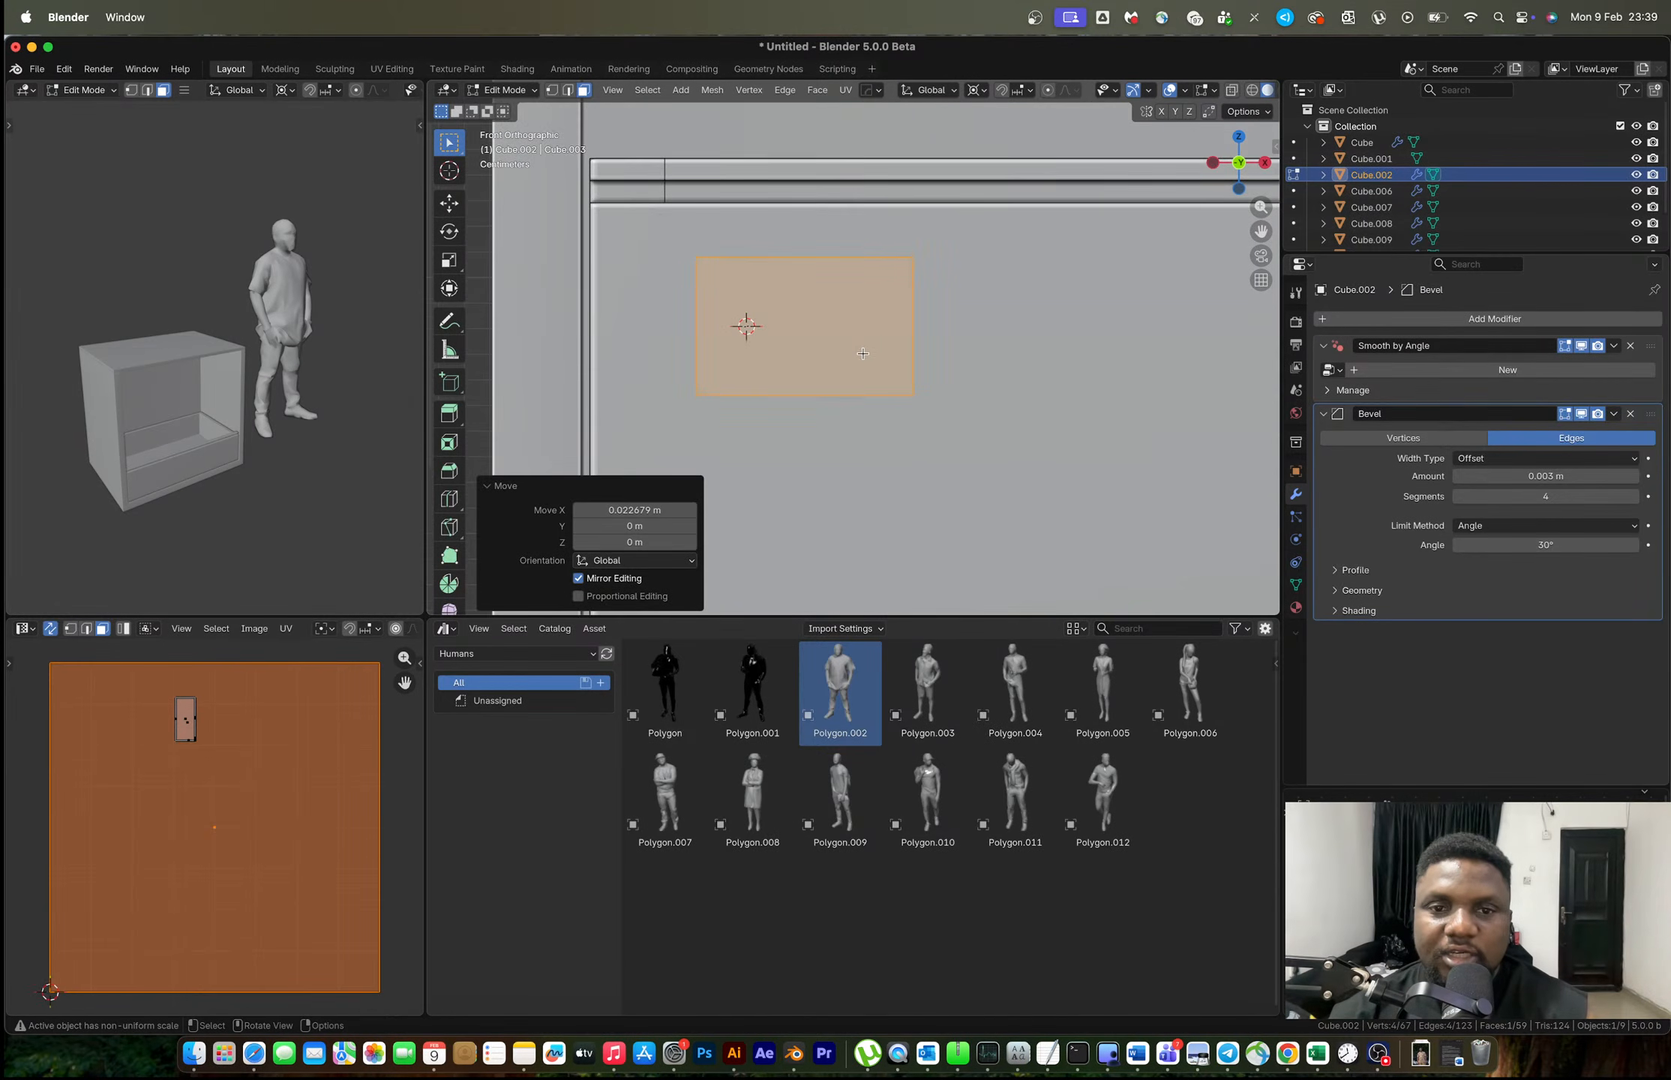
key(i)
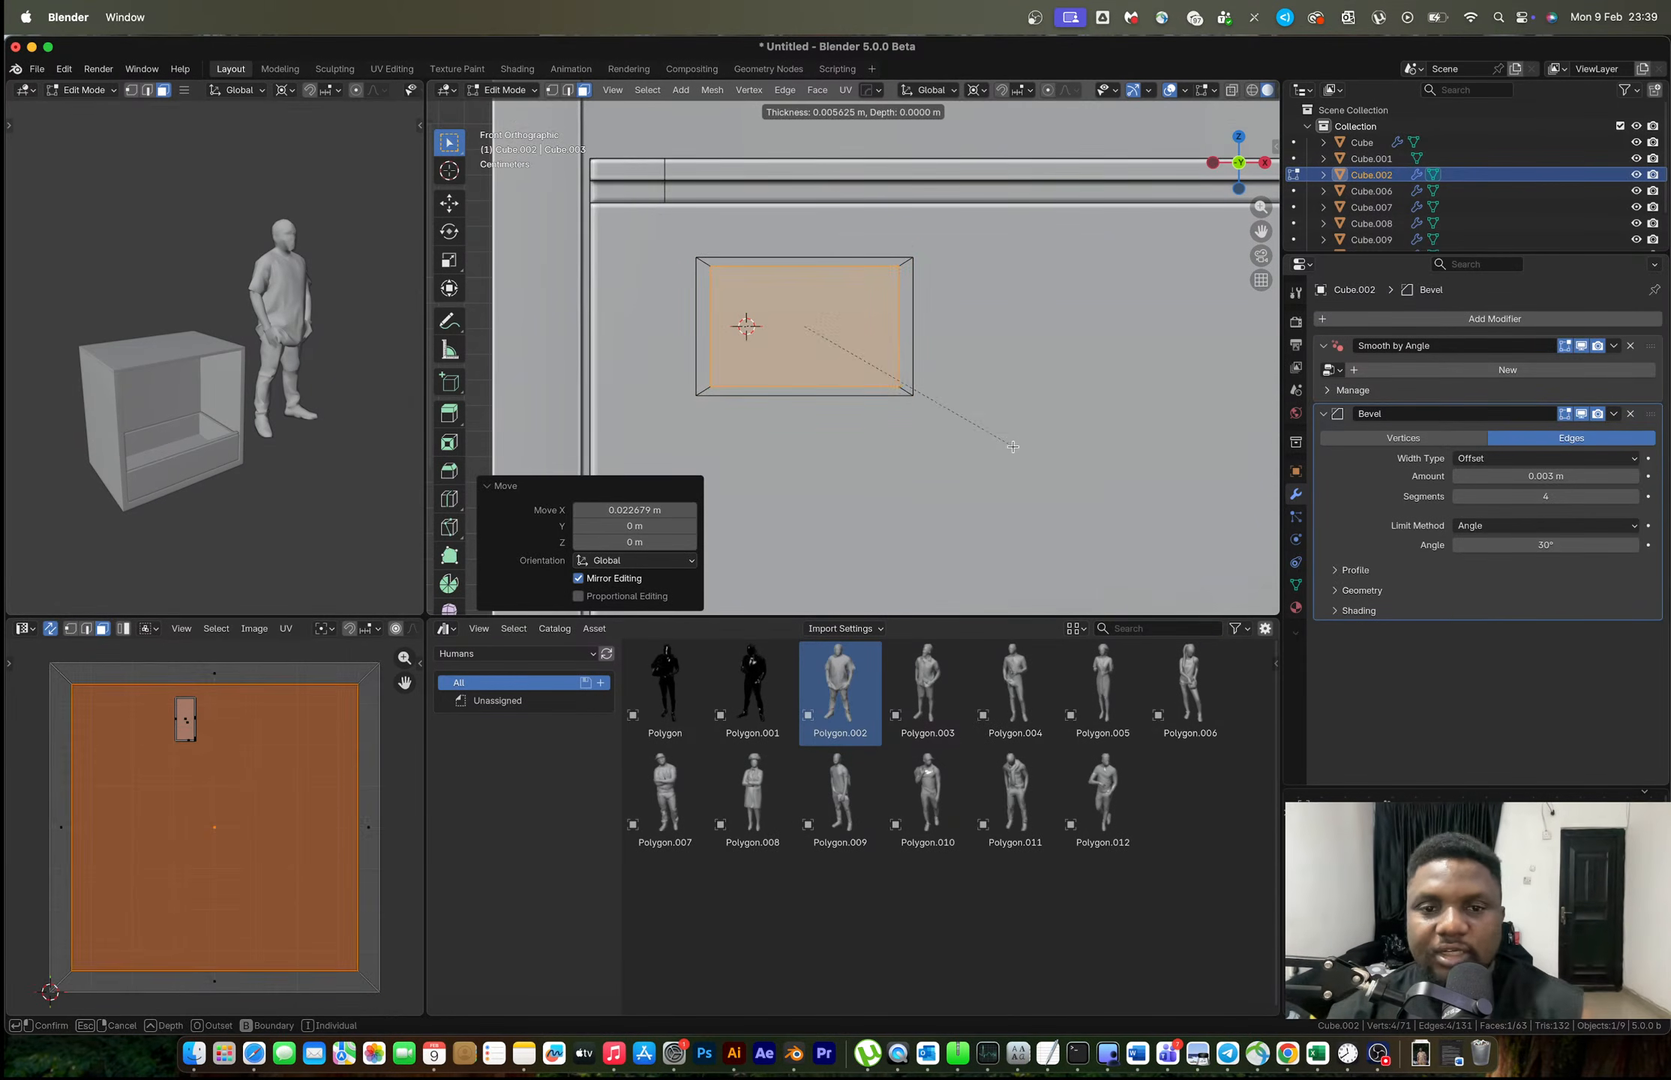
click(999, 443)
Flatten the inner face to about 0.6 along Z and raise it about 0.008 m.
key(s)
key(z)
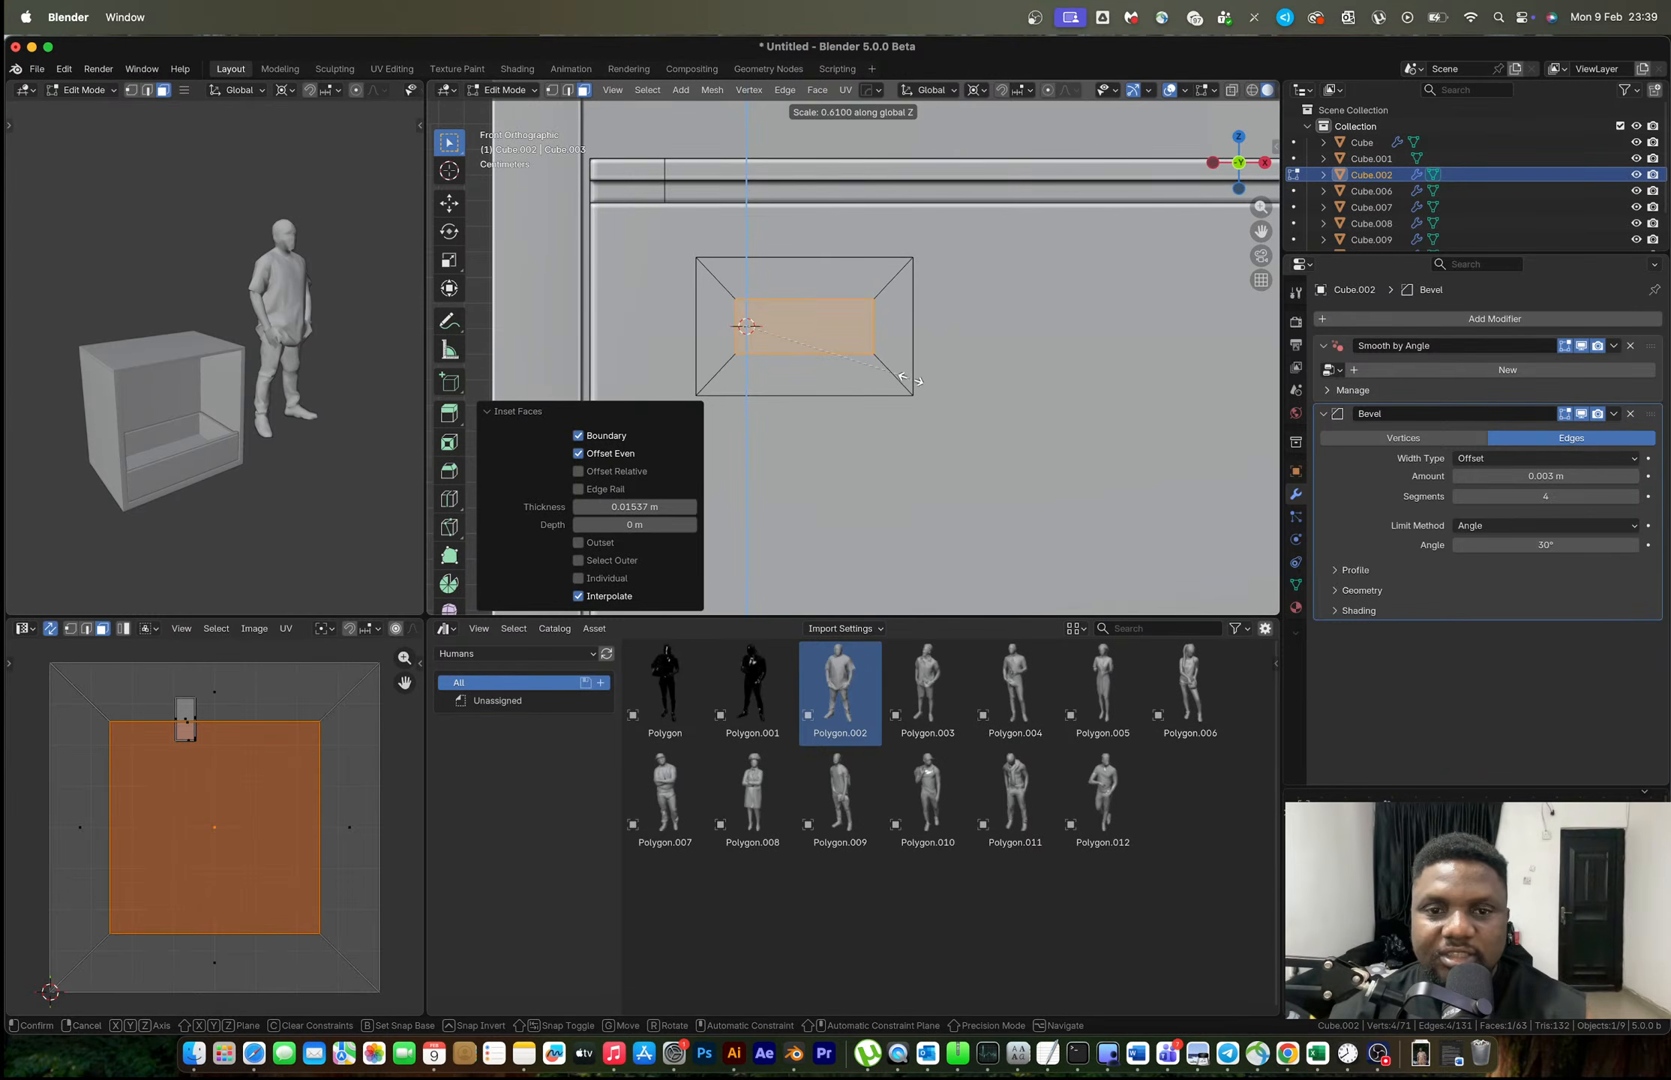
click(902, 375)
key(g)
key(z)
click(904, 355)
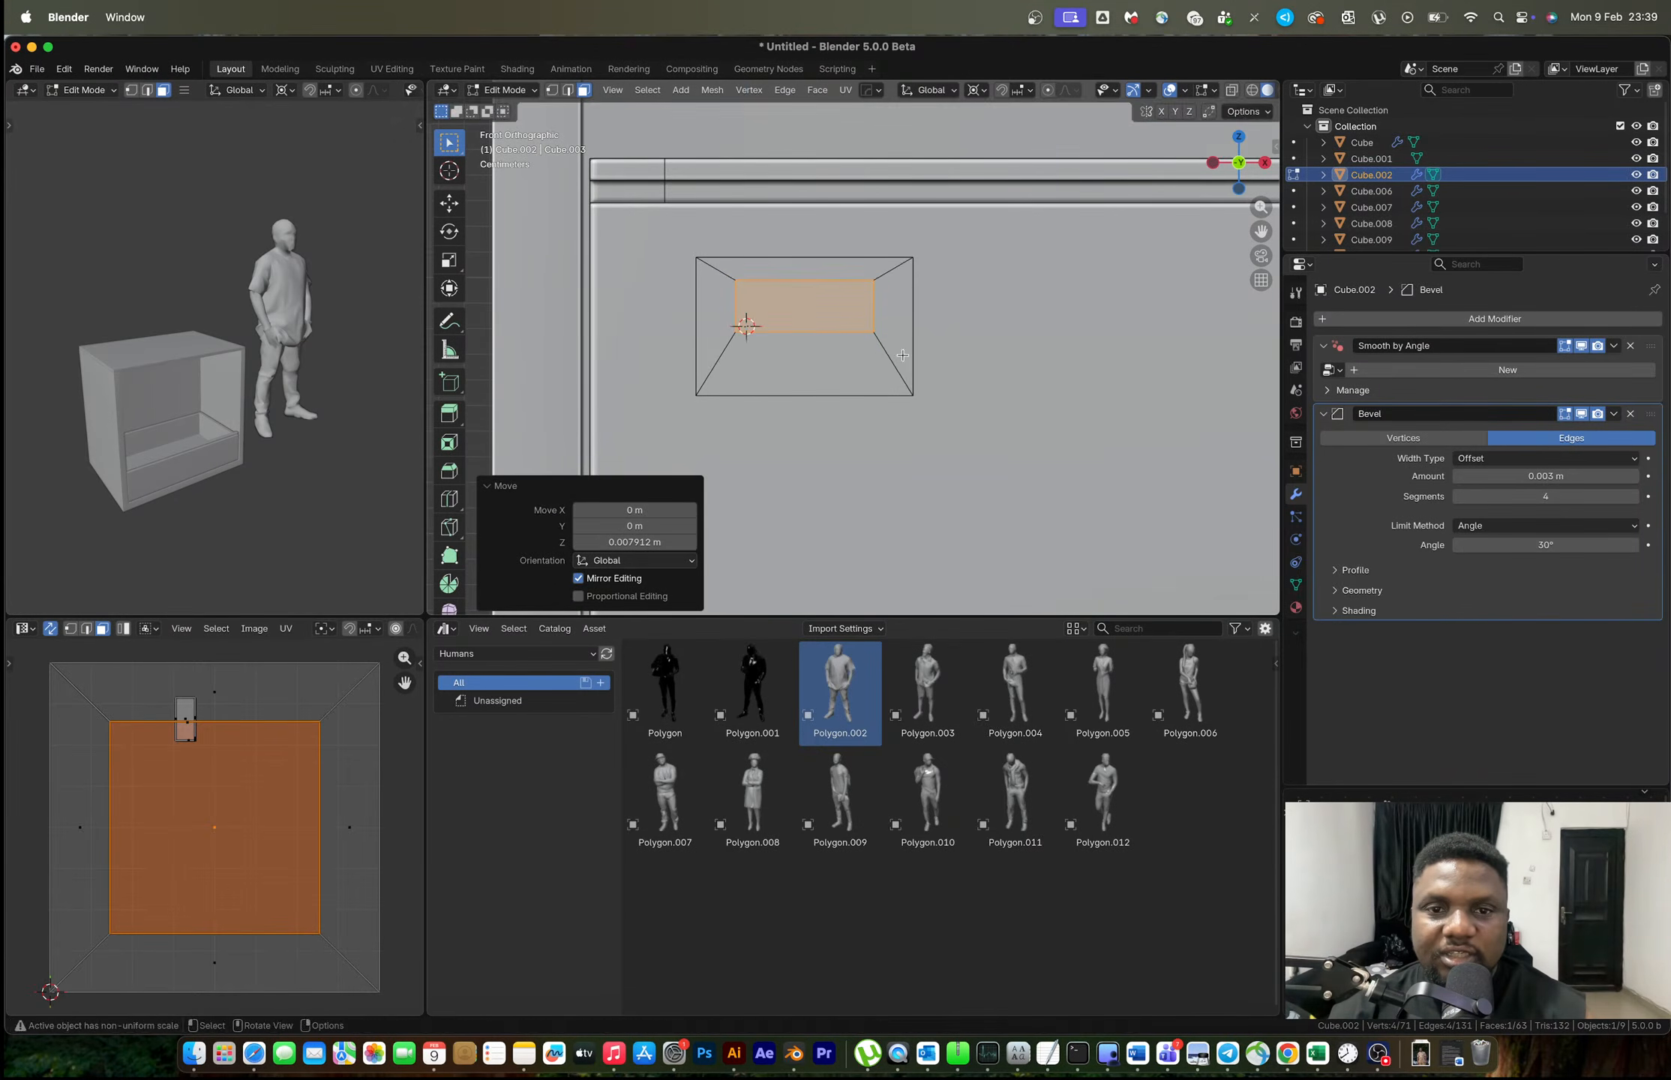
key(s)
right_click(919, 365)
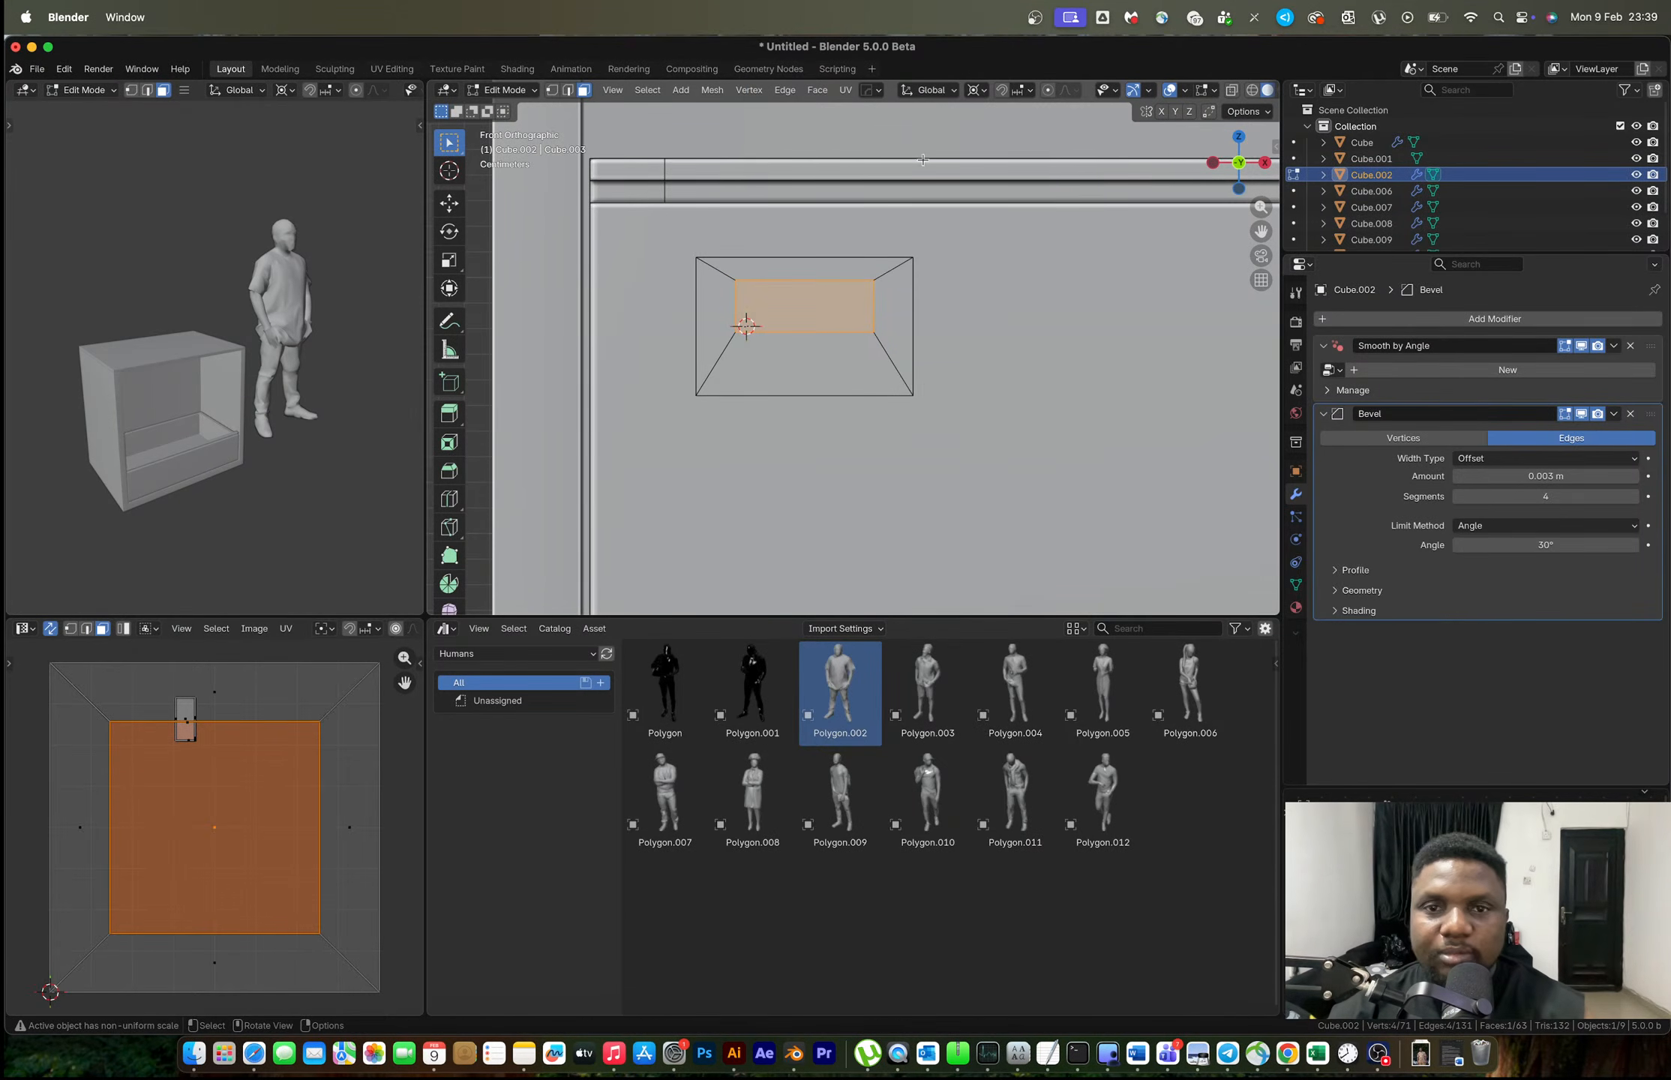
Set the pivot point to Bounding Box Center and scale the inner face by about 1.2.
key(period)
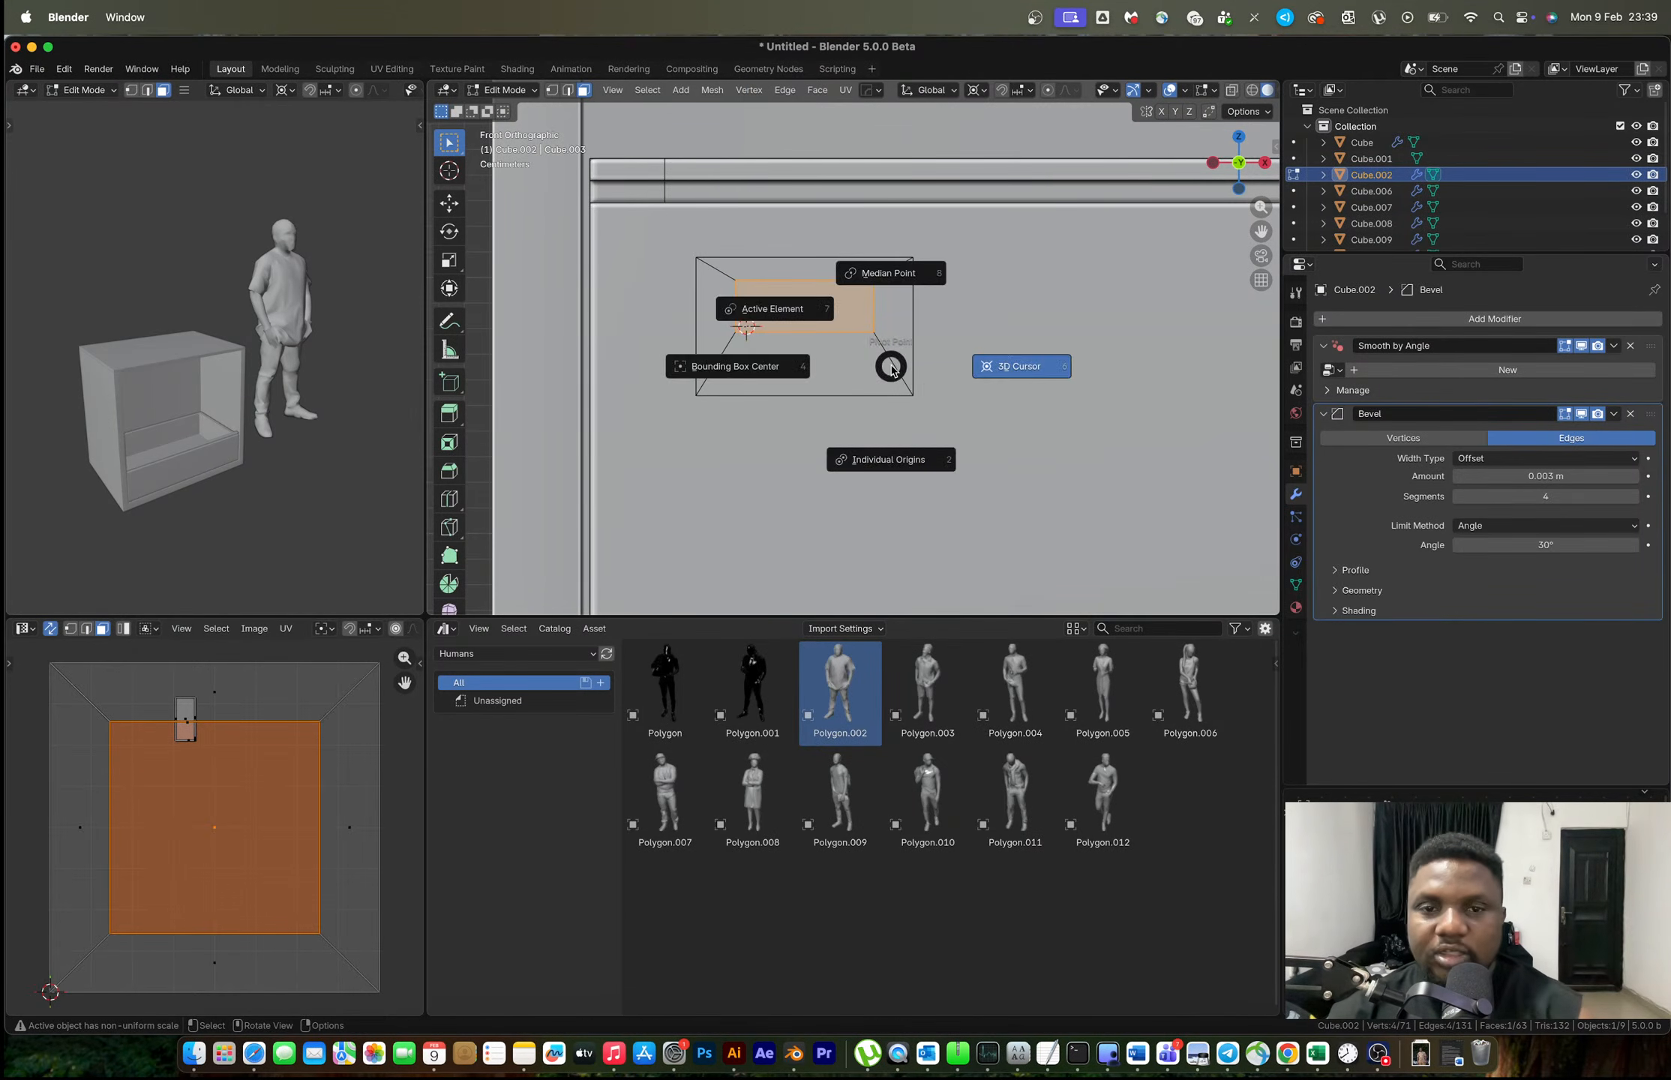
click(726, 375)
key(s)
click(932, 386)
Delete the inner face of the label holder and compare the open frame in Edit and Object Mode.
key(x)
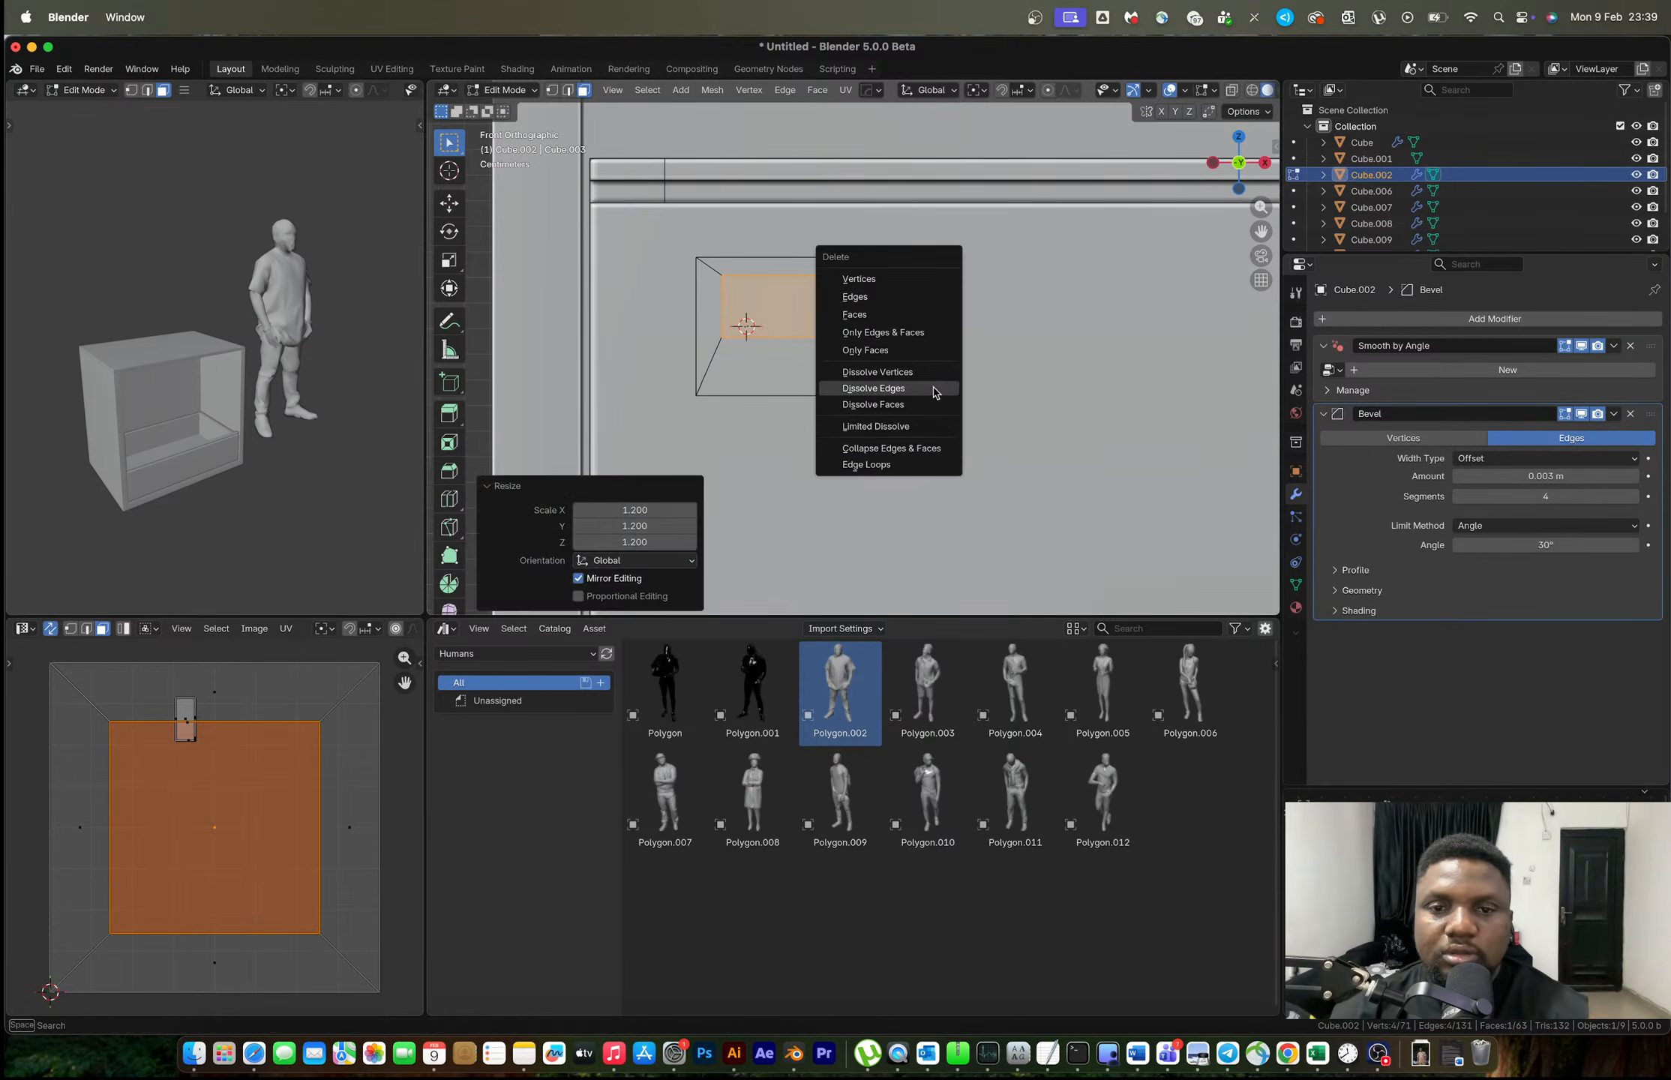
click(925, 313)
middle_drag(925, 313, 1029, 438)
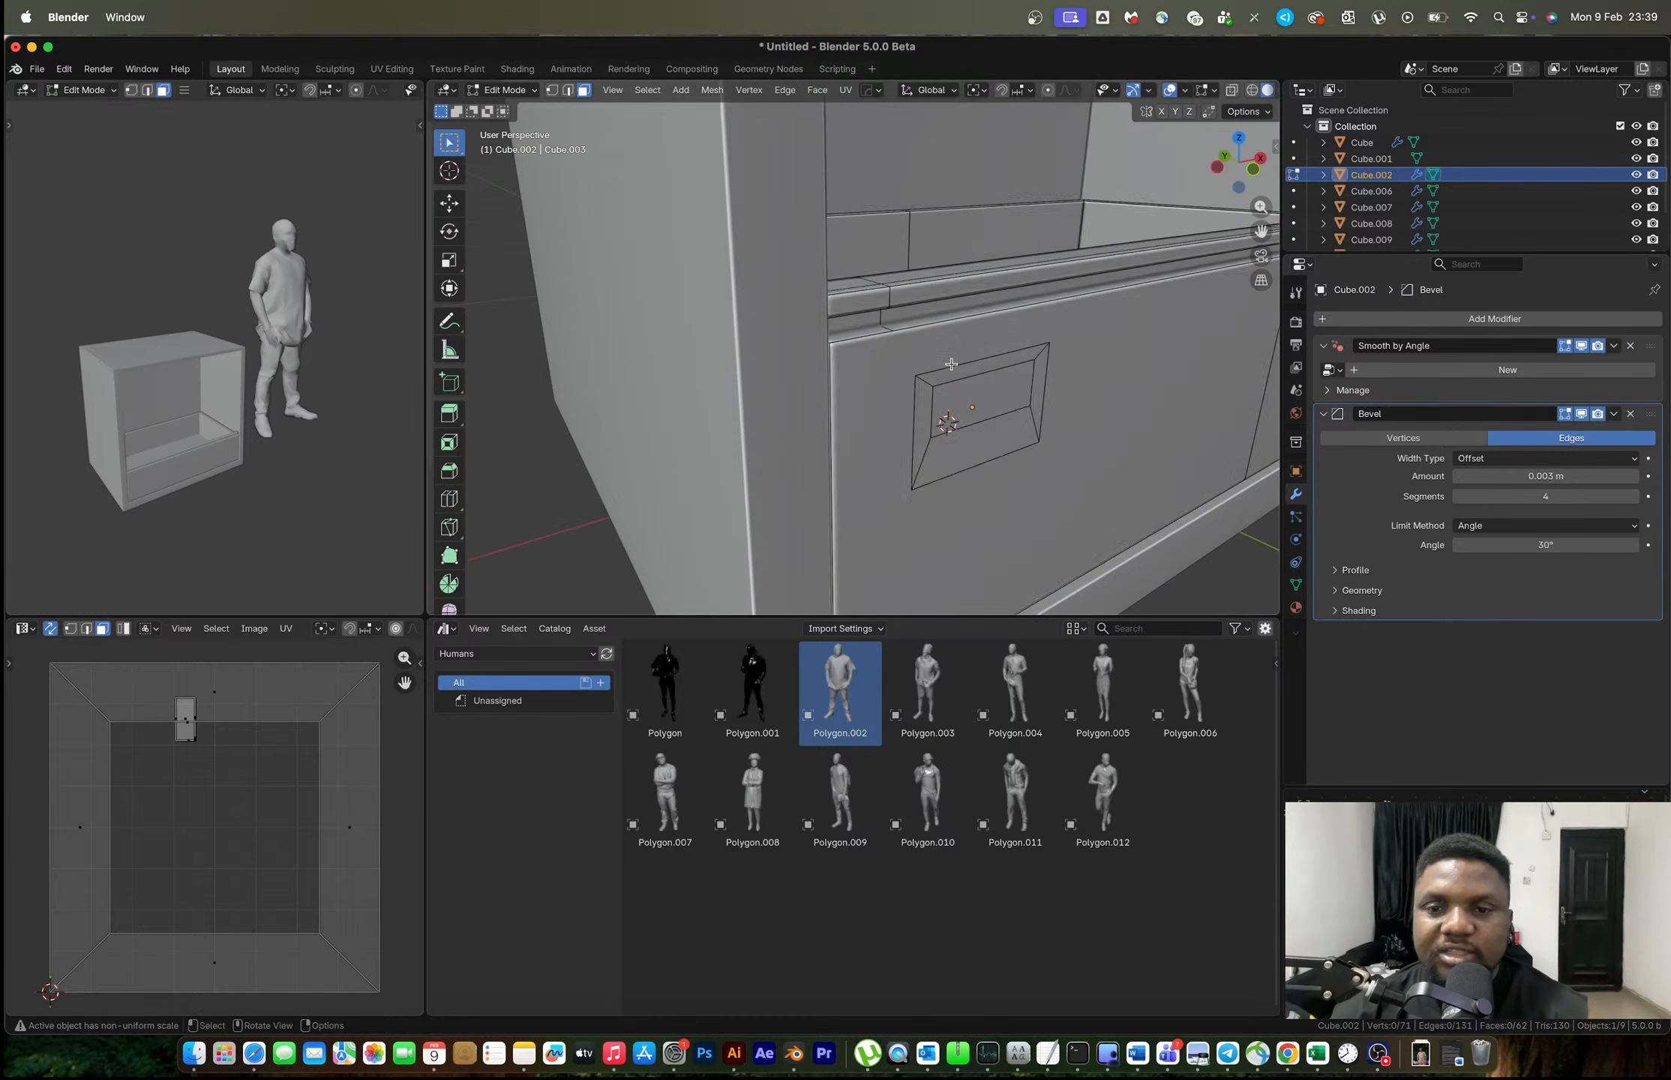
key(Tab)
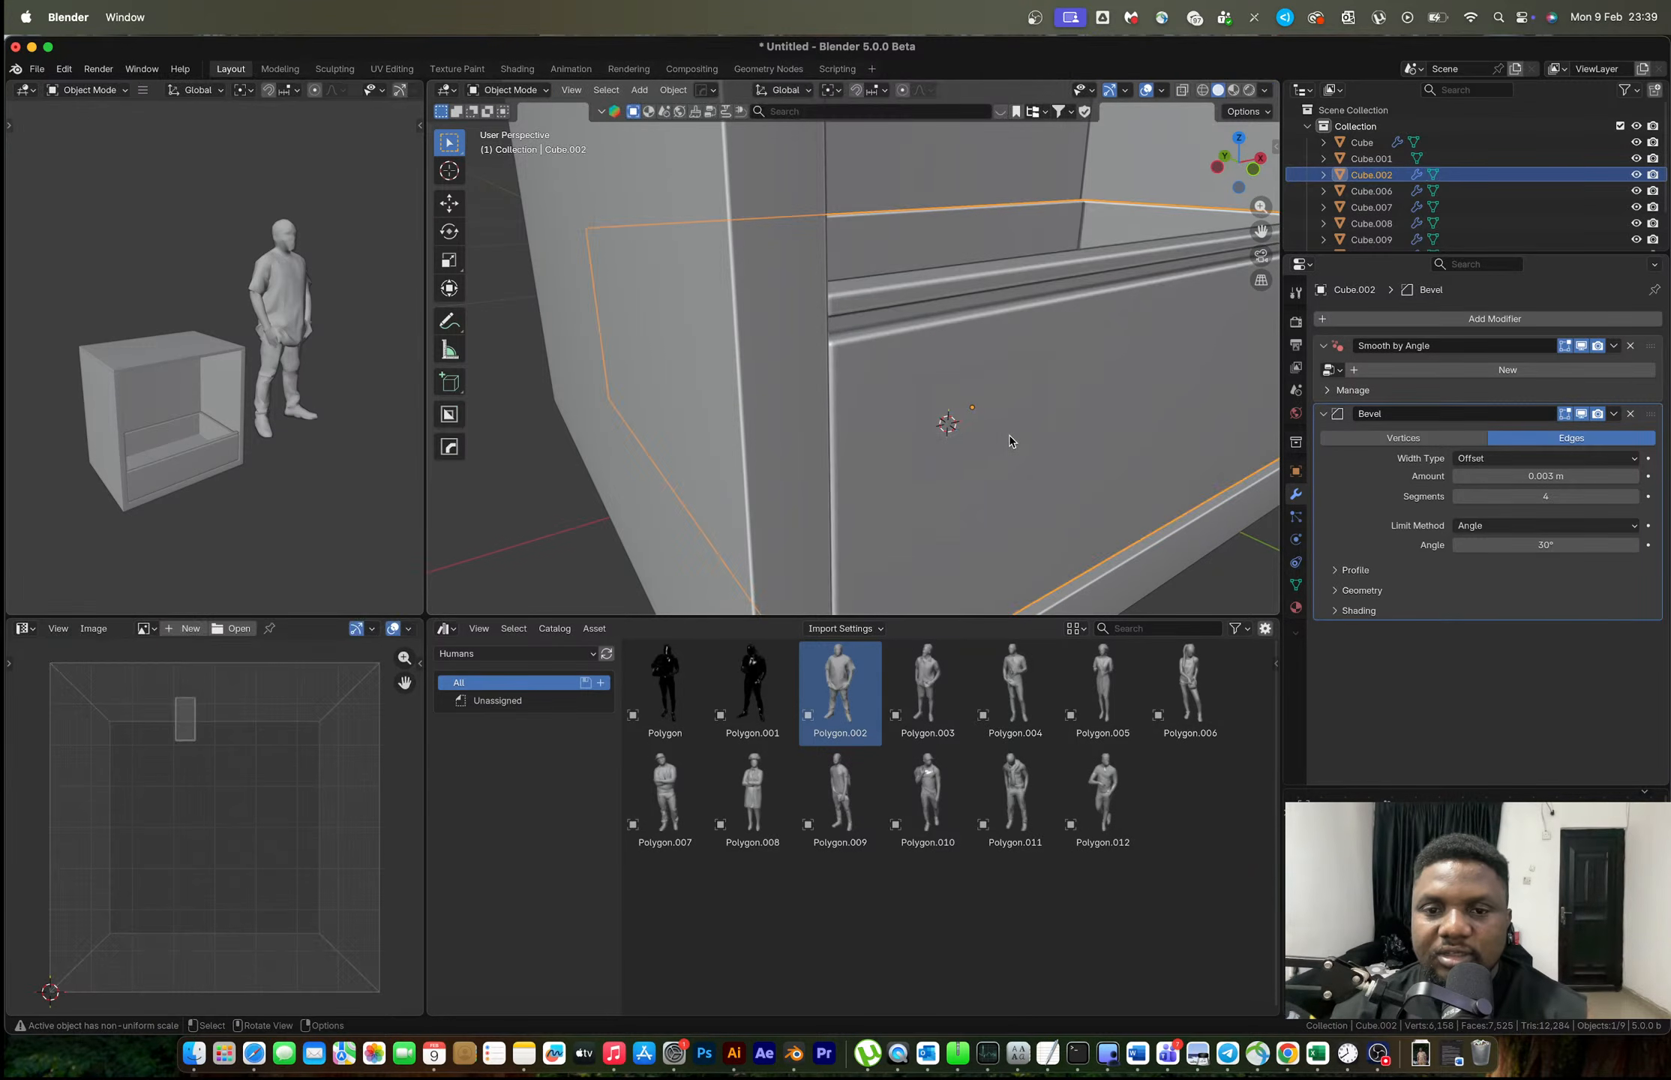
key(Tab)
key(Tab)
key(Tab)
key(Tab)
key(Tab)
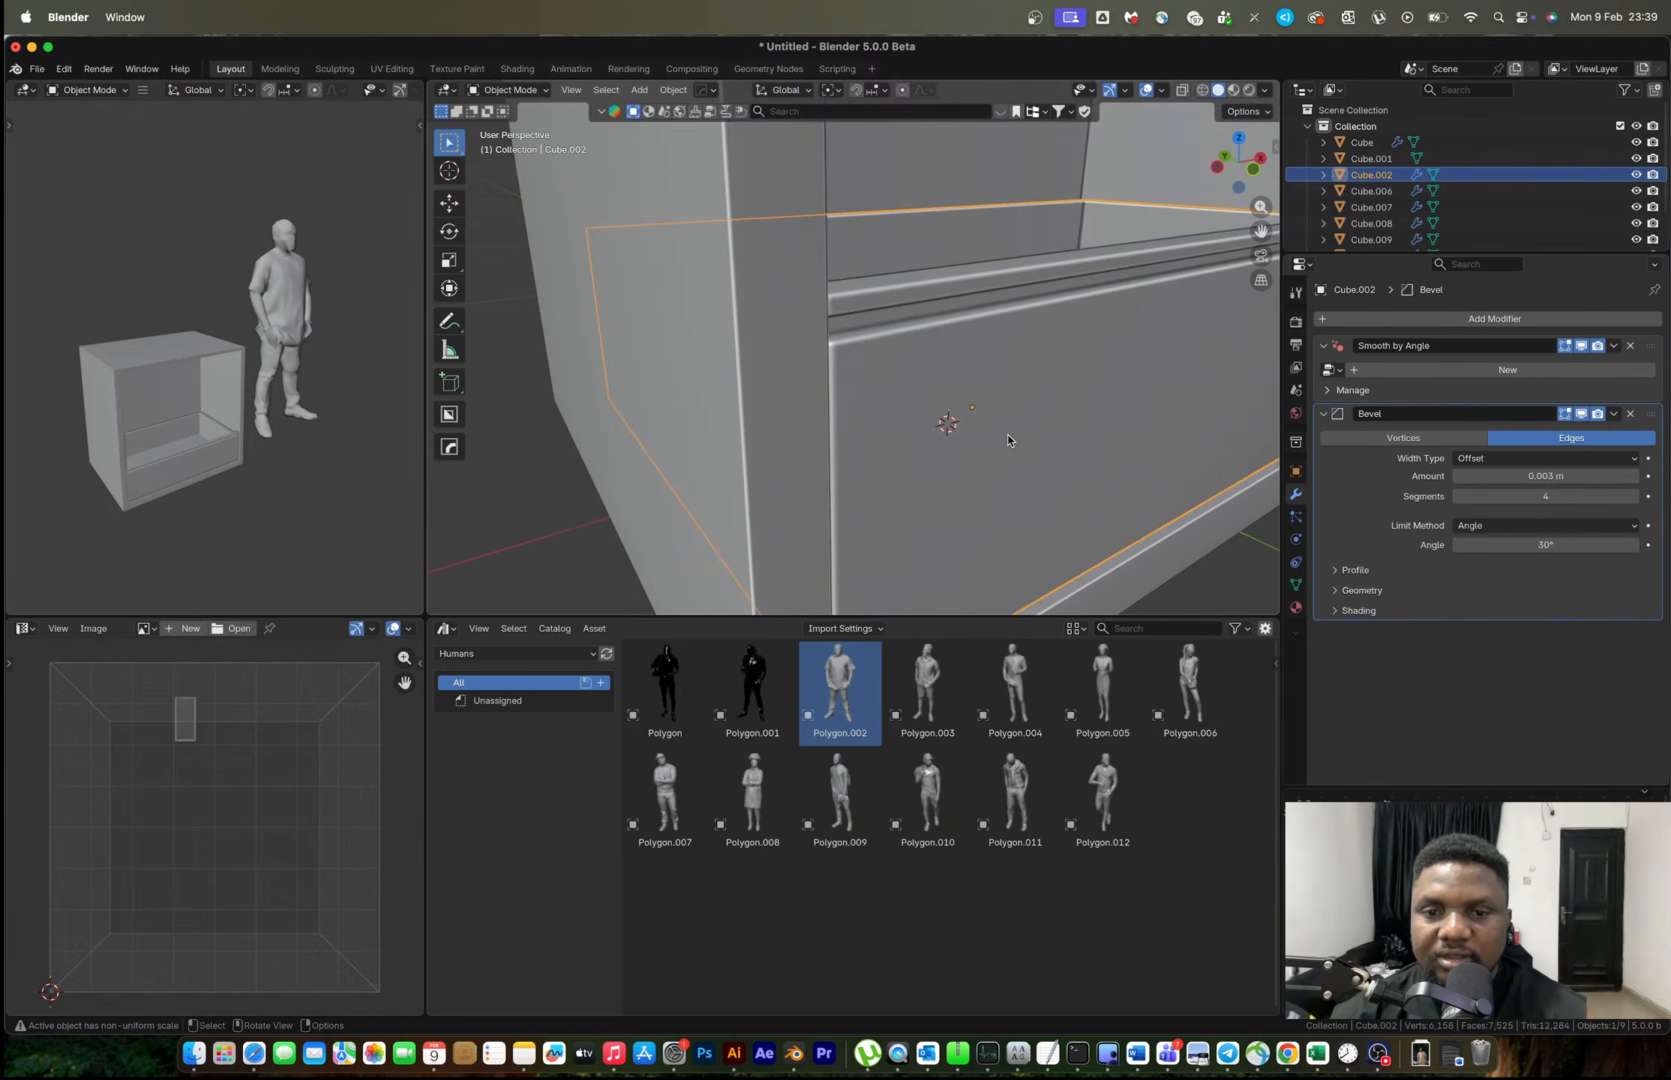
Select the linked faces of the label-holder frame and separate them from the drawer into their own object.
key(l)
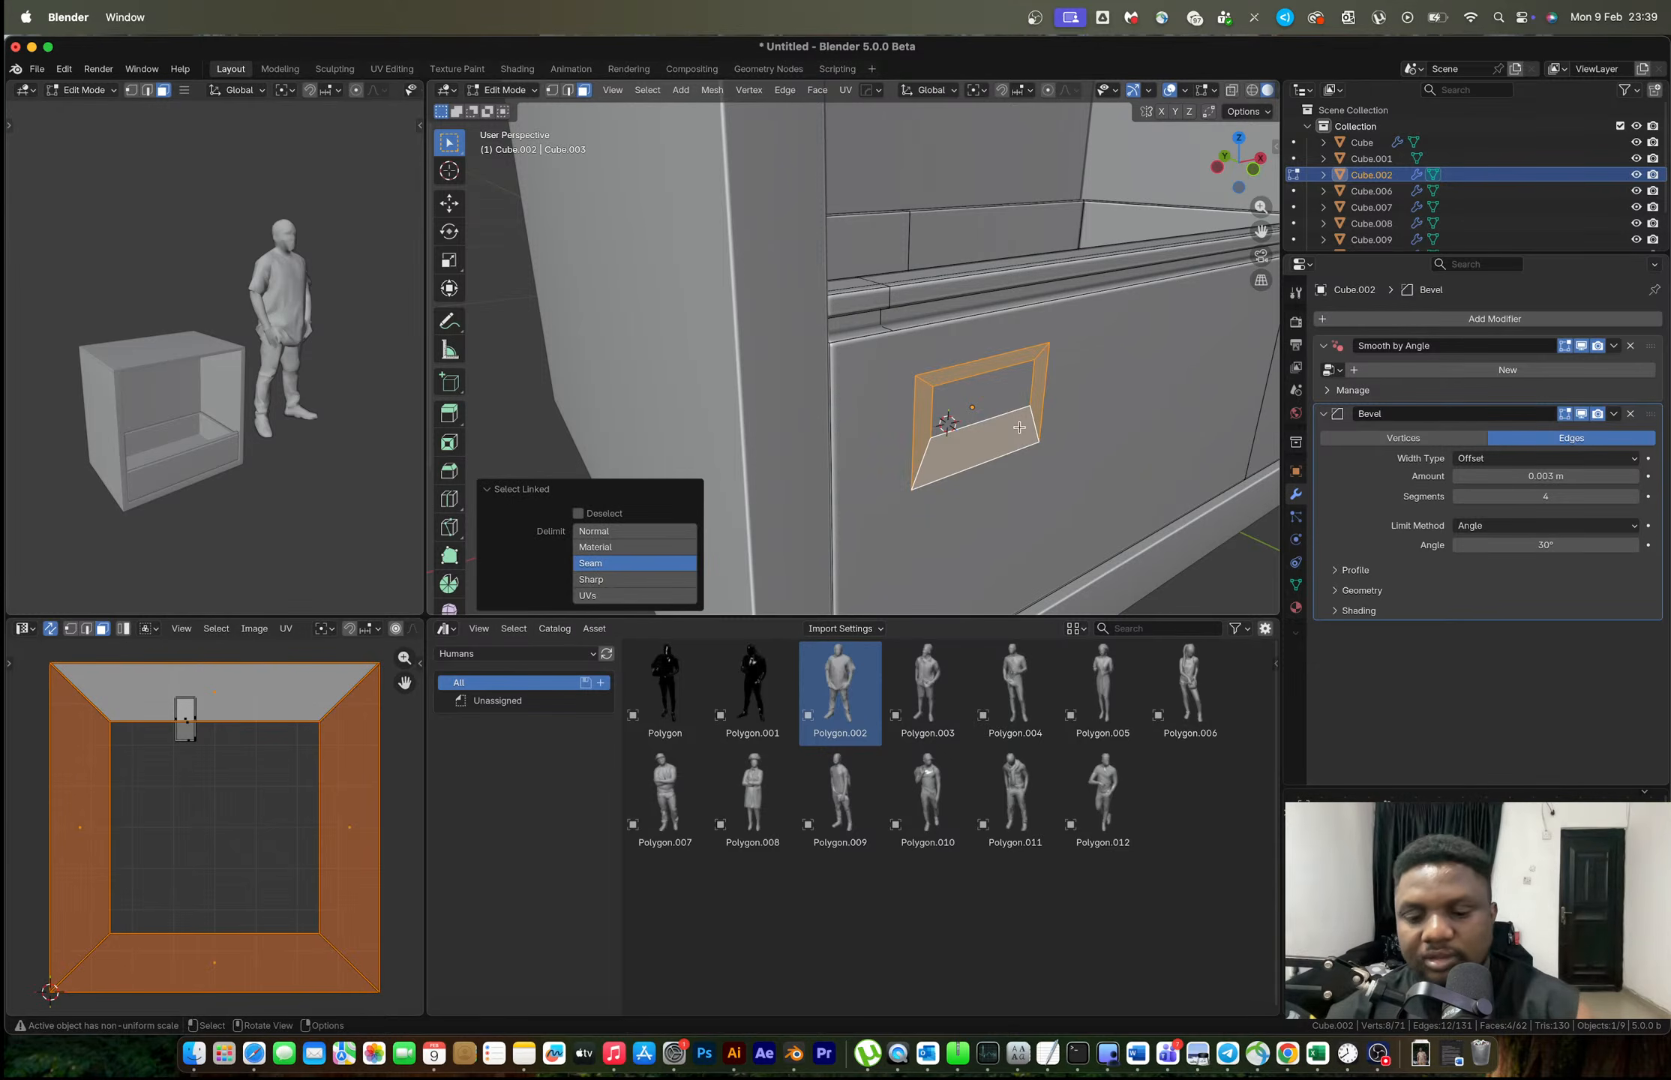
key(p)
click(1019, 427)
key(Tab)
click(1011, 429)
Select all faces of the separated label frame and extrude them outward about 0.0023 m.
key(Tab)
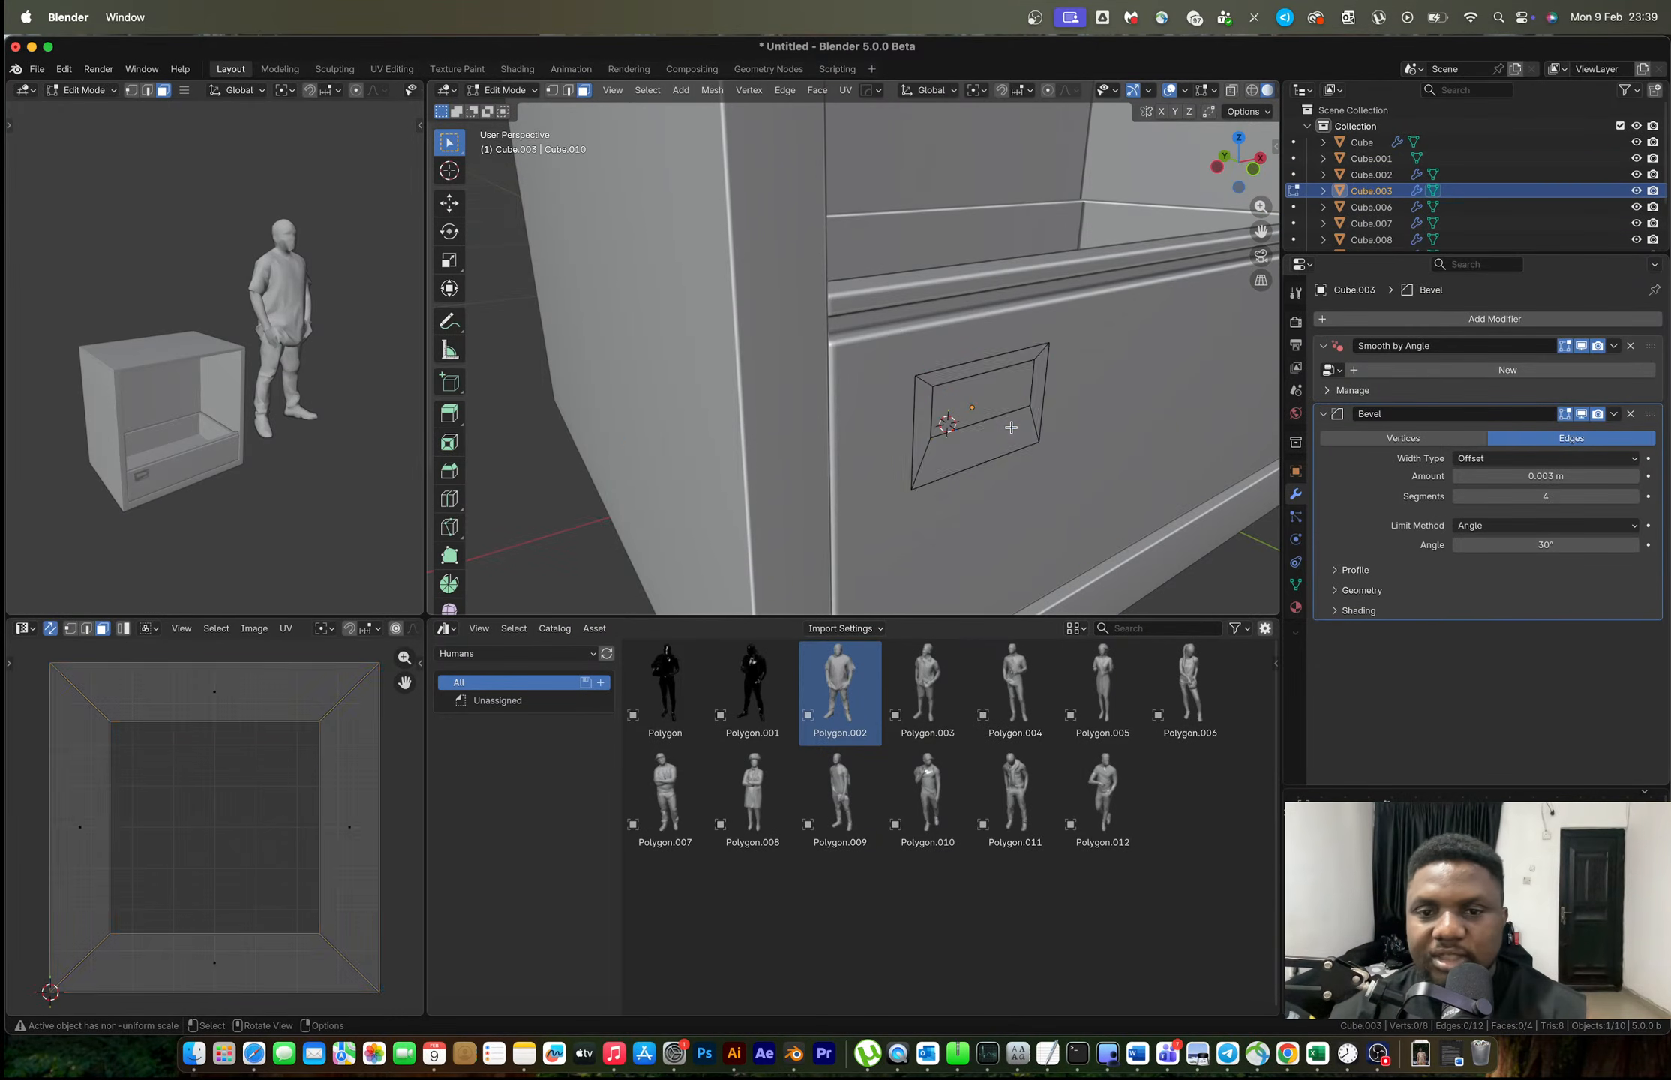
key(a)
key(KP_Decimal)
key(e)
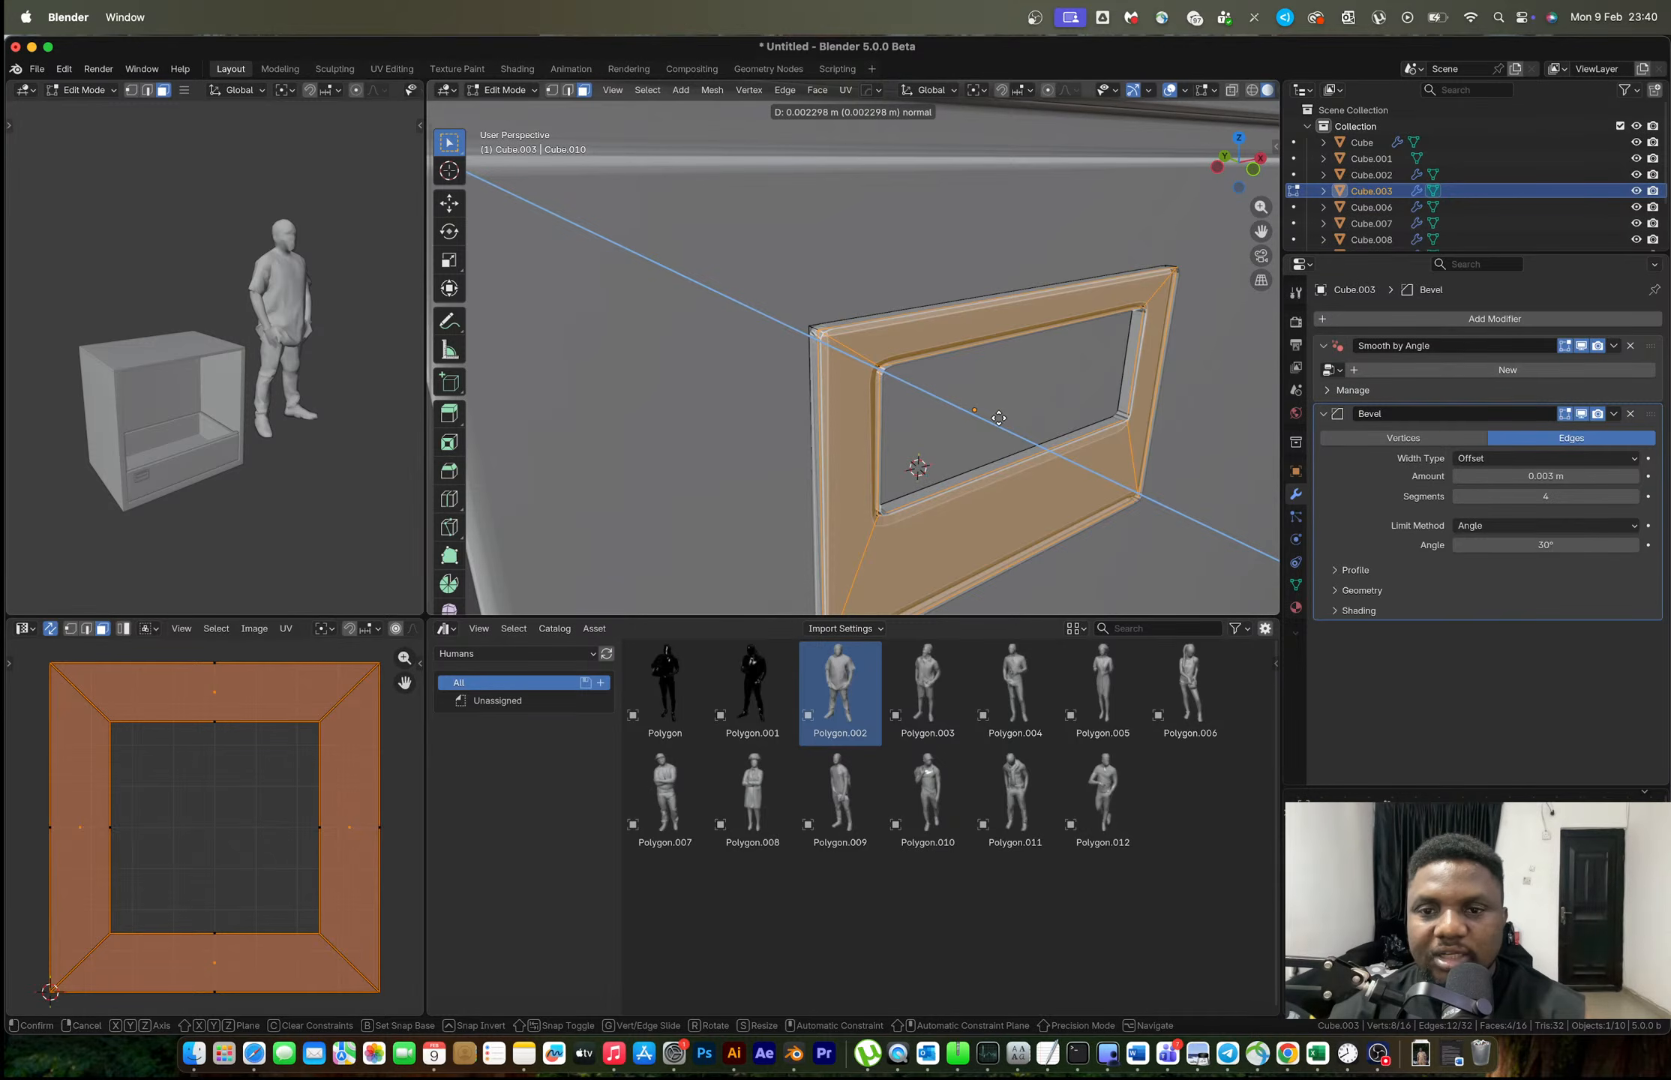
click(1001, 418)
Remove the Bevel modifier from the label frame in Object Mode.
key(Tab)
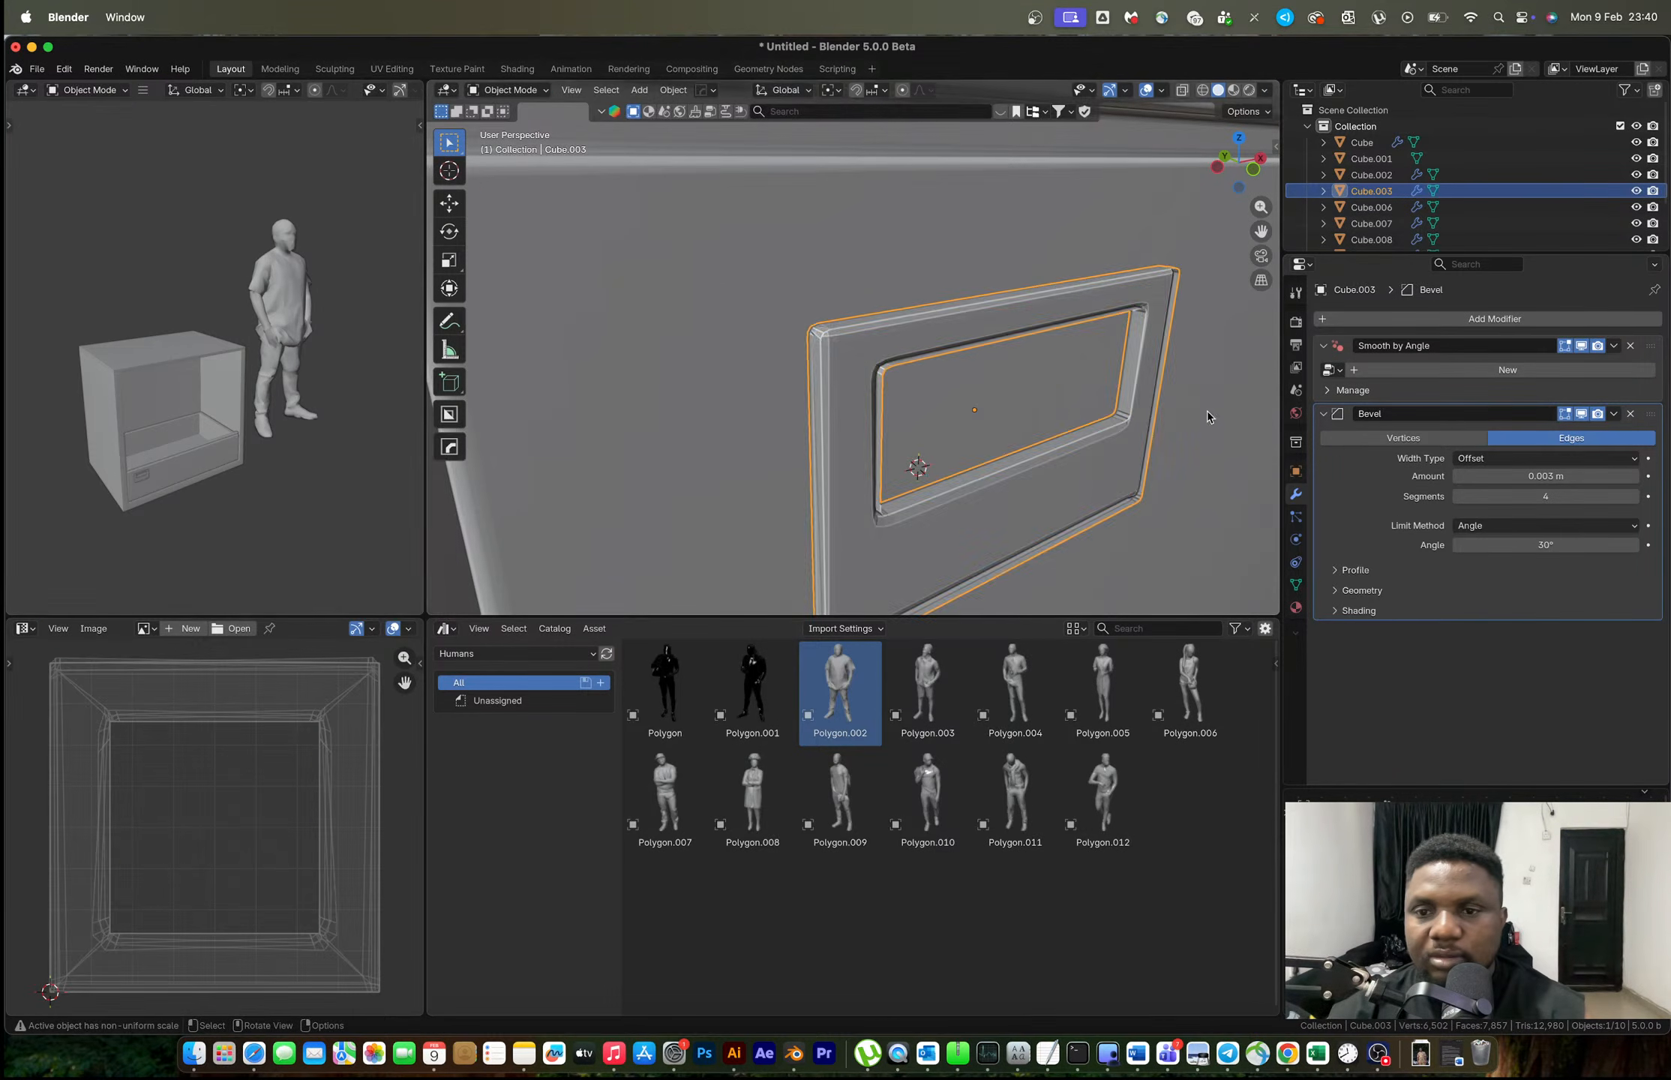
scroll(1203, 418, down, 3)
click(1629, 414)
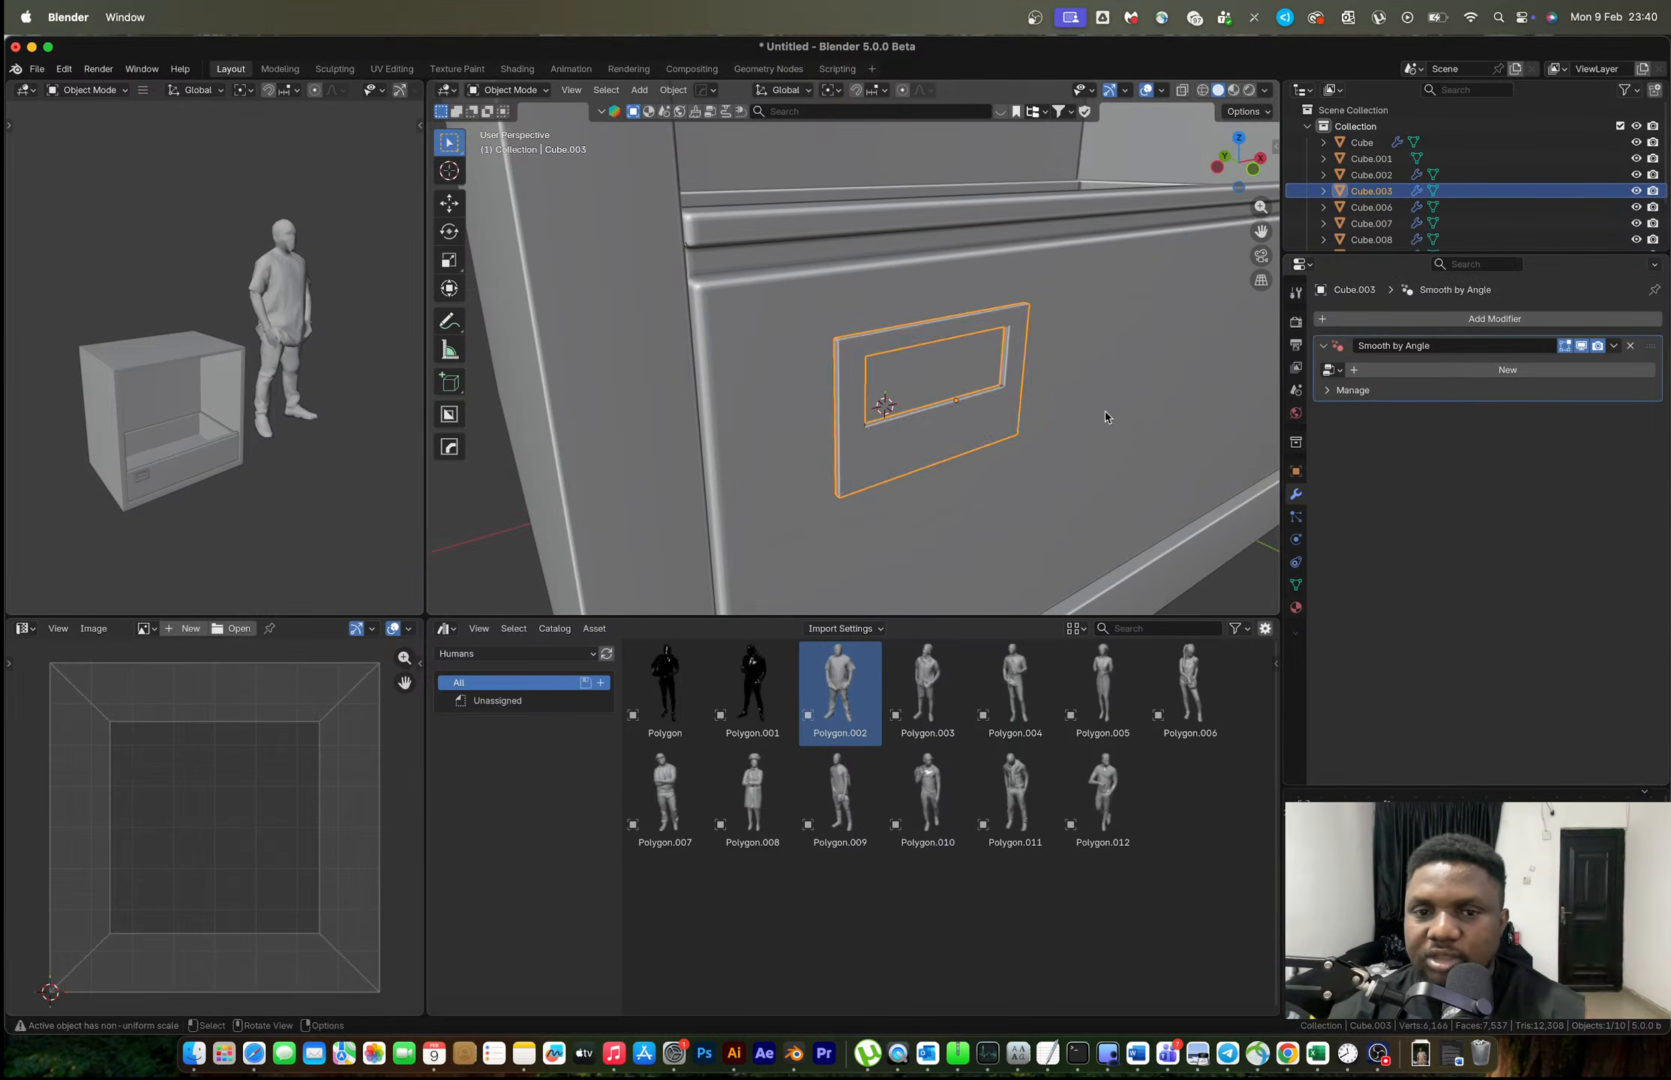
Examine the label frame's depth and edges in Edit and Object Mode, close up and against the whole drawer.
mouse_move(1104, 411)
middle_down()
mouse_move(1026, 392)
mouse_move(1086, 430)
middle_up()
scroll(1088, 440, up, 3)
scroll(932, 410, down, 5)
key(Tab)
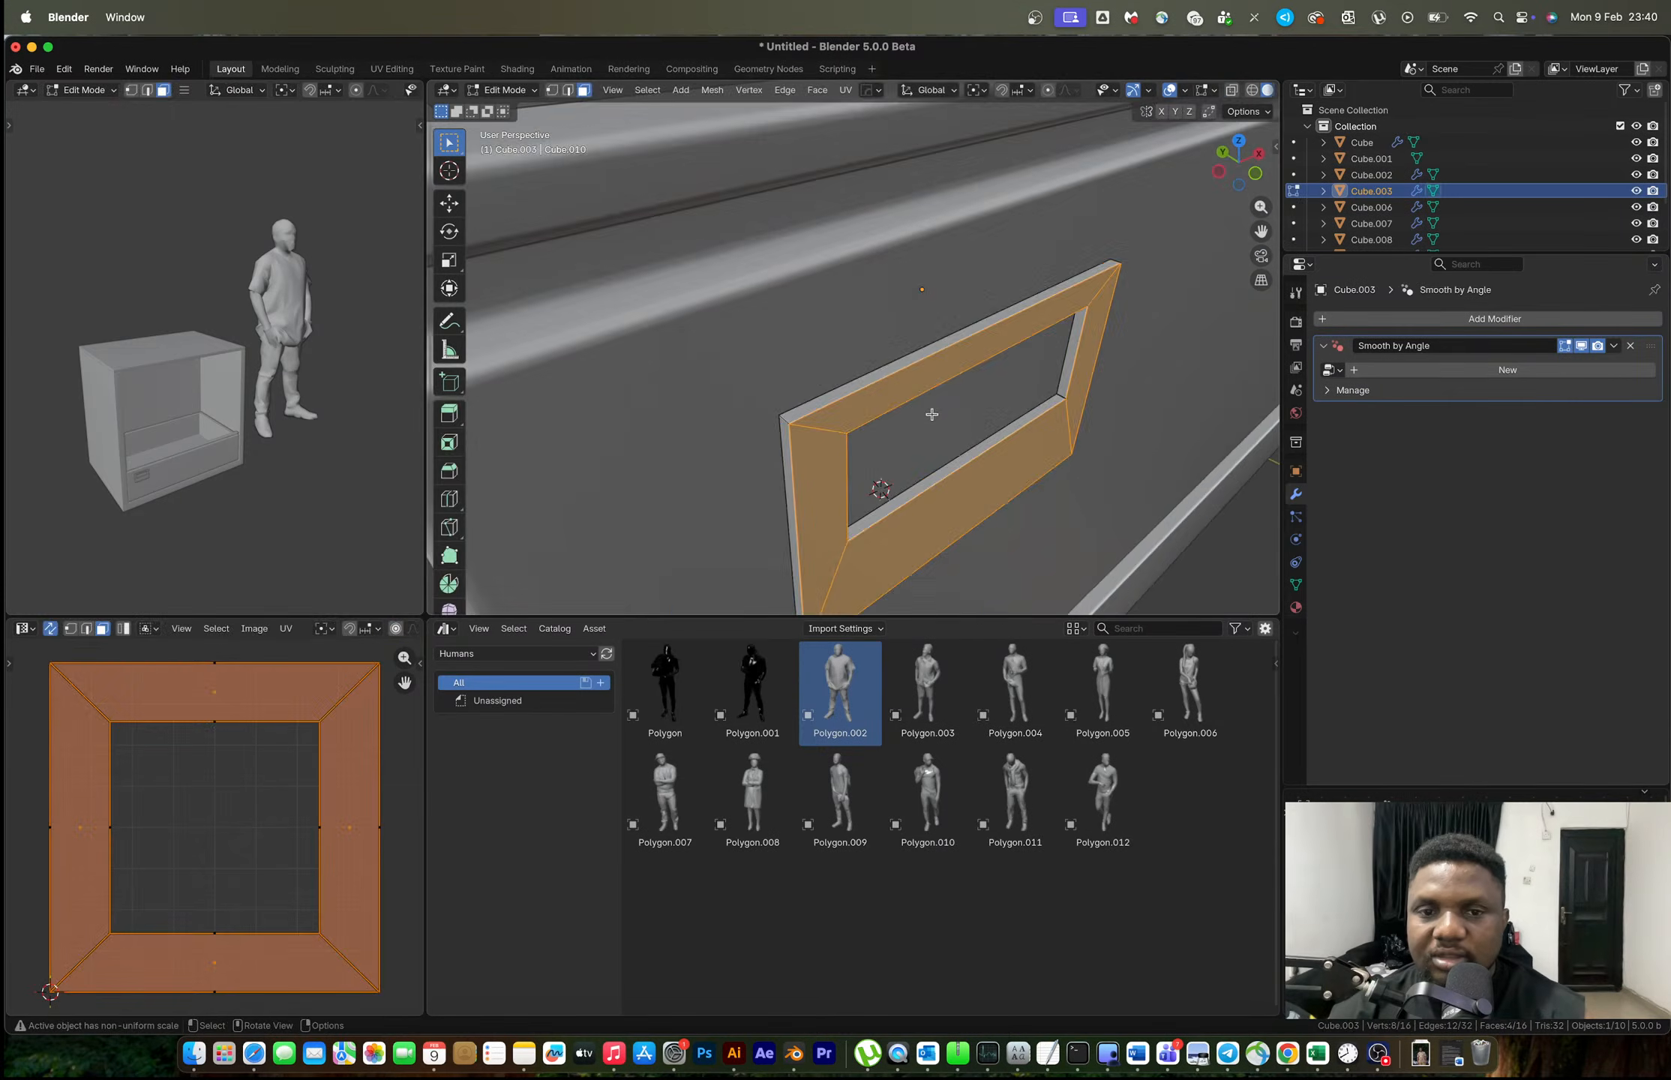
middle_drag(932, 410, 896, 409)
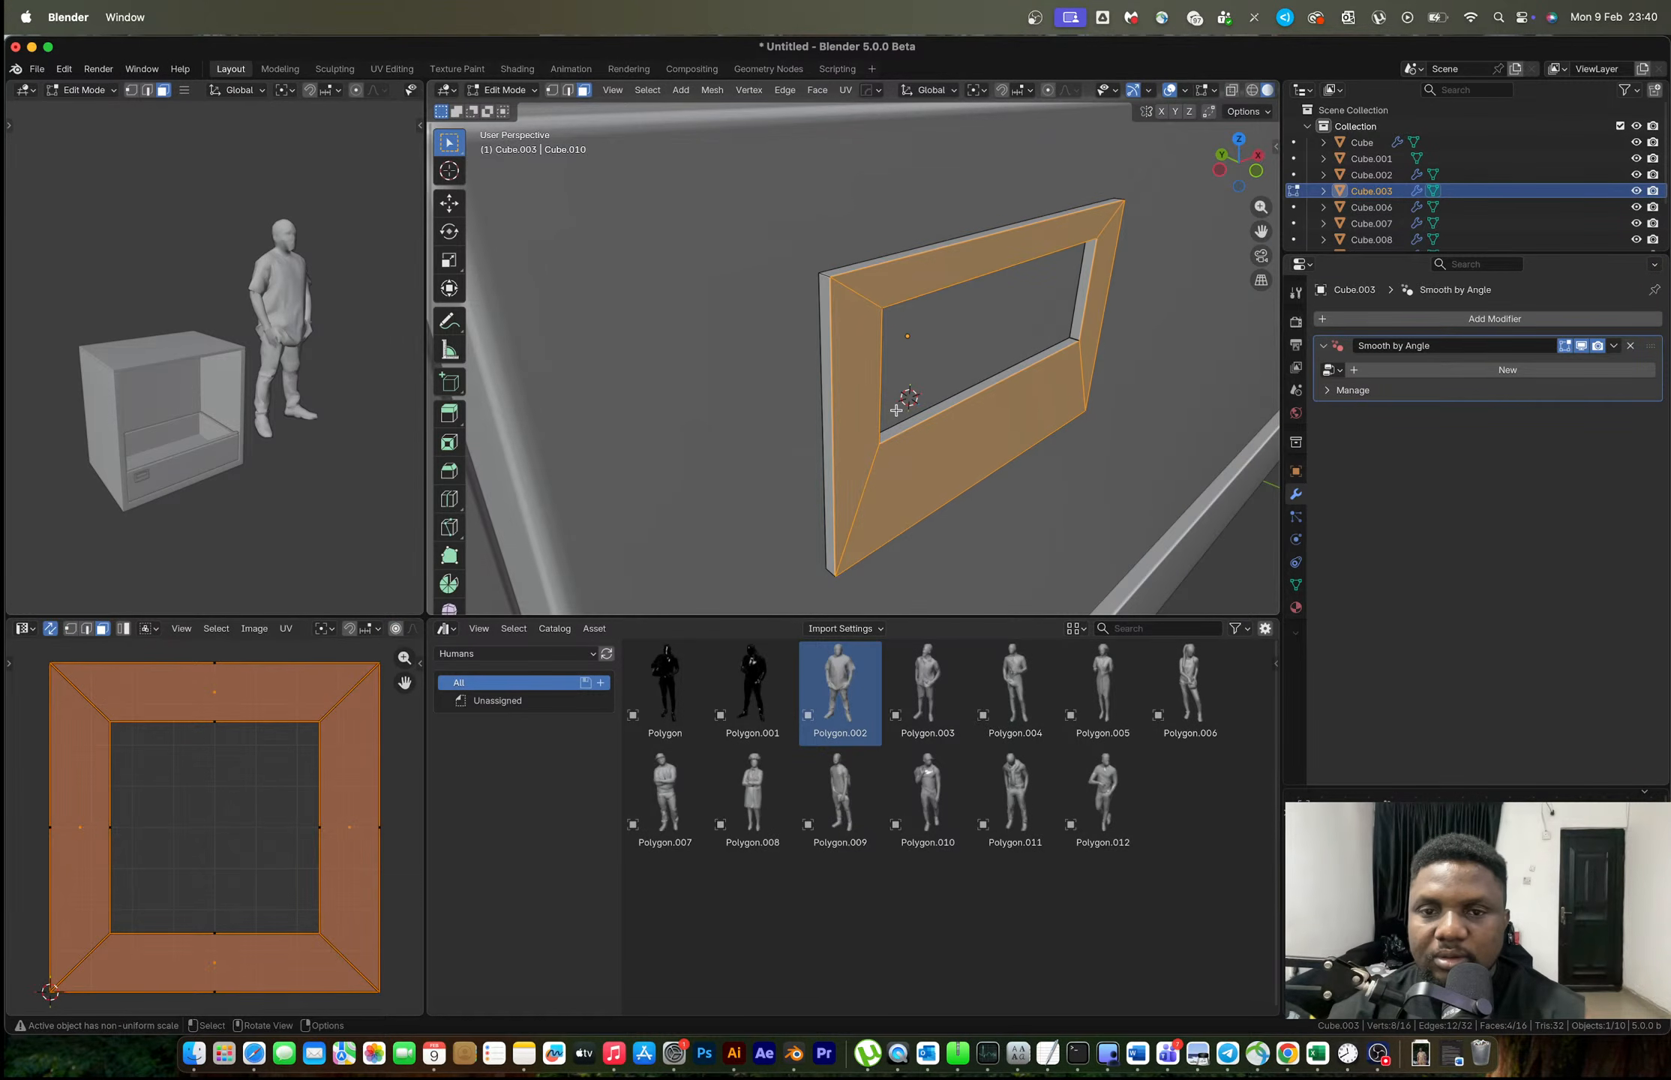
key(Tab)
key(q)
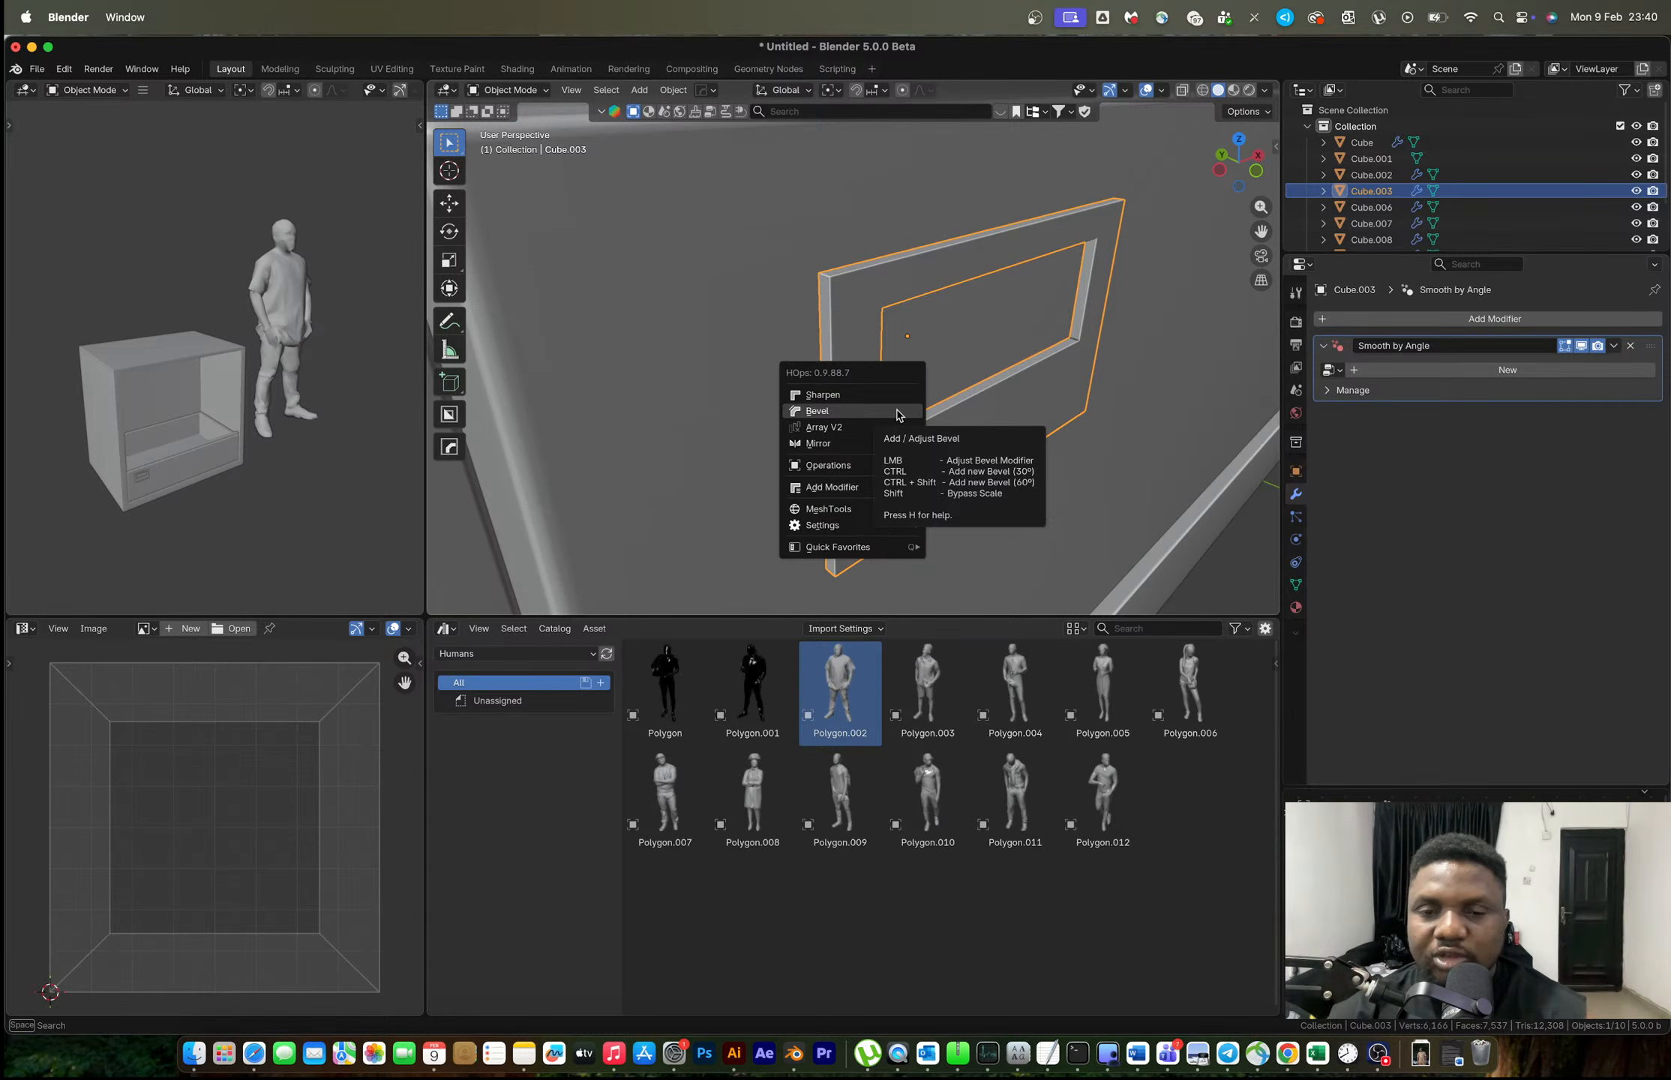
key(Escape)
scroll(910, 418, down, 9)
middle_drag(957, 441, 915, 428)
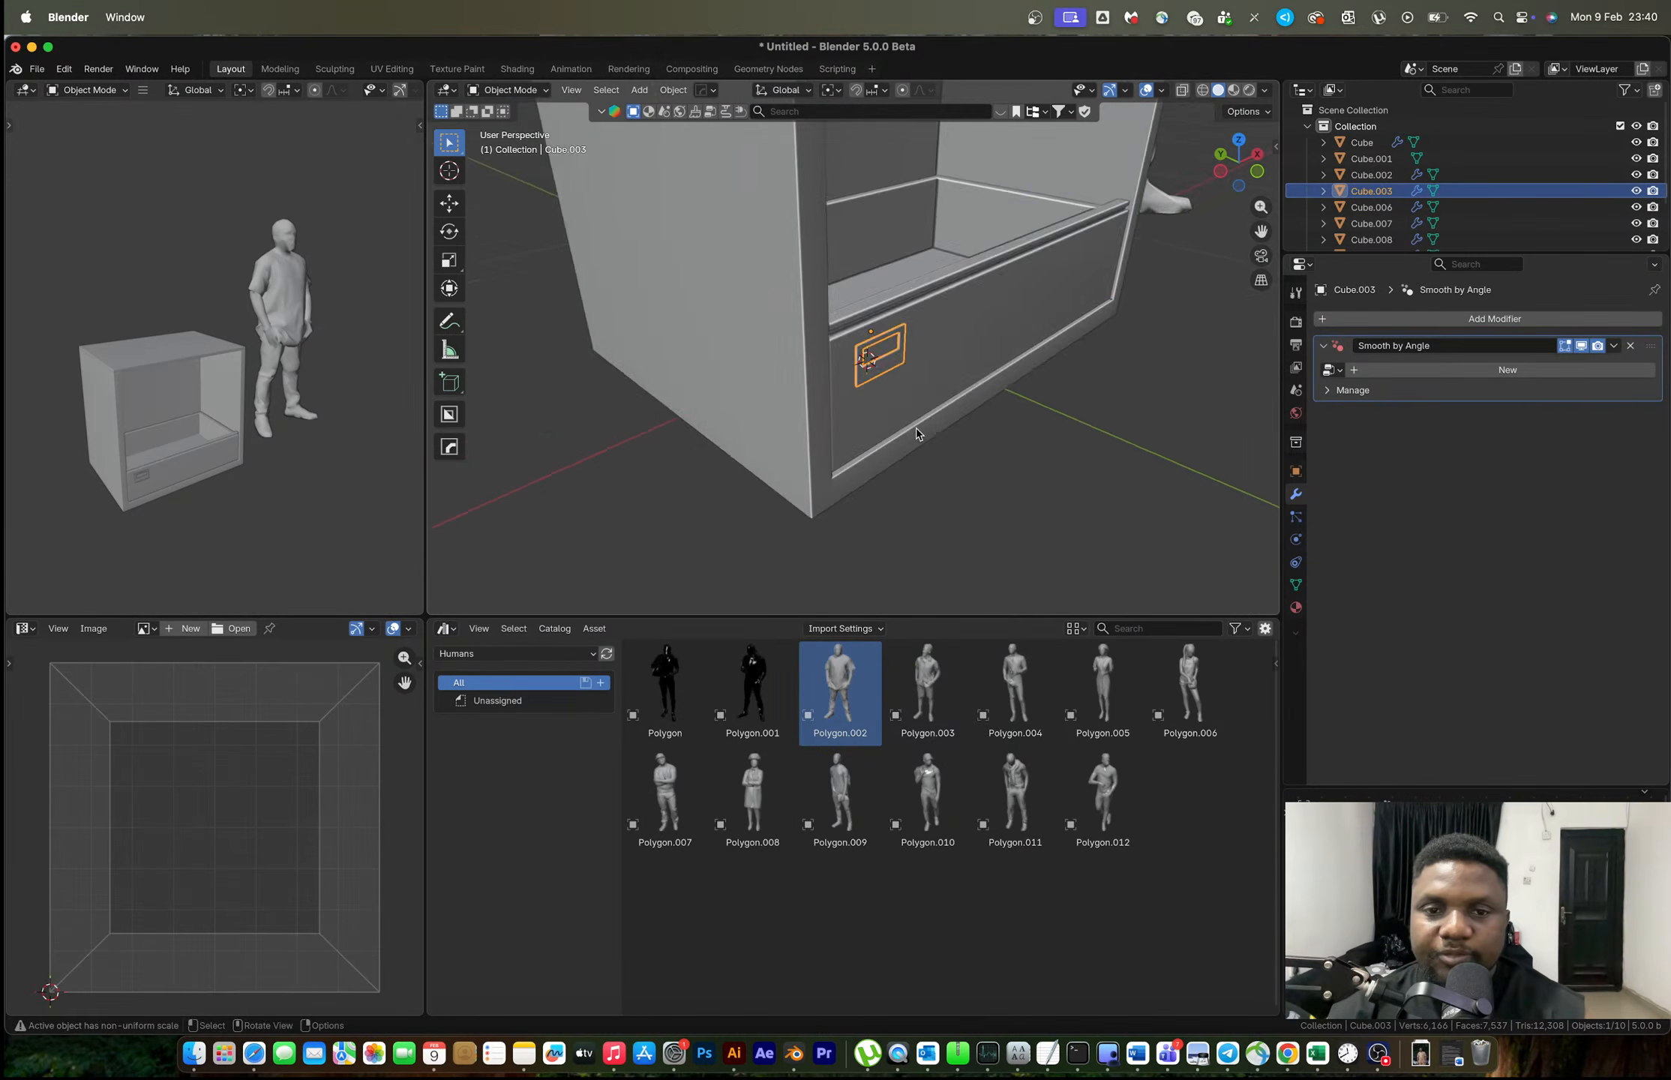
scroll(917, 433, up, 9)
key(s)
key(x)
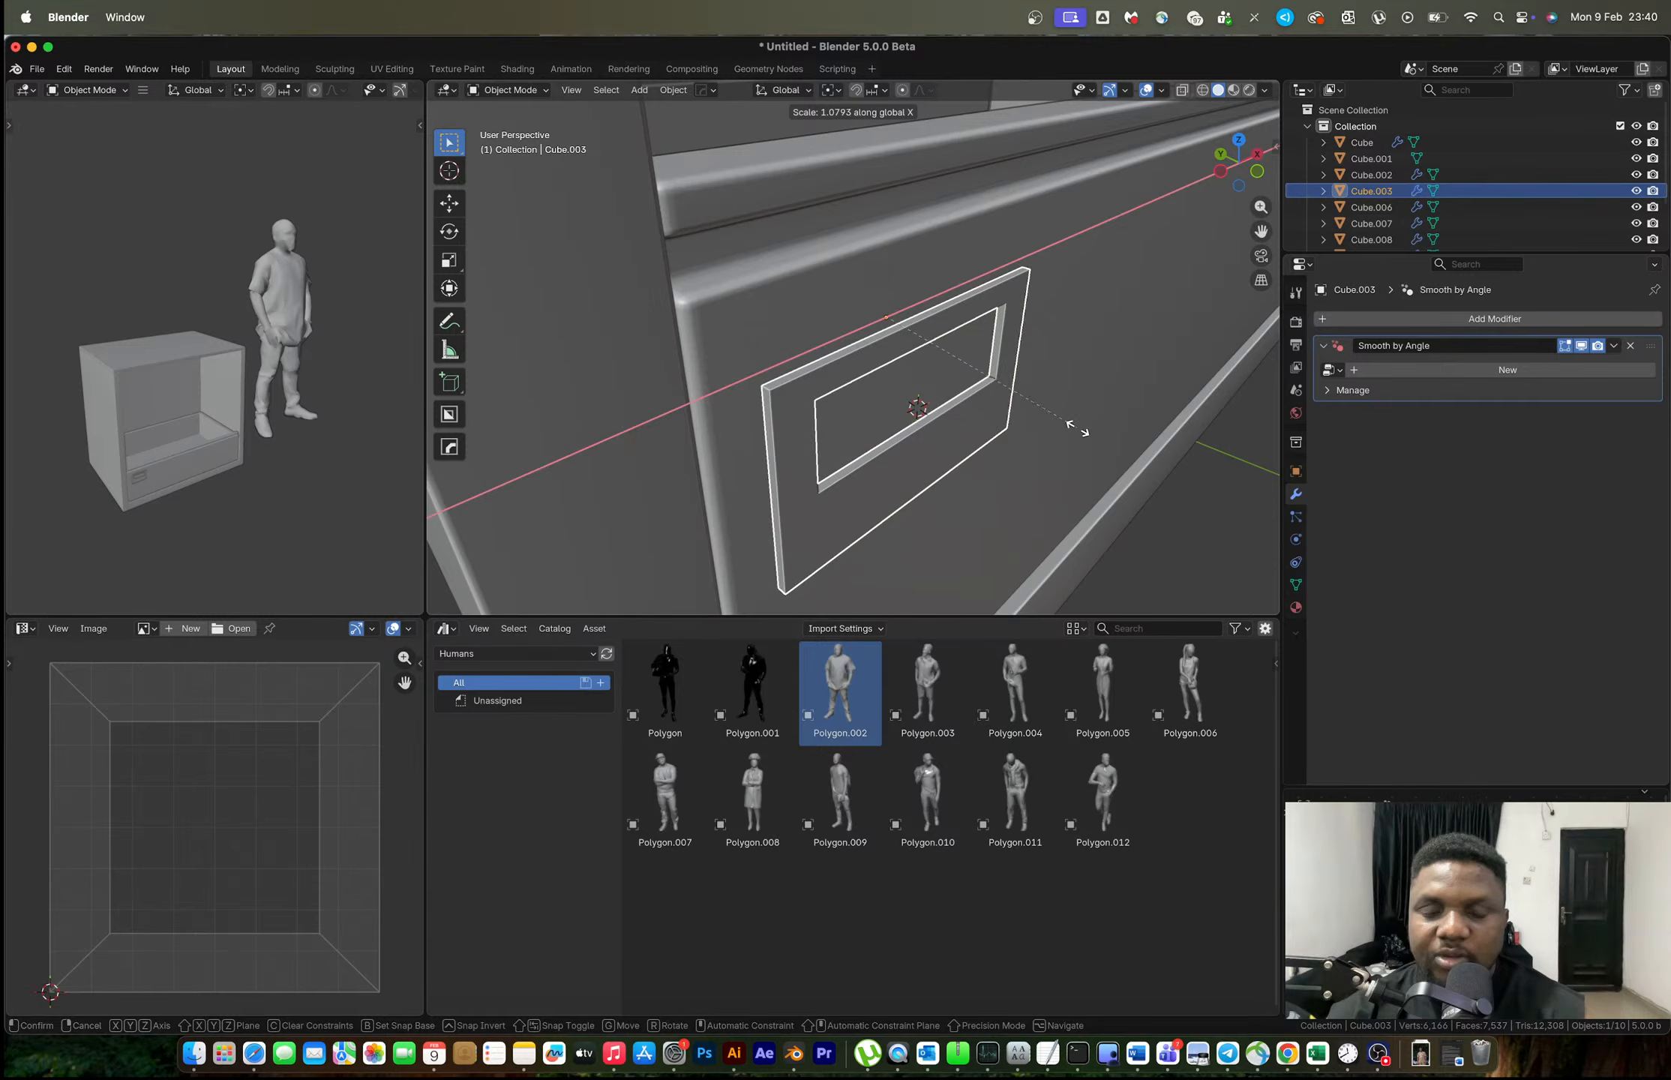
right_click(1078, 427)
key(s)
key(y)
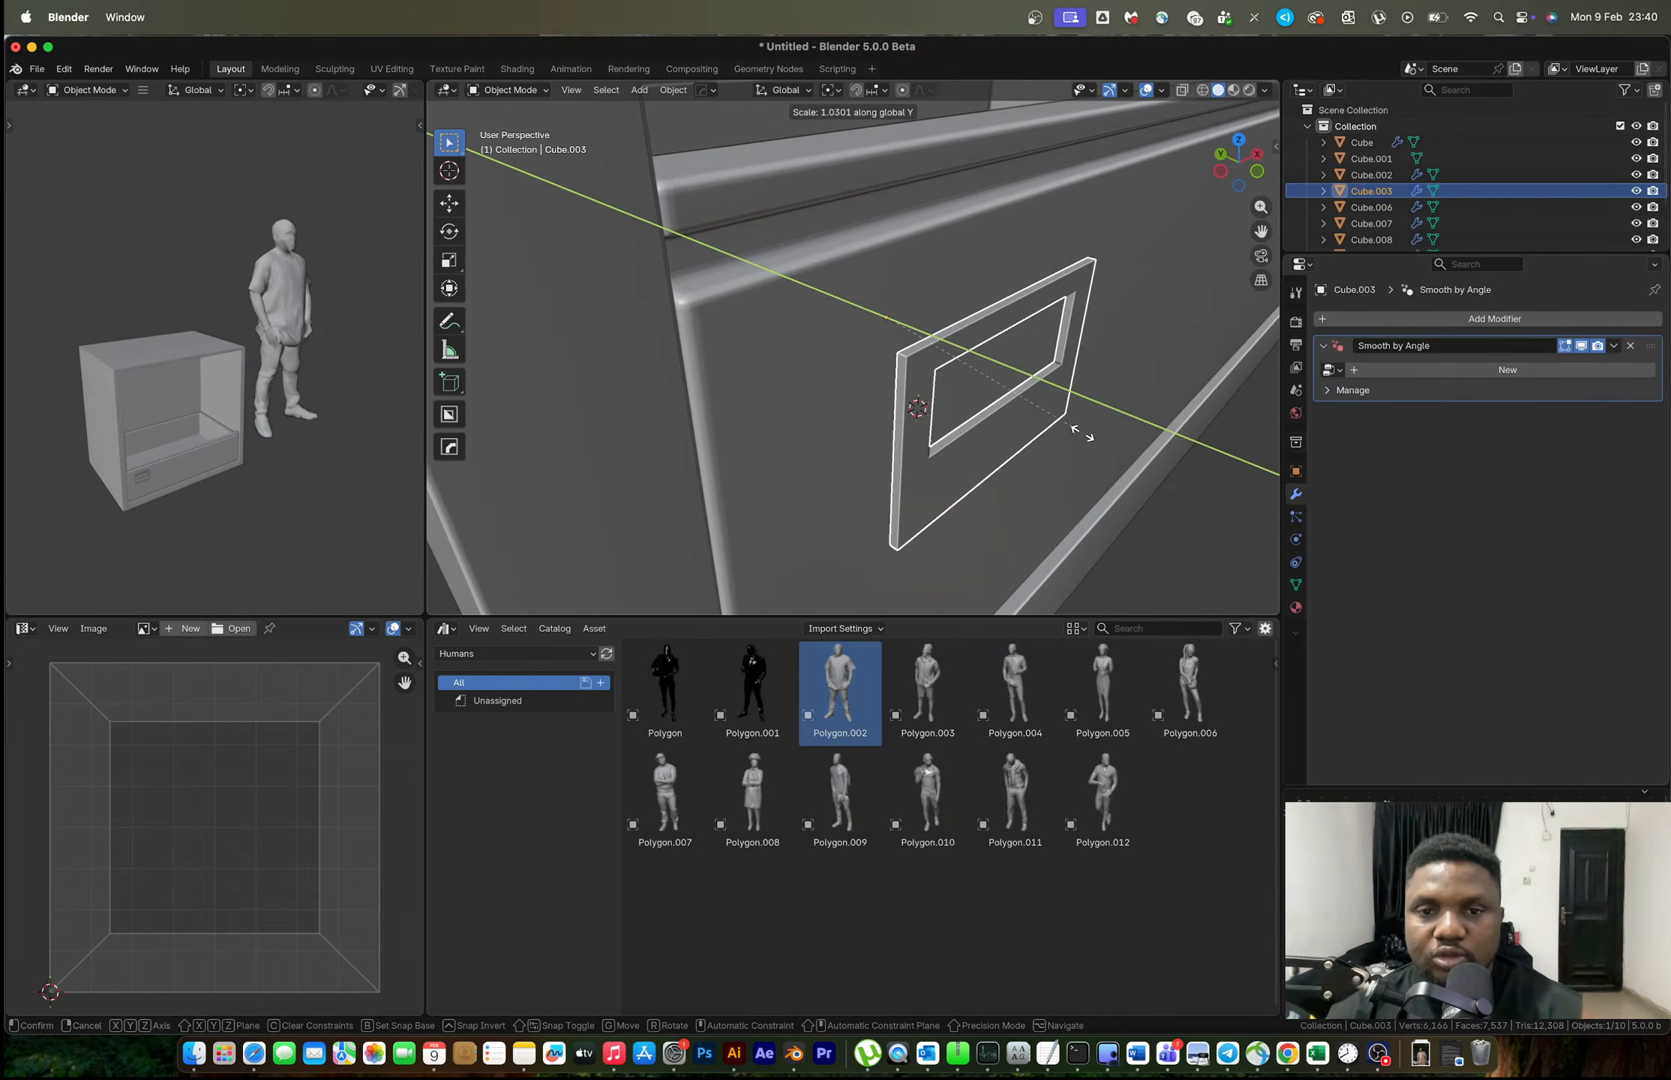
right_click(1081, 432)
Select all faces of the label frame and scale them by about 1.517 along global Y to thicken it.
key(Tab)
key(a)
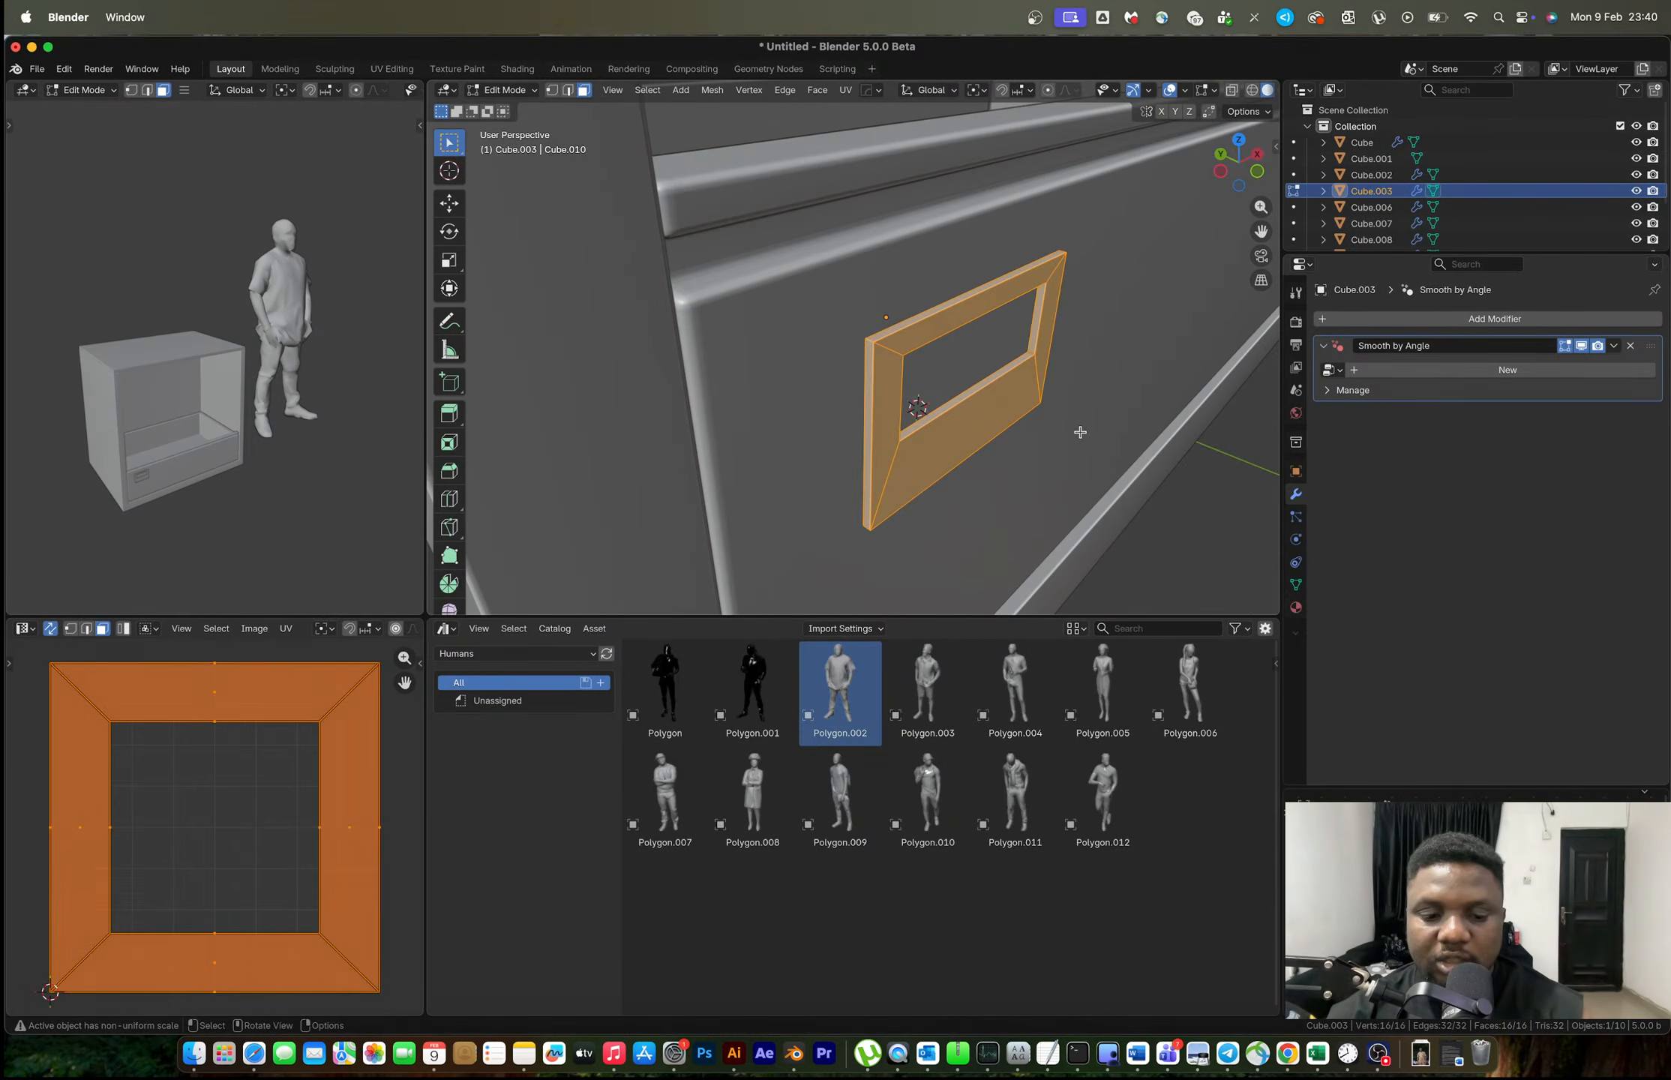
key(s)
key(y)
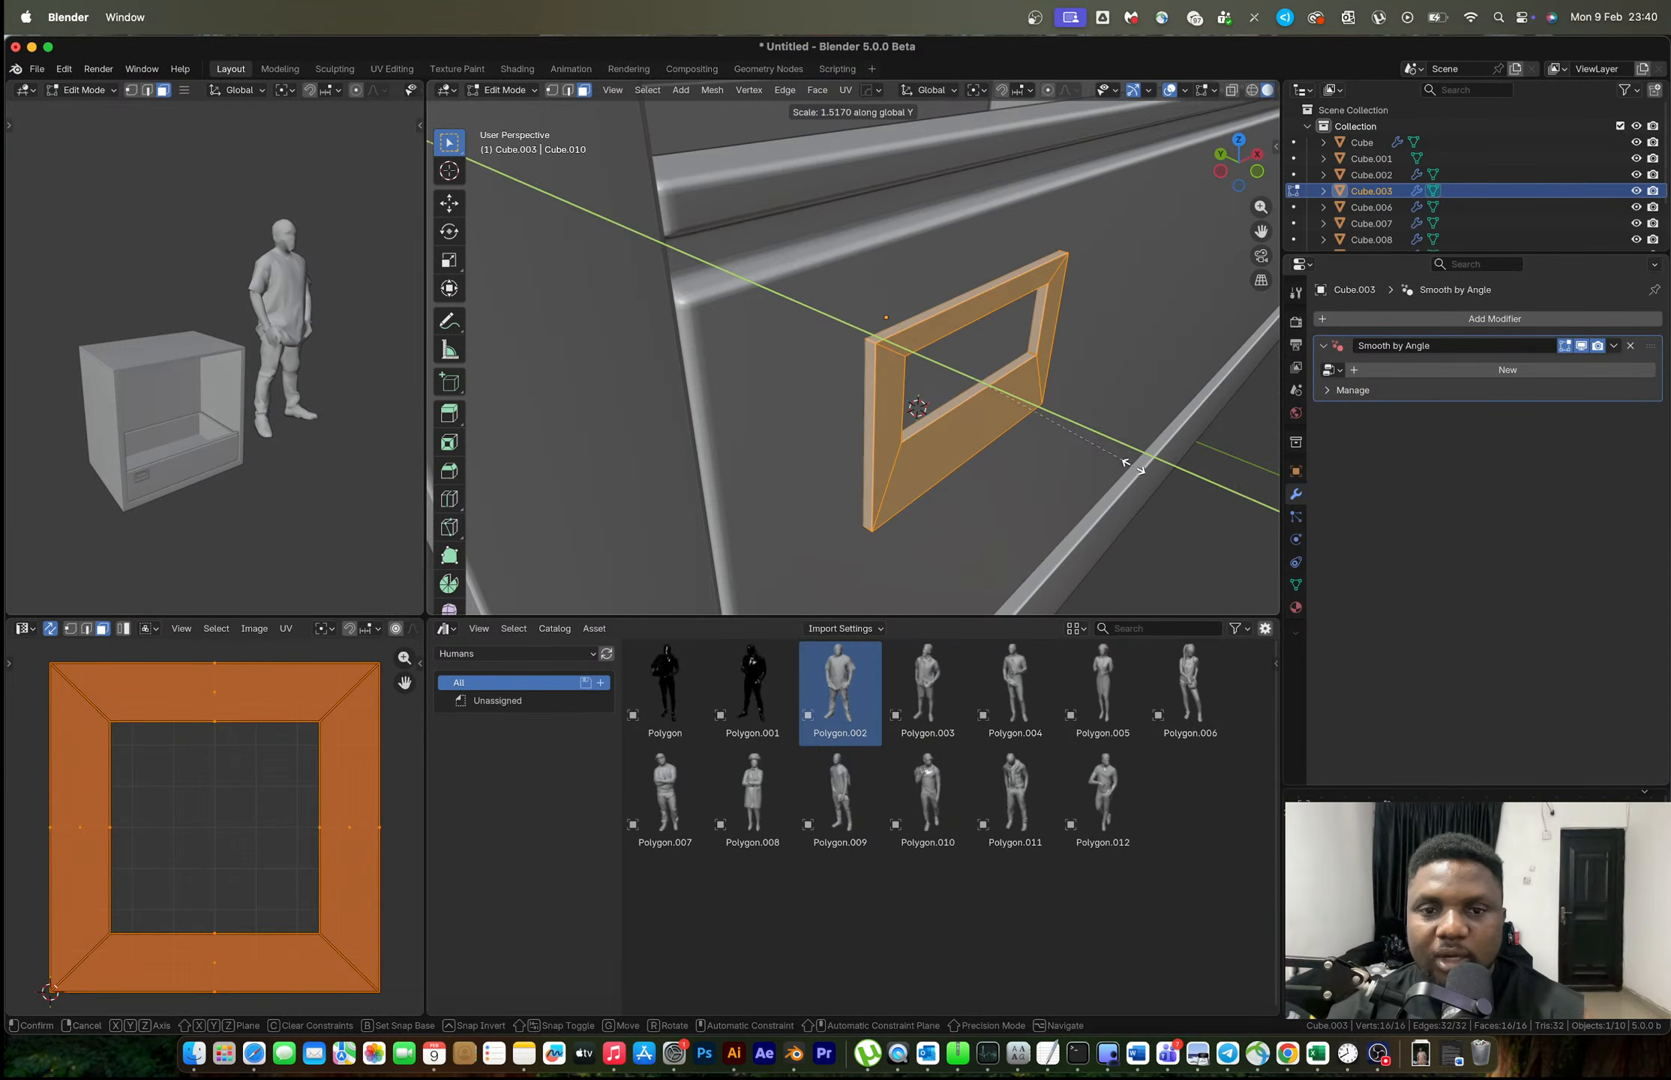
click(1132, 466)
key(Tab)
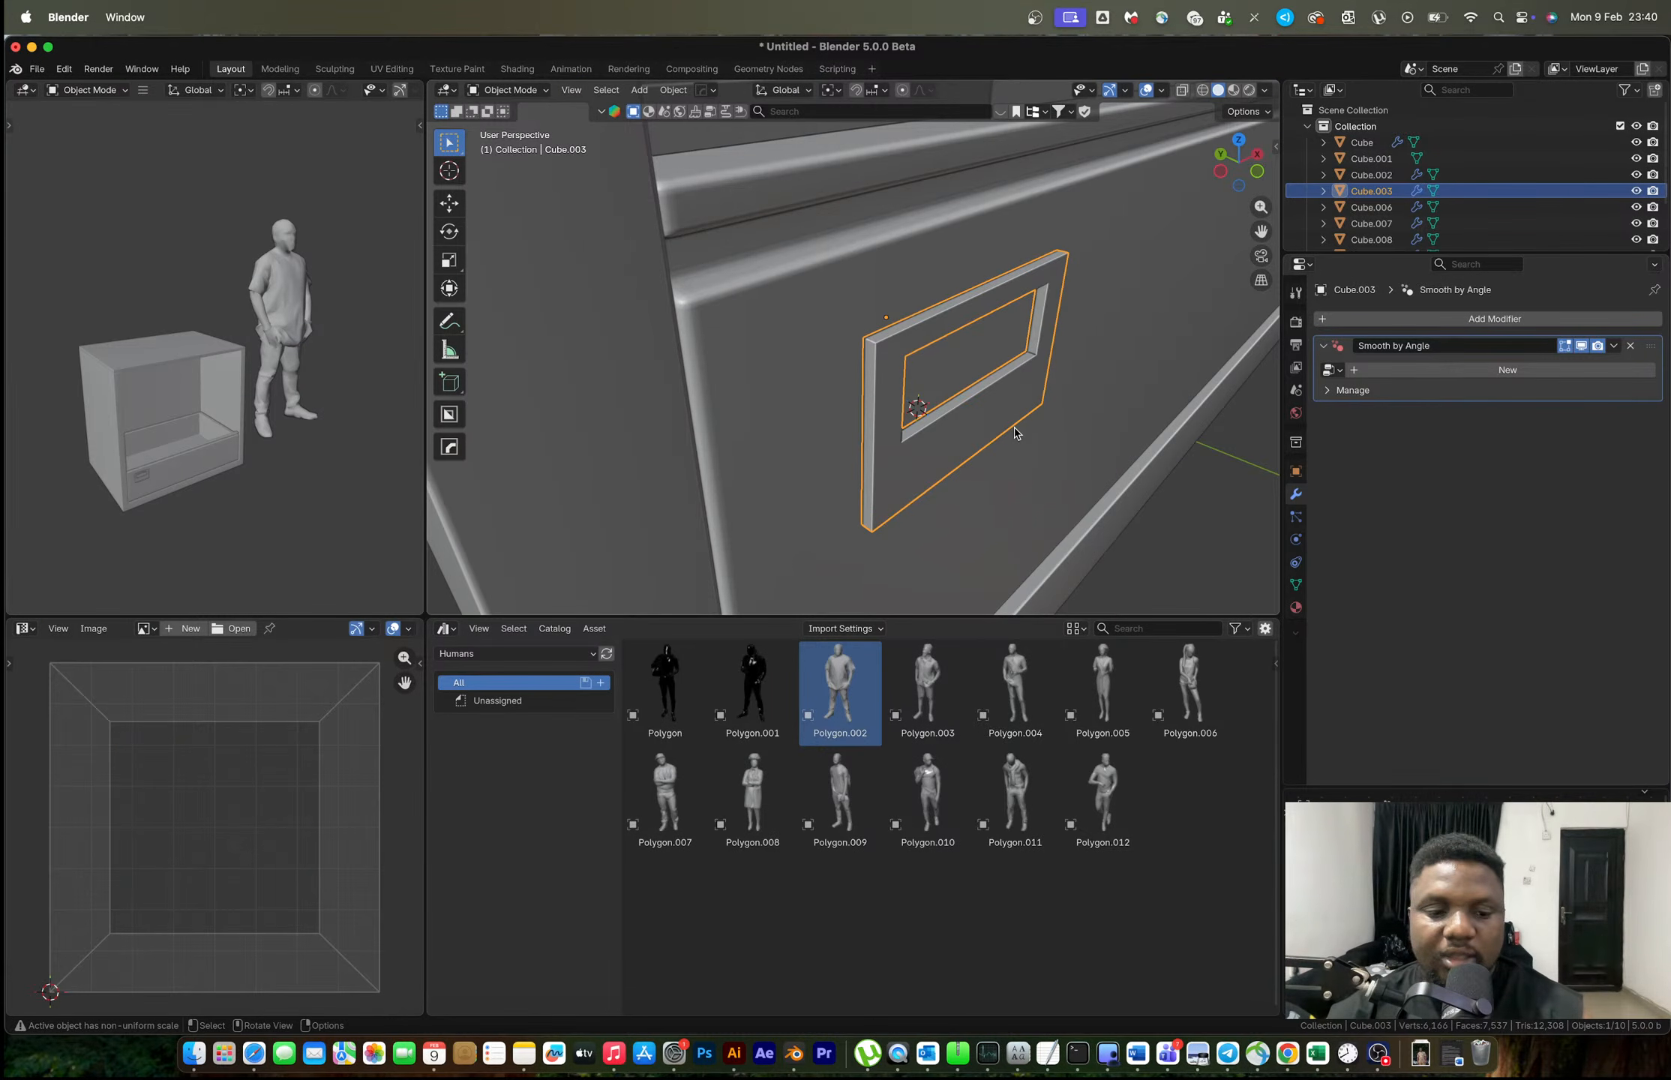
Add a HardOps Bevel modifier with 3 segments and a 30° angle limit to the label frame.
key(q)
click(1015, 434)
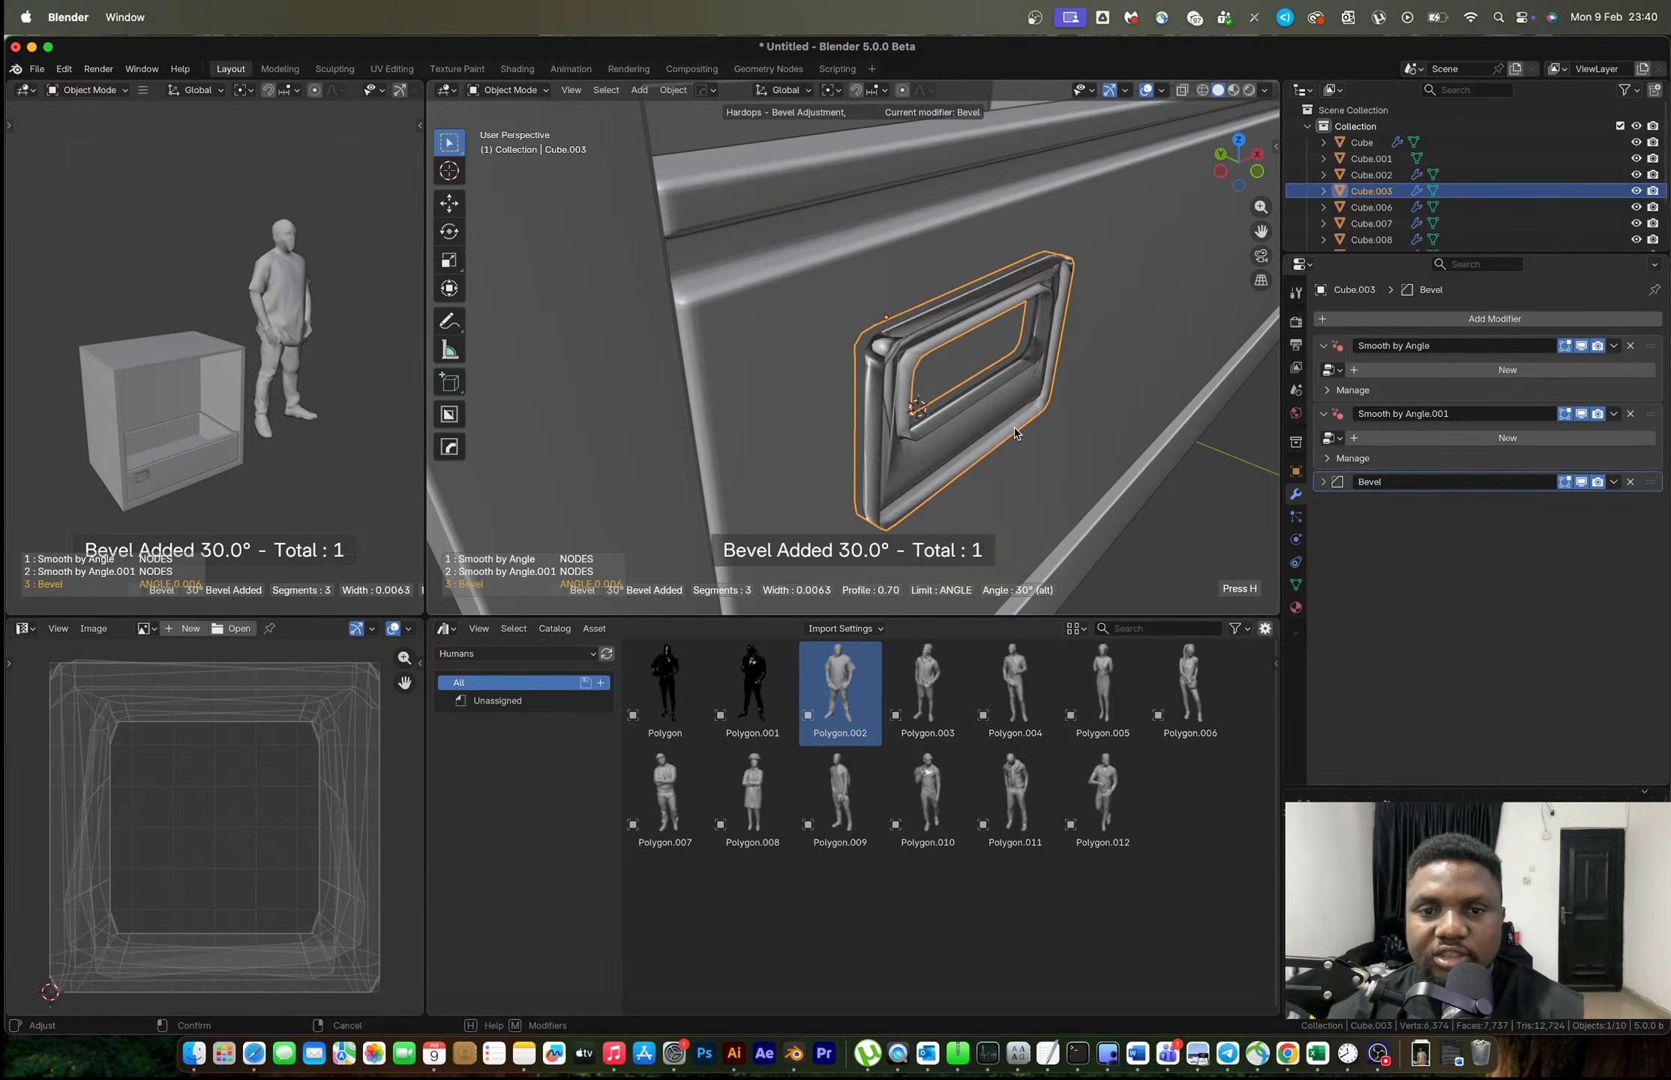
click(1084, 468)
Try Shade Auto Smooth on the label frame and switch it to Shade Flat.
middle_drag(1085, 469, 945, 366)
right_click(833, 318)
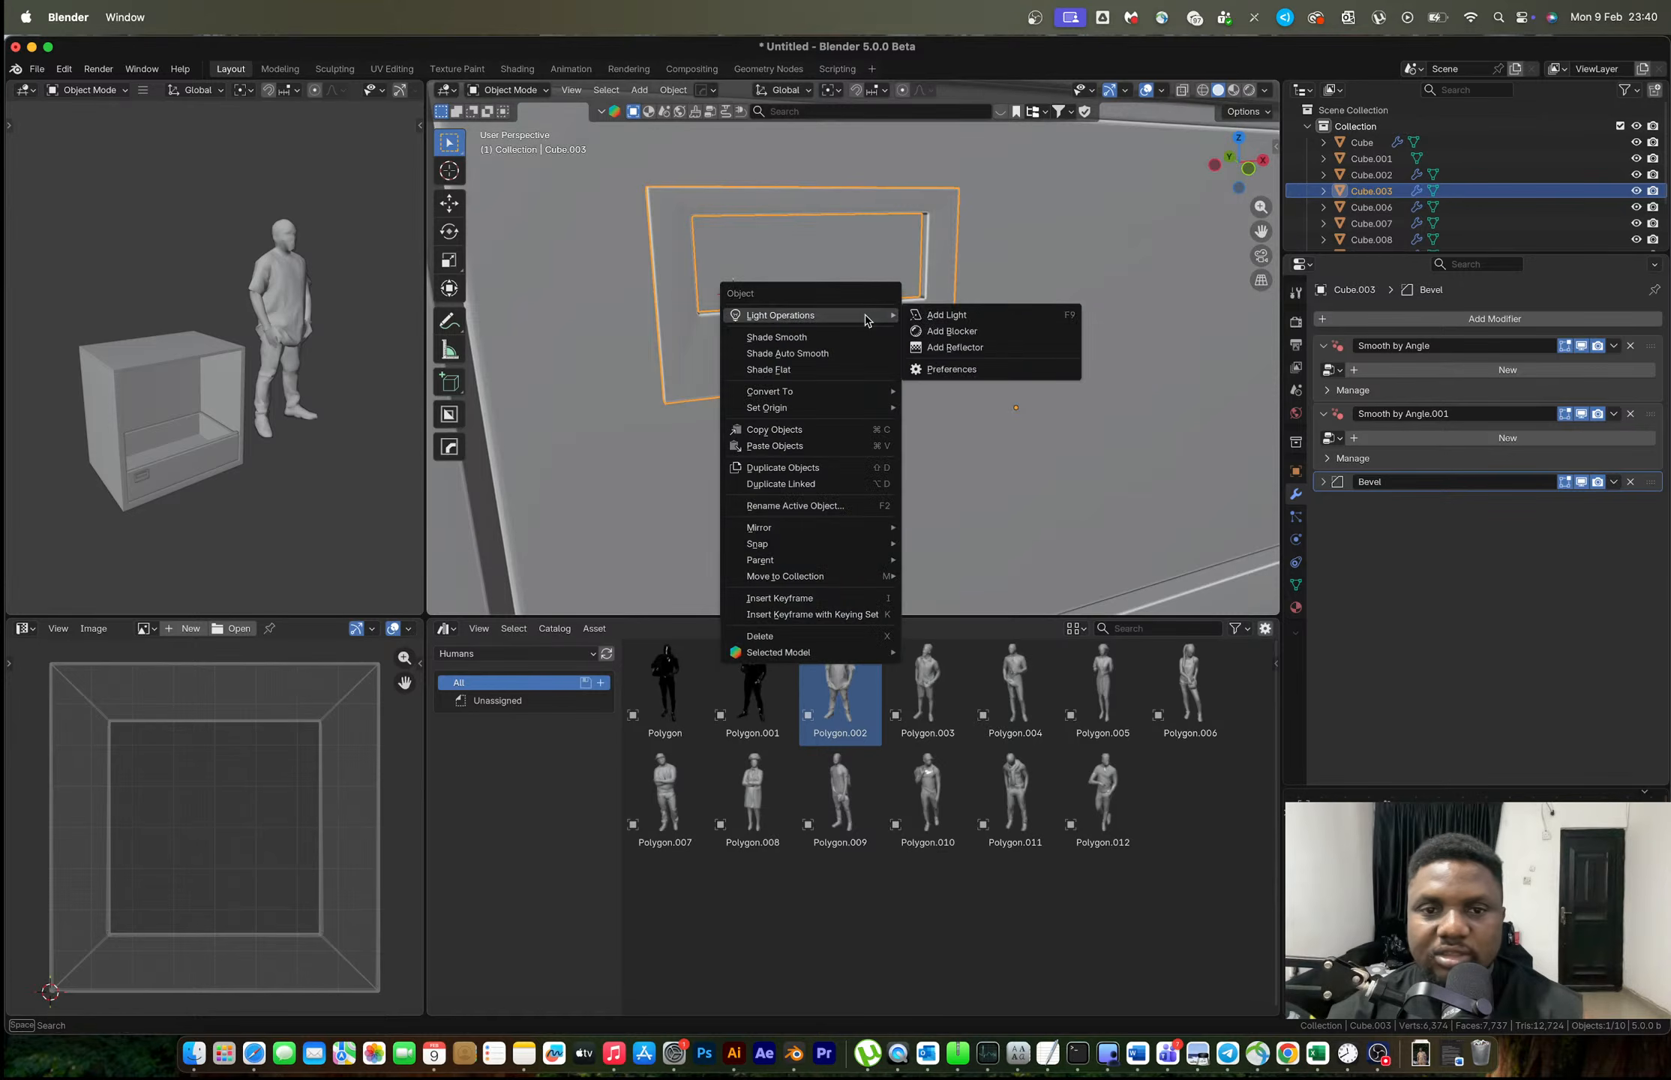
click(838, 355)
middle_drag(838, 355, 939, 395)
right_click(813, 362)
click(810, 379)
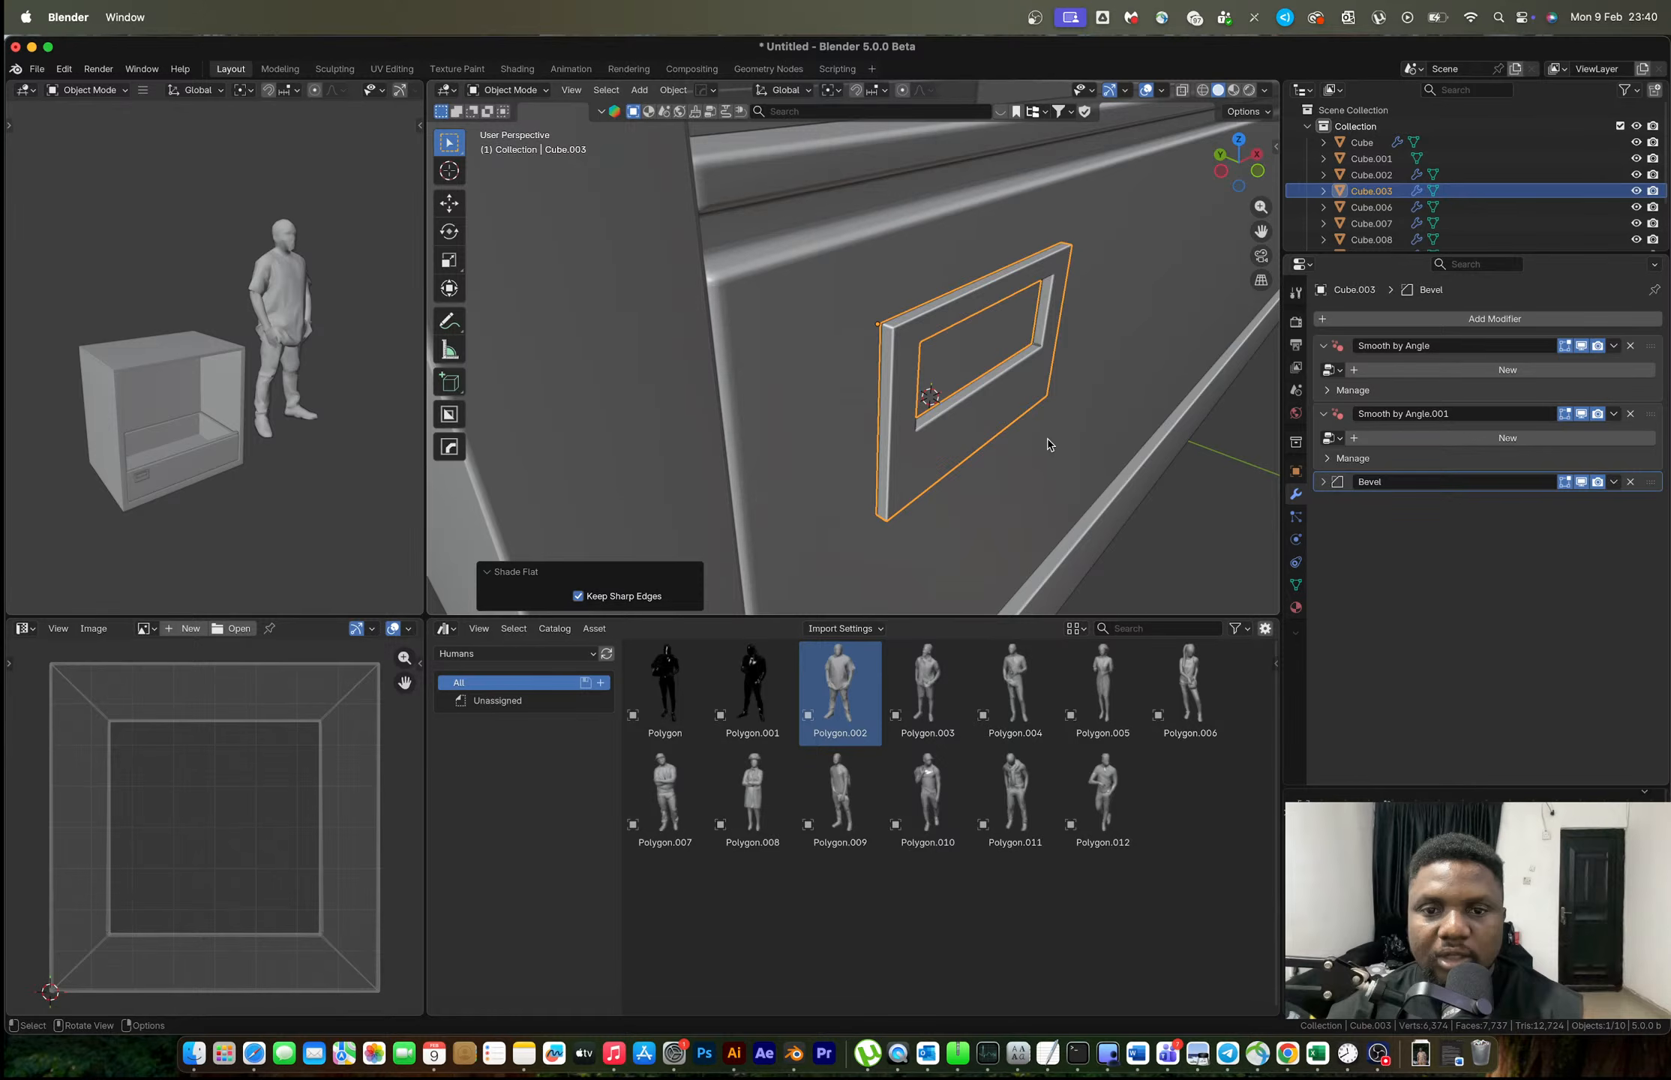
scroll(1047, 438, down, 5)
scroll(964, 416, down, 5)
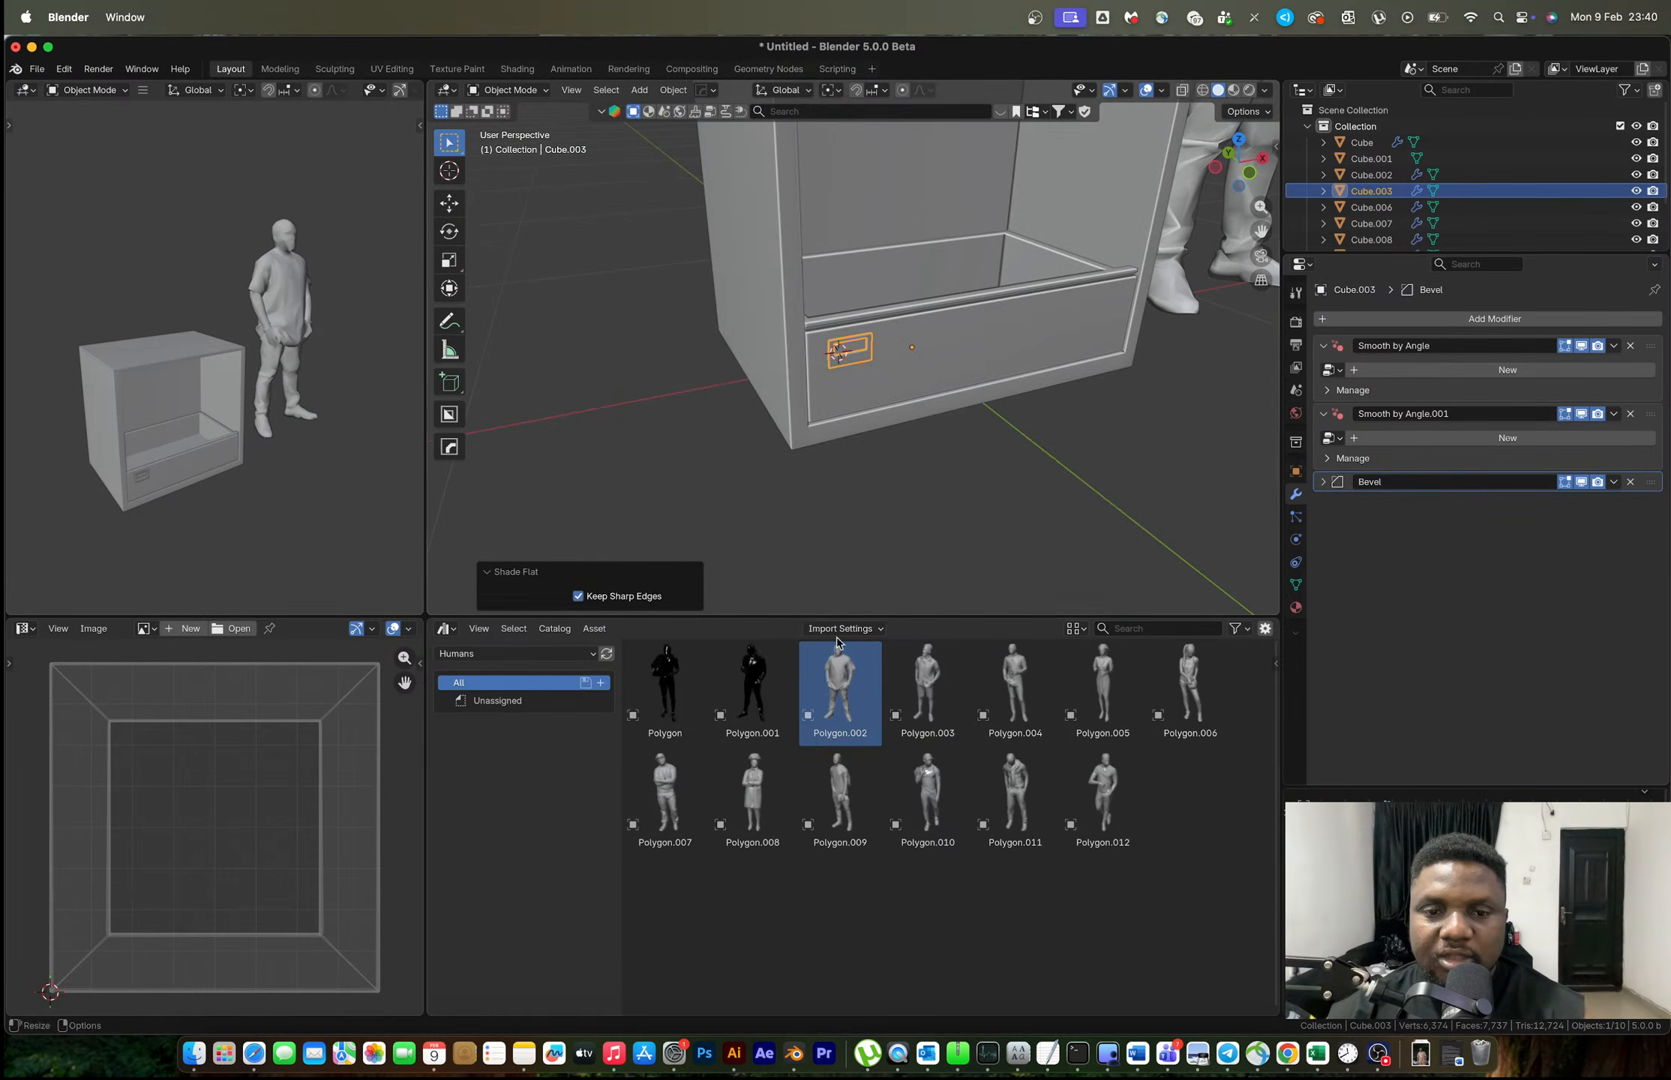
click(441, 628)
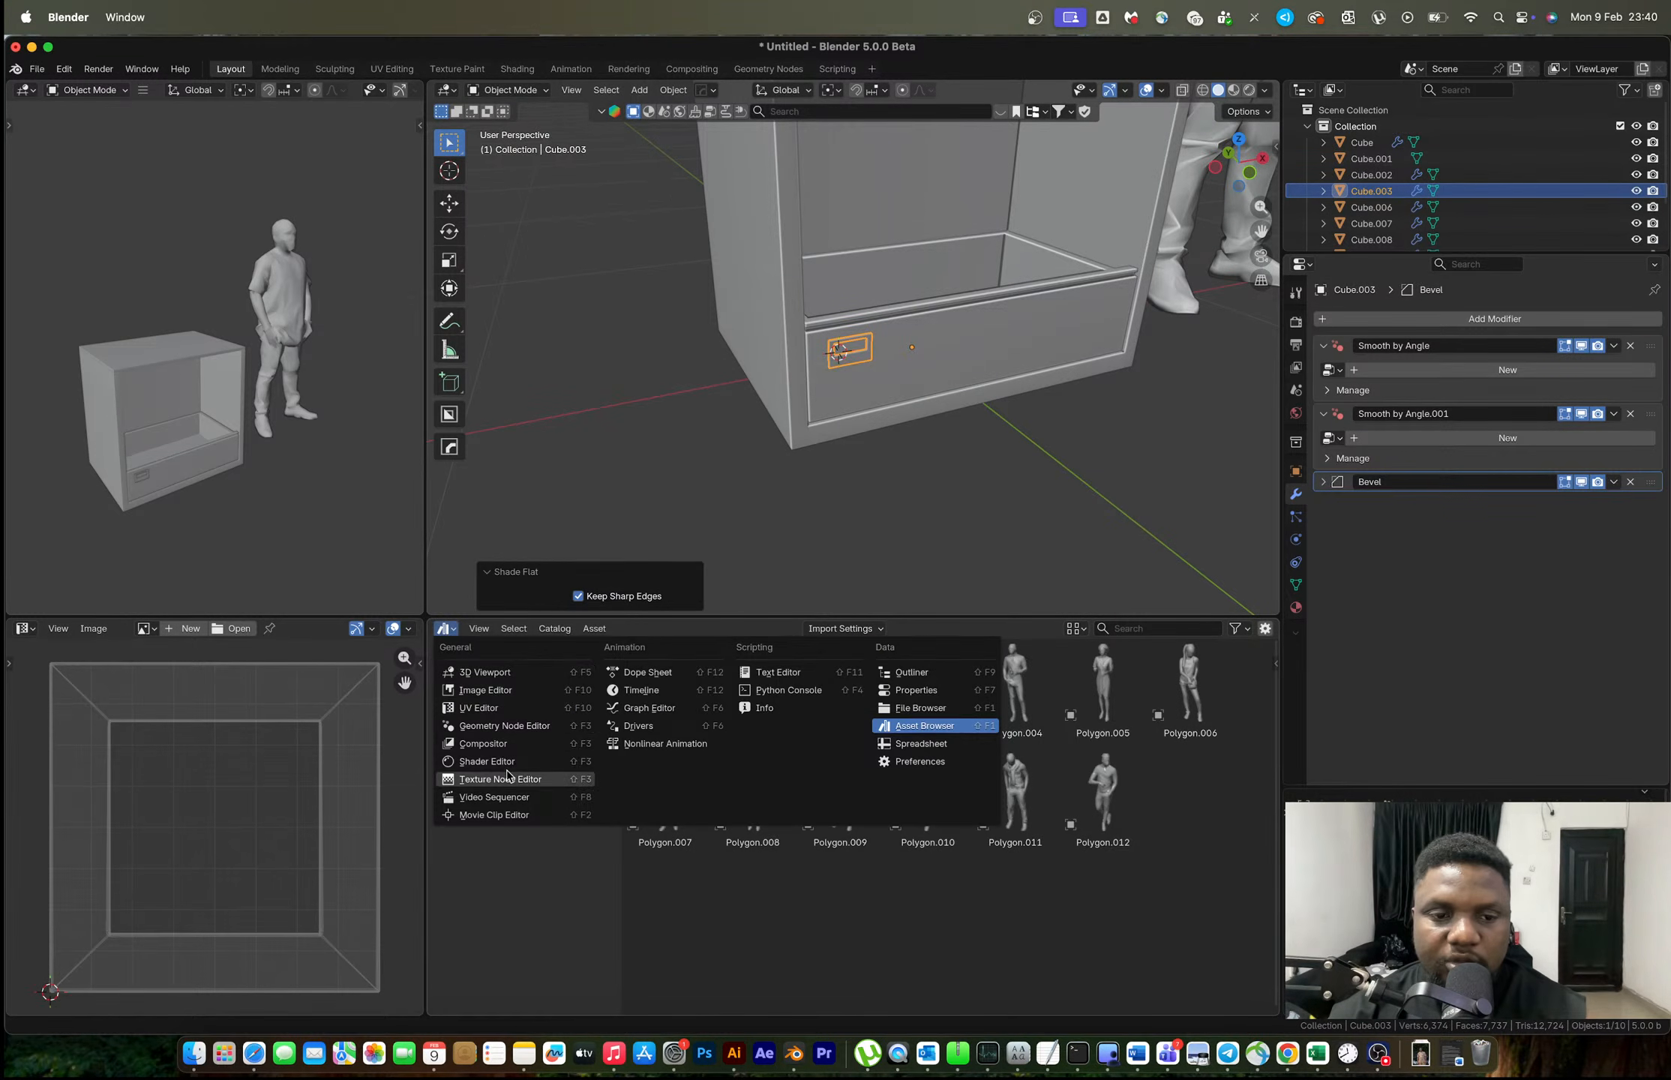
click(525, 765)
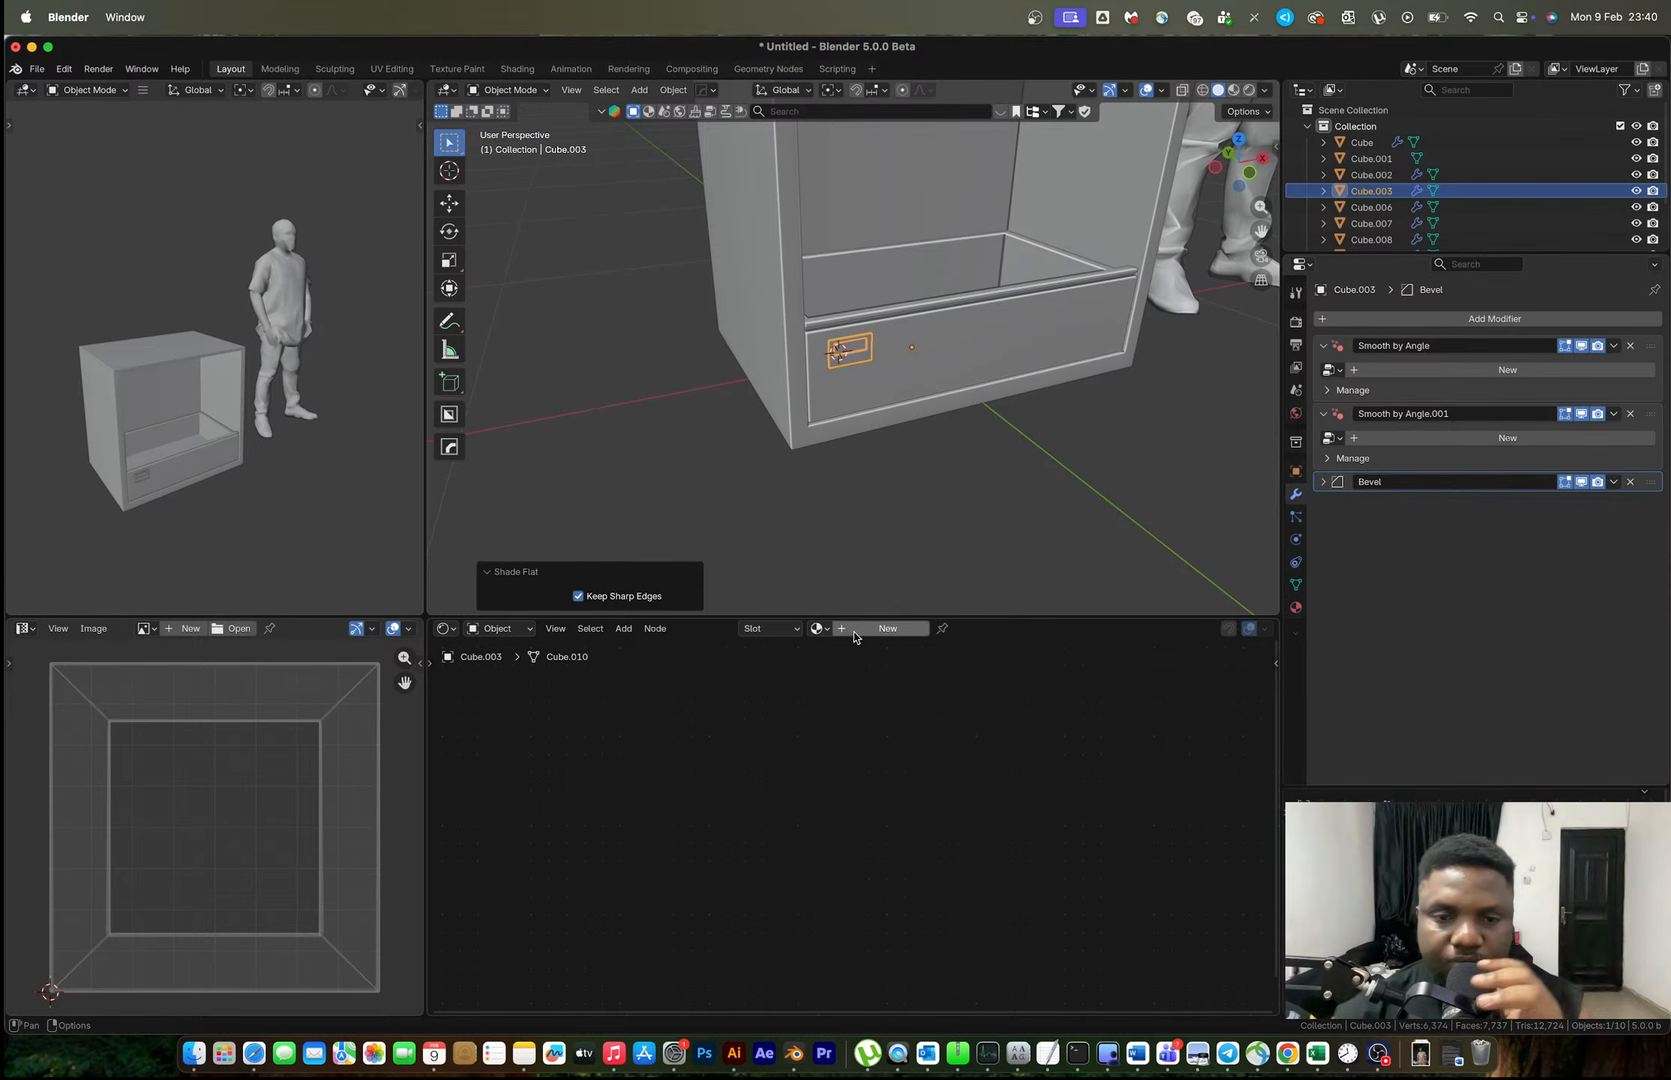
click(447, 630)
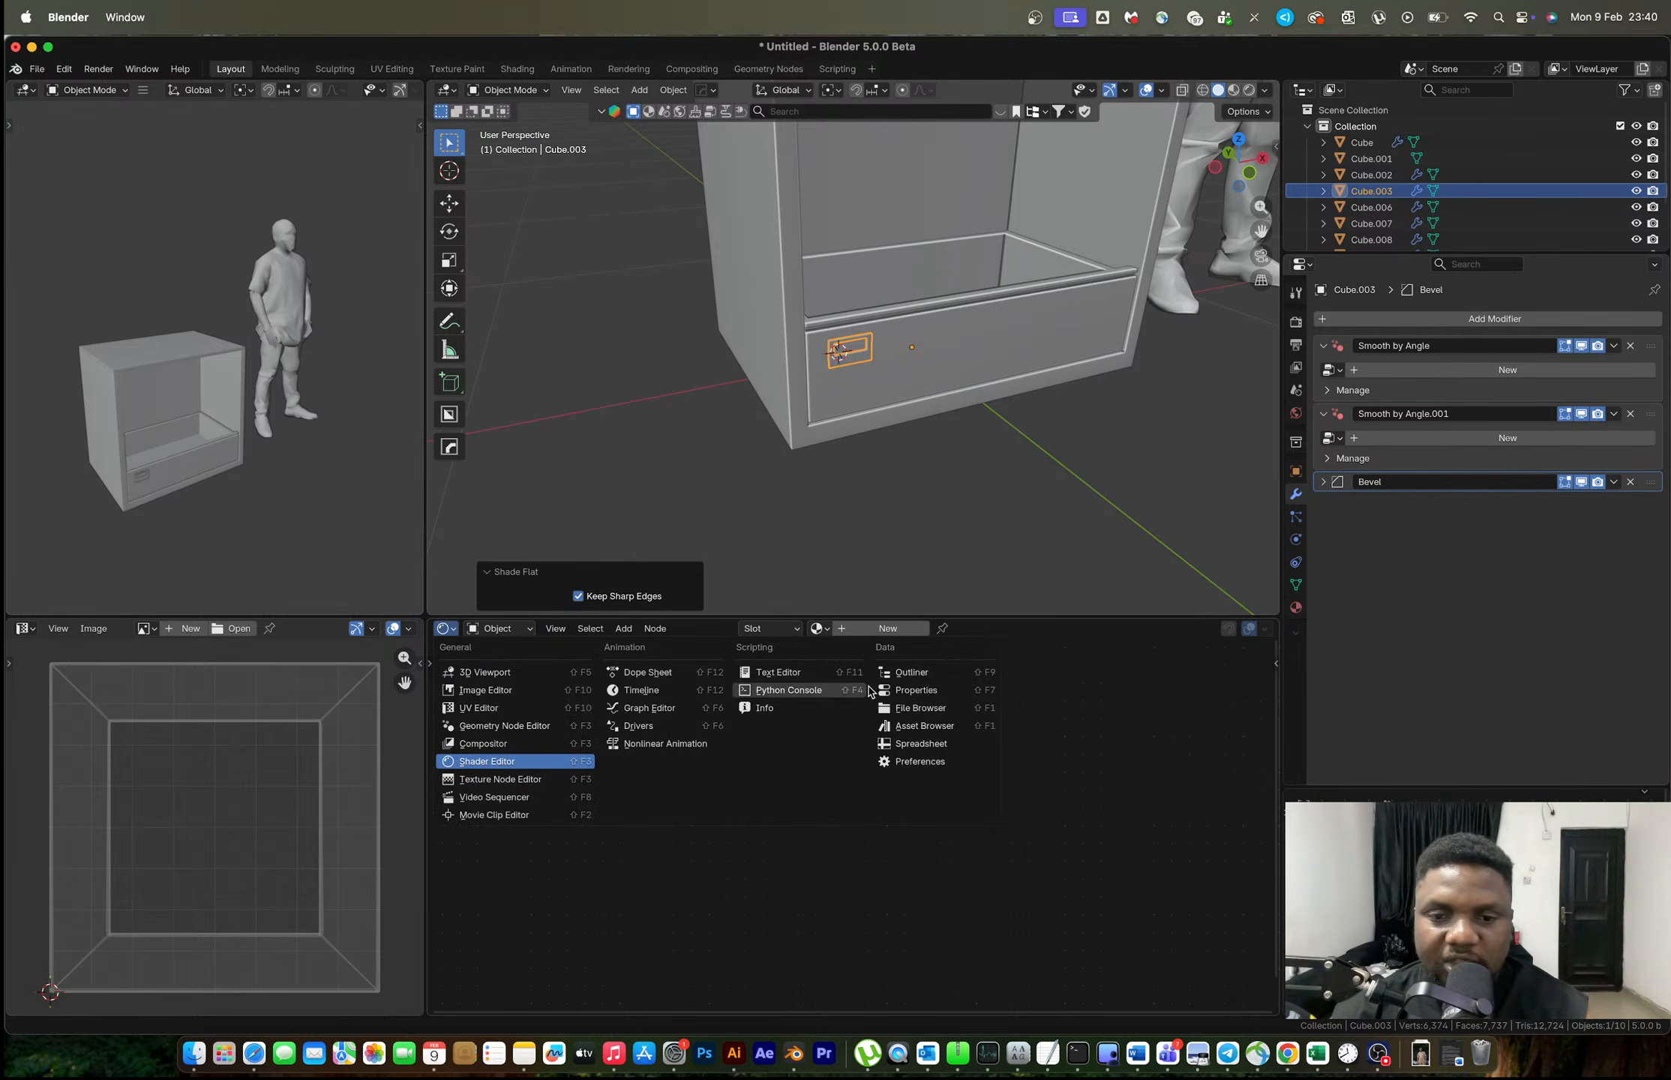
click(907, 728)
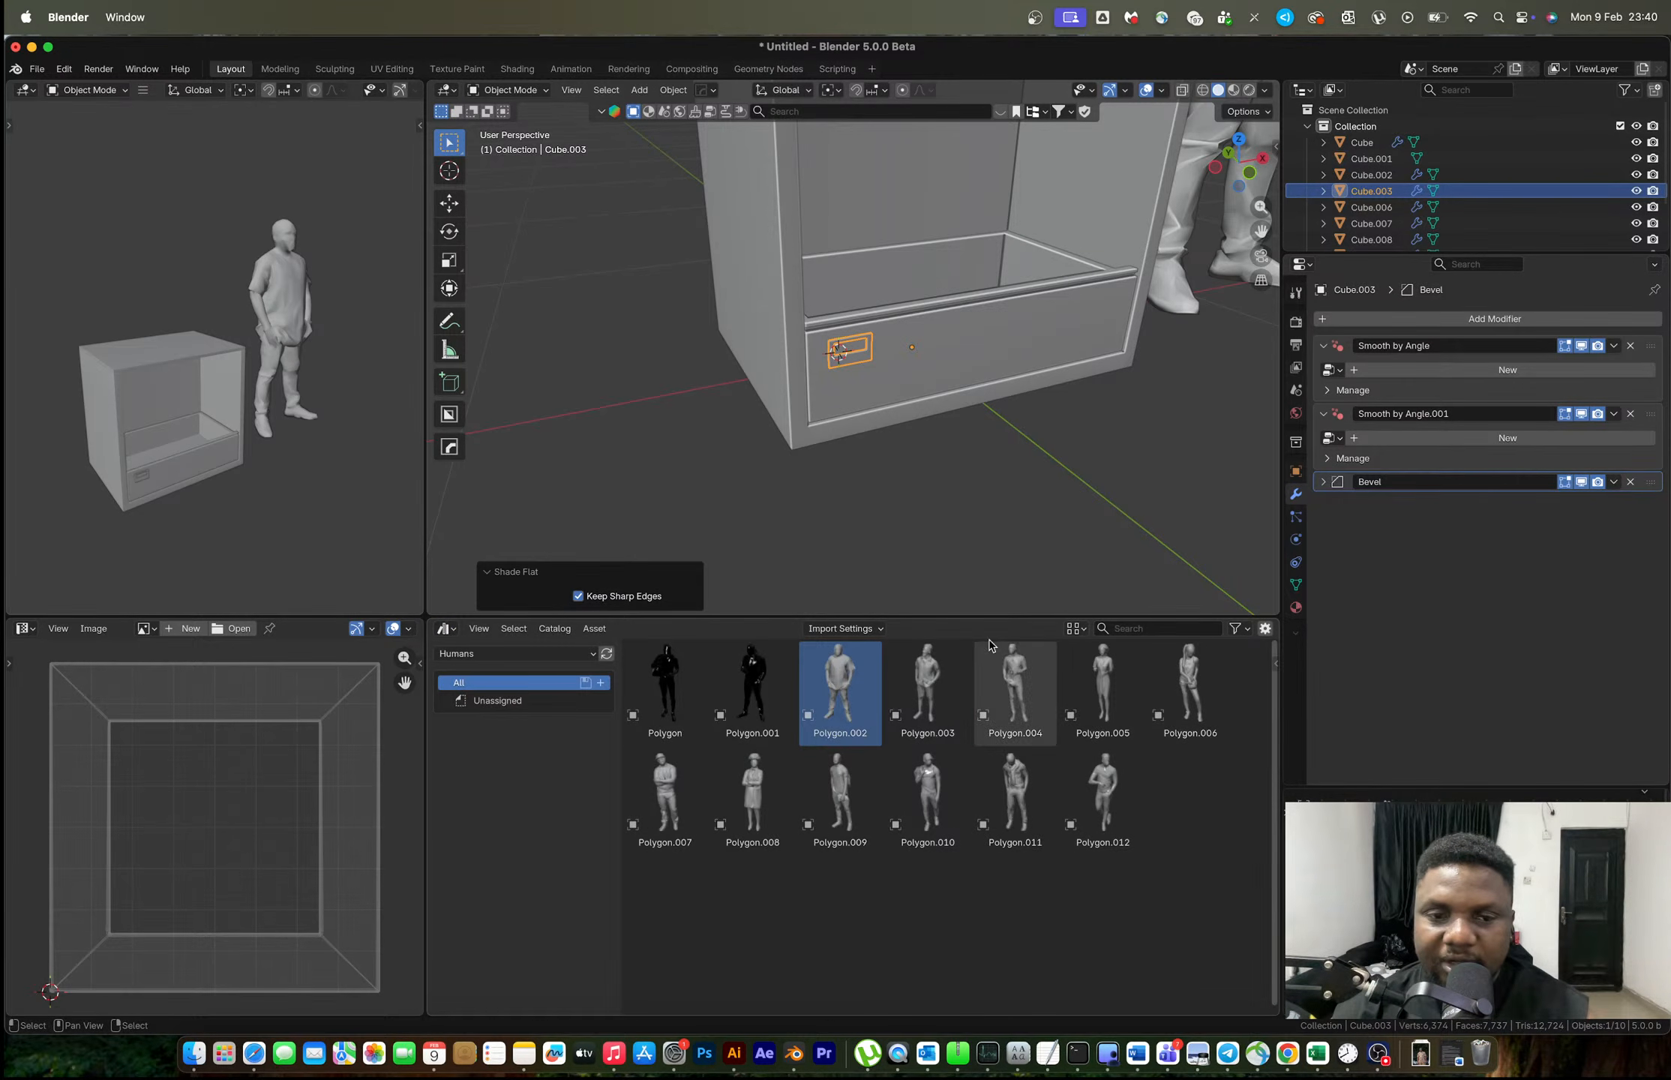
Search the Poly Haven library's textures for "metal" and switch the 3D viewport to Material Preview.
click(501, 654)
click(509, 781)
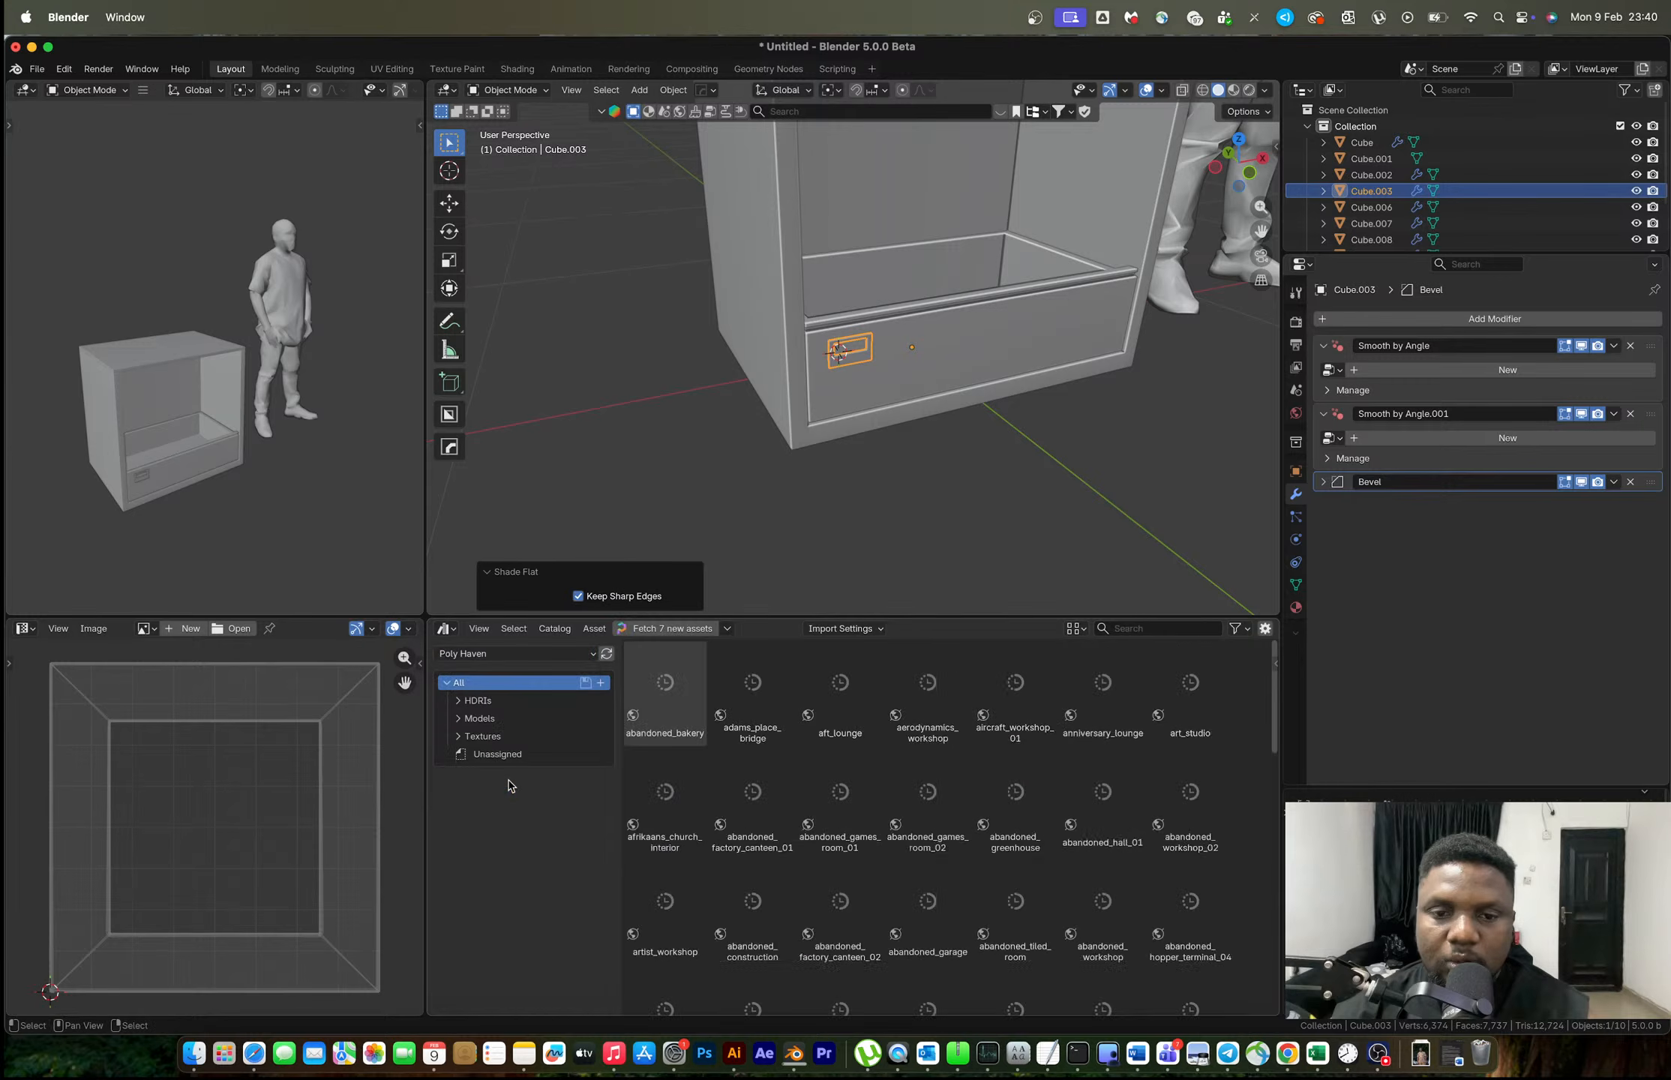
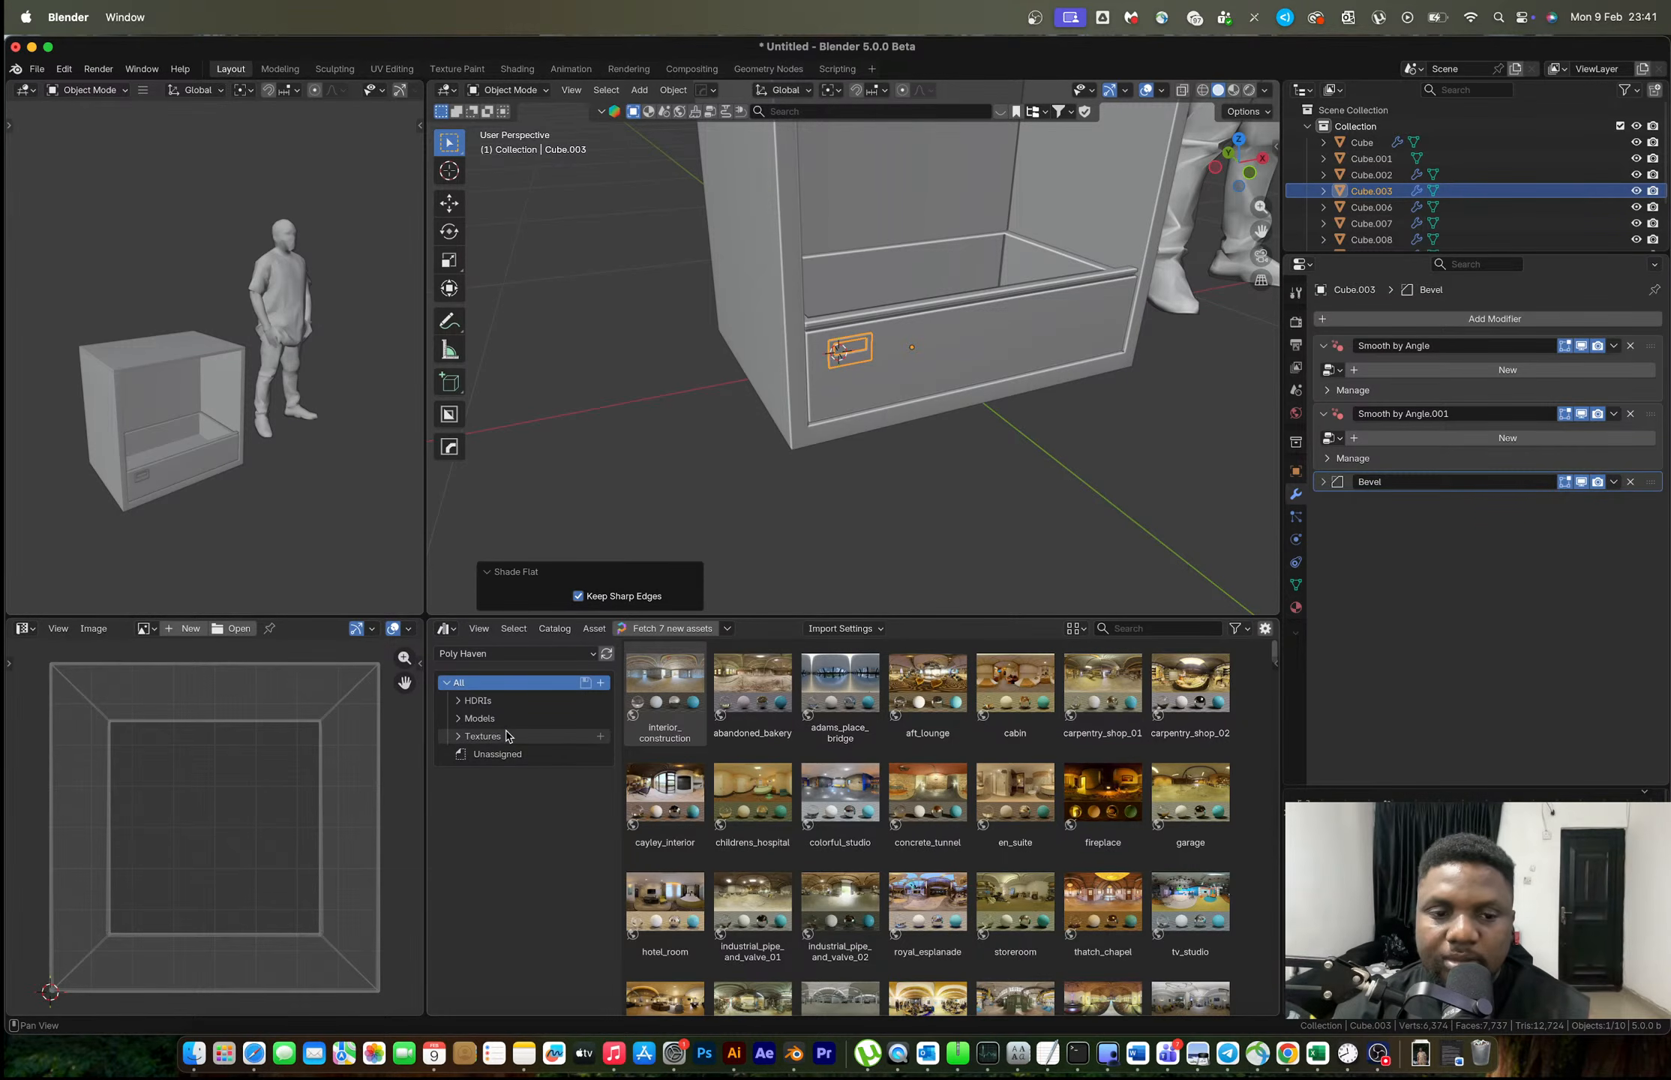
click(507, 737)
key(z)
click(947, 463)
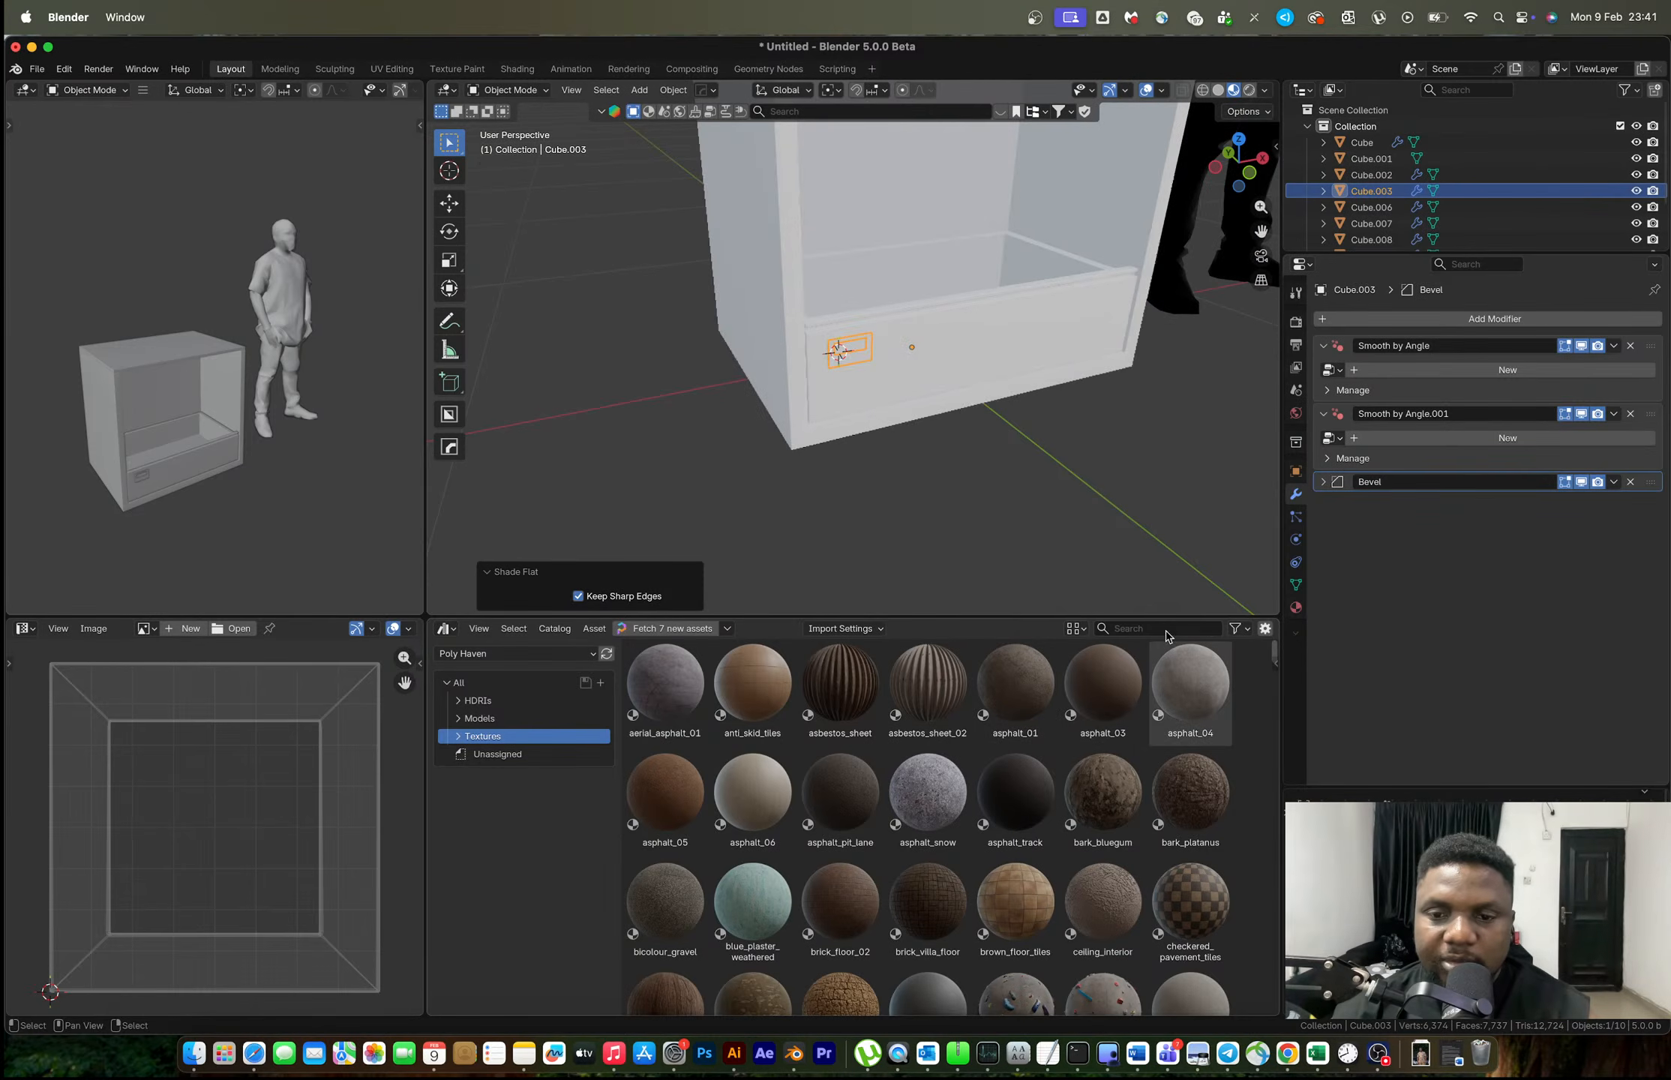
click(1160, 628)
text(metal)
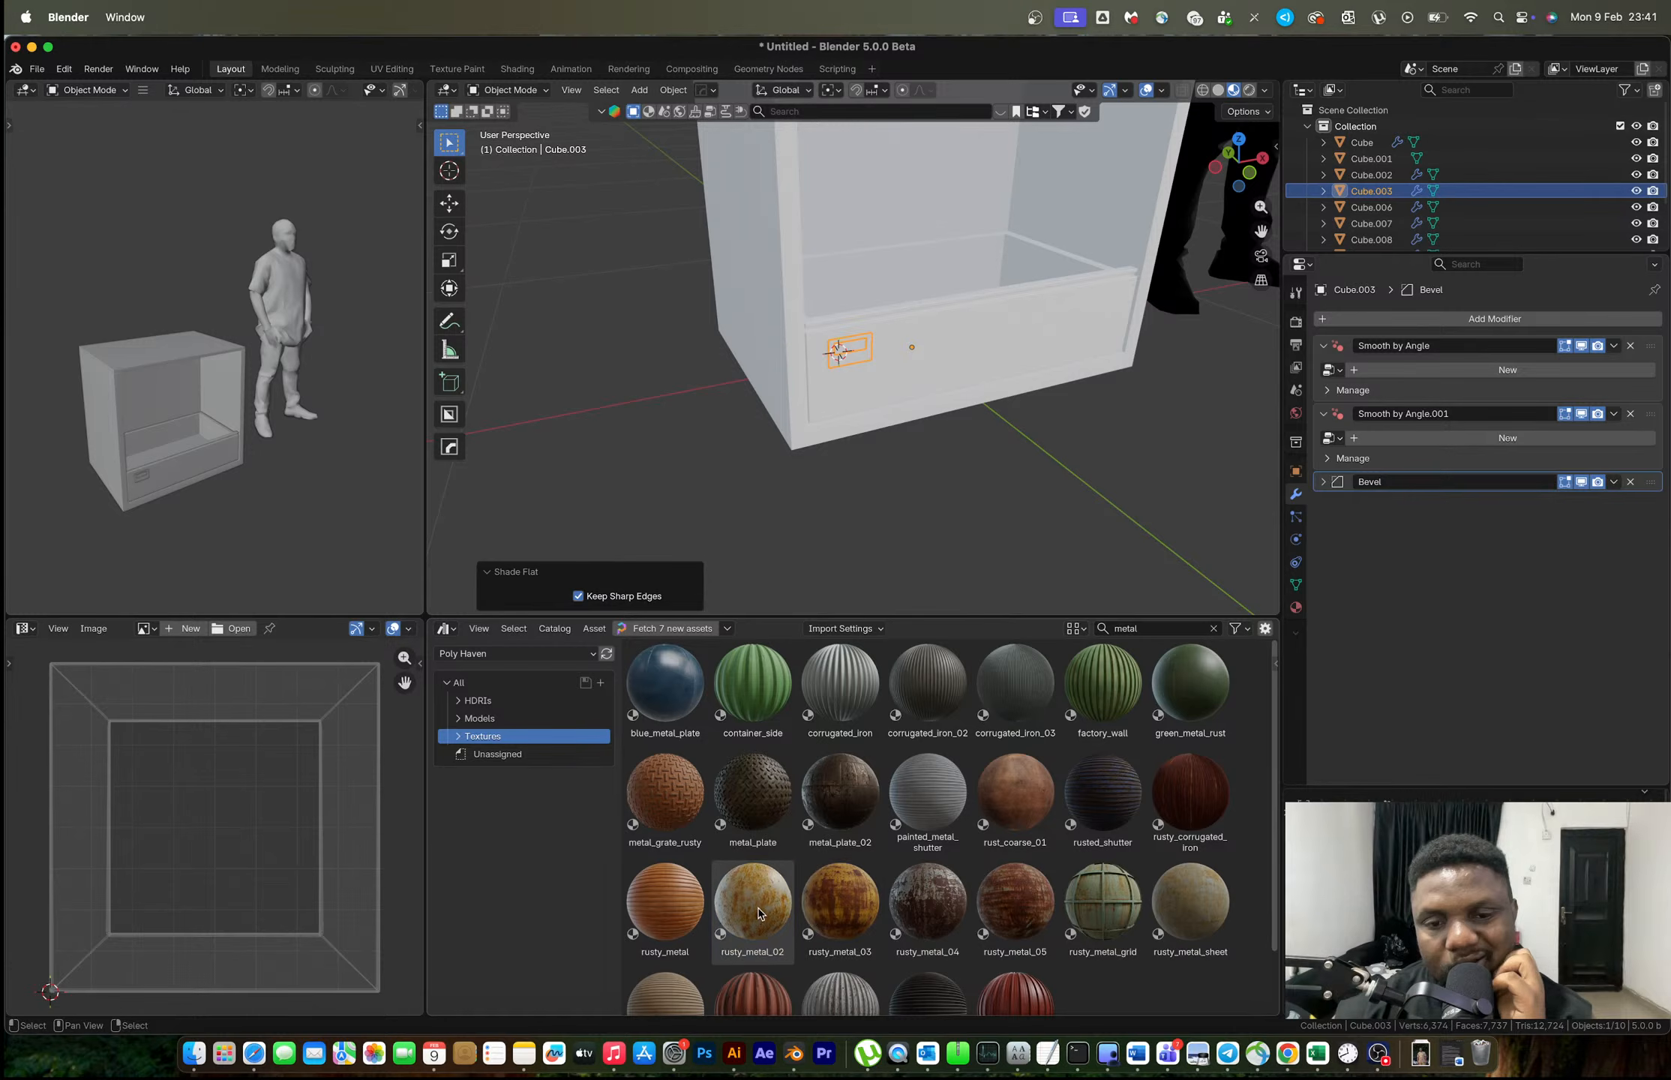
Assign the rusty_metal_02 material to the bottom drawer and unwrap the drawer's faces with Cube Projection.
drag(762, 912, 879, 389)
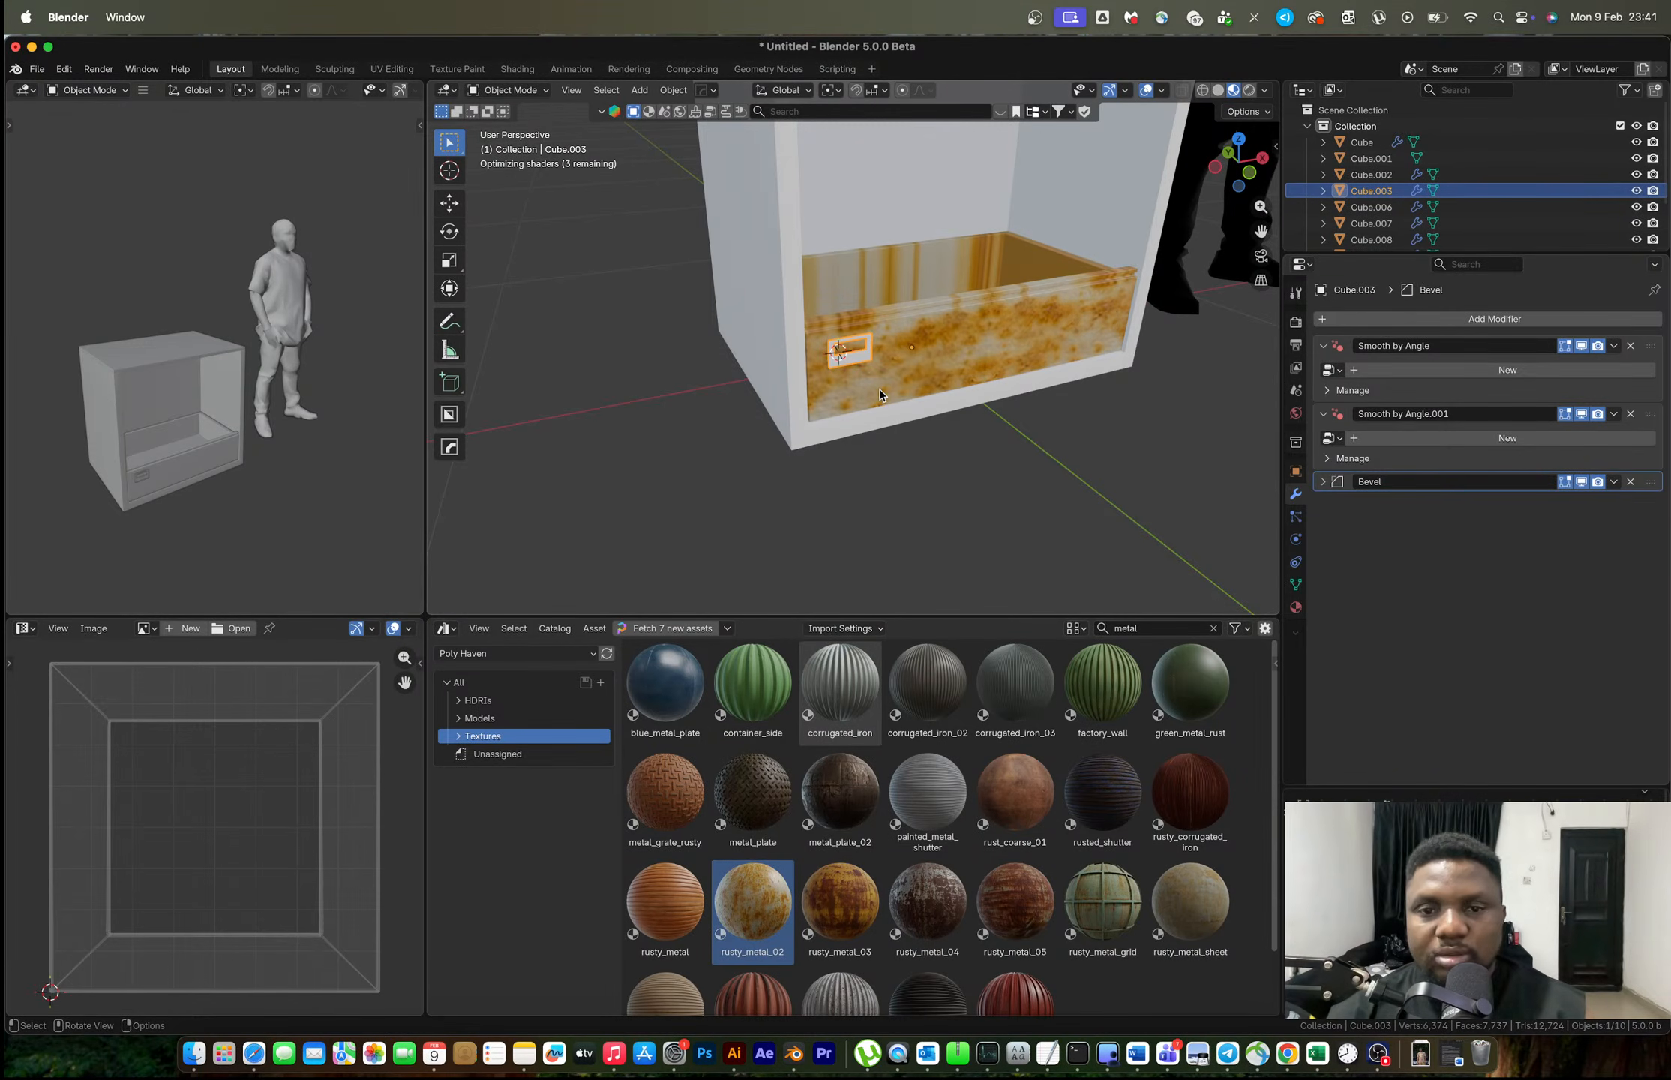
click(934, 366)
key(Tab)
key(u)
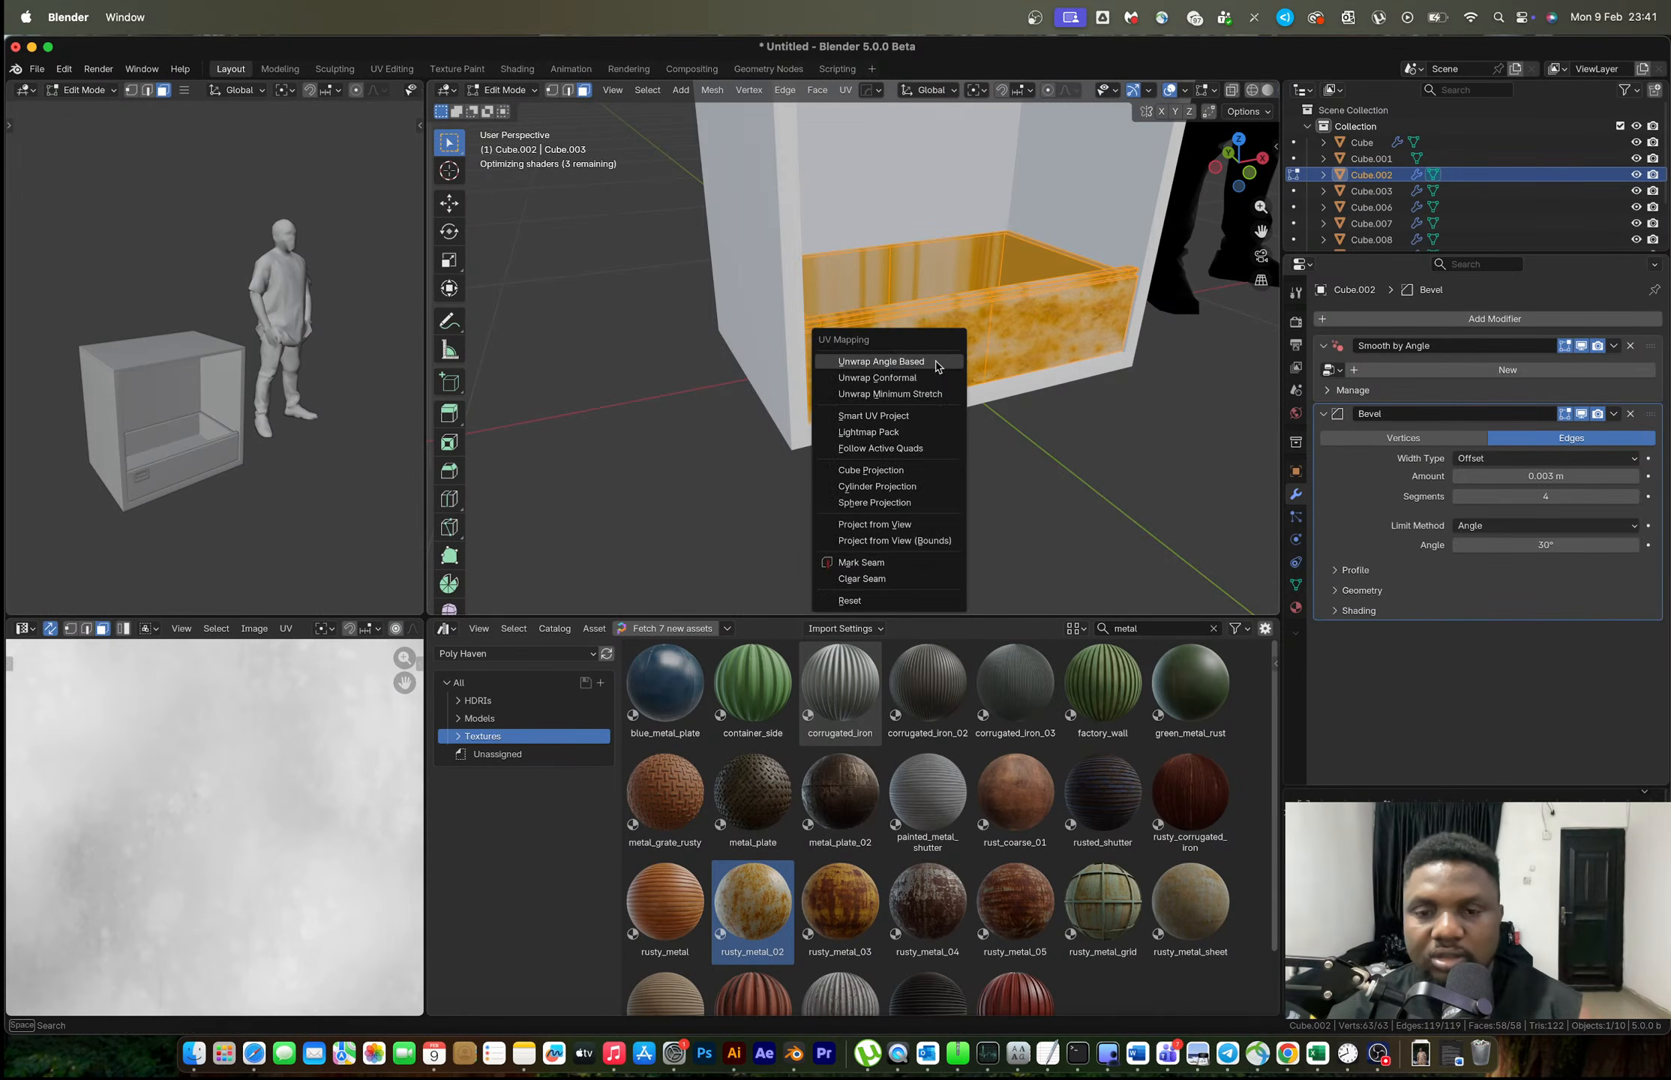
click(892, 470)
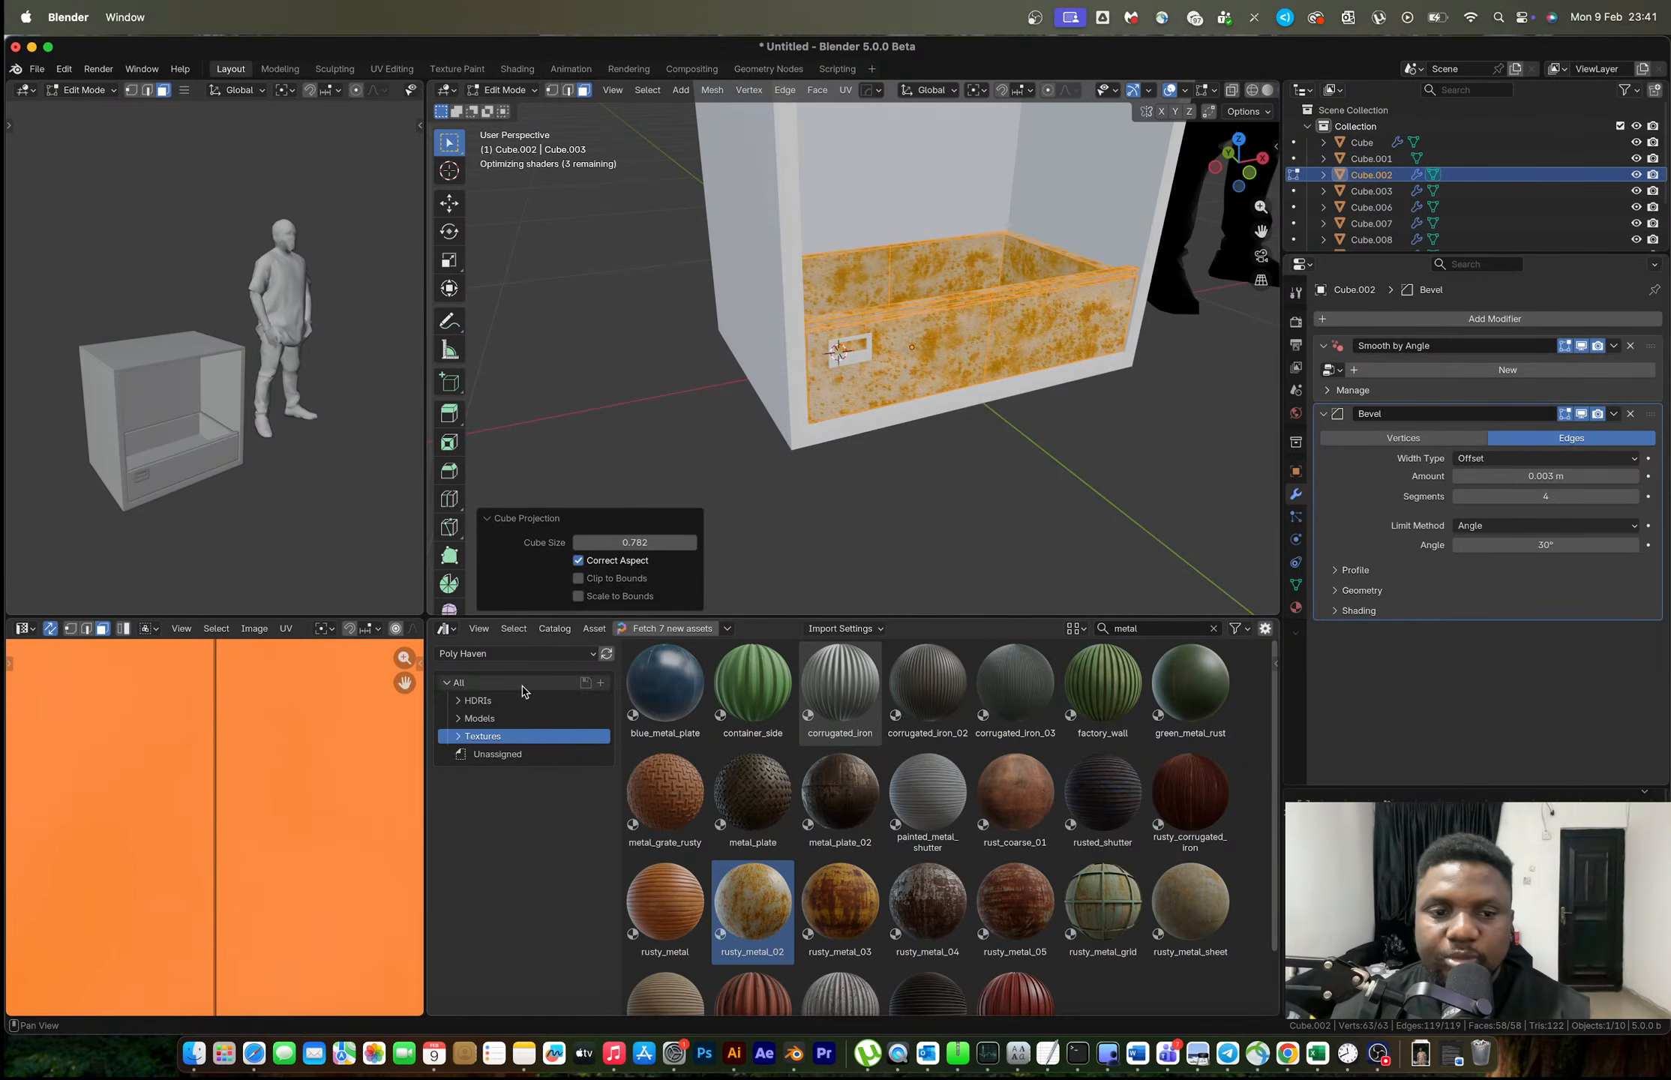
key(Tab)
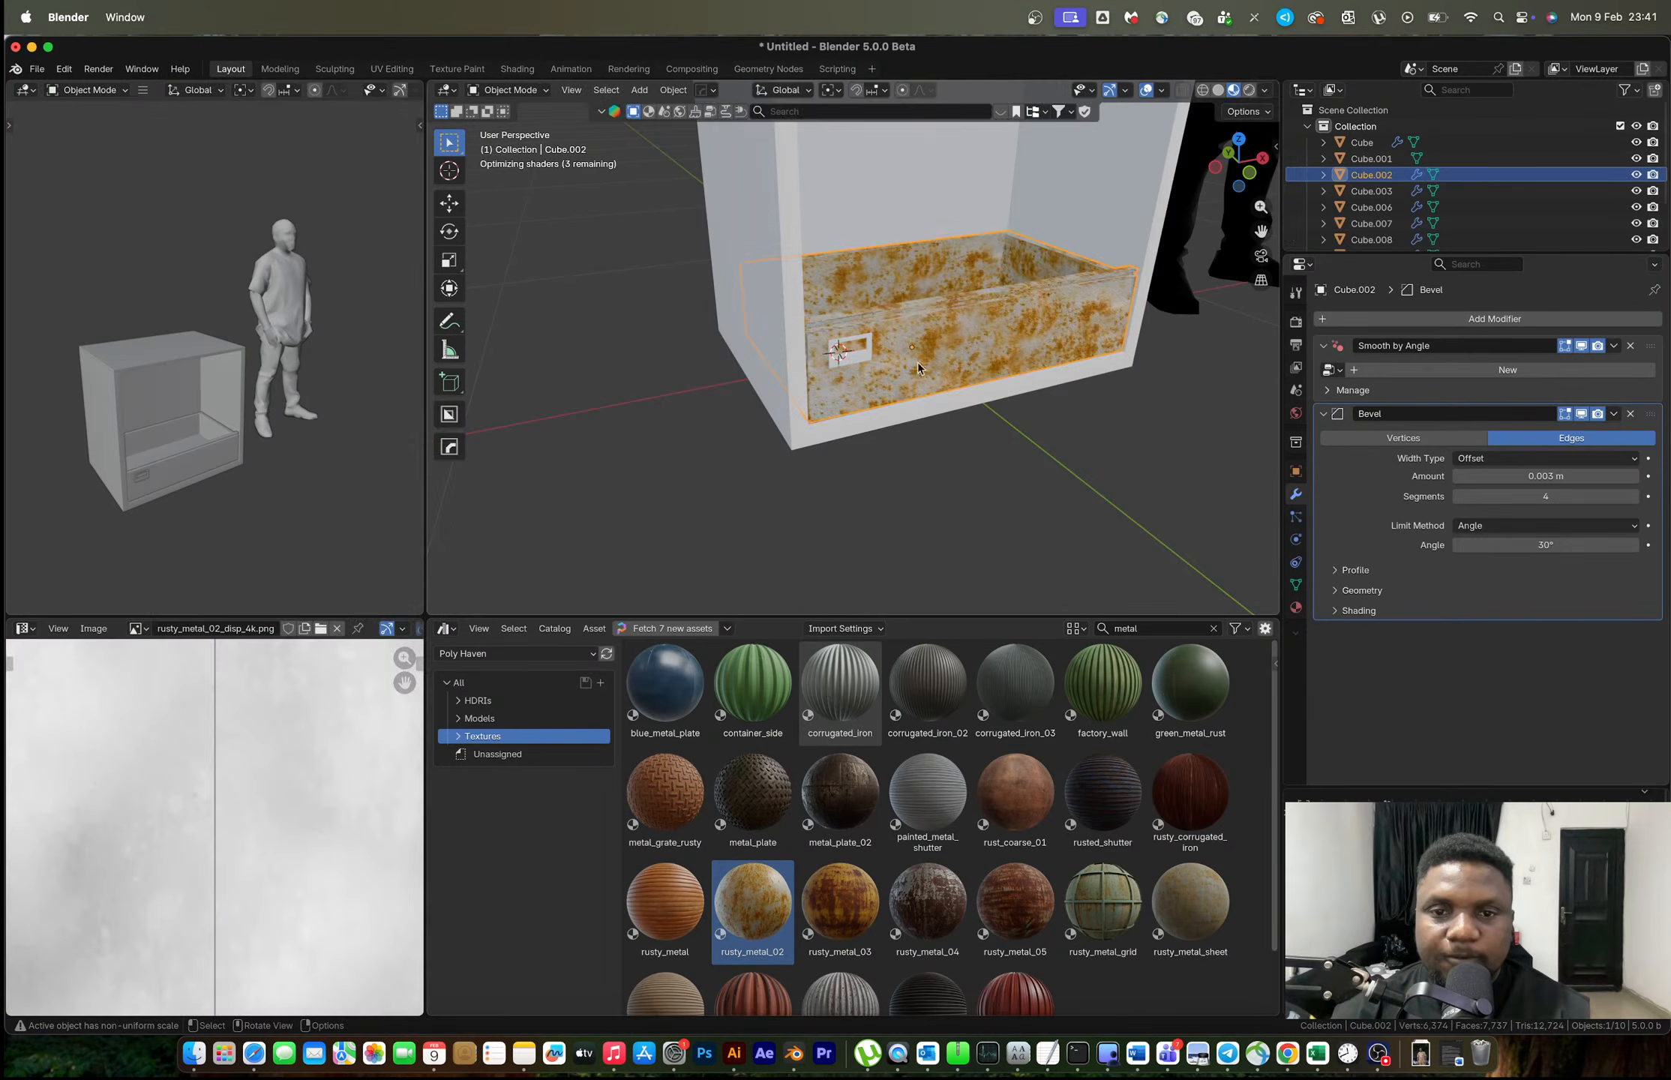
Open the drawer's rusty_metal_02 material in the Shader Editor and move the shader and output nodes away from the textures.
click(482, 656)
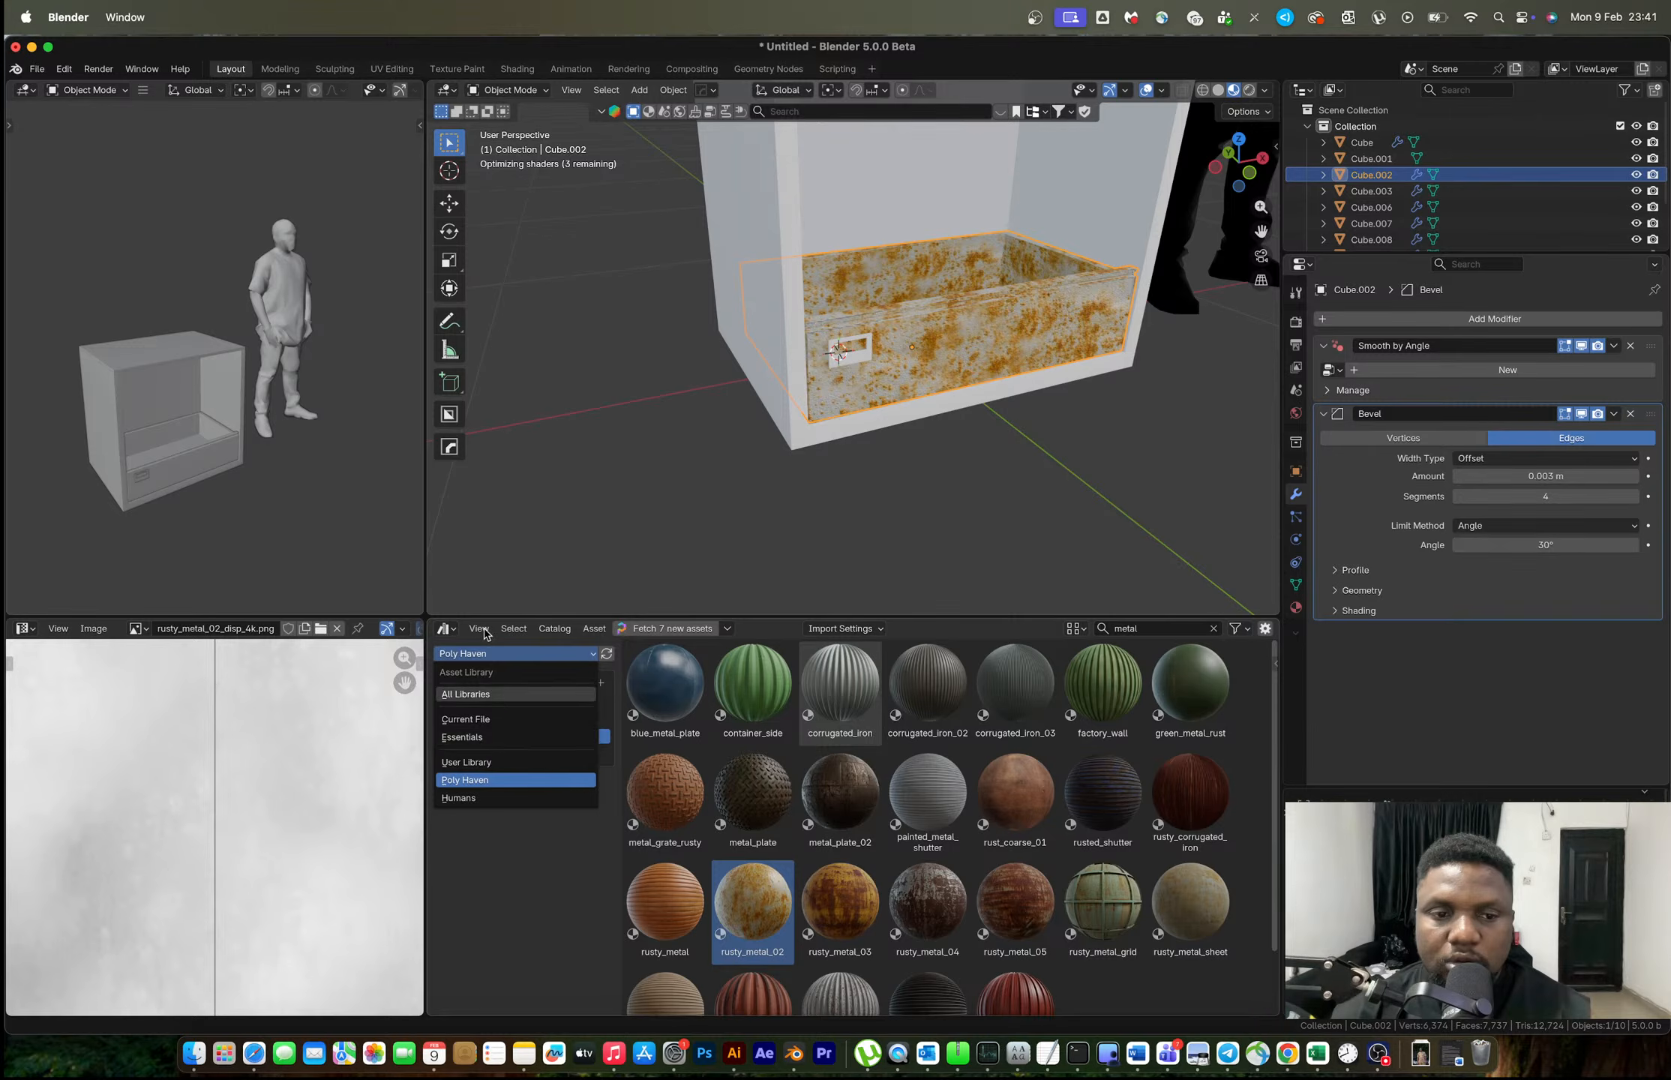
click(449, 629)
click(449, 629)
click(513, 763)
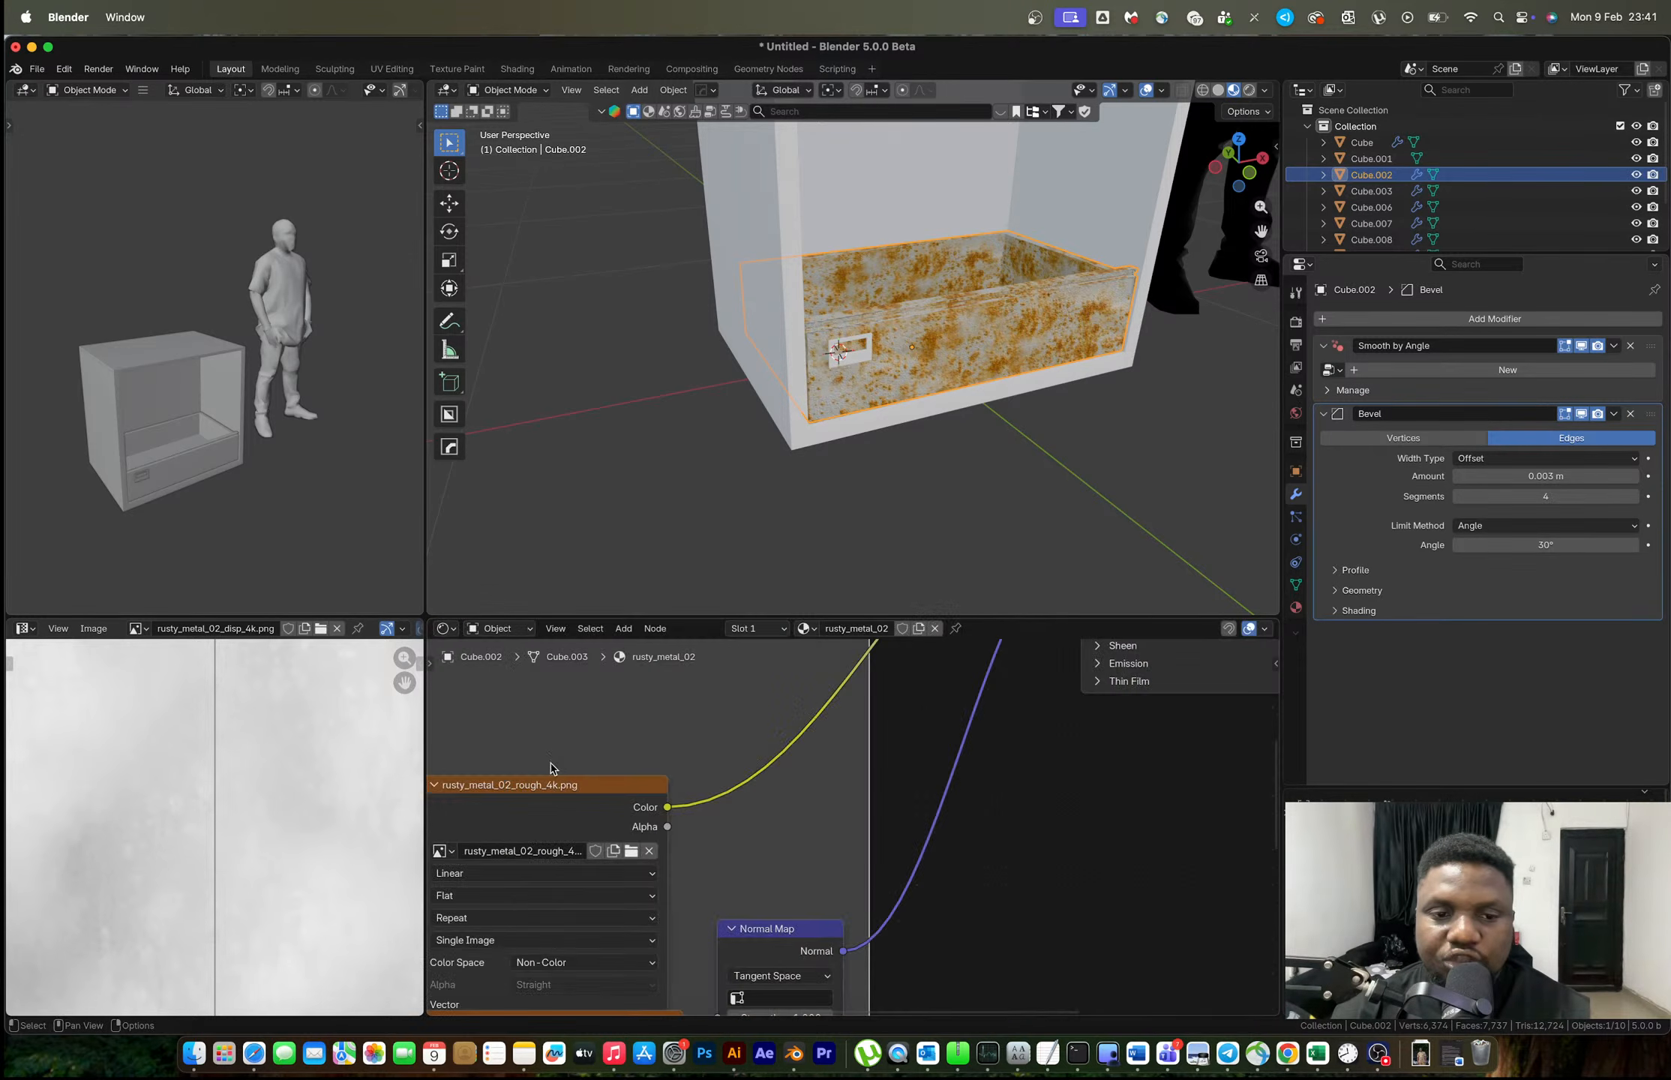
scroll(795, 784, down, 5)
drag(761, 722, 985, 867)
key(g)
click(1118, 876)
Insert a Mix node on the link between the diffuse texture and the shader's base color.
key(shift+a)
click(845, 731)
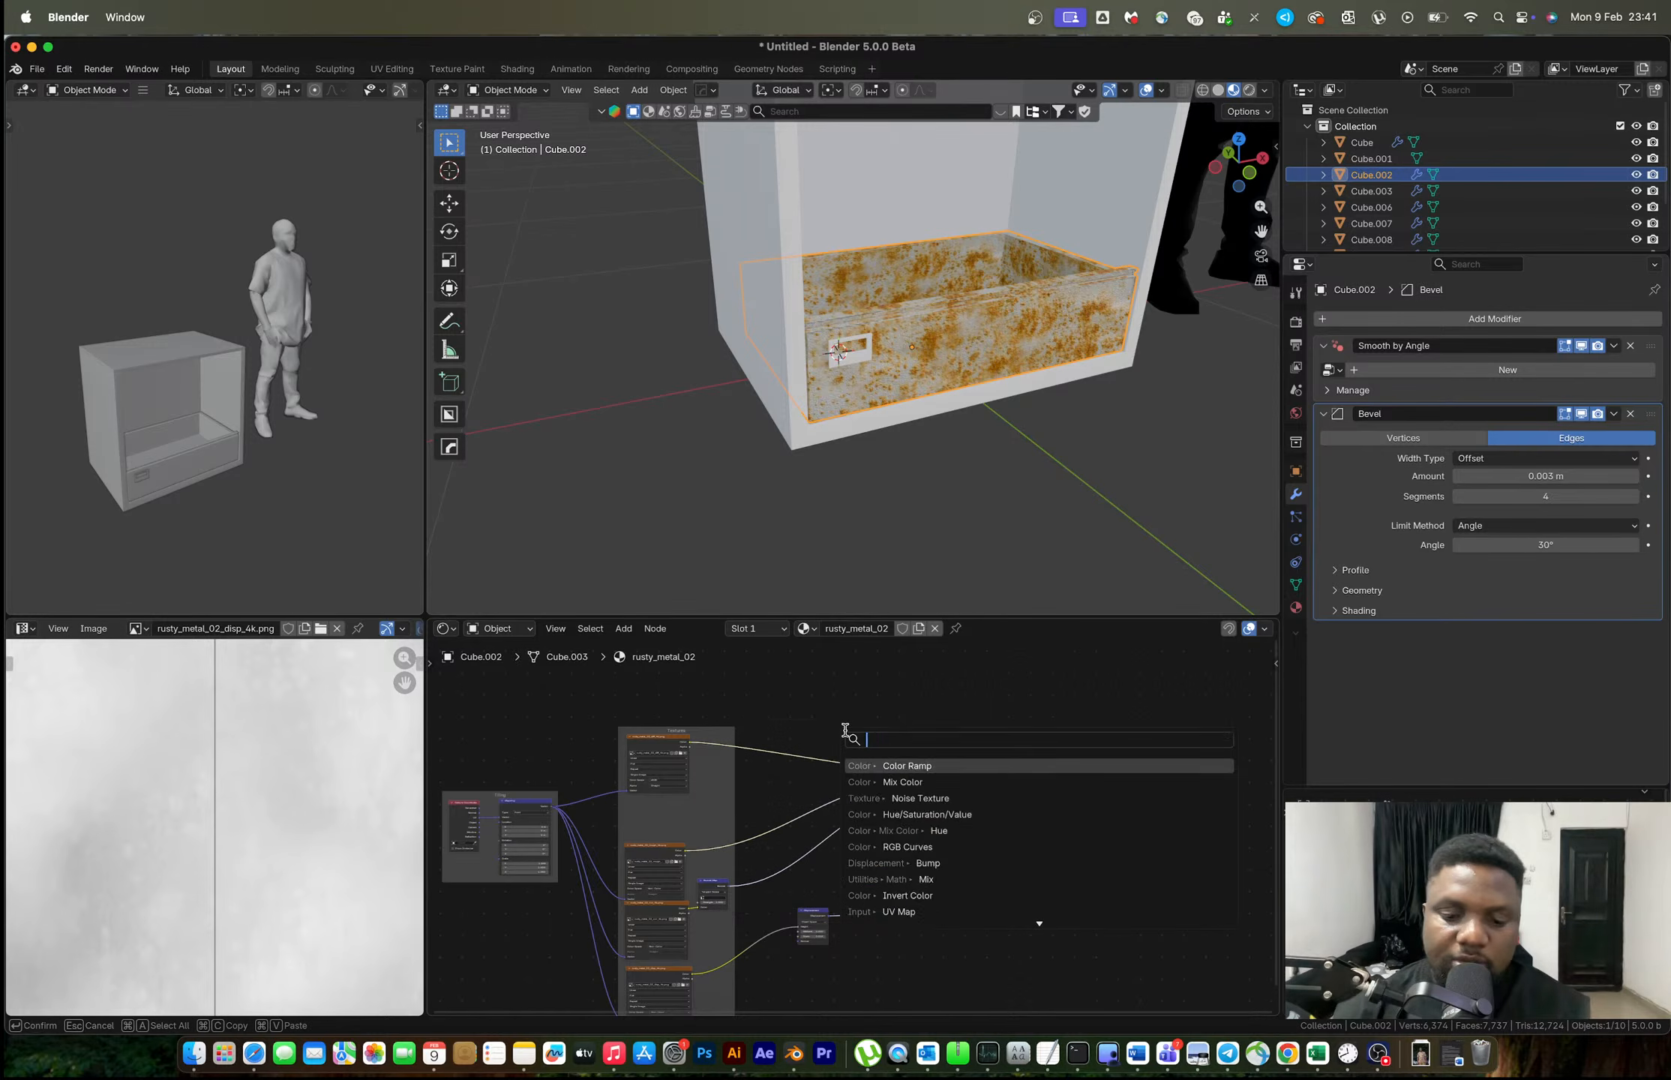
text(mix)
key(Return)
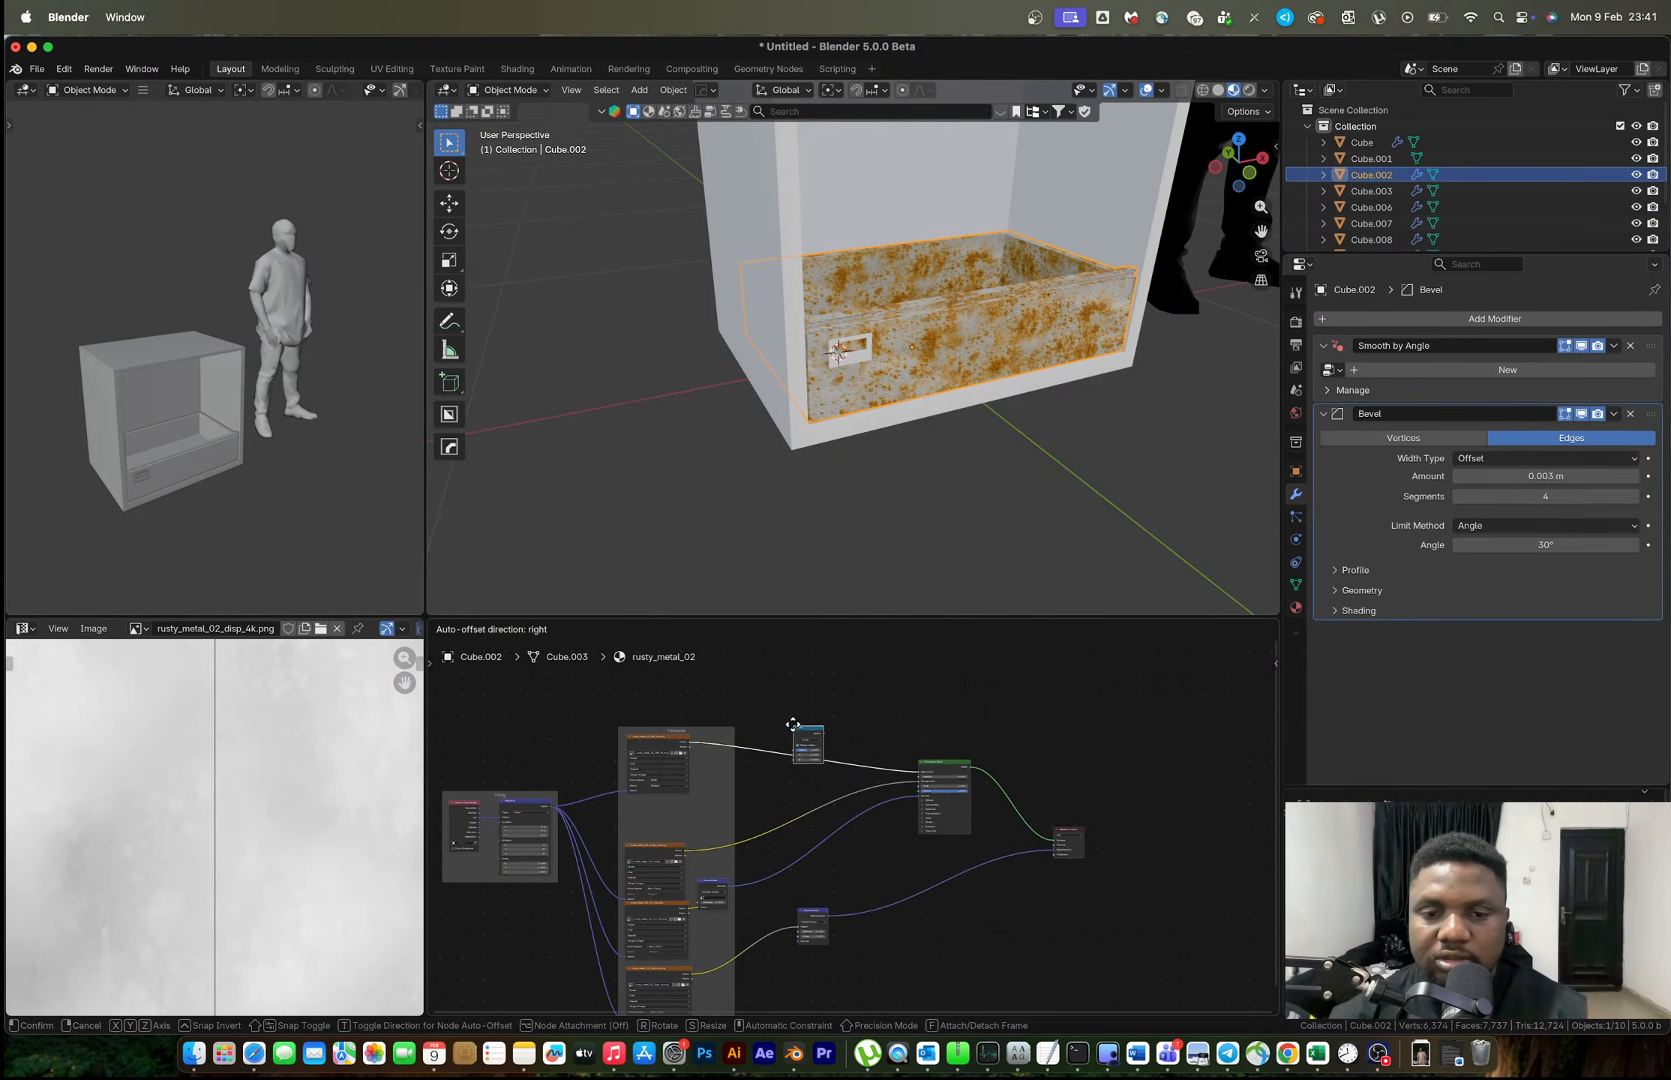
click(800, 727)
Set the Mix node's data type to Color and connect the diffuse texture's Color output to its Factor input.
scroll(817, 753, up, 6)
middle_drag(783, 667, 915, 797)
scroll(915, 797, up, 4)
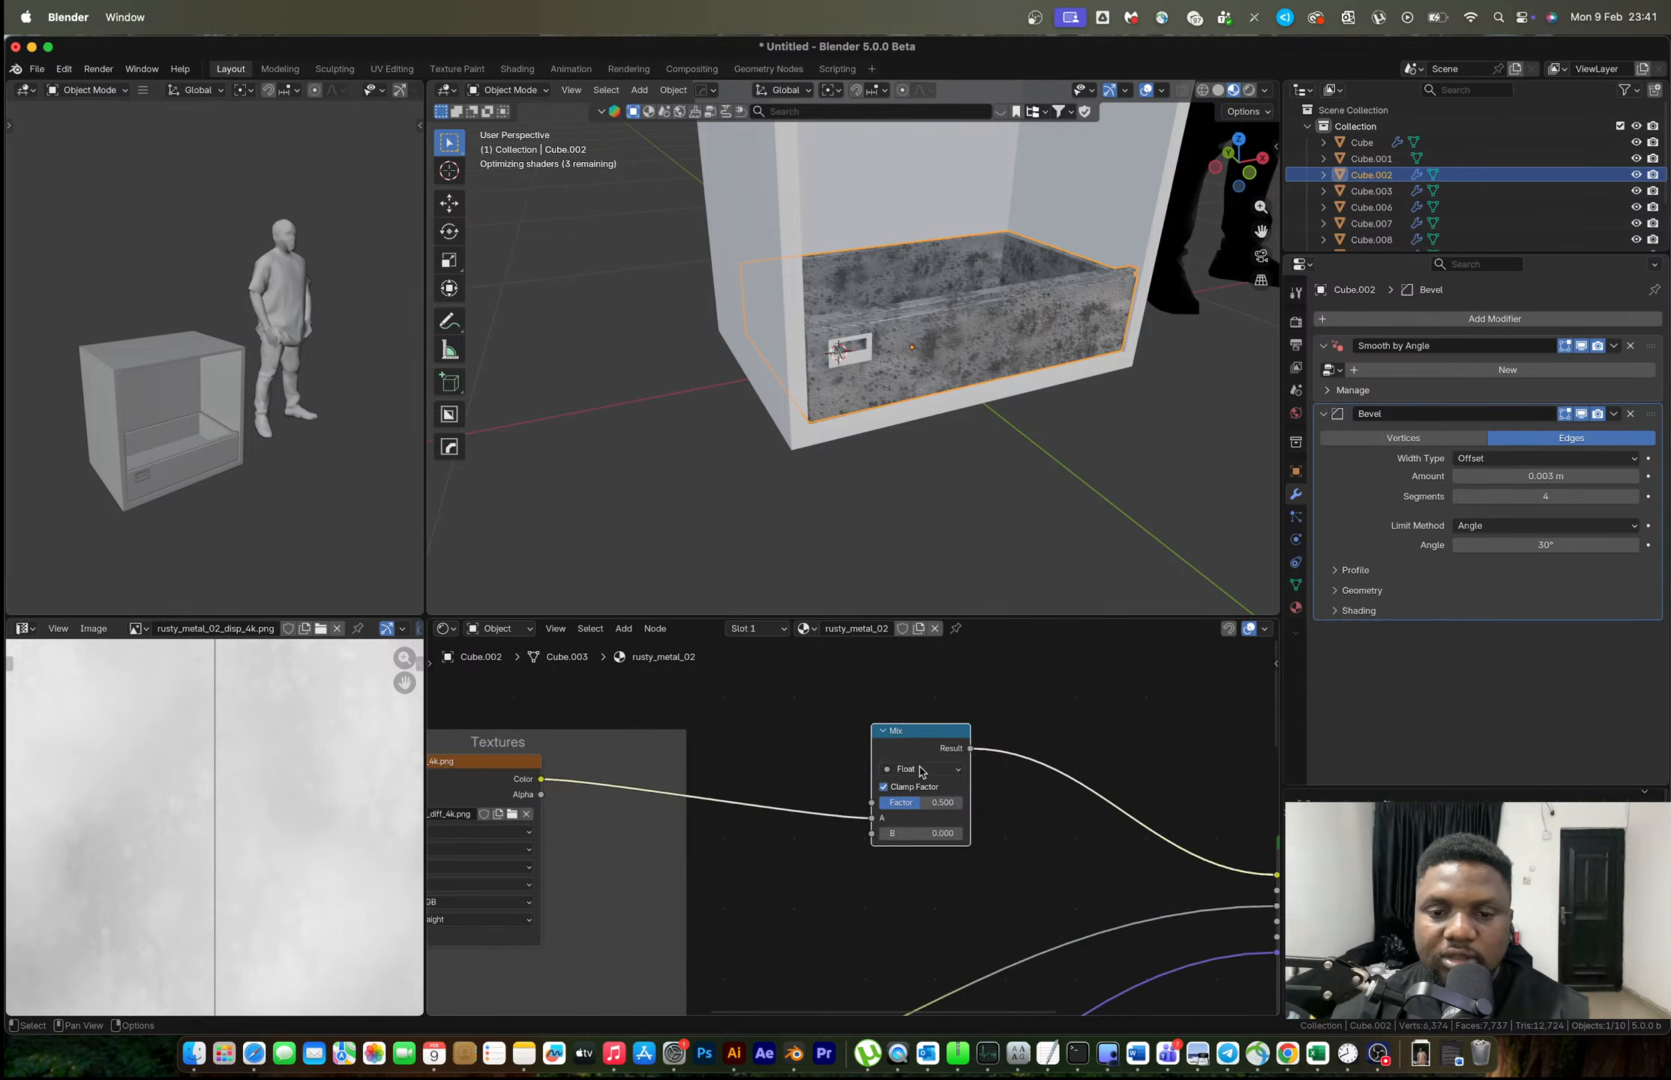
click(921, 770)
click(921, 834)
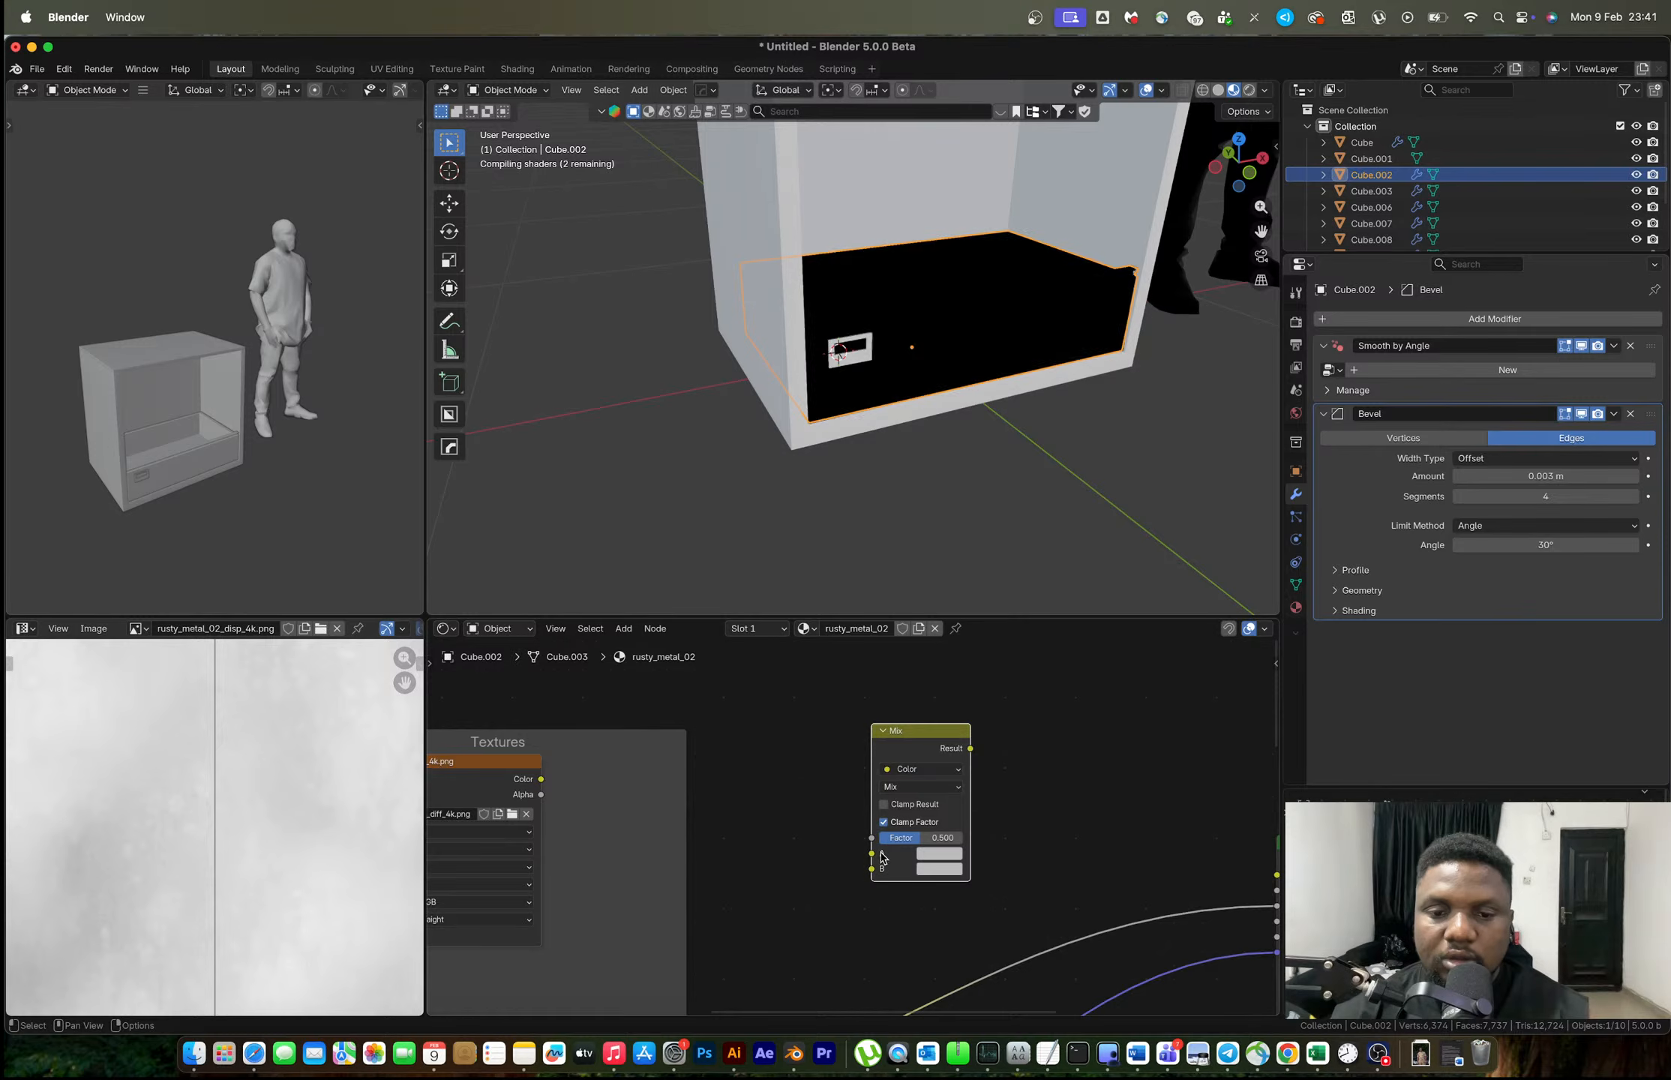
drag(541, 781, 900, 839)
scroll(908, 853, up, 4)
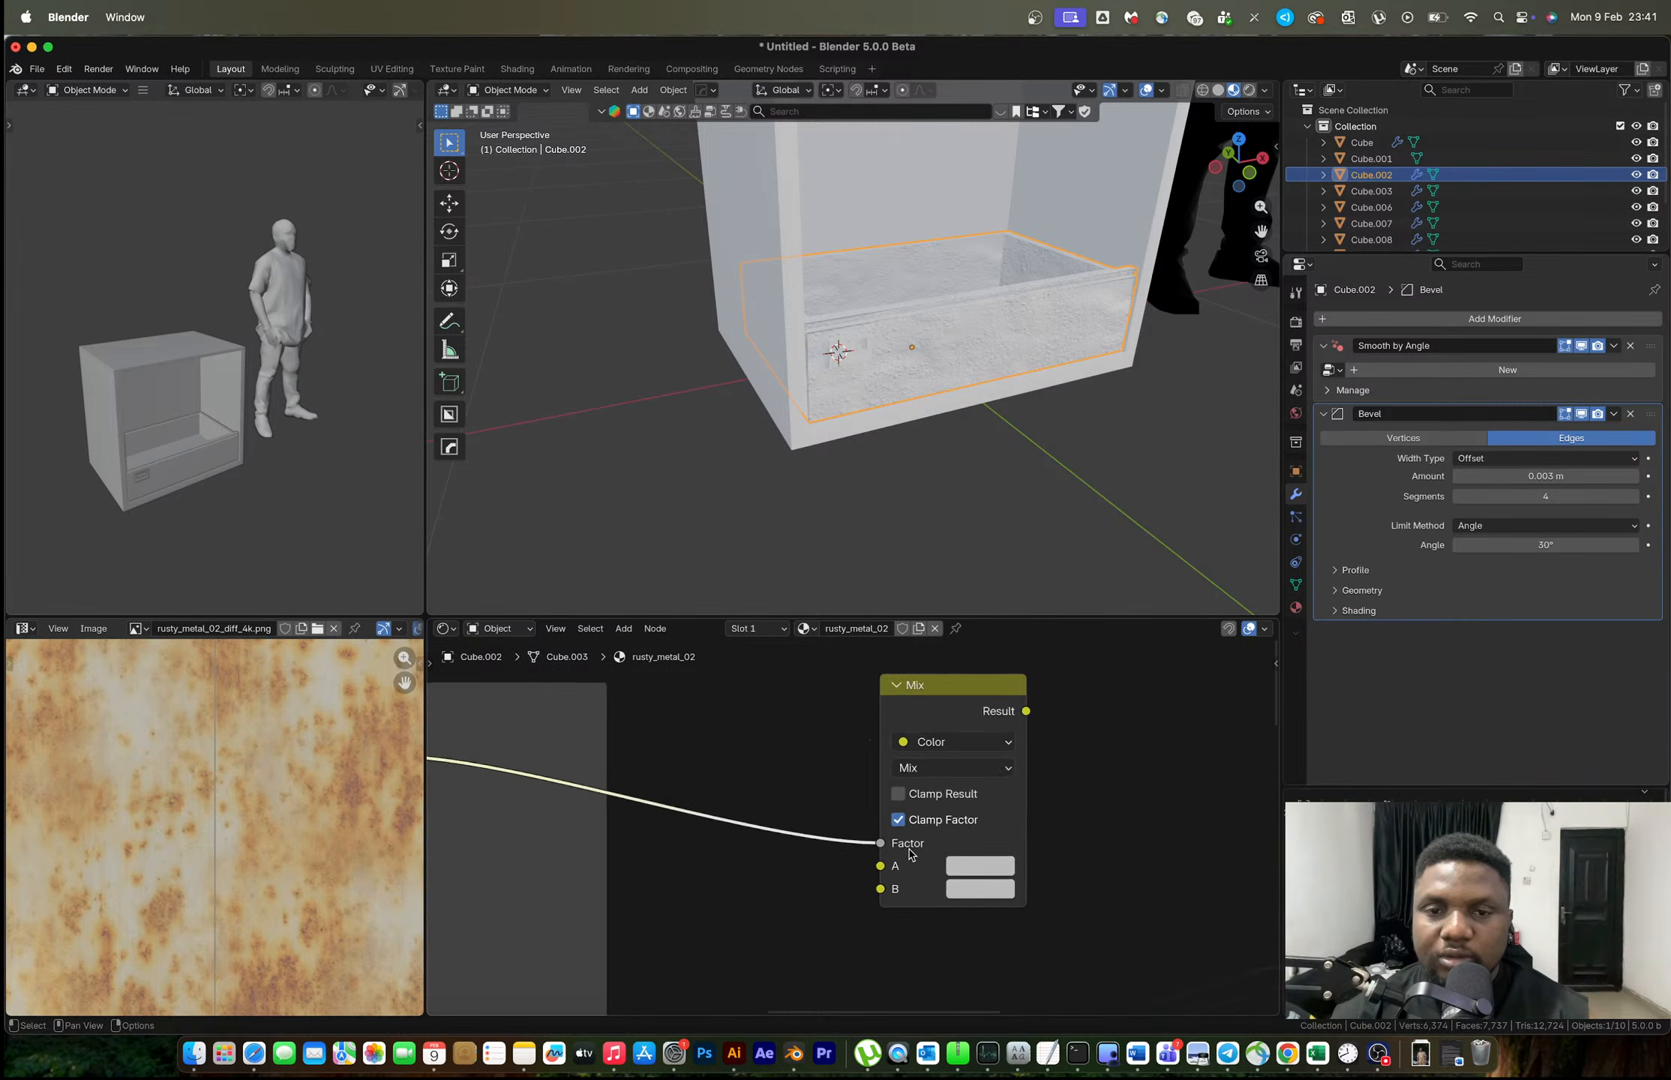
Set the Mix node's A color to dark grey #555555 with a value of 0.333.
scroll(988, 408, up, 3)
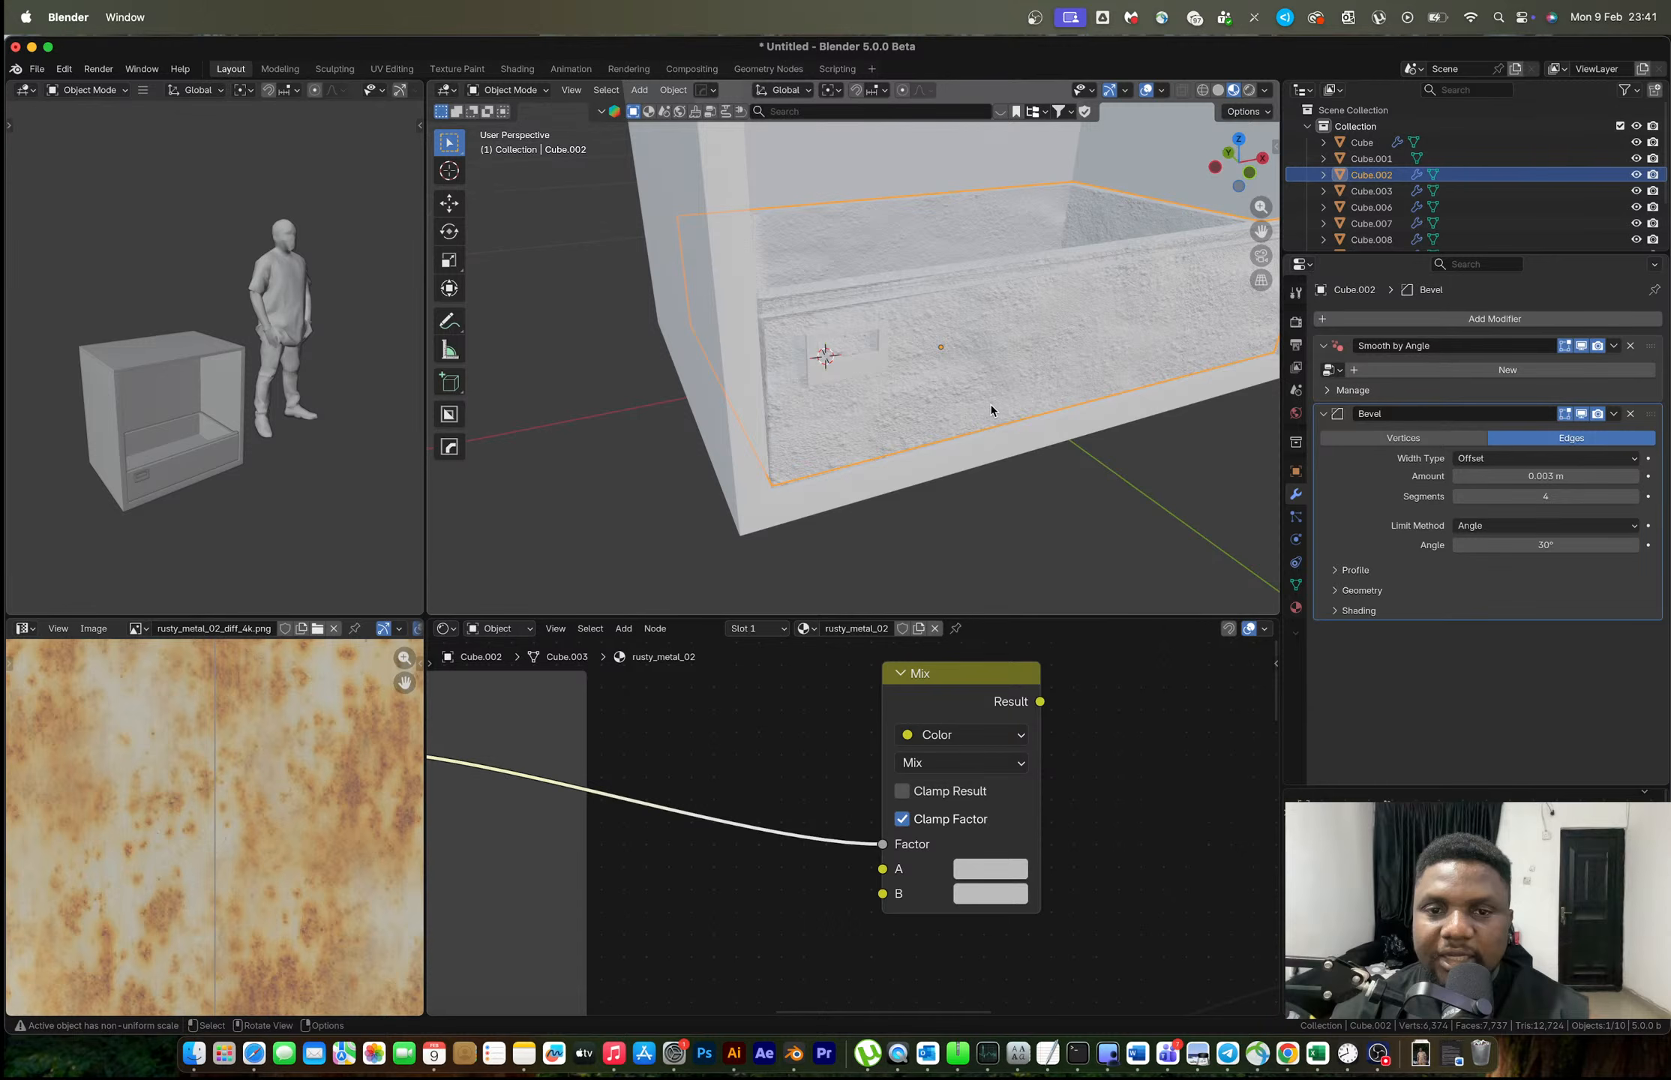
scroll(989, 403, up, 2)
click(988, 868)
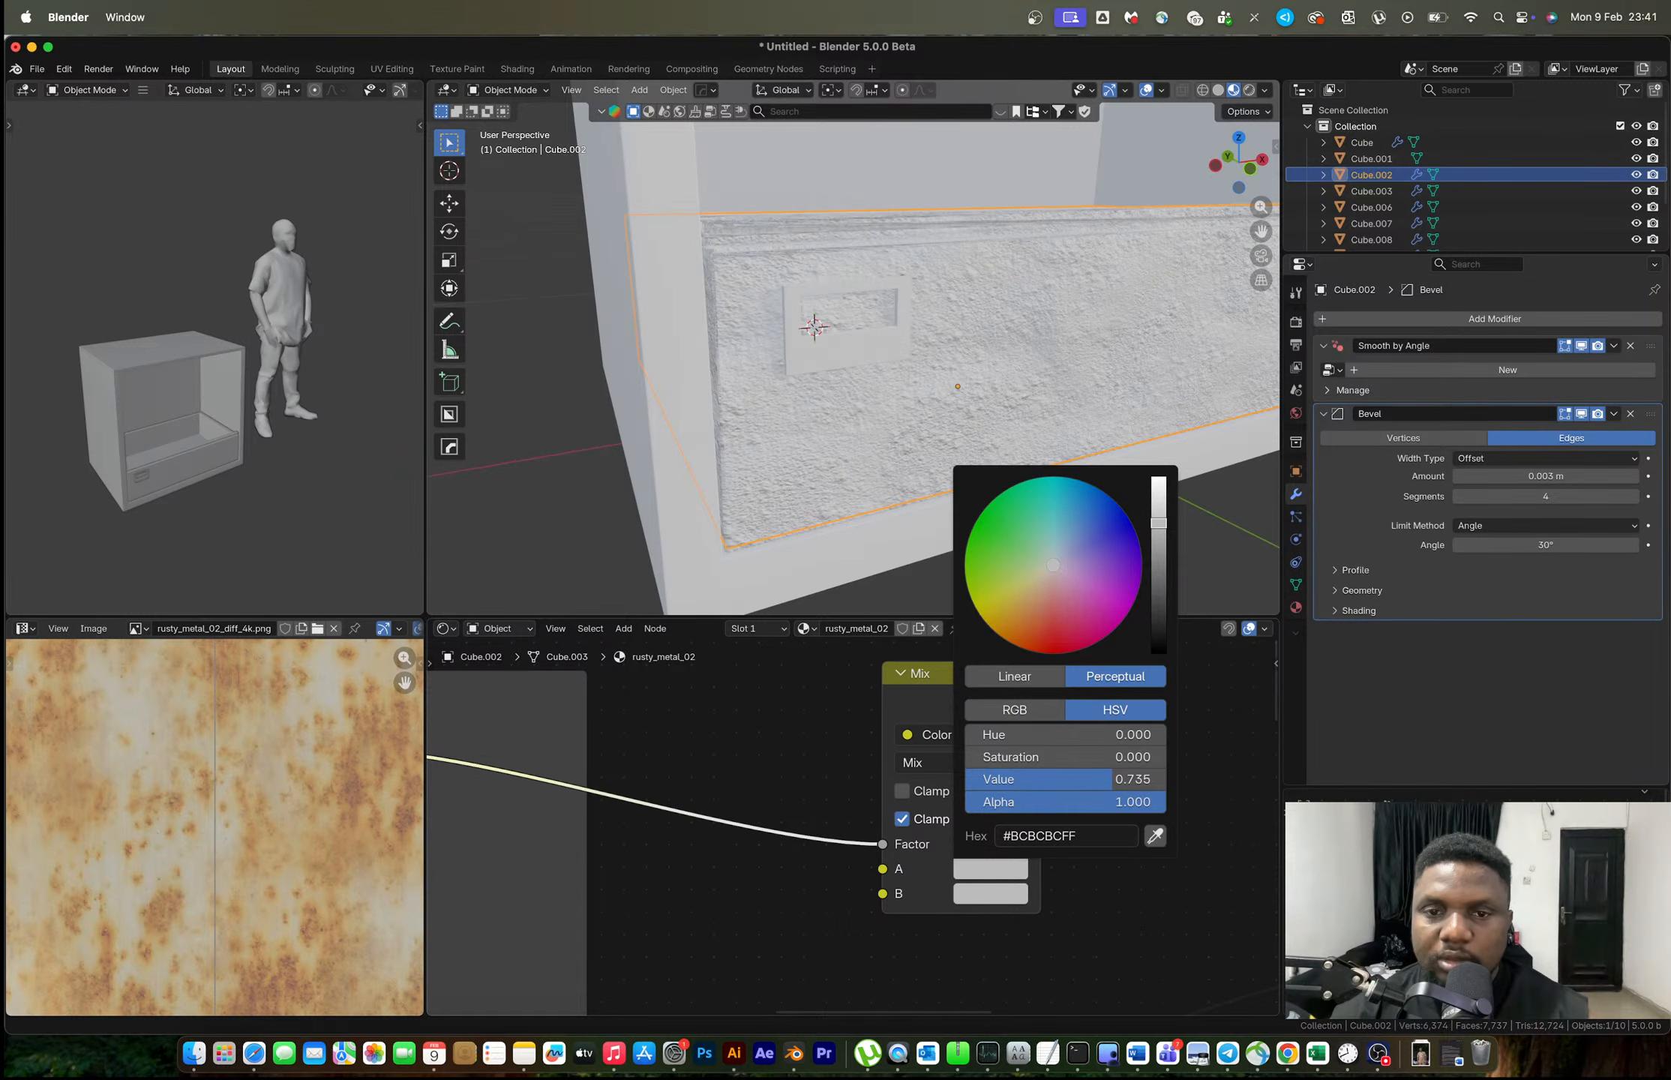
drag(1159, 522, 1159, 594)
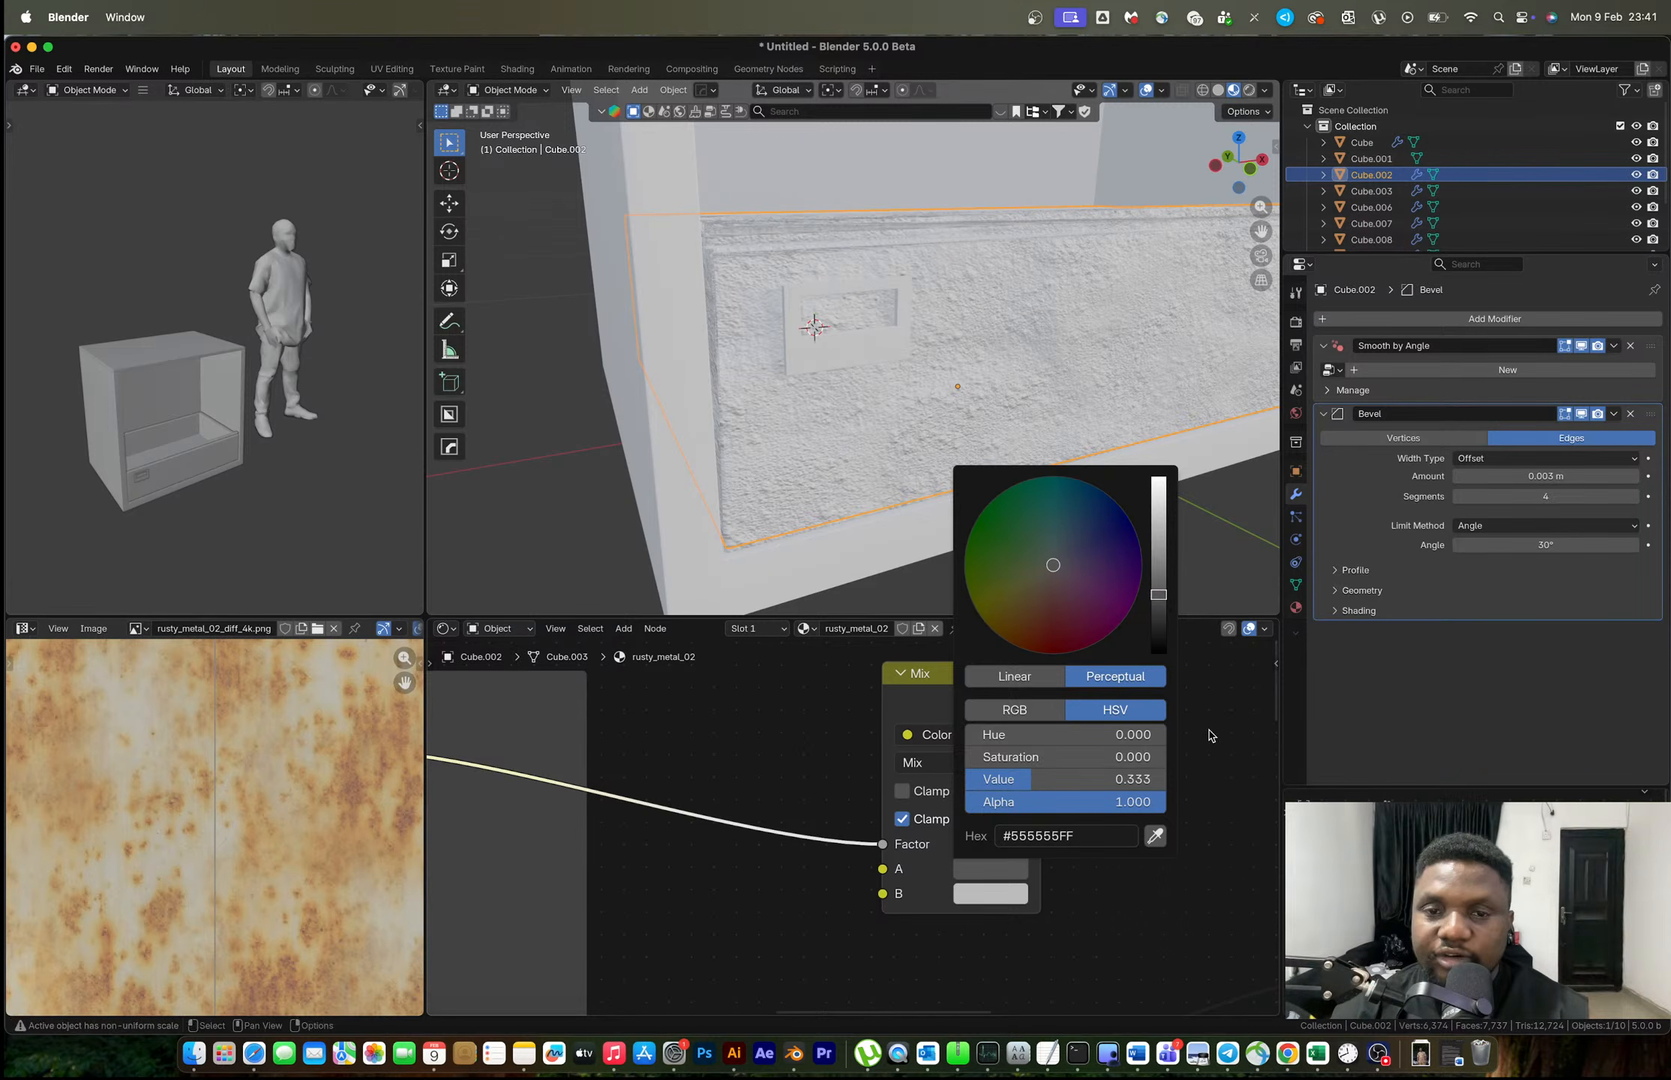
Lighten the Mix node's B color to near white and set its A color to a mid grey.
click(993, 894)
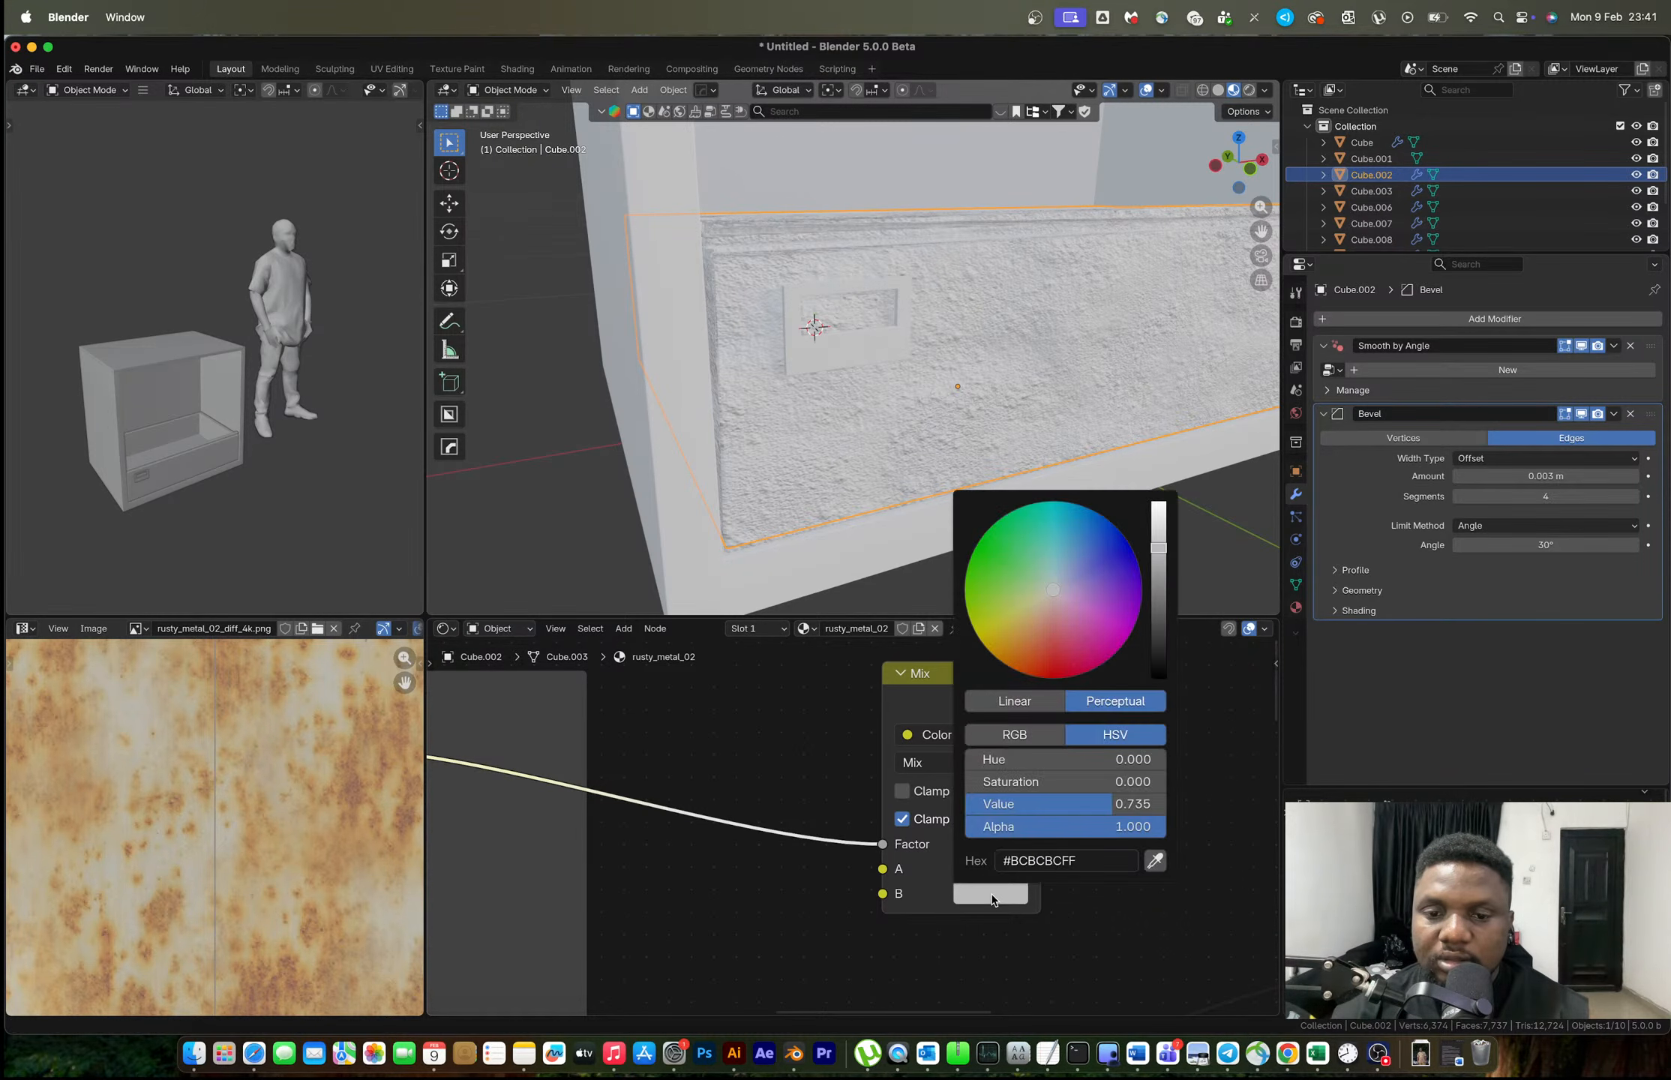
mouse_move(1159, 548)
mouse_down()
mouse_move(1158, 577)
mouse_move(1161, 516)
mouse_up()
scroll(1174, 775, down, 2)
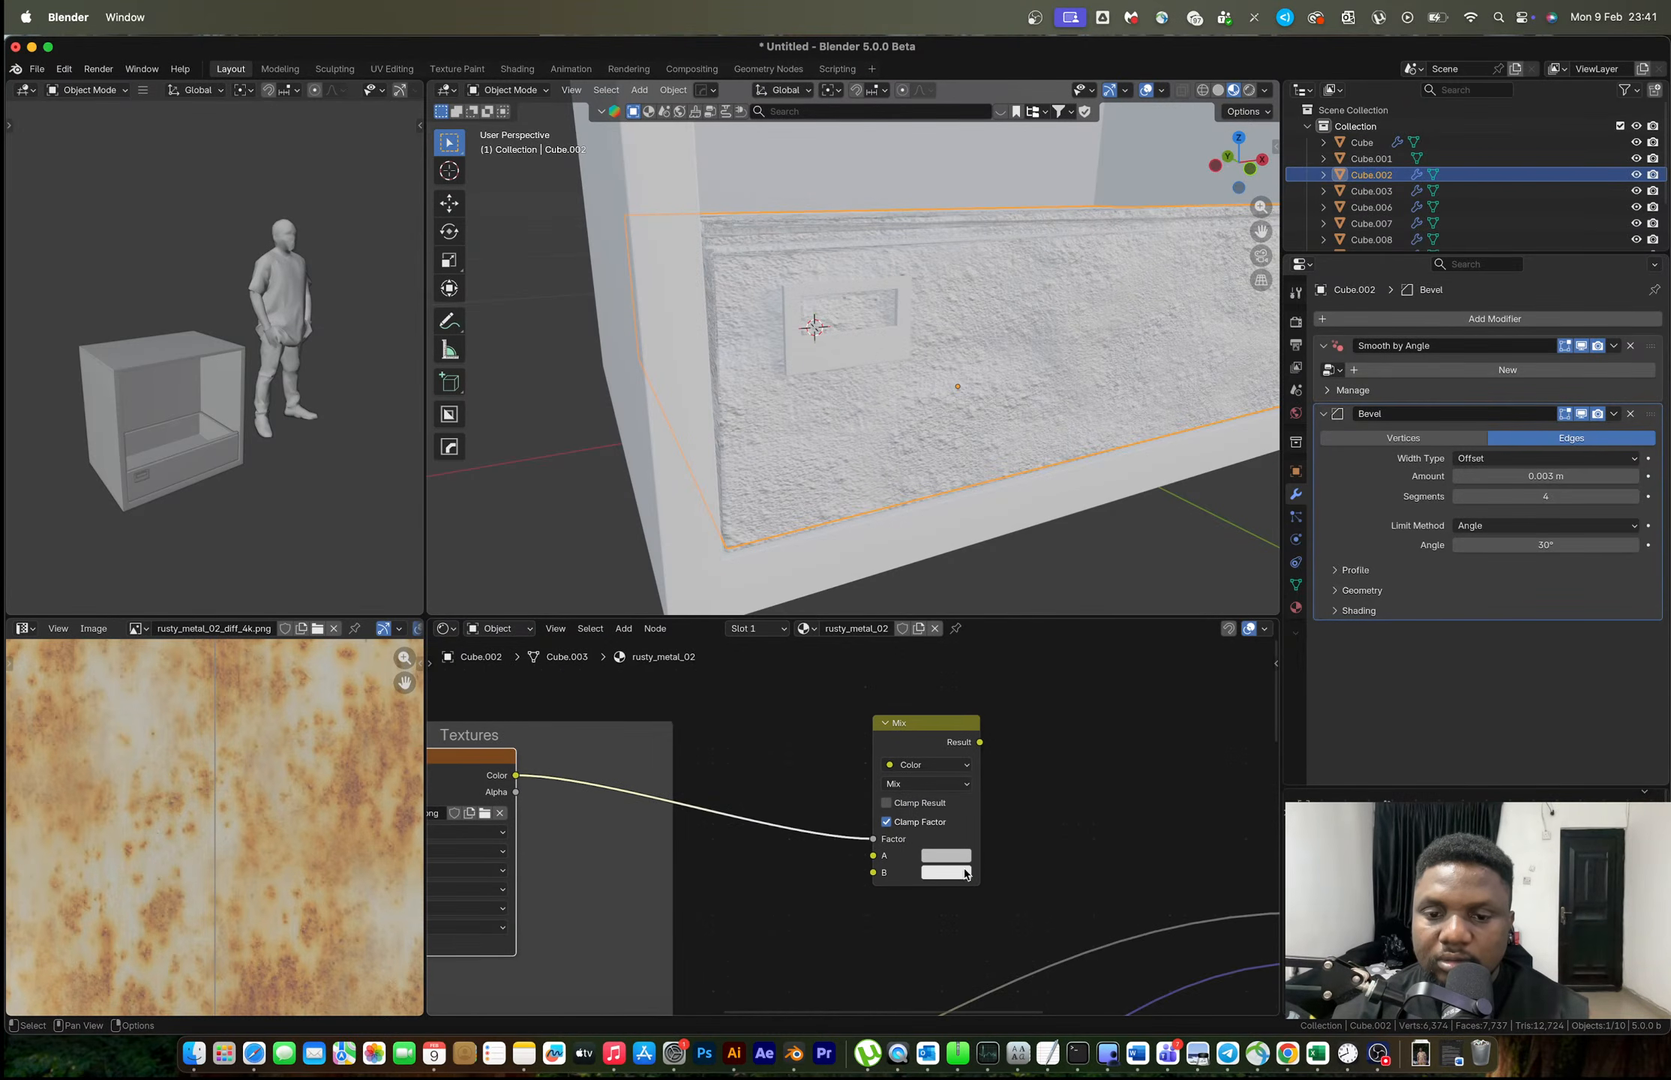
click(956, 856)
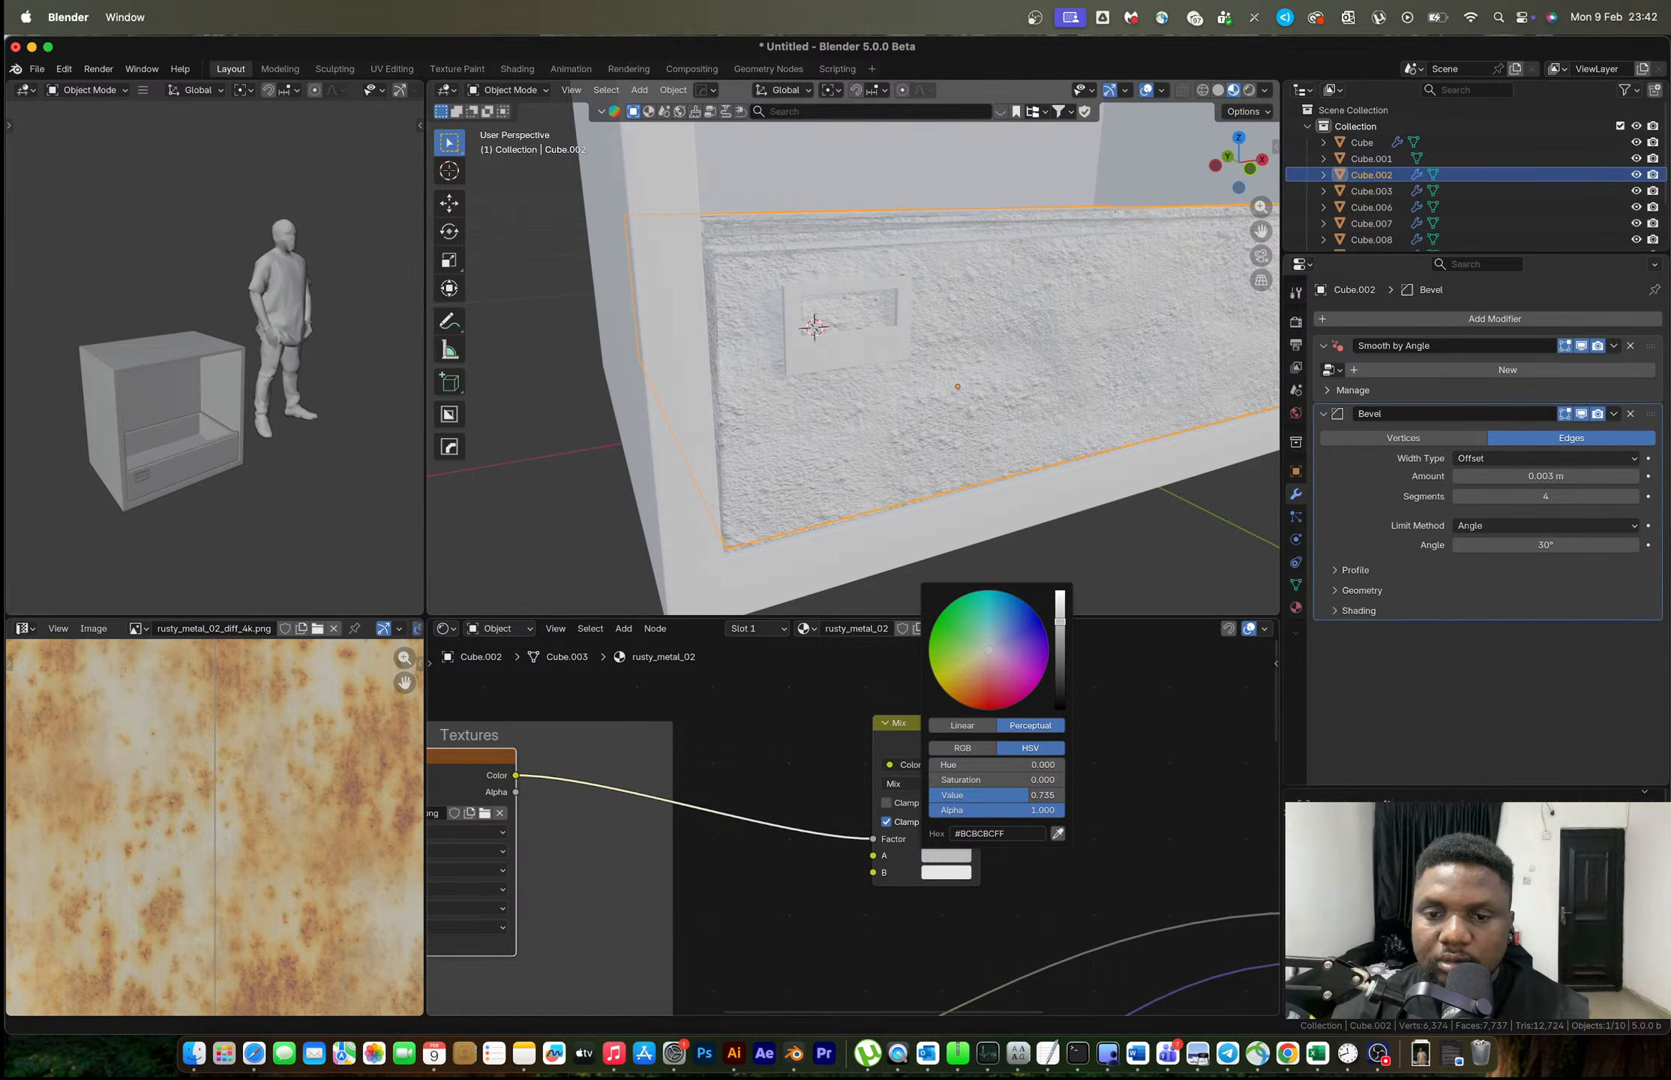
scroll(939, 809, down, 1)
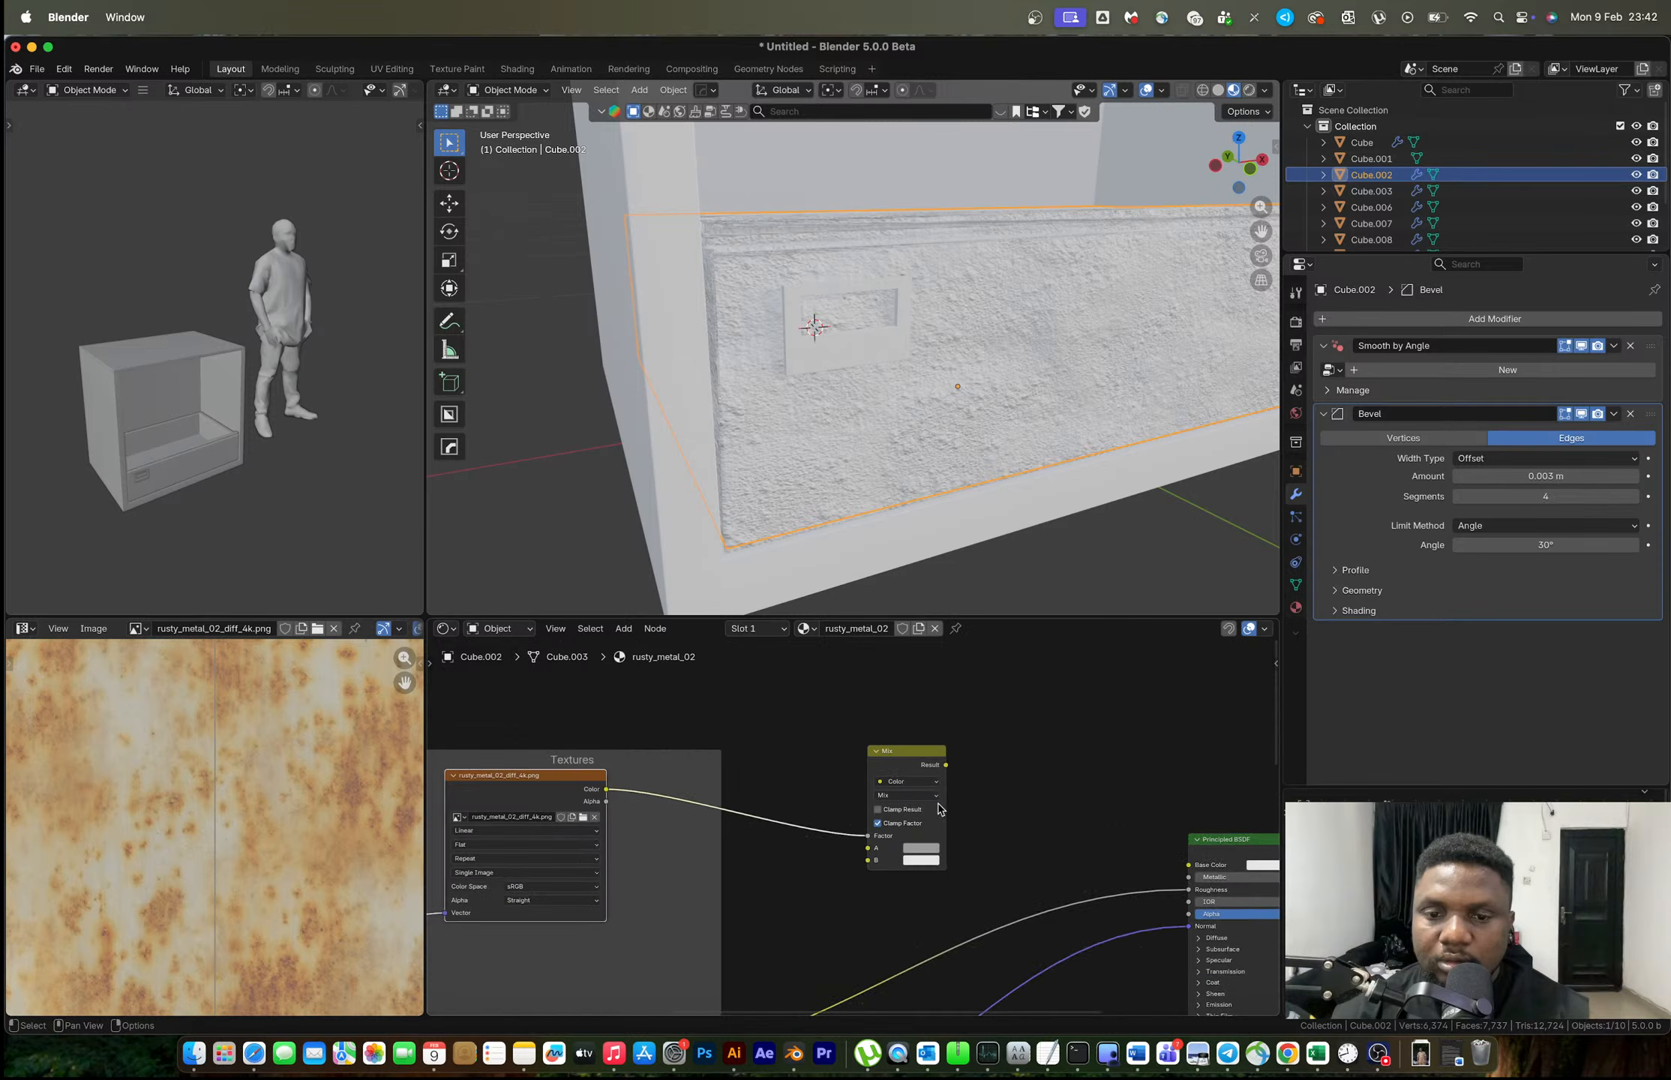
Connect the Mix node's Result to the Principled BSDF's Base Color and set its A color to #686868 with a value of 0.407.
mouse_move(943, 767)
mouse_down()
mouse_move(1074, 790)
mouse_move(1185, 866)
mouse_up()
scroll(935, 799, up, 2)
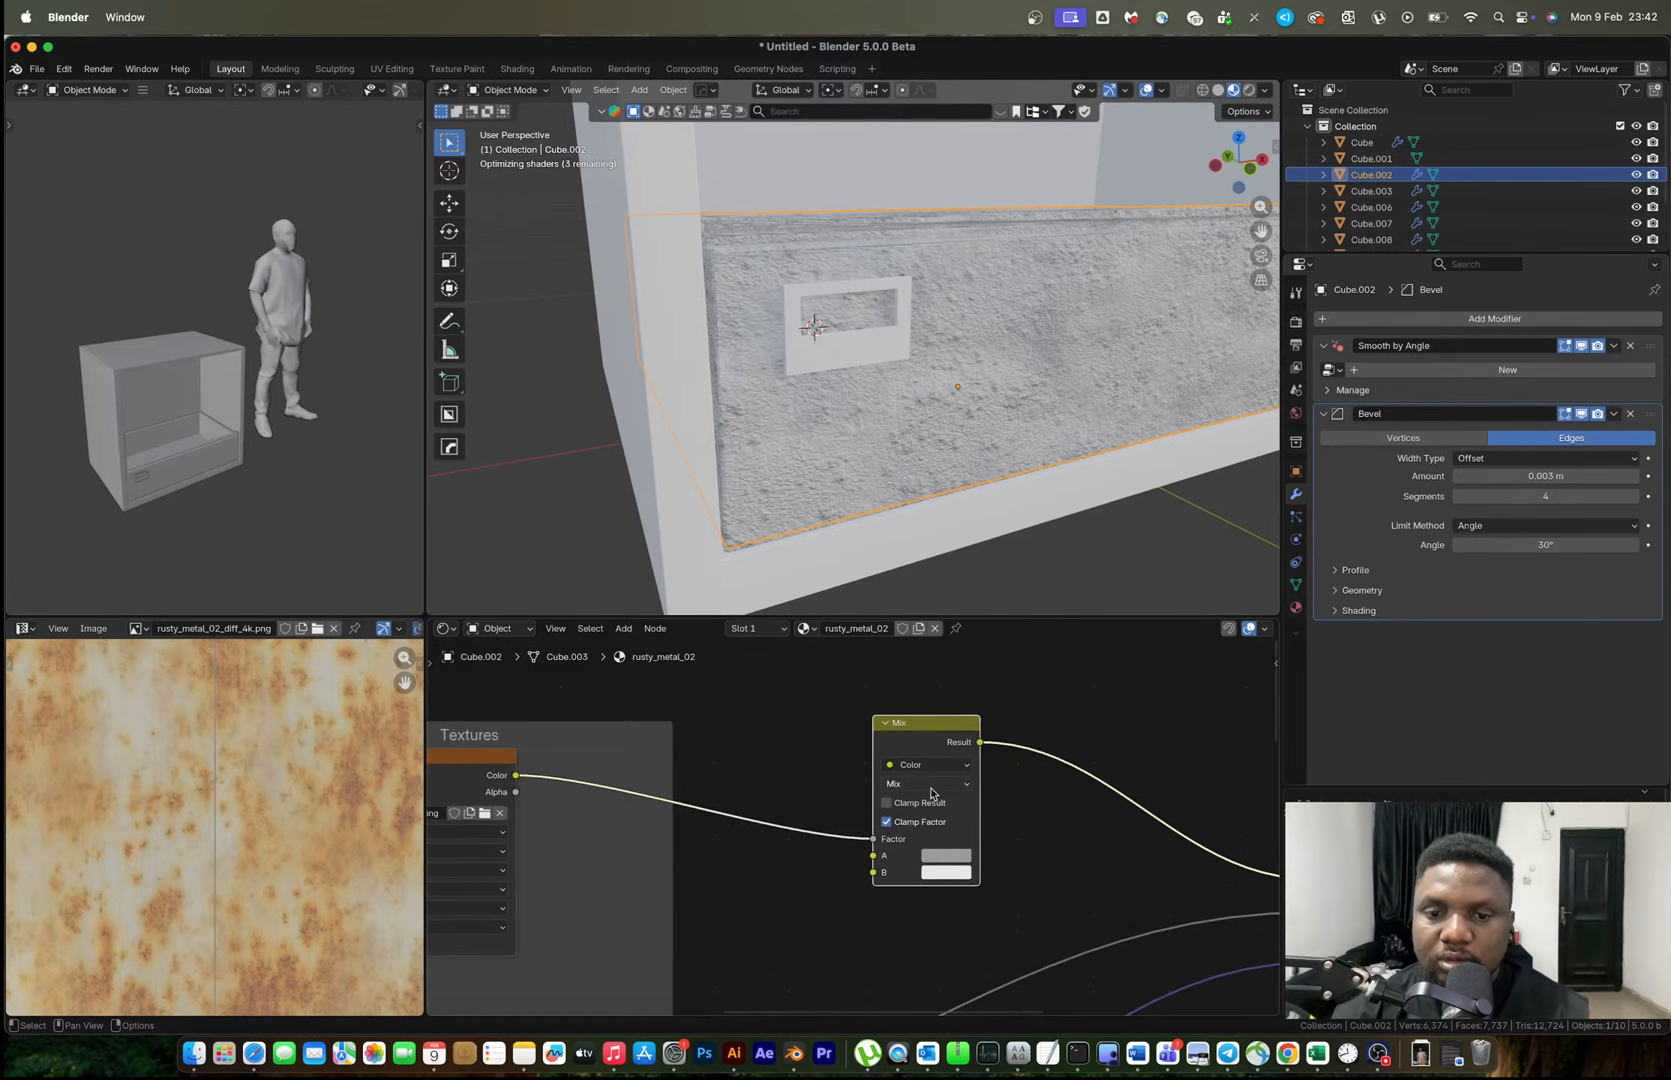
click(944, 859)
drag(1059, 636, 1059, 660)
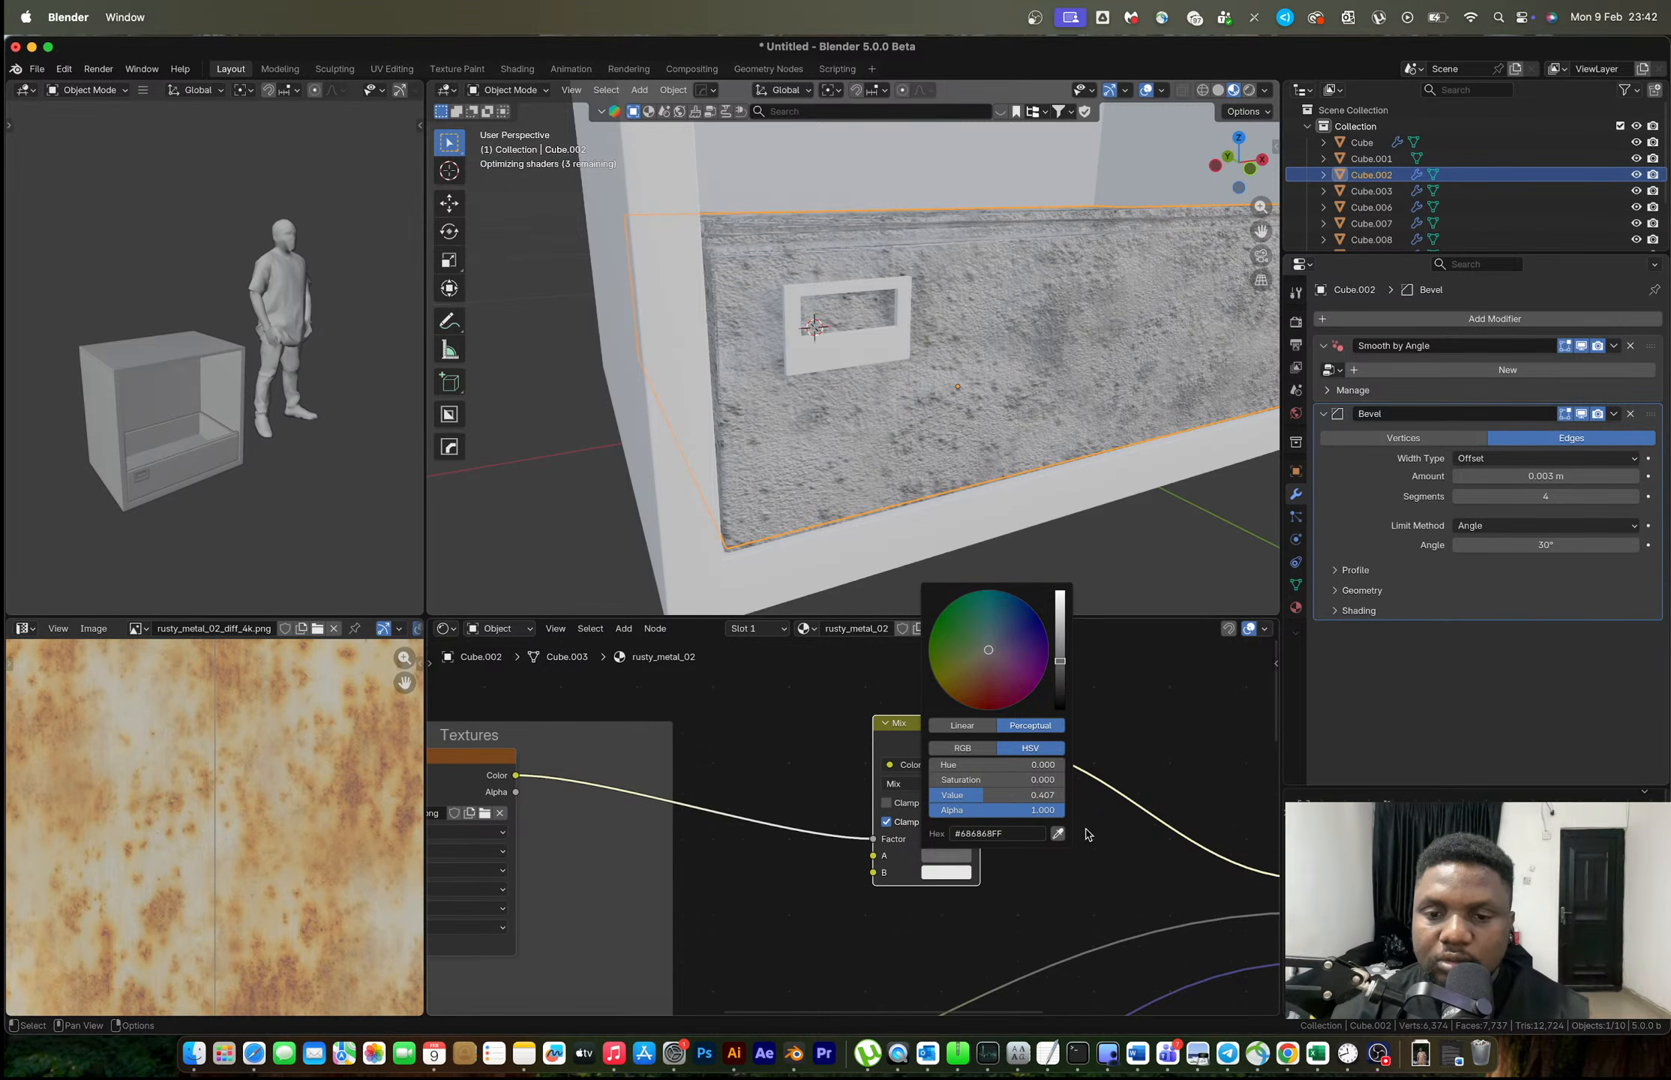
Delete the Displacement node from the rusty_metal_02 material.
scroll(1124, 838, down, 4)
scroll(1081, 791, down, 10)
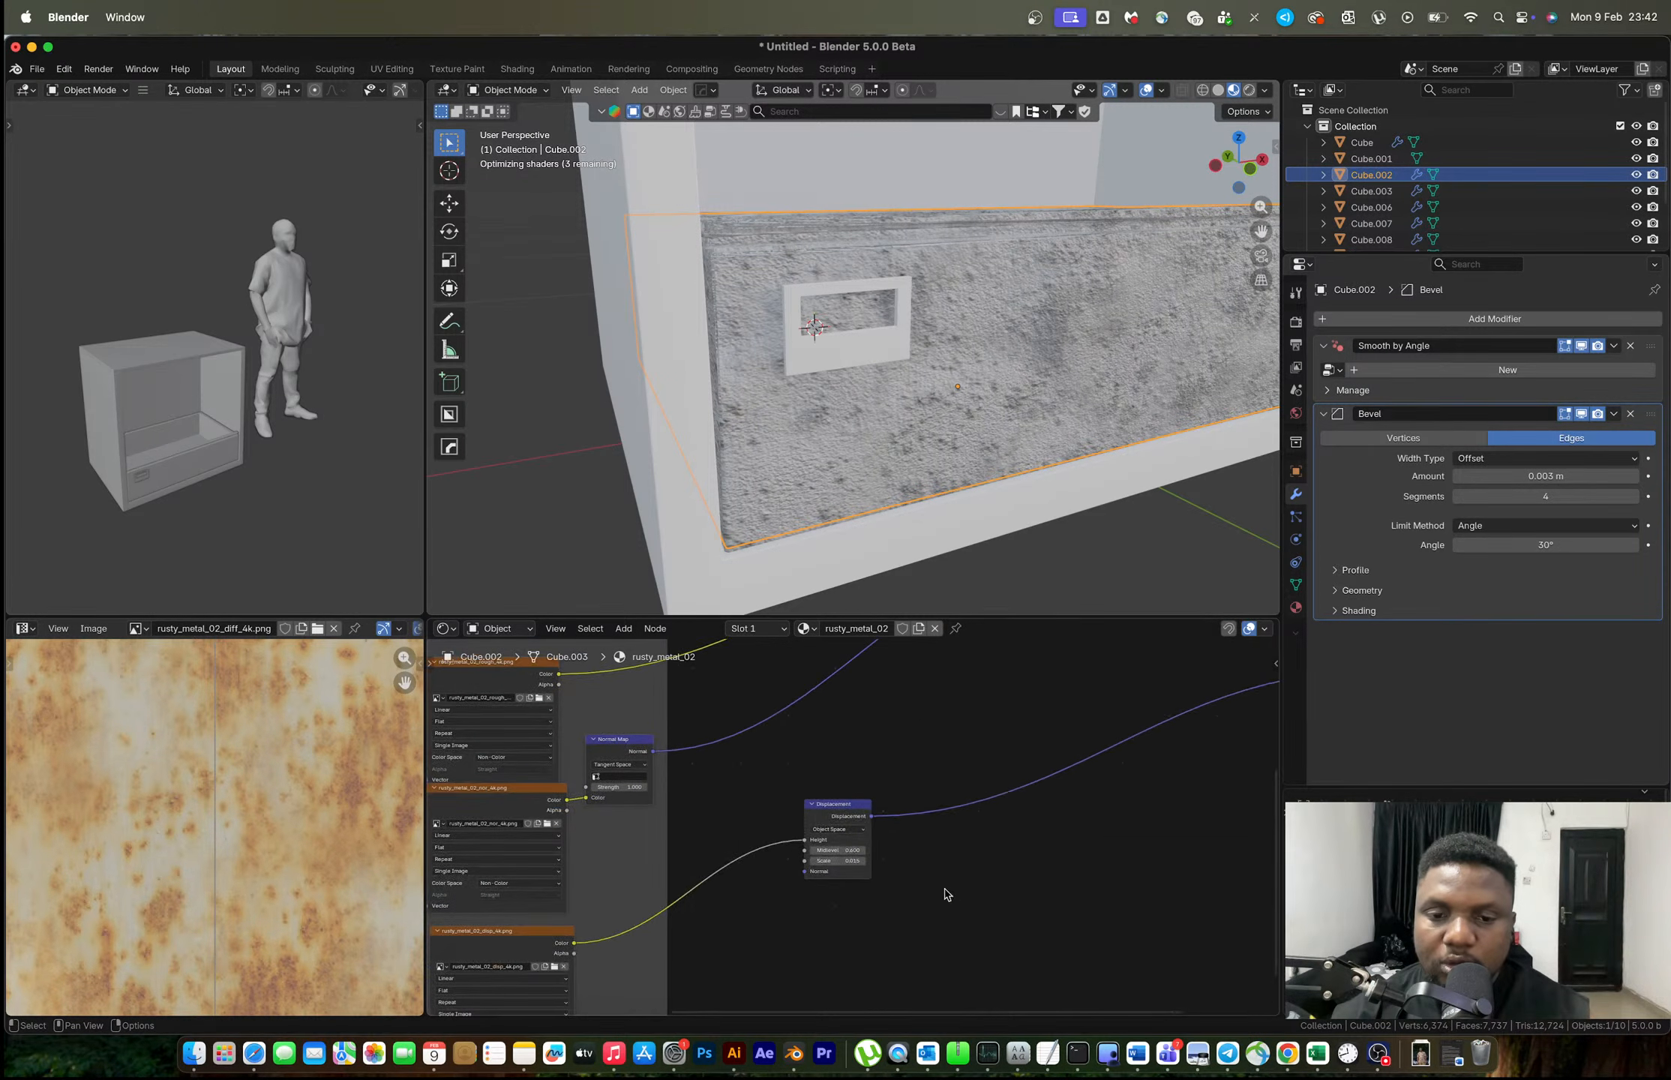
drag(947, 894, 789, 796)
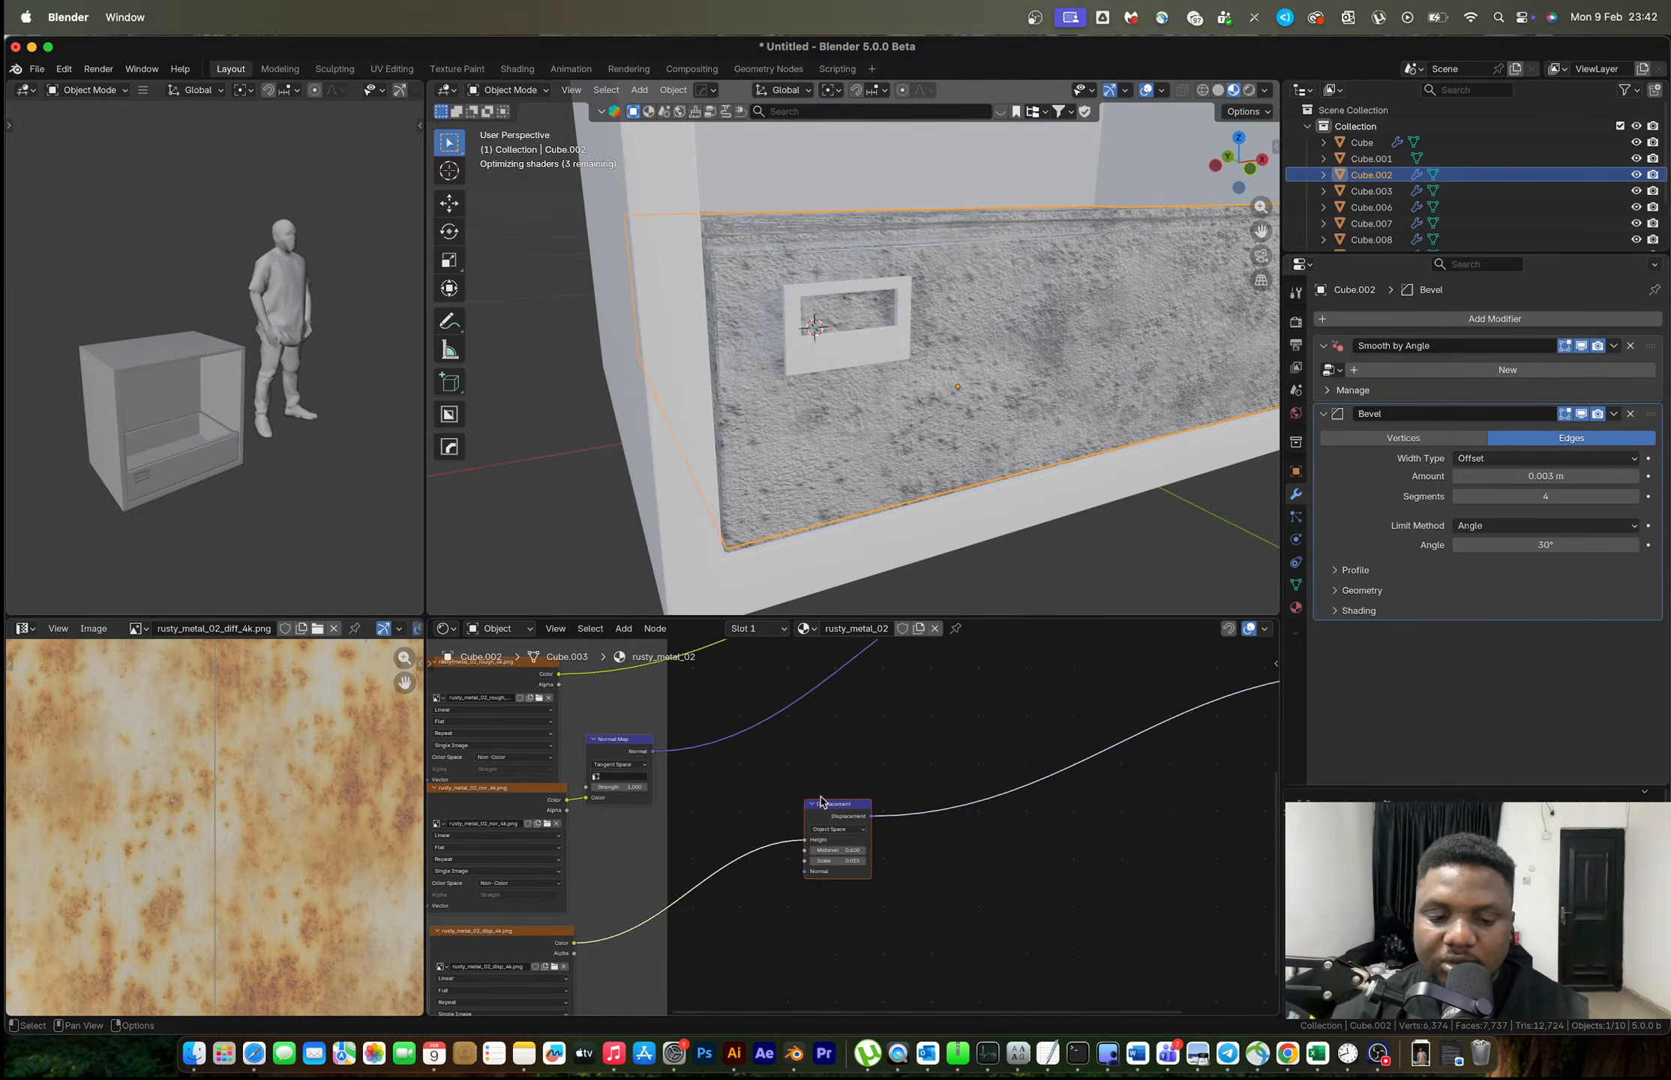
key(x)
middle_drag(644, 797, 876, 802)
scroll(877, 802, up, 5)
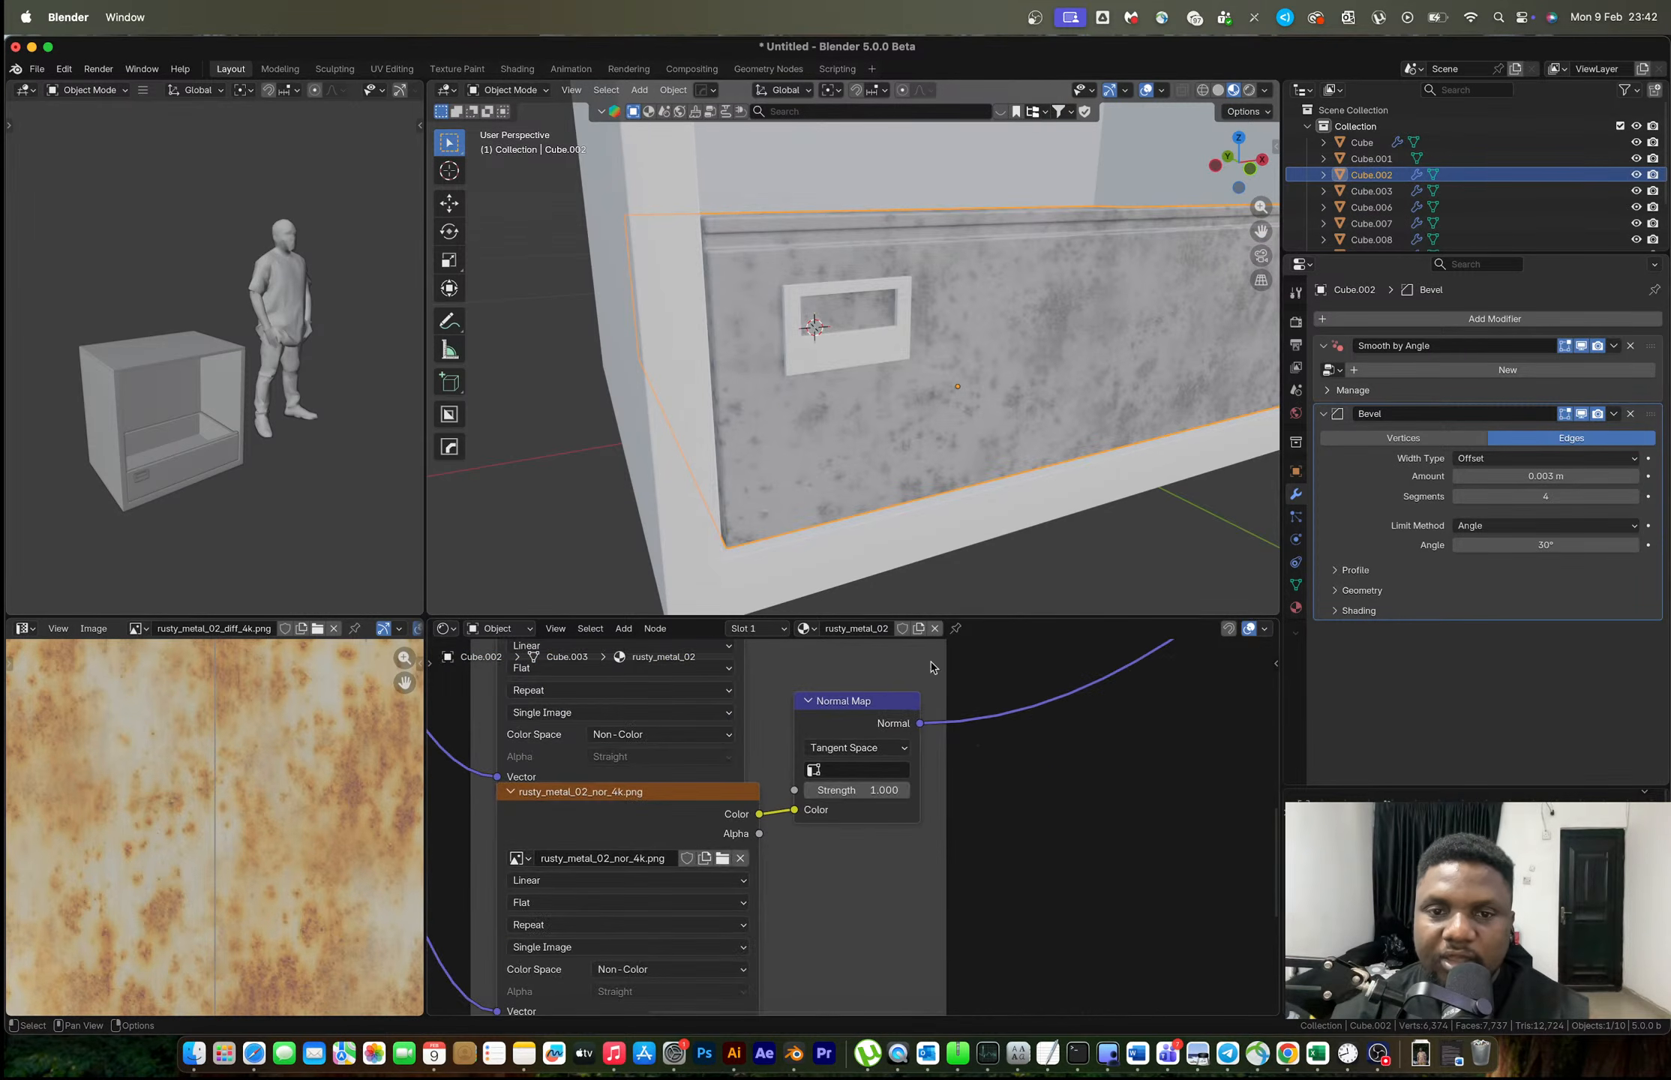
Lighten the Mix node's A color to grey #B7B7B7 with a value of 0.717.
scroll(937, 409, down, 3)
mouse_move(938, 409)
middle_down()
mouse_move(1010, 424)
mouse_move(930, 422)
middle_up()
scroll(885, 812, up, 1)
middle_drag(949, 802, 962, 880)
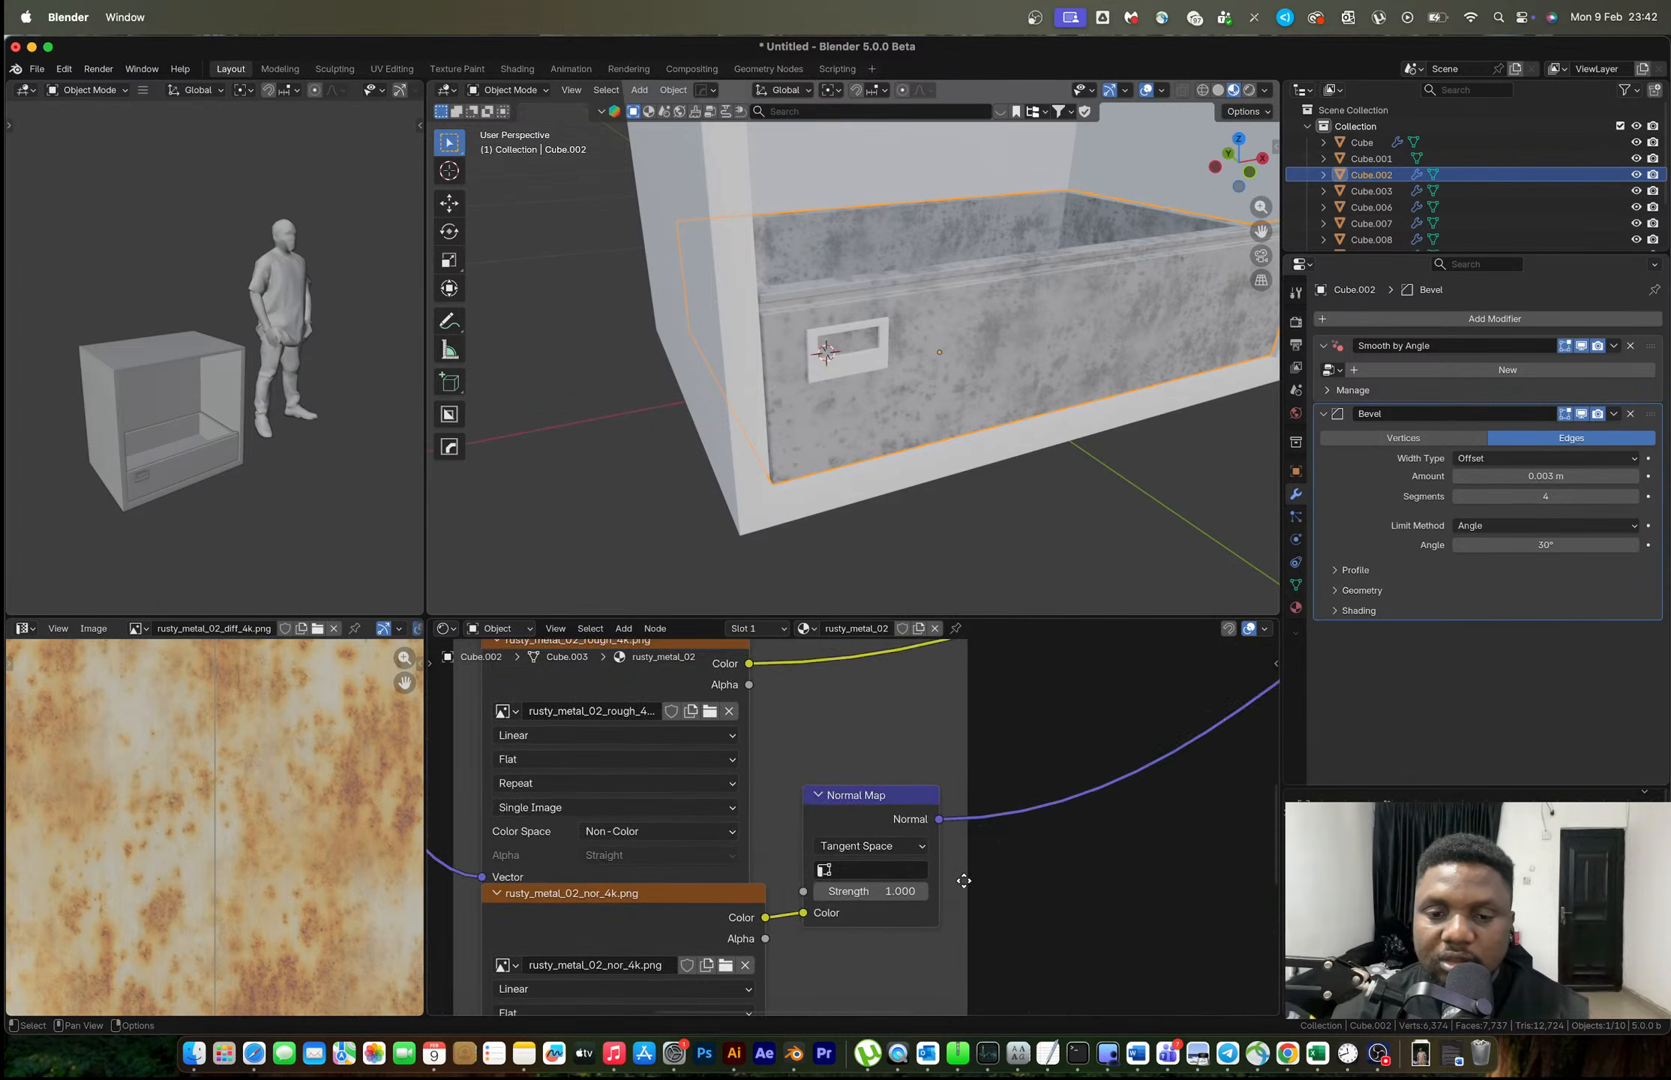
middle_drag(962, 664, 916, 1008)
middle_drag(975, 649, 862, 937)
middle_drag(903, 735, 824, 843)
middle_drag(936, 780, 873, 721)
scroll(861, 829, down, 4)
scroll(939, 885, up, 3)
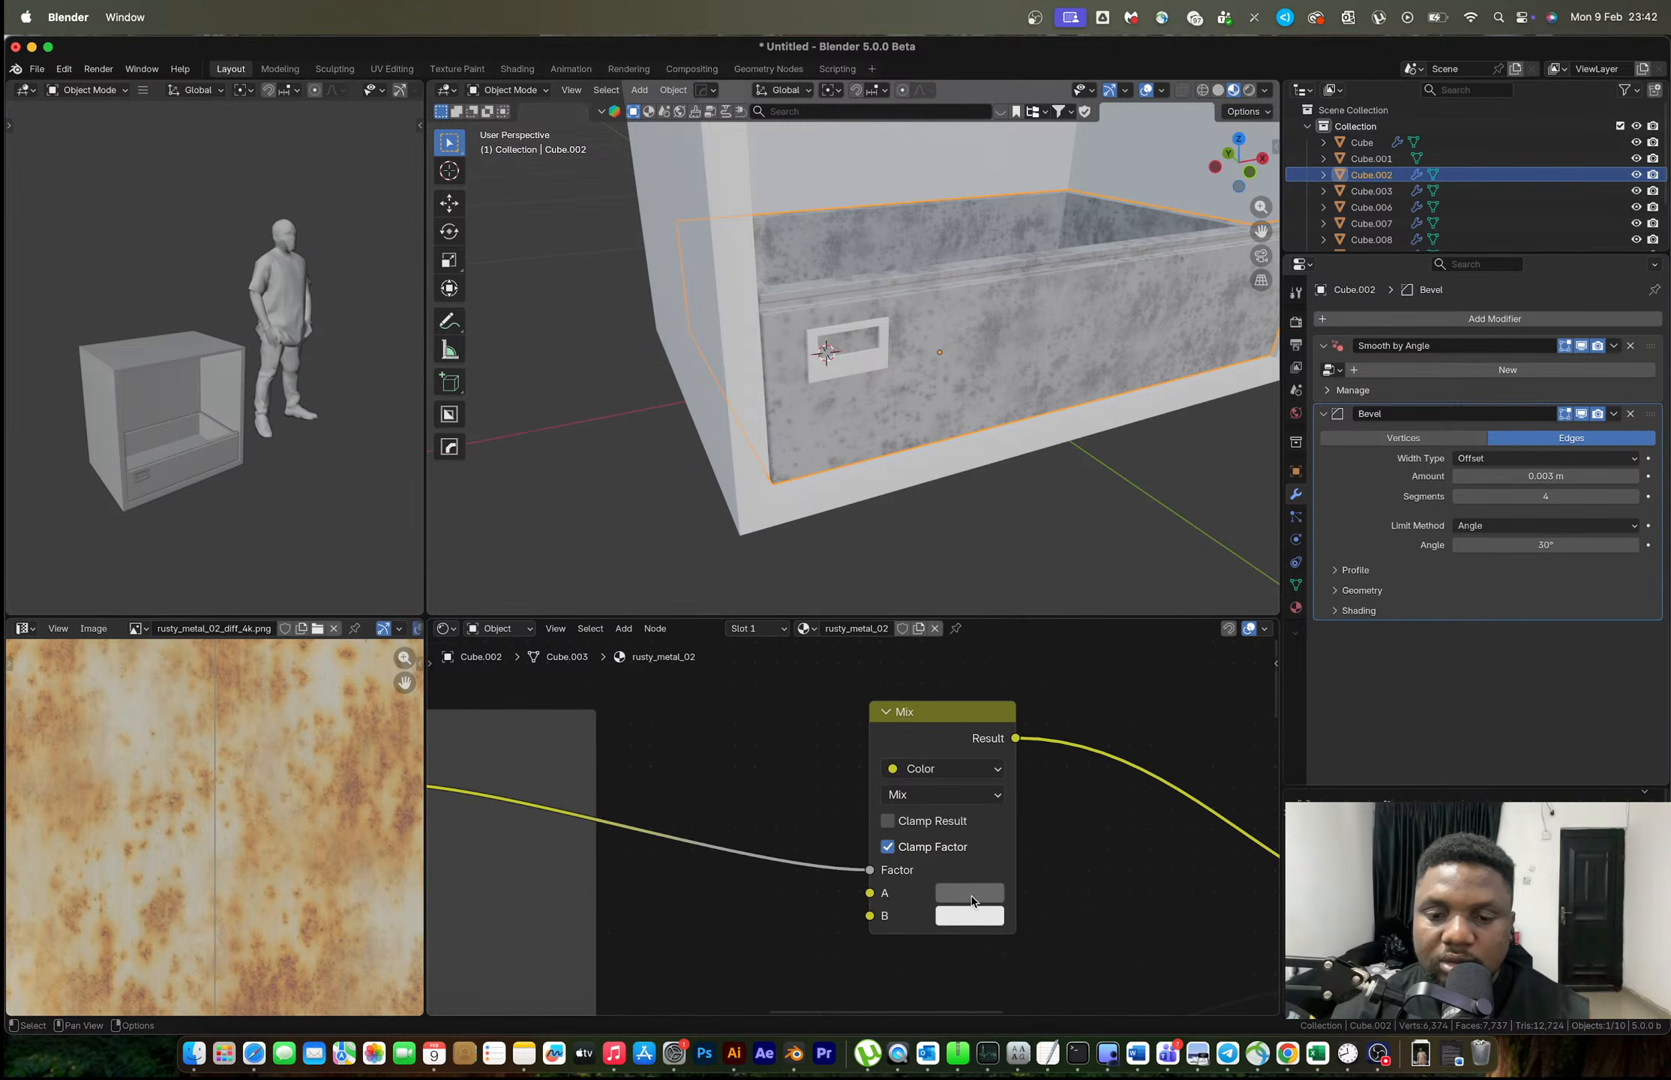
click(971, 899)
drag(1125, 626, 1125, 571)
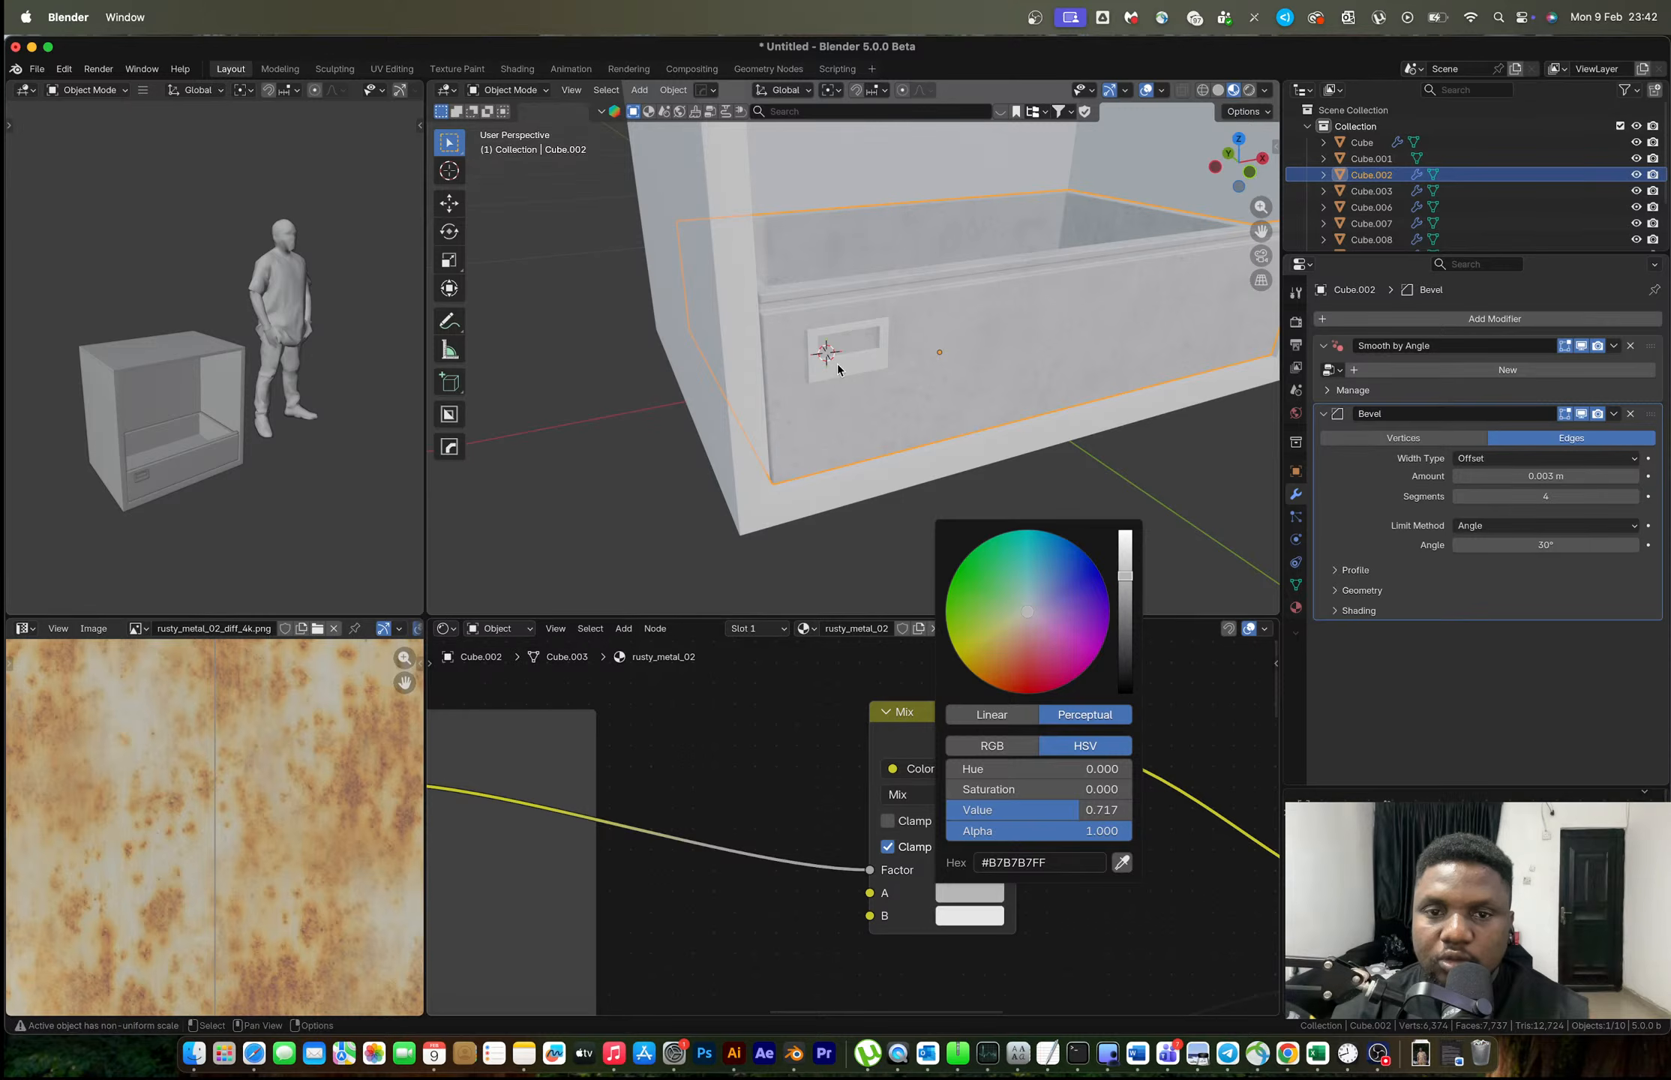
Link the drawer's rusty_metal_02 material to the label frame.
click(866, 362)
shift+click(988, 378)
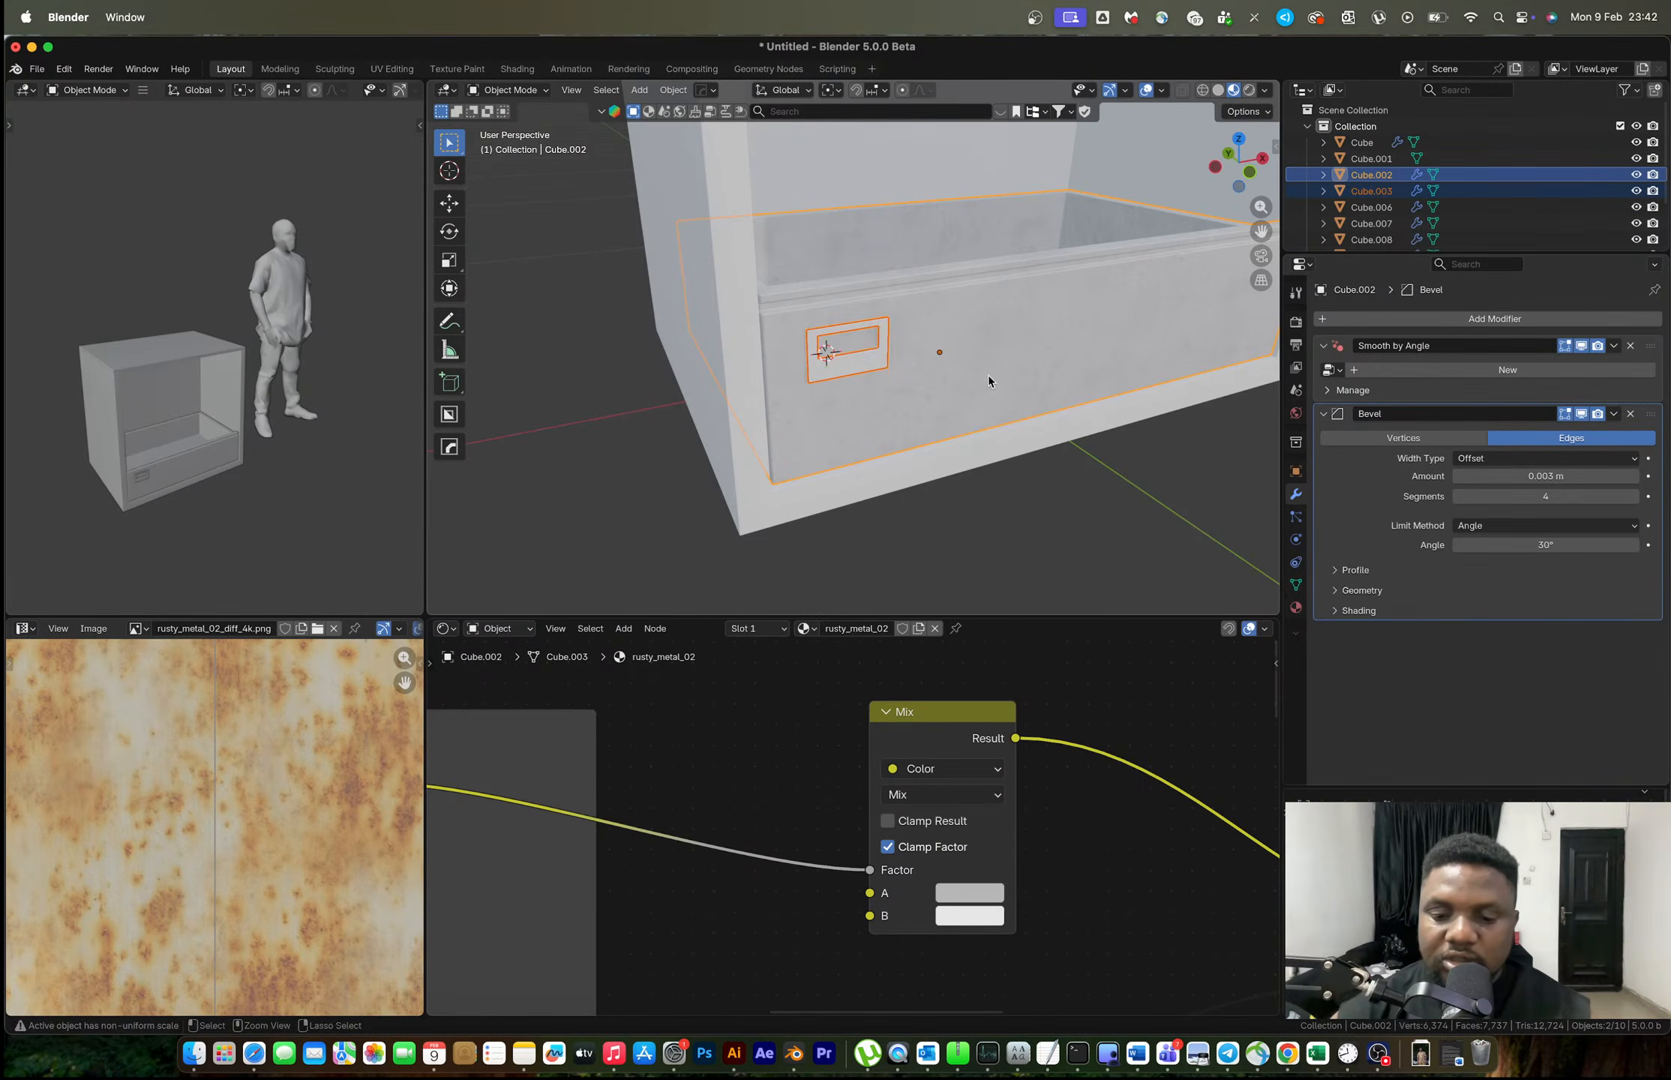
key(ctrl+l)
key(Return)
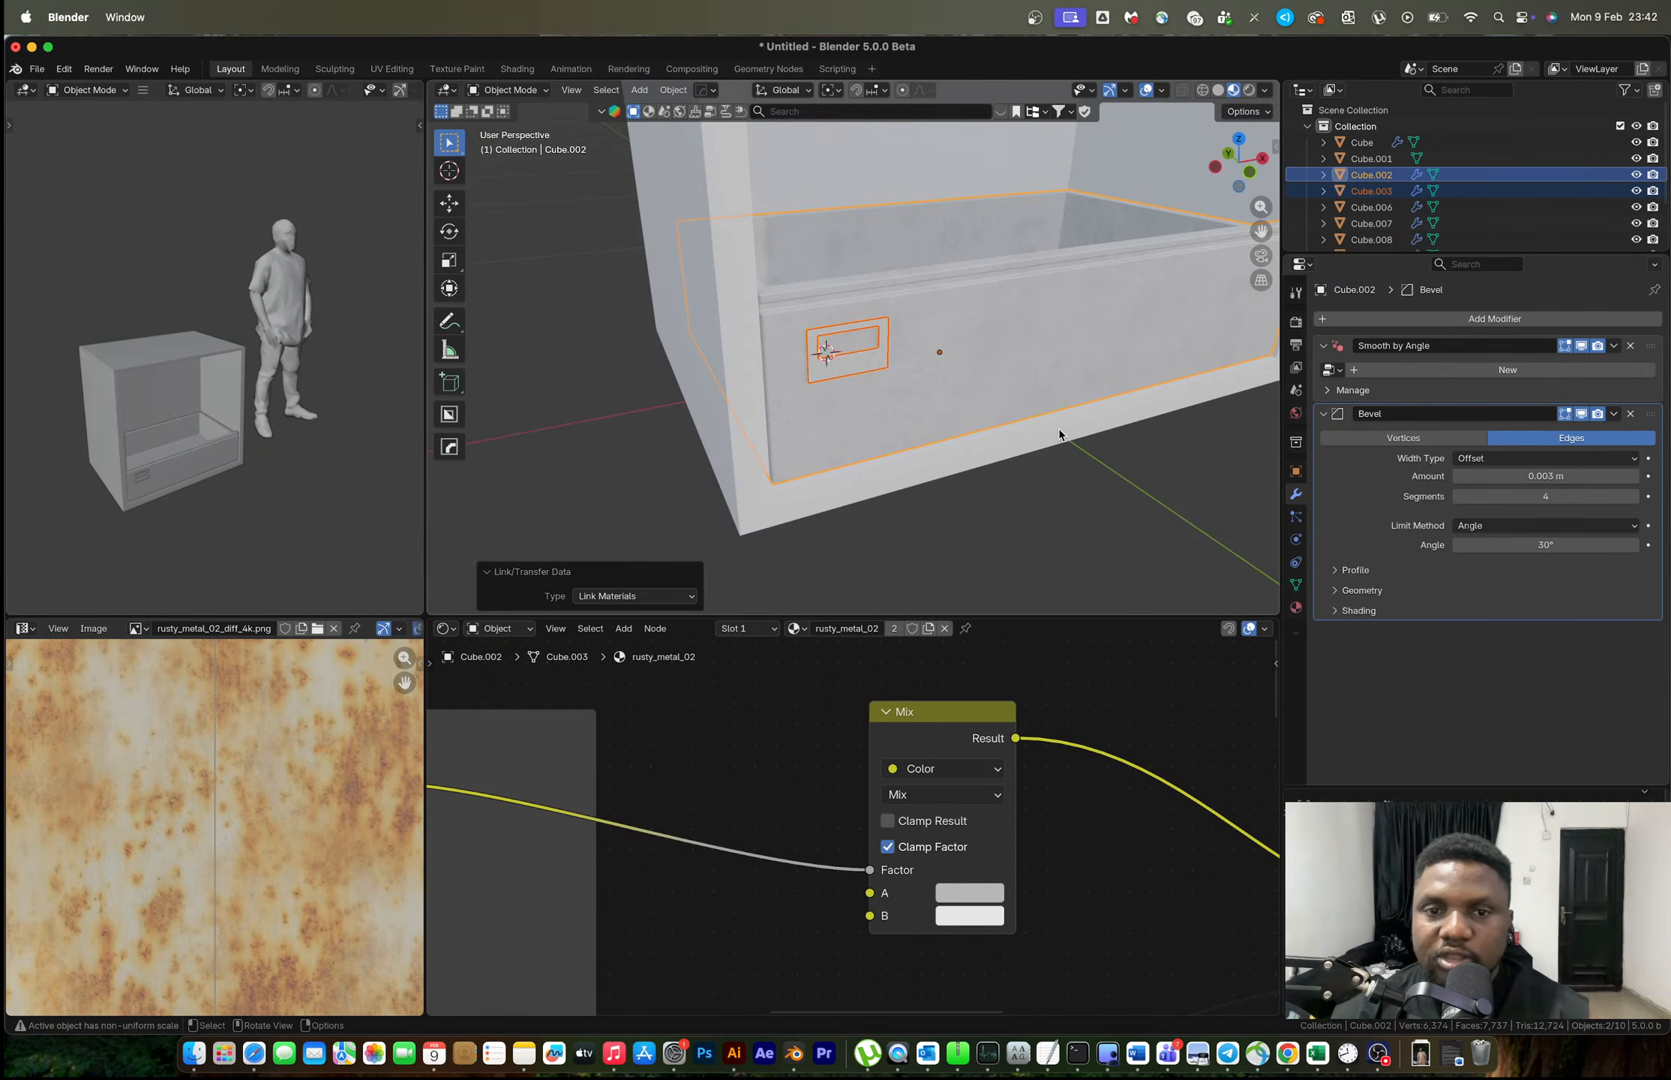
Select only the label frame and make its shared metal material a single-user copy.
click(975, 365)
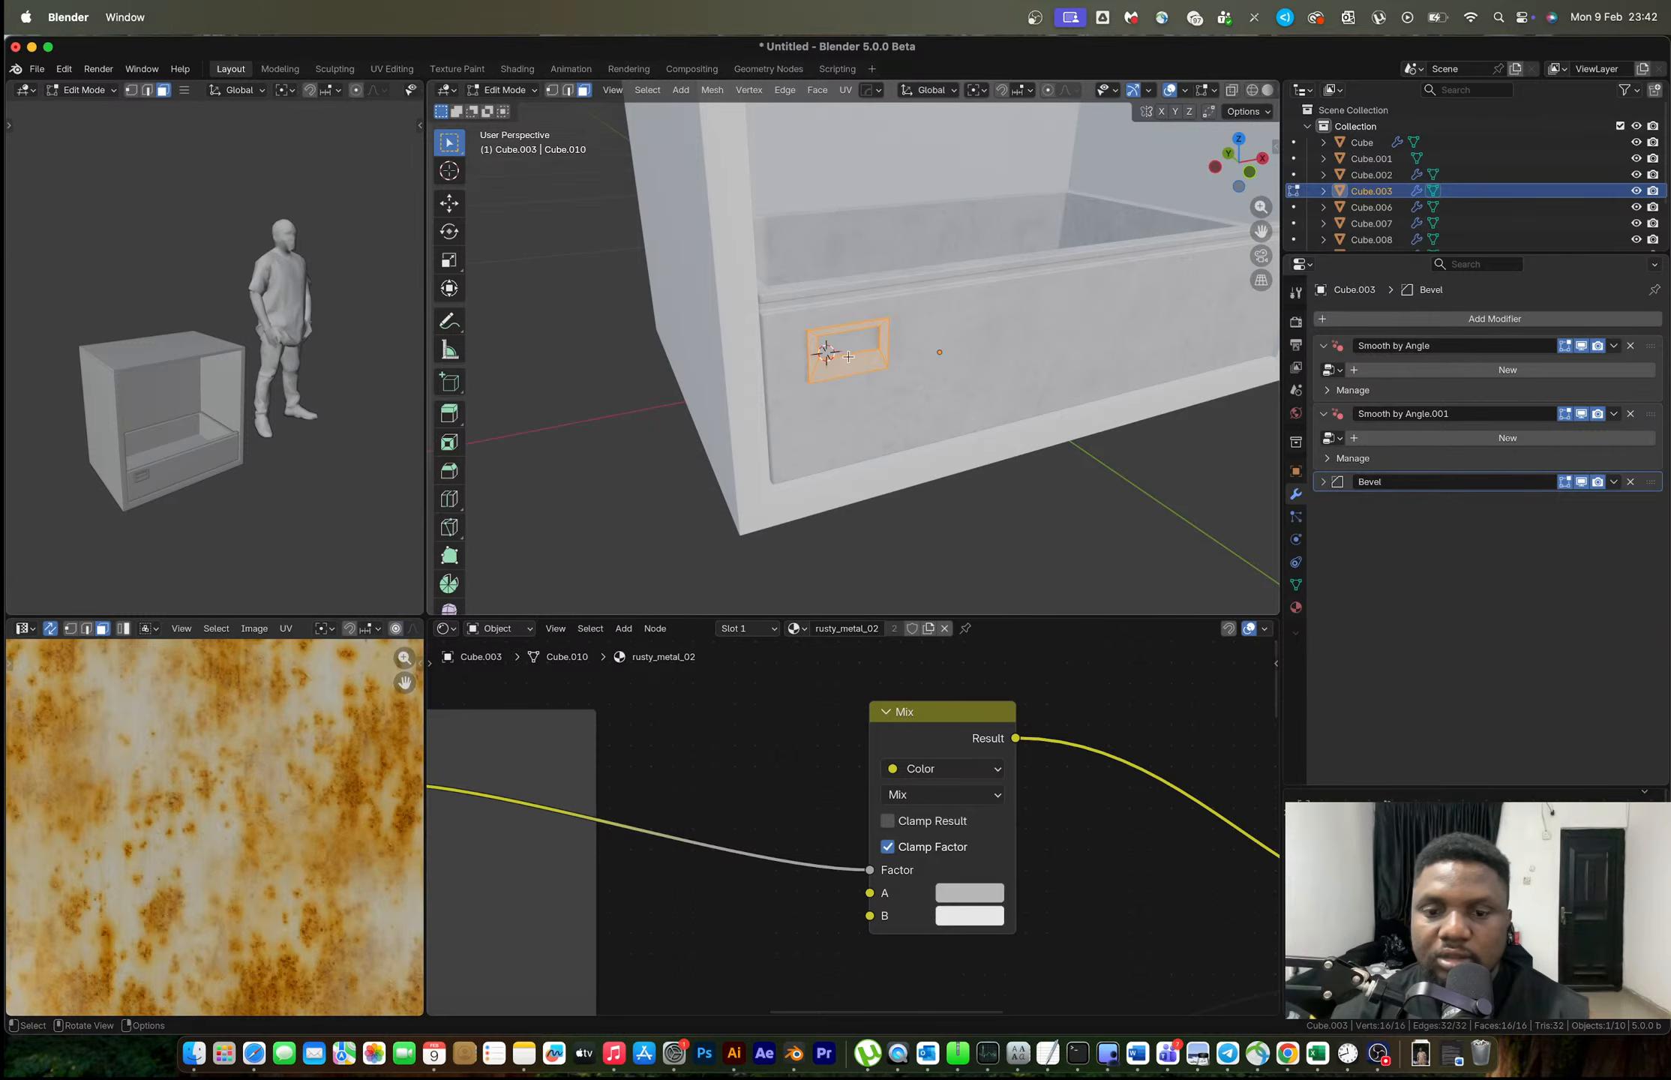
key(Tab)
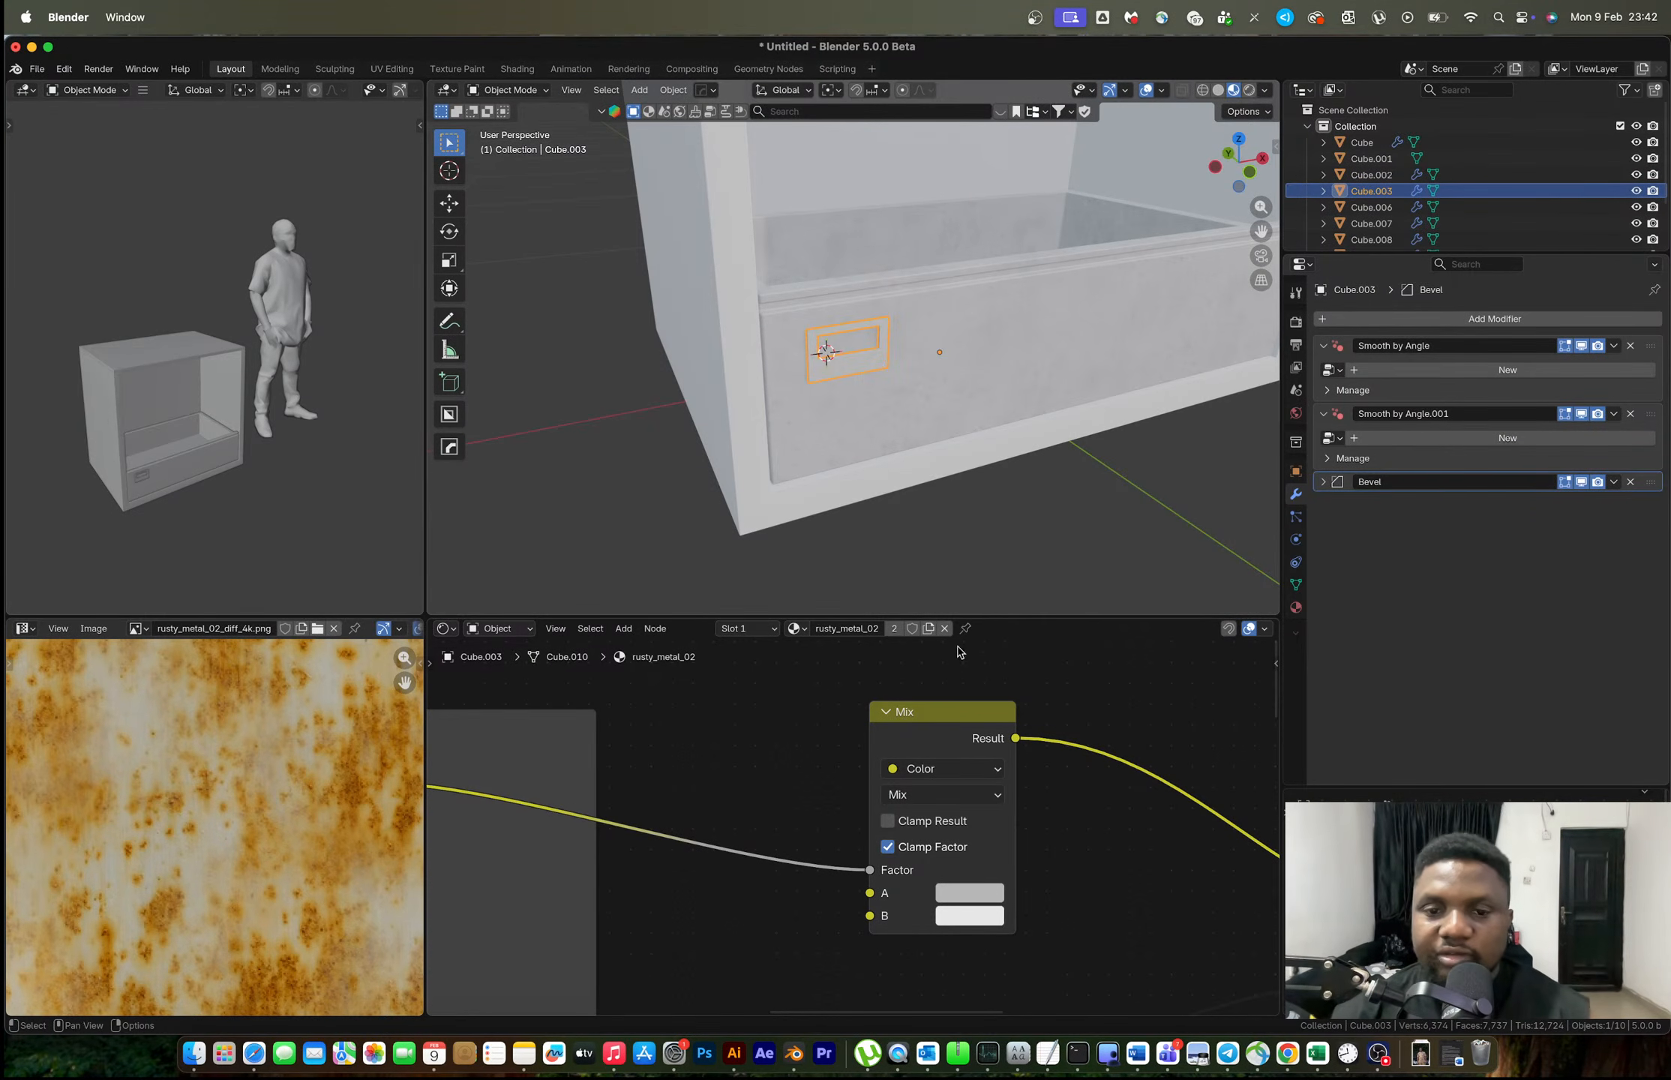
scroll(984, 746, down, 3)
middle_drag(984, 747, 953, 732)
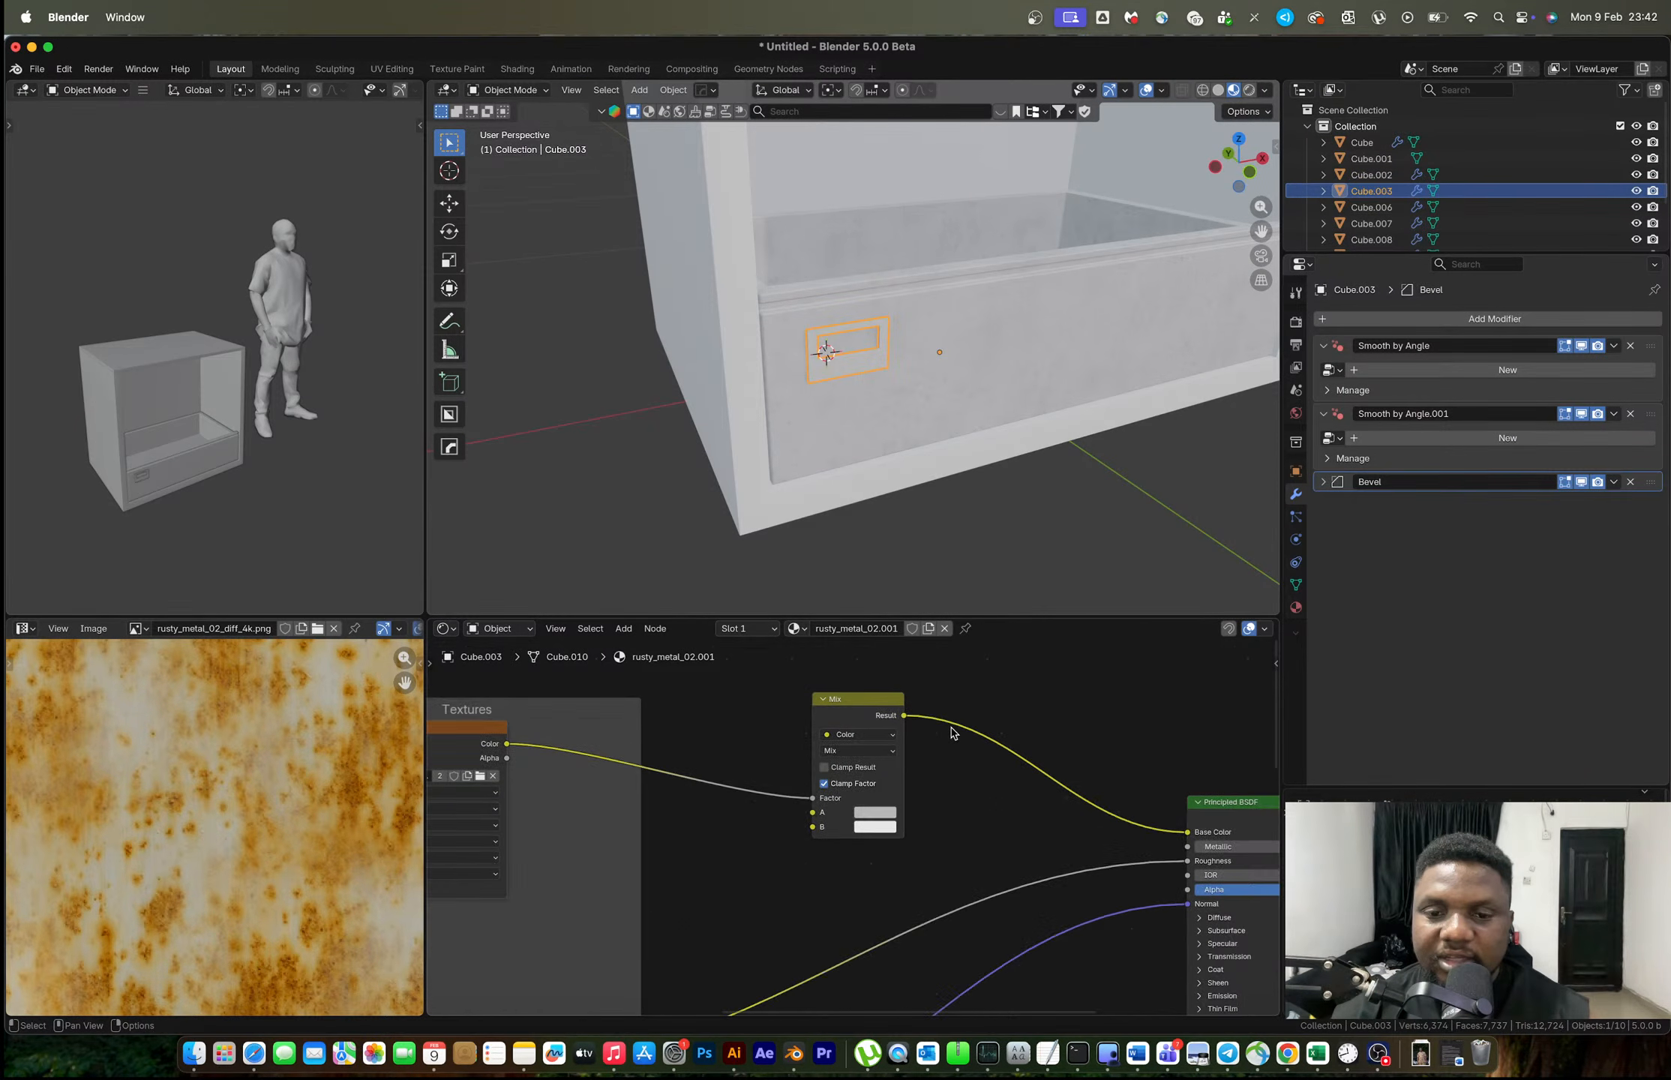
Darken the label frame's Mix colors, setting B to #292929 with a value of 0.162 and A to a dark grey of about 0.337.
drag(1134, 311, 1134, 492)
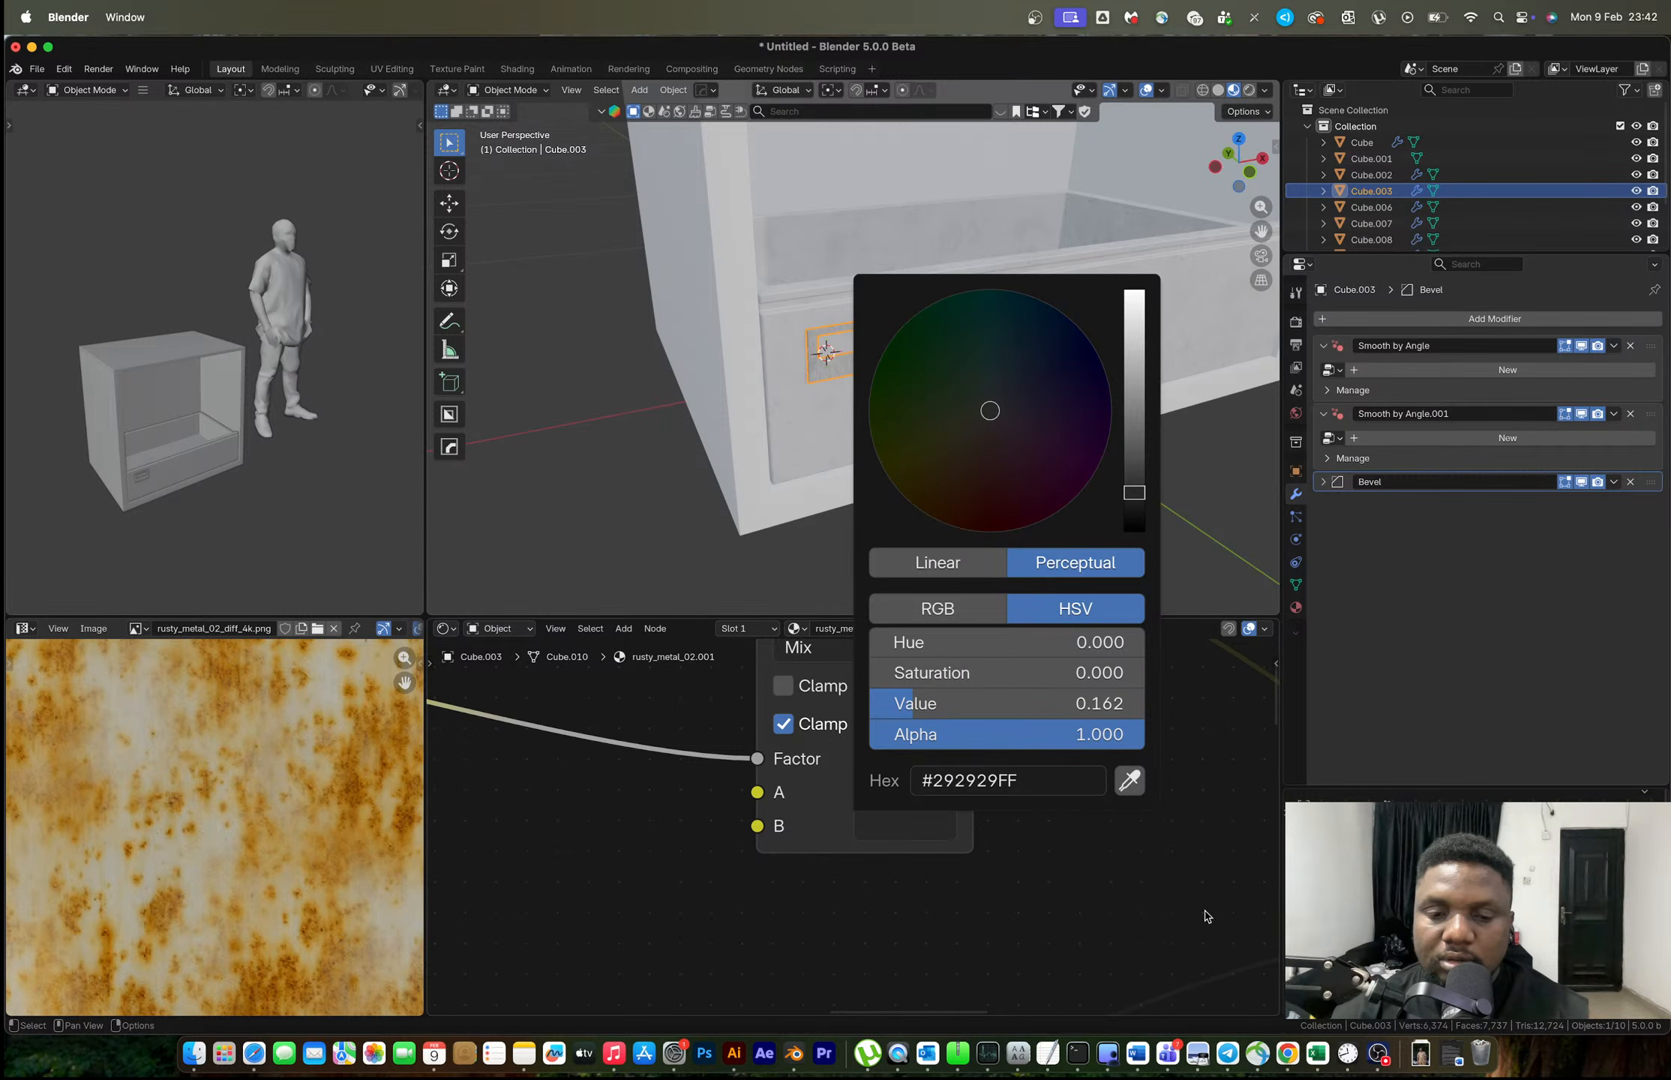
drag(1133, 493, 1132, 466)
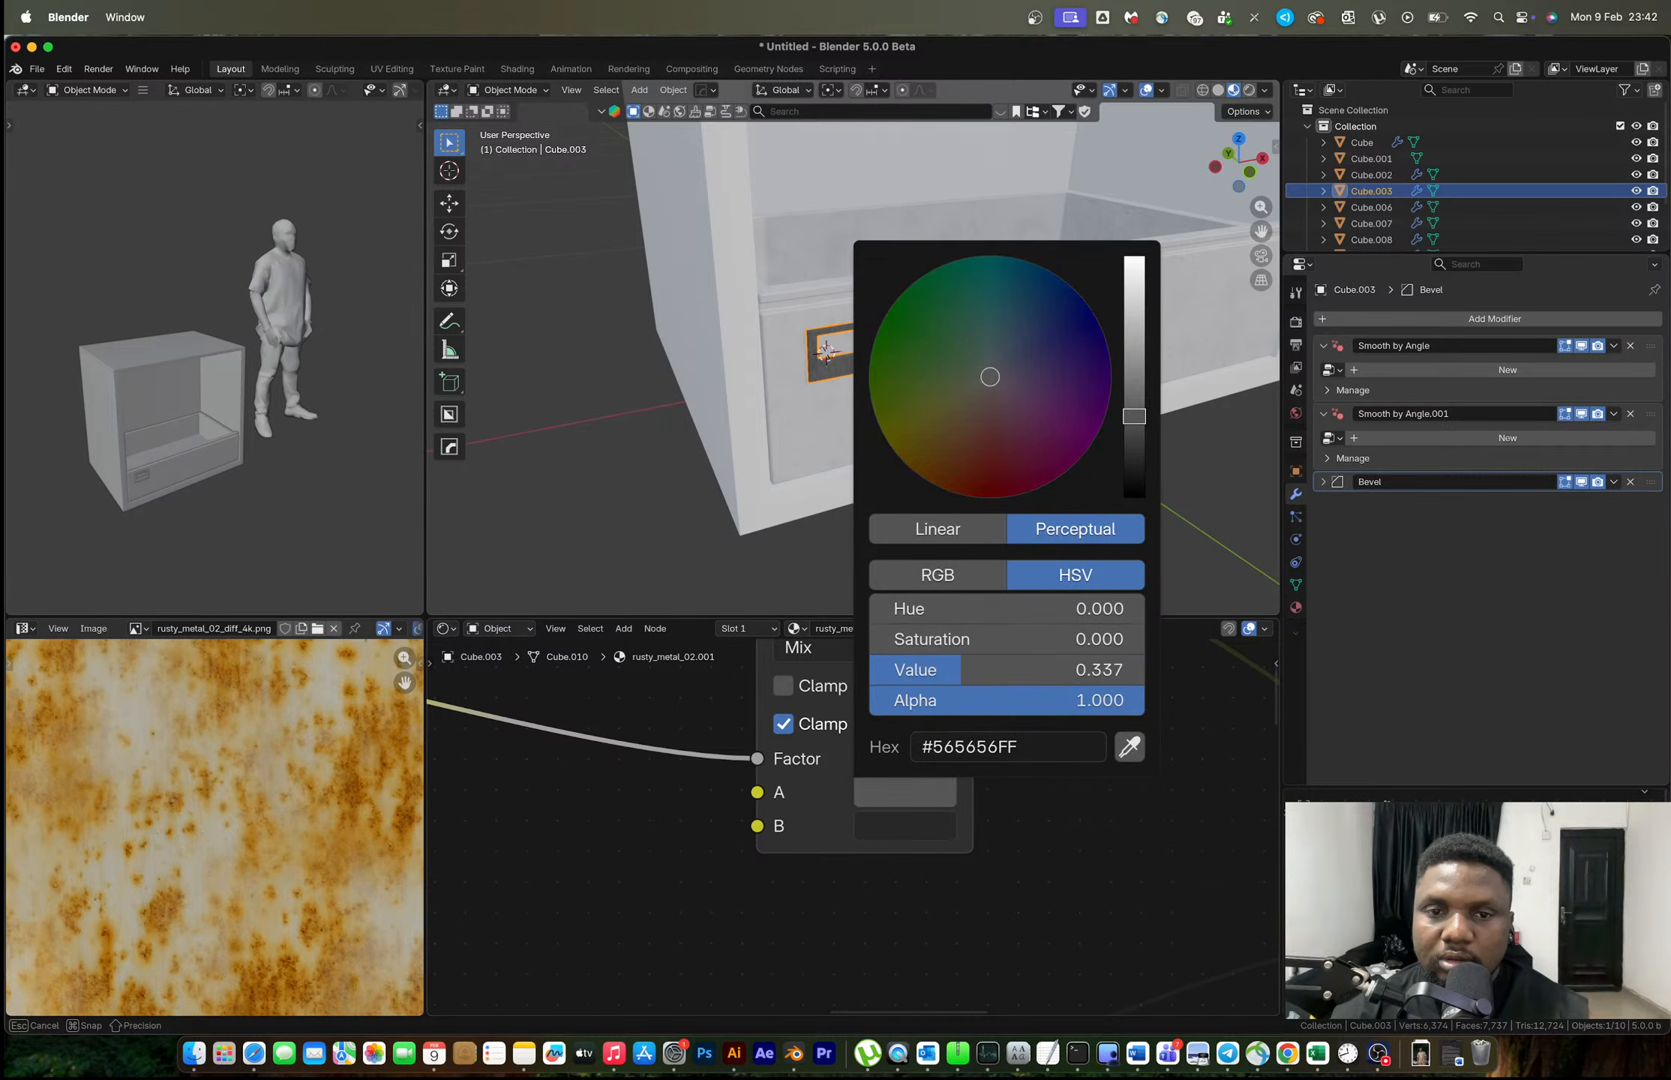
scroll(1209, 450, down, 8)
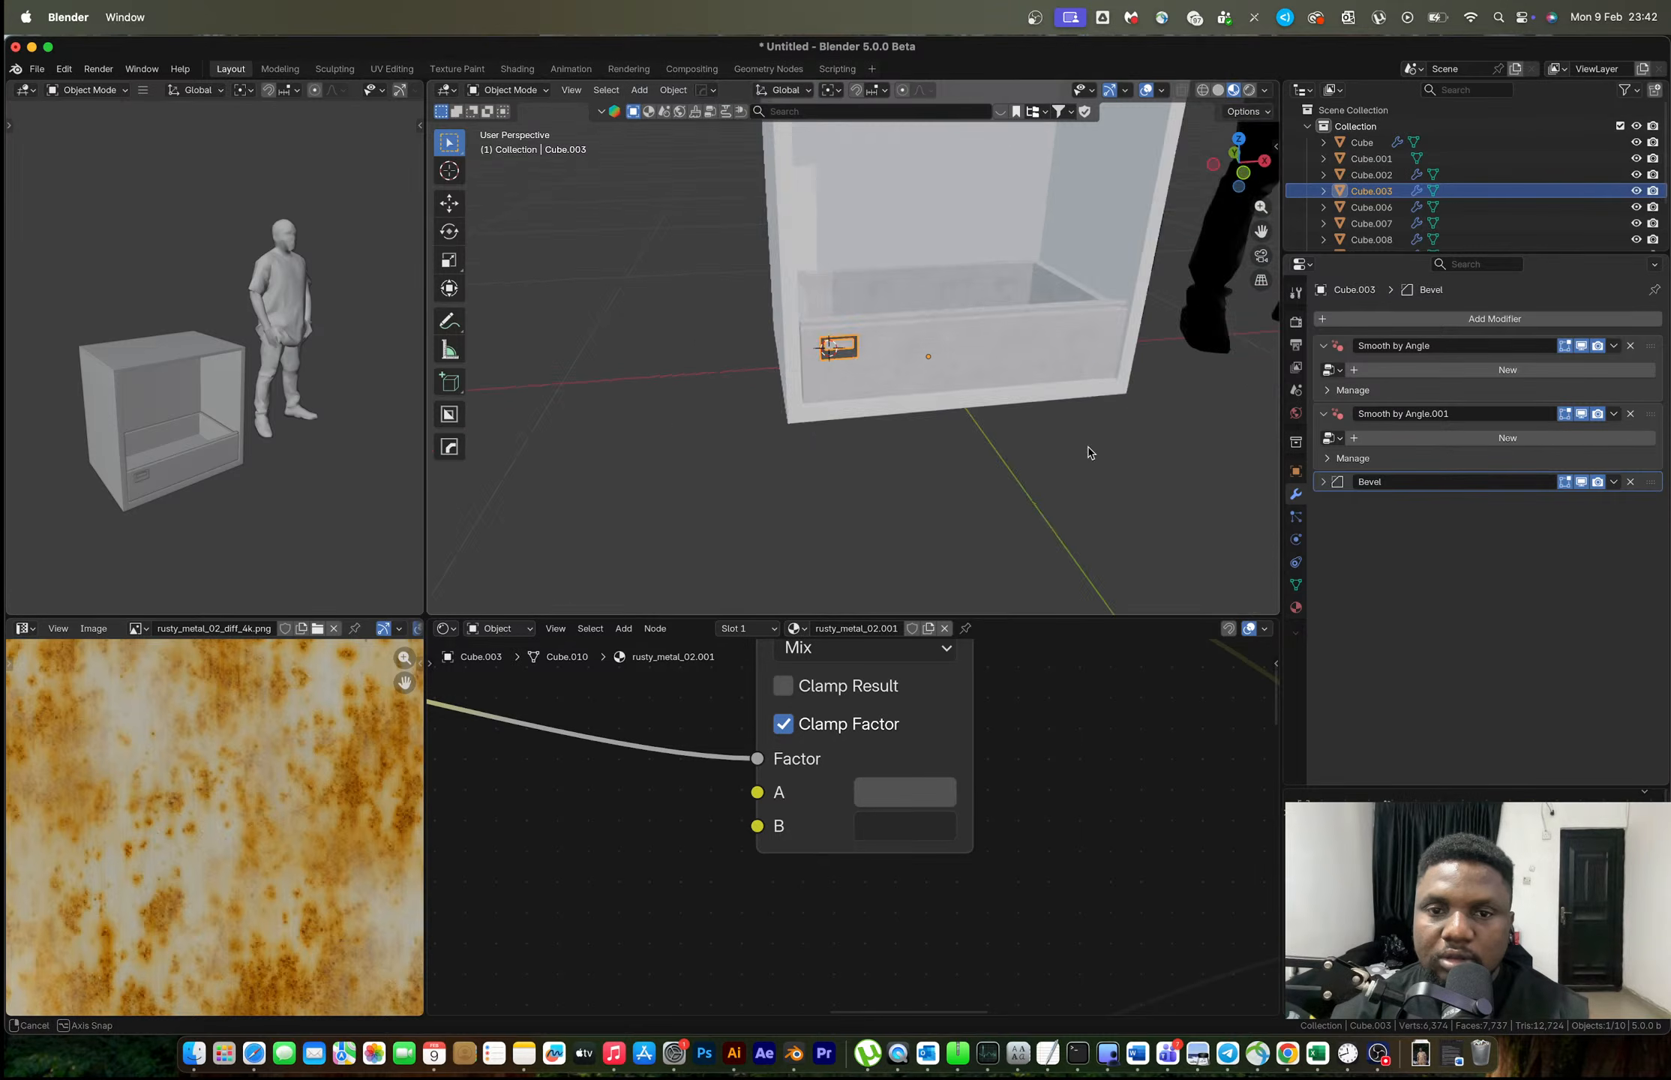
Duplicate the drawer with its label frame upward about 0.1946 m along Z and repeat the duplication until four drawers are stacked.
shift+click(883, 359)
scroll(883, 359, up, 5)
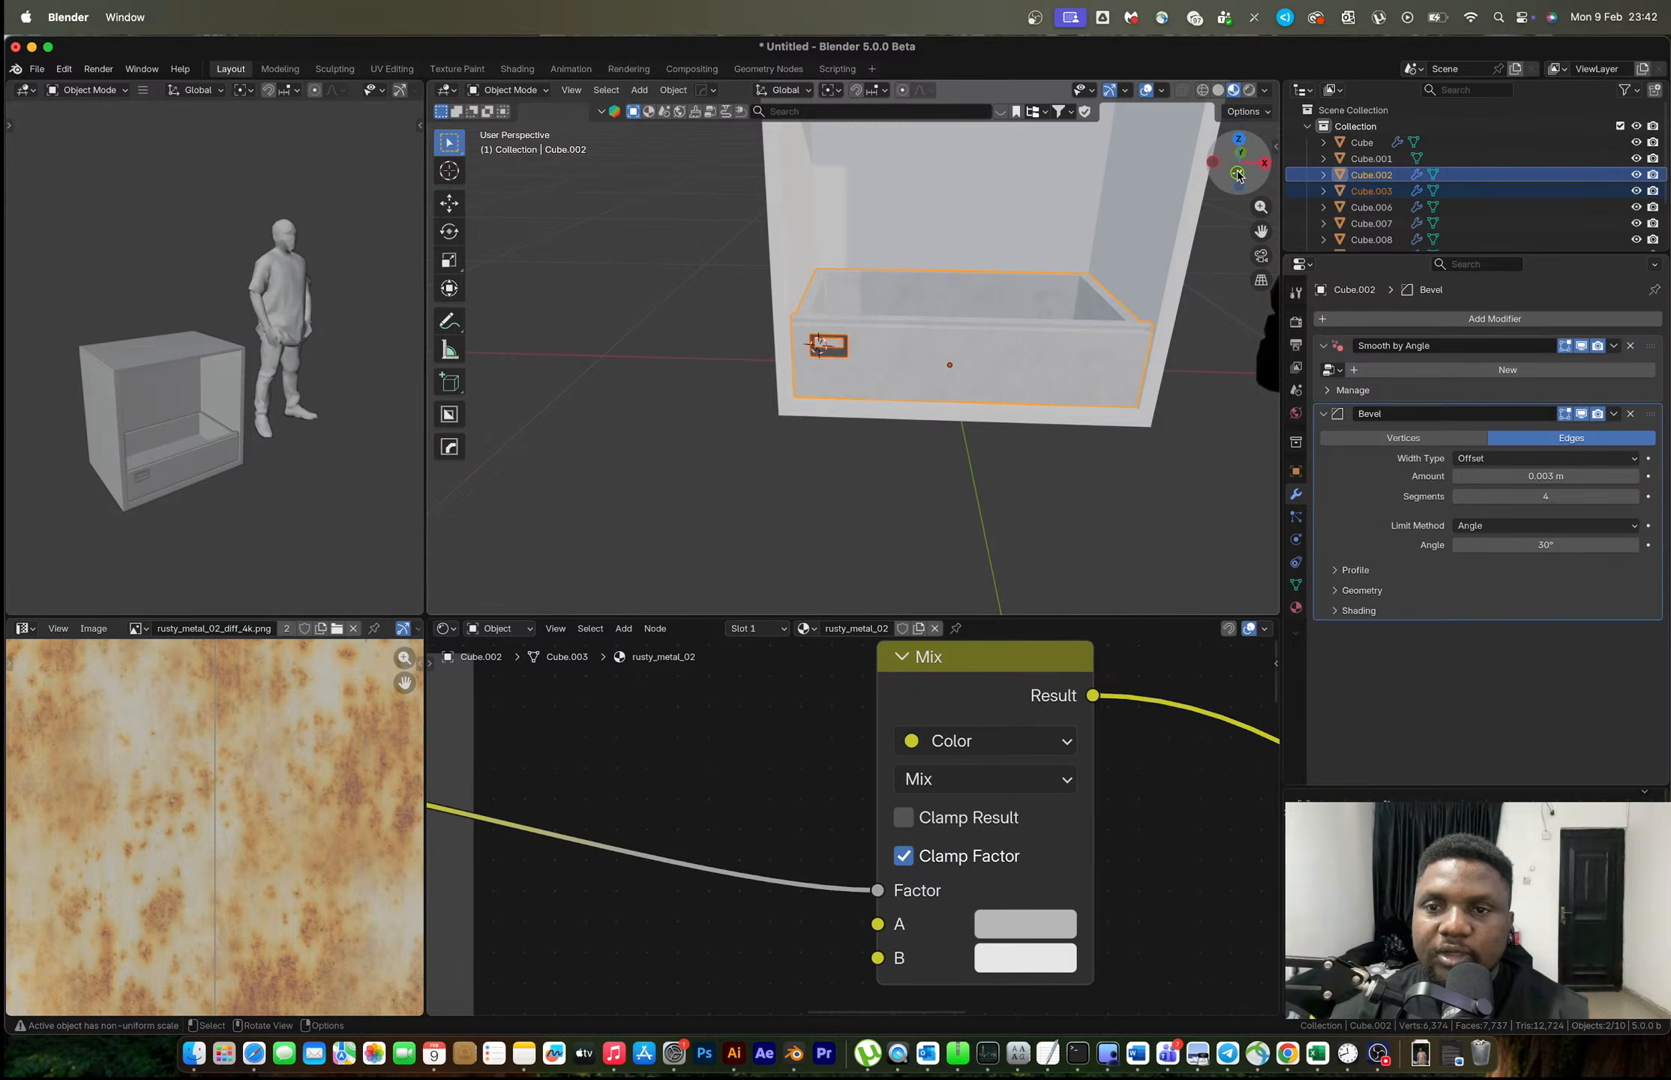
click(1238, 175)
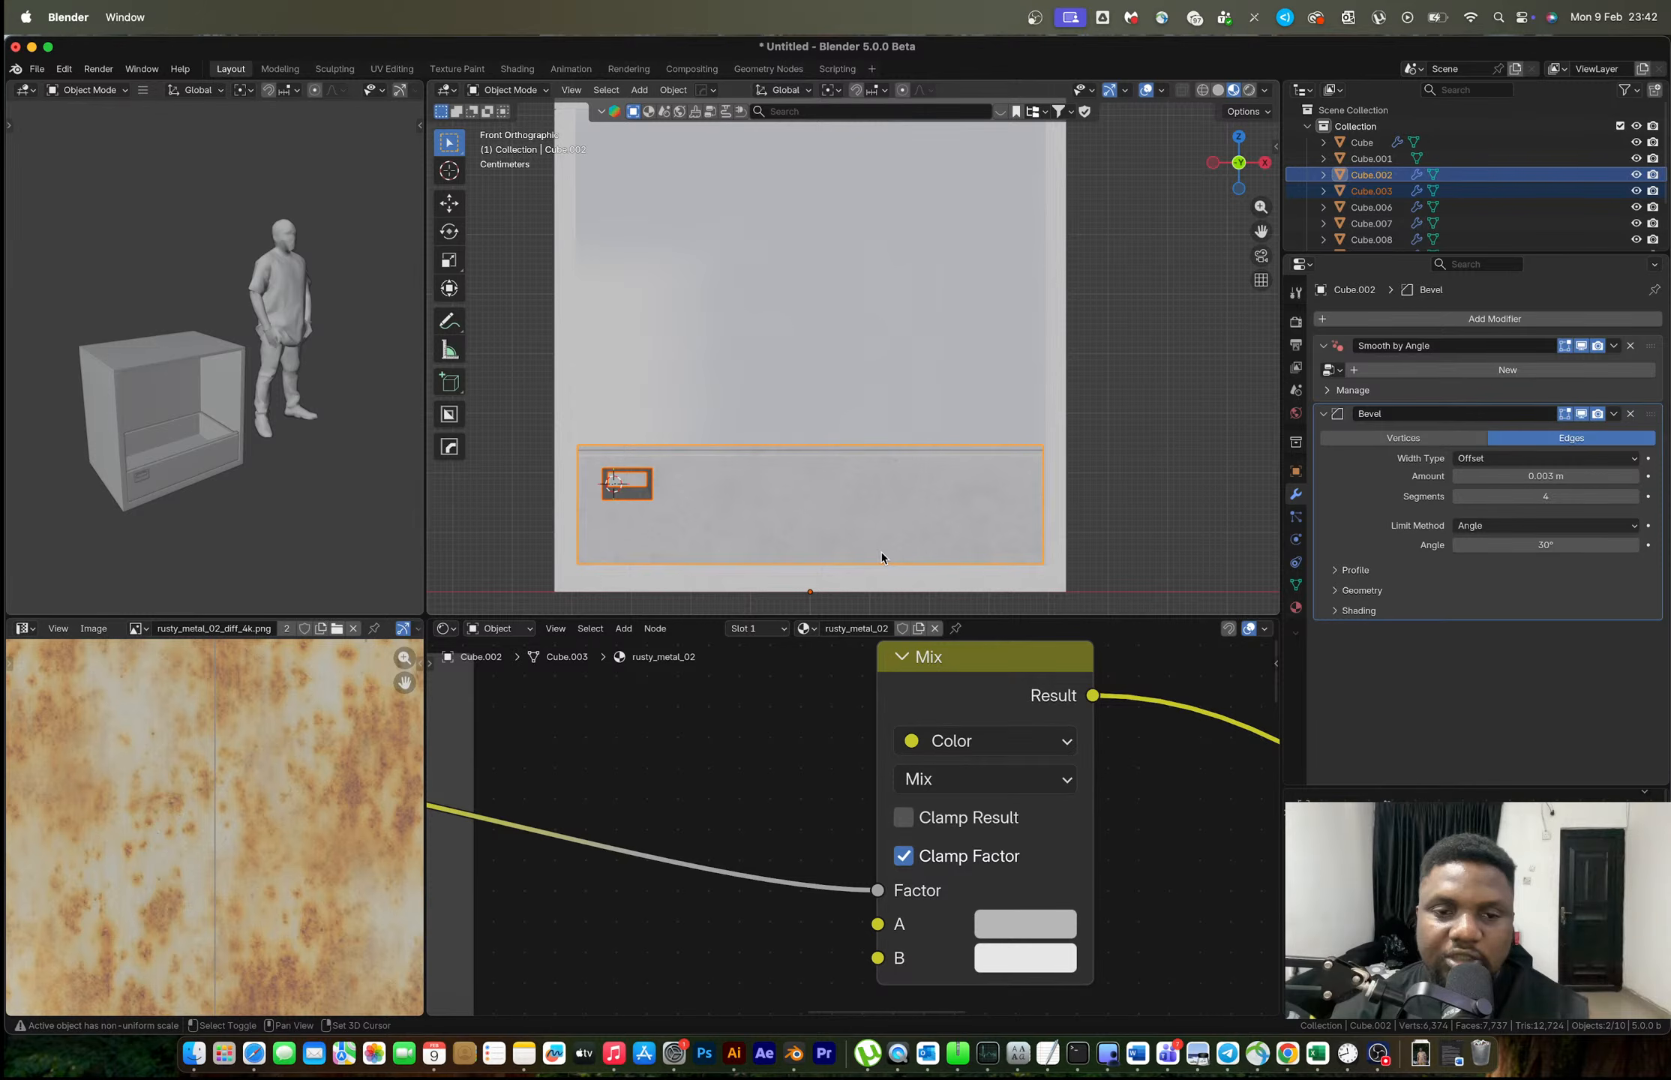
key(shift+d)
key(z)
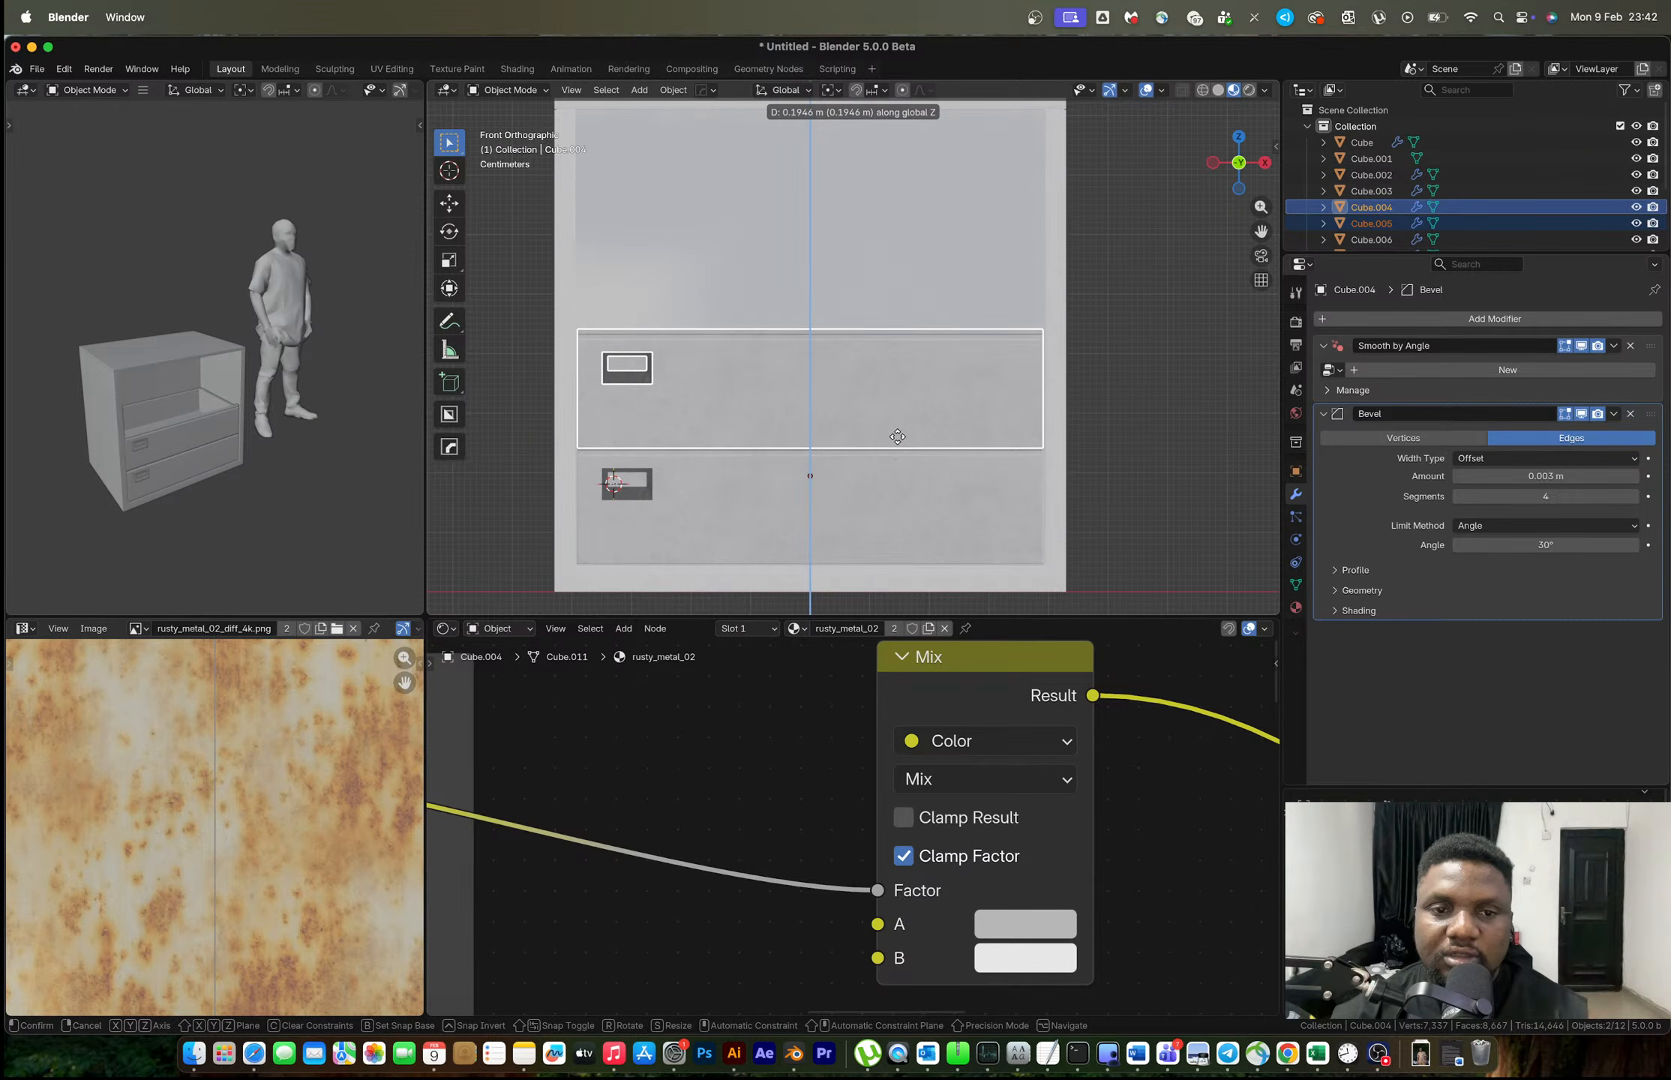
click(897, 436)
shift+middle_drag(901, 351, 885, 465)
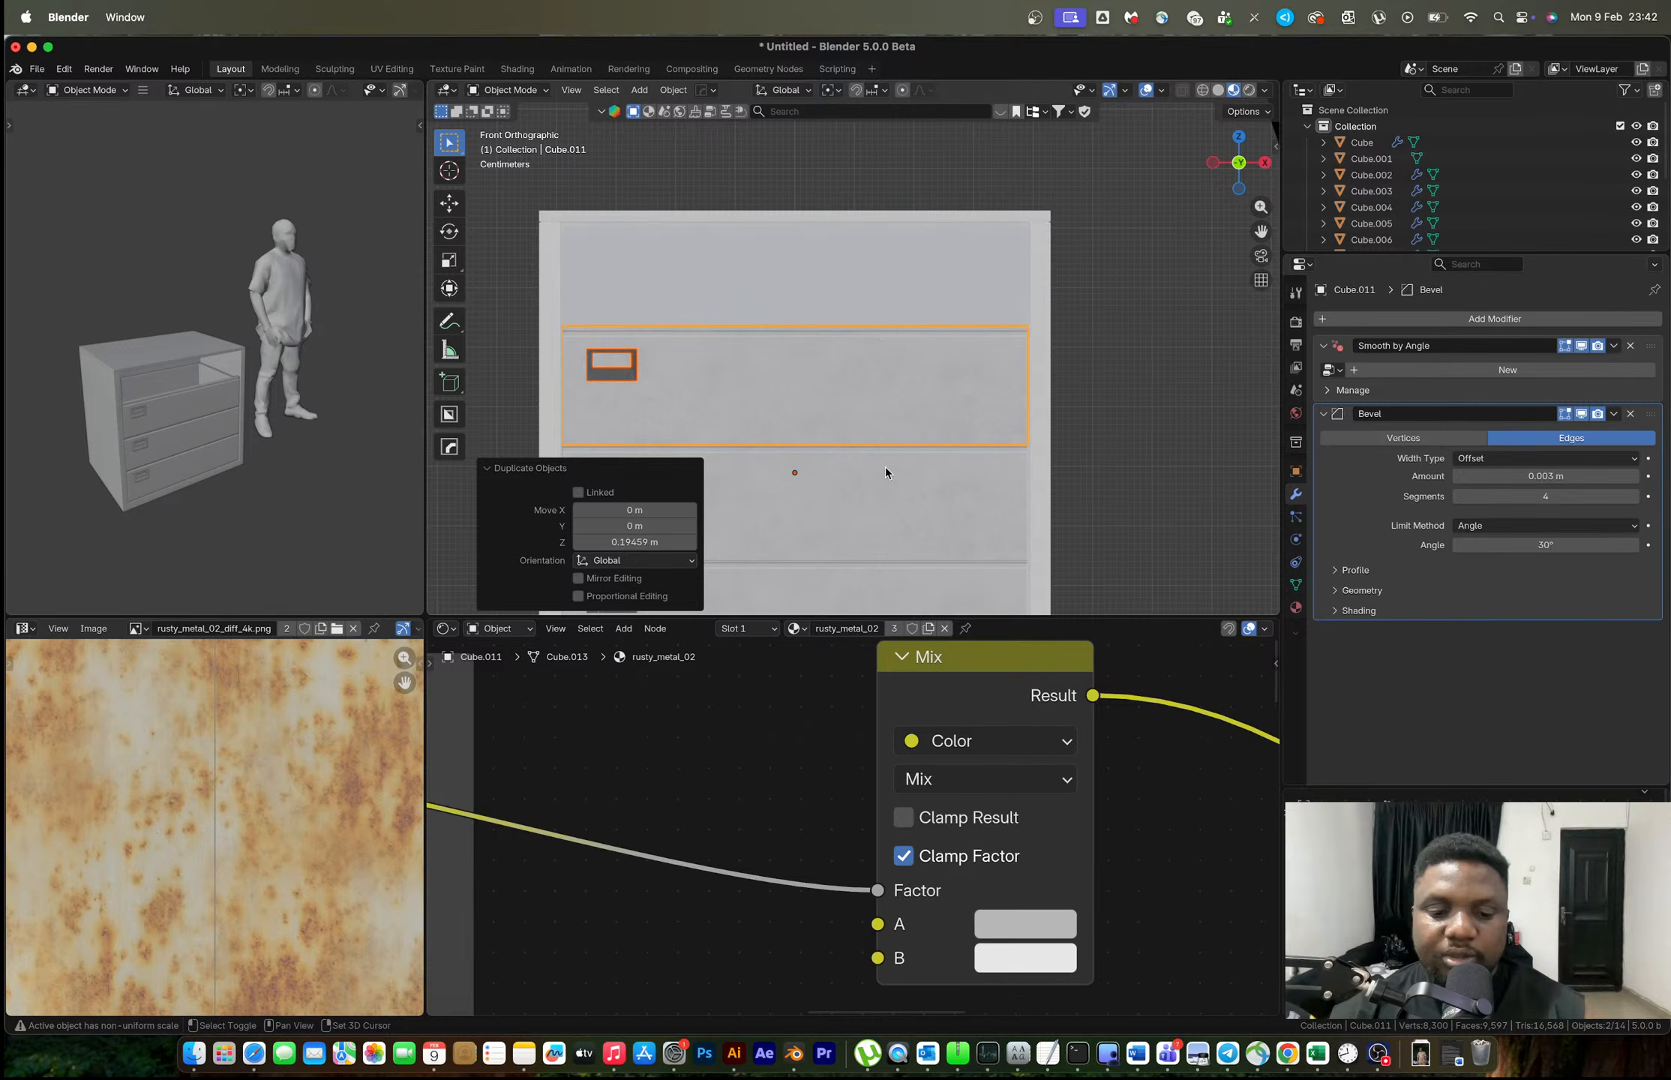
key(shift+r)
Move the top vertices of the cabinet body along Z to fit the frame around the top drawer.
click(1046, 298)
key(Tab)
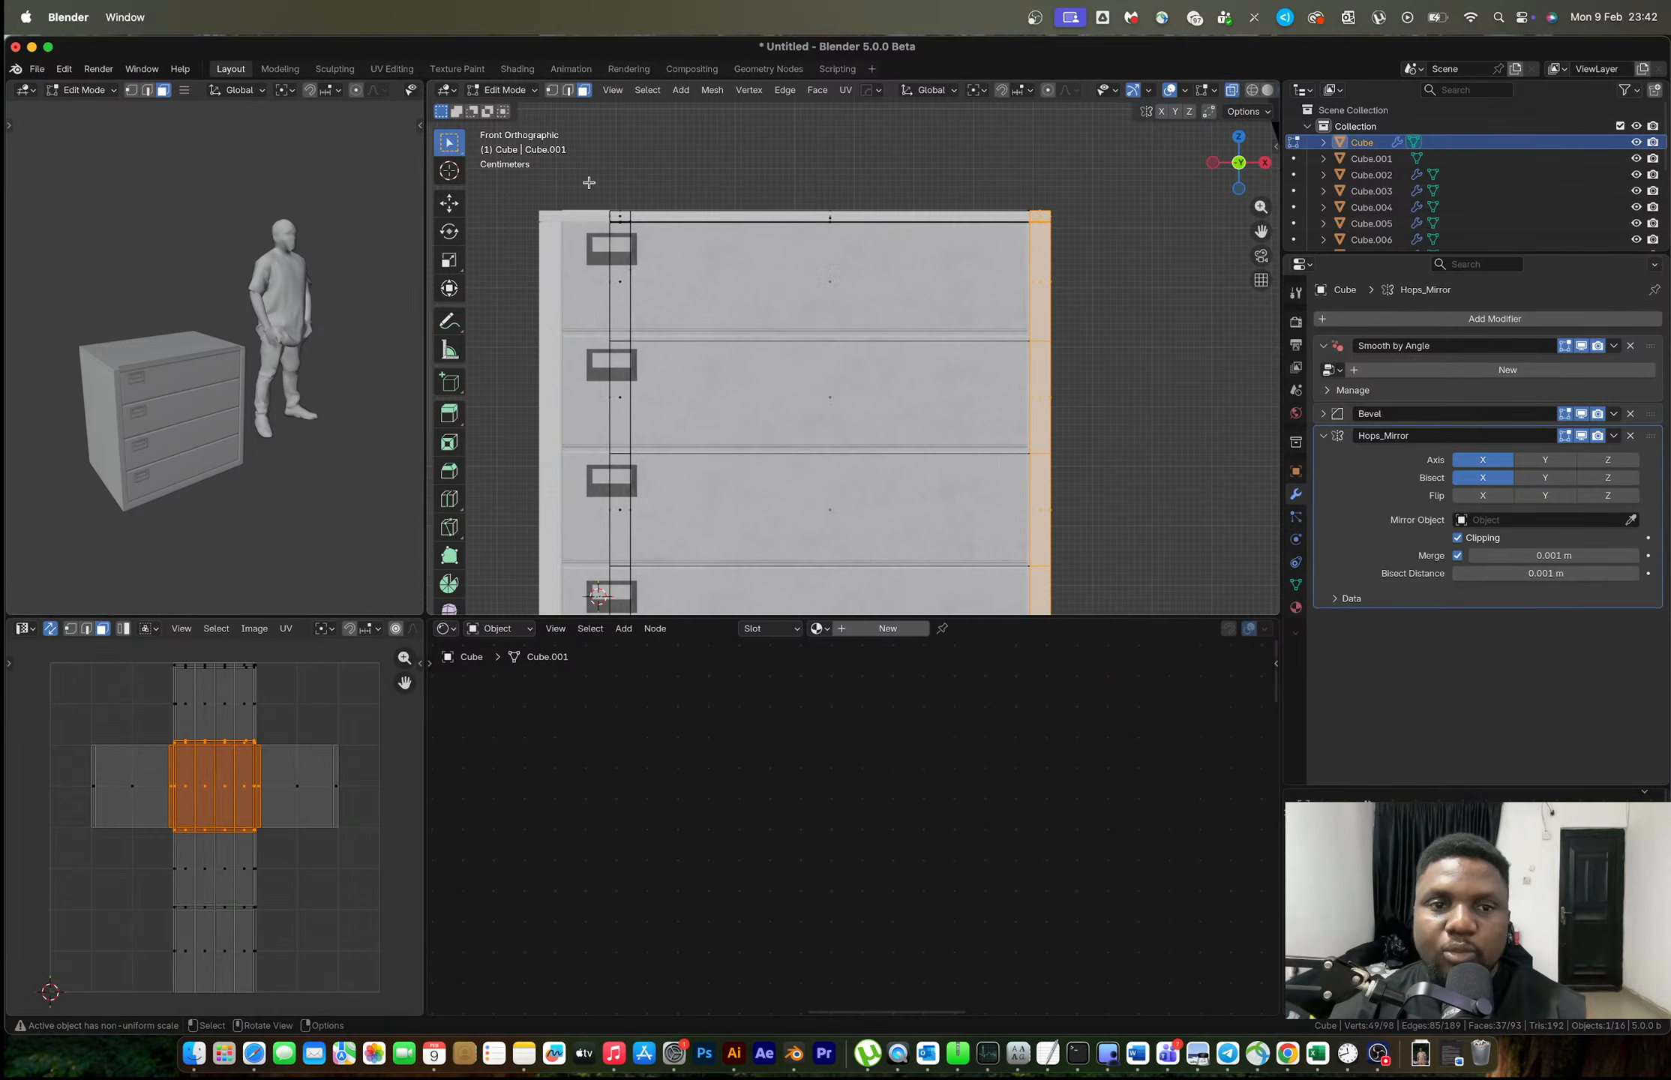
drag(521, 178, 1122, 274)
key(1)
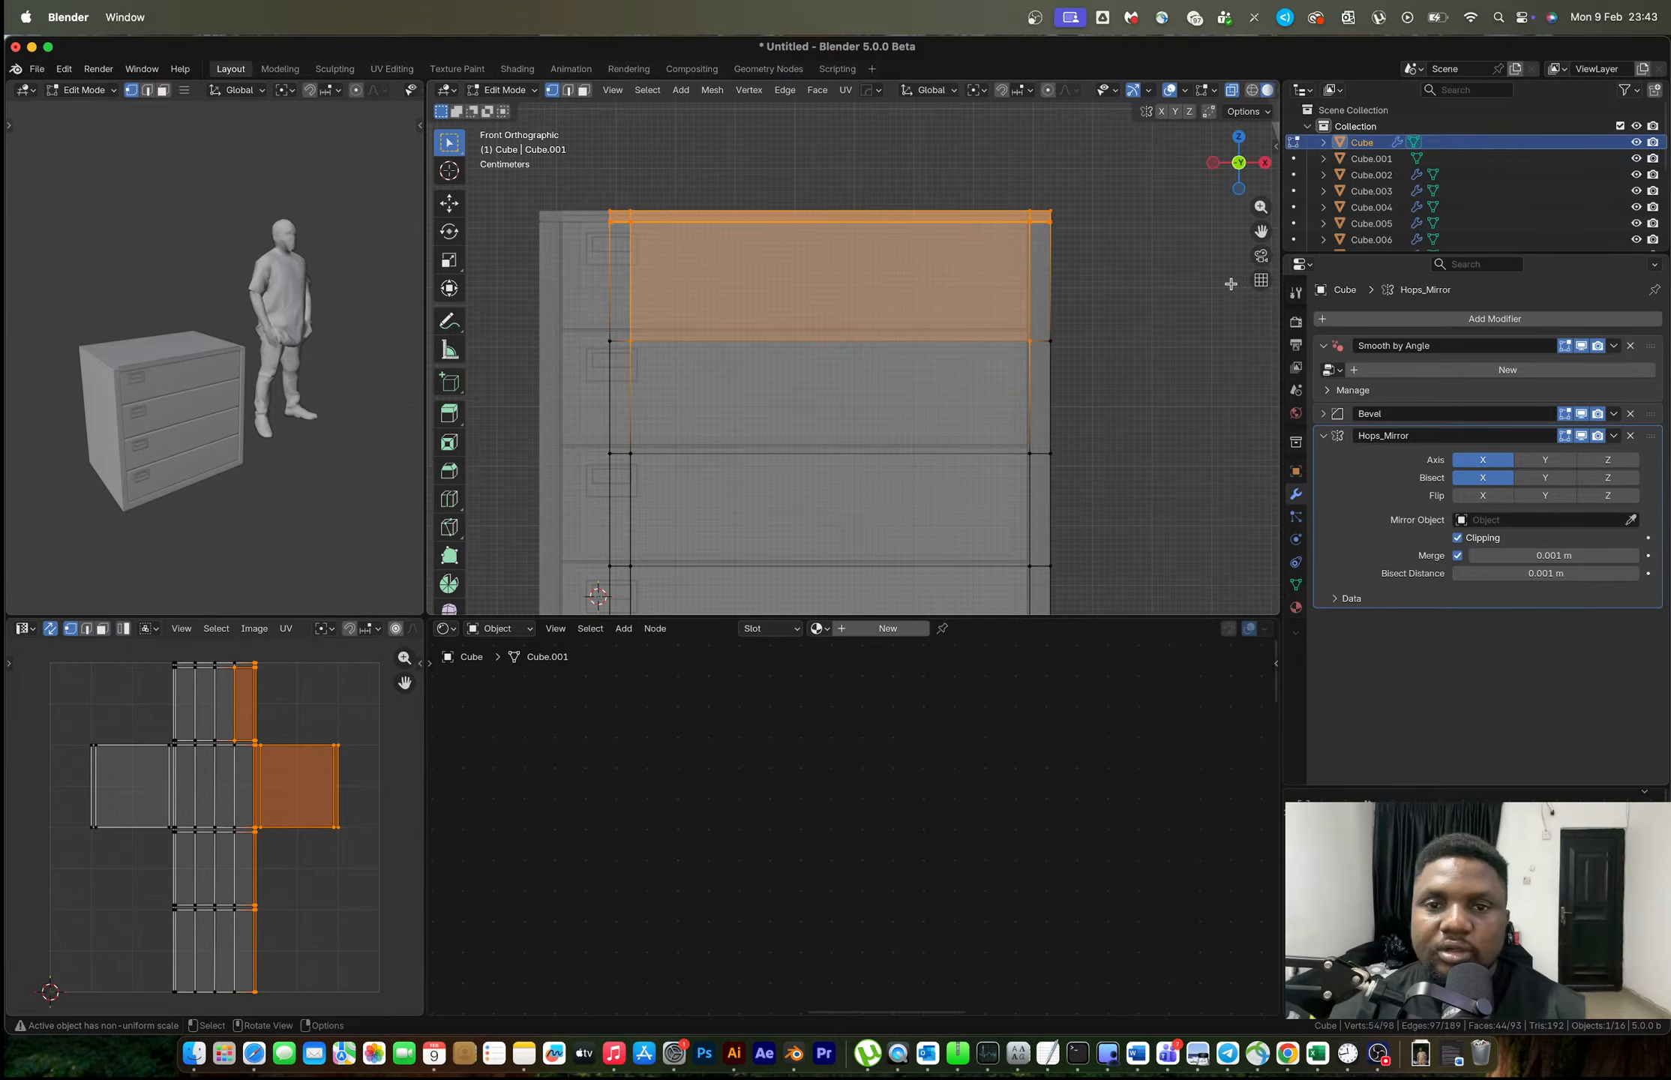
key(g)
key(z)
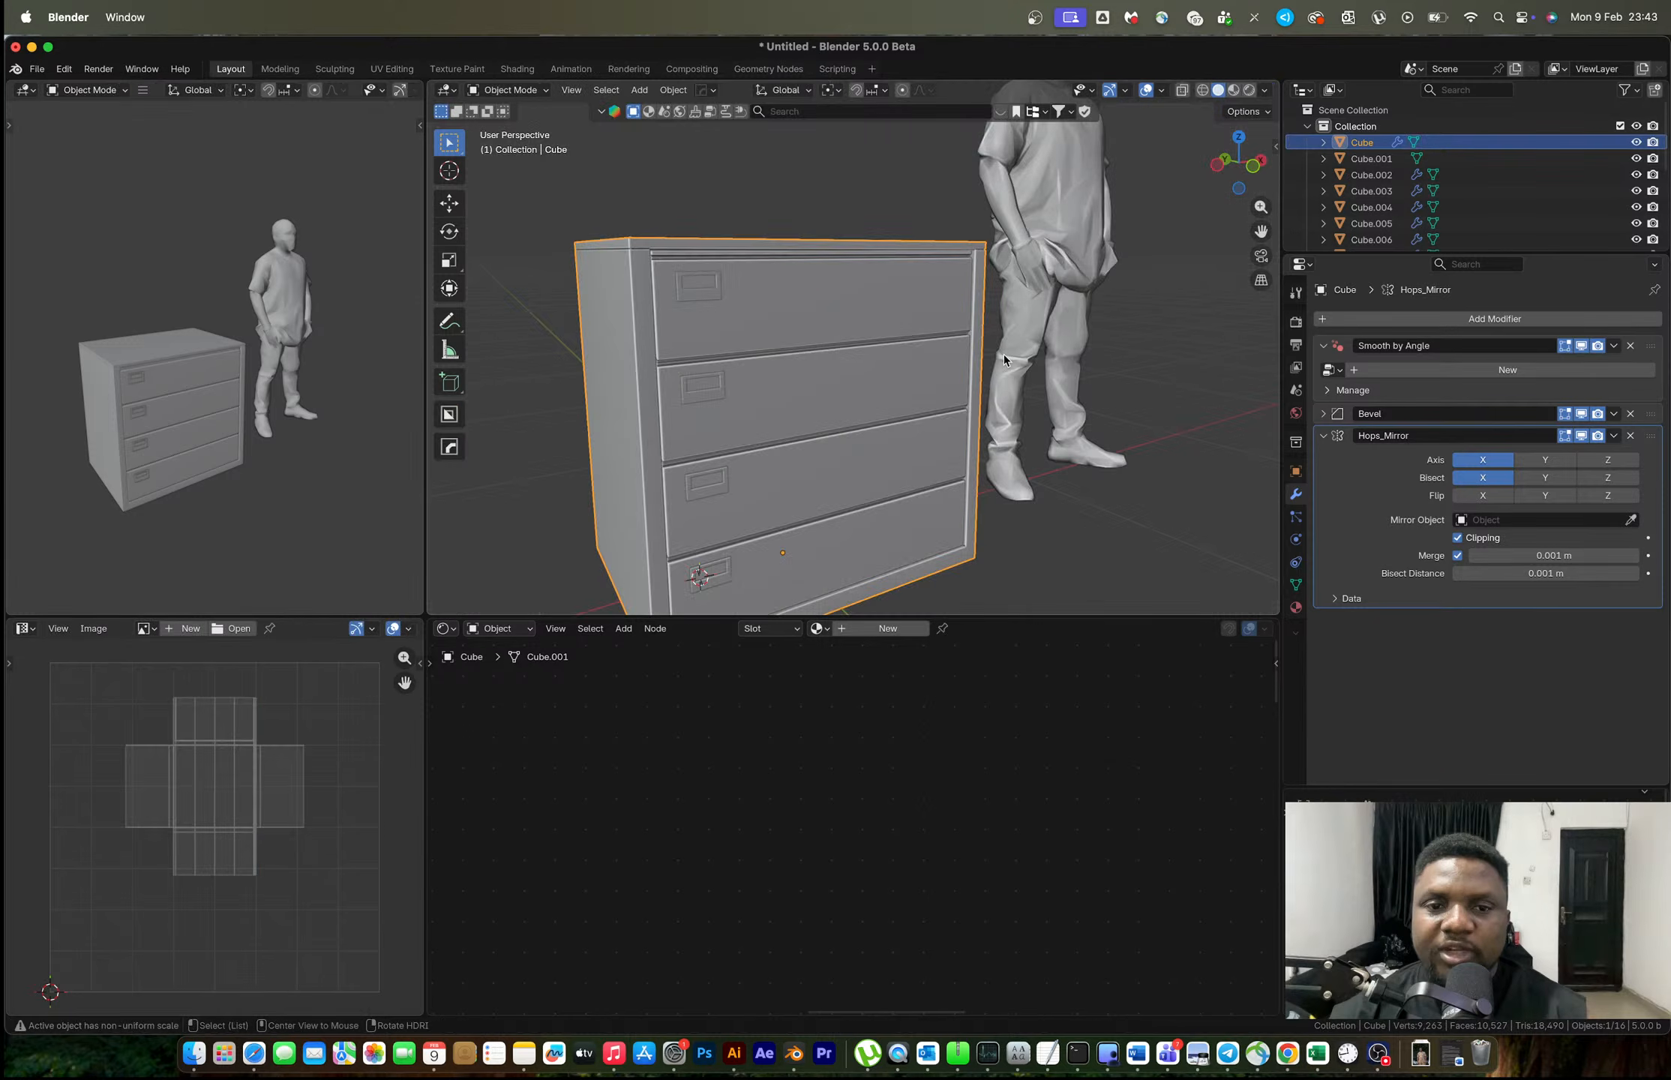
Select the whole four-drawer cabinet and move it -3.8282 m along X, past the plain box.
scroll(1004, 354, down, 4)
middle_drag(937, 394, 869, 363)
scroll(868, 363, down, 2)
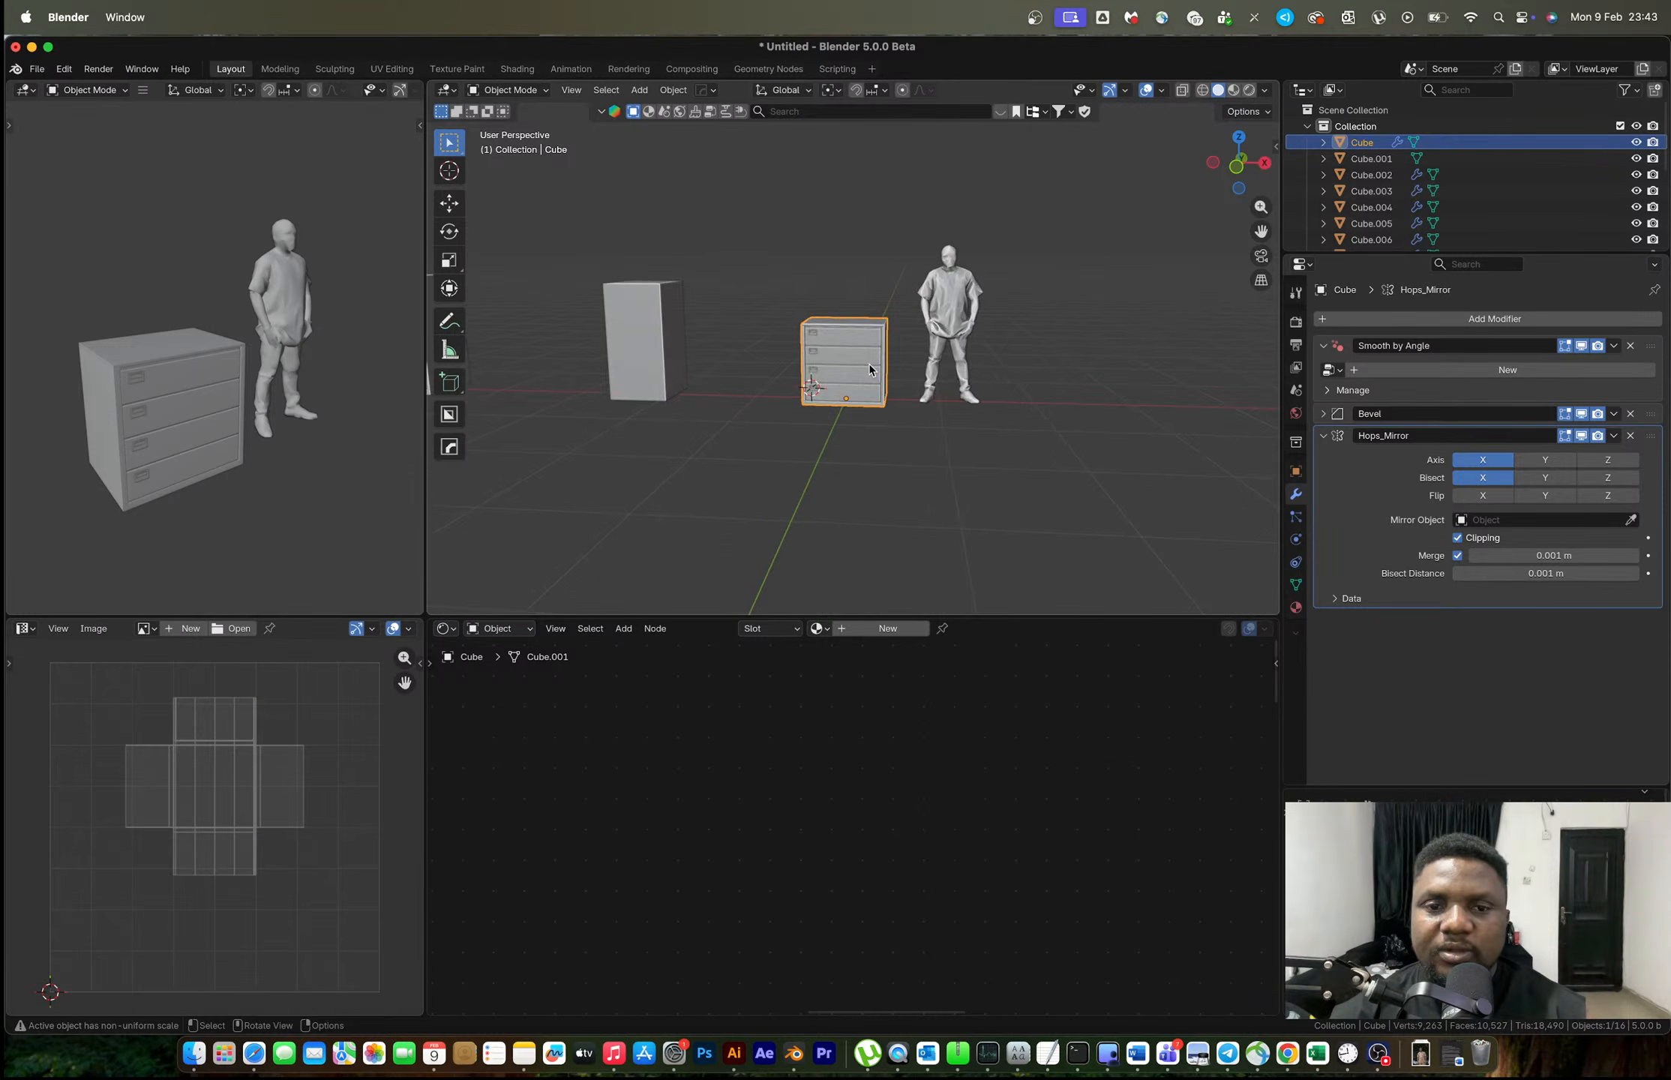
scroll(868, 363, down, 1)
drag(765, 285, 897, 444)
key(g)
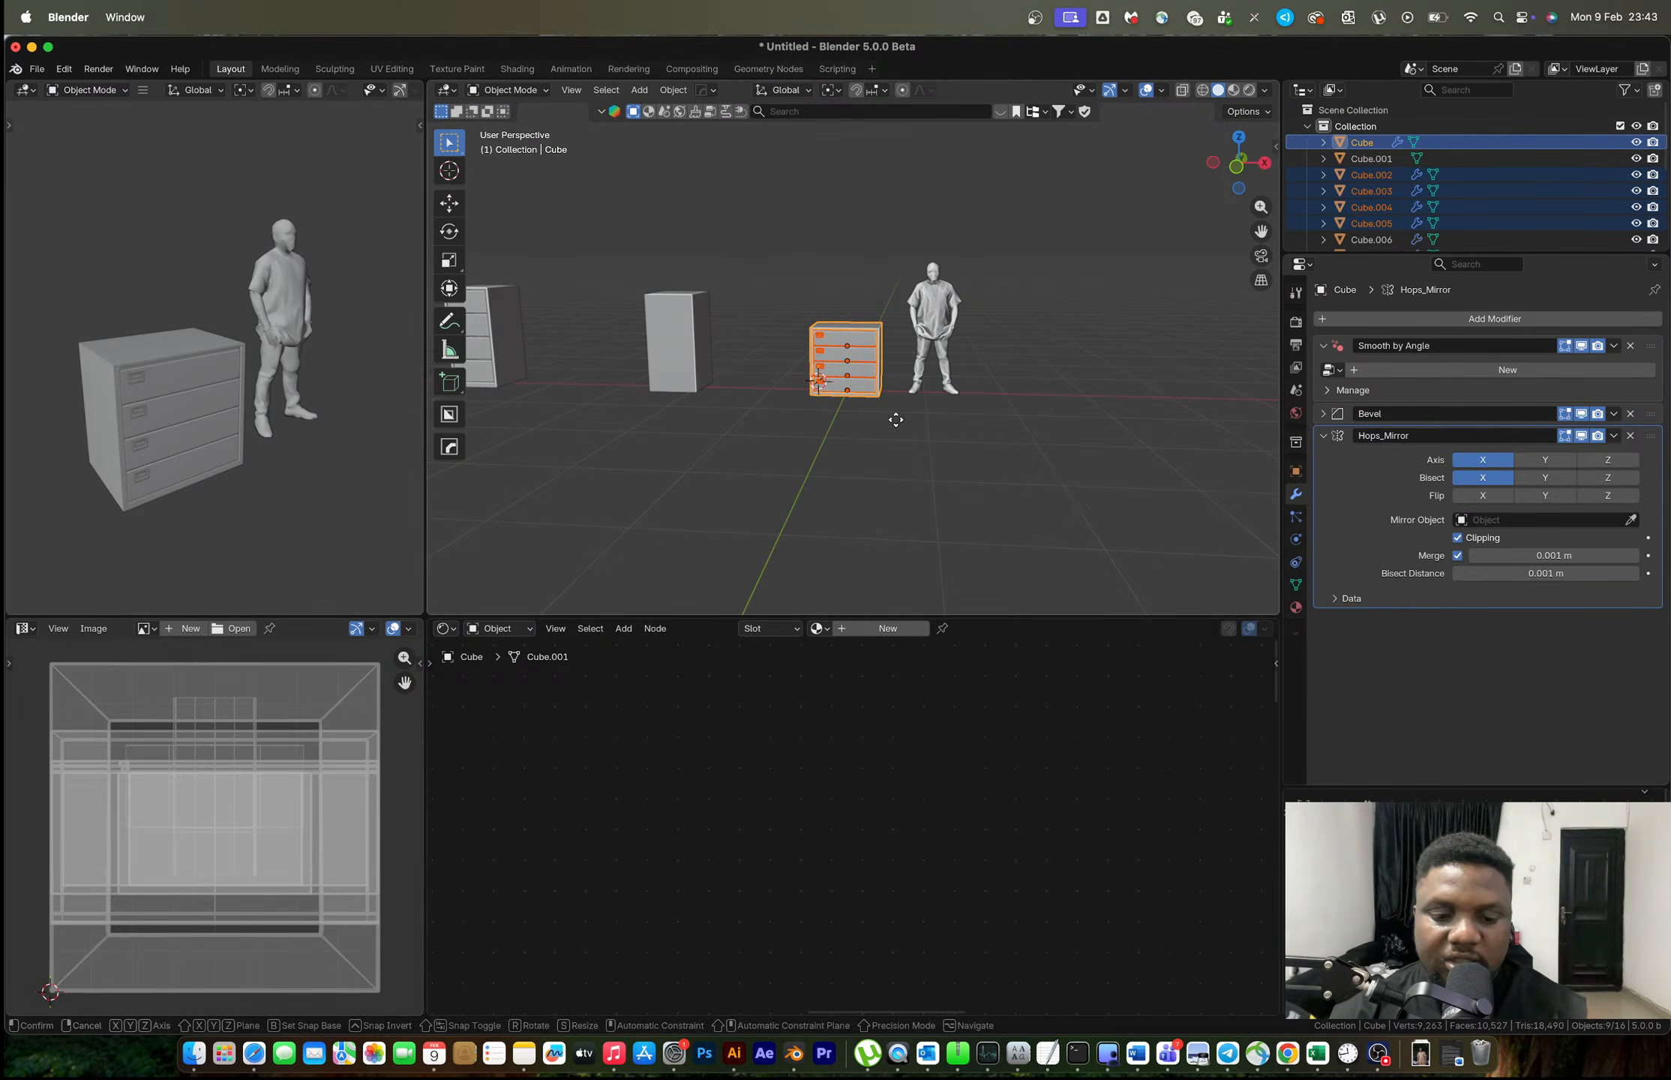
key(x)
click(615, 422)
middle_drag(614, 422, 816, 410)
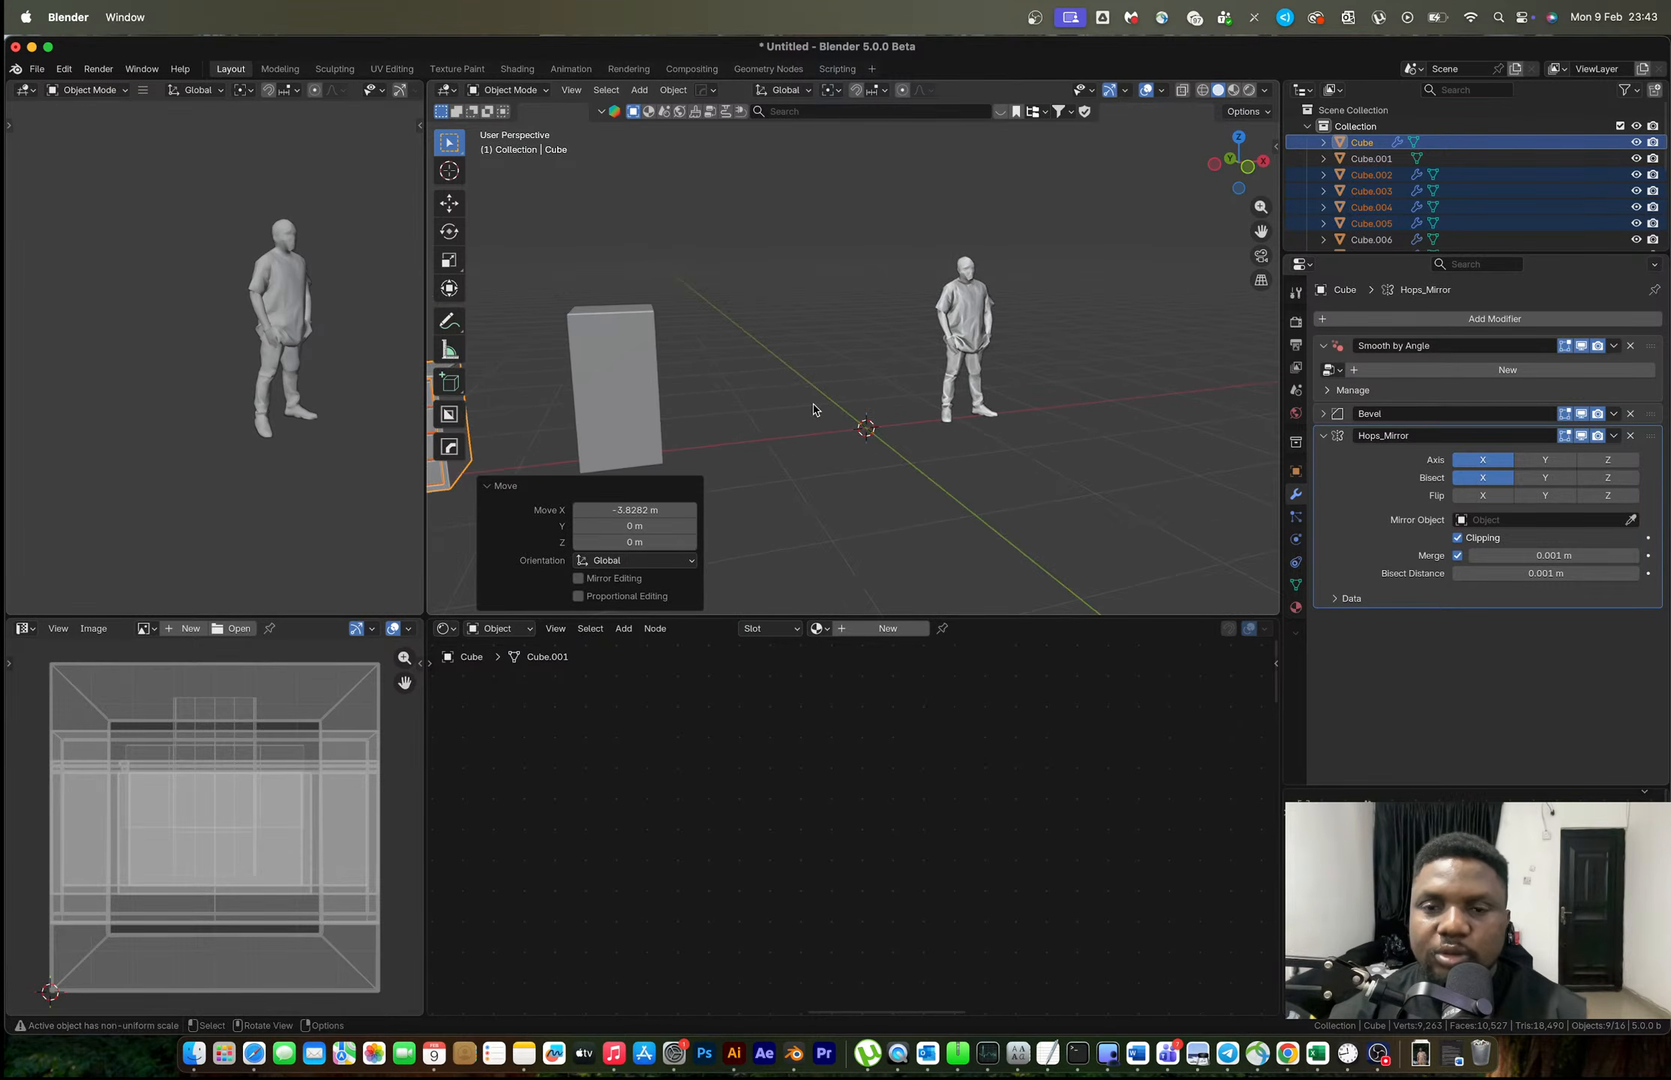
Switch to the browser to examine the steel filing cabinet reference photos, and return to Blender in front view.
key(ctrl+Right)
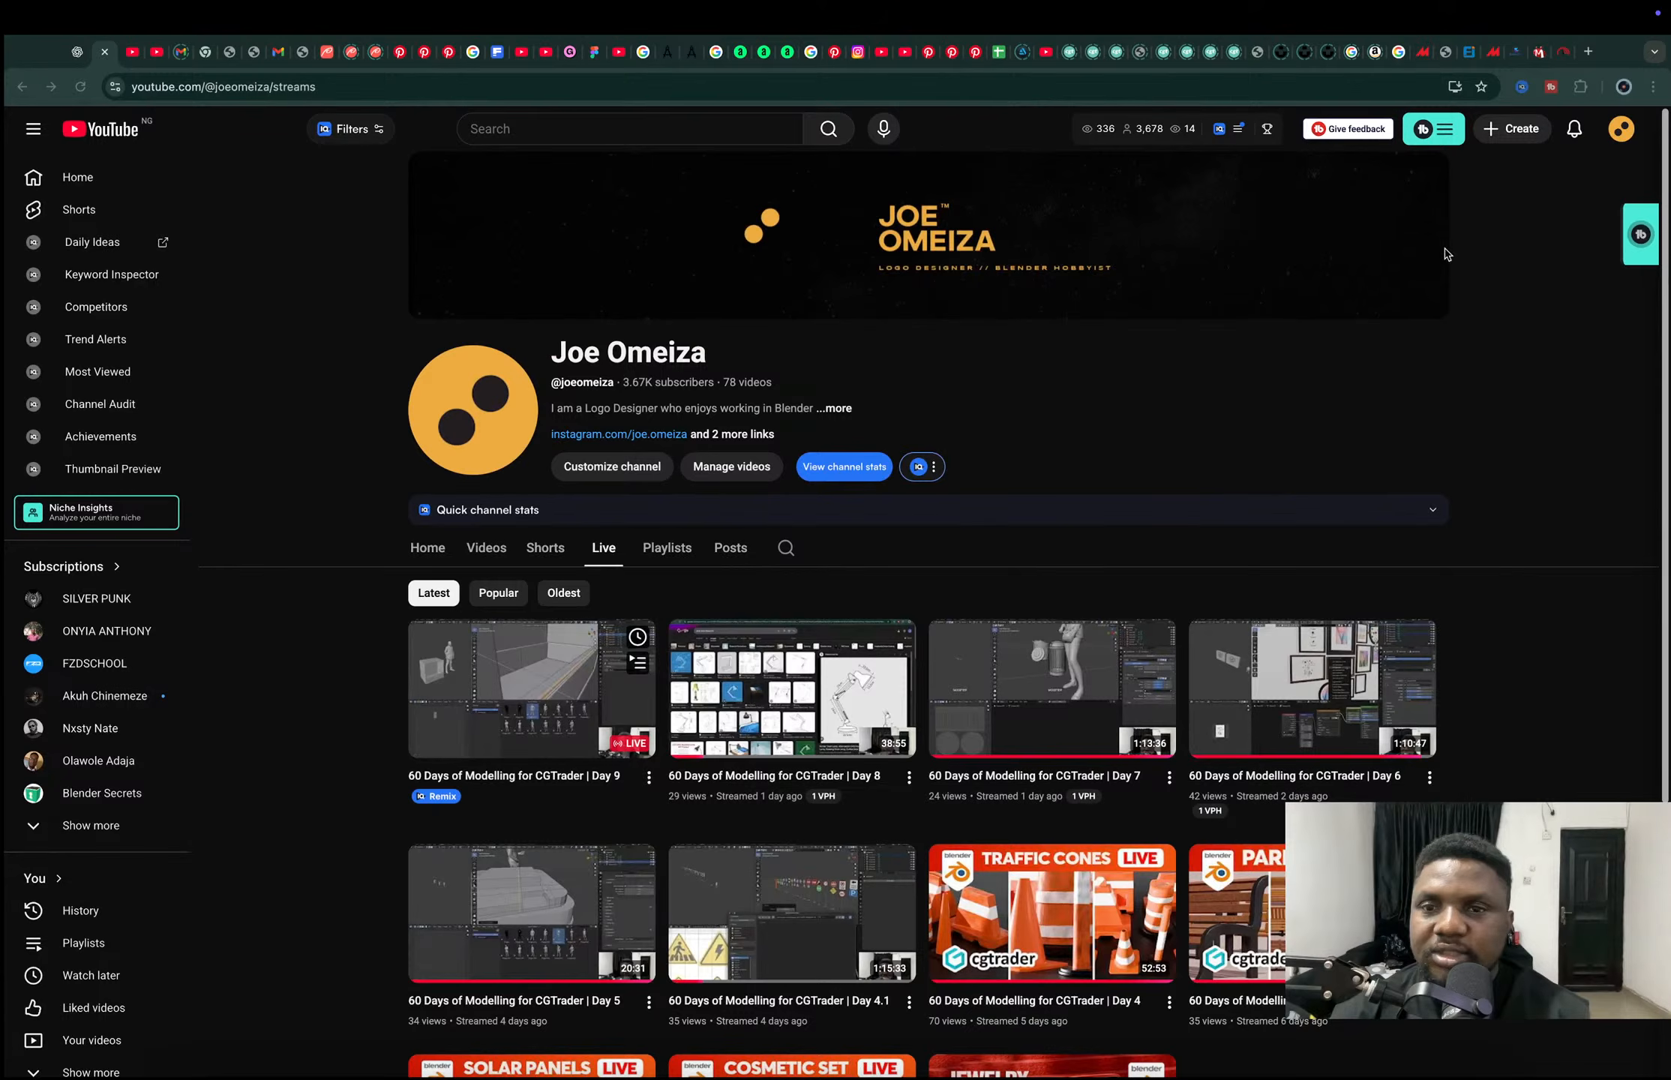
click(1446, 52)
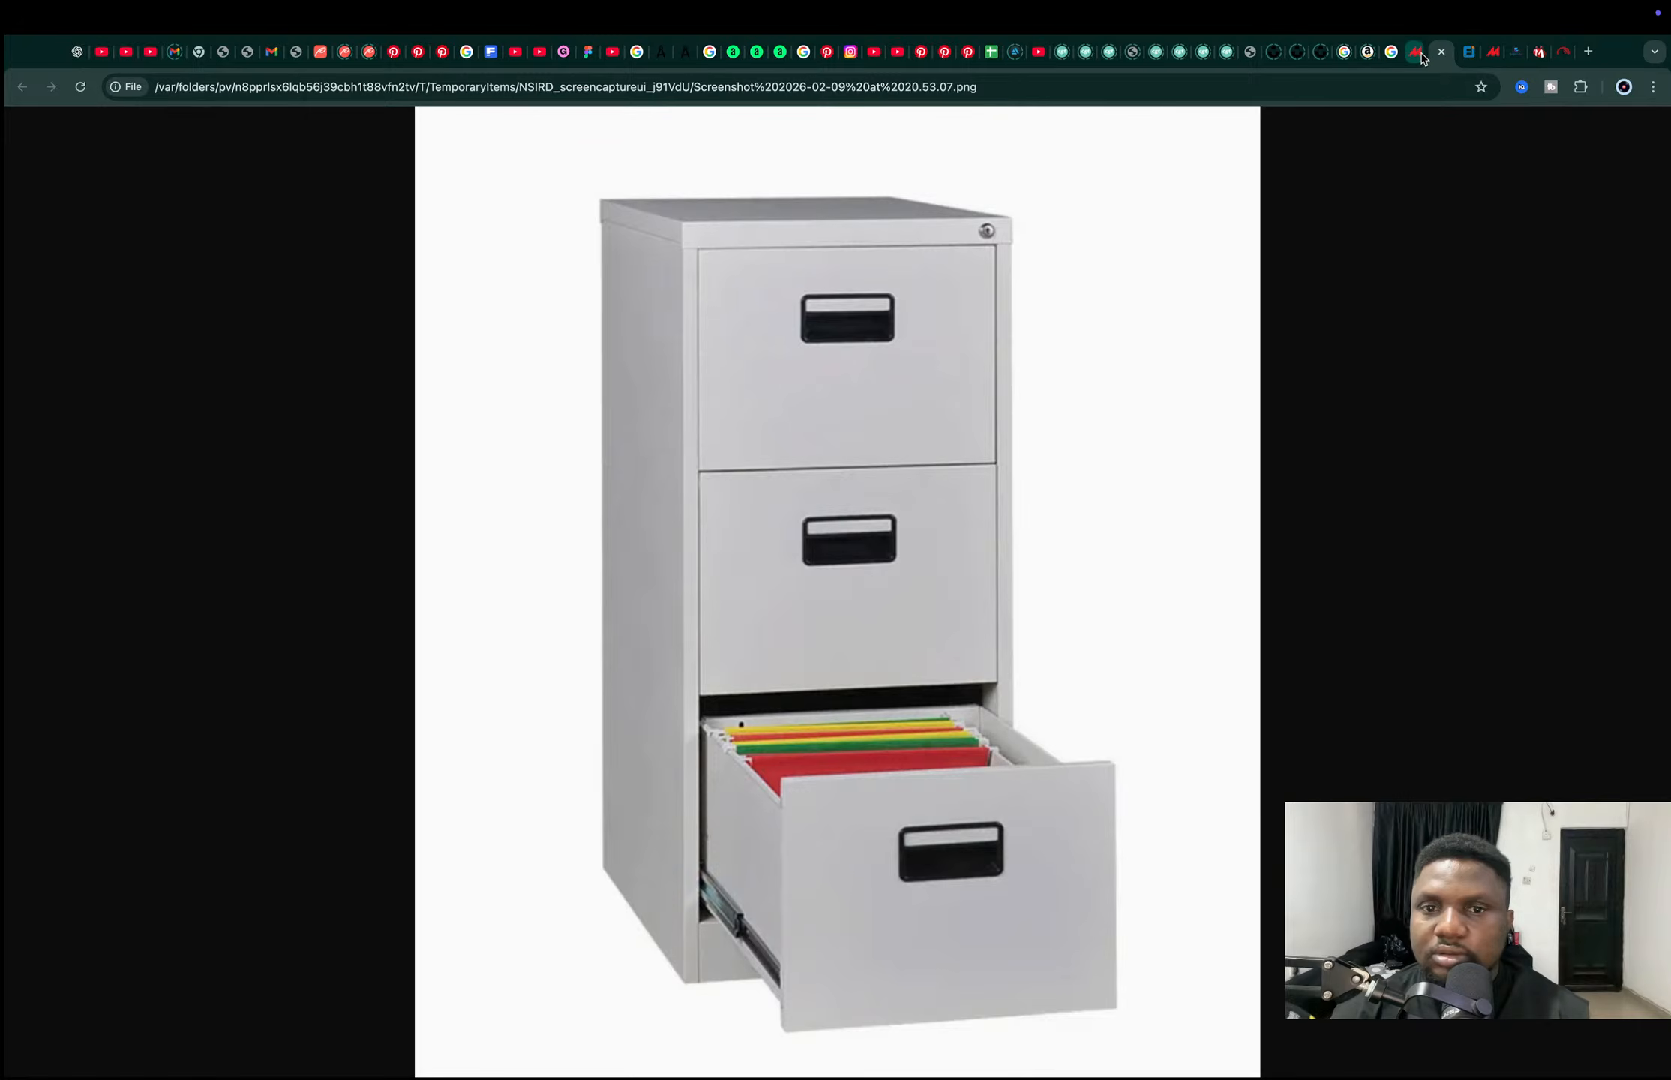
click(1437, 53)
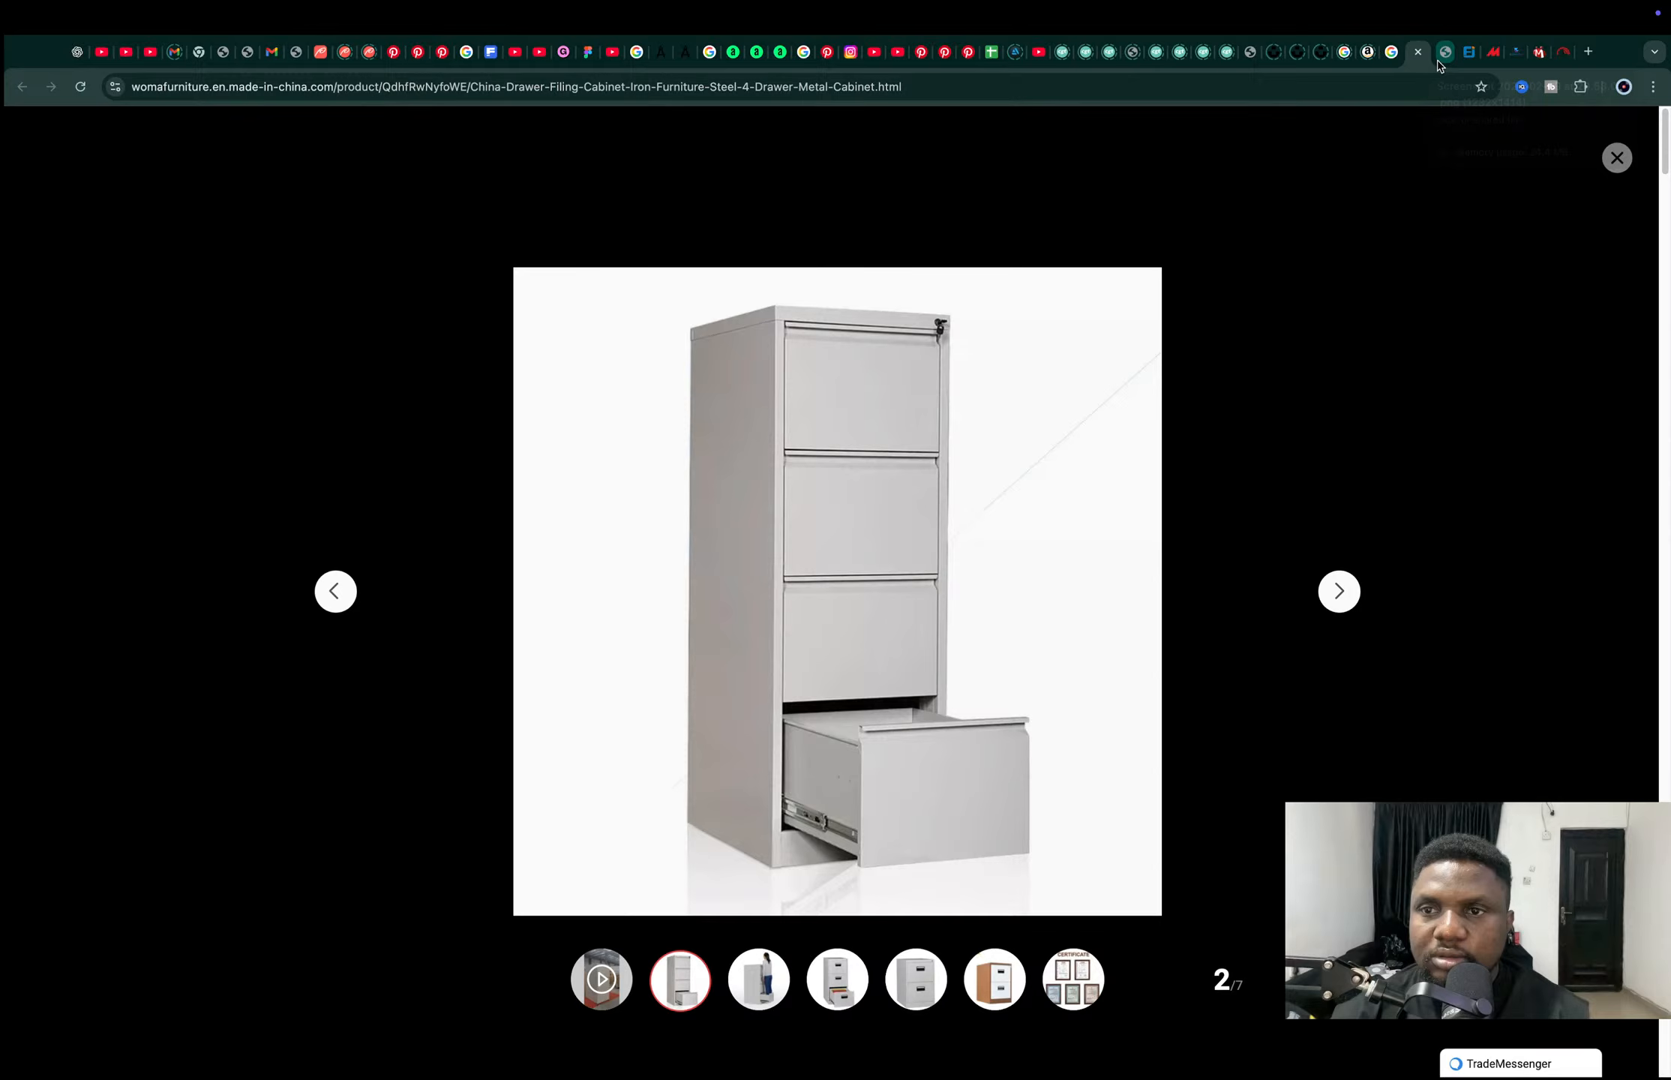
click(1437, 60)
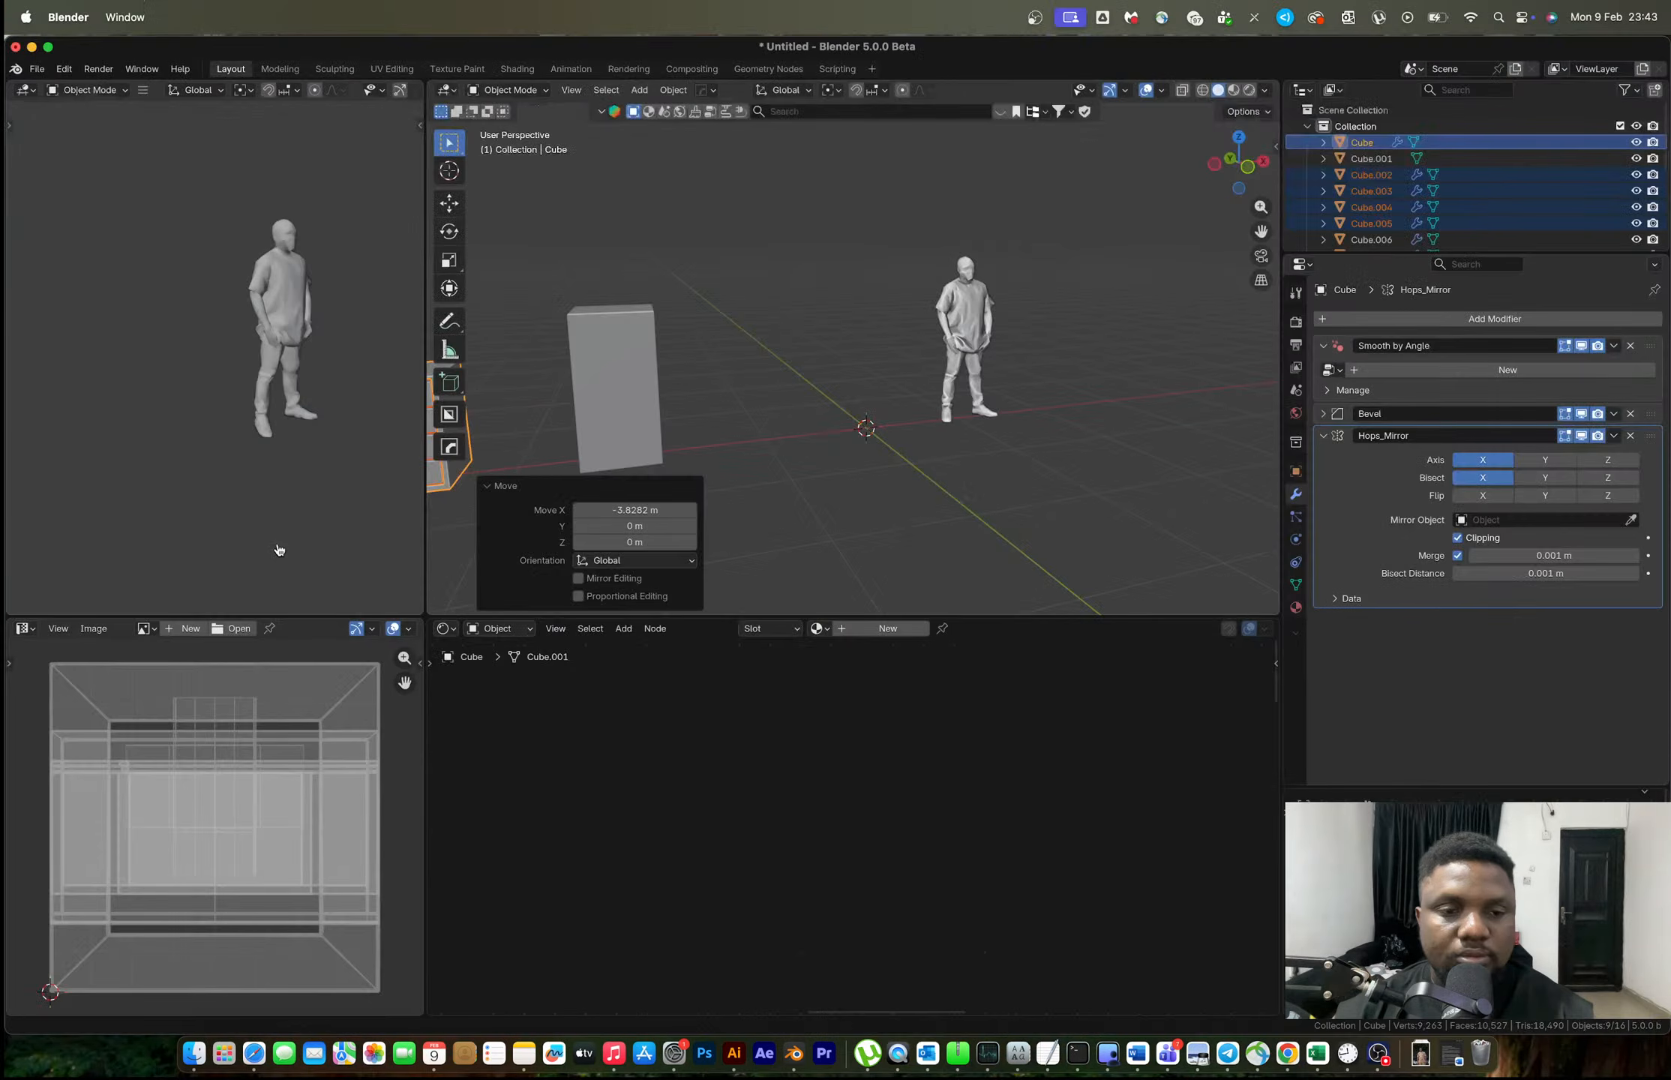
click(1247, 166)
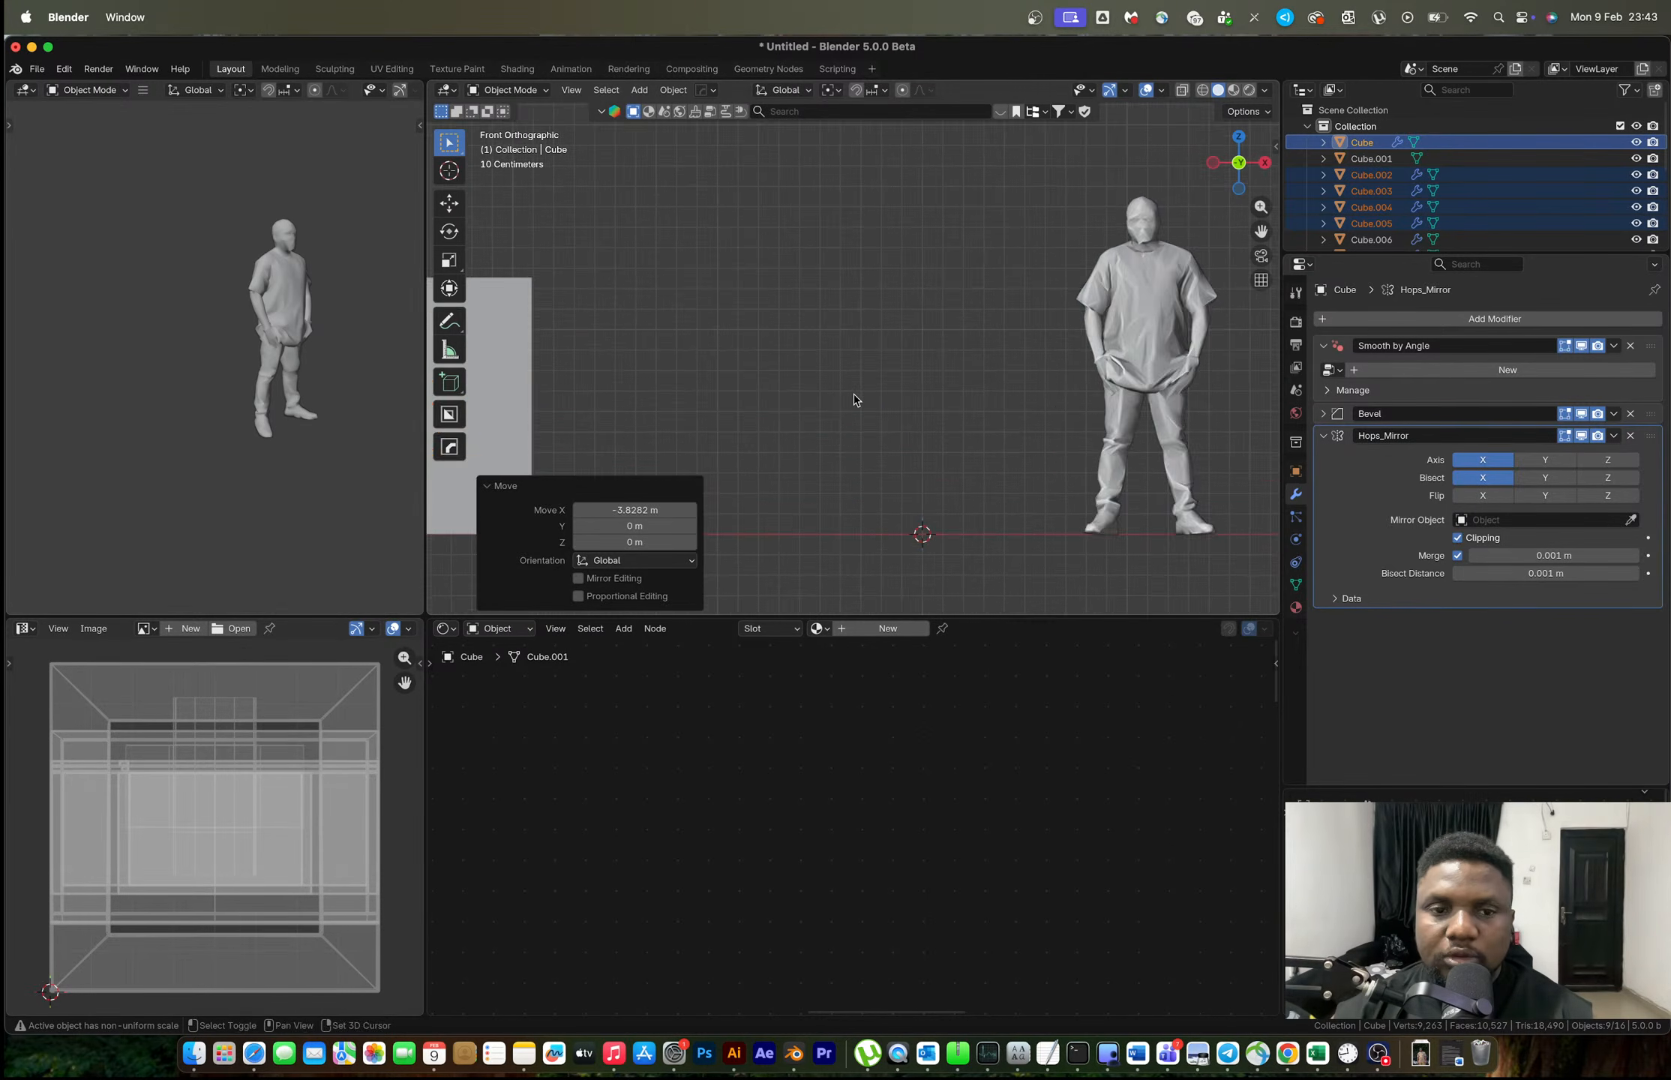
Duplicate the plain box and snap the copy to the 3D cursor beside the human figure.
click(593, 409)
key(shift+d)
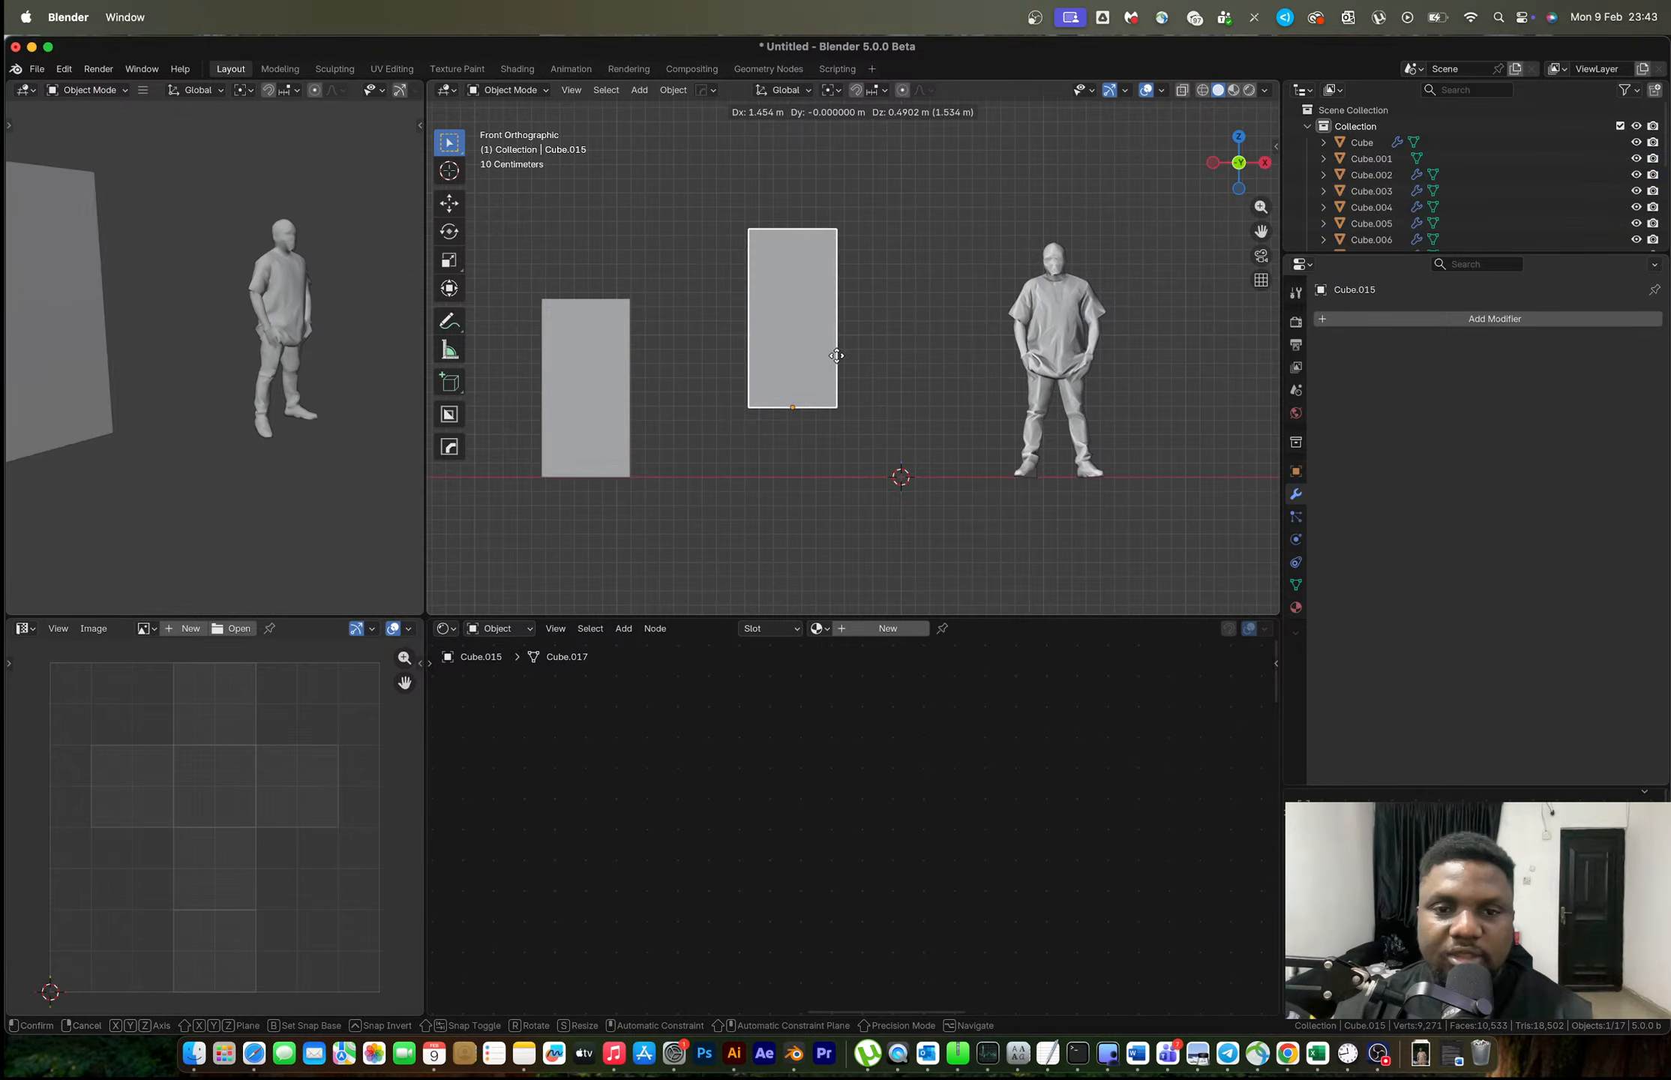
click(836, 355)
key(shift+s)
click(880, 150)
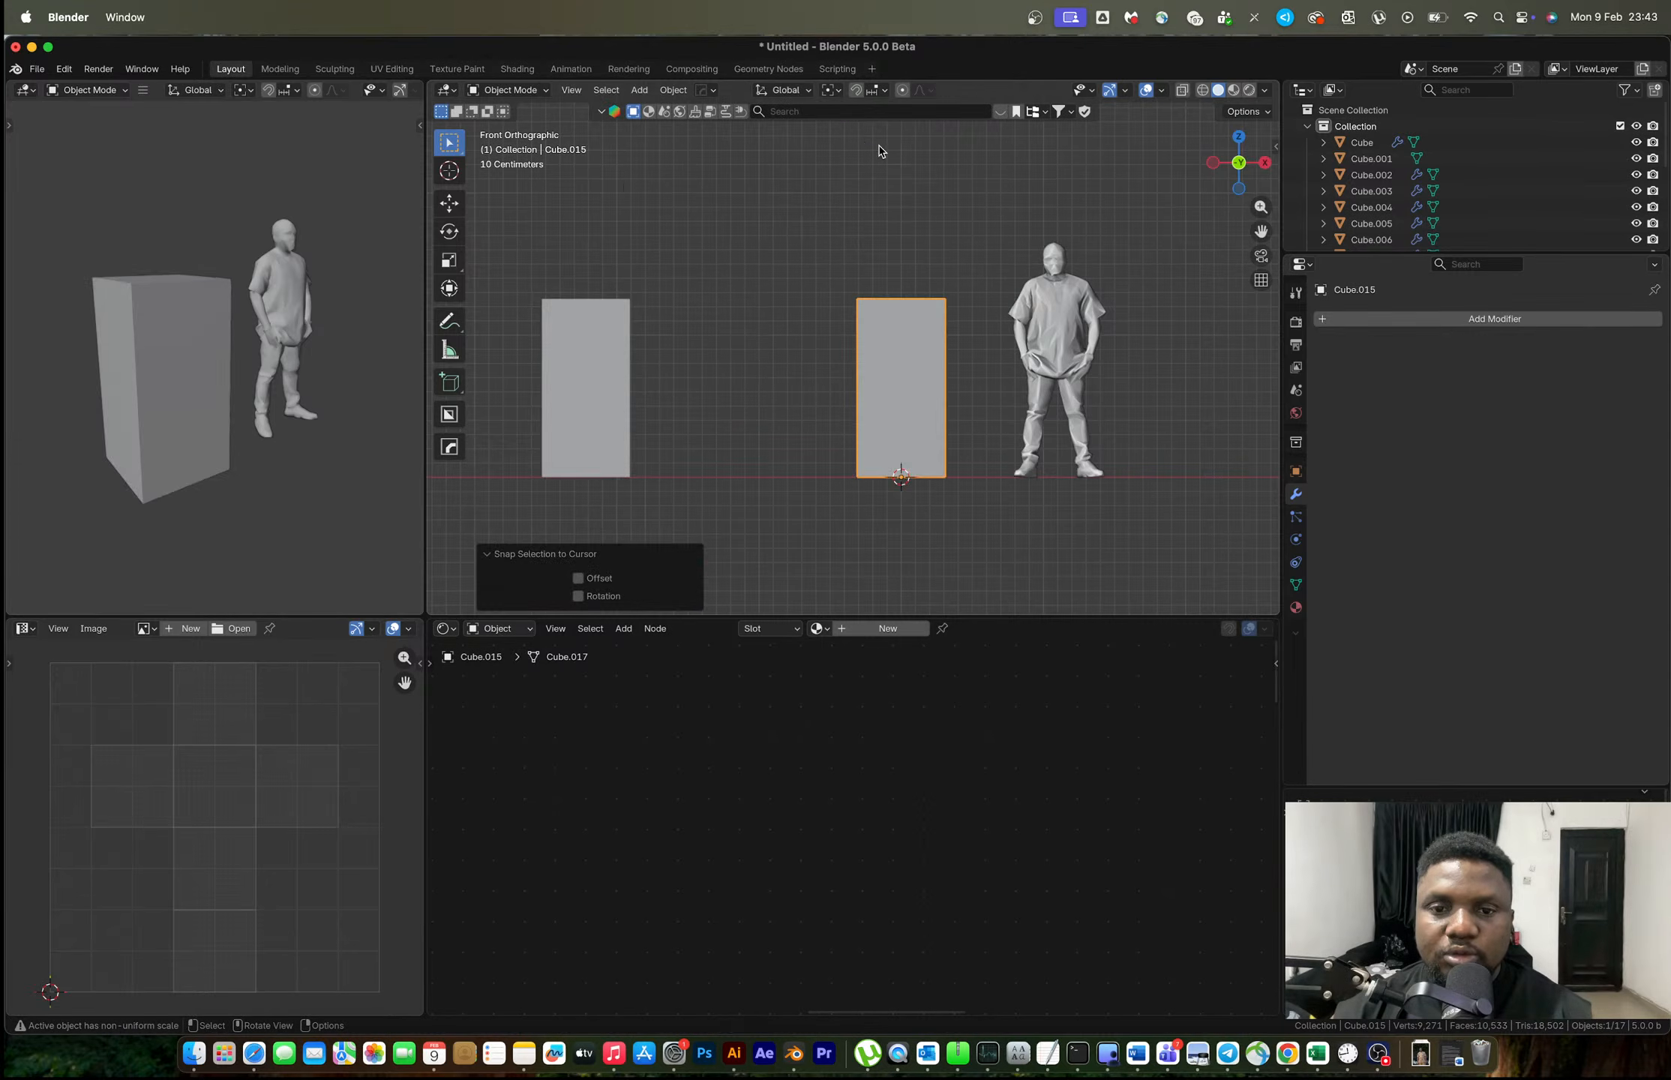
scroll(923, 427, up, 3)
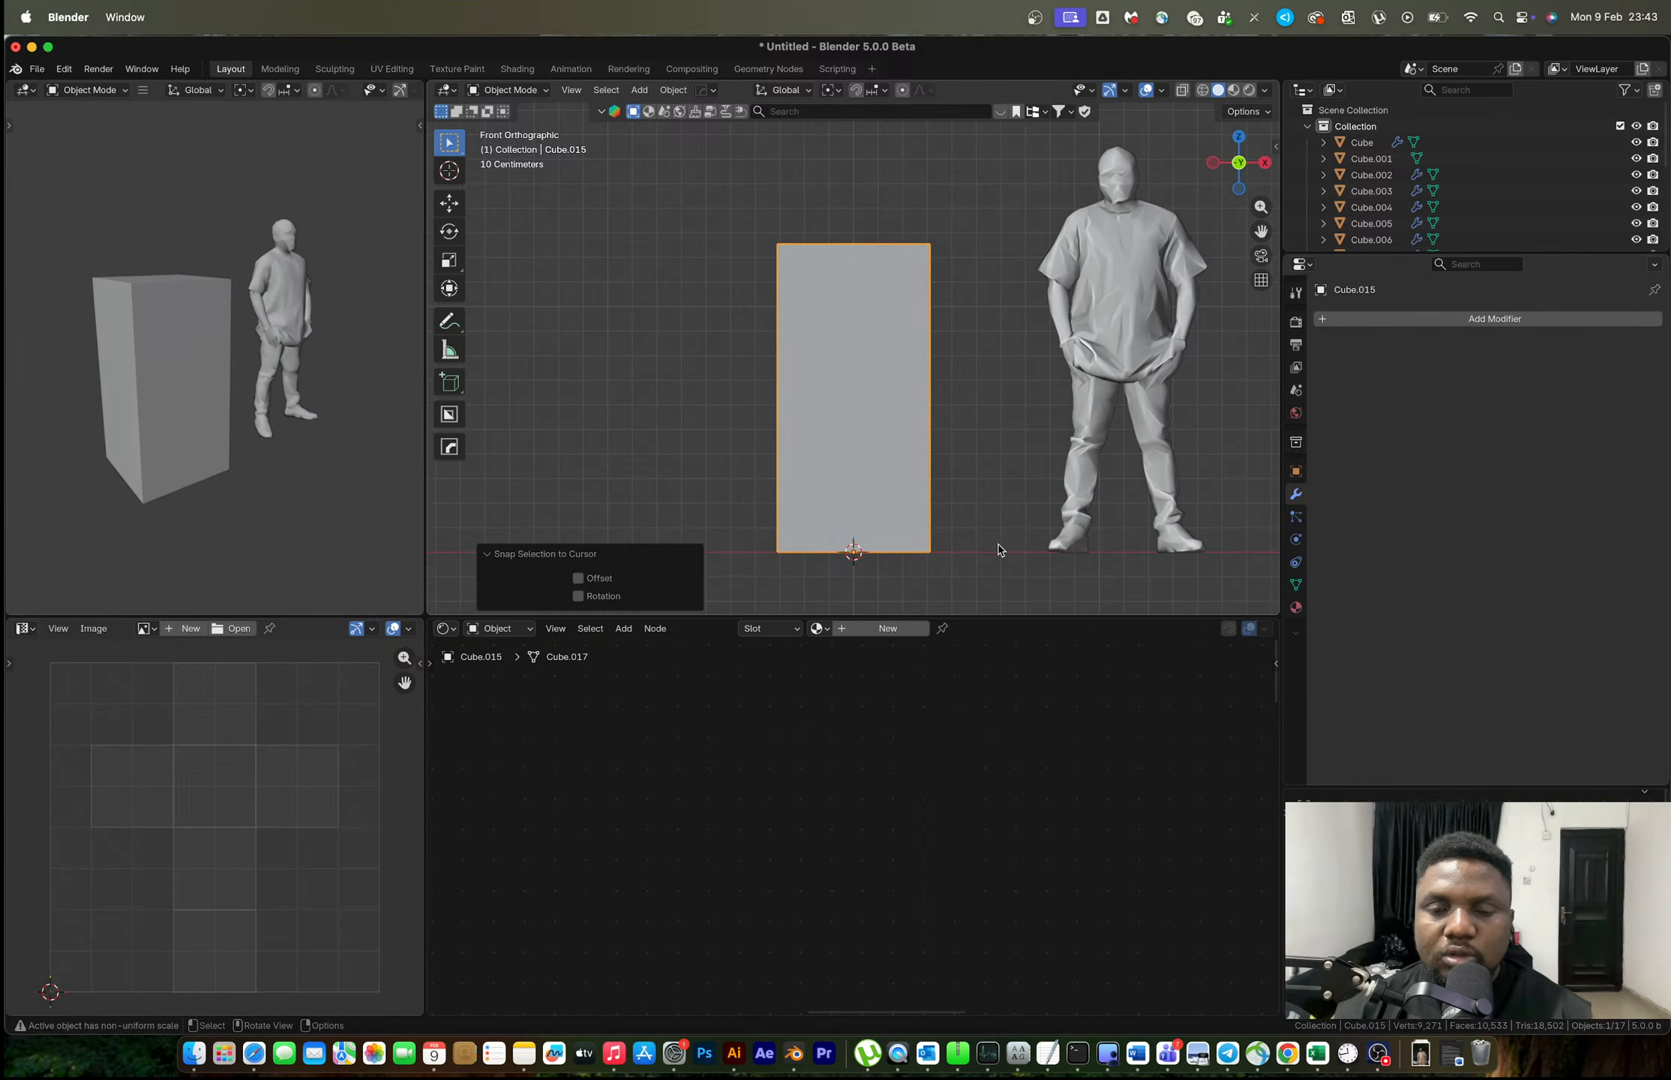
scroll(926, 502, up, 2)
Check the three-drawer filing cabinet reference photo, and add a horizontal loop cut around the new box, sliding it toward the upper edge.
key(Tab)
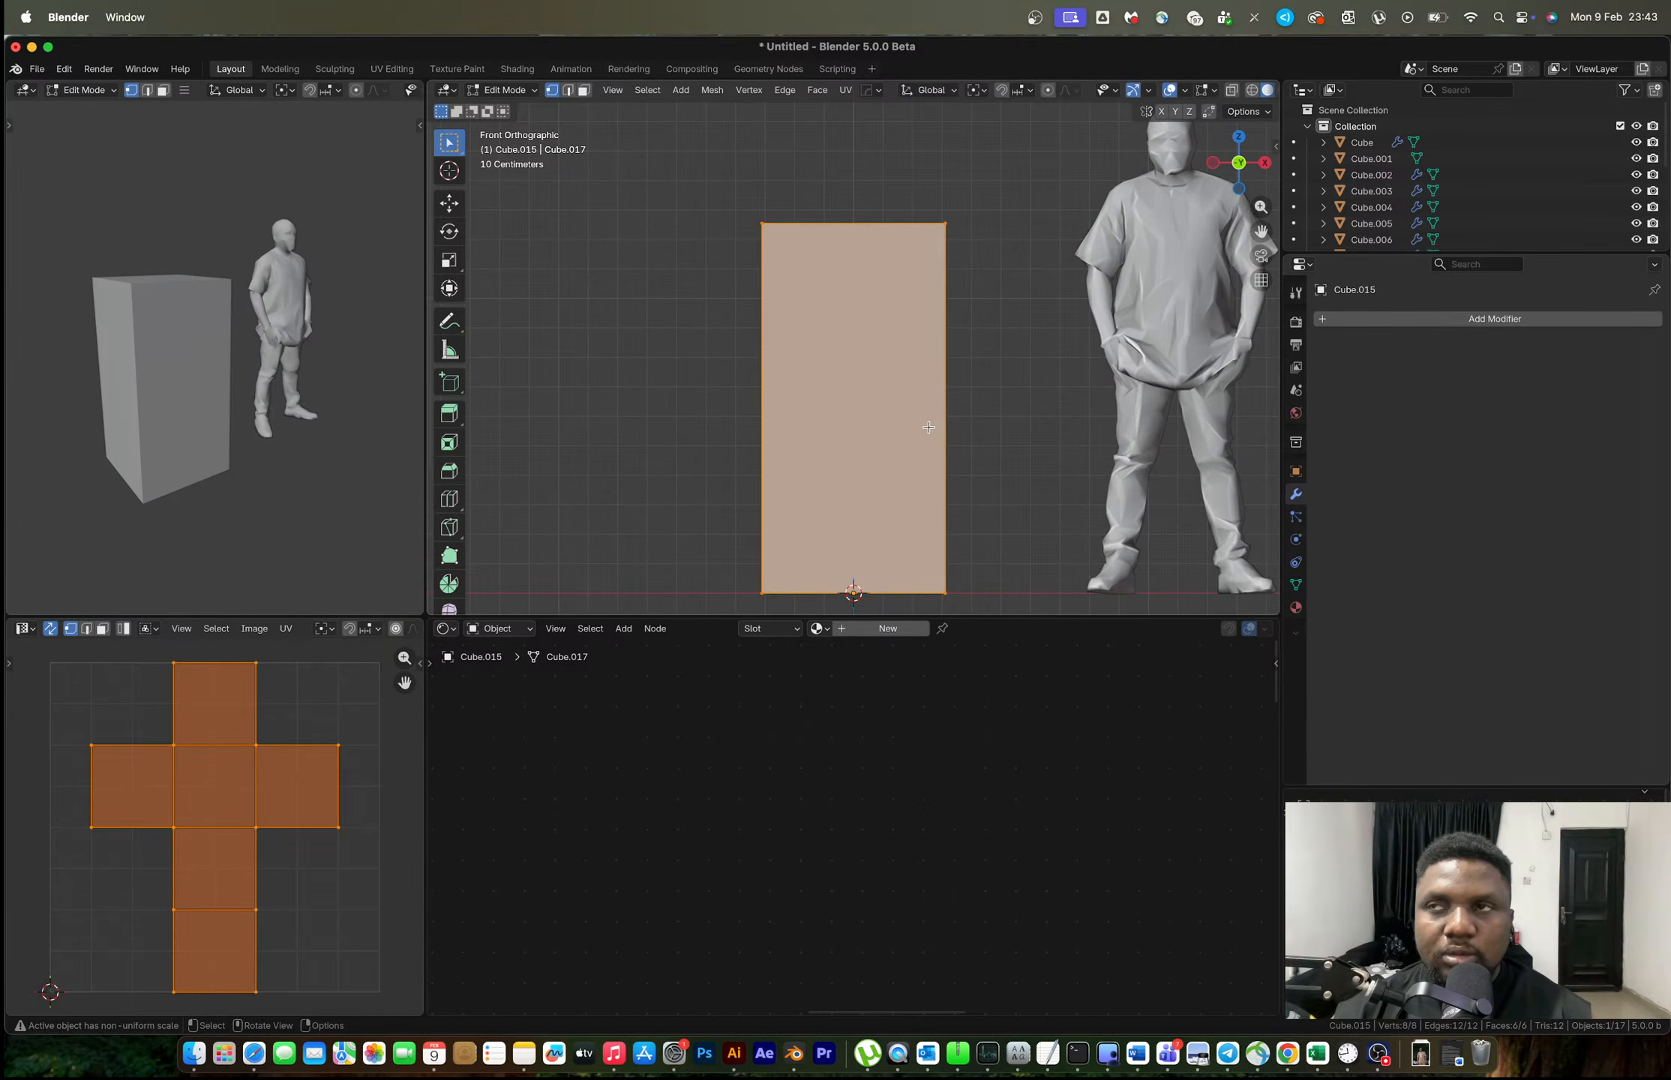
key(ctrl+Right)
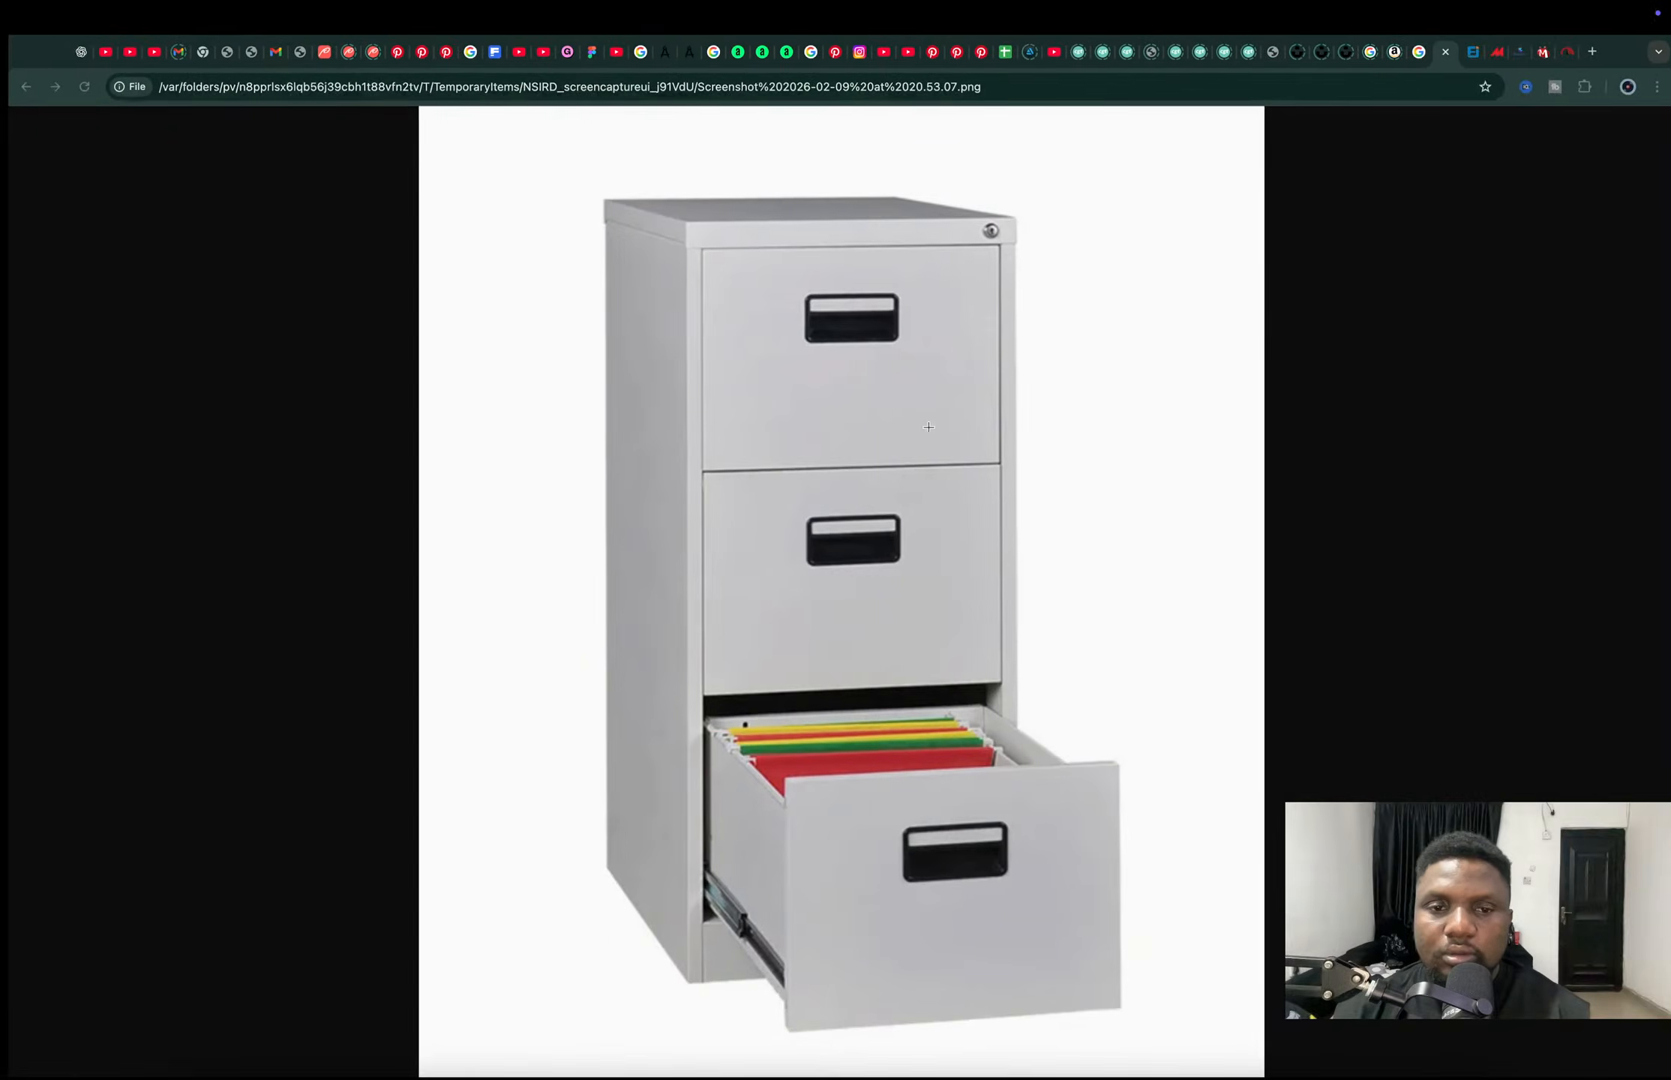
key(ctrl+Left)
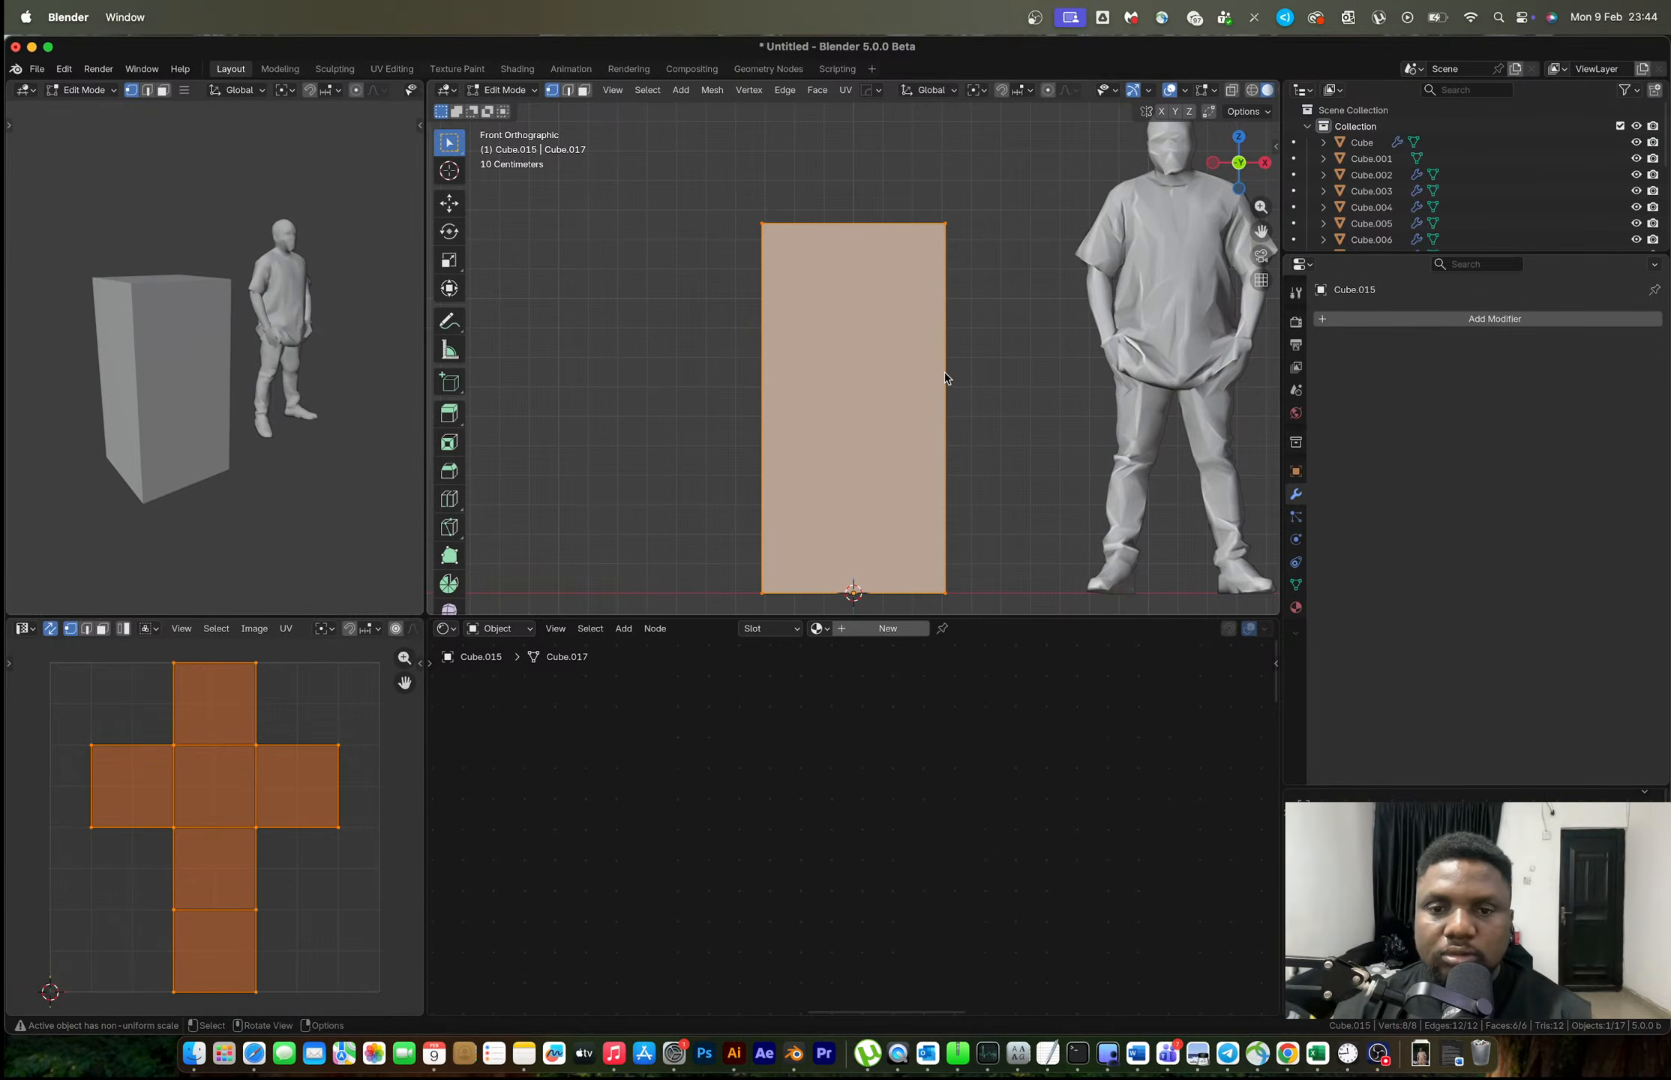
key(r)
key(Escape)
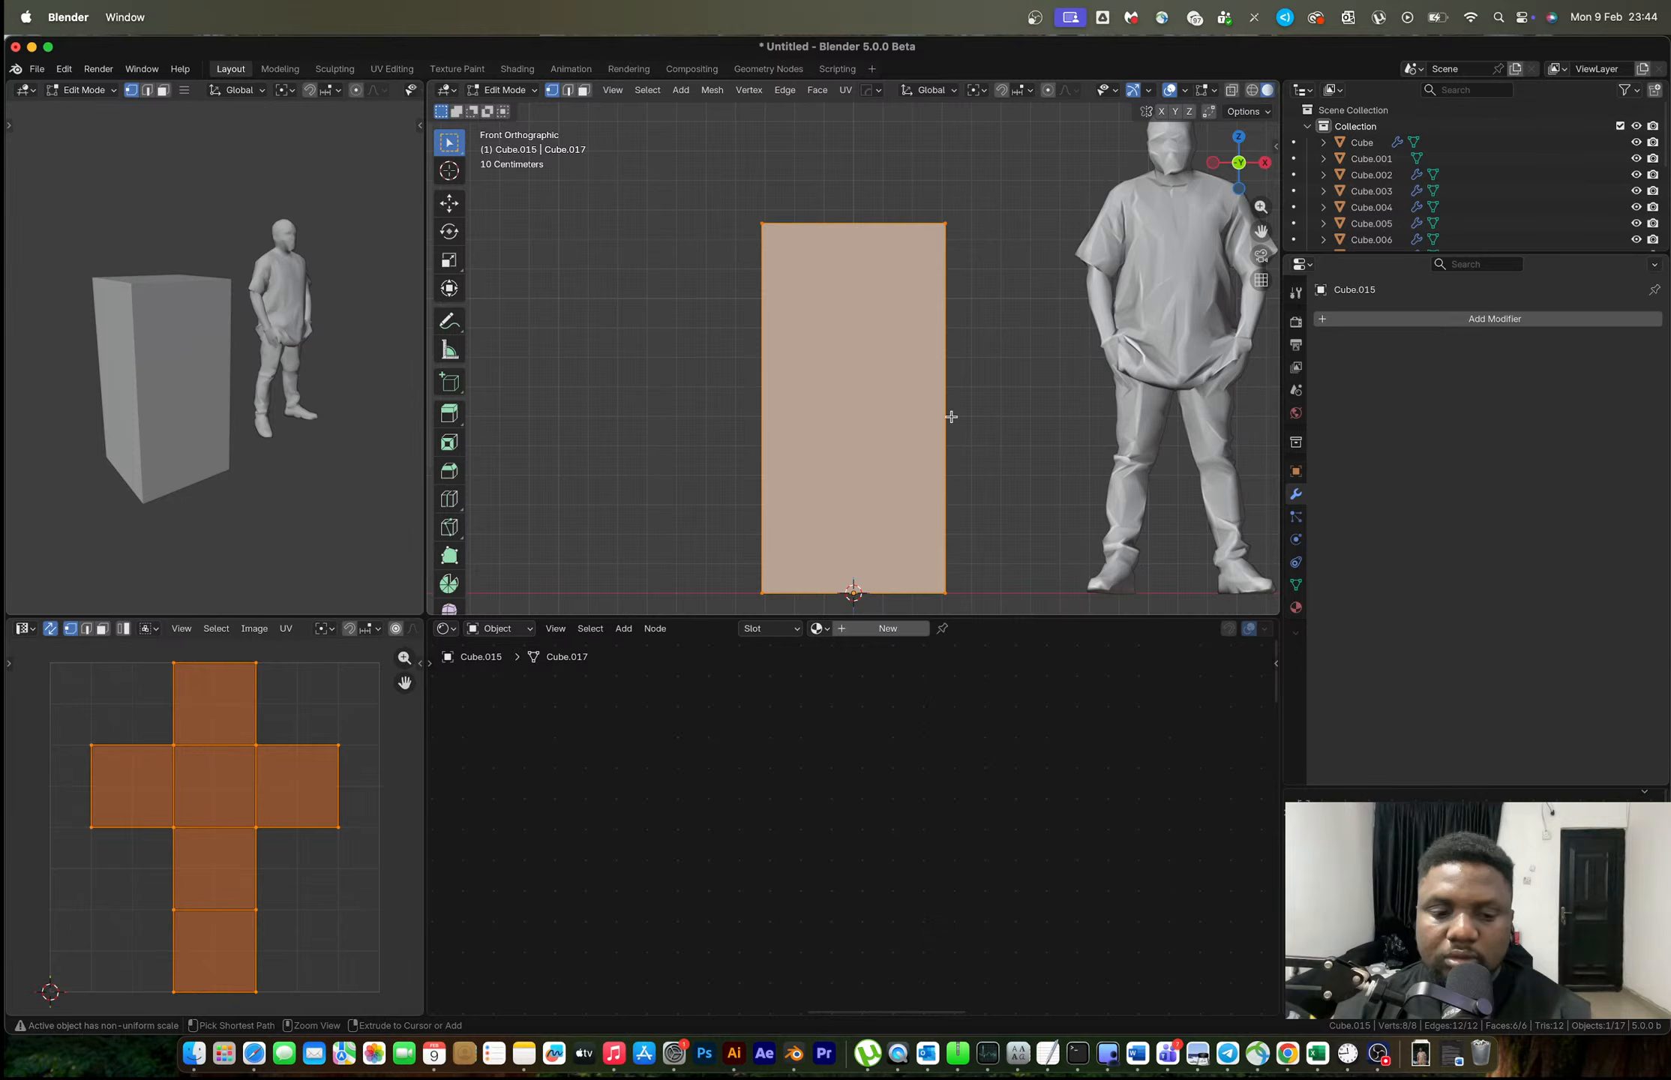
key(ctrl+r)
click(946, 407)
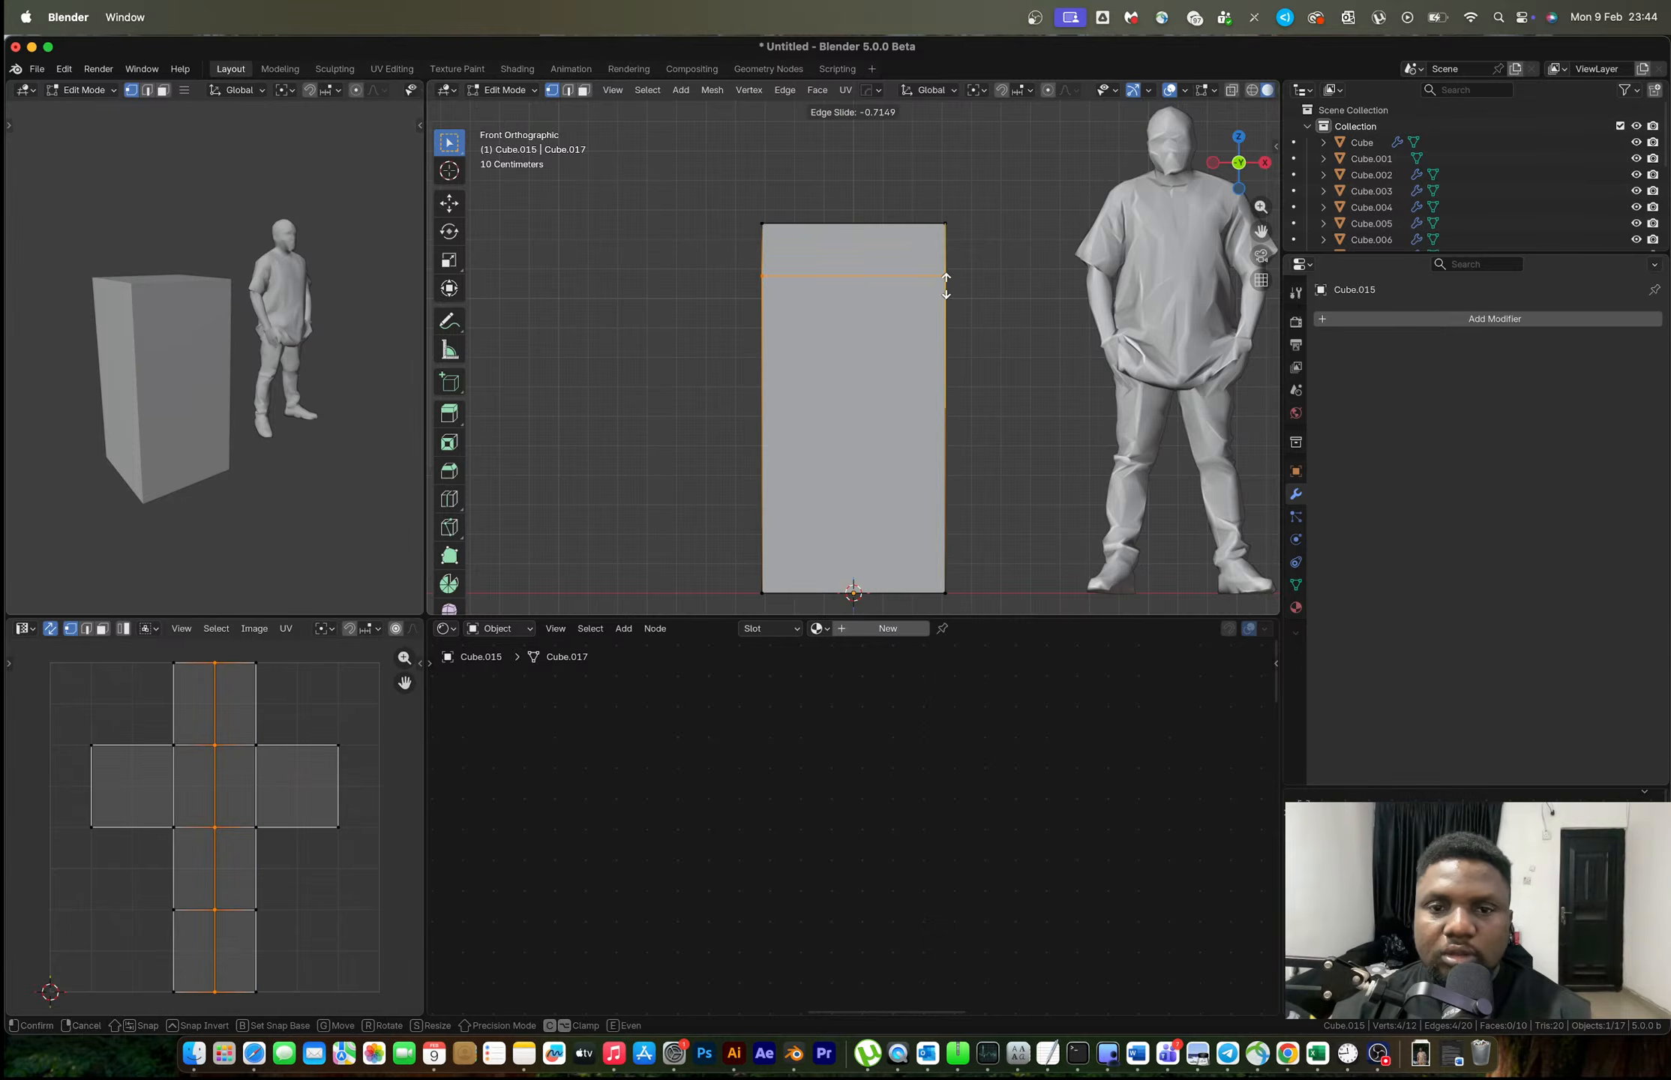
Add two horizontal loop cuts around the tall box, one near its top edge and one near its base.
click(942, 244)
key(ctrl+r)
click(941, 411)
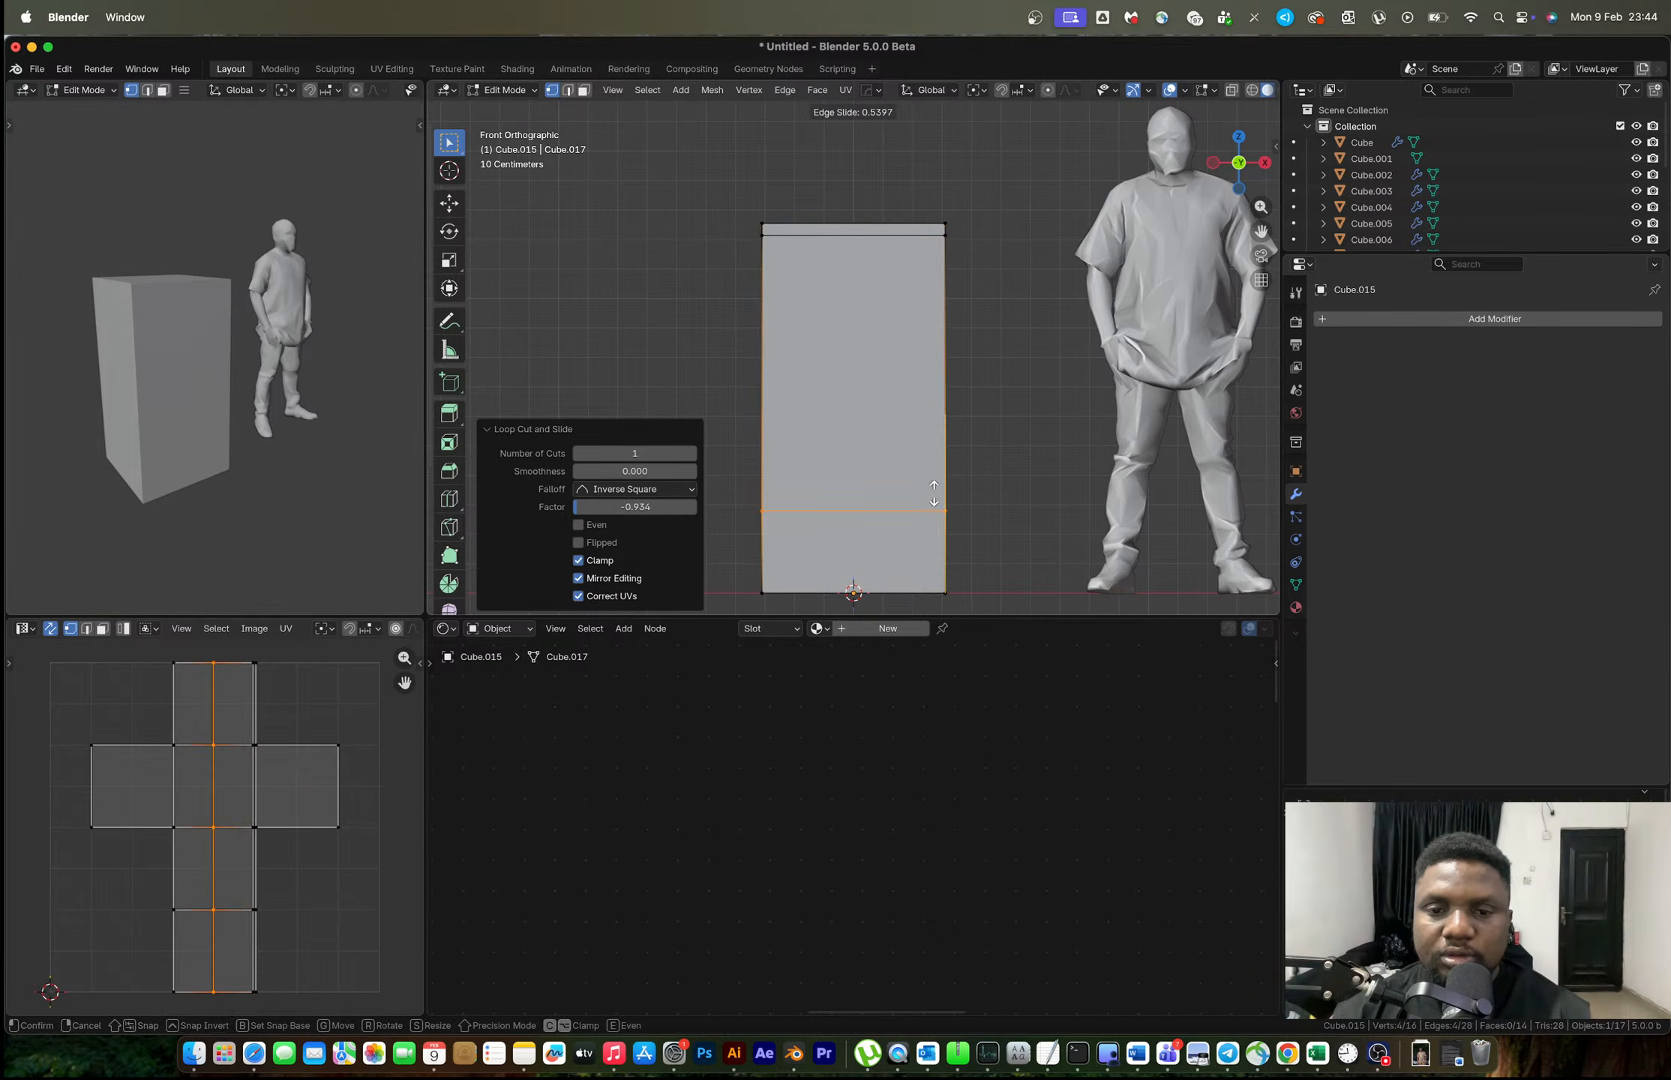
click(936, 548)
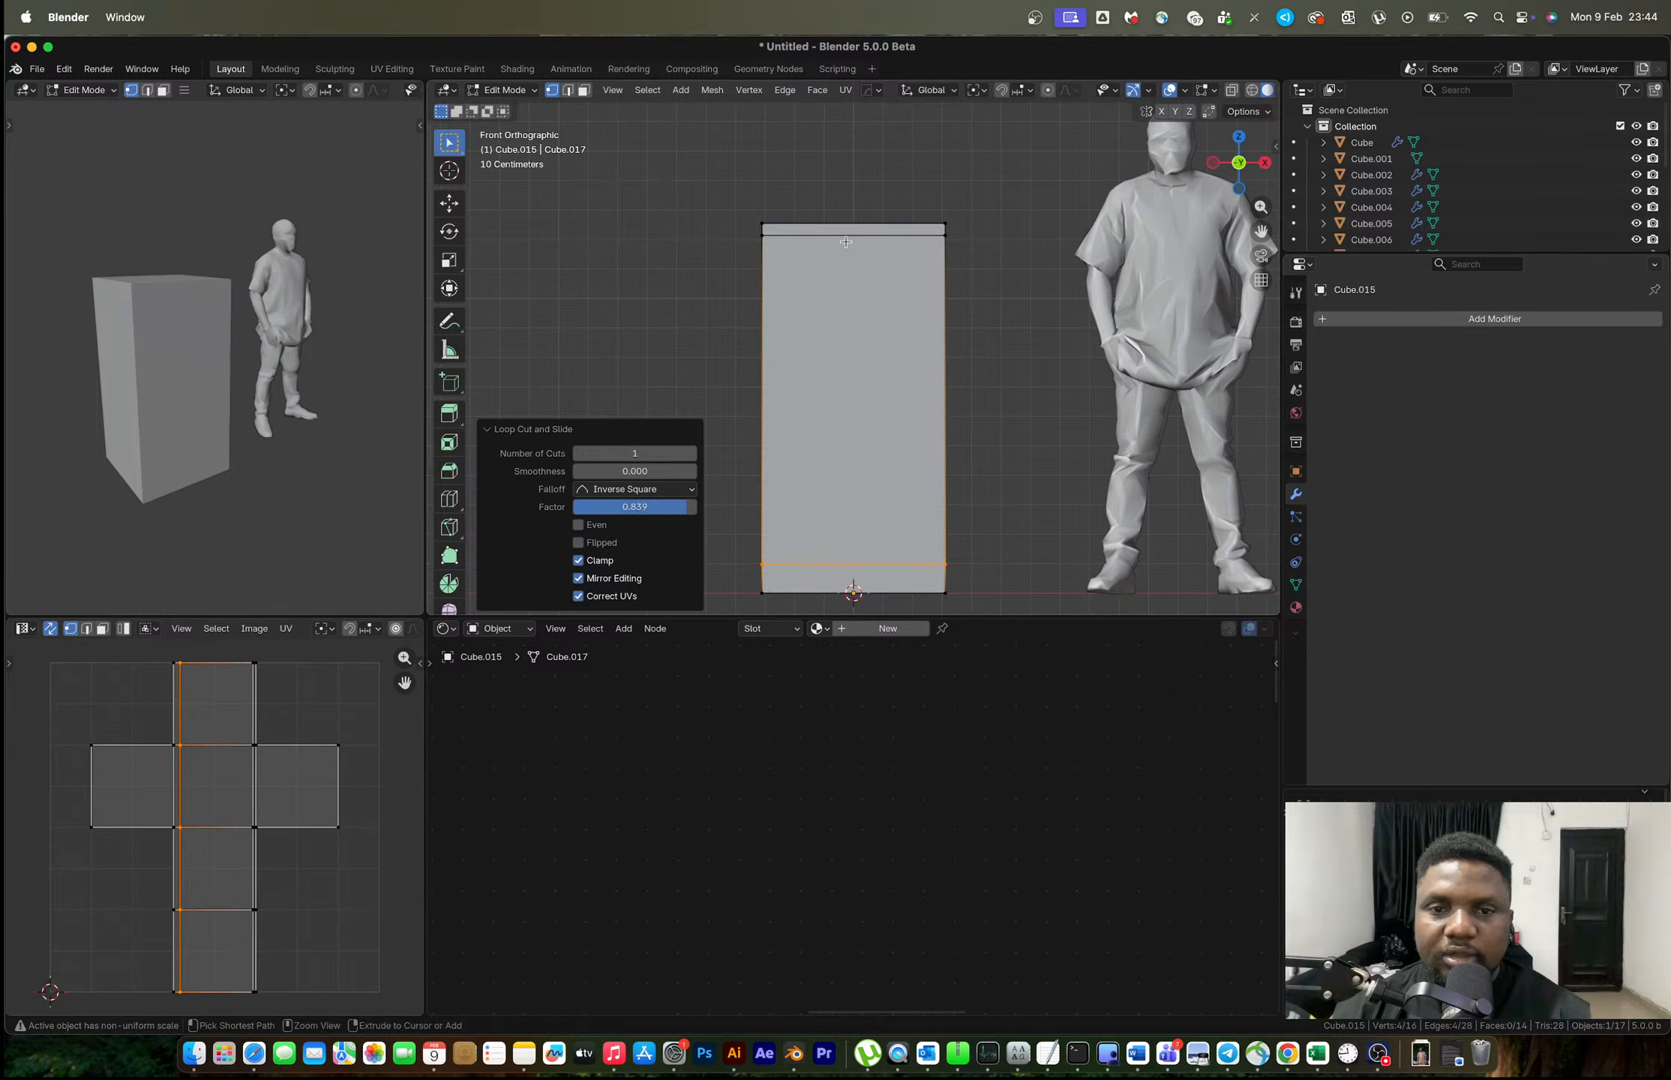
Add a centred vertical loop cut and bevel it by about 0.89 m into two loops near the box's side edges.
key(ctrl+r)
click(906, 565)
right_click(906, 565)
key(ctrl+b)
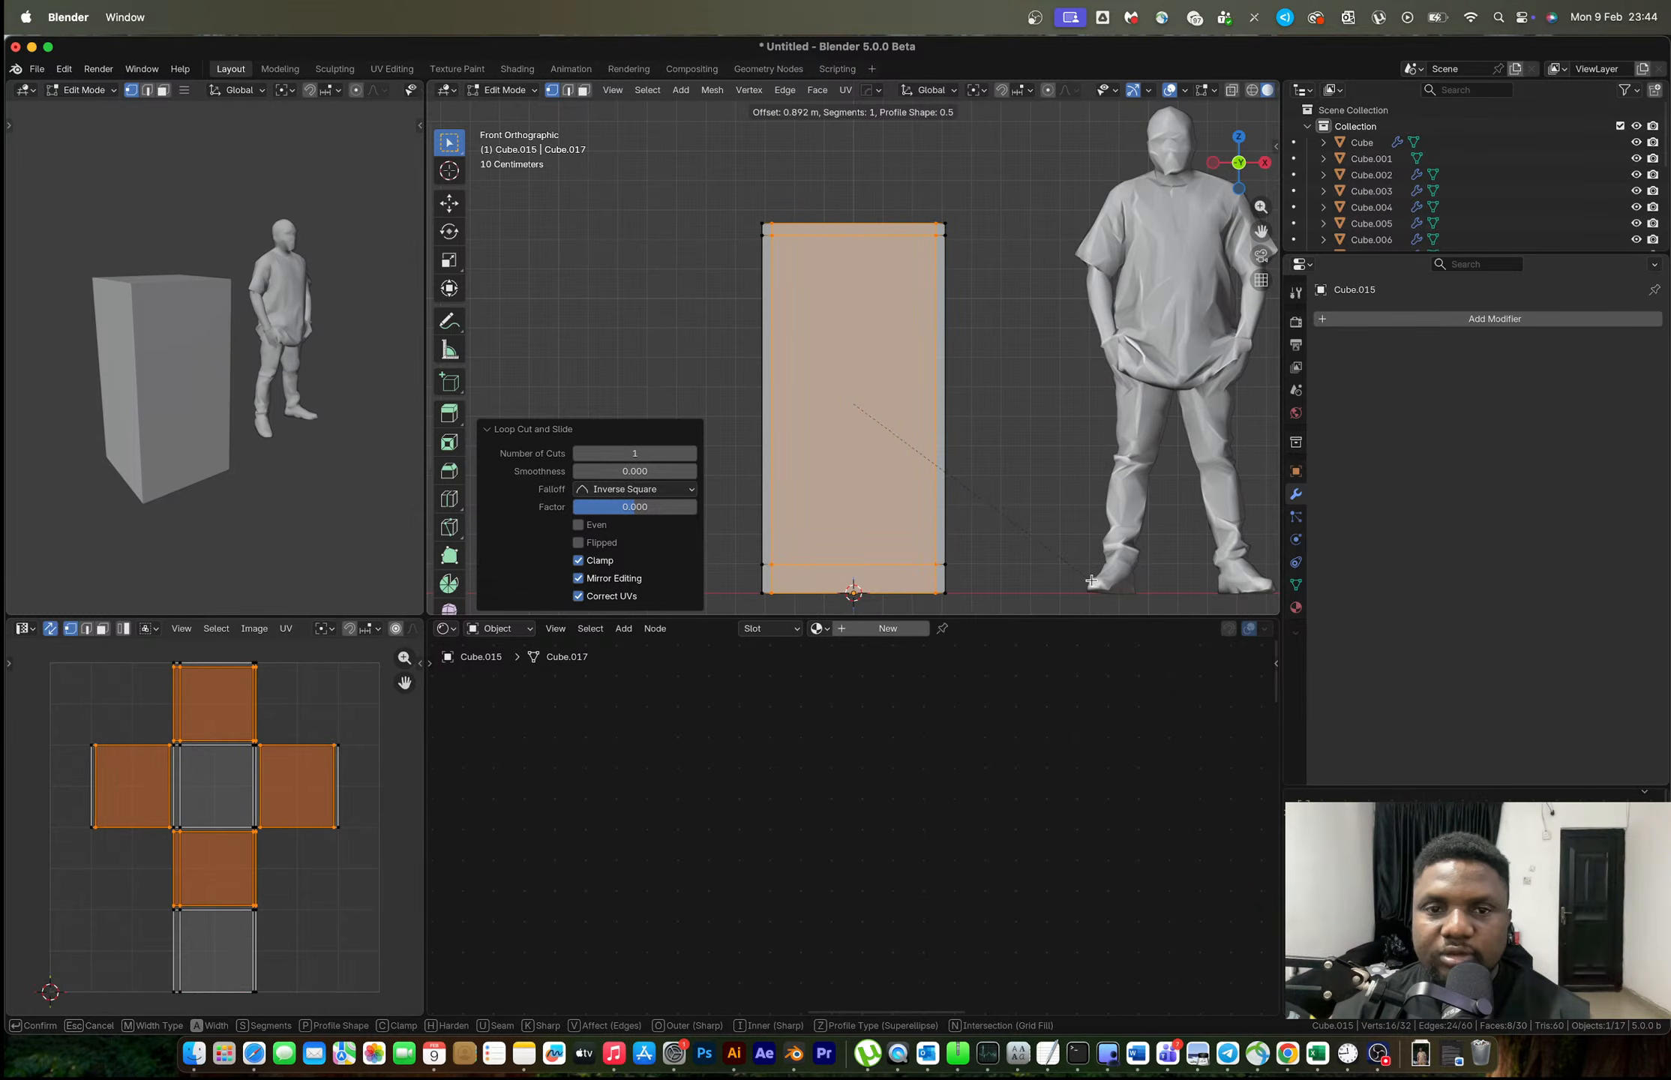
click(1086, 576)
Extrude the large front face of the box about 0.52 m inward to hollow out the cabinet.
middle_drag(955, 429, 818, 318)
key(Tab)
key(Tab)
click(870, 407)
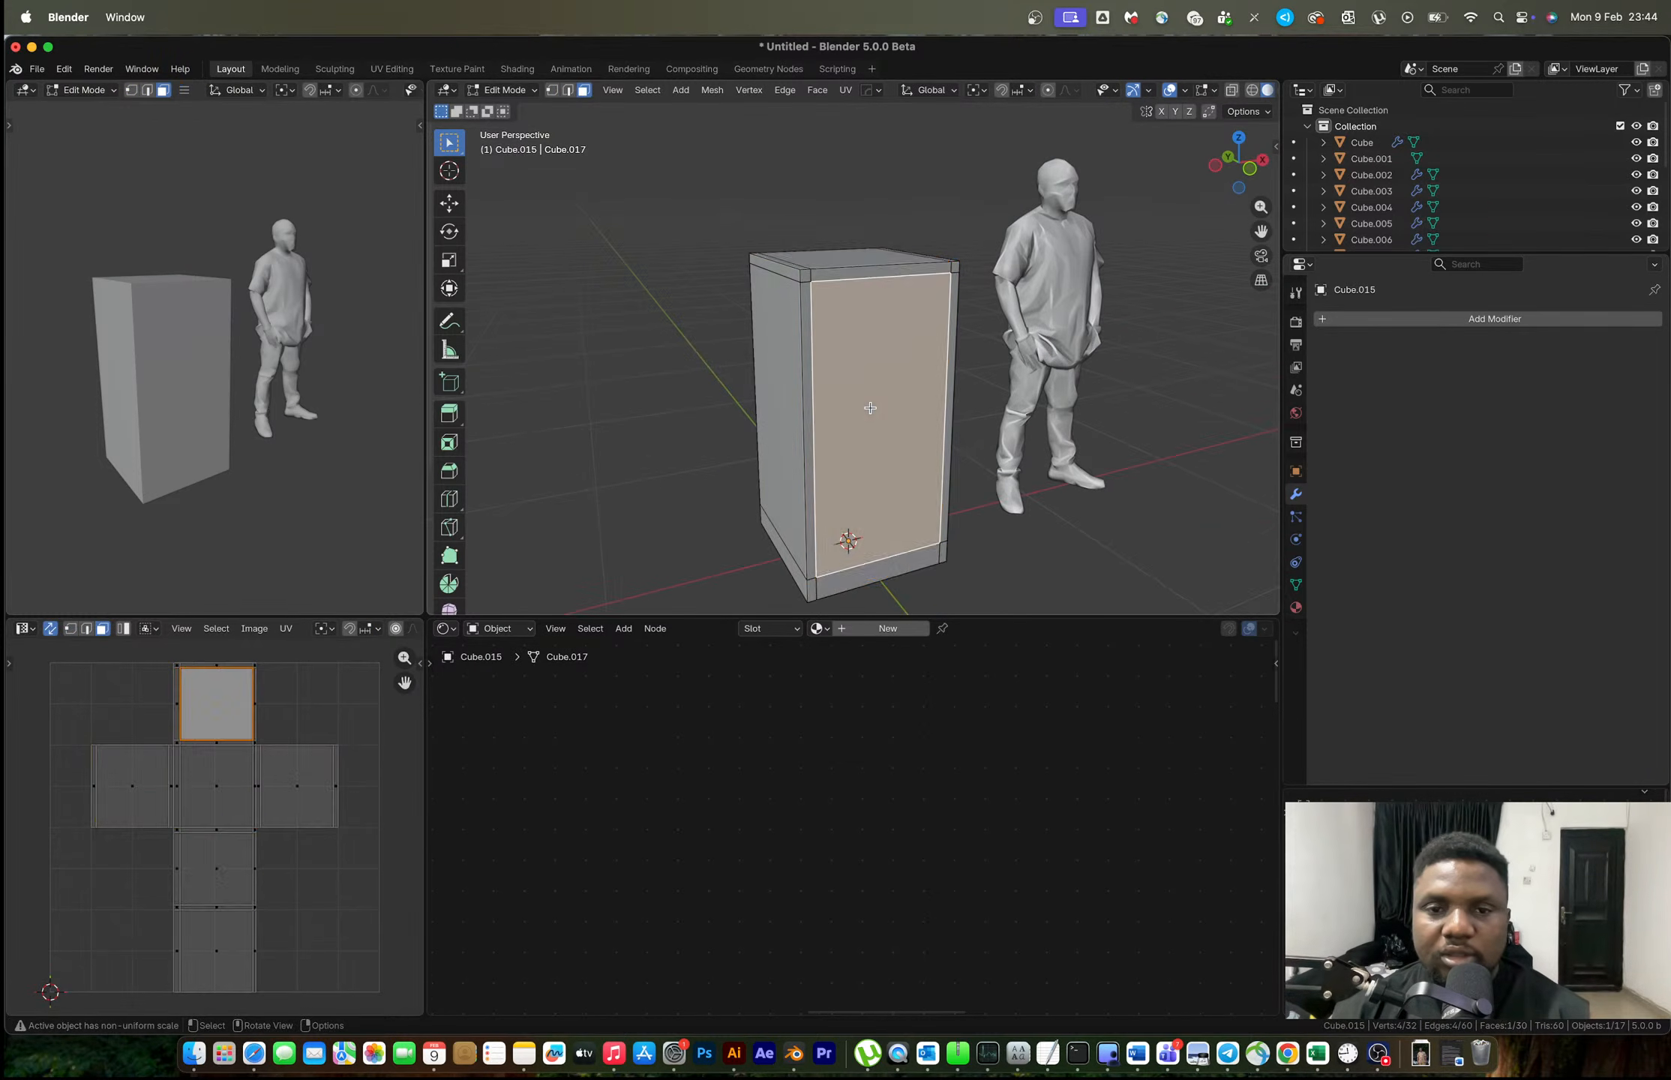
middle_drag(870, 408, 921, 433)
key(e)
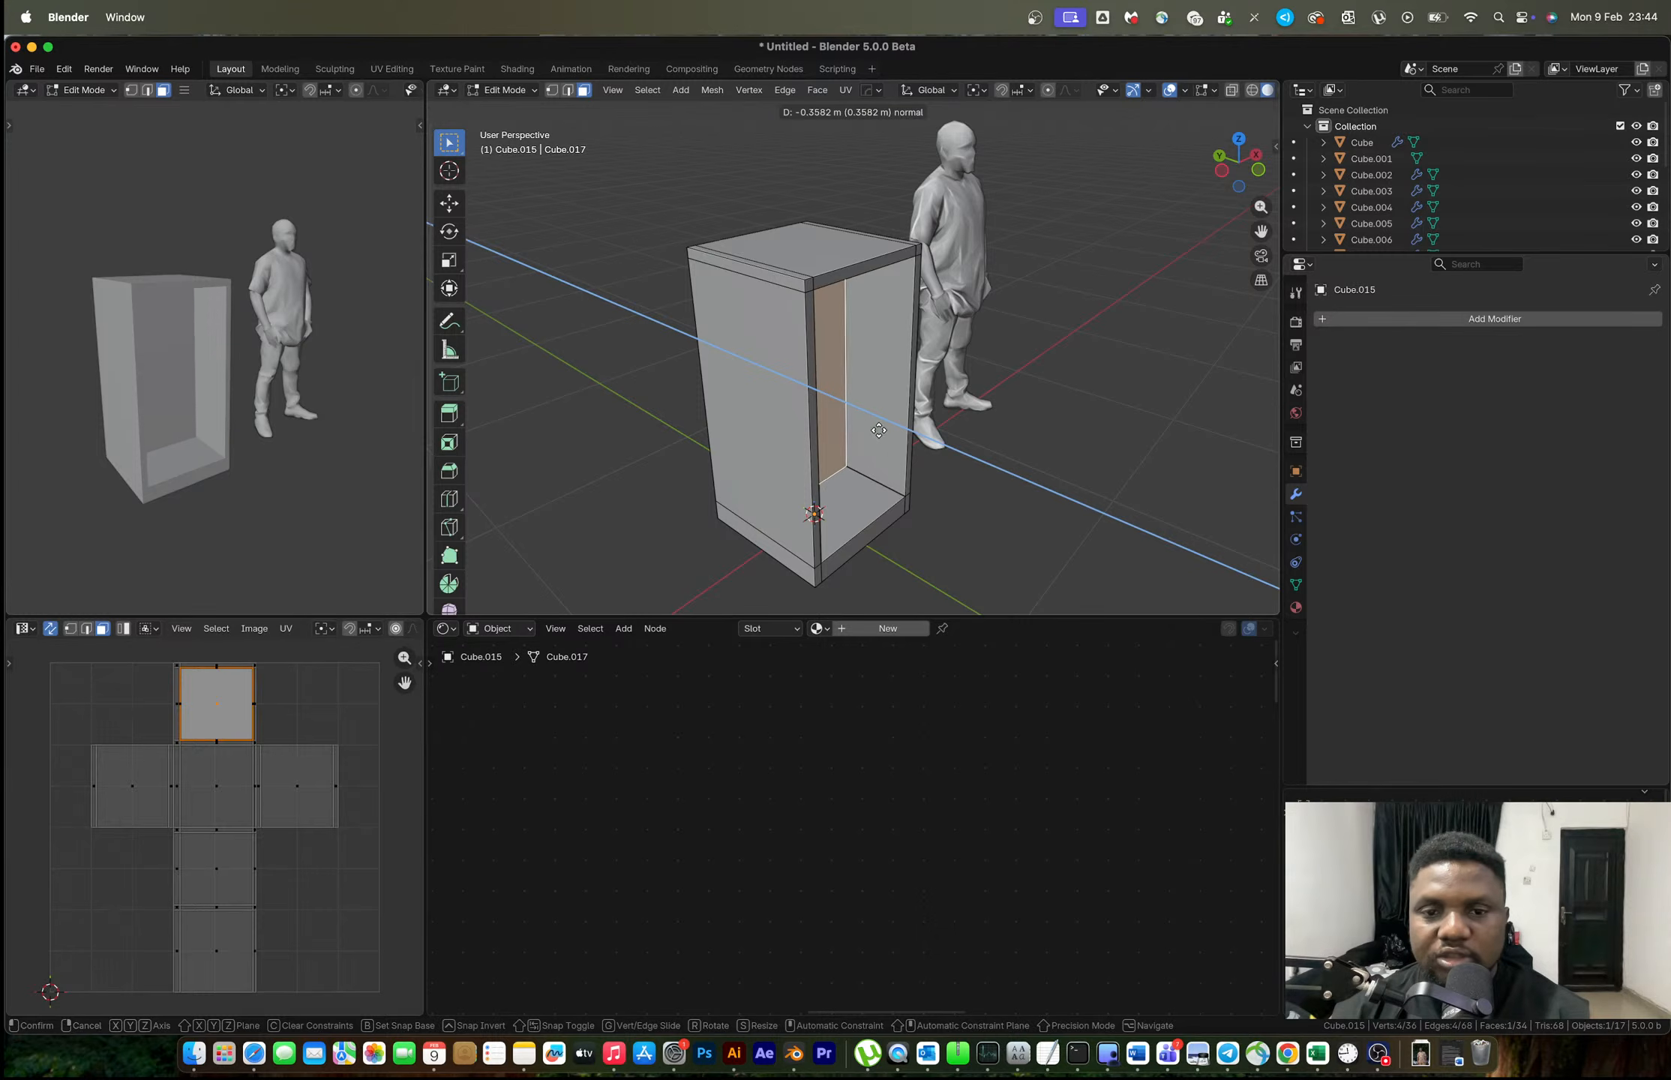
click(858, 427)
Add two evenly spaced horizontal loop cuts across the cabinet's inner walls, dividing the compartment into three sections.
middle_drag(859, 427, 891, 433)
key(ctrl+r)
scroll(930, 440, up, 1)
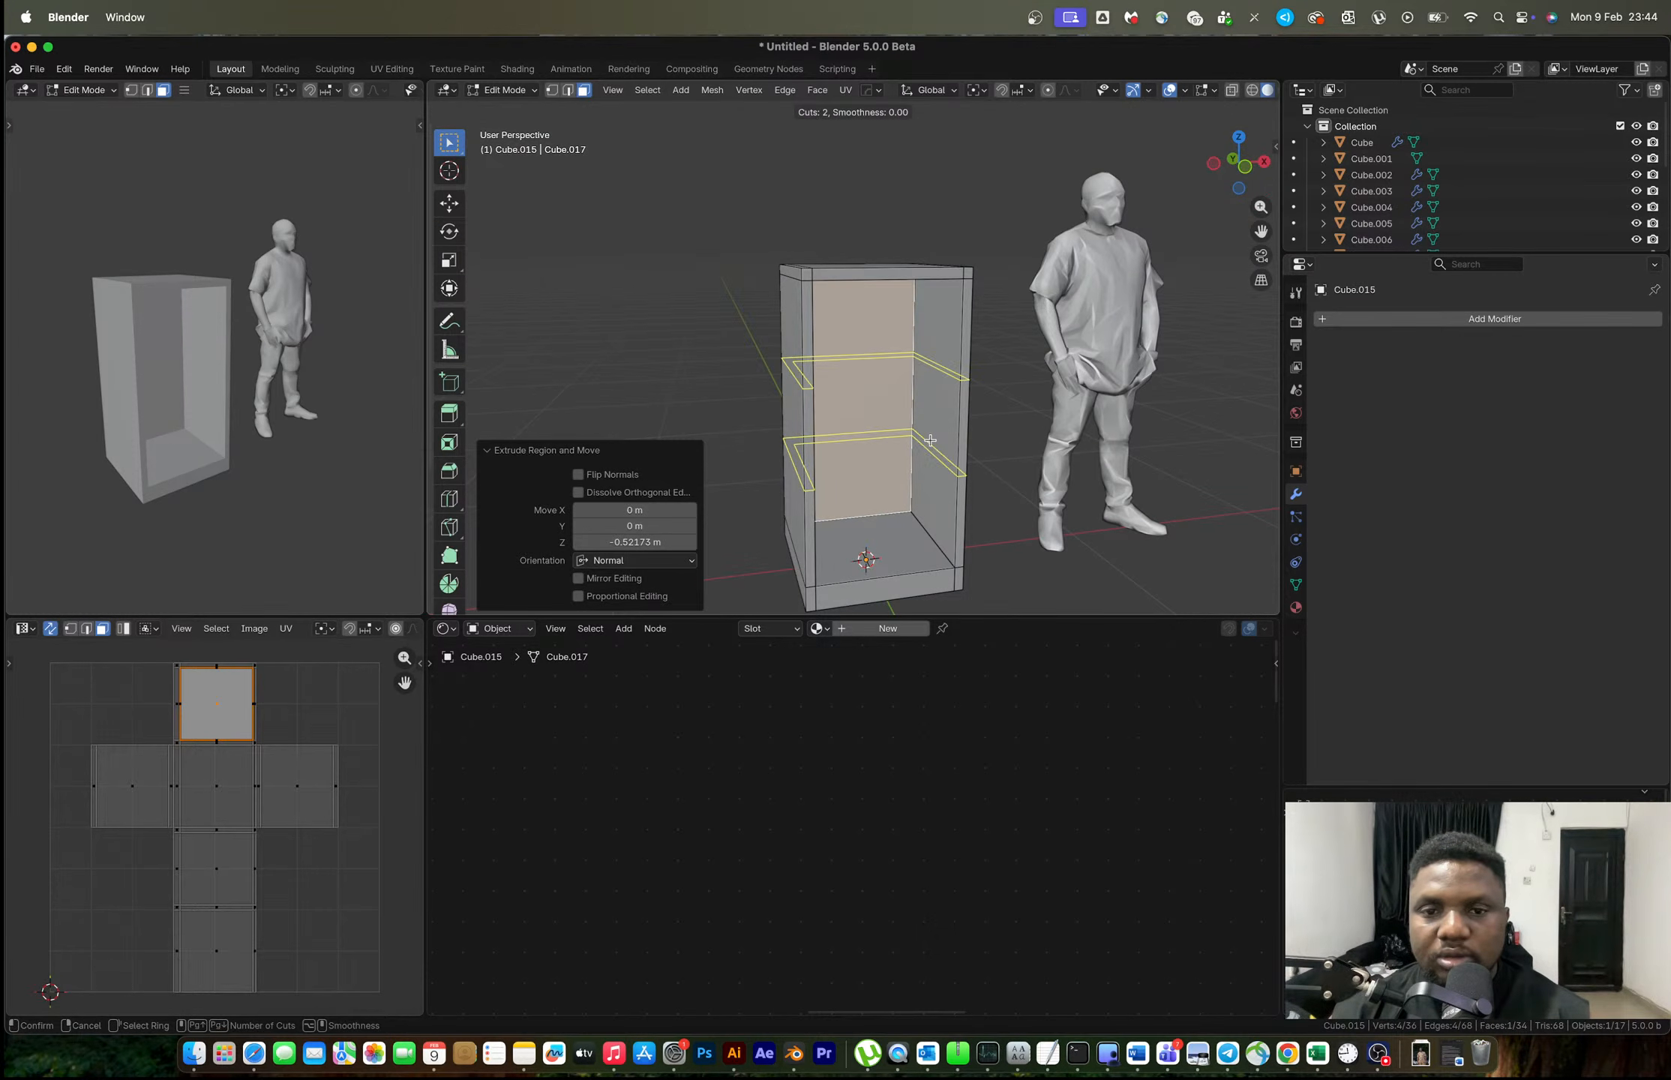
double_click(930, 440)
middle_drag(932, 458, 907, 455)
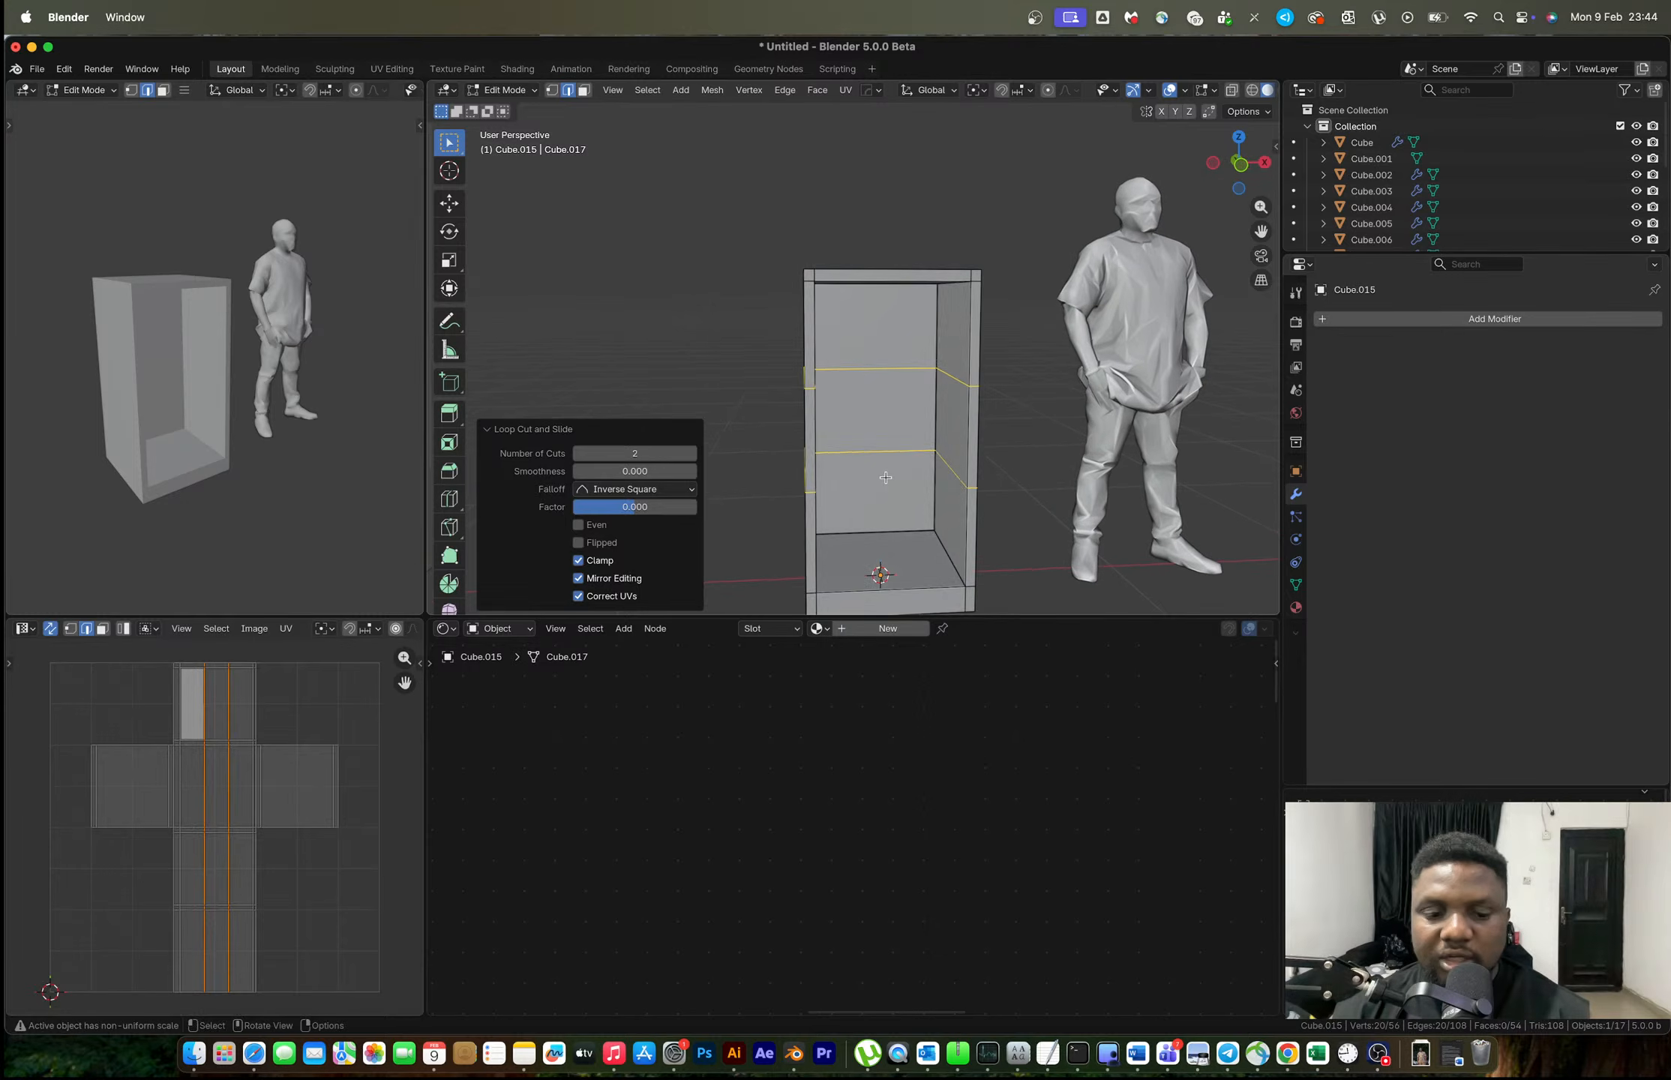
Duplicate the lowest section of the cabinet's inner back face in place and separate it into its own object.
key(3)
click(880, 478)
key(shift+d)
right_click(984, 470)
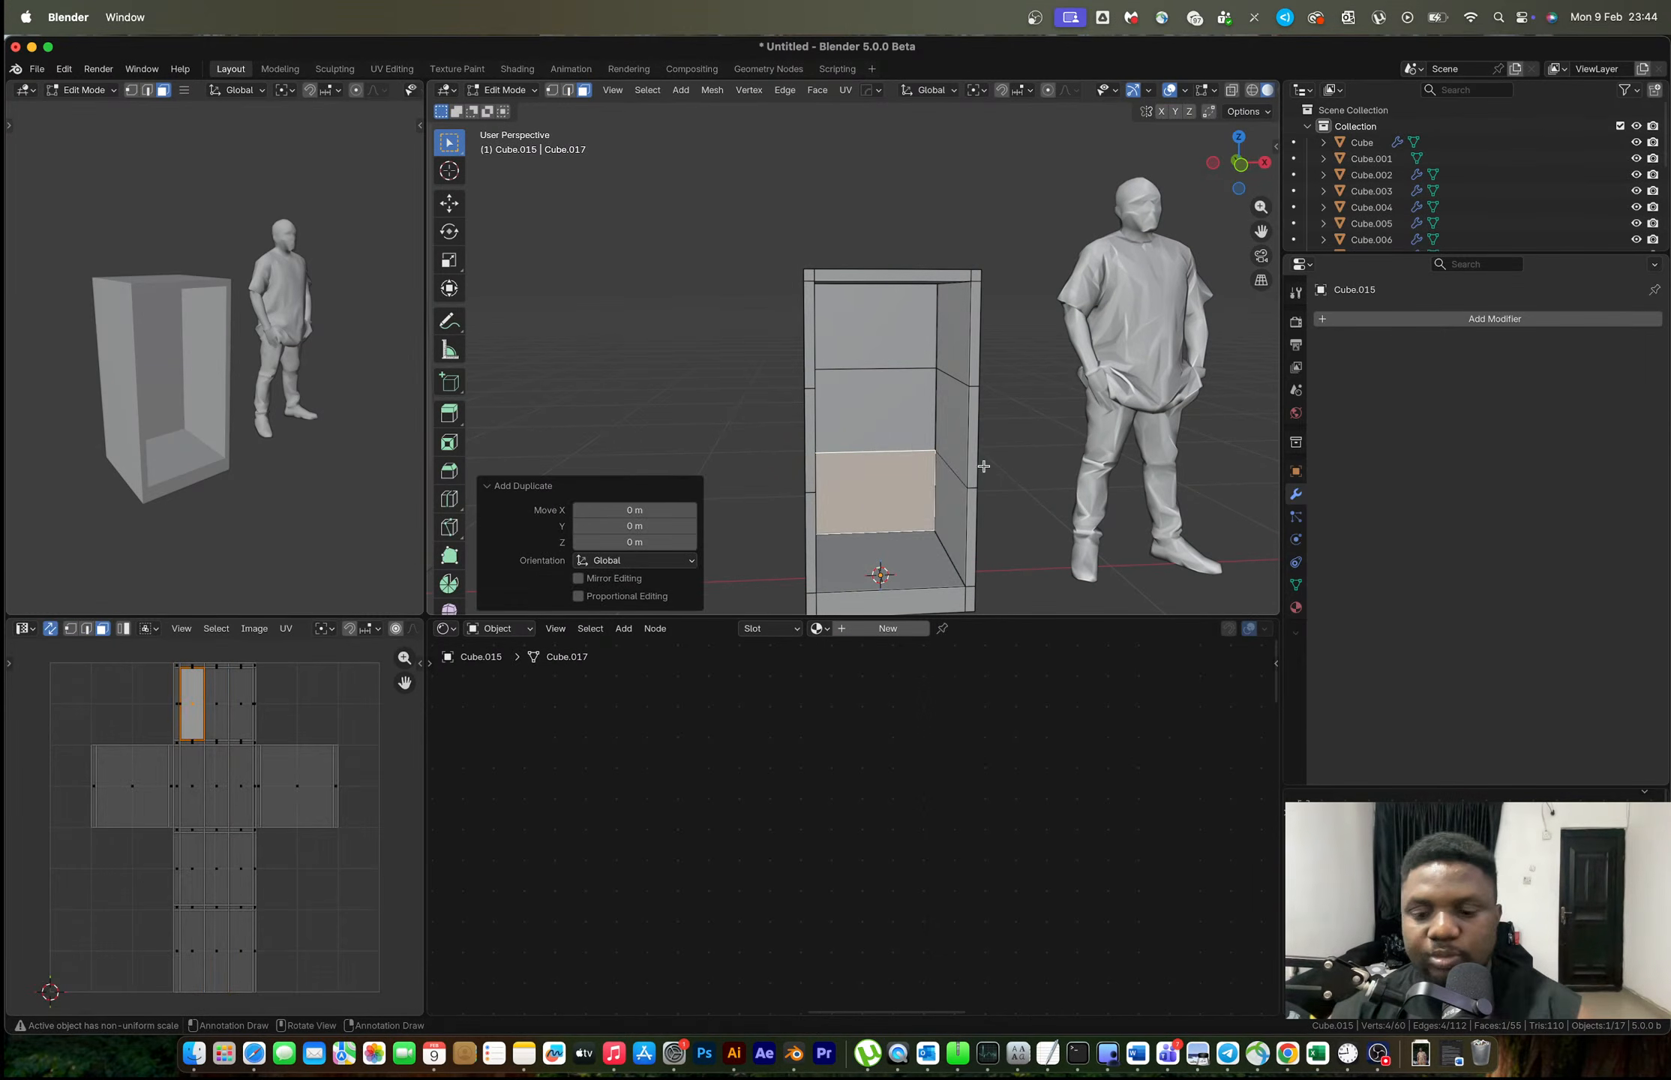
key(p)
click(984, 470)
key(Tab)
Extrude the separated back panel about 0.53 m forward to the cabinet's front, forming a solid drawer block.
click(885, 486)
key(Tab)
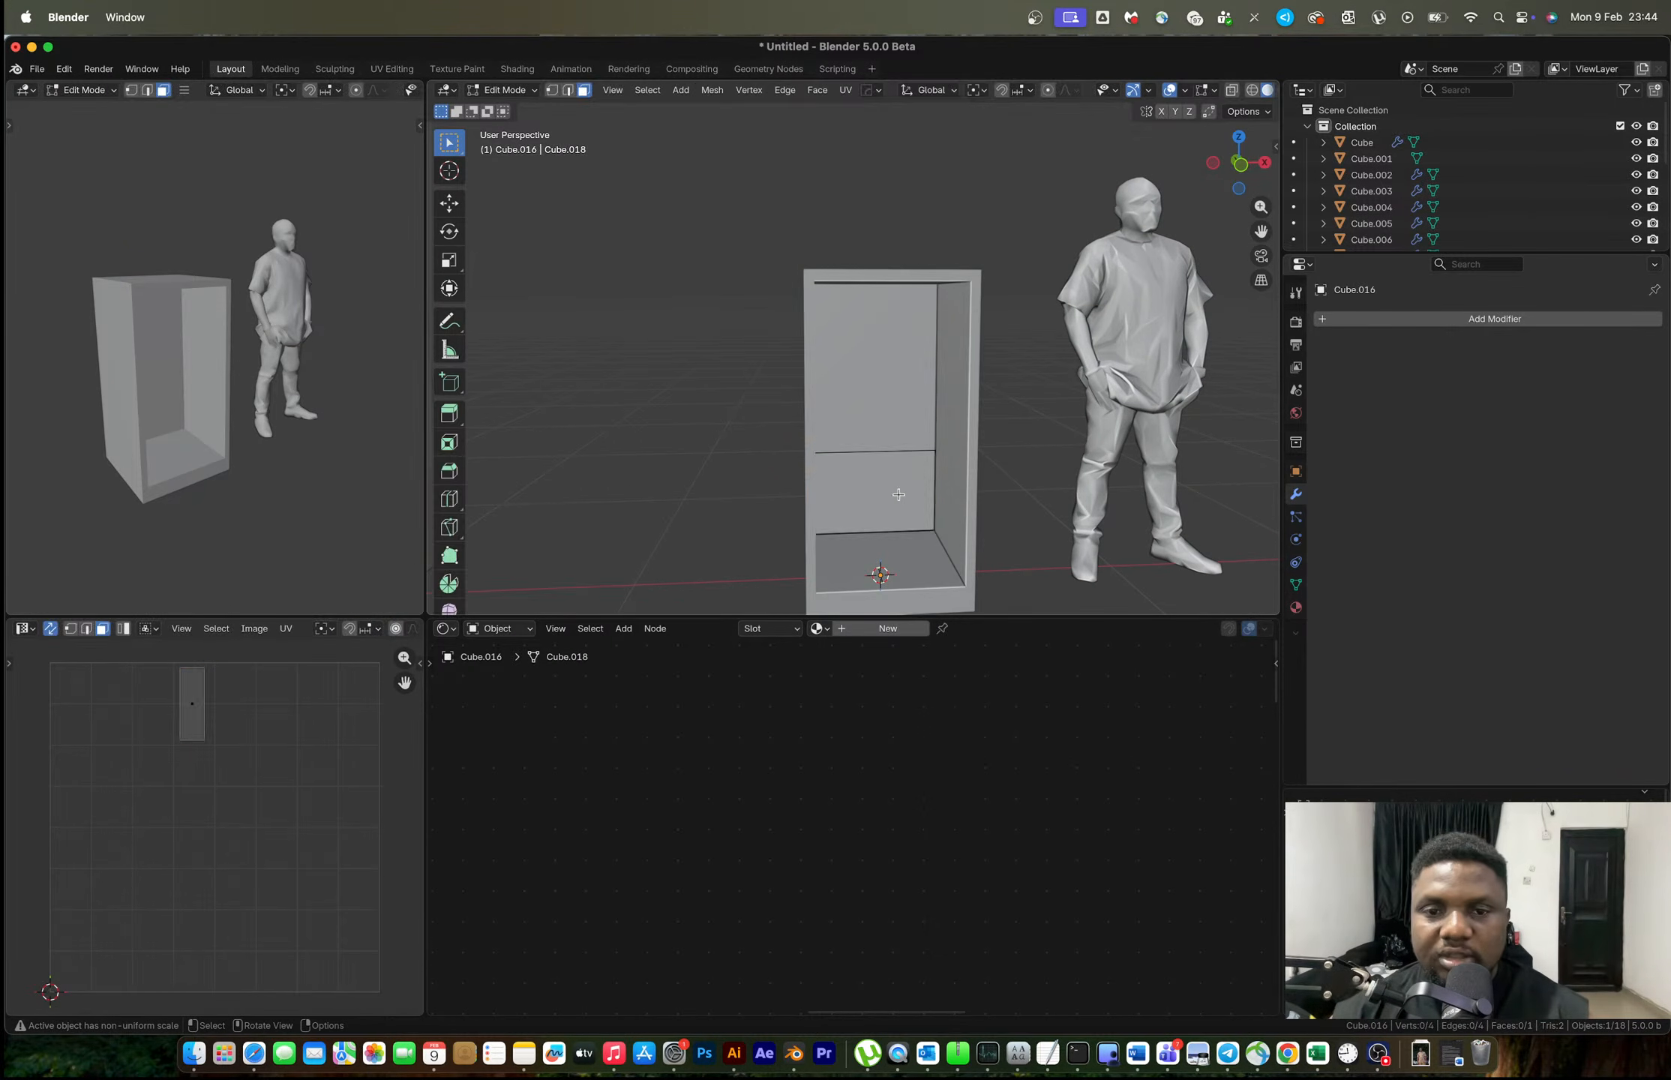
middle_drag(899, 495, 944, 508)
key(a)
key(g)
key(z)
key(z)
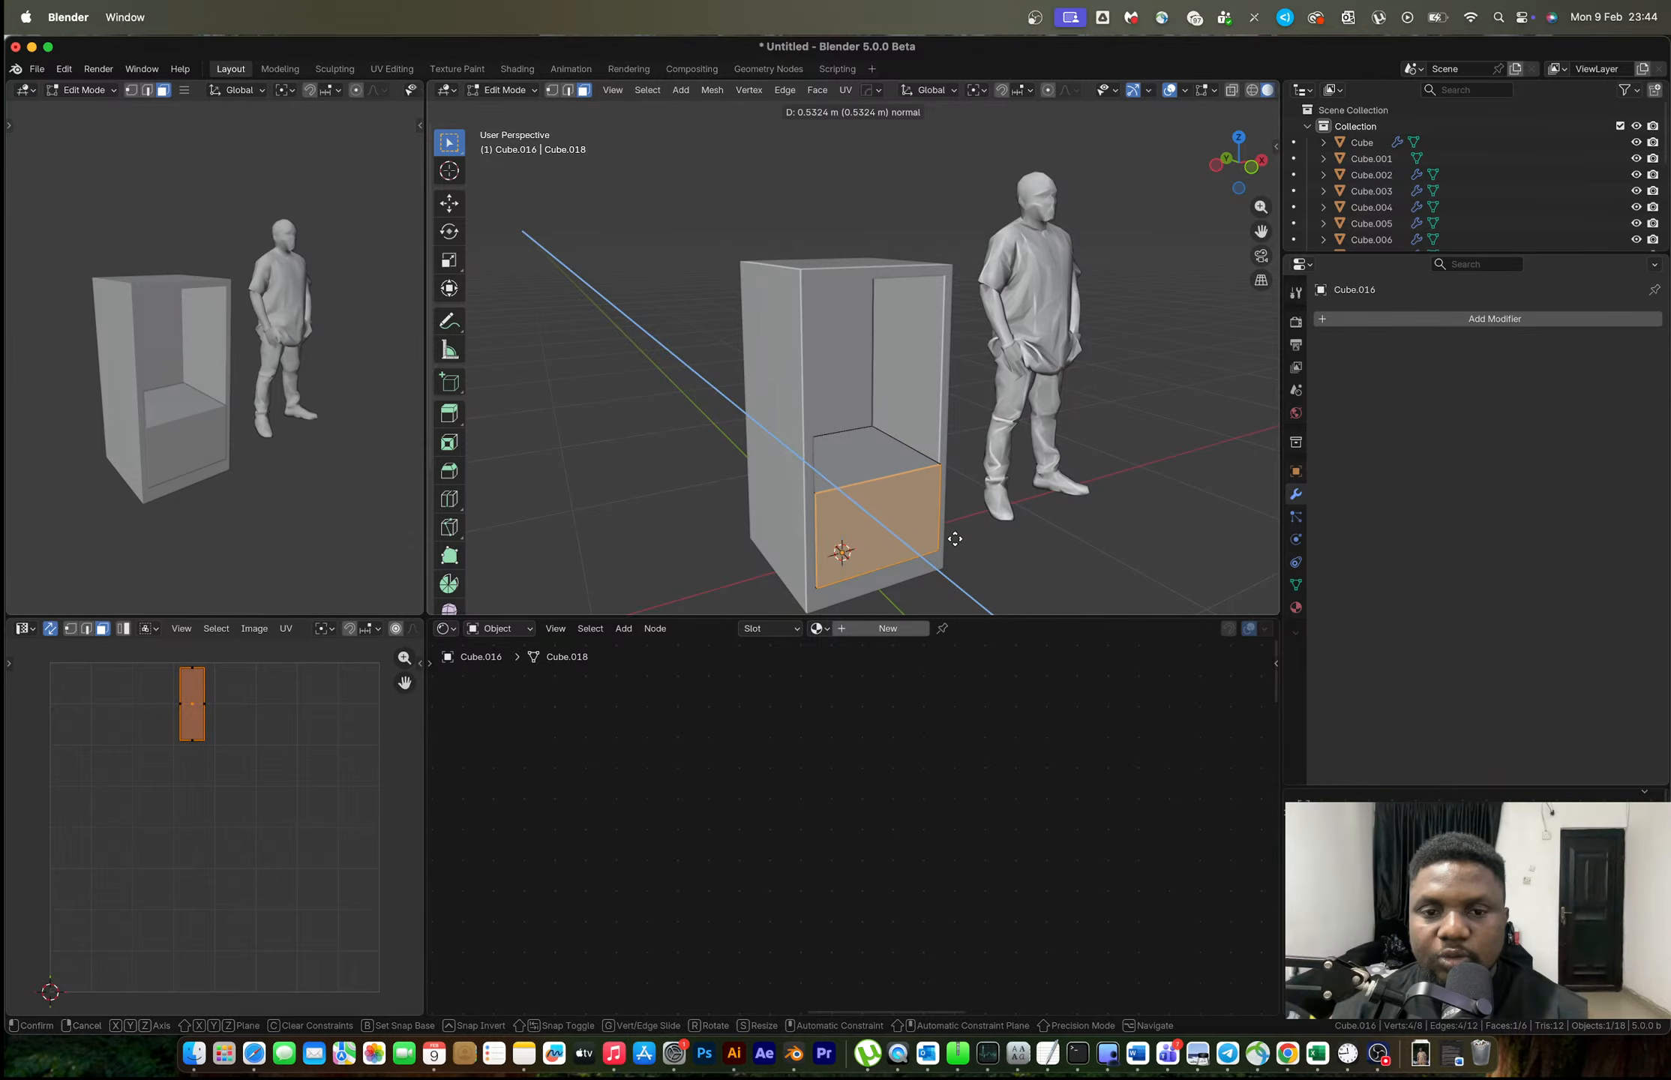
click(953, 539)
Set the drawer block's origin to its geometry.
key(Tab)
key(Tab)
key(a)
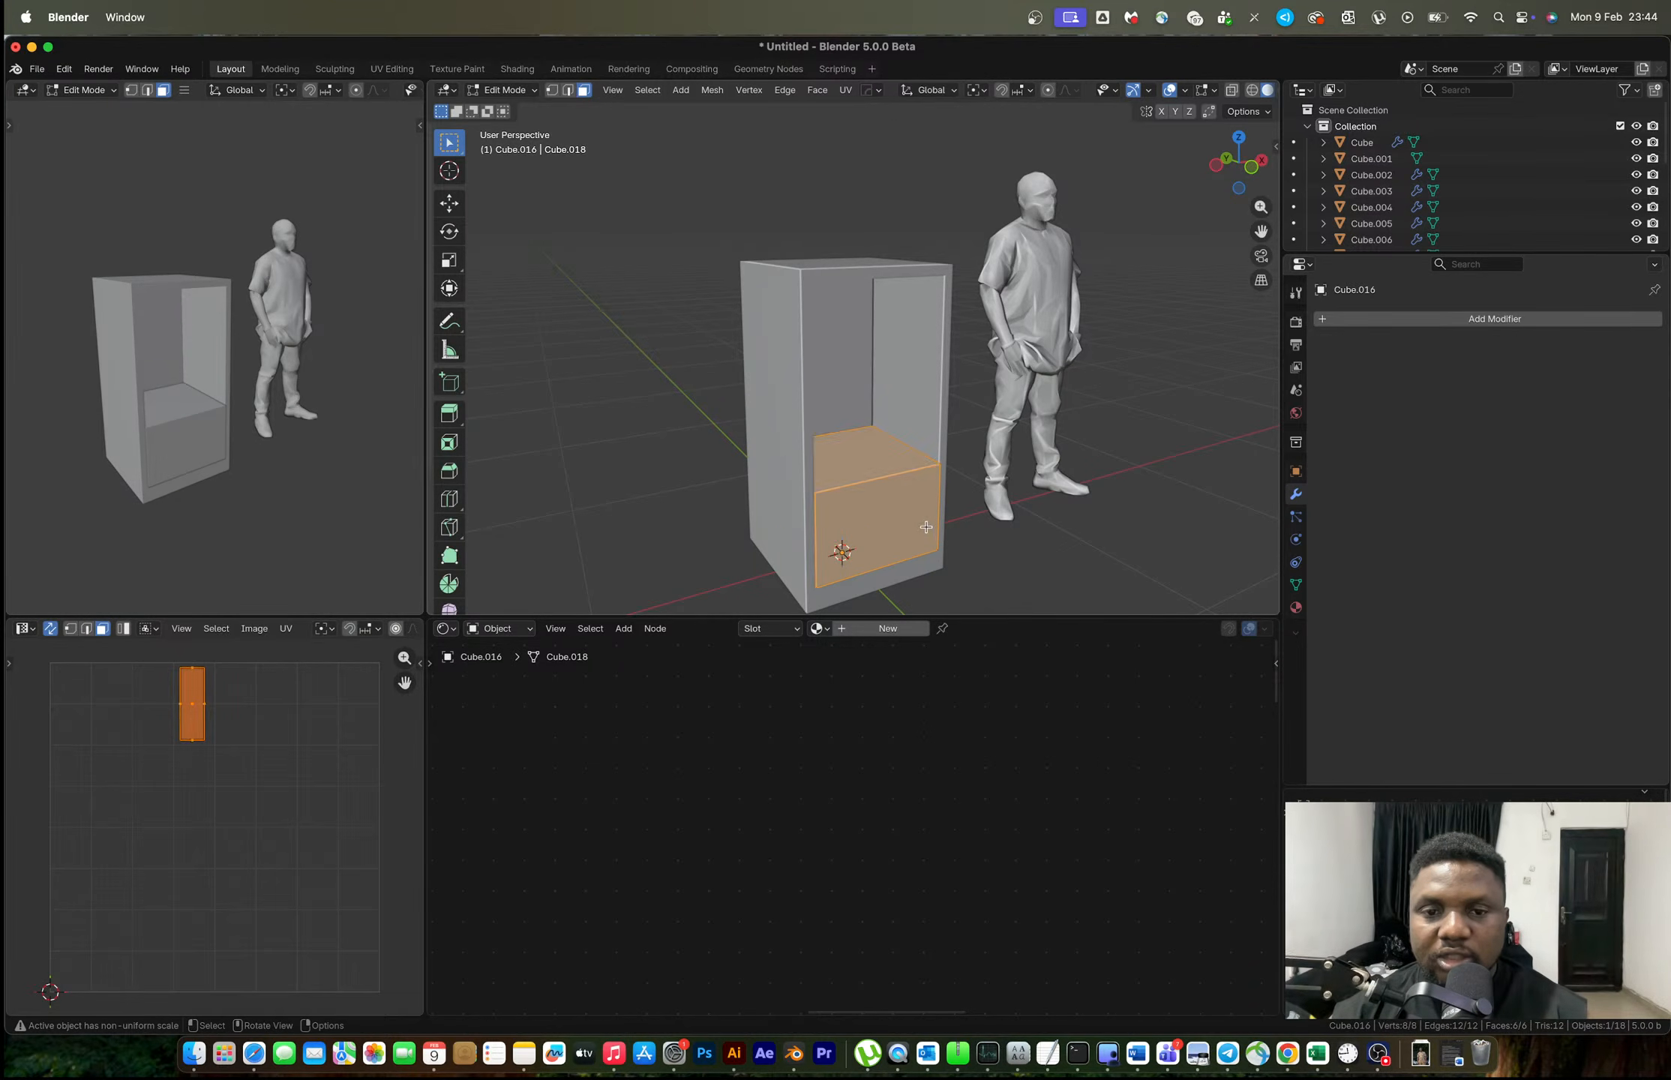
key(Tab)
right_click(921, 522)
mouse_move(915, 615)
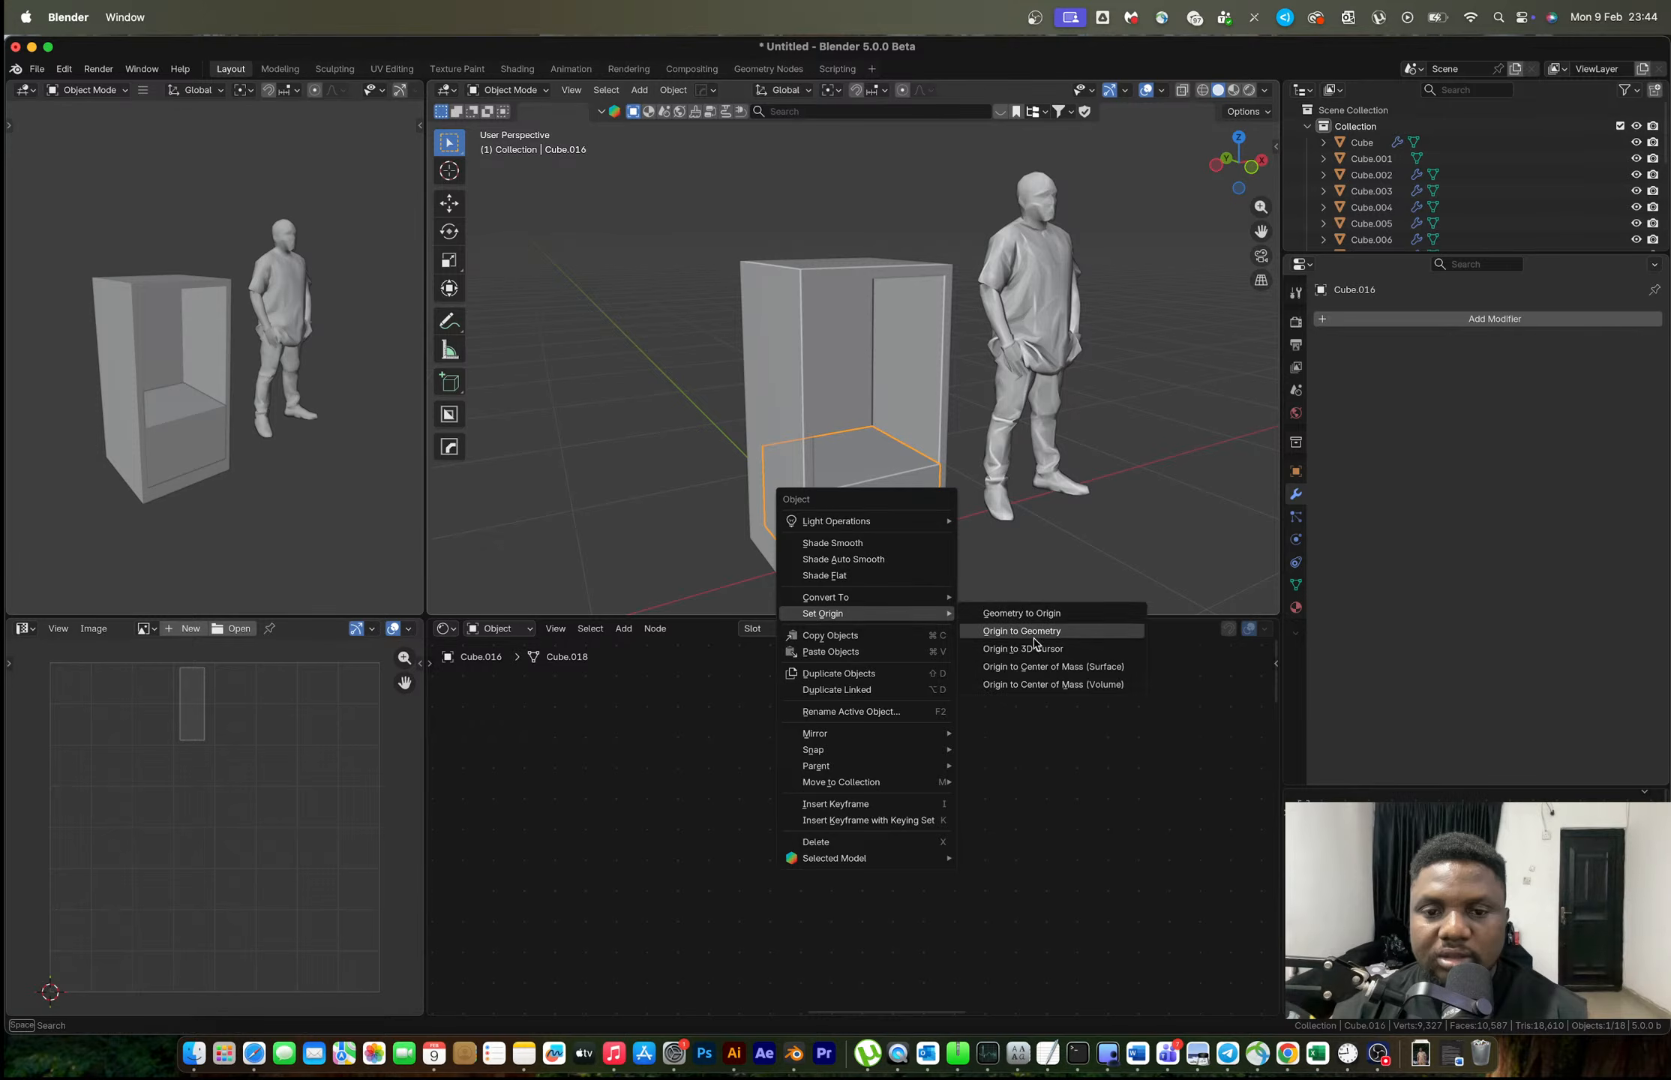
click(1021, 631)
Scale the drawer block's whole mesh uniformly to about 0.98, leaving a thin gap inside the cabinet.
key(Tab)
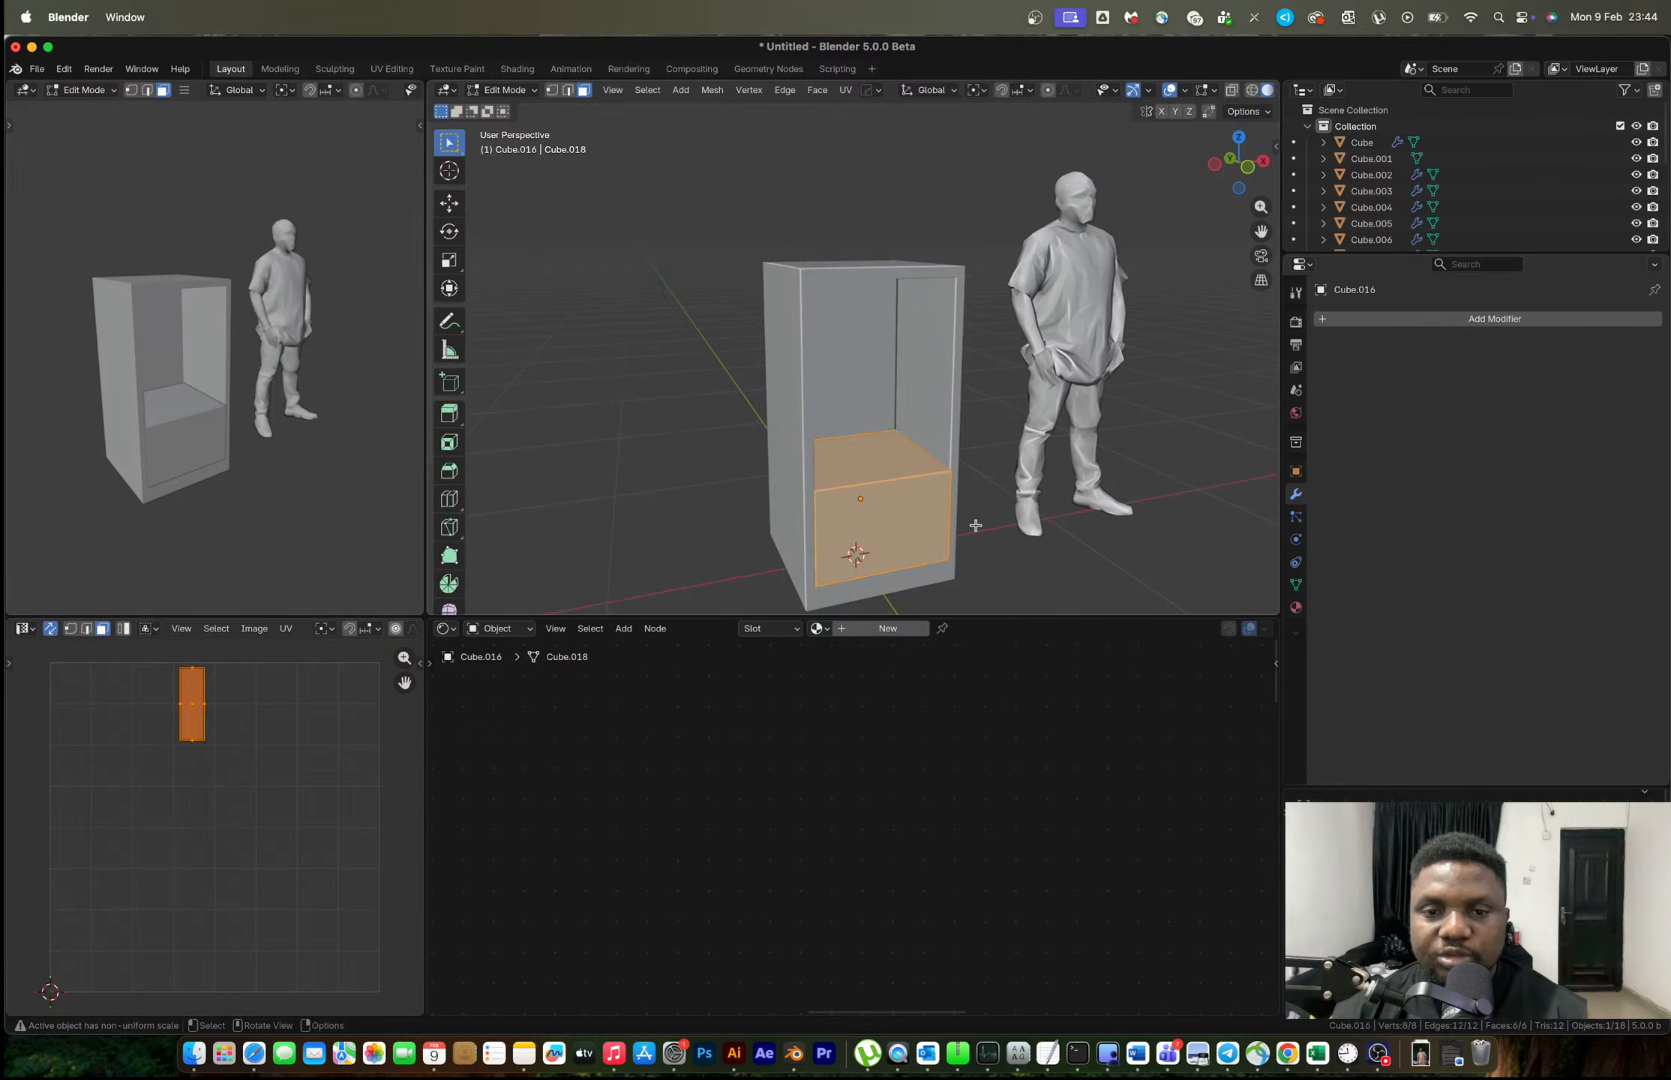
key(s)
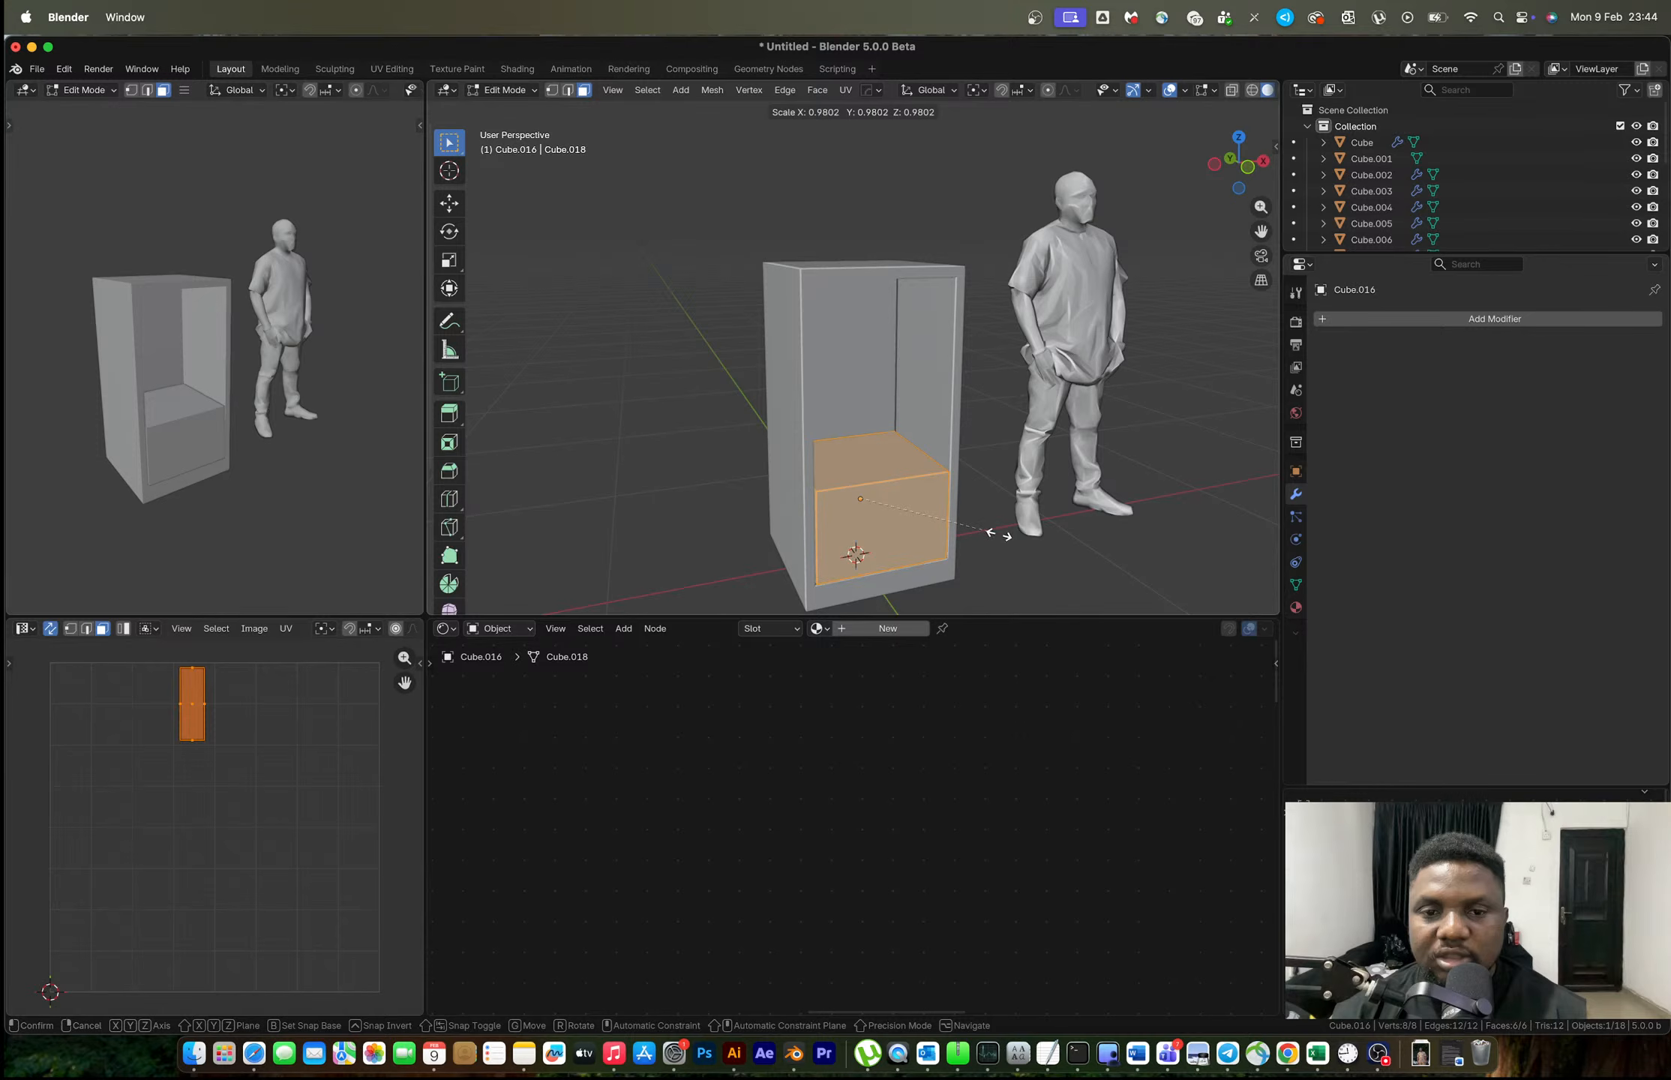
click(998, 534)
key(Tab)
Inset the drawer block's top face by about 0.066 m to form a rim.
middle_drag(999, 533, 867, 510)
scroll(862, 495, up, 2)
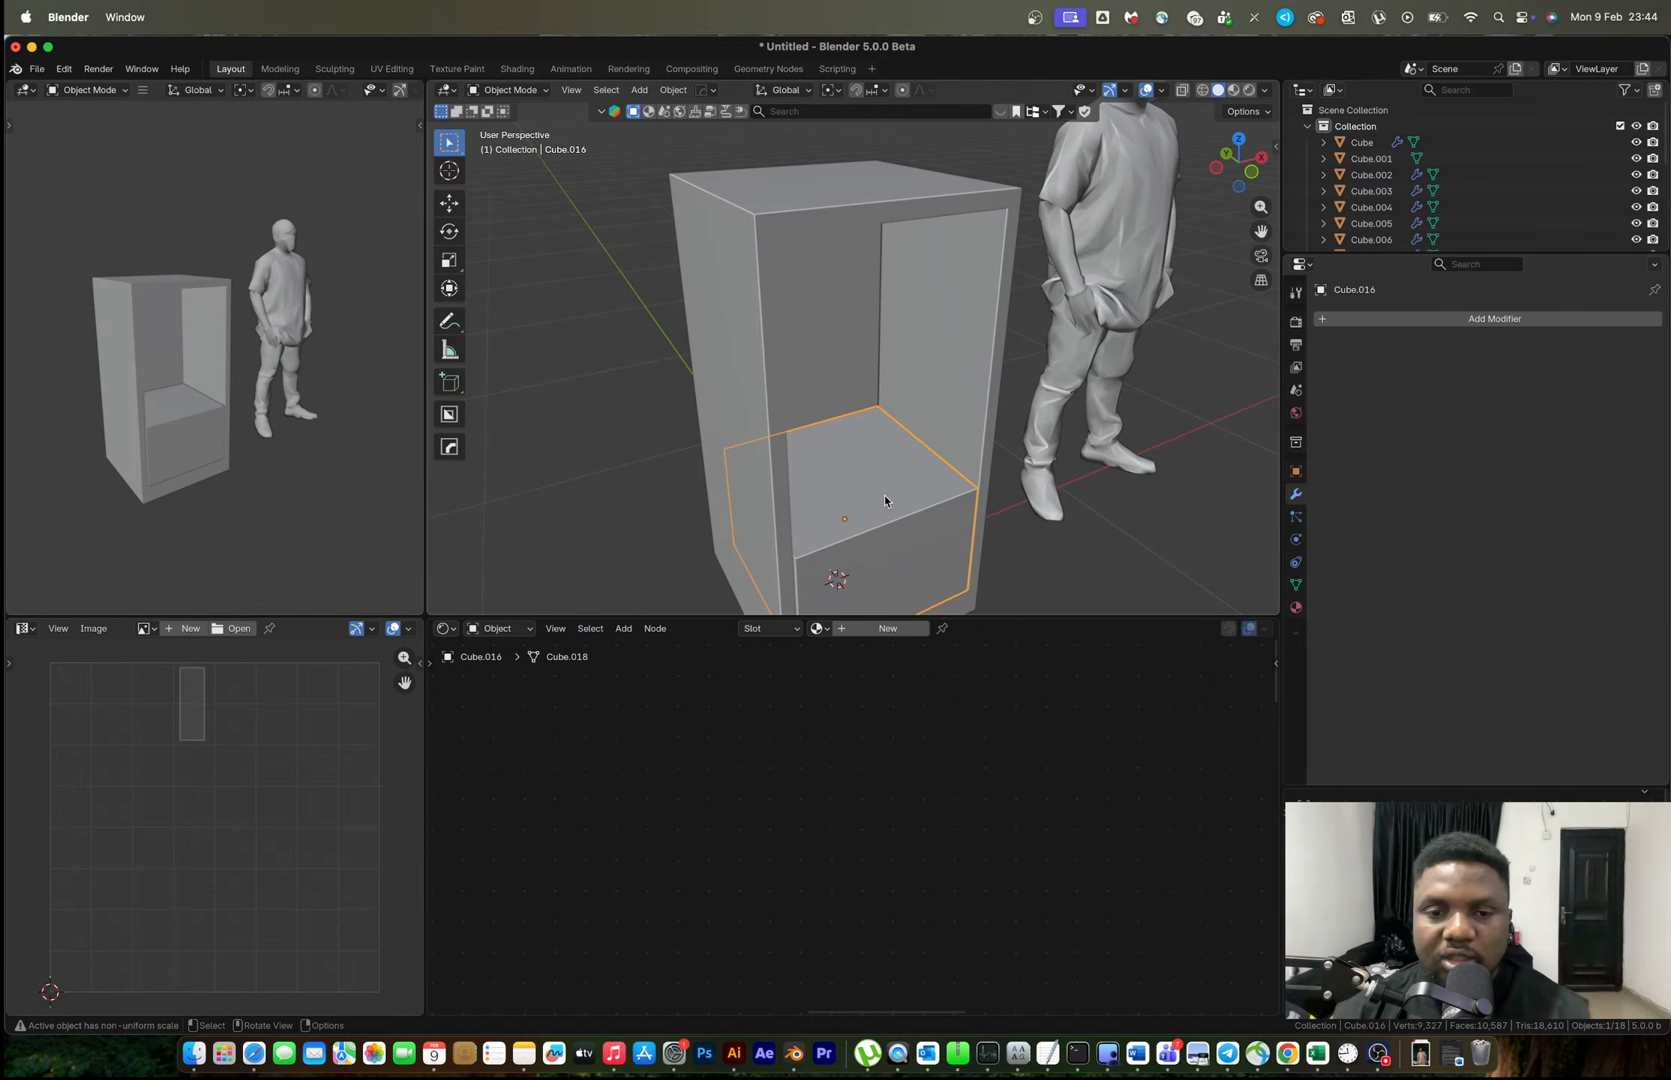
scroll(888, 498, up, 2)
shift+middle_drag(896, 493, 893, 451)
key(Tab)
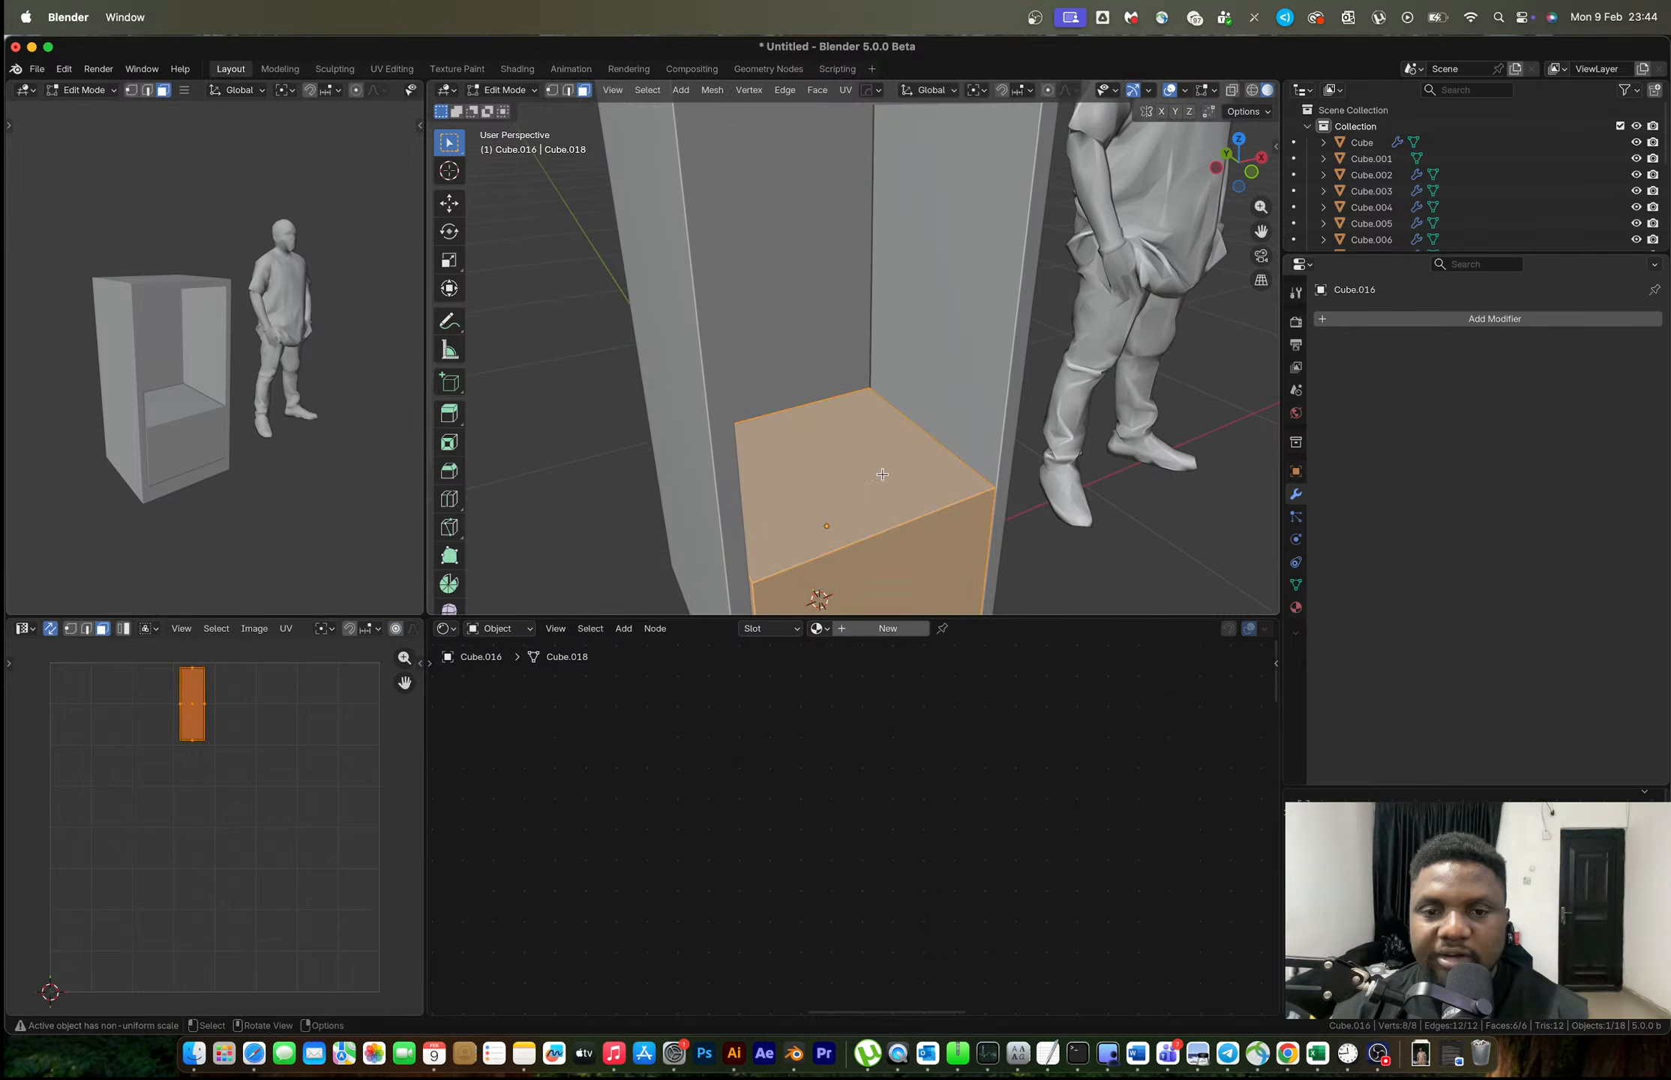
click(883, 475)
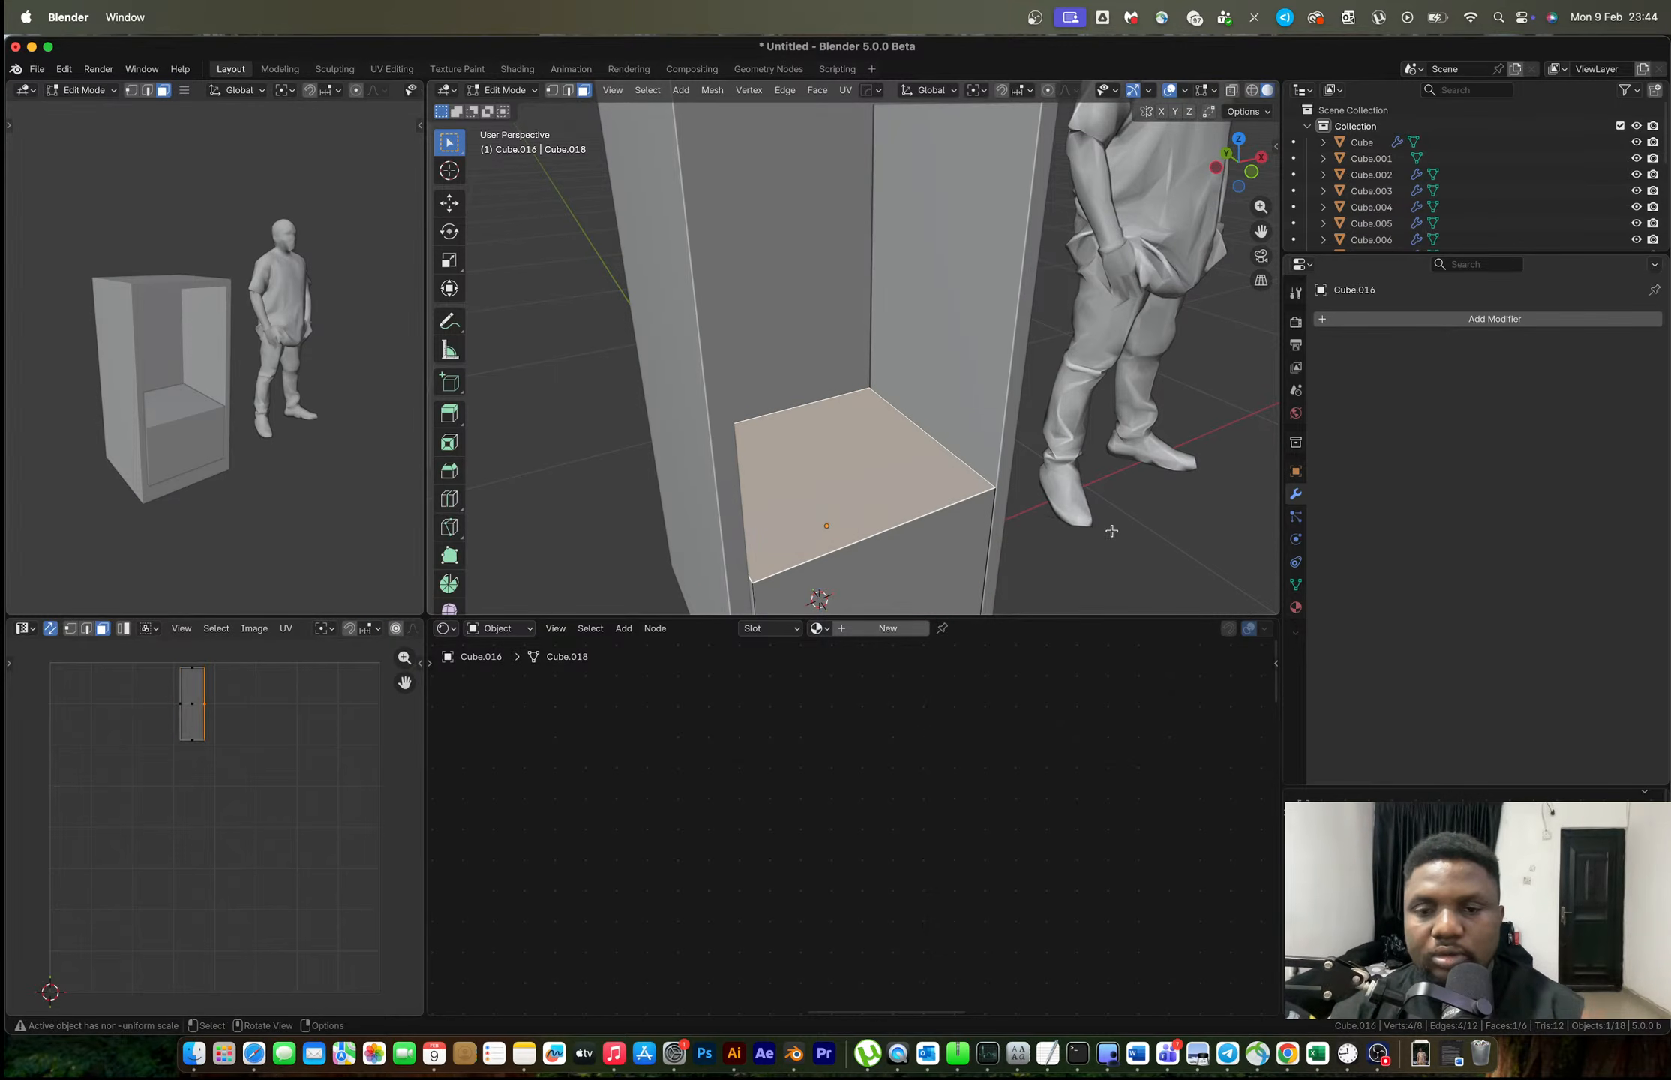
key(i)
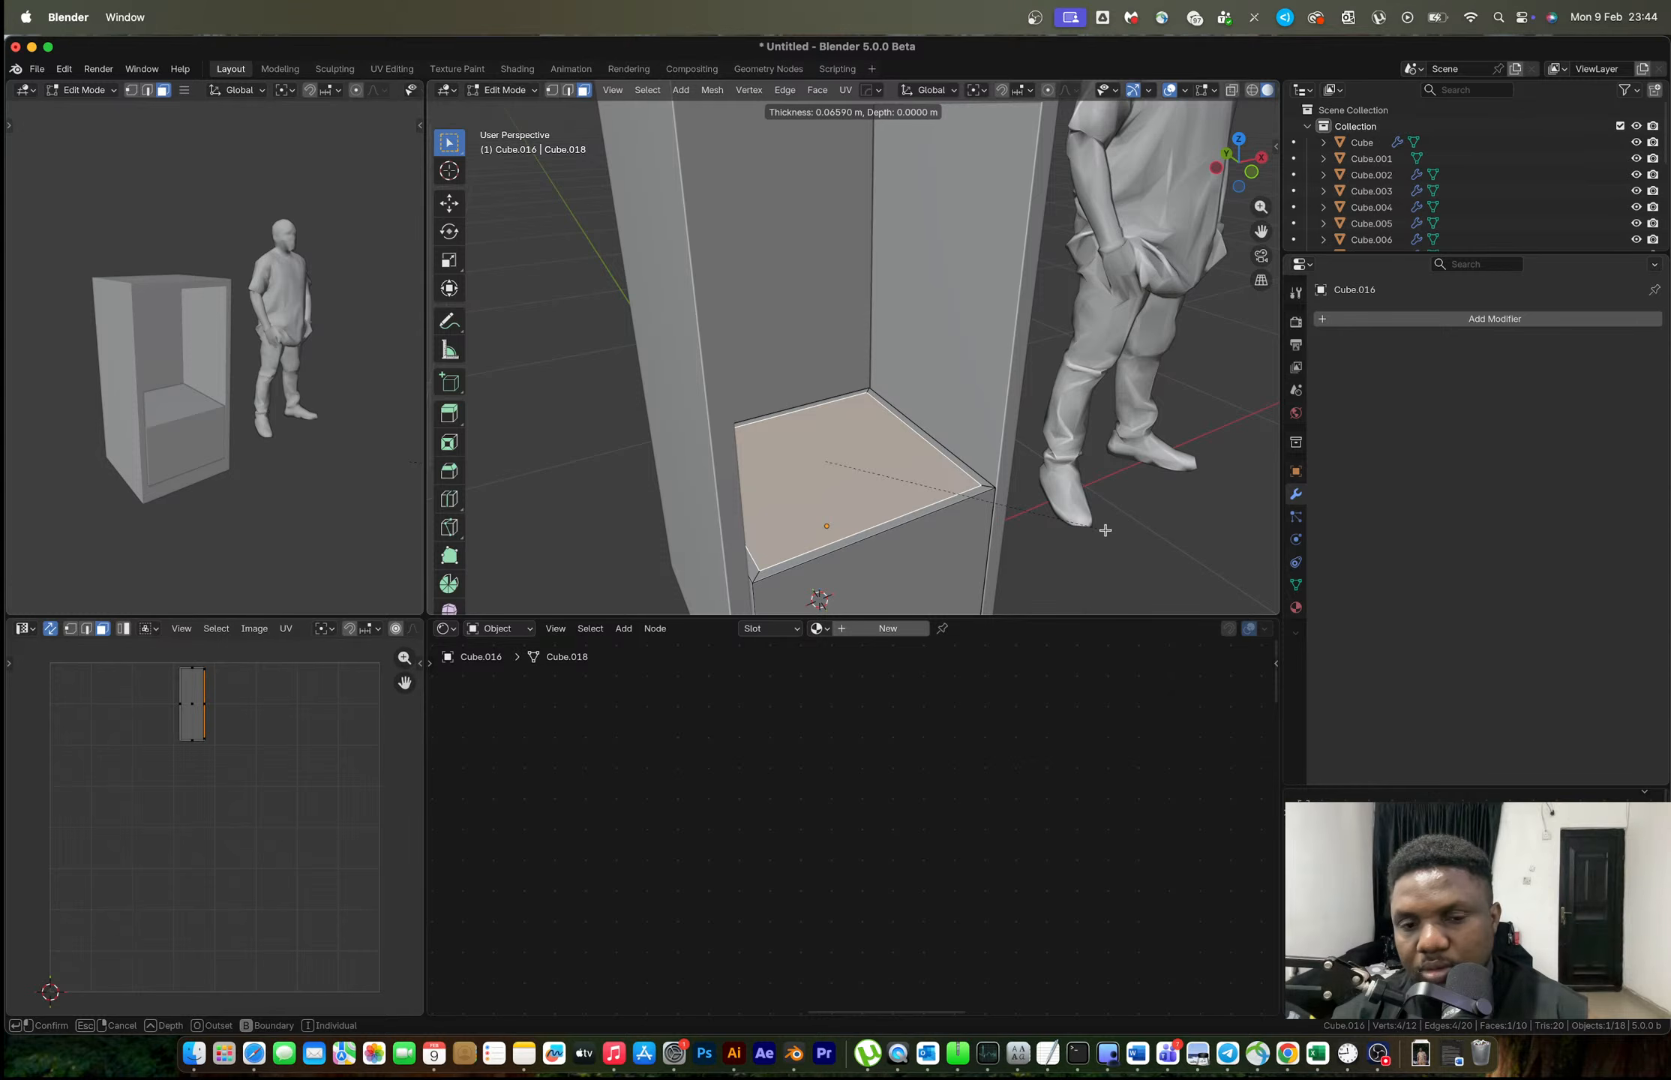
click(1104, 530)
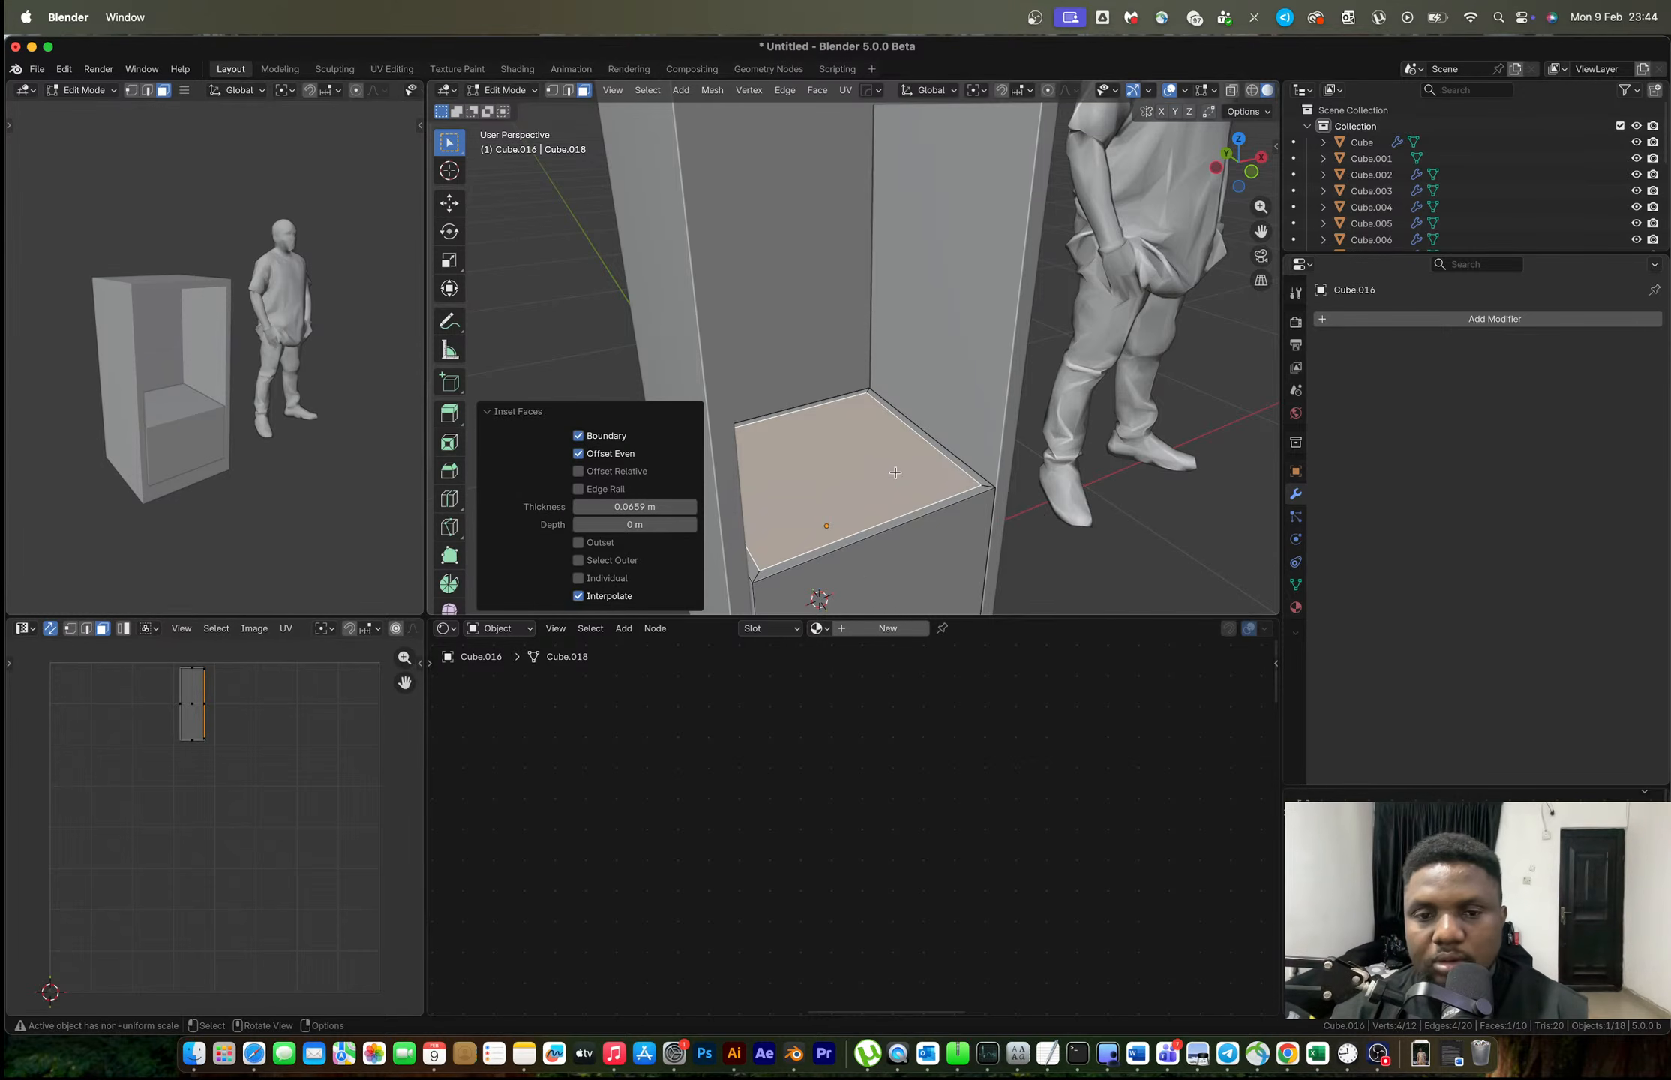
Extrude the inset top face deep down into the drawer block to hollow out the drawer.
middle_drag(894, 471, 895, 419)
key(e)
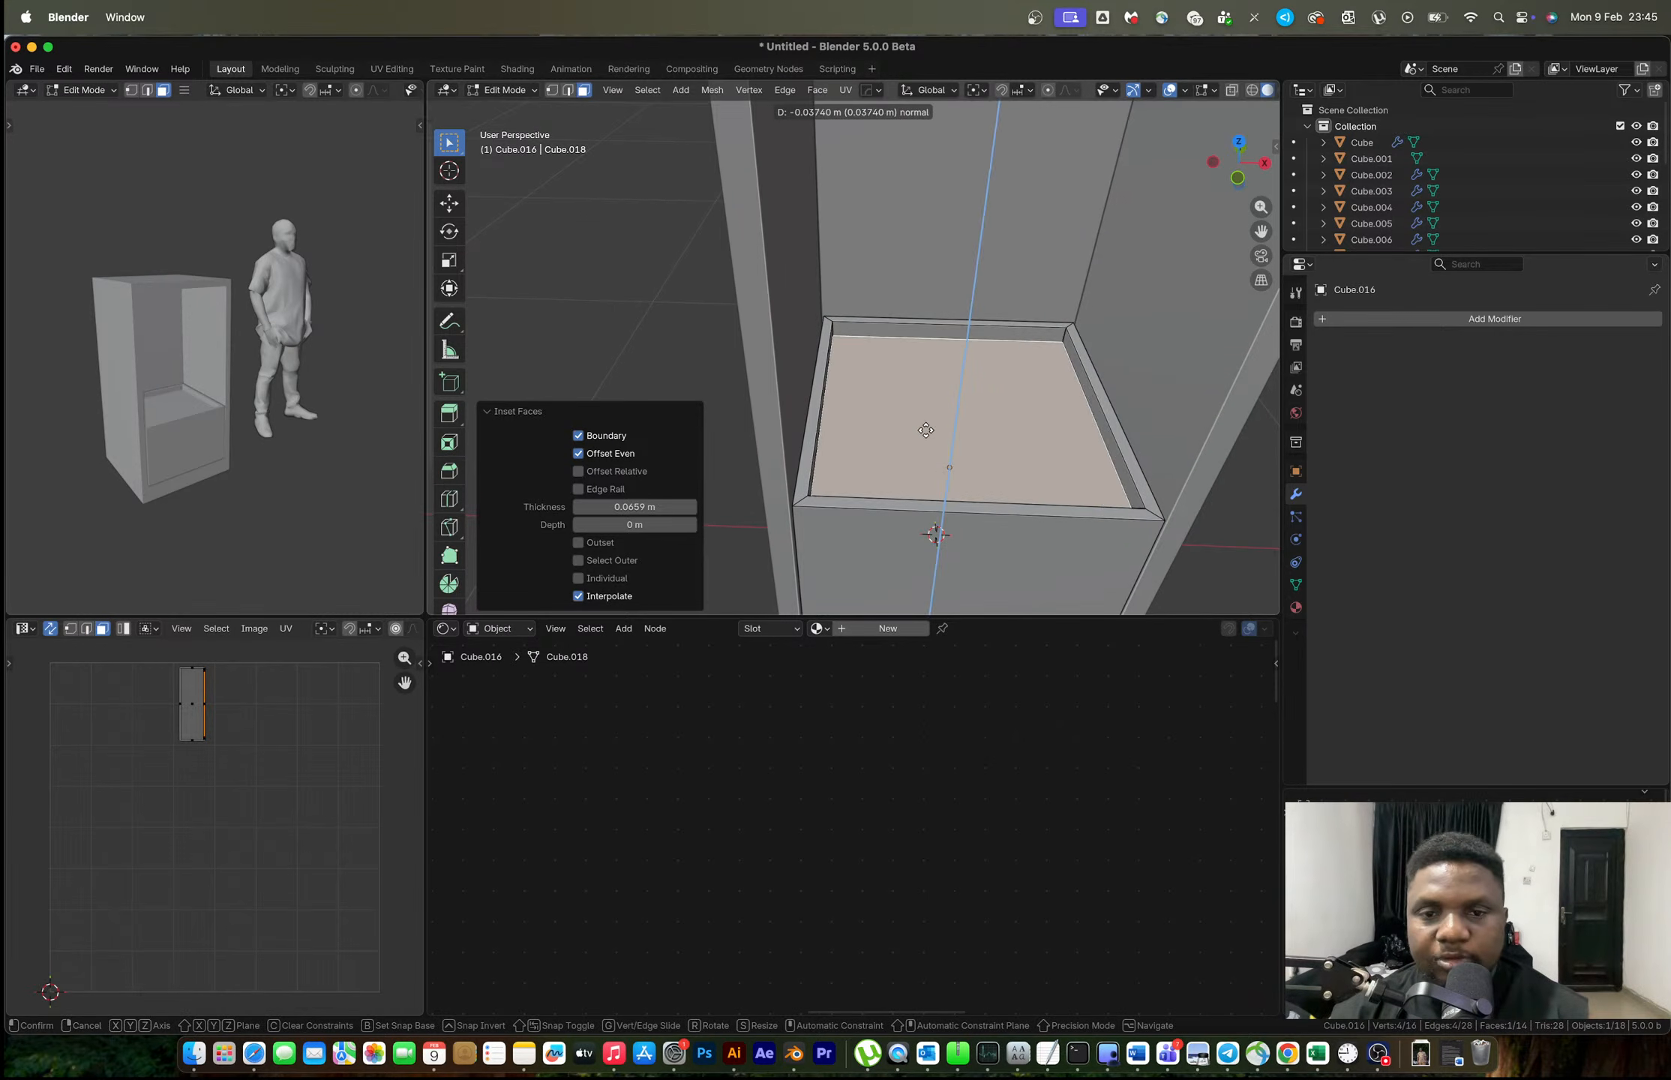
click(917, 507)
Try to raise the drawer's front panel by extruding the front rim strip upward.
click(866, 507)
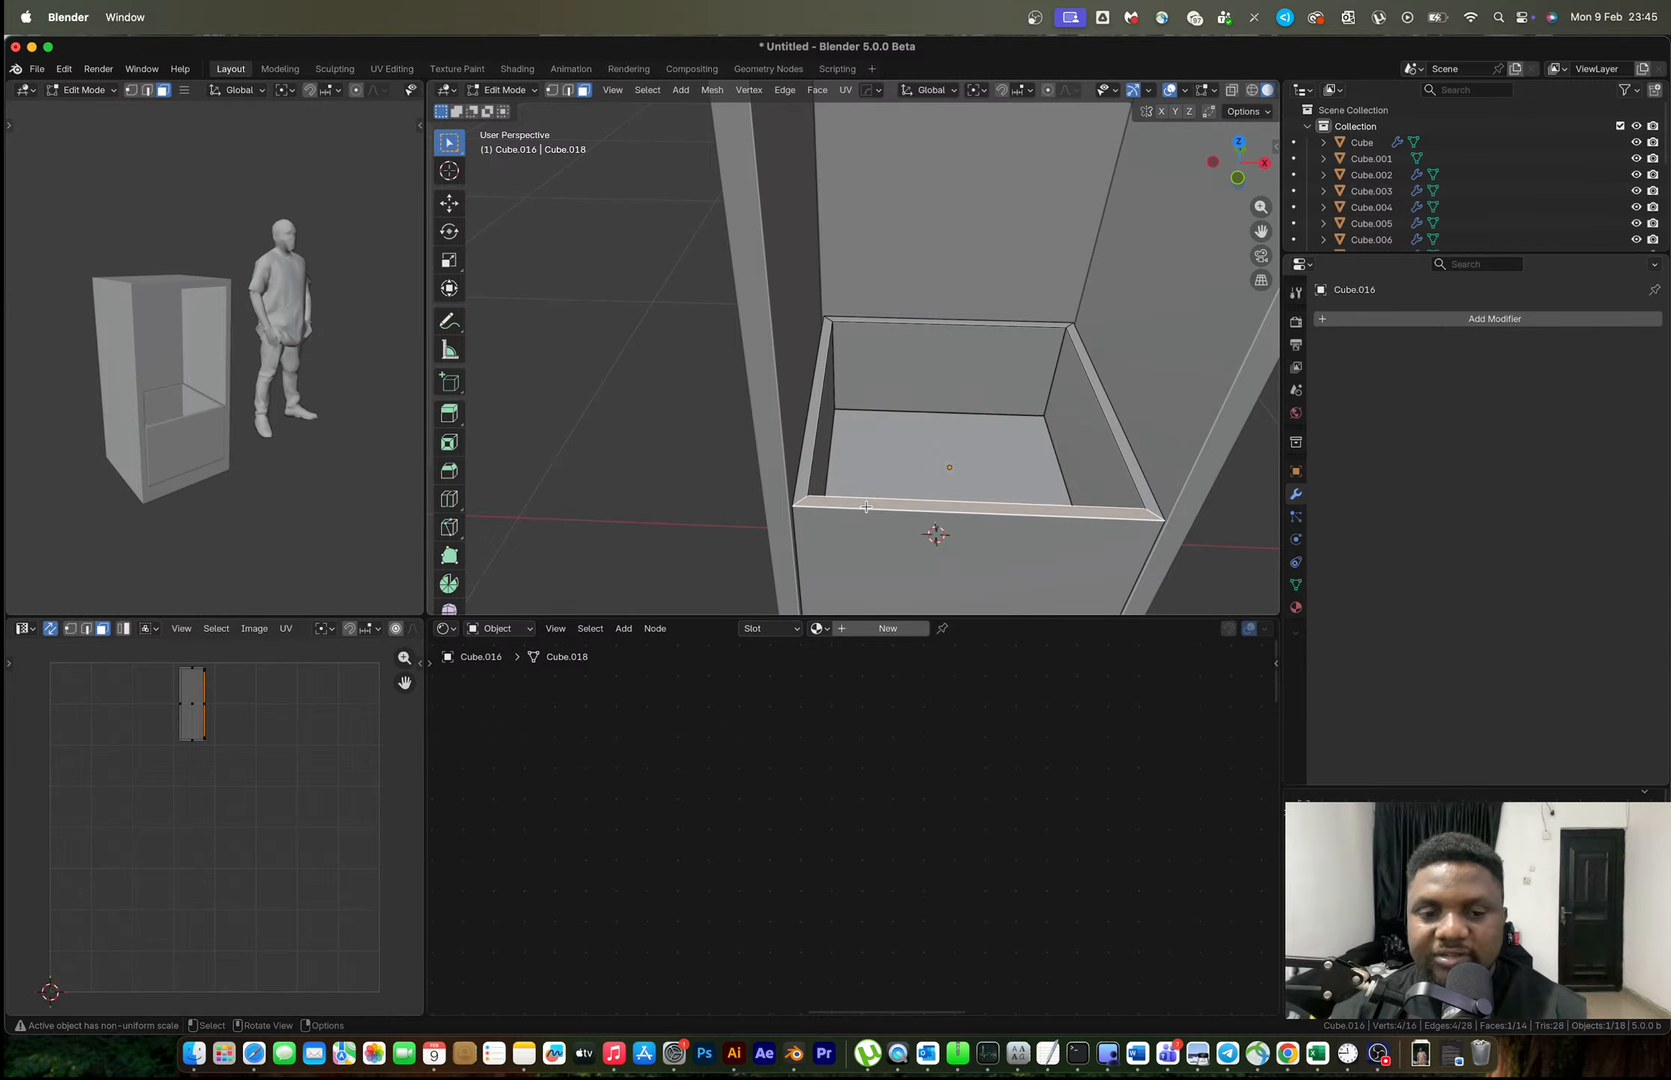
key(e)
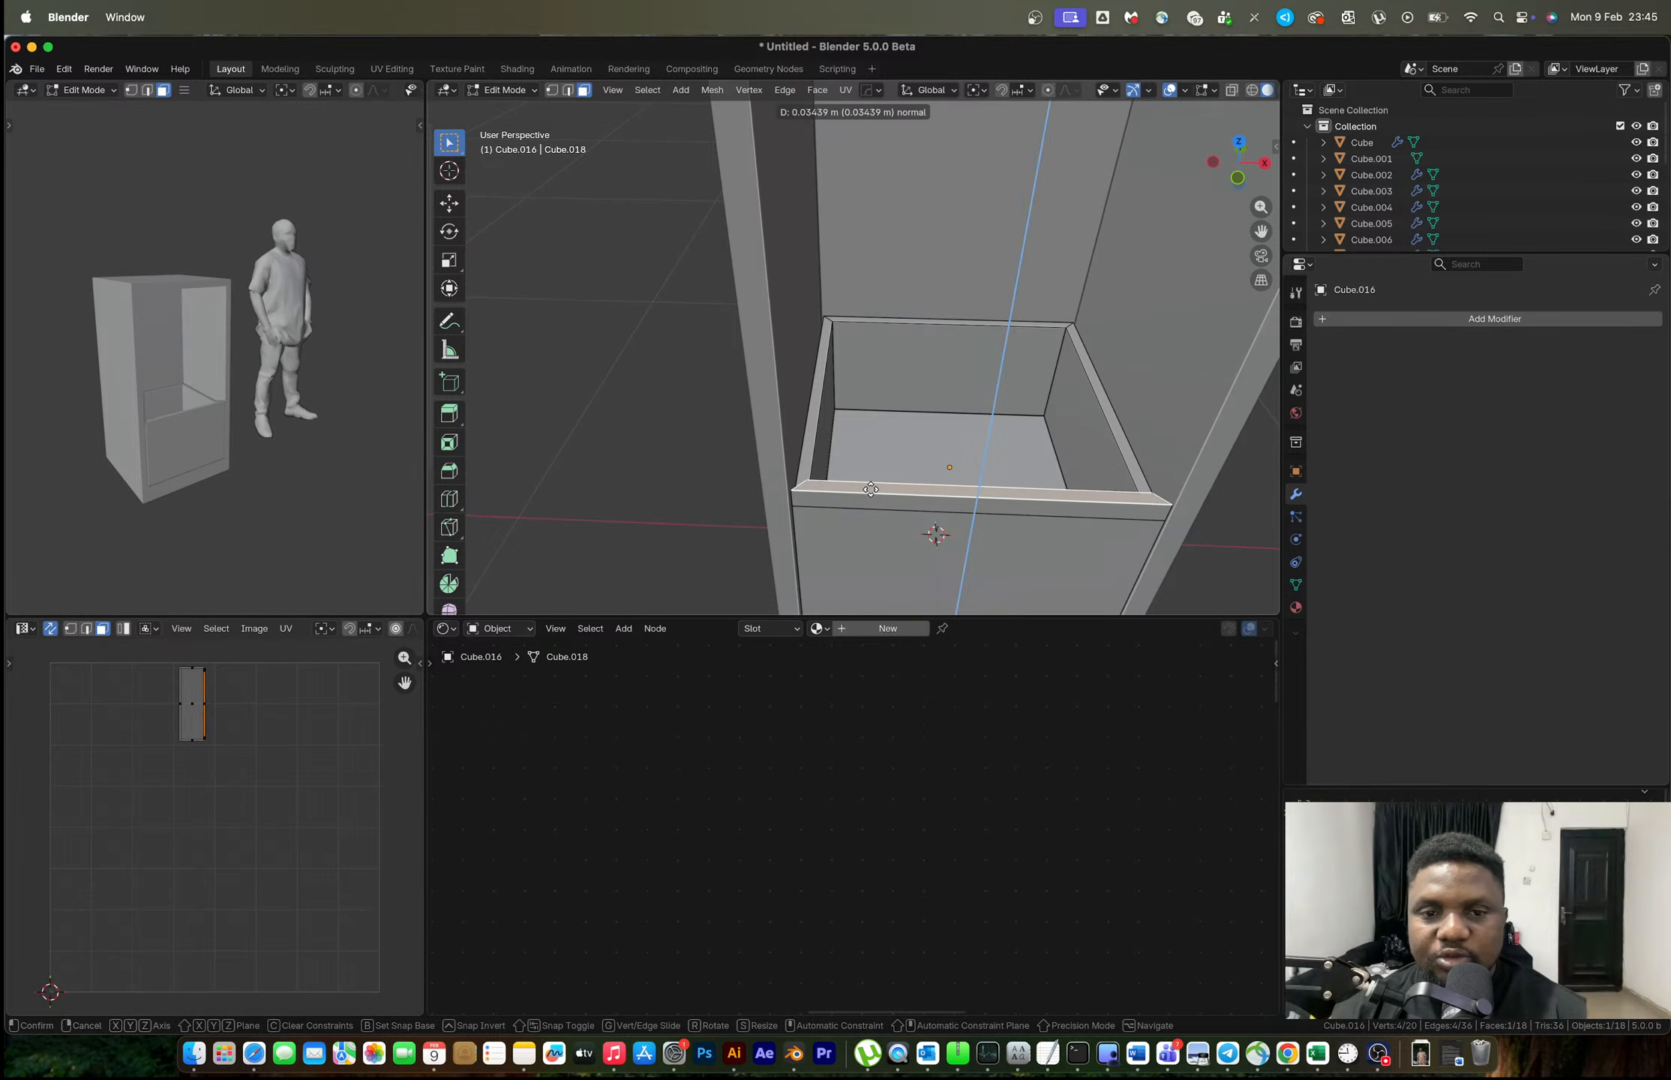
click(934, 523)
middle_drag(932, 526, 993, 402)
key(Tab)
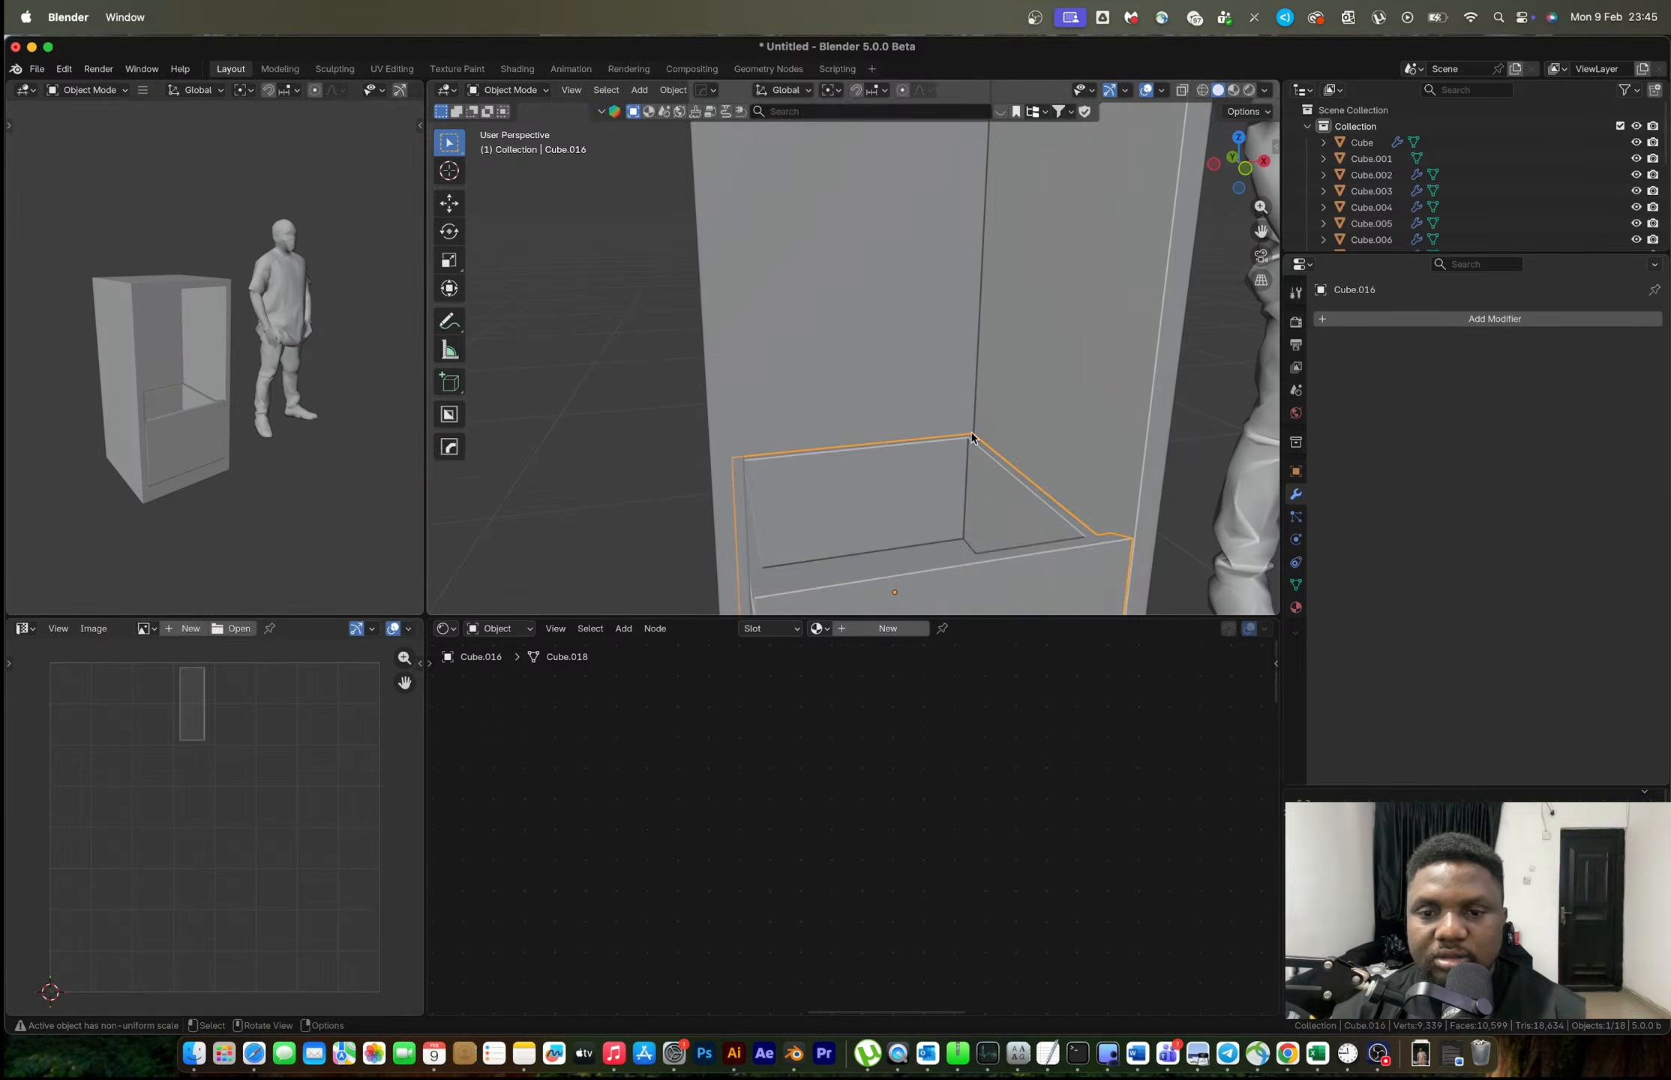
Undo the upward extrusion of the drawer's front rim strip.
scroll(987, 391, down, 3)
middle_drag(843, 445, 771, 412)
scroll(772, 400, up, 3)
key(Tab)
key(ctrl+z)
key(ctrl+z)
Select the rim's inner front corner vertex and check the open drawer in the browser's filing cabinet reference photo.
key(1)
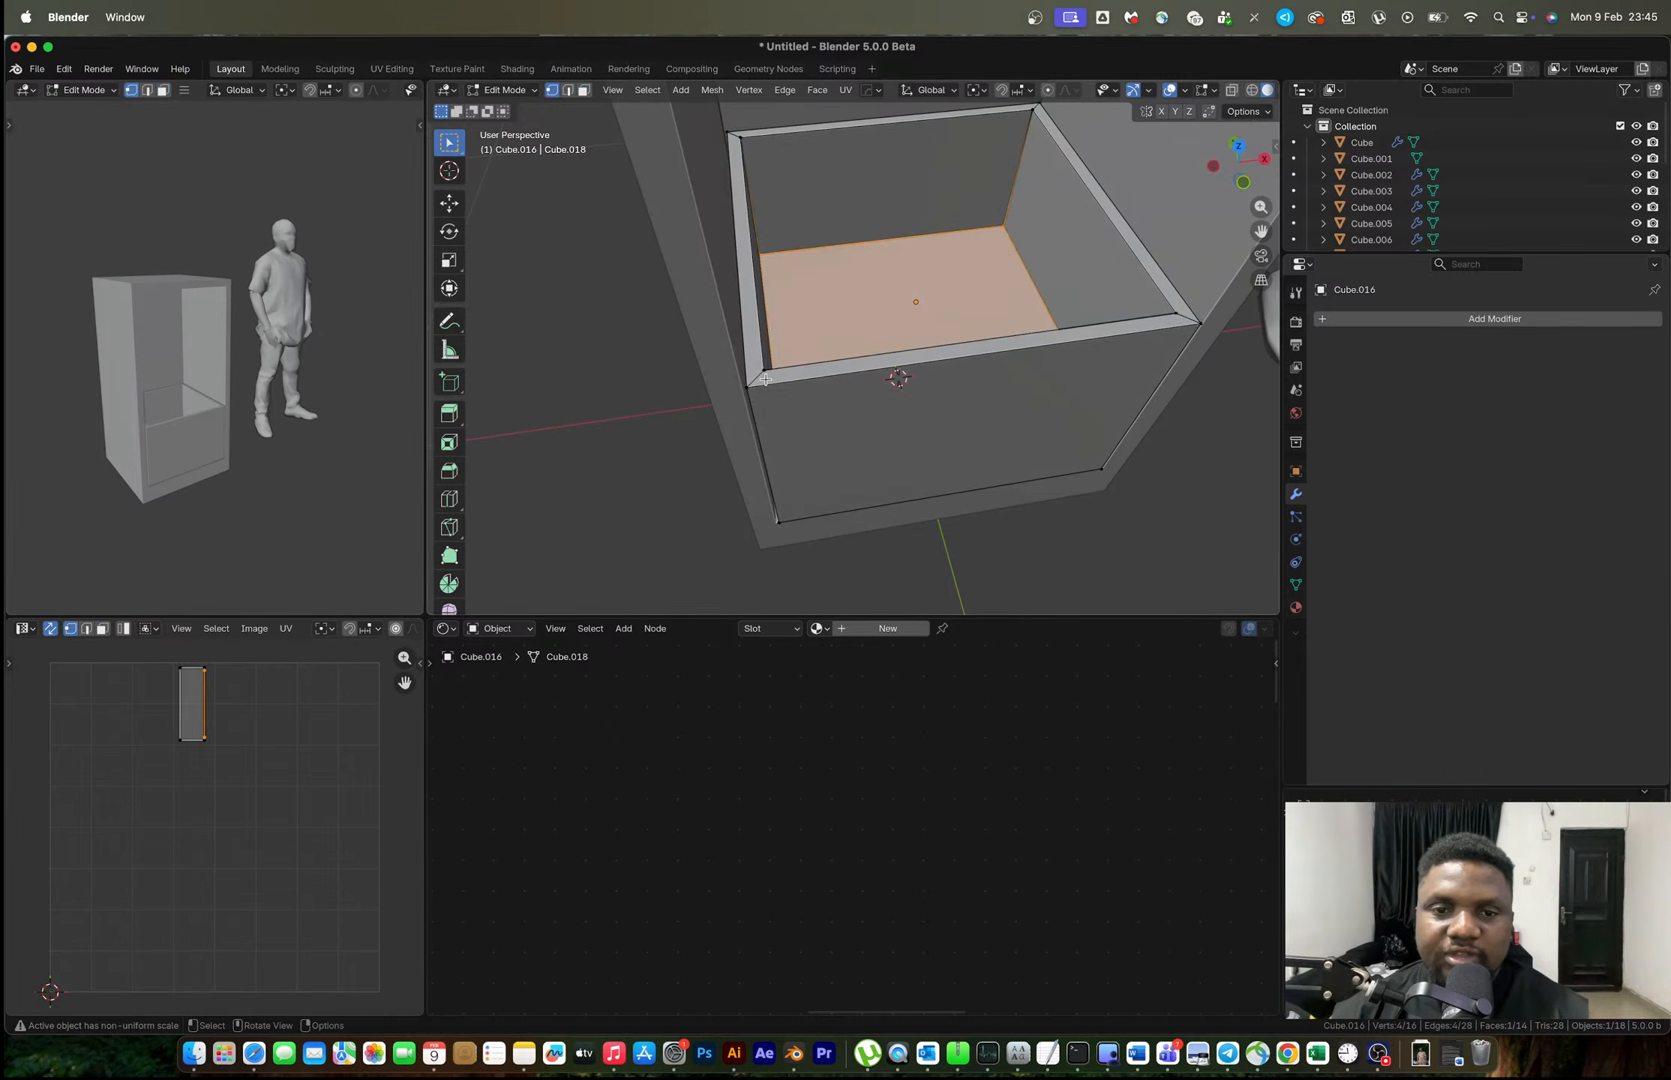
click(763, 369)
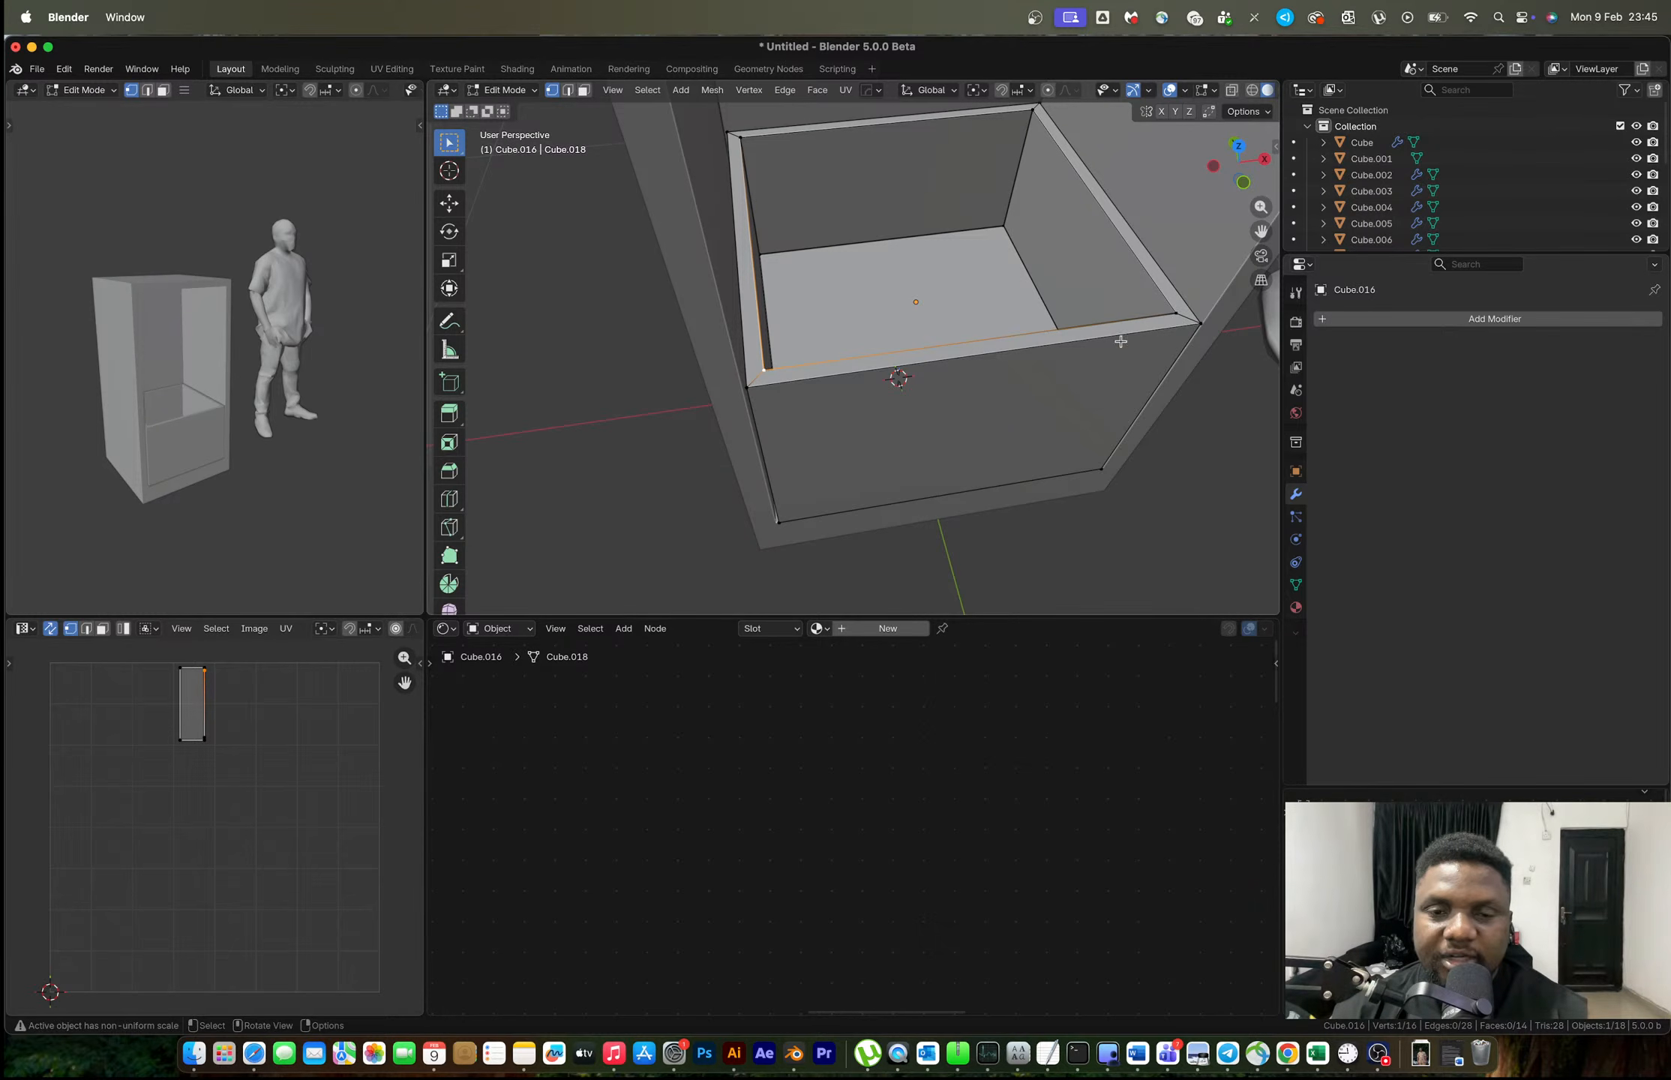
key(ctrl+Right)
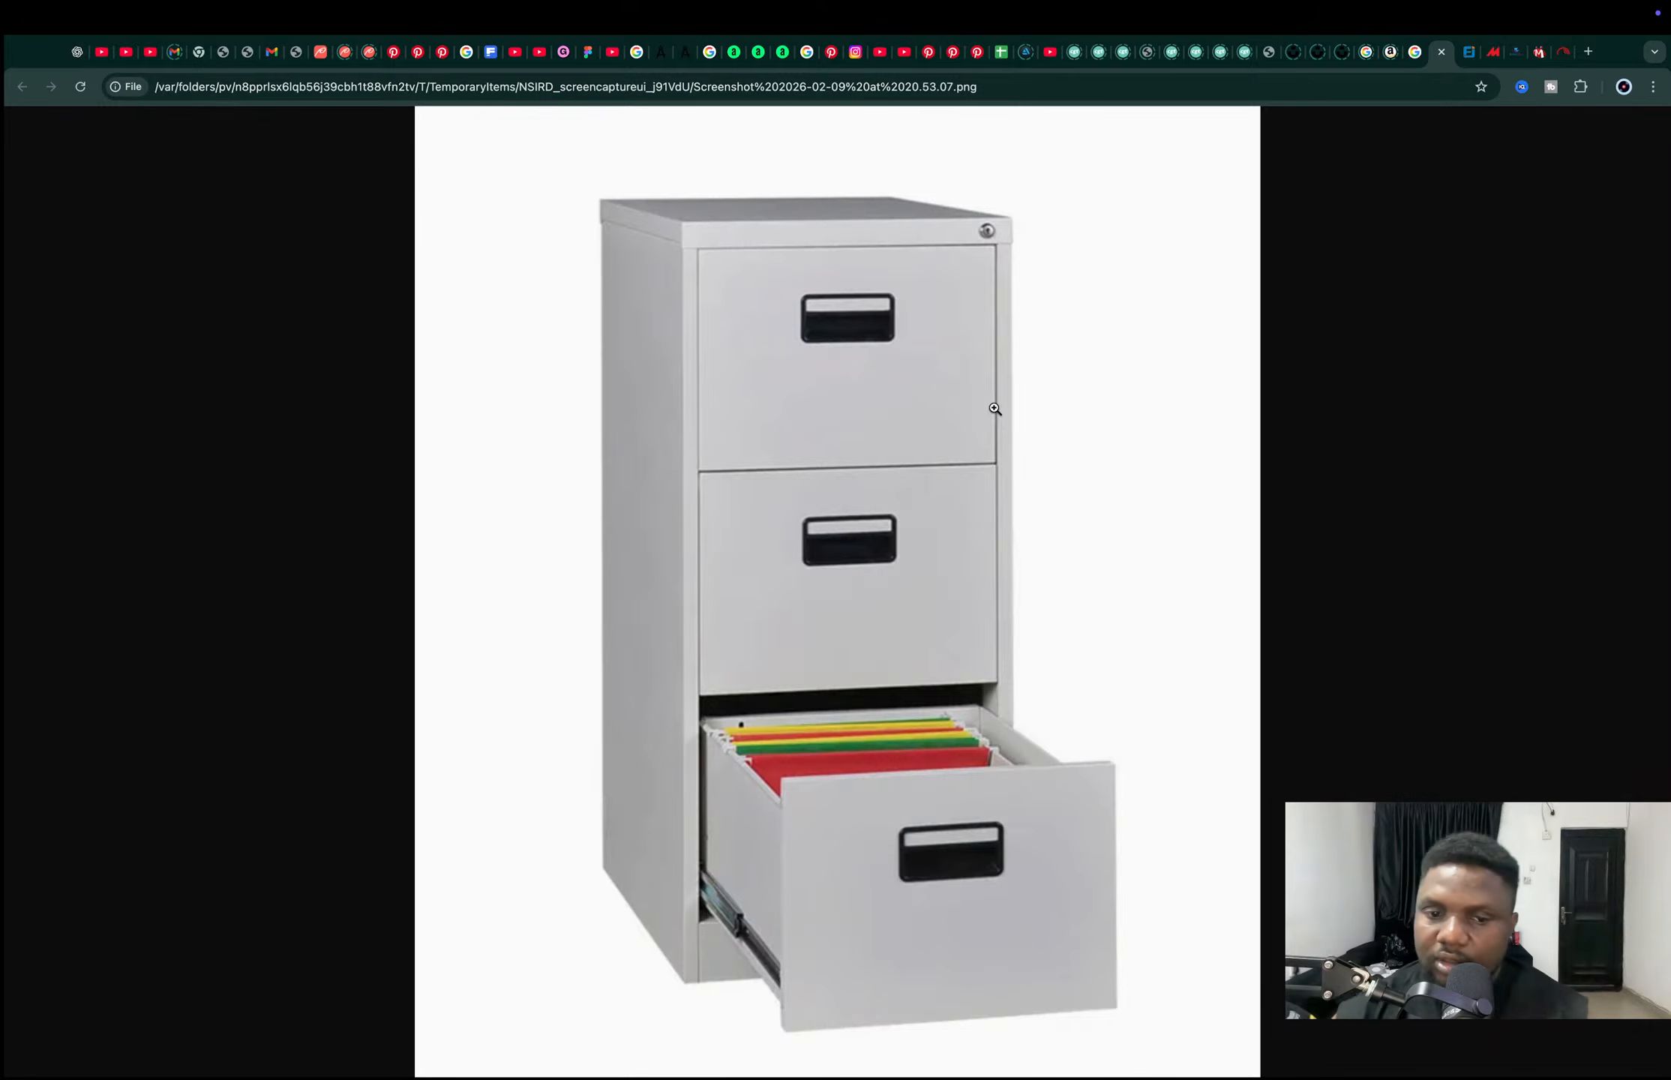
key(ctrl+Left)
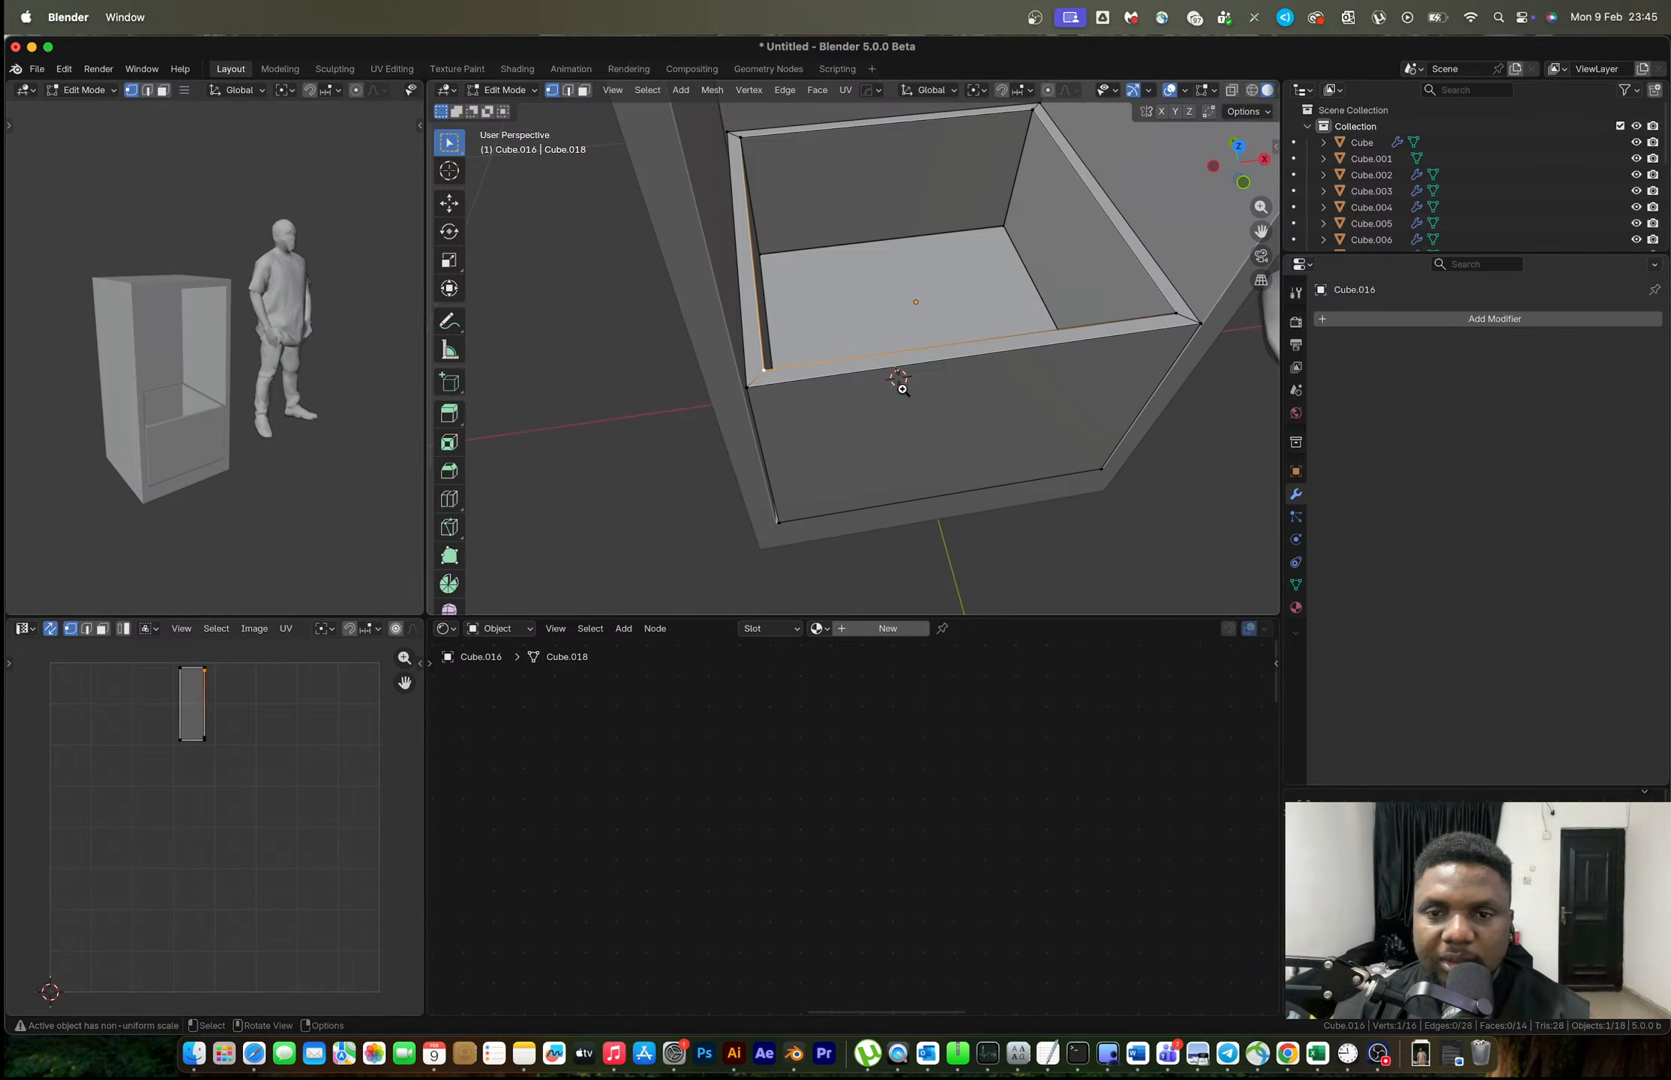
Knife-cut the drawer rim from the inner front-left corner straight to the outer side edge and straight to the outer front edge.
key(k)
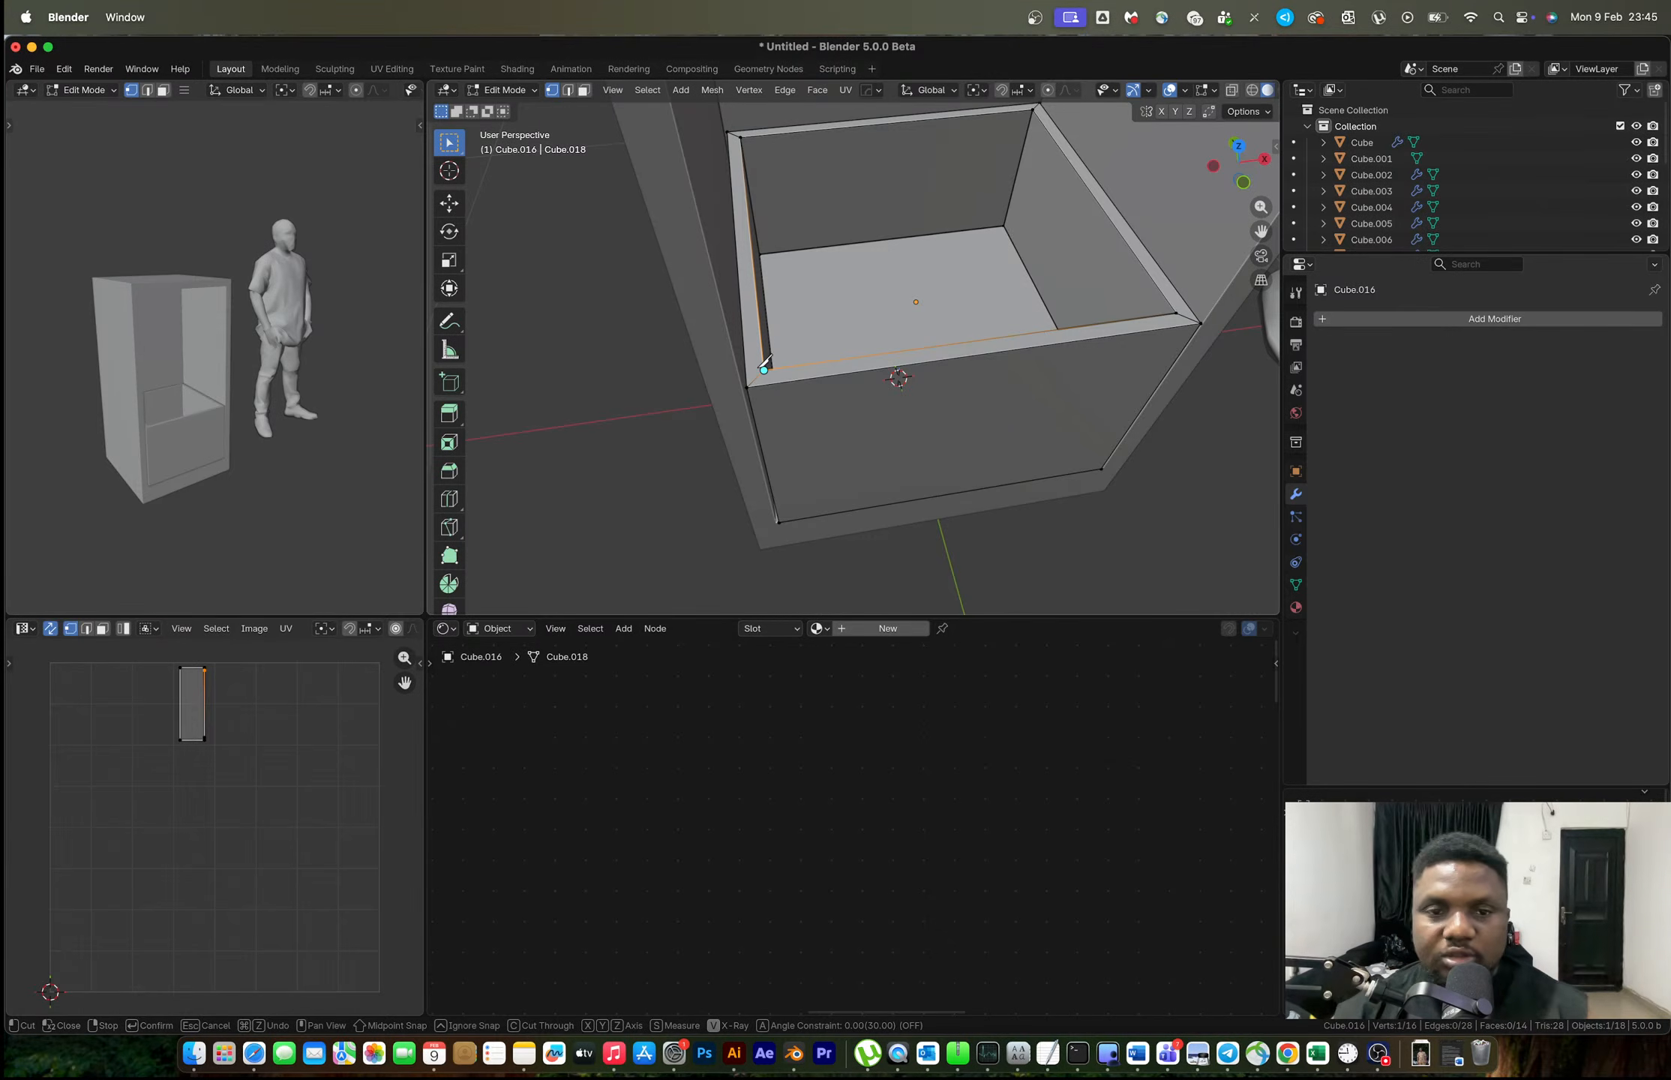
click(764, 369)
click(747, 370)
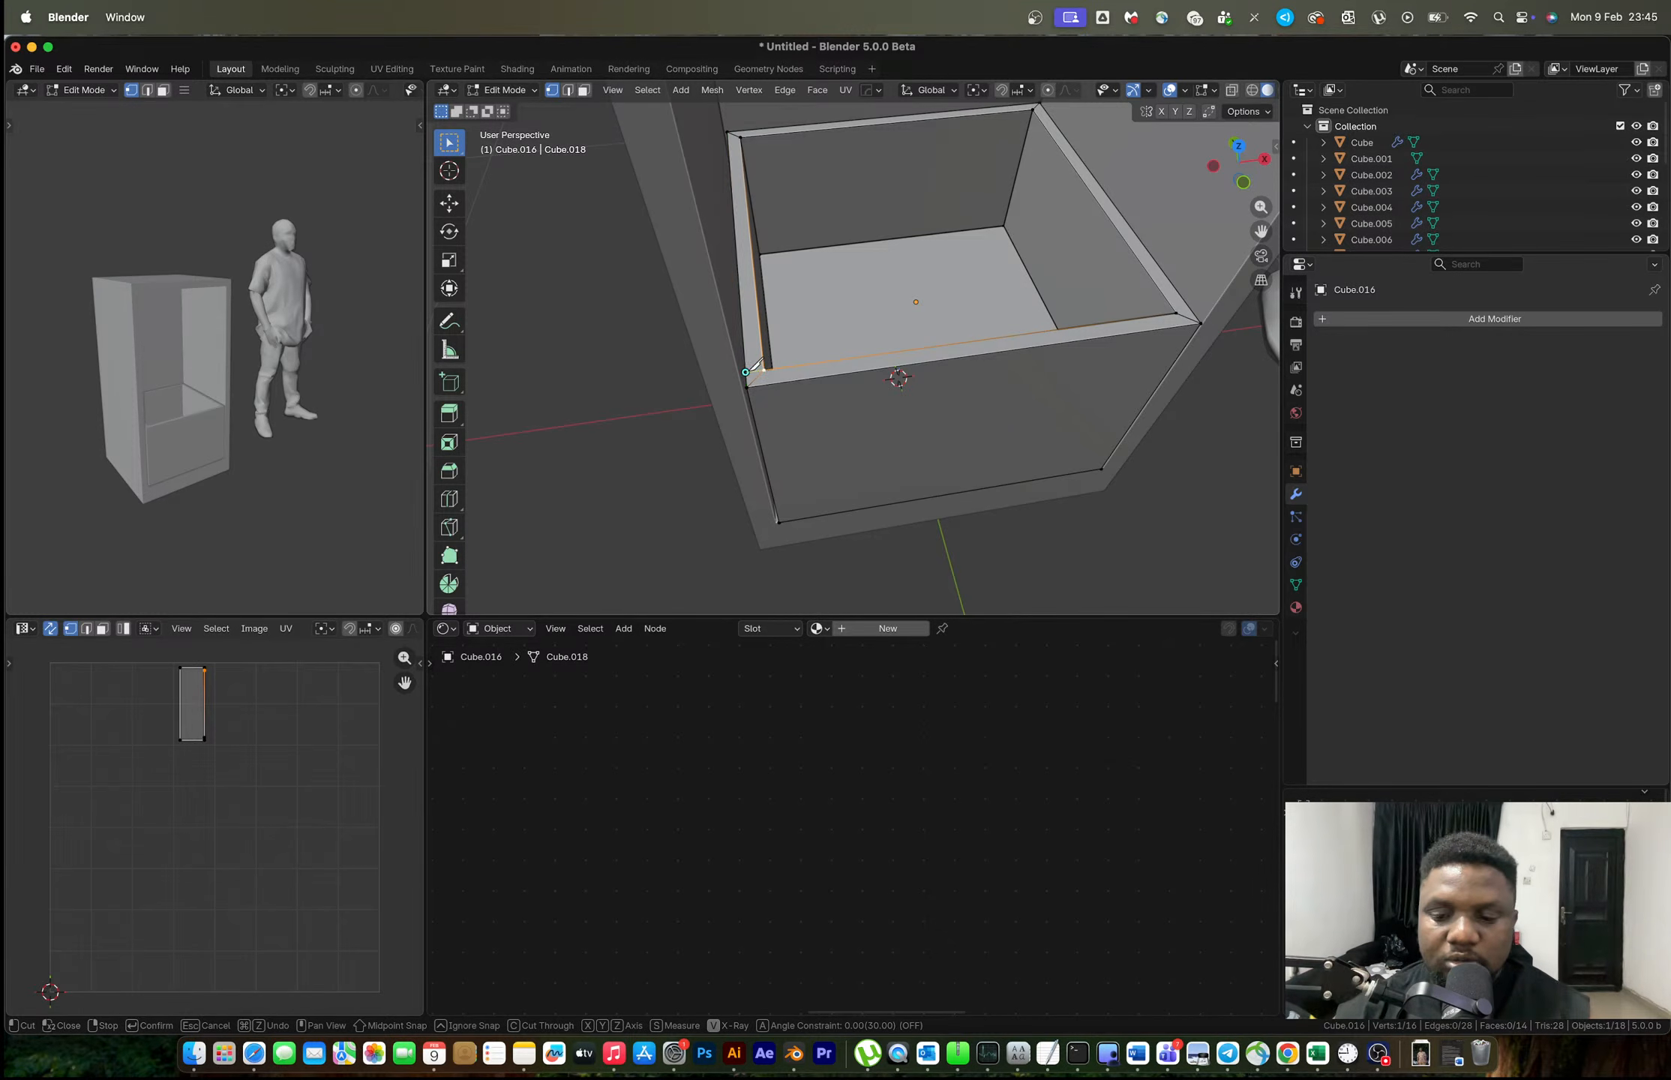
key(Return)
key(k)
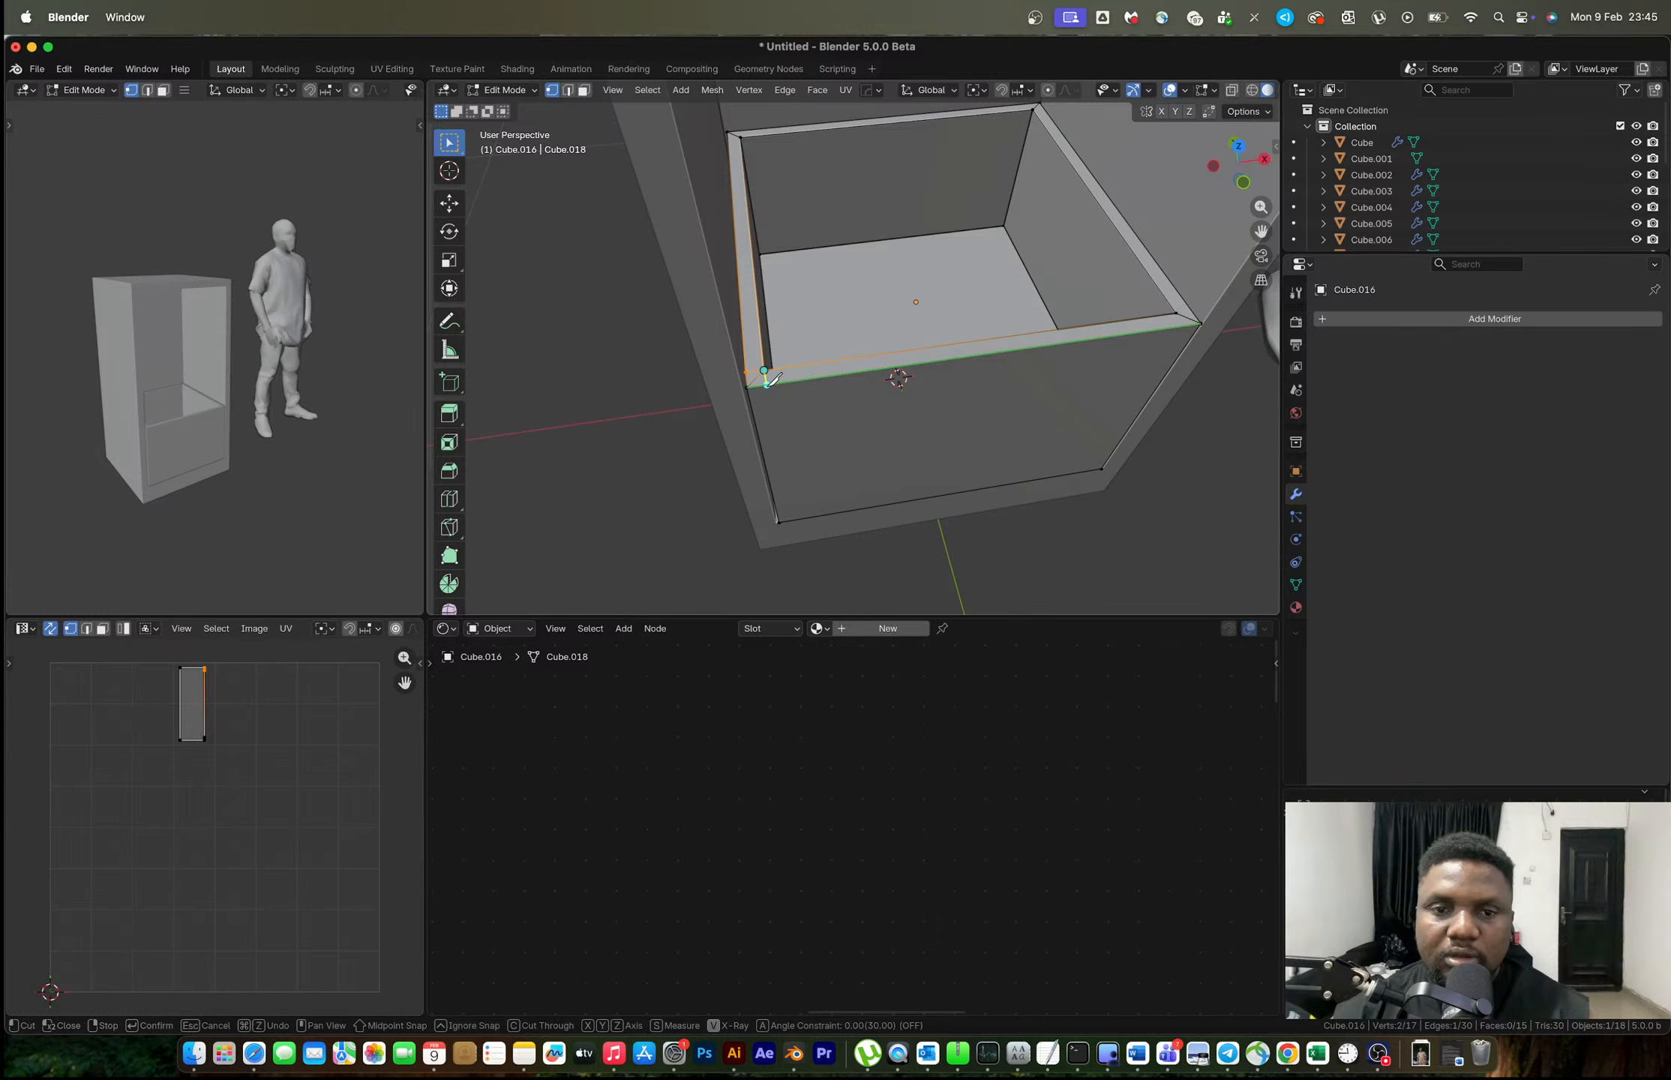
click(764, 370)
click(766, 385)
key(Return)
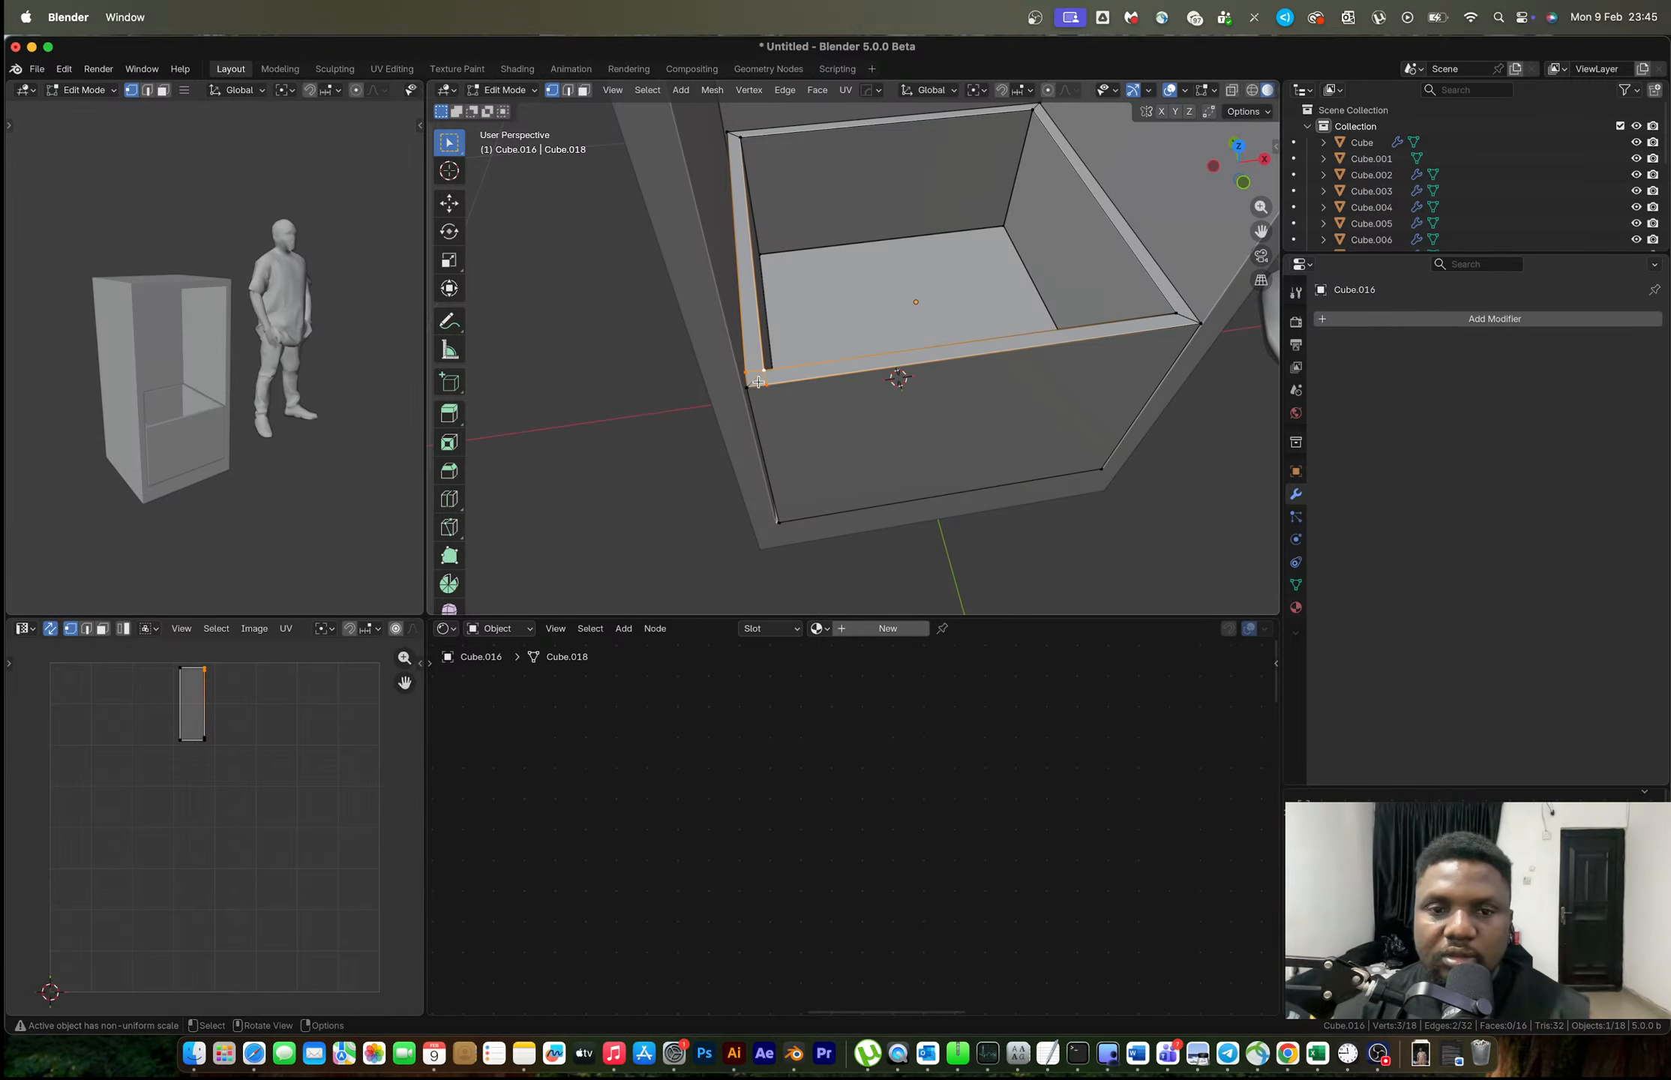
Dissolve the diagonal edge at the drawer rim's front-left corner.
key(2)
click(753, 379)
key(x)
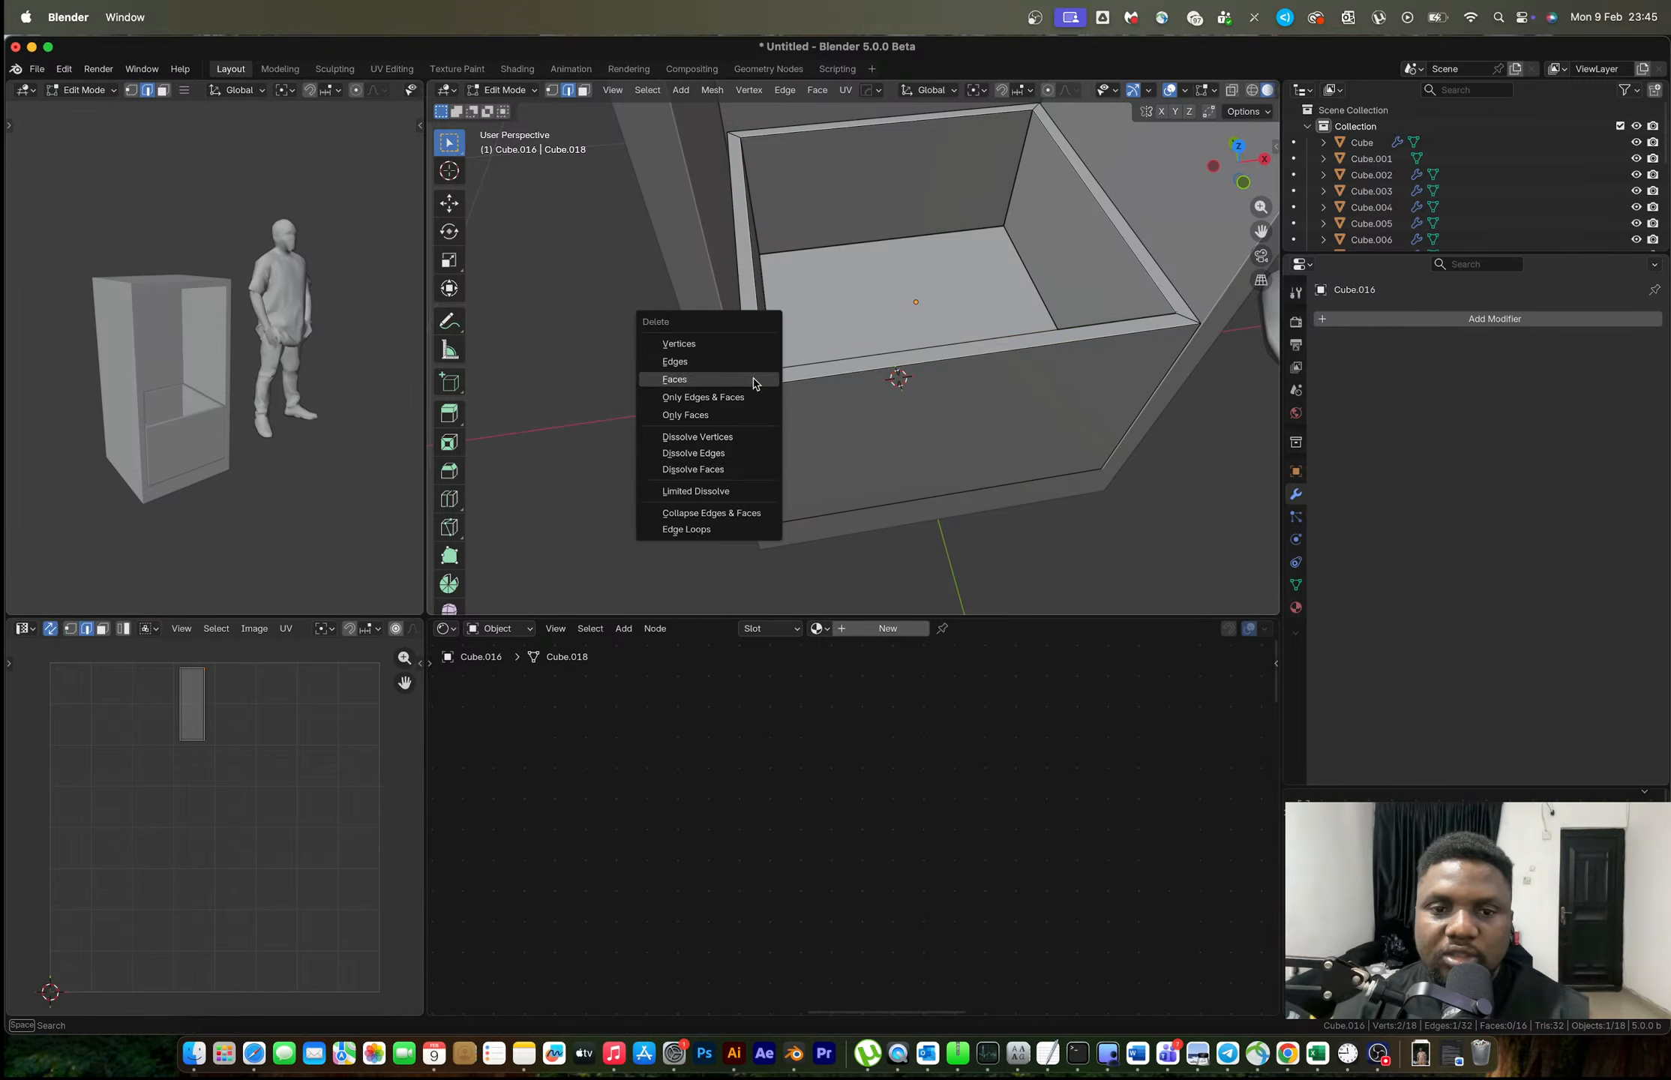
click(701, 454)
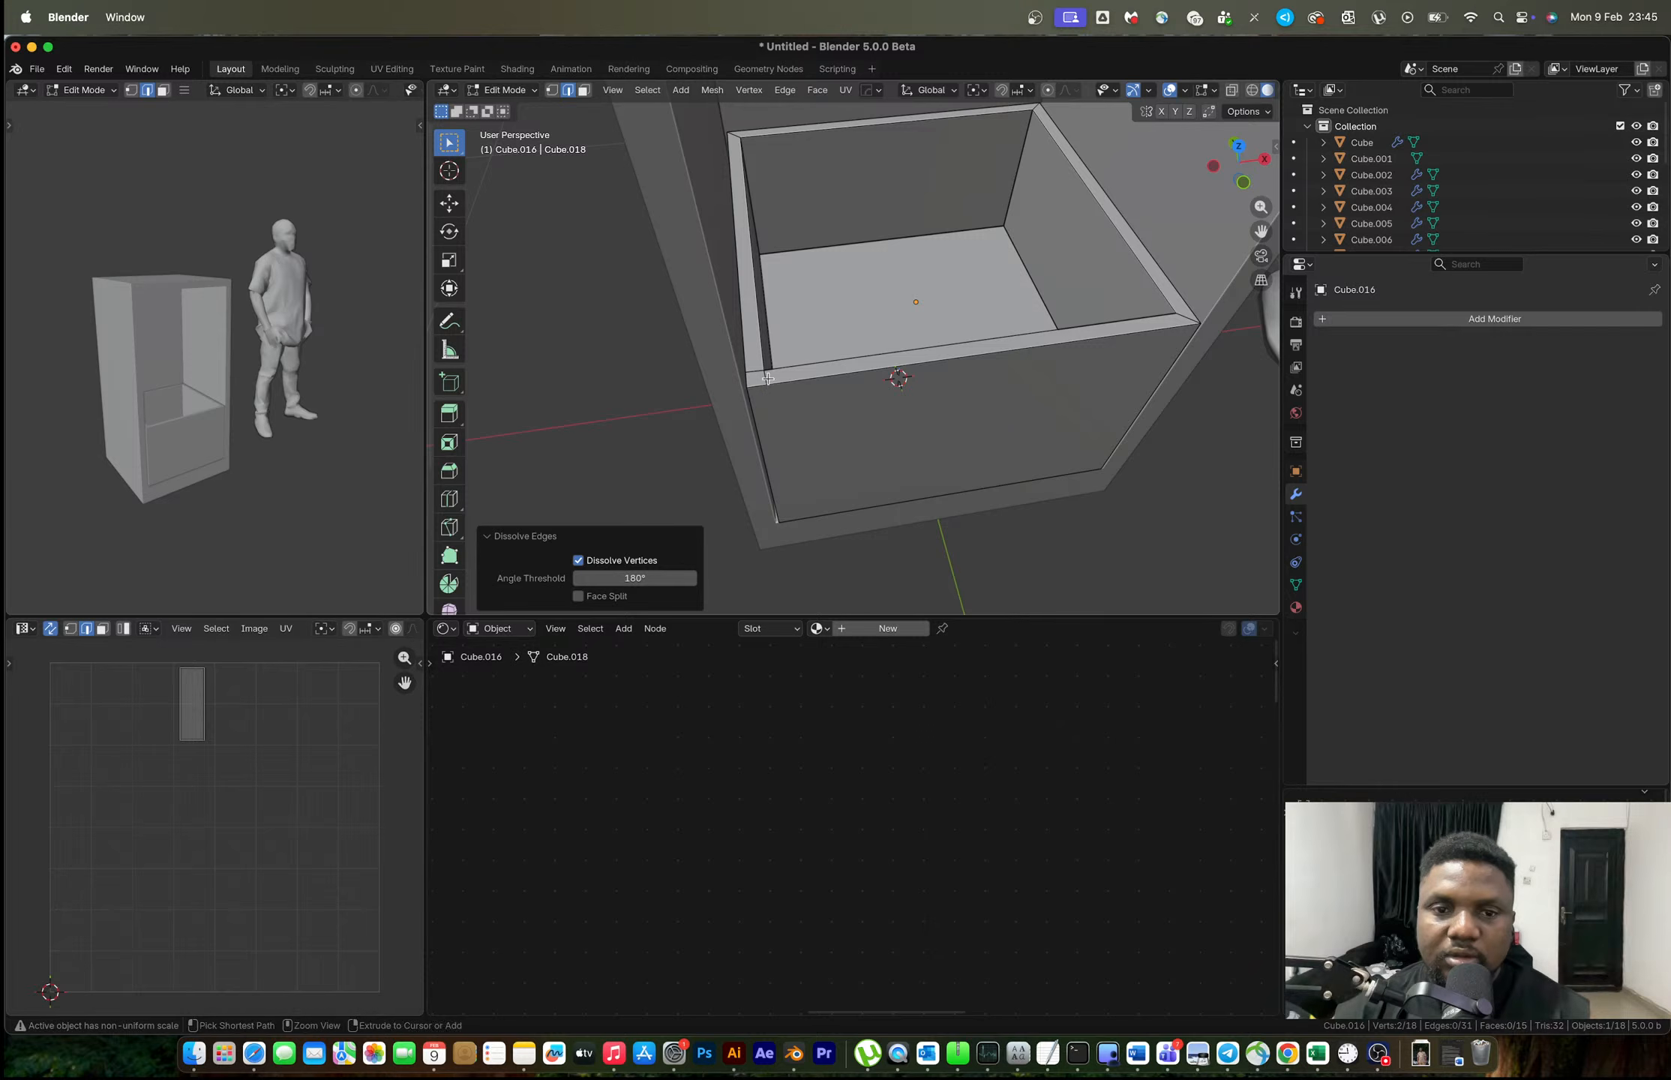
key(ctrl+r)
key(Escape)
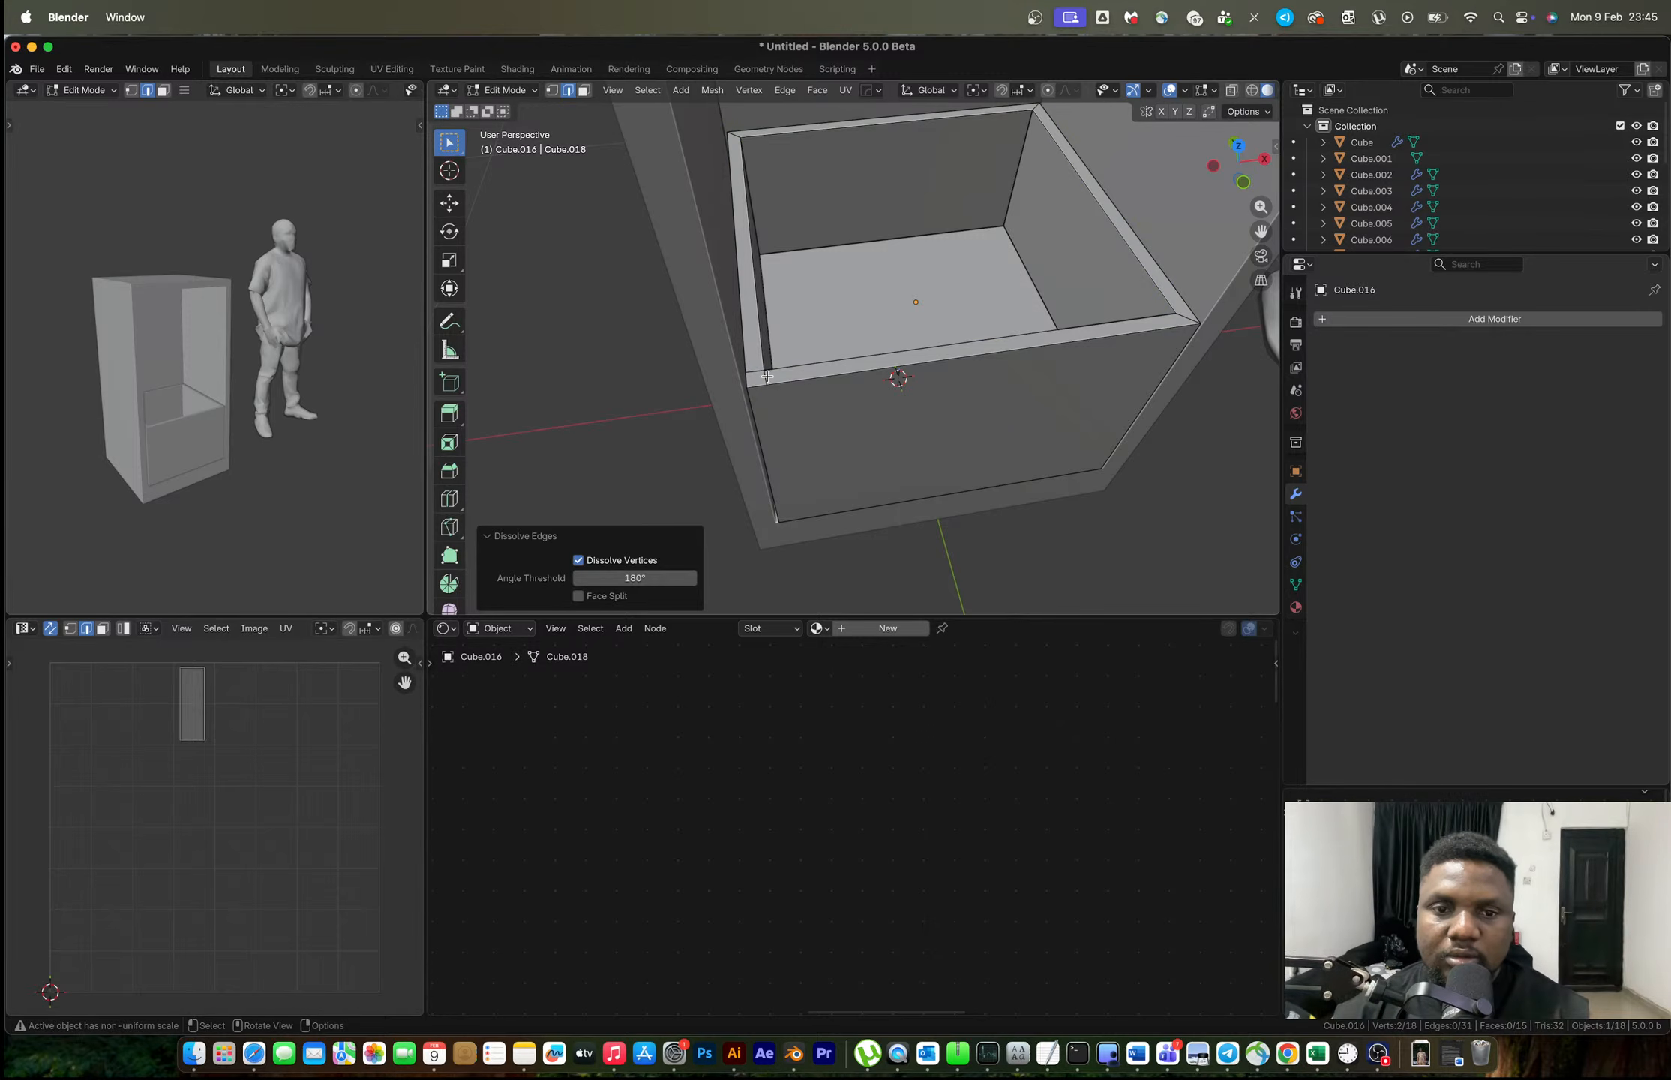
Turn on X-ray display and bring the drawer's front-left corner edges into view.
middle_drag(767, 377, 739, 461)
key(alt+z)
mouse_move(721, 462)
middle_down()
mouse_move(809, 375)
mouse_move(805, 399)
mouse_move(724, 437)
mouse_move(728, 452)
middle_up()
shift+middle_drag(866, 378, 771, 413)
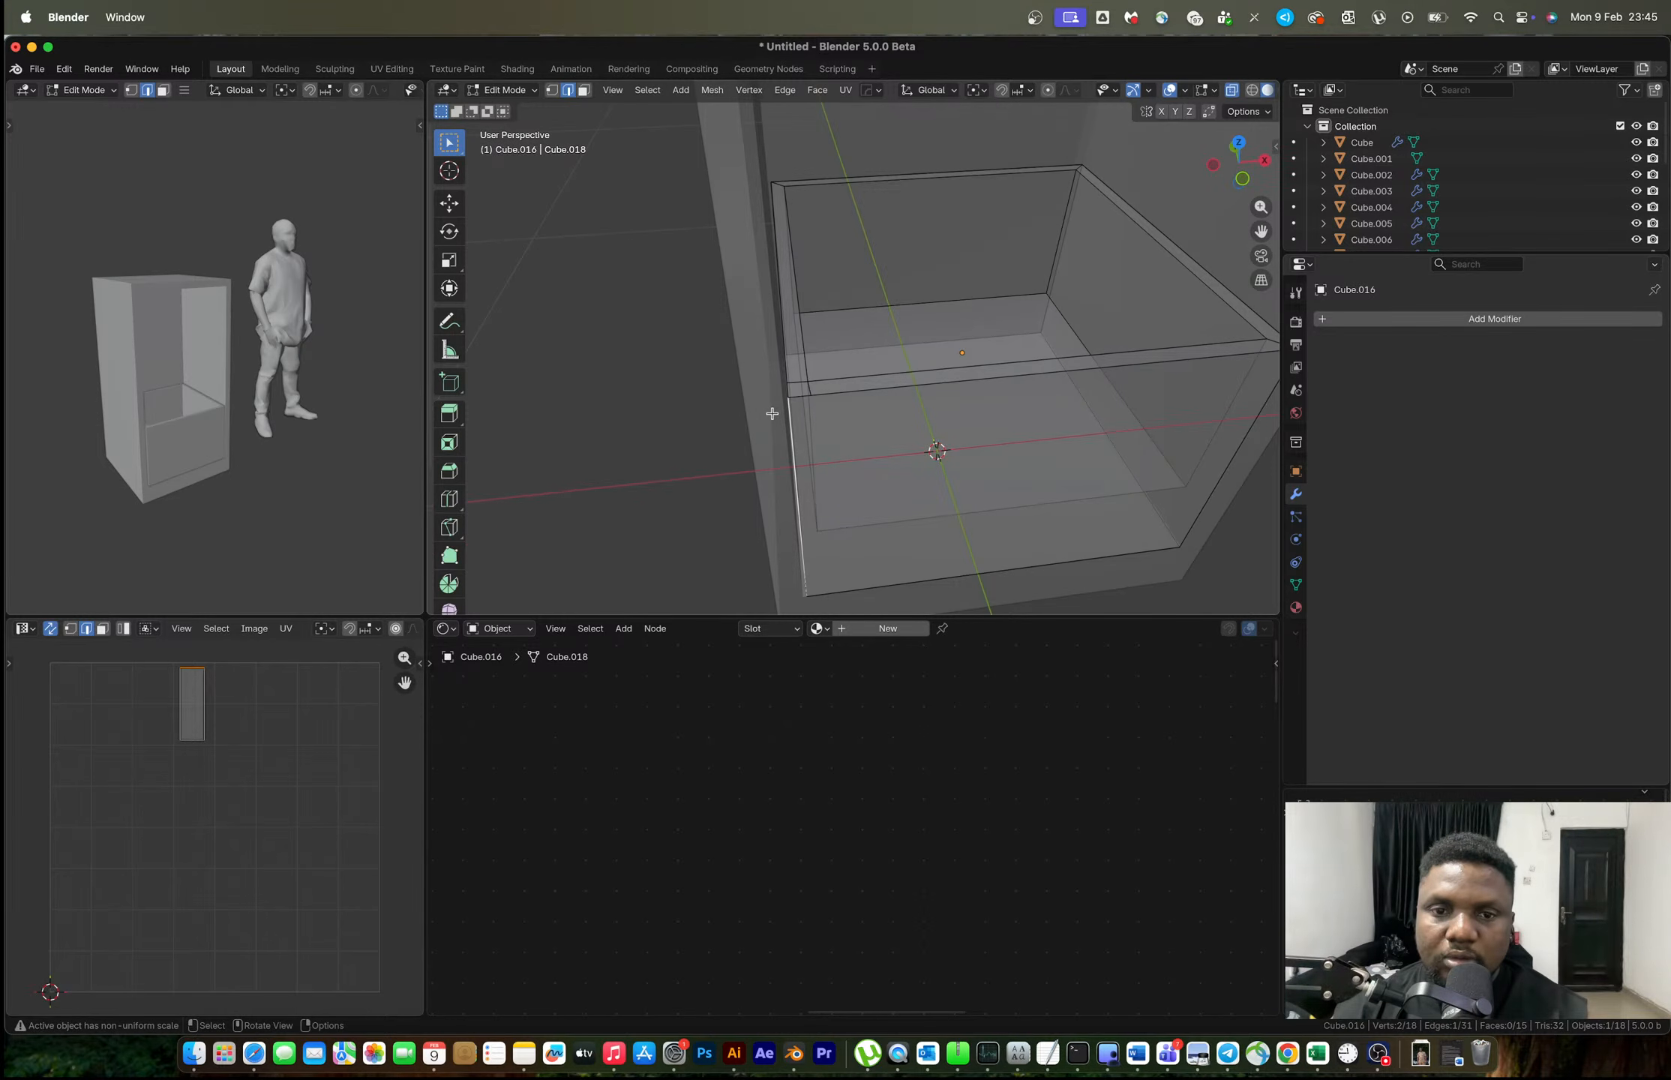
Mirror the drawer across its local X axis and apply the mirror, carrying the corner rim cuts to the other side.
key(Tab)
key(alt+x)
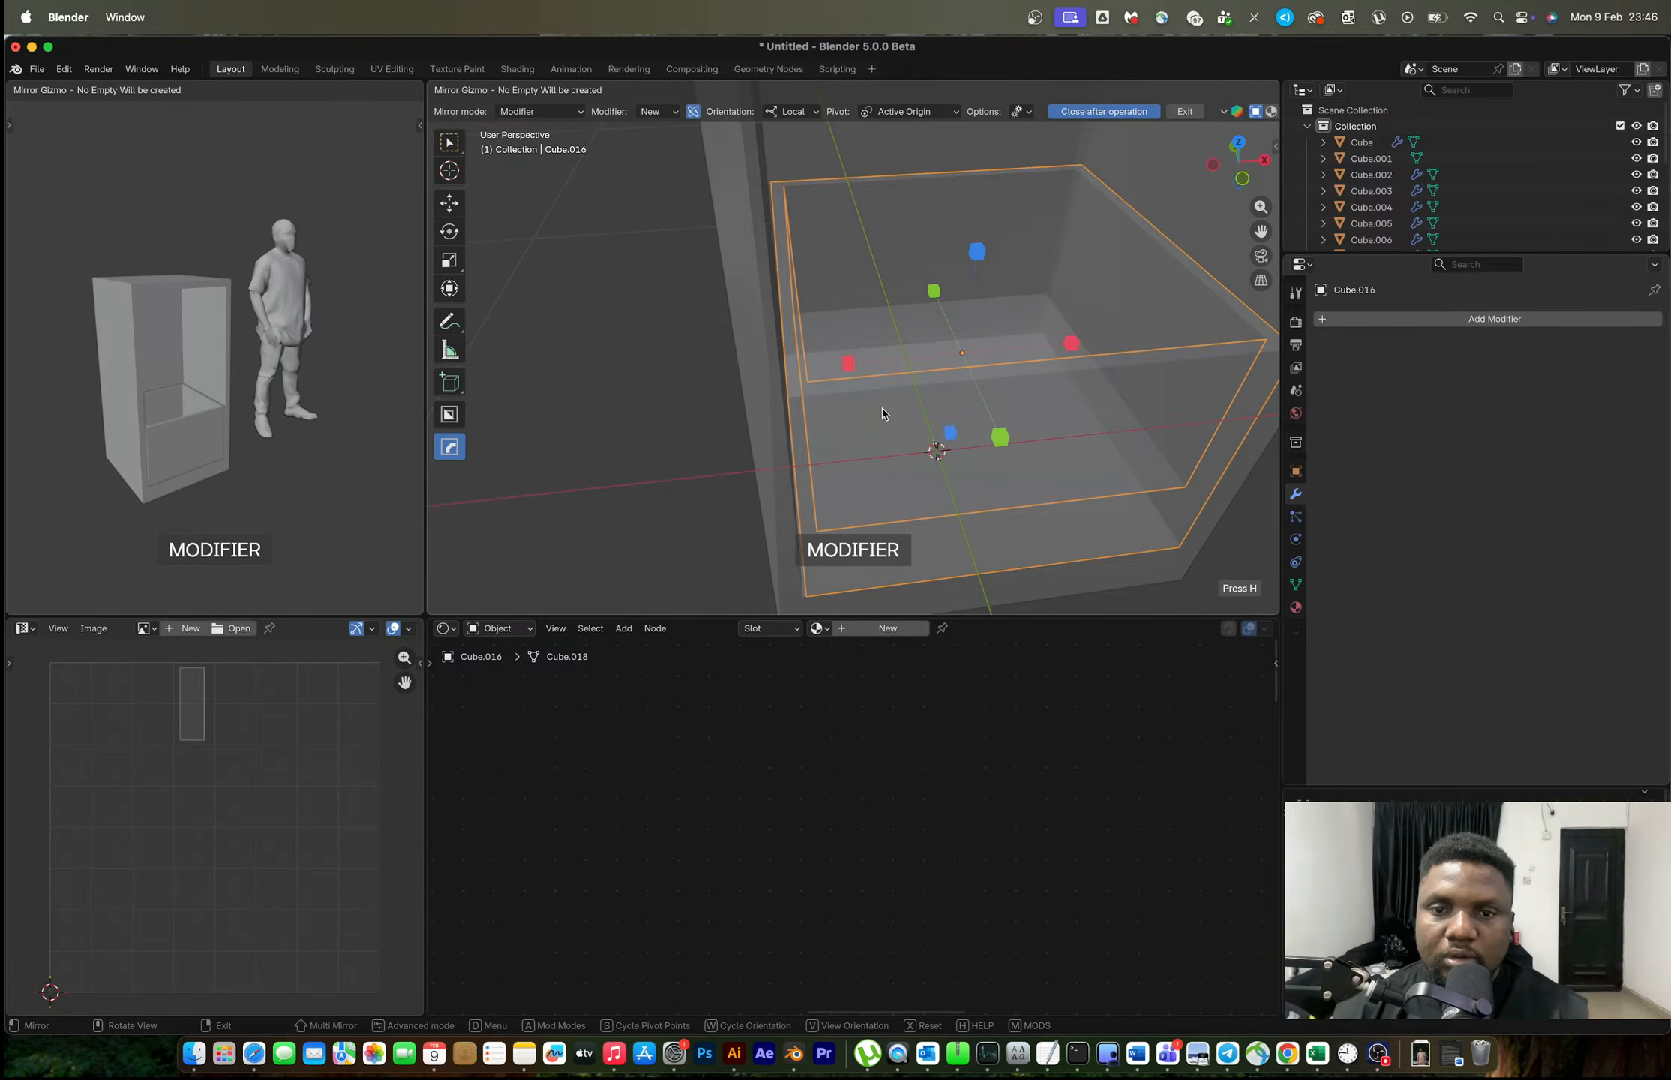
click(849, 363)
key(ctrl+a)
key(Tab)
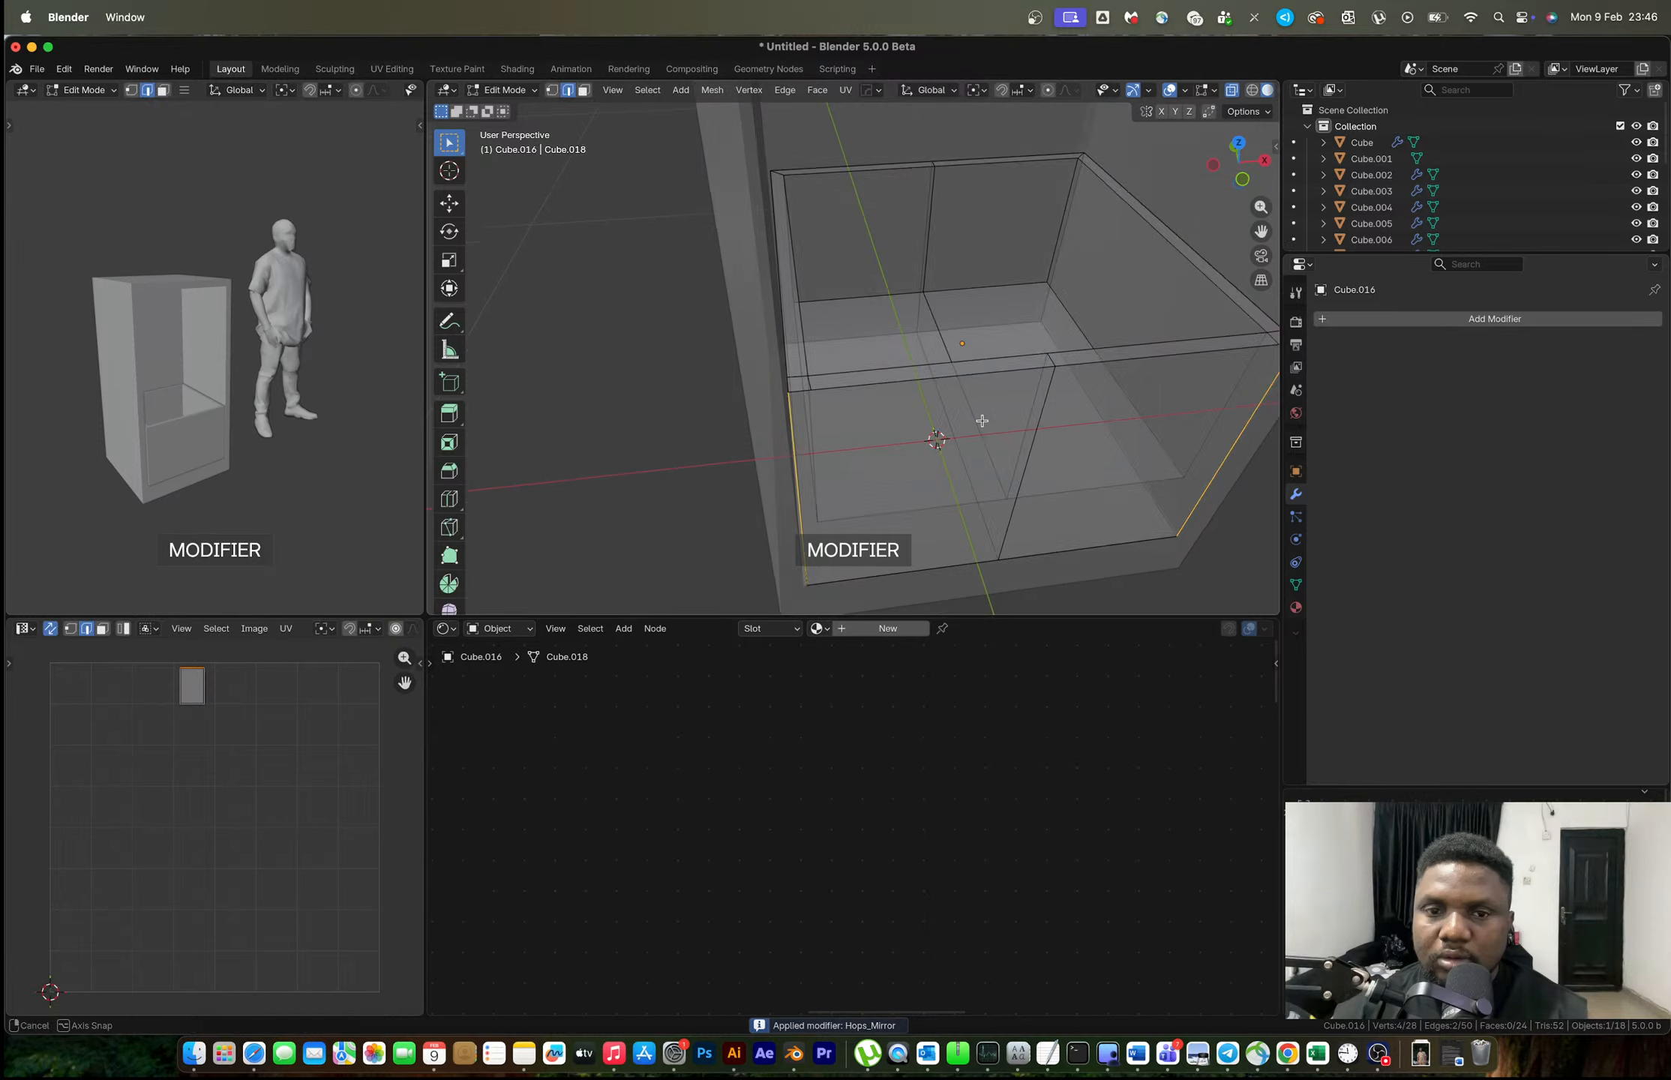
Turn off X-ray, then extrude the drawer's front rim faces, corner to corner, upward by about 0.027 m.
key(alt+z)
key(ctrl+r)
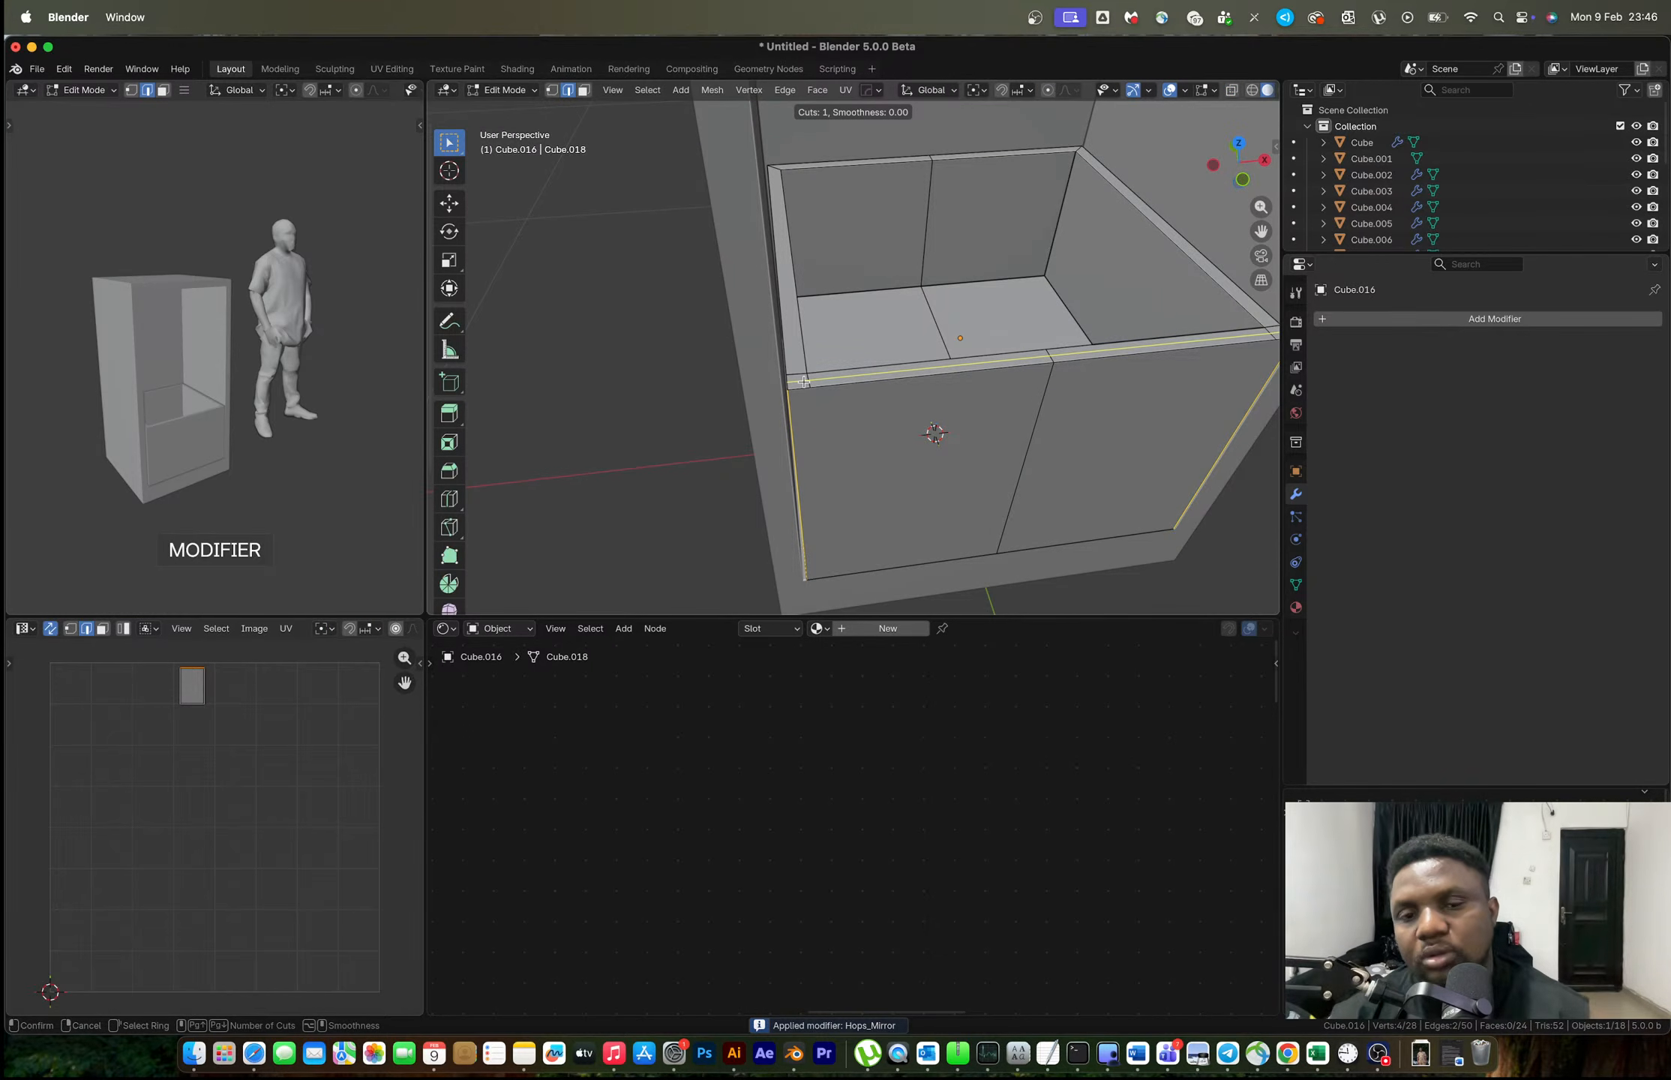
key(Escape)
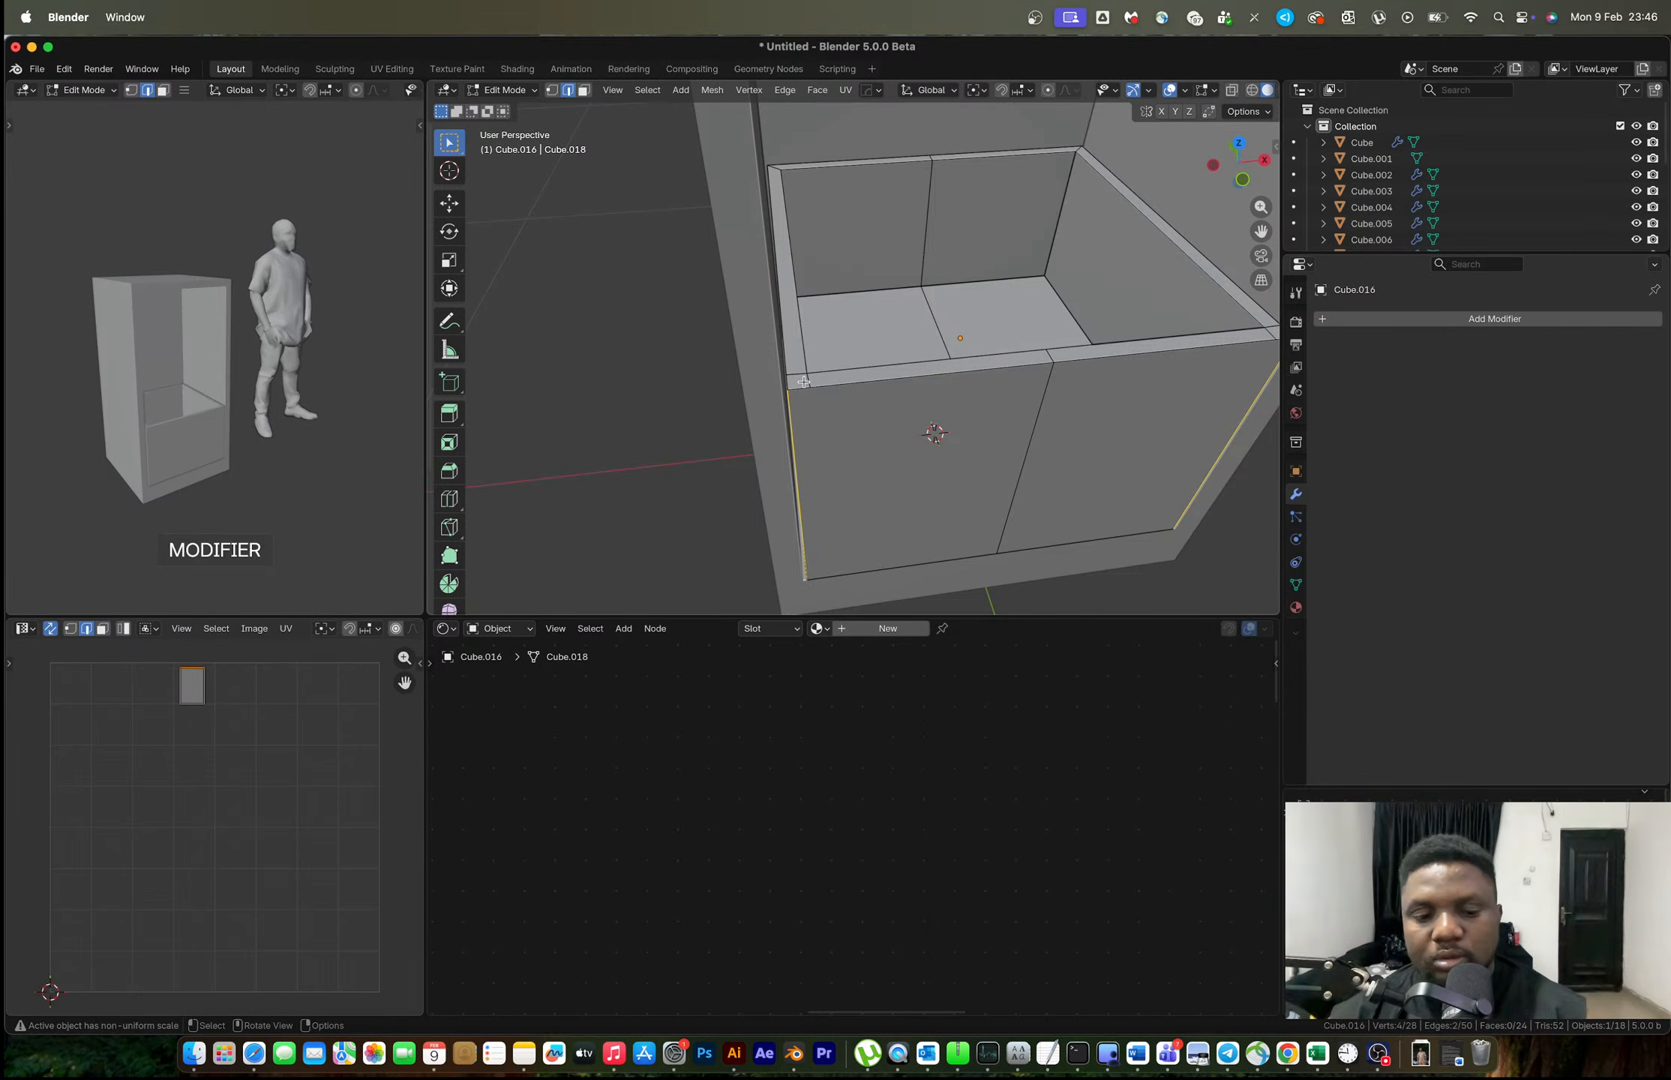
key(3)
middle_drag(803, 382, 1190, 360)
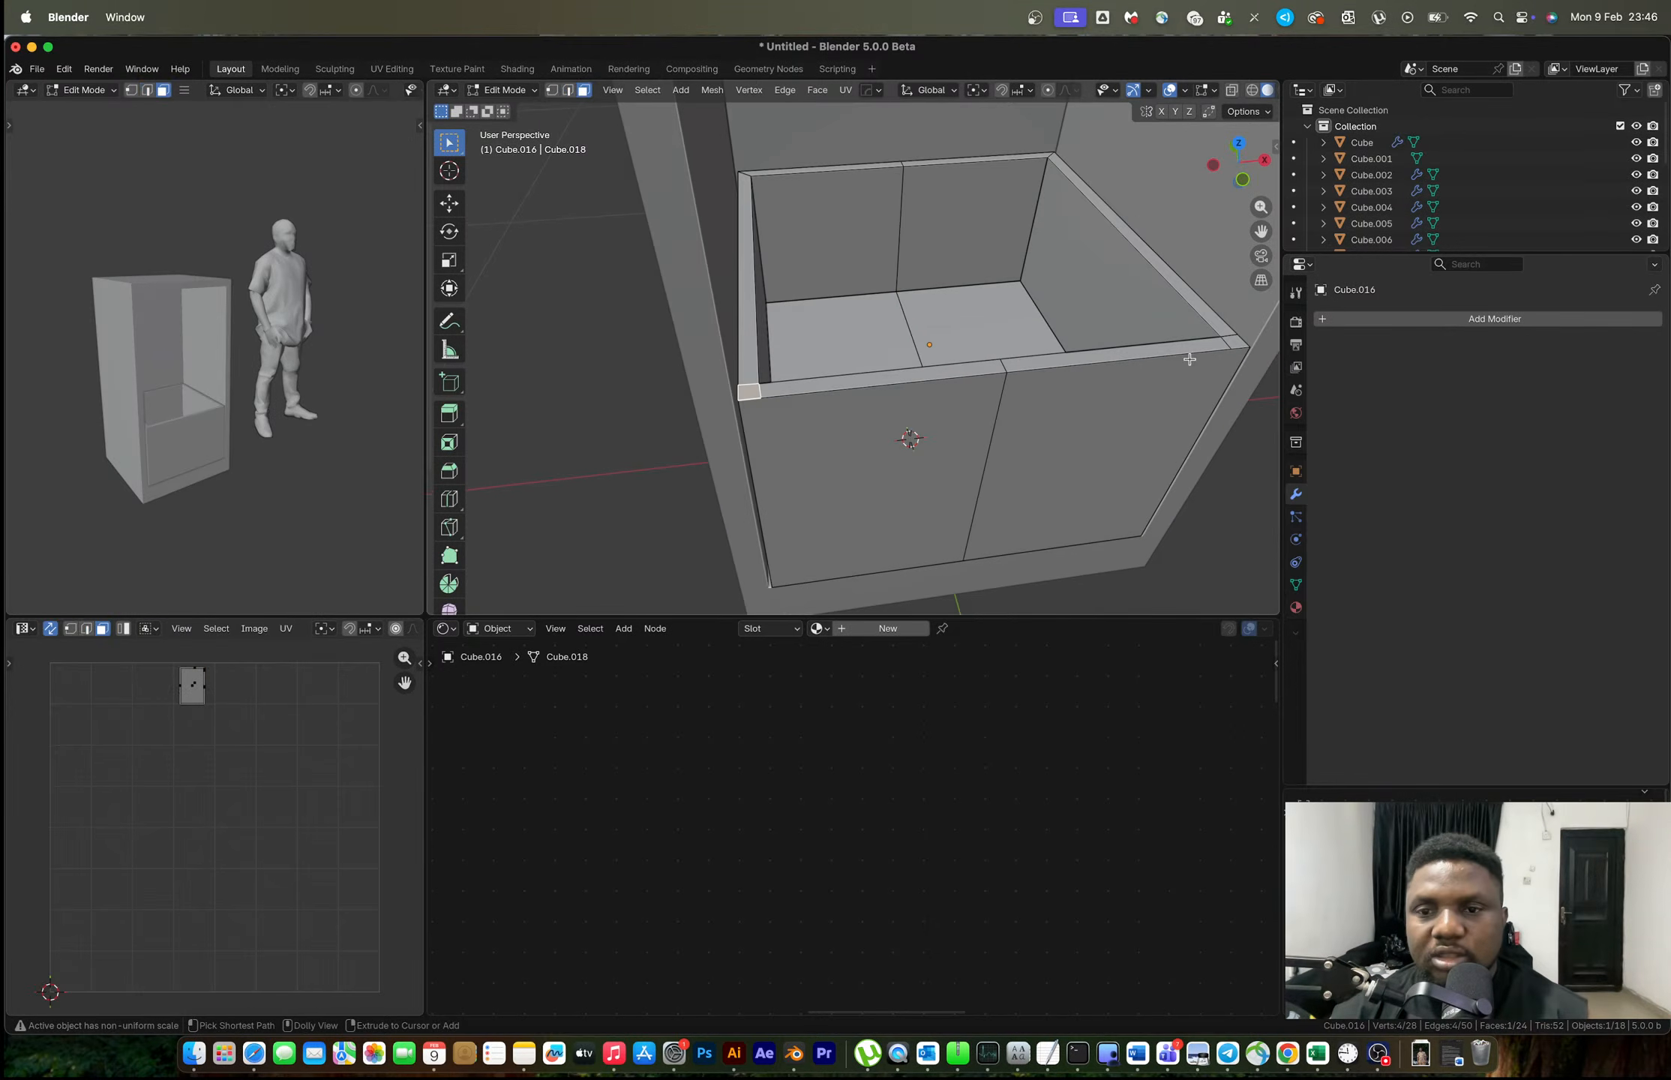
ctrl+shift+click(1238, 344)
key(e)
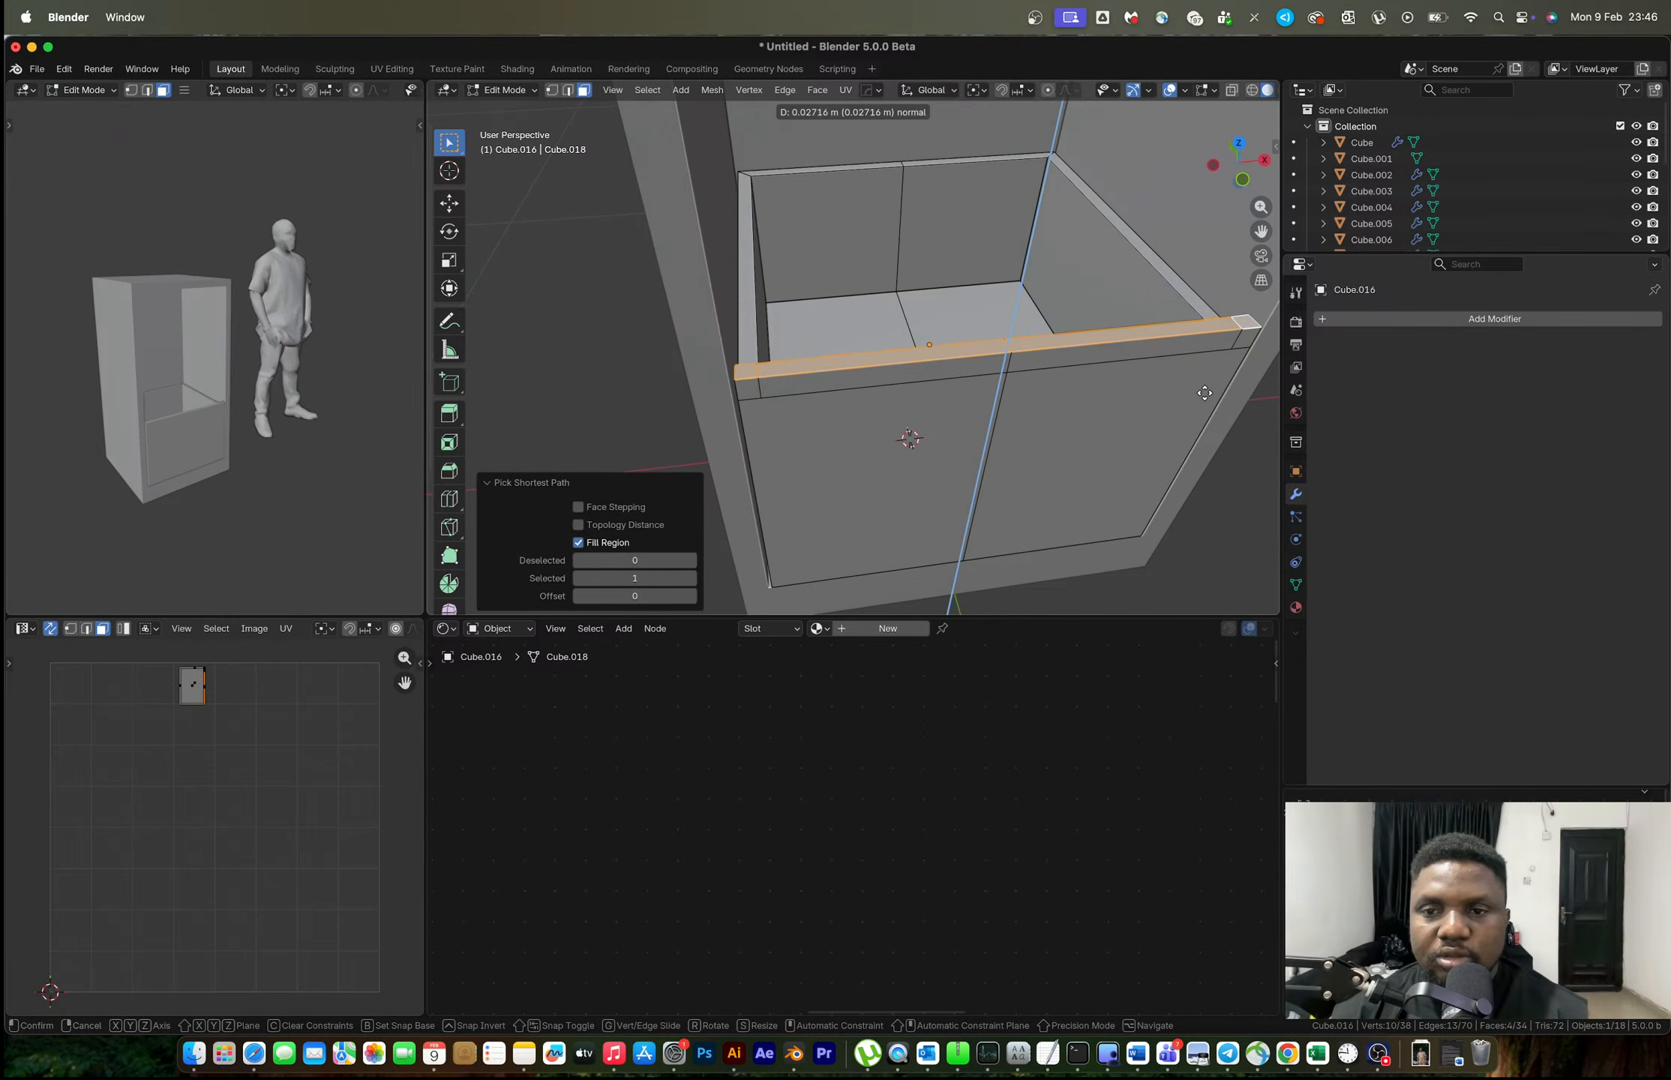
click(1204, 394)
key(Tab)
Compare the raised drawer front with the open drawer in the browser's filing cabinet reference photo.
scroll(1170, 410, down, 3)
click(1160, 410)
middle_drag(1083, 435, 1161, 403)
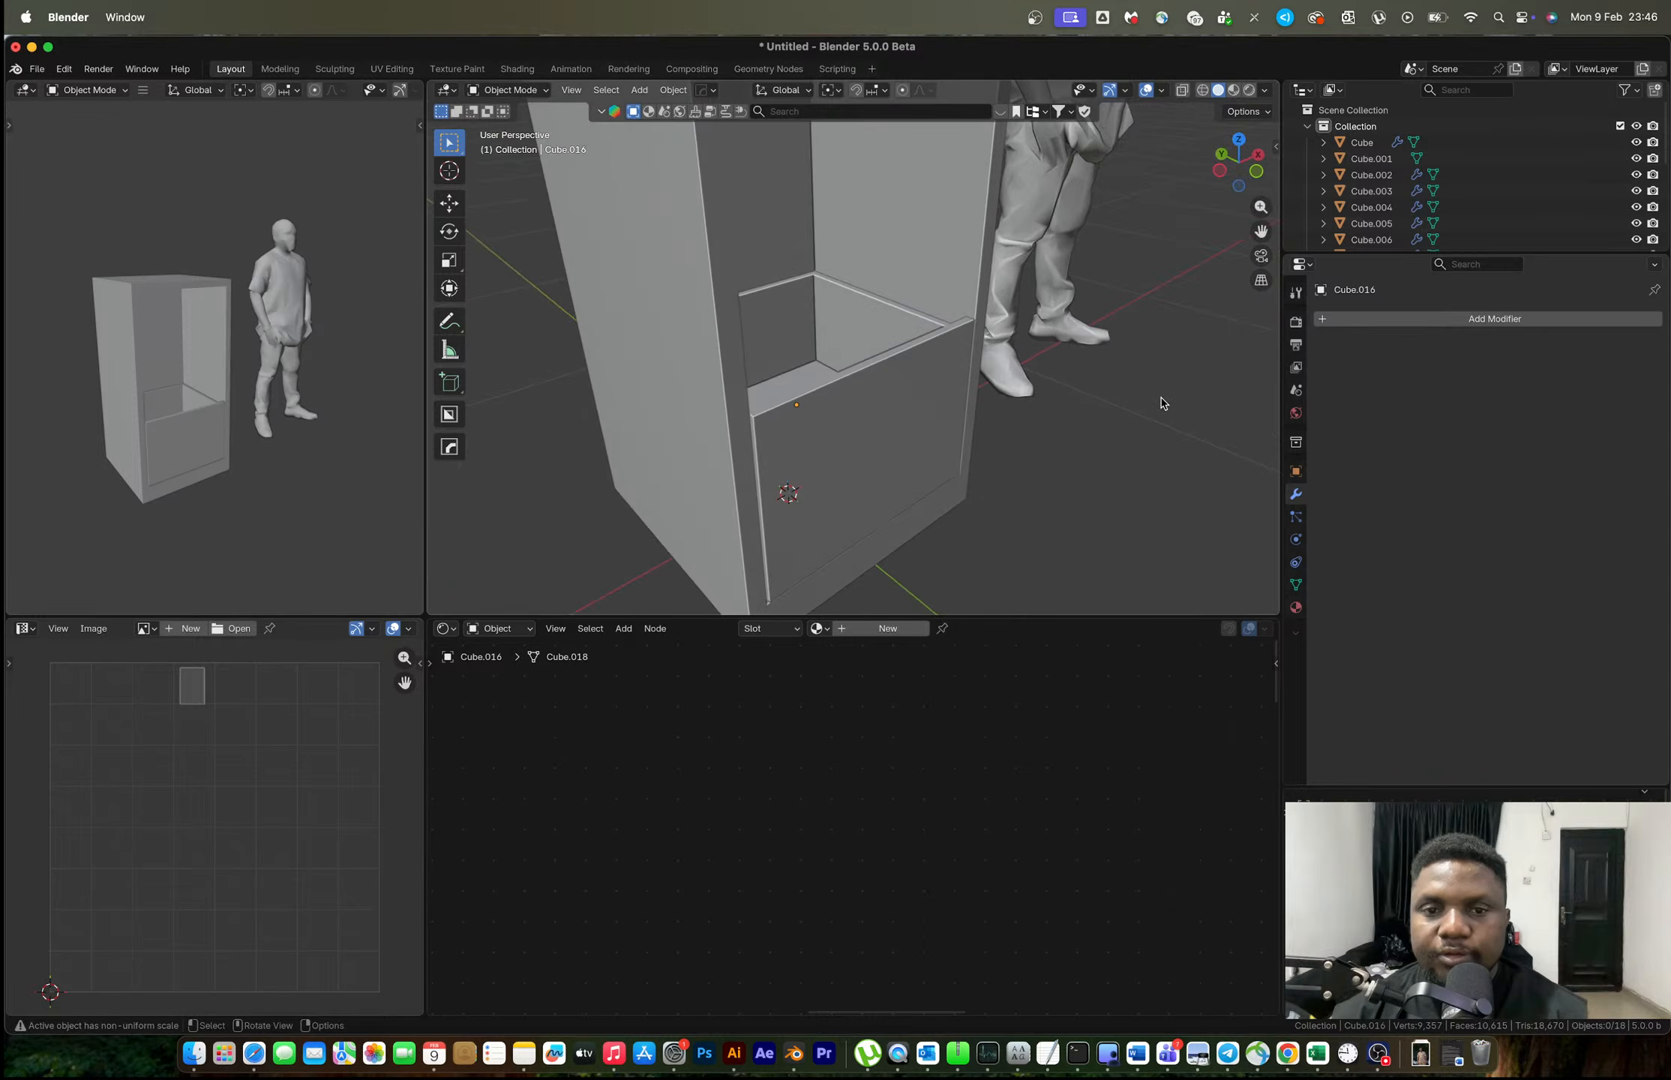
key(ctrl+Right)
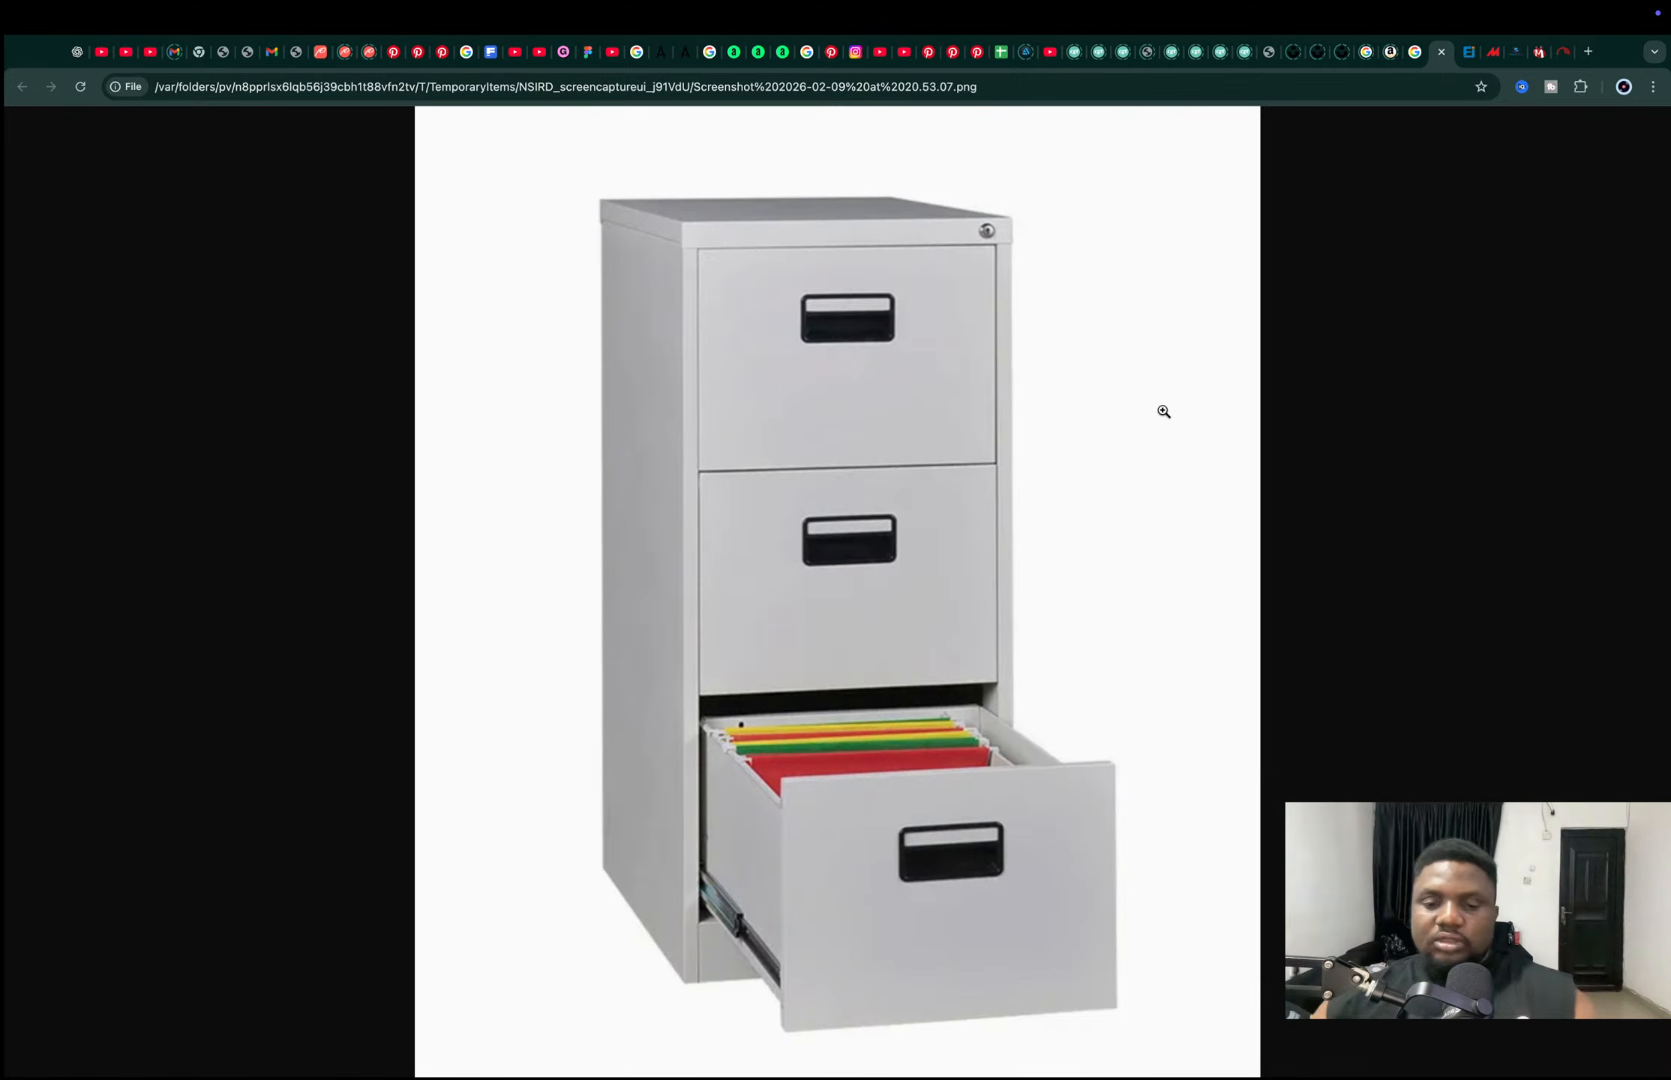
key(super+Tab)
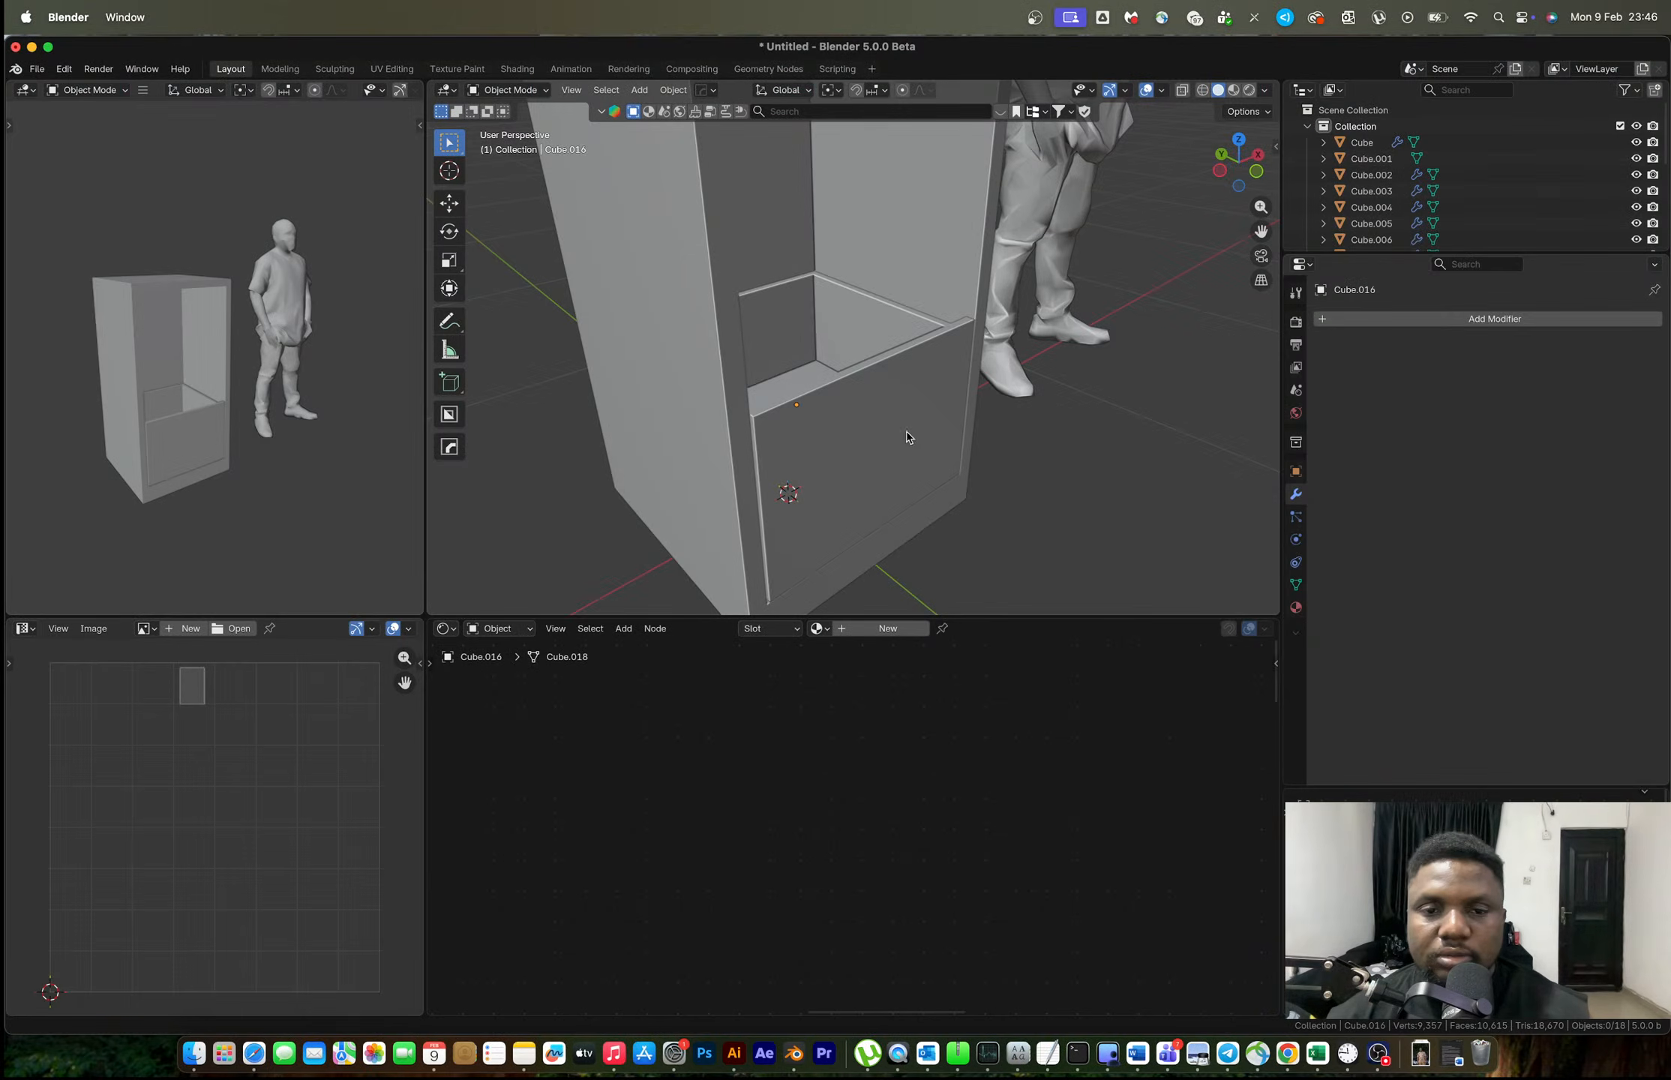
middle_drag(908, 395, 855, 365)
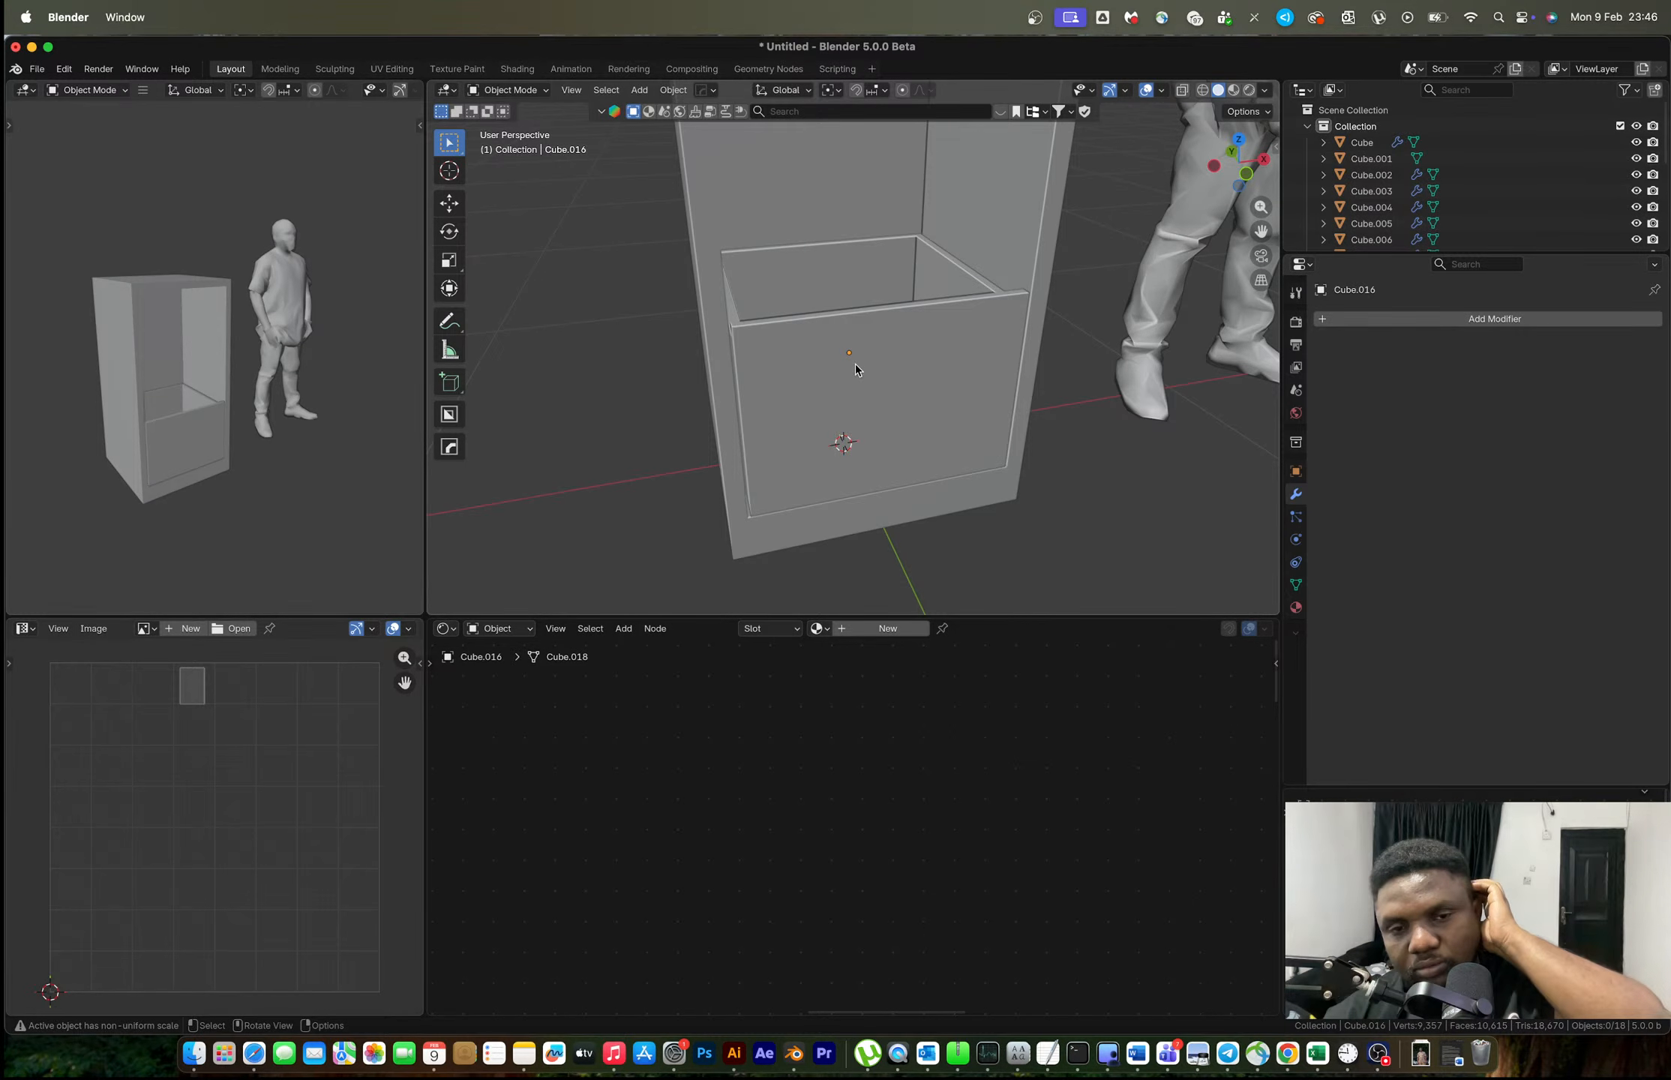
middle_drag(855, 365, 867, 495)
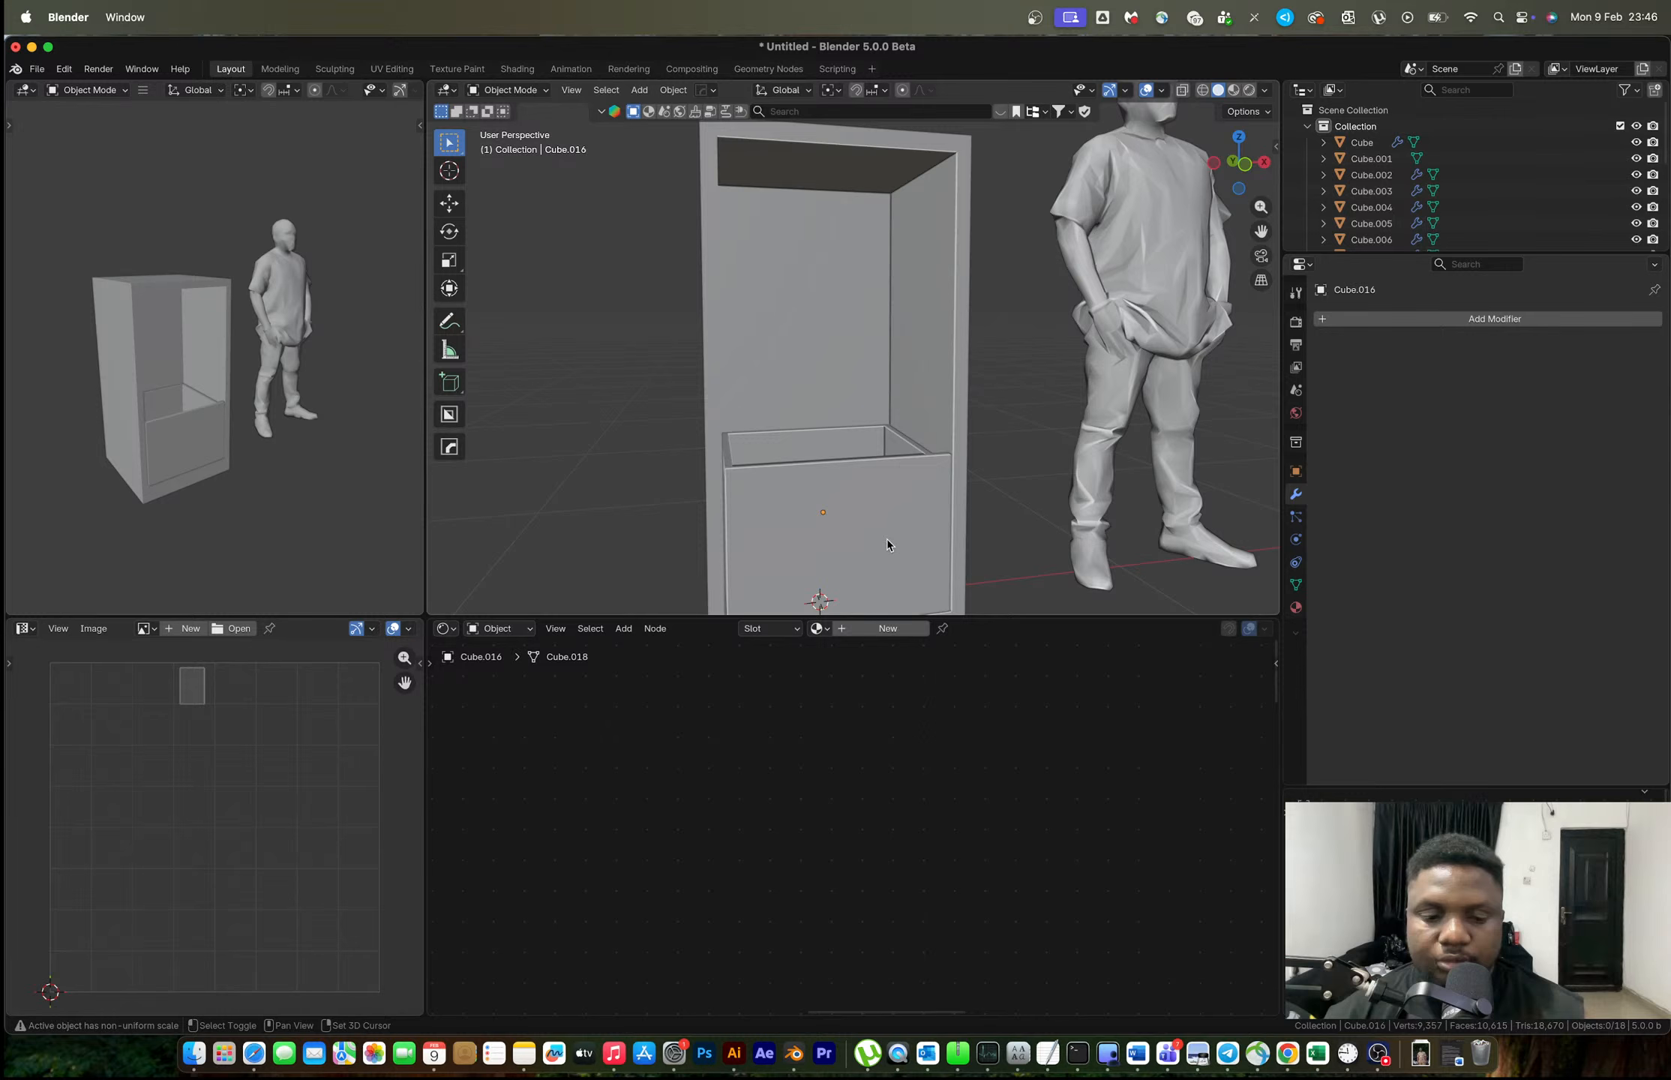
Try duplicating the drawer upward along the Z axis inside the cabinet, and undo the duplicate.
click(871, 521)
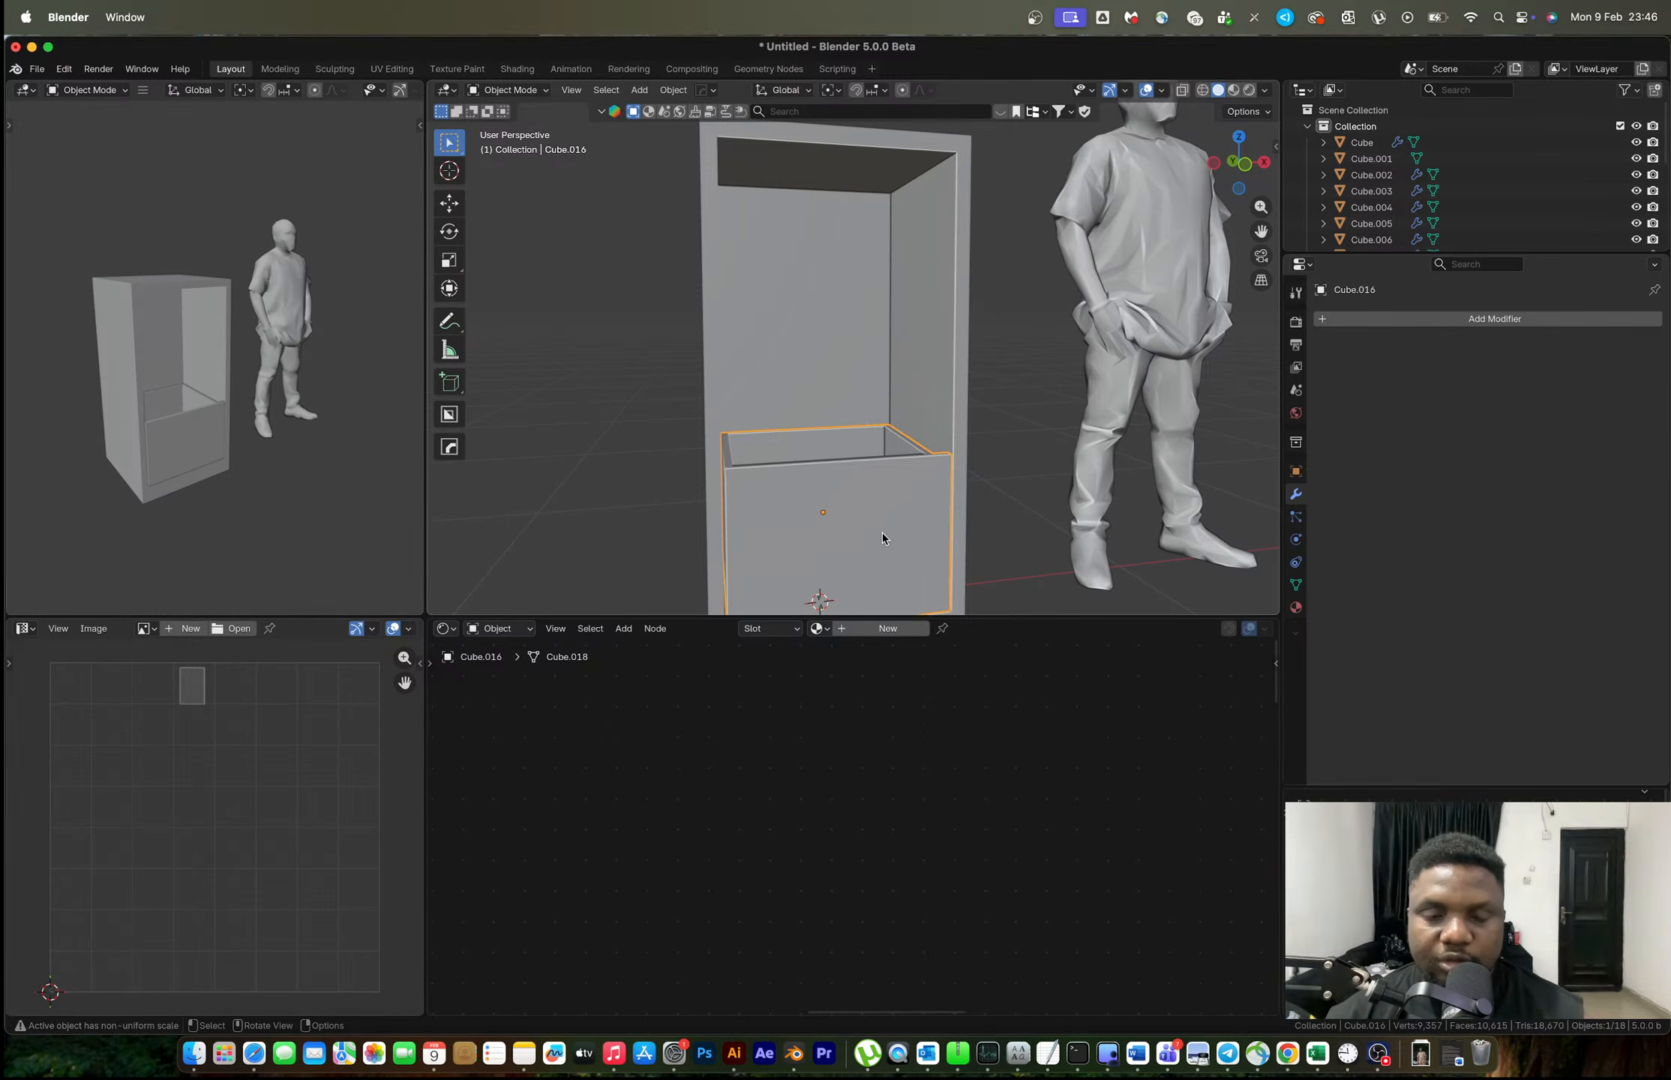
key(shift+d)
key(z)
click(885, 389)
key(super+z)
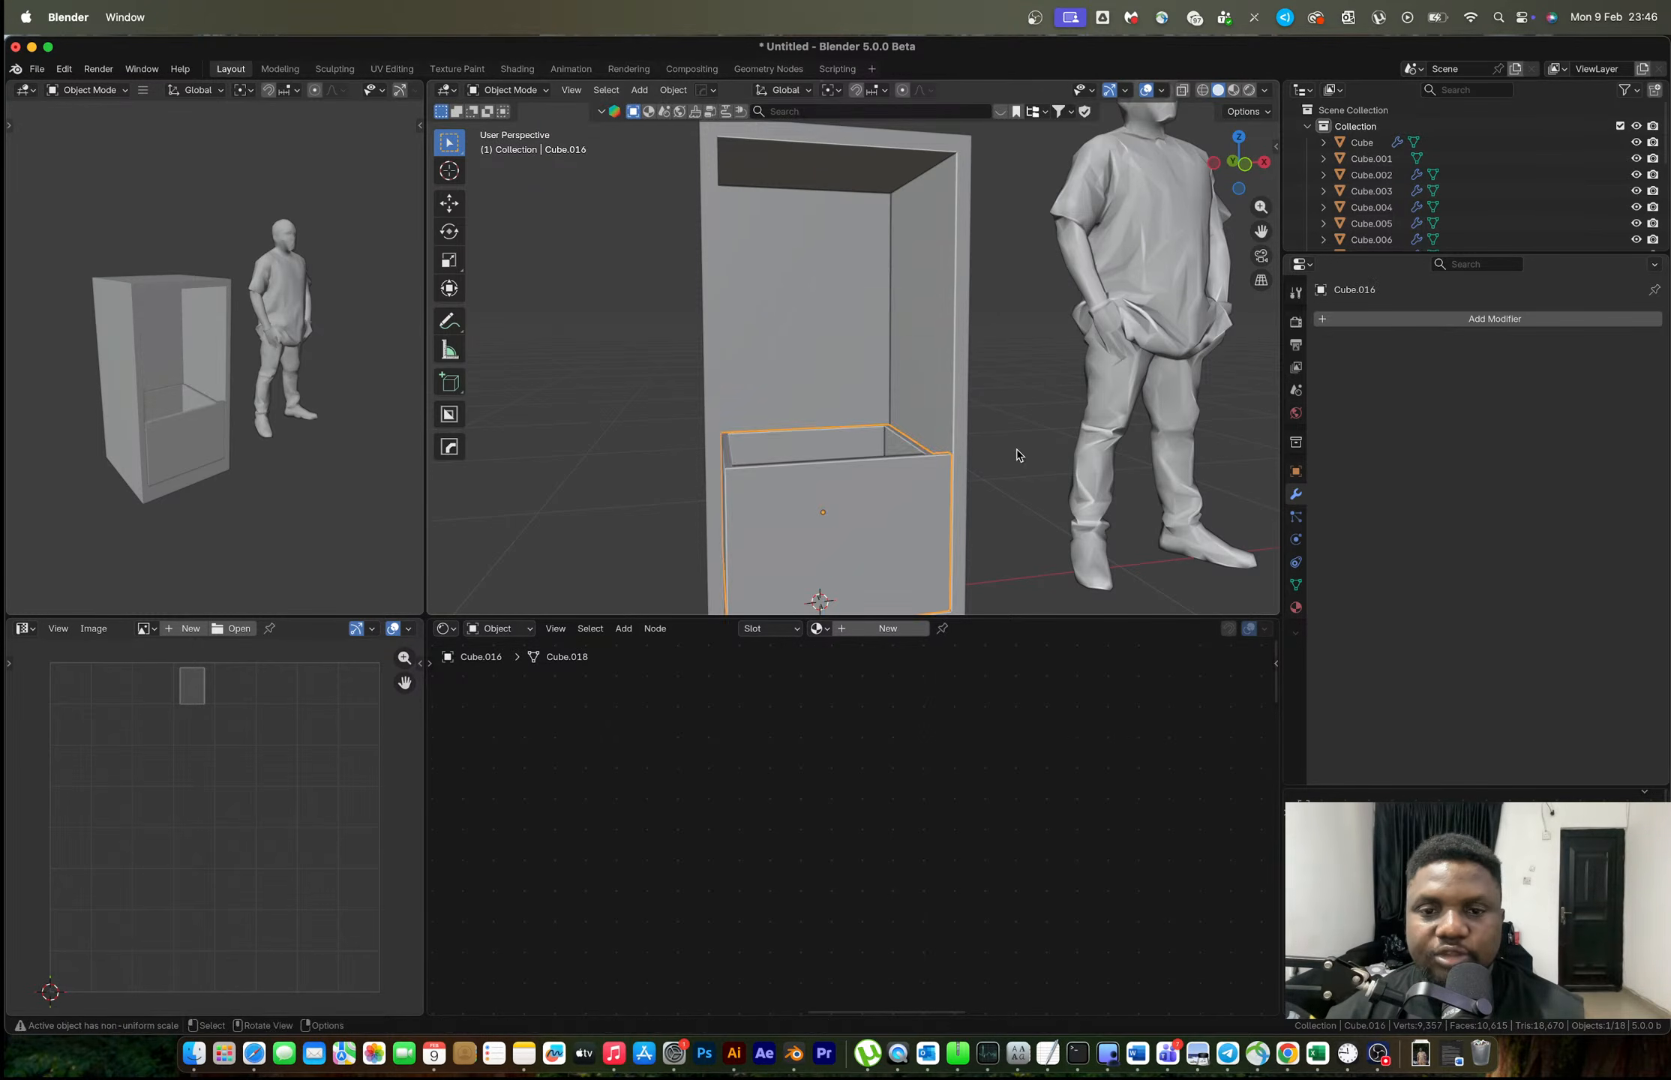
Open the drawer mesh for editing with its front panel in close view.
shift+middle_drag(974, 447, 897, 402)
scroll(806, 427, up, 3)
scroll(851, 394, down, 3)
scroll(871, 387, up, 4)
scroll(870, 386, down, 2)
key(Tab)
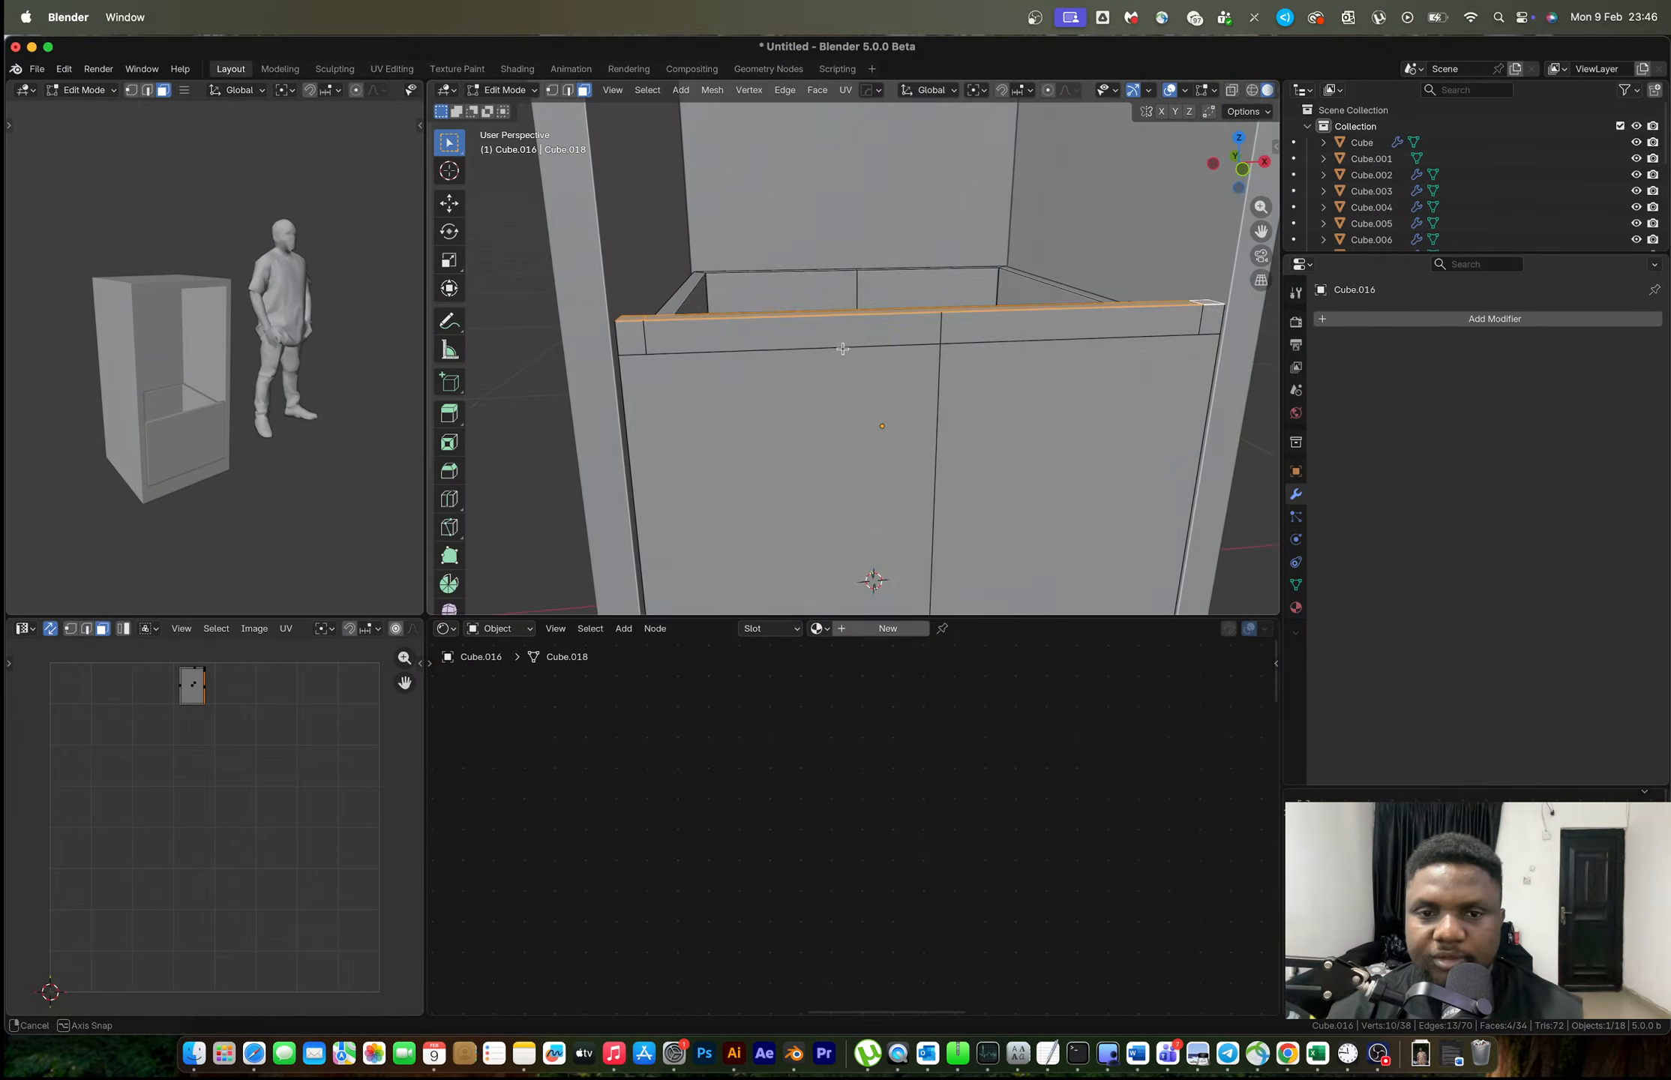
click(968, 444)
shift+click(900, 452)
scroll(982, 469, down, 1)
shift+middle_drag(1106, 508, 1057, 469)
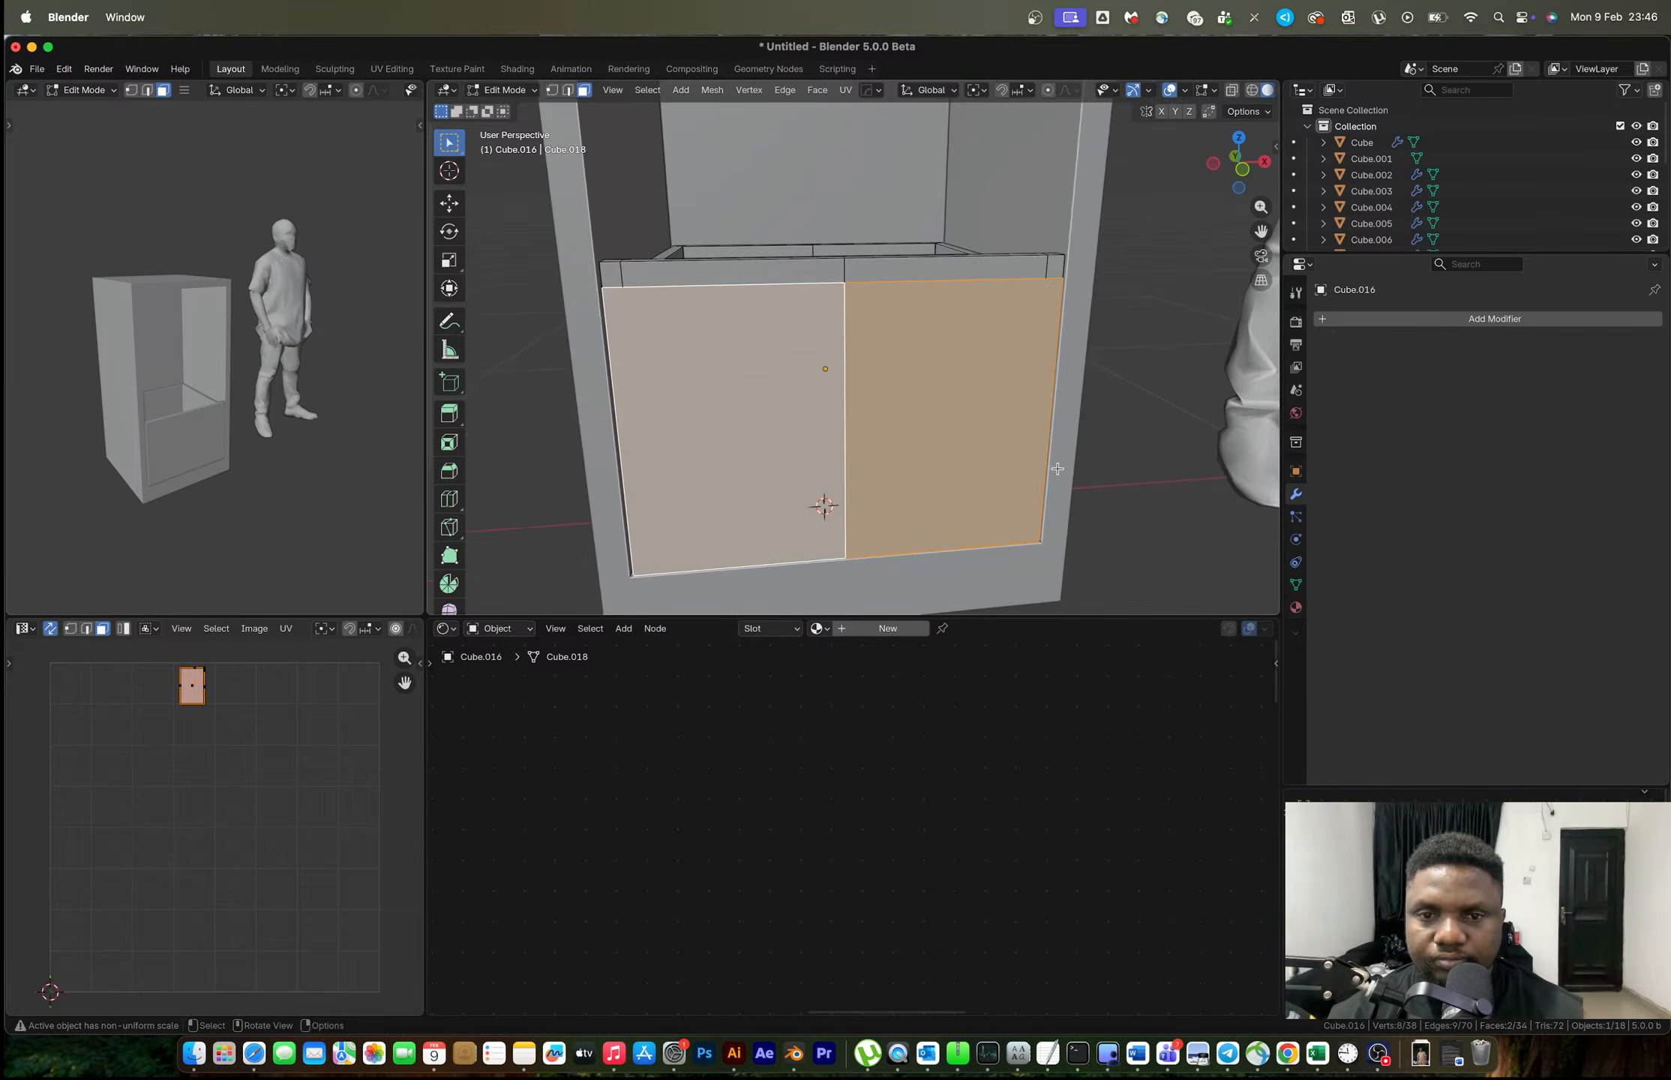
key(i)
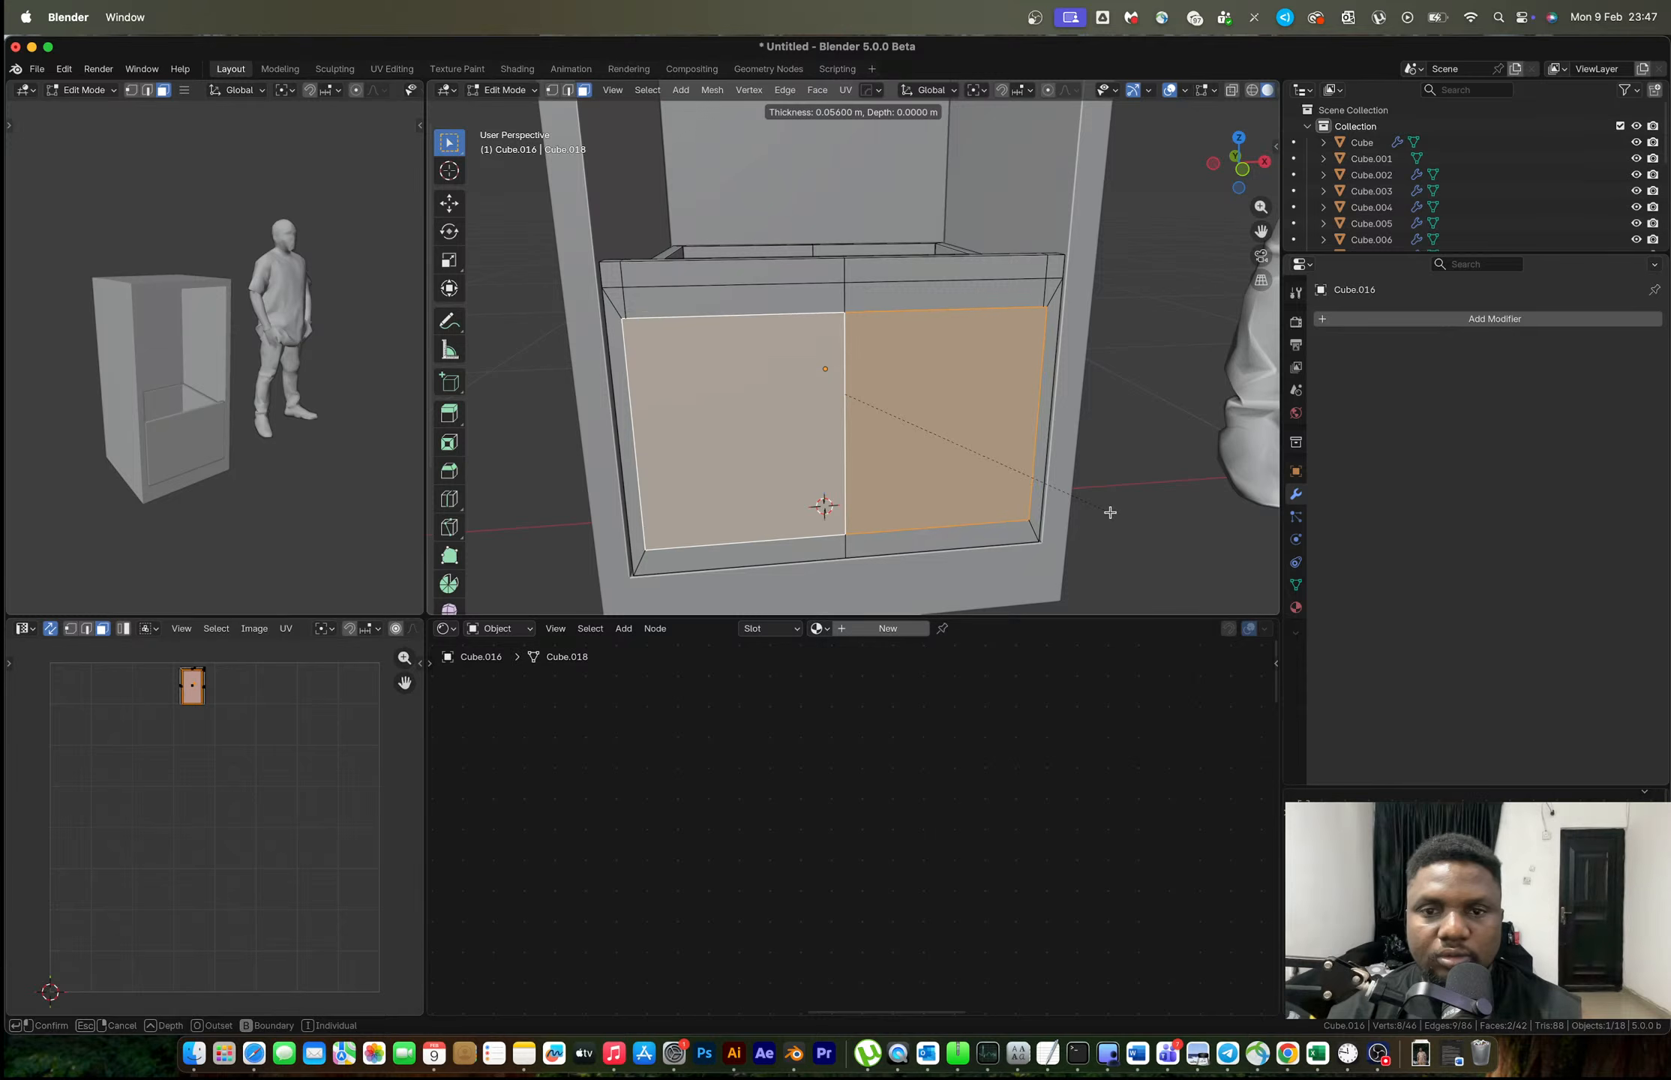
key(Escape)
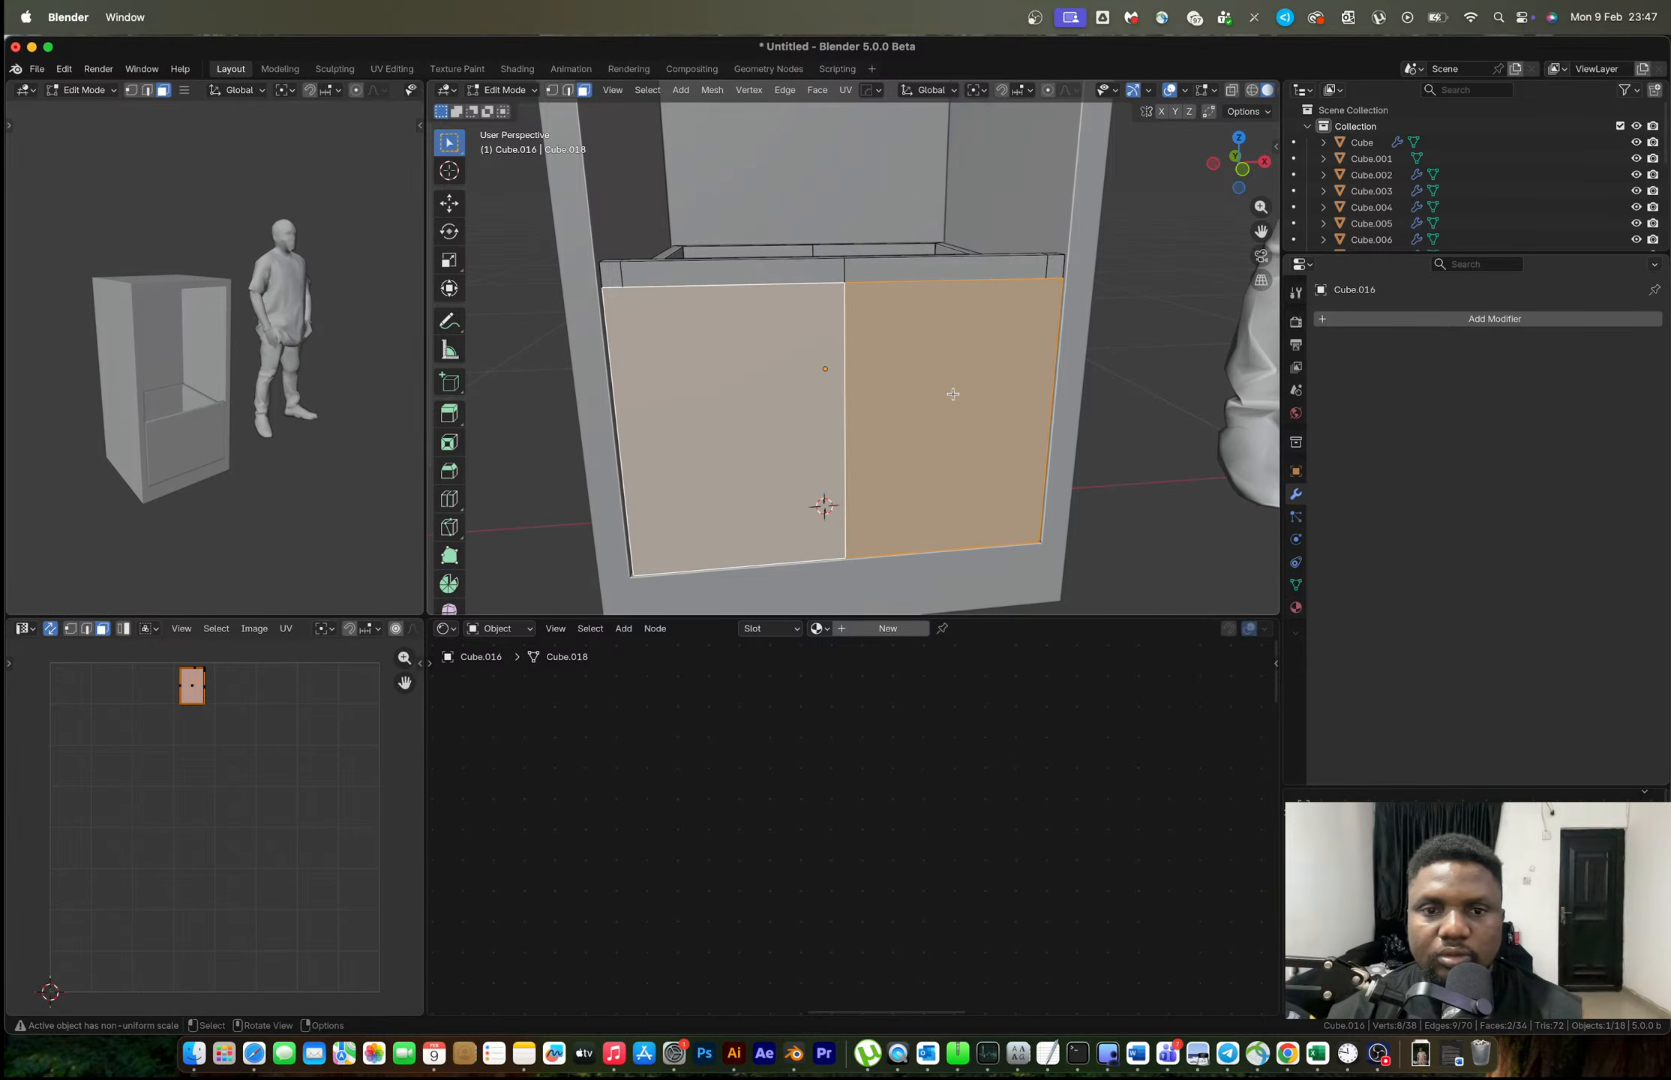
Add one vertical loop cut near each side of the drawer front, with slide factors of 0.827 and 0.726.
key(ctrl+r)
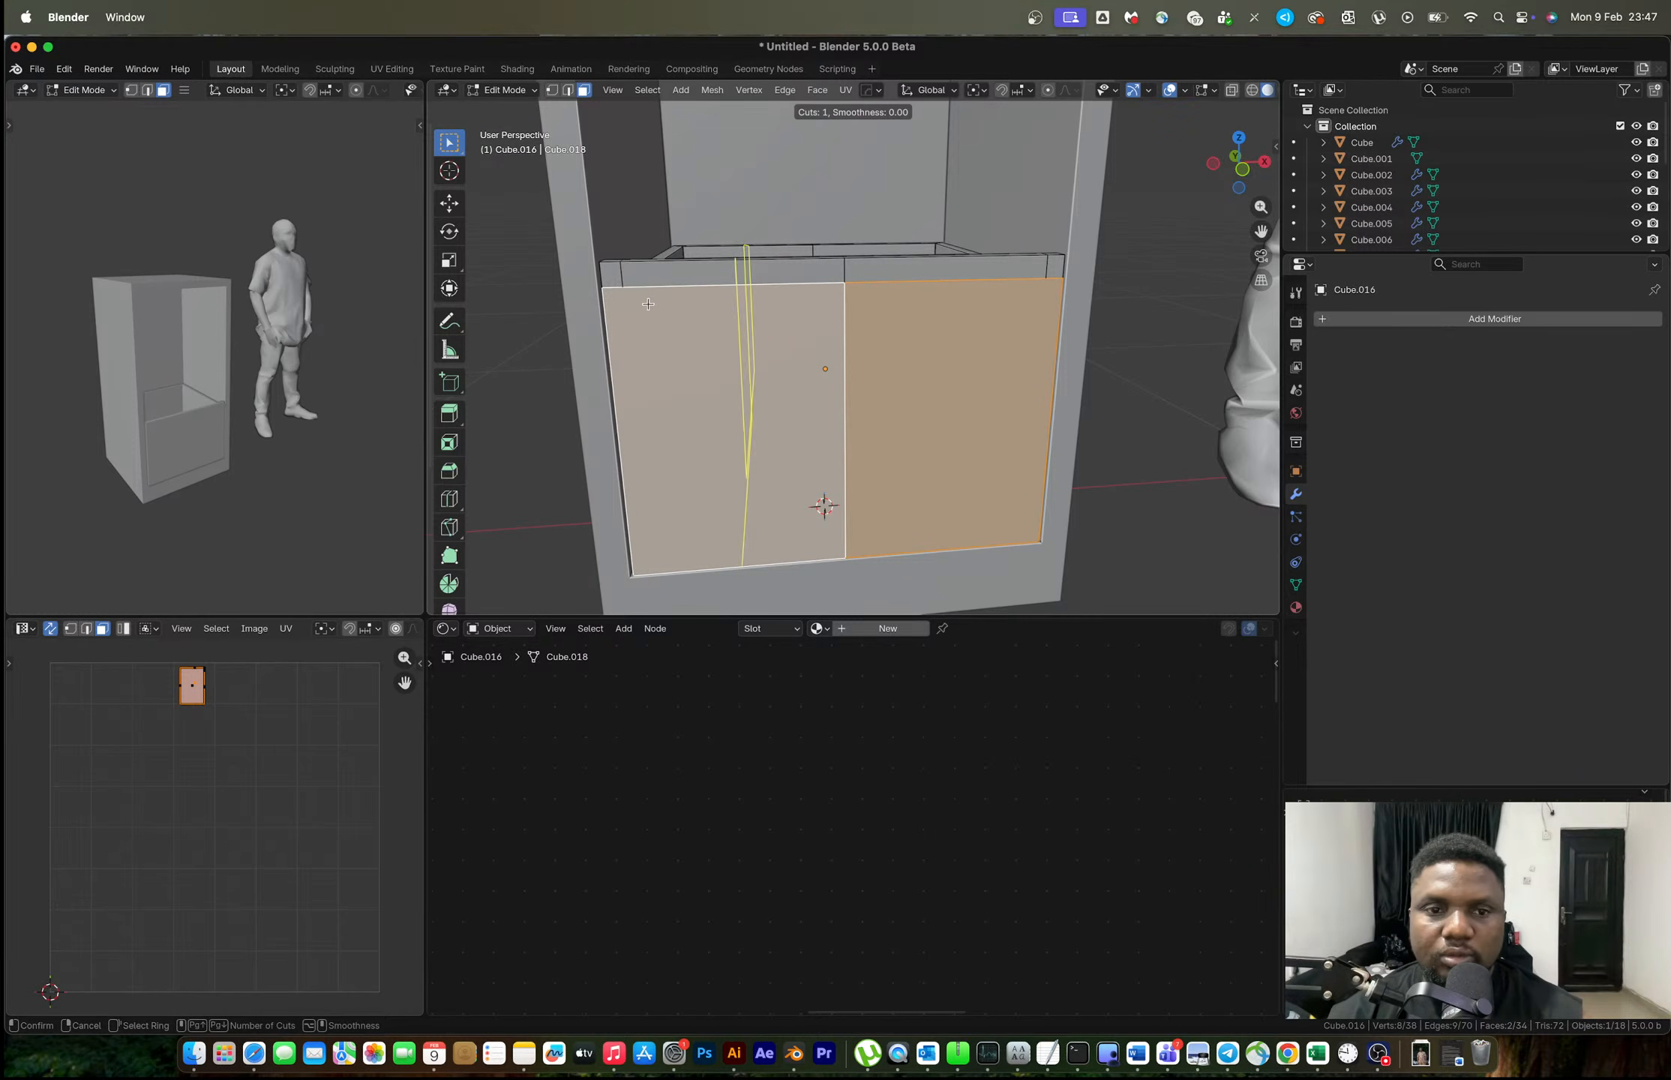
middle_drag(648, 303, 723, 279)
click(722, 279)
click(630, 281)
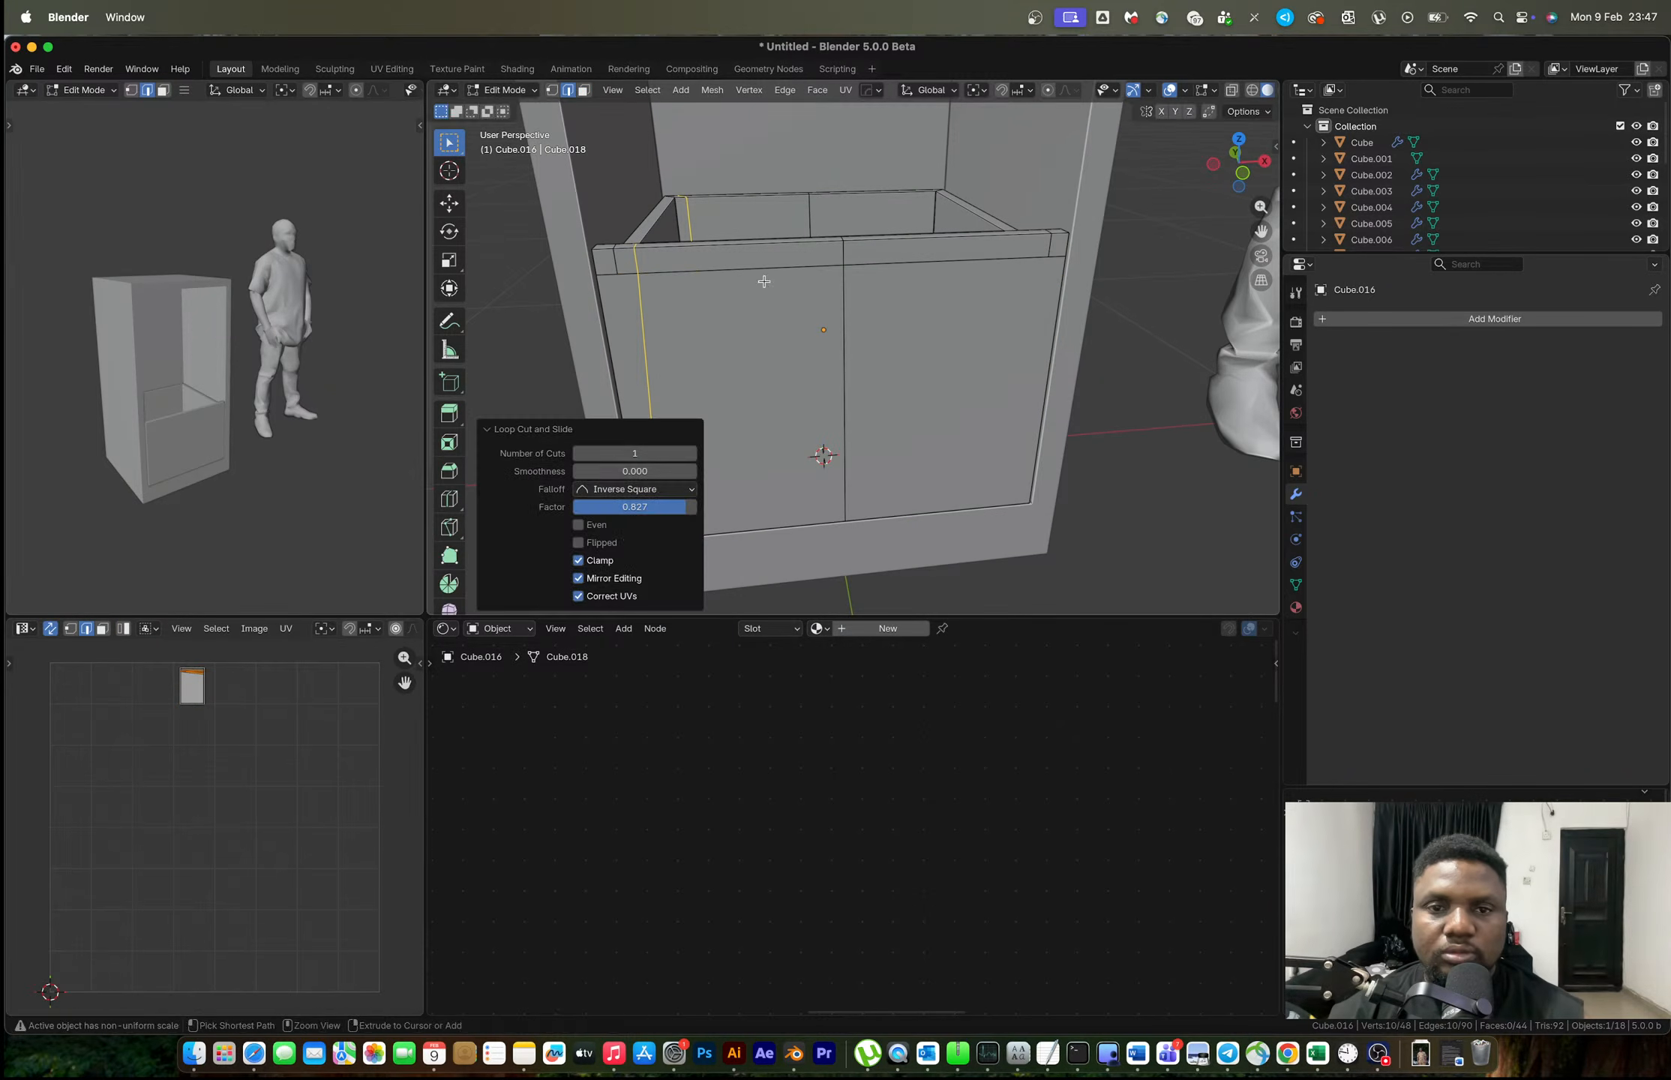
key(ctrl+r)
click(948, 252)
click(1025, 255)
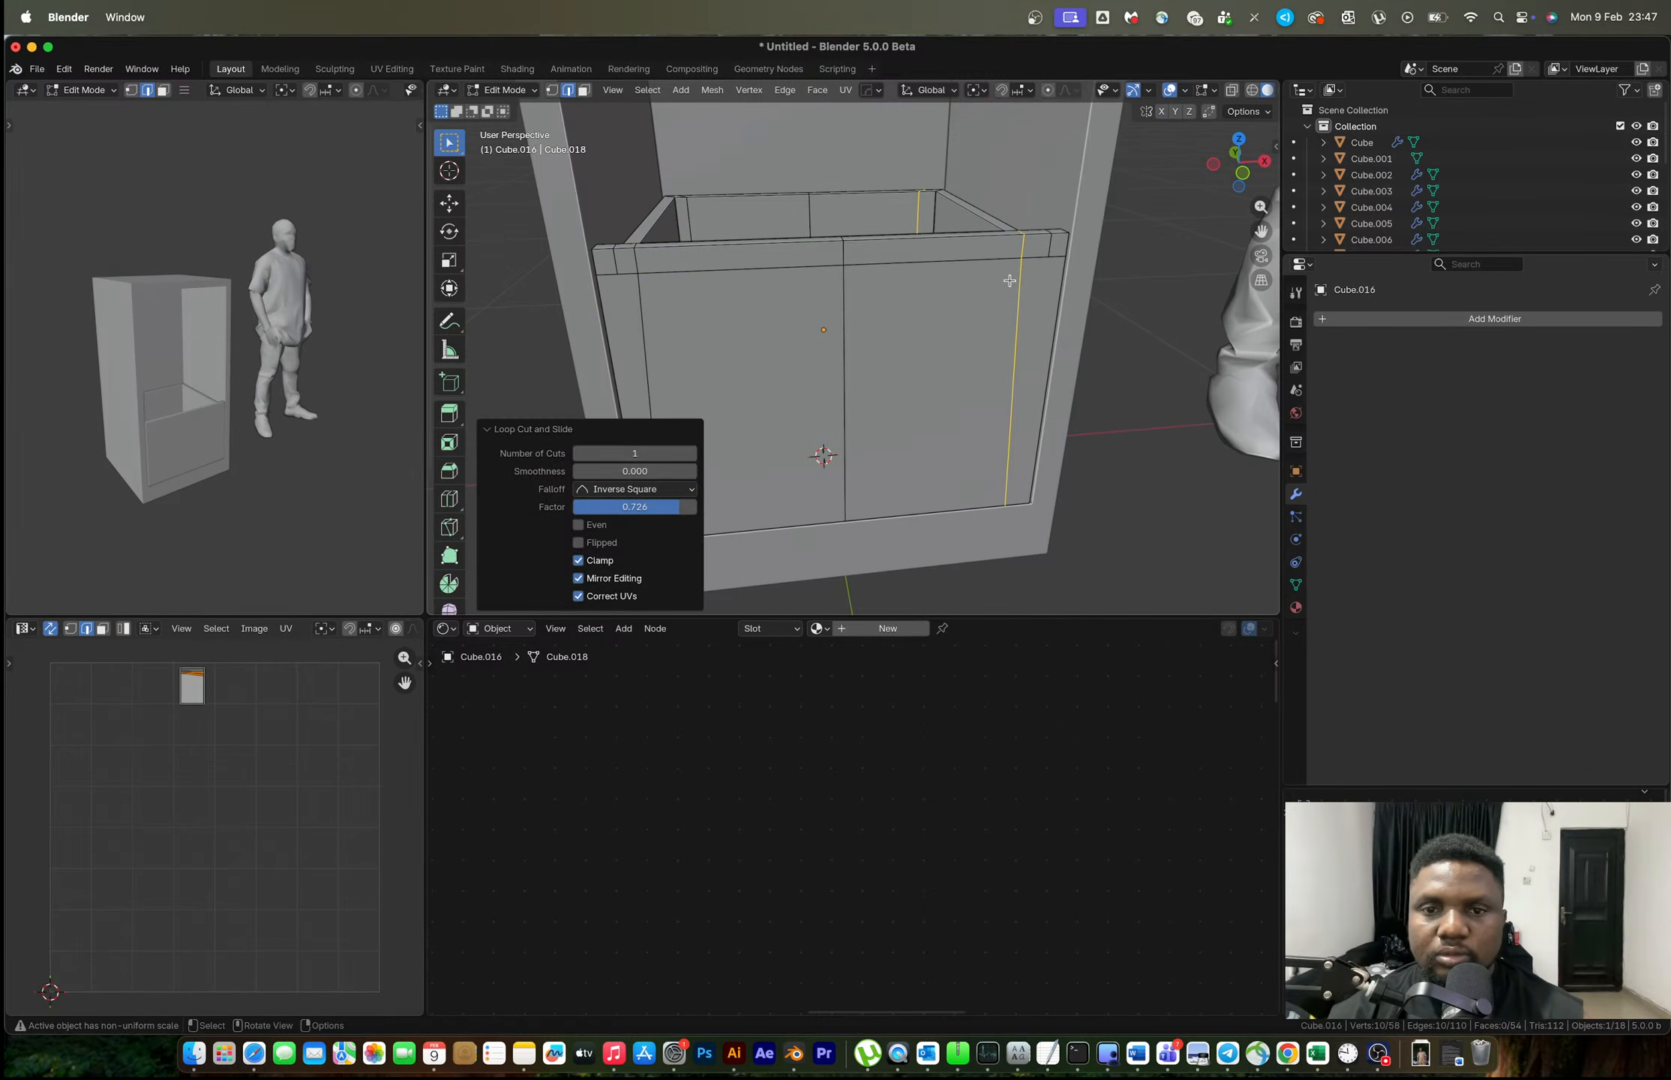
Inset the drawer front's two large middle faces together by about 0.163 m.
key(3)
click(952, 352)
shift+click(757, 405)
key(i)
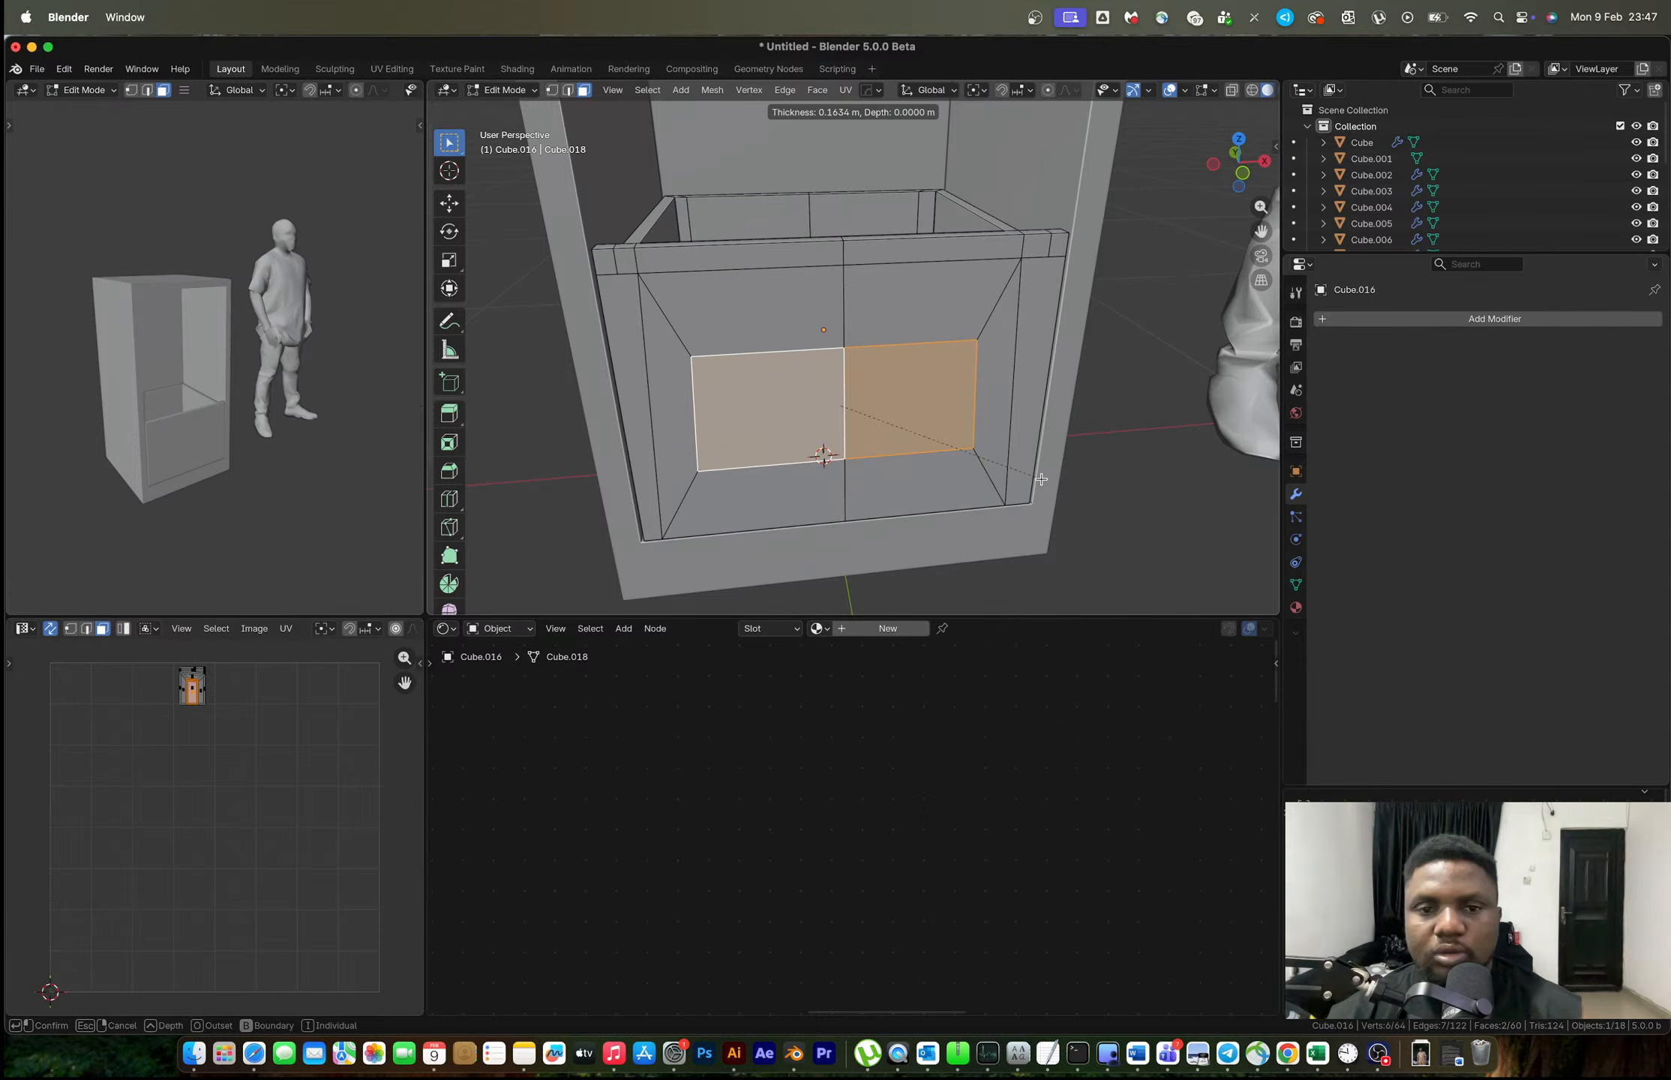
click(1041, 478)
In front view, scale the inset faces to about 0.529 and raise them about 0.06 m along Z.
click(1243, 174)
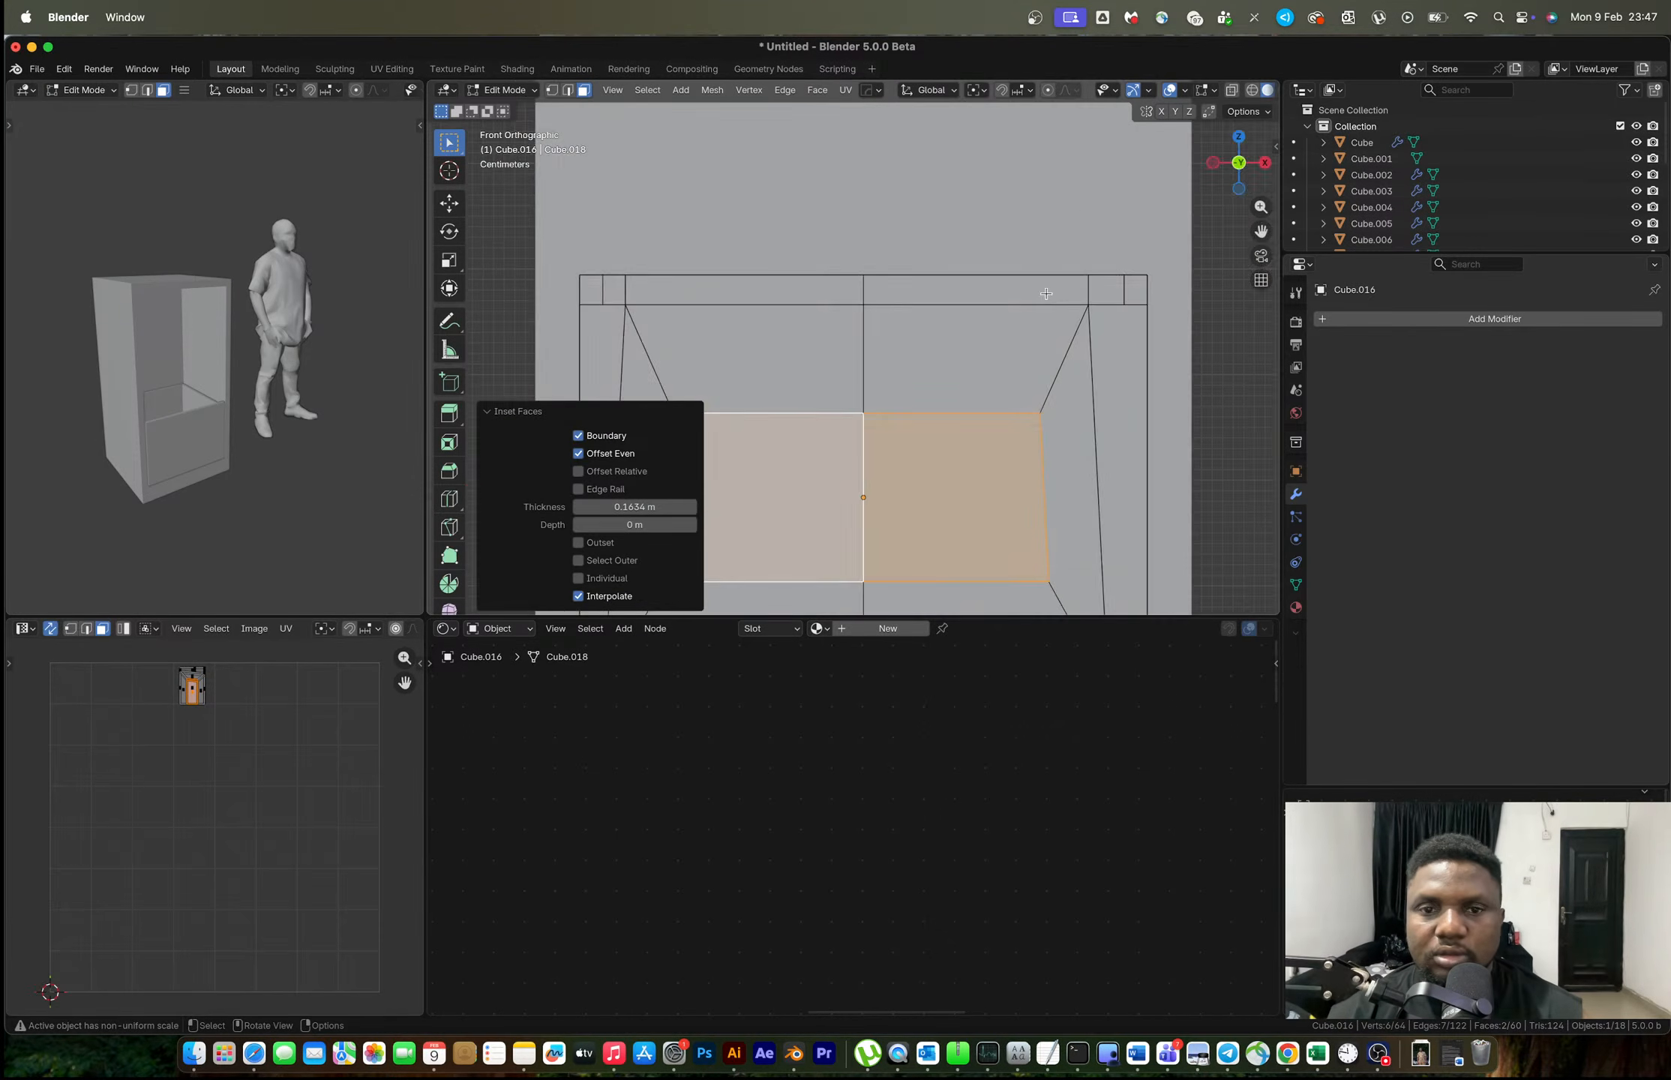
scroll(1032, 319, up, 1)
shift+middle_drag(1030, 321, 1073, 152)
key(s)
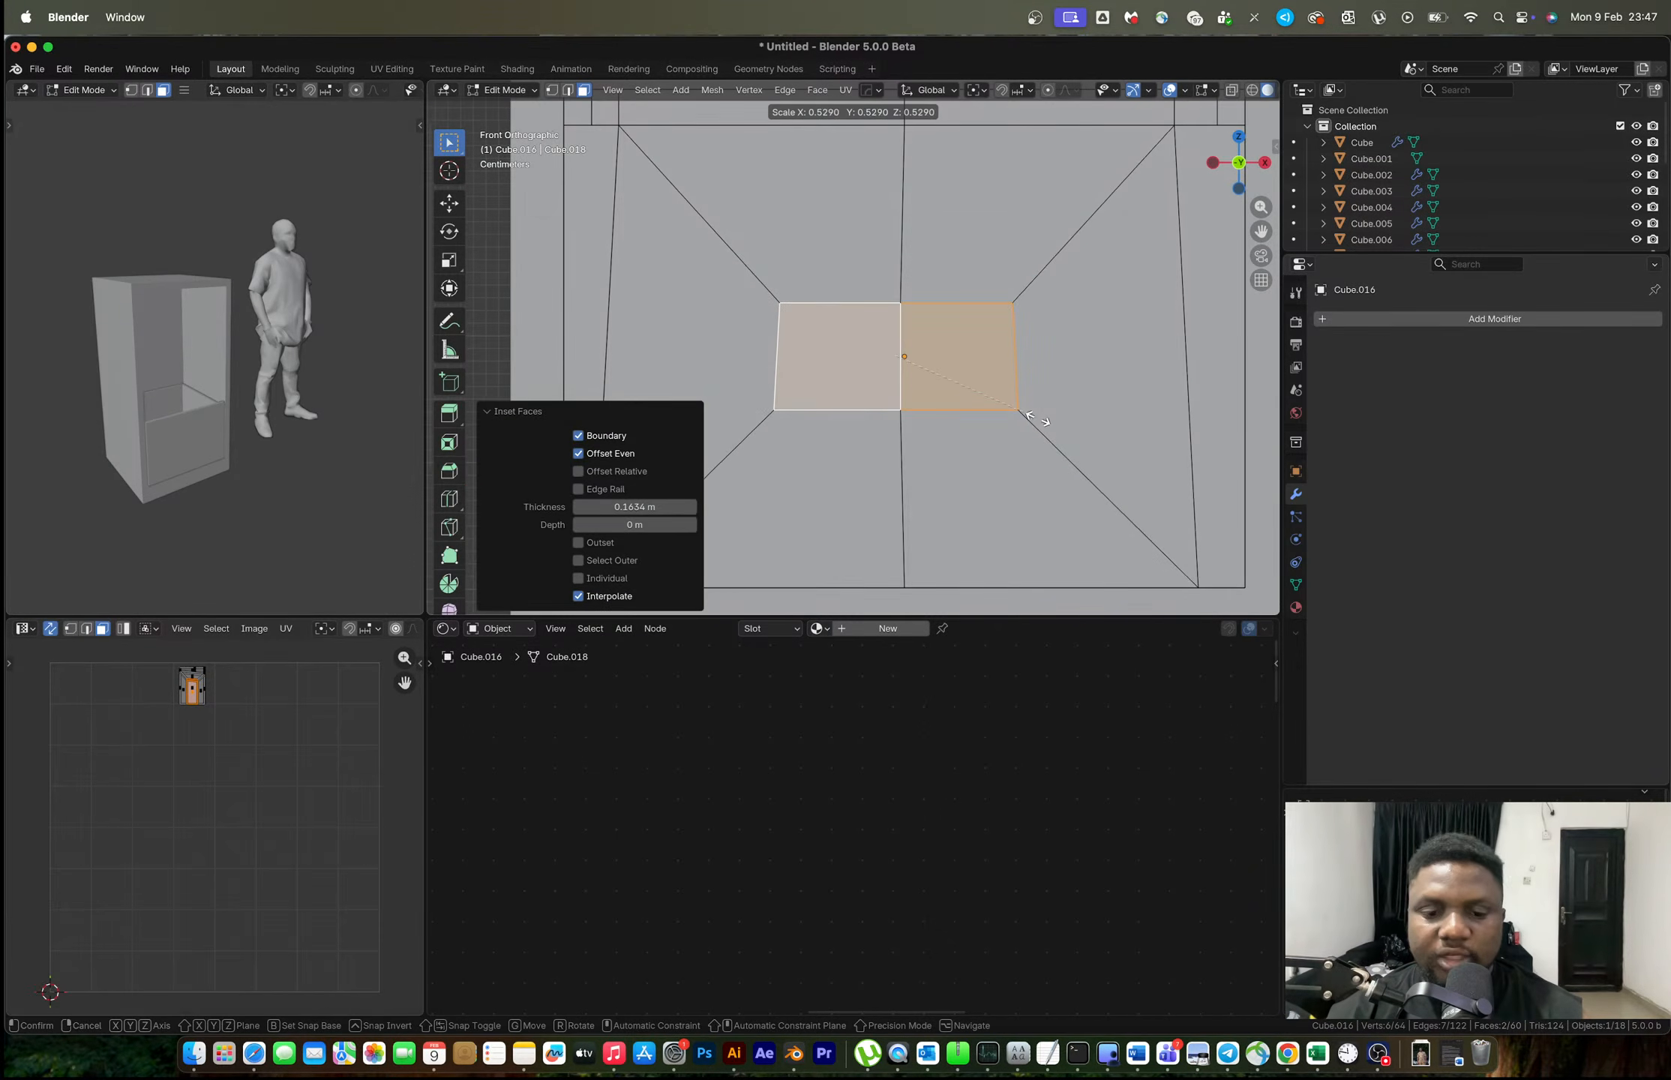
click(1037, 418)
key(g)
key(z)
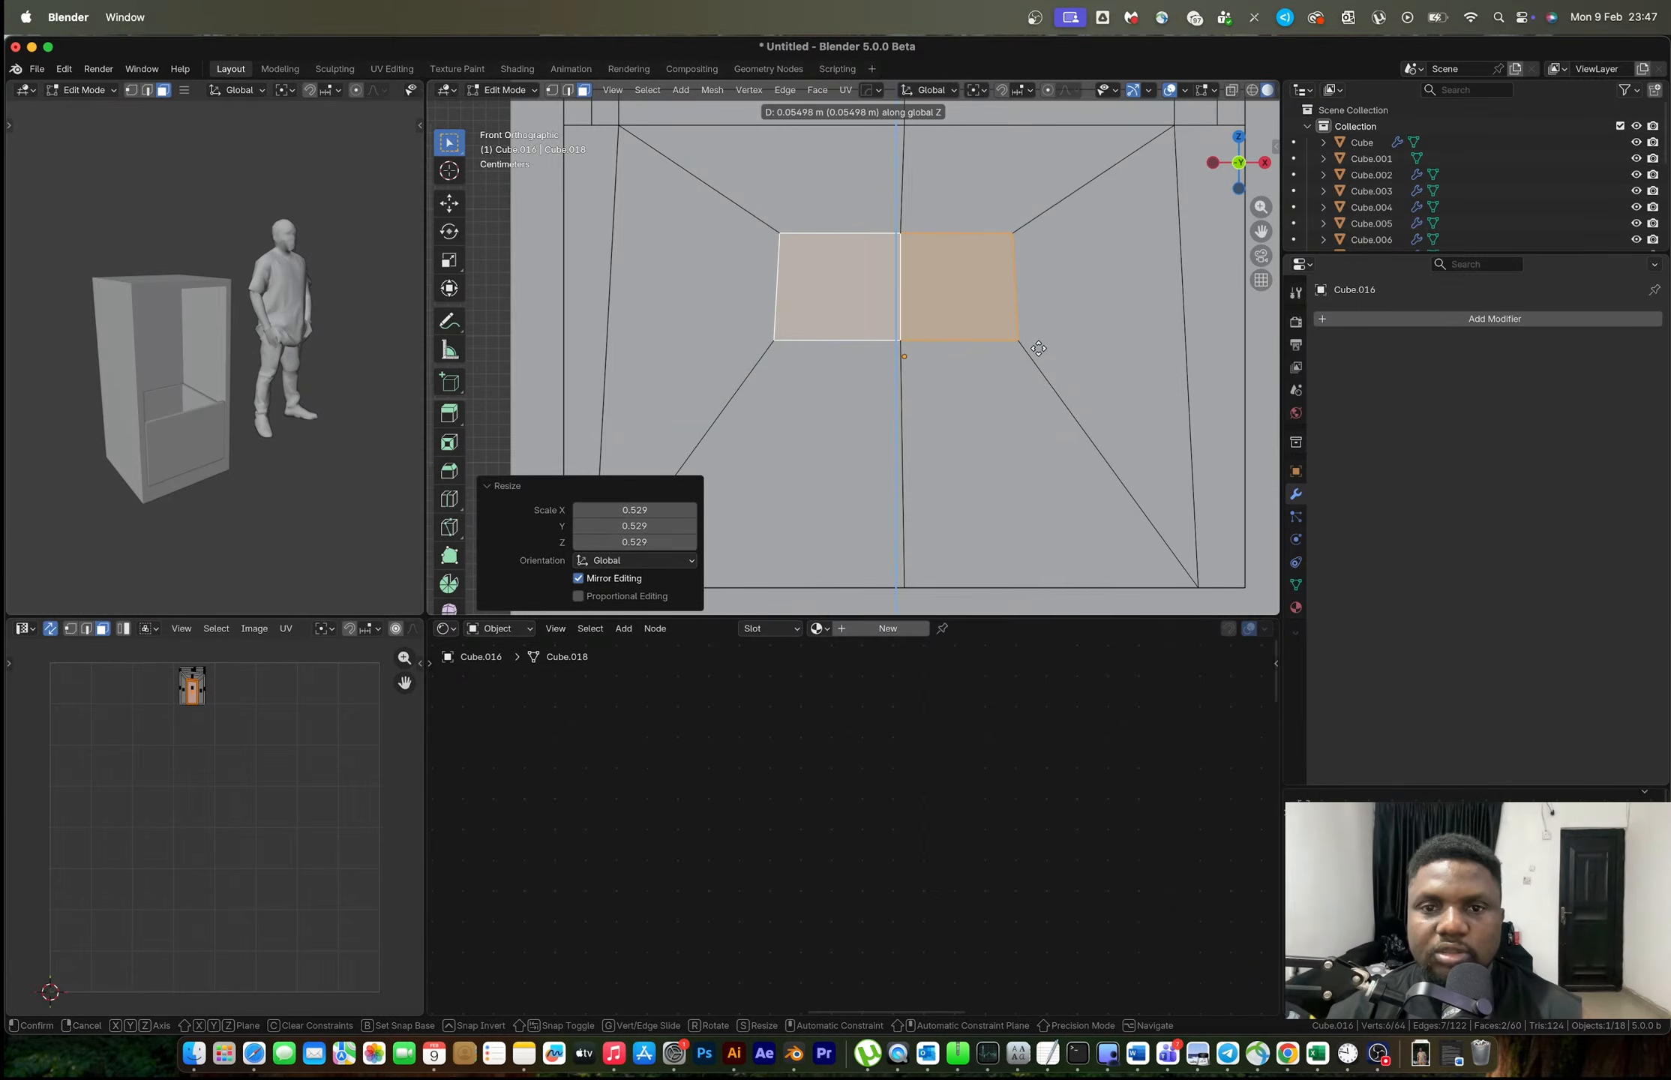
click(1038, 342)
With X-ray on, straighten the inset's right and left edges by scaling each side's vertices to 0 on X.
key(1)
key(alt+z)
drag(967, 180, 1052, 372)
text(sx0)
key(Return)
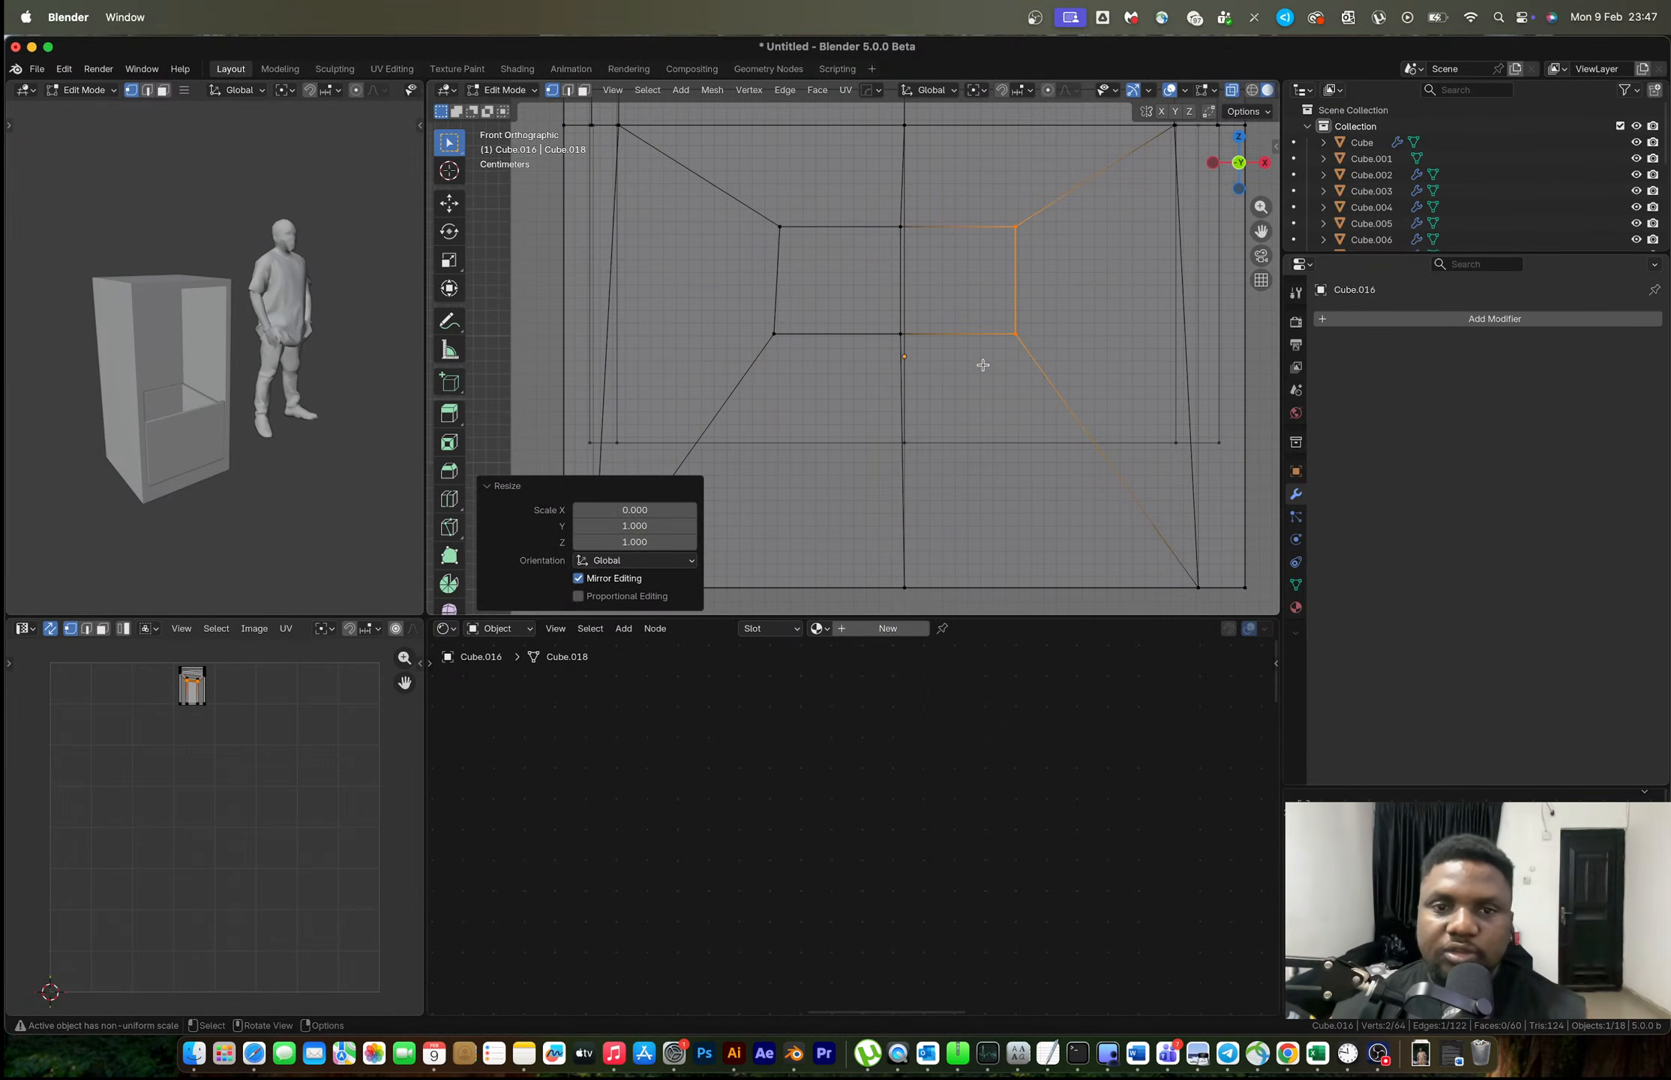
key(shift+ctrl+m)
text(sx0)
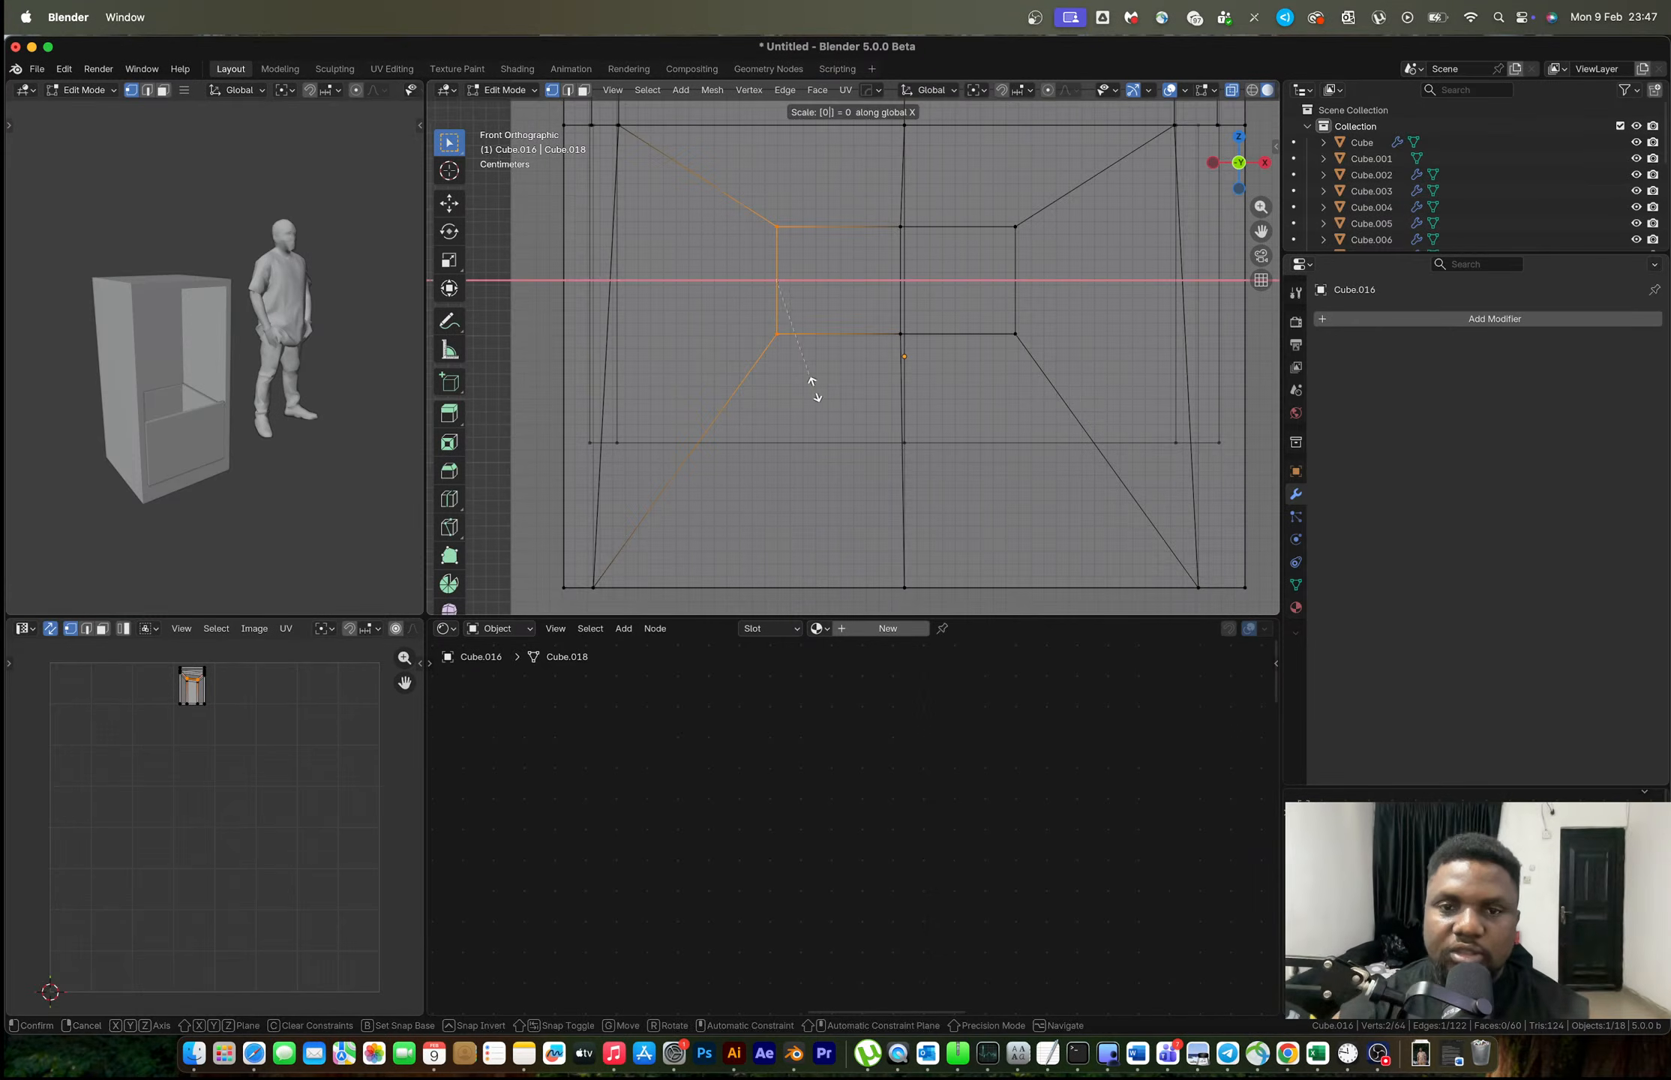
key(Return)
Align the inset's centre vertices and the centre vertices below them vertically with an X scale of 0.
drag(939, 391, 852, 153)
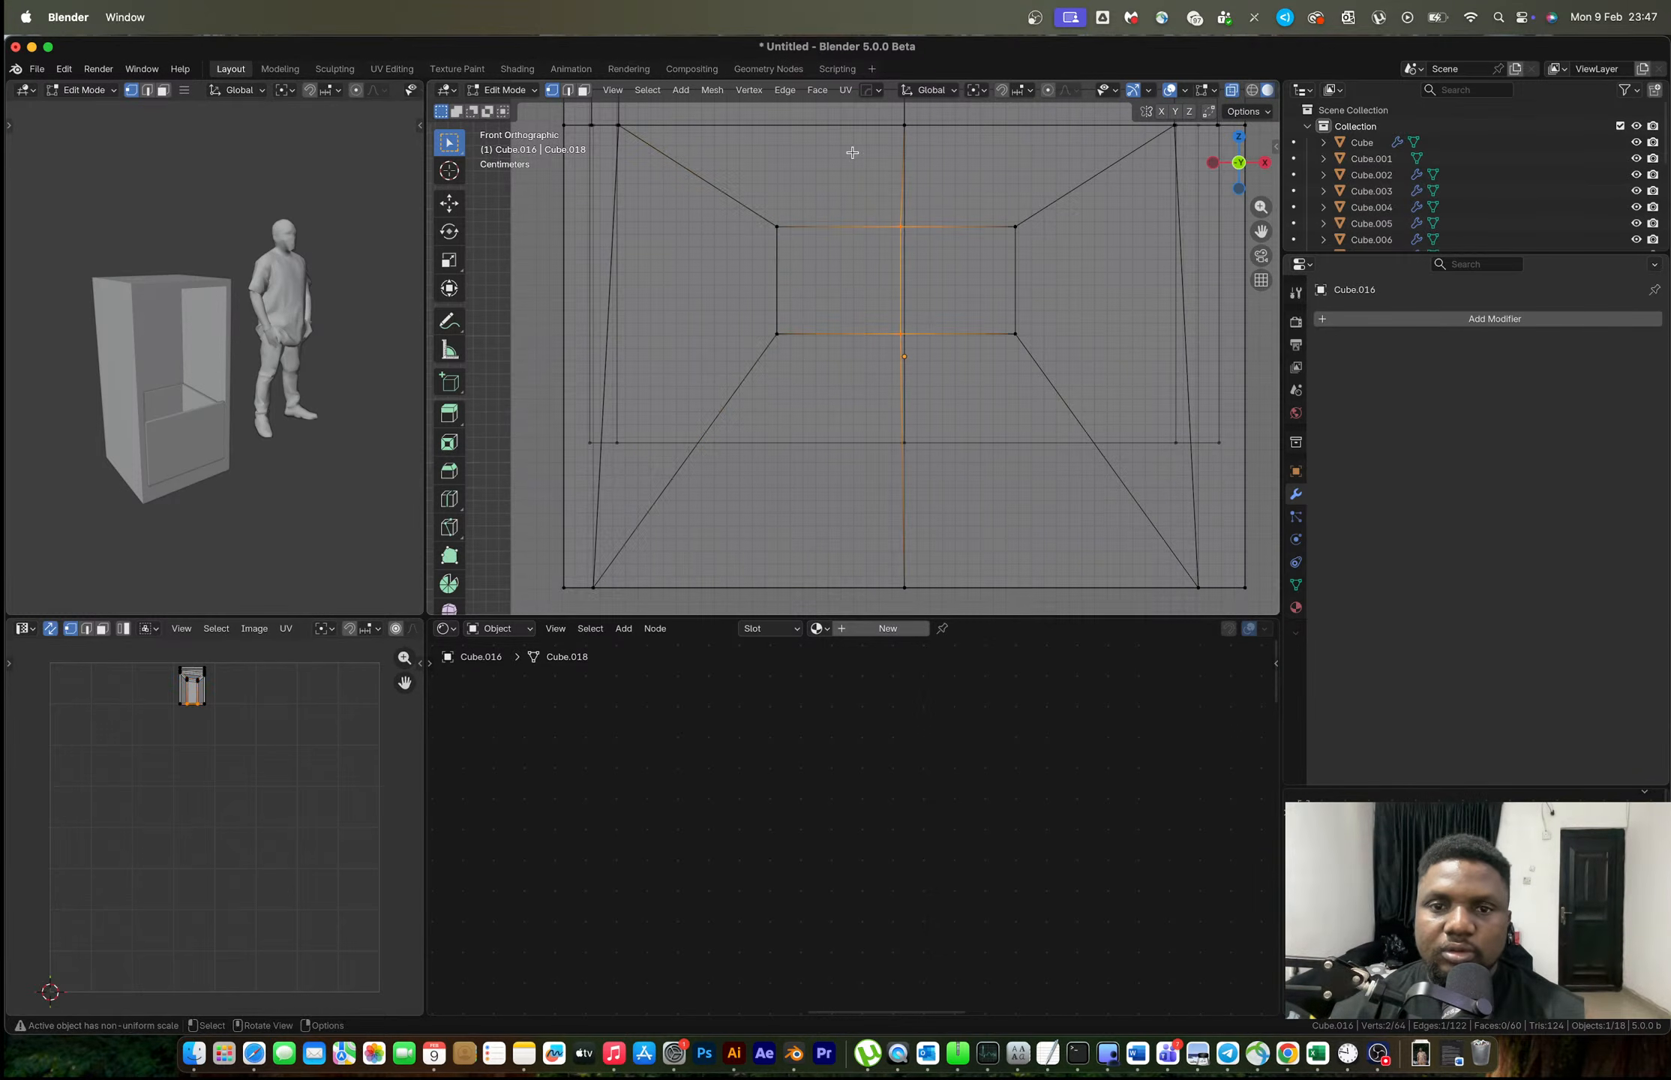
shift+click(903, 444)
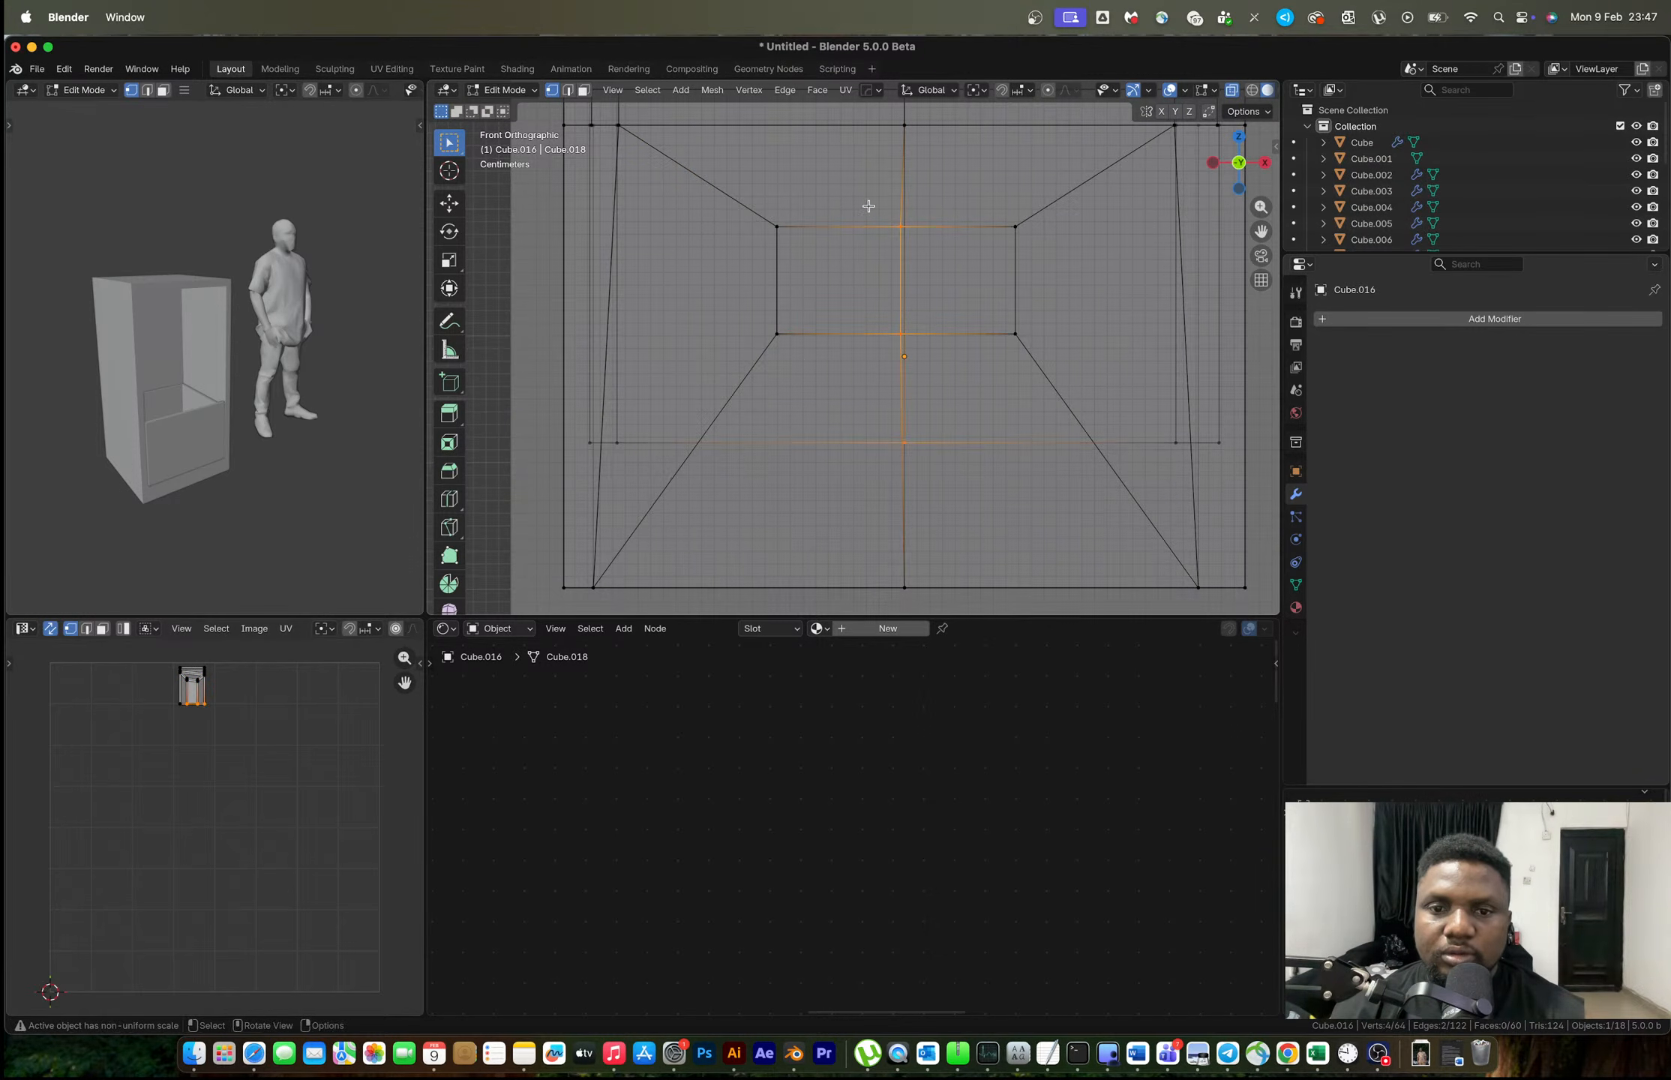
shift+click(912, 450)
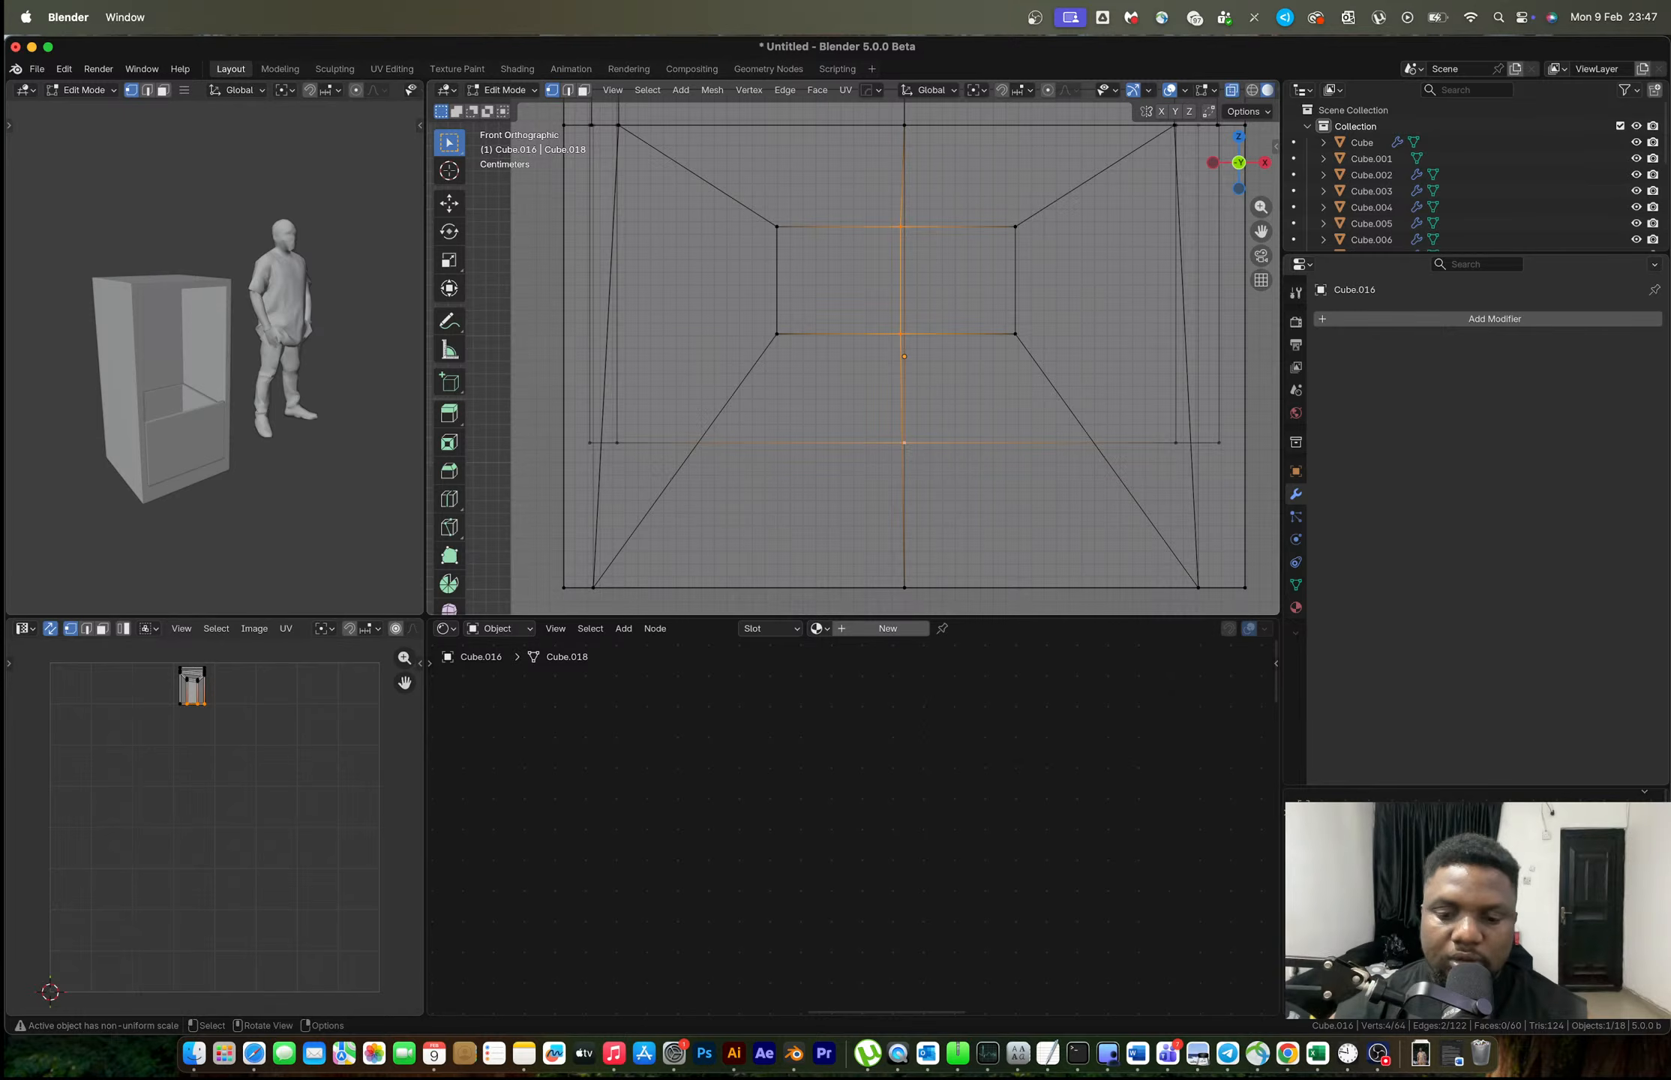
key(s)
key(x)
key(0)
key(Return)
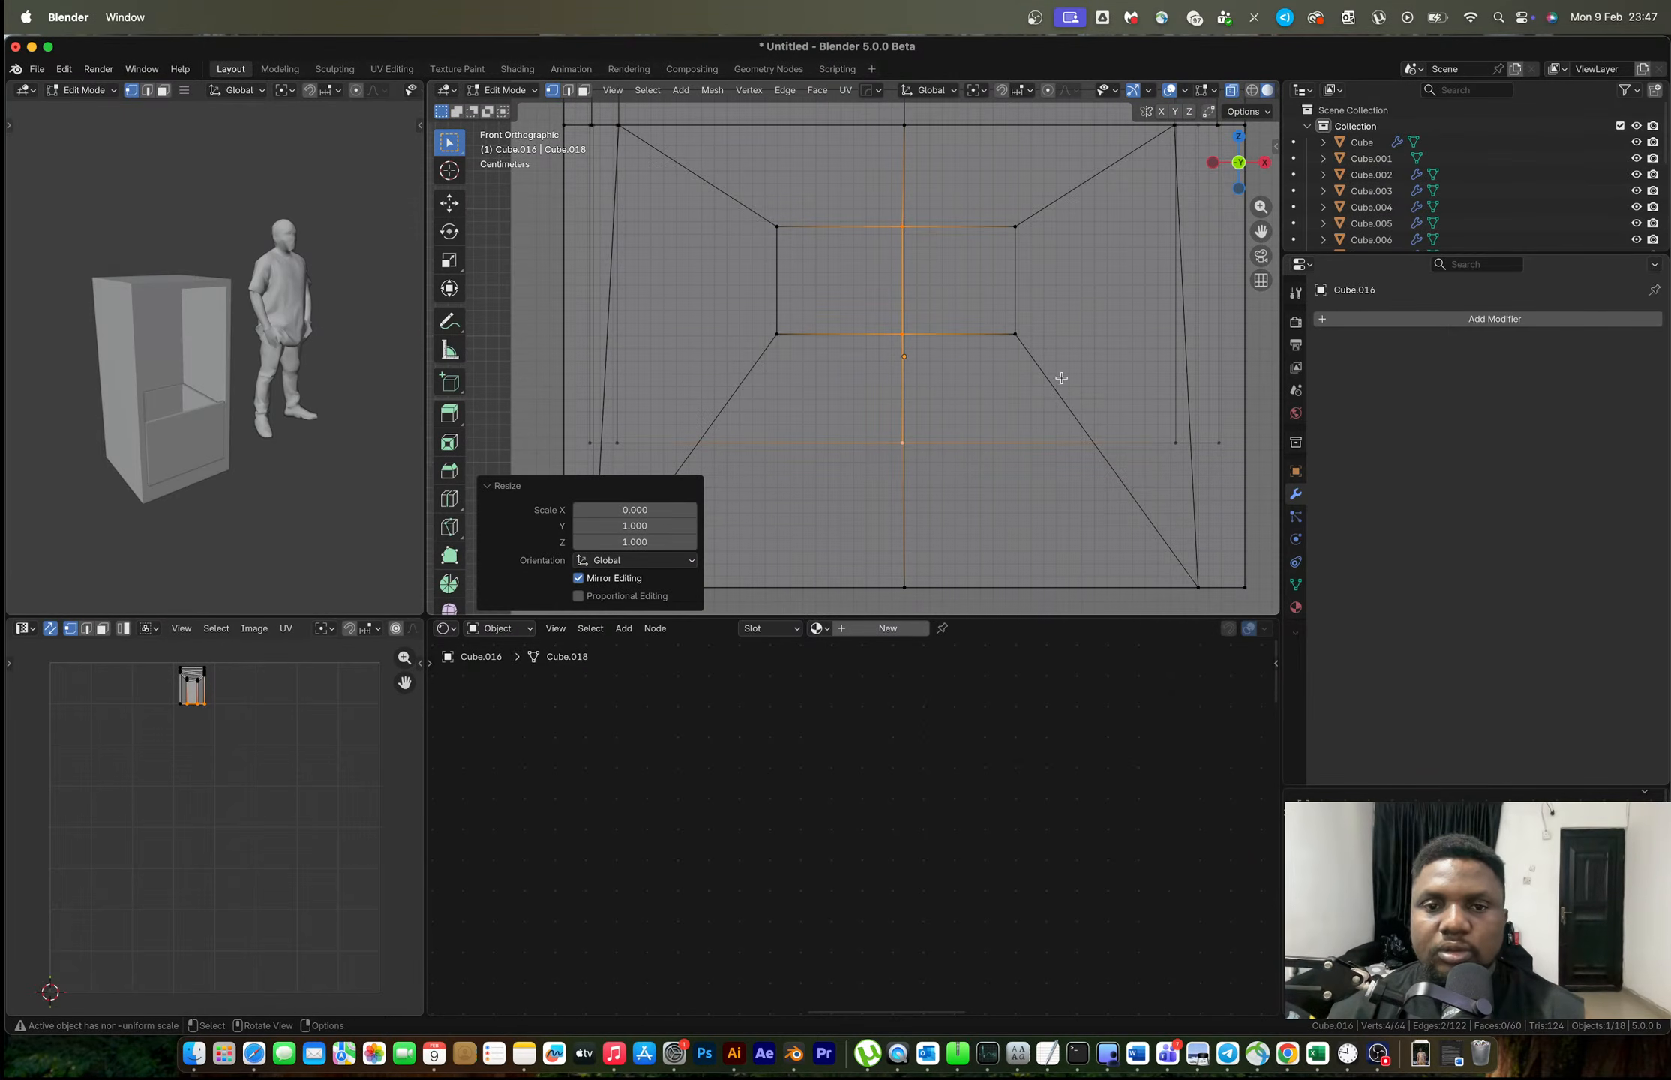
Mirror the drawer across its local X axis again, apply the mirror, and turn off X-ray.
key(Tab)
scroll(1038, 369, down, 3)
key(alt+x)
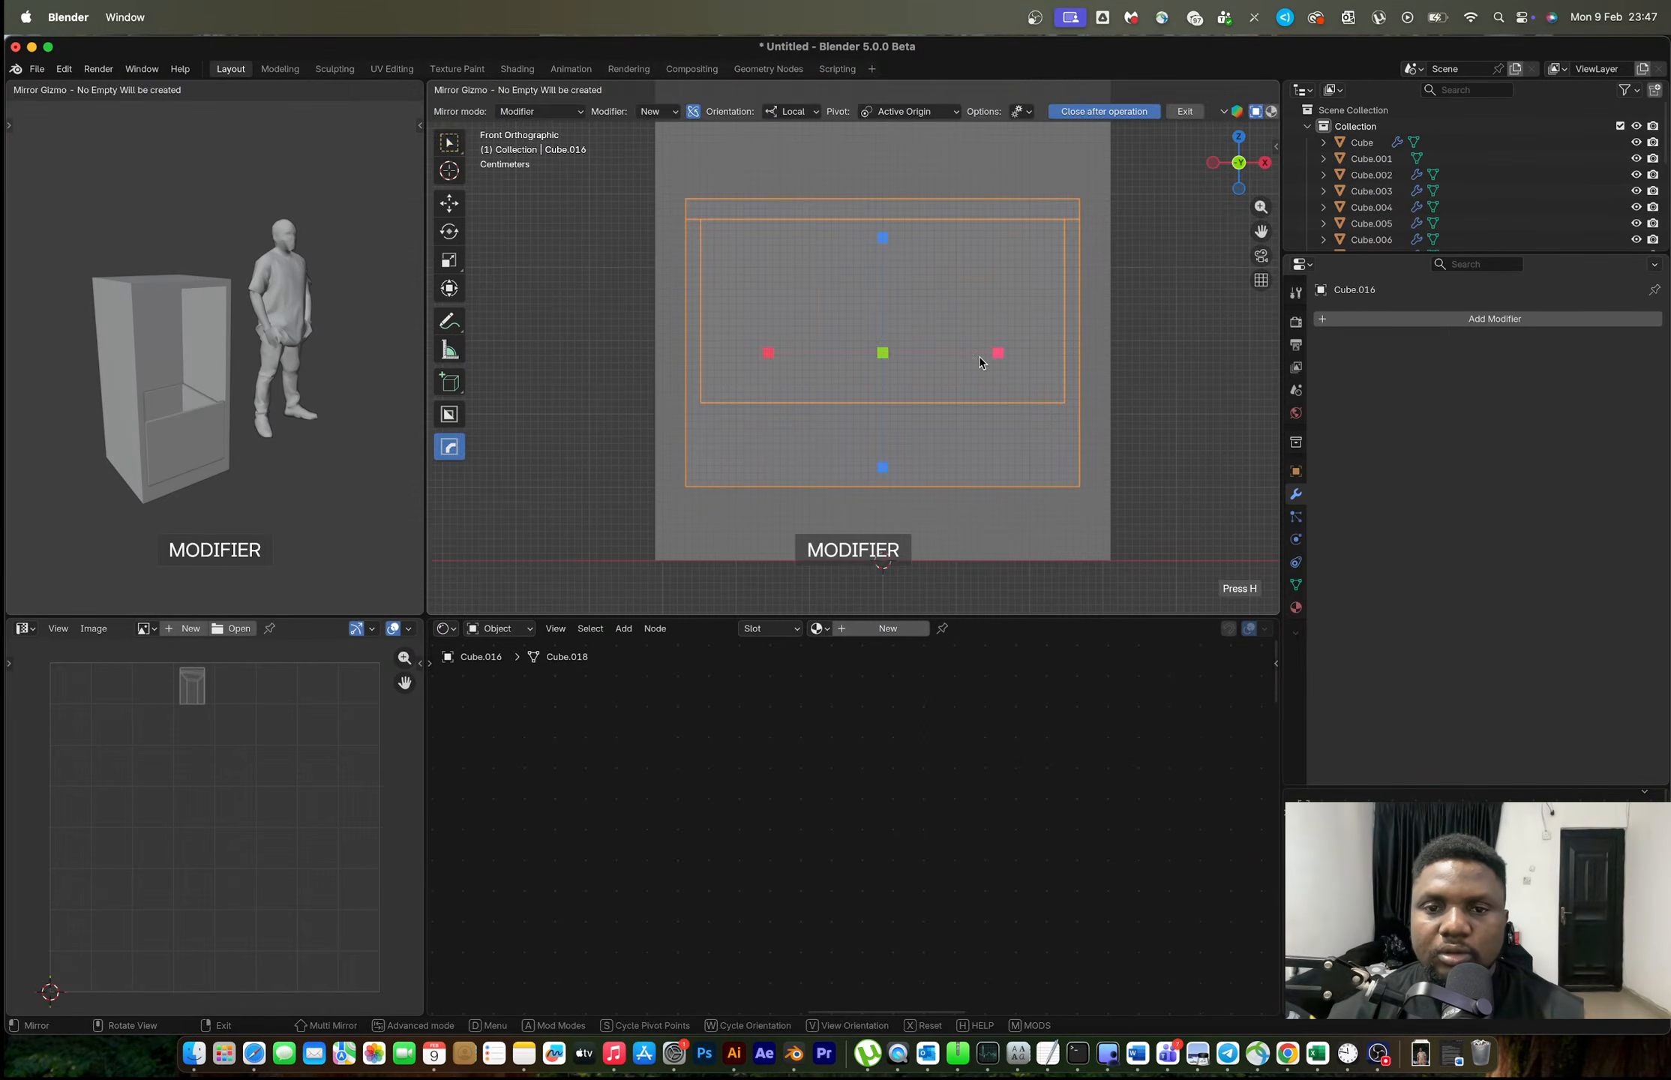
click(985, 357)
key(ctrl+a)
key(Tab)
scroll(915, 316, up, 3)
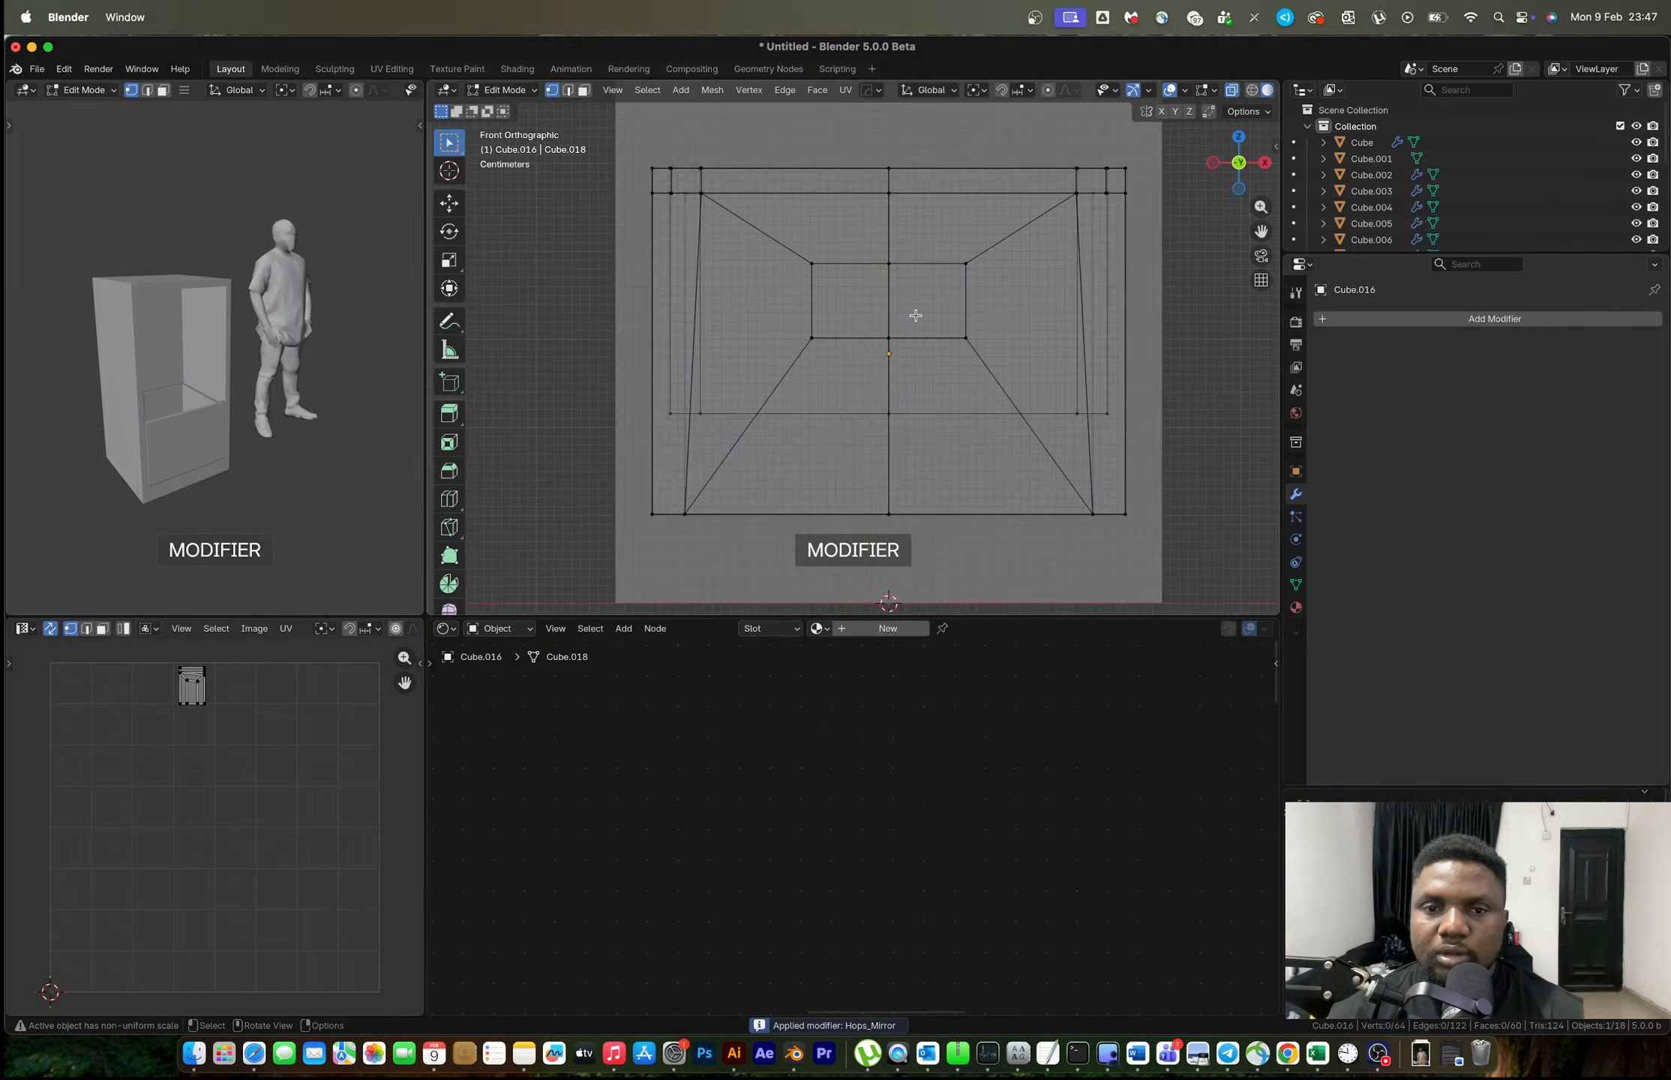
middle_drag(978, 317, 999, 349)
key(Tab)
key(alt+z)
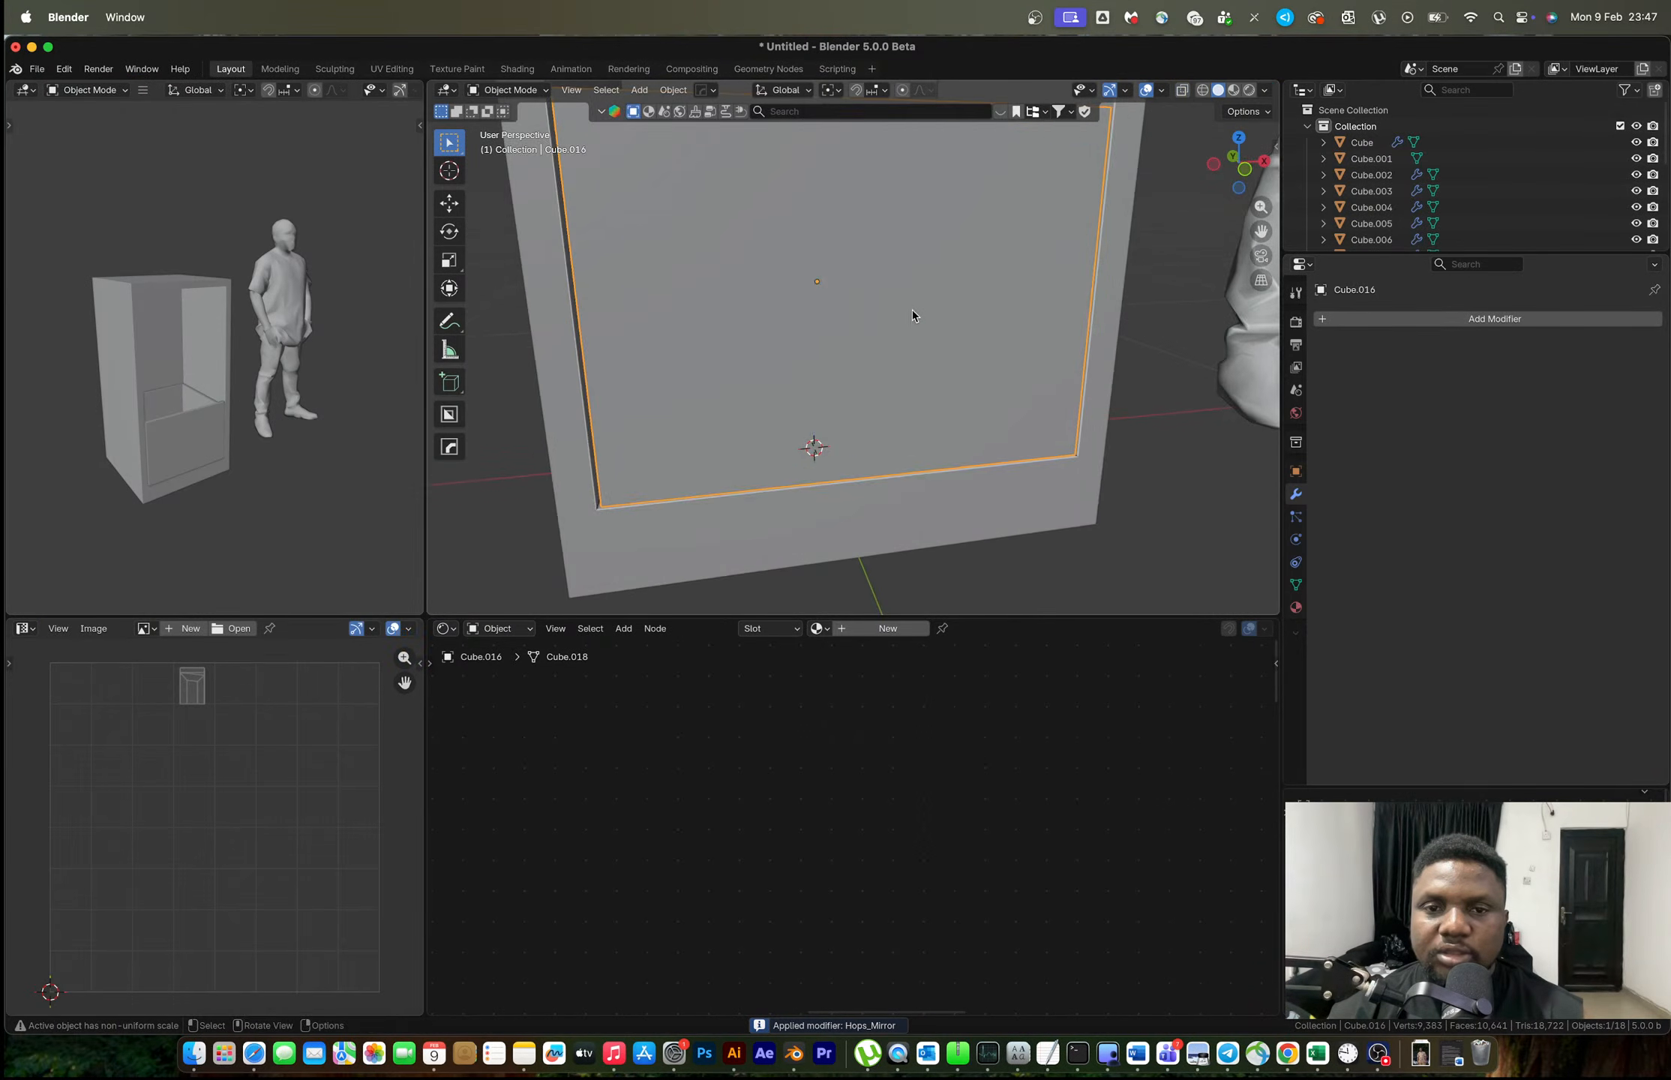
In Edit Mode, select the two centre faces of the drawer front's inset and scale them to about 0.936.
scroll(913, 315, down, 2)
key(Tab)
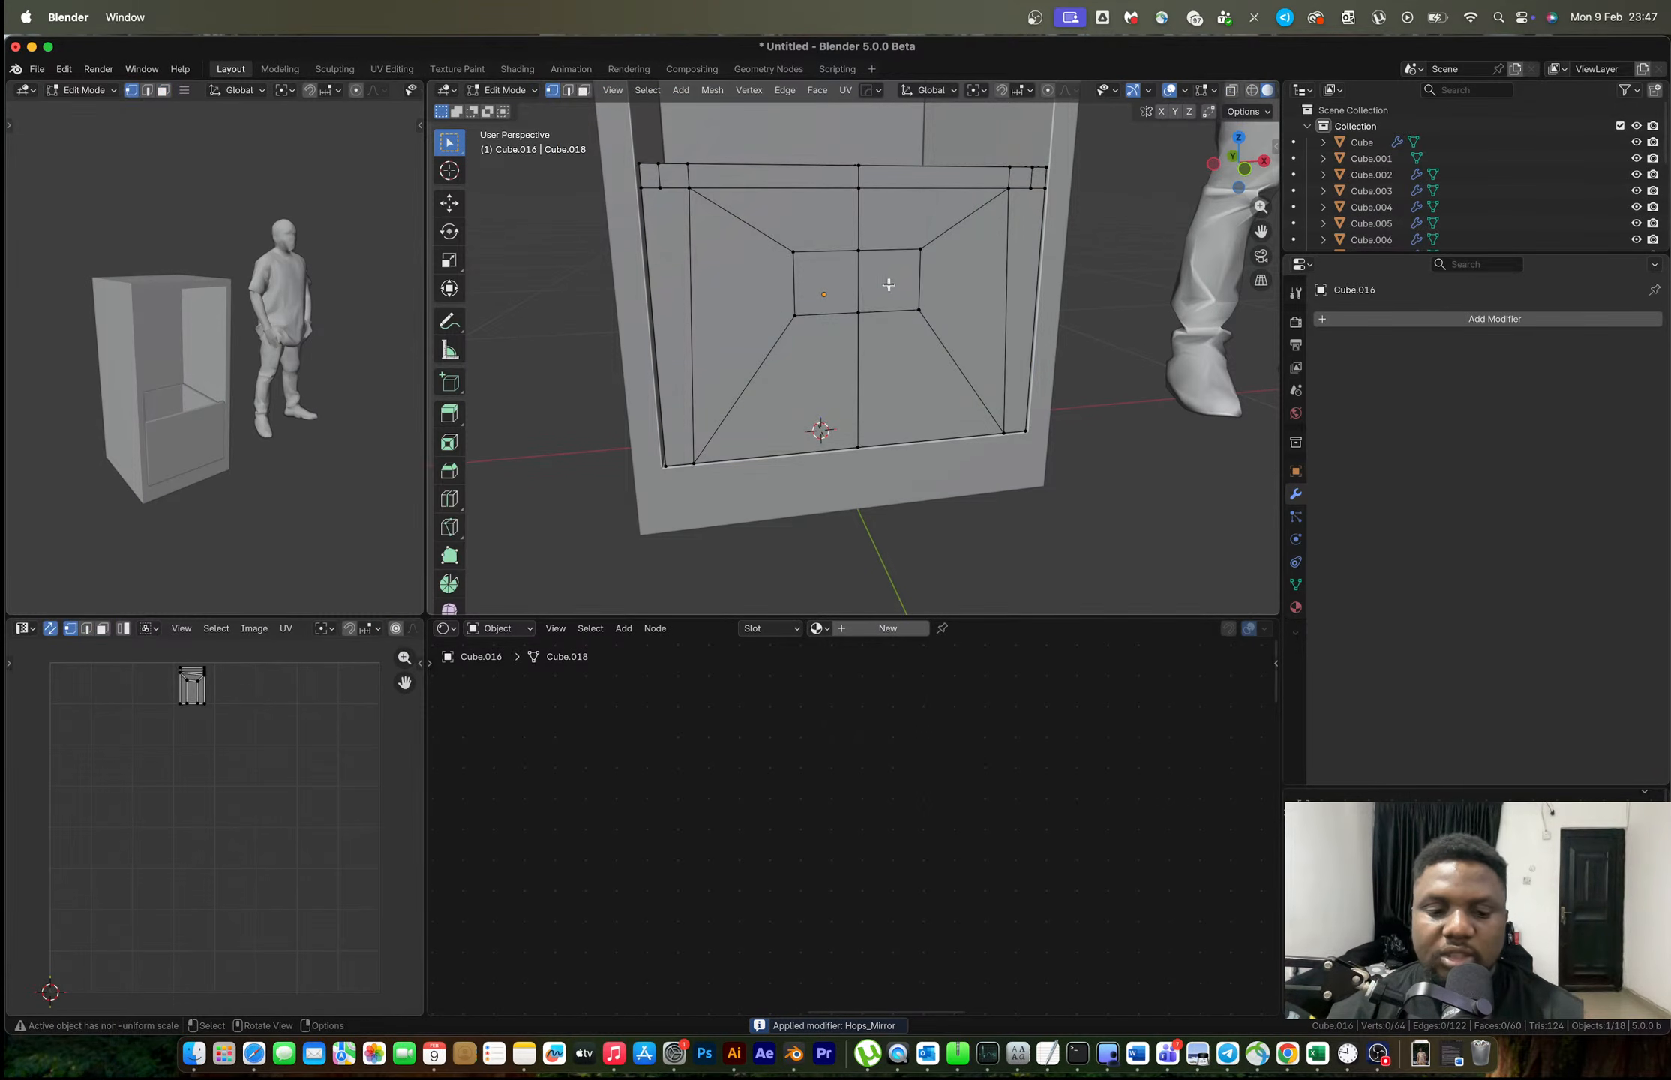
click(889, 282)
shift+click(825, 279)
middle_drag(825, 278, 955, 350)
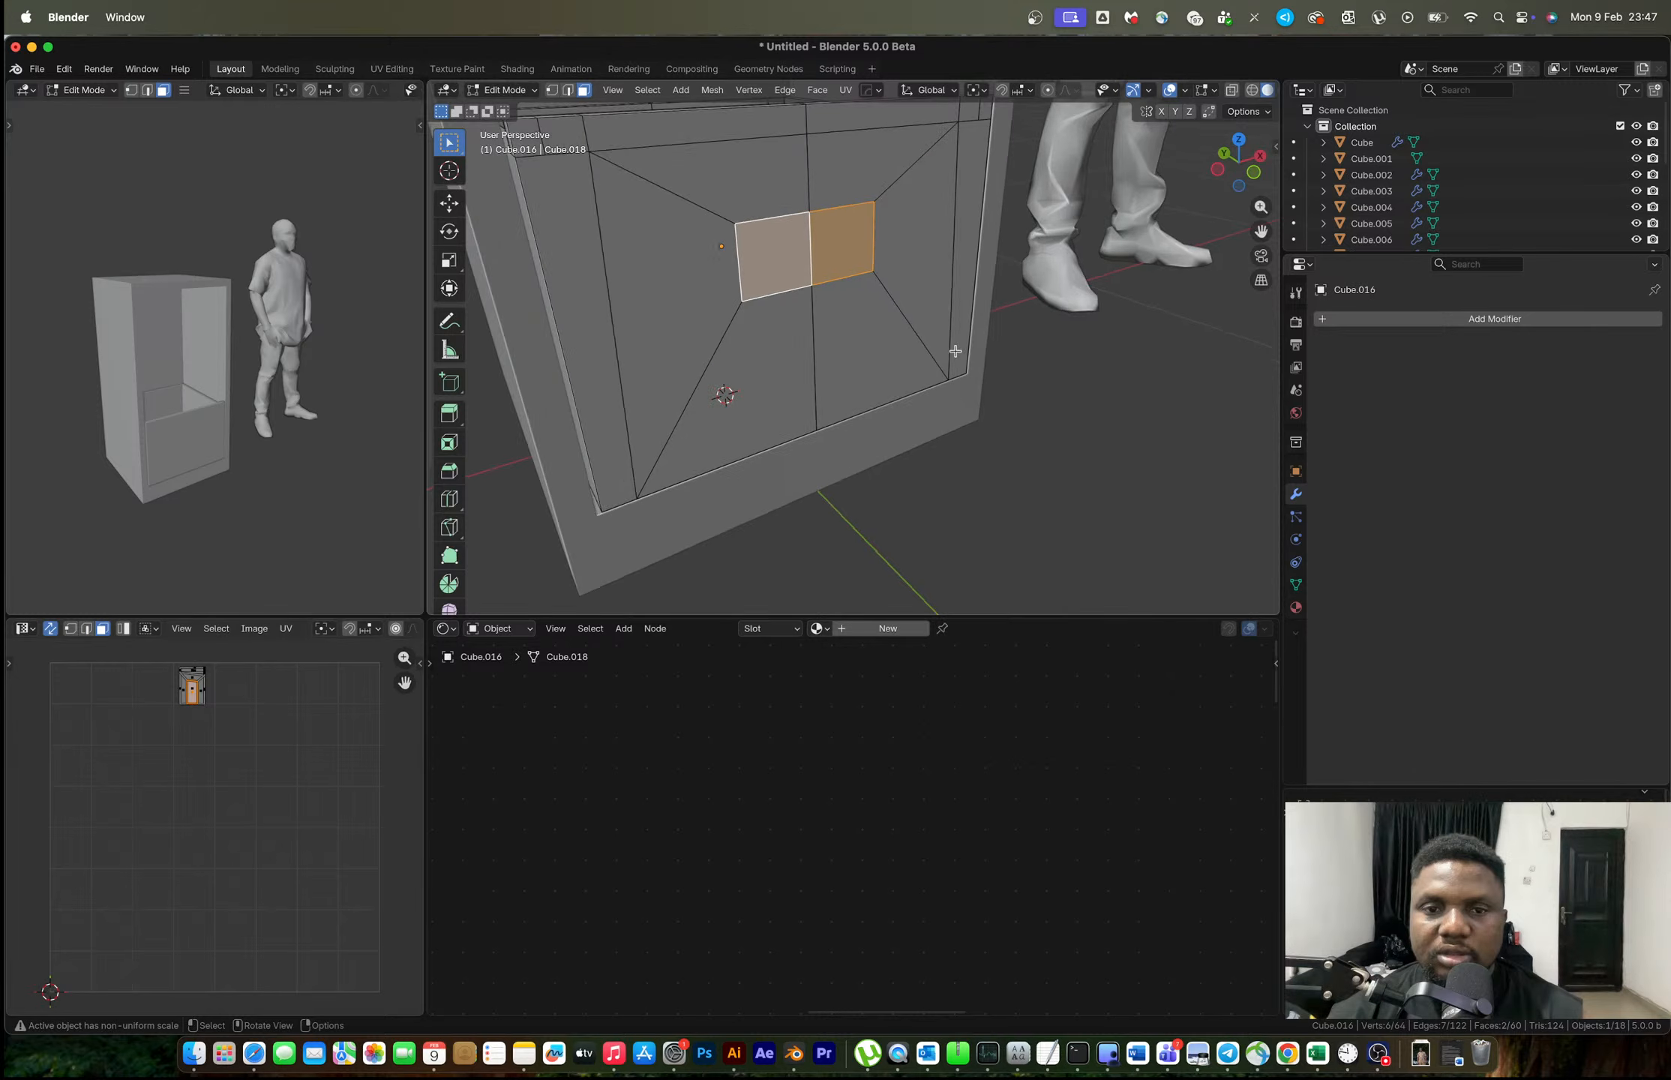
key(s)
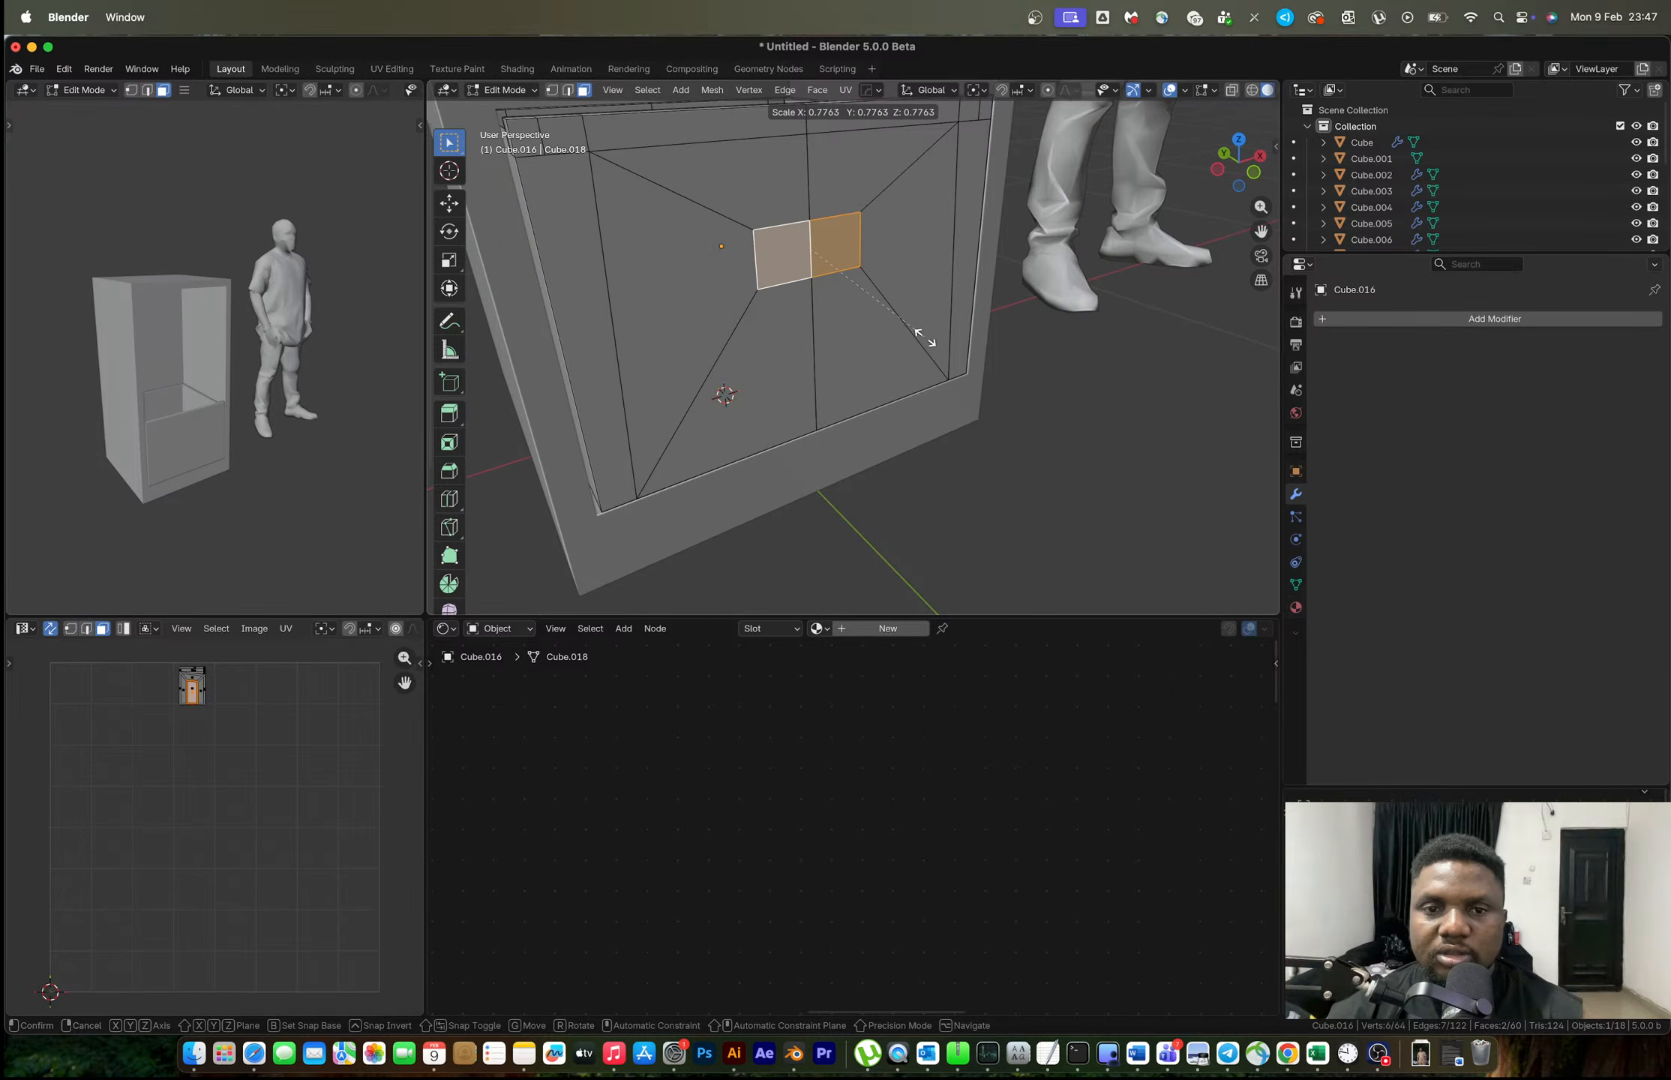
click(930, 372)
Extrude the two centre faces about 0.018 m into the drawer front to form a handle recess.
middle_drag(822, 367, 859, 393)
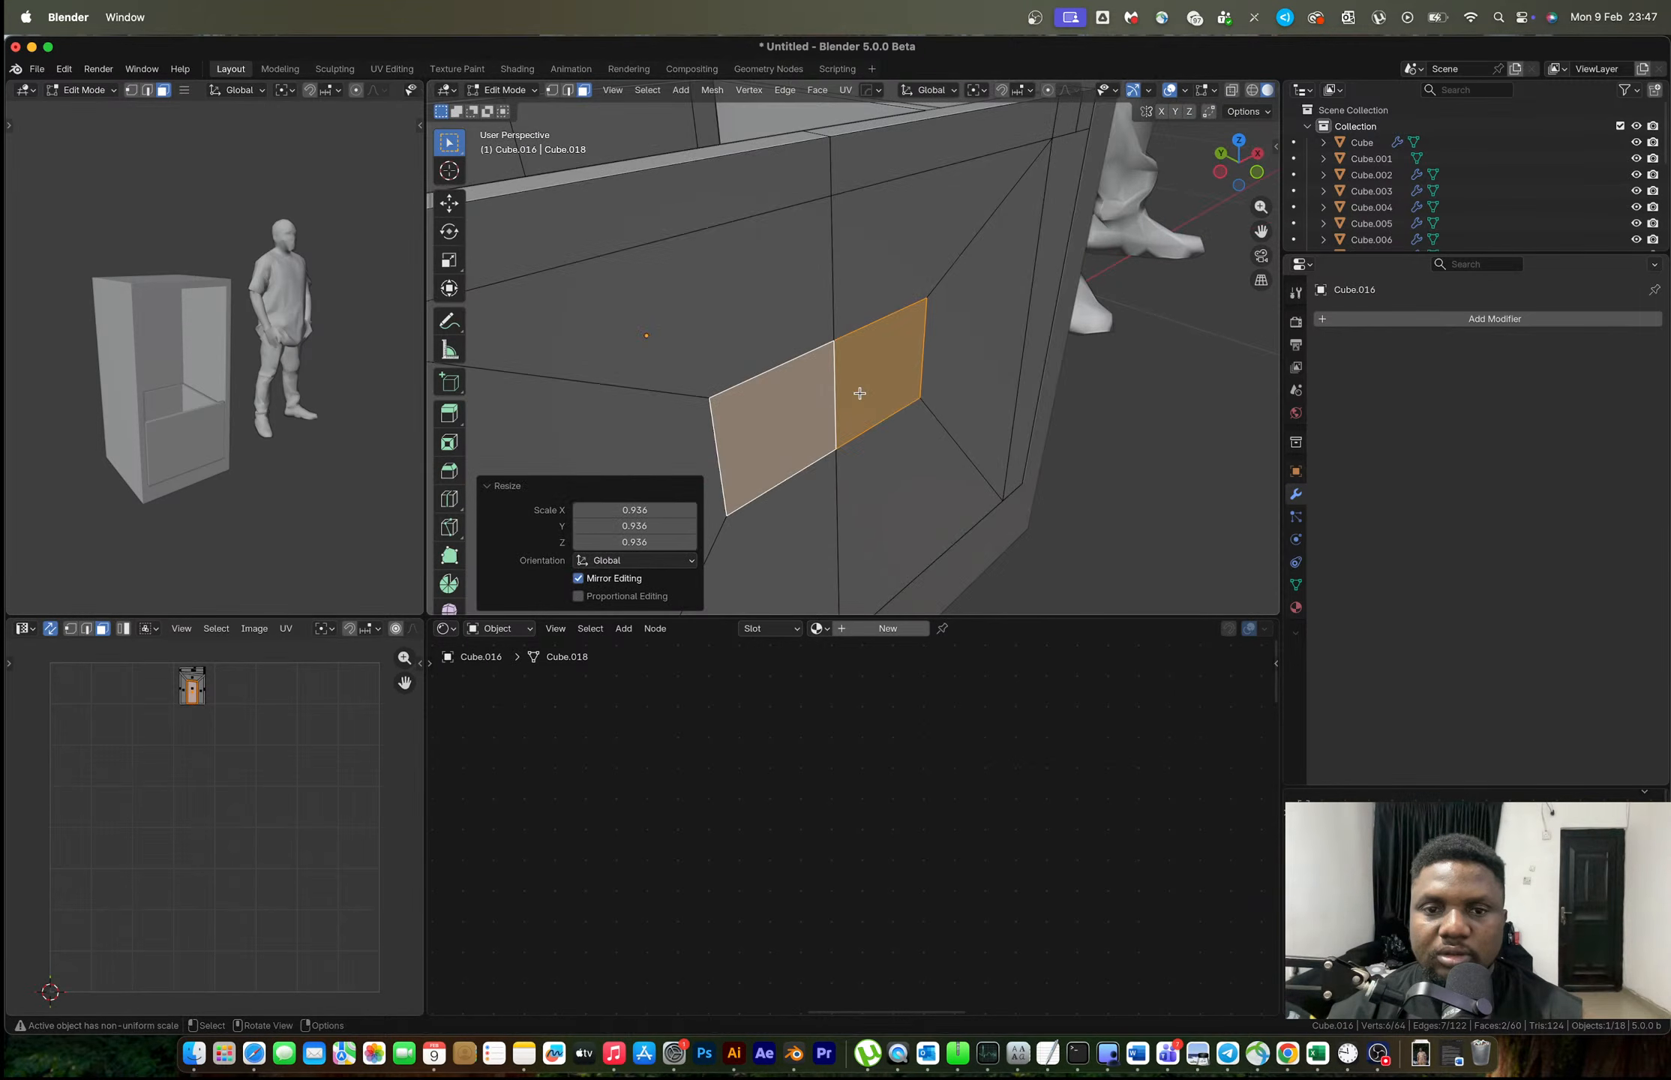
key(e)
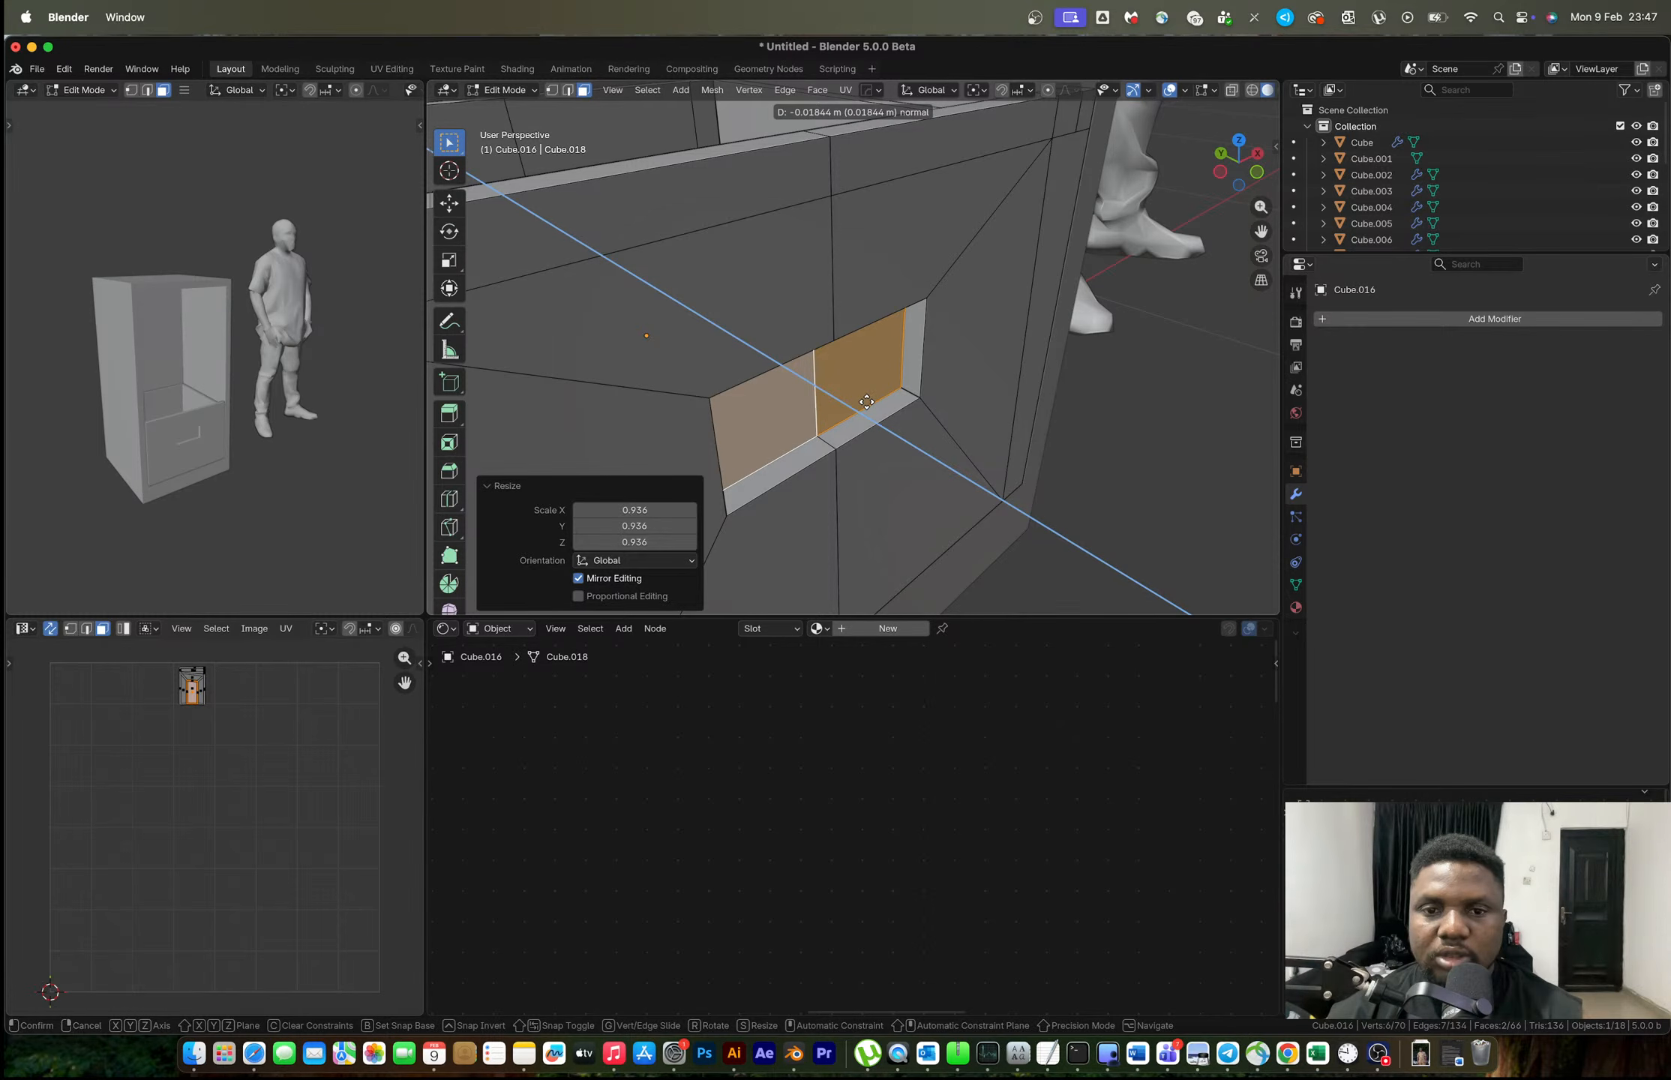
click(796, 307)
Add one loop cut around the recess's side walls, halfway along their depth.
middle_drag(796, 308, 738, 288)
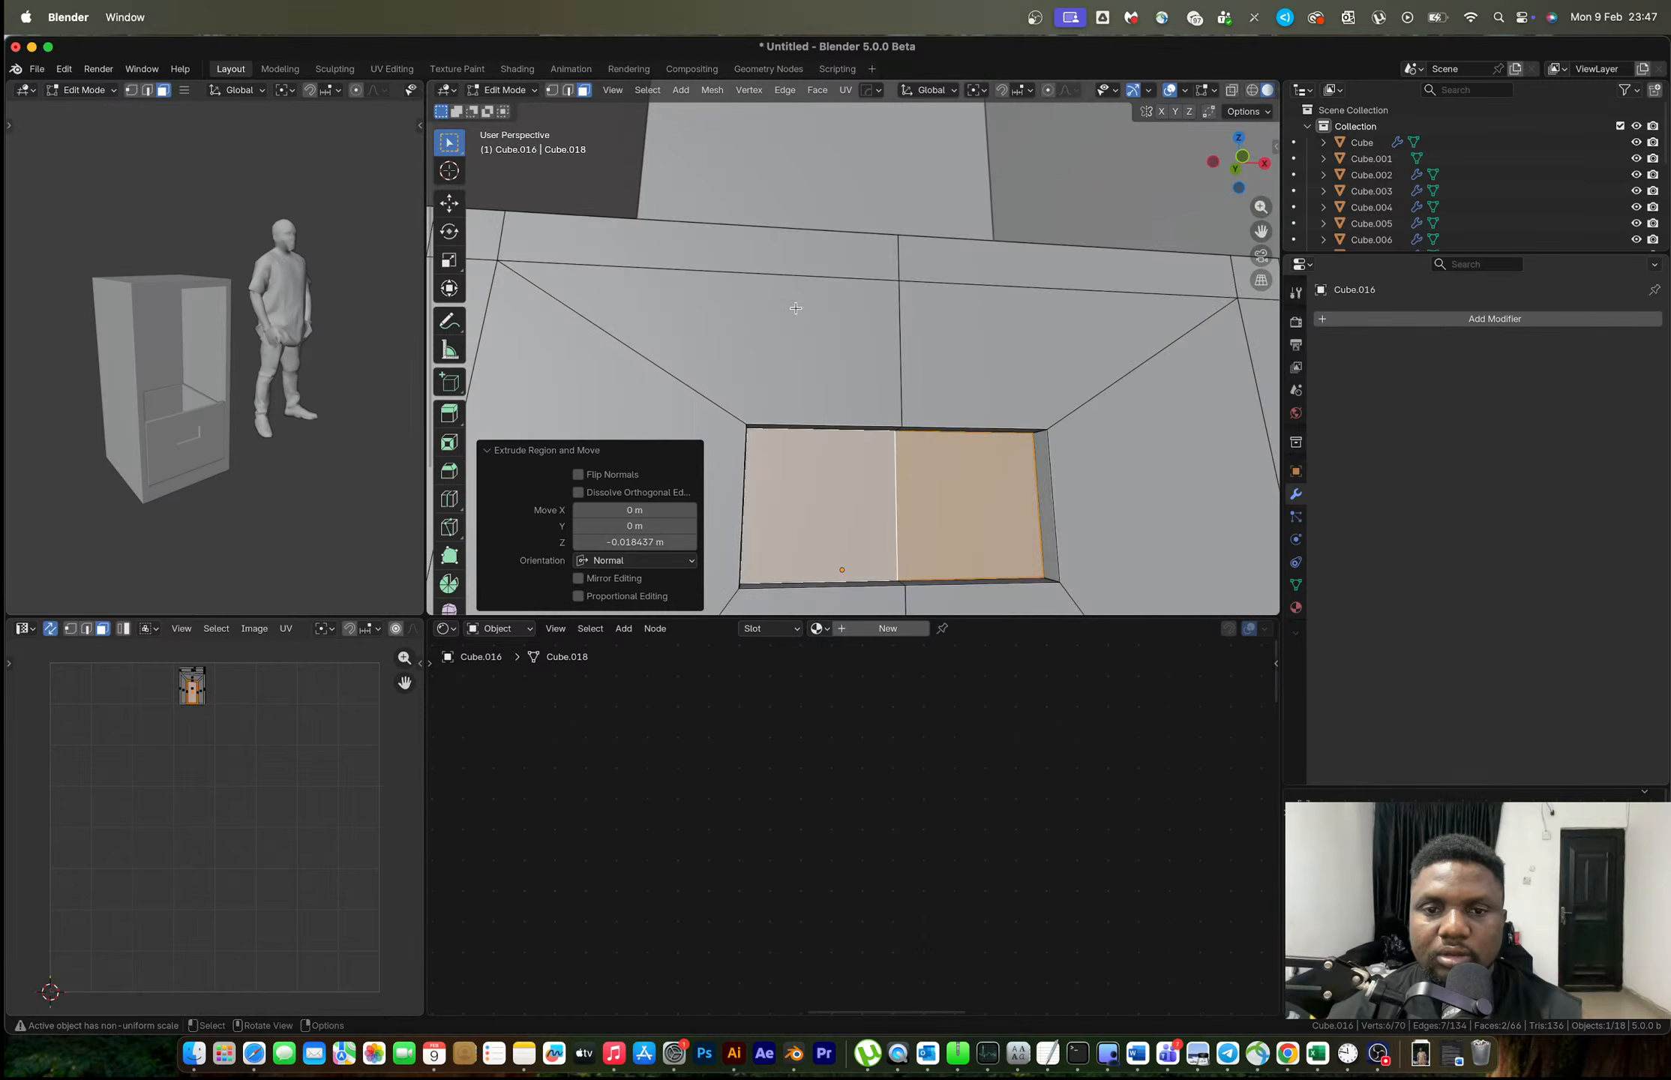
scroll(921, 459, up, 3)
middle_drag(921, 459, 919, 420)
key(ctrl+r)
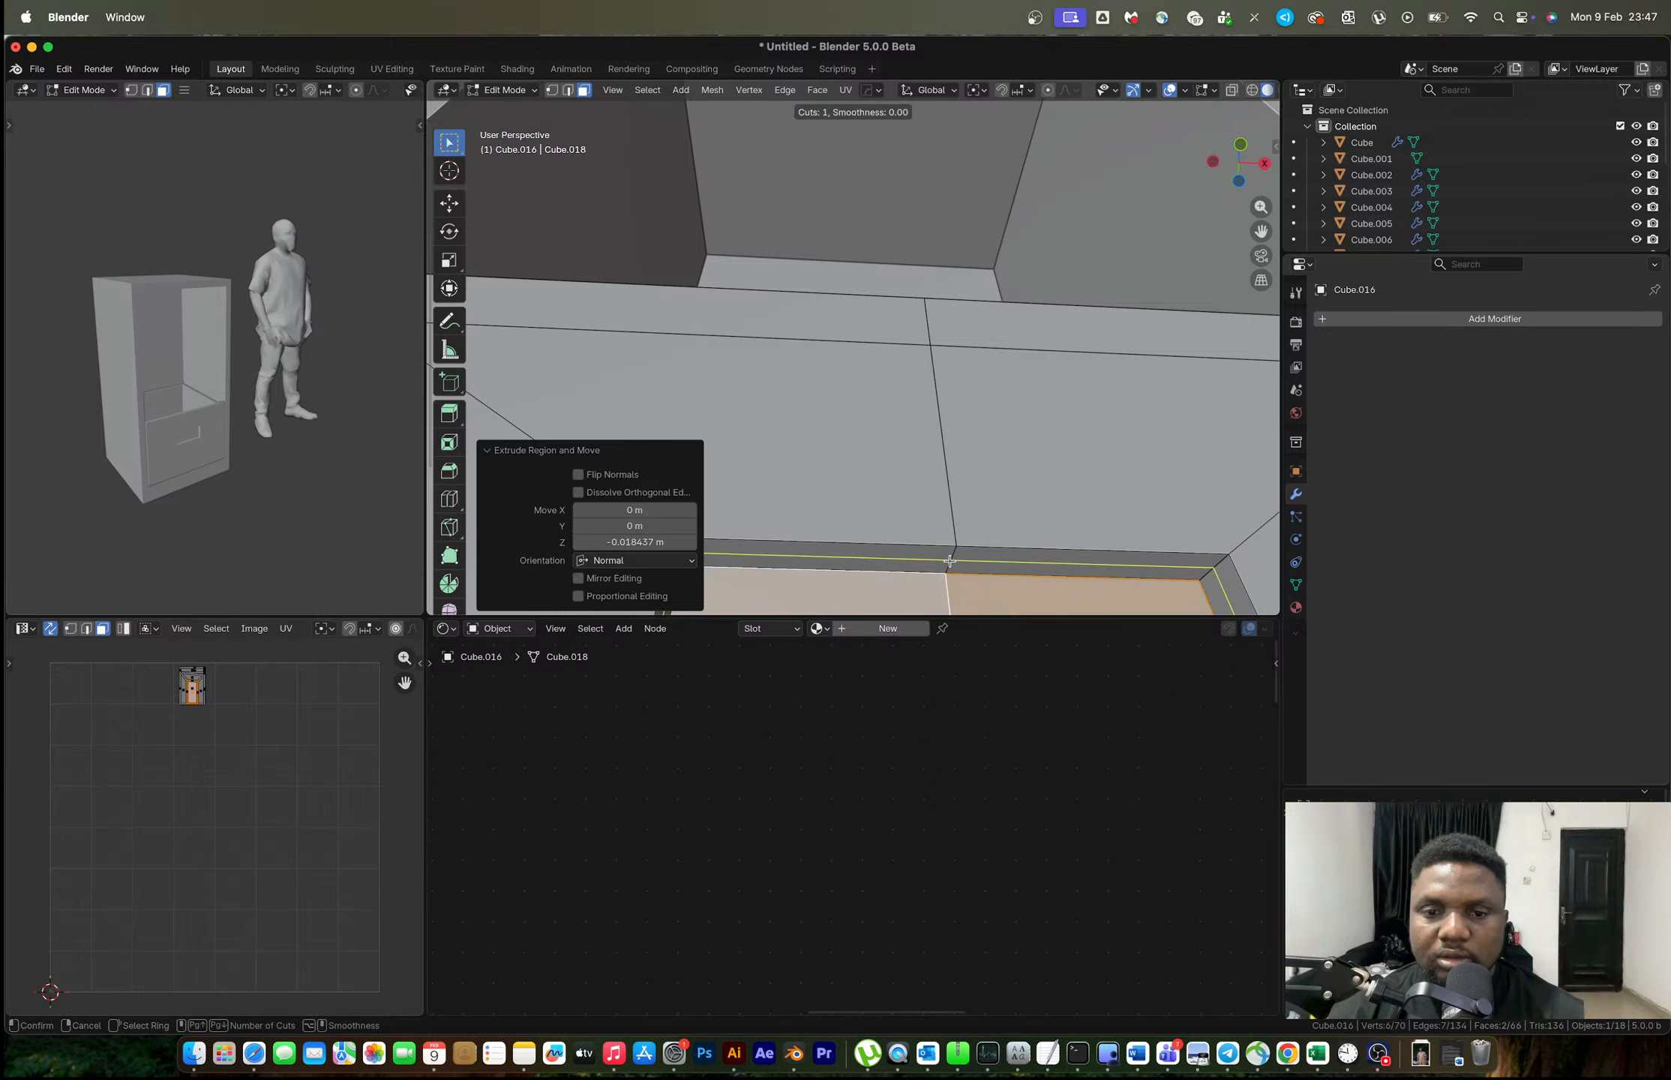
click(946, 558)
click(922, 564)
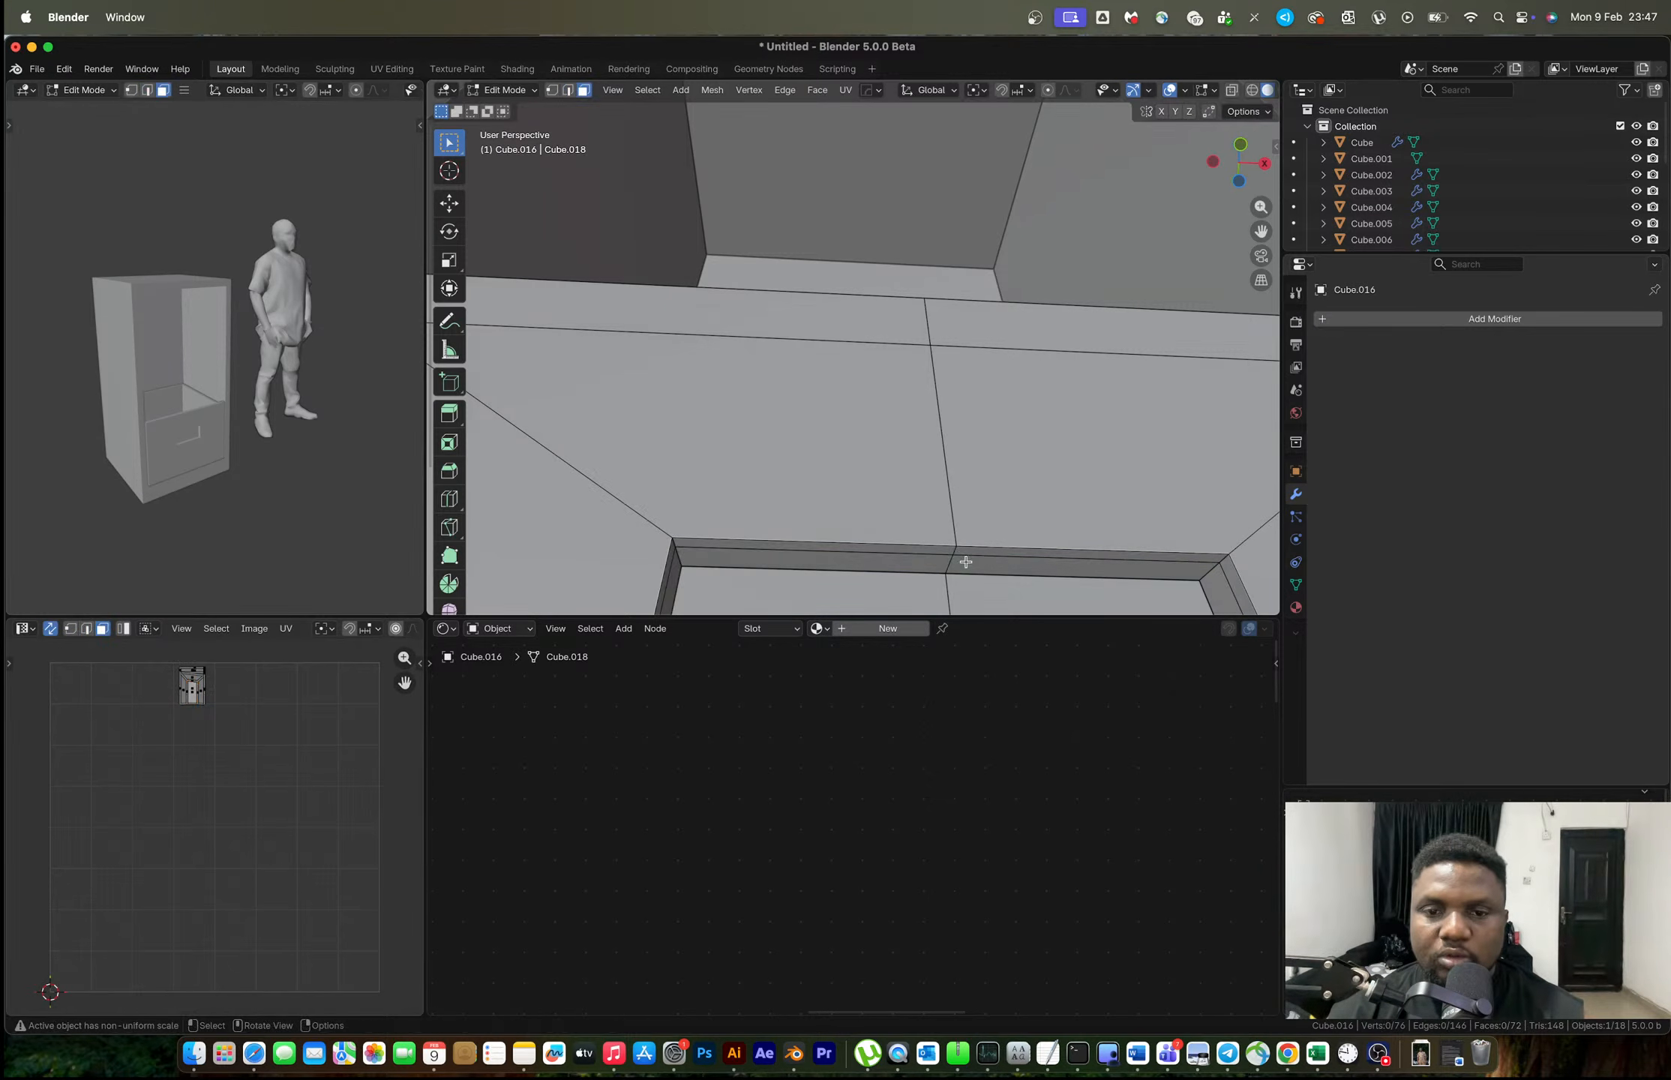
Try extruding the rear strip of the recess's top wall upward about 0.0096 m.
shift+click(922, 564)
key(e)
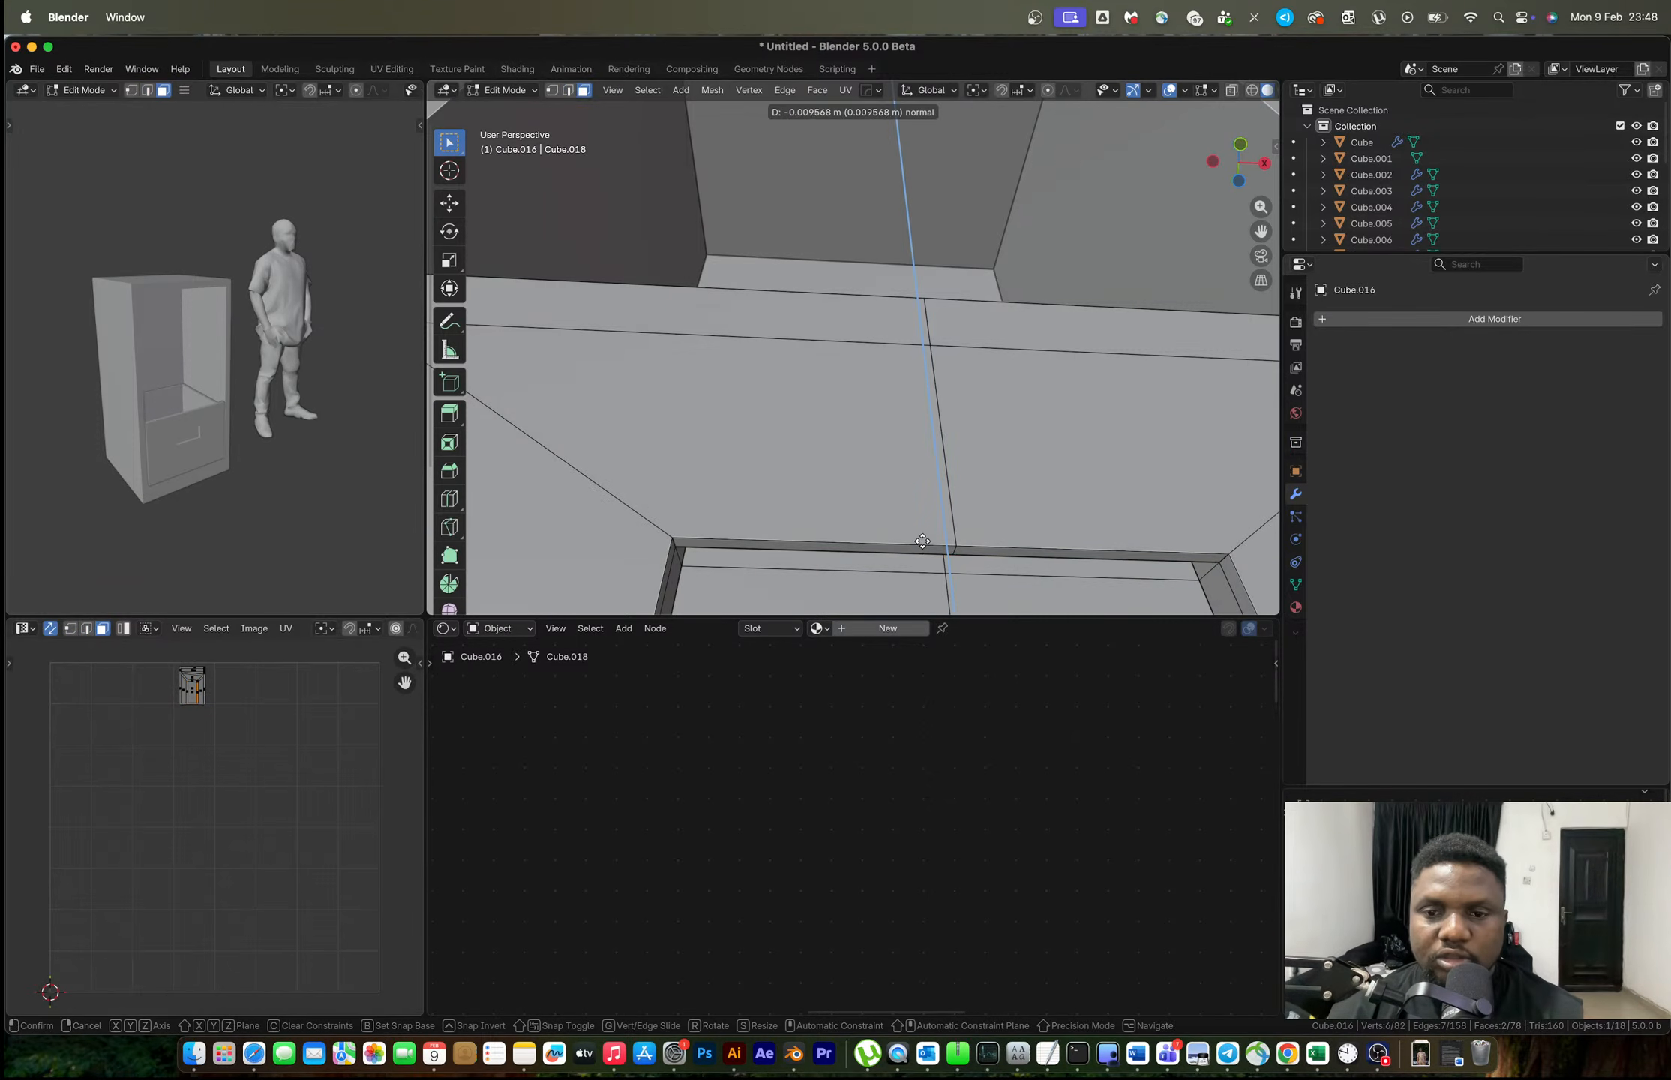
click(922, 542)
Compare the handle recess with the filing cabinet reference photo and undo the last wall extrusion.
key(Tab)
scroll(949, 526, down, 5)
middle_drag(951, 525, 959, 584)
right_click(959, 584)
mouse_move(961, 588)
key(ctrl+Right)
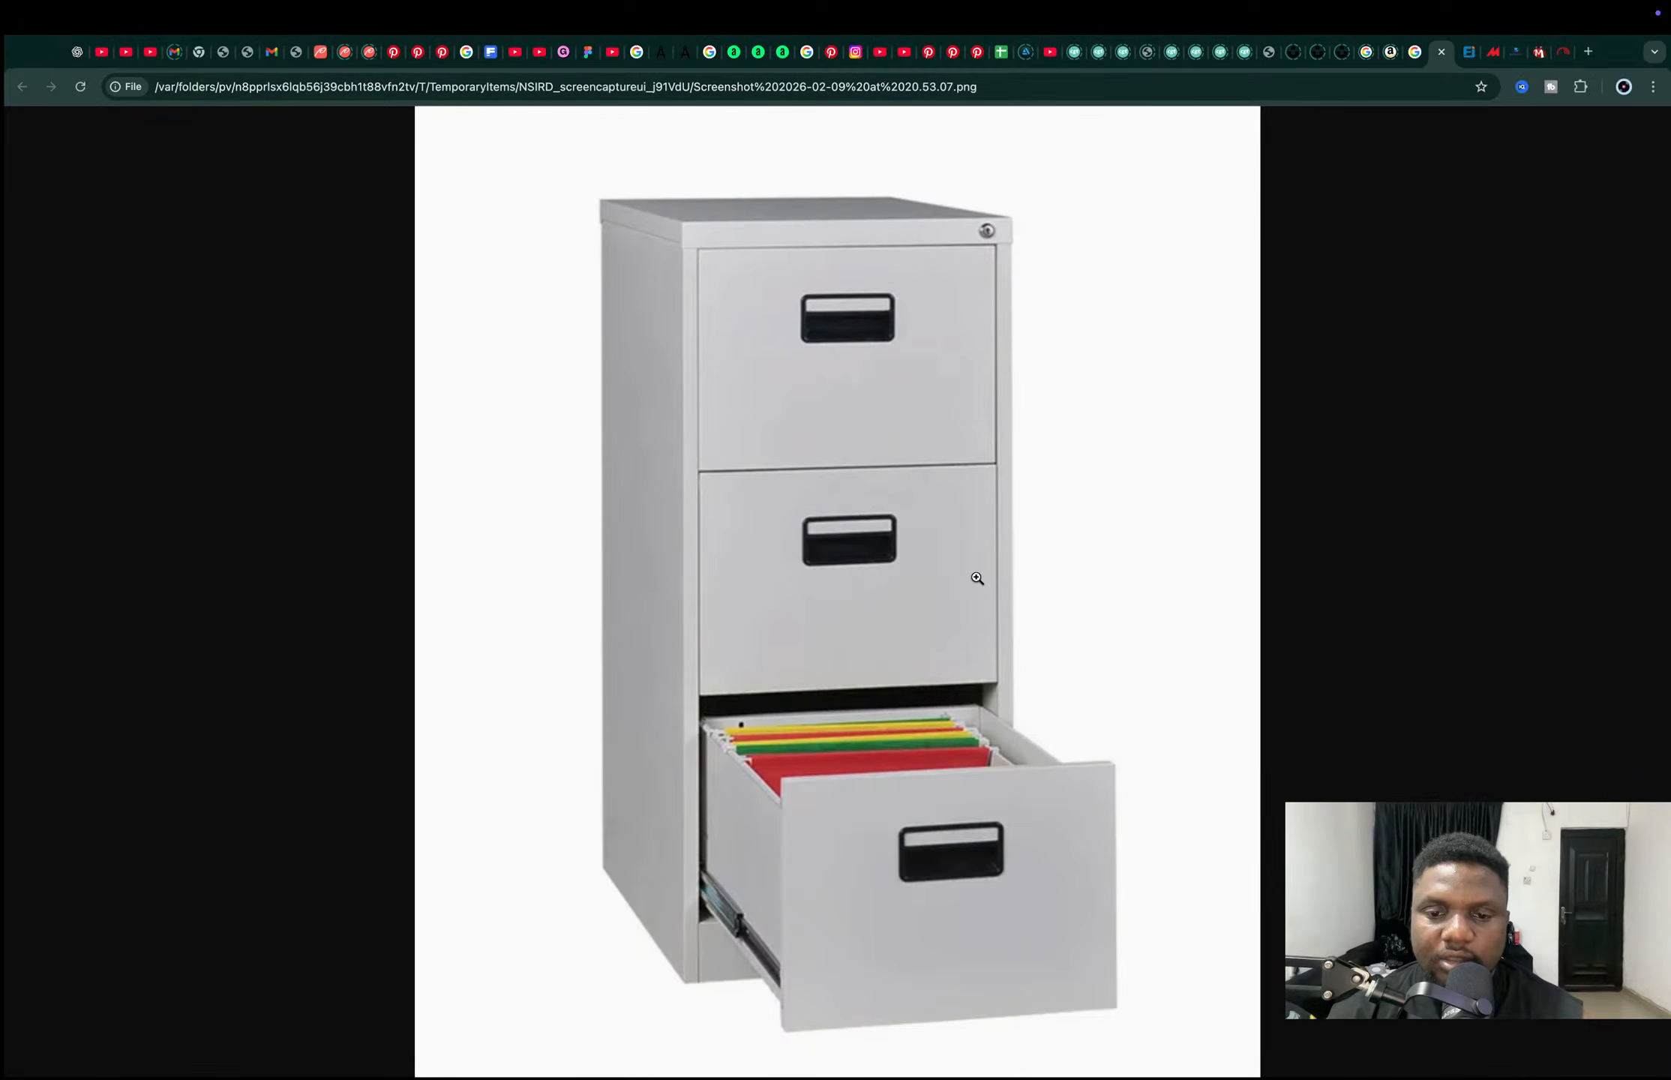
key(ctrl+Left)
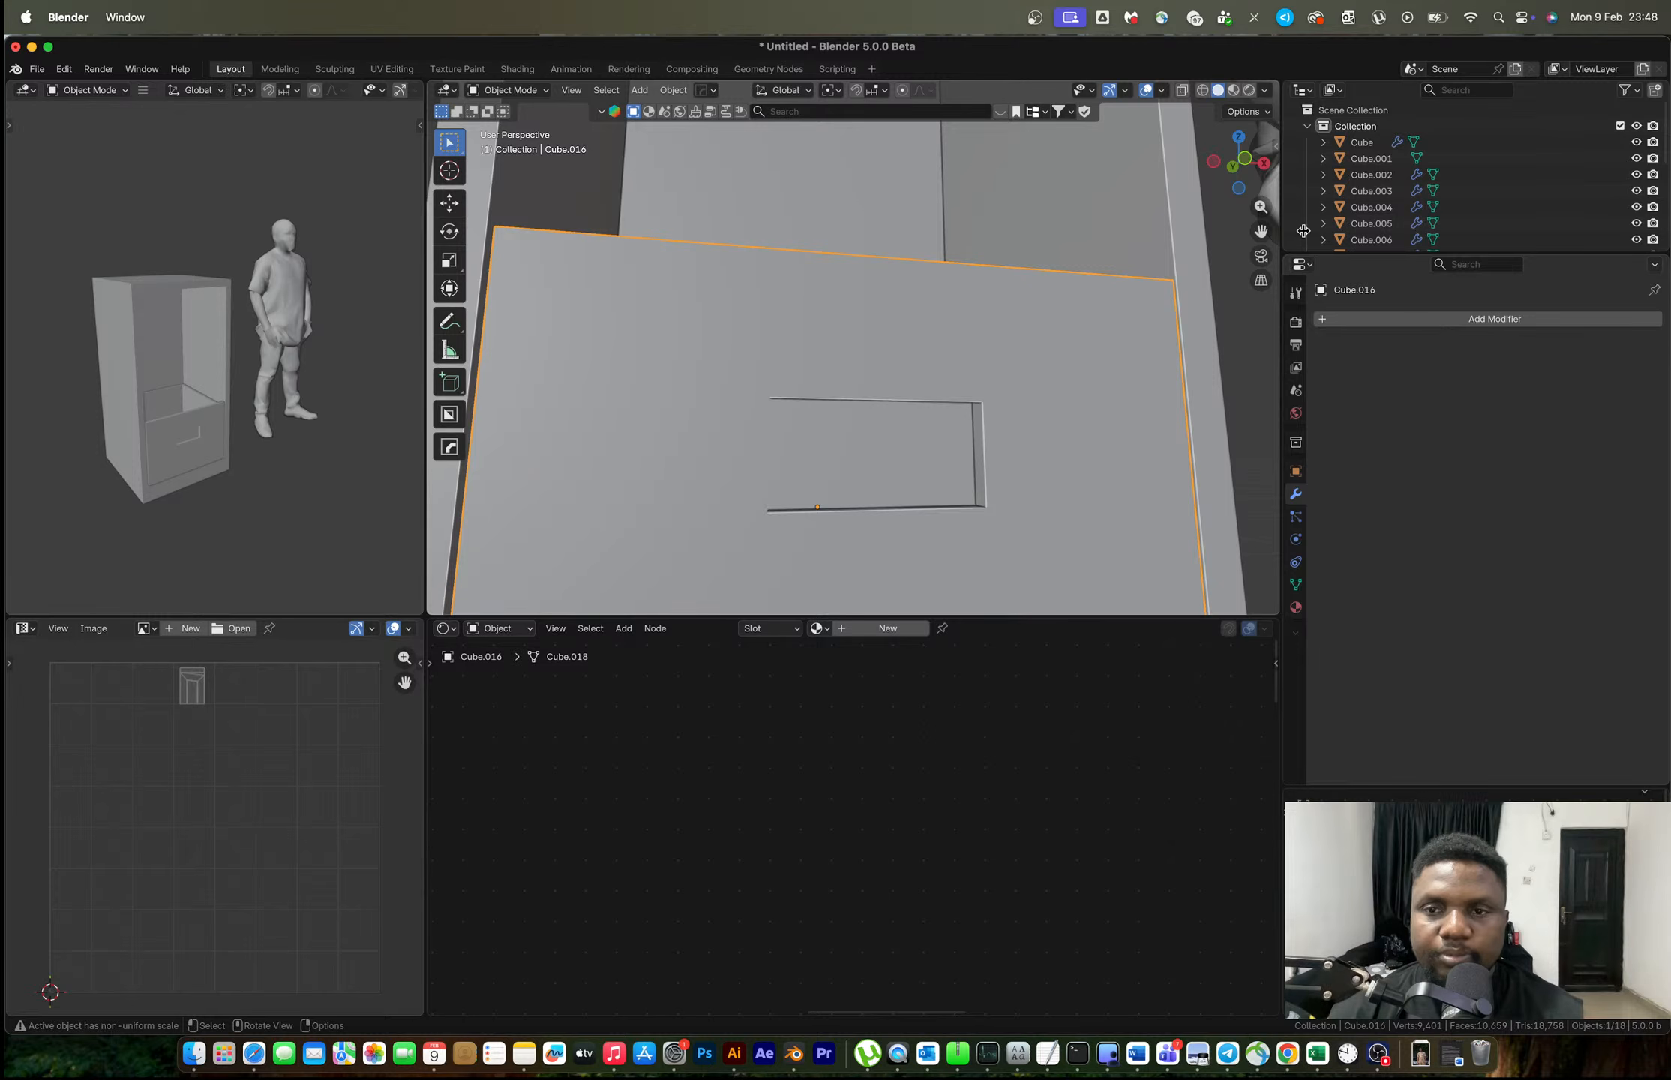
key(Tab)
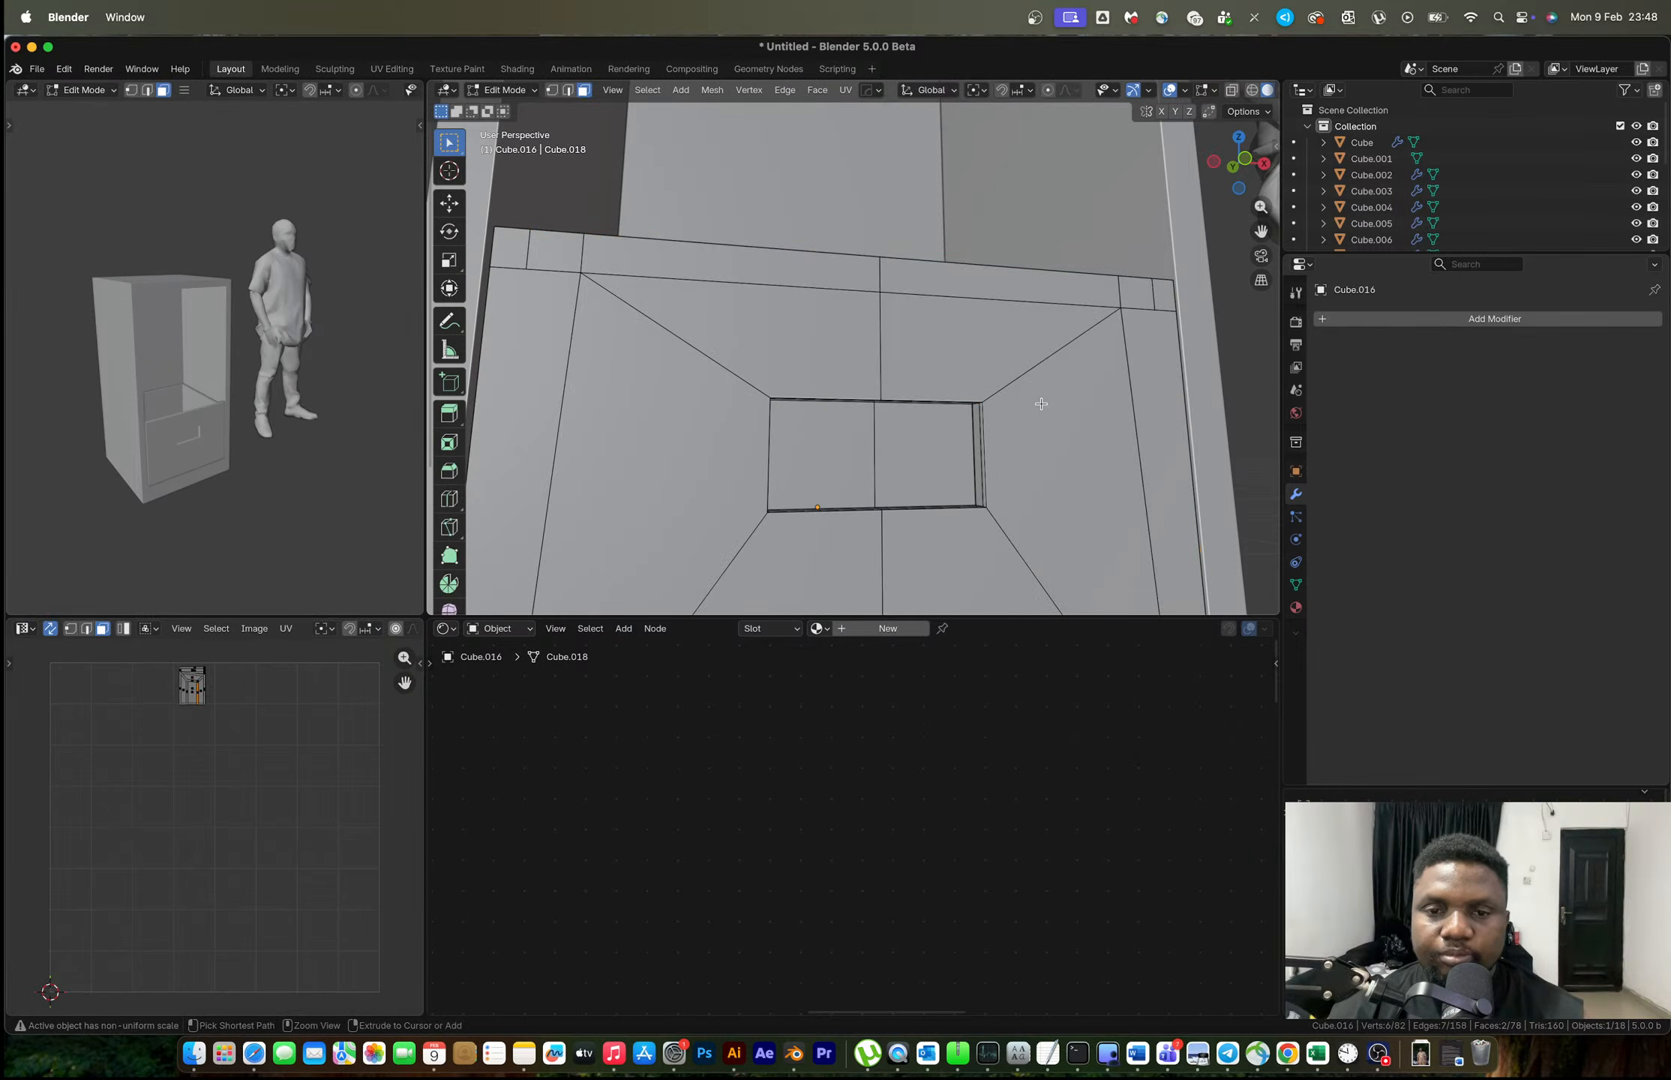
key(ctrl+z)
In front view with X-ray on, select the edges at the recess's four corners in edge mode.
click(1246, 159)
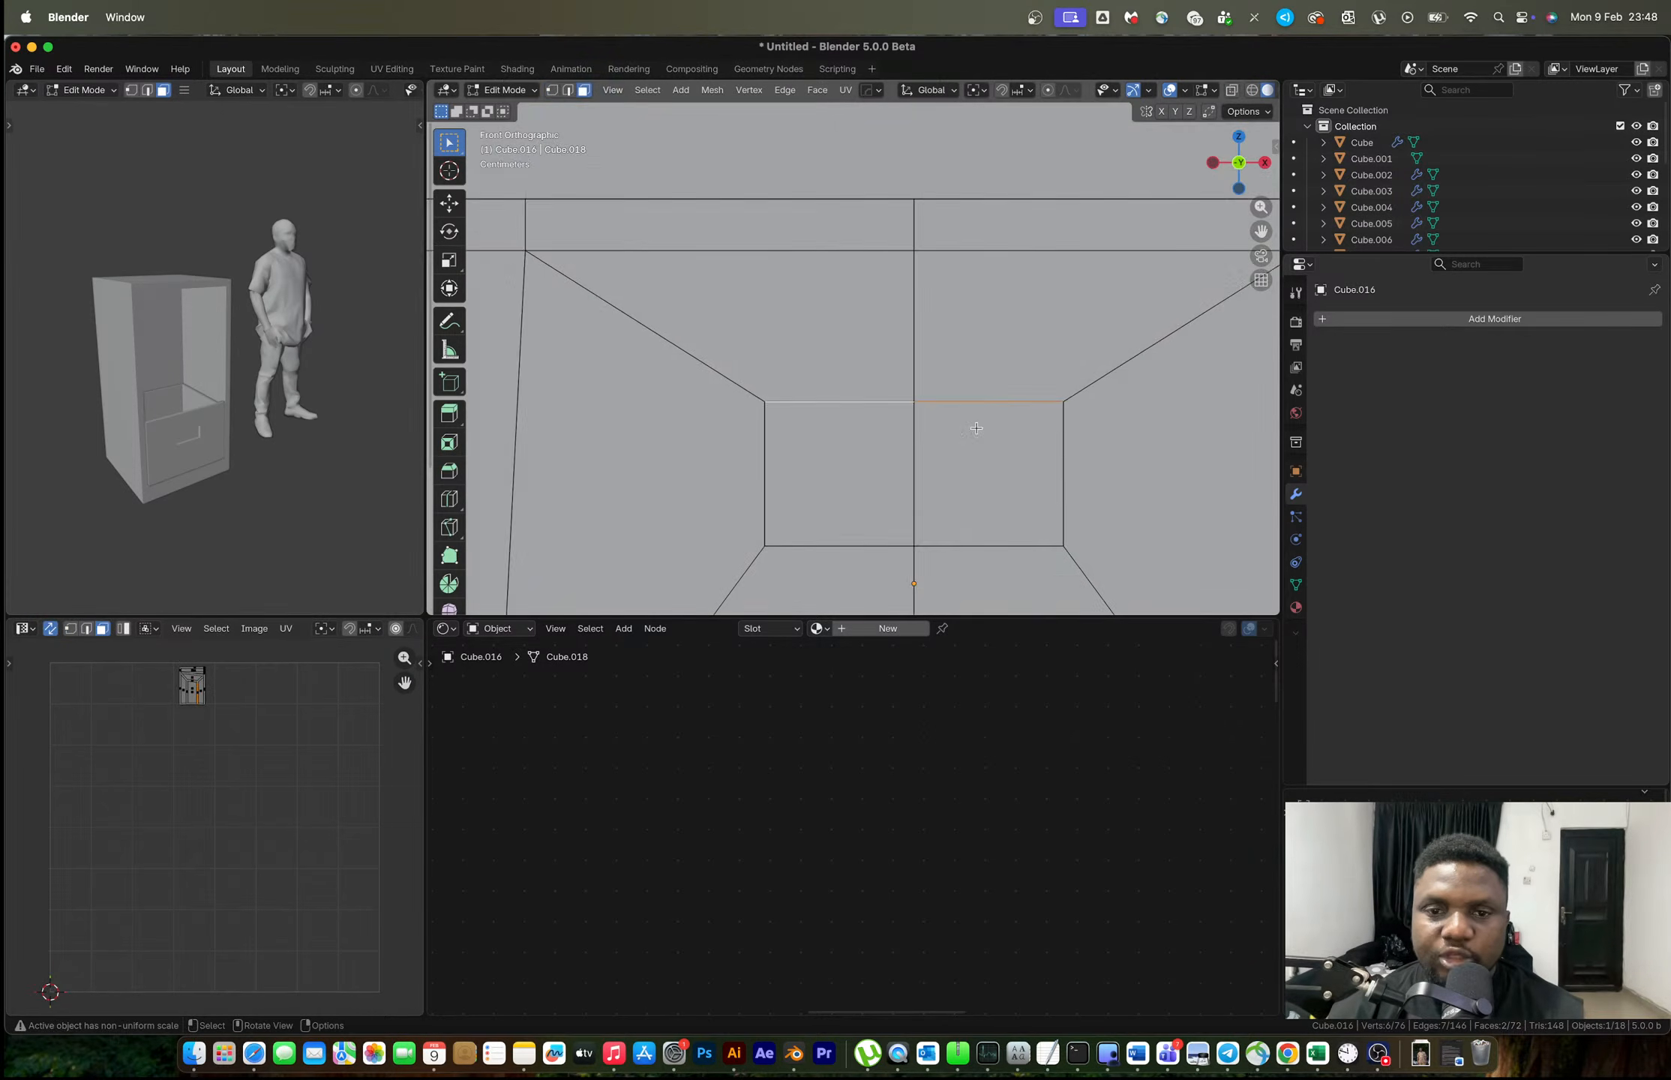
scroll(976, 428, up, 1)
key(1)
key(alt+z)
drag(1078, 358, 1141, 482)
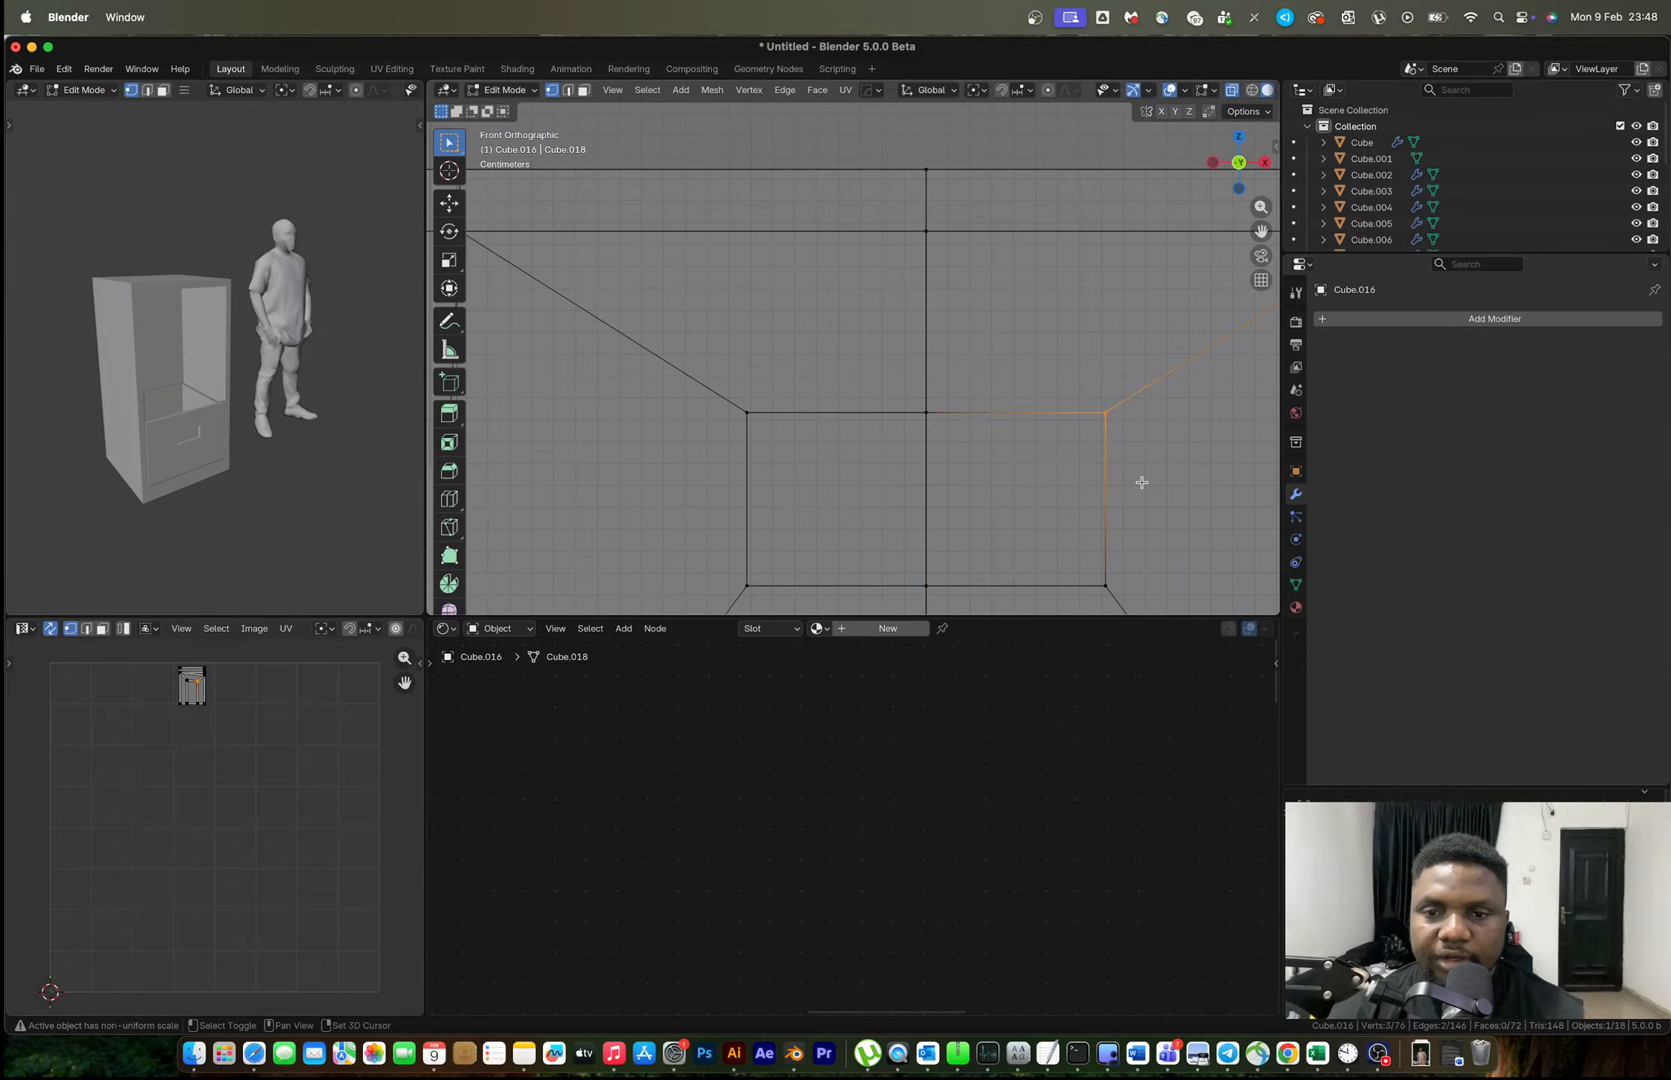
key(2)
drag(1047, 342, 1143, 480)
shift+middle_drag(1143, 474, 1045, 396)
shift+drag(651, 430, 737, 491)
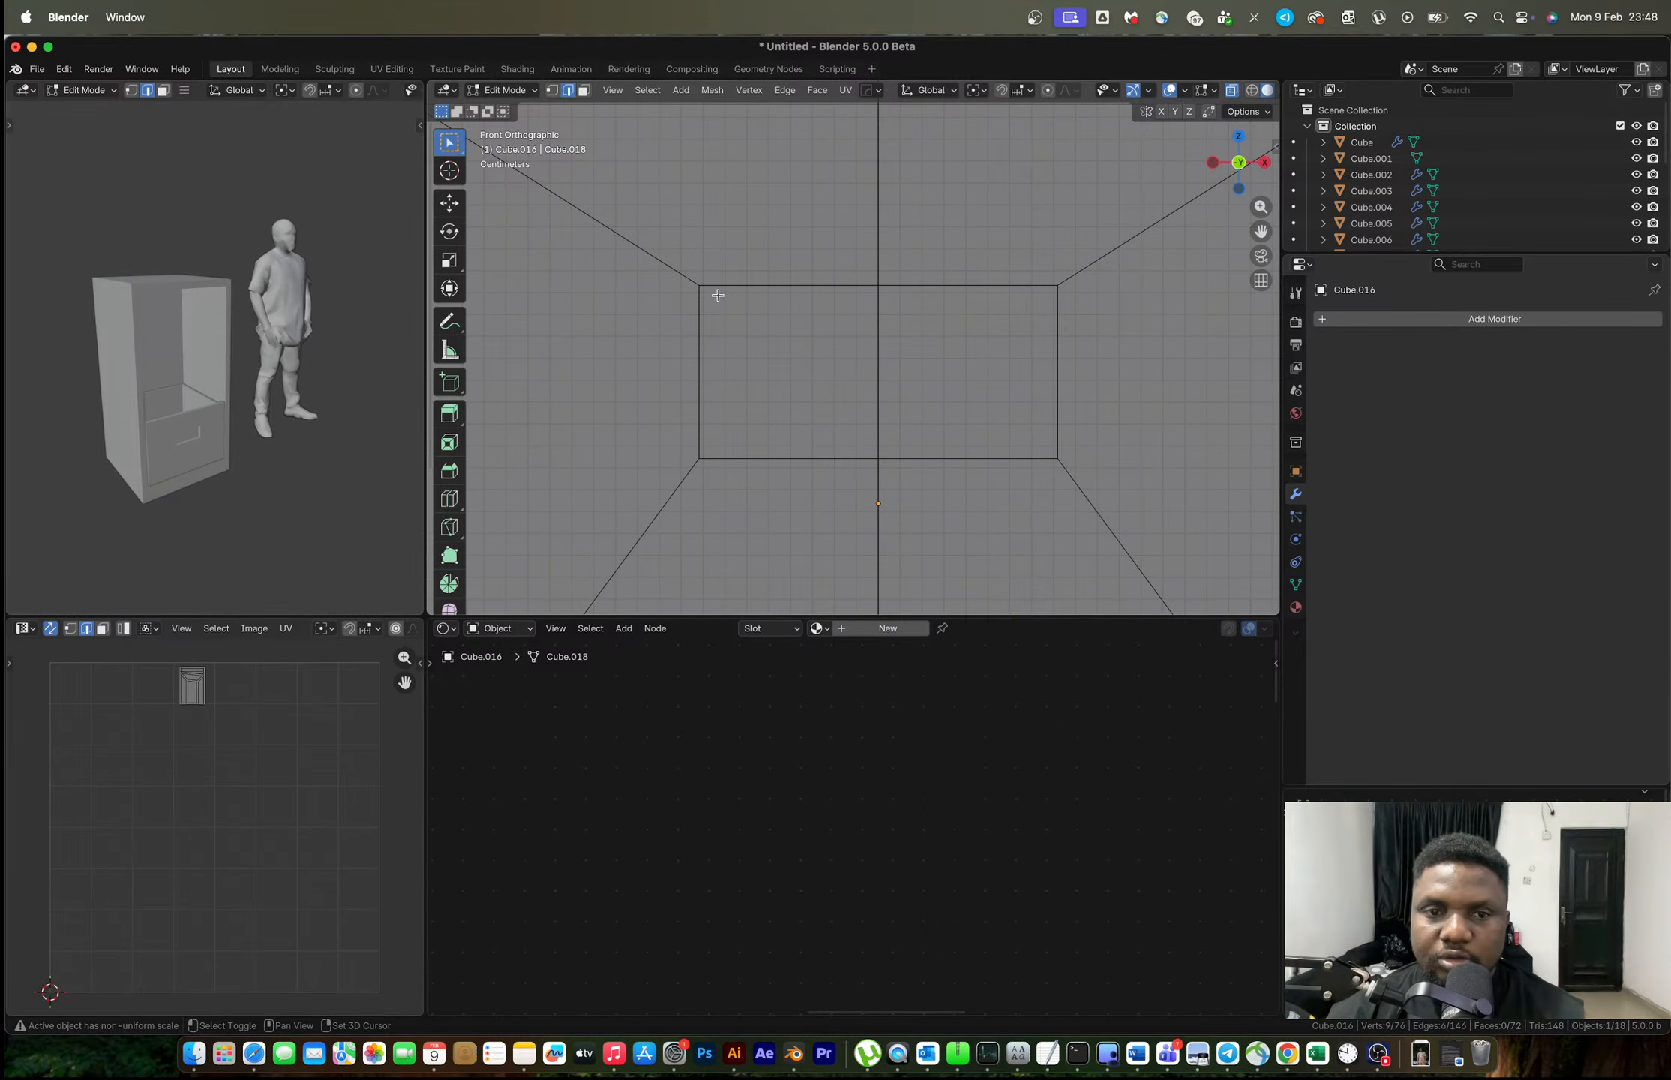
Try bevelling the recess's four corners about 0.0255 m with 1 segment, and undo it.
key(ctrl+b)
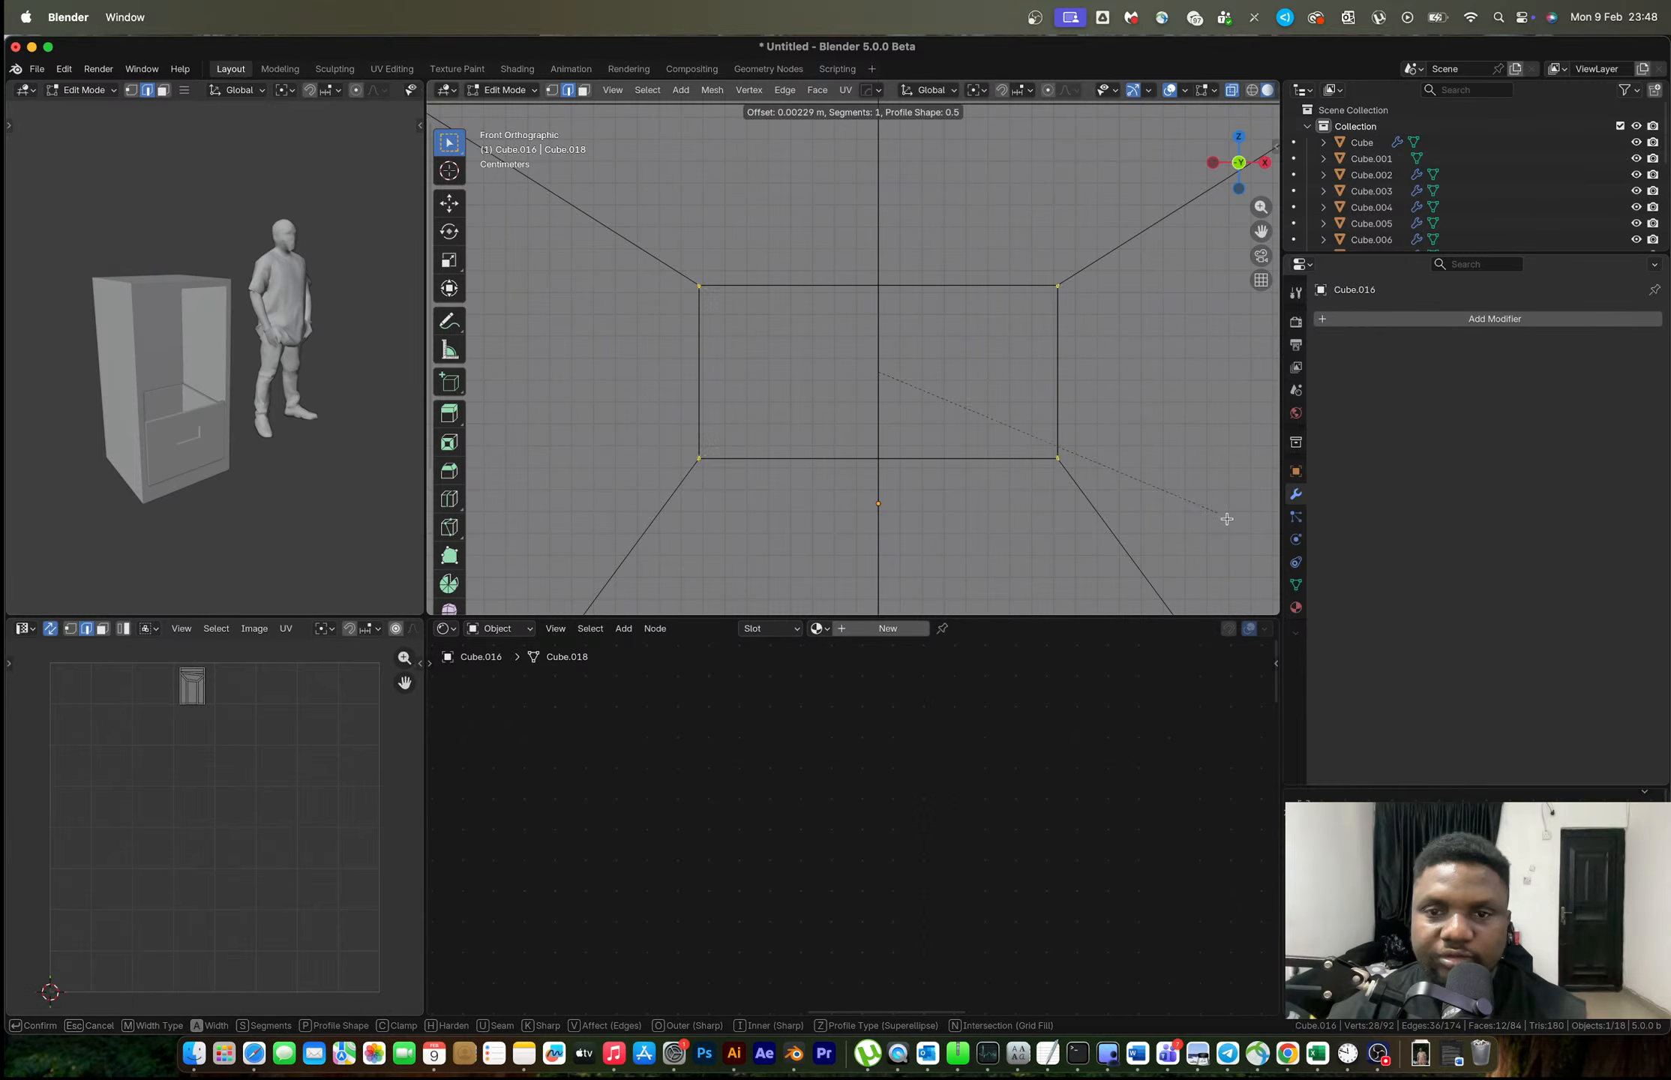
click(478, 548)
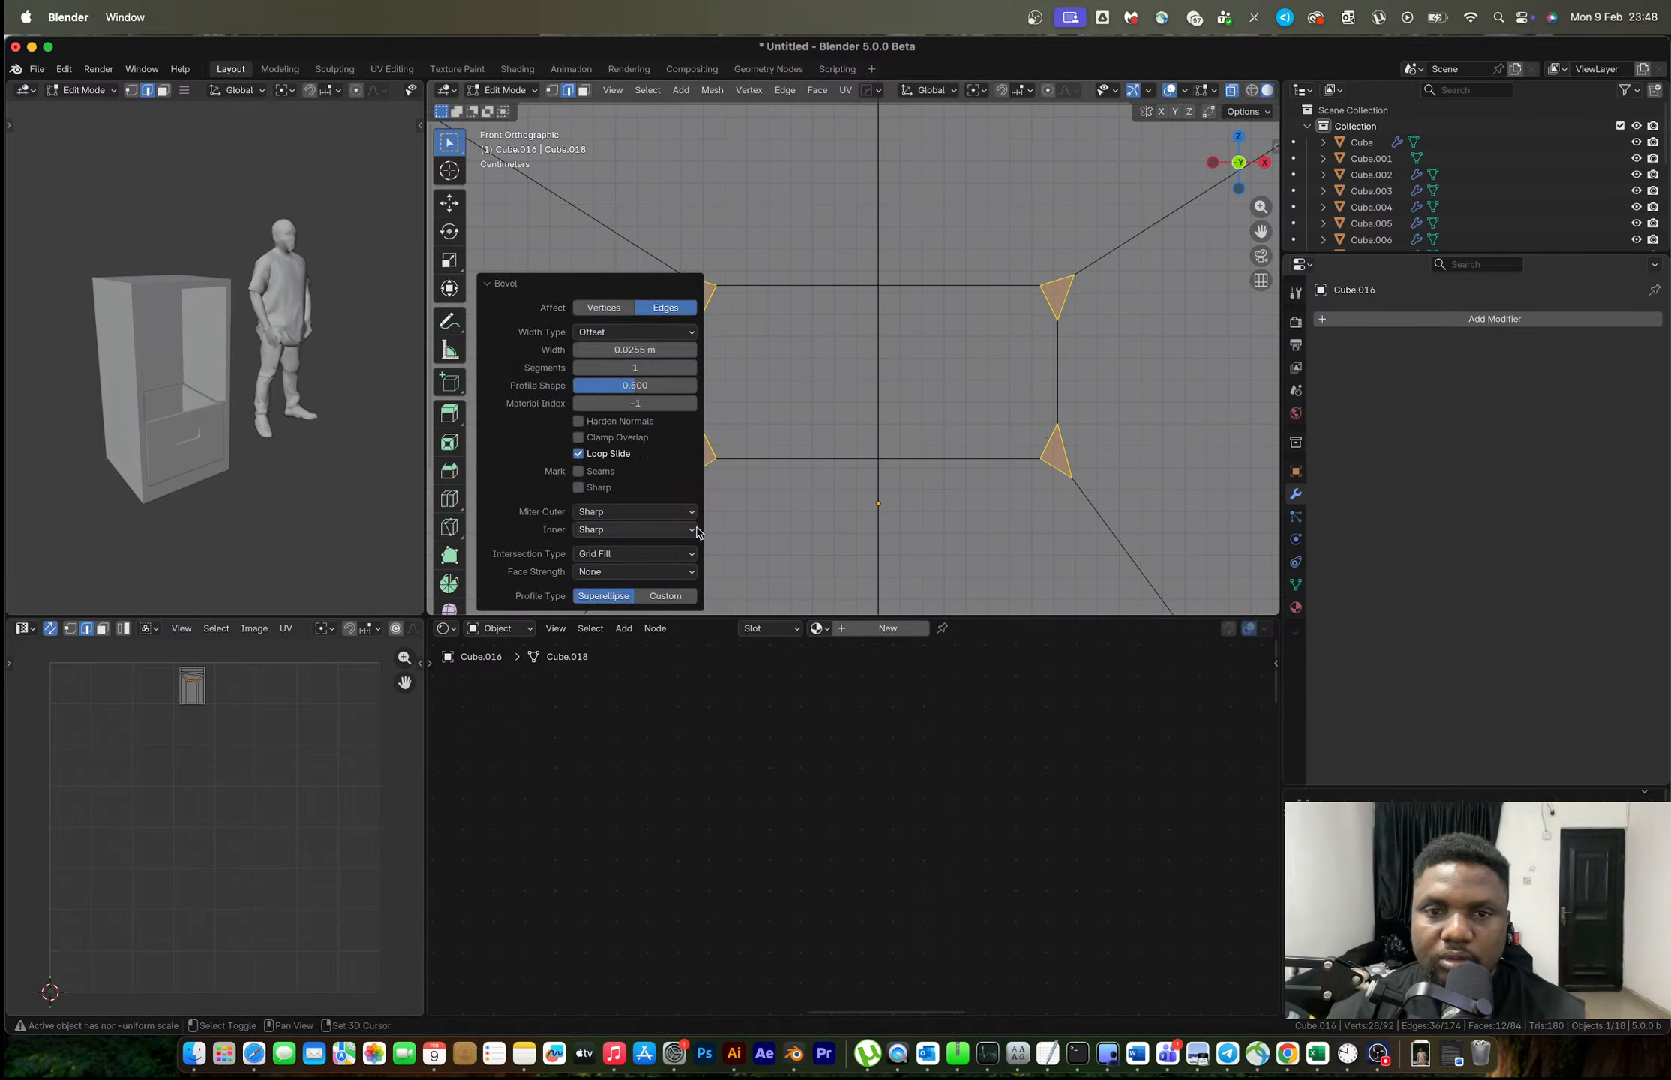
key(super+z)
Apply the drawer's scale in Object Mode and bevel the recess's corner edges about 0.0189 m with 6 segments.
key(Tab)
key(ctrl+a)
click(998, 436)
key(Tab)
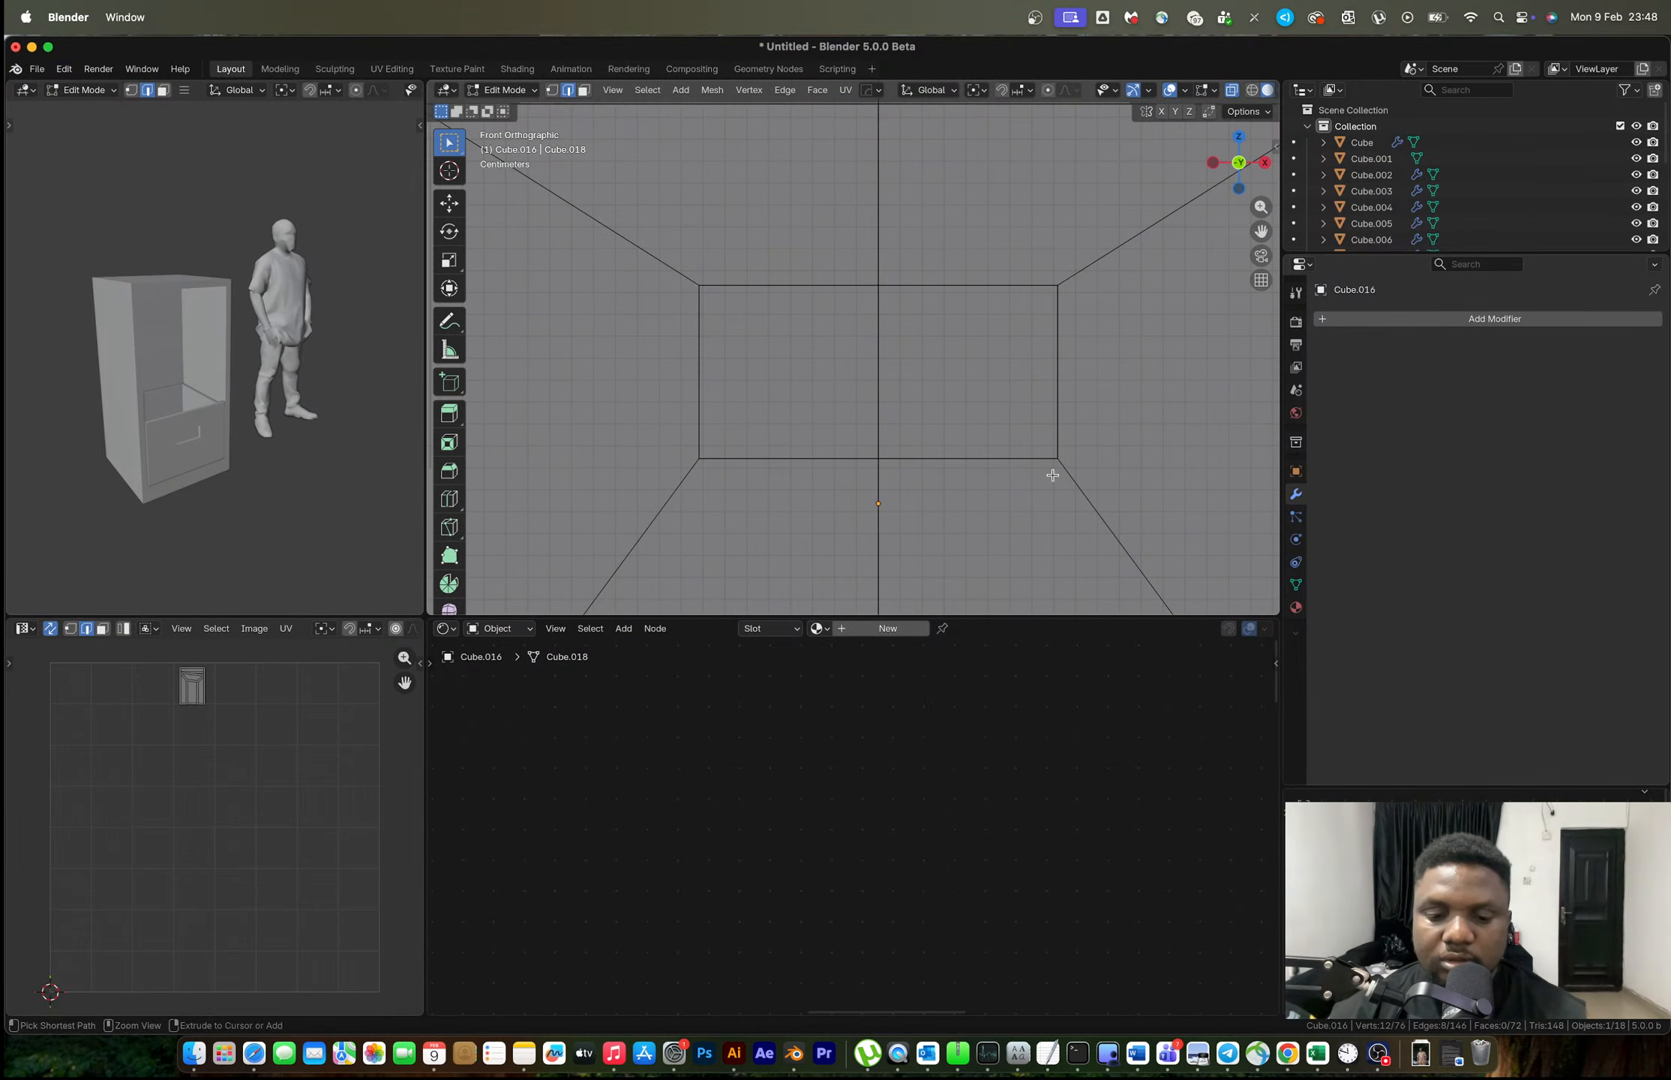
key(ctrl+b)
scroll(1087, 491, up, 5)
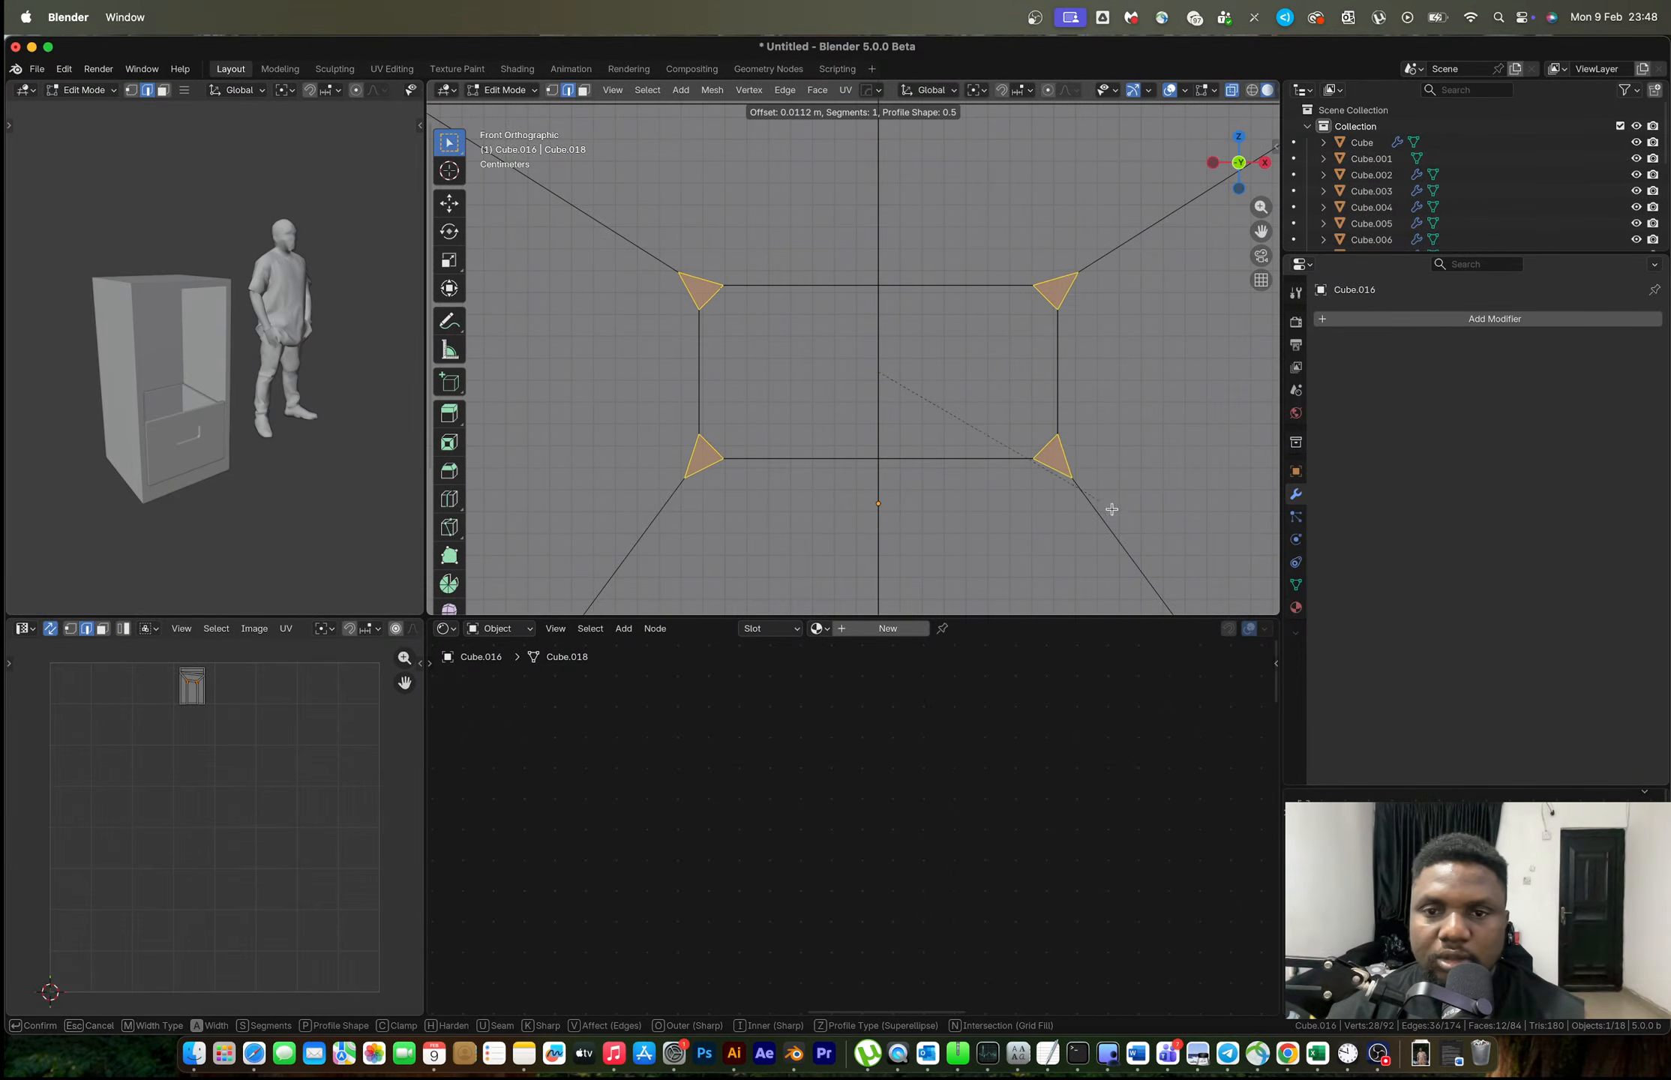
click(1171, 545)
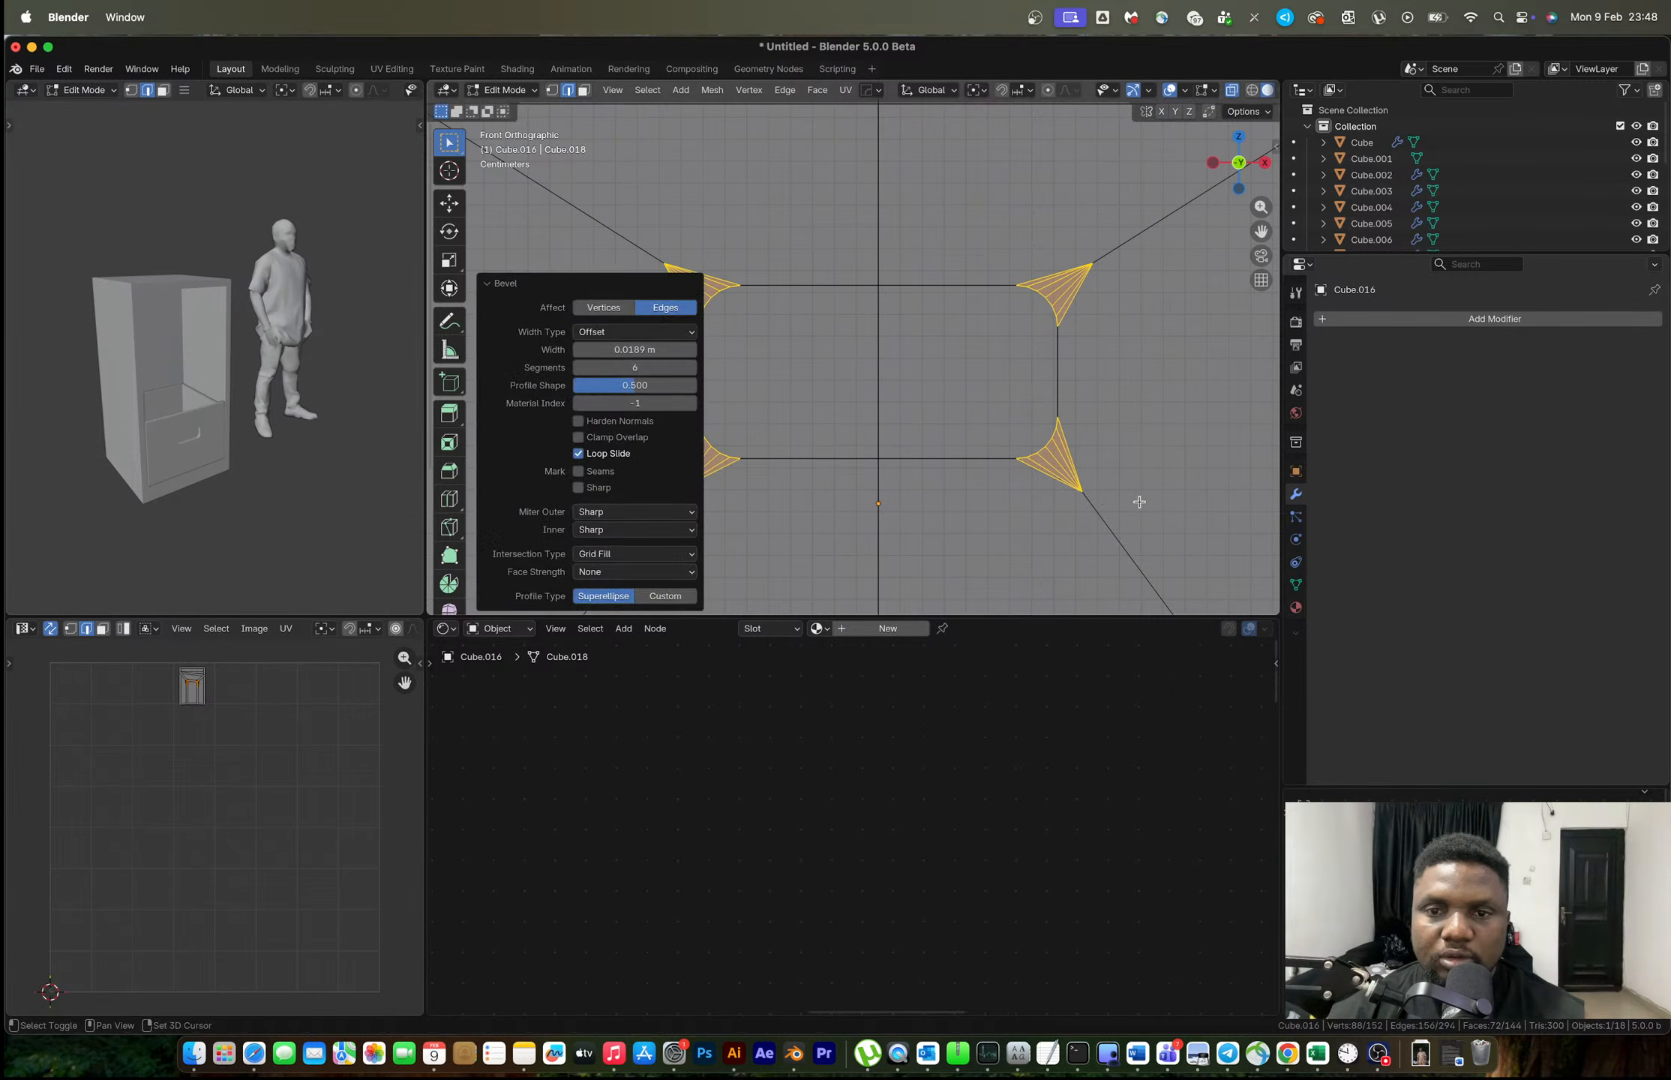
Switch to face selection and turn off X-ray to work on the rounded recess walls.
middle_drag(1041, 358, 1087, 368)
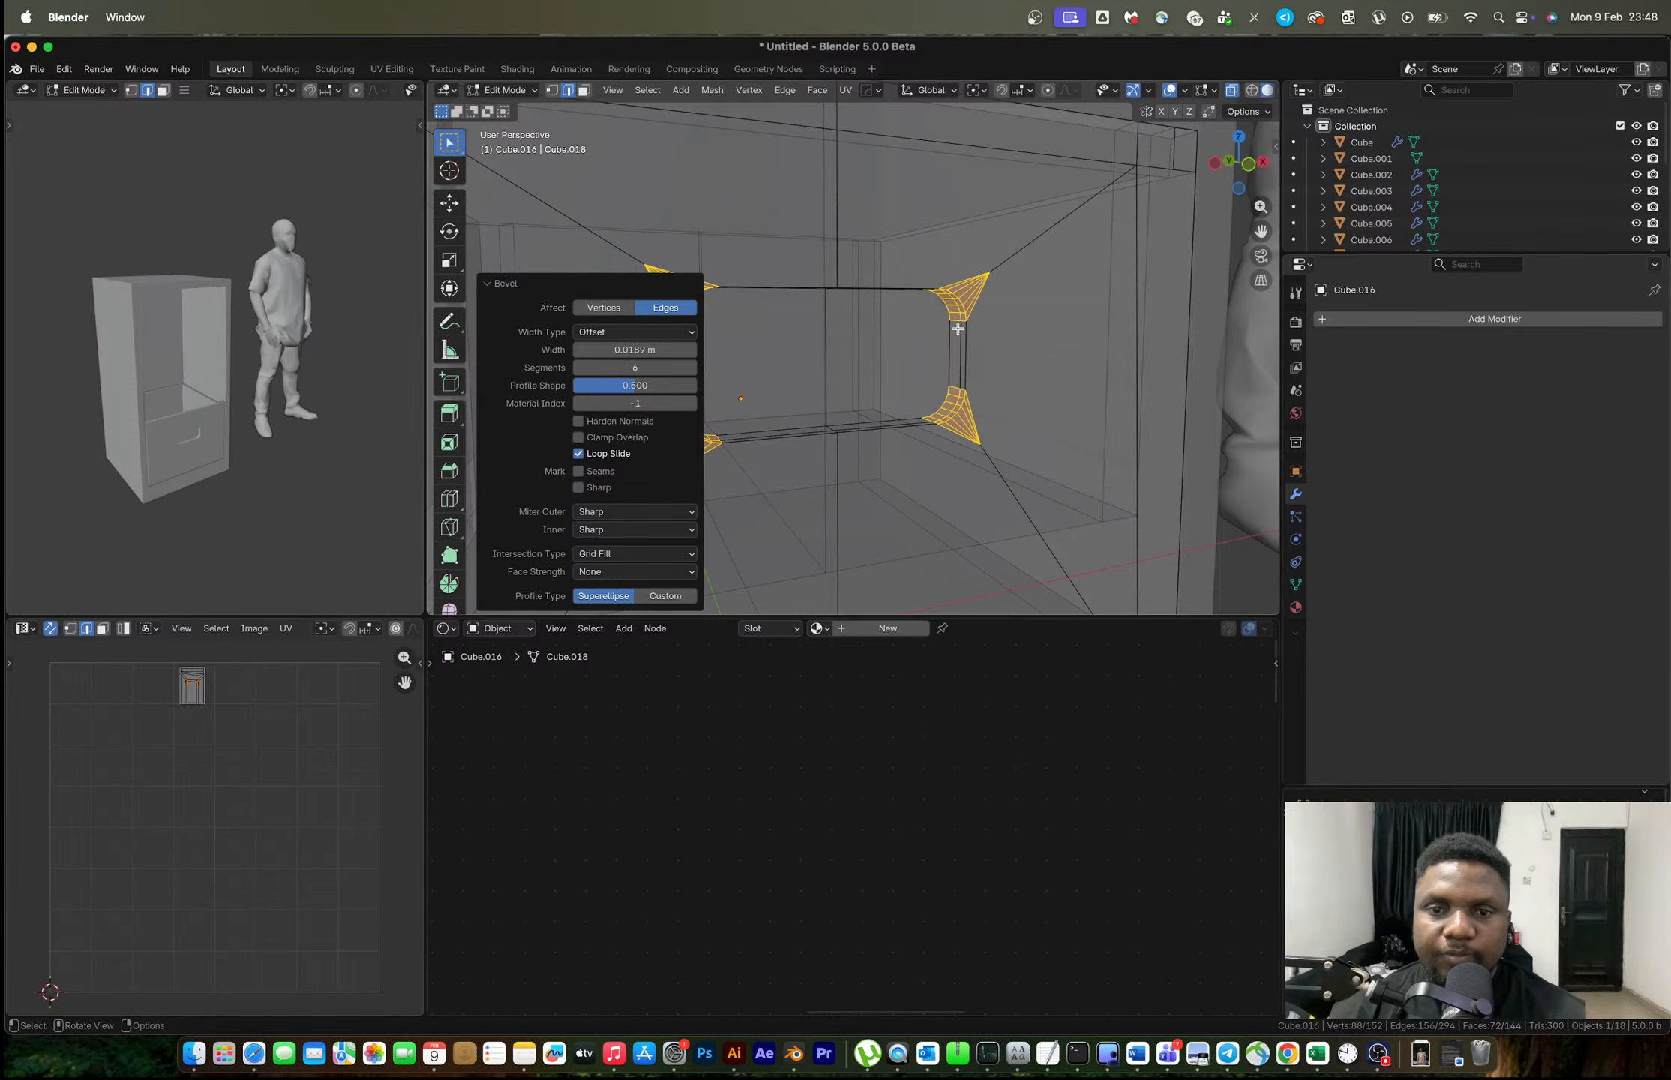
key(3)
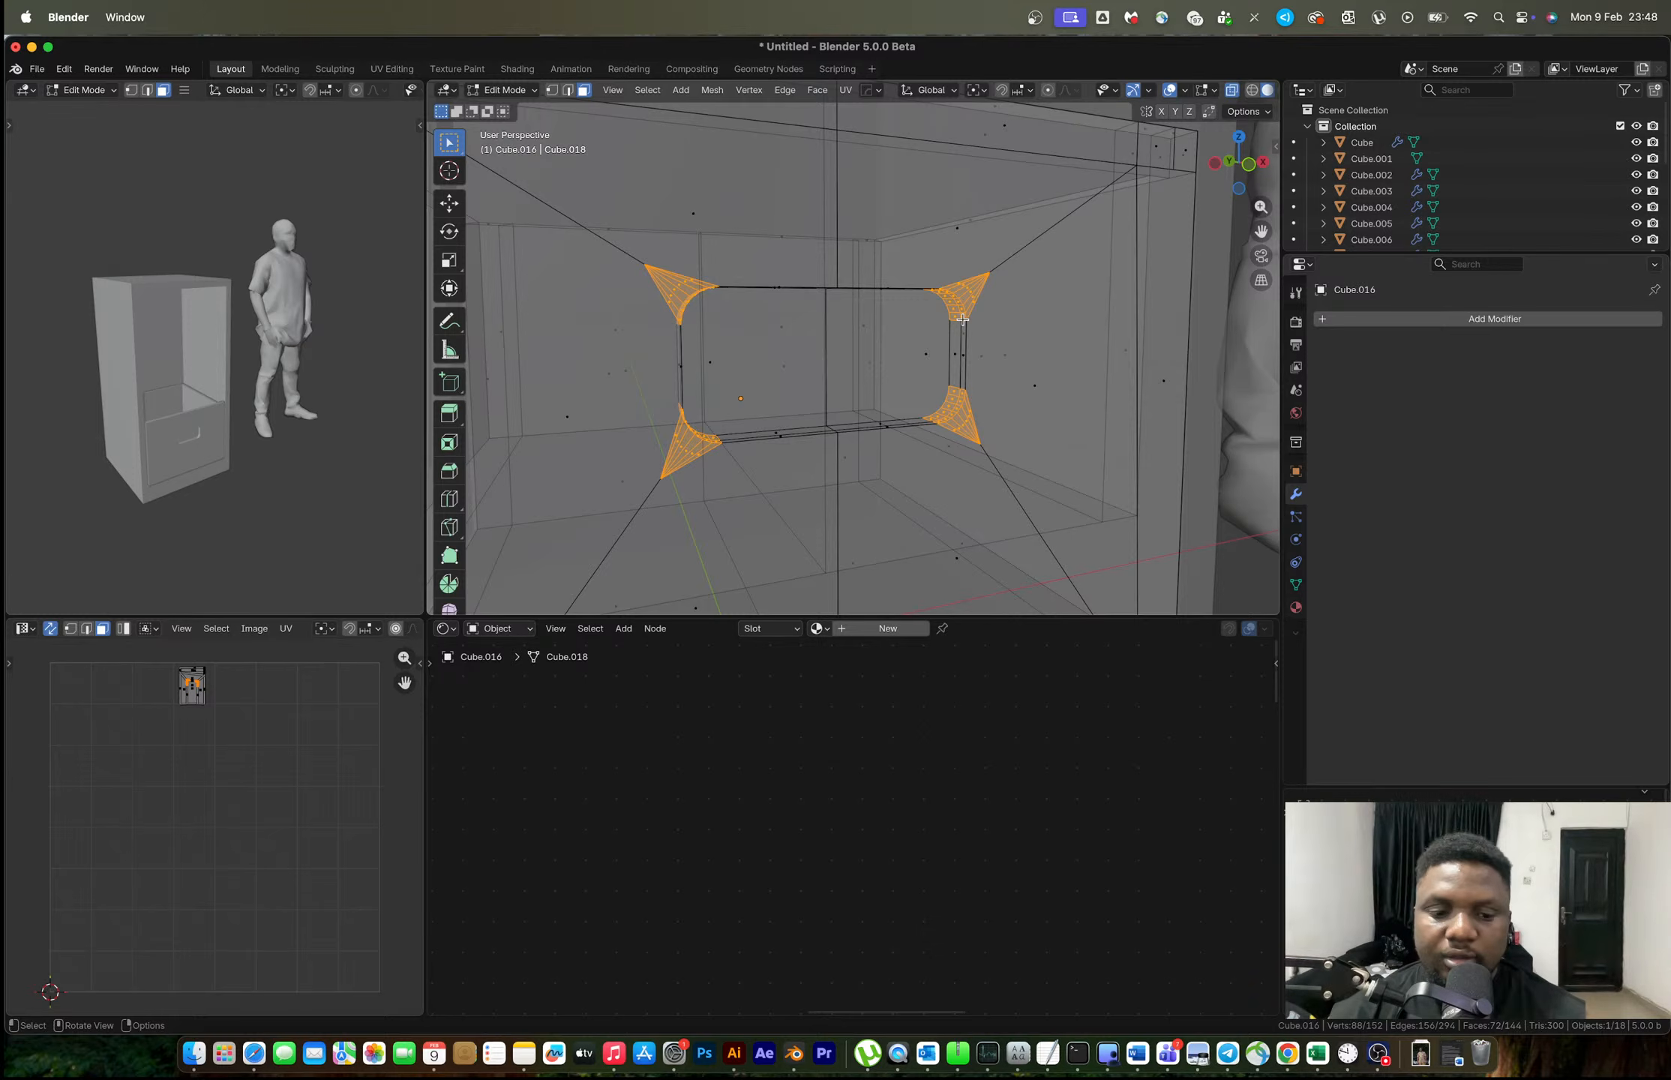
key(alt+z)
Try selecting the curved wall faces at the recess's upper-left corner with shortest-path picking.
click(963, 319)
middle_drag(954, 320, 915, 346)
ctrl+click(938, 335)
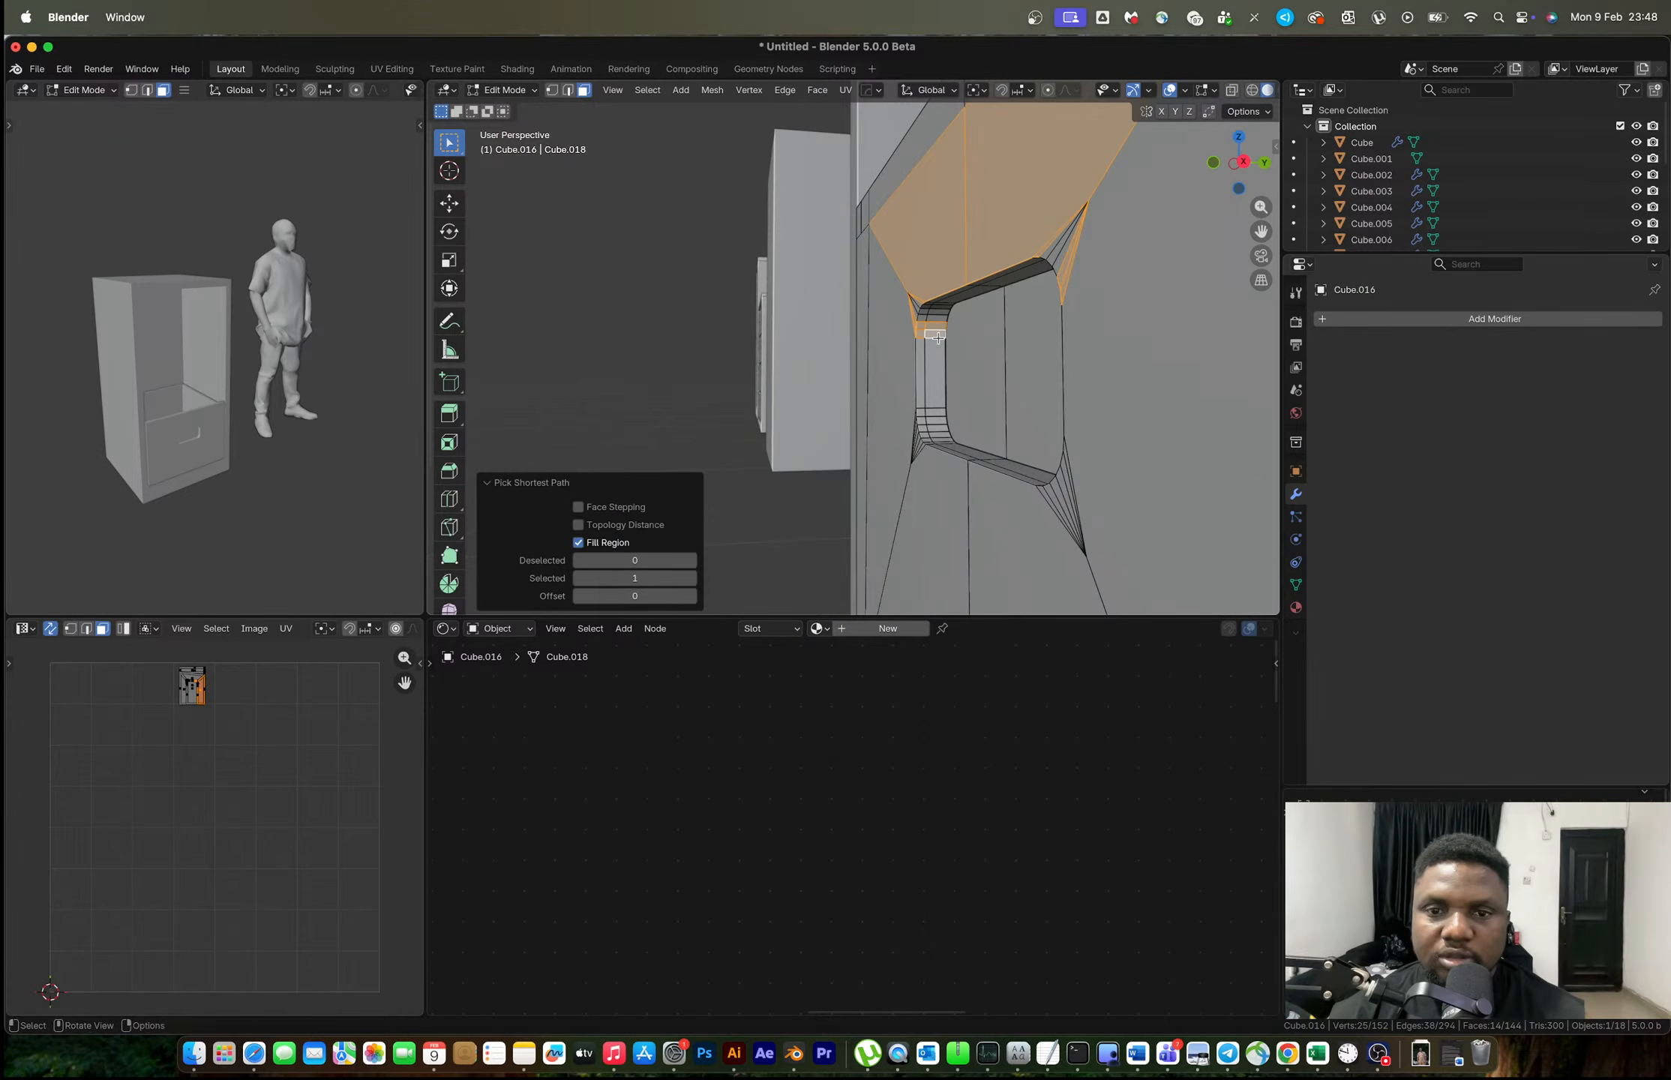
click(938, 334)
ctrl+click(939, 303)
middle_drag(939, 302, 904, 319)
click(921, 336)
ctrl+click(908, 314)
scroll(904, 319, up, 3)
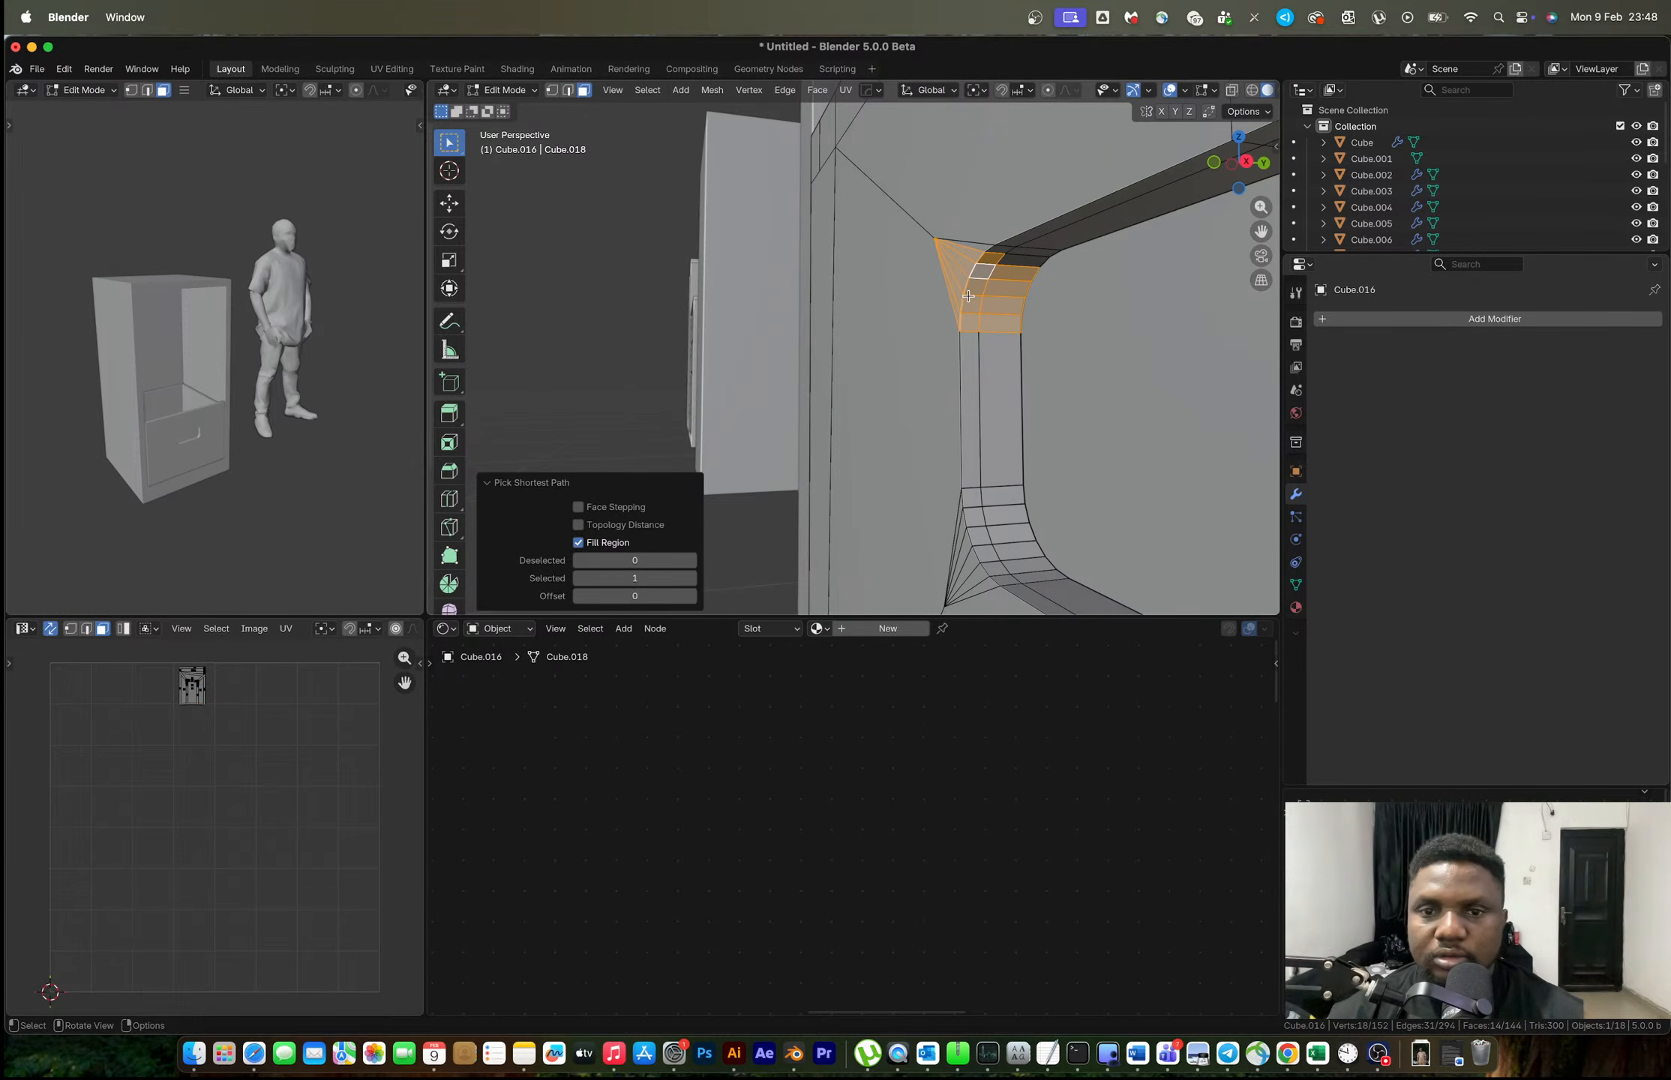
Select all curved wall faces of the recess's upper-left corner, leaving out the straight side wall.
click(970, 324)
ctrl+click(1014, 267)
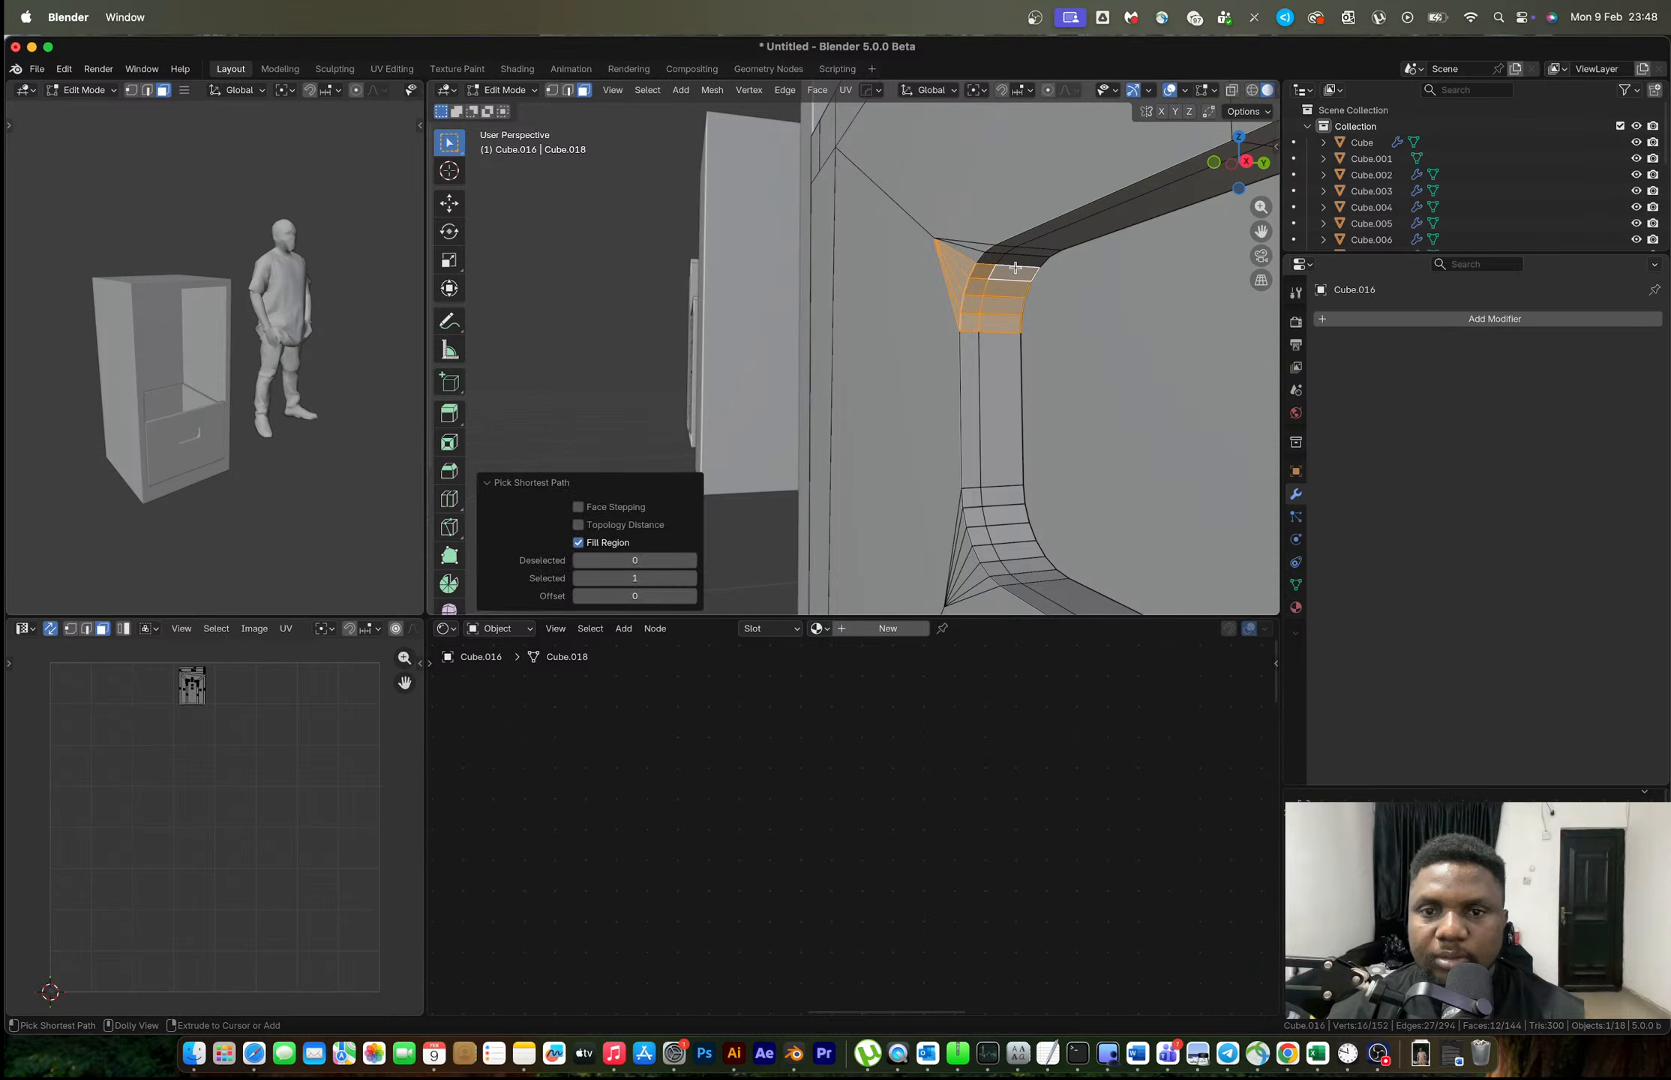
key(super+z)
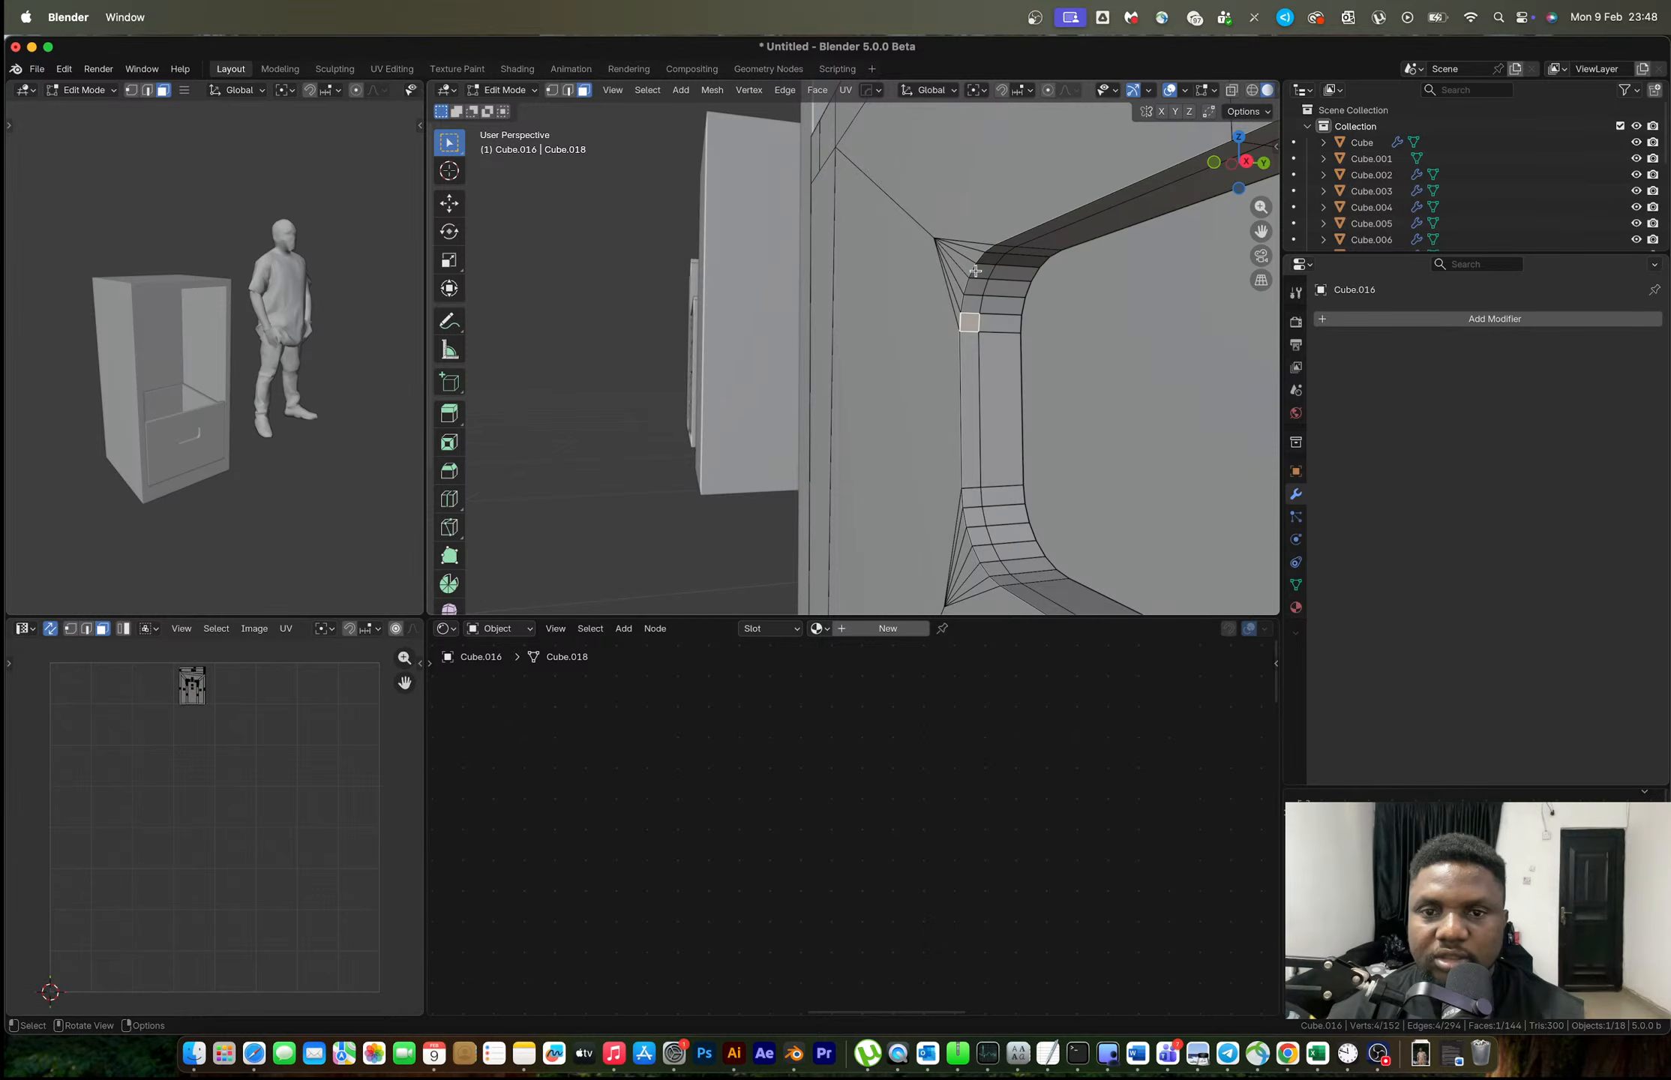
drag(975, 271, 1010, 334)
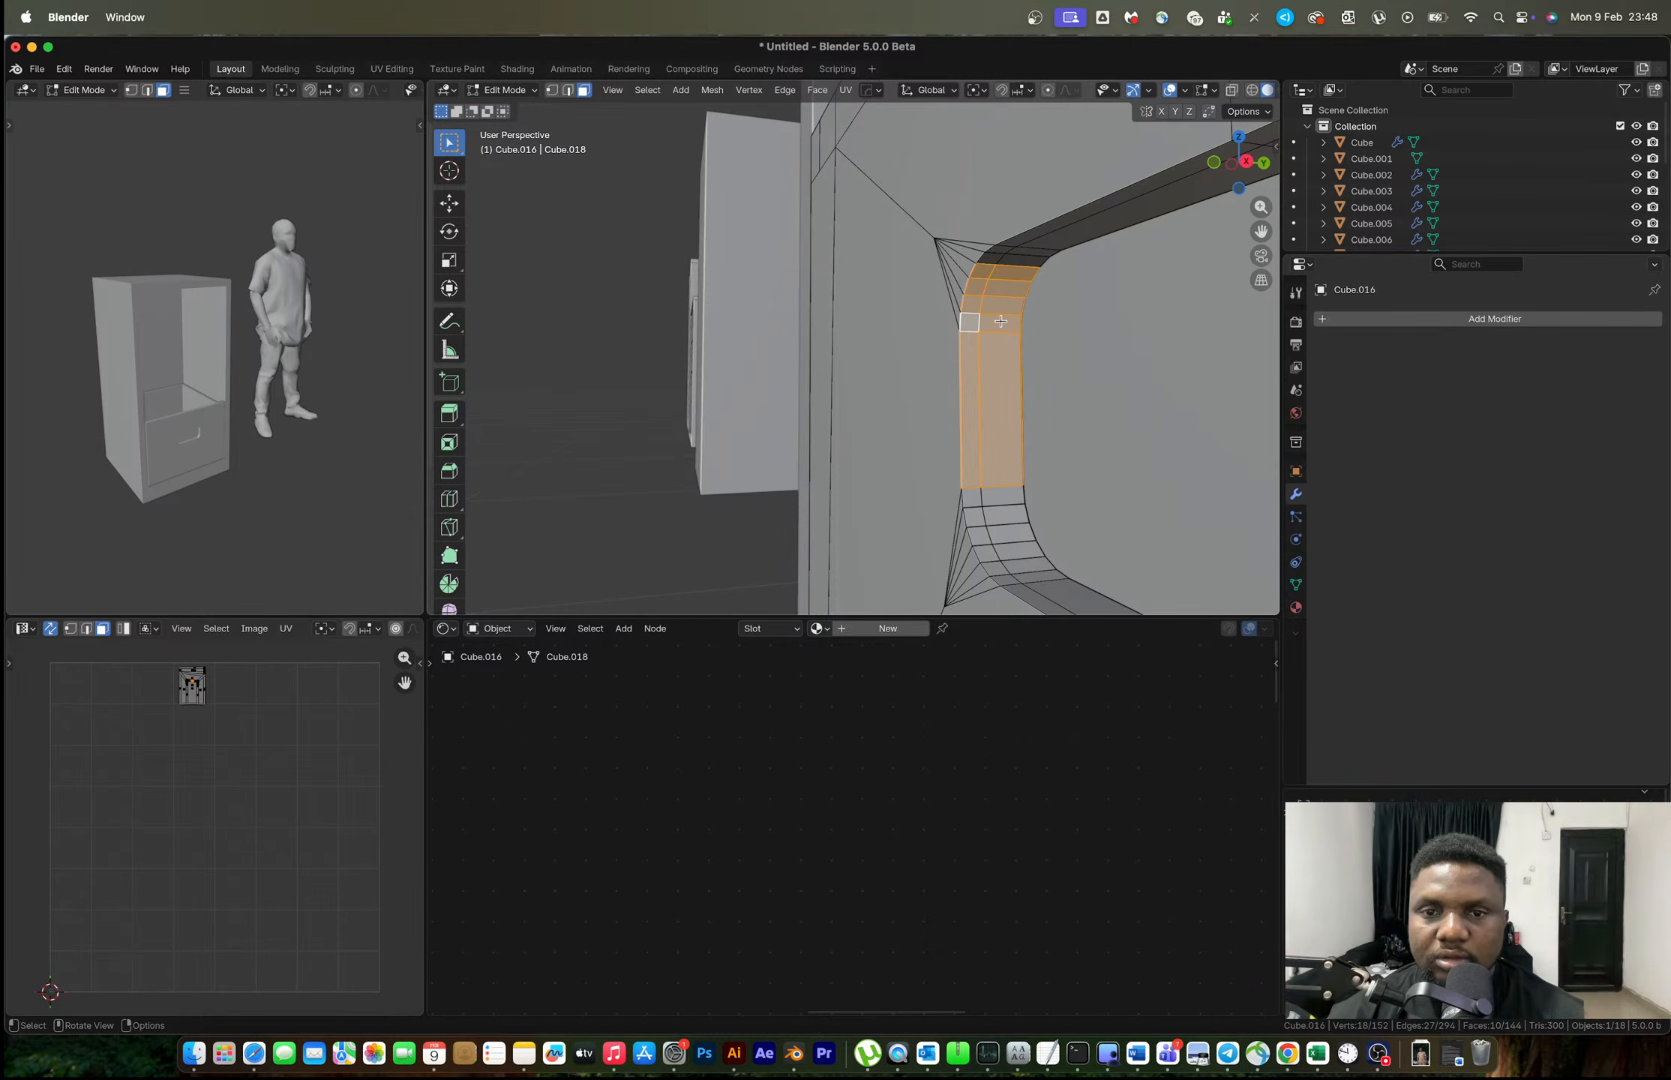
shift+click(985, 365)
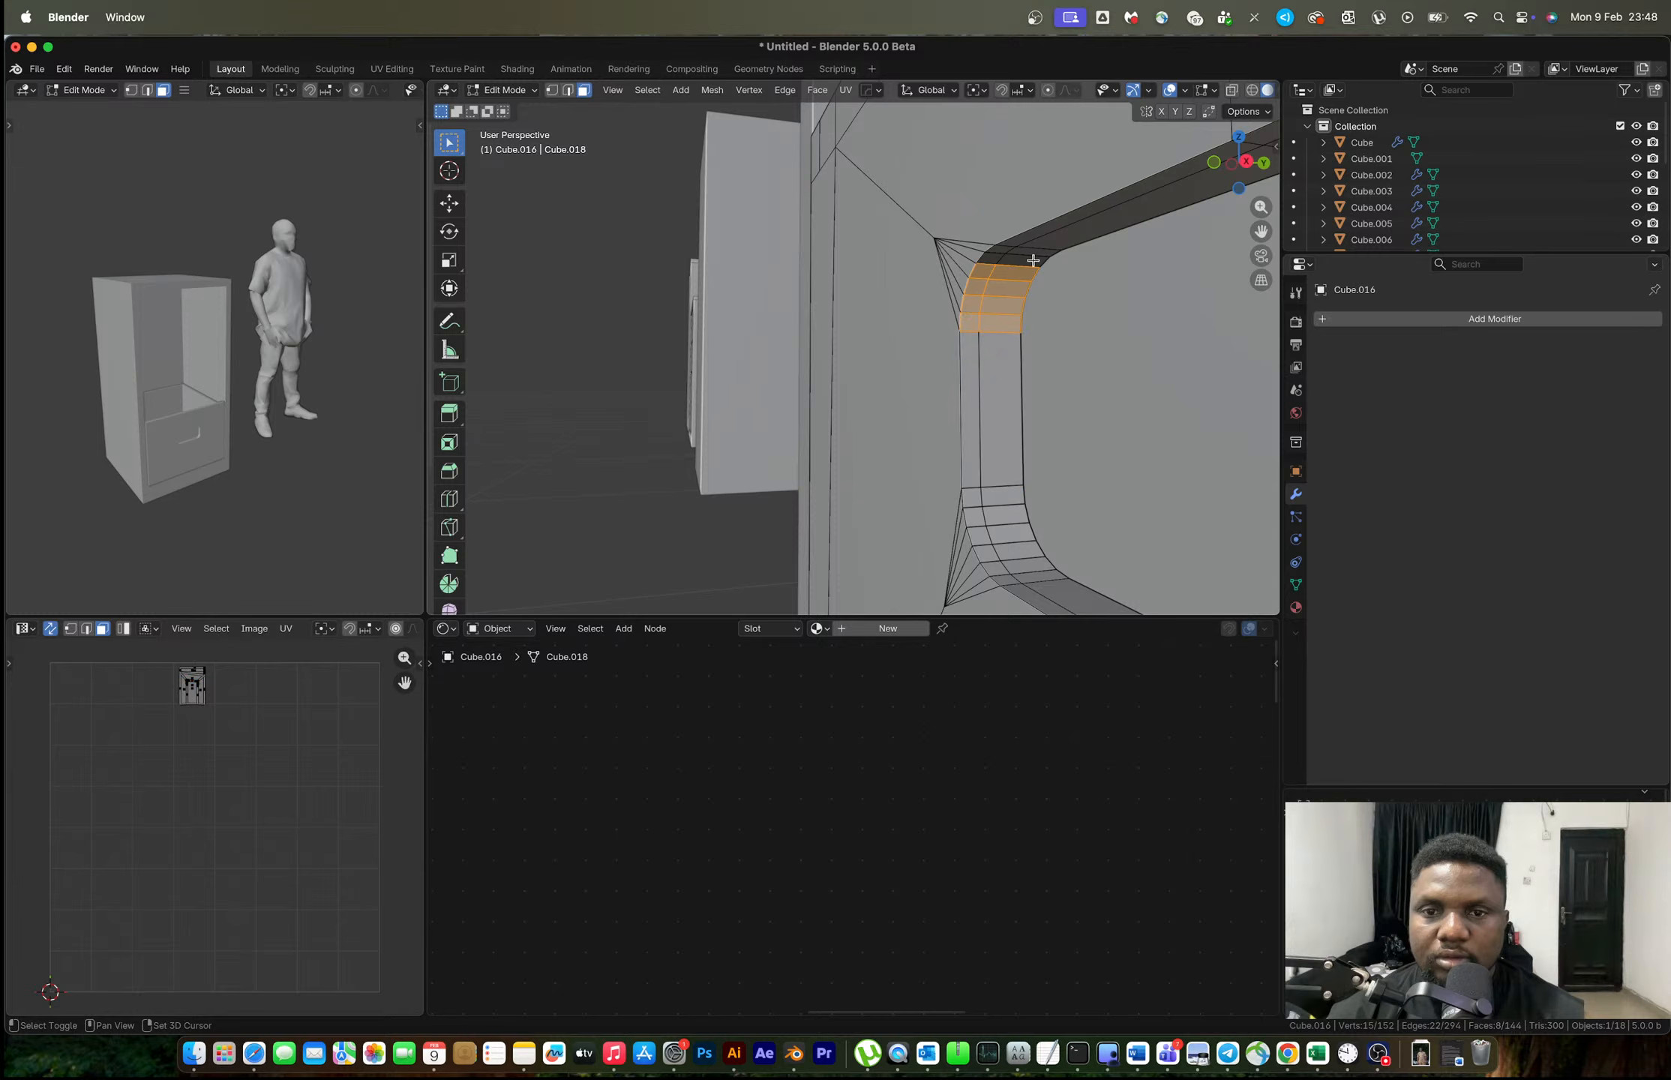
shift+click(995, 258)
shift+click(999, 243)
shift+click(1011, 252)
shift+click(1032, 251)
Add the recess's straight top wall faces and all curved faces of its upper-right corner to the selection.
middle_drag(840, 358, 941, 324)
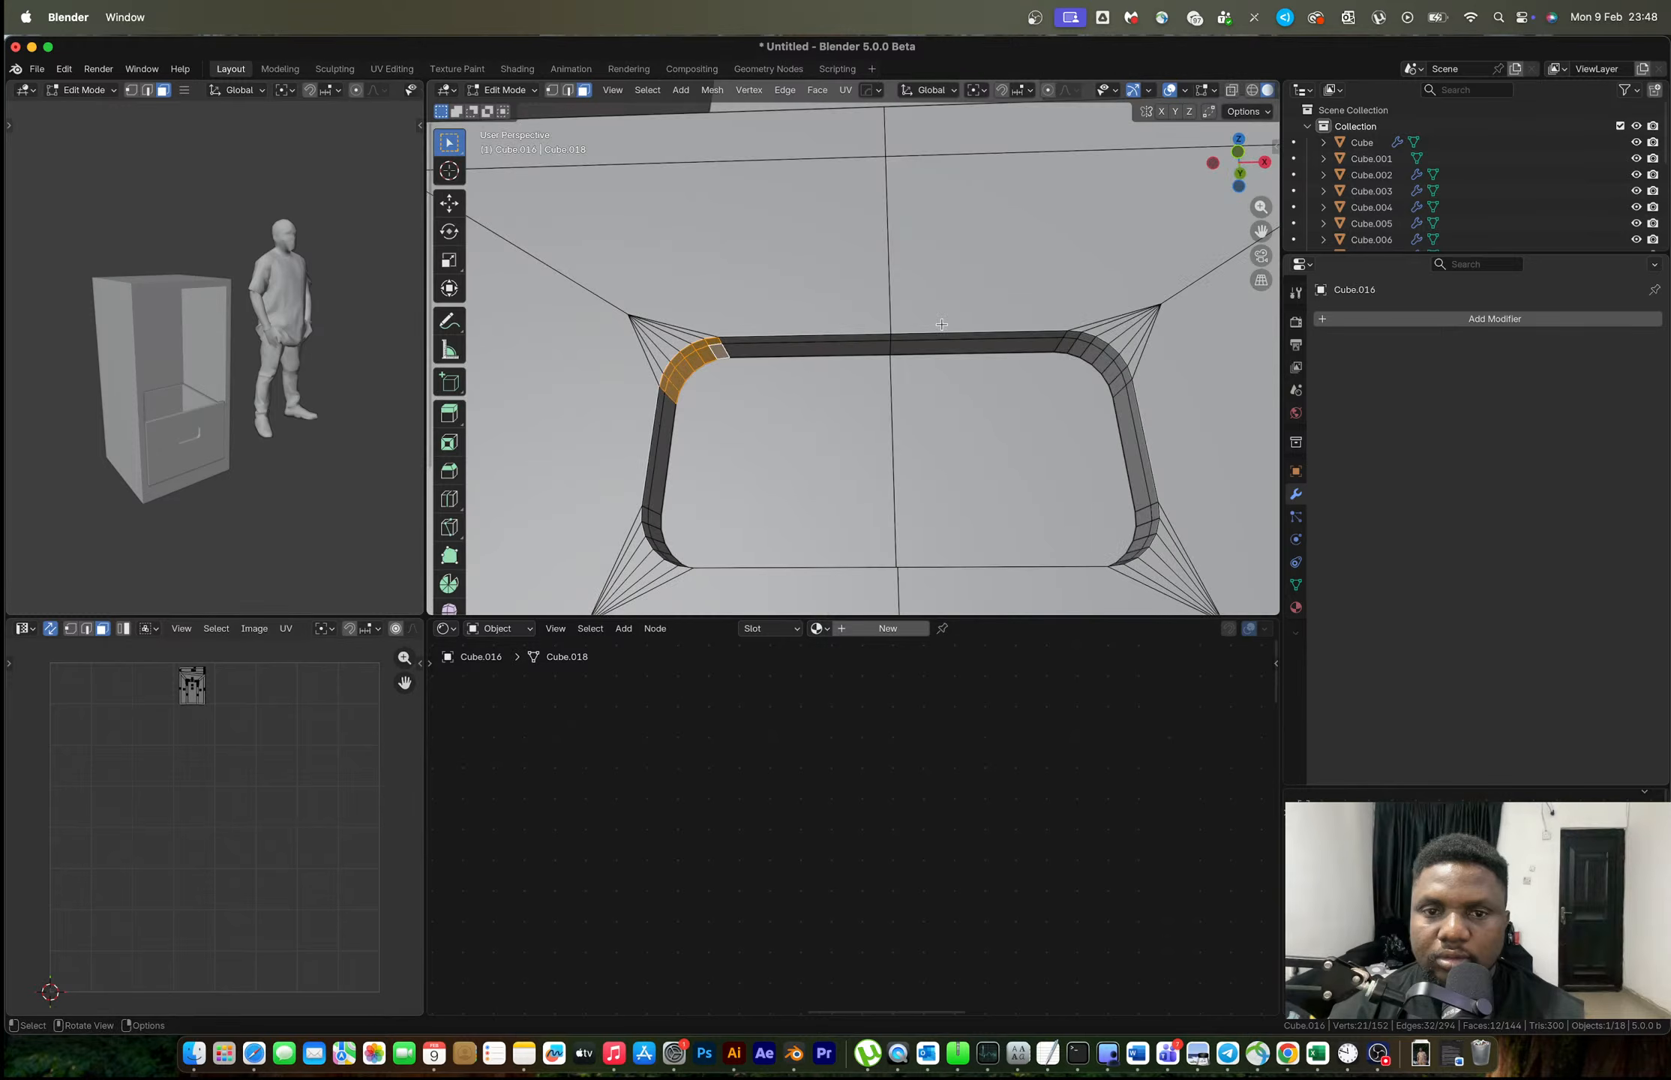
shift+click(771, 342)
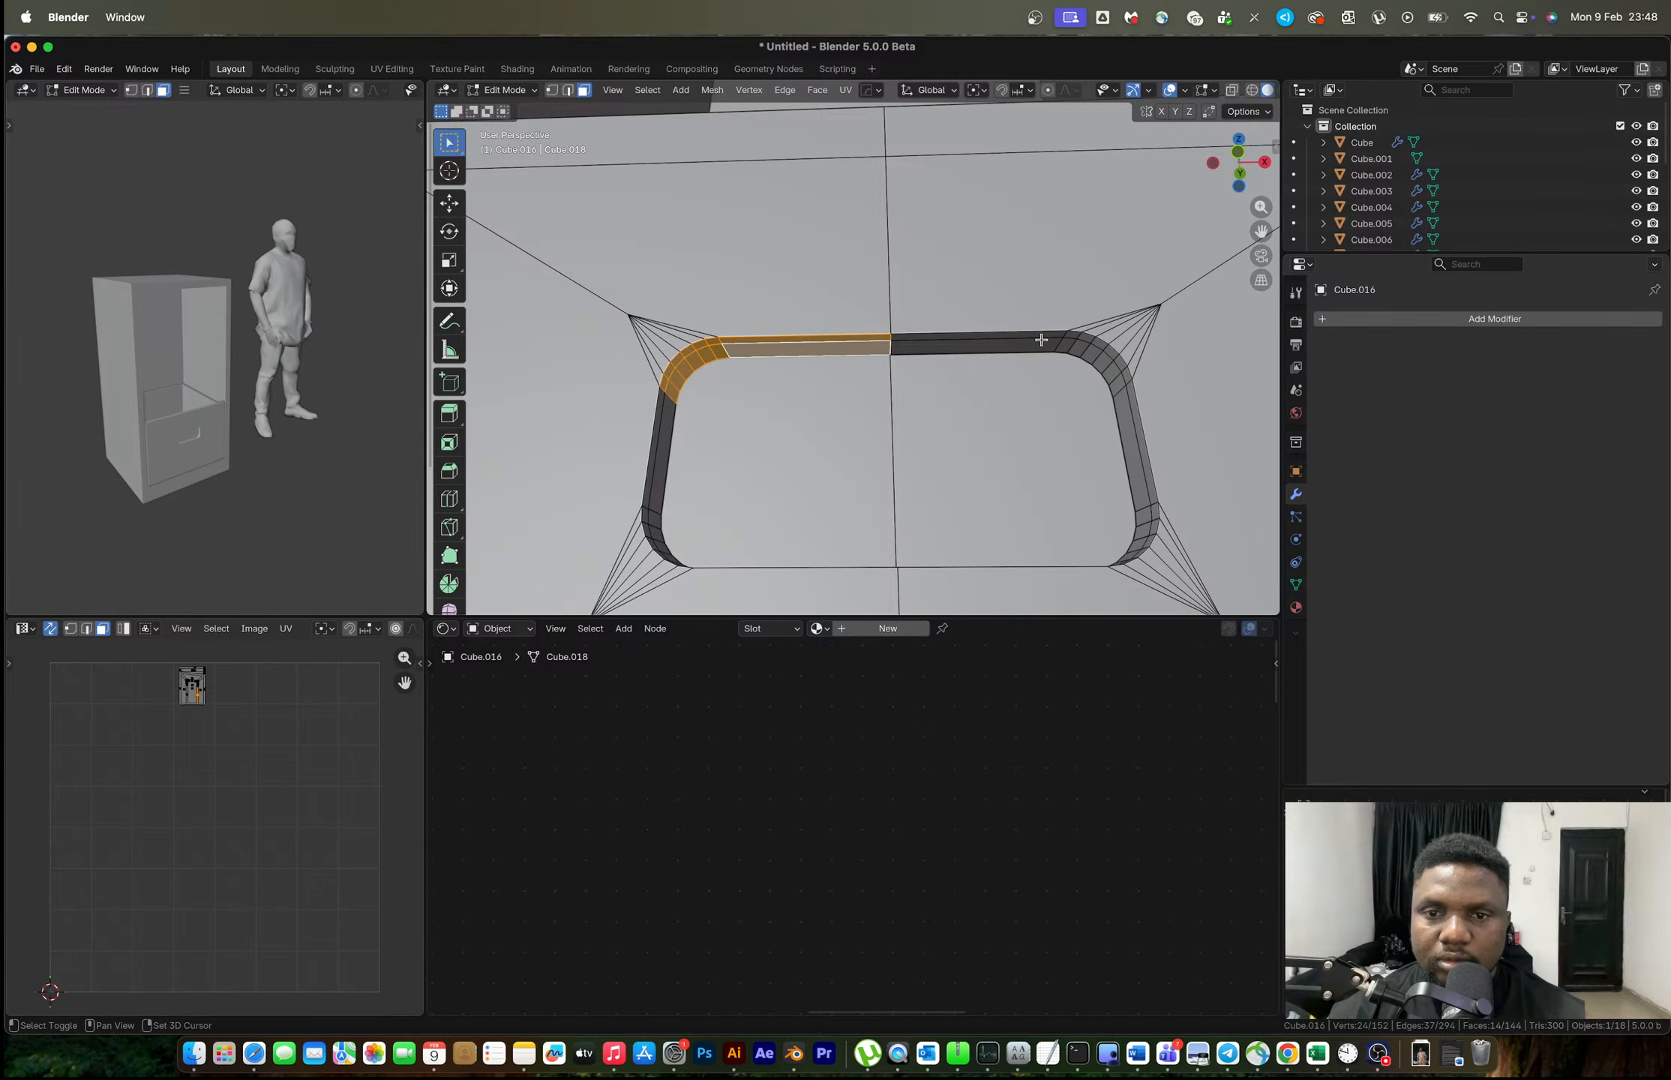
shift+click(1041, 340)
middle_drag(1041, 340, 791, 351)
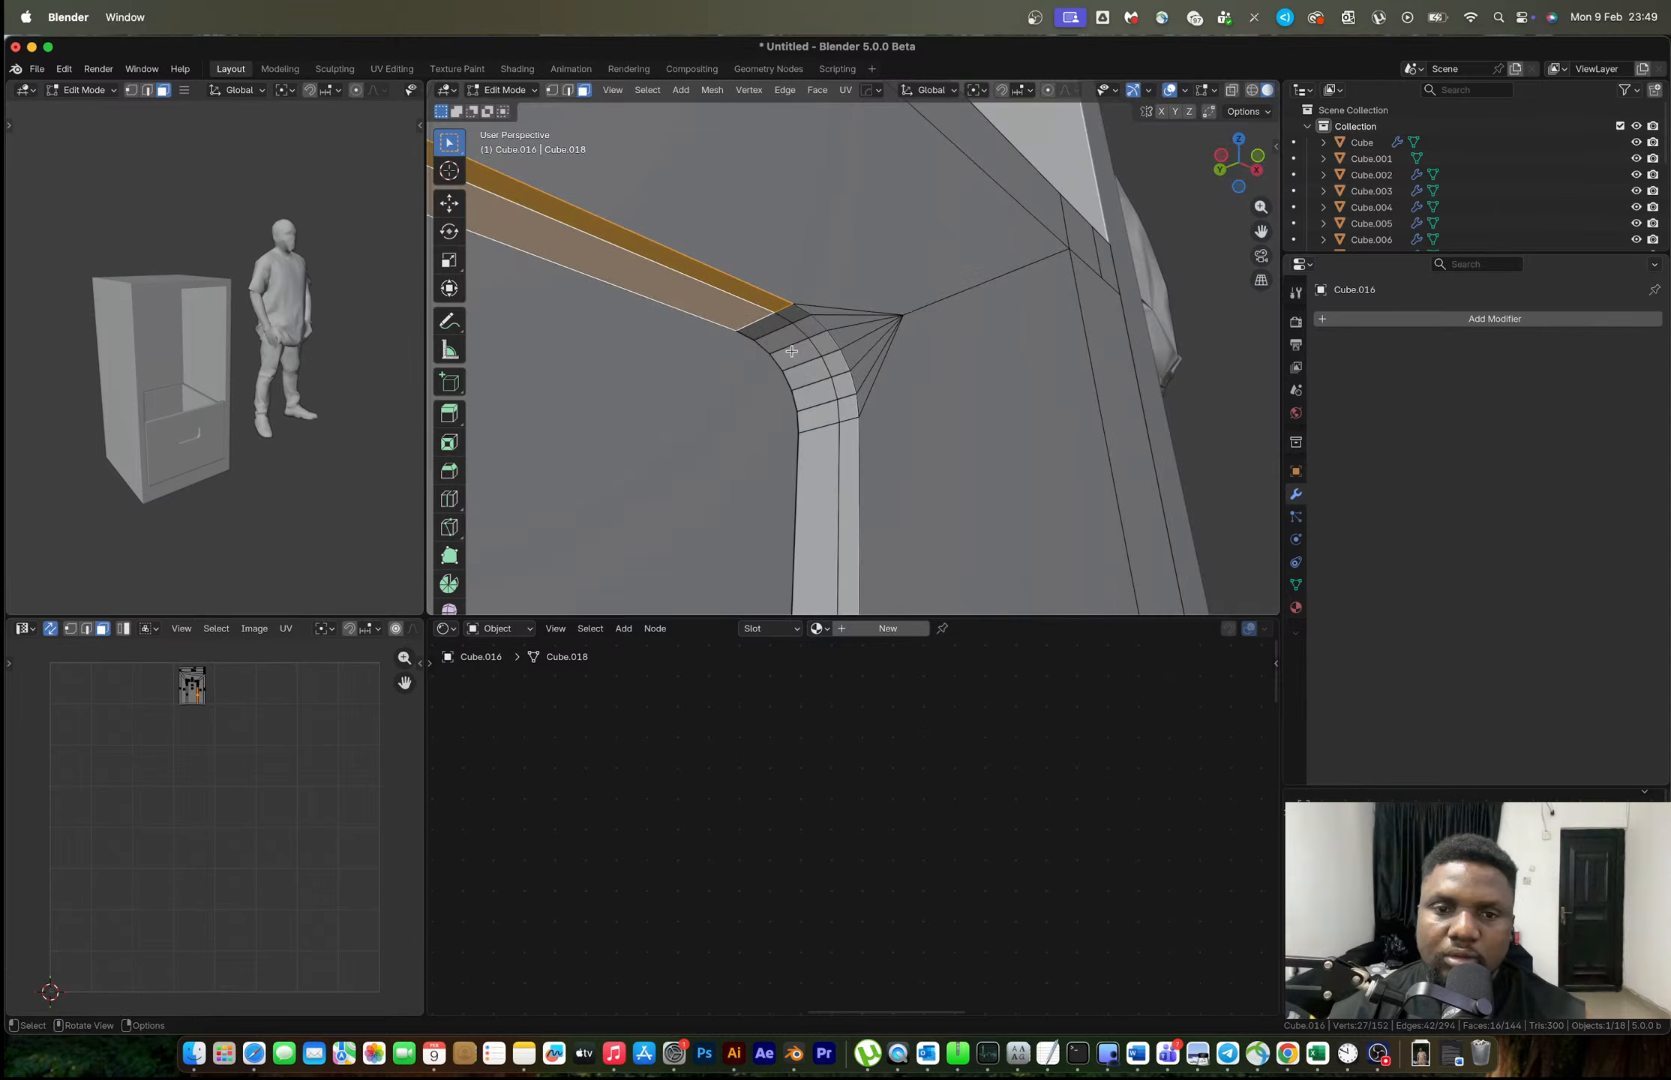
shift+click(792, 342)
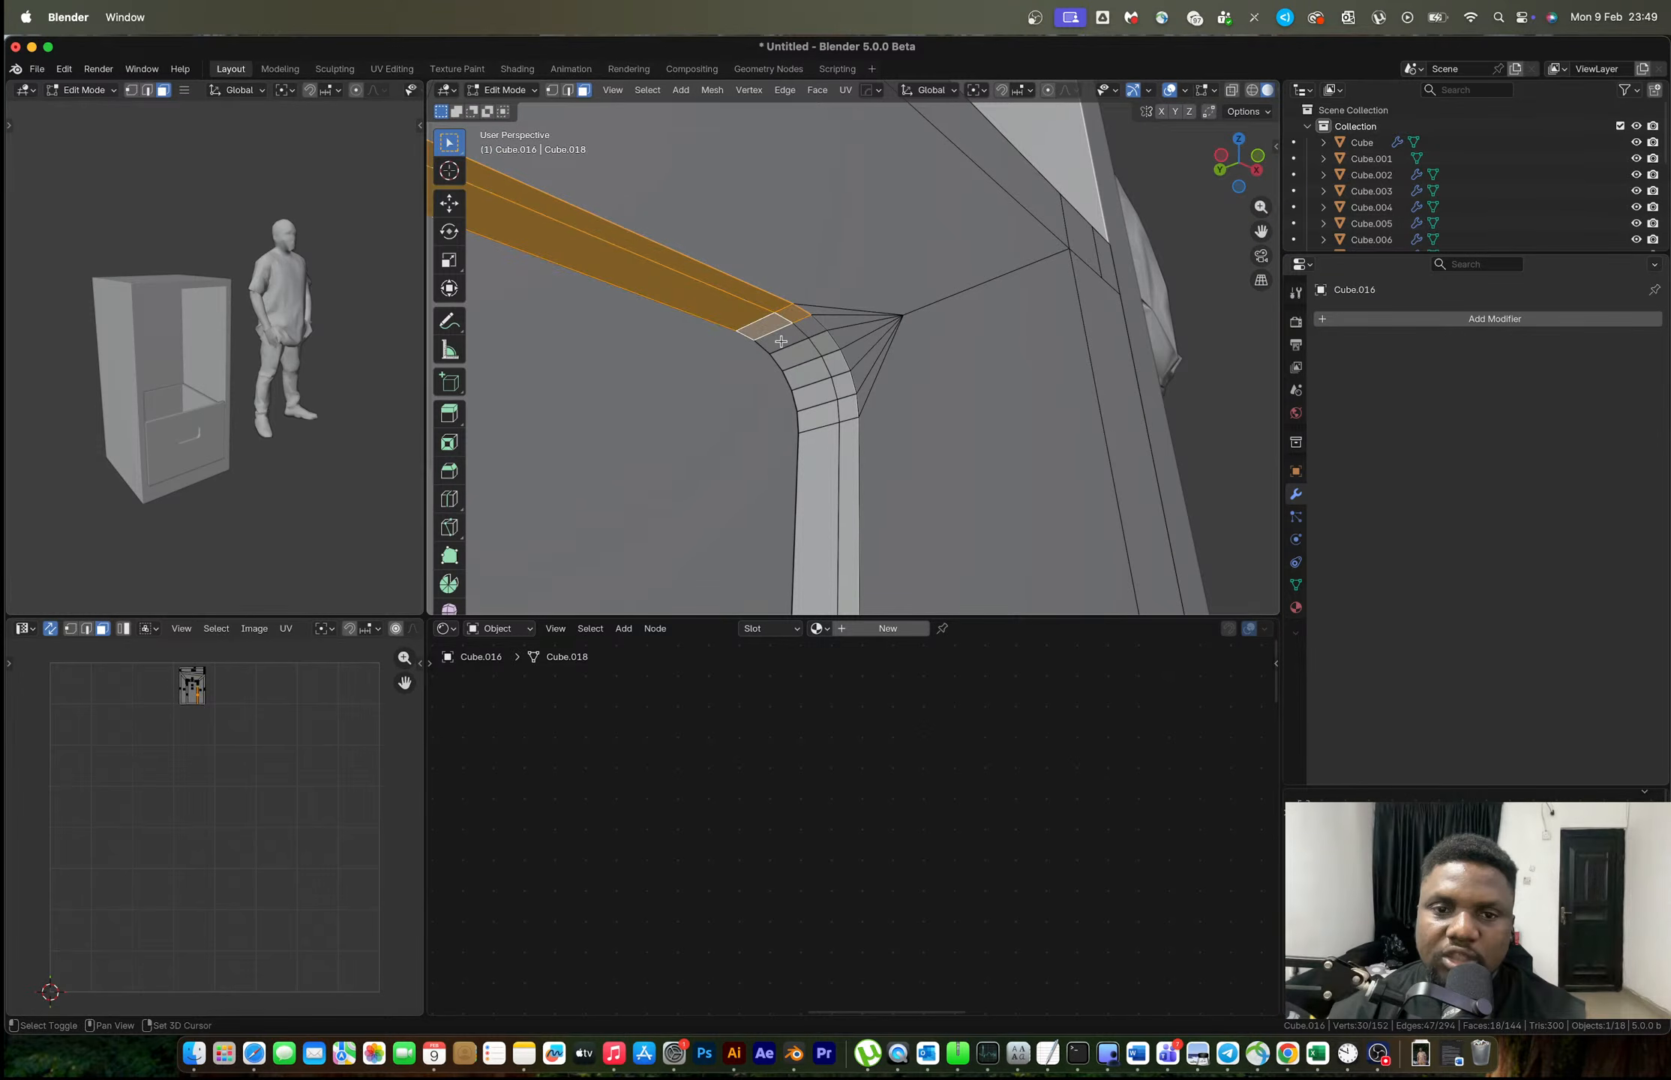
drag(805, 341, 832, 401)
shift+click(845, 405)
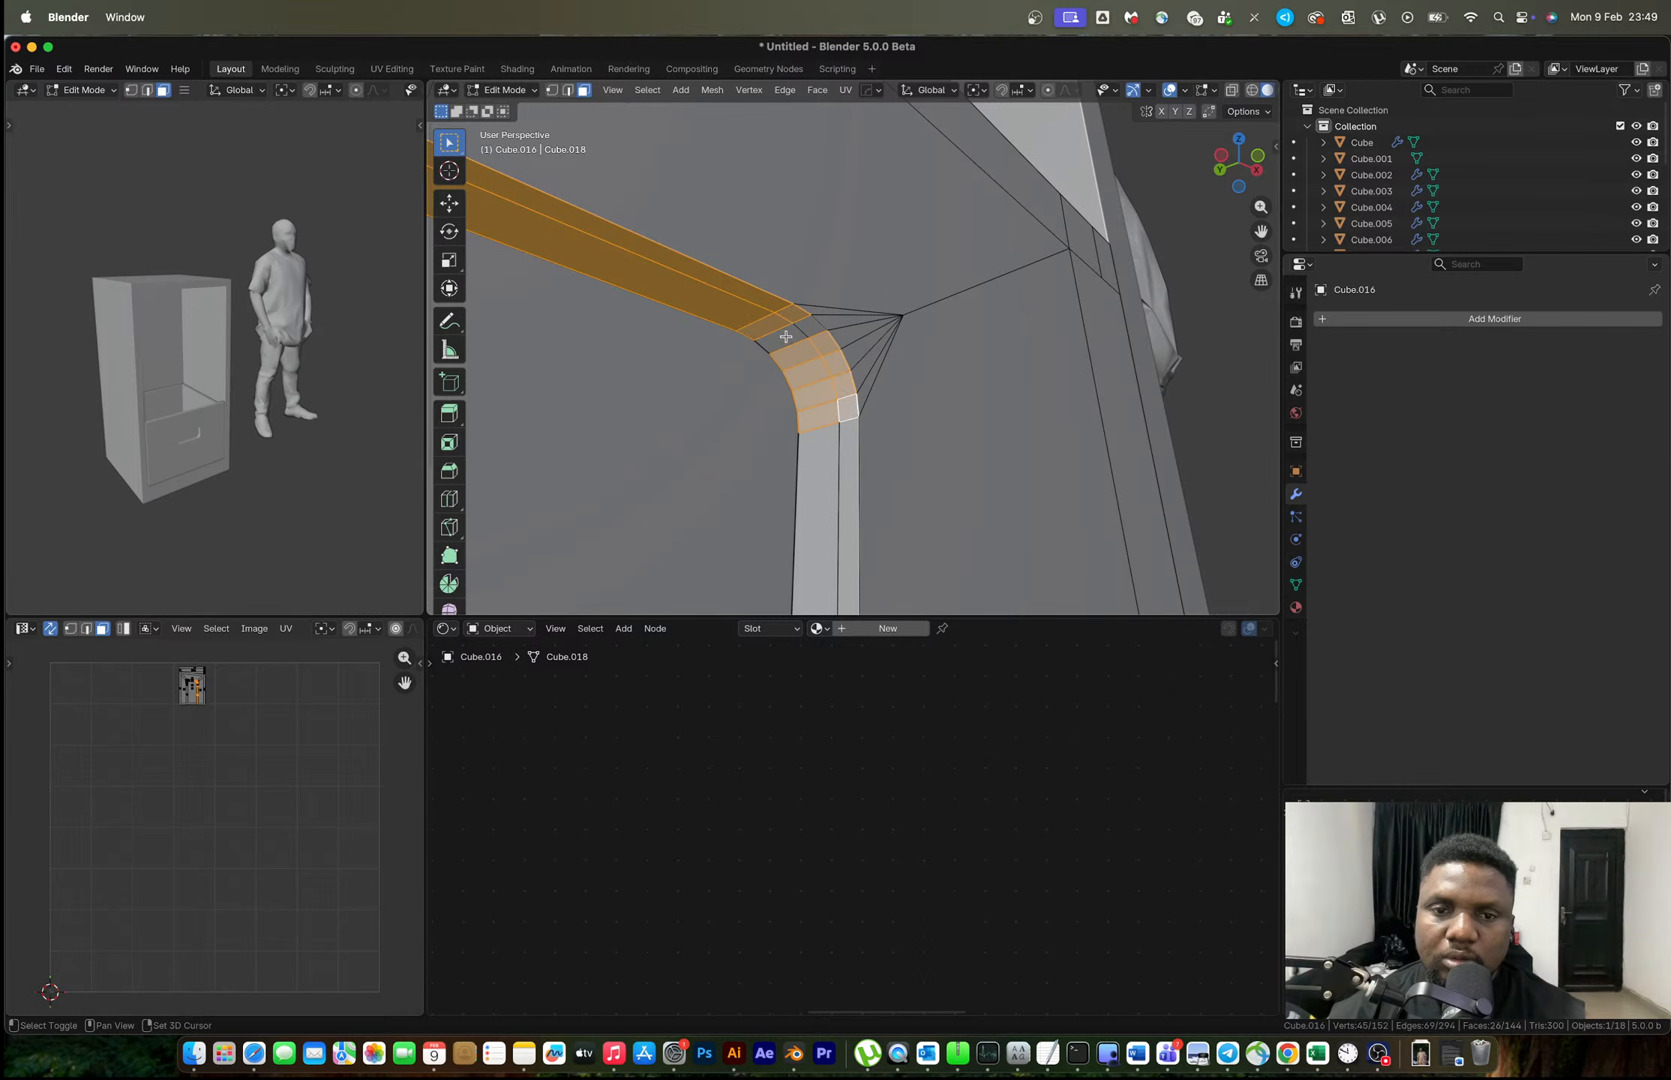
shift+click(786, 337)
shift+click(812, 327)
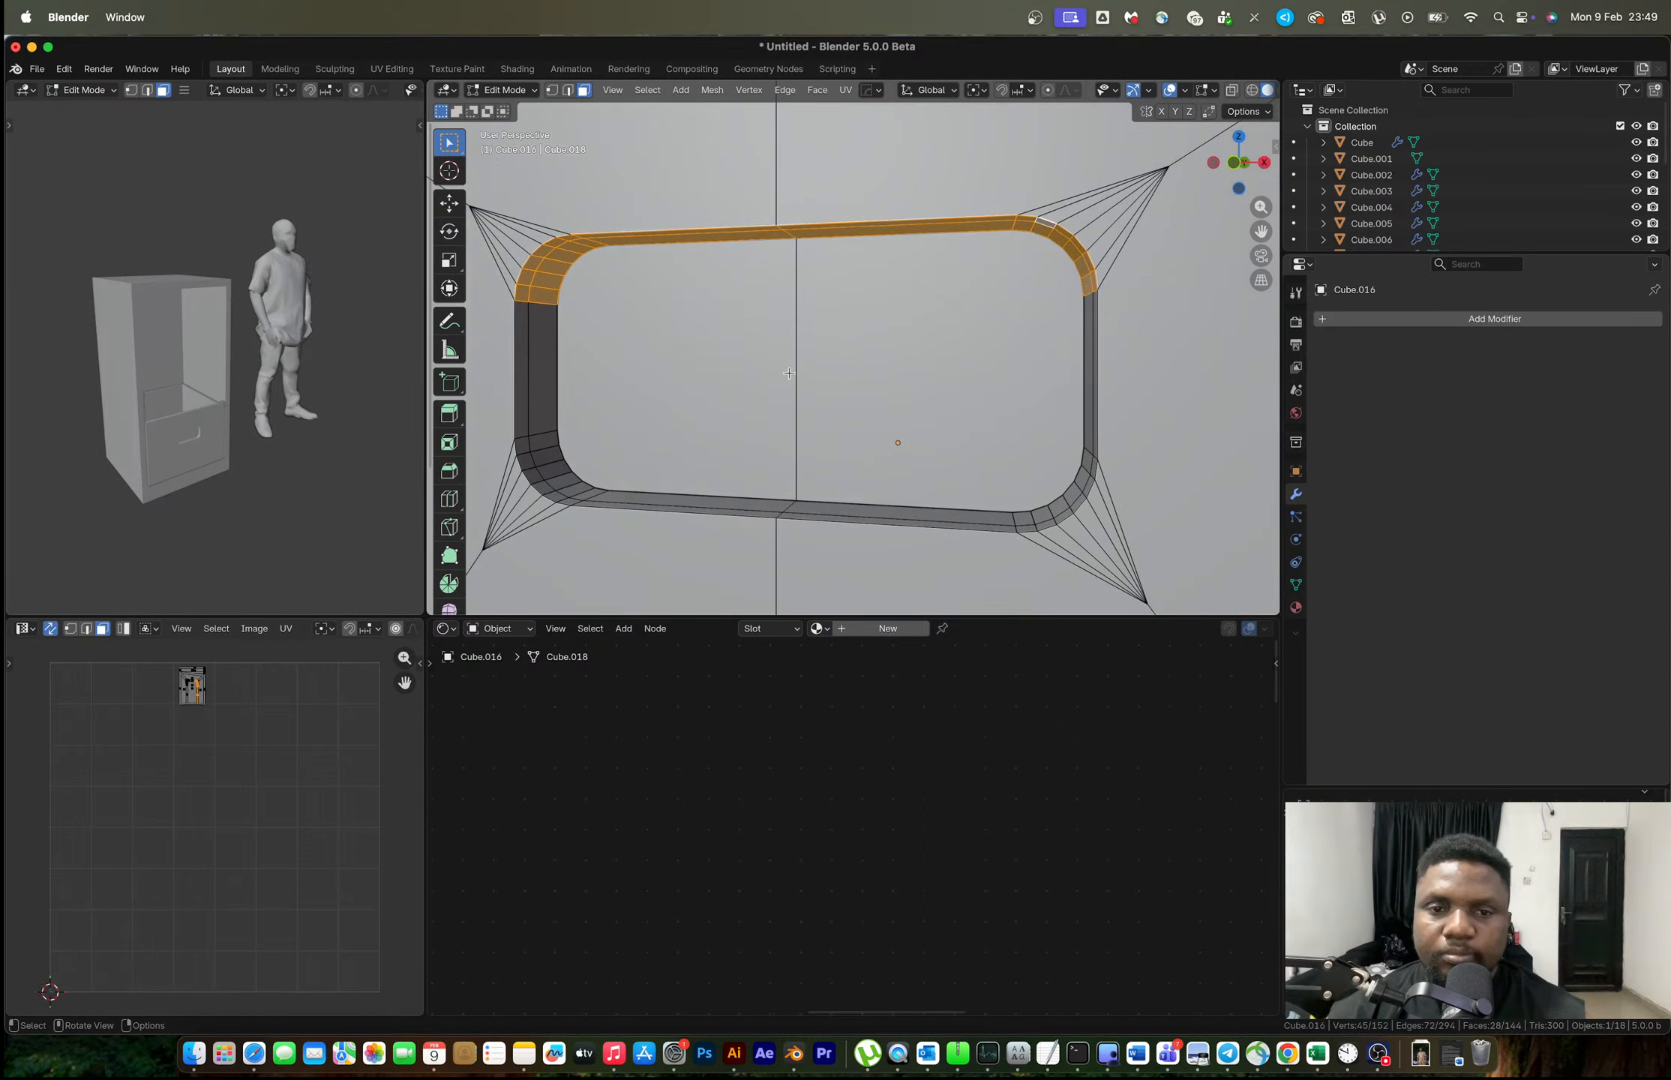
Duplicate the selected top wall and corner faces of the recess in place and separate the copy into its own object.
key(shift+d)
right_click(853, 349)
key(p)
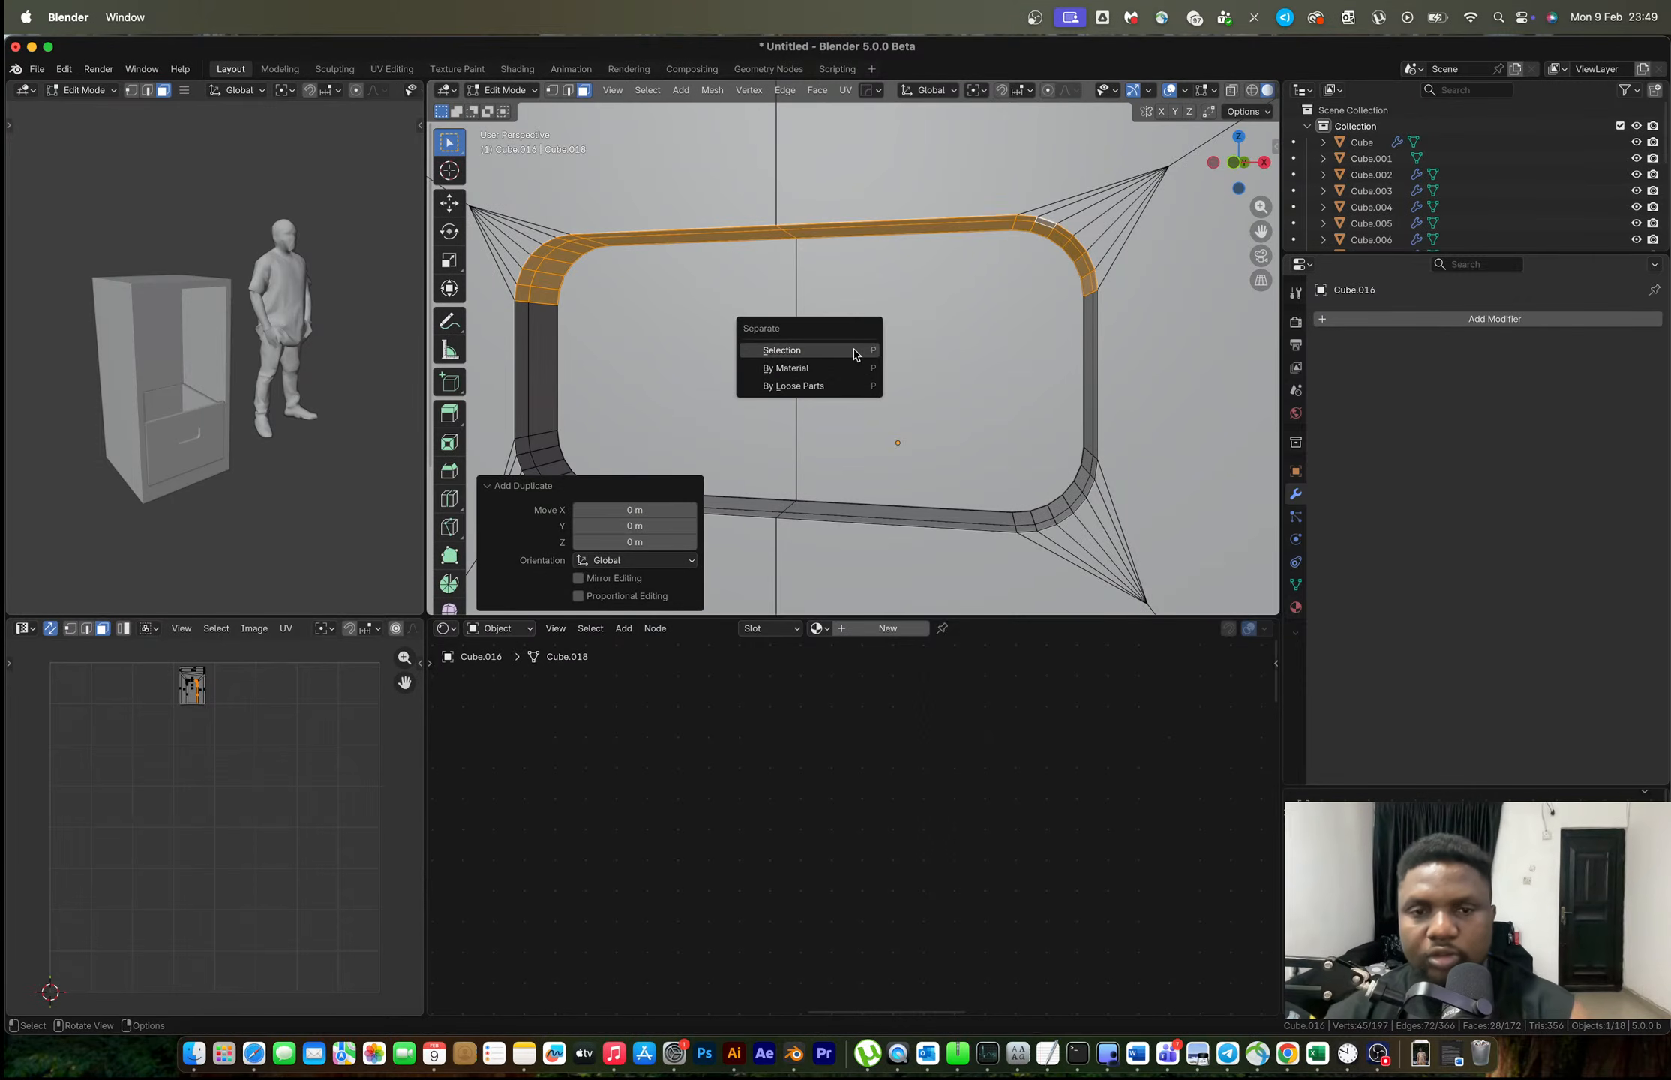
click(858, 351)
key(Tab)
click(532, 274)
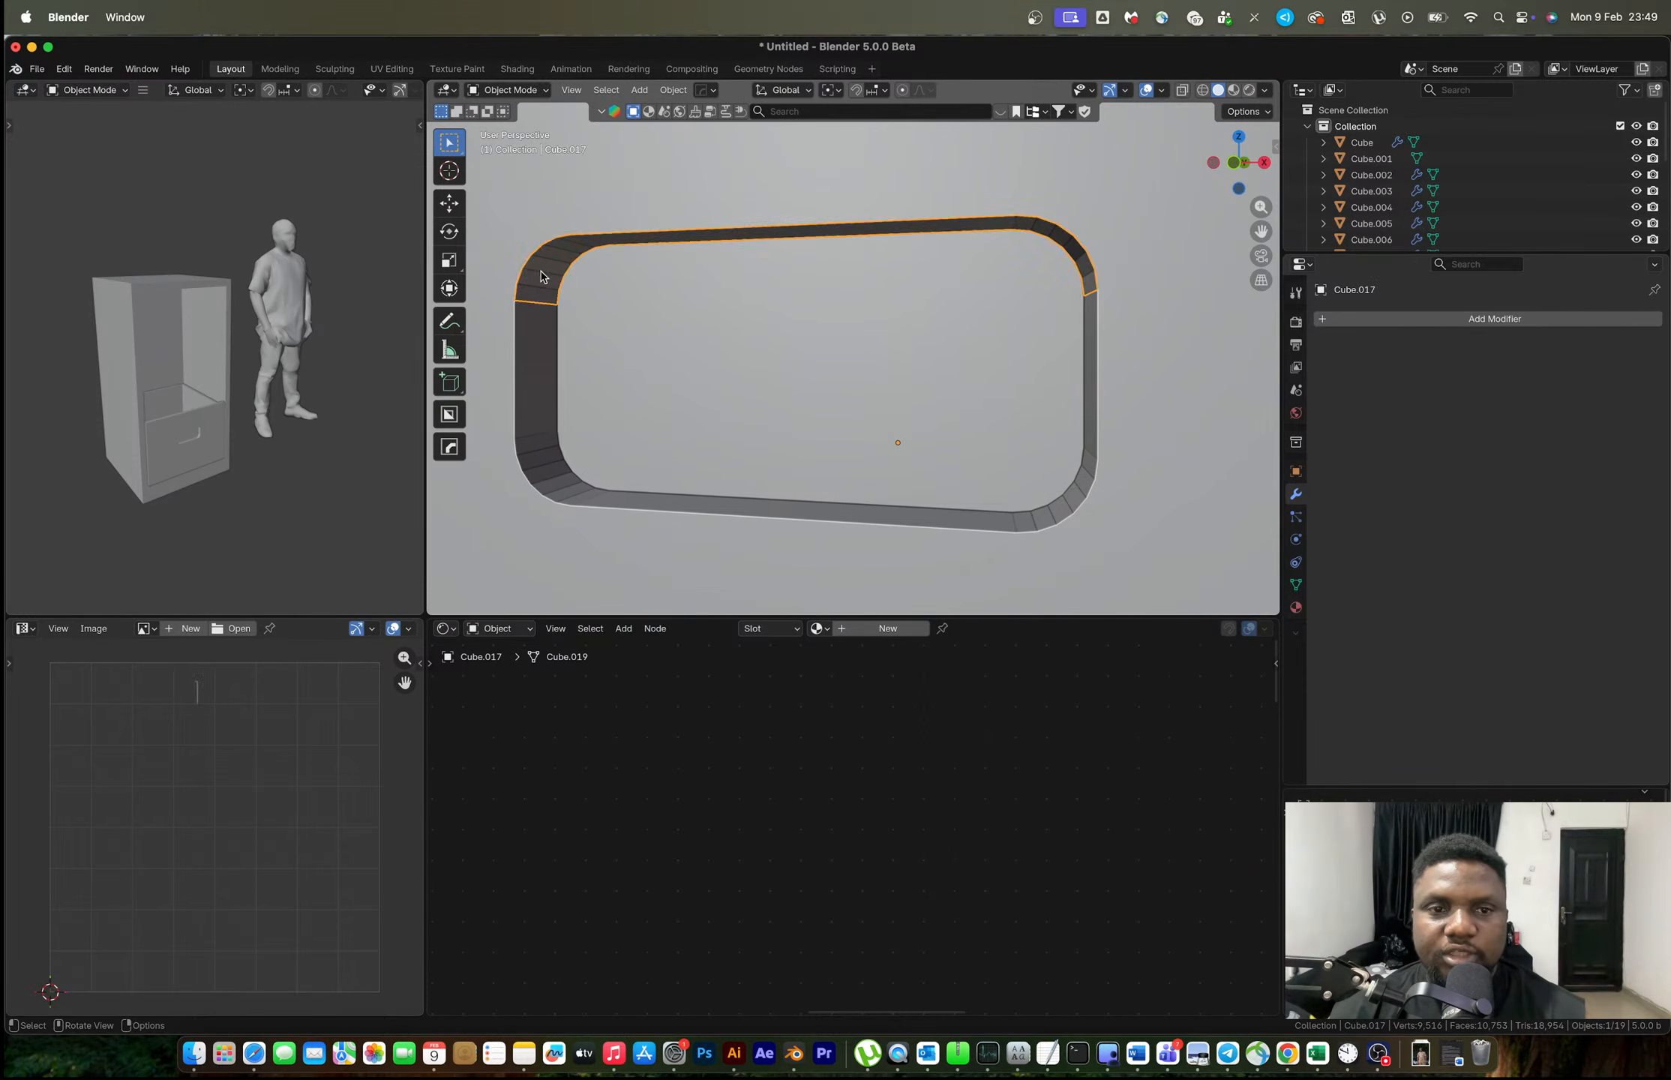
Select the separated strip's front edge path from end to end and fill it with a front face.
key(Tab)
key(1)
click(1099, 271)
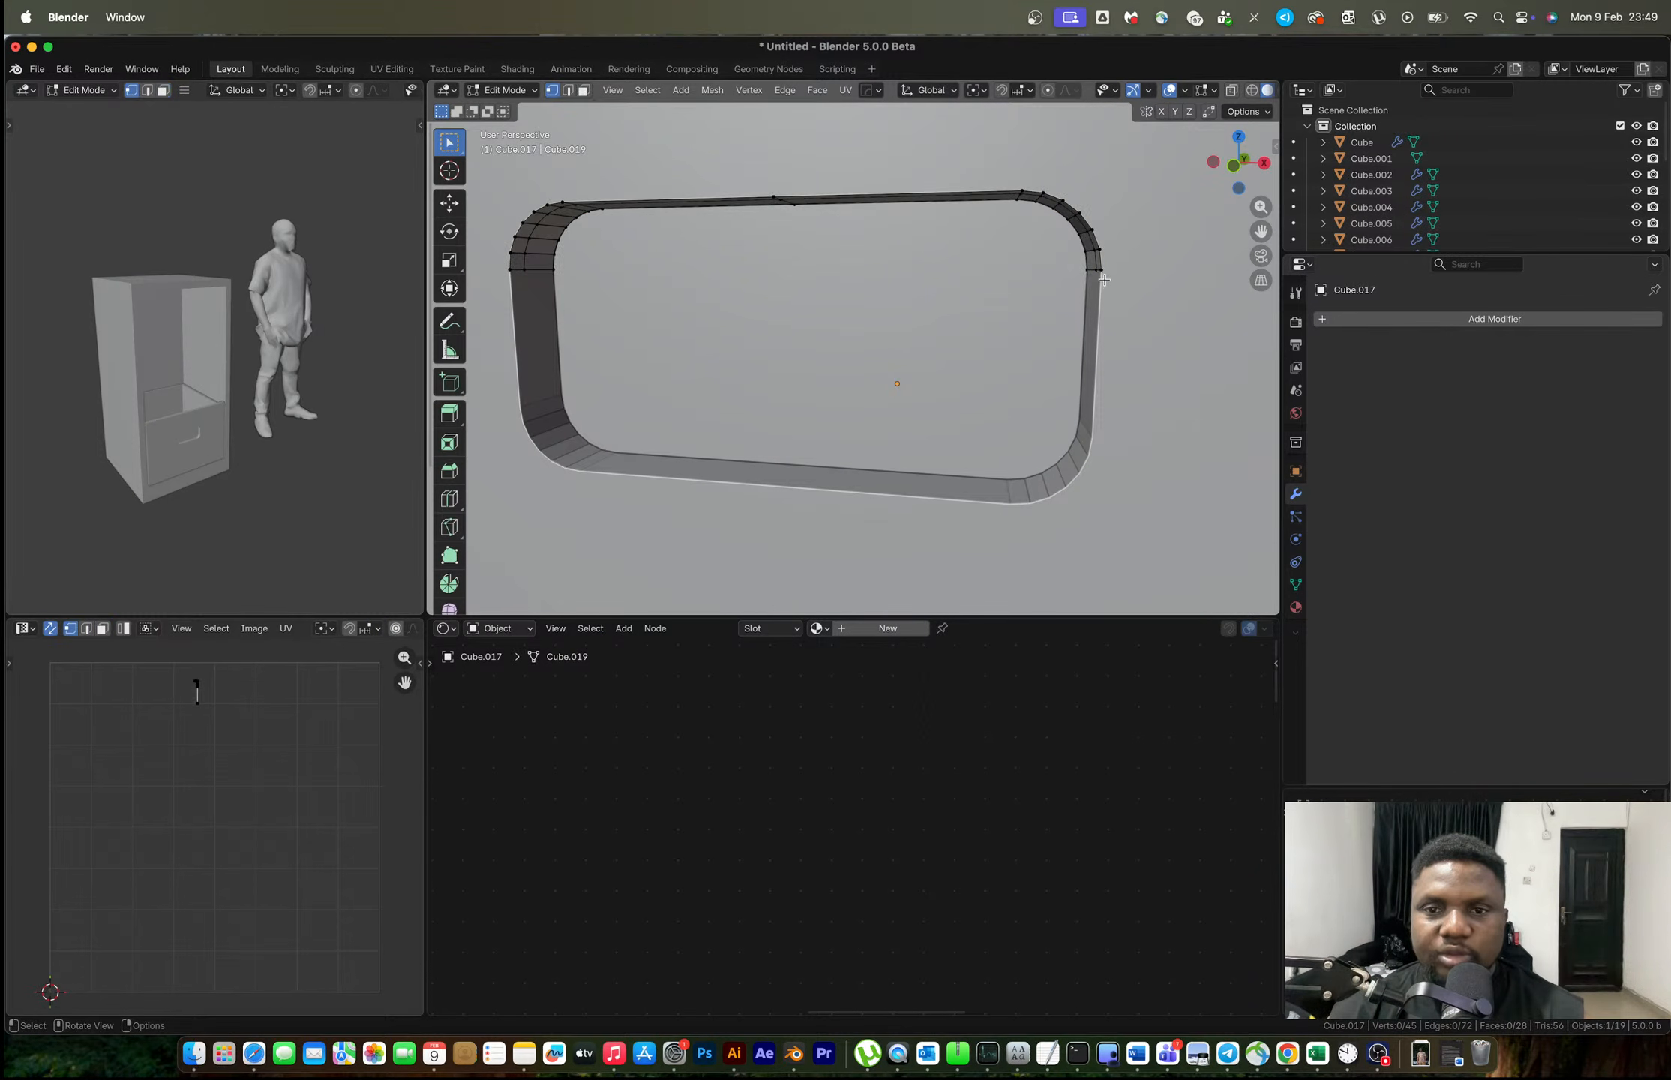
ctrl+click(512, 273)
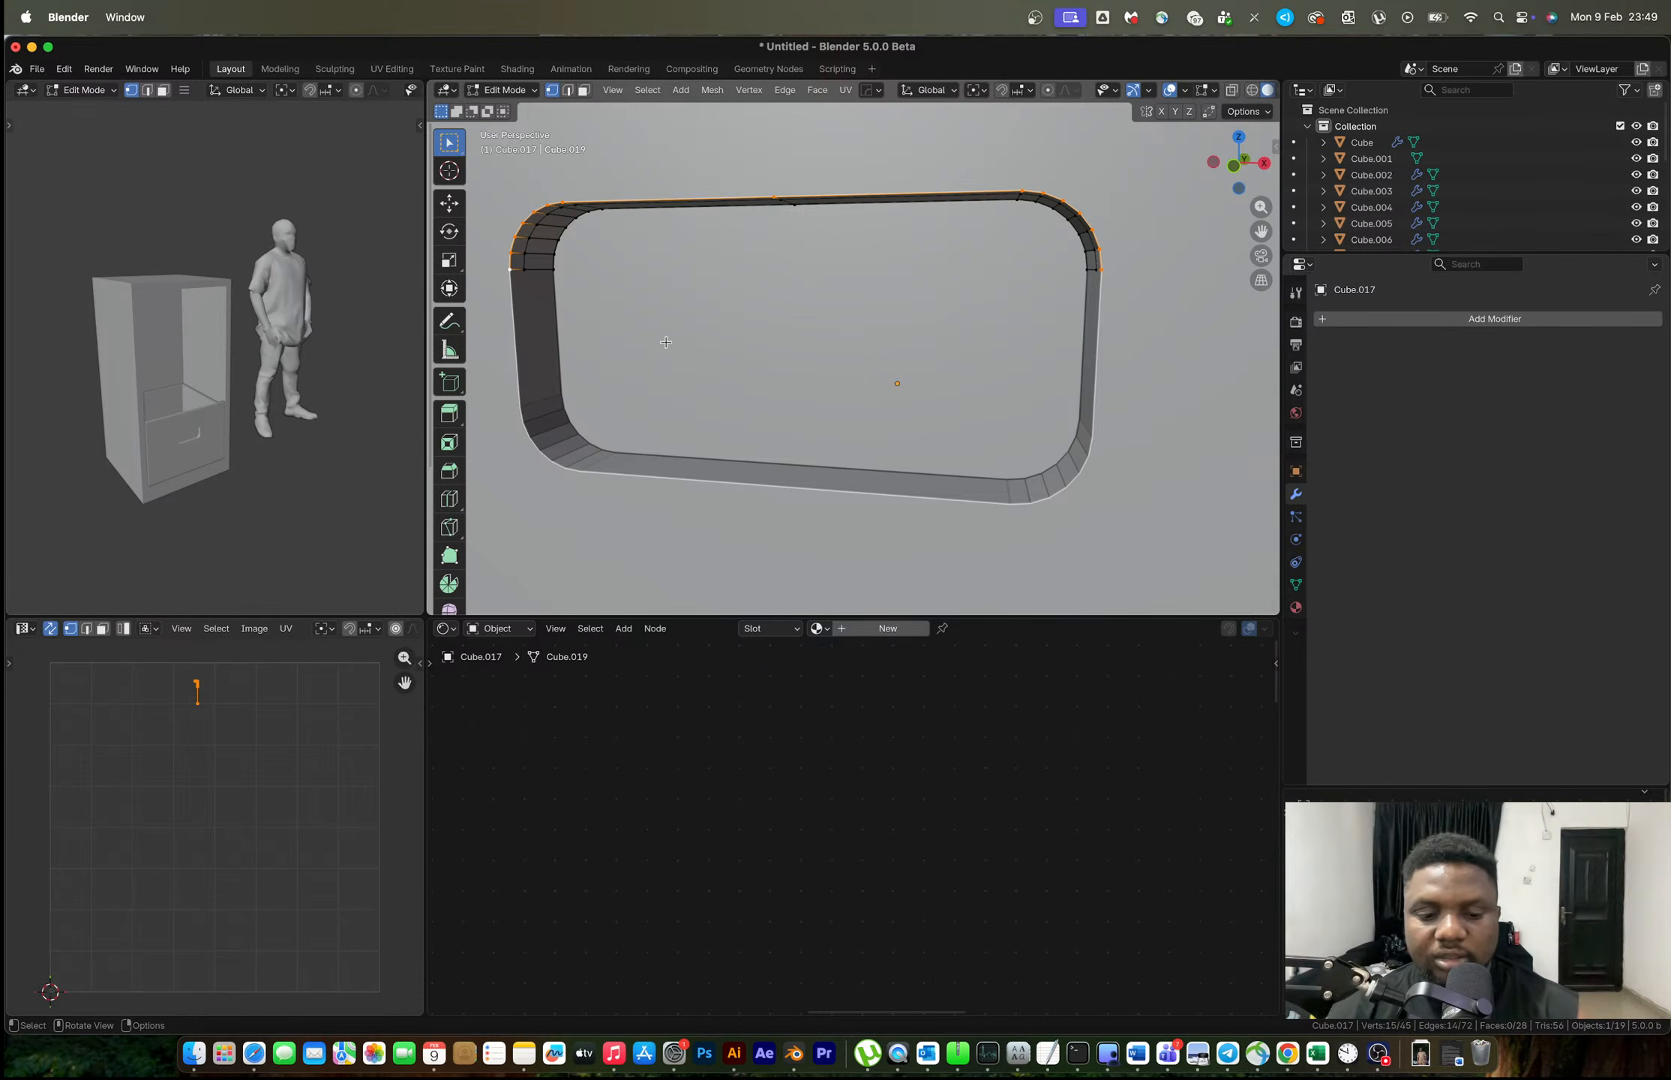
key(f)
mouse_move(692, 338)
middle_down()
mouse_move(725, 324)
mouse_move(712, 309)
middle_up()
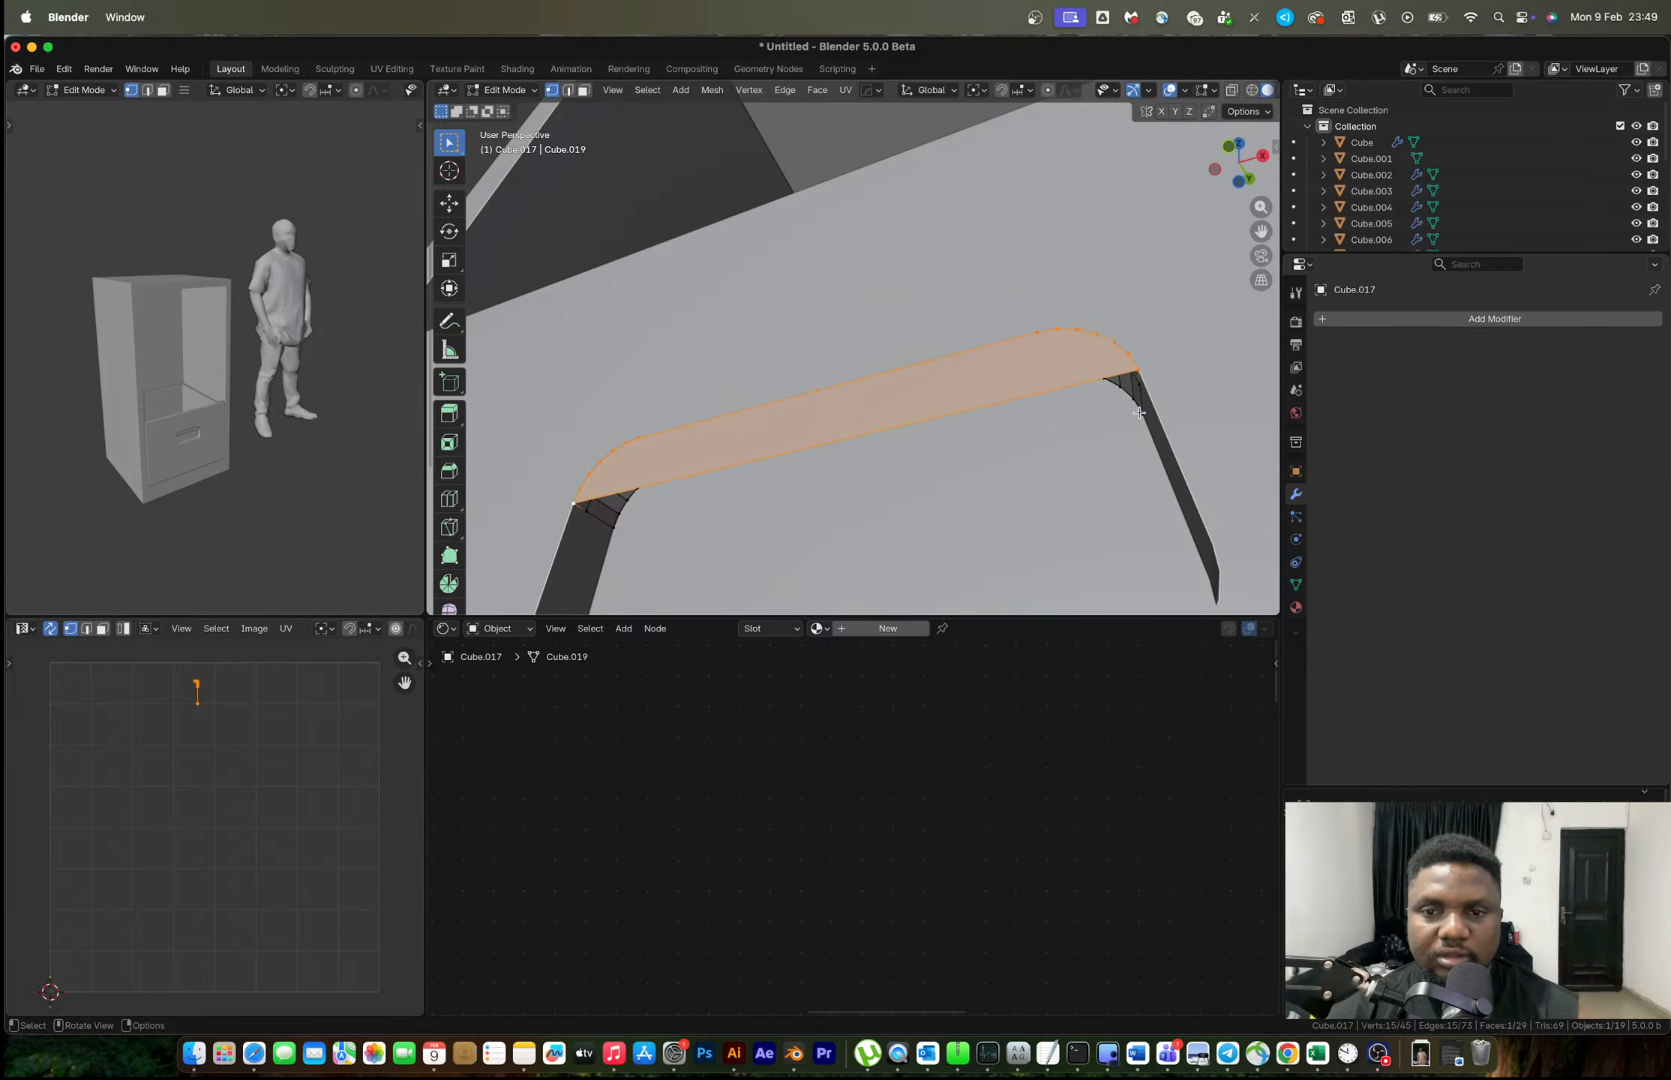
Fill the open underside of the handle piece with a face spanning the lower vertices at both ends.
click(1142, 389)
shift+click(1138, 370)
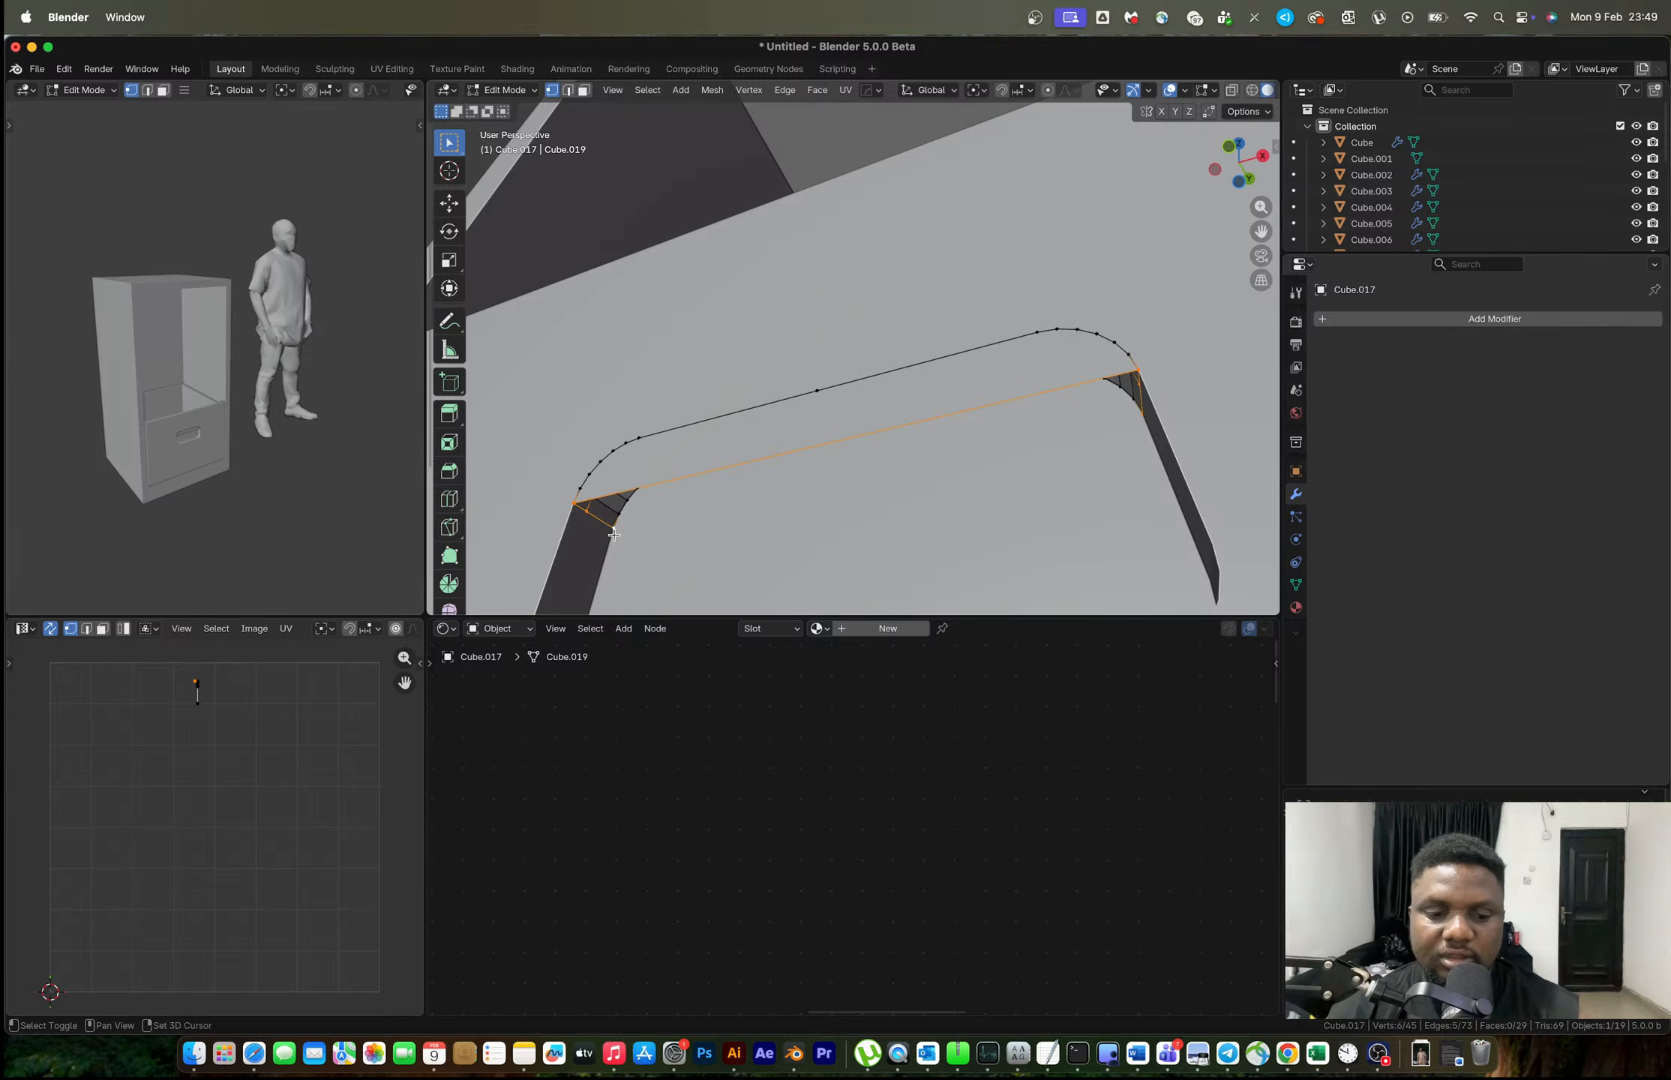
key(f)
key(Tab)
middle_drag(613, 534, 858, 439)
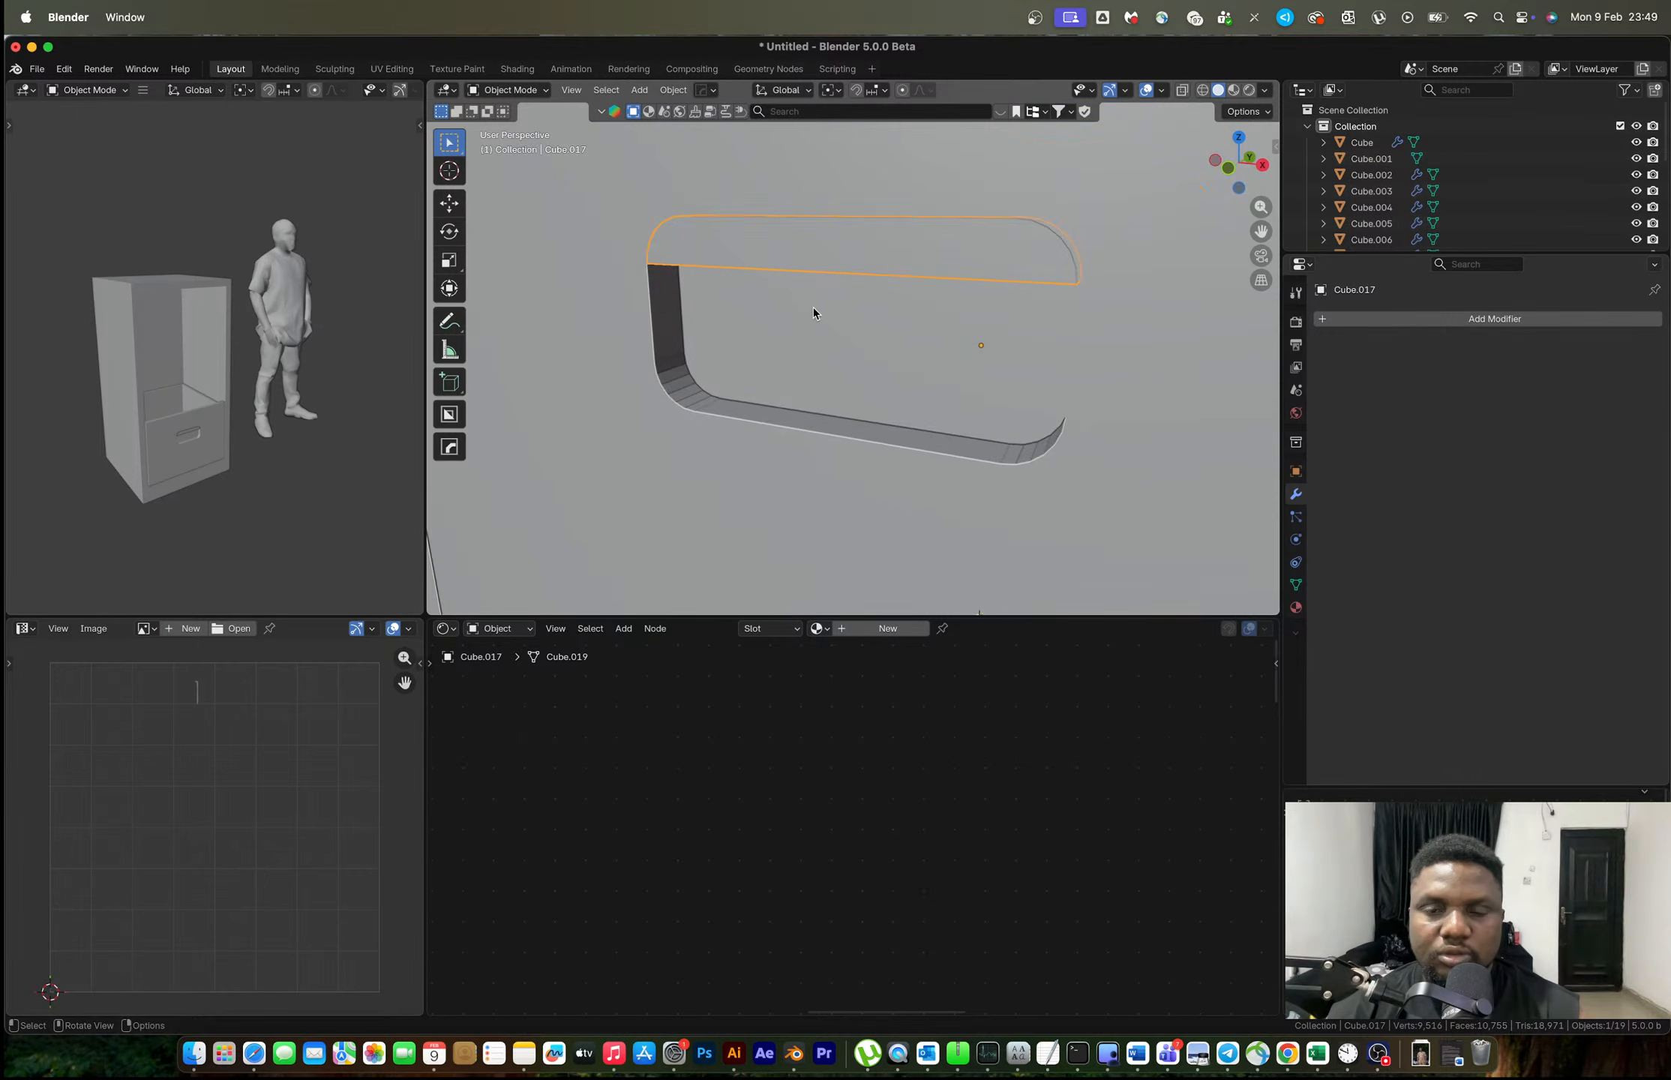
Inset the handle piece's underside face by about 0.004 m and shift it about 0.00425 m along Y.
scroll(813, 308, up, 3)
middle_drag(814, 308, 883, 235)
key(Tab)
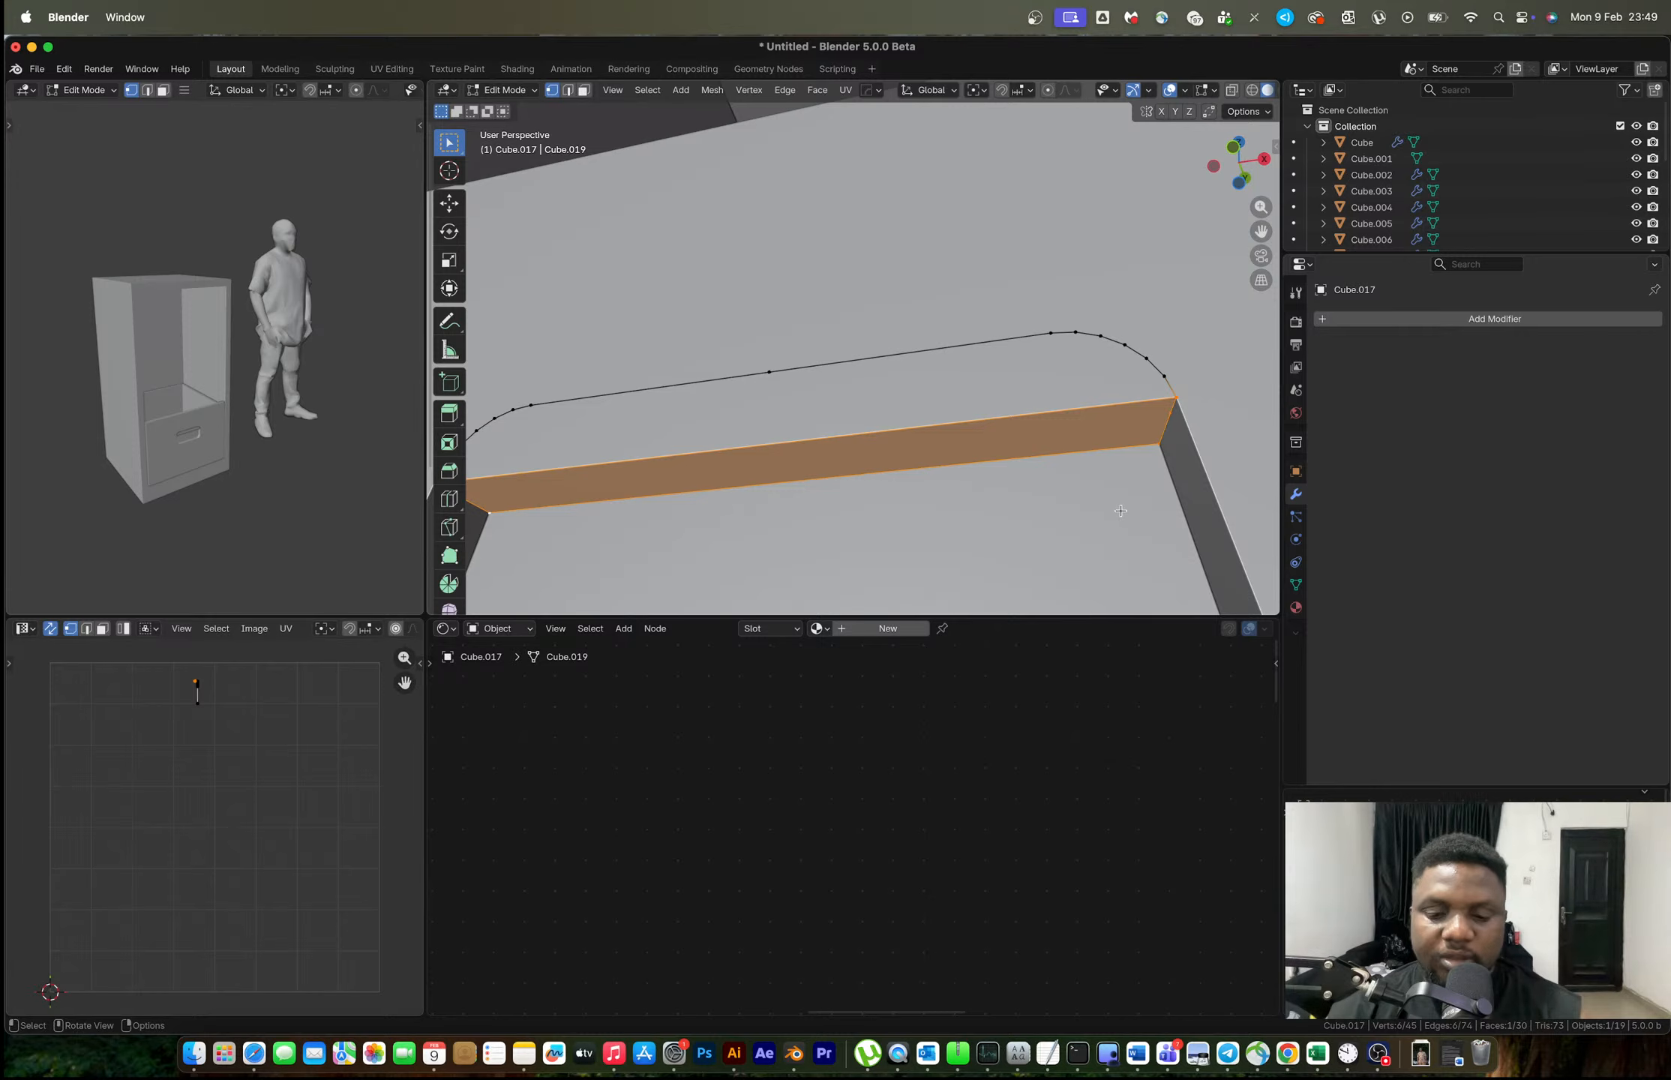
key(i)
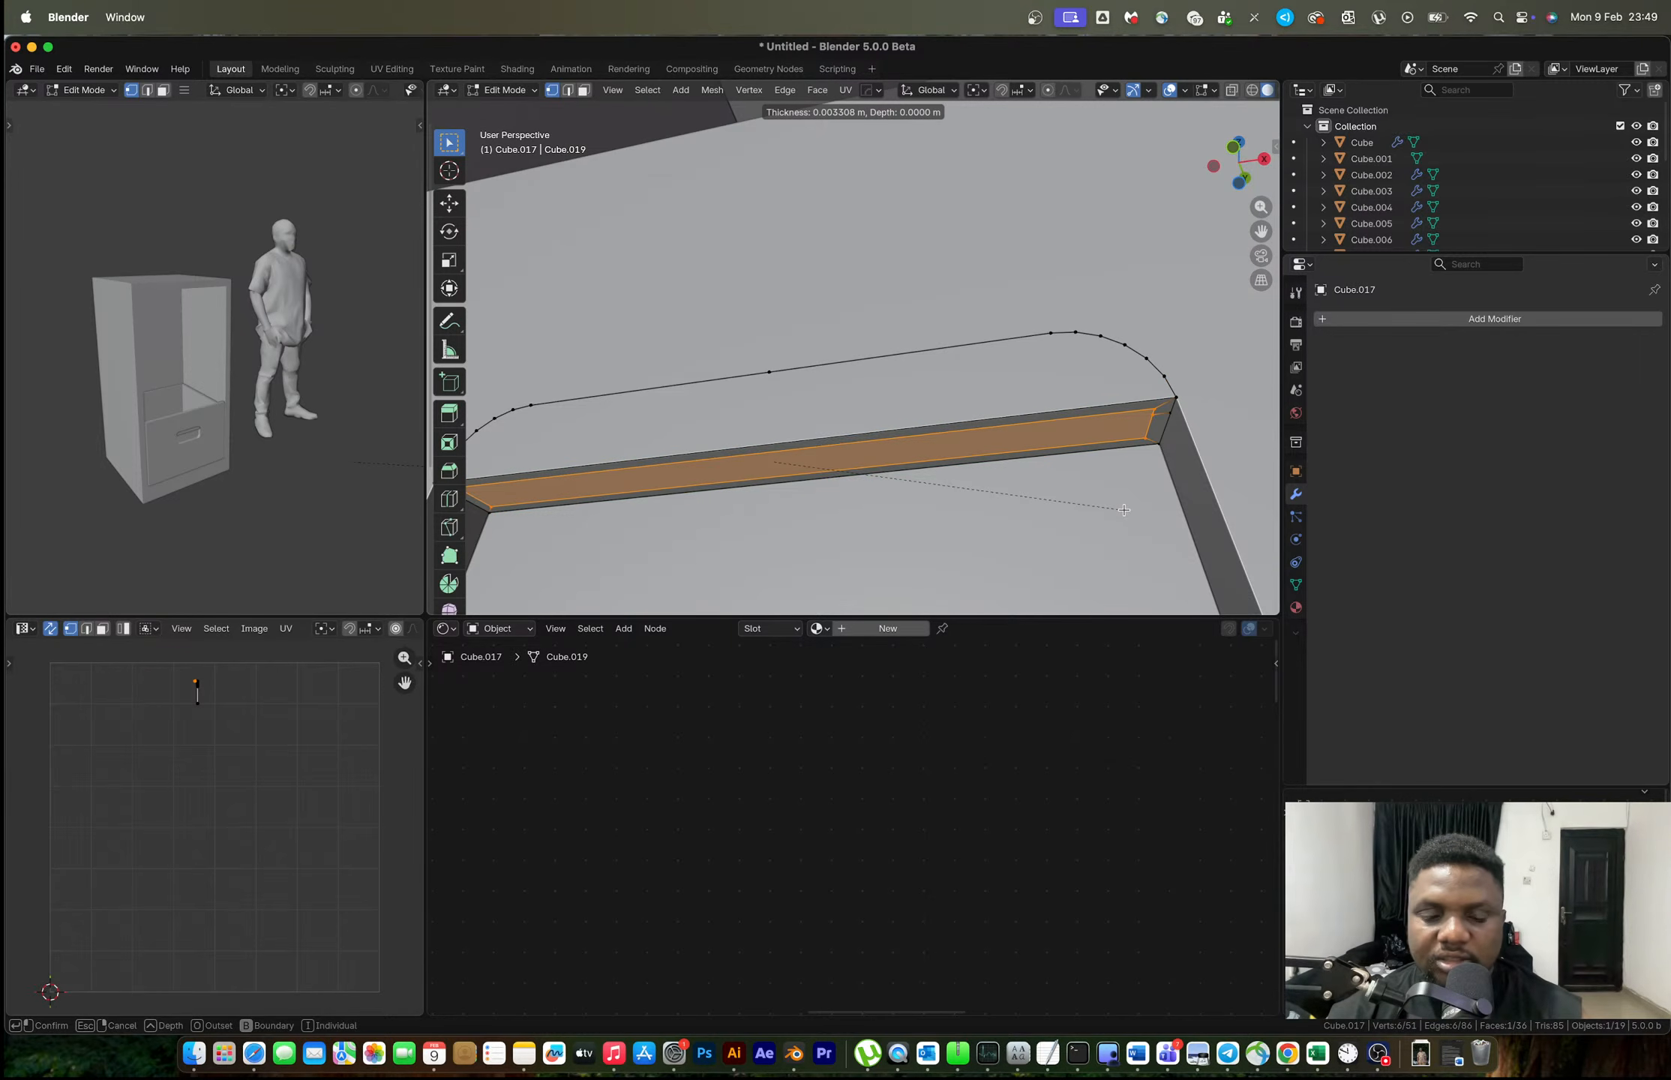
click(1122, 509)
key(g)
key(y)
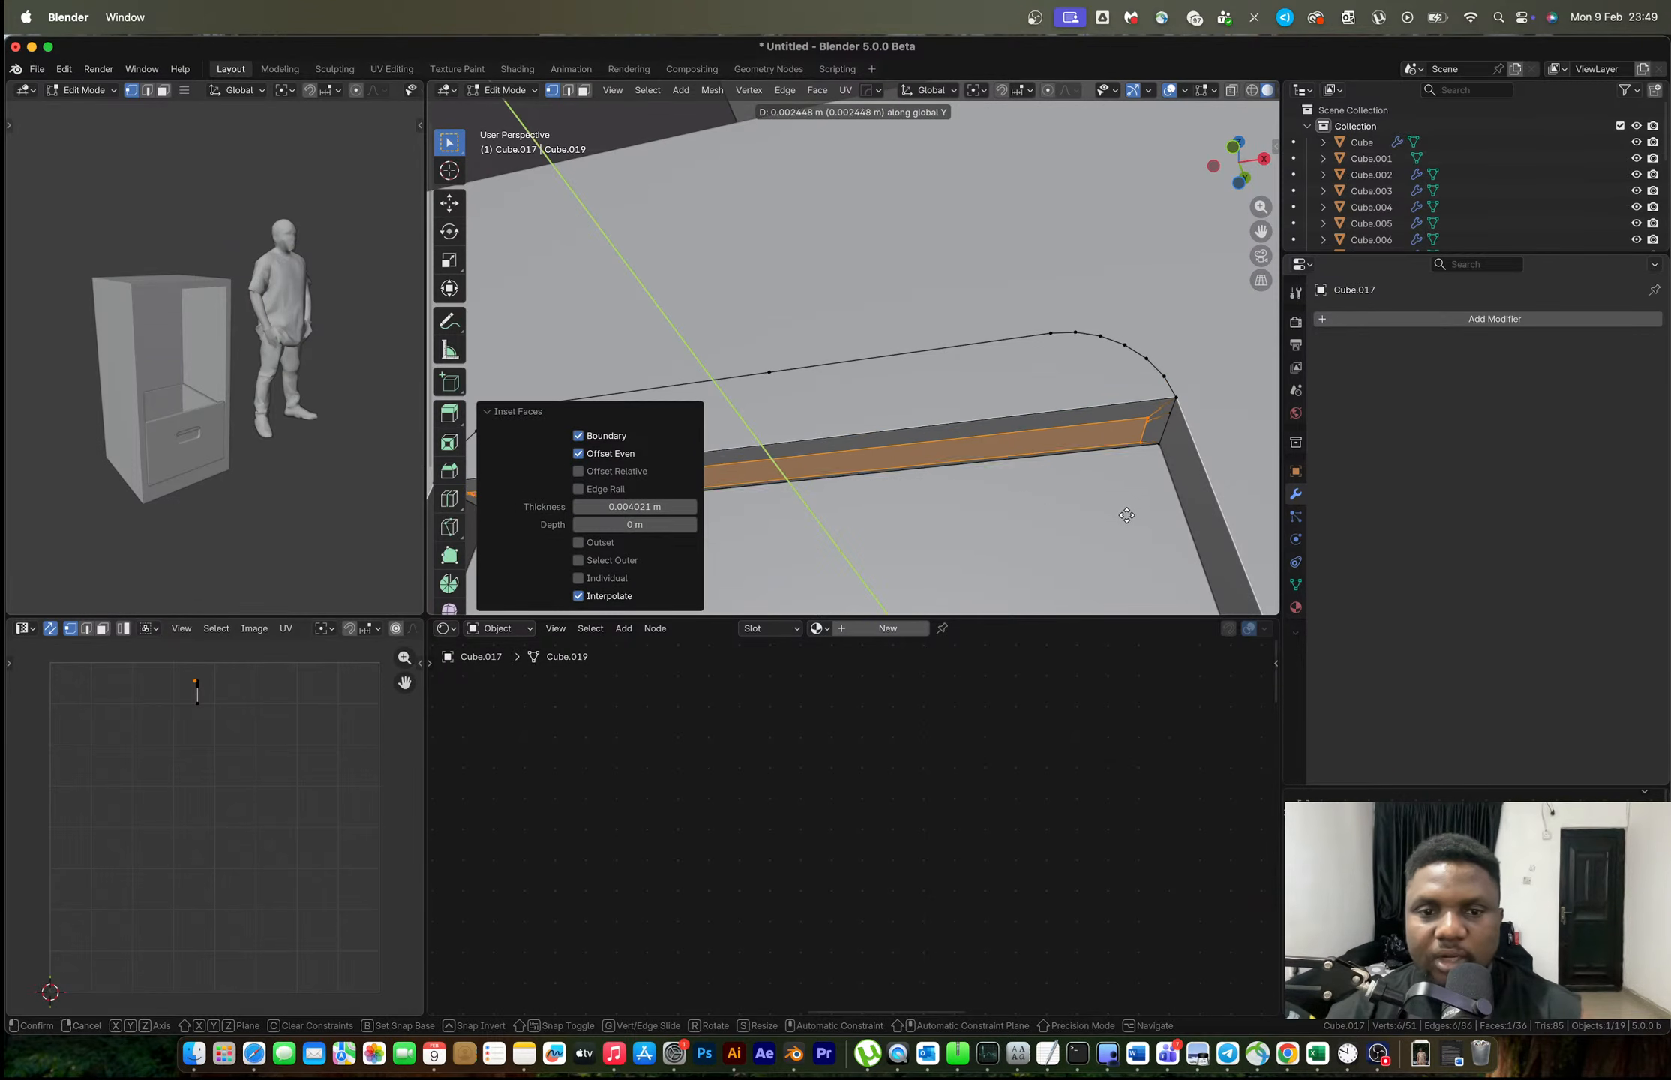
click(1130, 519)
Extrude the inset underside face upward into the handle piece to hollow out a grip.
key(e)
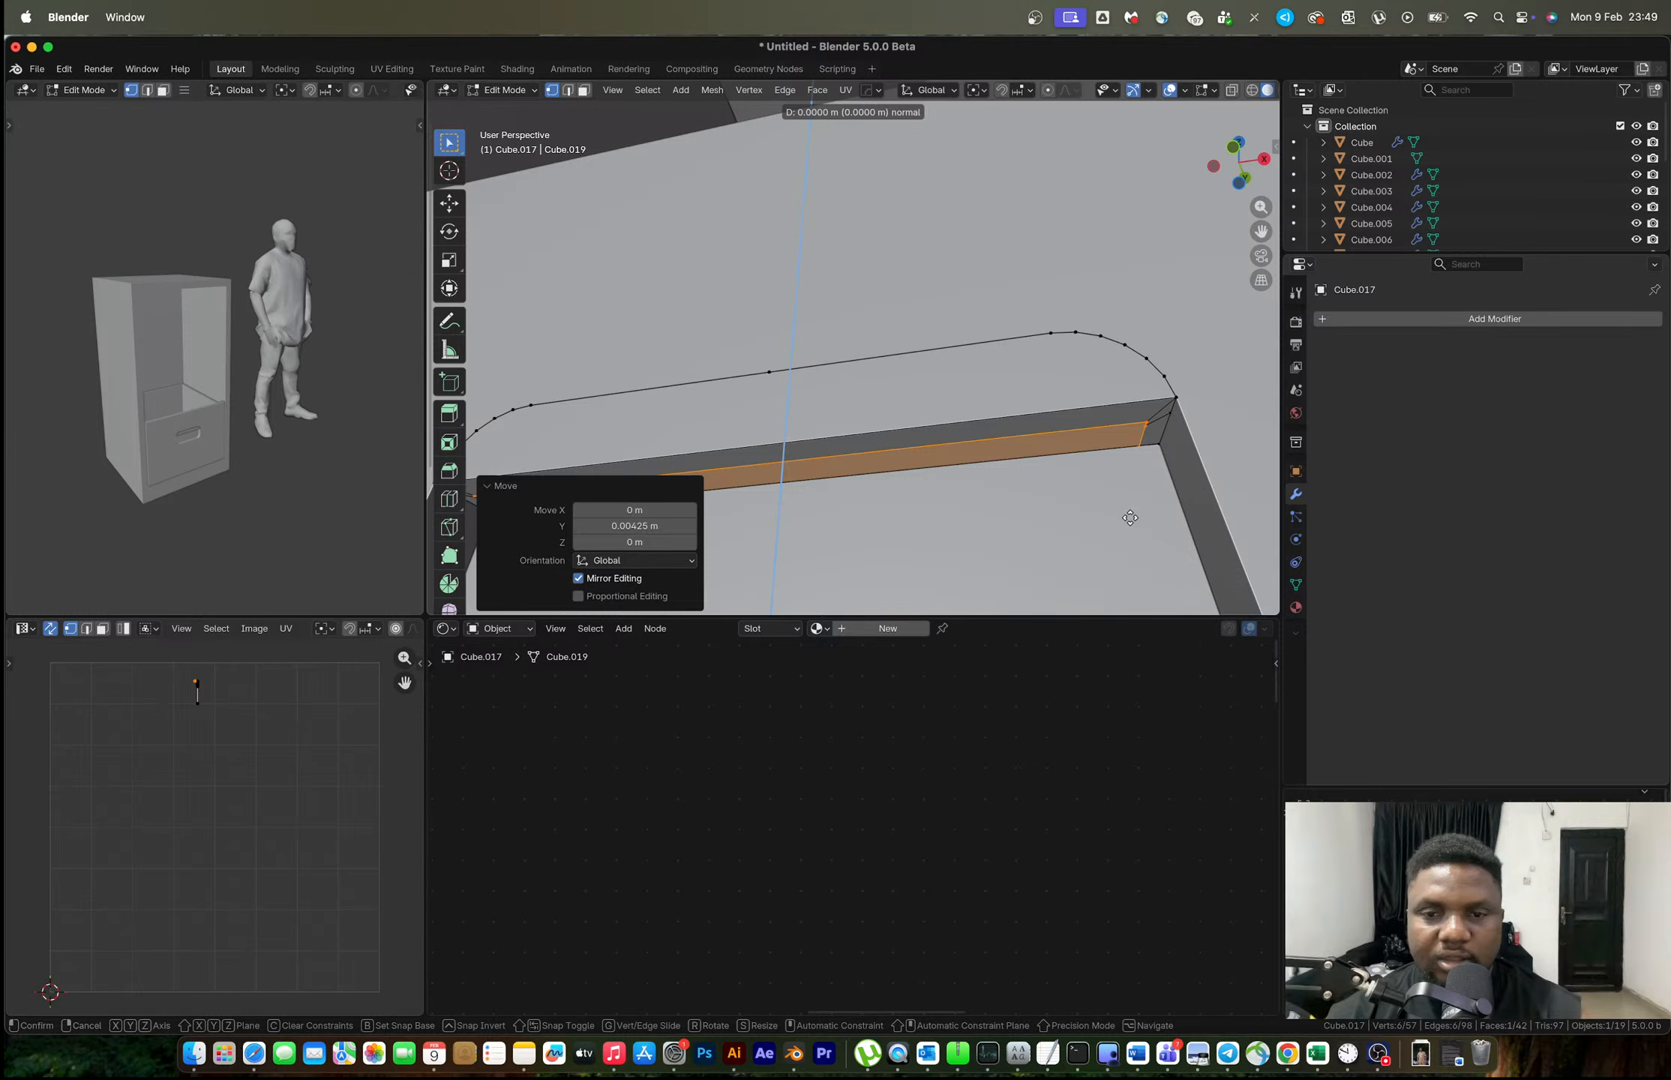
click(1131, 503)
key(Tab)
scroll(918, 395, down, 8)
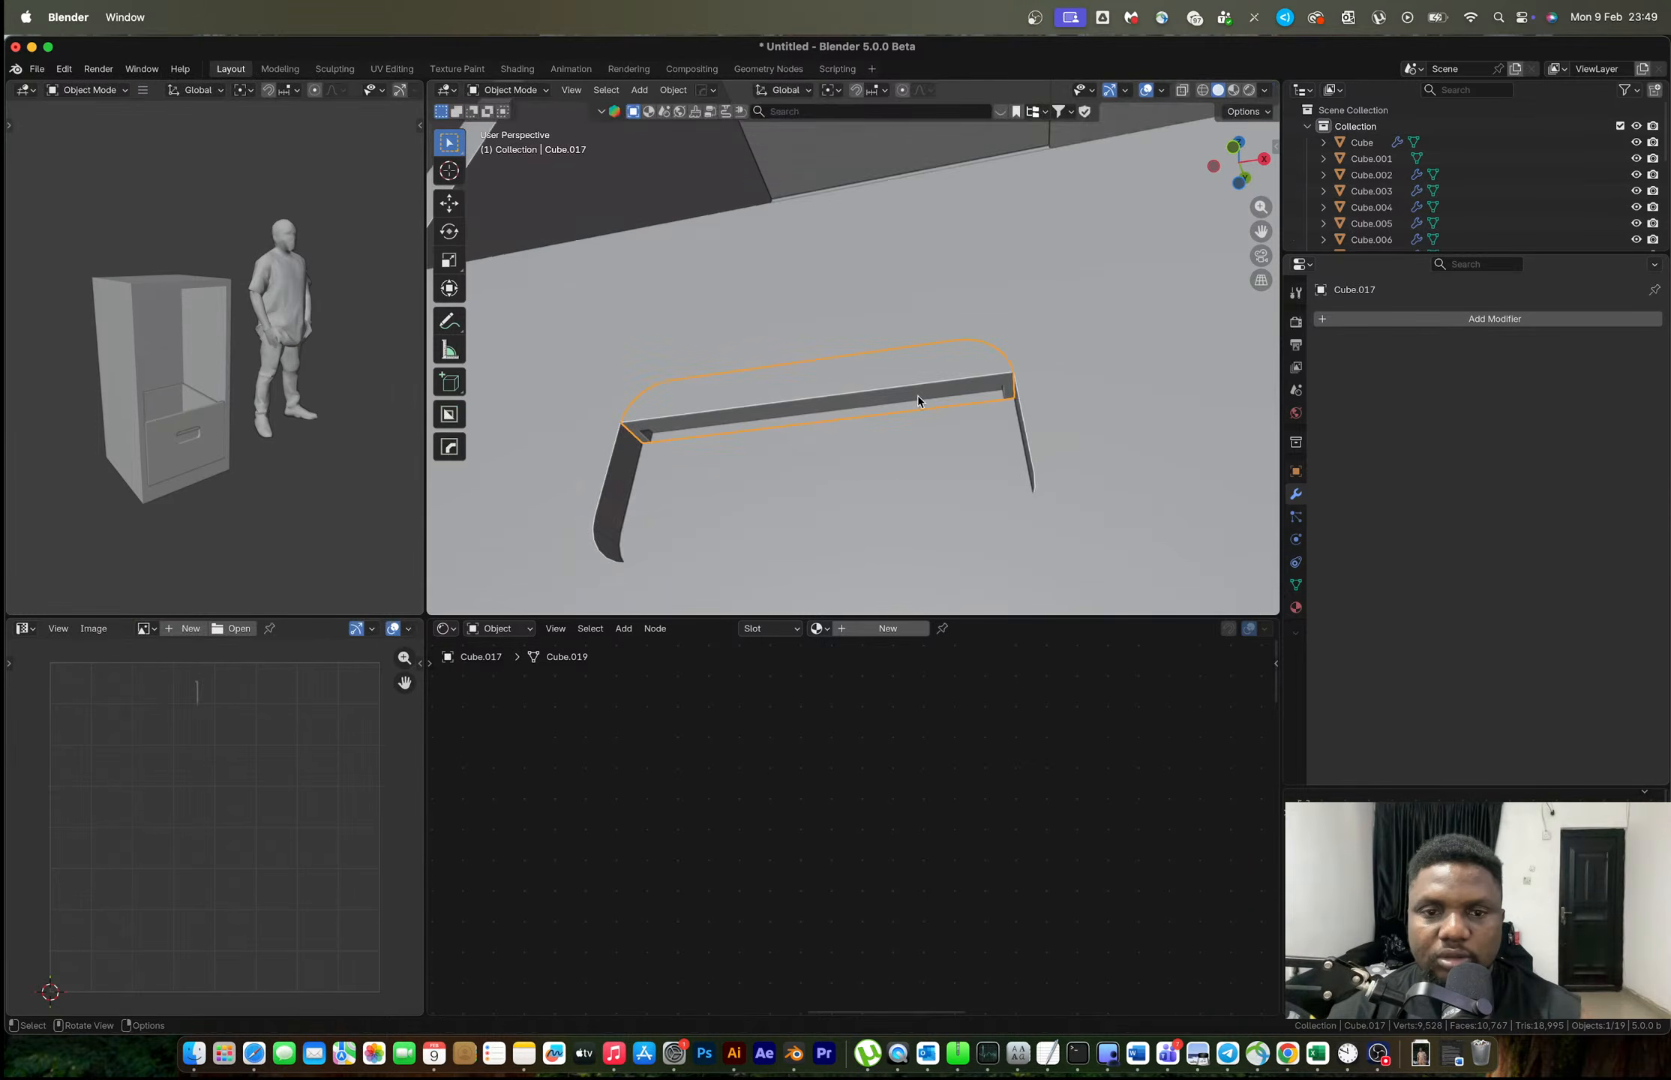
Apply Shade Auto Smooth at 30° to the drawer object.
scroll(847, 418, down, 5)
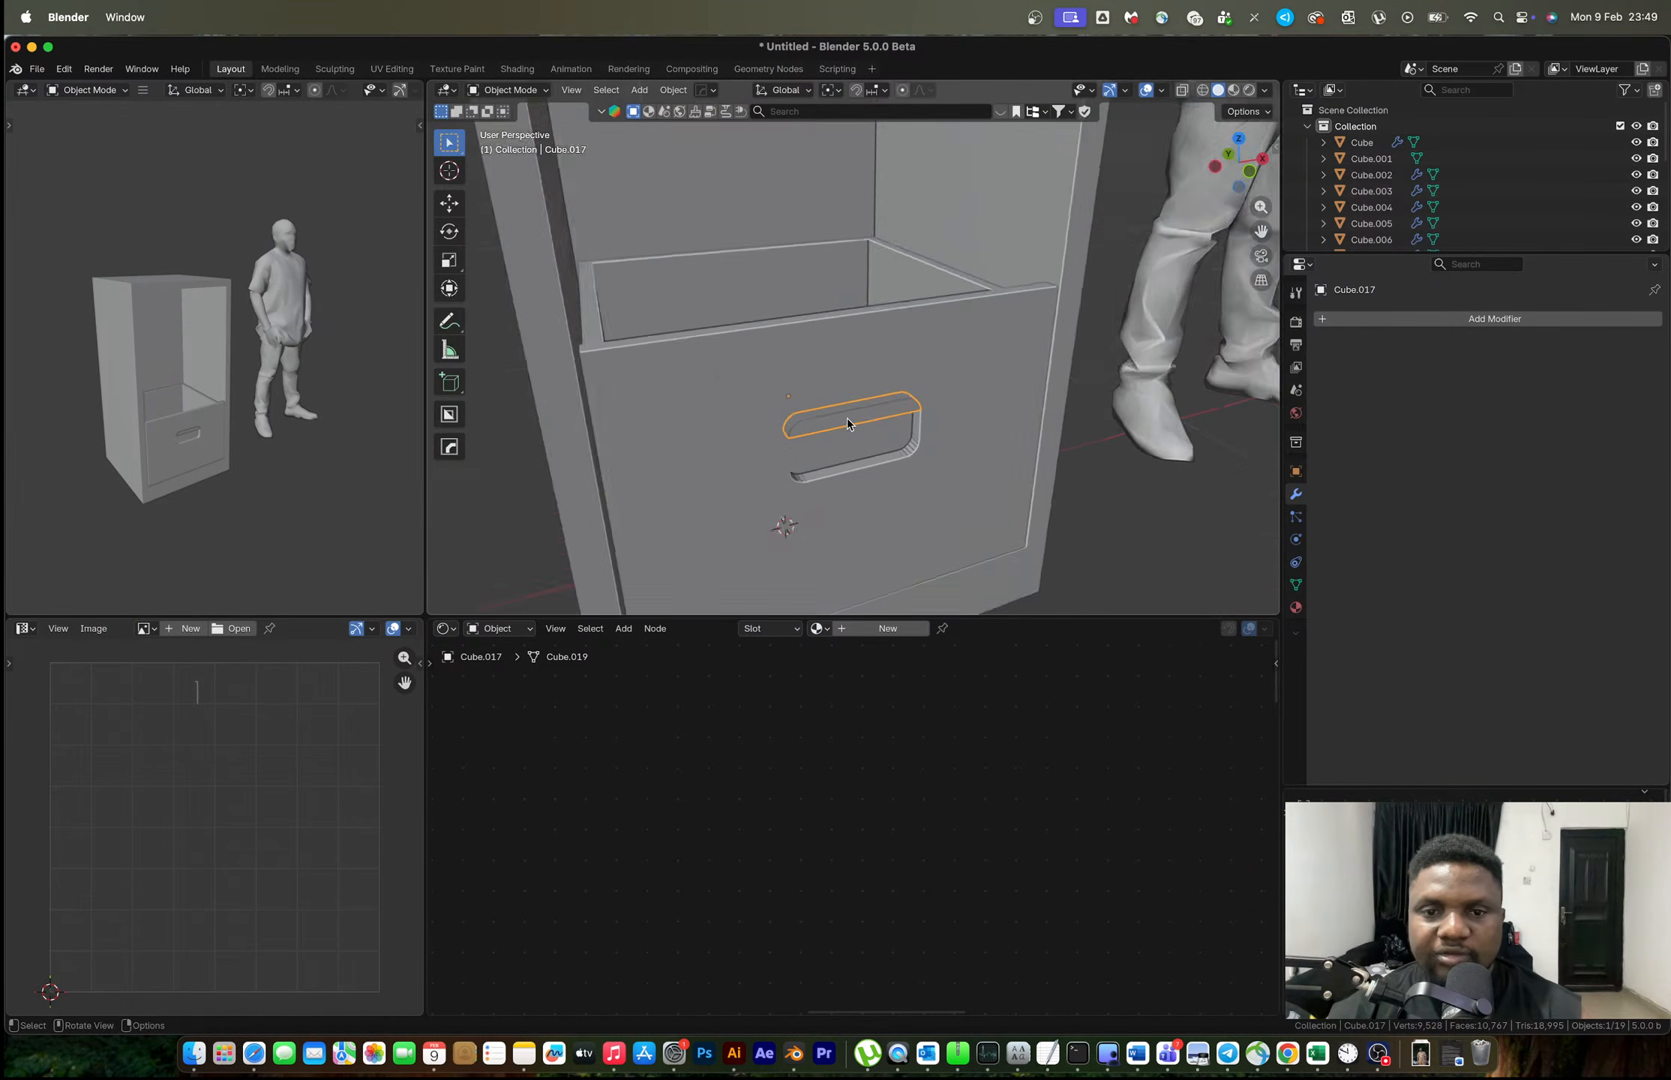
click(975, 498)
right_click(984, 501)
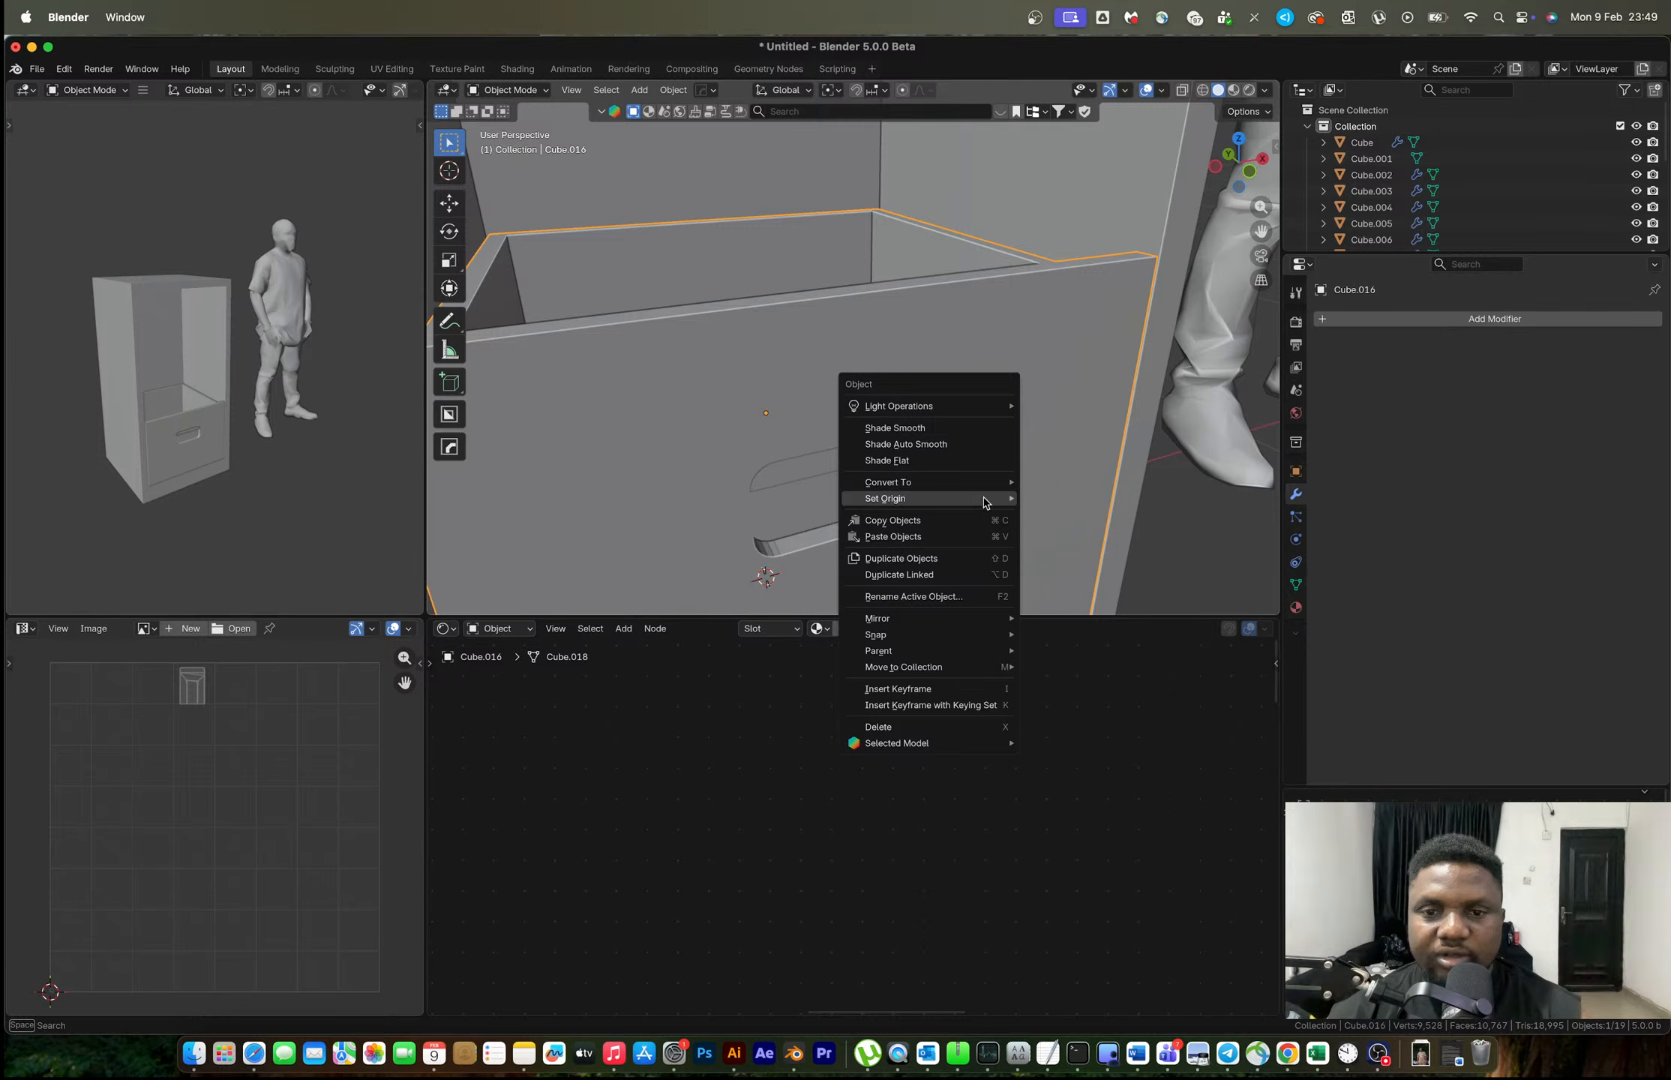
click(945, 444)
middle_drag(945, 444, 900, 437)
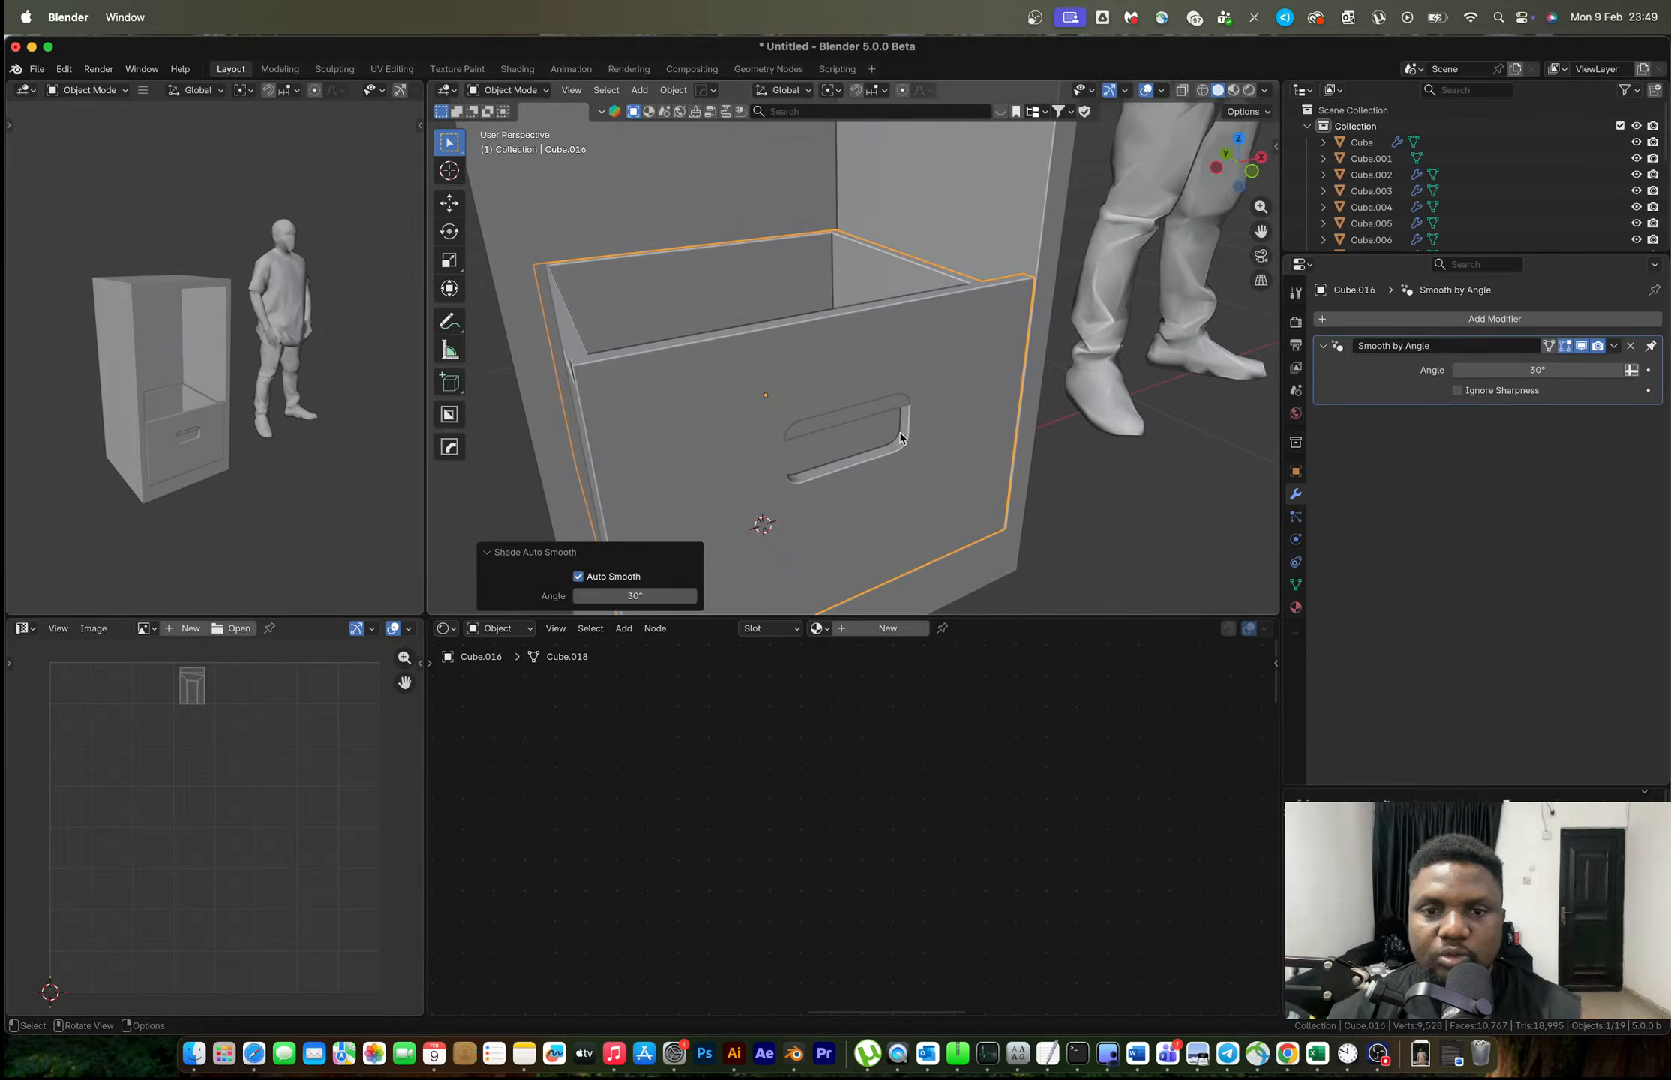
Add a three-segment HardOps bevel with a 30° angle limit to the drawer.
middle_drag(753, 381, 735, 380)
key(q)
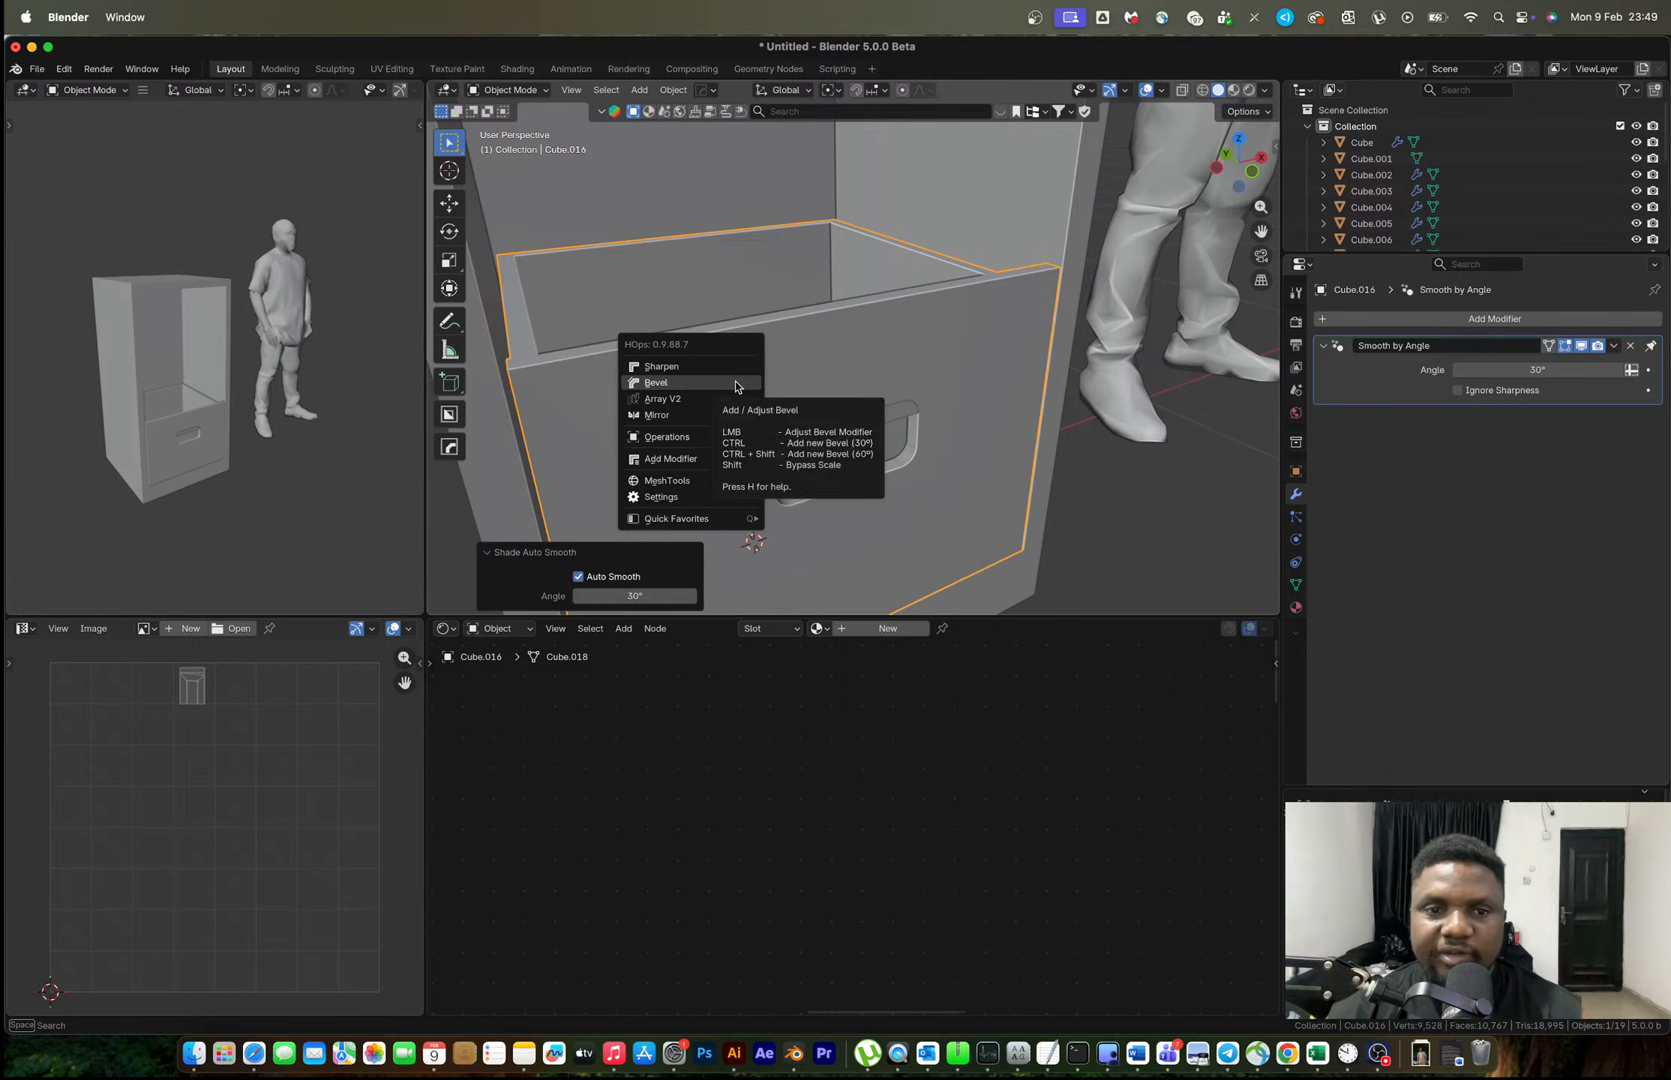
click(734, 383)
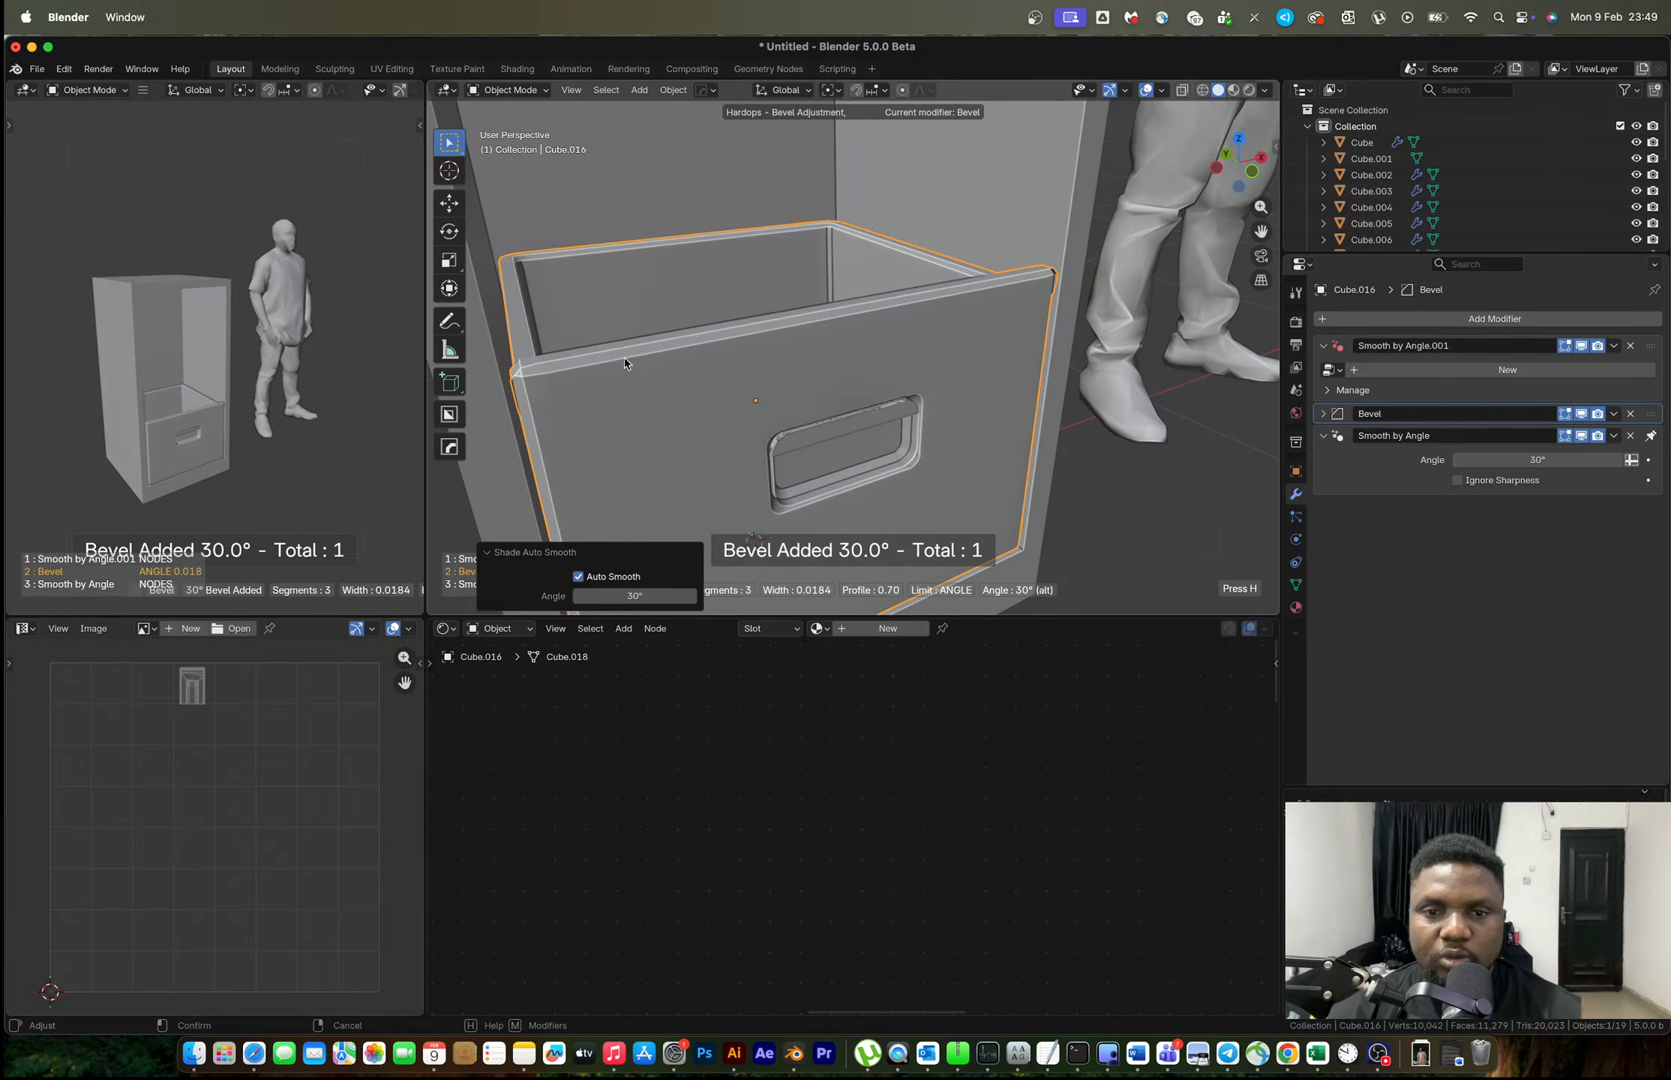
click(787, 448)
Select all drawer front faces surrounding the handle recess, including the corner triangle fans, and shade them flat.
middle_drag(855, 432, 804, 383)
scroll(930, 442, up, 2)
shift+middle_drag(956, 452, 988, 354)
key(Tab)
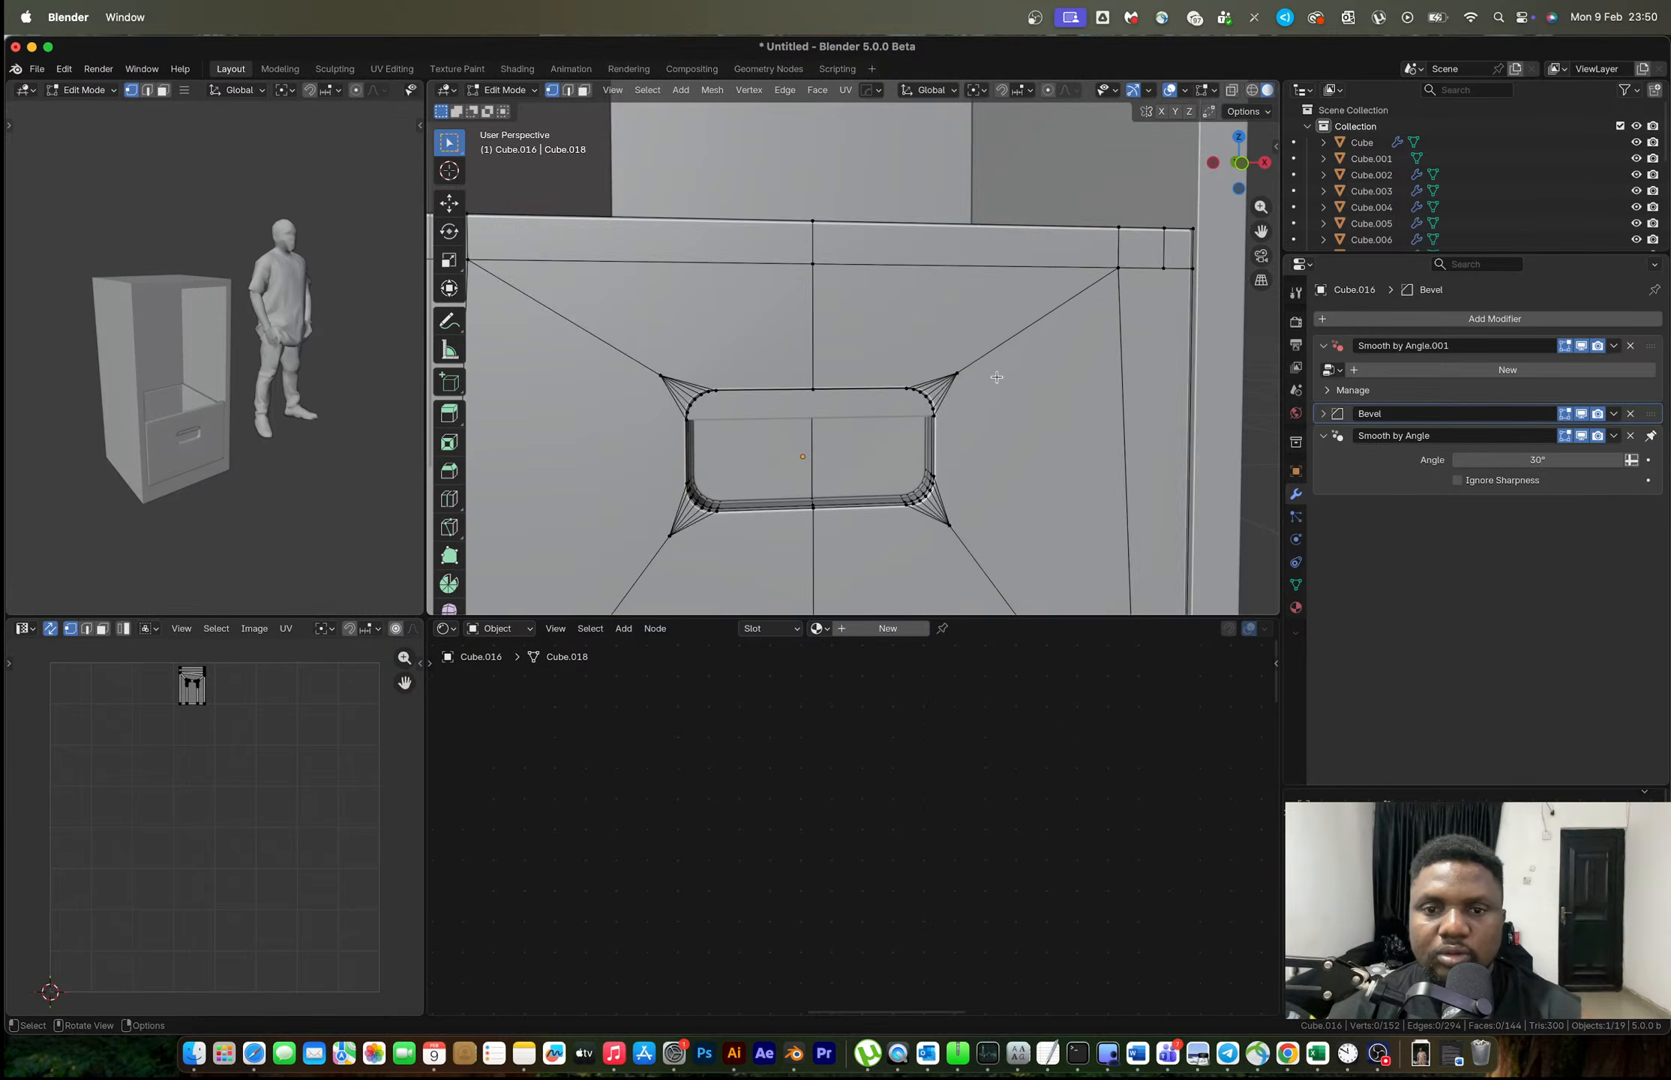
scroll(994, 383, down, 2)
key(3)
click(999, 397)
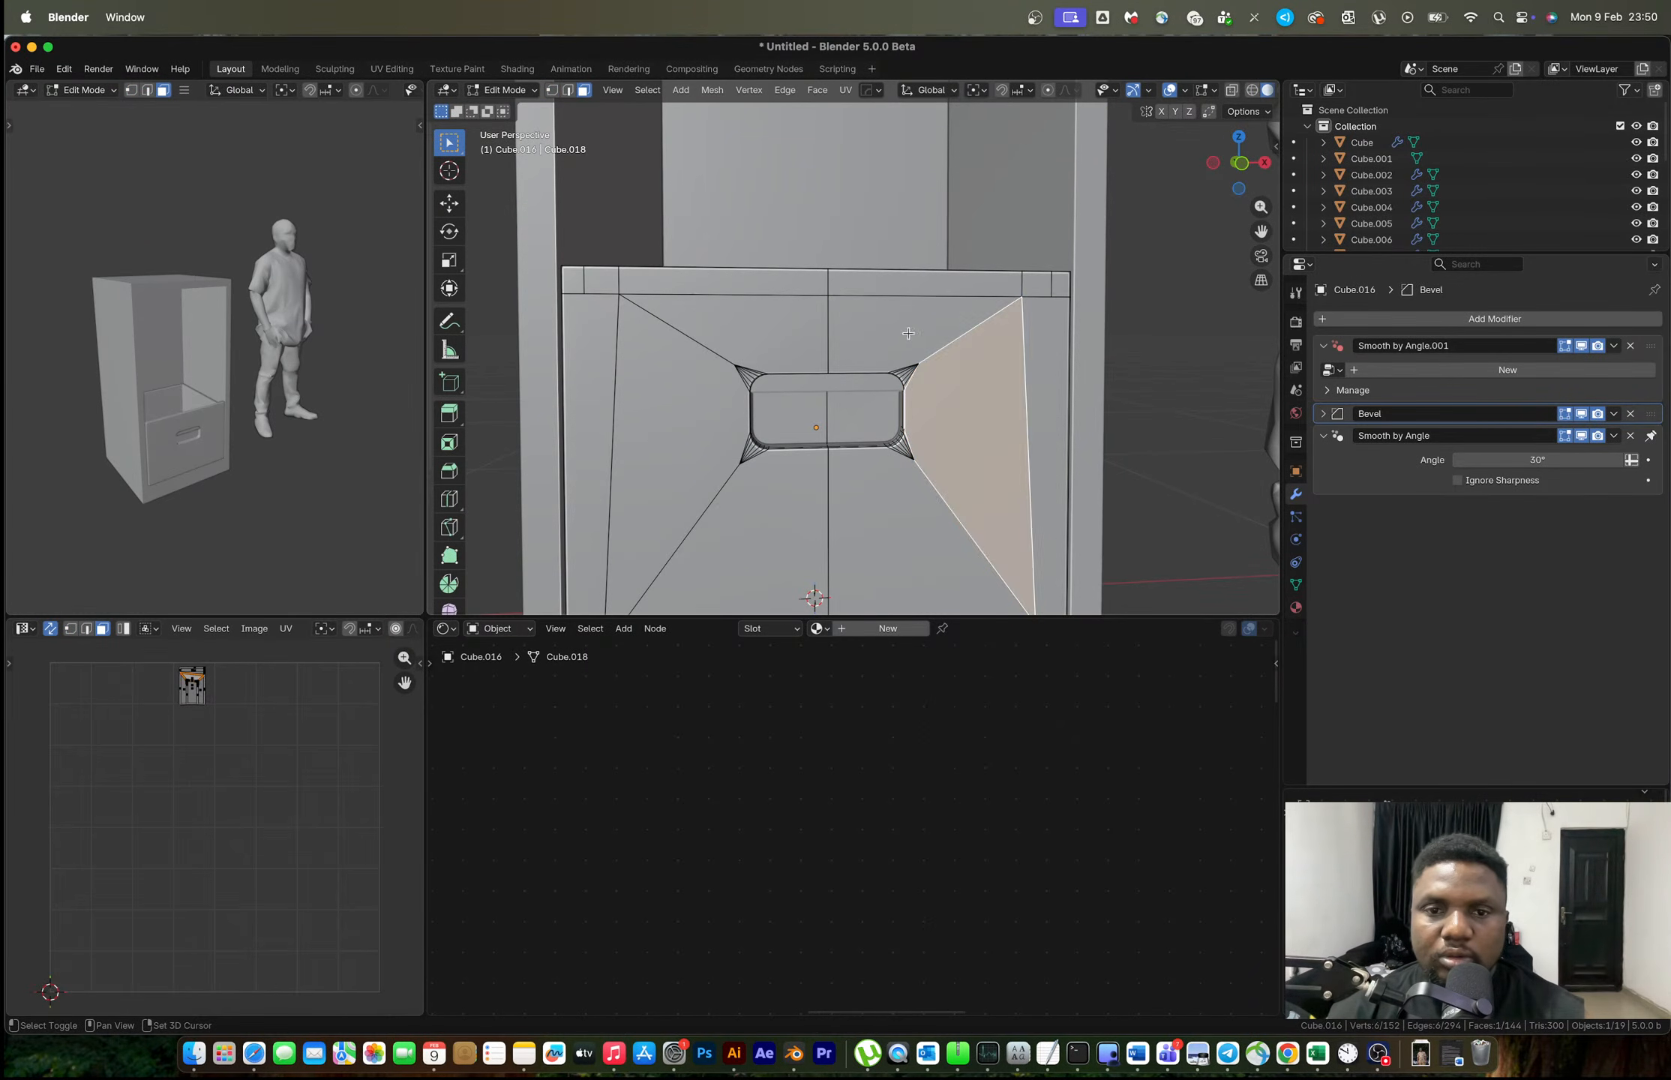
shift+click(891, 364)
drag(904, 351, 942, 386)
shift+drag(686, 333, 745, 376)
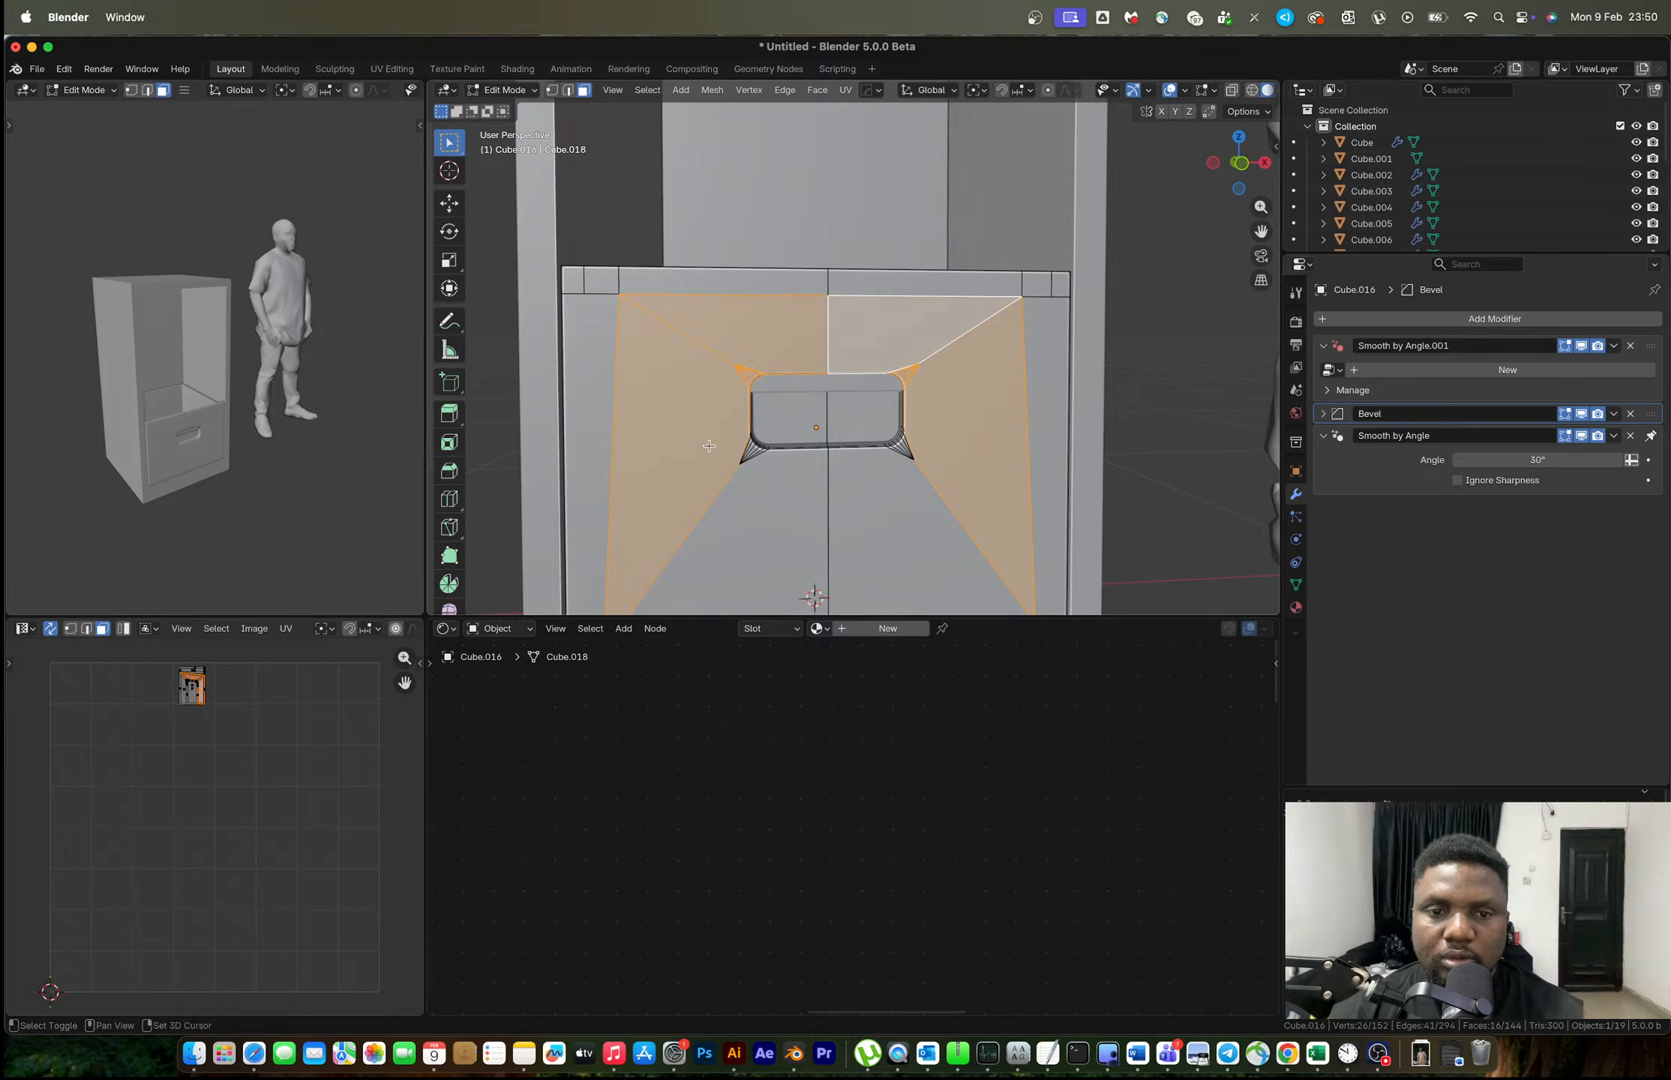
shift+drag(709, 444, 753, 480)
shift+drag(910, 496, 915, 449)
right_click(915, 449)
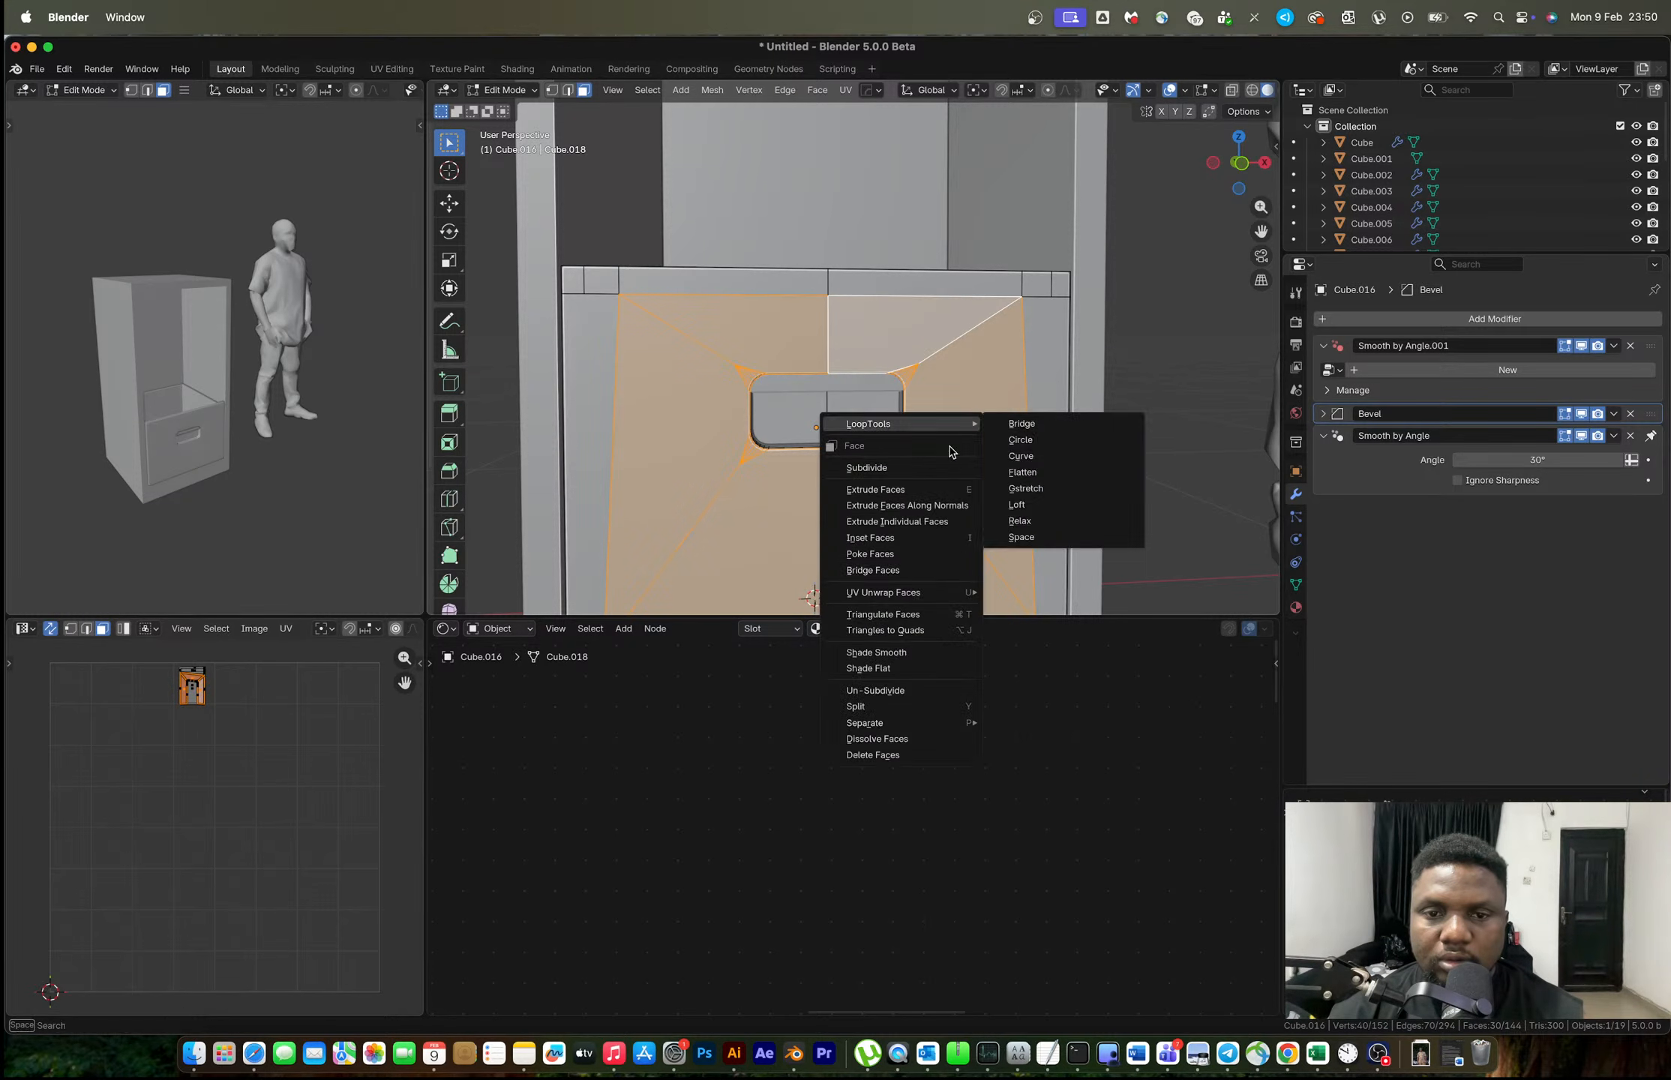
click(900, 668)
key(Tab)
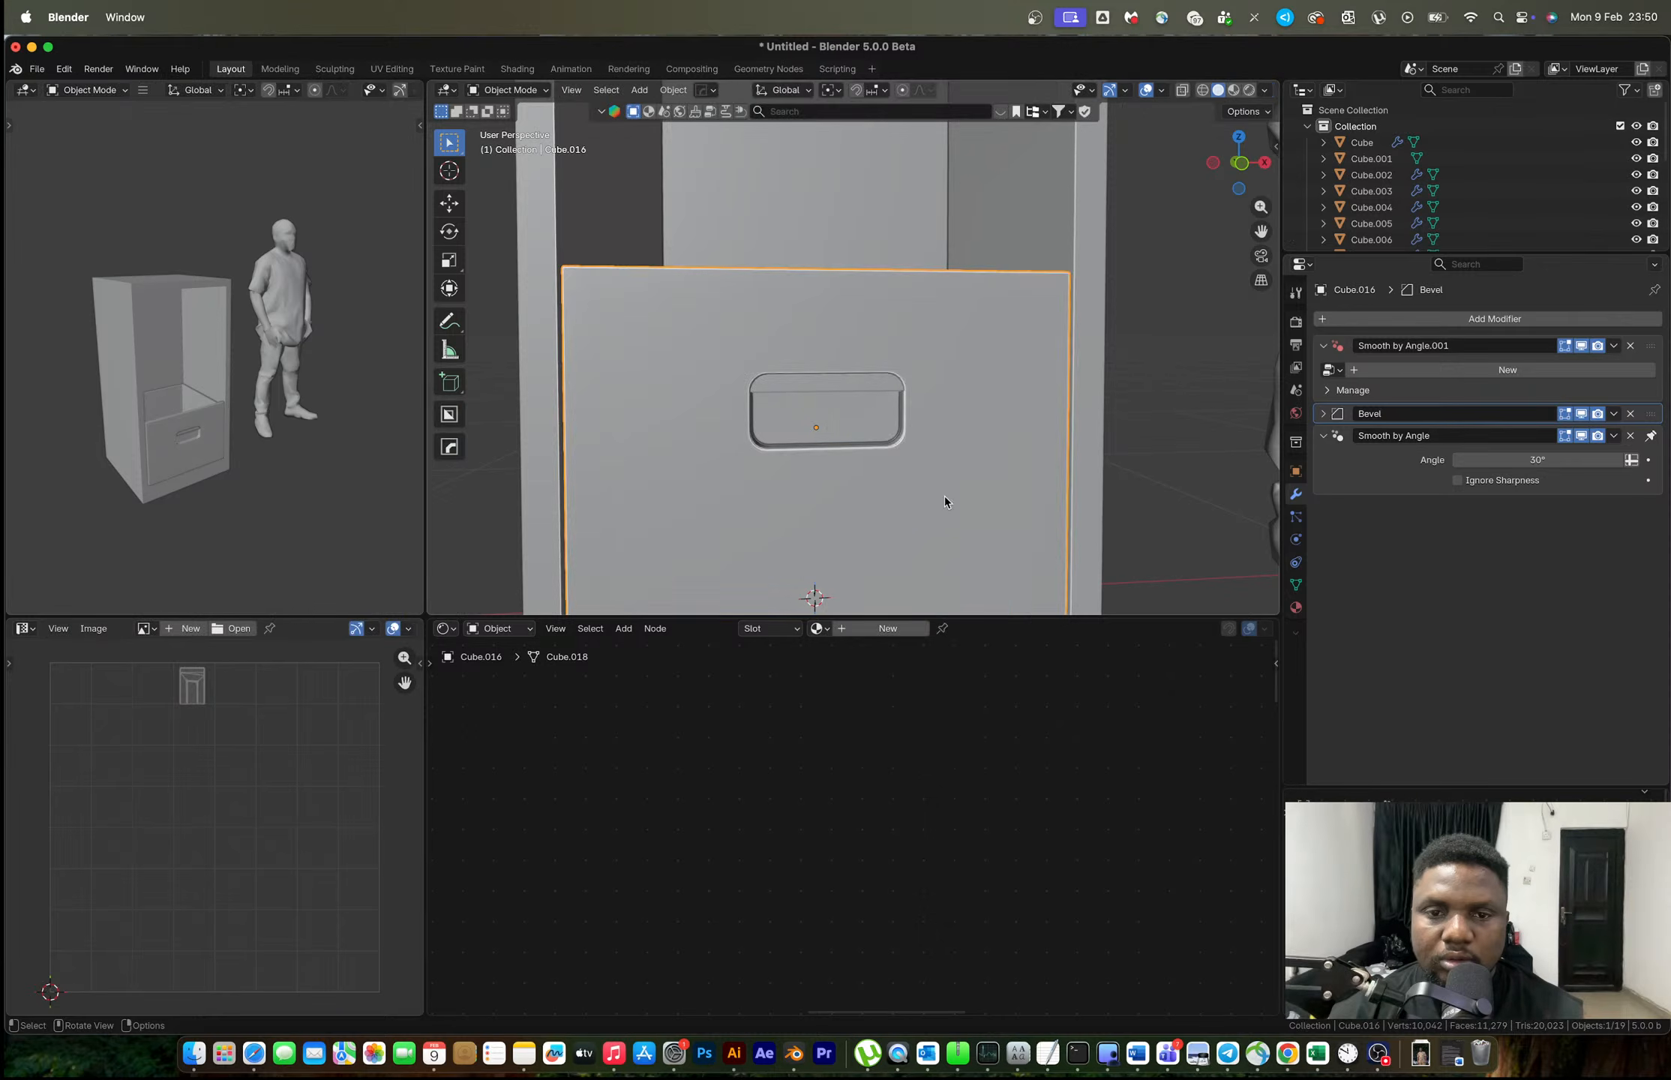
Select the handle piece and the drawer together and try moving them freely.
middle_drag(1145, 451, 978, 433)
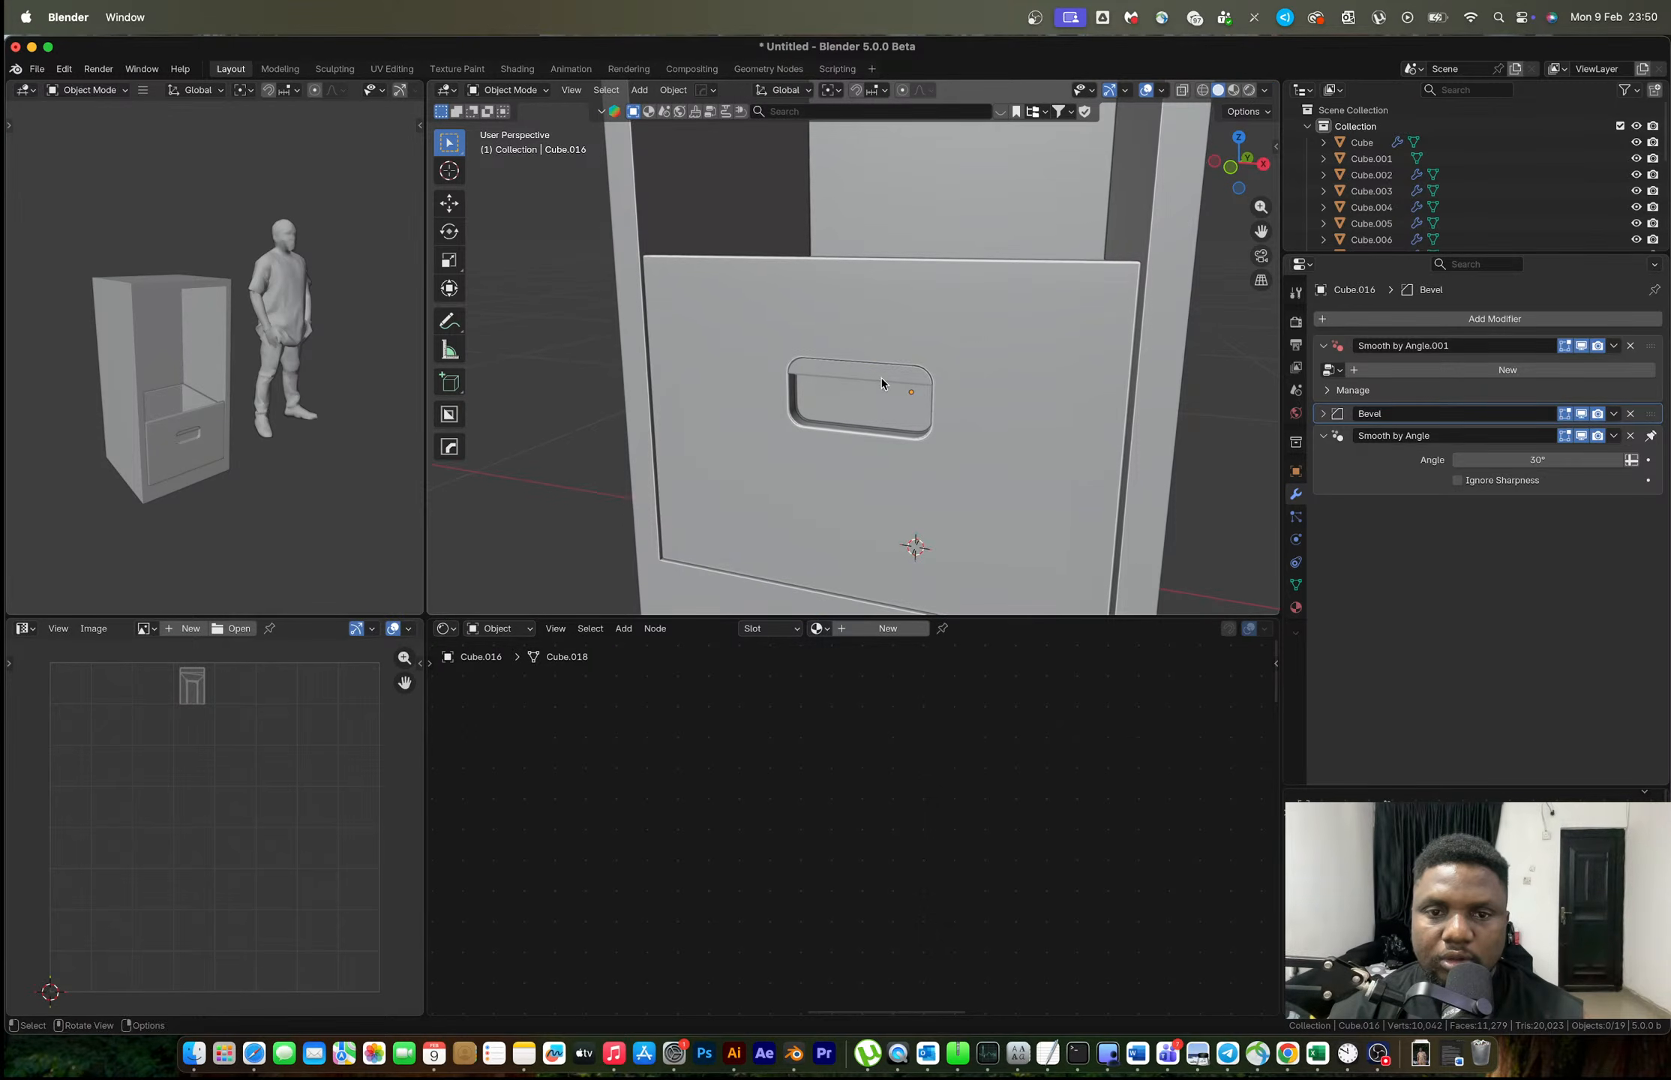
click(923, 378)
shift+click(978, 366)
key(g)
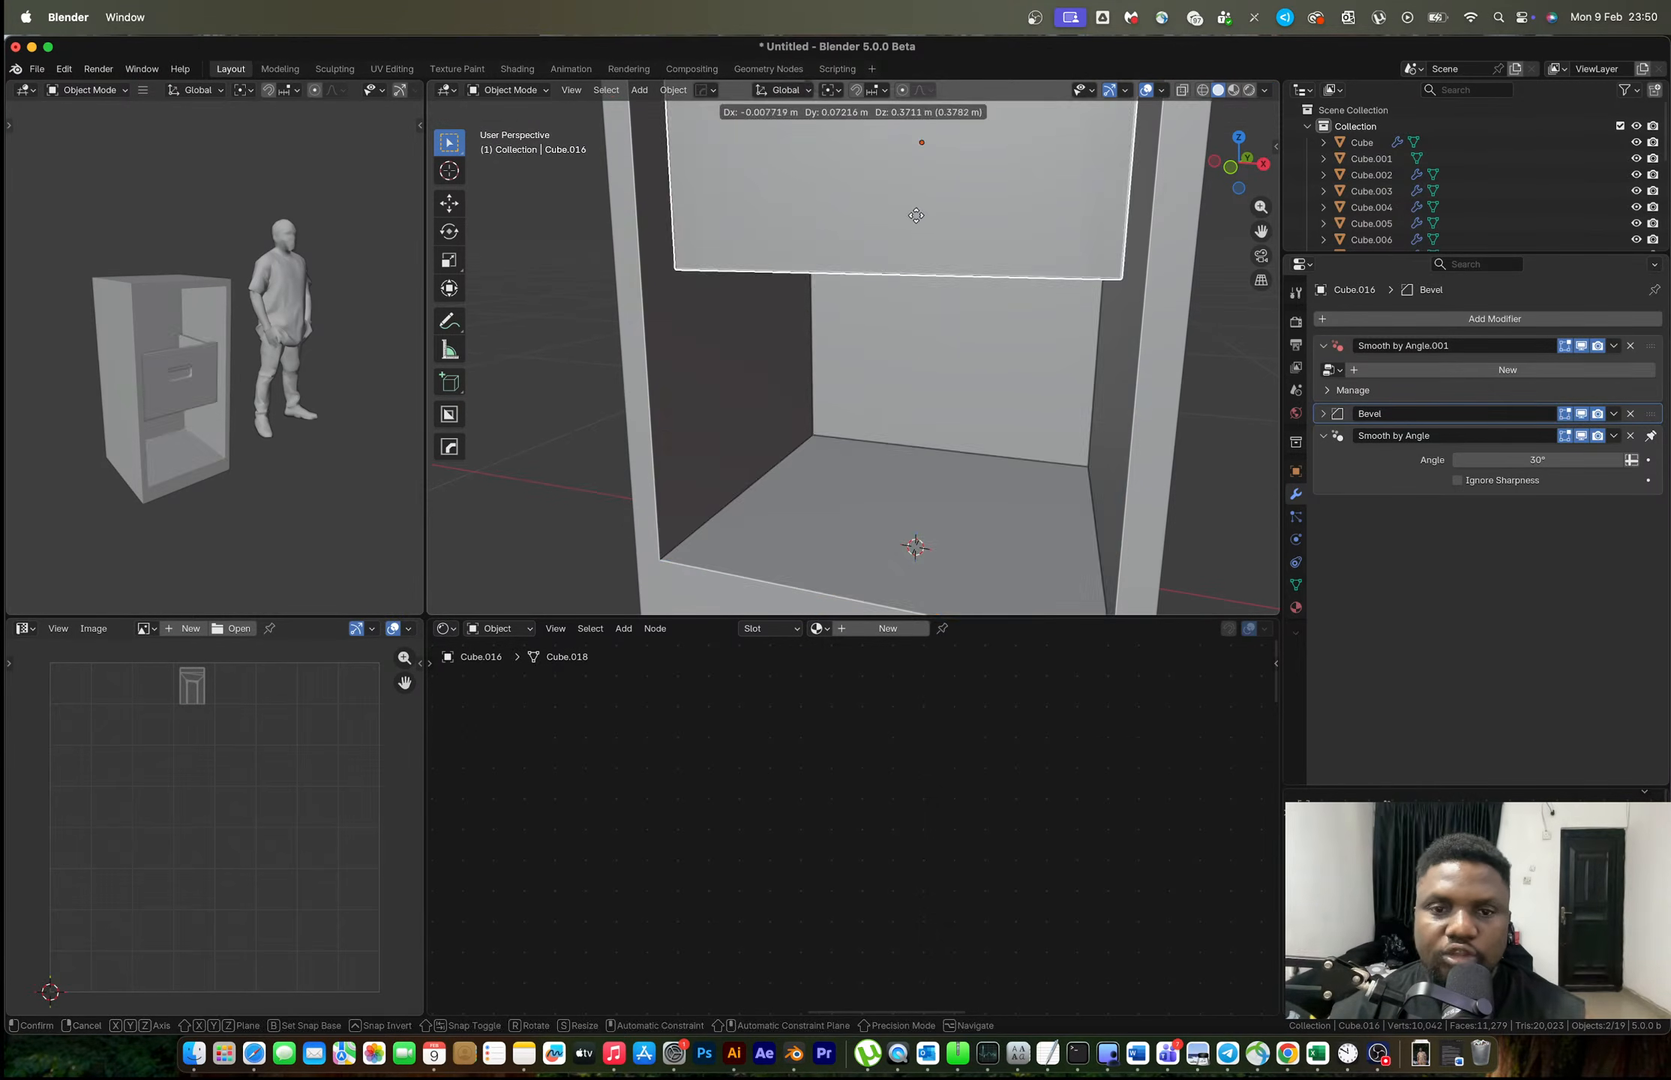
right_click(1179, 165)
Try duplicating the drawer and handle piece about 0.38 m straight up along Z in front view.
click(1230, 167)
scroll(968, 316, down, 7)
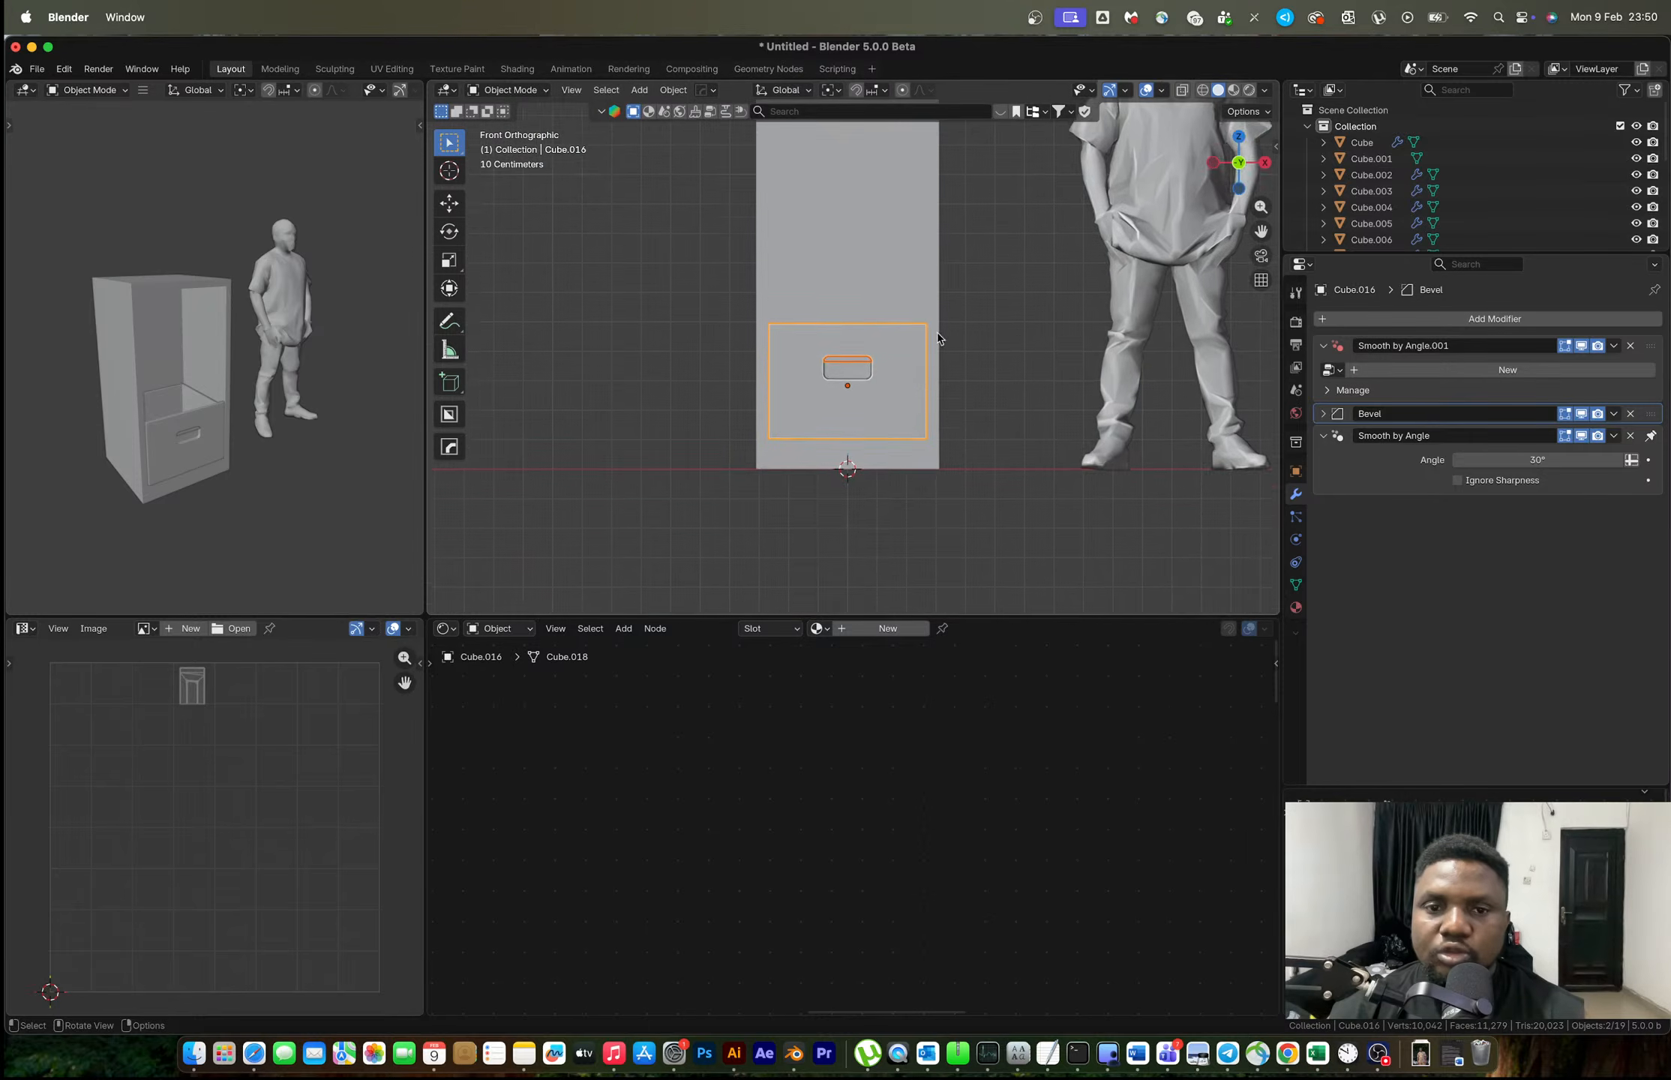
shift+middle_drag(936, 345, 912, 498)
key(shift+d)
key(z)
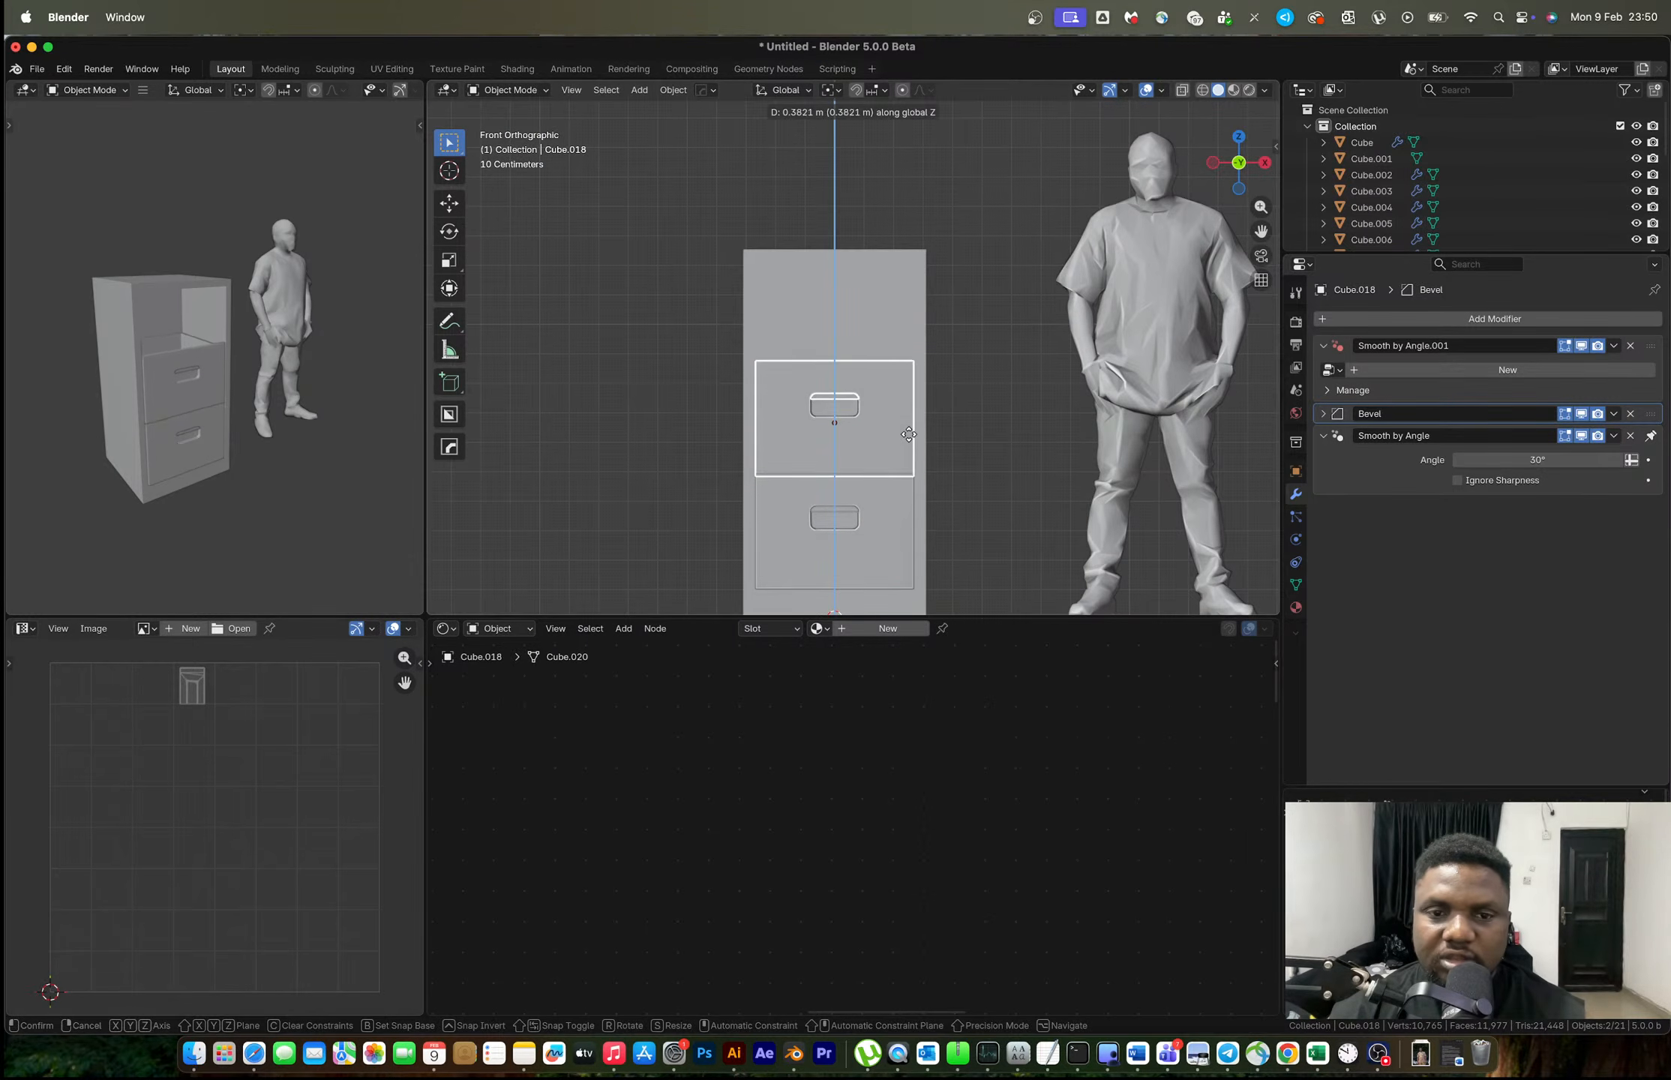
right_click(909, 432)
key(super+z)
Compare the drawer front and its handle recess with the filing cabinet reference photo in the browser.
scroll(844, 509, up, 4)
shift+middle_drag(845, 509, 853, 302)
middle_drag(797, 414, 835, 442)
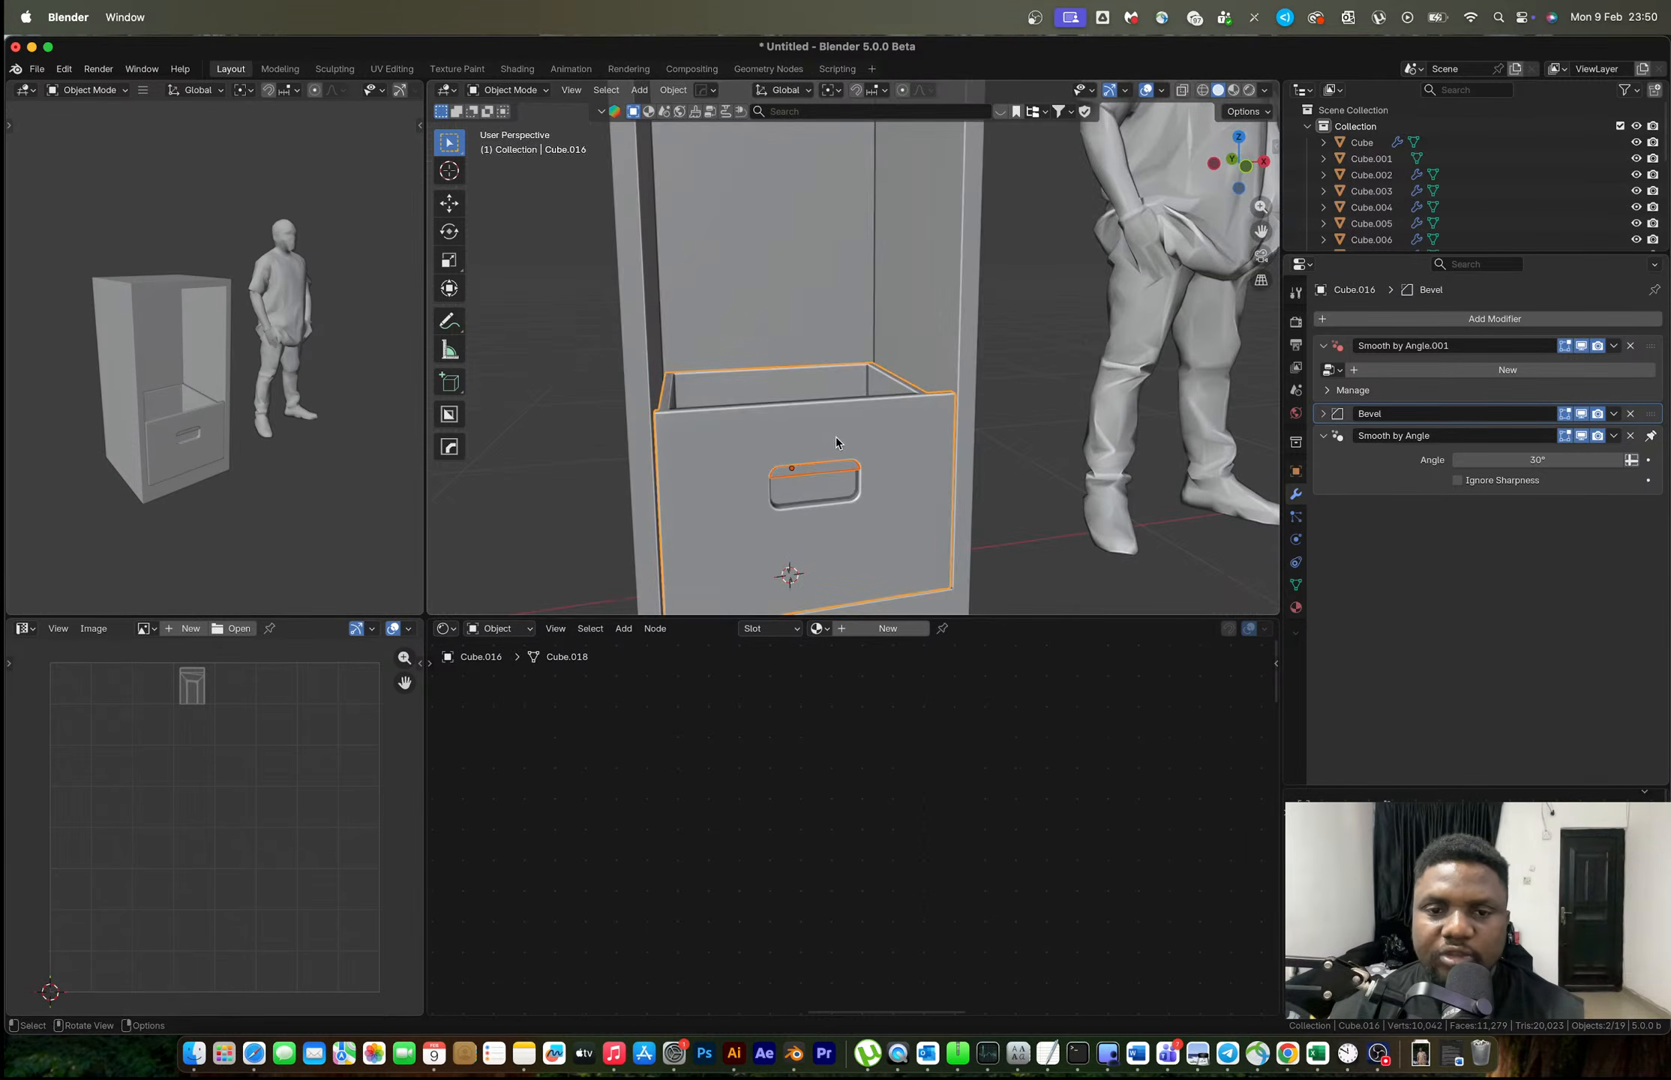
key(ctrl+Right)
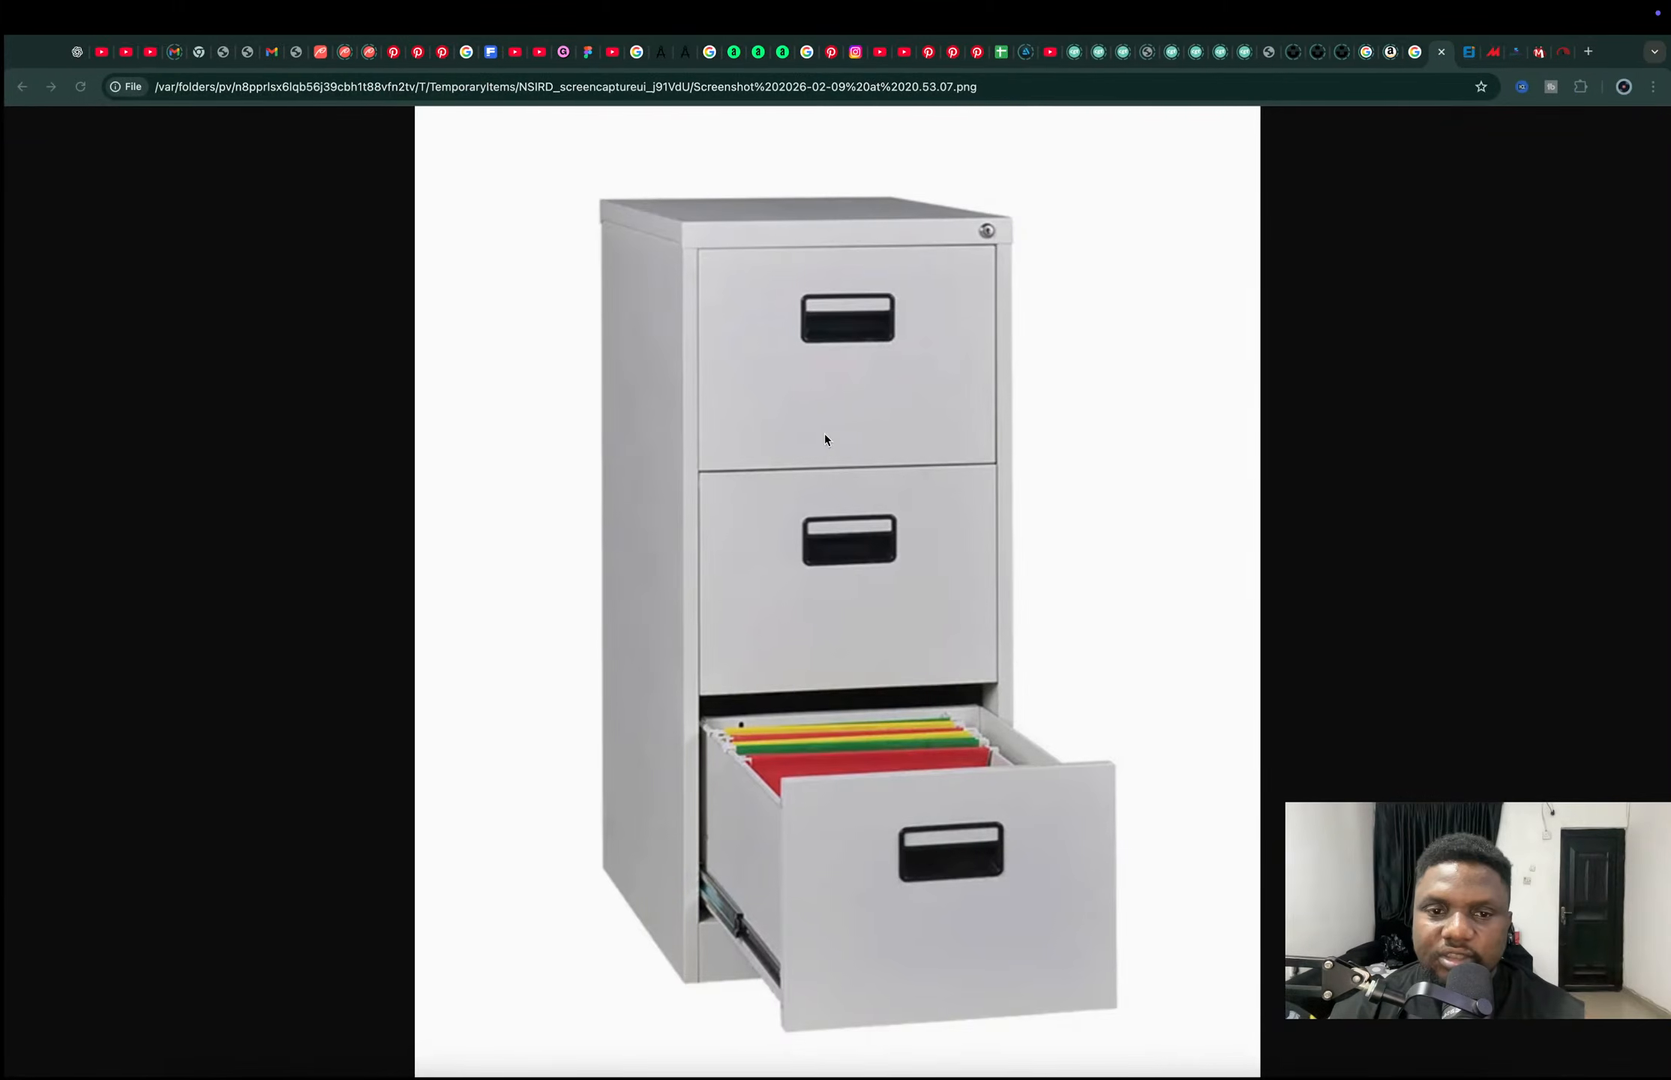
key(ctrl+Left)
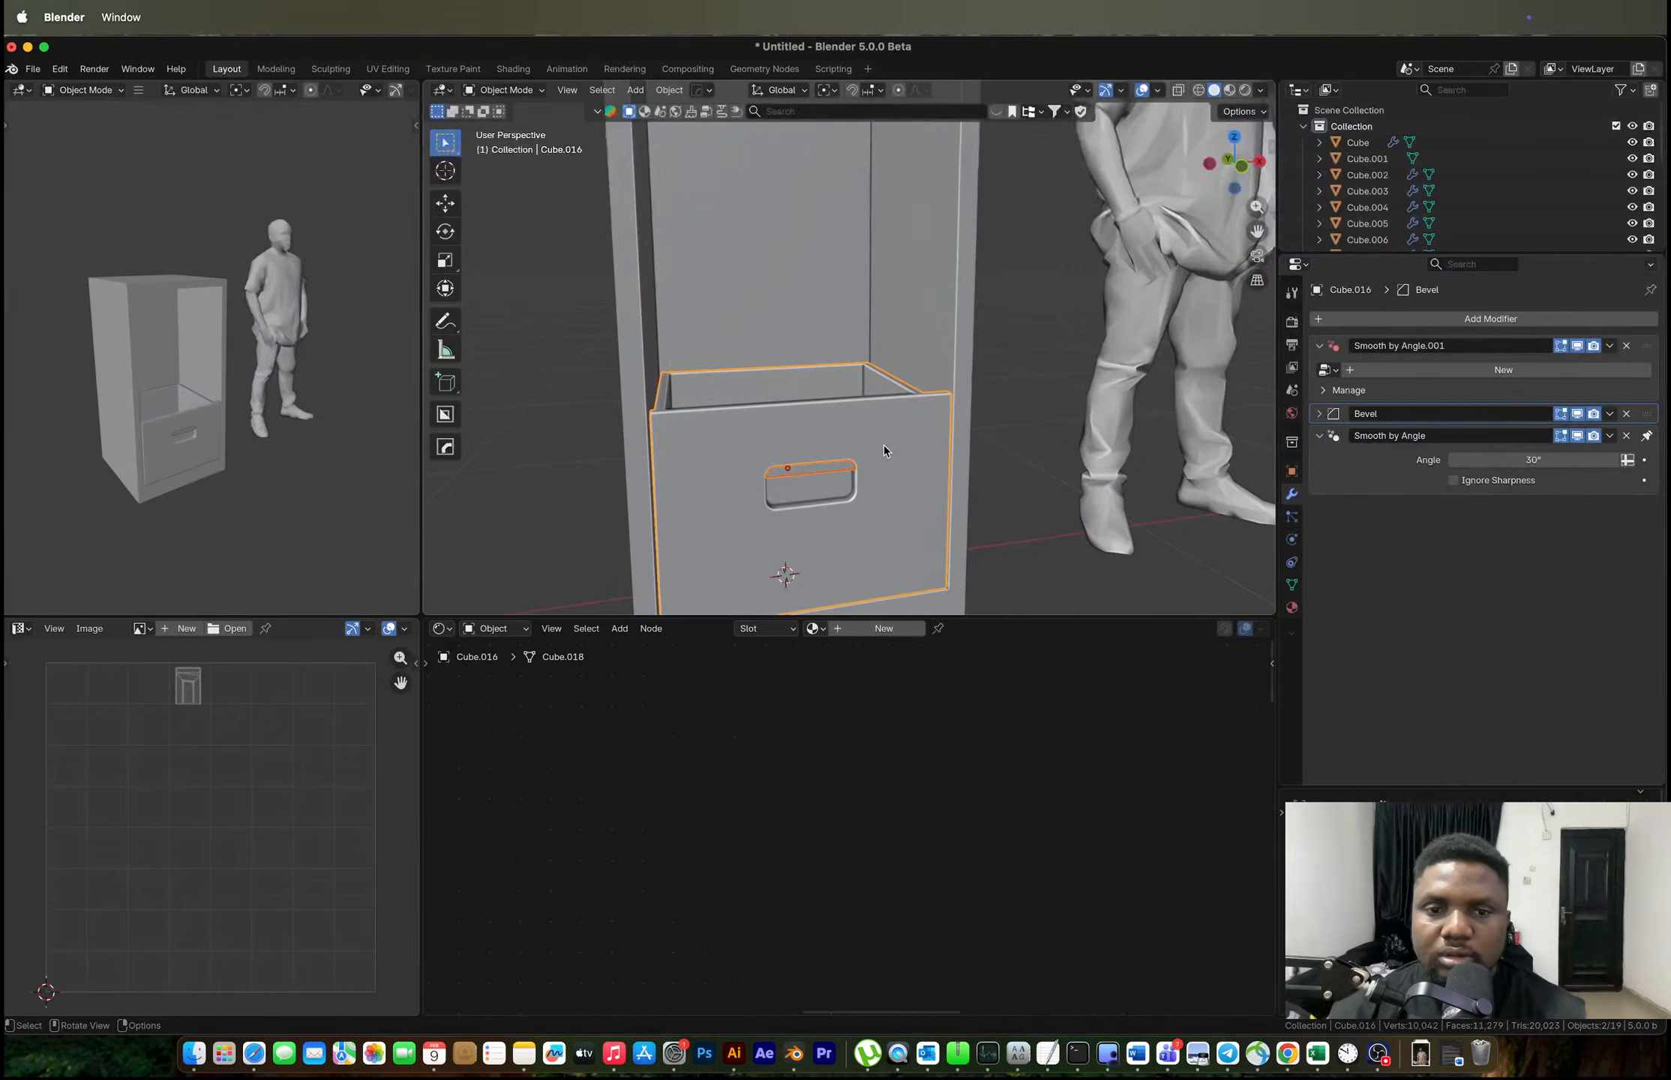
ctrl+middle_drag(874, 453, 939, 313)
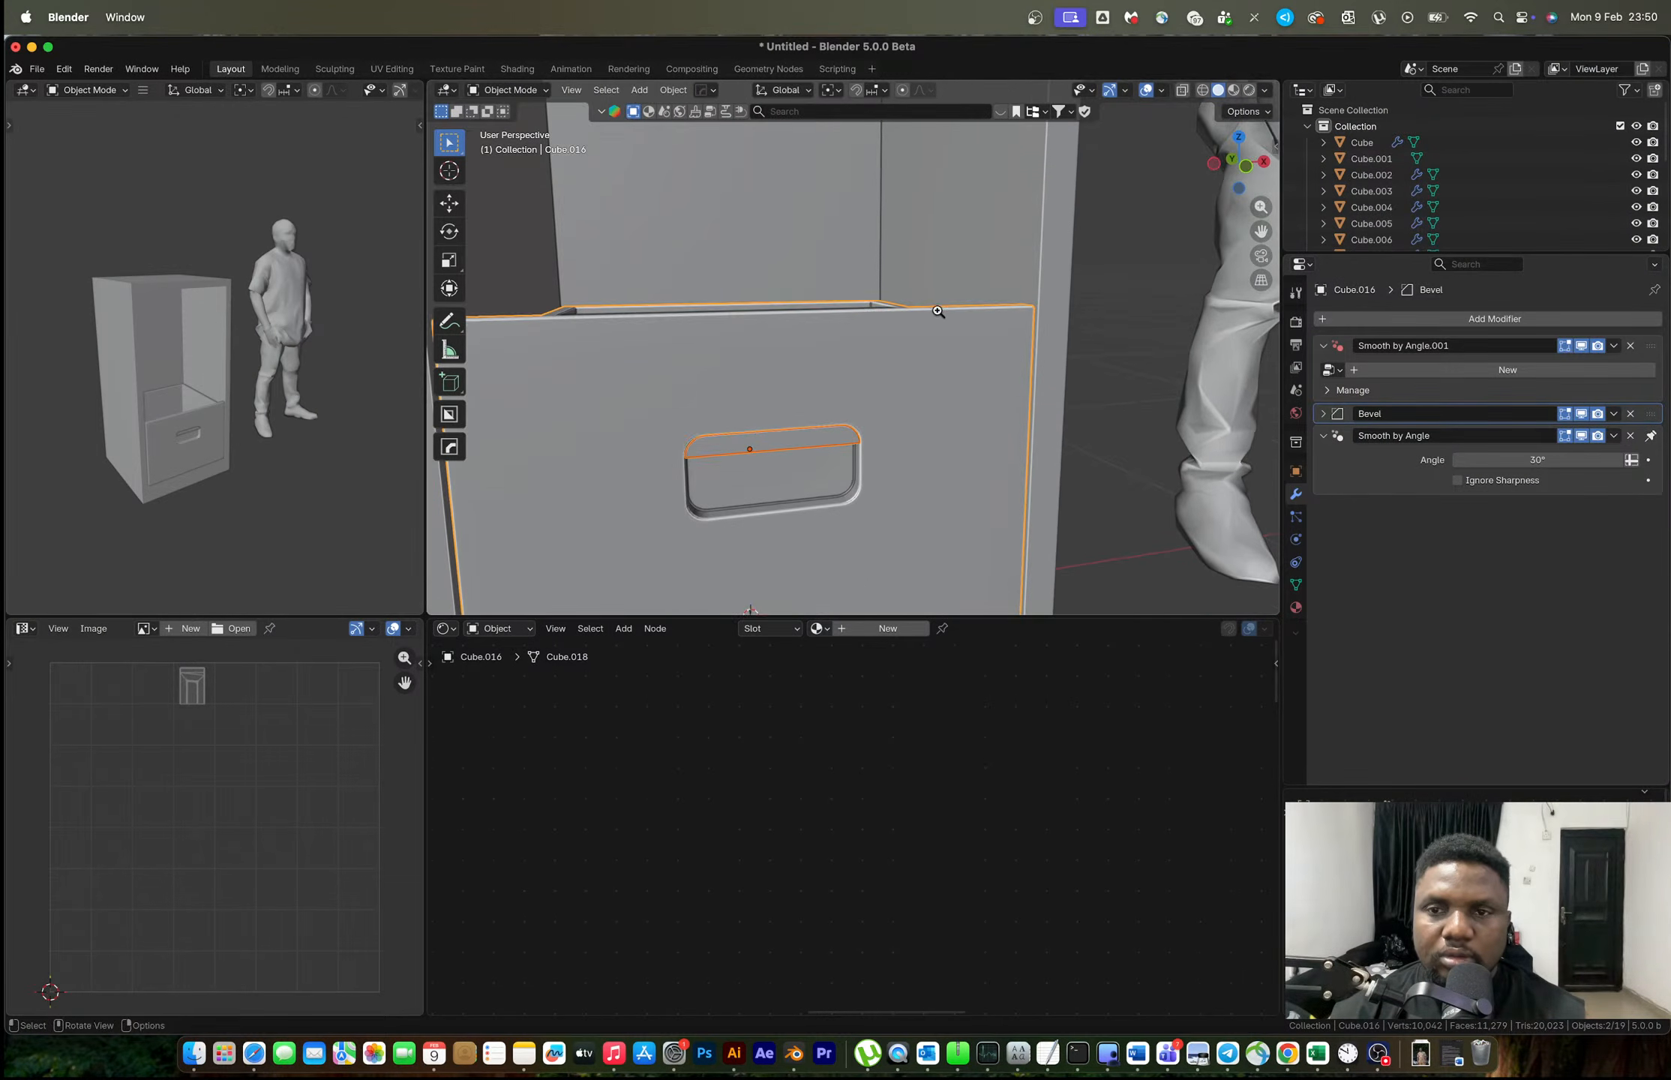
Try placing a second drawer with handle by duplicating the pair about 0.41 m upward along Z.
click(1240, 169)
scroll(945, 483, down, 5)
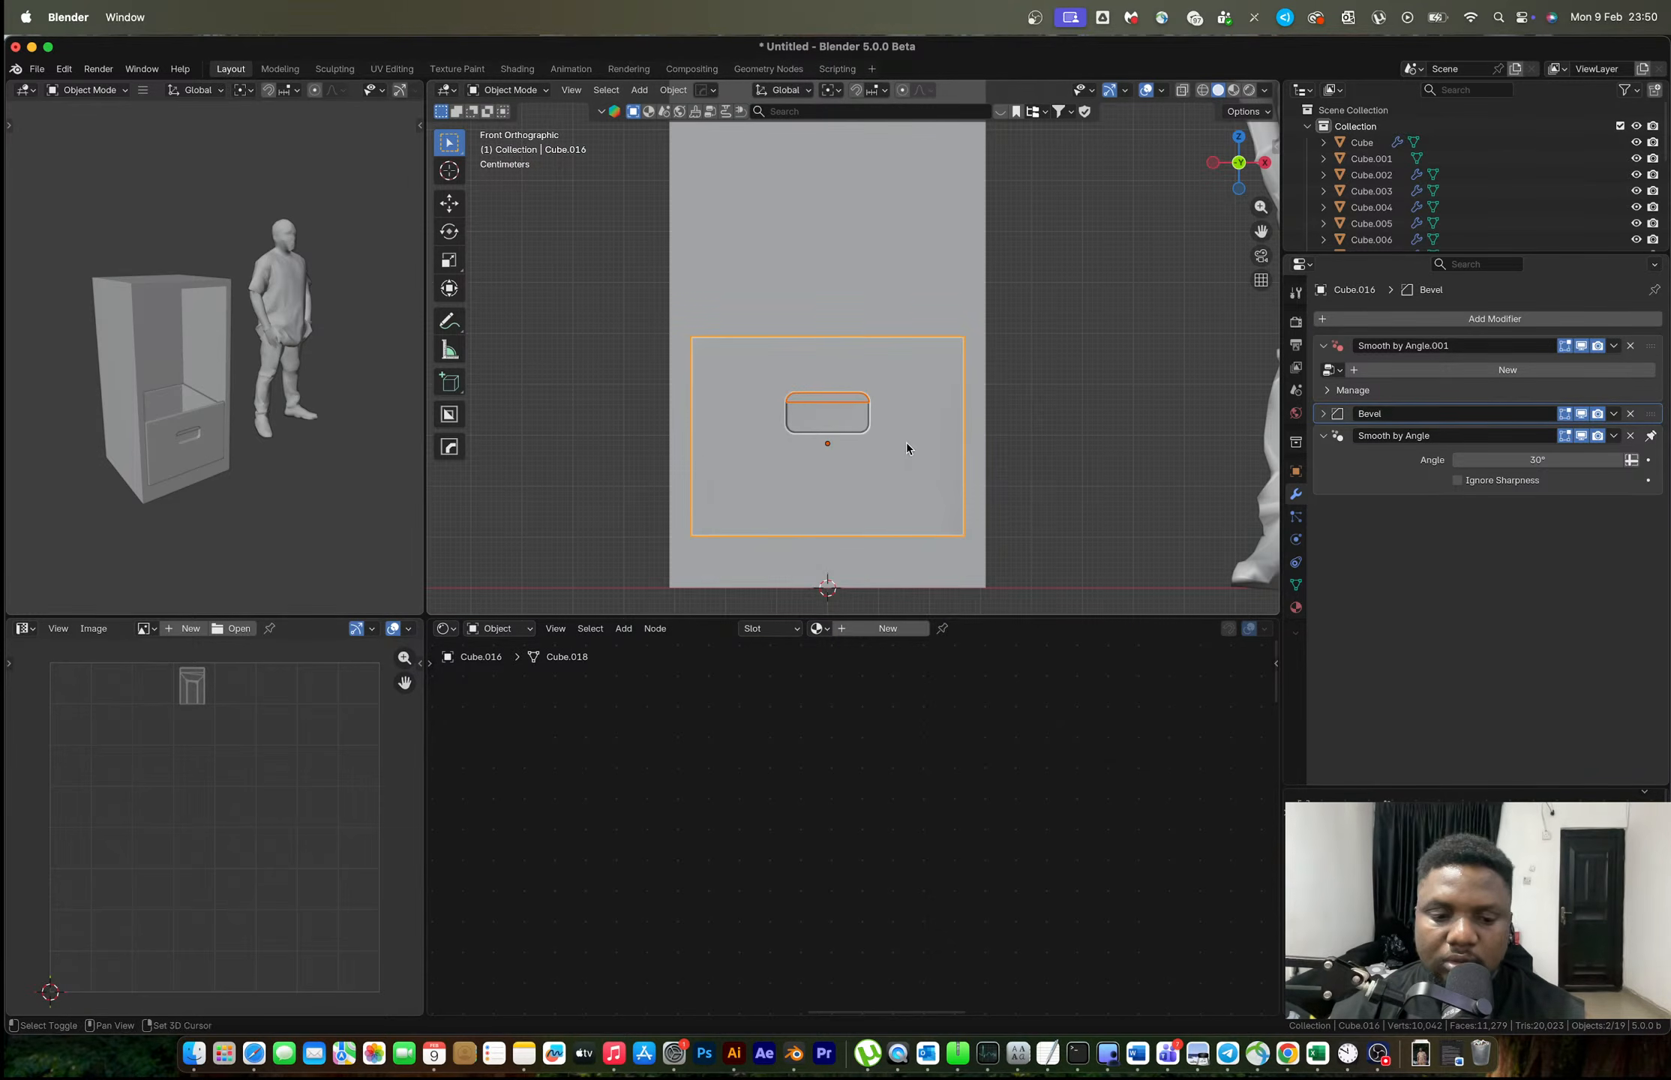
key(shift+d)
key(z)
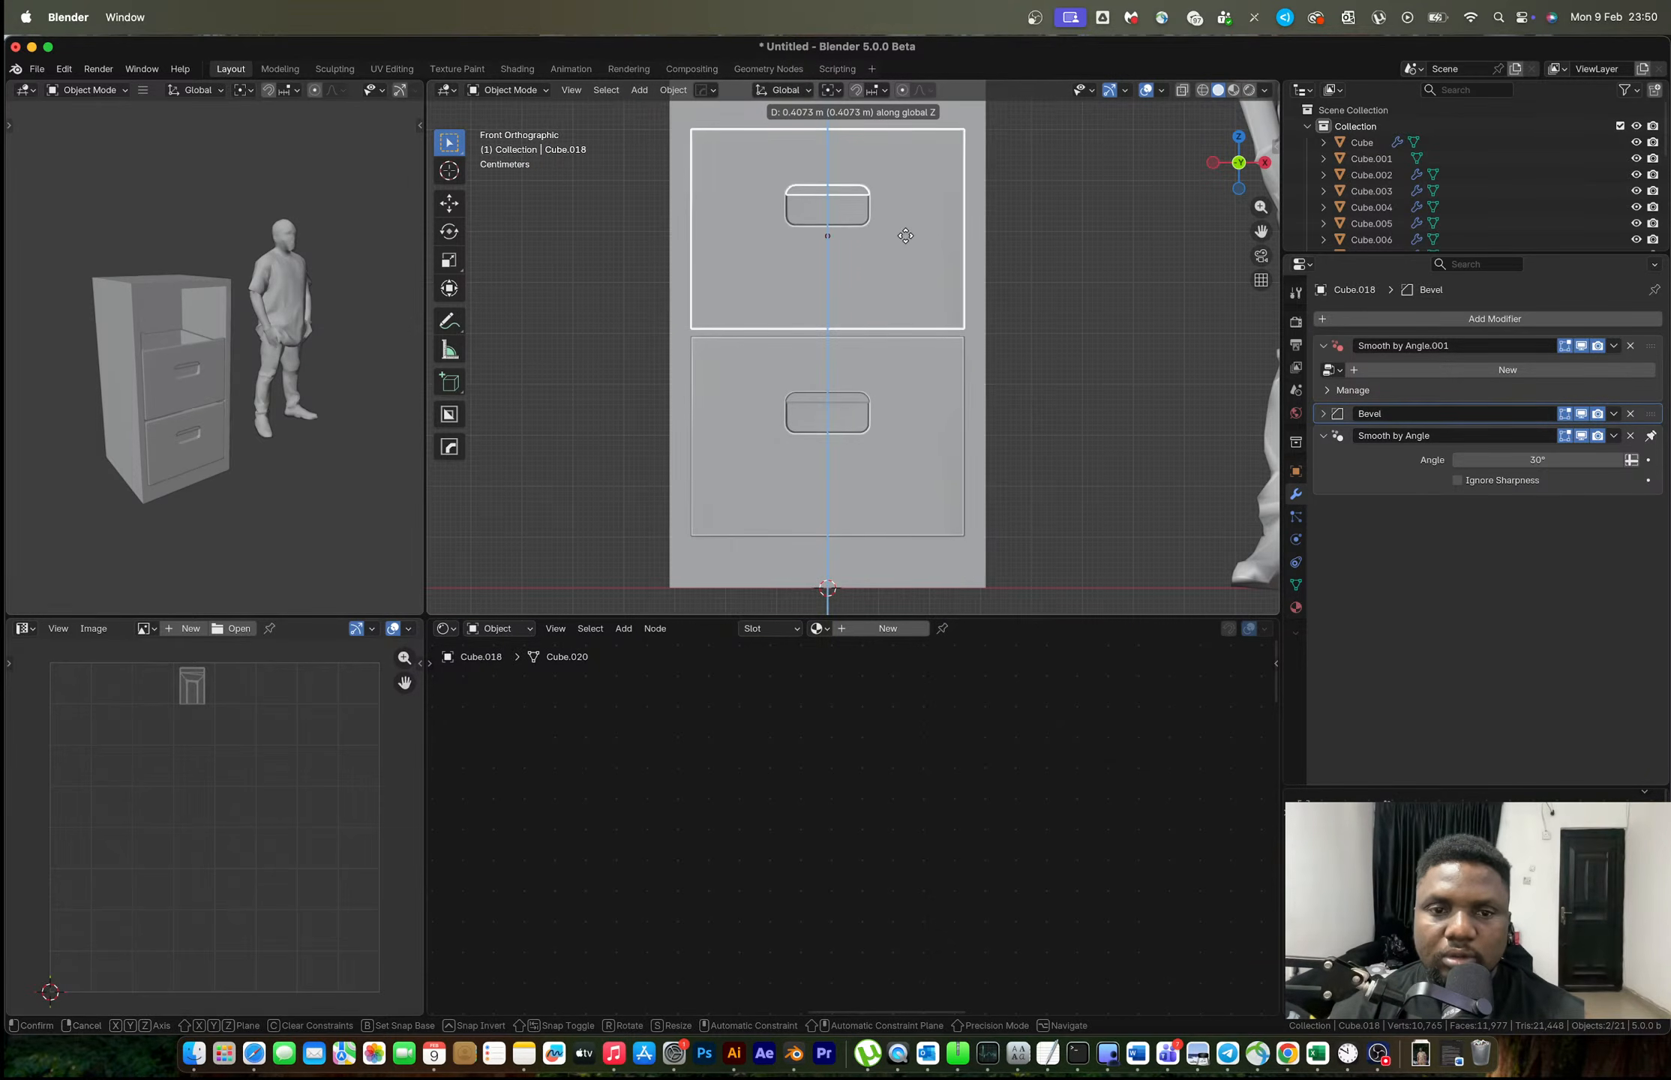
click(904, 234)
key(super+z)
Examine the handle recess up close in front view and check its proportions against the reference photo.
scroll(864, 427, up, 4)
shift+middle_drag(866, 436, 903, 340)
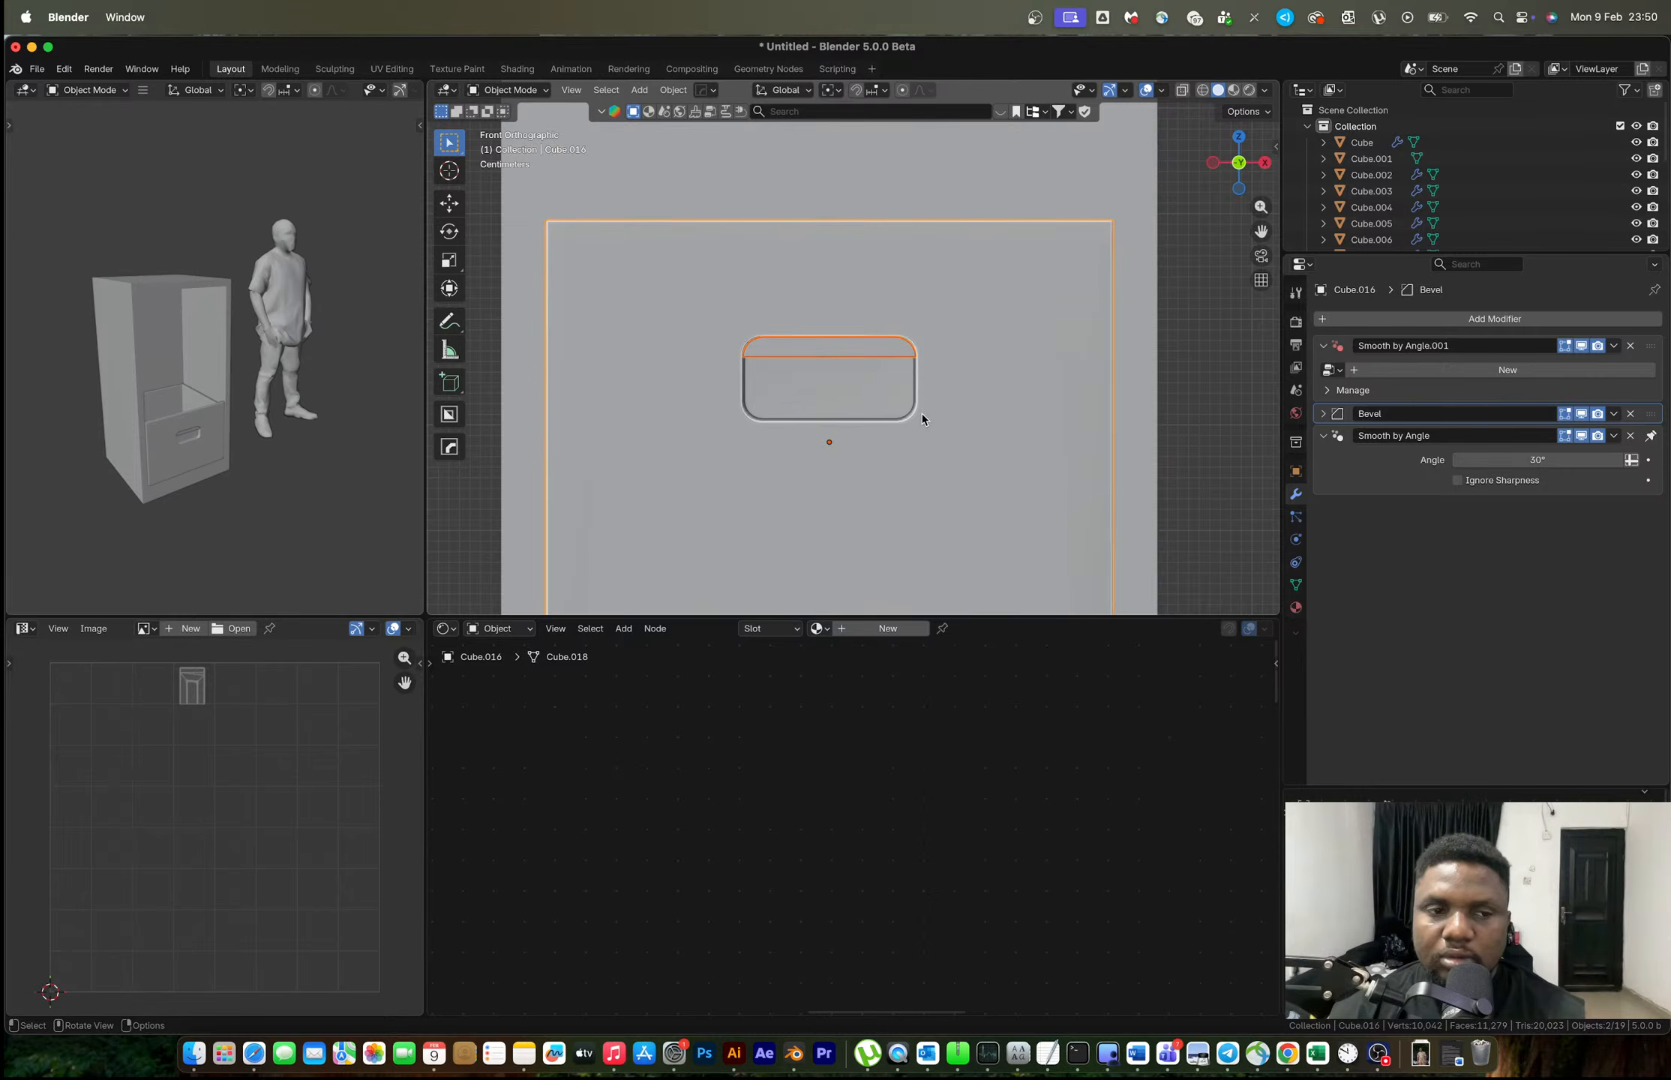
key(ctrl+Right)
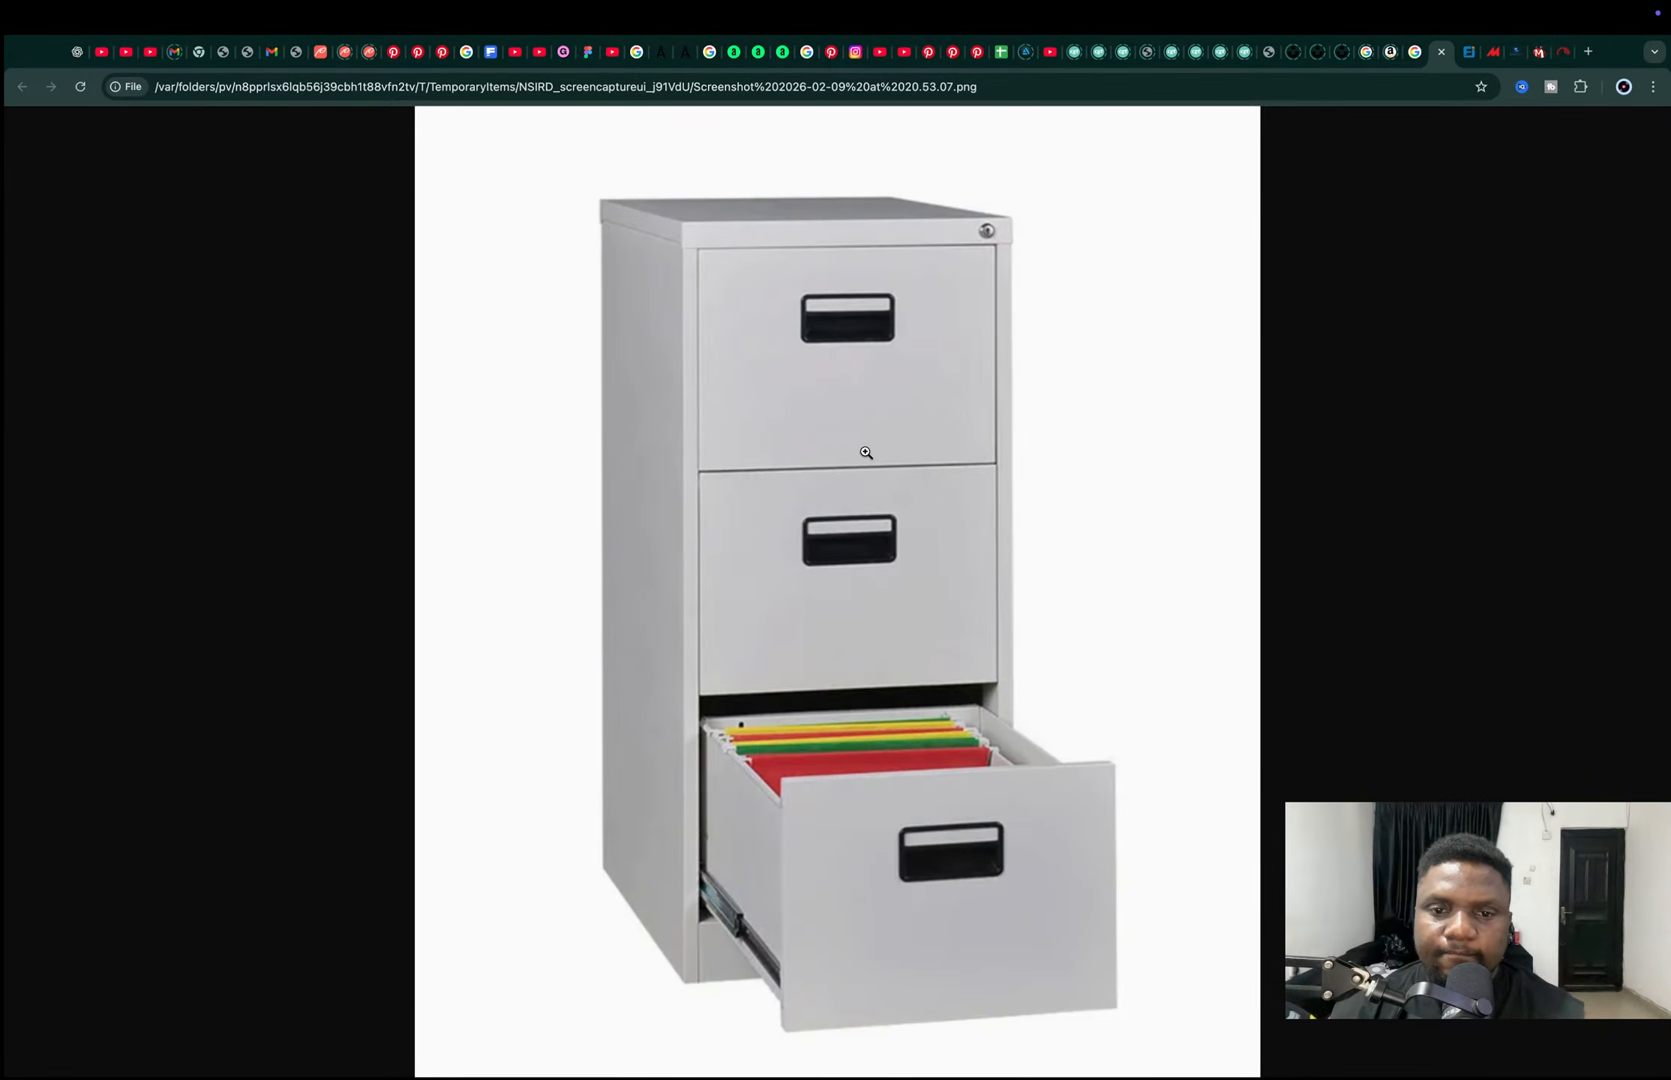
key(ctrl+Left)
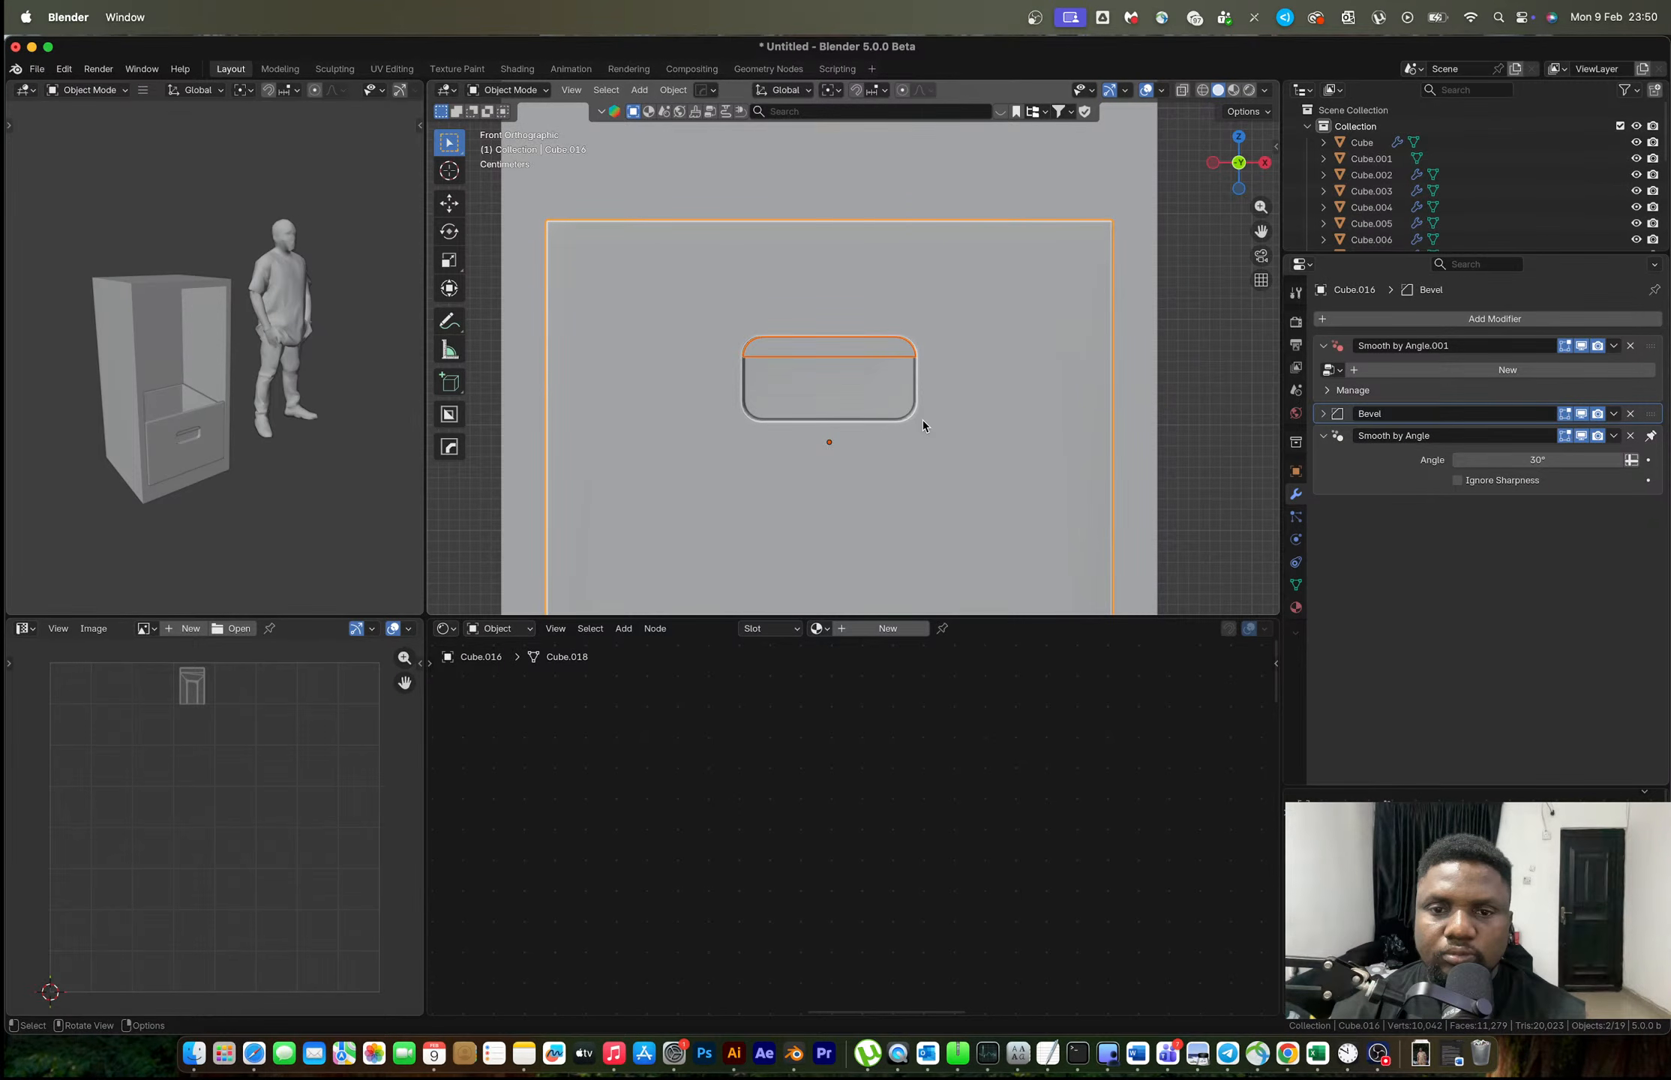
Turn off the drawer's Bevel modifier in the viewport and select the edge loop around the handle recess opening.
click(923, 419)
middle_drag(923, 420, 851, 492)
key(Tab)
click(1584, 414)
key(2)
alt+click(855, 428)
scroll(862, 449, down, 3)
scroll(943, 469, up, 1)
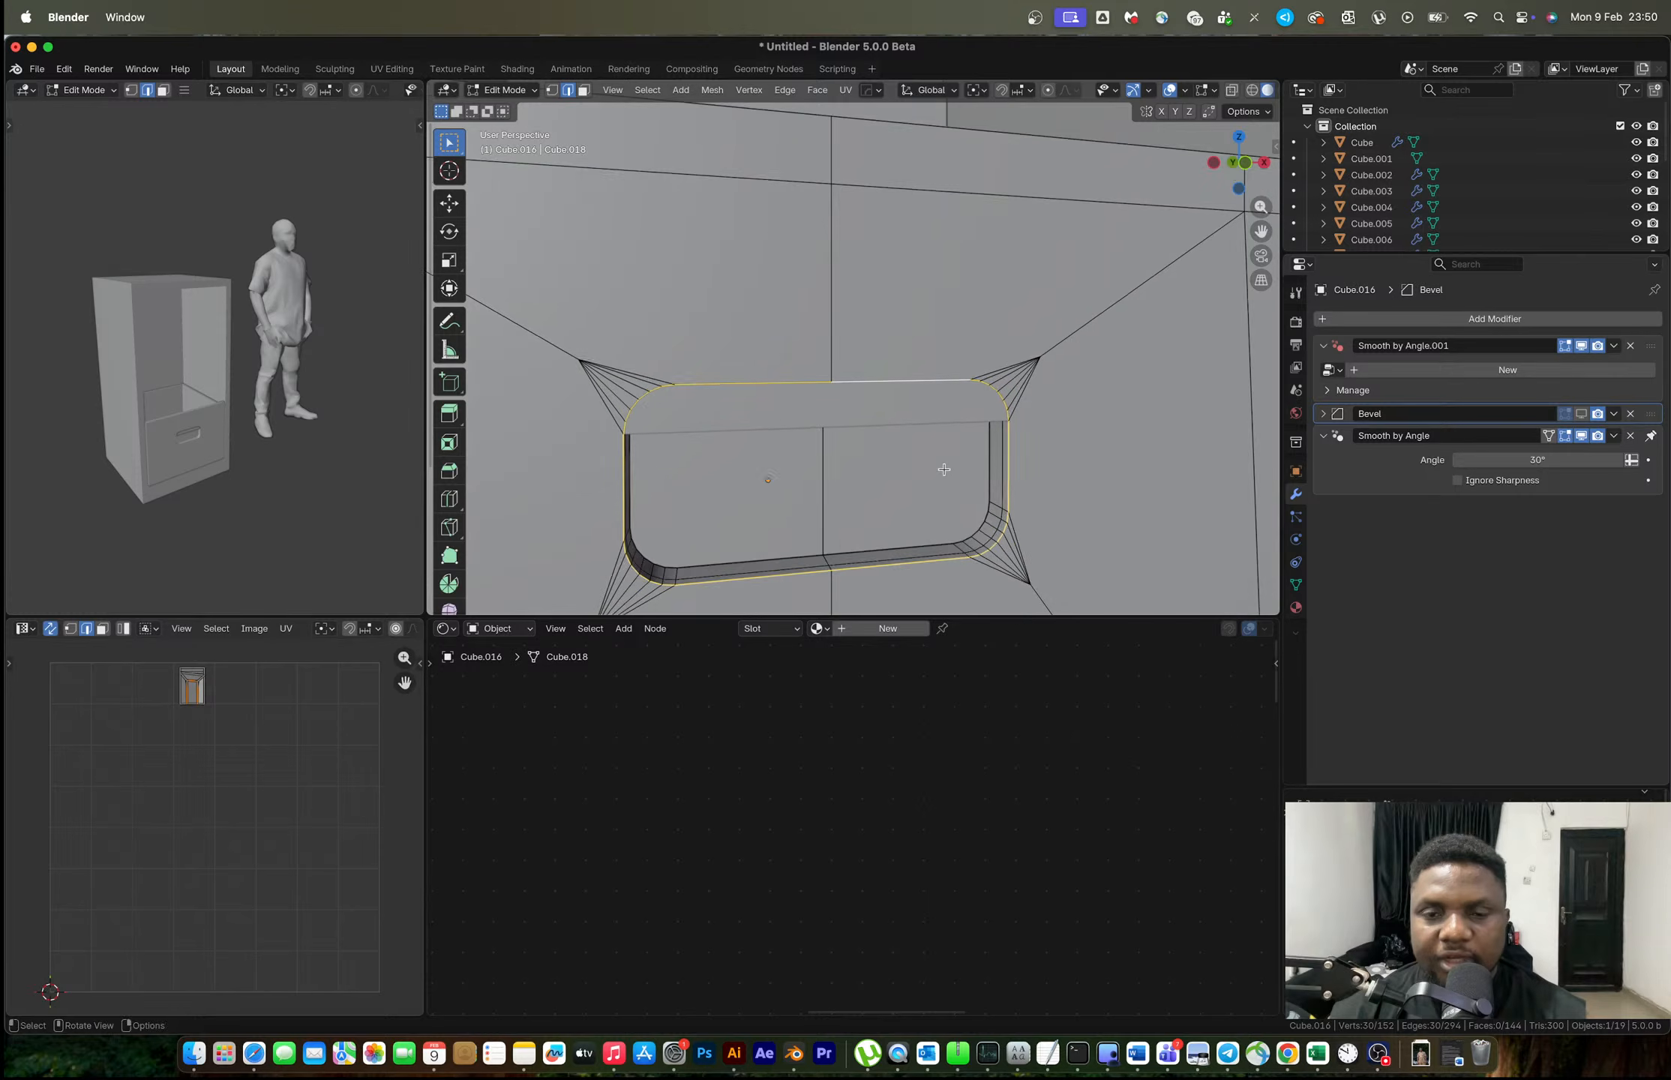
scroll(943, 469, up, 1)
shift+middle_drag(1085, 446, 1066, 410)
Offset the selected recess edge loop with MESHmachine to form a band with a width of 0.00832.
right_click(1067, 409)
mouse_move(1069, 390)
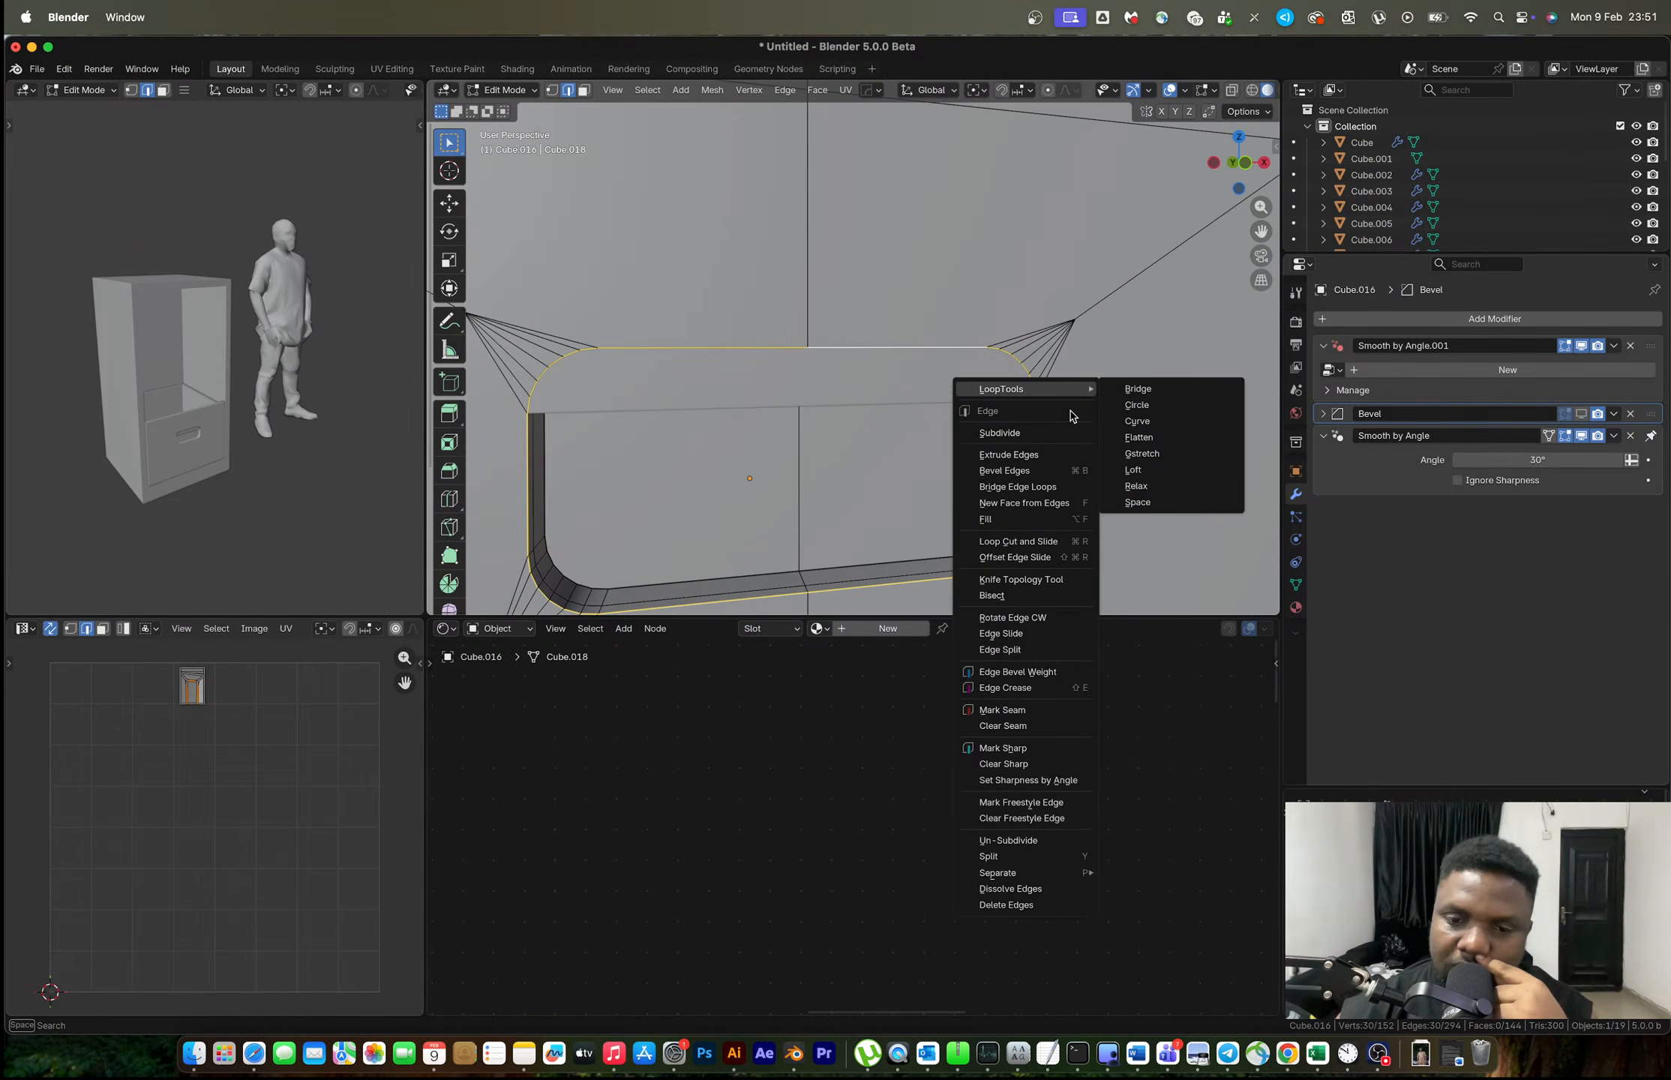
click(985, 369)
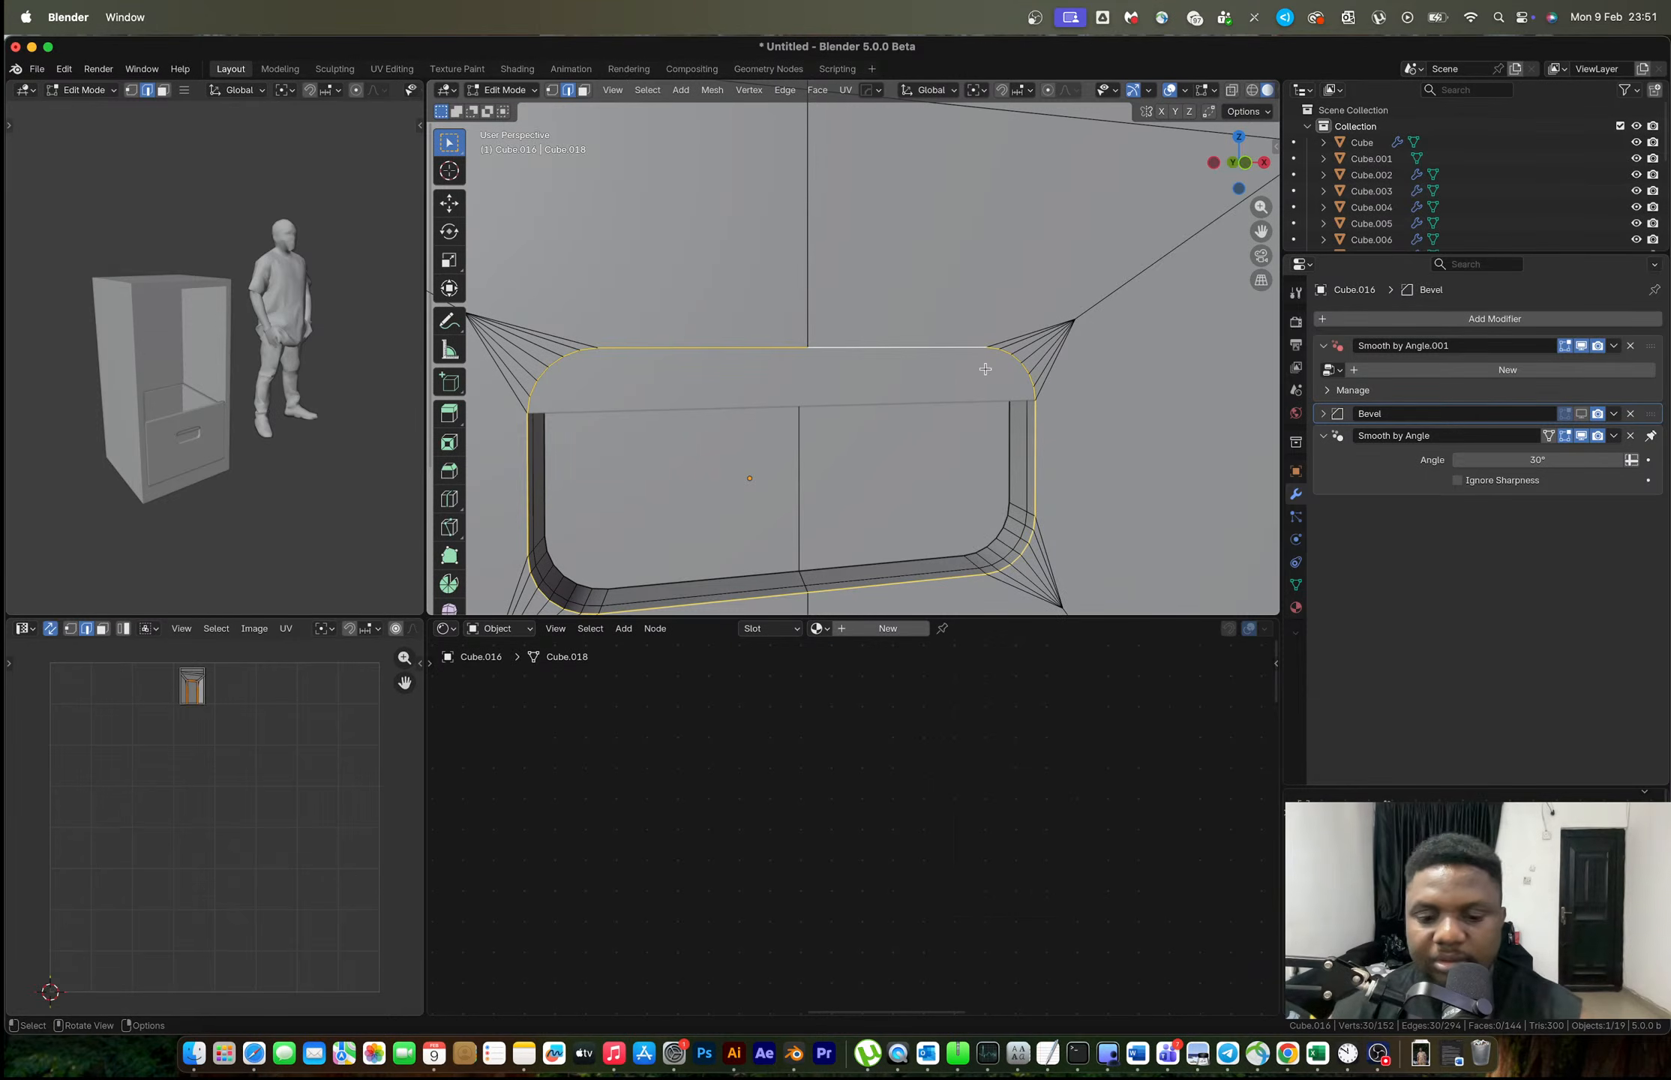
key(y)
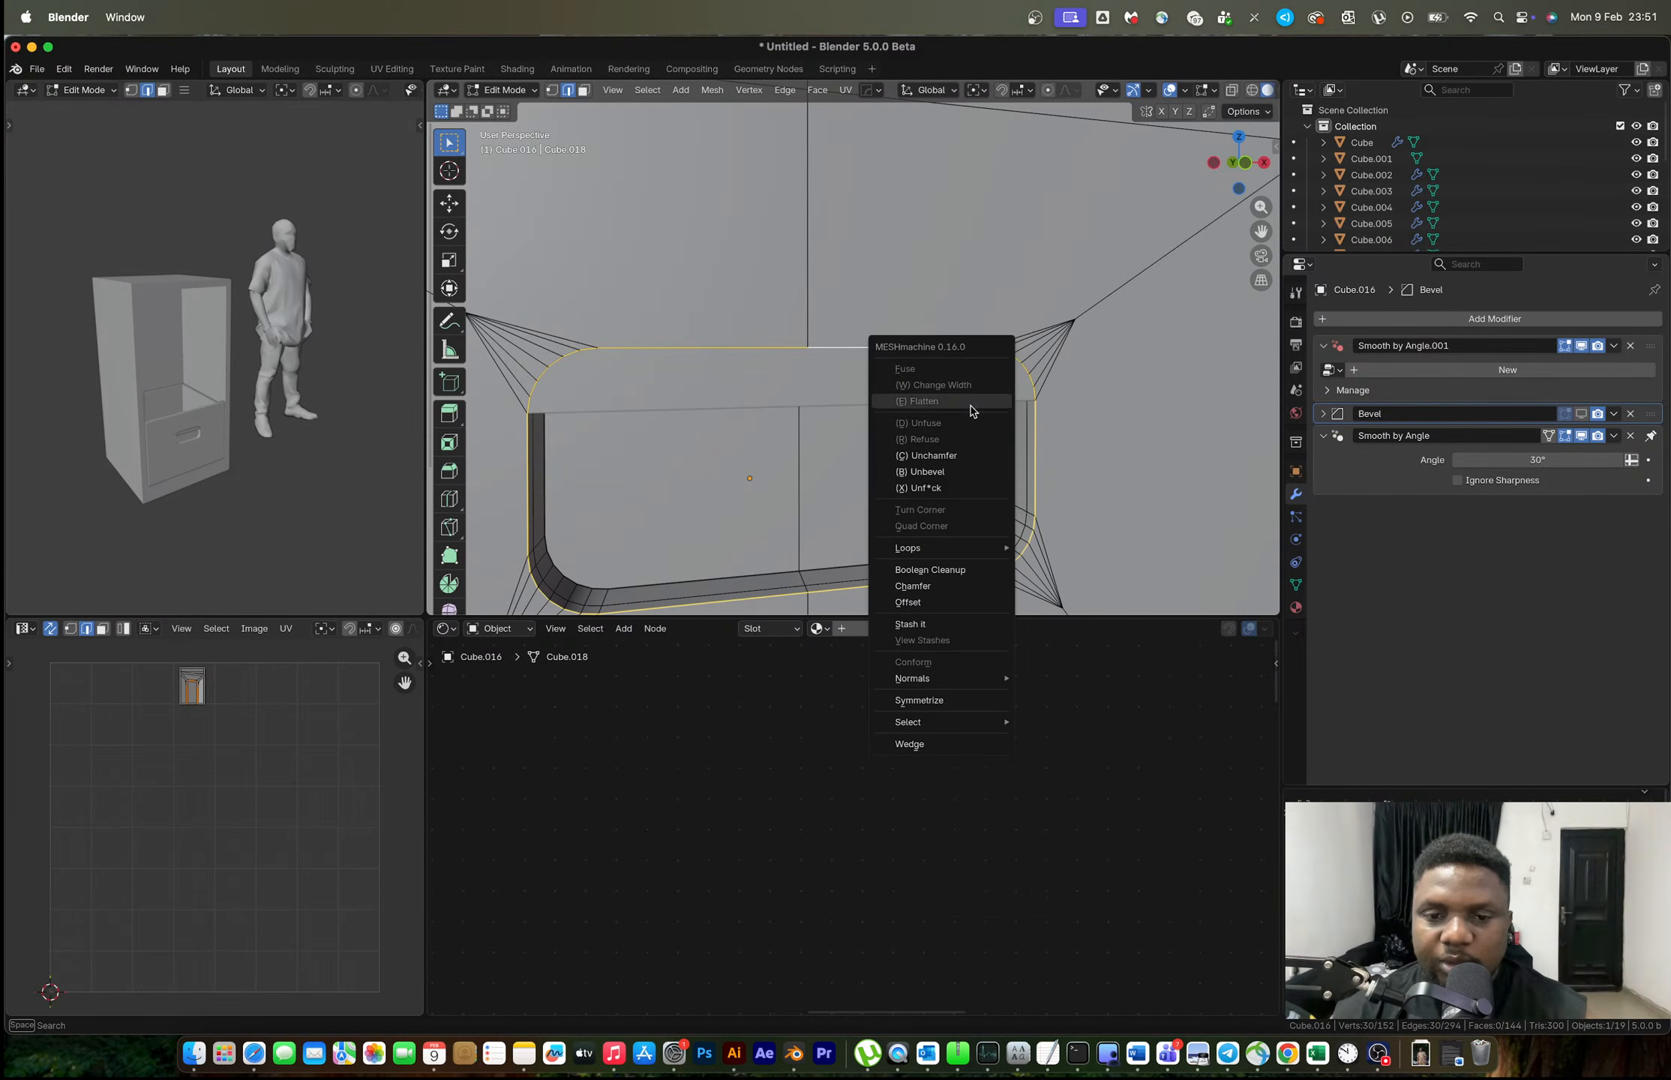
click(949, 603)
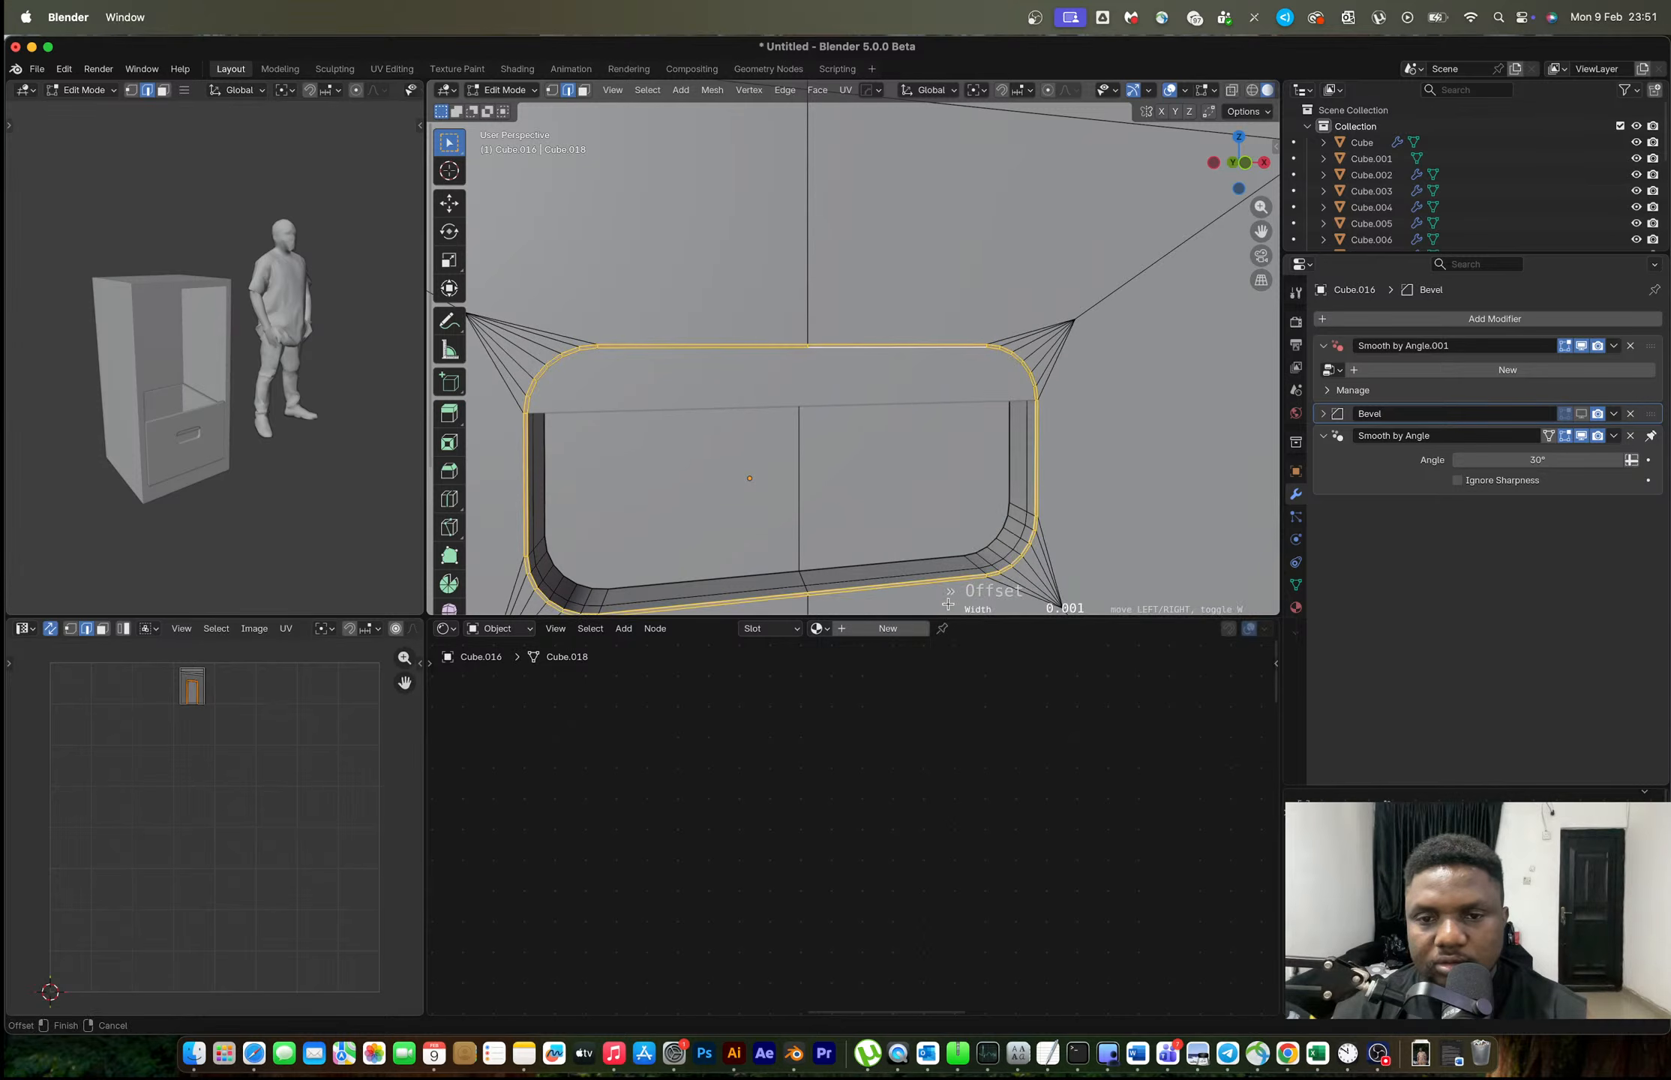
click(995, 595)
middle_drag(776, 448, 995, 429)
key(g)
key(z)
key(z)
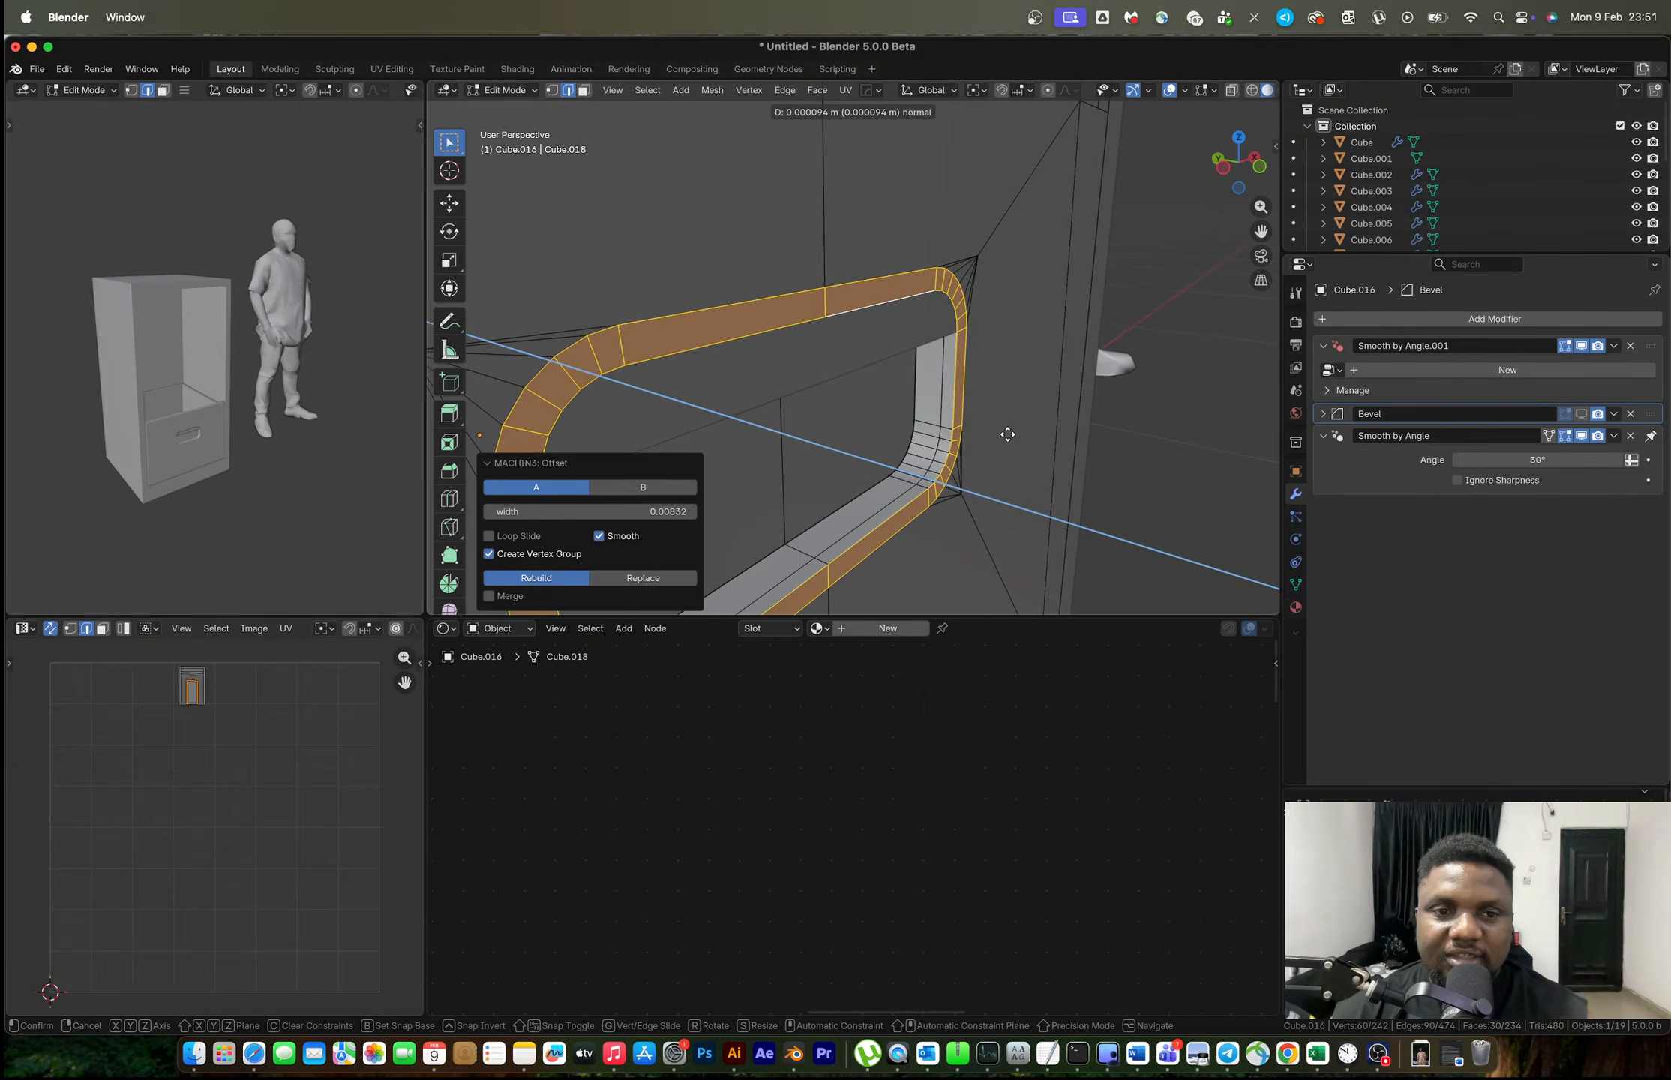
key(Escape)
Extrude the front face of the handle lip slightly outward, and turn the drawer's Bevel modifier back on in the viewport.
key(Tab)
click(857, 348)
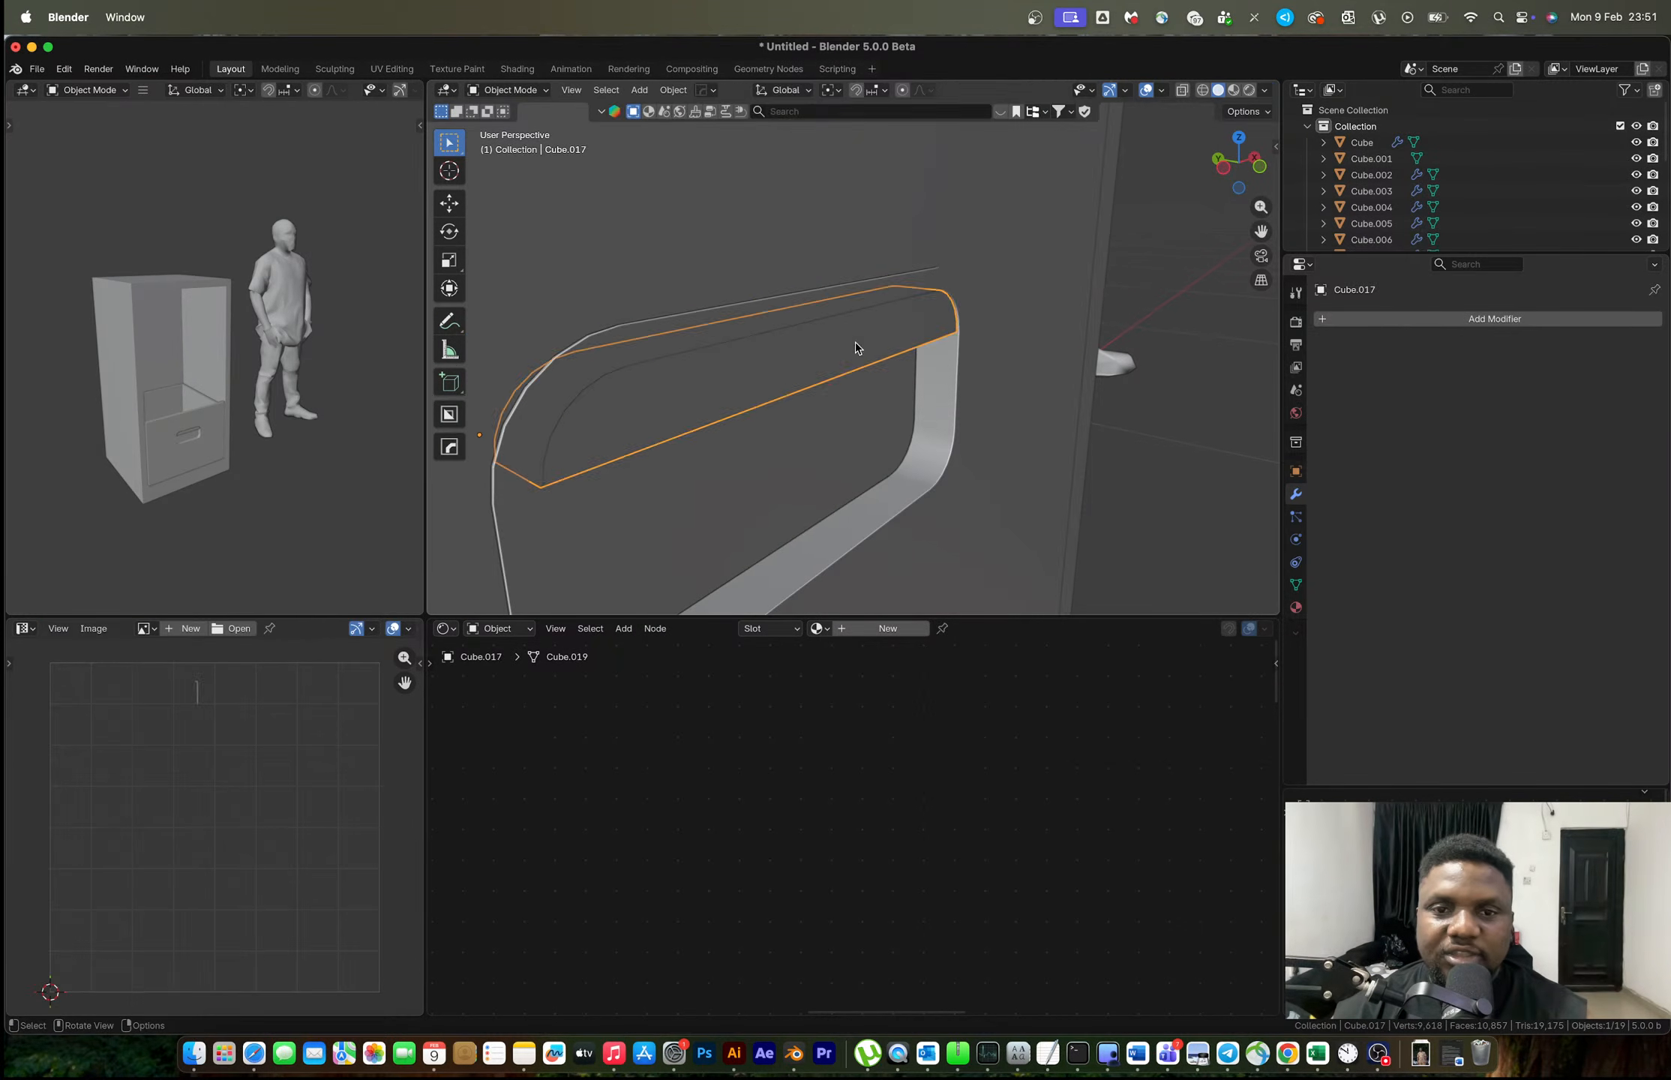
key(Tab)
key(3)
click(819, 353)
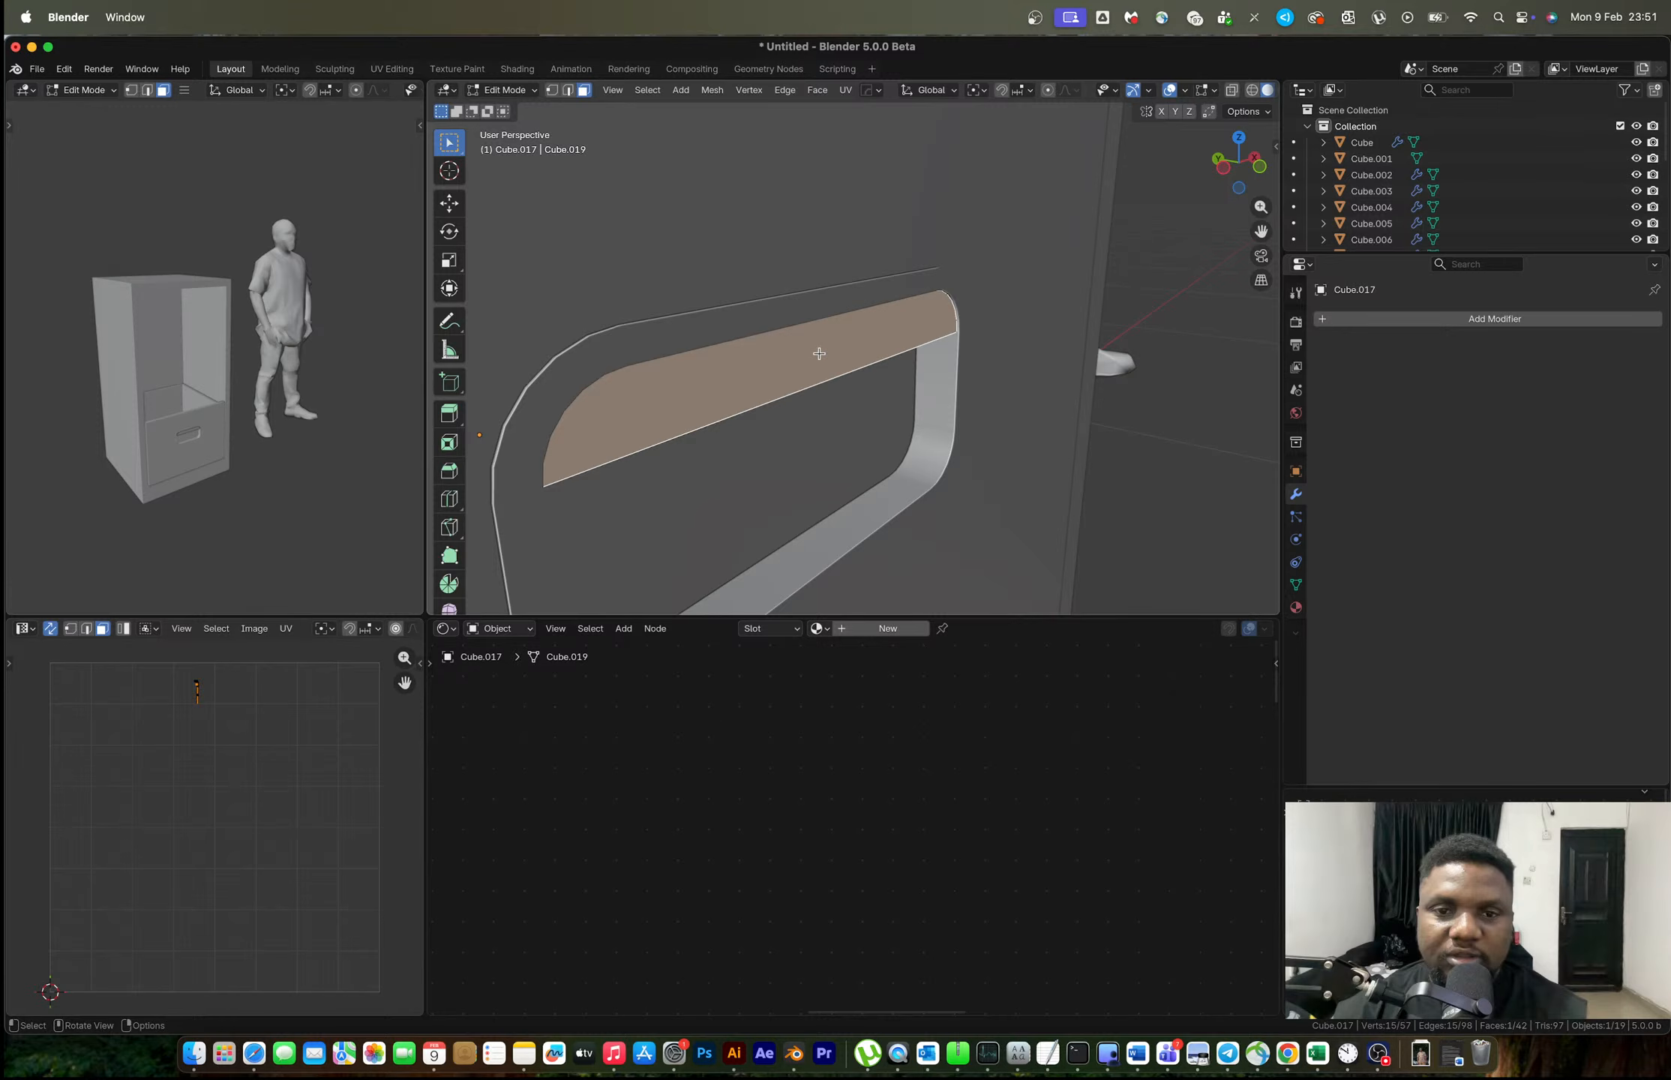
key(e)
click(823, 391)
key(Tab)
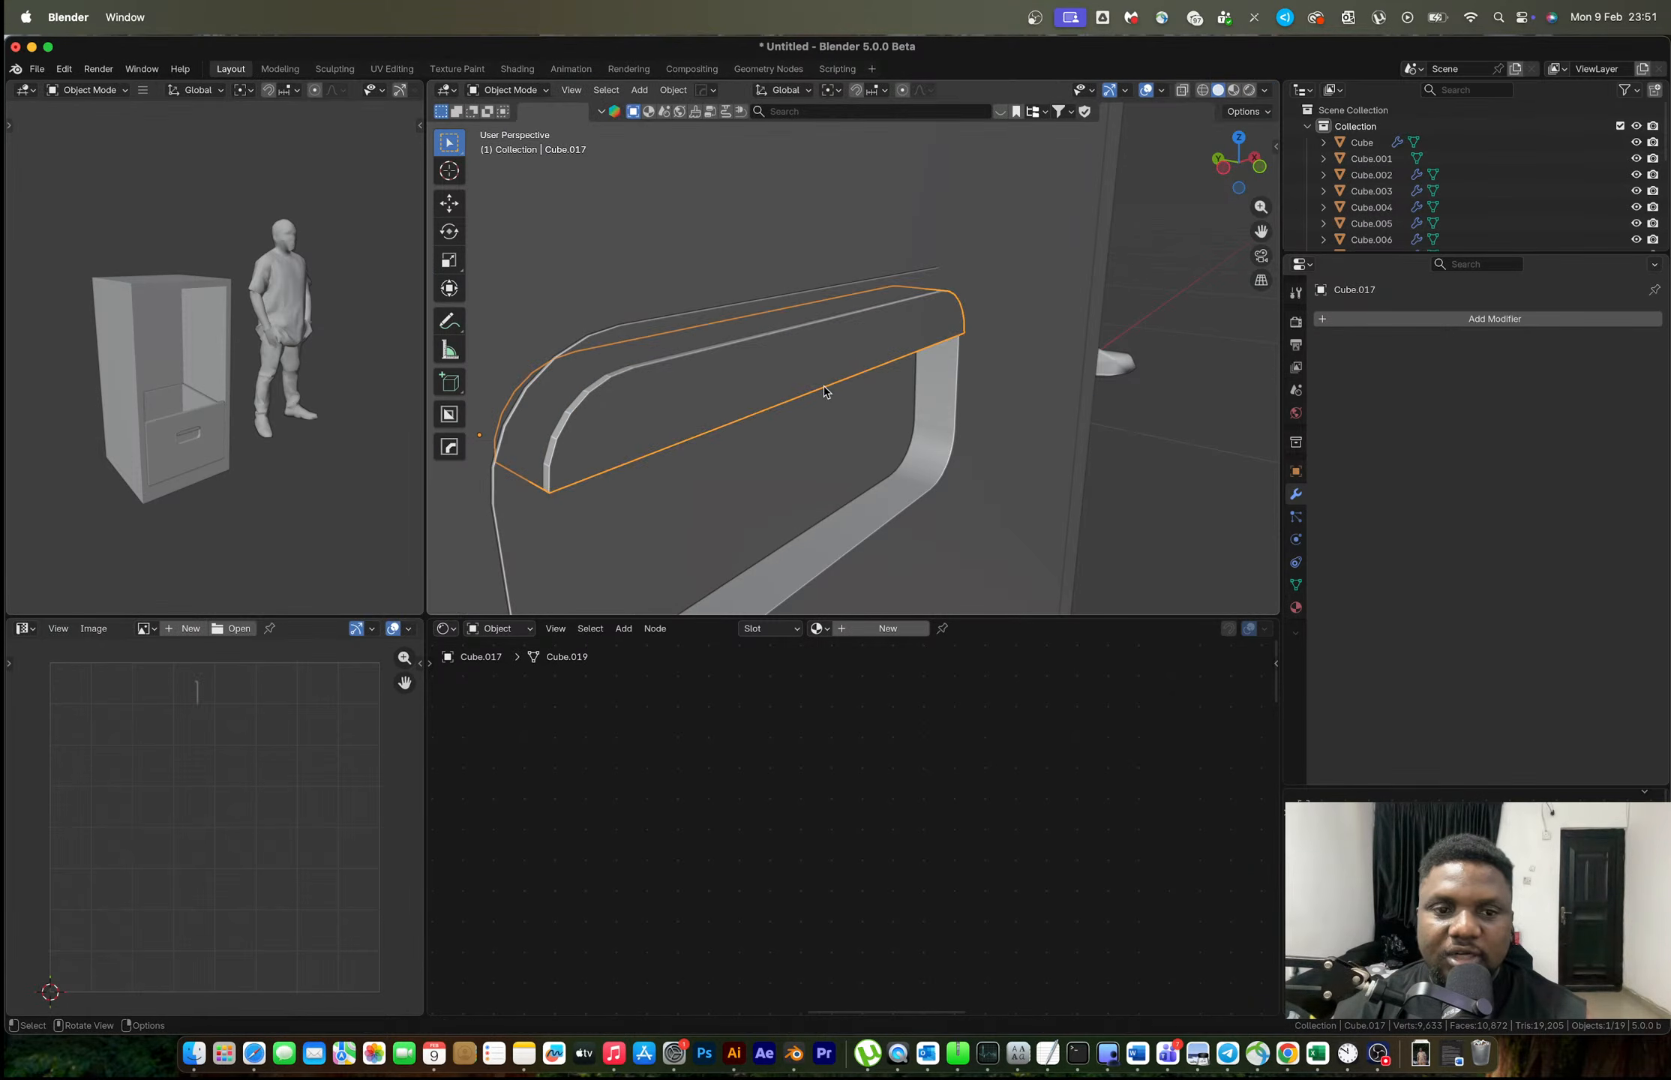
click(751, 309)
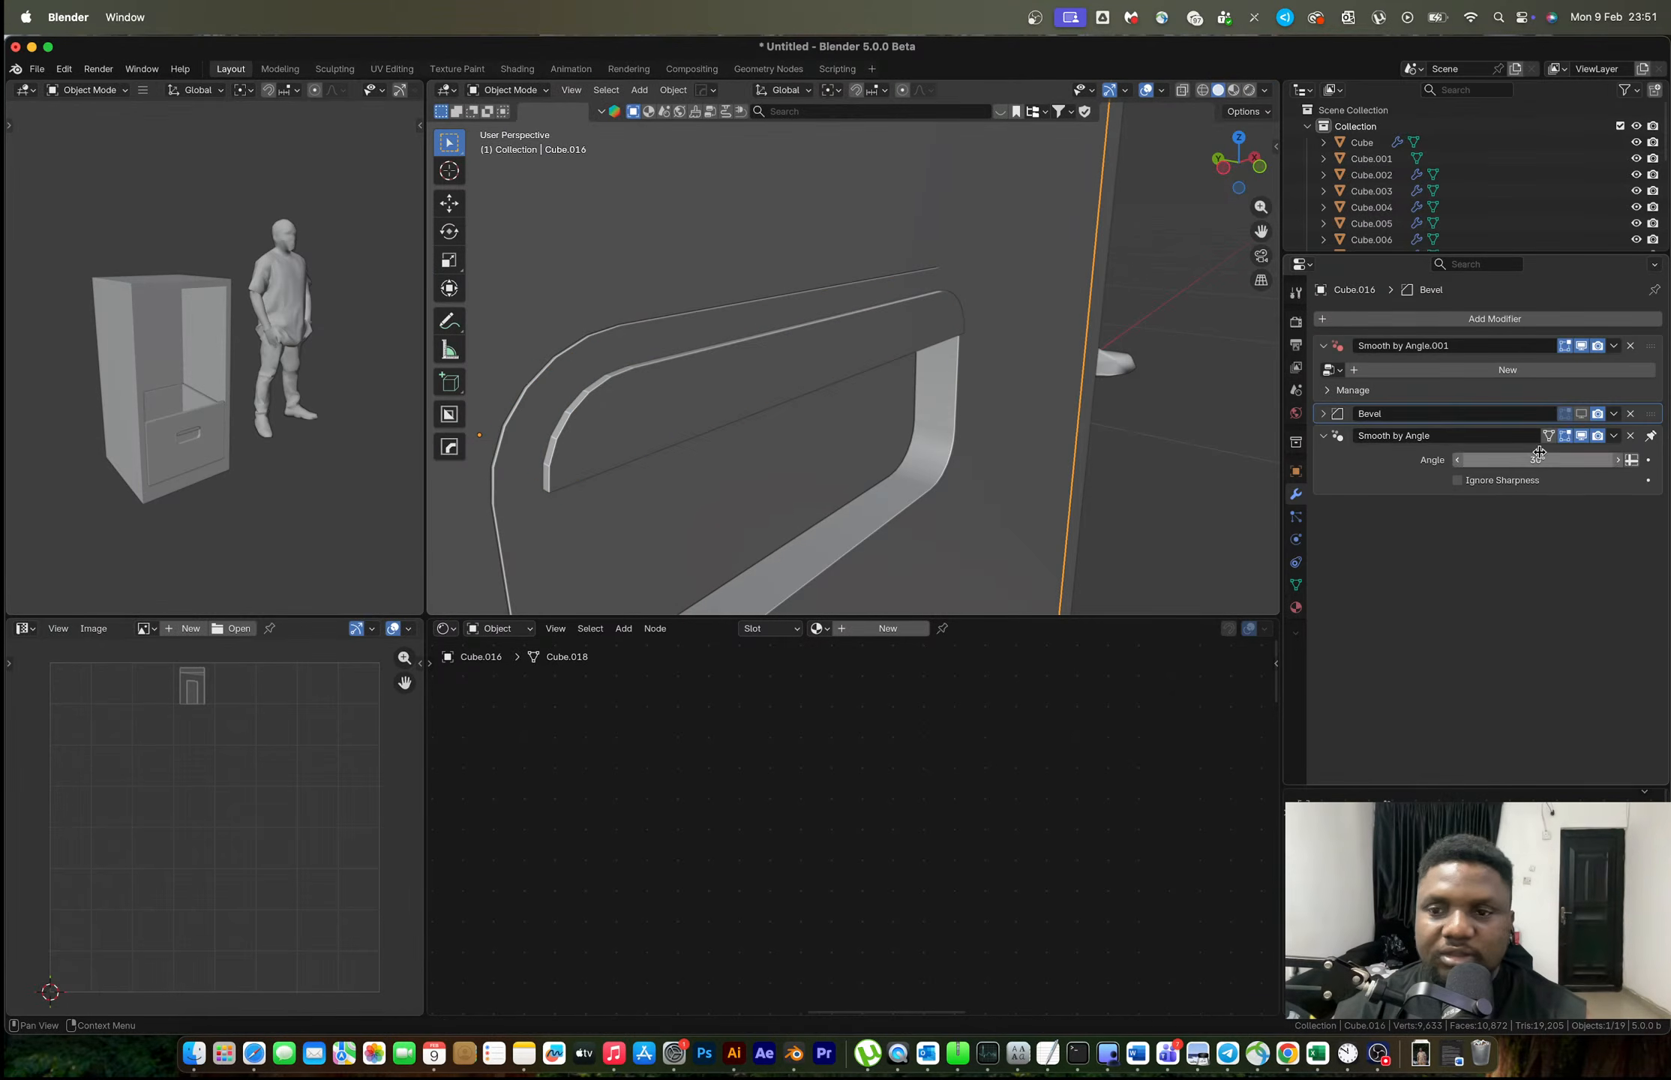
click(1580, 415)
Add a small 3-segment, 30° angle-limited bevel and a level 1 Subdivision modifier to the handle lip.
click(826, 361)
middle_drag(825, 363, 858, 383)
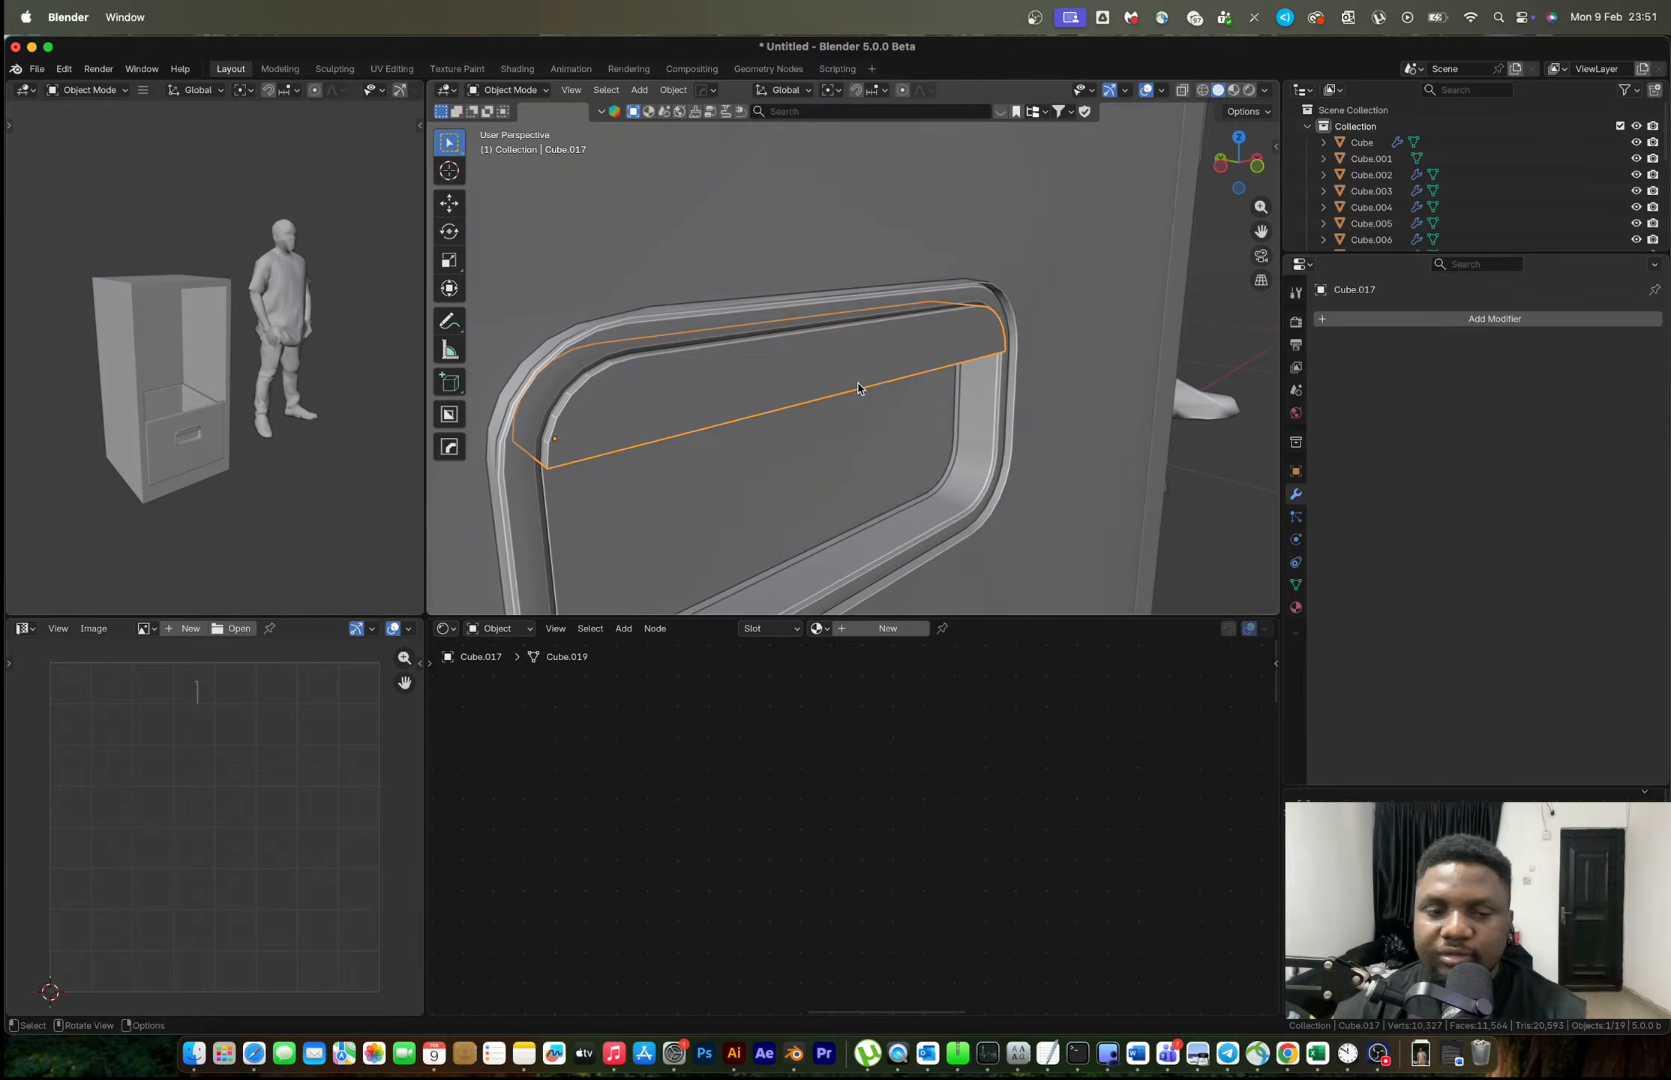
key(q)
click(858, 386)
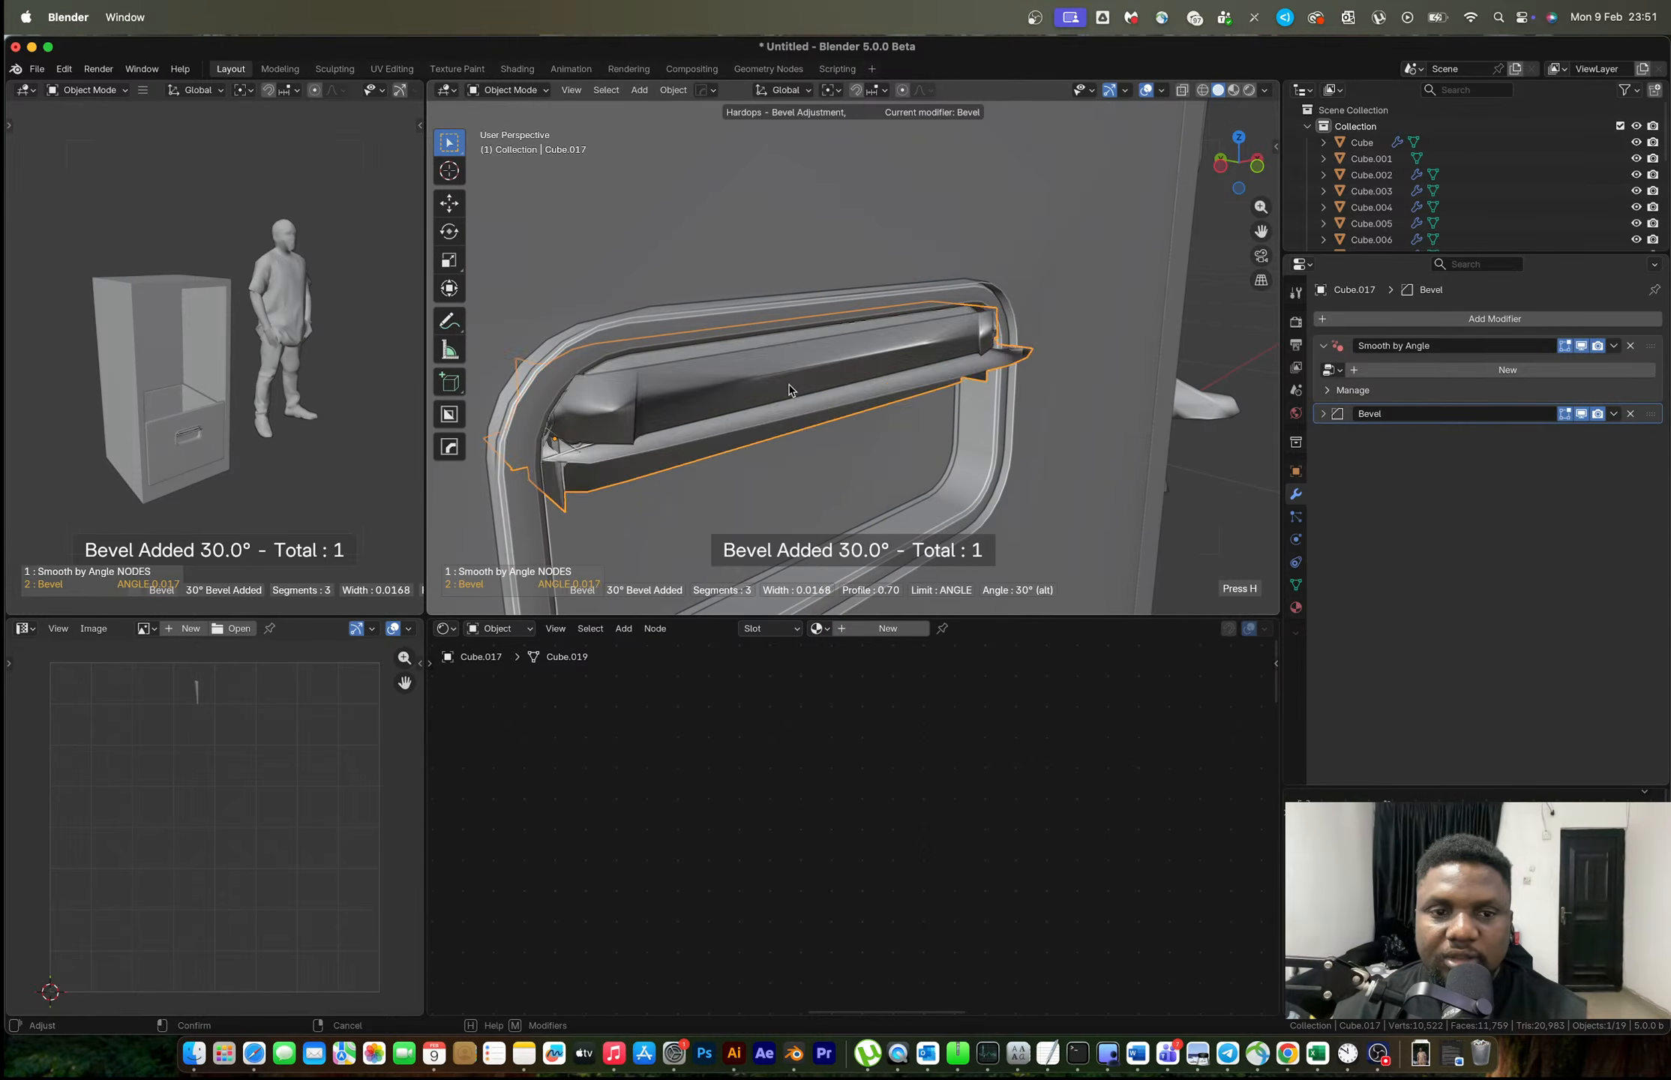
click(940, 450)
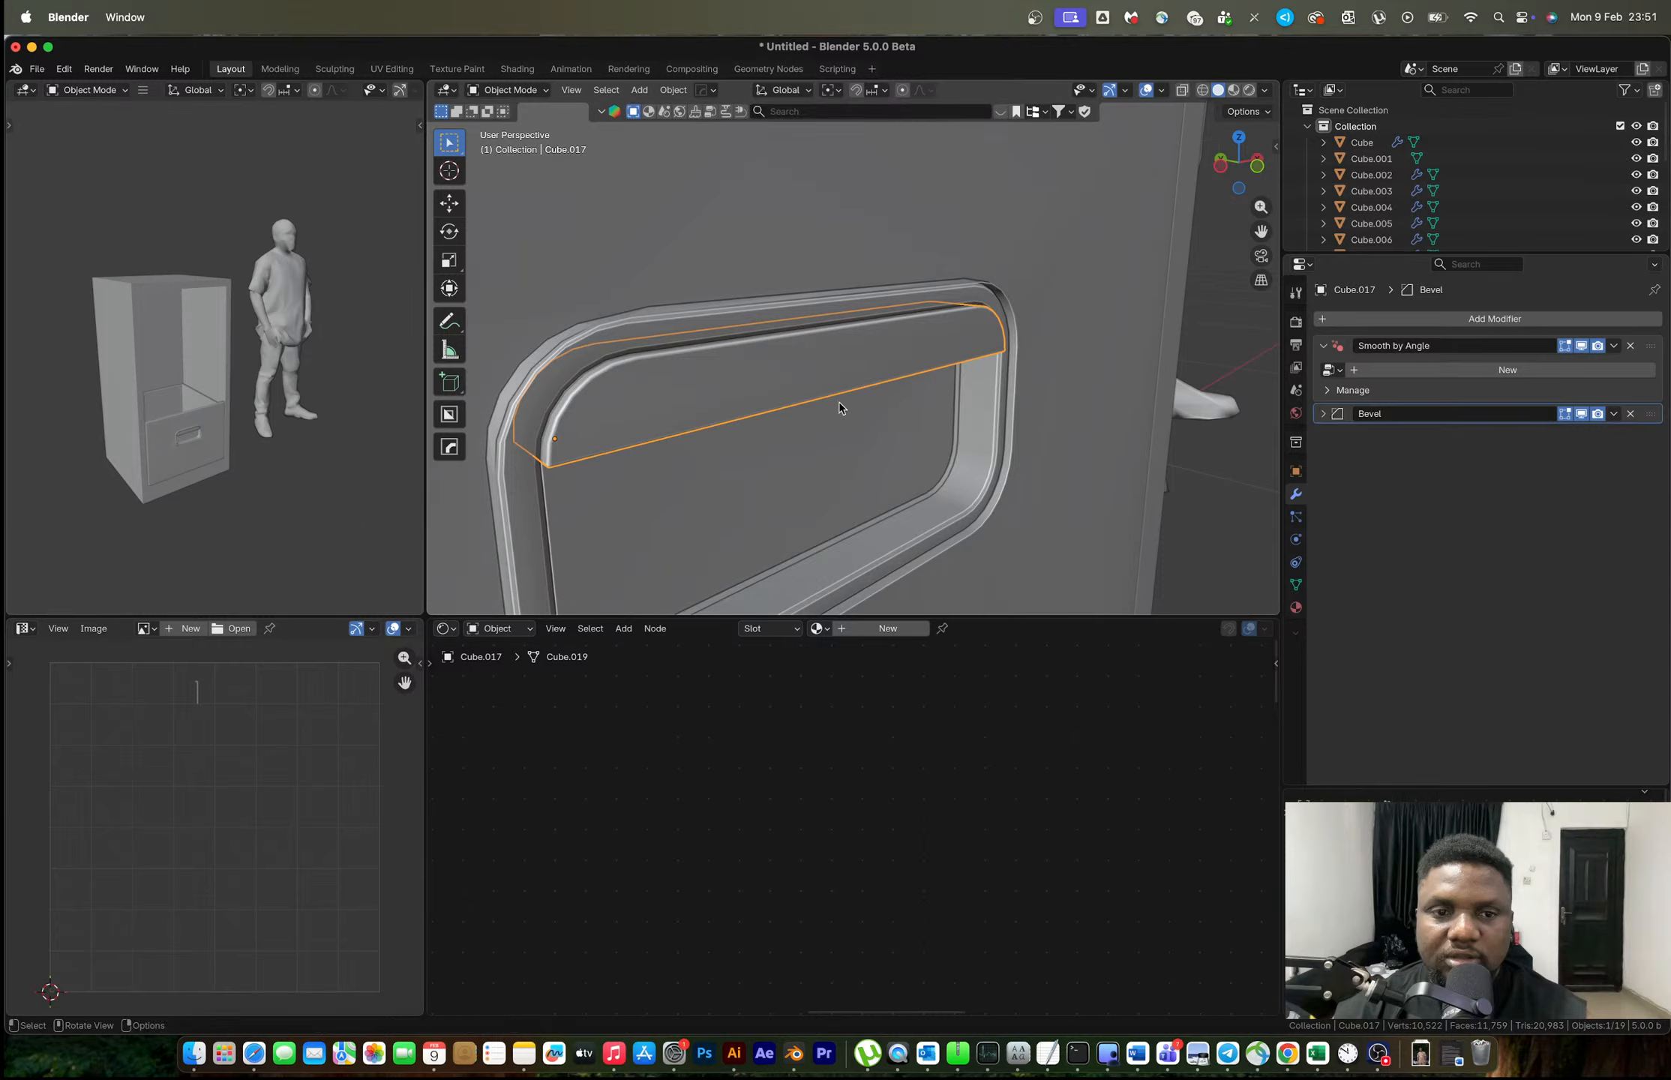
scroll(791, 385, down, 3)
key(ctrl+1)
Set the Bevel modifier amount on the drawer to 0.000475 m.
middle_drag(787, 392, 784, 431)
click(590, 388)
scroll(783, 396, down, 3)
scroll(804, 435, up, 5)
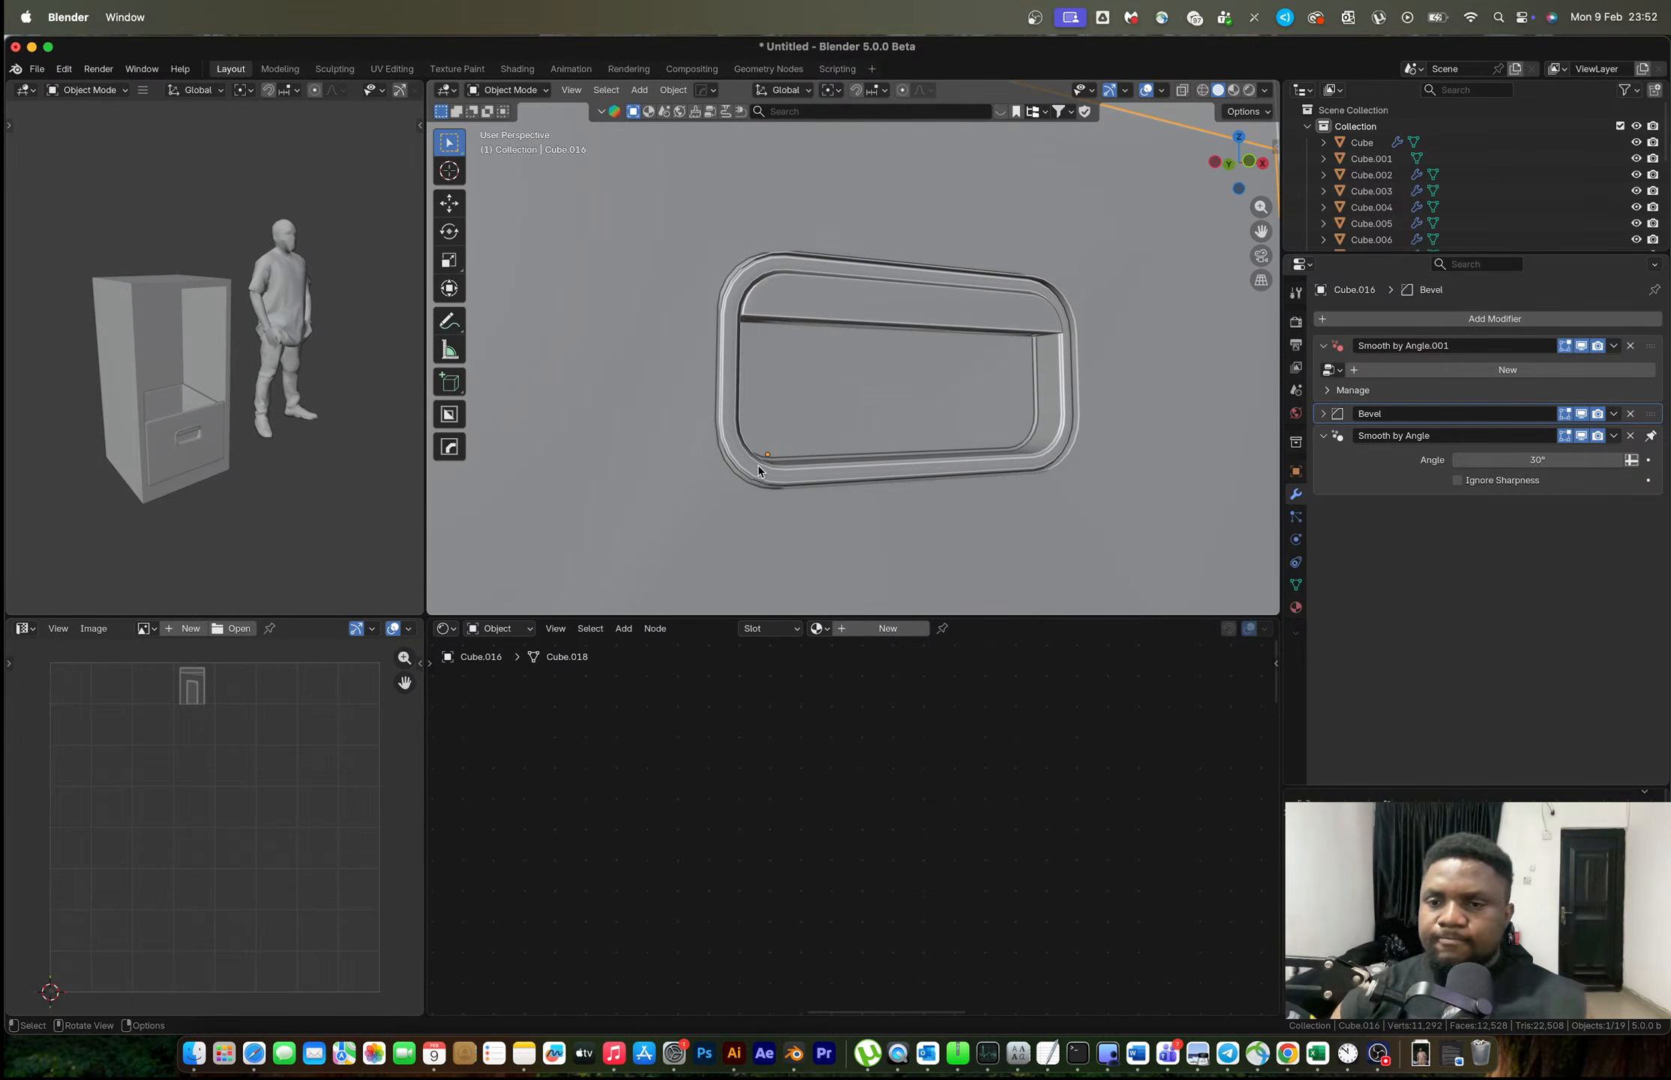
click(1323, 414)
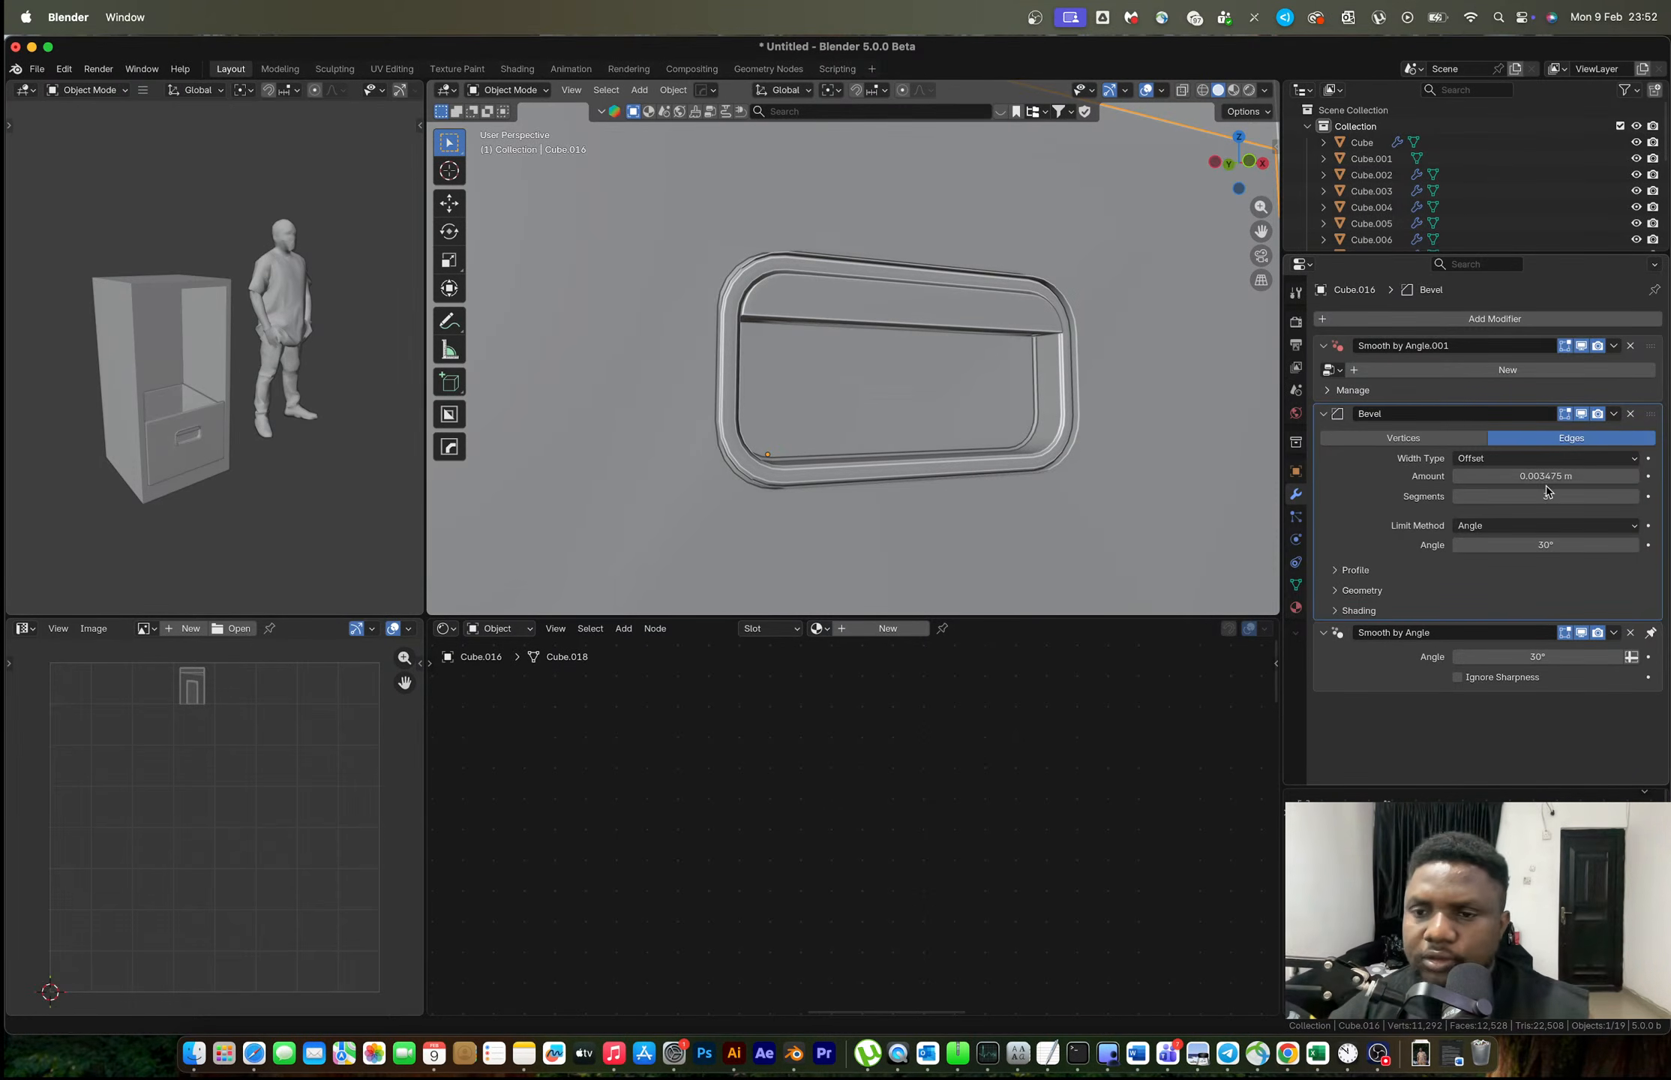
mouse_move(1546, 475)
mouse_down()
mouse_move(1560, 475)
mouse_move(1530, 476)
mouse_move(1545, 475)
mouse_up()
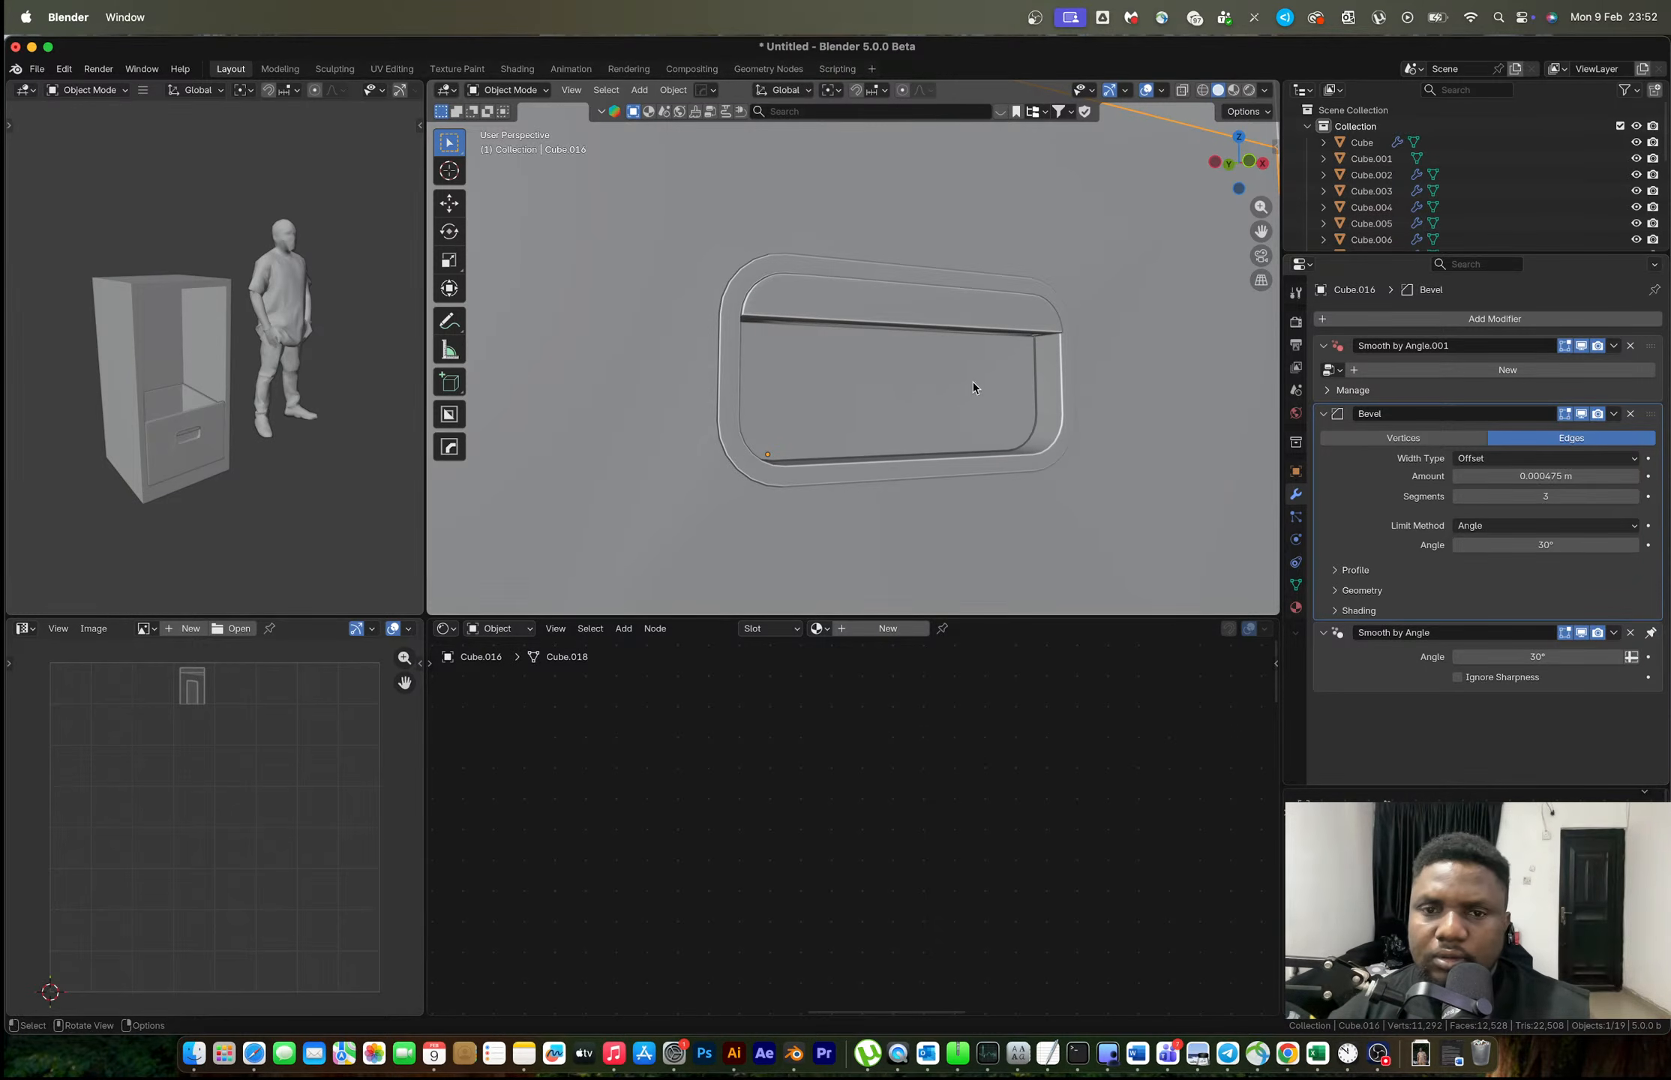
Shade flat the drawer front faces surrounding the handle recess, including those at its four corners.
scroll(973, 381, down, 10)
middle_drag(898, 362, 966, 319)
scroll(949, 344, up, 3)
scroll(950, 345, up, 1)
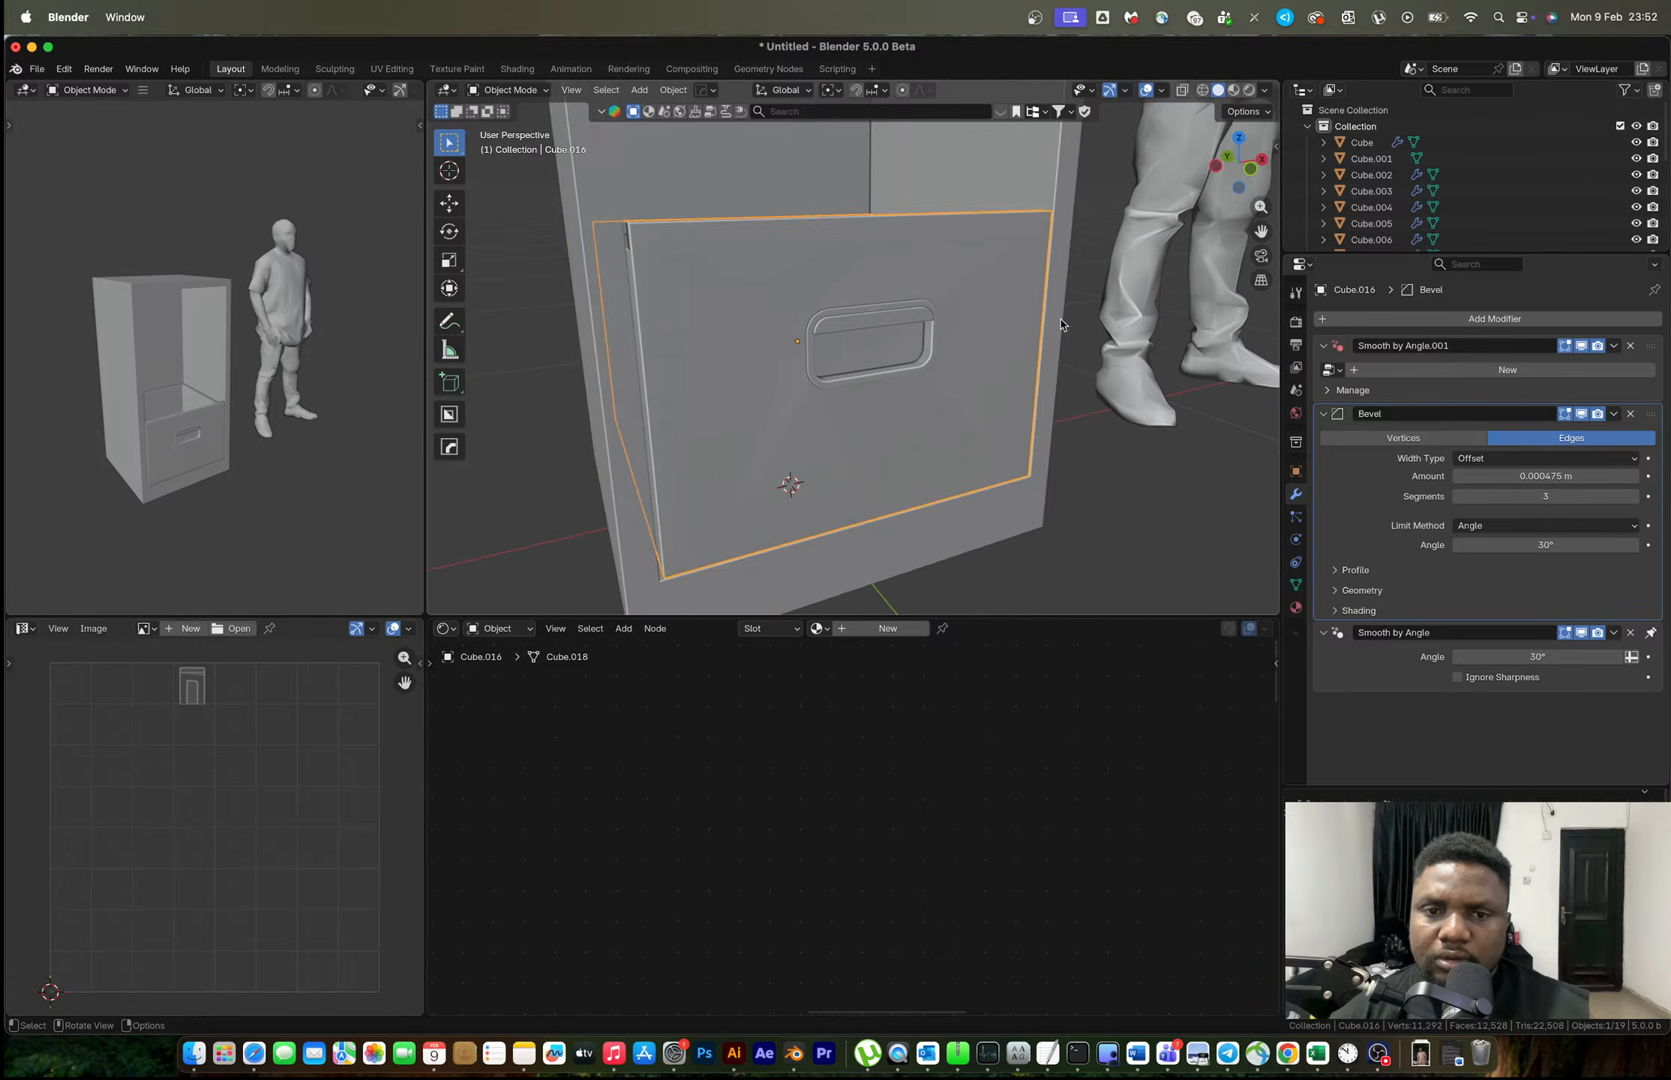
click(1067, 300)
middle_drag(1068, 301, 1002, 291)
click(1001, 291)
key(Tab)
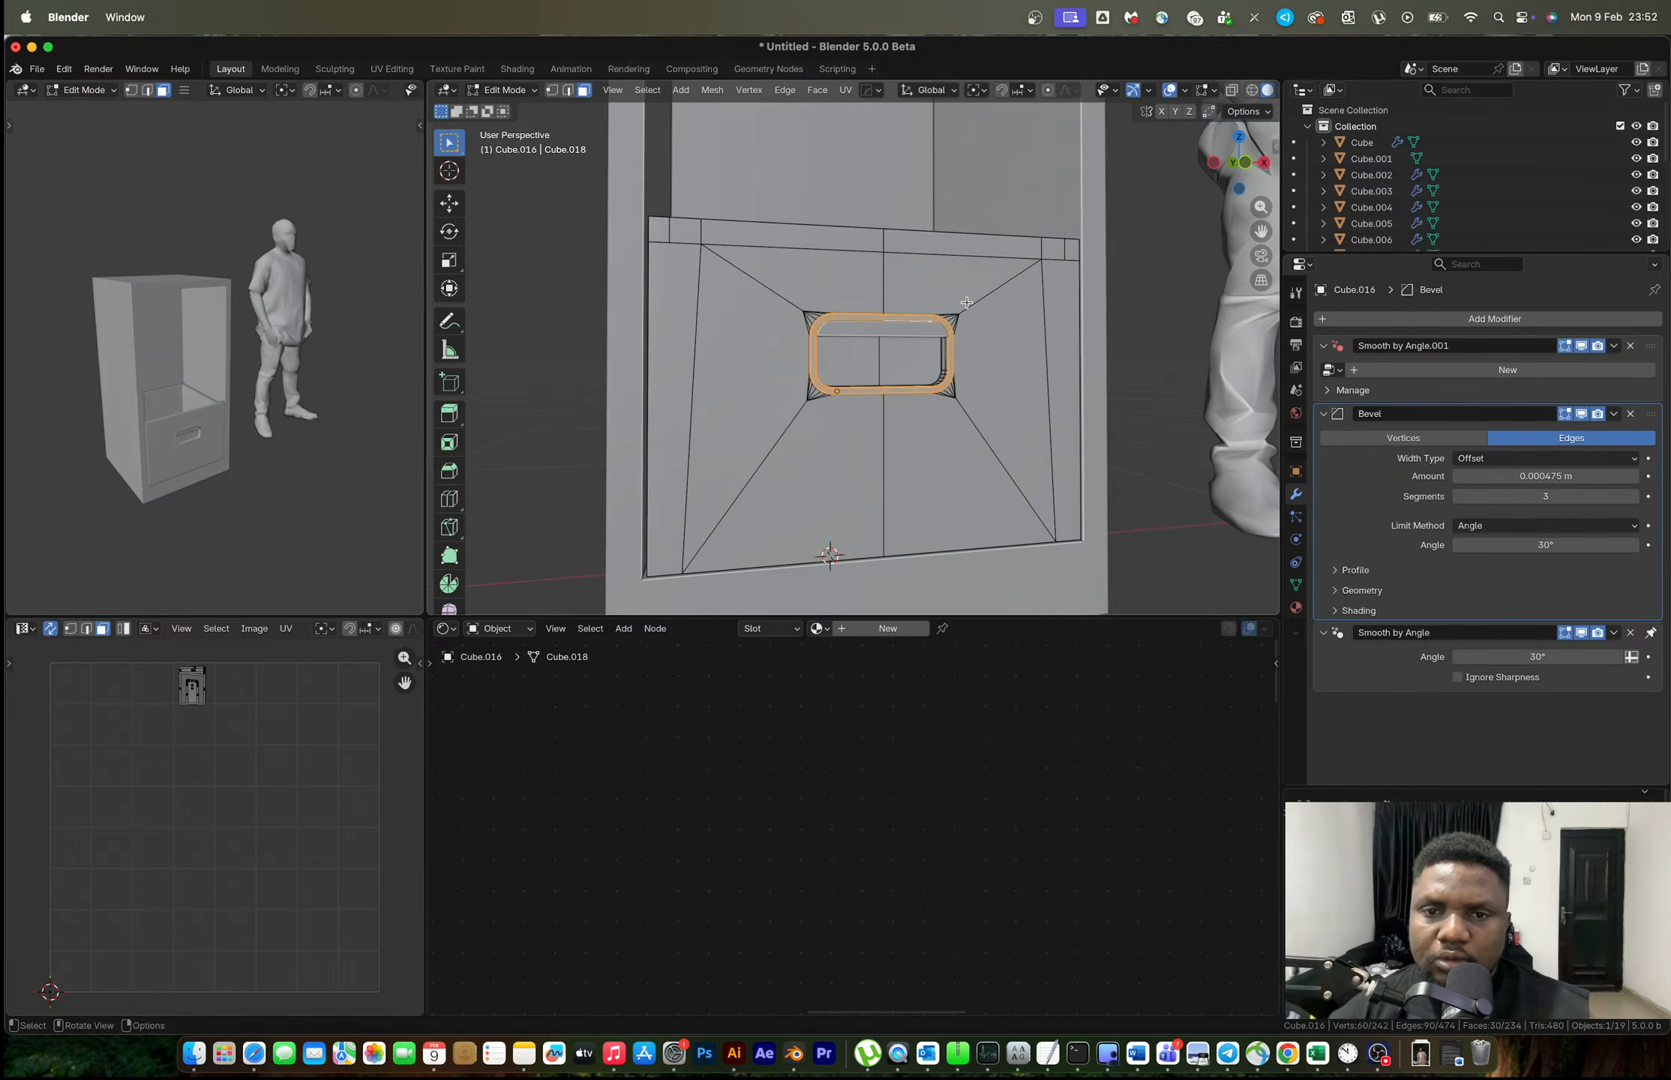
scroll(966, 302, up, 5)
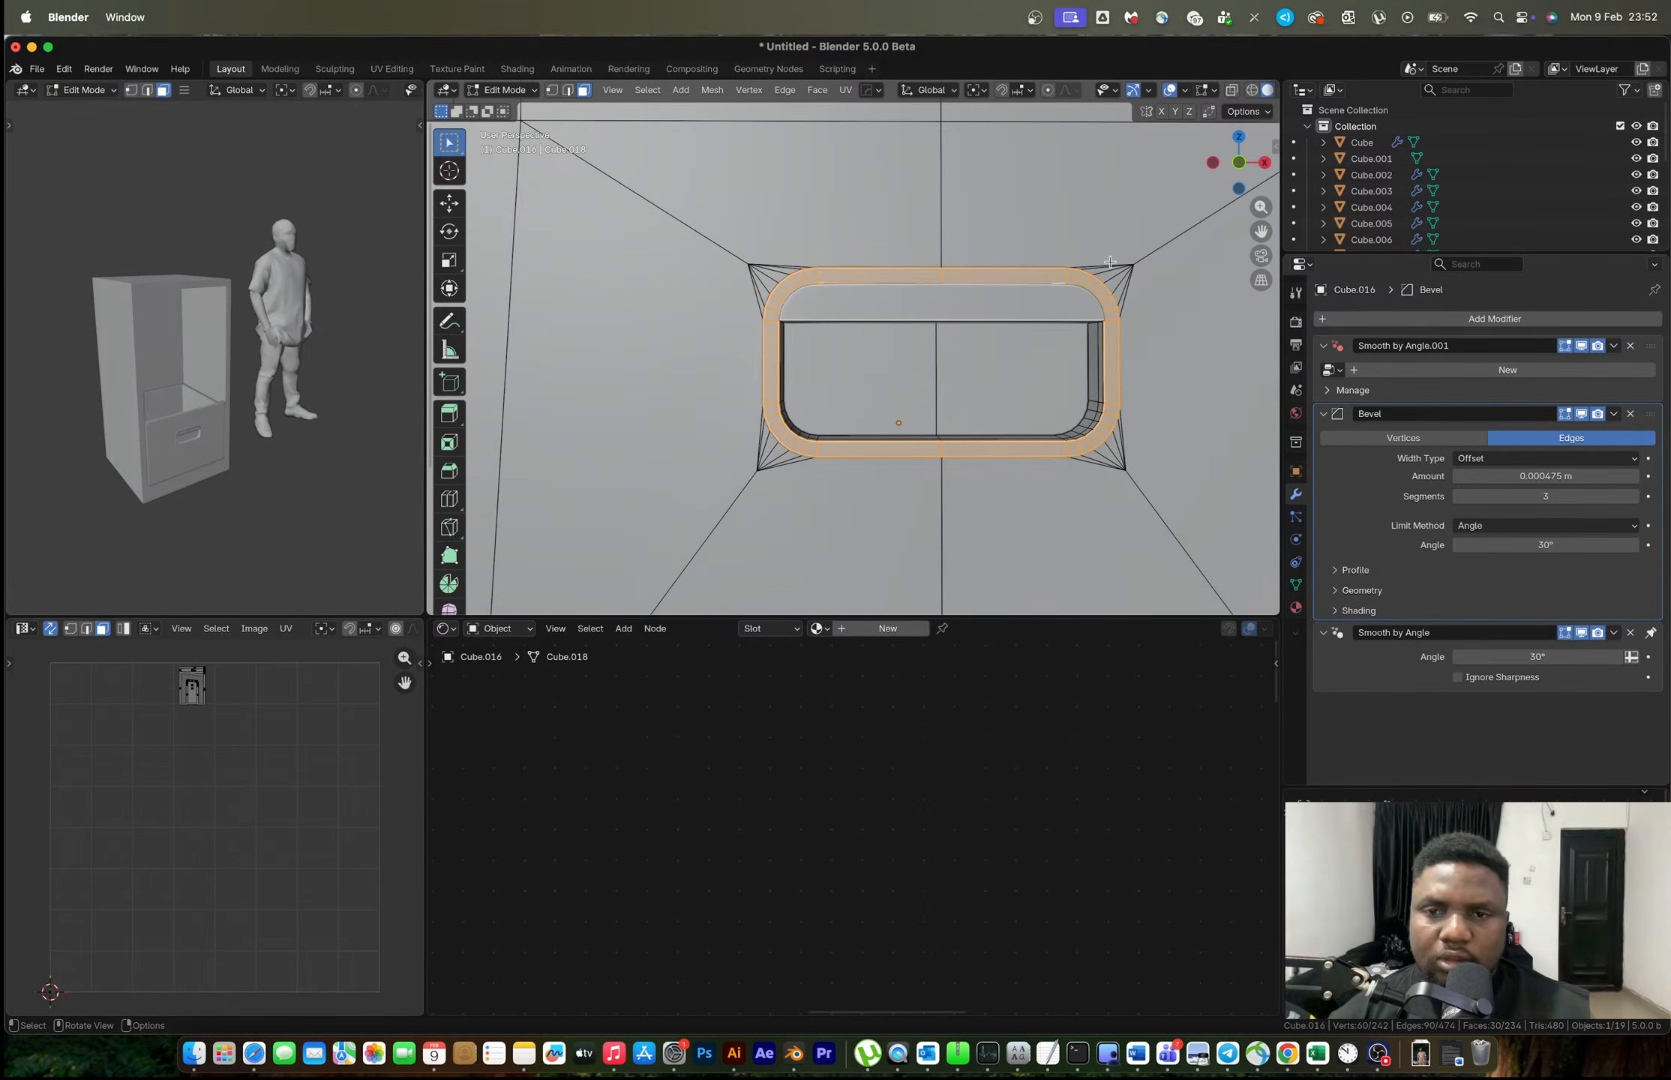
drag(1105, 226, 1162, 281)
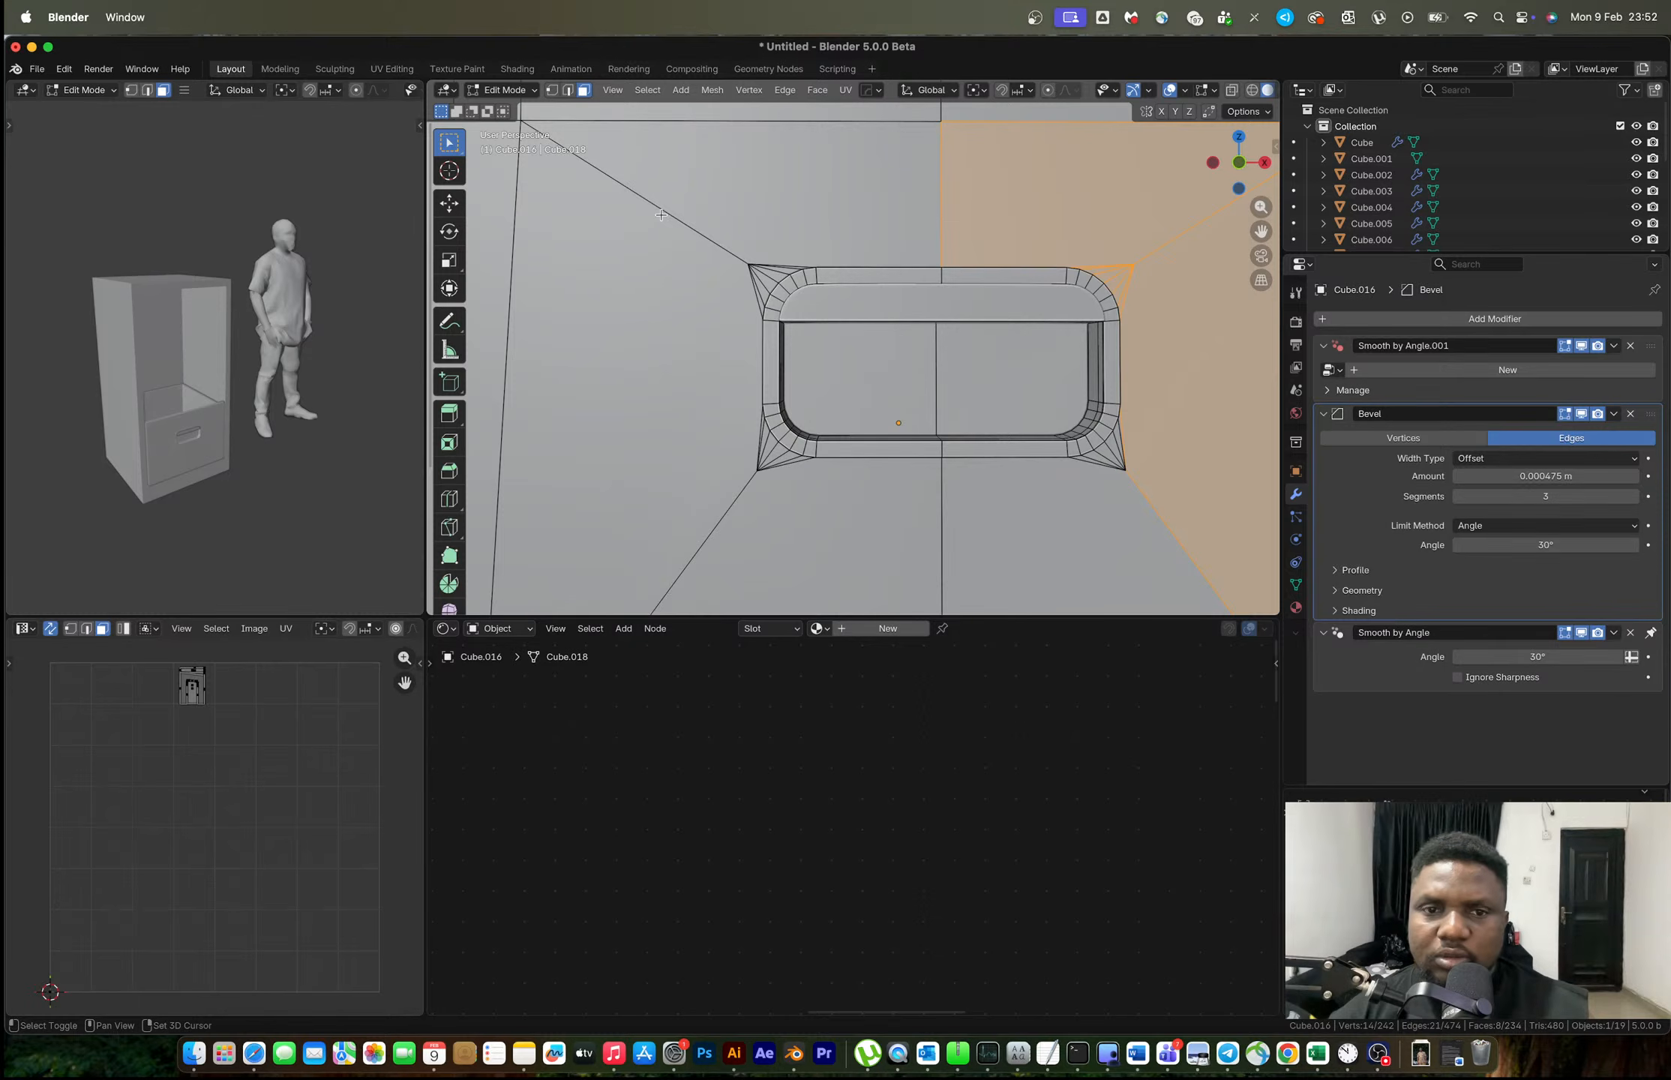
drag(661, 215, 756, 272)
shift+drag(704, 455, 766, 481)
shift+drag(1141, 498, 1115, 450)
right_click(1140, 451)
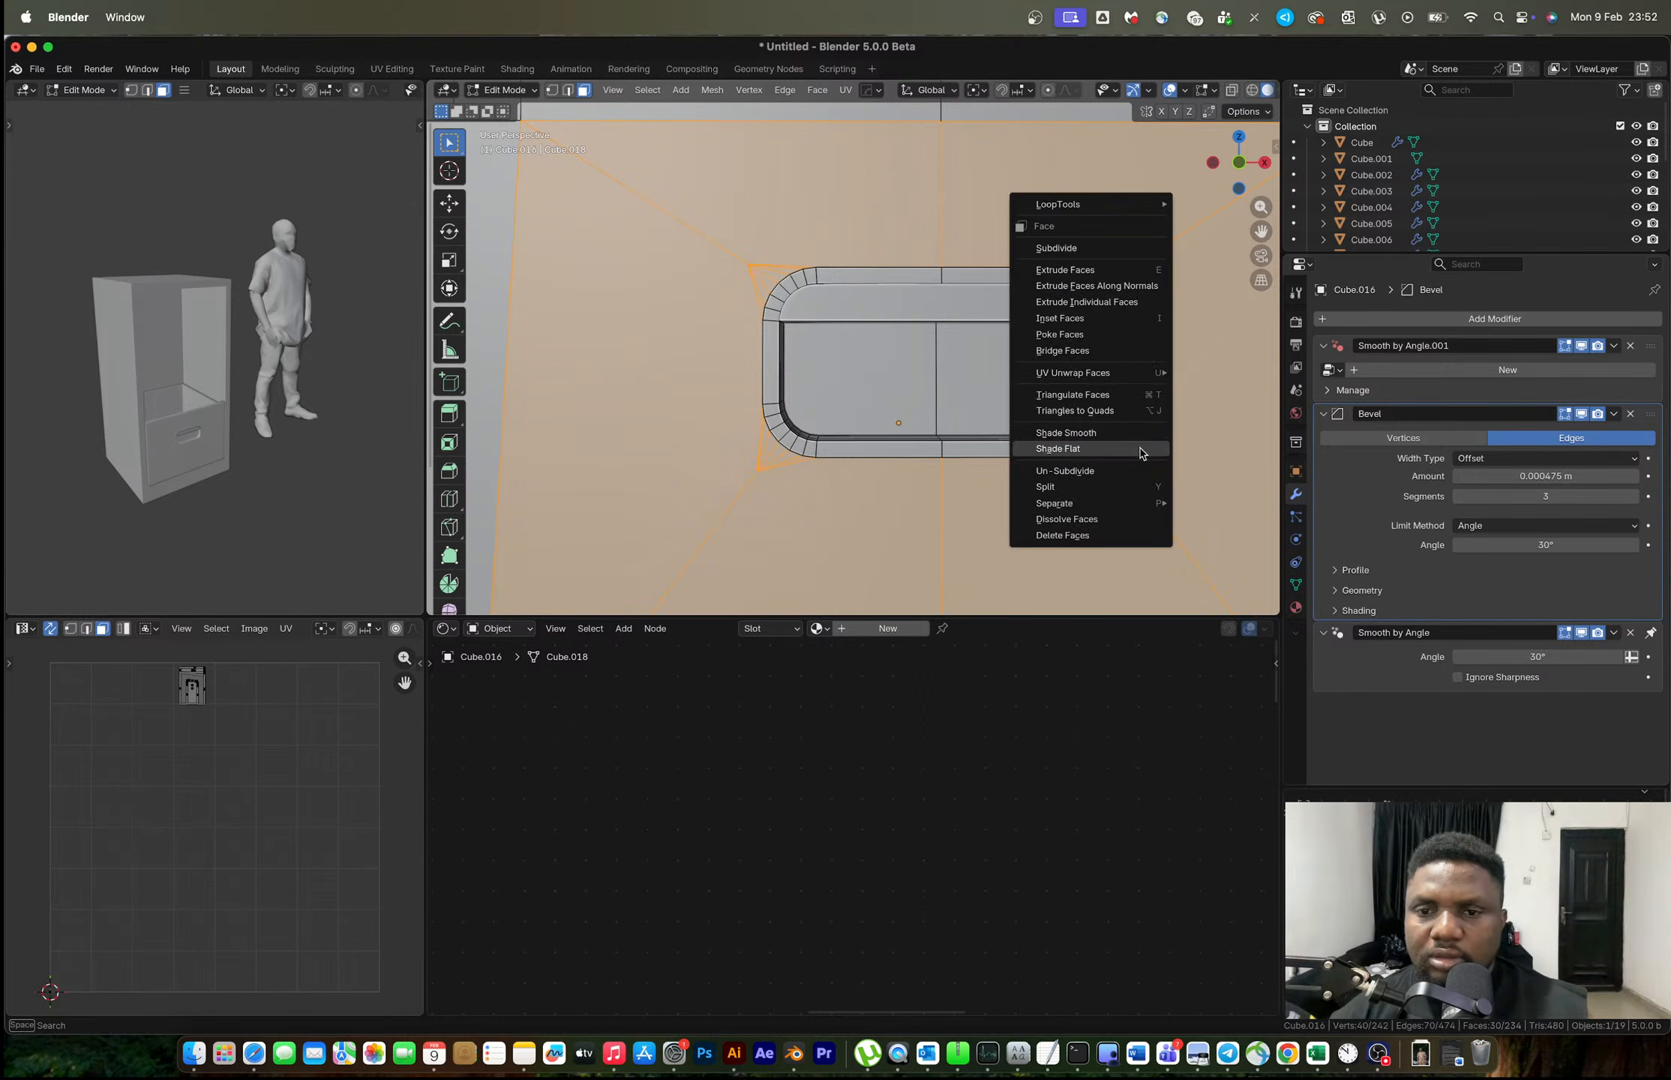
click(1097, 455)
middle_drag(1098, 459, 934, 358)
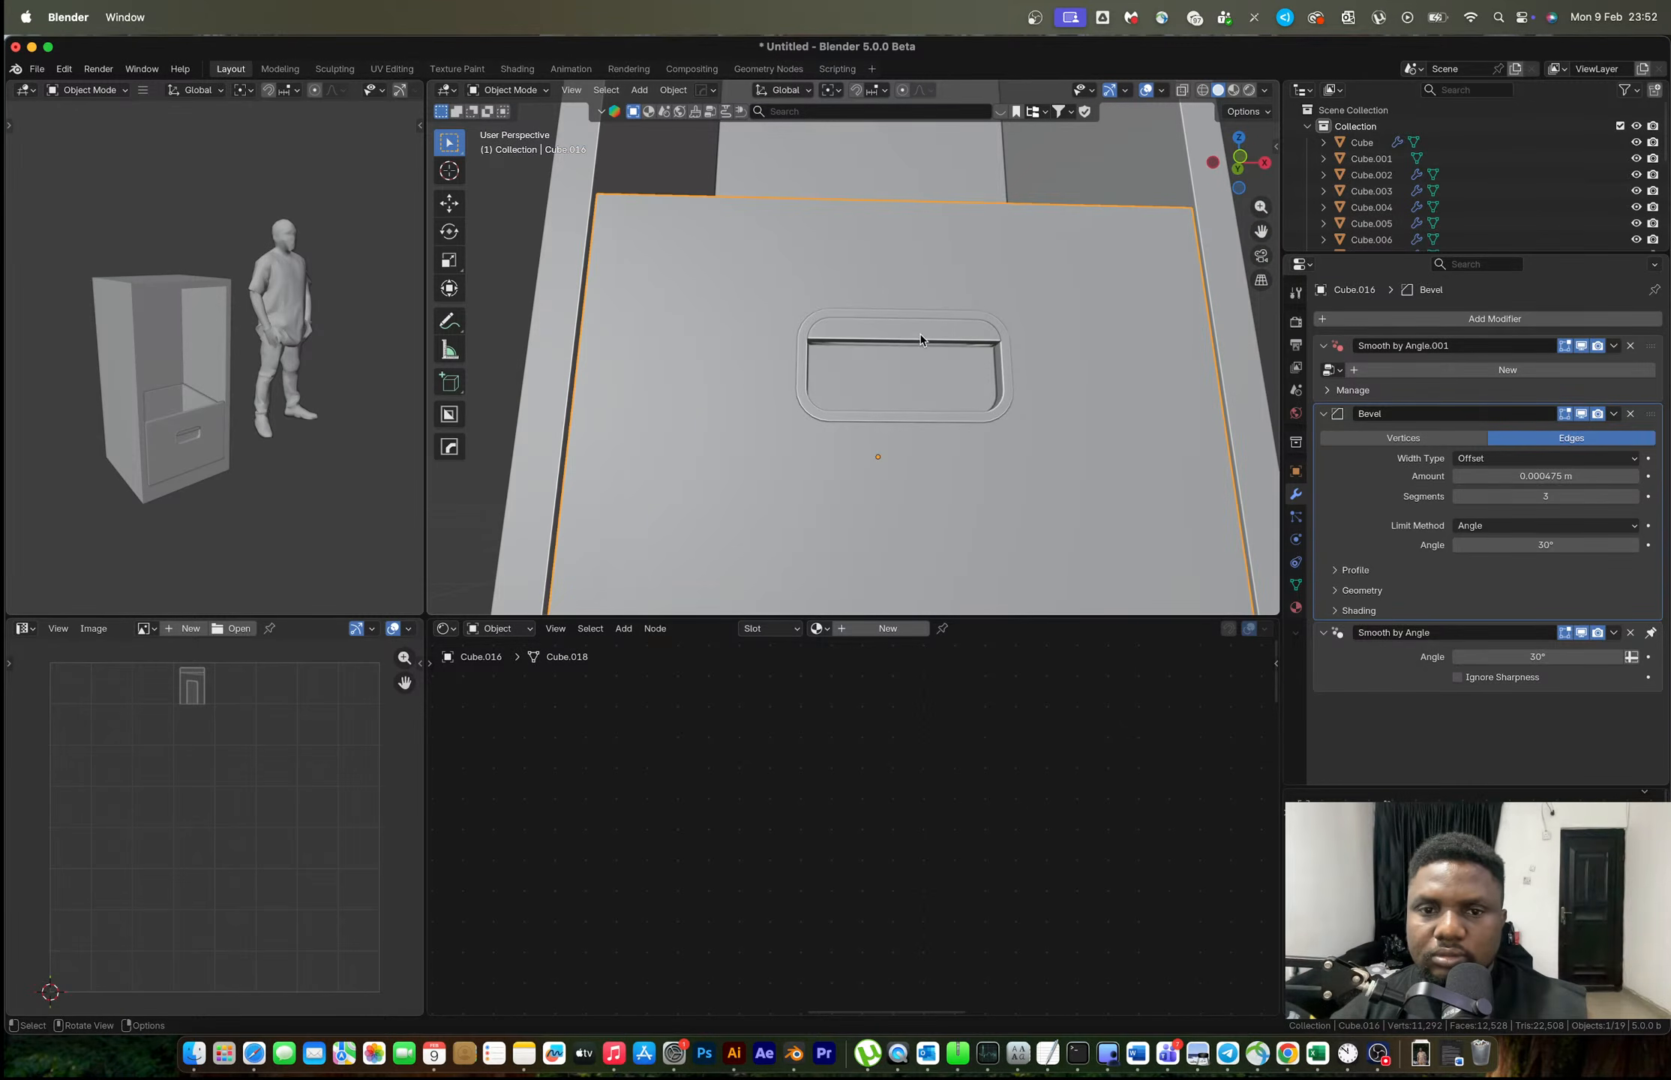
Select the drawer together with its handle lip and frame the cabinet in front view.
click(921, 340)
shift+click(793, 360)
key(g)
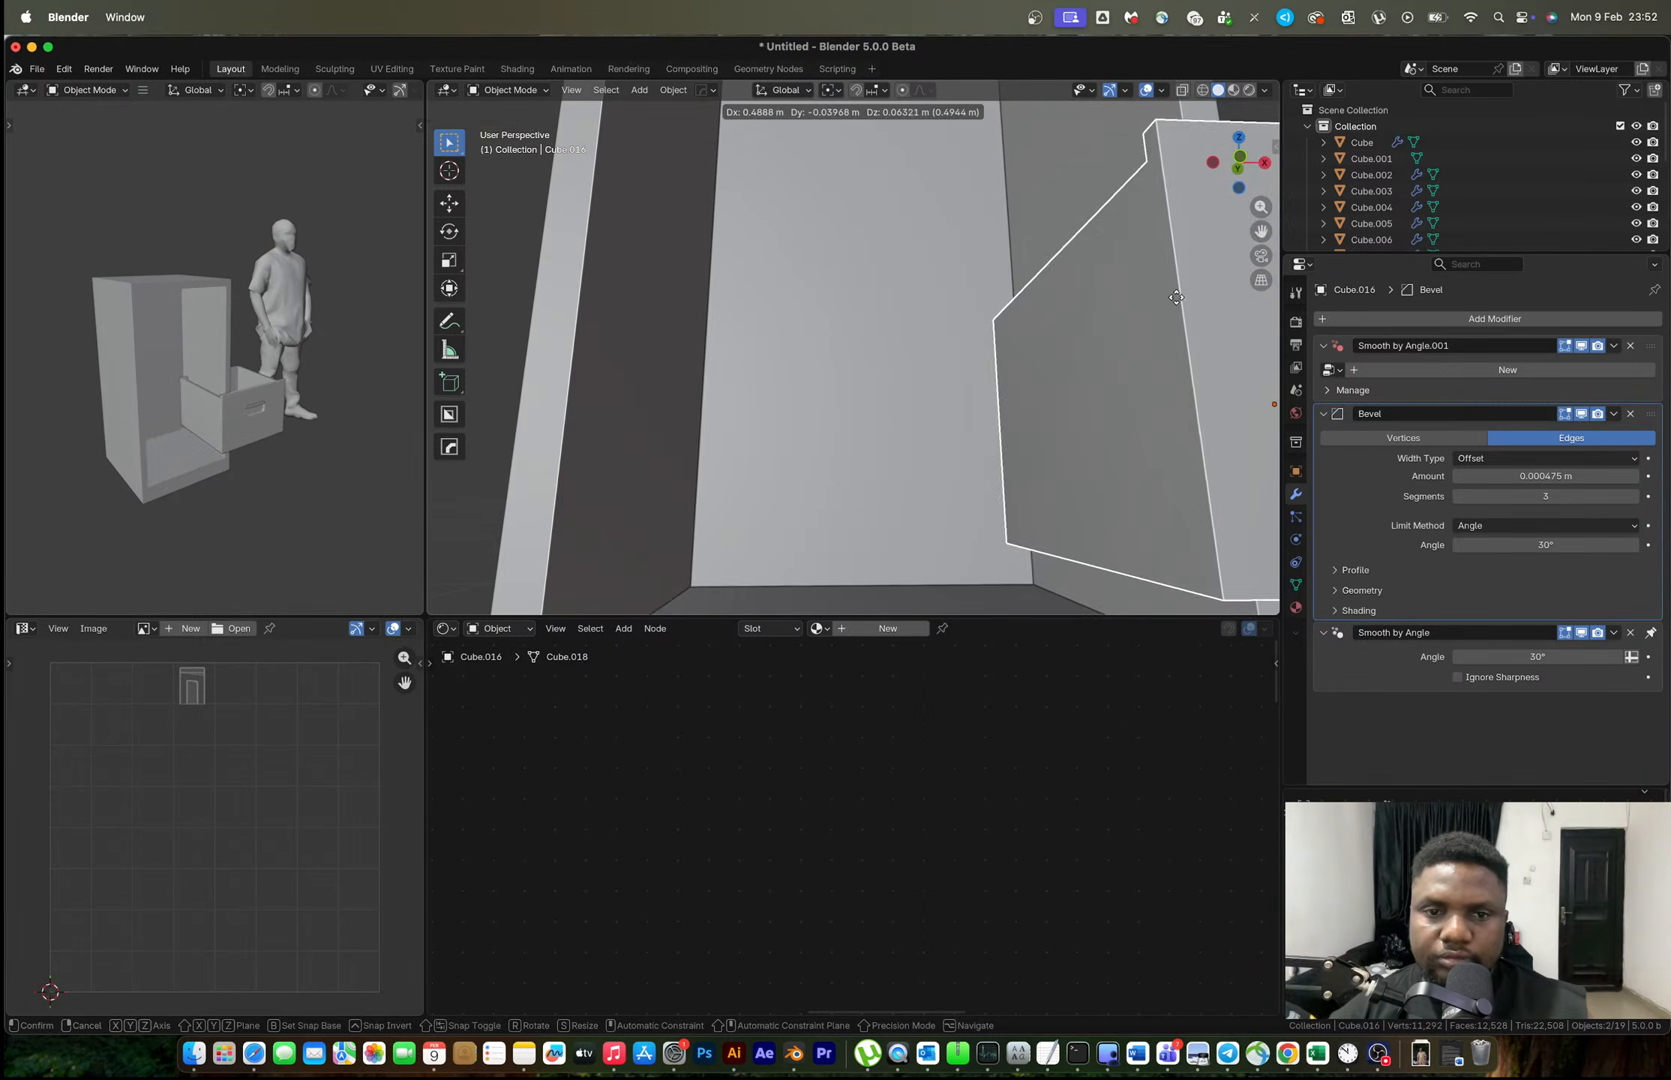
key(Escape)
click(1237, 166)
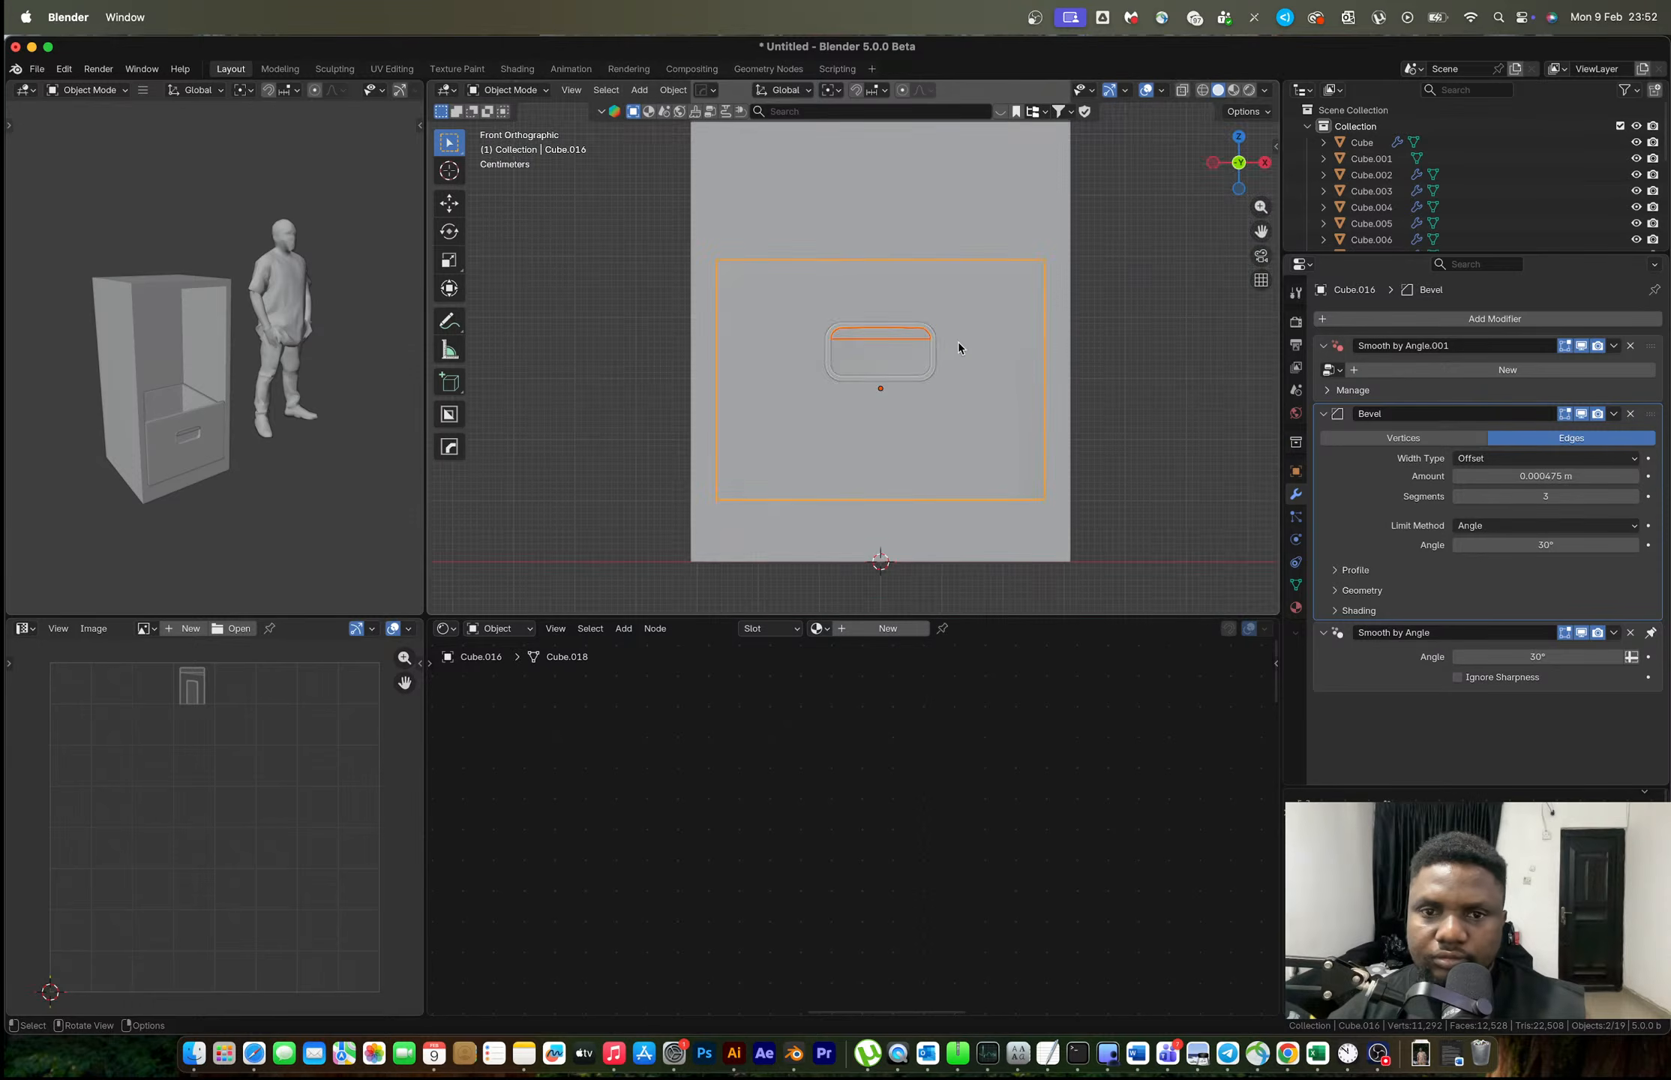
scroll(959, 343, down, 3)
shift+middle_drag(926, 345, 943, 432)
scroll(920, 477, down, 1)
scroll(920, 512, up, 3)
Try duplicating the drawer and handle lip 0.39788 m upward along Z.
key(shift+d)
key(z)
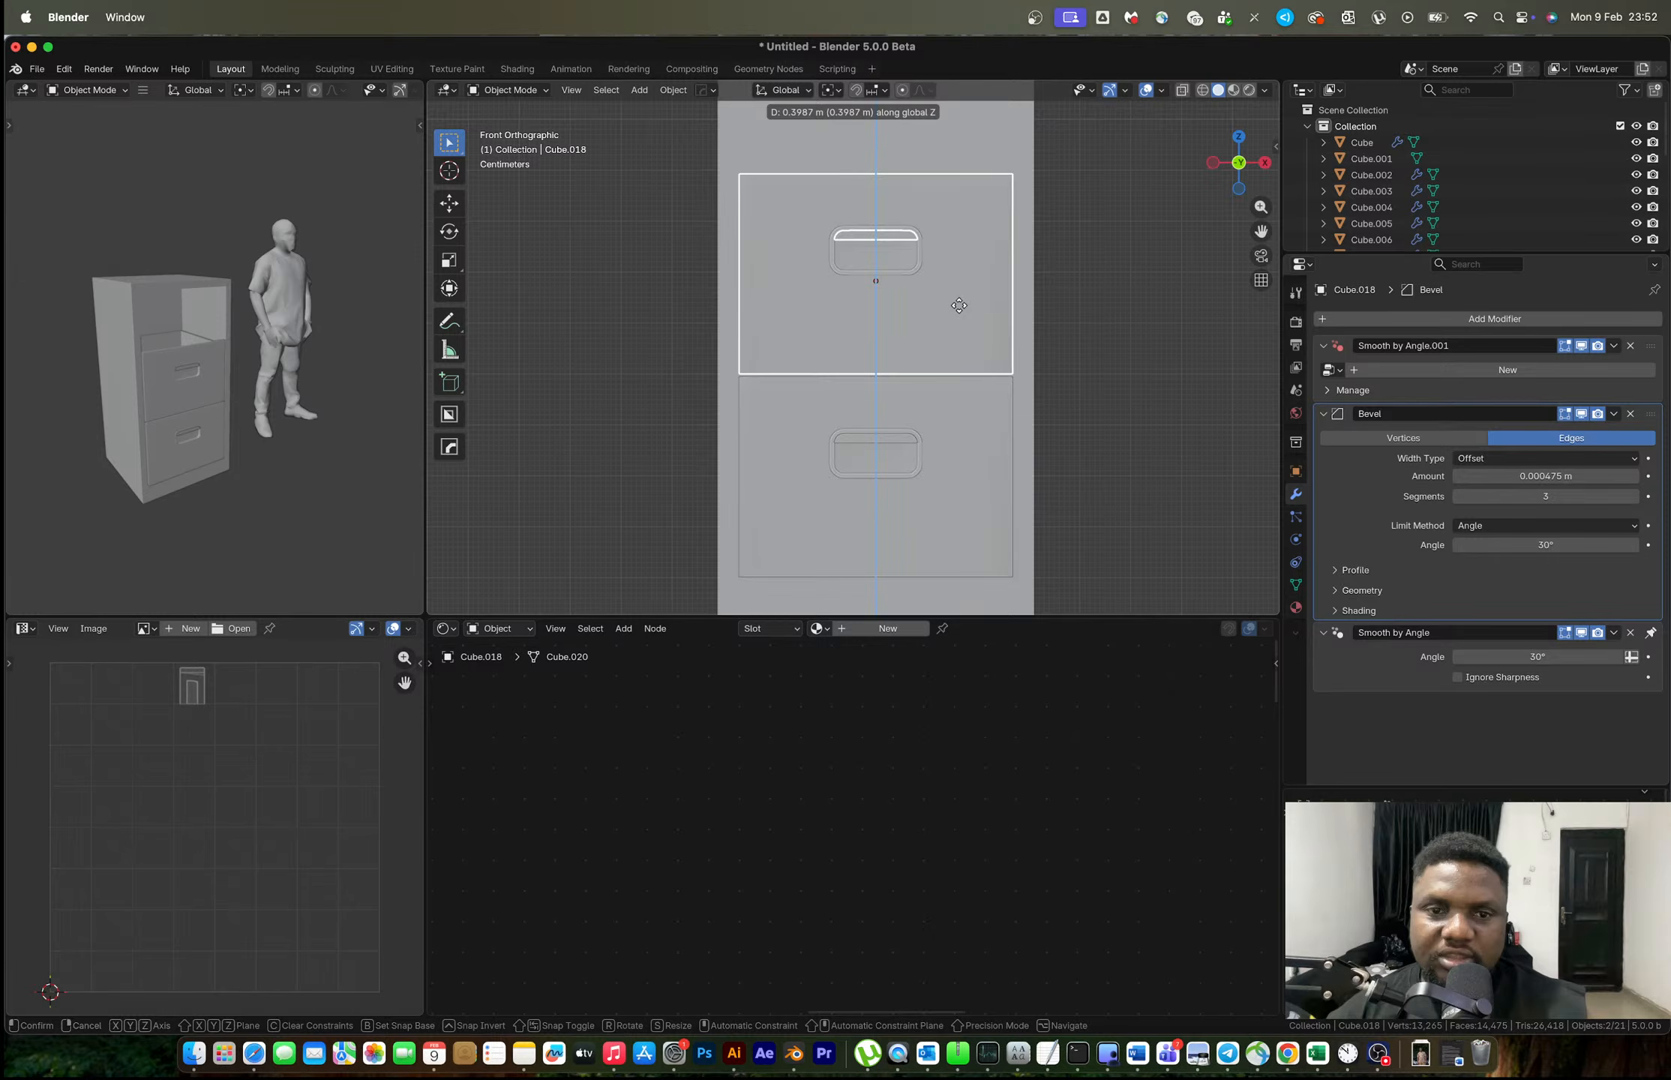
click(959, 307)
scroll(940, 369, up, 4)
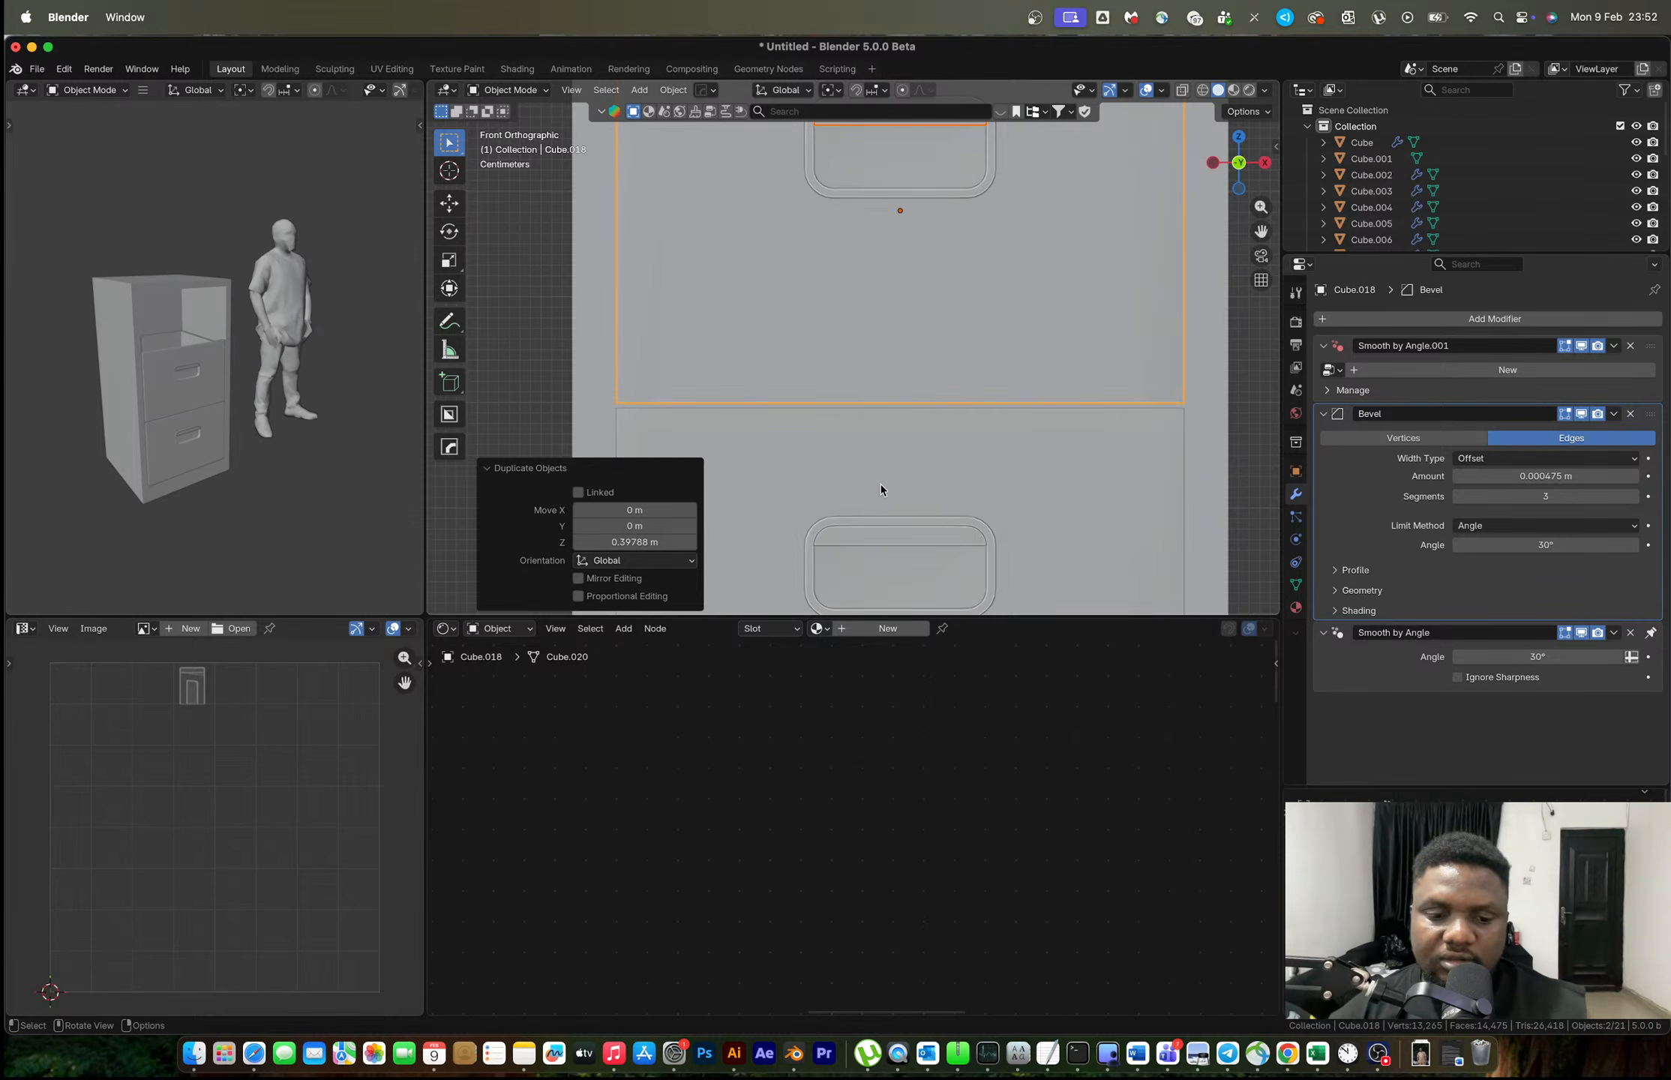
key(super+z)
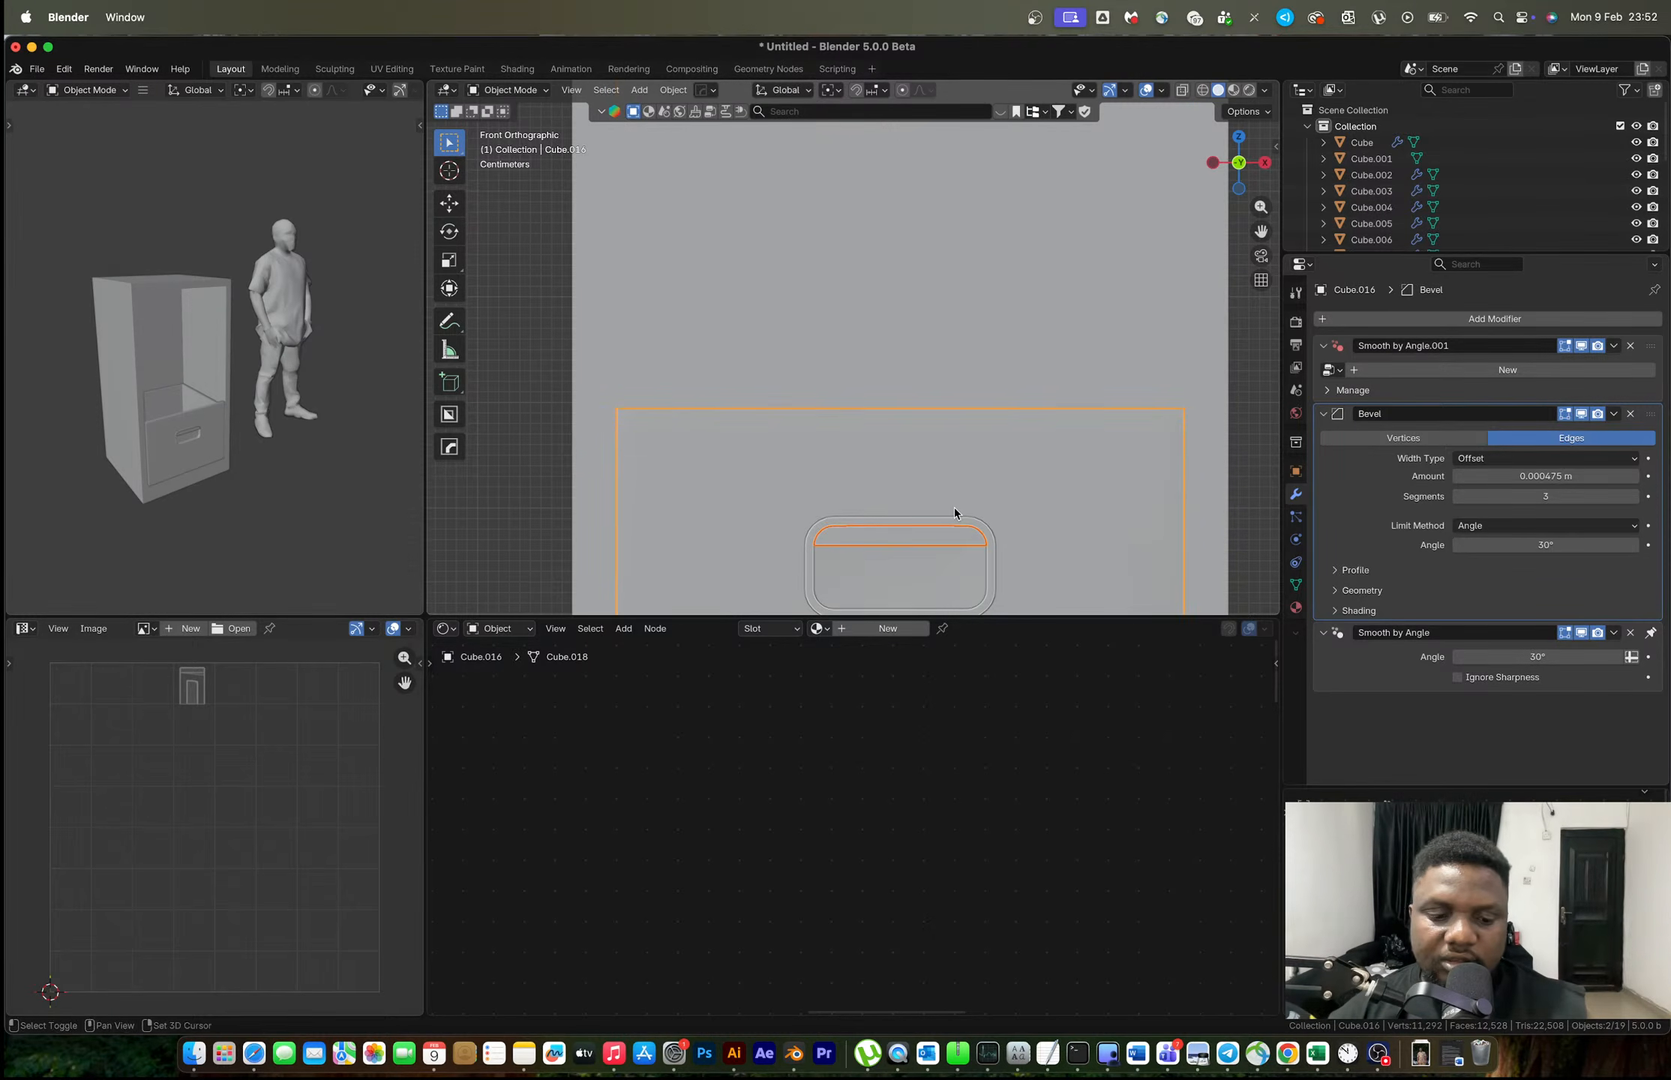
Duplicate the drawer and handle lip 0.3958 m upward along Z, repeating the duplication for the top drawer.
key(shift+d)
key(z)
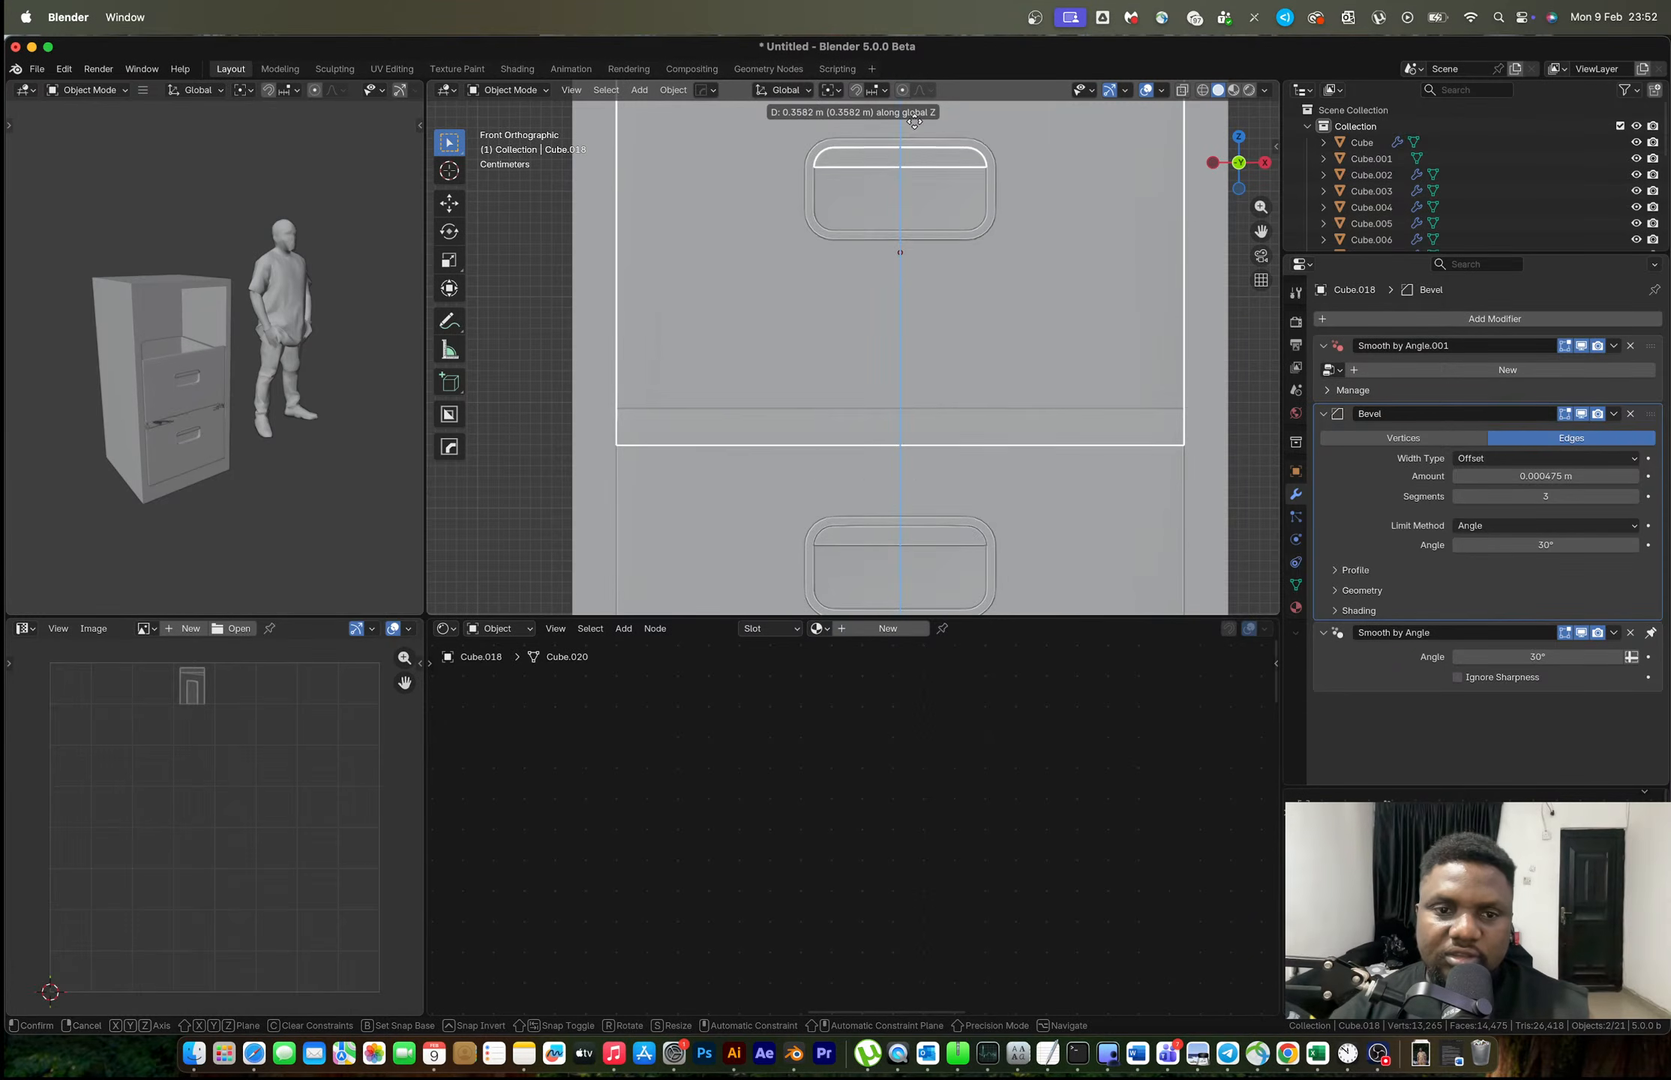
click(909, 257)
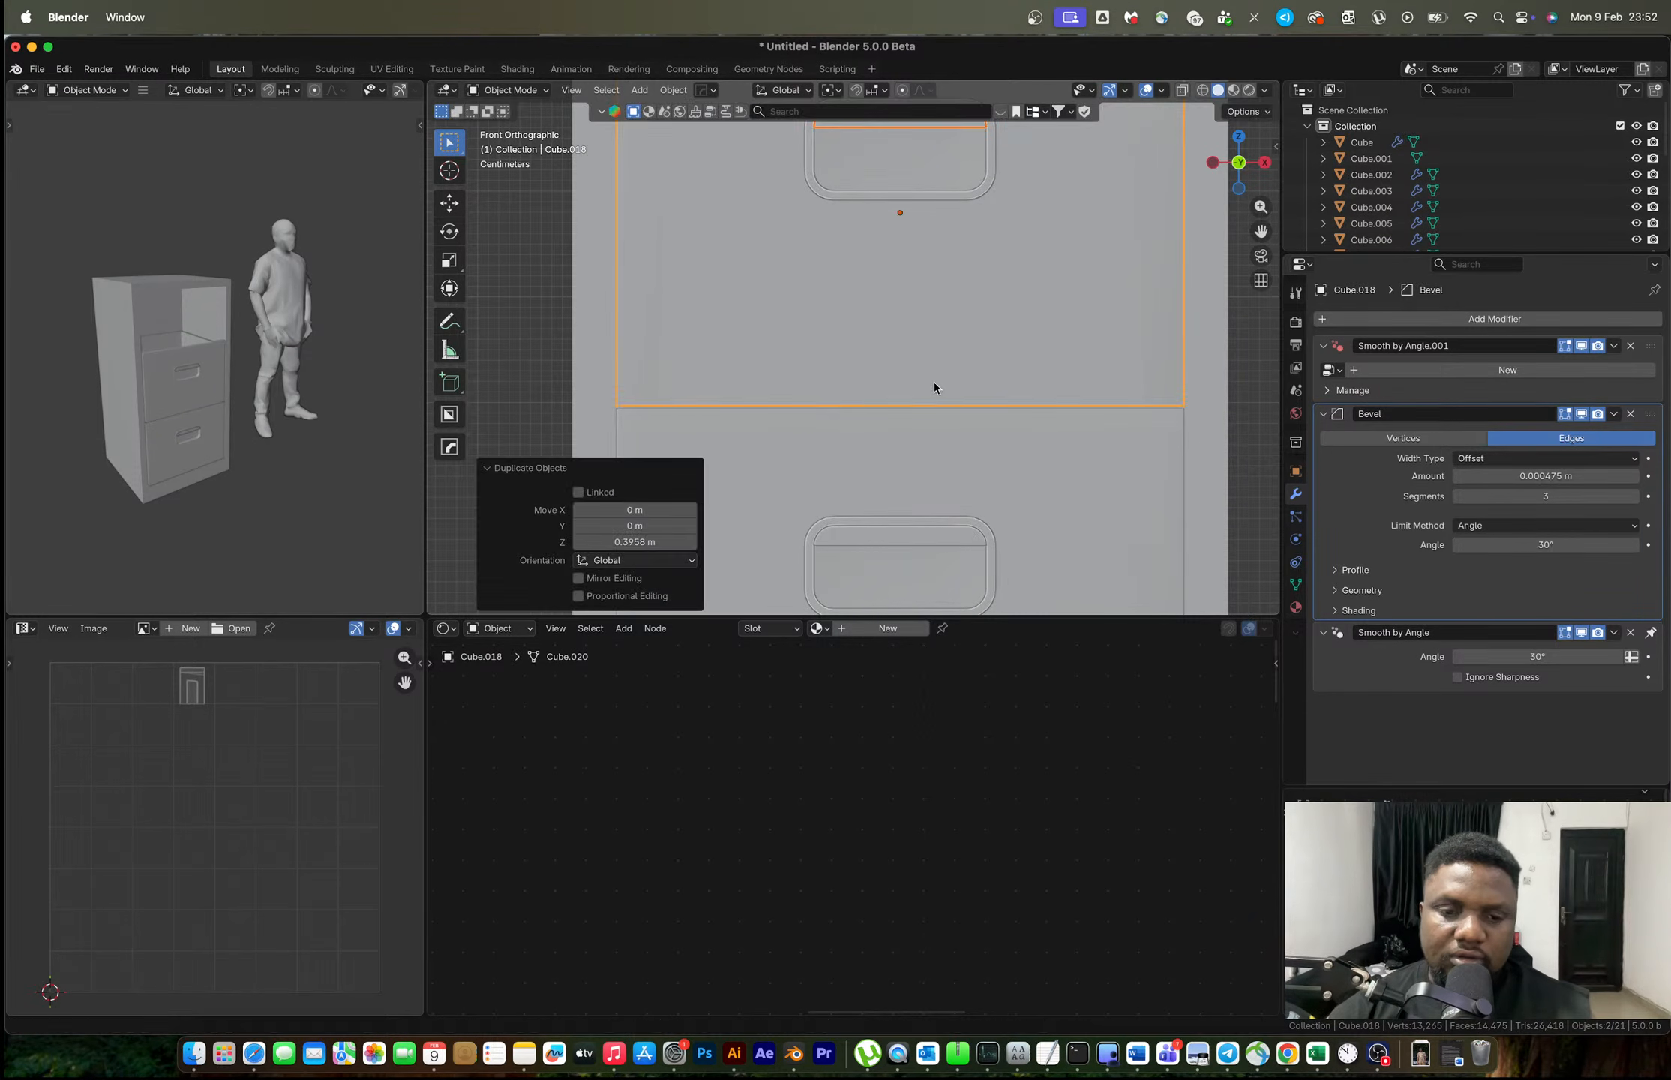
scroll(933, 383, down, 5)
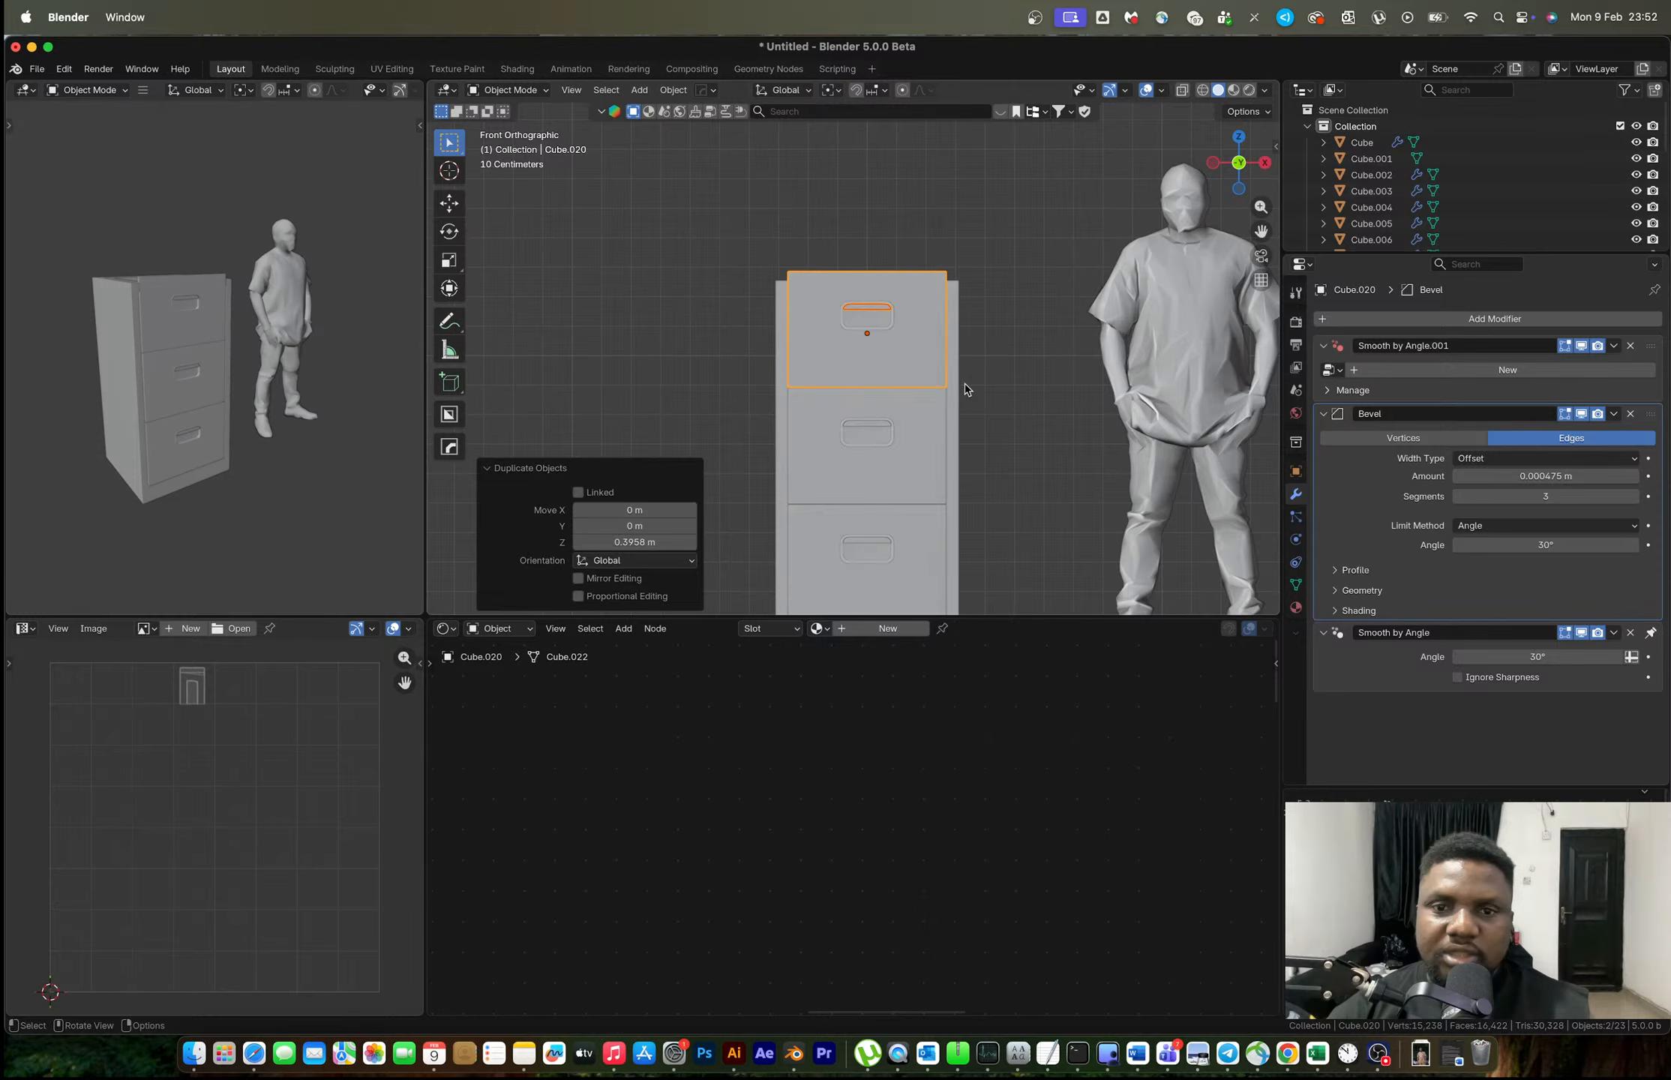
Raise the top faces of the cabinet body about 0.08 m along Z to clear the top drawer.
click(954, 333)
key(Tab)
scroll(956, 330, up, 5)
scroll(1034, 291, down, 1)
drag(1094, 286, 662, 170)
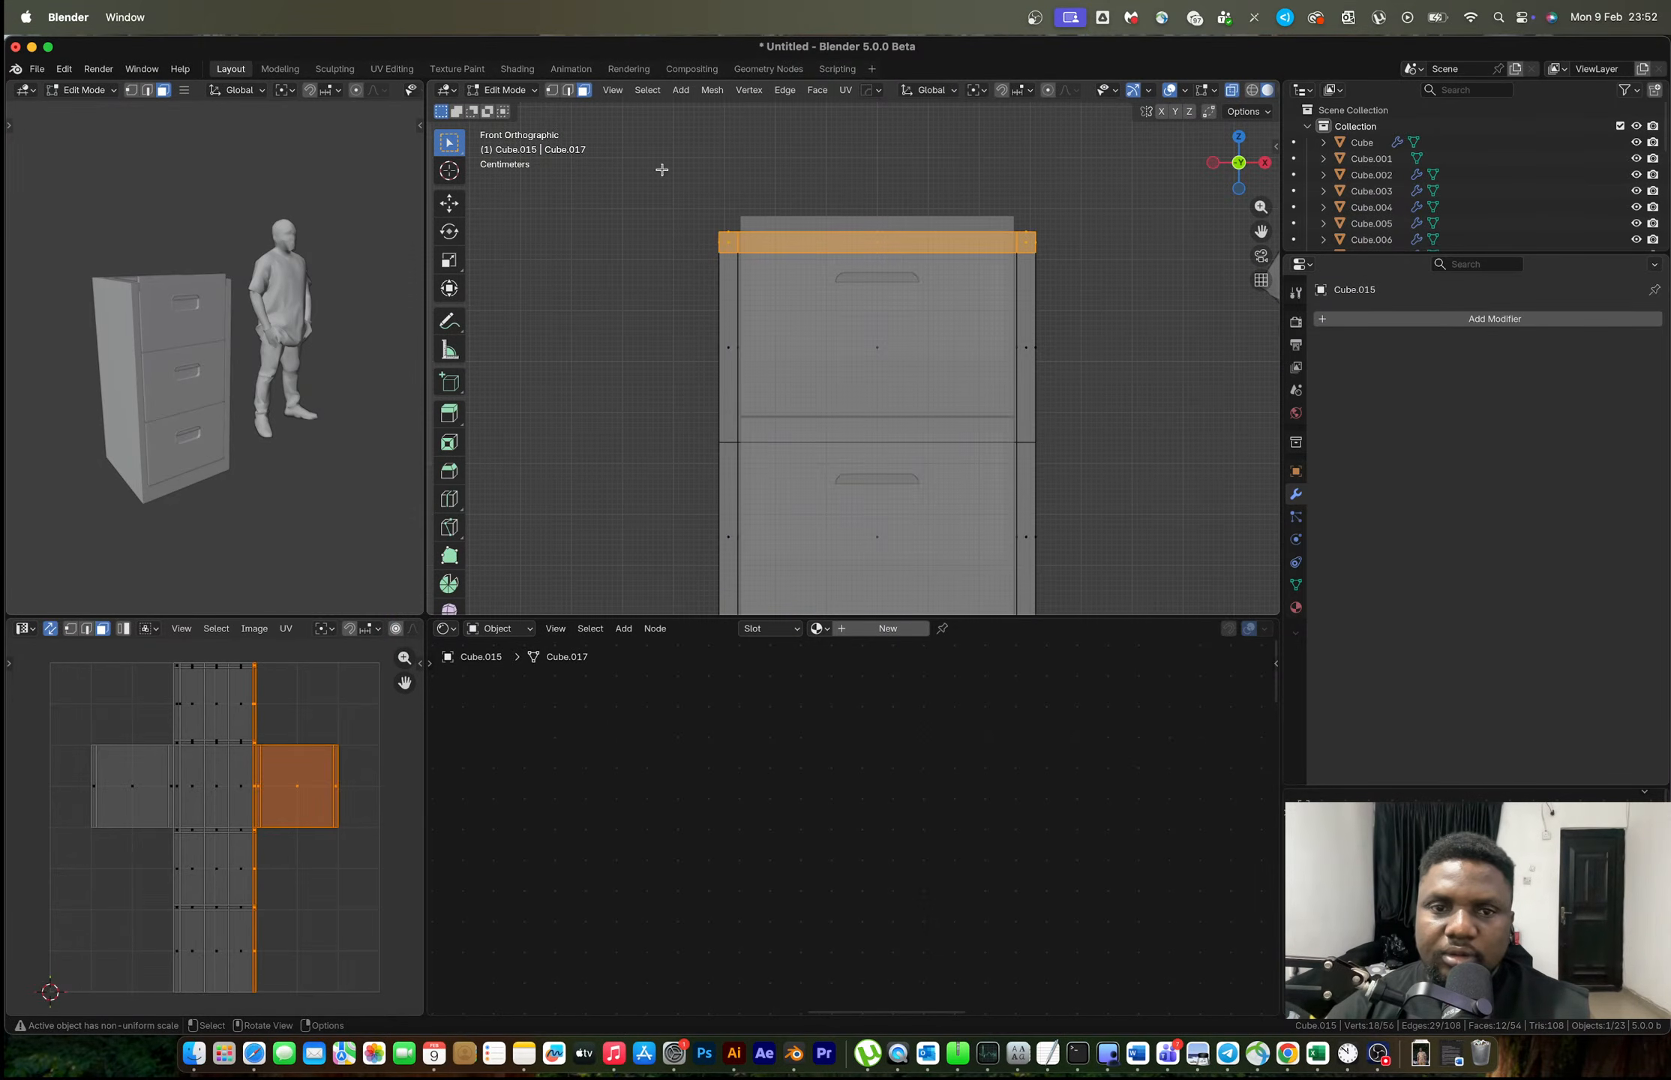
key(g)
key(z)
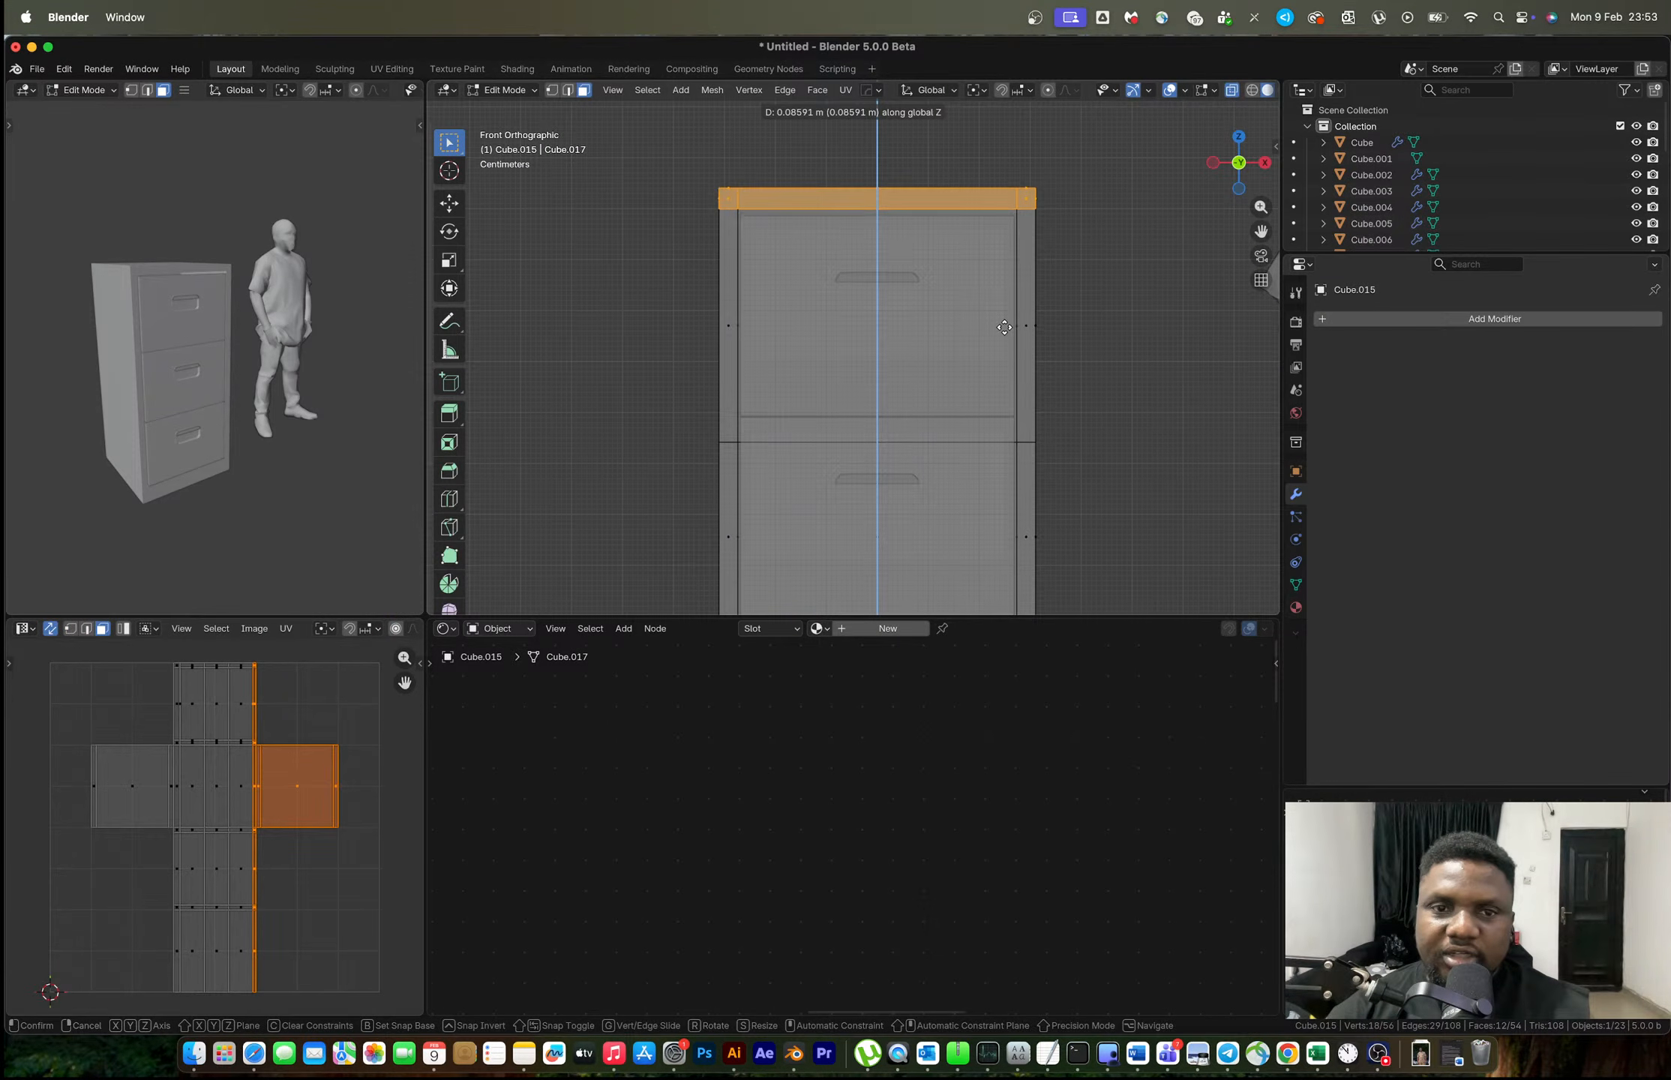
click(1004, 331)
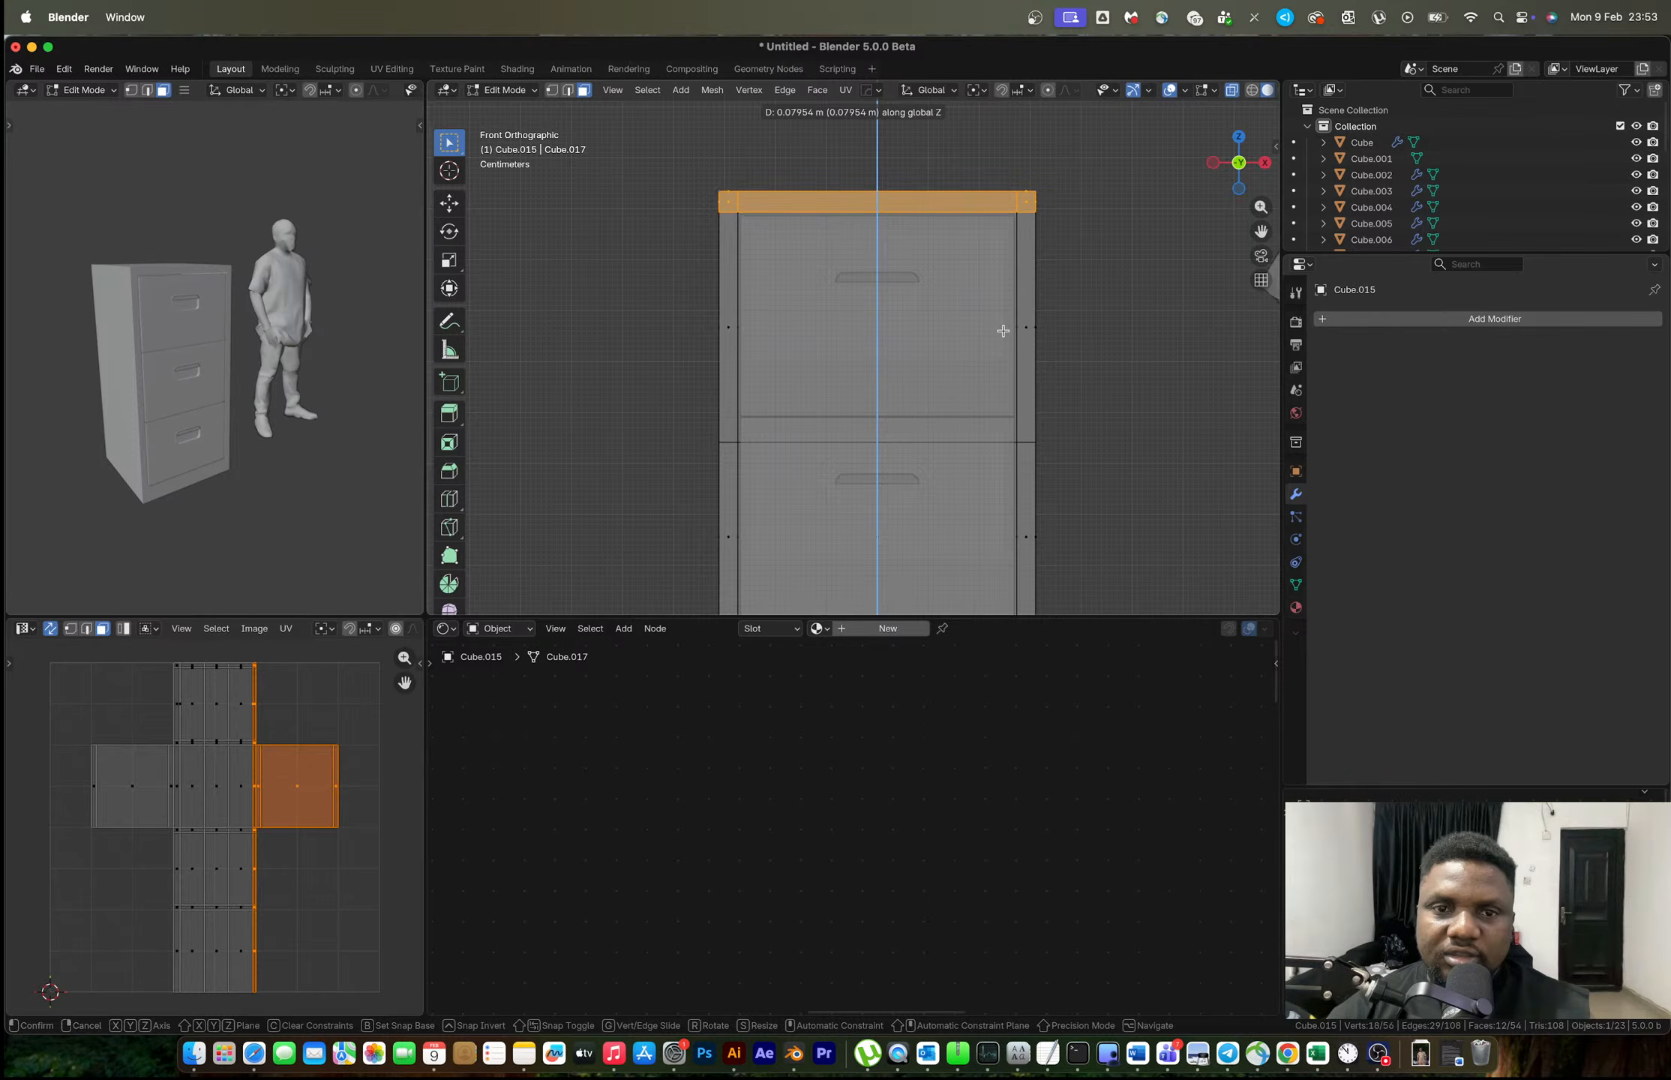
key(Tab)
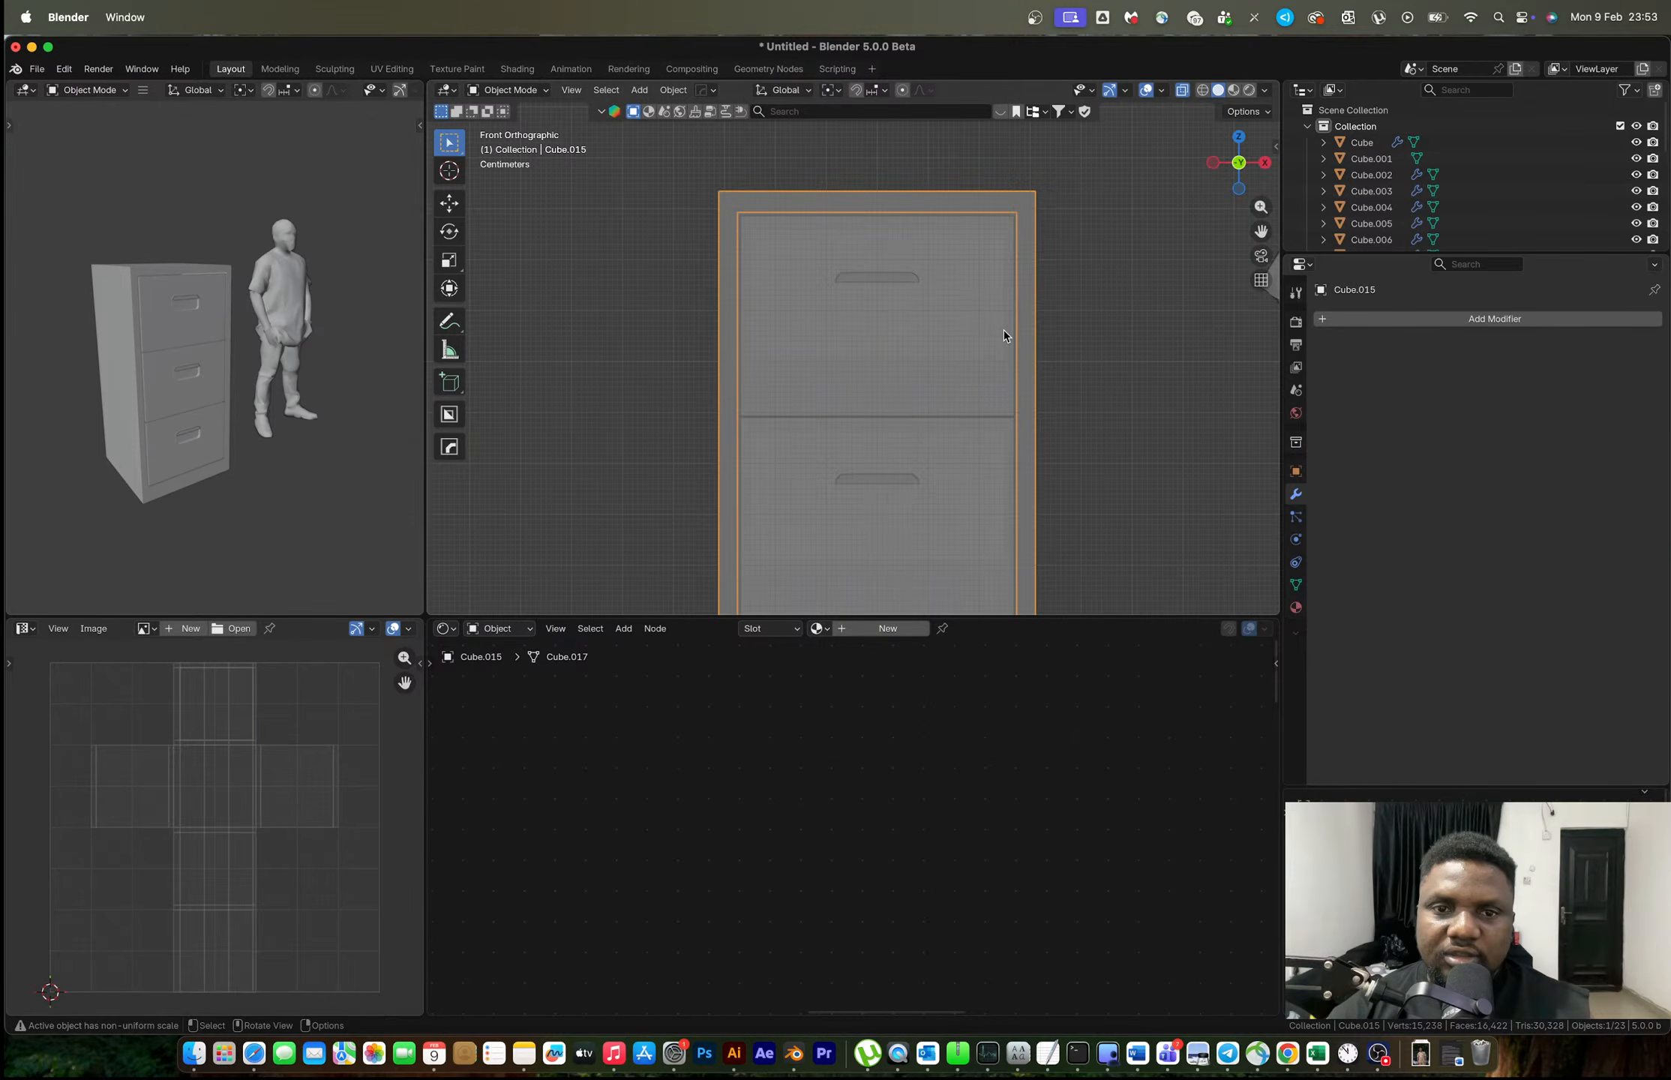
middle_drag(784, 334, 772, 356)
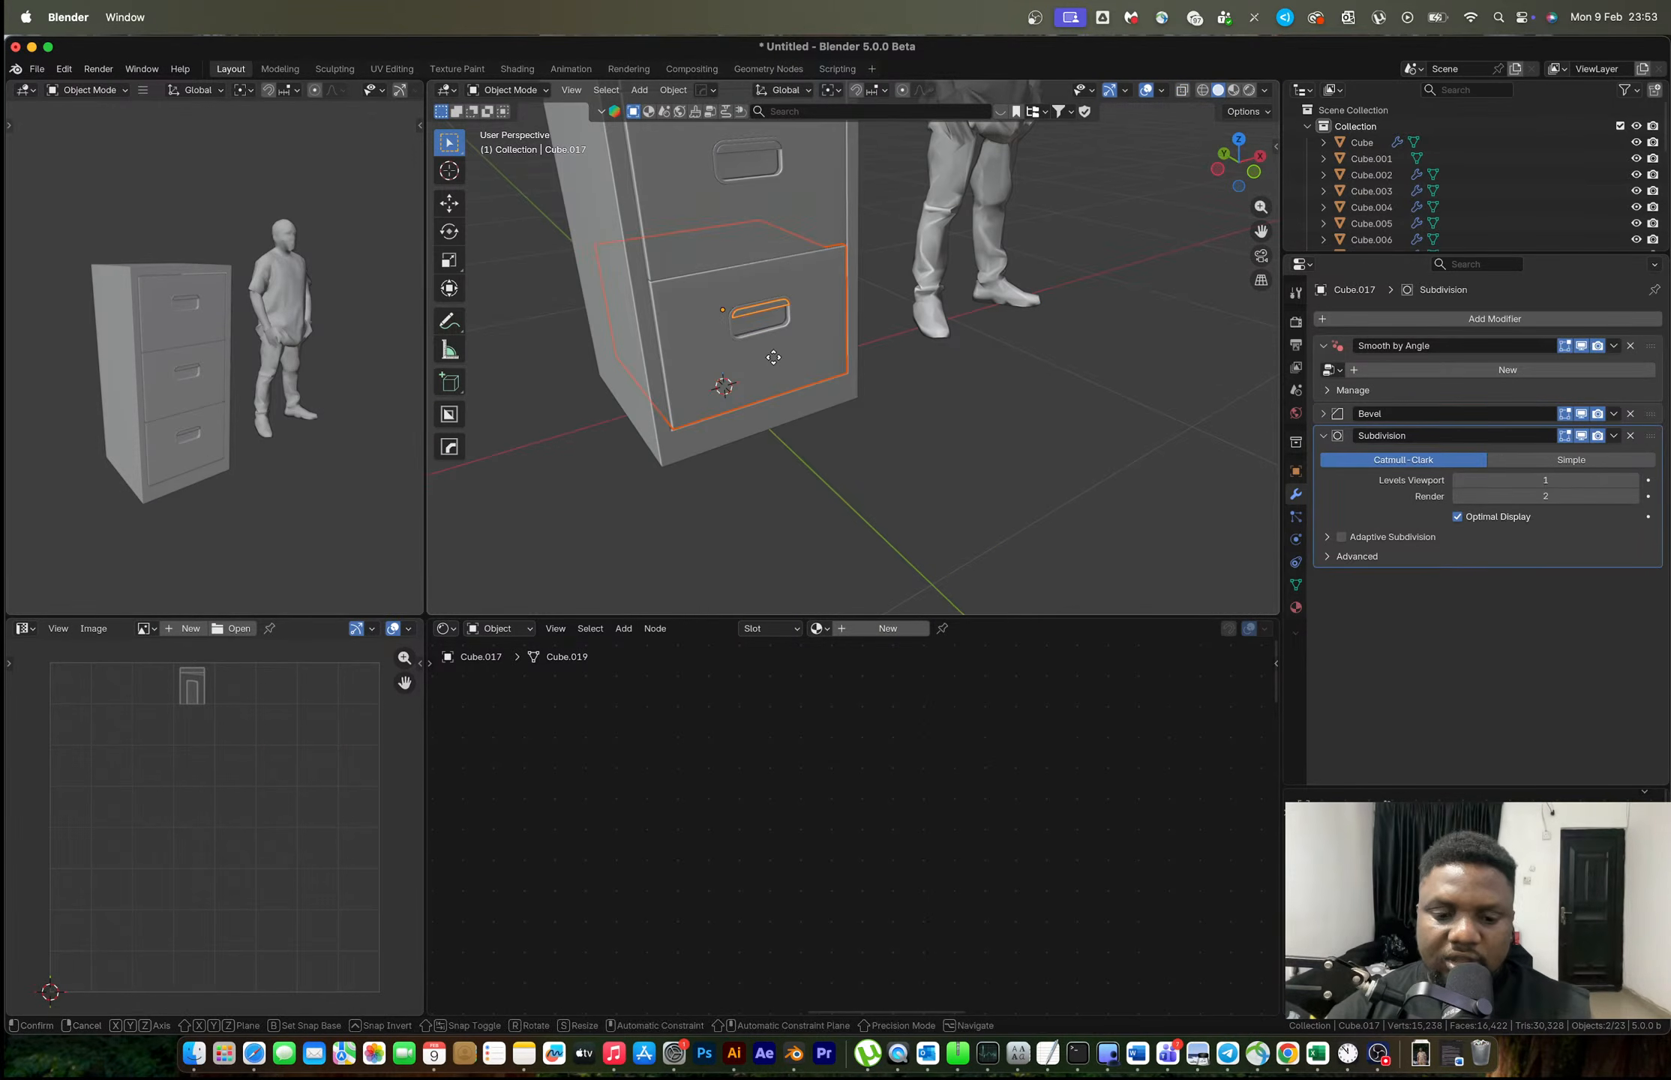
Slide the bottom drawer and its handle lip out of the cabinet front along Y, then deselect them.
key(g)
key(y)
click(813, 416)
middle_drag(1050, 424, 740, 424)
click(1000, 418)
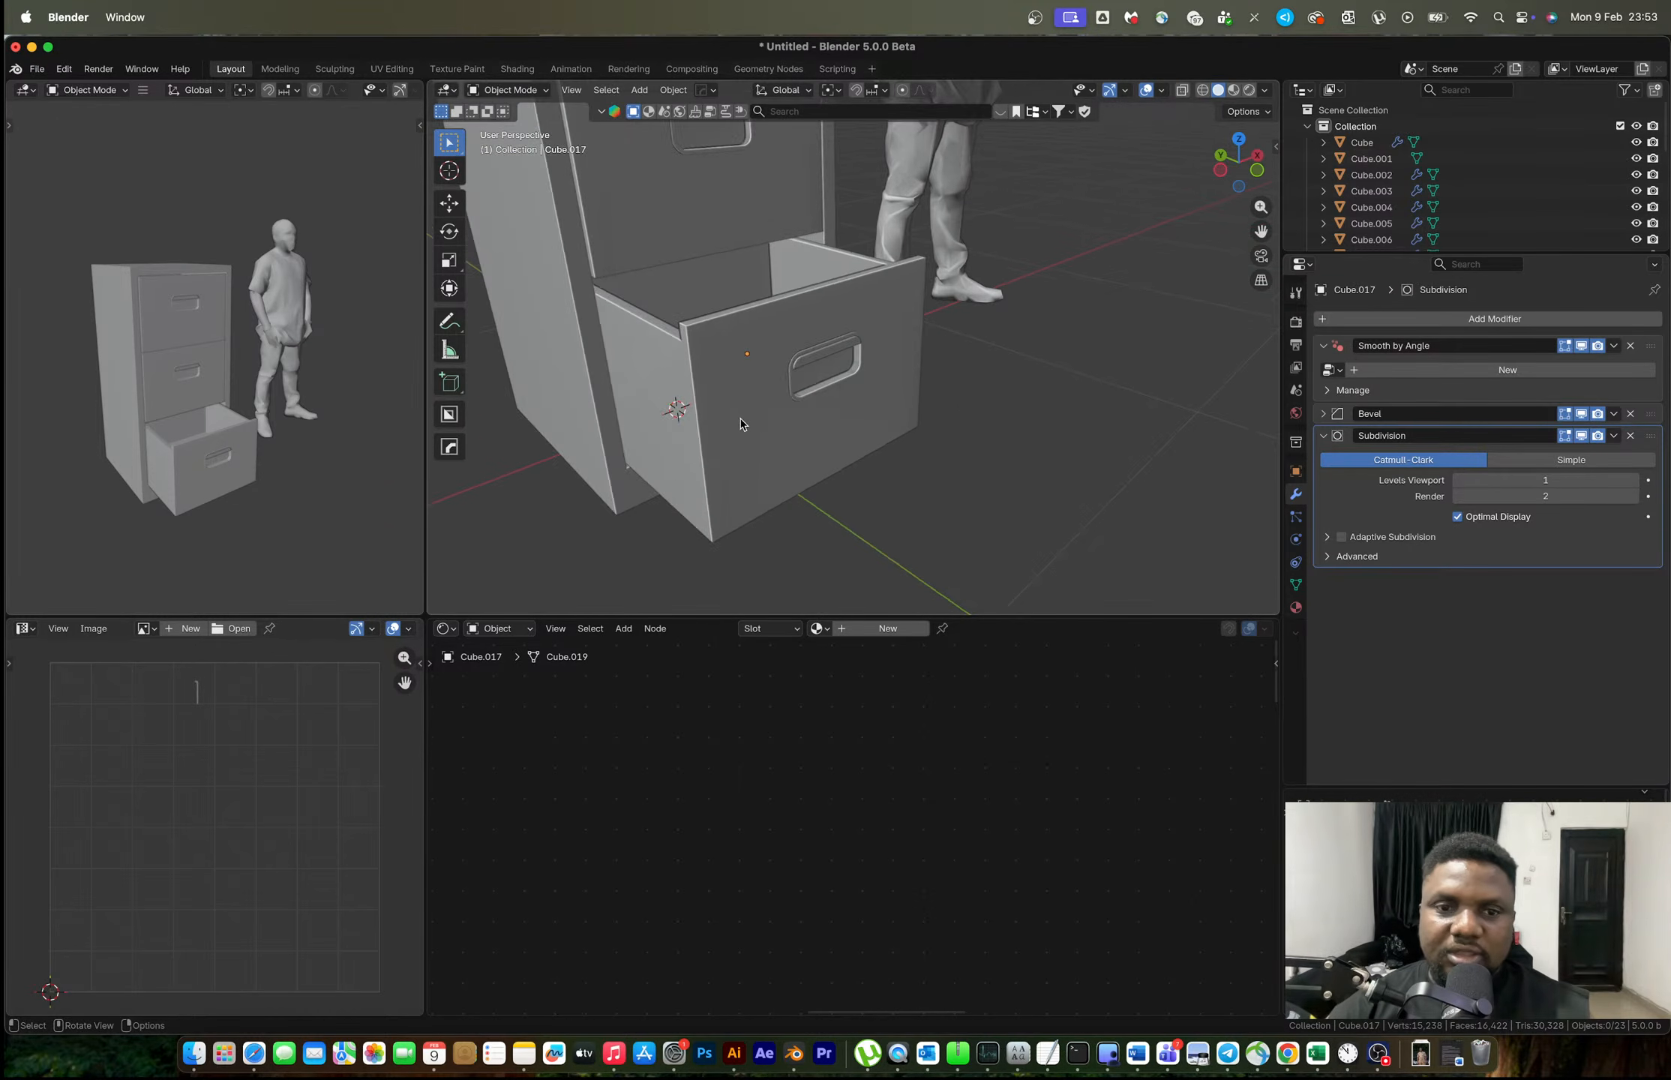
Check the open drawer in the reference photo and loop-cut the drawer's underside just behind its front panel, with a slide factor of -0.928.
key(ctrl+Right)
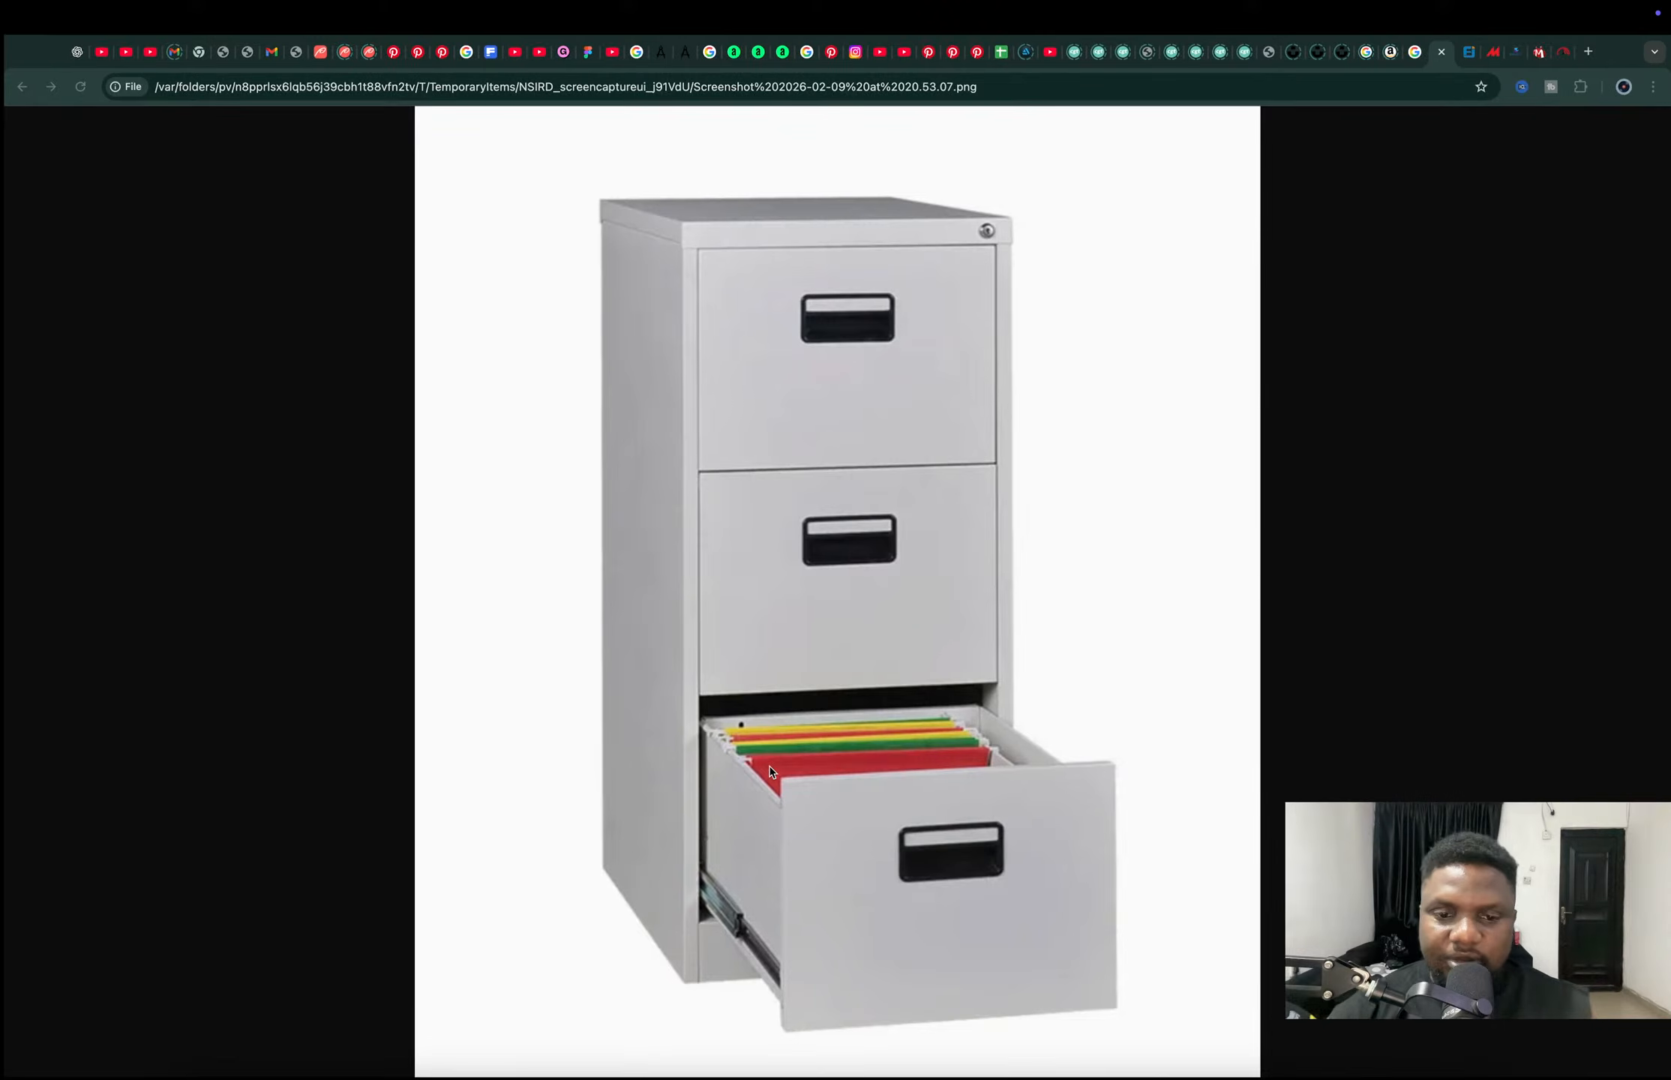
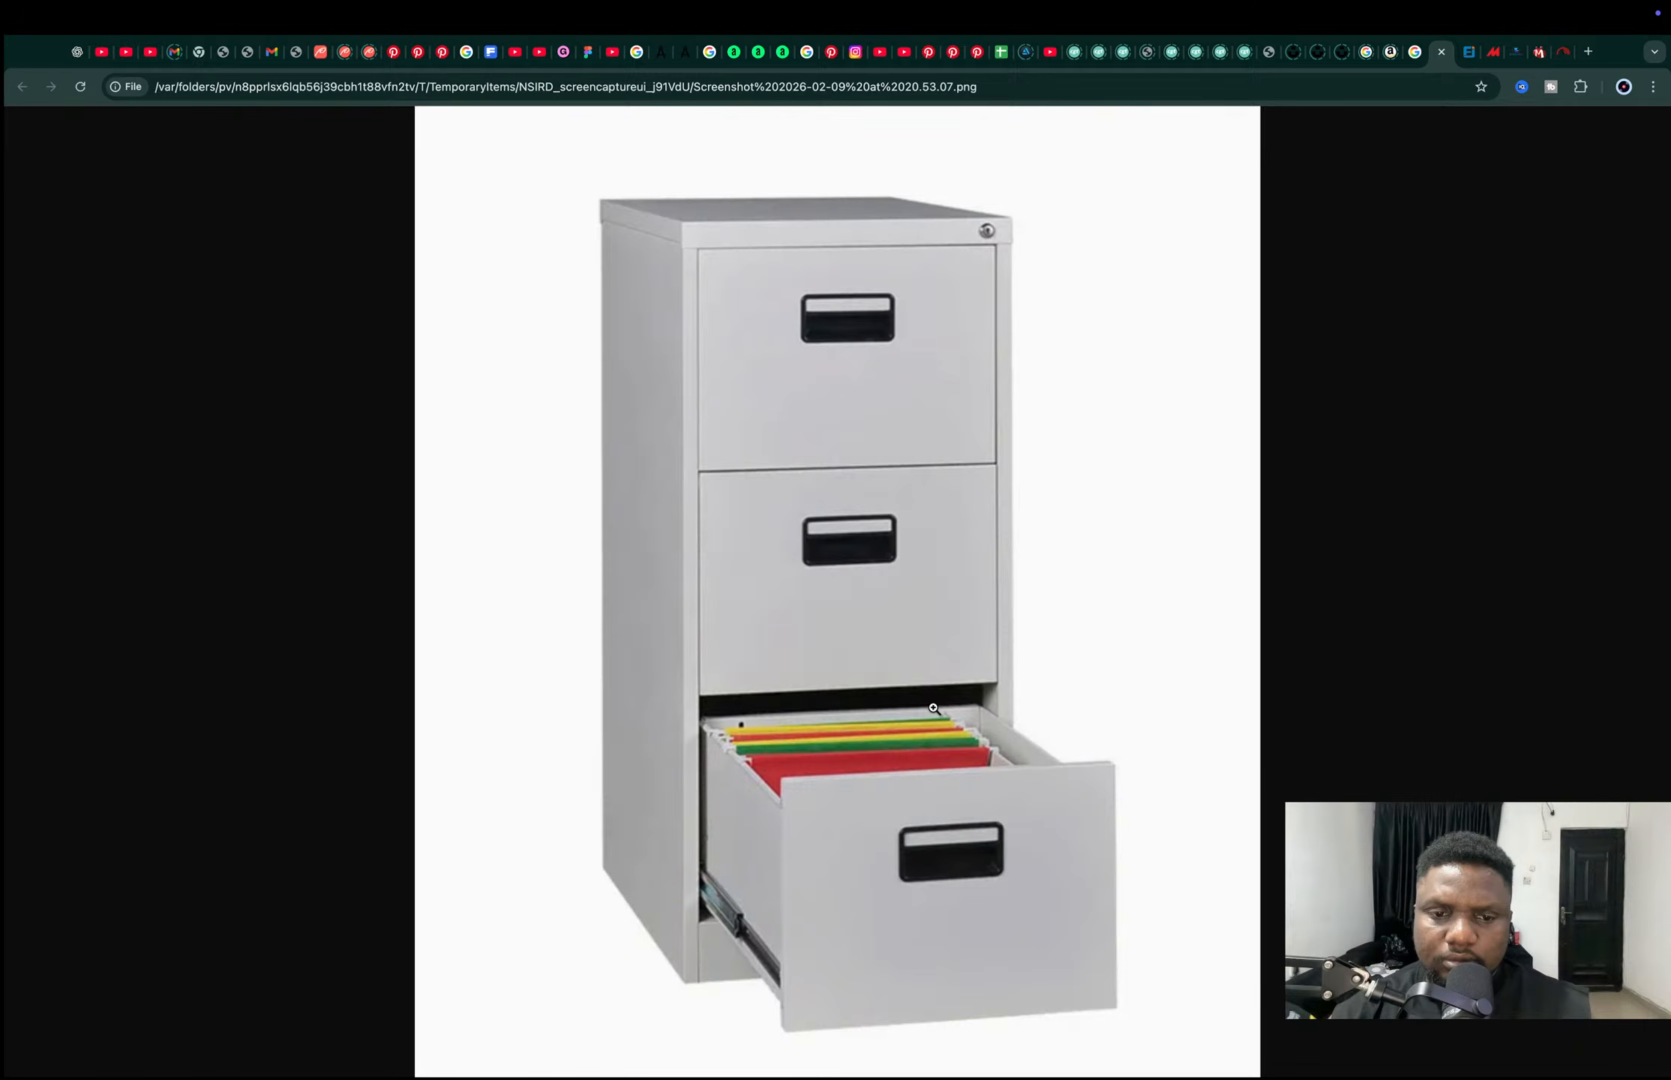
key(ctrl+Left)
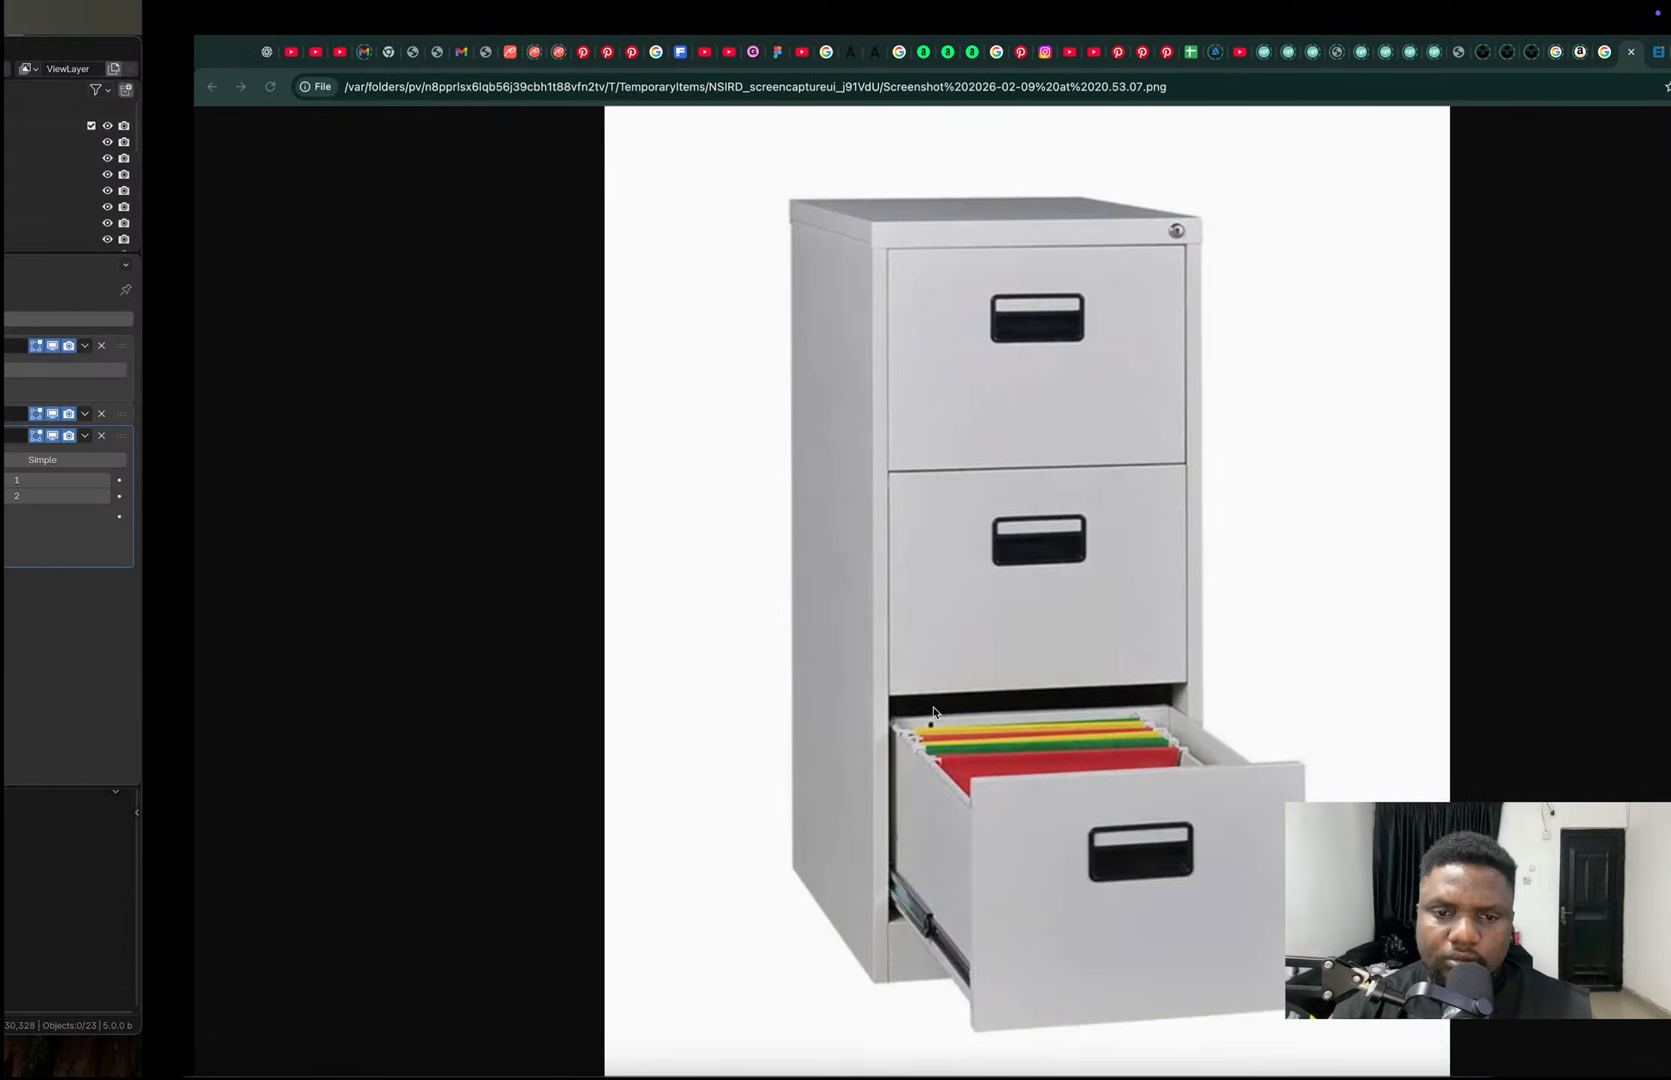
shift+middle_drag(683, 368, 927, 362)
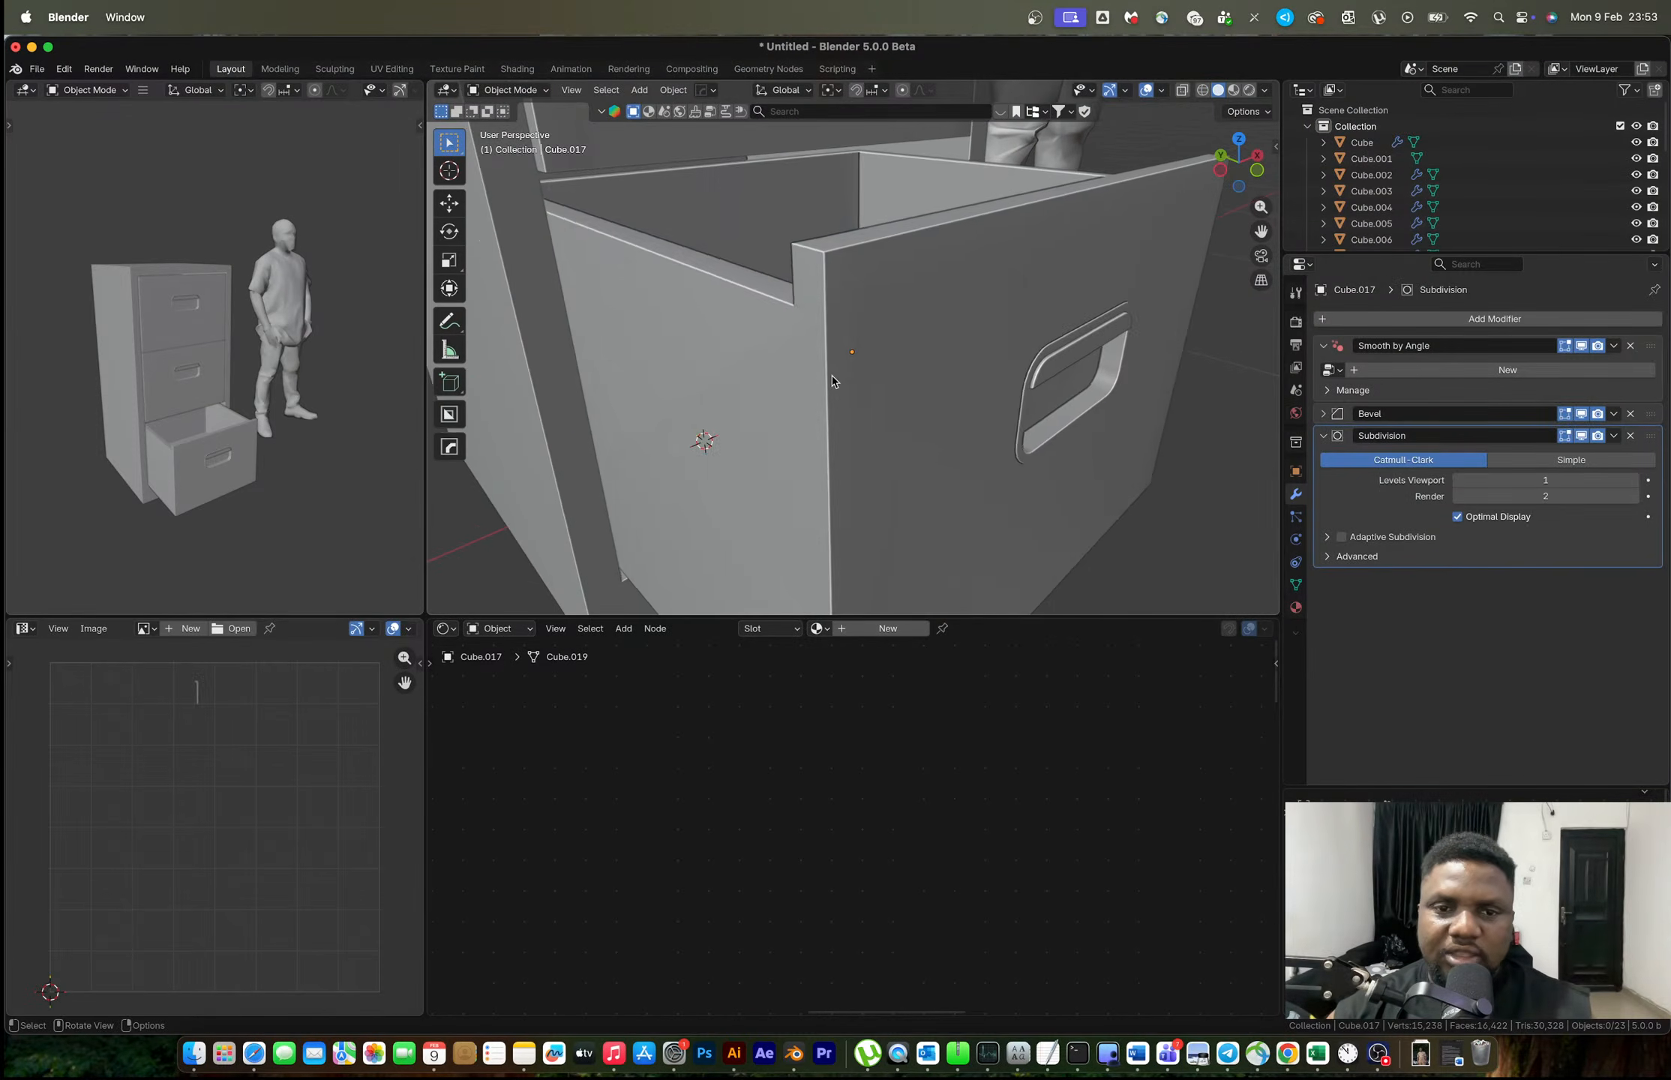
click(835, 380)
key(Tab)
scroll(825, 379, down, 2)
middle_drag(814, 378, 852, 183)
key(1)
key(ctrl+r)
click(850, 221)
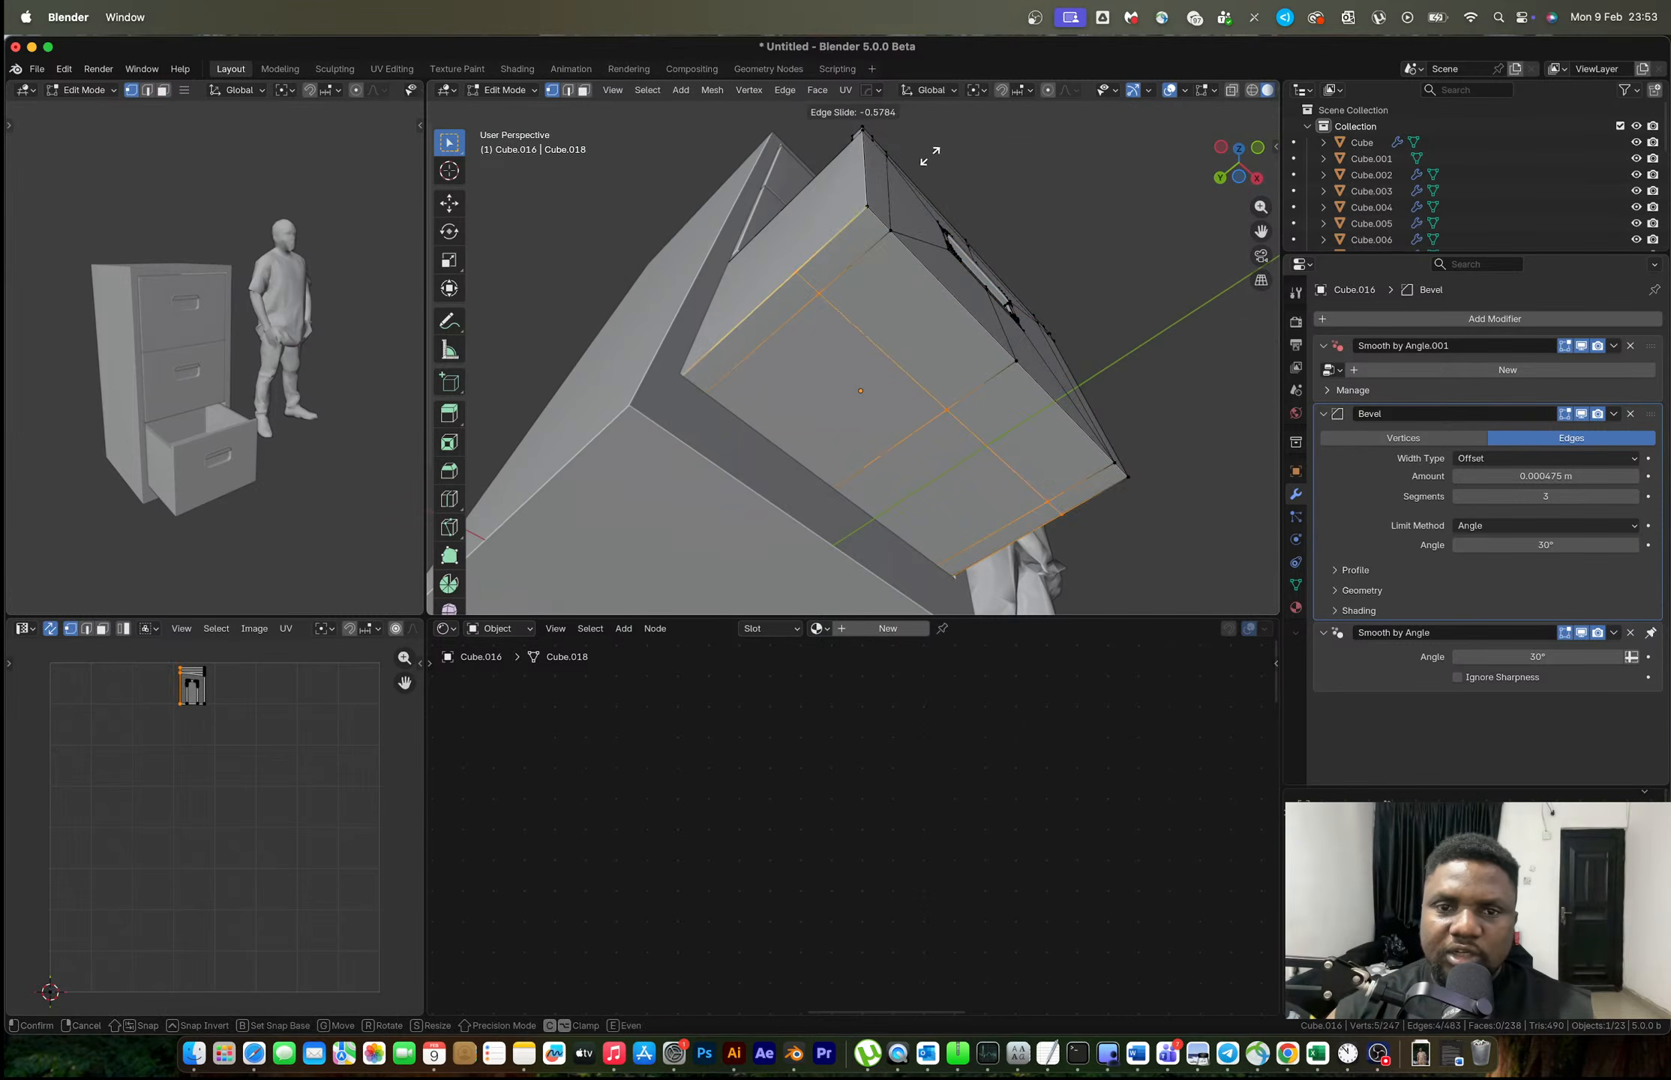
click(982, 116)
middle_drag(982, 116, 975, 355)
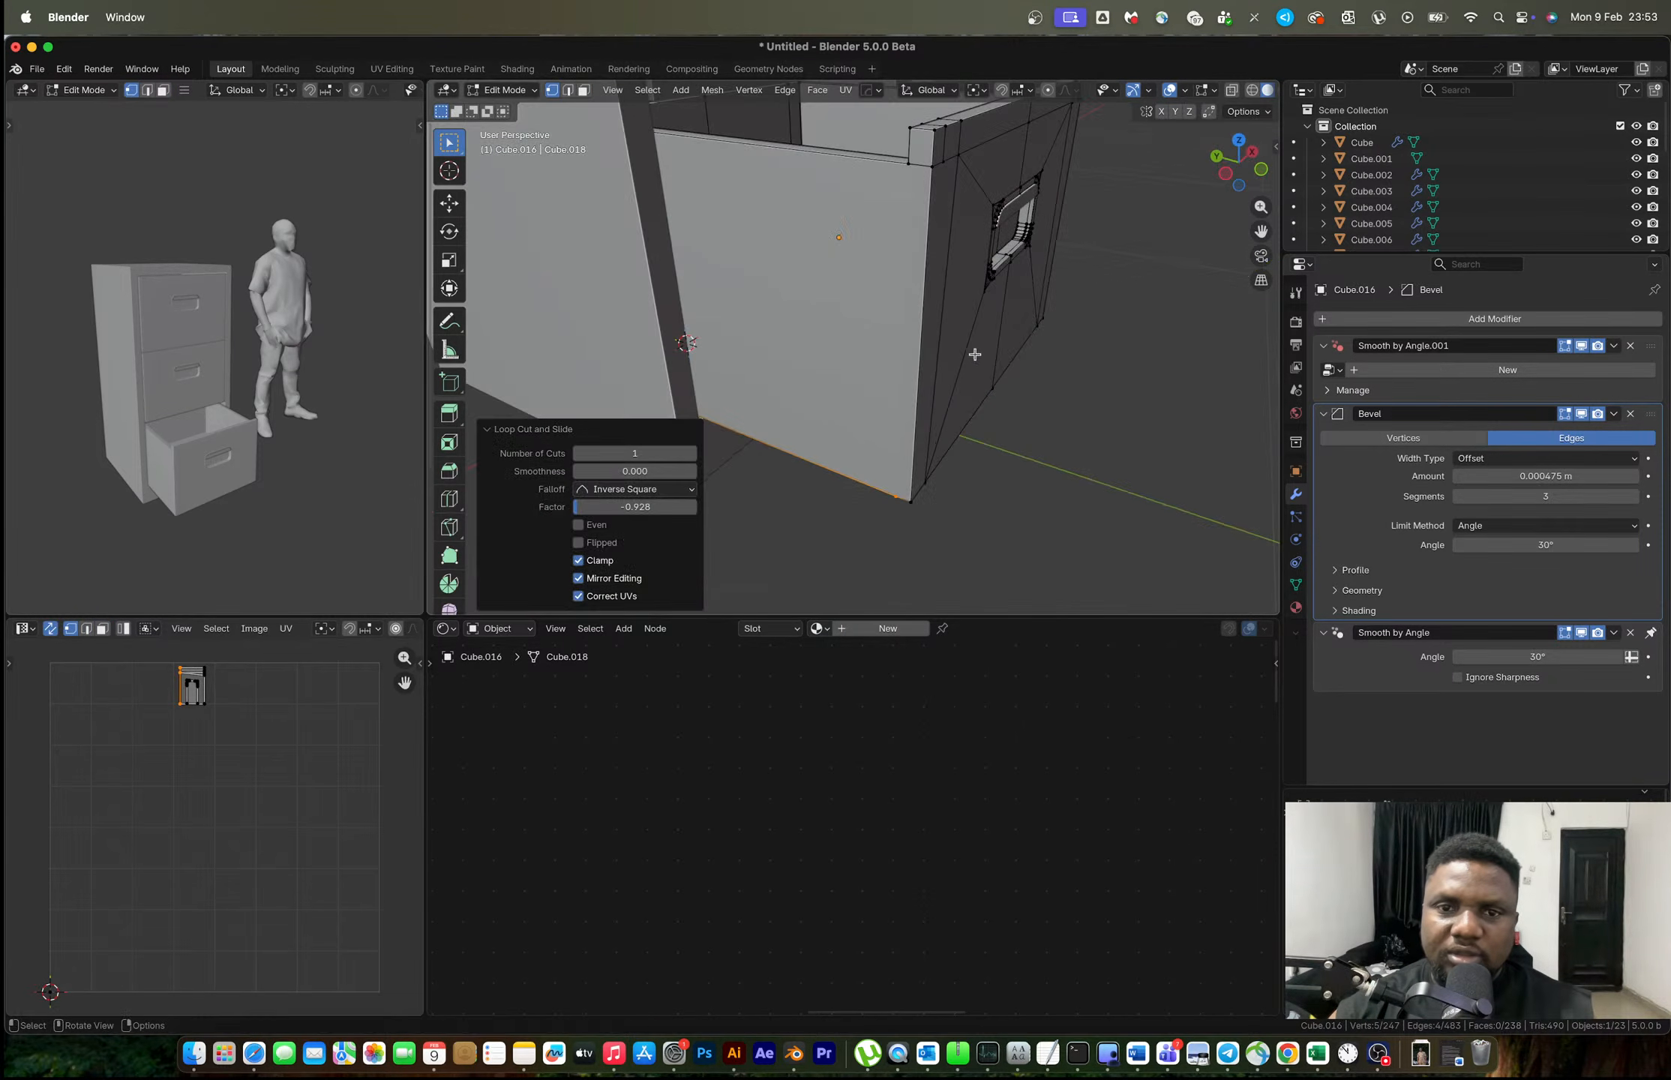
Connect the top corner vertex behind the front panel to the new bottom vertex with an edge across the drawer's side.
key(2)
click(909, 170)
key(1)
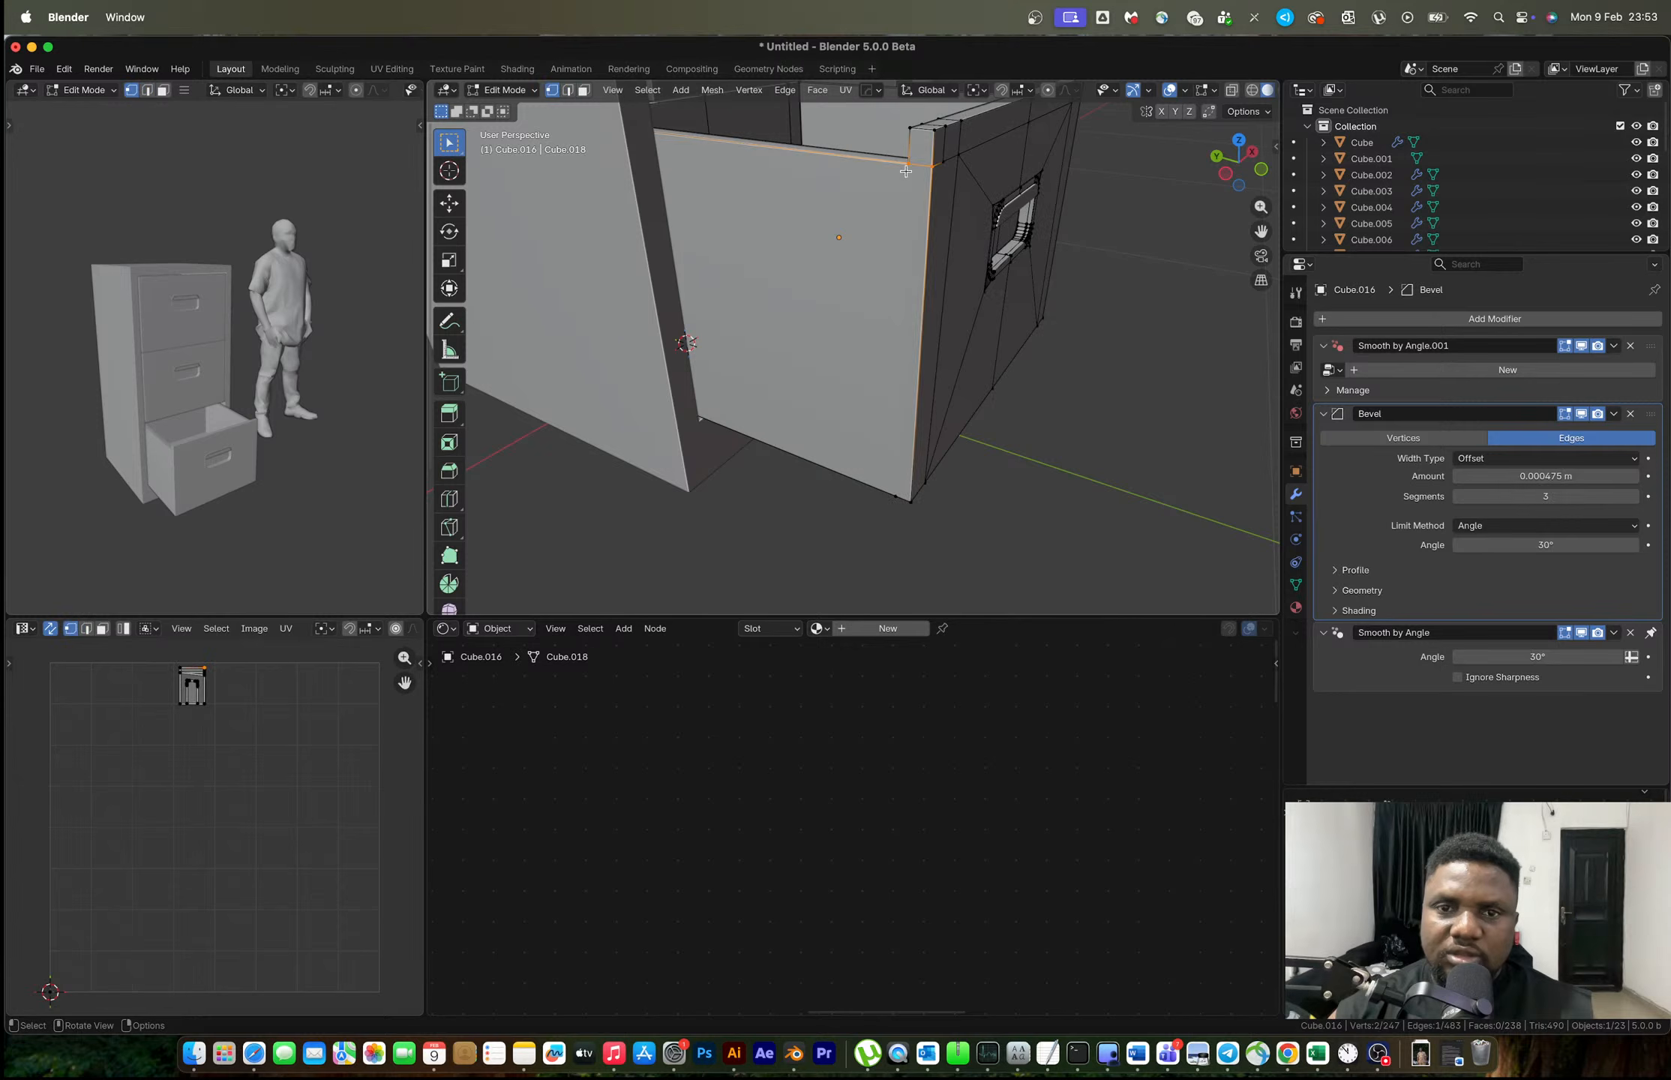
click(907, 167)
shift+click(882, 493)
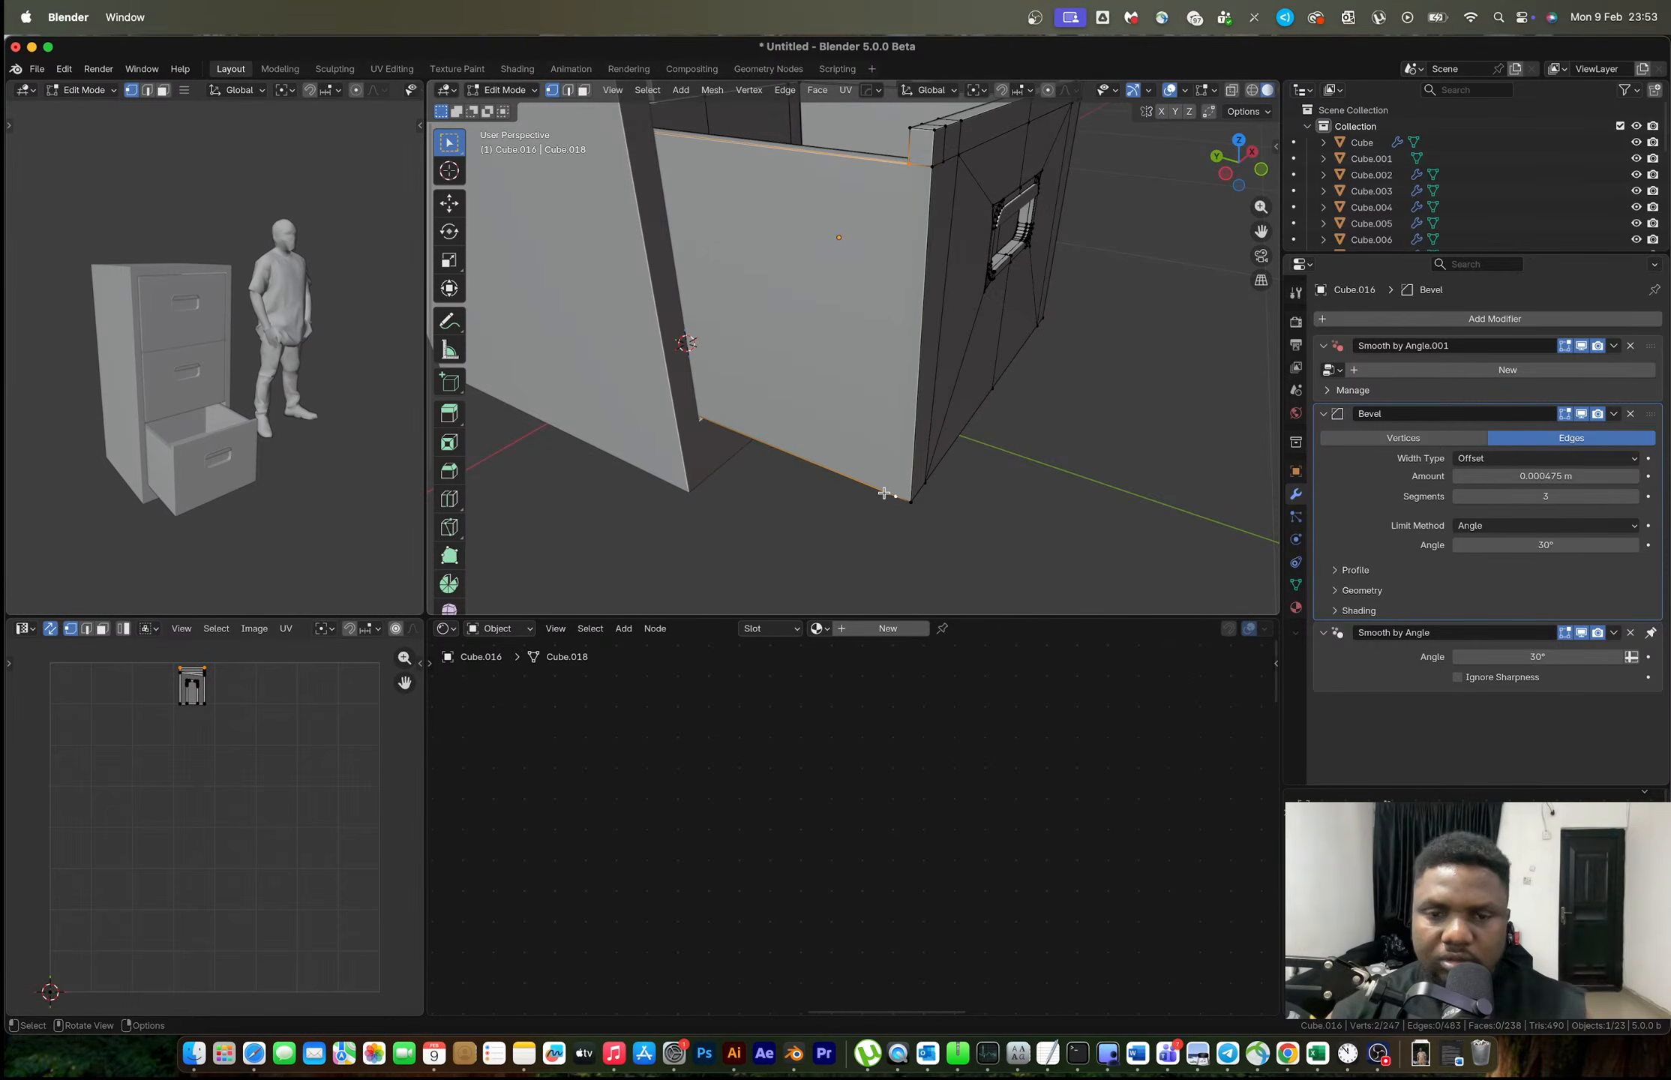
key(j)
middle_drag(882, 494, 945, 375)
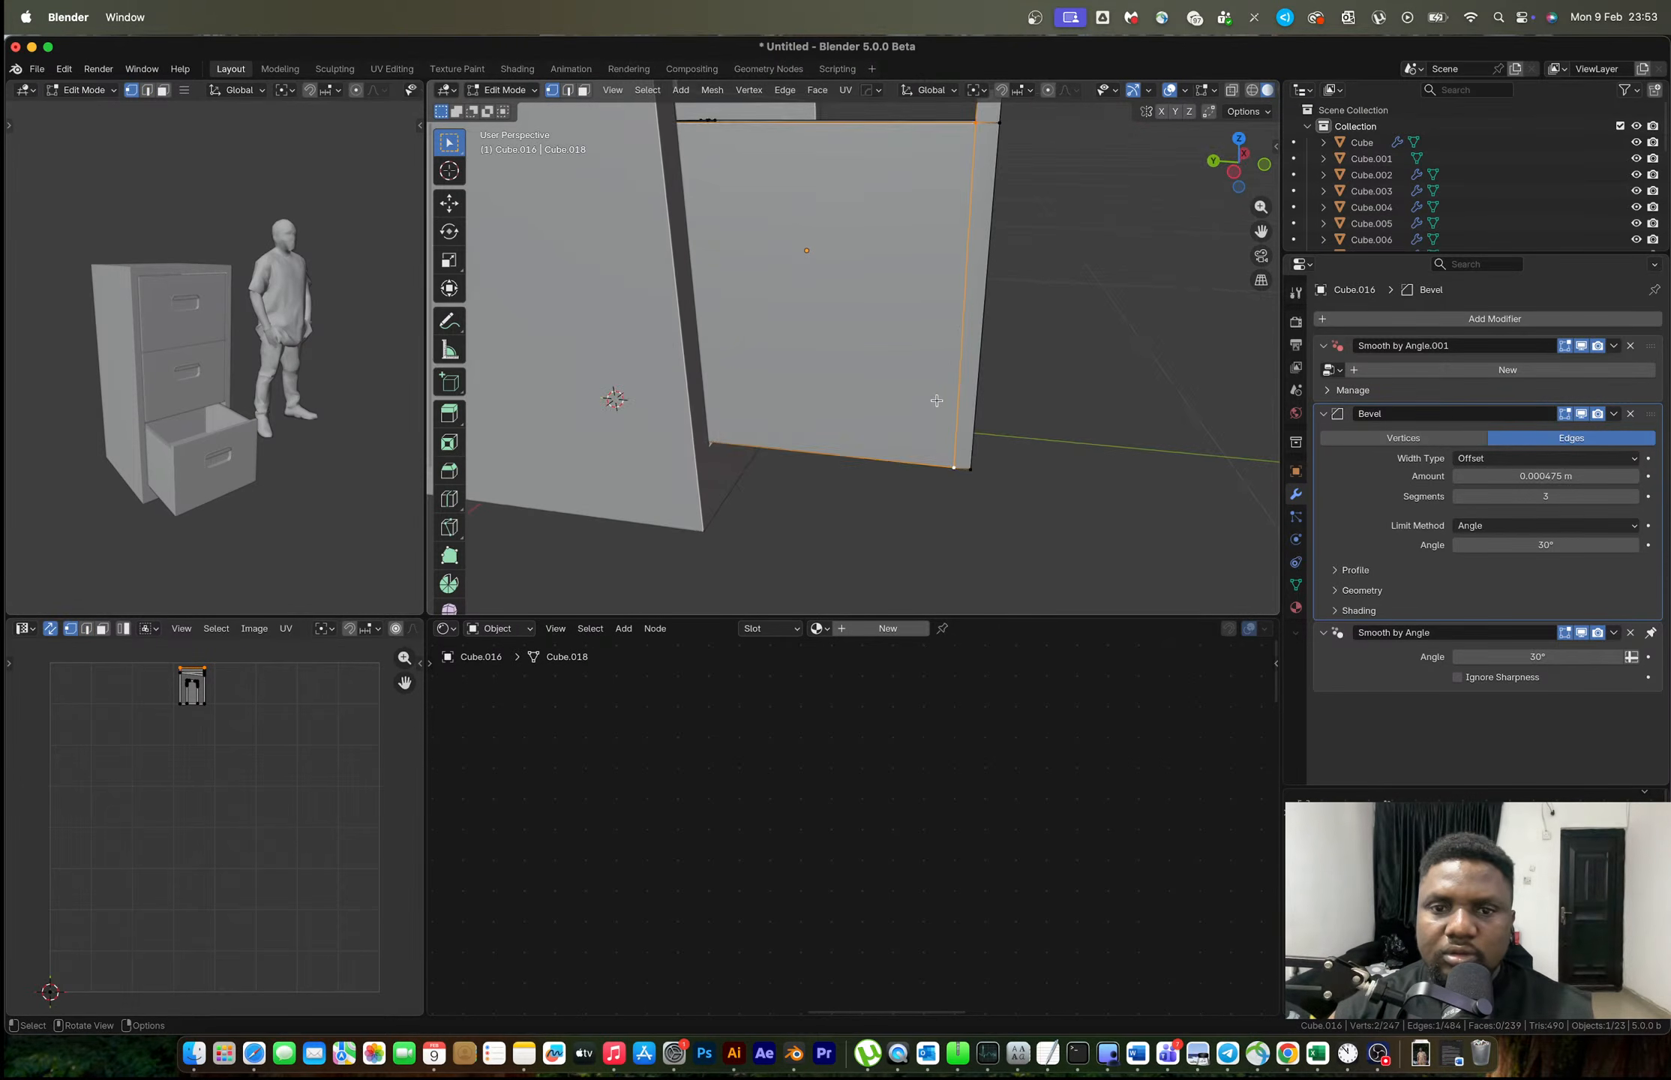
Flatten all vertices along the back of the drawer's front panel to one plane by scaling them to 0 in Y.
key(2)
click(966, 293)
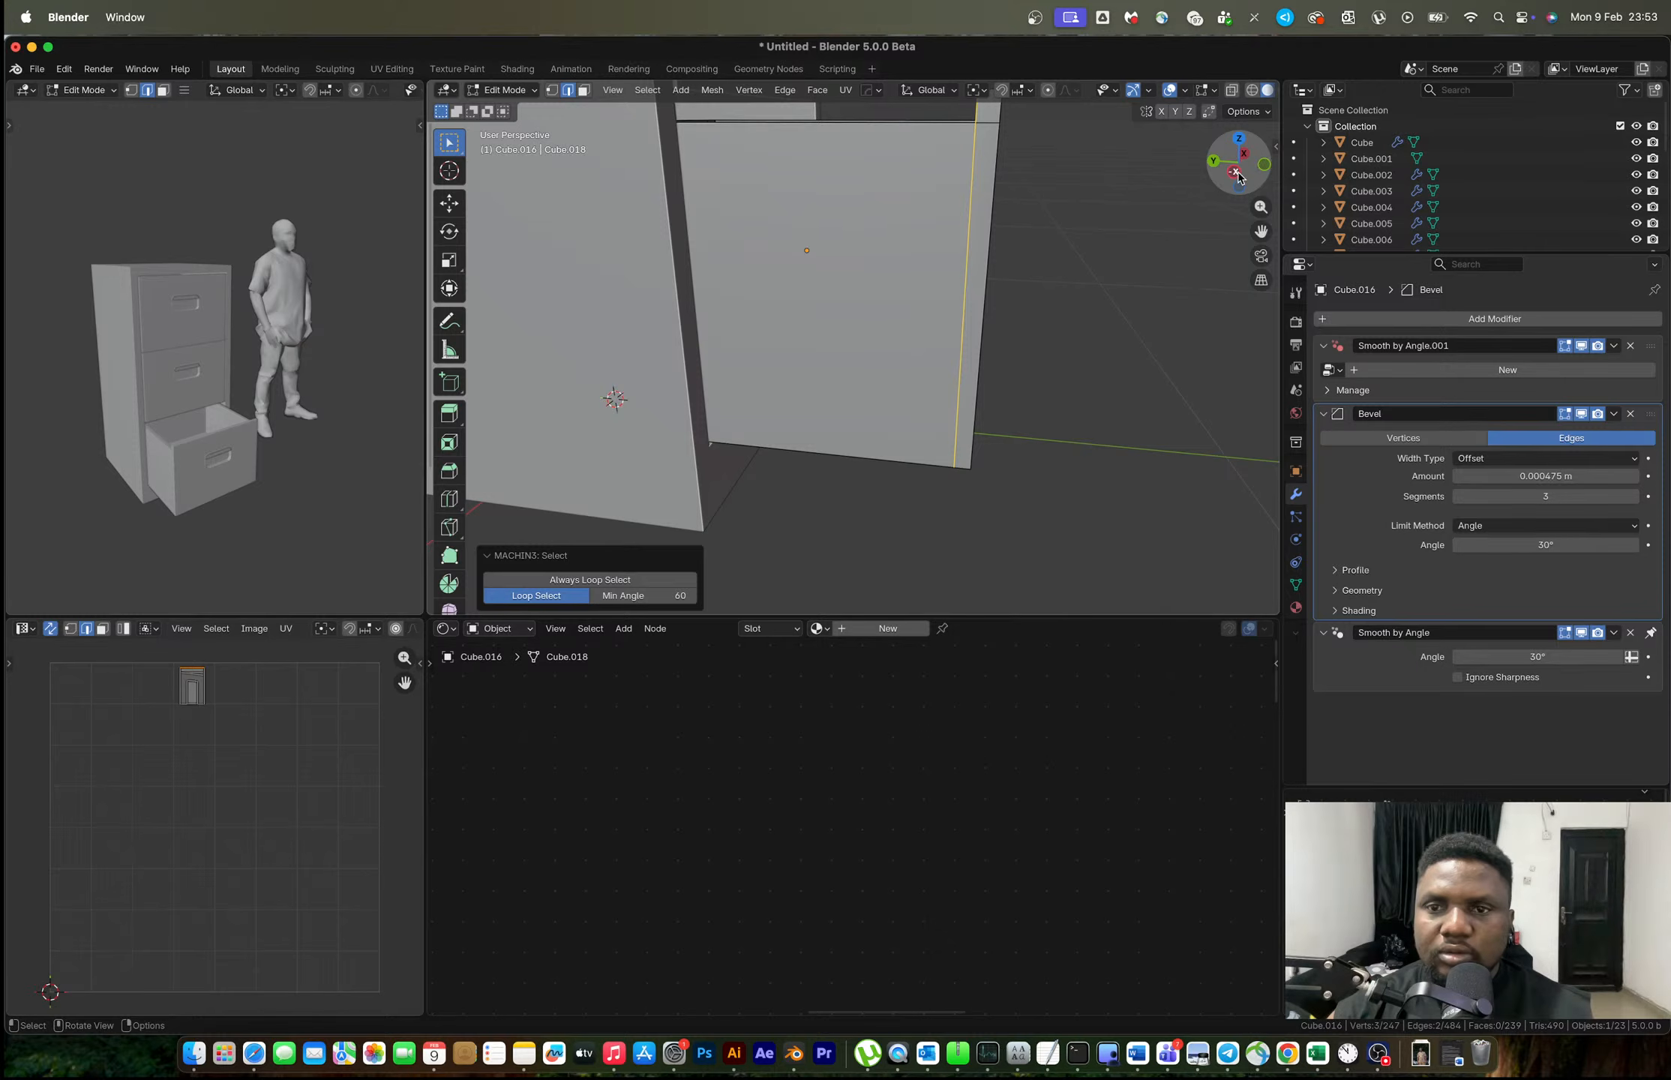
click(1235, 173)
key(1)
key(alt+z)
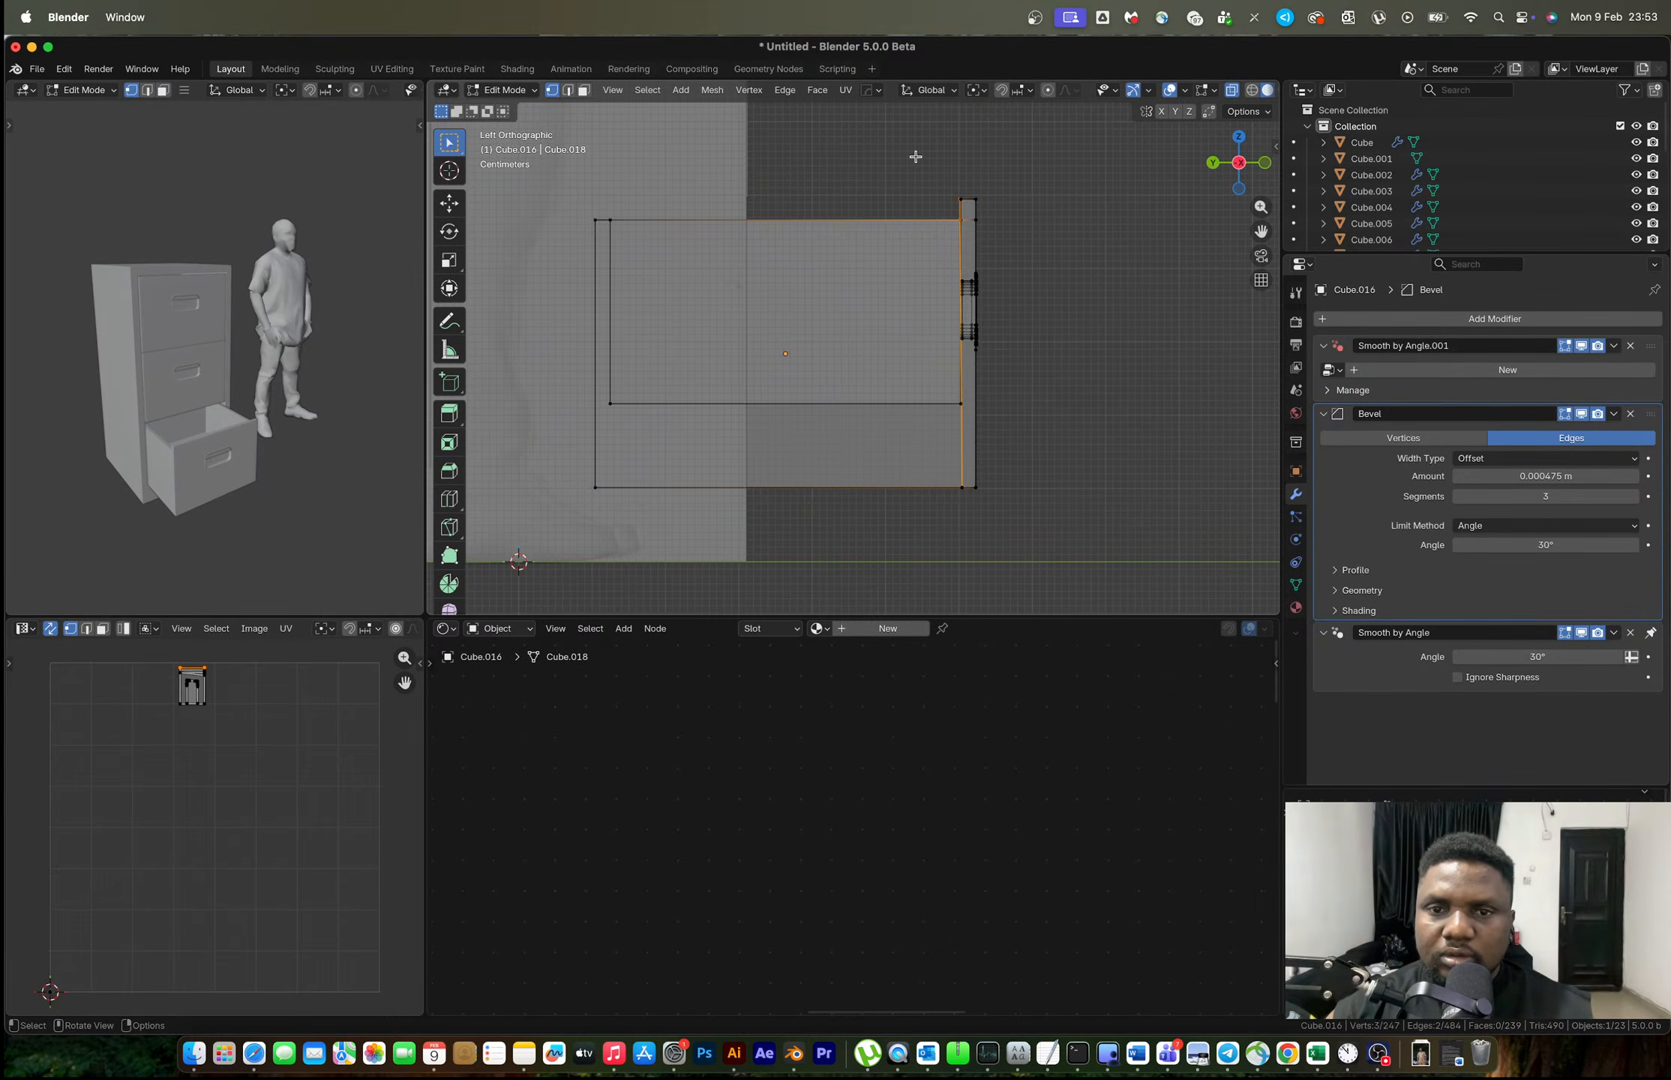
drag(915, 156, 966, 513)
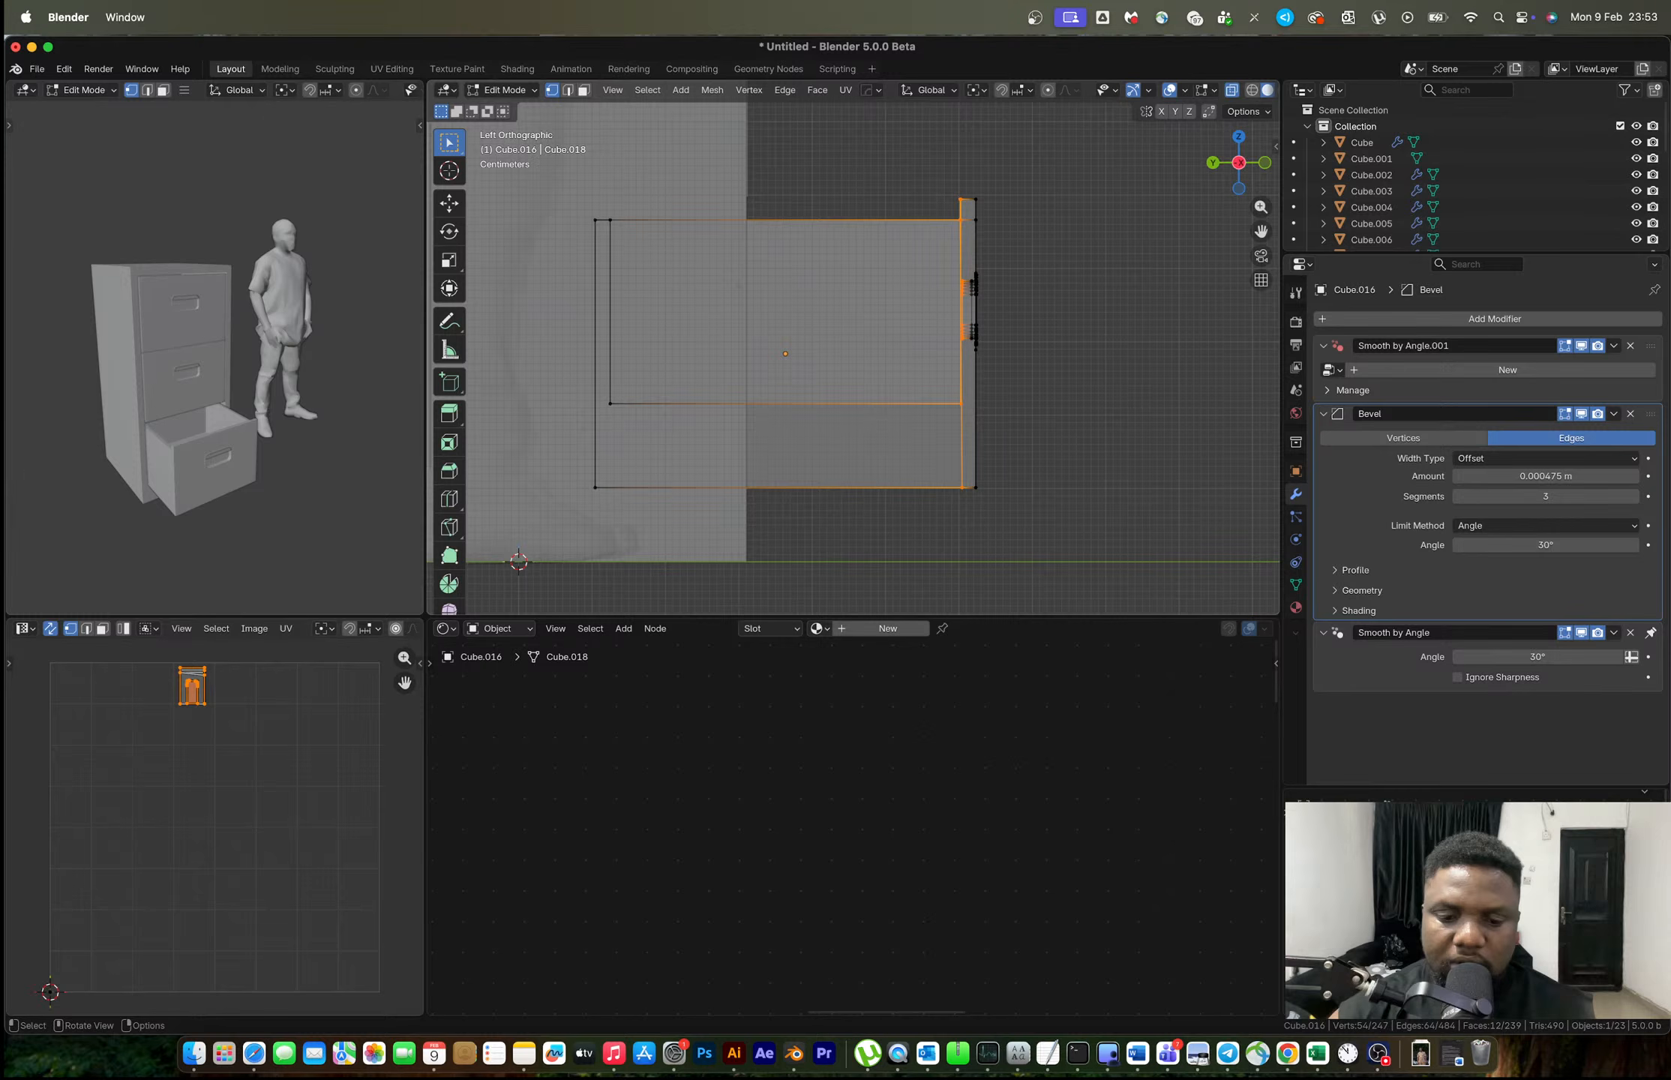
key(s)
key(y)
key(0)
key(Return)
key(Tab)
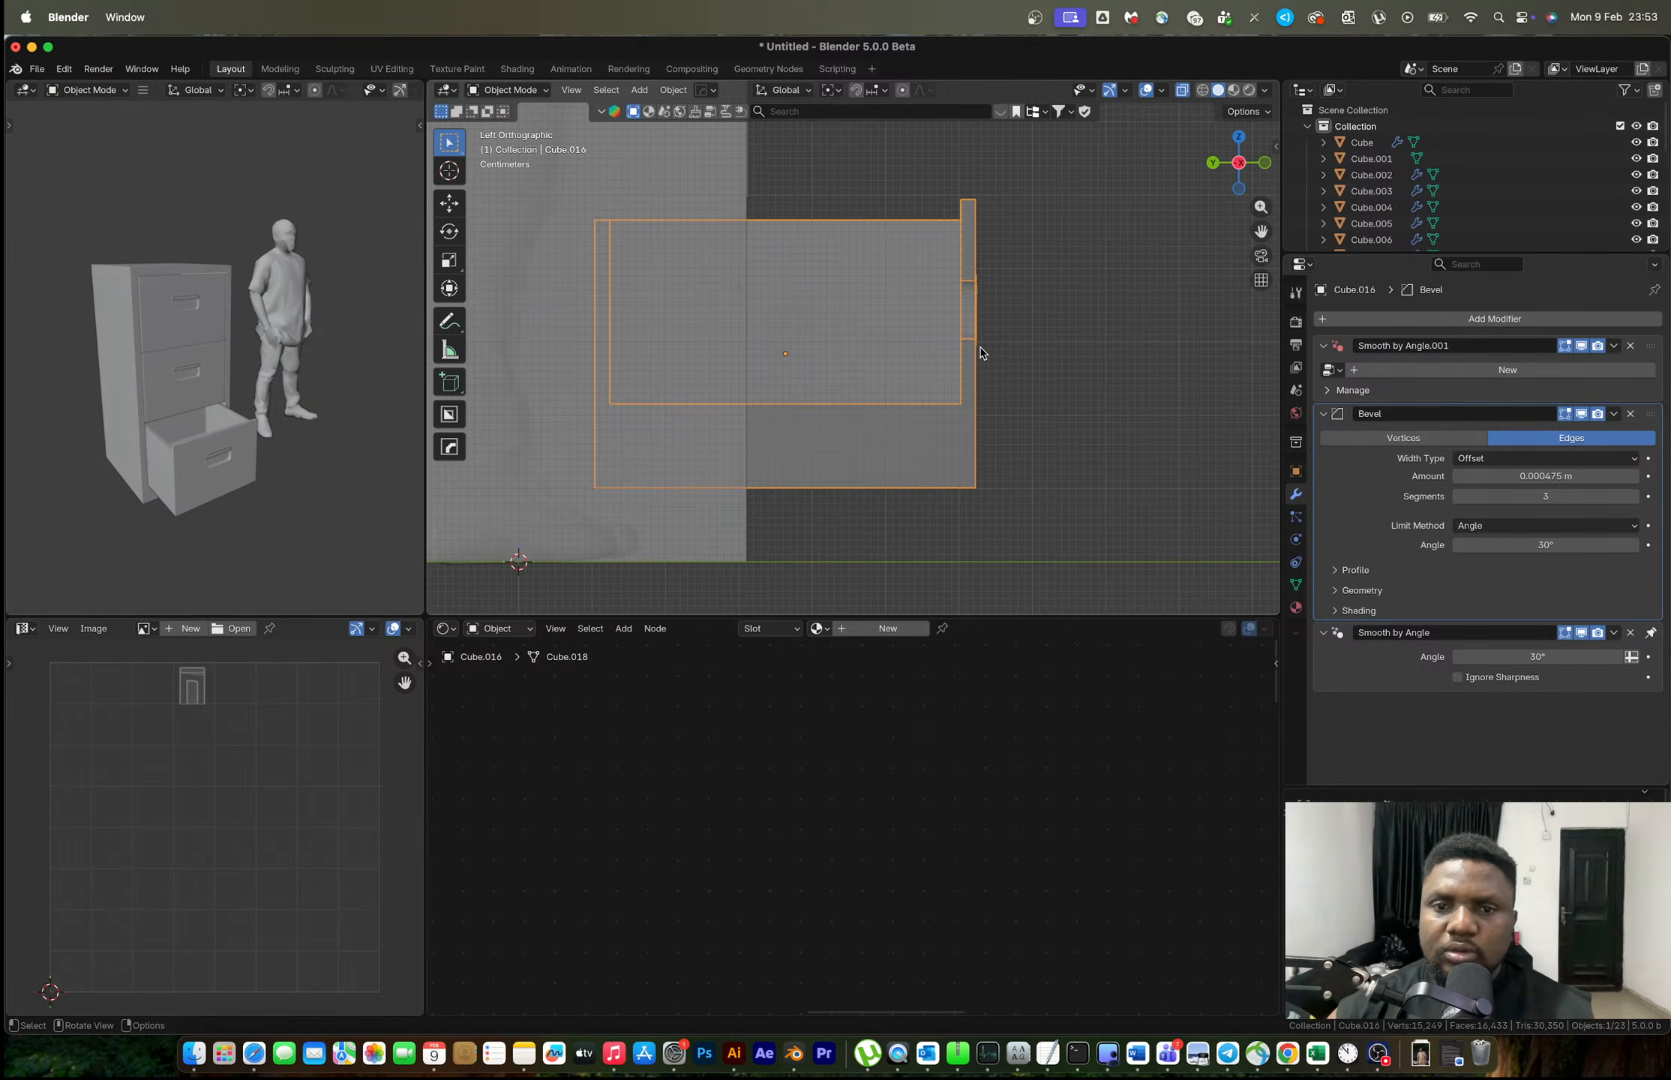
Add horizontal loop cuts near the upper and lower edges of the drawer's side, with slide factors 0.921 and -0.911.
key(Tab)
middle_drag(980, 352, 789, 257)
key(ctrl+r)
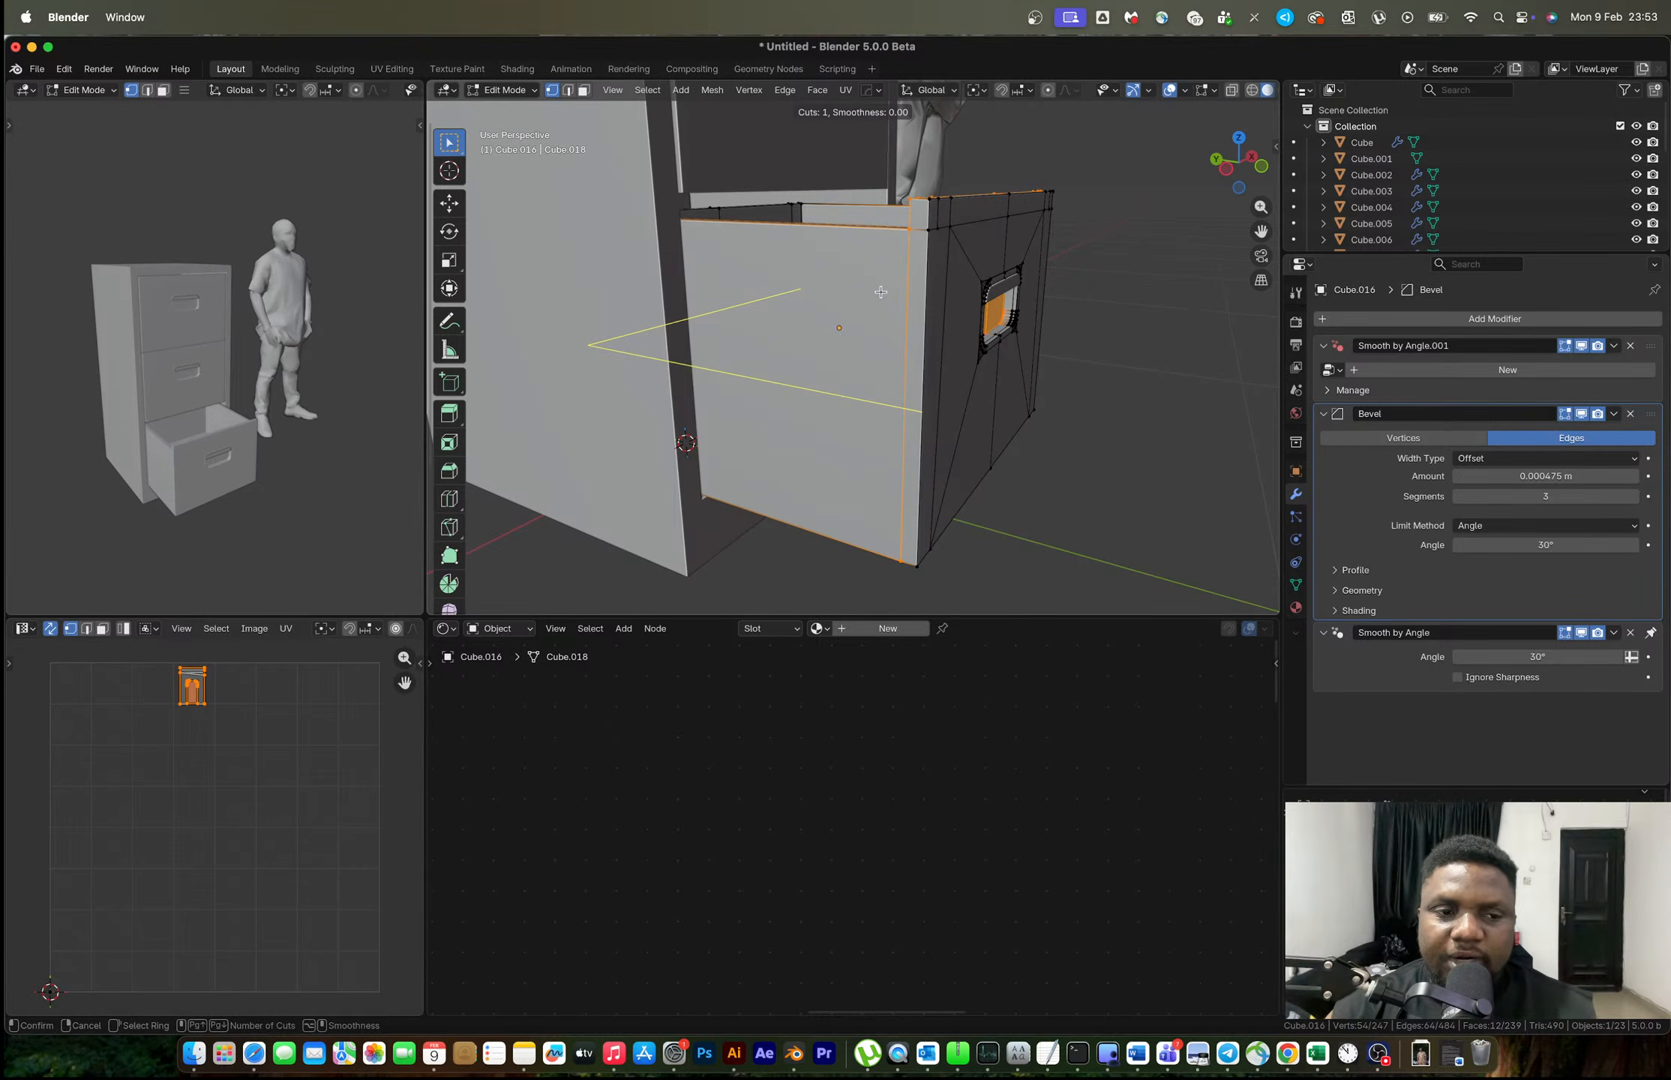
click(889, 200)
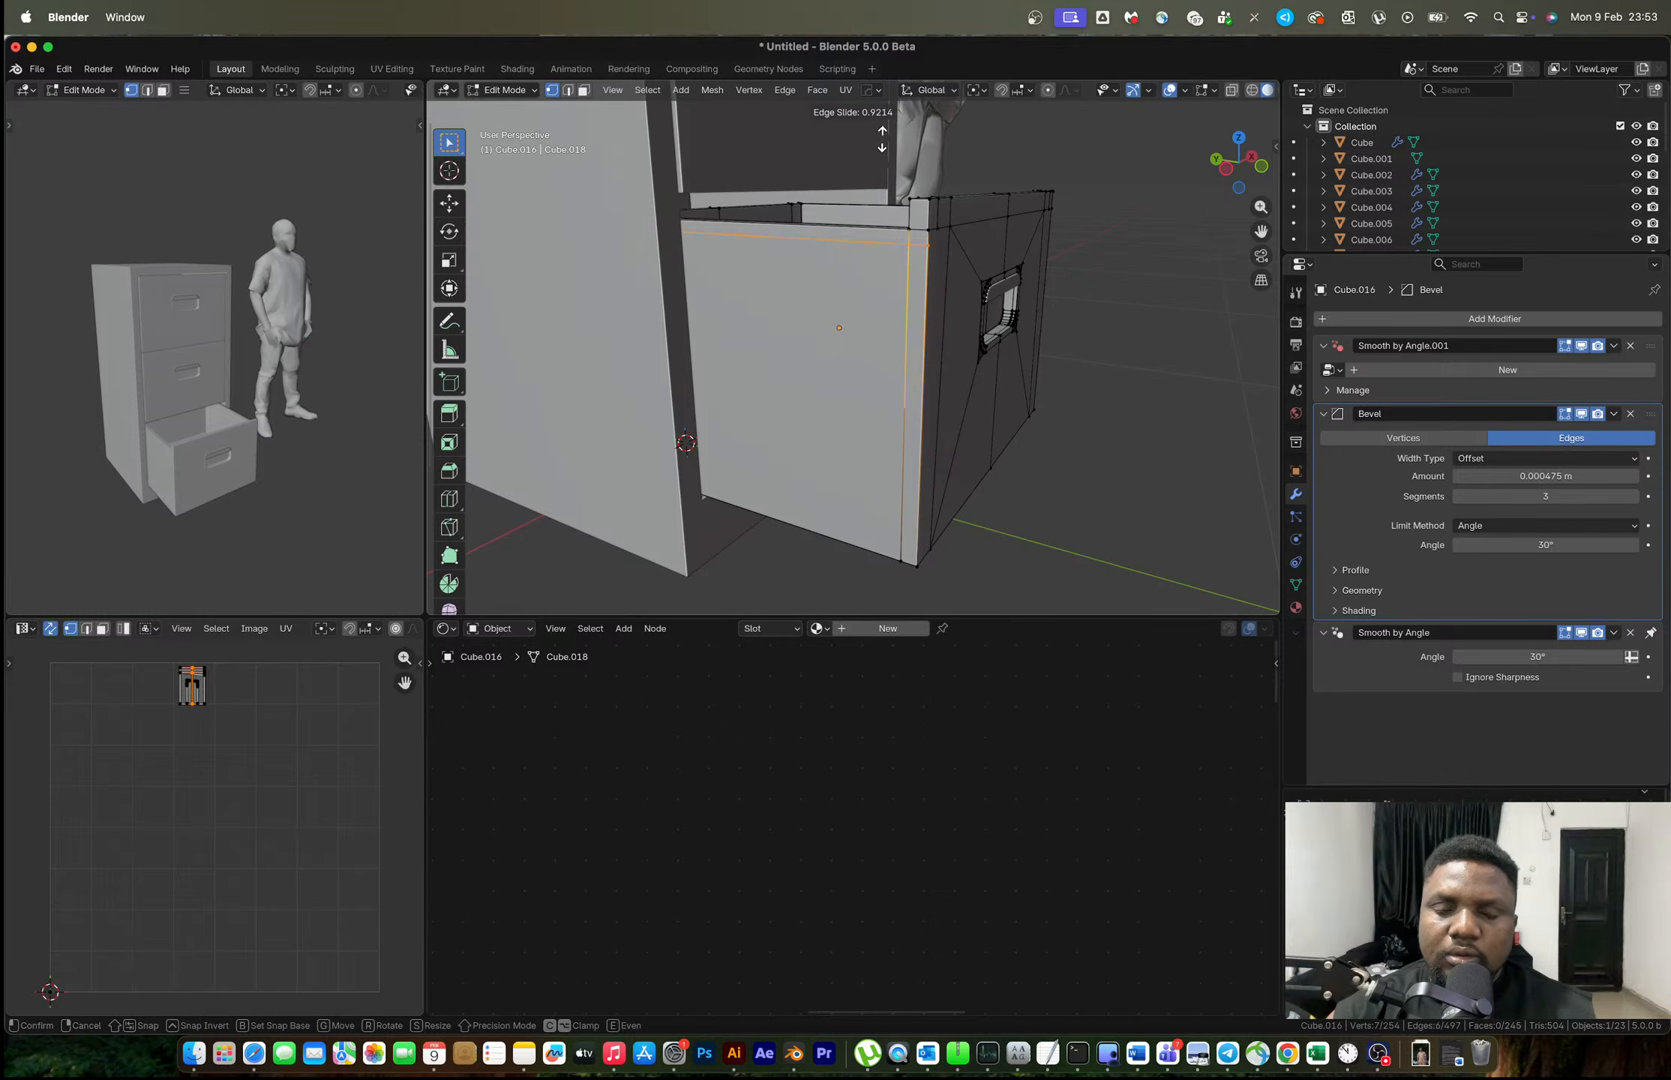
click(882, 139)
key(ctrl+r)
click(912, 397)
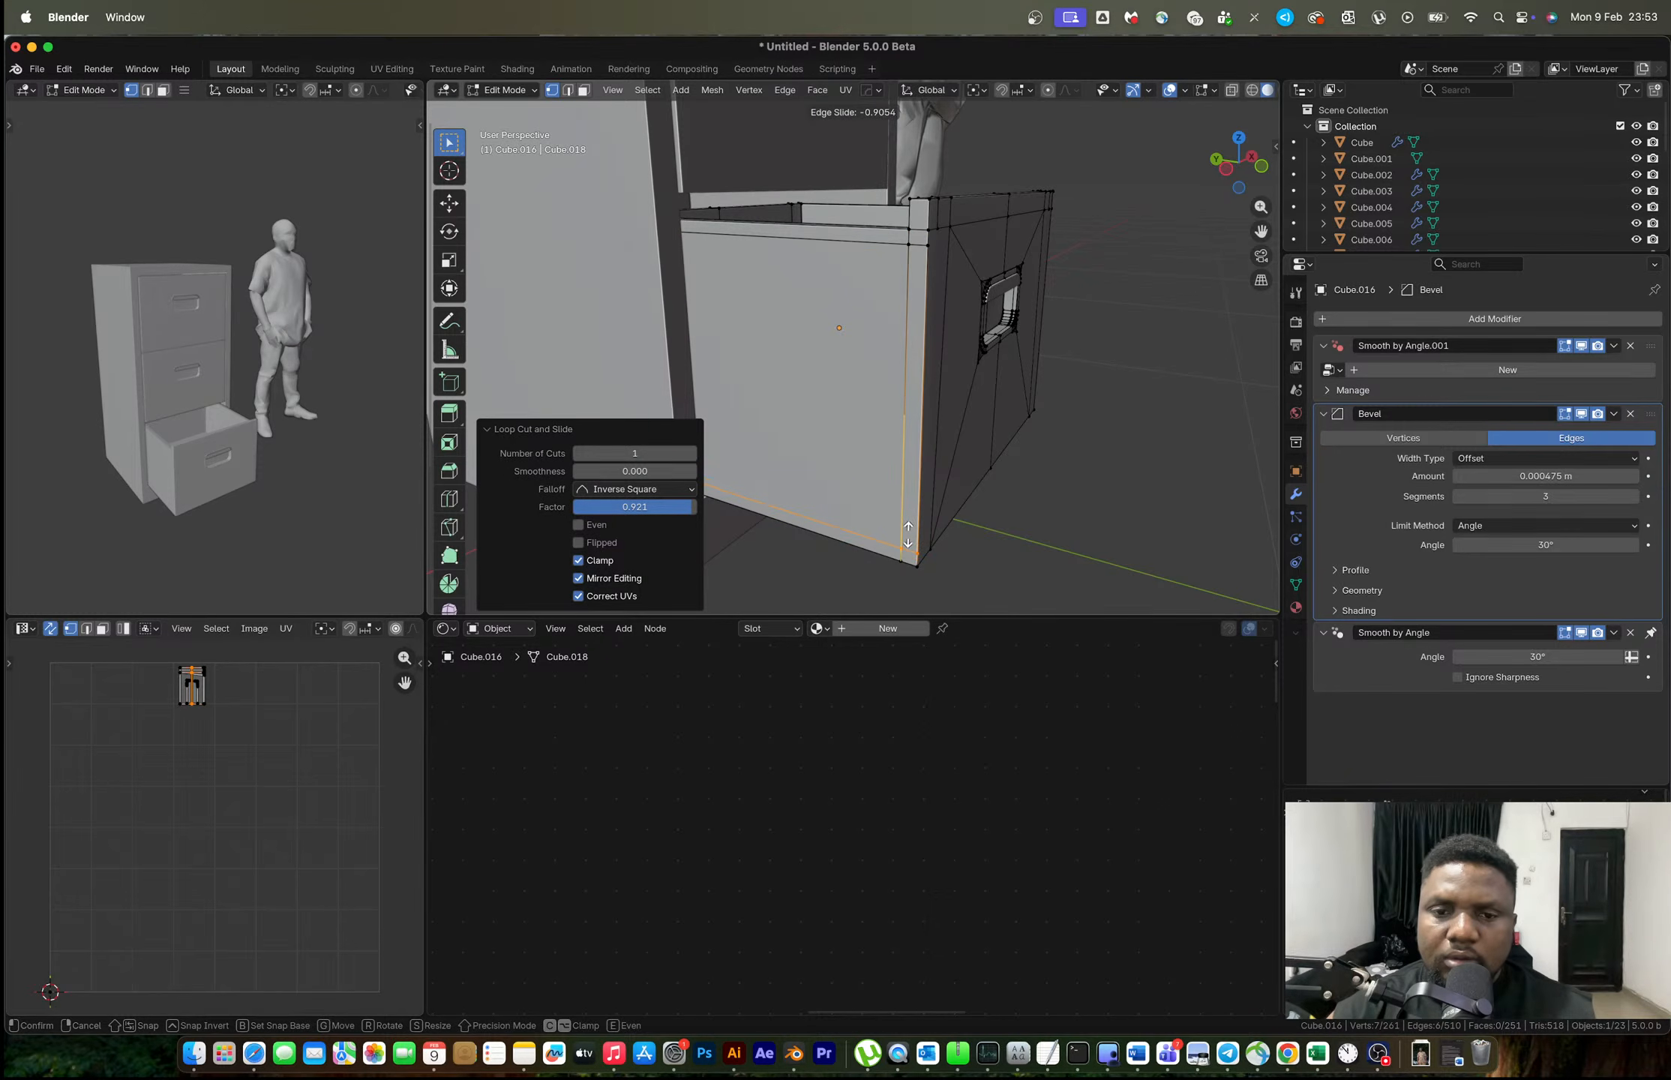
click(909, 534)
mouse_move(910, 444)
middle_down()
mouse_move(934, 428)
mouse_move(930, 446)
middle_up()
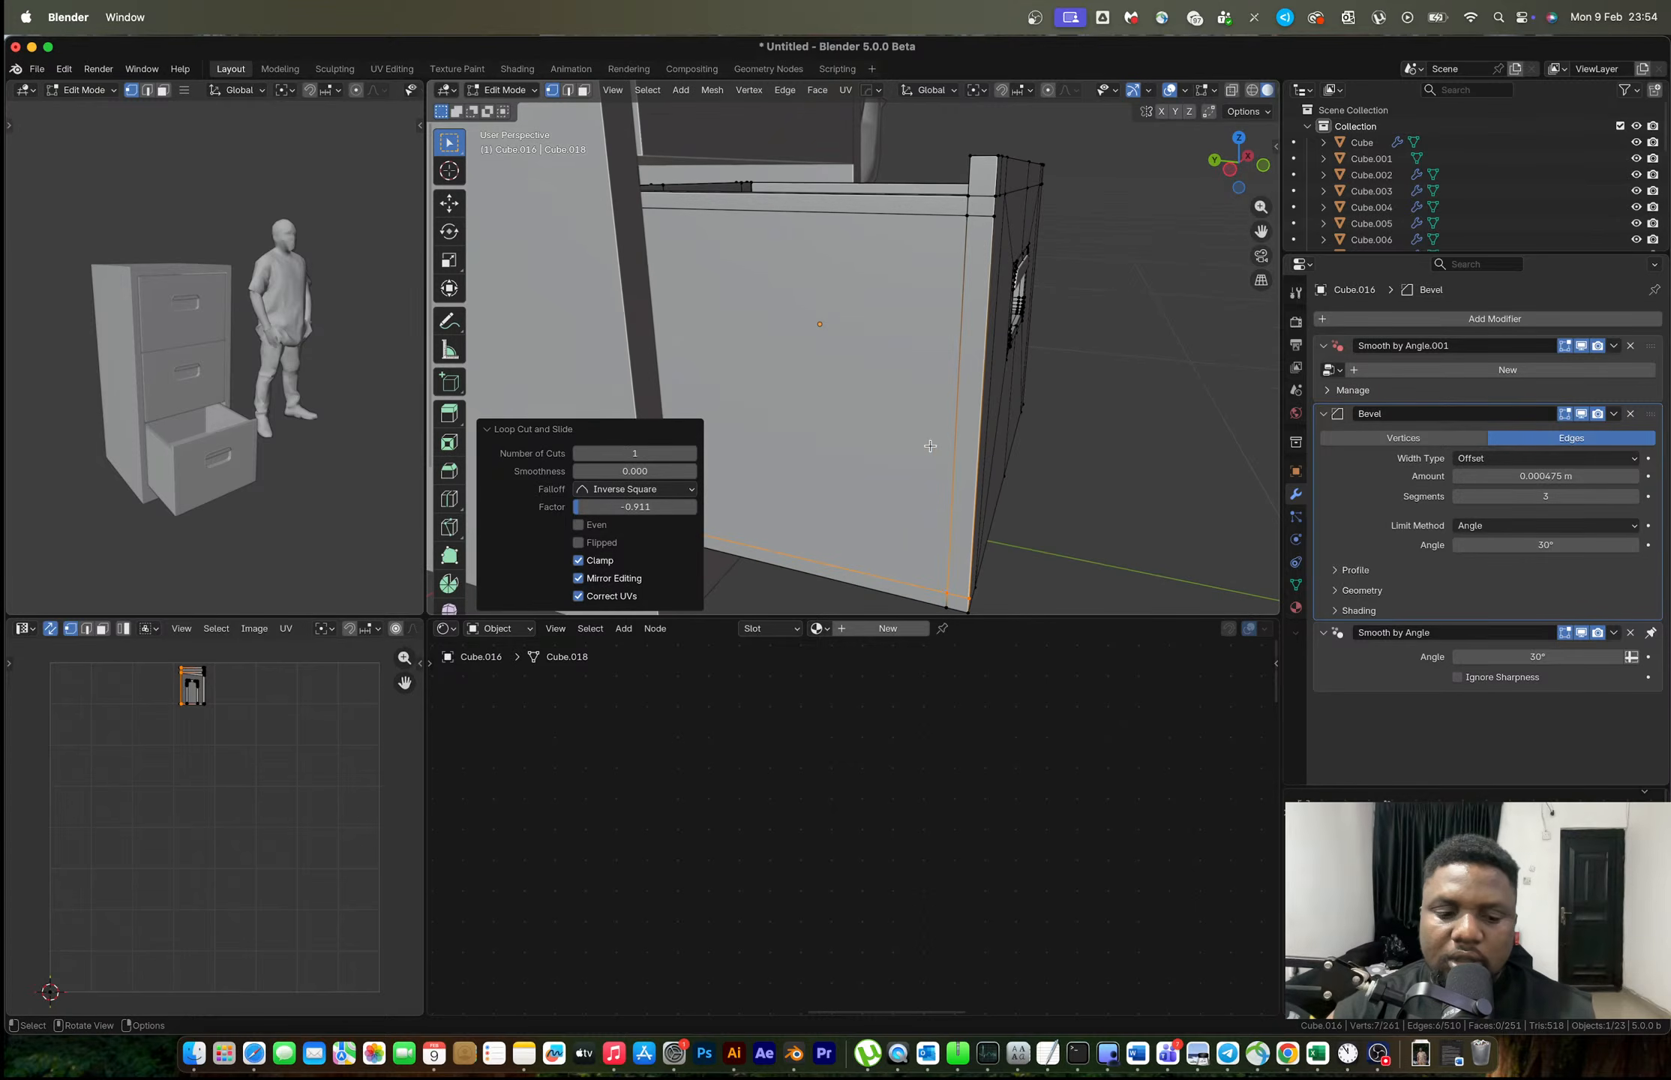
Extrude the large side face of the drawer inward by 0.016267 m to form a recessed panel.
key(3)
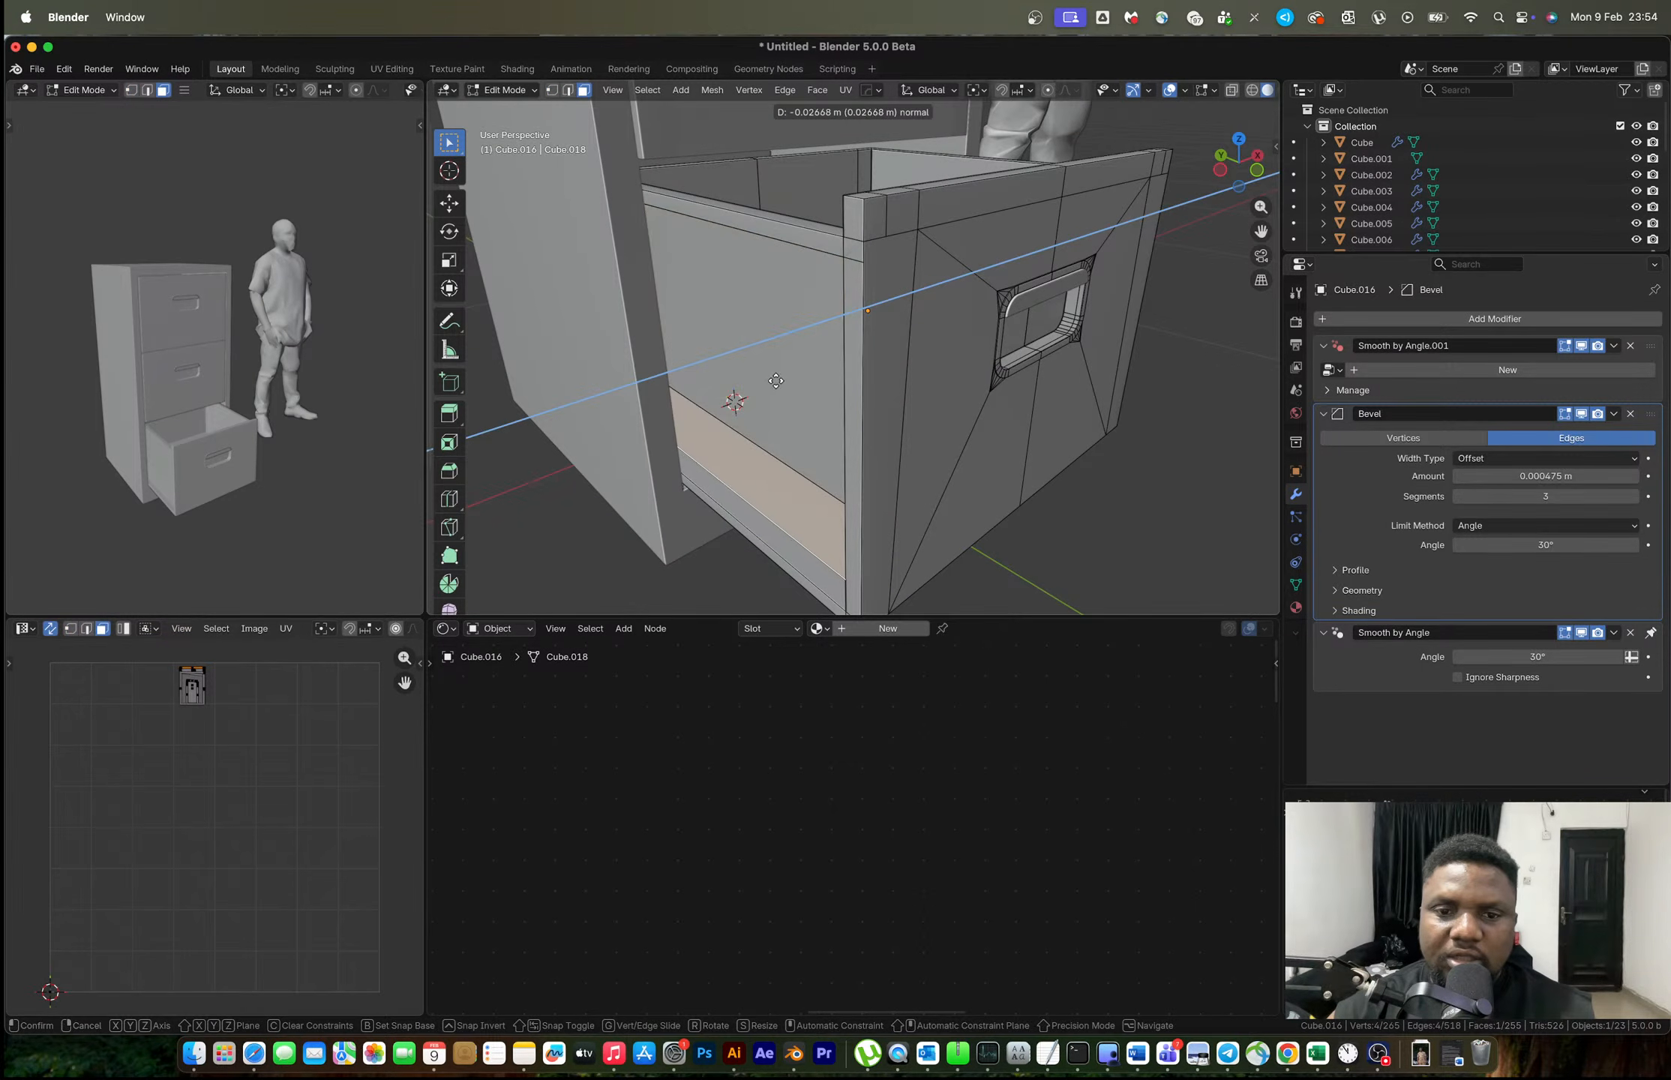
click(767, 383)
middle_drag(767, 382, 1044, 253)
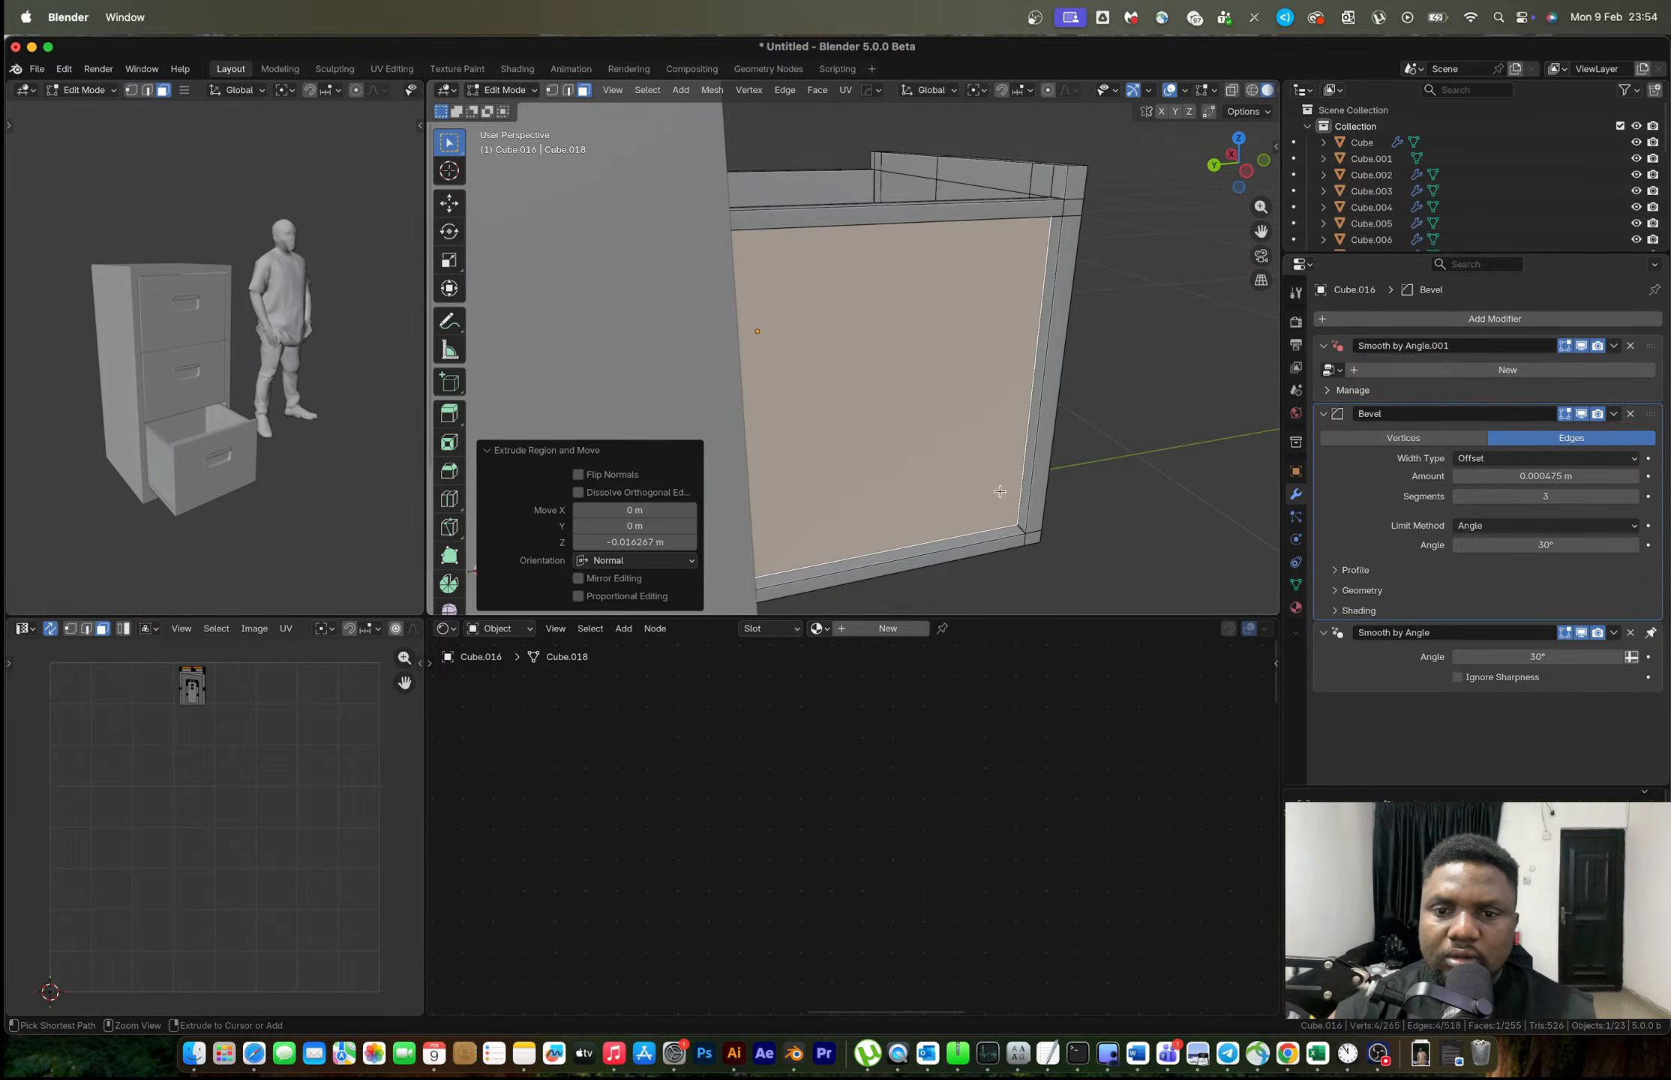
Loop-cut the recess rim at mid-depth and extrude one strip on the upper ledge's underside by 0.006242 m as a lip.
key(ctrl+r)
click(1018, 526)
right_click(1018, 527)
middle_drag(1017, 526, 936, 295)
key(3)
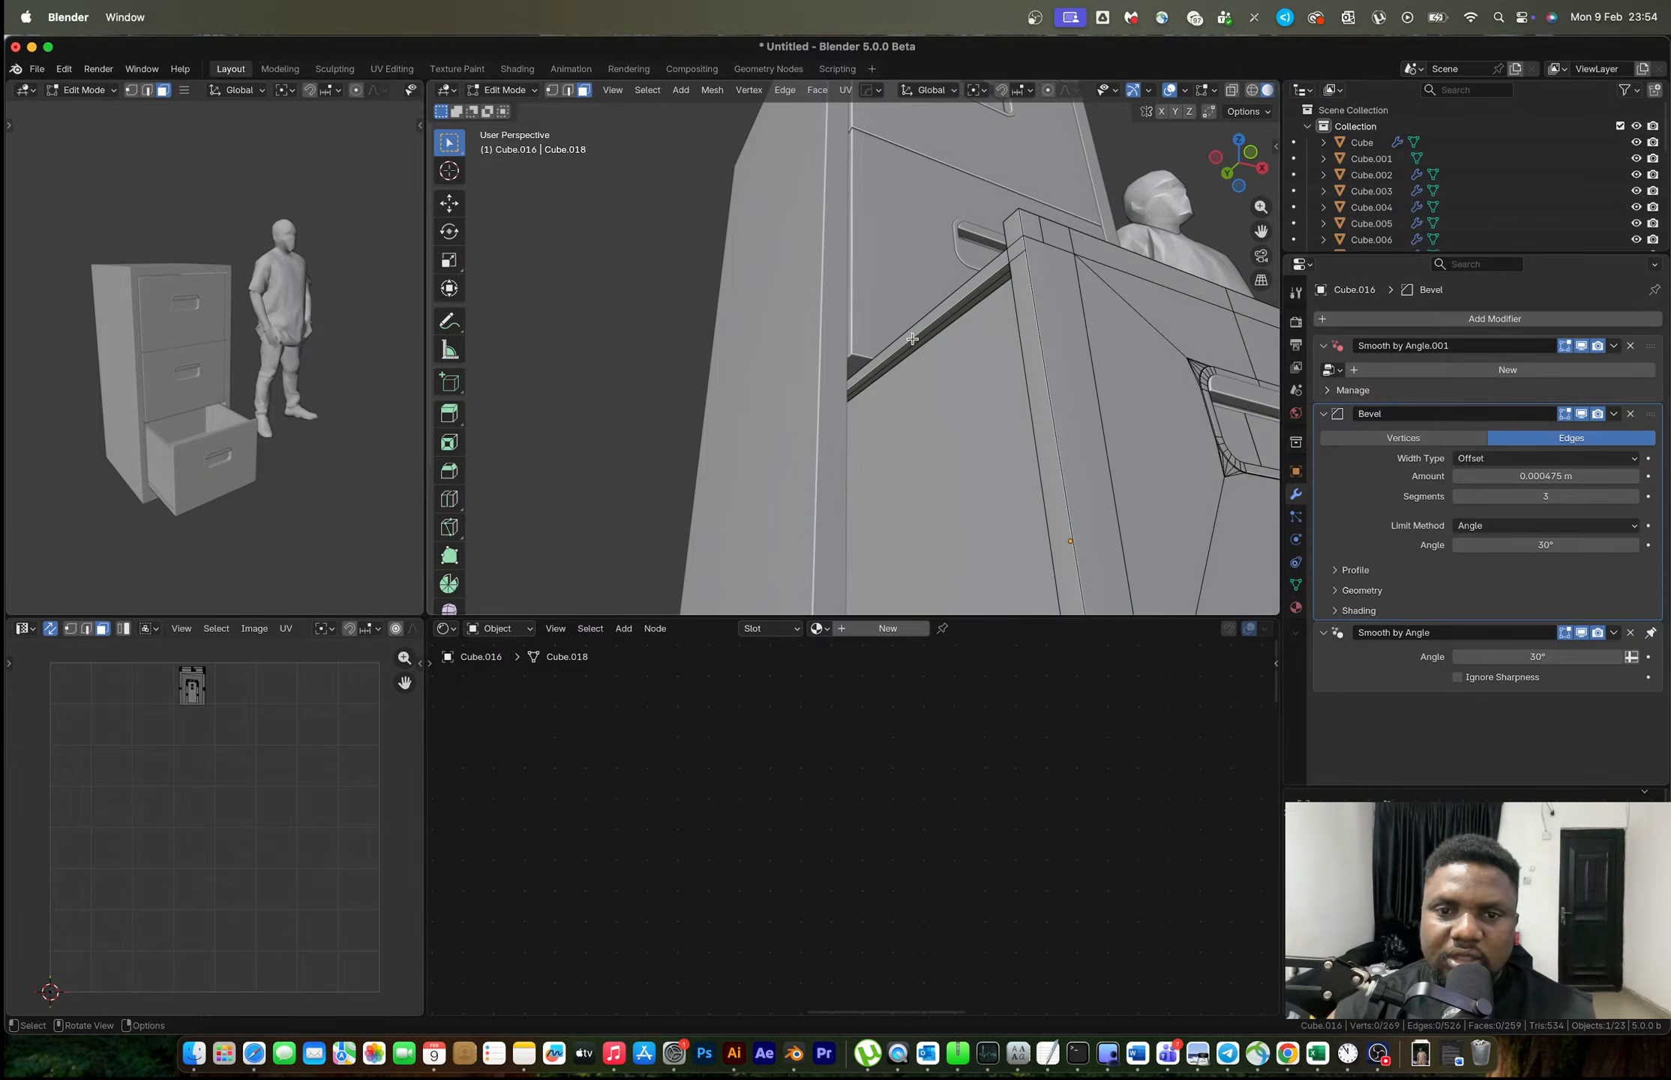
click(912, 339)
key(e)
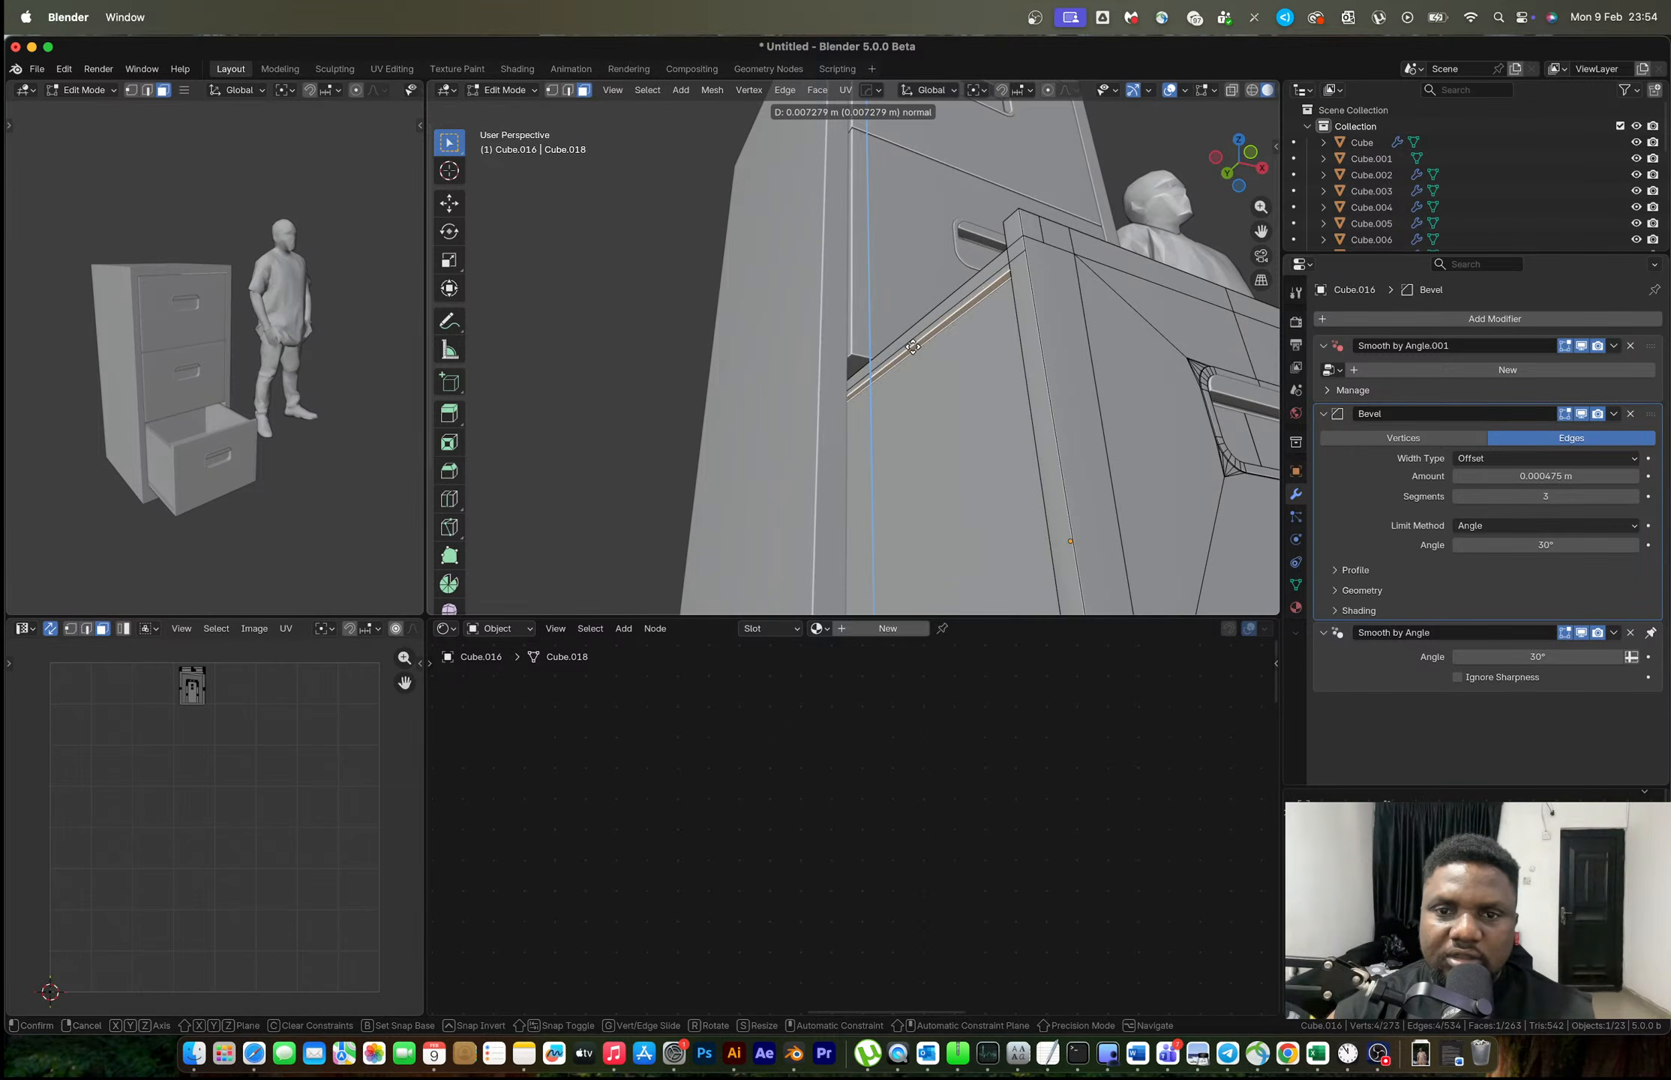
click(913, 346)
mouse_move(913, 346)
middle_down()
mouse_move(914, 495)
mouse_move(926, 355)
middle_up()
scroll(926, 356, up, 2)
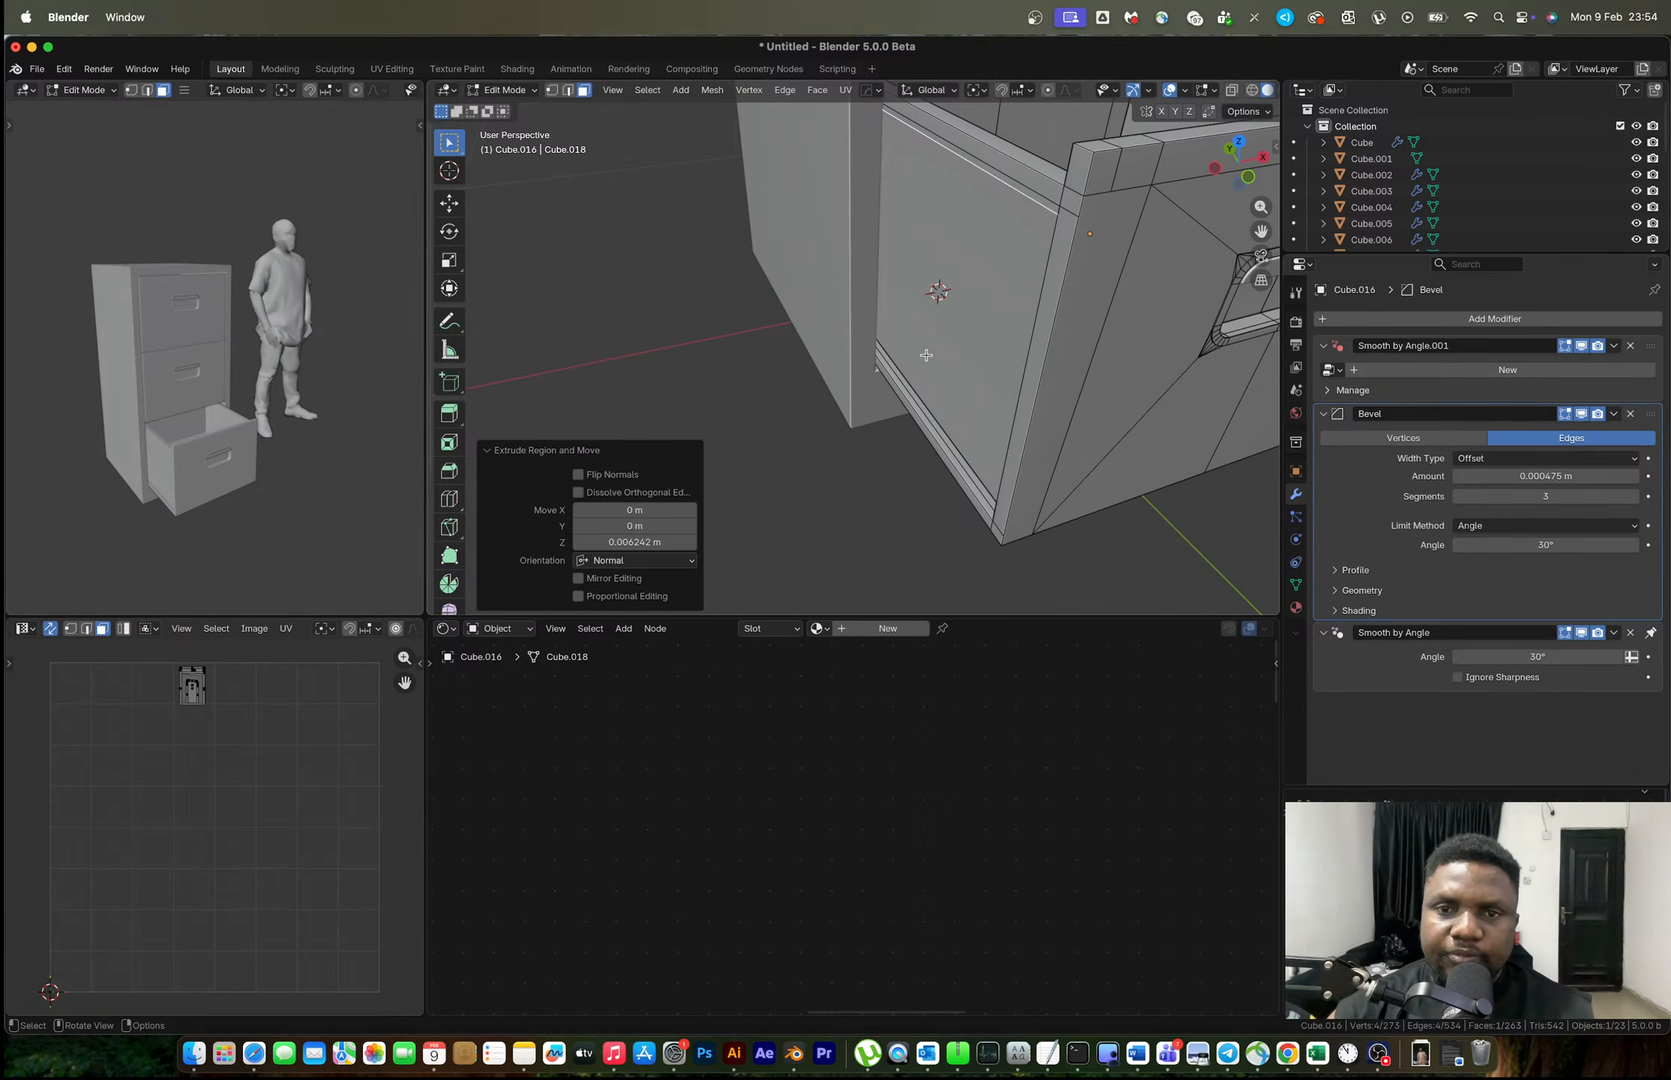
After checking the reference photo's drawer rail, loop-cut the recessed panel low down at factor -0.879 and bevel it about 0.0027 m with one segment.
key(ctrl+Right)
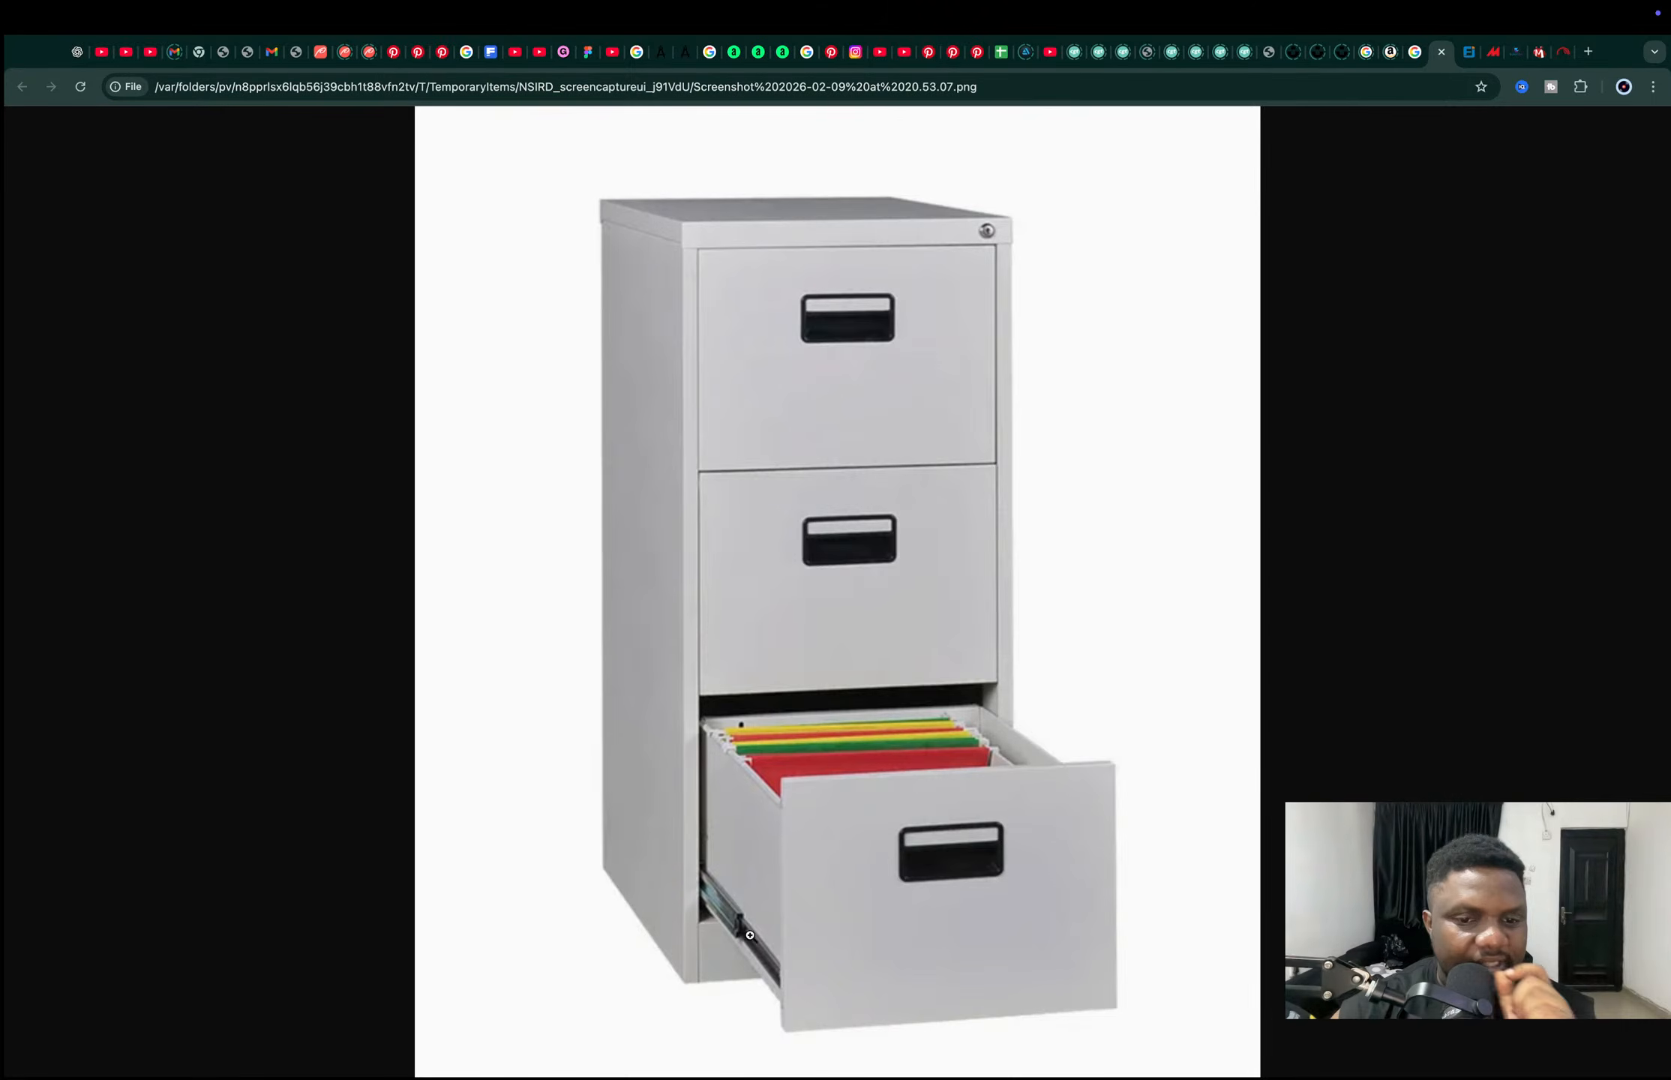
key(ctrl+Left)
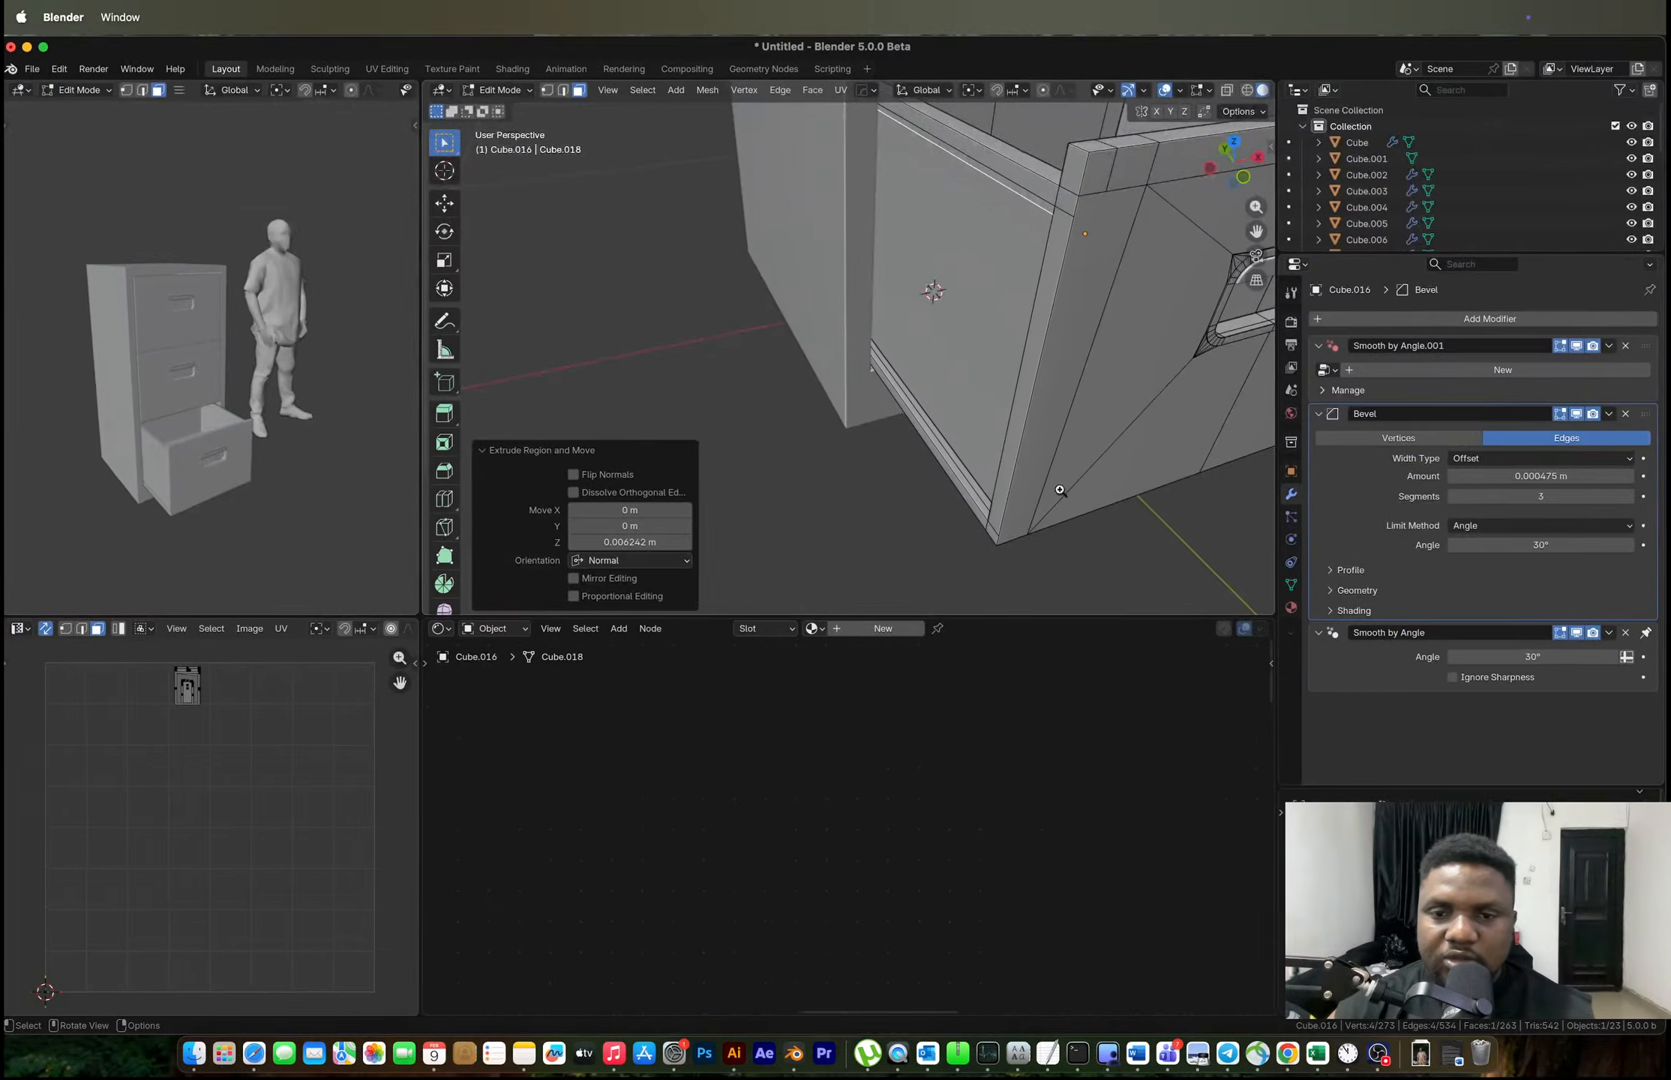
middle_drag(1054, 417, 1116, 530)
key(ctrl+r)
click(1117, 527)
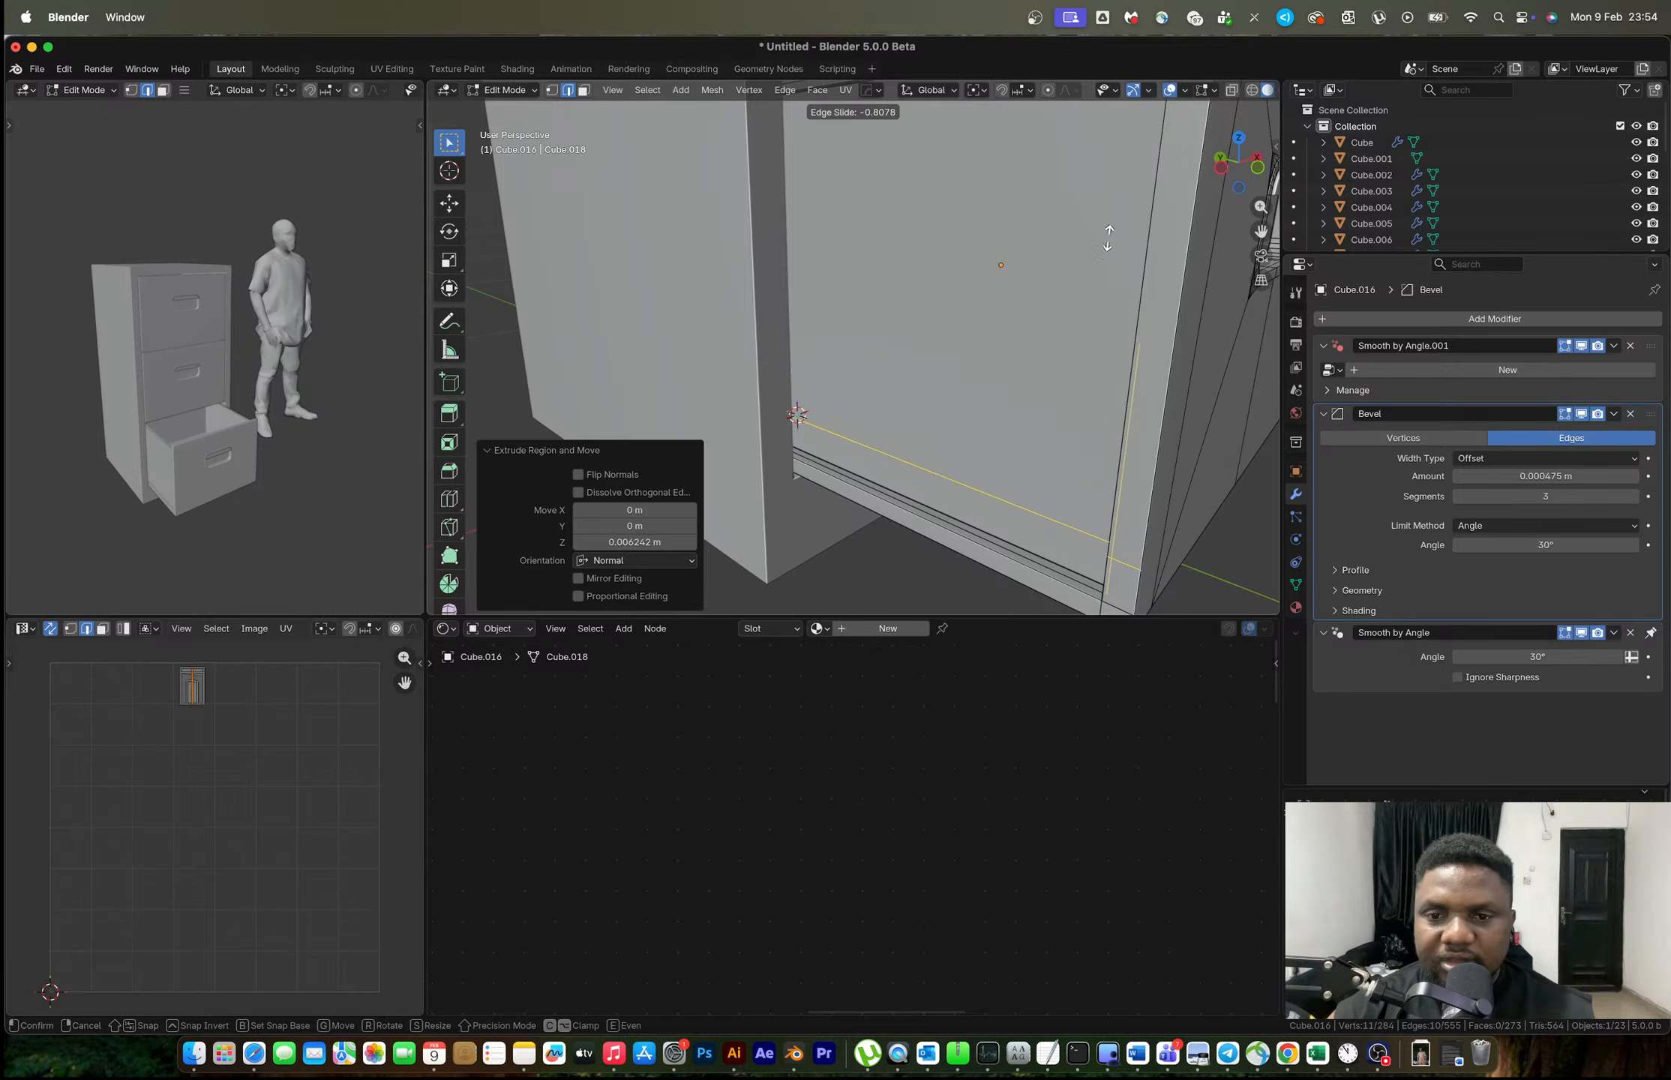
click(1058, 420)
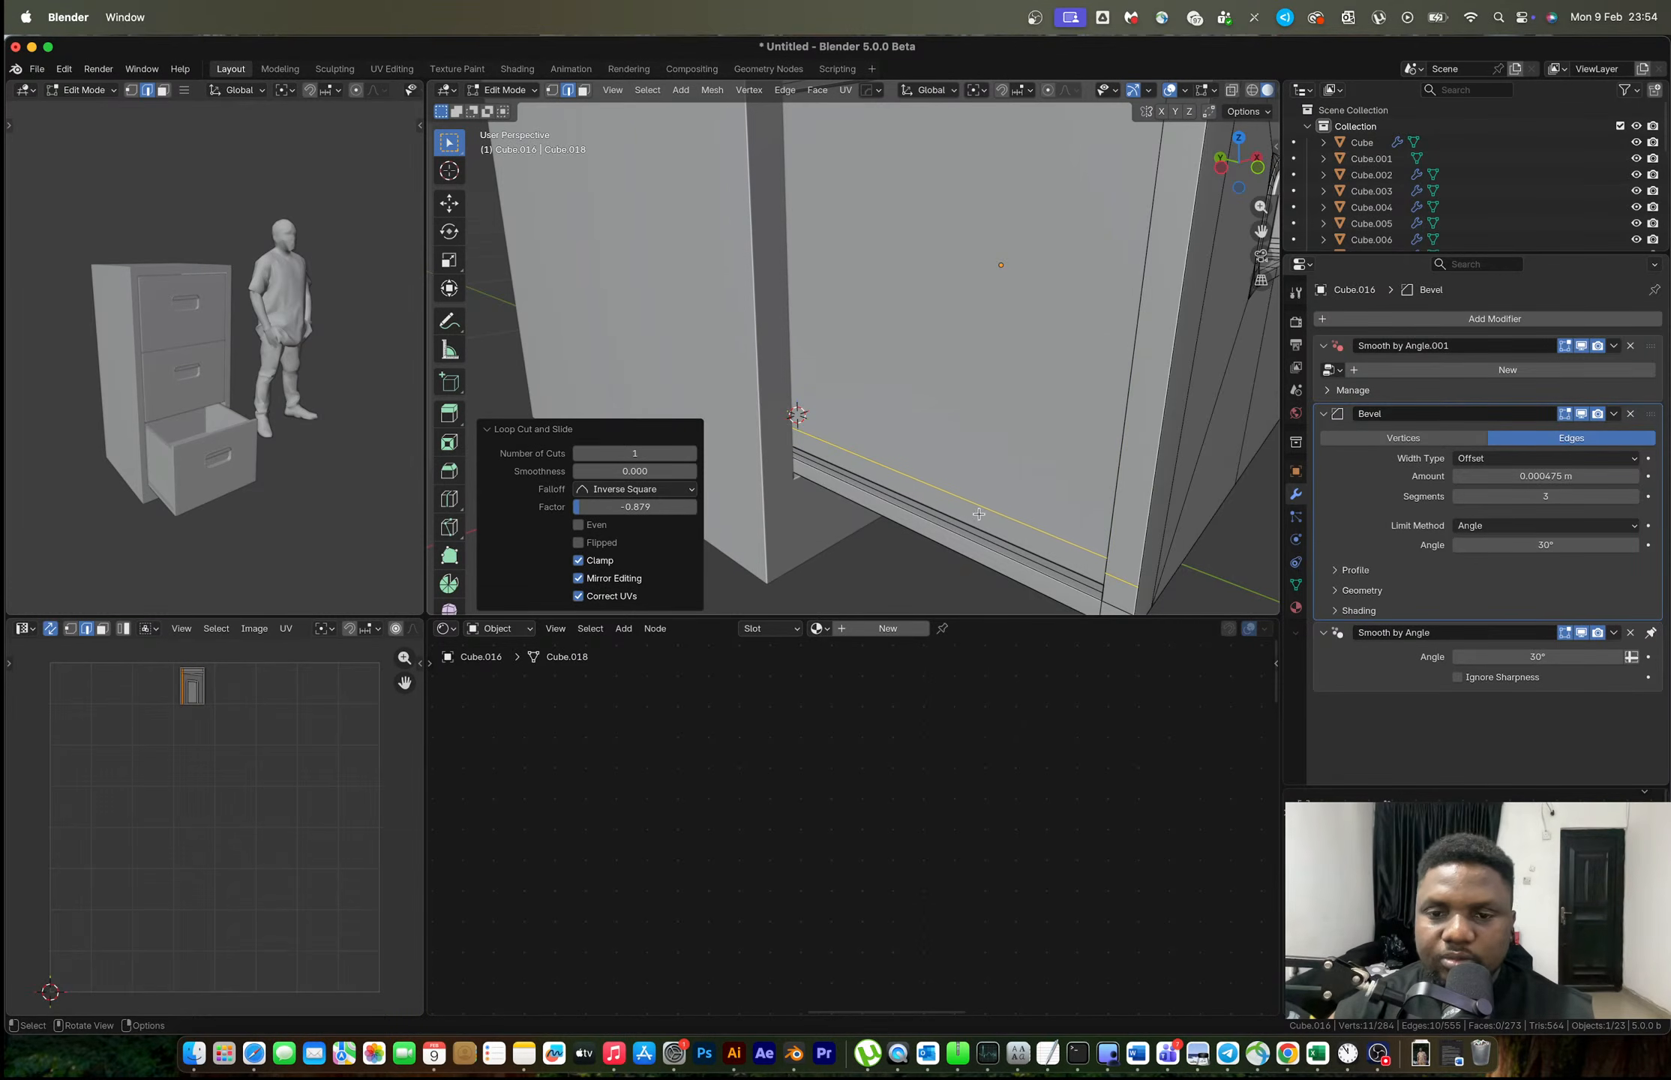
middle_drag(978, 514, 1115, 471)
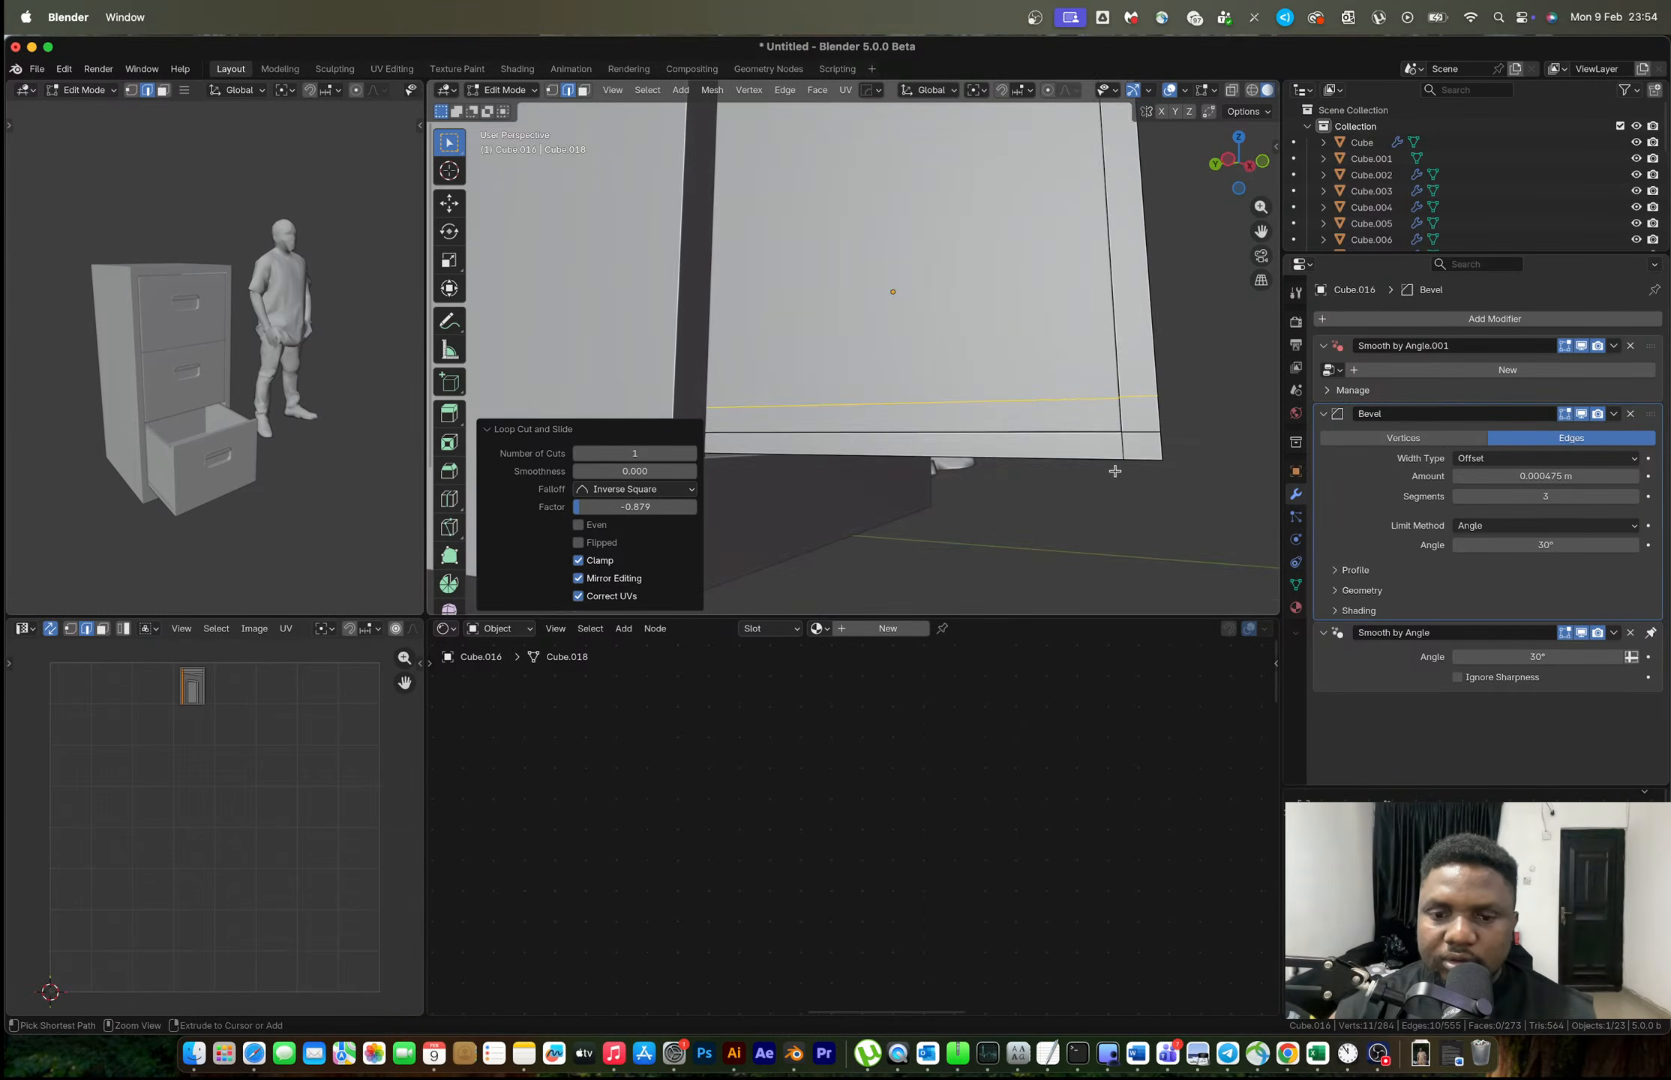
key(ctrl+b)
scroll(1135, 494, down, 4)
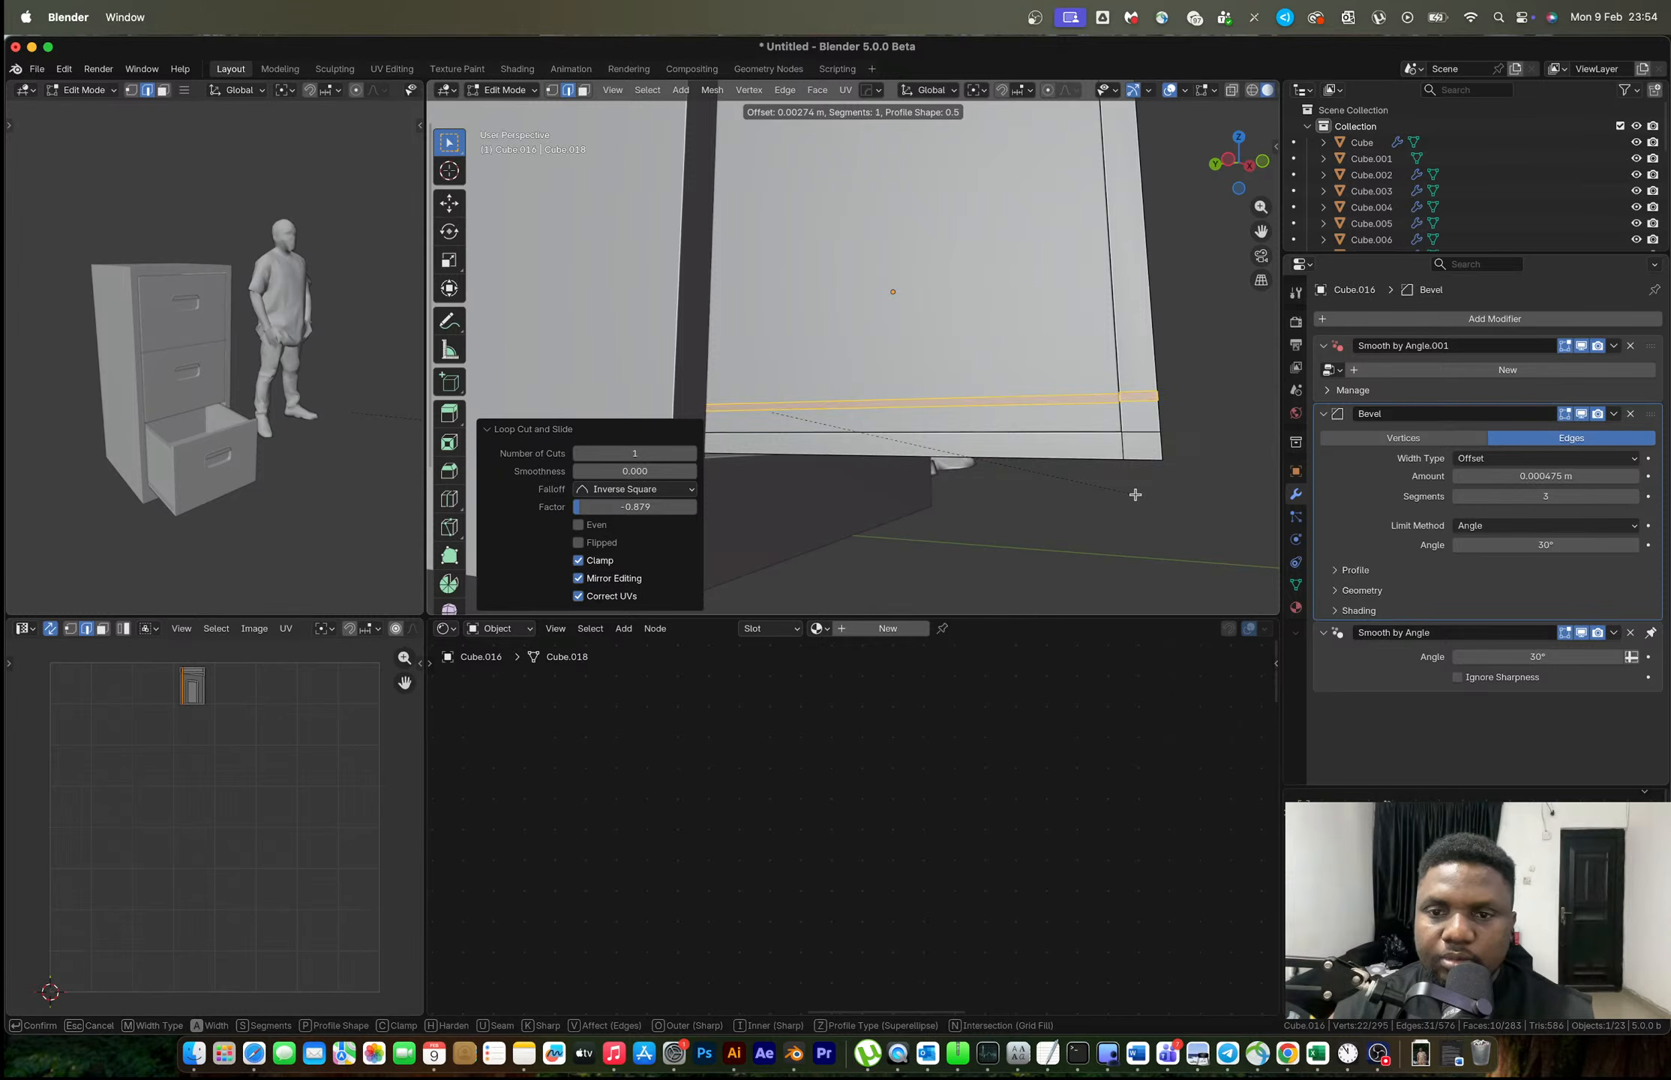
click(1134, 494)
Extrude the strip face on the recess's lower ledge by 0.009213 m to form a rail lip.
middle_drag(1112, 466, 941, 465)
click(944, 468)
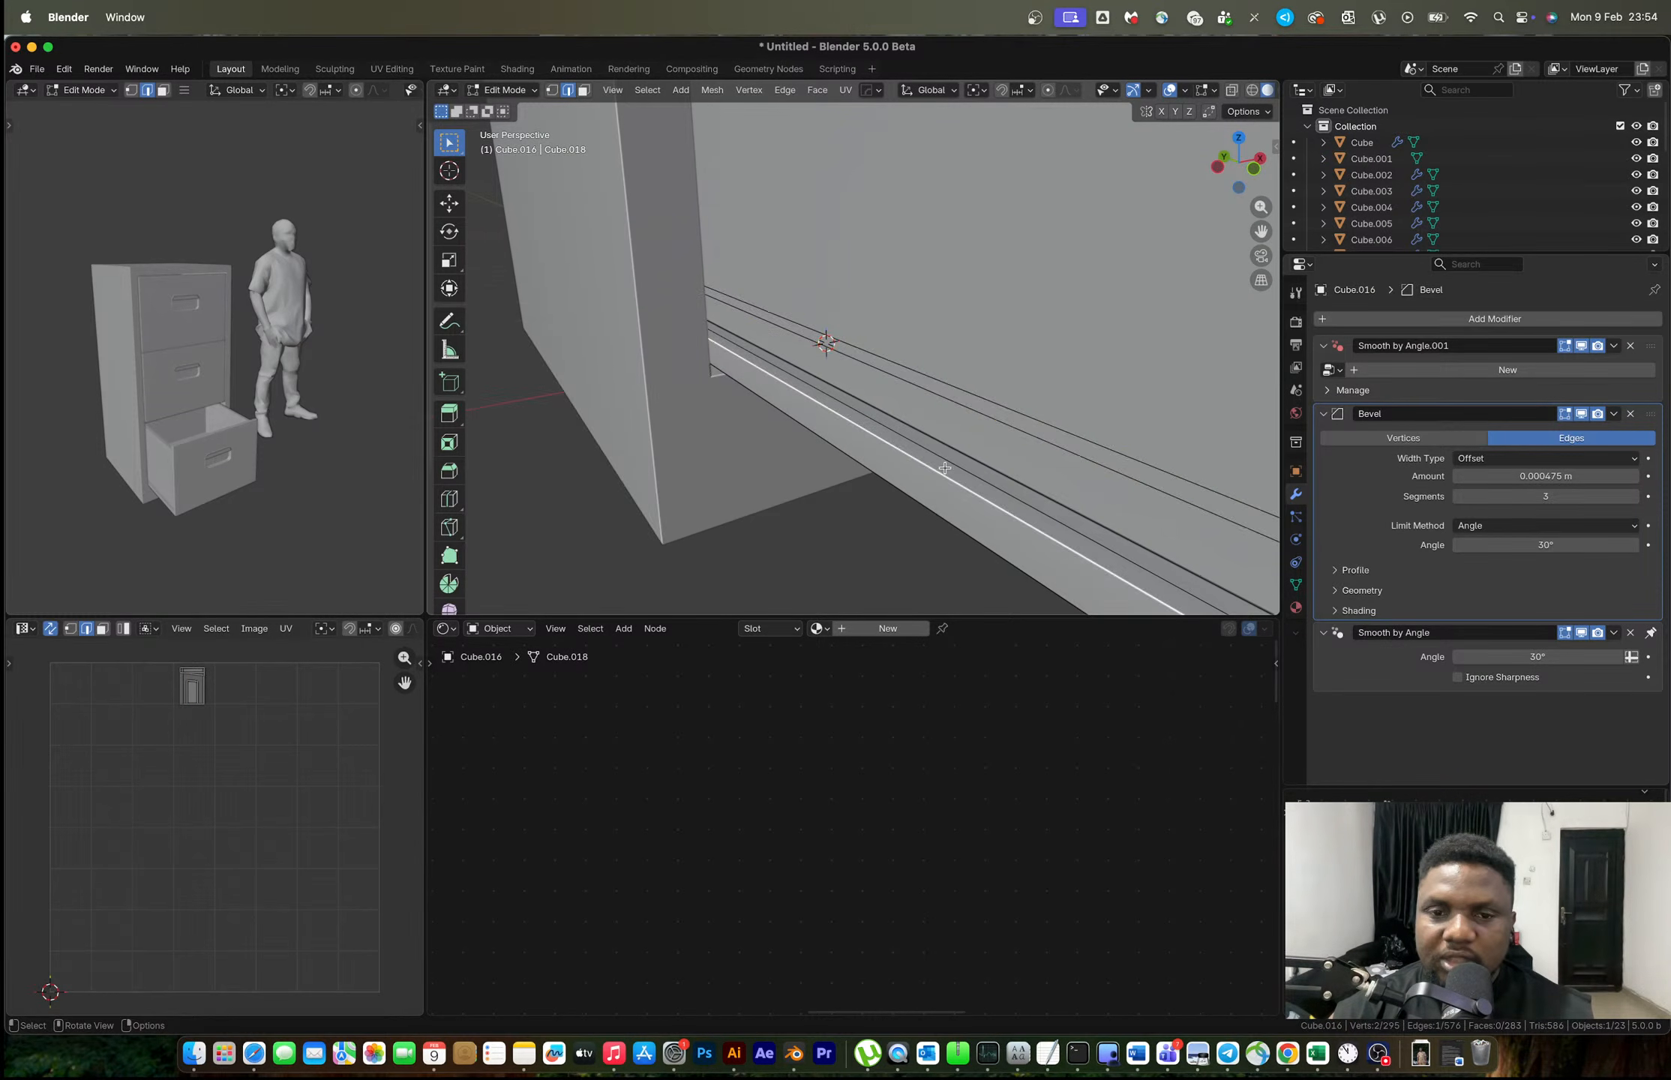
key(3)
click(947, 469)
key(e)
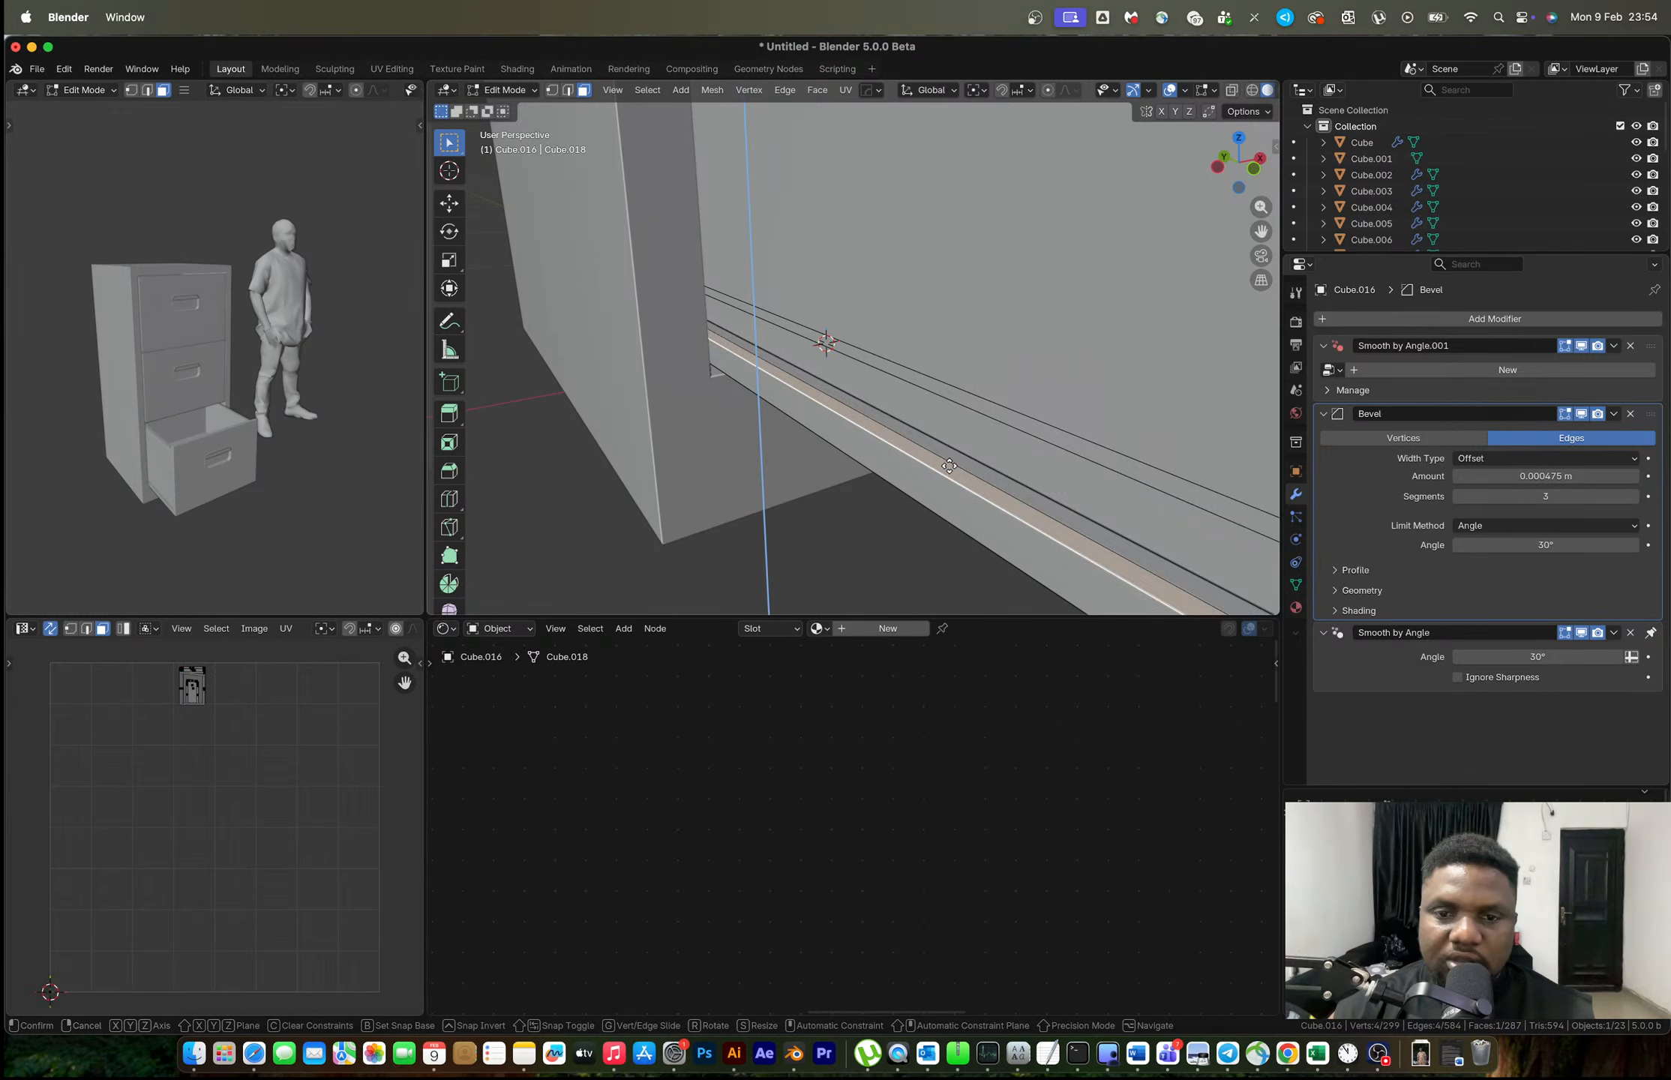
click(970, 416)
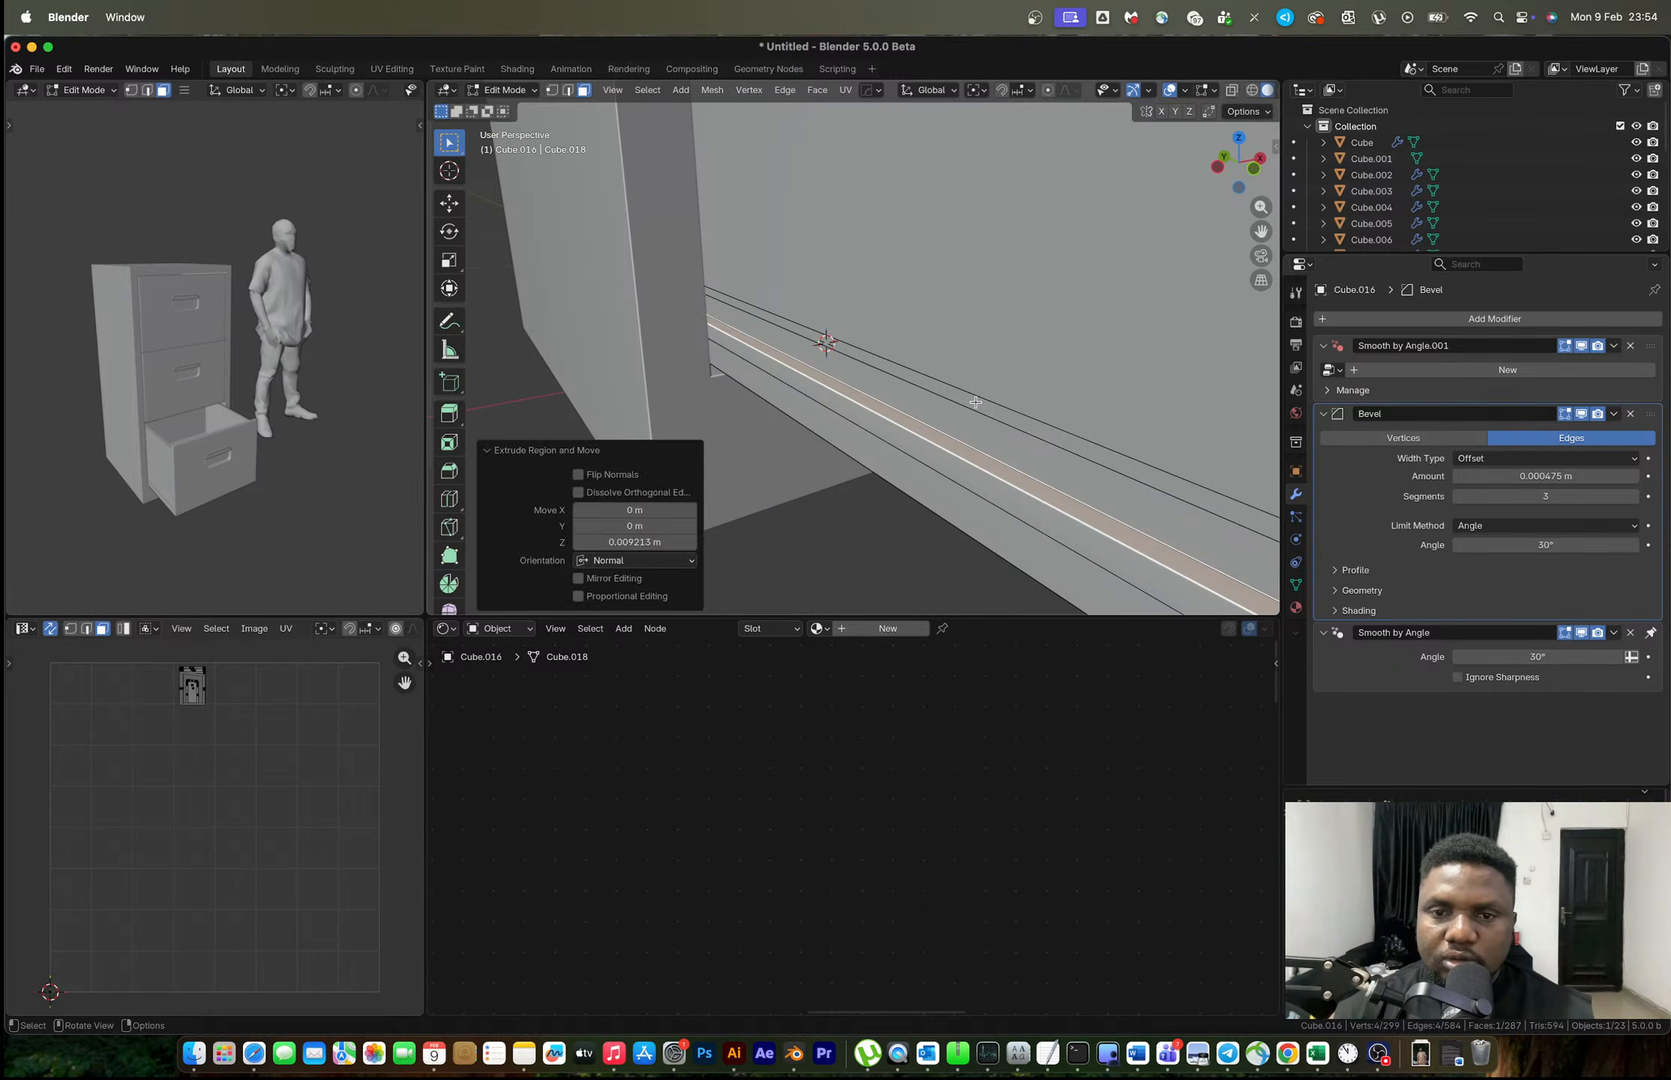
Extrude the narrow strip low on the recessed panel outward about 0.009 m, then check the finished rail in Object Mode.
click(975, 402)
key(e)
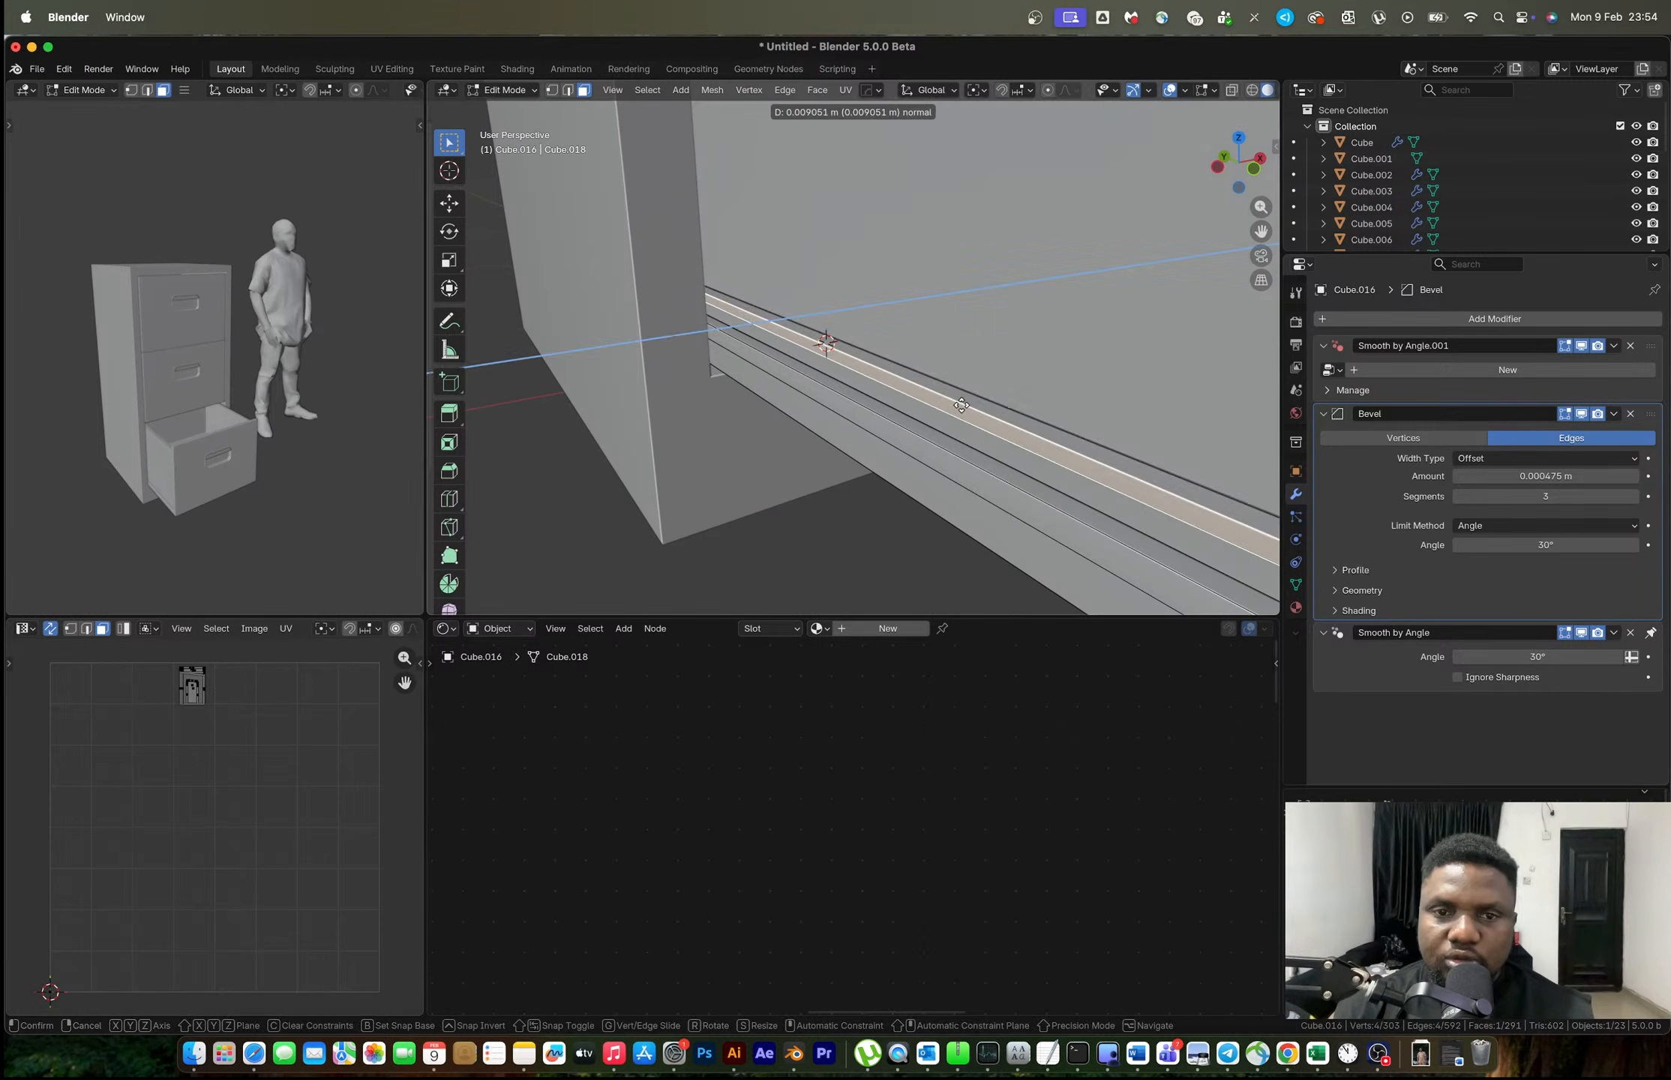
click(962, 405)
key(Tab)
scroll(962, 408, down, 5)
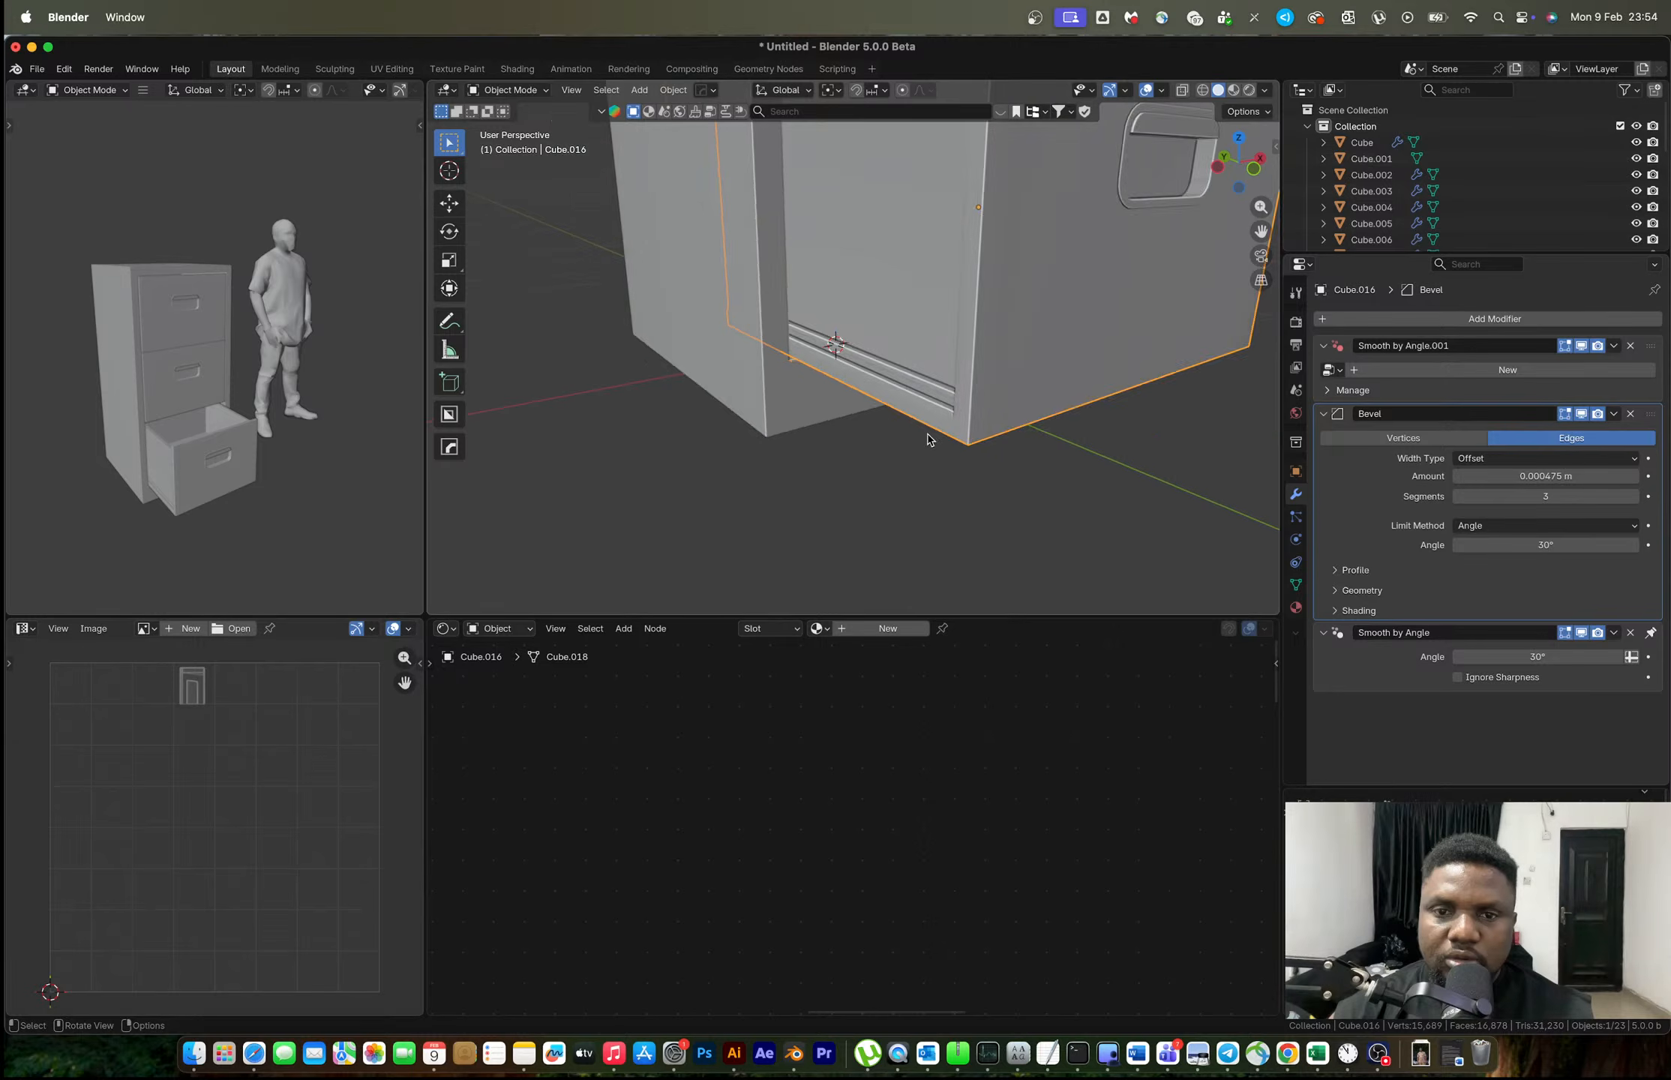
click(928, 438)
middle_drag(929, 438, 964, 420)
scroll(965, 420, up, 4)
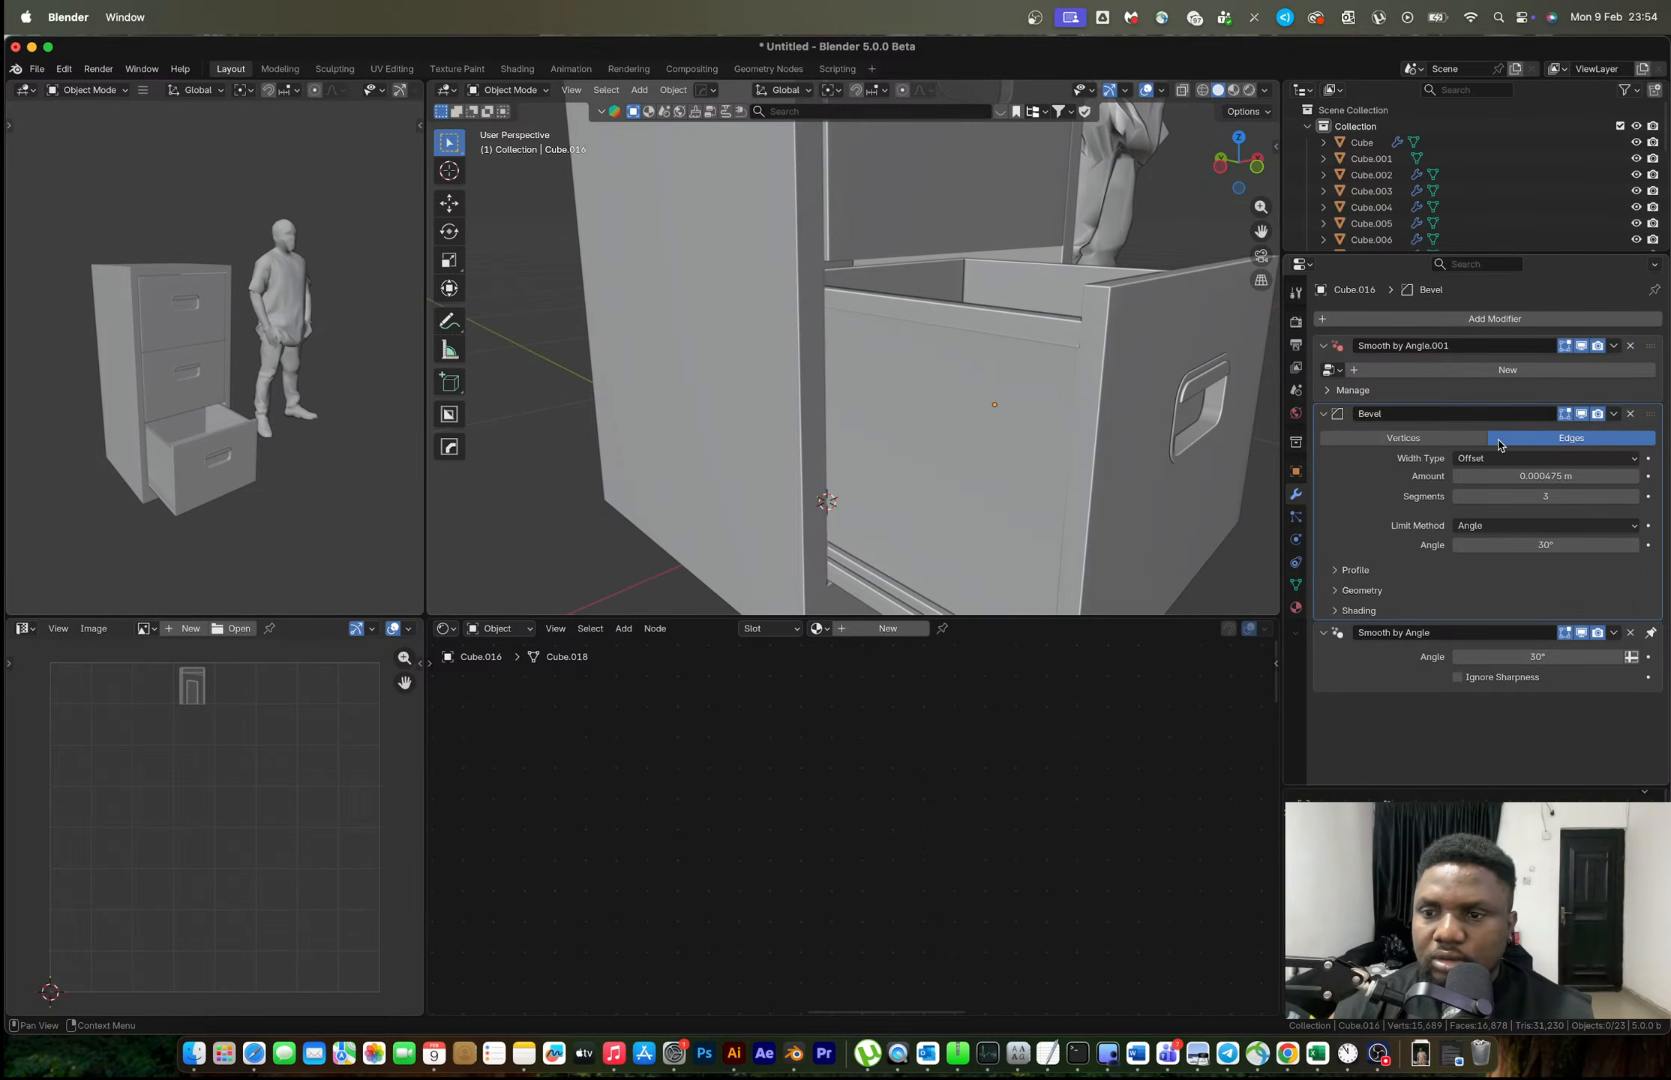
Raise the pulled-out drawer's Bevel modifier amount to 0.004475 m and its segments to 5.
scroll(1176, 356, up, 3)
shift+middle_drag(1095, 377, 930, 397)
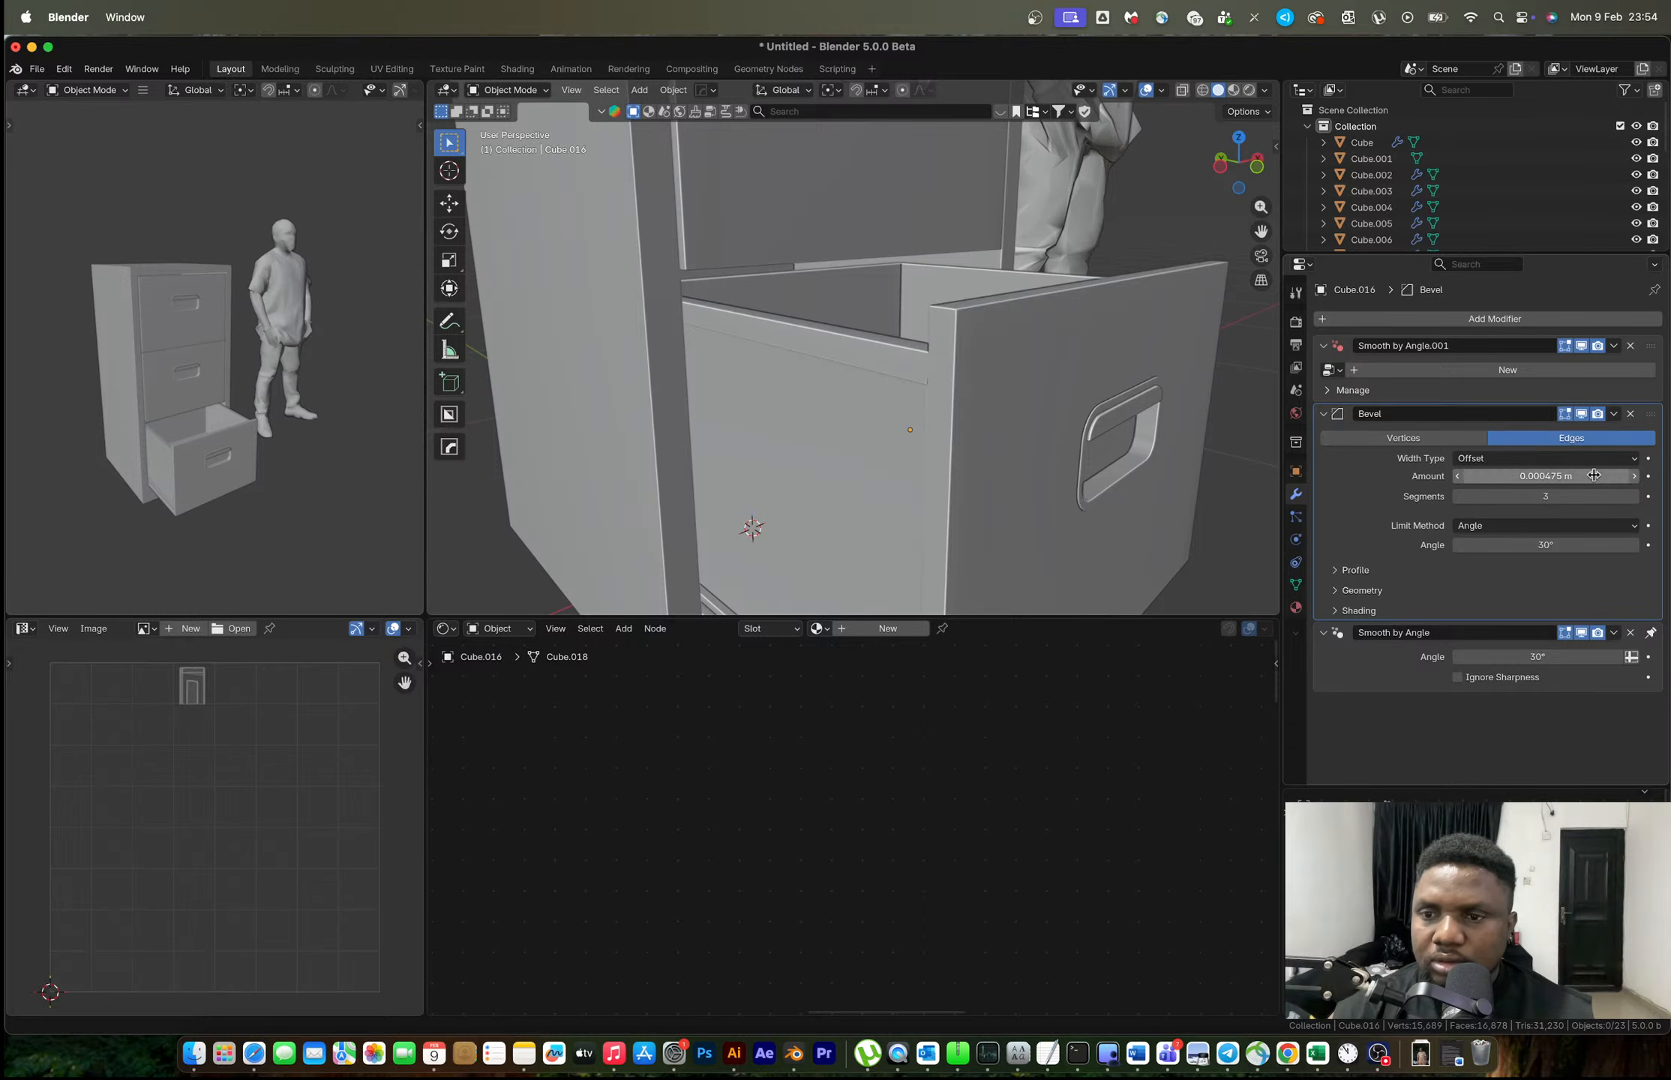
drag(1546, 476, 1559, 476)
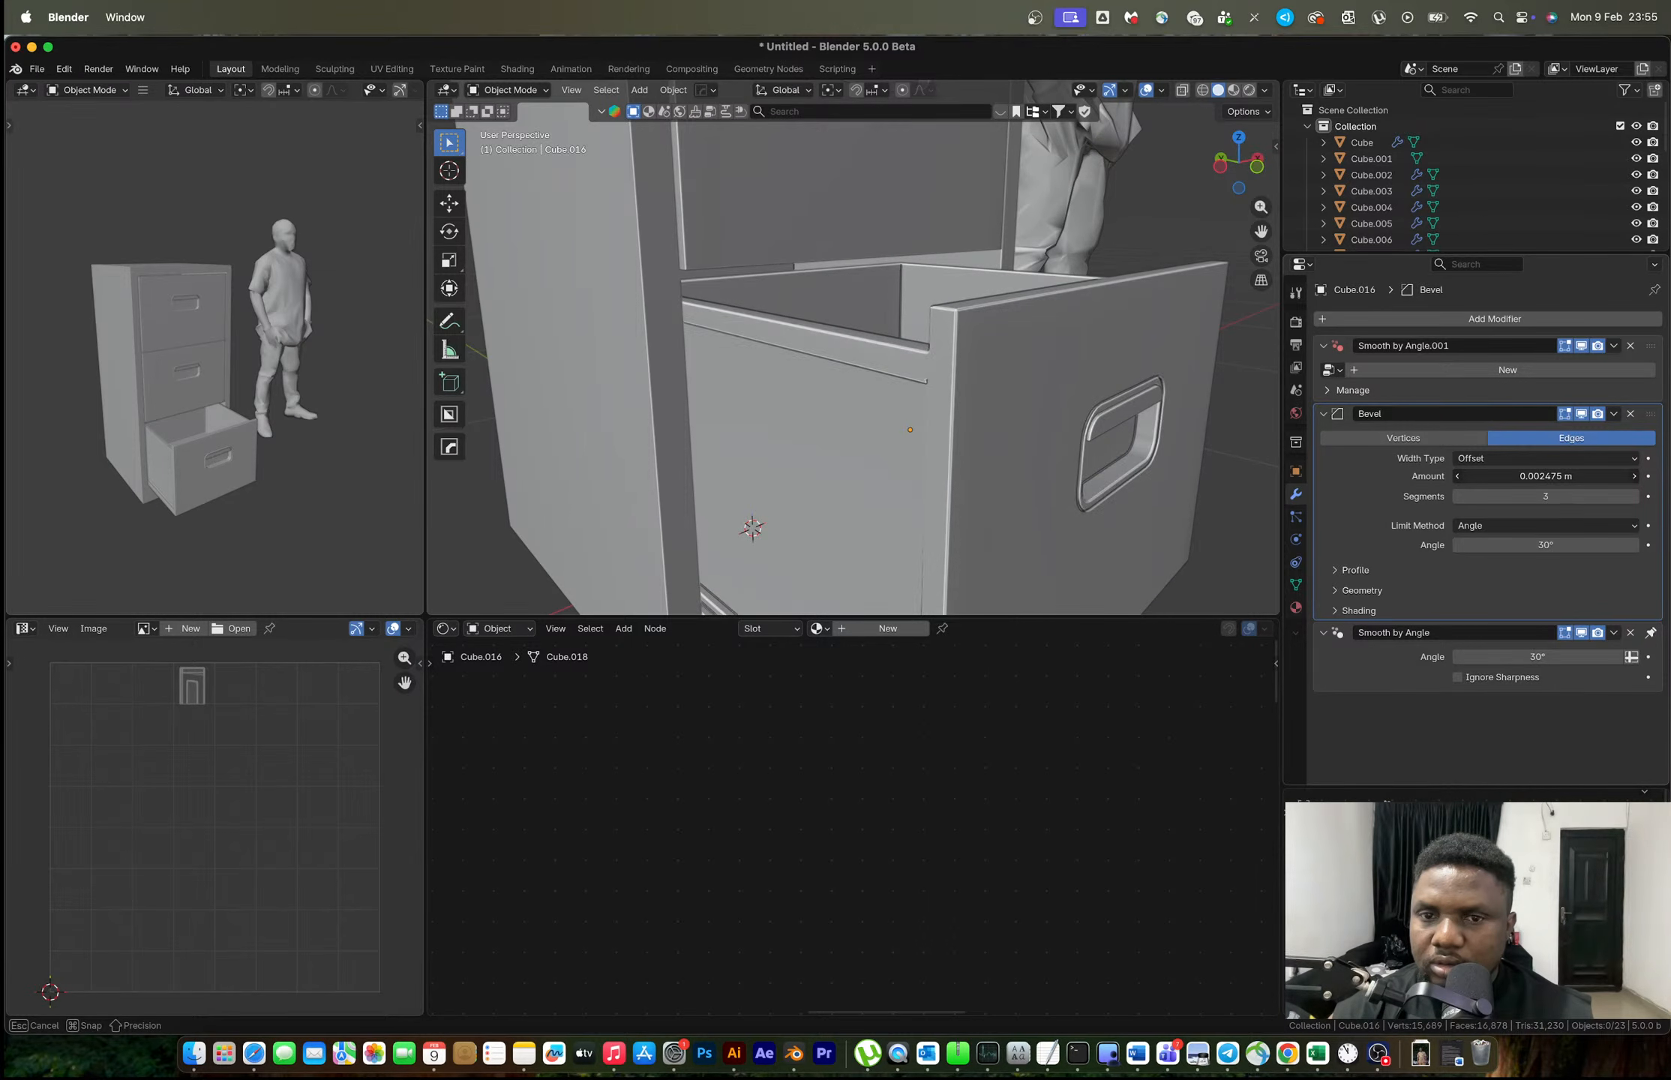
drag(1558, 476, 1568, 476)
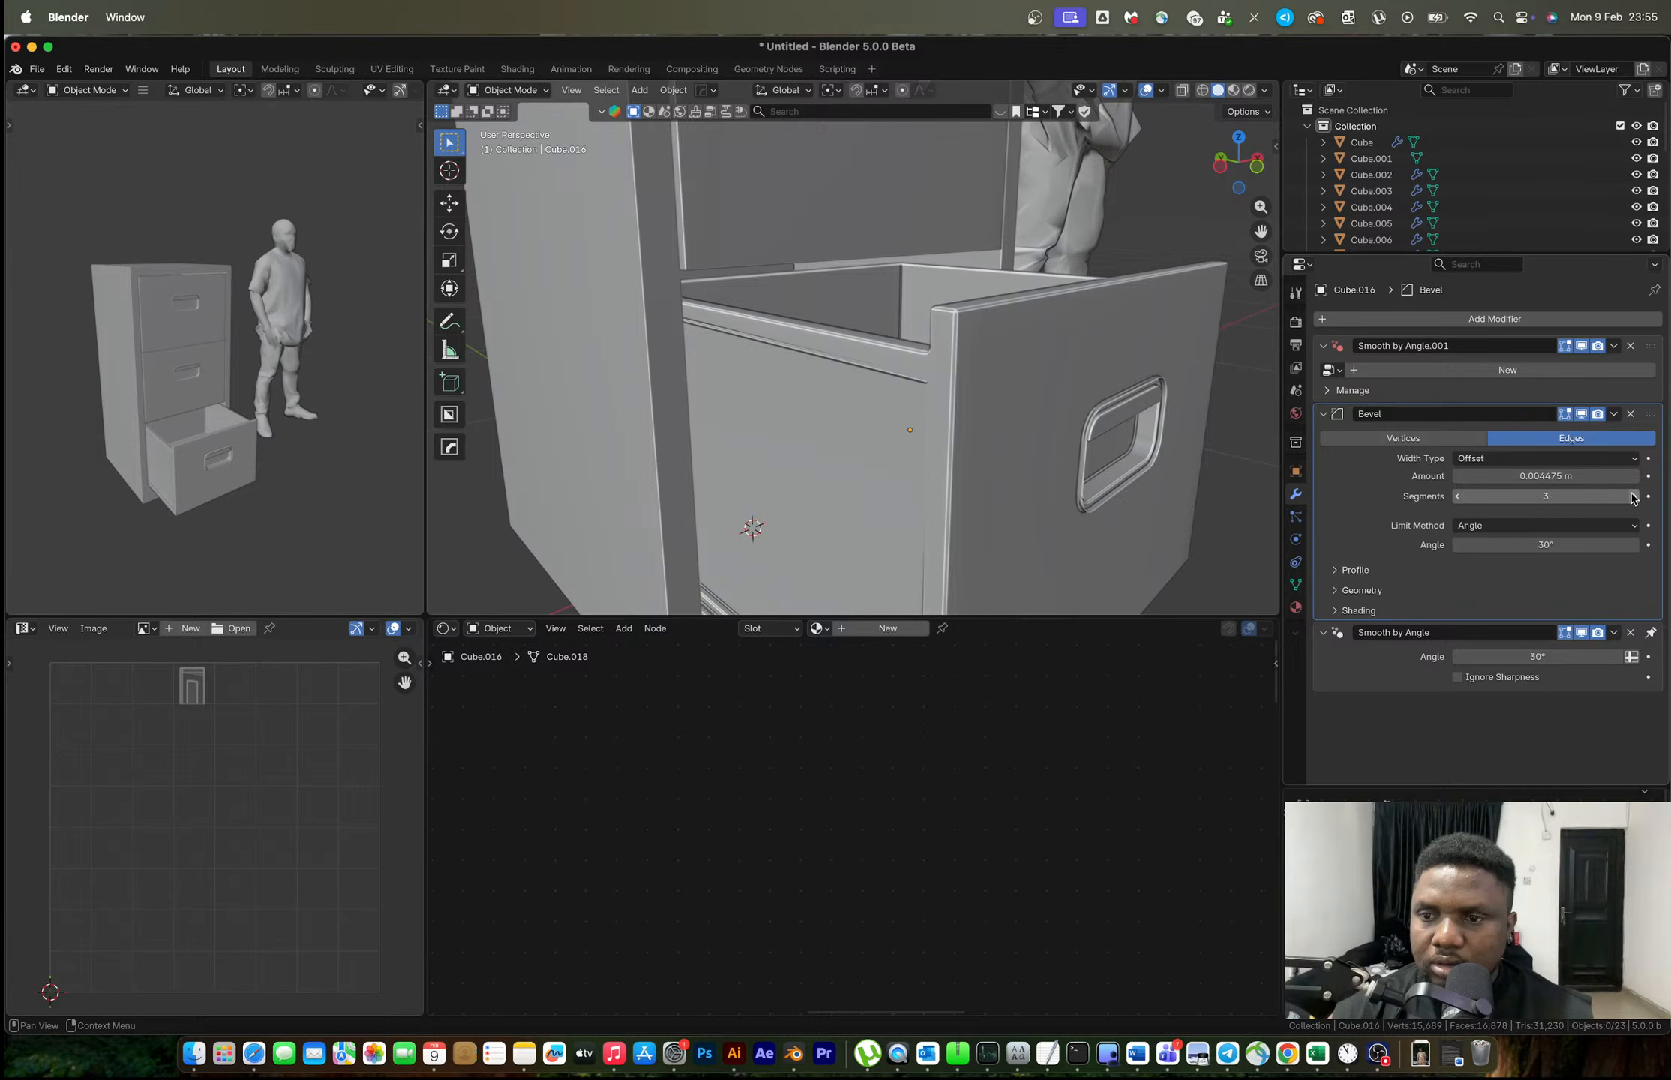
click(1636, 496)
click(1635, 497)
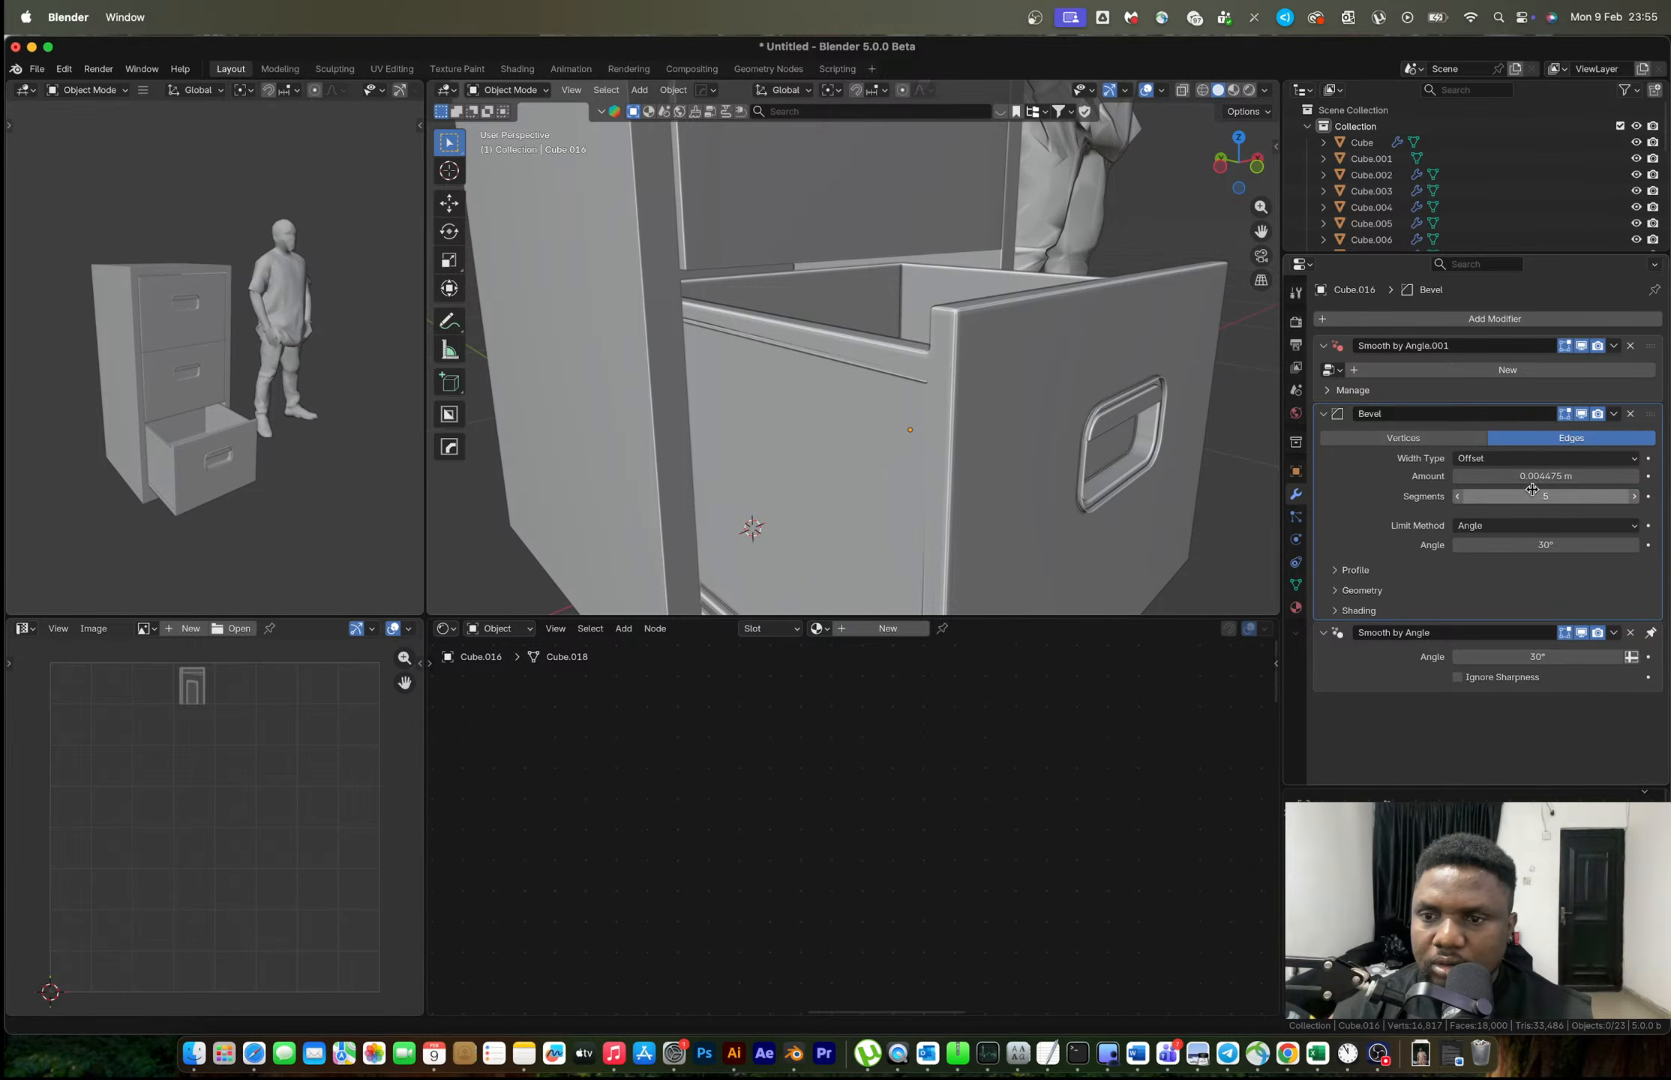
scroll(959, 388, up, 3)
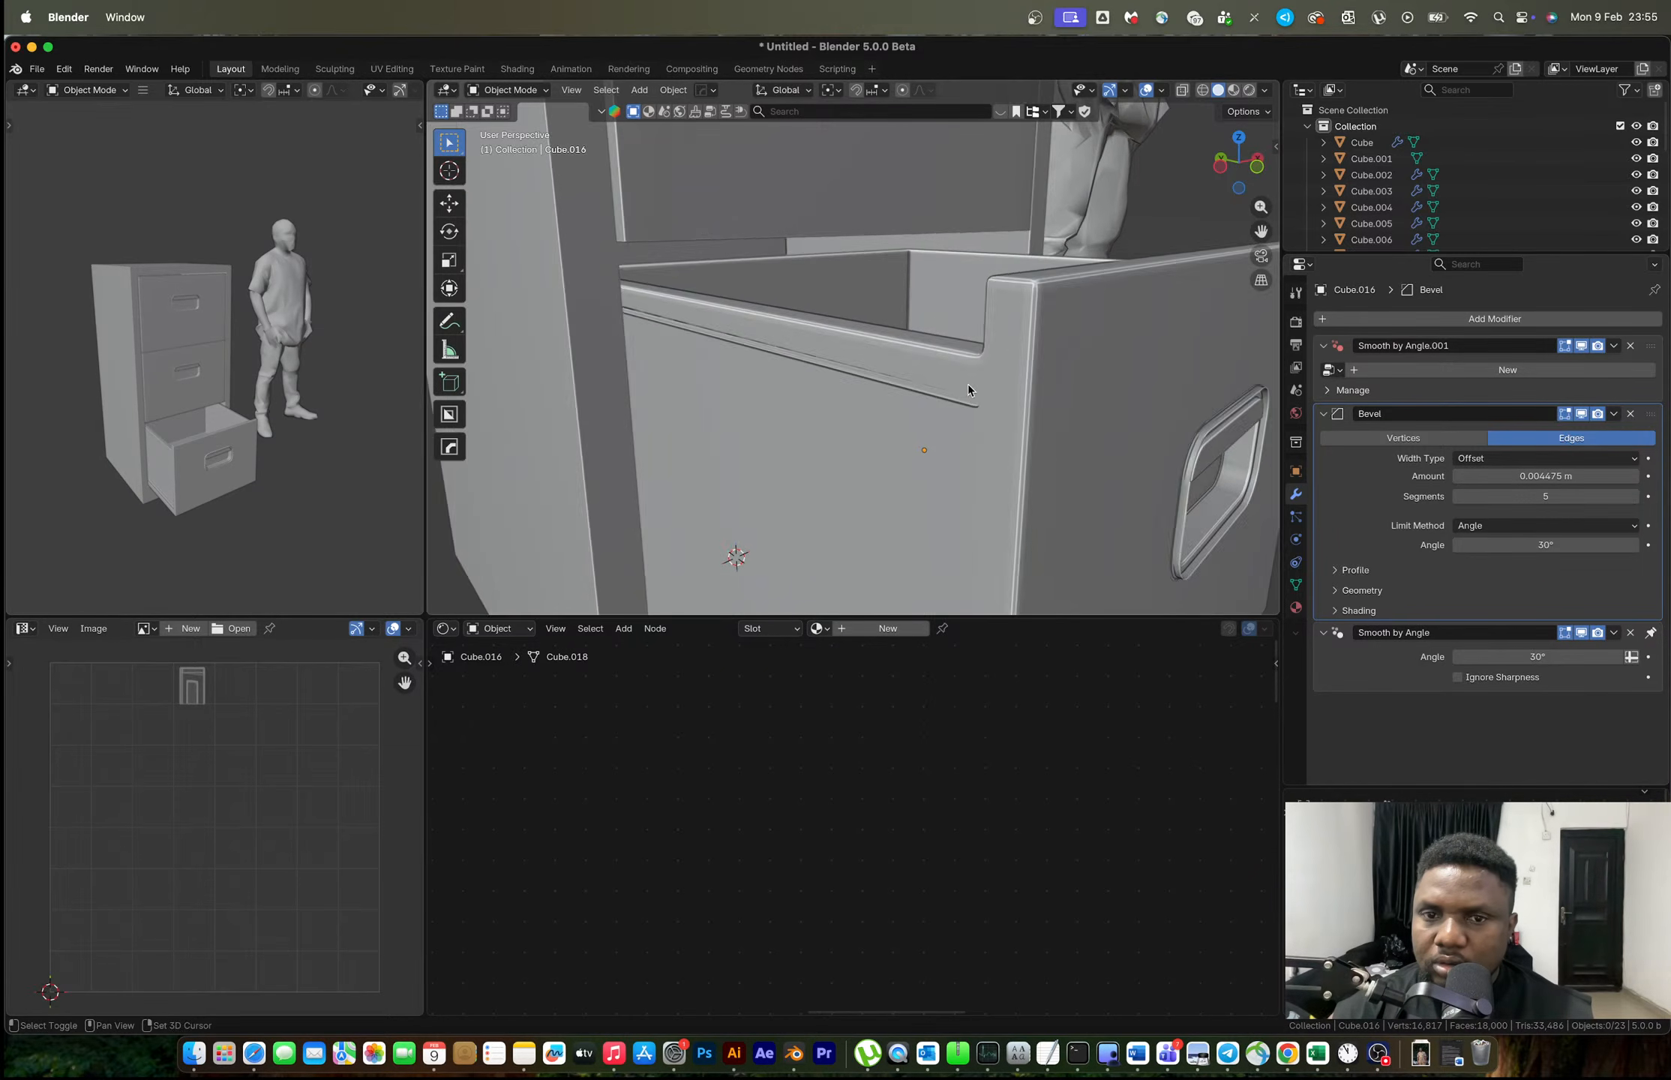
shift+middle_drag(969, 391, 914, 346)
Try a bevel amount of 0.004 m on the pulled-out drawer, then set it to 0.003 m.
mouse_move(1552, 477)
mouse_down()
mouse_move(1533, 476)
mouse_move(1548, 477)
mouse_up()
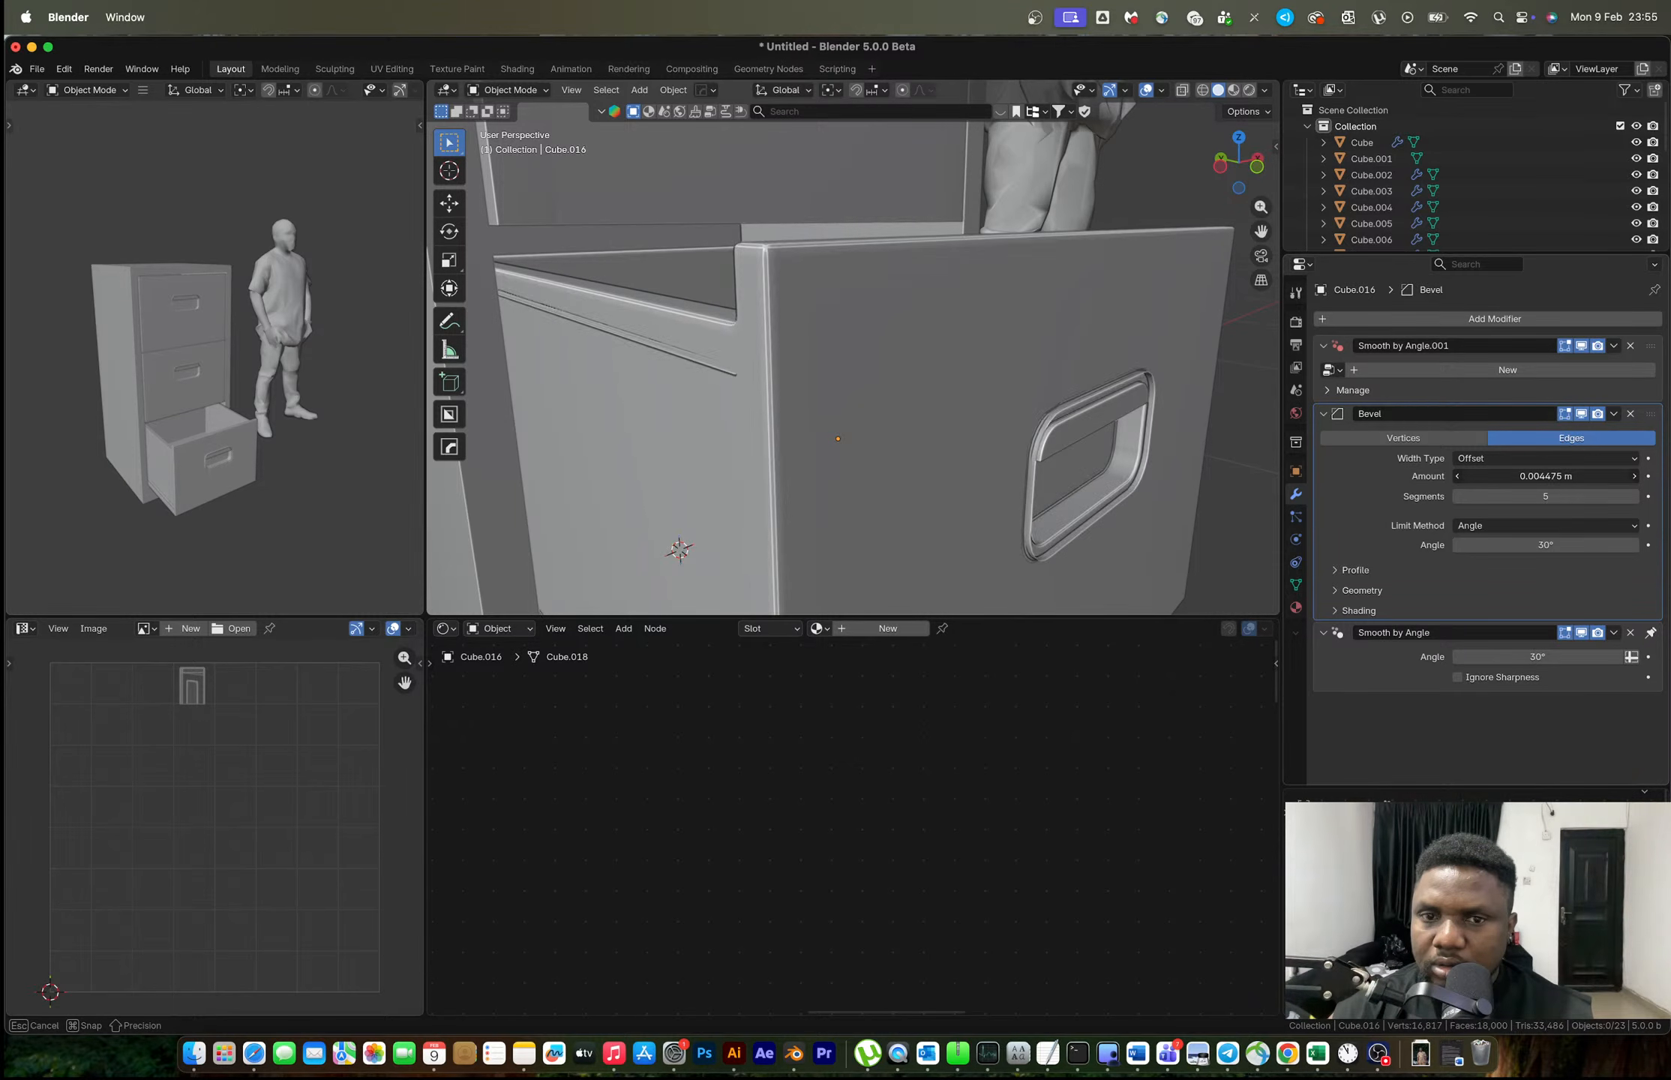
click(1536, 473)
click(1499, 475)
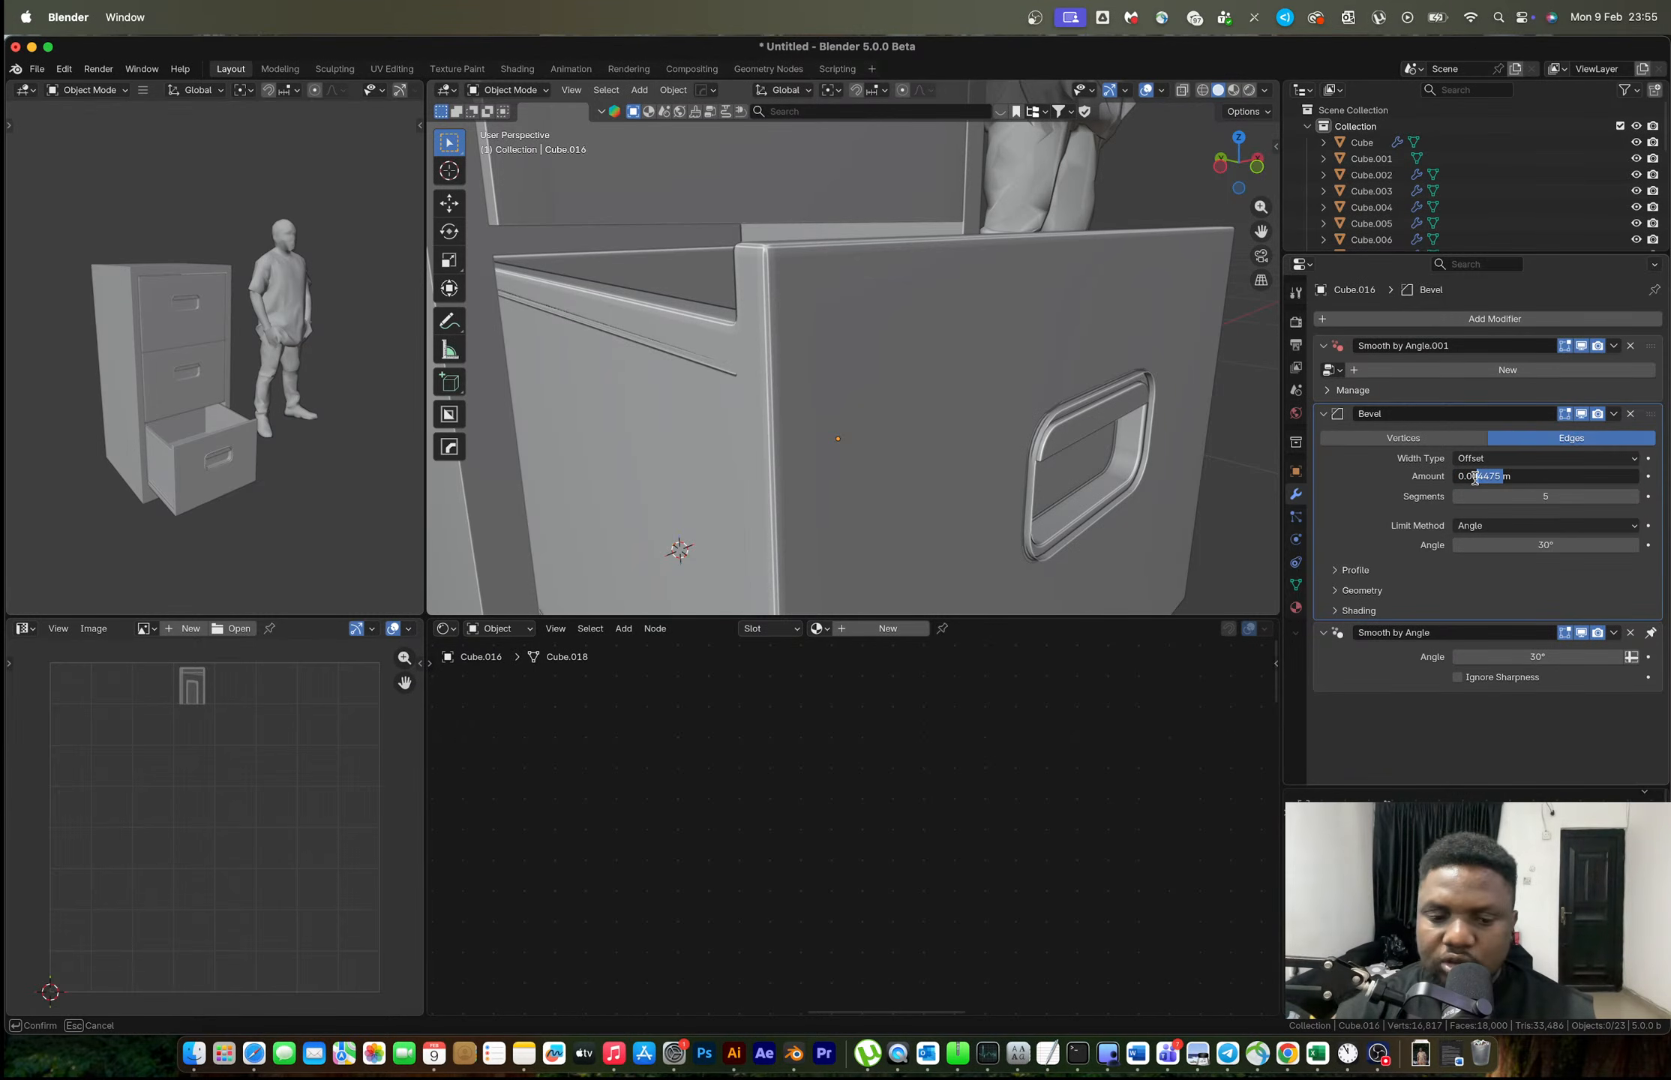
text(4)
key(Return)
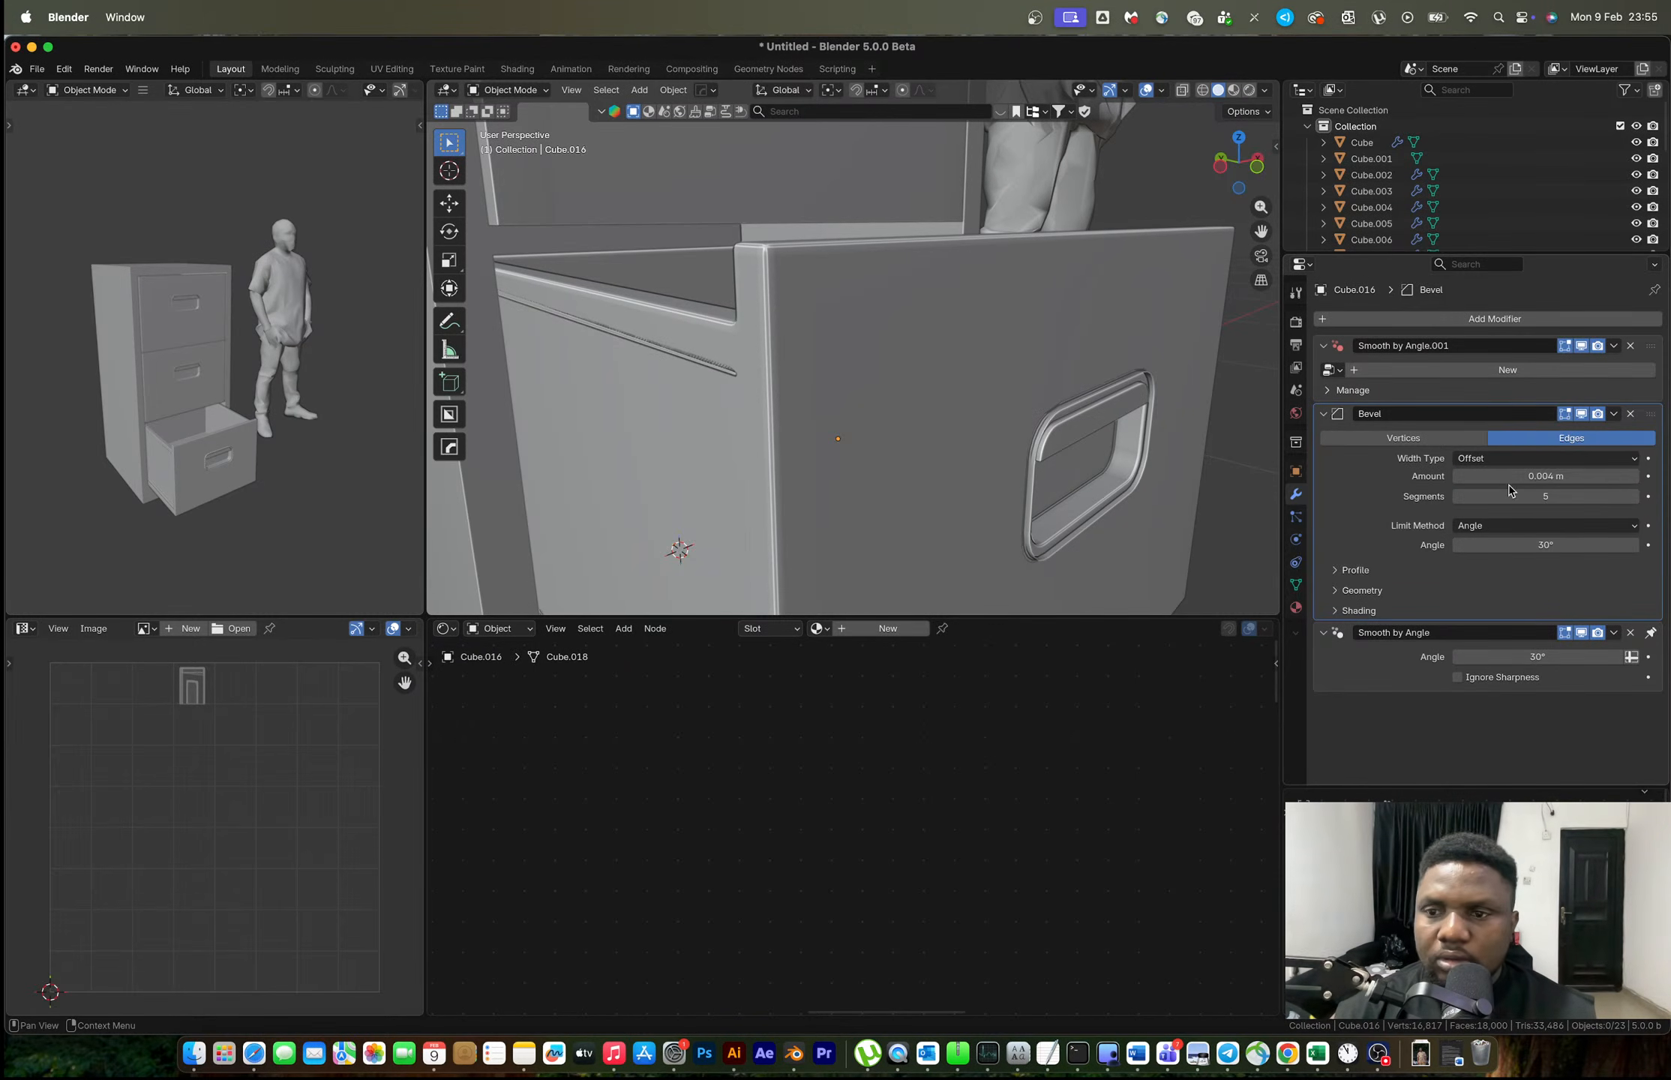
click(1512, 479)
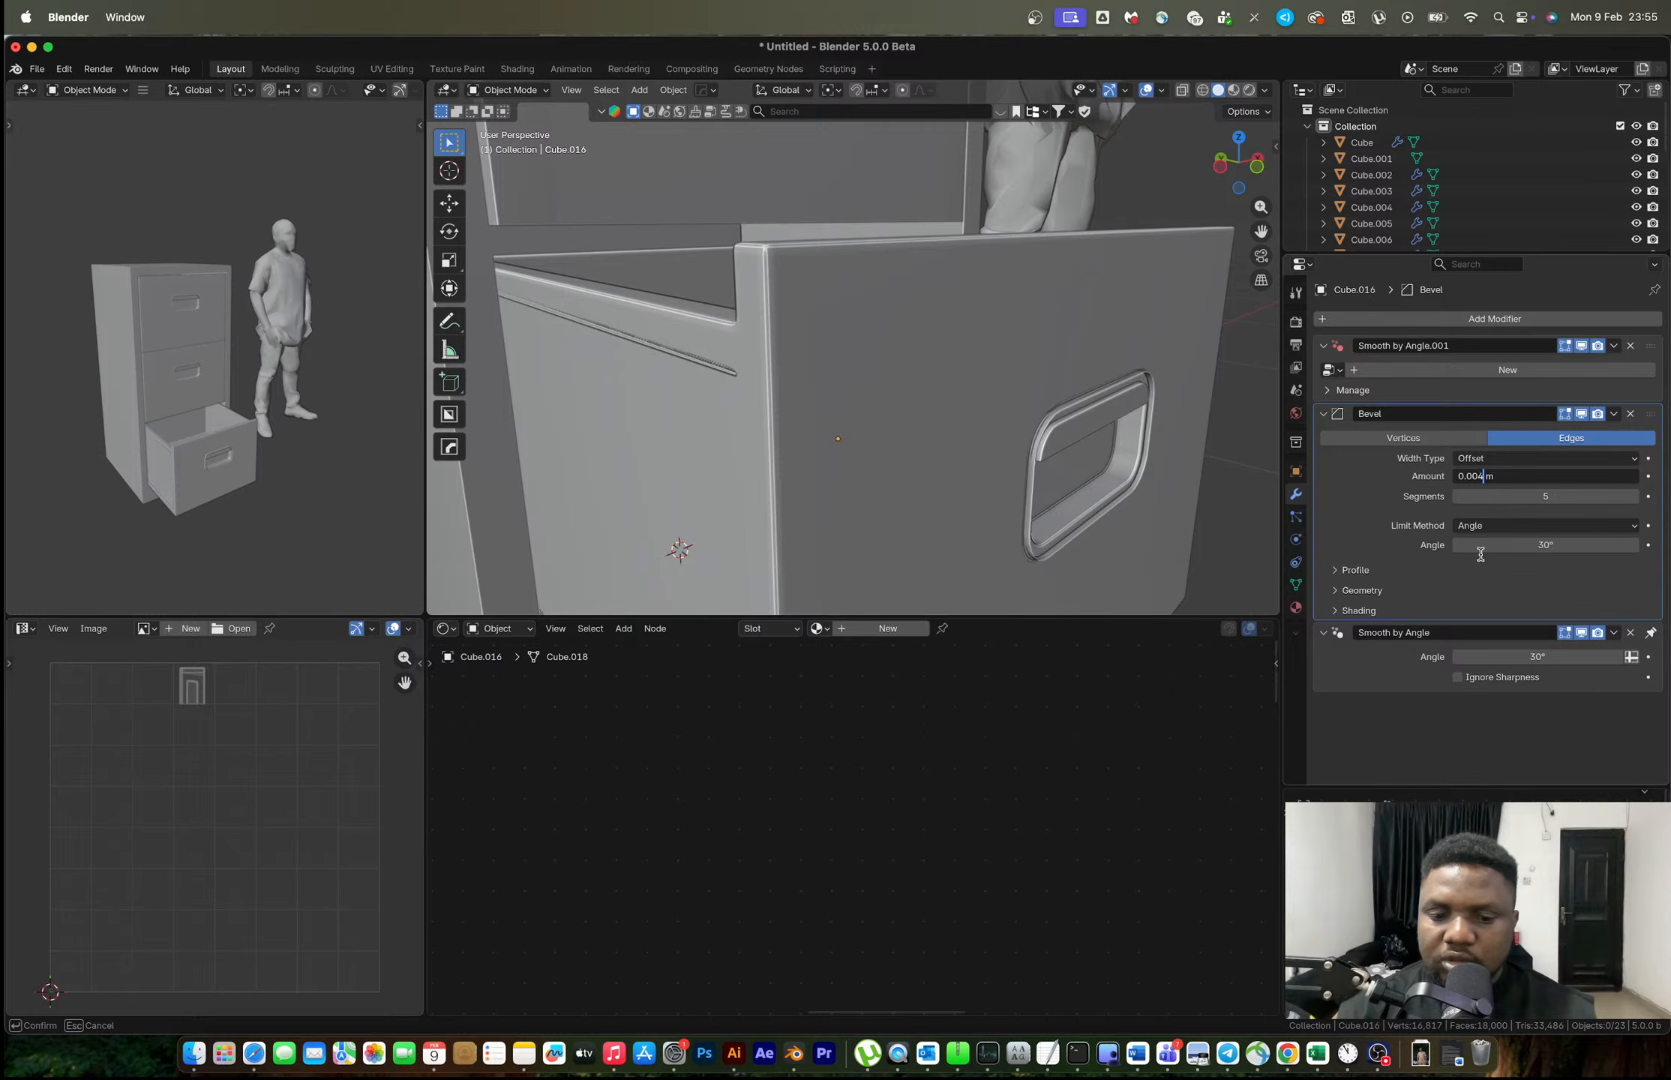
key(Return)
Try a loop cut on the drawer side's upper rim, slid fully to the edge, and undo it.
middle_drag(801, 360, 914, 291)
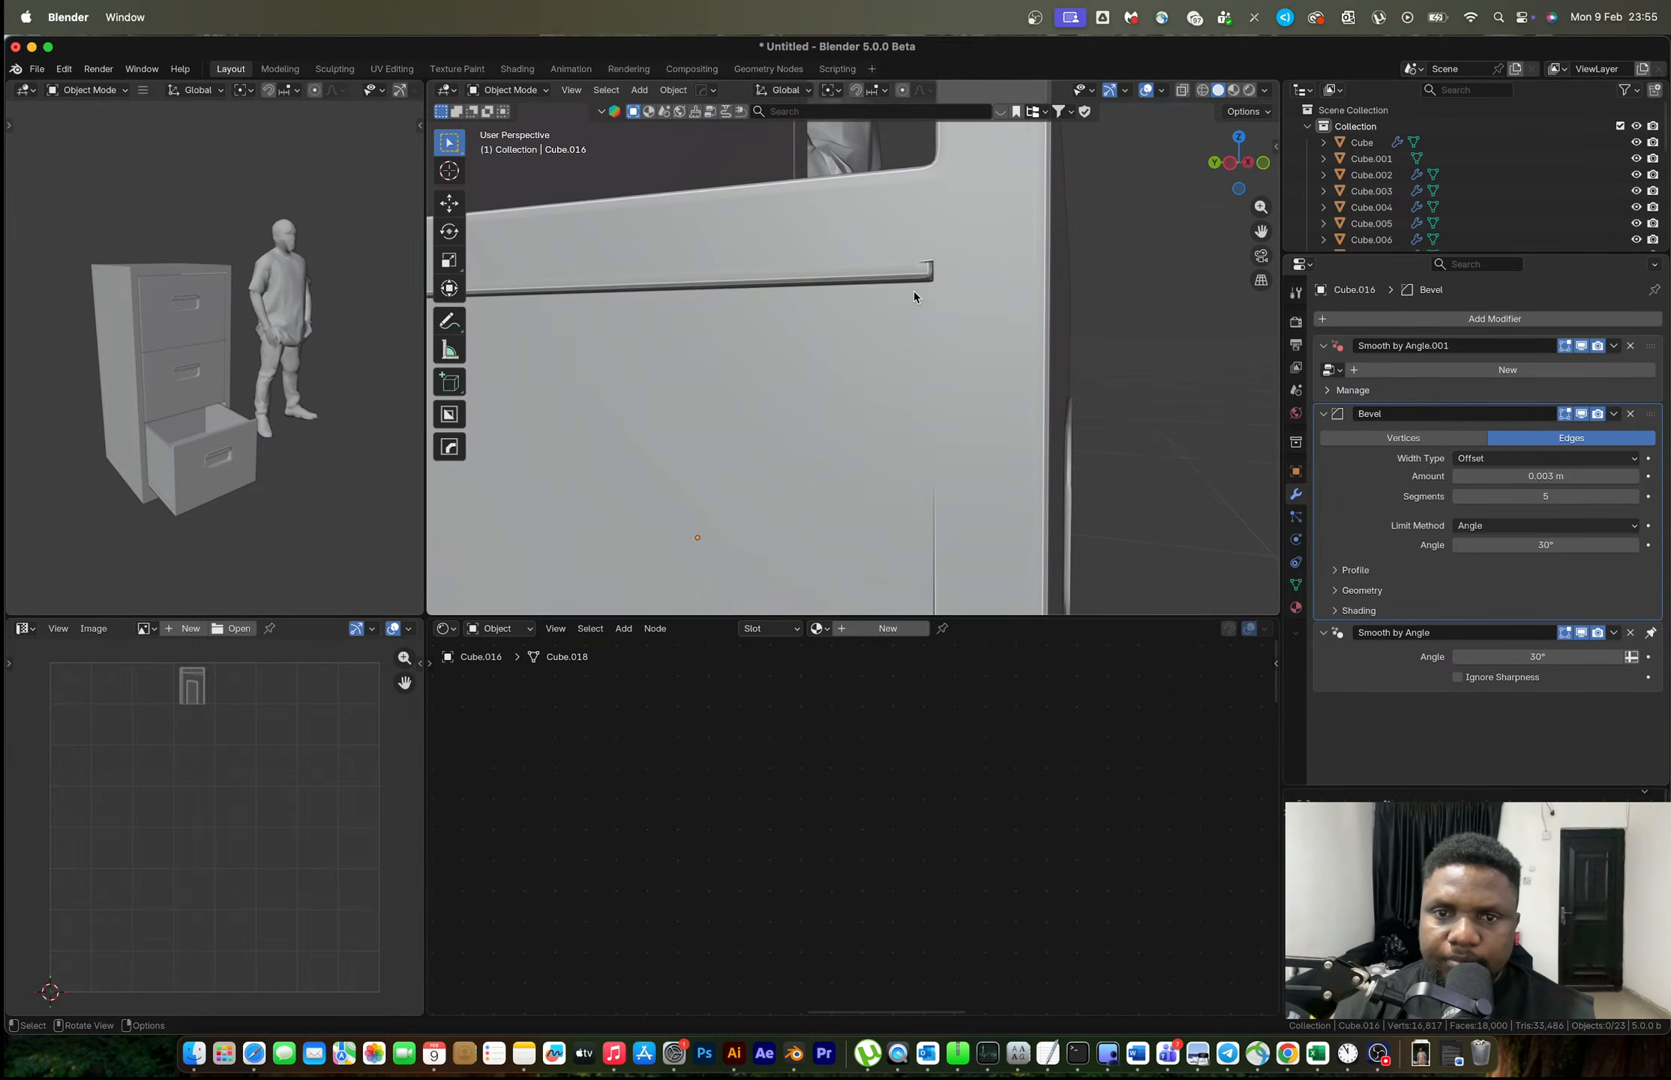
key(Tab)
key(ctrl+r)
click(903, 219)
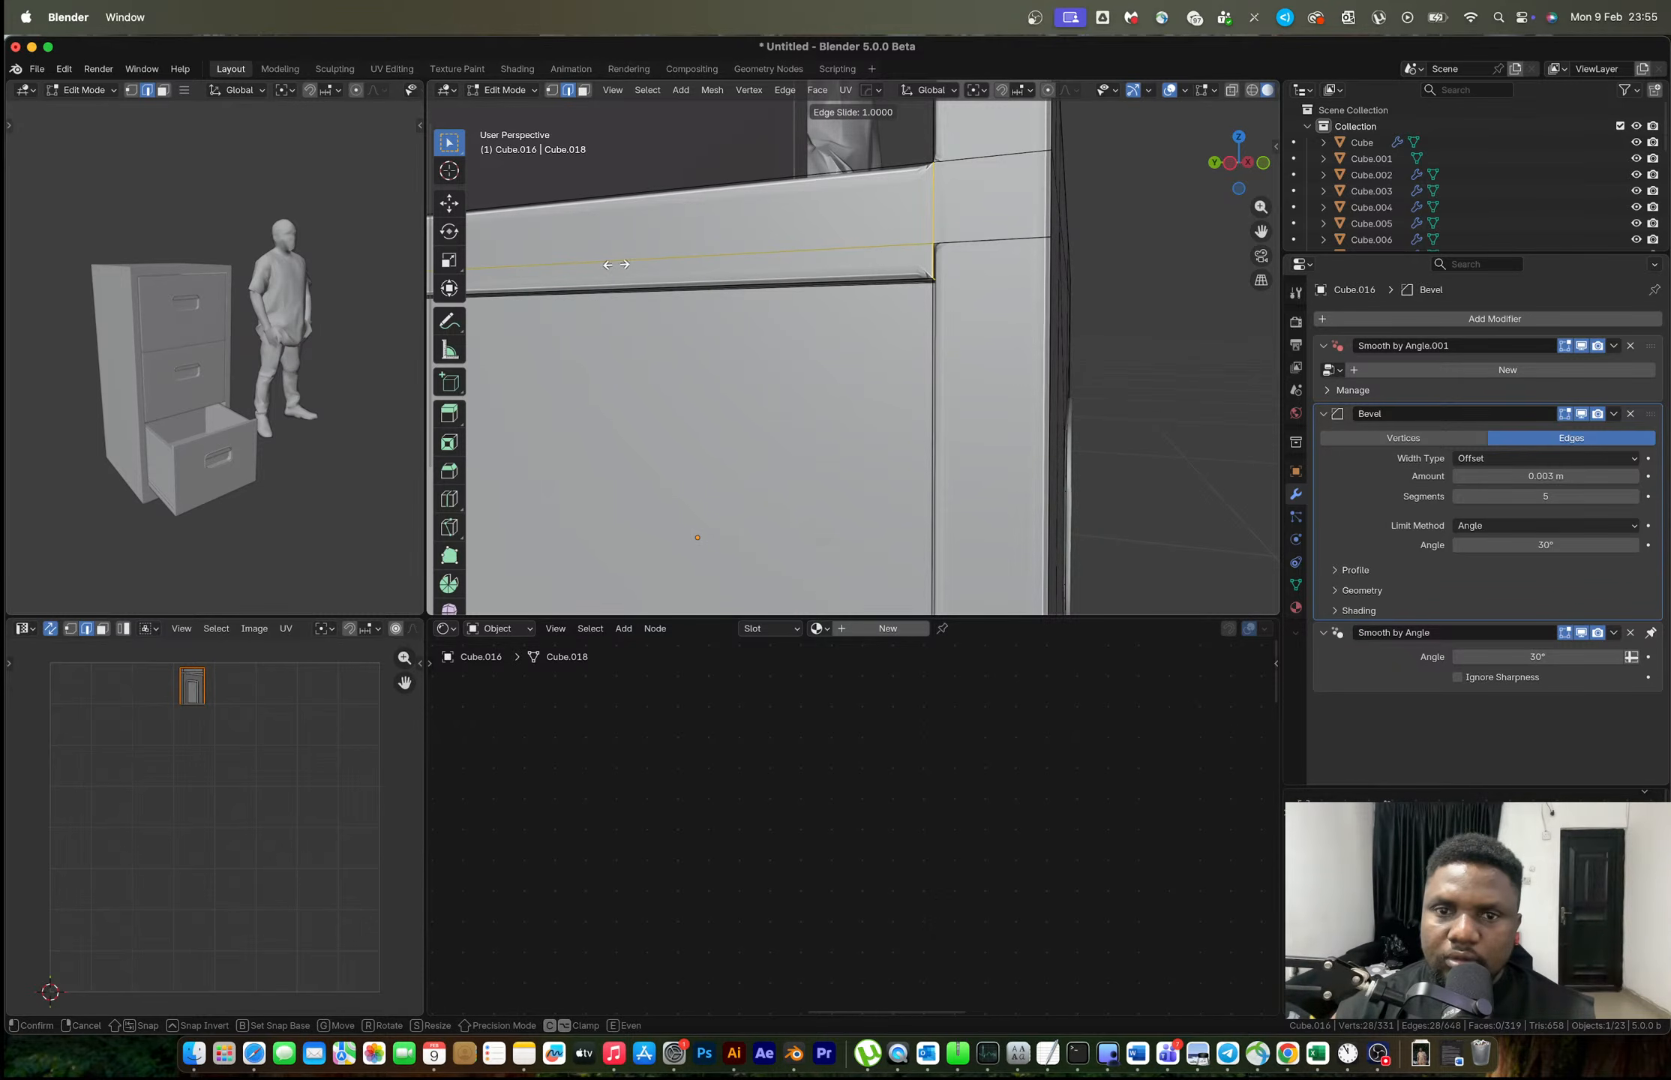
click(664, 267)
key(super+z)
Try a horizontal loop cut across the drawer side, slid up toward the upper ledge, and undo it.
scroll(973, 269, up, 2)
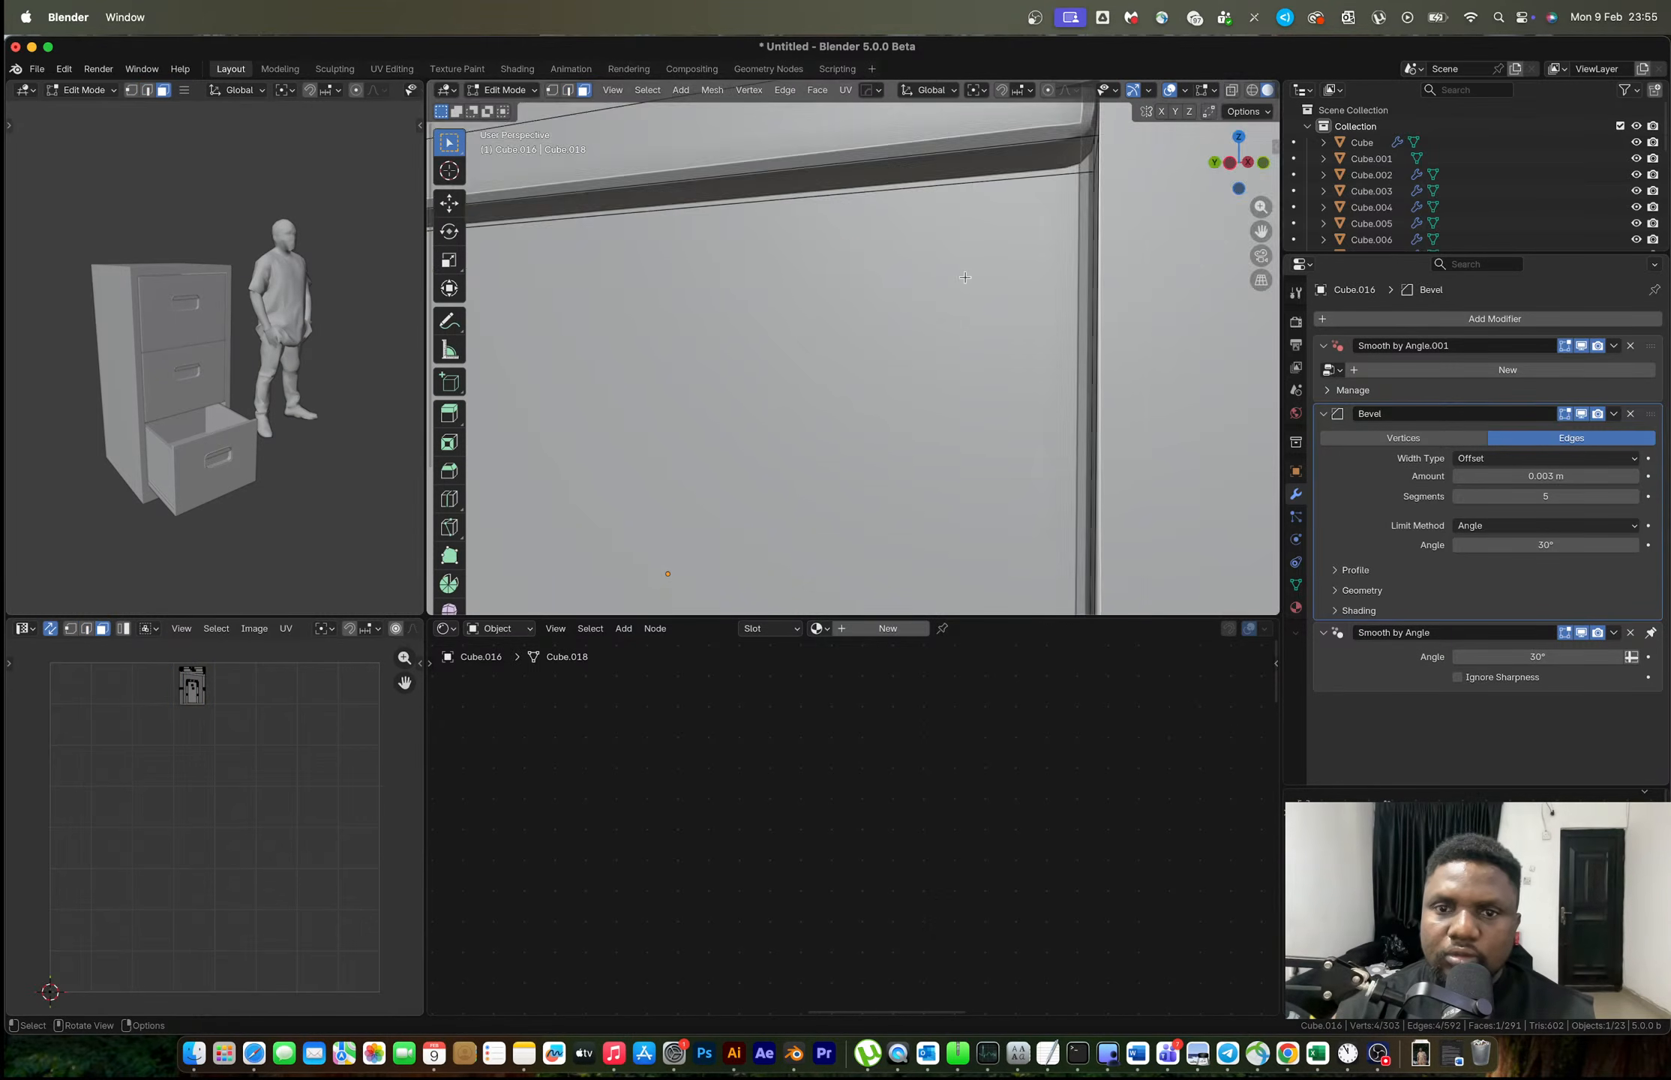
scroll(972, 269, down, 1)
scroll(972, 269, down, 1)
key(ctrl+r)
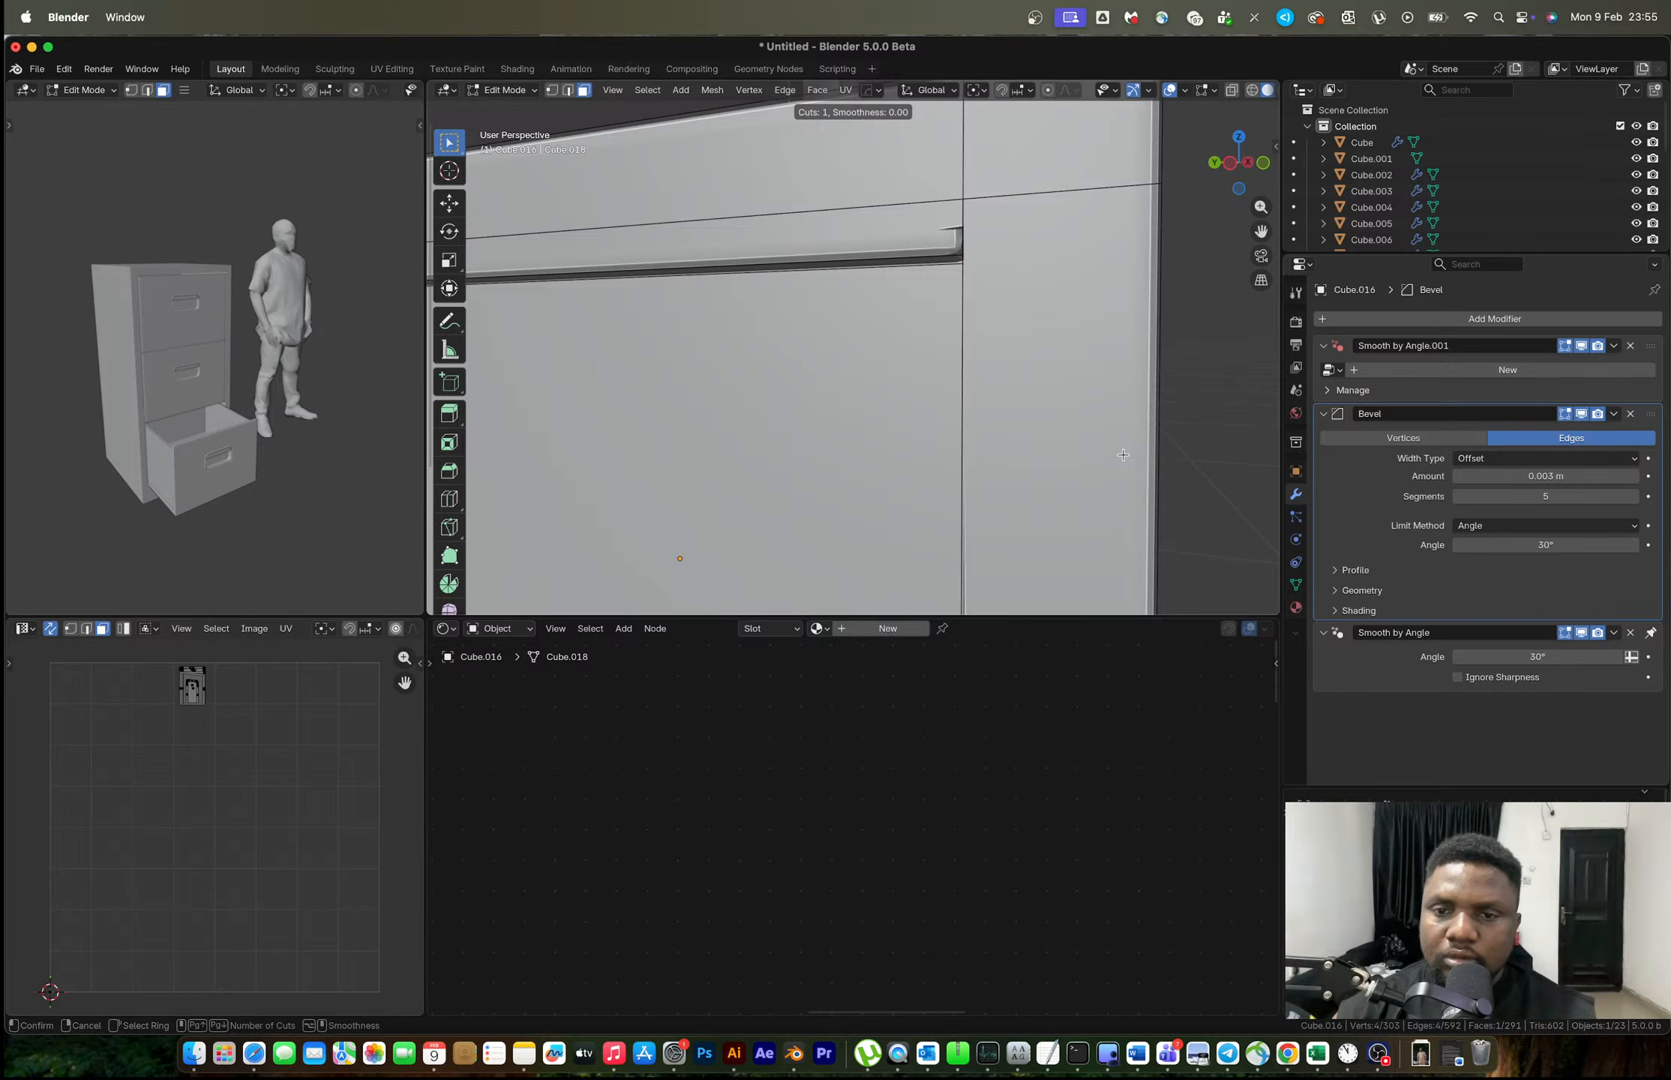
scroll(1123, 454, down, 3)
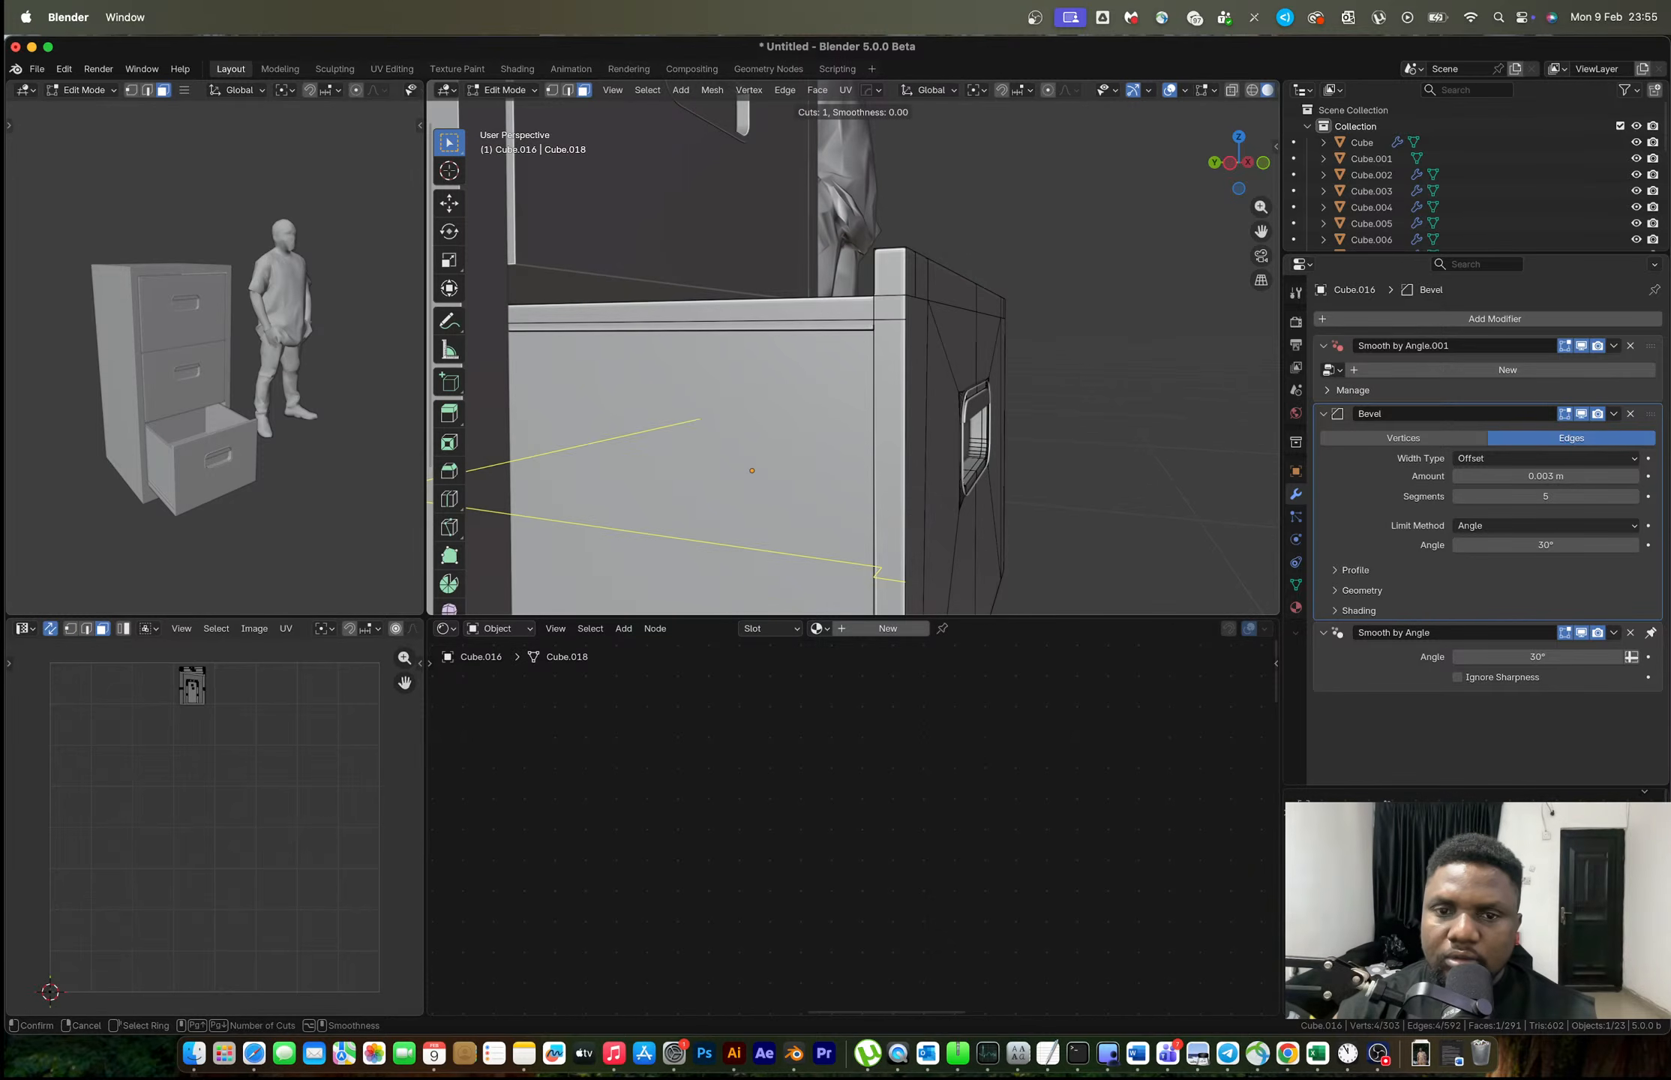
click(900, 443)
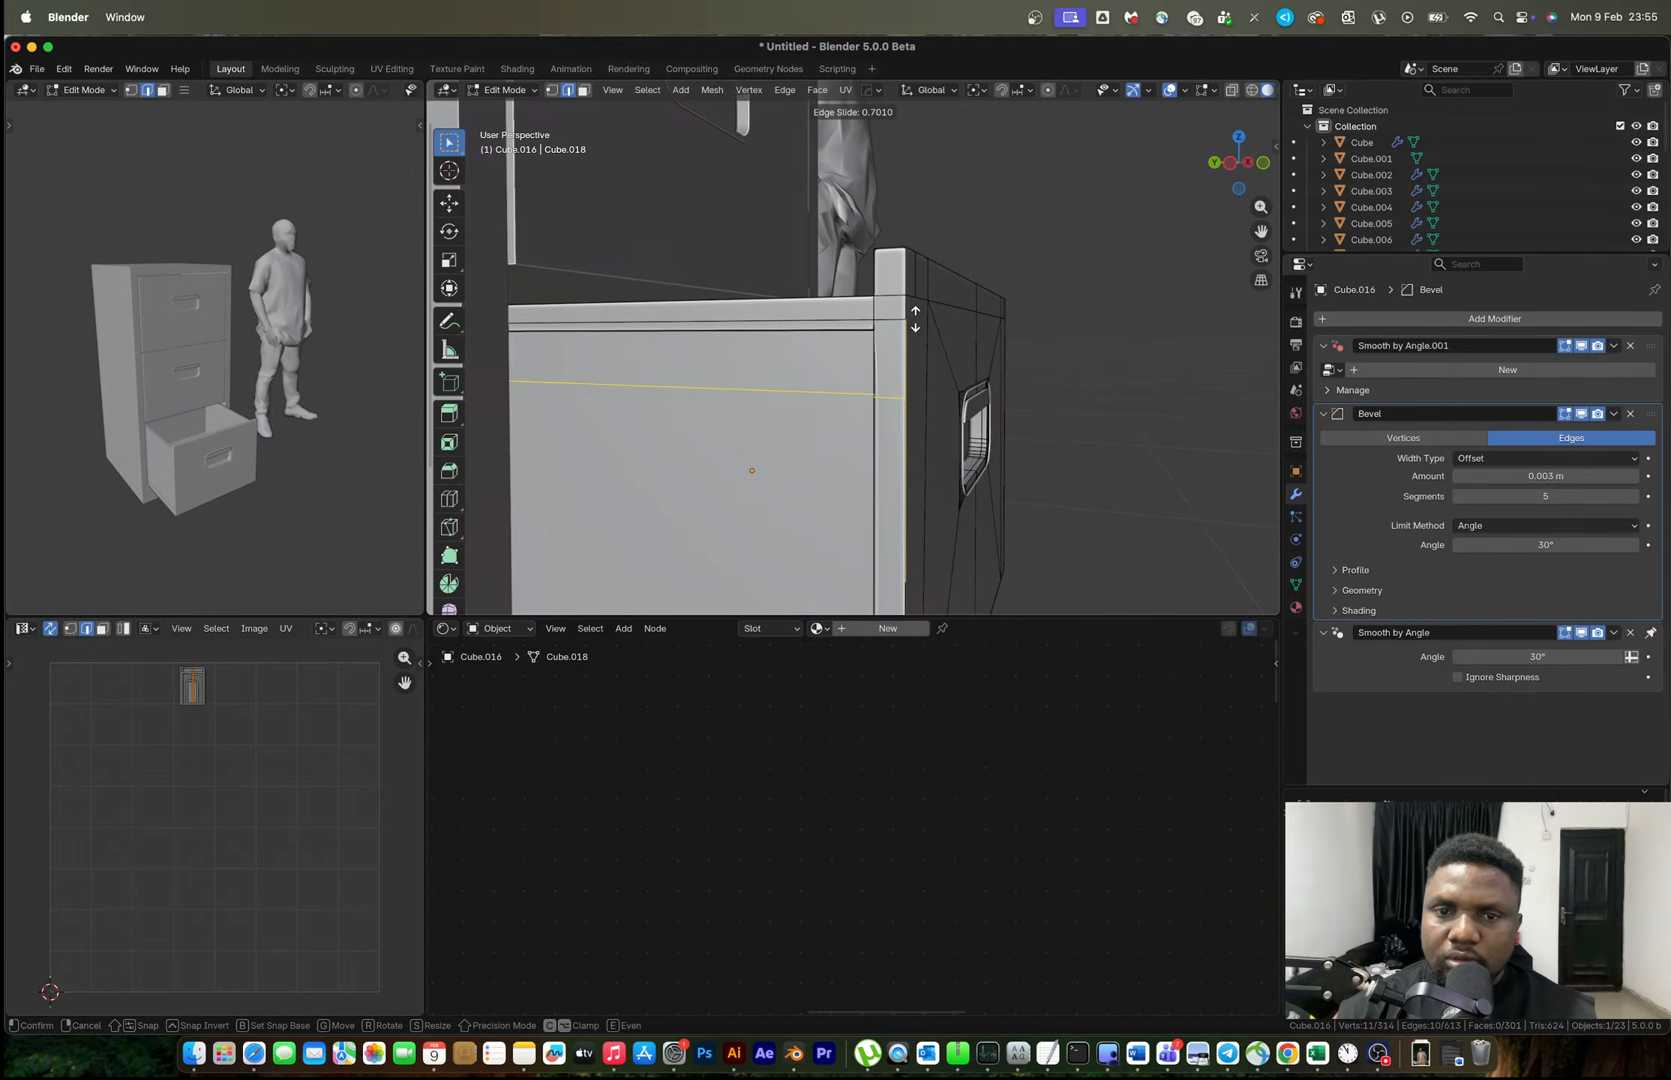
click(905, 257)
scroll(914, 320, up, 3)
key(super+z)
scroll(928, 326, up, 4)
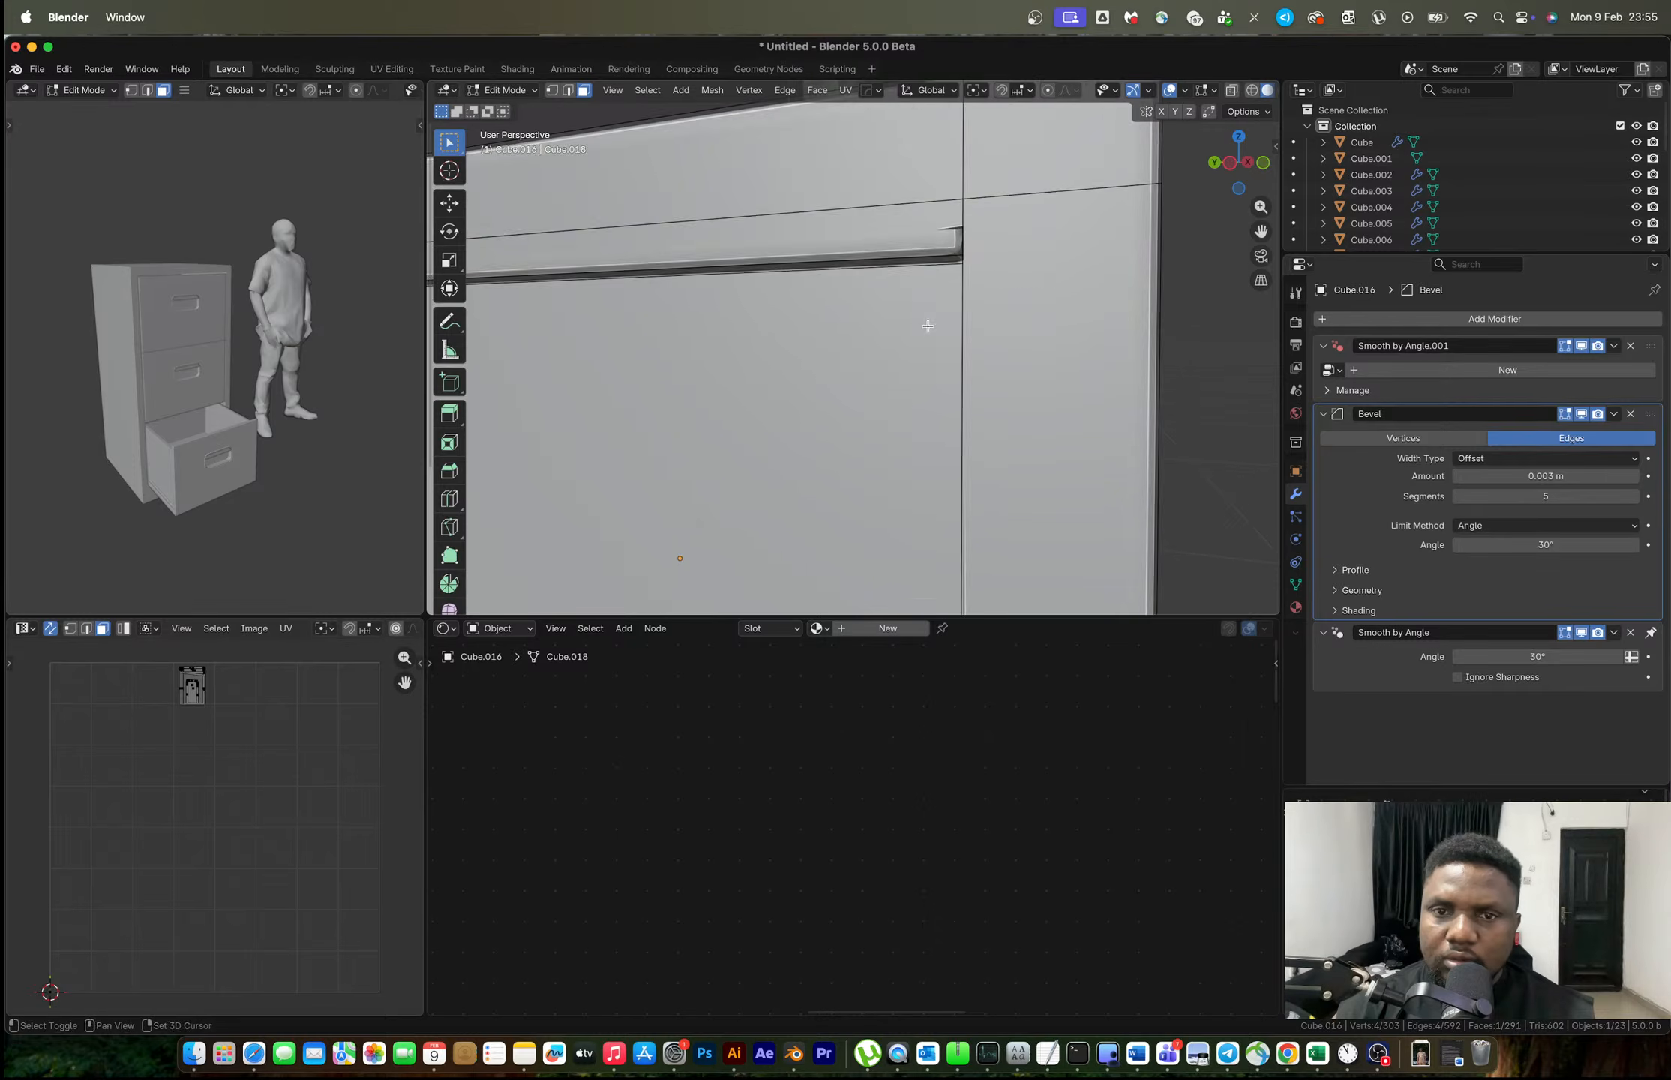
In X-ray view, delete the small face at the upper lip's front end after undoing a trial Dissolve Edges, then return to solid Object Mode.
shift+middle_drag(927, 326, 924, 342)
key(alt+z)
scroll(930, 330, down, 4)
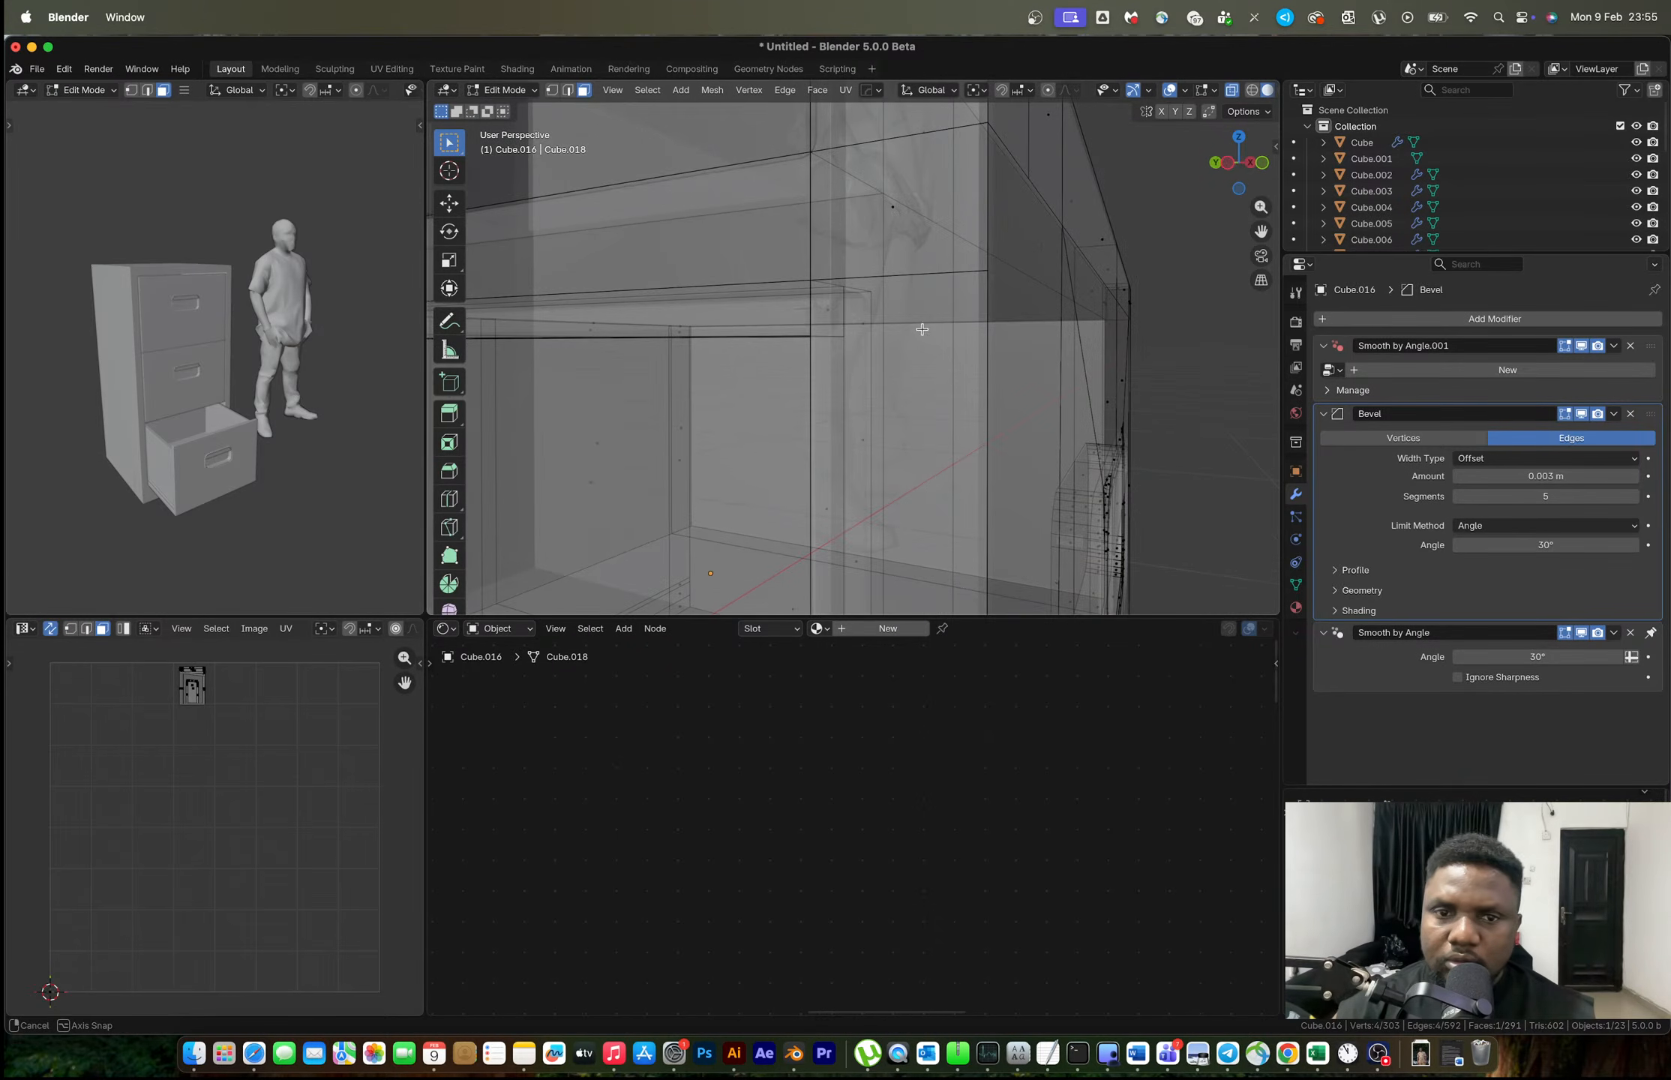
click(825, 311)
key(x)
click(825, 311)
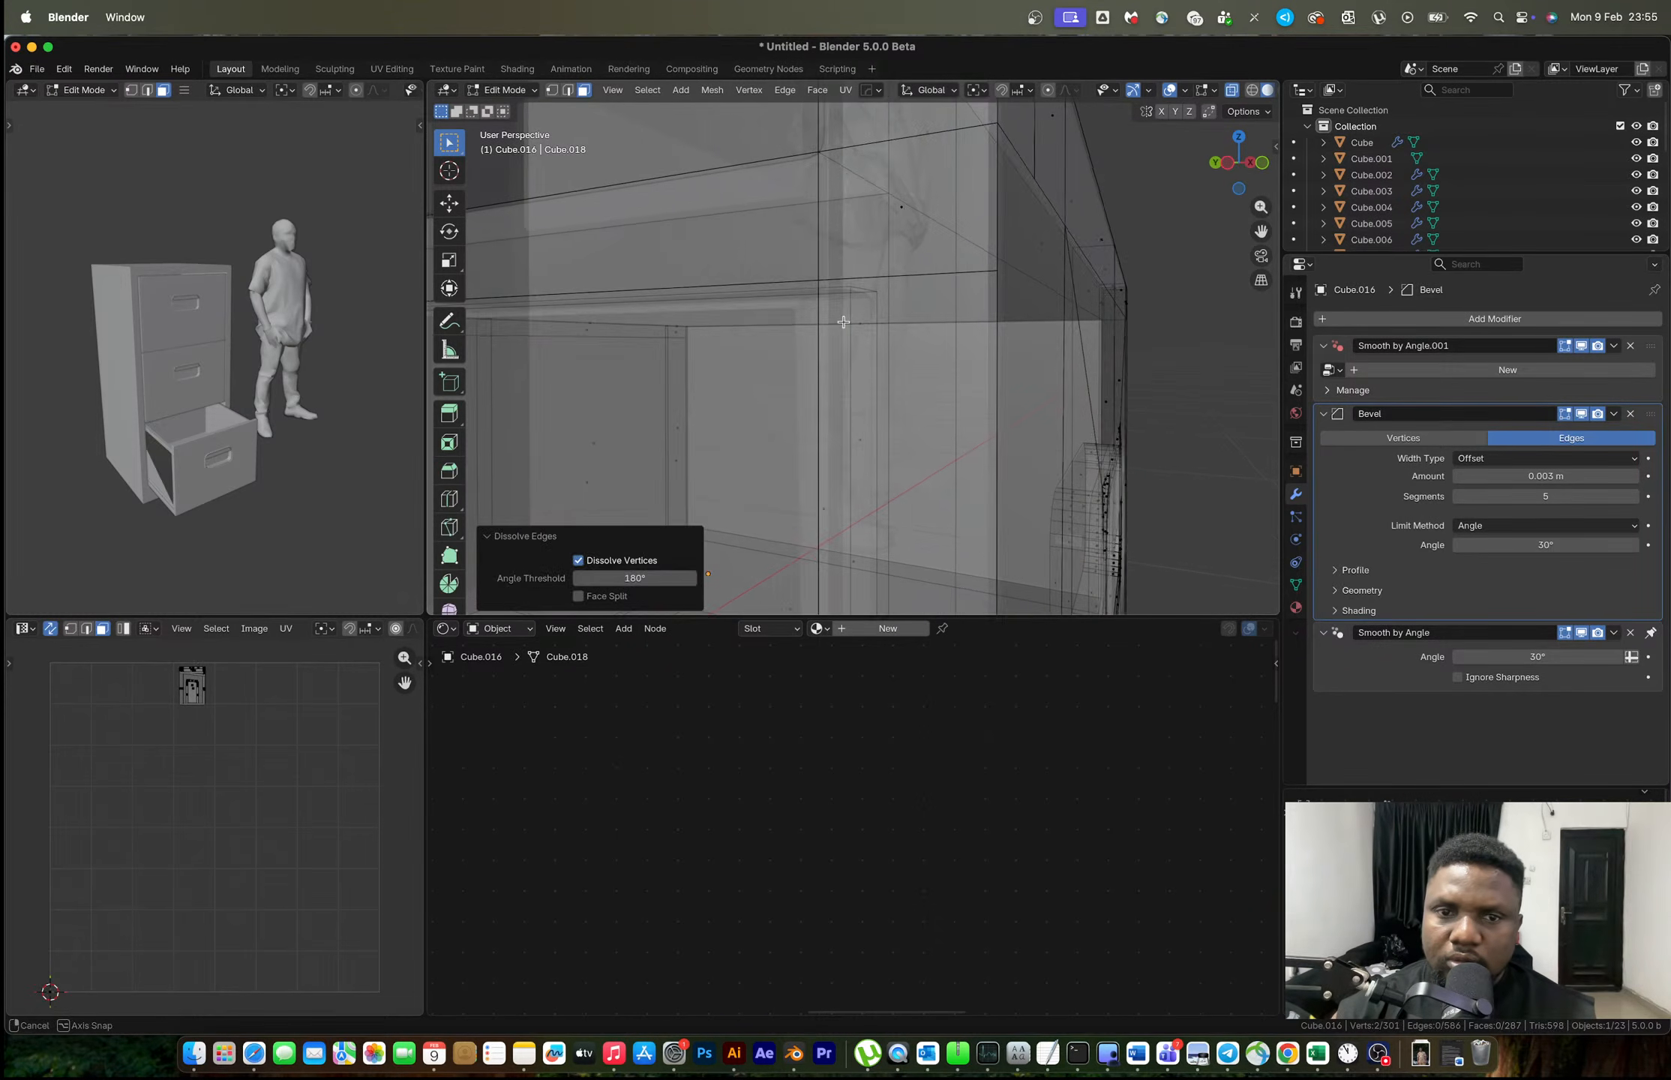
scroll(850, 324, up, 2)
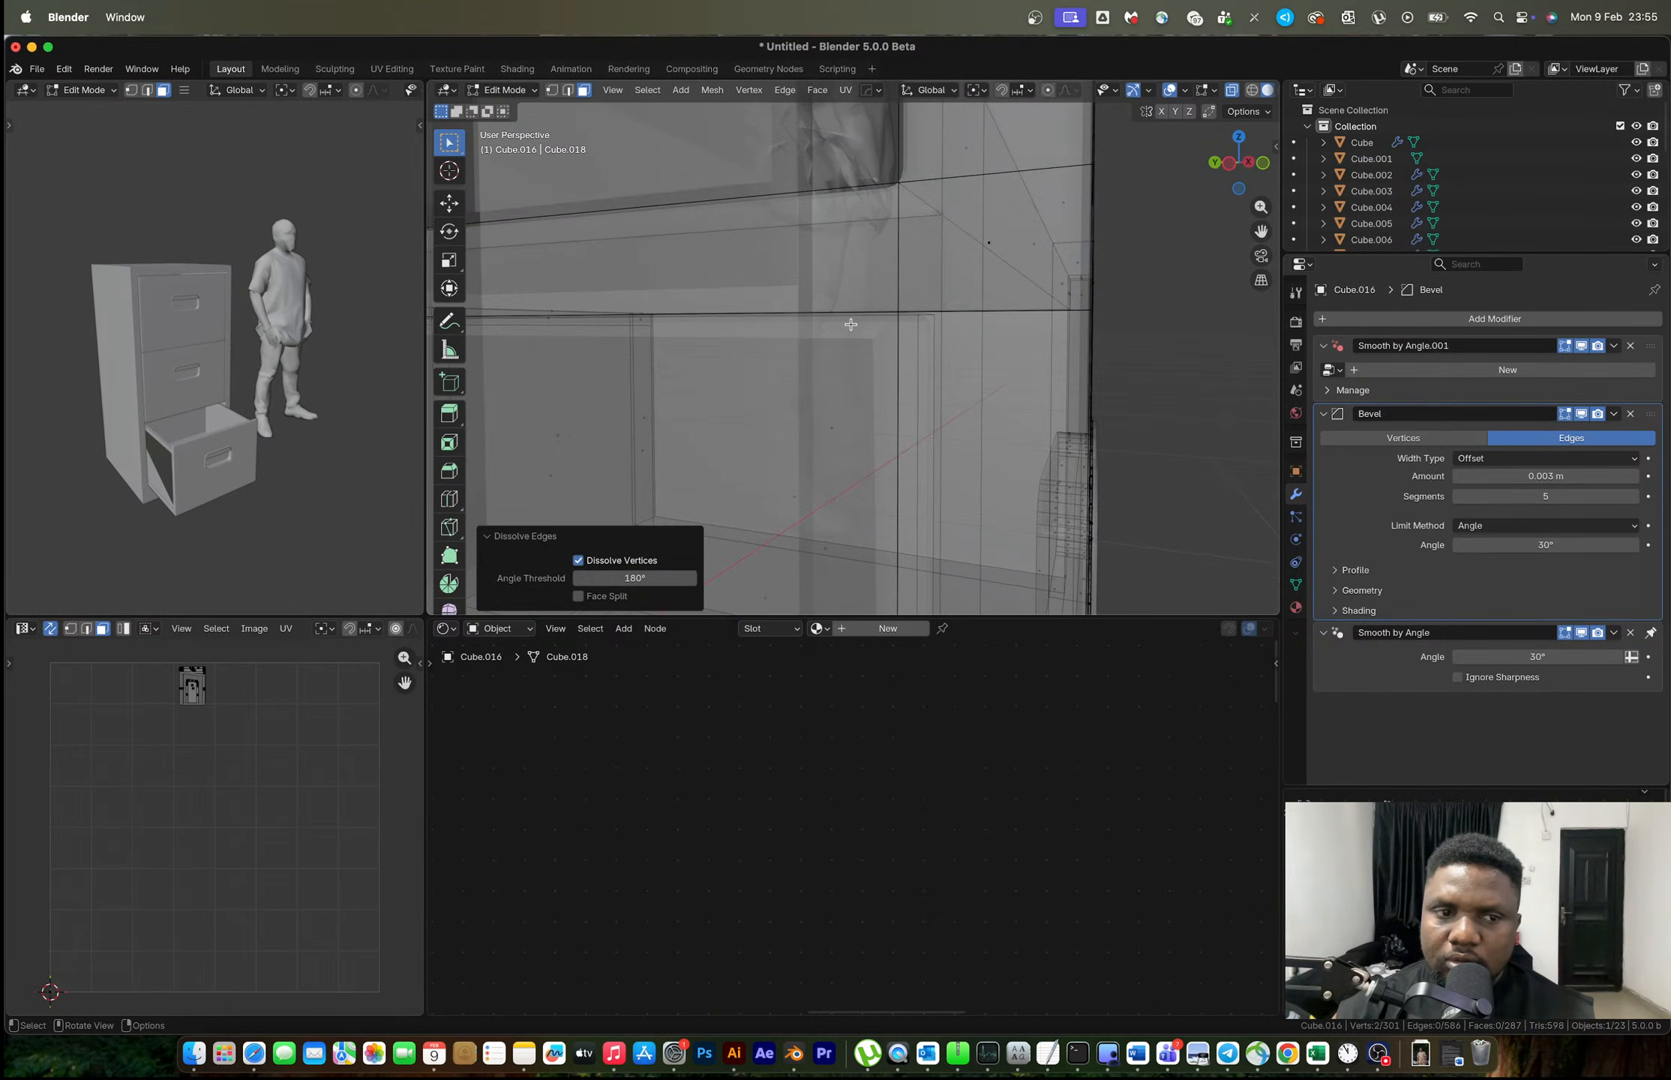
key(super+z)
key(x)
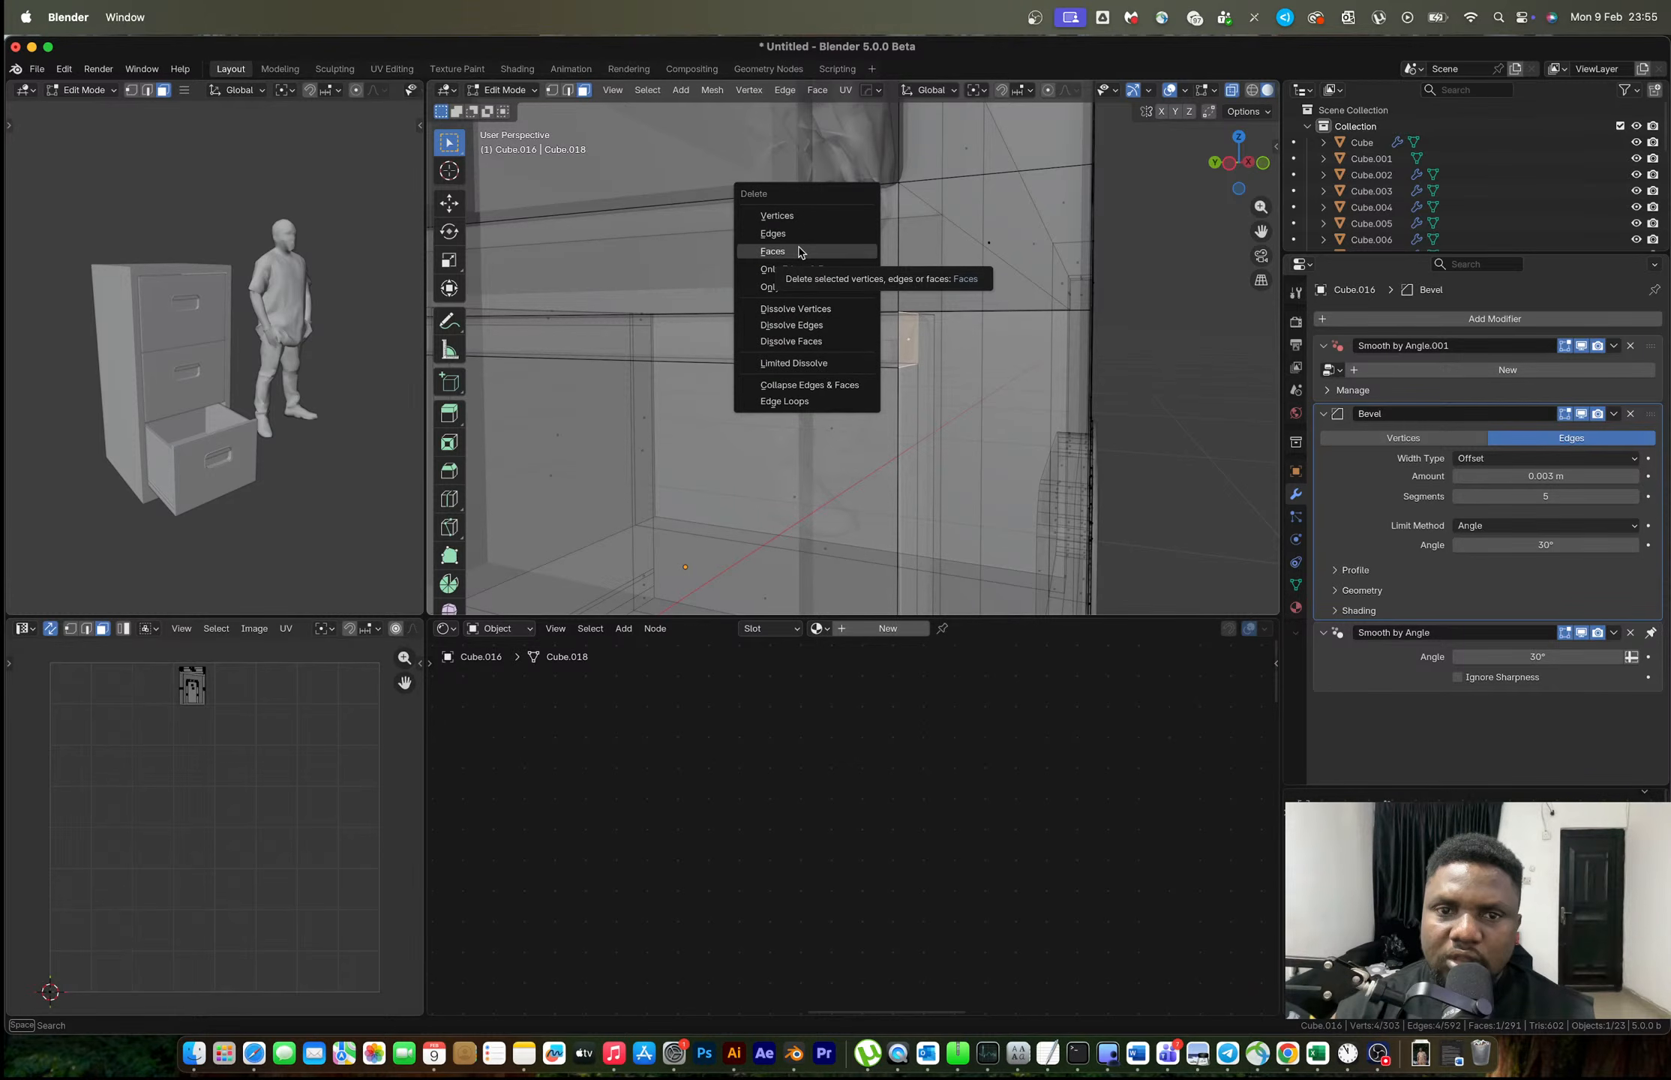
click(800, 252)
key(Tab)
key(alt+z)
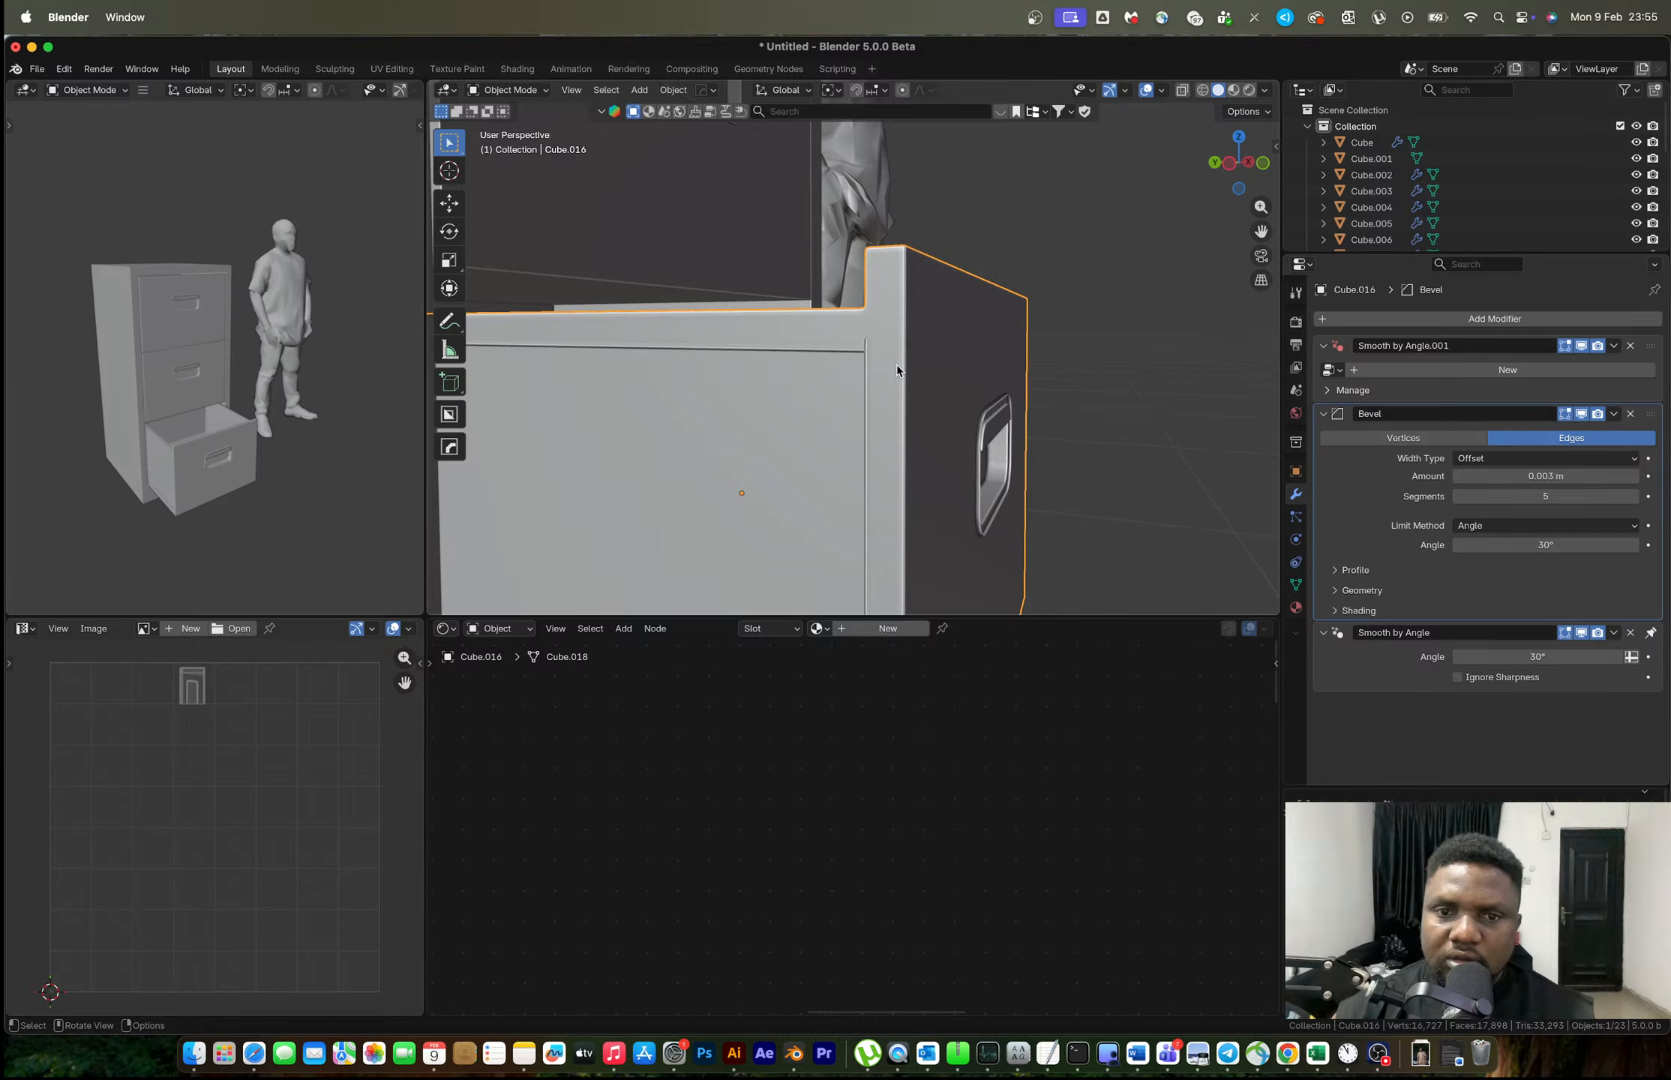
Knife-cut an edge from the upper lip's front end across the vertical rim and around onto the drawer front.
middle_drag(956, 360, 1013, 357)
key(k)
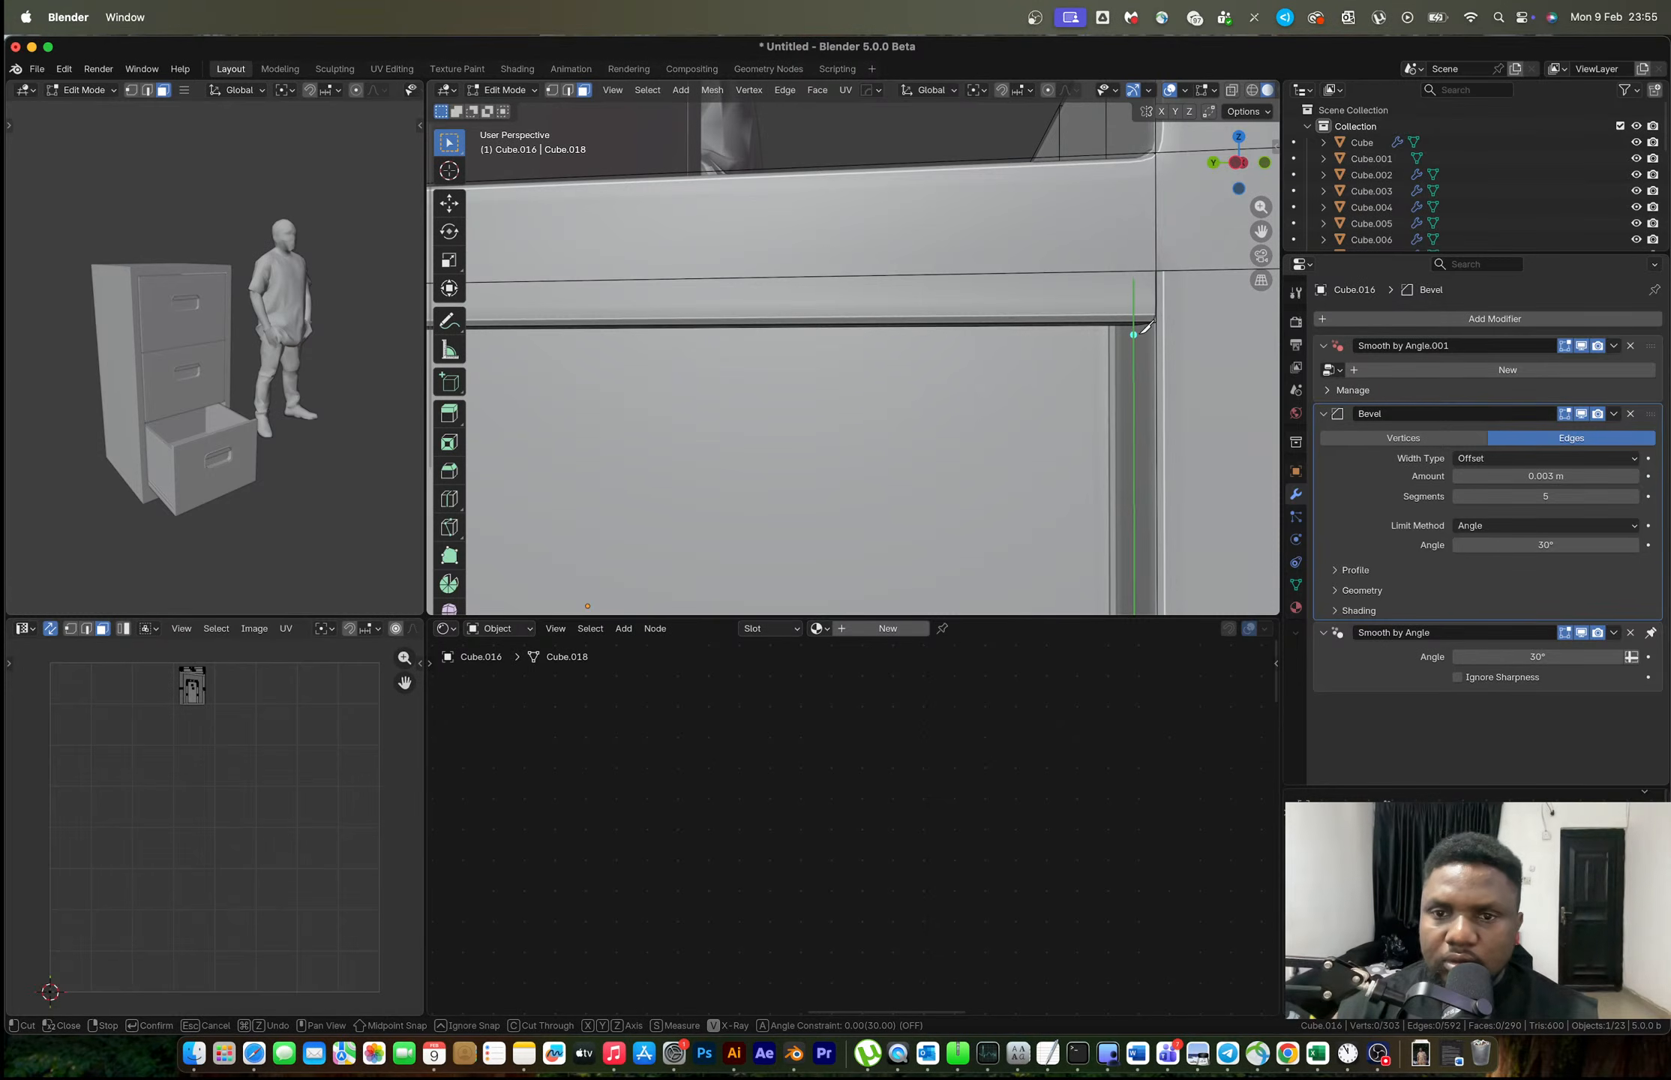
click(1137, 325)
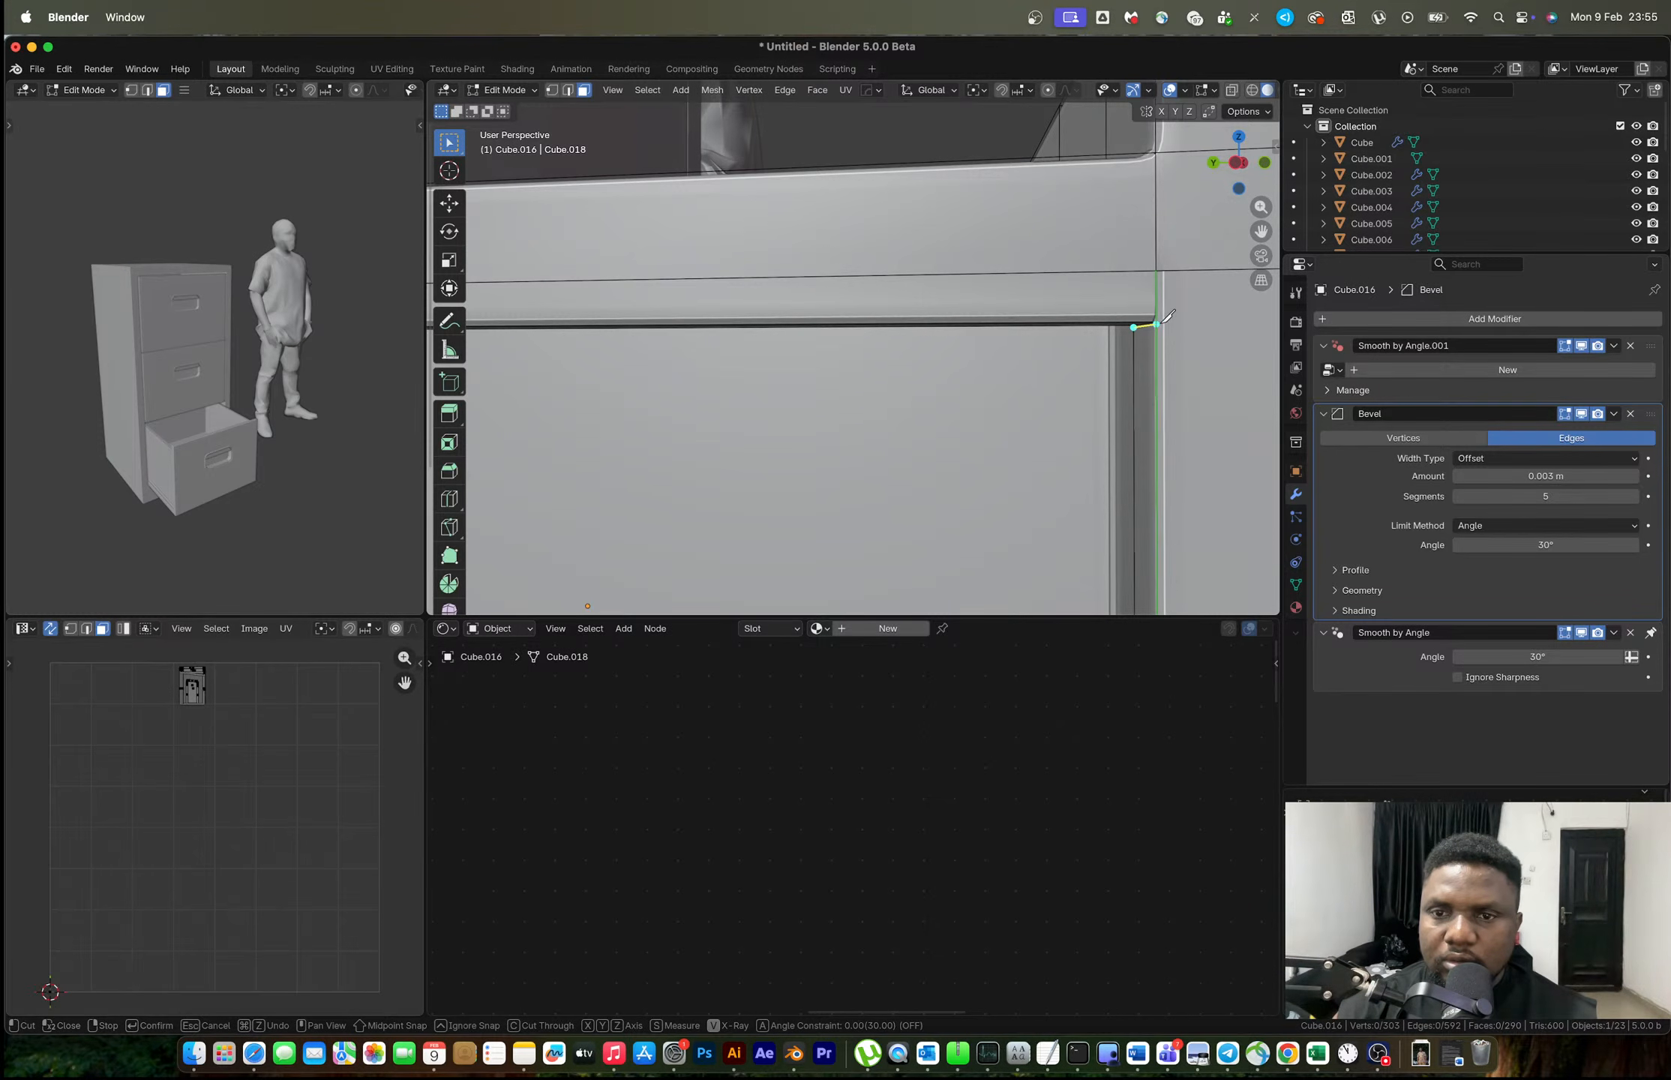
click(1156, 324)
shift+middle_drag(1195, 323, 991, 324)
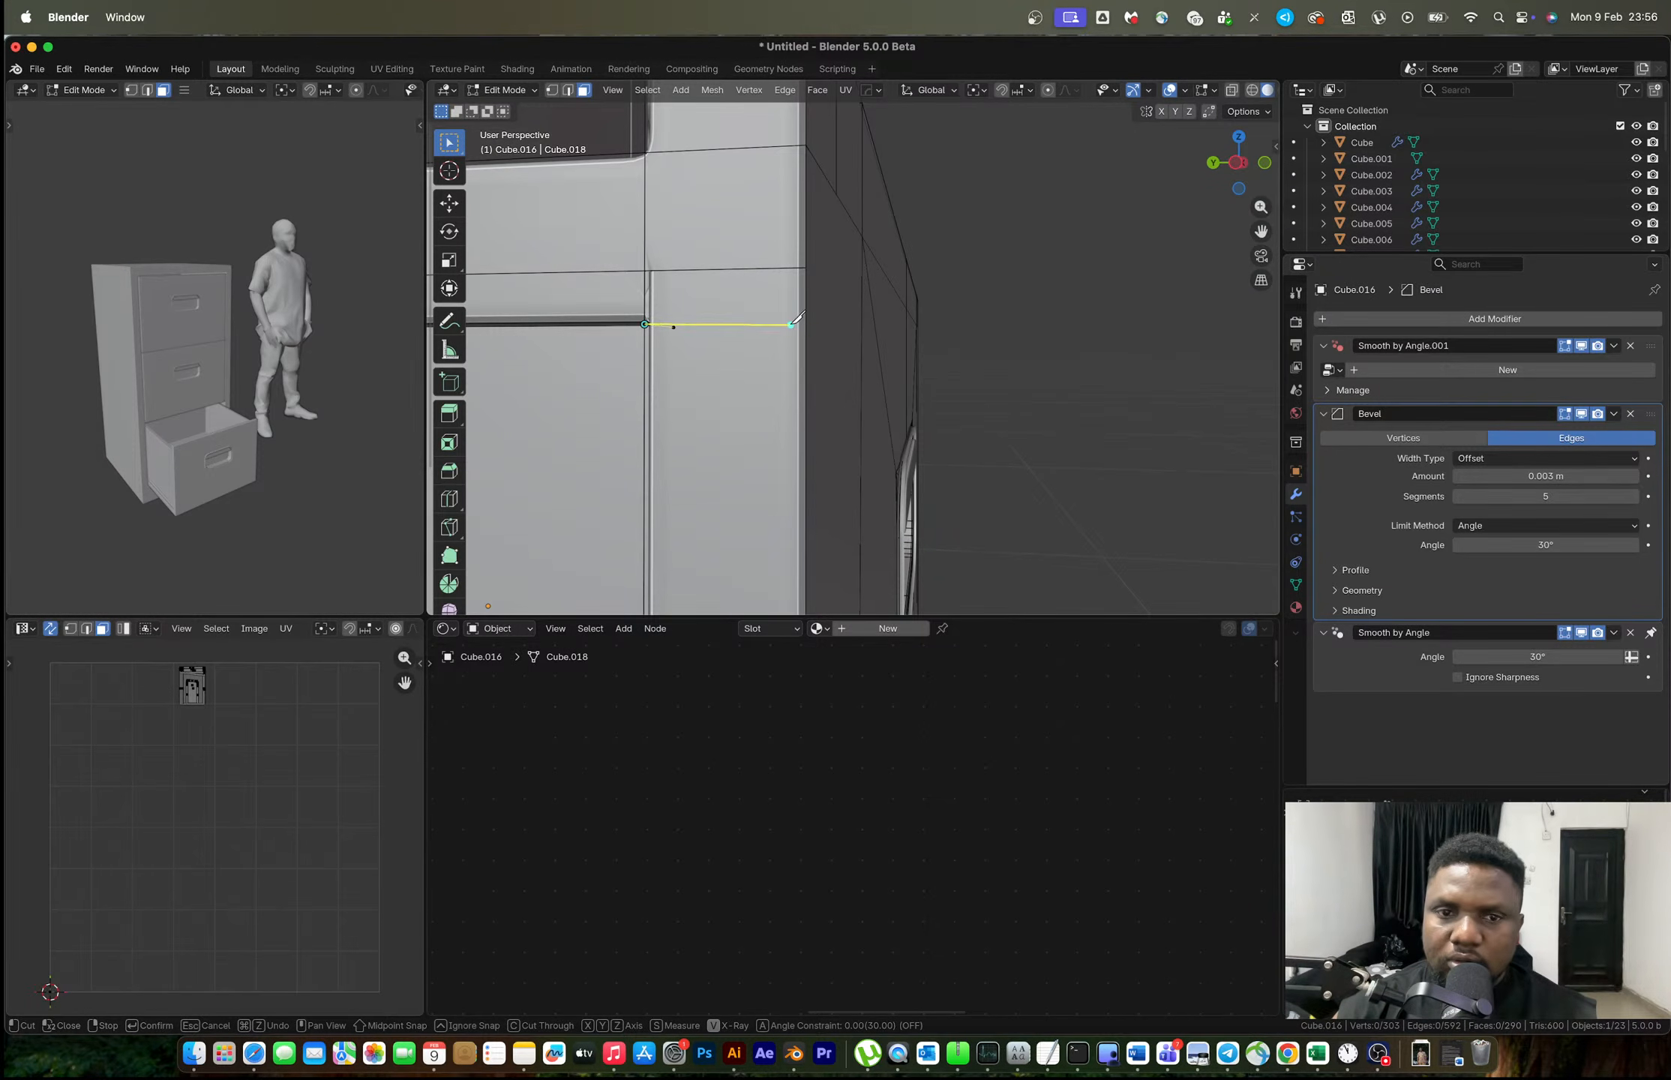
click(806, 323)
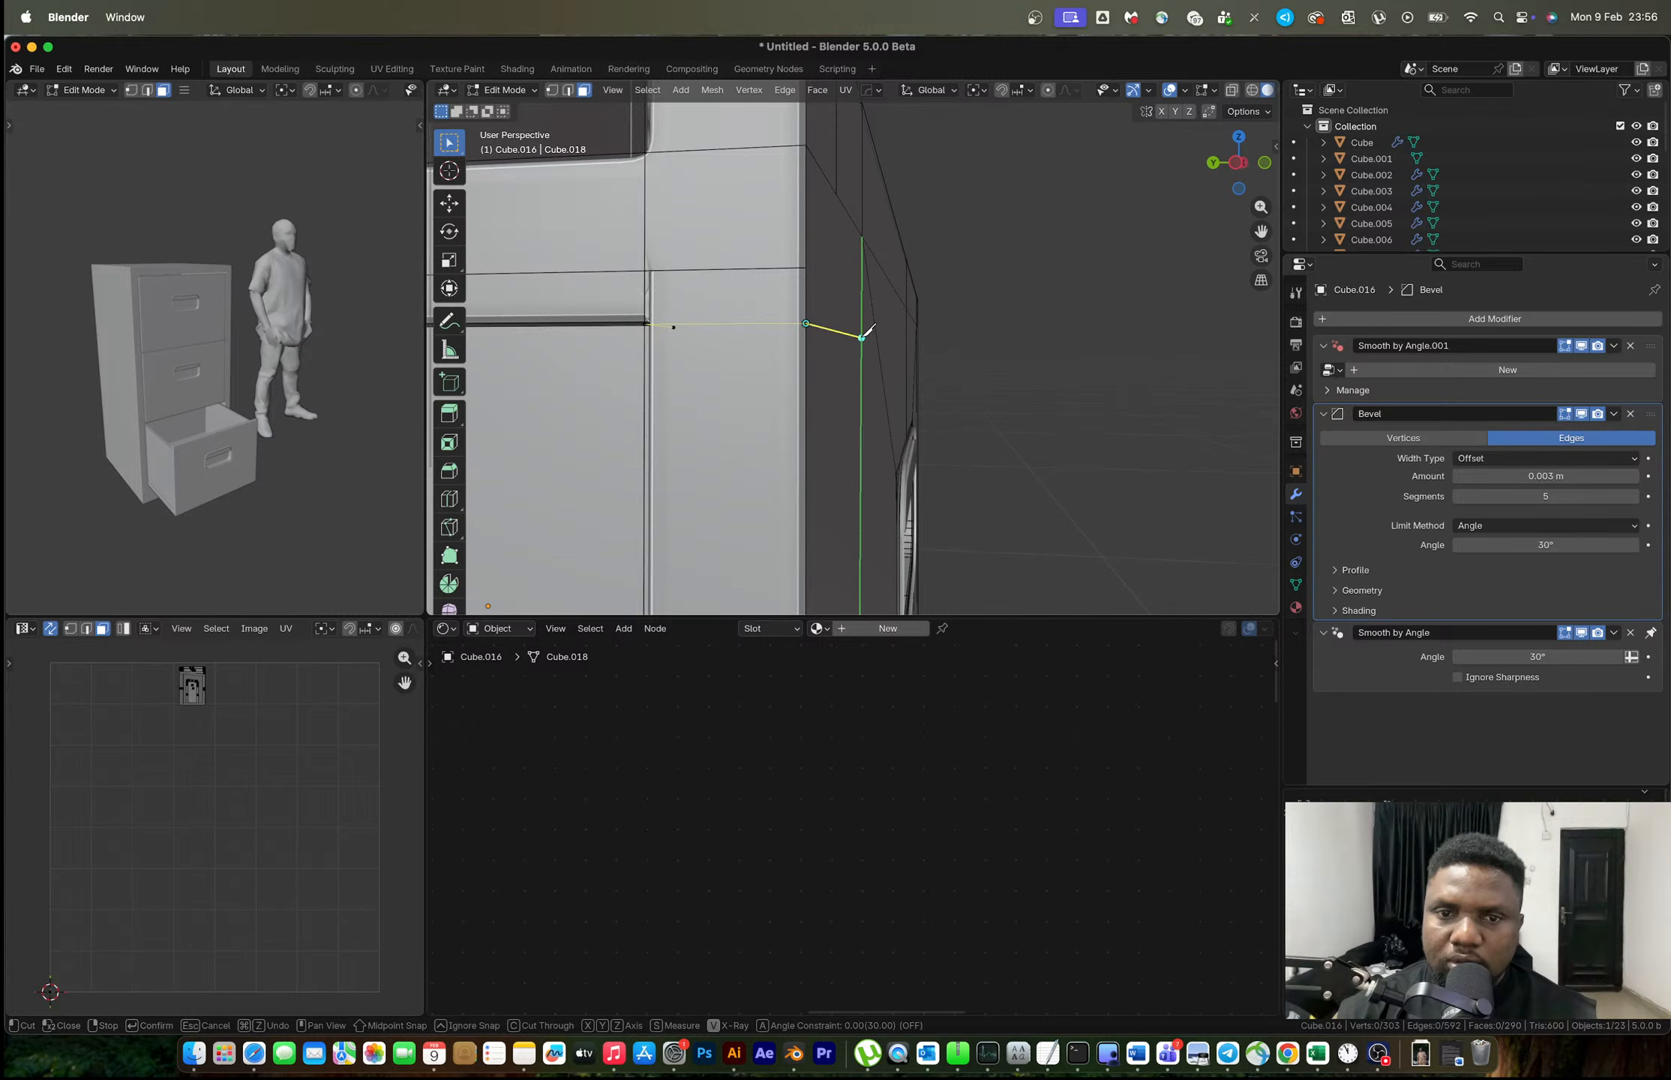
click(862, 340)
key(Return)
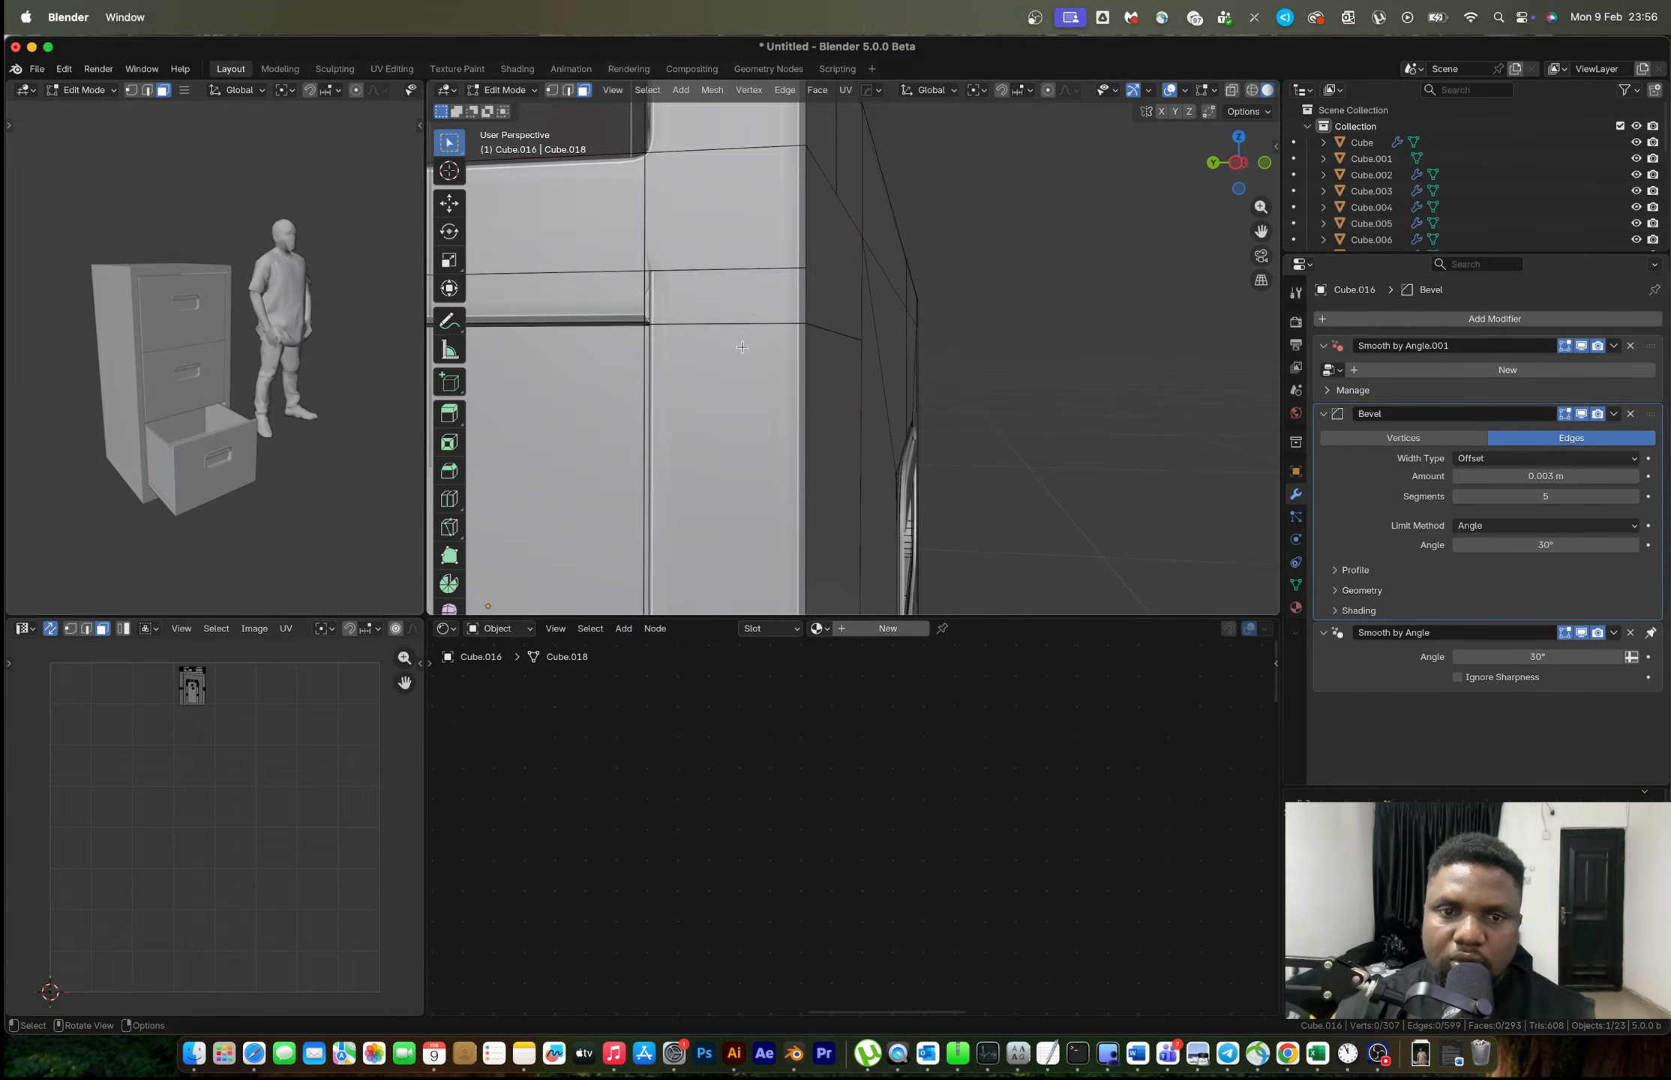
In X-ray view, delete the narrow face above the new cut at the upper lip's front corner.
middle_drag(742, 346, 962, 335)
key(1)
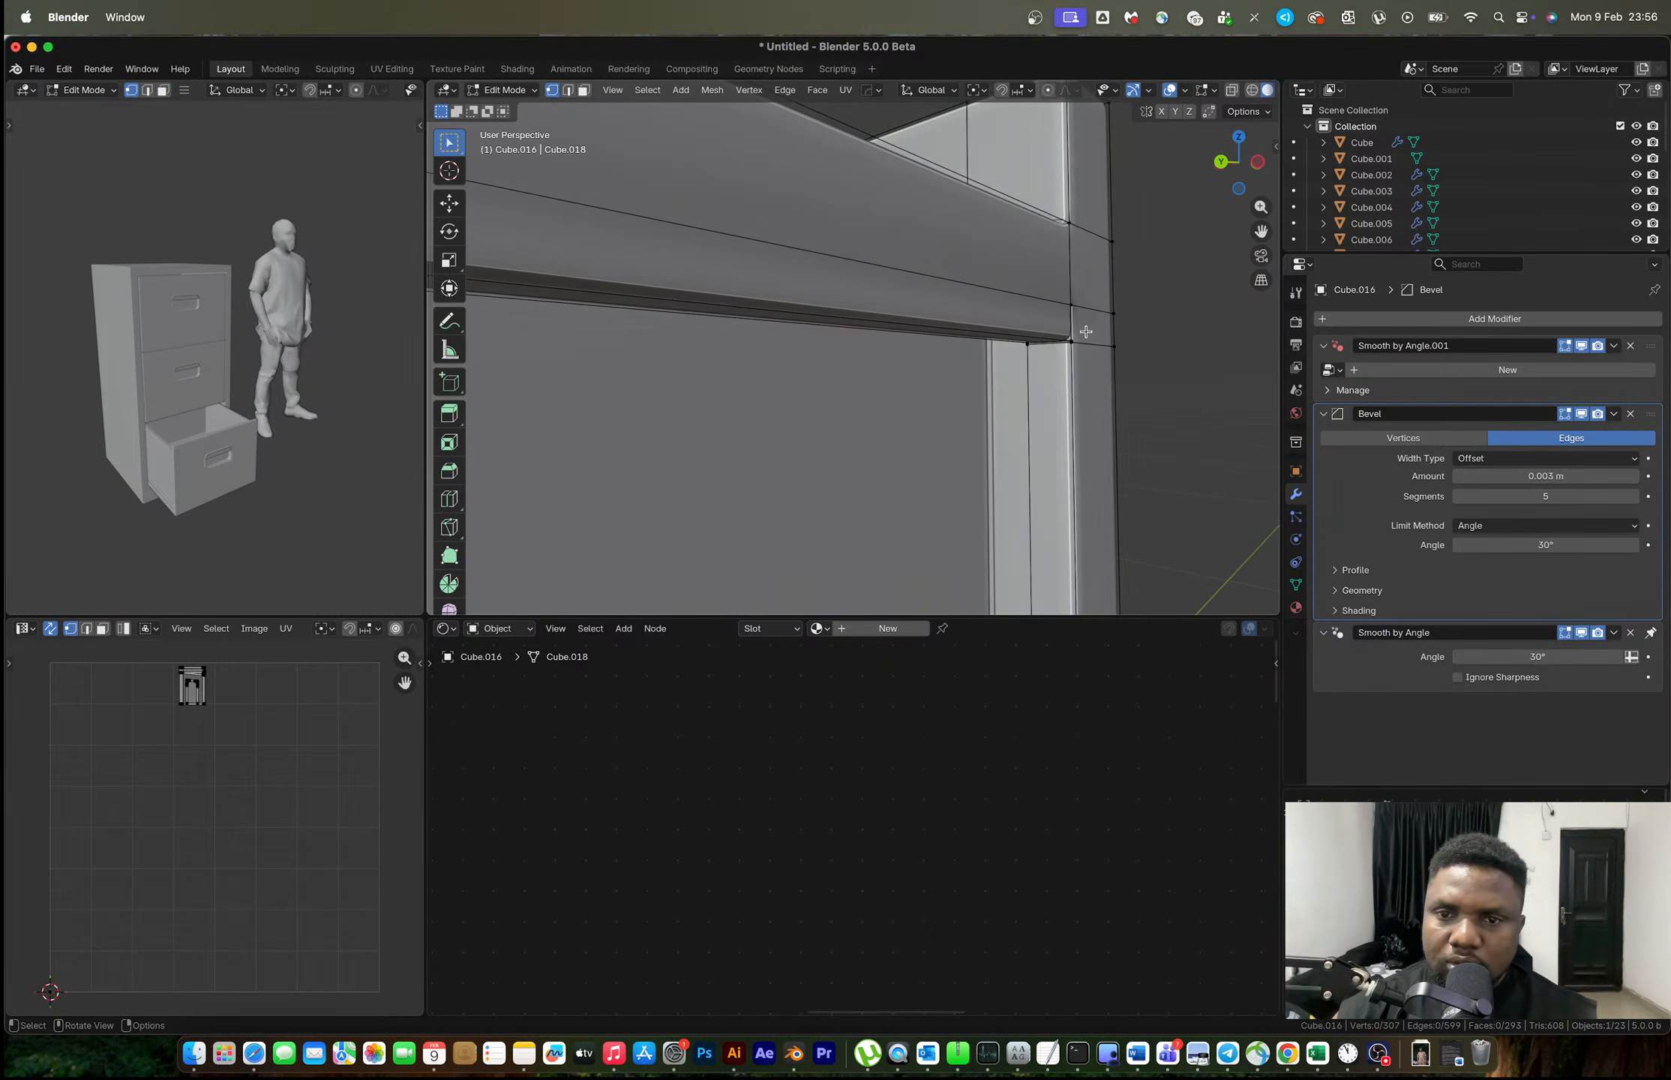
scroll(1085, 331, up, 3)
shift+middle_drag(1086, 331, 929, 358)
key(alt+z)
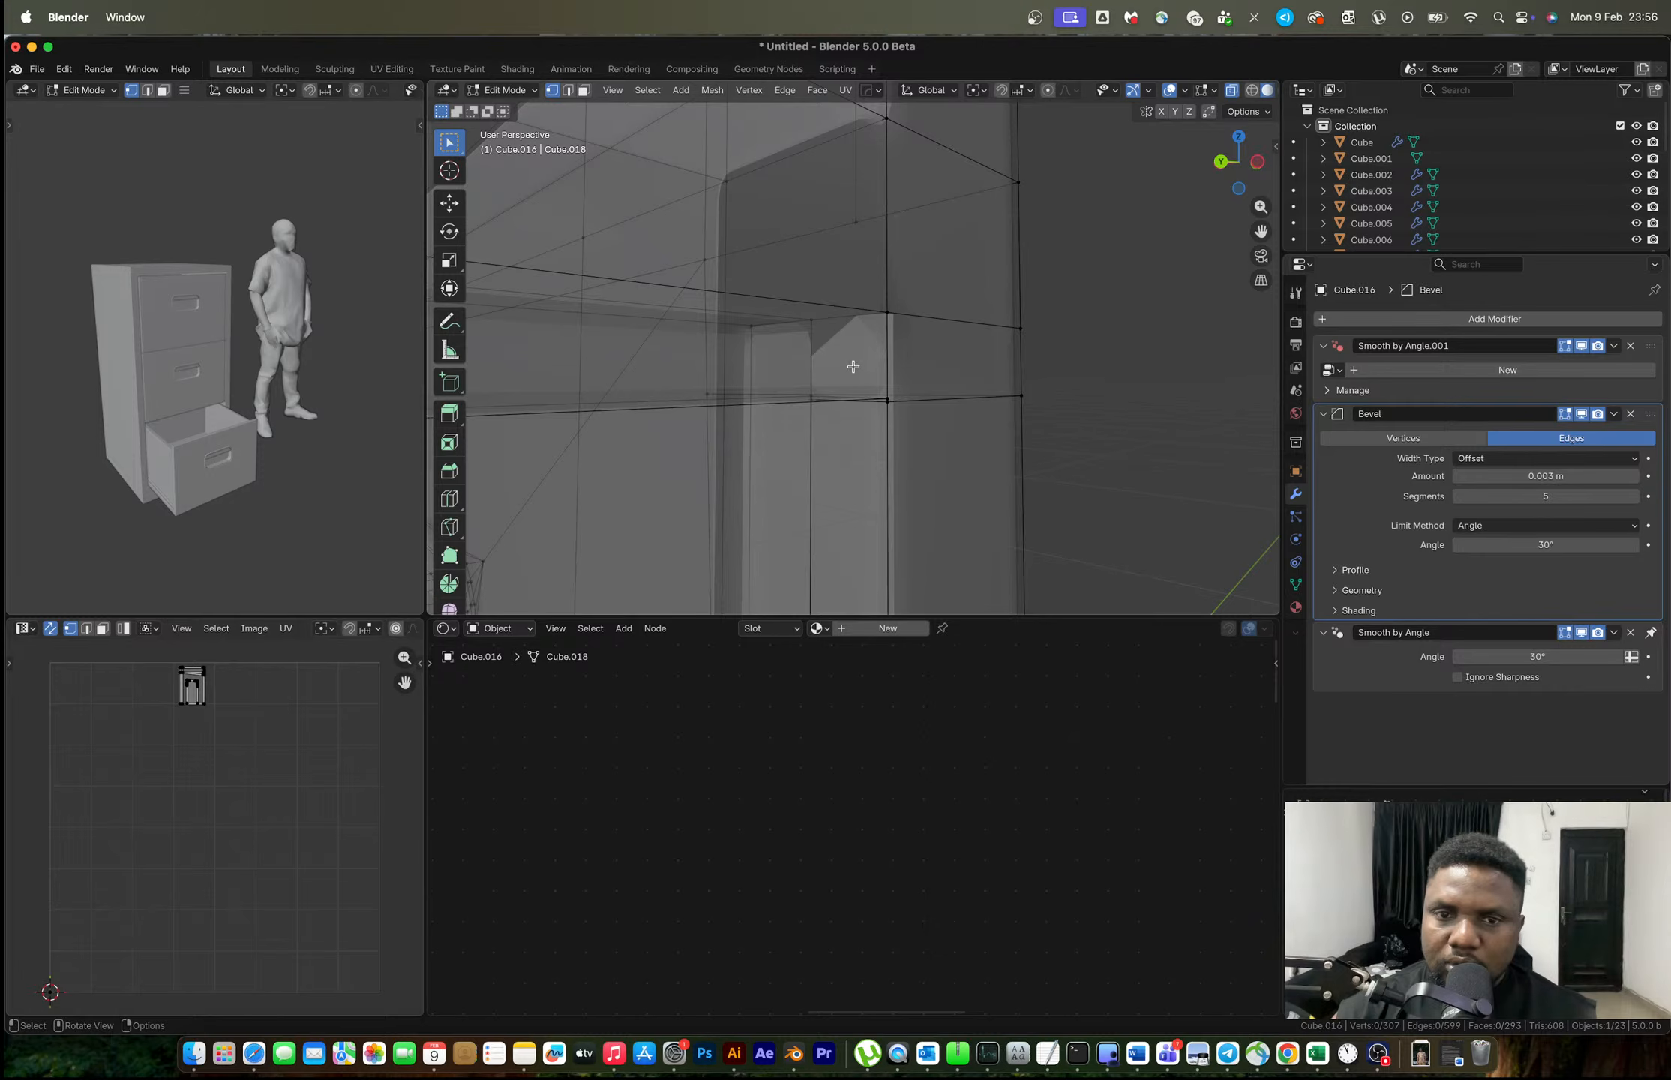
key(3)
click(852, 362)
key(x)
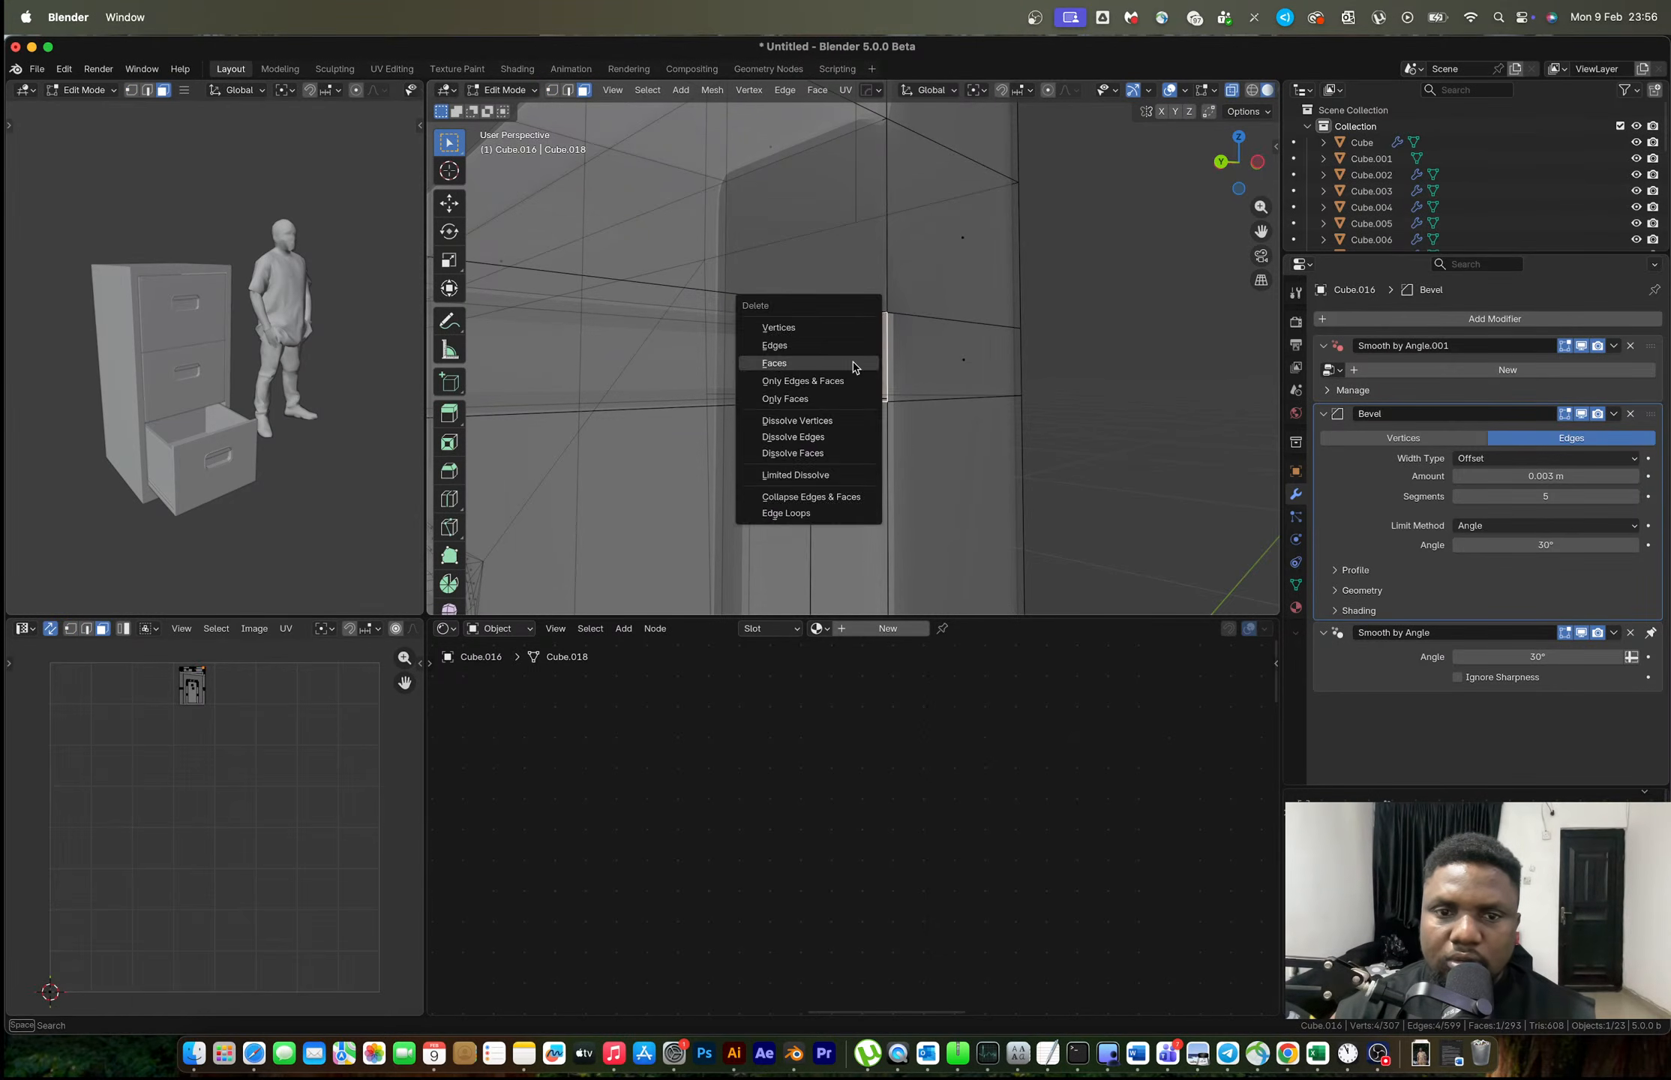
click(858, 367)
Merge the two close vertex pairs at the lip's front corner with At Last, then check the drawer side in solid Object Mode.
key(1)
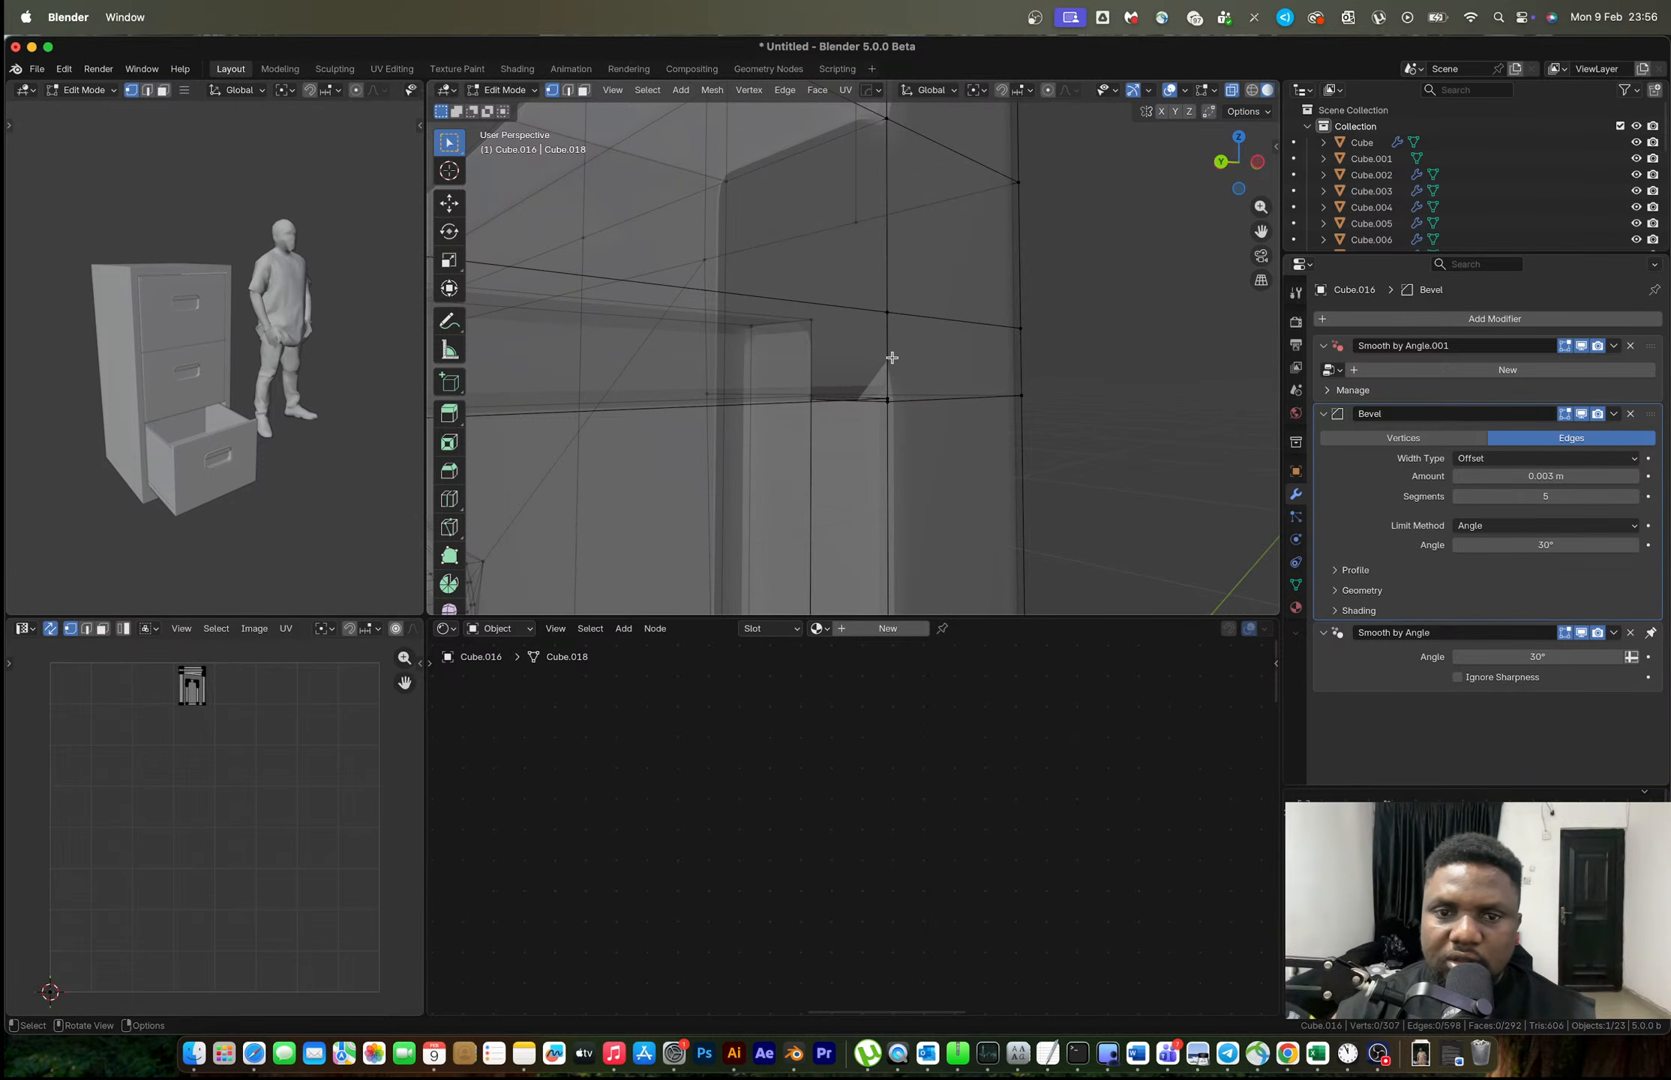
click(885, 406)
shift+click(886, 409)
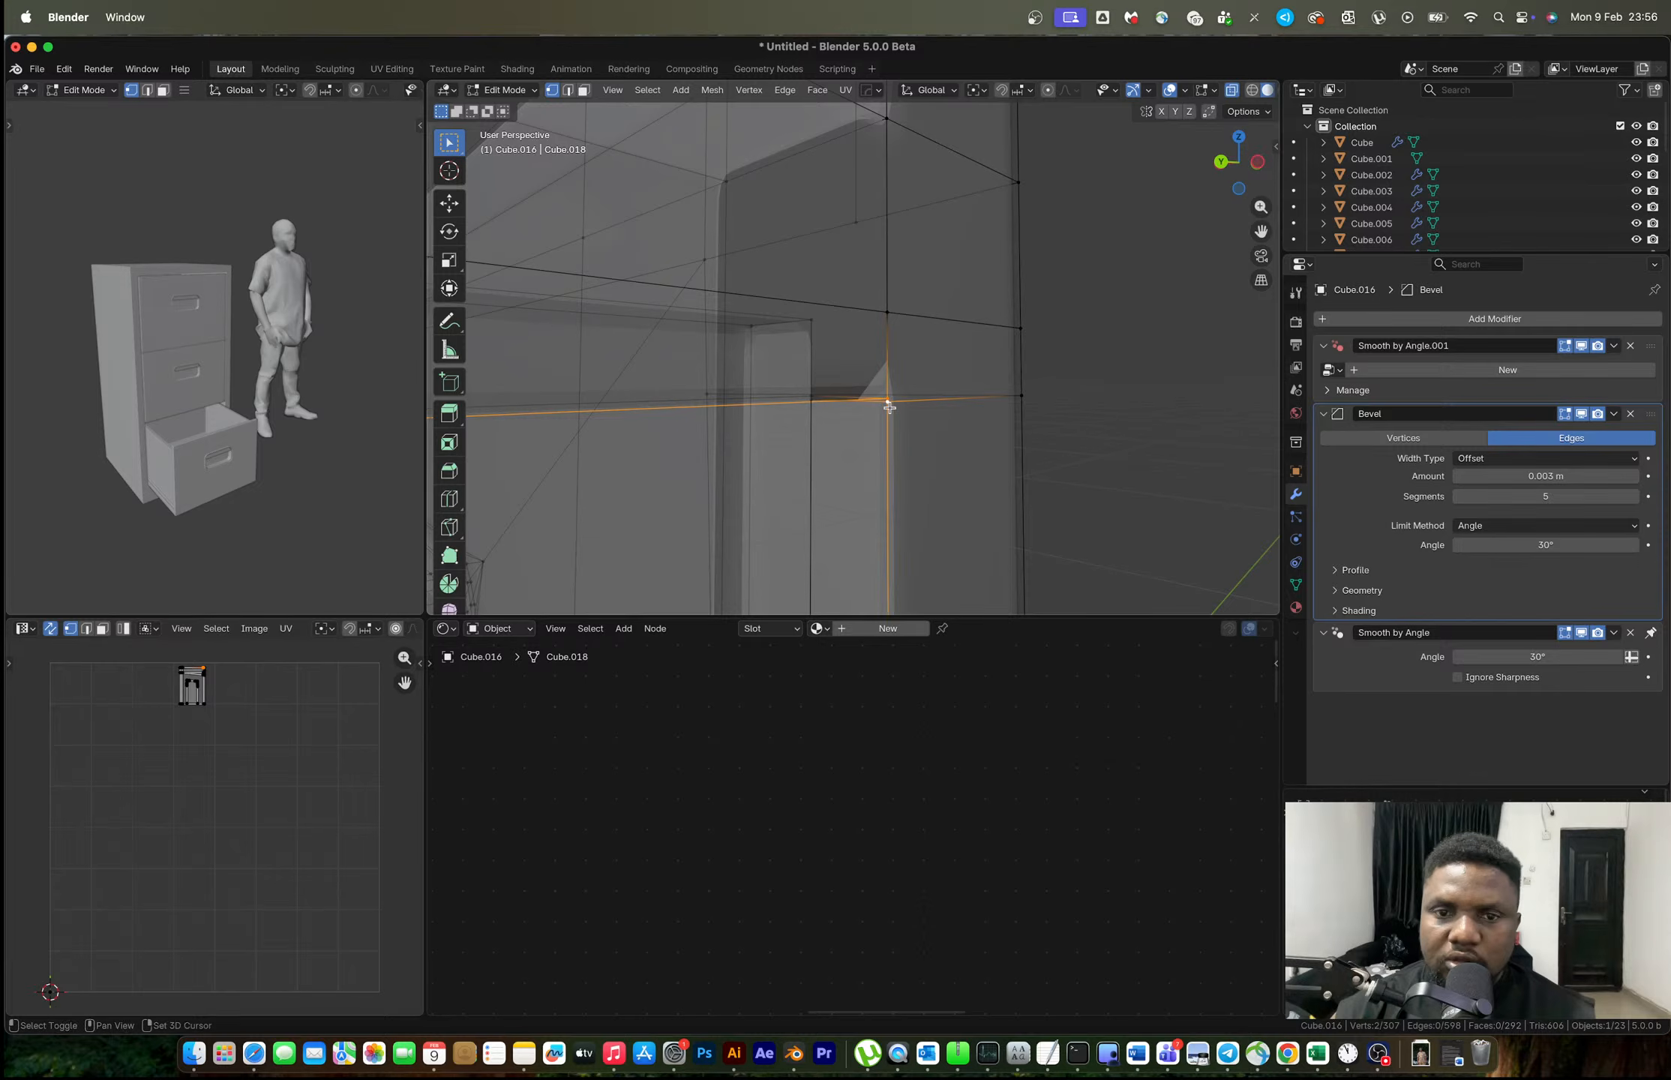
key(m)
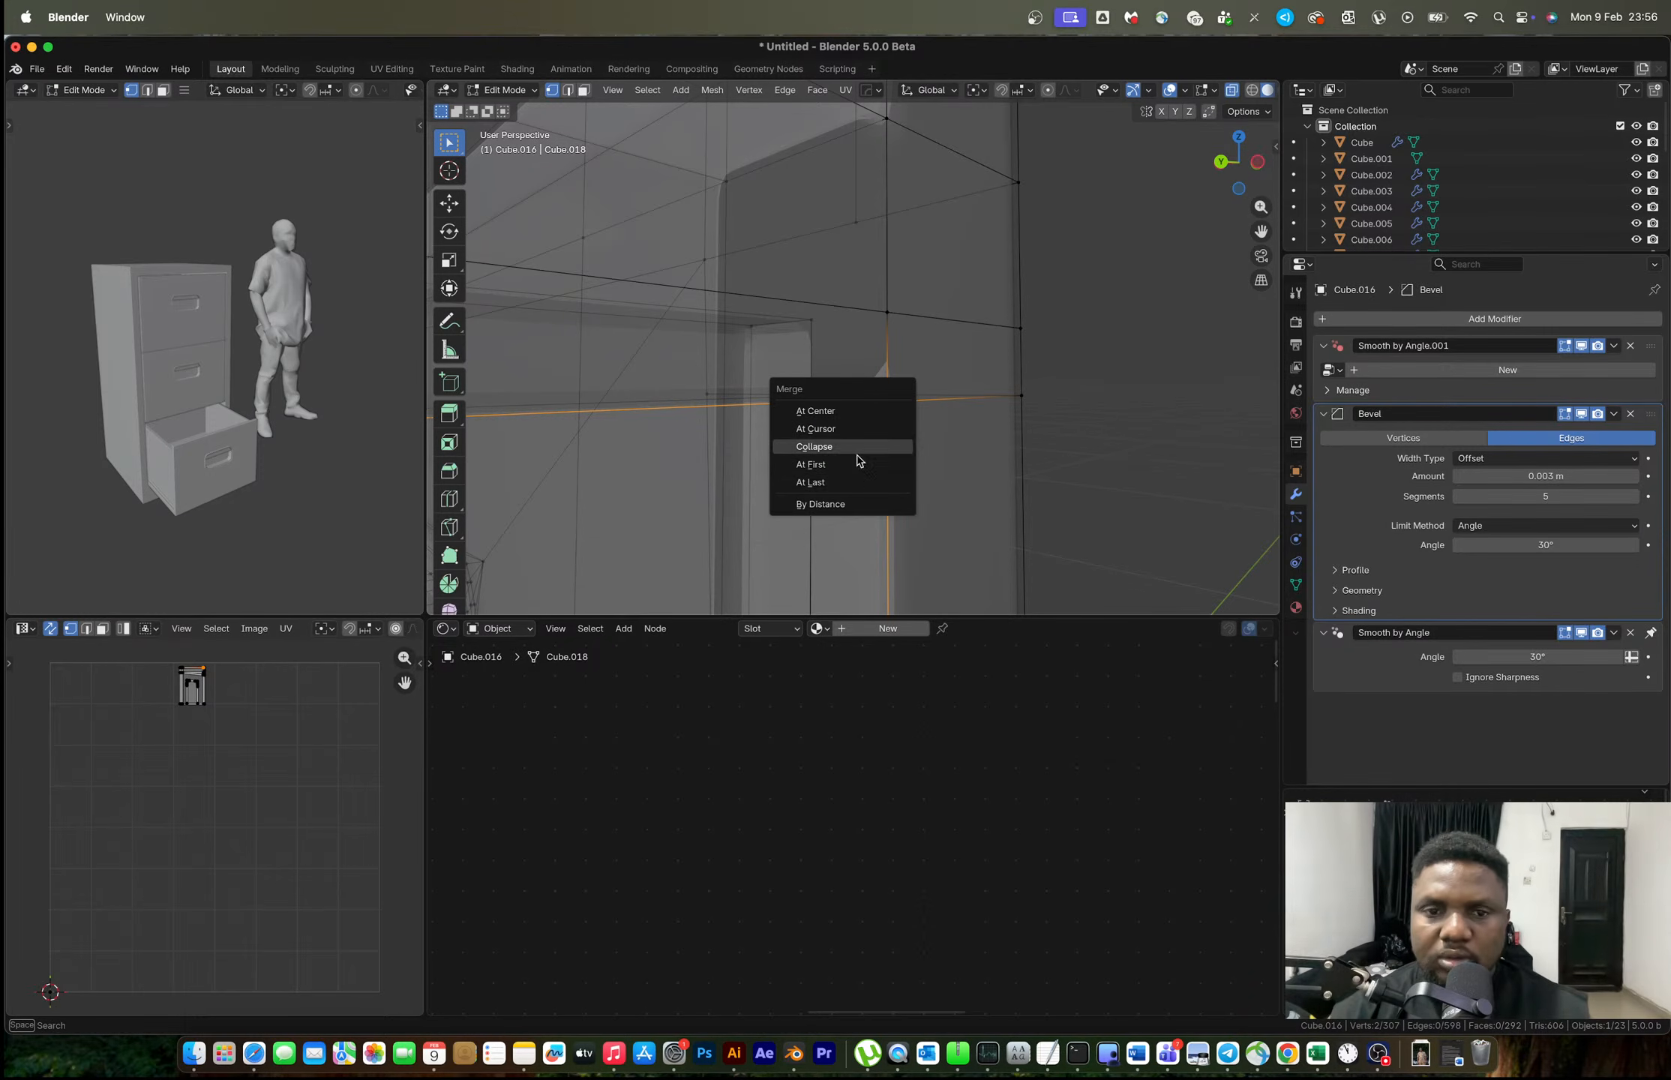
click(855, 481)
shift+click(811, 395)
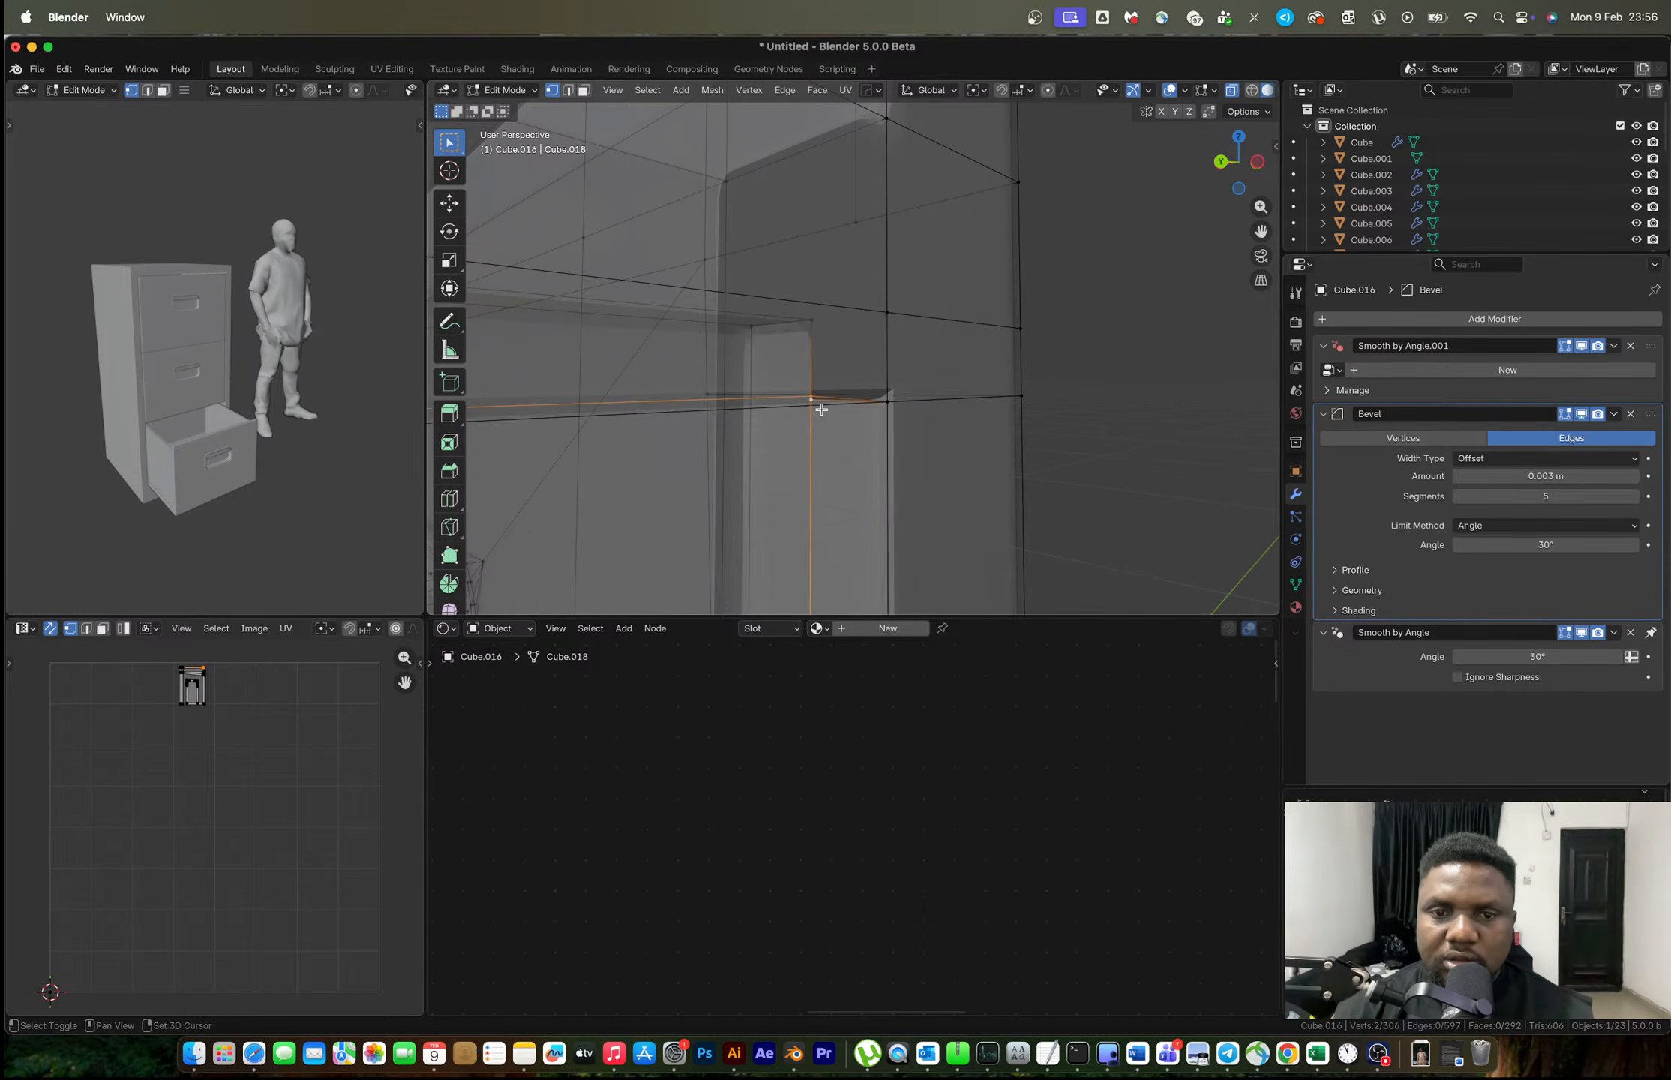
key(m)
click(821, 409)
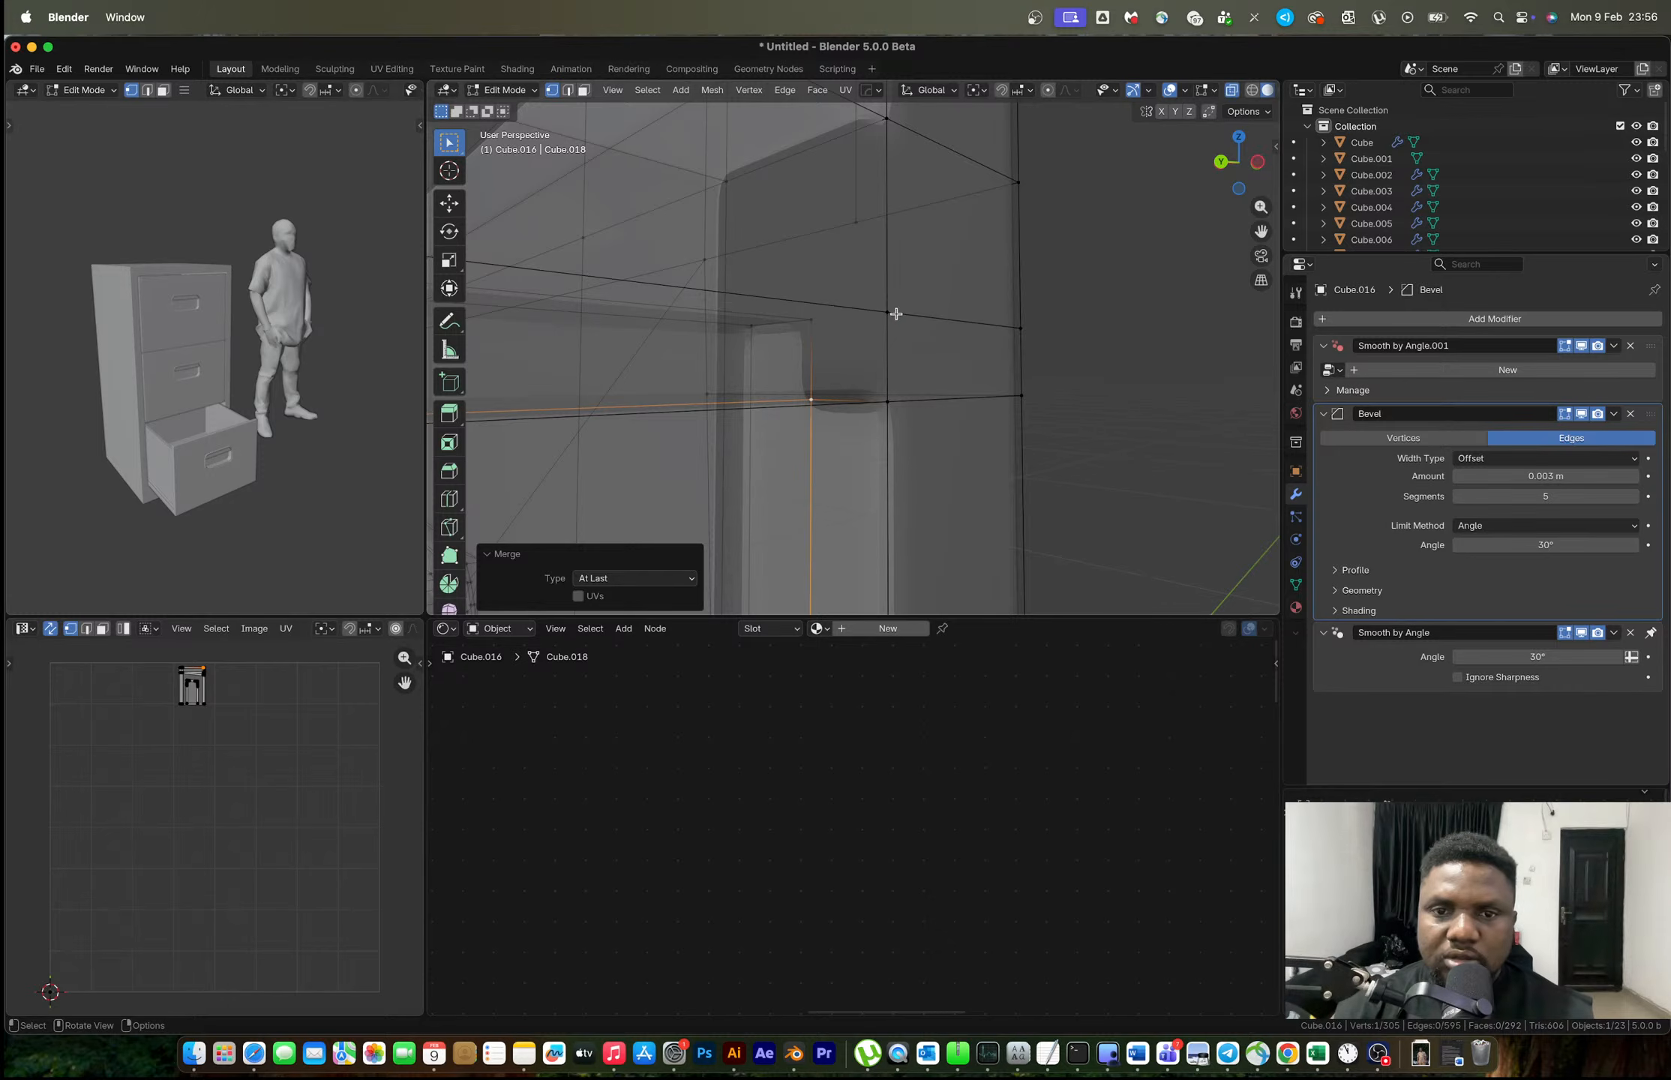
middle_drag(897, 318, 797, 321)
scroll(796, 321, down, 3)
key(Tab)
scroll(802, 334, down, 4)
key(alt+z)
scroll(807, 337, down, 6)
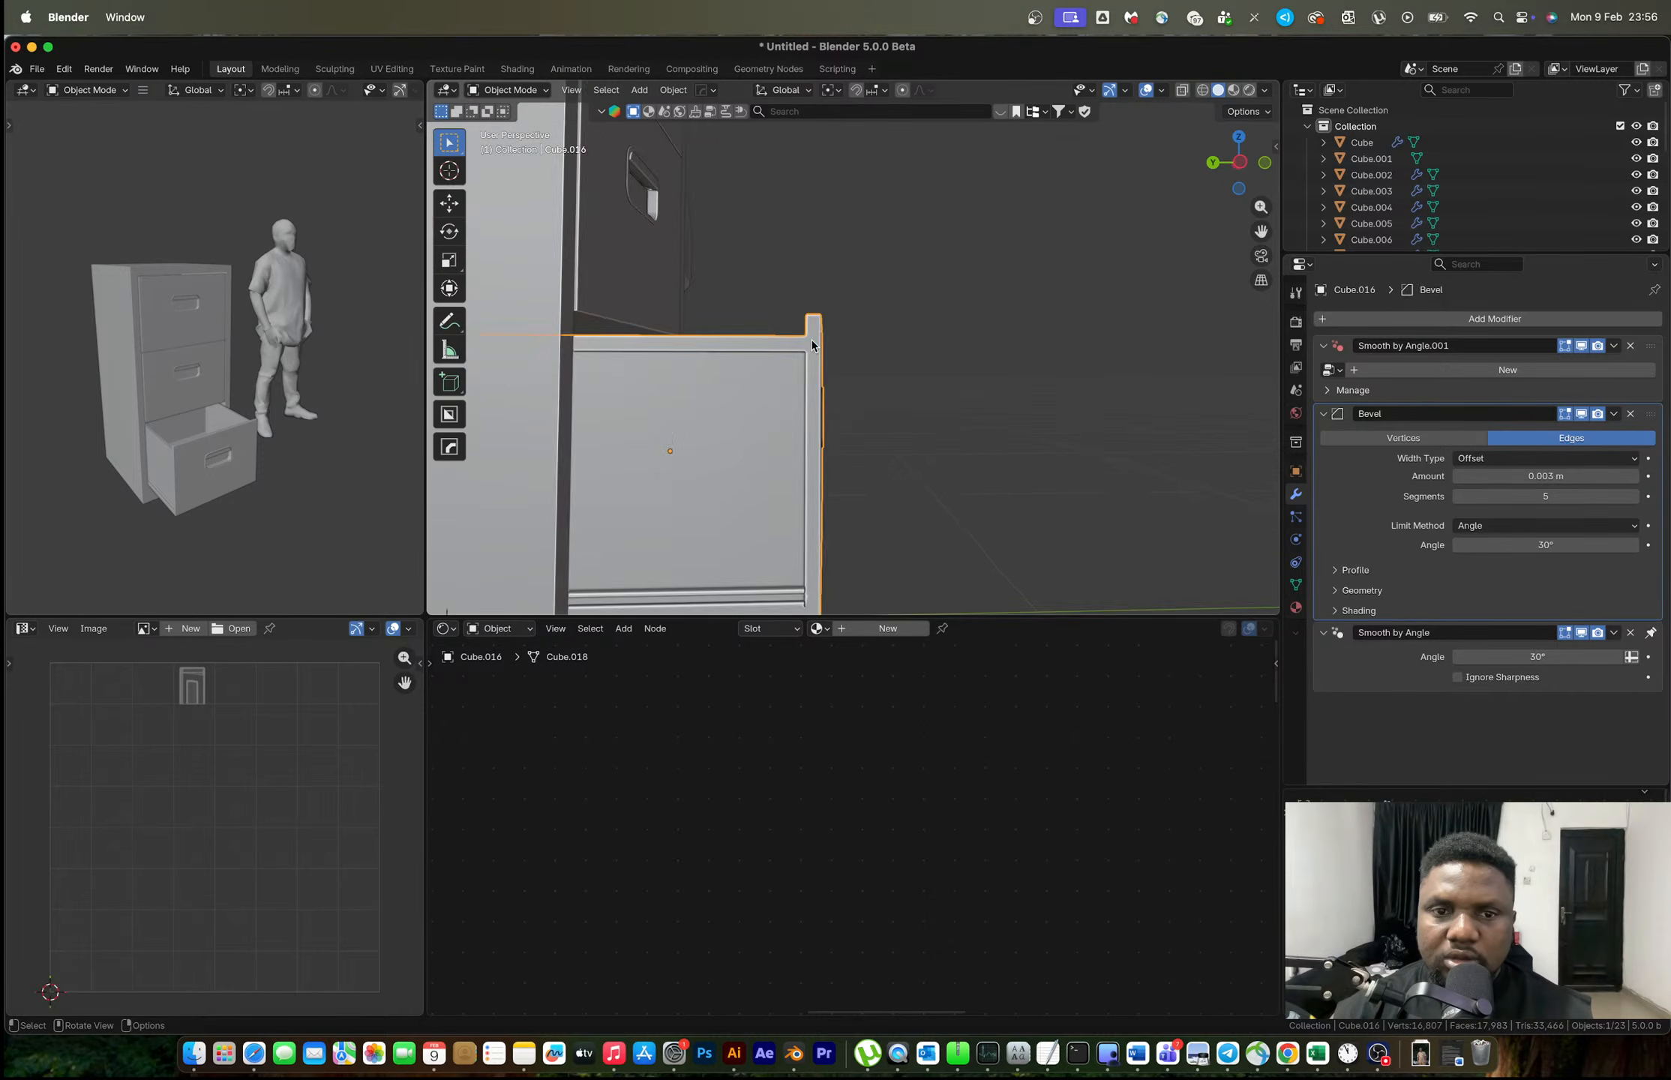
Move the whole three-drawer cabinet about 5.87 m along negative X, past the other cabinets in the row.
scroll(812, 345, down, 3)
mouse_move(840, 397)
middle_down()
mouse_move(731, 429)
mouse_move(862, 363)
mouse_move(851, 399)
mouse_move(822, 399)
middle_up()
scroll(823, 395, up, 2)
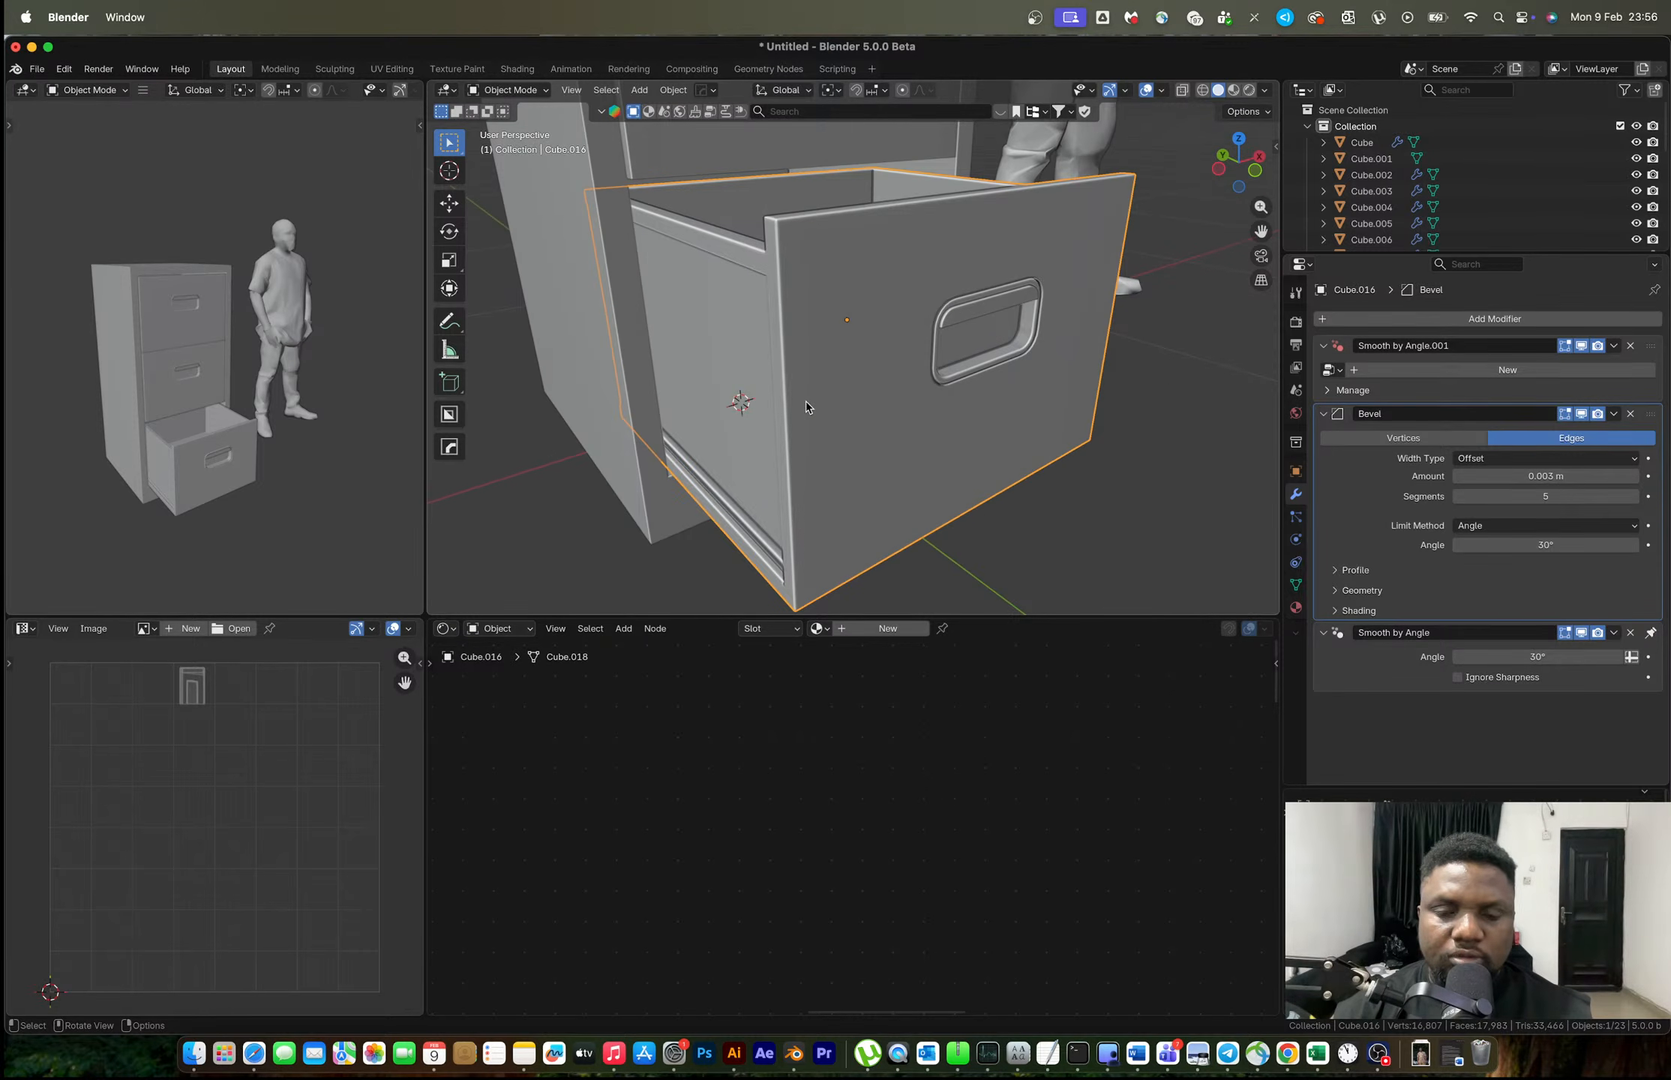
click(1176, 390)
scroll(1175, 390, down, 10)
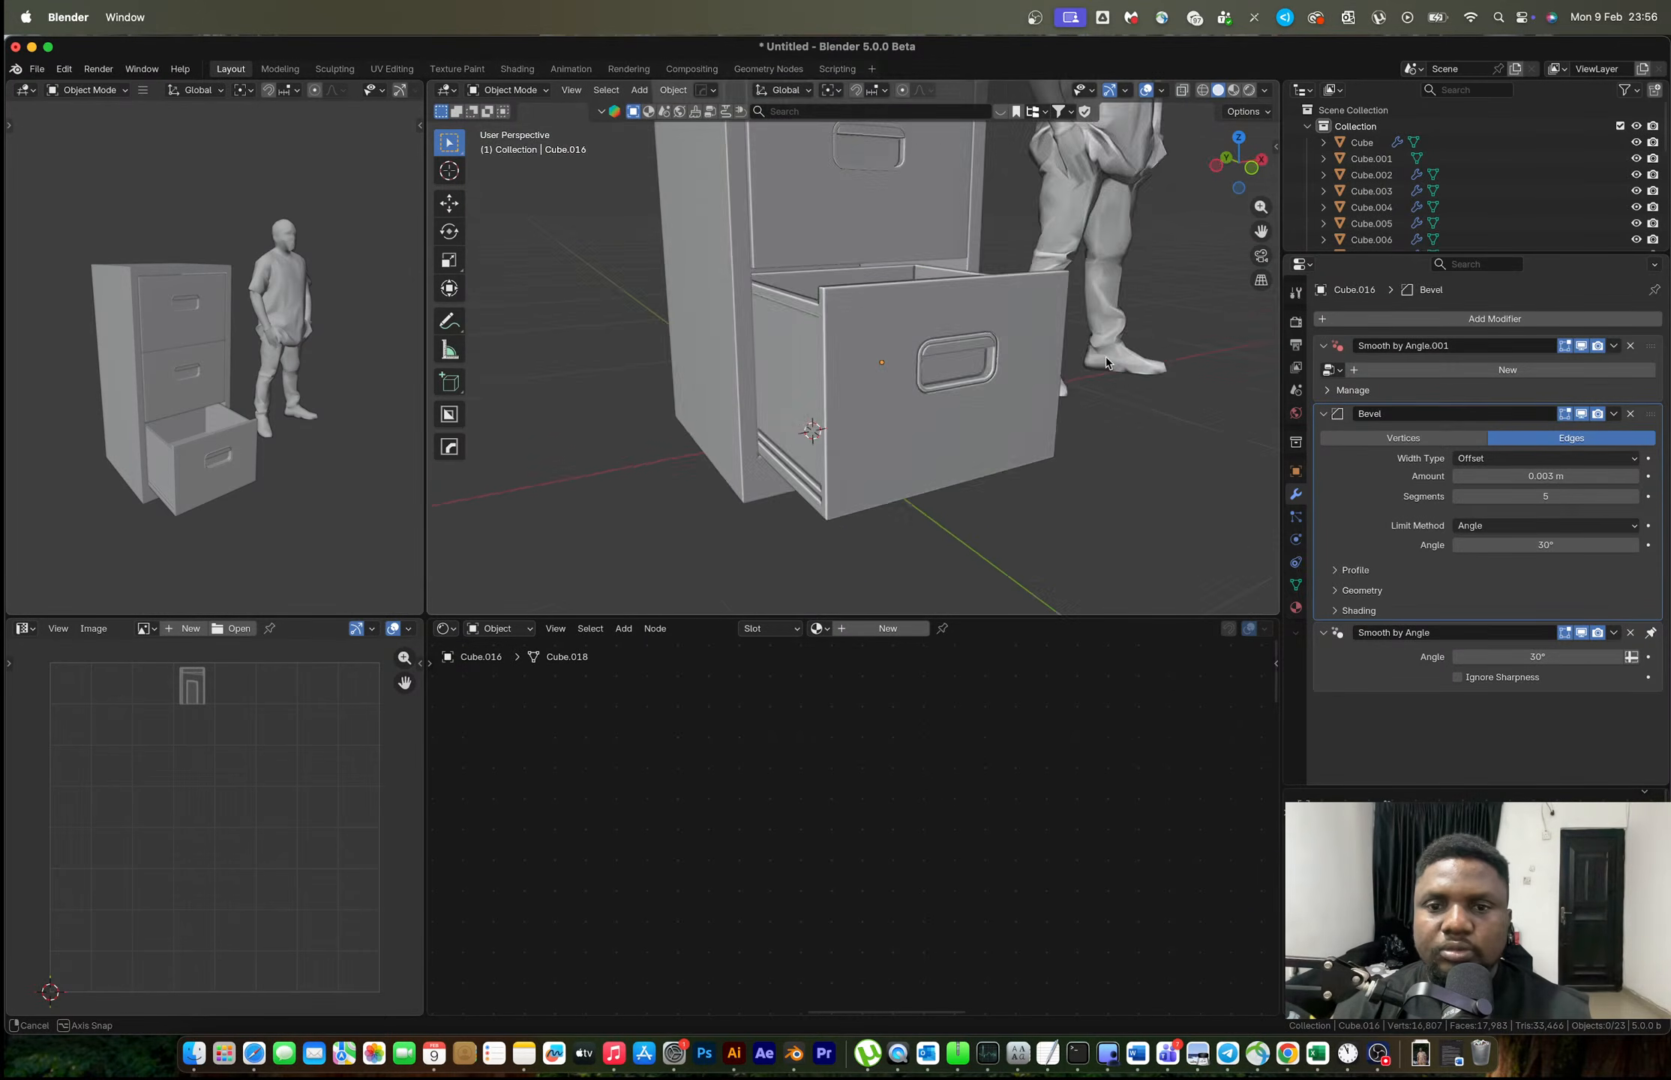
scroll(862, 324, up, 3)
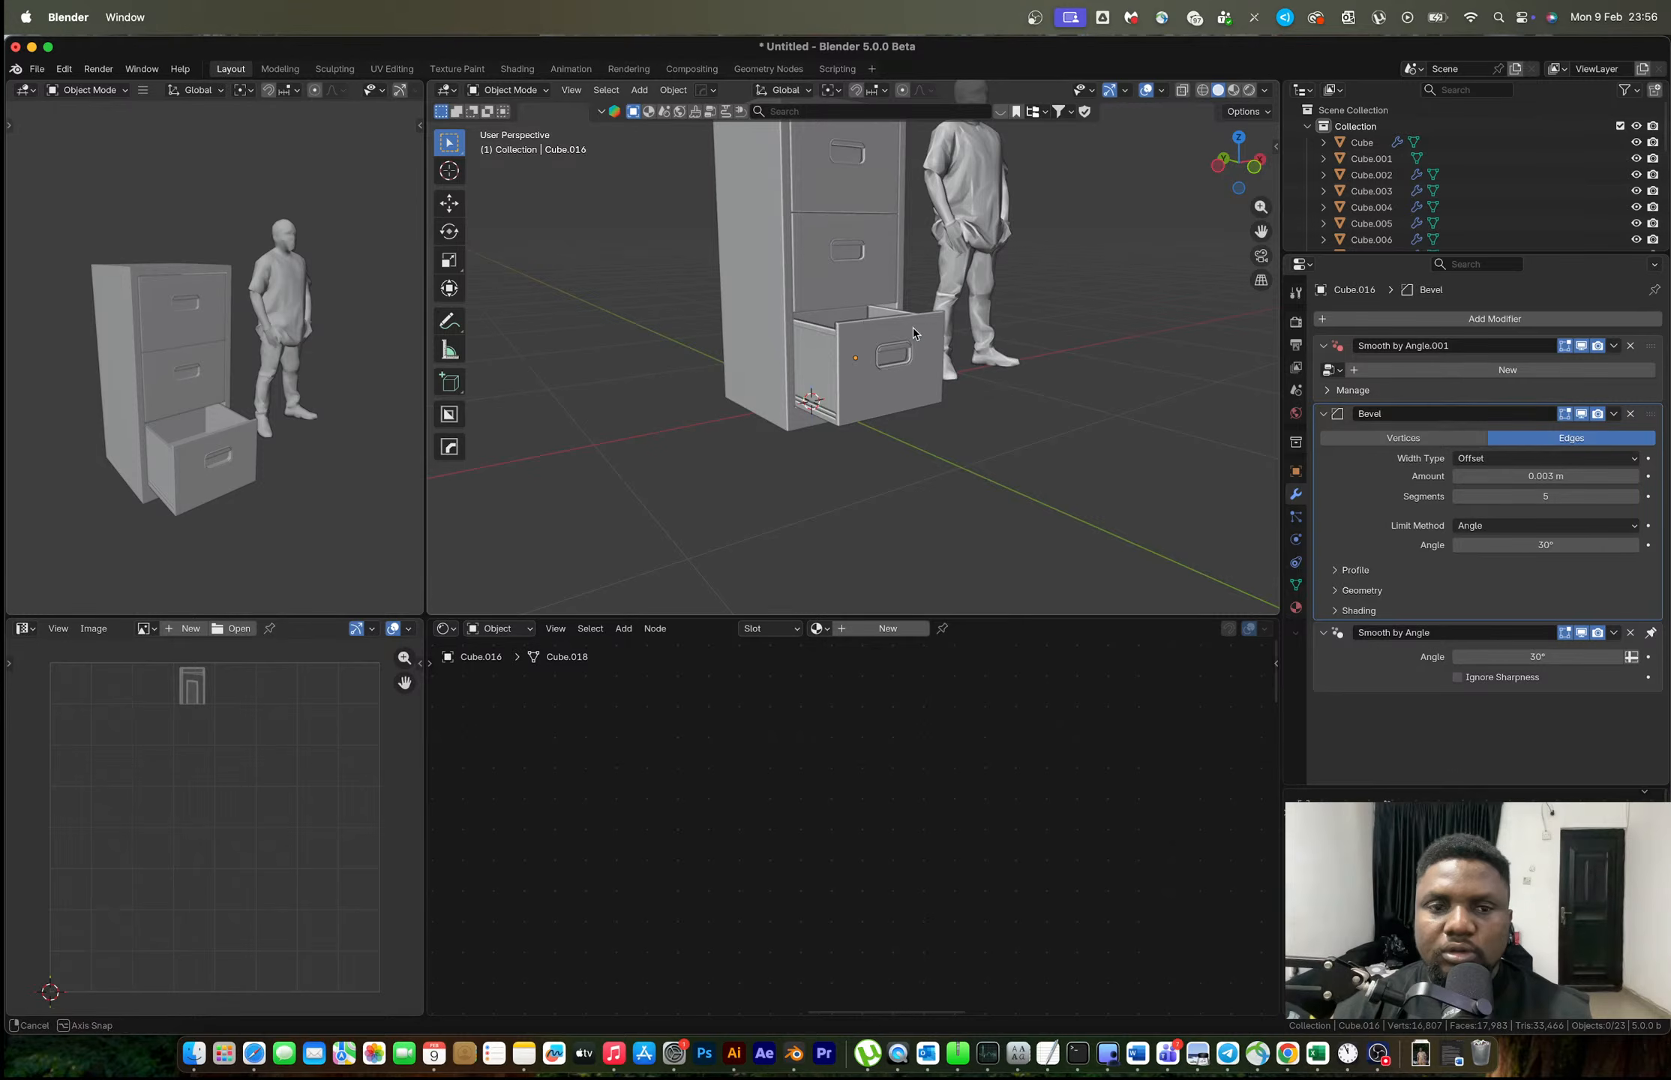
scroll(913, 326, down, 5)
drag(802, 248, 886, 386)
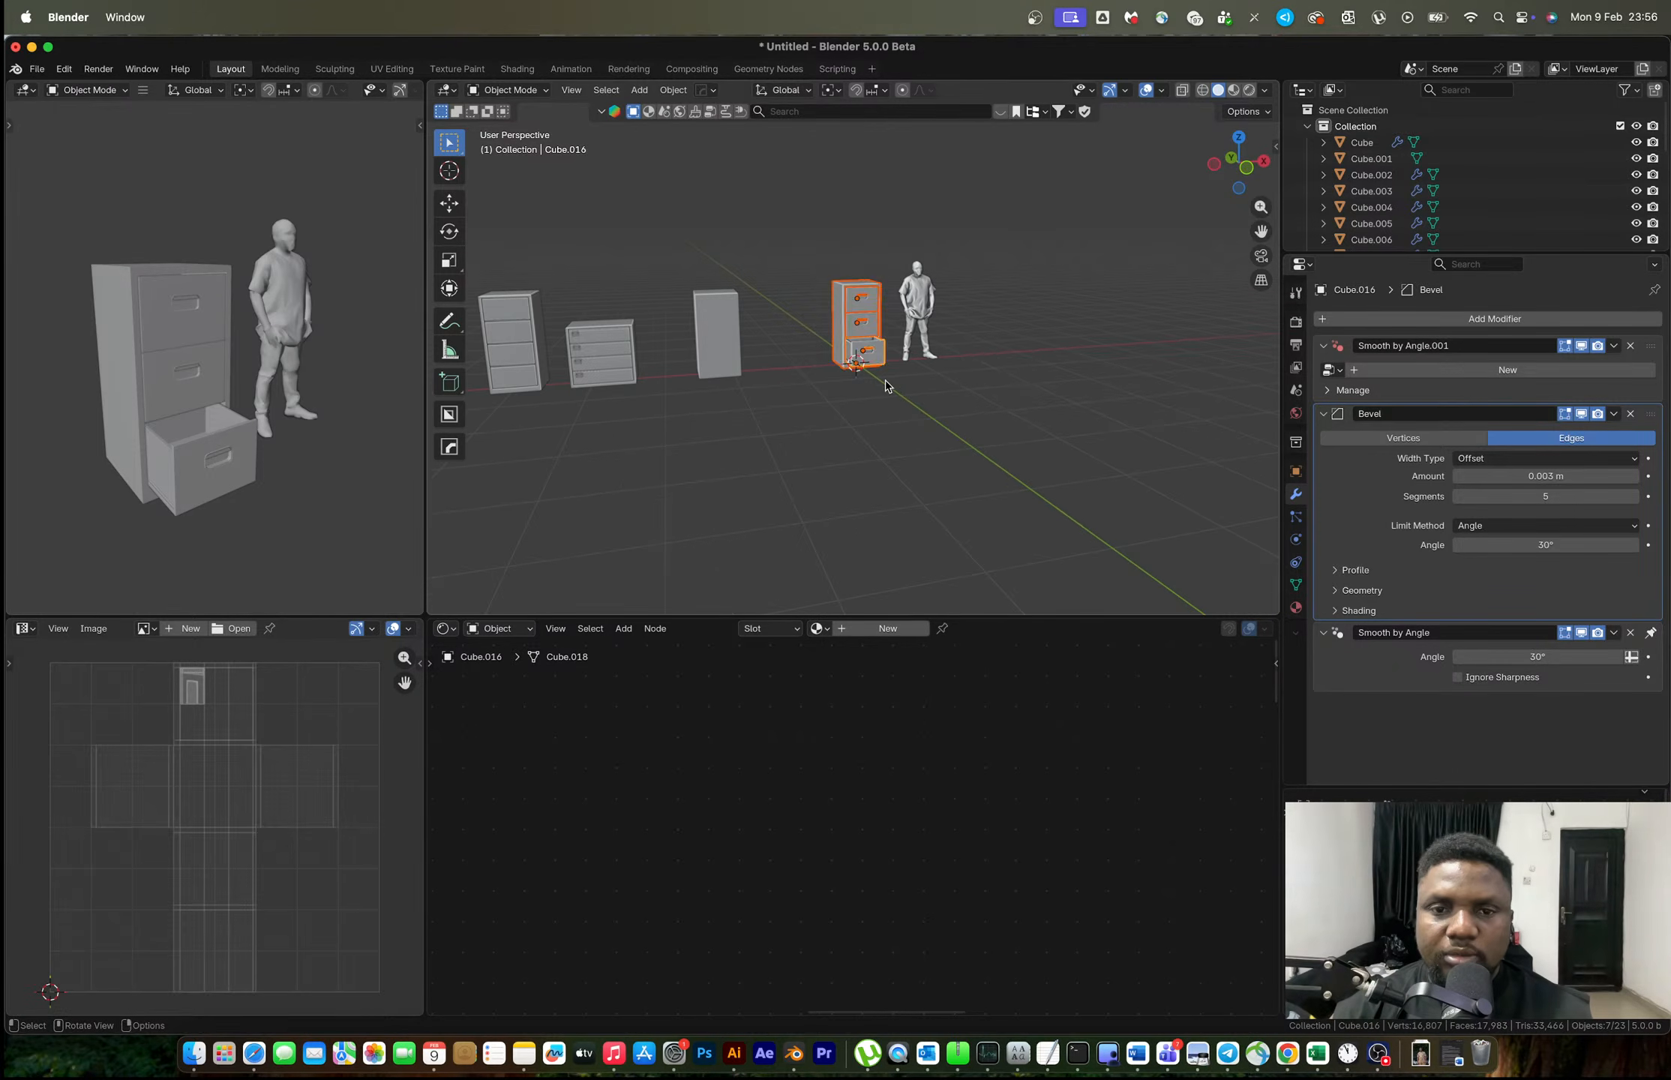
scroll(885, 385, down, 3)
key(g)
key(x)
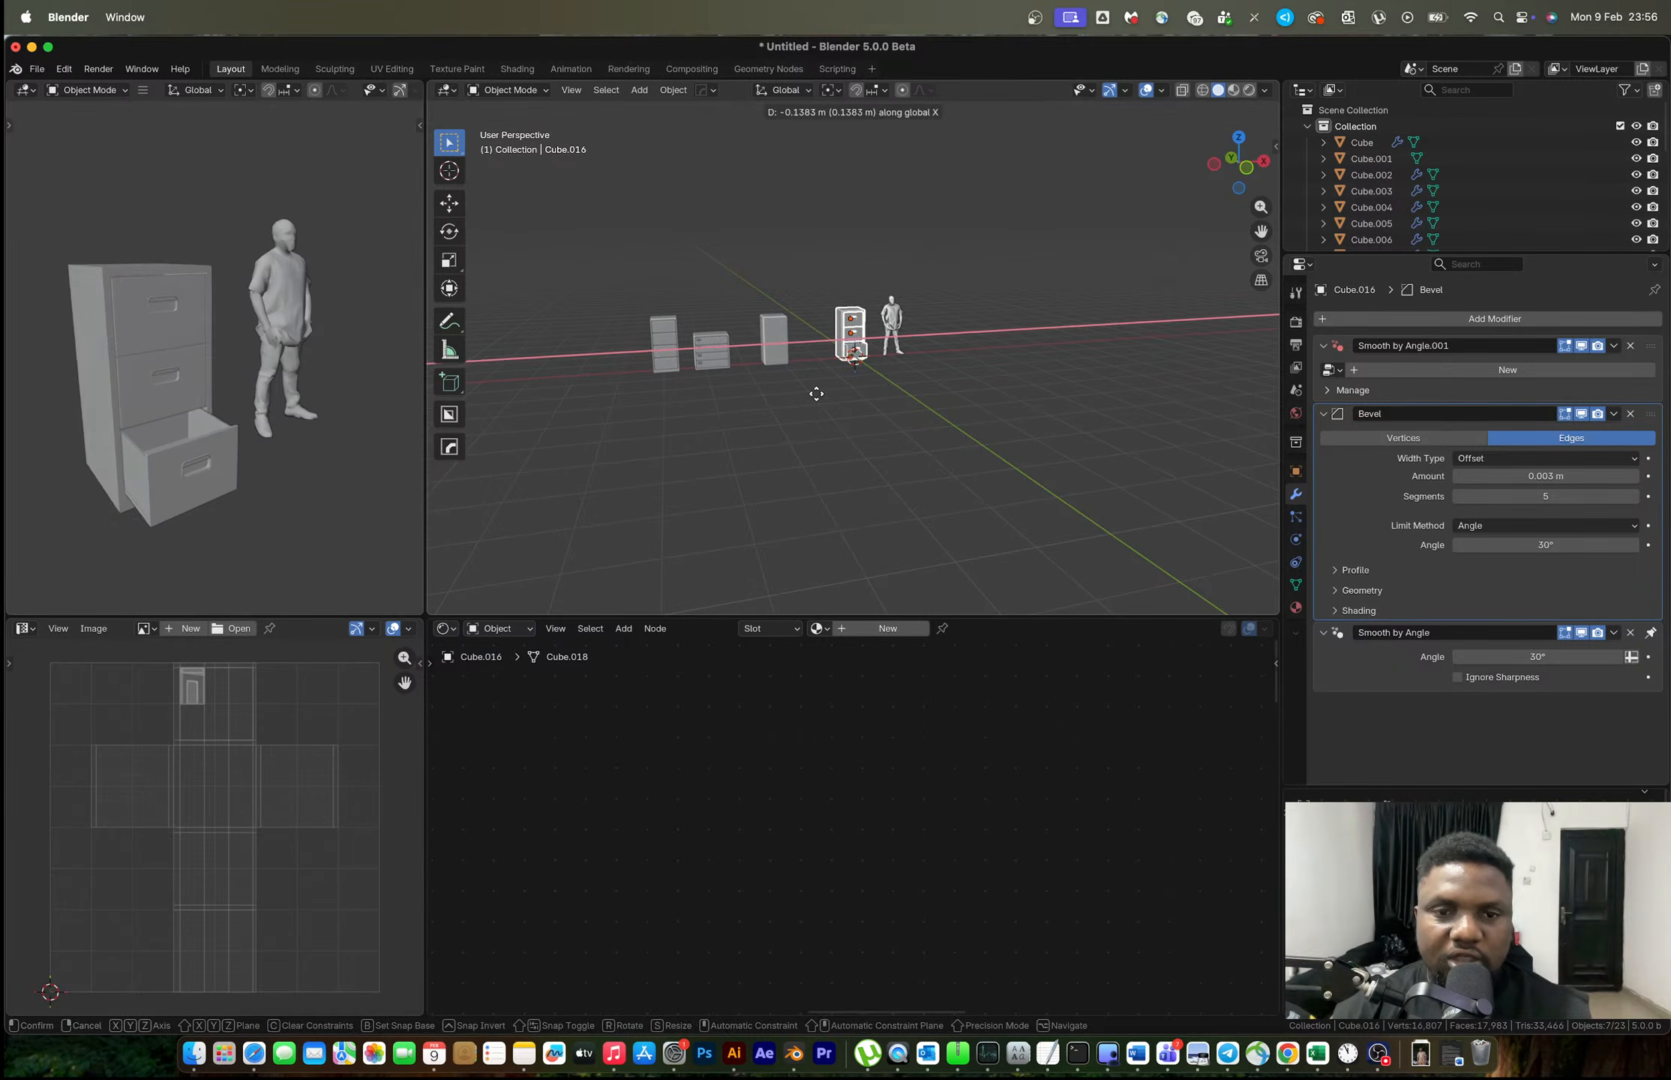
click(659, 411)
scroll(843, 368, up, 4)
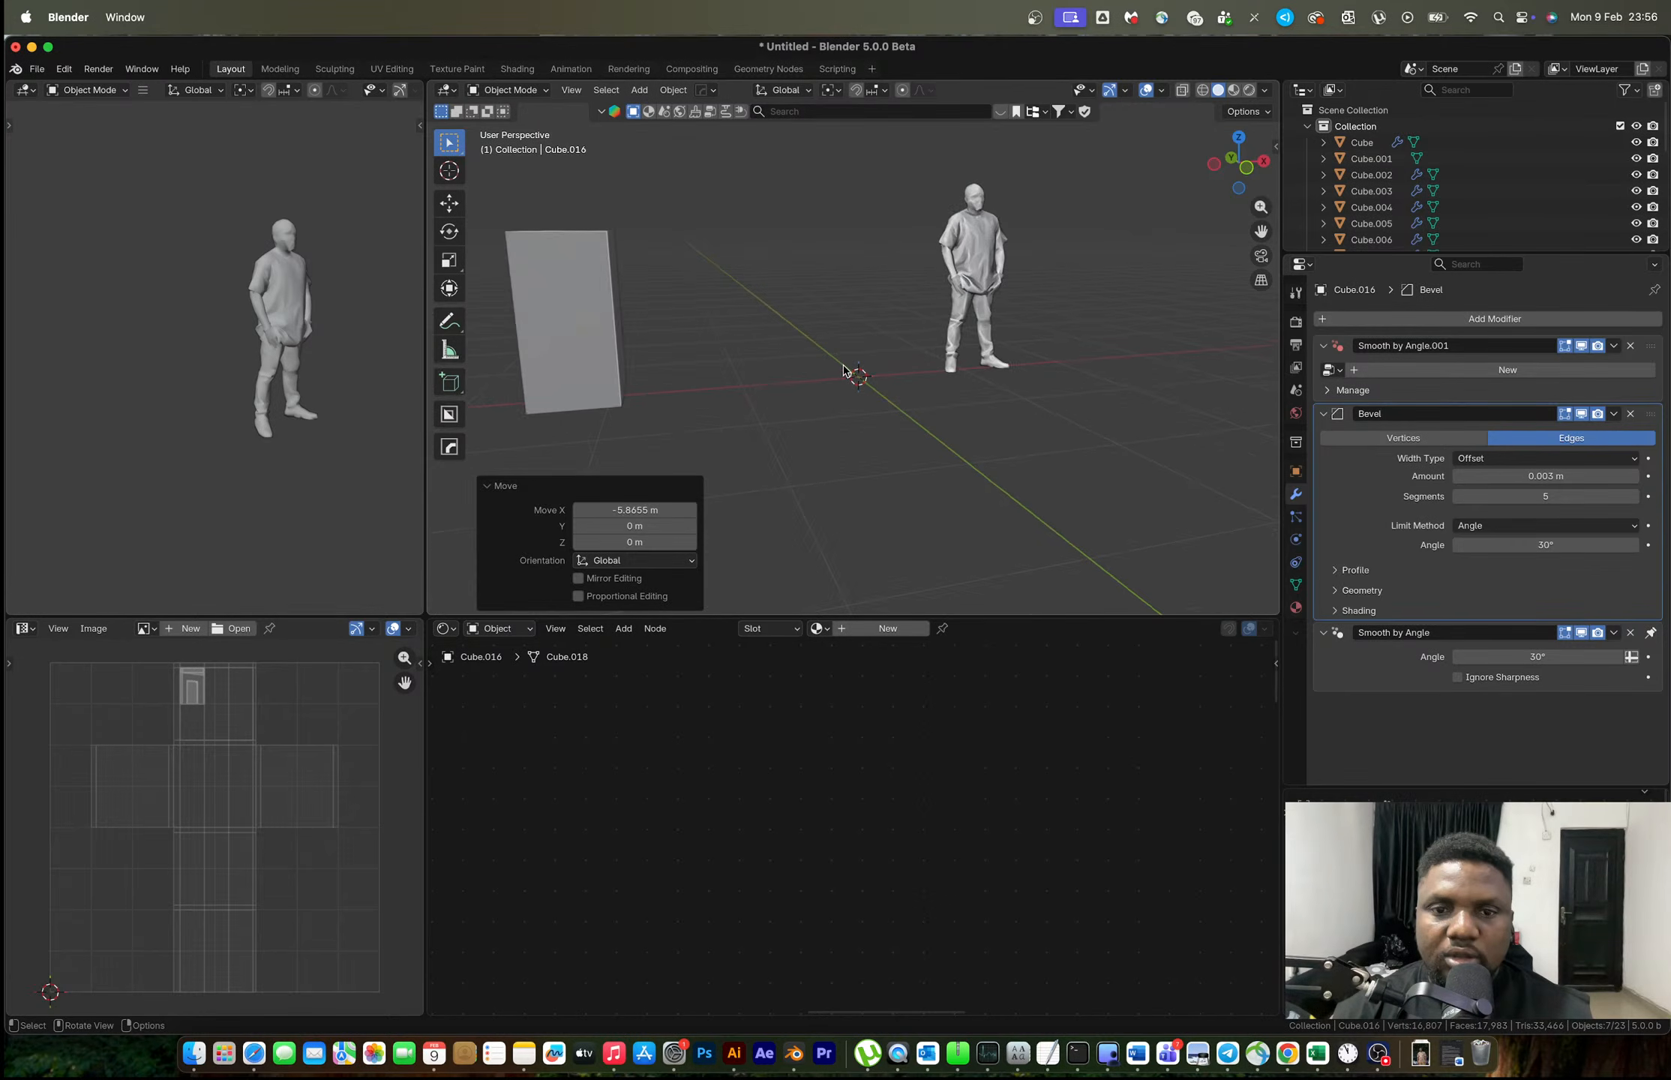
In the browser, close the three-drawer cabinet photo and the Hefeng page, then view the Made-in-China page's cabinet photo and close that page.
right_click(843, 369)
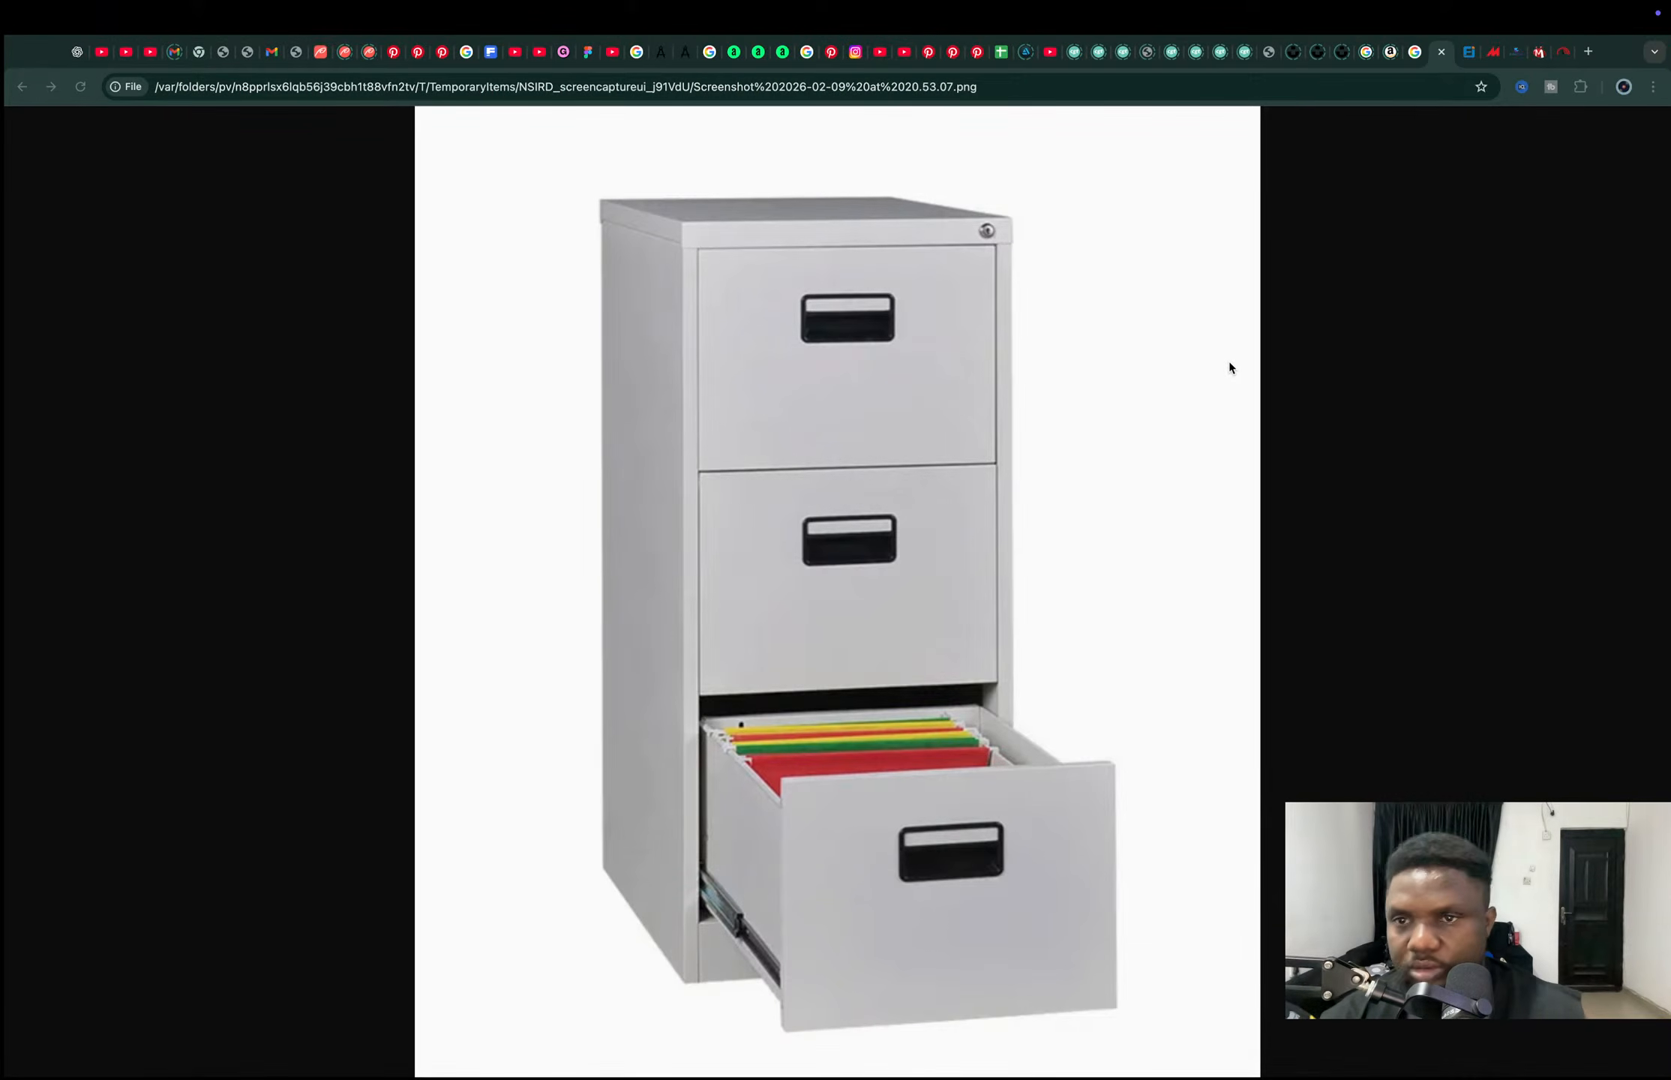
click(1229, 365)
key(super+w)
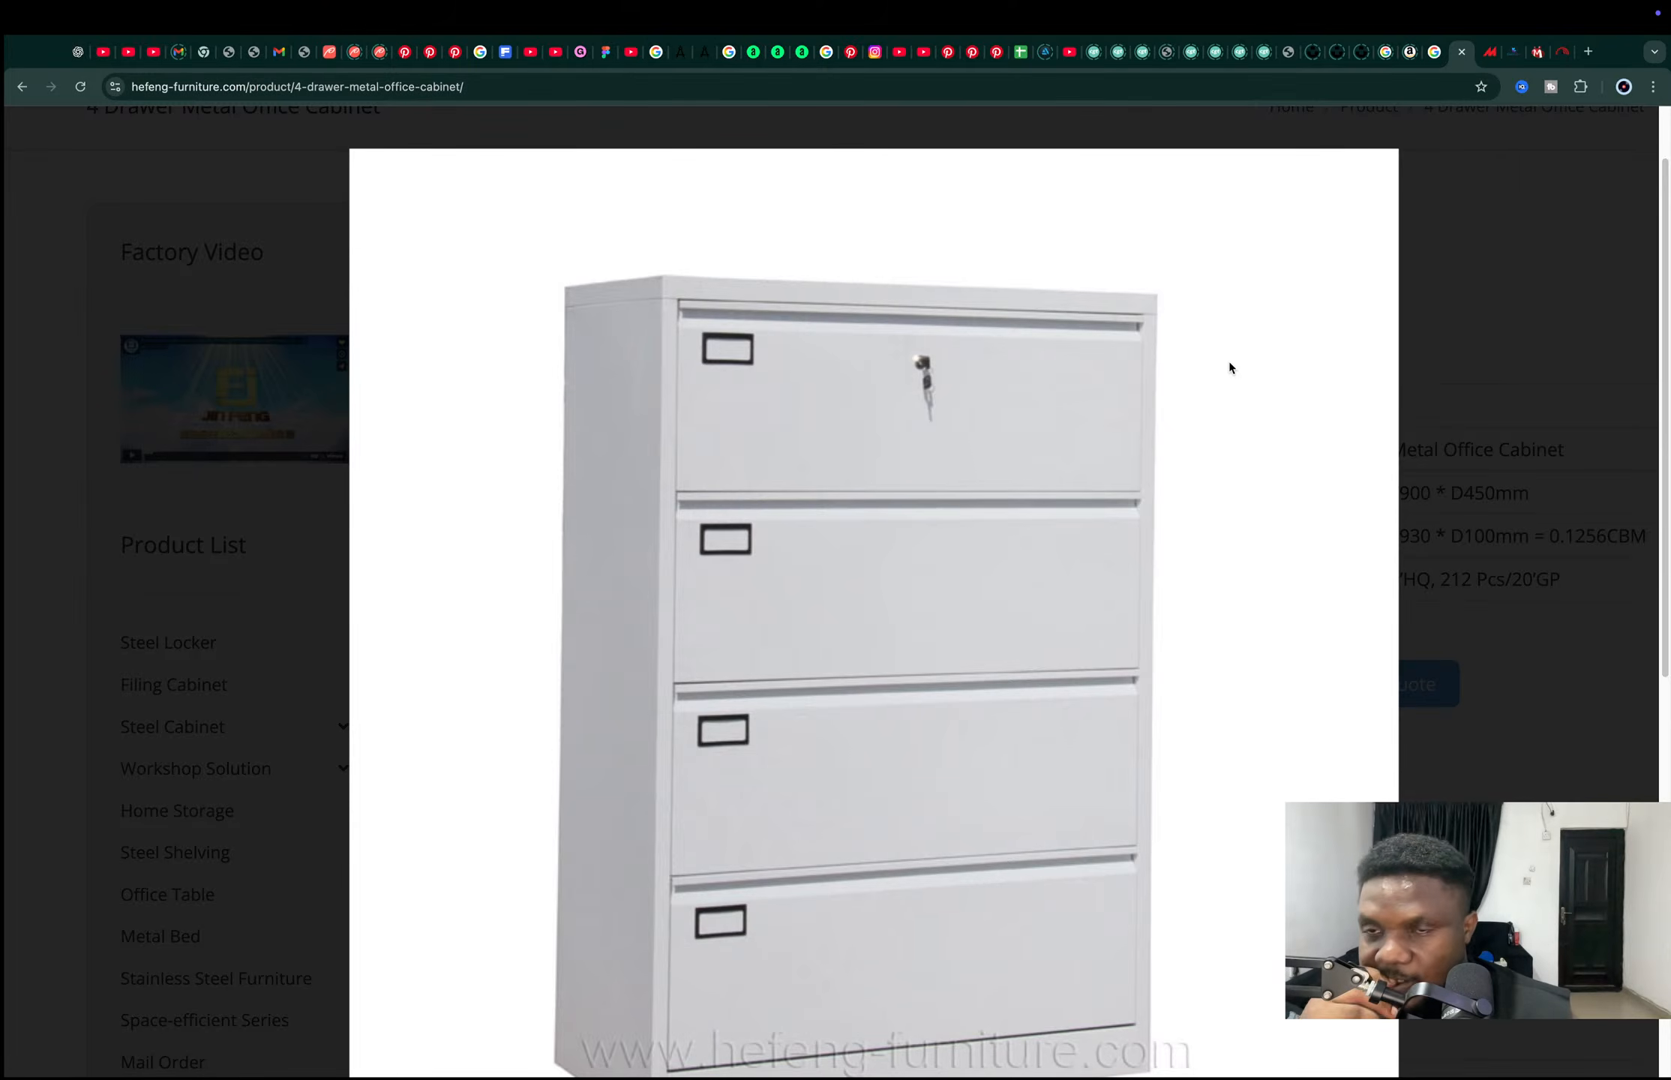
key(super+w)
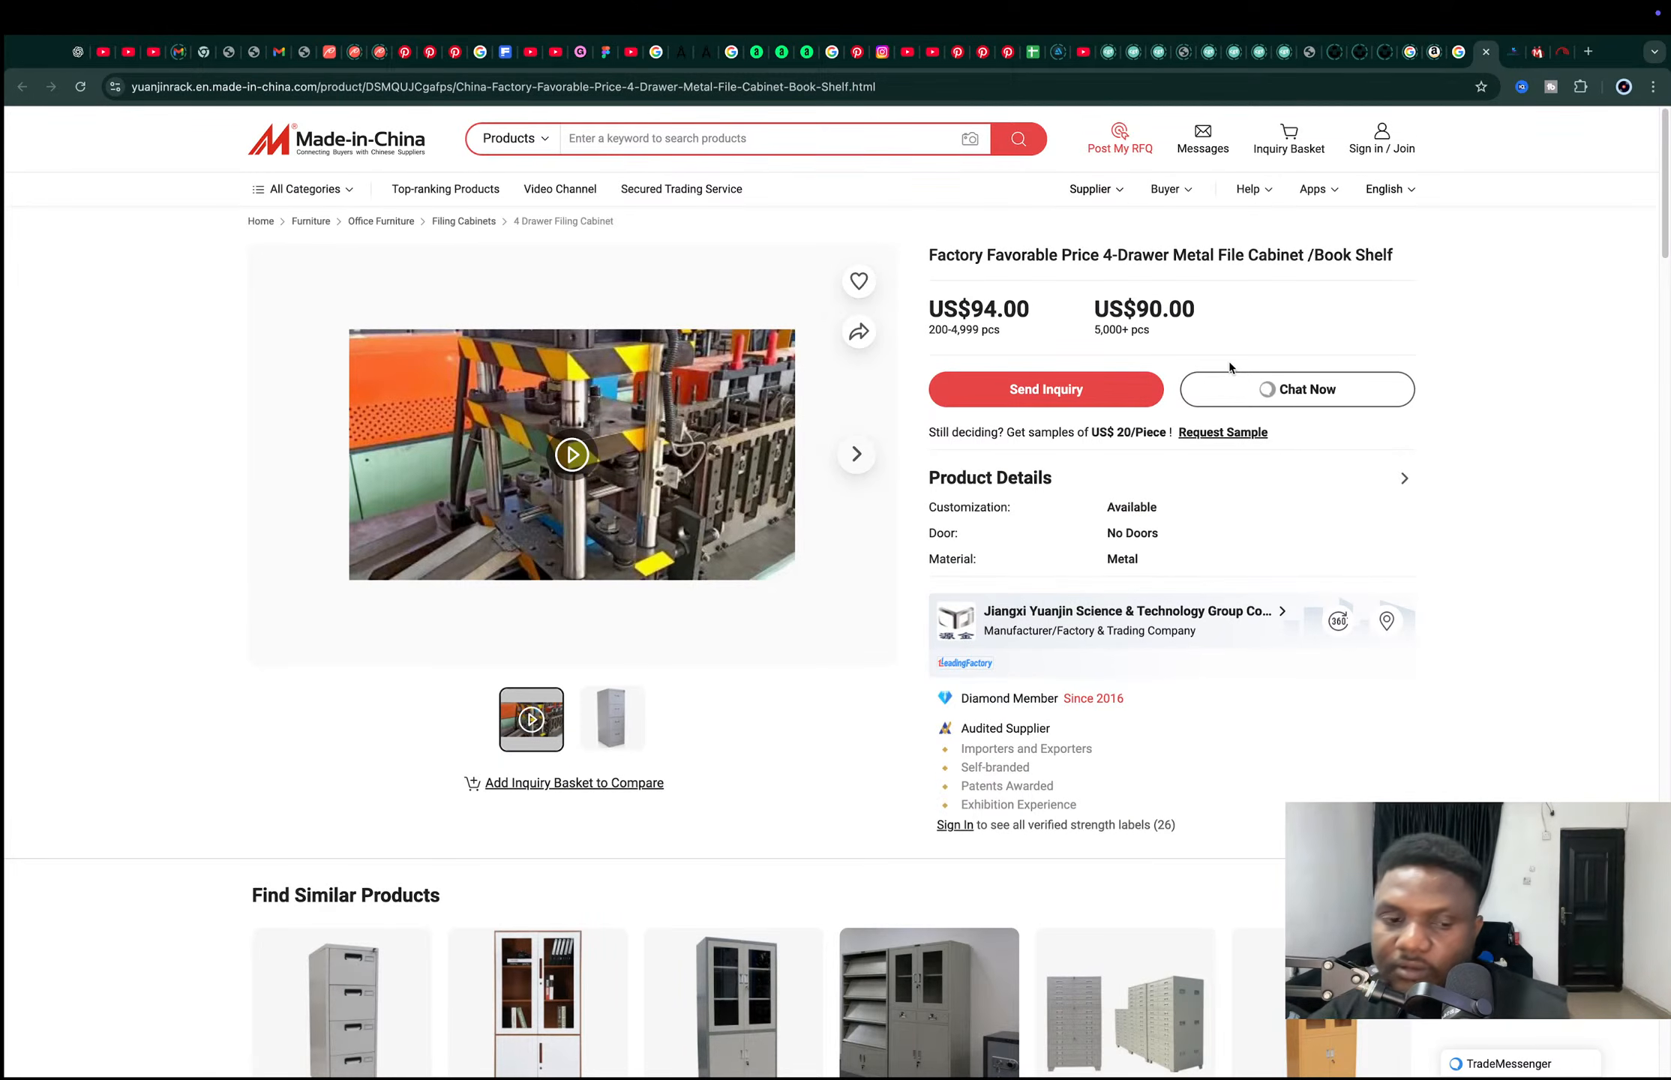
click(615, 711)
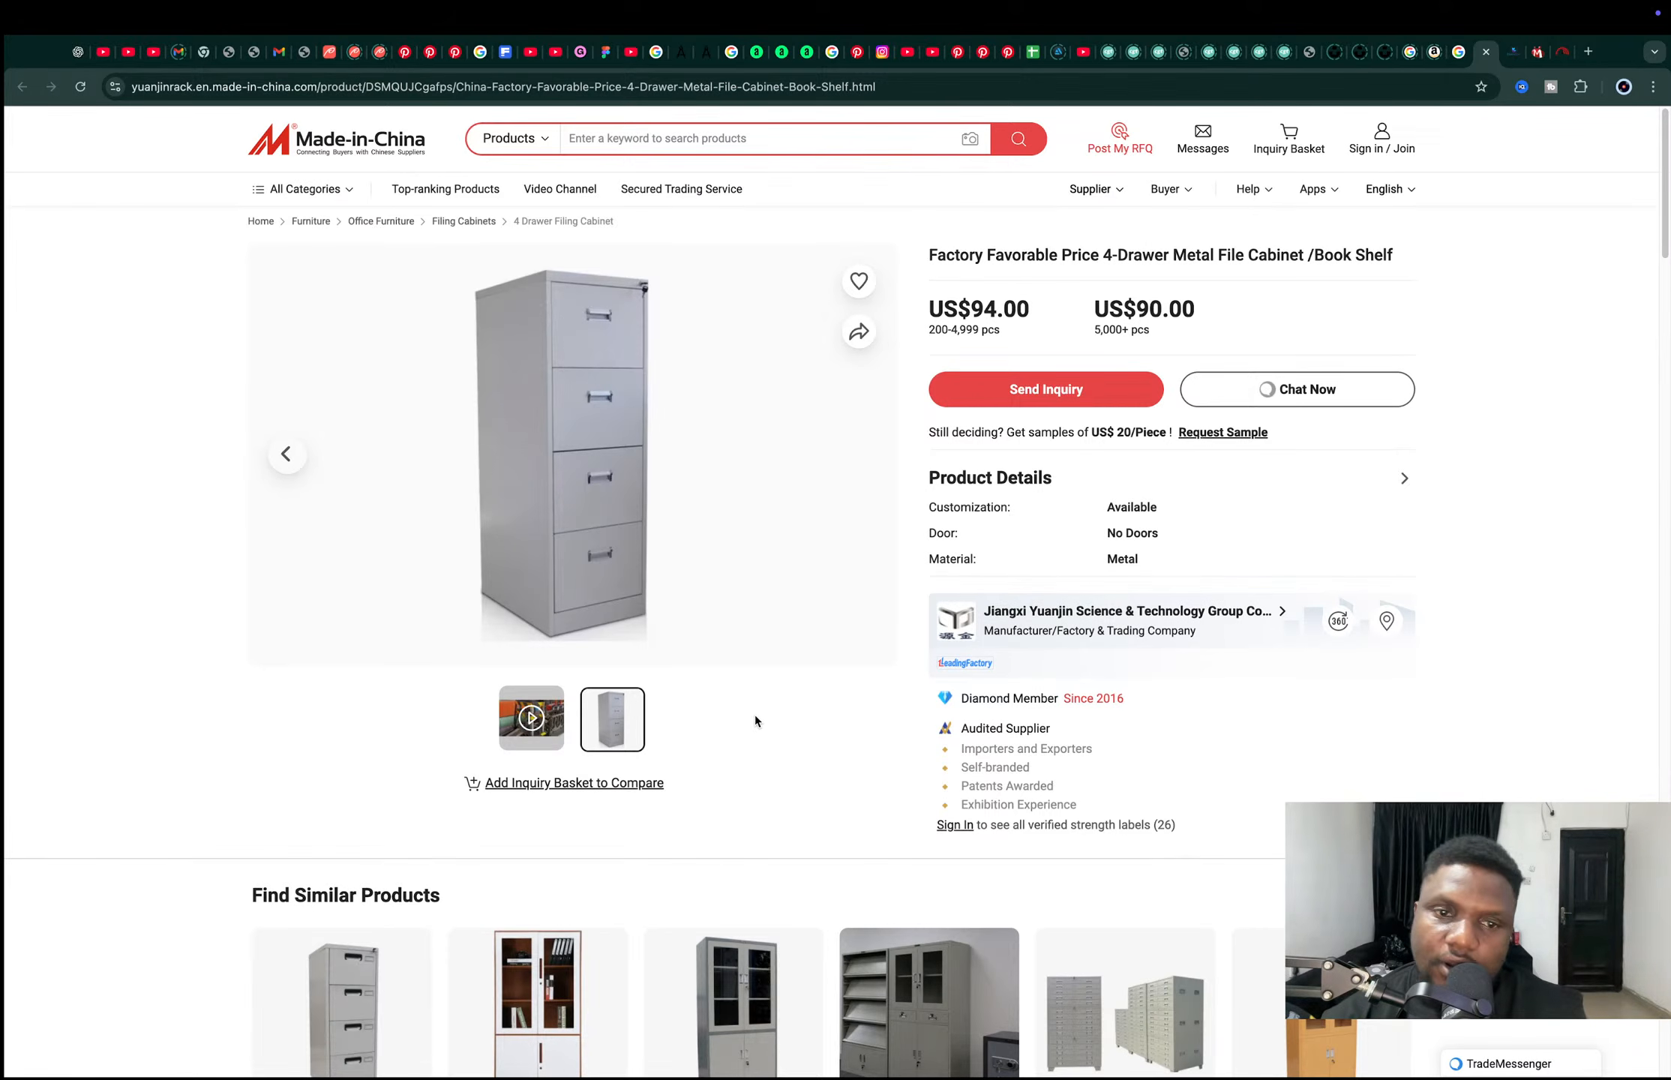
key(super+w)
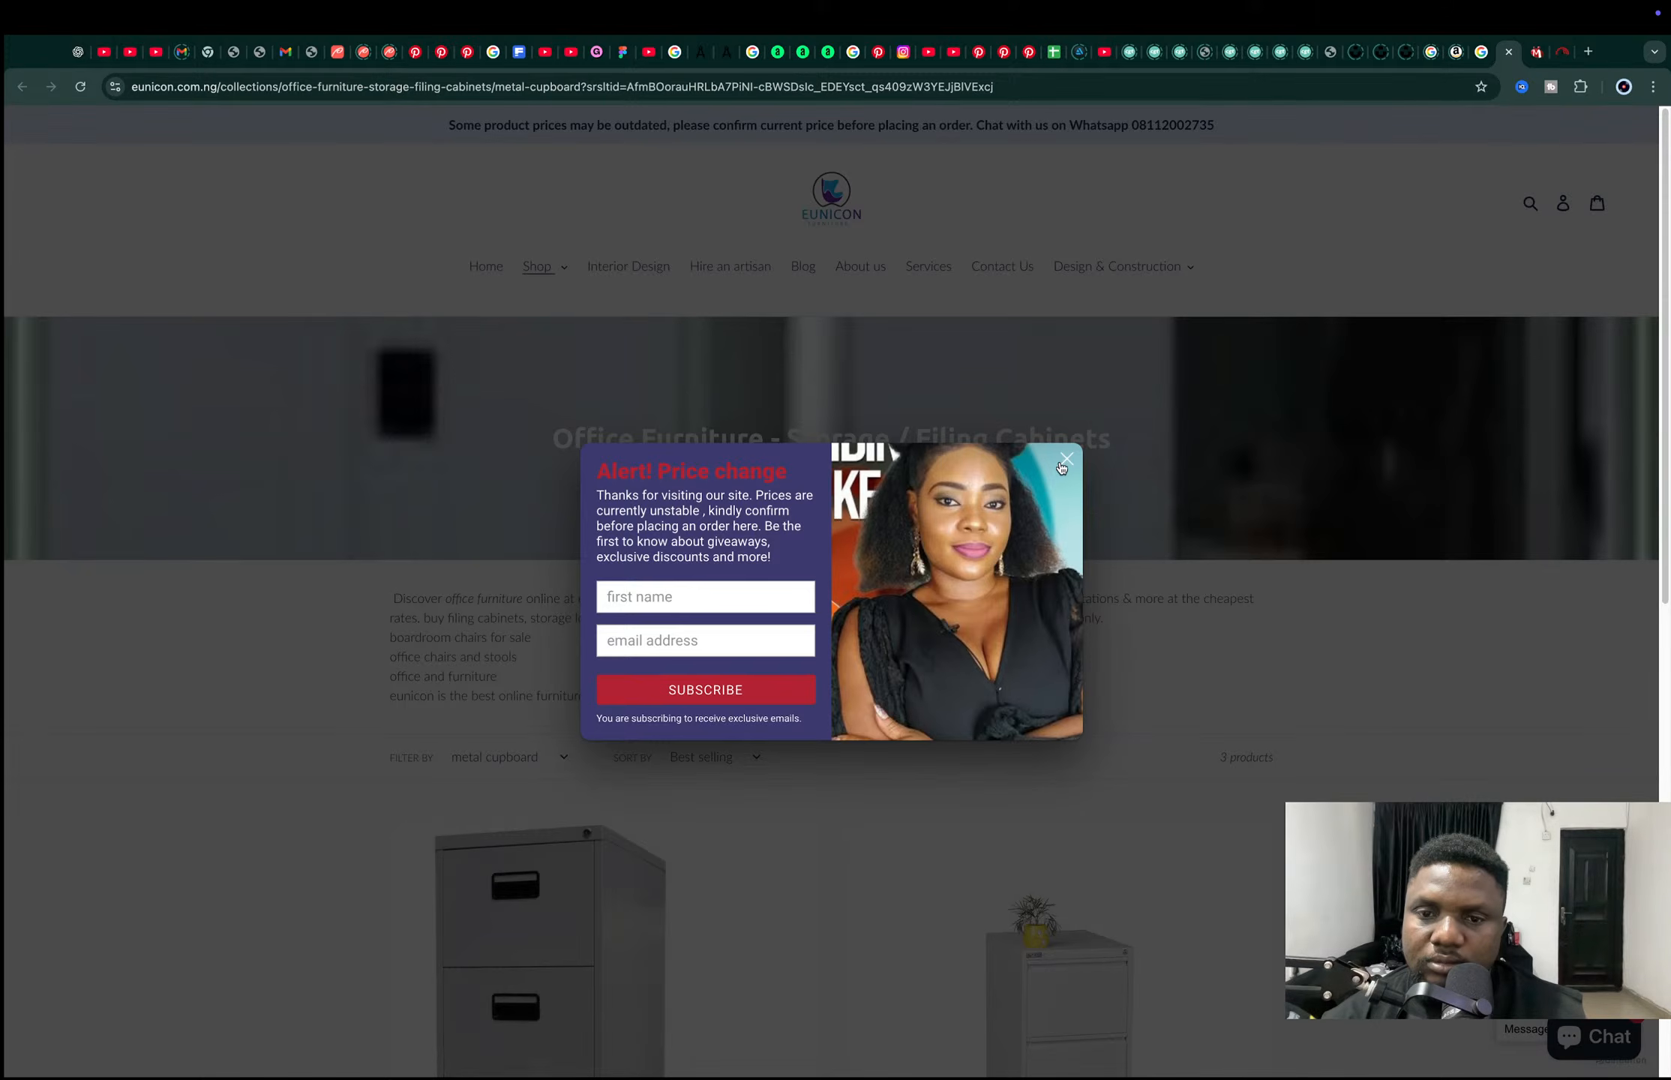
Dismiss the Eunicon pop-up, view its filing cabinets, and close the Eunicon, IndiaMART and fast.com pages.
click(1065, 460)
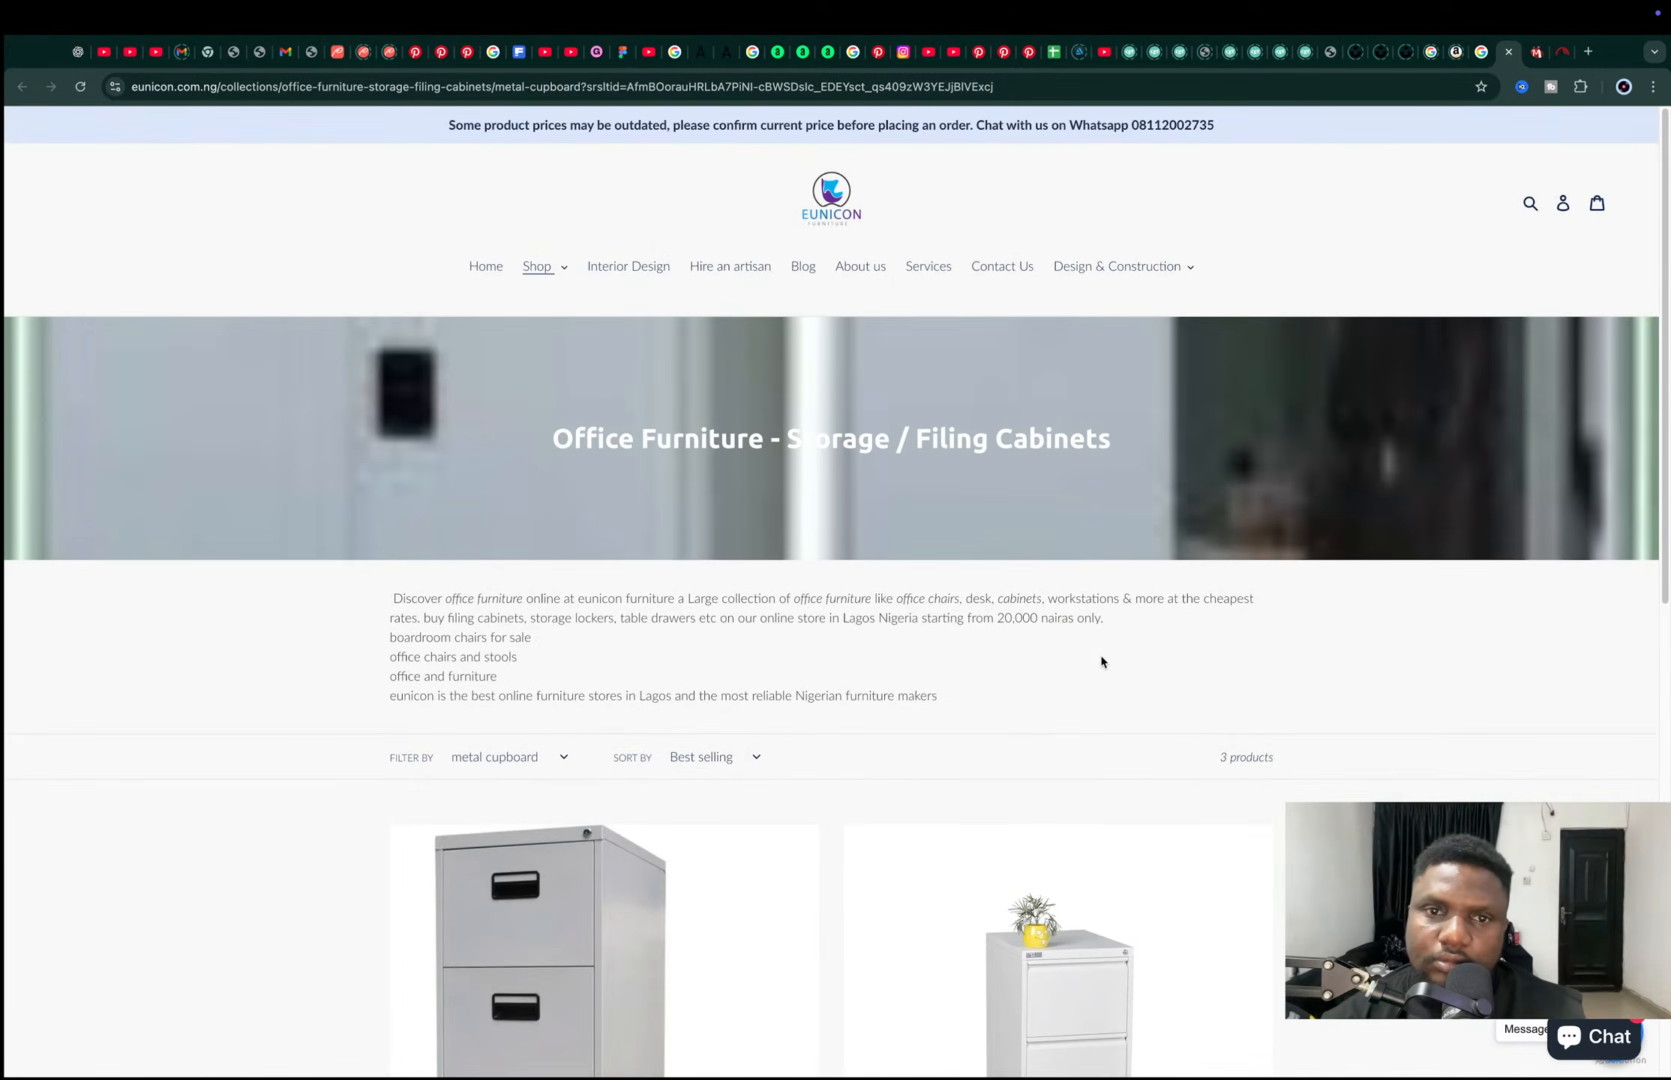
scroll(1102, 661, down, 9)
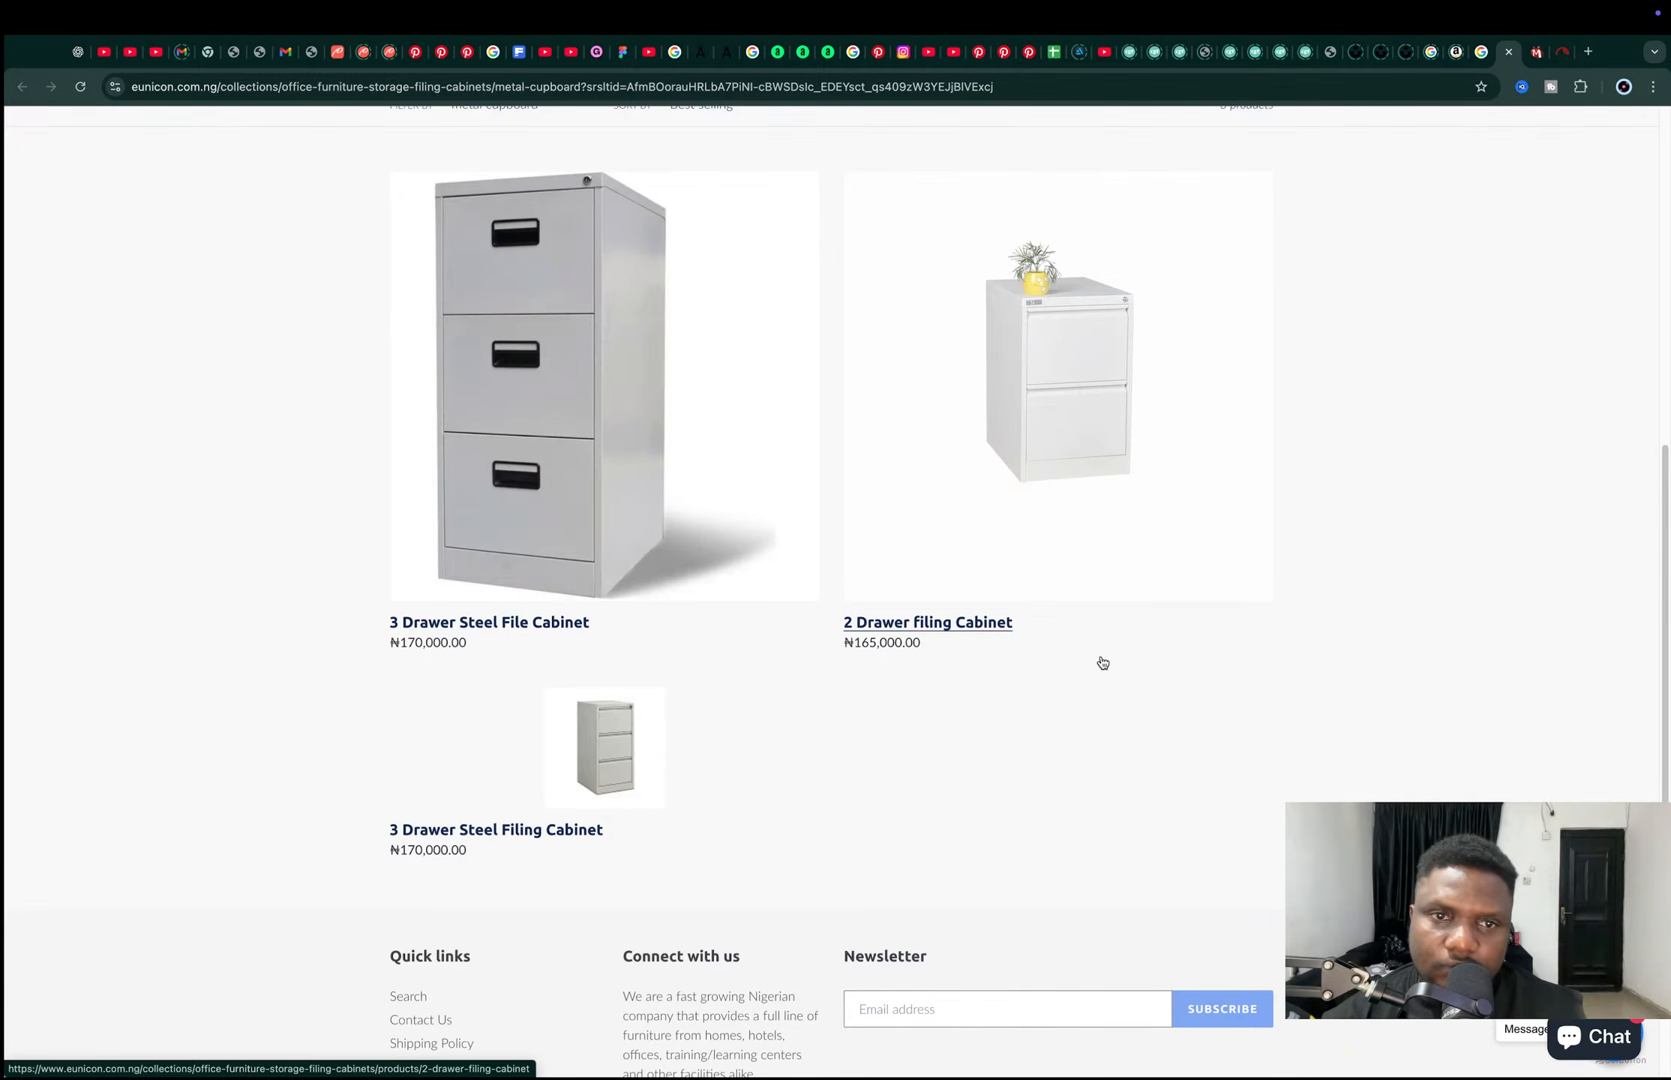
key(super+w)
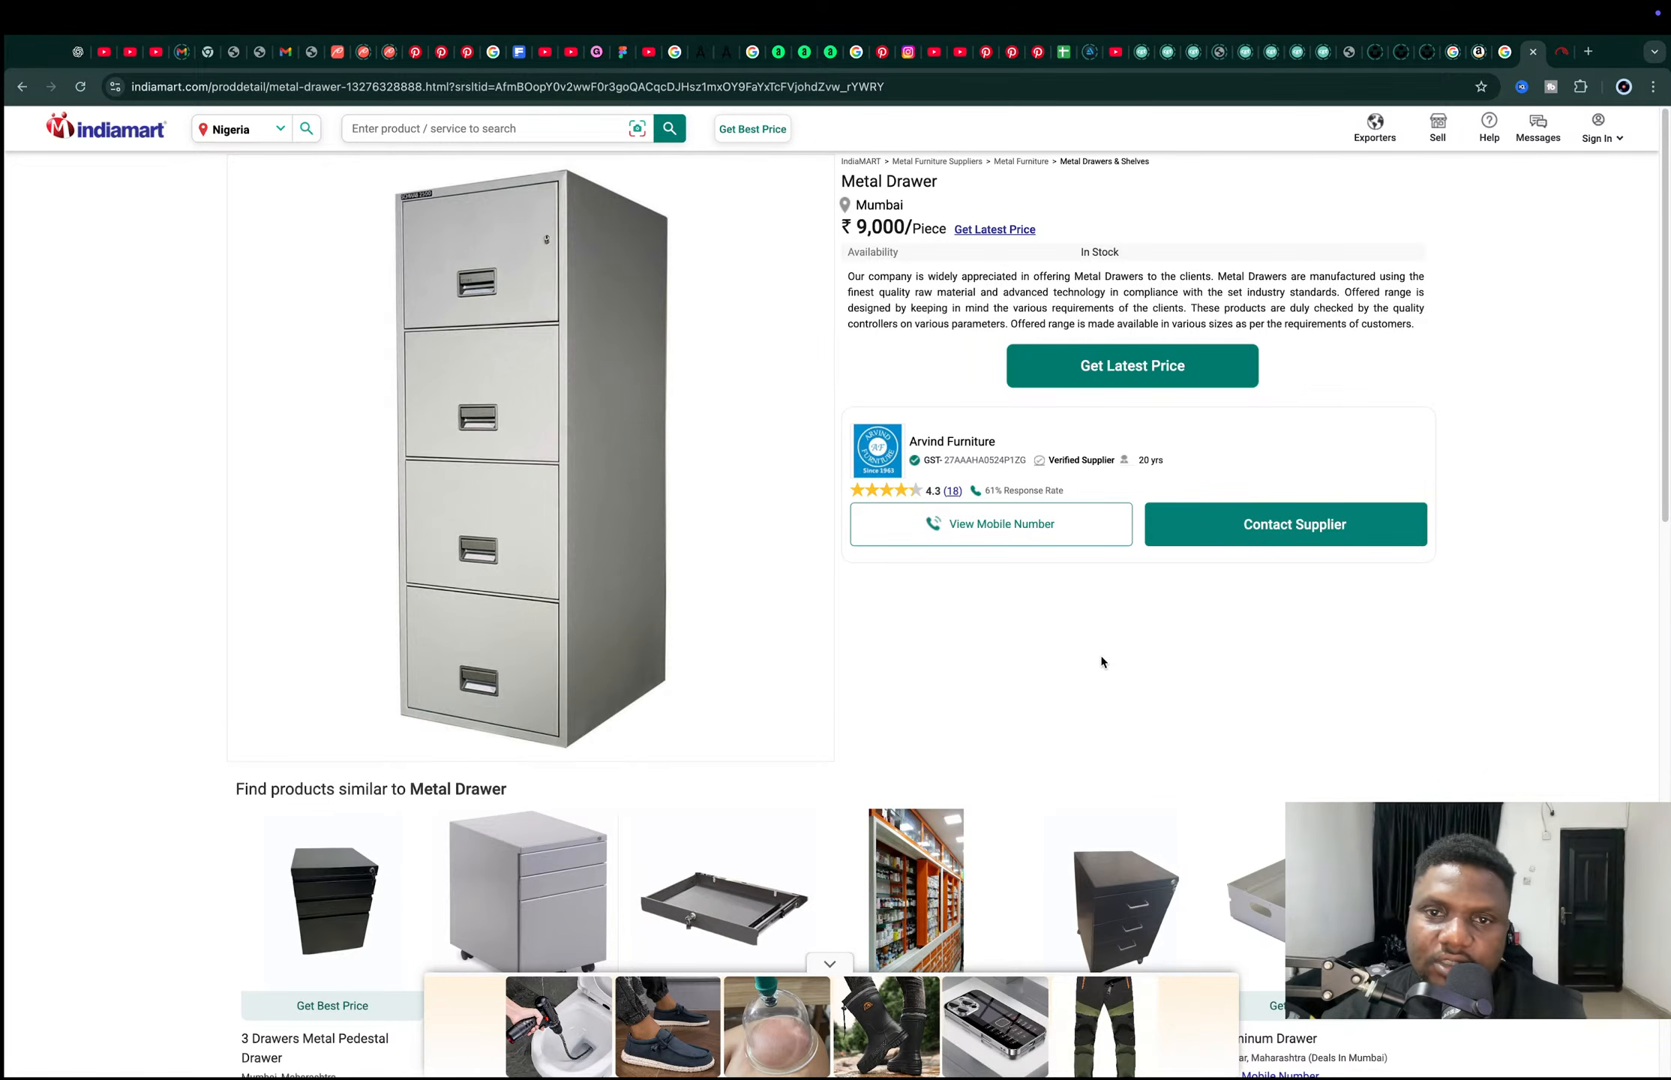
key(super+w)
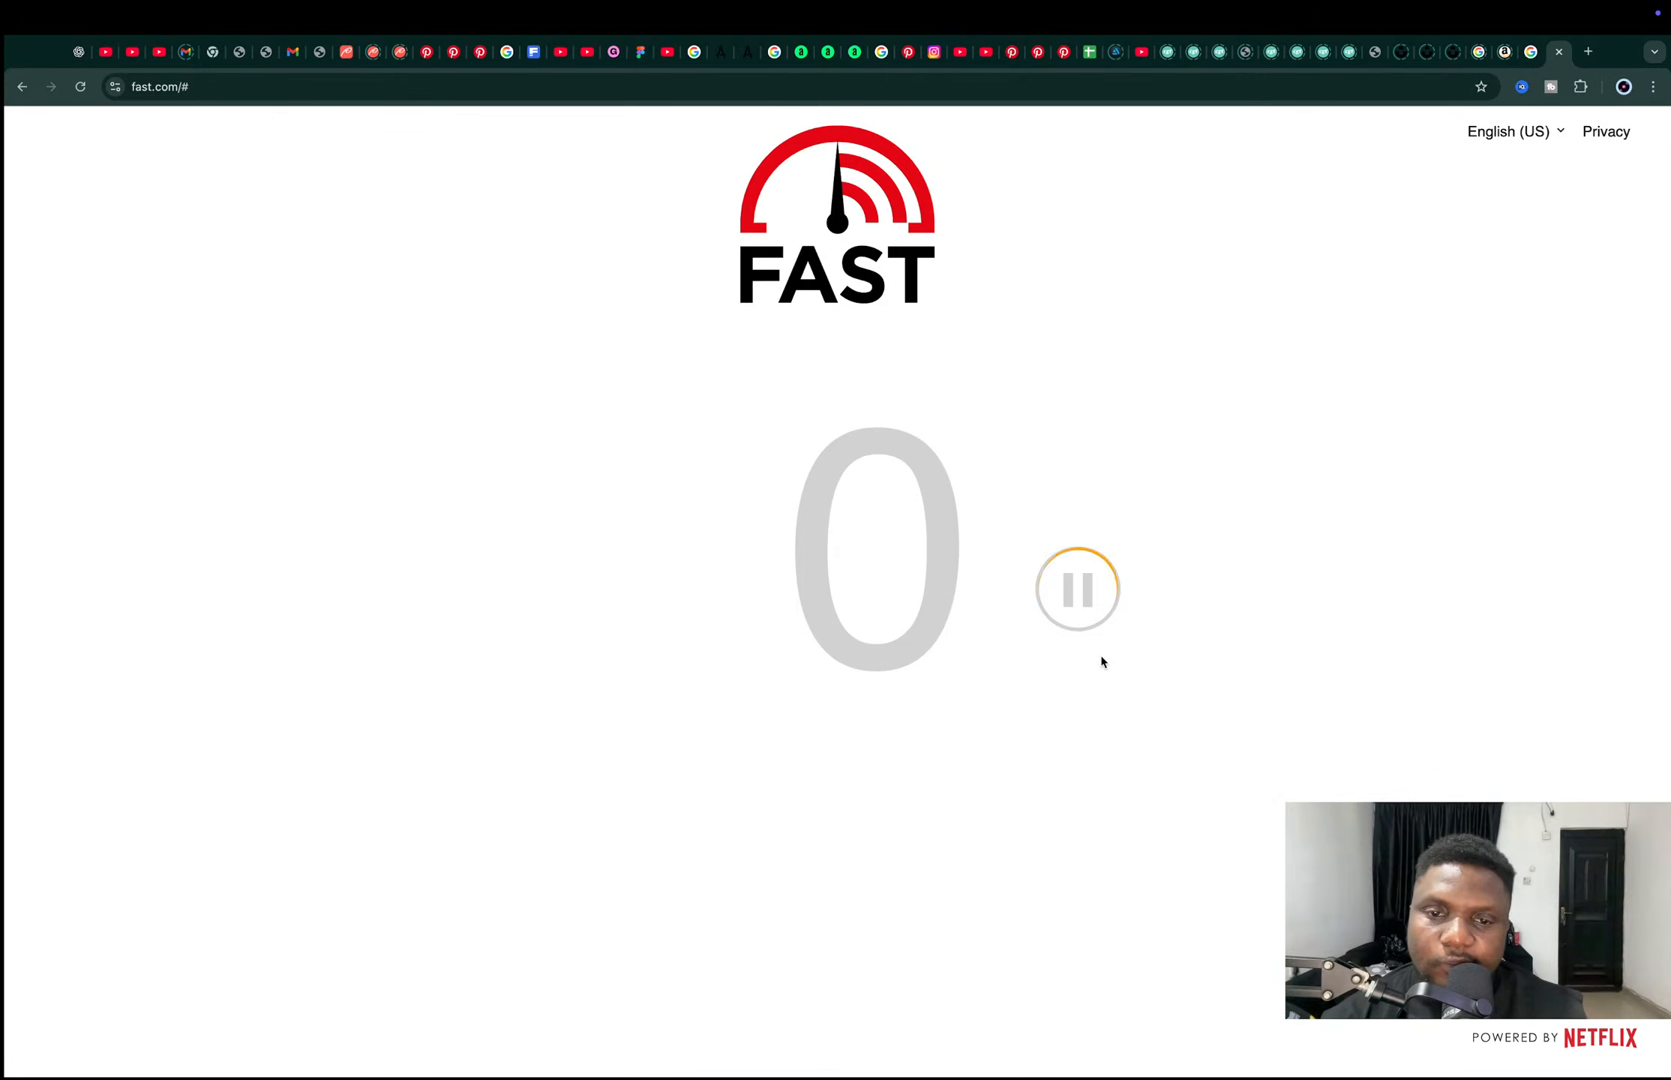
key(super+w)
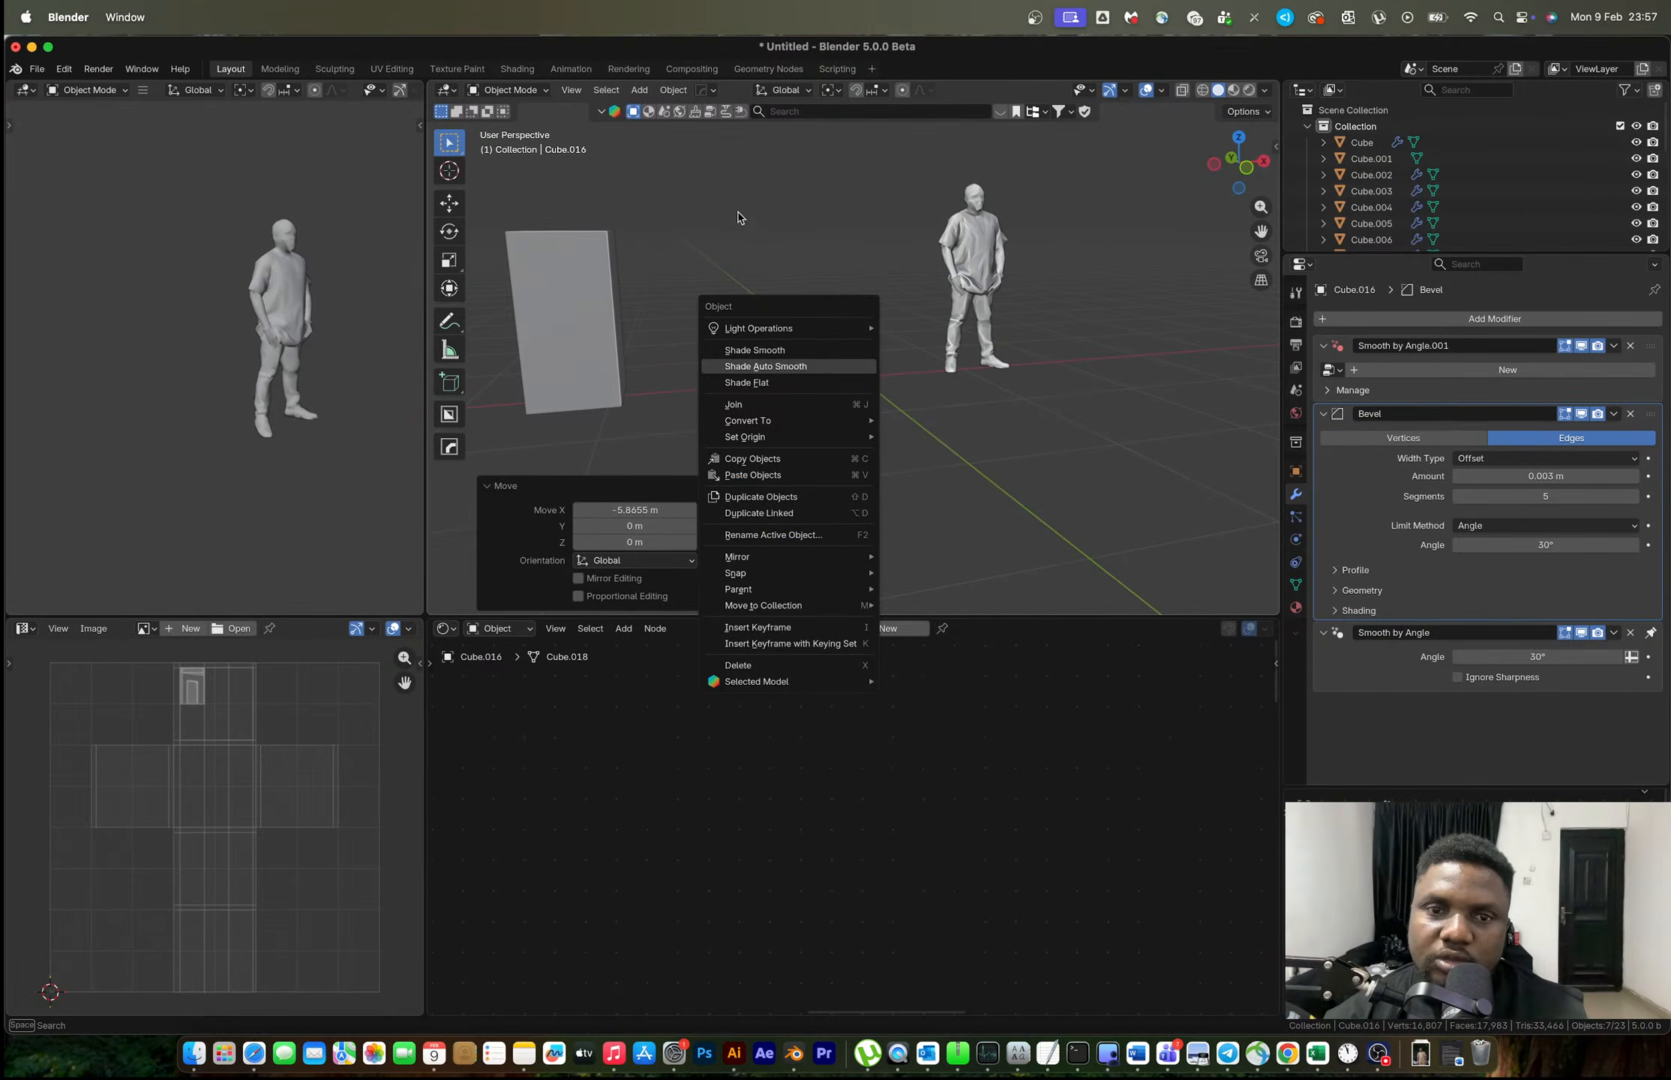
In Blender, duplicate the narrow four-drawer cabinet and place the copy about 2.17 m away along negative X, beyond the three-drawer cabinet.
click(752, 287)
middle_drag(775, 324, 889, 329)
scroll(733, 370, down, 4)
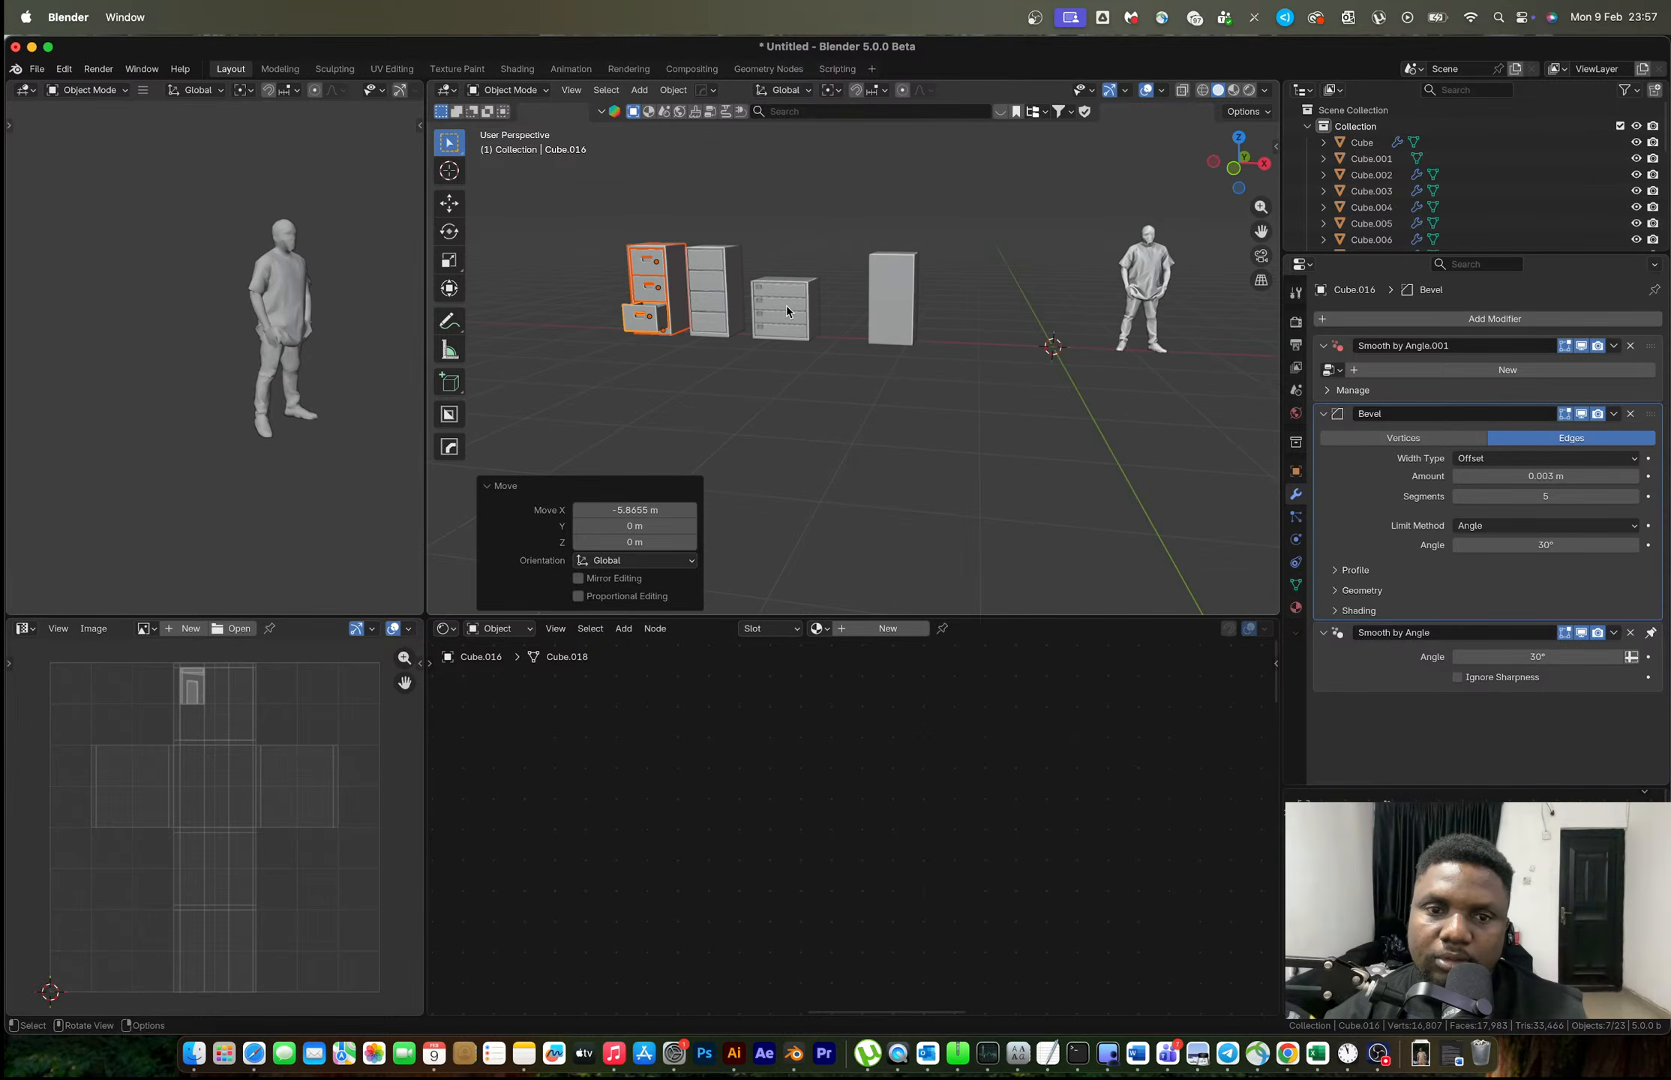
middle_drag(785, 305, 768, 304)
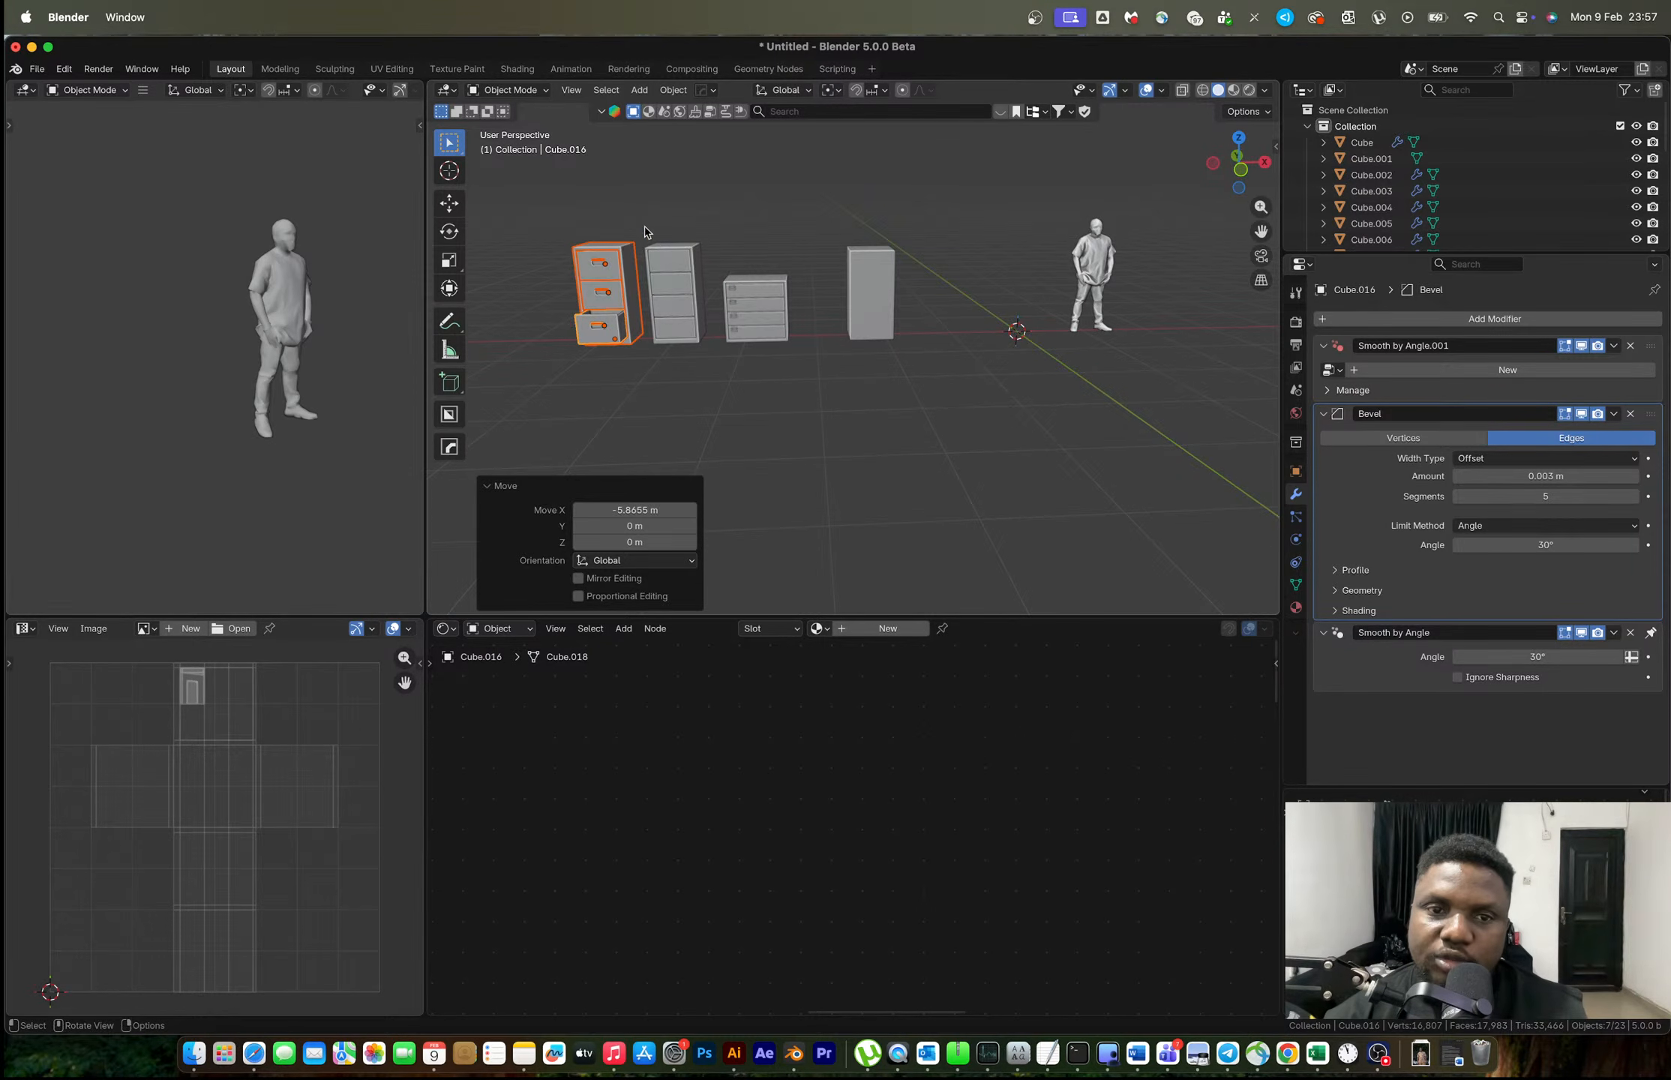
click(696, 366)
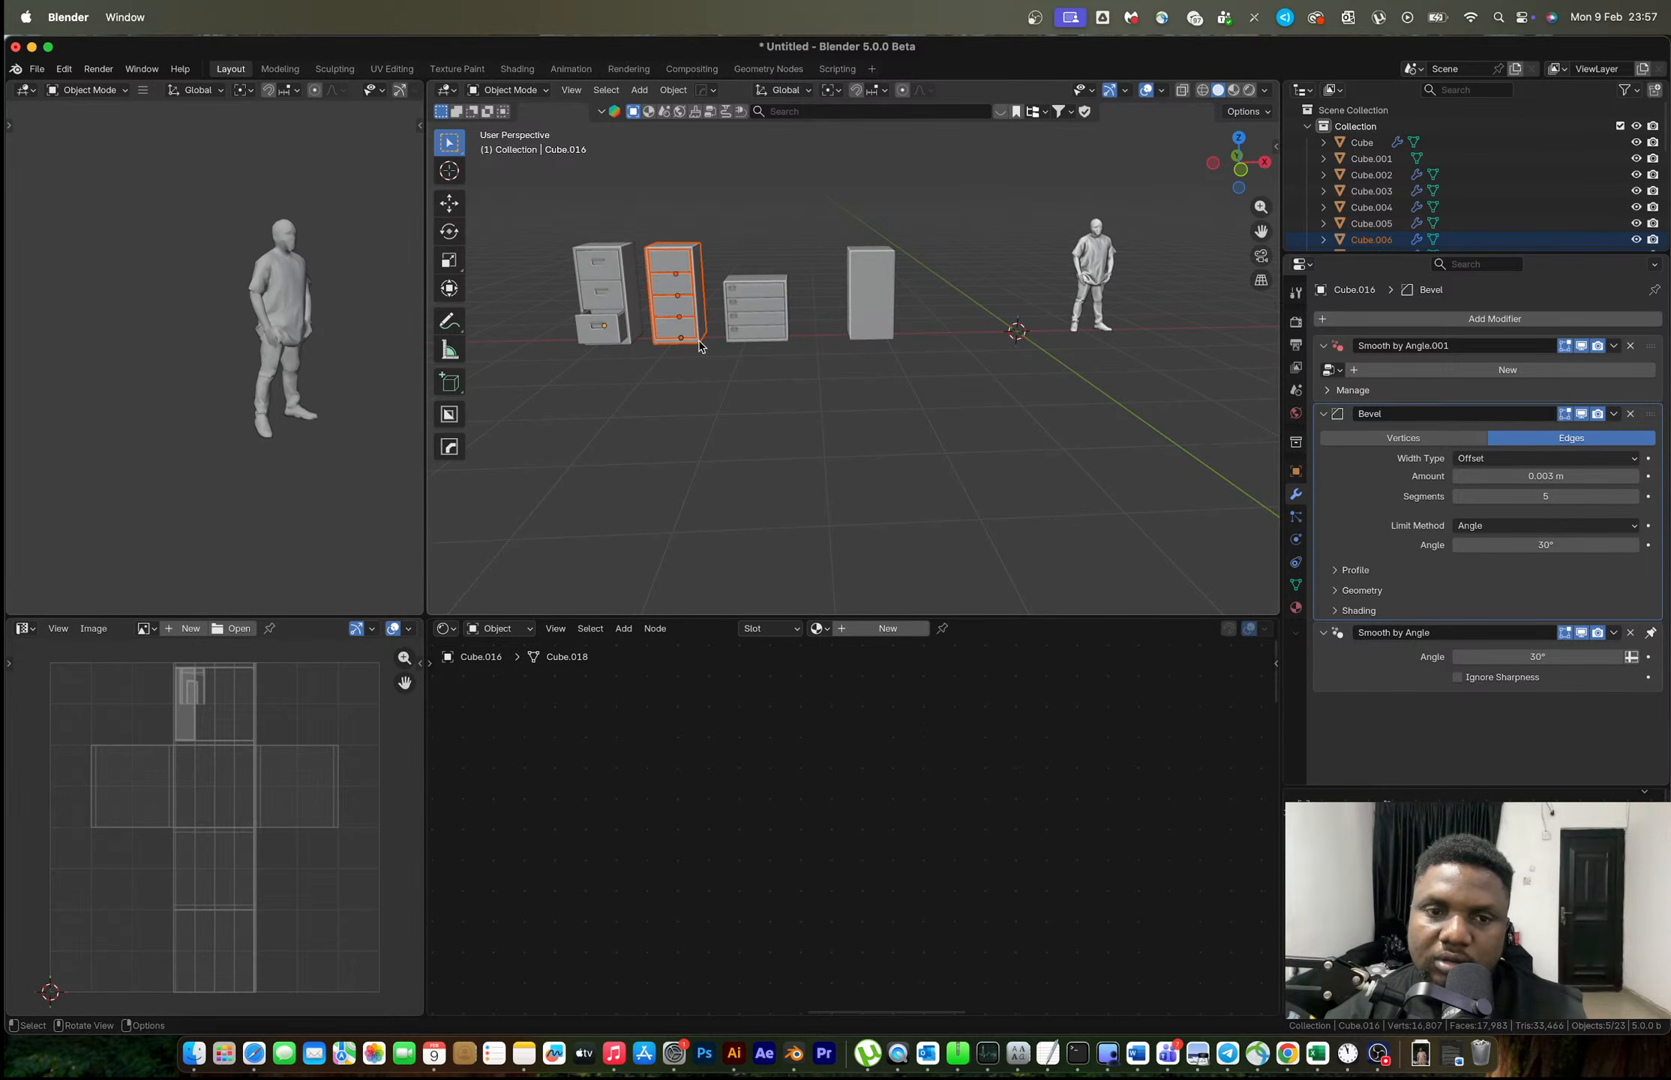
shift+middle_drag(696, 369, 836, 363)
key(shift+d)
key(x)
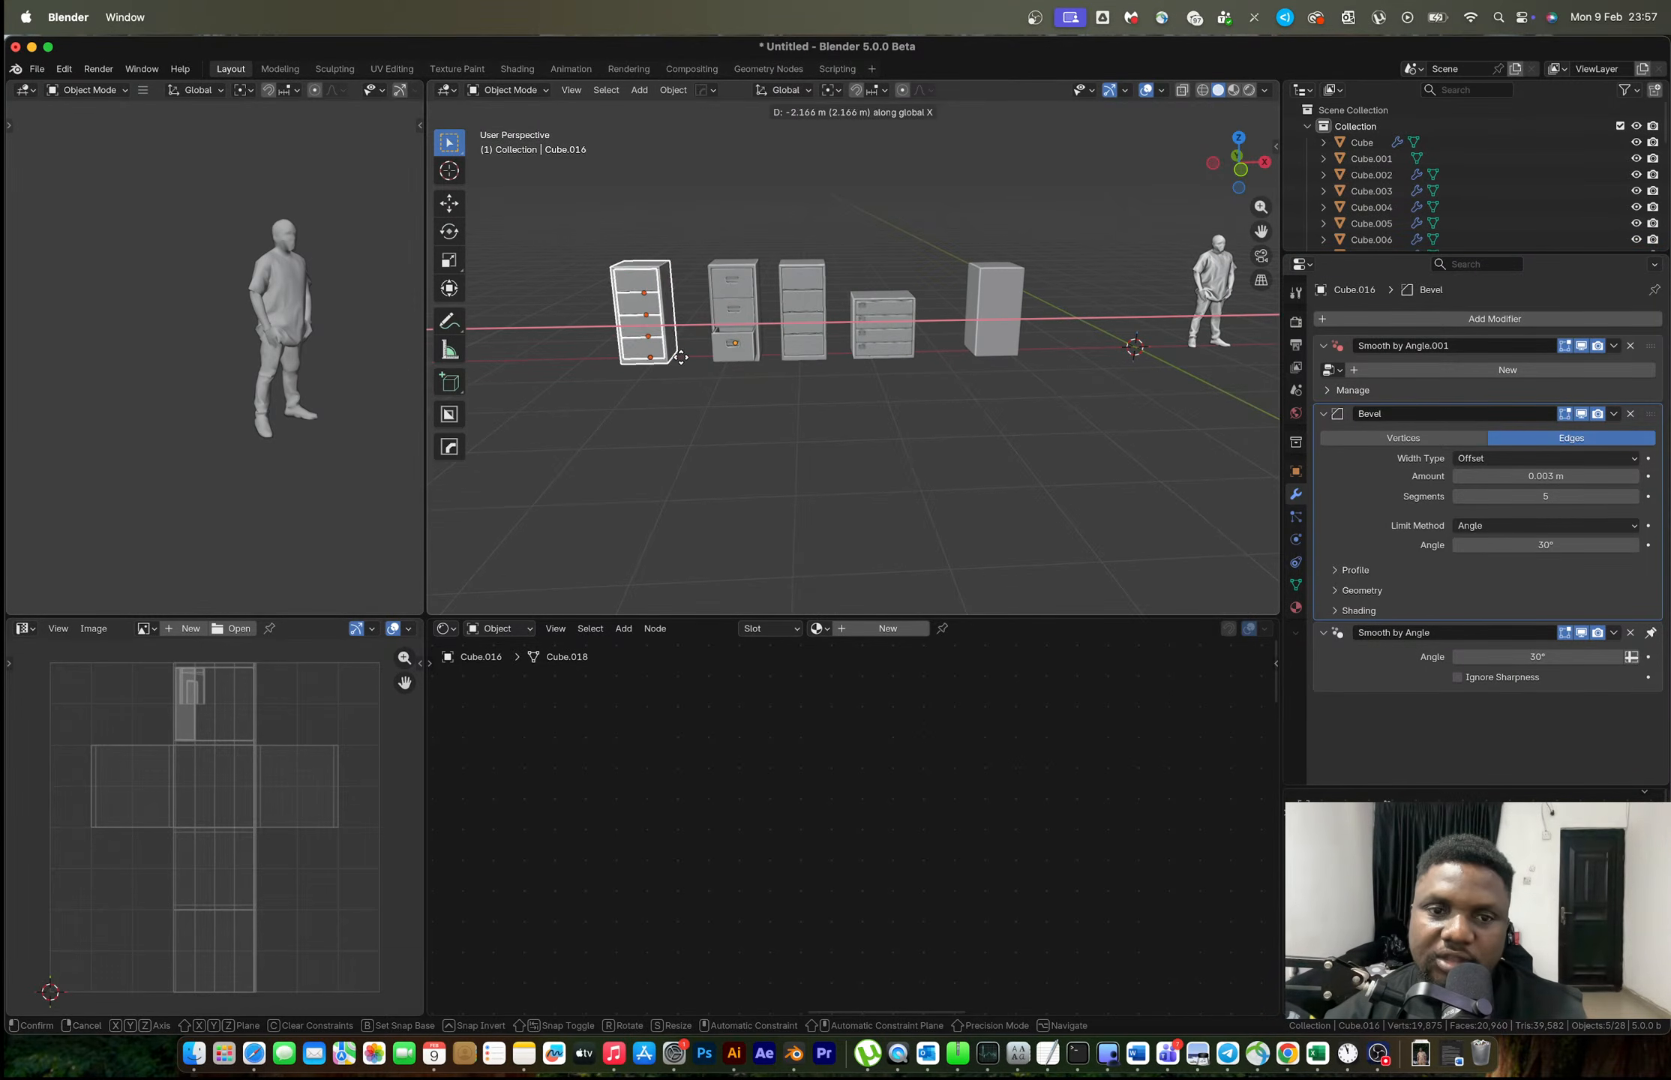
click(679, 356)
Delete the top two drawer fronts of the duplicated four-drawer cabinet.
click(1239, 170)
scroll(907, 313, up, 5)
shift+middle_drag(684, 377, 1267, 459)
click(917, 291)
shift+click(912, 355)
click(911, 354)
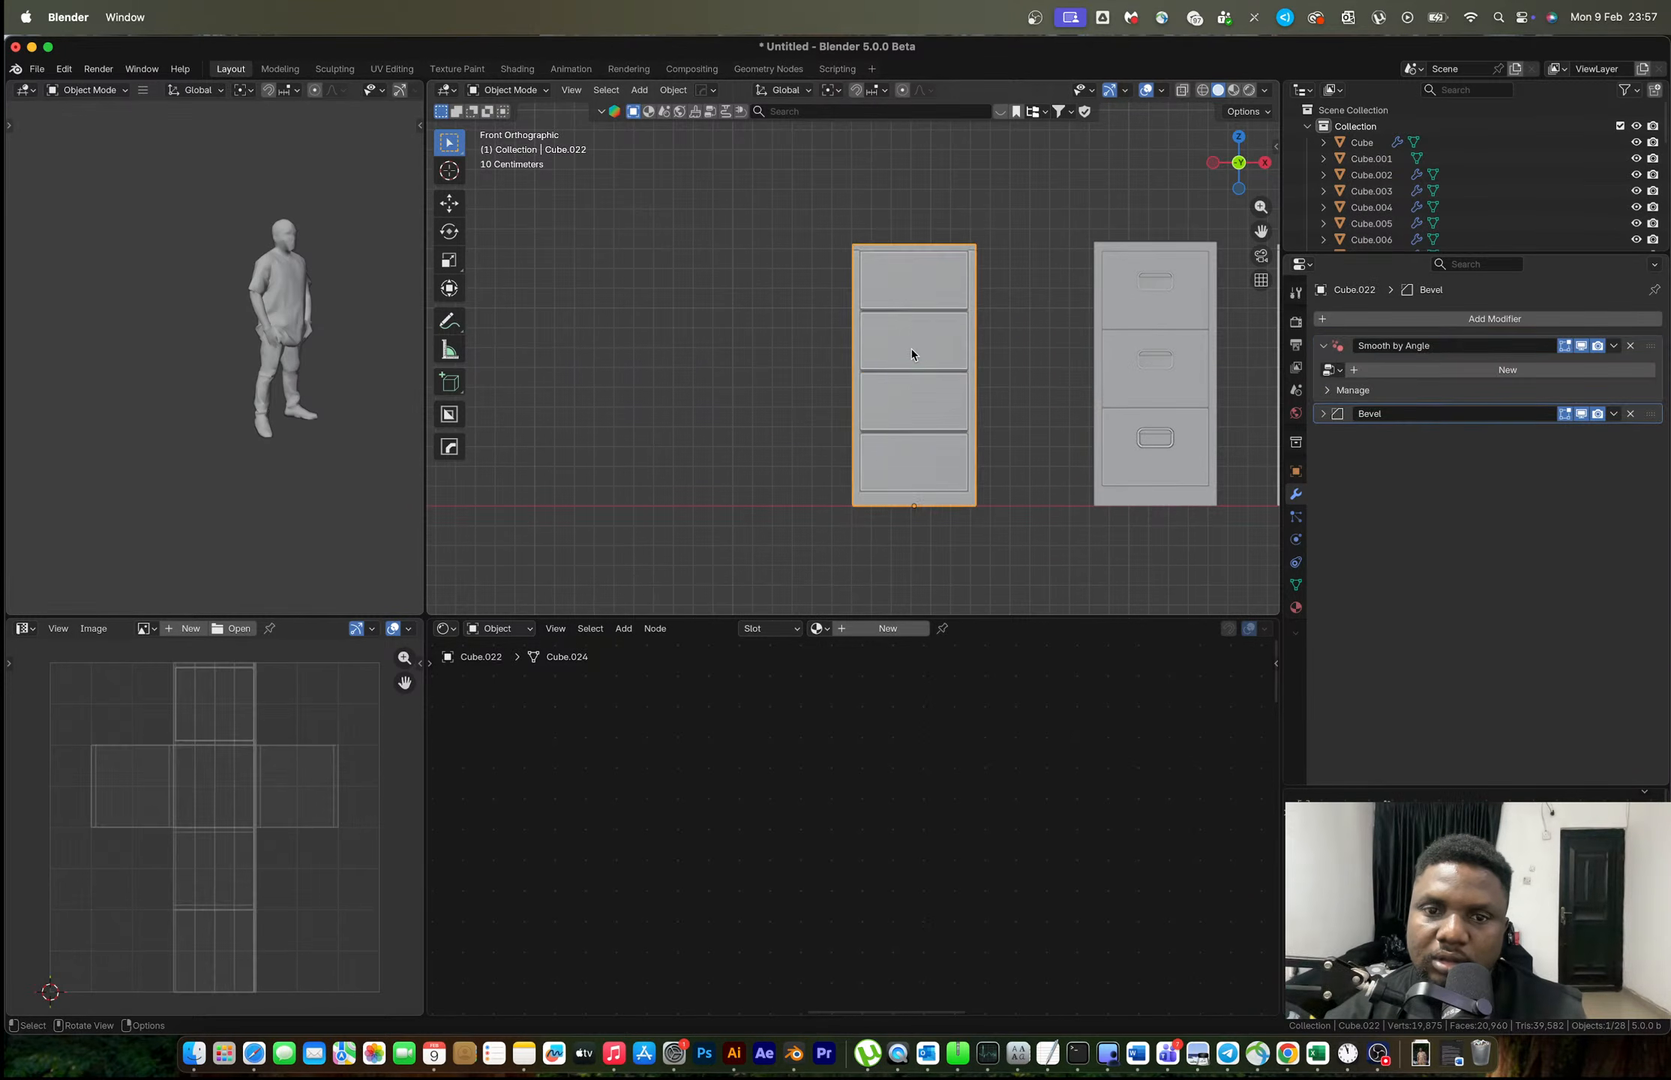
click(911, 315)
shift+click(910, 289)
key(x)
click(910, 288)
middle_drag(910, 288, 904, 289)
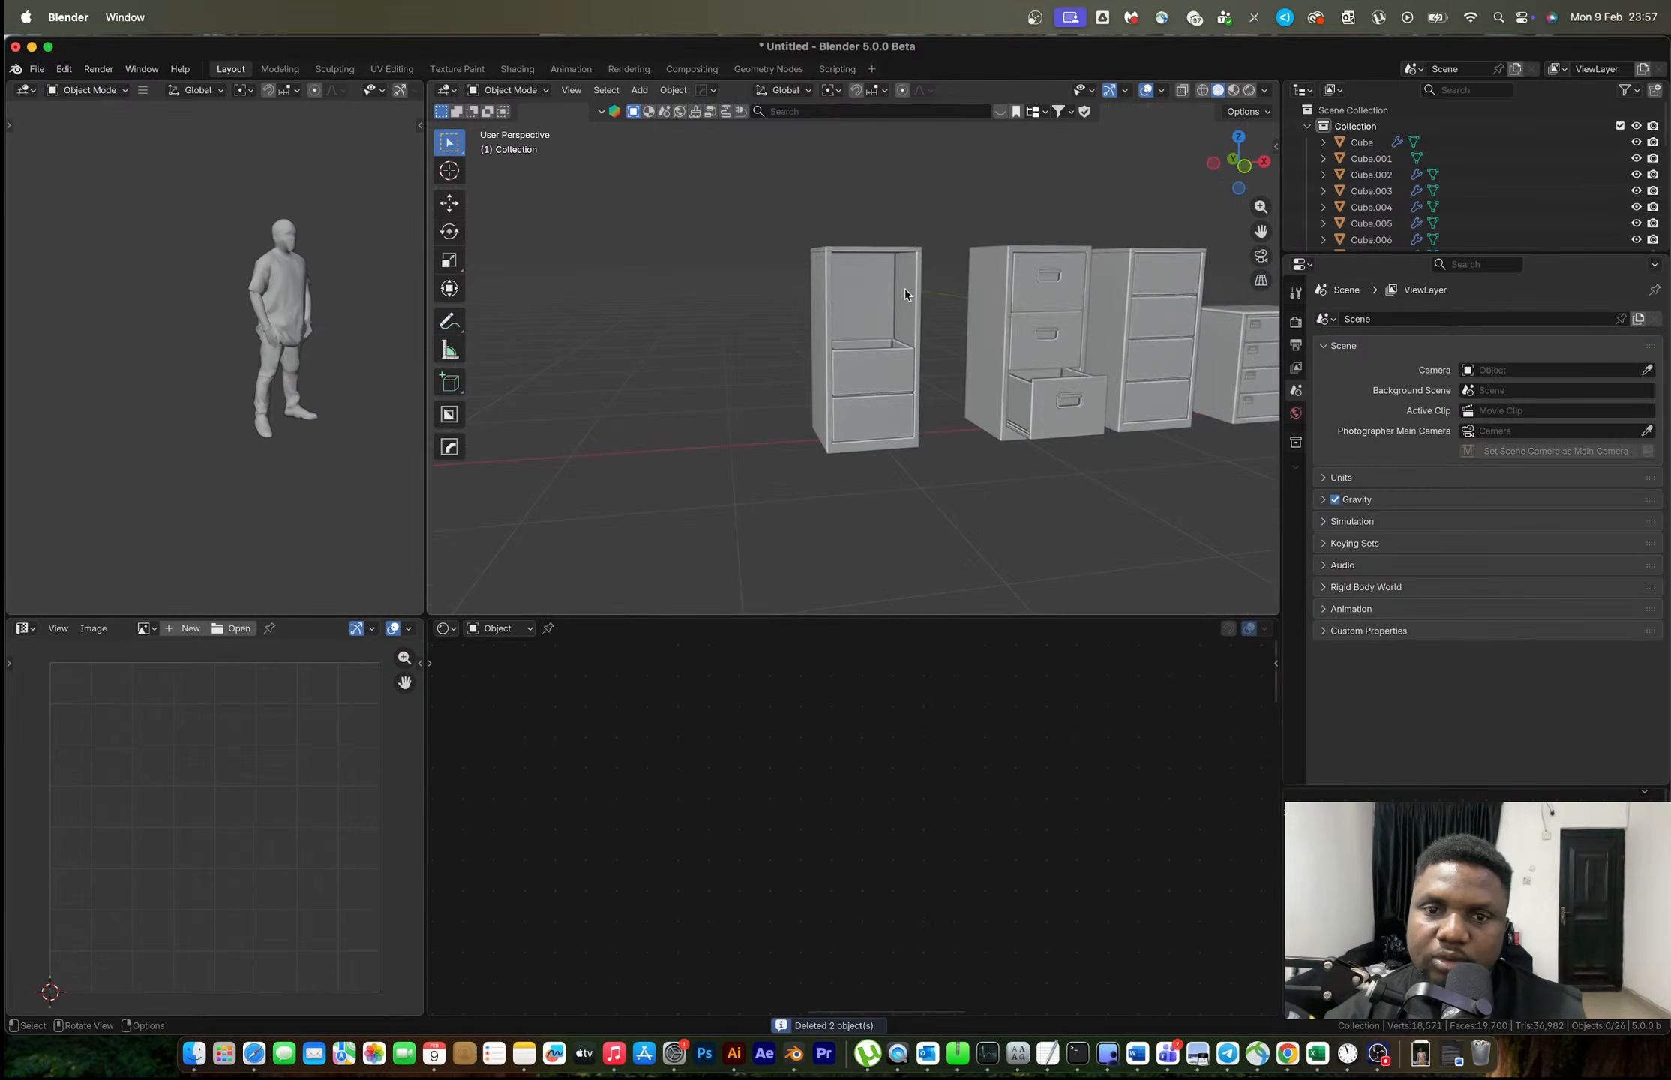
In X-ray front view, dissolve the horizontal edge loop between the two removed drawers in the duplicated cabinet's body.
click(899, 289)
key(Tab)
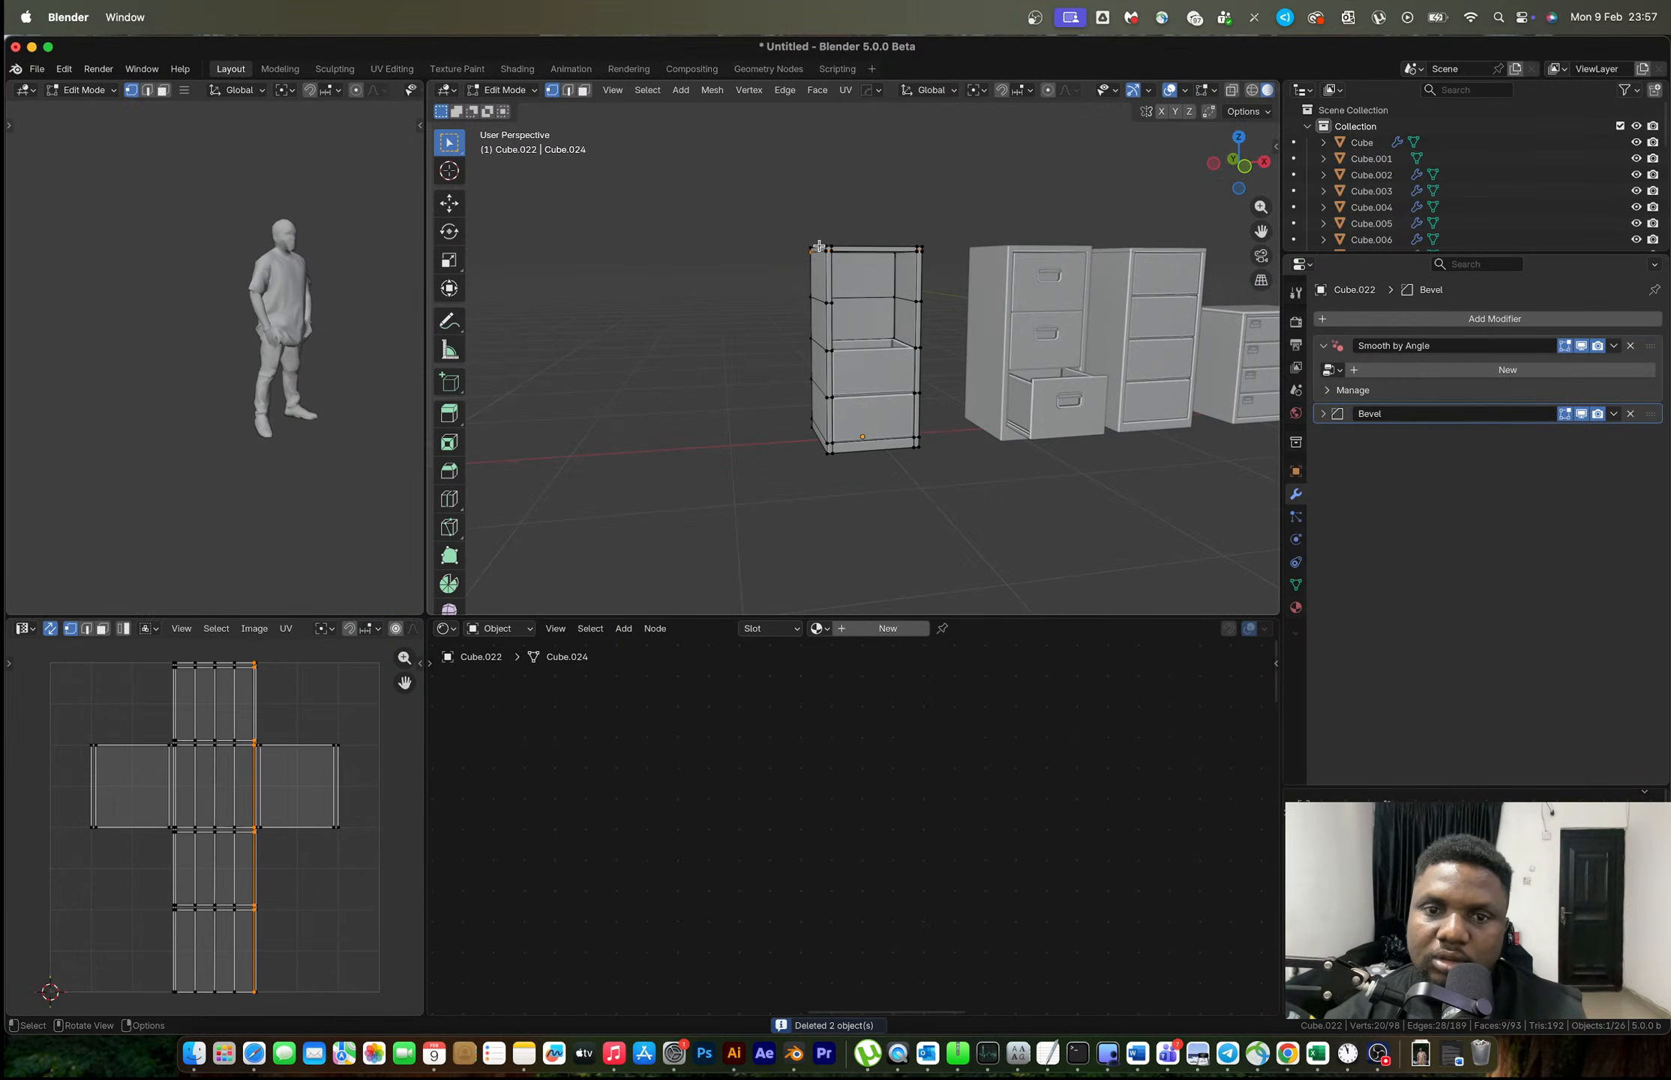
click(1245, 165)
scroll(926, 303, up, 3)
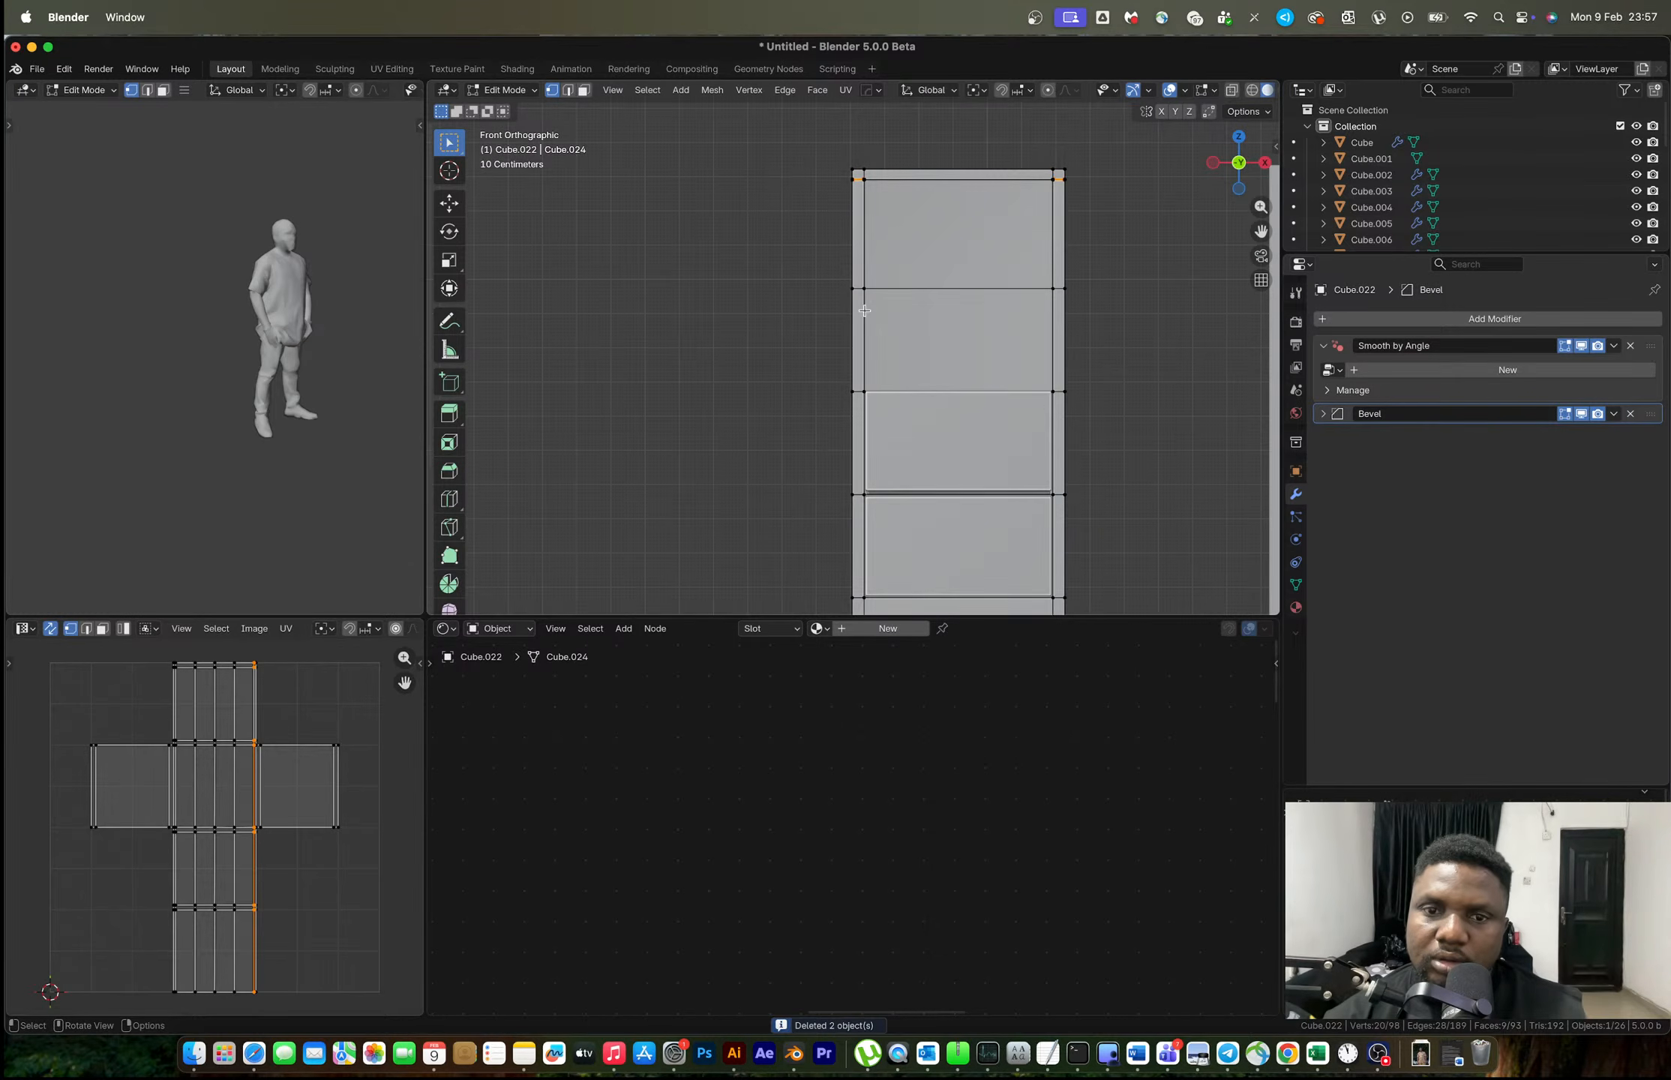
key(2)
key(alt+z)
drag(793, 248, 1173, 310)
key(x)
click(1129, 377)
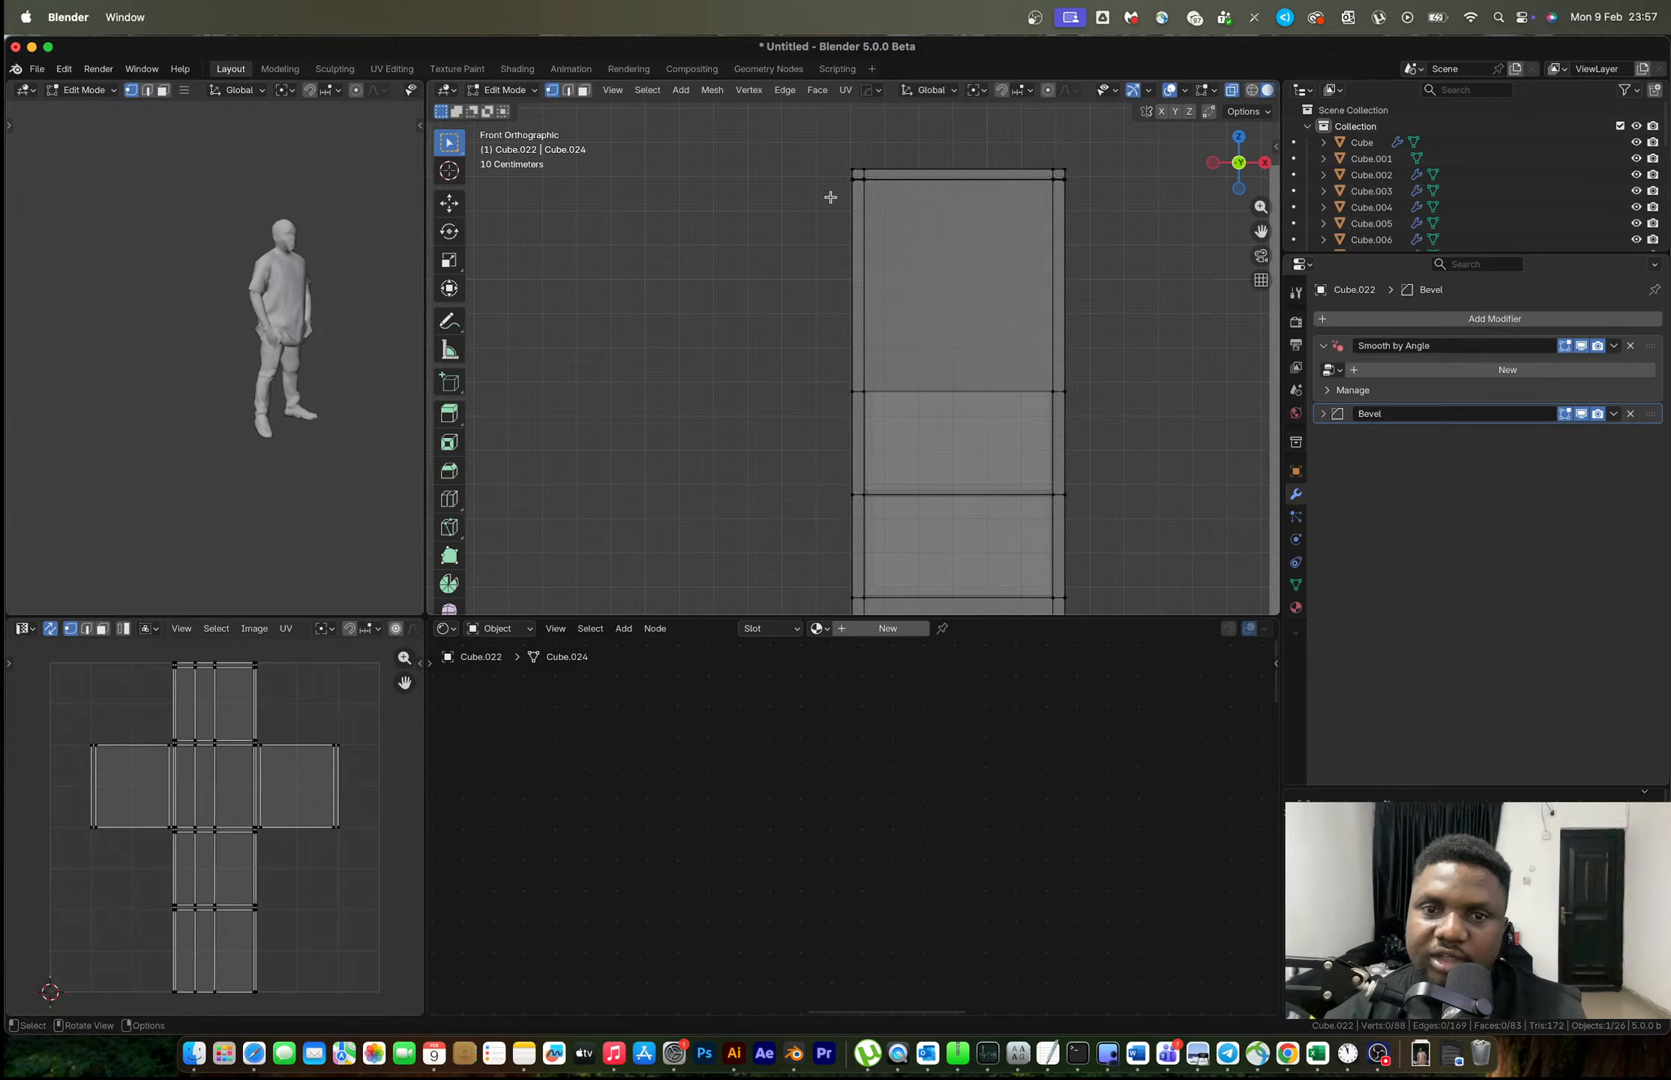
Lower the duplicated body's top section along Z to just above the upper remaining drawer, and return to Object Mode.
drag(796, 141, 1224, 219)
key(g)
key(z)
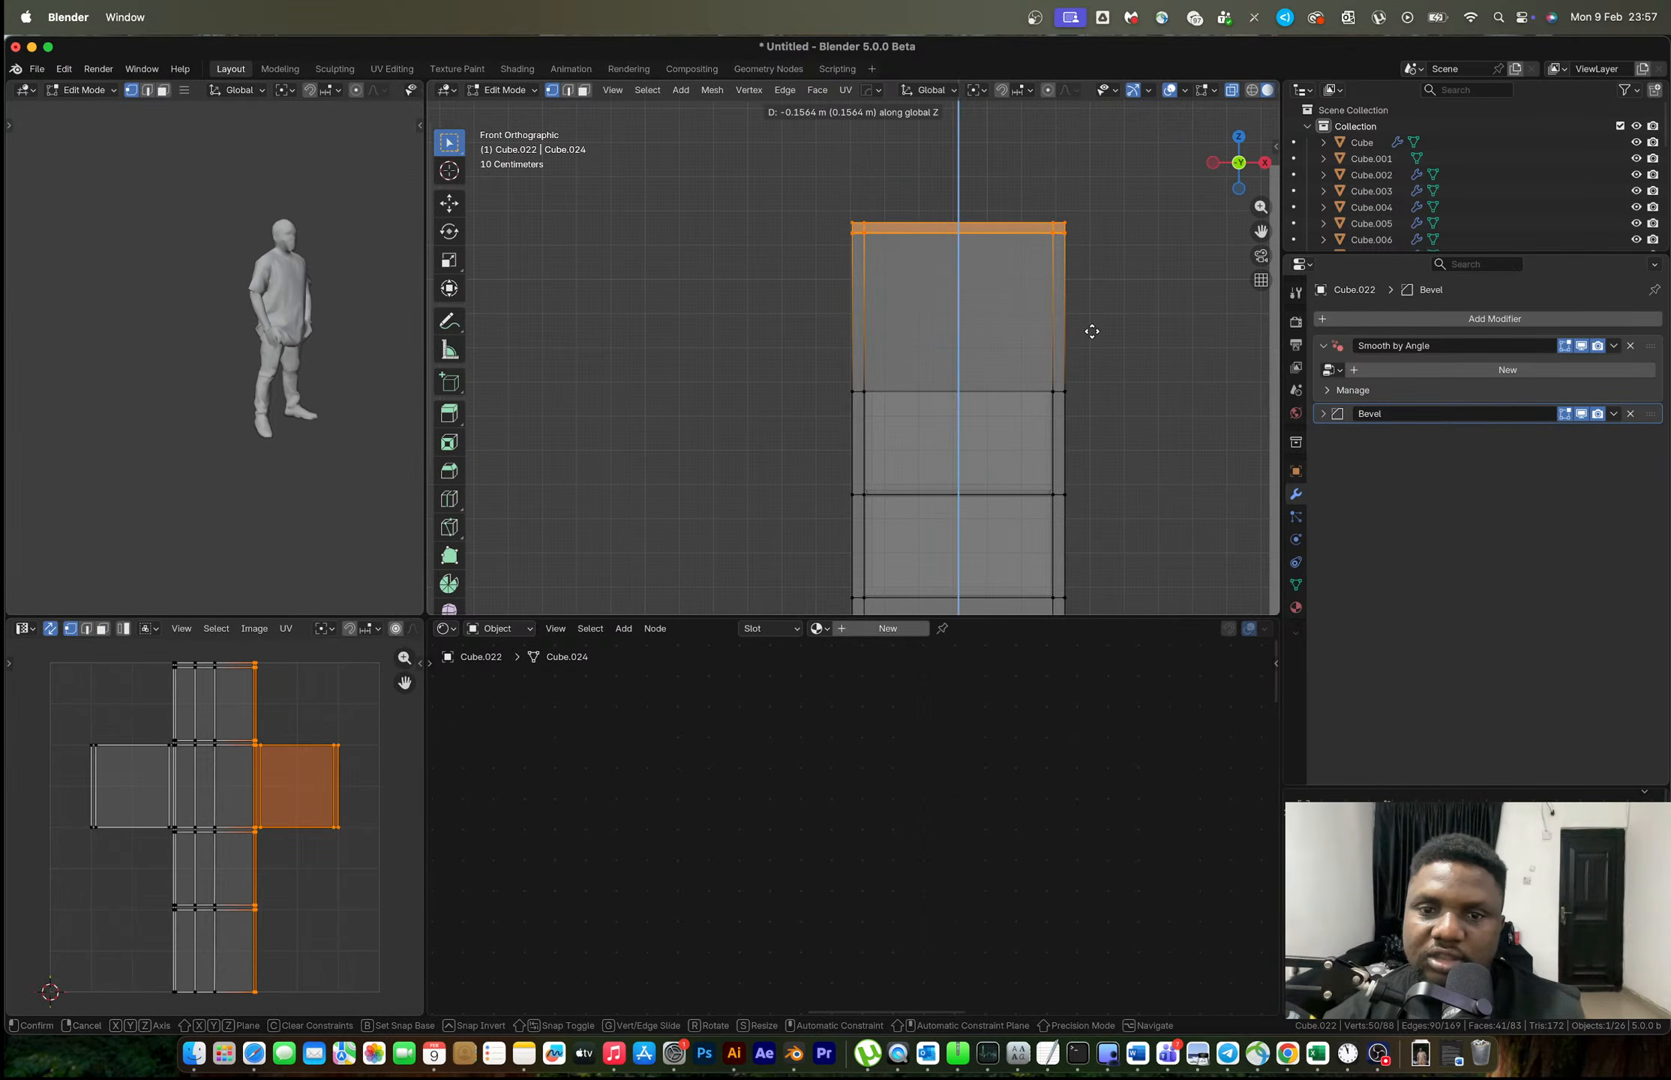
click(1091, 471)
key(Tab)
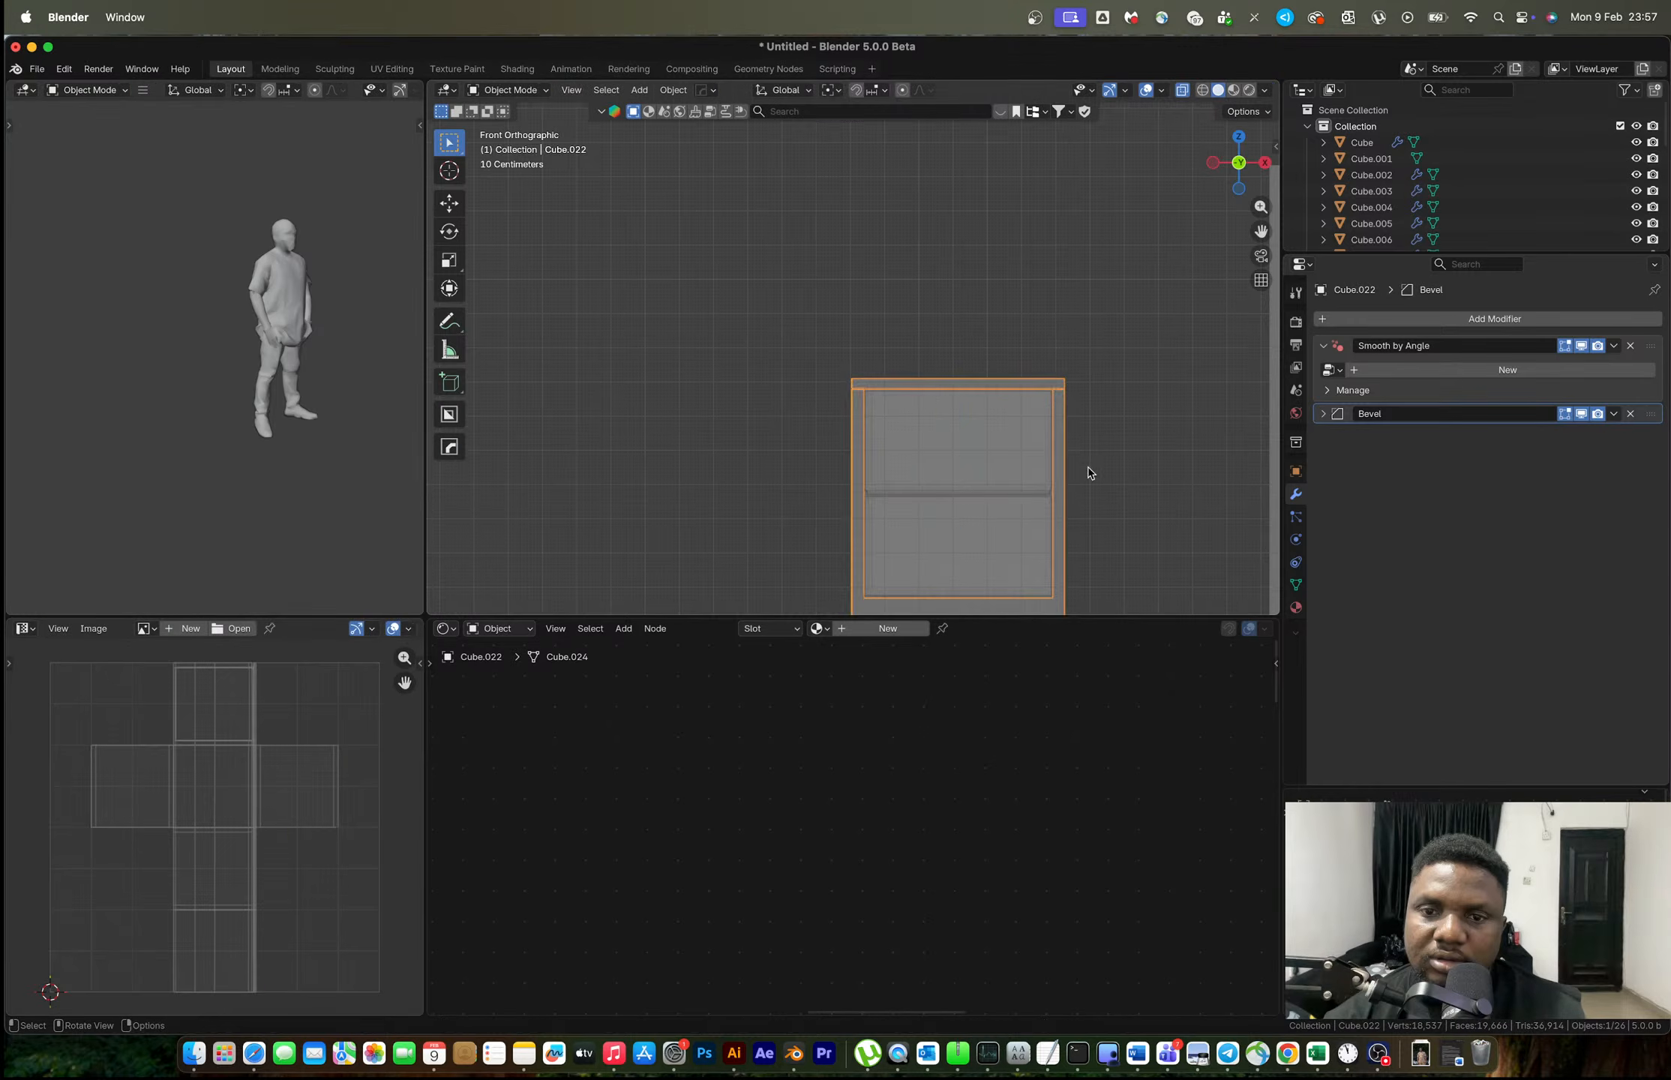
Check the shortened two-drawer cabinet and compare the cabinets' proportions in solid front view, with the narrow four-drawer cabinet selected.
scroll(1005, 448, down, 3)
click(1005, 449)
middle_drag(1005, 449, 731, 381)
drag(783, 300, 864, 530)
click(1247, 161)
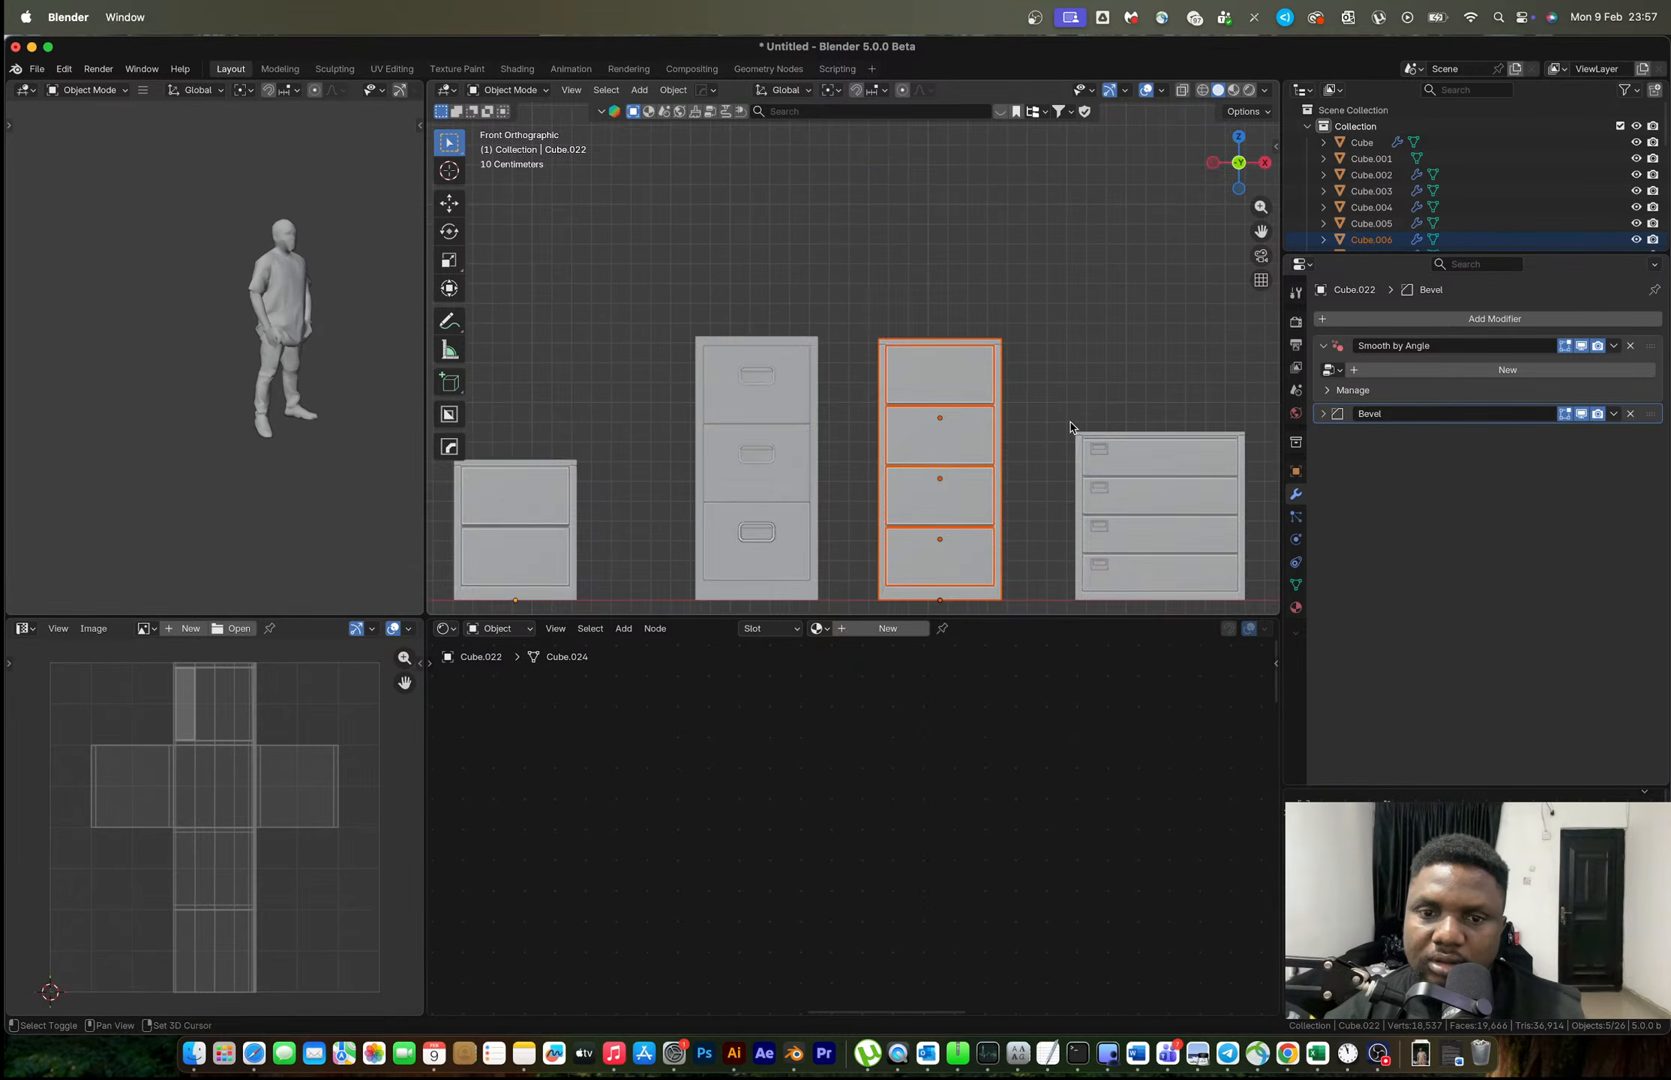
shift+middle_drag(1081, 436, 1014, 388)
key(s)
click(1022, 413)
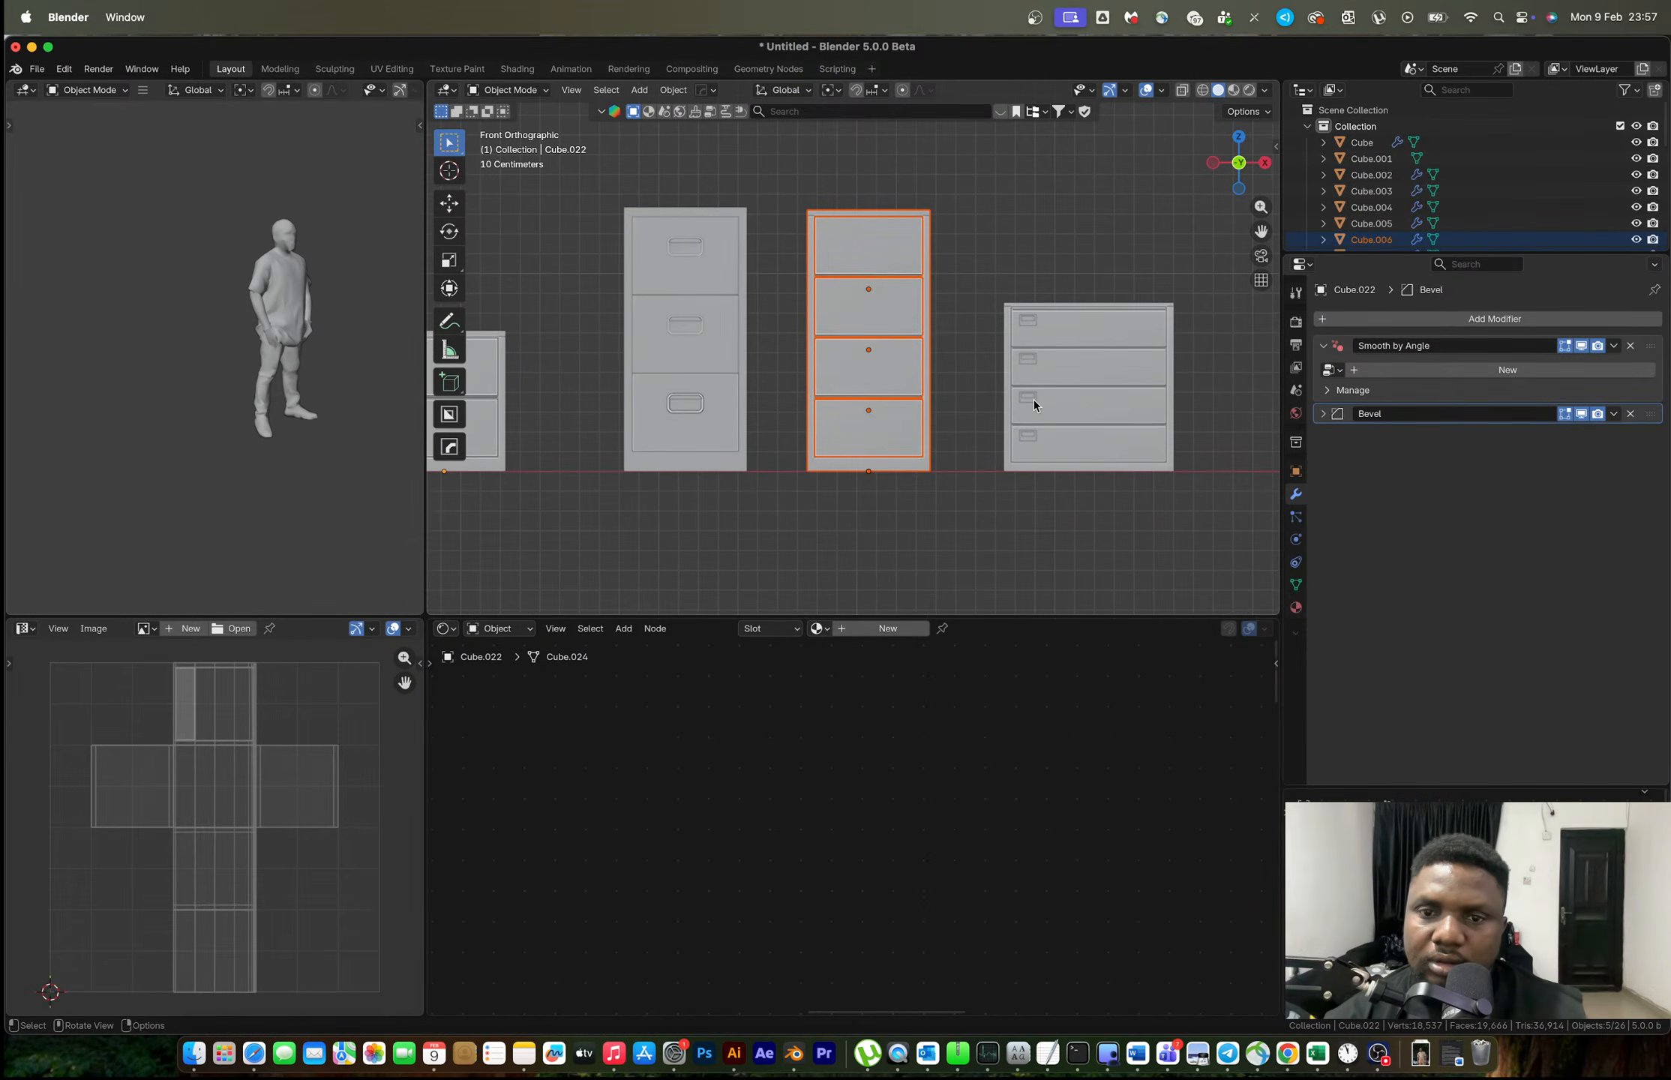
scroll(1033, 405, down, 3)
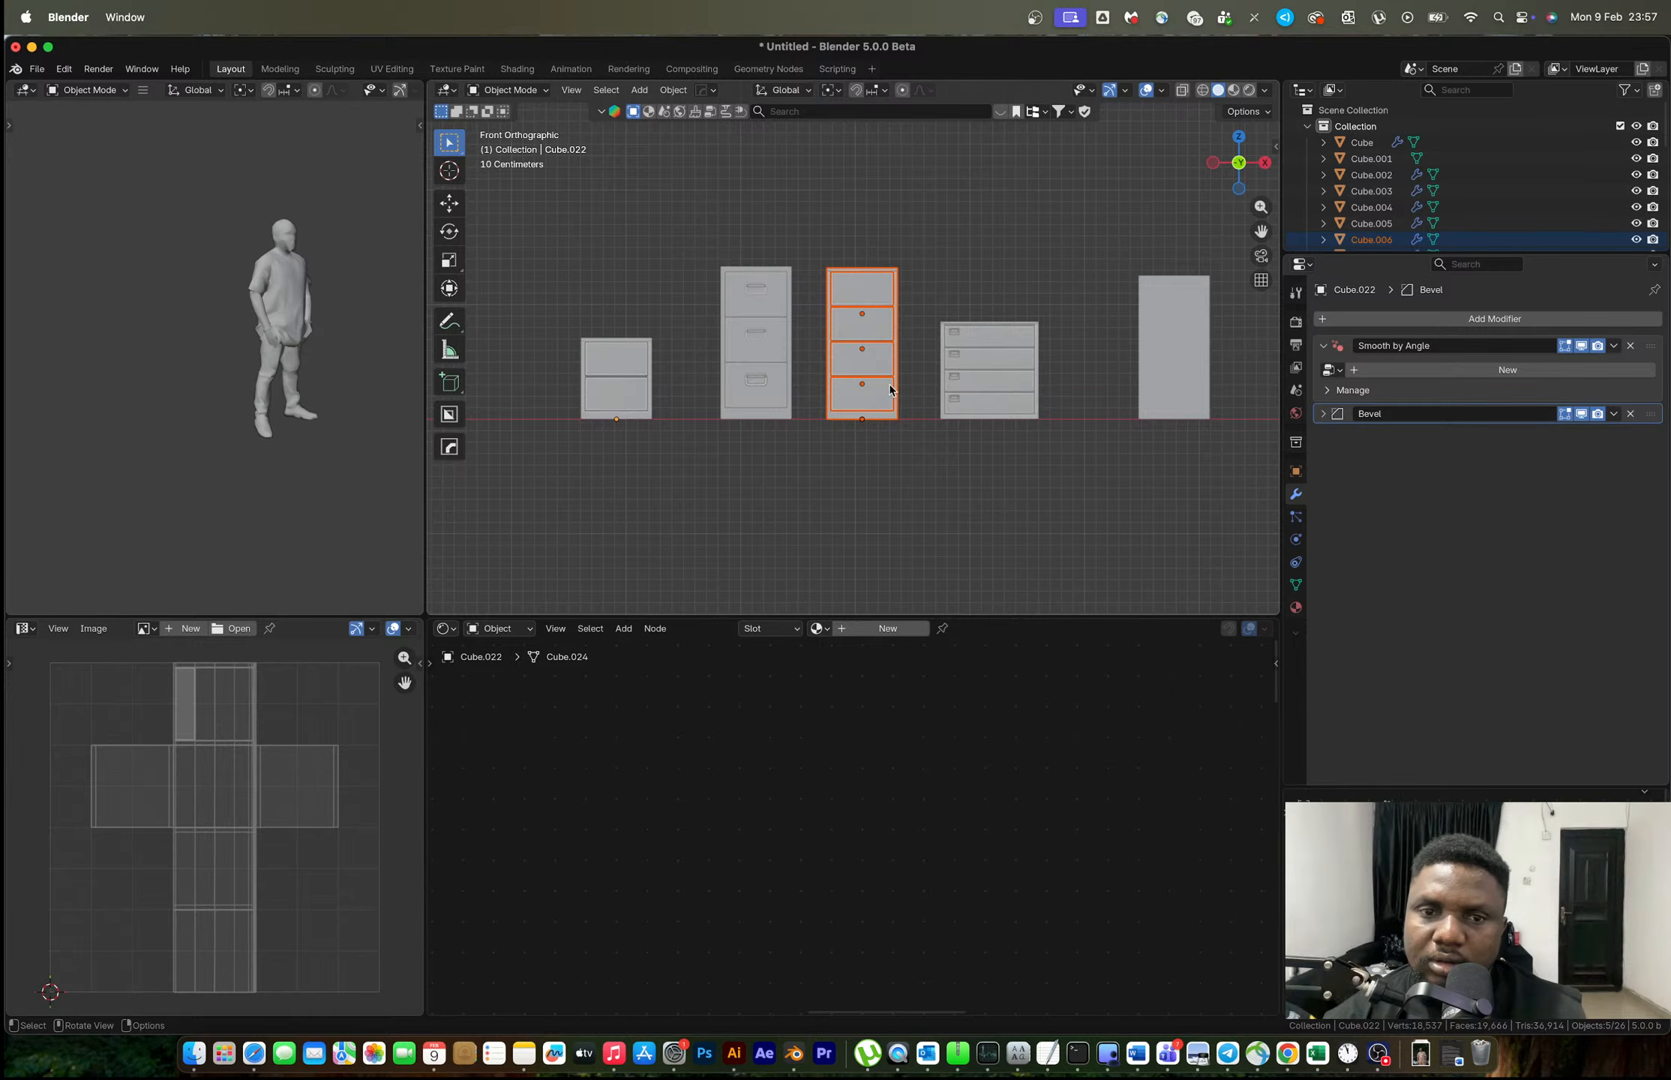
scroll(847, 363, up, 2)
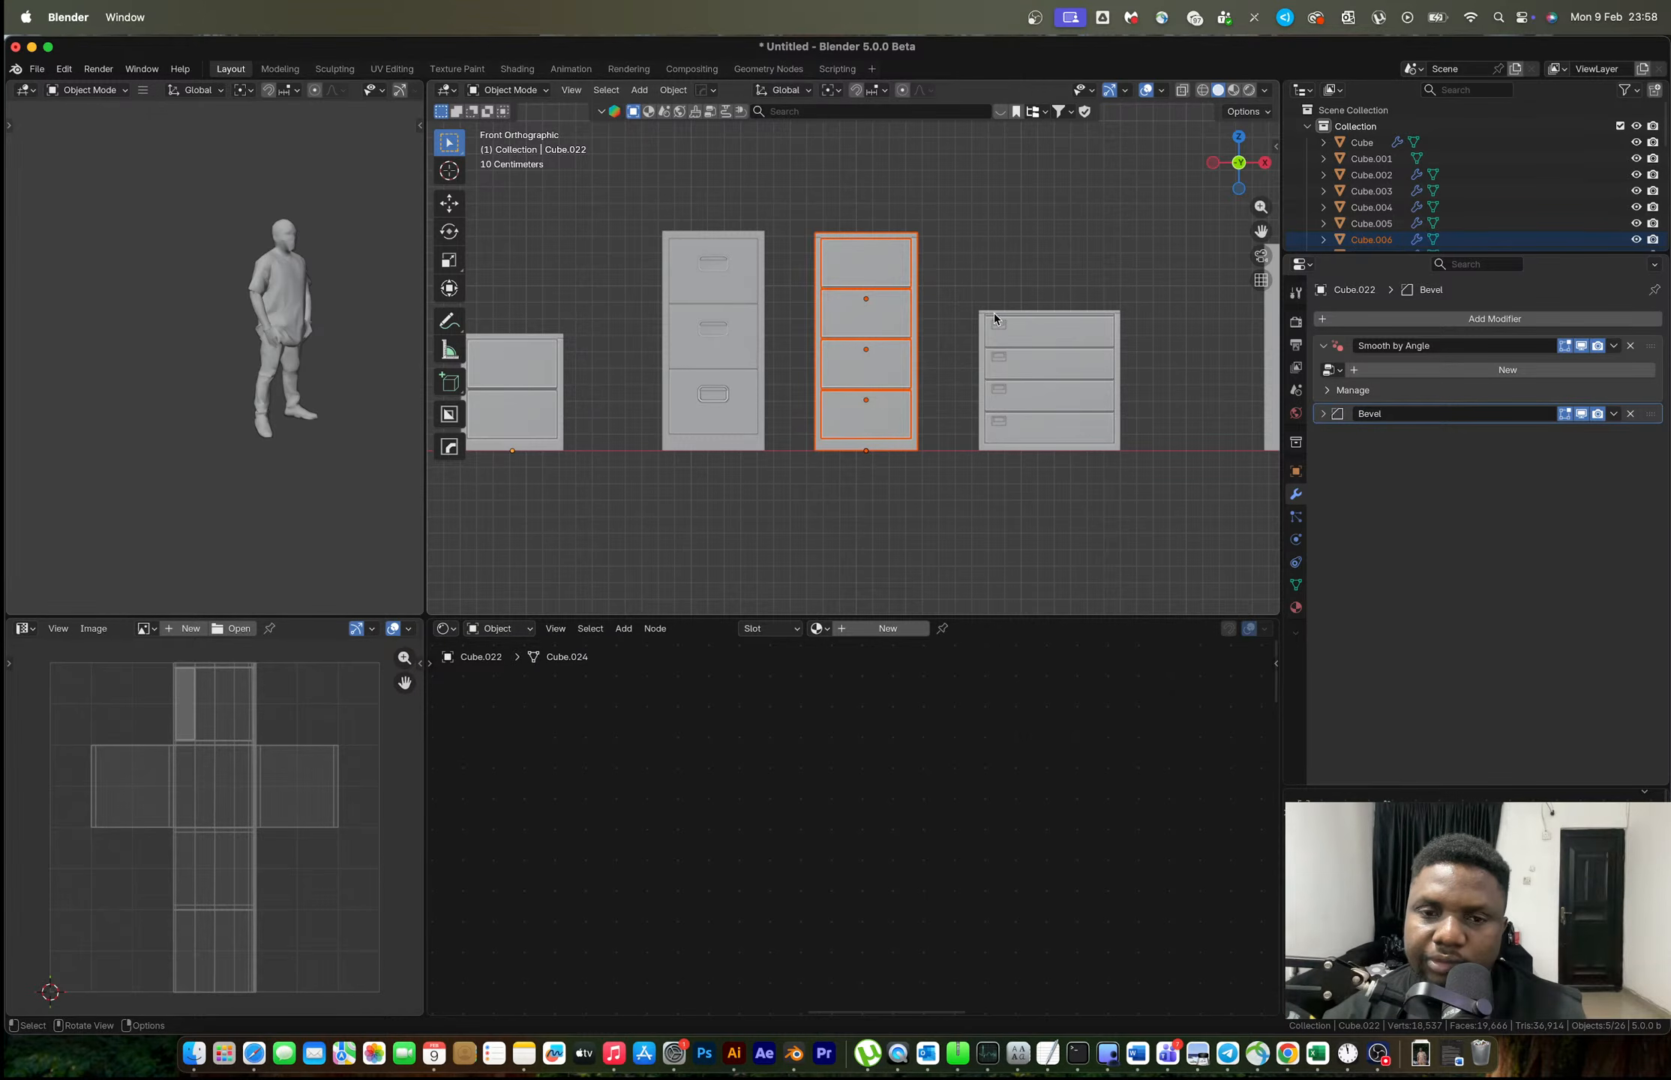
Duplicate the wide four-drawer cabinet upward along Z so the copy sits on top of it, and select the stacked copy.
drag(972, 291, 1175, 485)
key(shift+d)
key(z)
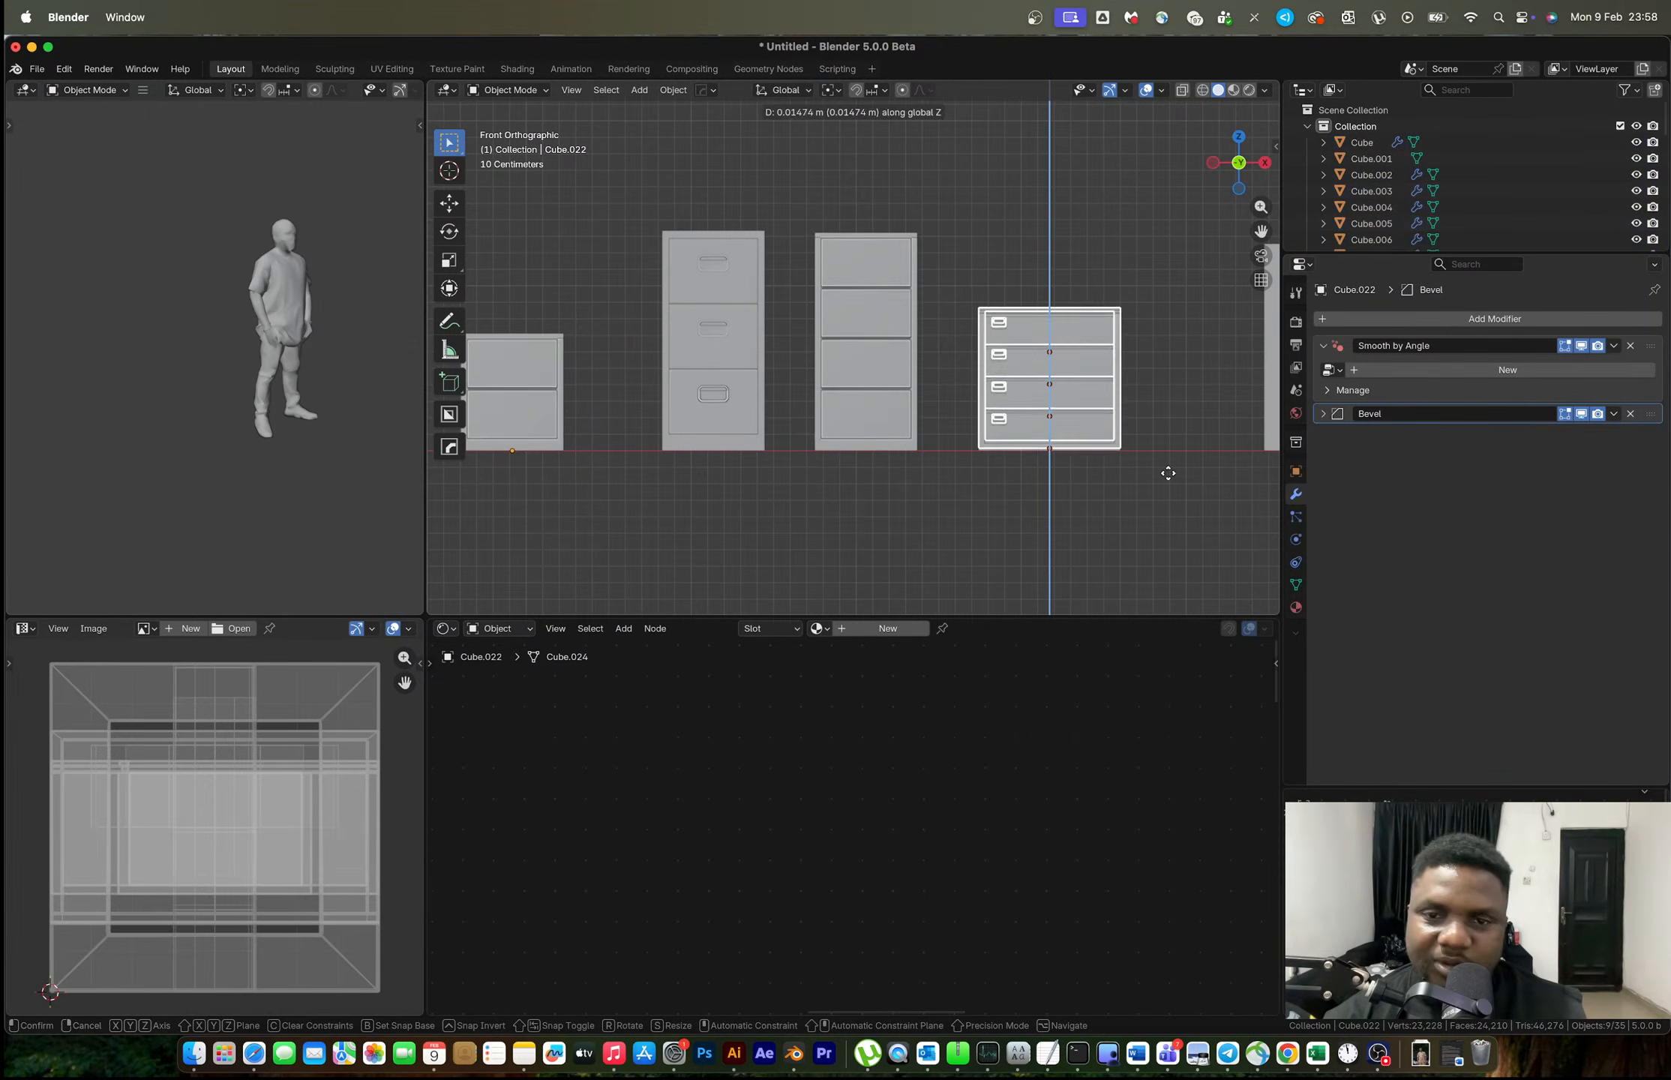
click(1145, 322)
click(1145, 327)
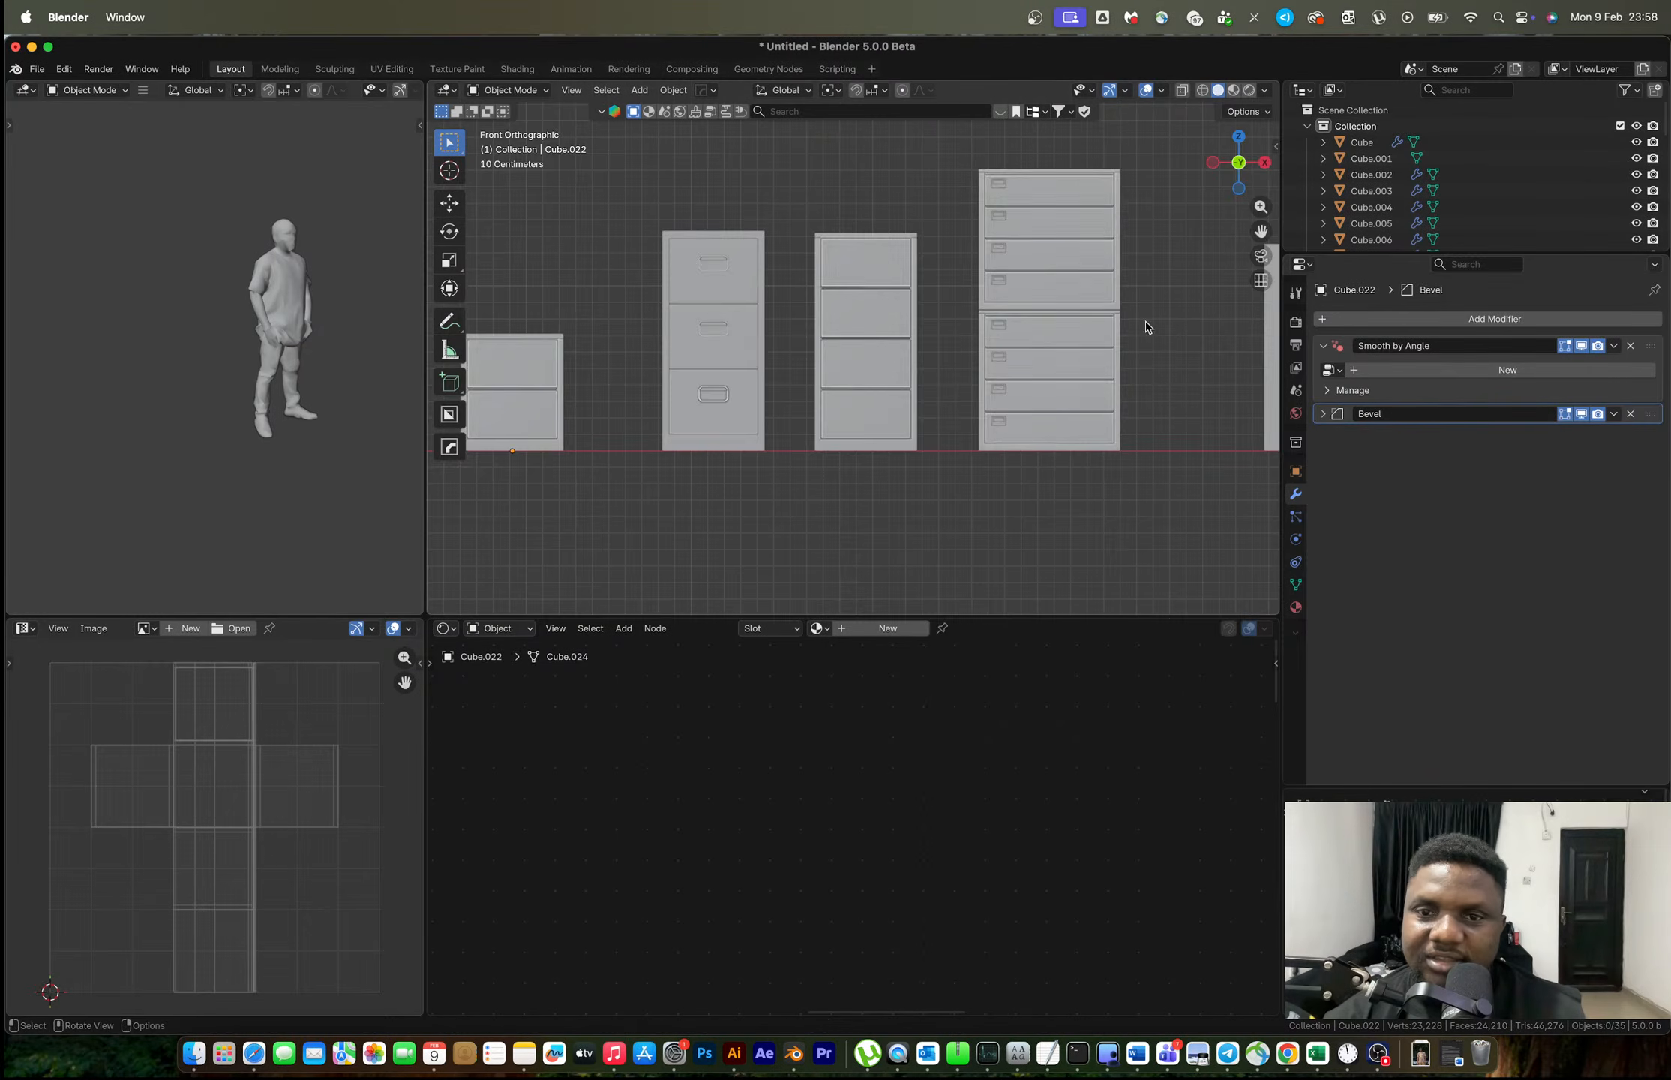
middle_drag(1145, 327, 987, 477)
scroll(979, 290, up, 3)
drag(836, 207, 1008, 342)
scroll(990, 360, up, 5)
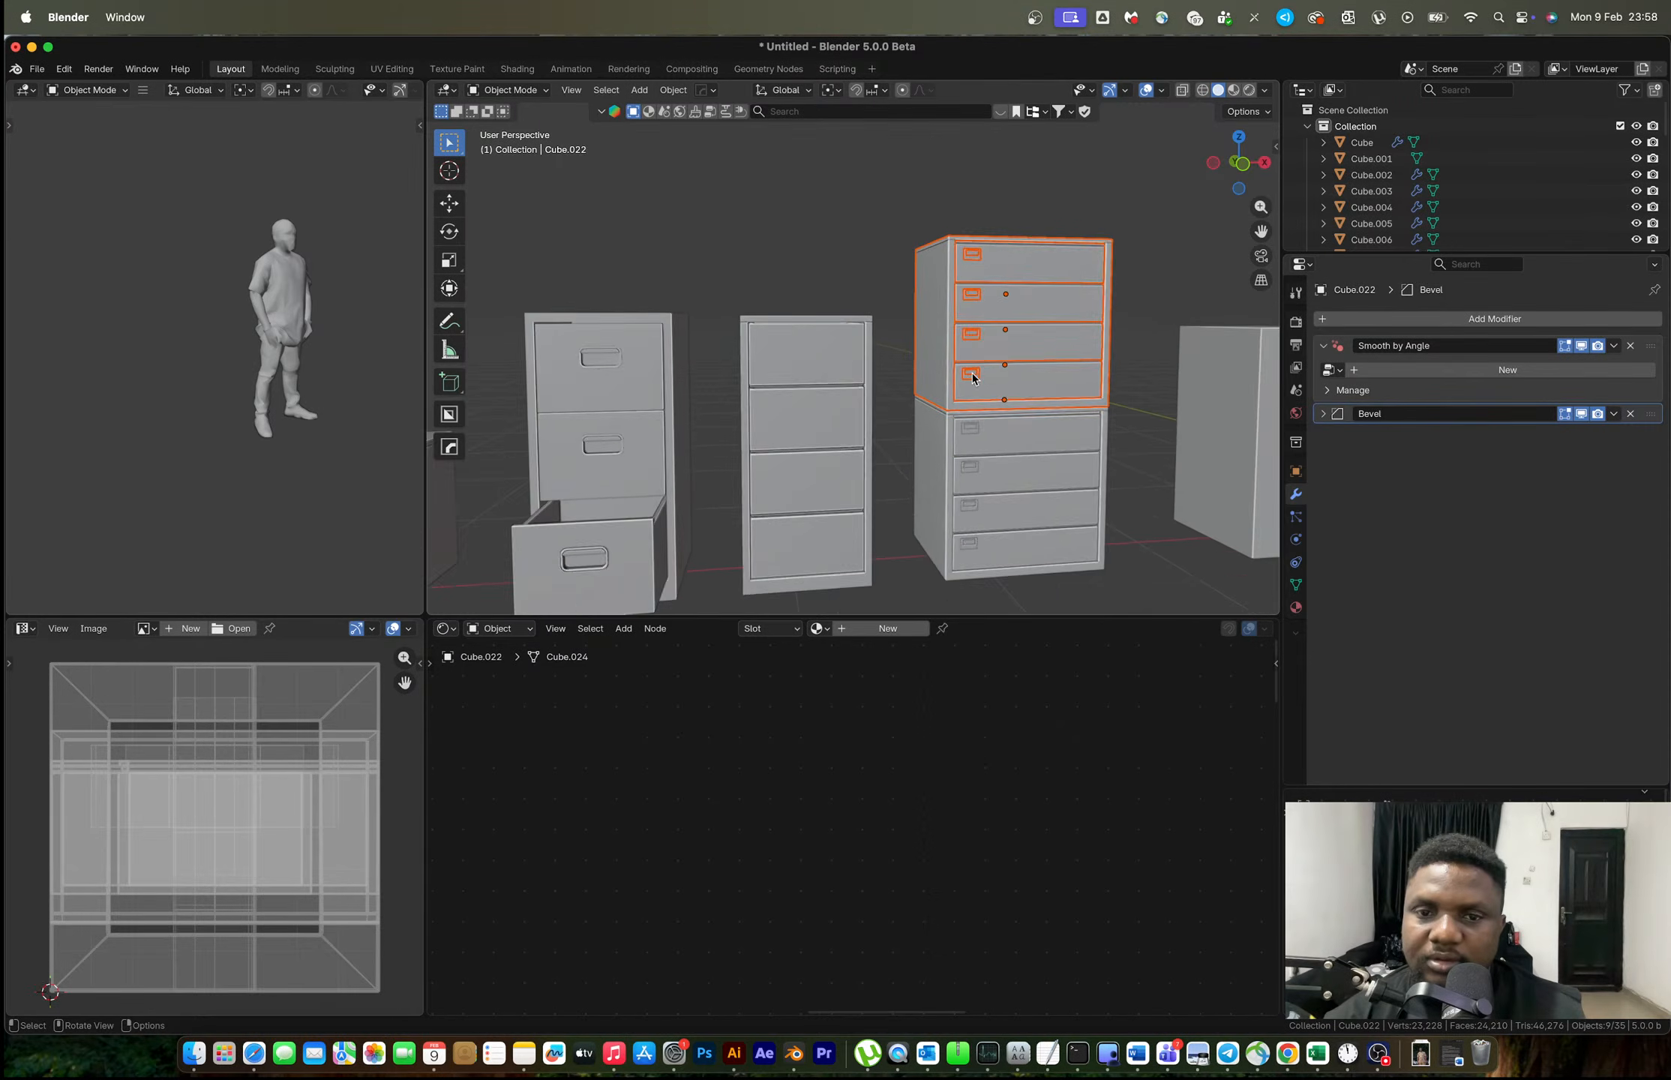
scroll(972, 377, down, 6)
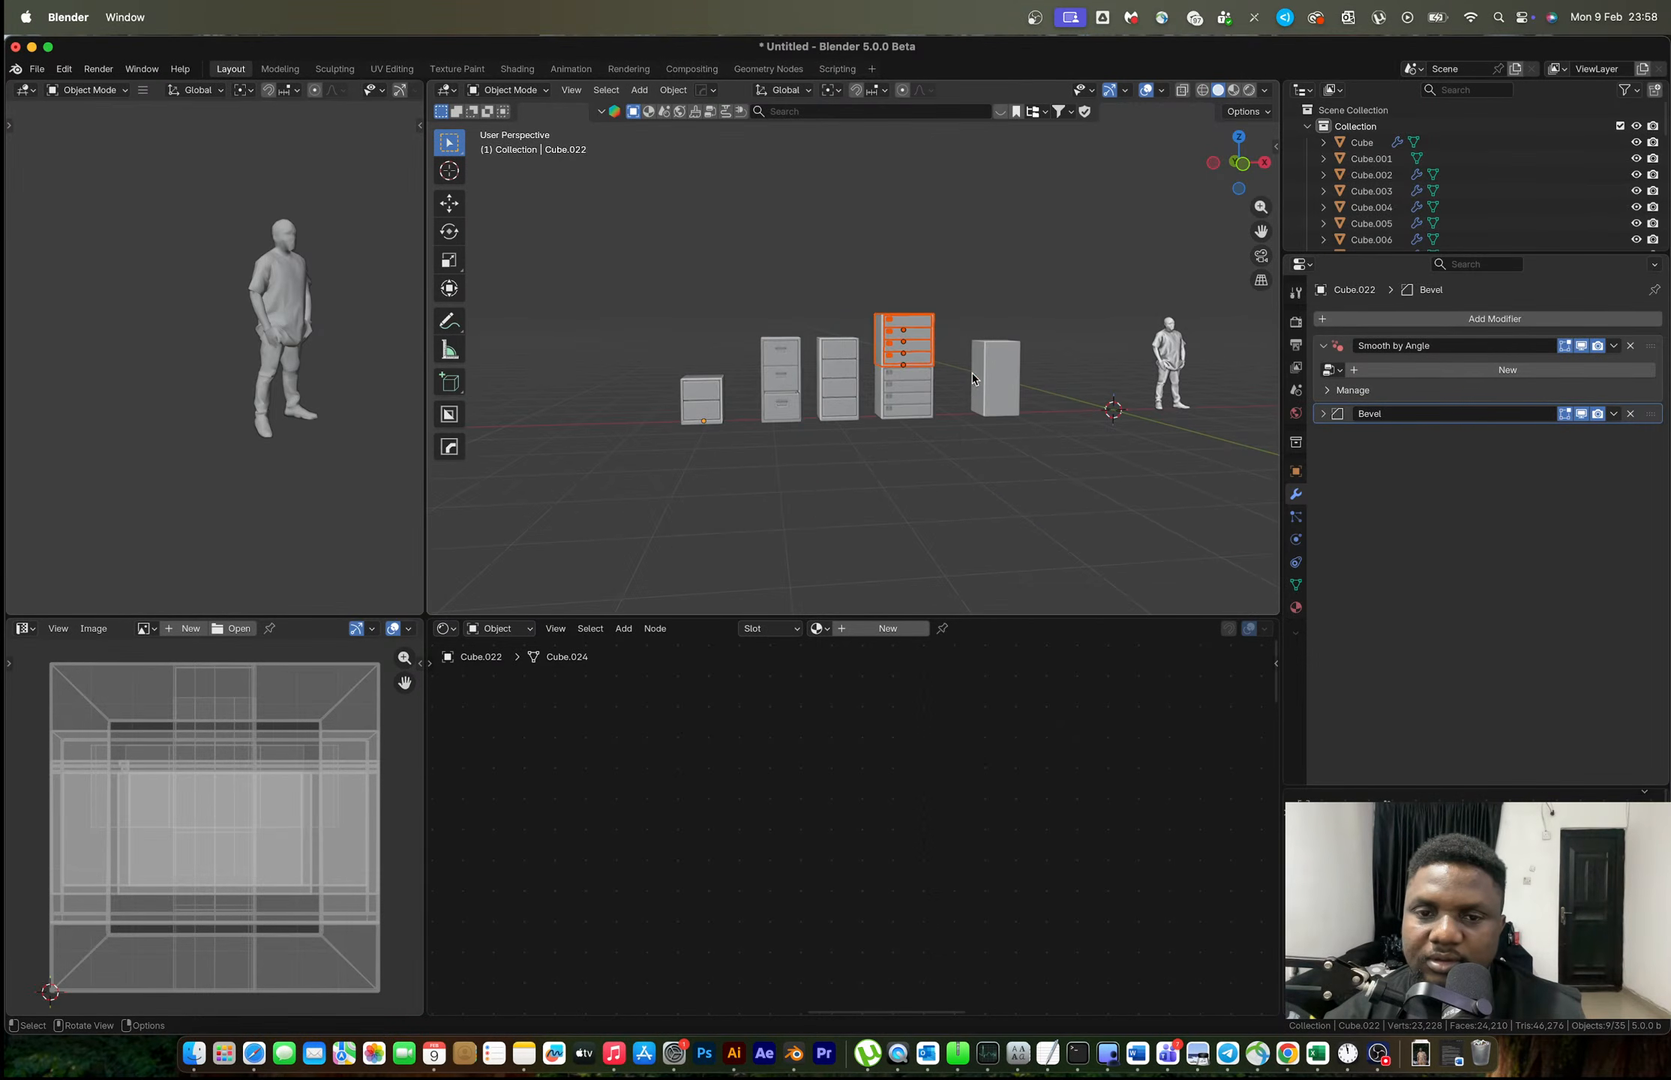
Undo the stacked copy and duplicate the wide four-drawer cabinet about 4.22 m along negative X, beyond the two-drawer cabinet.
click(1242, 164)
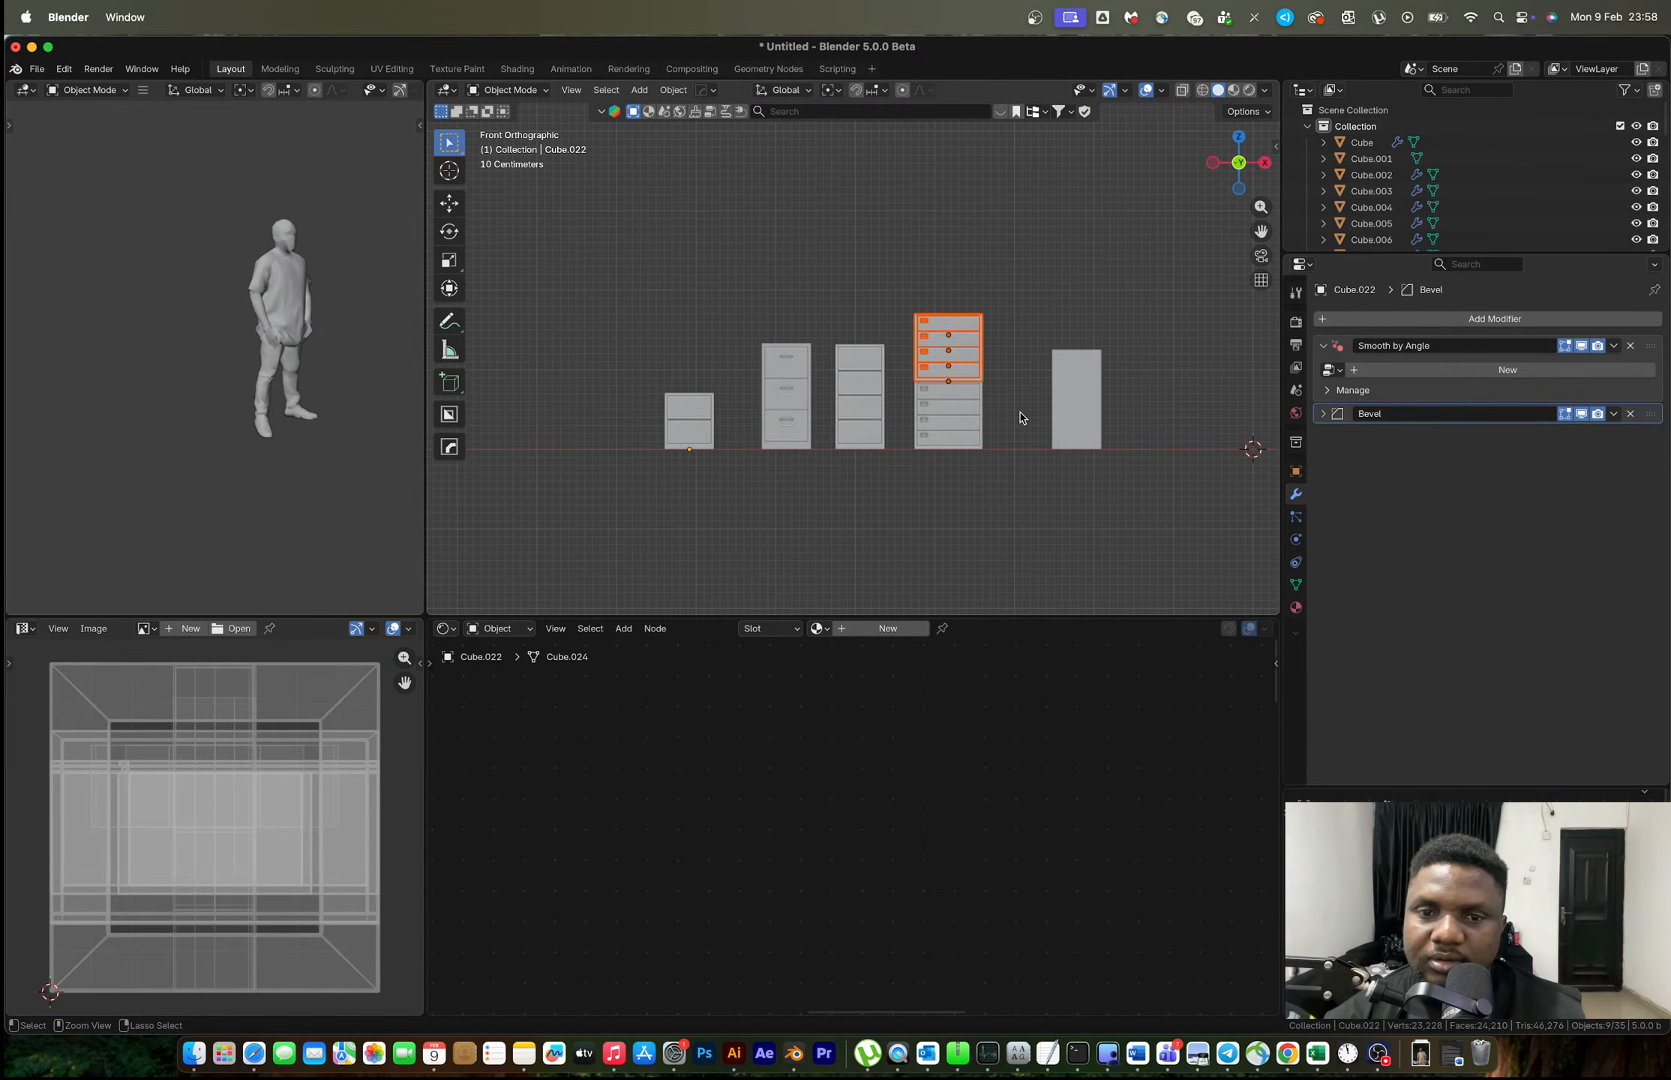
click(1019, 417)
key(super+z)
key(super+z)
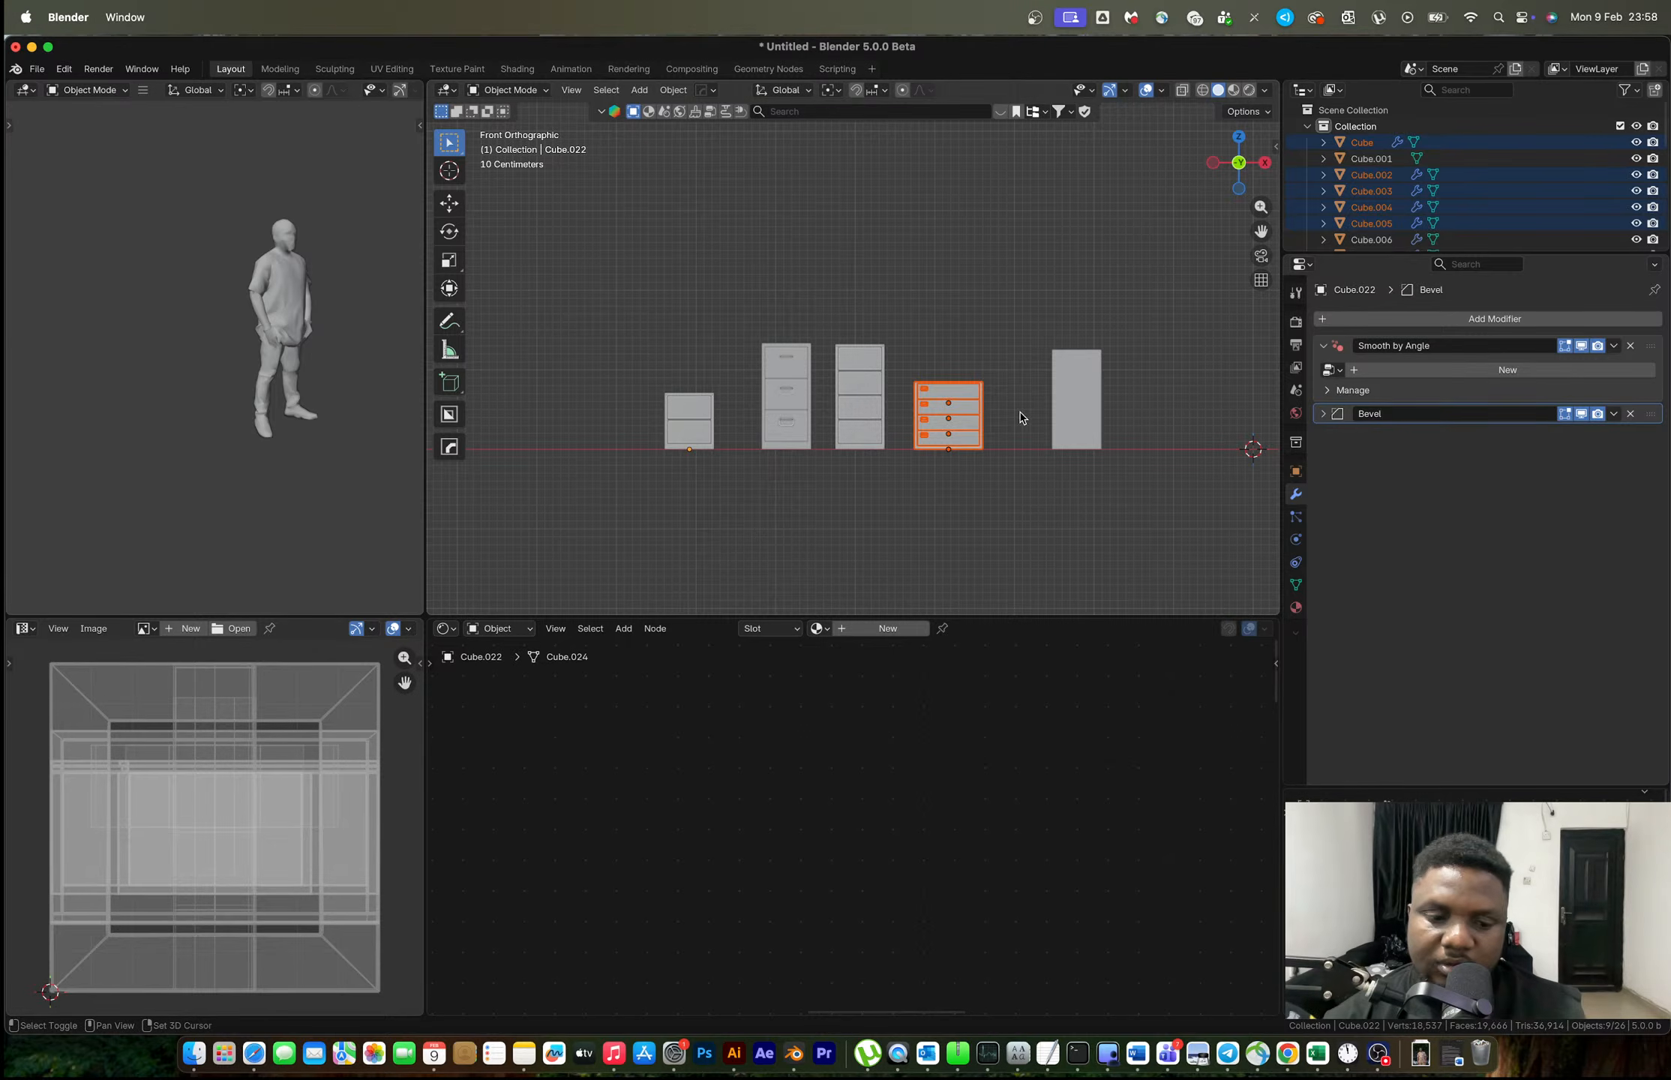
key(shift+d)
click(685, 416)
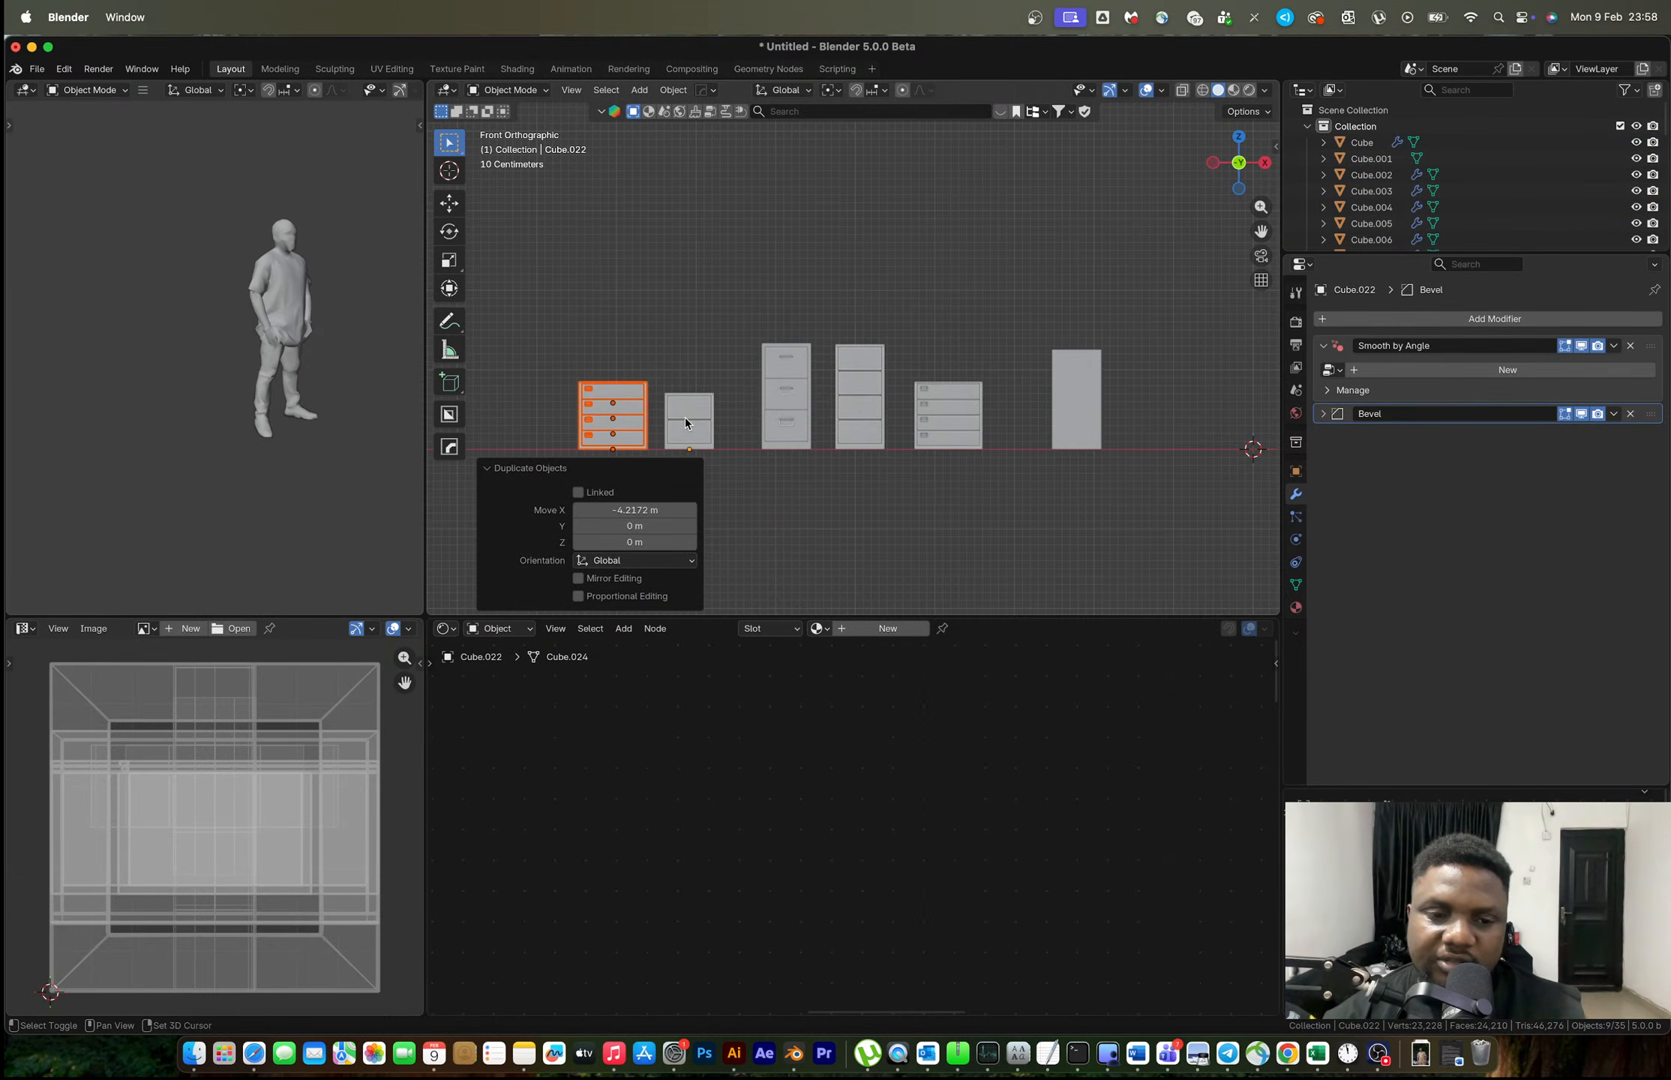
Duplicate the copied wide cabinet about 0.86 m up along Z, and lower the upper copy to rest on the one below.
key(shift+d)
key(z)
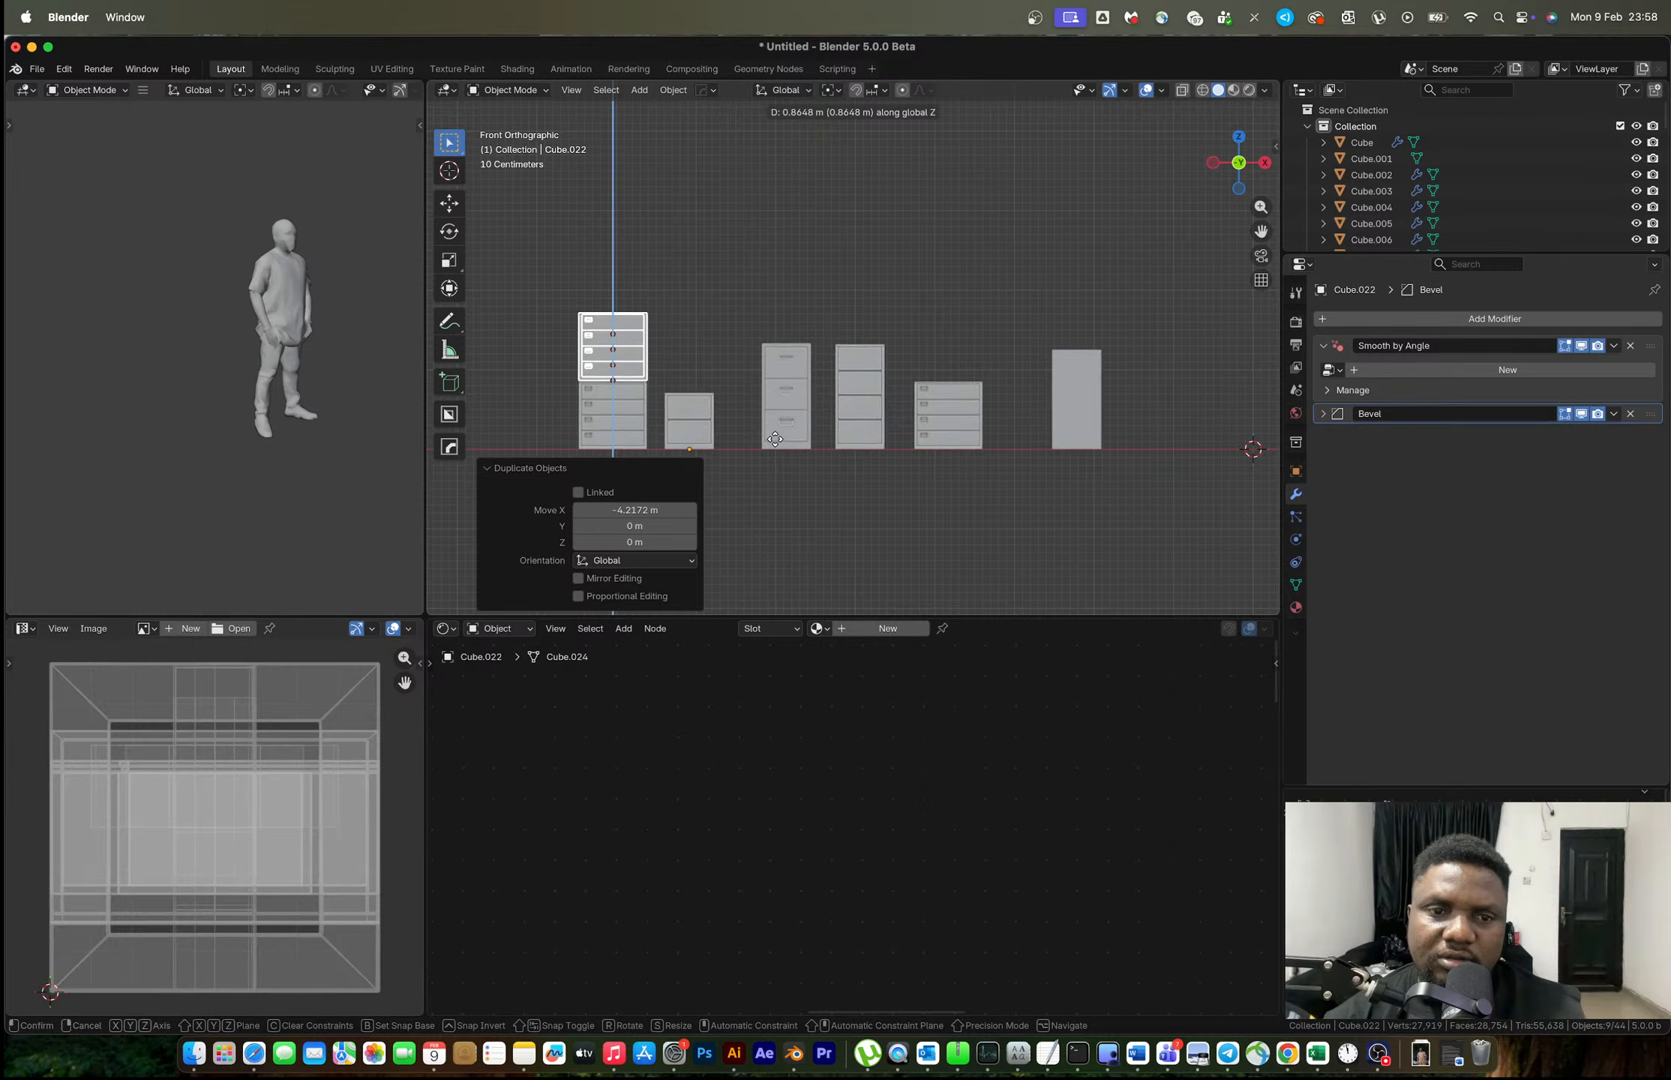
click(775, 438)
scroll(775, 439, up, 5)
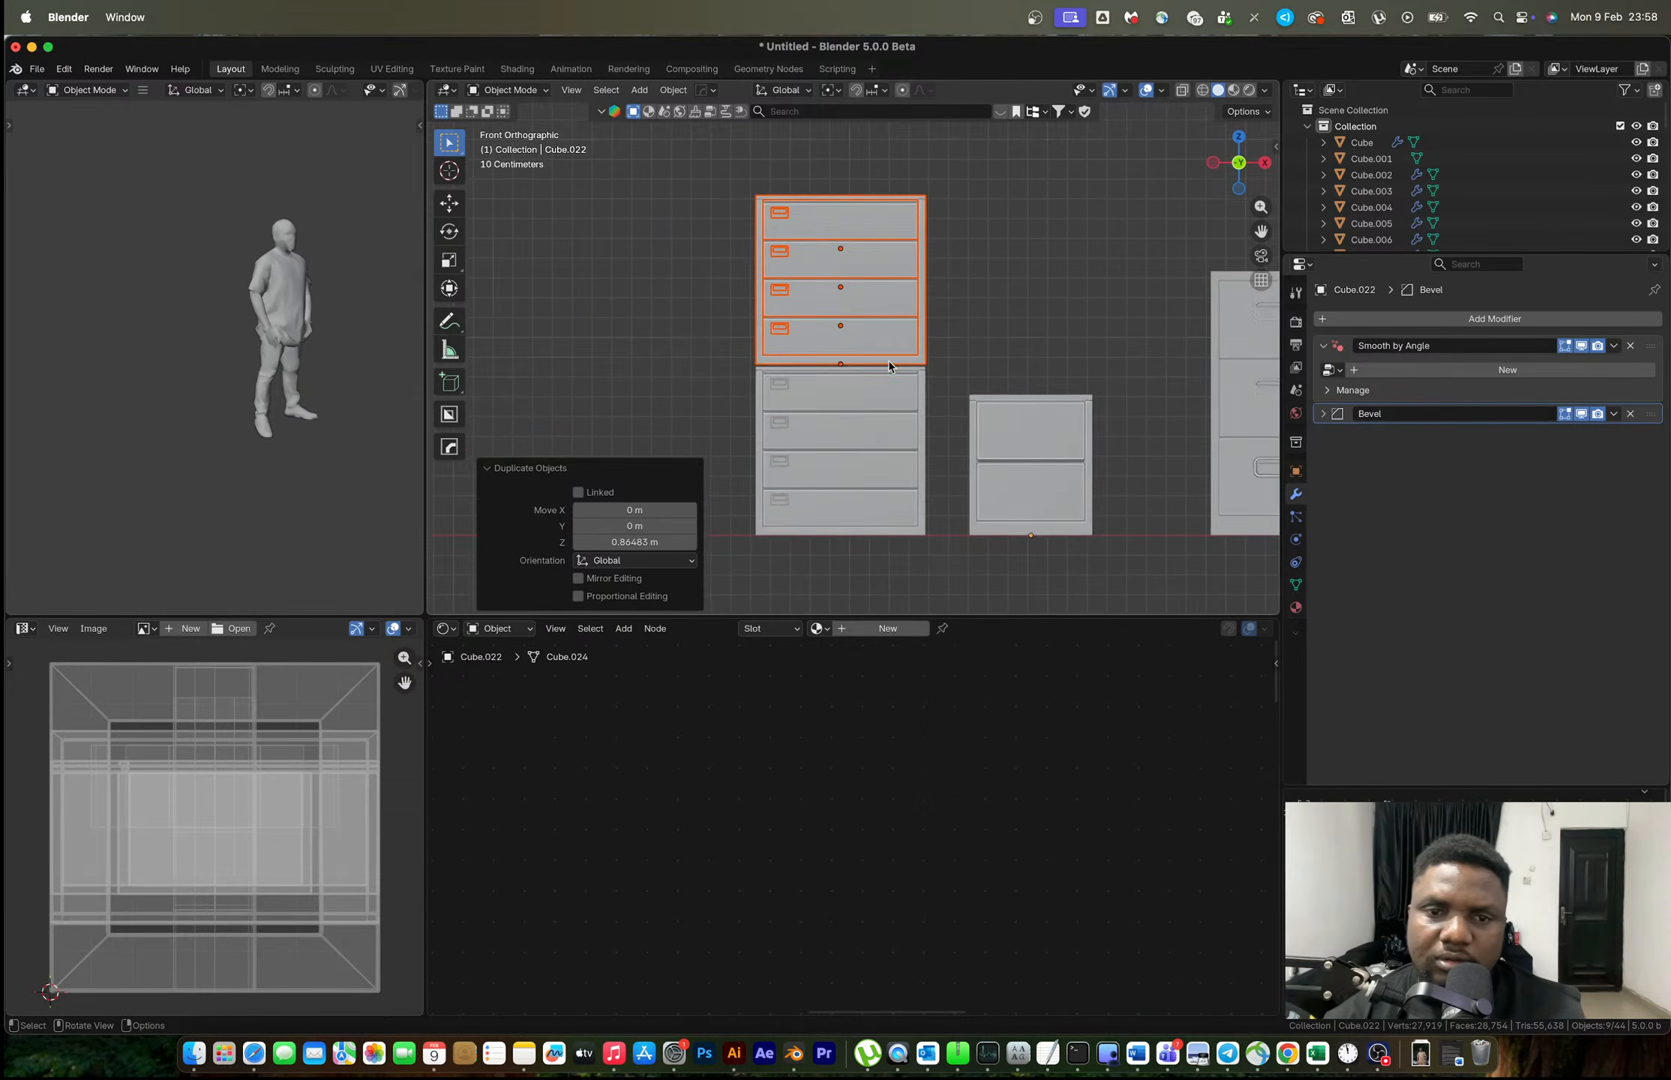
scroll(888, 363, up, 5)
key(g)
key(z)
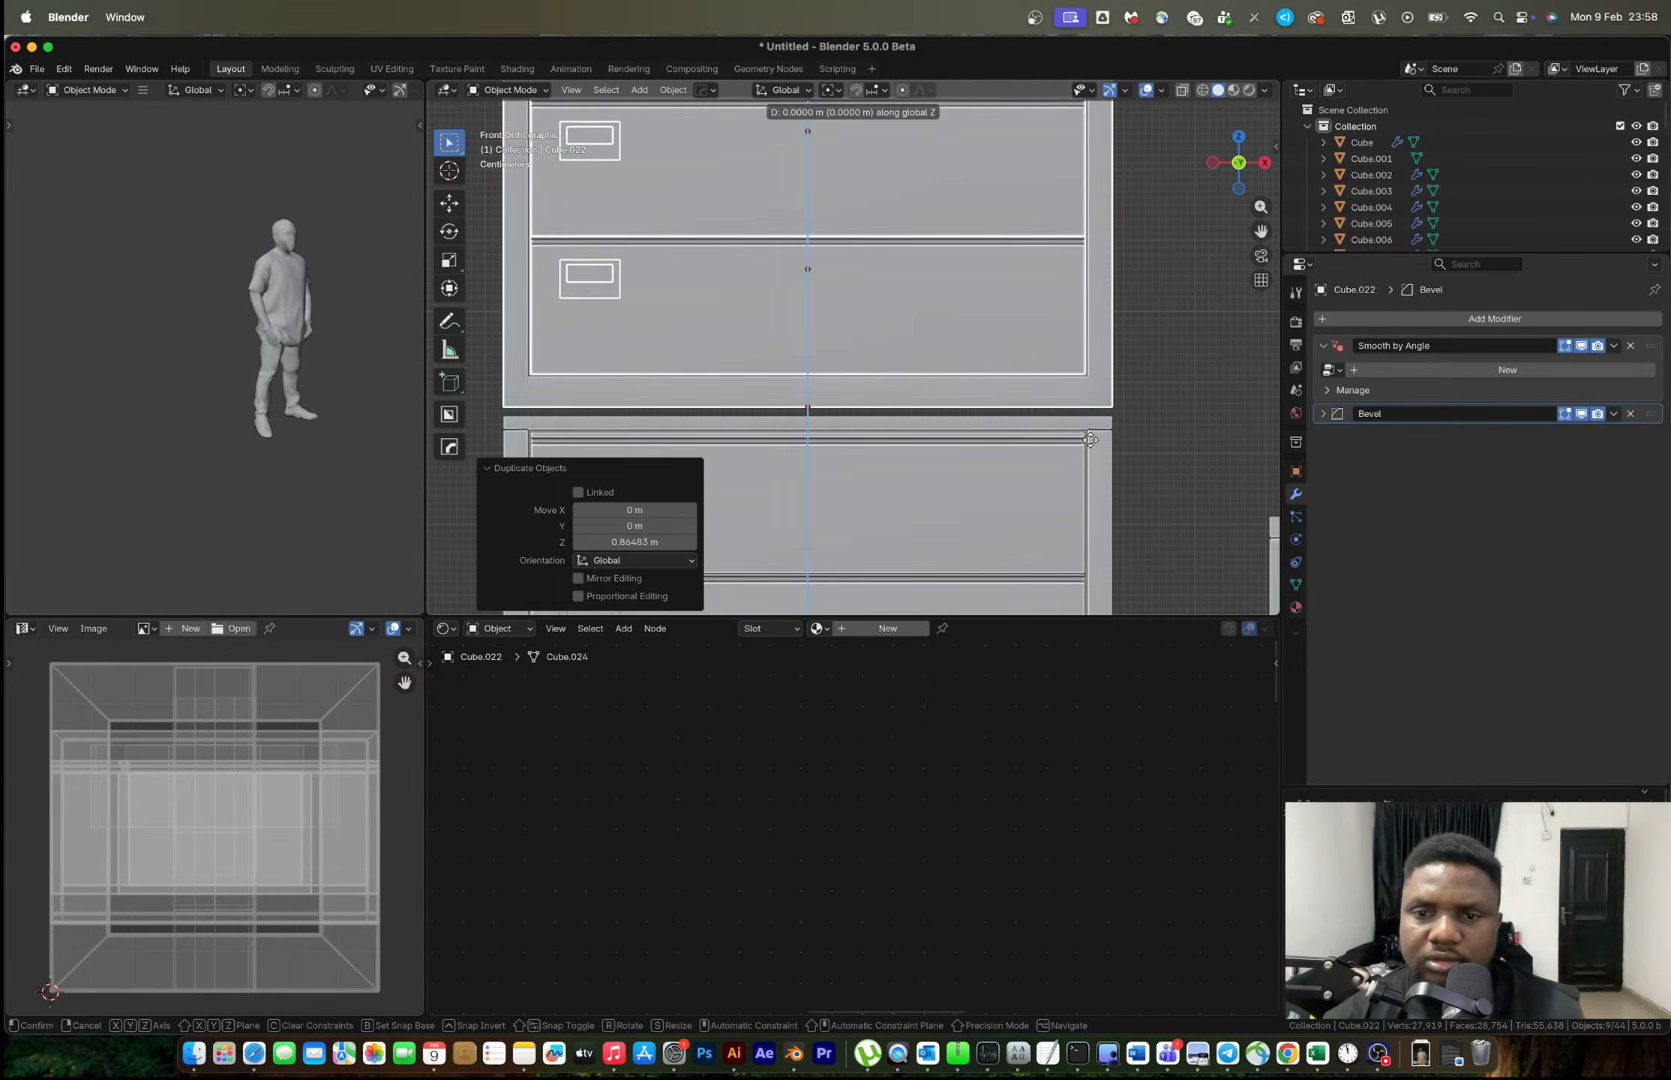
click(1085, 512)
click(1200, 451)
In front view, try stacking a duplicate of the two-drawer cabinet on top of it, about 0.71 m up along Z.
scroll(1162, 439, down, 12)
middle_drag(983, 376, 870, 318)
scroll(961, 390, up, 3)
click(874, 315)
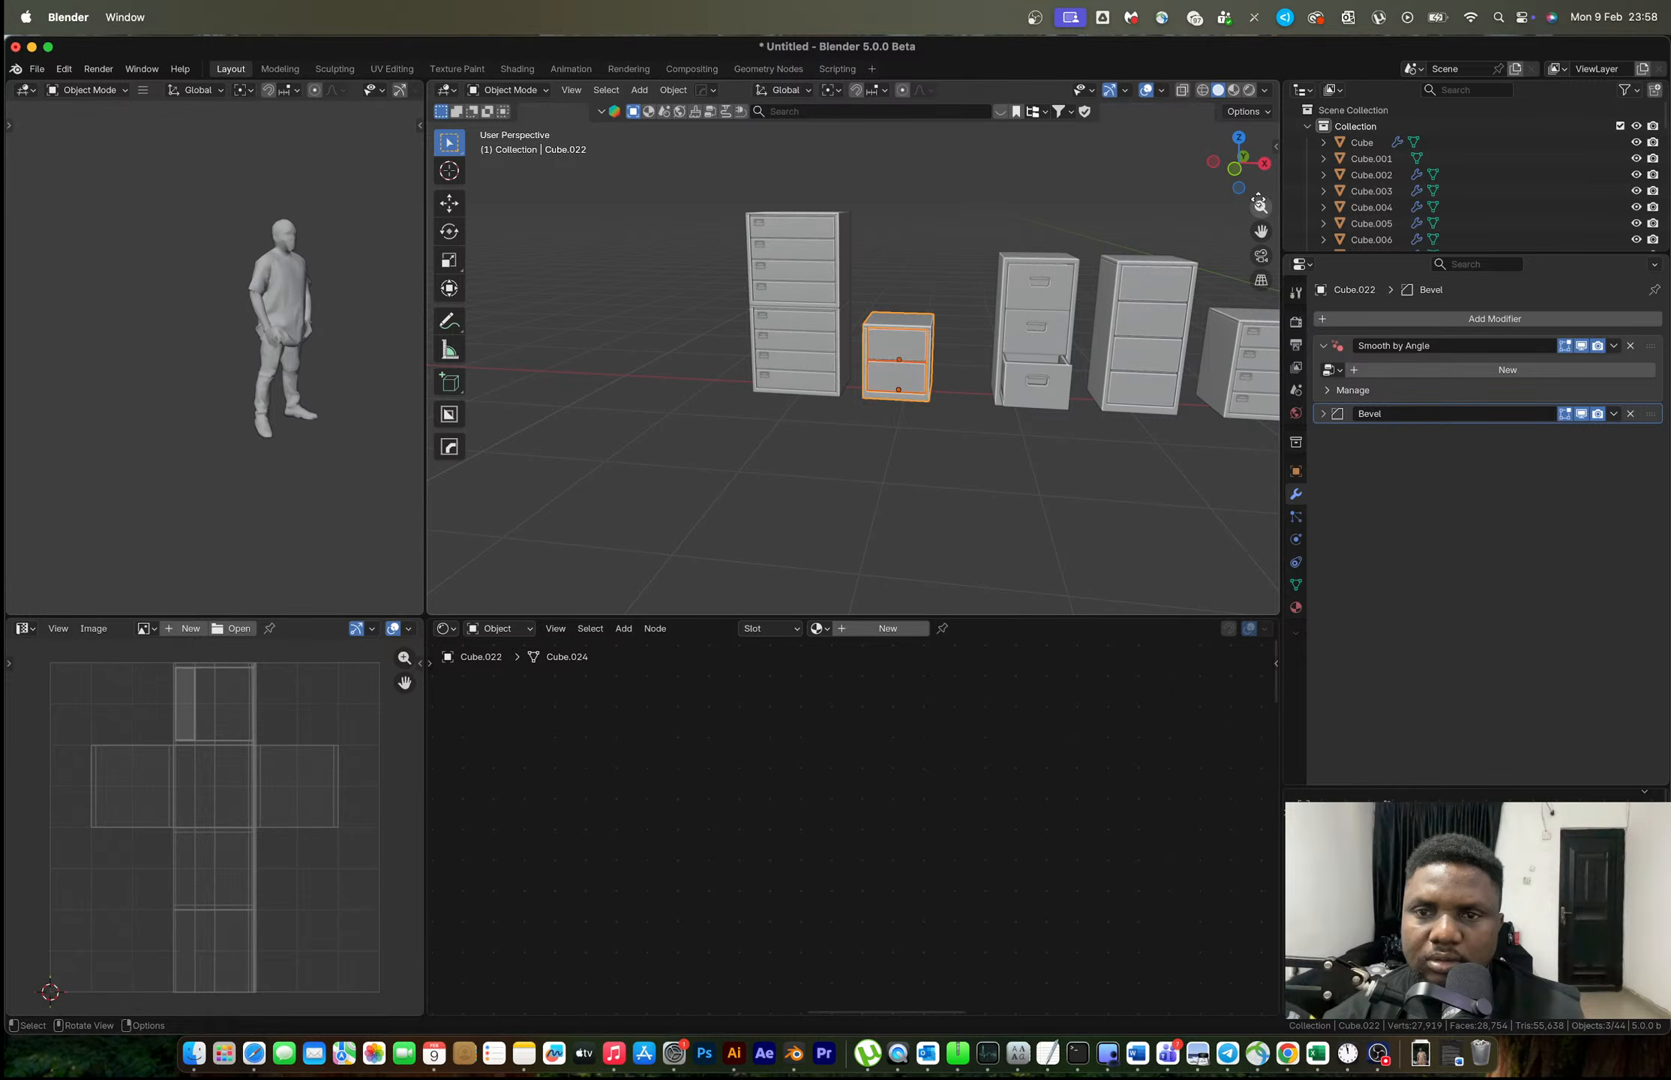
click(1233, 169)
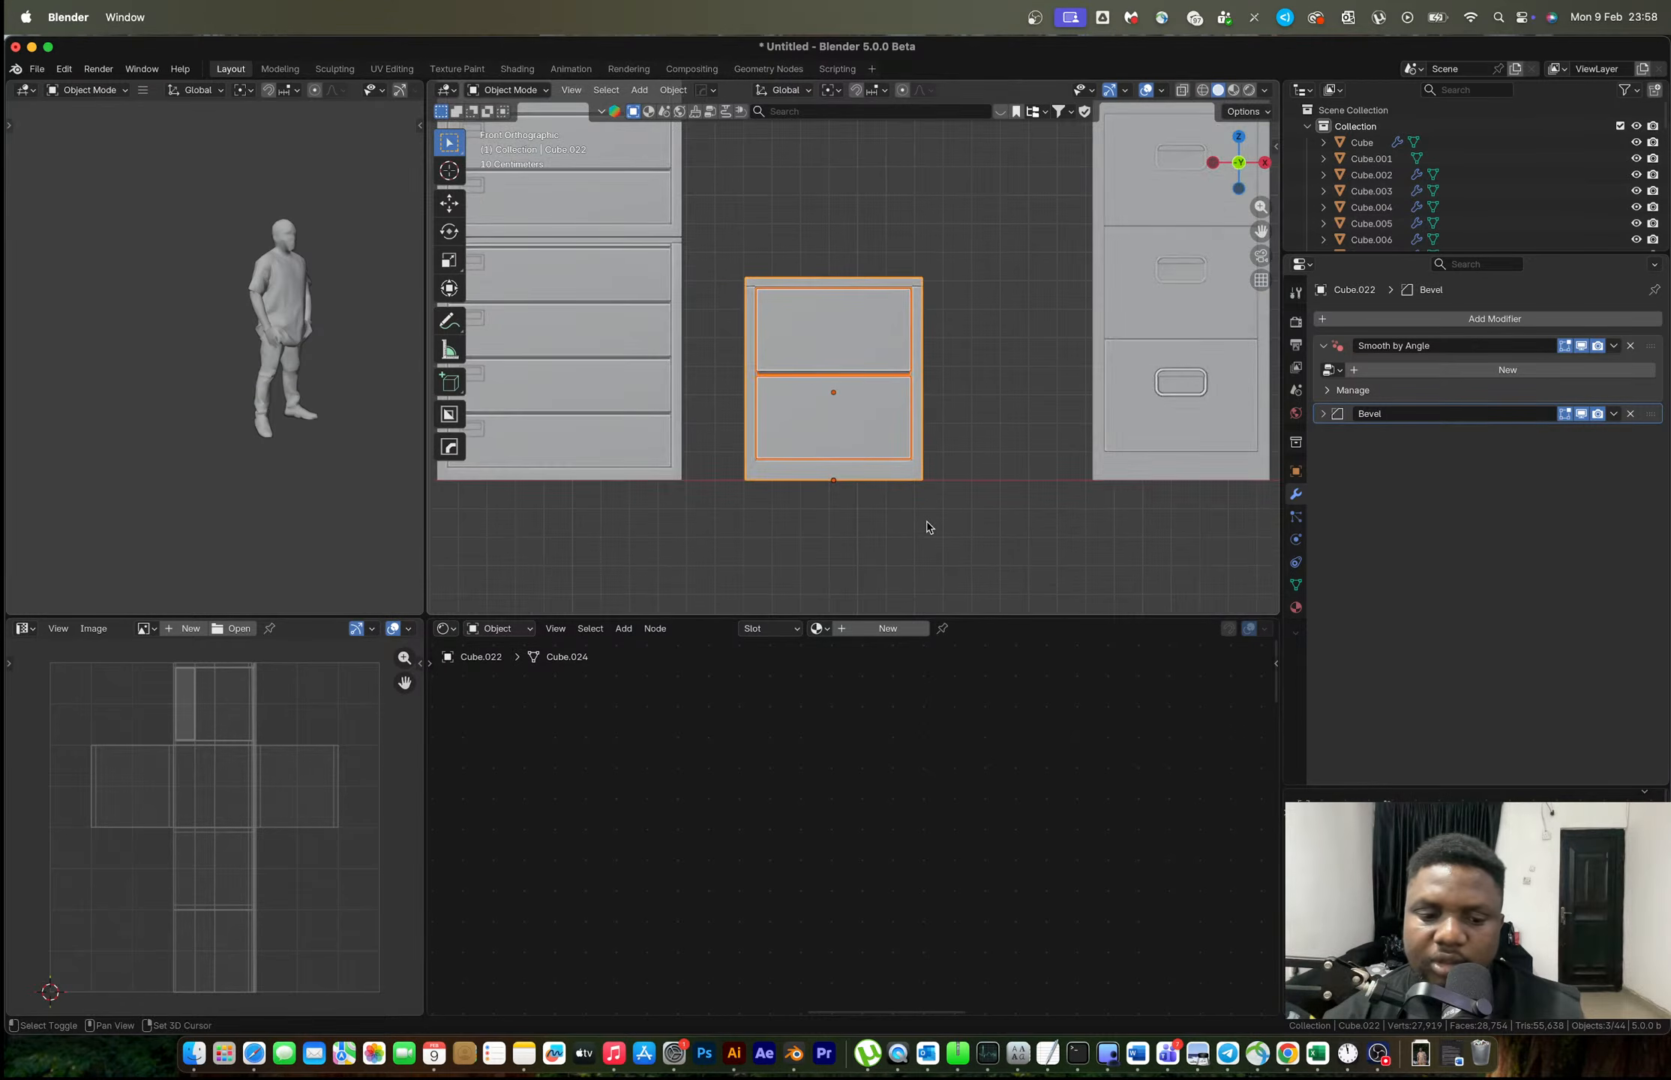
key(shift+d)
key(z)
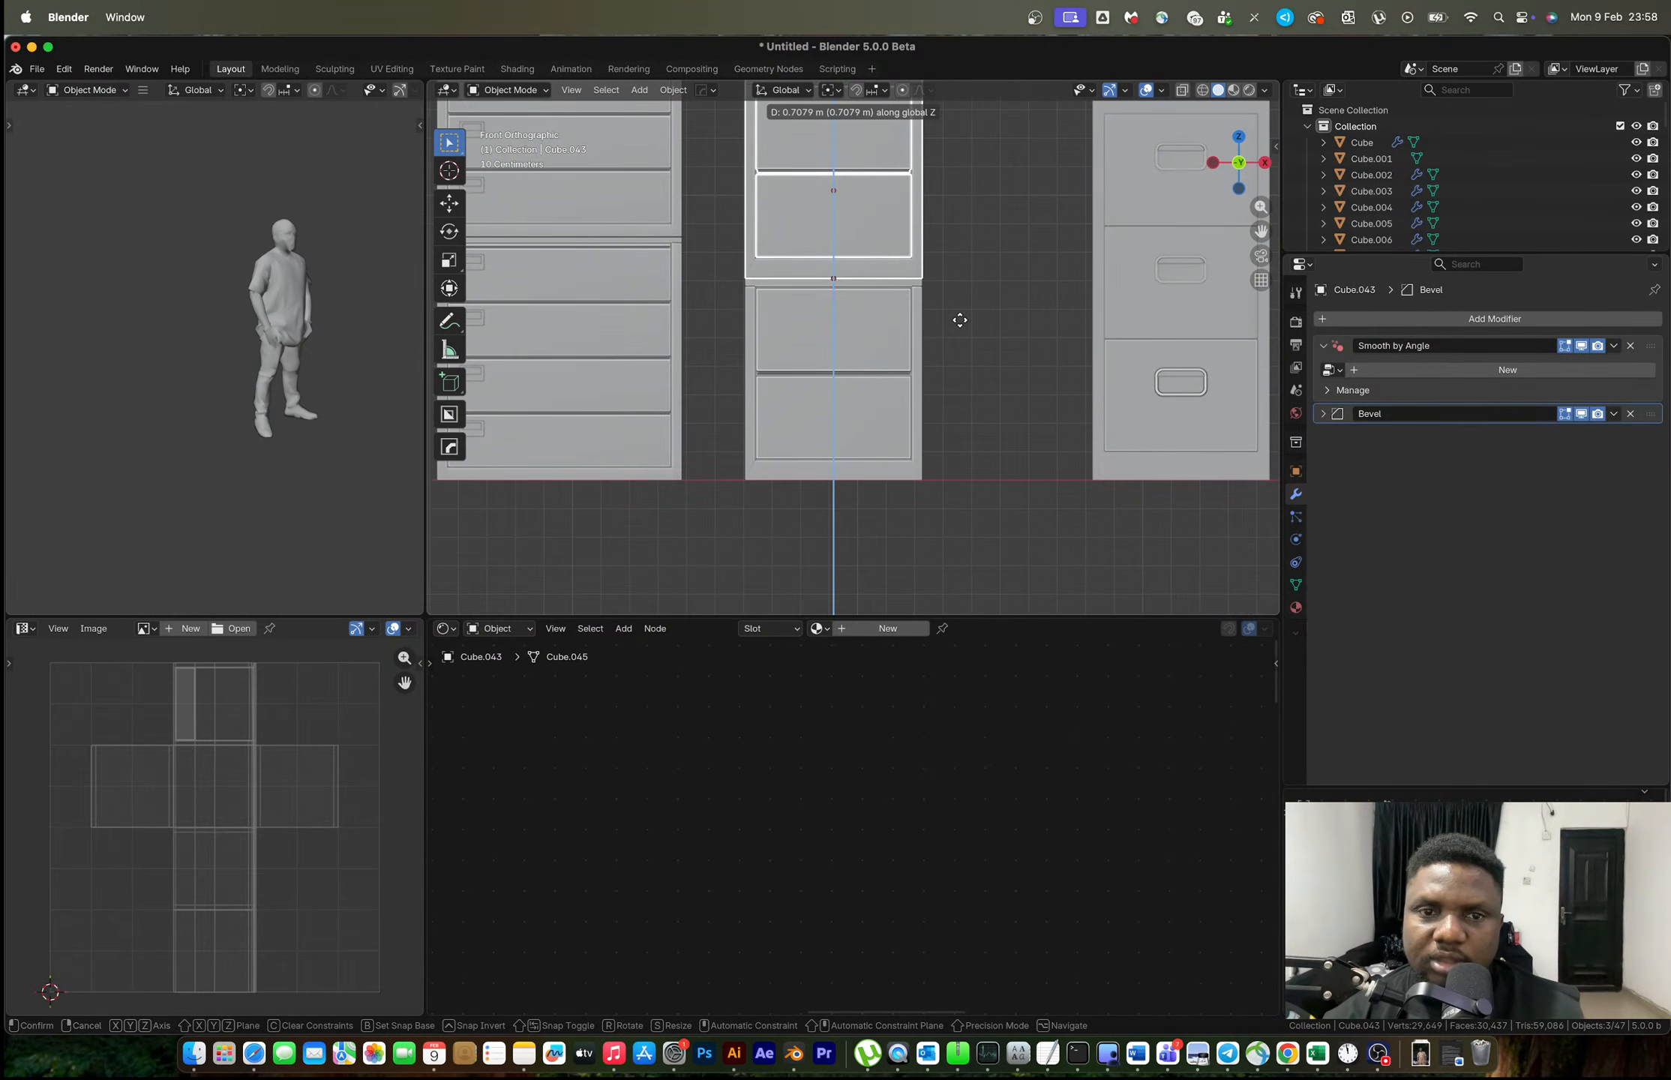
click(960, 320)
scroll(959, 321, down, 5)
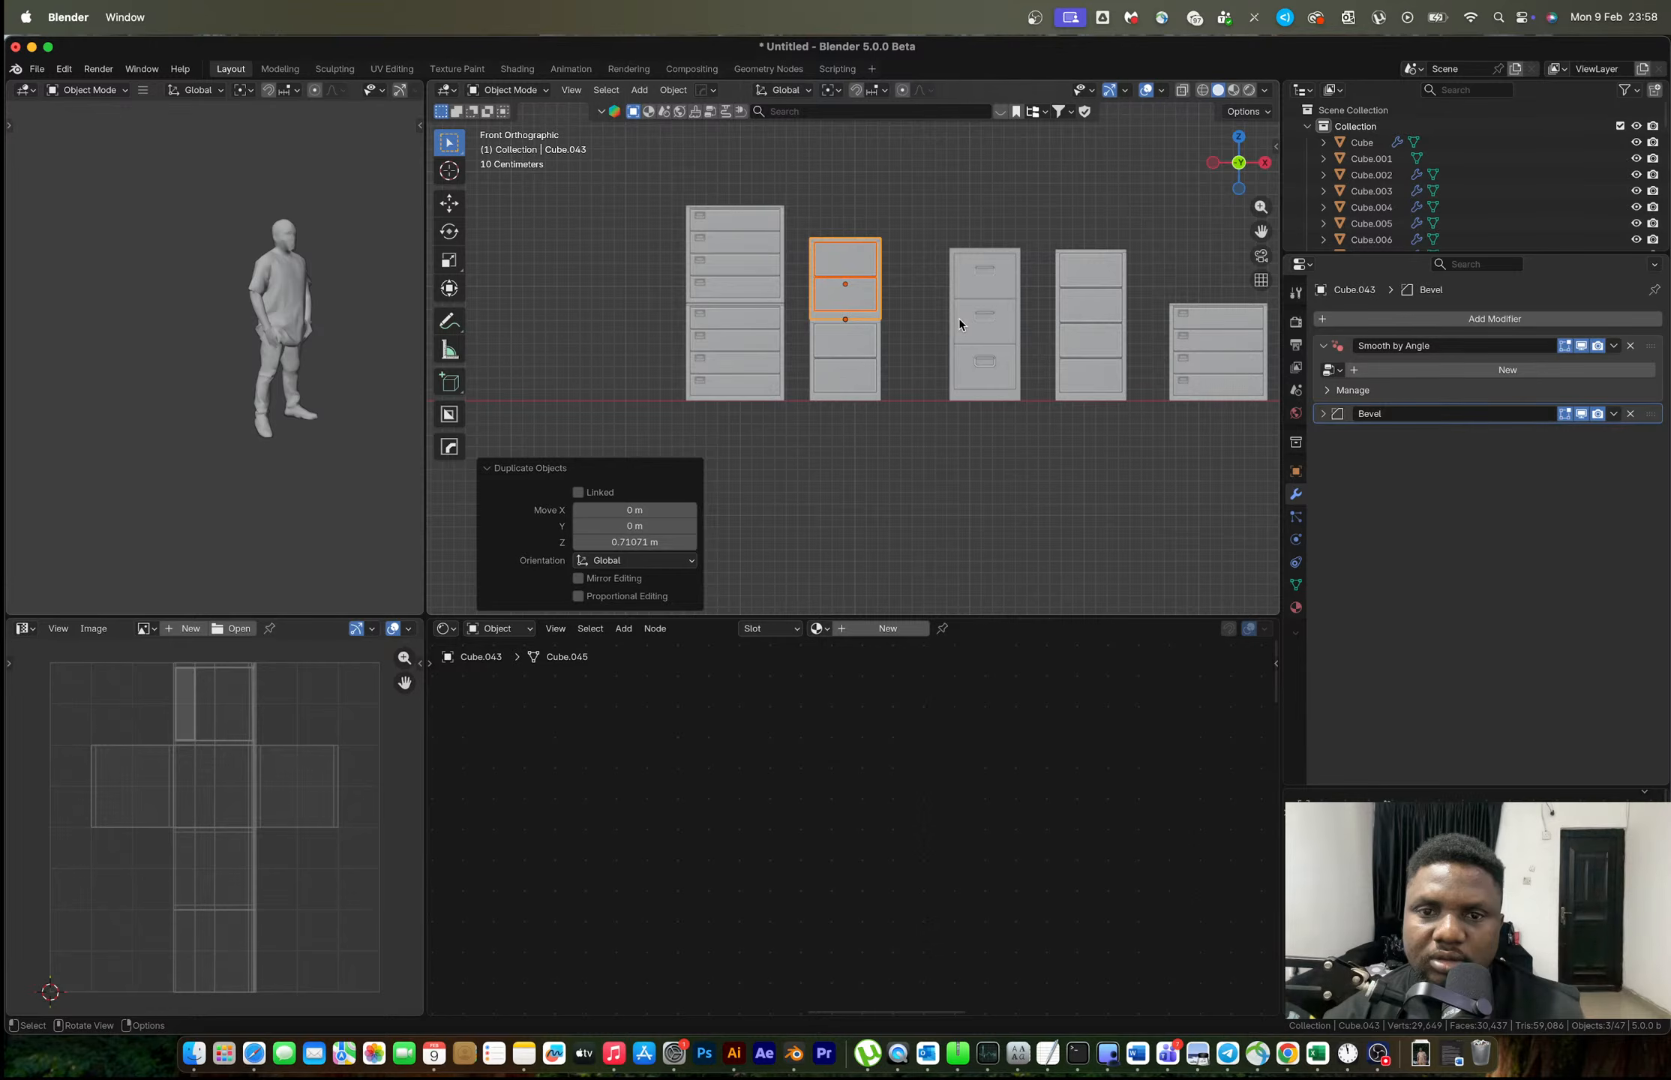
Repeat the upward duplication to try a third stacked two-drawer unit, and inspect the seams between the units.
key(shift+r)
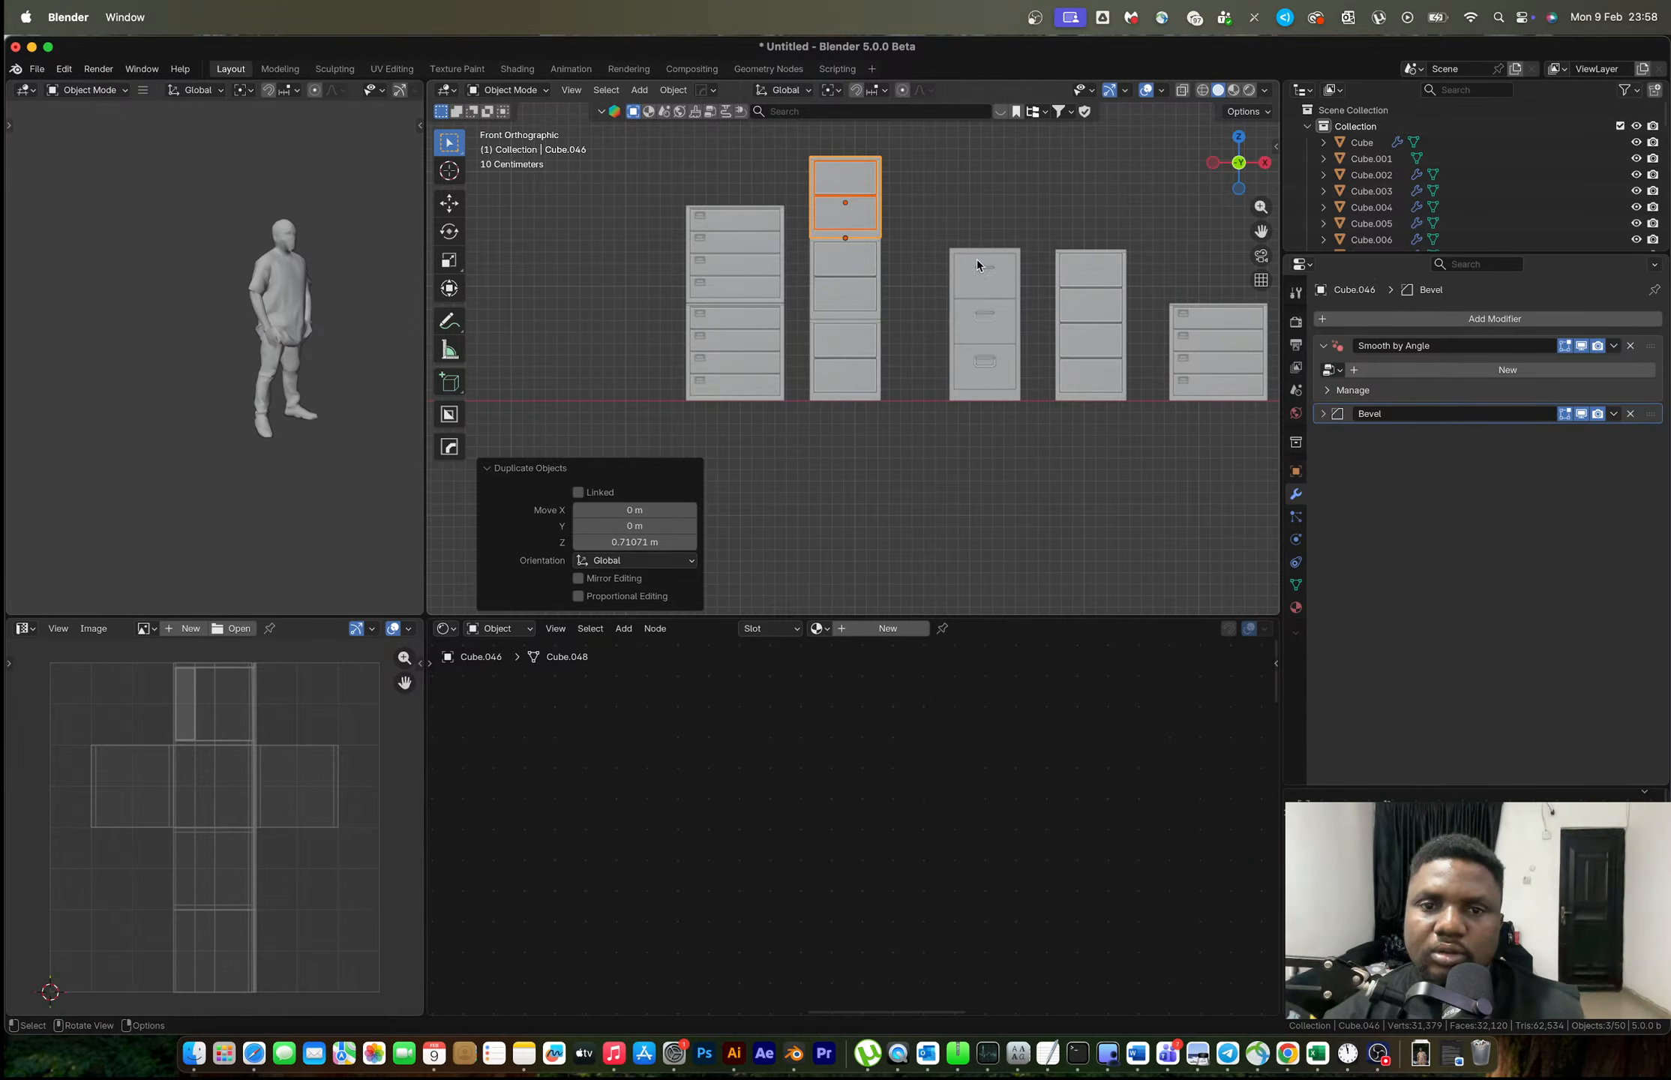
click(960, 201)
shift+middle_drag(913, 319, 1057, 347)
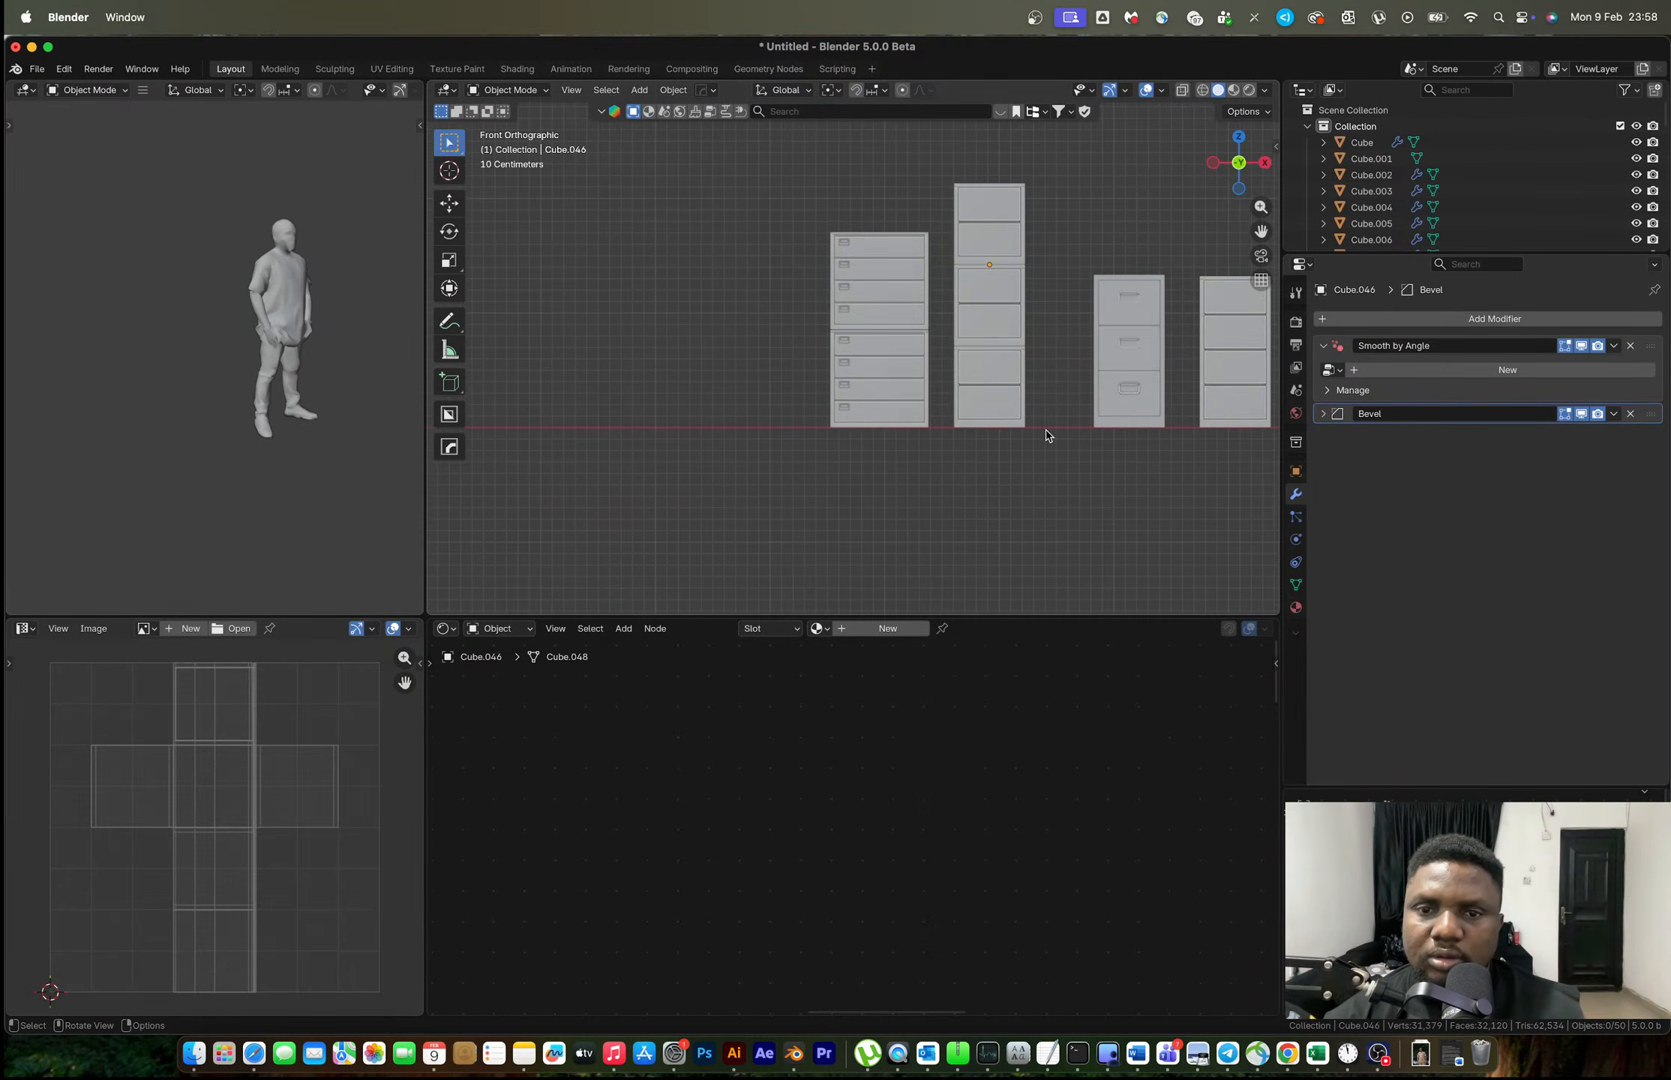
scroll(1014, 272, up, 7)
scroll(993, 253, down, 6)
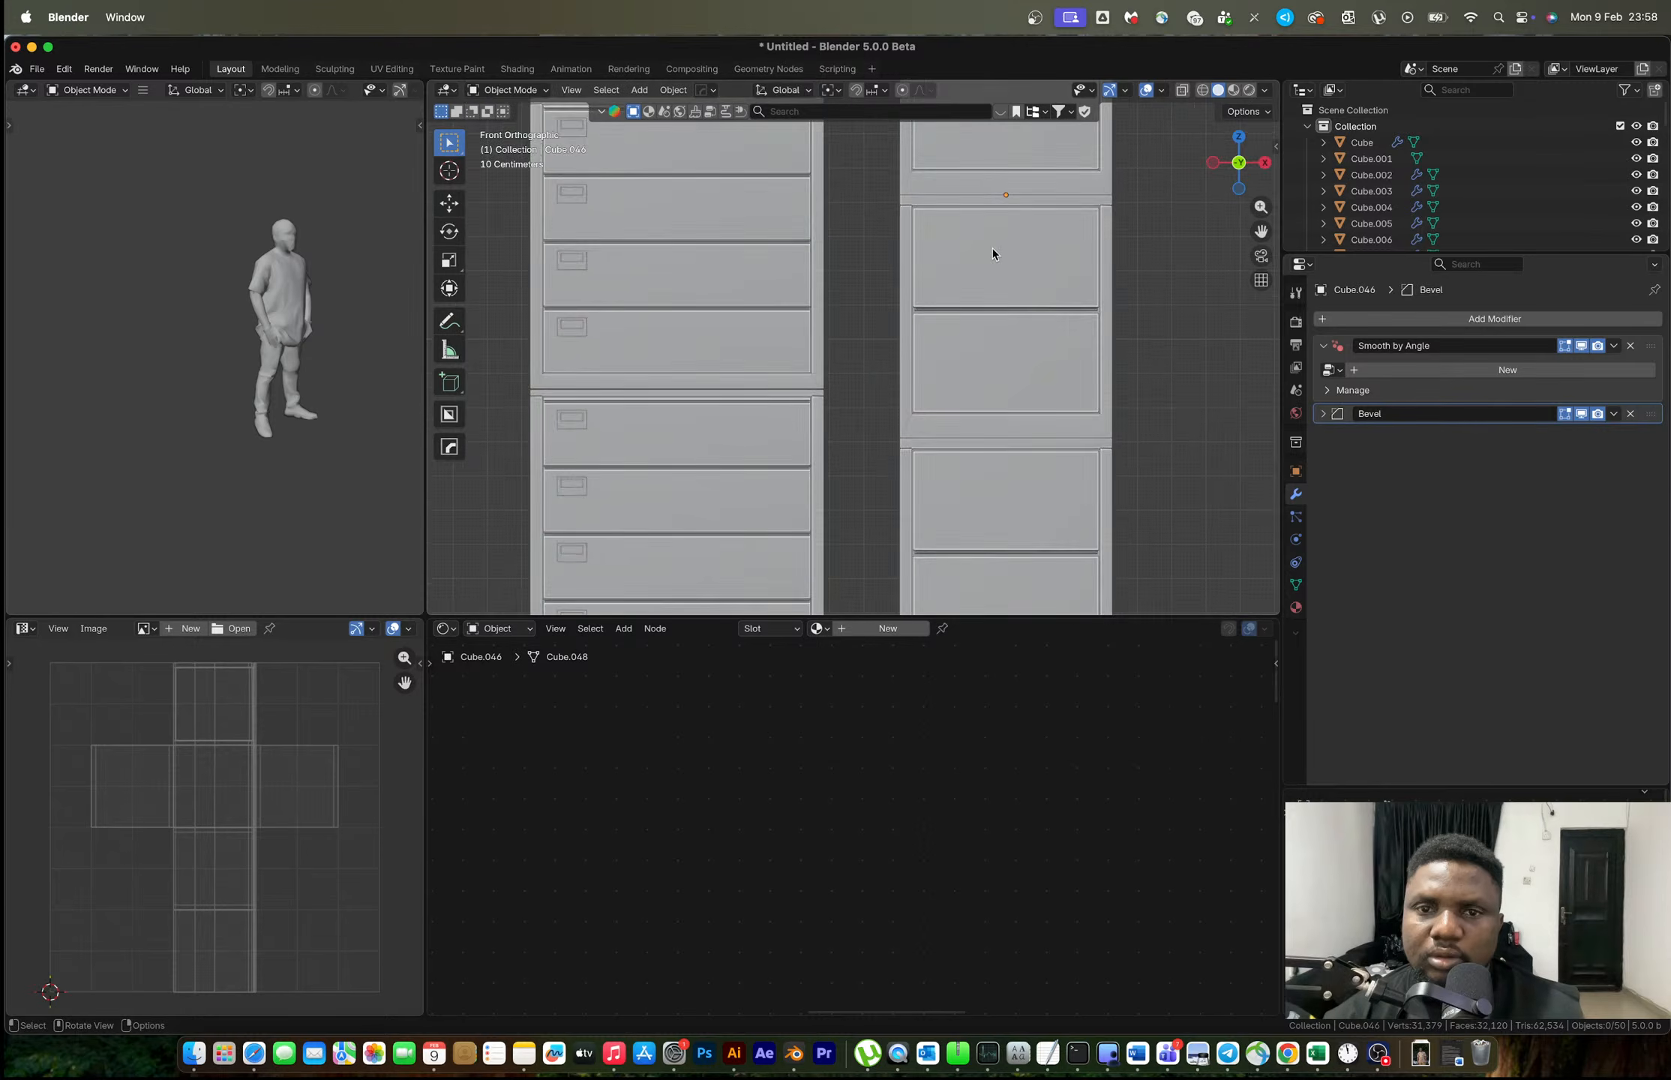
Undo both stacked copies of the two-drawer cabinet.
key(ctrl+z)
key(ctrl+z)
key(ctrl+z)
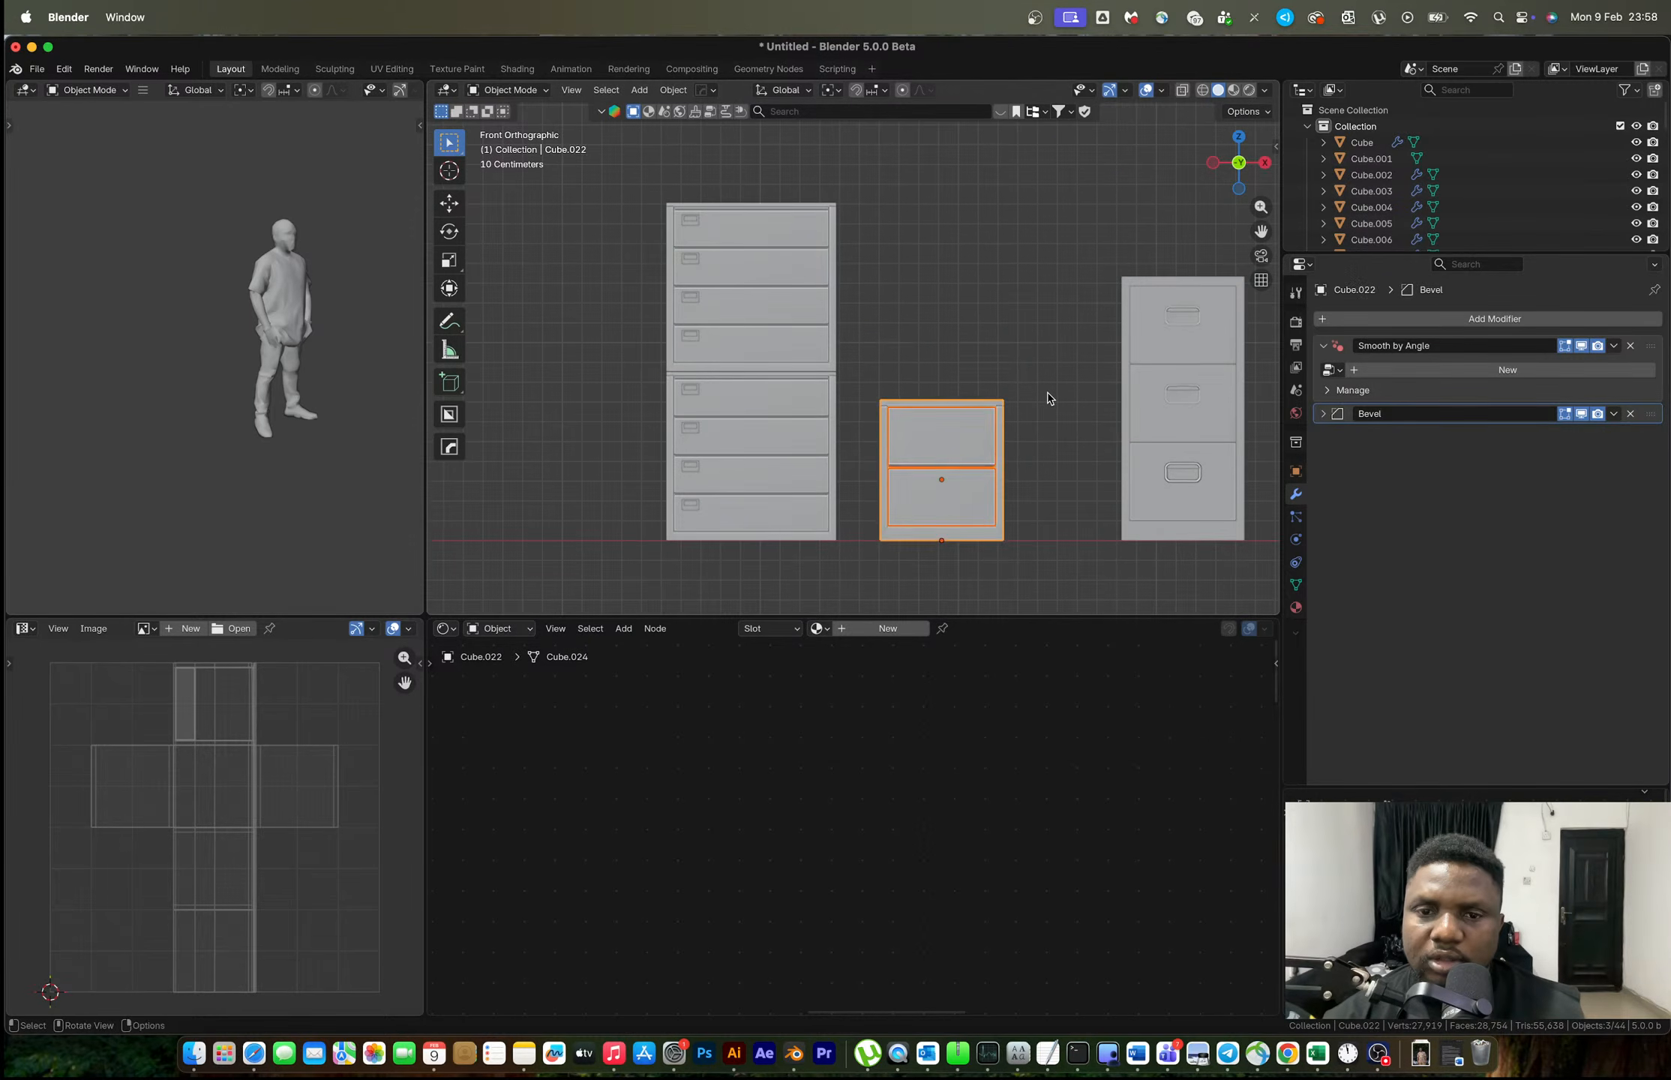
Select all parts of the three-drawer cabinet with the open drawer and duplicate them about 3.07 m along negative X.
middle_drag(1095, 386, 870, 344)
scroll(786, 250, down, 3)
middle_drag(786, 250, 764, 250)
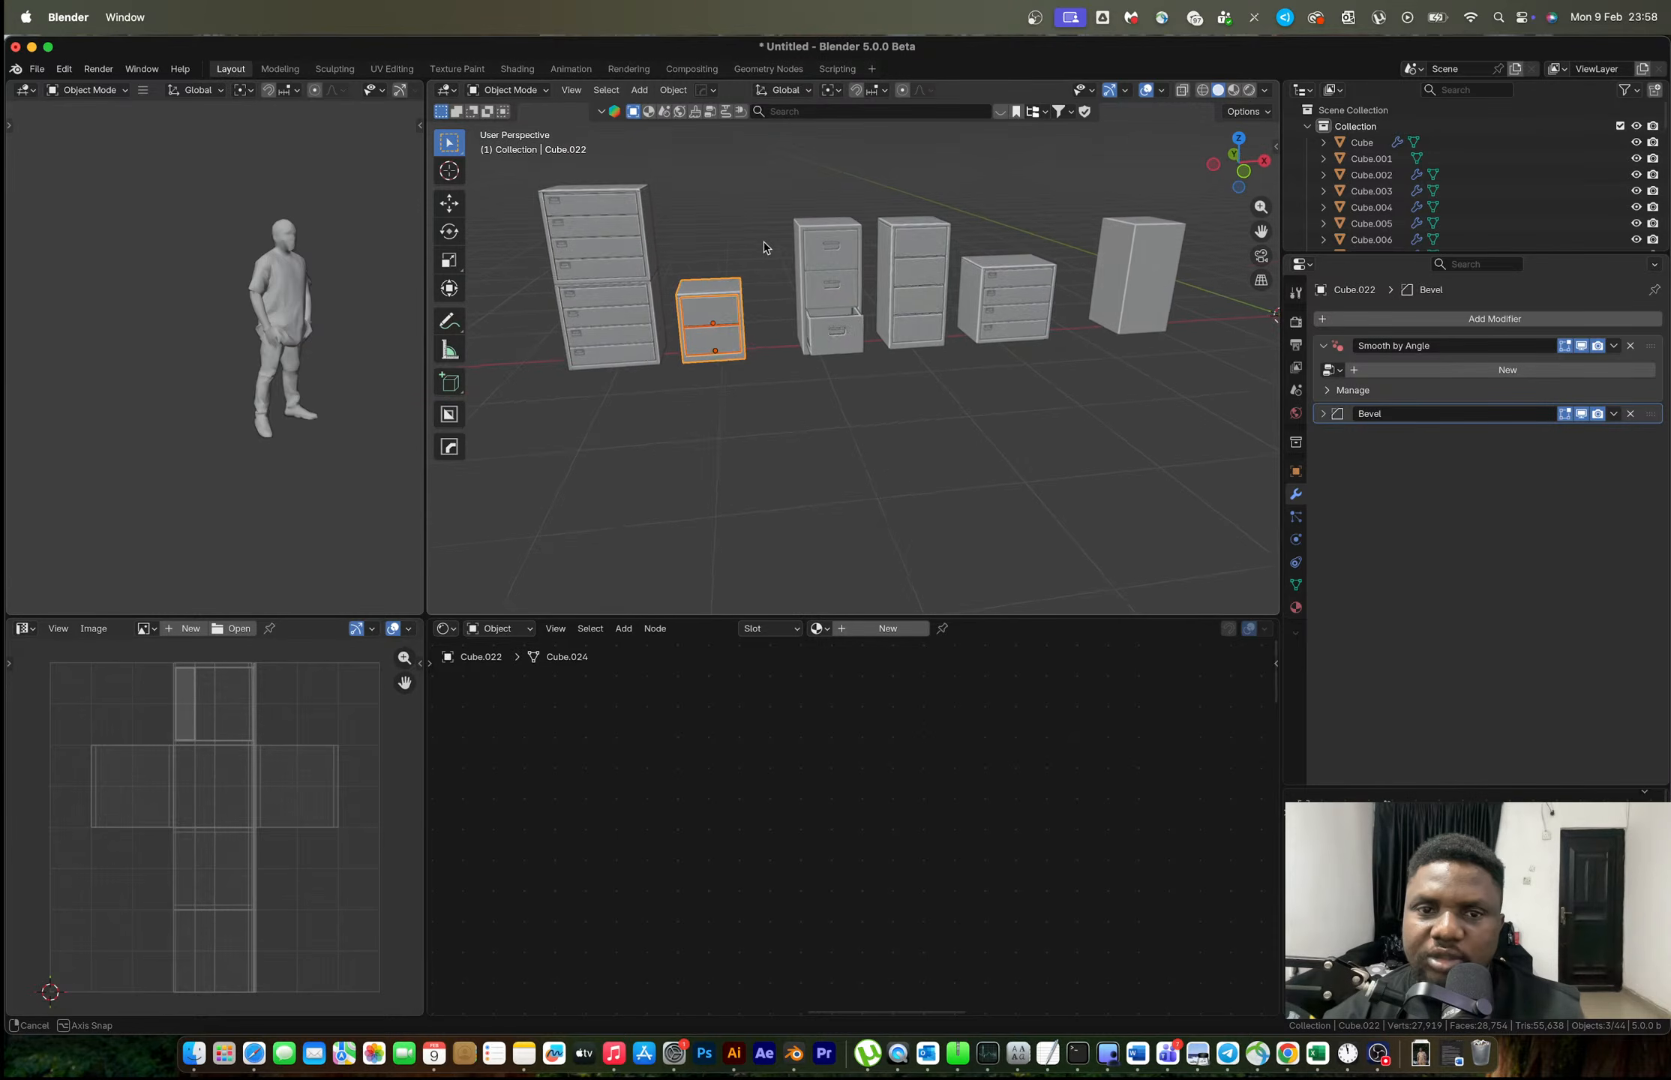
drag(785, 193, 862, 360)
shift+middle_drag(862, 360, 956, 358)
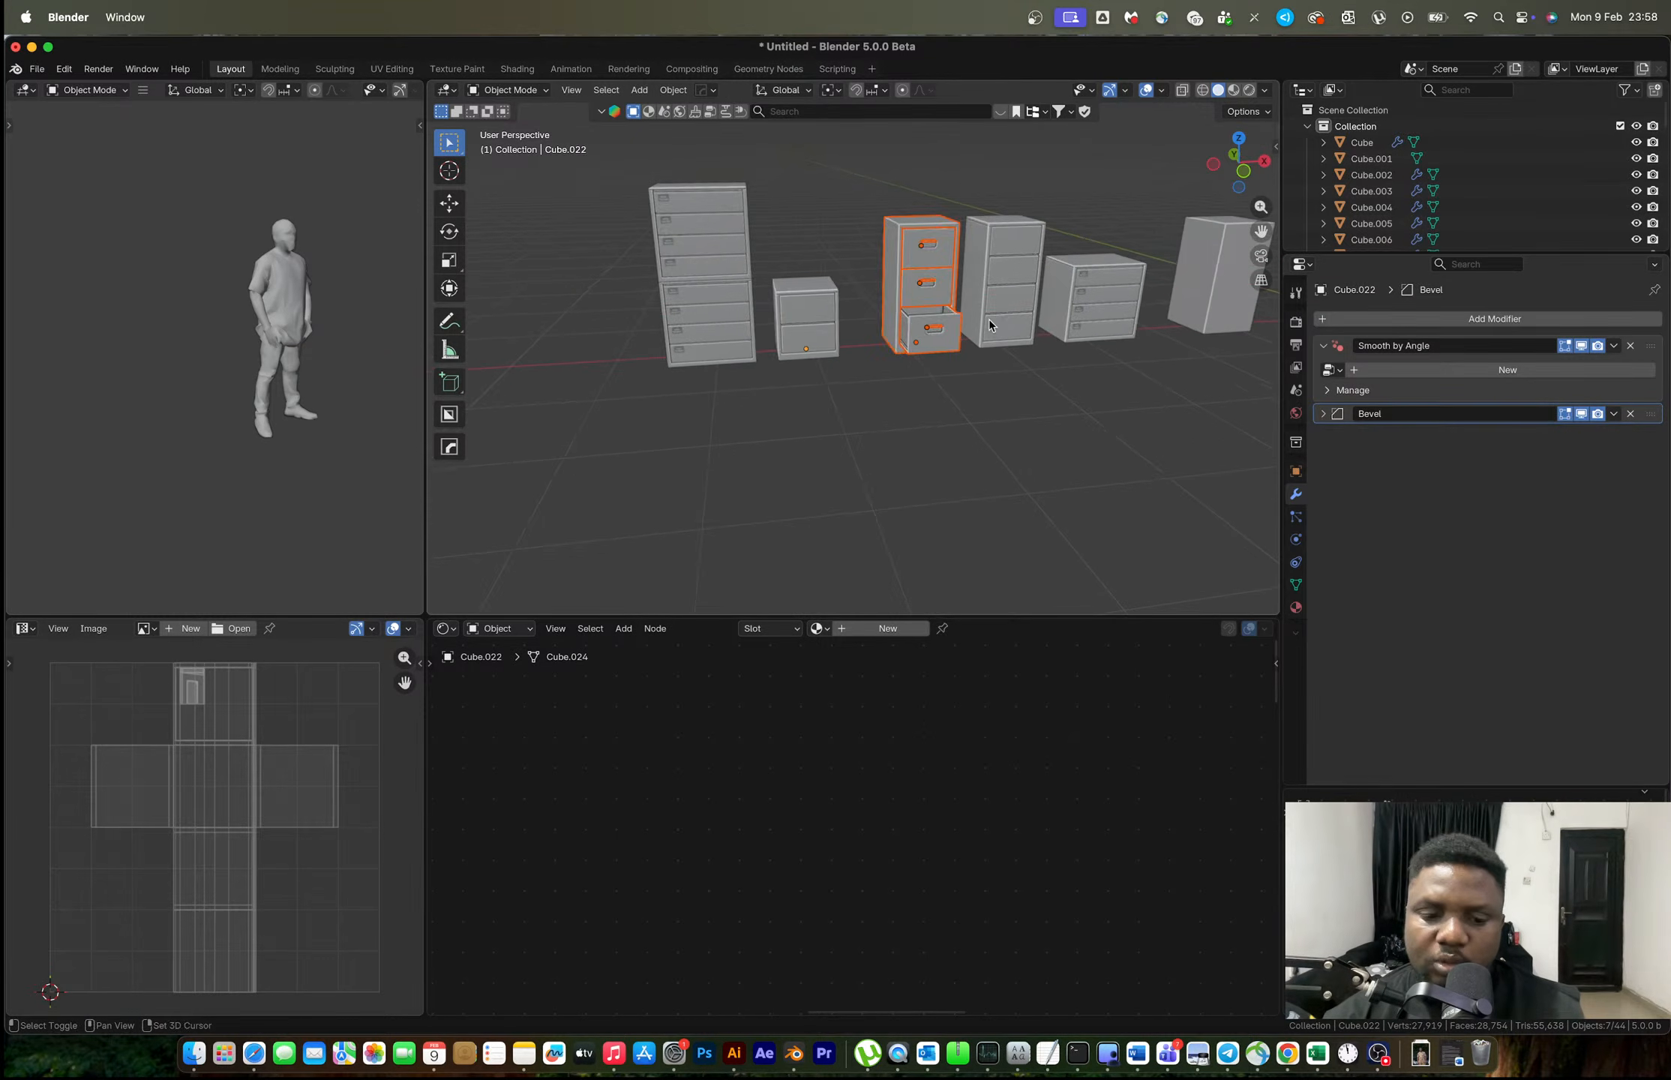
key(shift+d)
key(x)
click(693, 339)
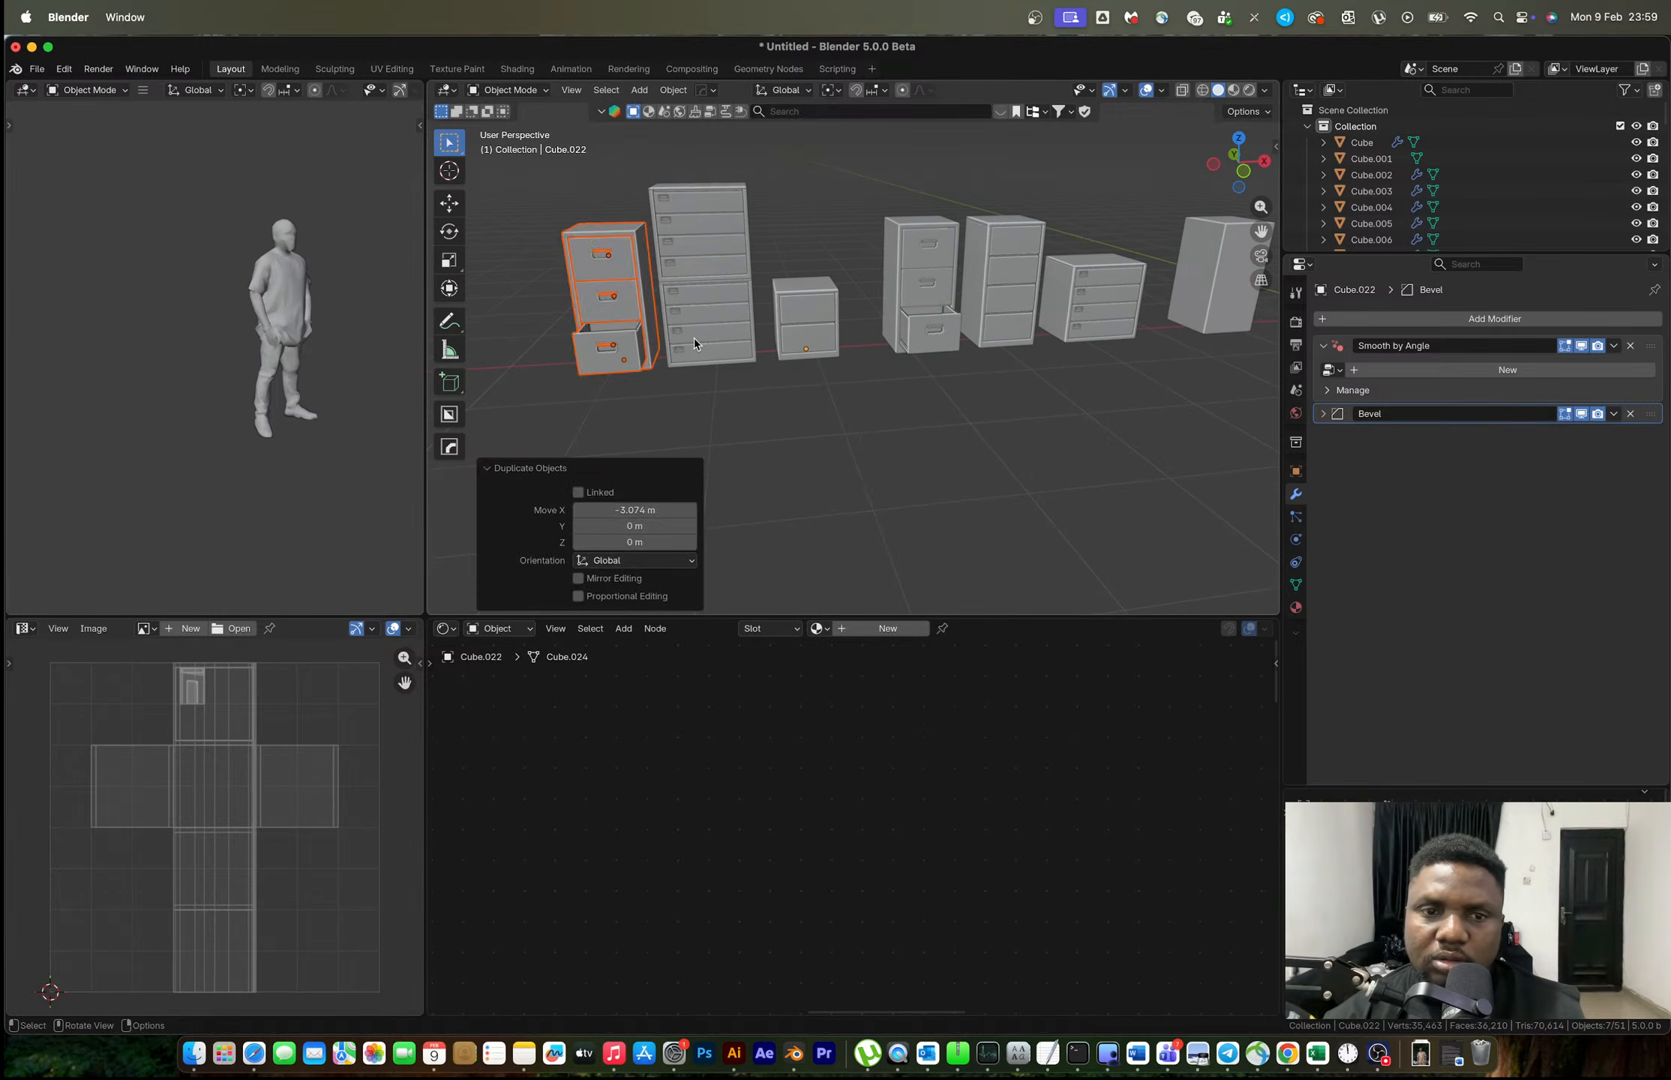
Delete the two objects forming the pulled-out bottom drawer of the duplicated three-drawer cabinet.
middle_drag(693, 338, 885, 368)
scroll(885, 367, up, 6)
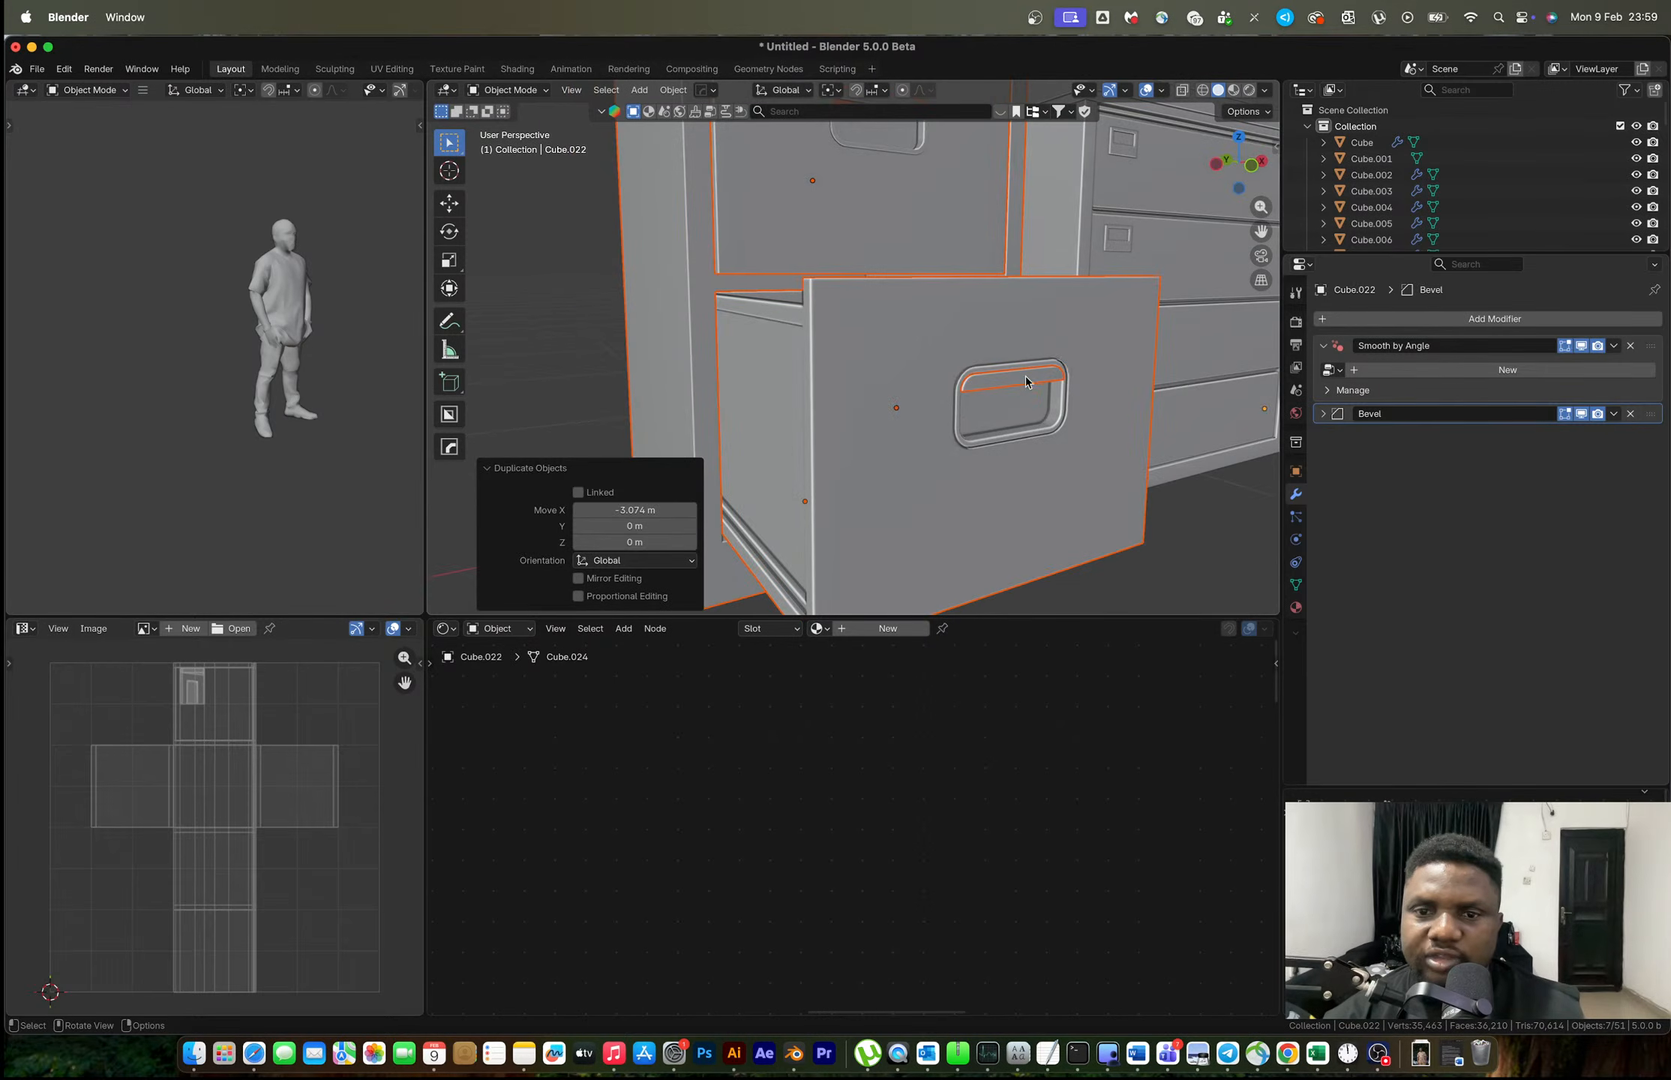
click(1028, 381)
shift+click(894, 379)
key(x)
click(894, 376)
scroll(897, 303, down, 4)
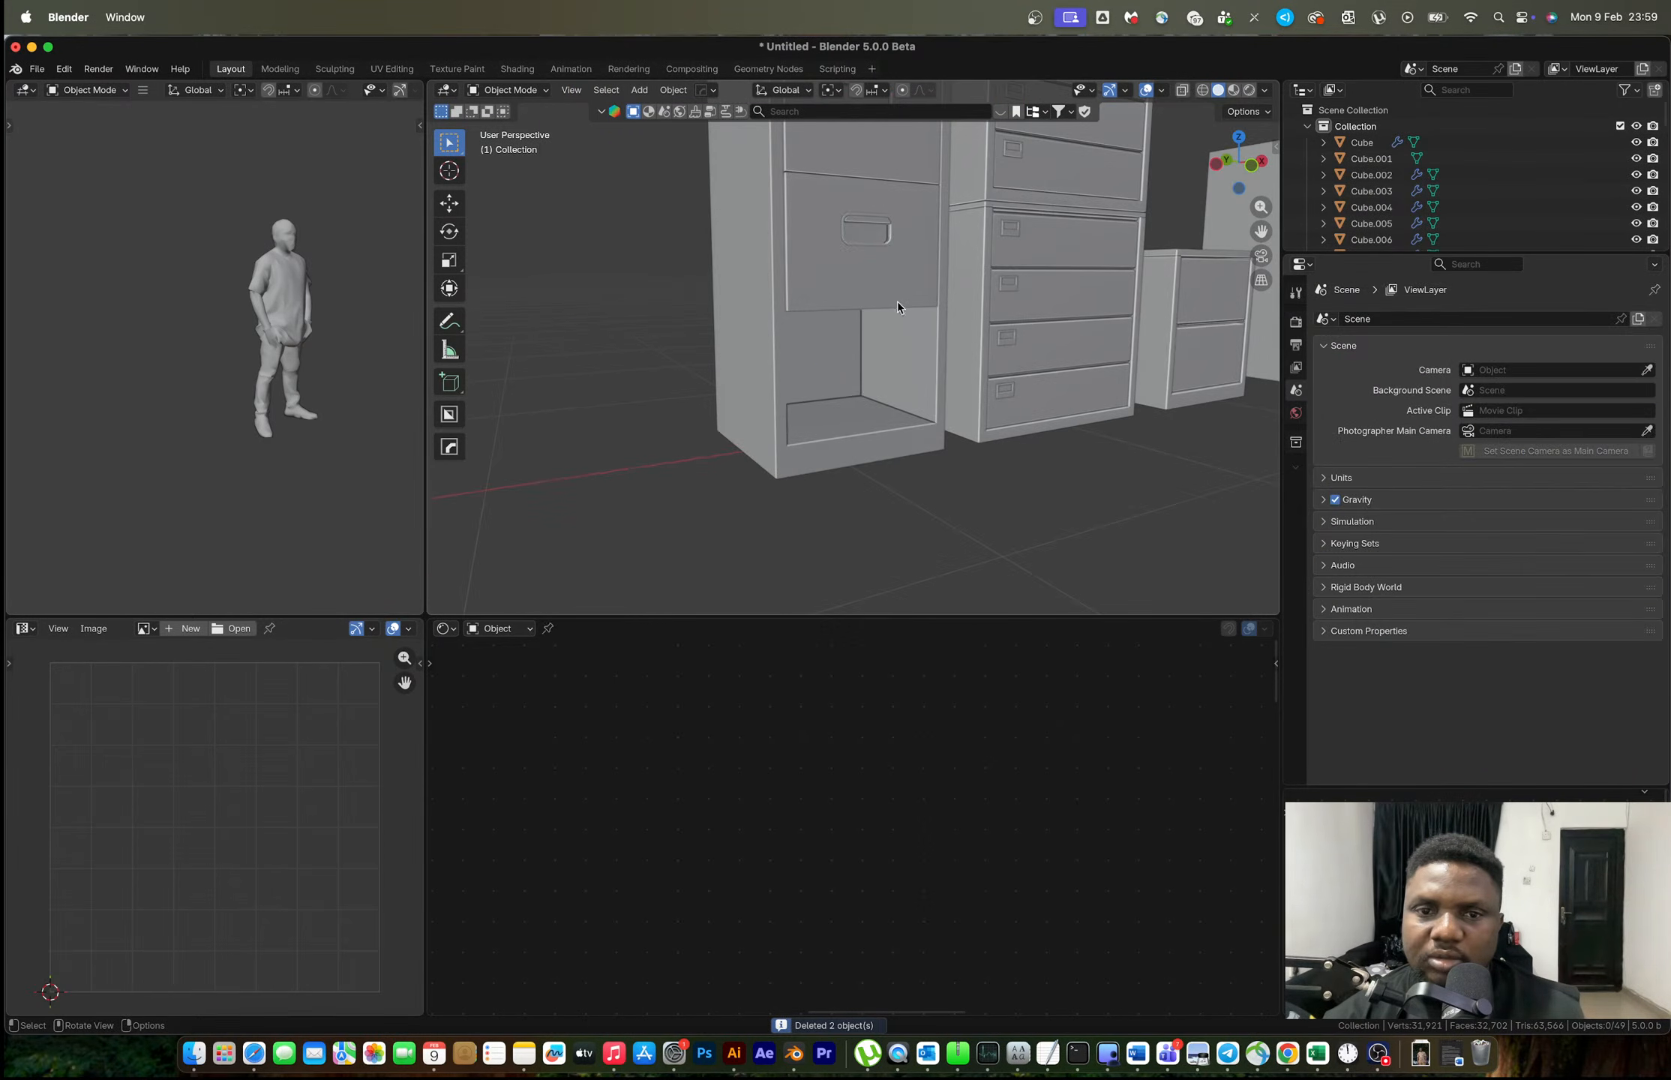
Duplicate the middle drawer about 0.4 m down along Z to fill the empty bottom opening.
click(885, 283)
key(shift+d)
key(z)
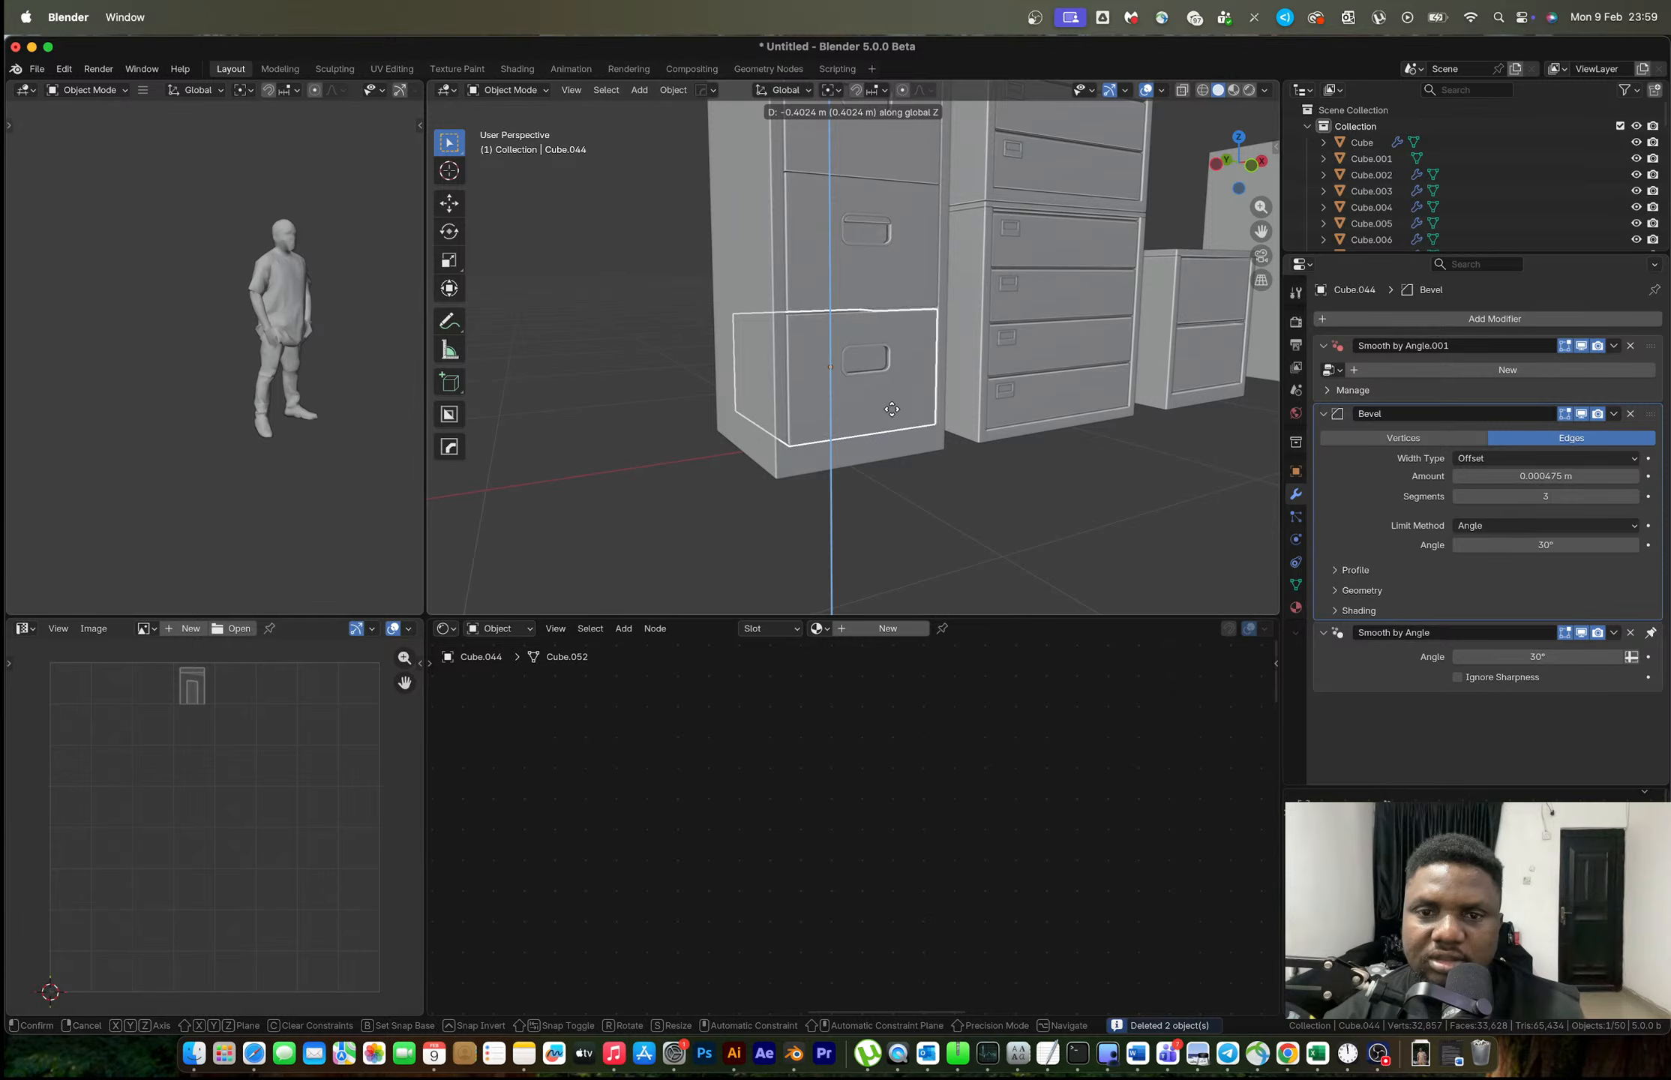
click(892, 407)
click(949, 496)
Try nudging the new bottom drawer along Z, cancel the move, and look at its mesh in Edit Mode.
scroll(955, 491, up, 6)
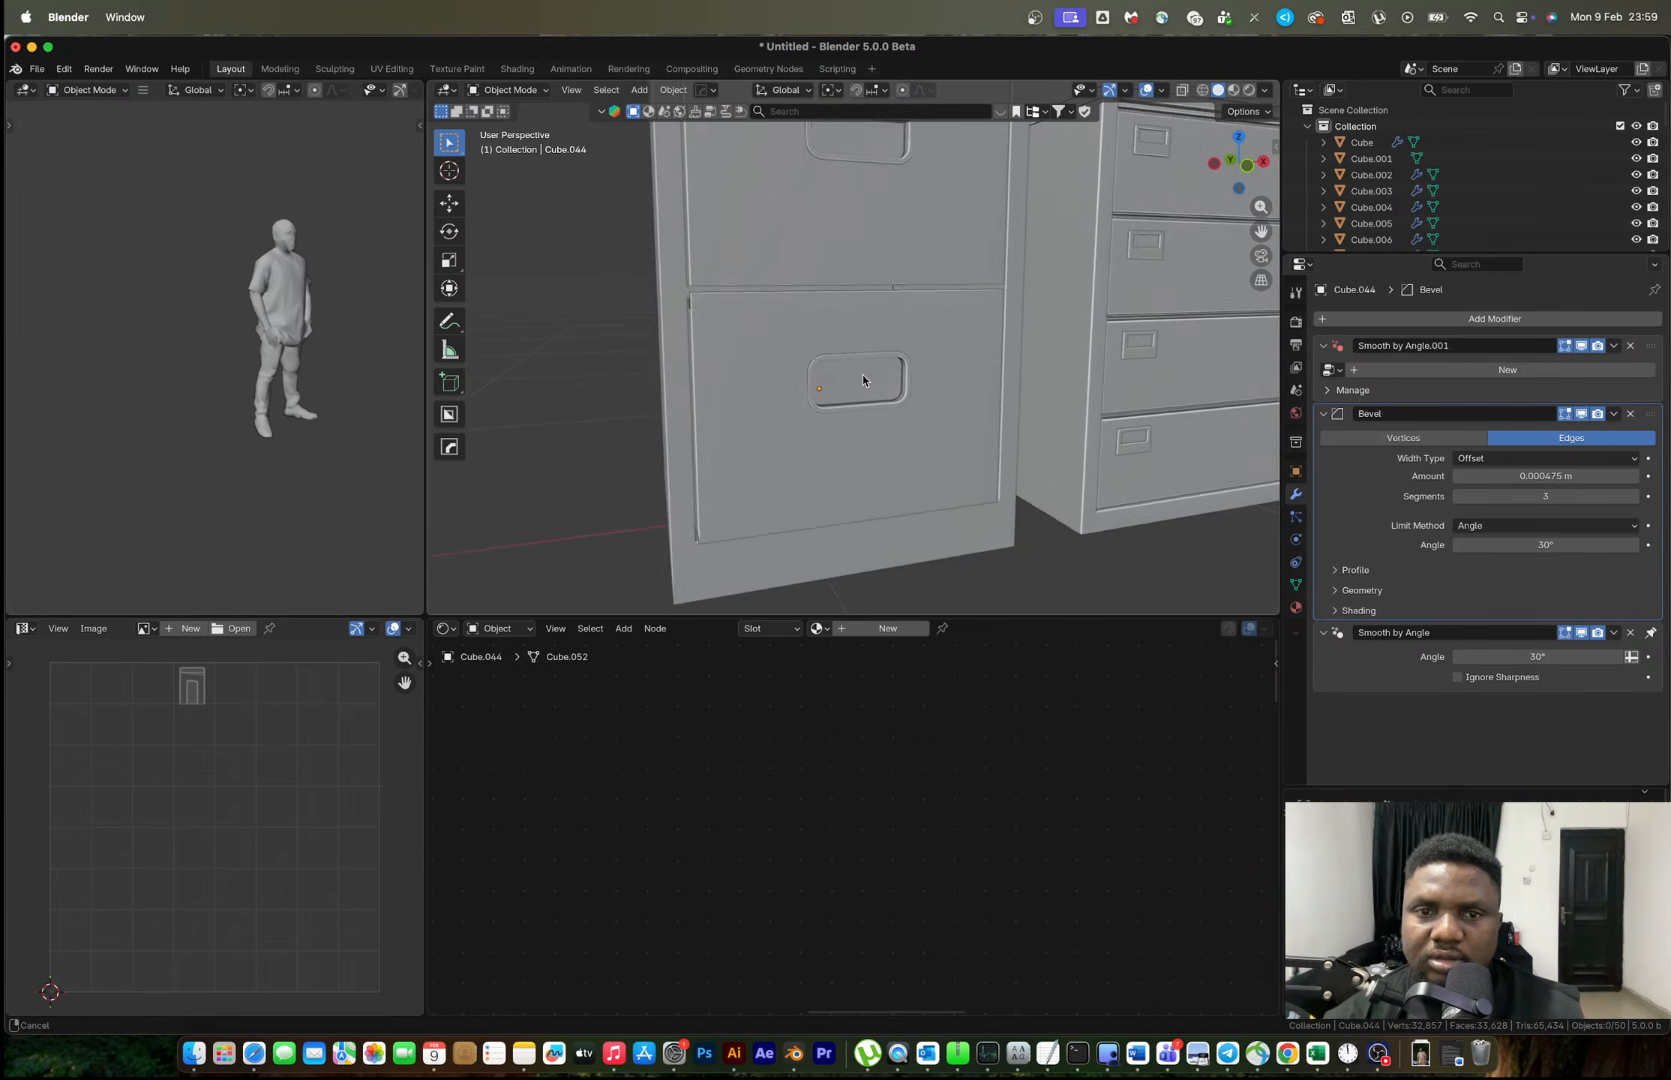
click(947, 504)
key(z)
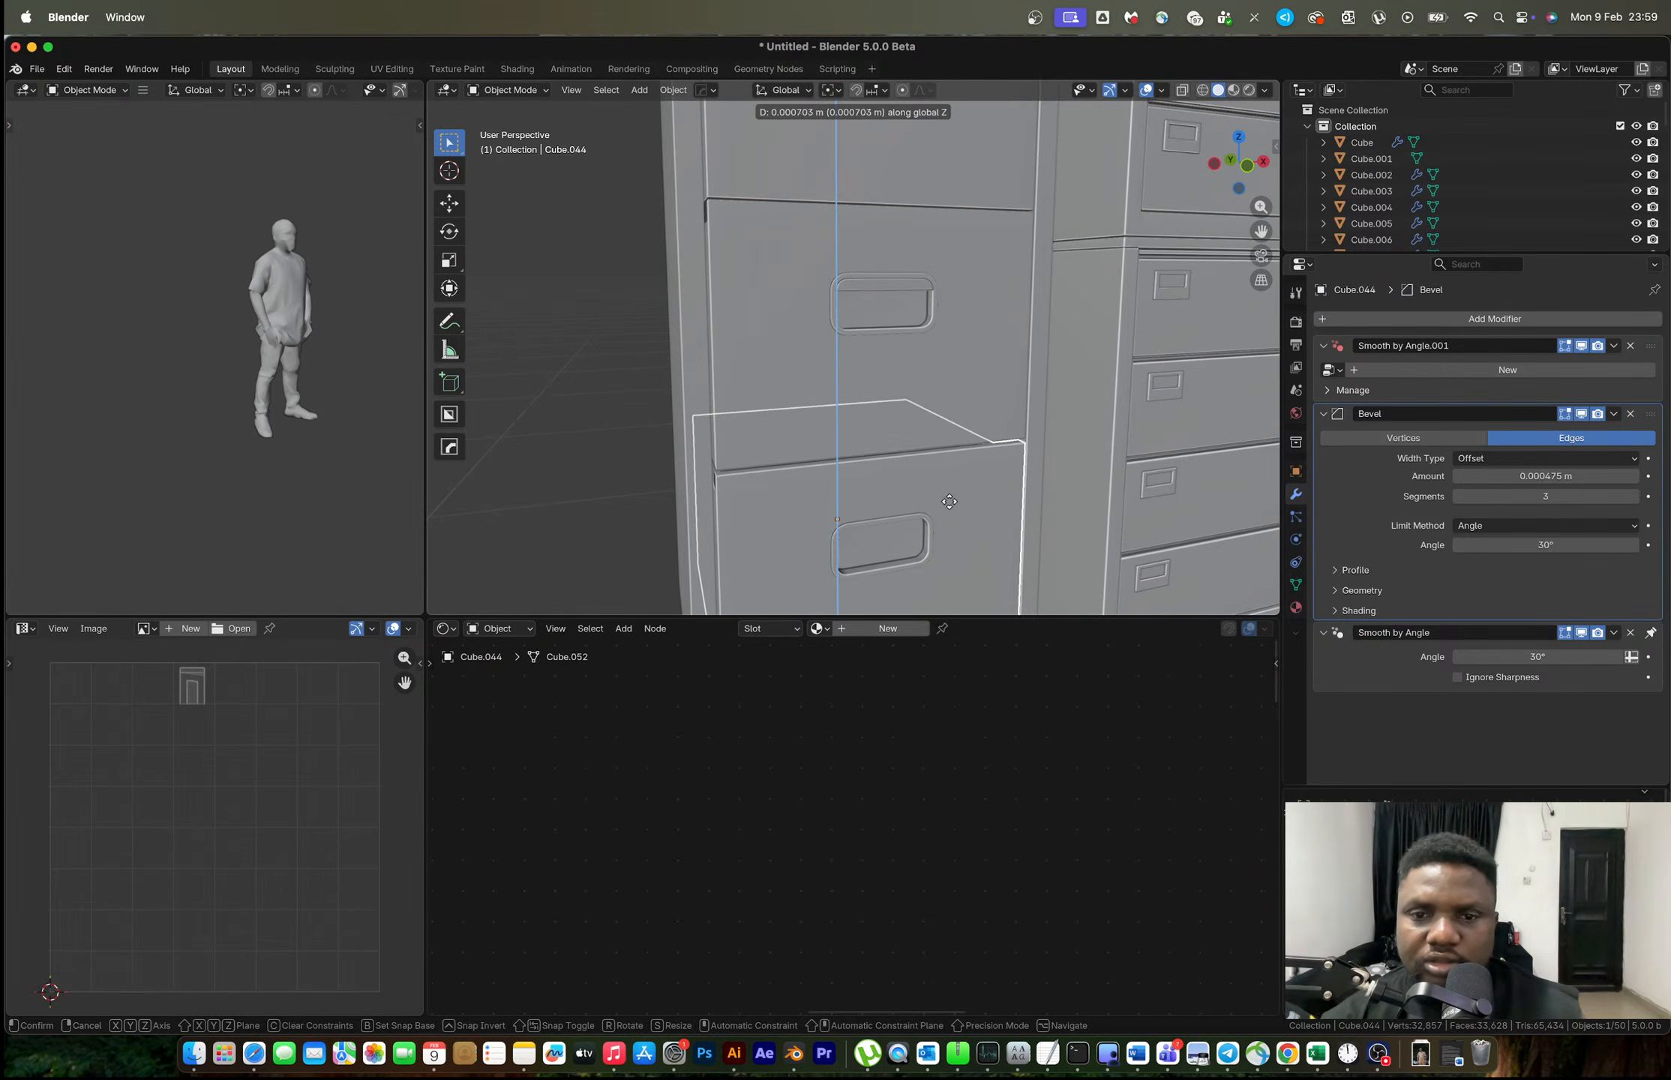
key(Escape)
key(Tab)
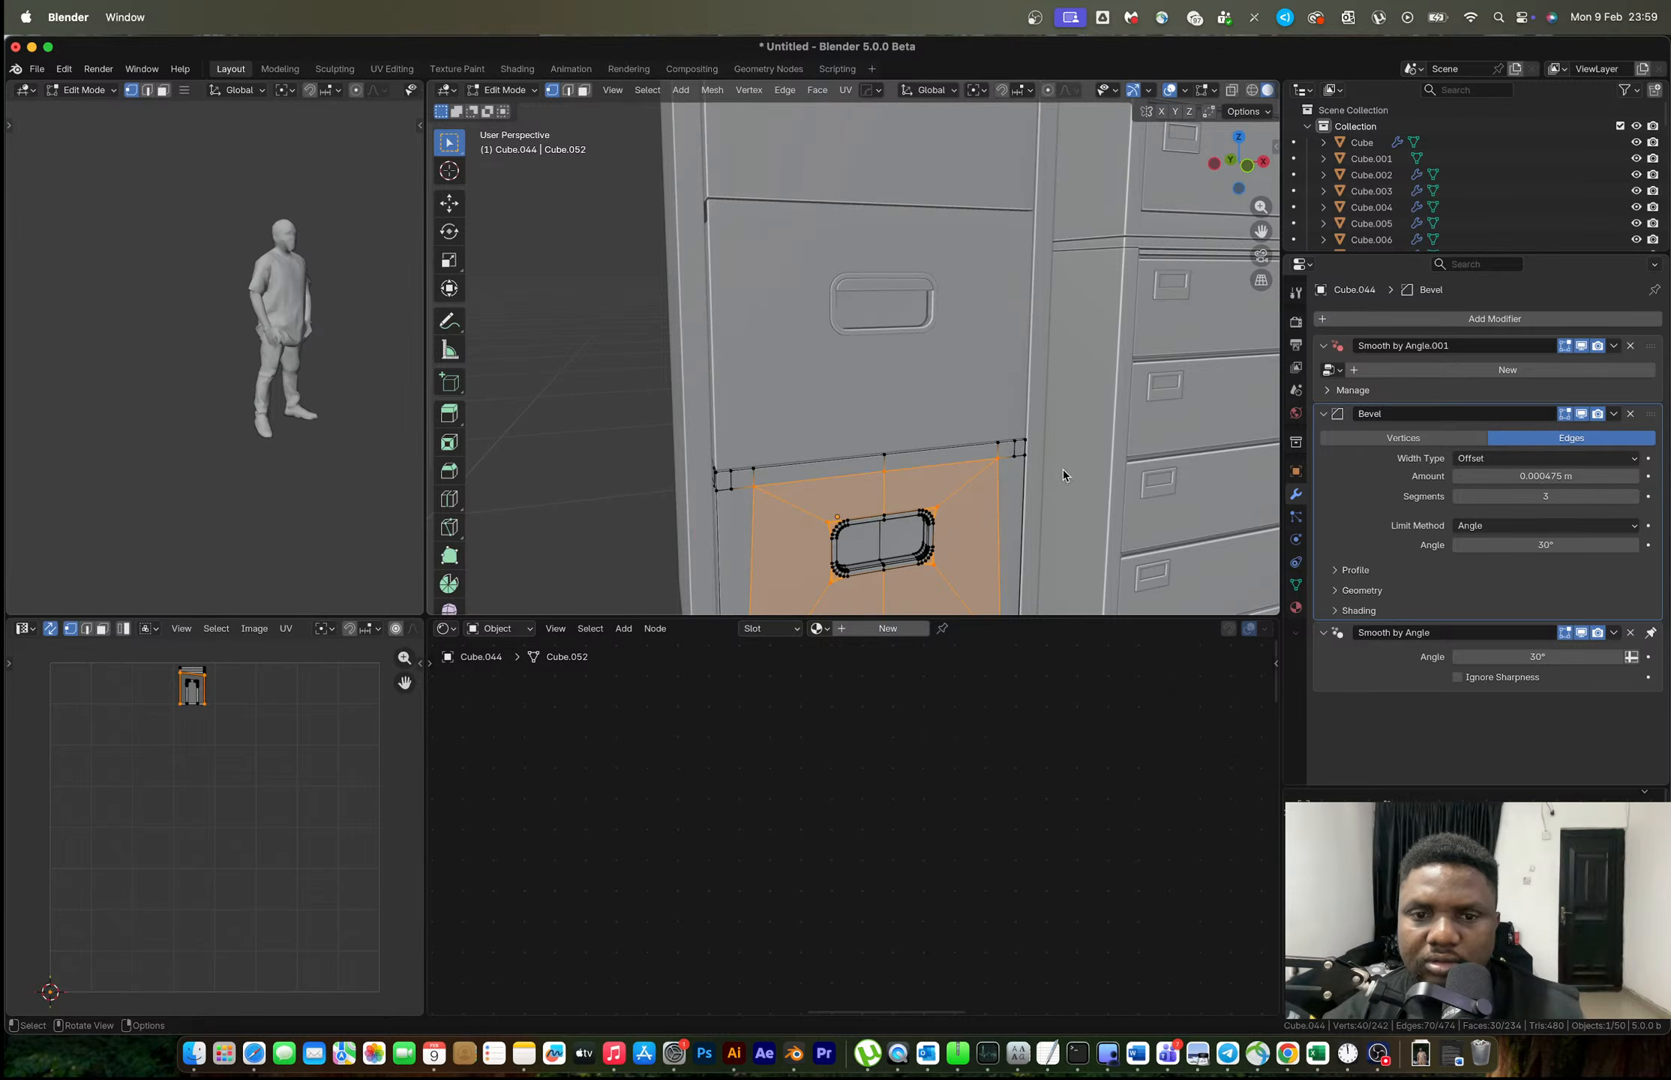
key(Tab)
click(593, 405)
Delete the plain box standing at the far end of the cabinet row.
scroll(975, 412, down, 8)
scroll(848, 397, down, 8)
mouse_move(975, 410)
shift+middle_down()
mouse_move(848, 396)
mouse_move(858, 432)
mouse_move(972, 427)
shift+middle_up()
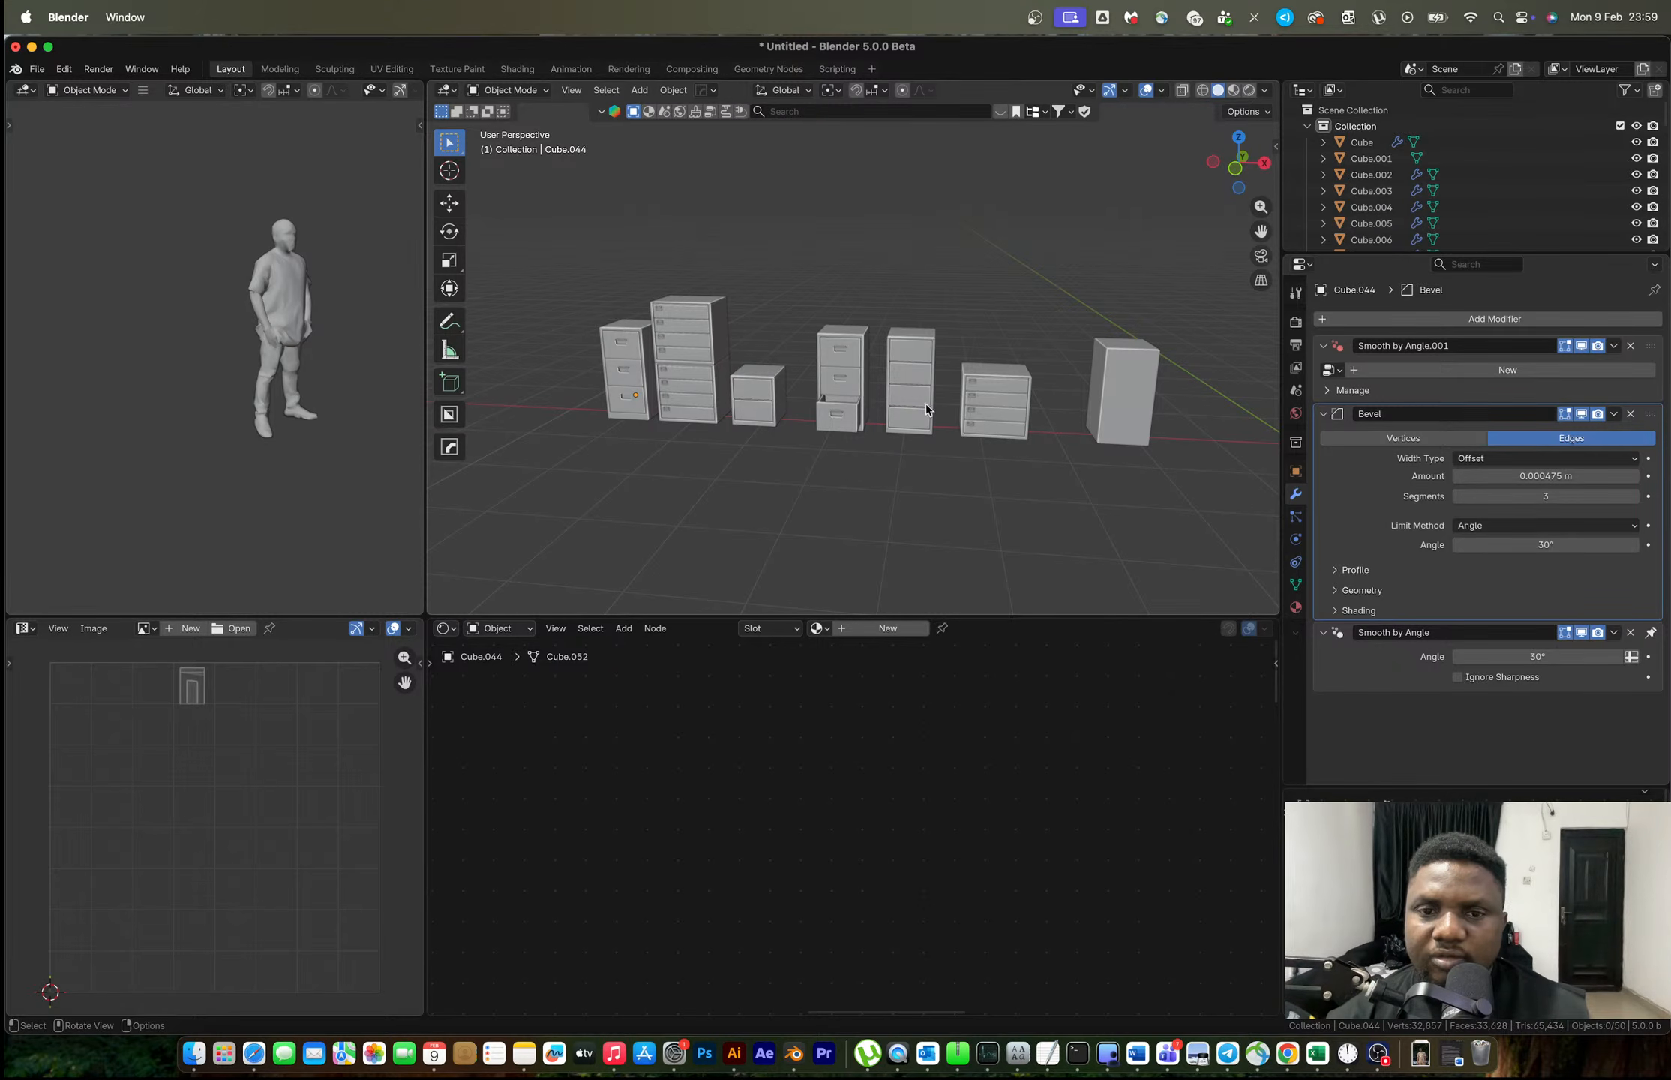
click(1115, 408)
key(Delete)
mouse_move(804, 438)
middle_down()
mouse_move(828, 446)
mouse_move(785, 422)
middle_up()
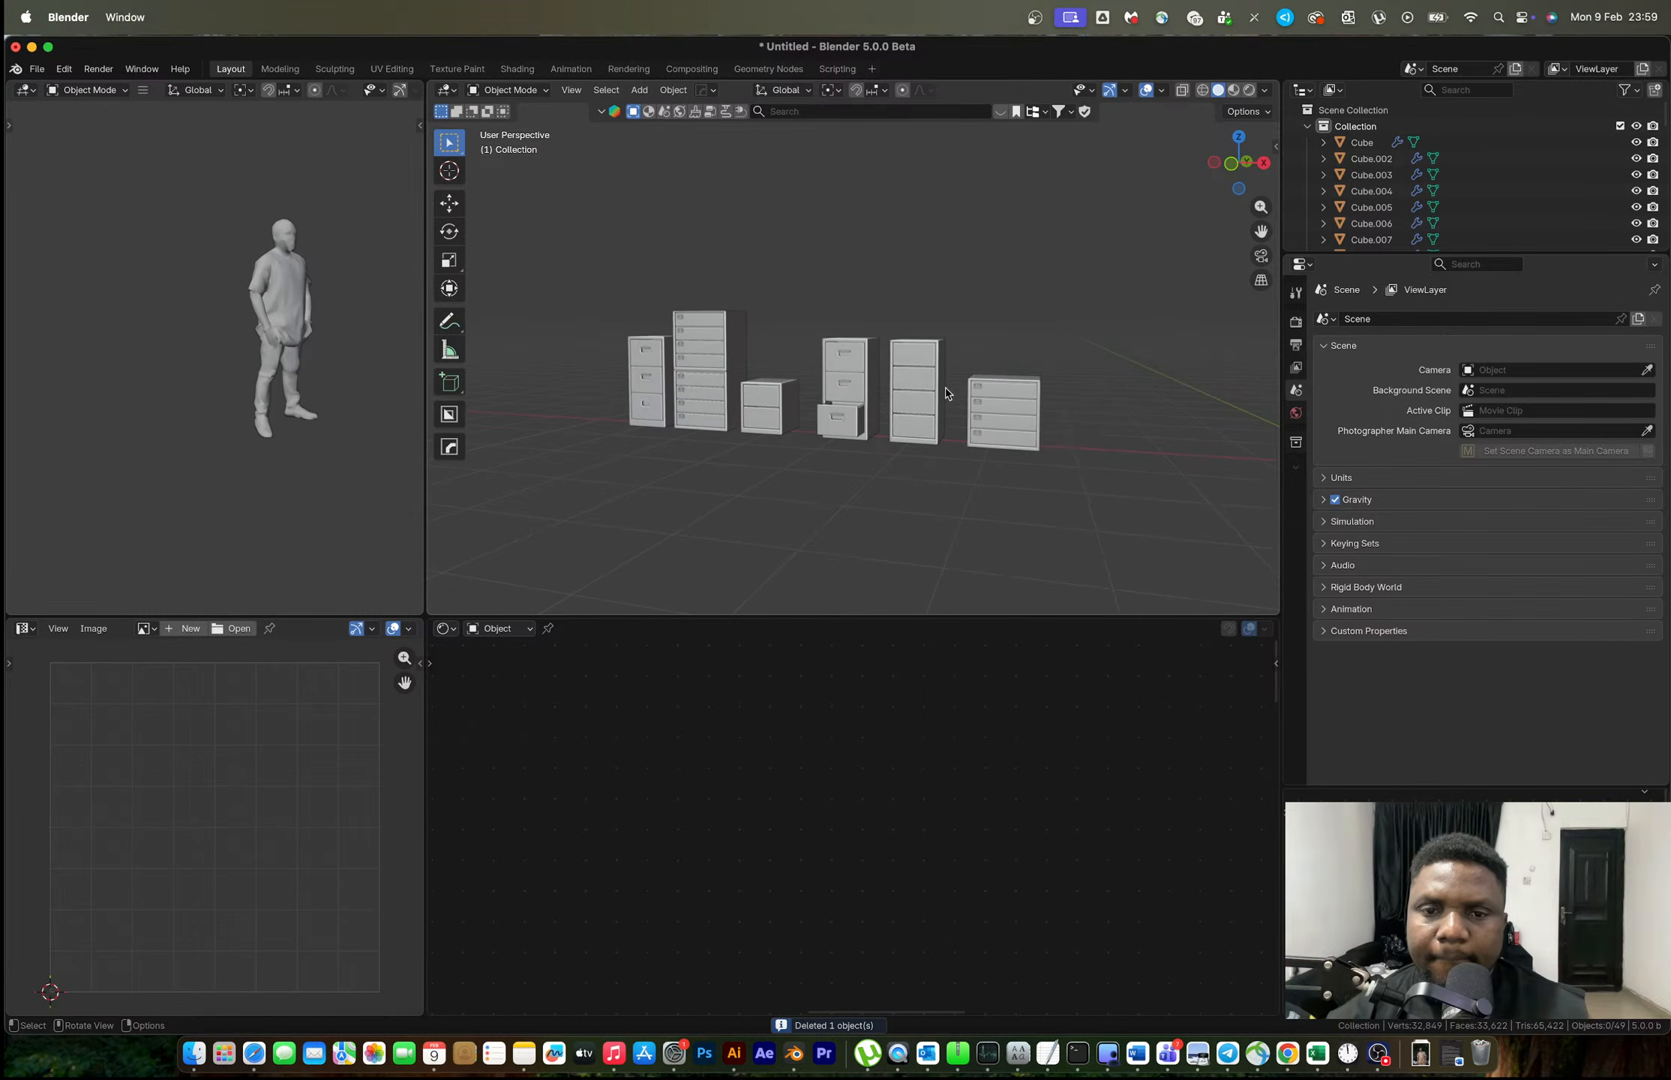
Select the original three-drawer cabinet with the open drawer and duplicate it about 3.08 m along X, past the wide four-drawer cabinet.
middle_drag(945, 388, 963, 402)
drag(890, 308, 934, 460)
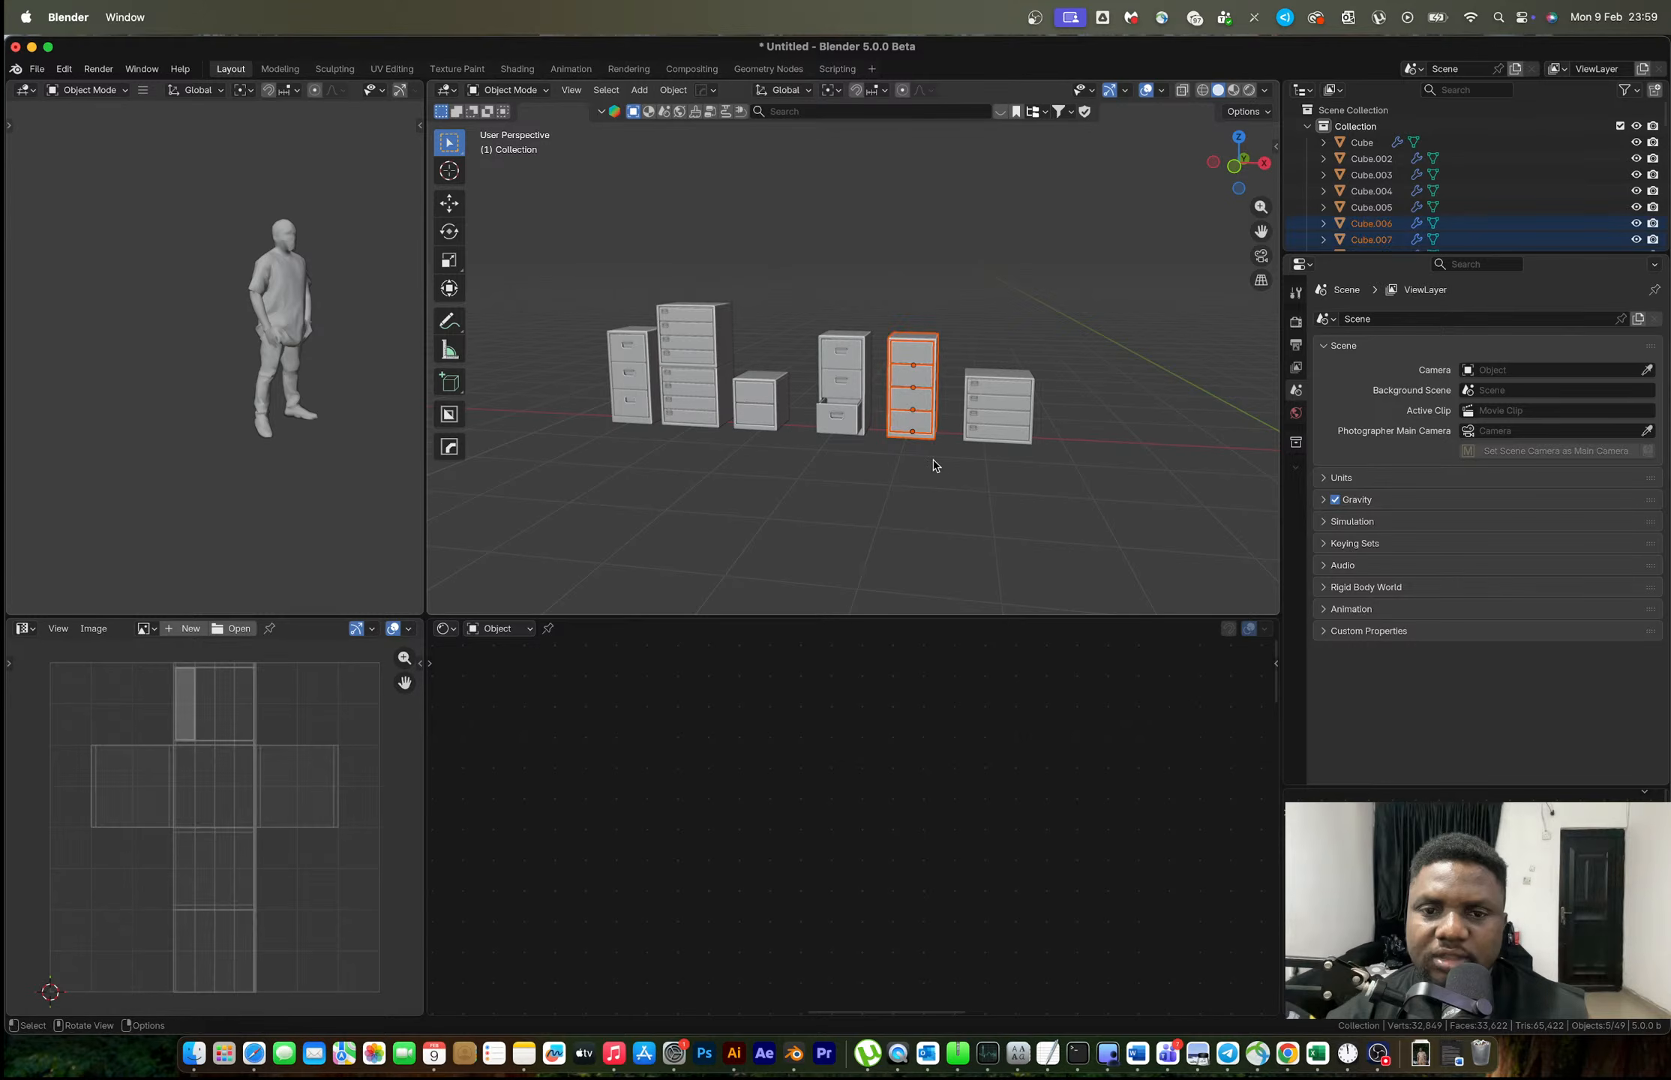
key(shift)
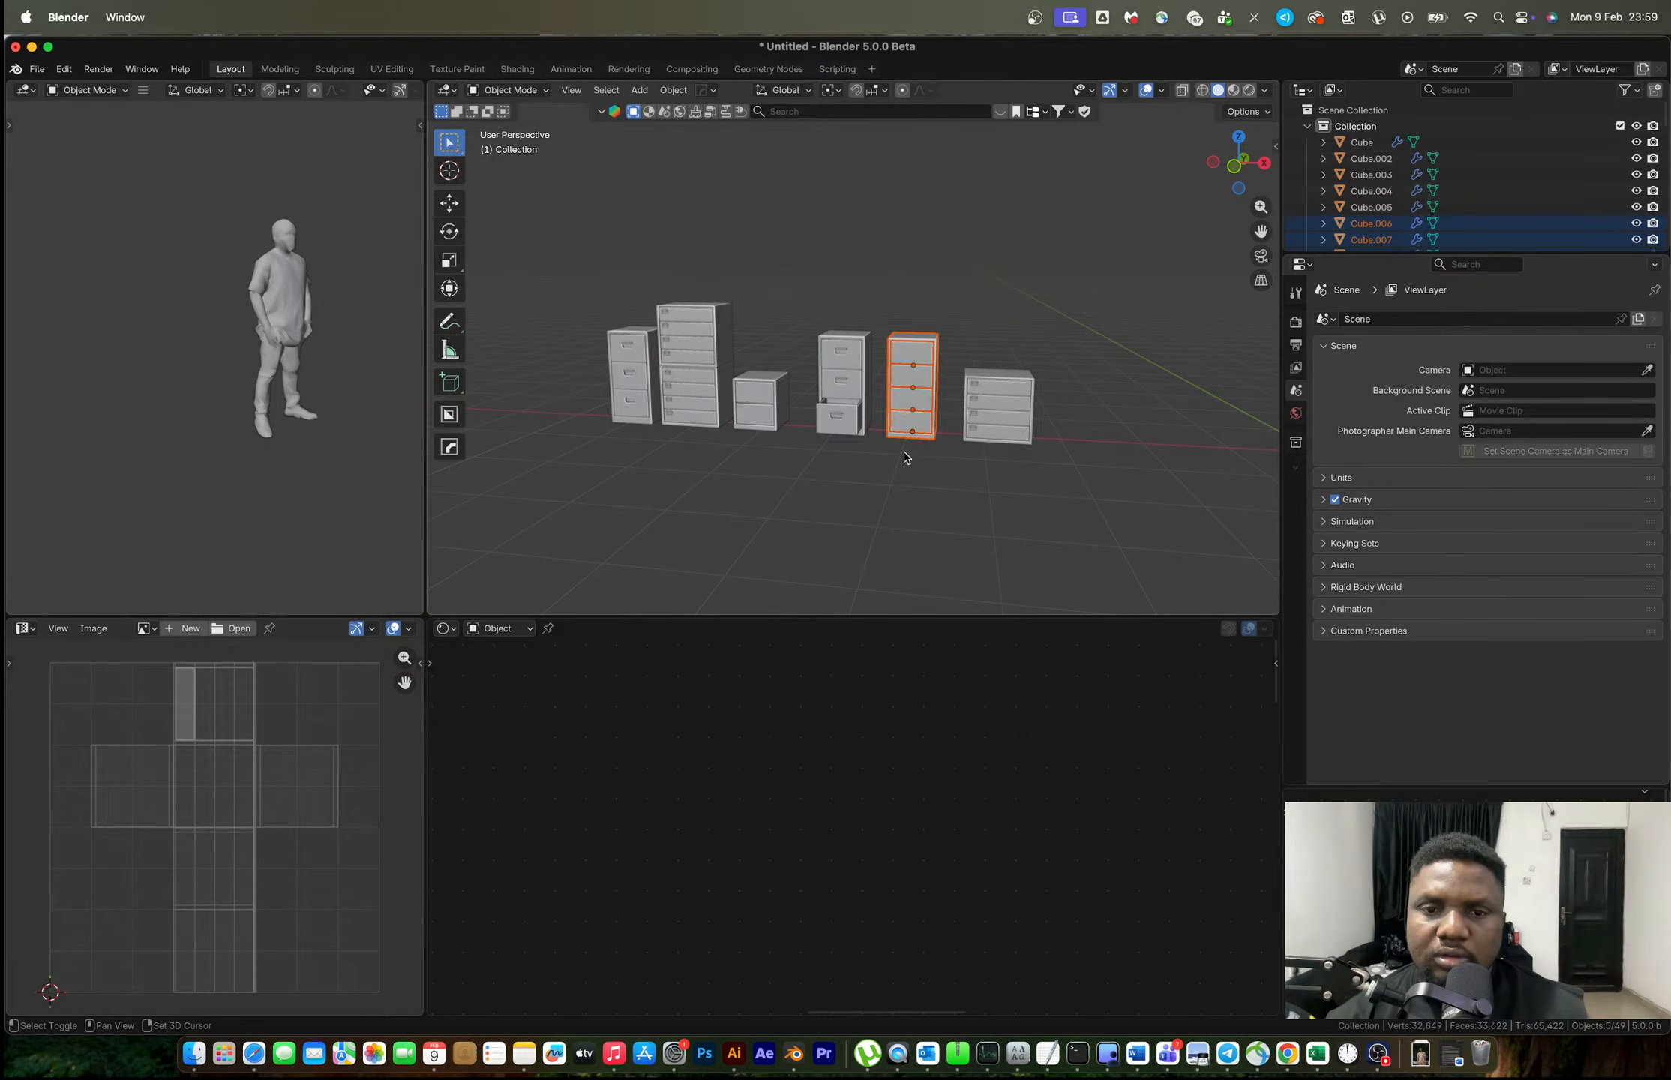
scroll(905, 457, up, 3)
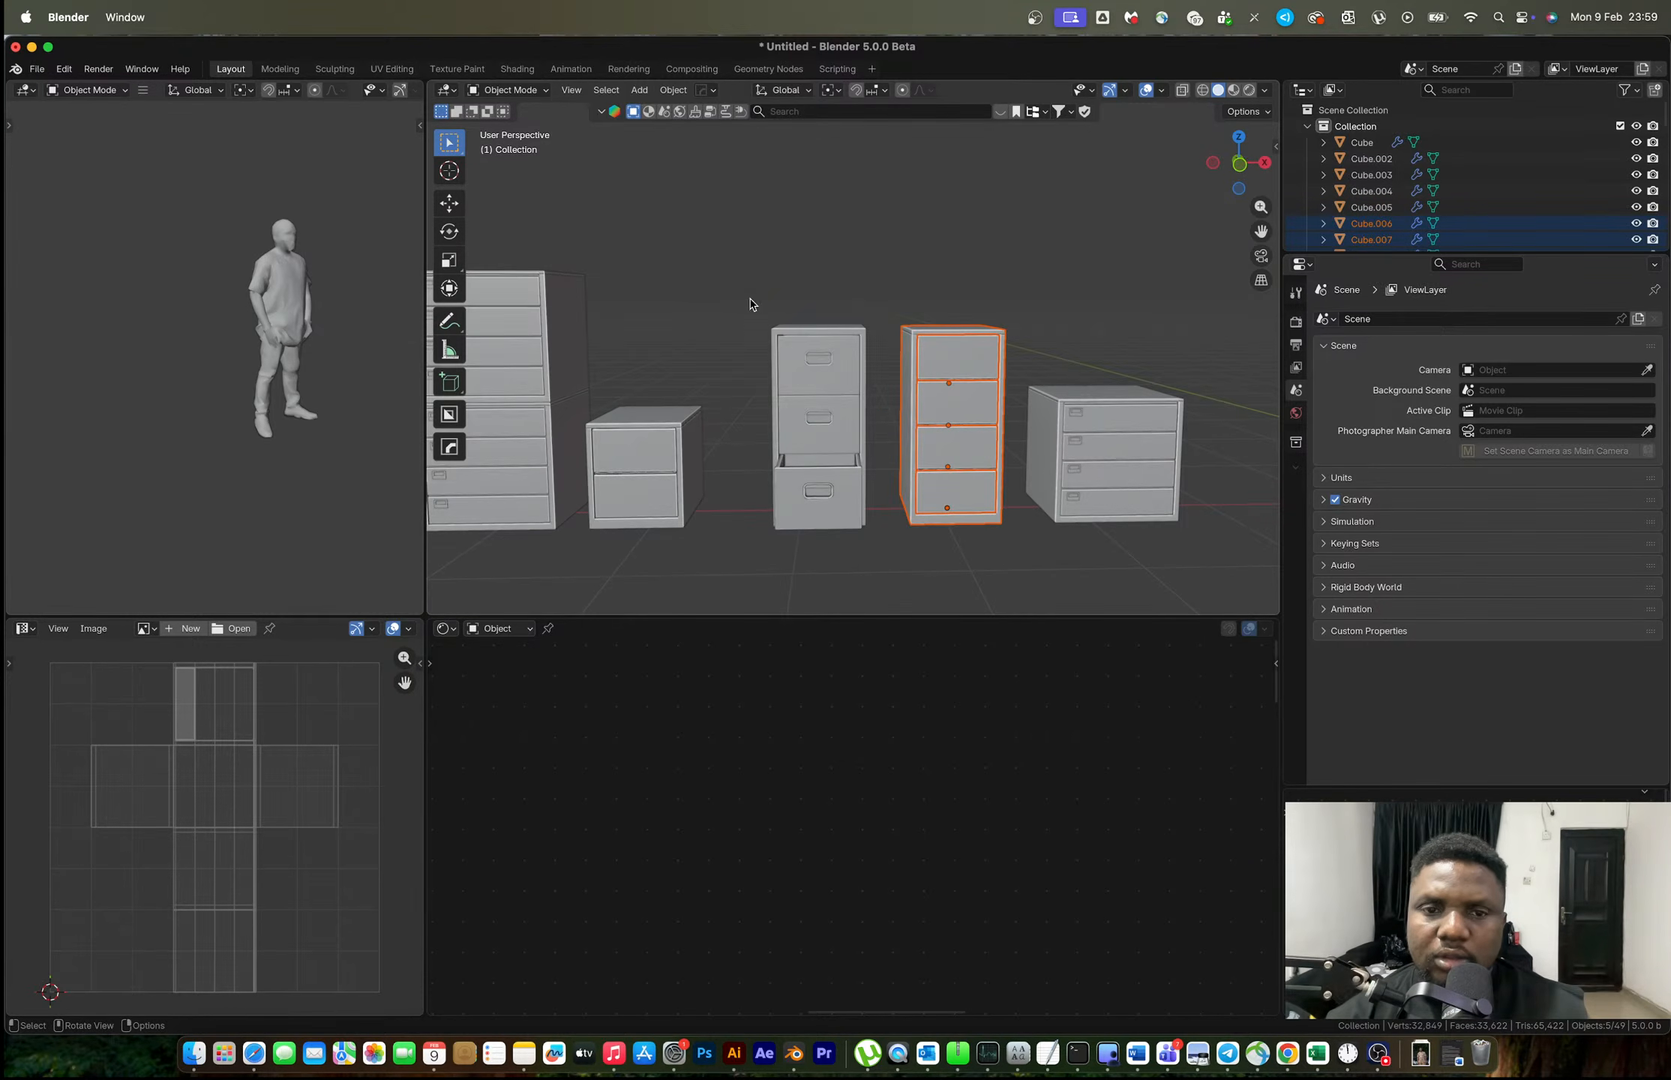
drag(750, 304, 870, 542)
scroll(909, 488, down, 4)
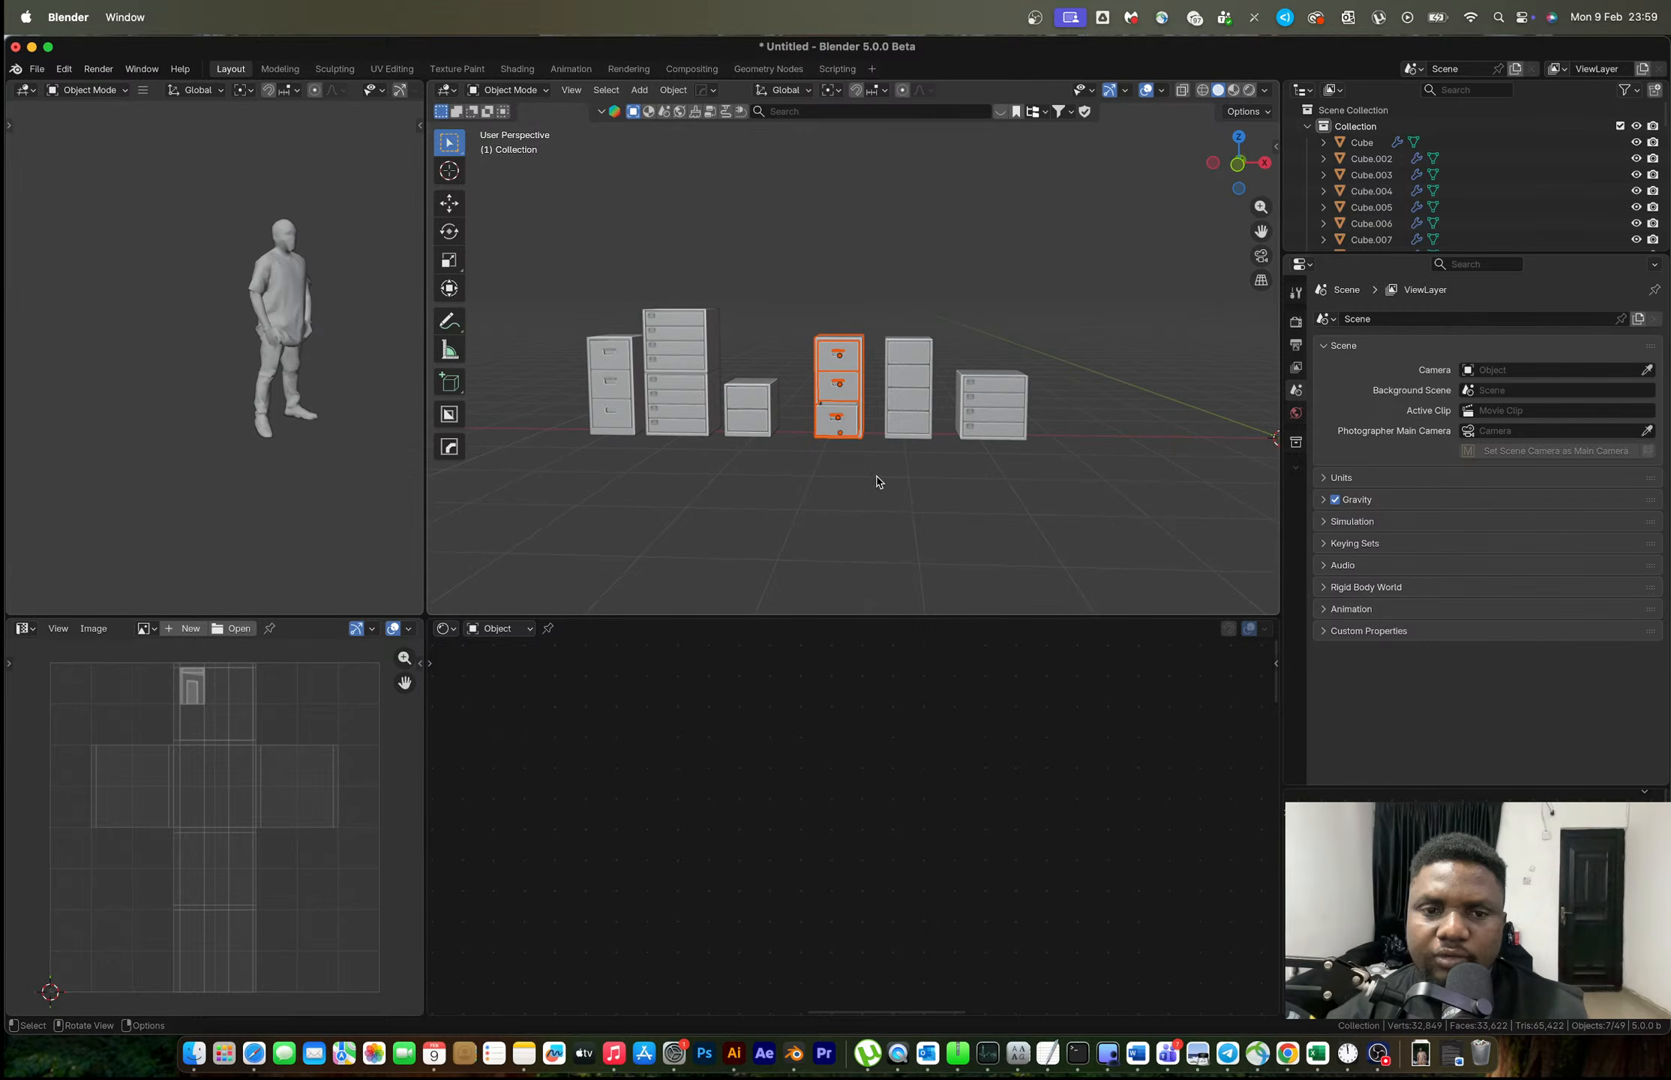
key(shift+d)
key(z)
key(x)
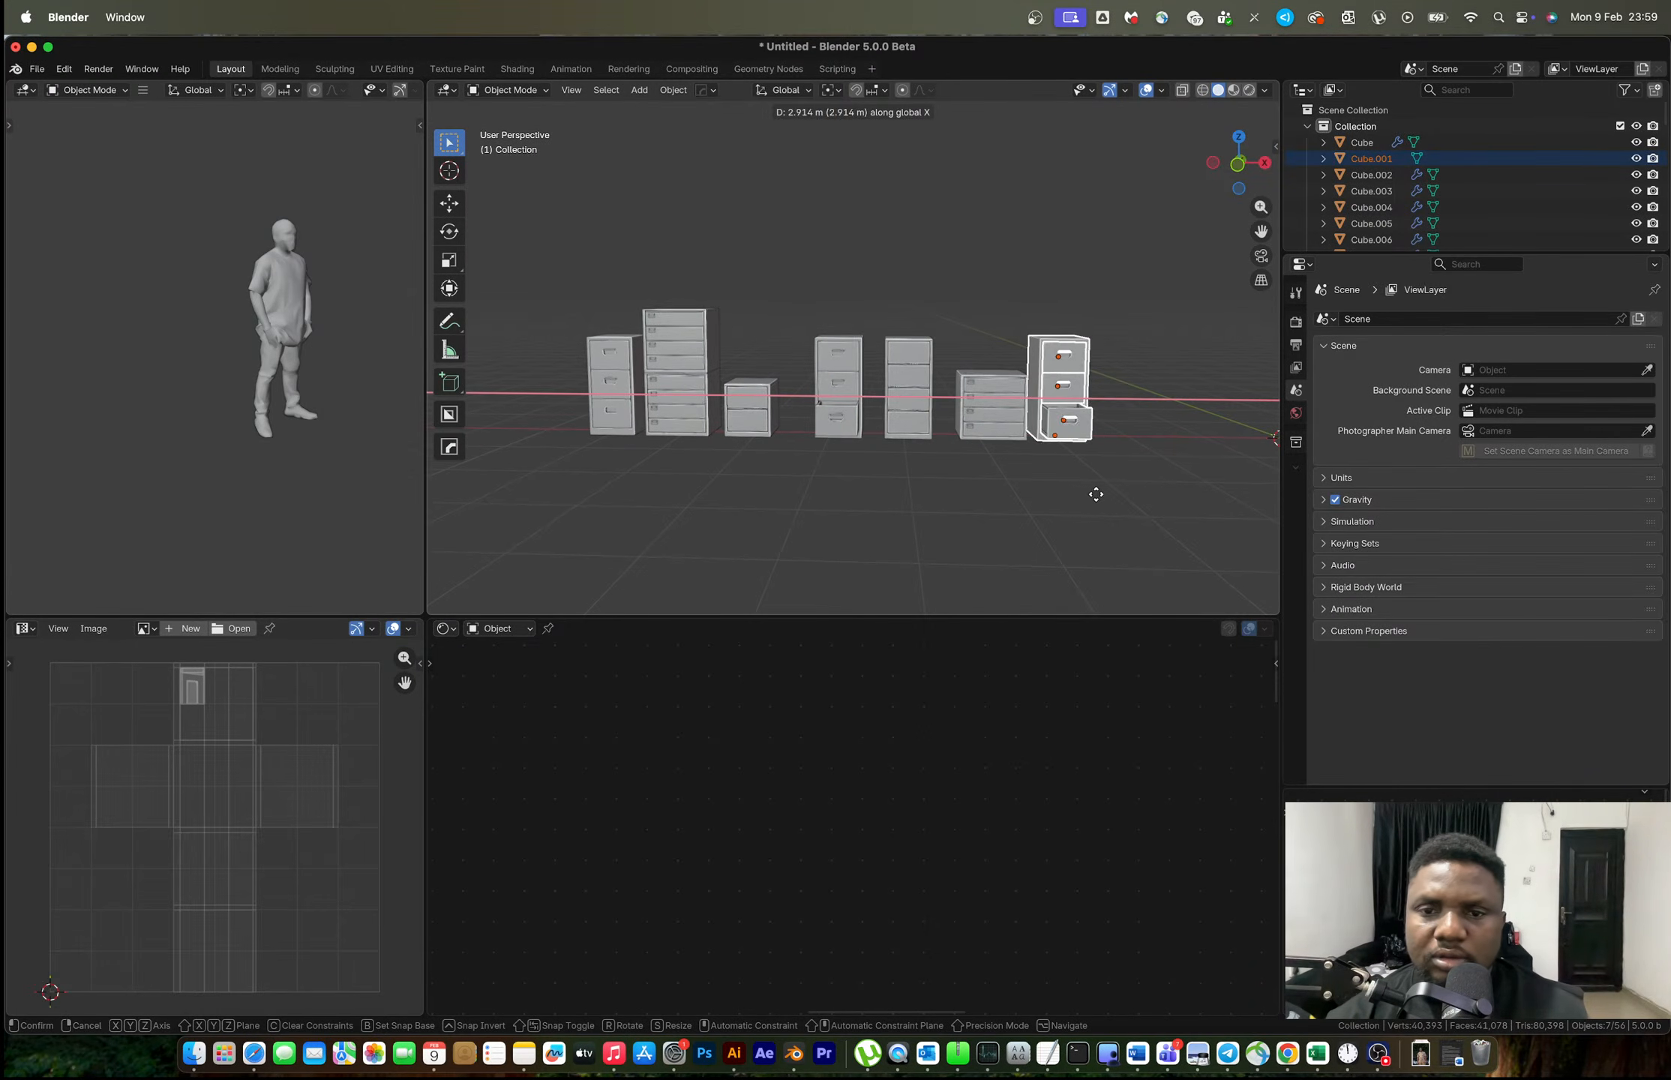
click(1102, 492)
In X-ray front view, raise the new copy's body top along Z by about one drawer height, and select its top drawer in Object Mode.
scroll(966, 354, up, 4)
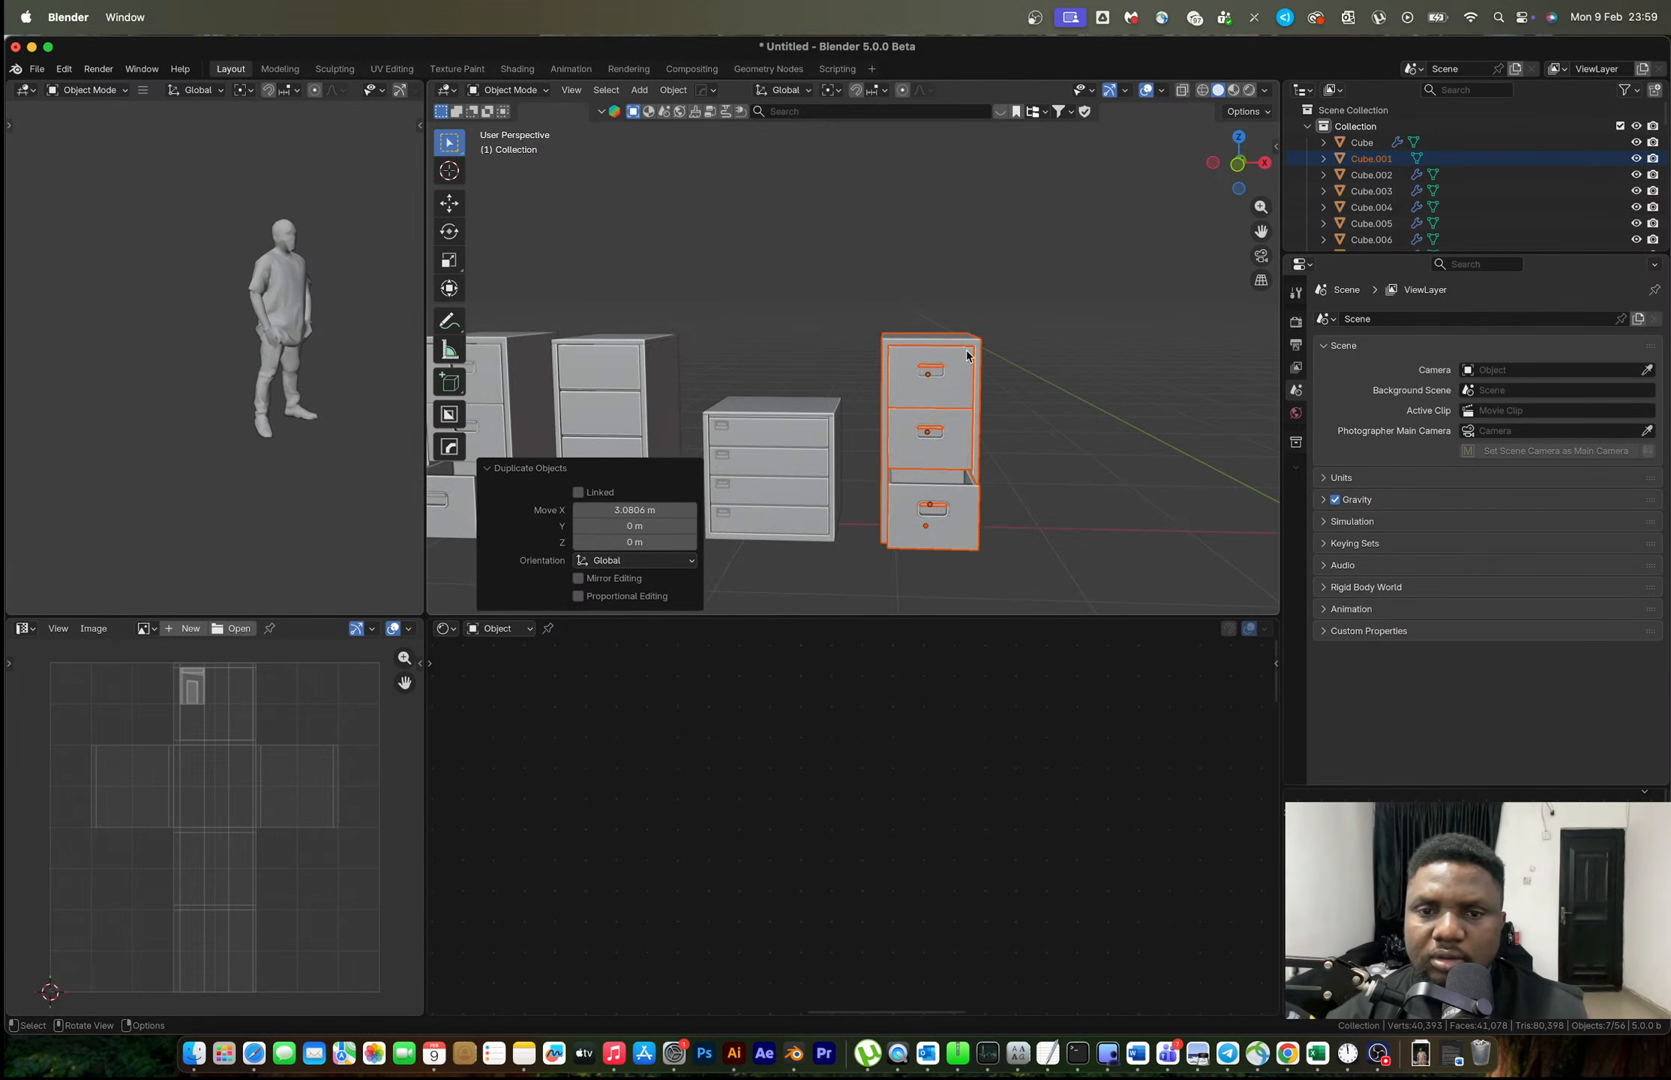
click(966, 349)
scroll(971, 351, up, 5)
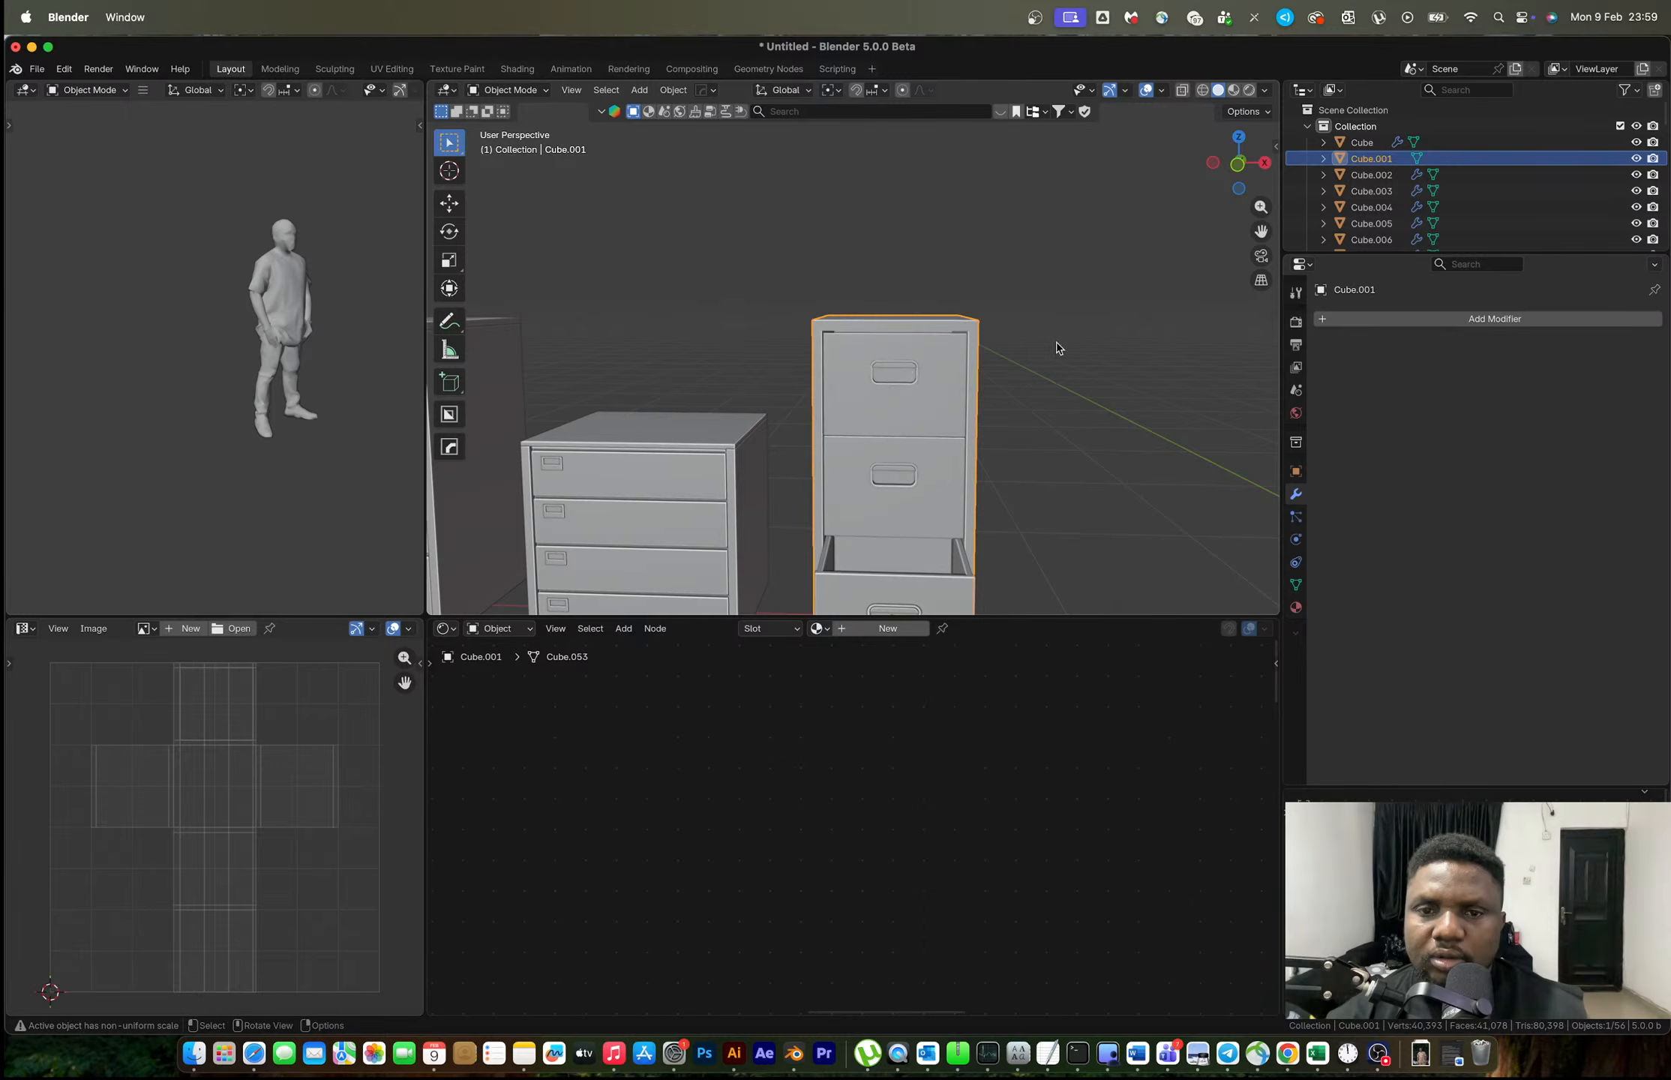
click(1244, 174)
key(Tab)
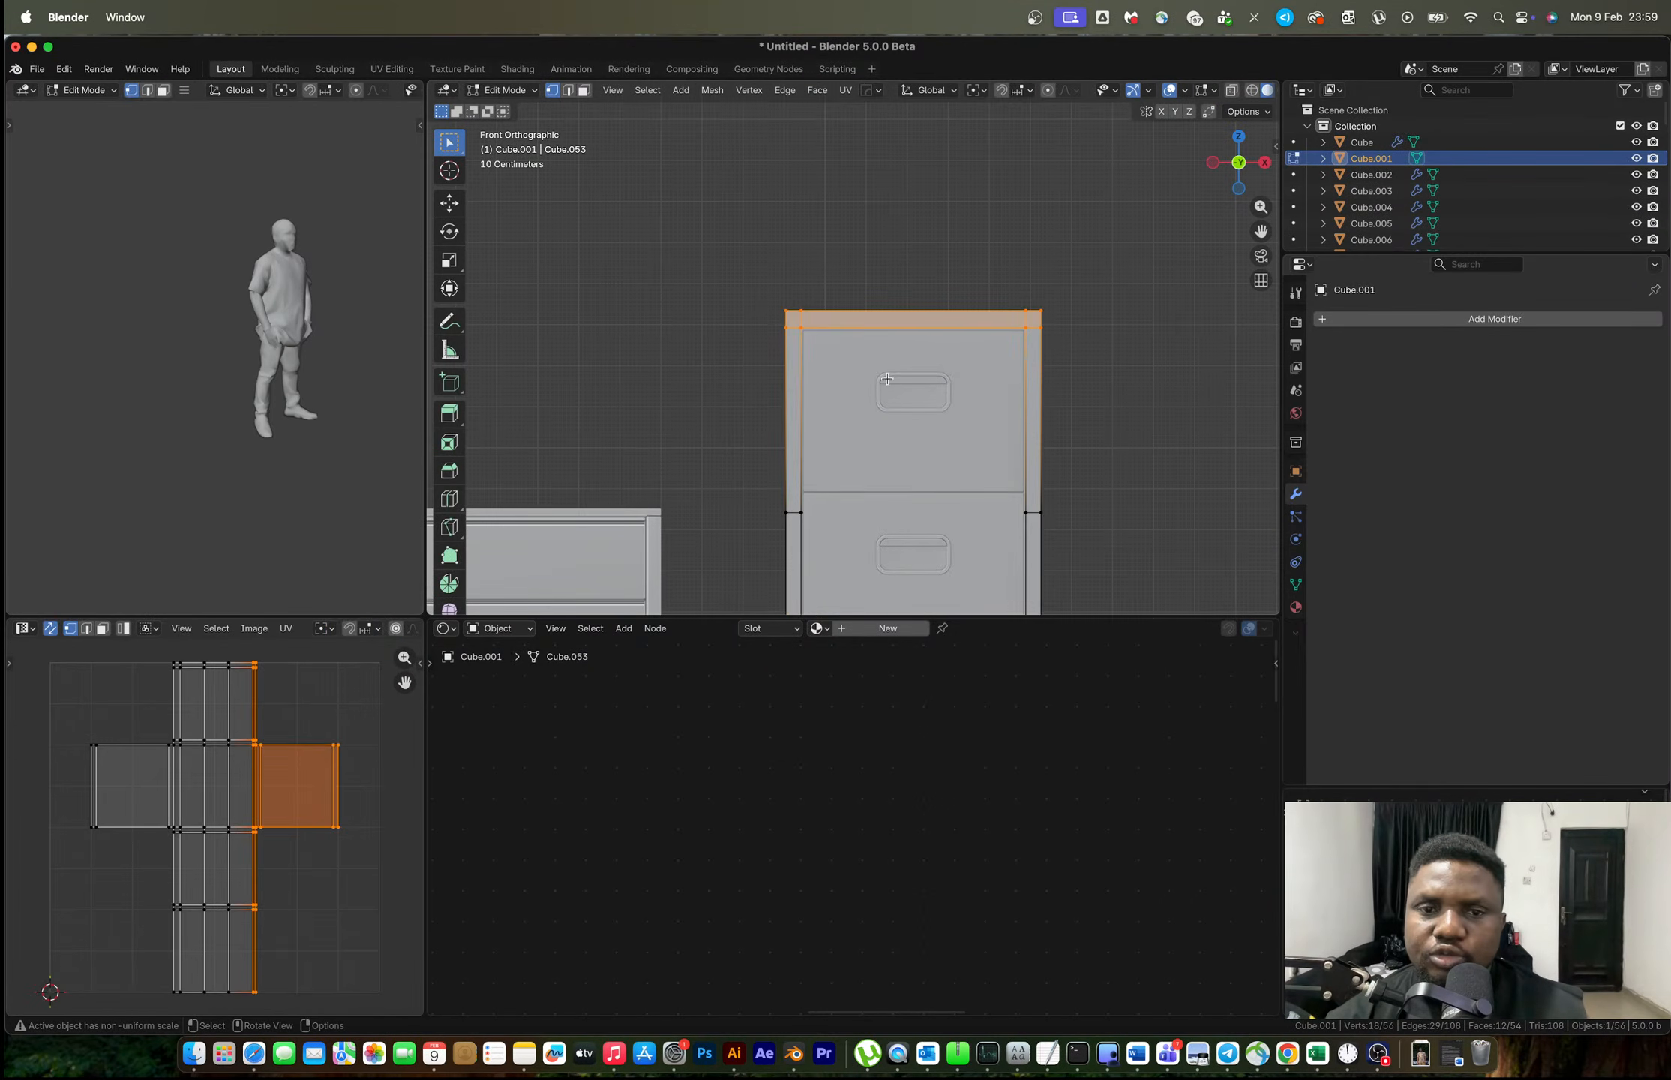
key(alt+z)
key(g)
key(z)
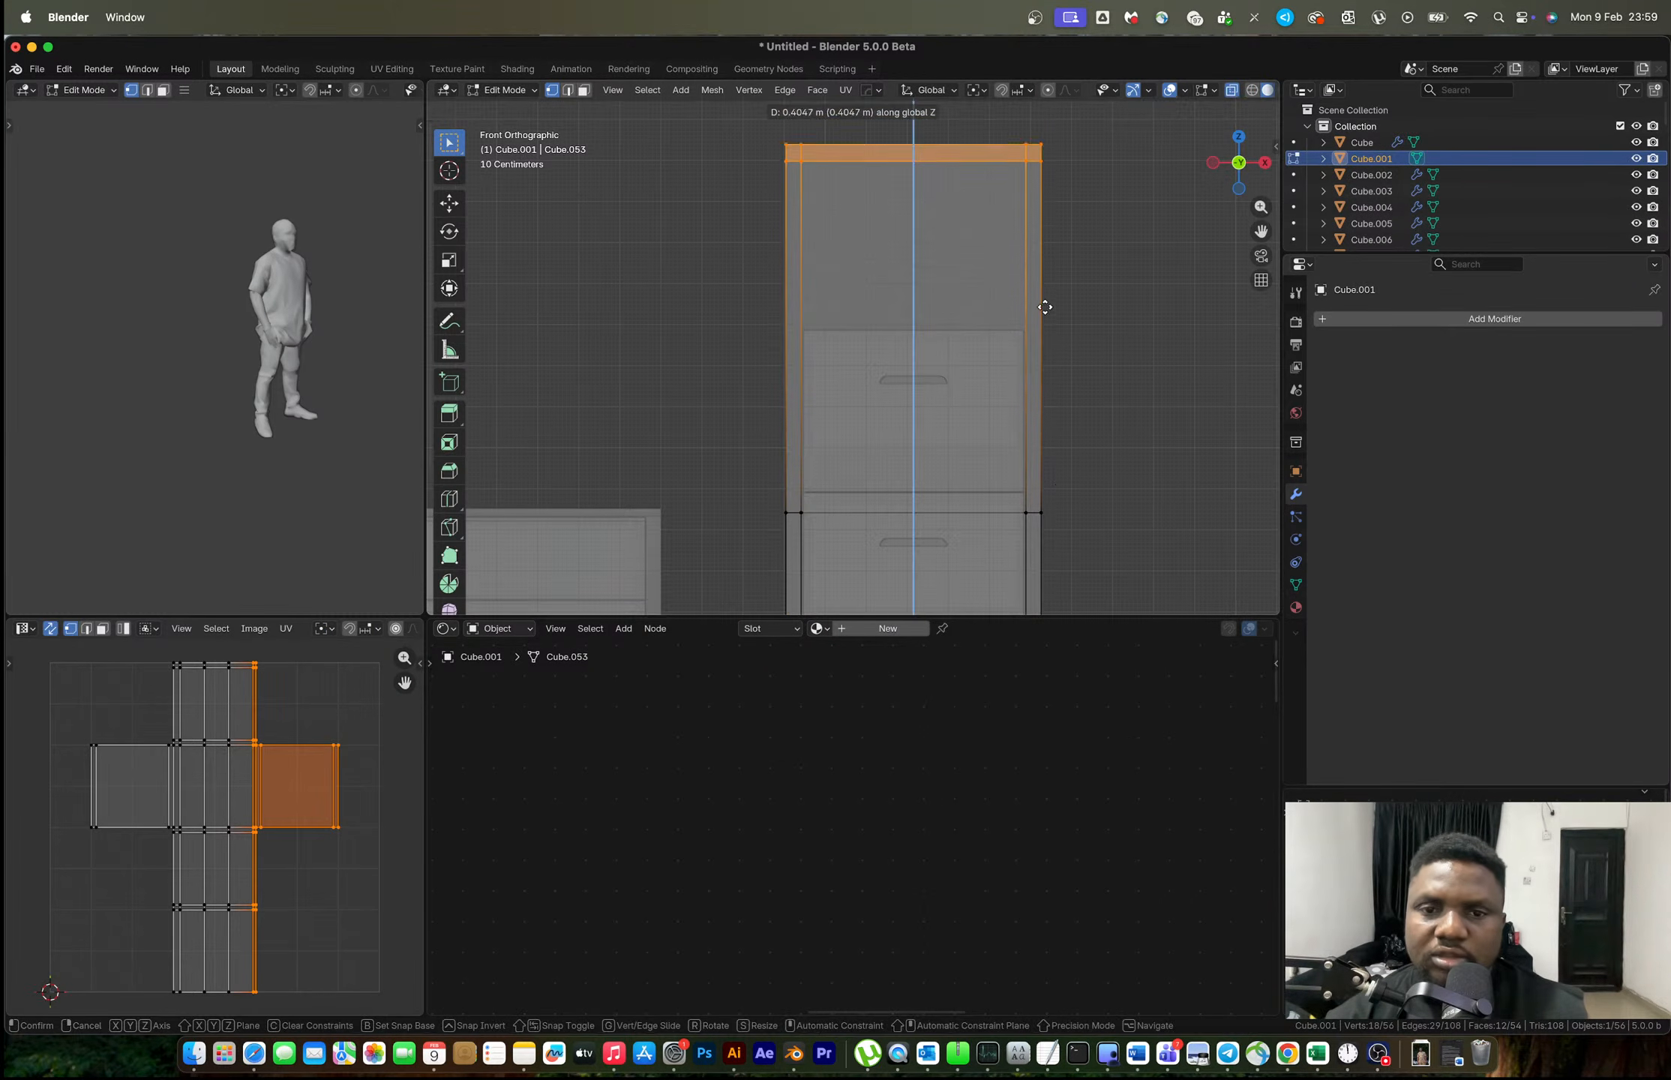
click(1043, 288)
key(Tab)
click(967, 439)
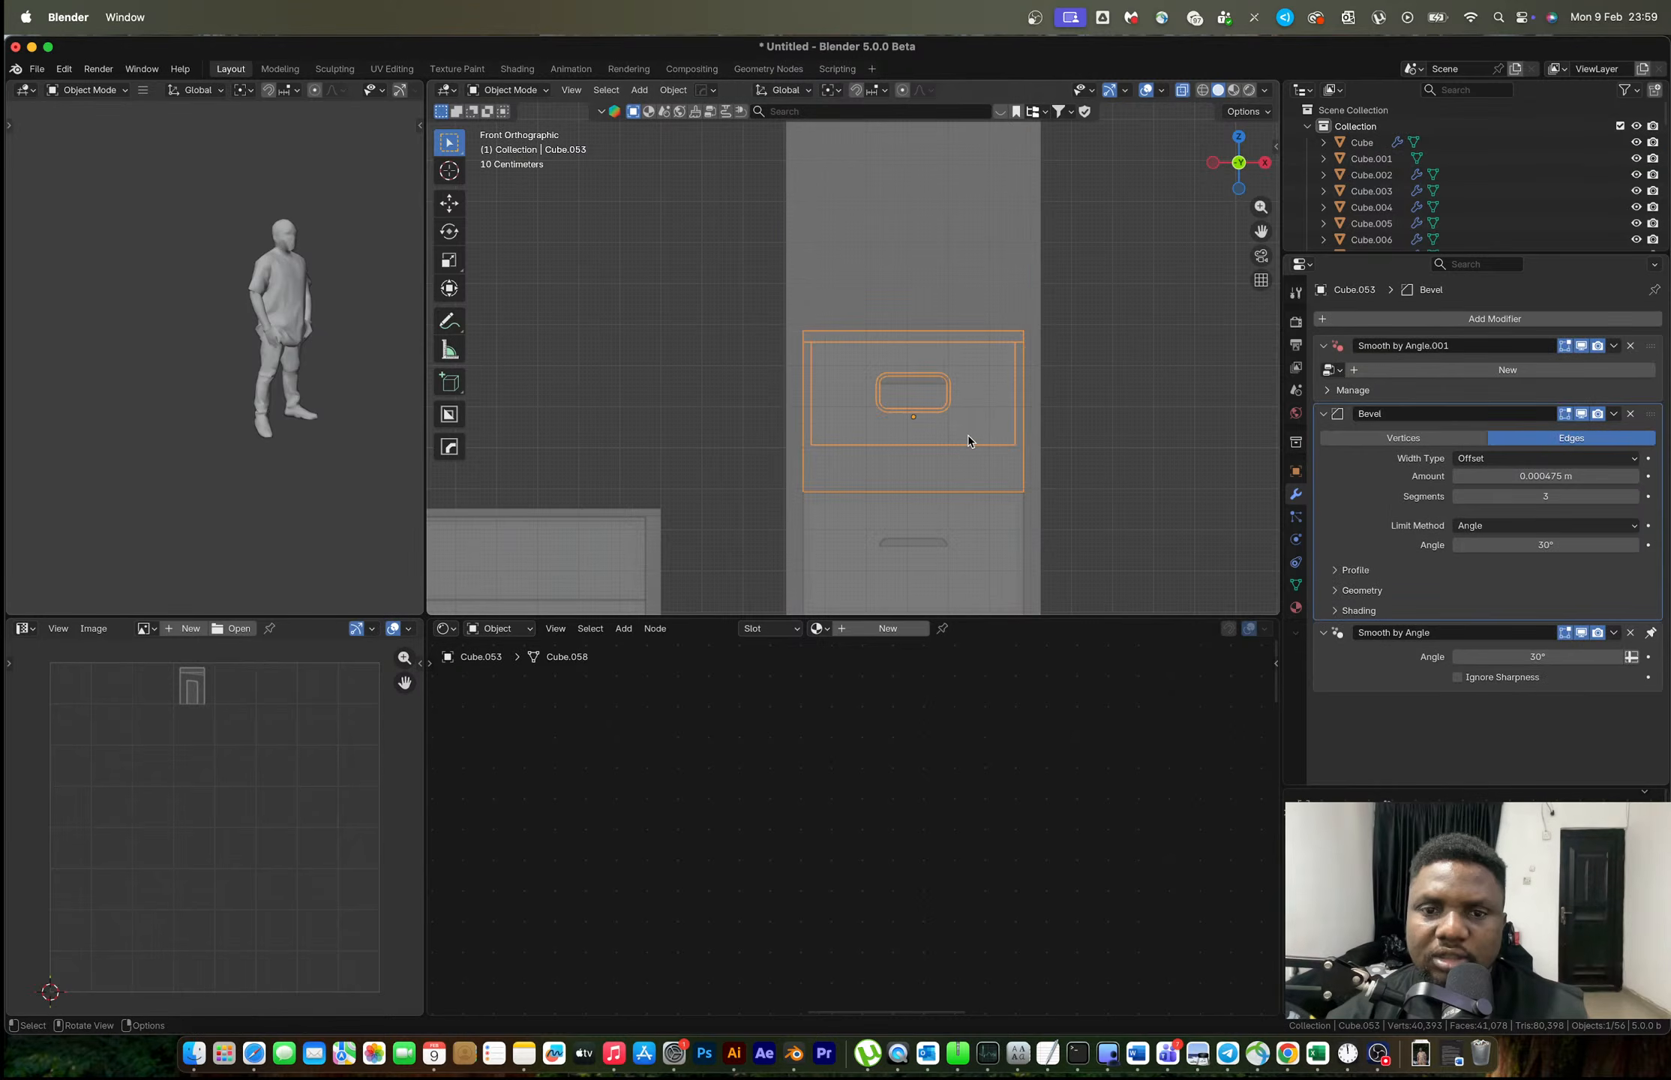
Duplicate the top drawer about 0.4 m up along Z and adjust the cabinet body's top edge along Z around it.
key(shift+d)
key(z)
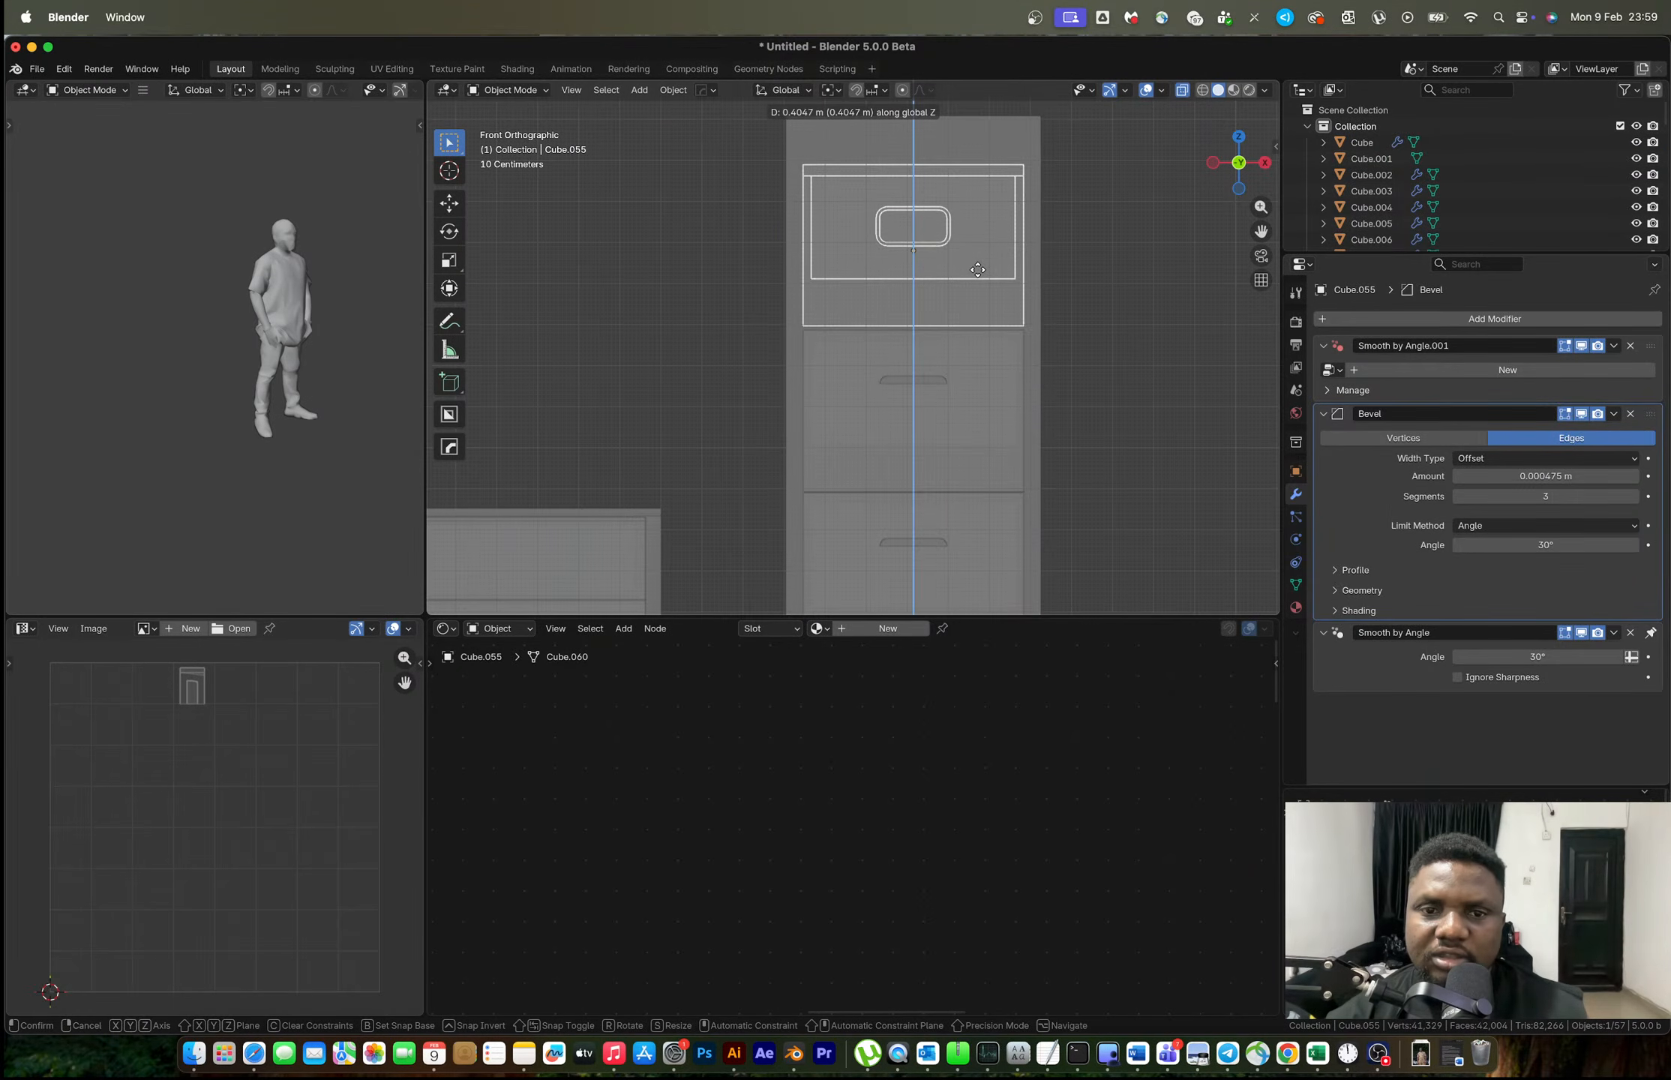
click(978, 276)
scroll(990, 315, down, 2)
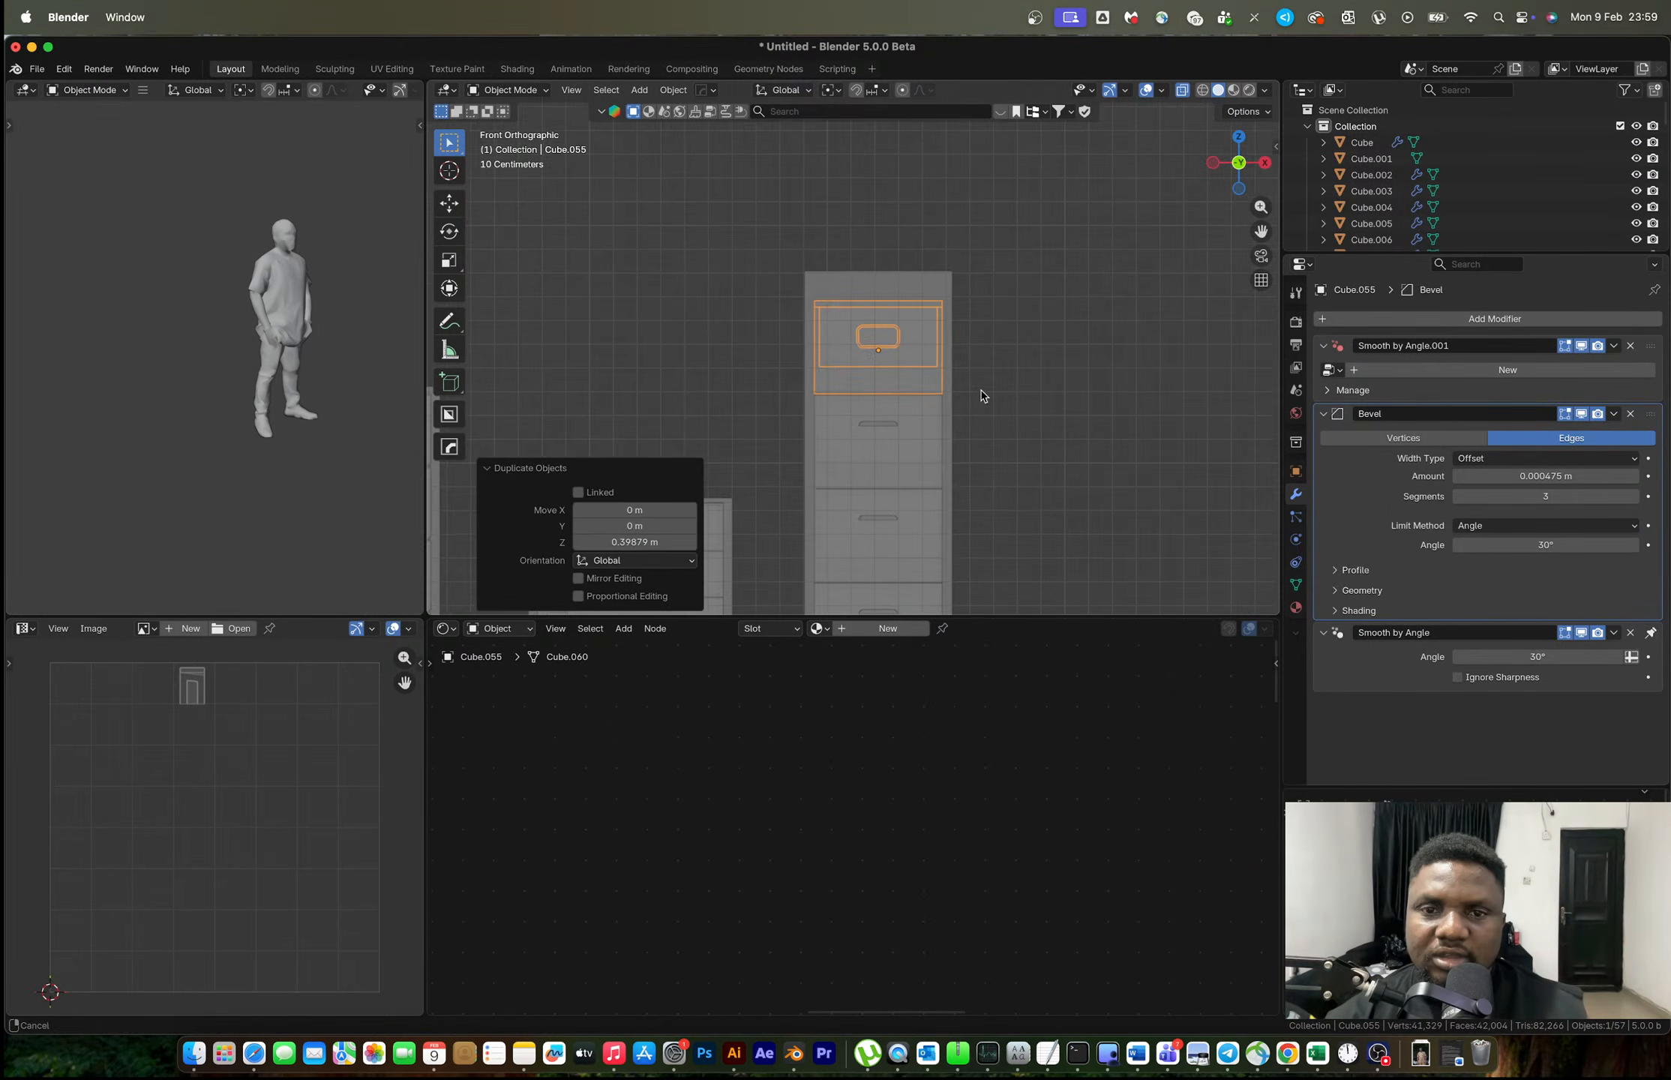
click(861, 295)
key(Tab)
key(g)
key(z)
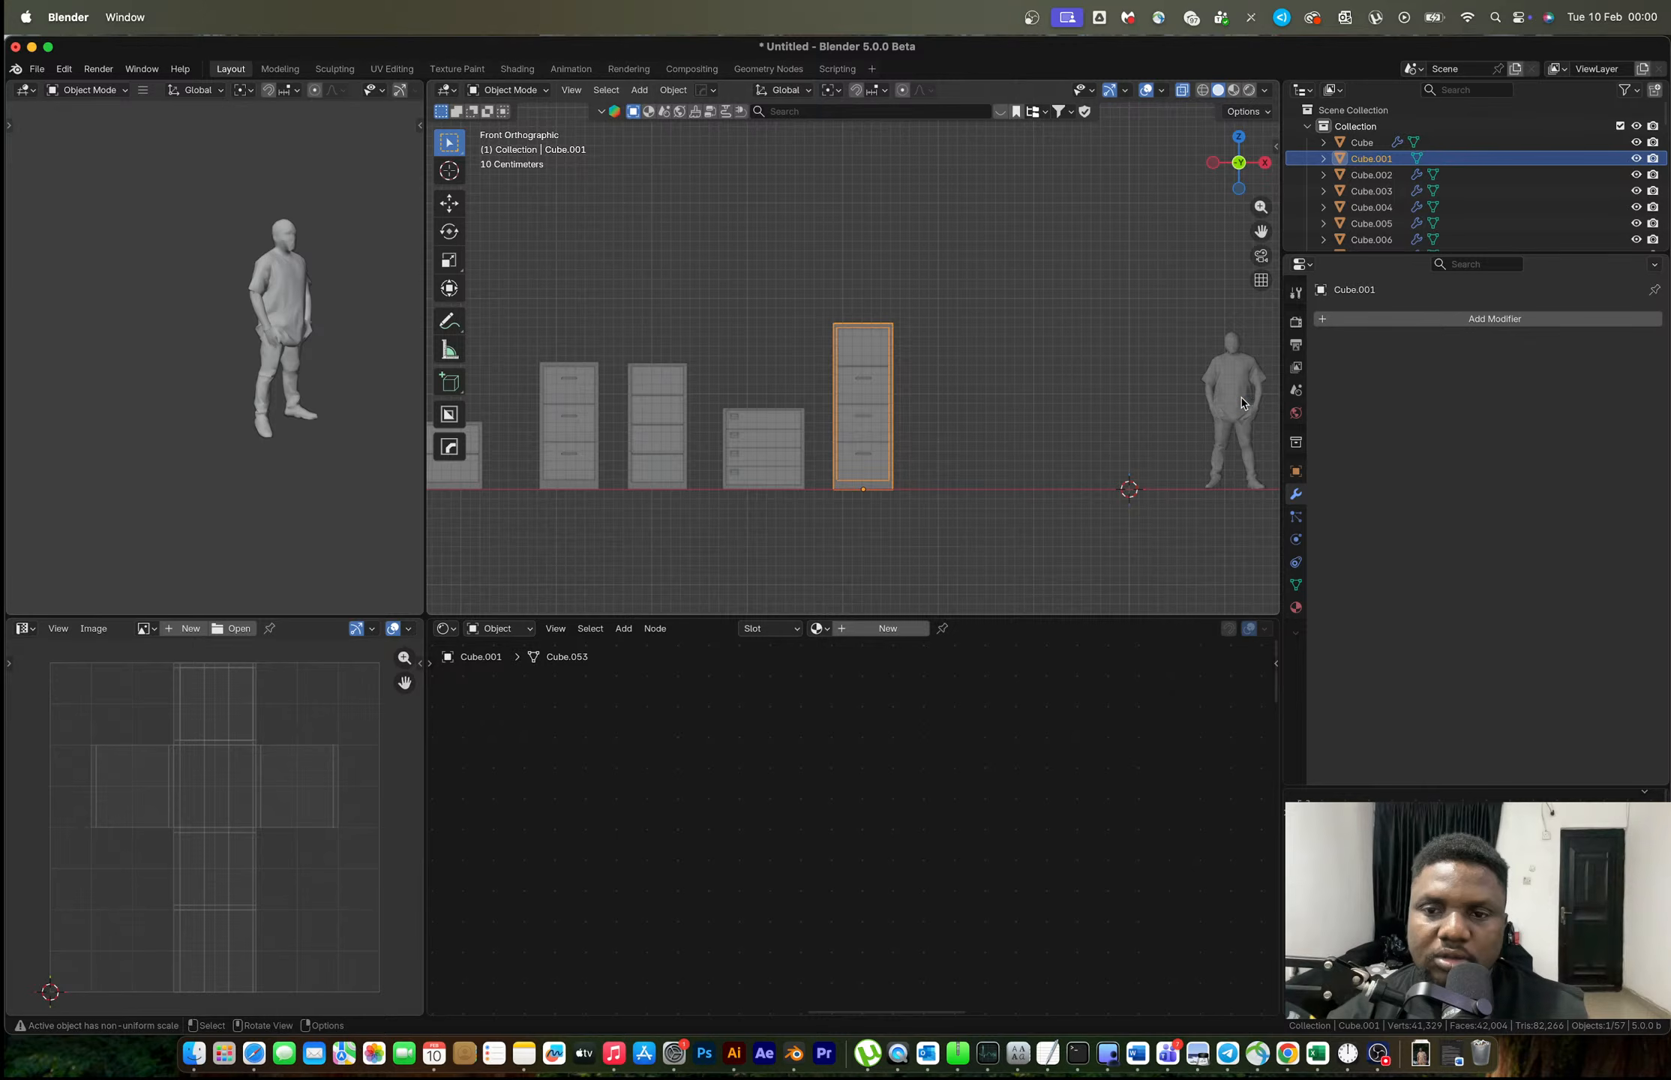
Move the human figure about -2.96 m along X to stand beside the tall cabinet for a height comparison.
click(1242, 403)
key(g)
key(x)
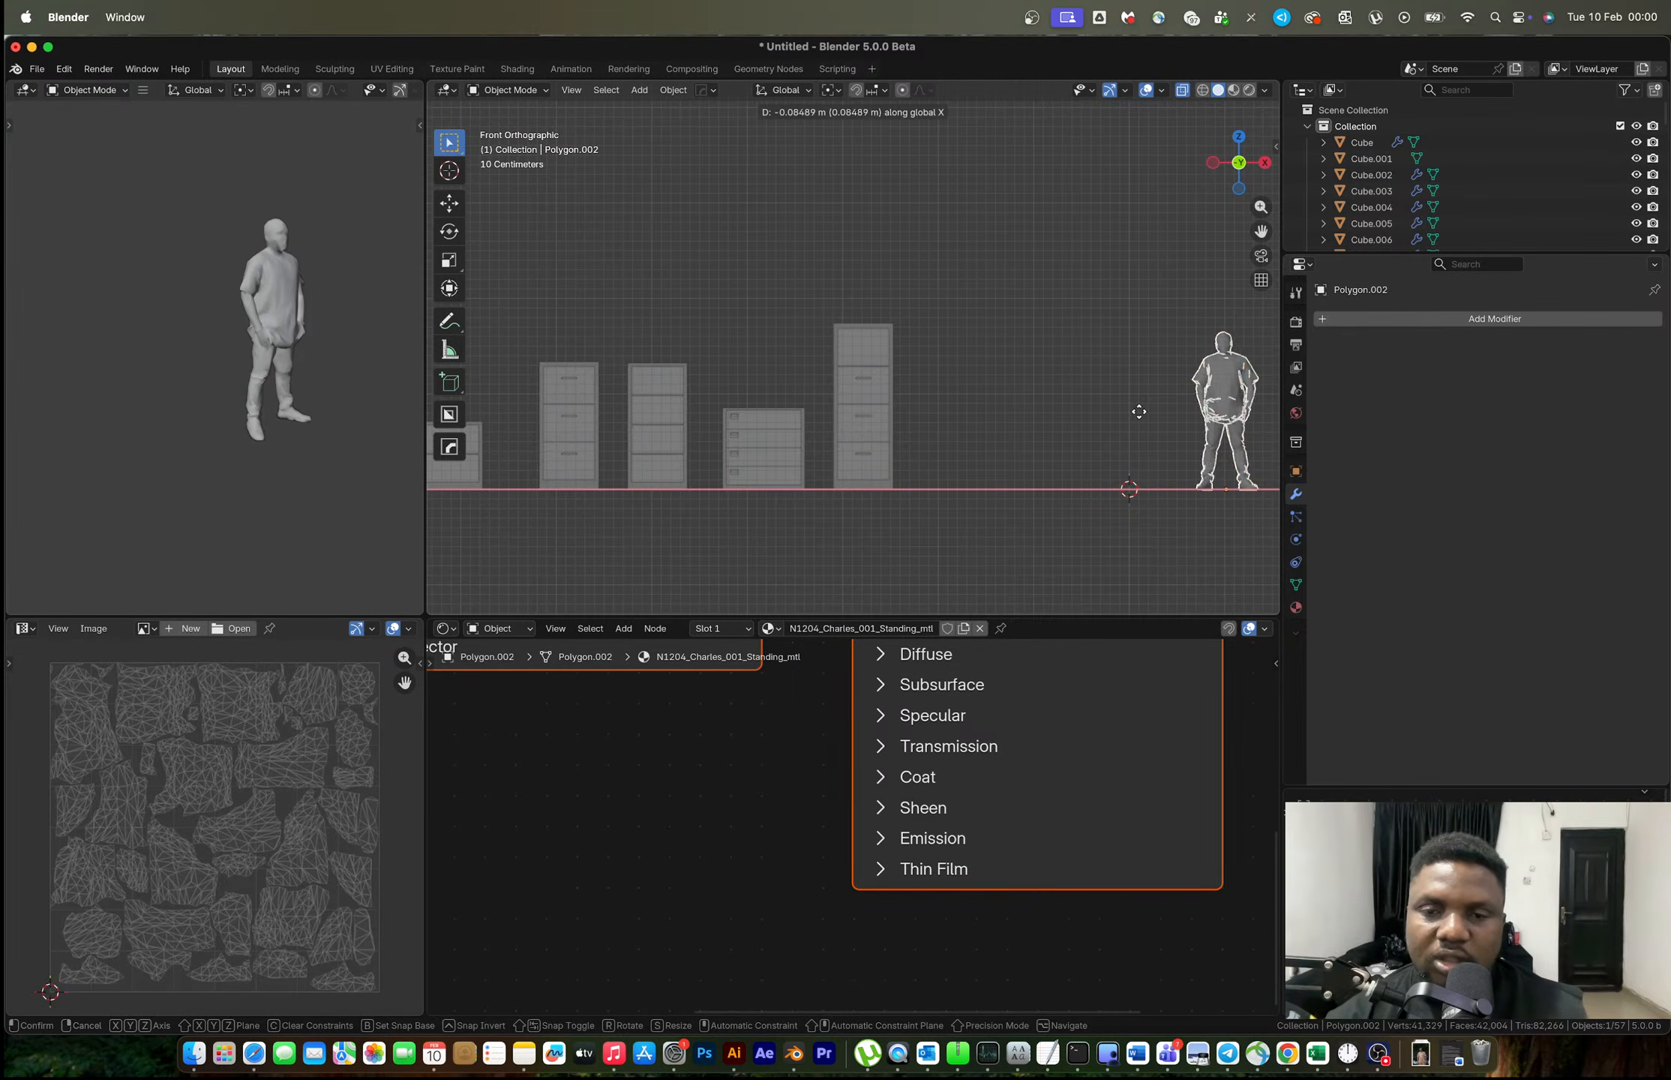
click(885, 365)
scroll(885, 365, up, 5)
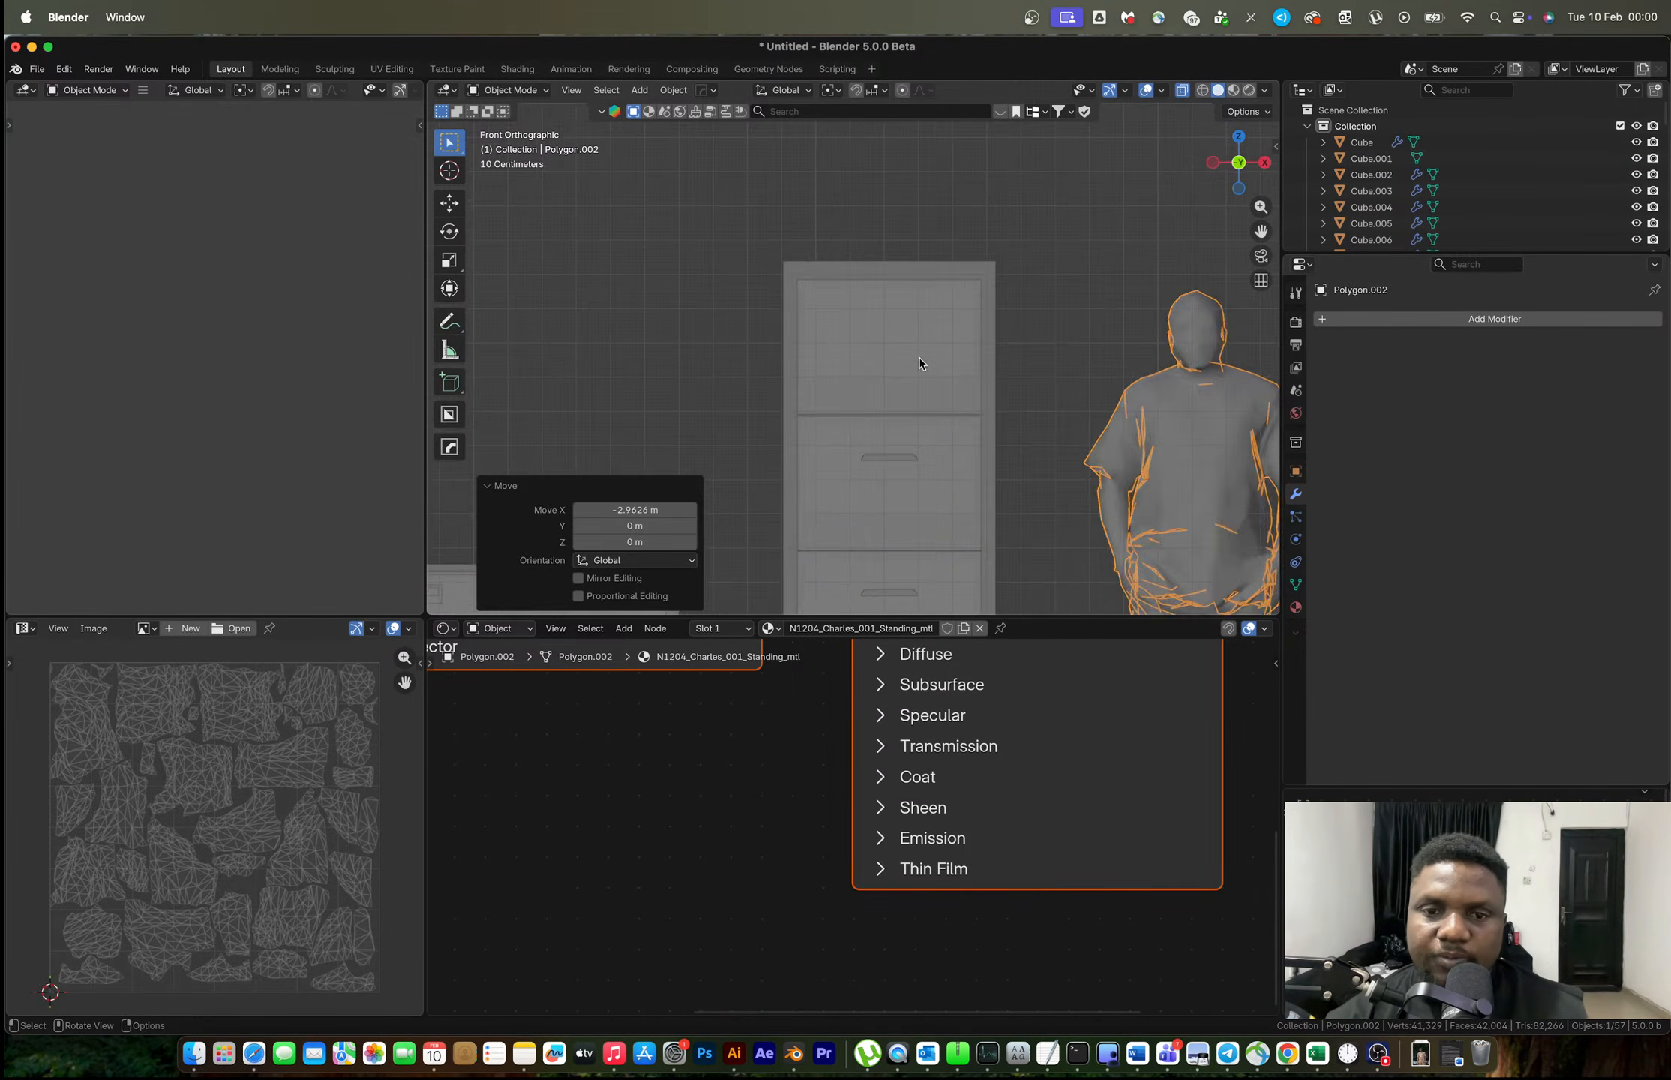
scroll(921, 362, down, 4)
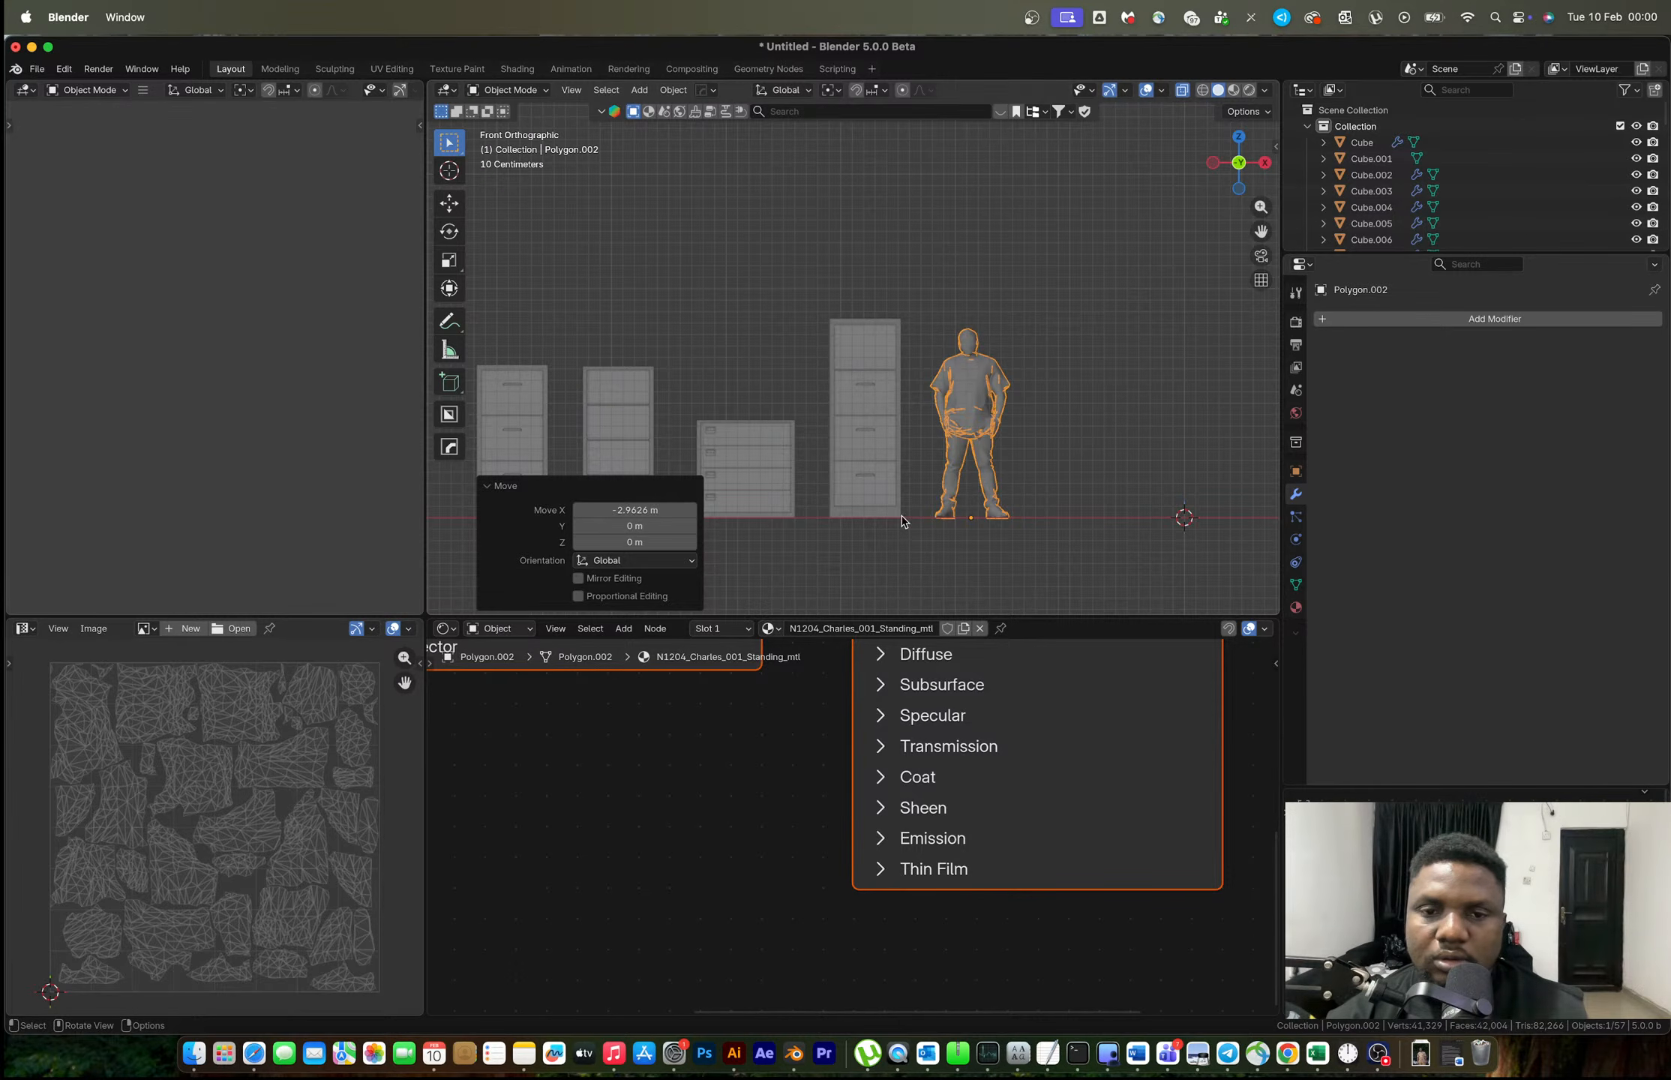
Delete the three upper drawers and their handles from the tall cabinet, leaving only the open bottom drawer.
click(859, 364)
scroll(856, 390, up, 3)
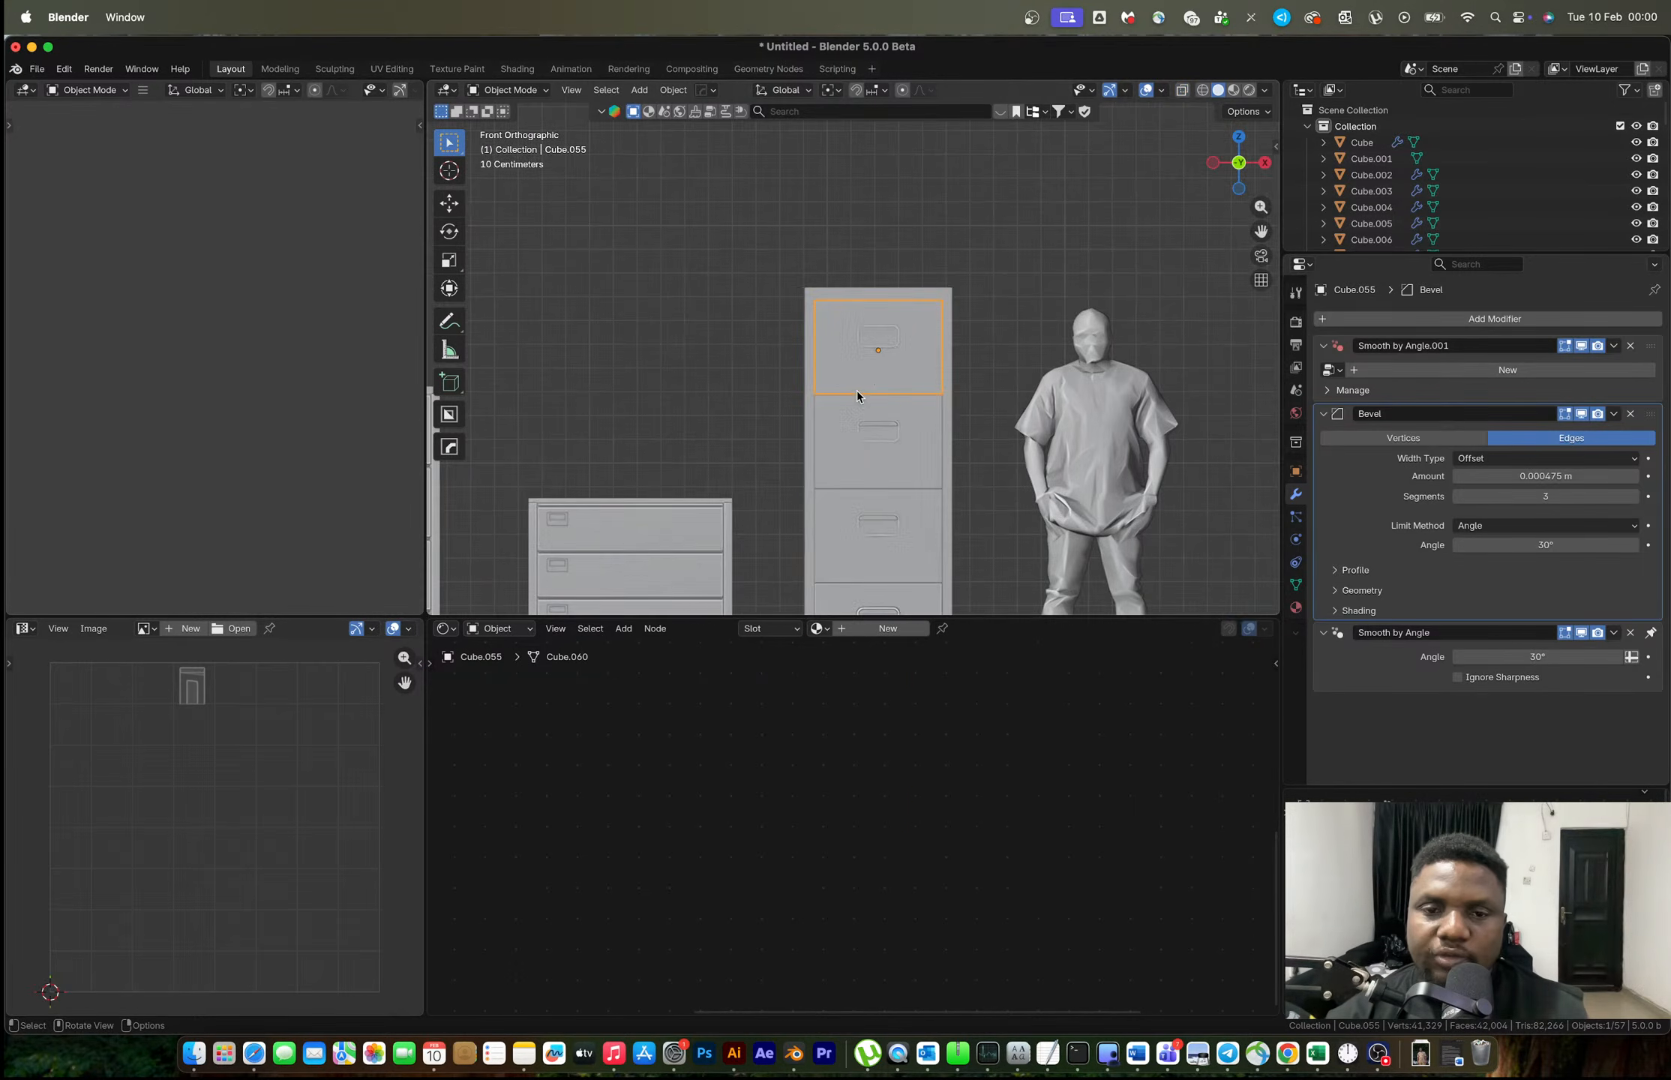
shift+click(858, 447)
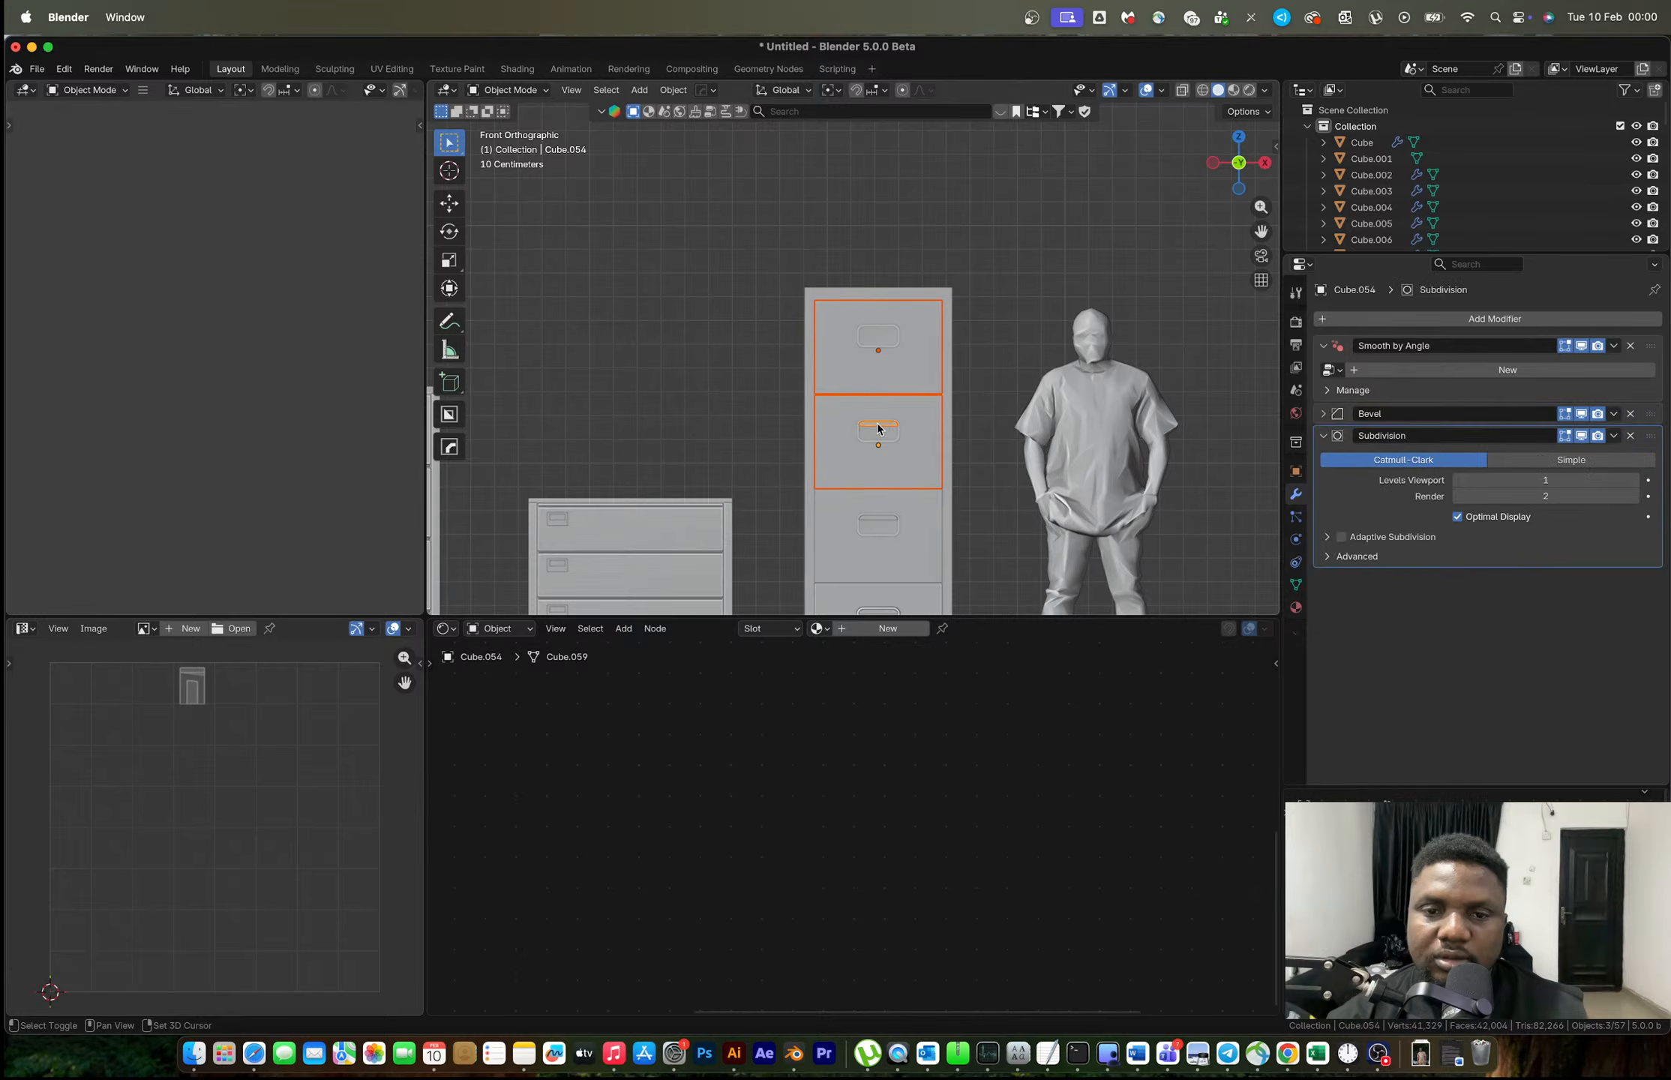
shift+click(846, 519)
key(x)
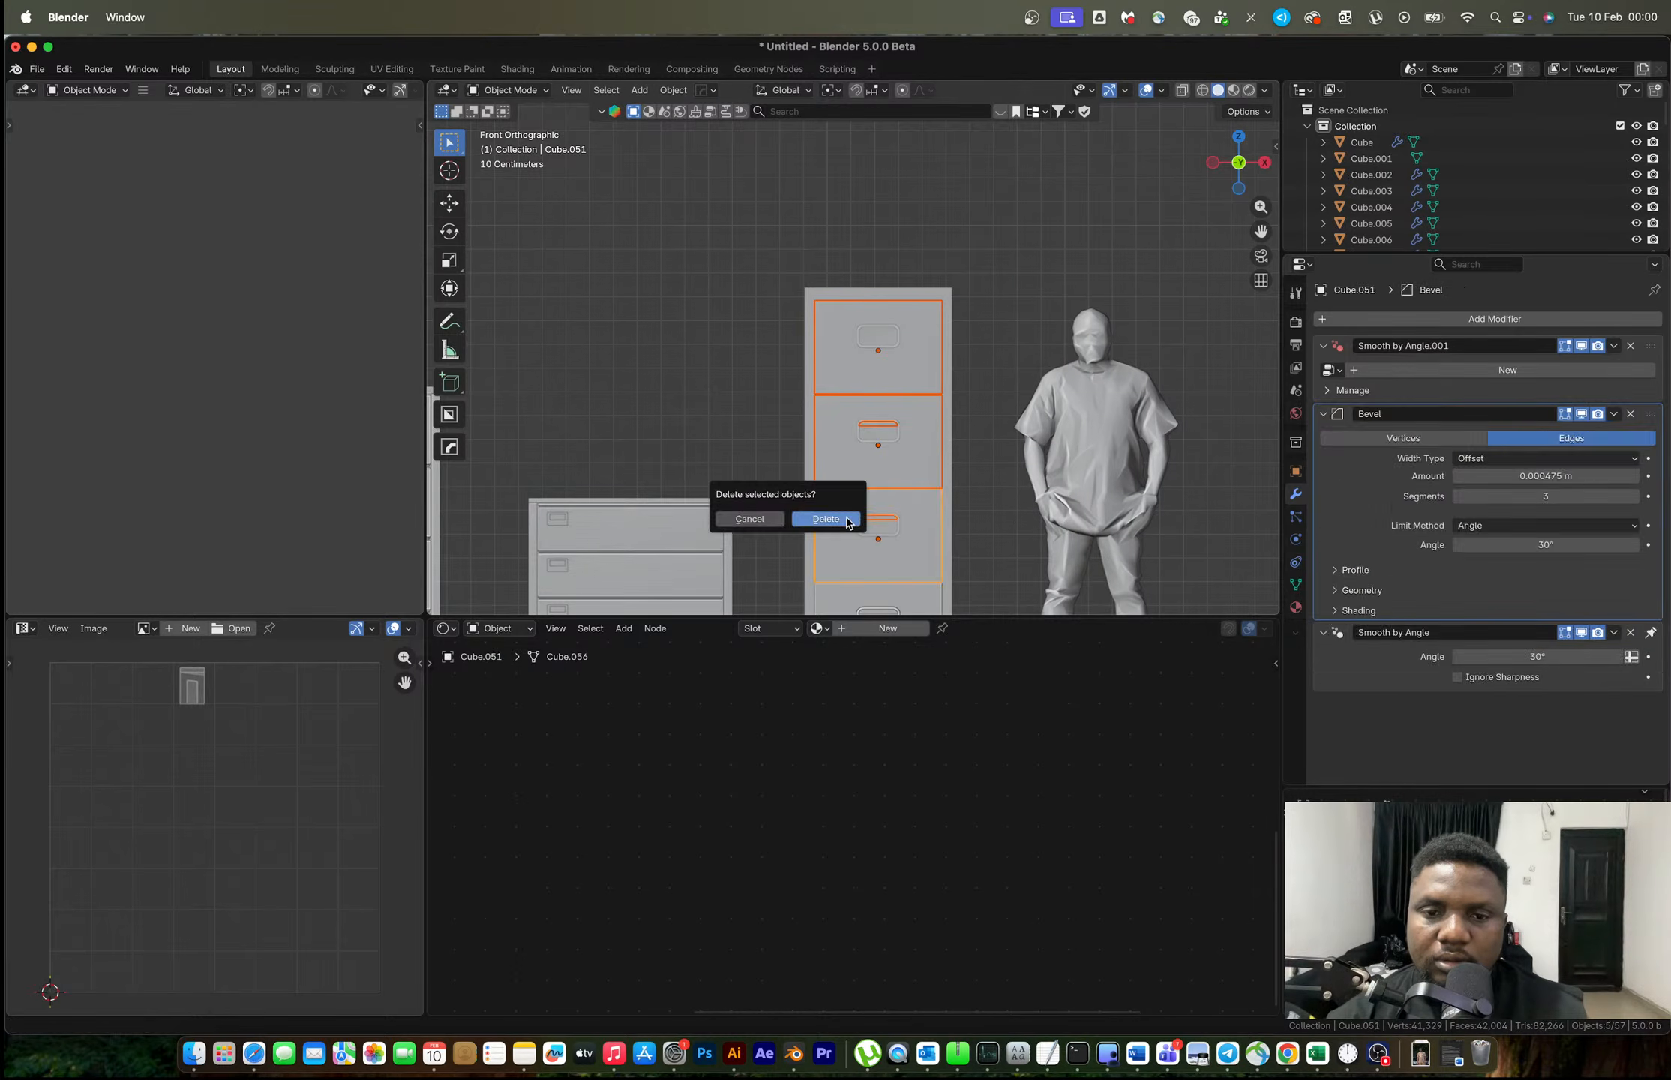
click(848, 520)
In Edit Mode, lower the upper part of the bottom drawer and its handle about 0.08 m along Z to make the drawer shorter.
shift+middle_drag(900, 492, 890, 278)
click(884, 393)
key(Tab)
key(Tab)
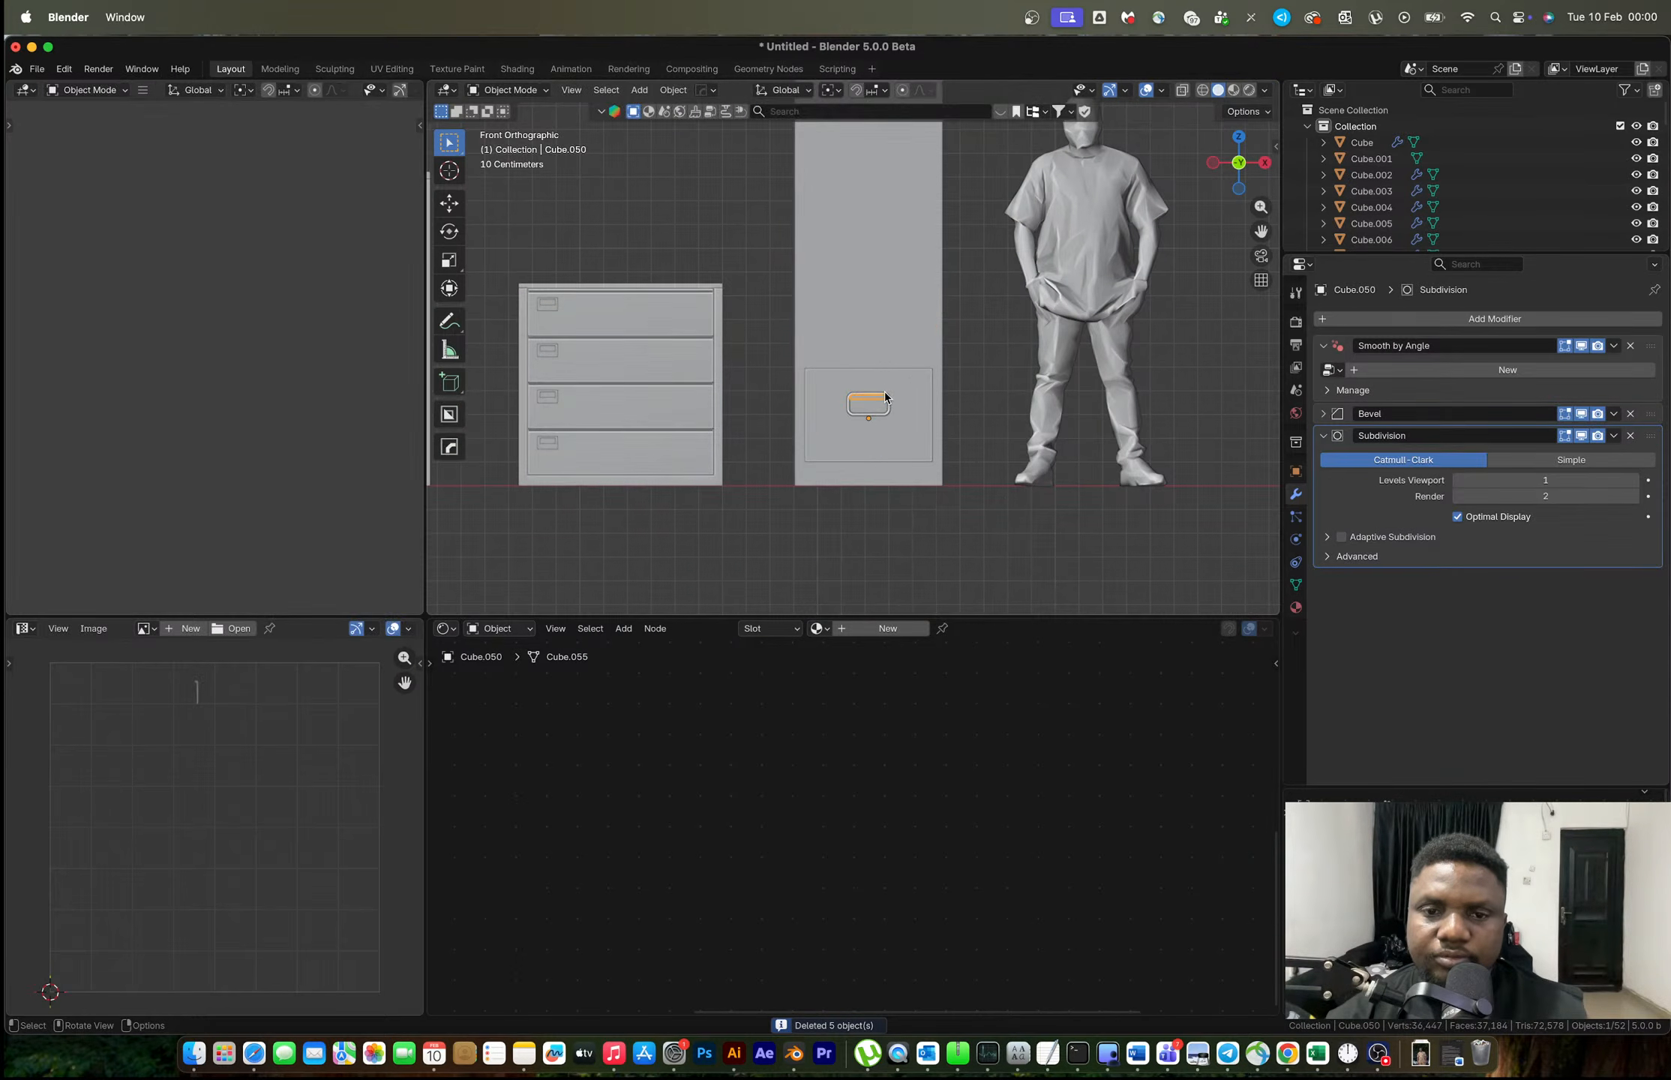
click(908, 380)
scroll(876, 395, up, 4)
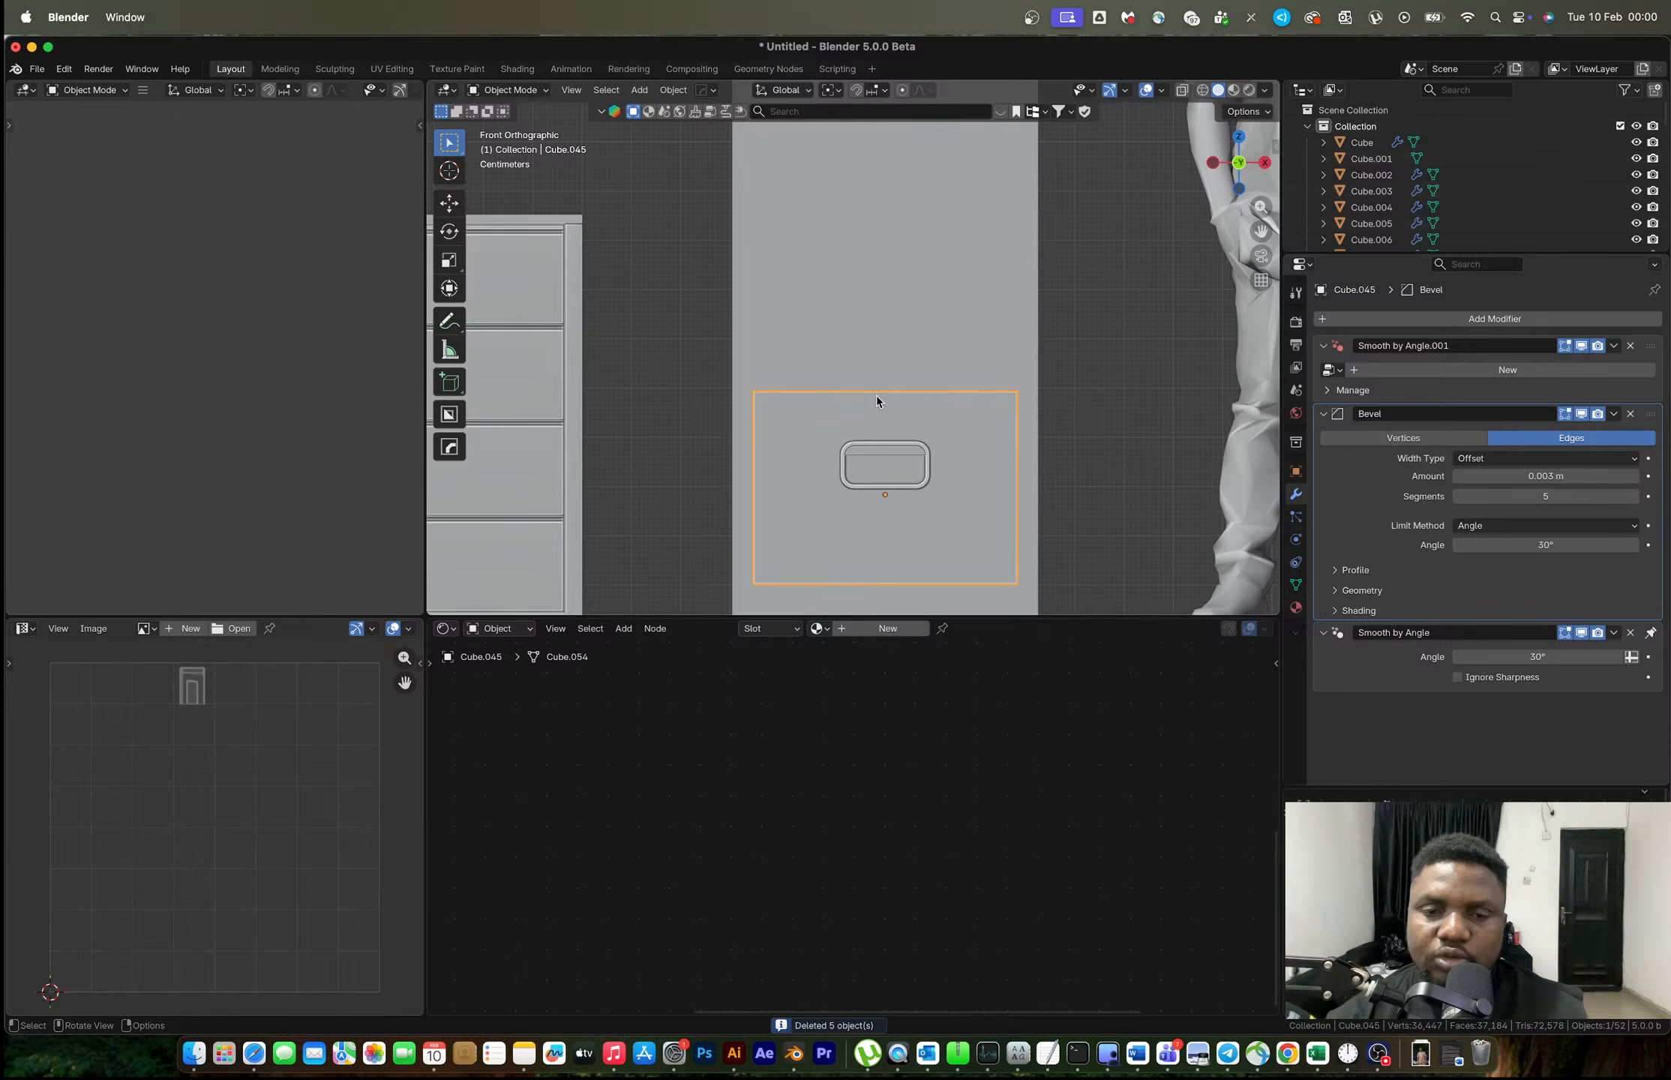
shift+click(878, 450)
key(Tab)
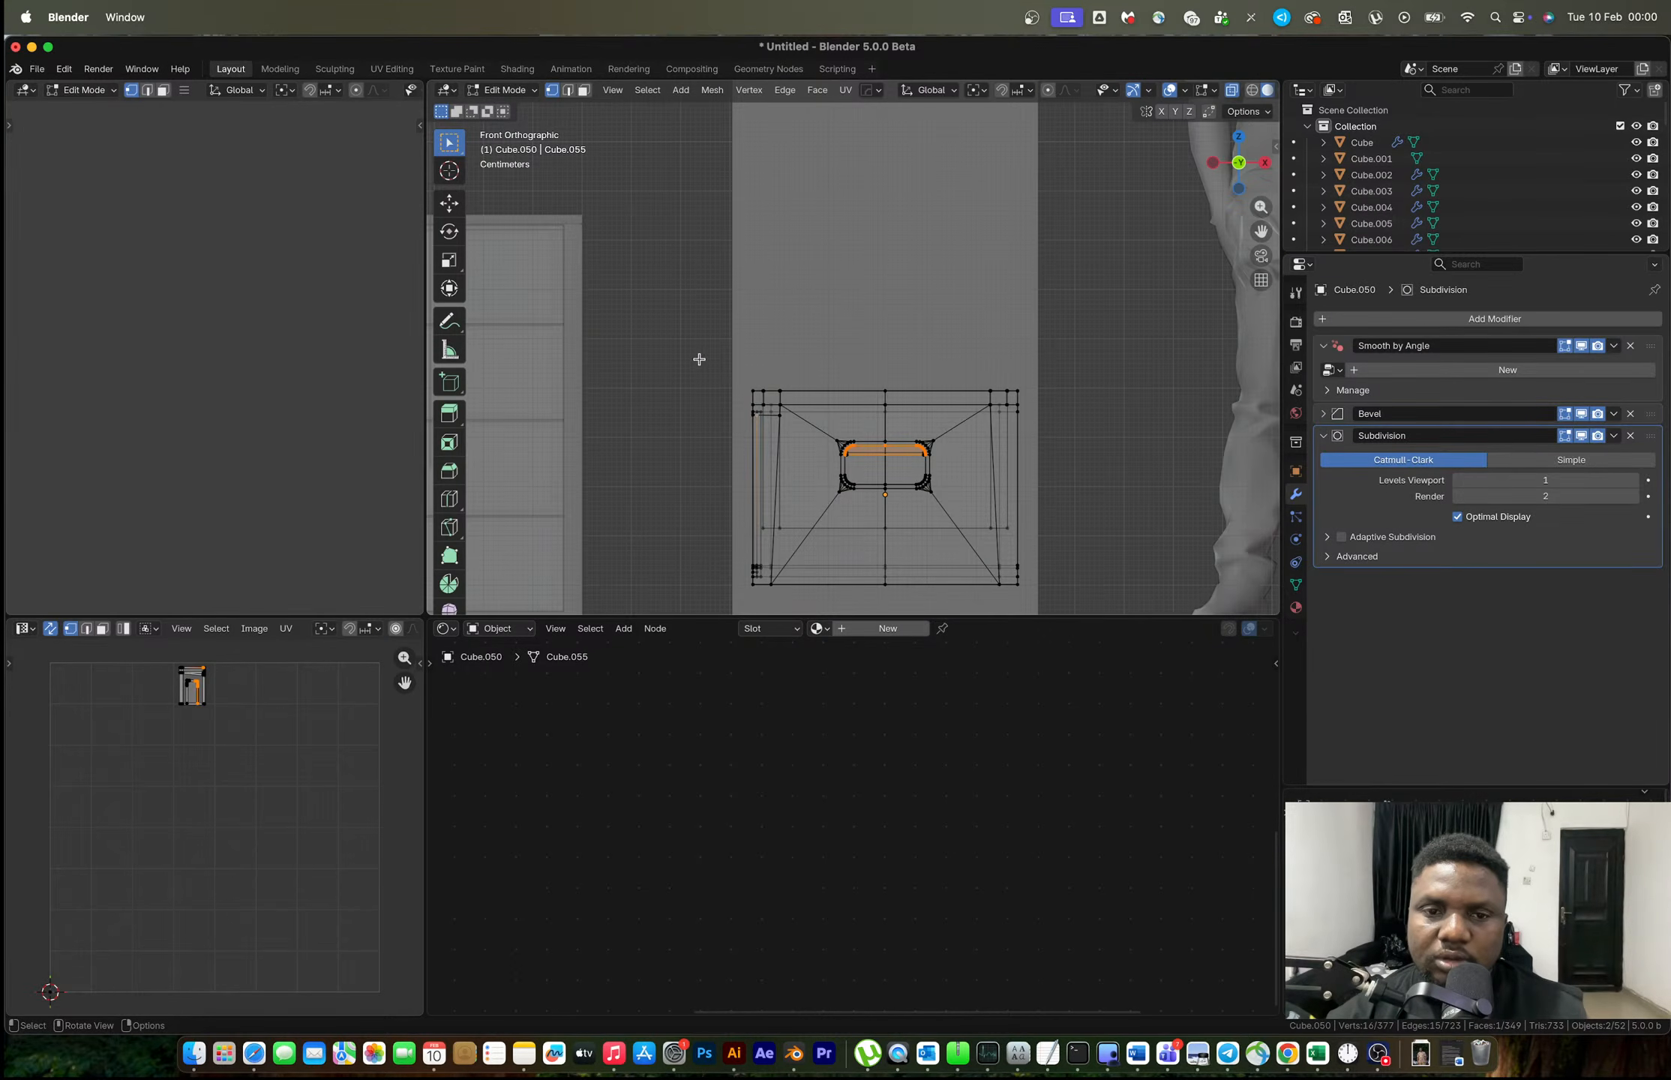
drag(684, 352, 1047, 505)
key(g)
key(z)
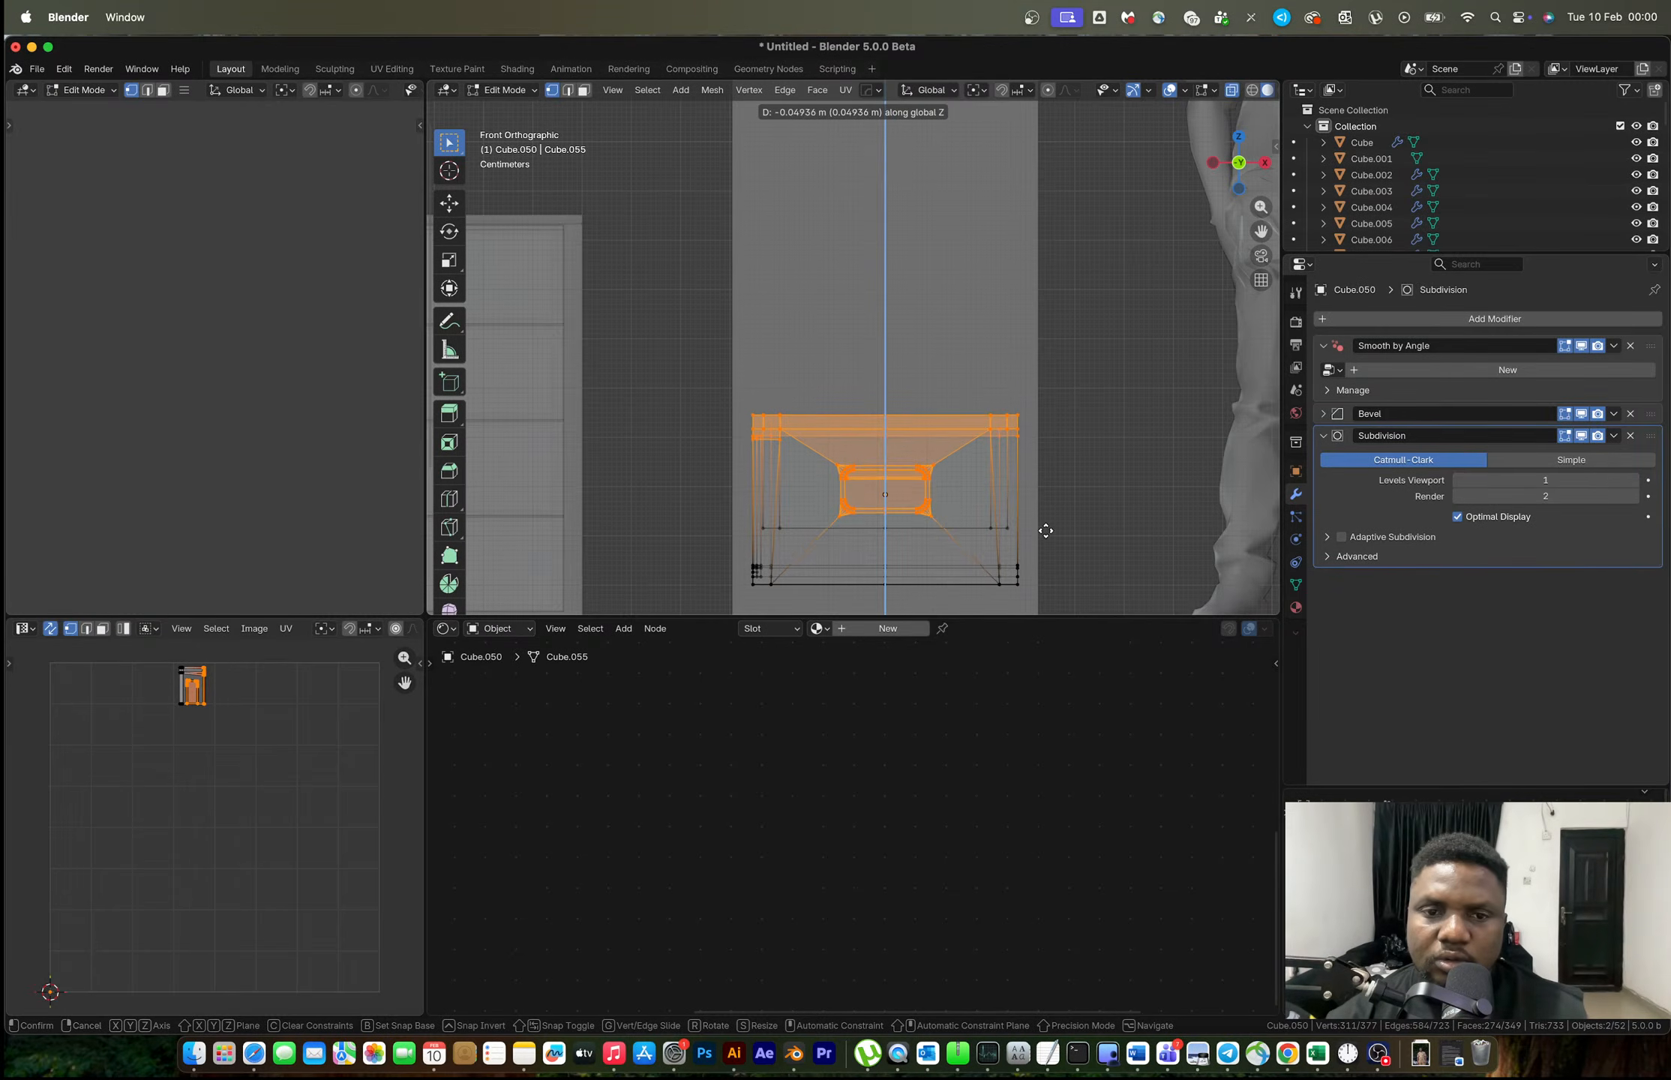
click(1045, 546)
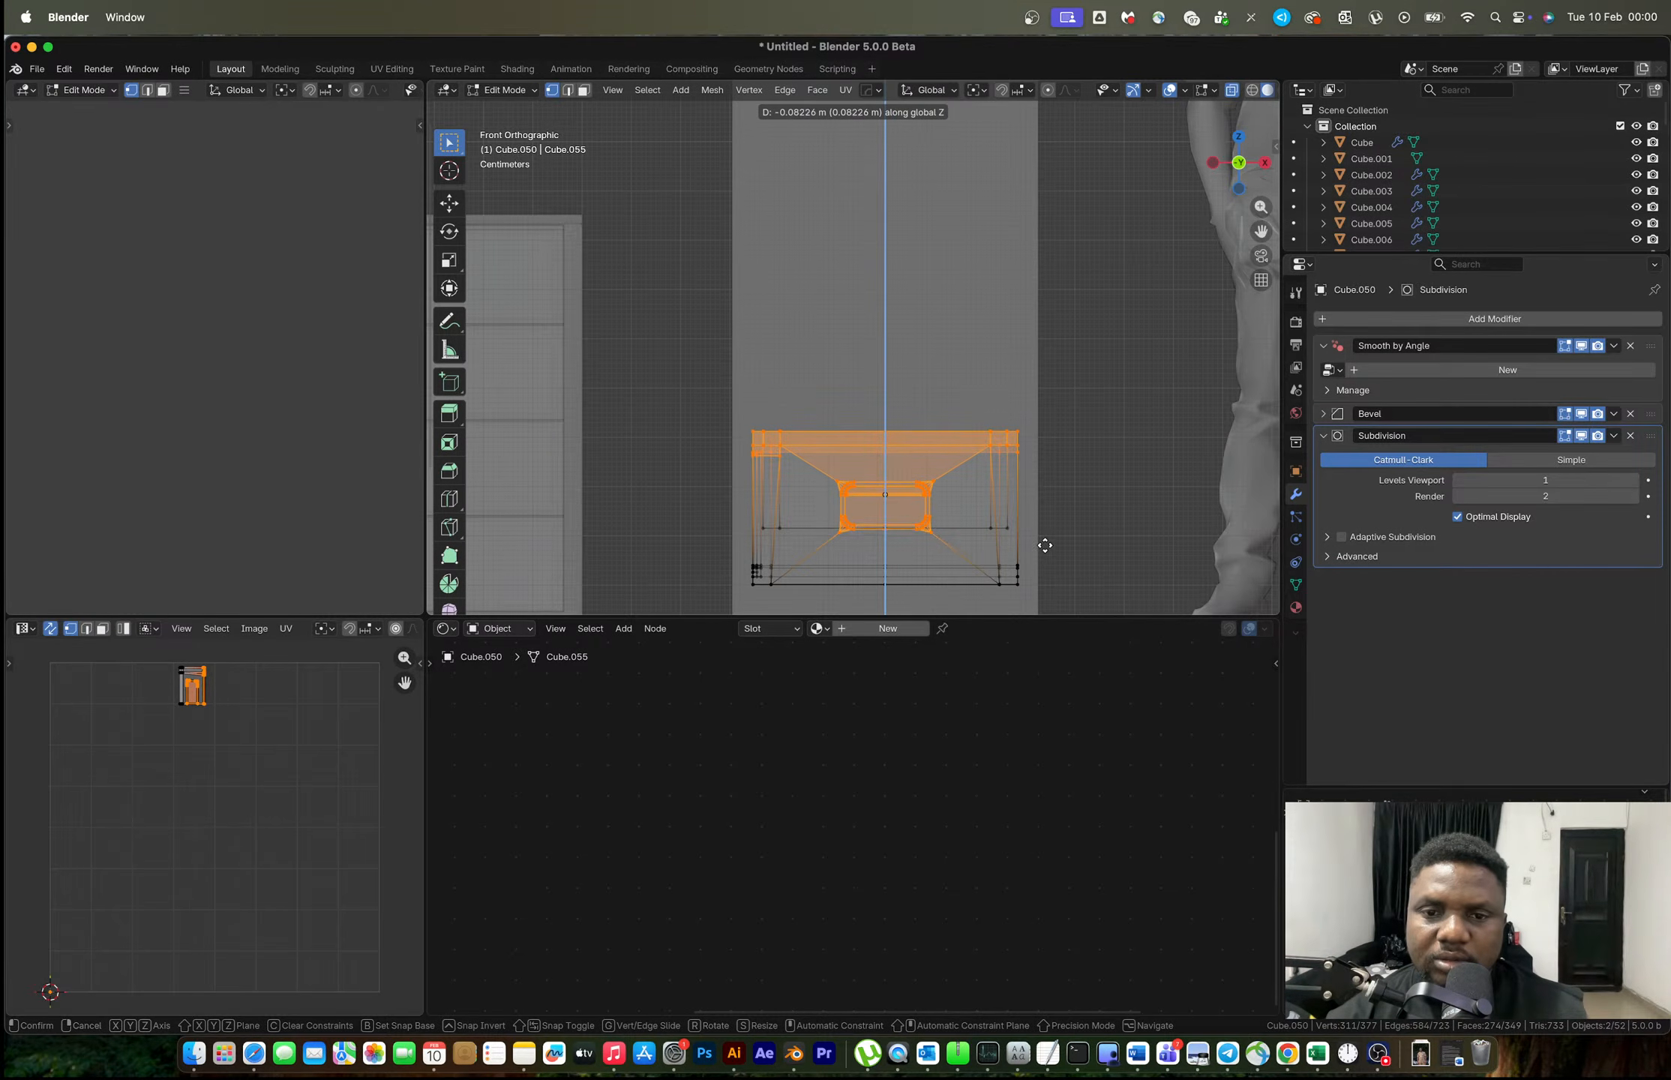
key(Tab)
scroll(1034, 528, down, 3)
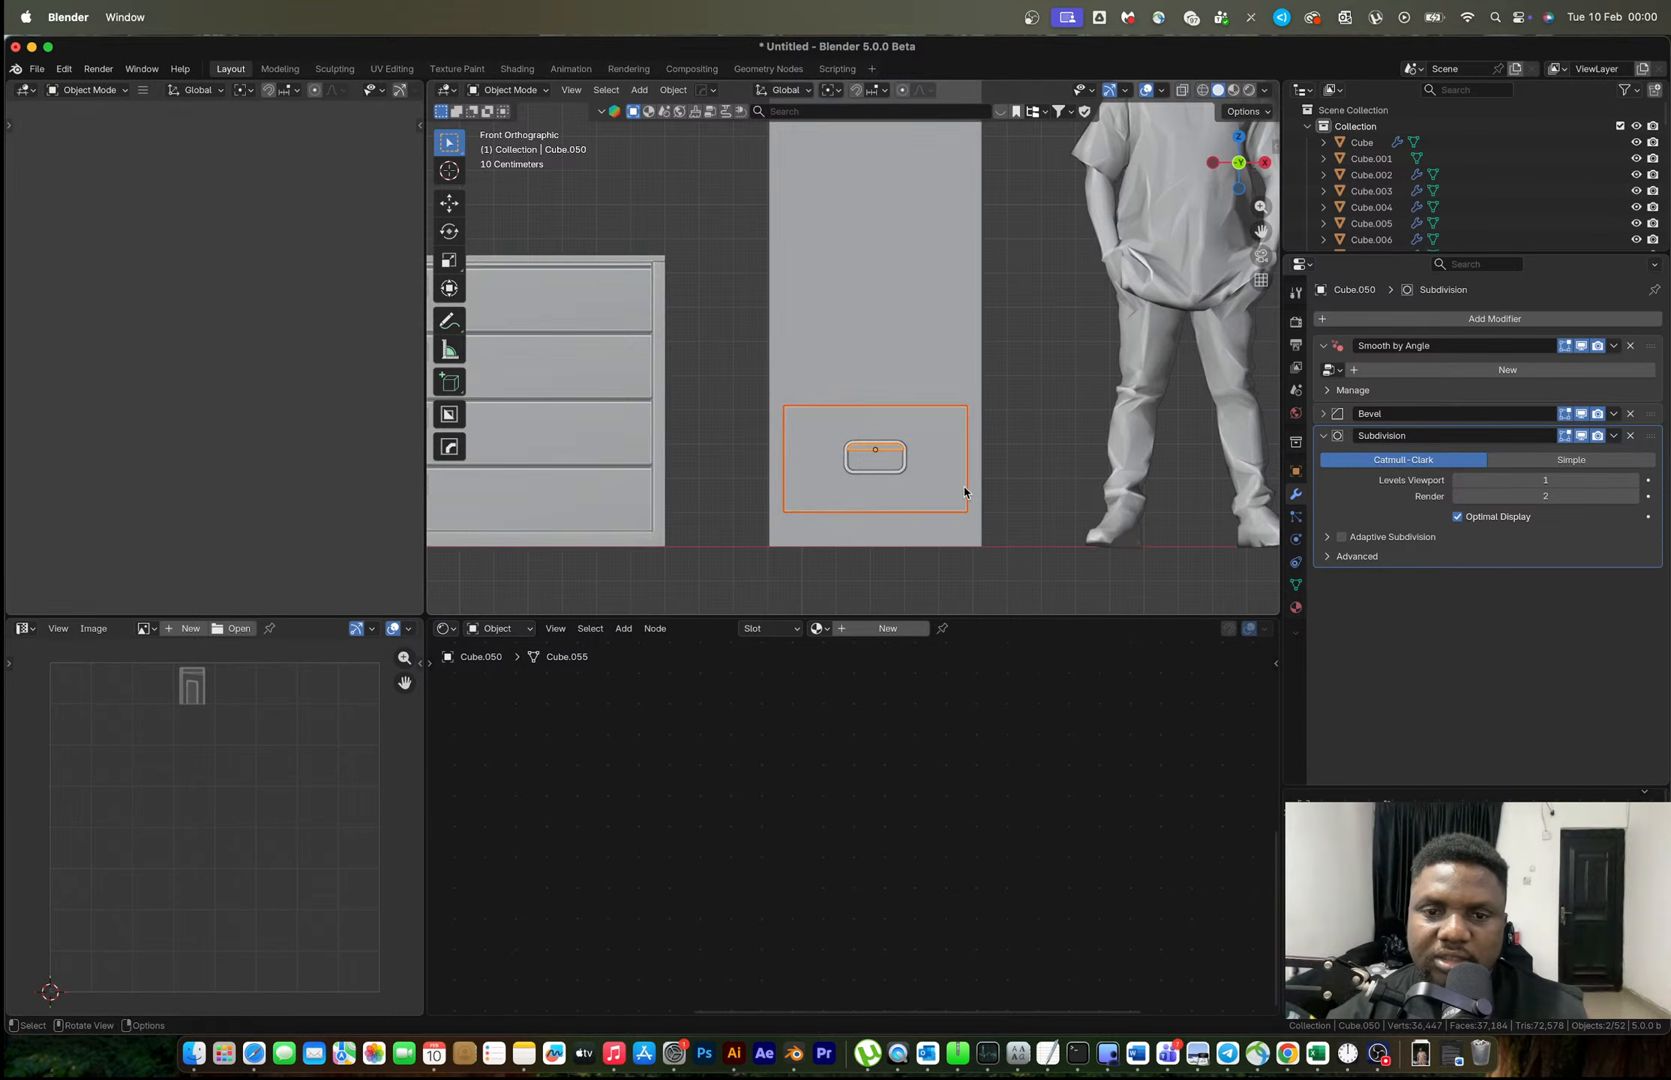
In front view, duplicate the shortened bottom drawer with its handle about 0.32 m up along Z.
middle_drag(964, 487, 1246, 223)
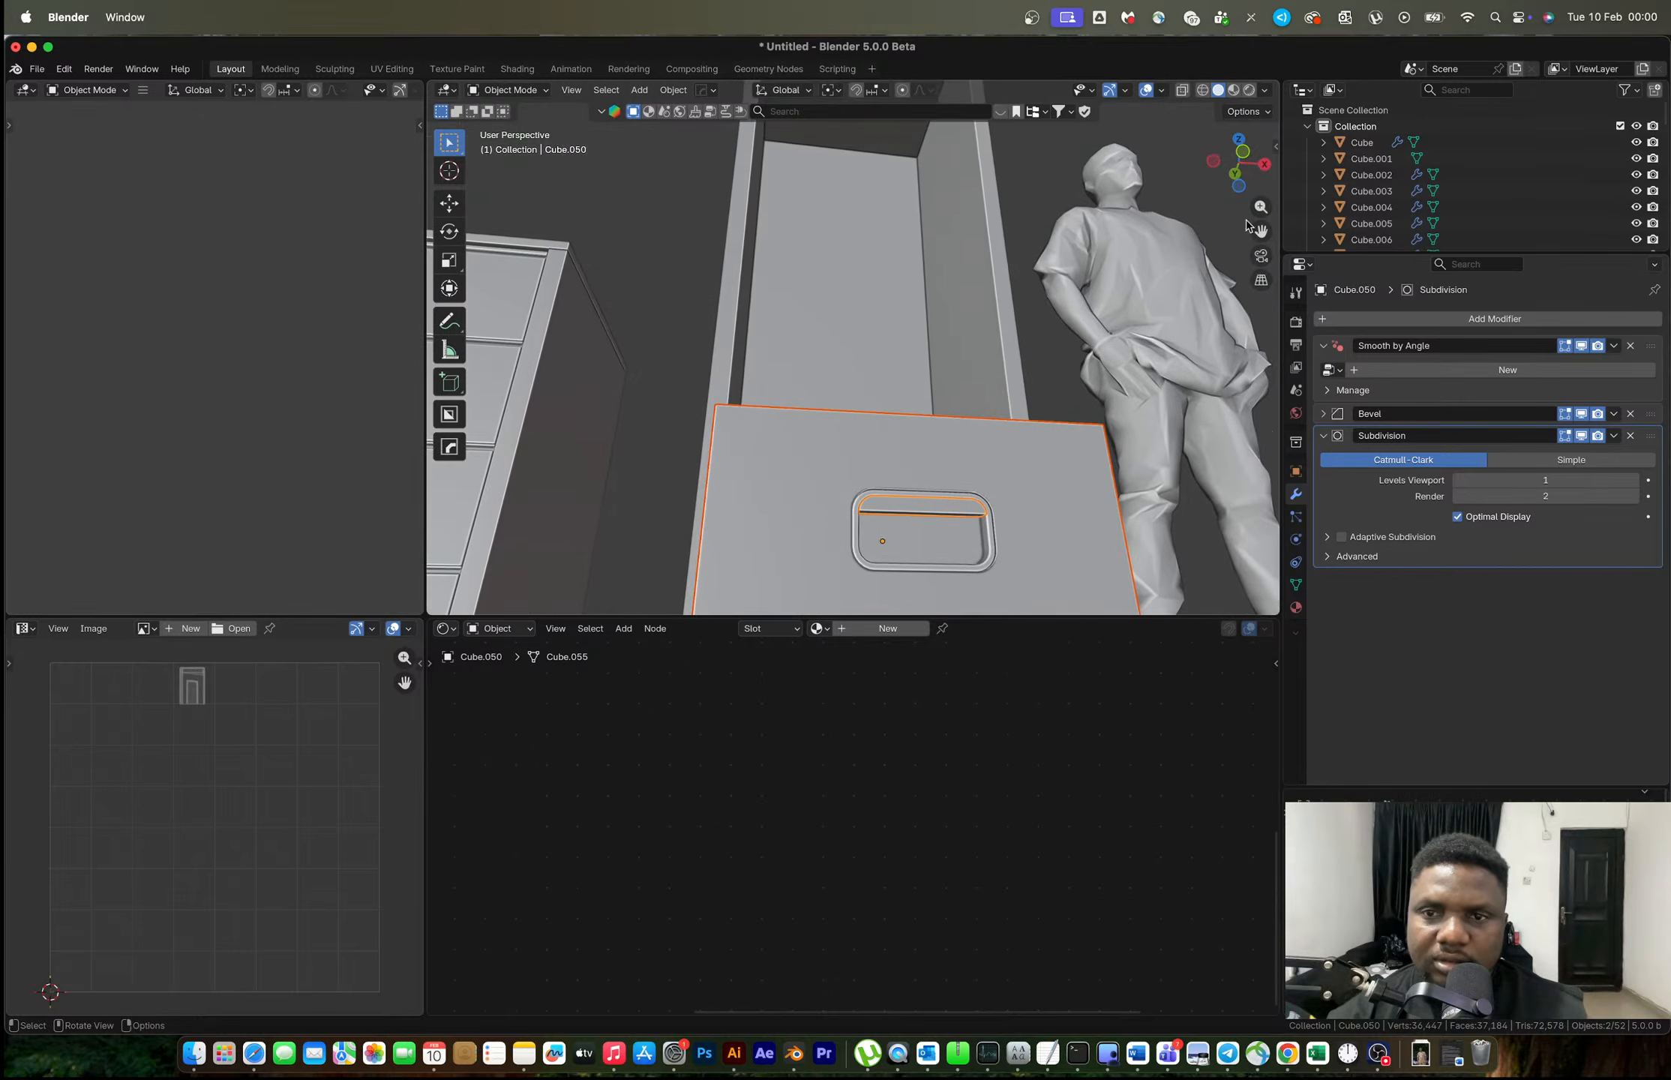
click(1241, 157)
middle_drag(960, 389, 1012, 409)
click(1250, 167)
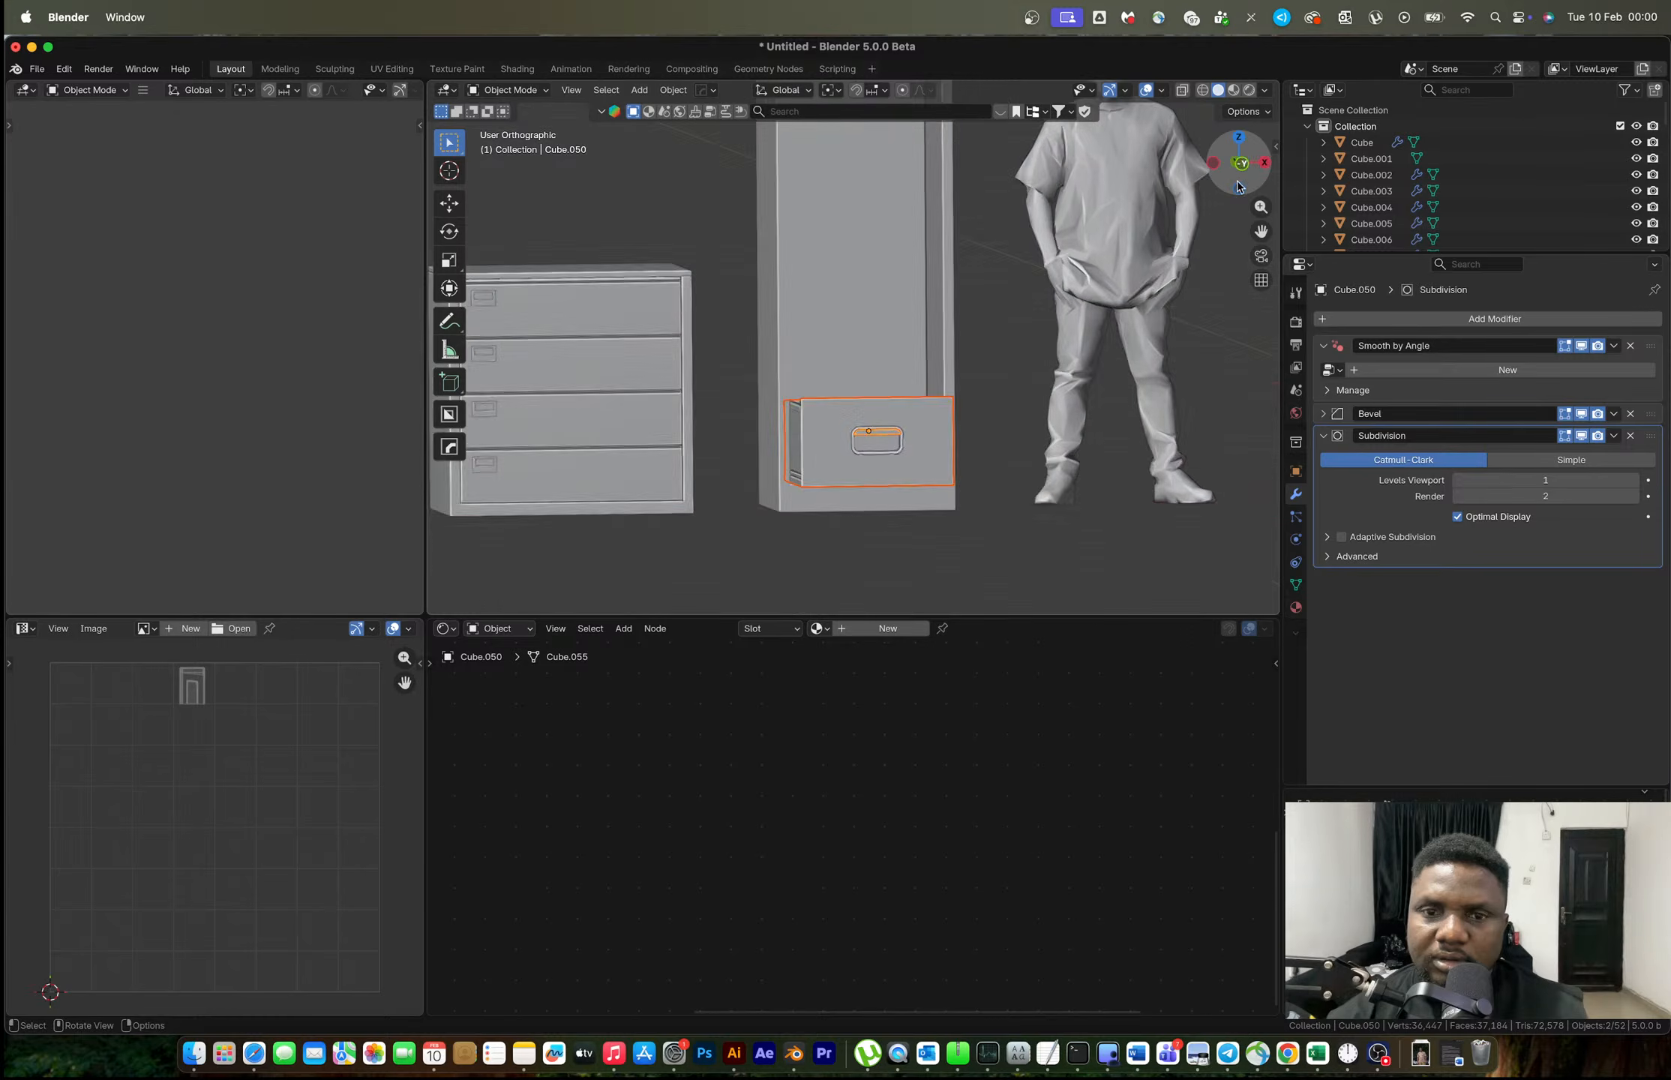
key(shift+d)
key(z)
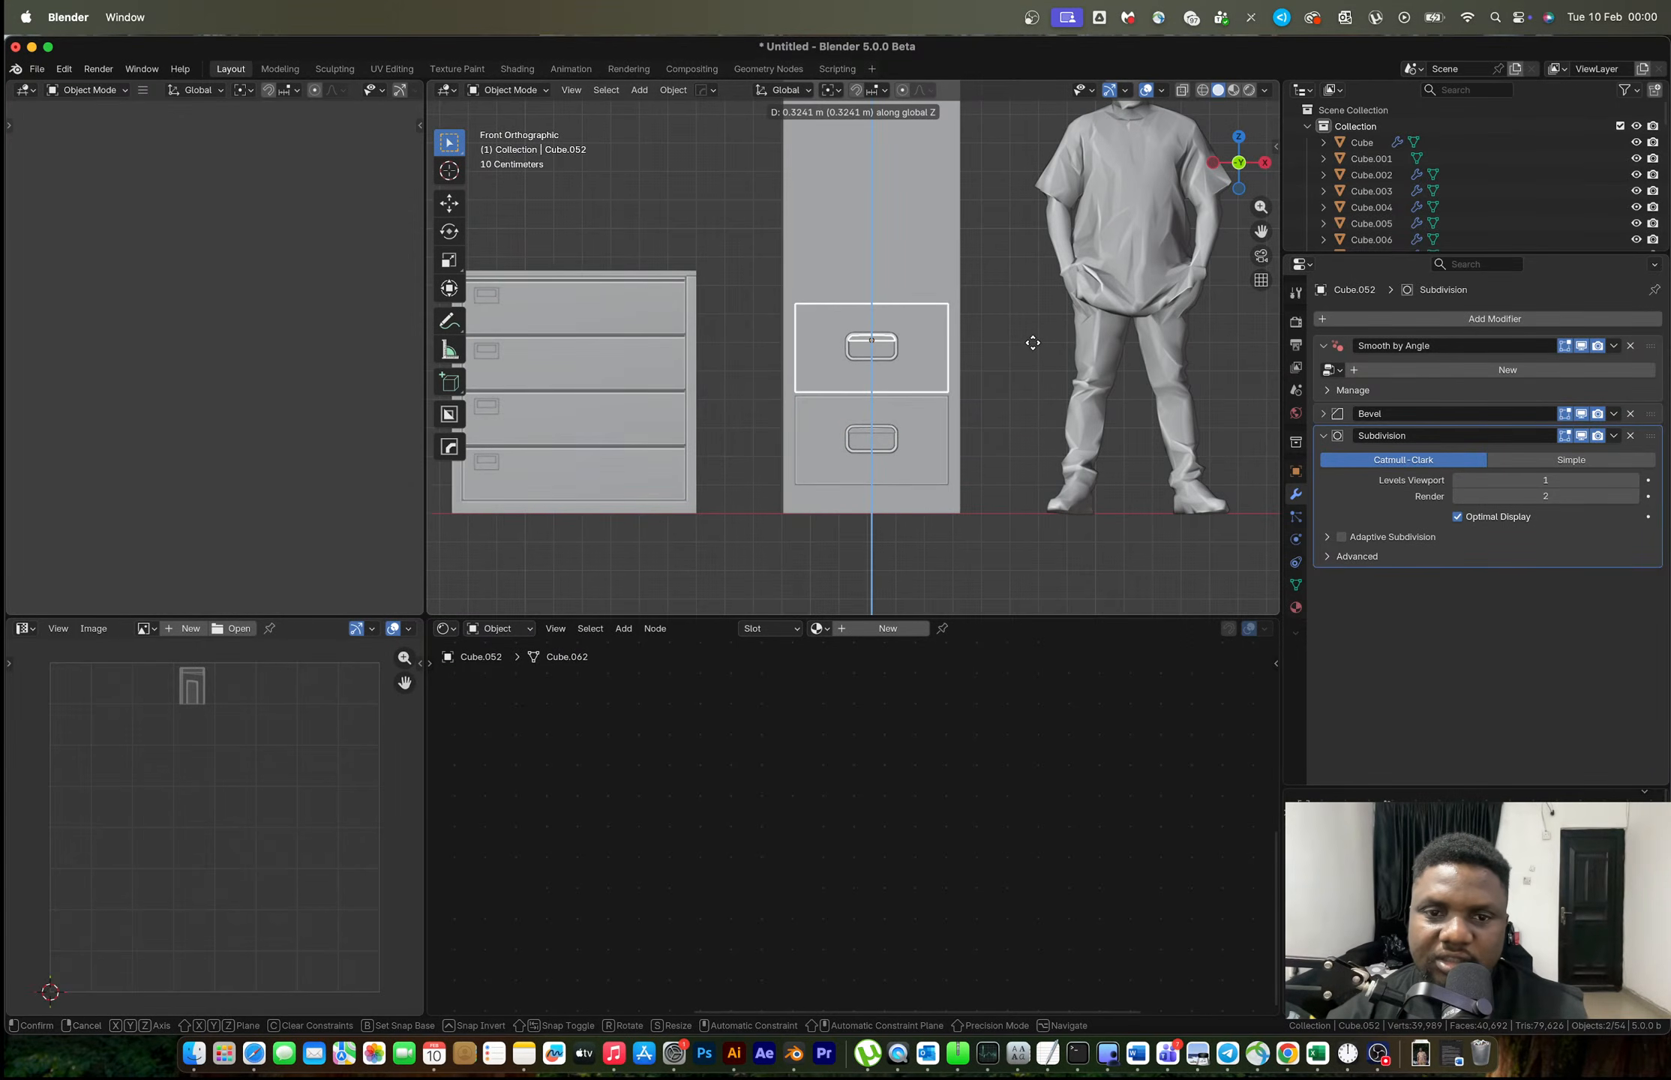
click(1033, 344)
Push the copied drawer about 0.32 m back along Y so it sits closed inside the cabinet body.
middle_drag(1034, 344, 968, 356)
key(g)
key(y)
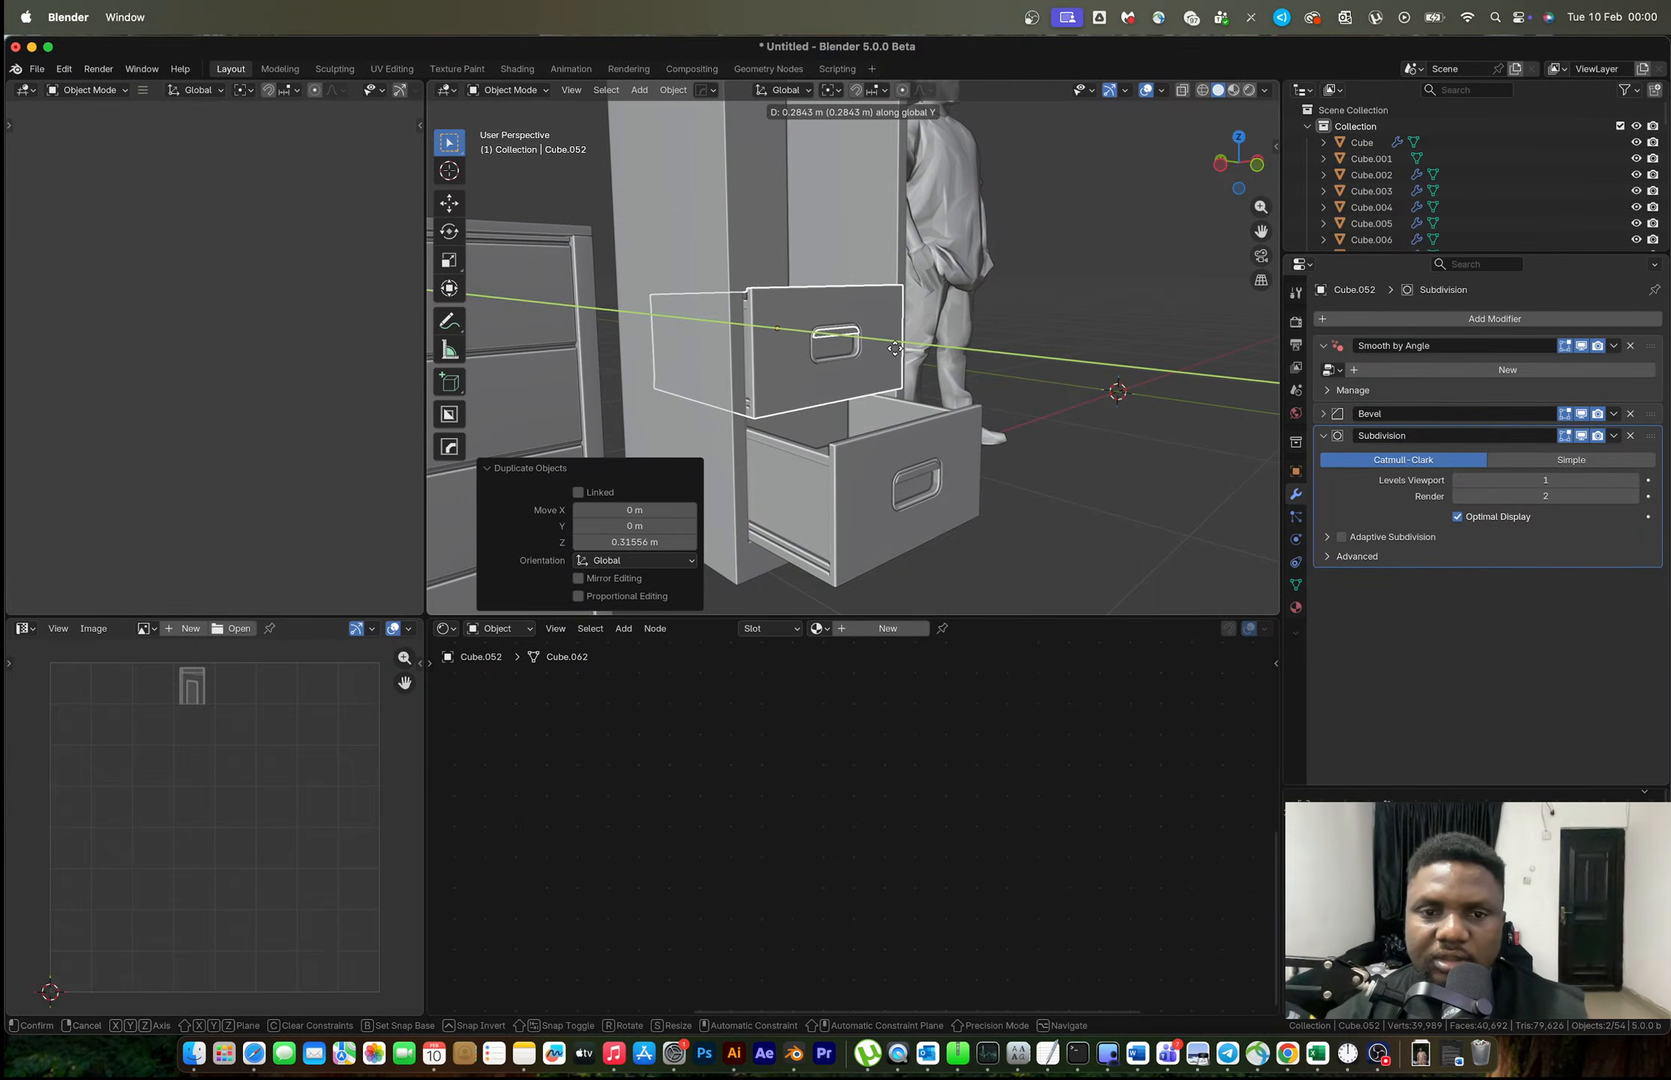
click(904, 341)
middle_drag(908, 338, 900, 391)
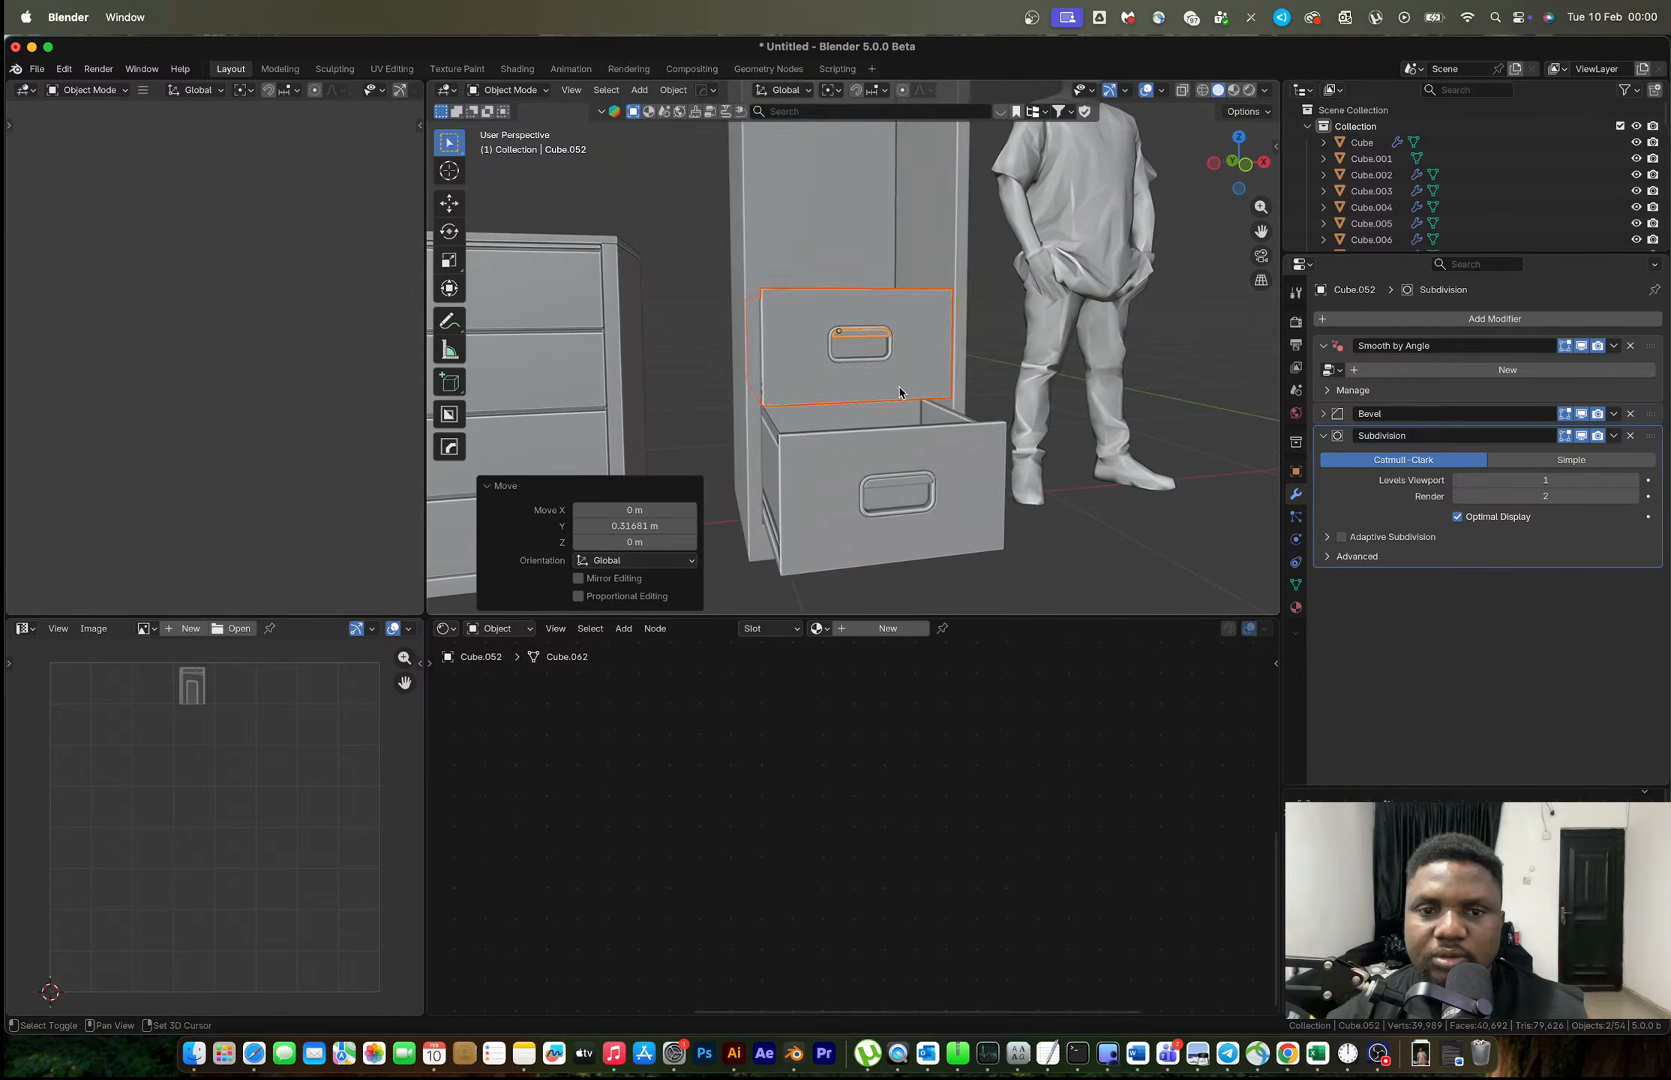
Duplicate the closed drawer about 0.31 m up along Z and repeat the duplication once for the top drawer.
key(shift+d)
key(z)
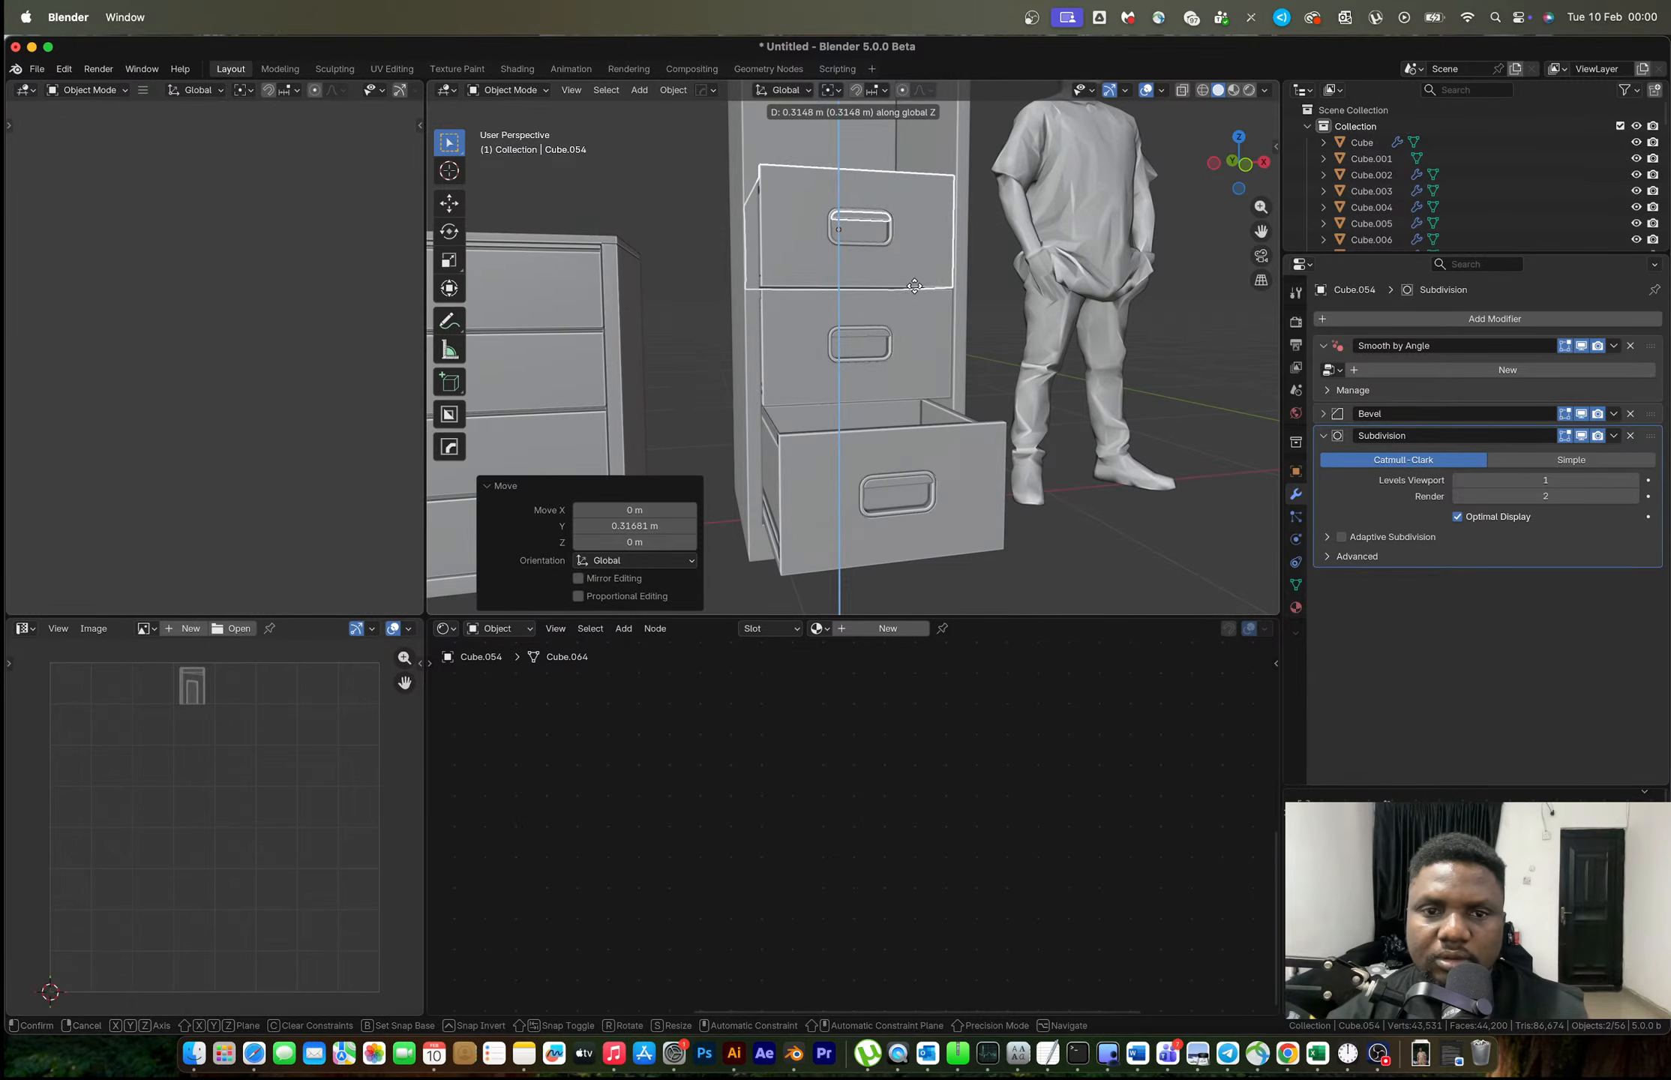
click(914, 287)
key(shift+r)
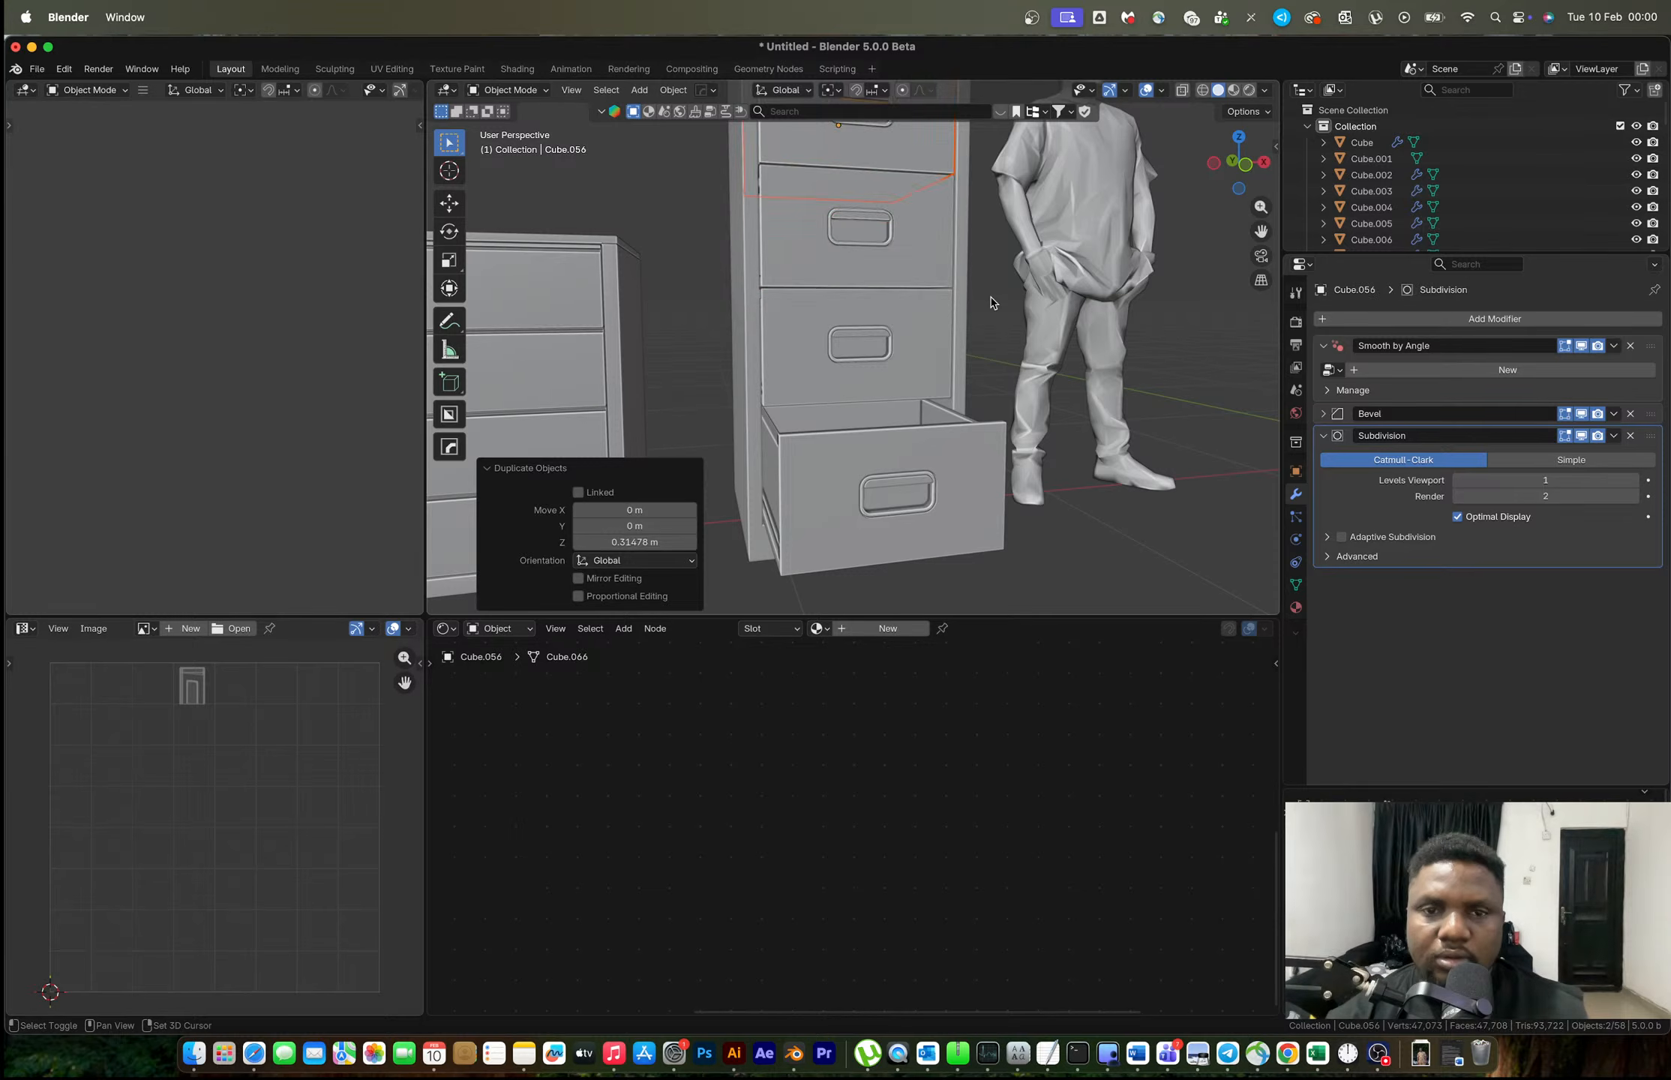
click(990, 304)
middle_drag(990, 303, 939, 407)
scroll(958, 304, down, 2)
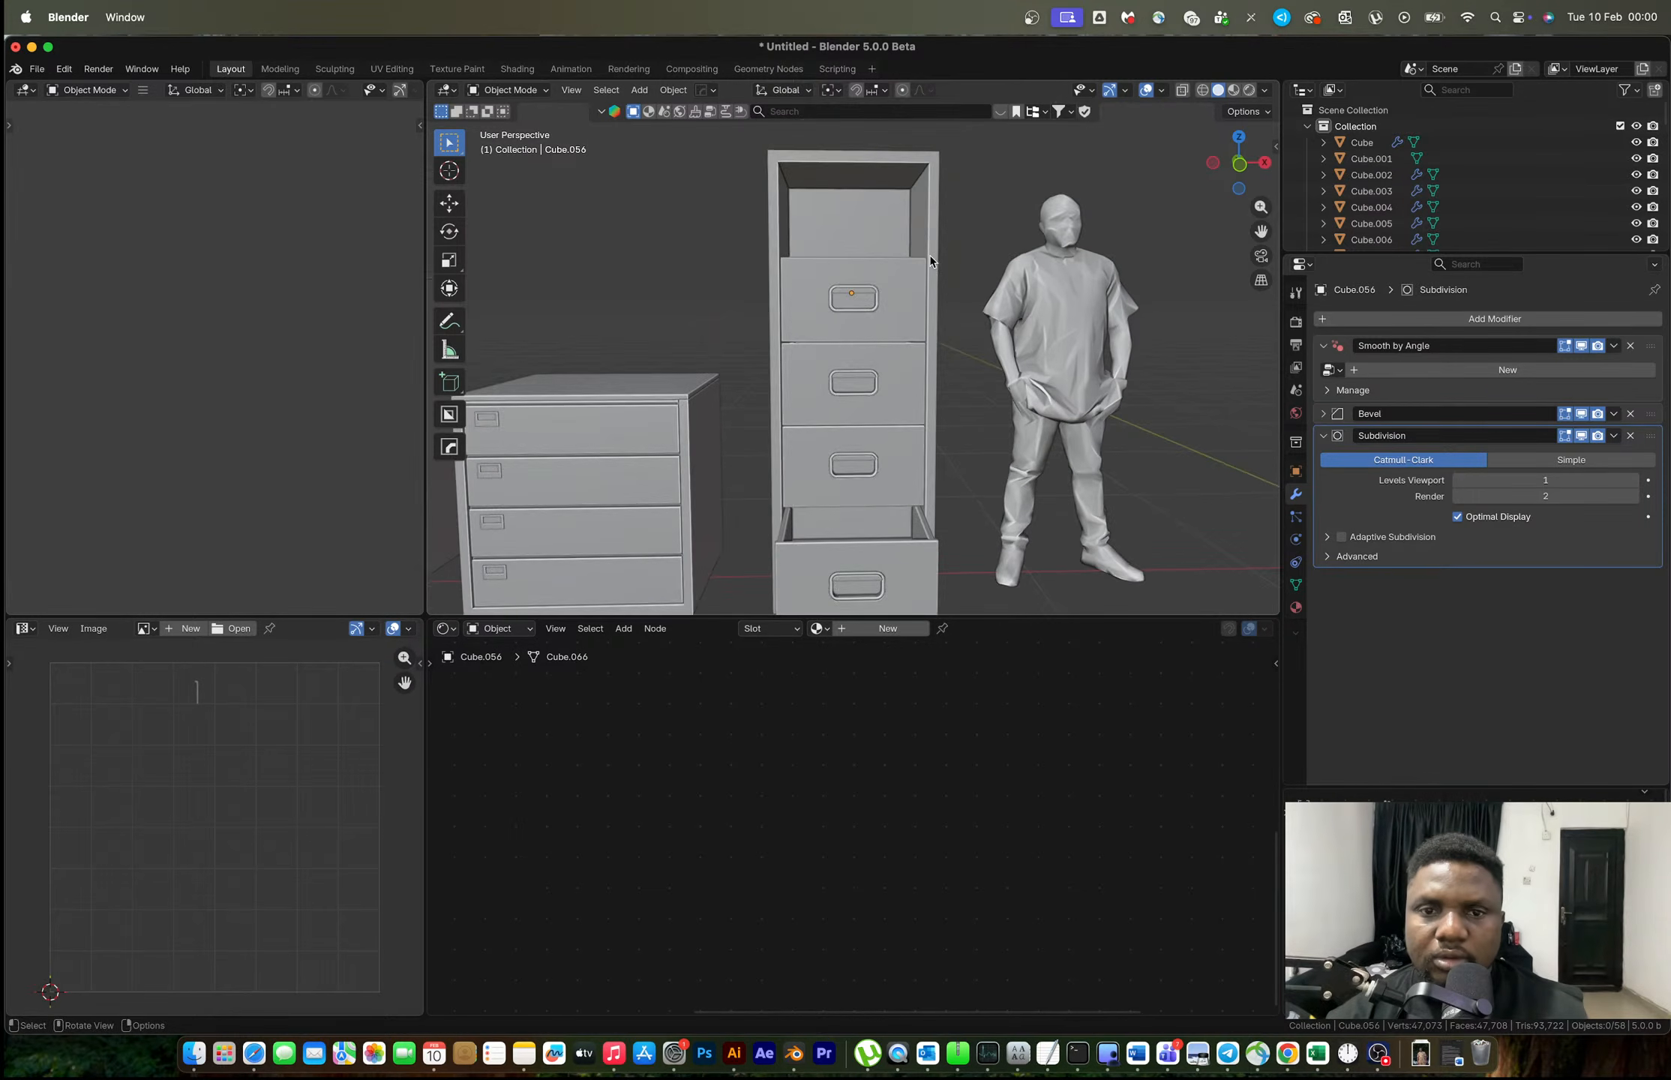
Lower the cabinet body's top about 0.33 m along Z in Edit Mode to close the gap above the top drawer.
click(930, 236)
scroll(928, 248, down, 4)
shift+middle_drag(916, 289, 950, 305)
scroll(940, 306, up, 3)
key(Tab)
key(g)
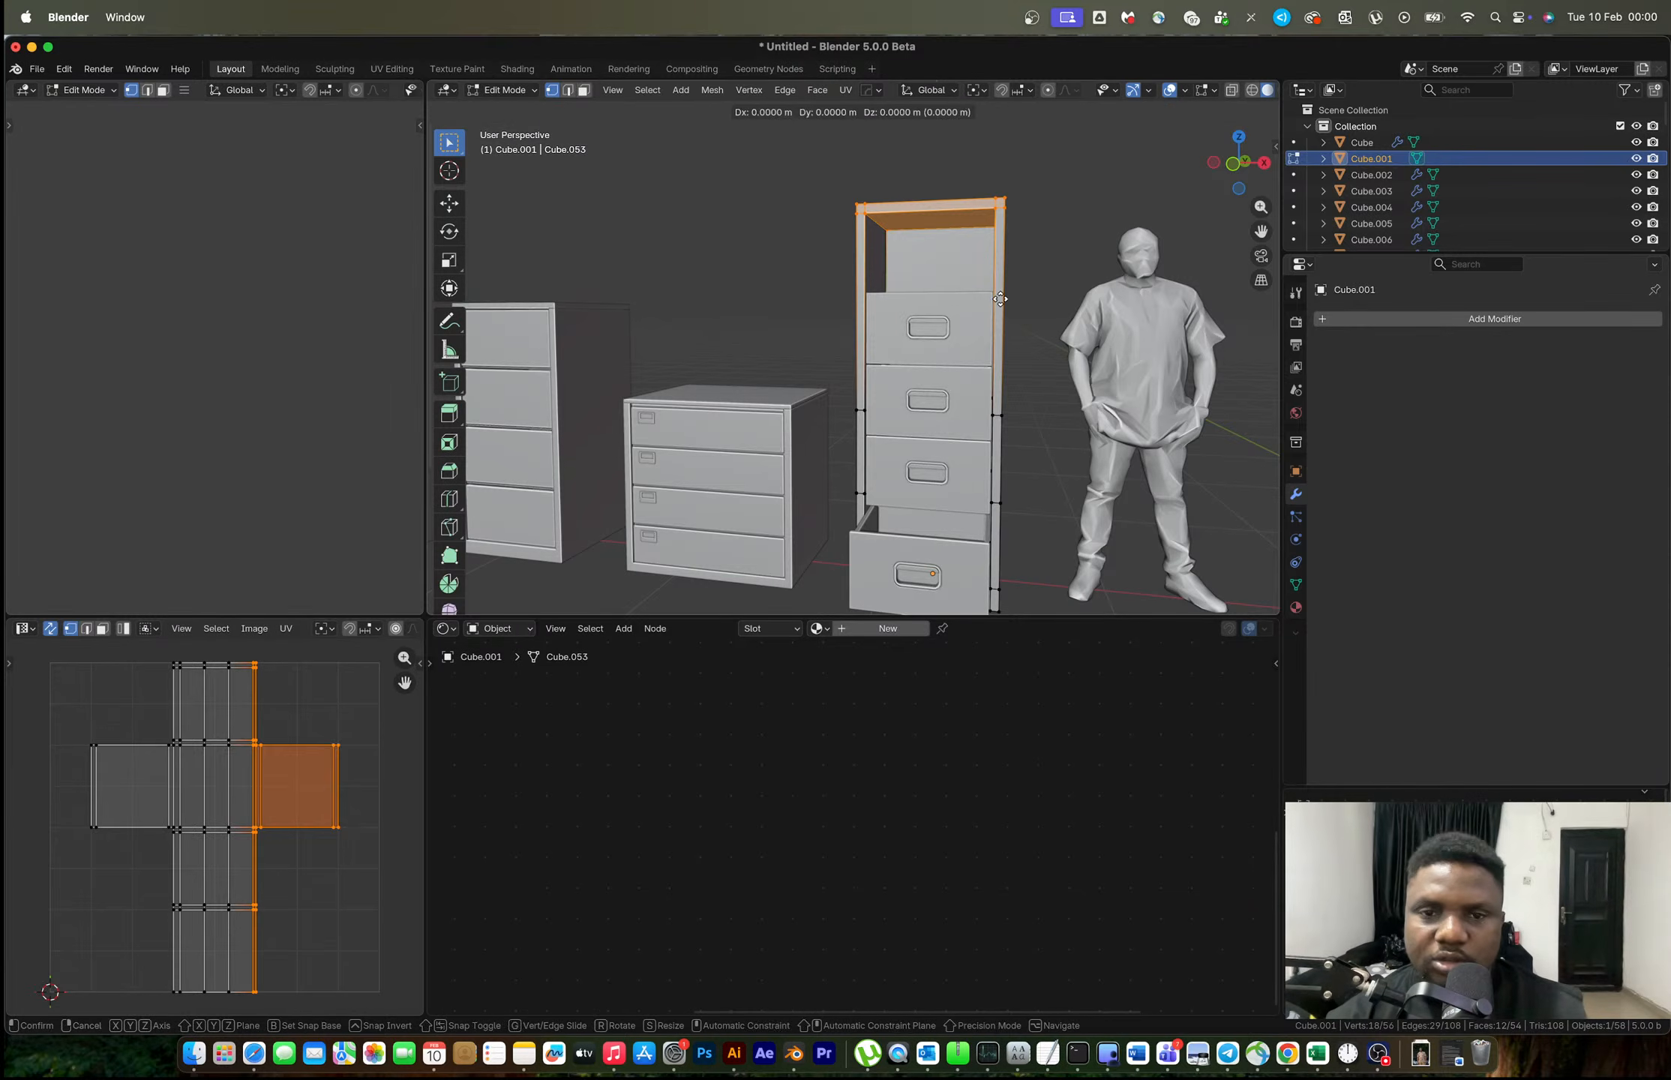
key(z)
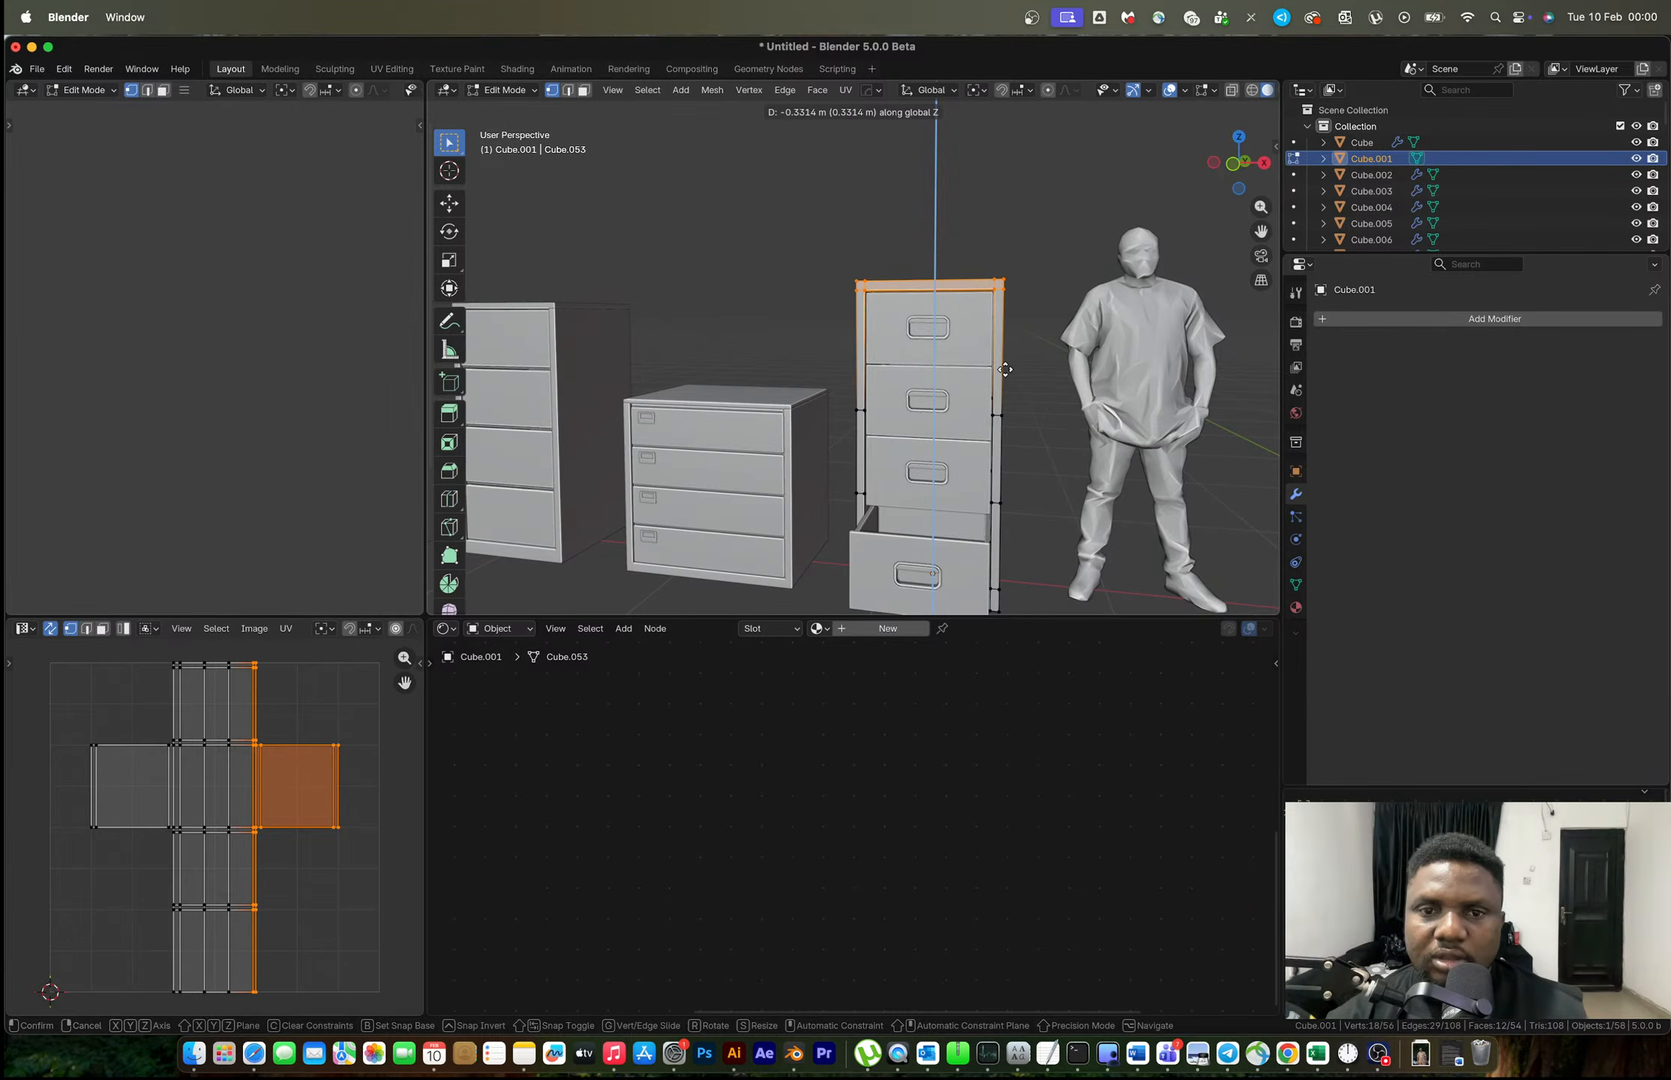
click(1005, 369)
key(Tab)
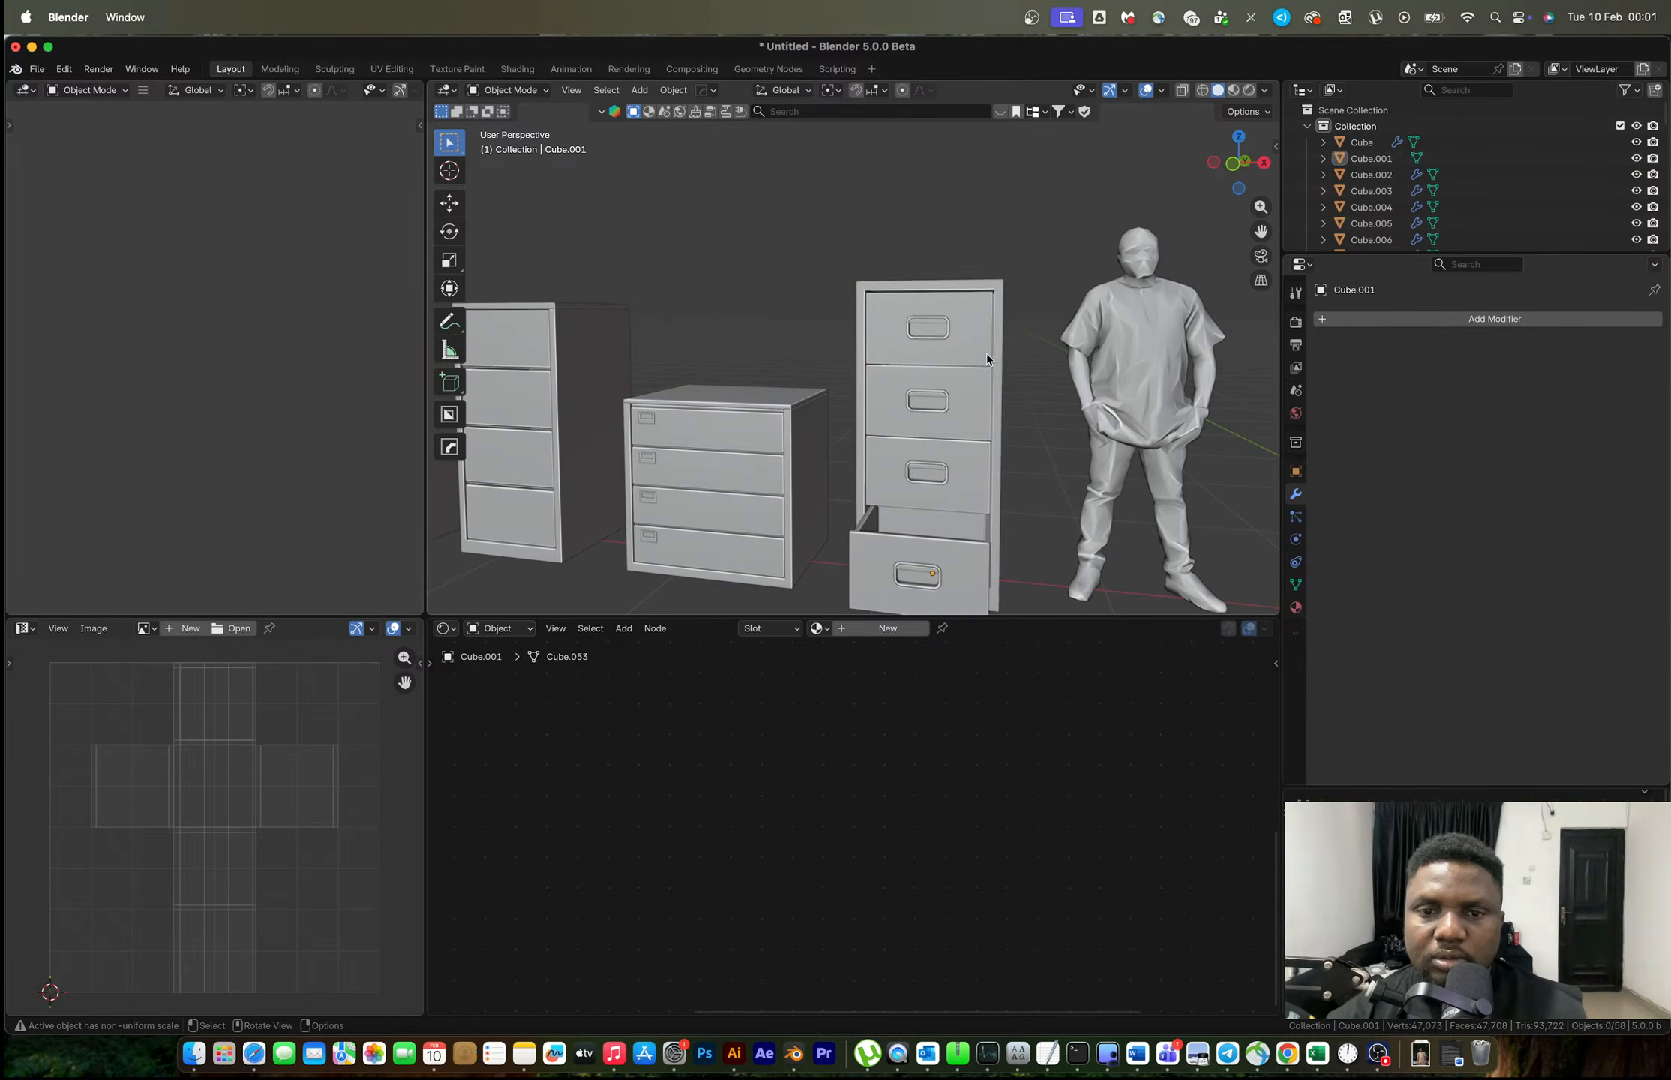
Select the finished four-drawer cabinet beside the human figure and look over the whole cabinet row.
scroll(985, 352, down, 4)
scroll(966, 392, down, 4)
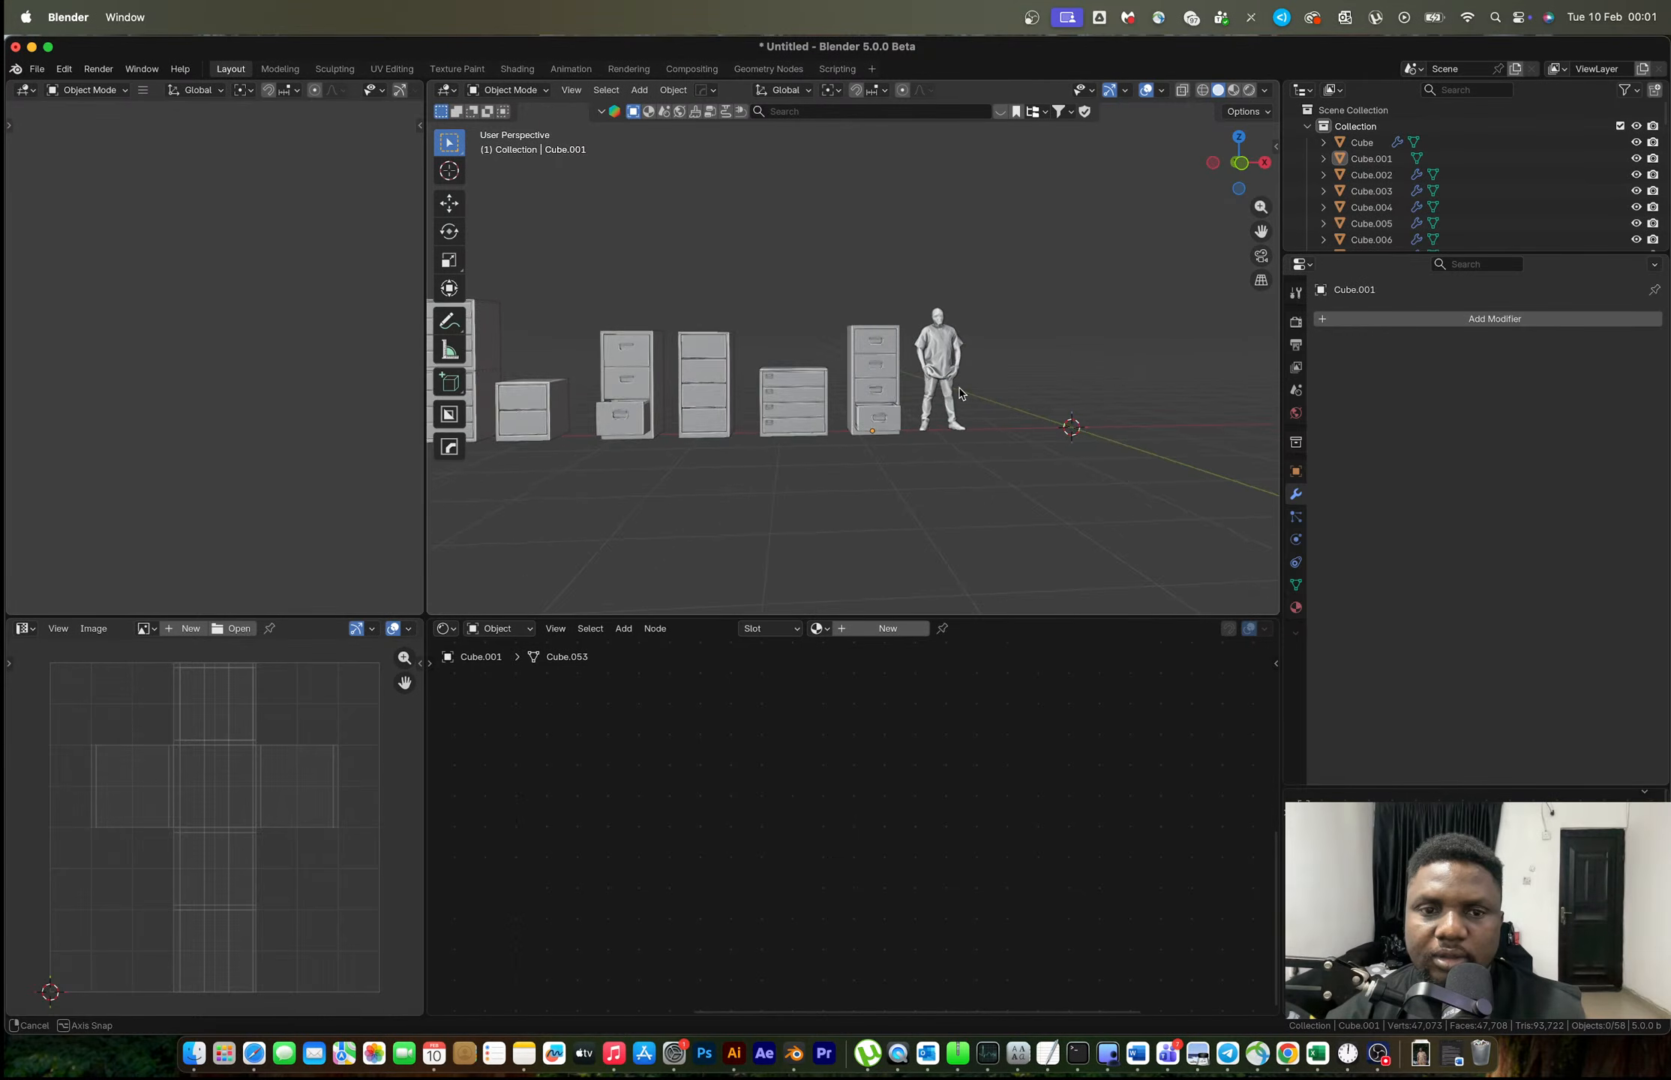
drag(857, 294, 905, 454)
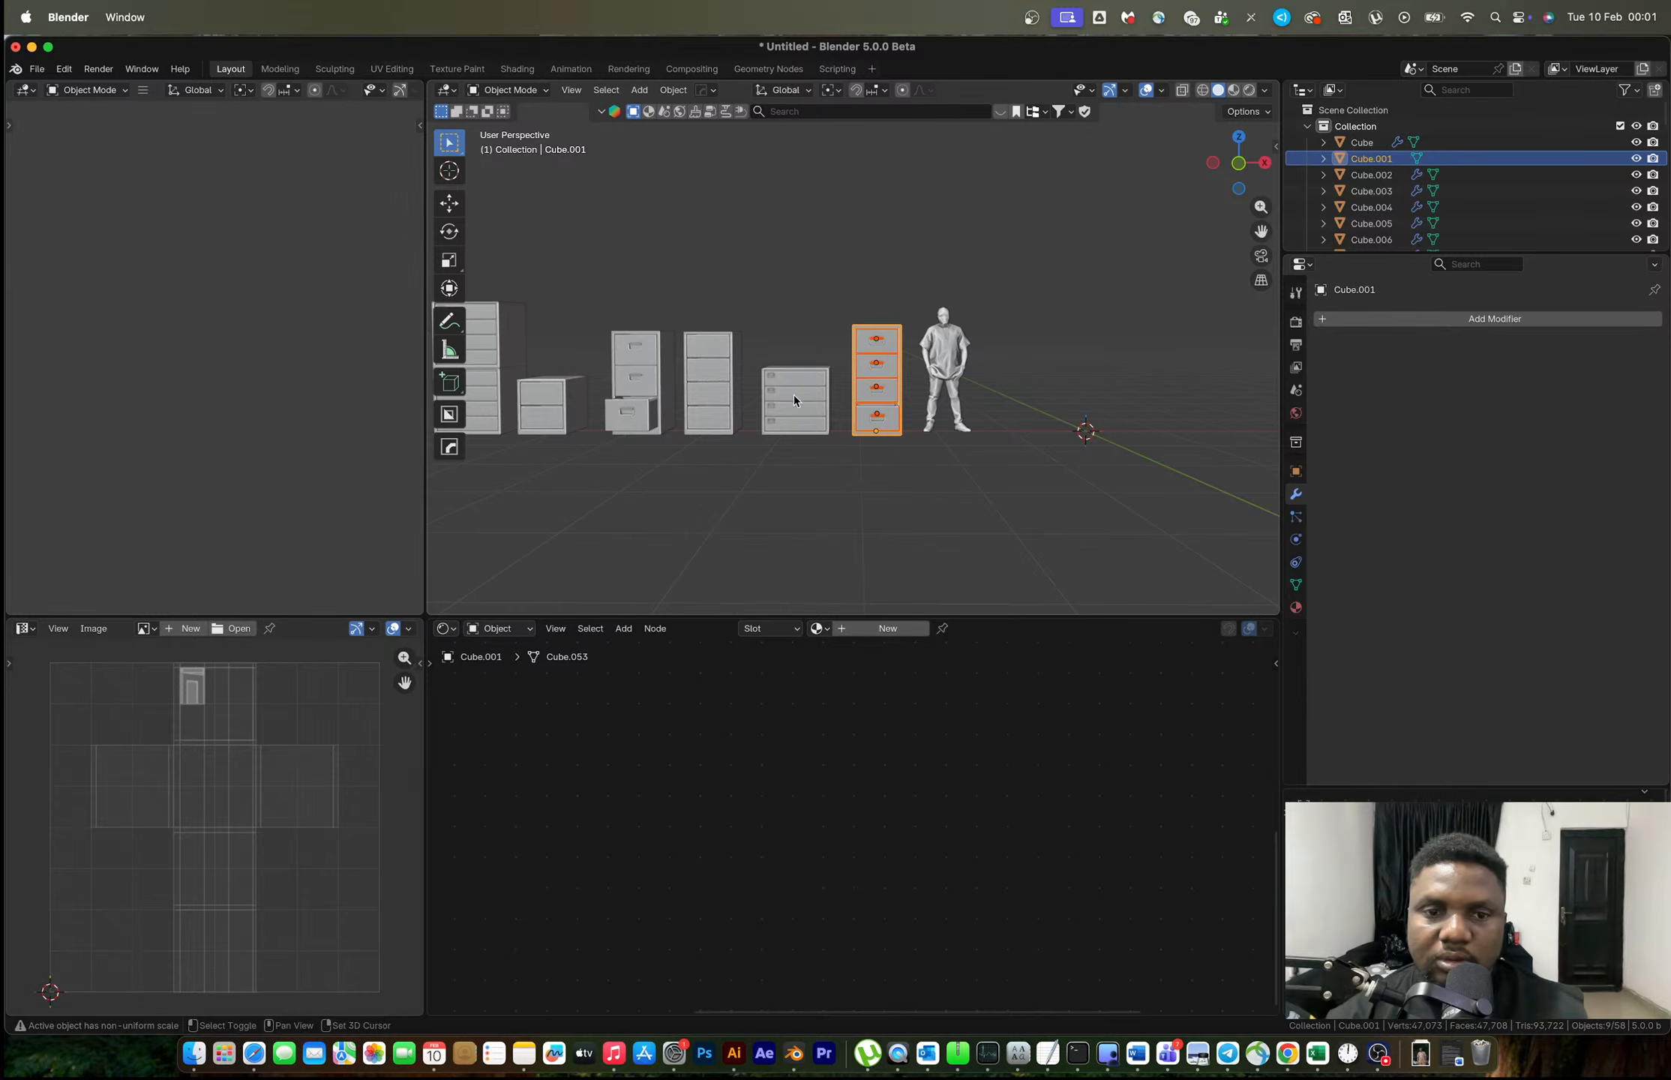
shift+middle_drag(793, 394, 994, 389)
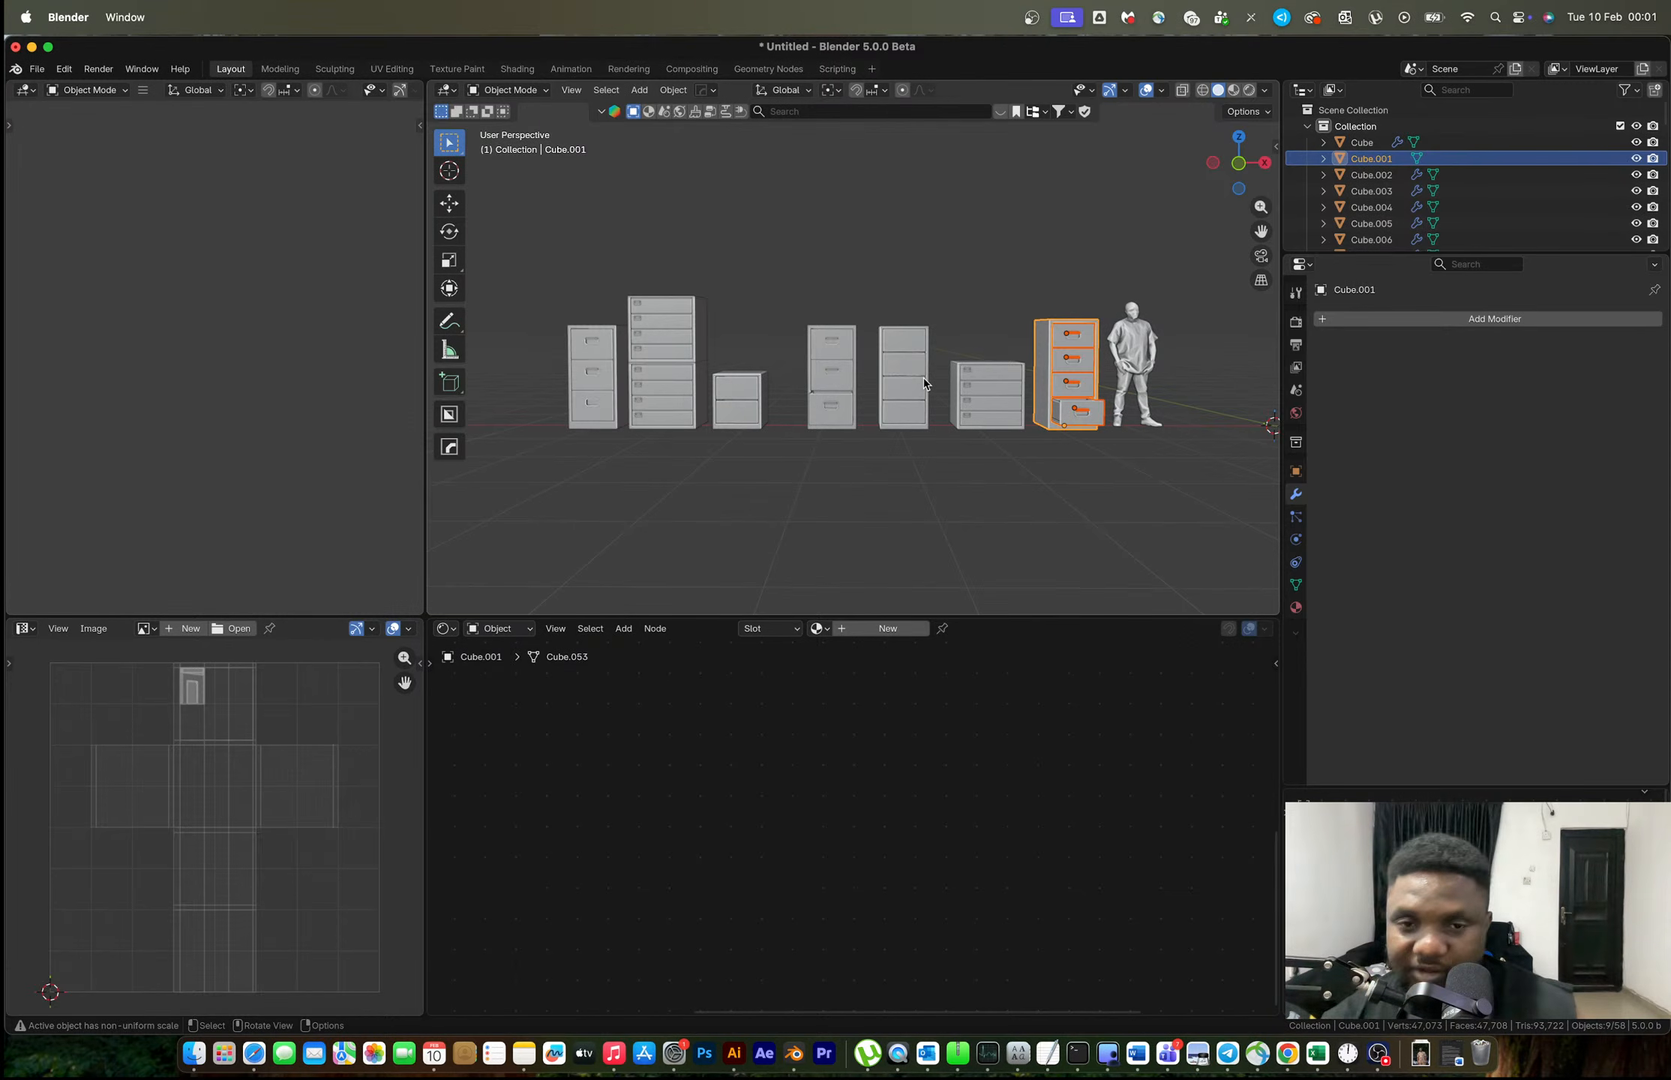
Switch to the browser, show the image results for "Metal drawer" and examine the American Van drawer-unit photo before returning to Blender.
key(ctrl+Right)
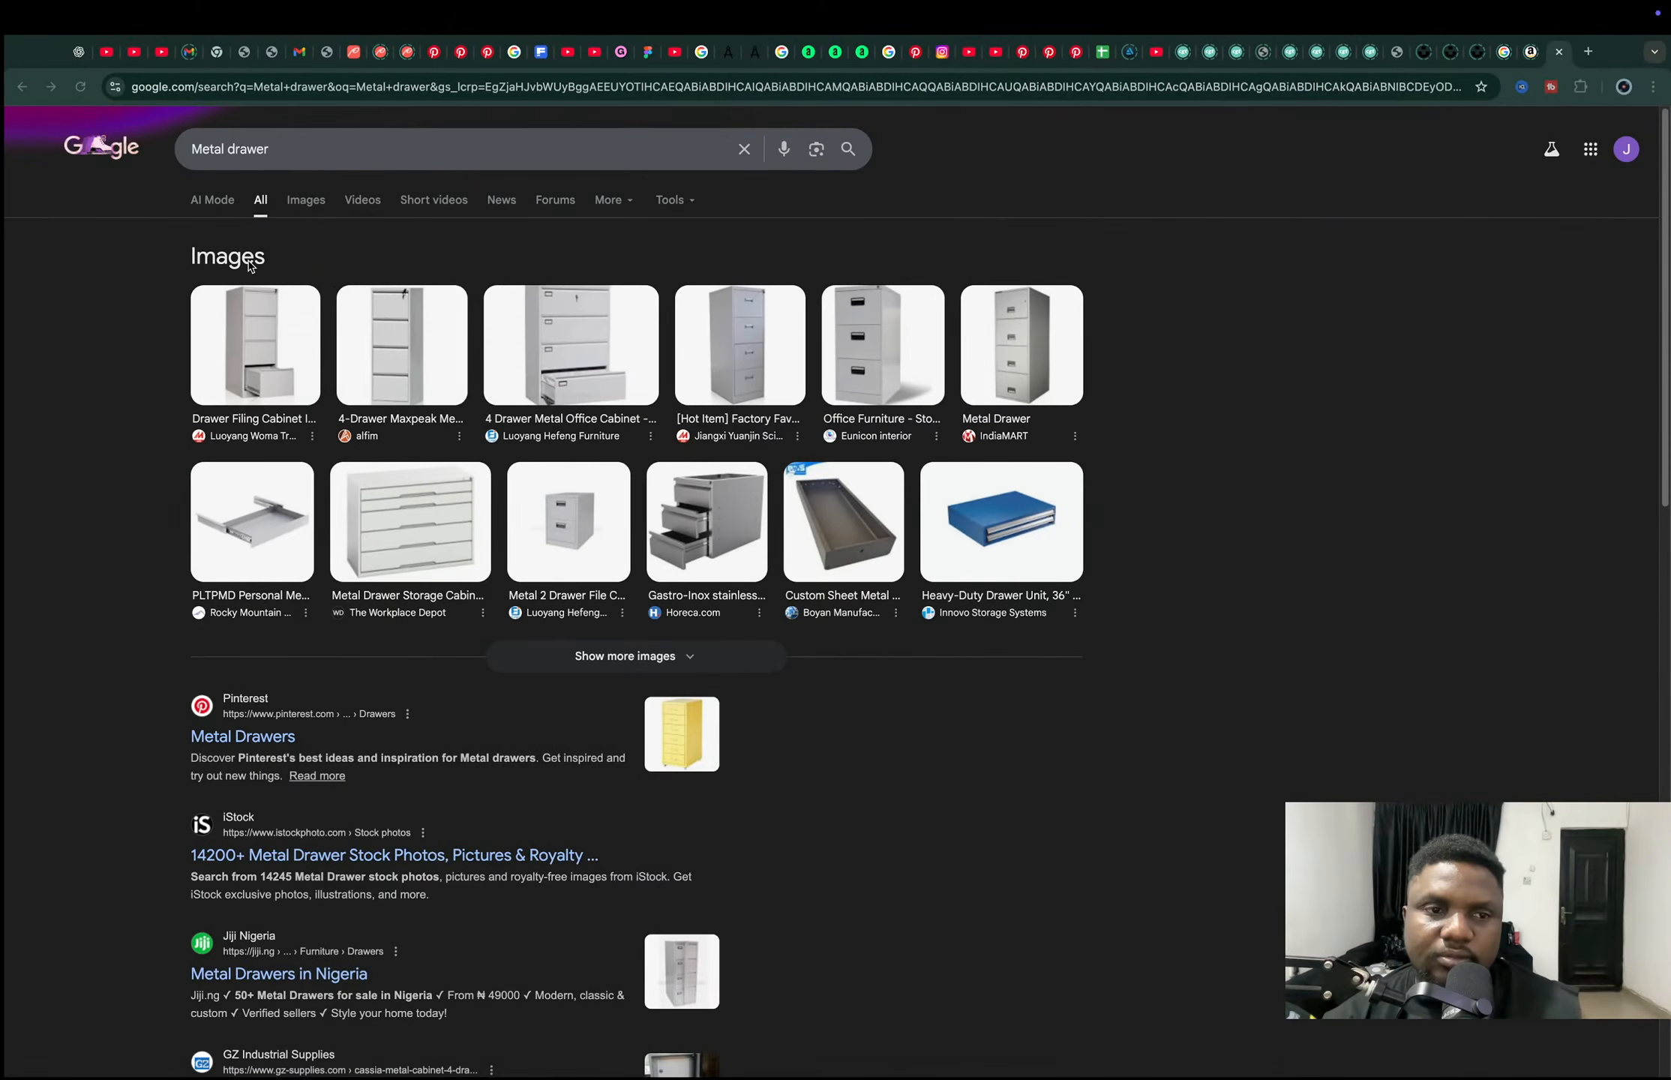
click(300, 201)
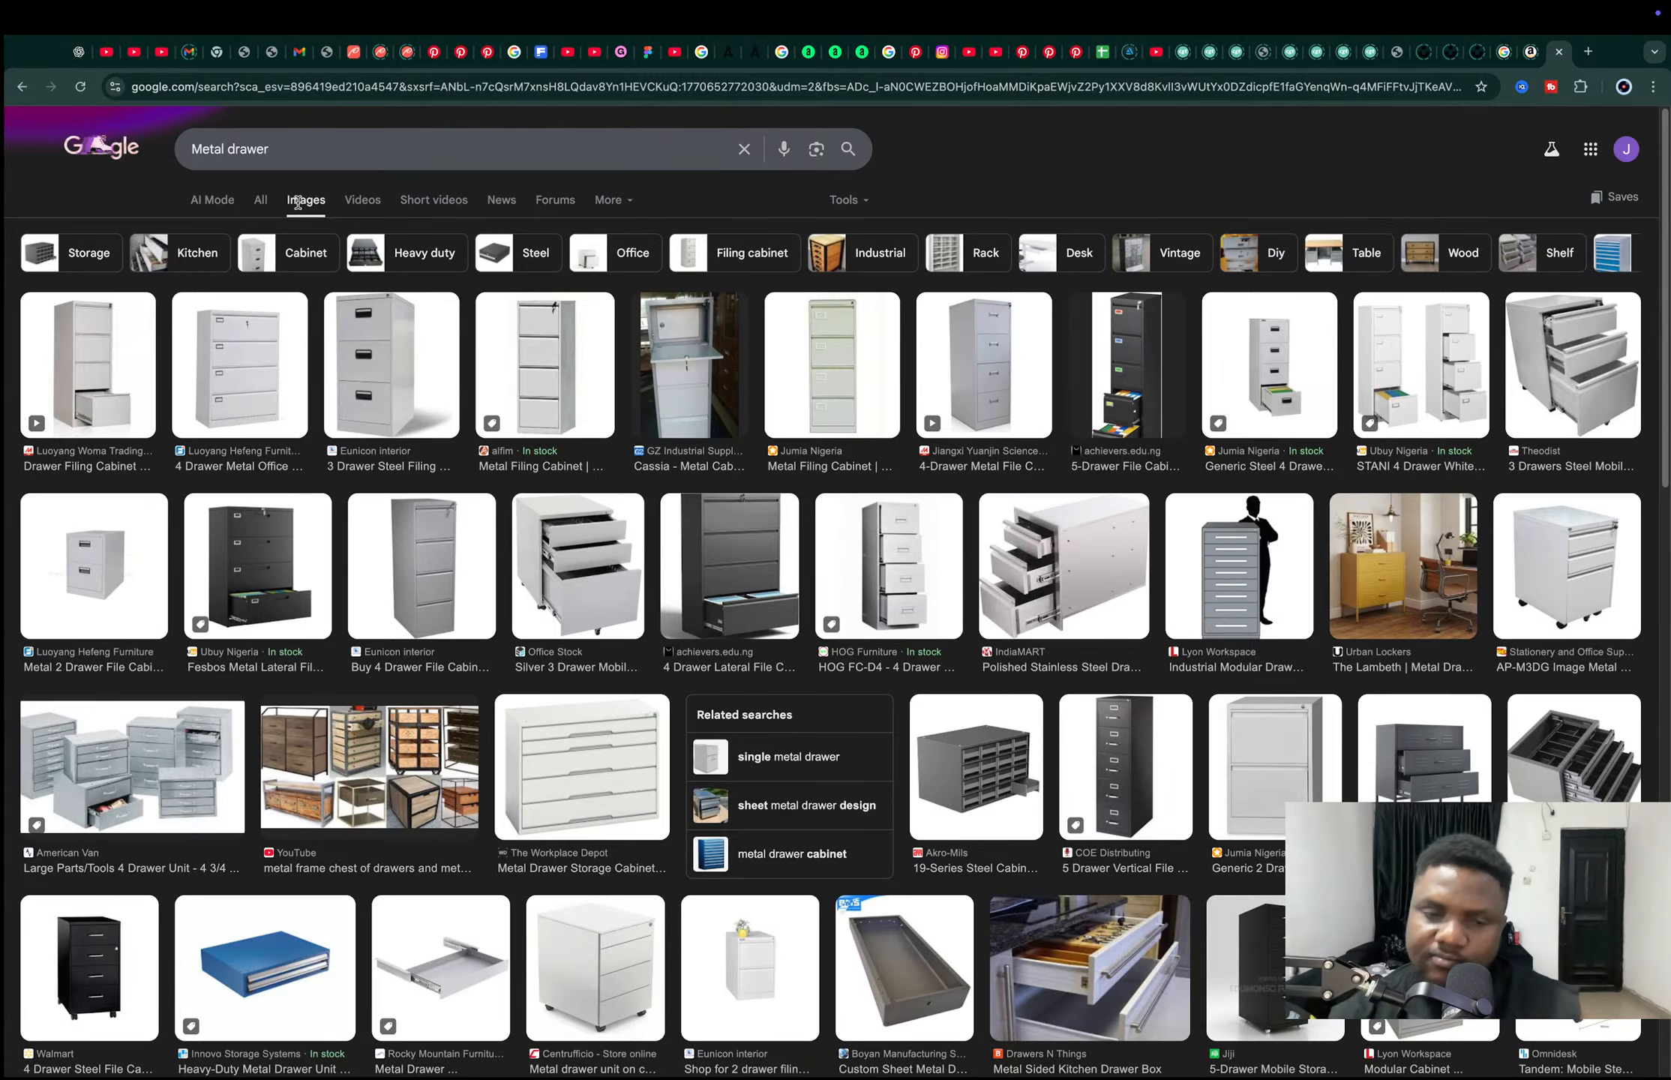
key(ctrl+Left)
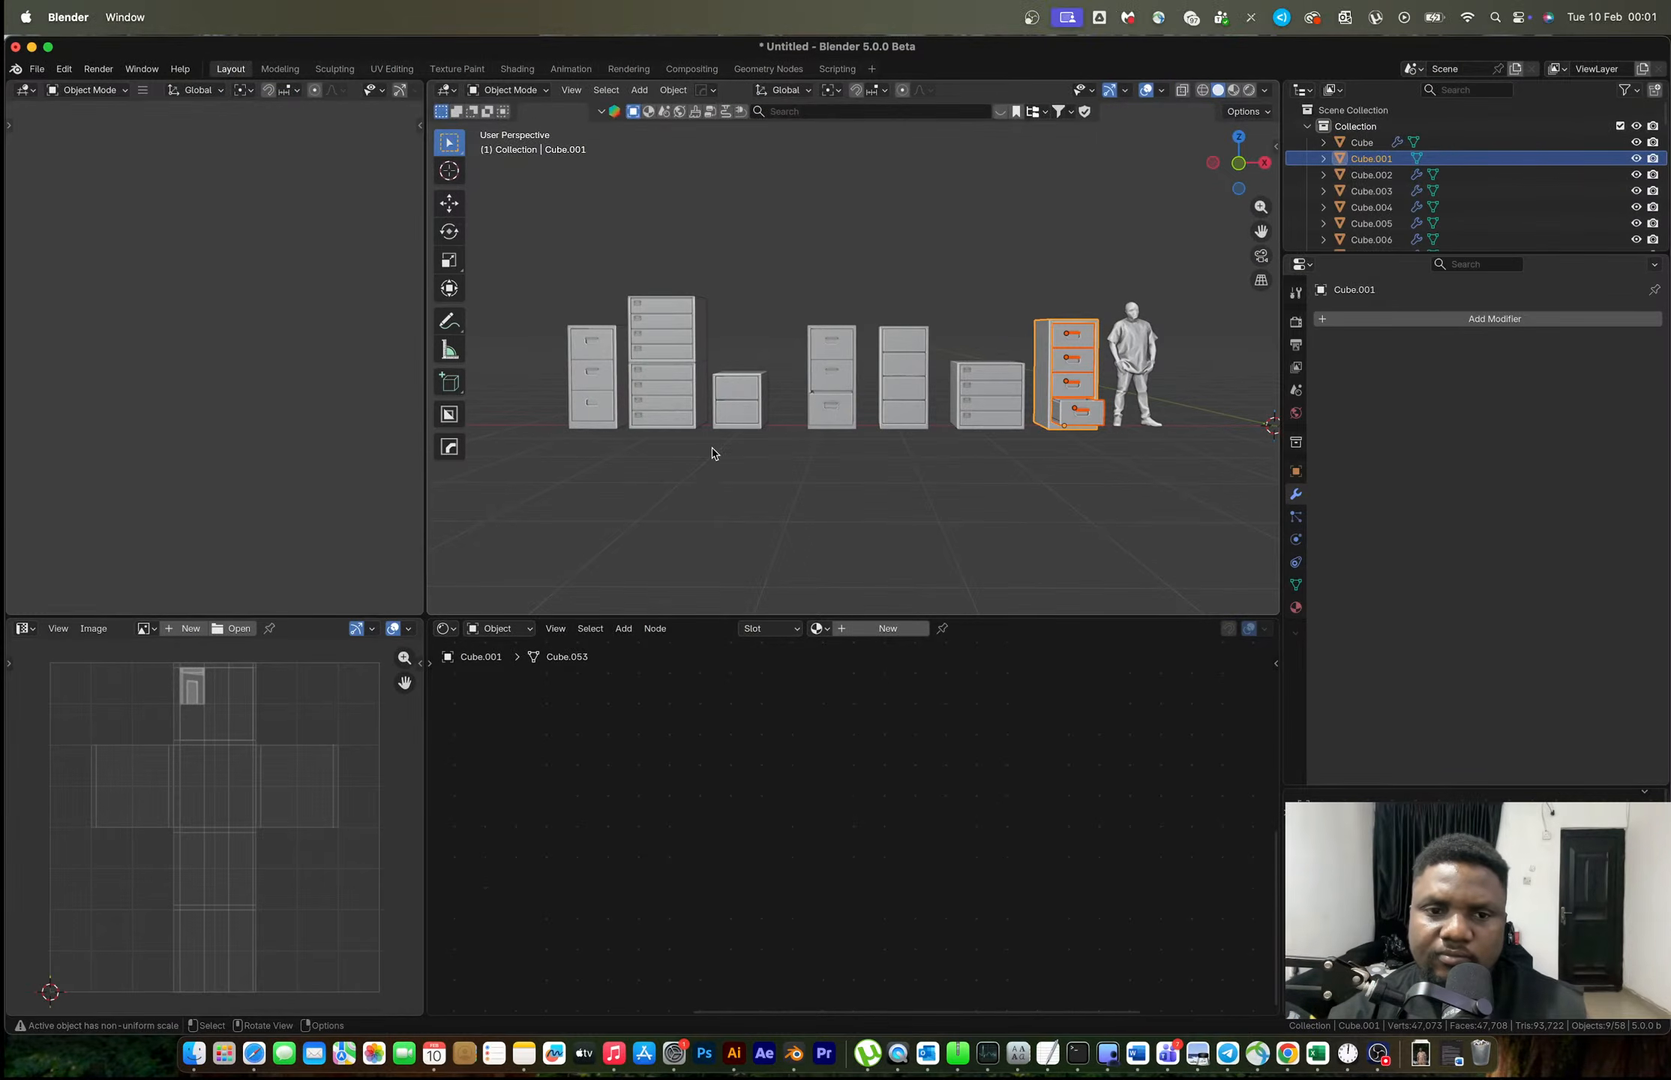
key(ctrl+Right)
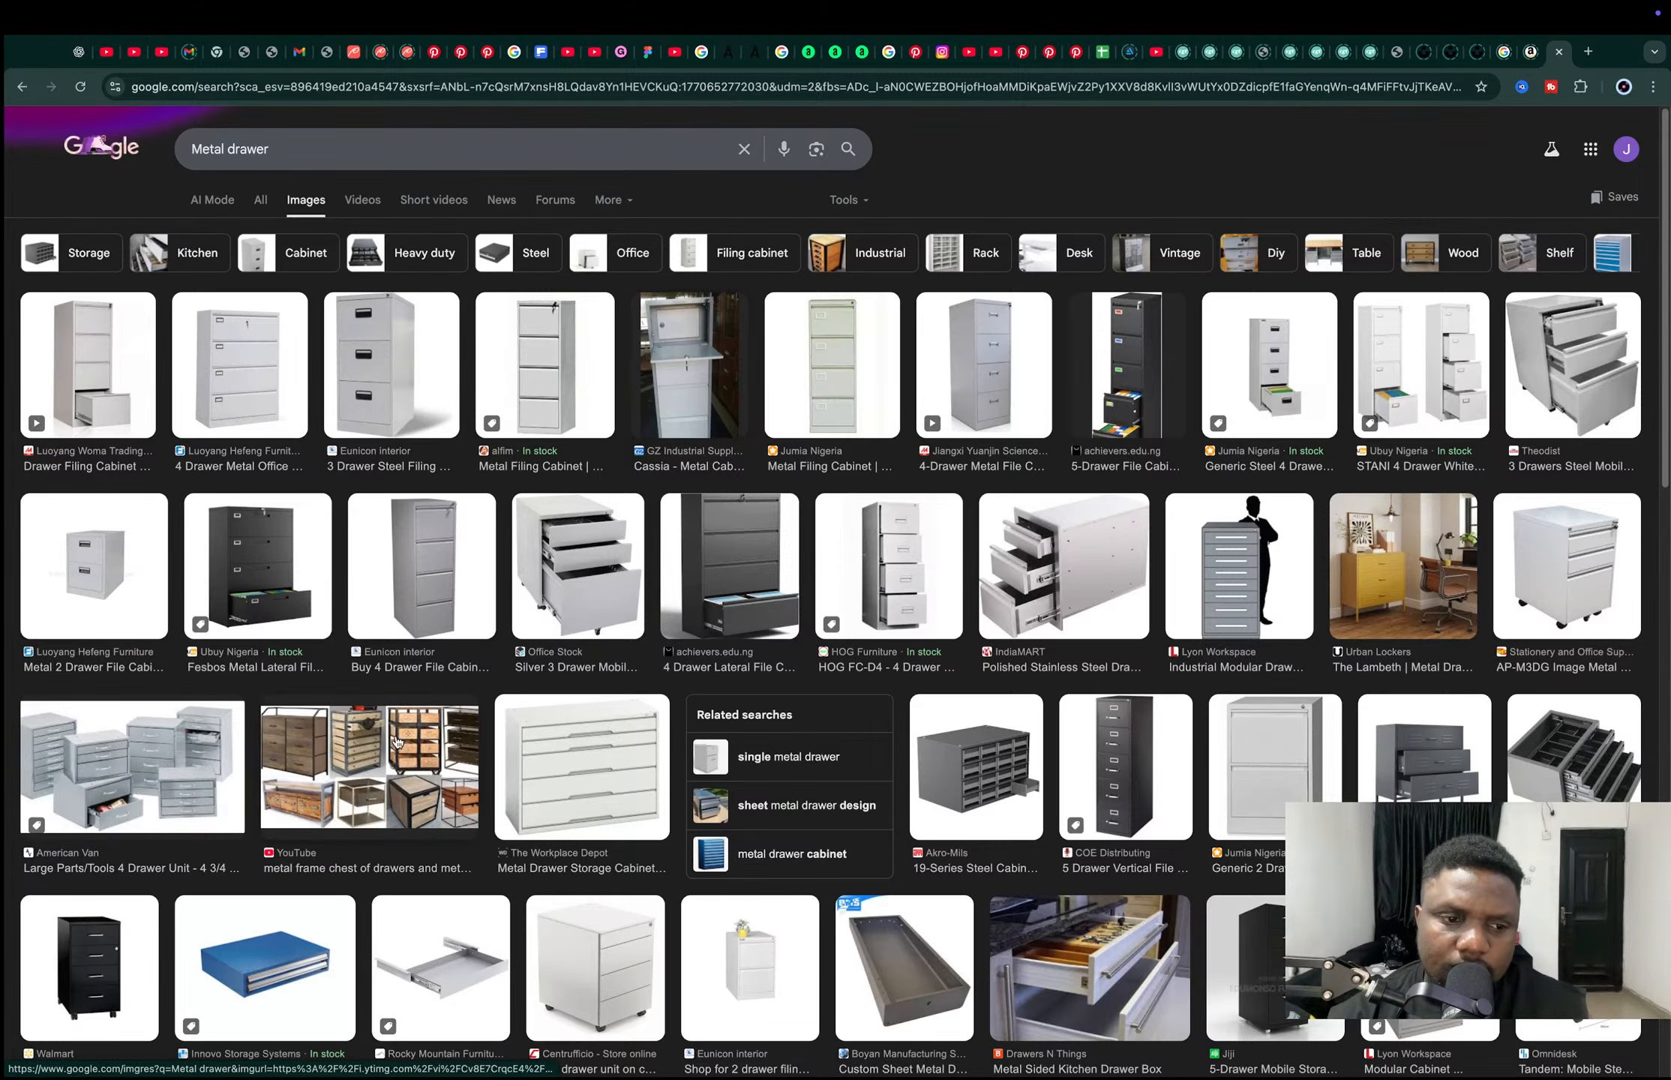
click(169, 764)
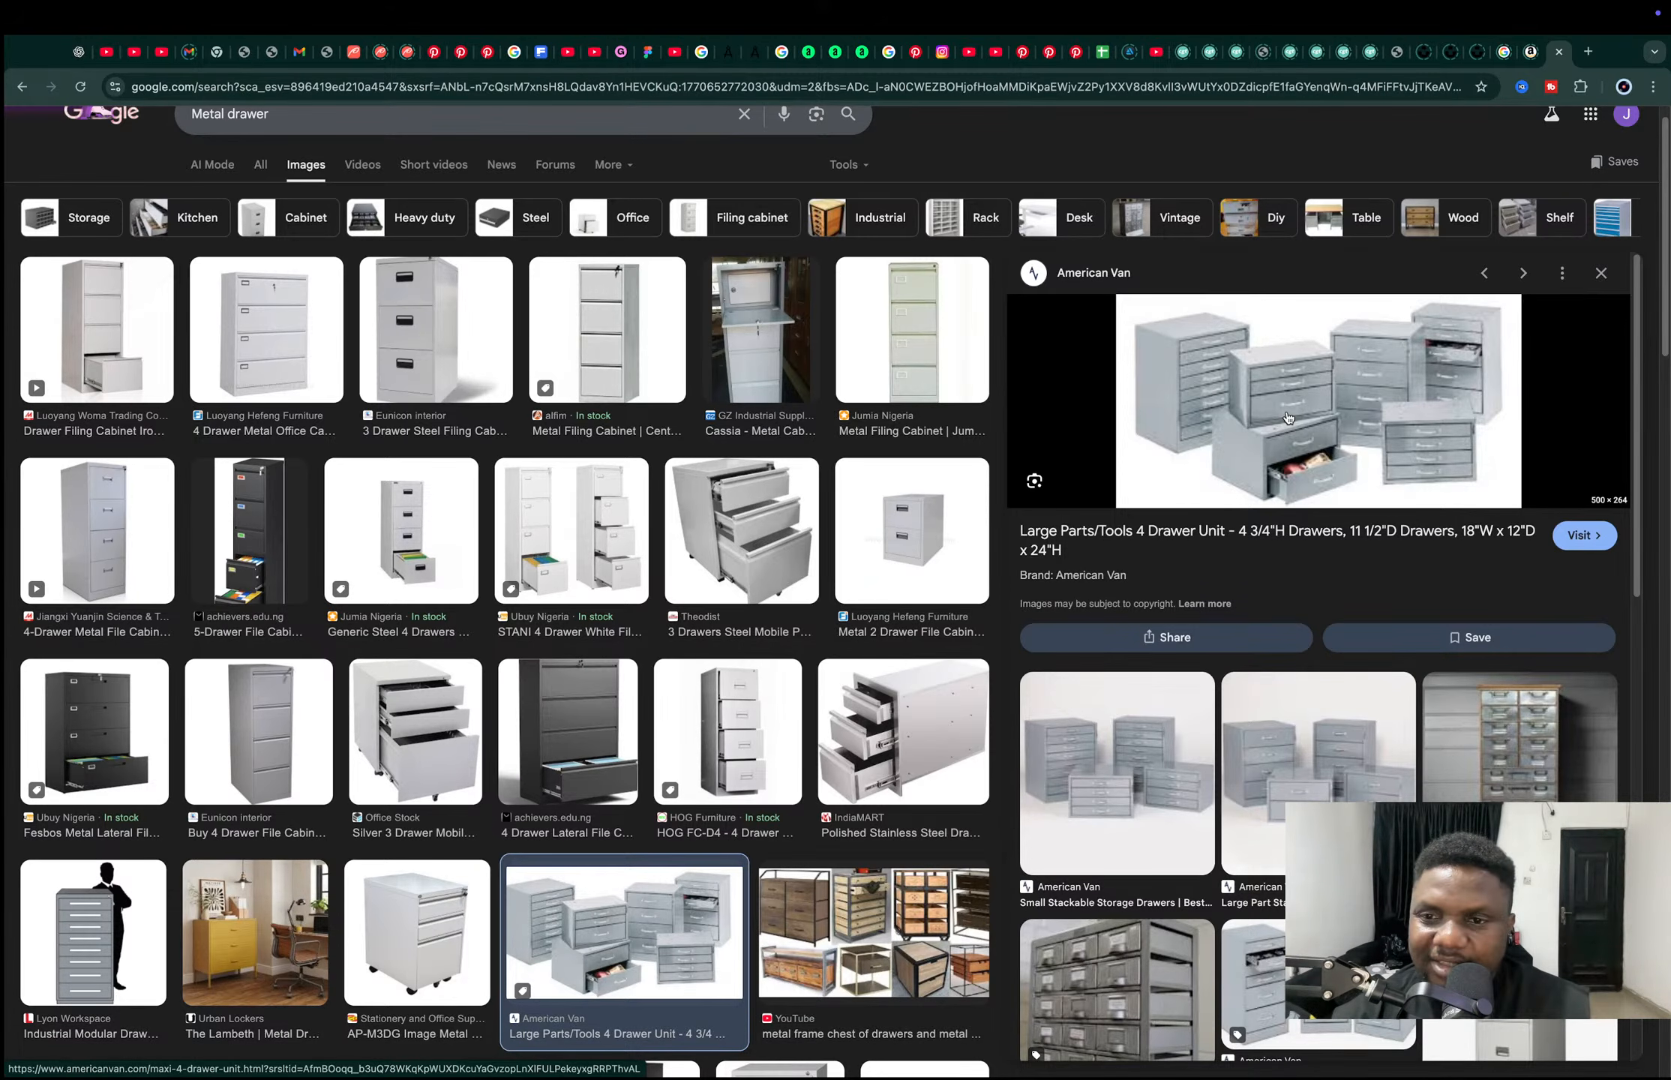
key(ctrl+Left)
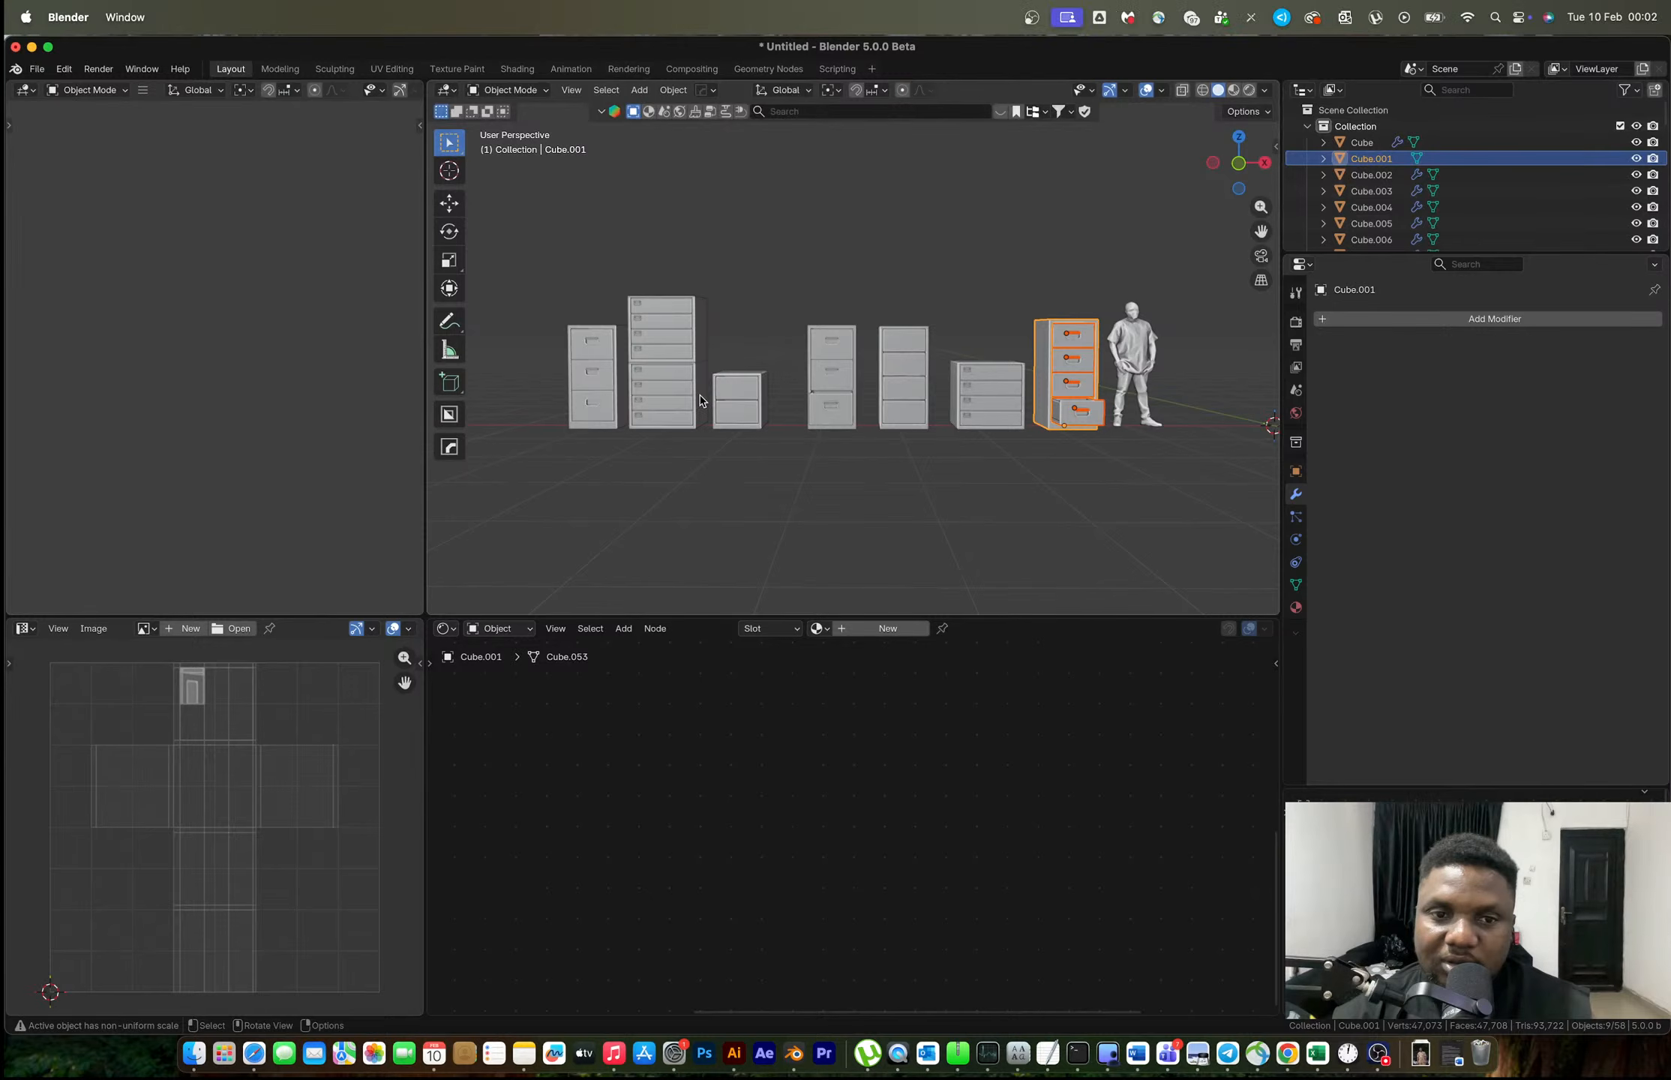
Select the wide four-drawer cabinet and duplicate it about -6.17 m along X, to the far end of the row.
alt+scroll(639, 402, up, 3)
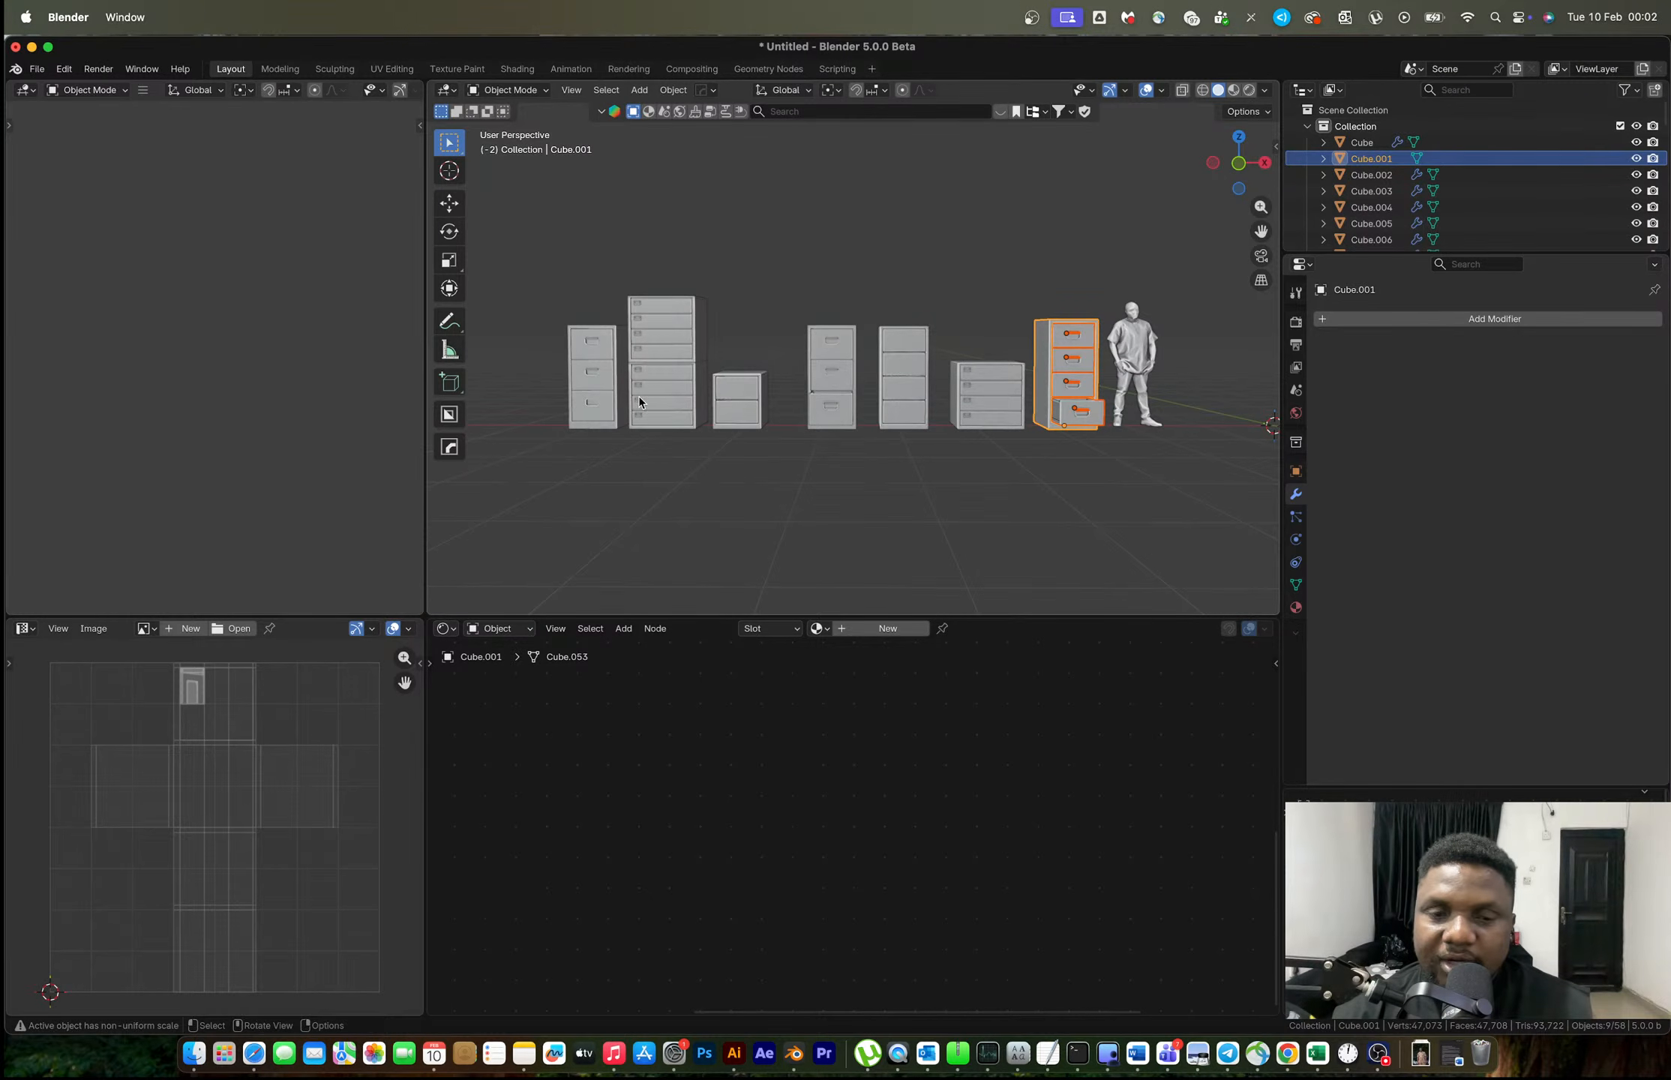
drag(1018, 450, 956, 346)
key(shift+d)
key(x)
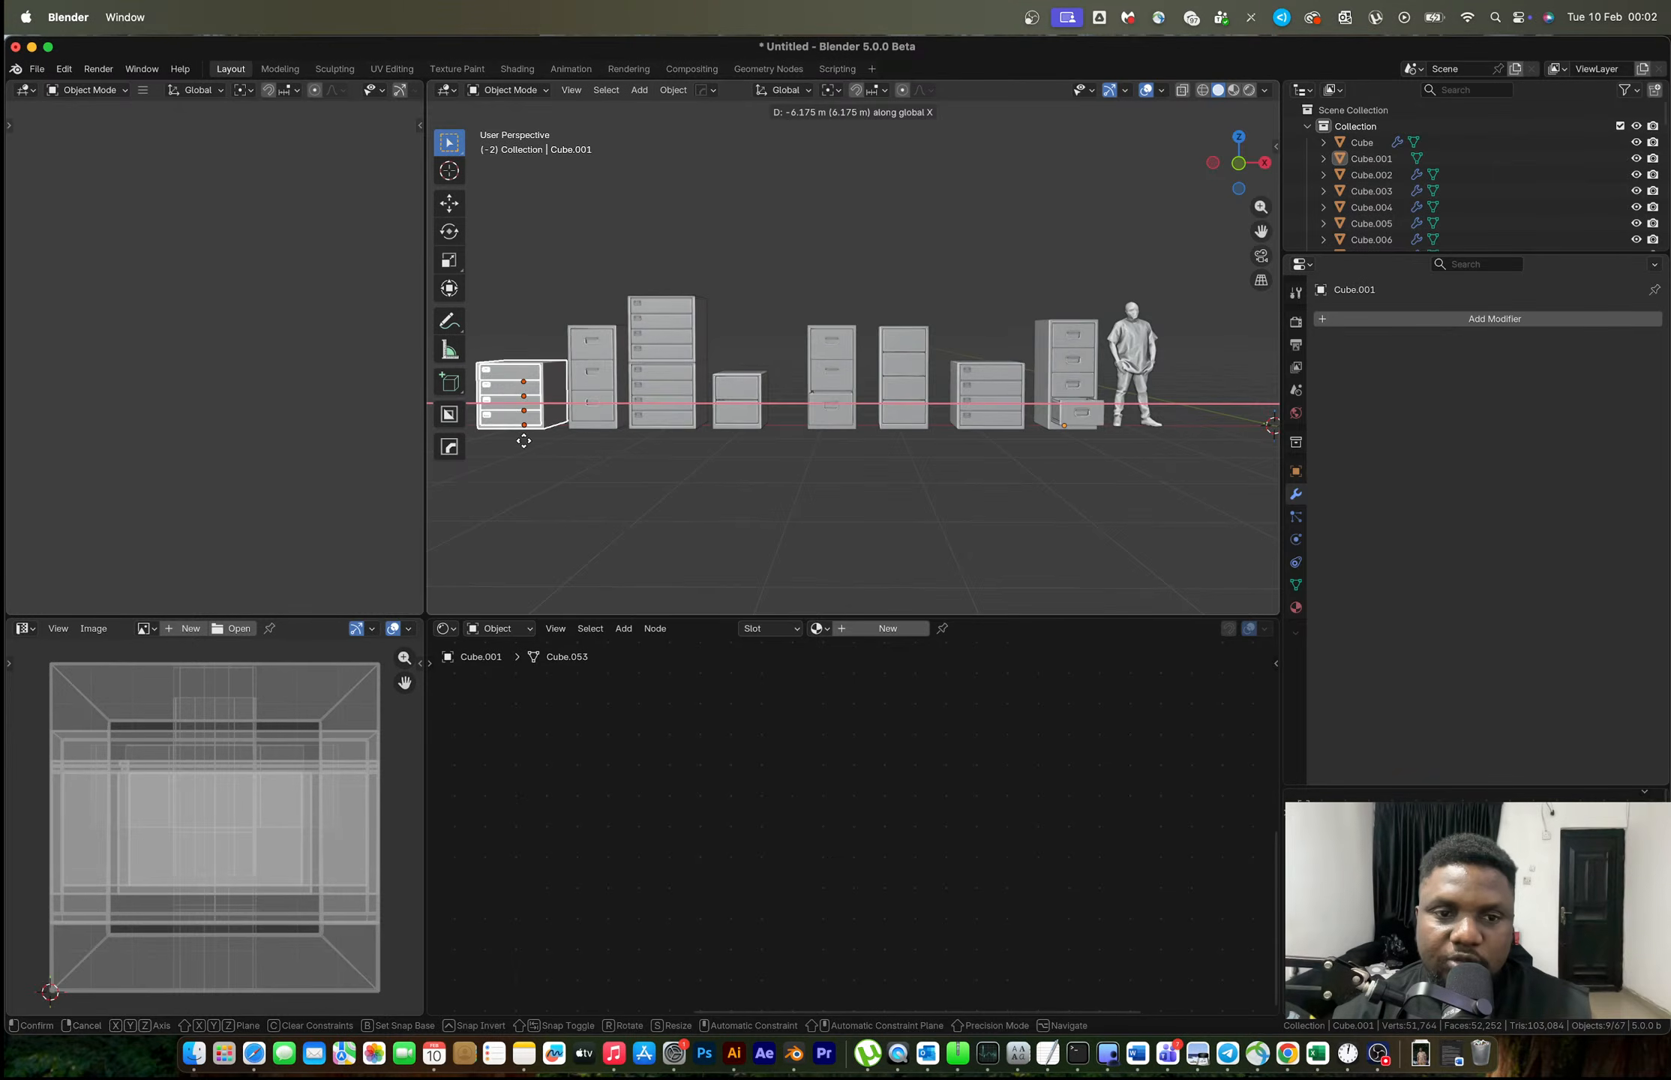
click(524, 441)
shift+middle_drag(615, 418, 1028, 443)
Delete the two upper drawers and their label plates from the new wide cabinet copy.
scroll(1028, 444, up, 4)
scroll(1029, 444, up, 4)
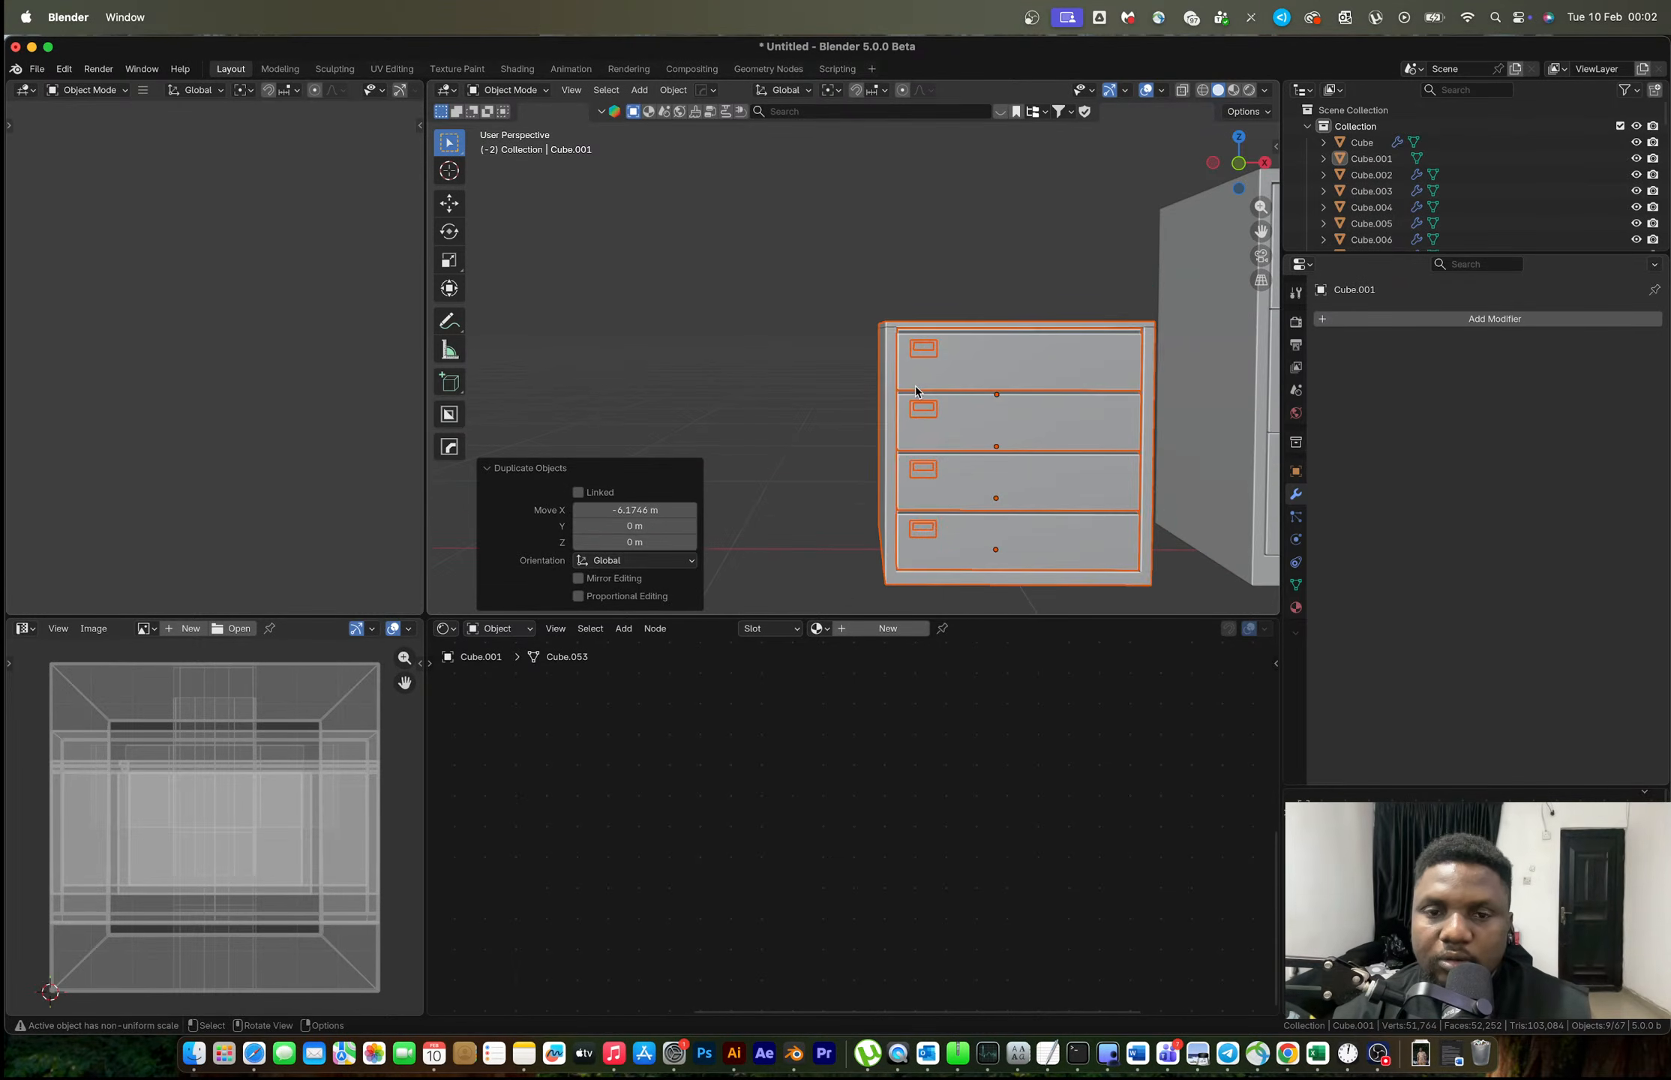
click(923, 414)
shift+click(918, 351)
key(x)
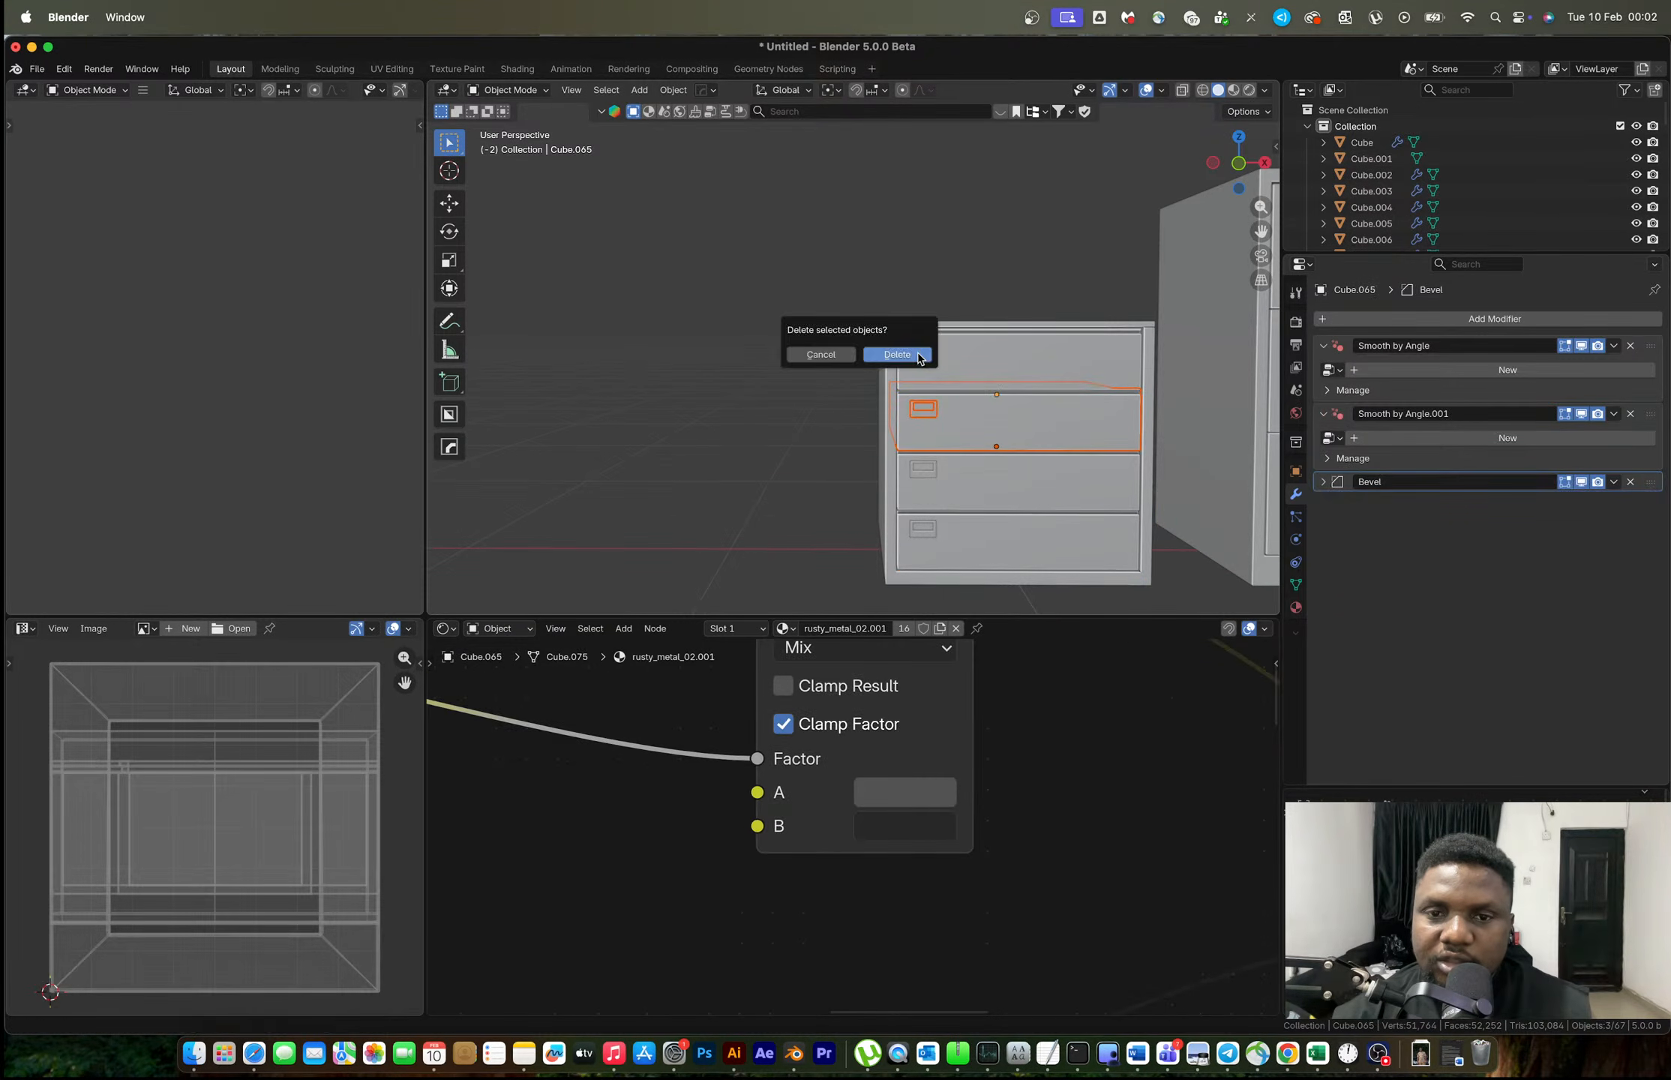
key(x)
click(927, 358)
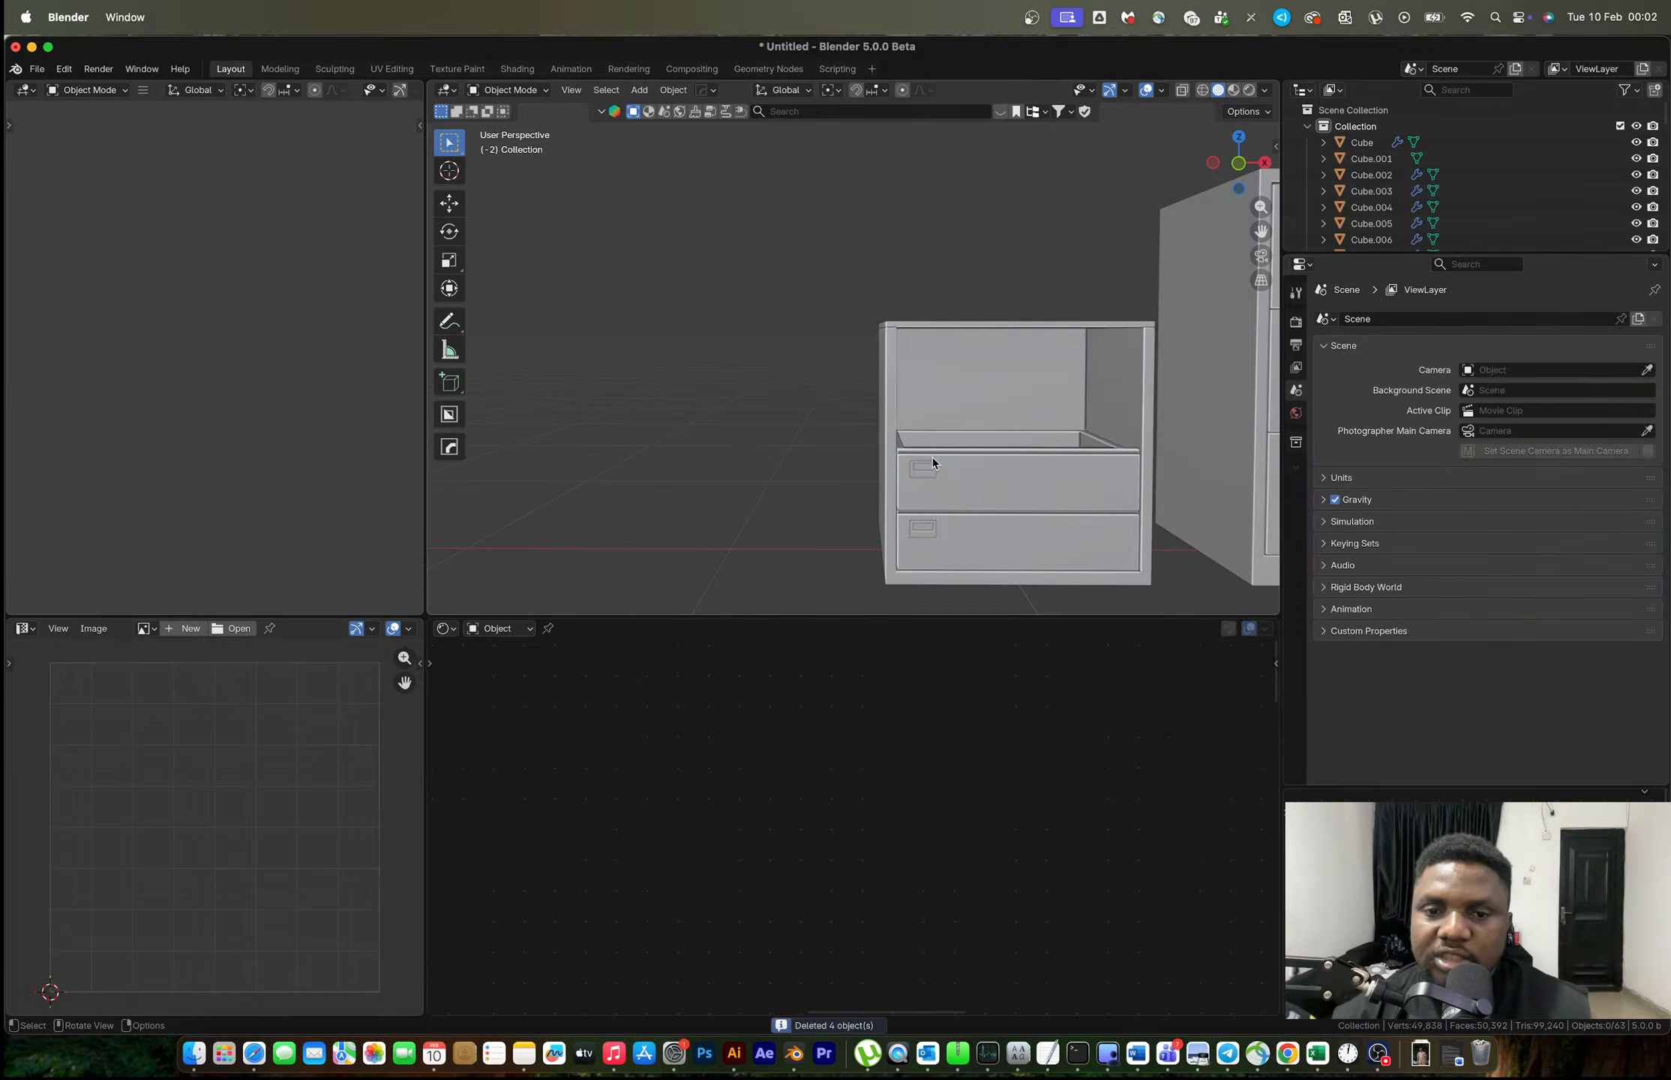
Delete the upper of the two remaining drawers in the low cabinet together with its handle.
click(924, 481)
key(x)
click(929, 479)
shift+middle_drag(951, 514, 856, 449)
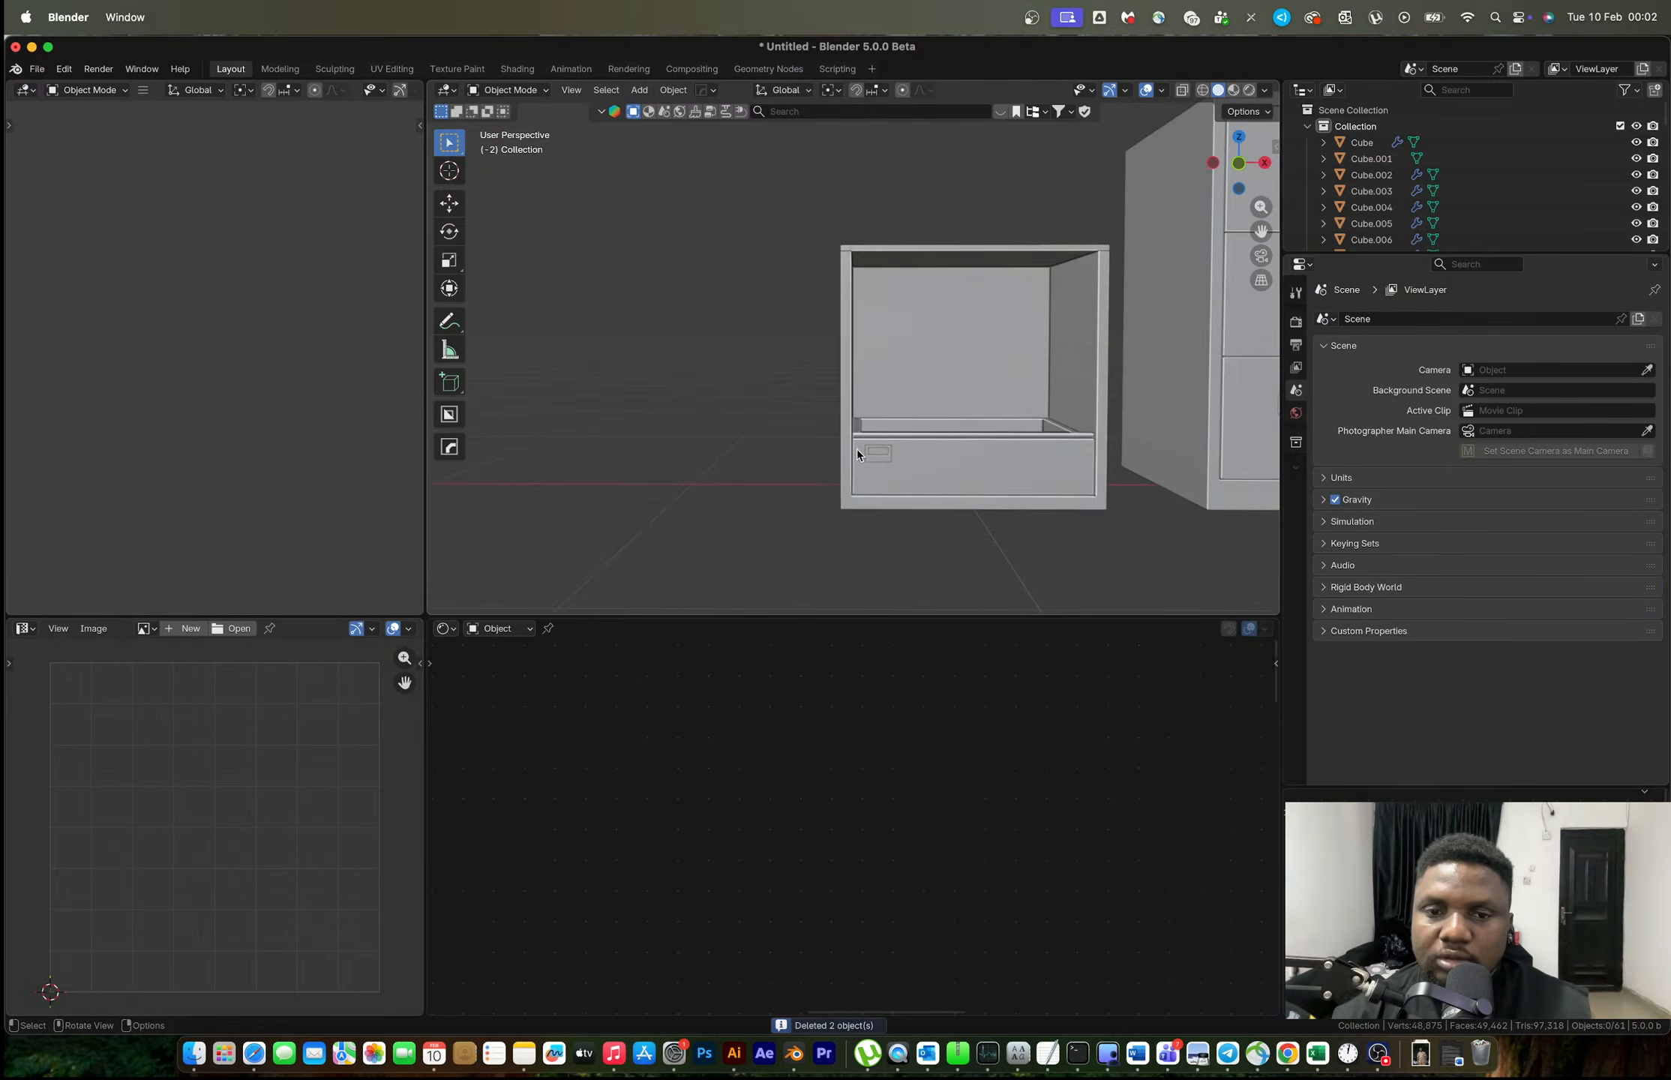
Make the remaining bottom drawer shallower by lowering its upper vertices along Z together with its handle.
click(871, 465)
shift+click(935, 458)
key(Tab)
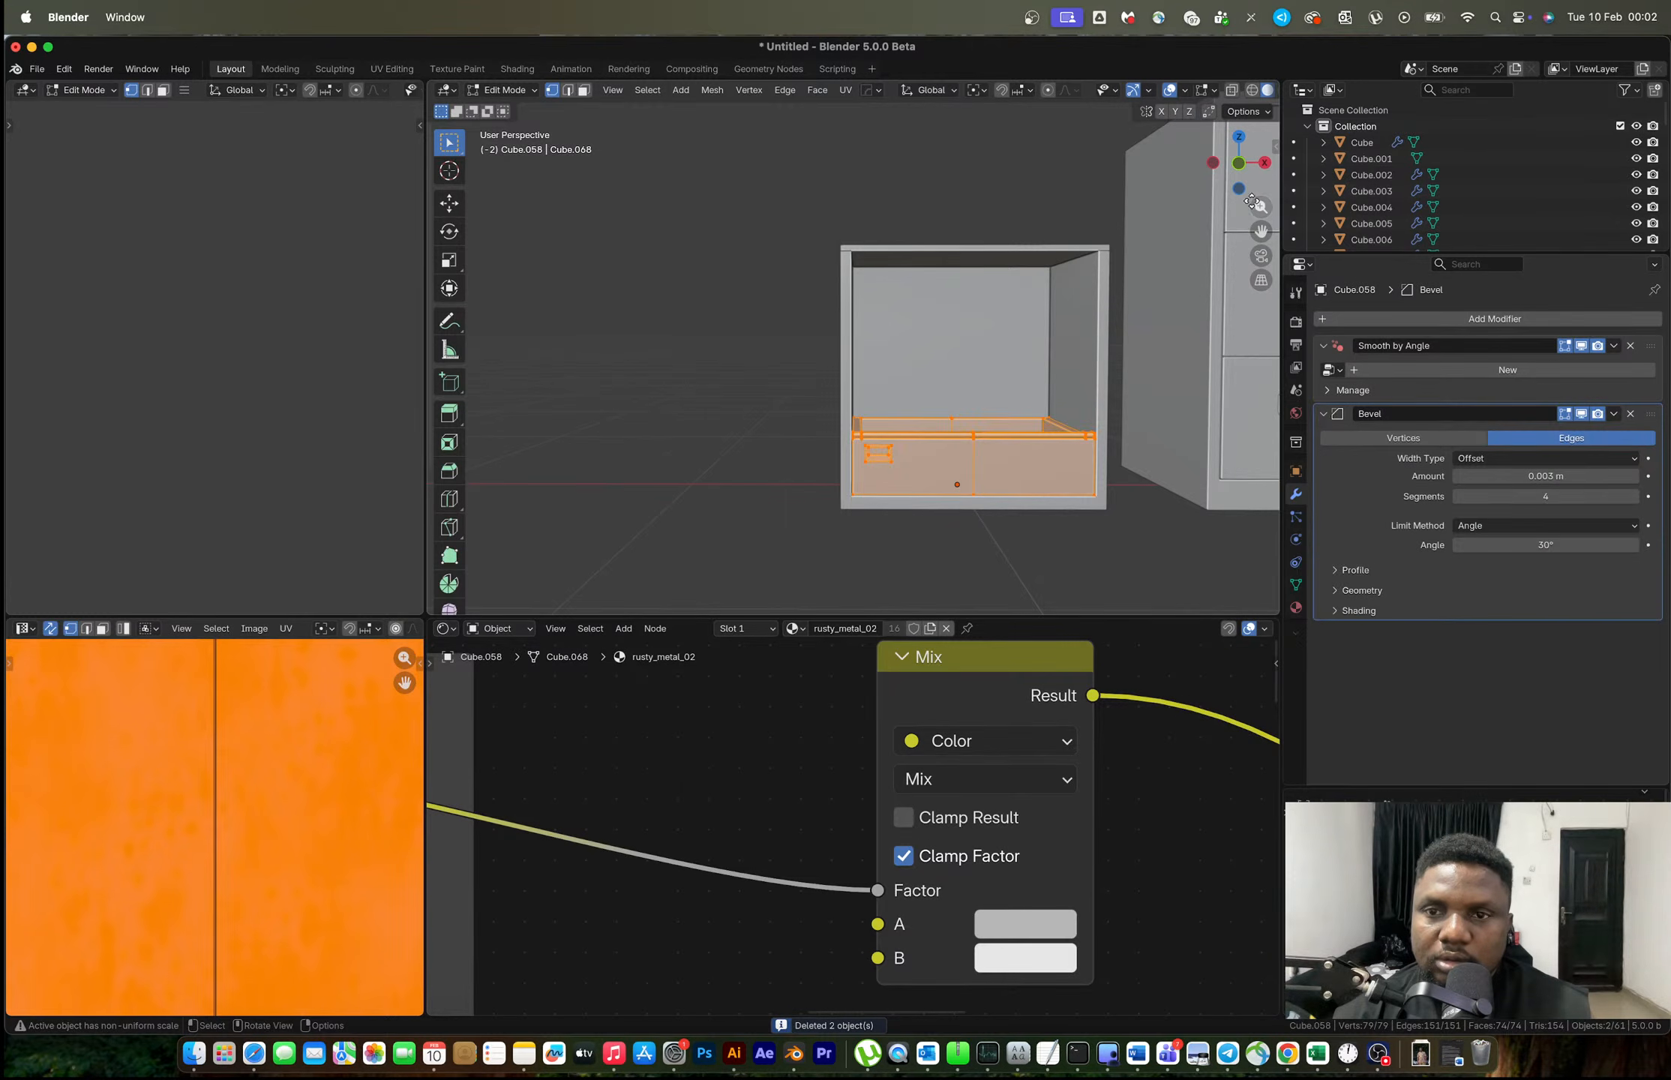
click(1239, 164)
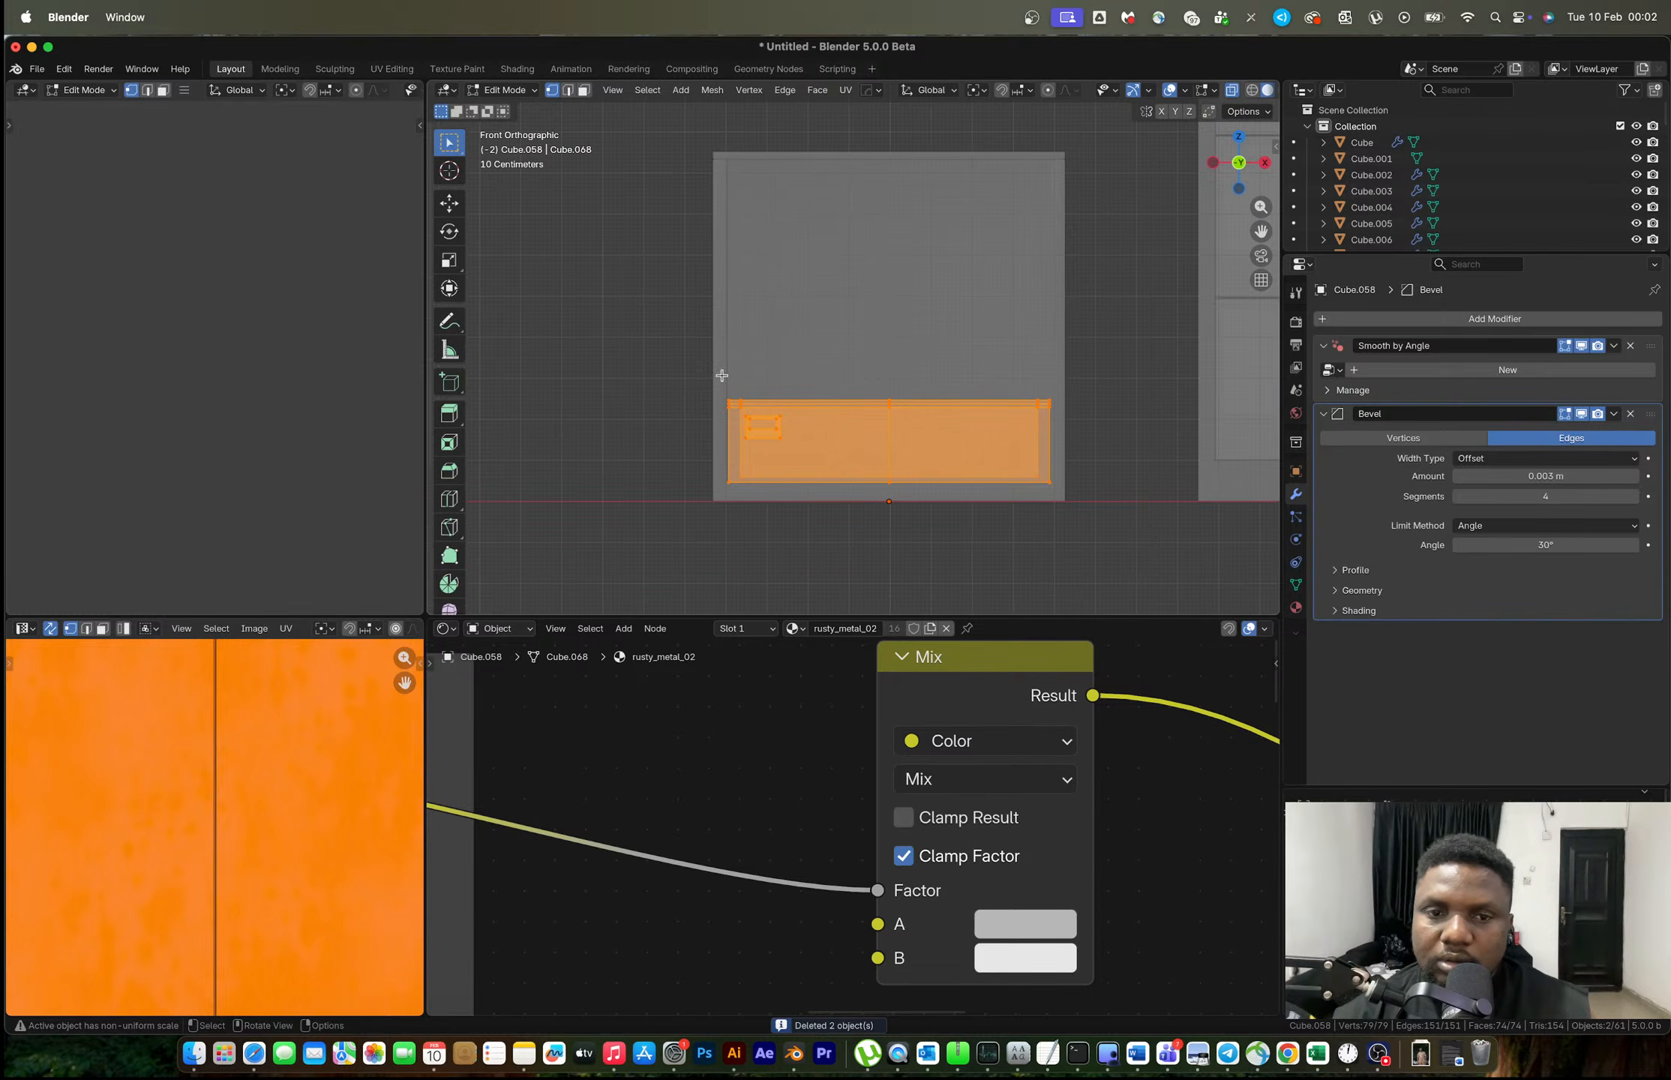
drag(659, 367, 1167, 457)
key(g)
key(z)
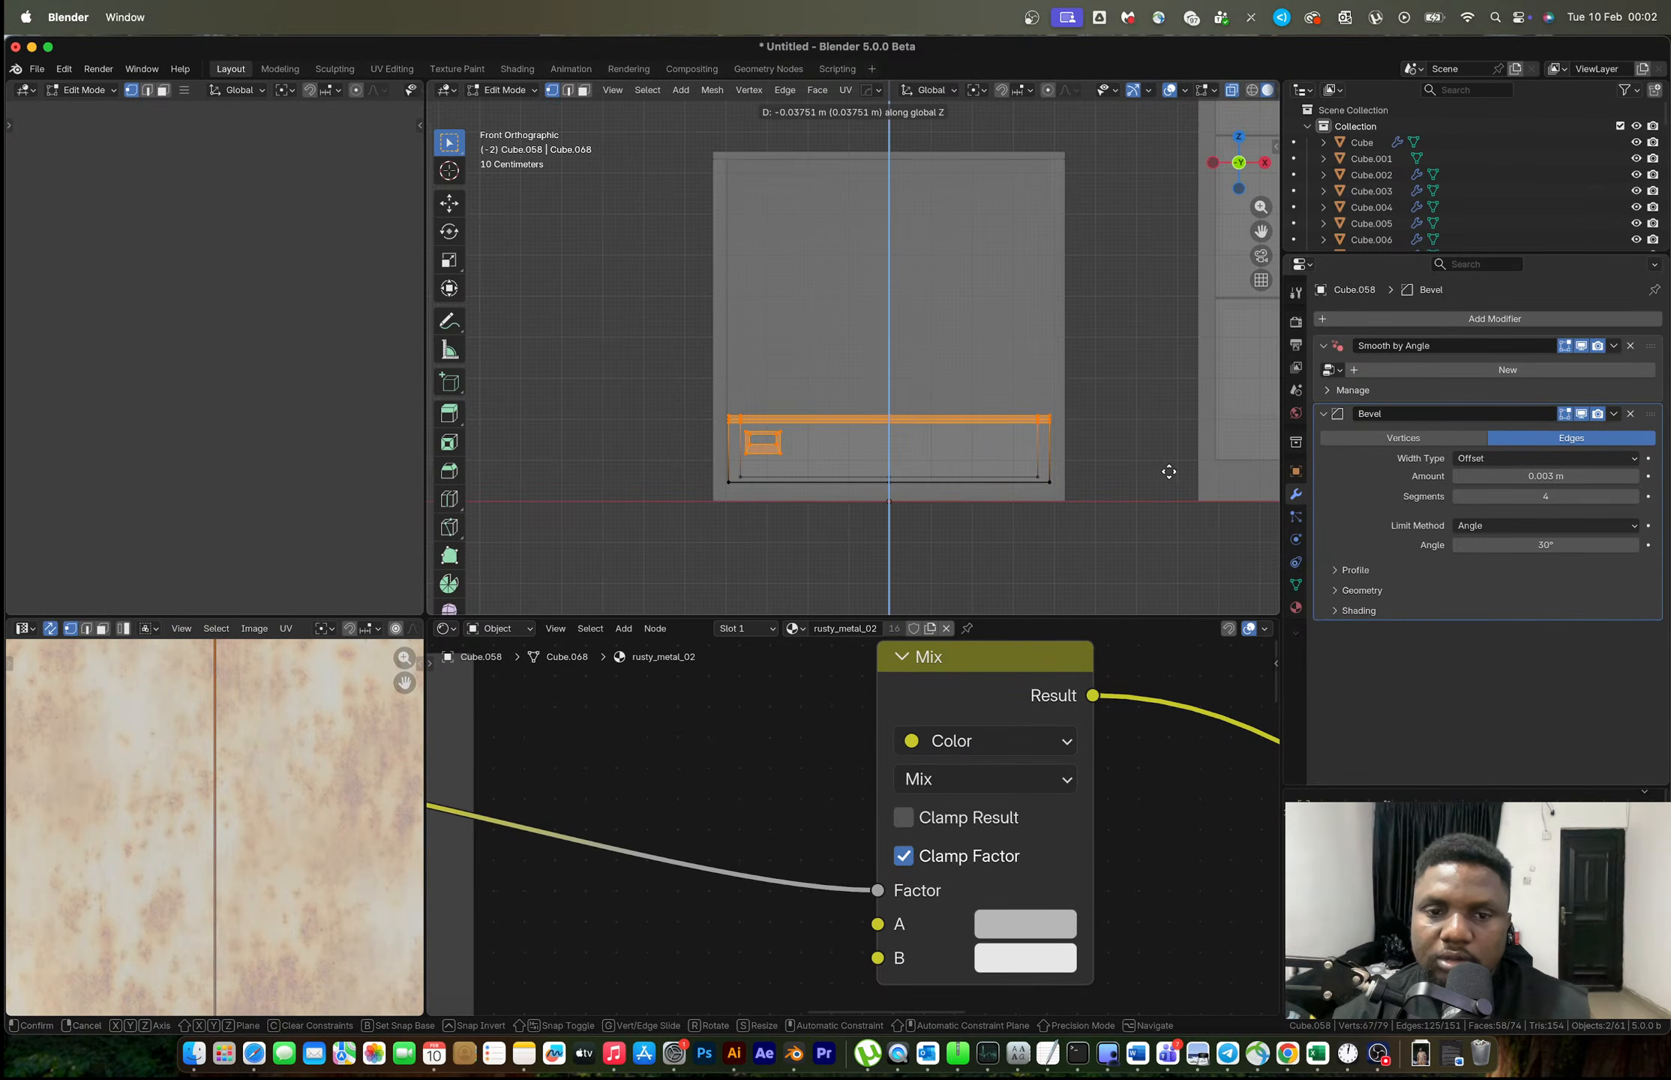
click(1169, 486)
key(Tab)
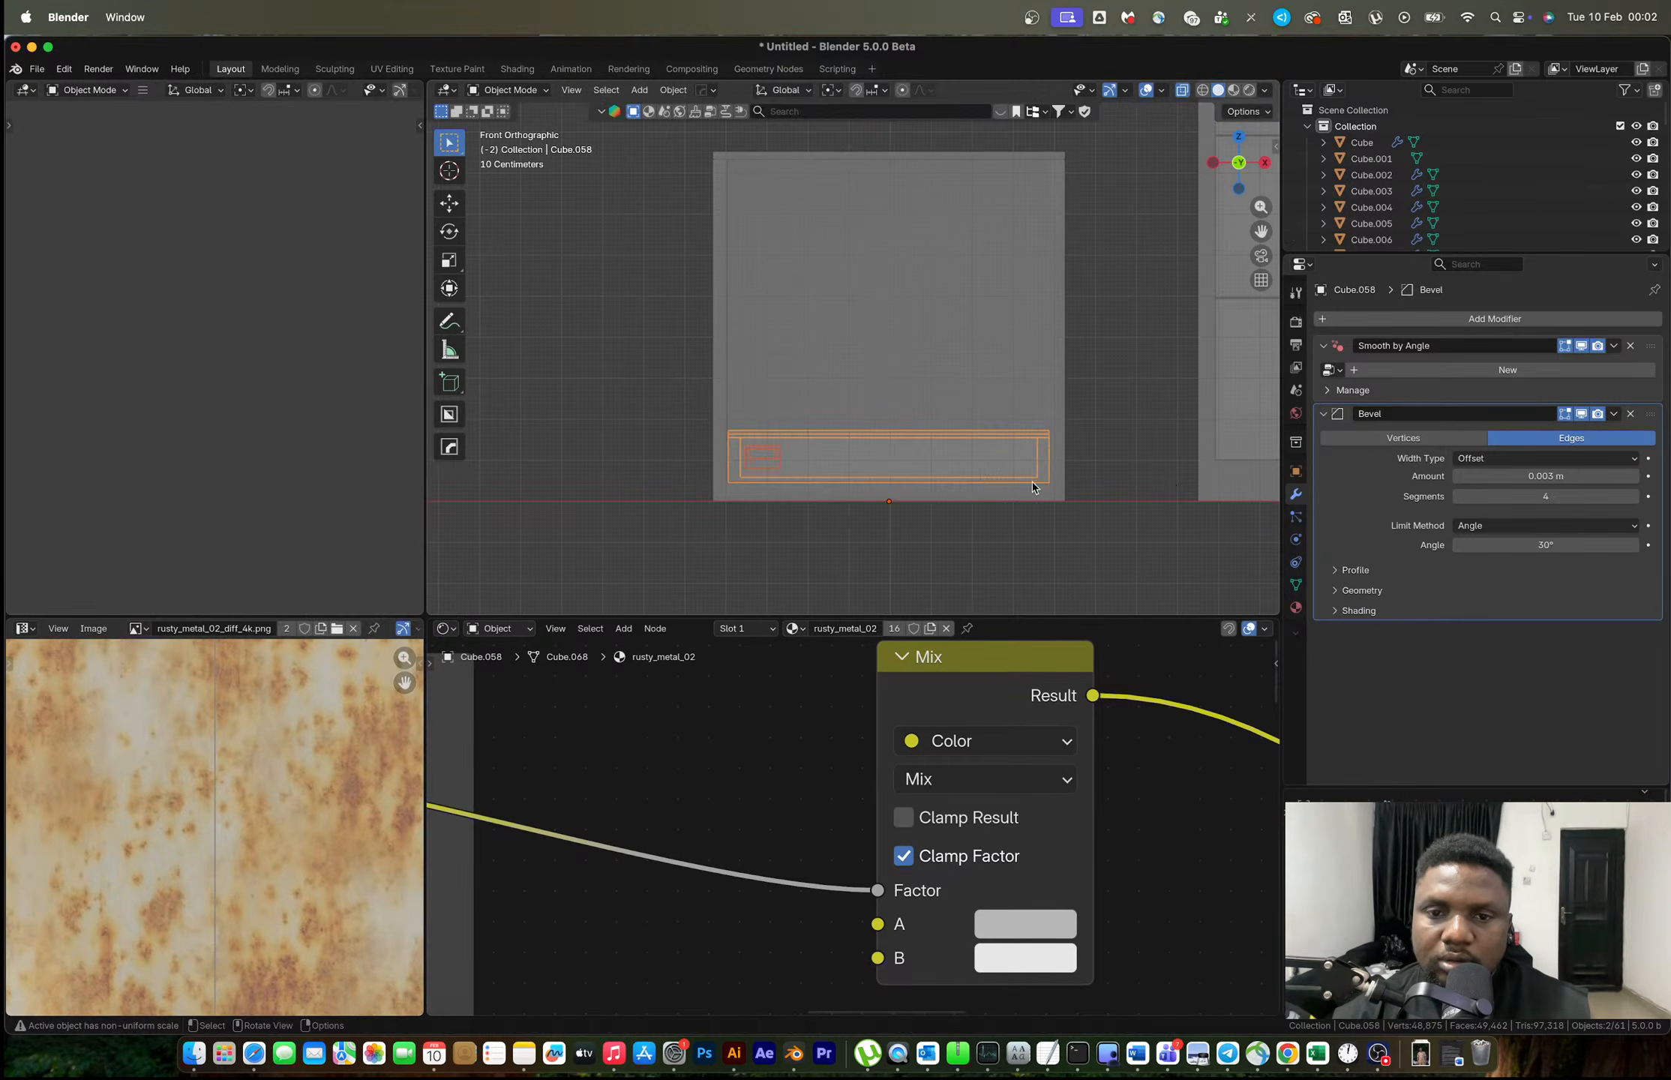
Duplicate the shortened drawer and handle 0.13024 m upward along Z, repeating the duplication until the stack has eight drawers.
scroll(974, 490, up, 2)
key(shift+d)
key(z)
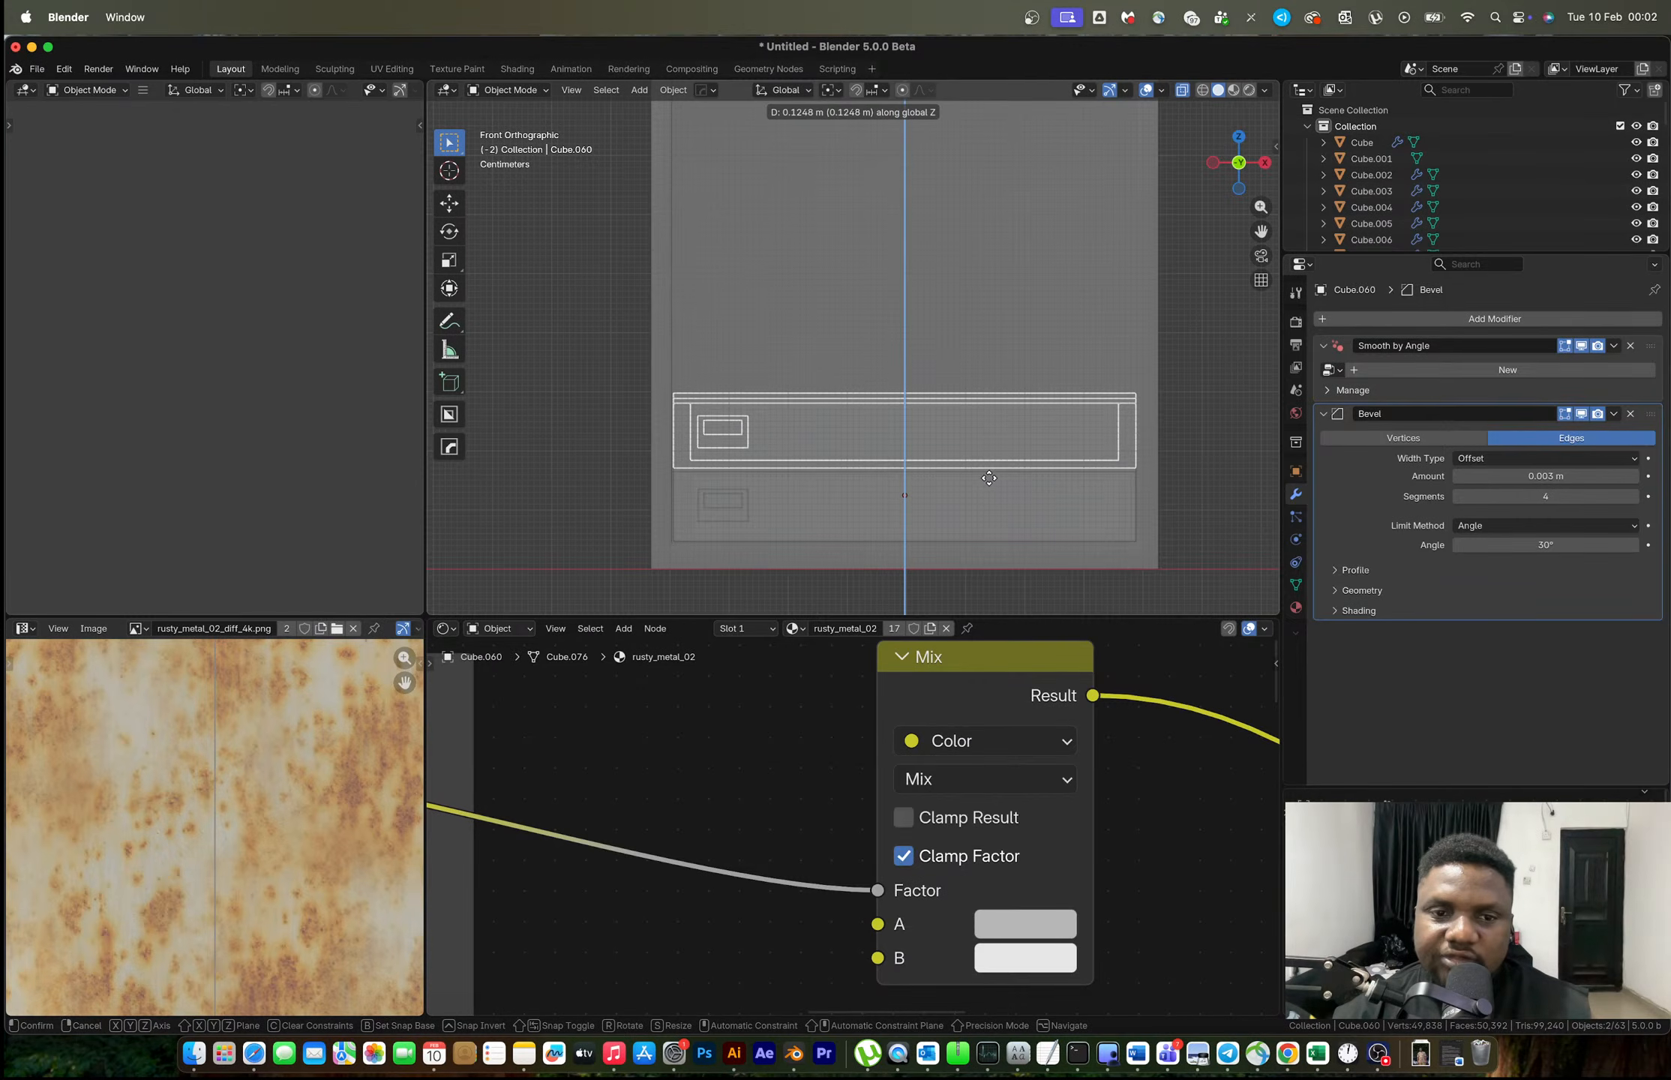
click(992, 473)
key(shift+r)
key(shift+r)
key(shift+r)
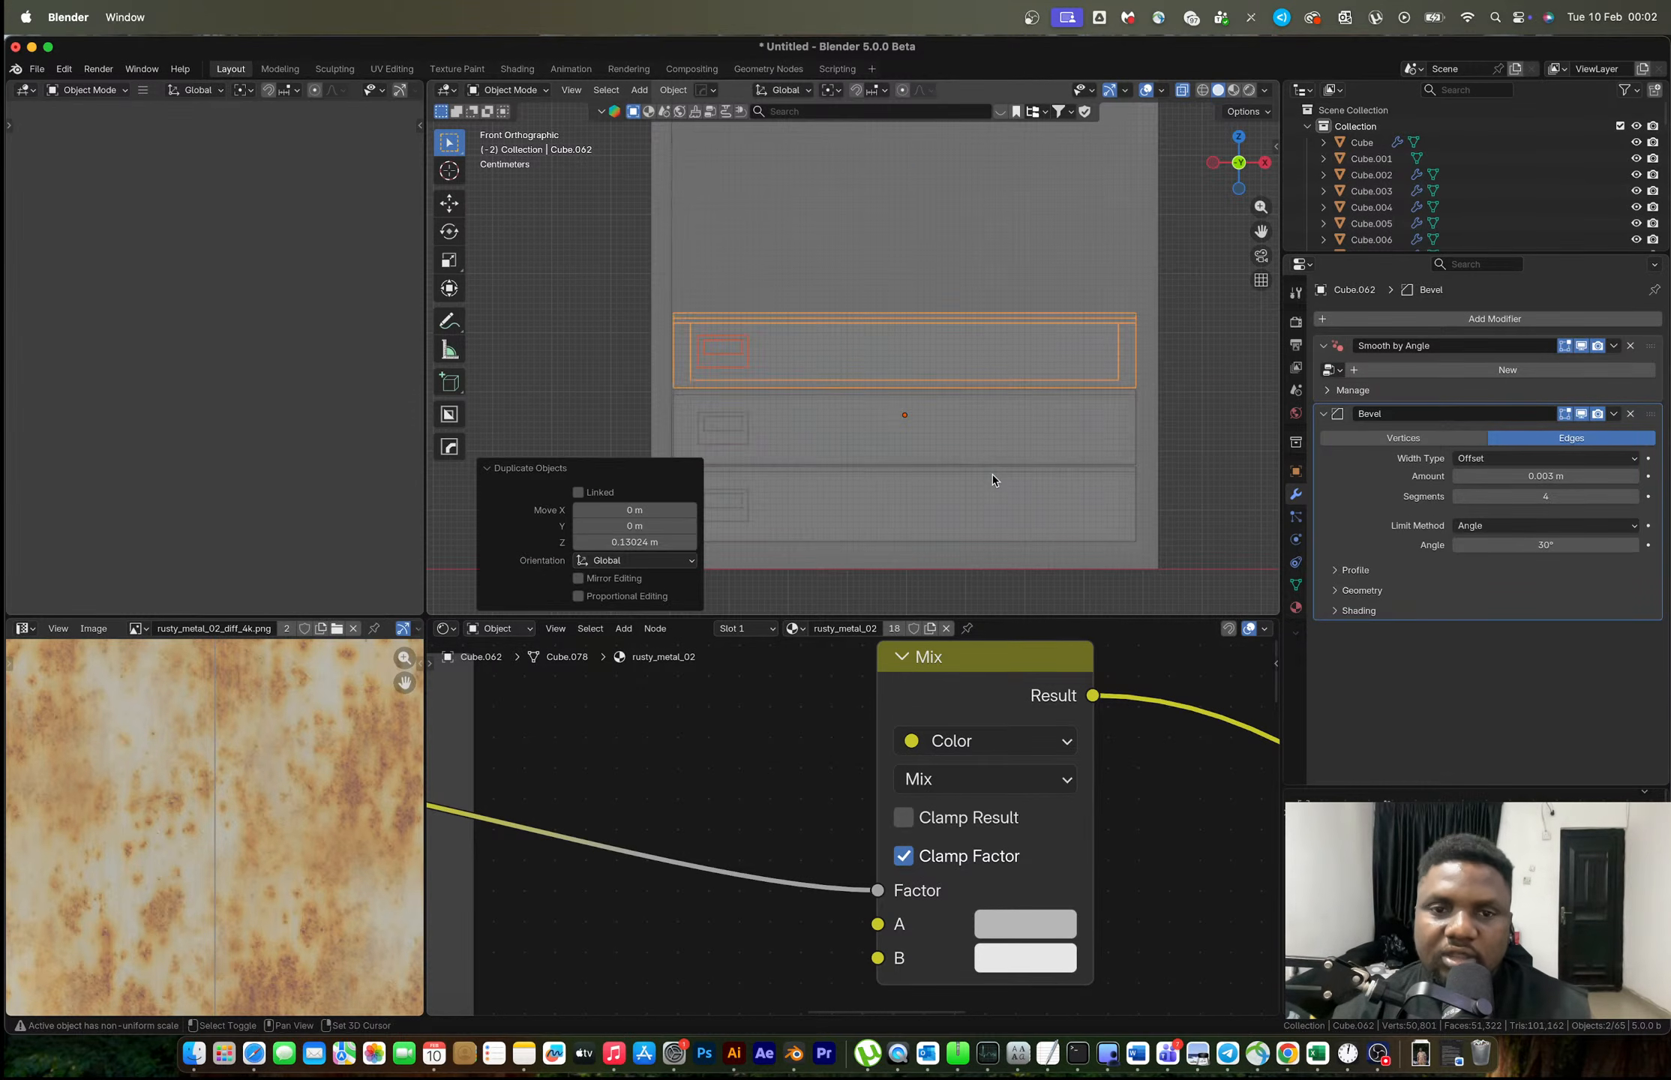
scroll(974, 425, down, 3)
key(shift+r)
key(shift+r)
key(shift+r)
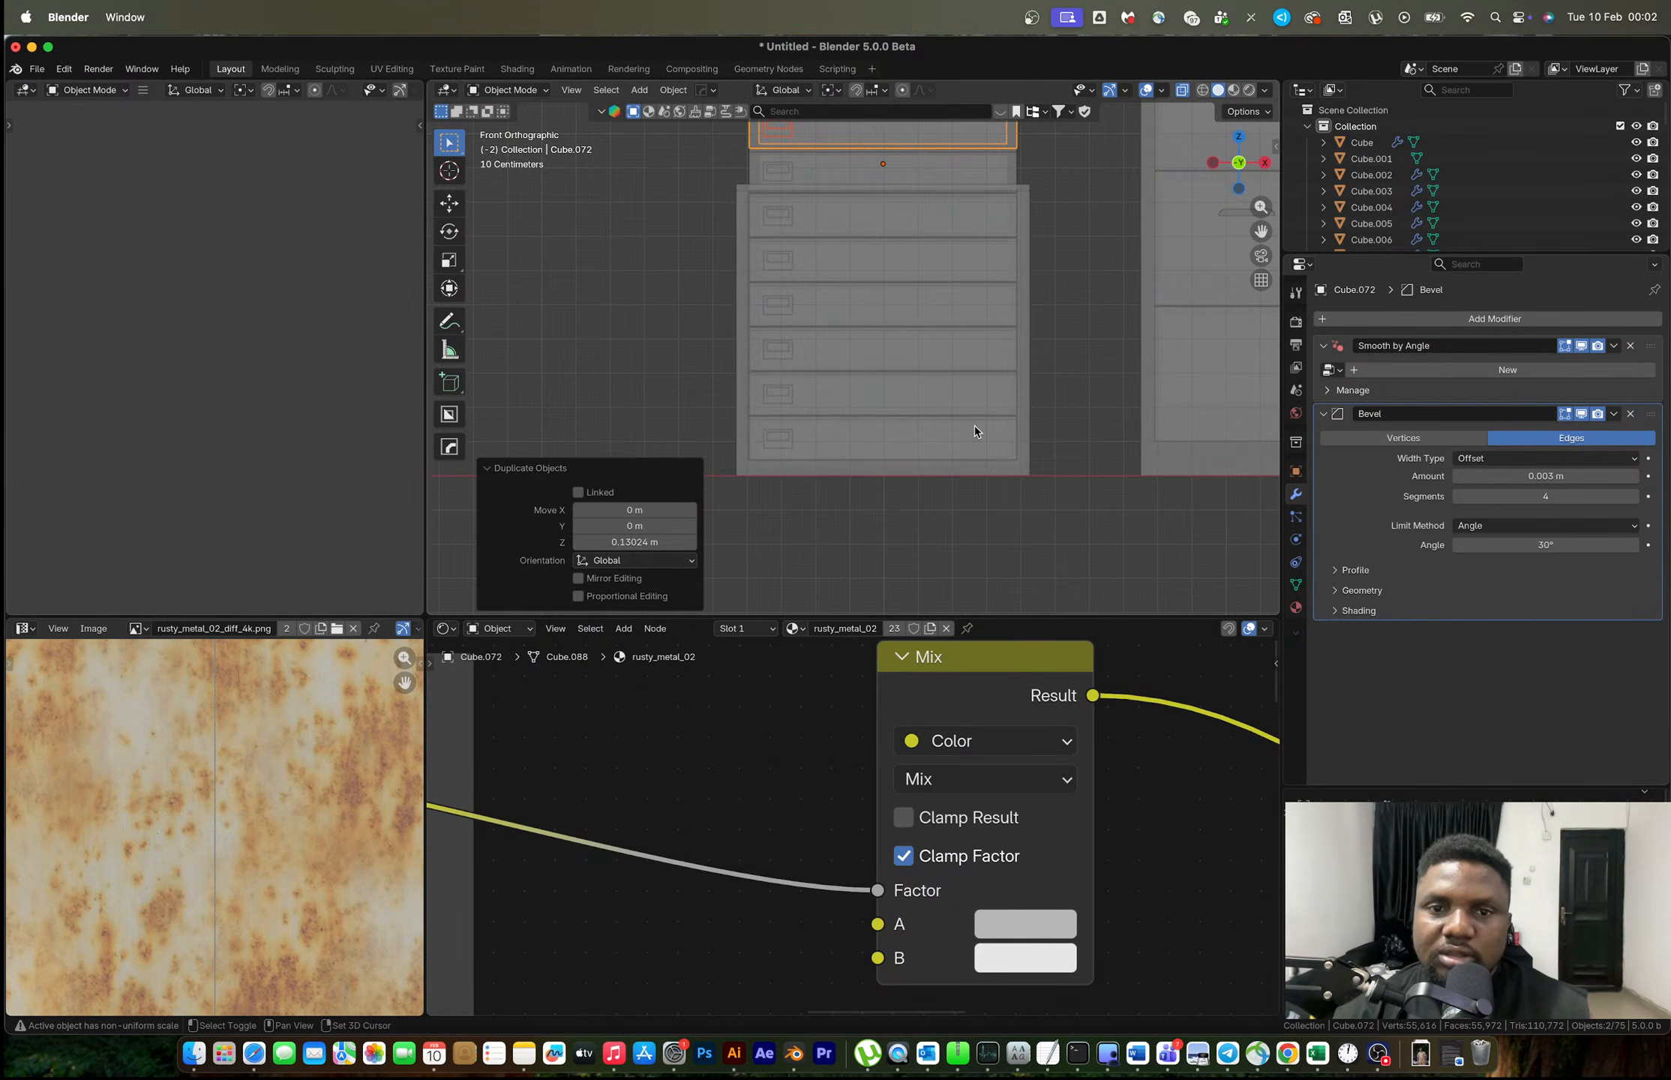
Raise the cabinet body's top vertices about 0.27 m along Z to enclose the whole drawer stack.
scroll(984, 377, up, 3)
click(1021, 326)
key(Tab)
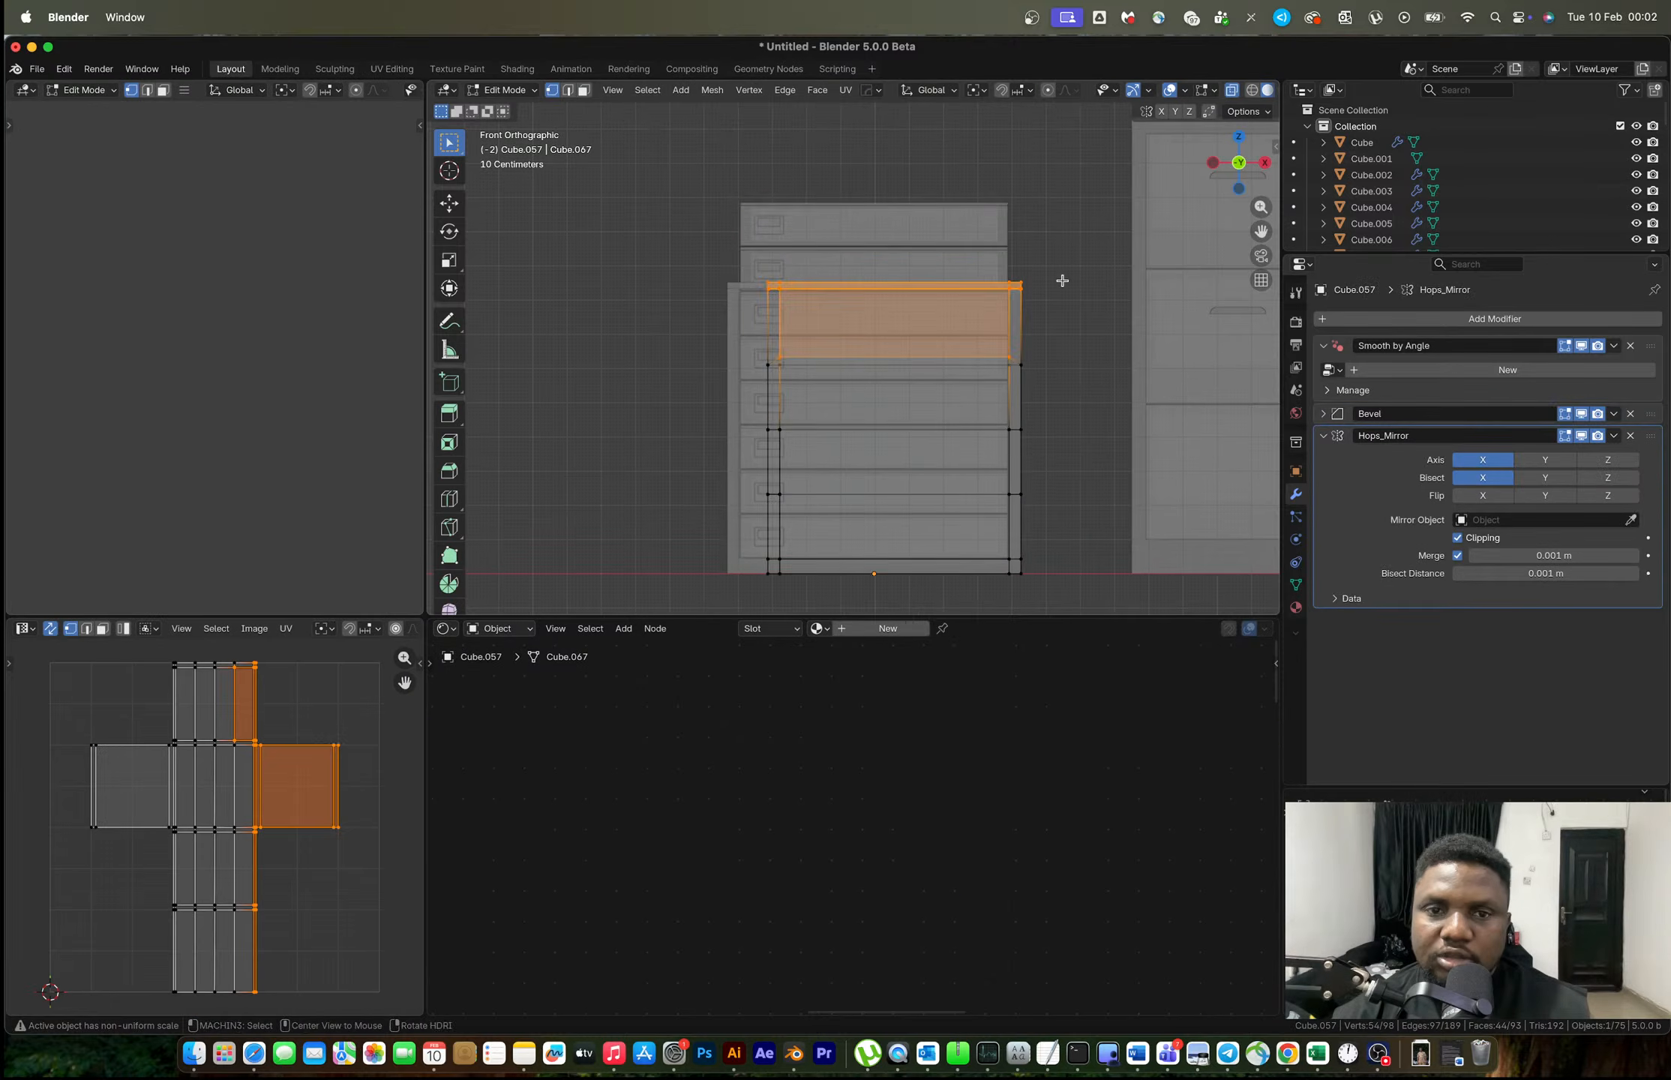
drag(1047, 251, 671, 308)
key(g)
key(z)
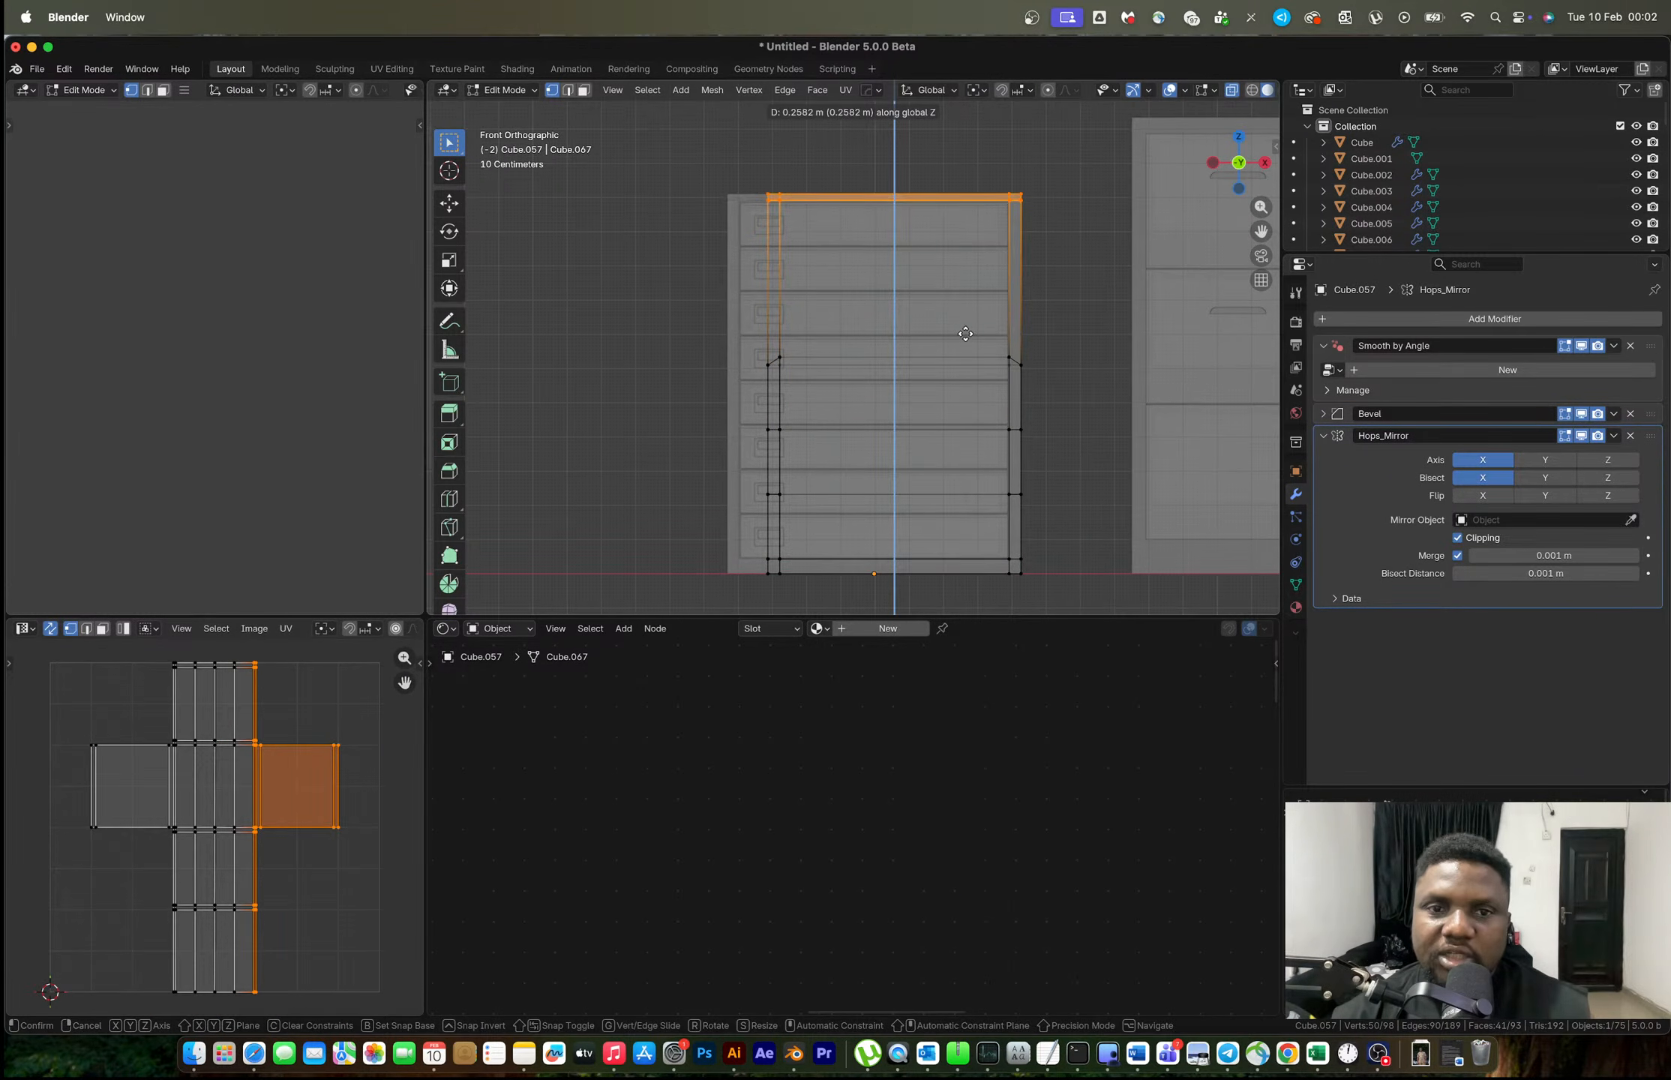
click(963, 330)
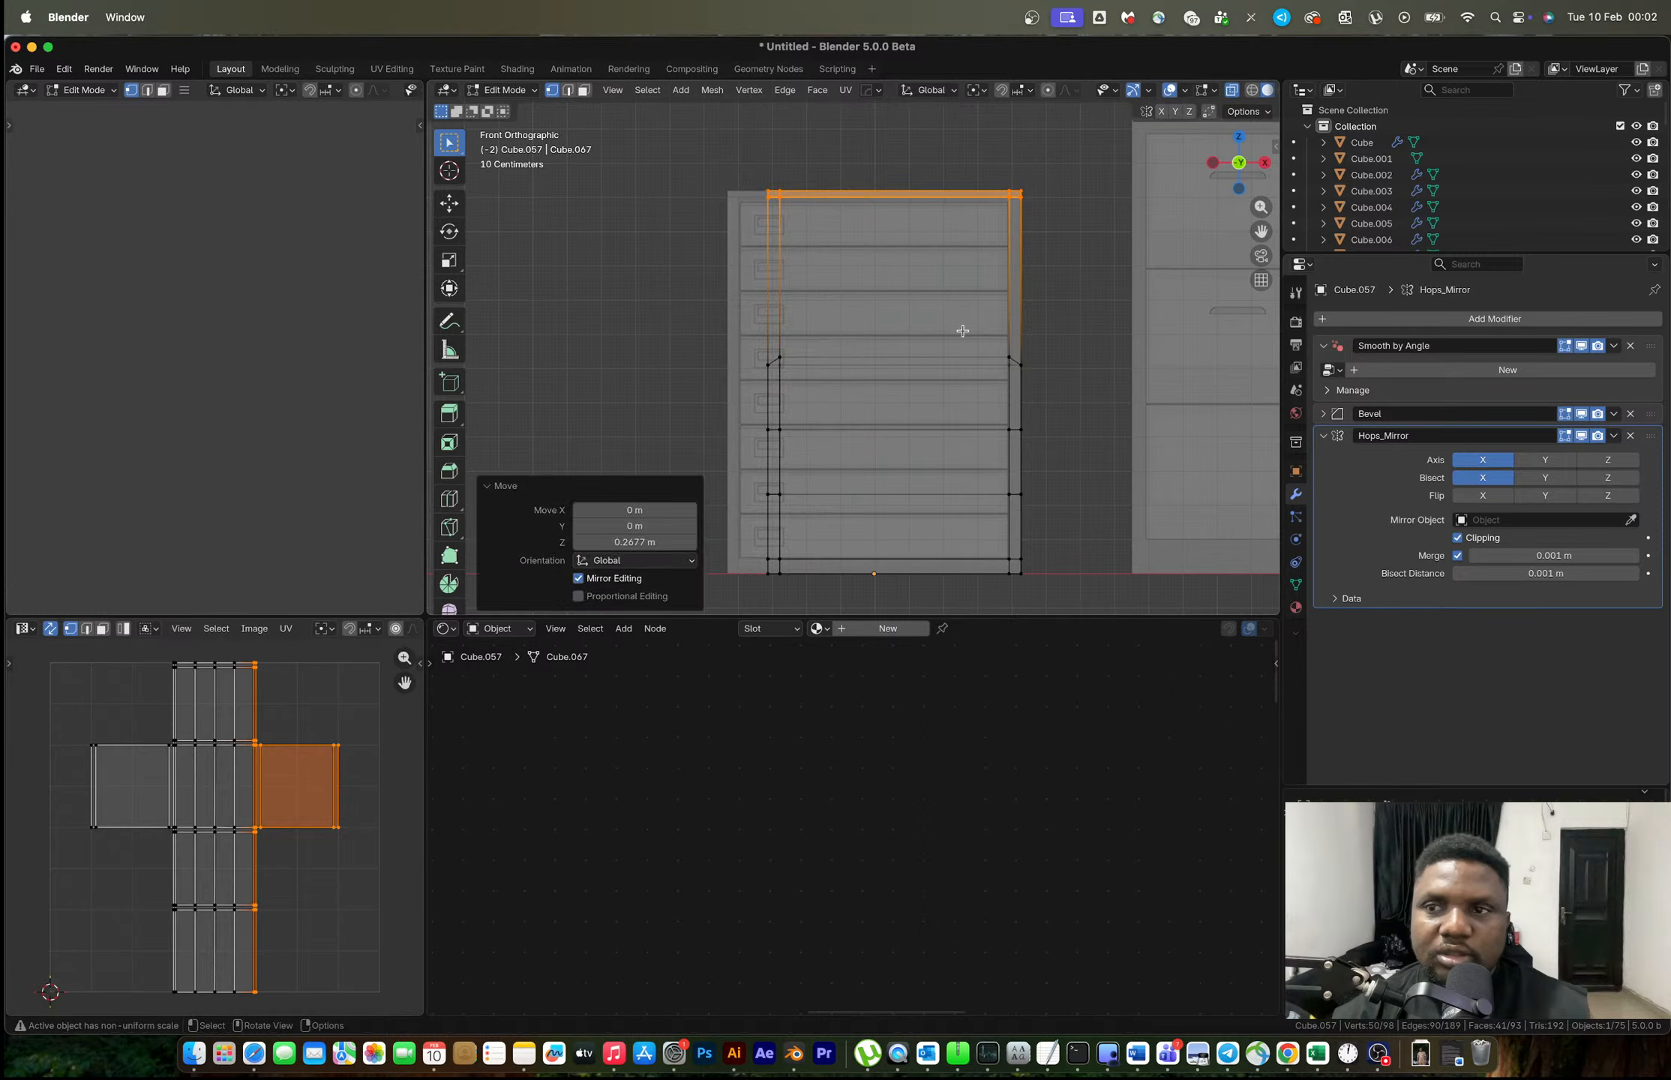
Fine-tune the height of the cabinet body's top along Z to fit just above the uppermost drawer.
key(Tab)
middle_drag(956, 358, 992, 438)
key(Tab)
key(g)
key(z)
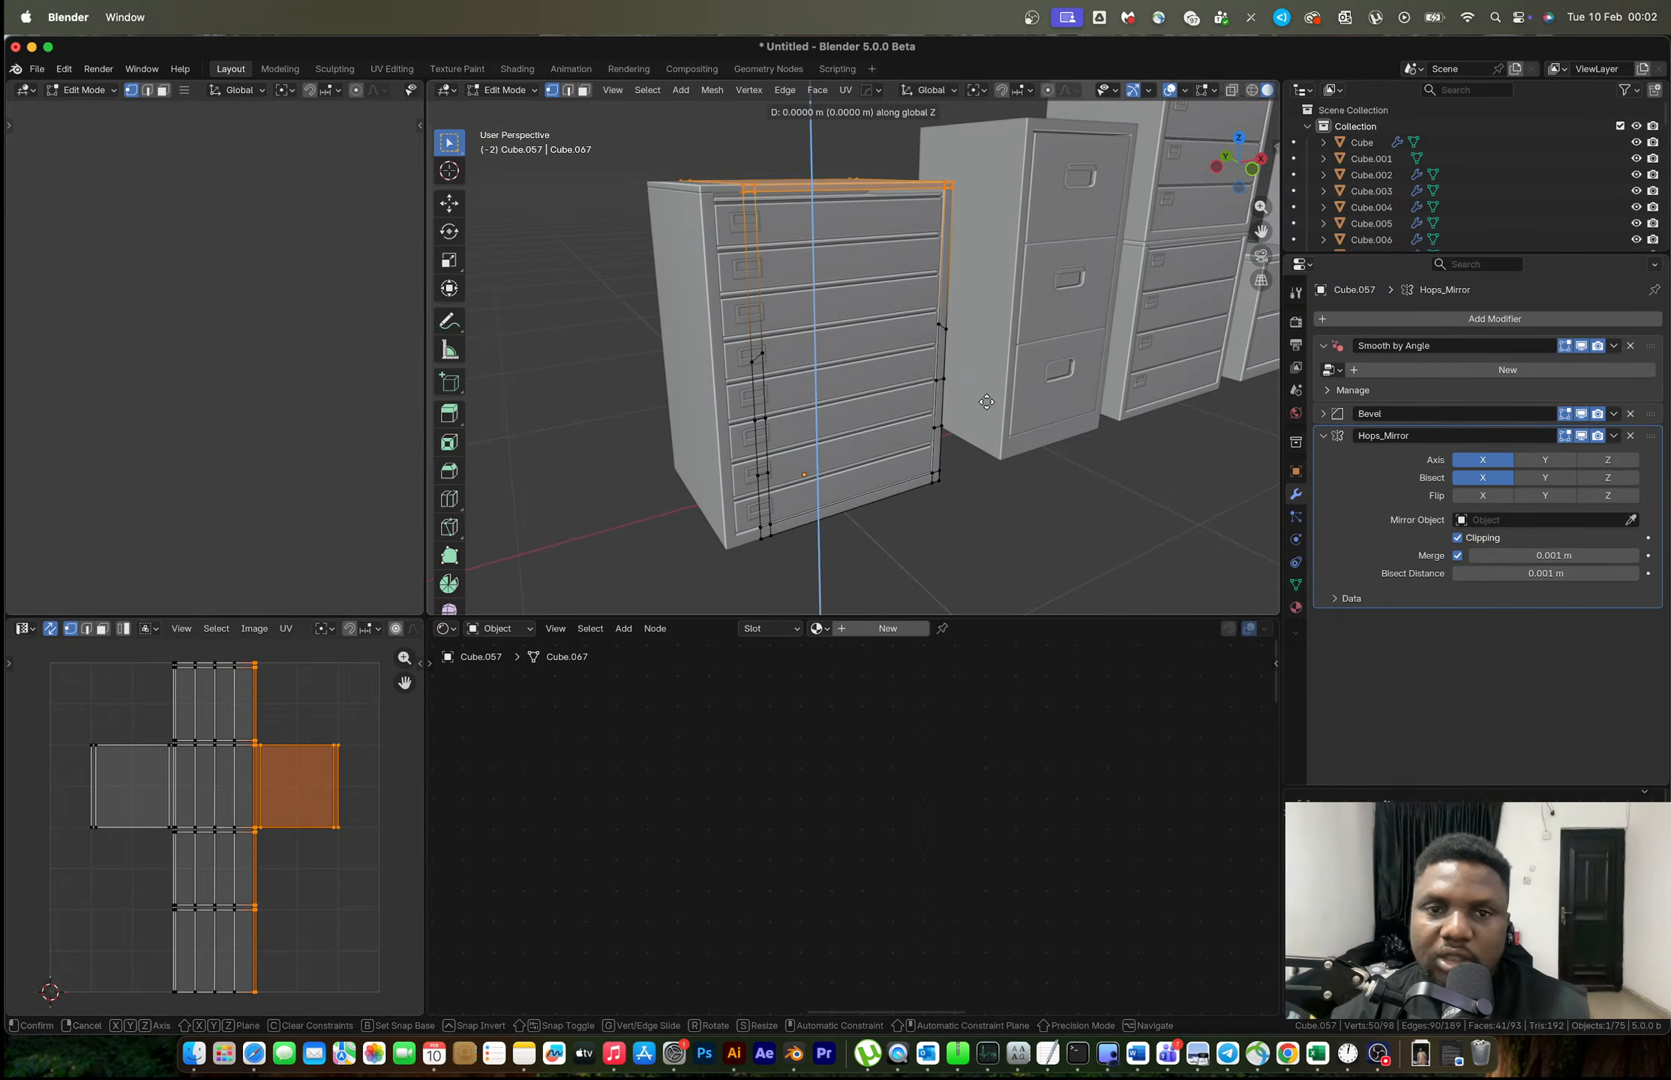
click(992, 432)
key(Tab)
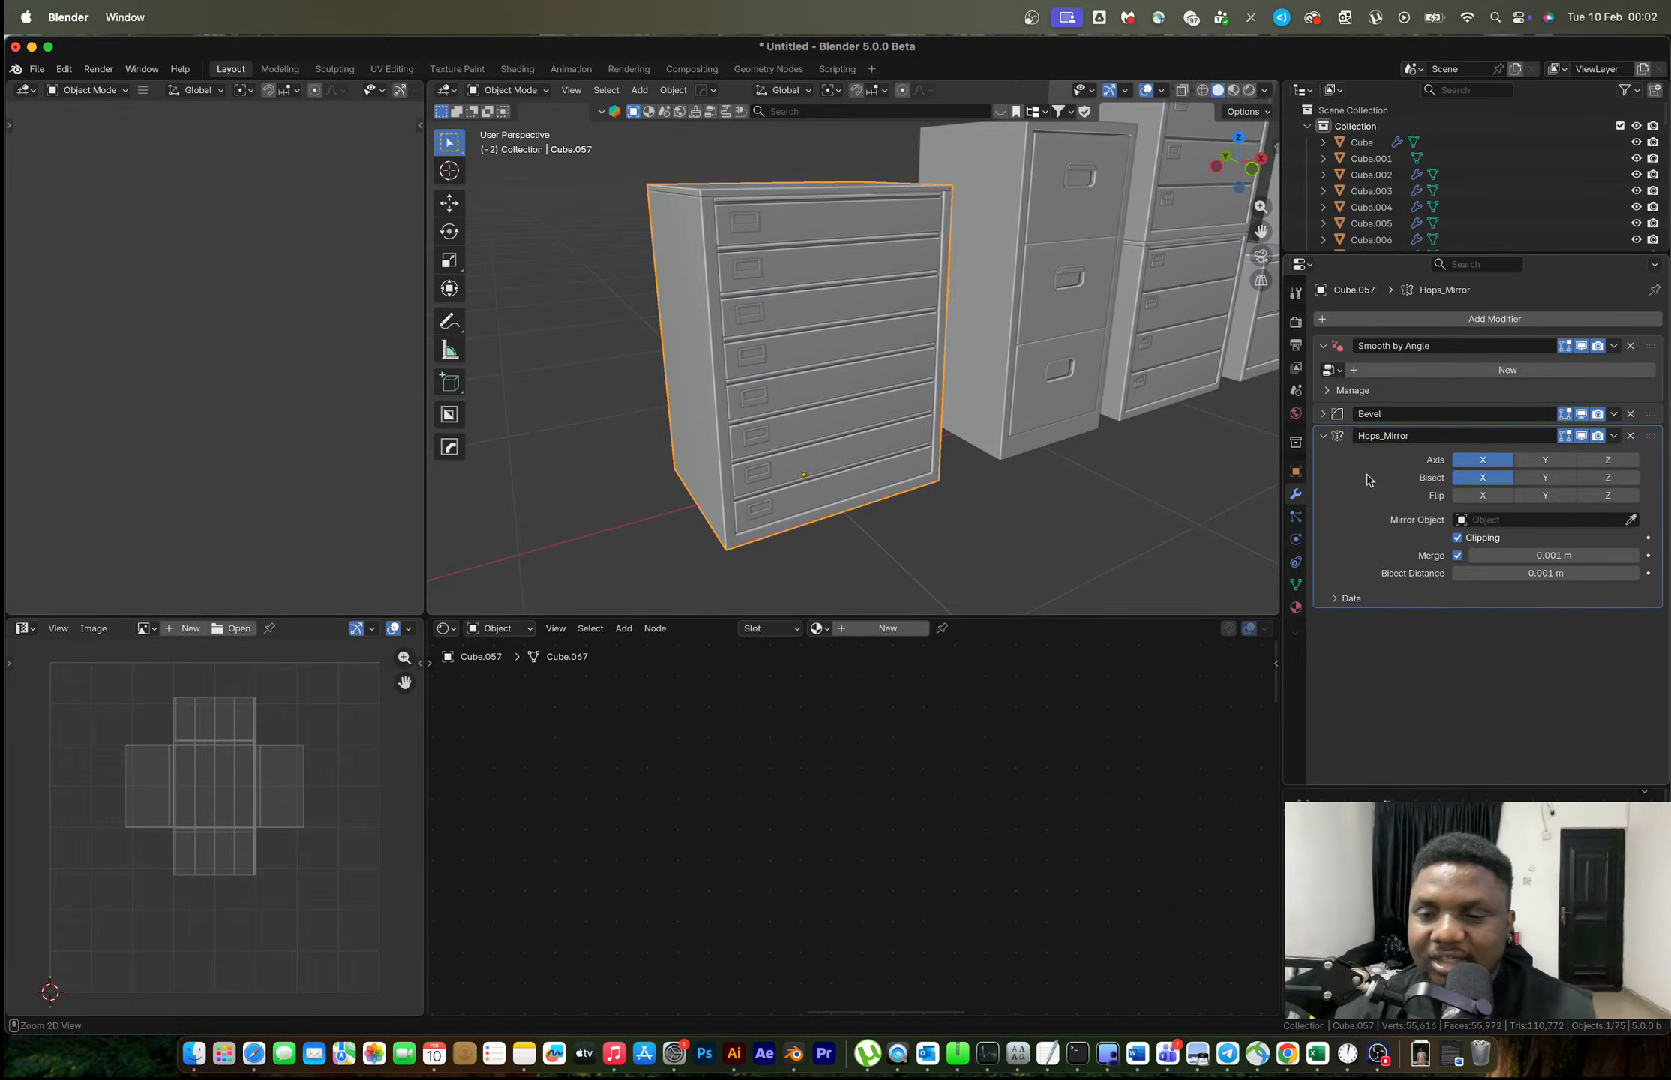
Apply the Hops_Mirror modifier on the eight-drawer cabinet's body.
key(ctrl+a)
scroll(1088, 452, down, 5)
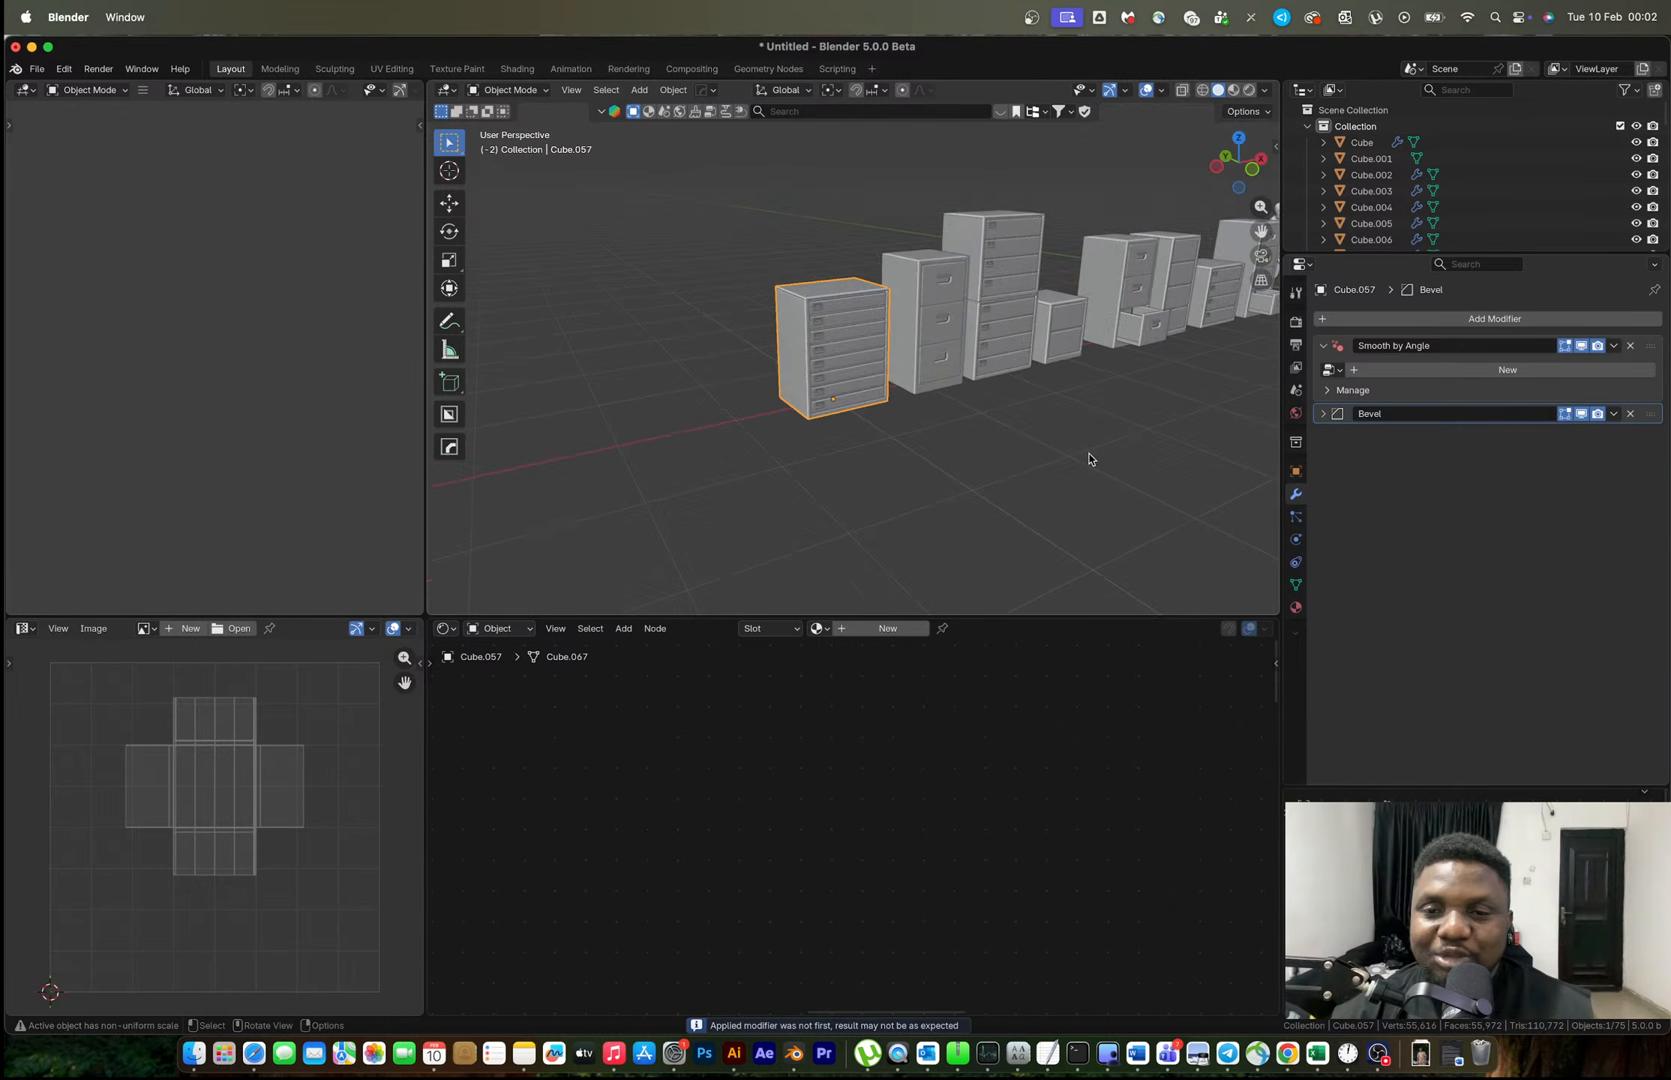
middle_drag(1162, 411, 888, 379)
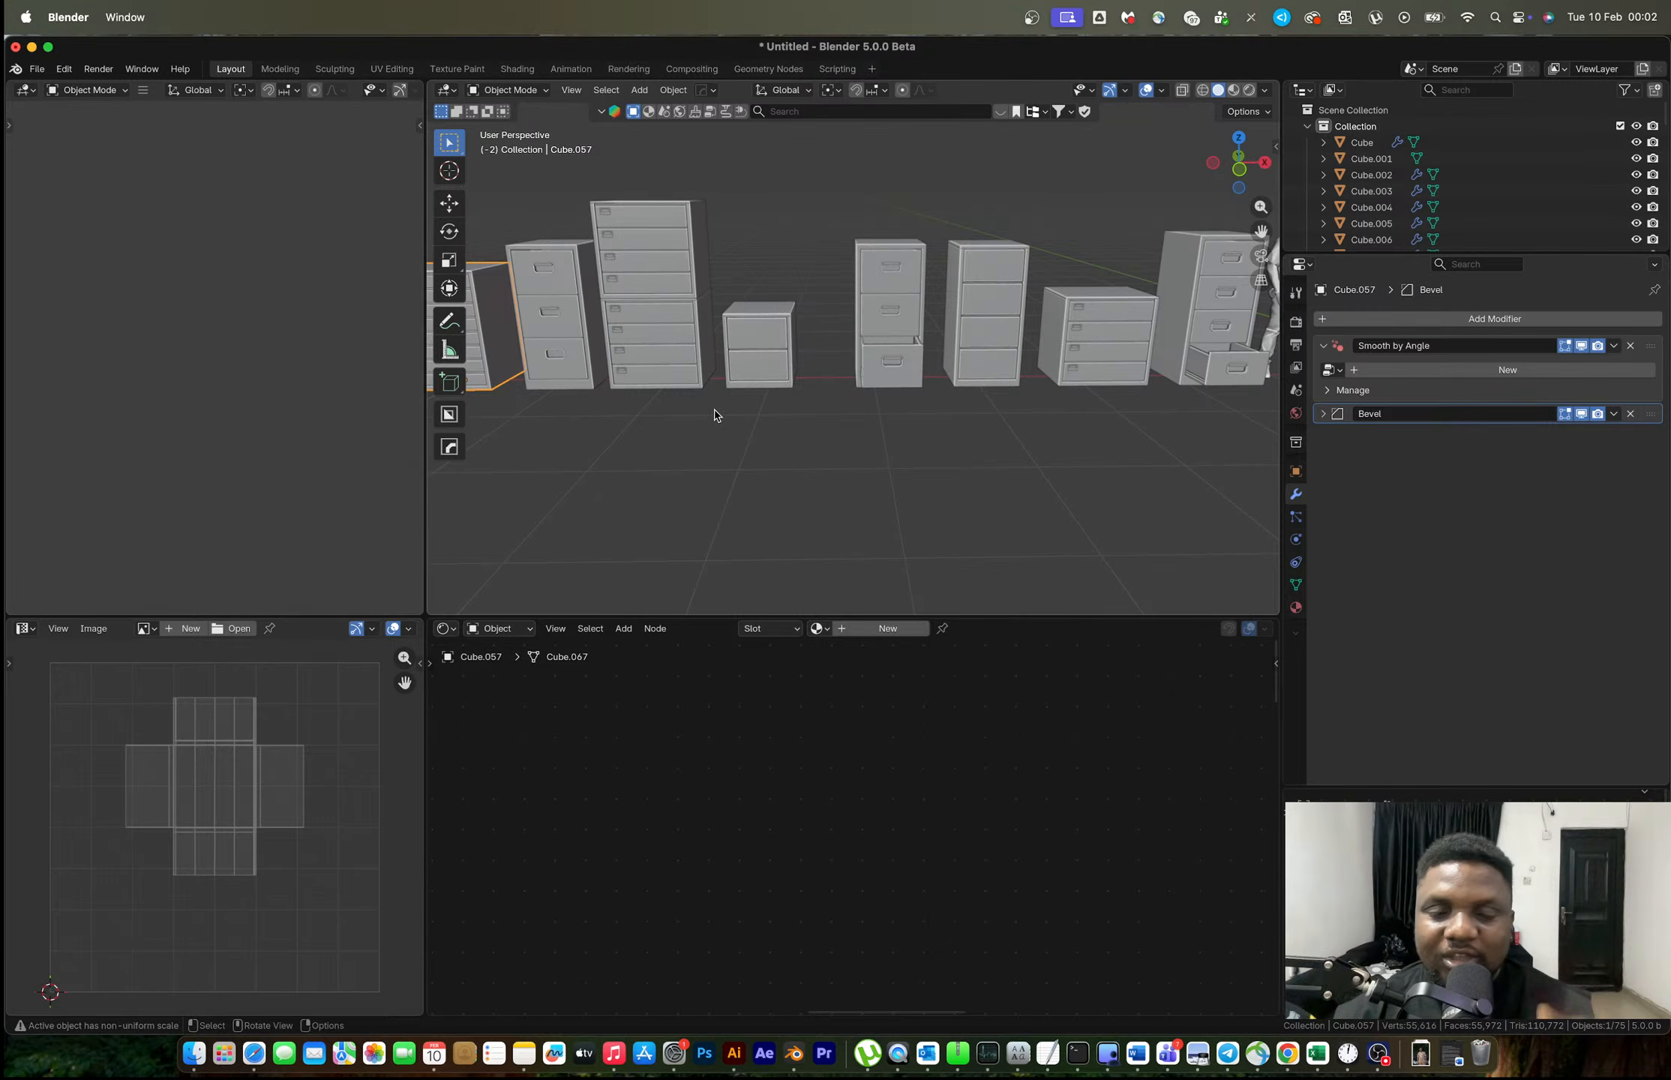
shift+middle_drag(689, 410, 827, 419)
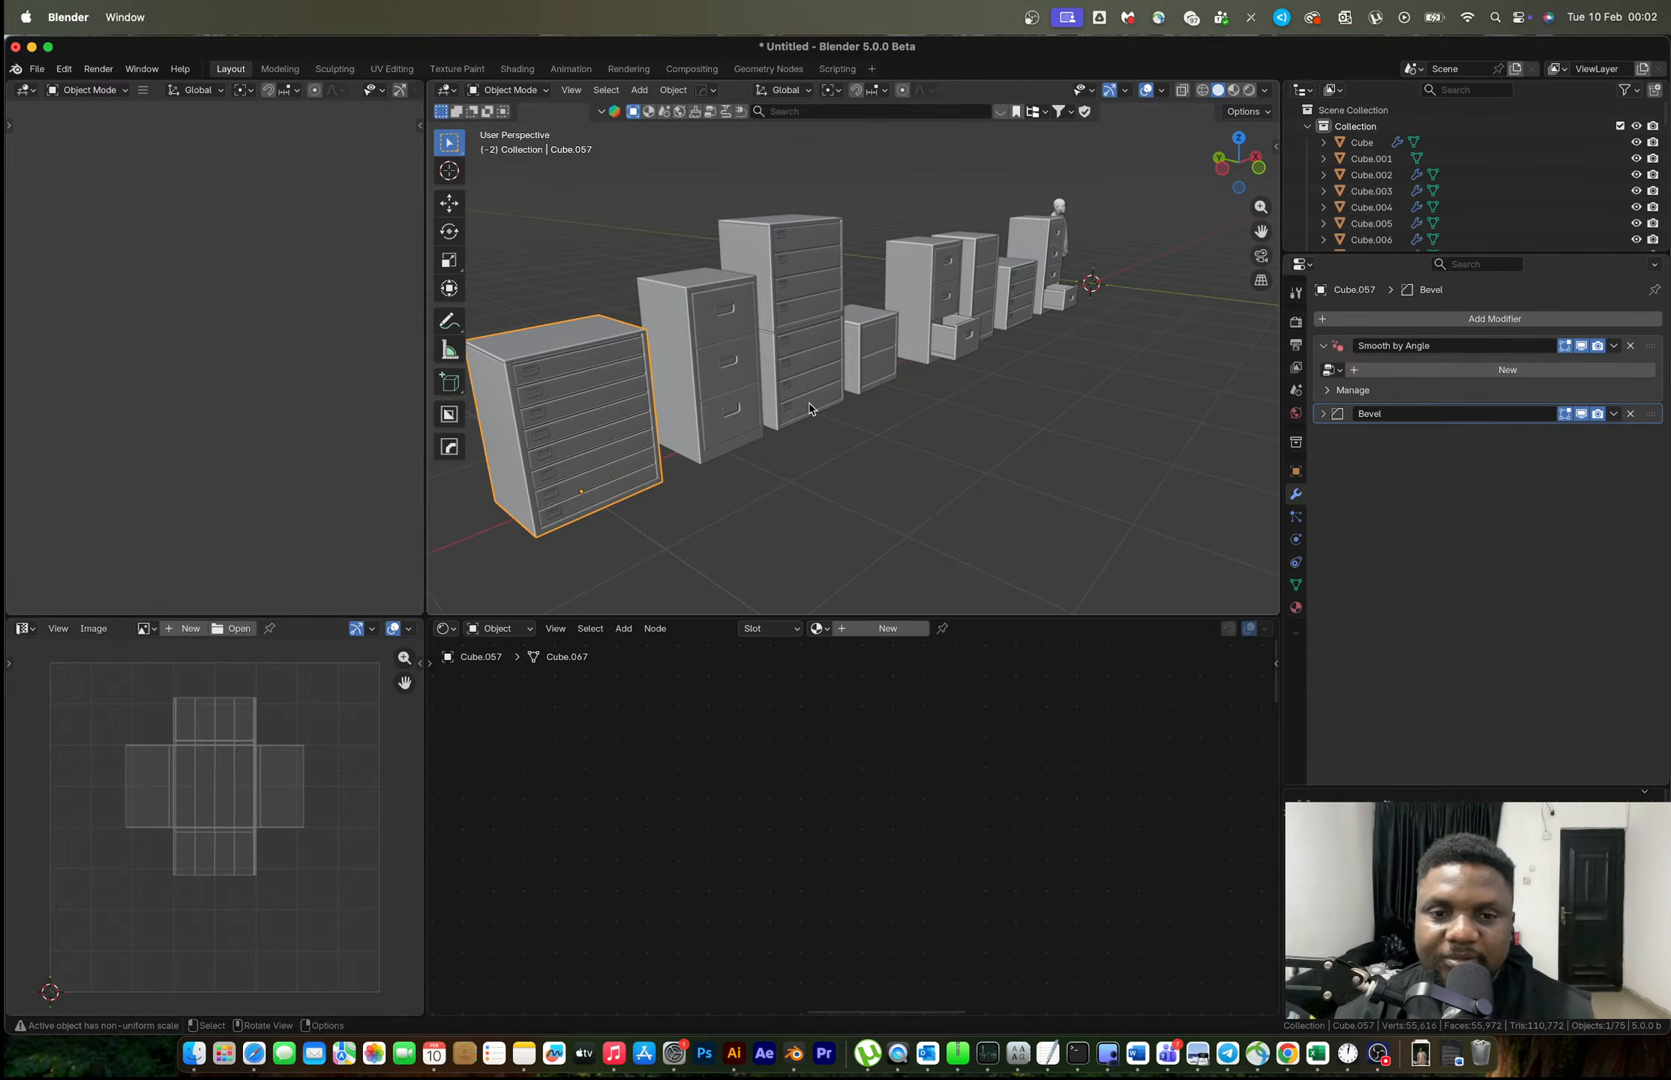
Try sliding only the tallest cabinet's bottom drawer out along the Y axis, and undo the move.
click(808, 407)
scroll(808, 406, up, 4)
key(g)
key(y)
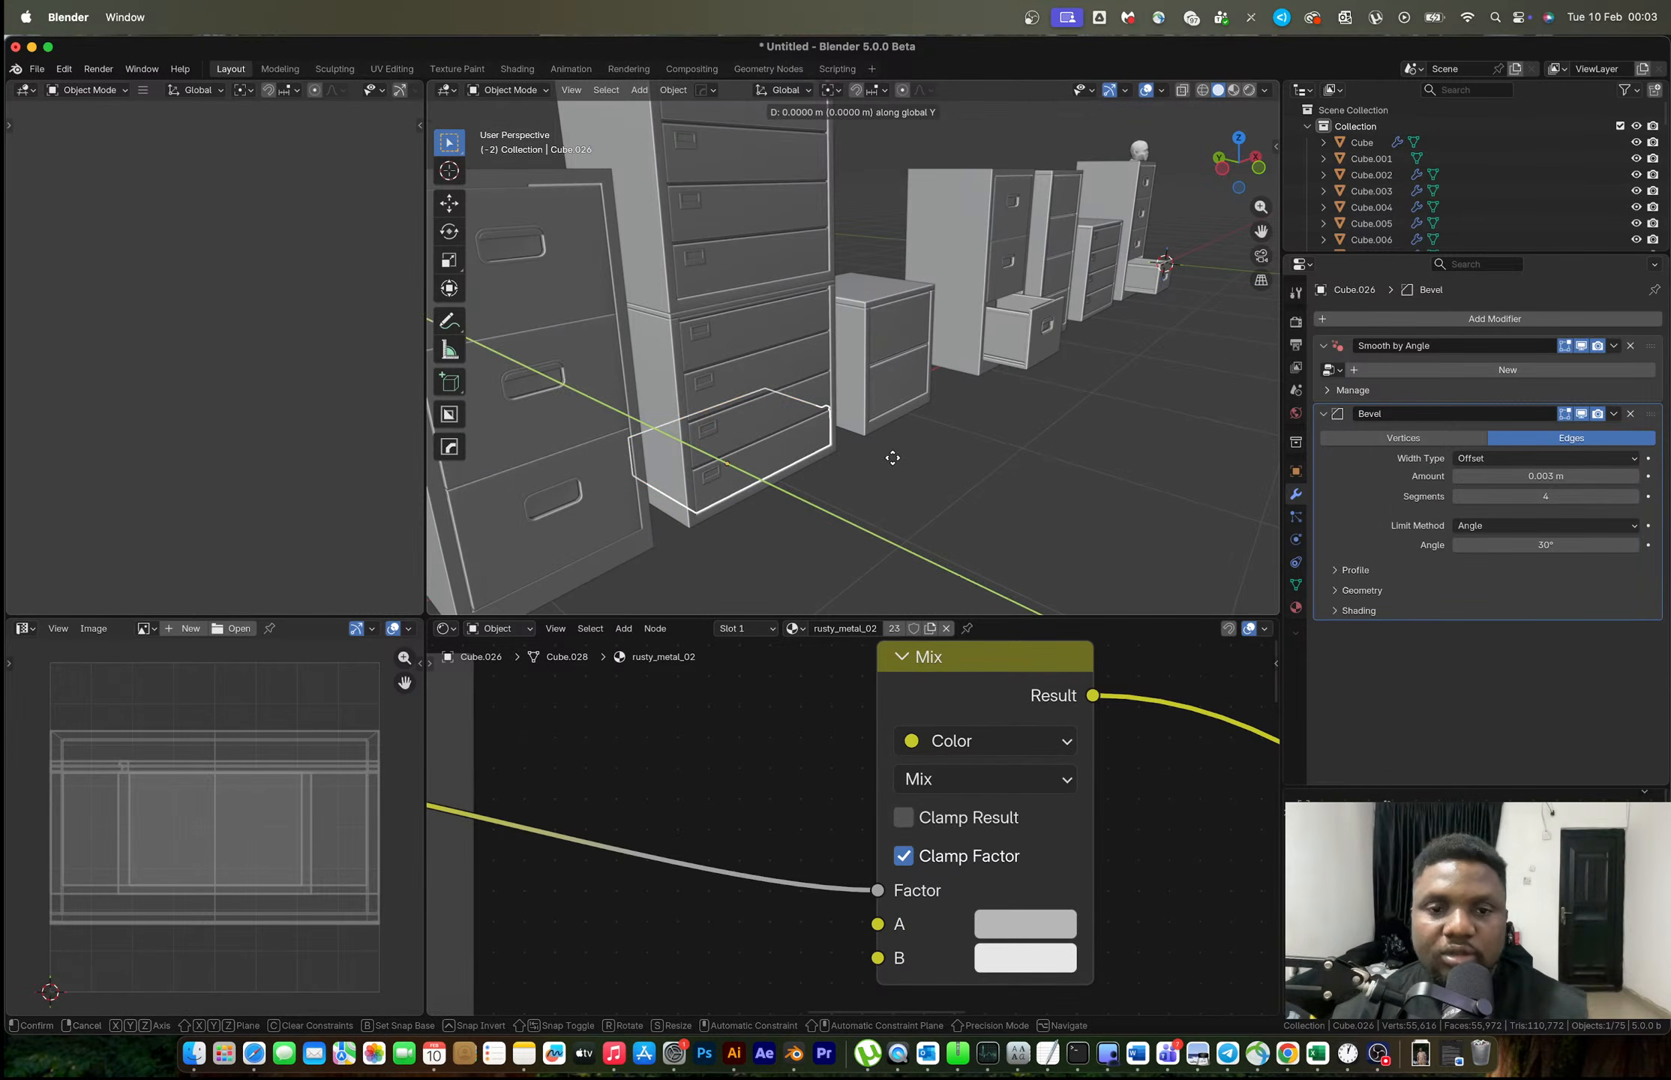
click(1172, 556)
middle_drag(1171, 556, 945, 484)
key(super+z)
Slide the tallest cabinet's bottom drawer out together with its handle, about 0.29 m along negative Y.
shift+click(711, 456)
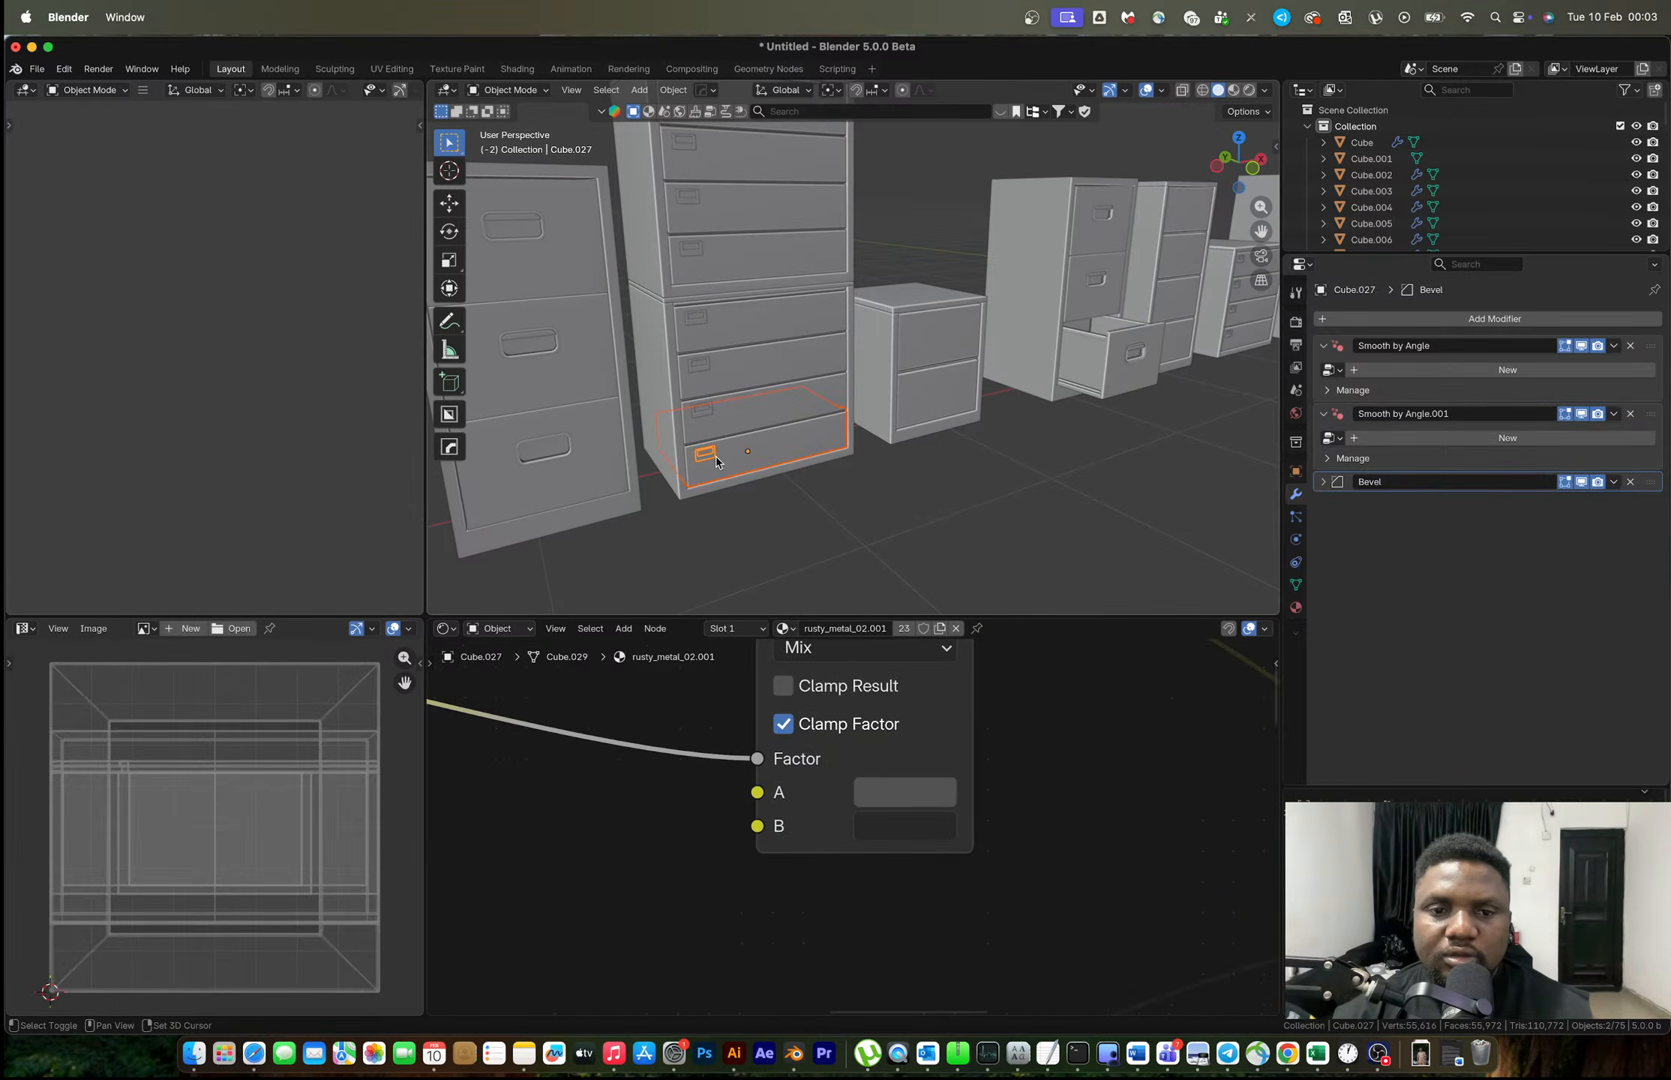
key(g)
key(y)
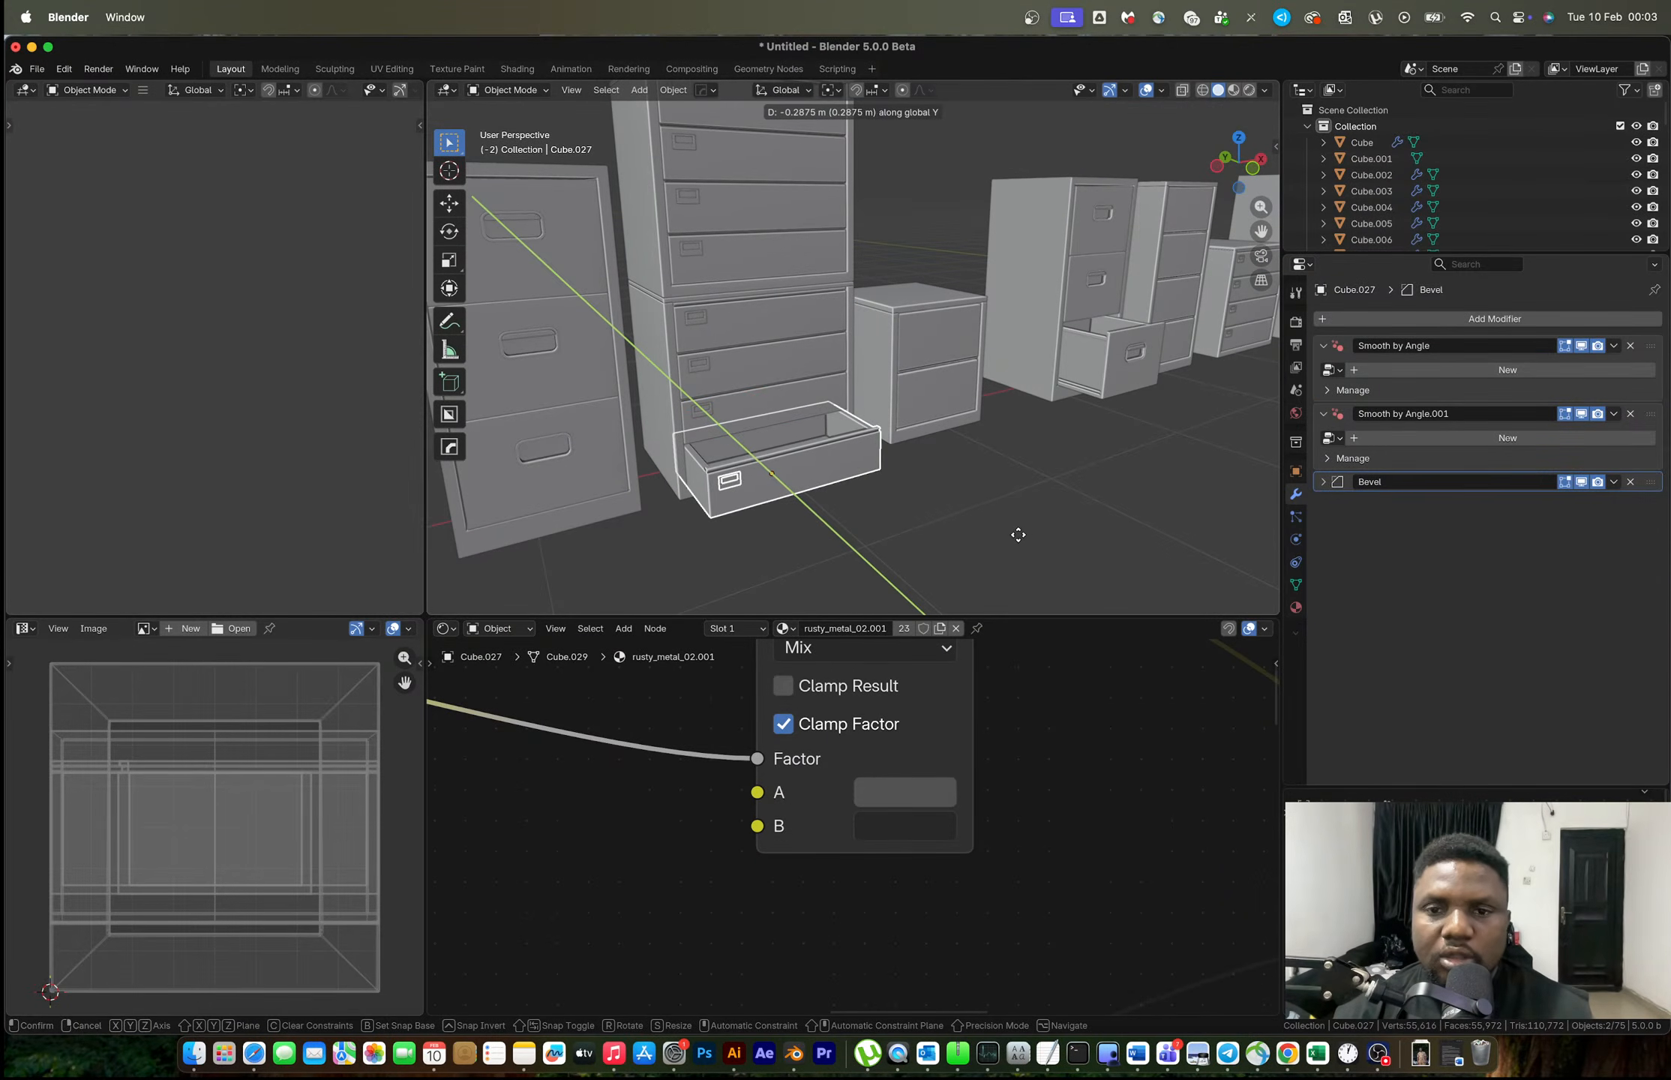
click(1021, 536)
click(1030, 518)
scroll(1030, 519, down, 6)
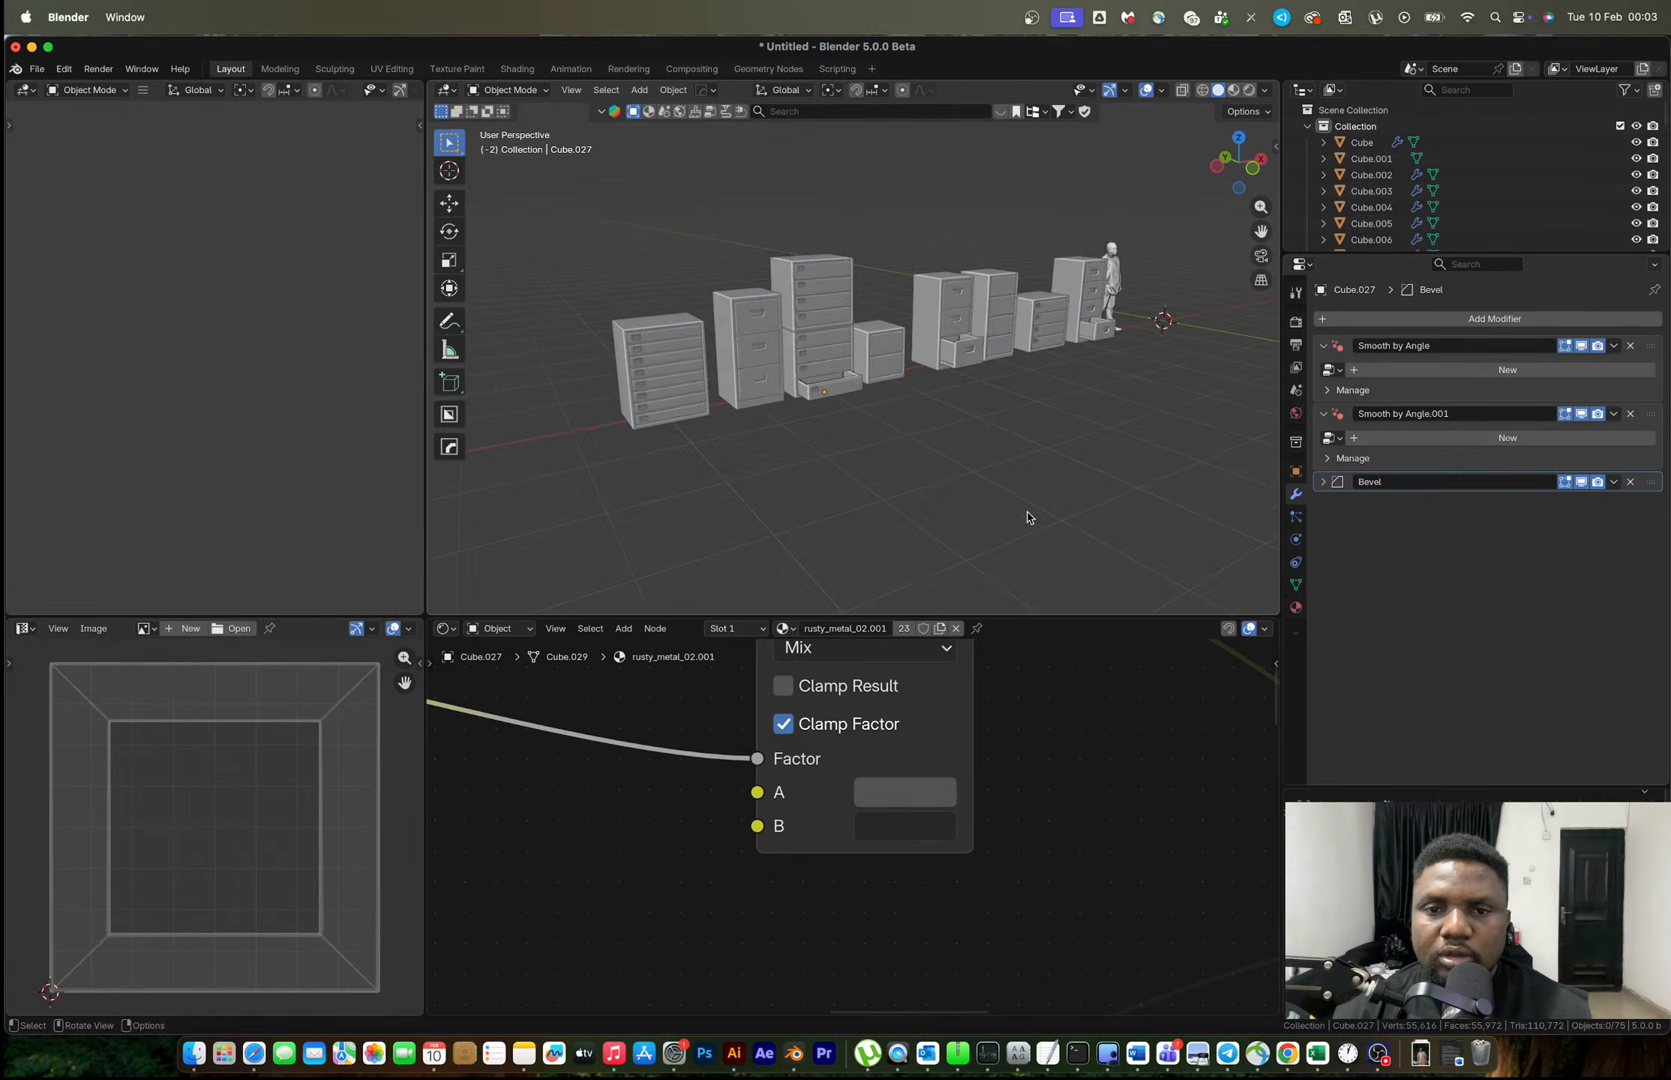
Compare the row of cabinets with the metal drawer reference photo in the web browser.
middle_drag(1030, 518, 951, 452)
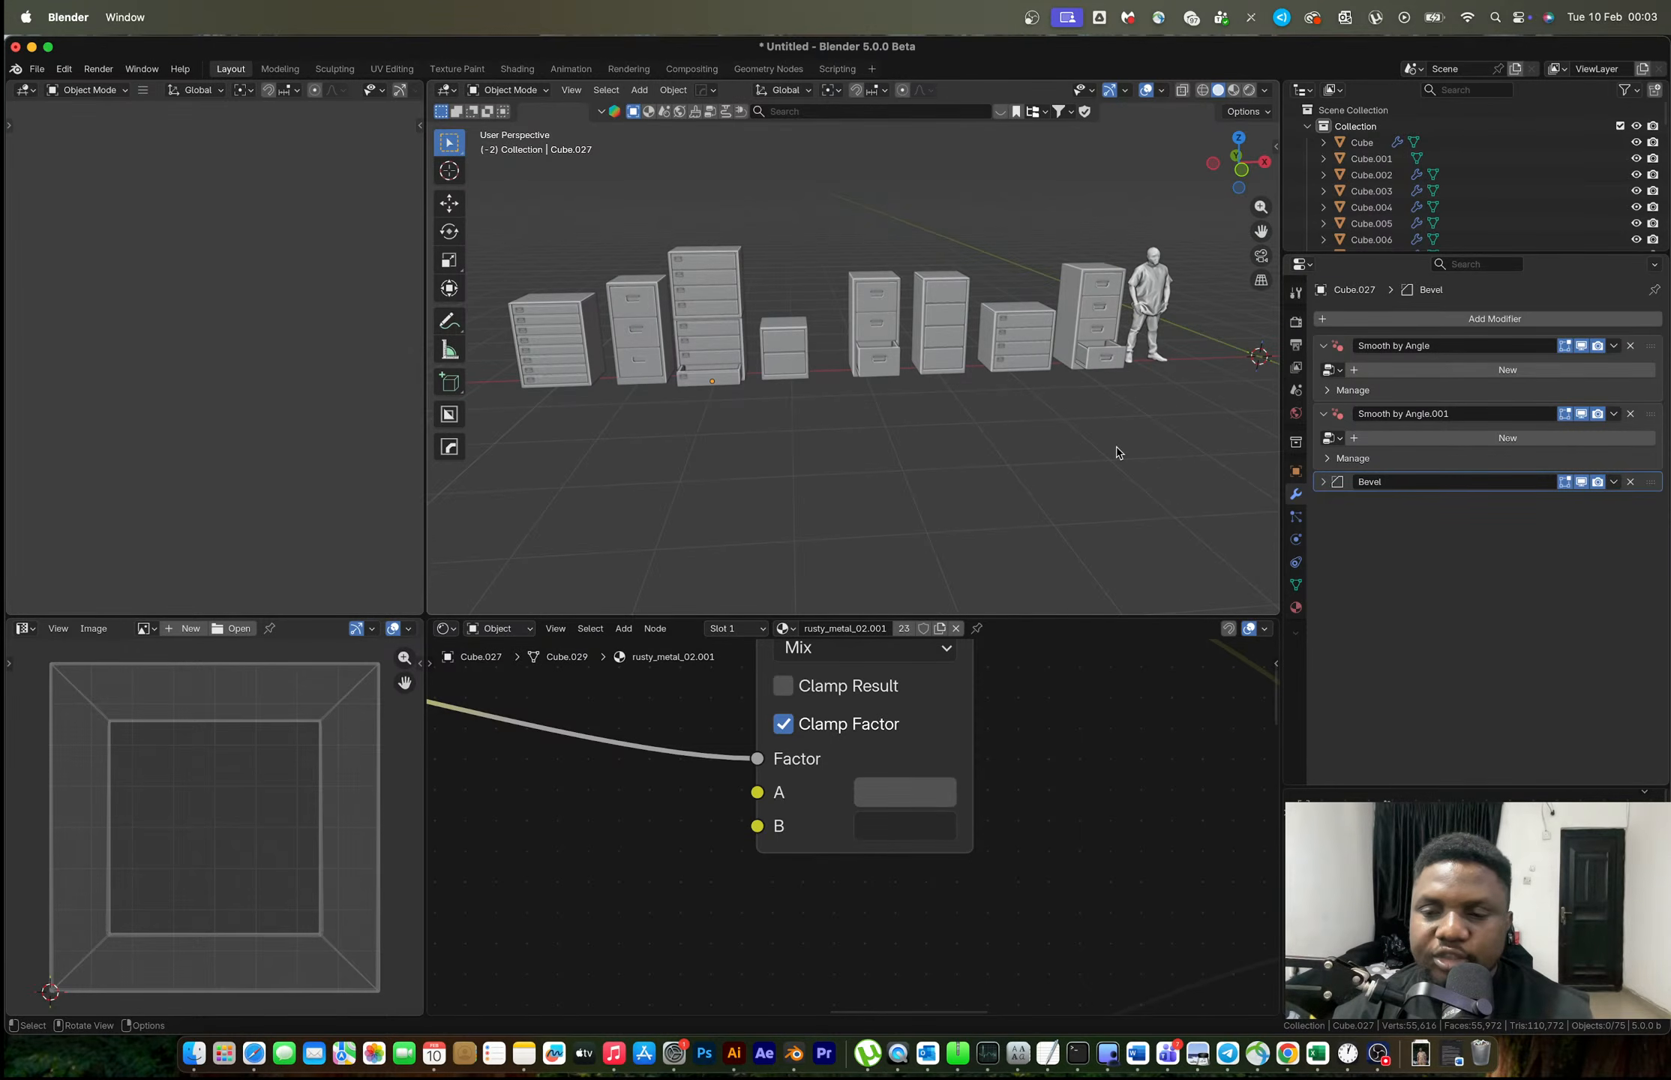
key(ctrl+Right)
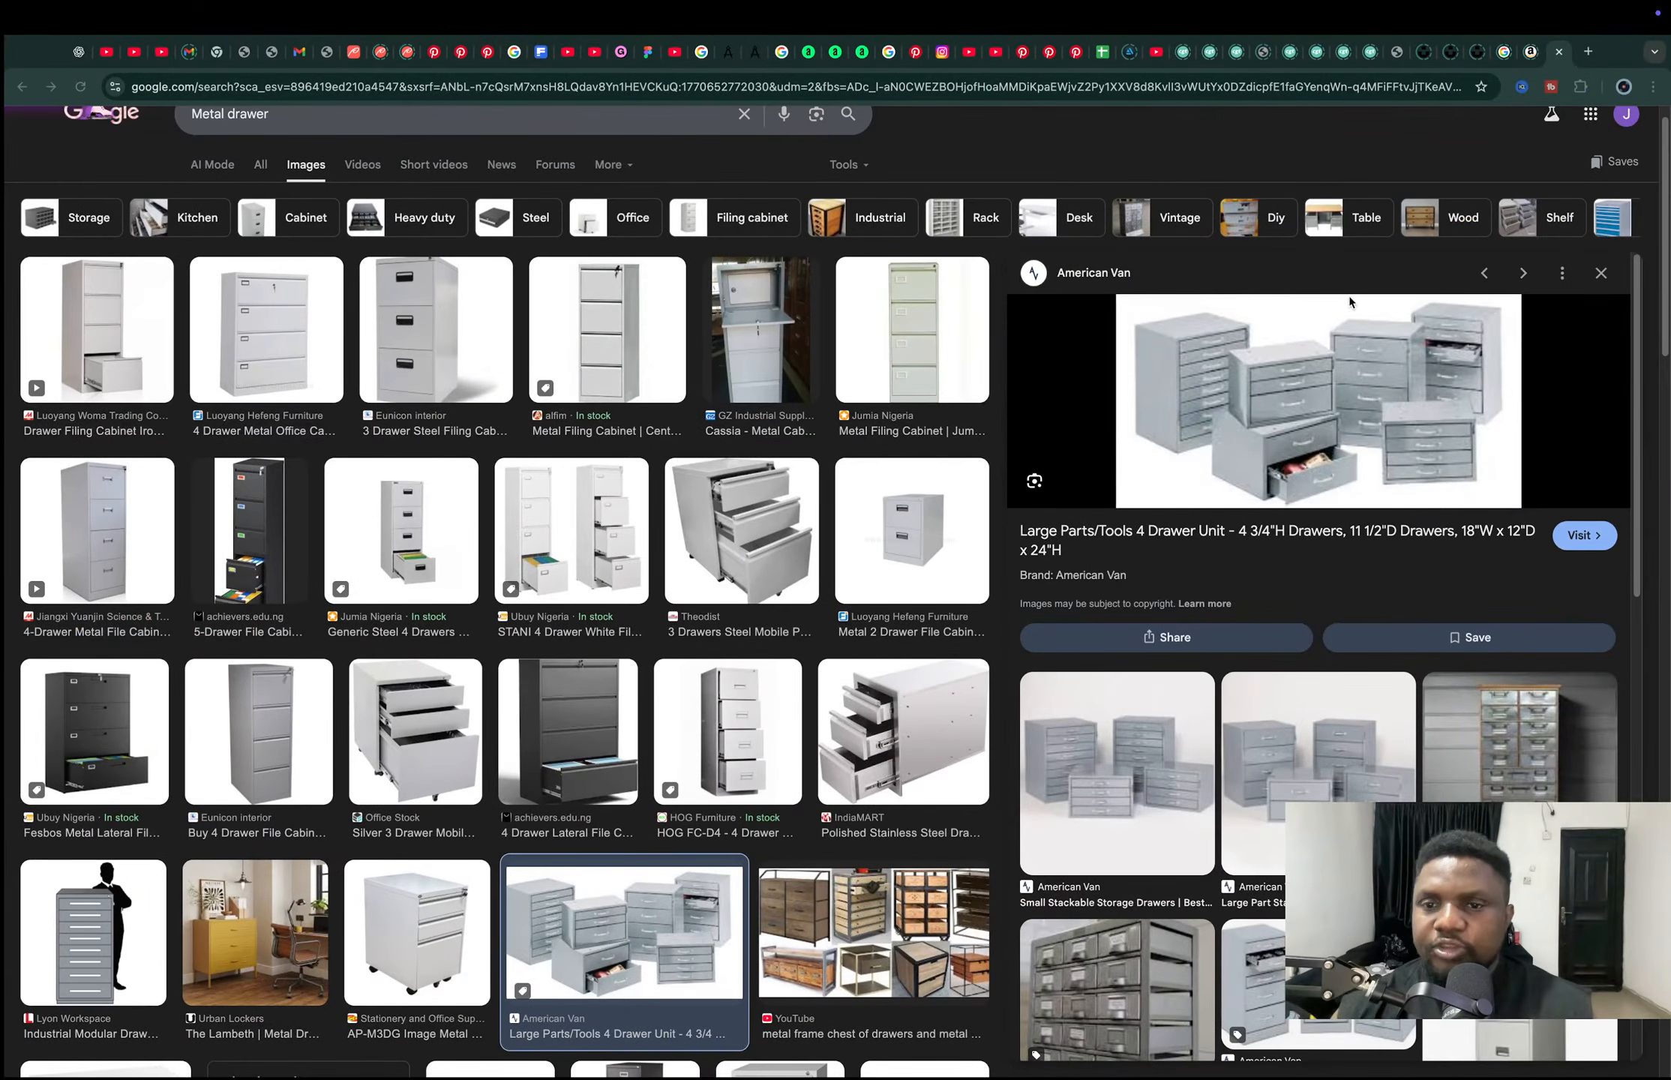
key(ctrl+Left)
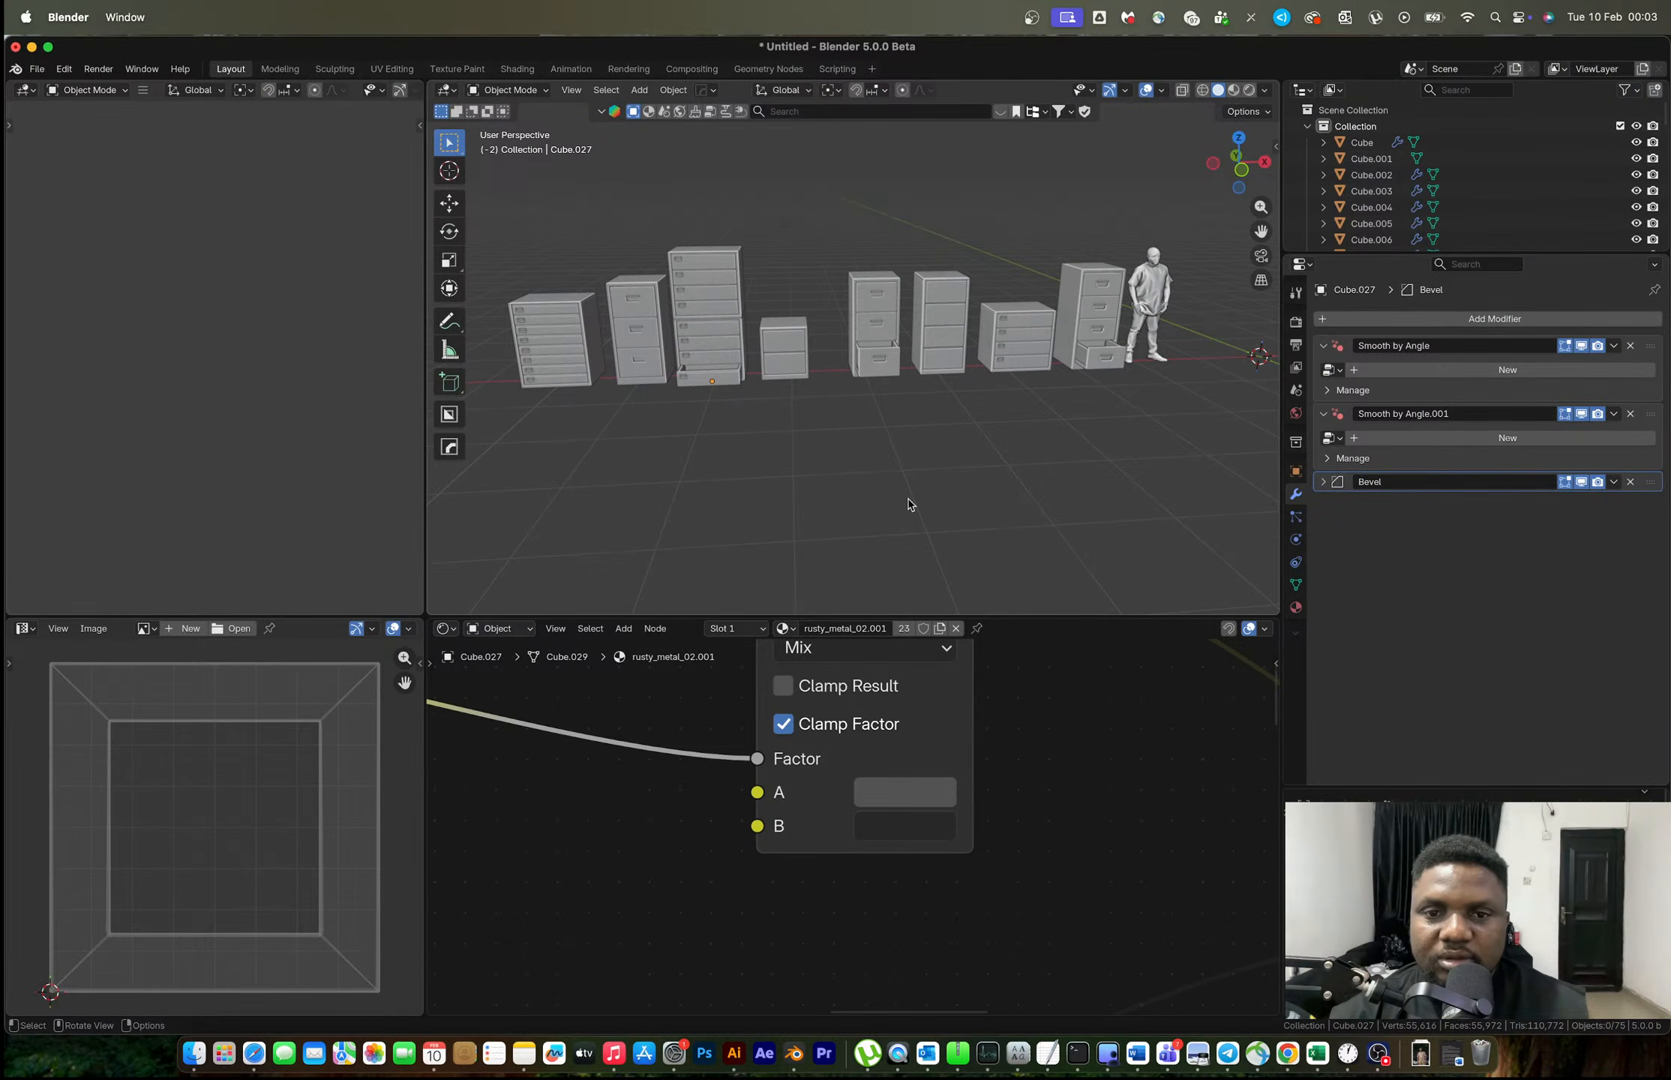
key(ctrl+Right)
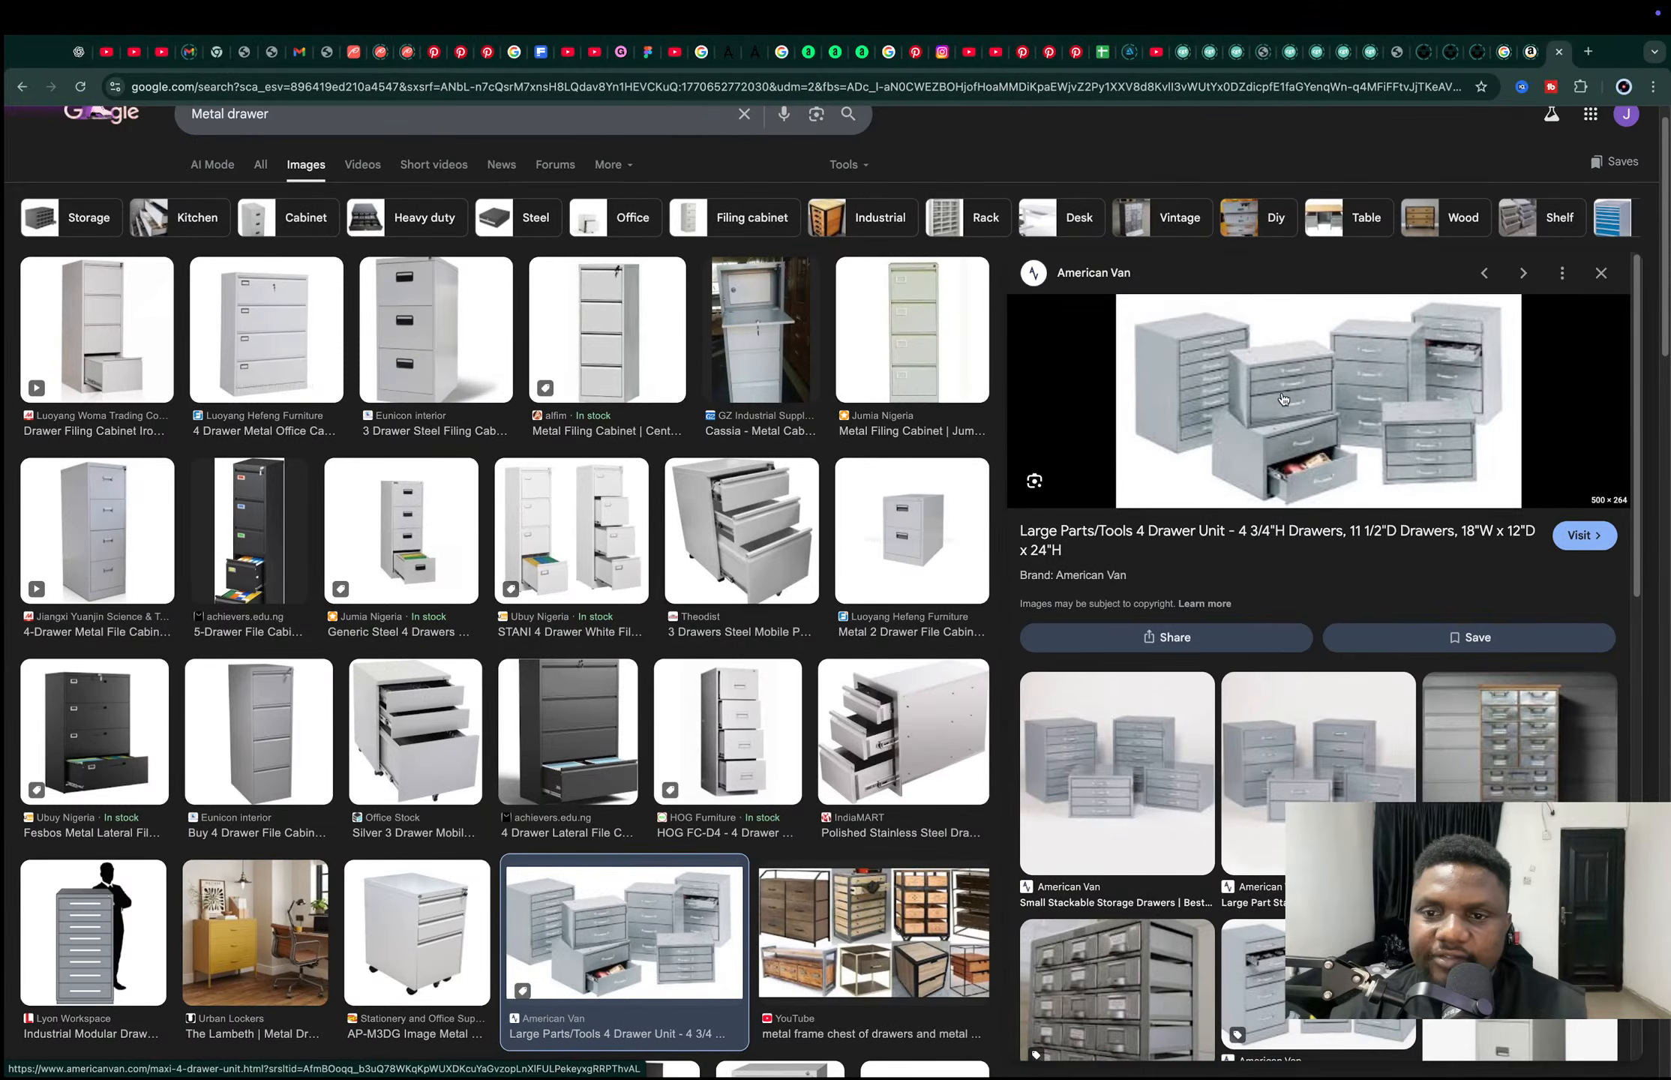
key(ctrl+Left)
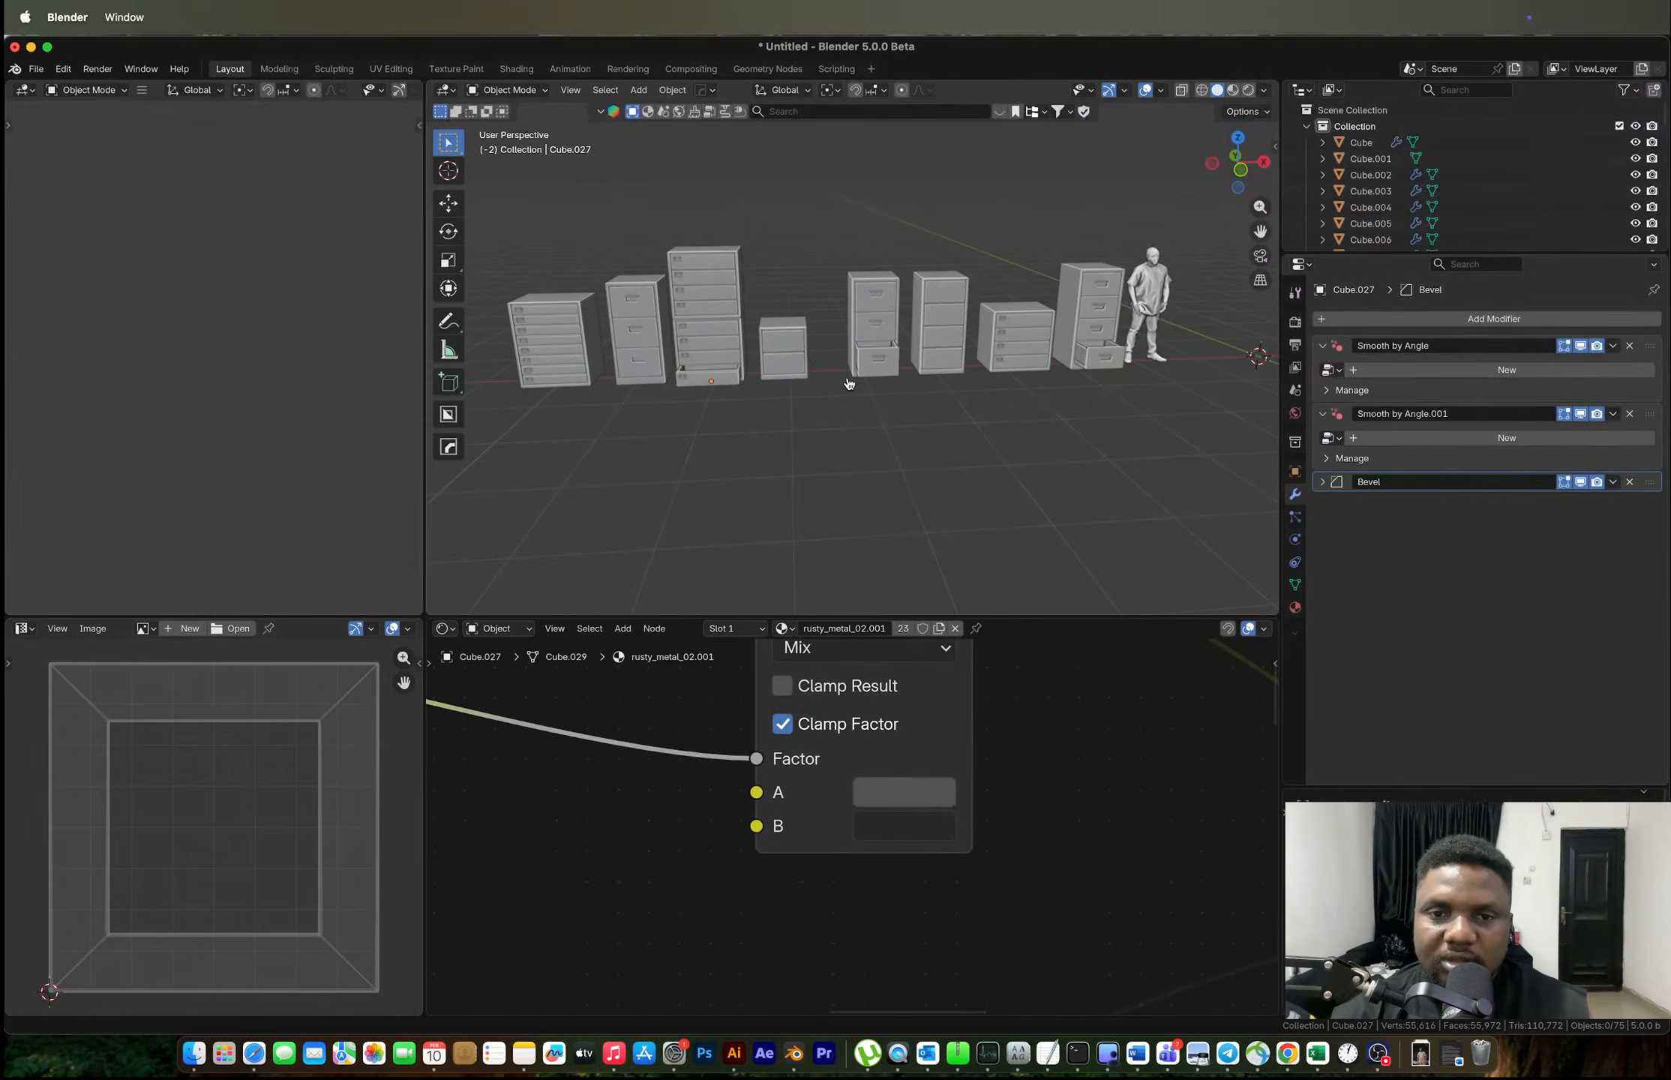
Shorten the small two-drawer cabinet by lowering the upper vertices of its body and top drawer along Z.
scroll(787, 390, up, 4)
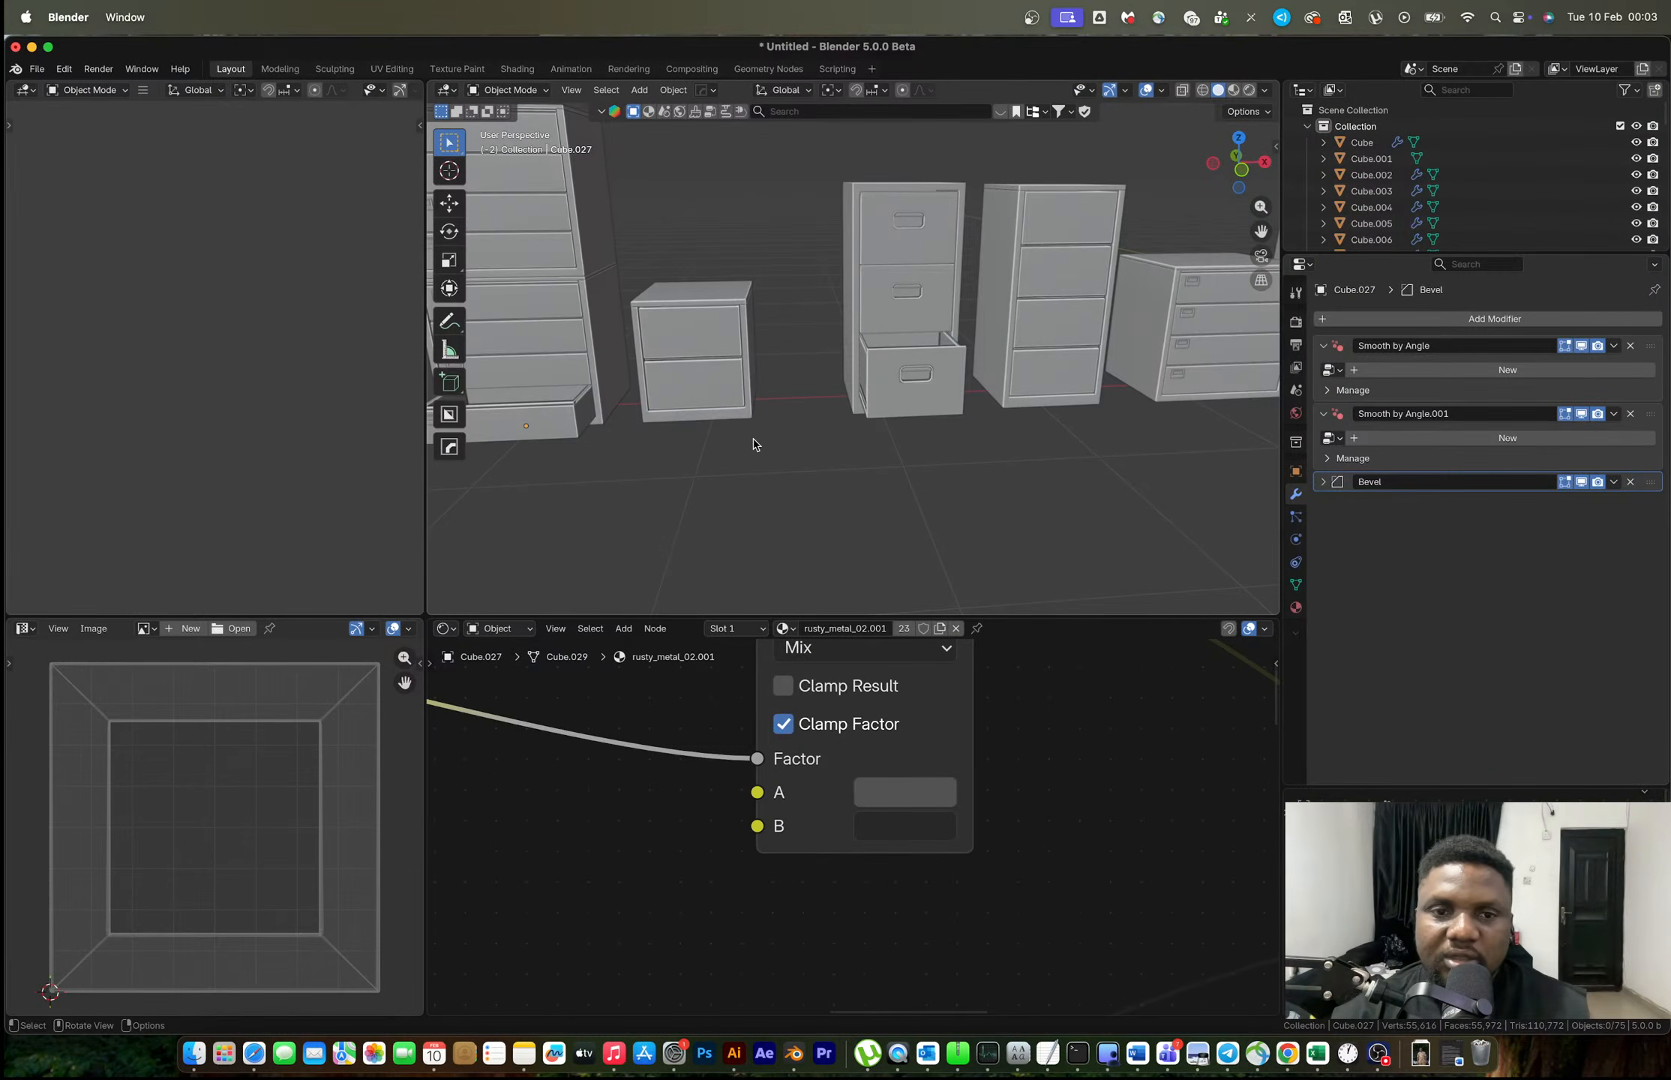
drag(754, 444, 656, 251)
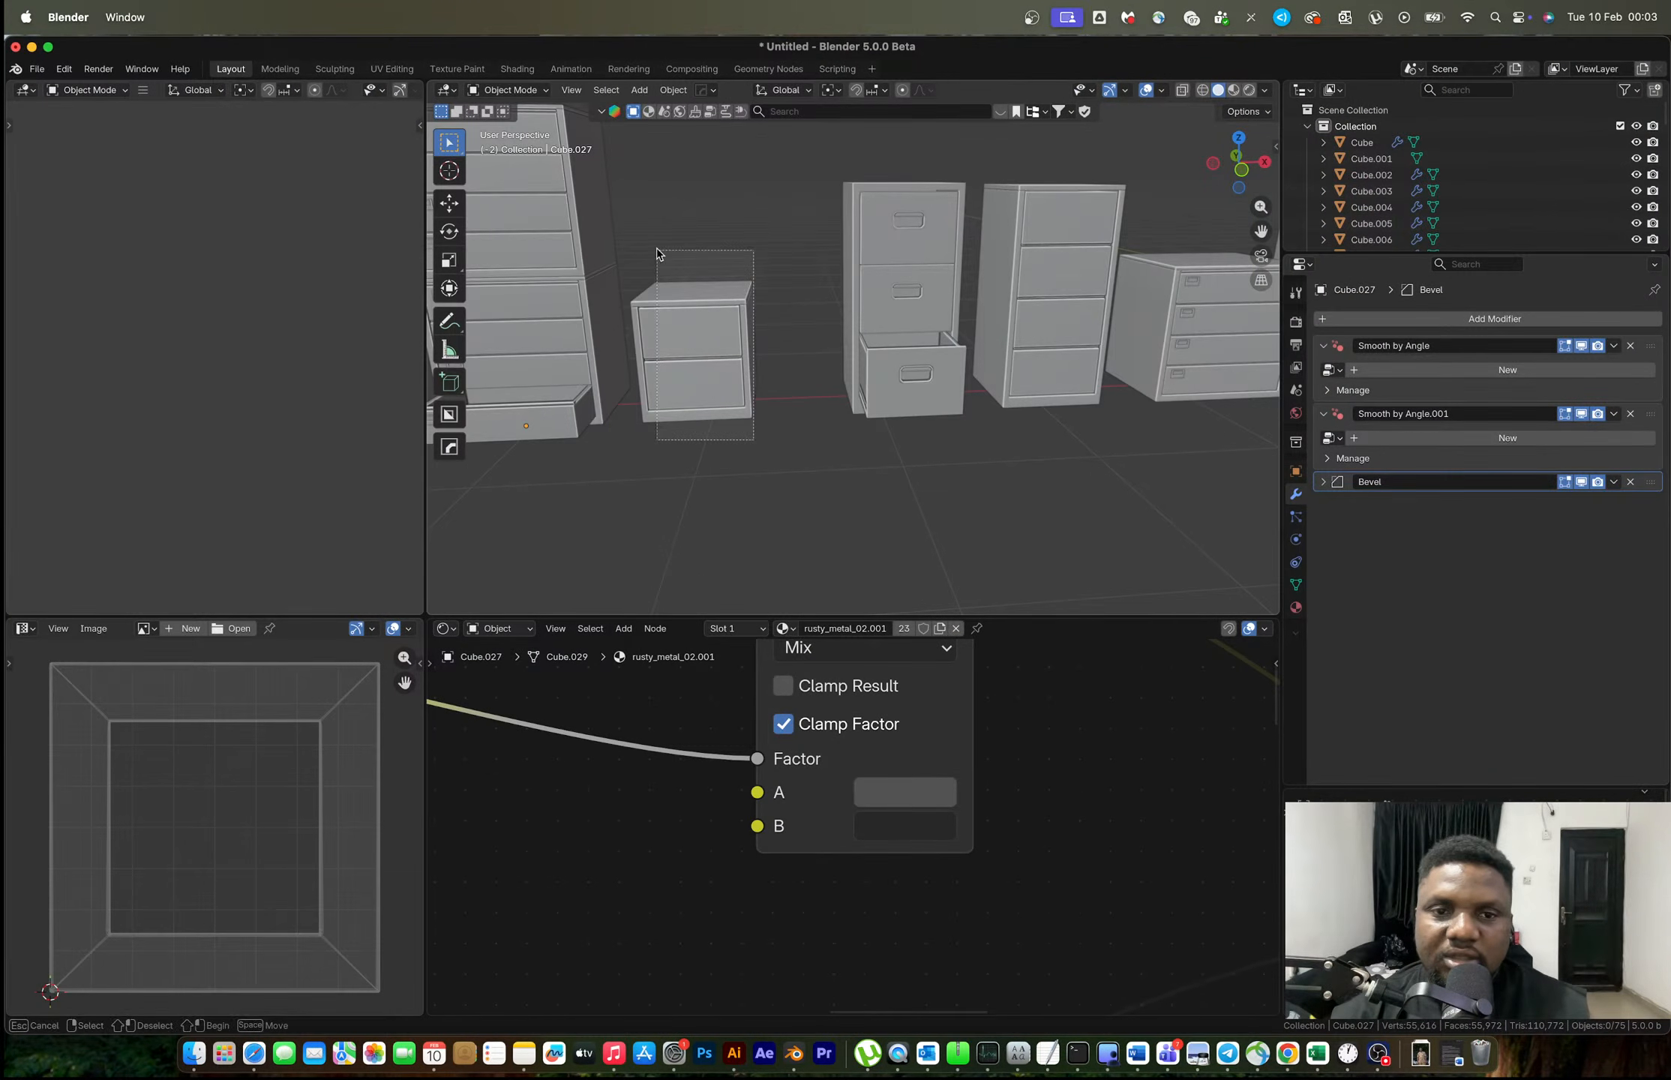
click(1238, 176)
key(Tab)
scroll(672, 388, up, 4)
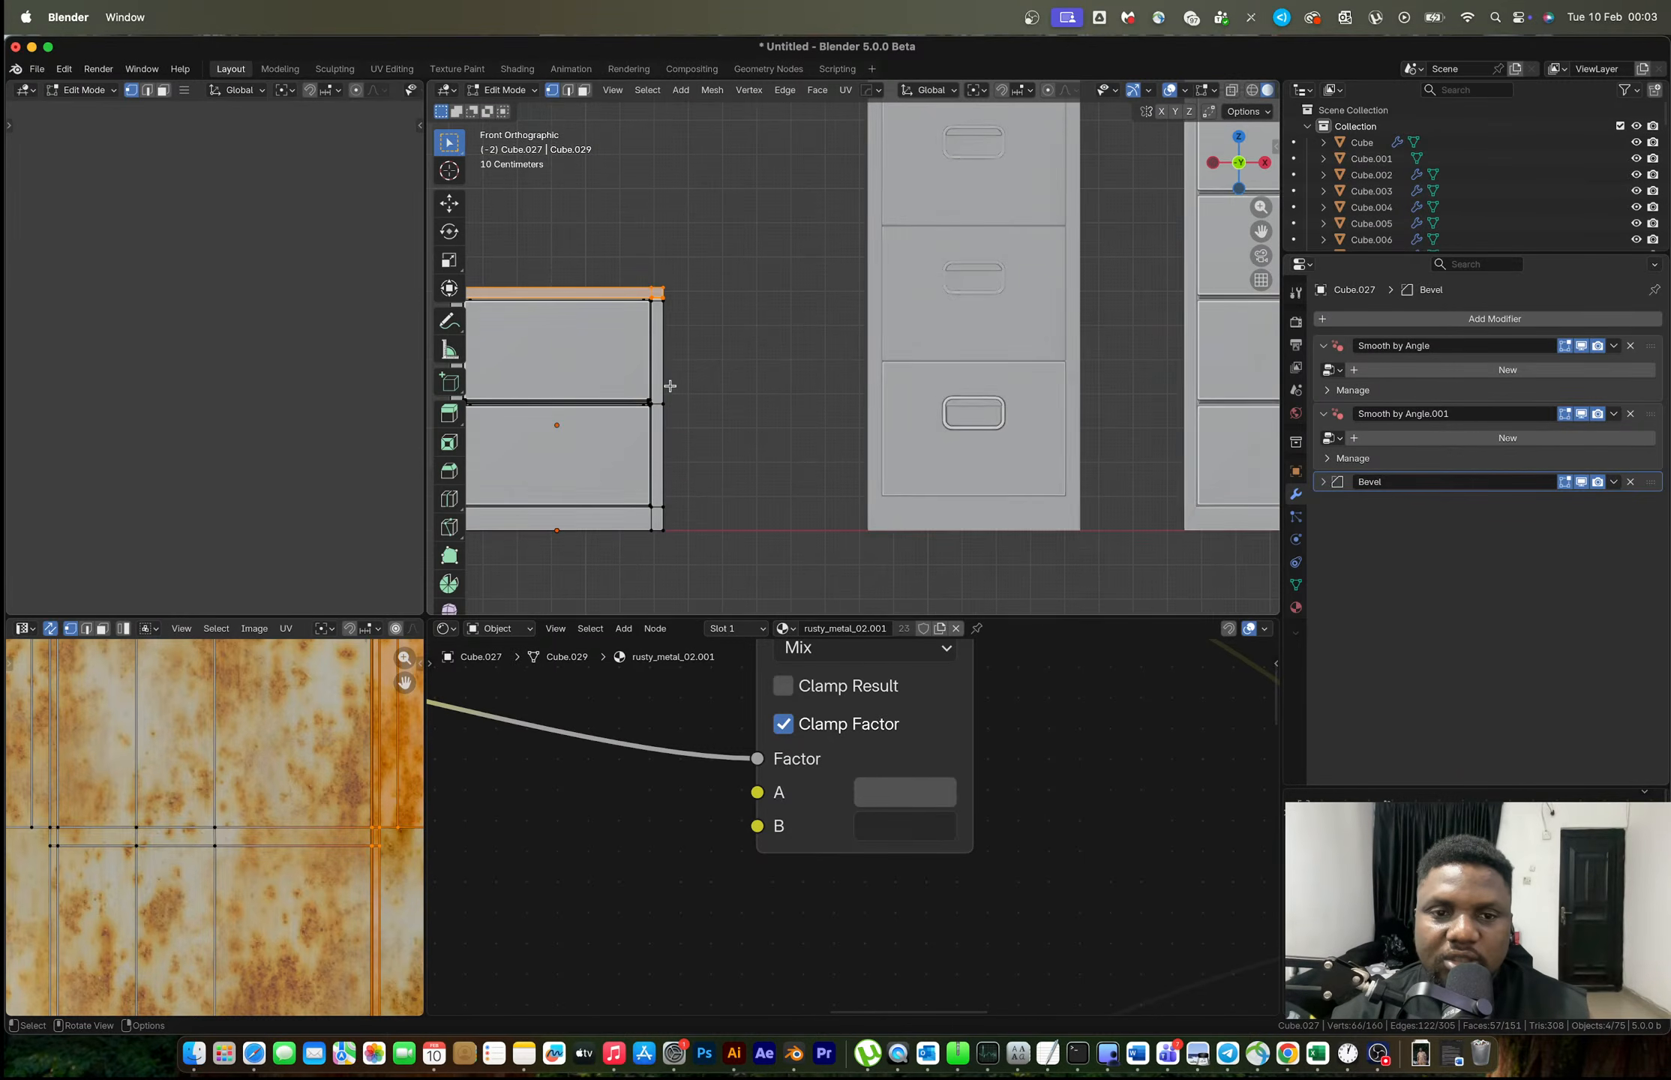
shift+middle_drag(669, 386, 1011, 350)
drag(720, 243, 1111, 322)
key(g)
key(z)
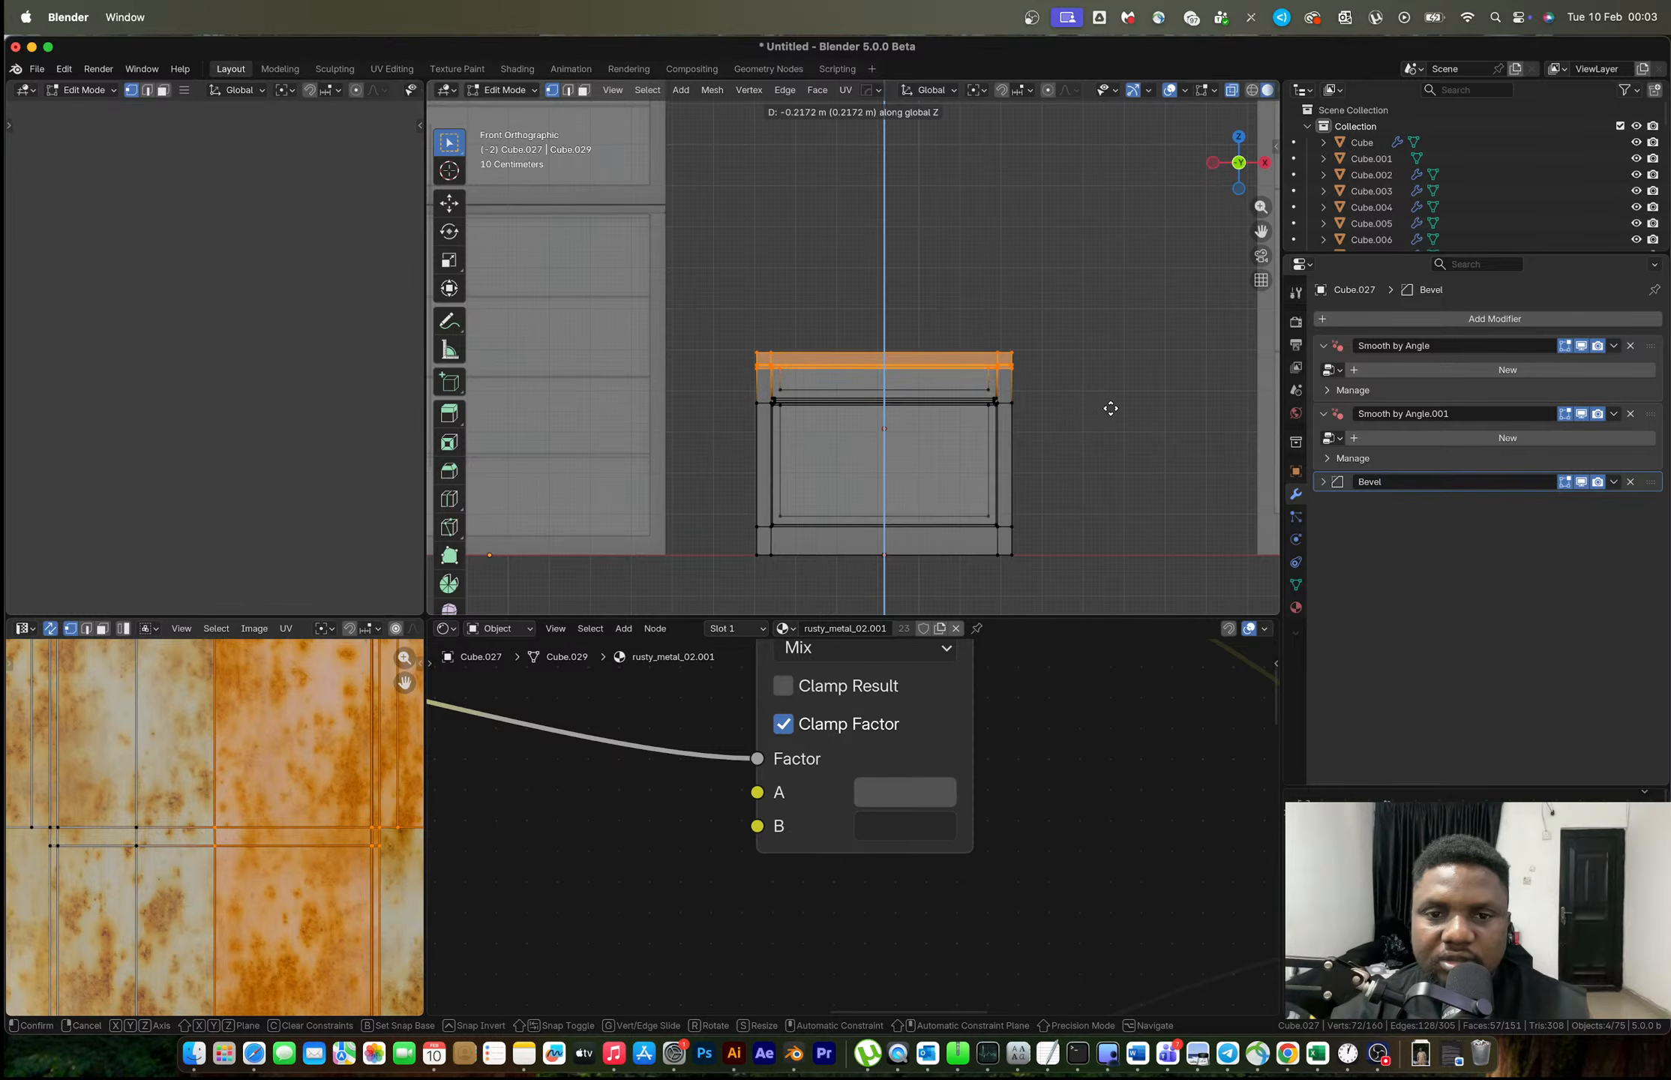
click(1110, 399)
key(Tab)
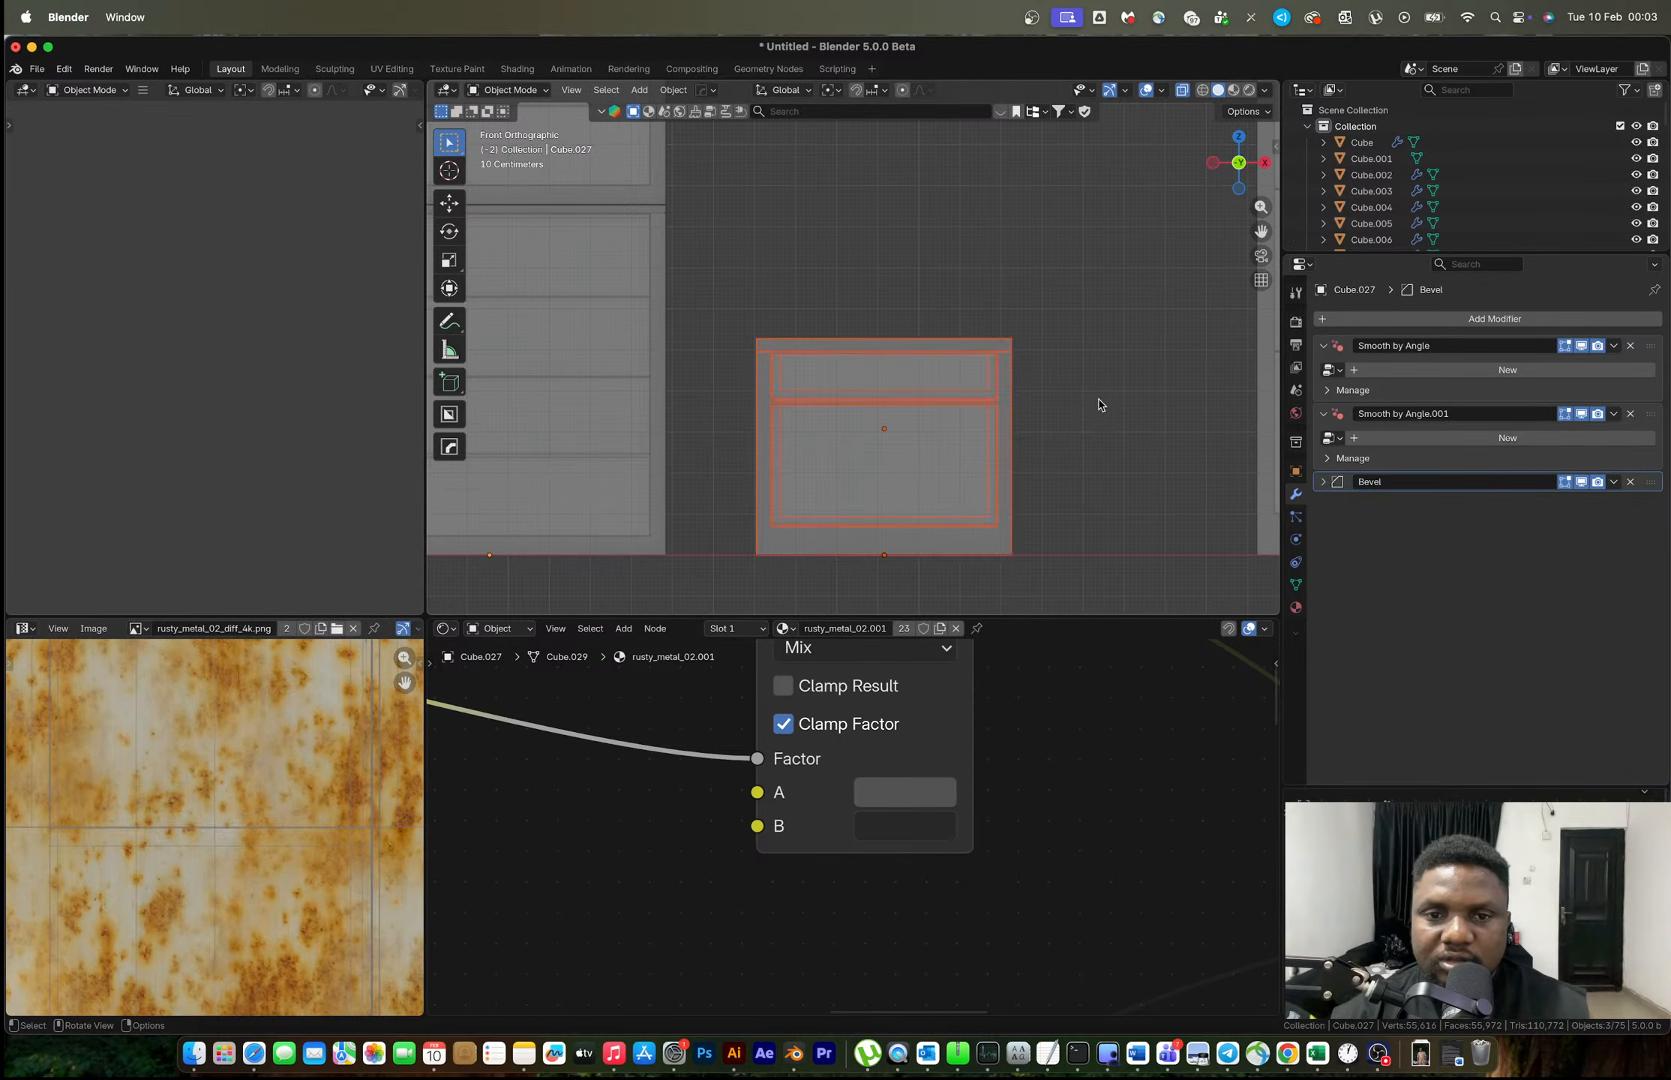
key(alt+a)
Move the standing human figure 2.4254 m along X, away from the row of cabinets.
middle_drag(1073, 434, 914, 401)
scroll(1002, 396, down, 4)
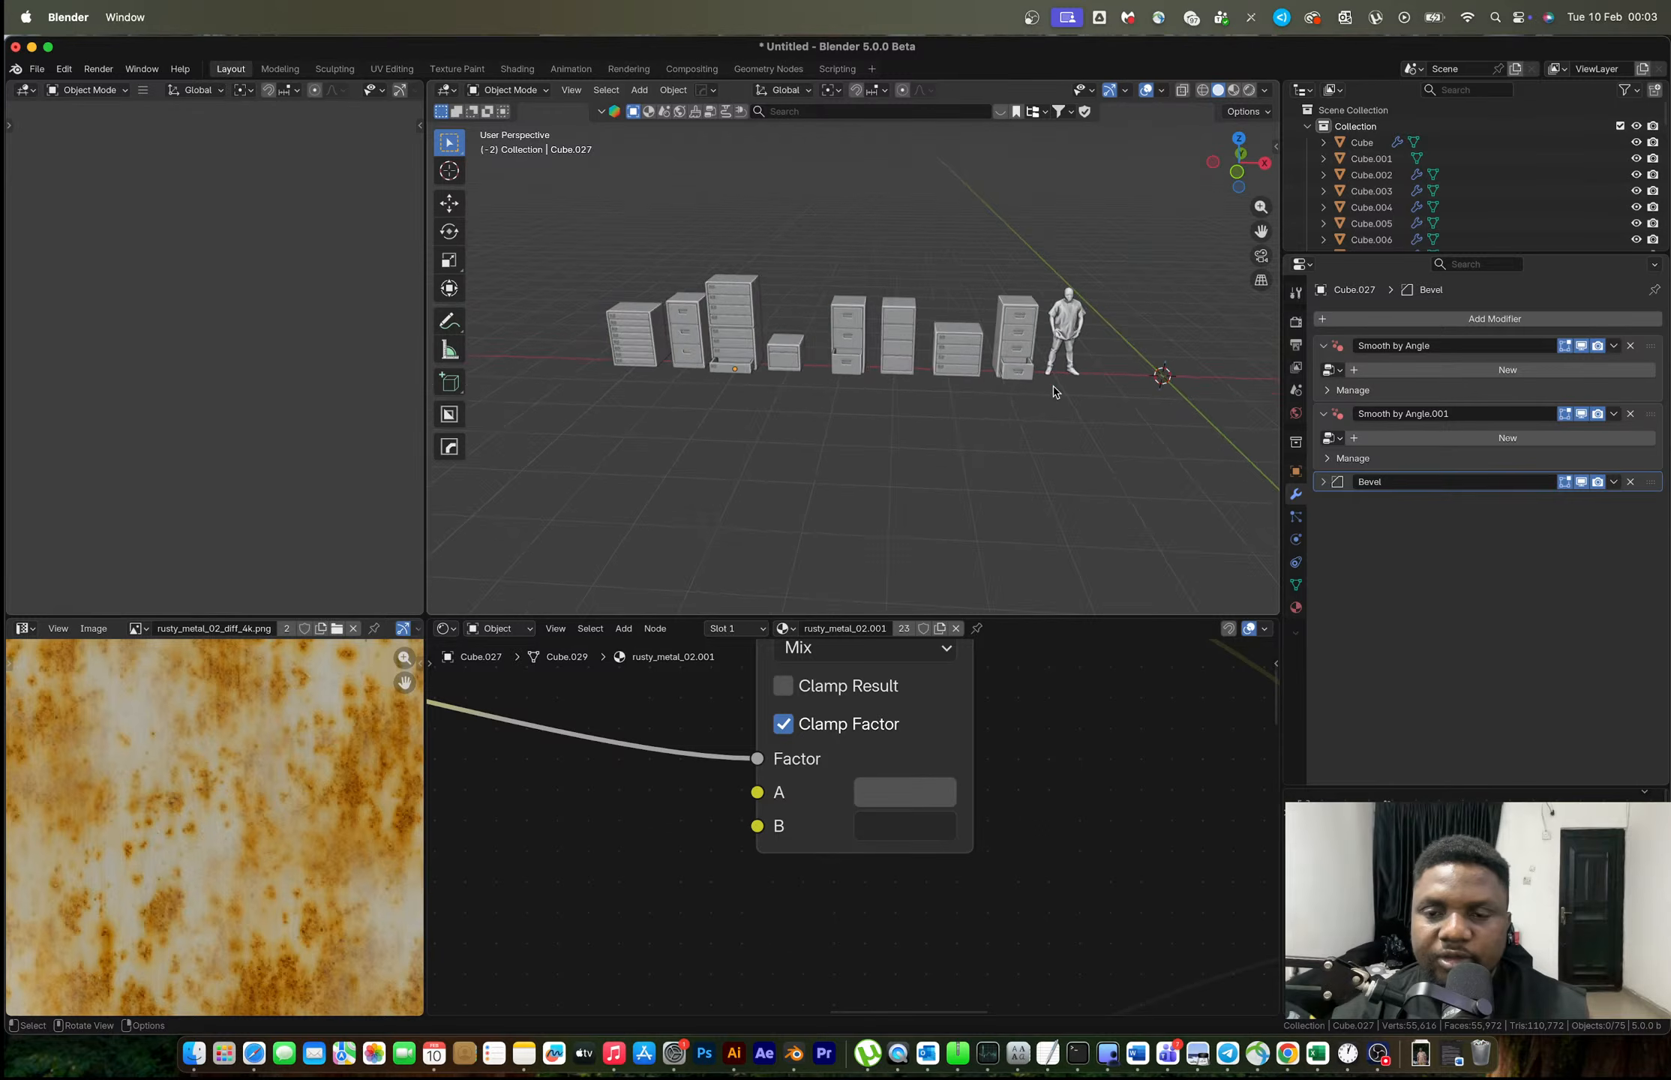
click(1084, 332)
key(g)
key(x)
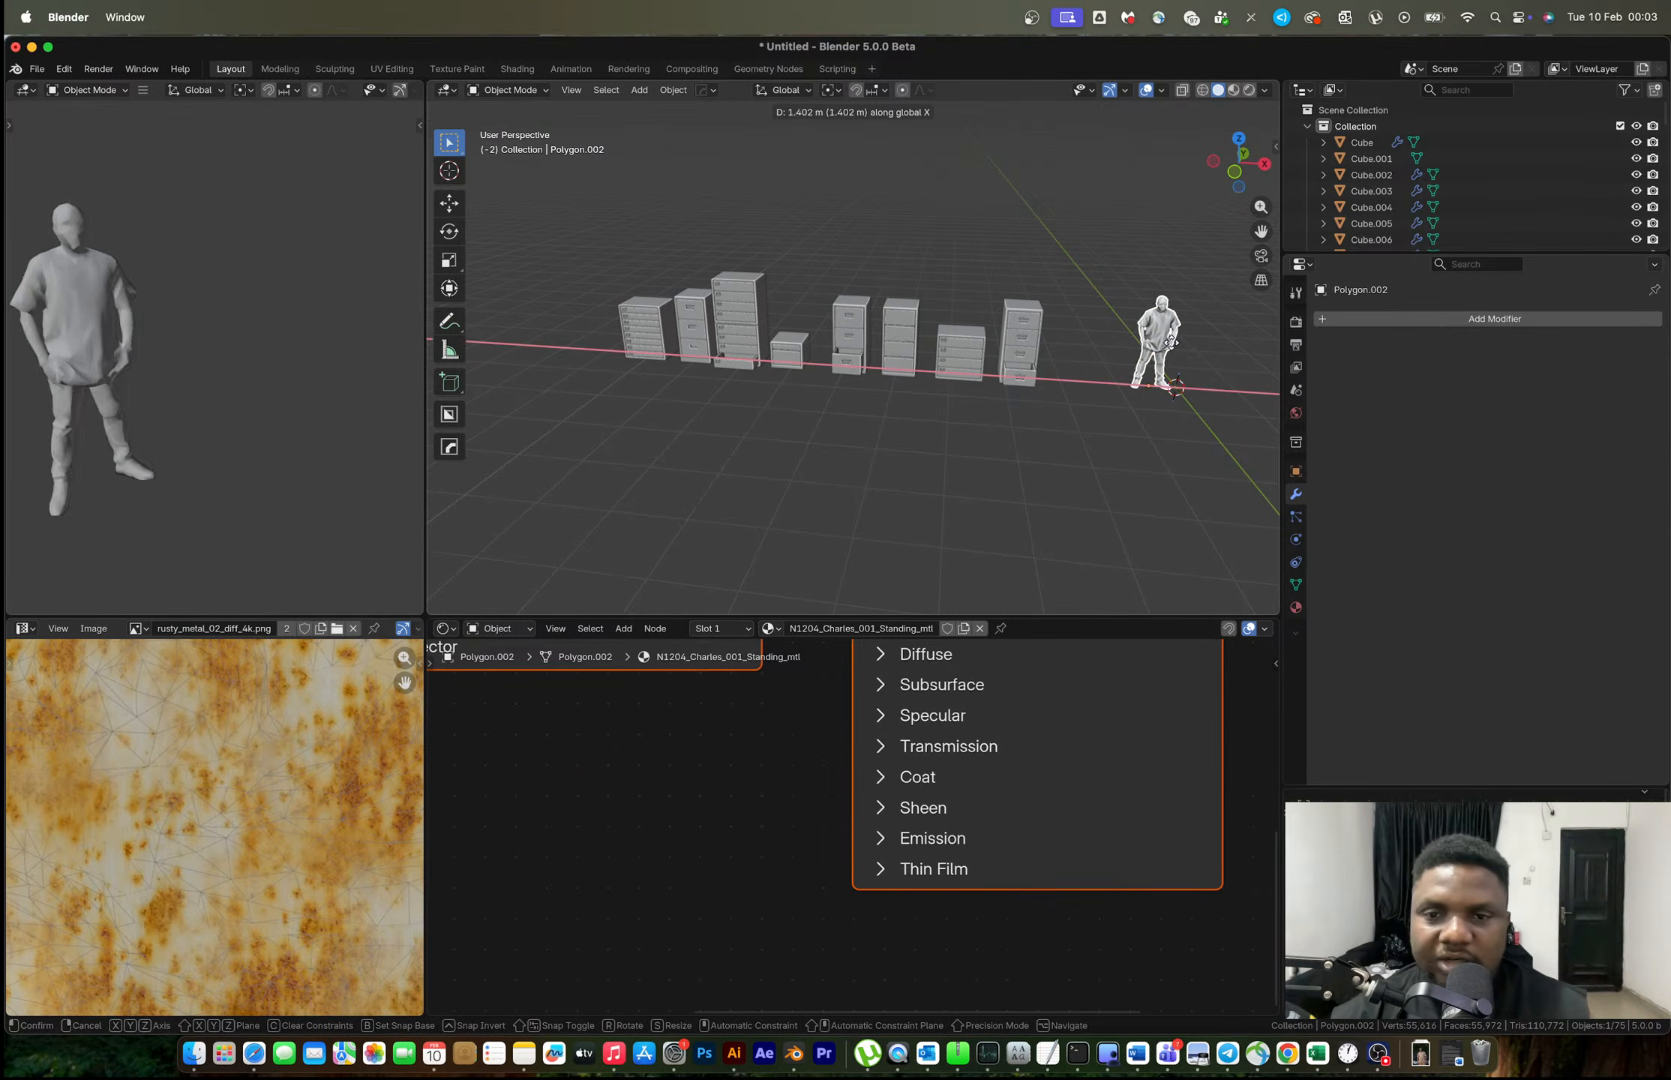
click(1210, 354)
Switch the viewport to Material Preview shading and select the second drawer from the top of the low four-drawer cabinet.
scroll(1068, 396, up, 3)
key(z)
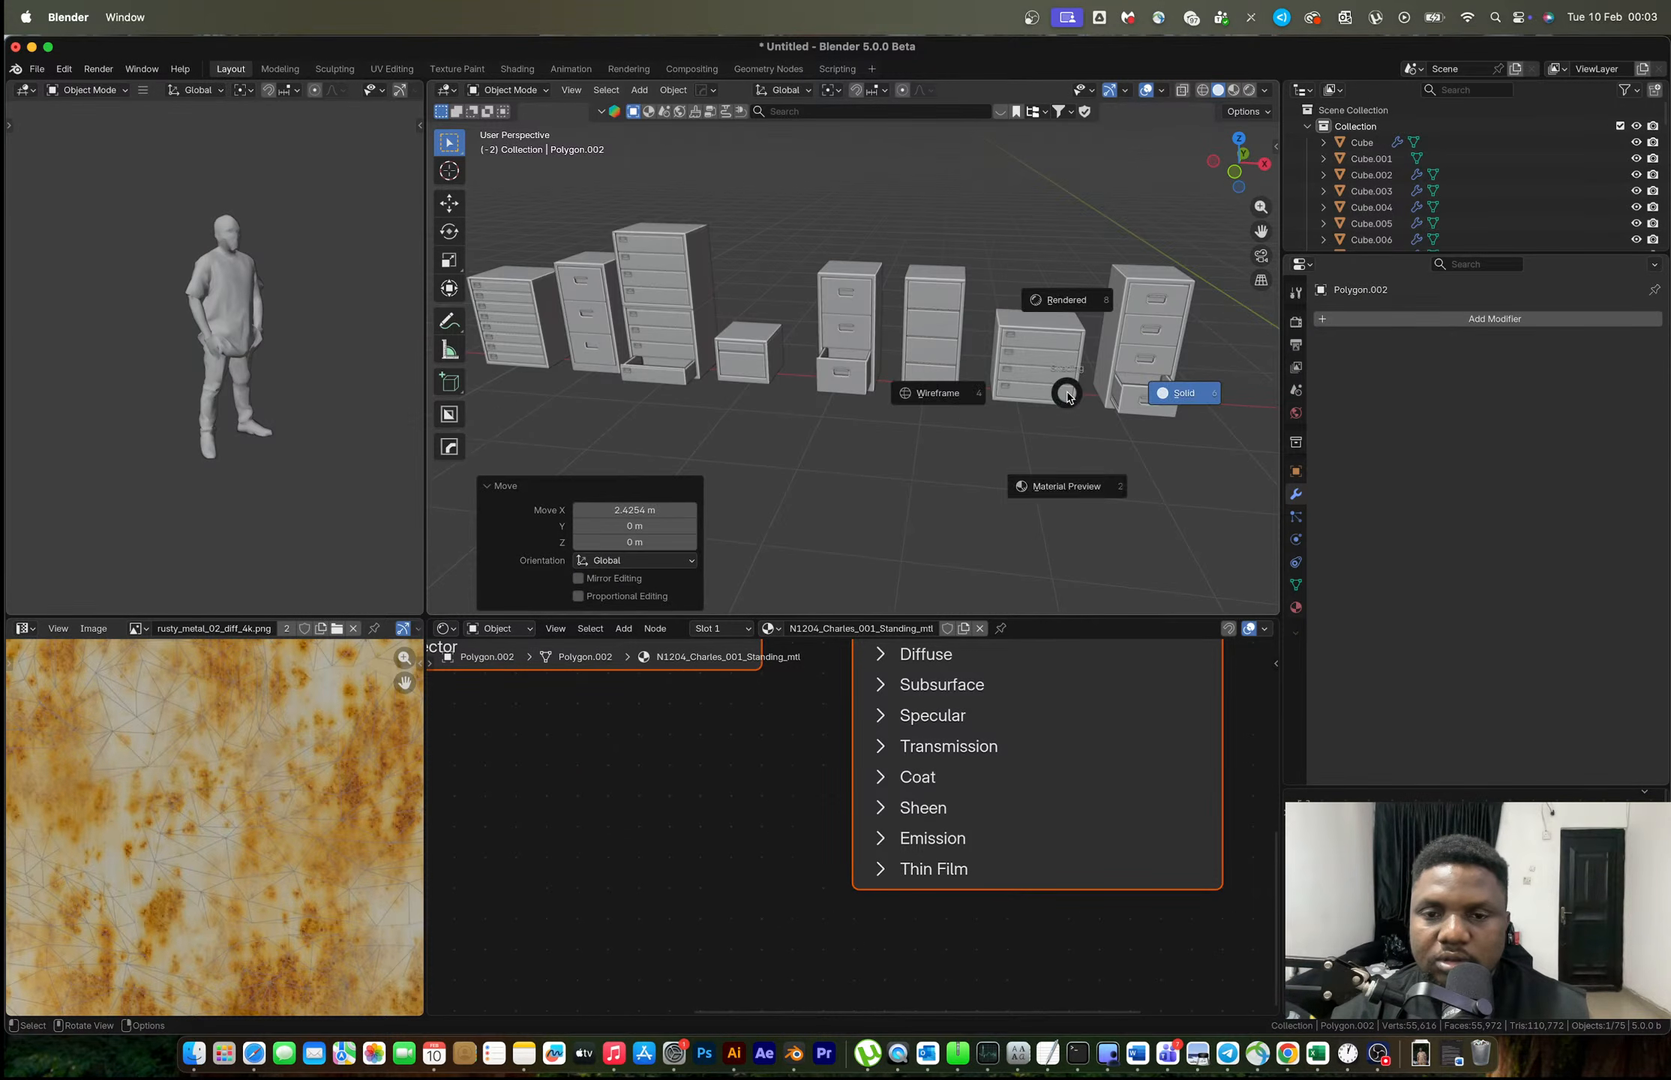
click(1040, 492)
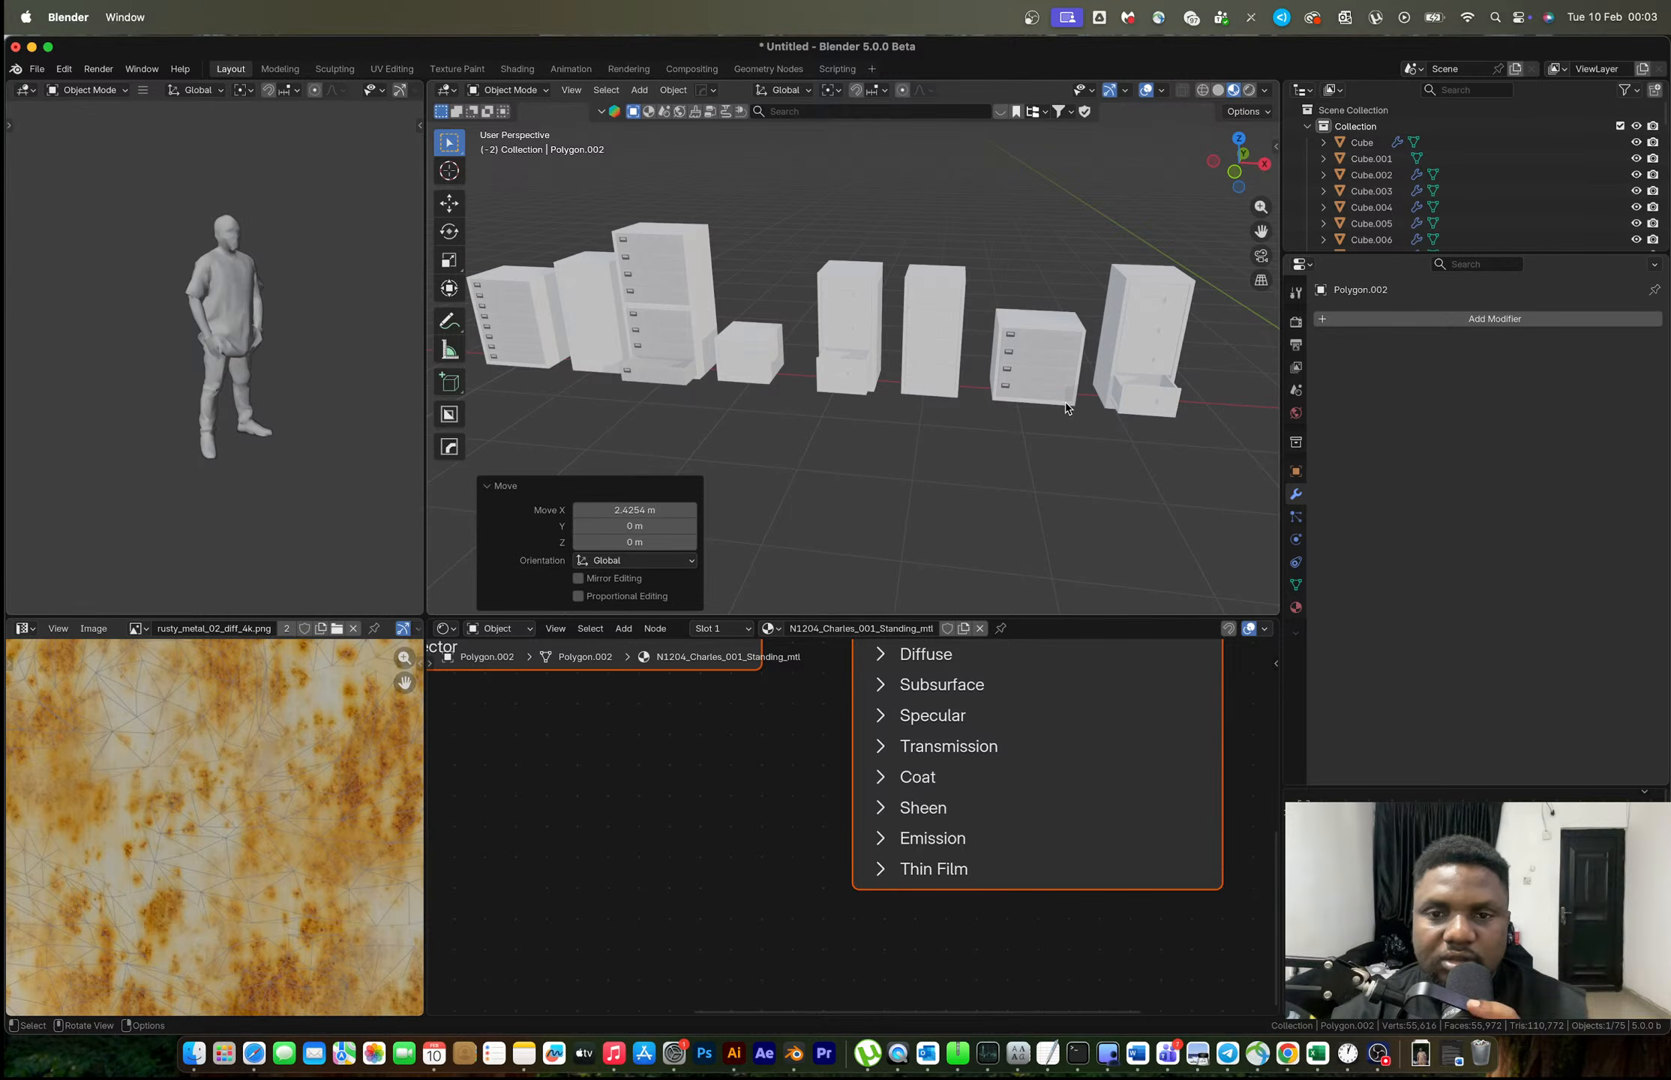
middle_drag(1099, 370, 865, 372)
click(909, 370)
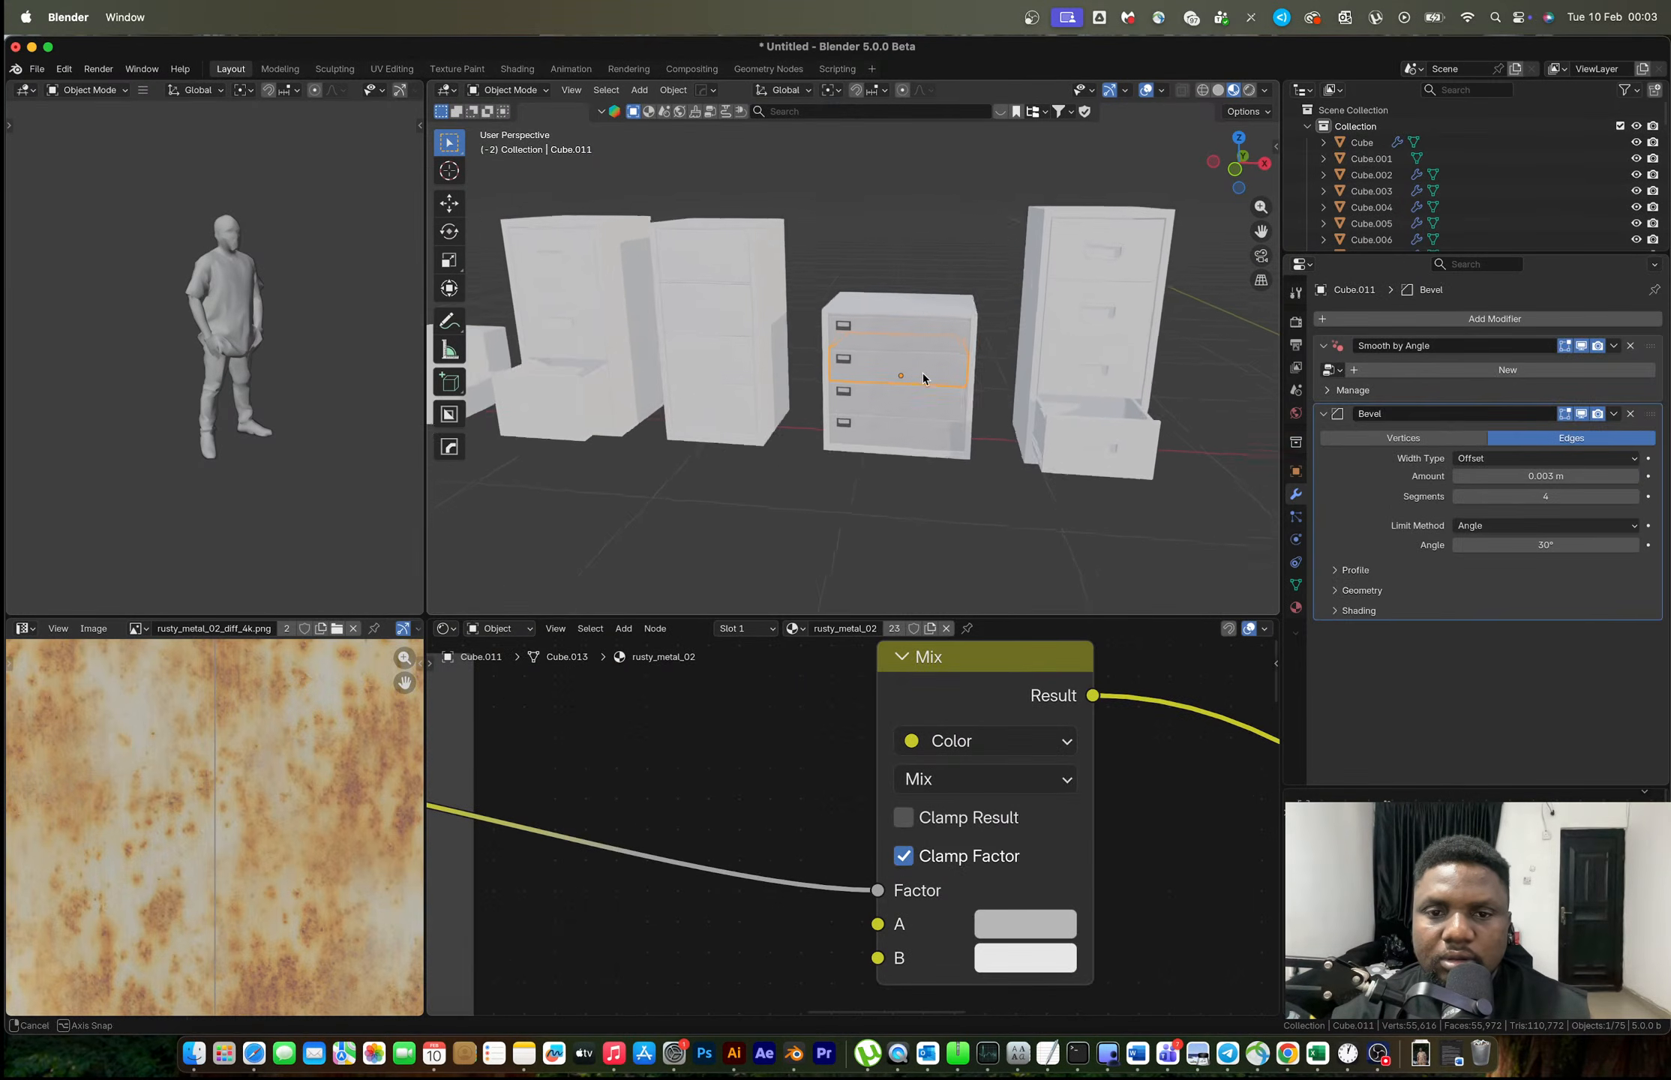
Switch the viewport to Rendered shading and add a Sky Texture to the world for lighting.
scroll(918, 372, up, 4)
scroll(916, 371, up, 3)
middle_drag(920, 371, 966, 375)
key(z)
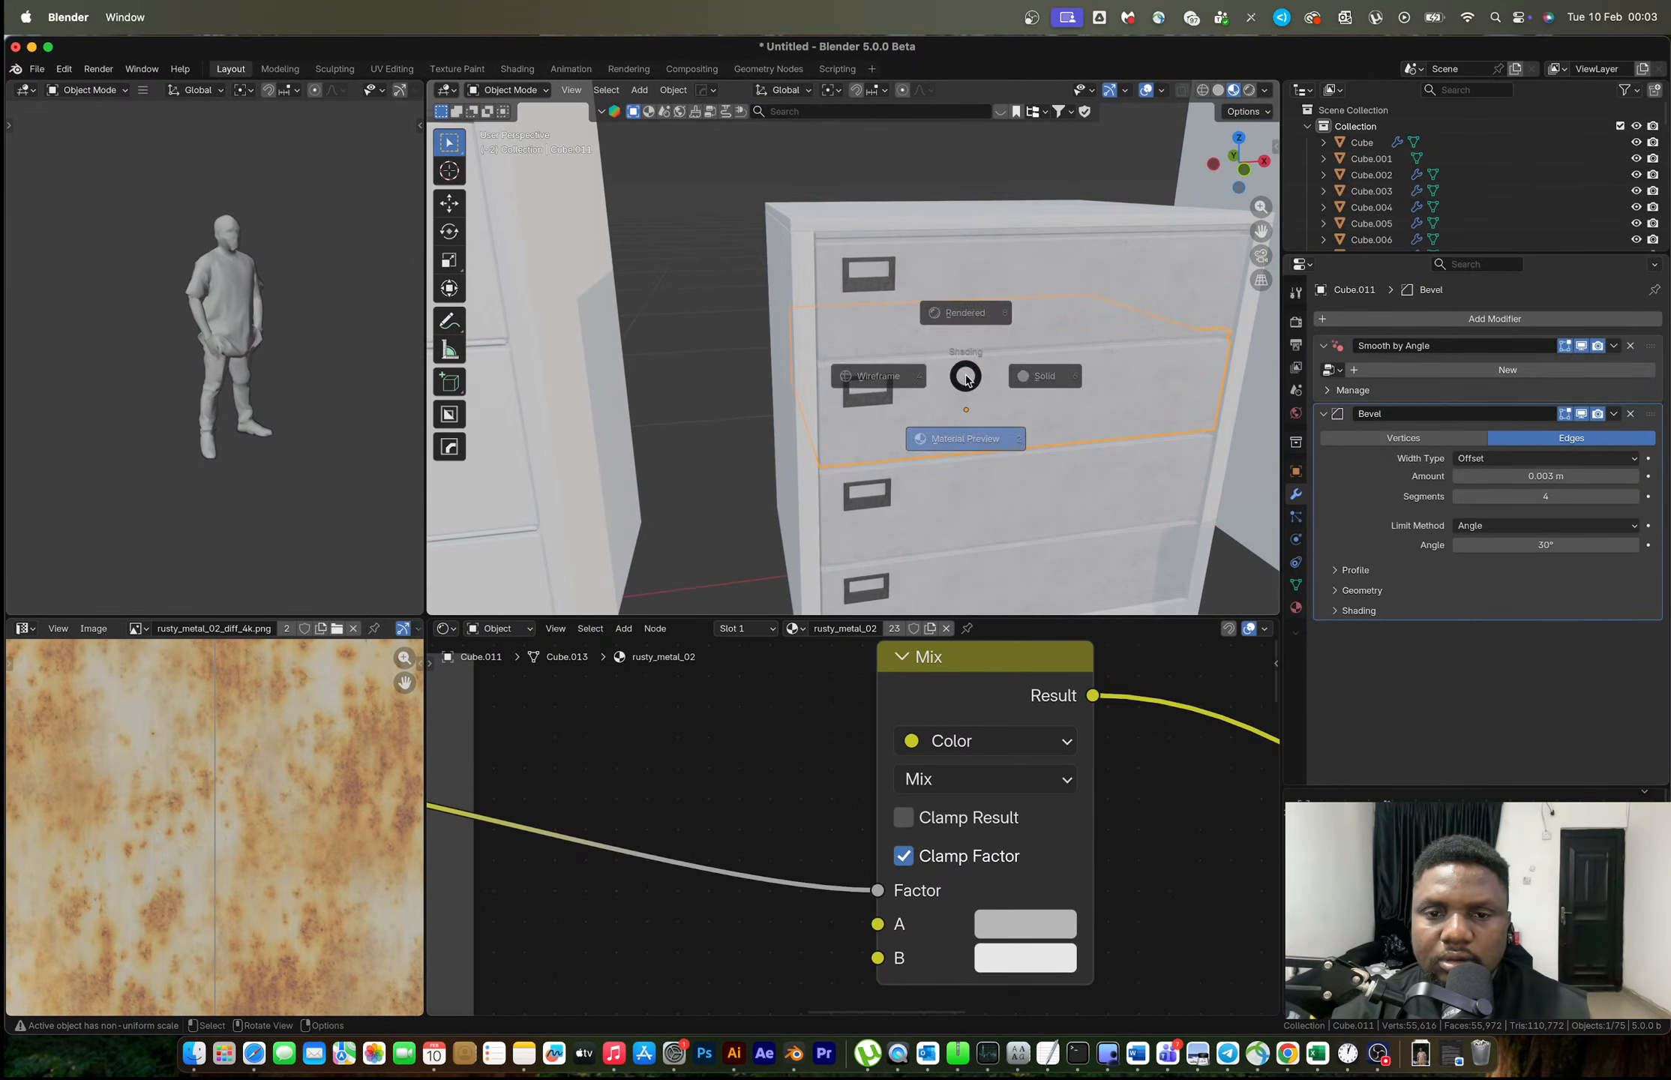
click(968, 260)
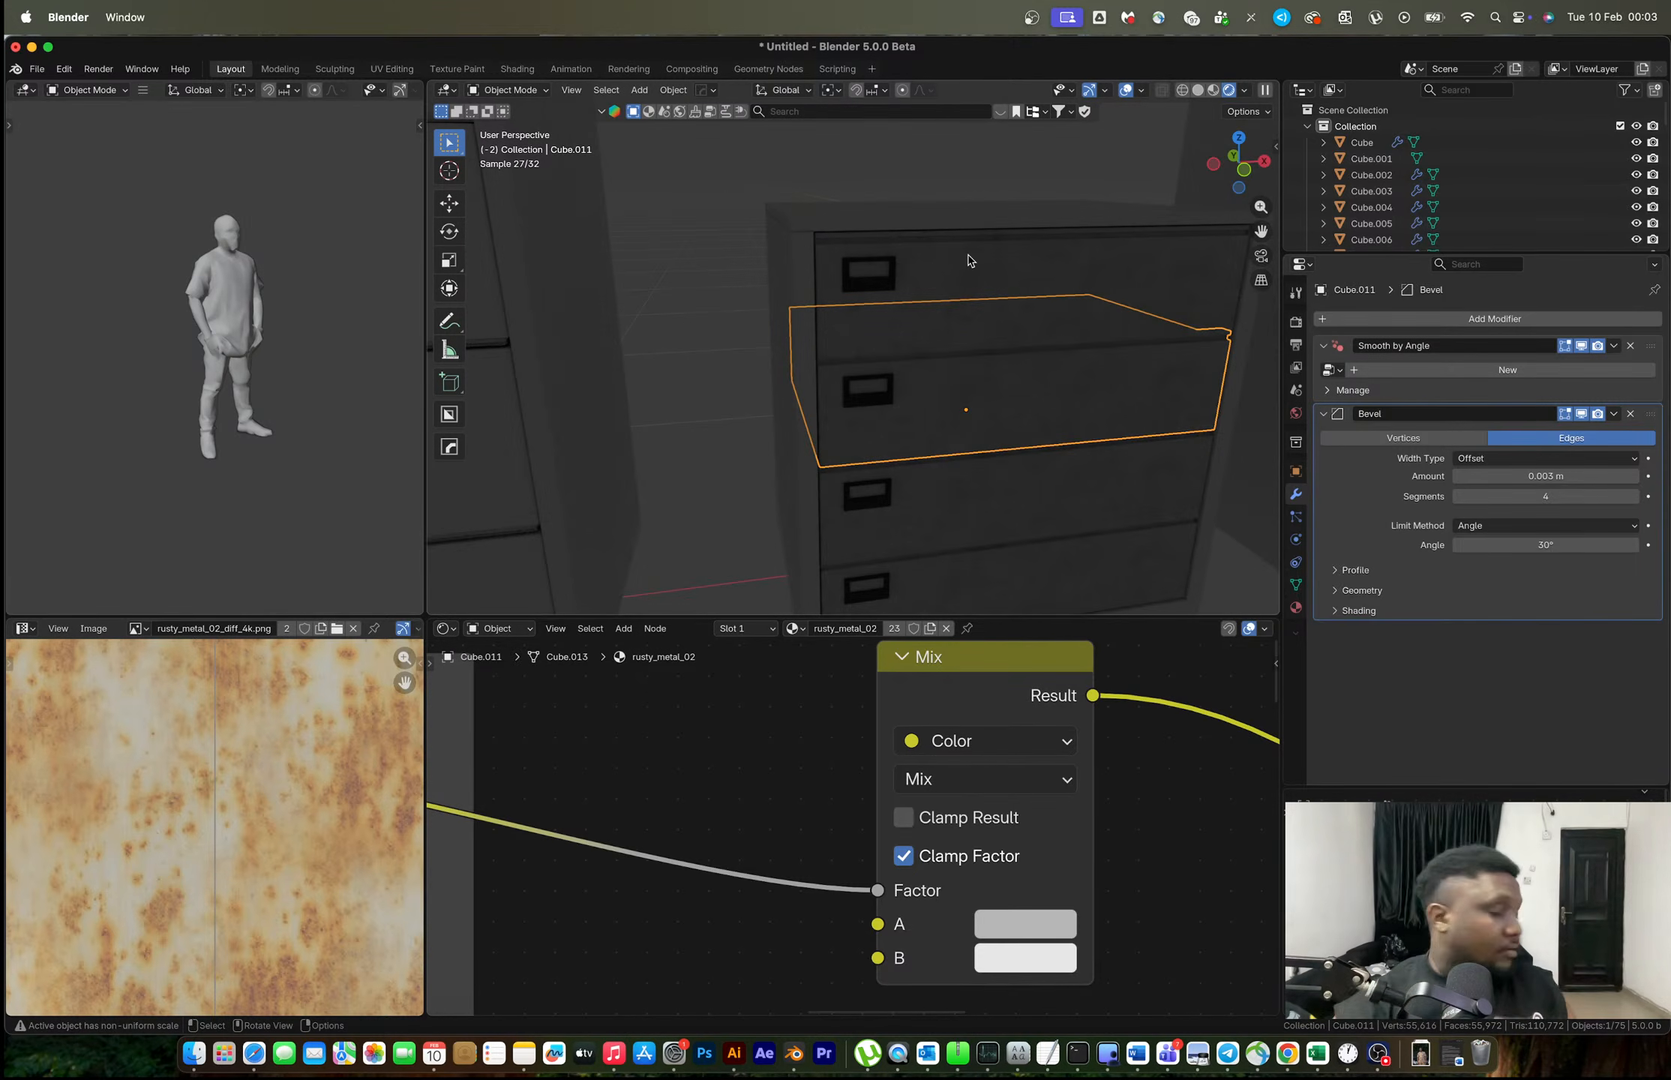
click(1295, 413)
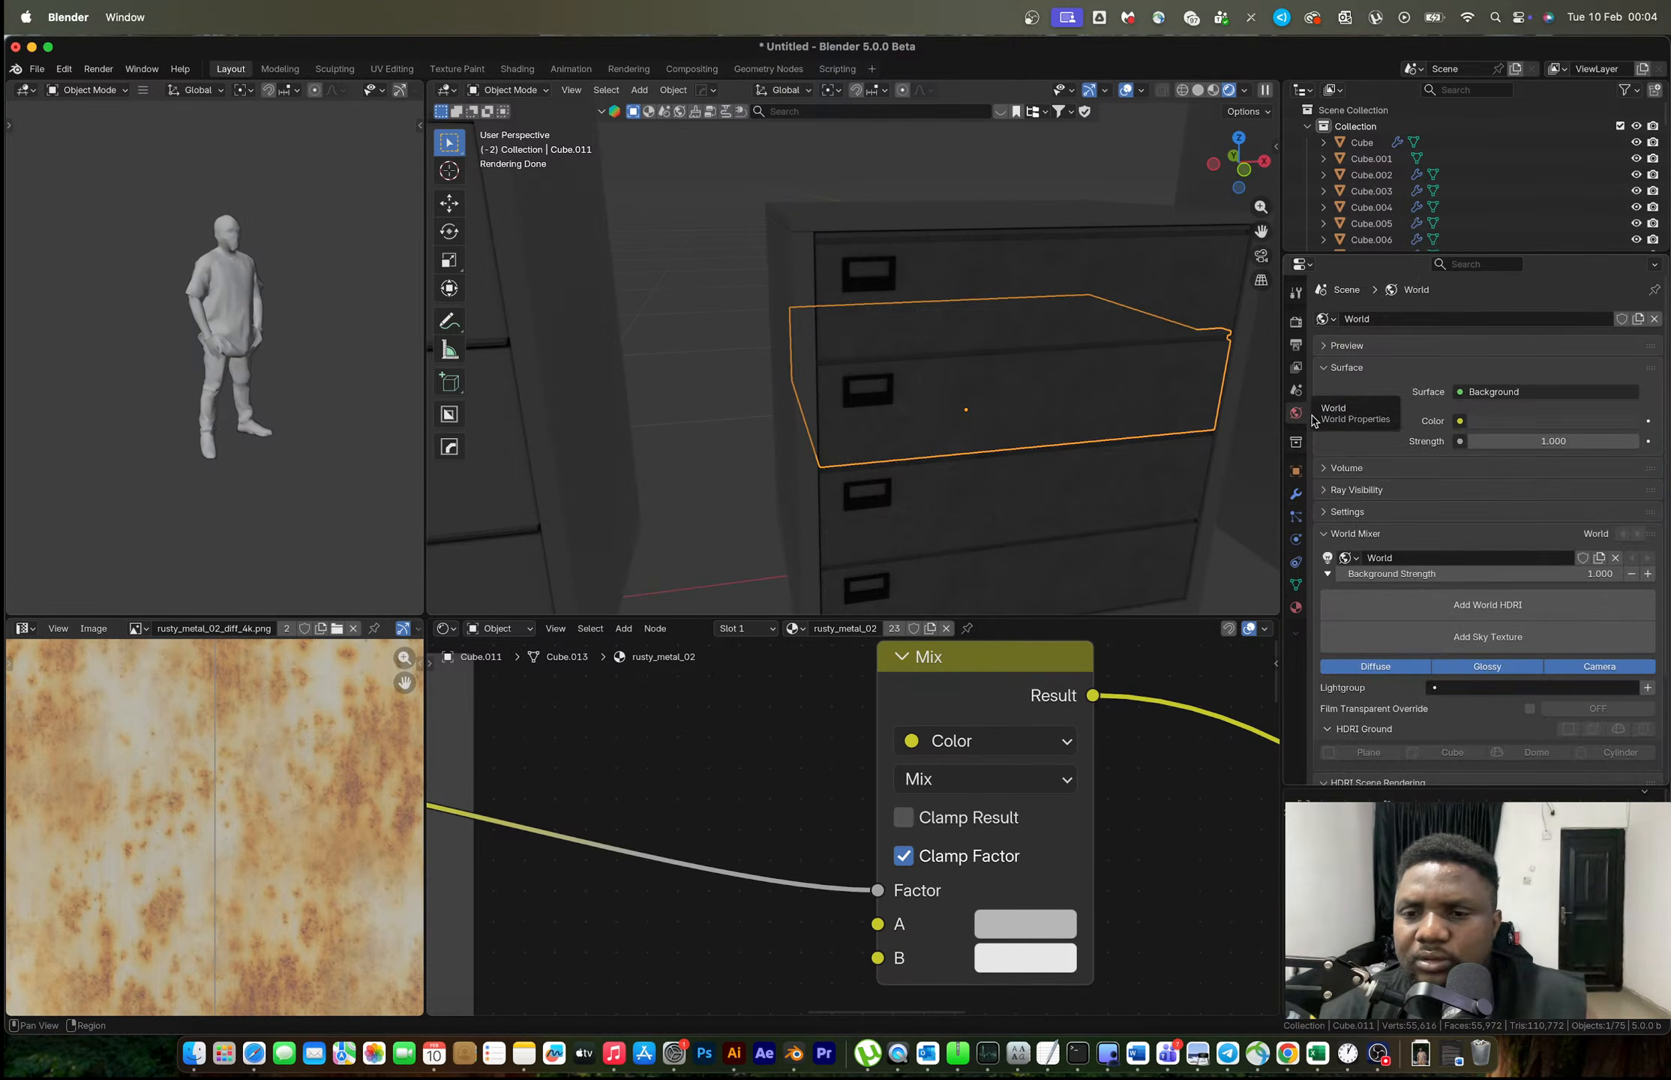
click(1487, 635)
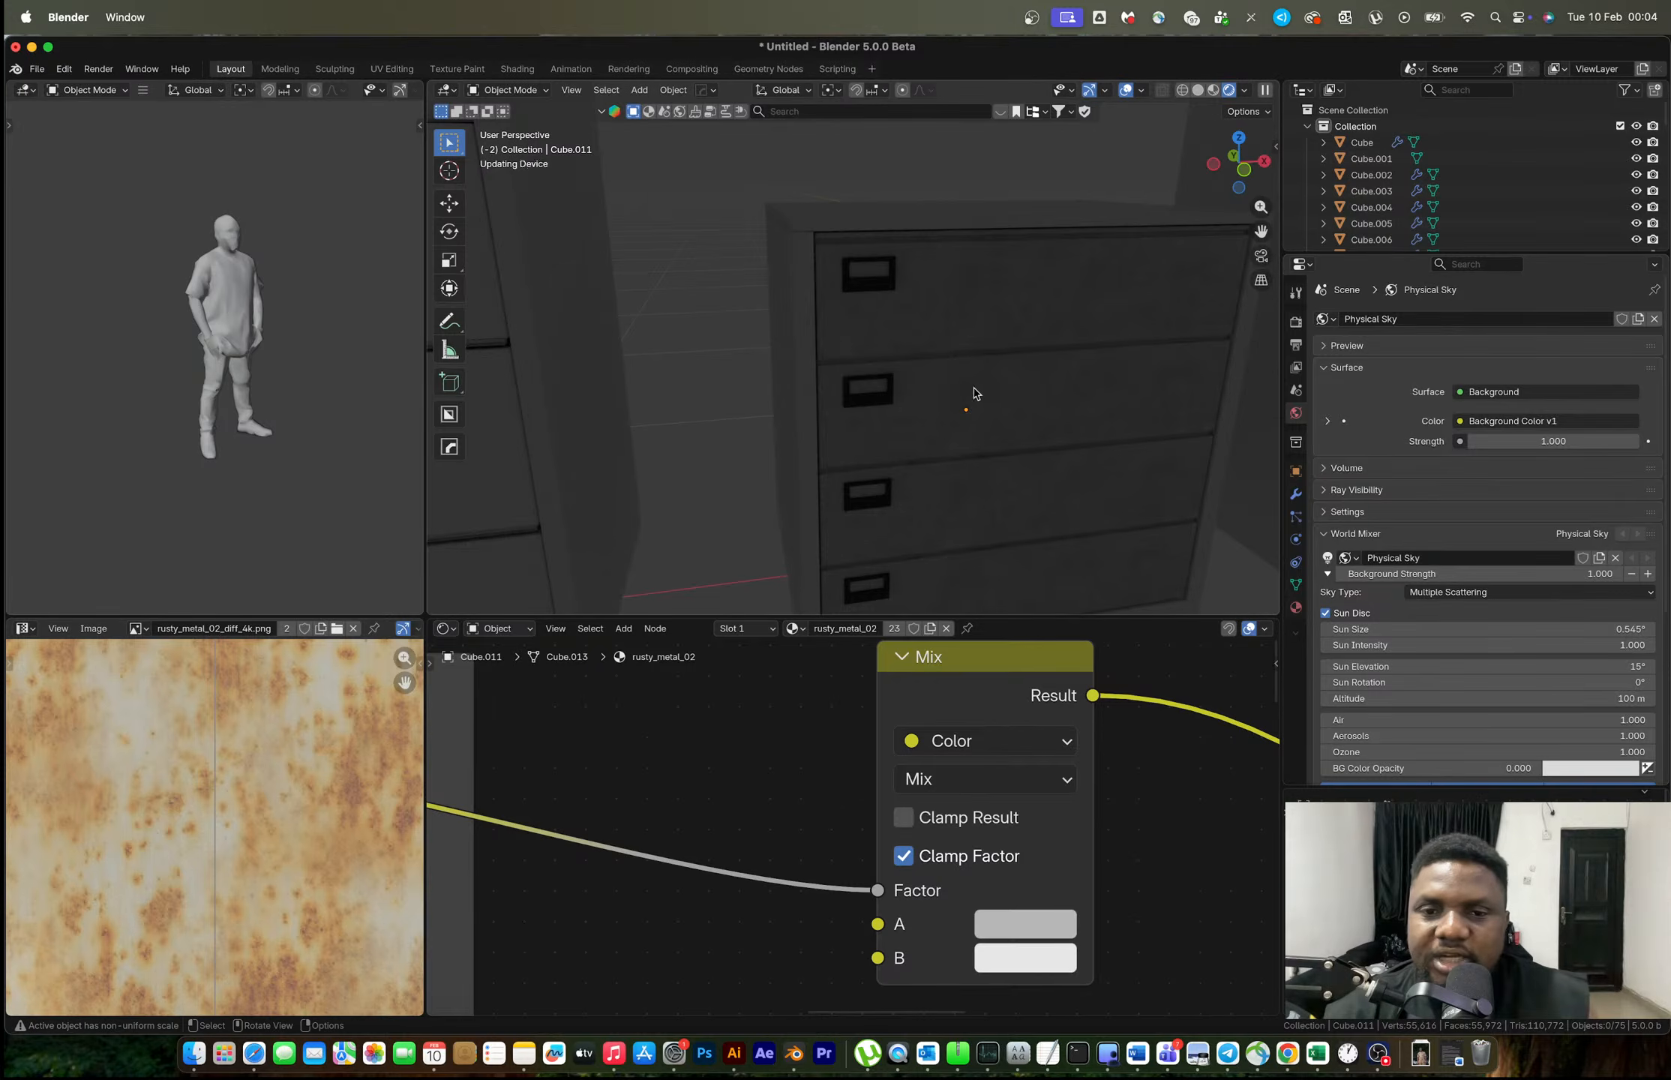
middle_drag(985, 391, 959, 380)
Link the rusty_metal_02 material from the second drawer to the body of the low four-drawer cabinet.
click(900, 556)
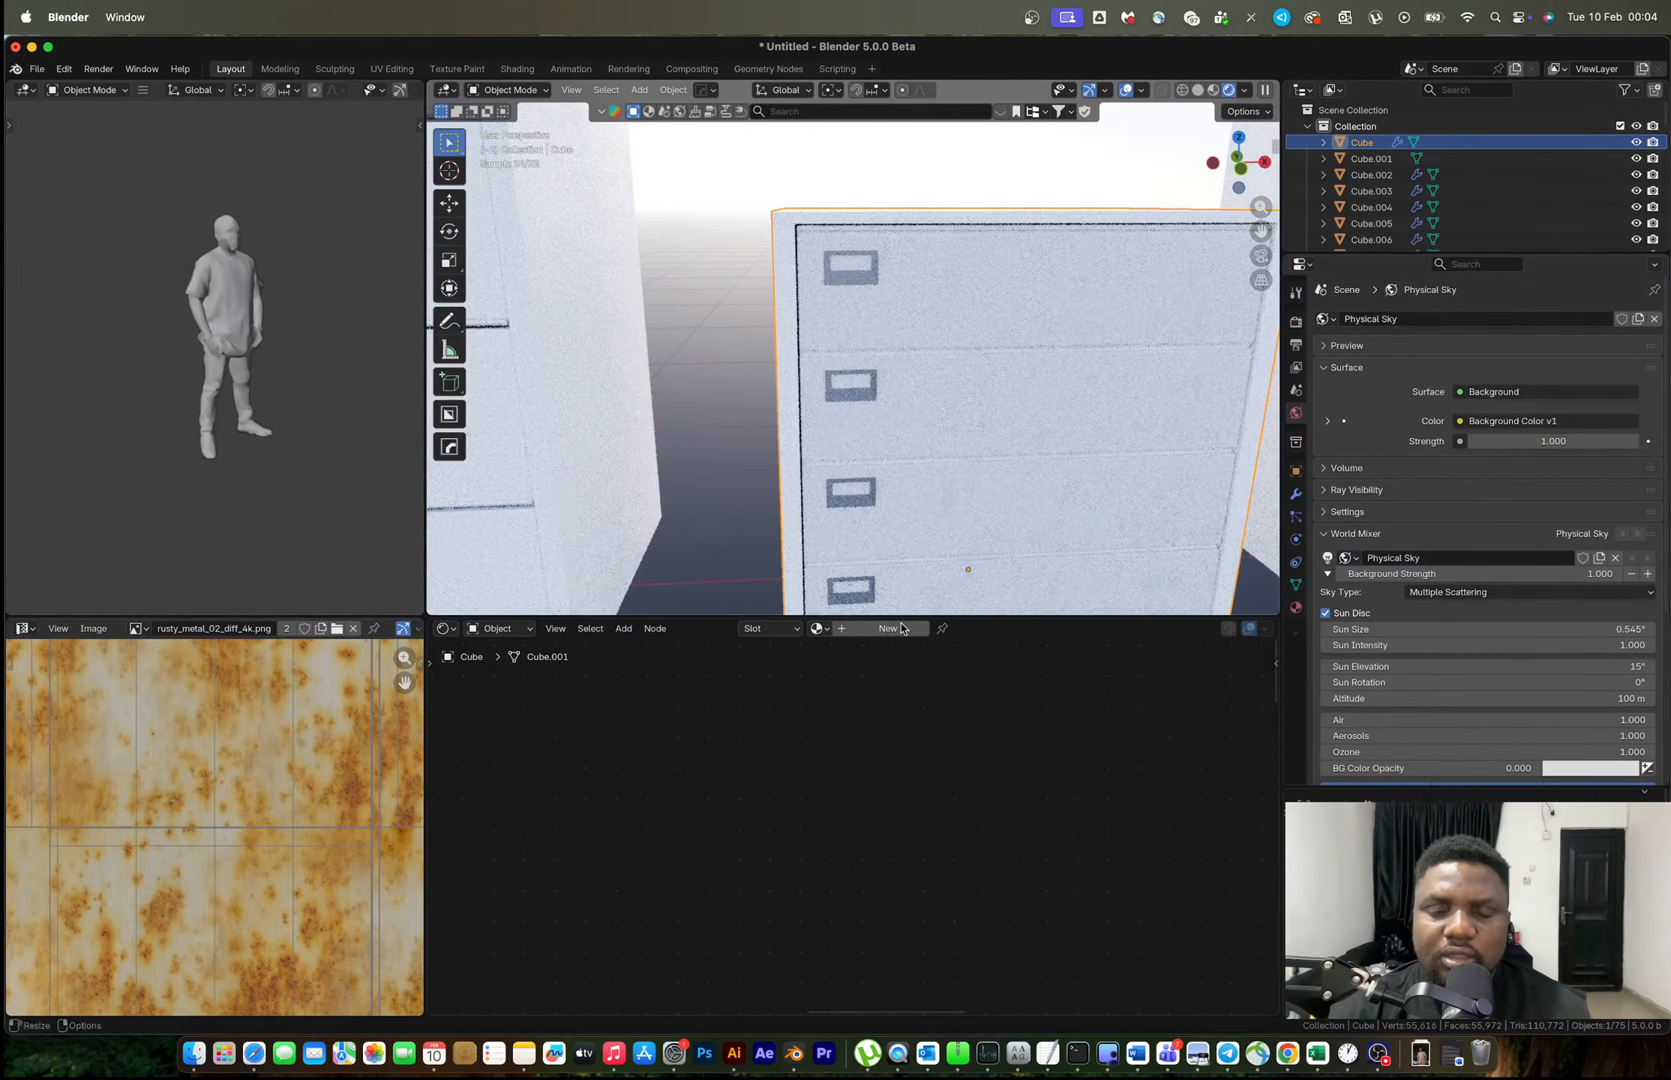
shift+click(978, 425)
key(ctrl+l)
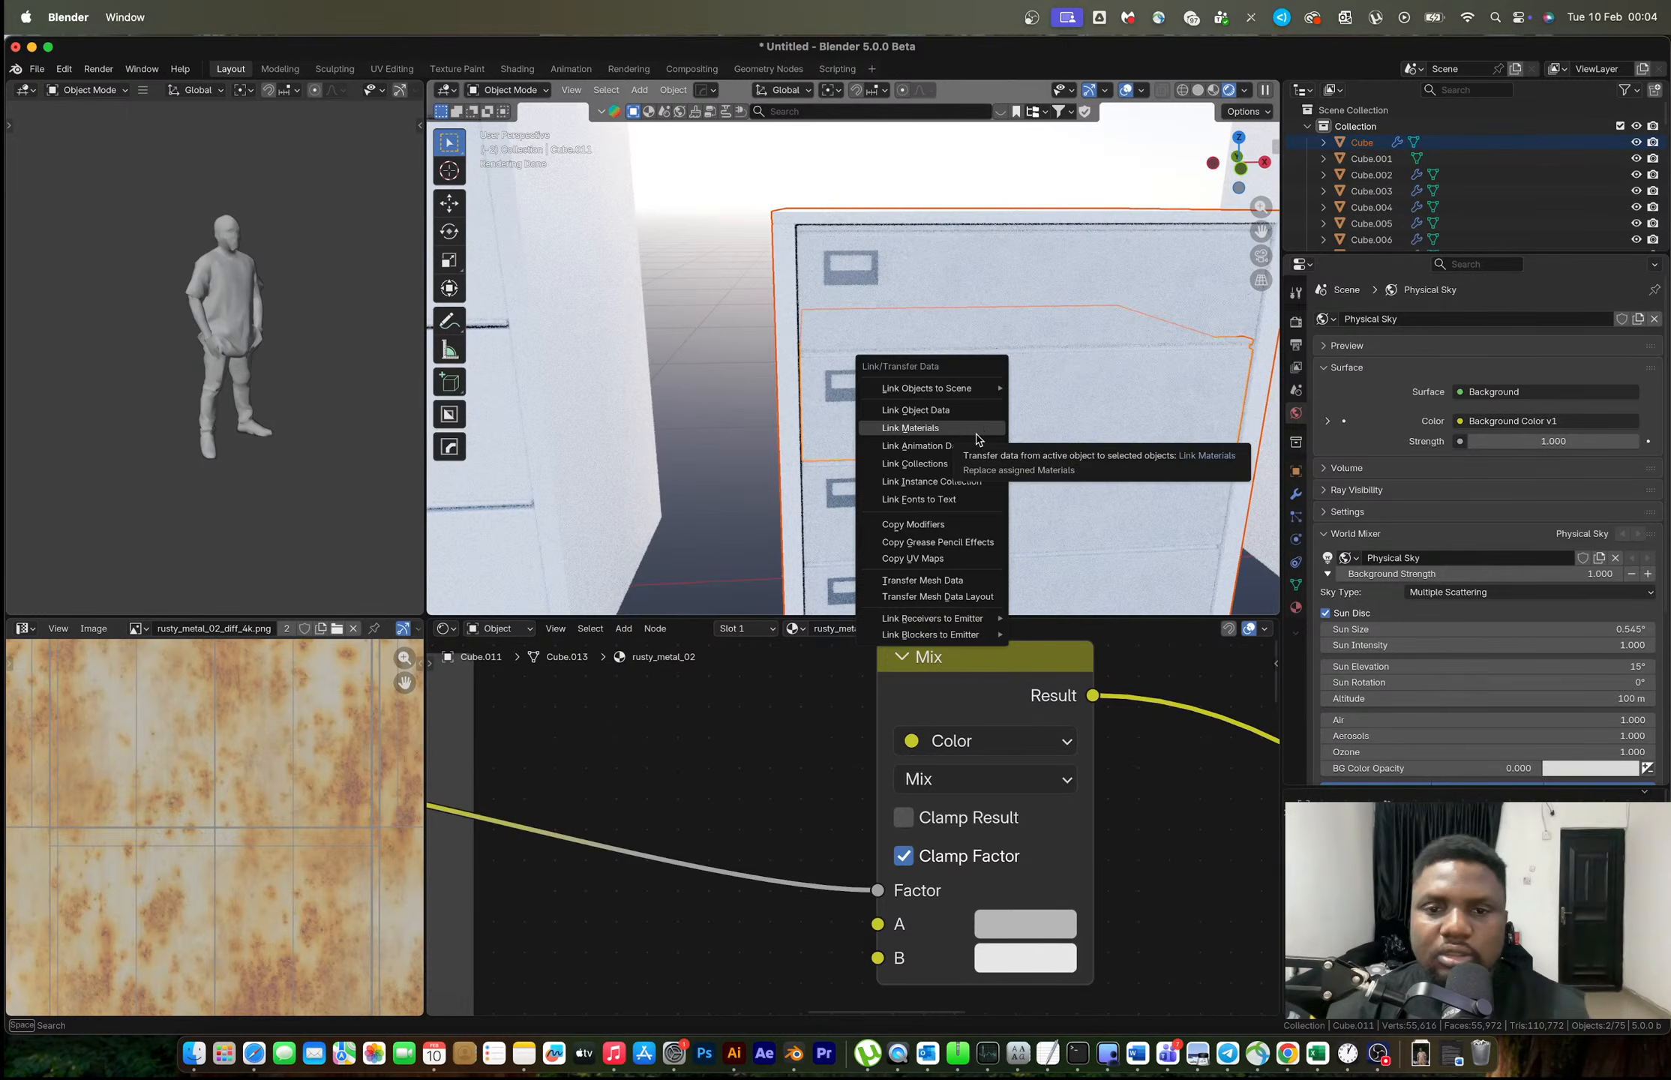
click(976, 437)
Set the Metallic value of the rusty_metal_02 Principled BSDF to 1.000.
scroll(975, 441, down, 5)
scroll(1130, 786, down, 5)
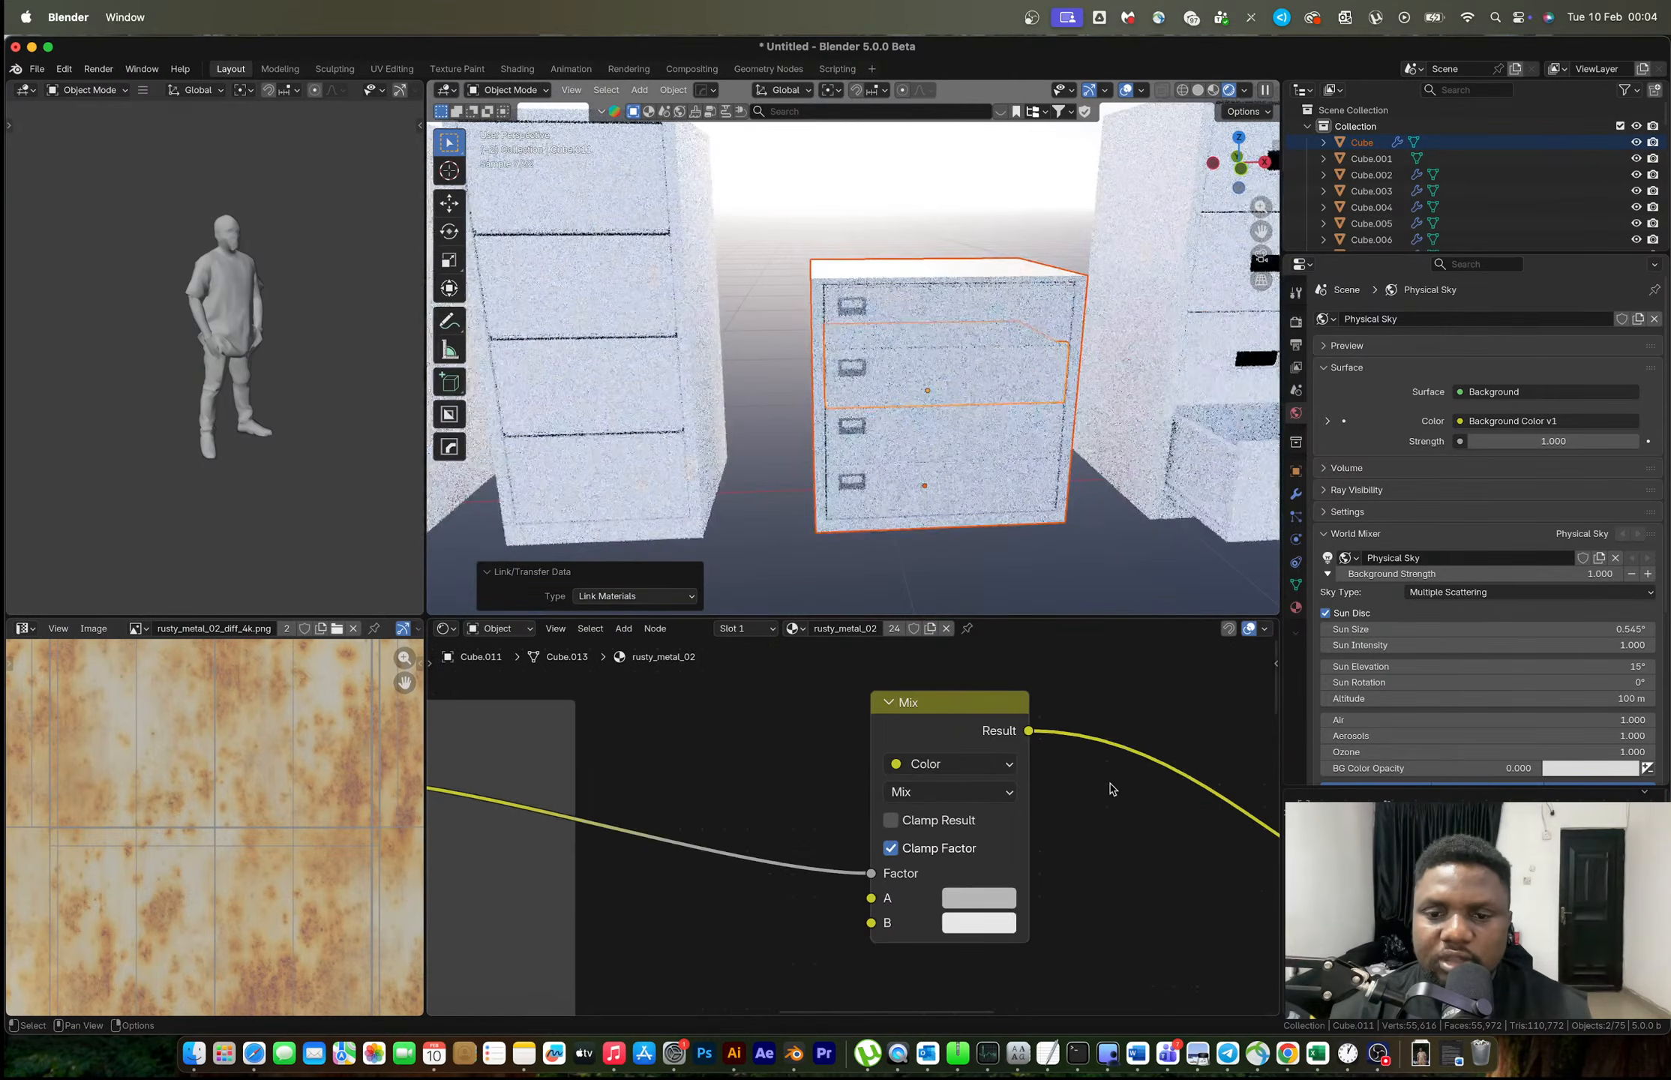
scroll(1131, 786, up, 5)
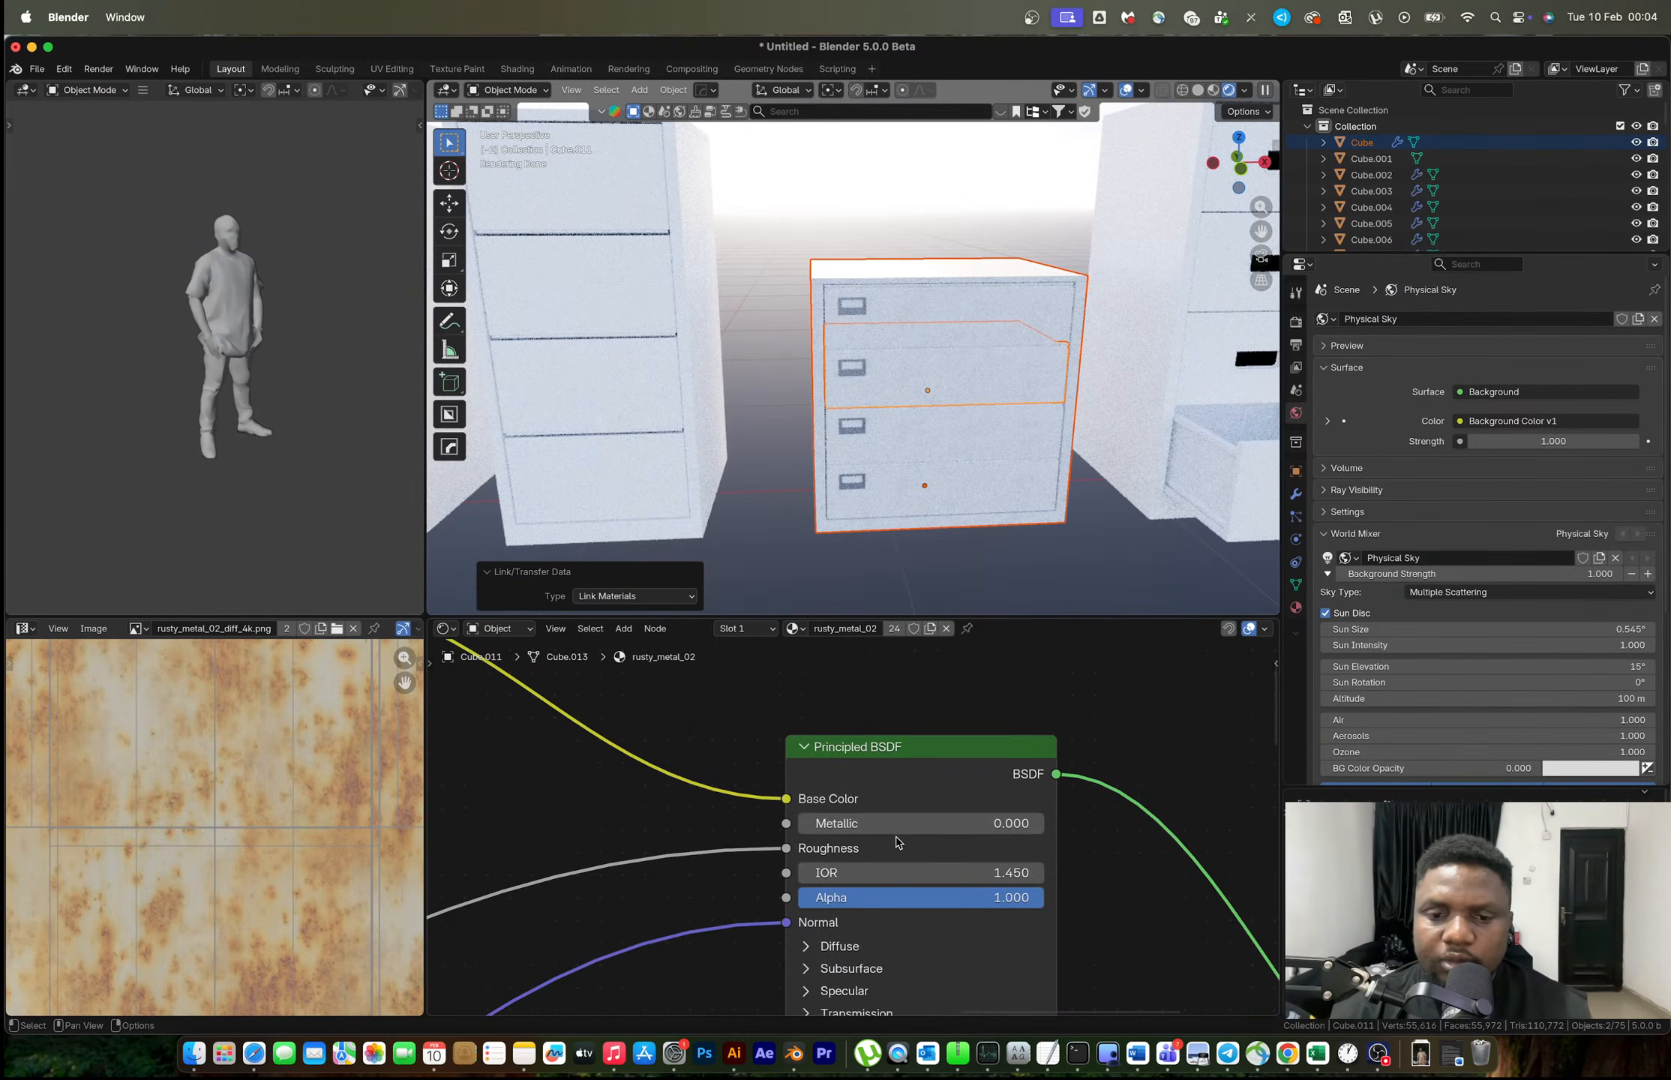
drag(875, 825, 1044, 825)
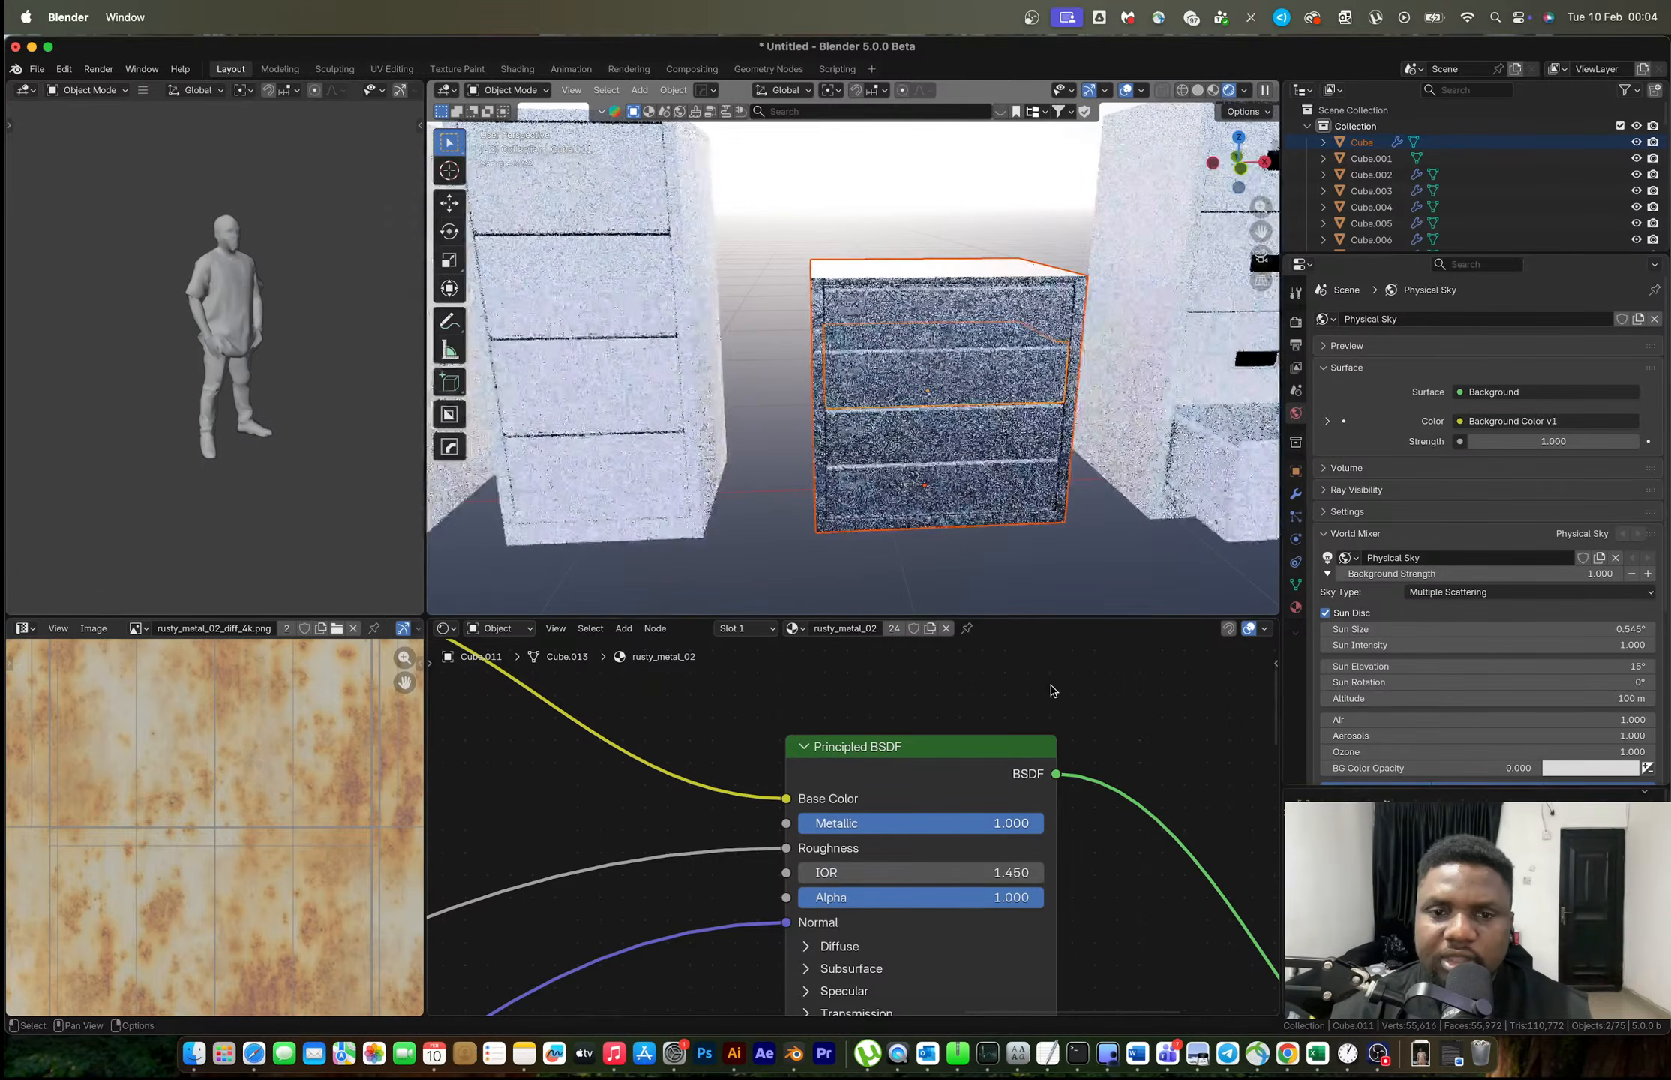
Insert a Color Ramp node on the link between the roughness texture and the Principled BSDF's Roughness input.
click(851, 226)
scroll(863, 369, up, 5)
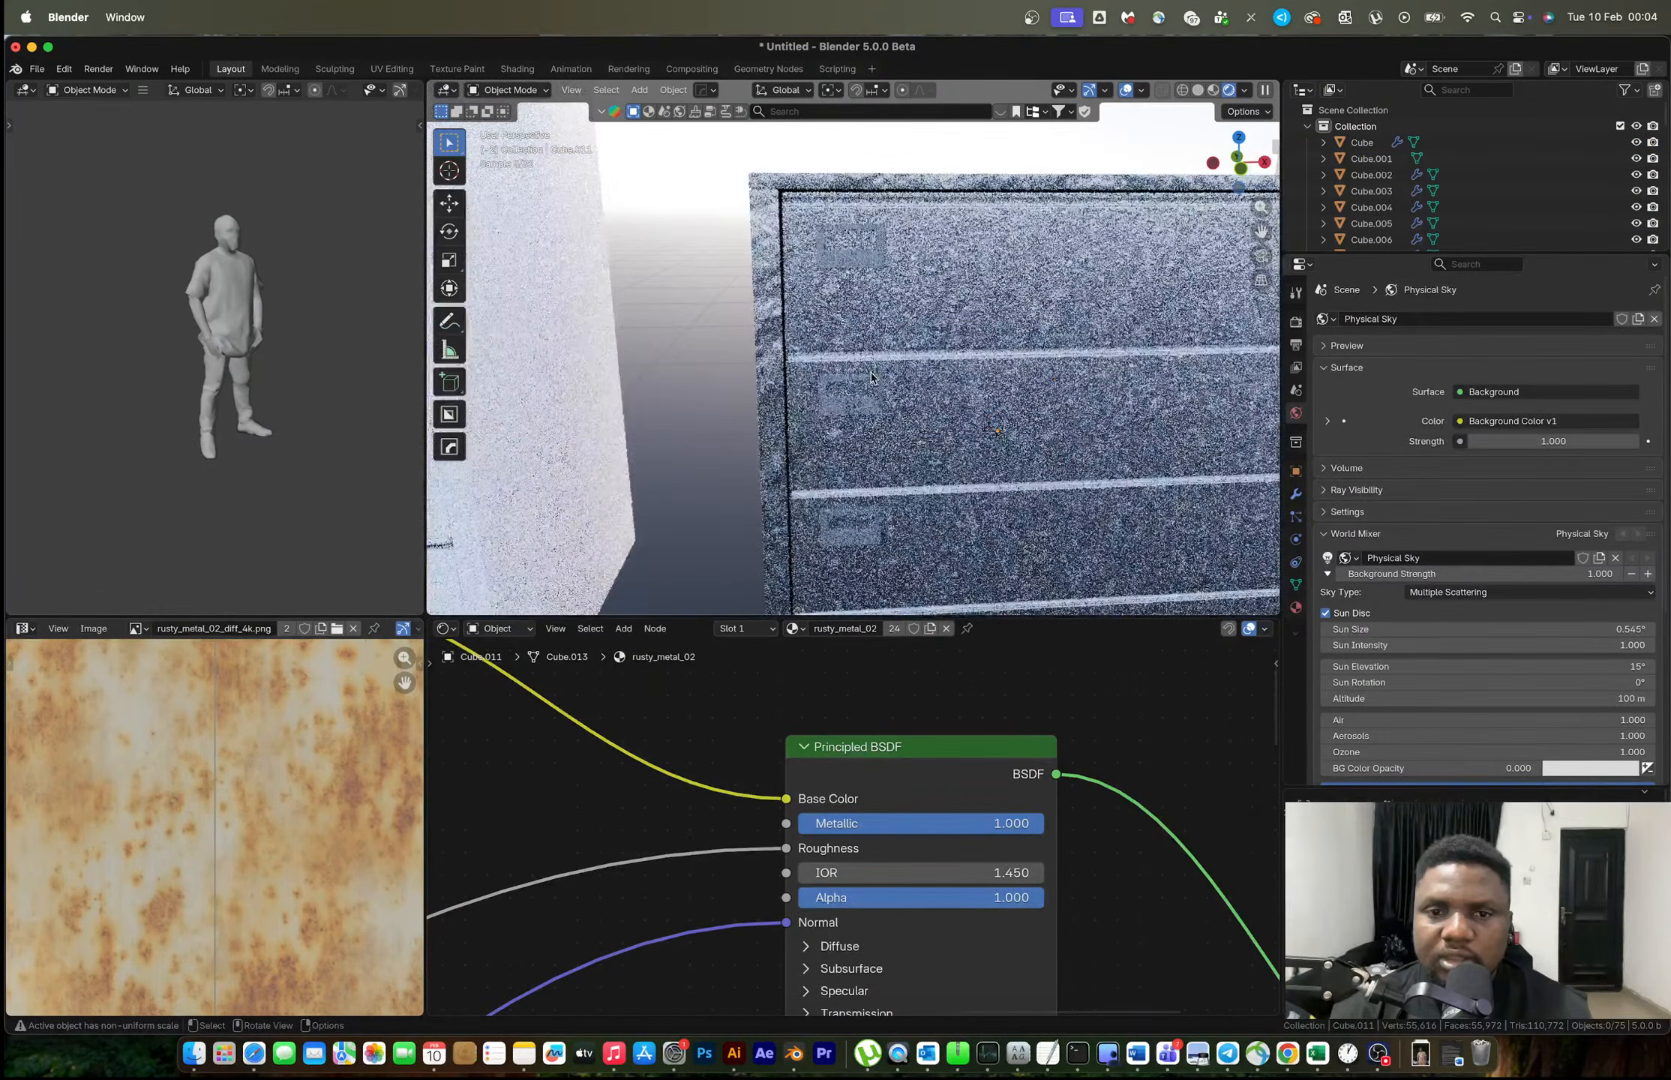
middle_drag(864, 368, 936, 383)
scroll(668, 960, down, 6)
middle_drag(667, 960, 939, 838)
middle_drag(783, 838, 903, 888)
key(shift+a)
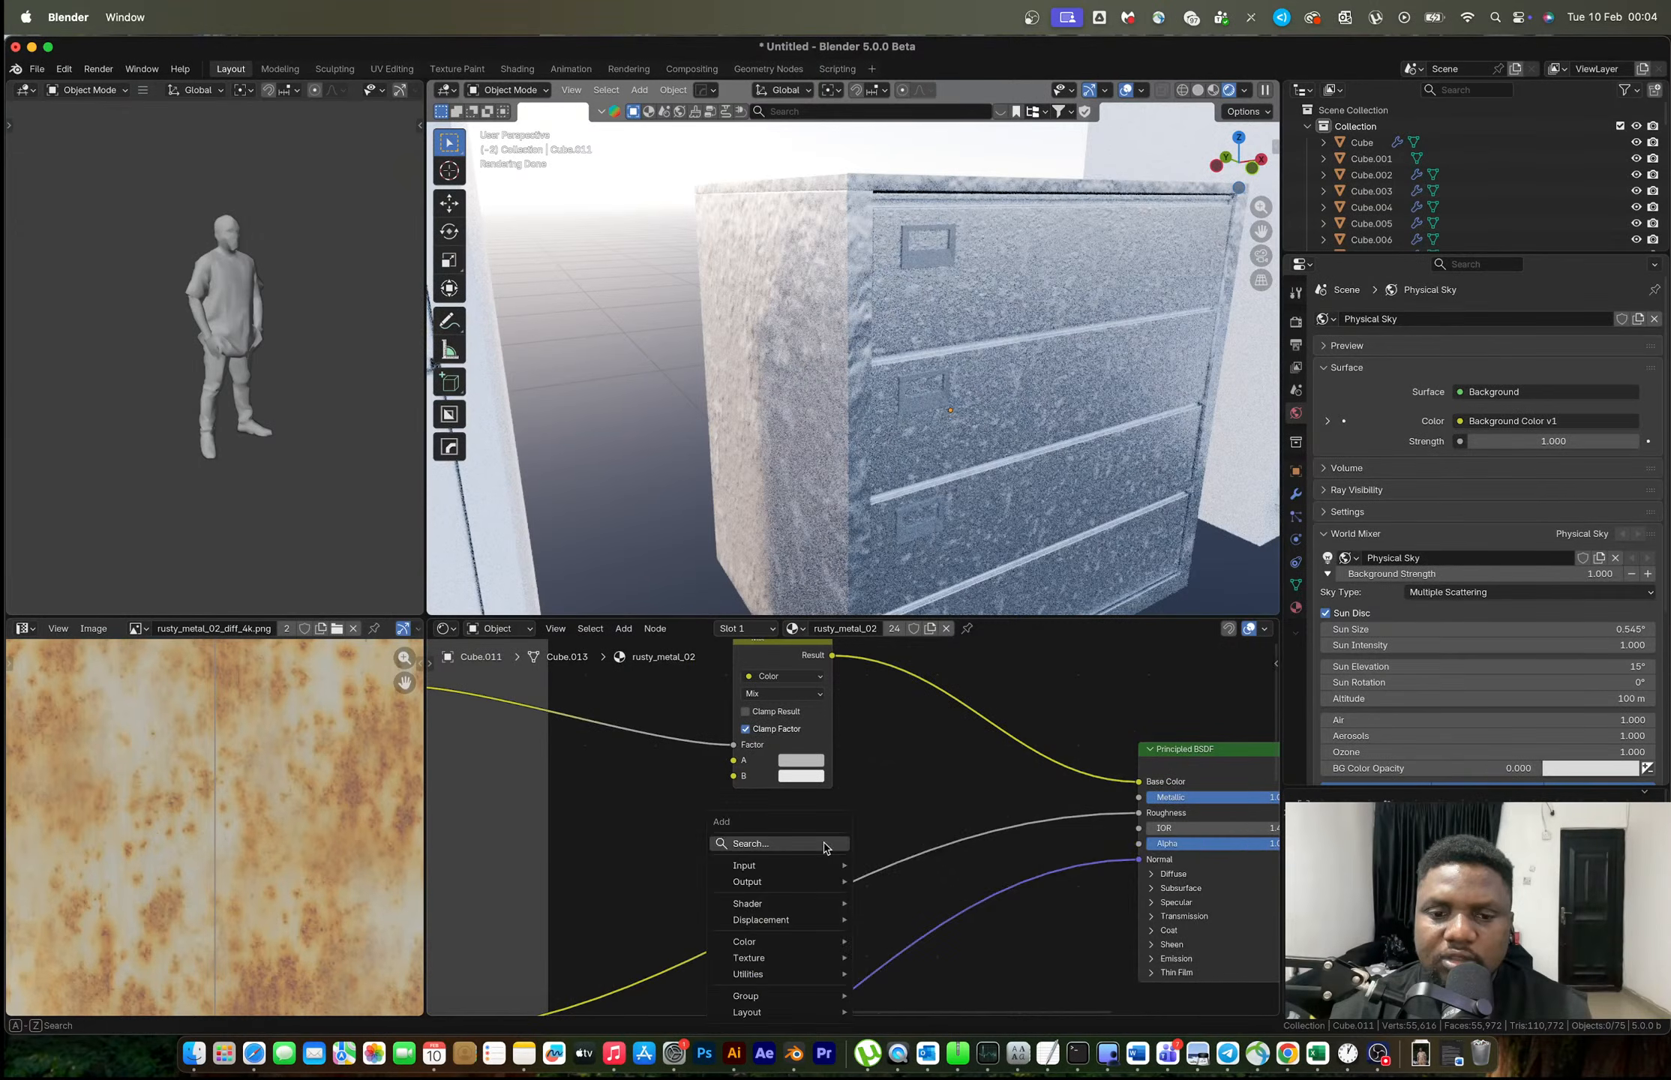
click(825, 840)
text(color ram)
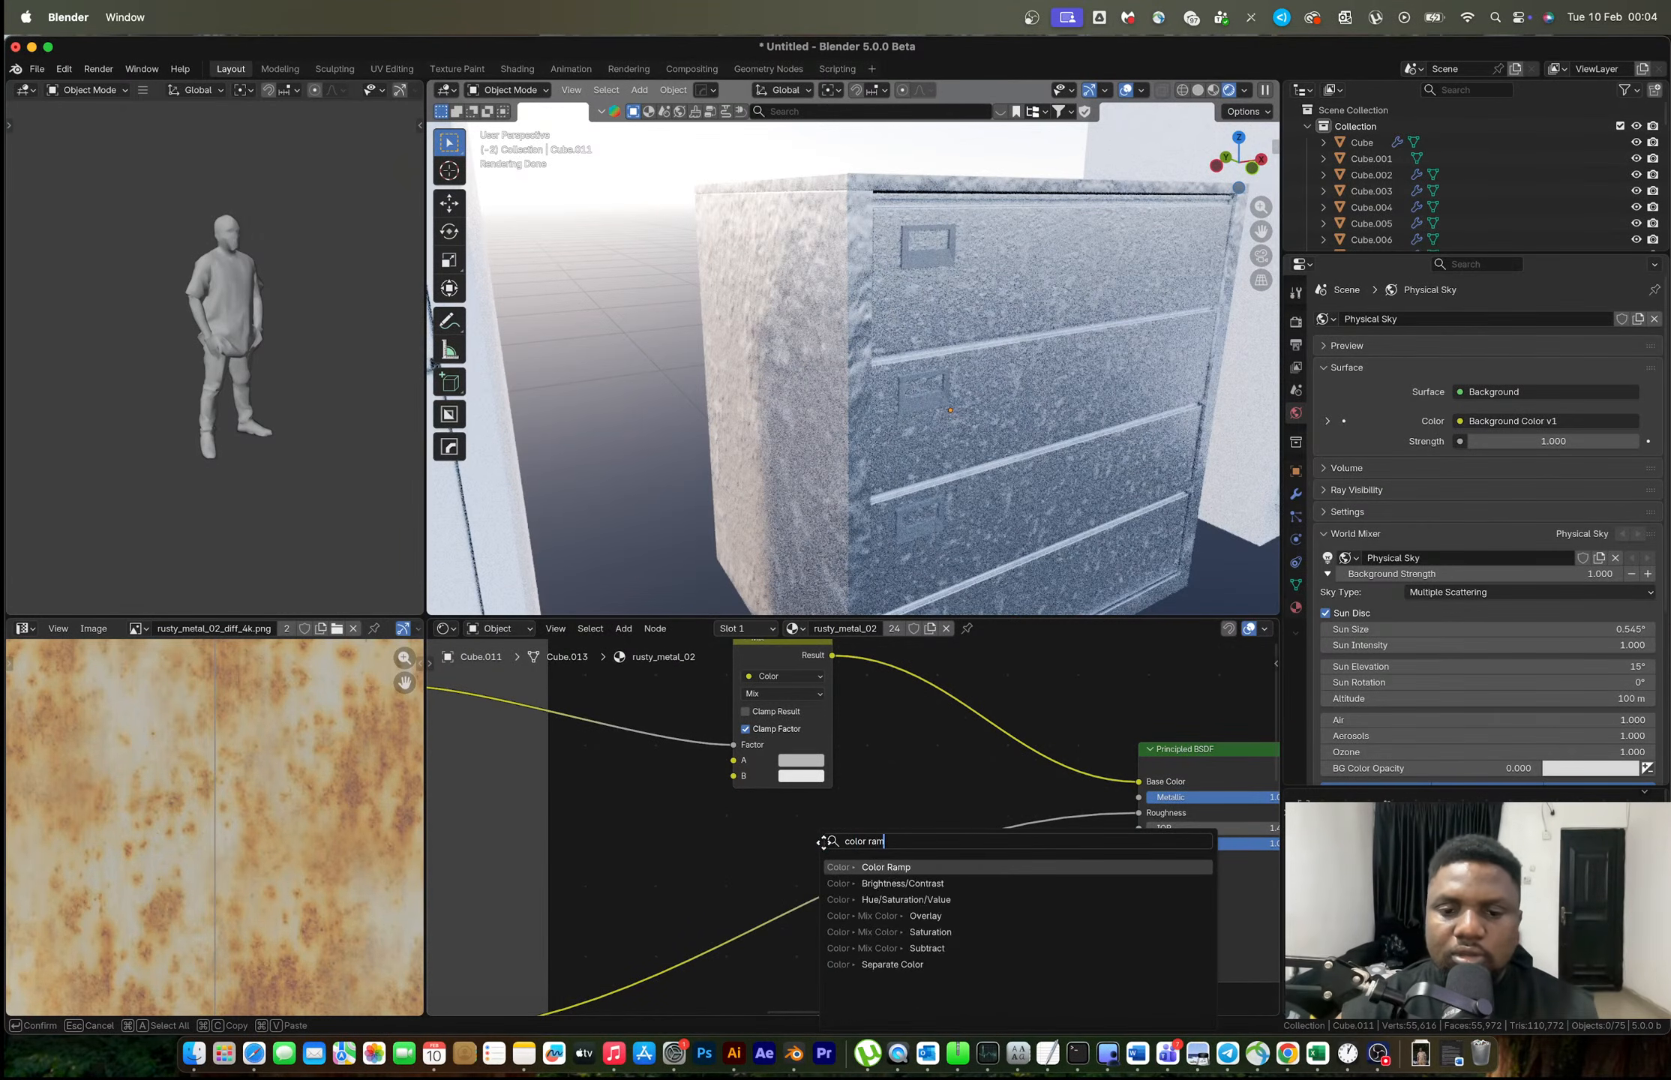
key(Return)
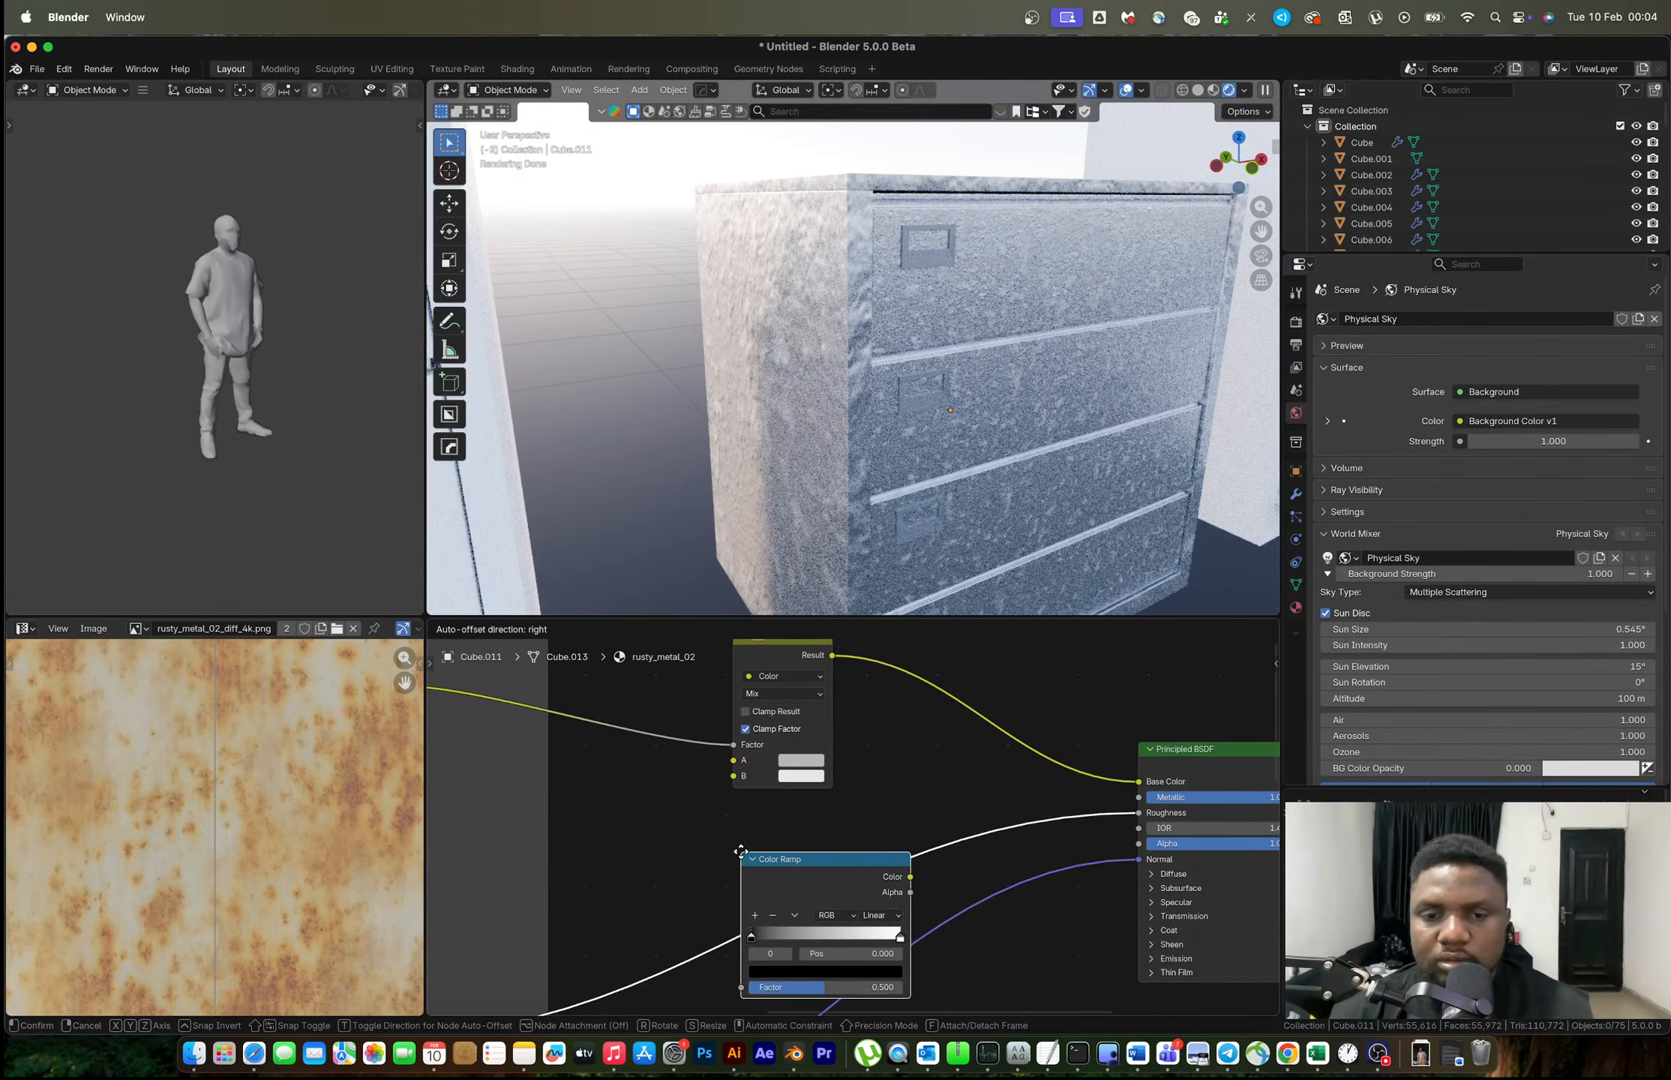
click(850, 865)
Preview the Color Ramp's output, move its black stop to position 0.318 and lighten that stop to dark gray.
scroll(849, 864, up, 3)
scroll(845, 890, up, 1)
middle_drag(845, 891, 869, 736)
ctrl+shift+click(881, 804)
scroll(868, 737, up, 1)
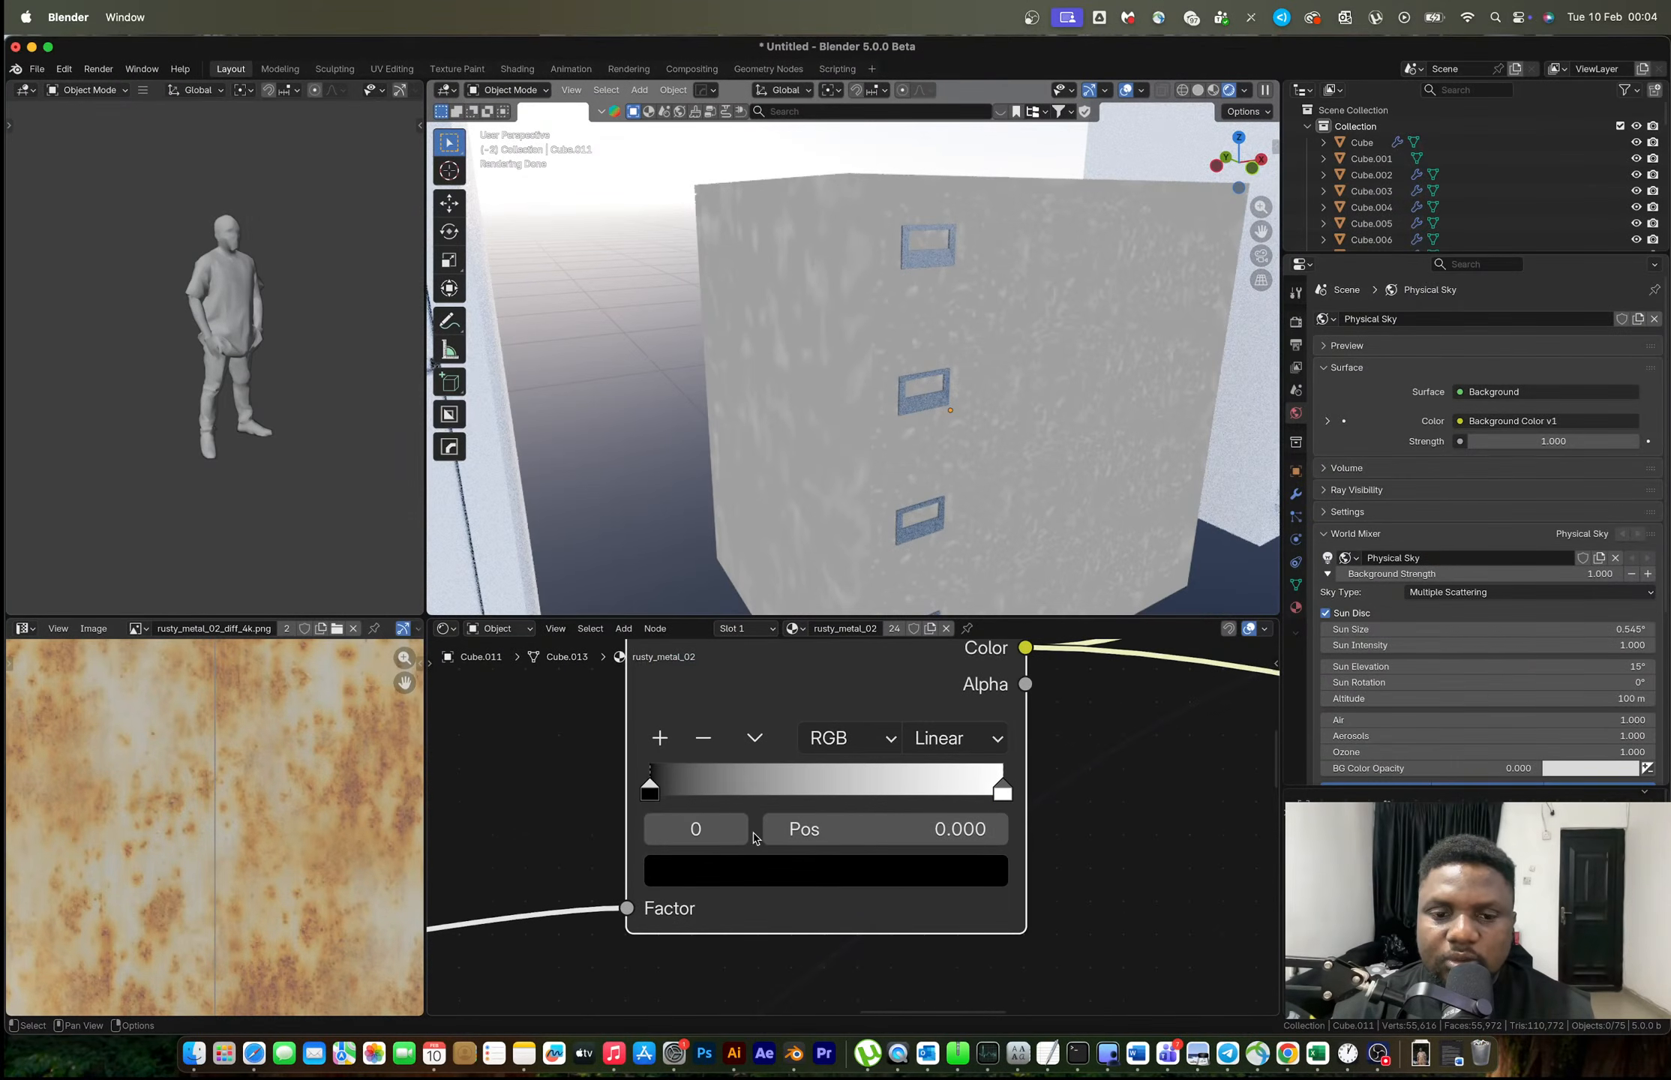
drag(707, 791, 763, 796)
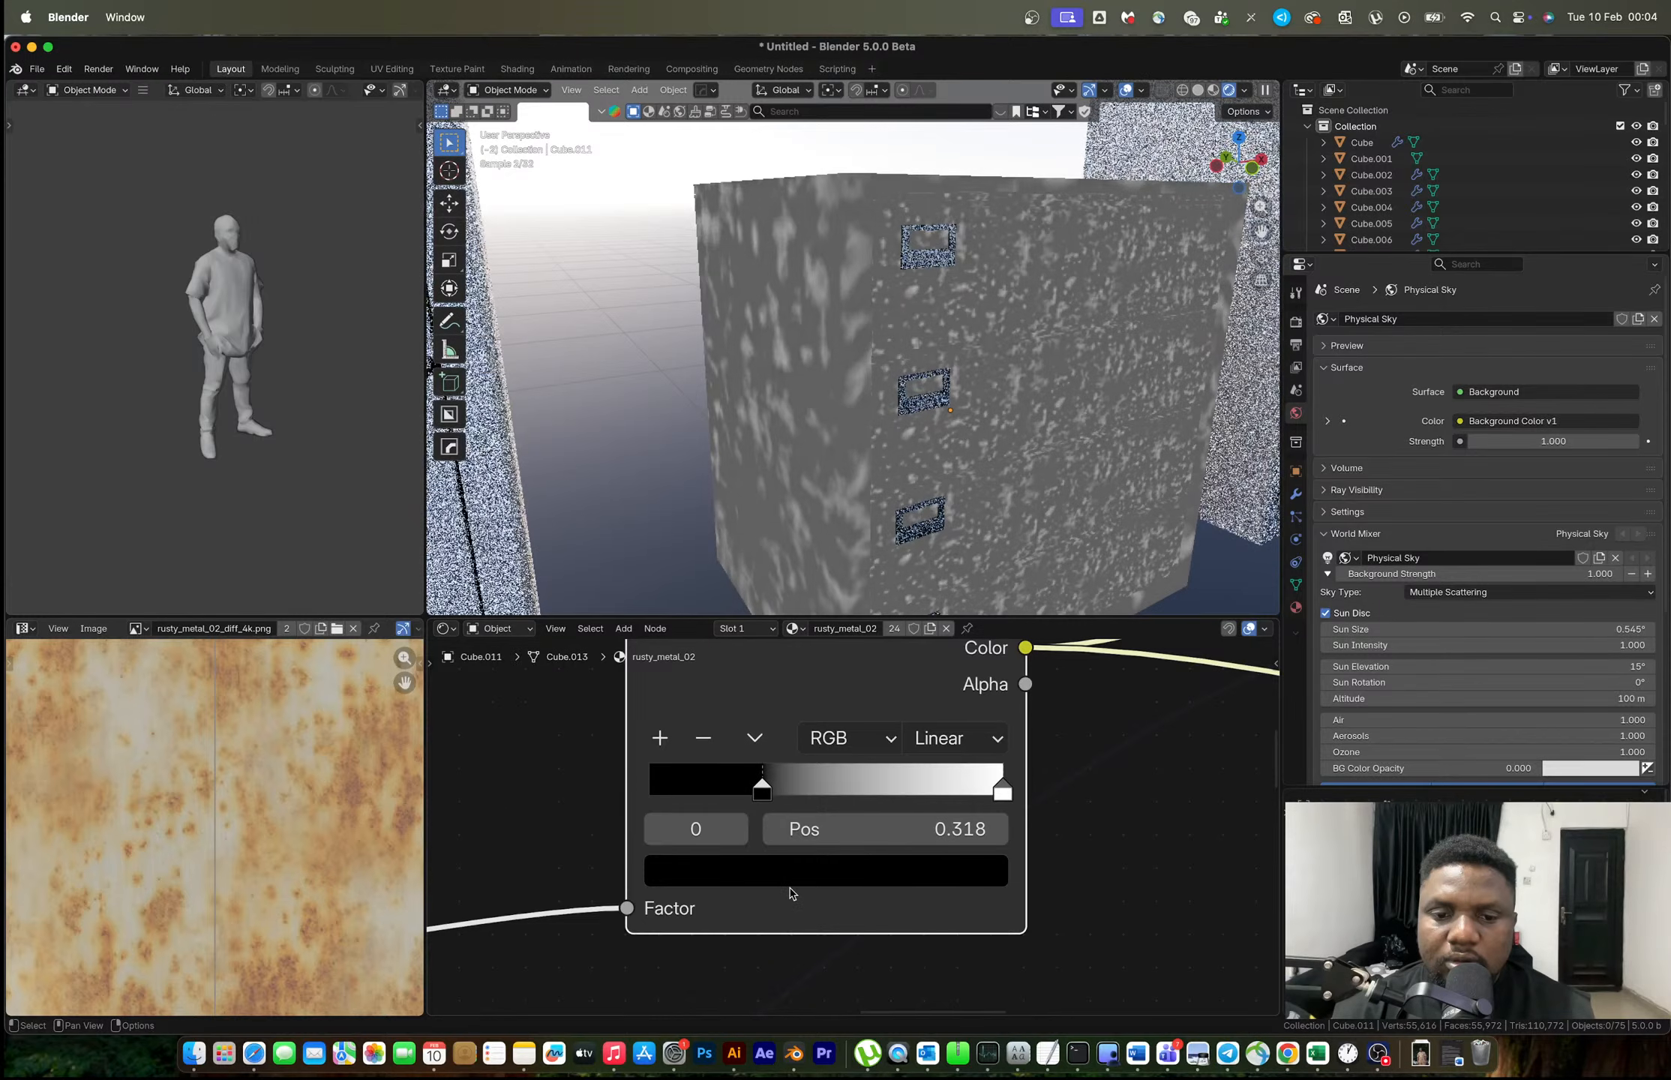
click(790, 877)
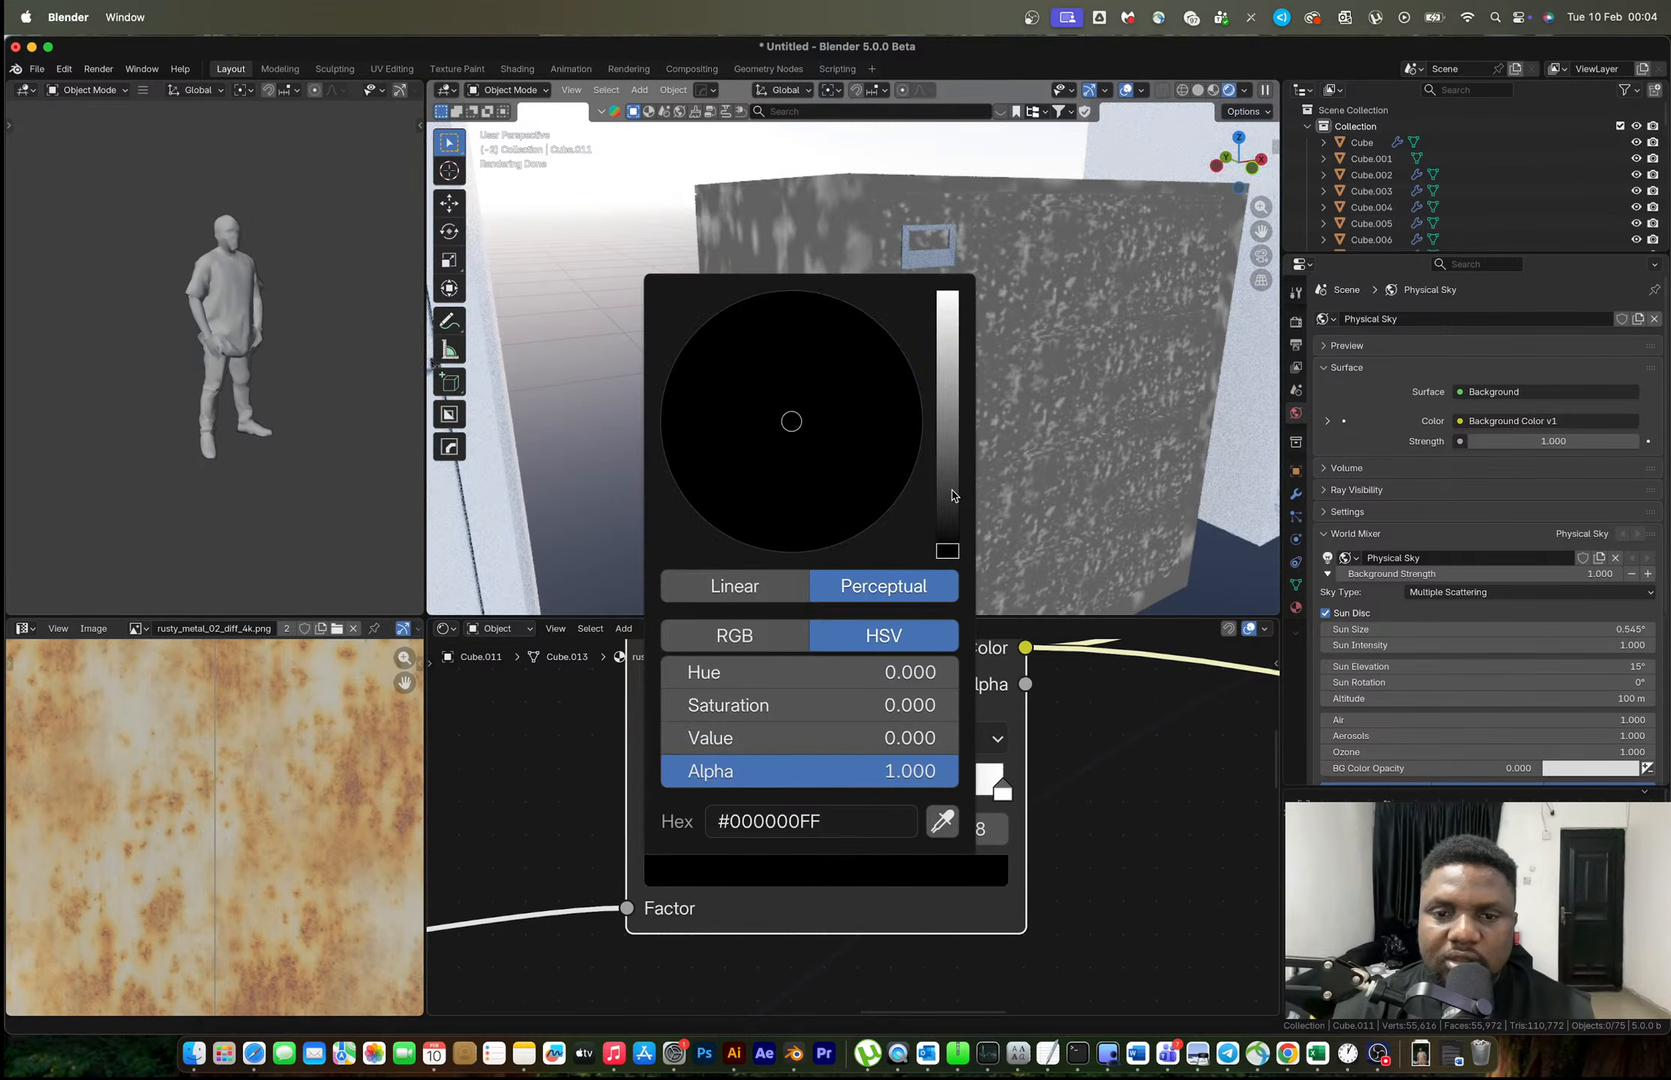
drag(953, 495, 950, 449)
Darken the Color Ramp's white stop to light gray and preview the full Principled BSDF material again.
click(1003, 794)
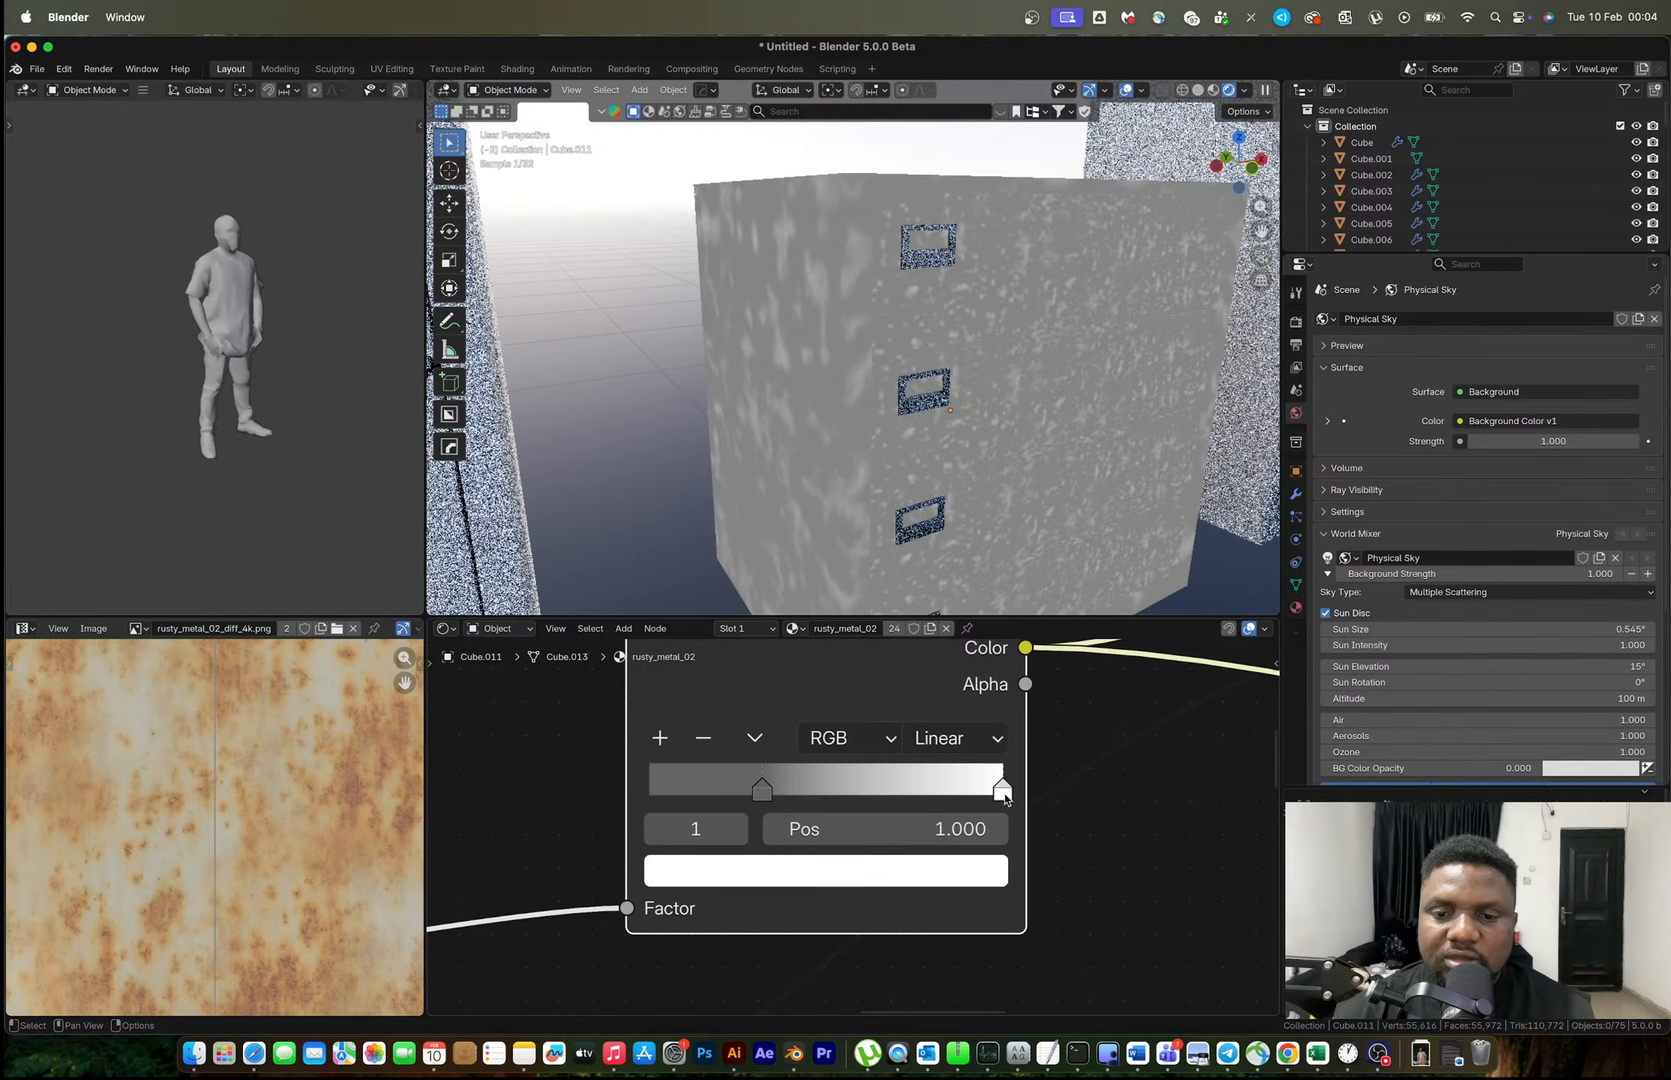
click(959, 868)
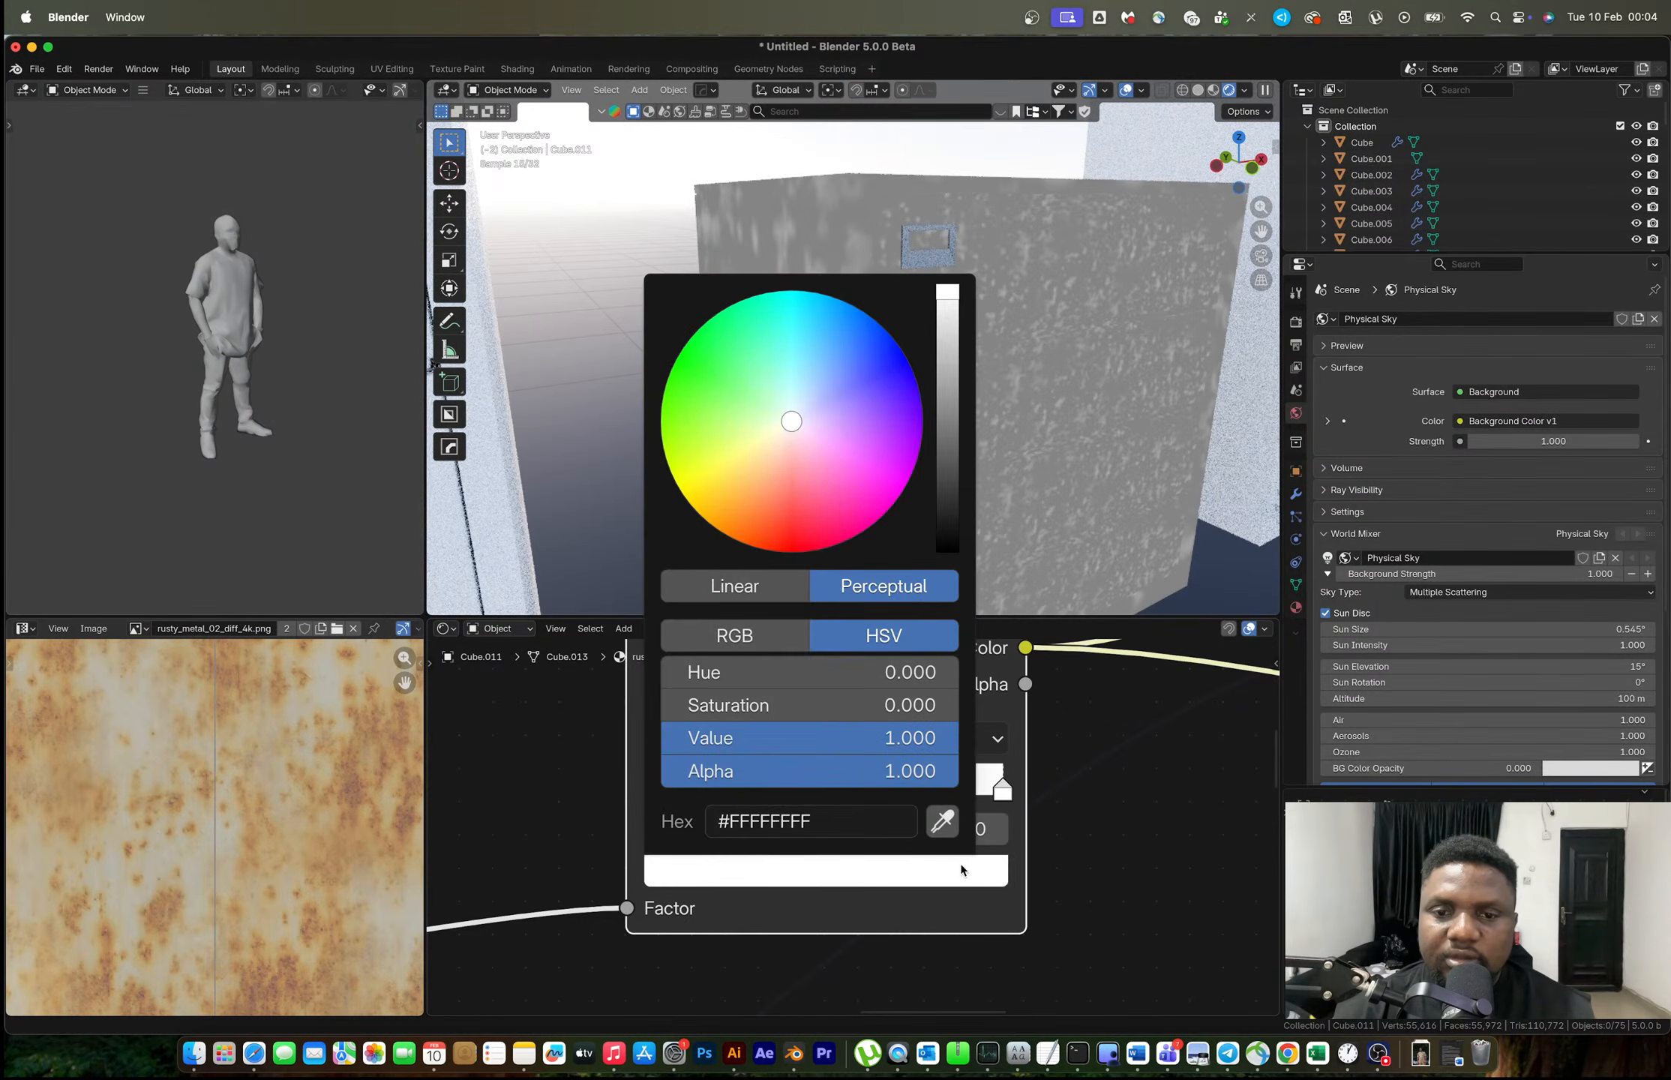
click(944, 330)
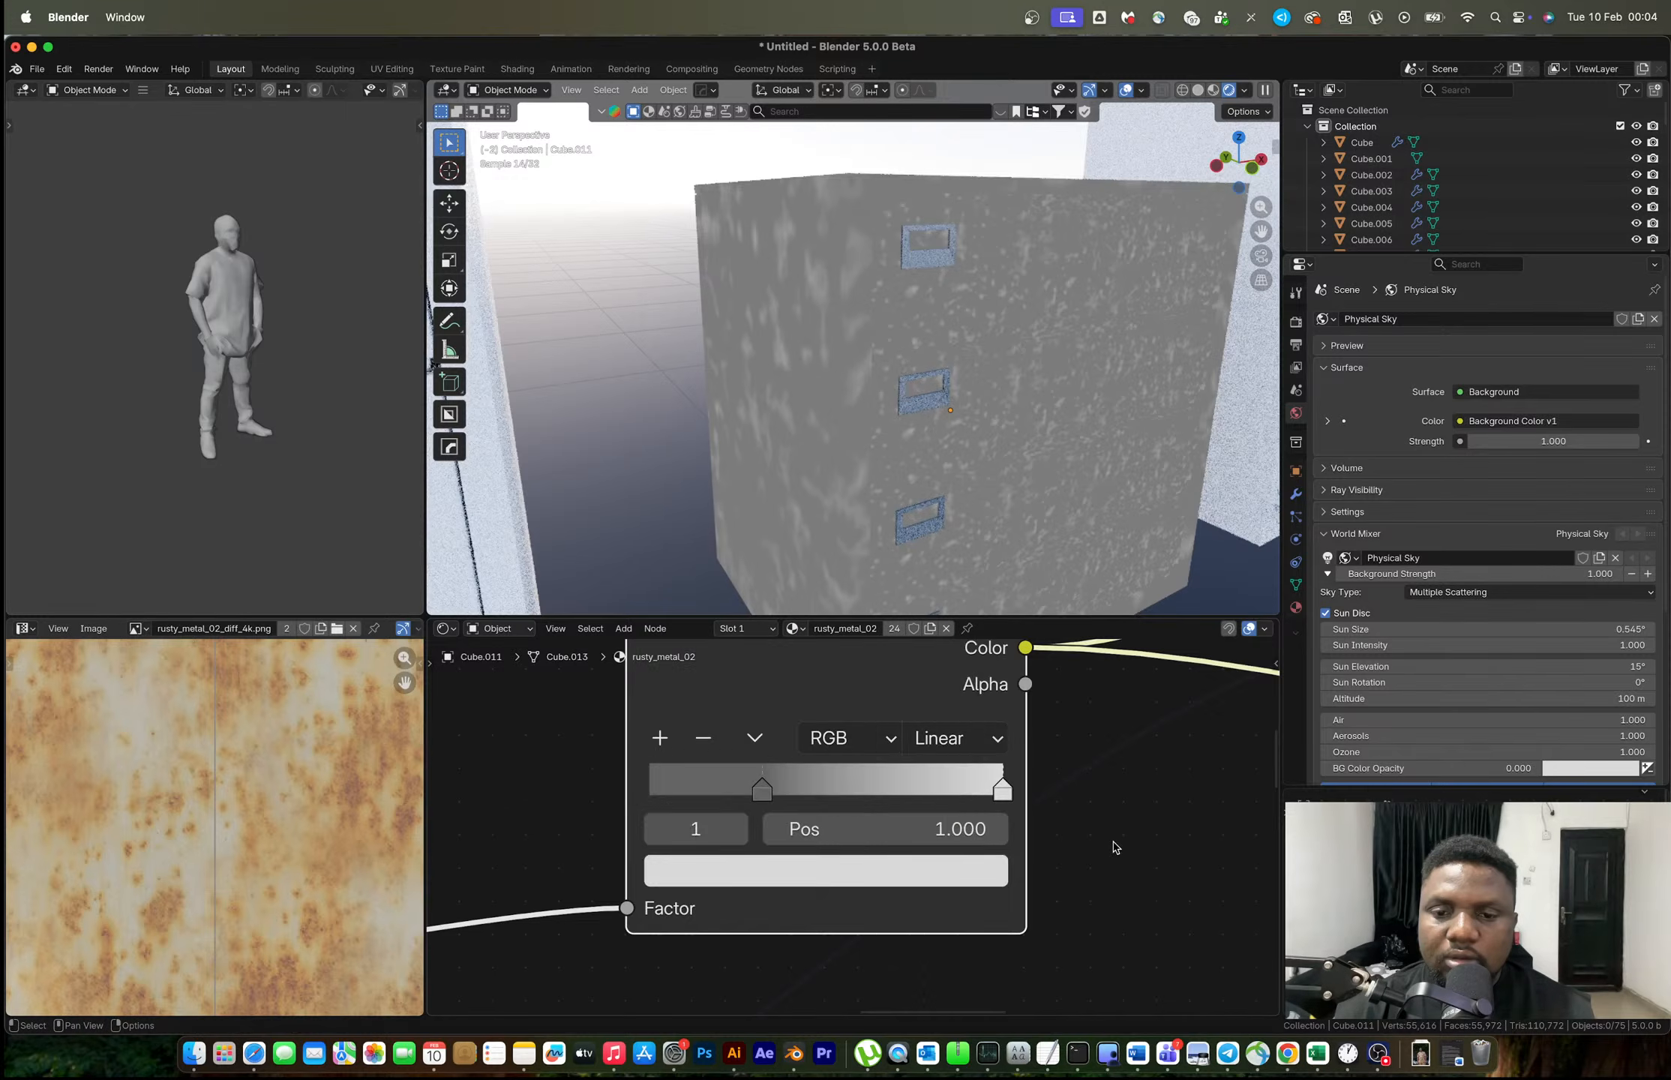
scroll(1115, 846, down, 9)
middle_drag(1131, 761, 787, 872)
ctrl+shift+click(994, 725)
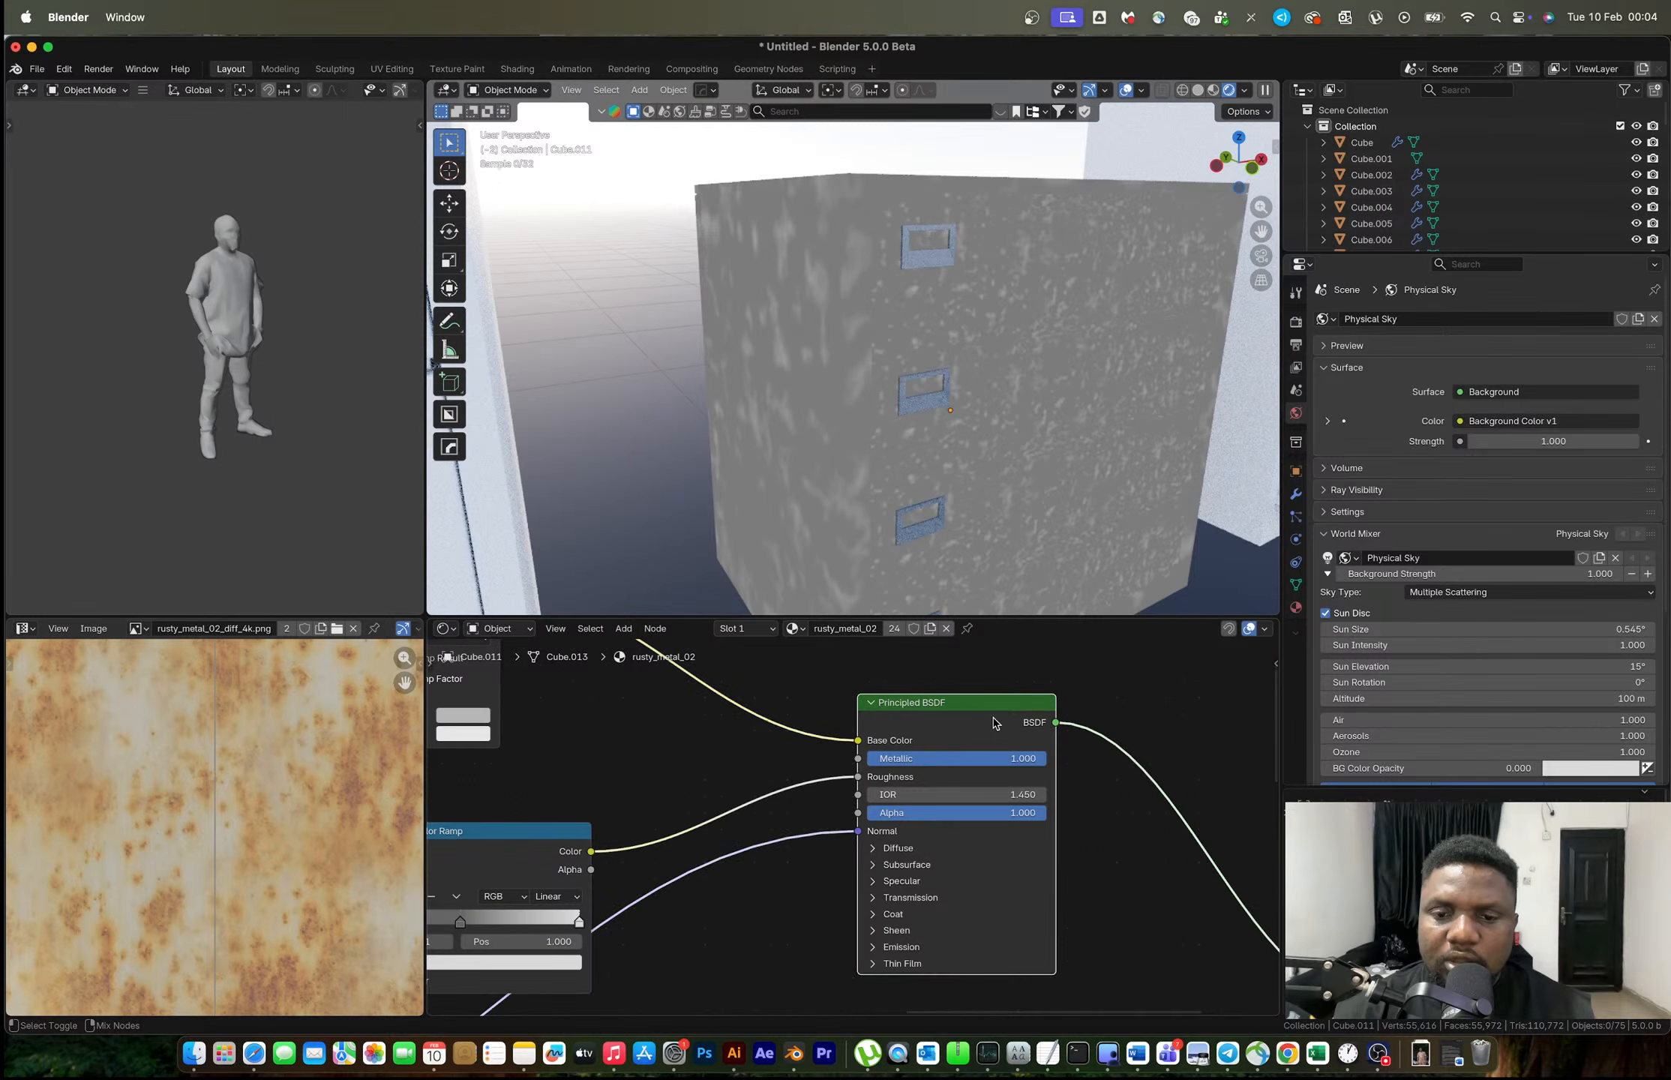
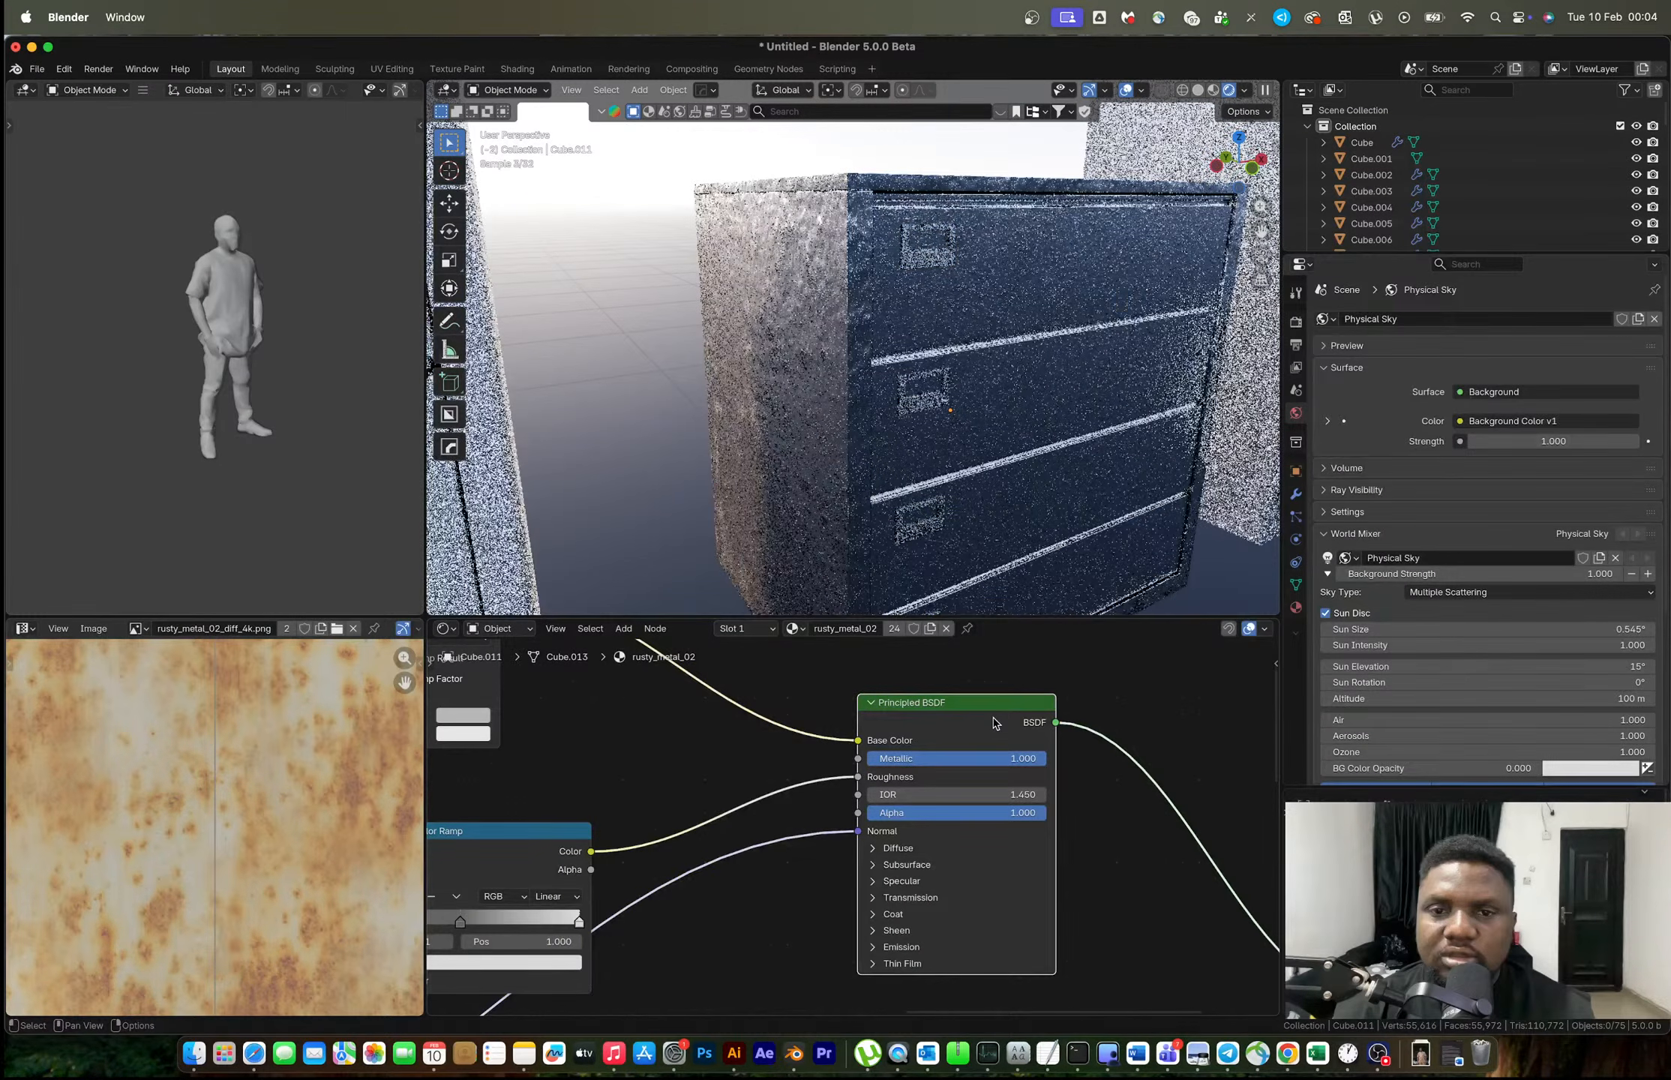
Set the Normal Map node's strength to 0.2 in the rusty_metal_02 material.
scroll(934, 780, down, 4)
scroll(517, 1006, up, 3)
middle_drag(517, 1006, 634, 909)
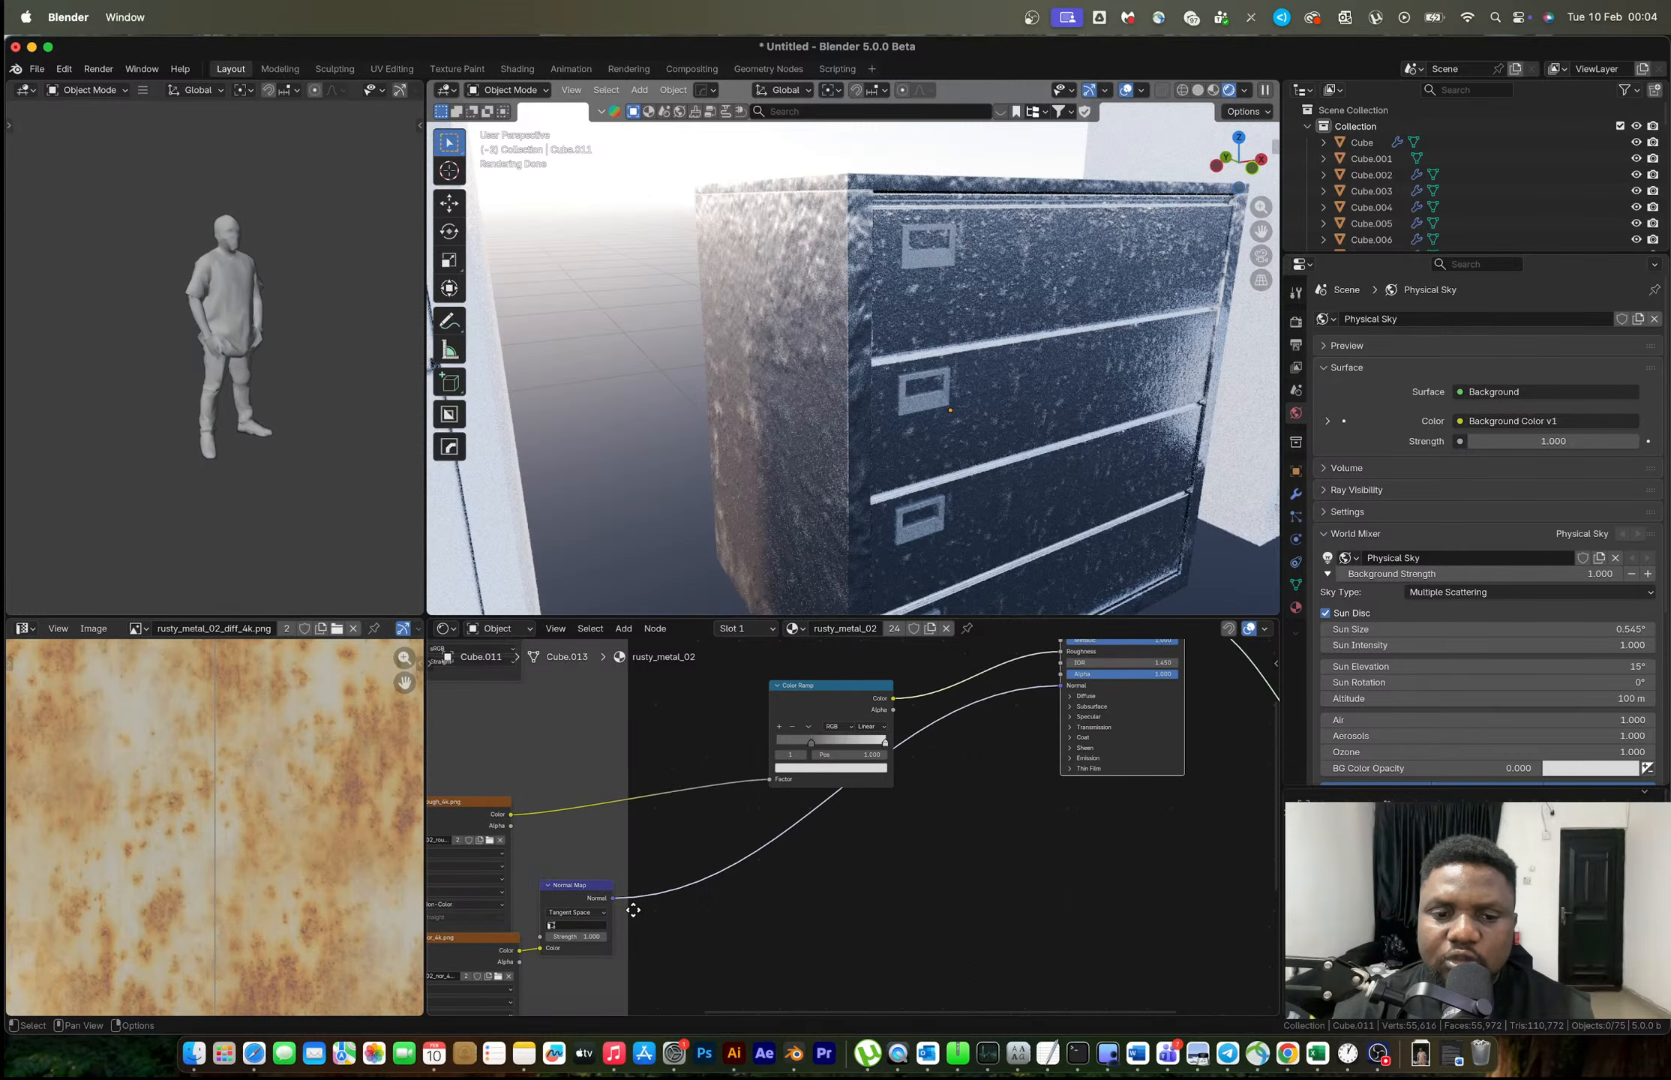
scroll(634, 910, up, 5)
click(662, 876)
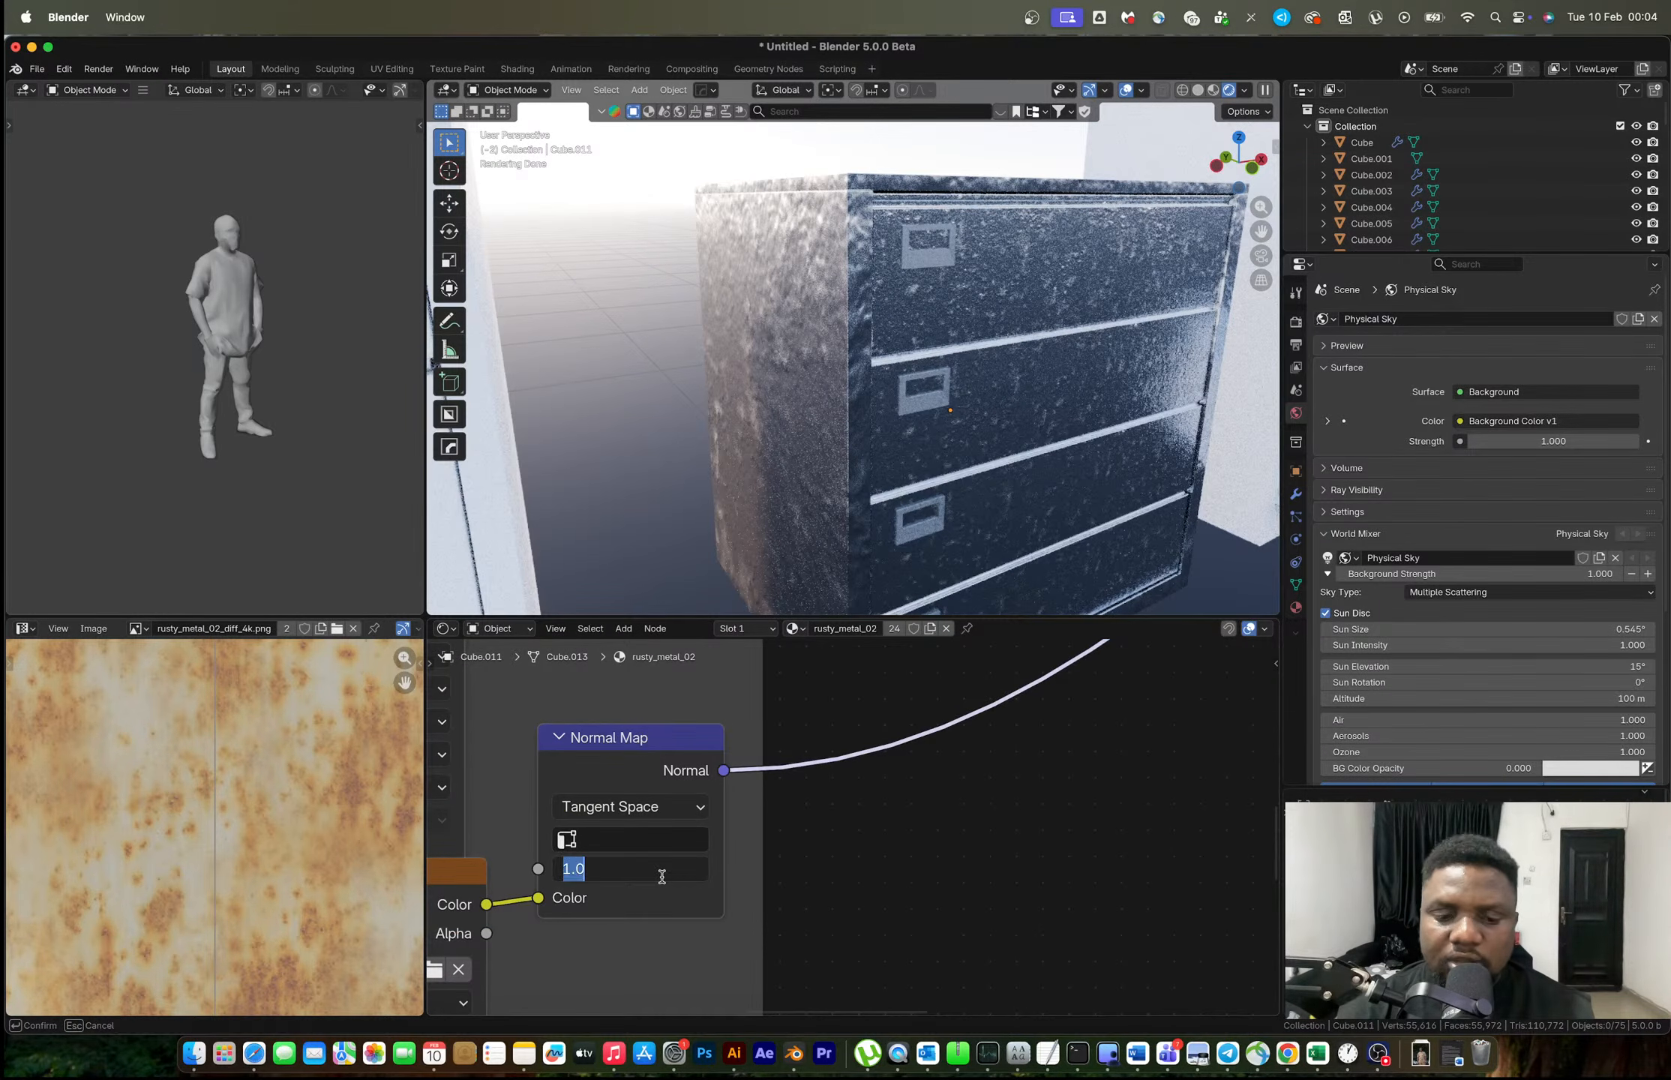
text(.2)
key(Return)
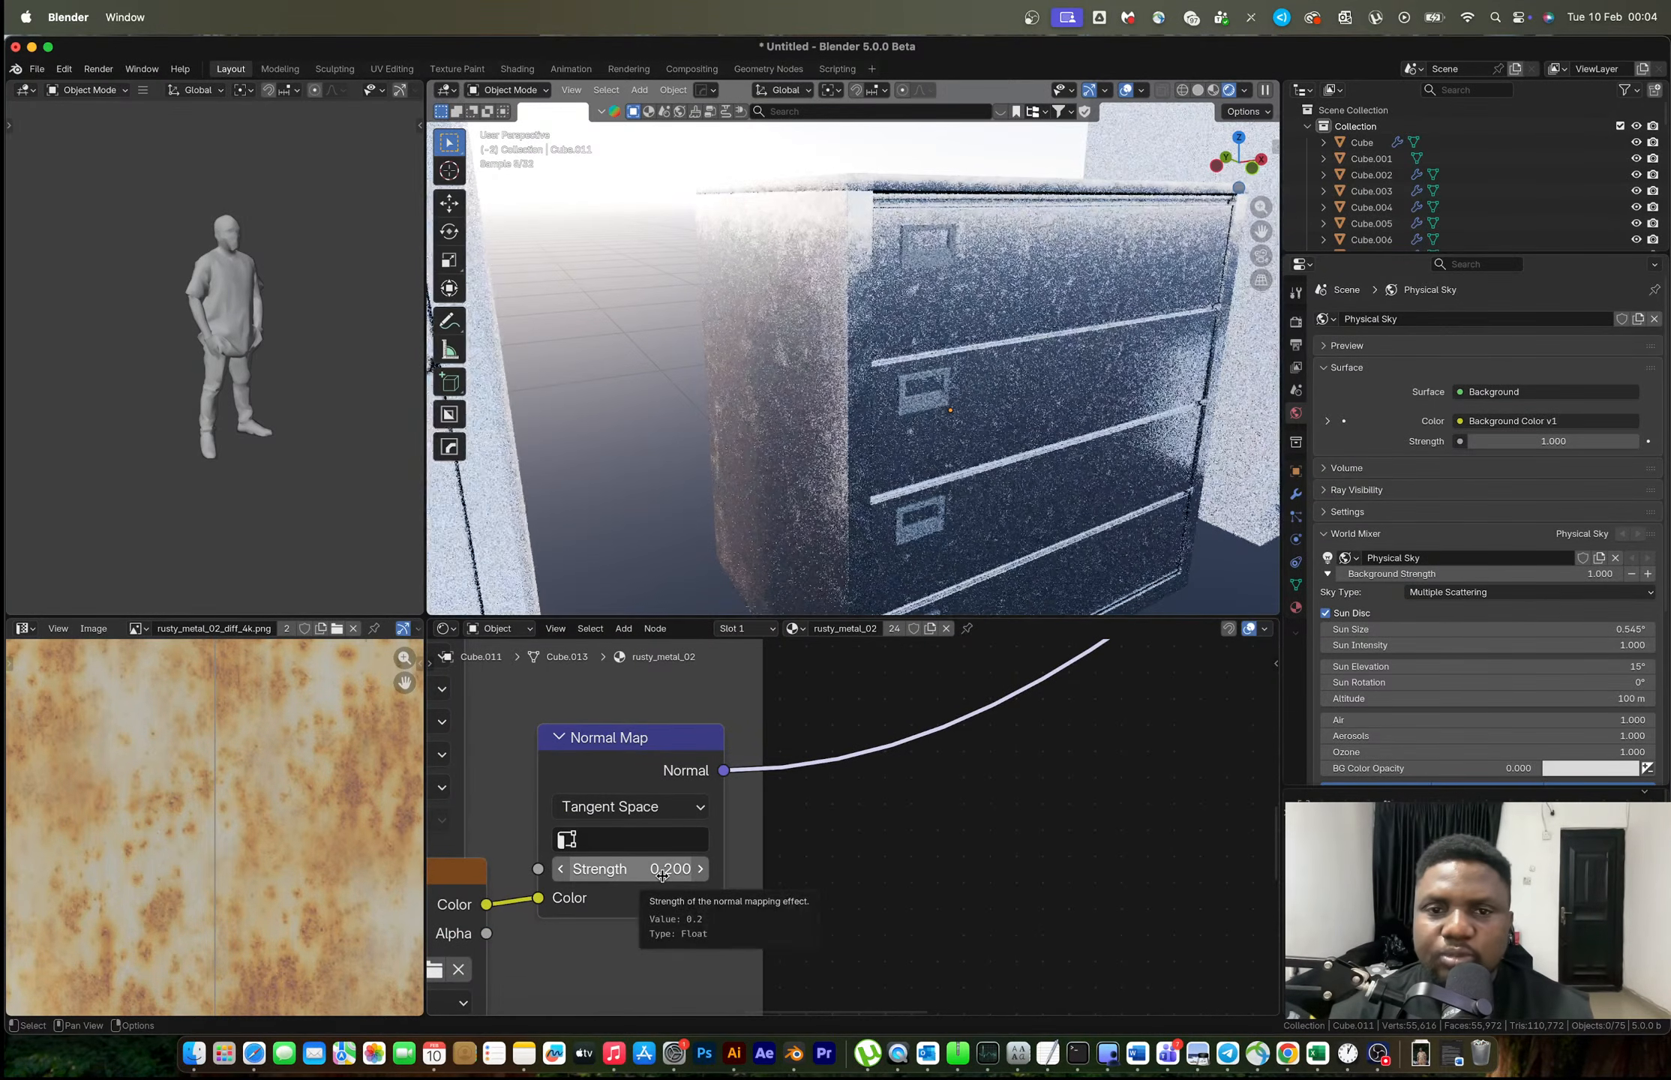
Select the cabinet body and lighten the Color Ramp stop at position 0.318 to a medium gray.
scroll(923, 421, down, 4)
scroll(923, 421, up, 5)
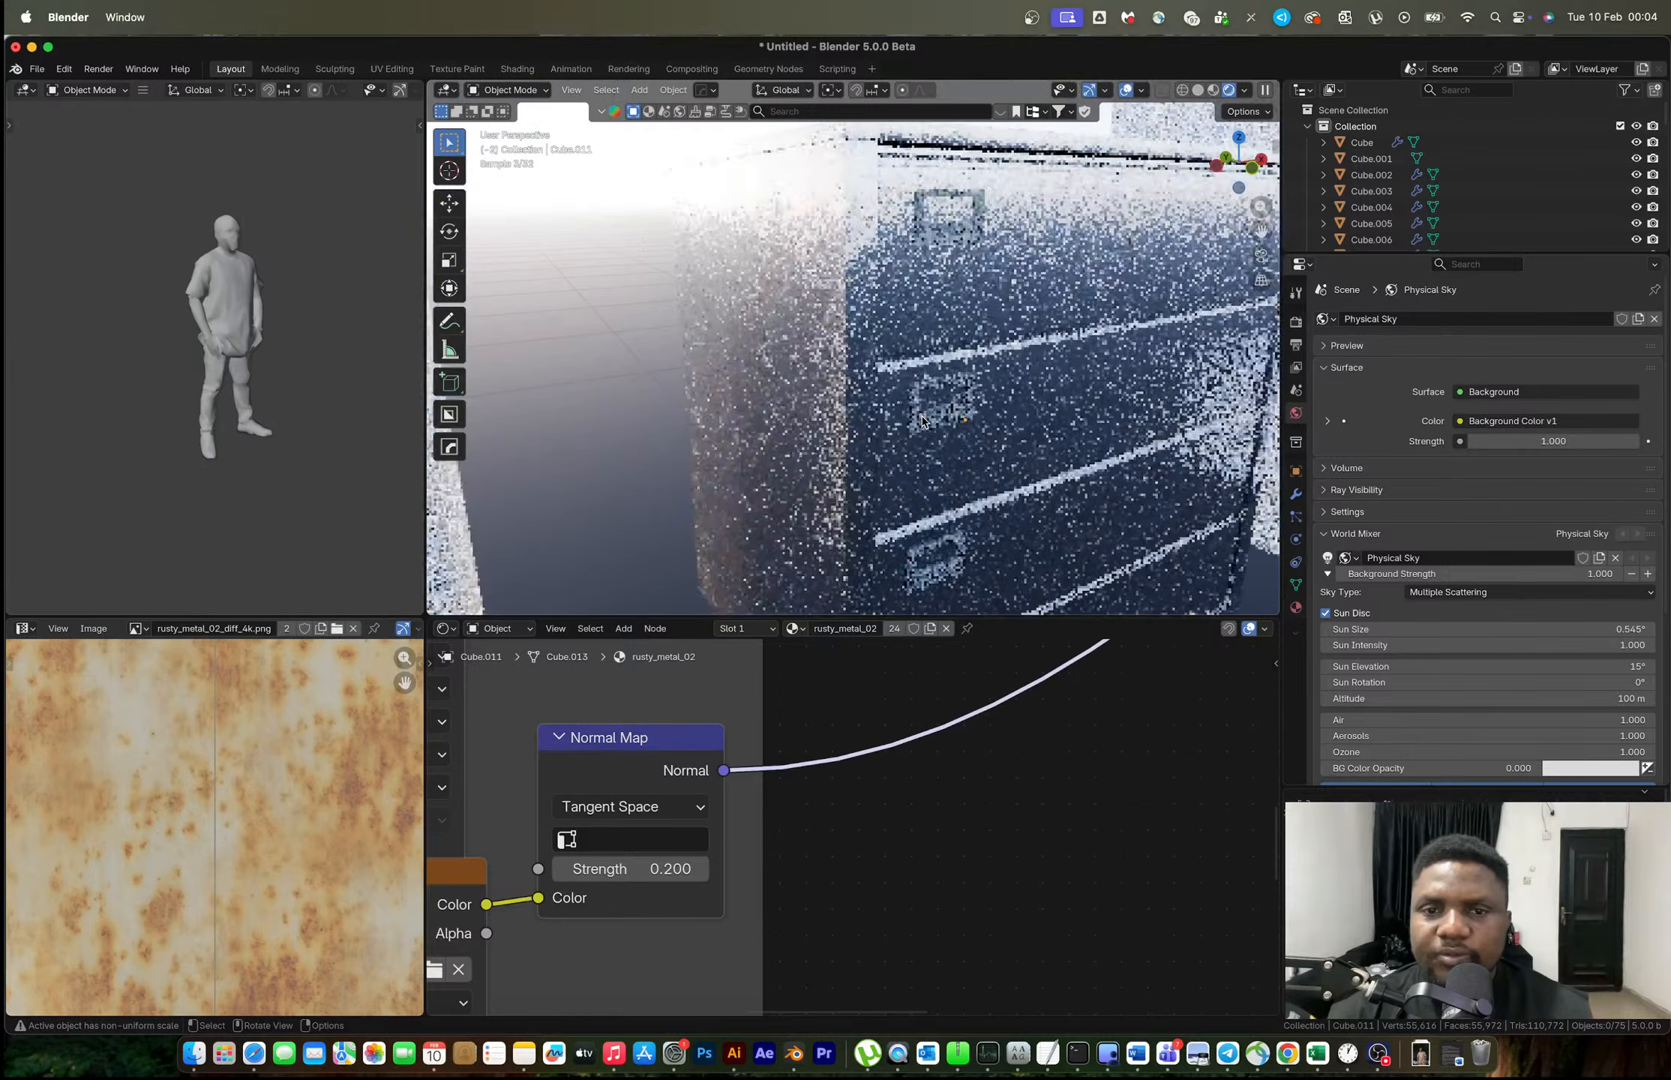
middle_drag(923, 422, 936, 443)
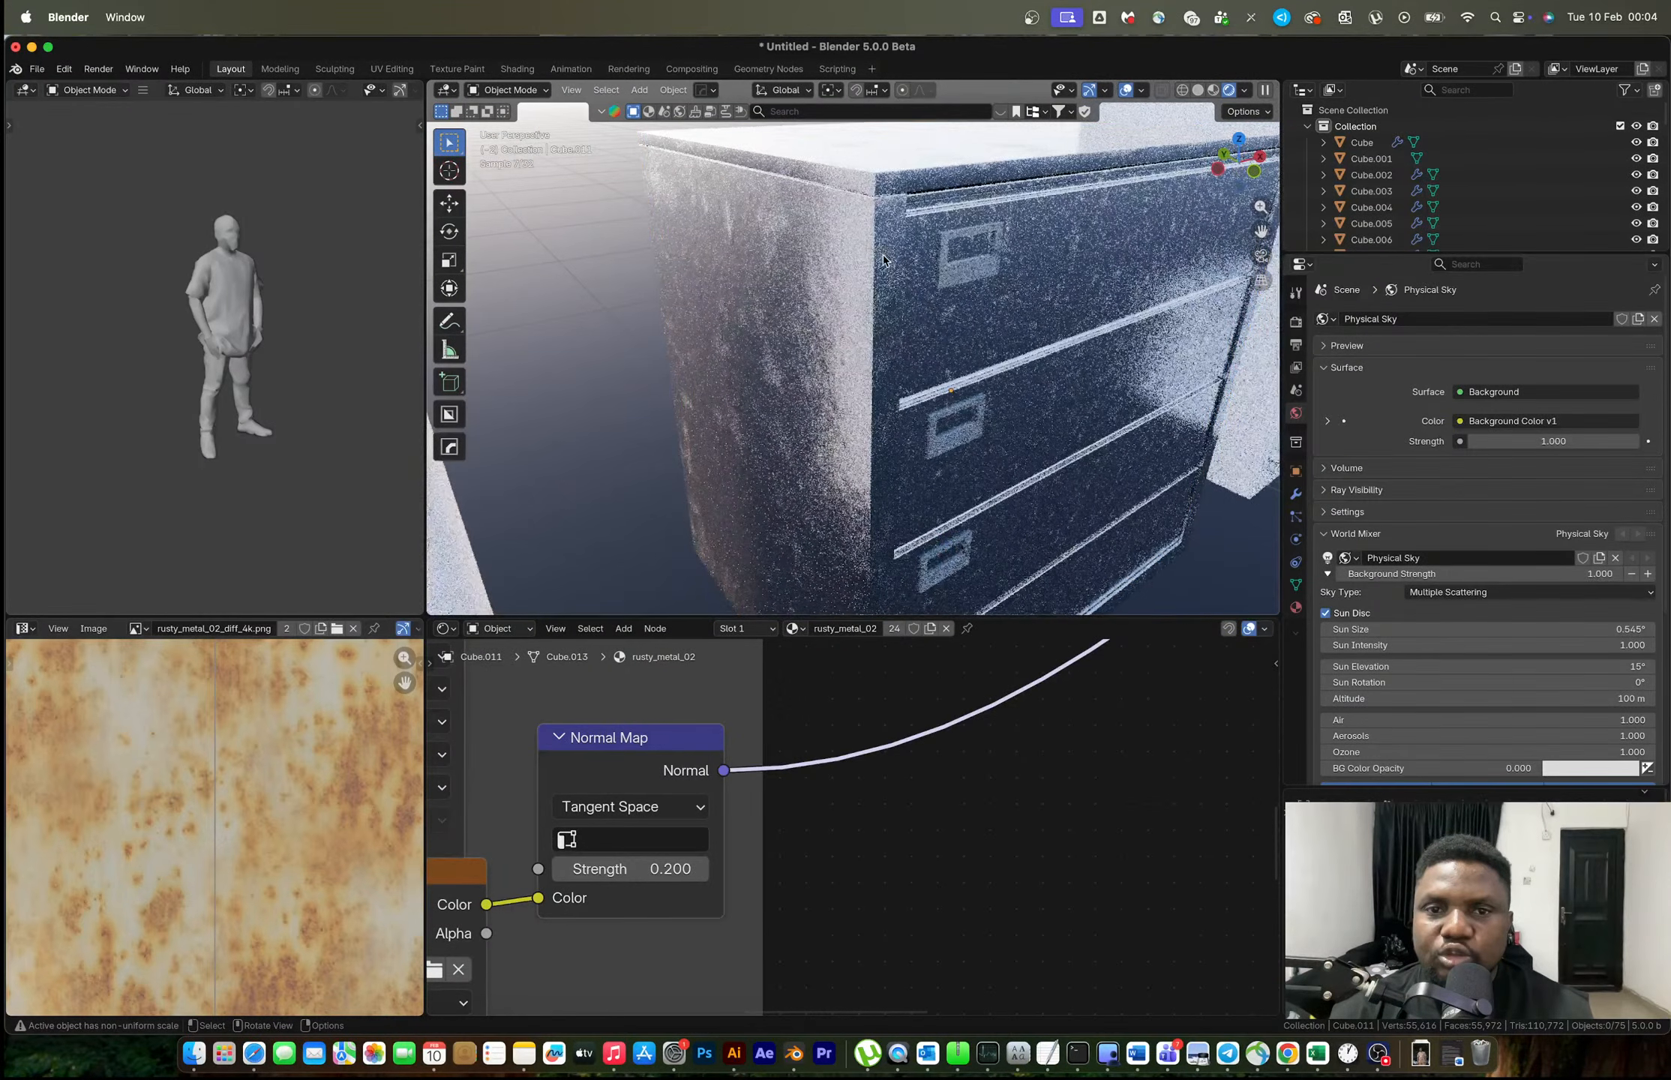
click(932, 334)
middle_drag(991, 342, 946, 375)
scroll(955, 813, down, 5)
scroll(955, 753, up, 4)
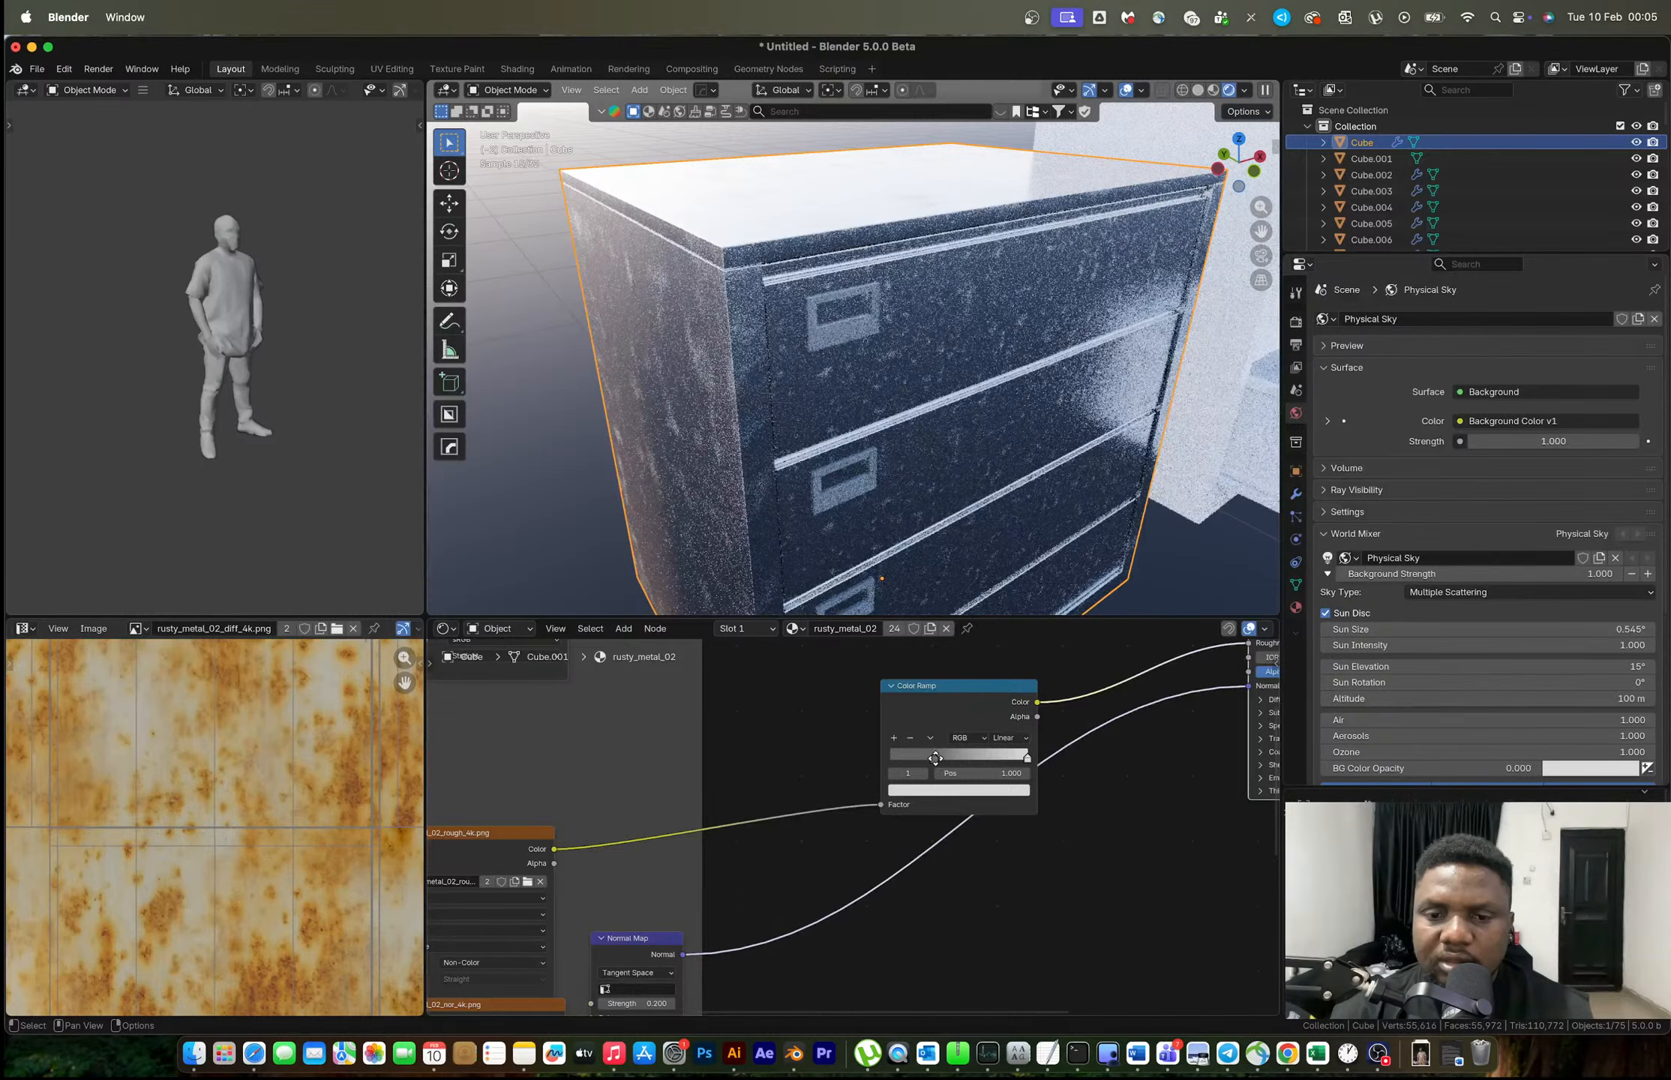
scroll(936, 758, up, 3)
click(810, 824)
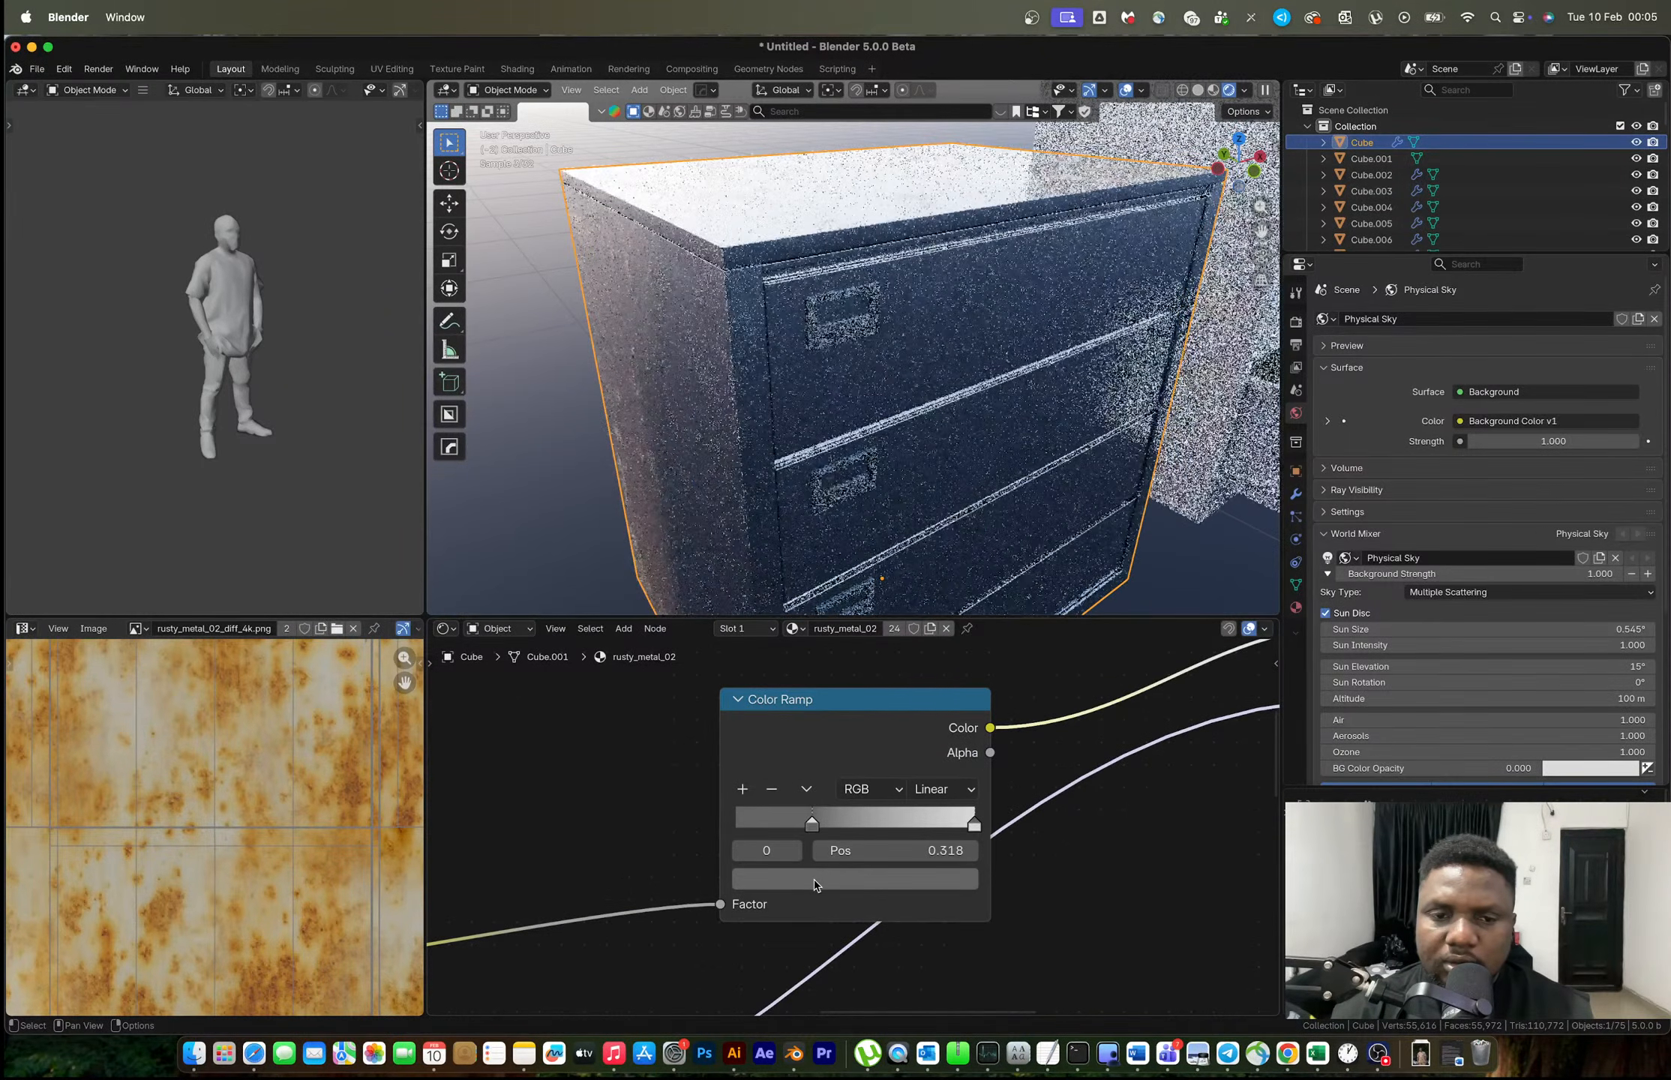
click(822, 878)
drag(938, 554, 937, 553)
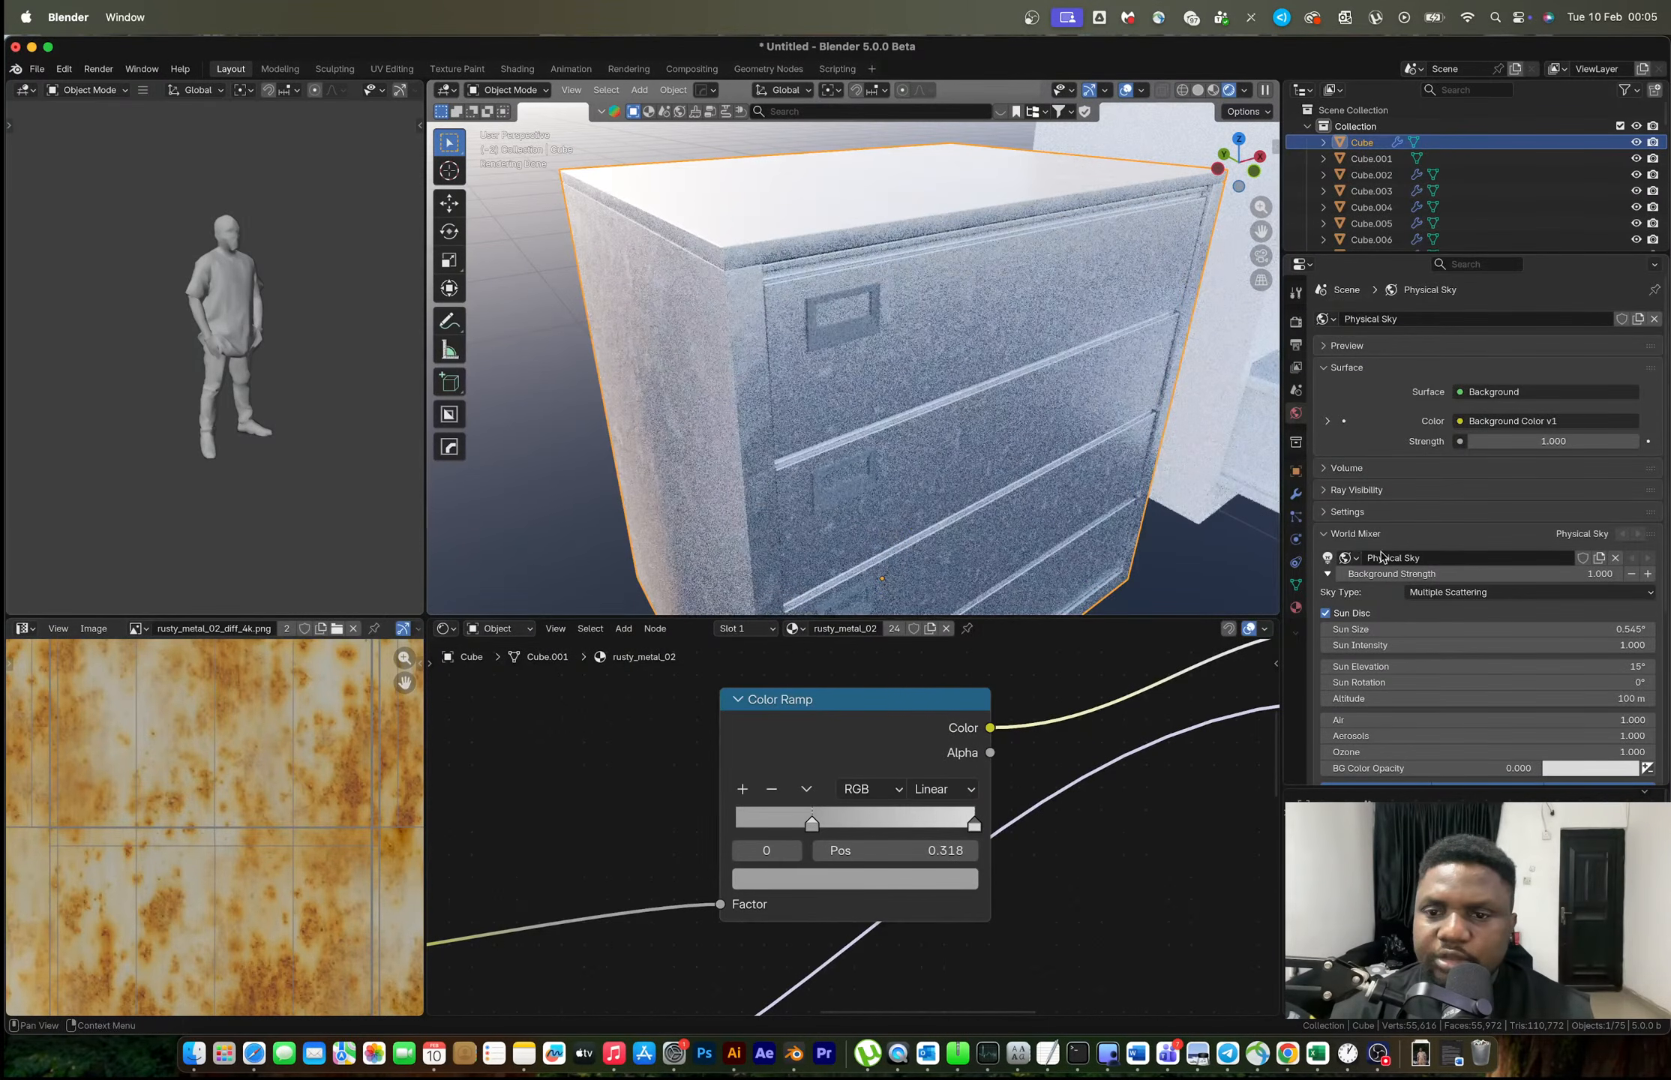
Show the cabinet body's modifiers and switch the viewport to Material Preview shading.
click(1295, 494)
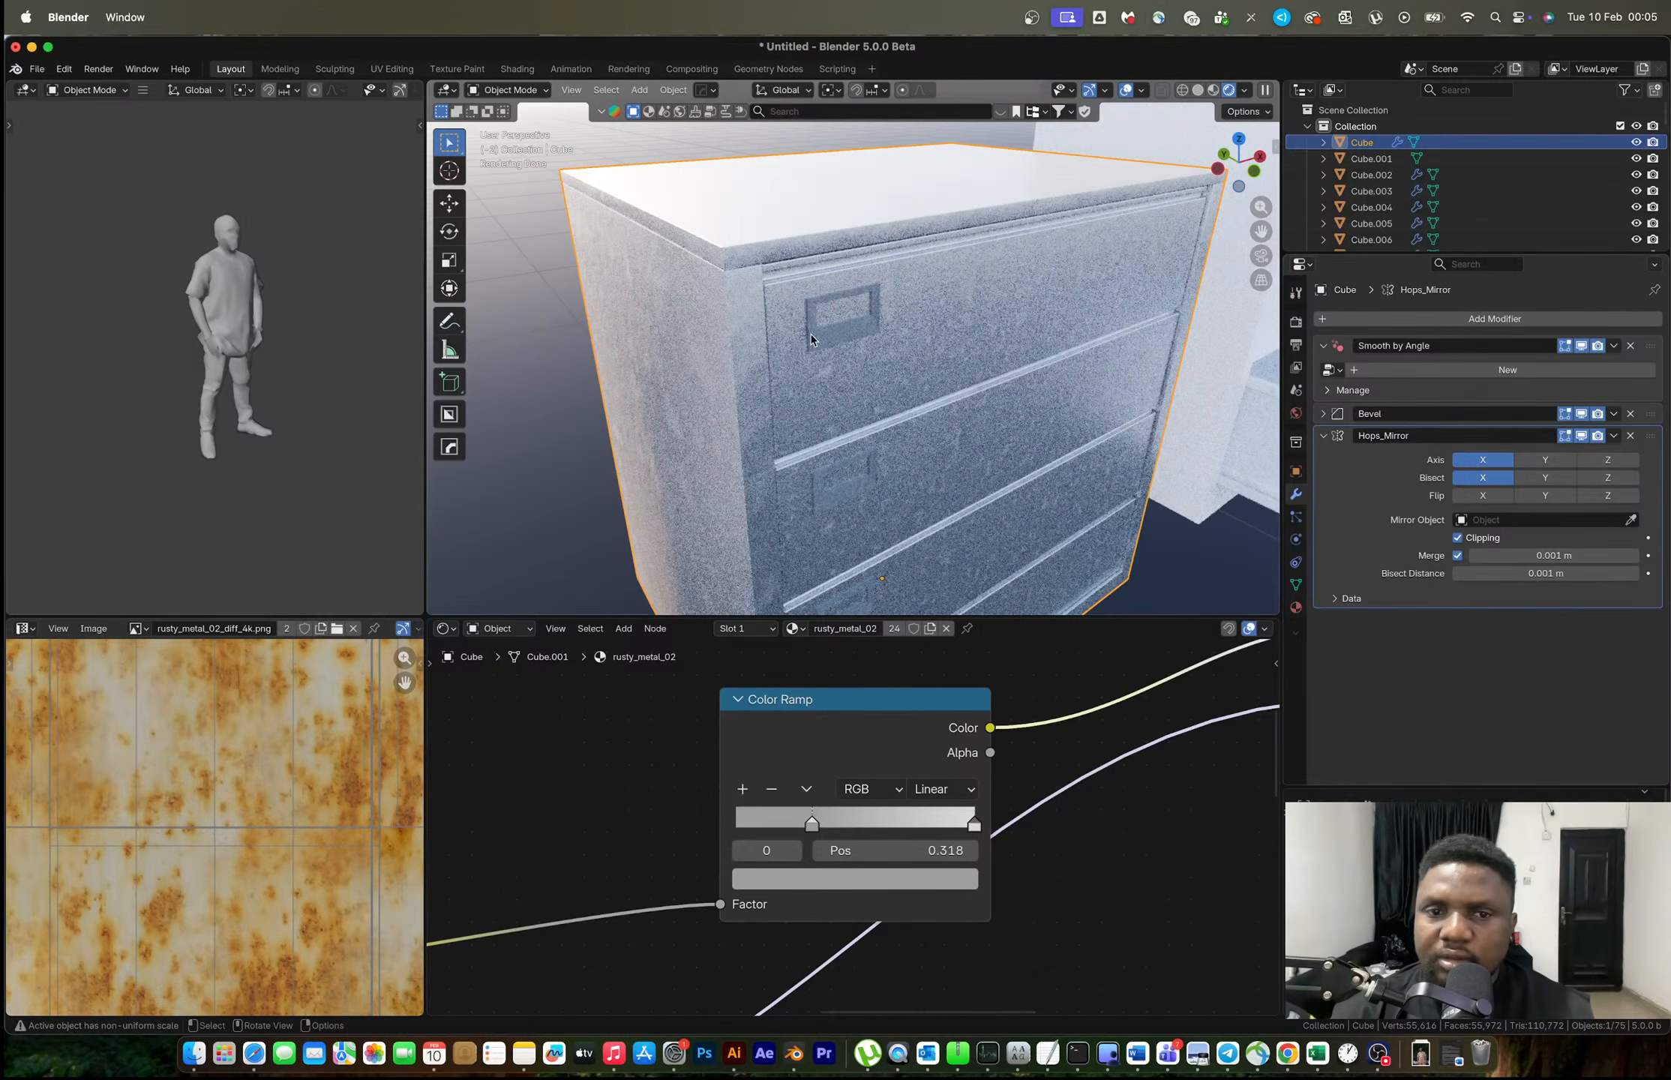
scroll(814, 345, up, 6)
key(z)
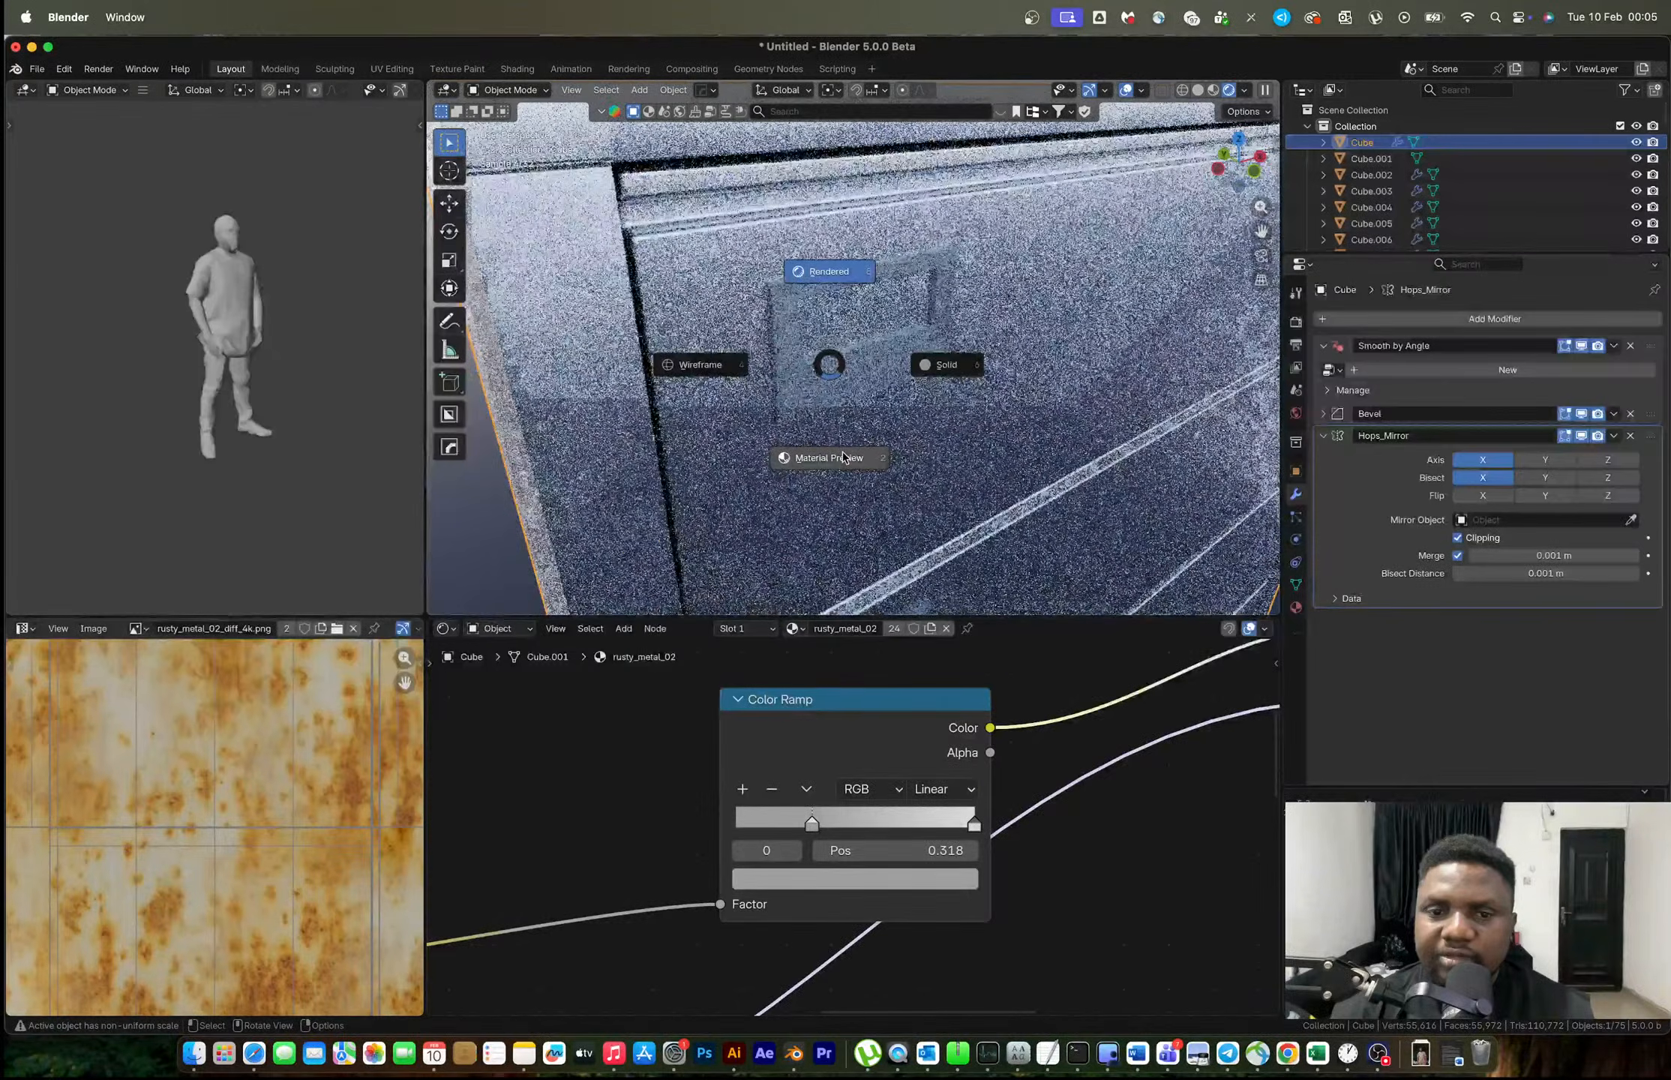
click(843, 456)
scroll(842, 452, down, 5)
scroll(855, 399, up, 3)
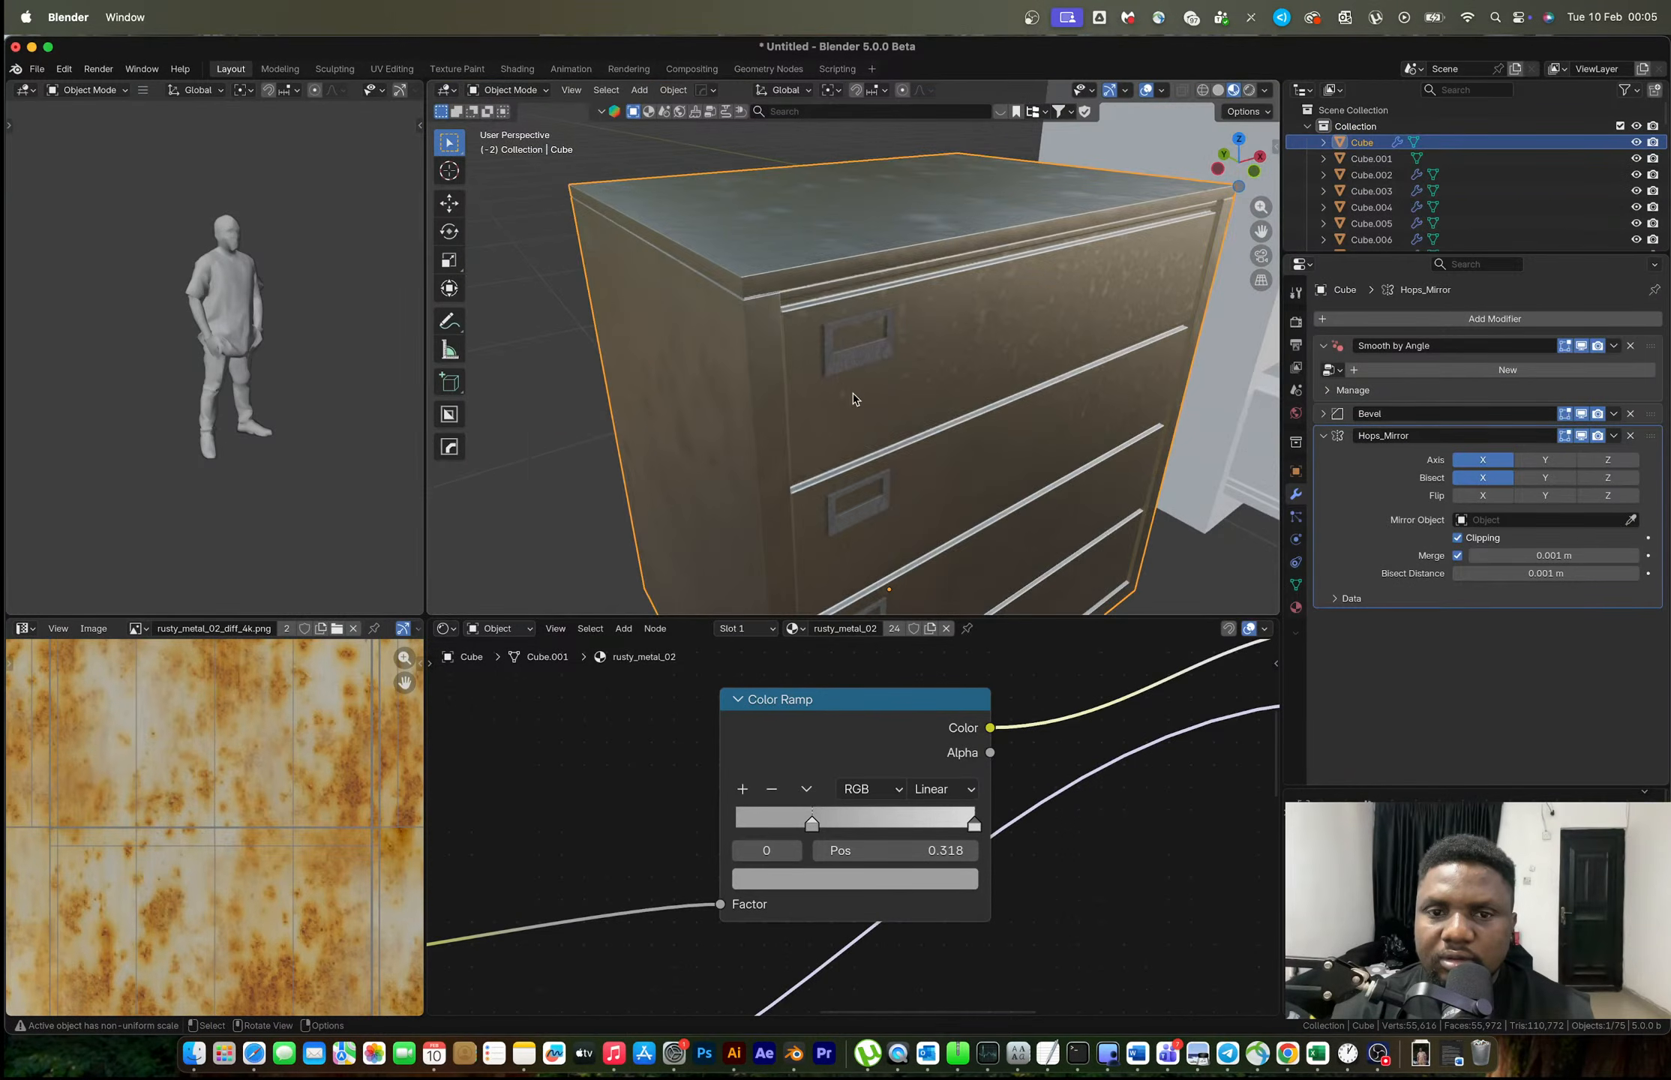
Set the Bevel modifier amount on the low cabinet's body to 0.003 m.
scroll(855, 399, up, 5)
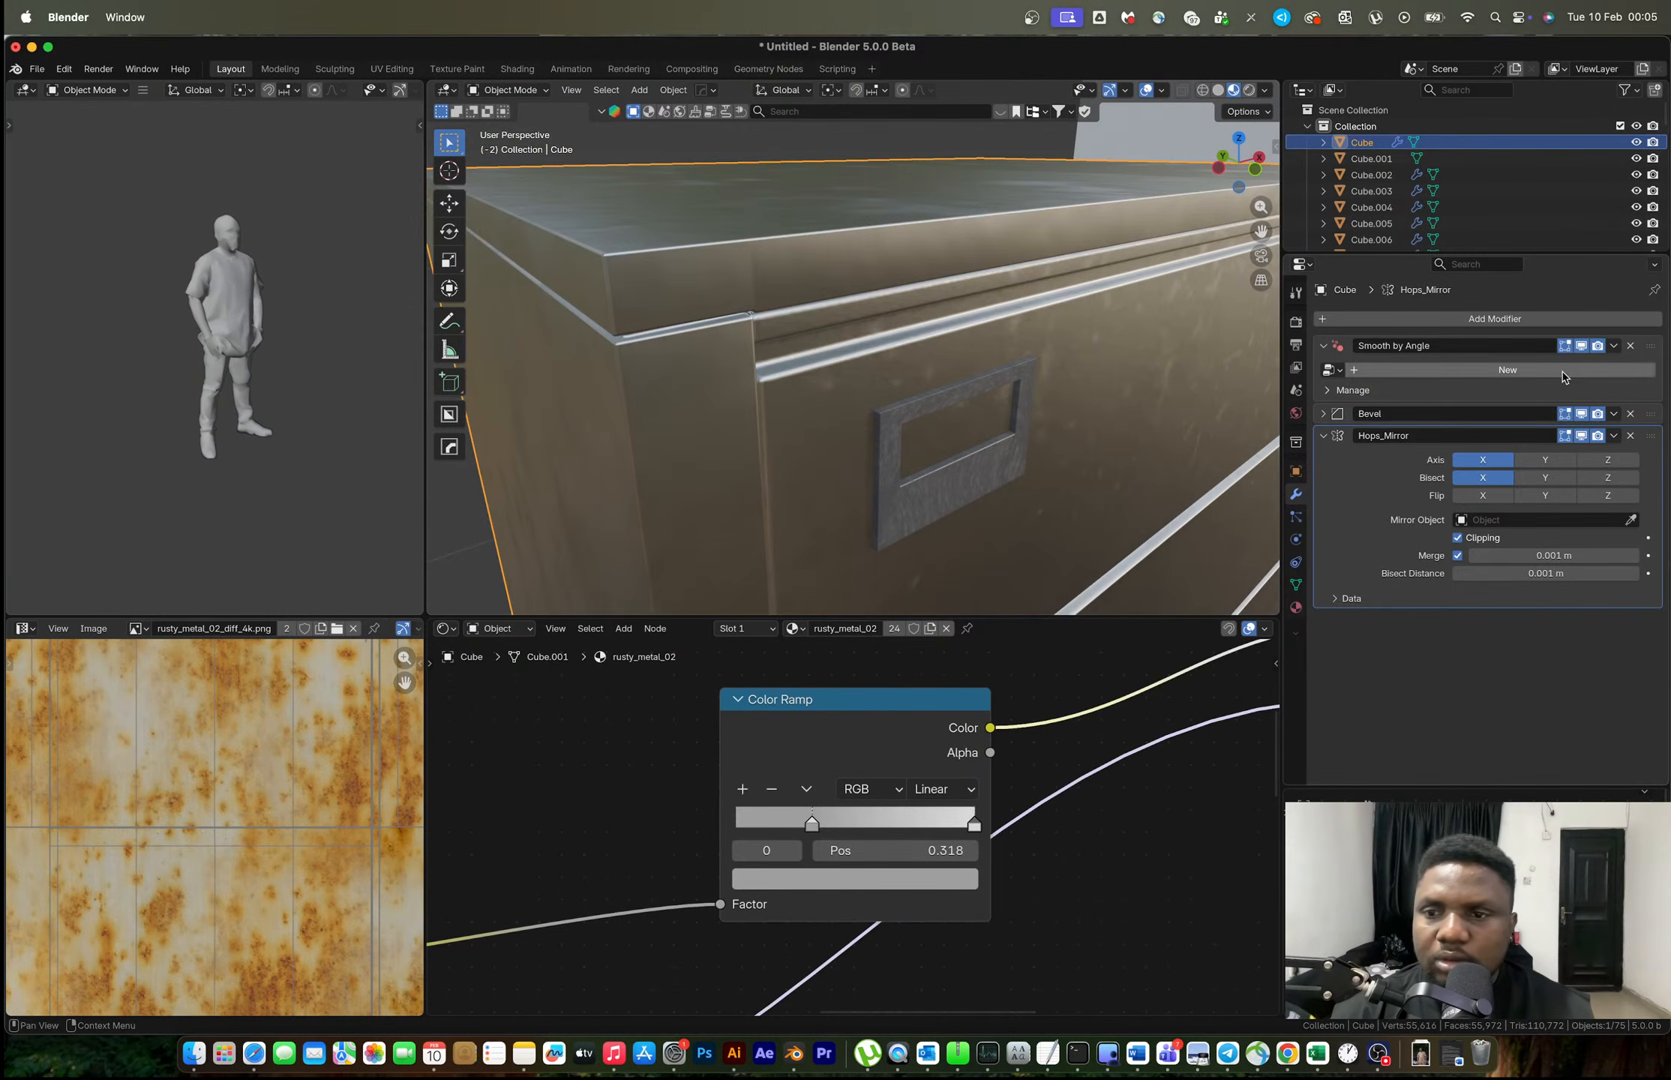
click(1324, 414)
click(1520, 474)
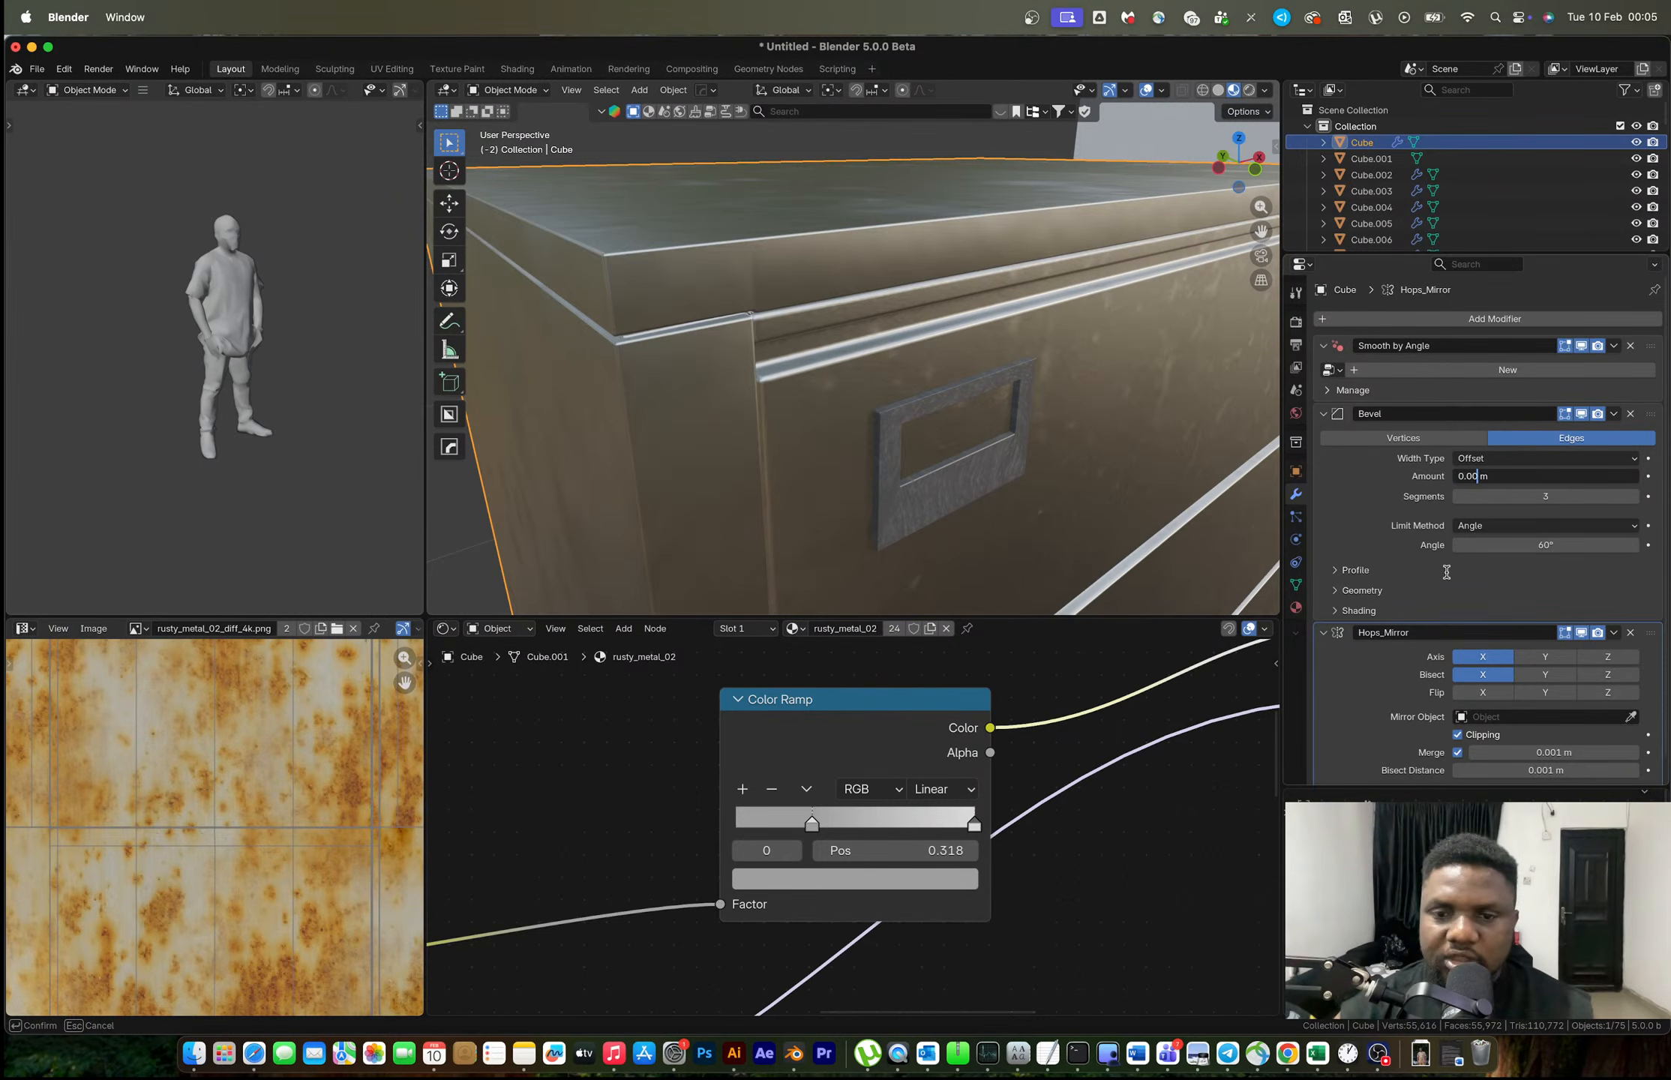
text(3)
key(Return)
scroll(1058, 381, down, 5)
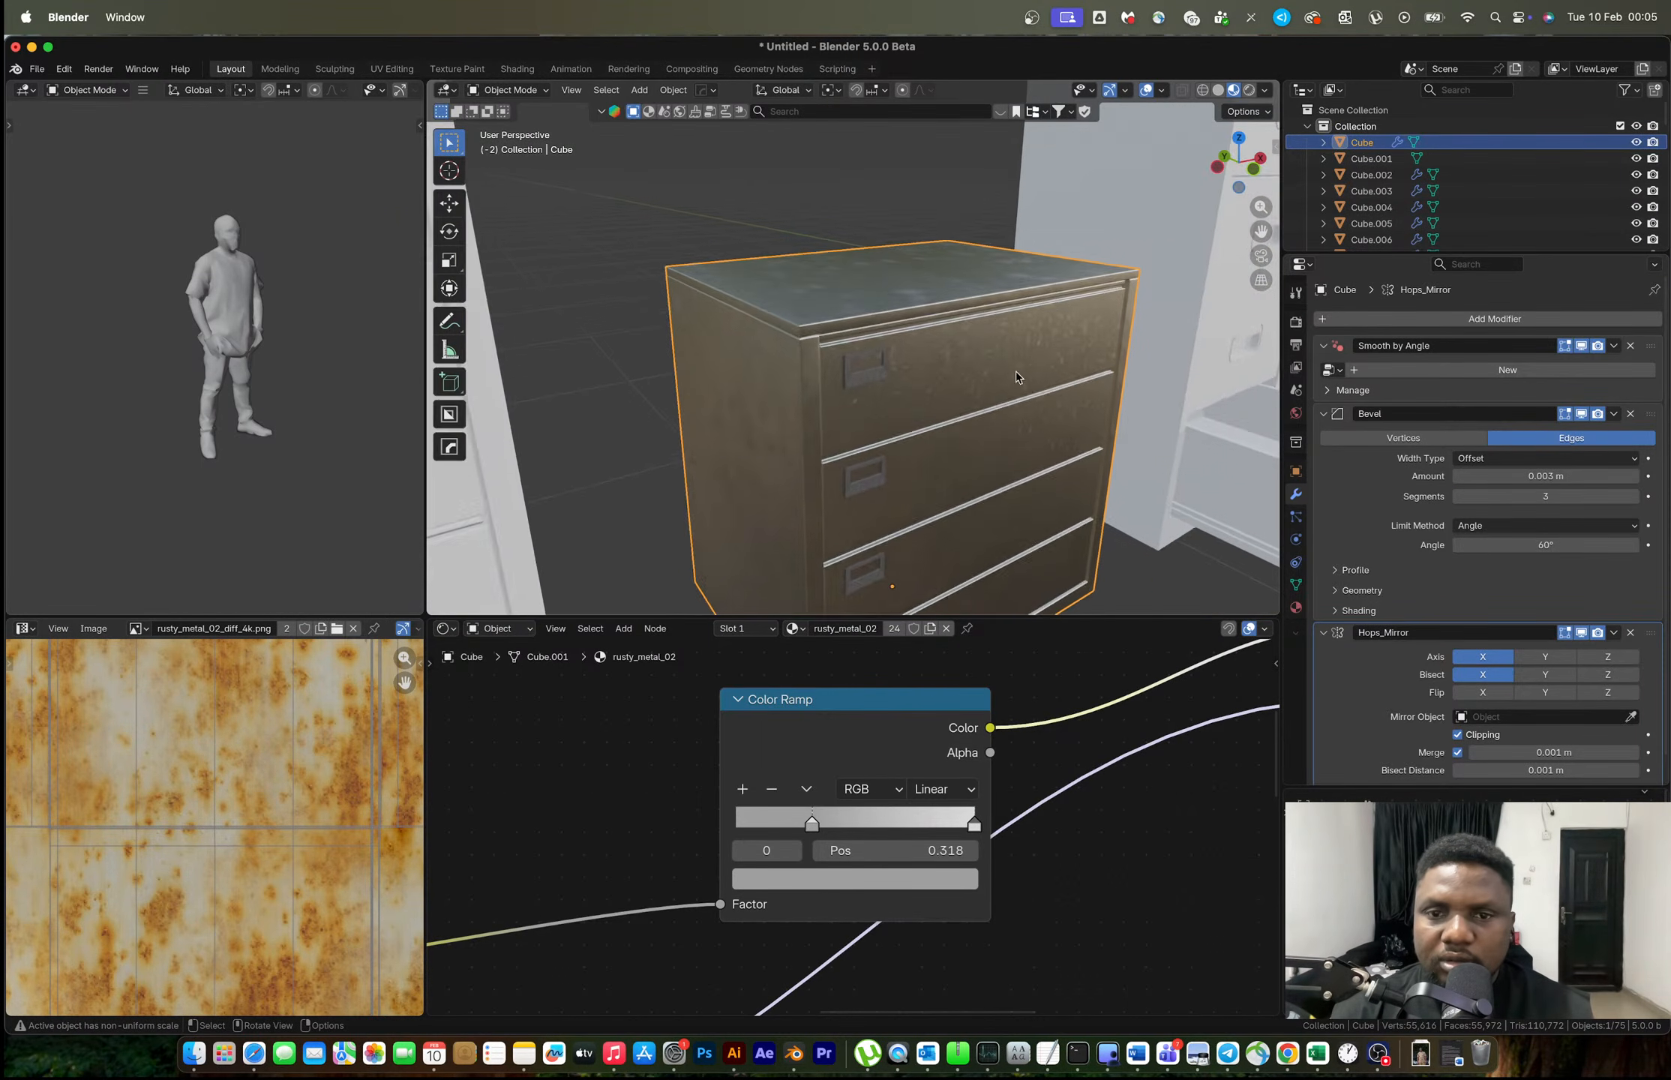
Link the rusty_metal_02 material from a drawer front of the low cabinet to its label holders.
scroll(1005, 371, up, 6)
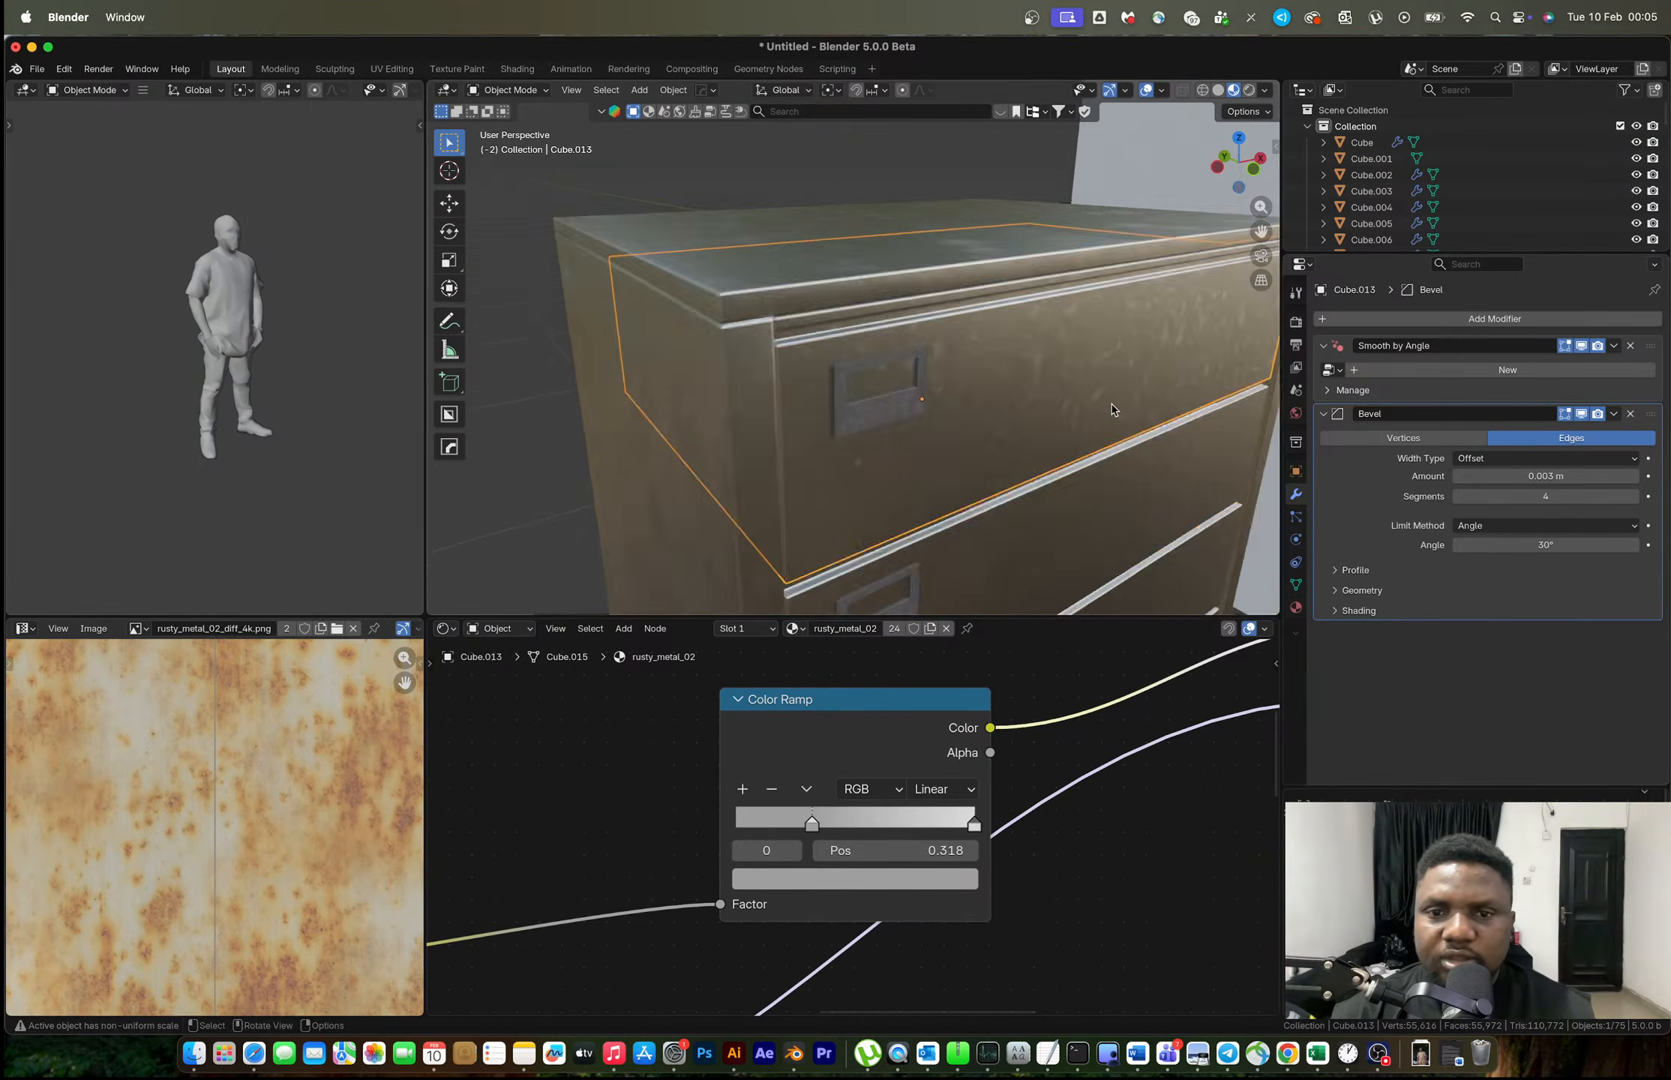
scroll(1241, 409, down, 2)
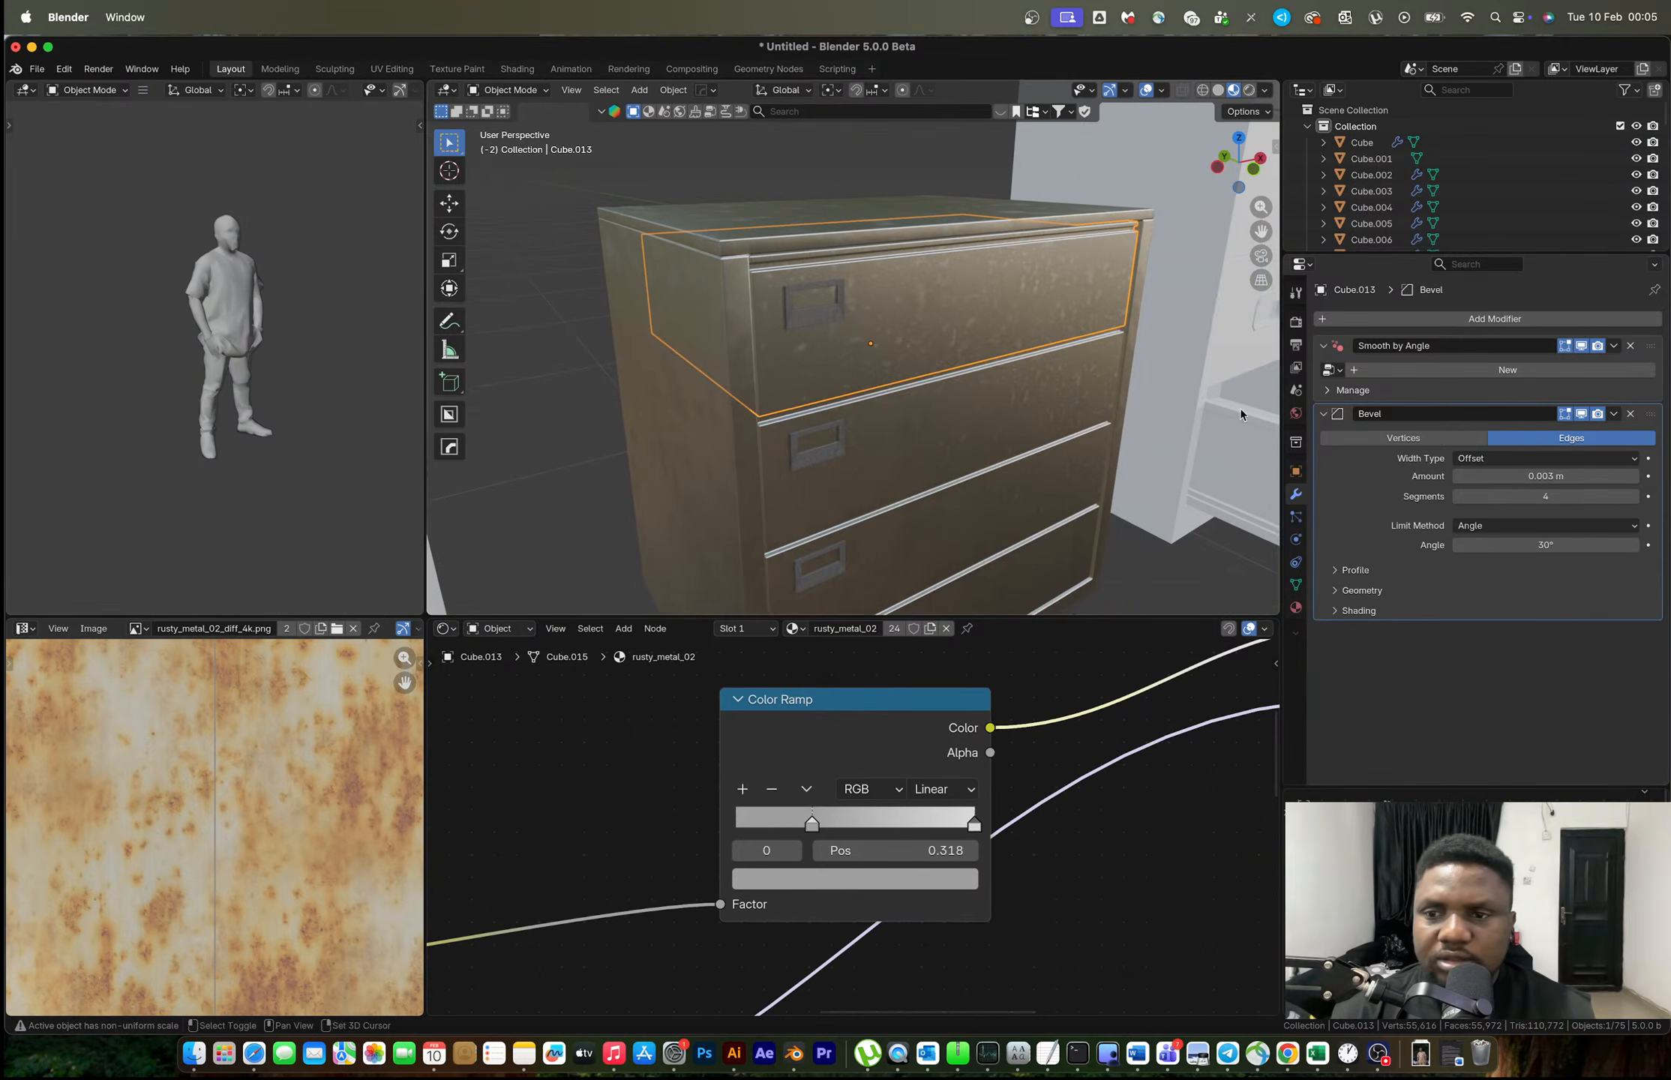
scroll(907, 334, down, 5)
middle_drag(862, 313, 899, 328)
click(950, 330)
scroll(760, 377, up, 4)
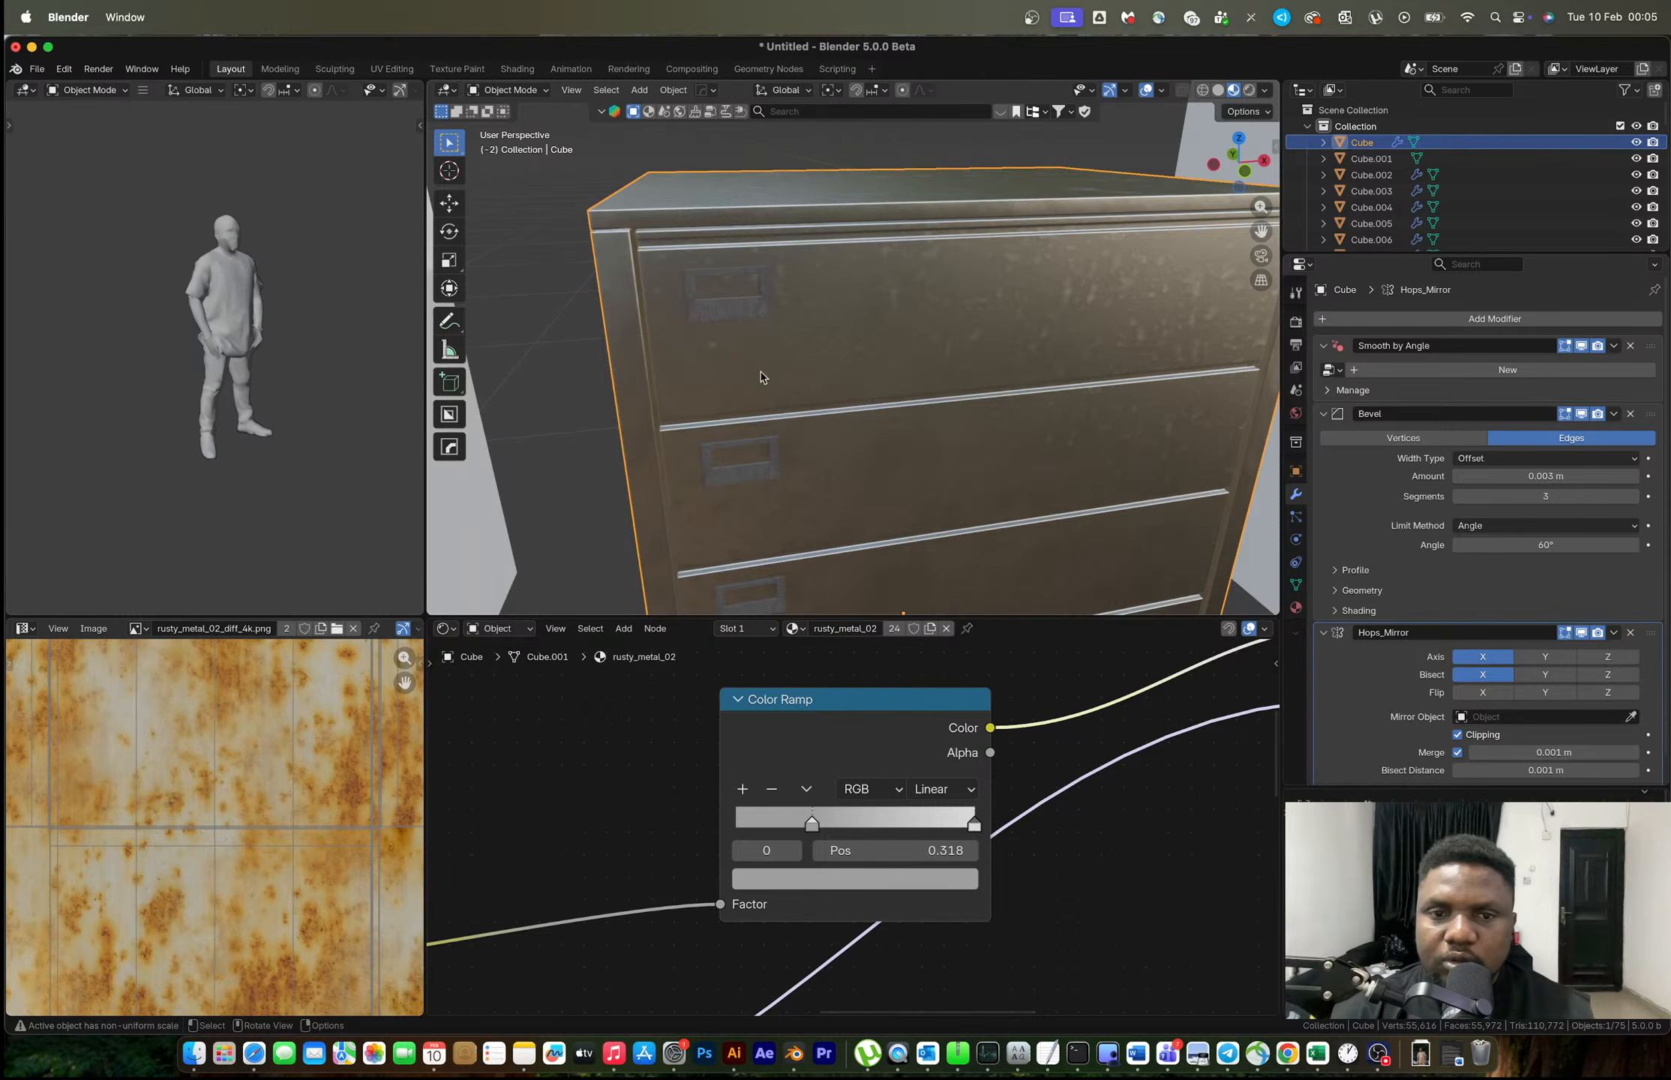
click(744, 314)
click(756, 478)
middle_drag(756, 479, 867, 297)
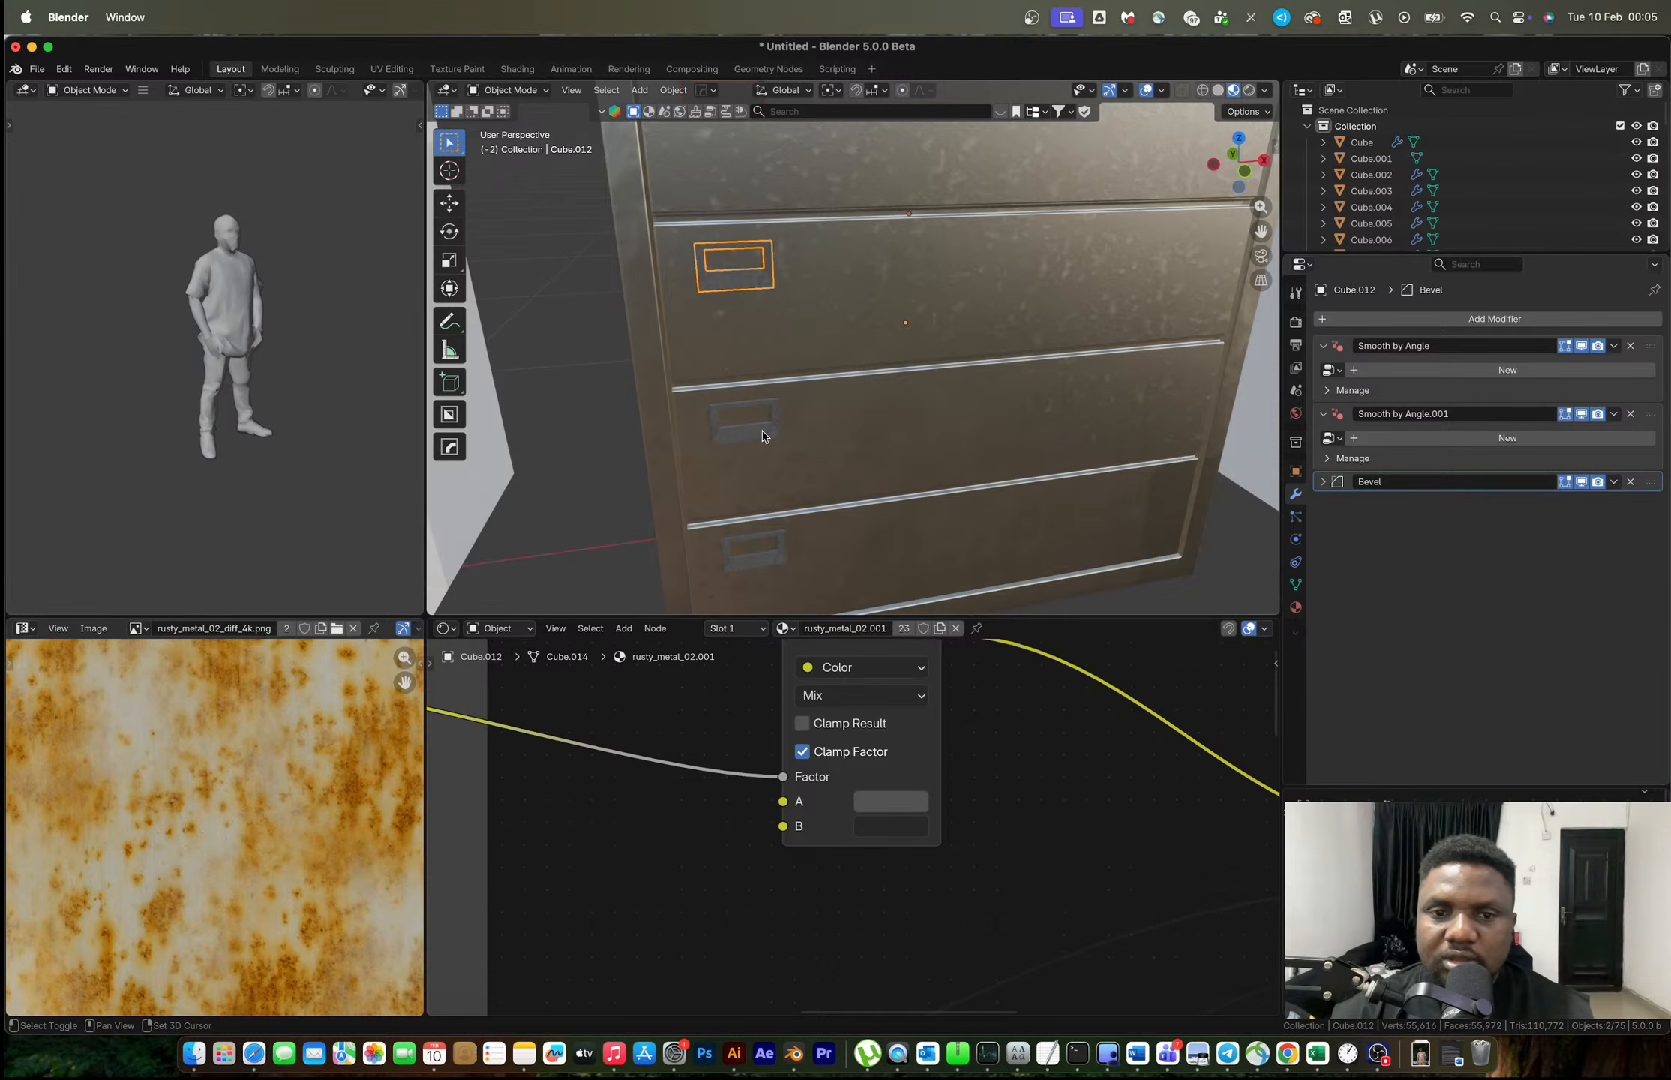
shift+click(762, 435)
shift+click(774, 558)
shift+click(845, 458)
key(ctrl+l)
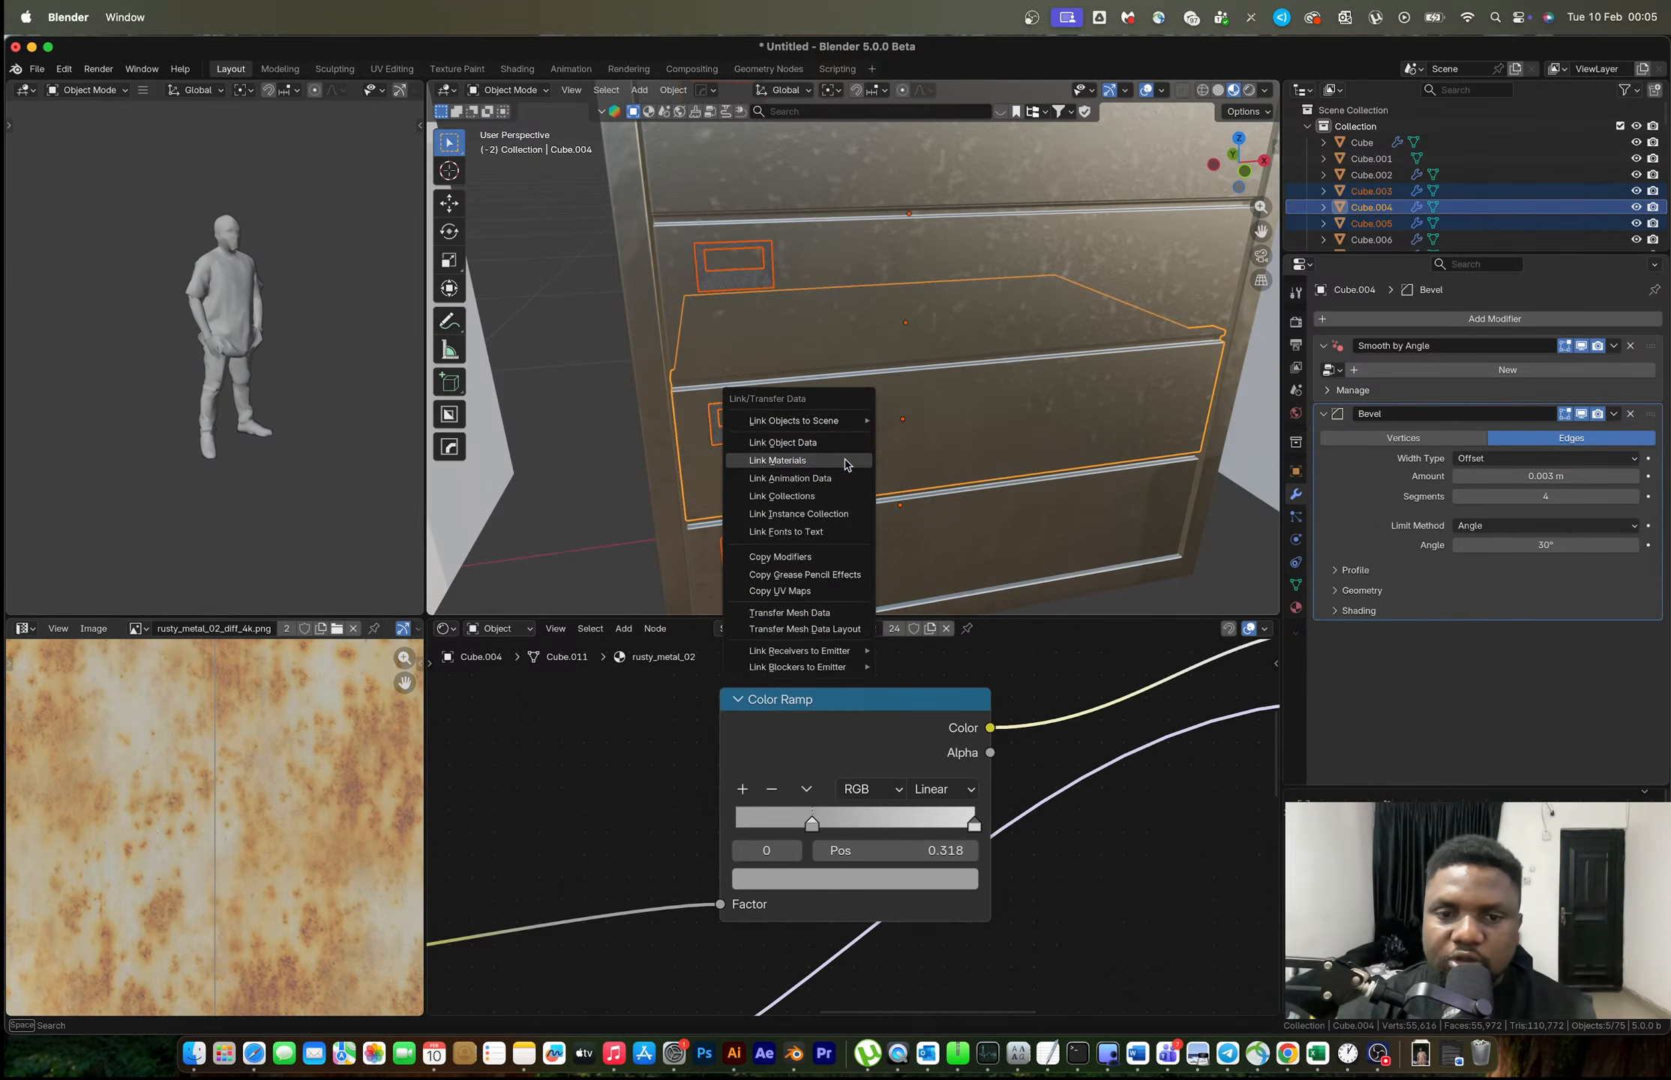
click(845, 460)
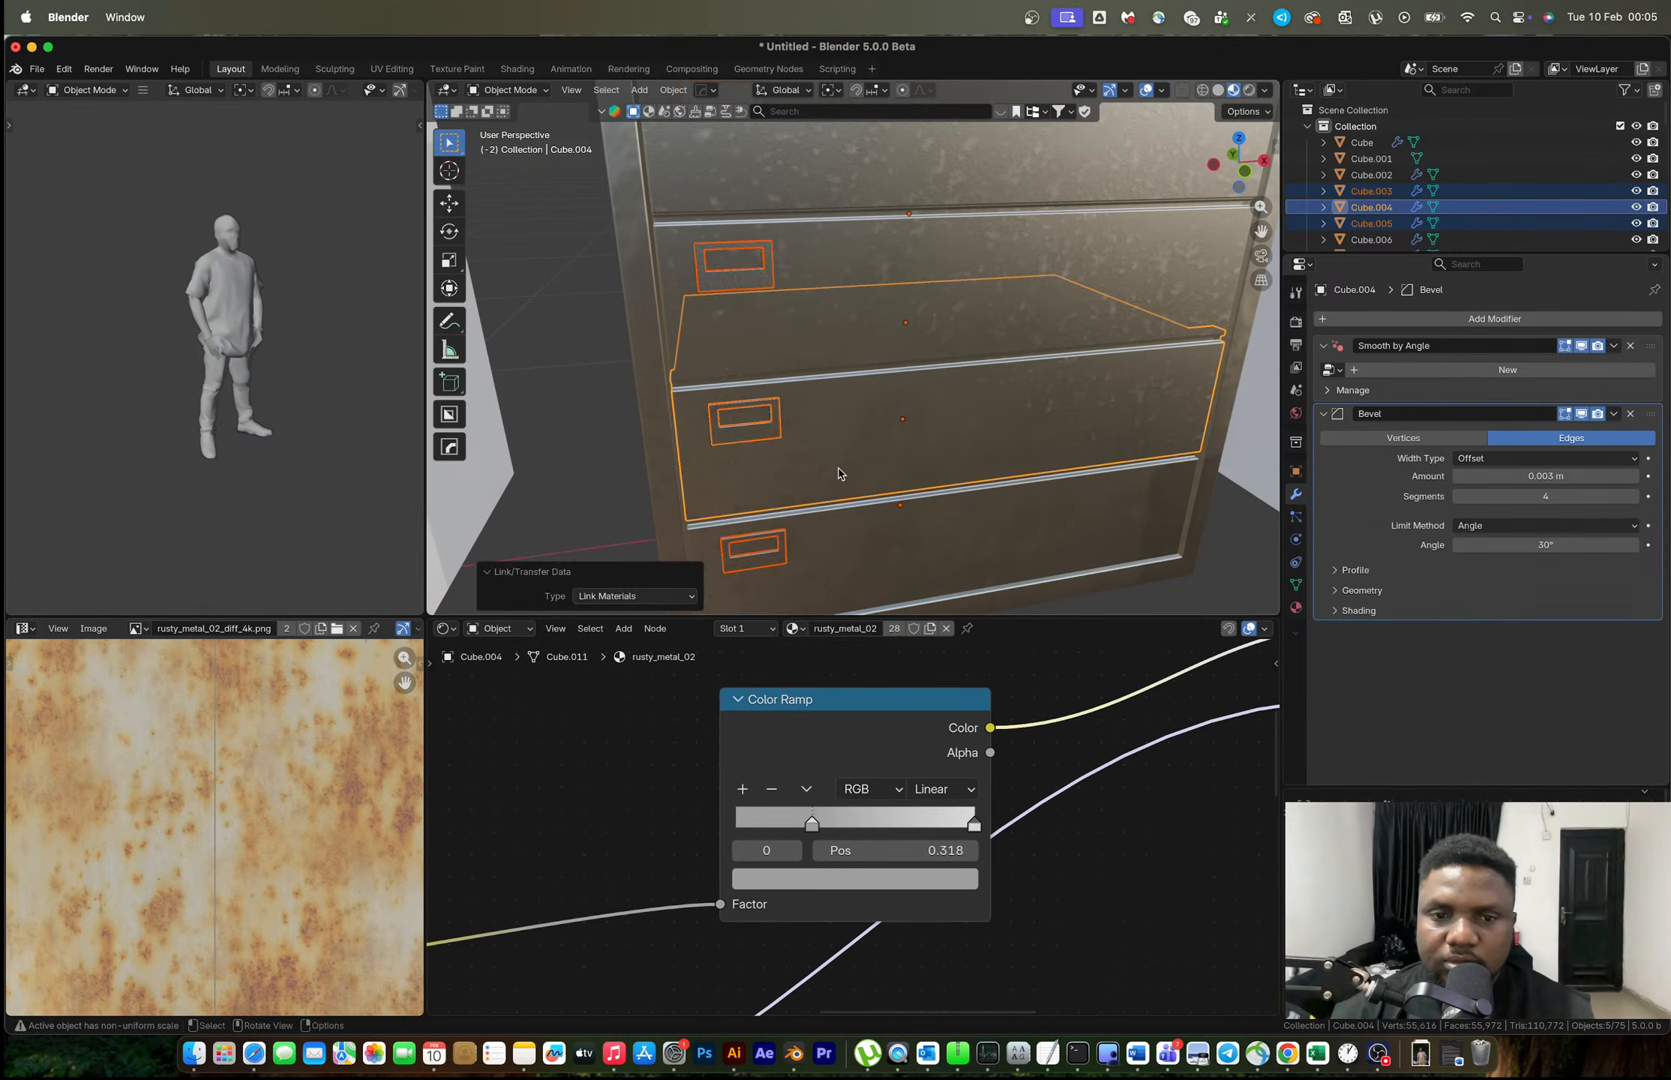
Give the bottom label holder its own material copy and darken its Mix colors: A to value 0.326, B to dark gray.
click(766, 562)
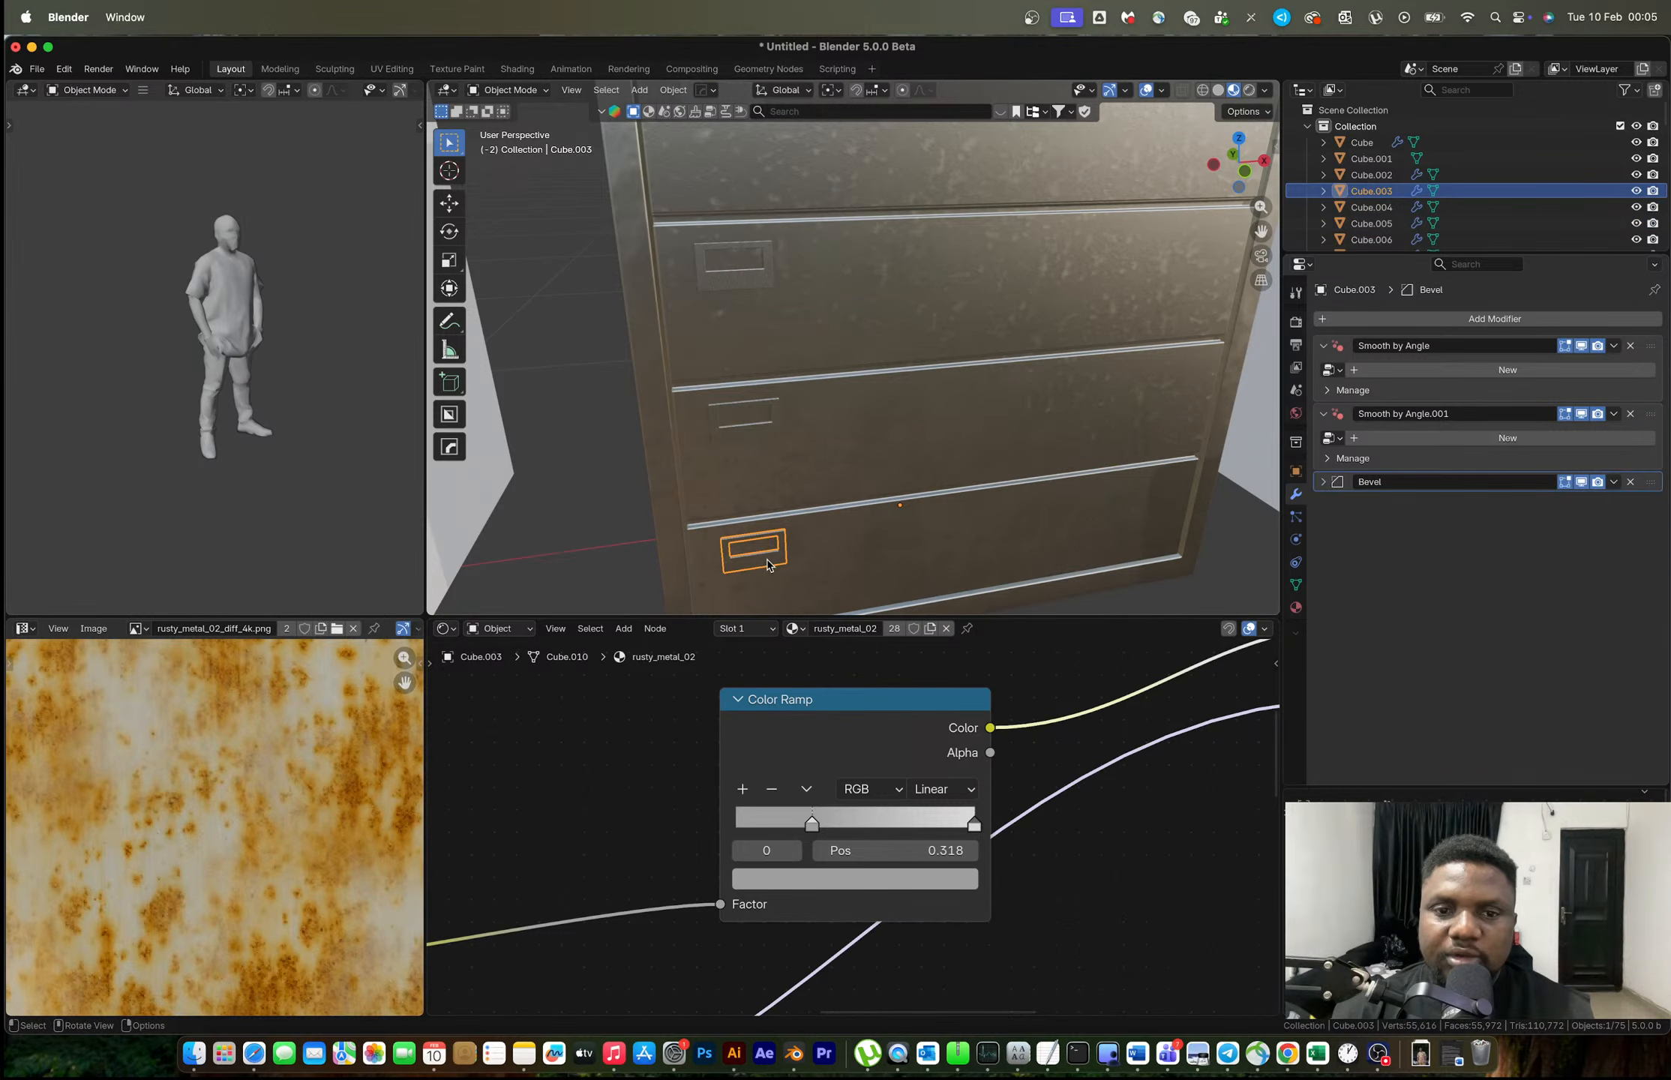
click(894, 629)
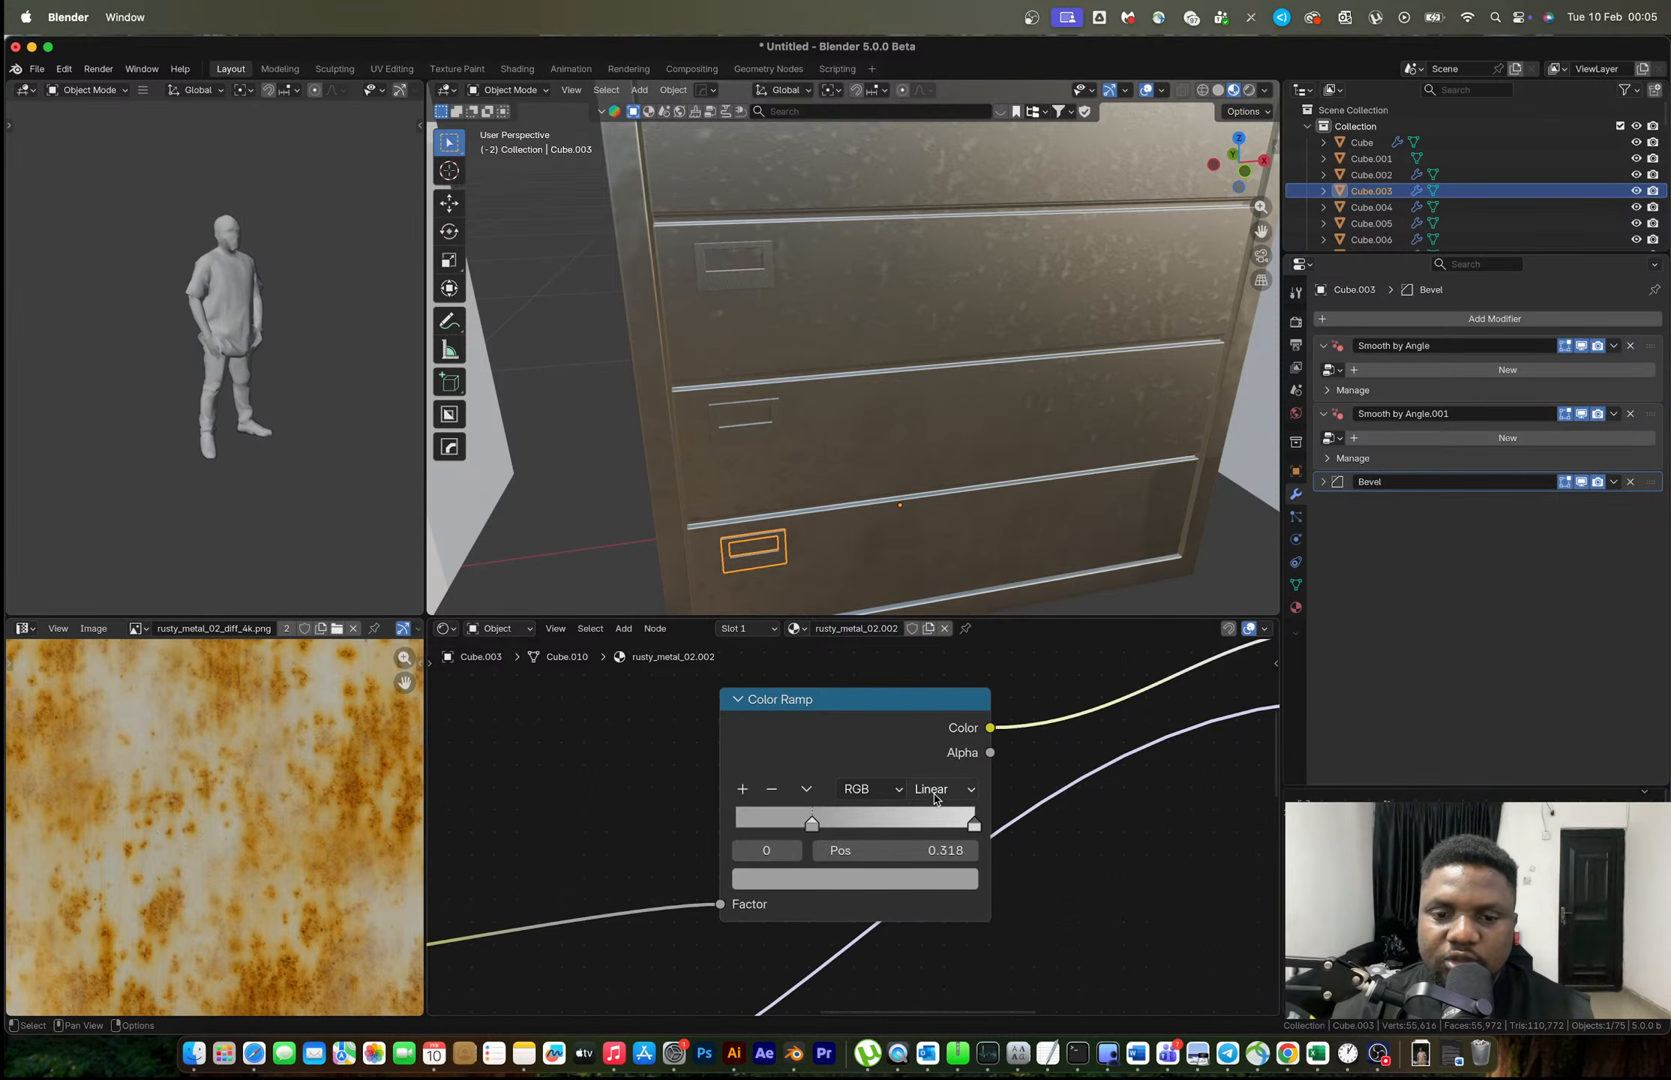
scroll(932, 792, down, 11)
scroll(929, 788, up, 3)
middle_drag(929, 789, 994, 930)
scroll(975, 900, down, 1)
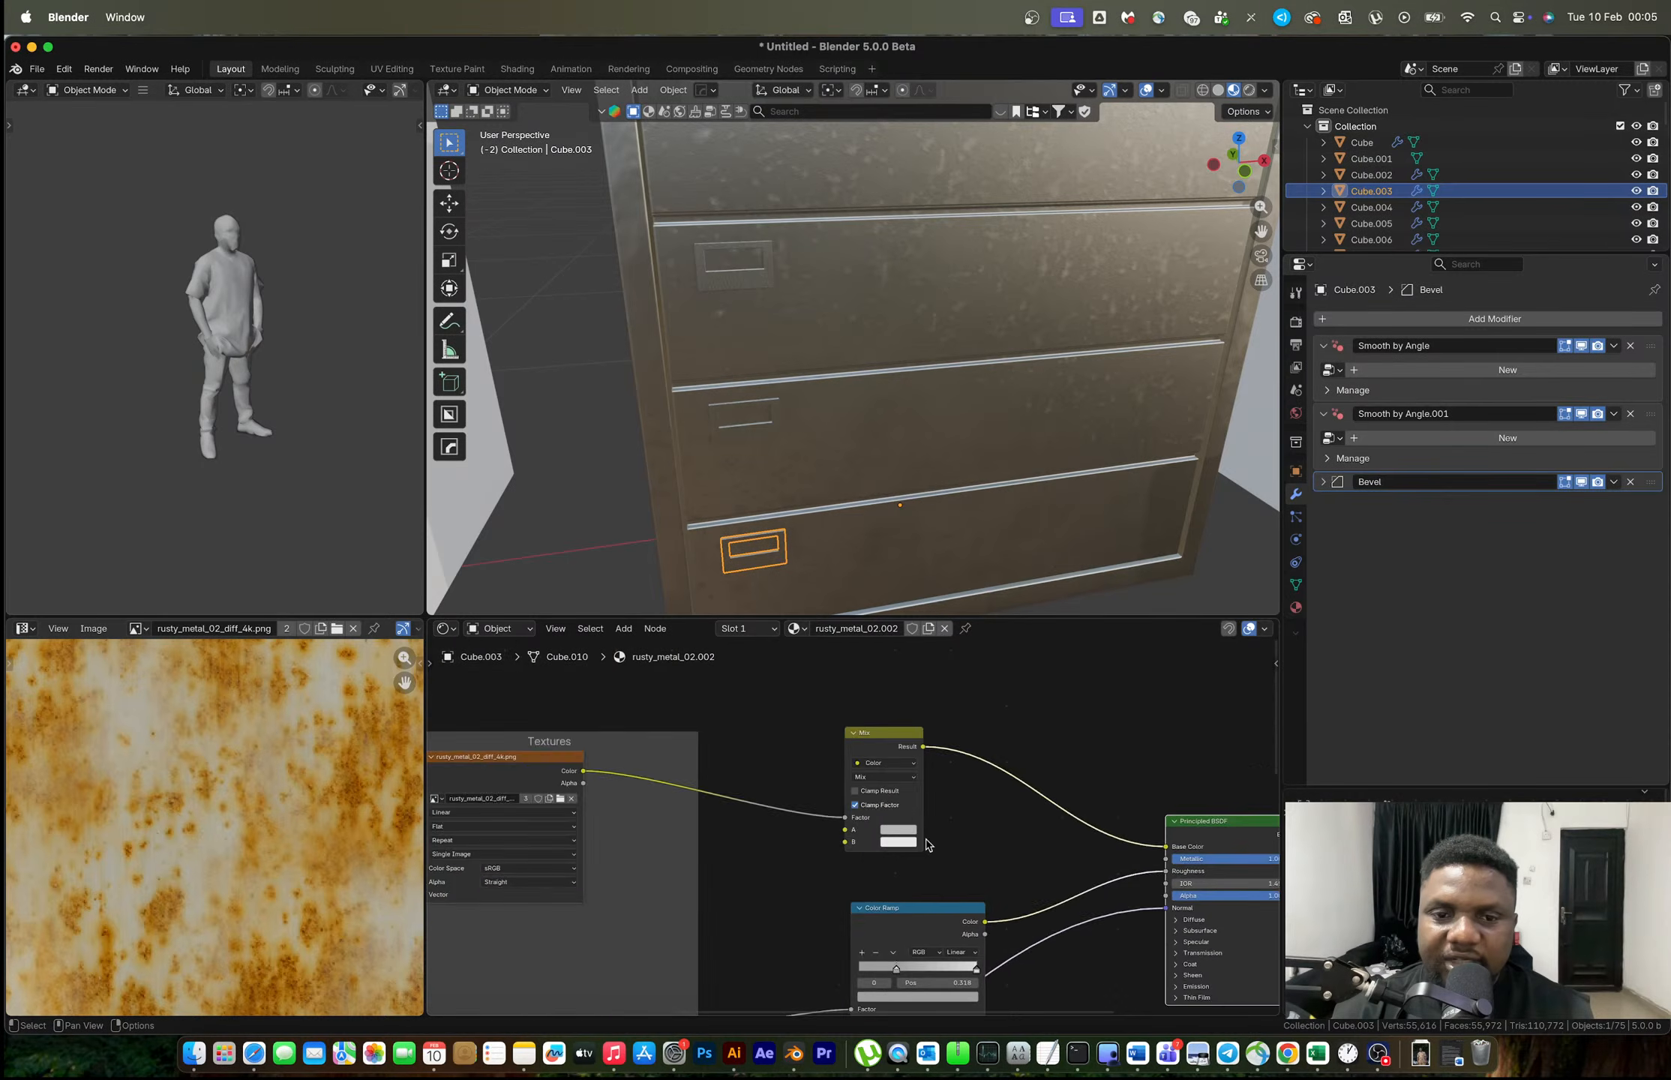
scroll(928, 843, up, 4)
click(951, 832)
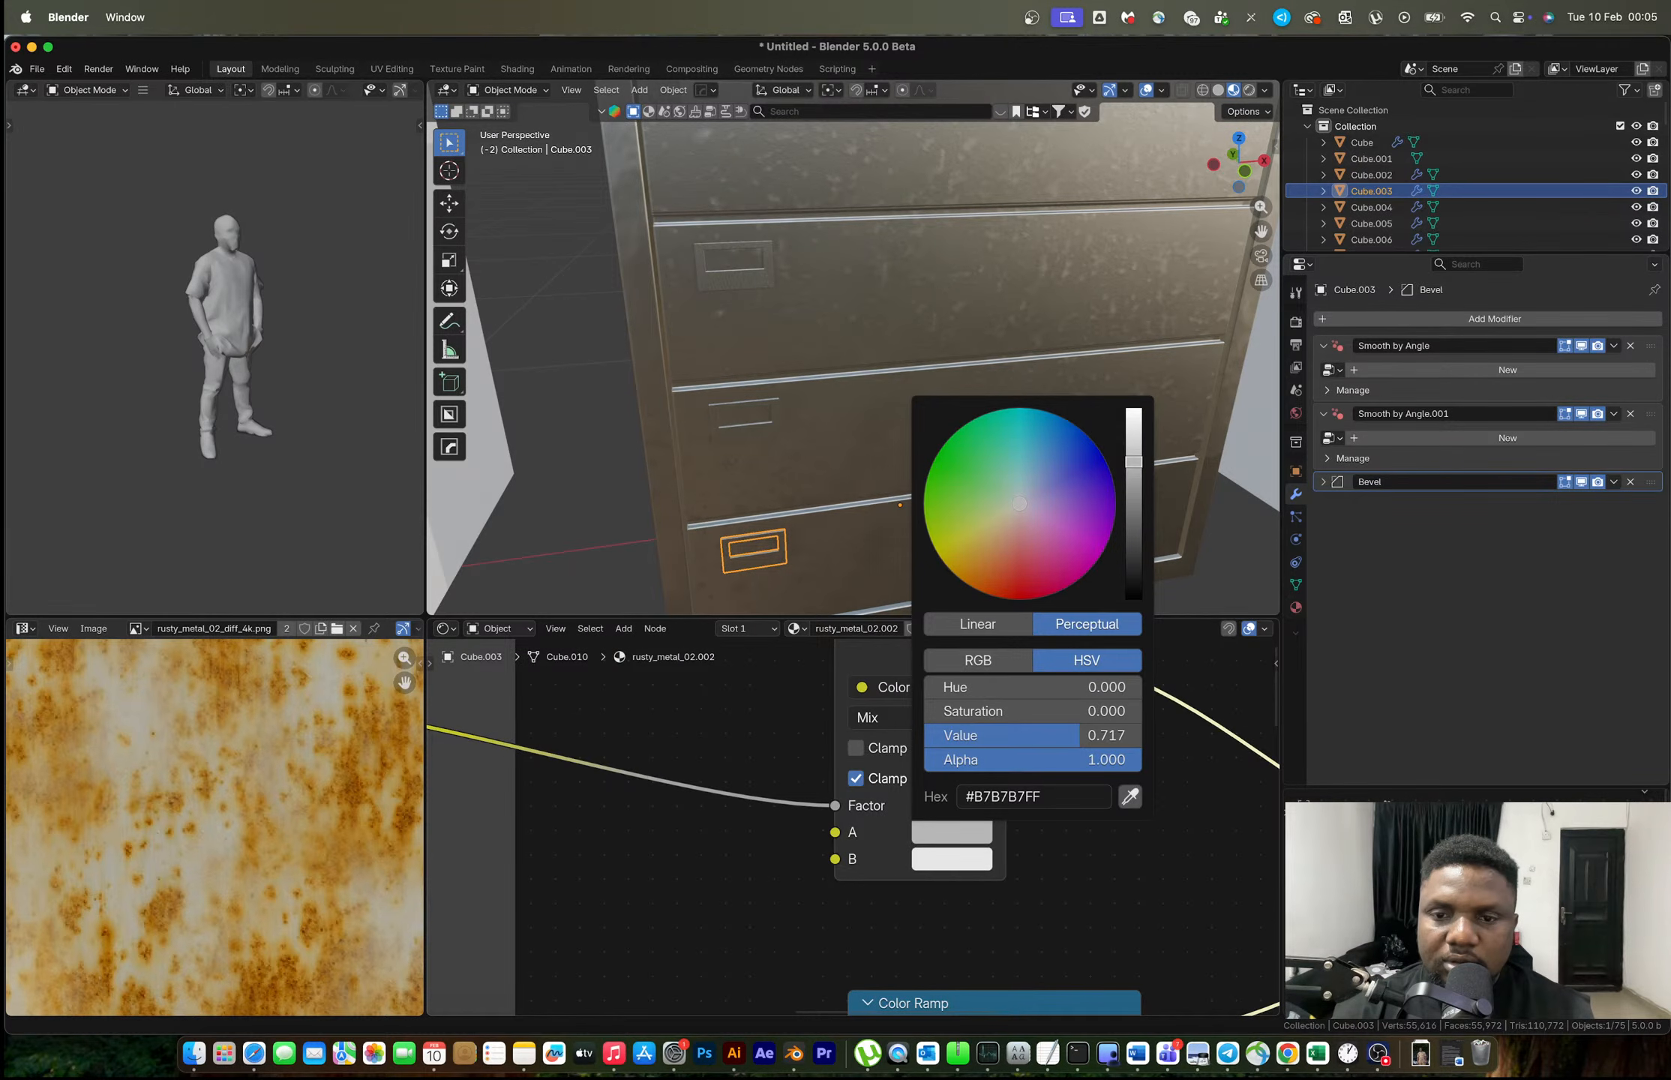
drag(1133, 462, 1133, 537)
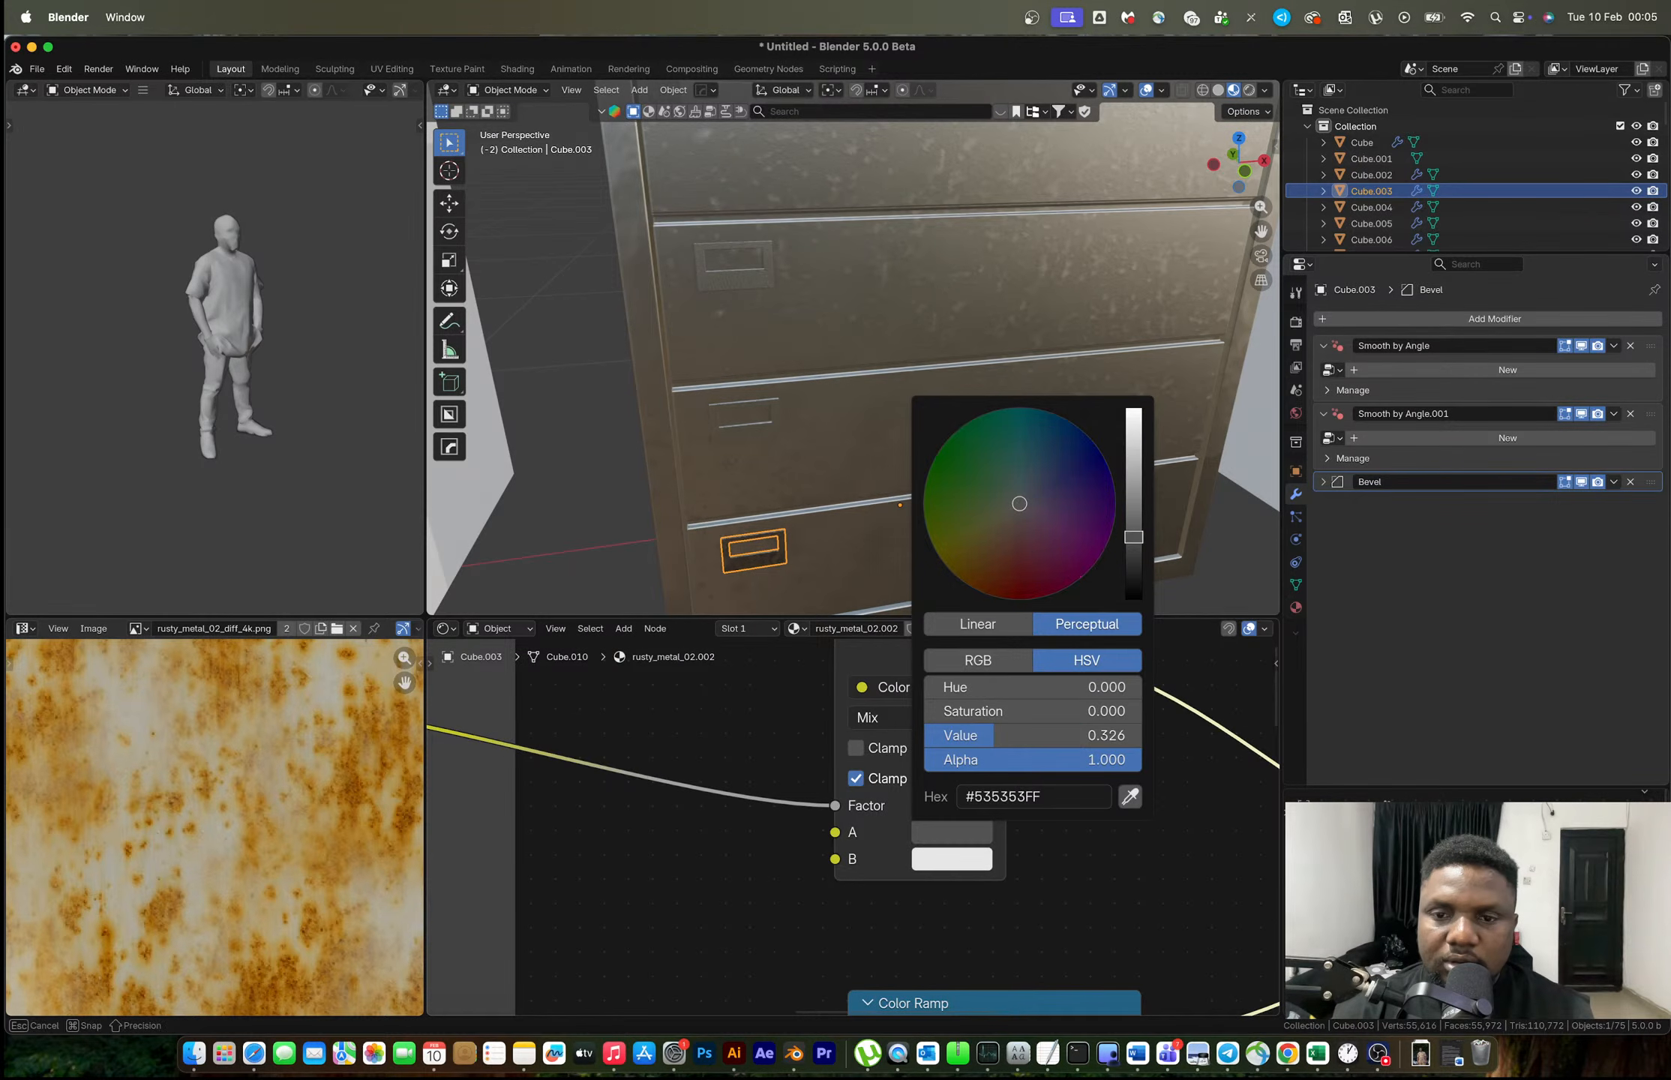
click(948, 861)
drag(1133, 570, 1133, 572)
click(1166, 797)
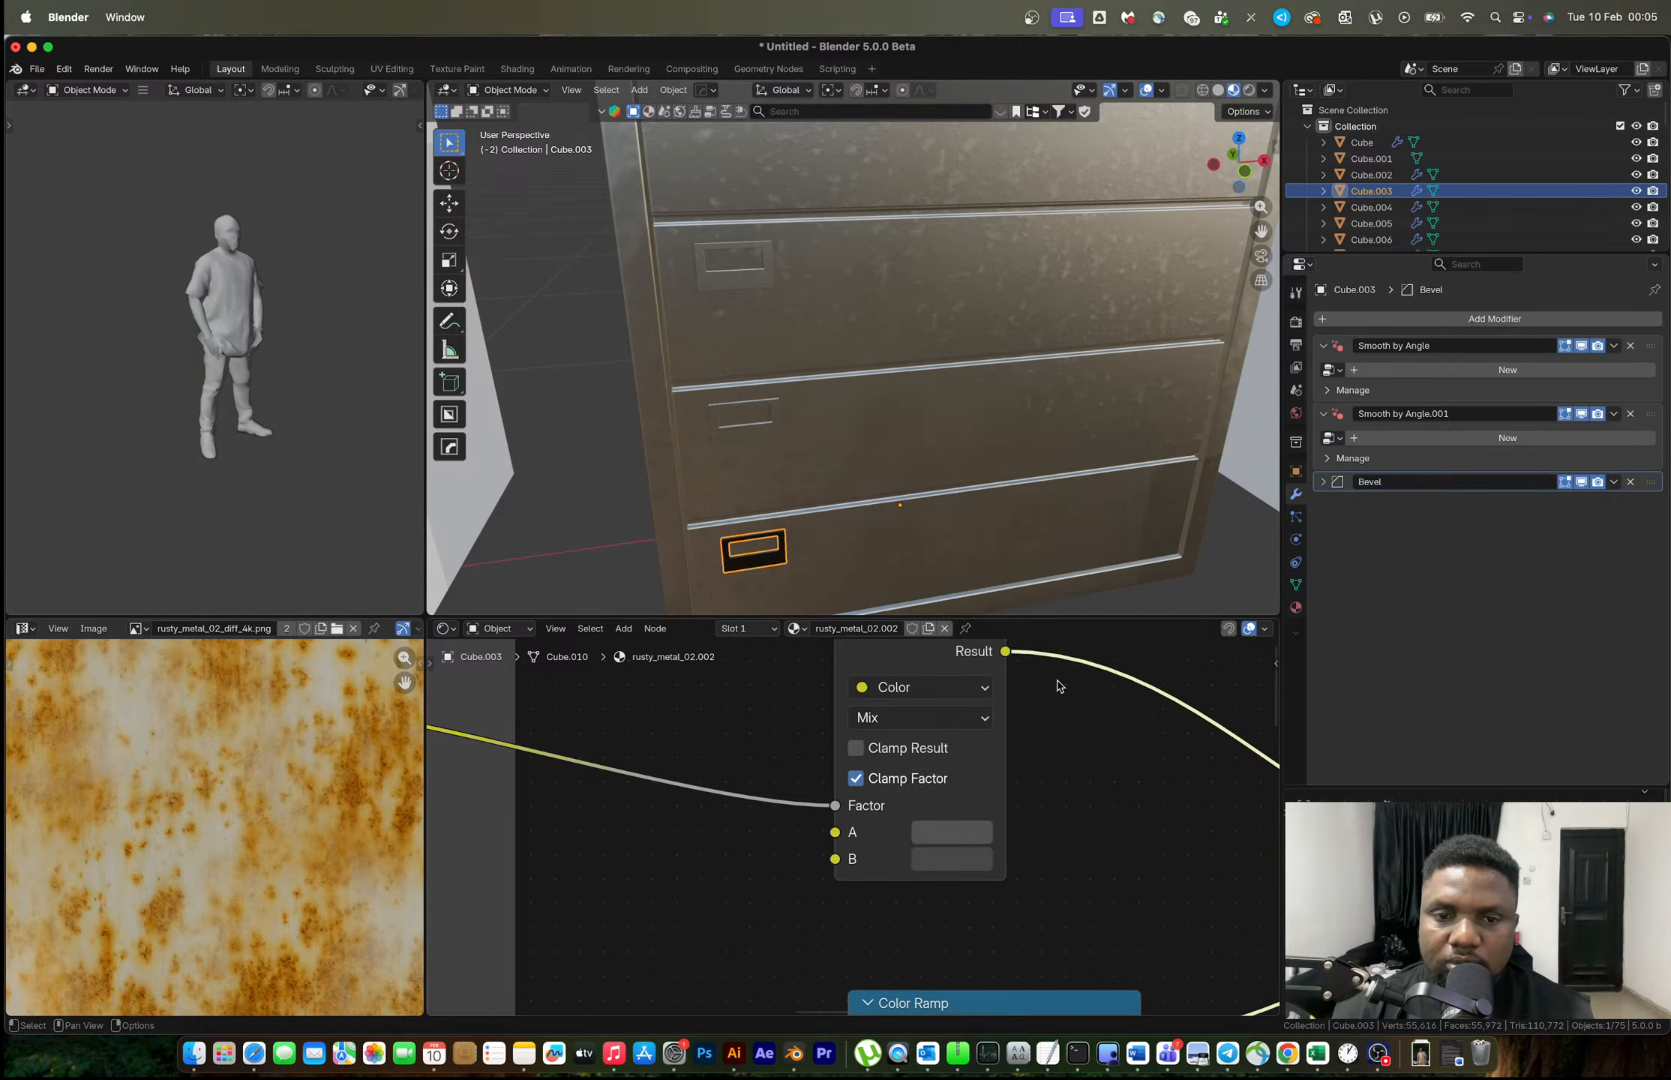
Lighten Mix color A in the bottom label holder's material to a medium gray.
click(1096, 548)
scroll(1074, 519, down, 4)
middle_drag(1070, 516, 1053, 486)
scroll(789, 521, up, 5)
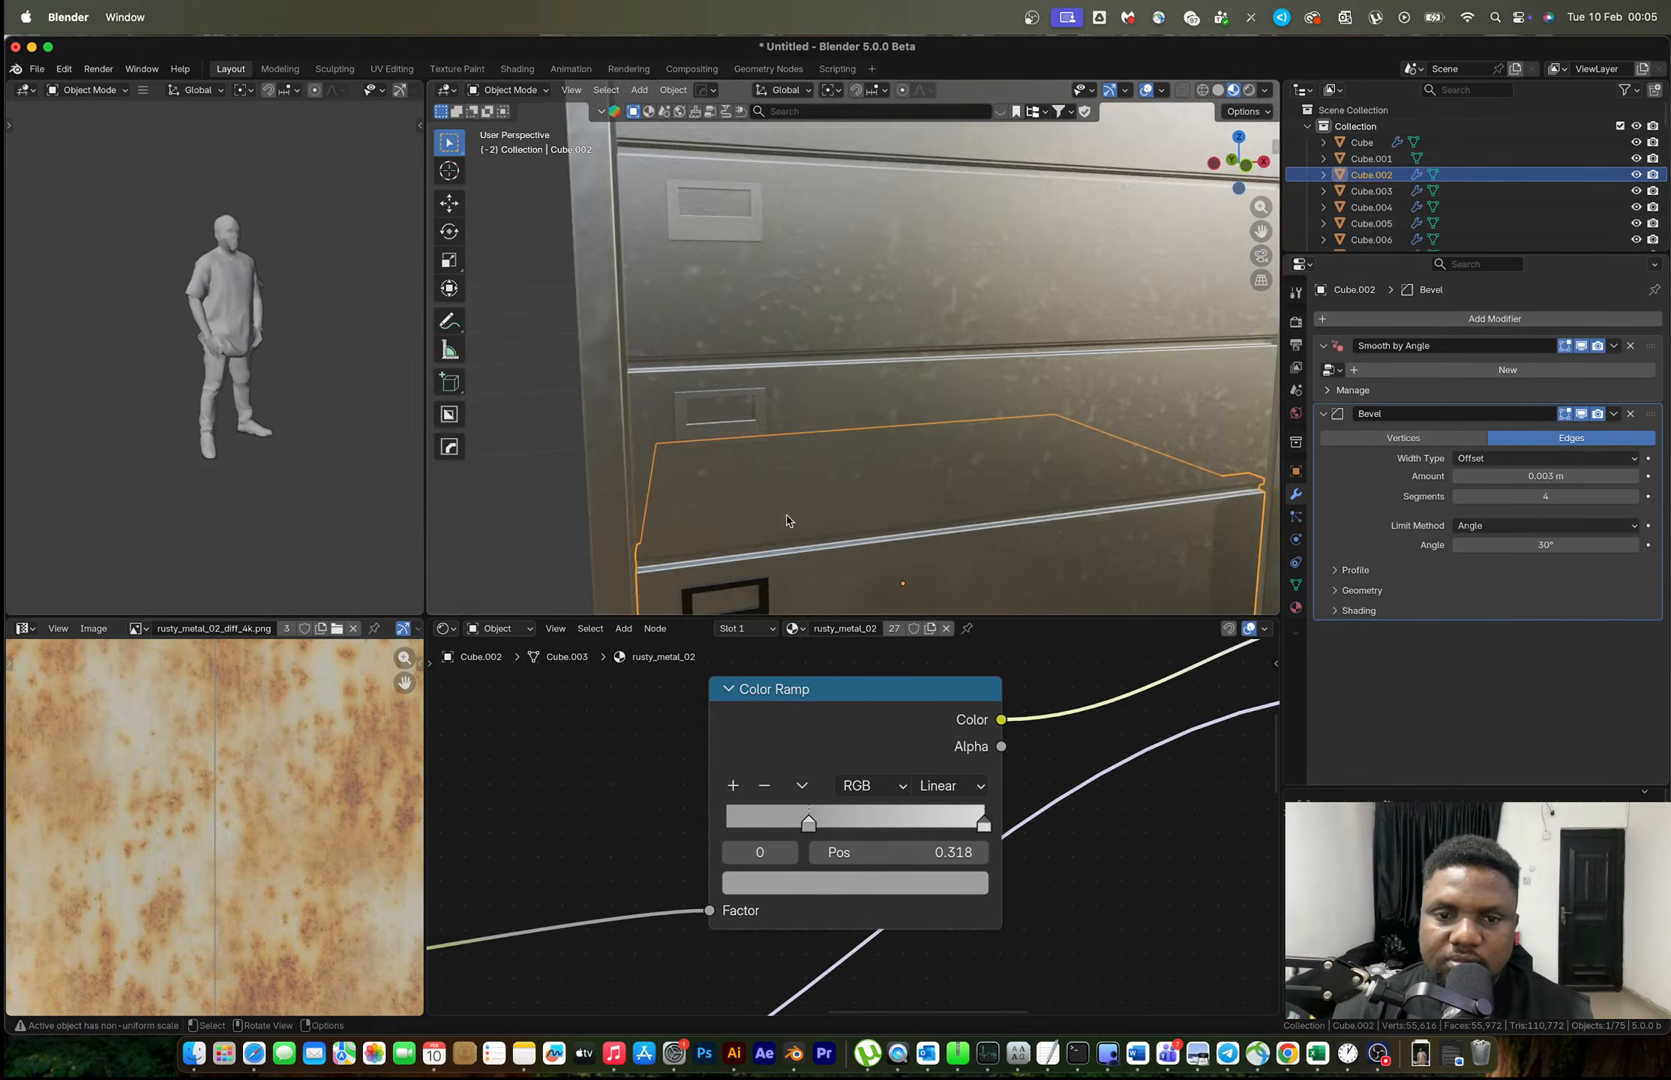
shift+middle_drag(787, 522, 860, 428)
click(826, 509)
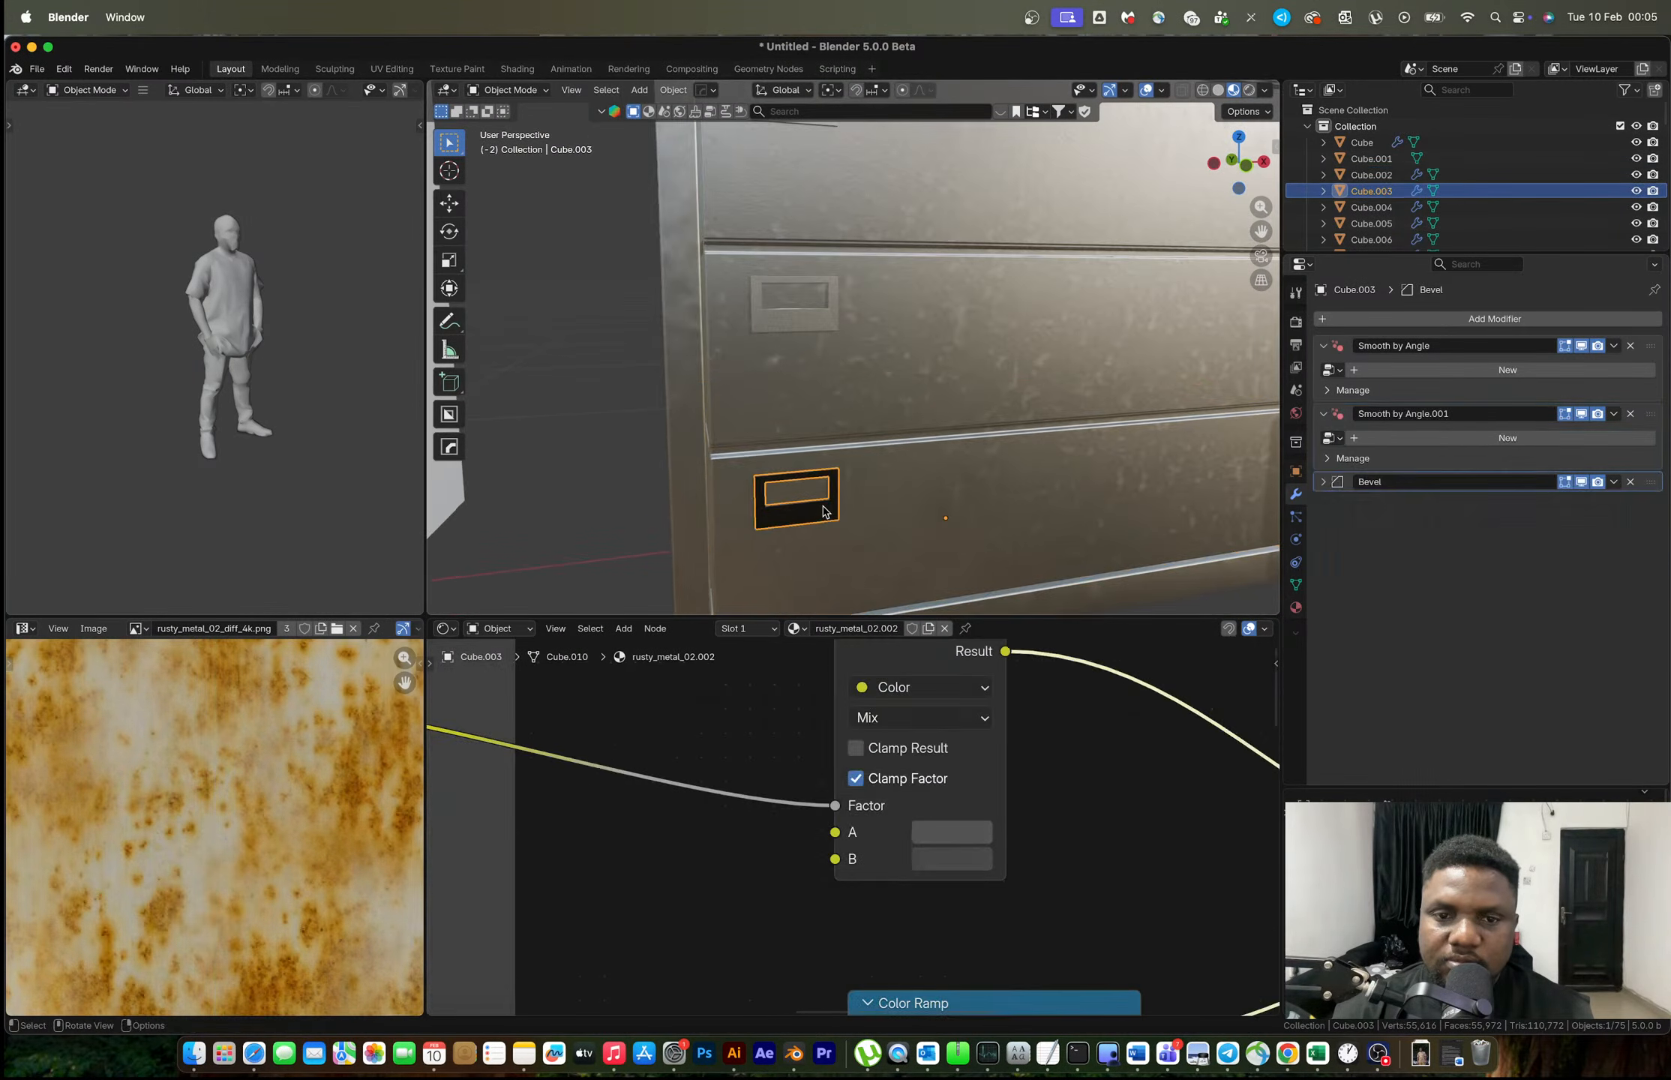
click(950, 832)
drag(1134, 537, 1133, 483)
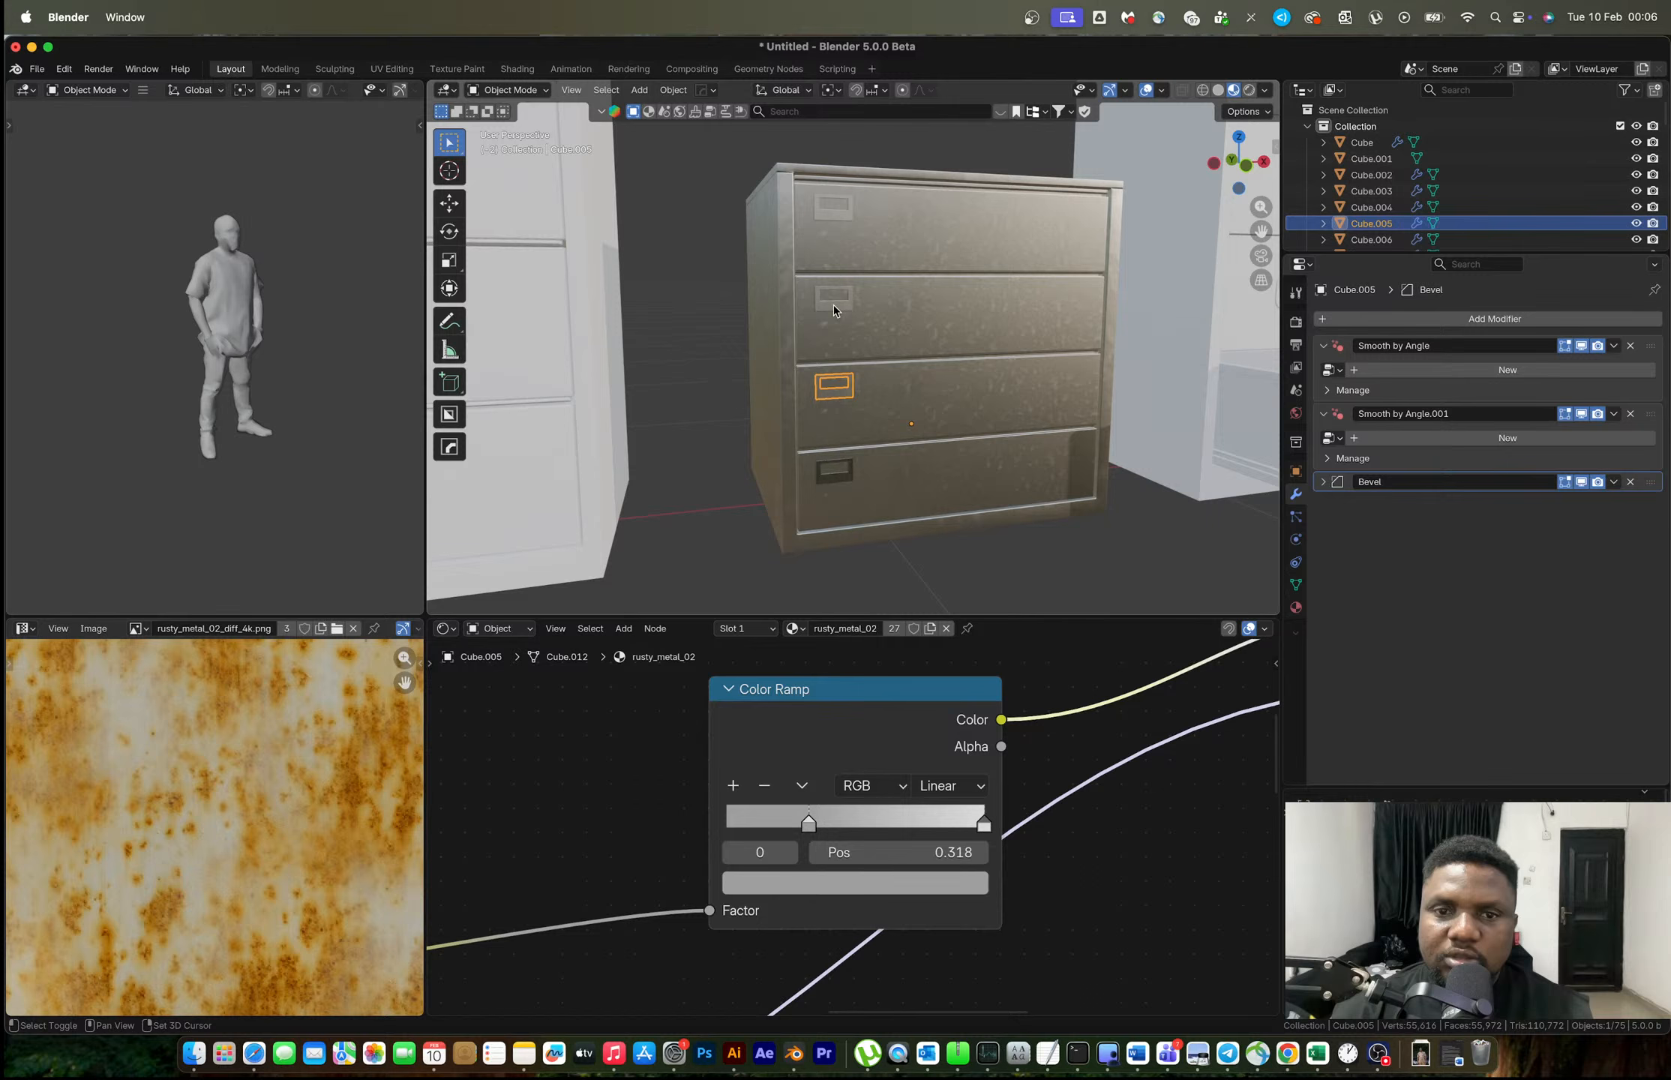
Link the bottom label holder's material to the other three label holders of the low cabinet.
shift+click(834, 297)
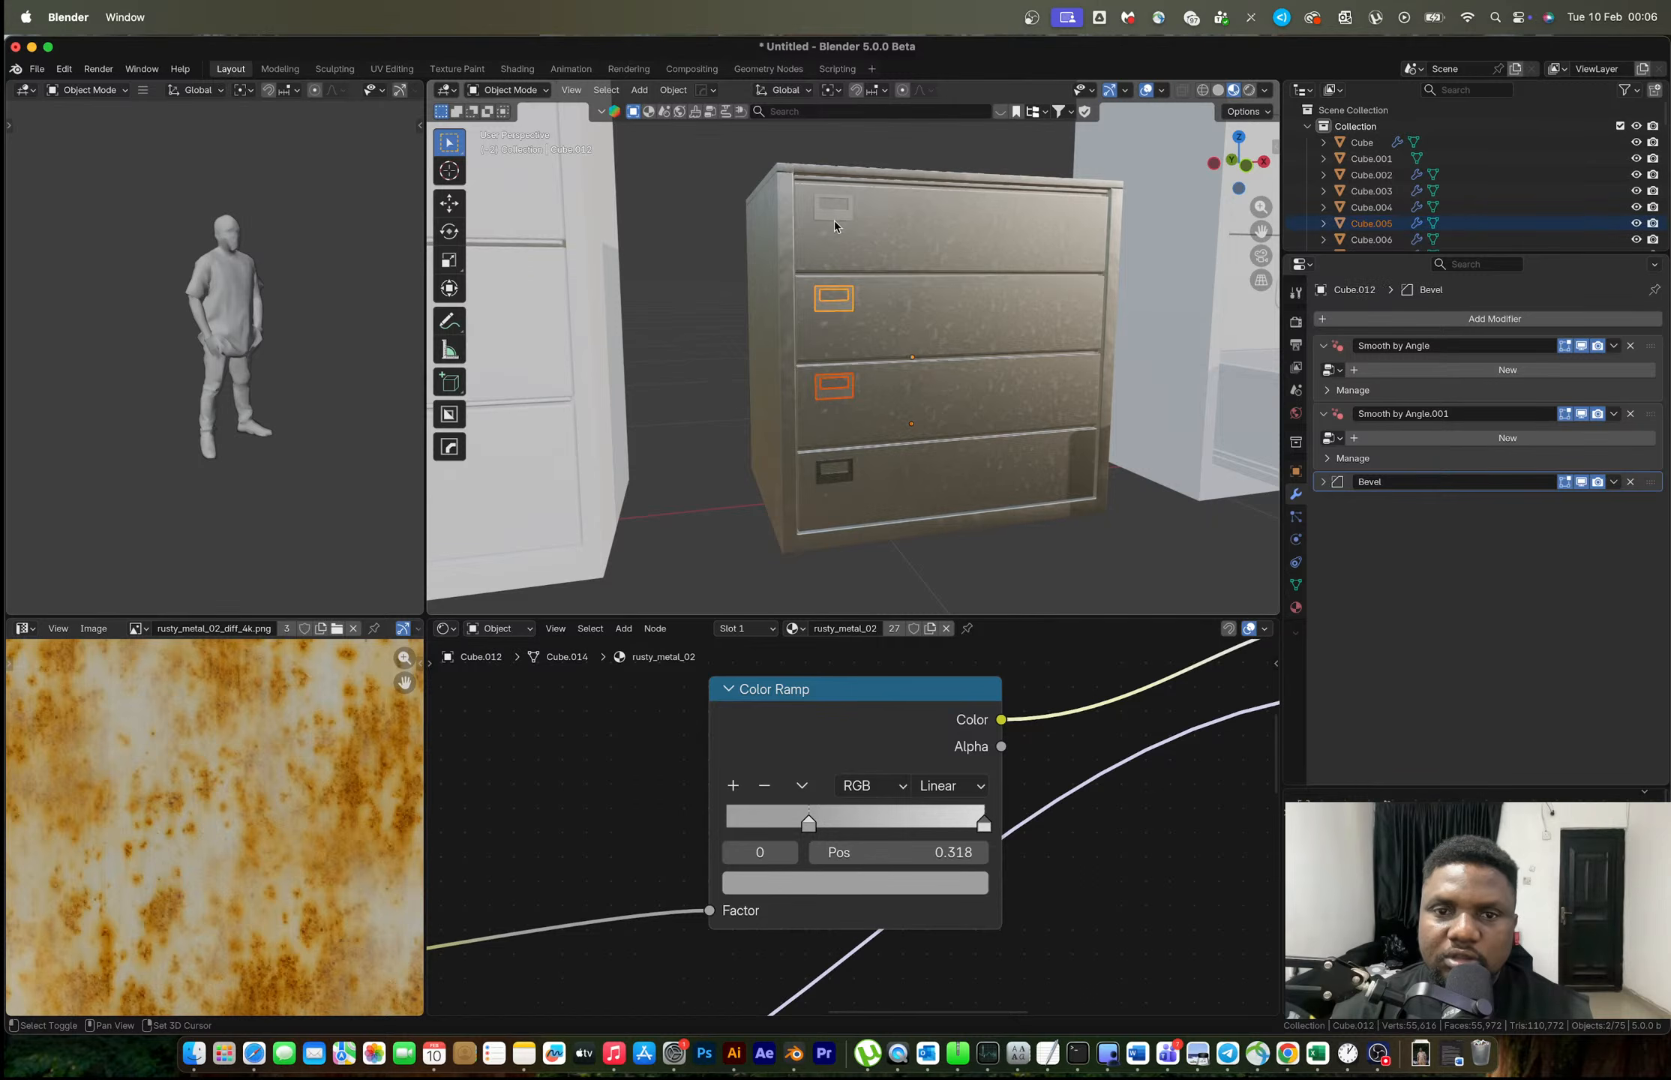
shift+click(846, 477)
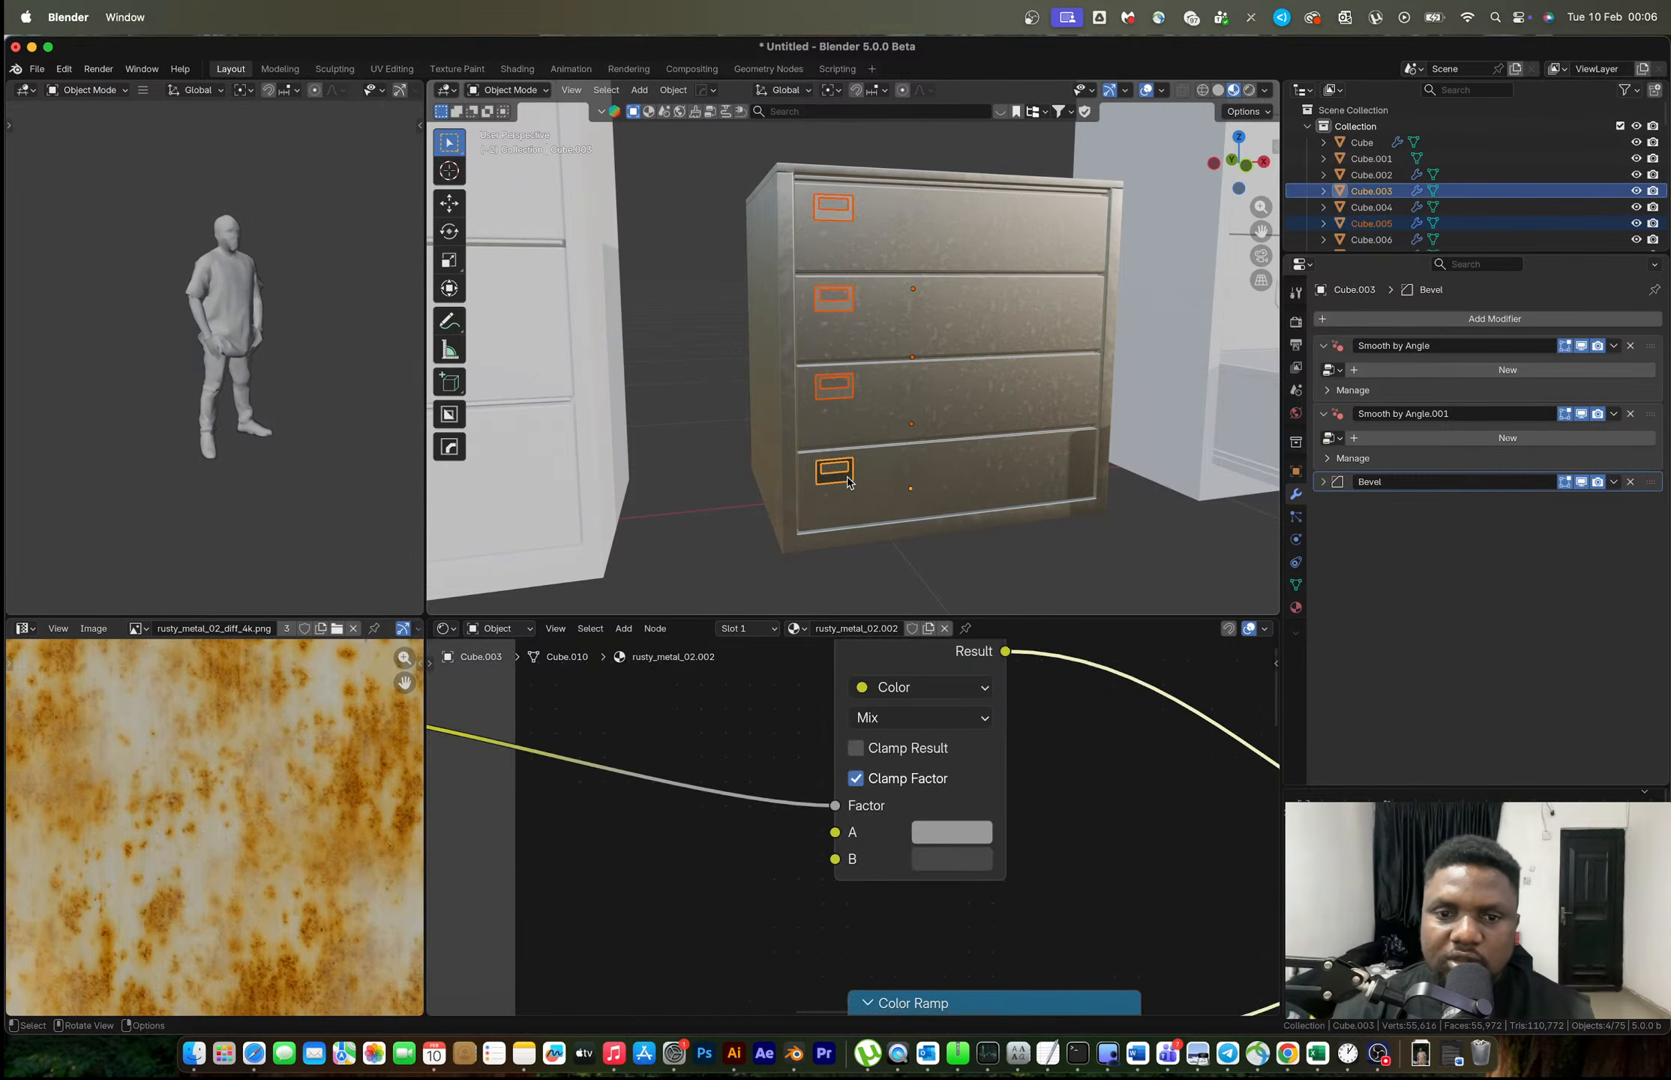
key(ctrl+l)
click(848, 478)
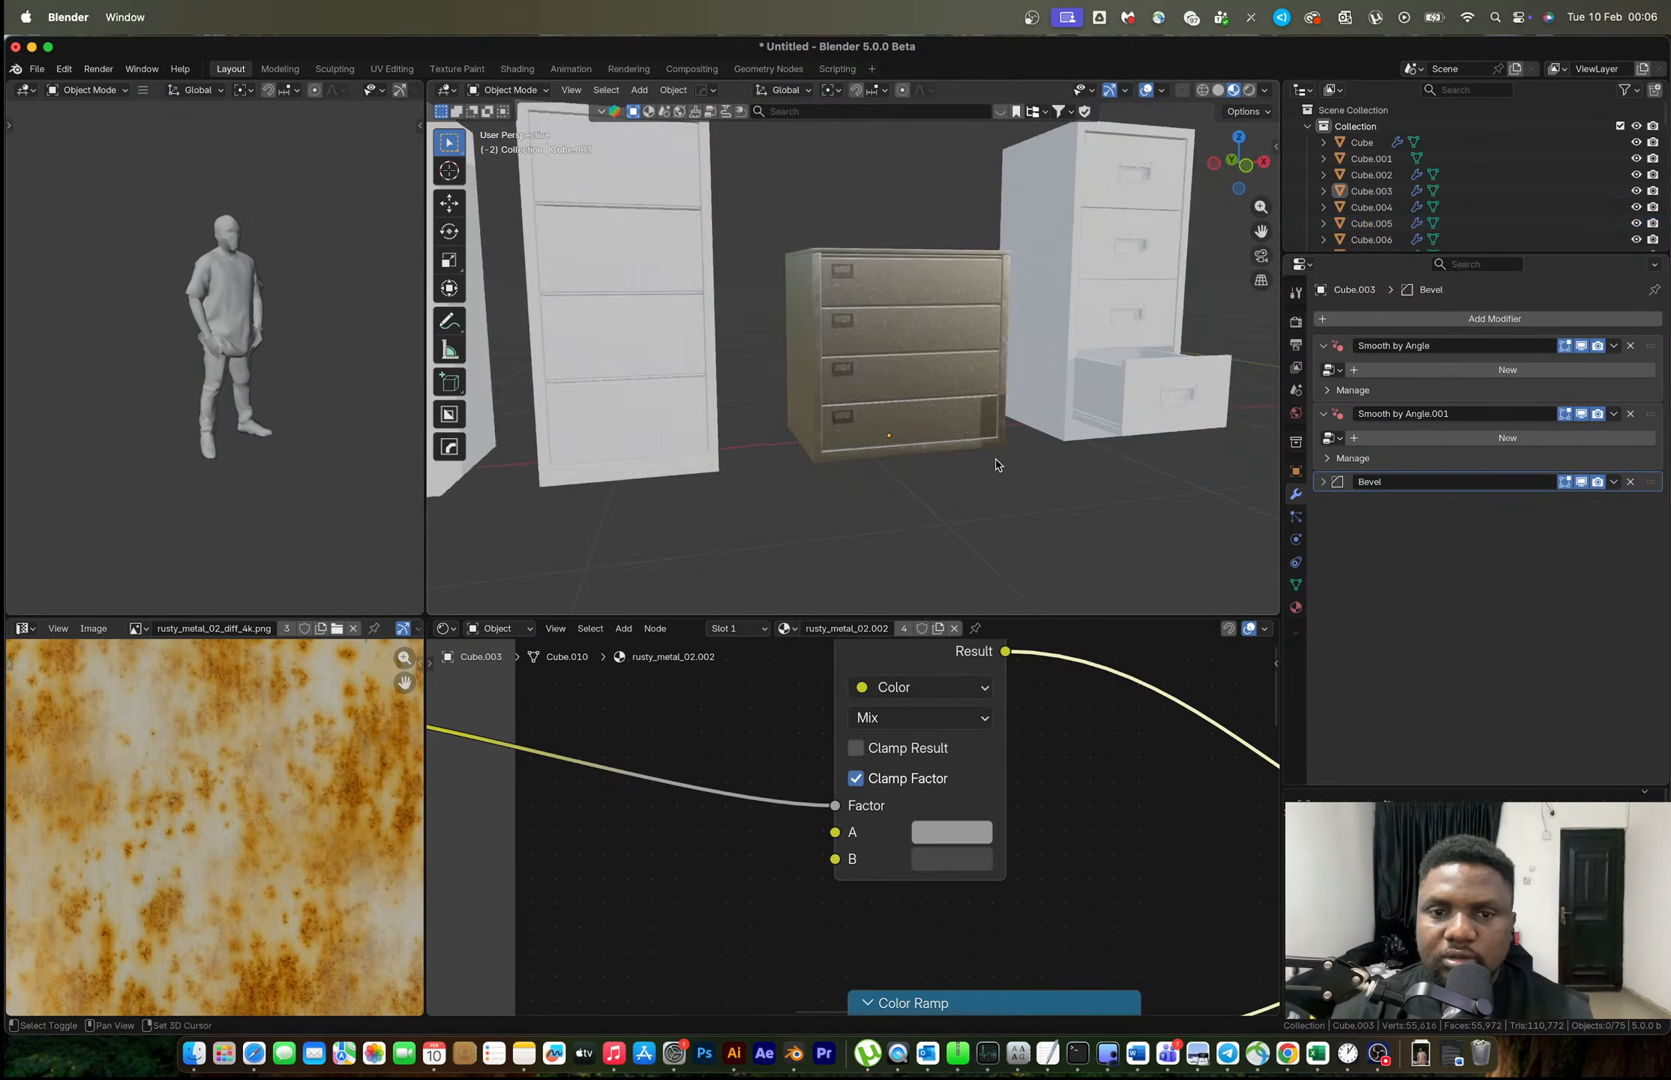
Move the small two-drawer cabinet onto the low metal cabinet, about 3.27 m along X and 0.84 m up.
middle_drag(995, 458, 662, 381)
click(633, 416)
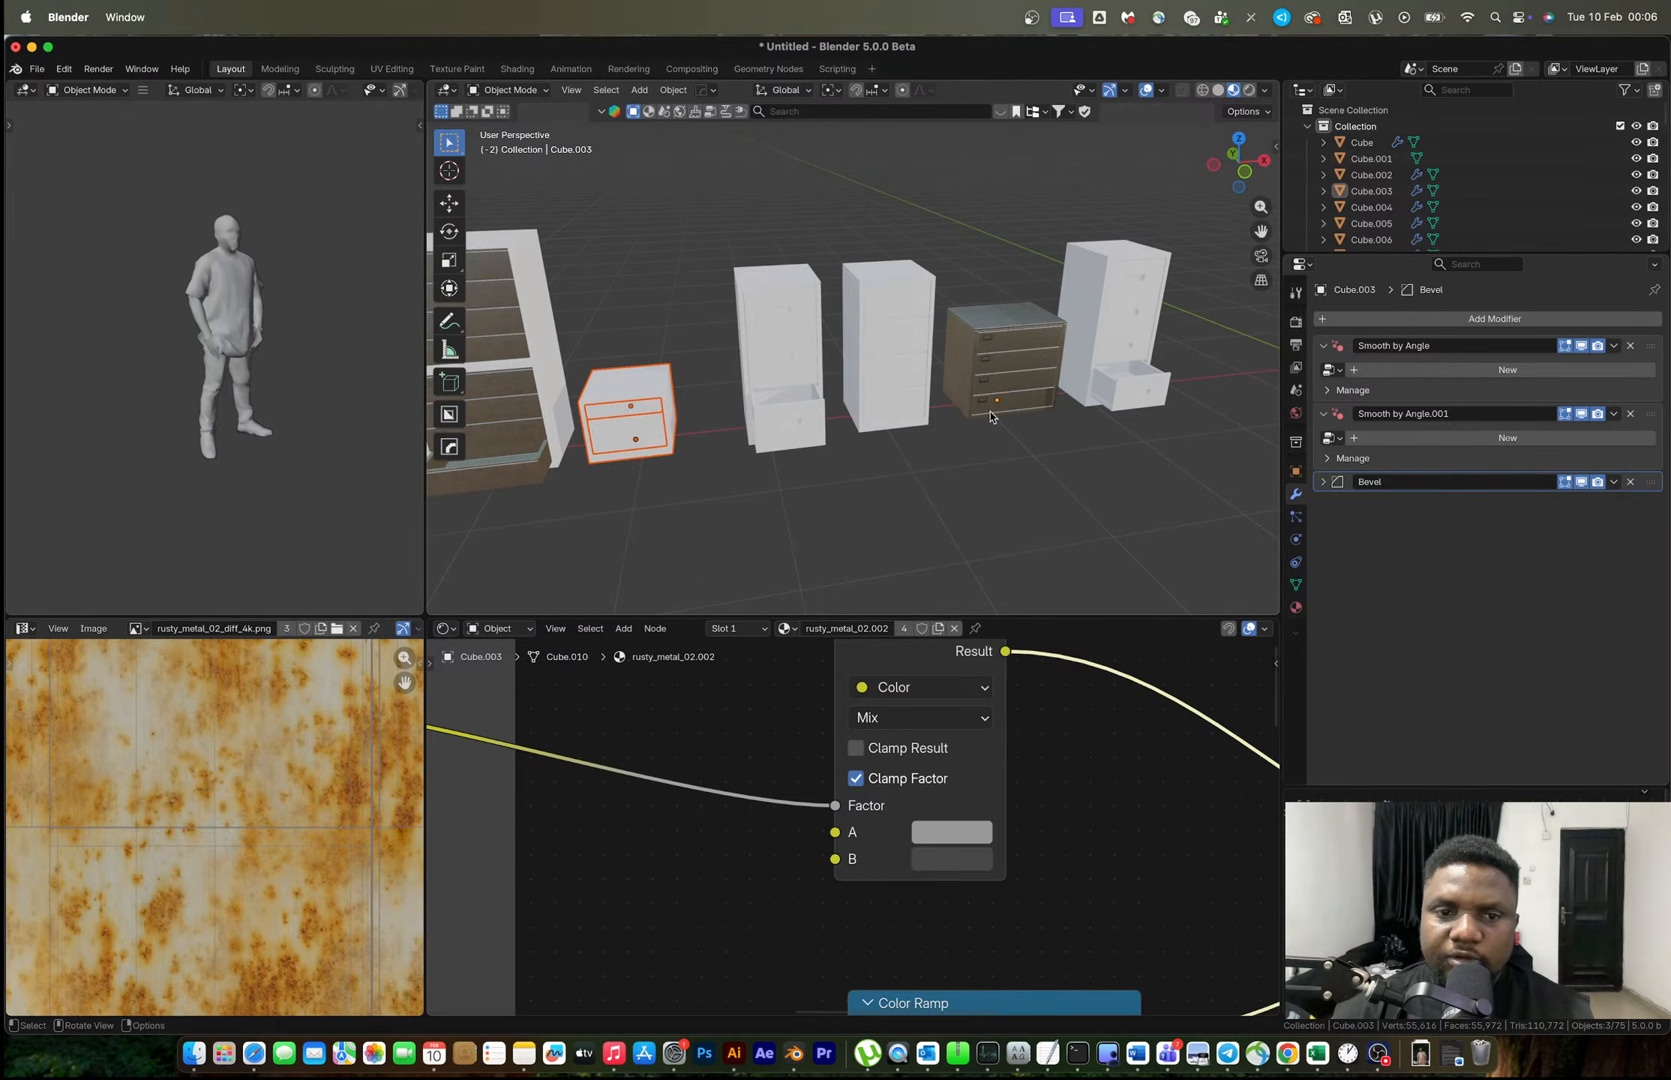
click(1243, 174)
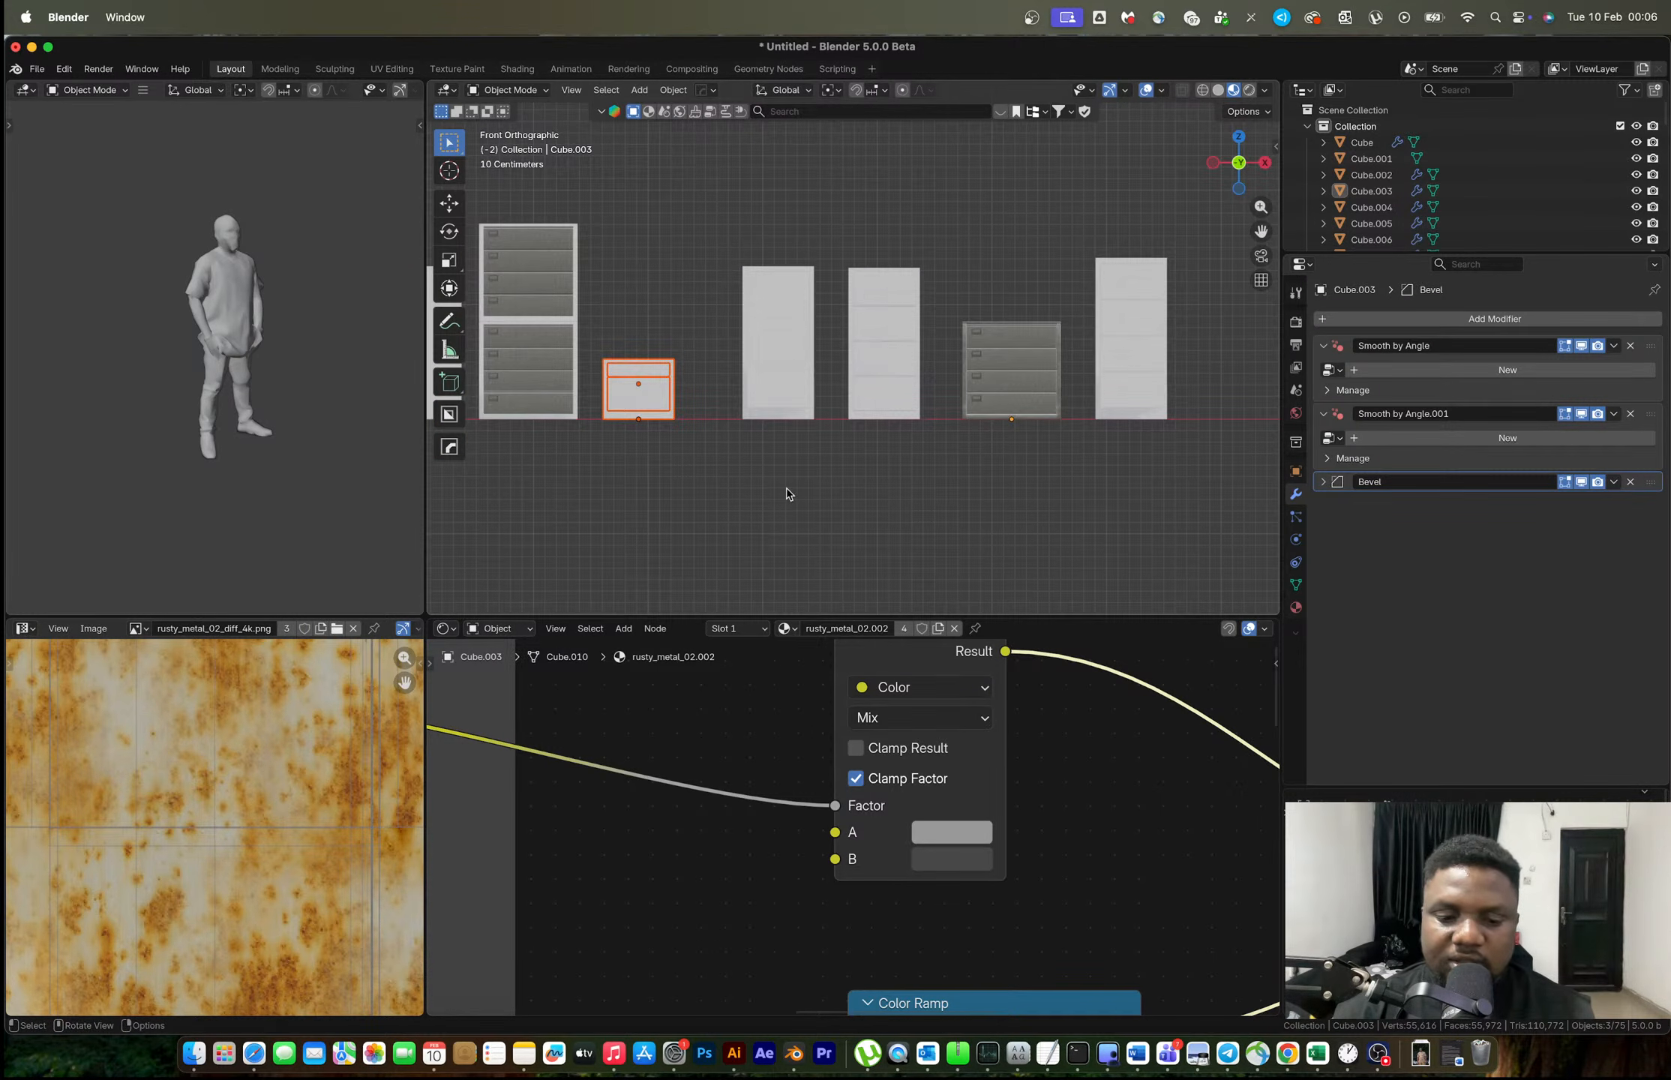
key(g)
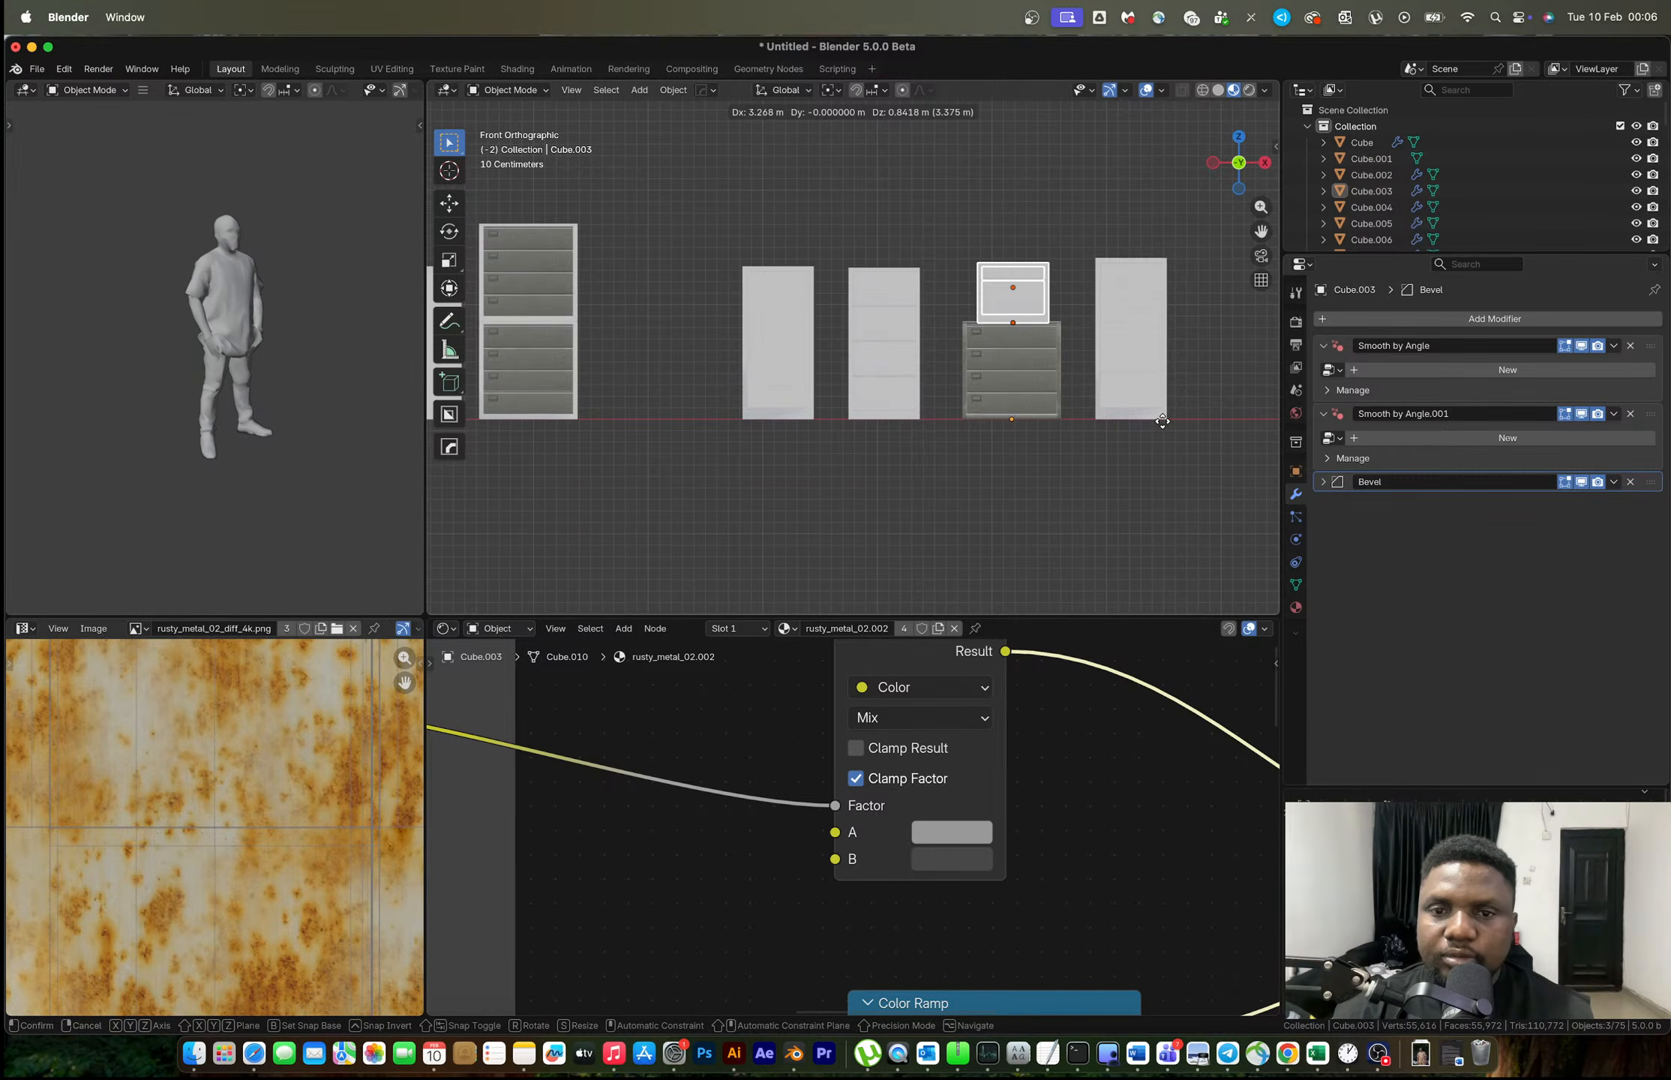
click(1163, 420)
Rotate the small cabinet about 25.8° around the Z axis on top of the low cabinet.
middle_drag(1054, 345, 1022, 417)
scroll(1054, 361, up, 3)
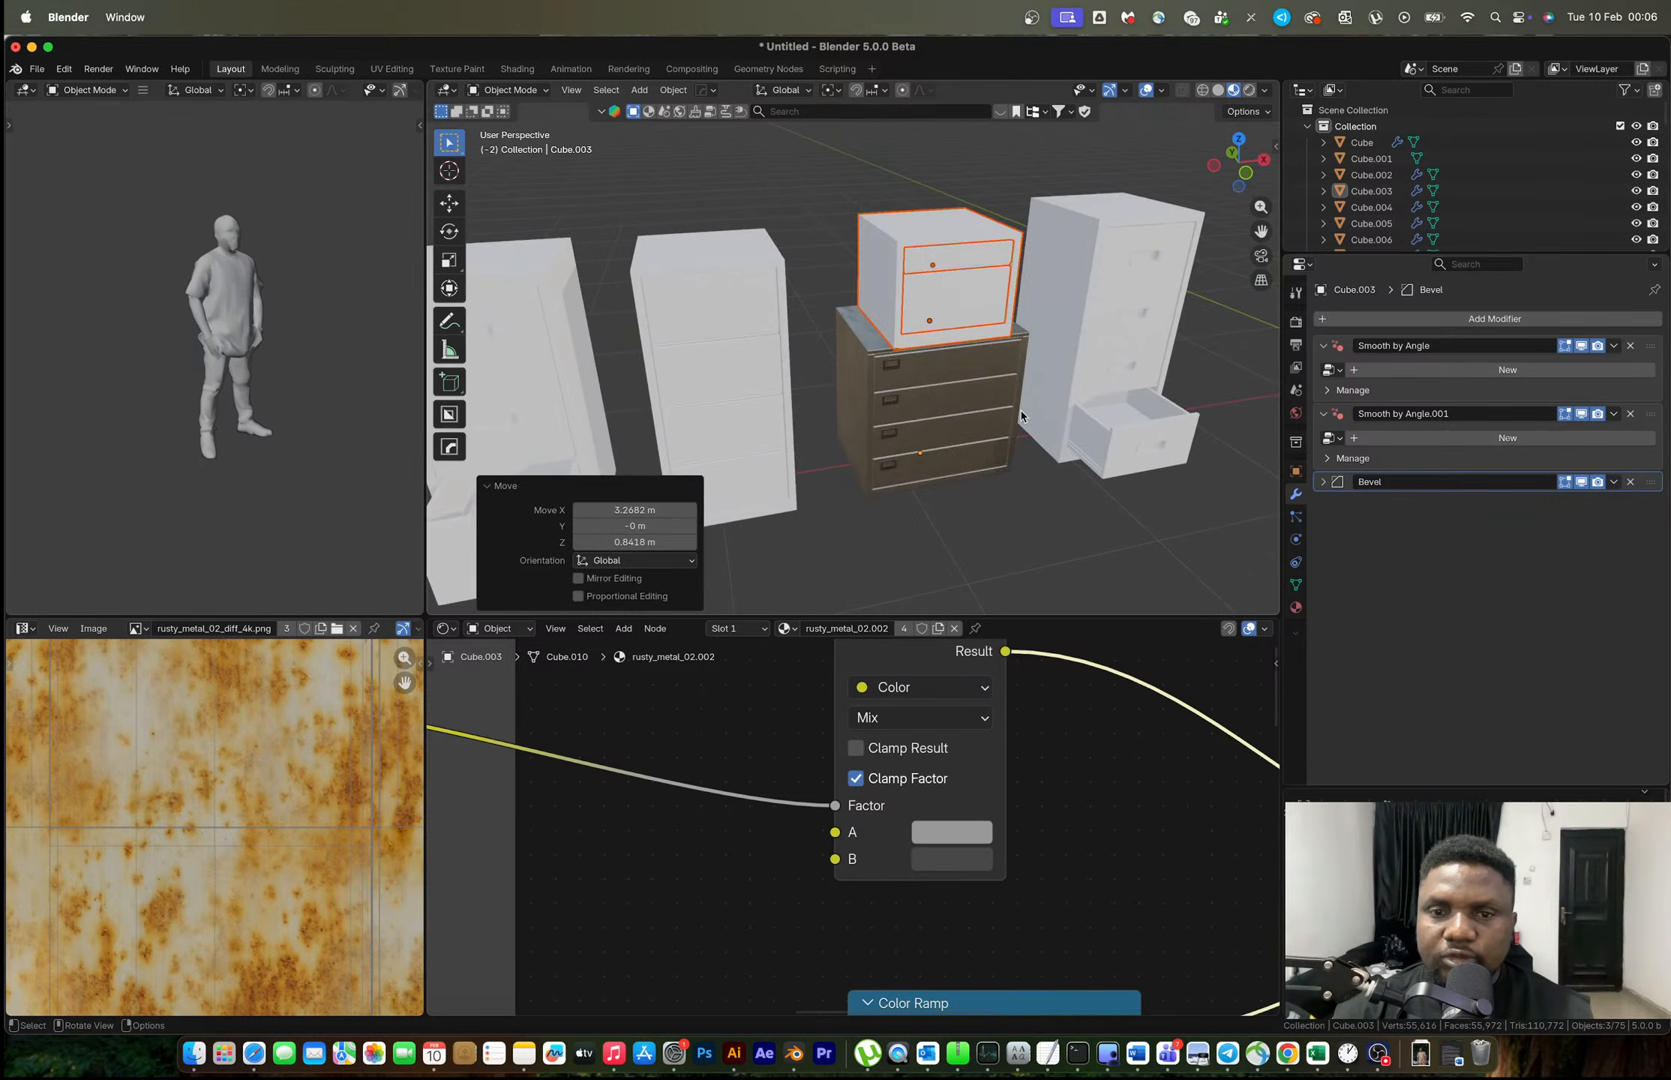
key(r)
key(z)
click(1065, 379)
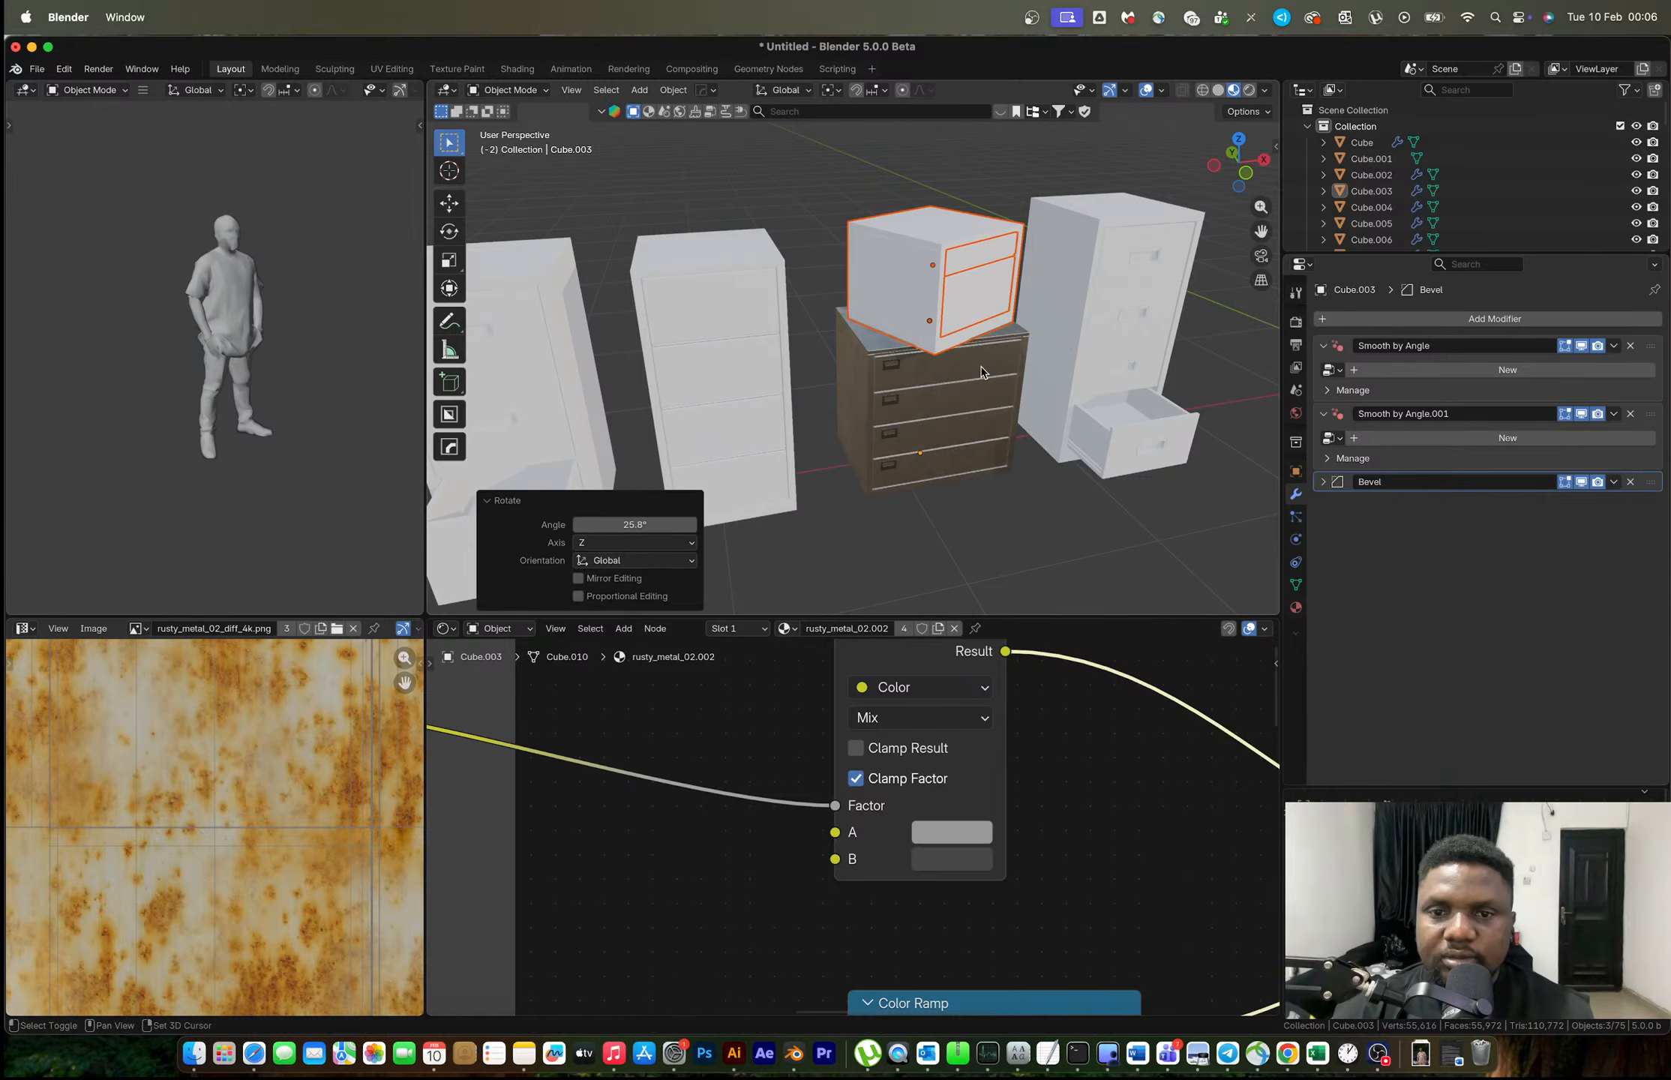
Link the low cabinet's drawer material to the small cabinet on top of it and clear the selection.
shift+click(983, 372)
key(ctrl+l)
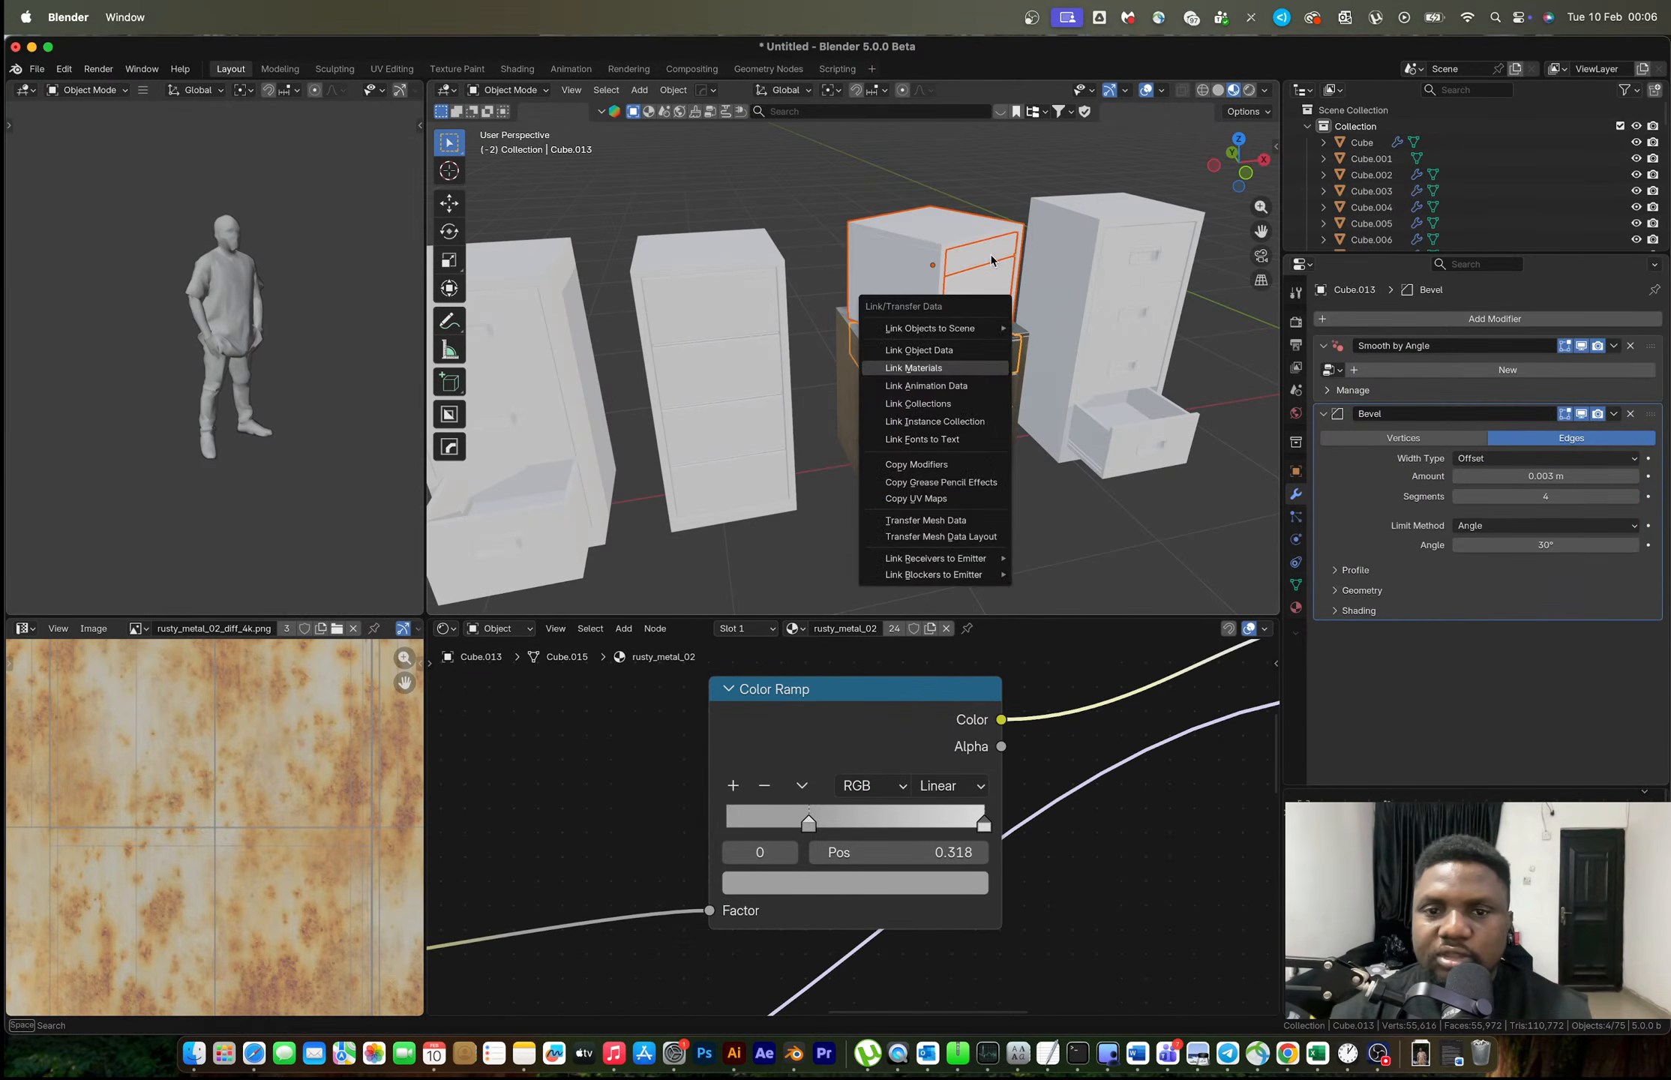
click(981, 367)
key(alt+a)
Select the whole tall four-drawer cabinet at the end of the row and link the small cabinet's drawer material to it.
middle_drag(954, 234, 1069, 327)
drag(1027, 509, 887, 166)
shift+click(731, 252)
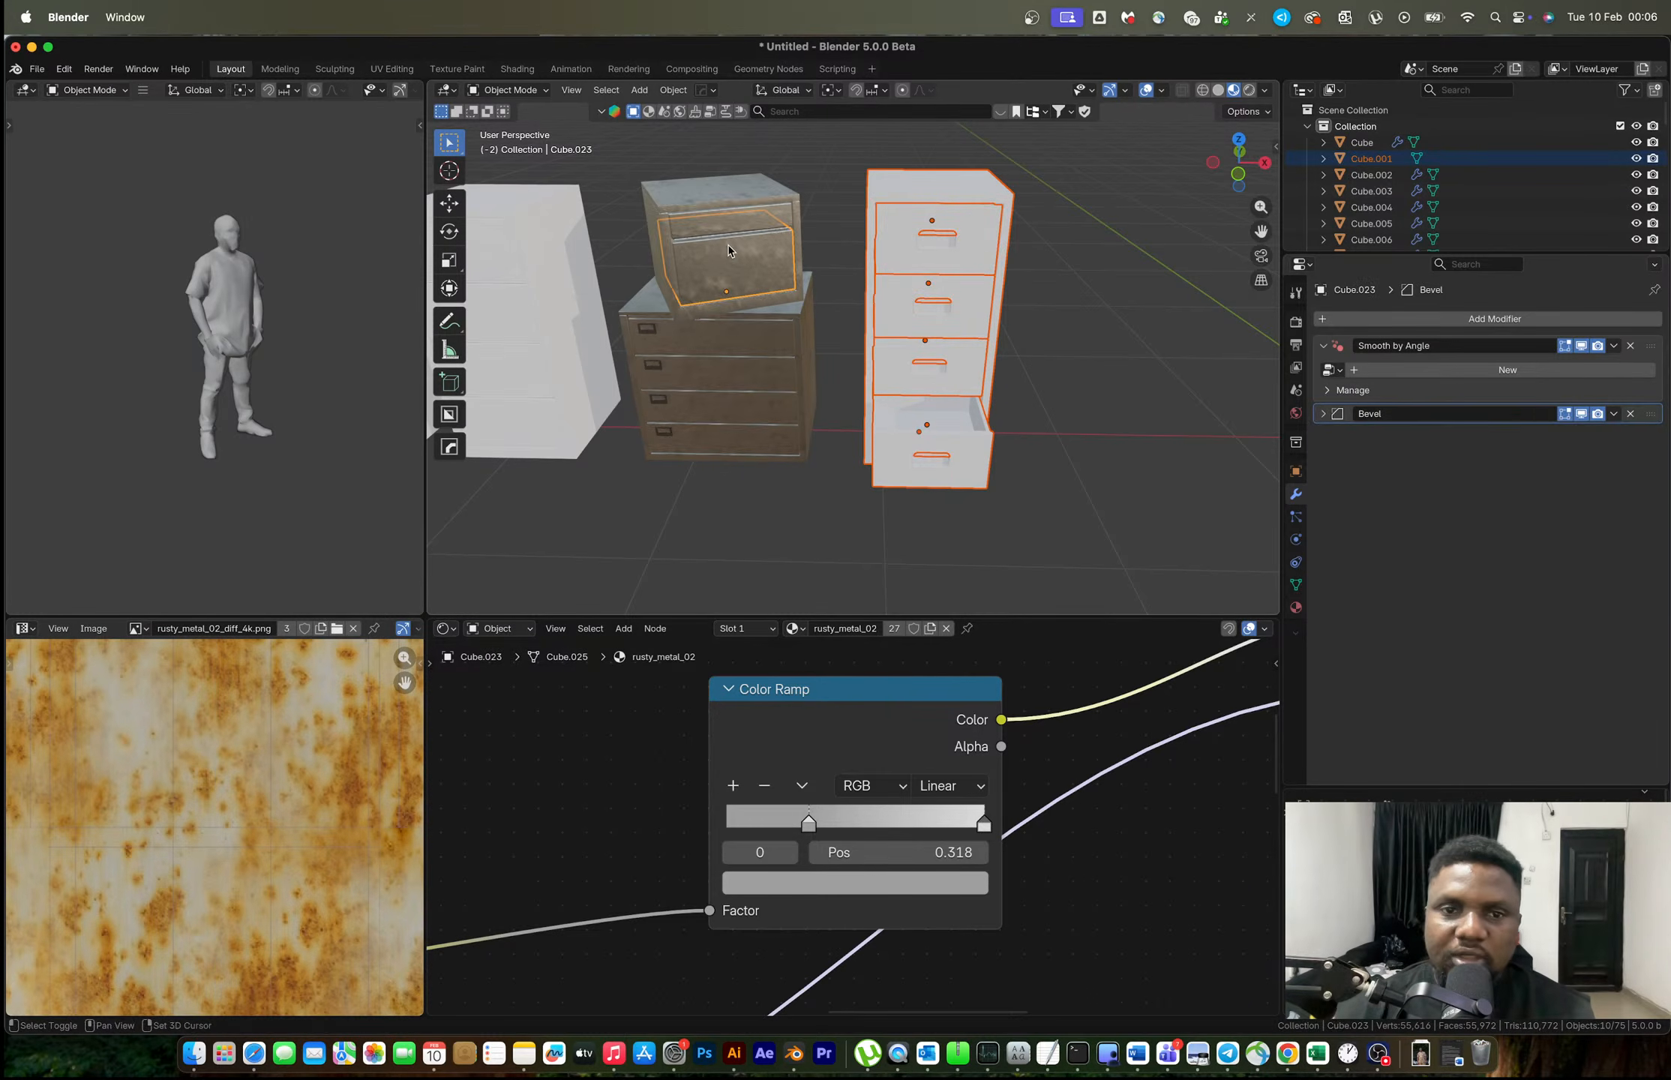
key(ctrl+l)
click(724, 245)
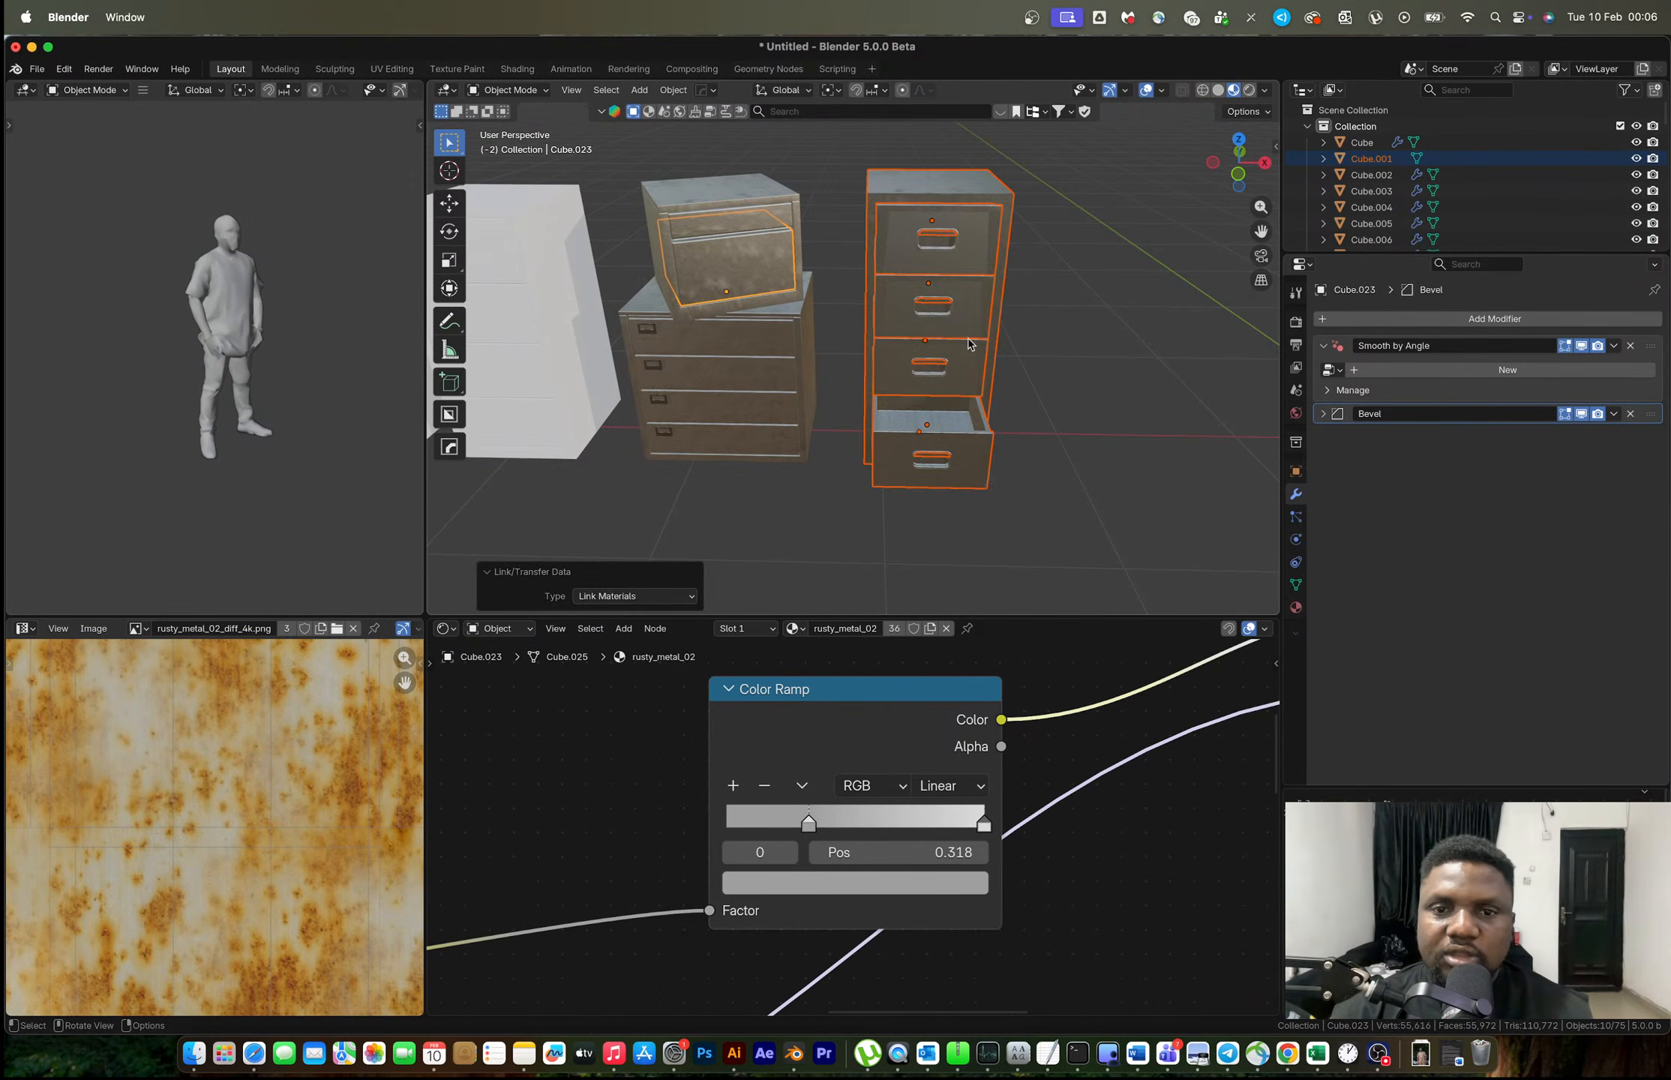
Check the front faces of the tall cabinet's open bottom drawer and apply Shade Auto Smooth at 30° to the drawer.
mouse_move(1015, 340)
middle_down()
mouse_move(1040, 273)
mouse_move(932, 255)
mouse_move(986, 267)
mouse_move(1044, 349)
mouse_move(912, 377)
mouse_move(908, 327)
mouse_move(921, 356)
mouse_move(1034, 359)
middle_up()
scroll(1034, 296, up, 3)
scroll(913, 377, up, 5)
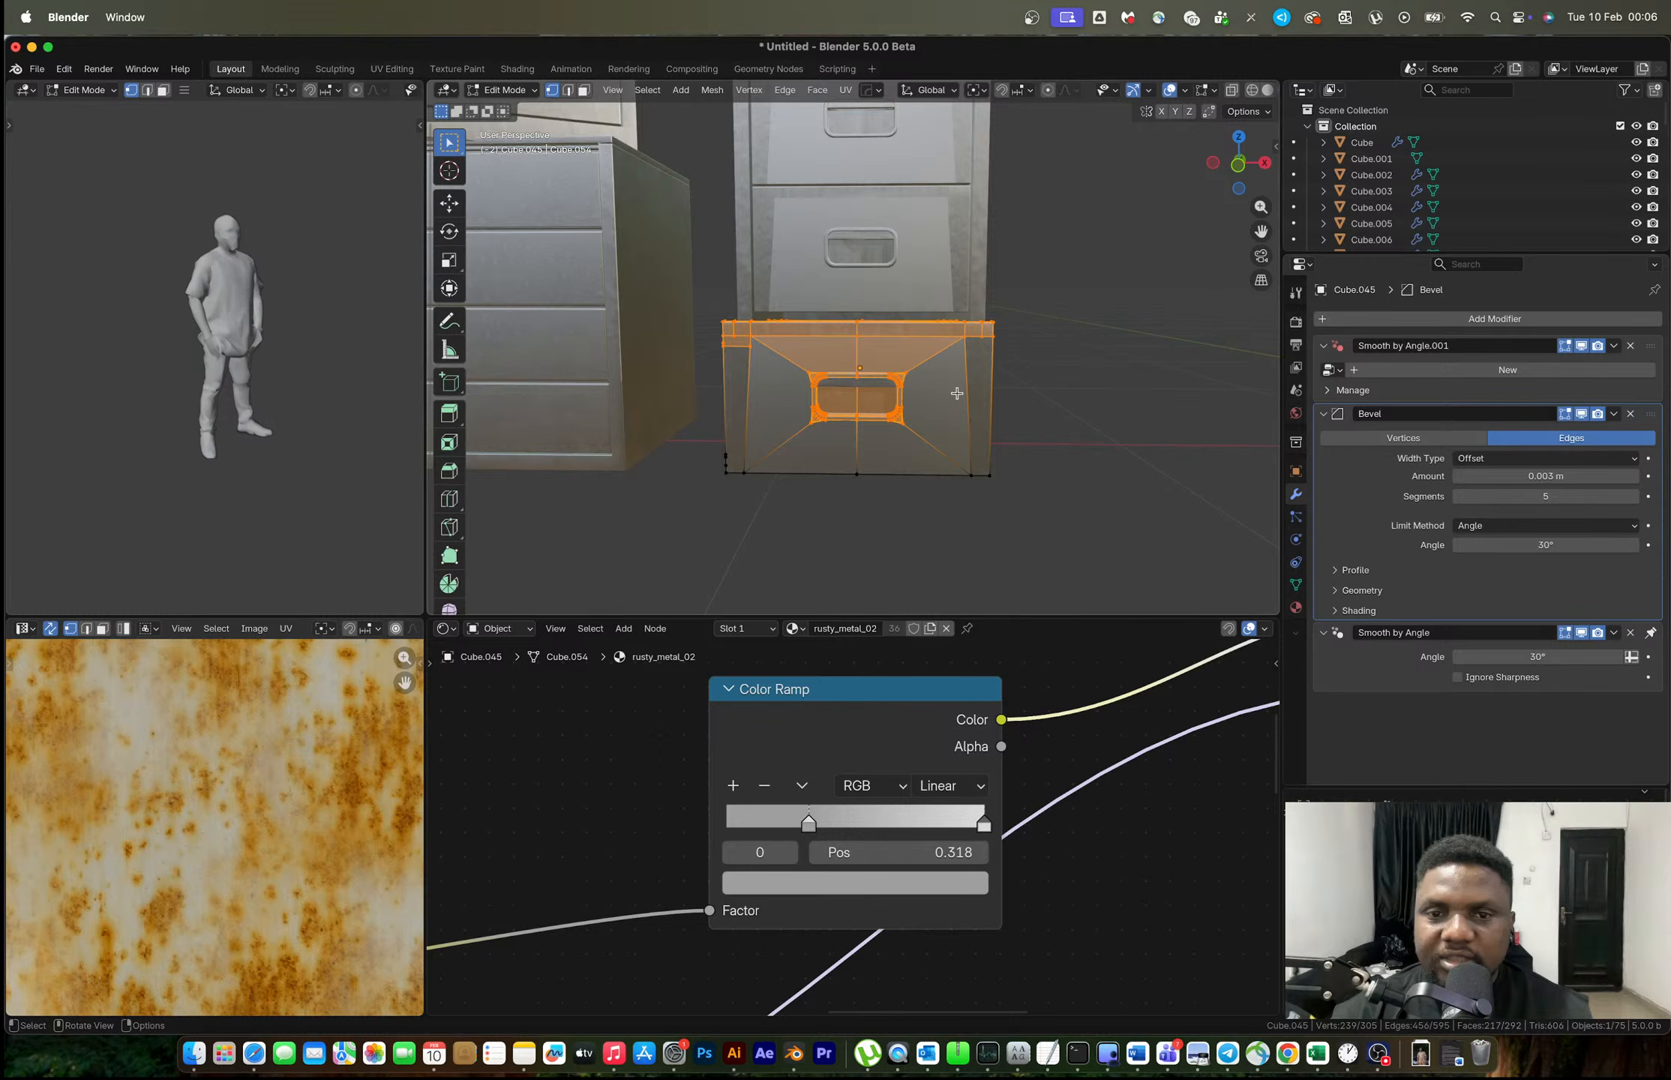
scroll(957, 393, up, 2)
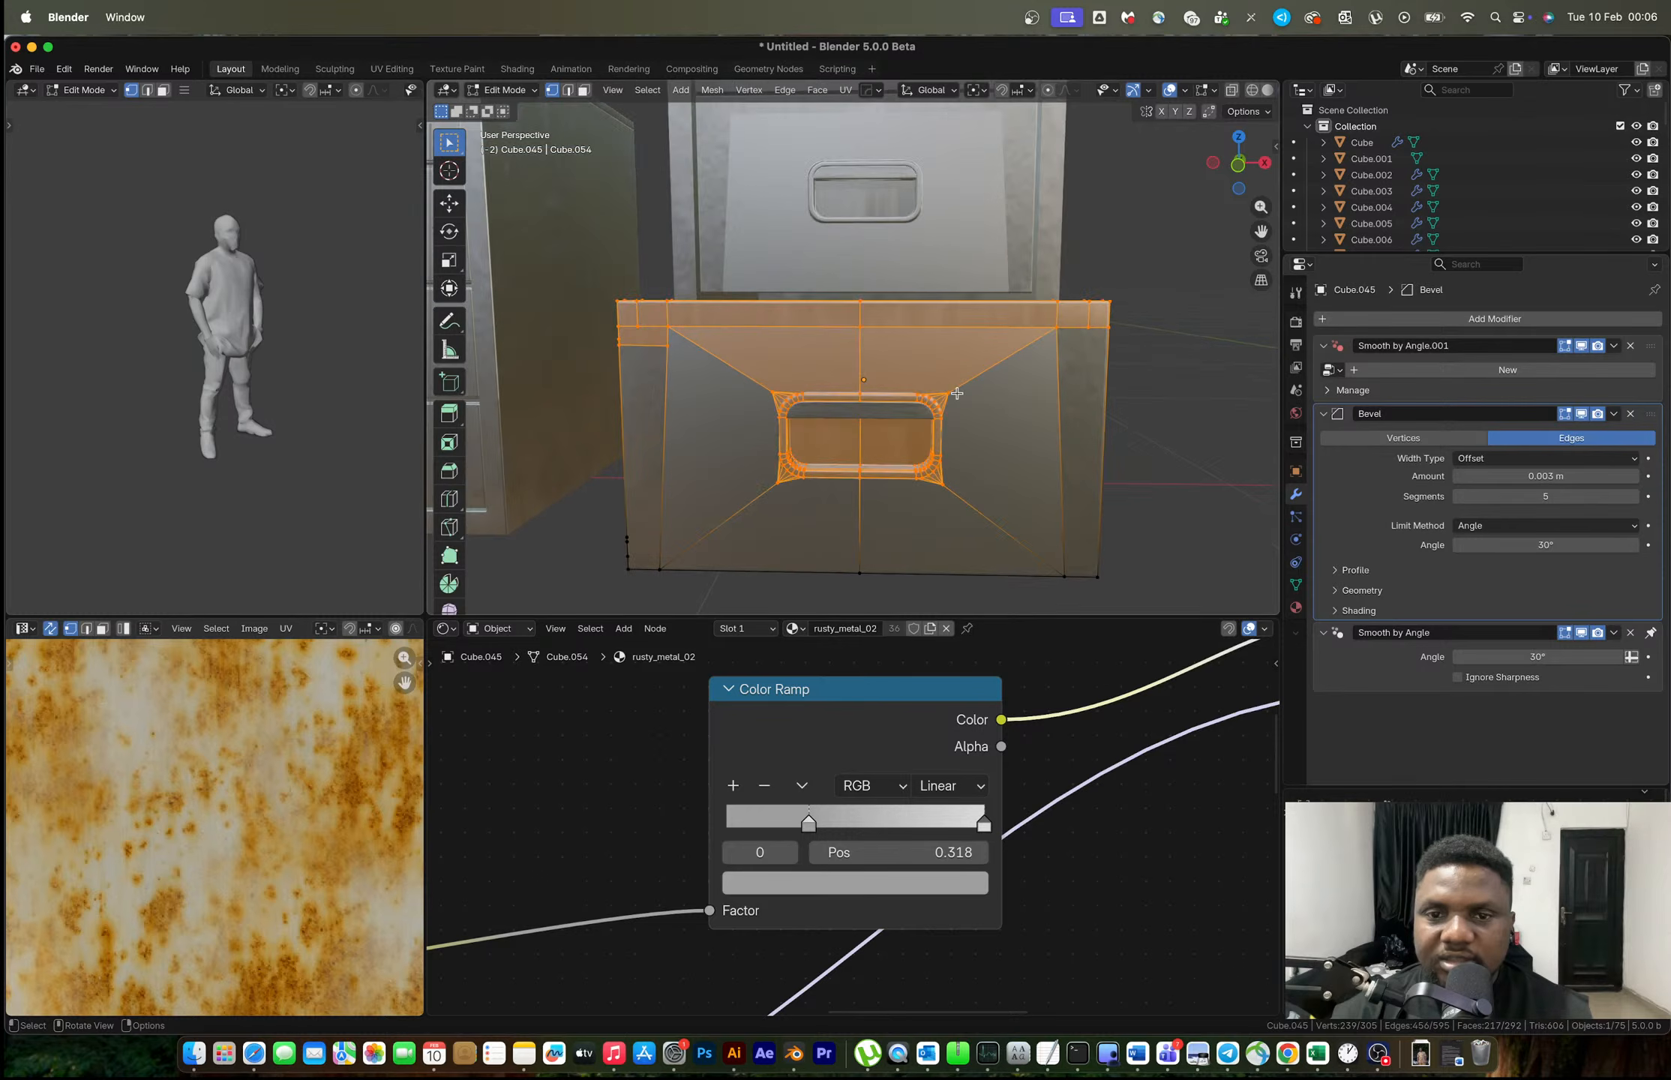
middle_drag(961, 385, 959, 295)
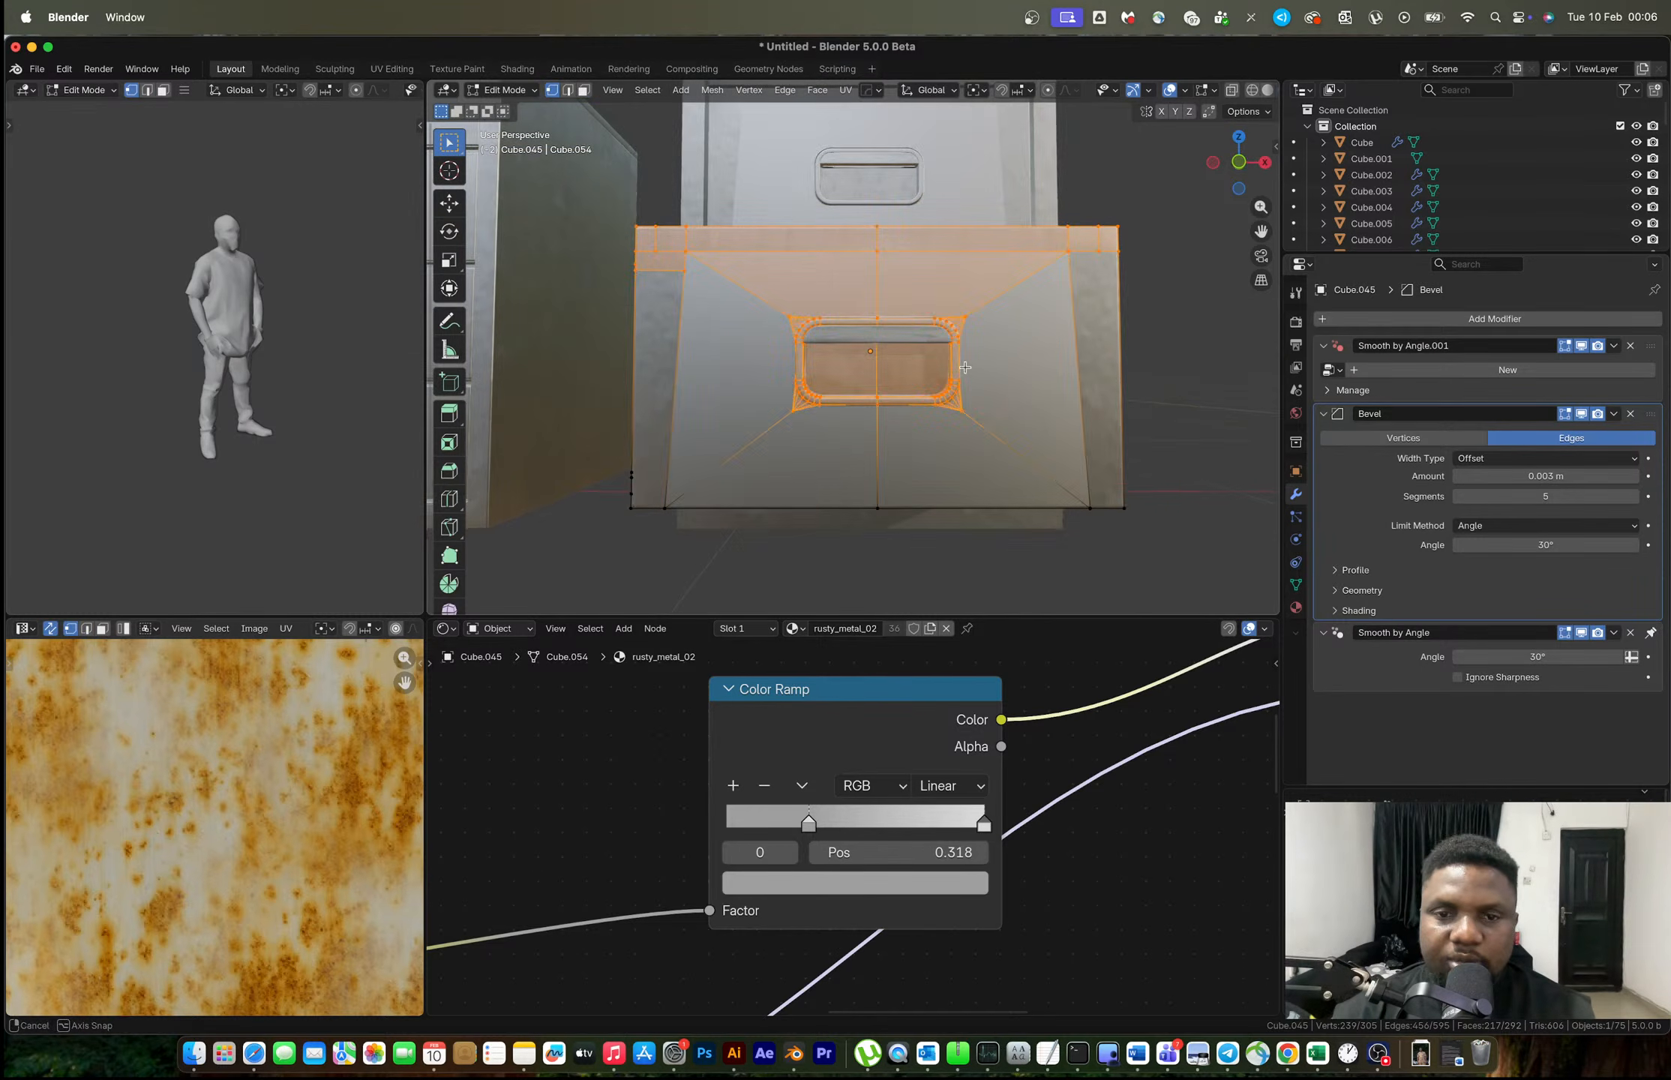
key(3)
drag(957, 286, 952, 407)
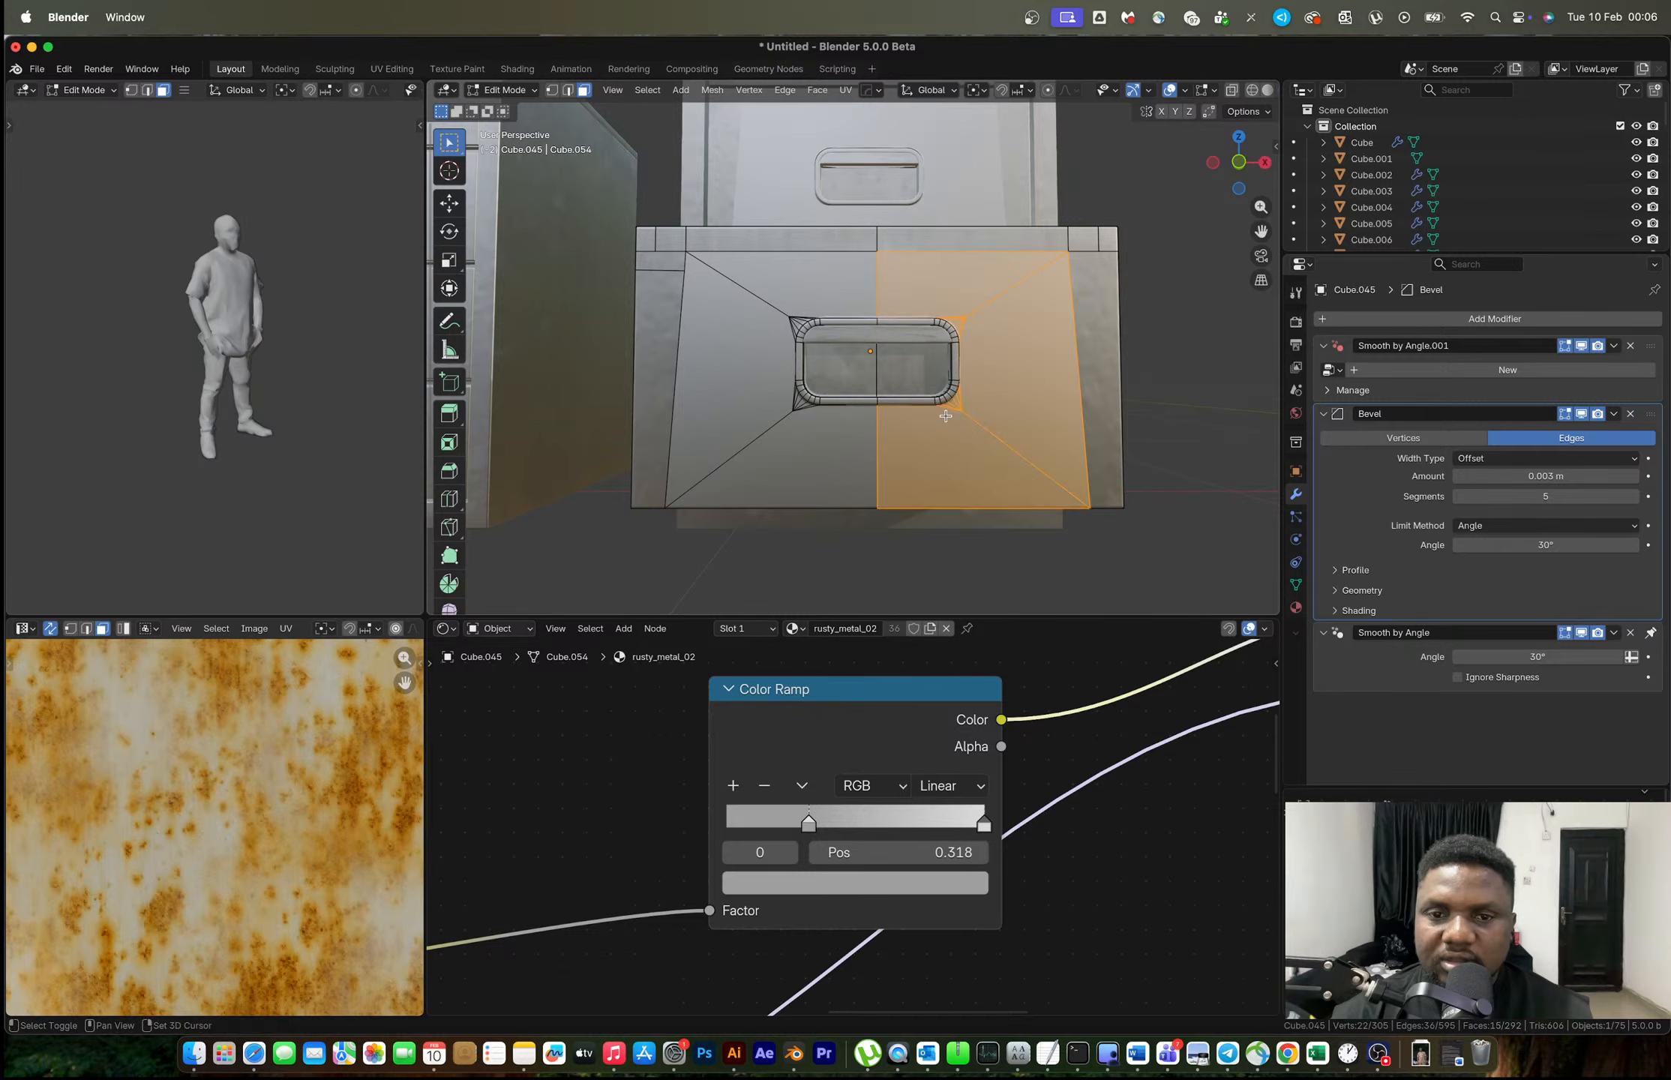
key(Tab)
right_click(1012, 386)
click(1011, 386)
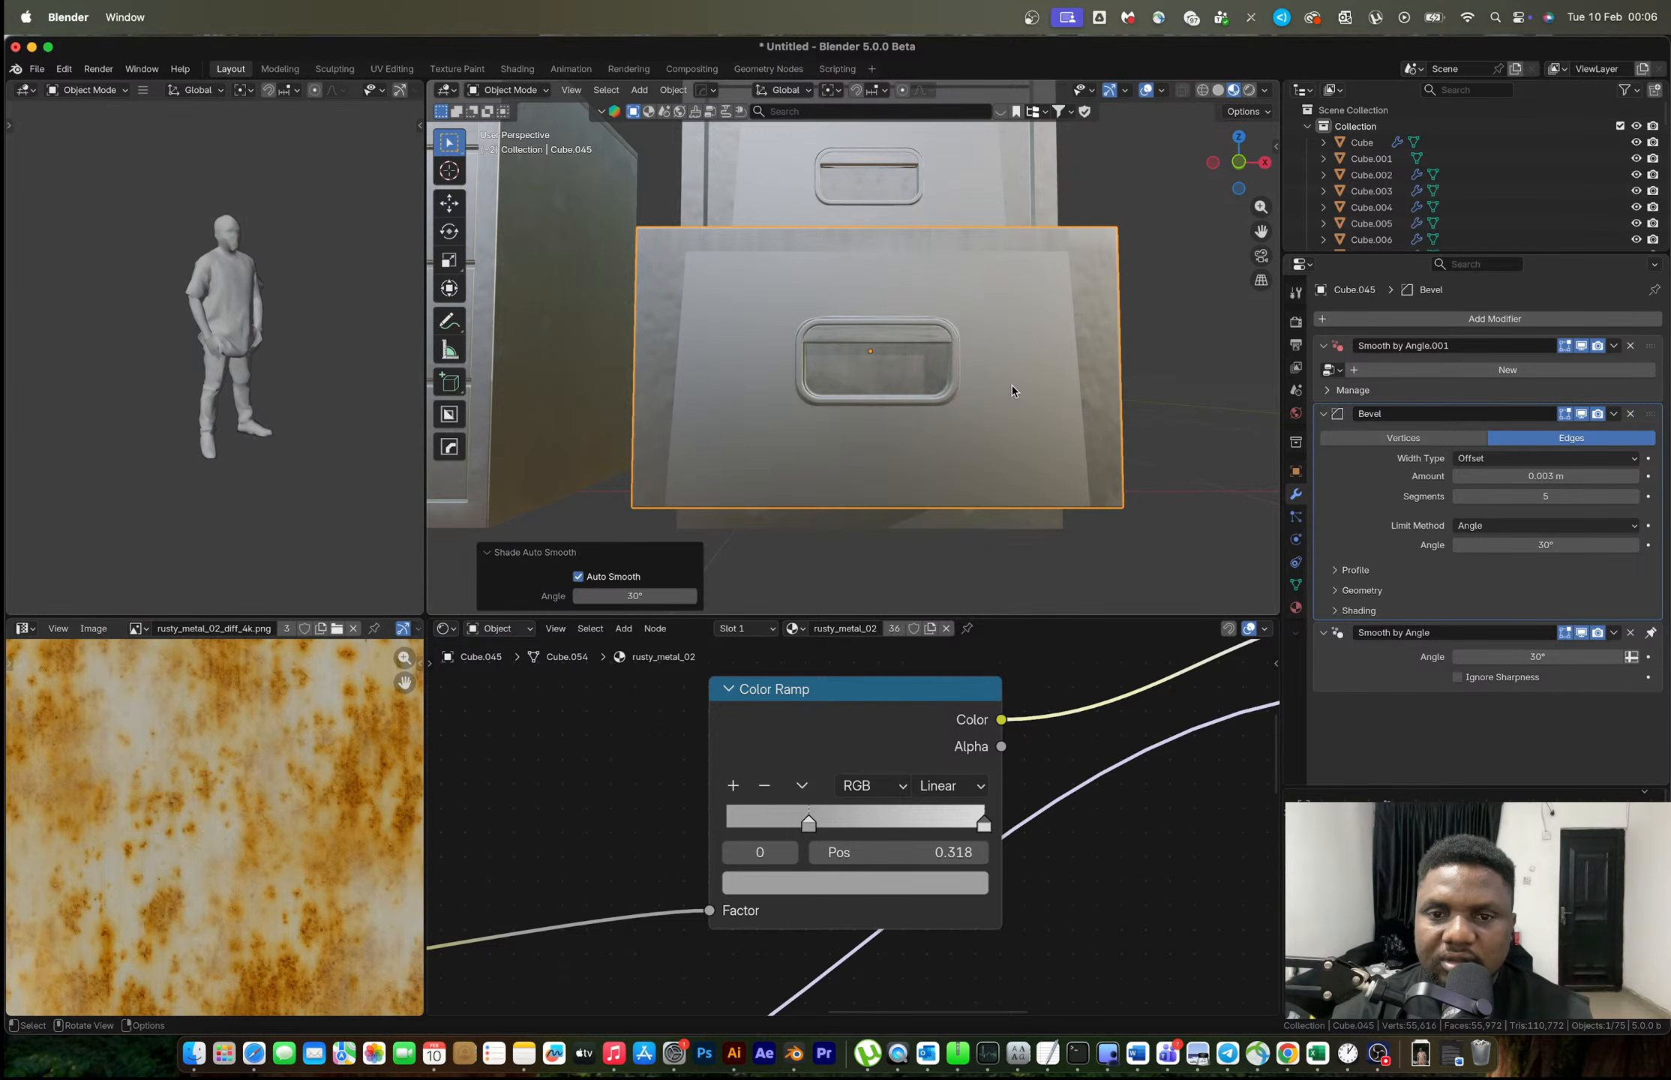
Unwrap all faces of the open bottom drawer with Cube Projection at a cube size of 0.537.
middle_drag(1012, 385, 1035, 416)
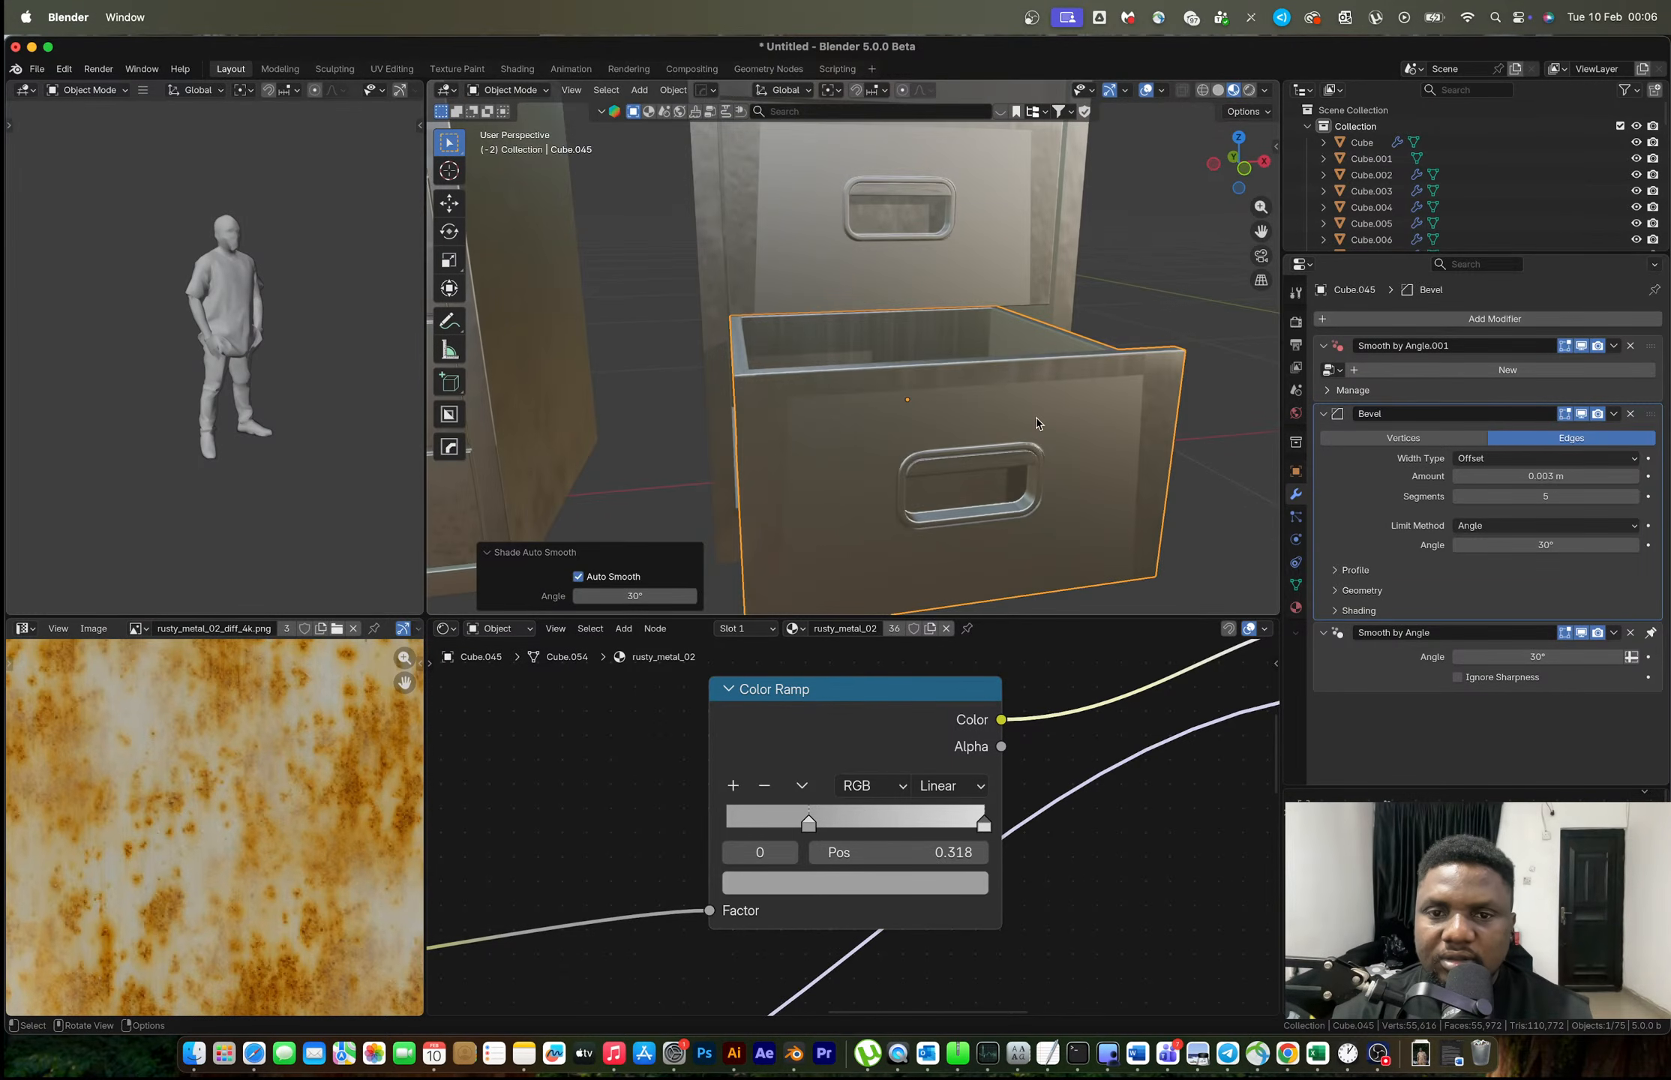
key(Tab)
key(a)
key(u)
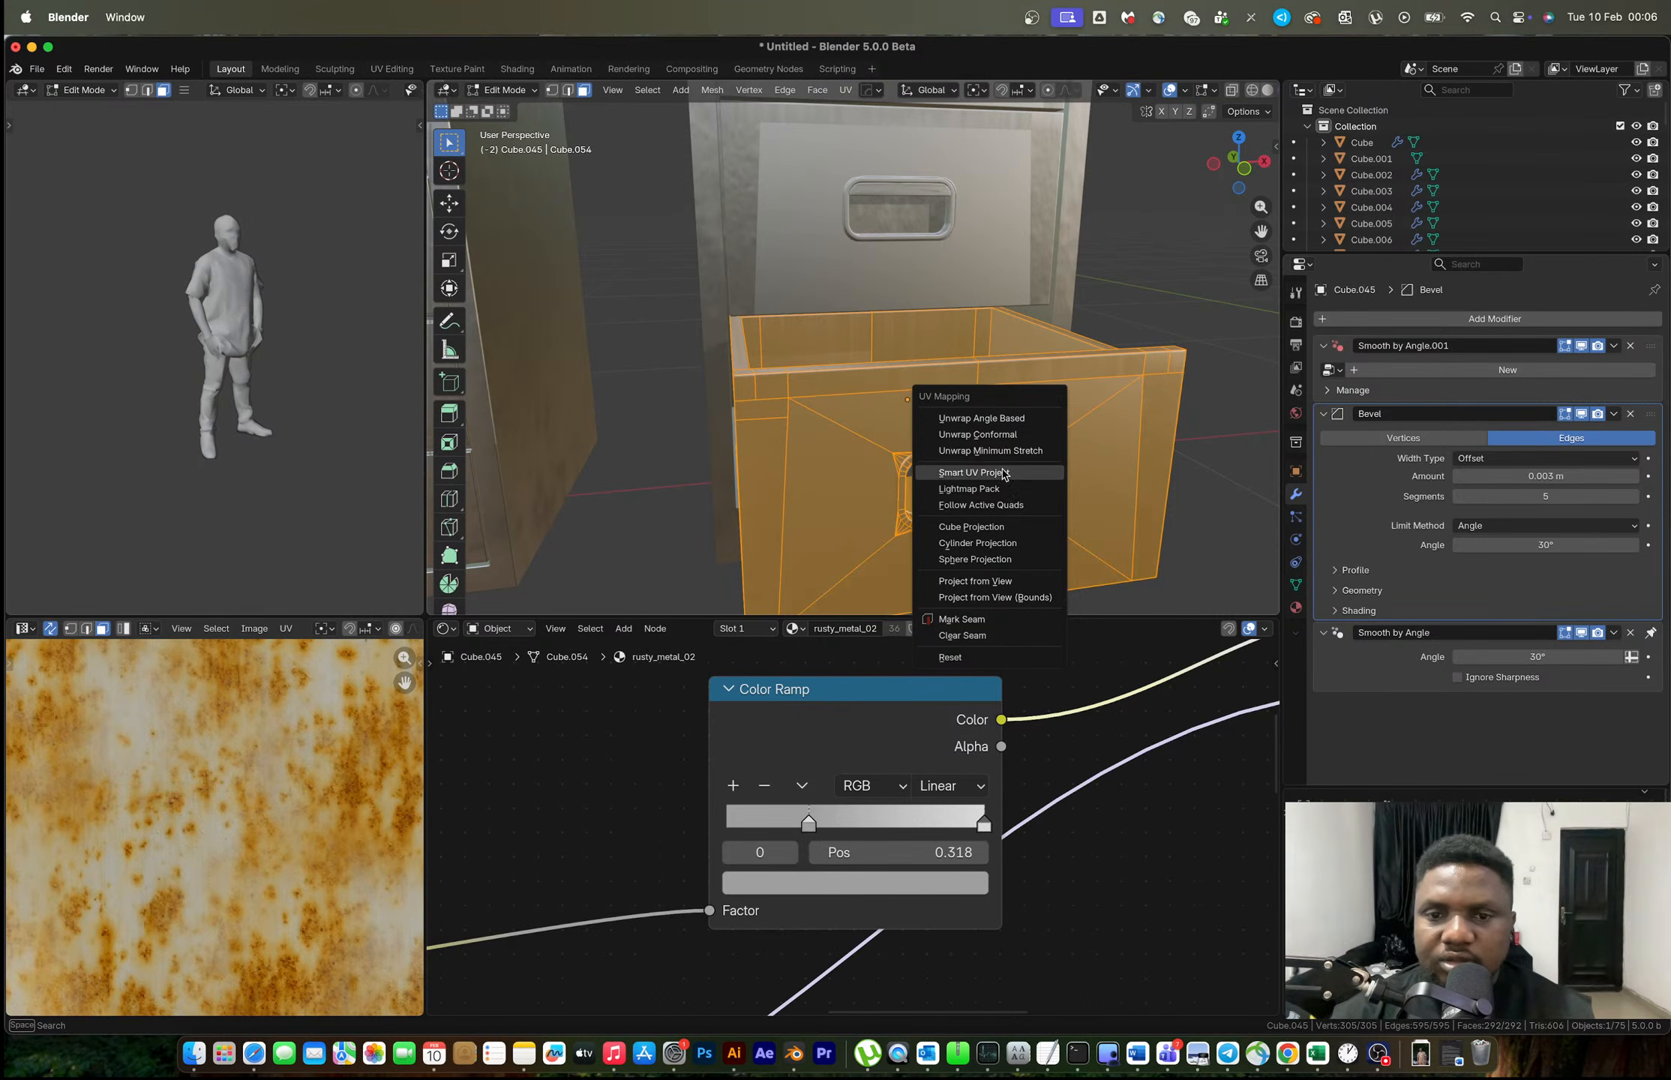
click(993, 527)
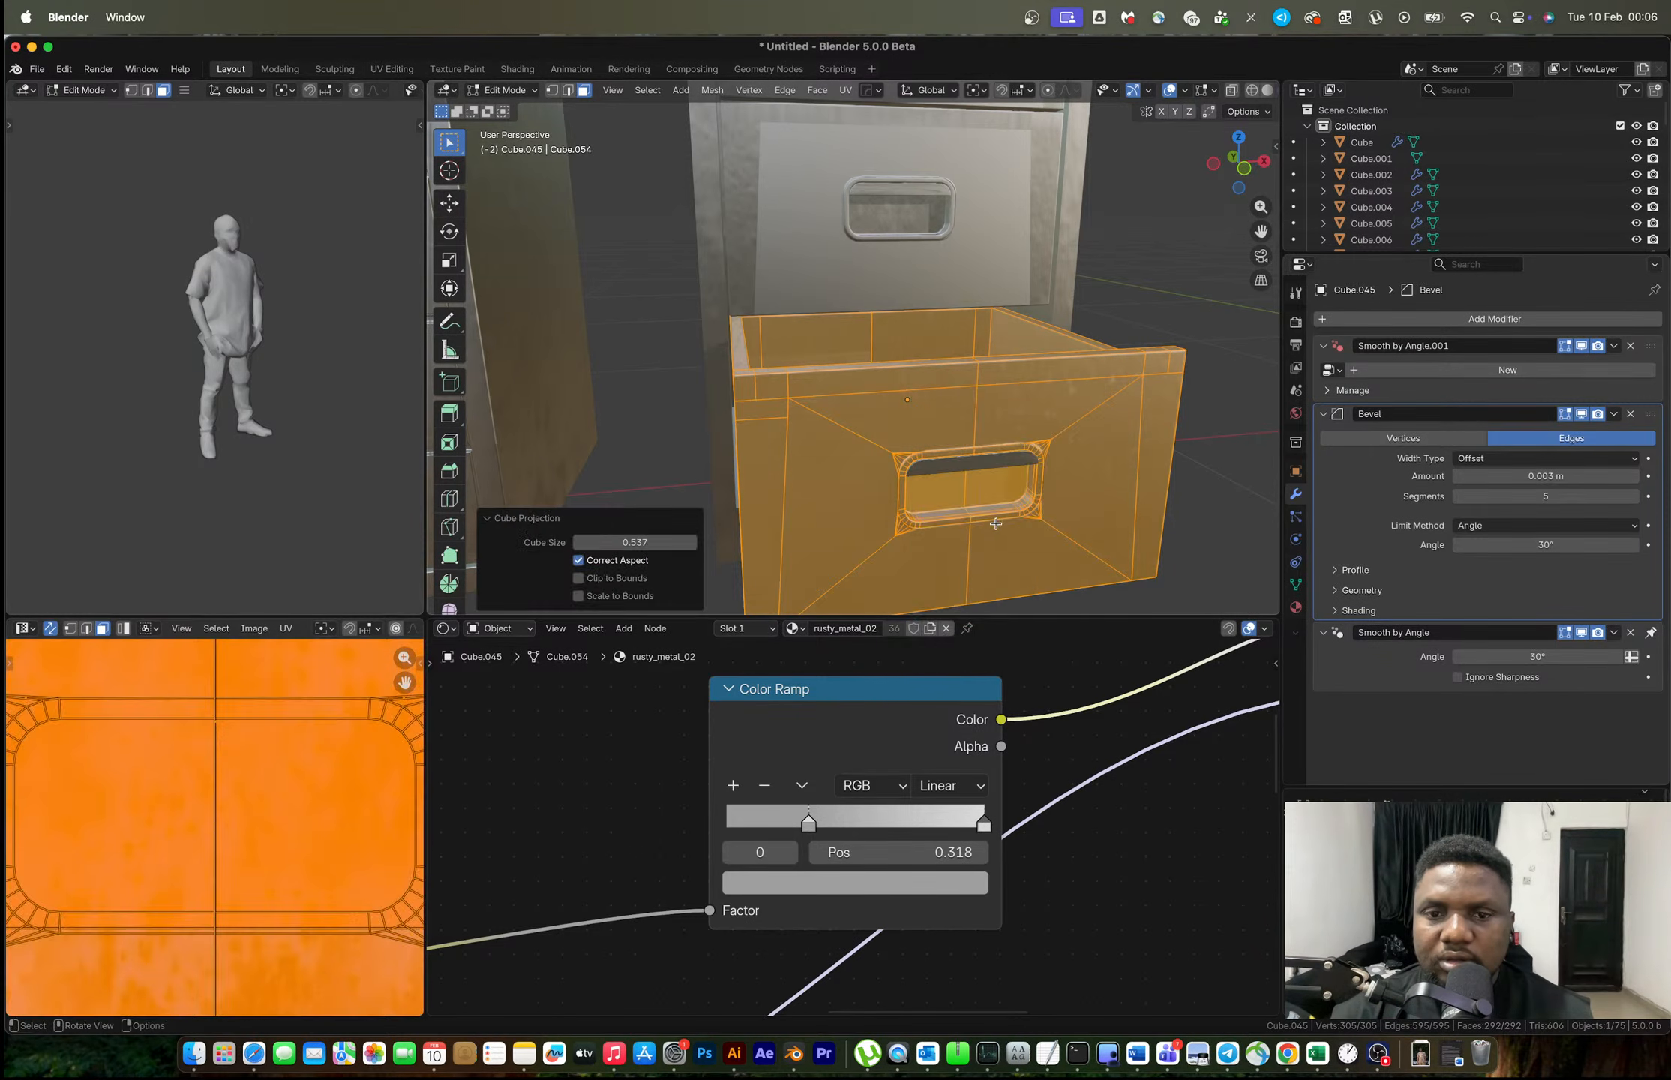
key(Tab)
middle_drag(975, 420, 1012, 438)
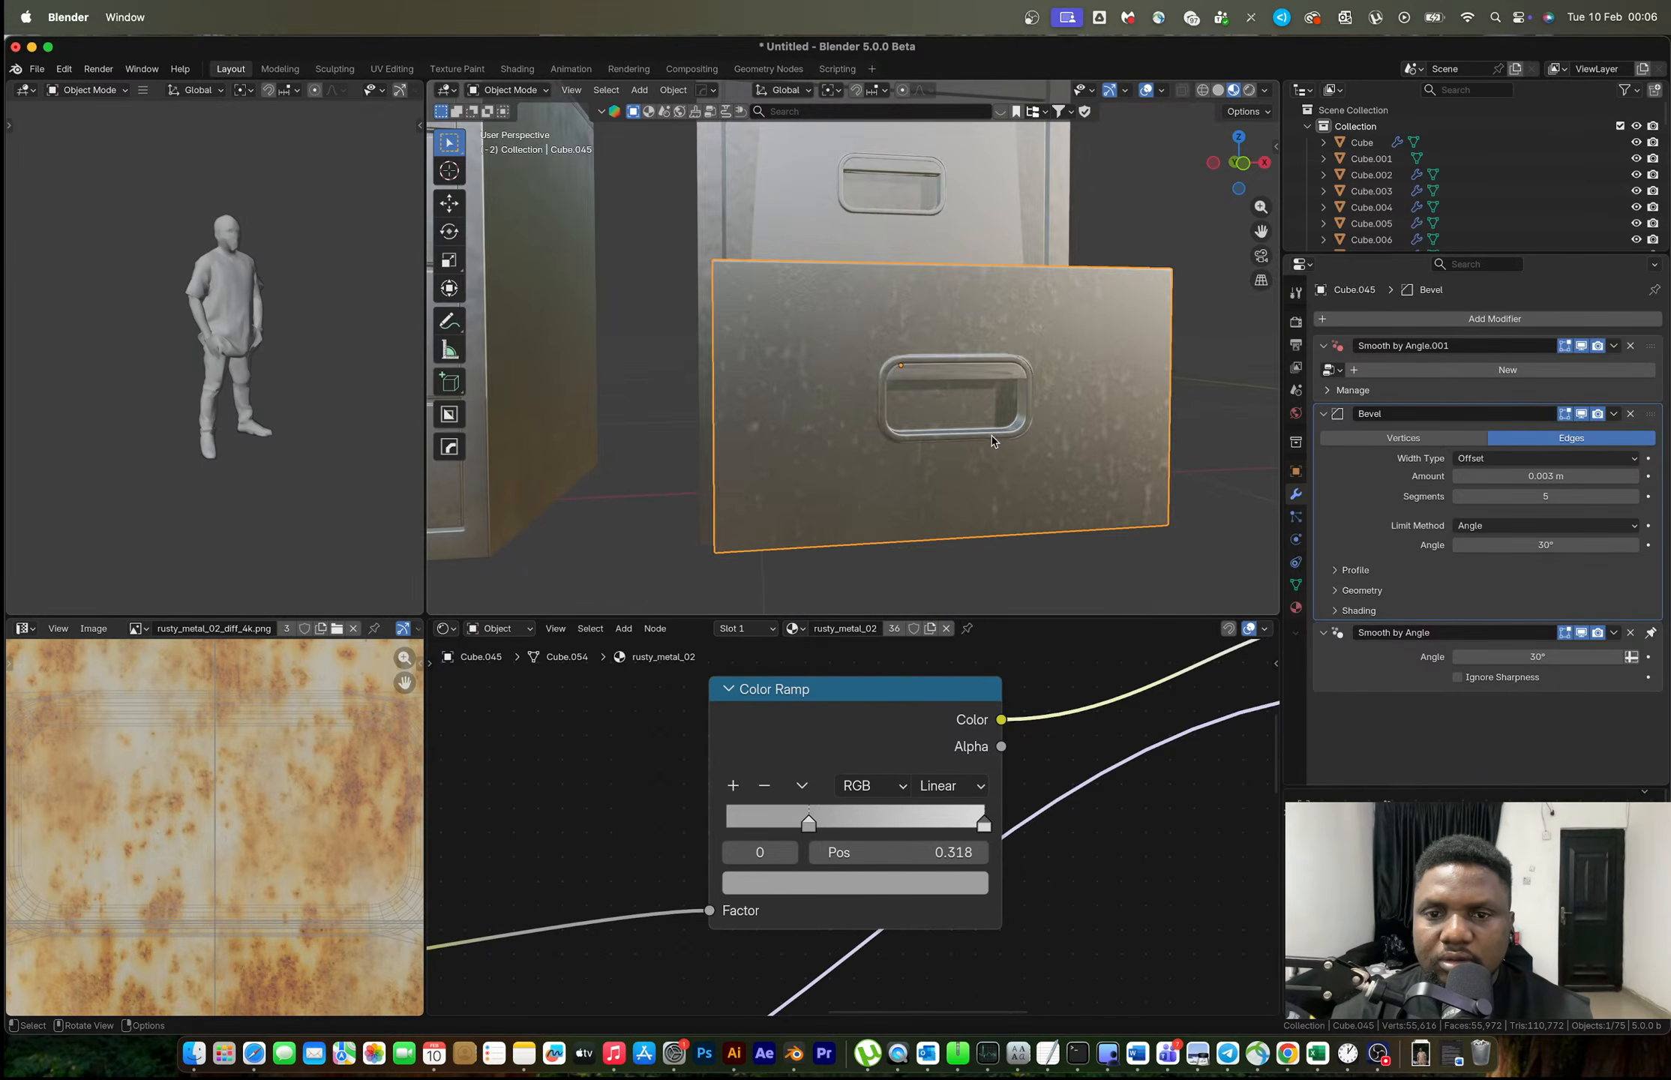
Unwrap the tall cabinet's three upper drawers together with Cube Projection.
scroll(1035, 420, down, 6)
scroll(1057, 395, down, 3)
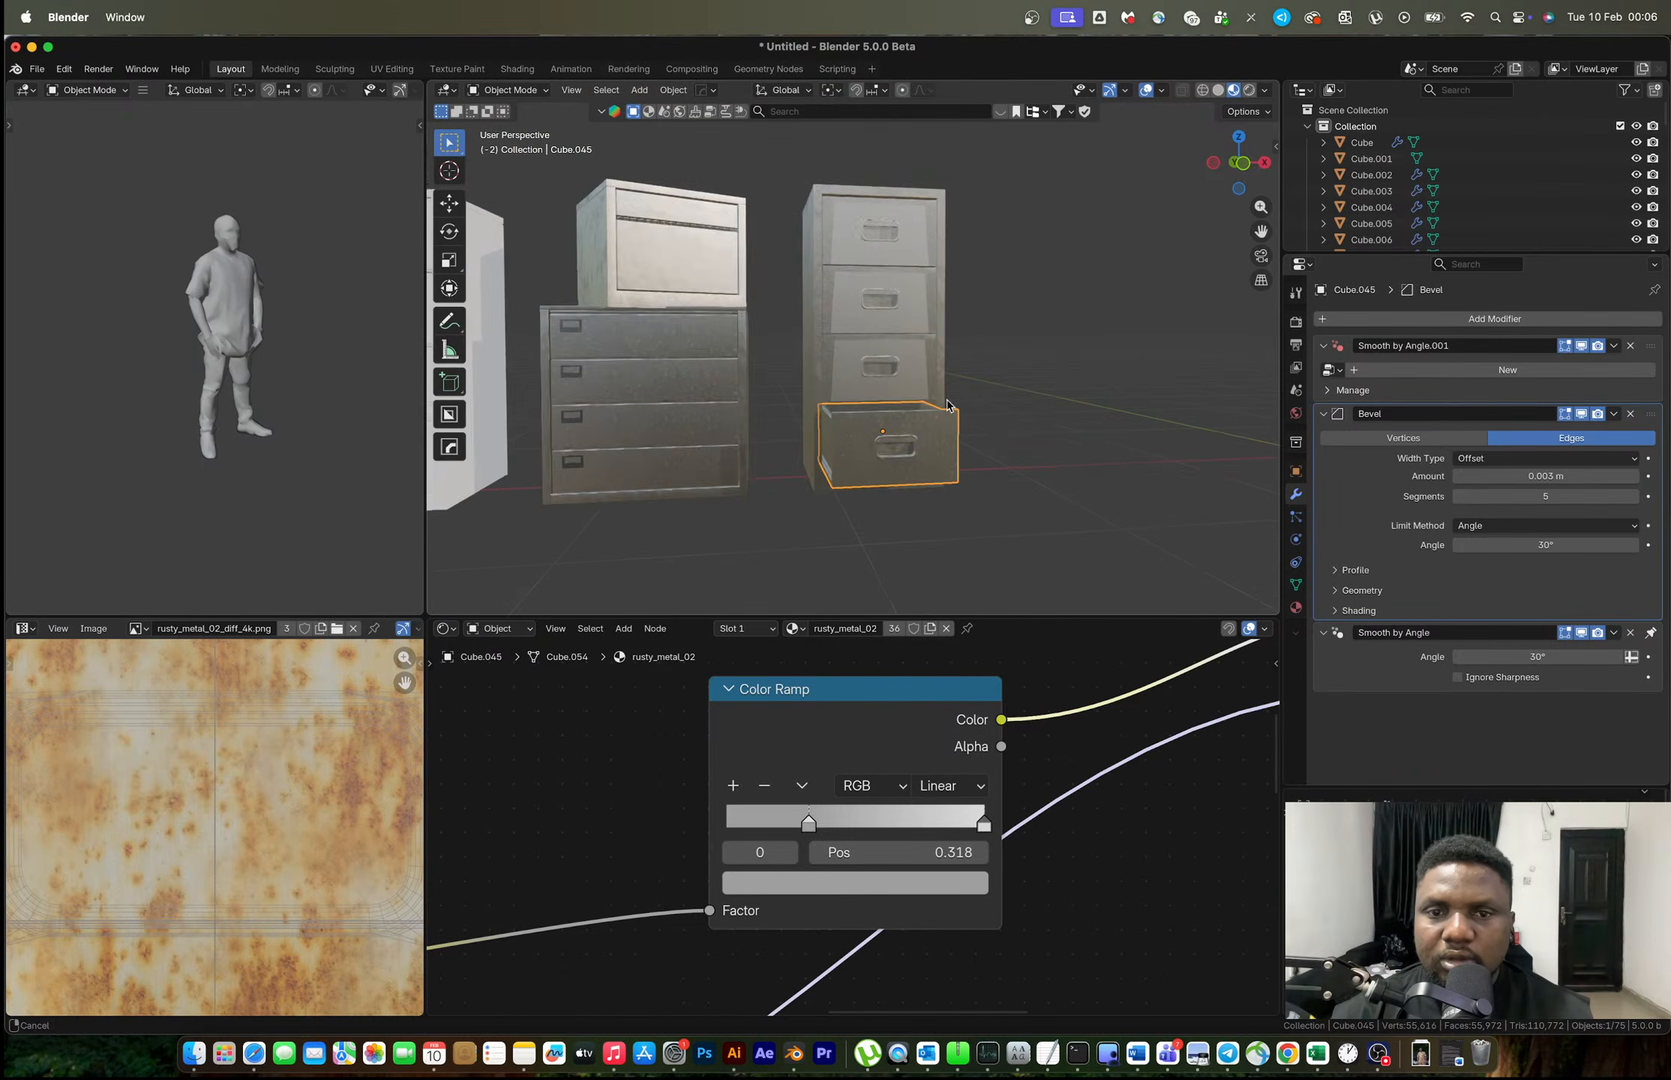
click(930, 375)
shift+click(909, 272)
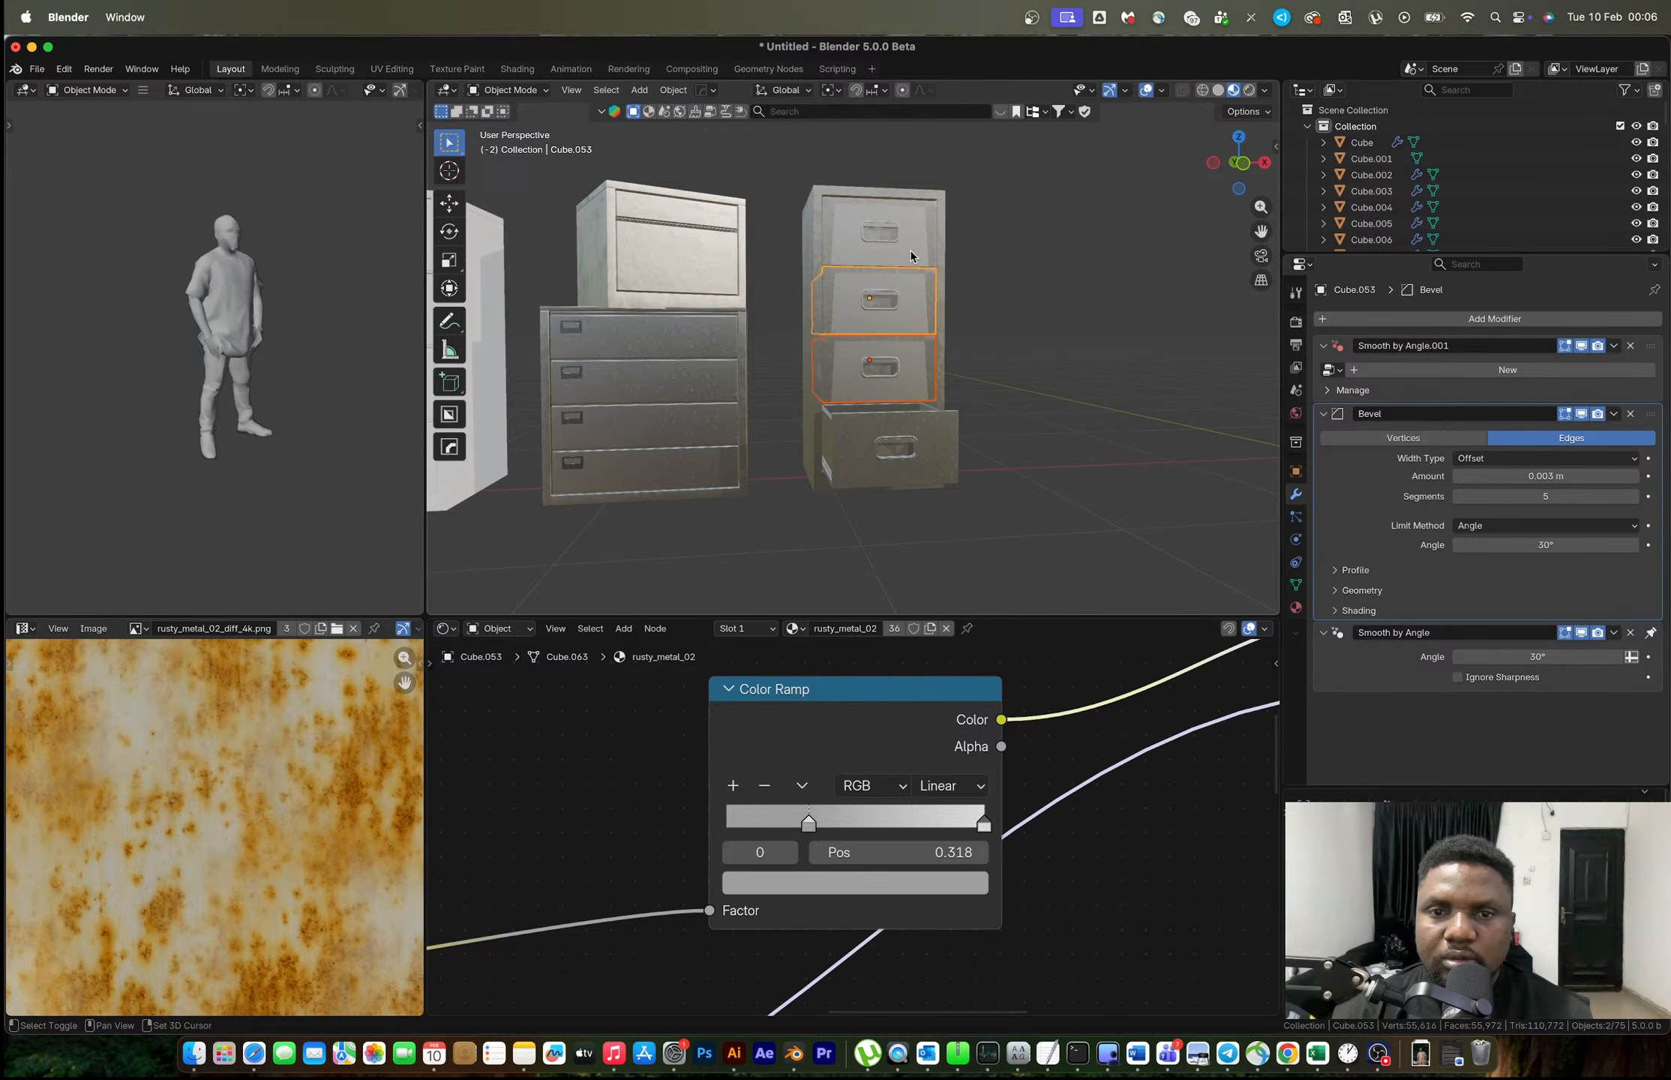
shift+click(909, 255)
key(Tab)
key(u)
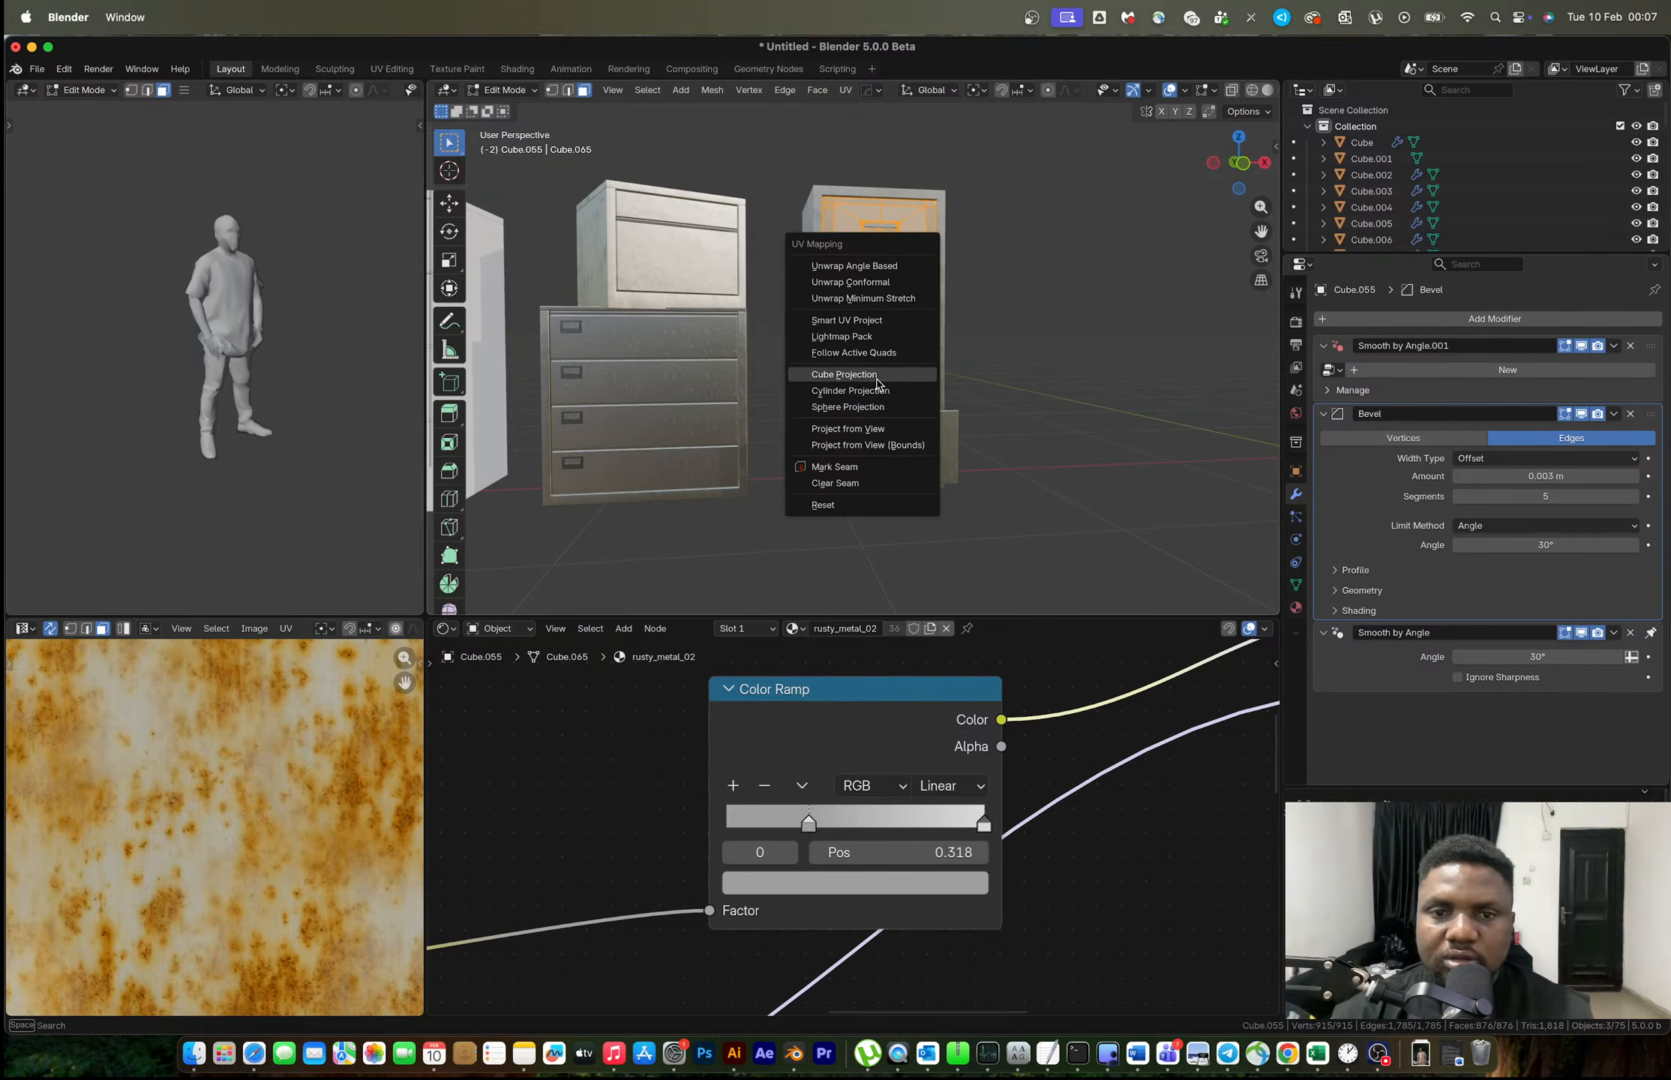
click(870, 372)
key(Tab)
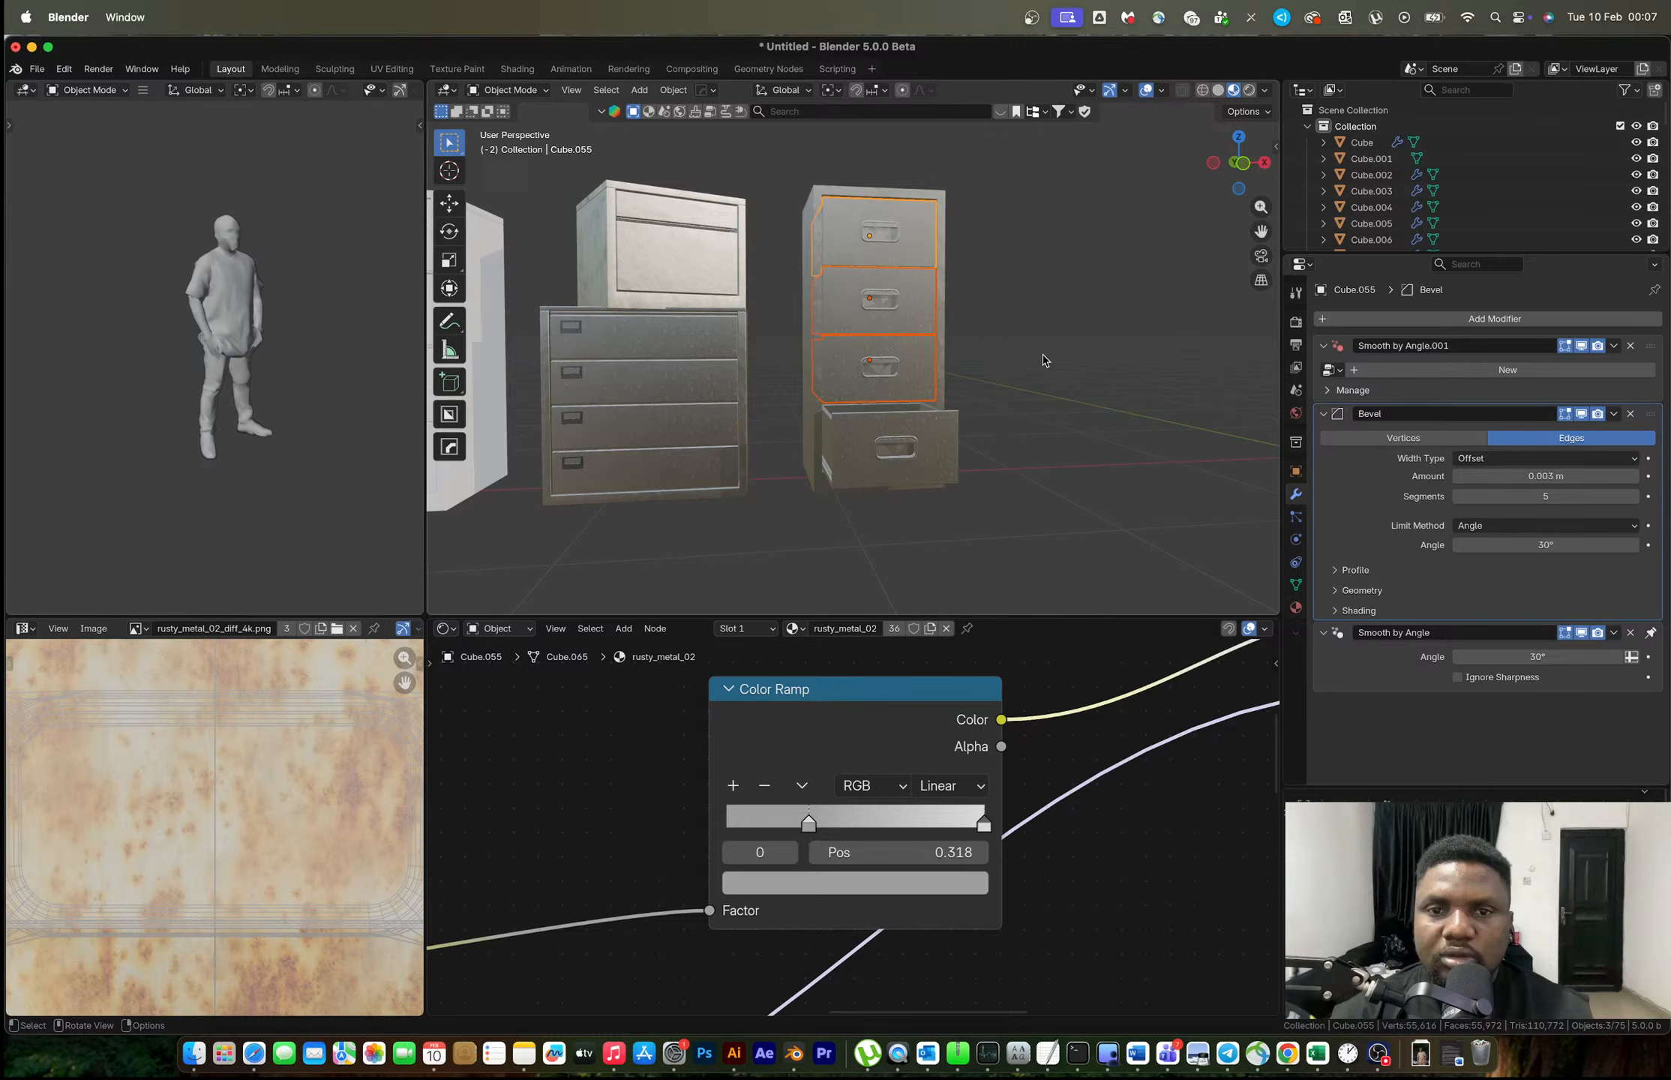
Clear the selection and examine the metal texture and handles on the tall cabinet's drawer fronts.
click(1042, 359)
scroll(930, 407, up, 8)
click(944, 415)
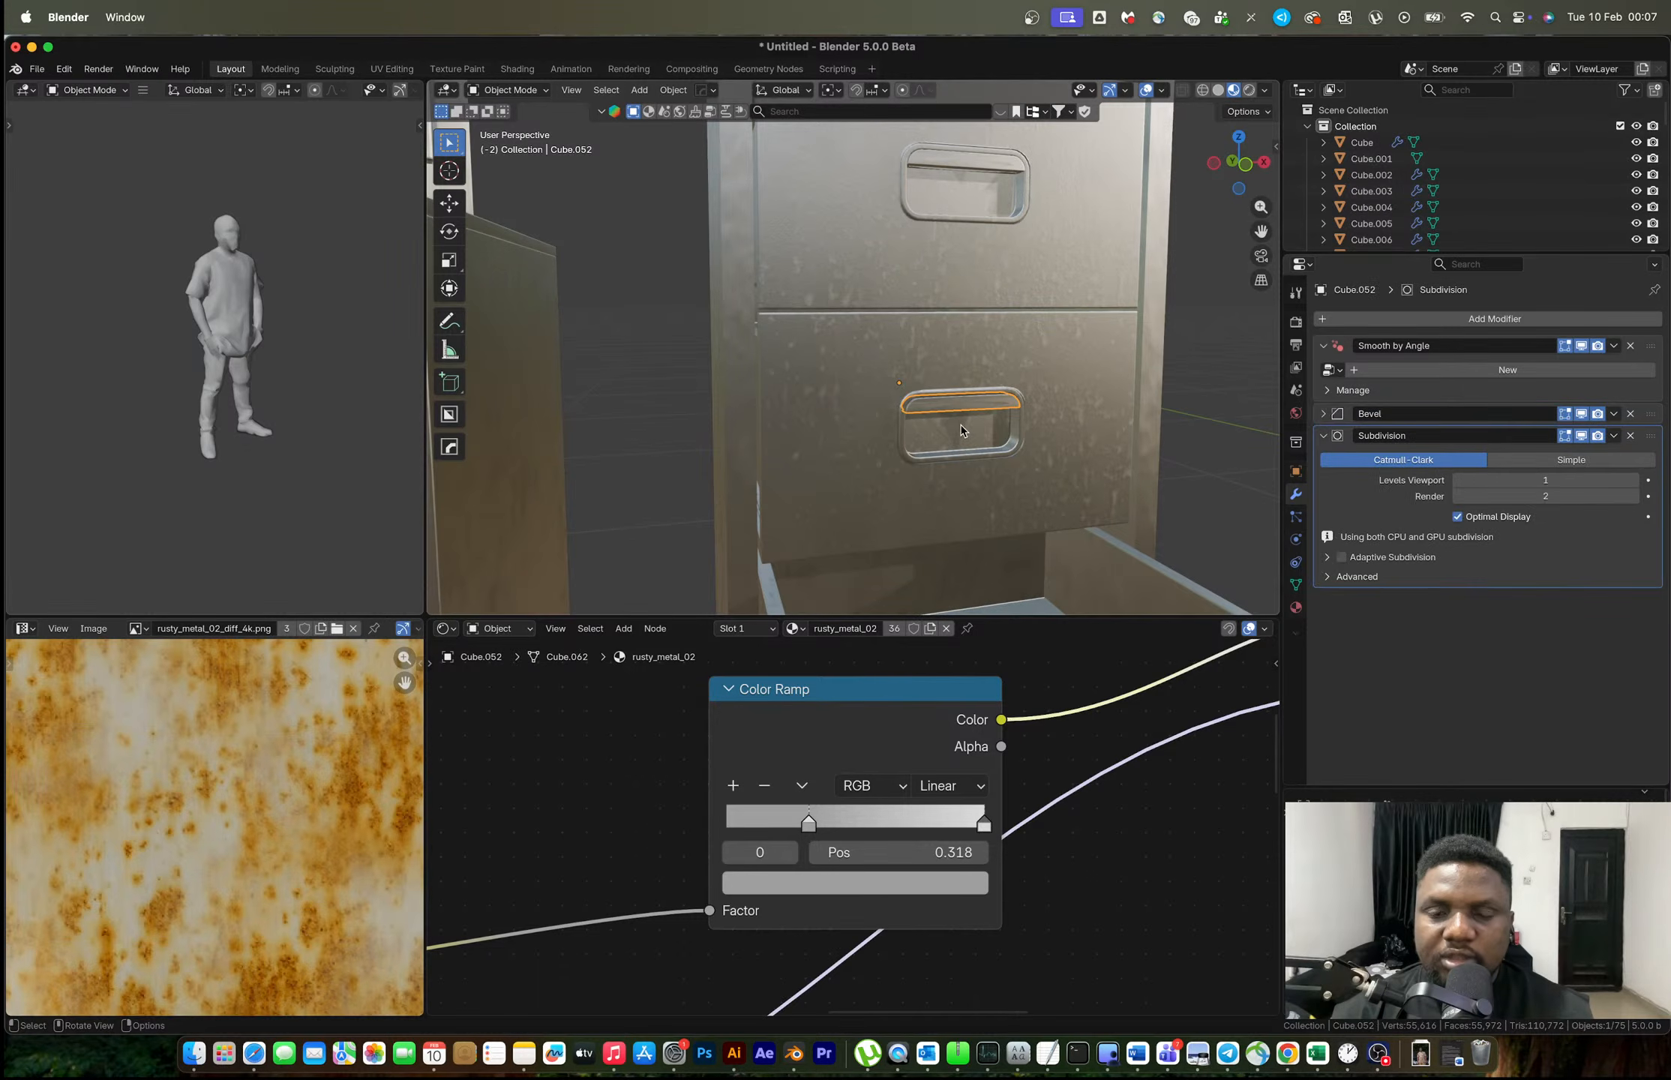
scroll(960, 419, down, 6)
scroll(971, 422, up, 7)
scroll(1061, 471, down, 6)
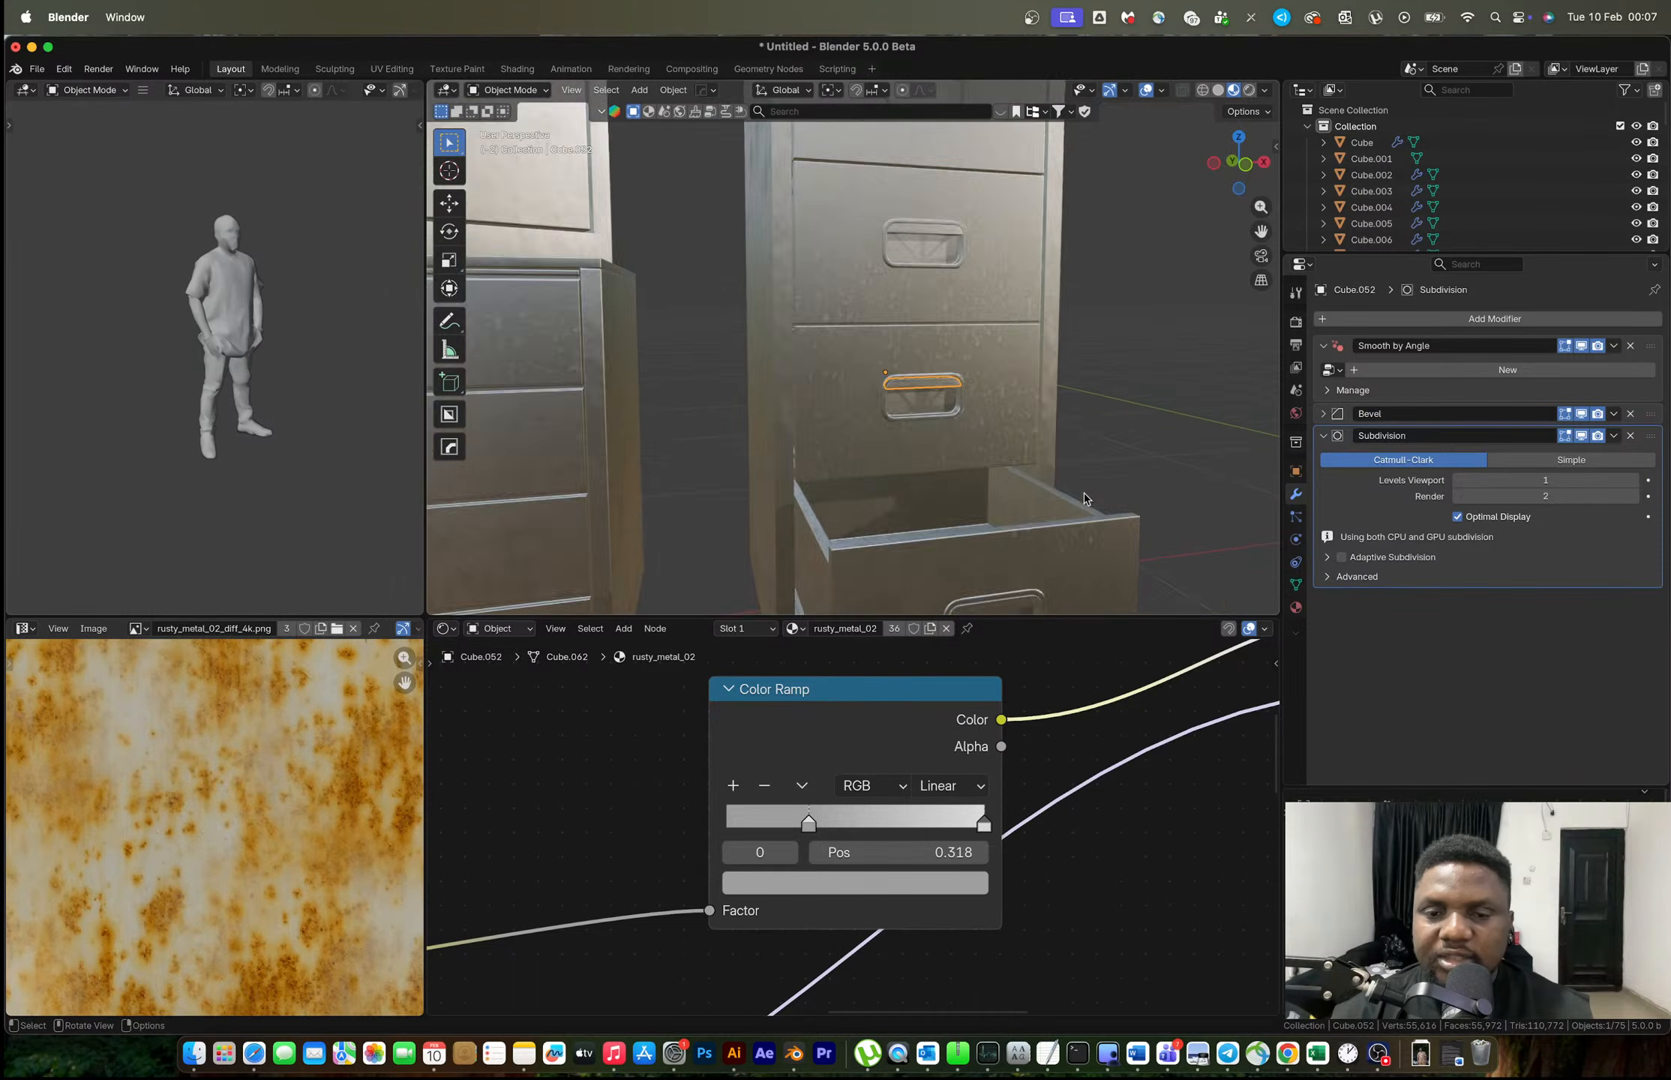
scroll(1048, 499, up, 6)
Select the handle recess faces of the tall cabinet's open bottom drawer and grow the selection out to the handle rim.
click(1059, 522)
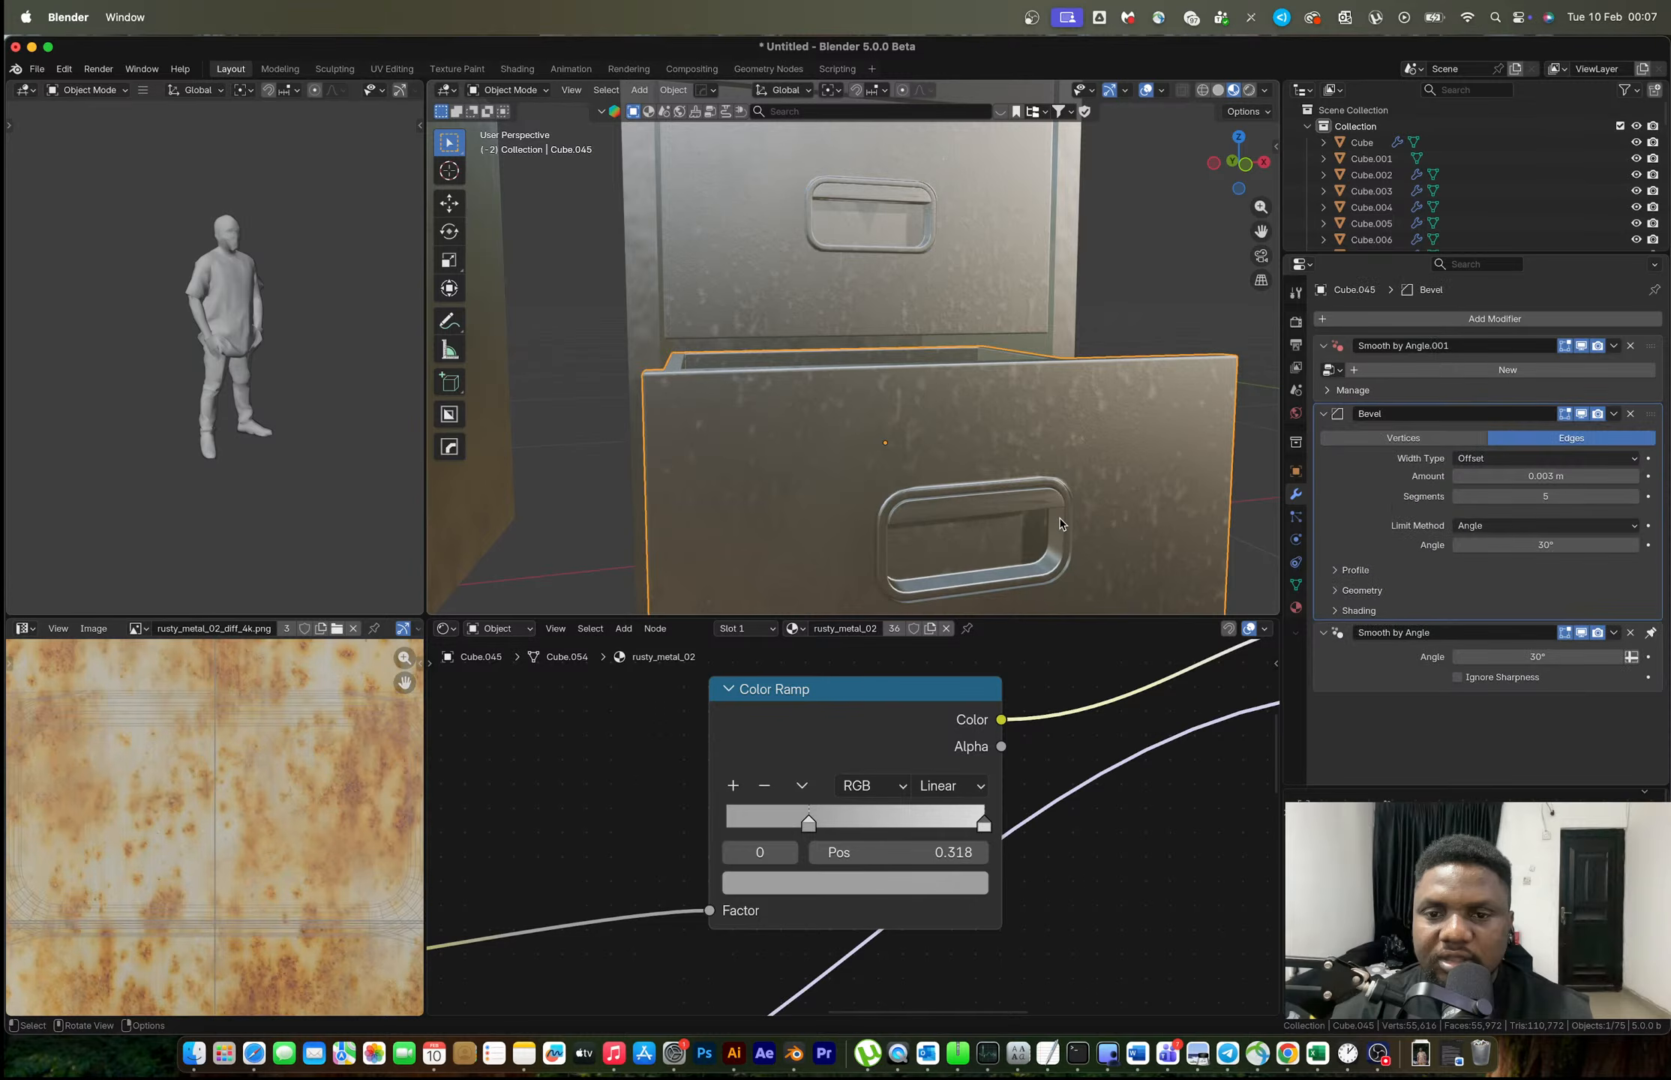
key(Tab)
middle_drag(1062, 522, 994, 504)
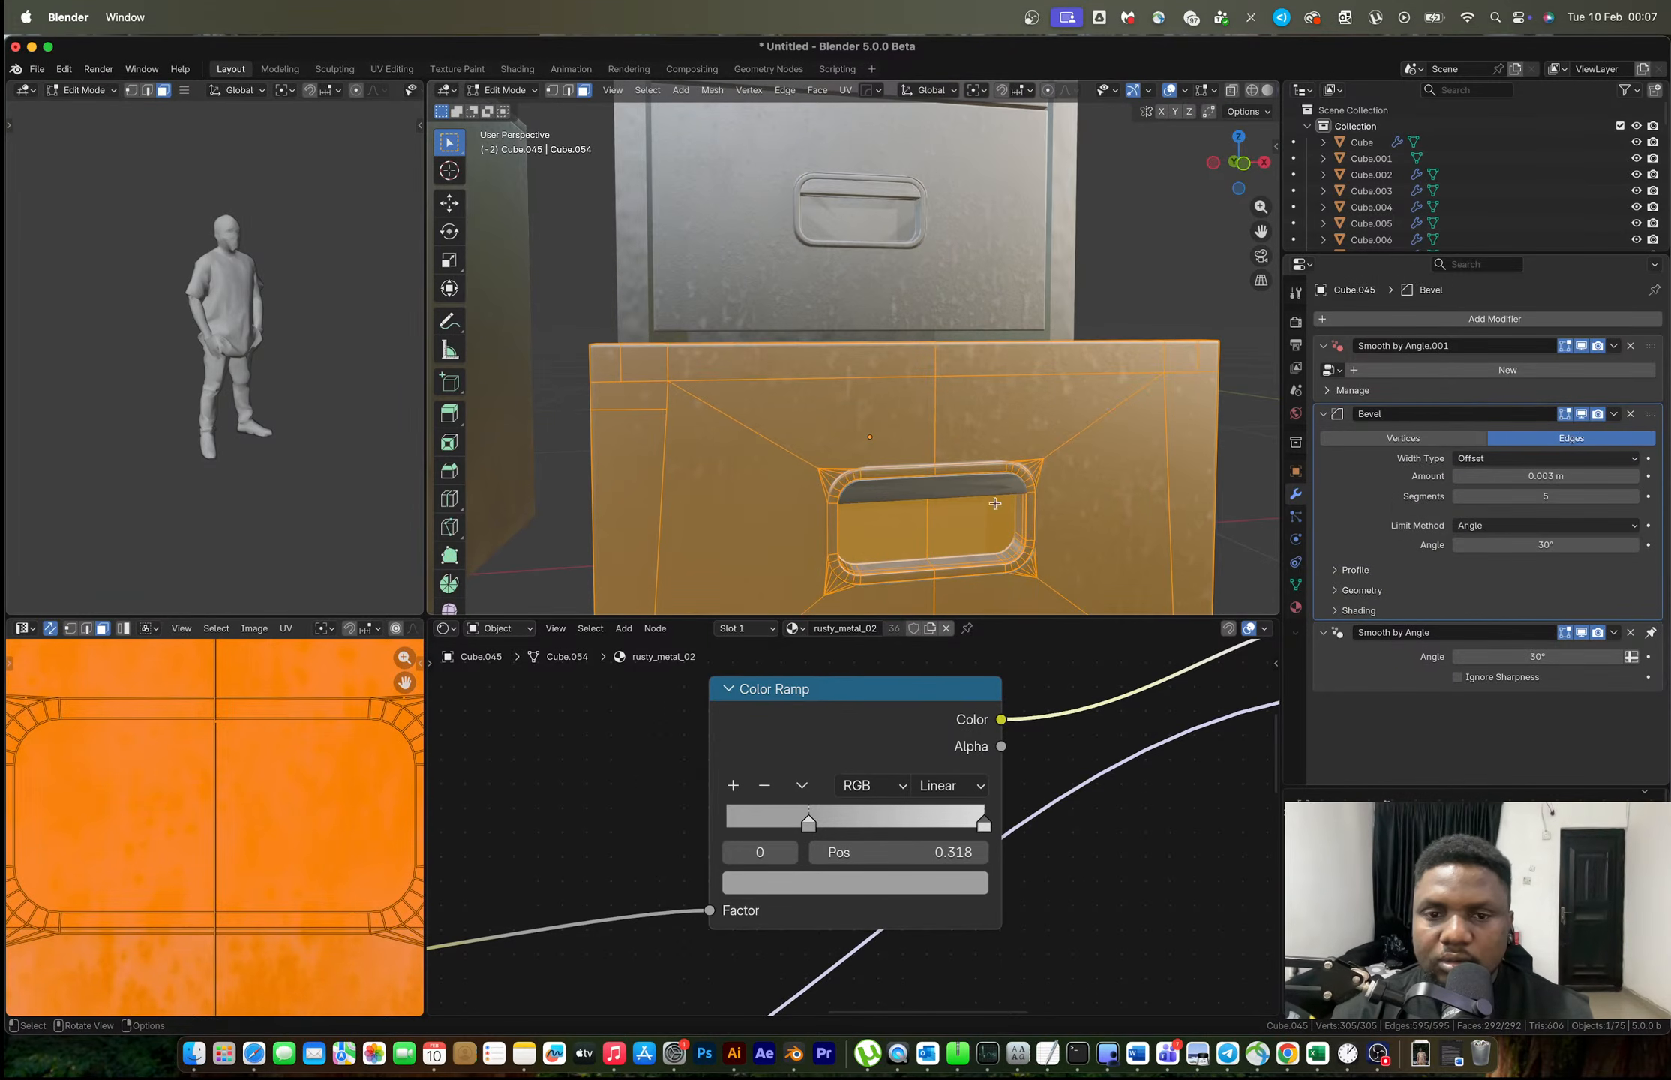
click(852, 479)
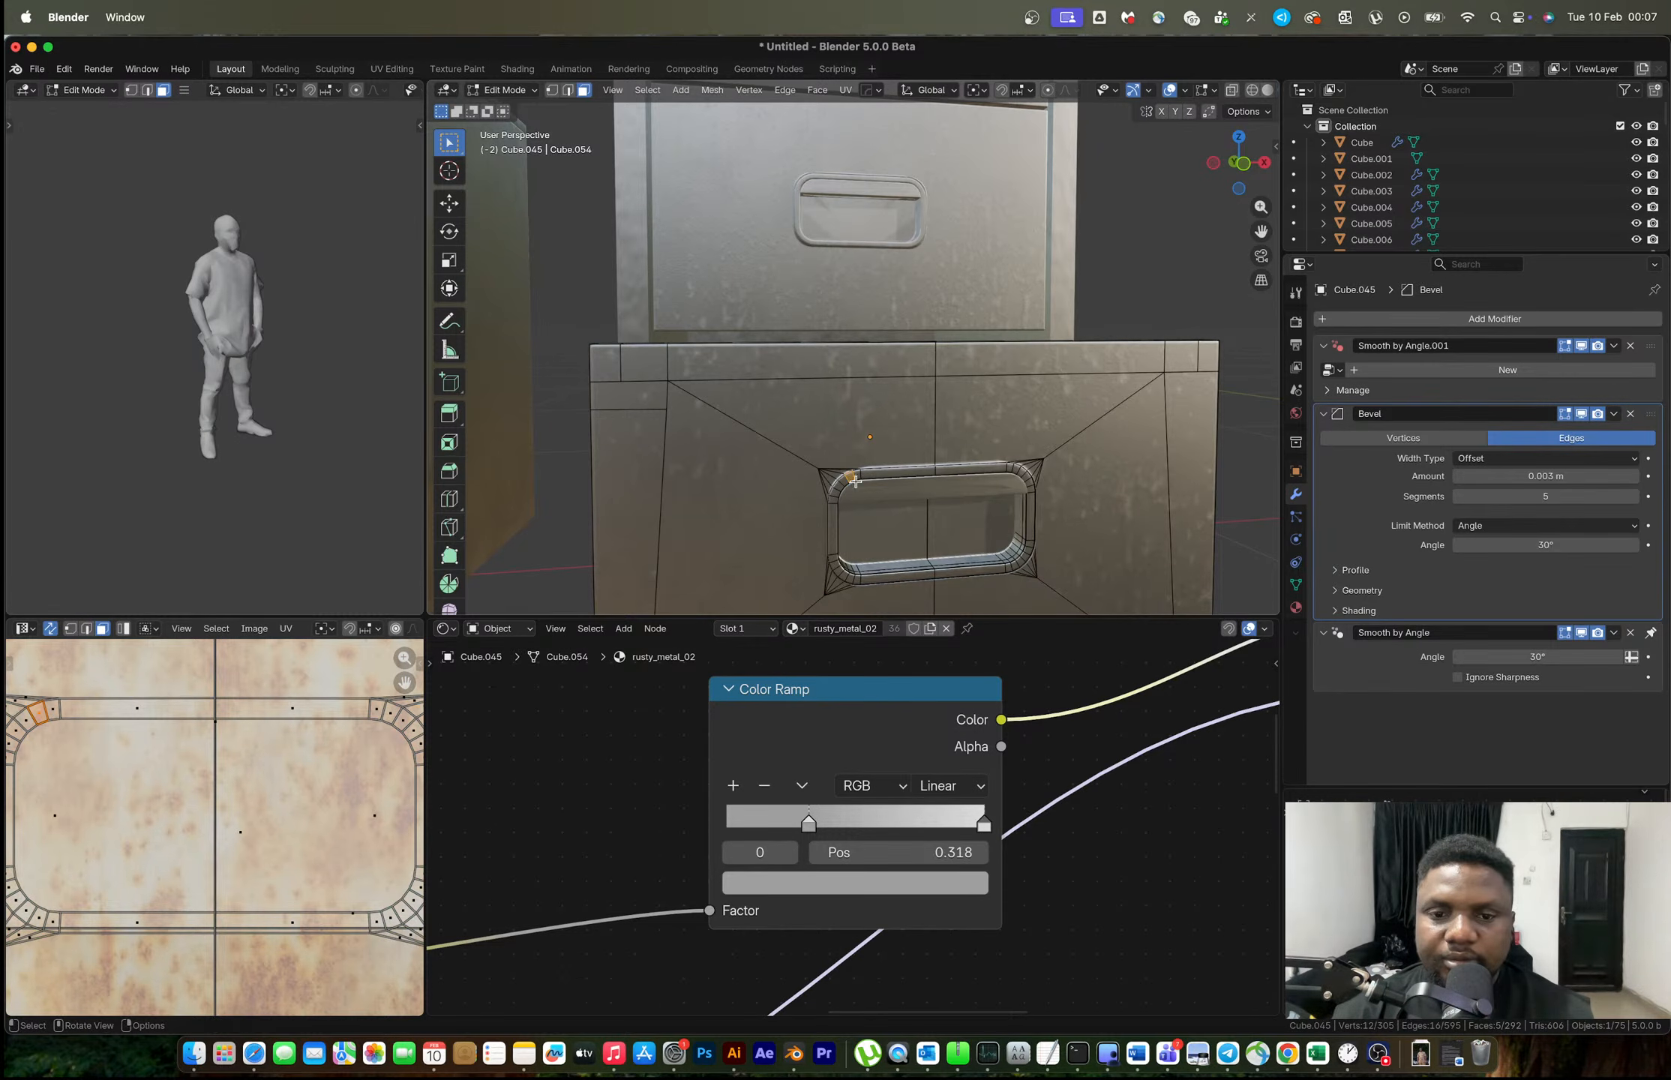
click(969, 531)
middle_drag(967, 529, 930, 464)
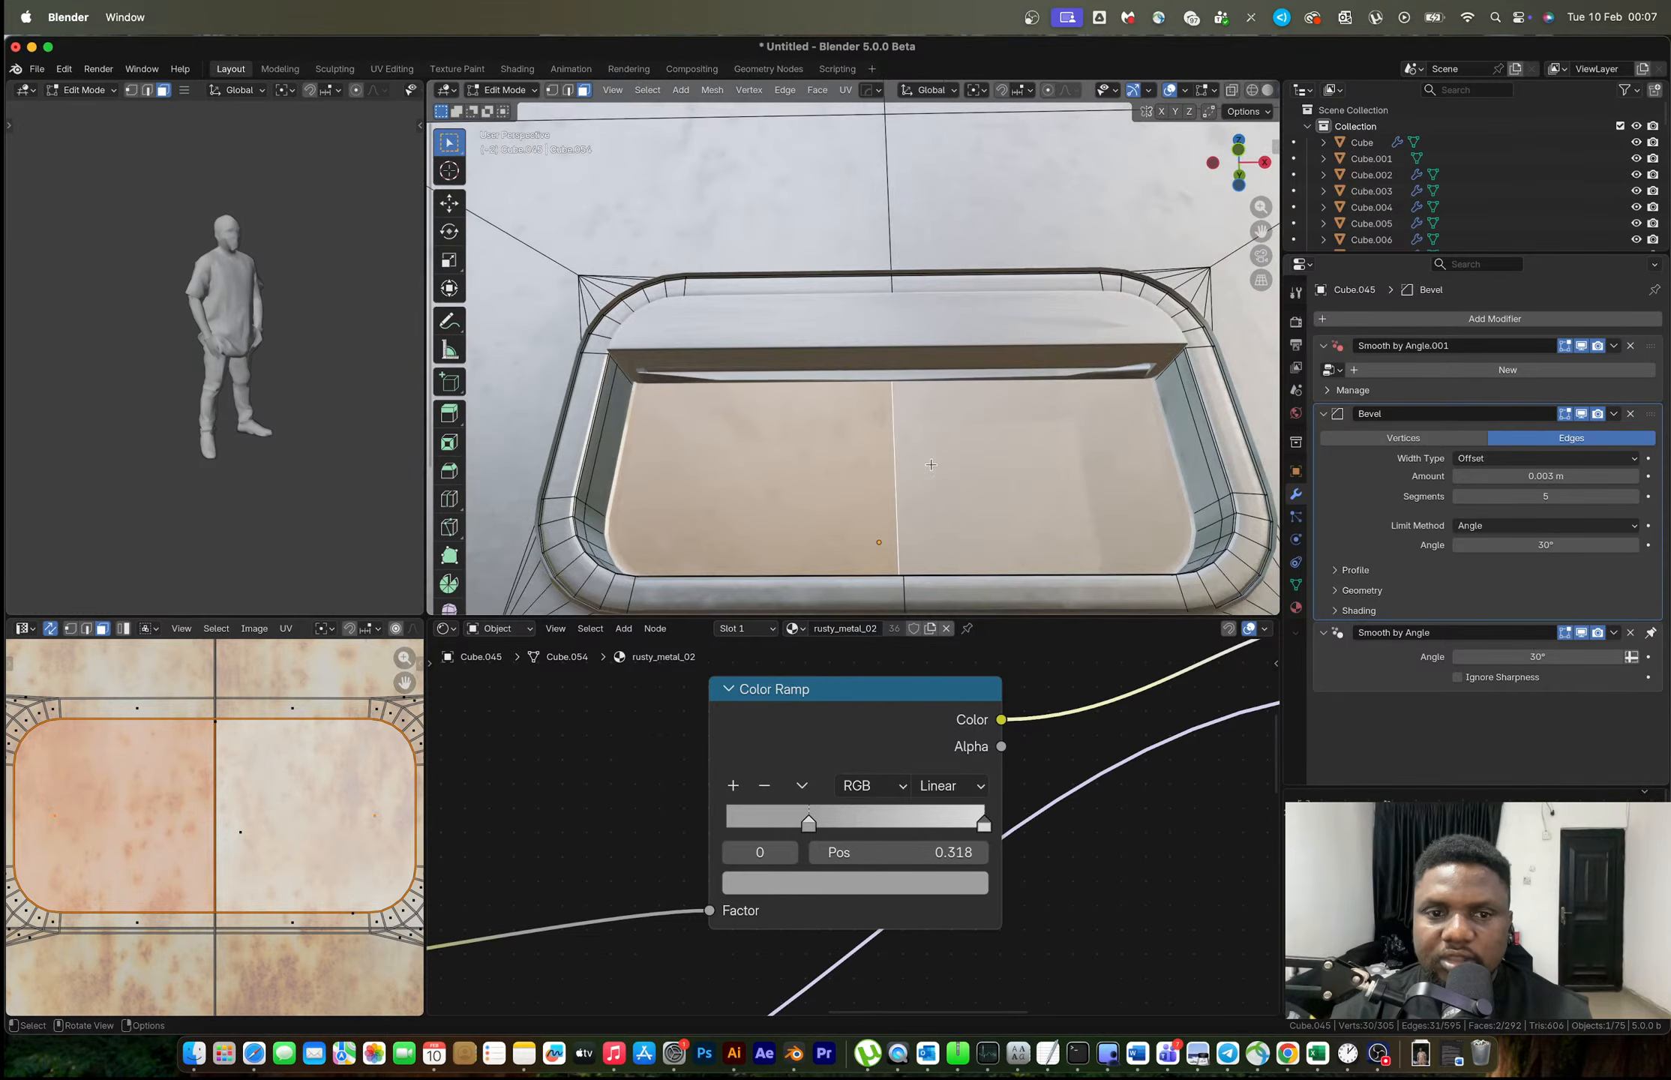
click(647, 89)
mouse_move(702, 344)
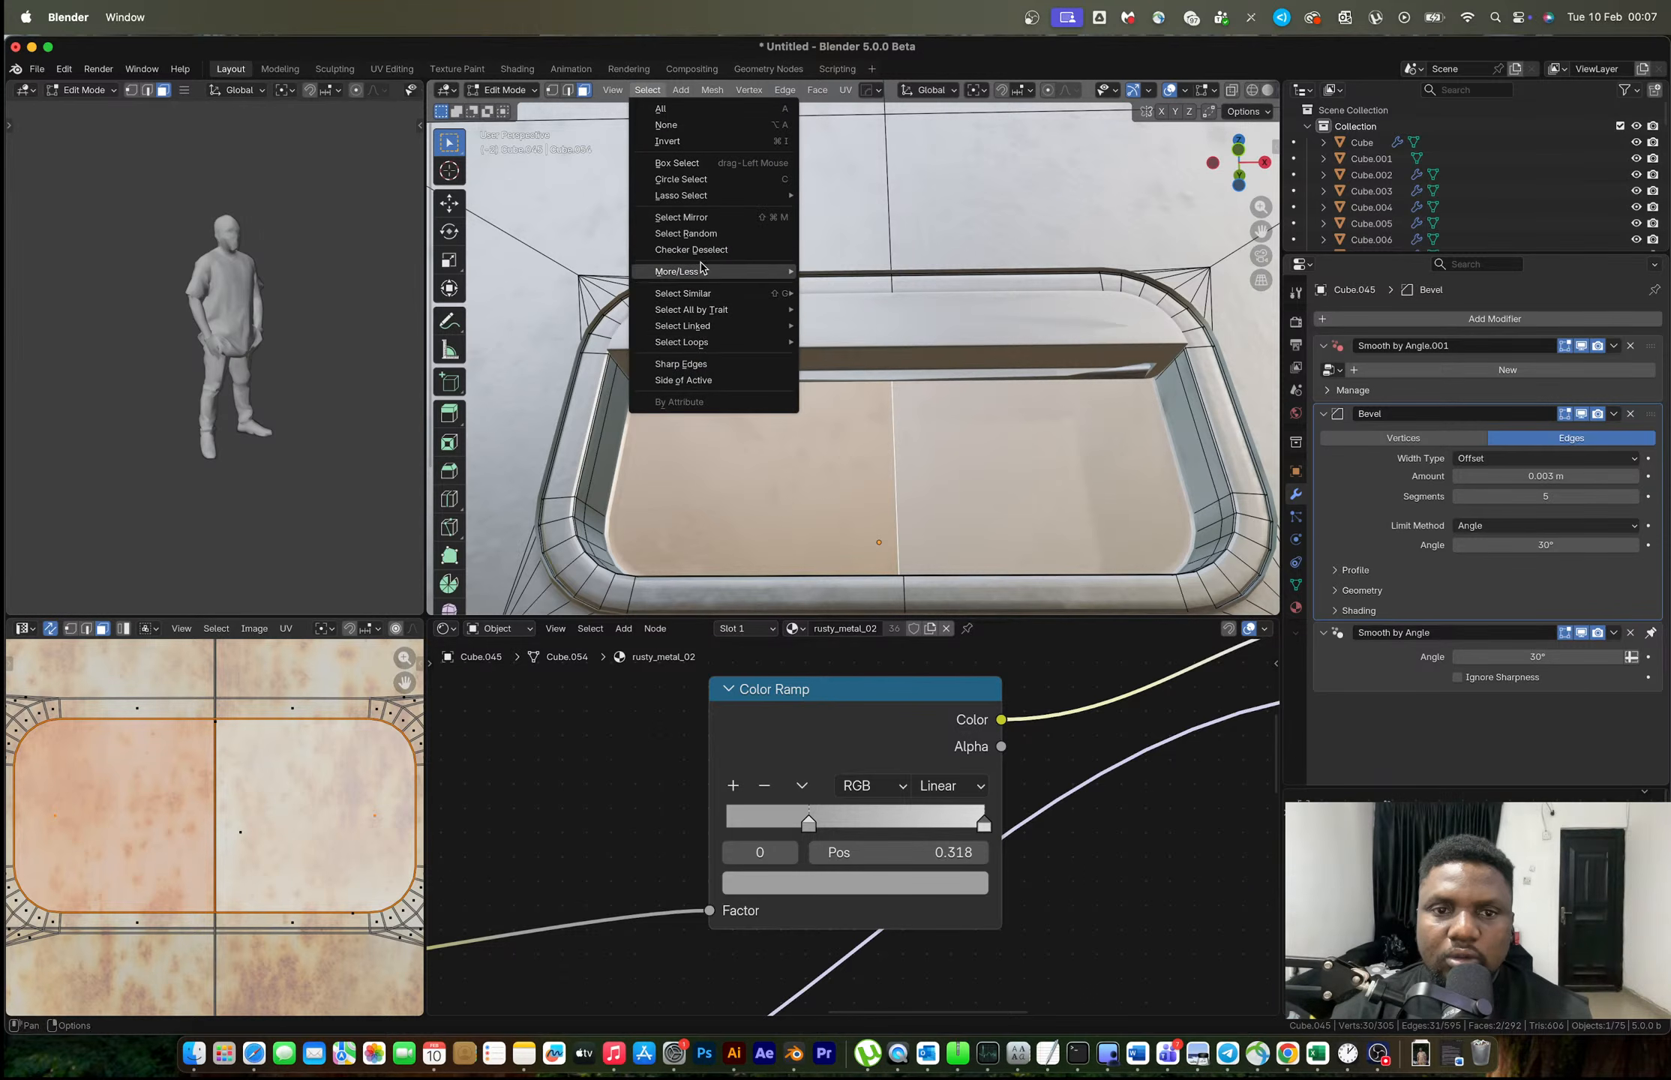
mouse_move(705, 272)
click(855, 273)
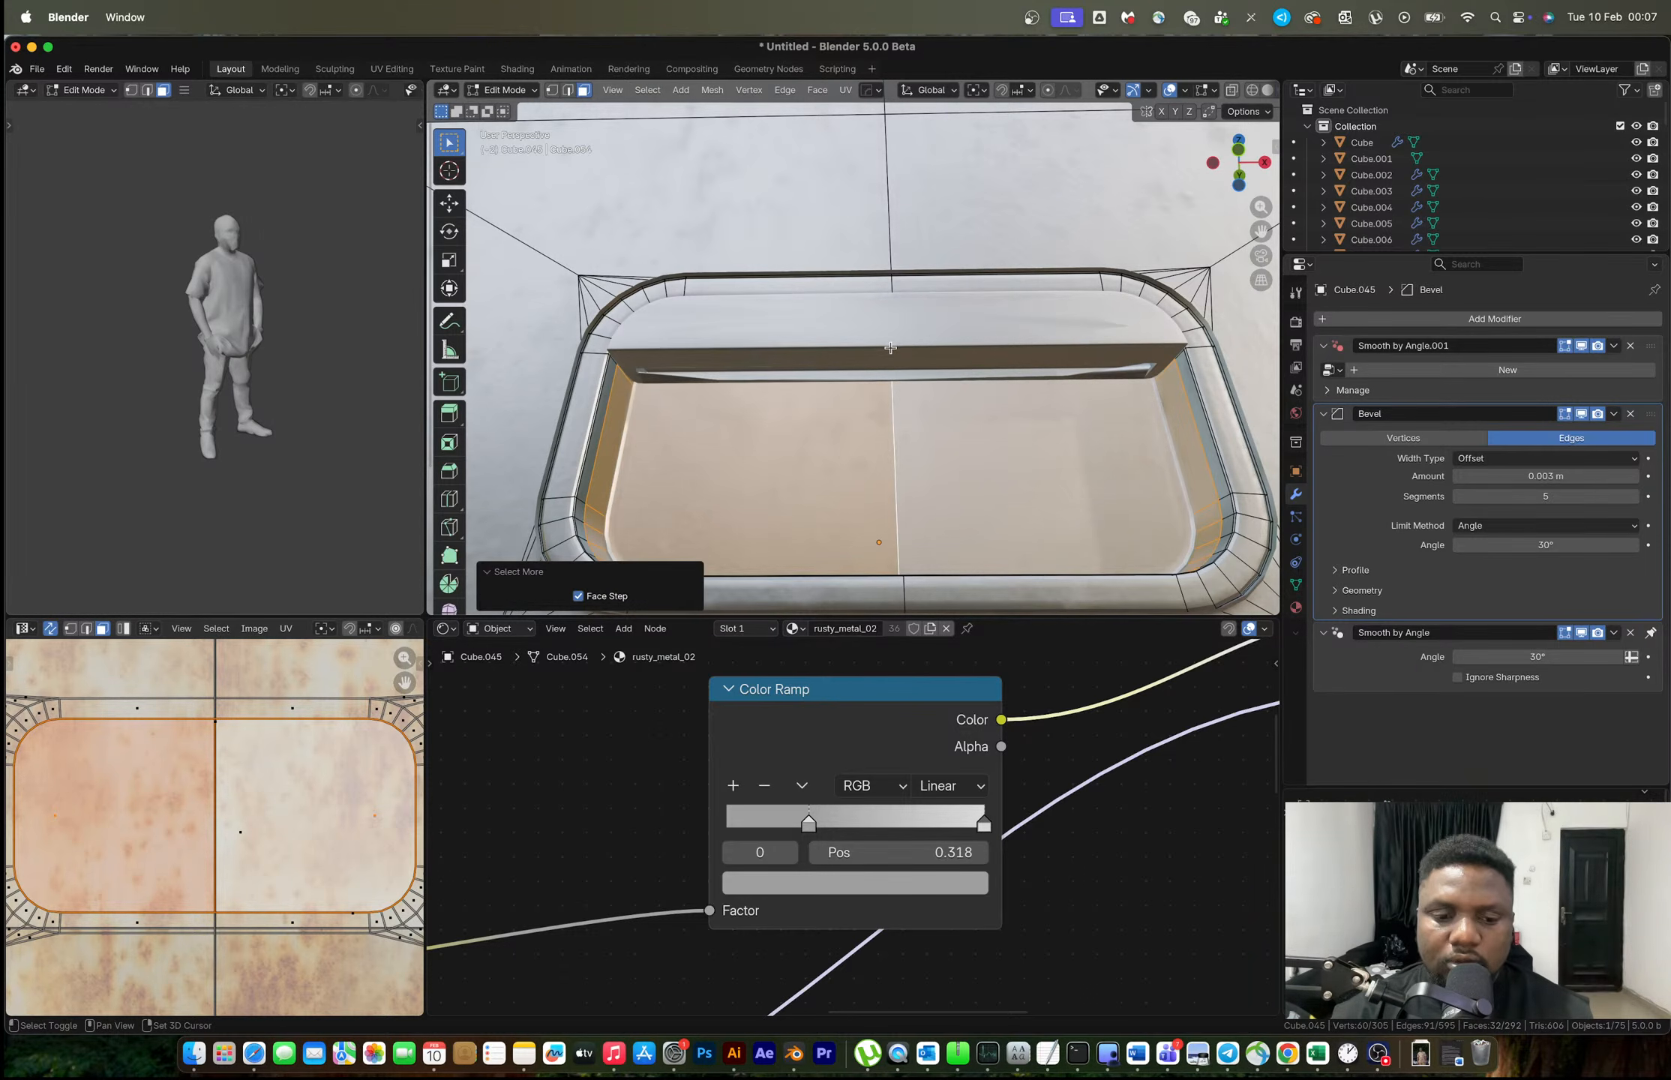
key(ctrl+KP_Add)
key(ctrl+KP_Add)
middle_drag(891, 347, 674, 188)
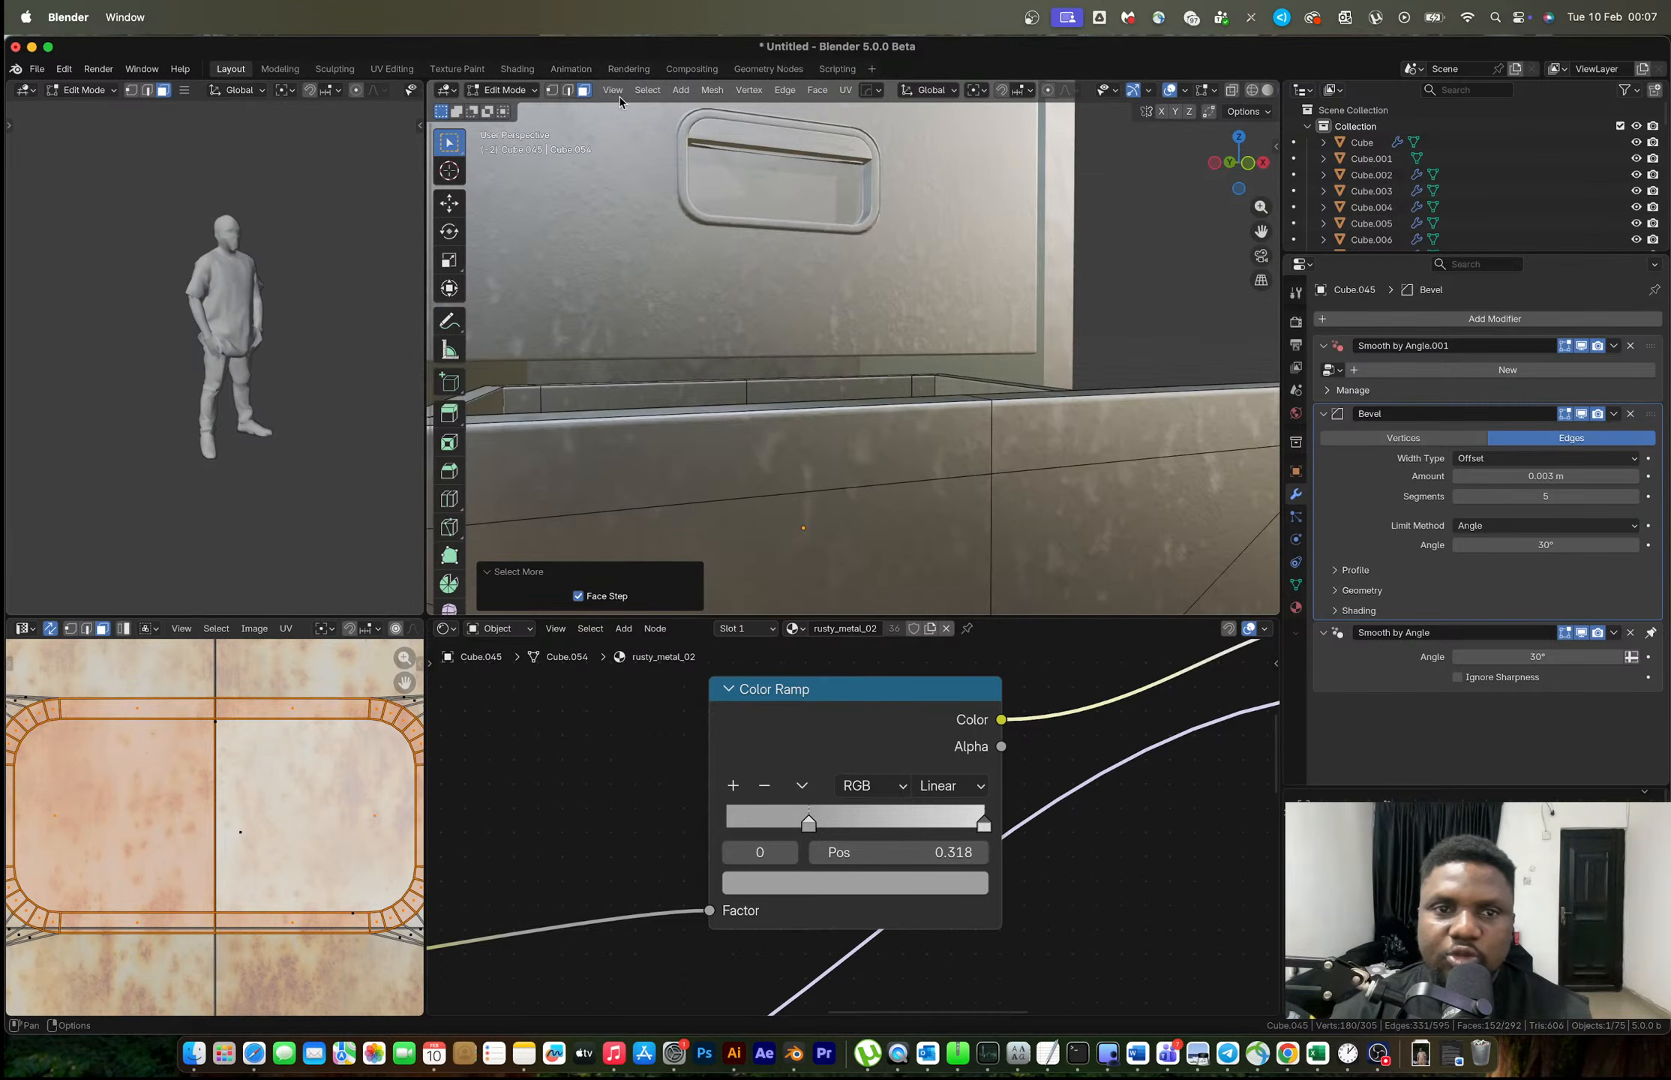
Check the grown handle selection up close, undo the last repeated operation and return to Object Mode.
click(613, 90)
click(686, 213)
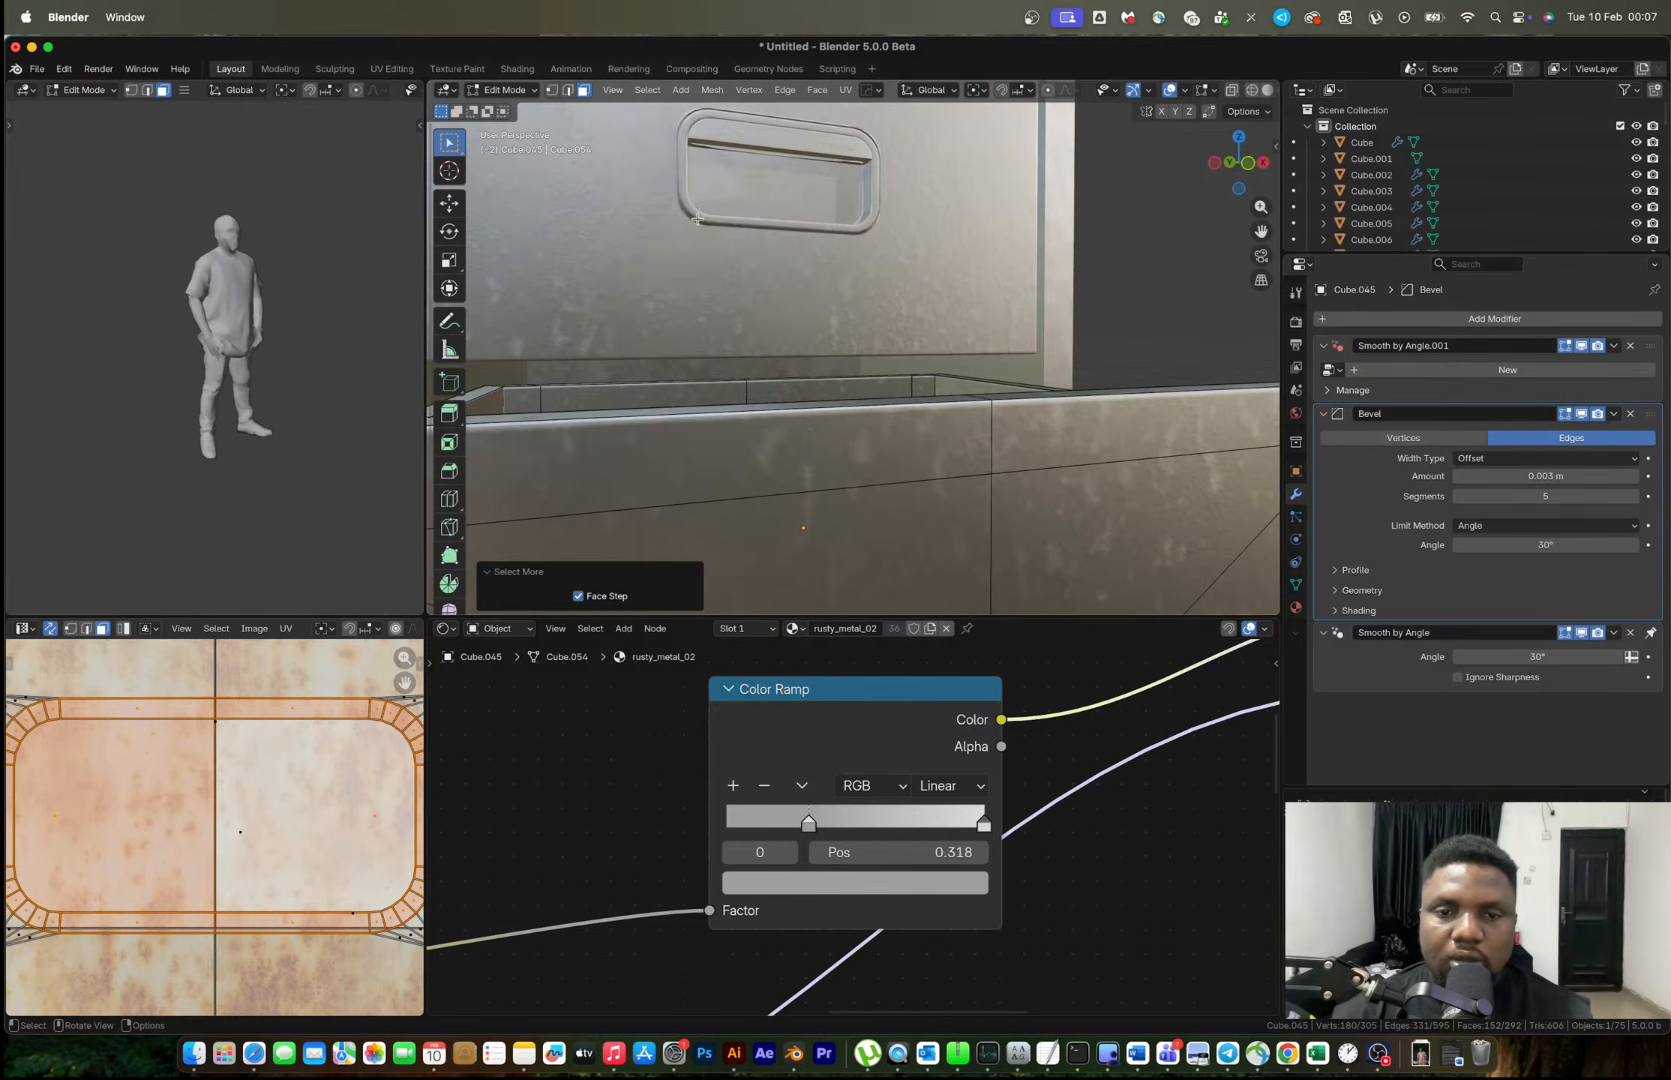
middle_drag(874, 351, 791, 367)
scroll(812, 343, down, 1)
scroll(810, 341, up, 5)
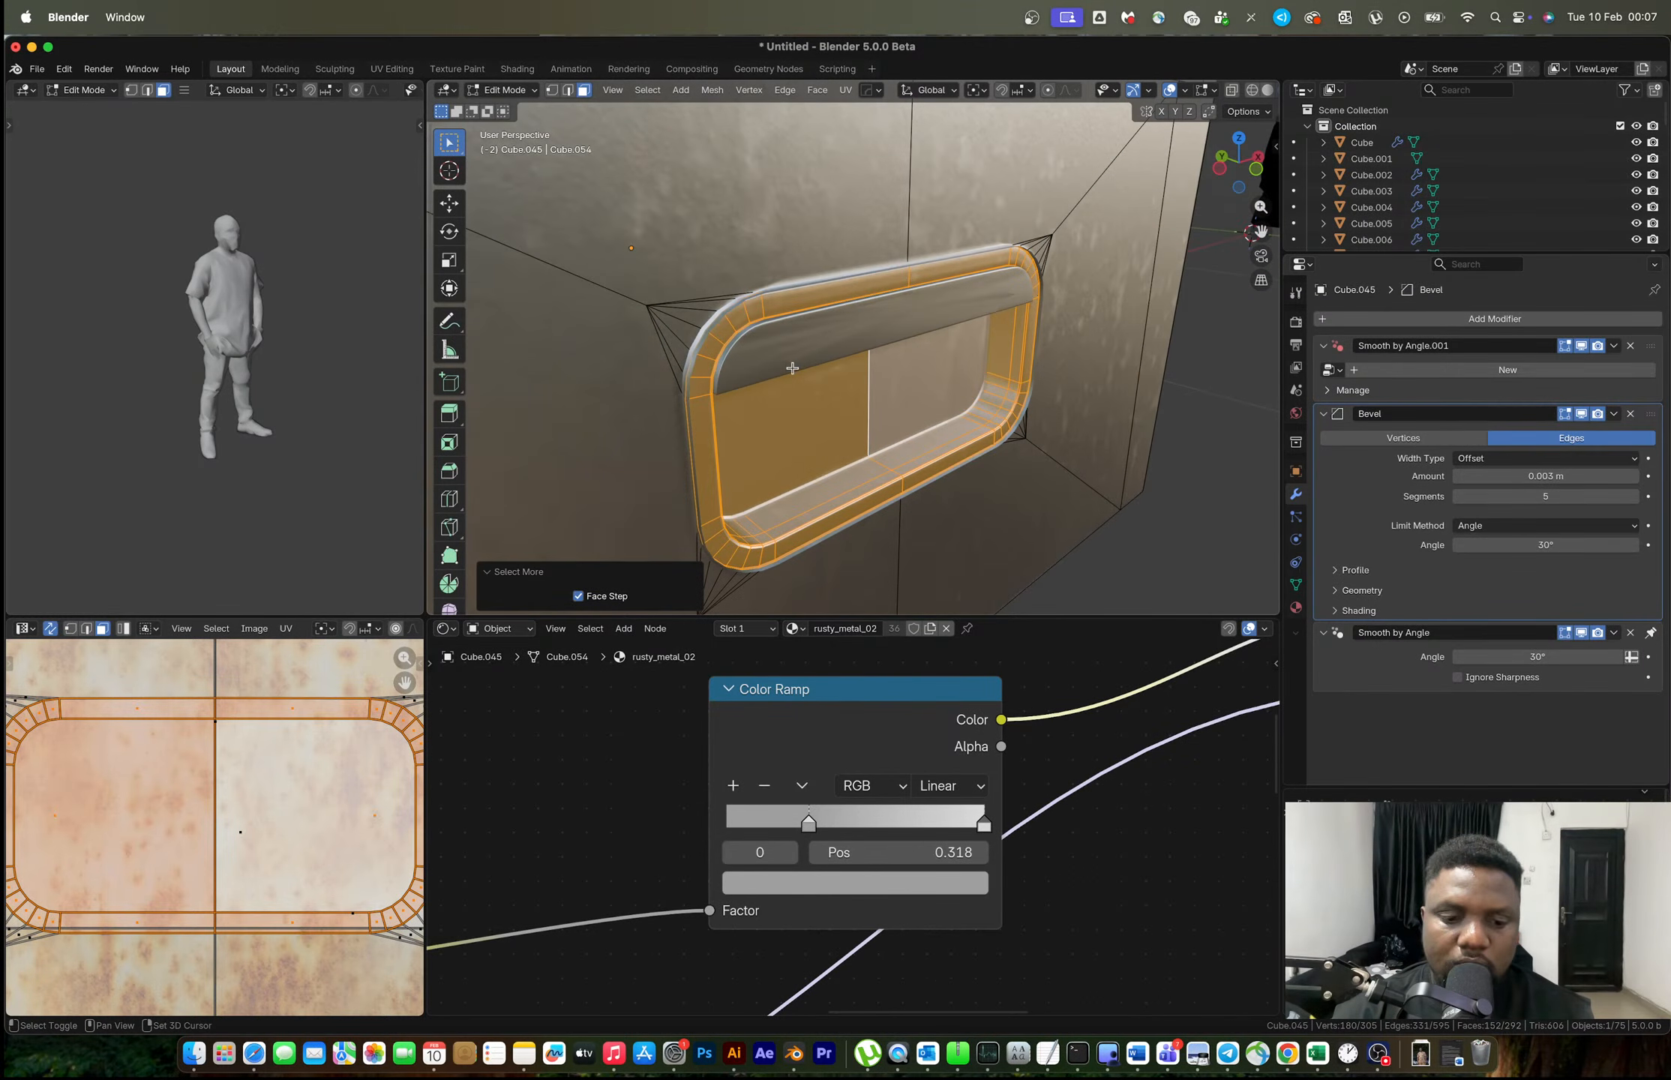
key(shift+r)
key(super+z)
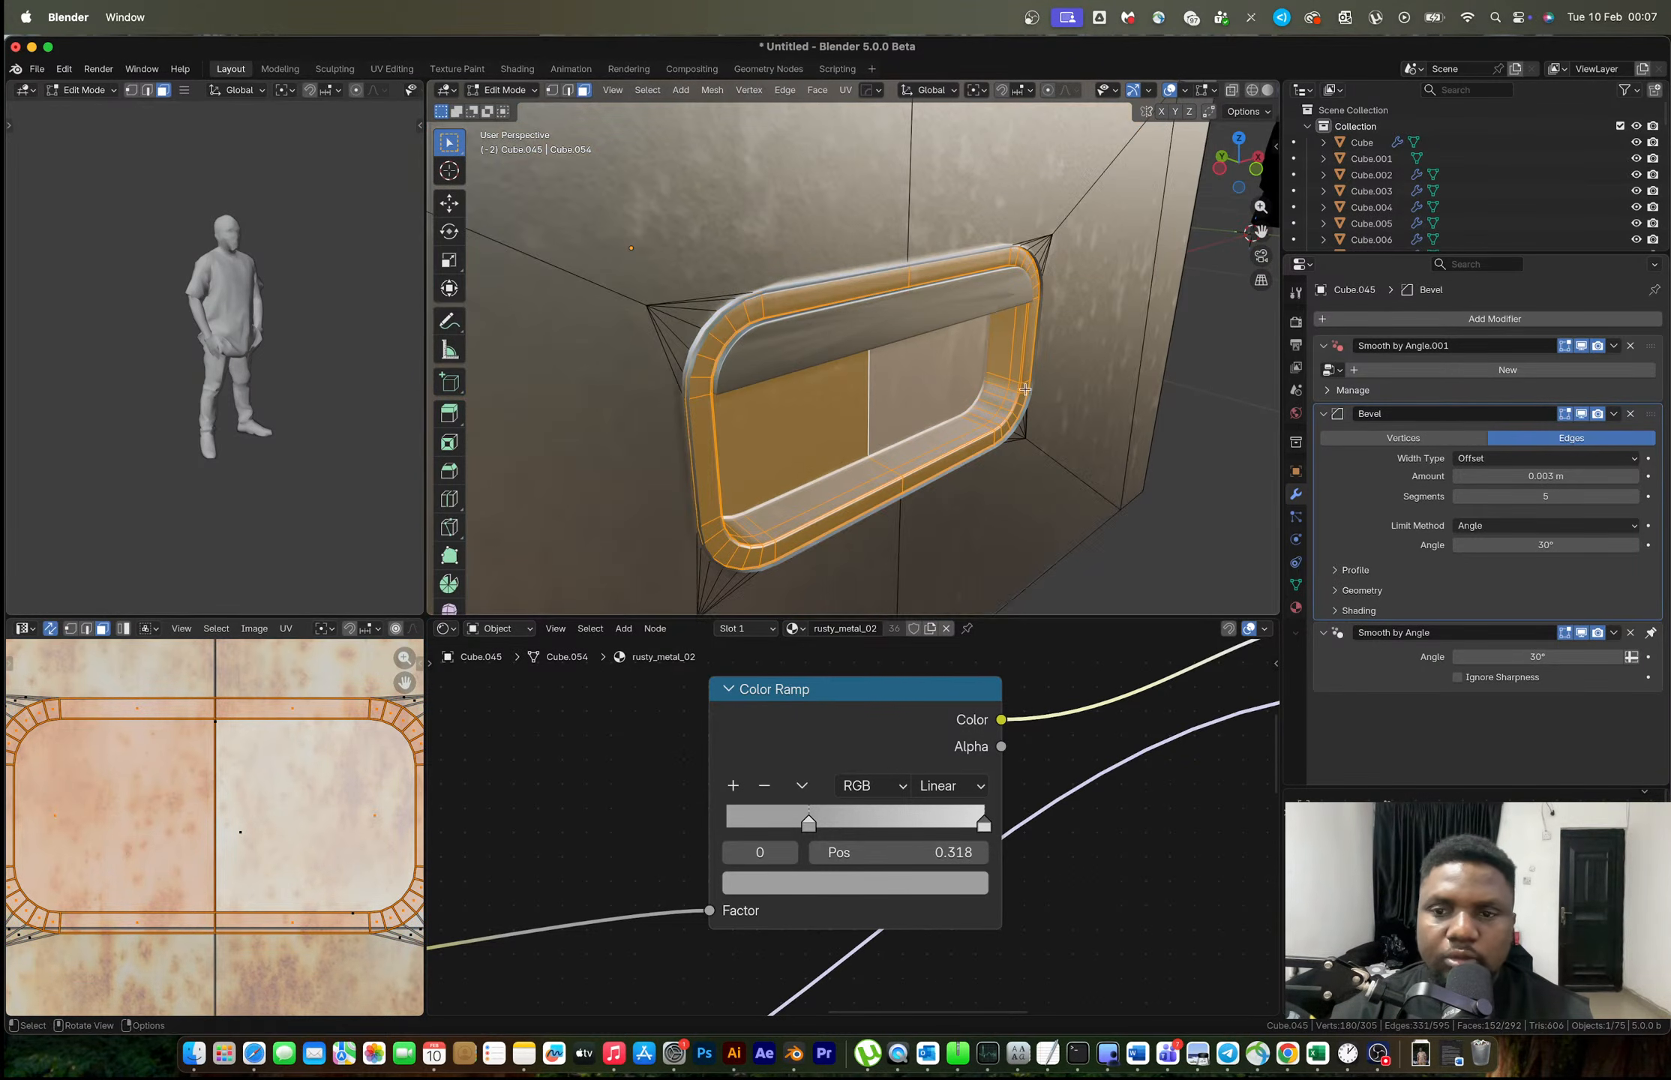
key(Tab)
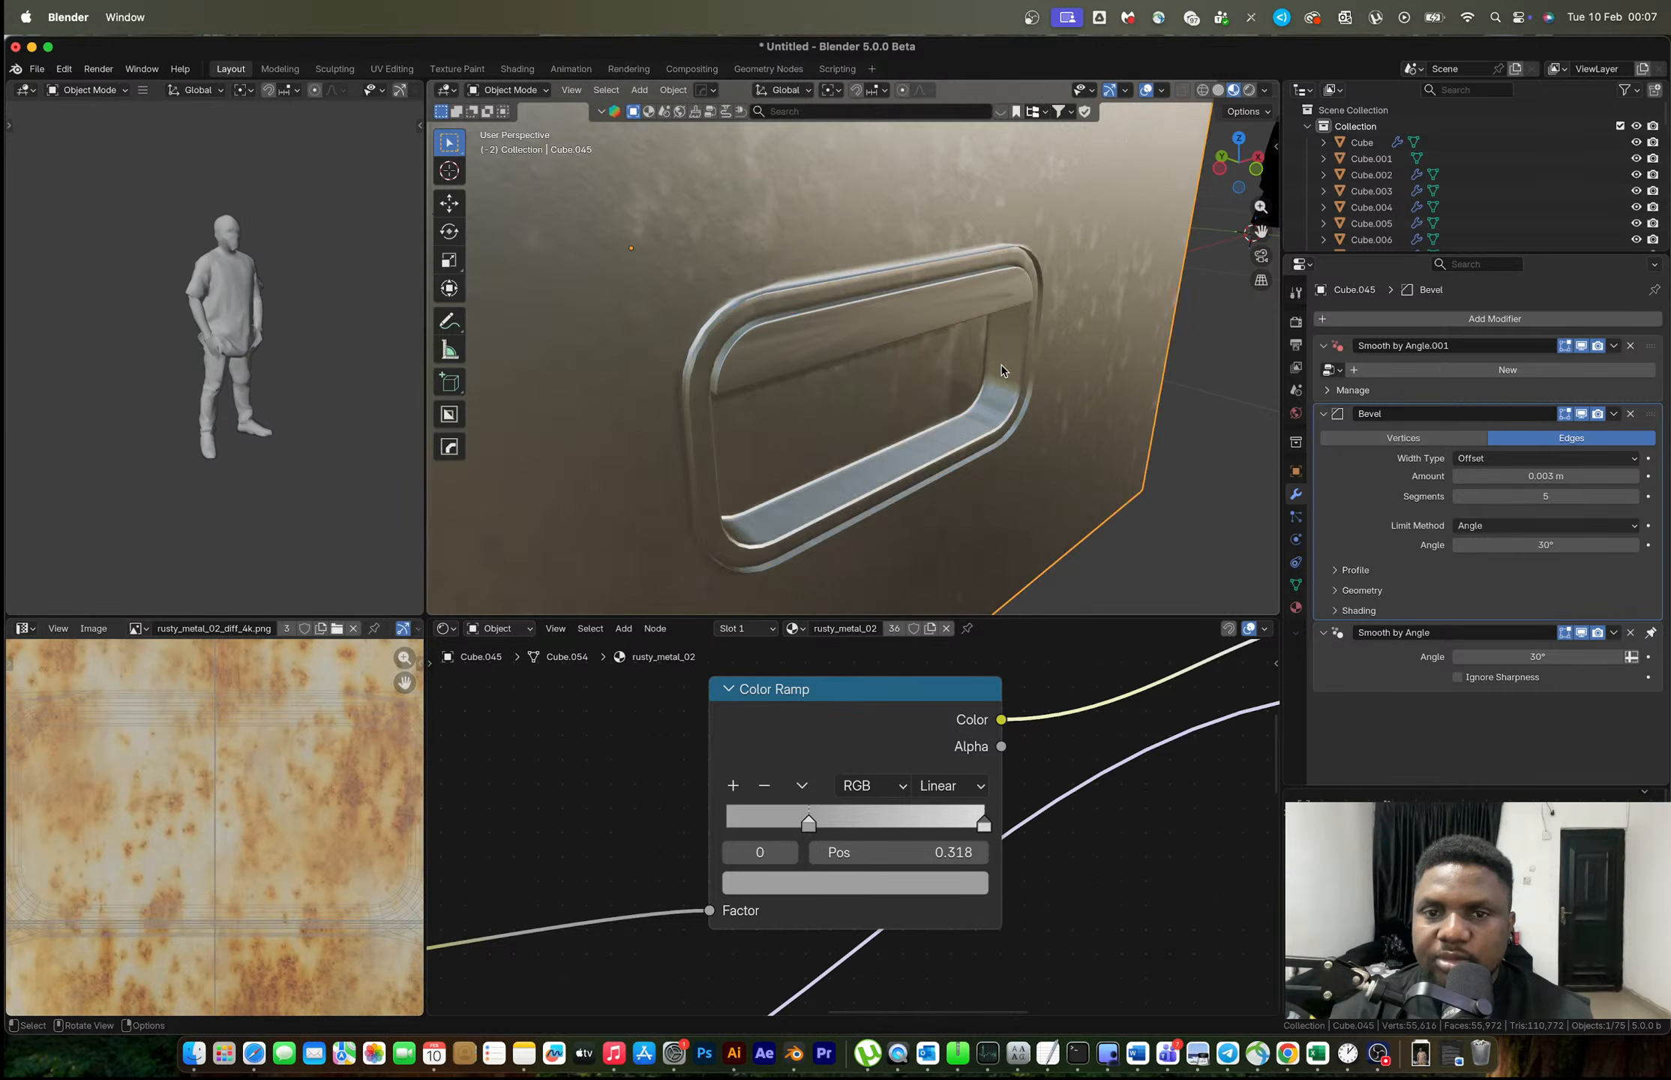
Inspect the open bottom drawer's handle and apply the drawer's Bevel modifier.
scroll(1003, 371, down, 3)
middle_drag(1002, 366, 893, 343)
scroll(1026, 368, down, 3)
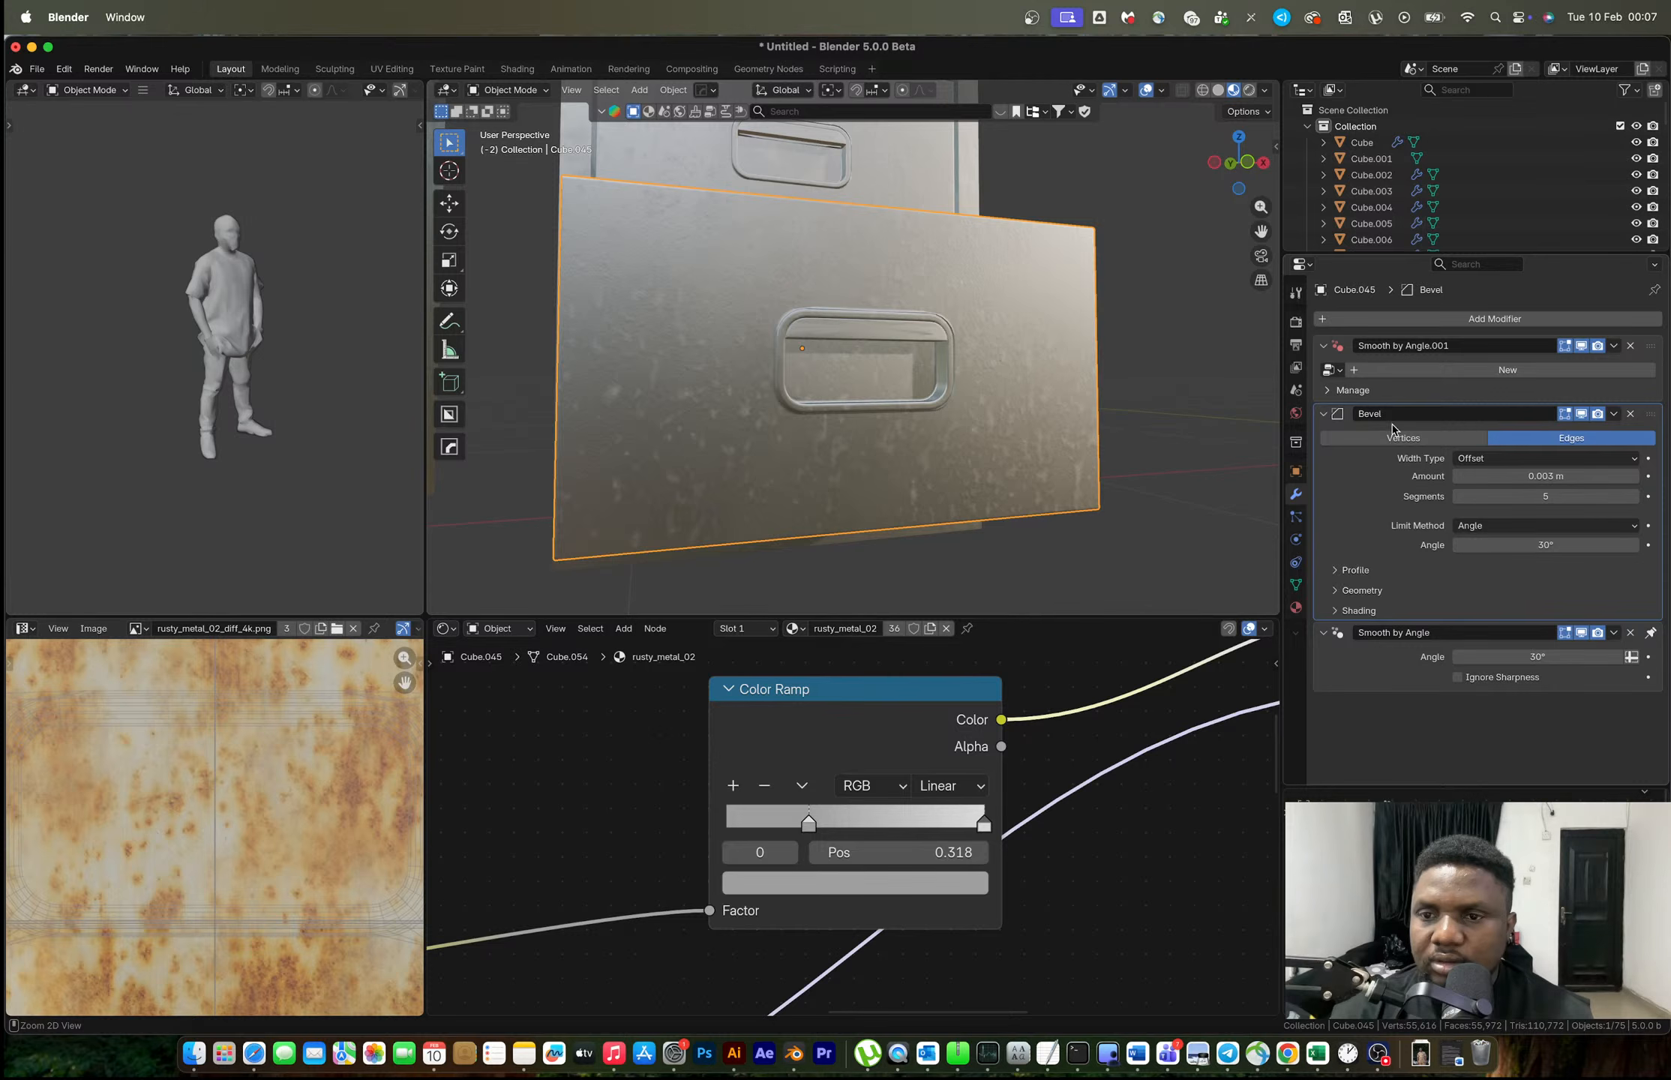
middle_drag(909, 346, 936, 356)
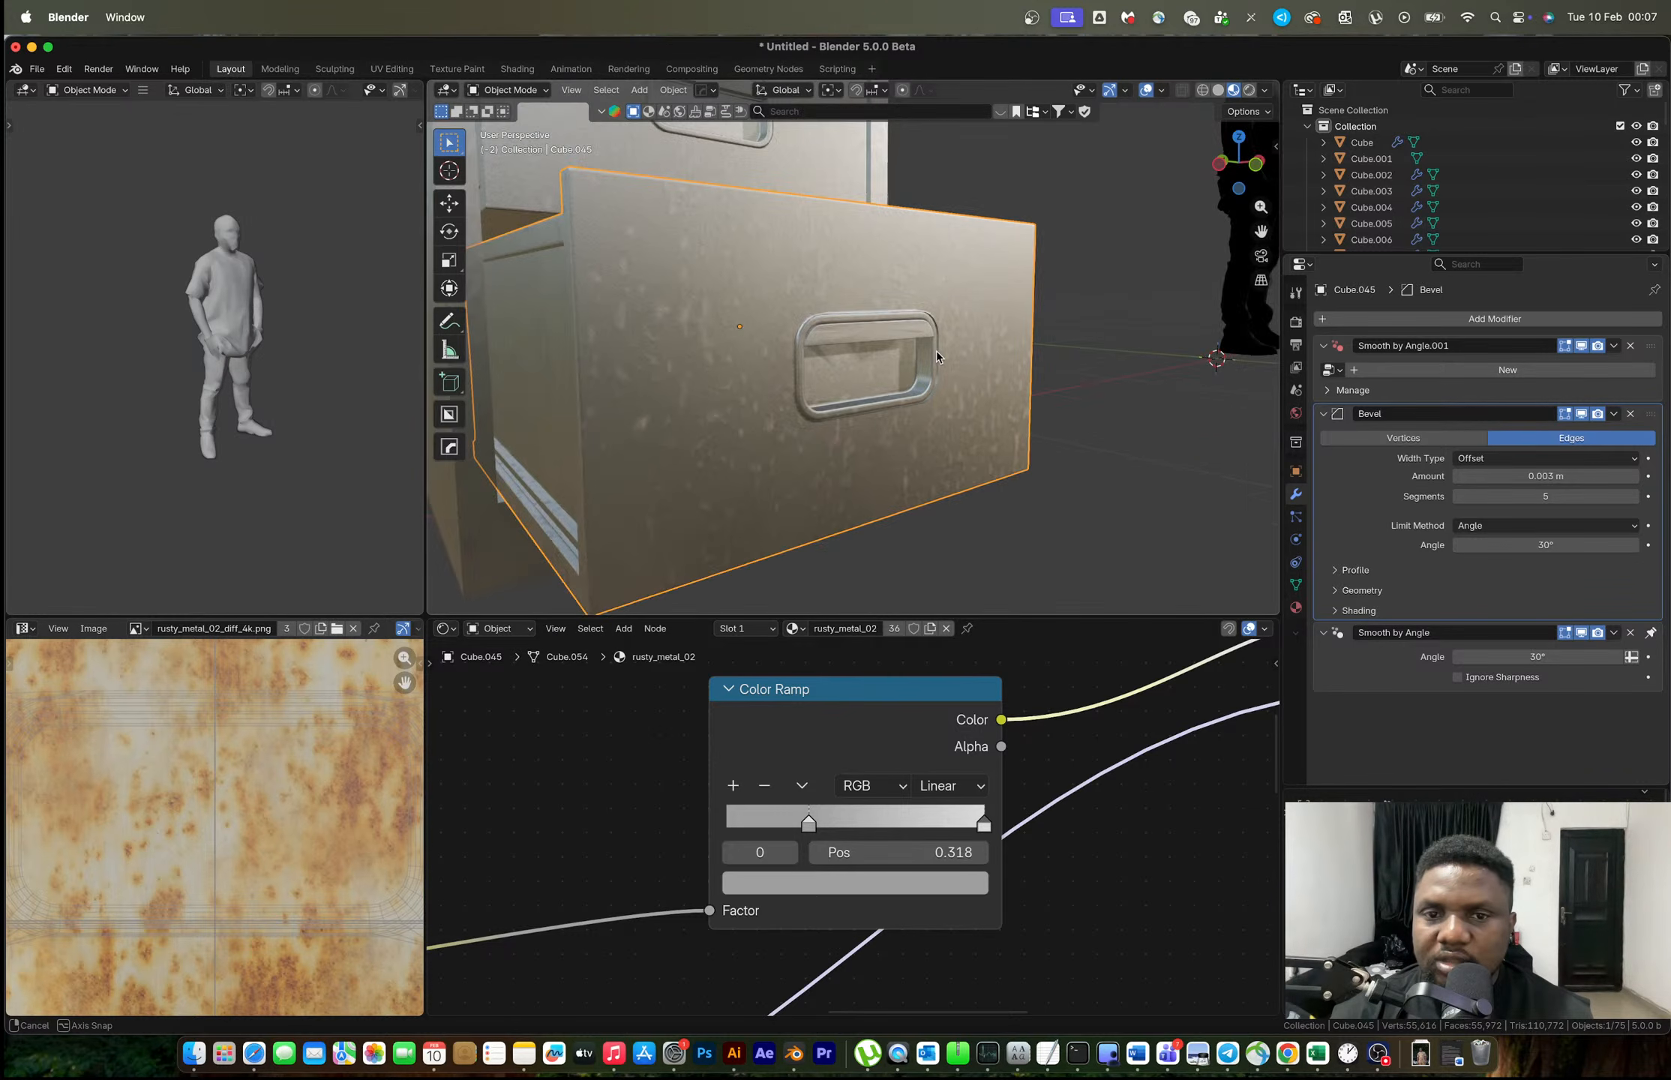
scroll(935, 349, up, 3)
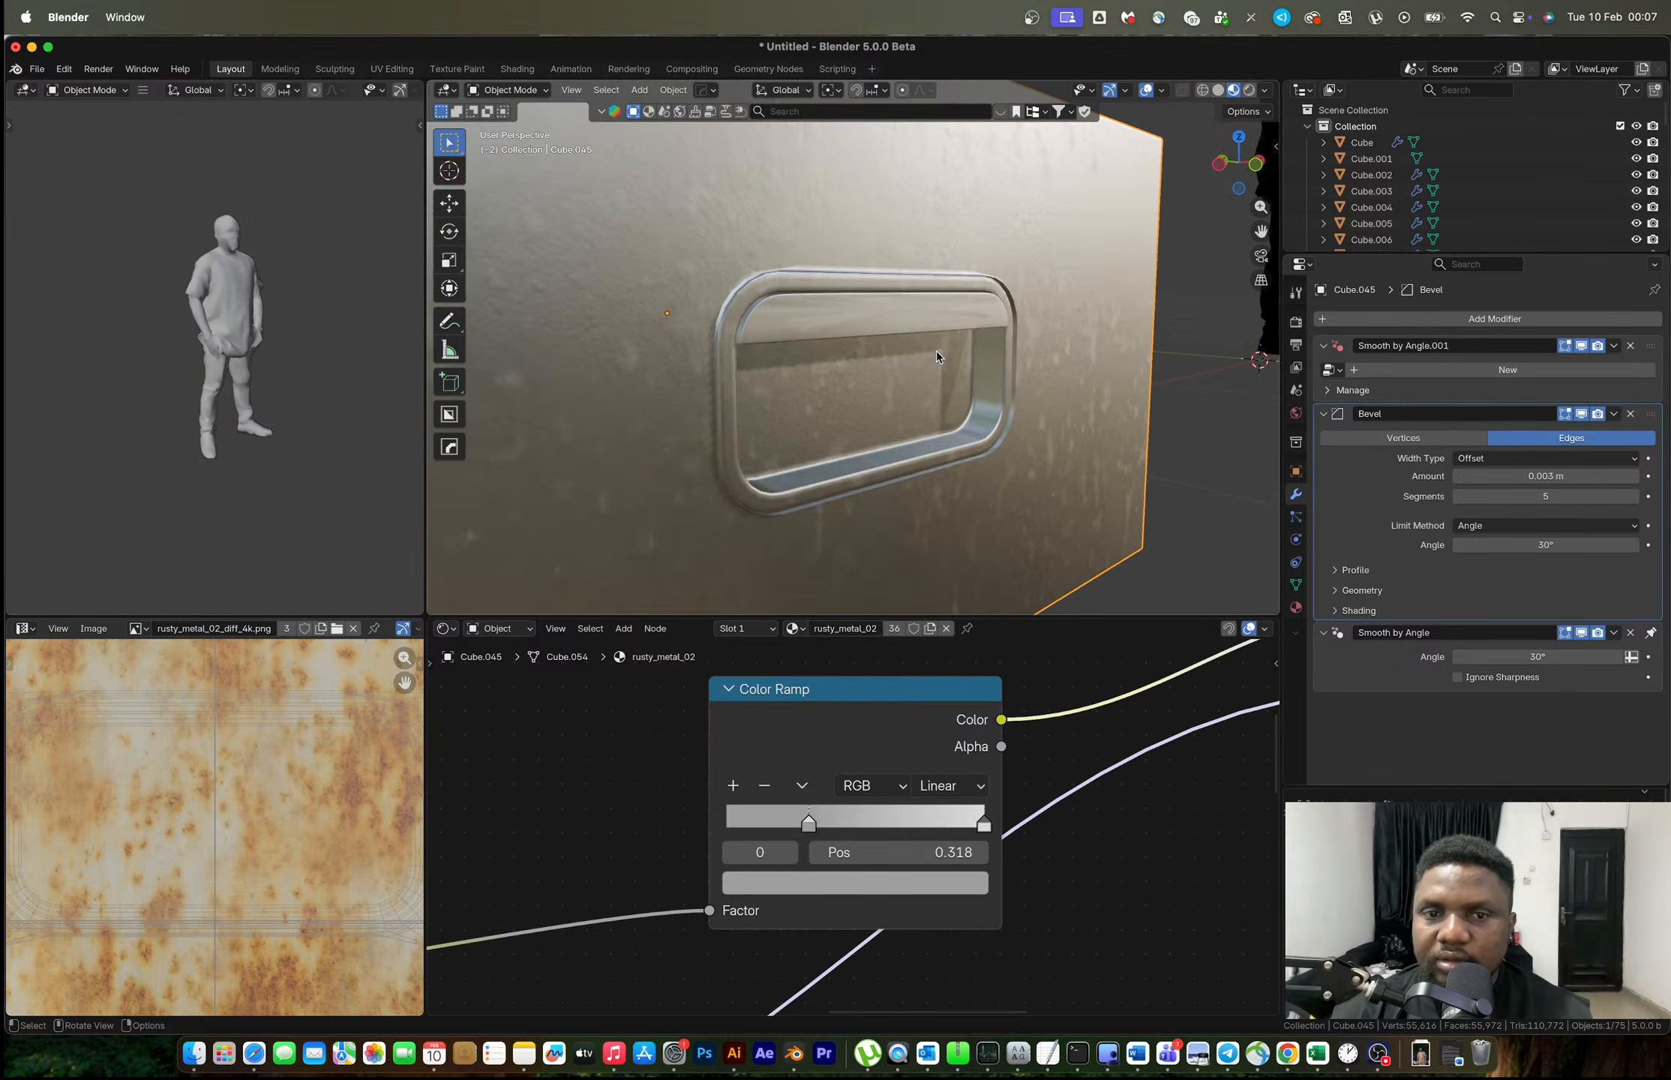
key(ctrl+a)
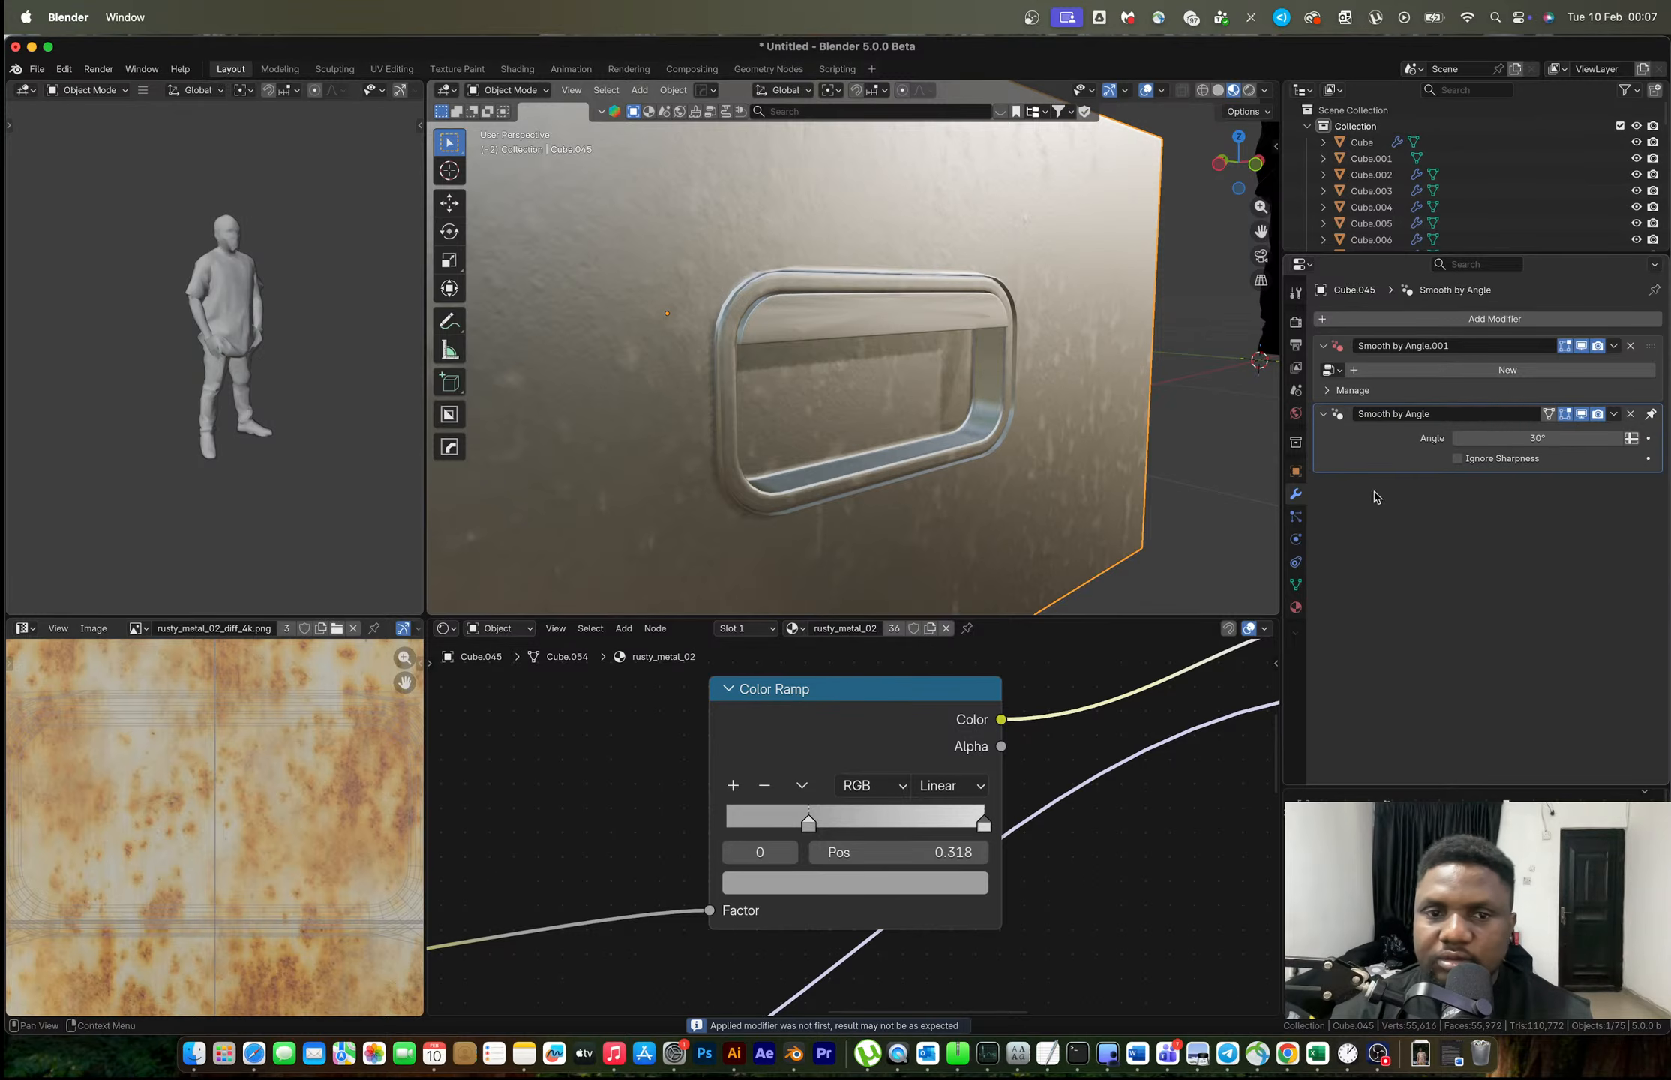
Select the loop of faces on the inner wall of the bottom drawer's handle recess in face mode.
key(Tab)
middle_drag(899, 360, 803, 404)
key(2)
alt+click(751, 443)
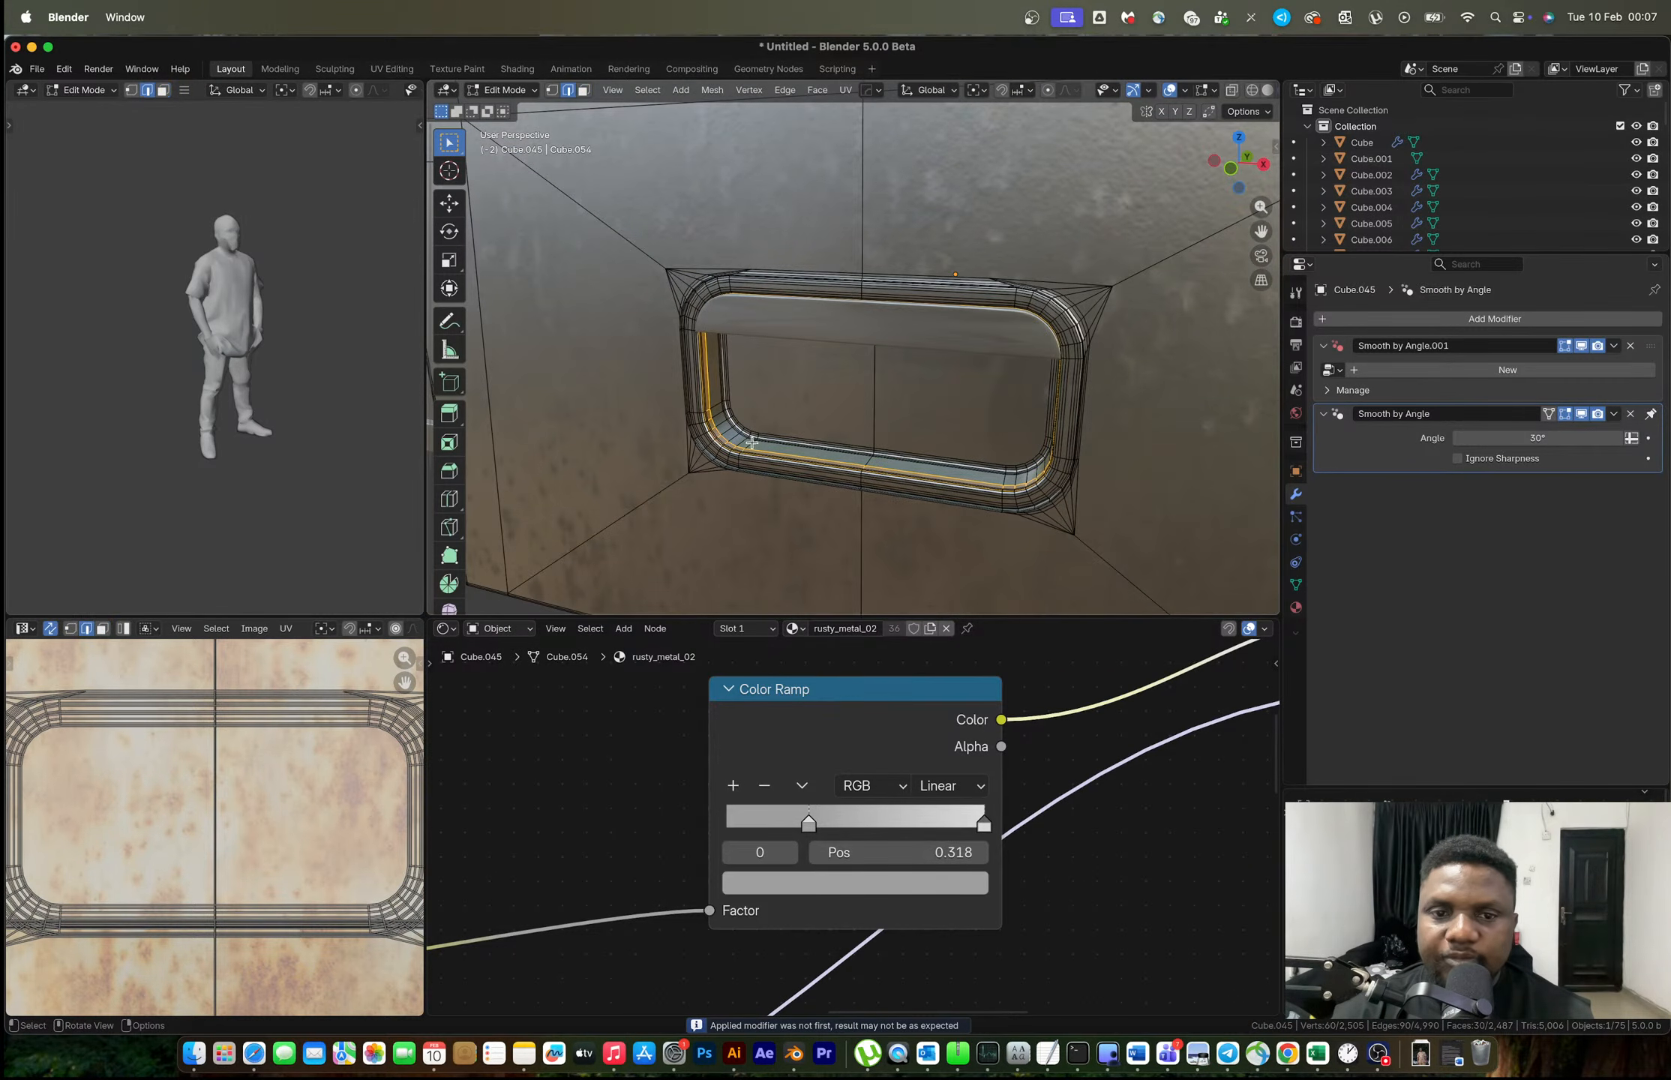
key(3)
alt+click(749, 443)
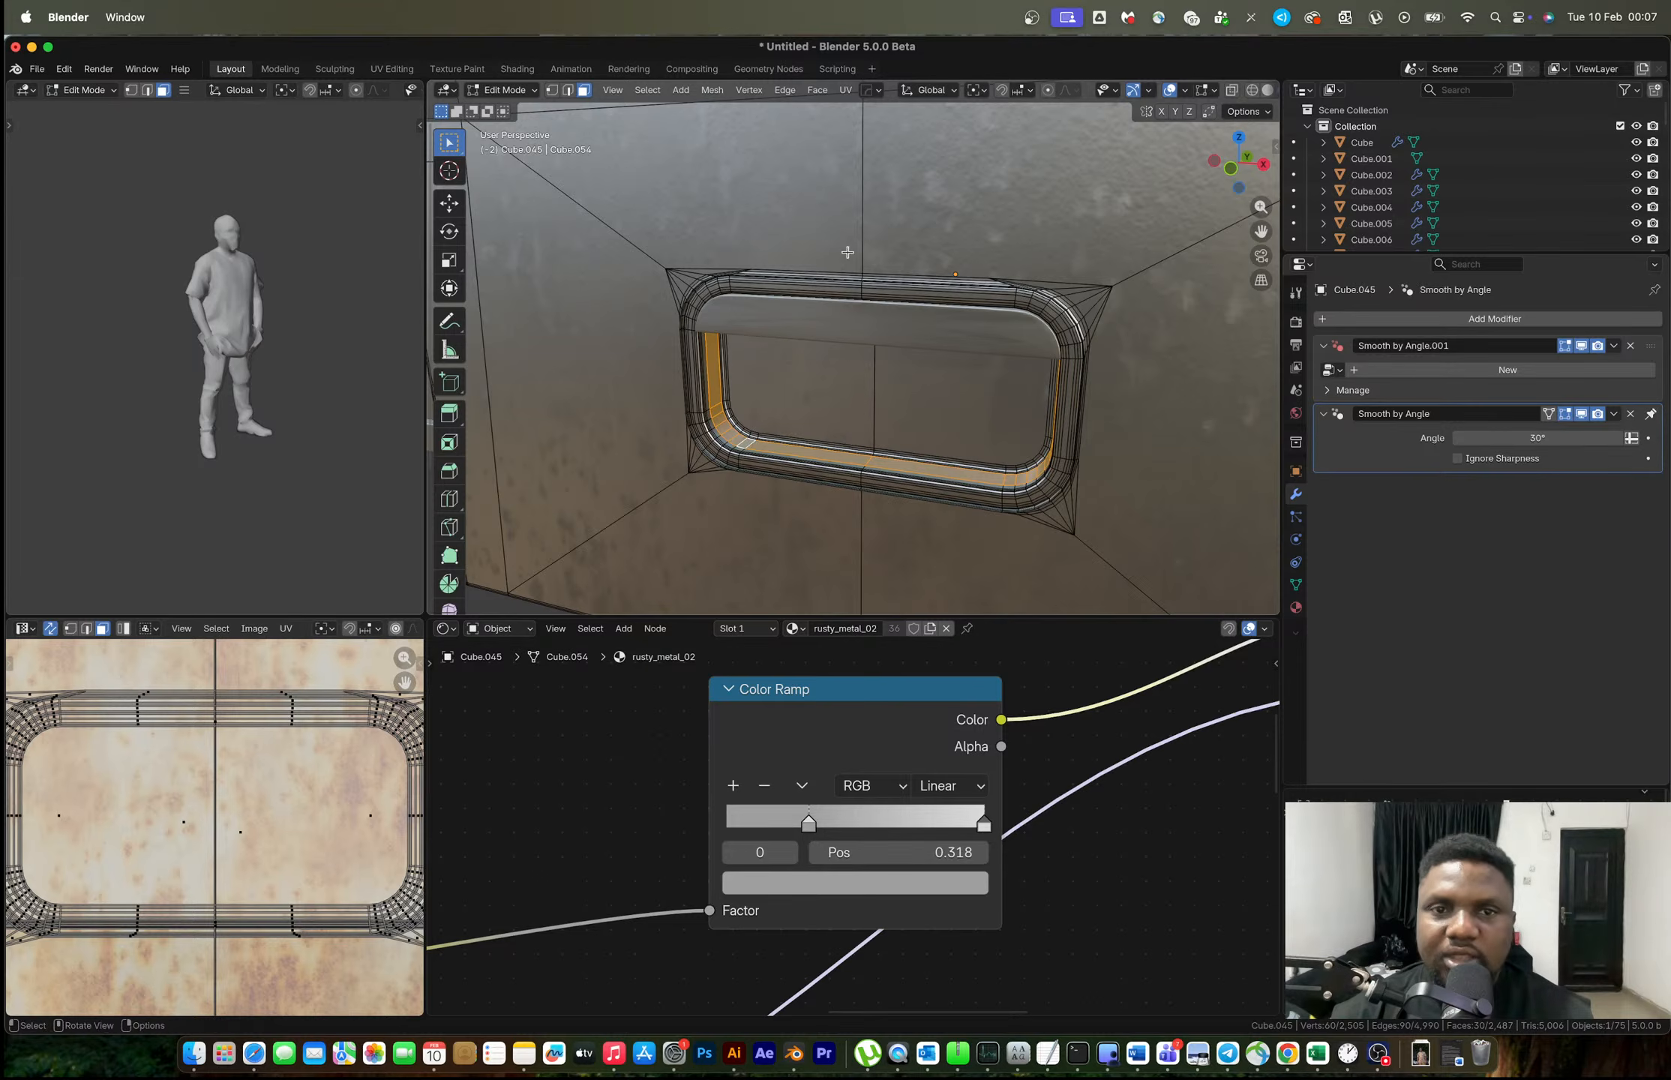
Grow the face selection repeatedly until it covers the whole handle recess and its outer rim.
click(659, 97)
mouse_move(757, 271)
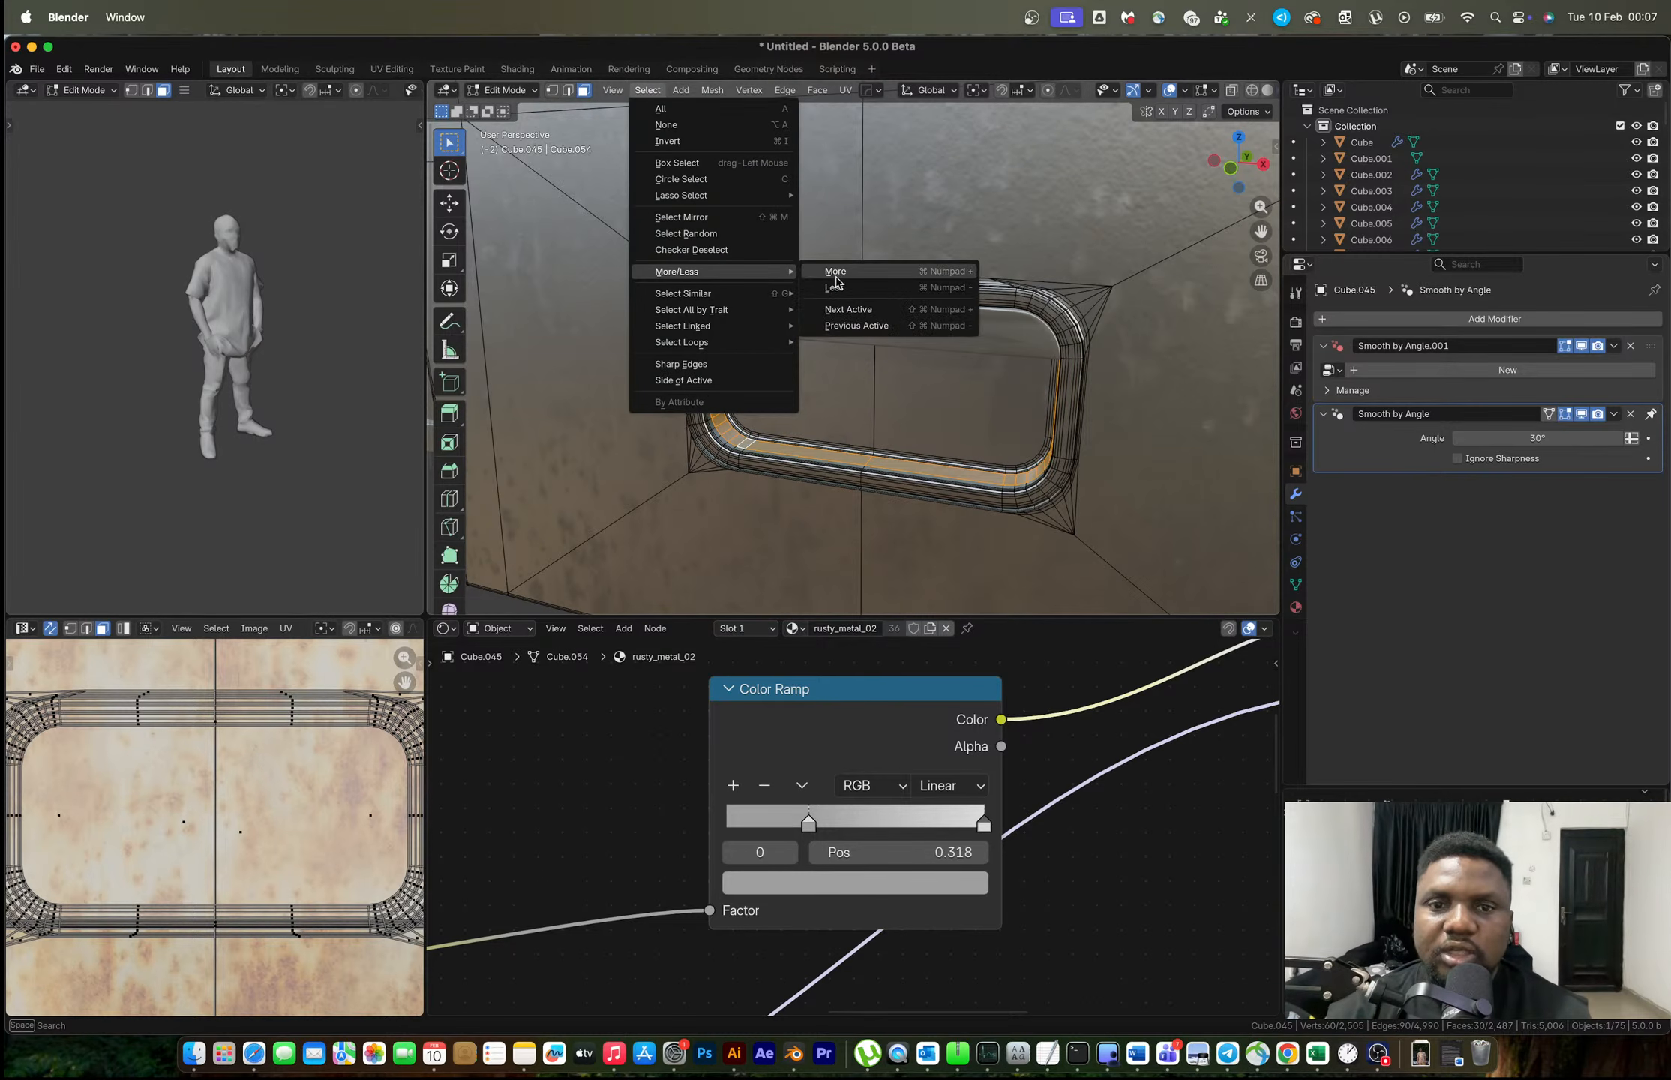
click(834, 271)
key(super+KP_Add)
key(super+KP_Add)
key(super+KP_Add)
key(super+KP_Add)
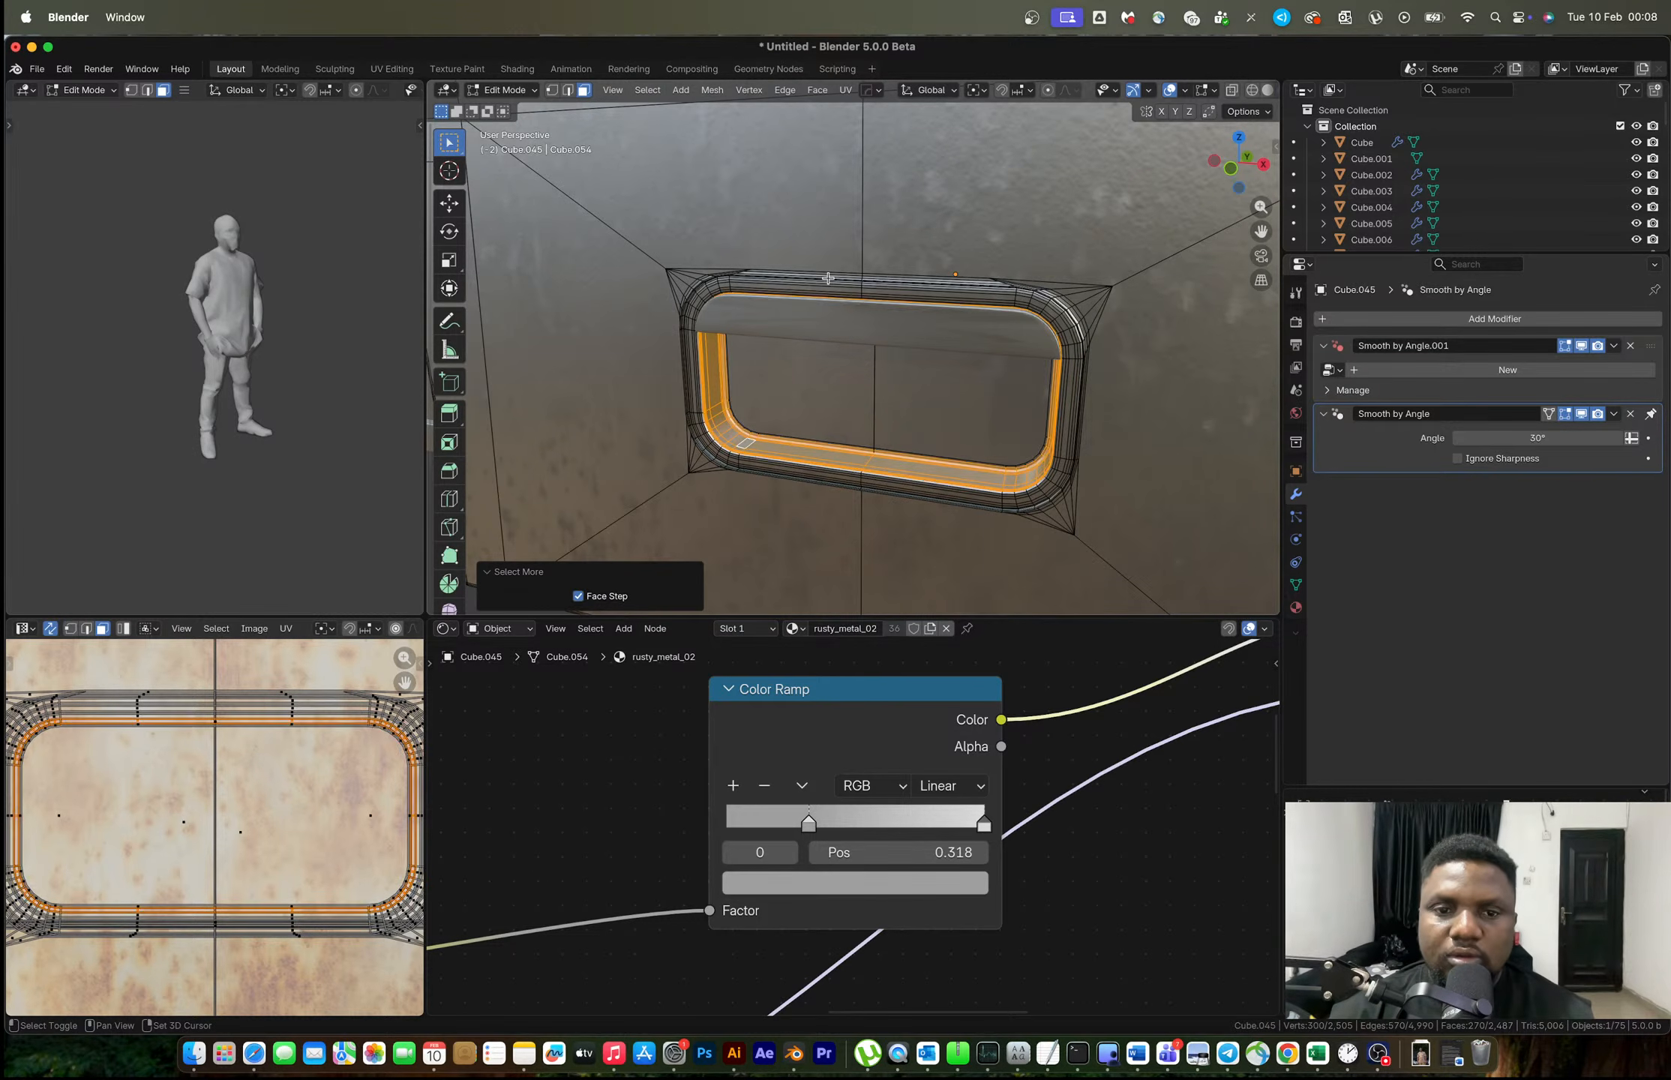
key(super+KP_Add)
key(super+KP_Add)
key(super+KP_Add)
key(super+KP_Add)
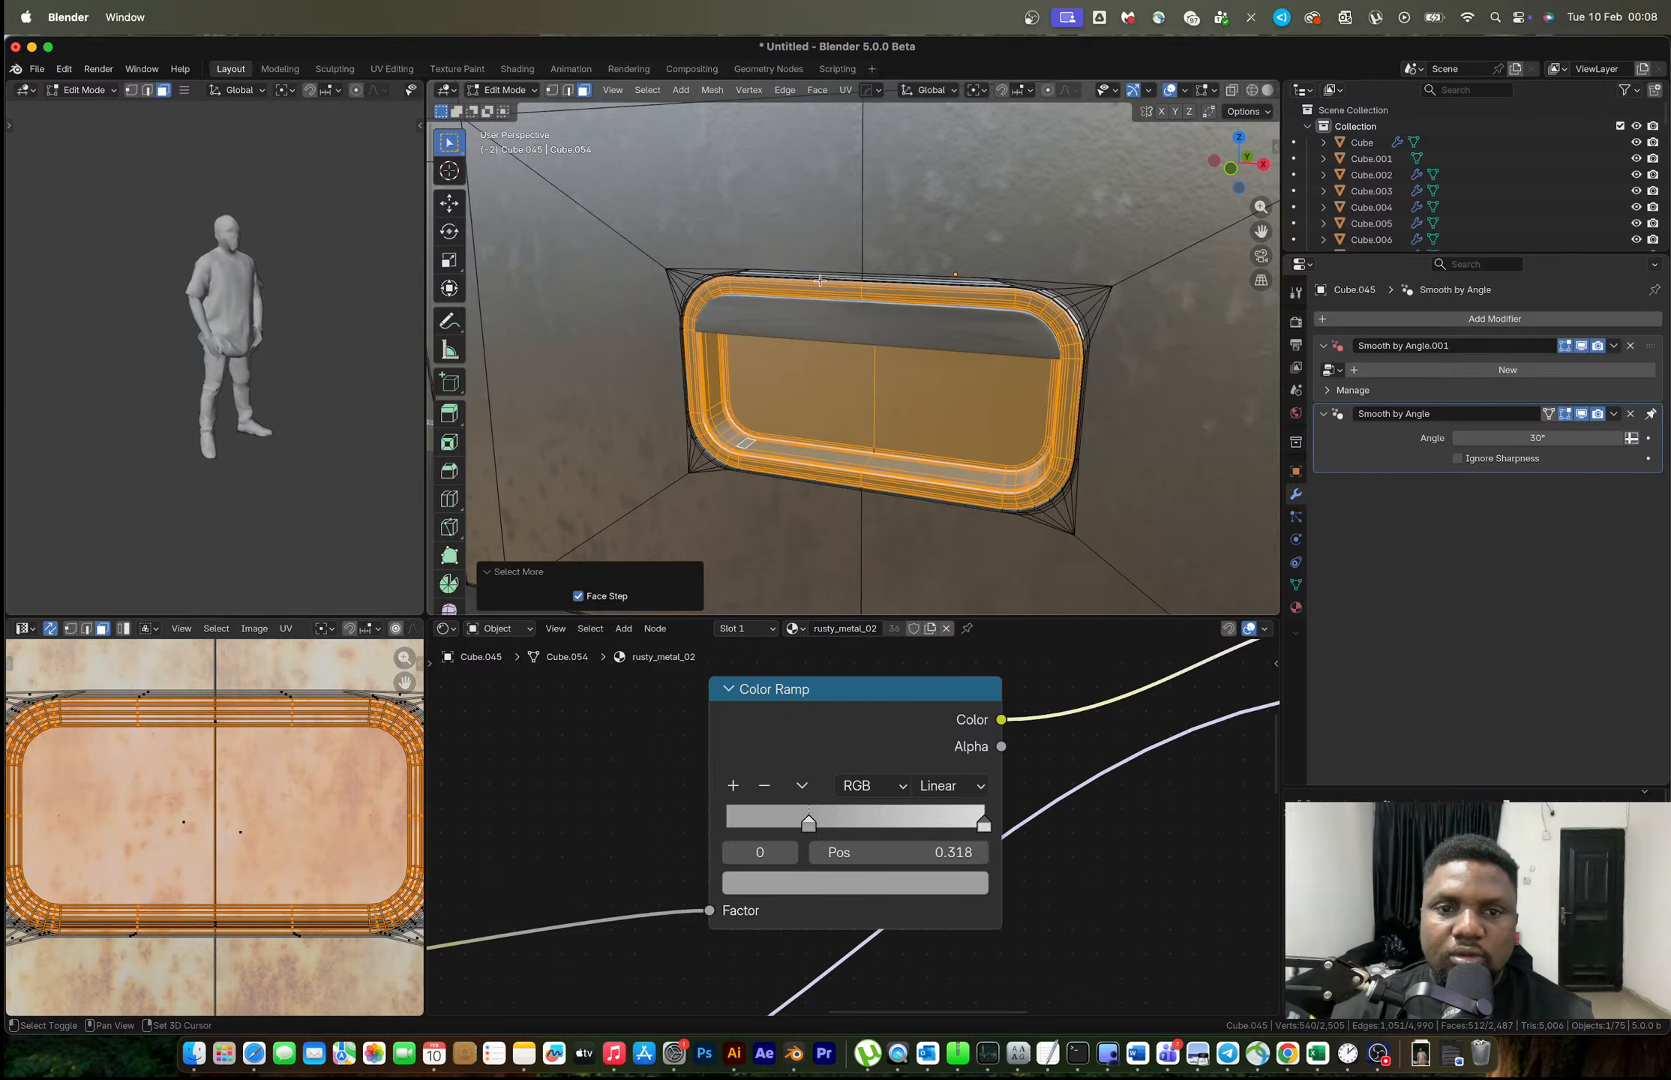
middle_drag(826, 278, 968, 272)
scroll(855, 302, up, 4)
middle_drag(854, 302, 879, 313)
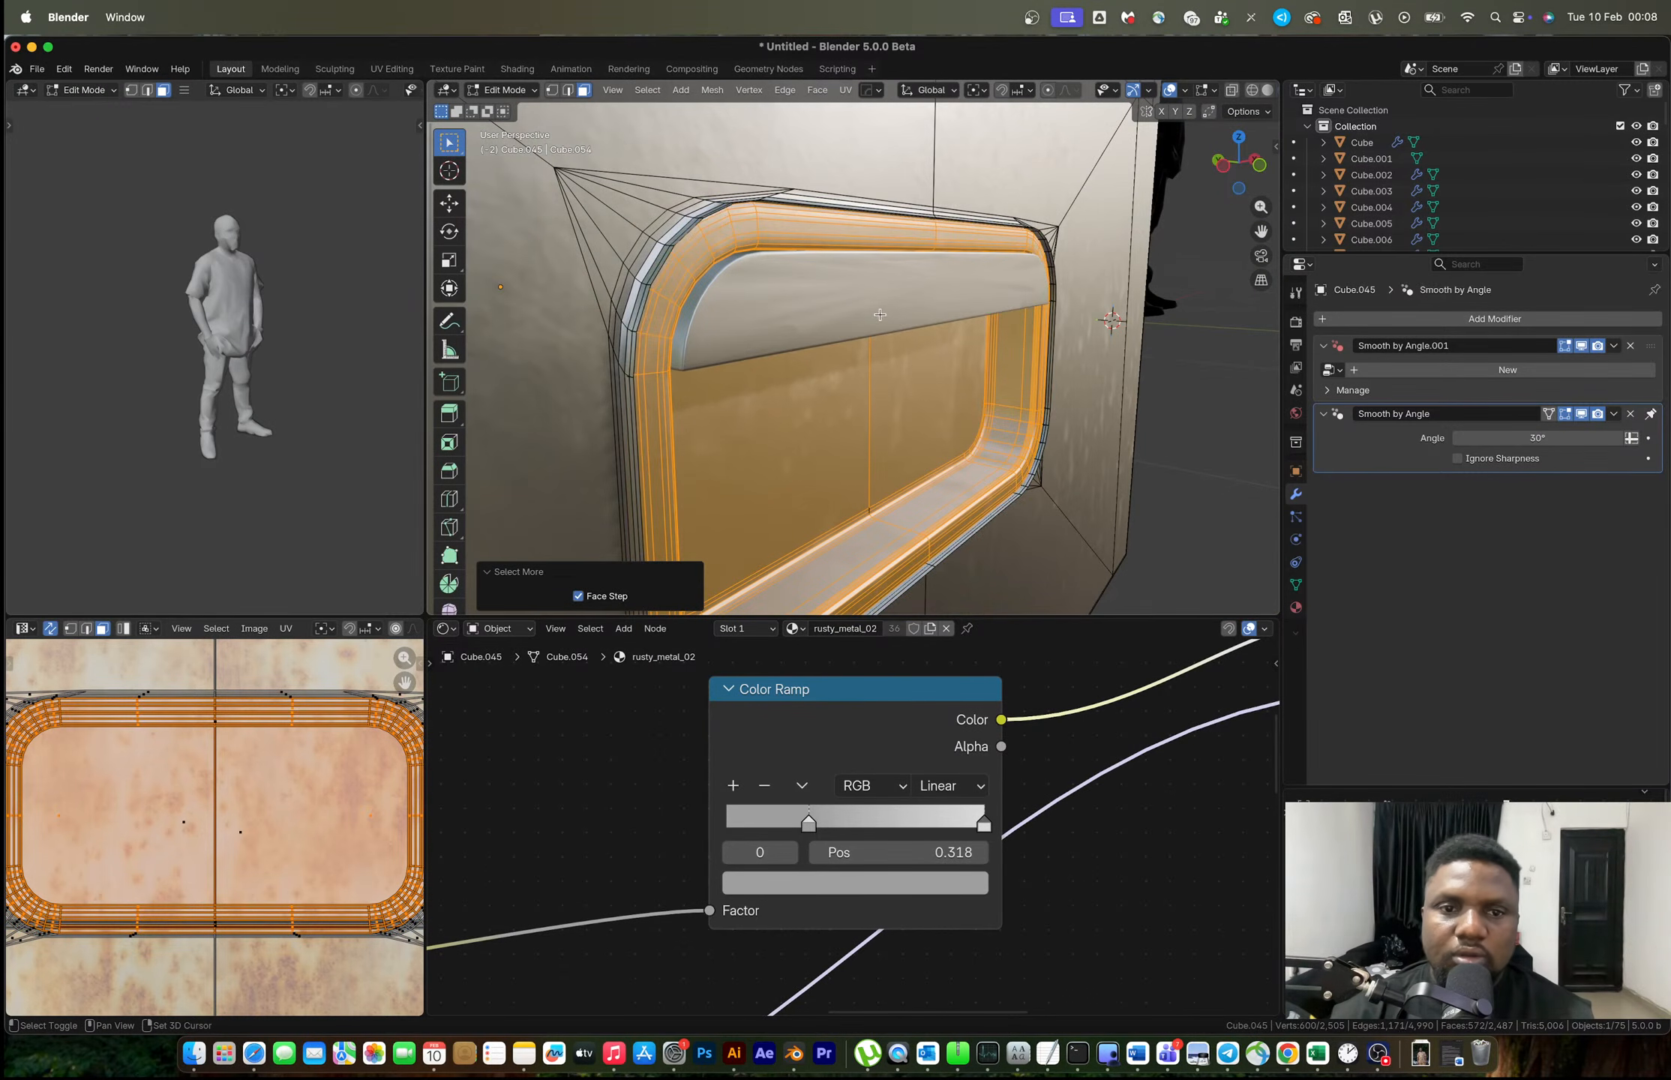
key(super+KP_Add)
key(super+KP_Add)
key(super+KP_Add)
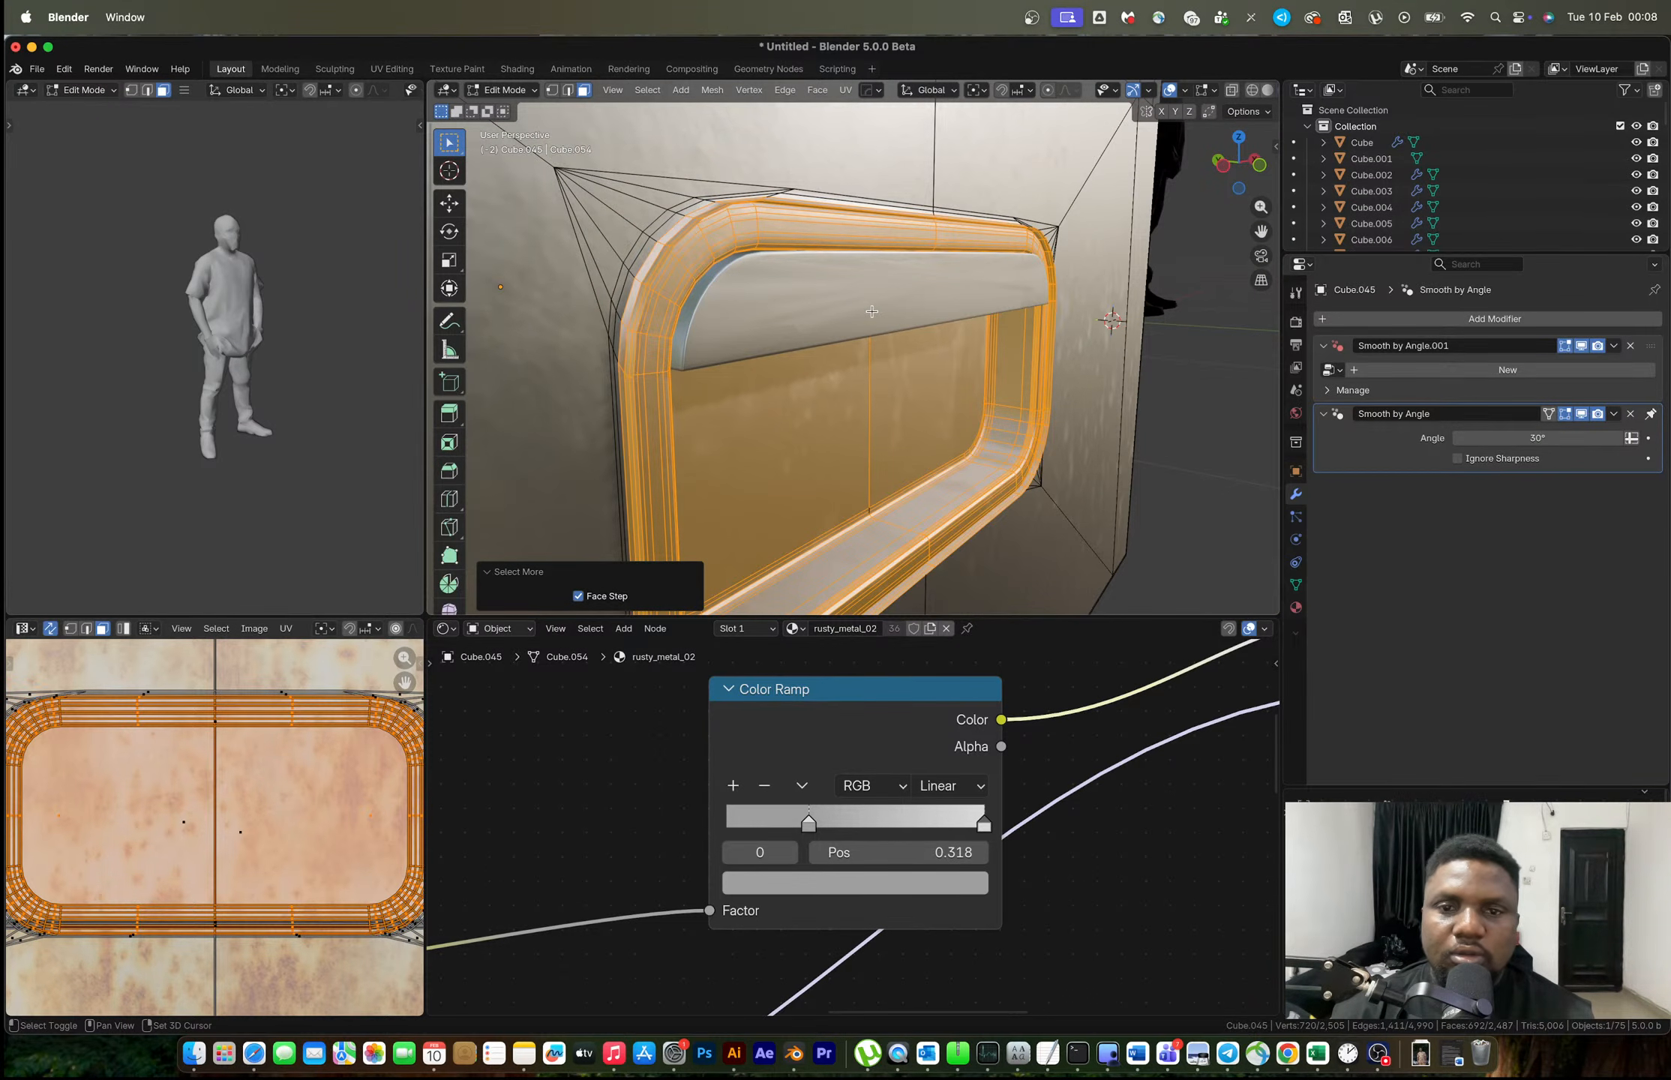
key(super+KP_Add)
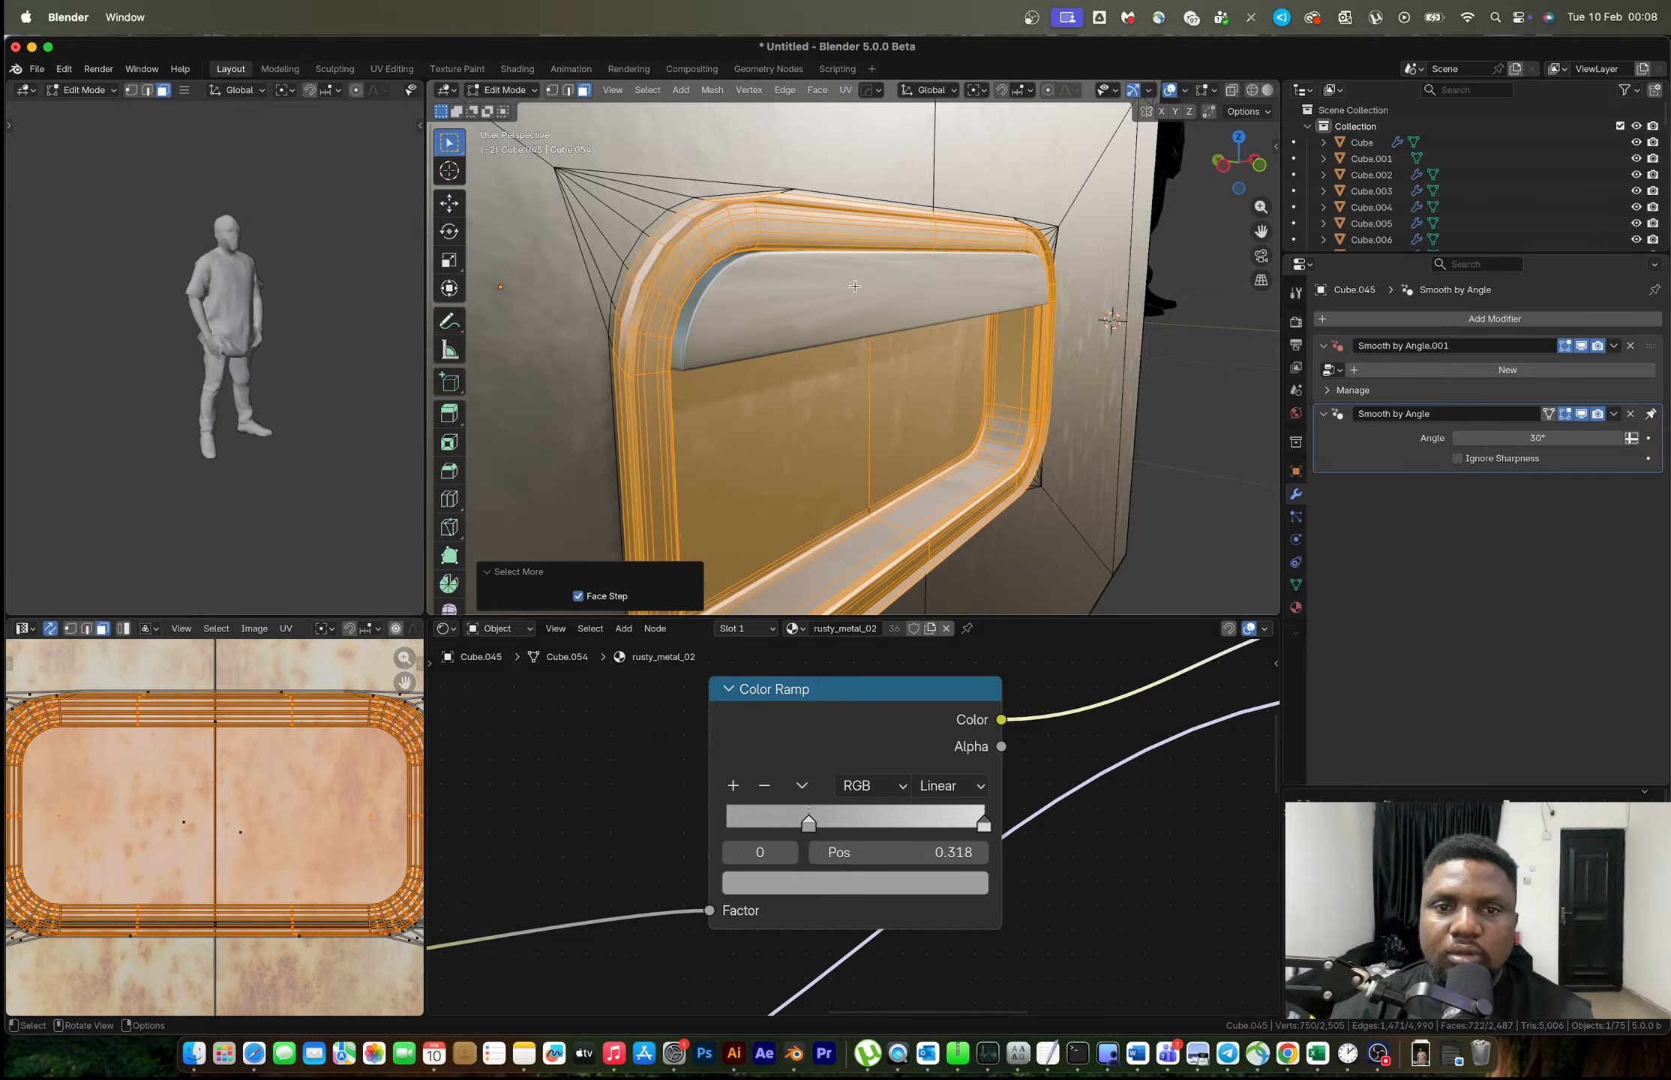
mouse_move(871, 312)
middle_down()
mouse_move(855, 321)
mouse_move(855, 303)
middle_up()
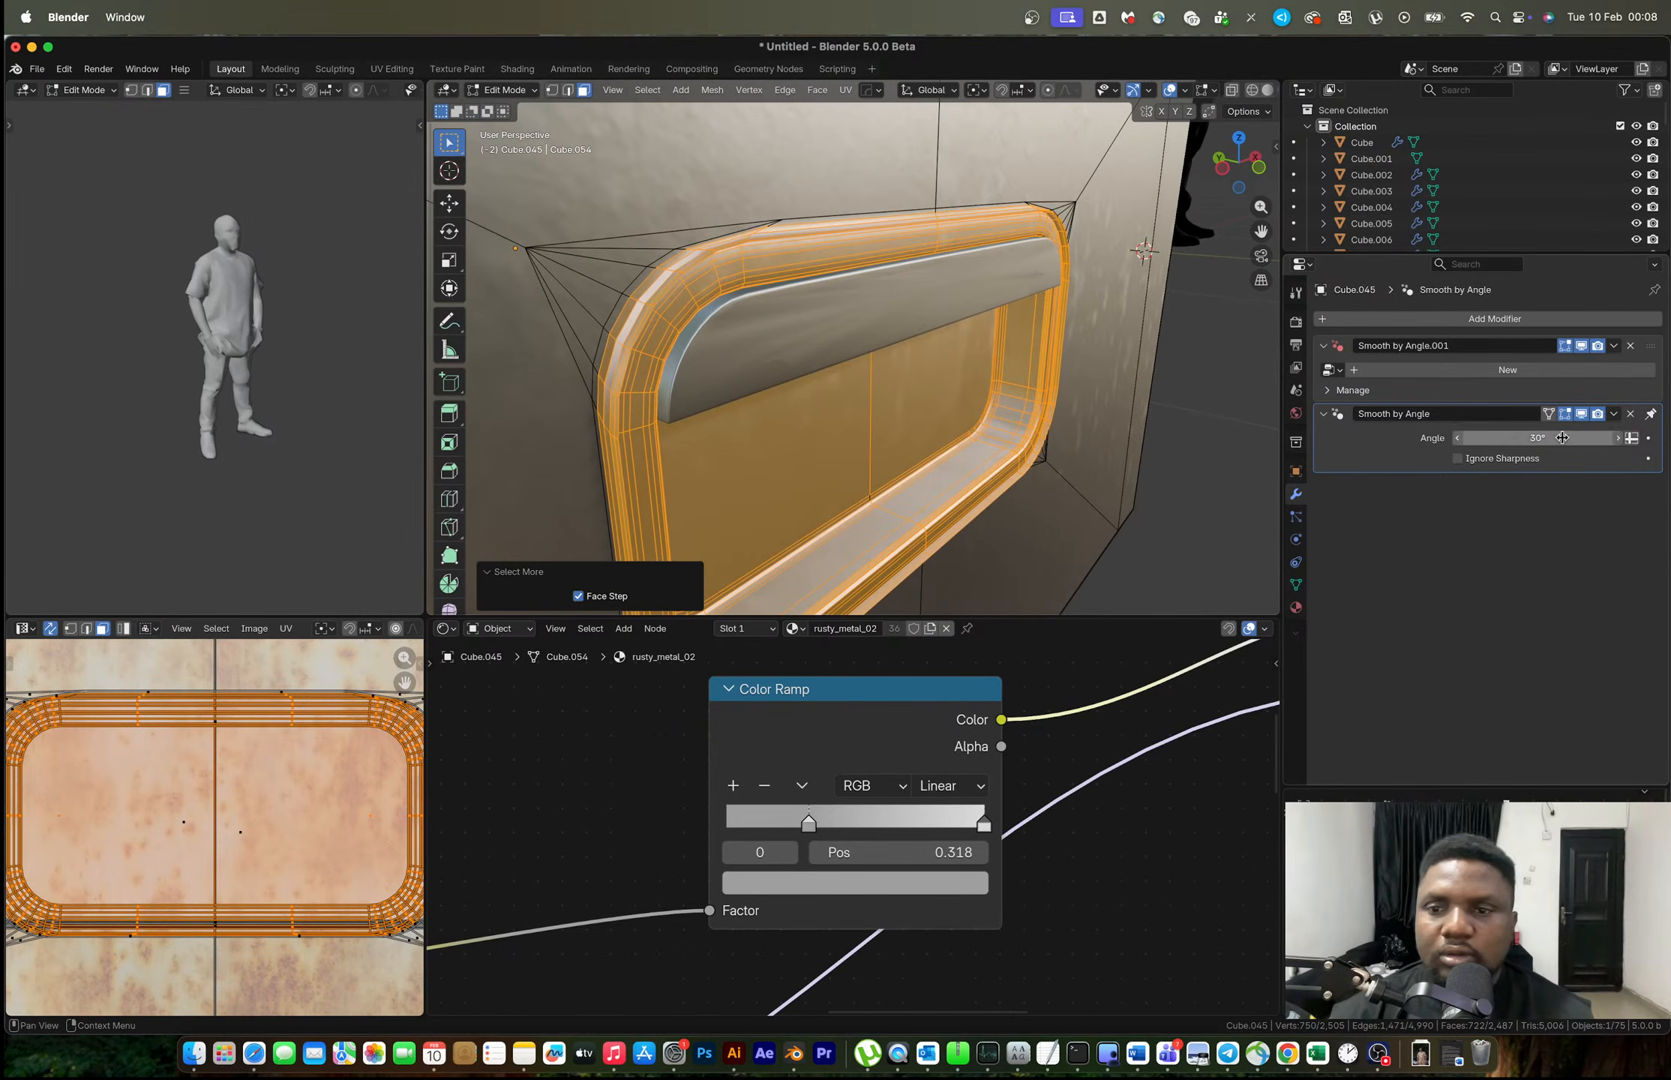
Add a second material slot with a new material to the open bottom drawer.
click(1296, 607)
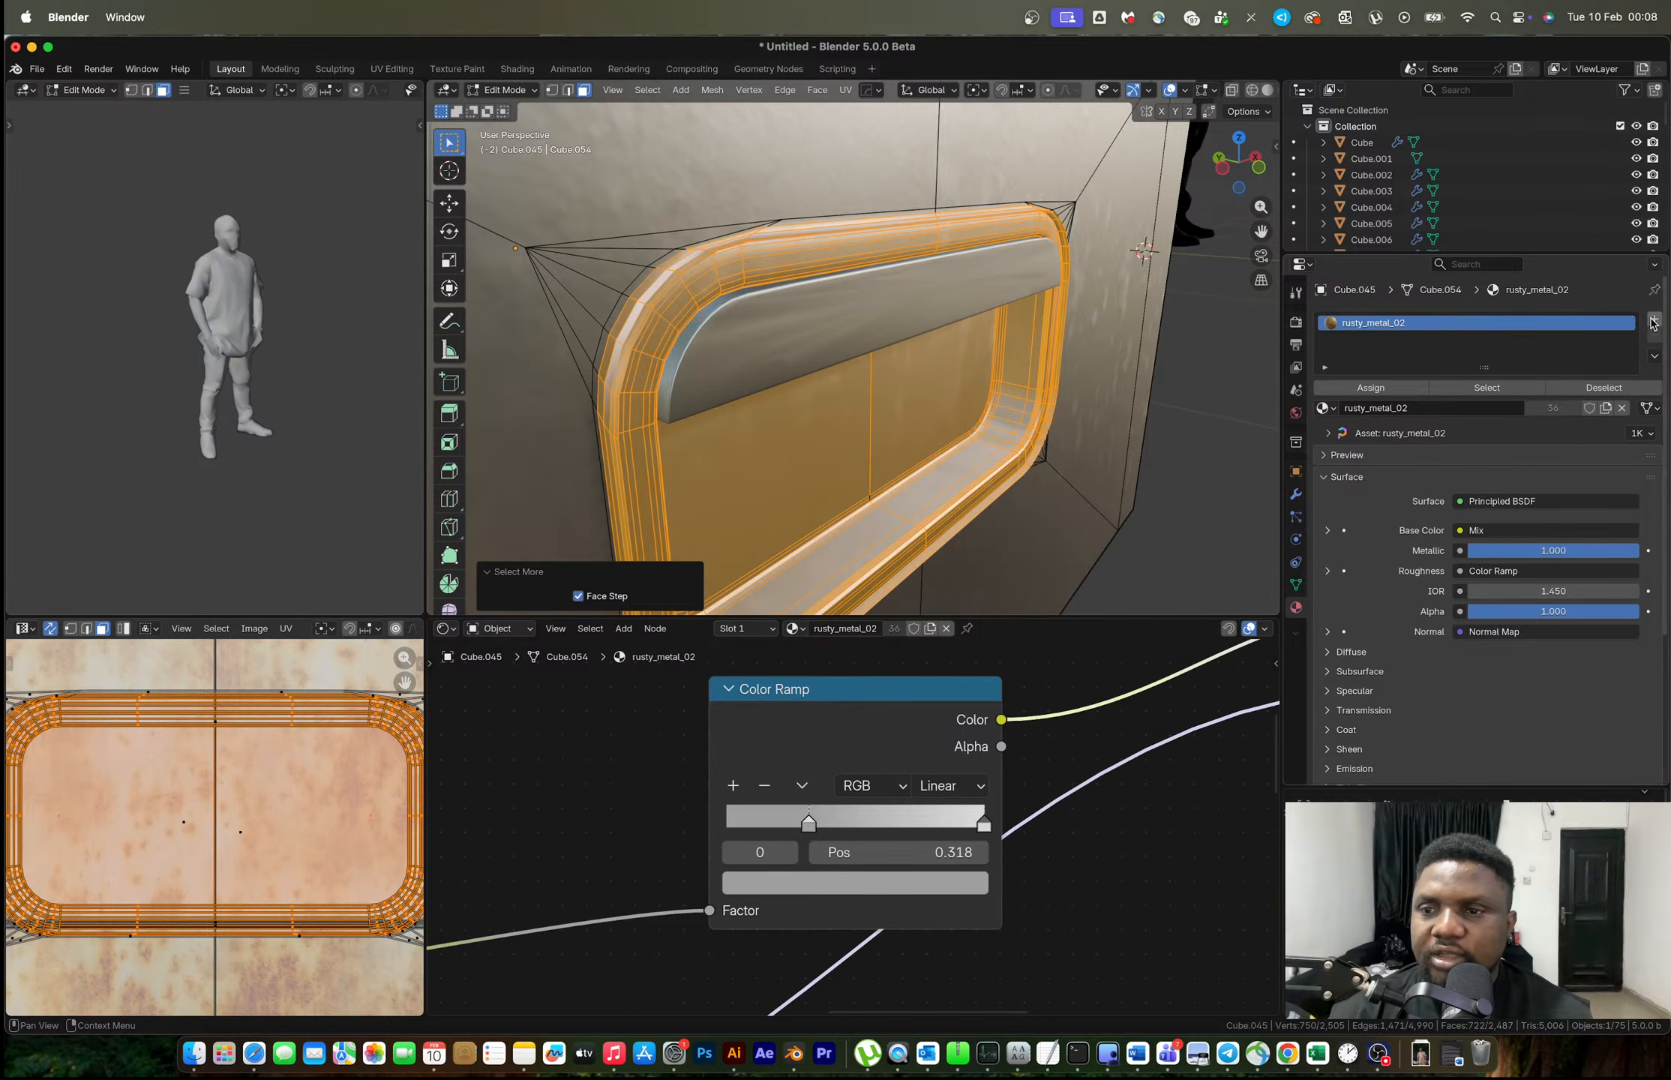
click(1367, 412)
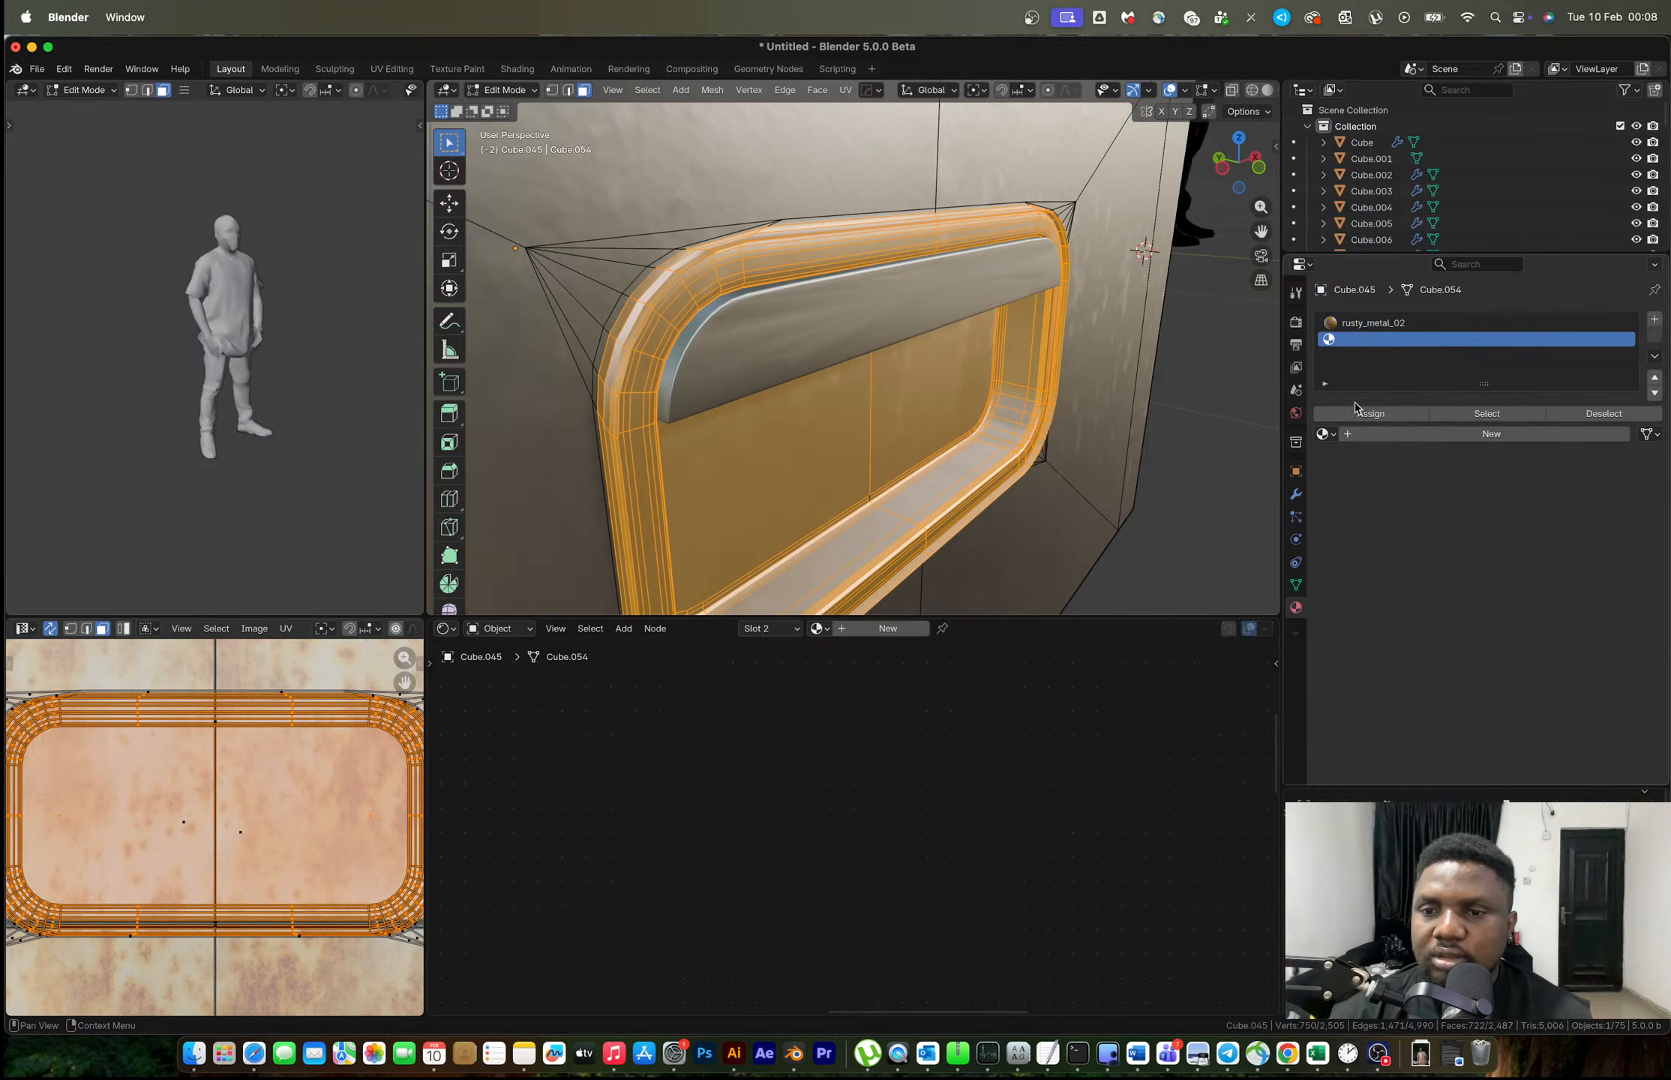
click(1481, 435)
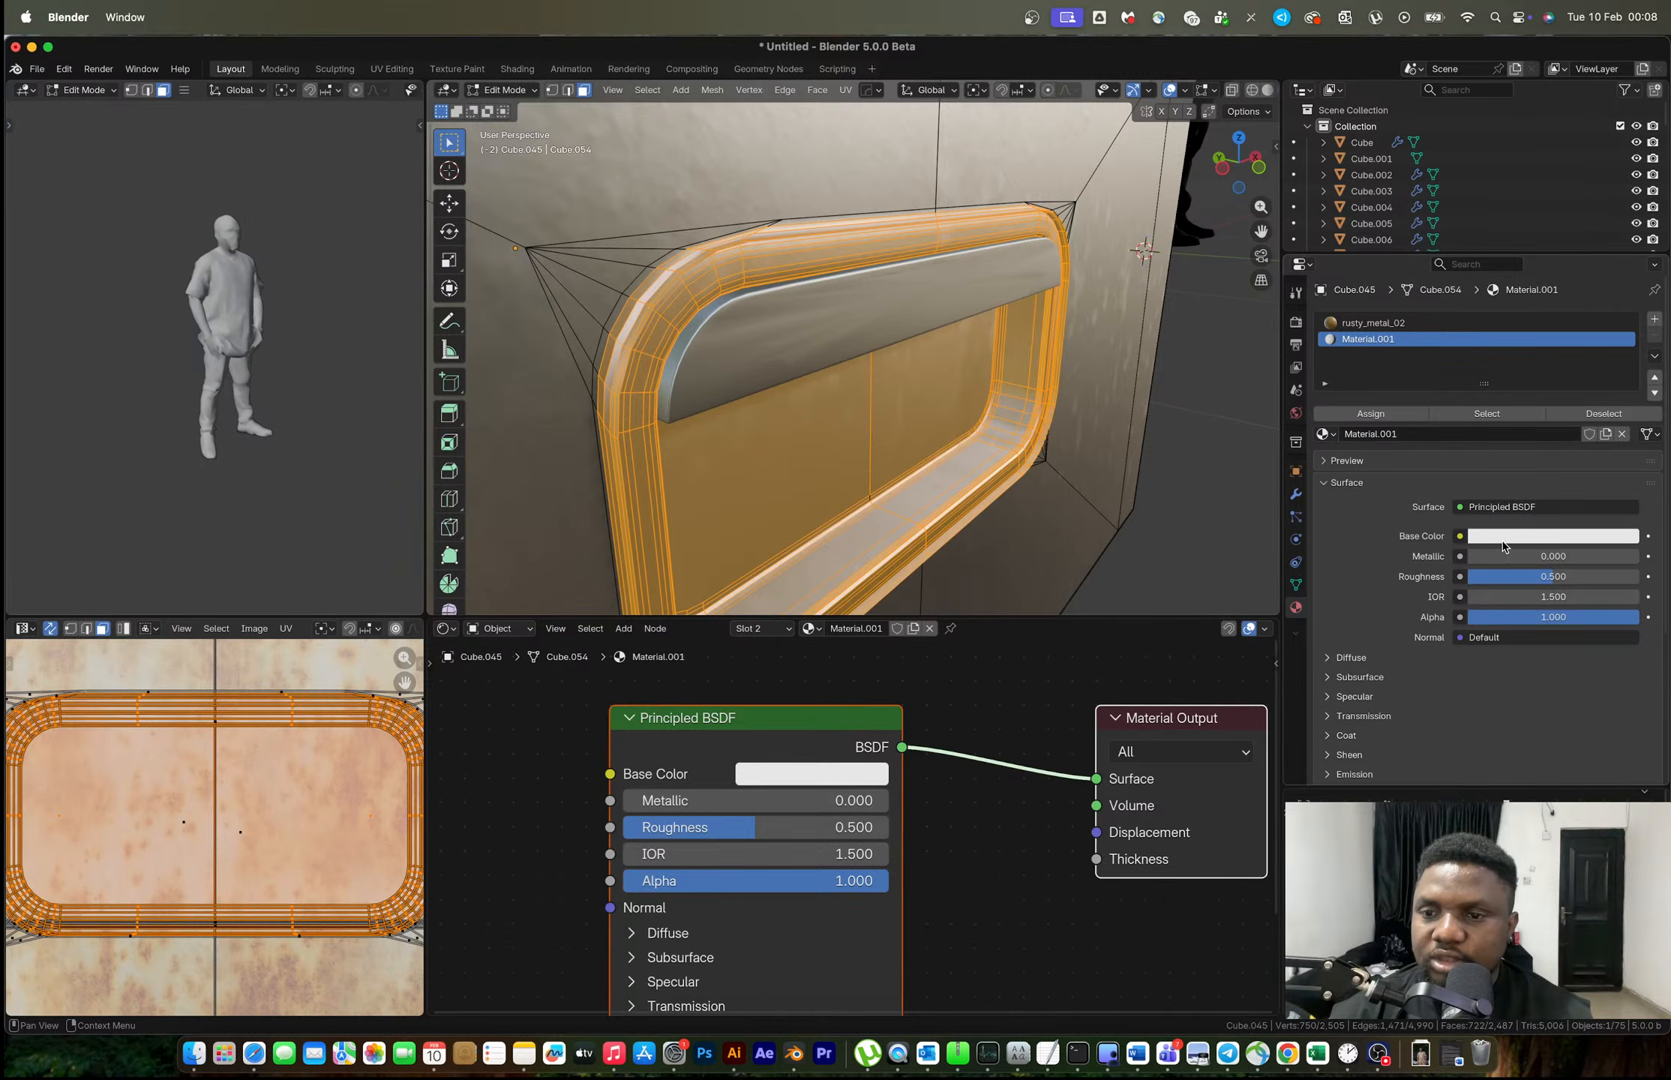
Set the new material's base color to dark grey #262626 and its roughness to 0.730.
click(1503, 538)
drag(1625, 261, 1626, 362)
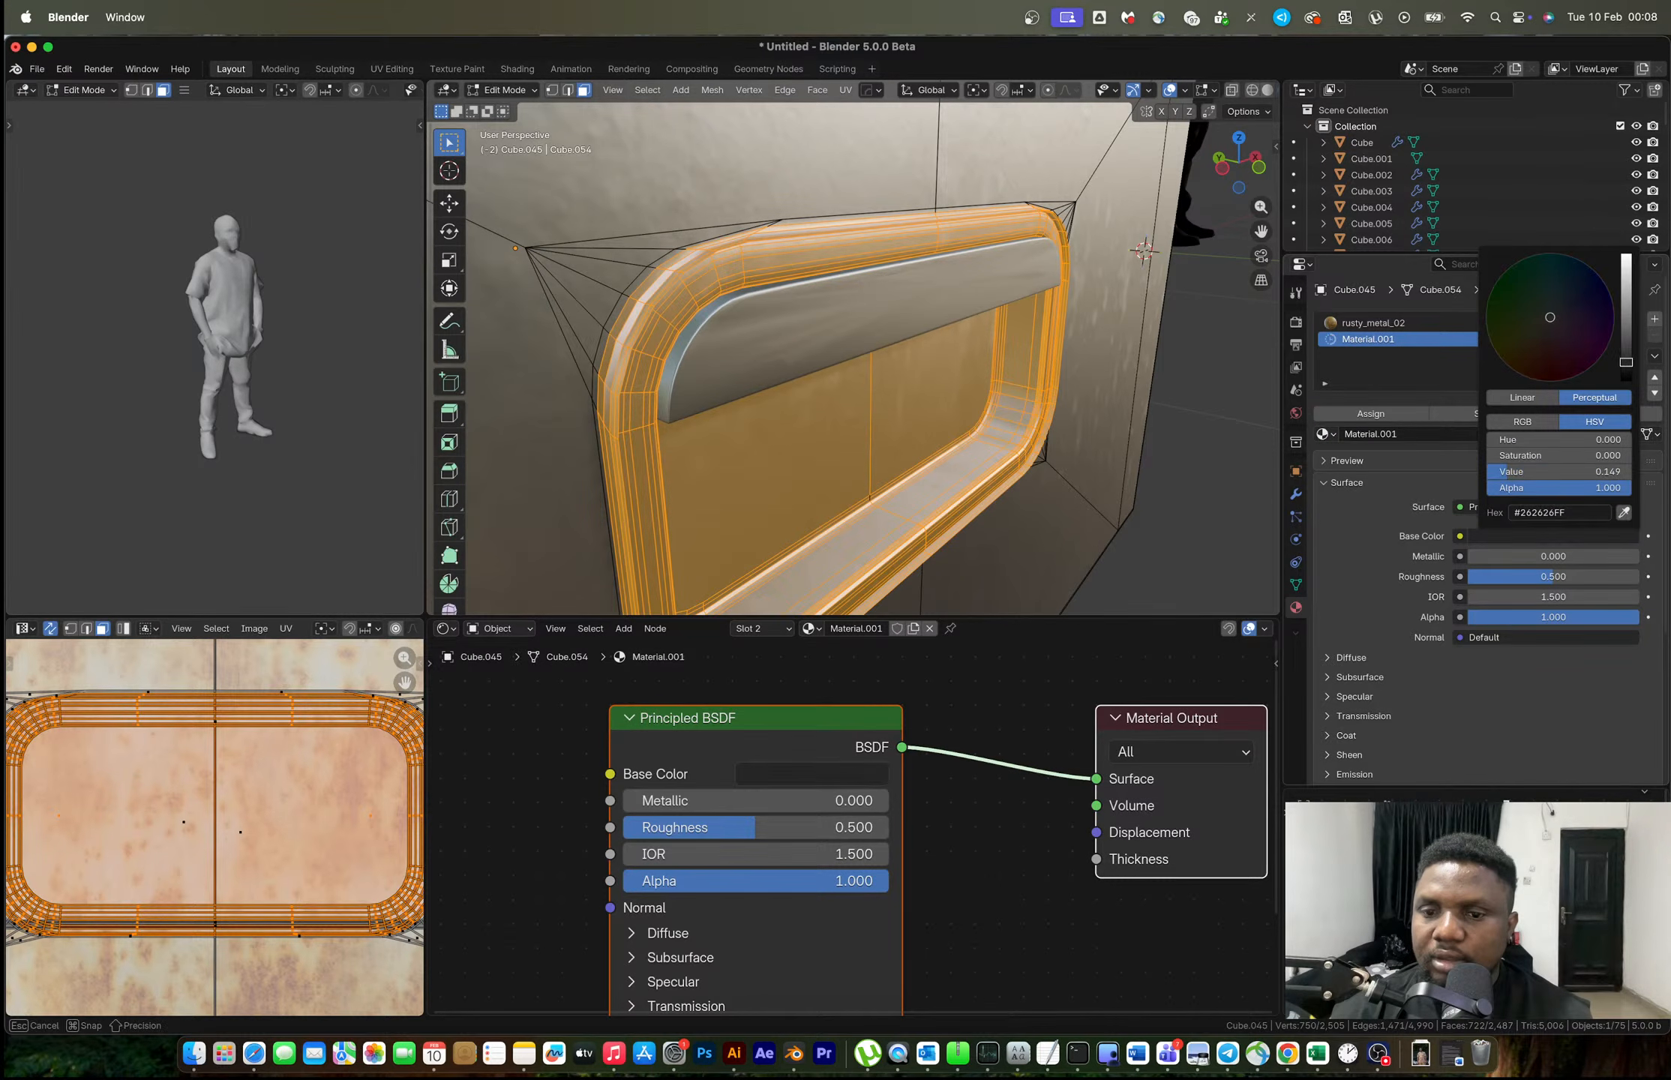
drag(773, 834, 834, 834)
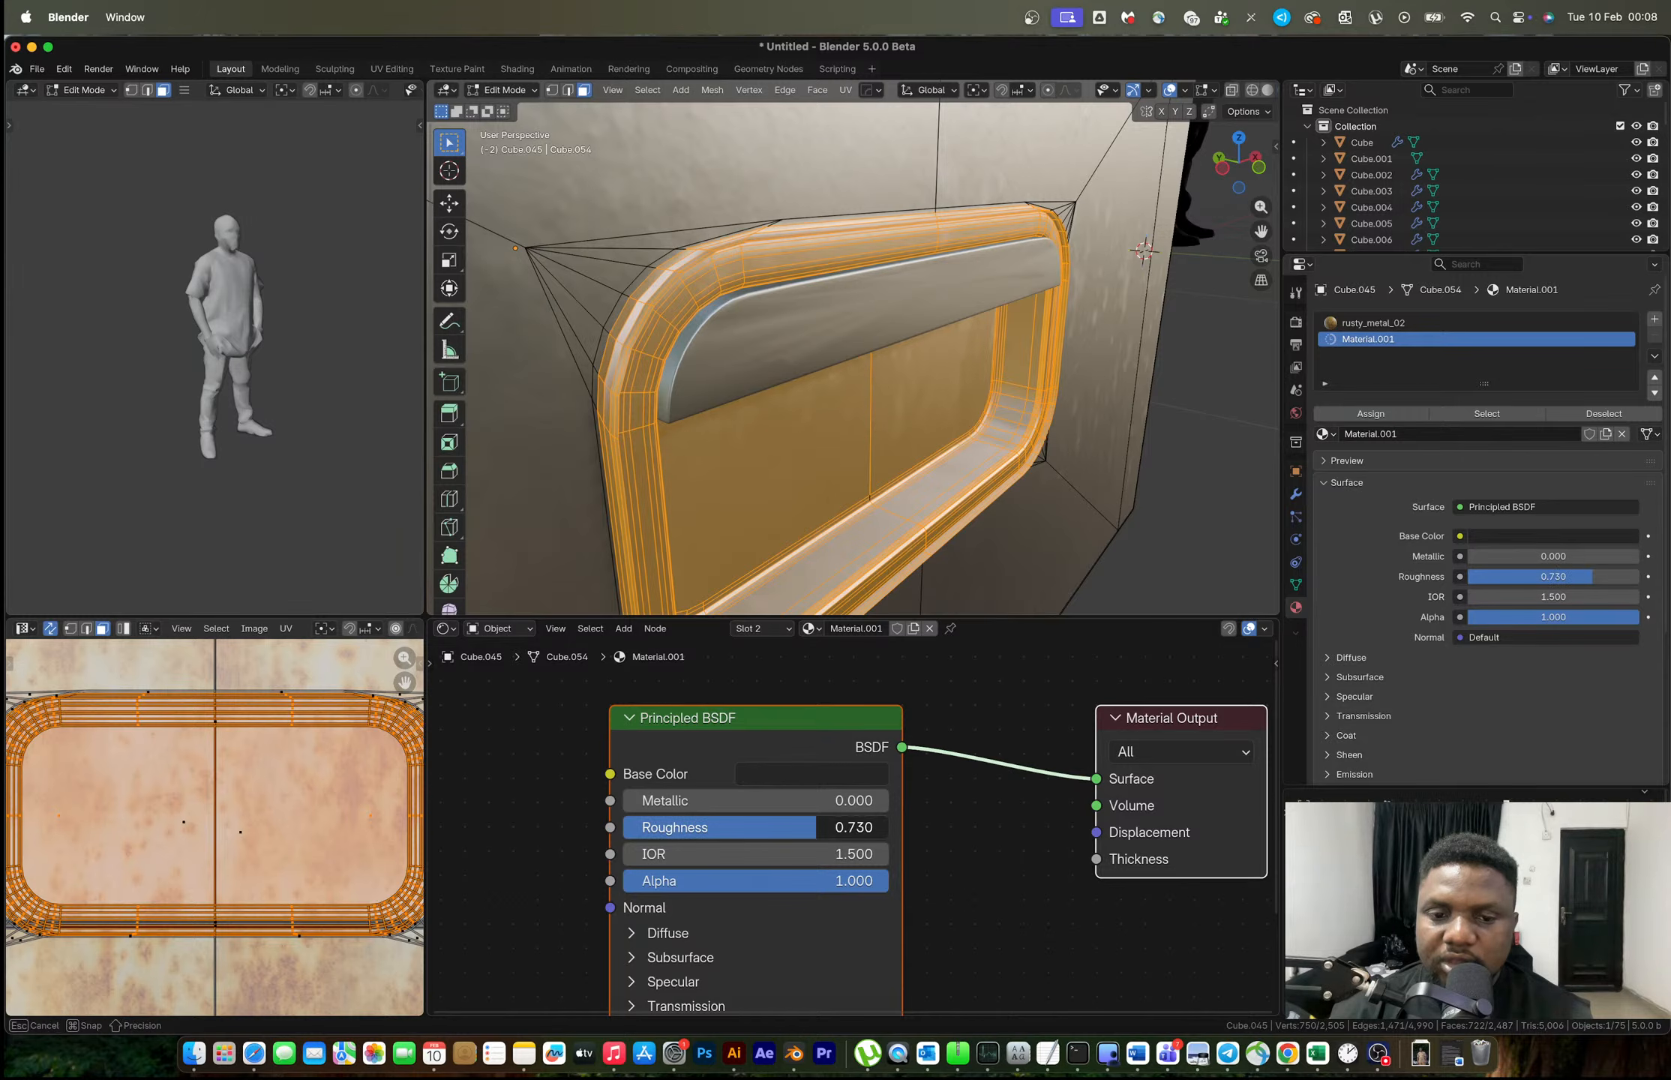
Assign the dark second material to the selected handle recess and rim faces, leave edit mode and deselect the drawer.
click(1358, 416)
key(Tab)
click(1195, 339)
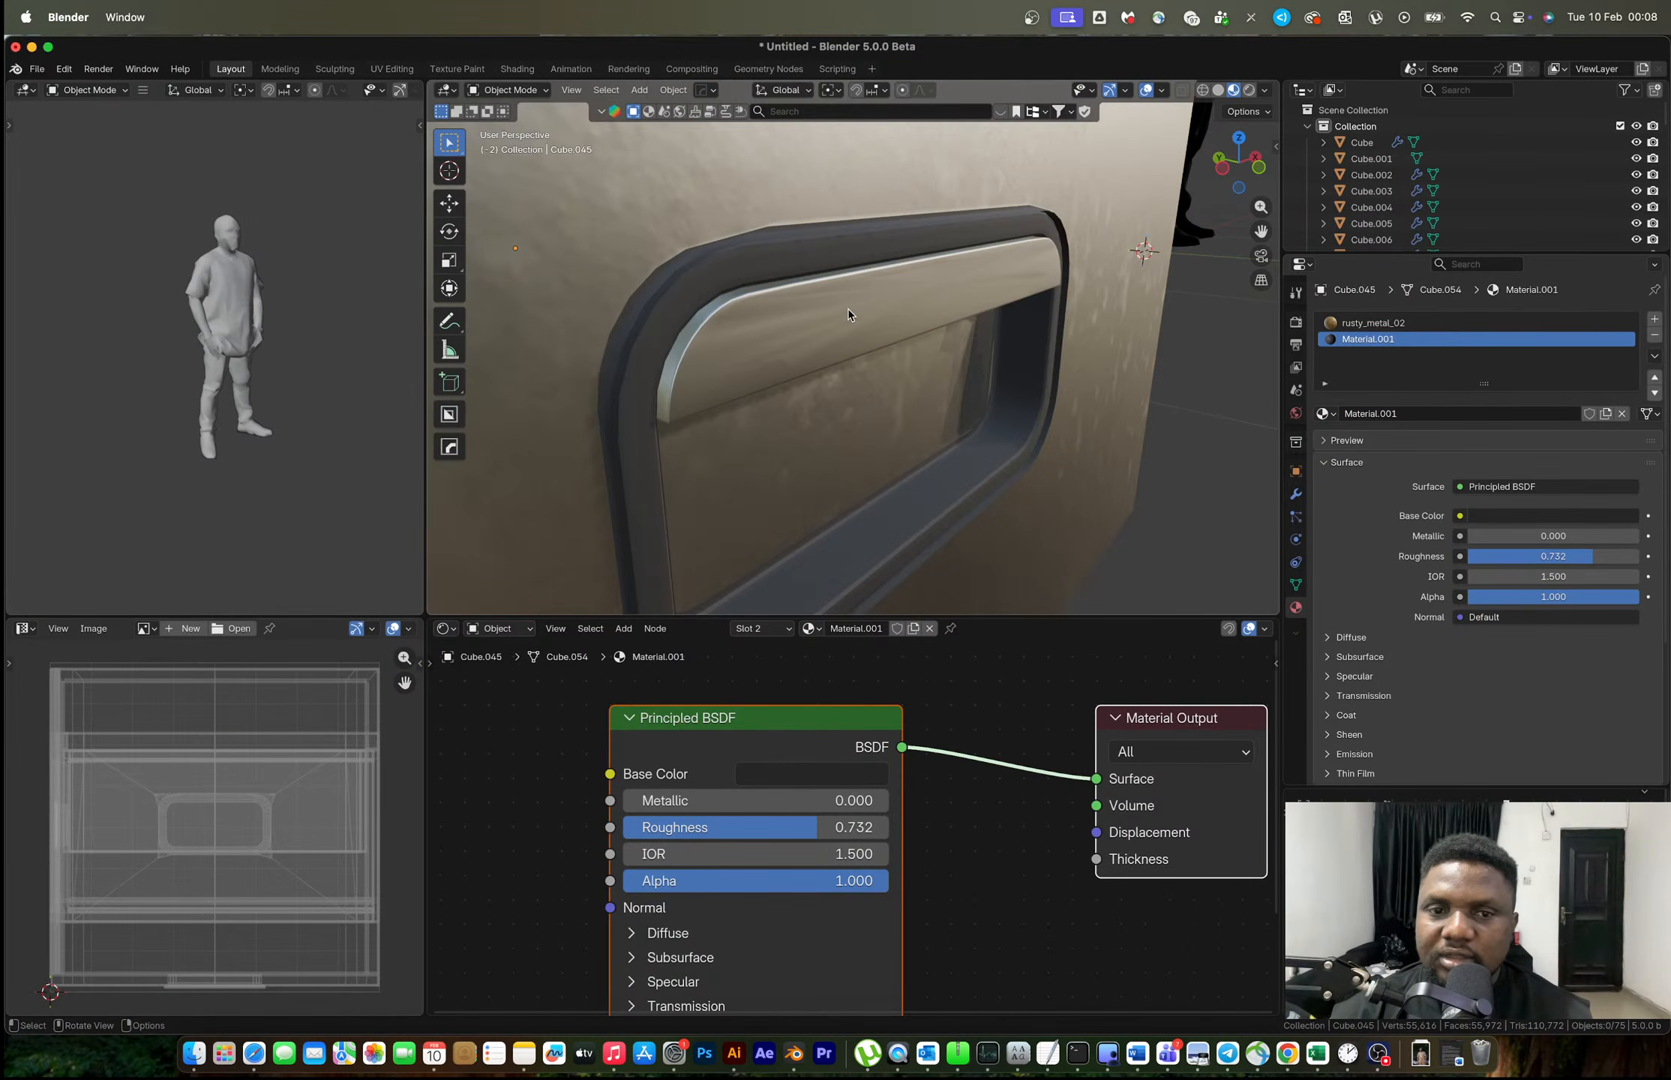
click(848, 308)
scroll(847, 308, down, 5)
middle_drag(946, 347, 892, 382)
scroll(855, 351, down, 8)
click(976, 373)
scroll(897, 389, up, 5)
scroll(897, 388, up, 3)
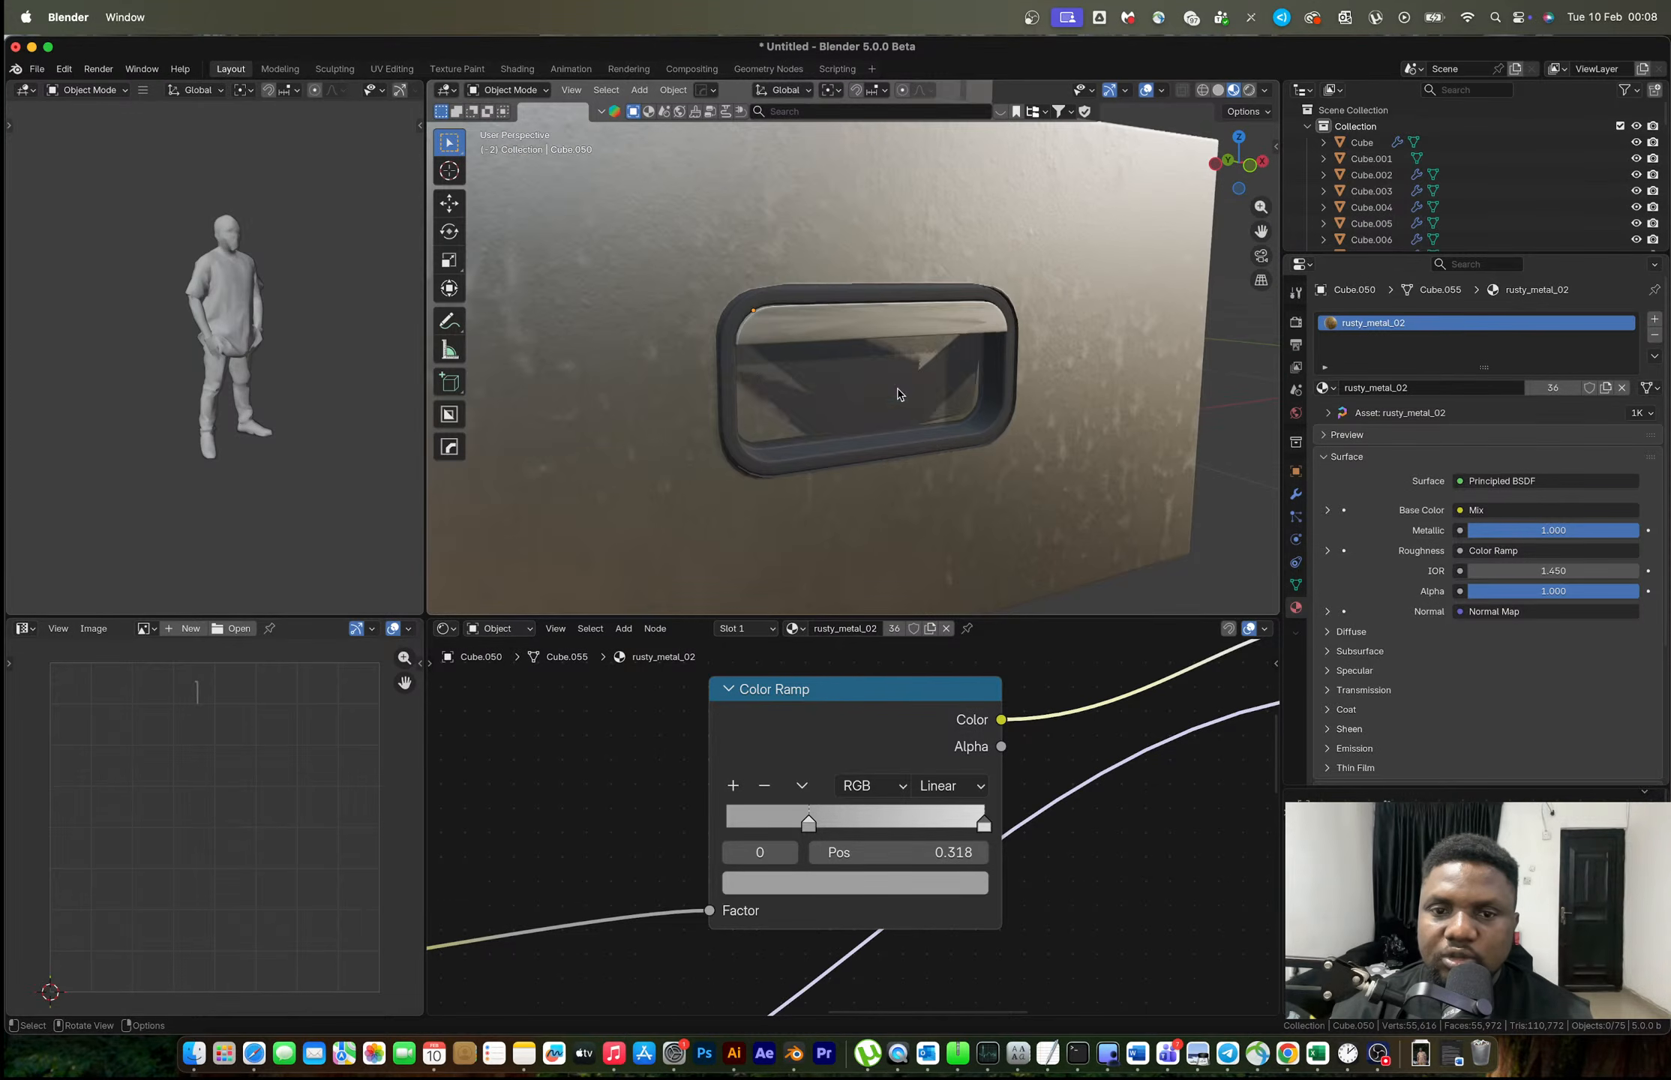
Try to delete the edges of the back panel faces inside the open drawer's handle recess, and undo the deletion.
click(940, 432)
key(Tab)
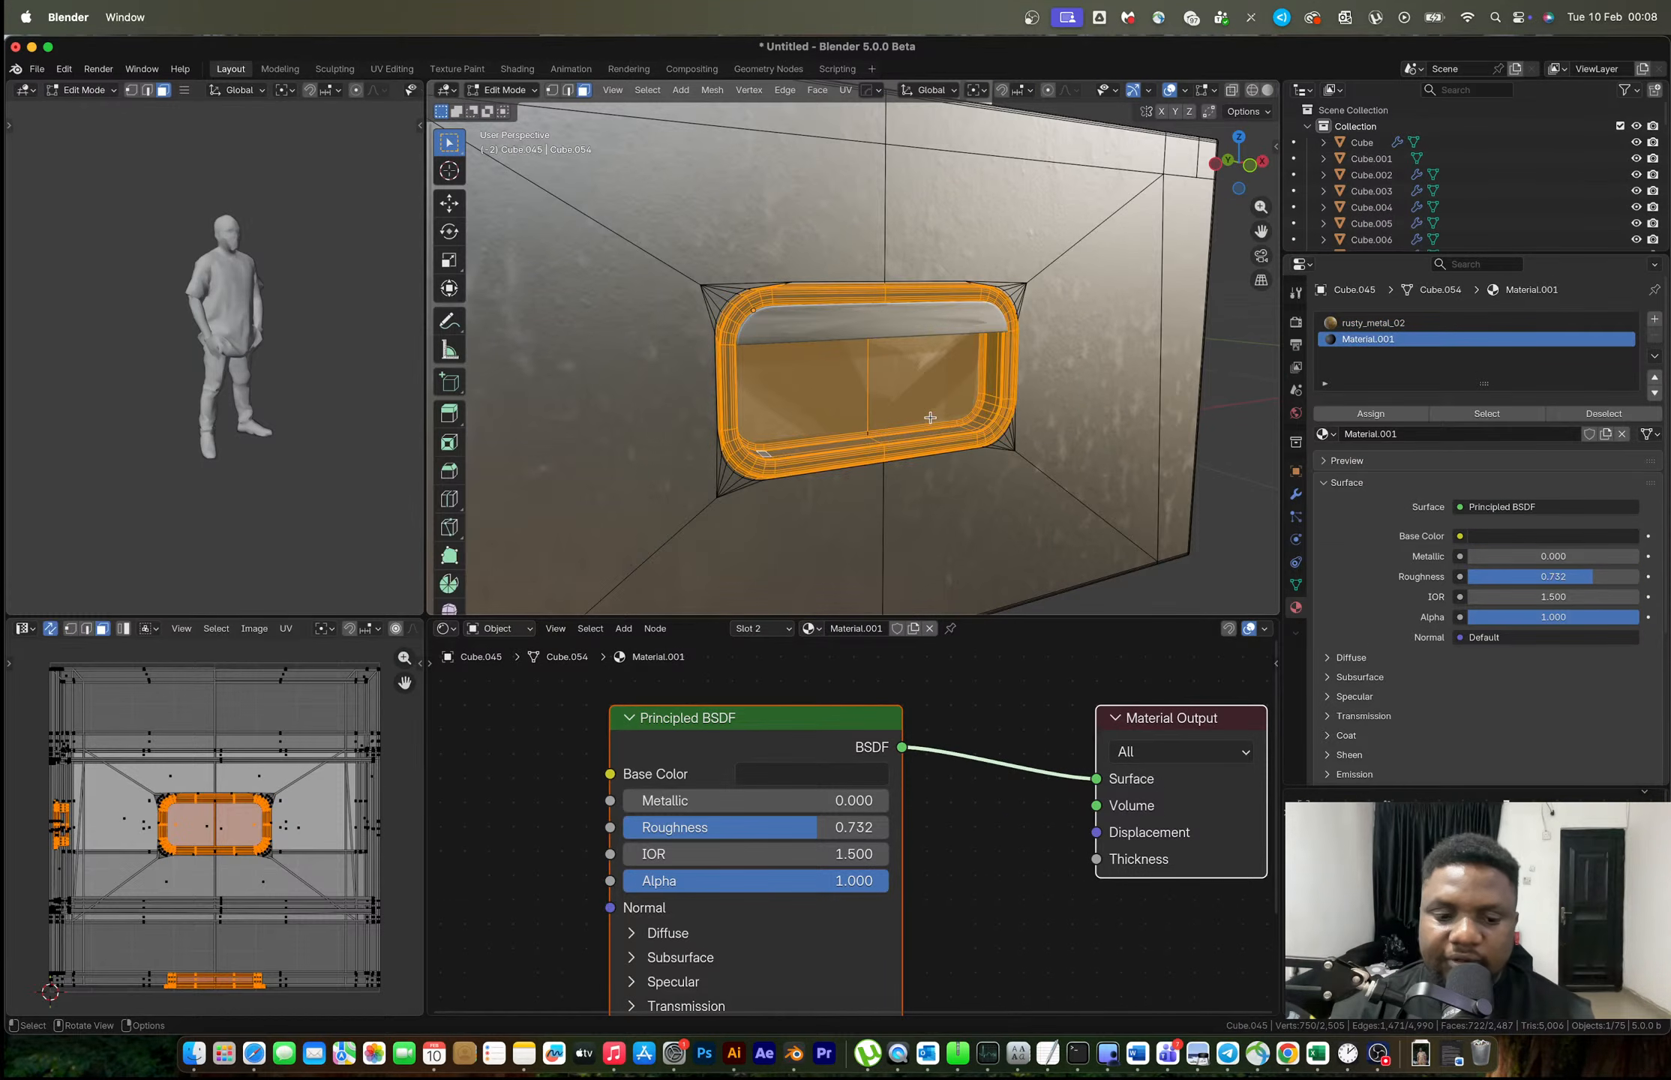
key(alt+a)
click(911, 370)
key(x)
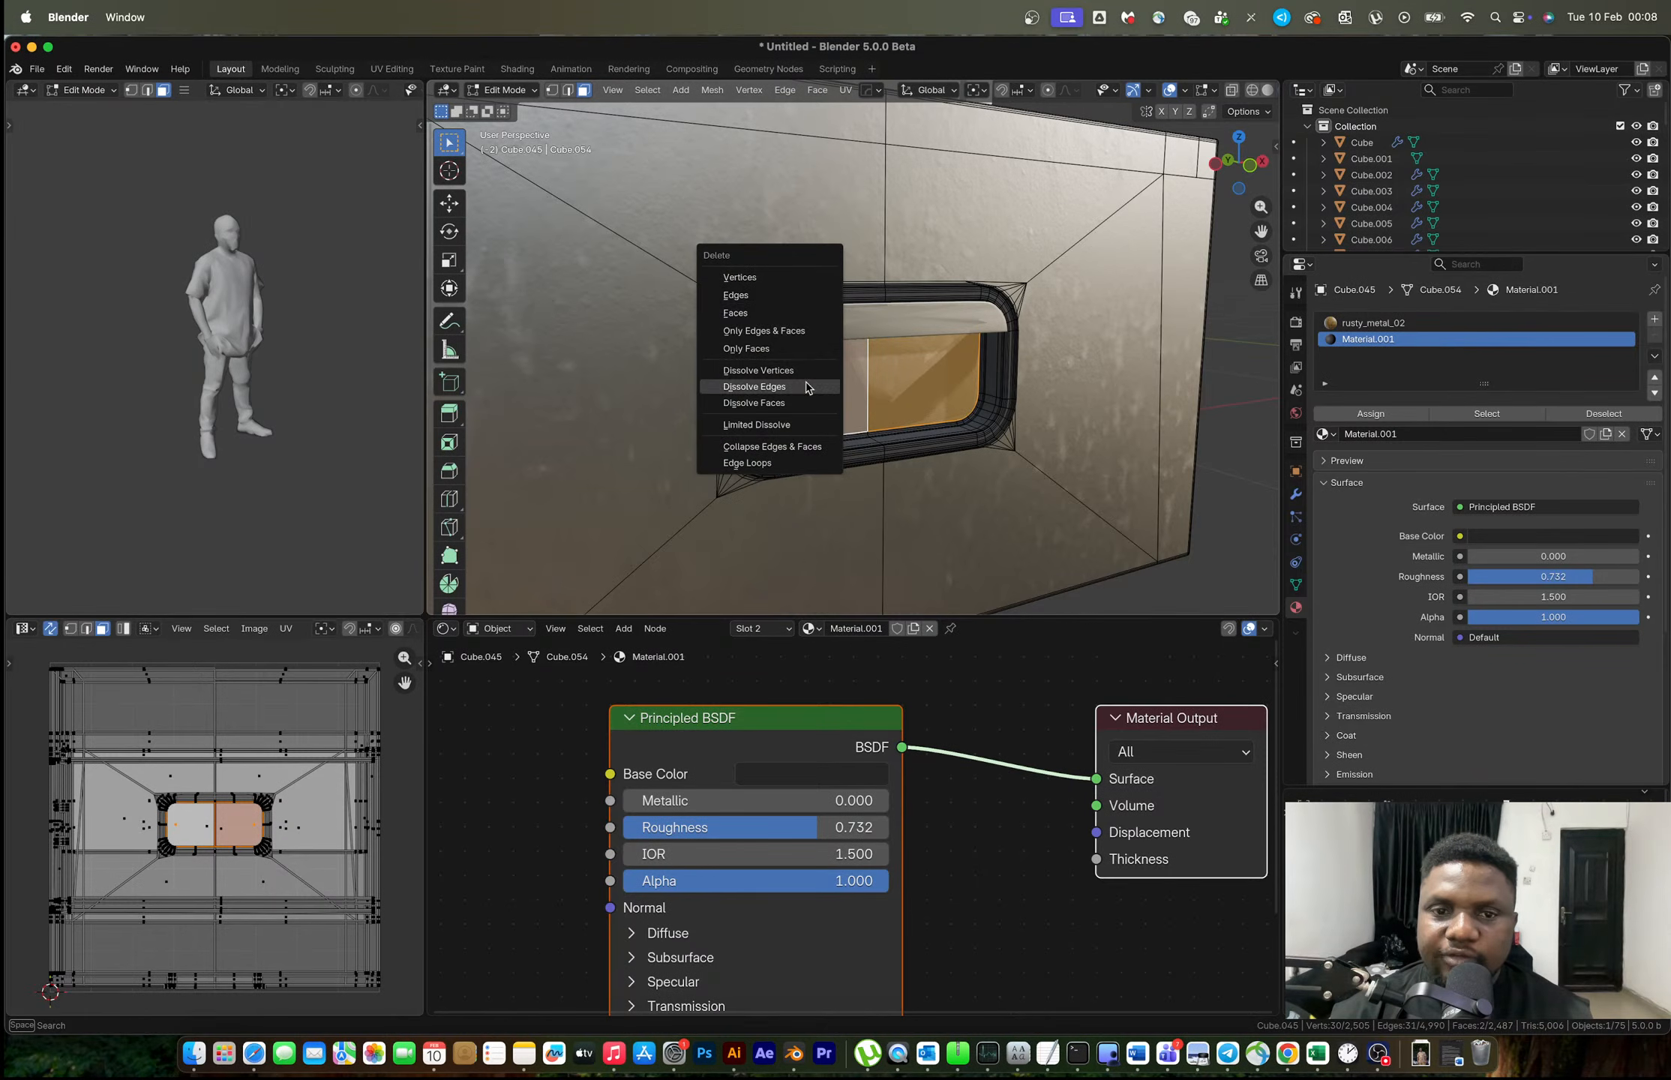
click(751, 297)
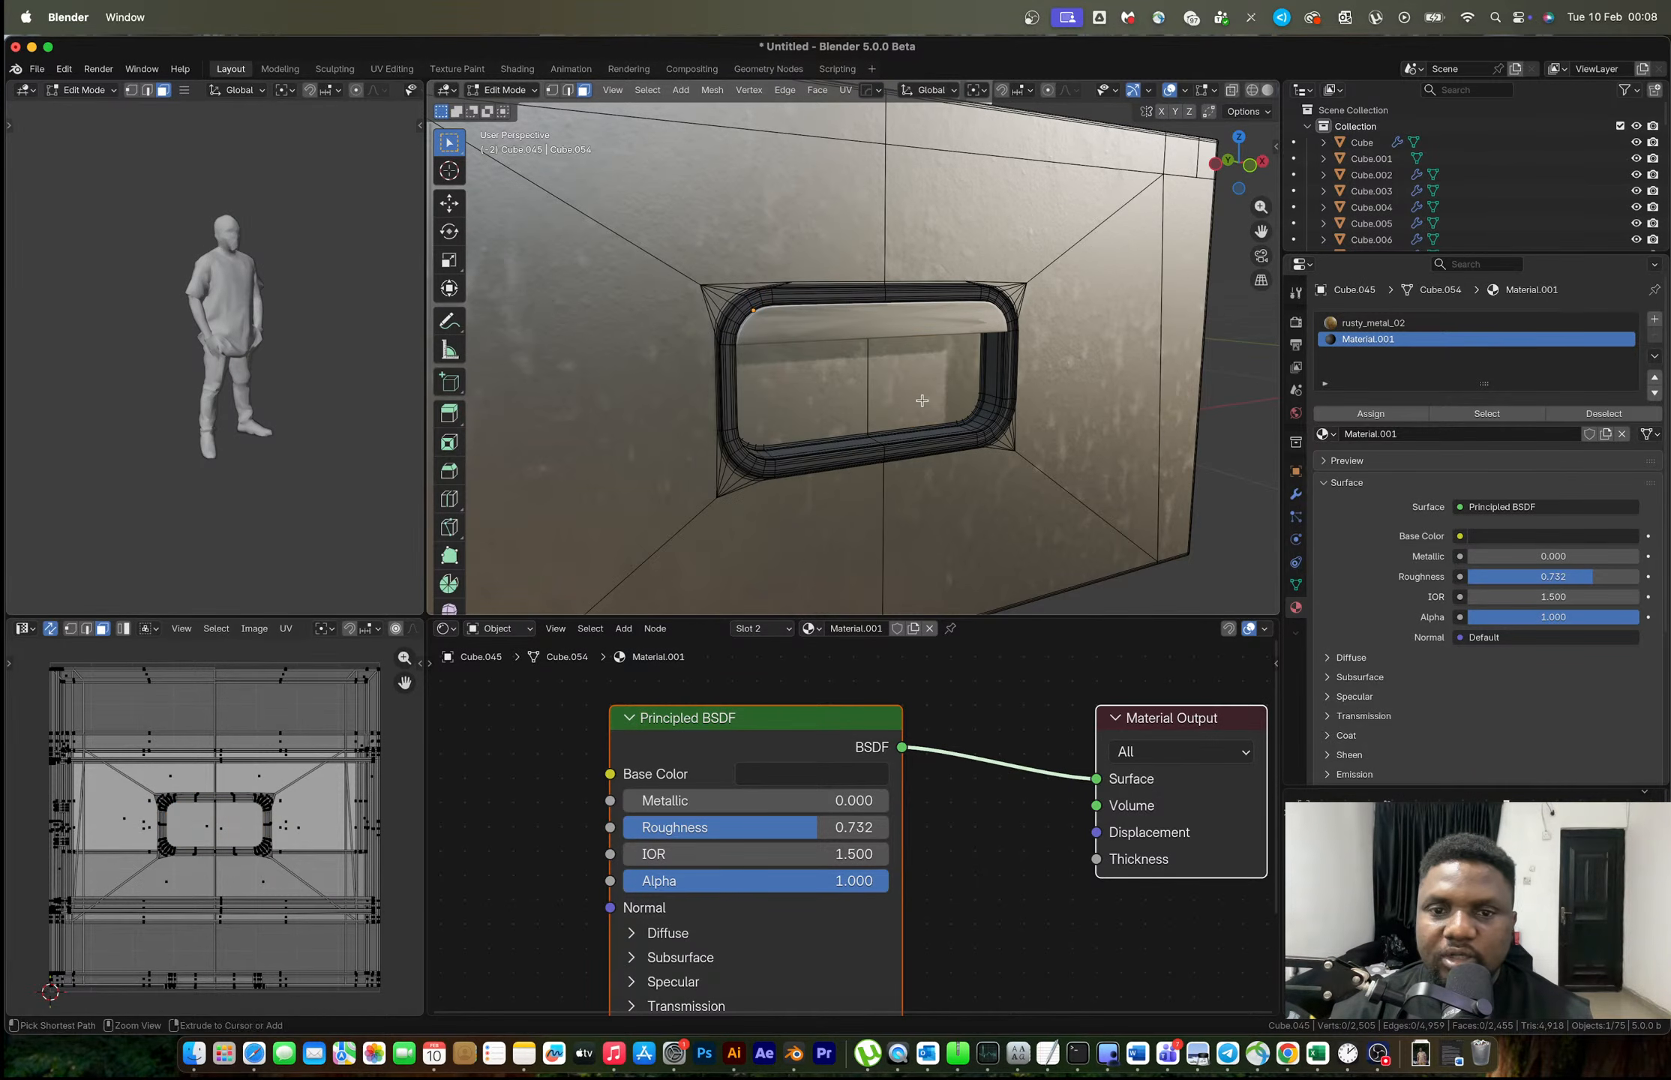
key(super+z)
middle_drag(924, 399, 950, 408)
key(g)
key(y)
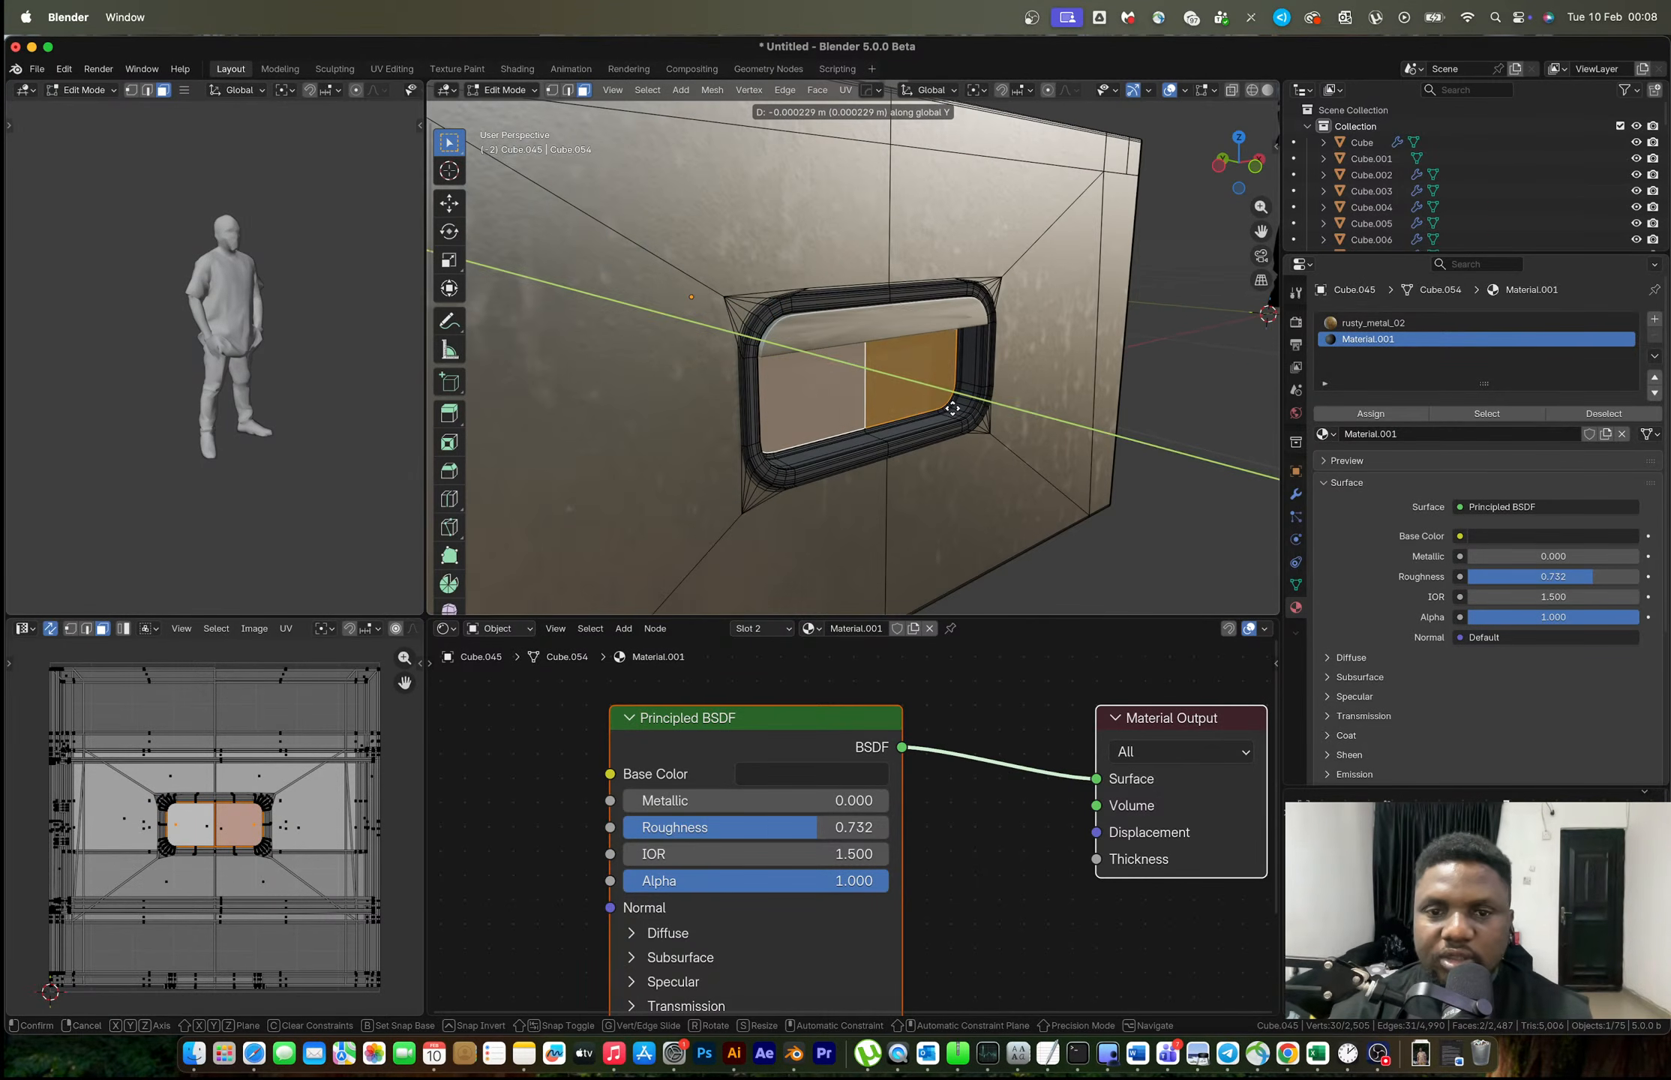
key(Escape)
key(Tab)
click(1181, 395)
Link the open bottom drawer's object data to the three closed drawers above it in the same cabinet.
scroll(1102, 406, down, 3)
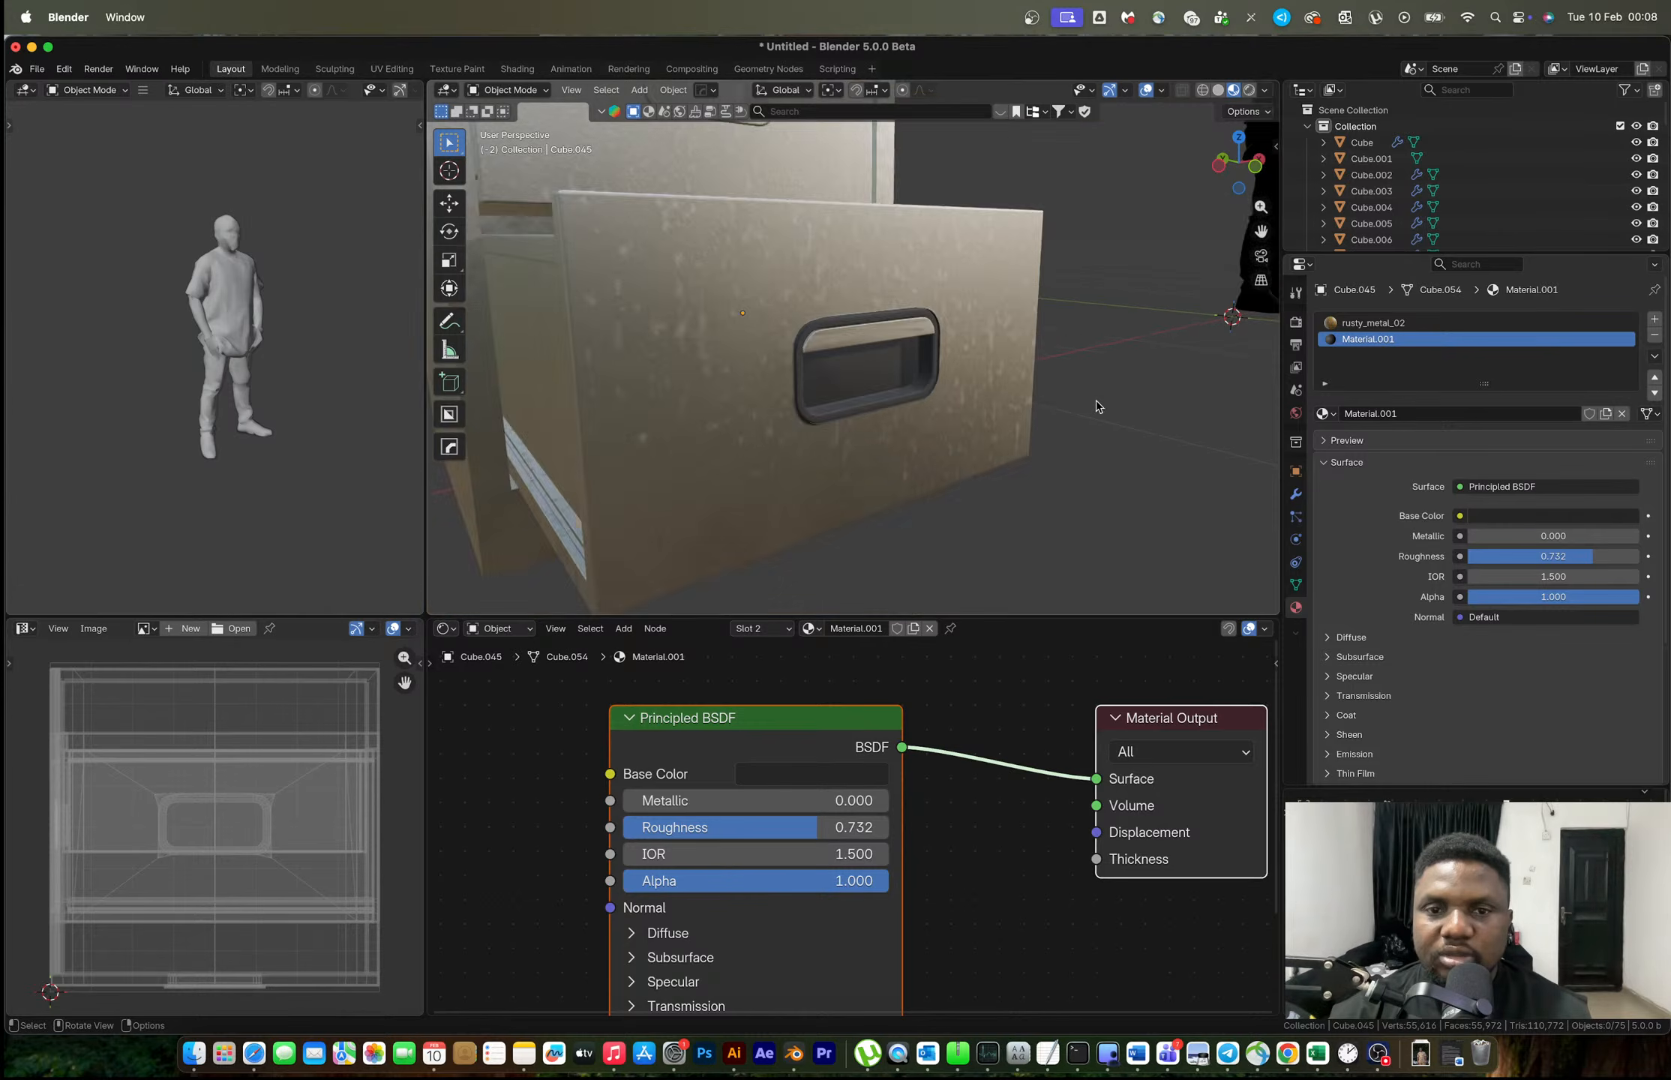
middle_drag(1097, 407, 978, 399)
scroll(885, 363, down, 8)
shift+middle_drag(873, 358, 957, 455)
scroll(957, 455, up, 1)
scroll(956, 455, up, 2)
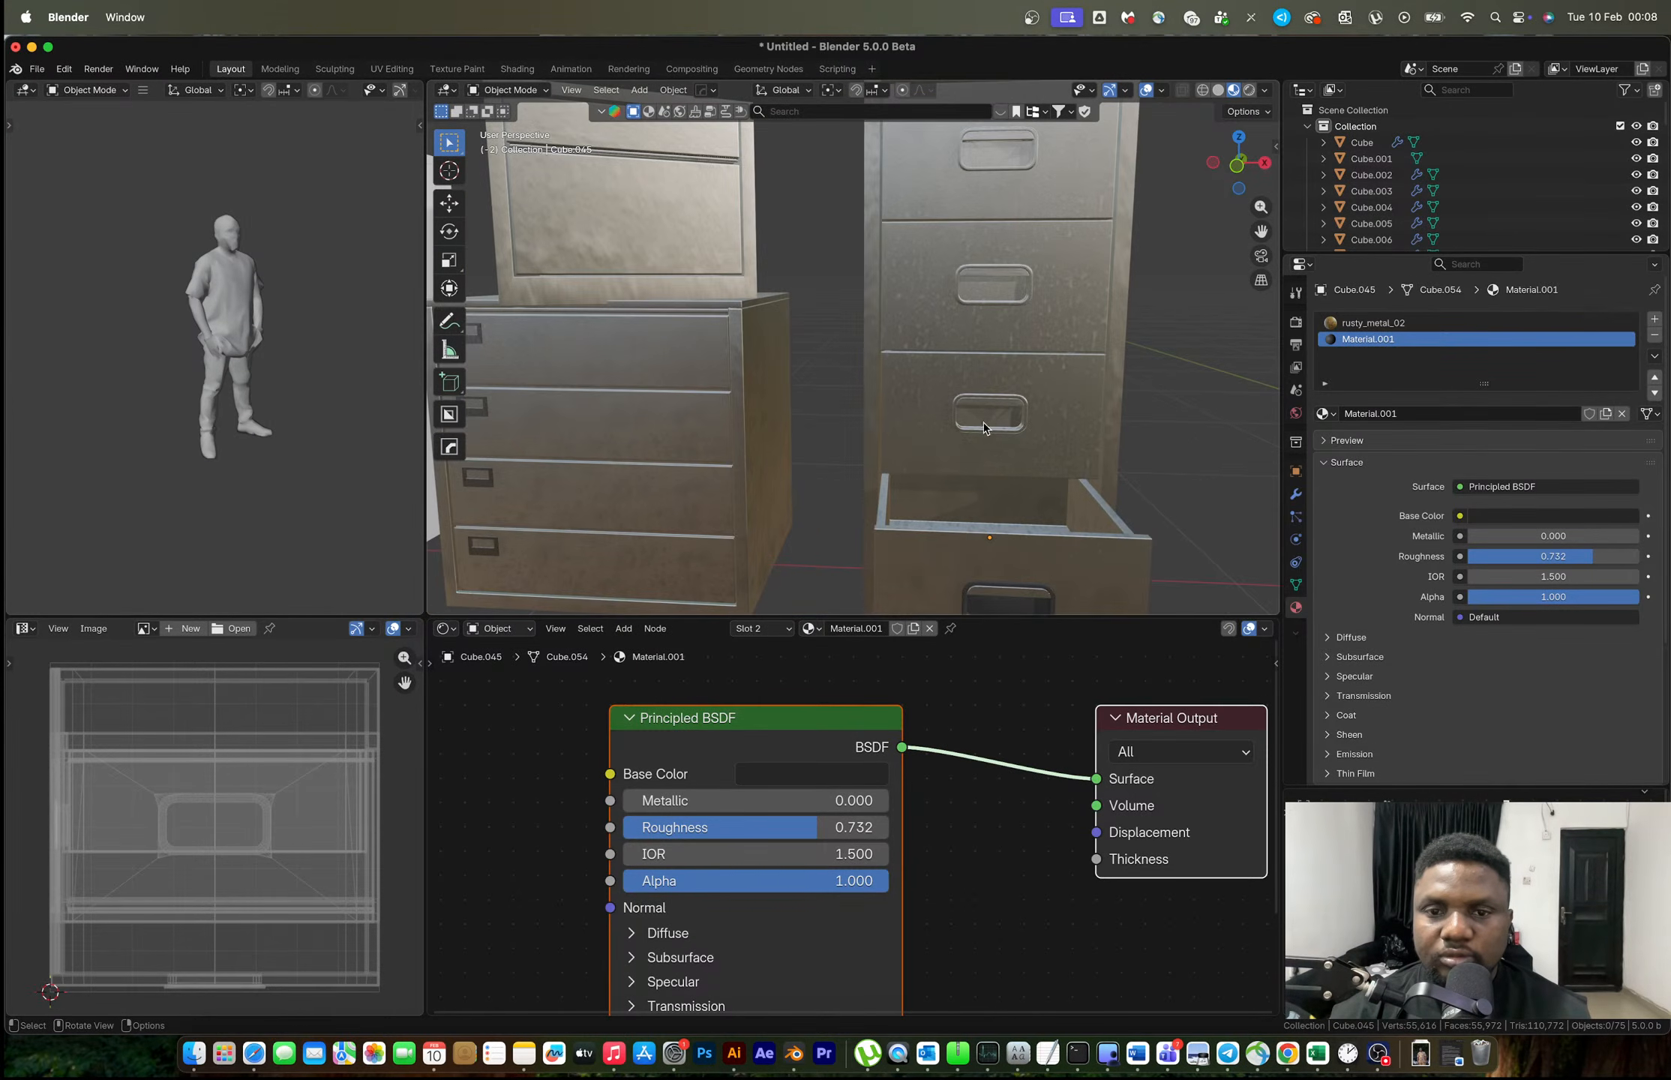
click(1020, 452)
shift+click(1050, 332)
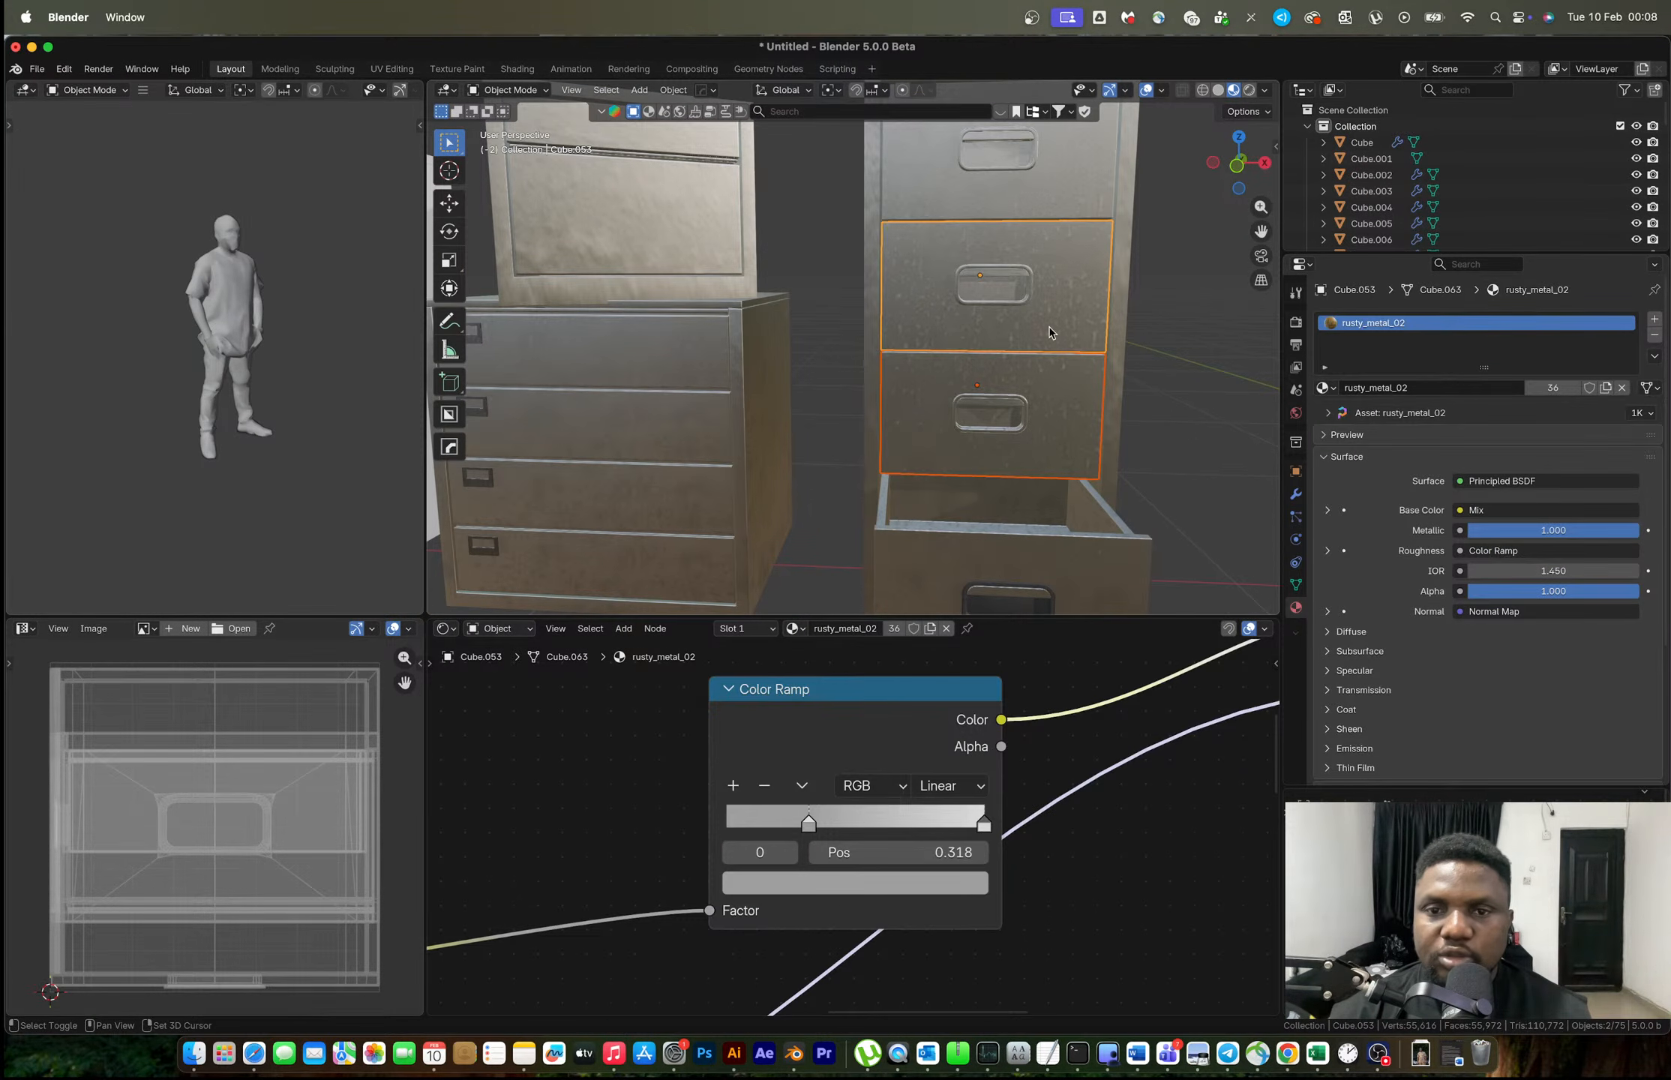
shift+click(1051, 175)
shift+middle_drag(1078, 534, 1079, 474)
shift+click(1077, 469)
key(ctrl+l)
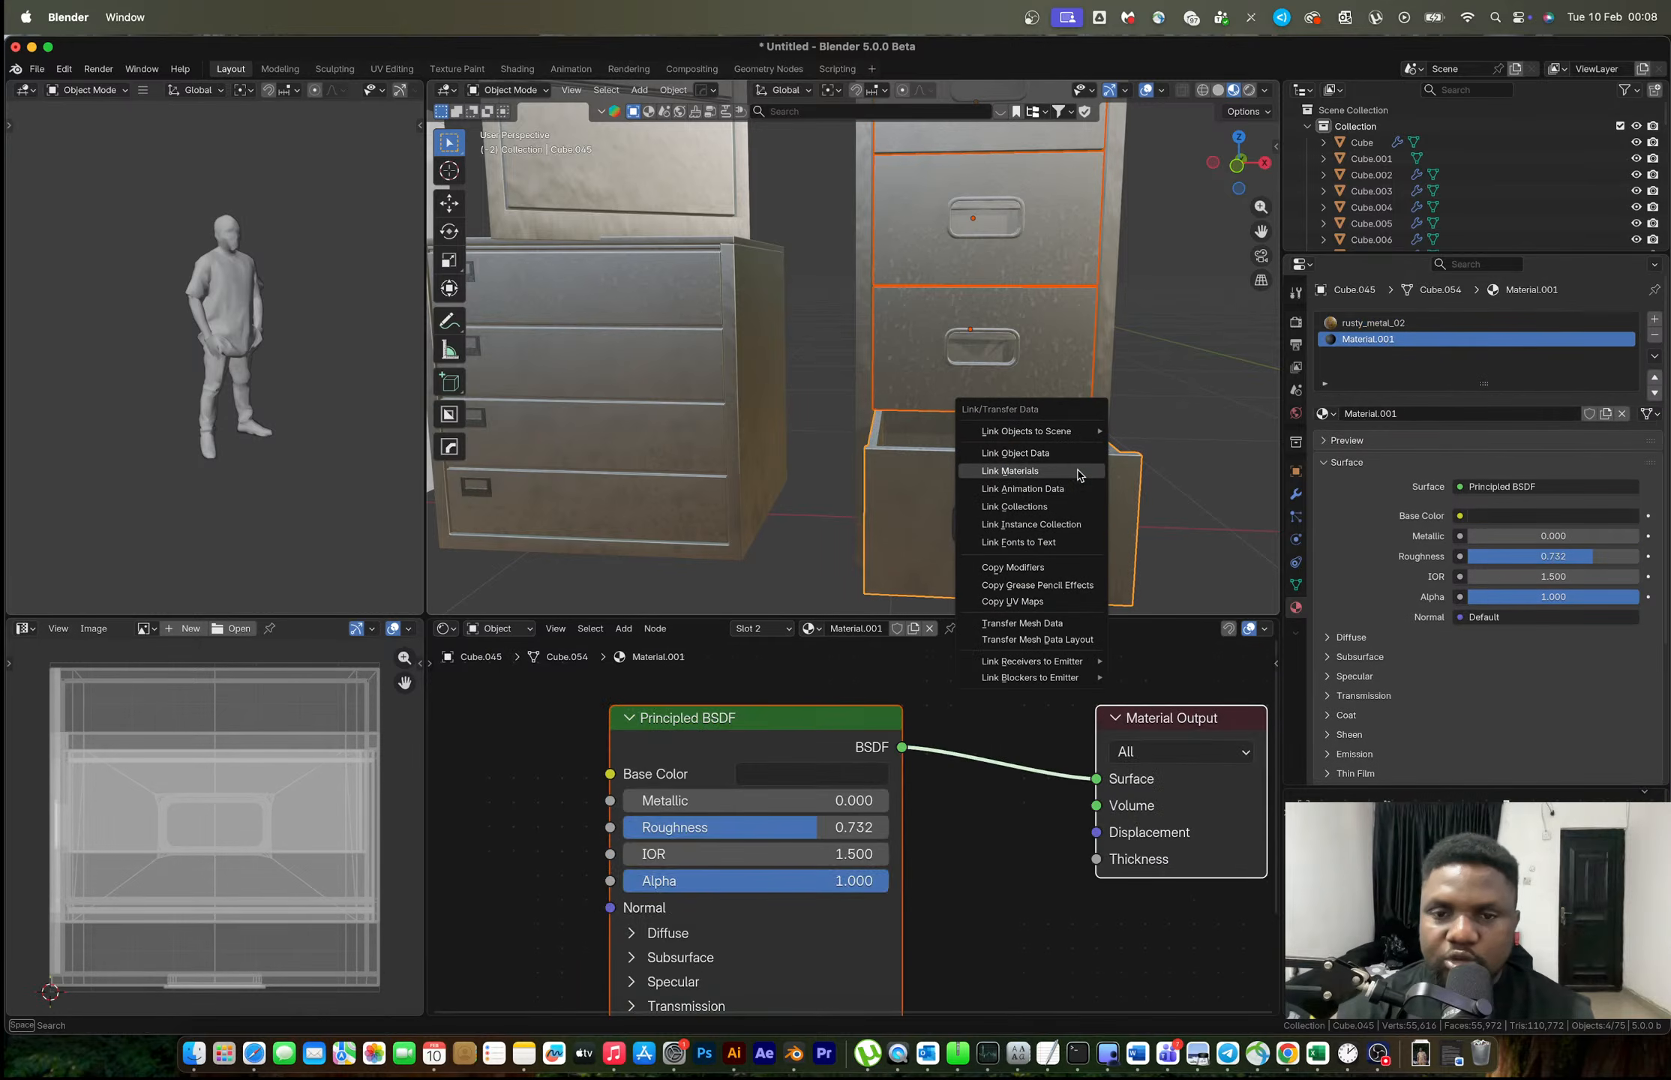
click(1101, 450)
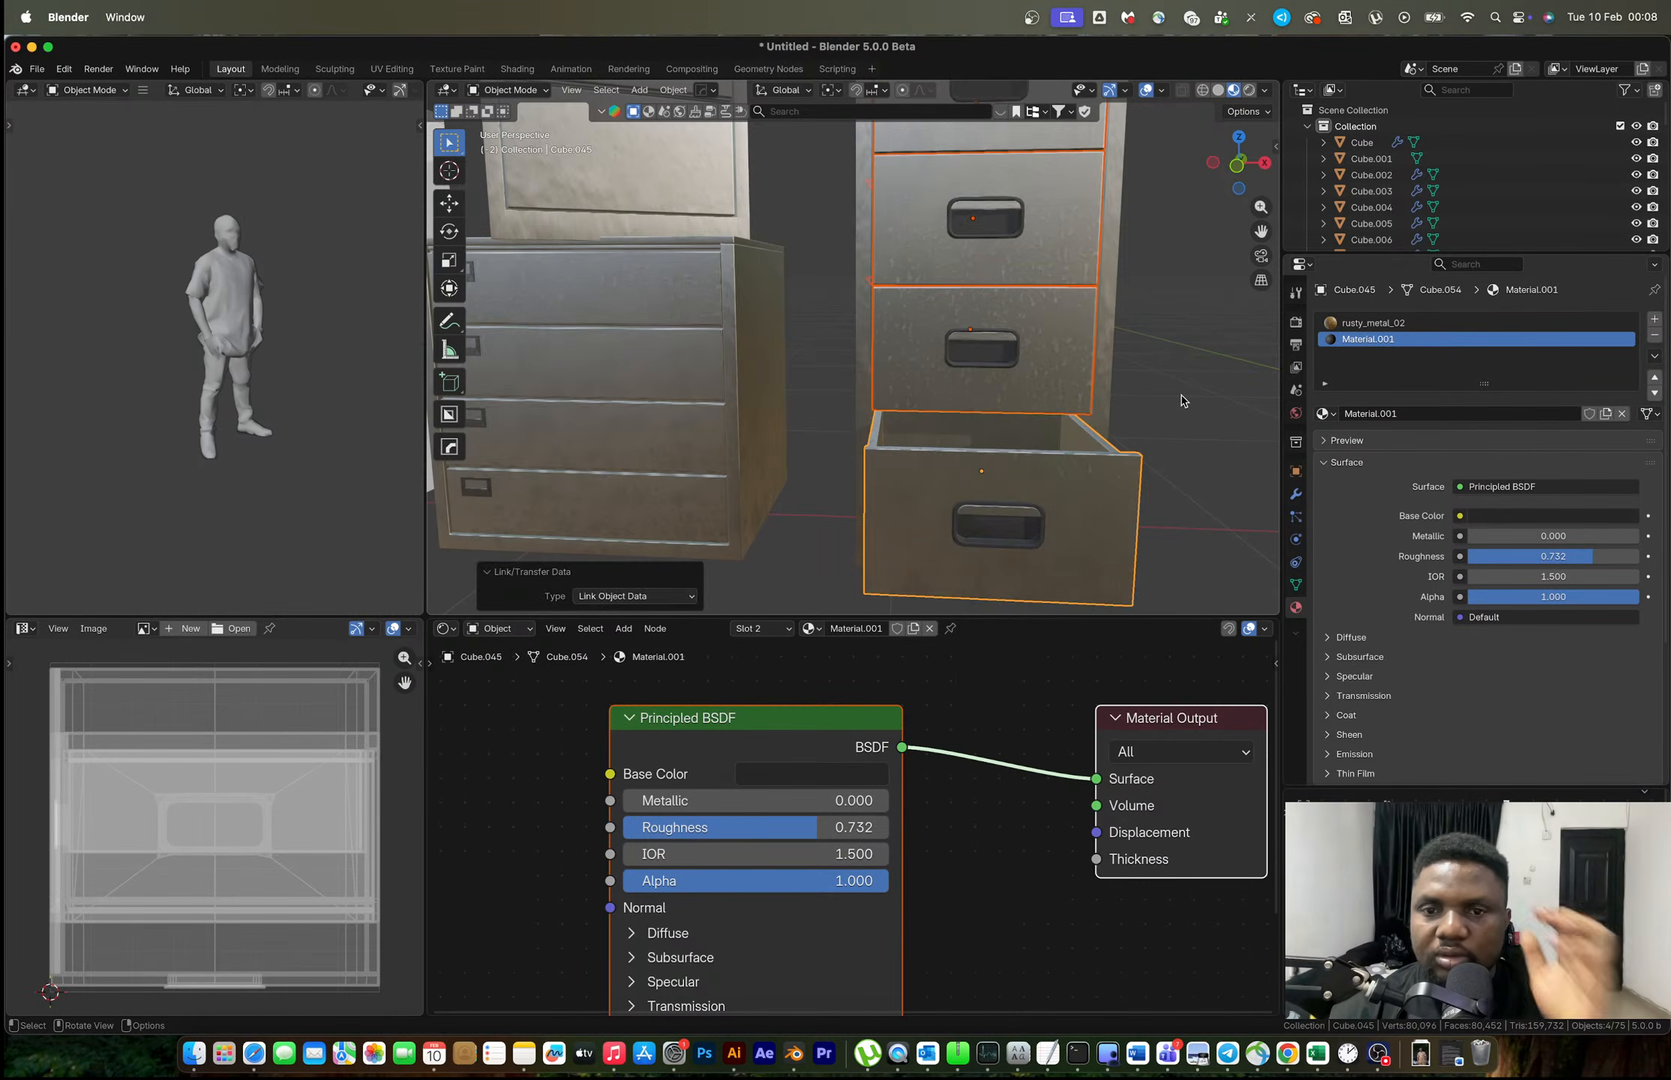
click(1183, 398)
Move the whole cabinet with the dark handles about -0.17 m along X and rotate it slightly around the Z axis.
scroll(1083, 398, down, 4)
middle_drag(1081, 398, 1085, 483)
scroll(1087, 402, down, 2)
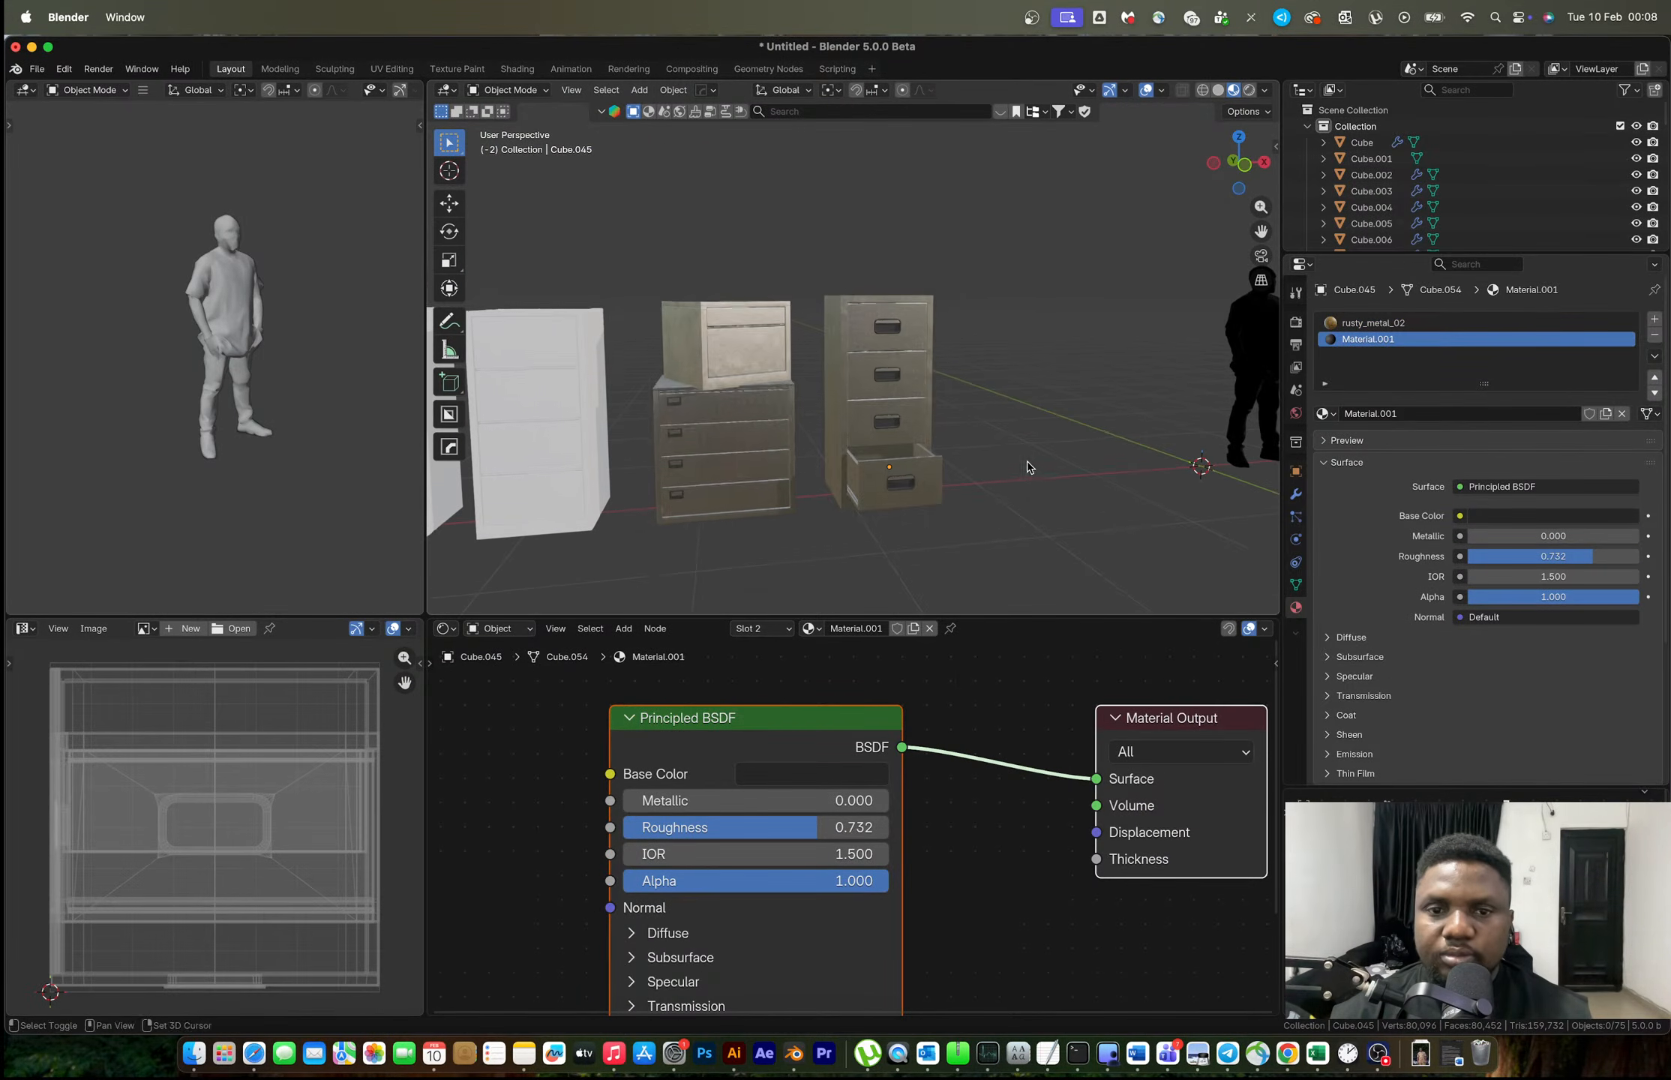
drag(971, 539, 834, 270)
key(g)
key(x)
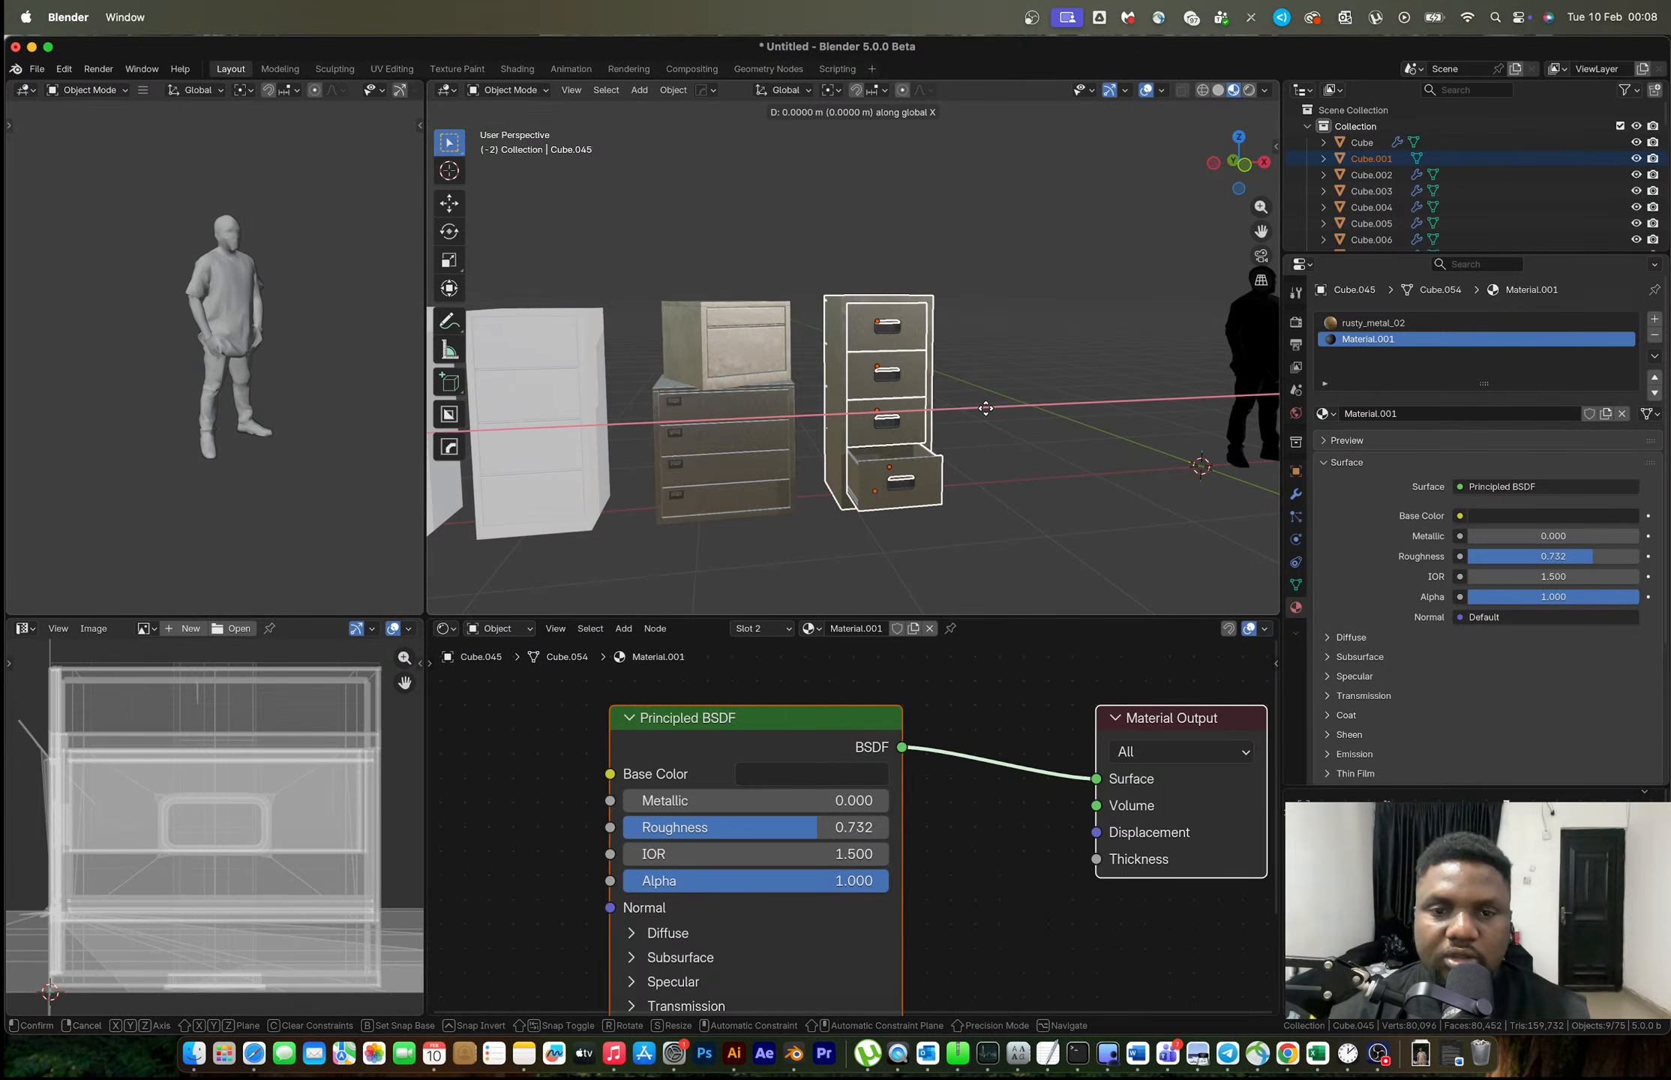
click(979, 410)
key(r)
key(z)
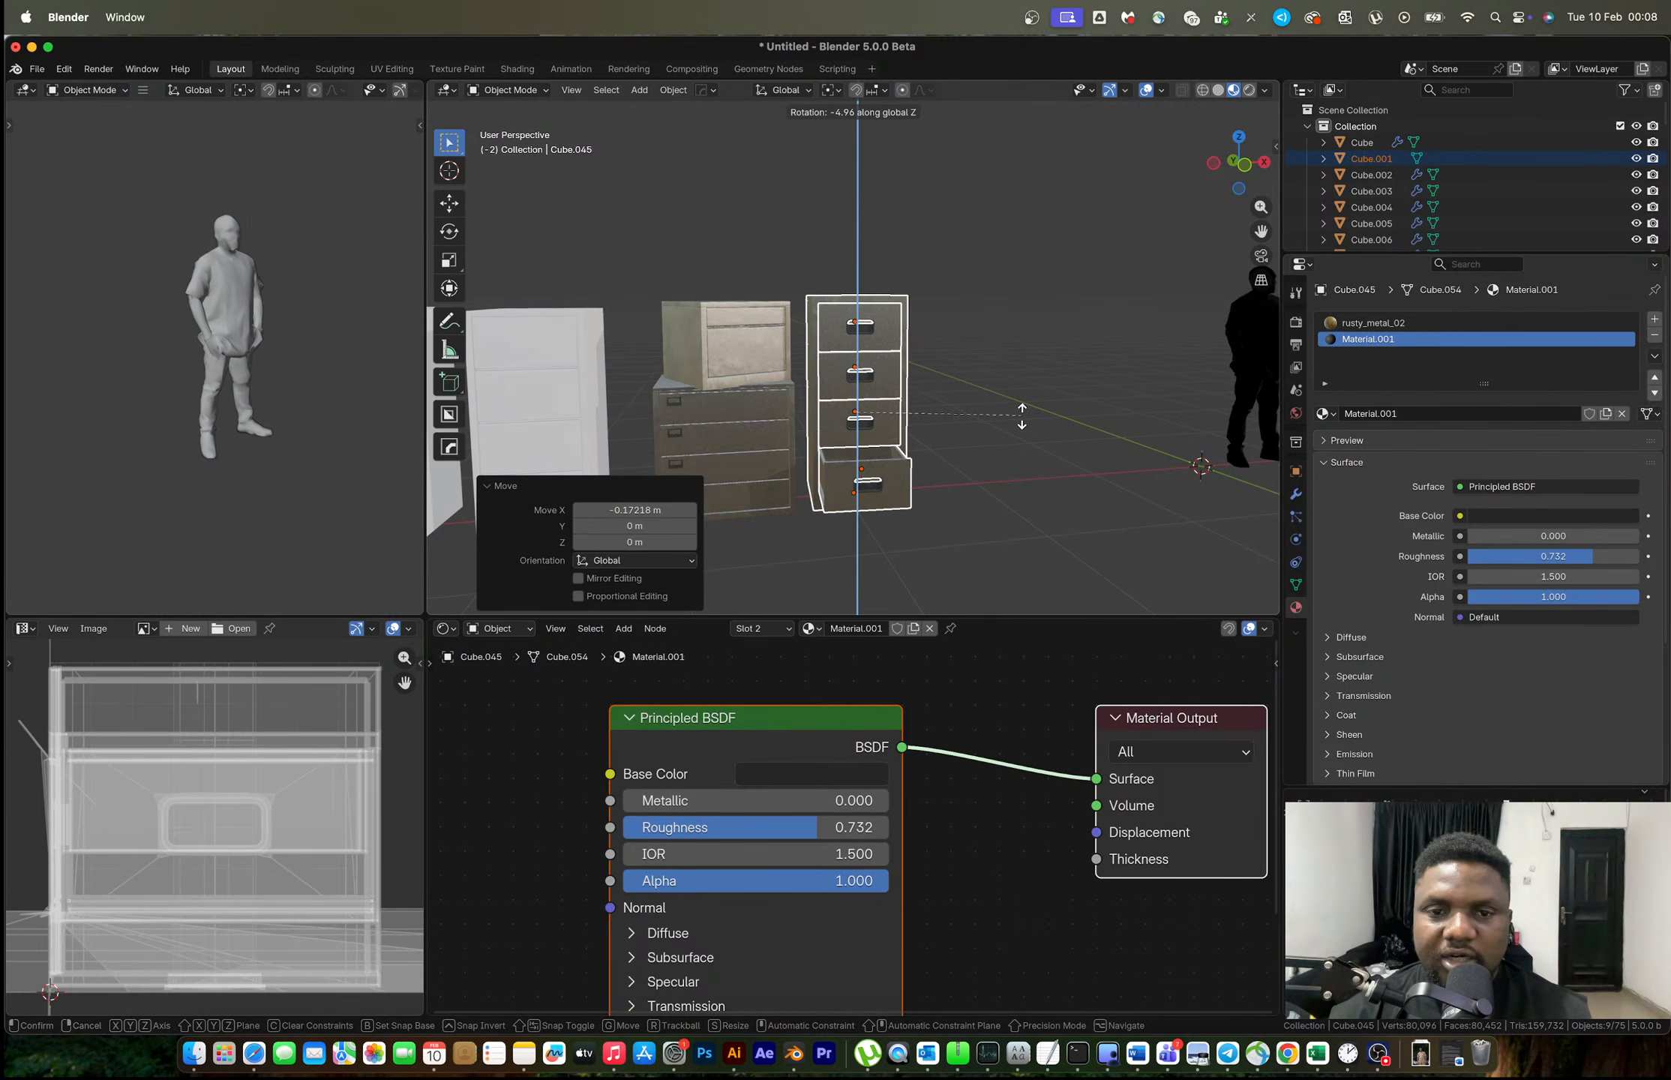
click(1021, 417)
Link the worn-metal material from the low cabinet's top drawer to all parts of the white four-drawer cabinet.
scroll(1017, 418, down, 2)
middle_drag(1017, 417, 906, 482)
middle_drag(819, 418, 840, 352)
drag(816, 301, 868, 424)
scroll(877, 378, up, 5)
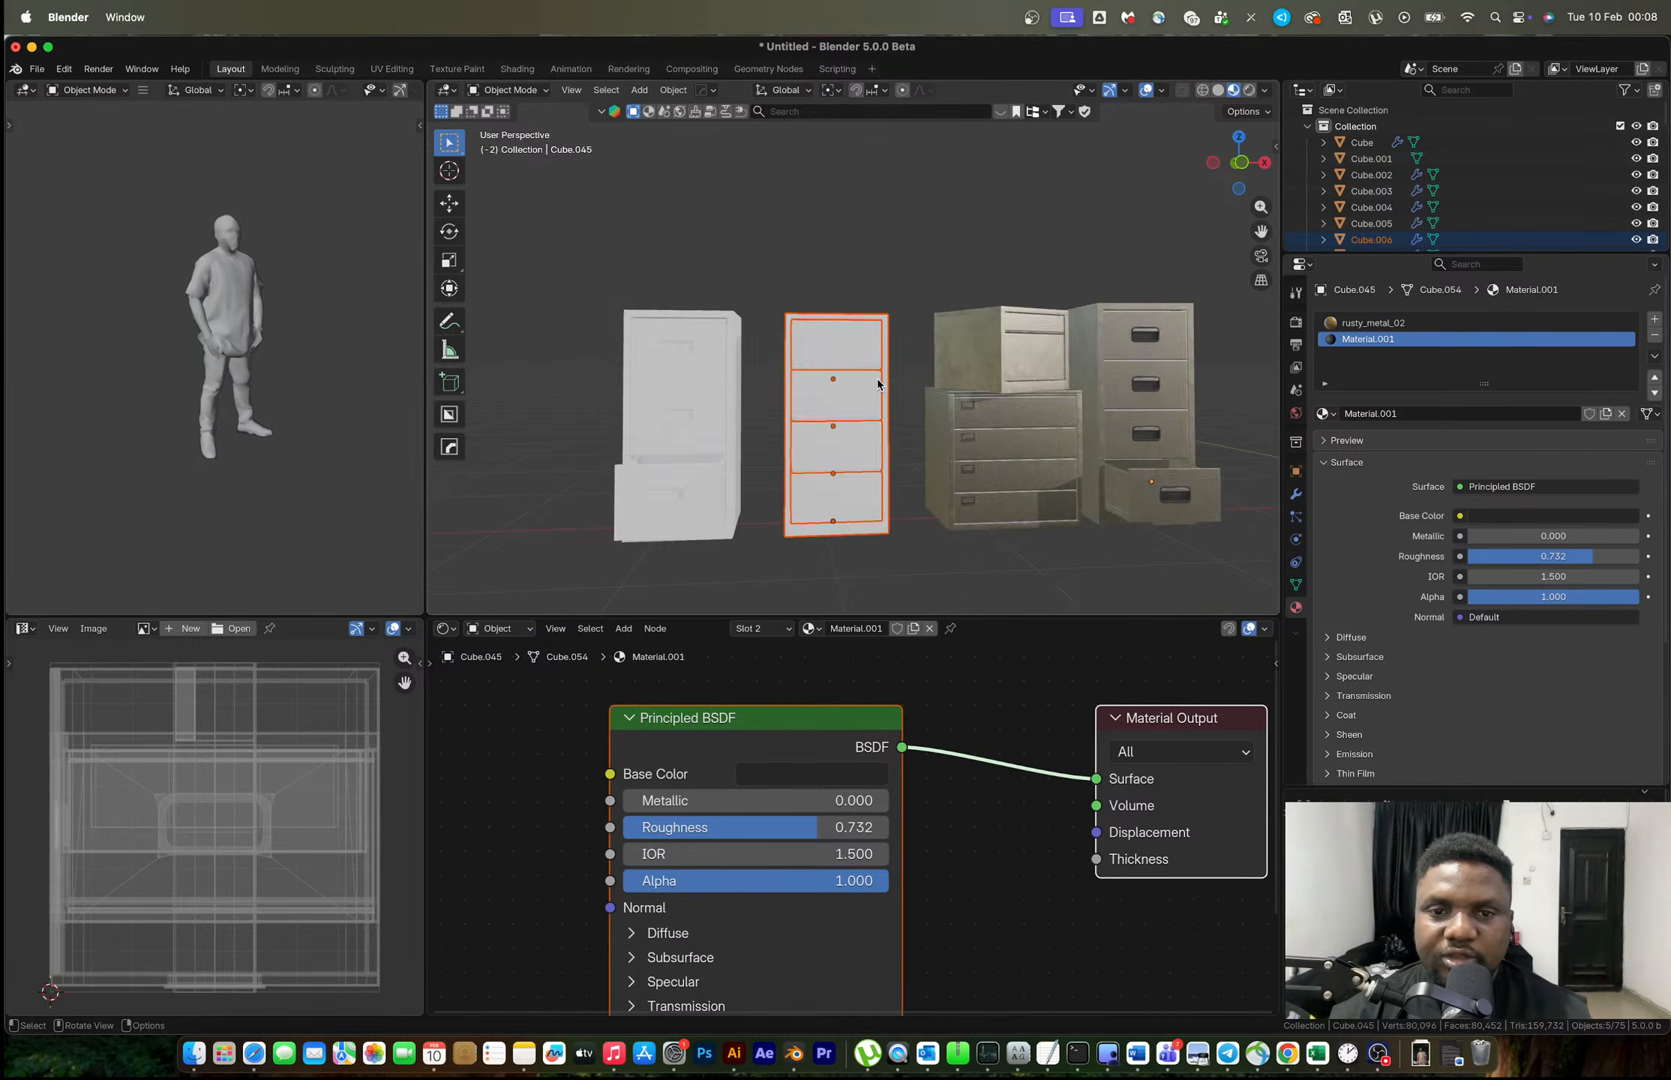
shift+click(1032, 399)
key(ctrl+l)
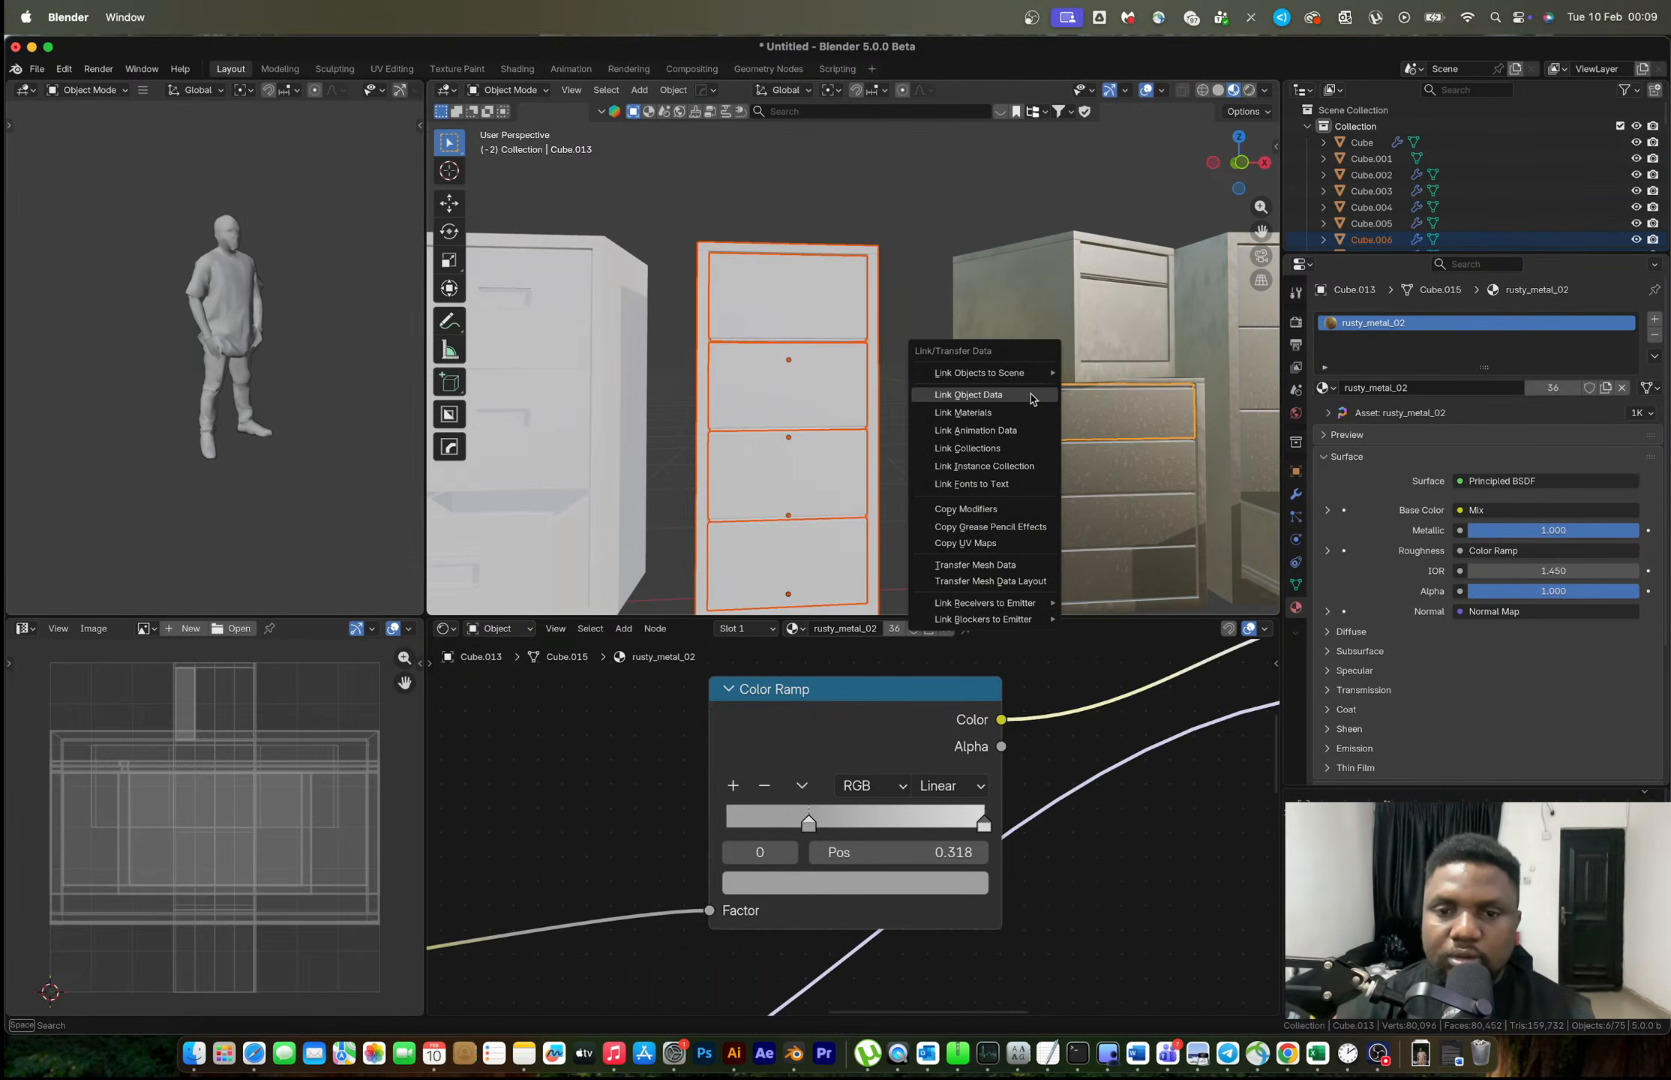
click(1019, 414)
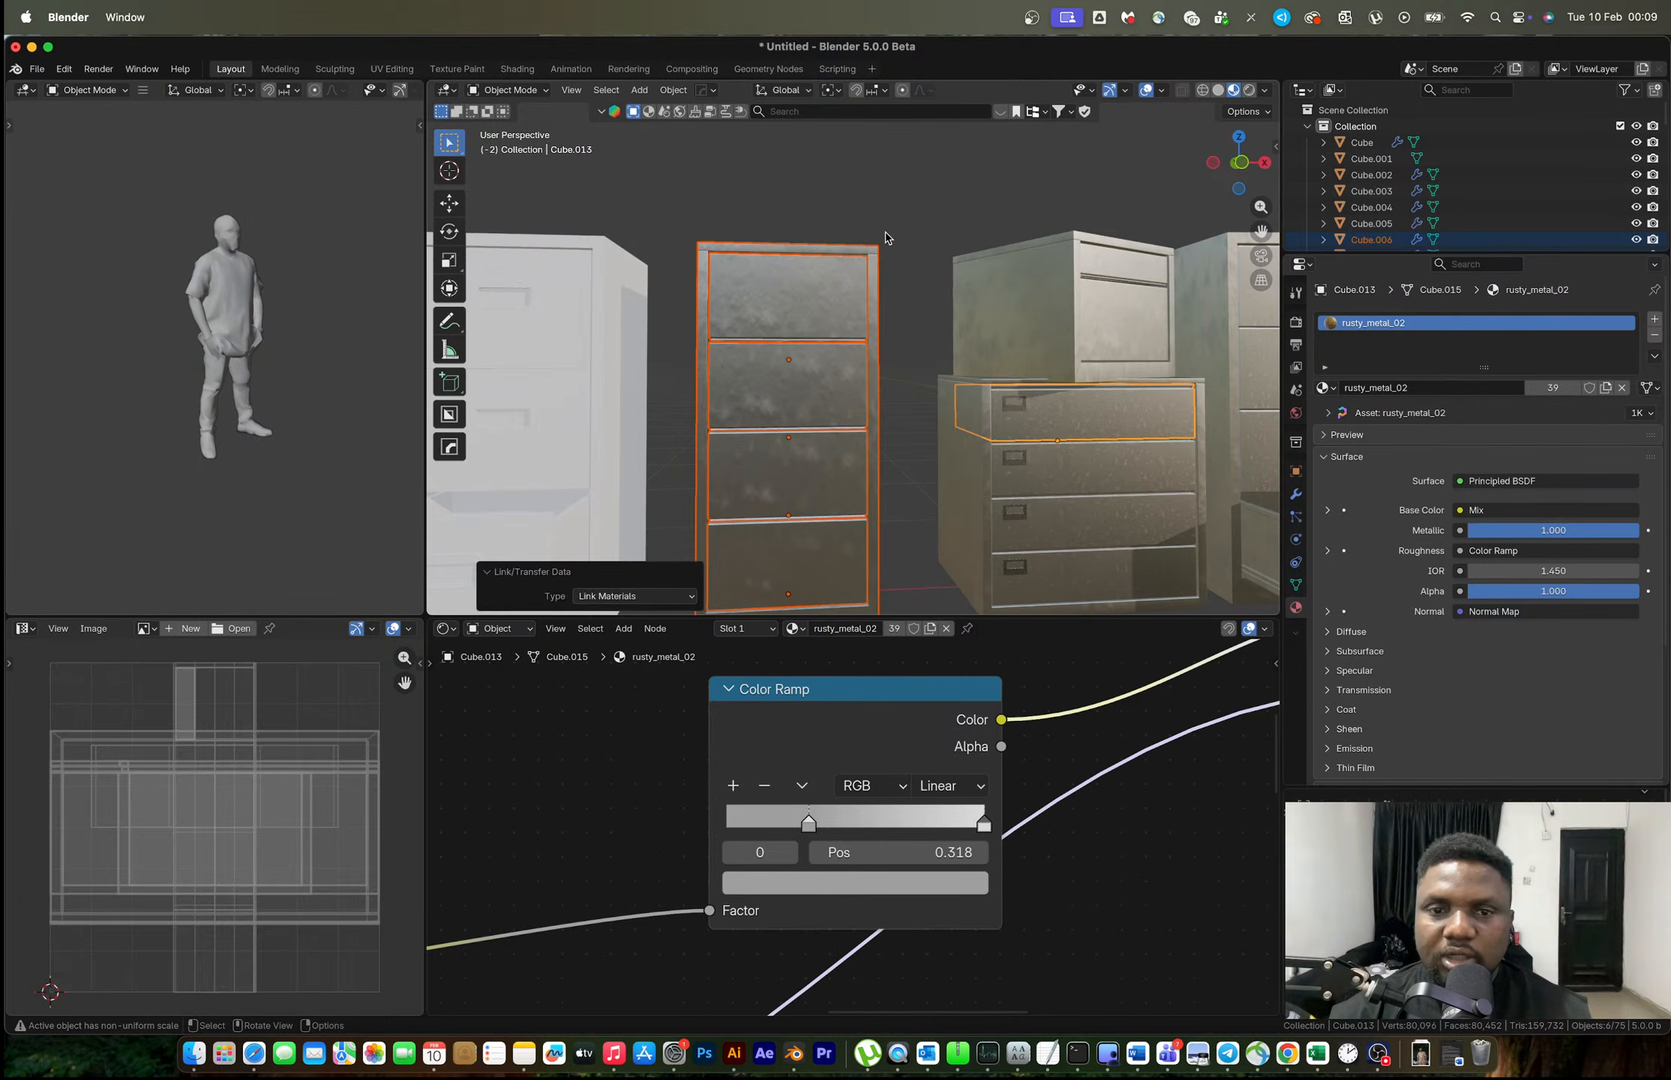
click(930, 358)
Rotate the newly textured four-drawer cabinet about 16.1° around Z and shift it about 0.15 m along X and -0.03 m along Y.
scroll(915, 390, down, 2)
middle_drag(916, 388, 921, 417)
drag(878, 531, 746, 252)
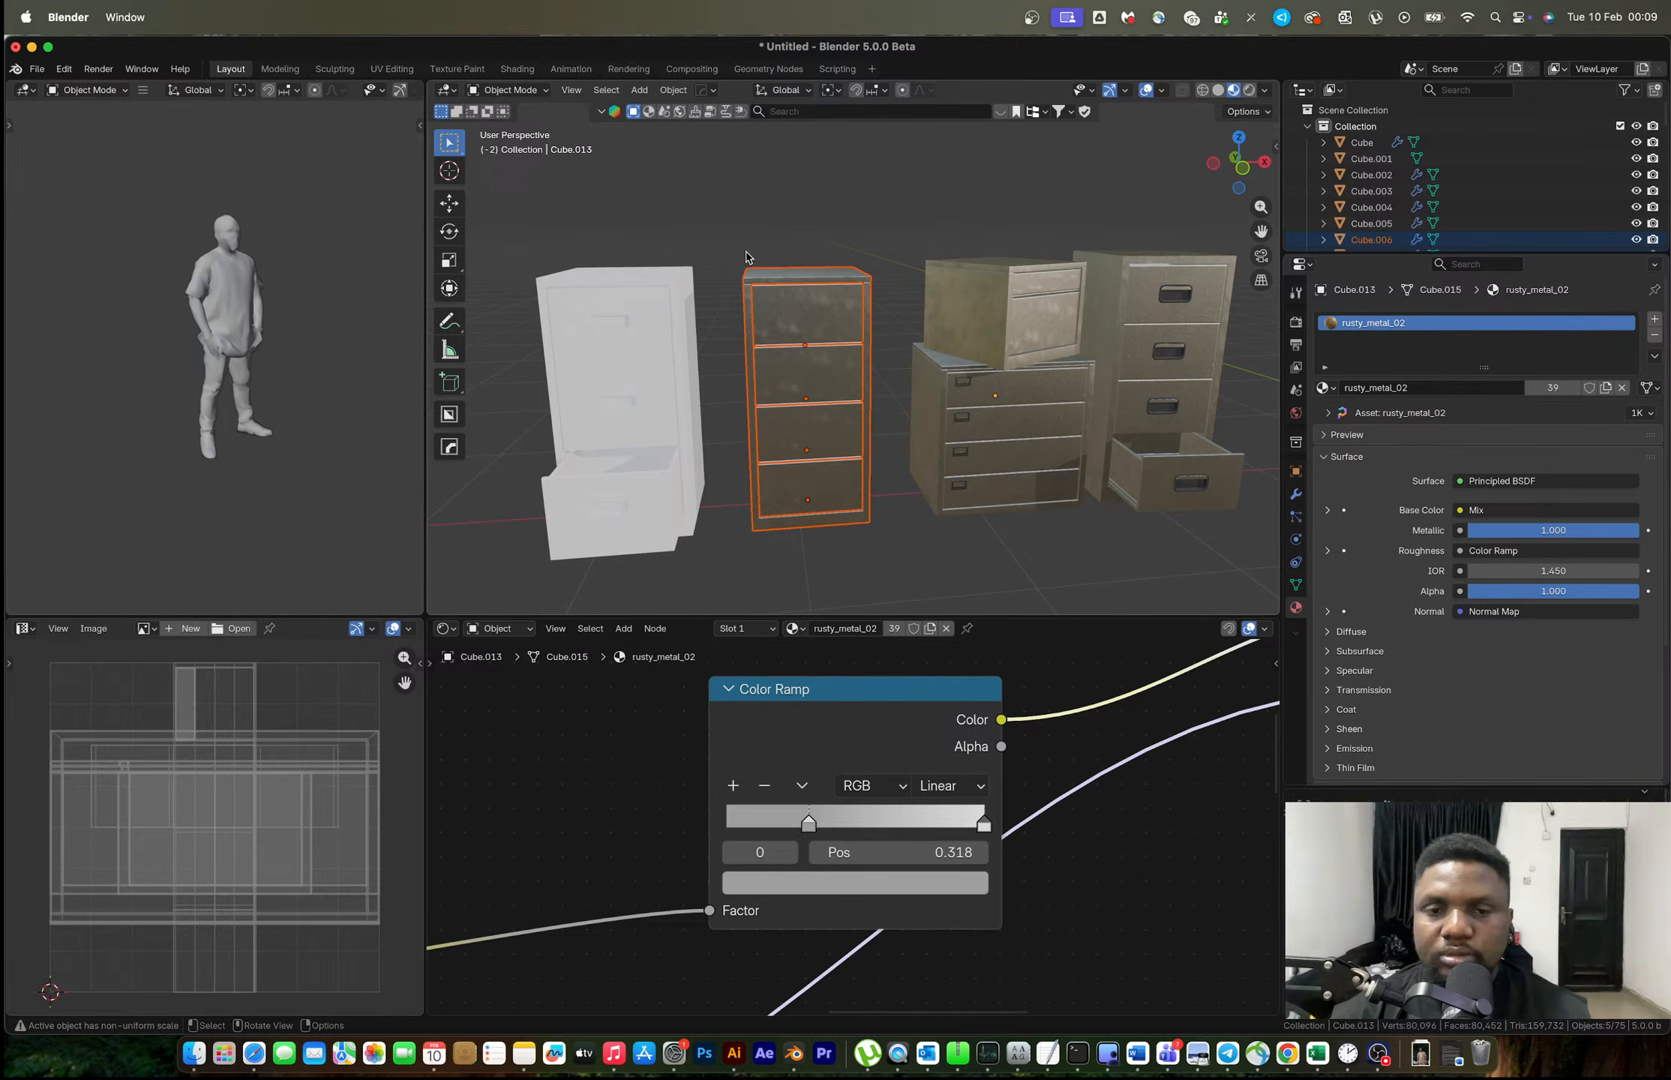
middle_drag(746, 257, 1053, 425)
key(r)
key(z)
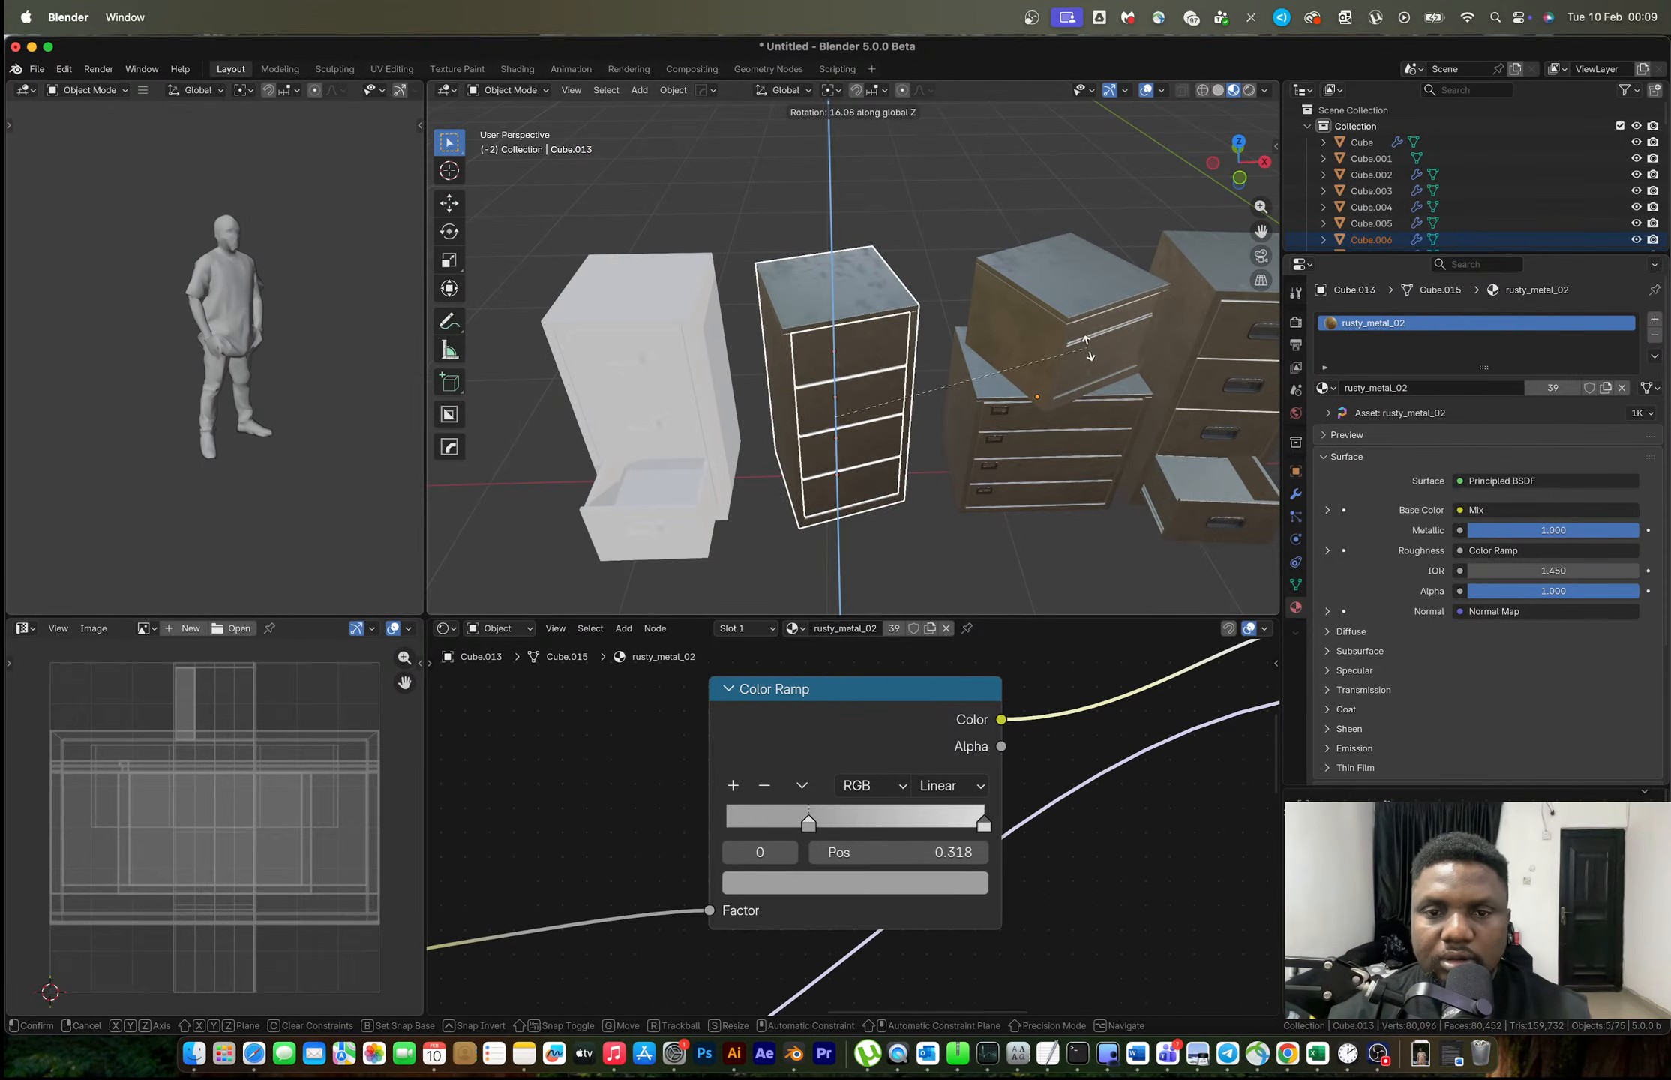
click(894, 350)
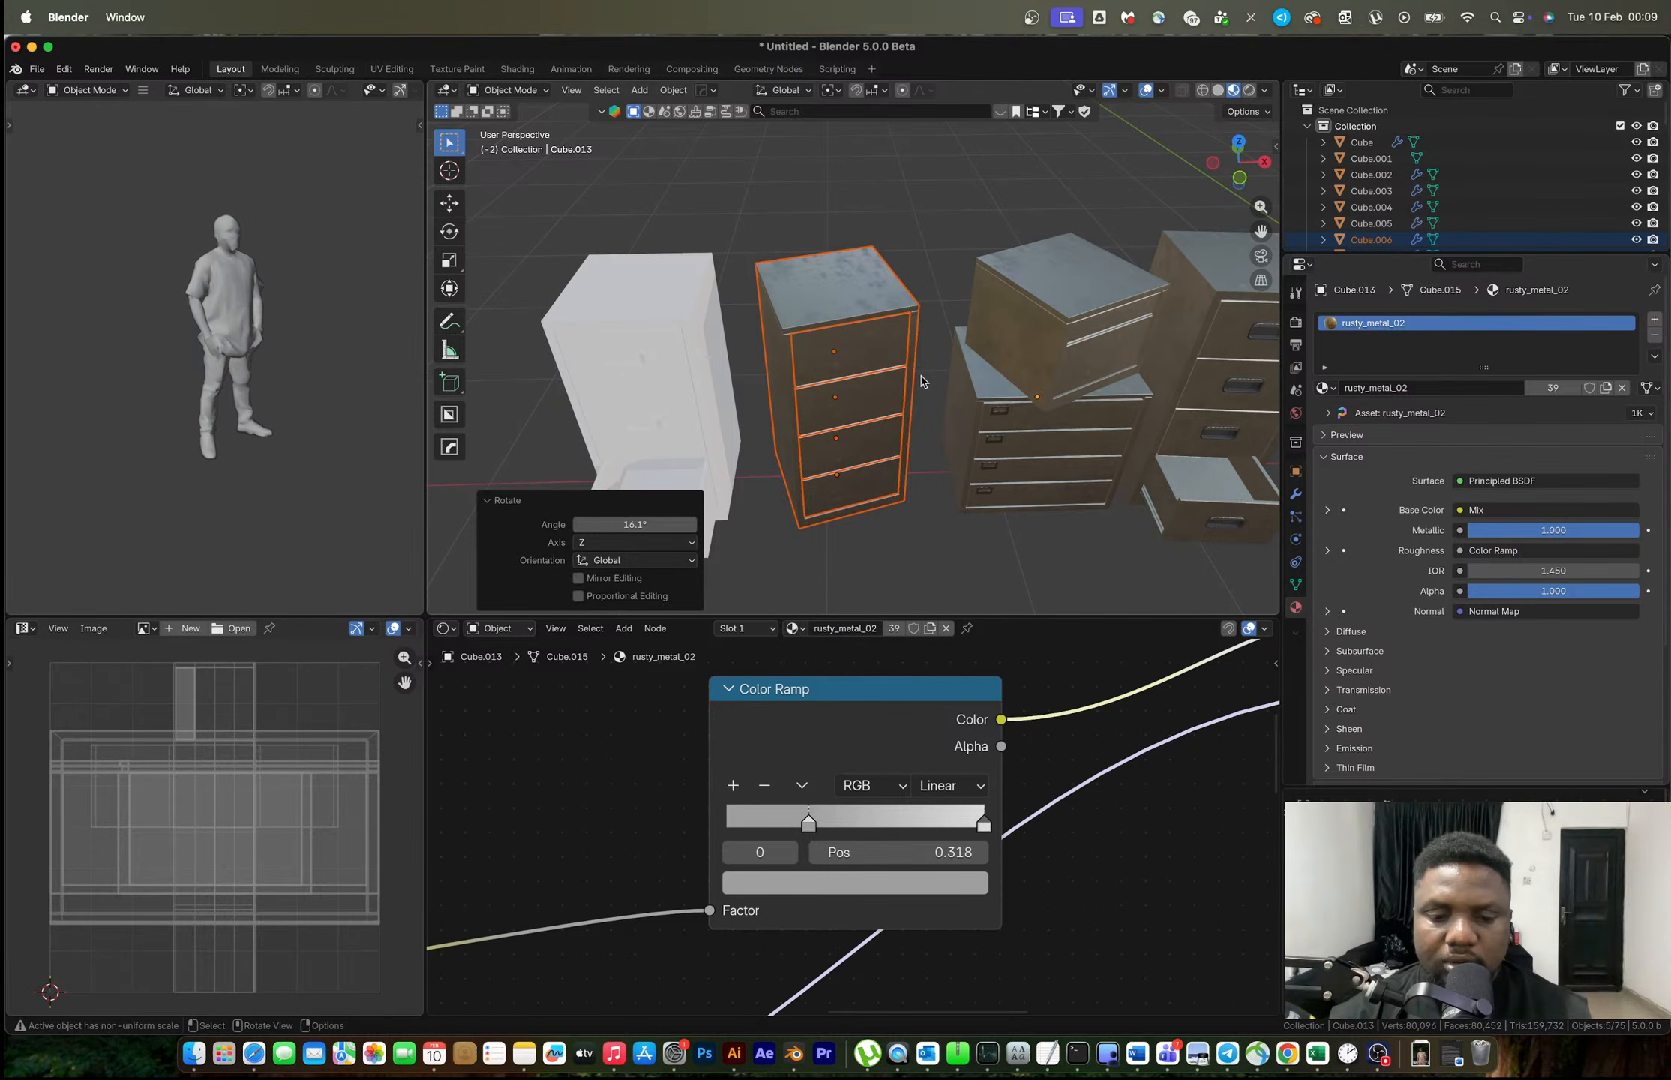
key(g)
key(shift+z)
click(954, 386)
Move the rotated four-drawer cabinet about 2.17 m along X and 0.91 m along Y, behind the other cabinets, in top view.
middle_drag(978, 412, 864, 405)
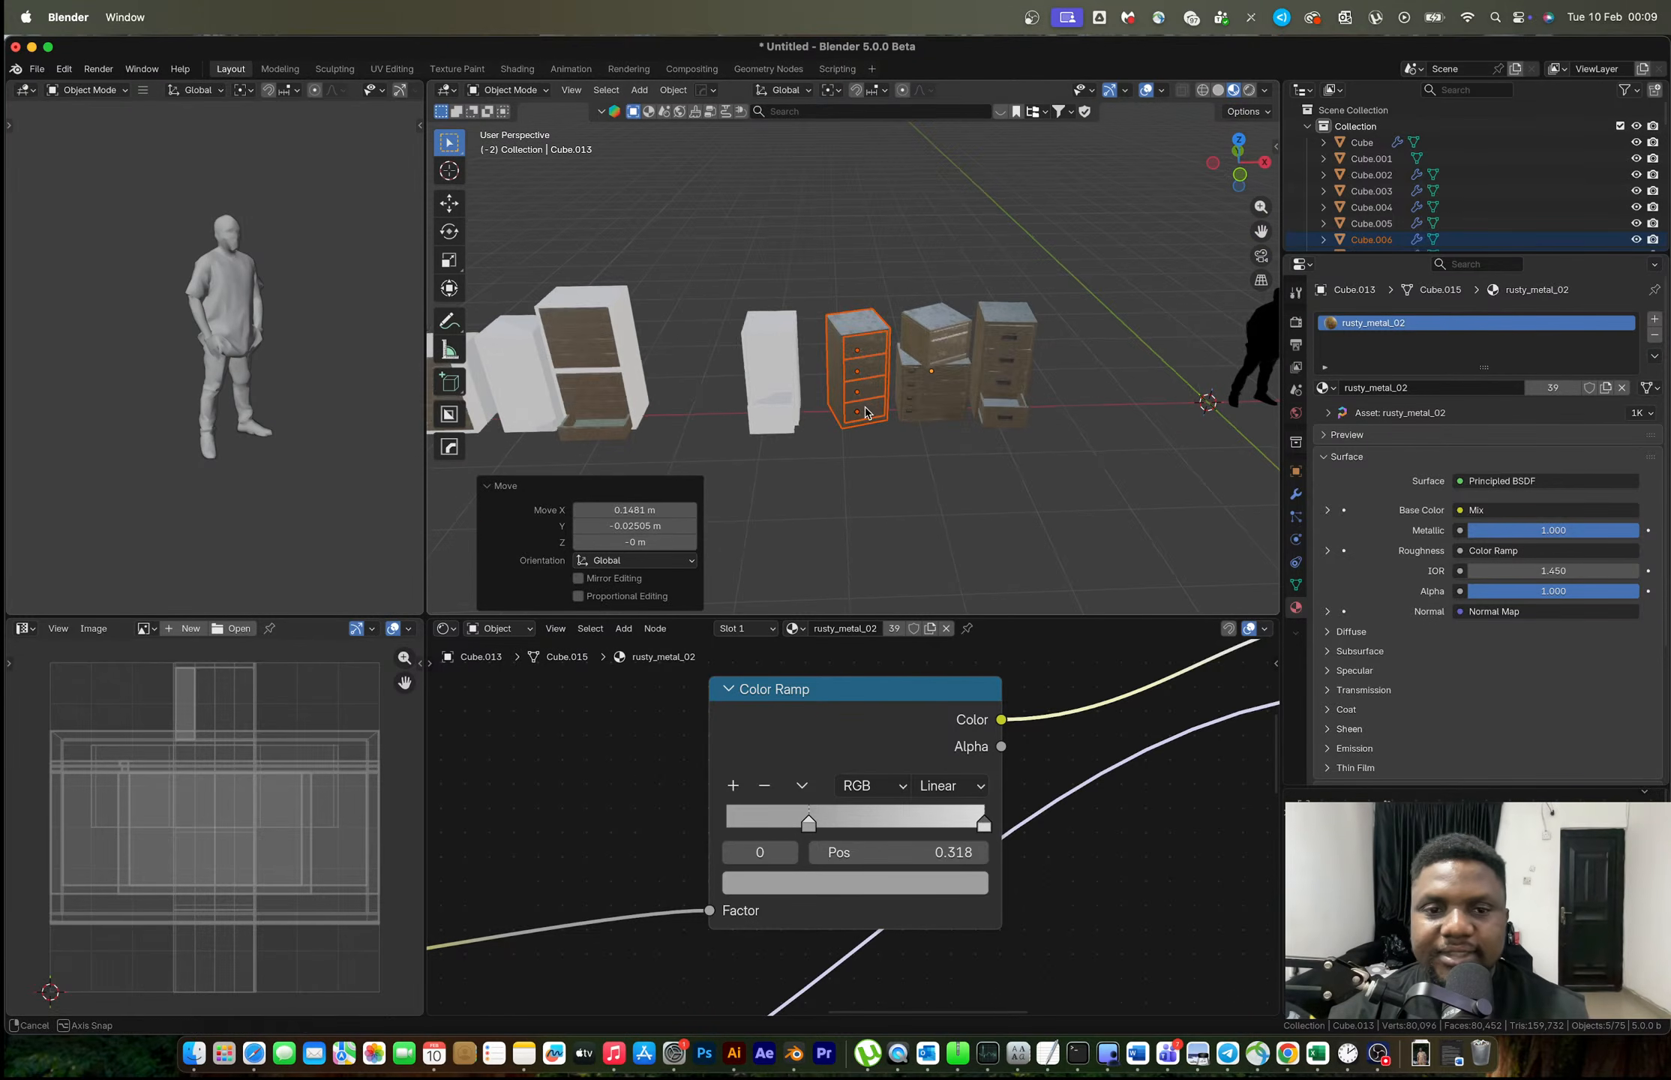
shift+click(770, 360)
shift+click(837, 342)
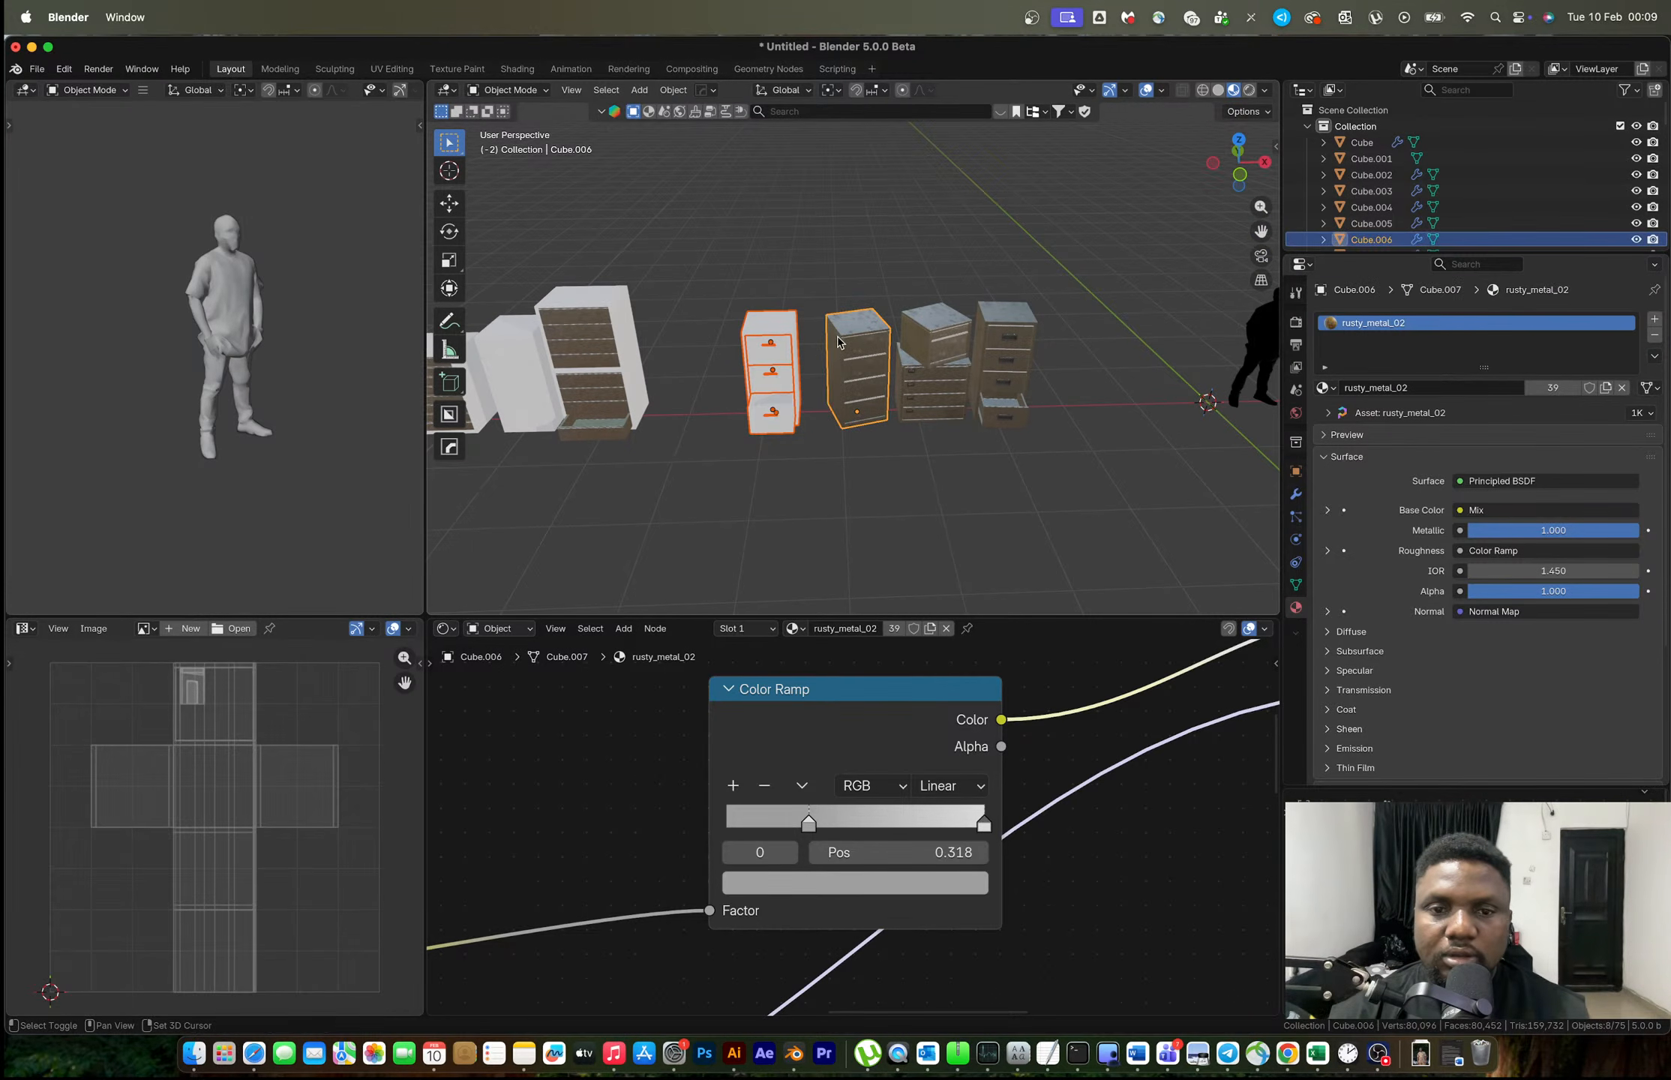
drag(825, 286, 884, 444)
click(1239, 139)
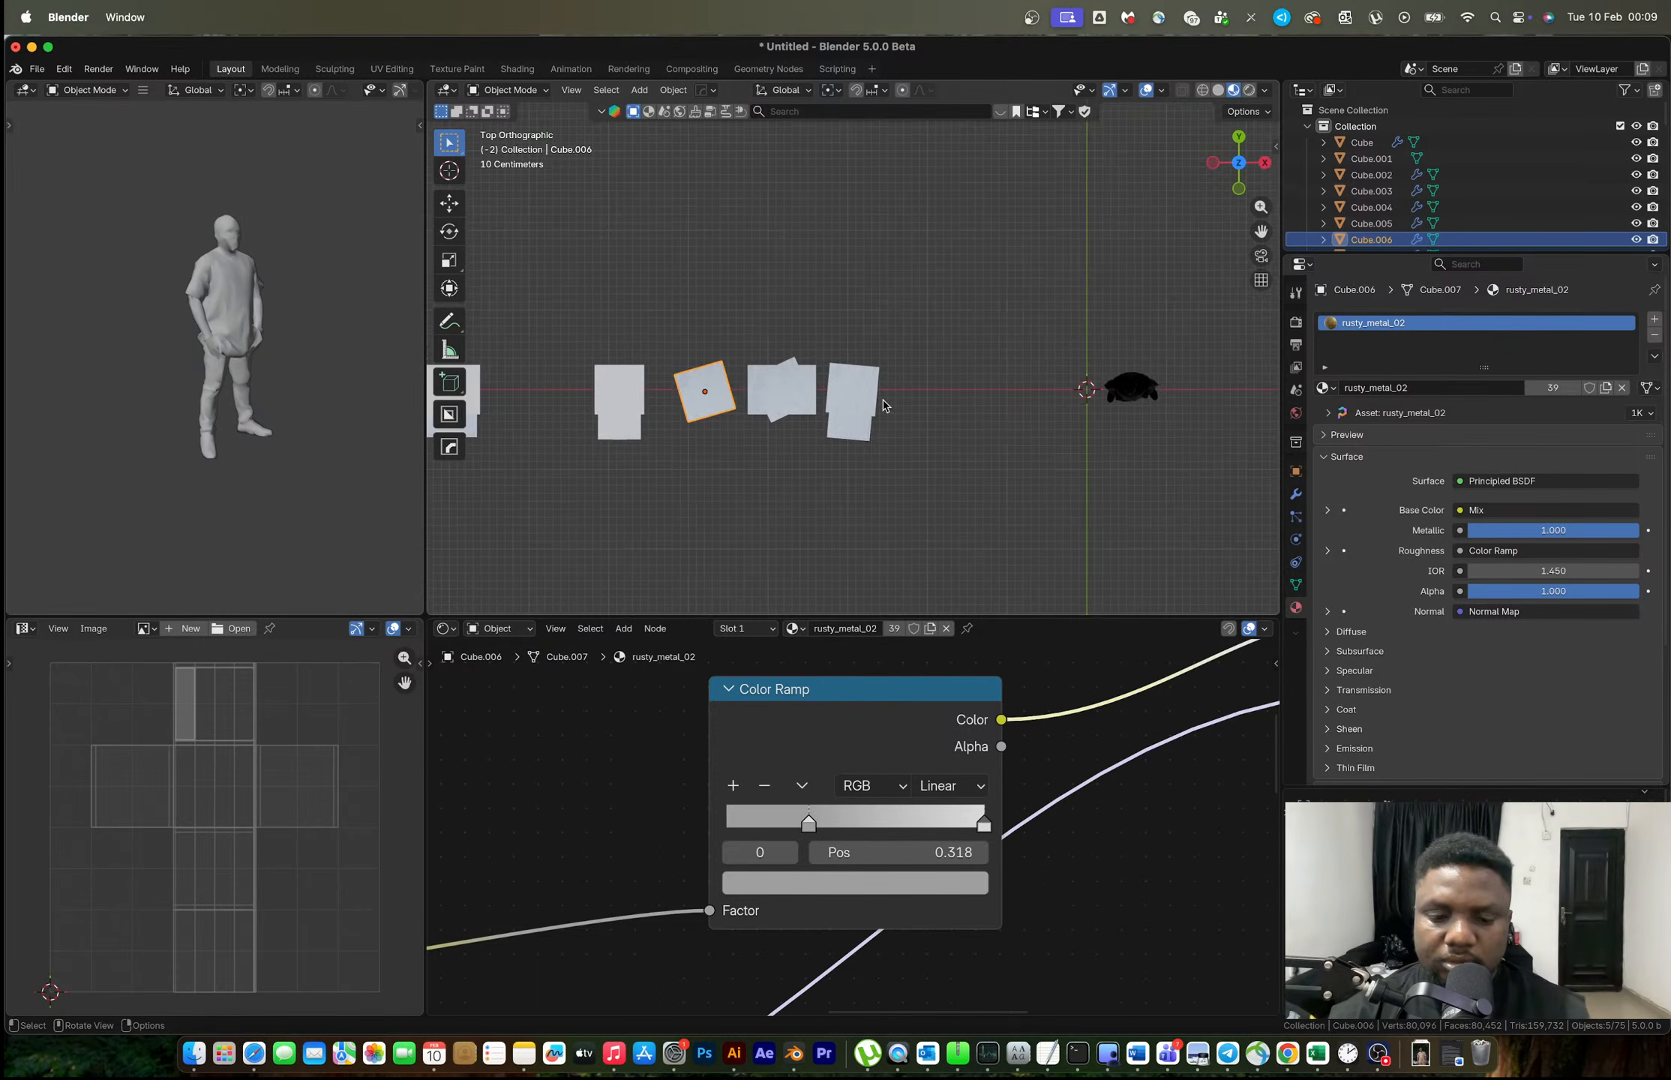
key(g)
click(1052, 345)
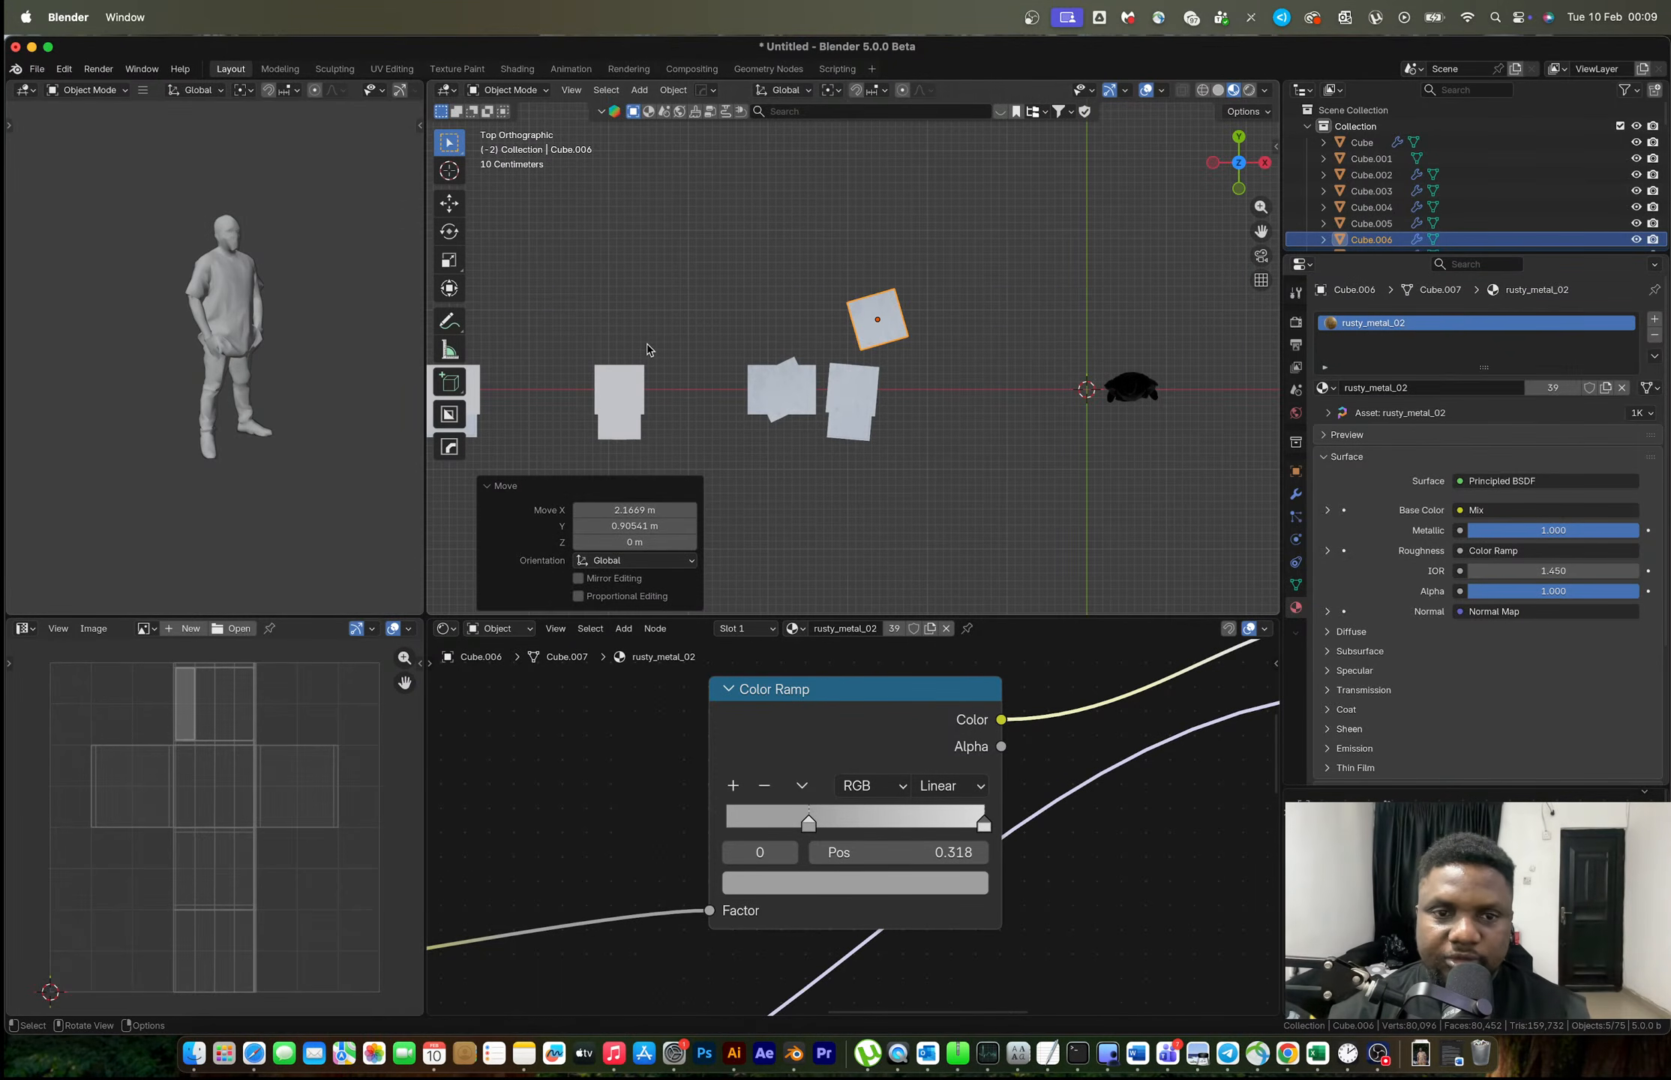
Move the white three-drawer cabinet about 1.04 m along X and 0.03 m along Y, and rotate it about 20.5°.
drag(572, 321, 671, 459)
key(g)
click(758, 458)
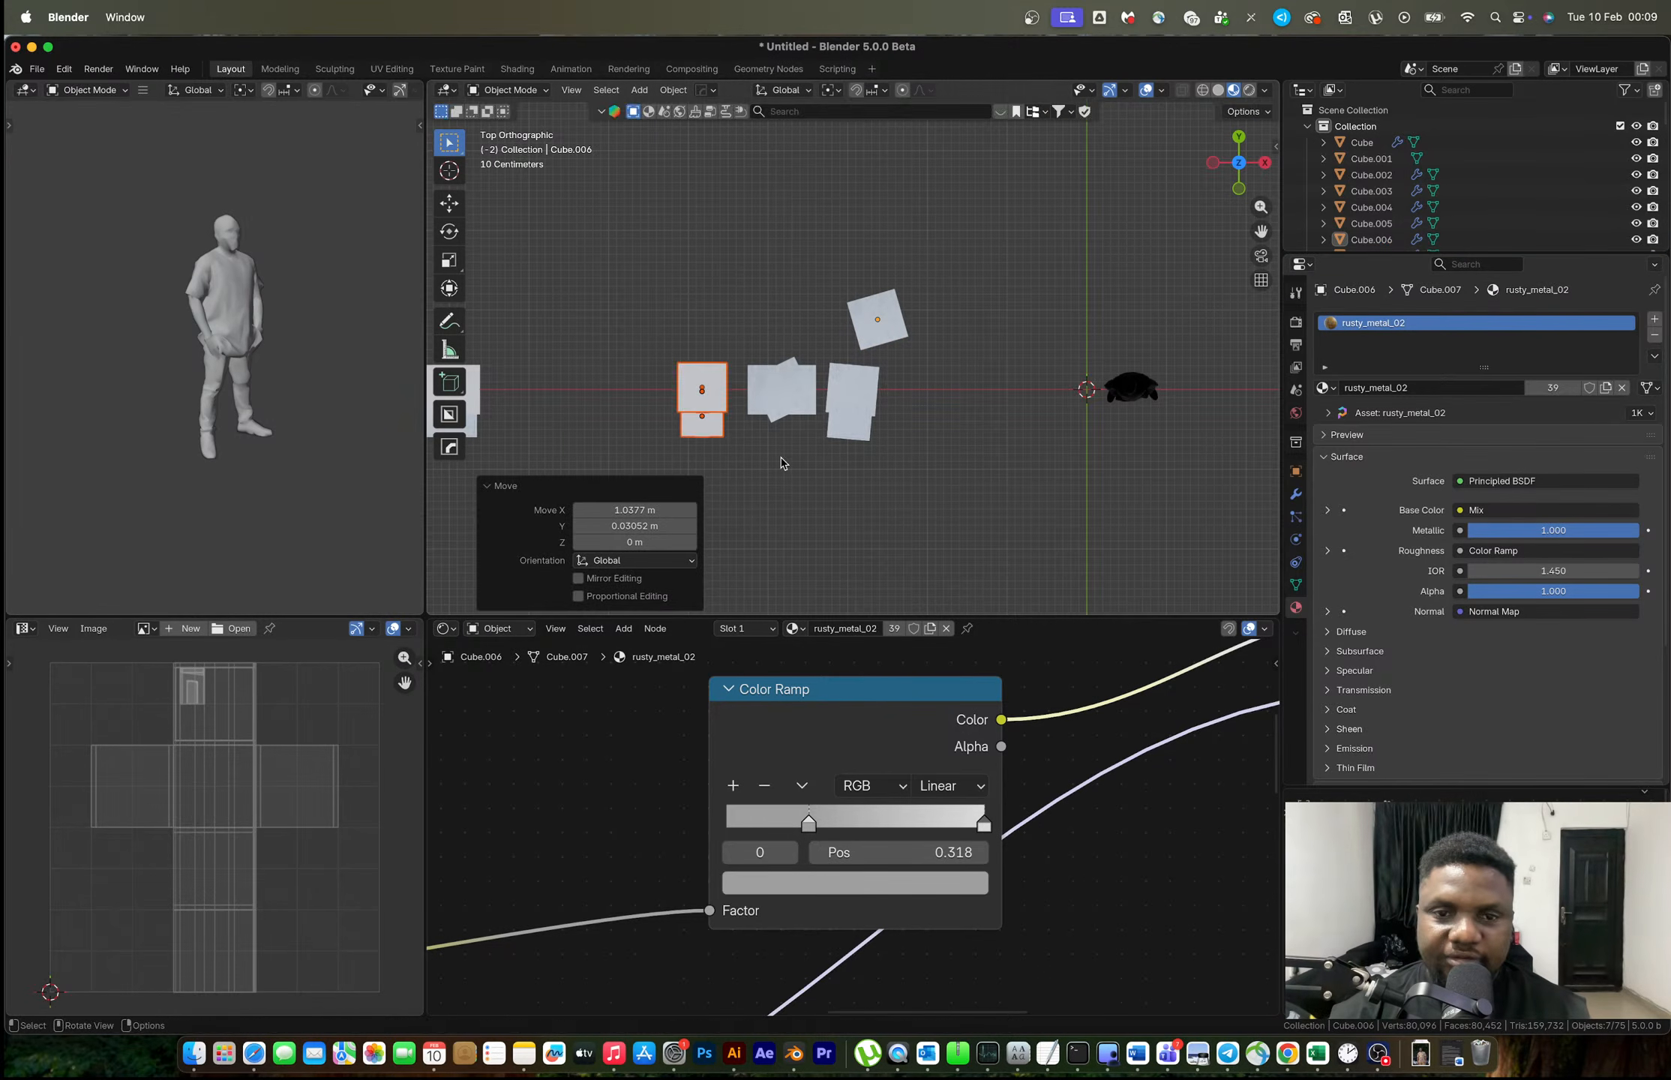
key(r)
click(810, 435)
Link the materials from a dark-handled drawer to all parts of the three-drawer cabinet.
middle_drag(810, 435, 931, 400)
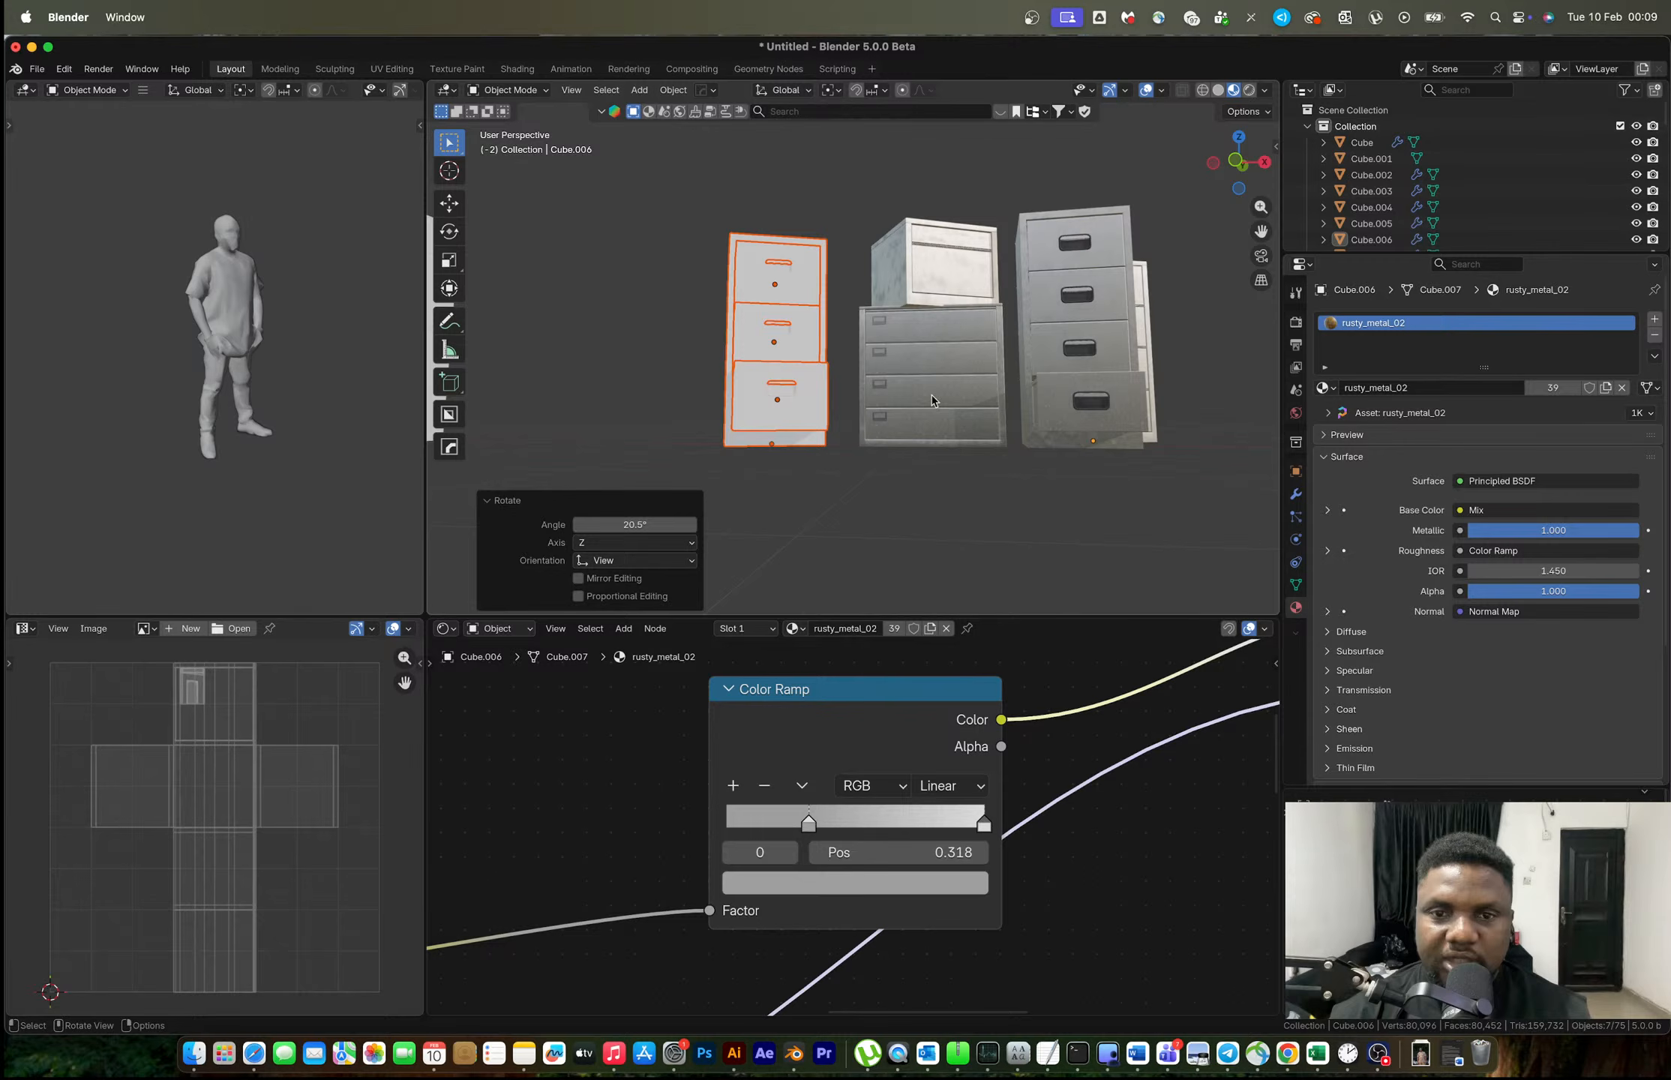
shift+click(1060, 361)
key(ctrl+l)
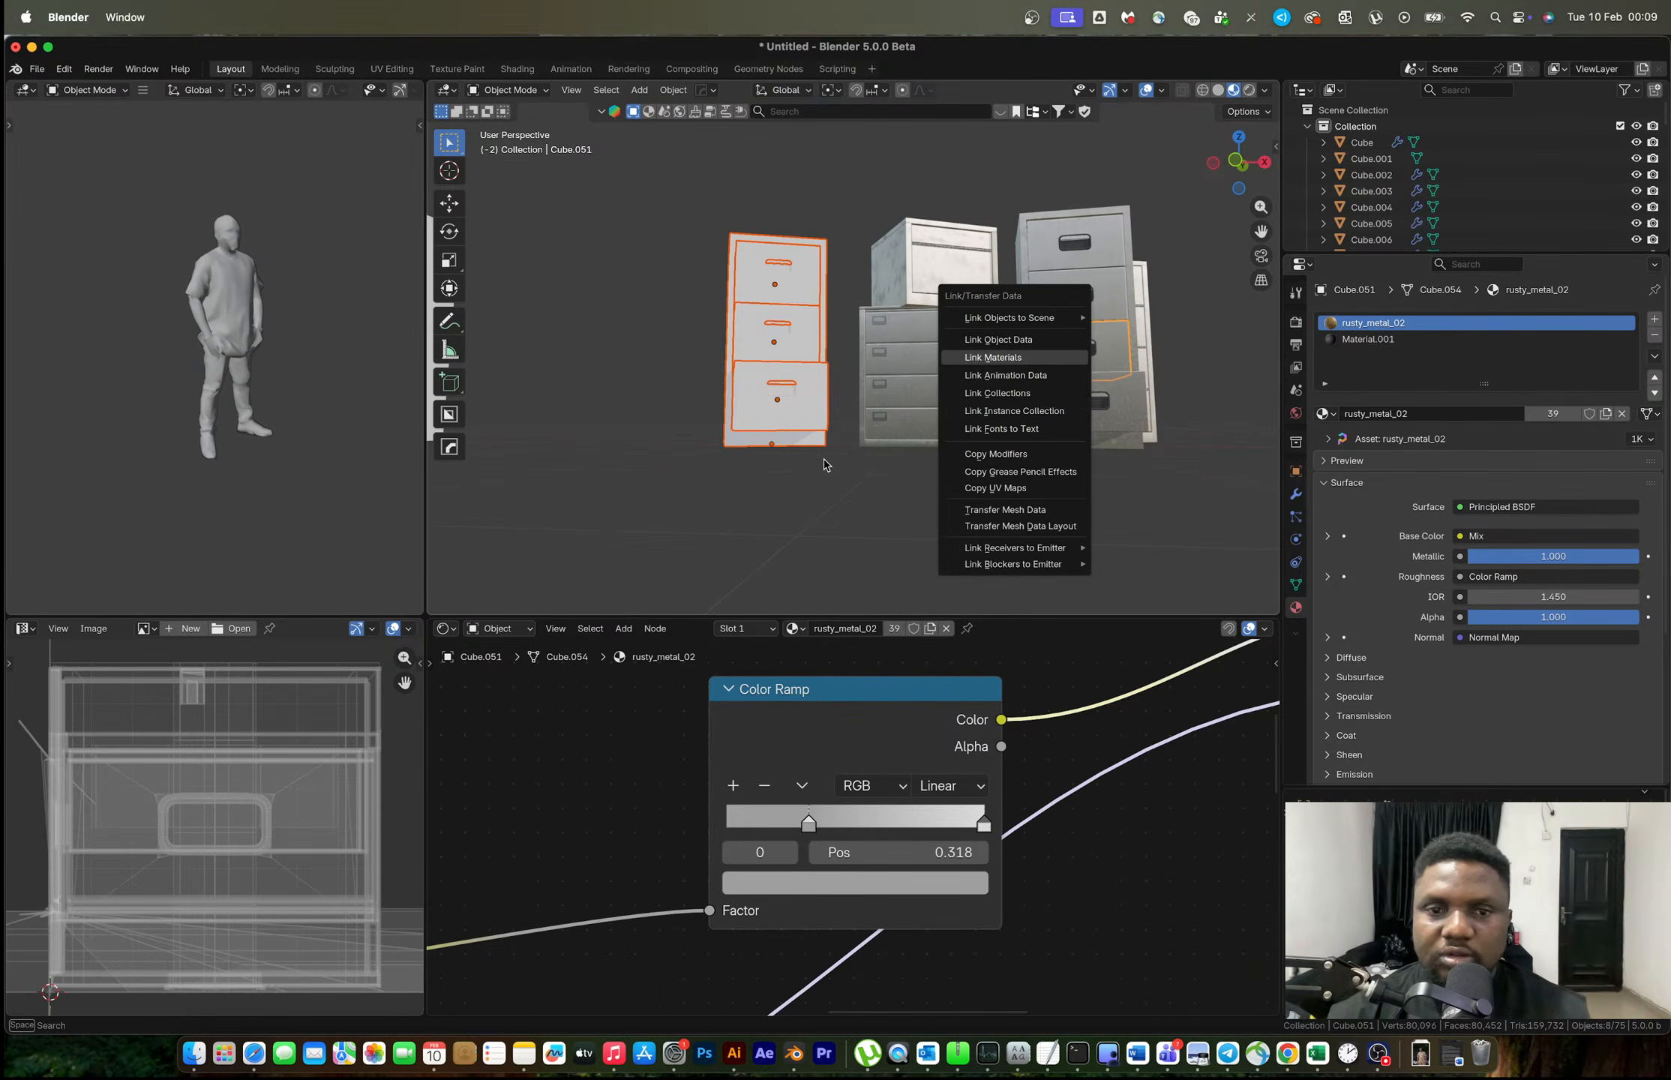
click(1009, 358)
Link the materials from the dark-handled cabinet's drawer to only the three drawers of the three-drawer cabinet.
scroll(748, 475, up, 4)
shift+middle_drag(748, 475, 935, 458)
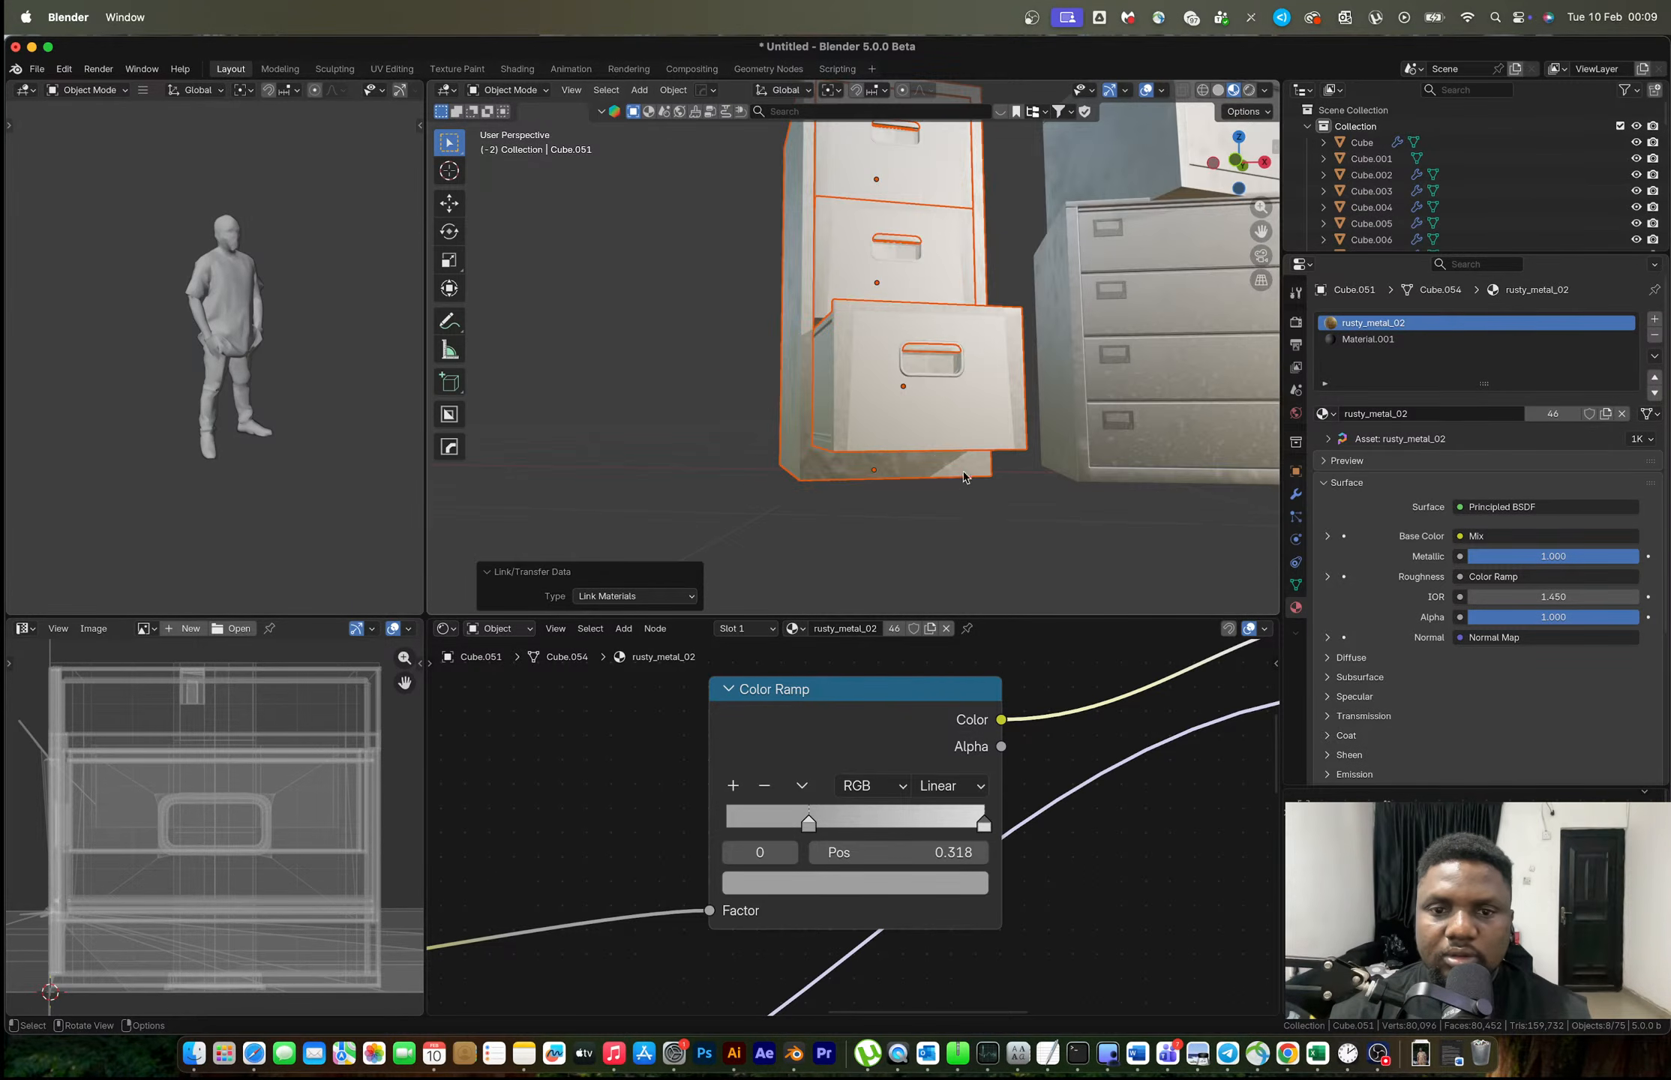
click(926, 341)
shift+click(929, 162)
scroll(998, 316, down, 6)
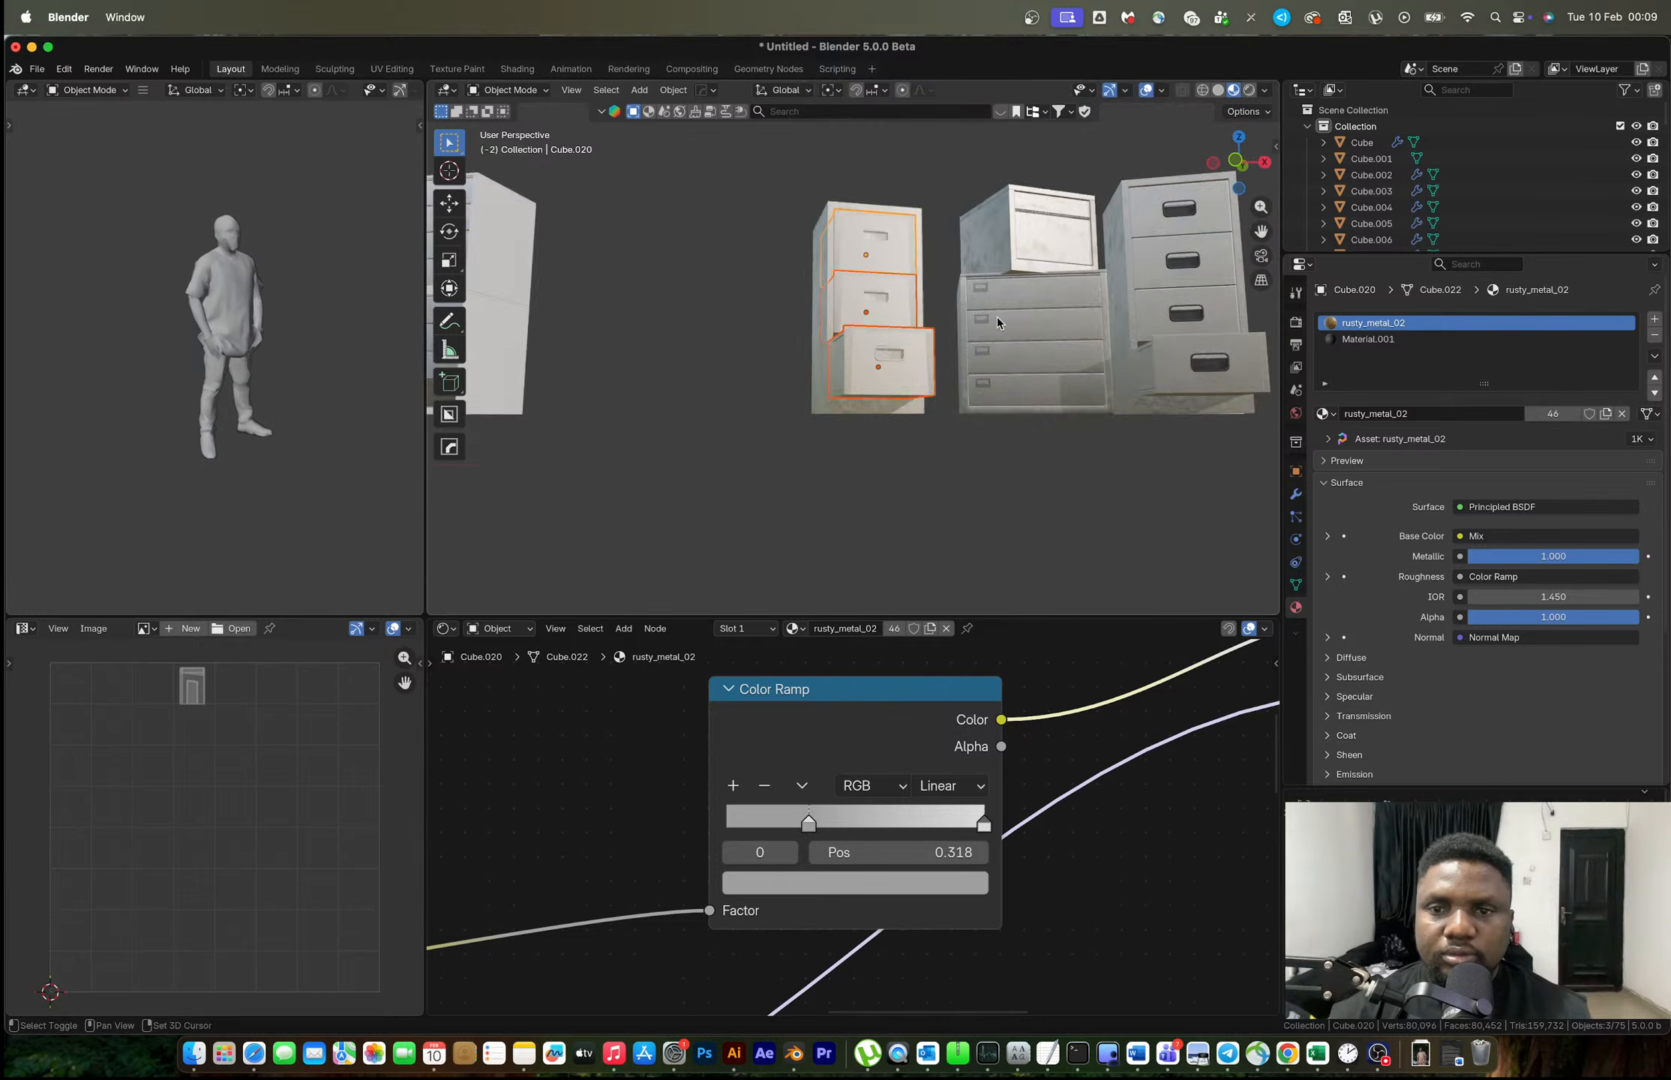
shift+click(1069, 351)
key(ctrl+l)
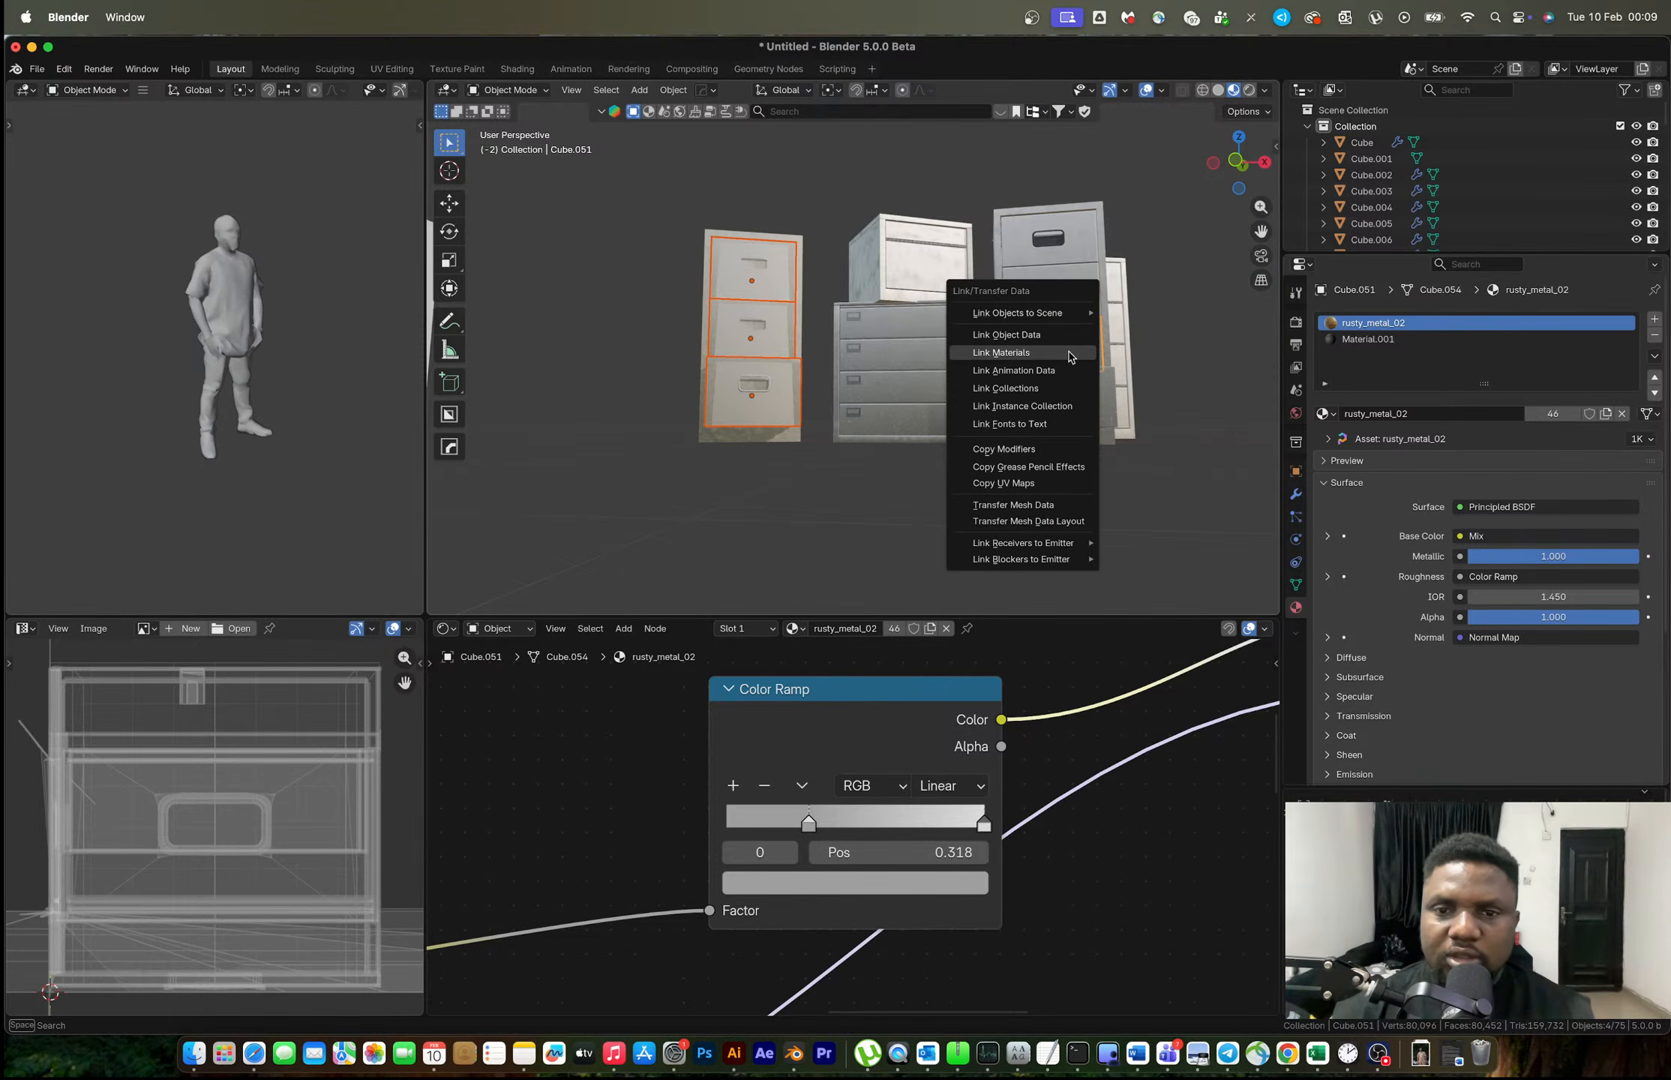
click(1008, 354)
click(997, 534)
Link a dark-handled drawer's object data to the three drawers of the three-drawer cabinet.
middle_drag(998, 534, 809, 403)
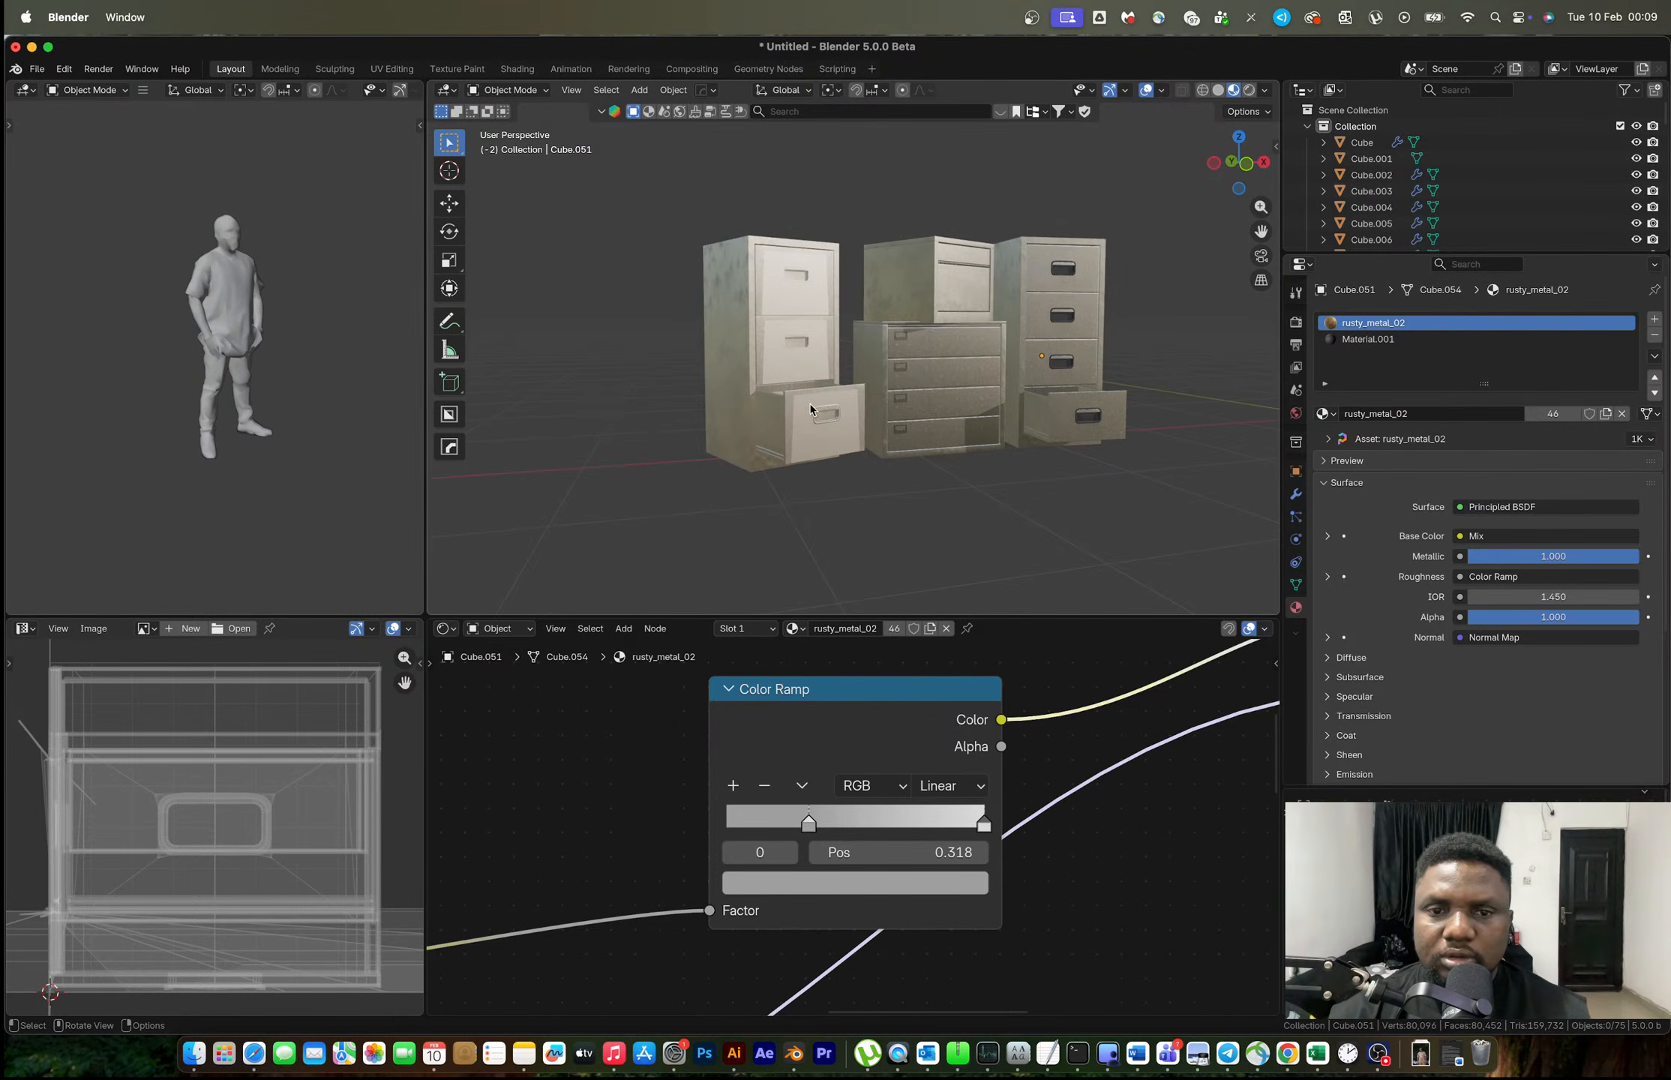
click(807, 416)
shift+click(794, 343)
shift+click(1070, 330)
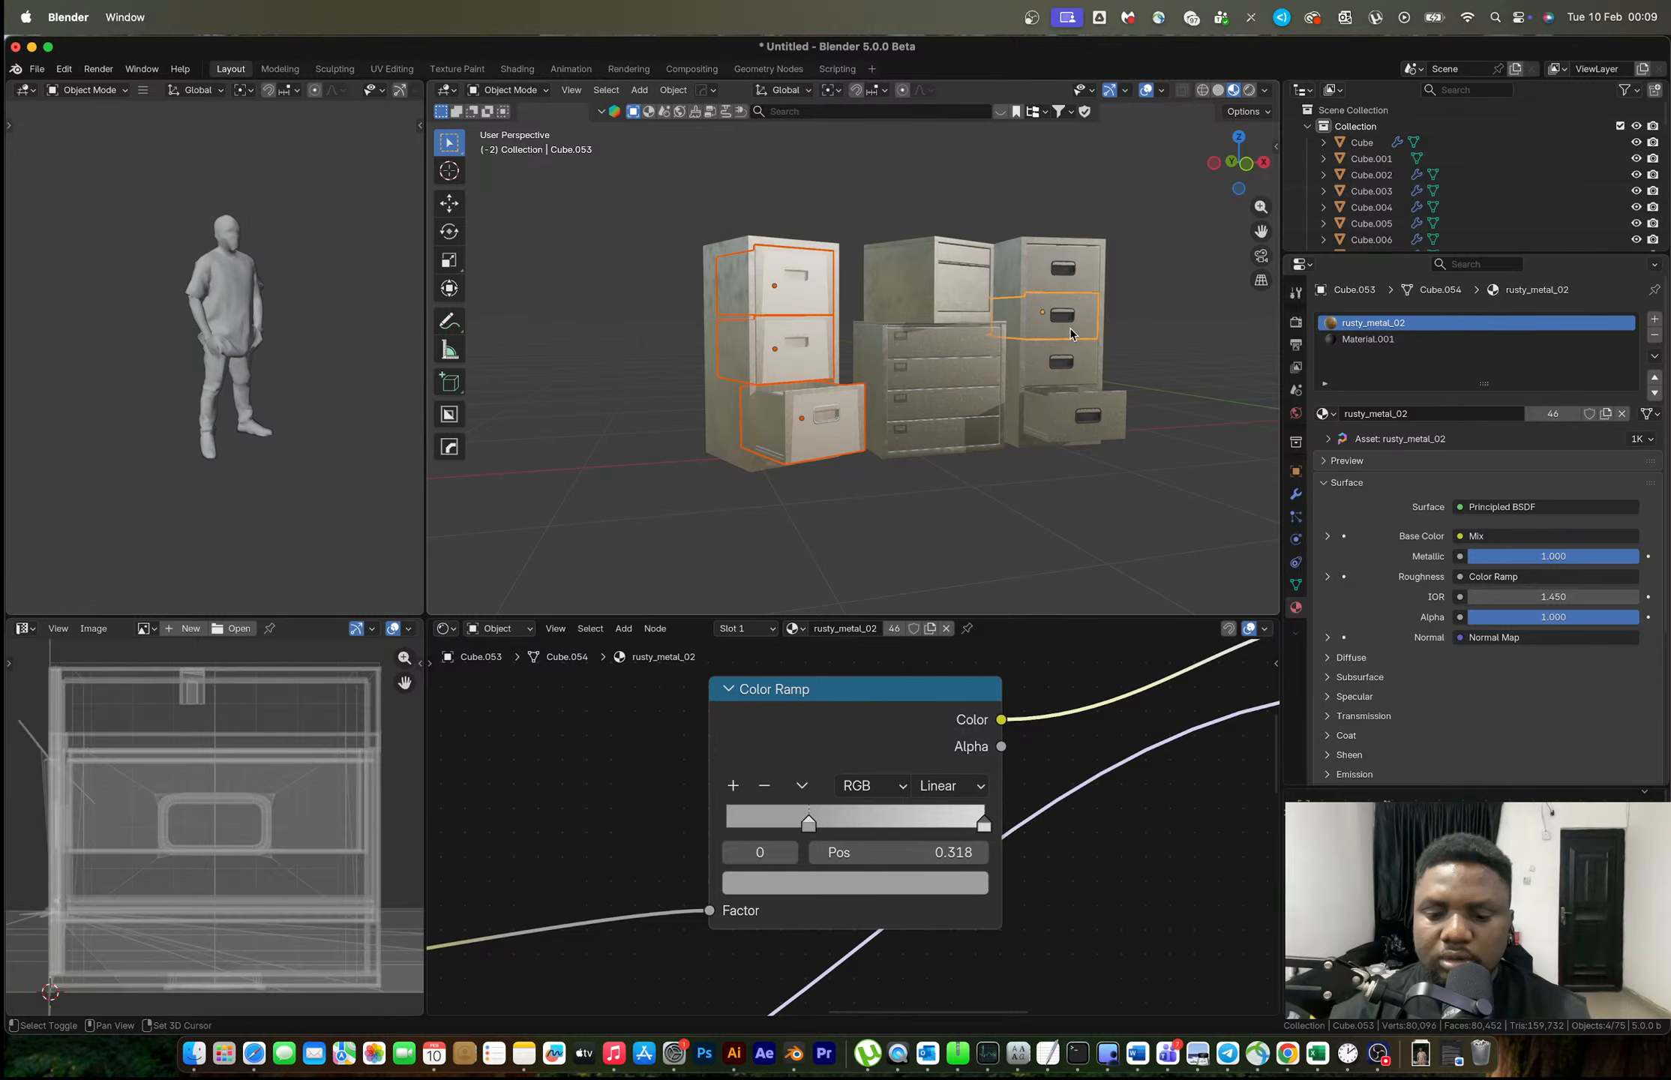
key(ctrl+l)
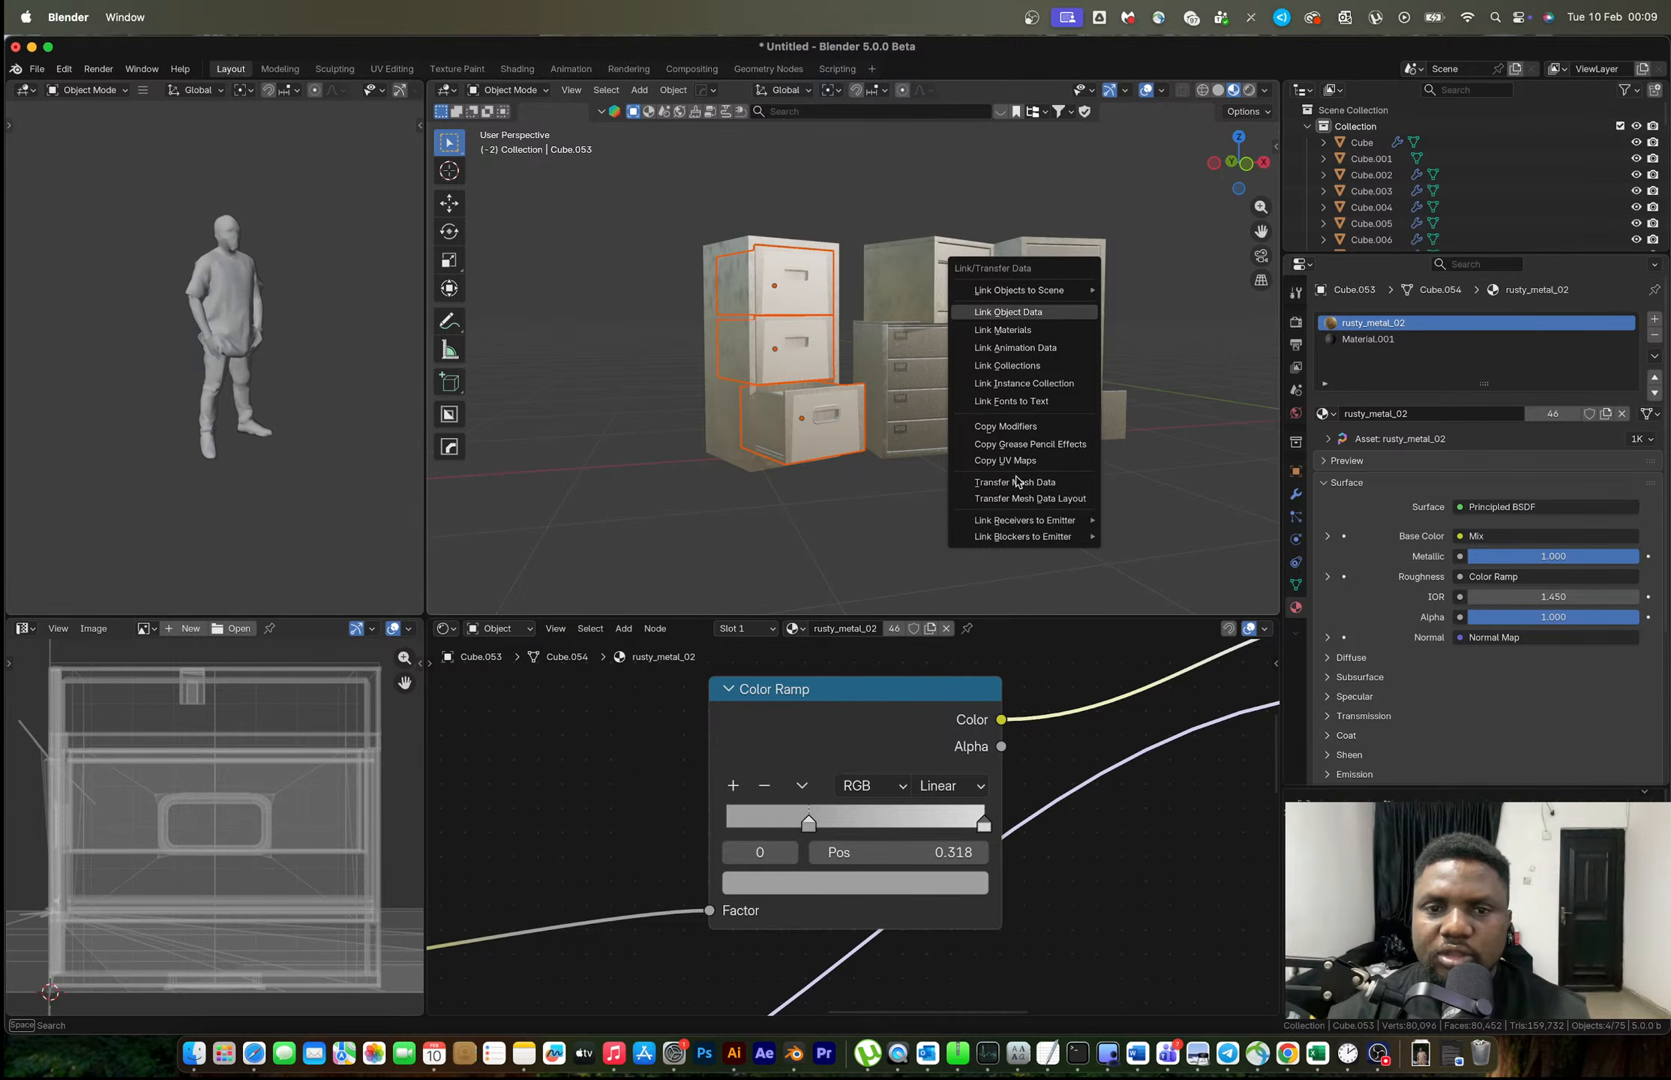
click(1032, 517)
middle_drag(1036, 515, 916, 420)
scroll(851, 461, up, 3)
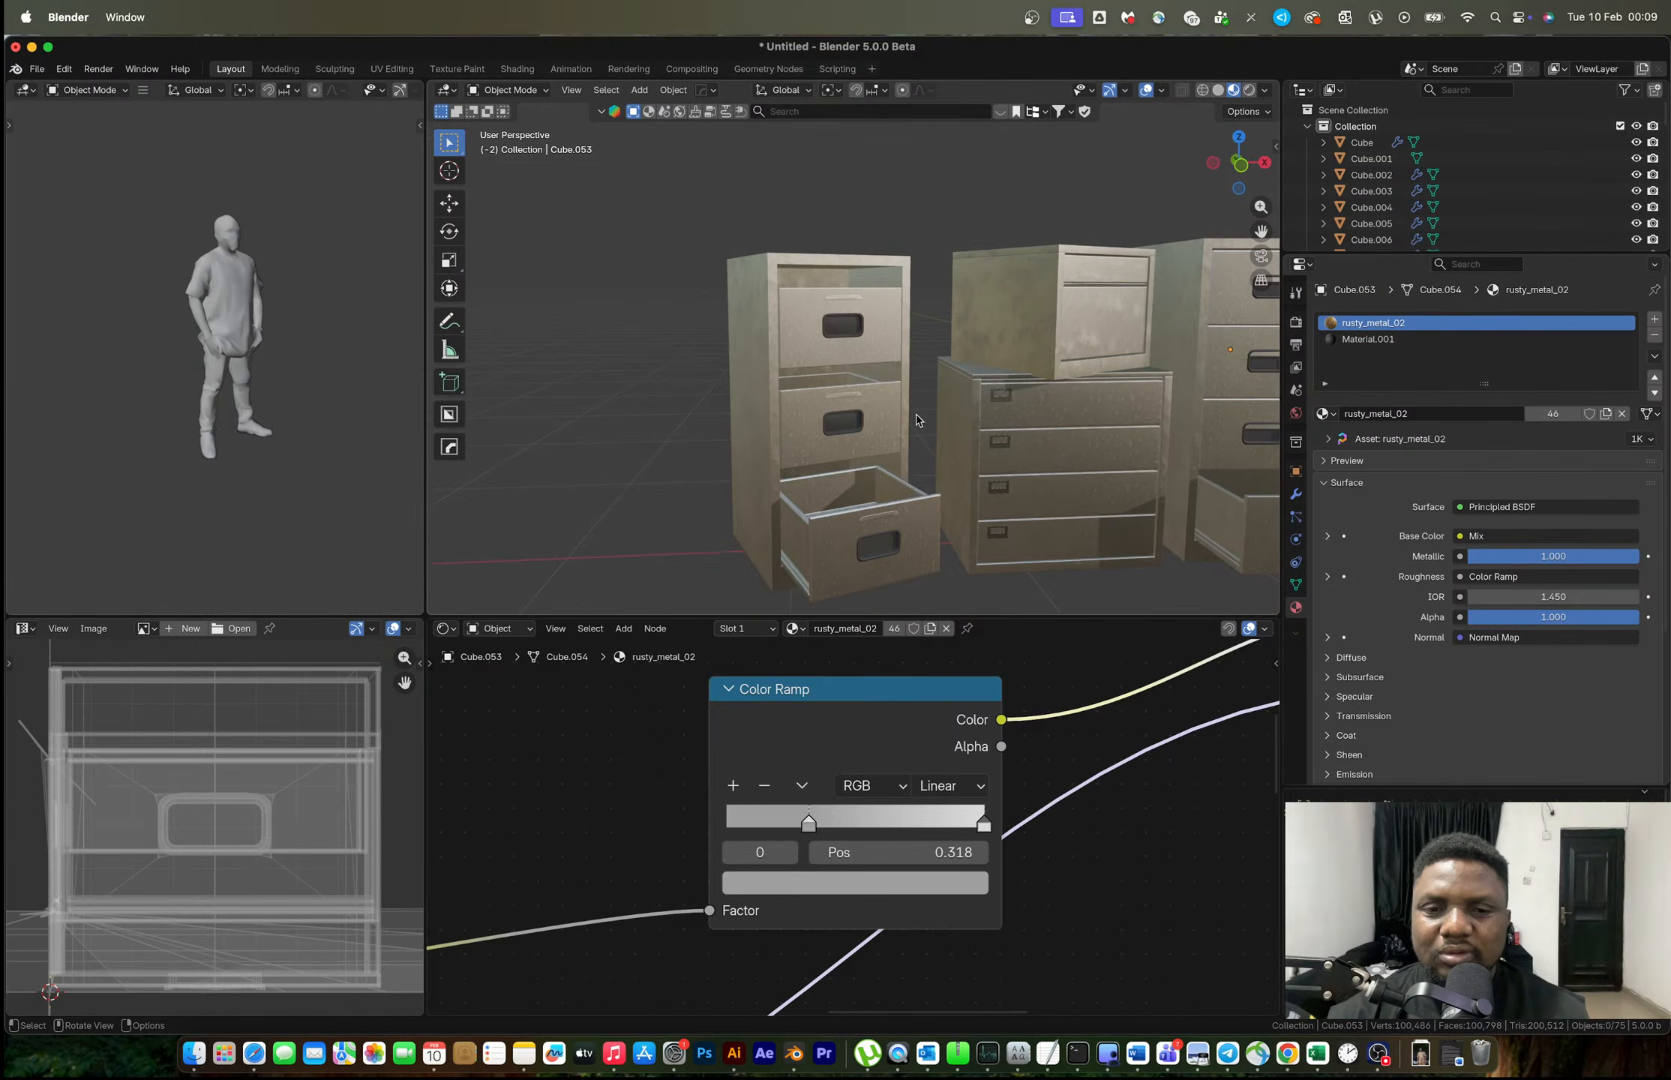
click(854, 366)
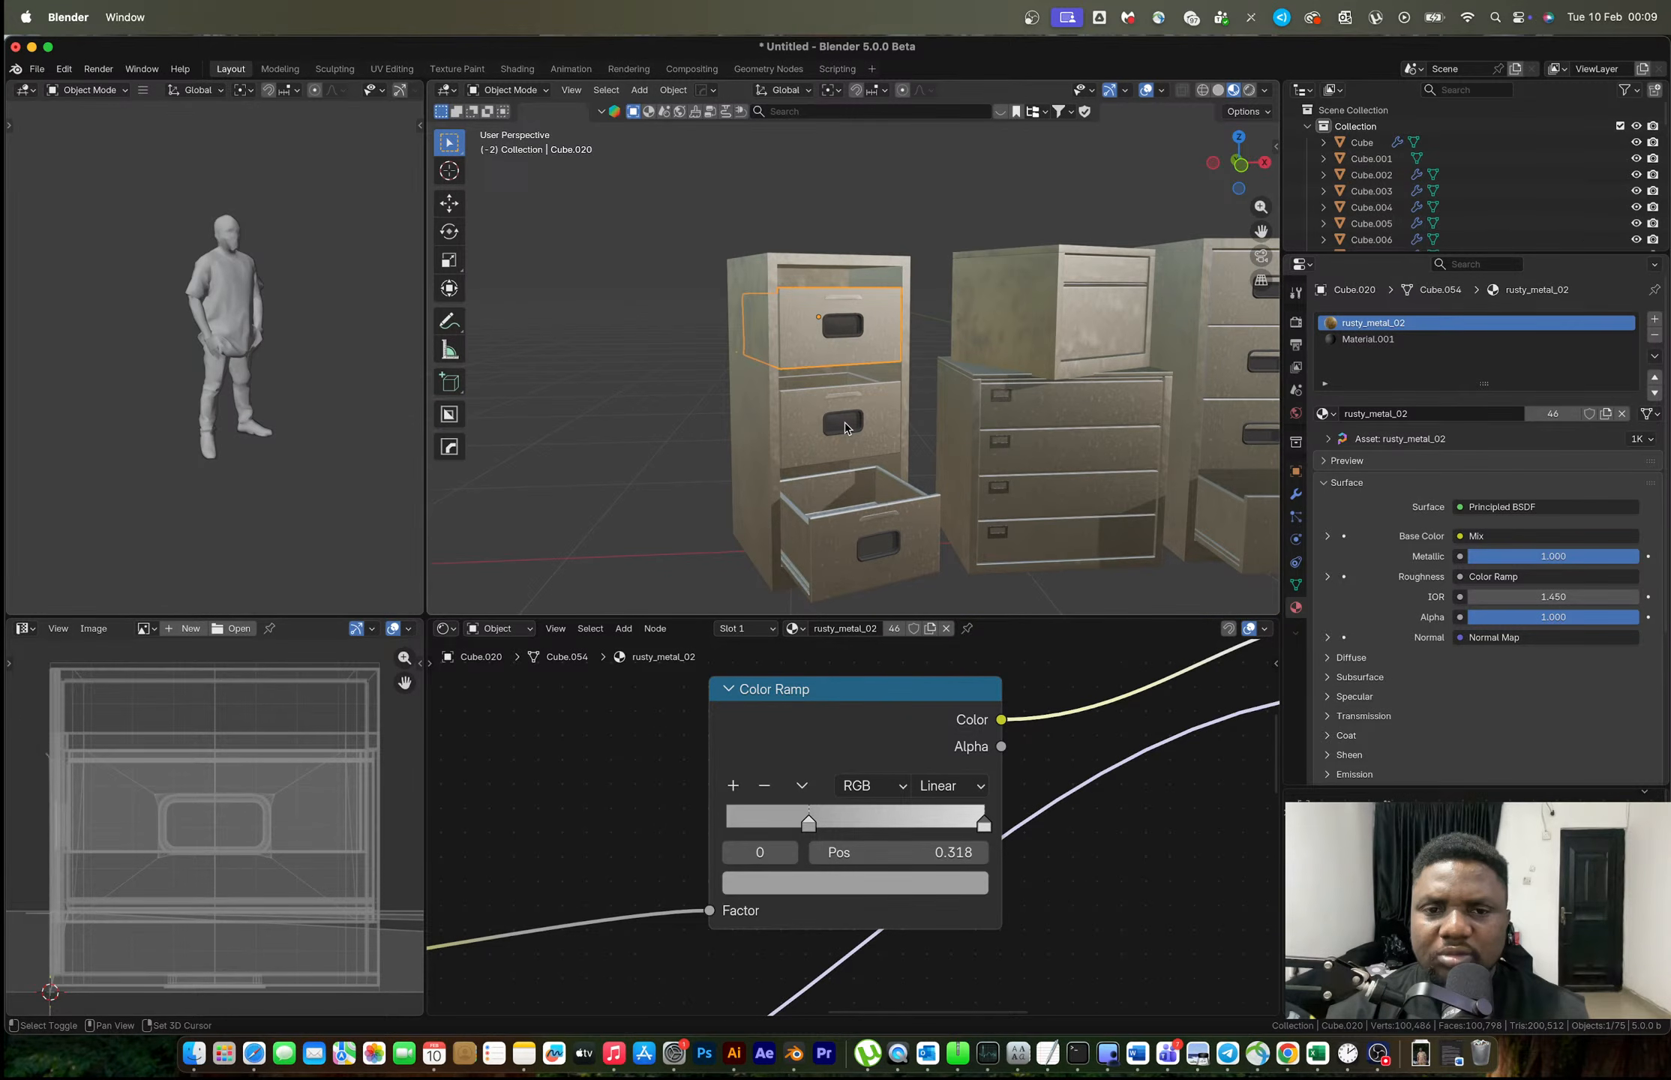
key(g)
key(z)
right_click(848, 405)
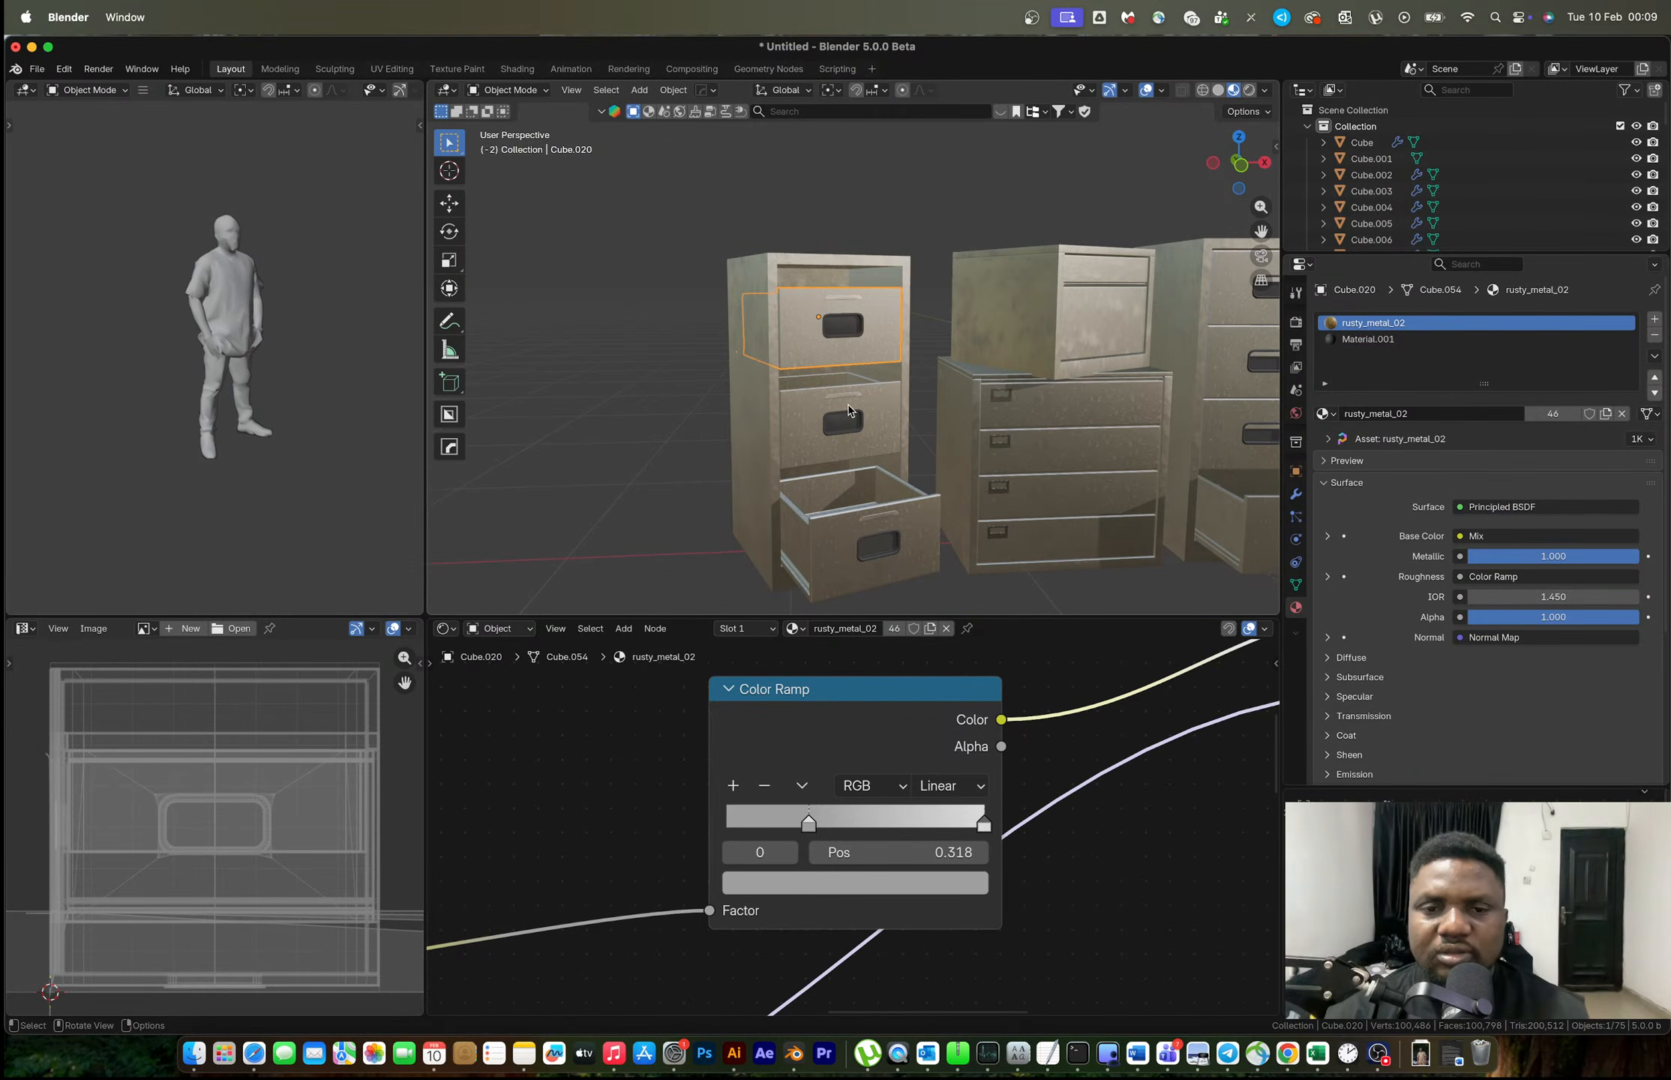
Undo the linking of the dark-handled drawer's object data to the three-drawer cabinet's drawers.
key(super+z)
key(super+z)
key(super+z)
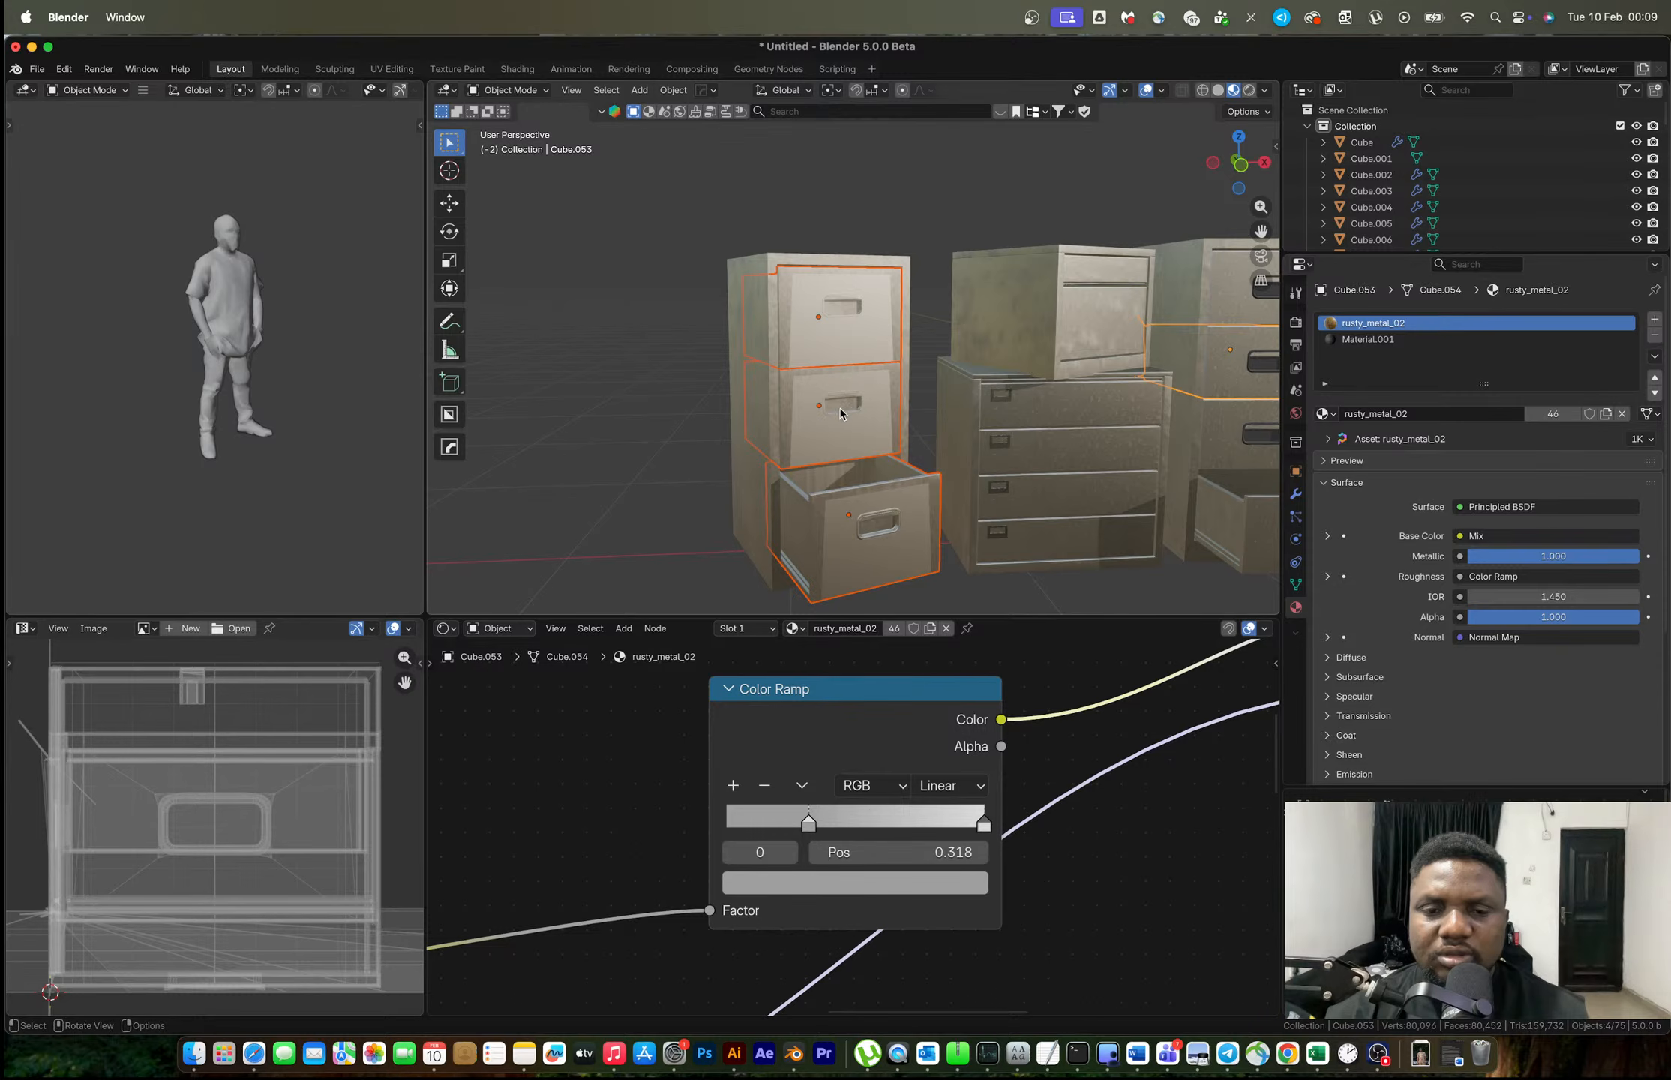
Examine the handle recesses on the three-drawer cabinet's drawers up close.
click(679, 386)
scroll(734, 408, up, 8)
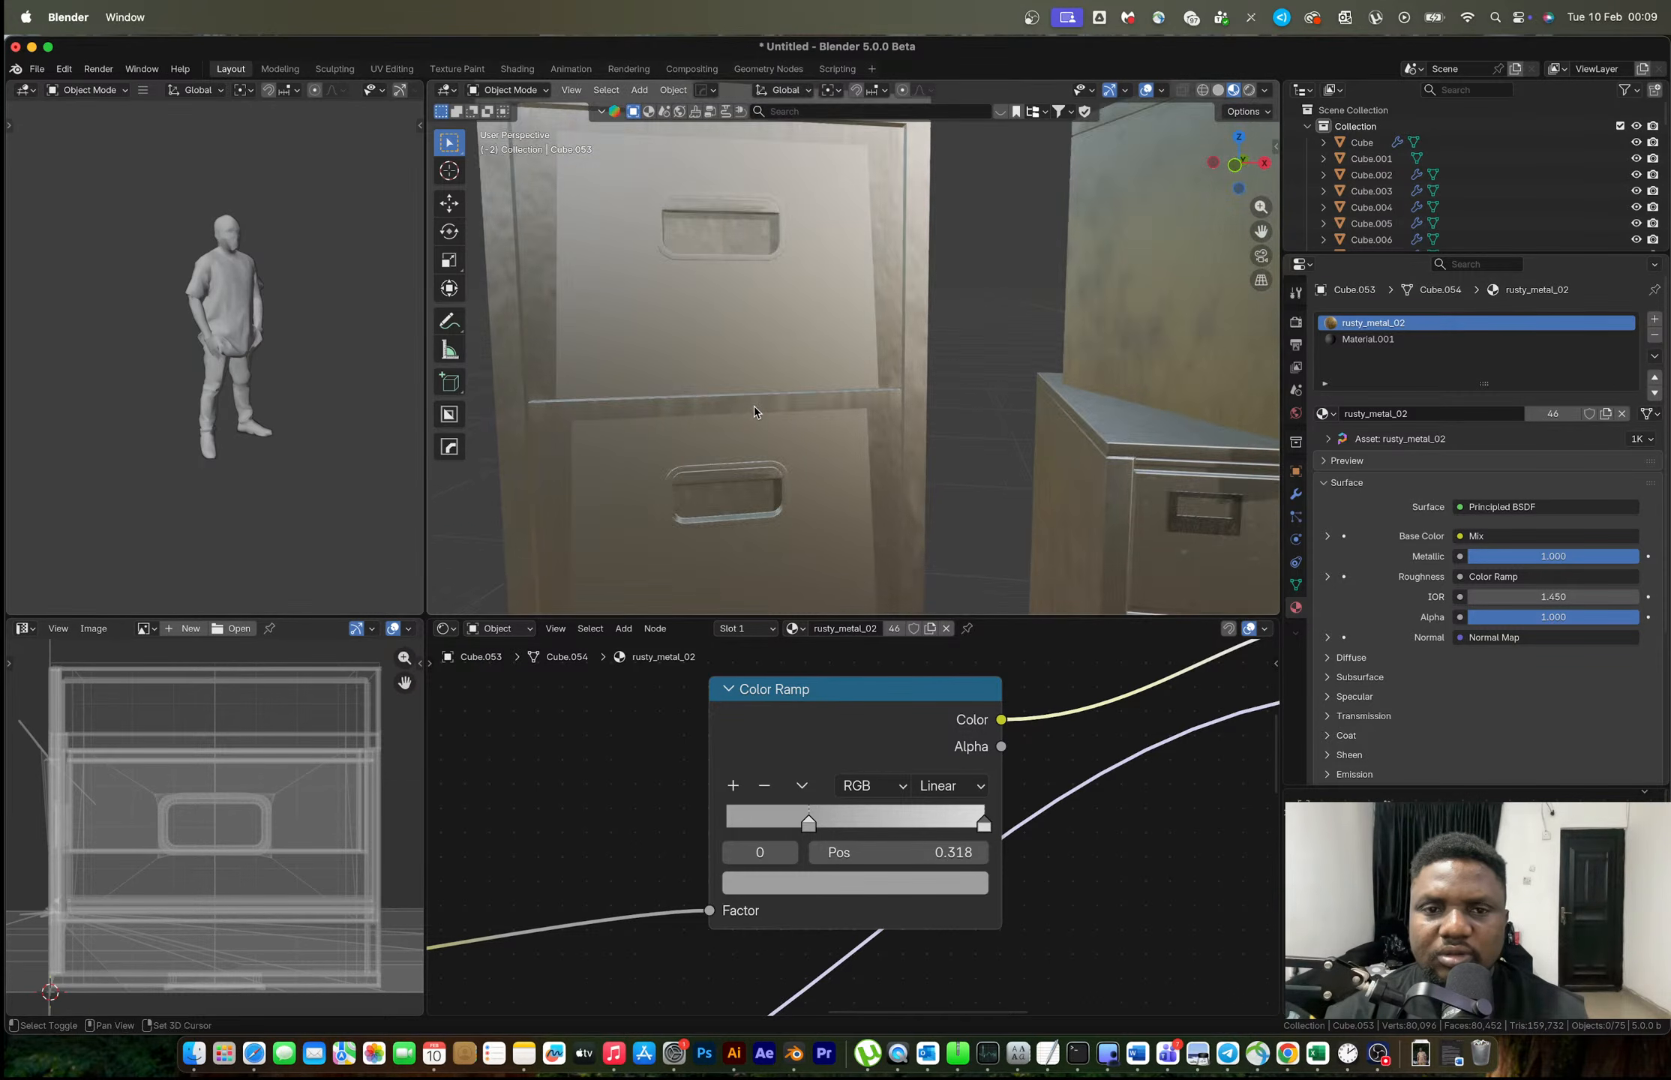
click(860, 337)
scroll(863, 375, down, 6)
shift+click(878, 450)
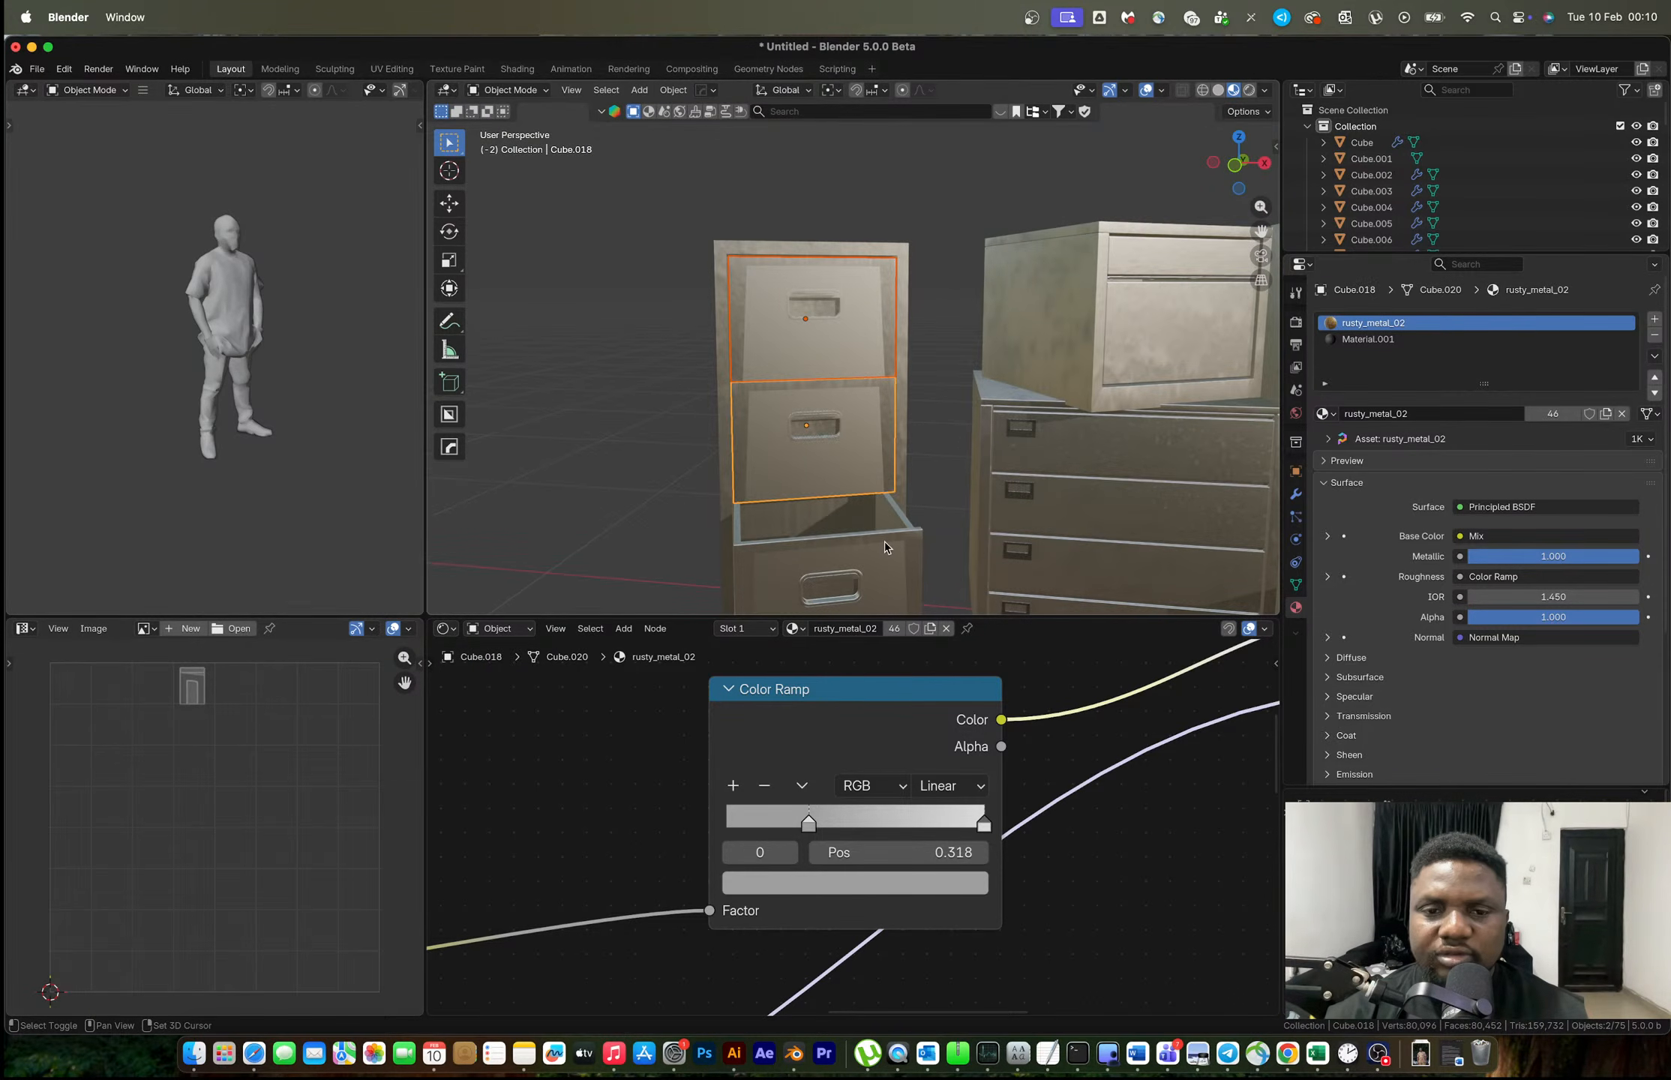
scroll(887, 483, up, 5)
shift+middle_drag(828, 332, 854, 426)
shift+middle_drag(874, 540, 878, 347)
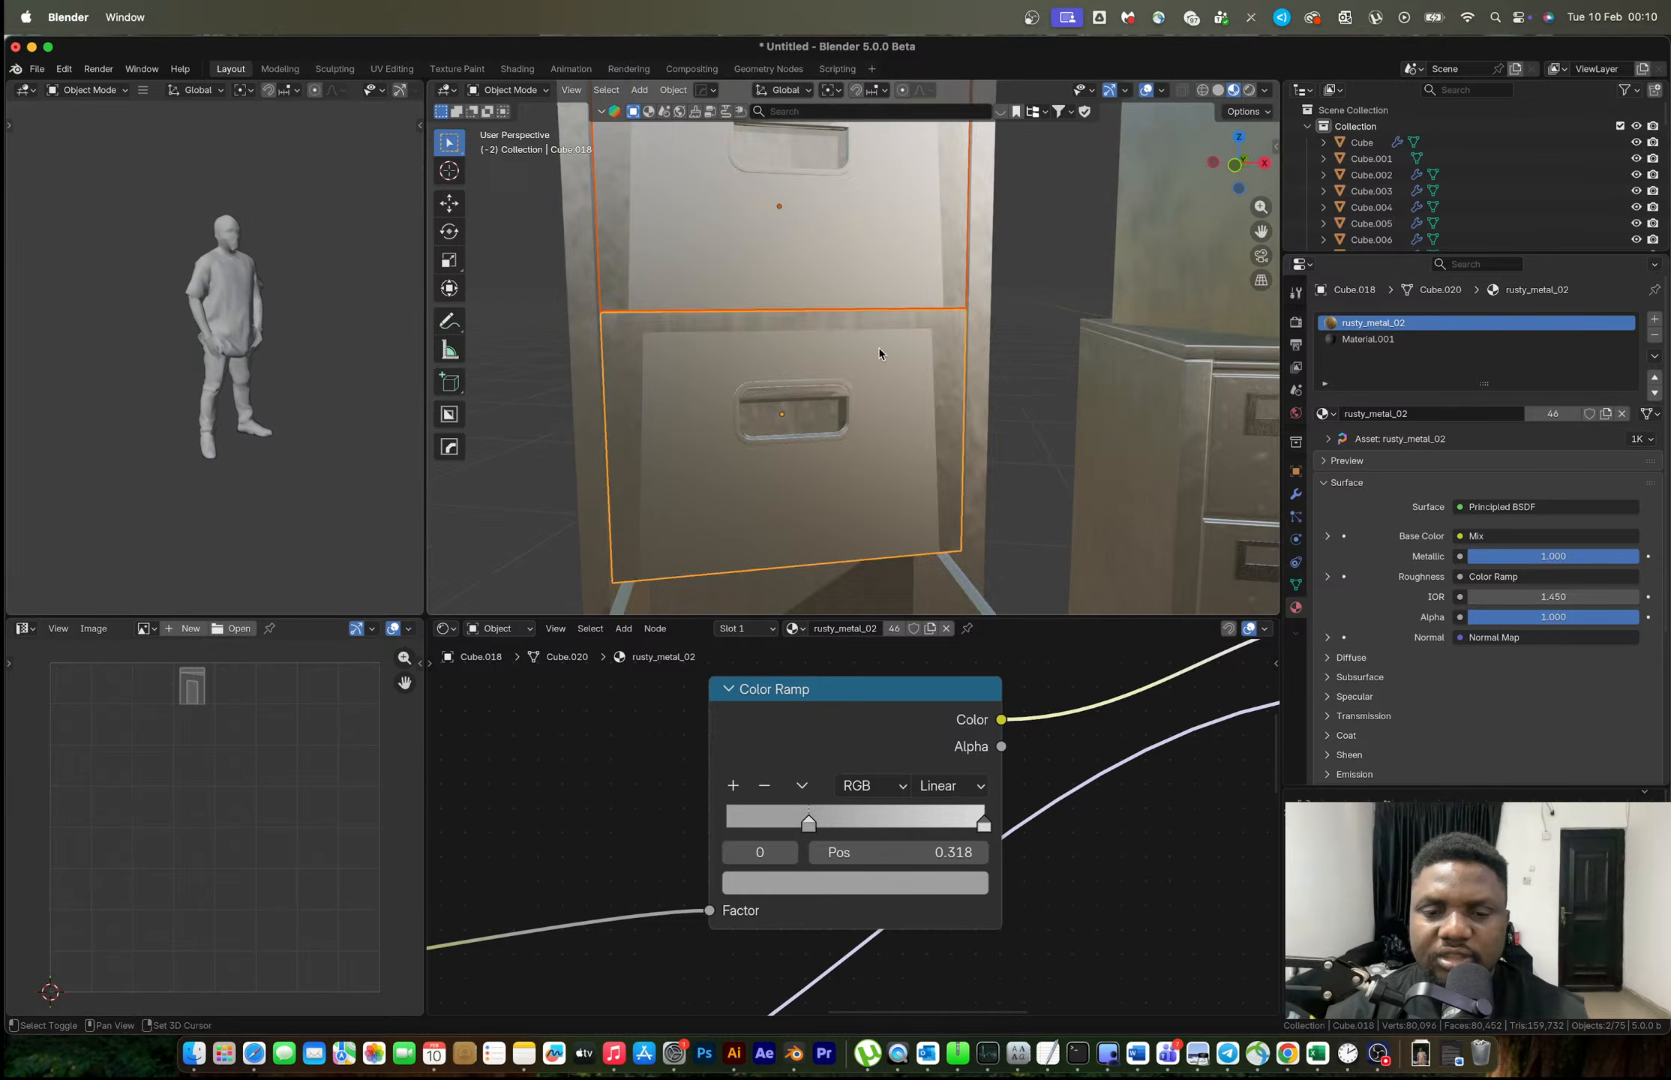
shift+middle_drag(889, 585, 916, 322)
Apply the Bevel modifier on the three-drawer cabinet's open bottom drawer.
click(983, 424)
middle_drag(984, 424, 945, 444)
key(Tab)
scroll(988, 451, up, 7)
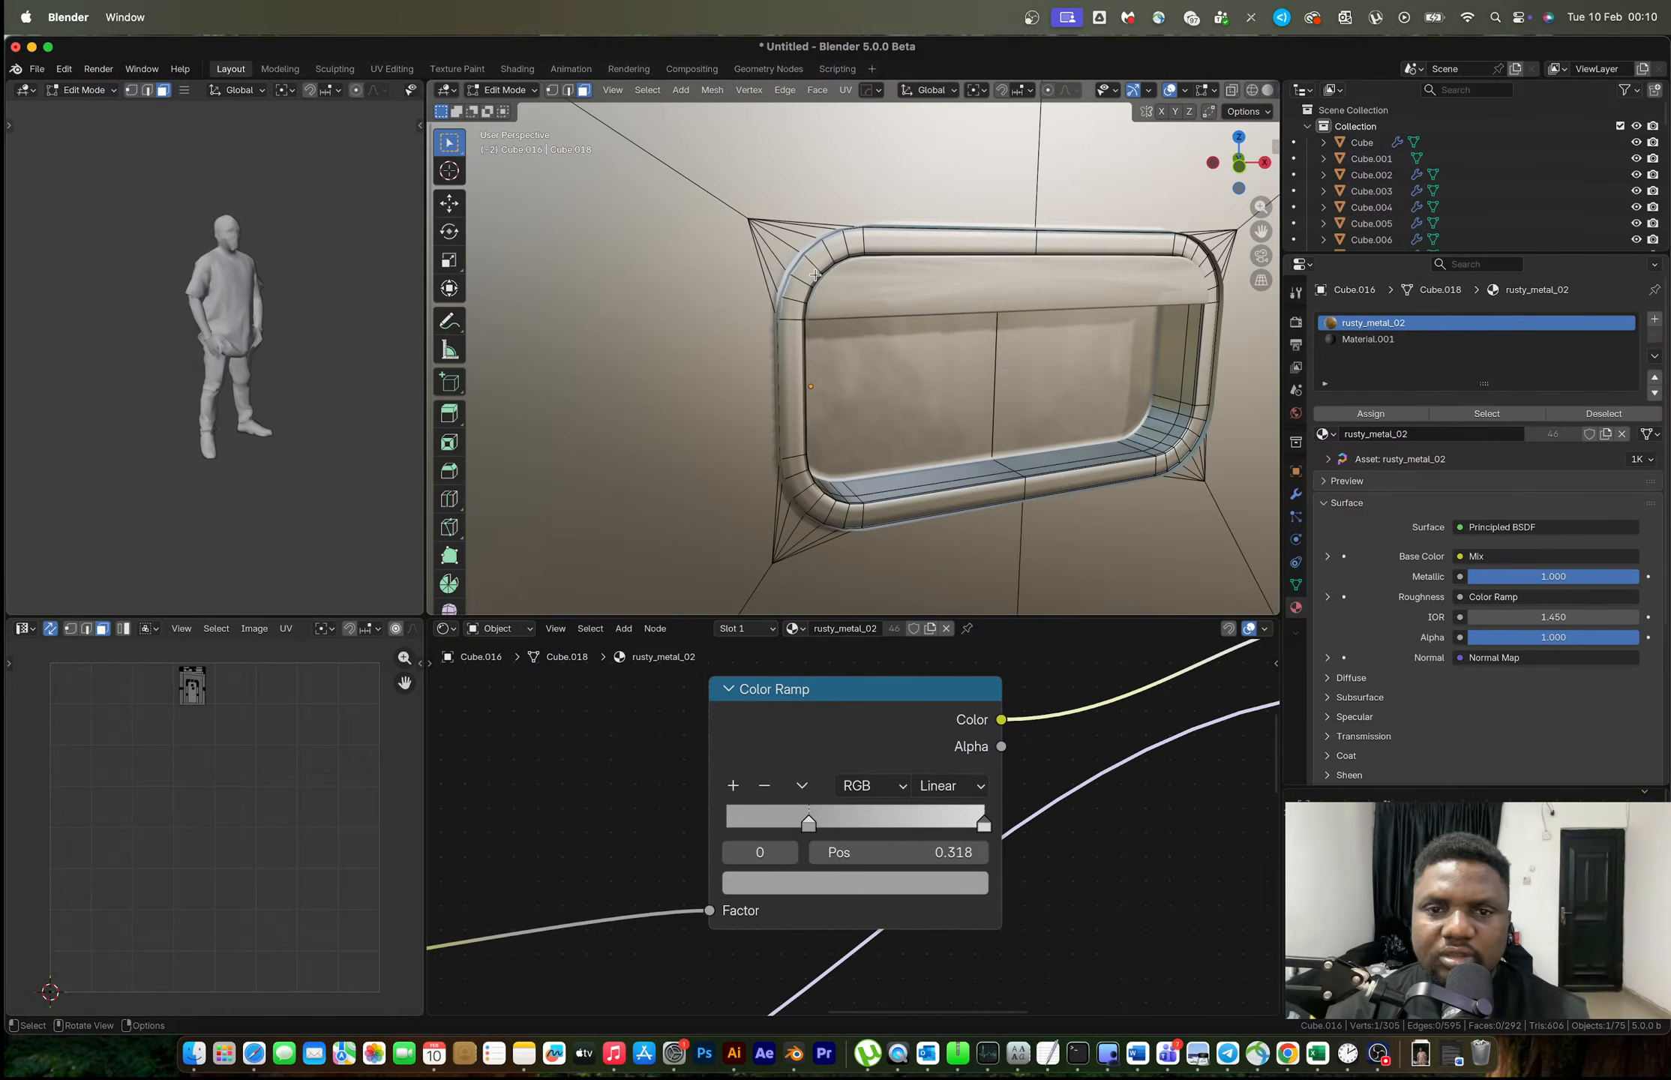
key(Tab)
click(1295, 493)
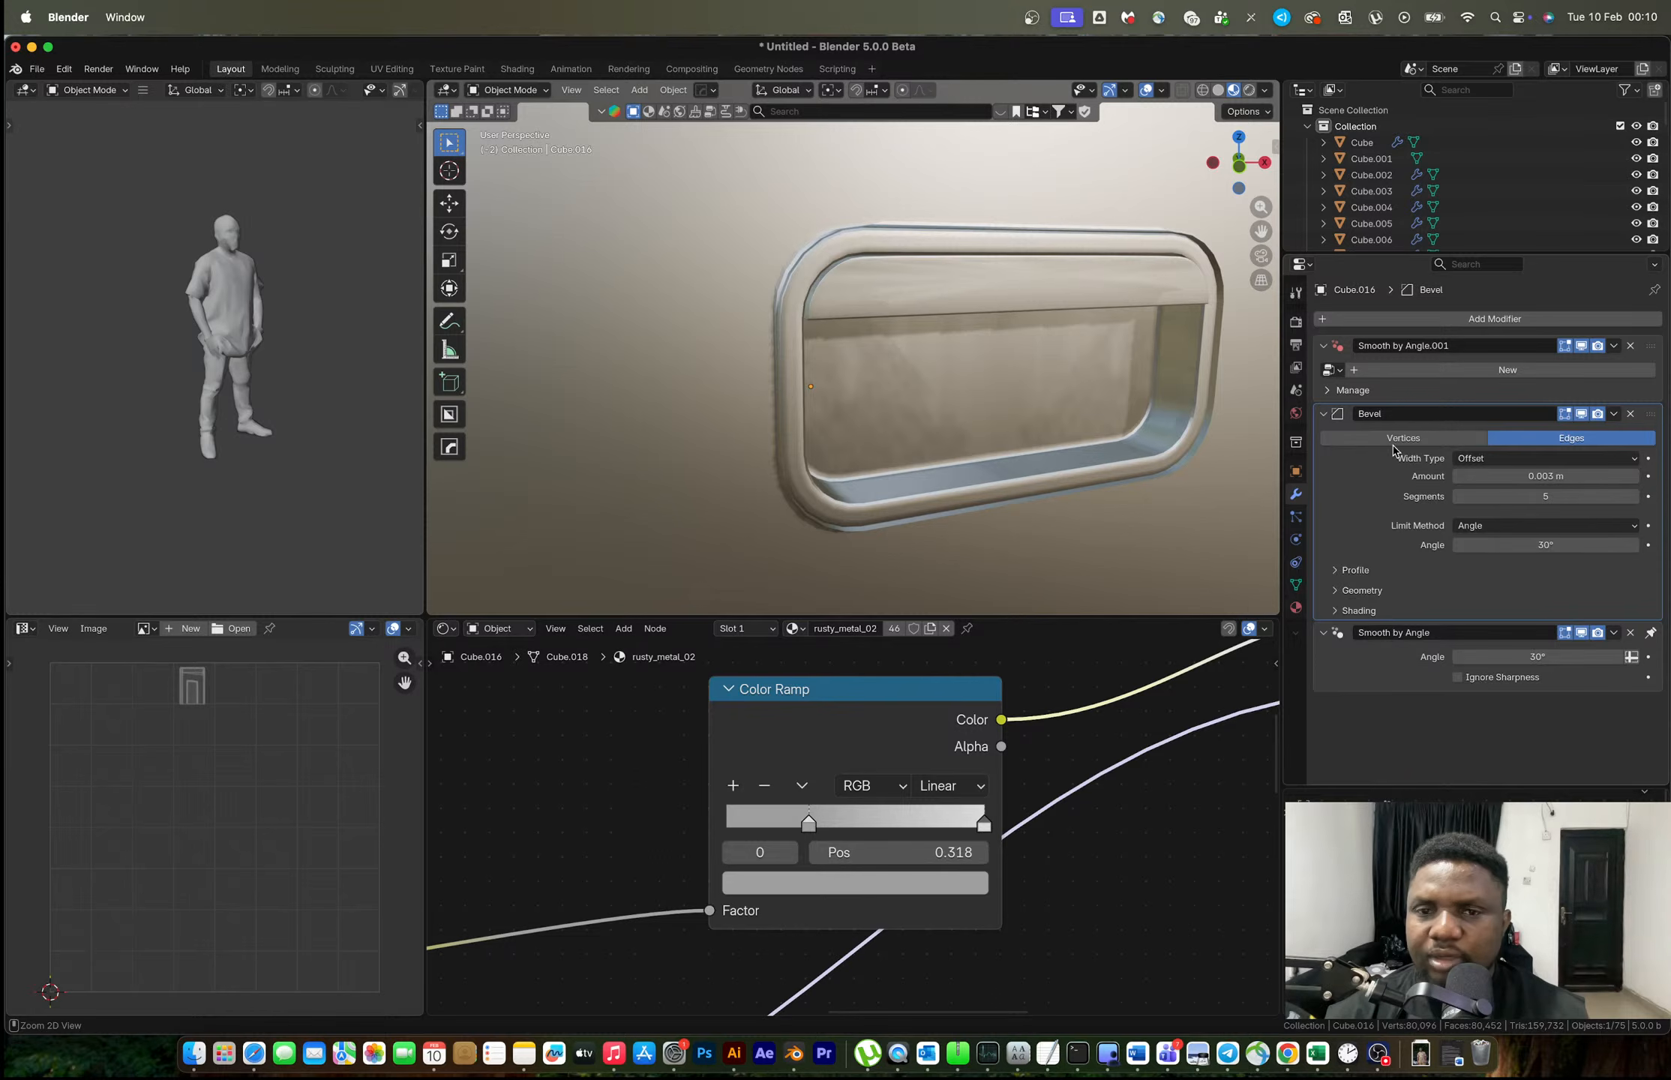
key(ctrl+a)
Grow a selection from the two back faces of the bottom drawer's handle recess to its outer rim and assign Material.001 to it.
key(Tab)
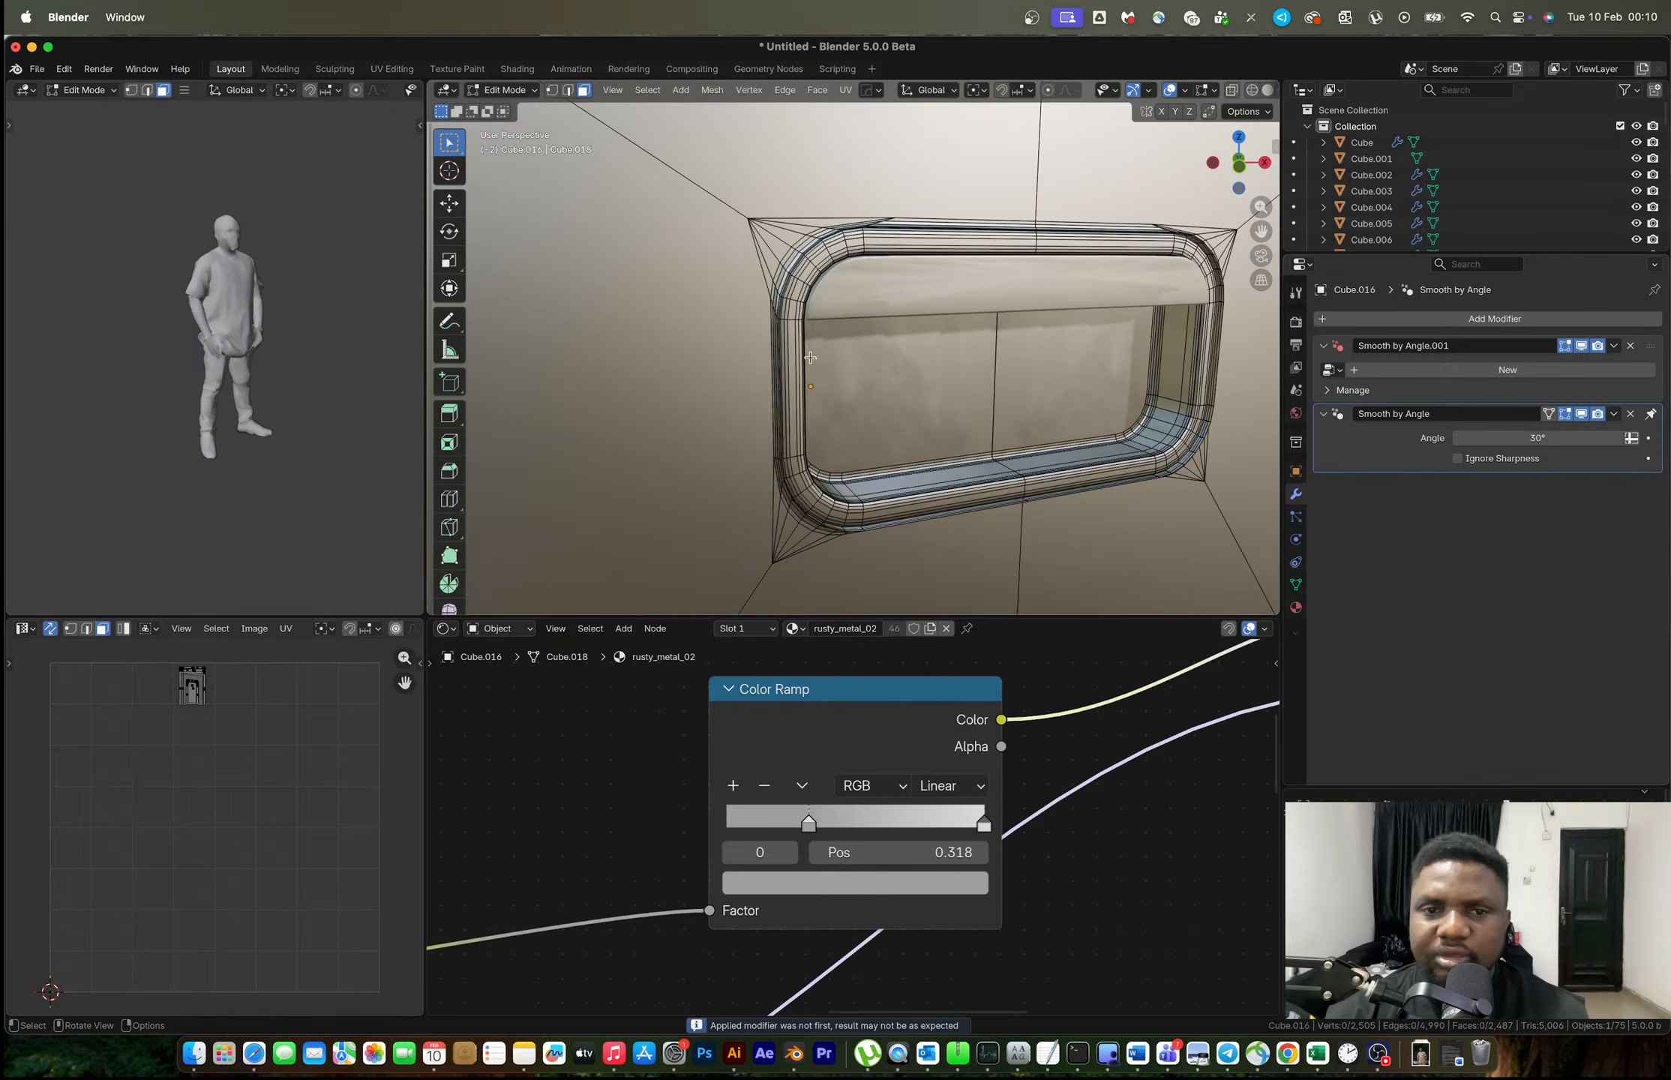
click(1009, 380)
shift+click(992, 386)
click(647, 89)
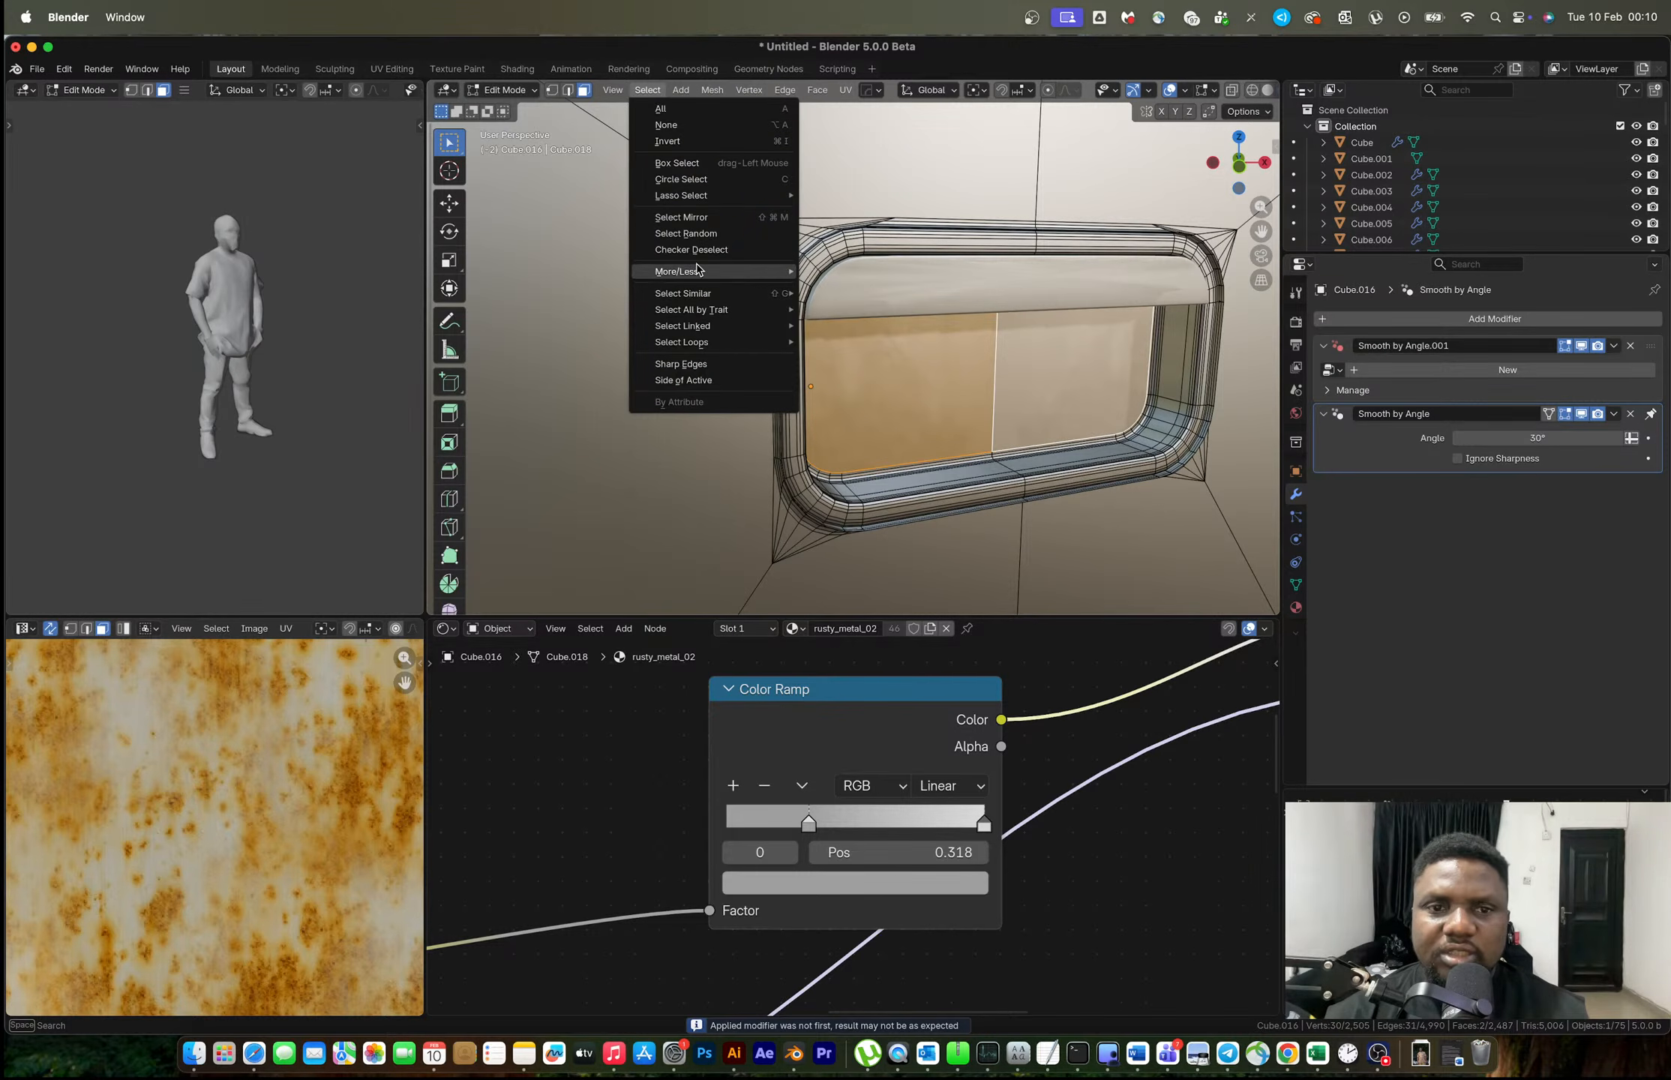
mouse_move(675, 272)
click(831, 271)
key(shift+r)
key(shift+r)
key(shift+r)
key(shift+r)
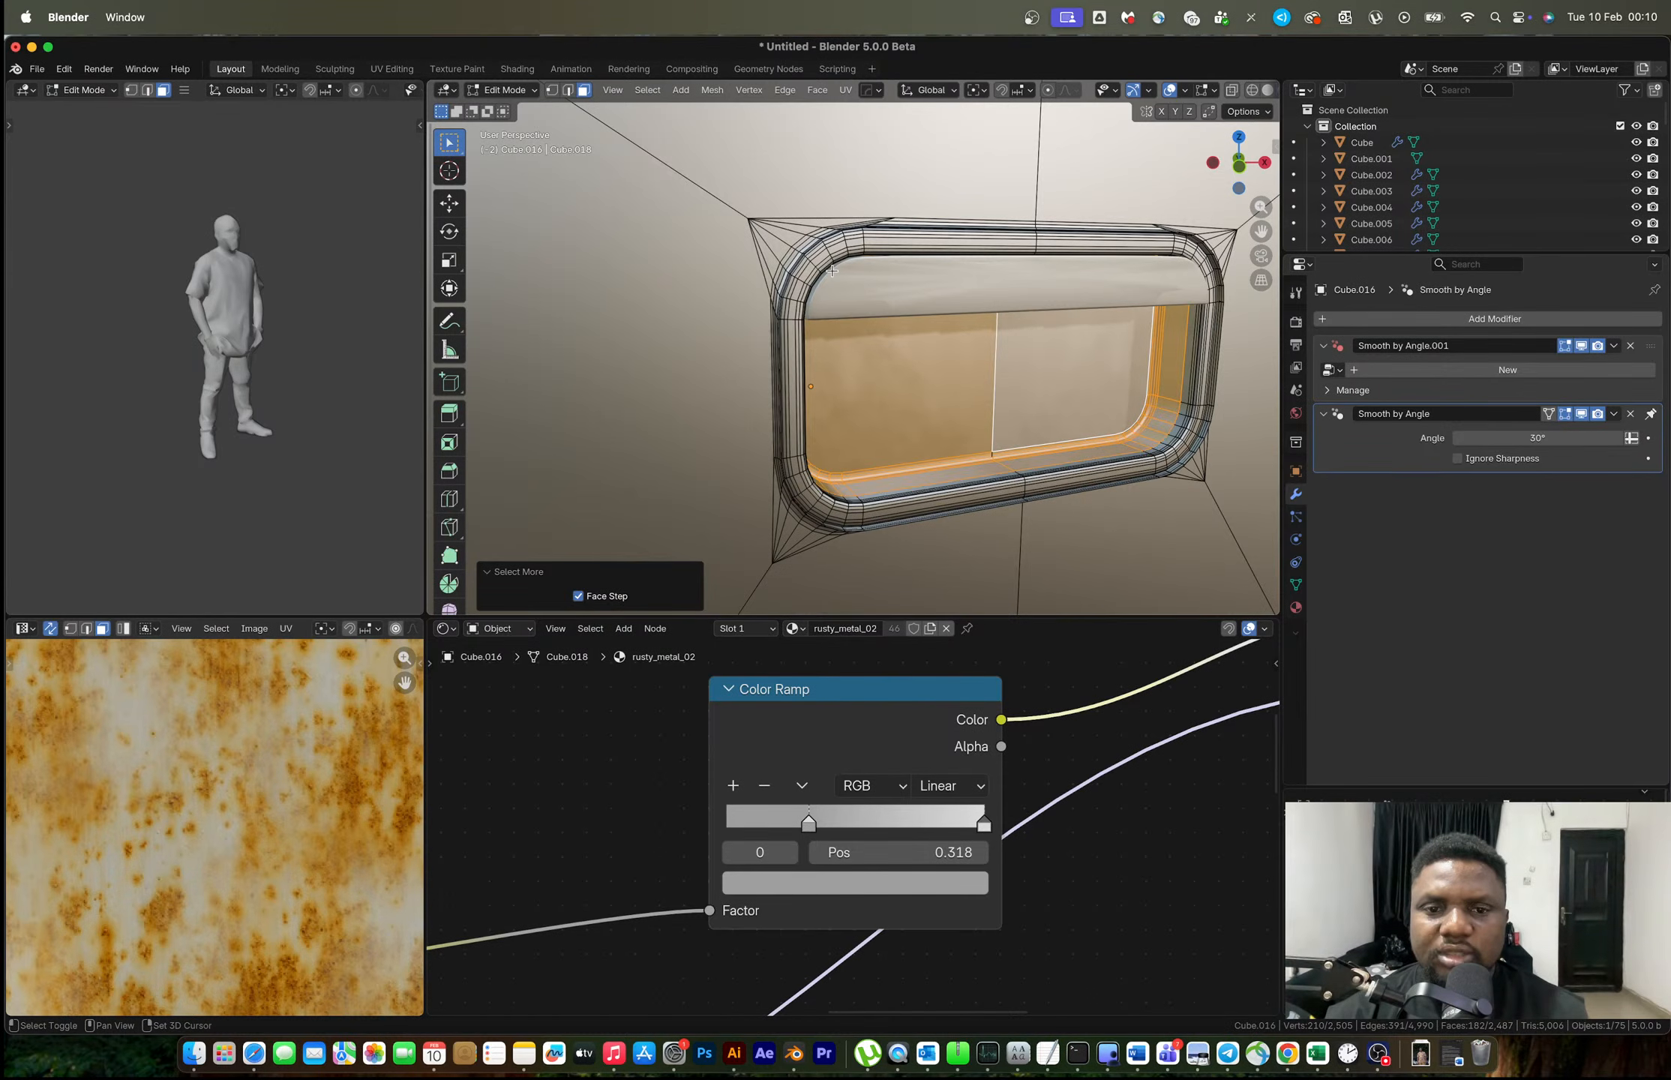
key(shift+r)
middle_drag(832, 271, 970, 360)
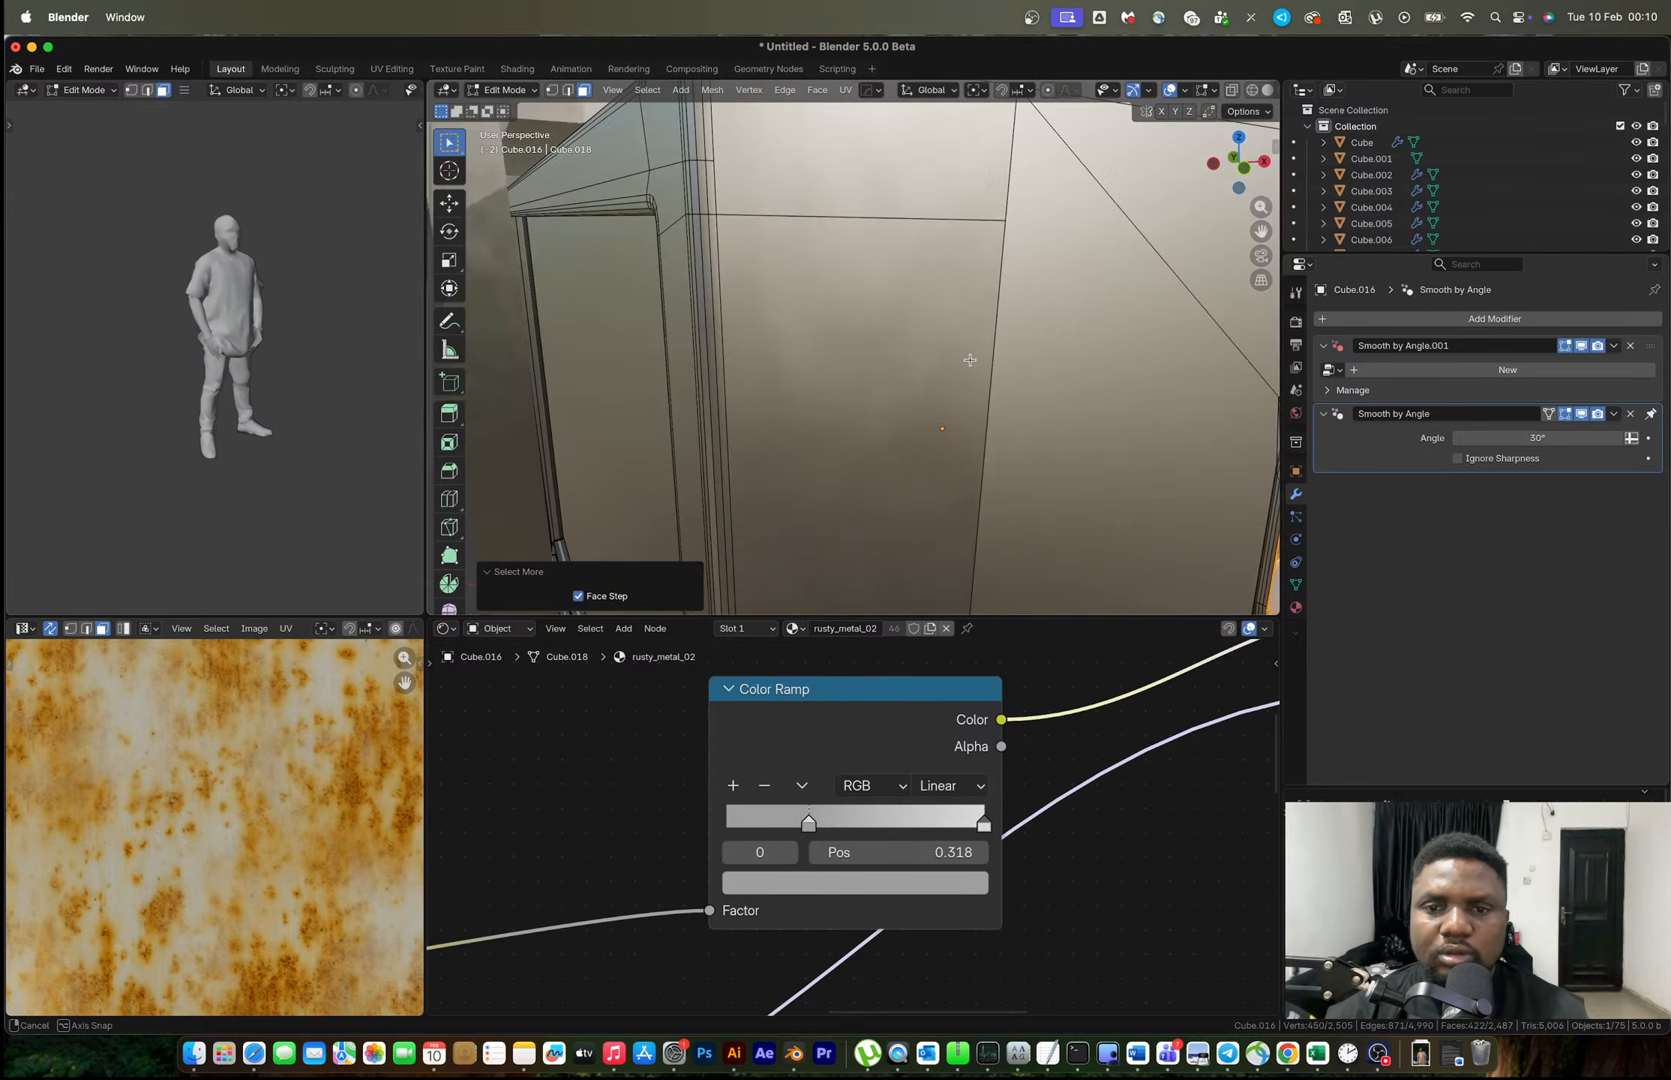
click(642, 91)
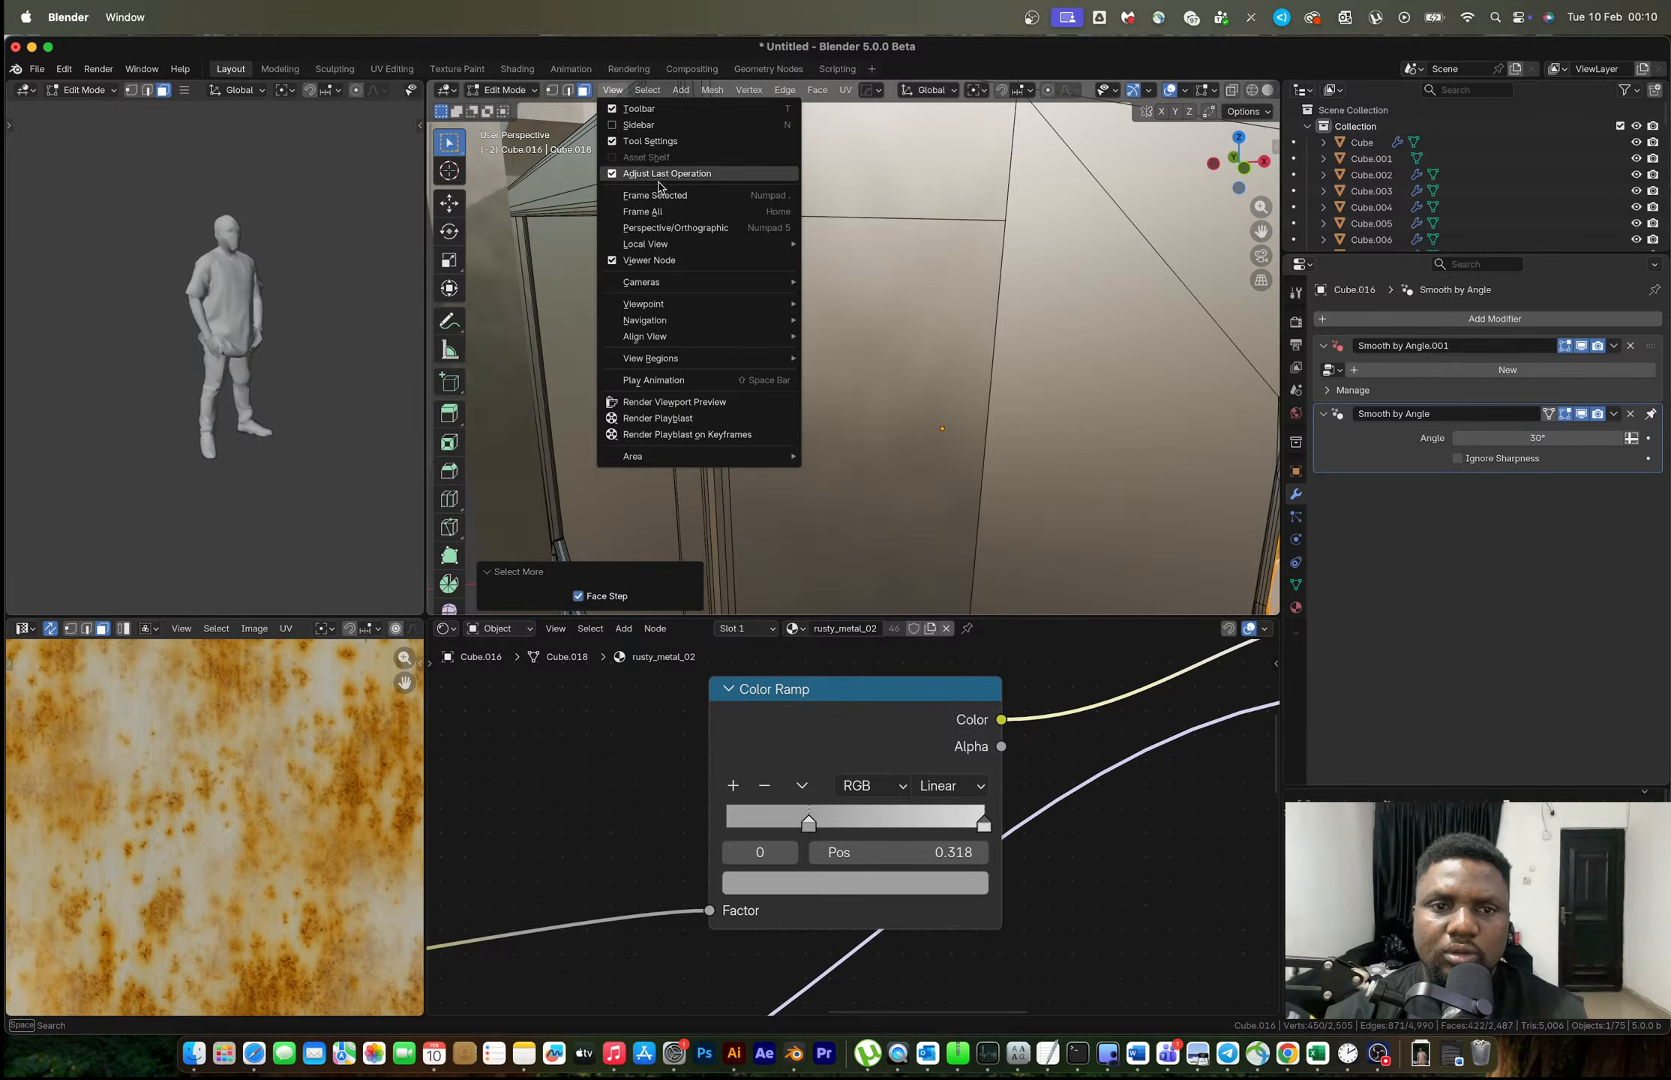
key(KP_Decimal)
middle_drag(914, 358, 839, 341)
key(shift+r)
key(shift+r)
key(shift+r)
key(shift+r)
key(shift+r)
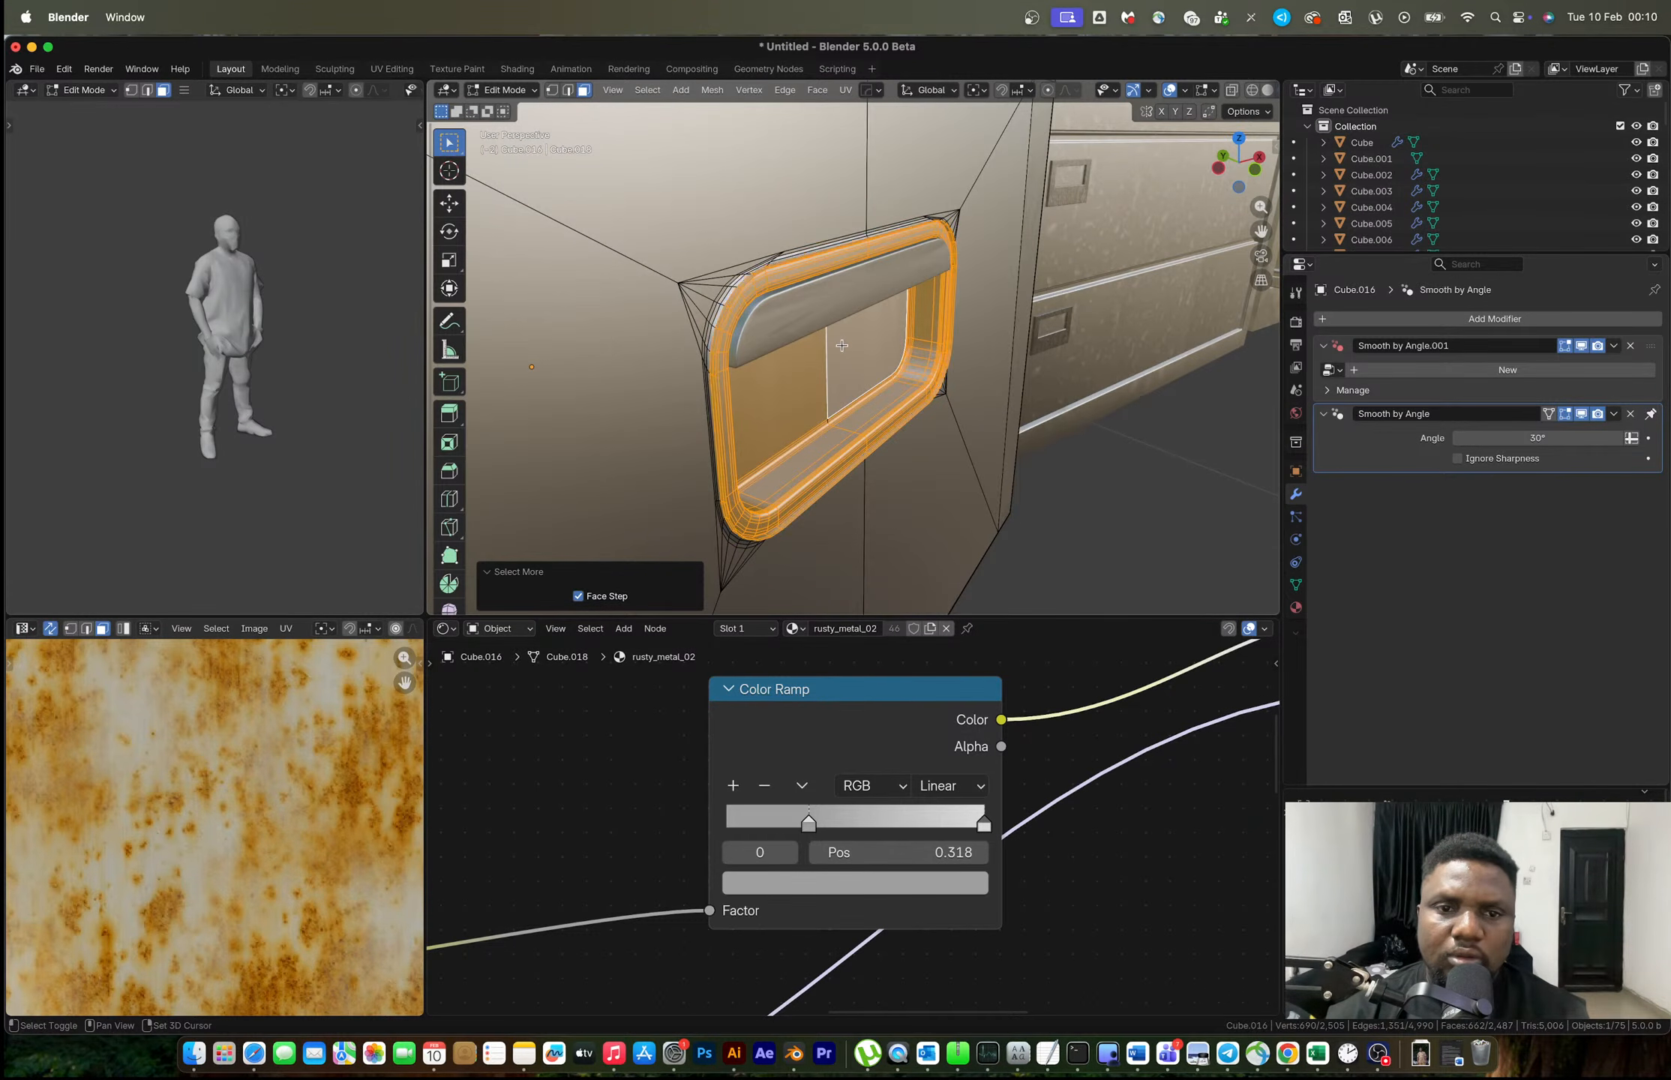
click(1296, 607)
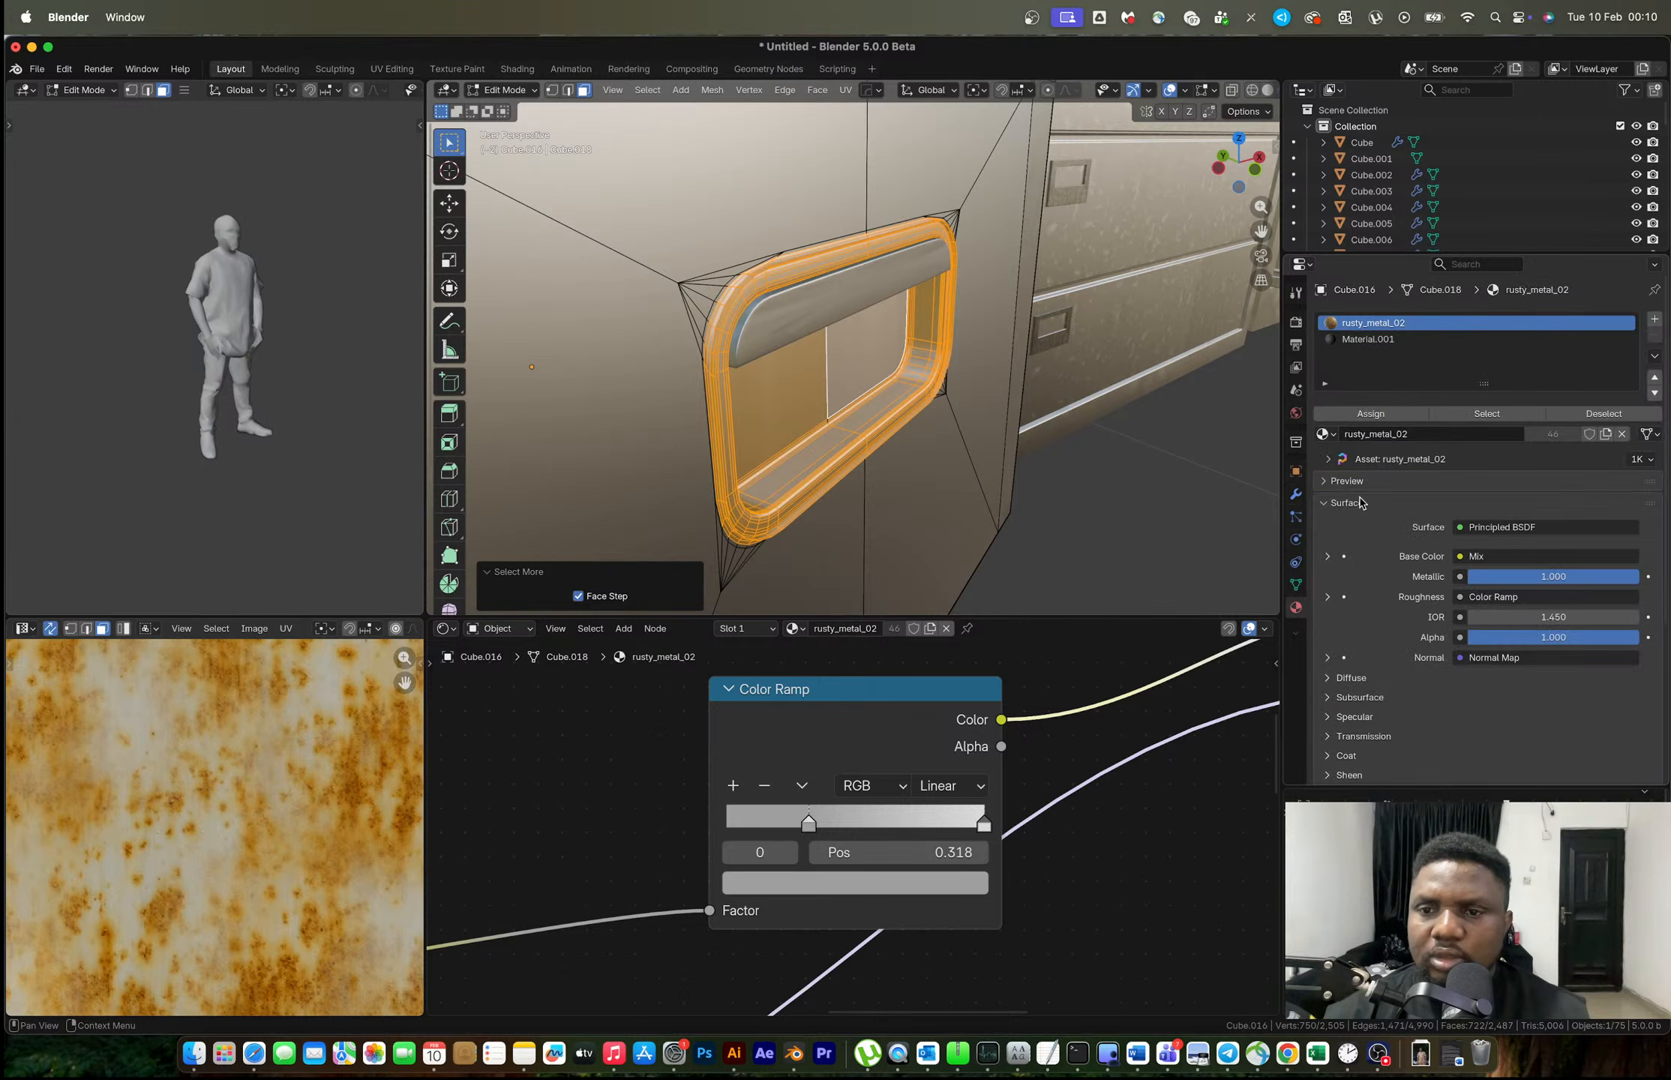
click(1356, 341)
click(1365, 421)
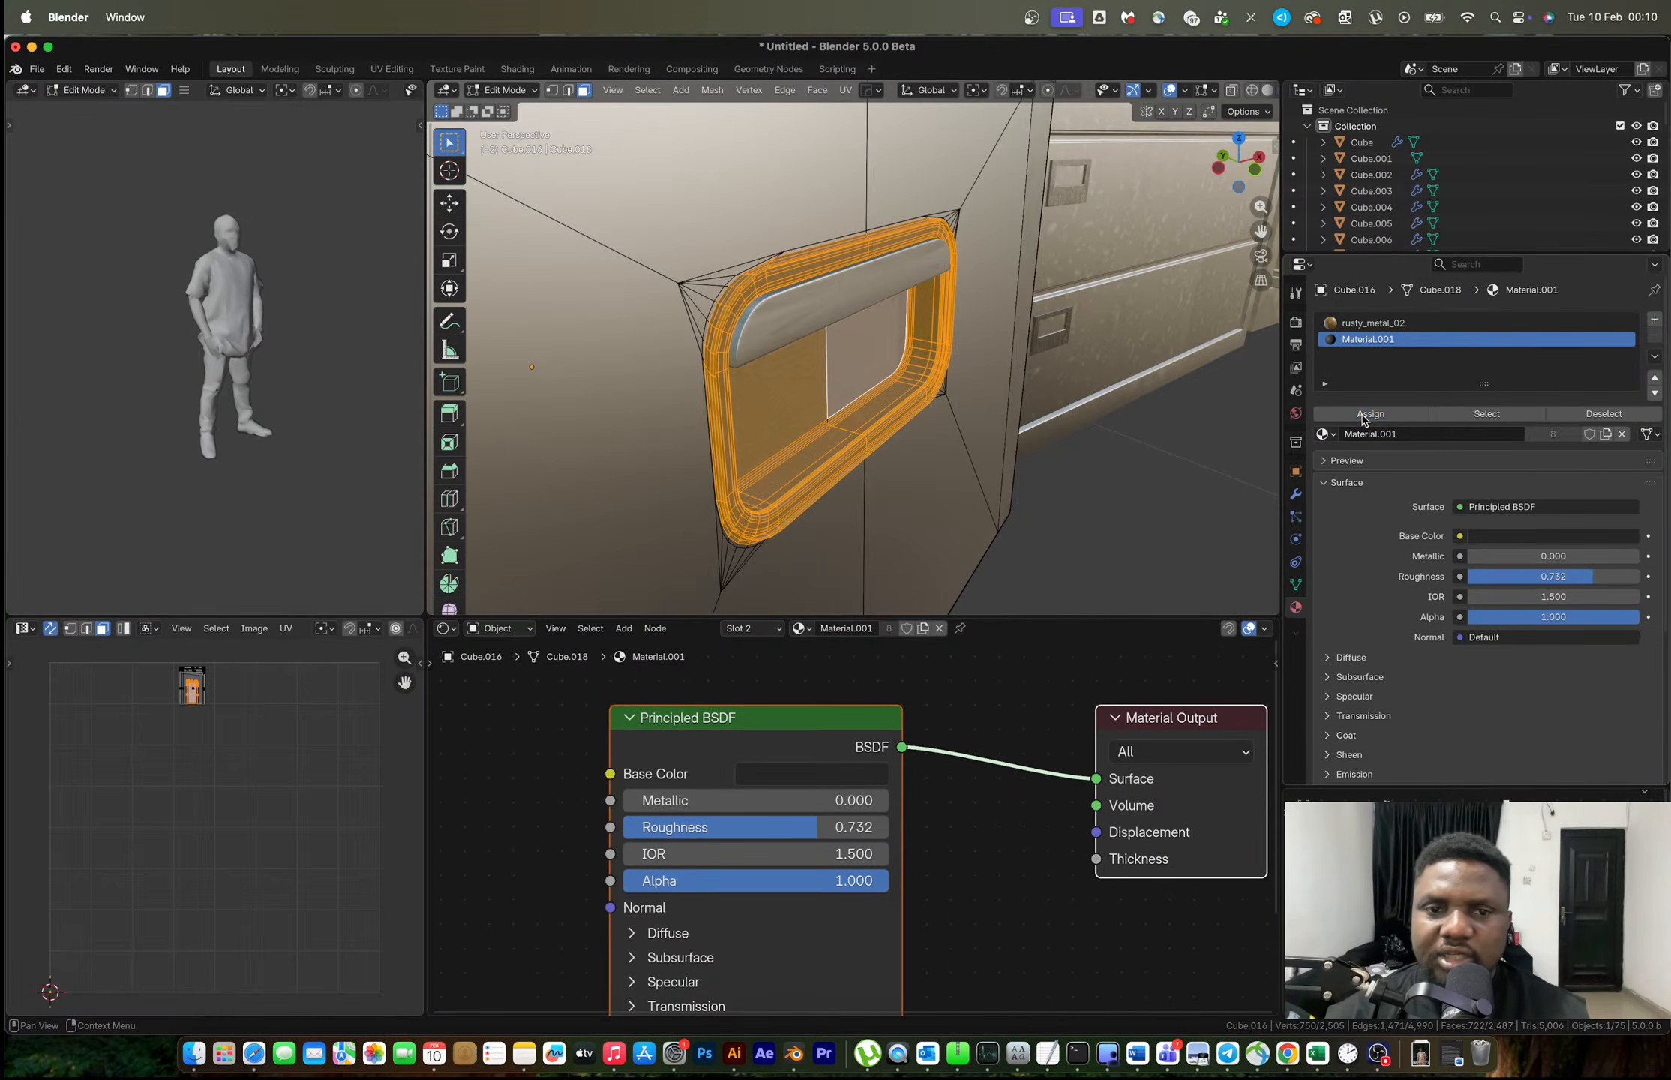
Unwrap the bottom drawer's entire mesh with Cube Projection.
middle_drag(875, 362, 846, 364)
click(876, 362)
shift+click(802, 375)
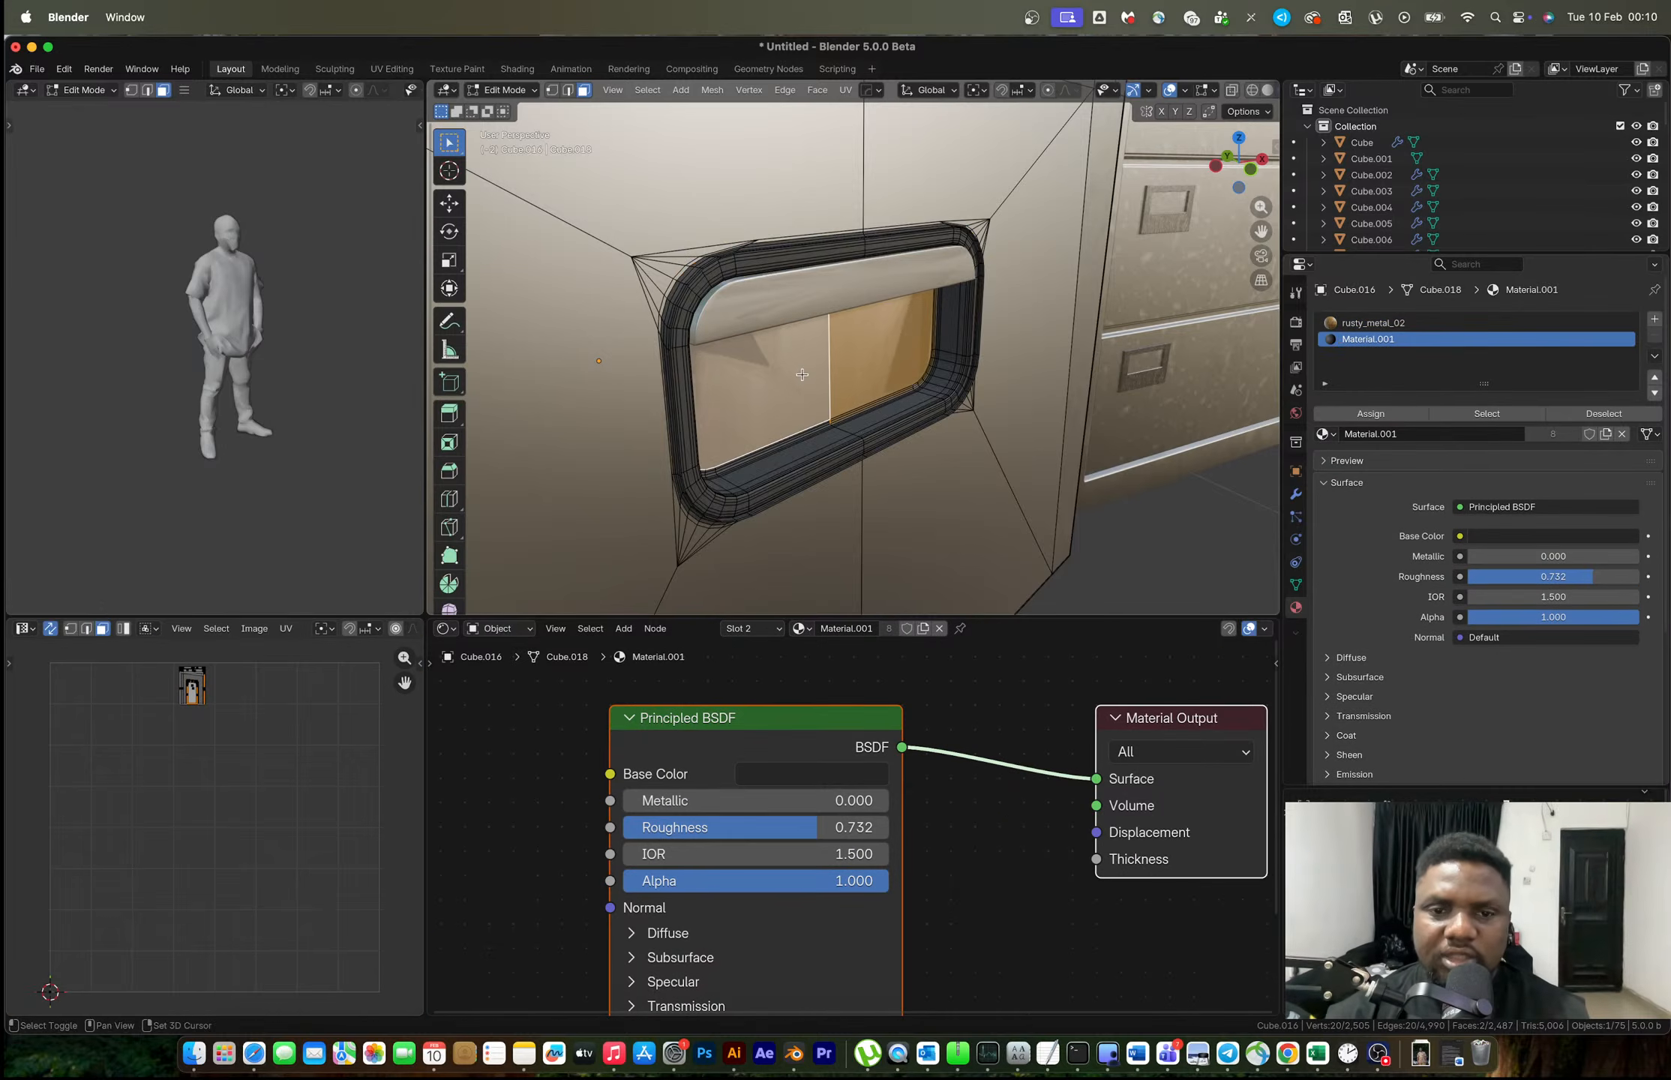
key(Tab)
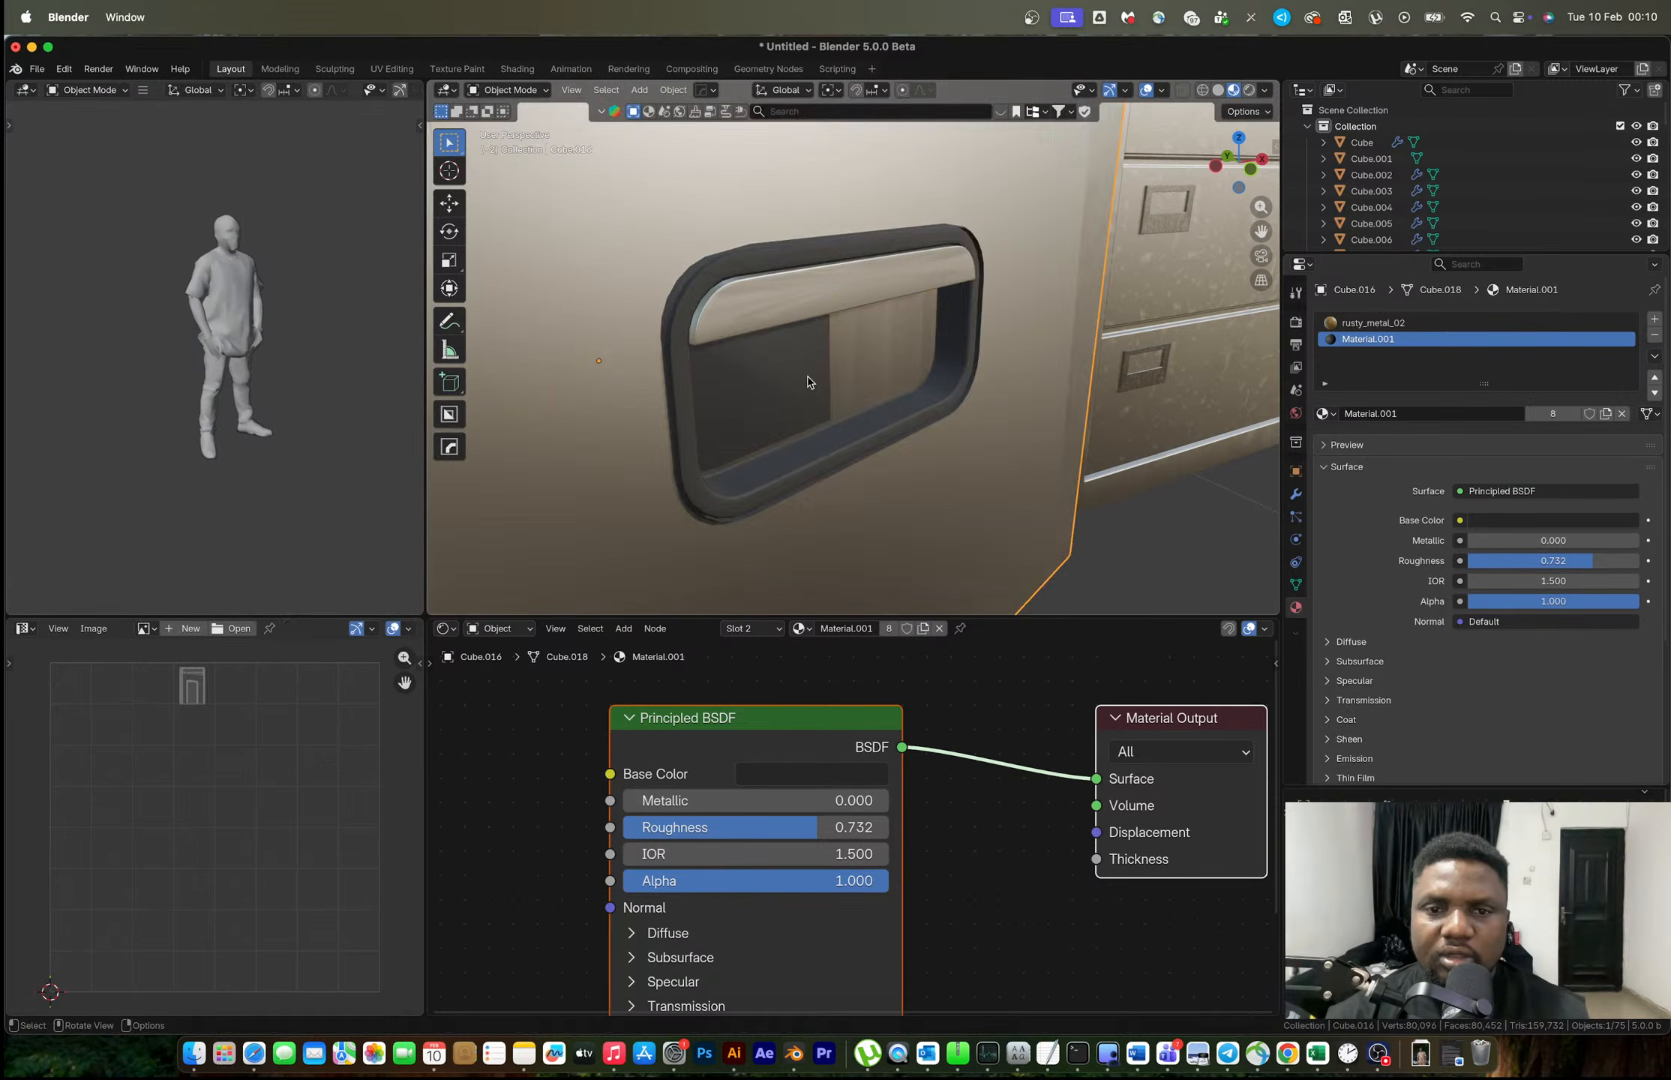
scroll(825, 367, down, 3)
scroll(829, 362, down, 3)
key(Tab)
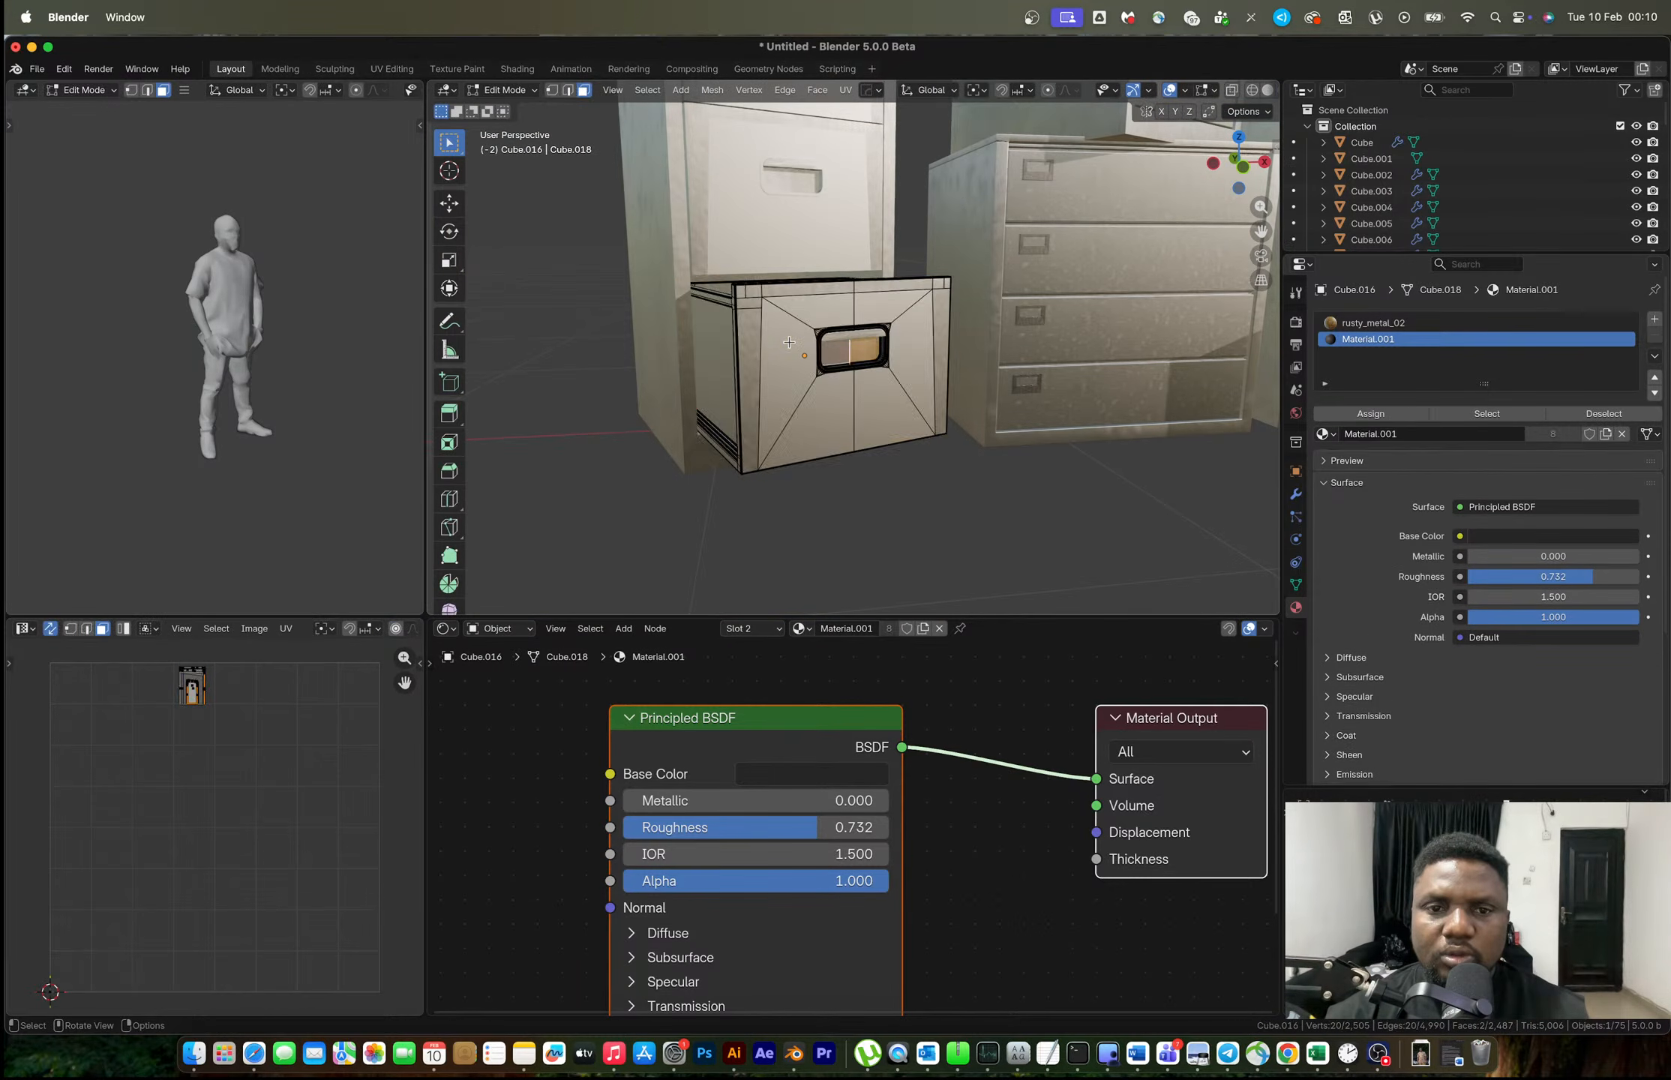
key(a)
key(u)
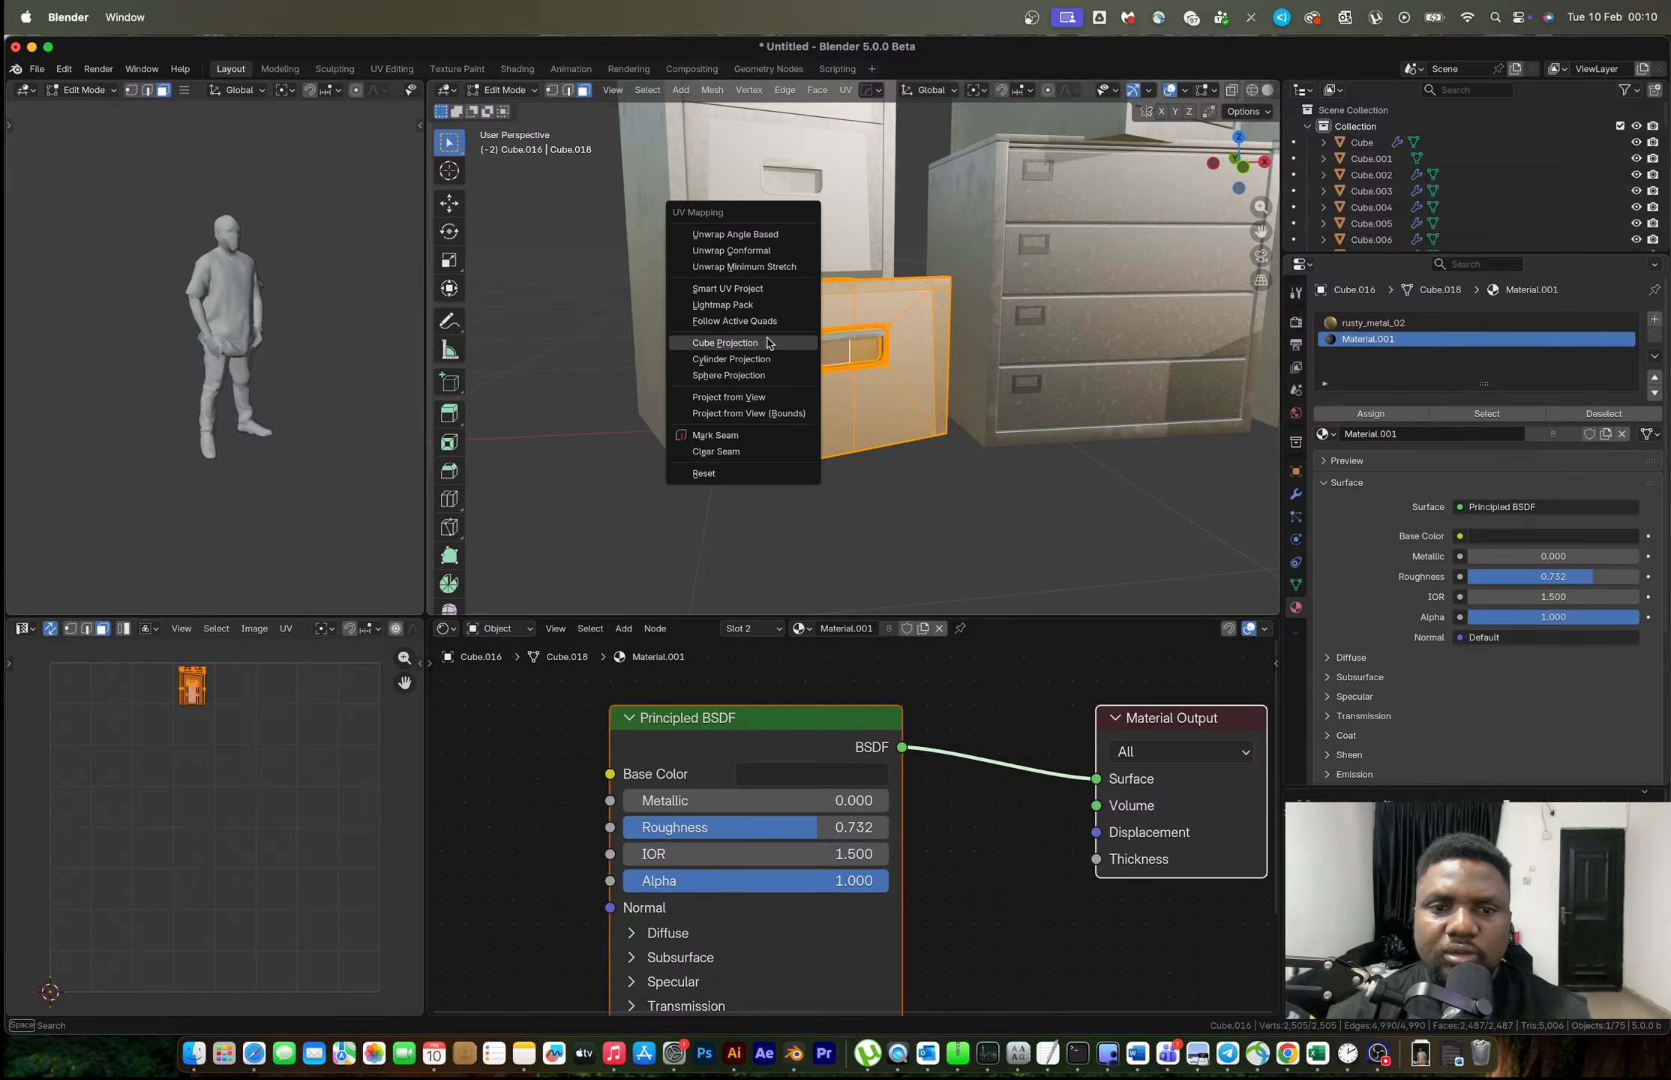
click(750, 343)
key(Tab)
Link the bottom drawer's object data and materials to the two upper drawers of the three-drawer cabinet.
mouse_move(871, 329)
middle_down()
mouse_move(853, 331)
mouse_move(852, 355)
middle_up()
scroll(853, 330, down, 3)
click(846, 333)
shift+click(843, 244)
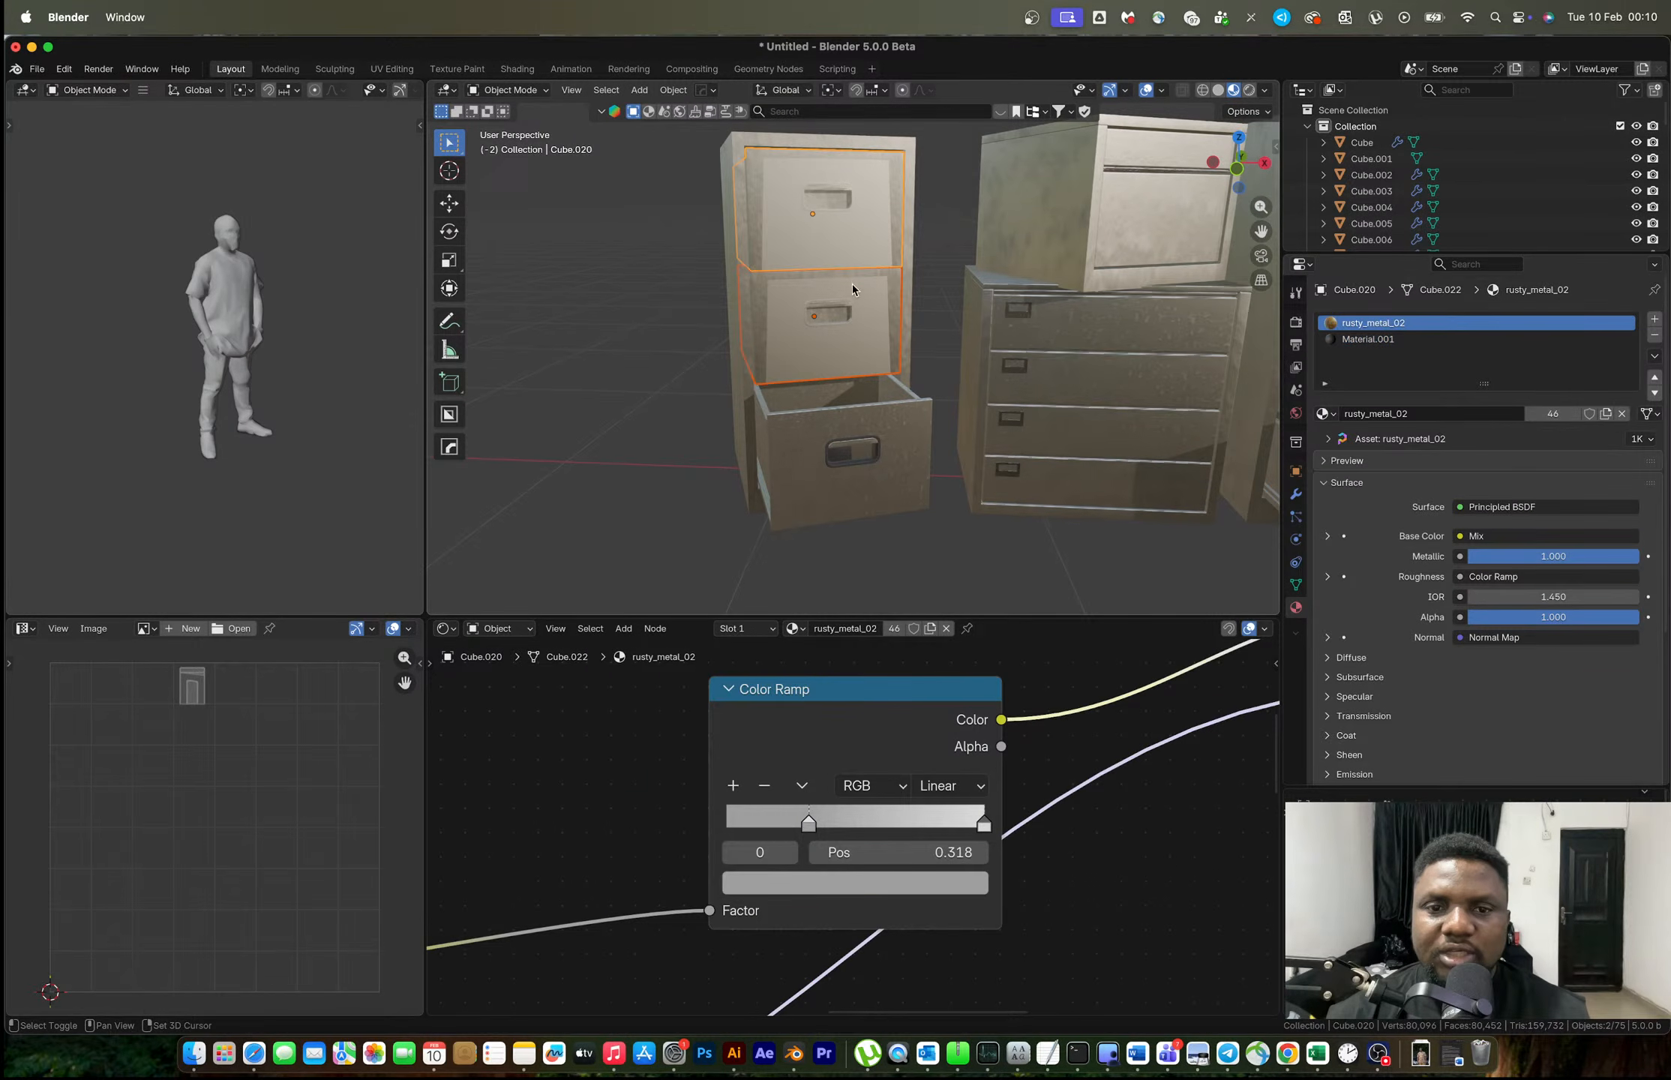
shift+click(877, 432)
key(ctrl+l)
click(877, 431)
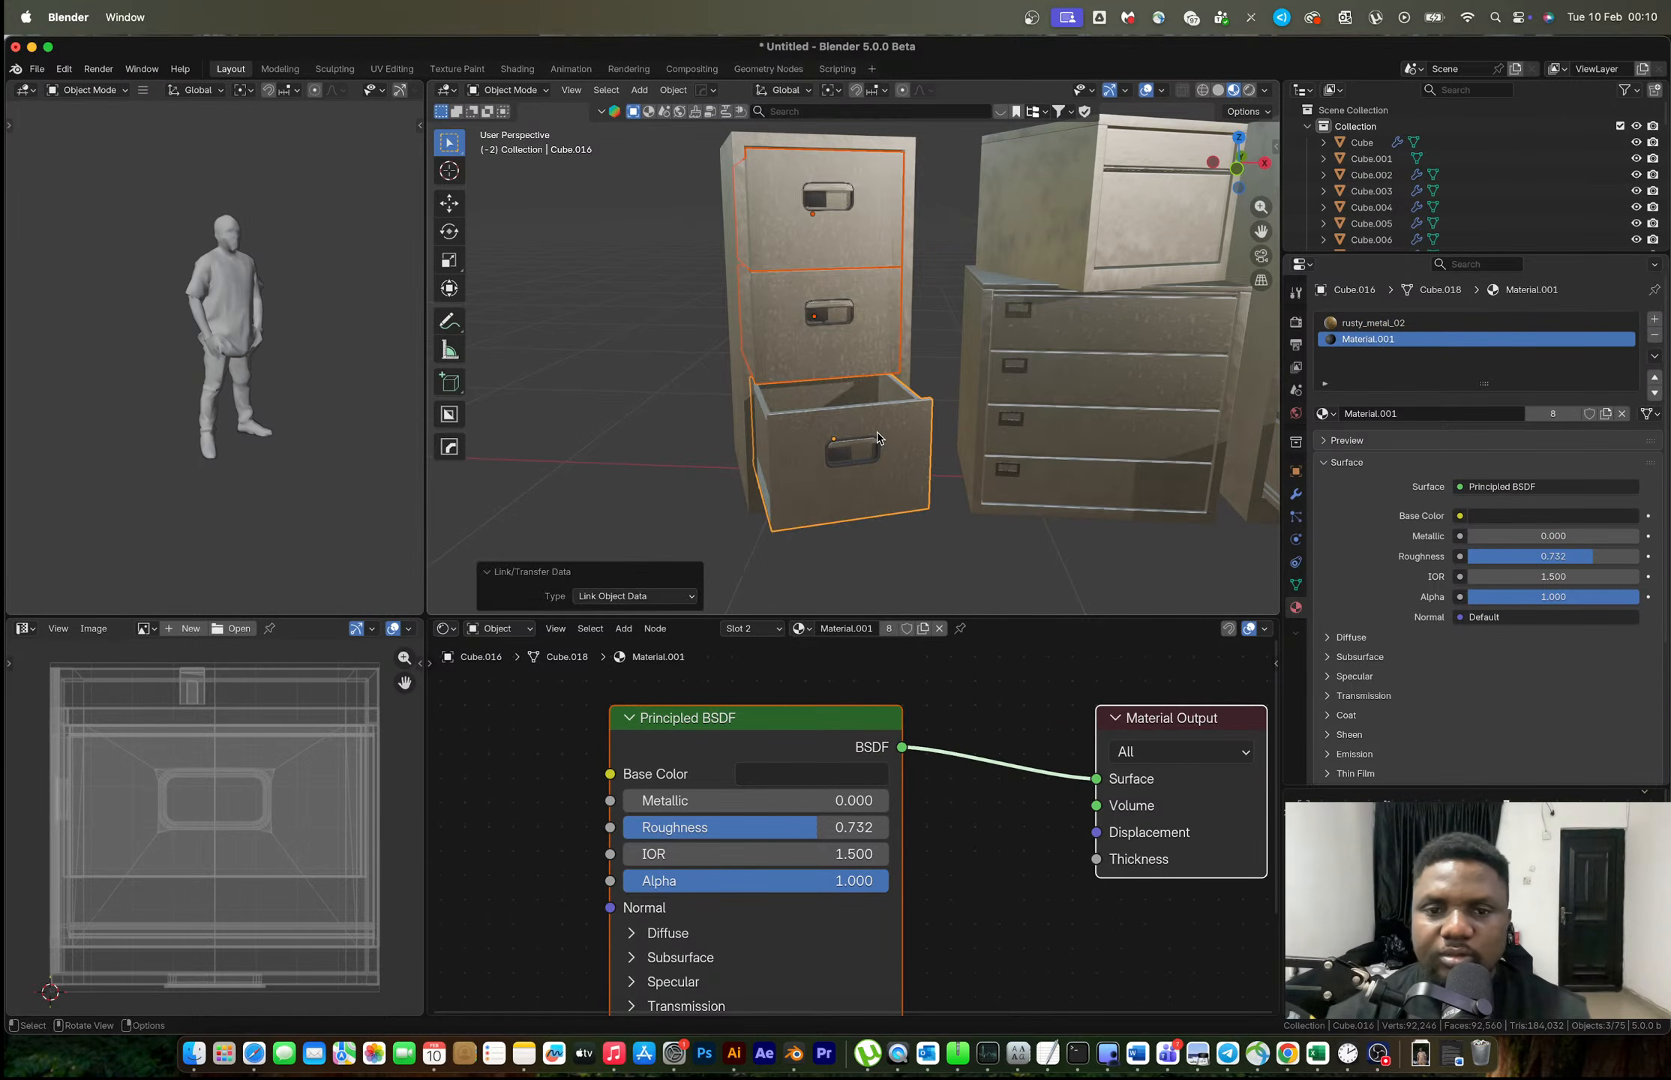
key(ctrl+l)
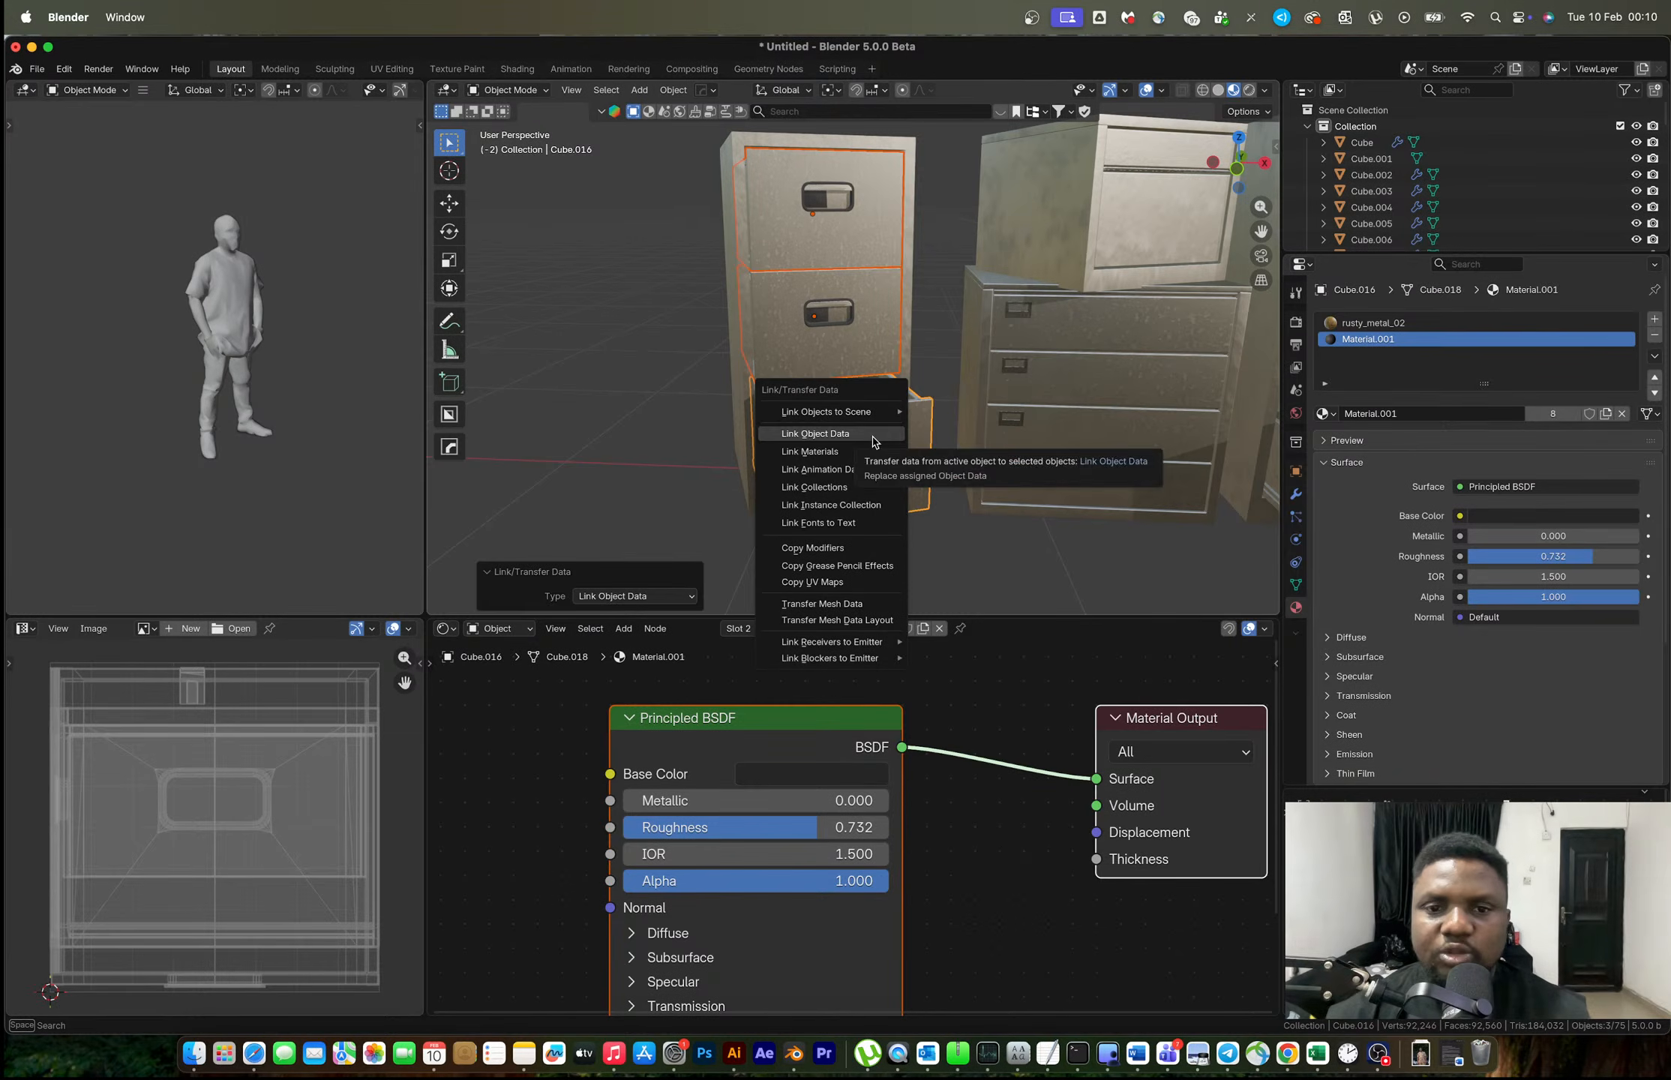
click(879, 452)
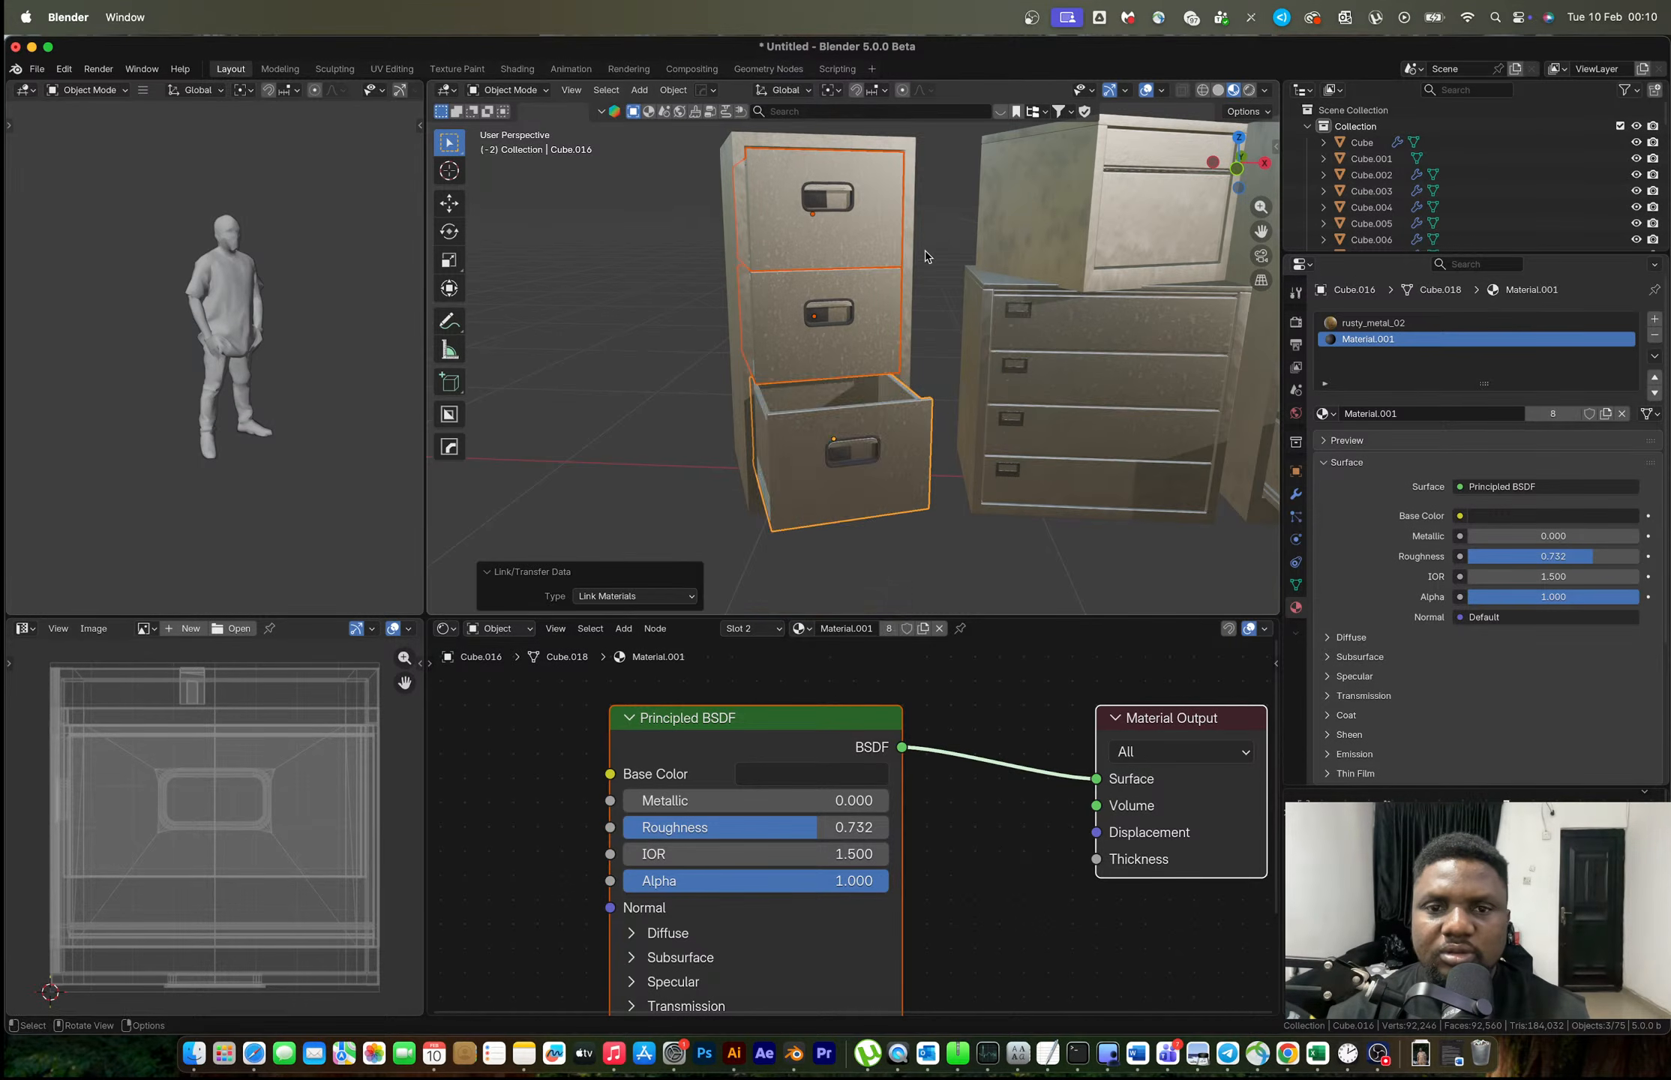
Examine the dark handle recesses on the three-drawer cabinet's drawers, including the bottom drawer's mesh.
click(927, 257)
scroll(837, 315, up, 4)
middle_drag(835, 318, 861, 261)
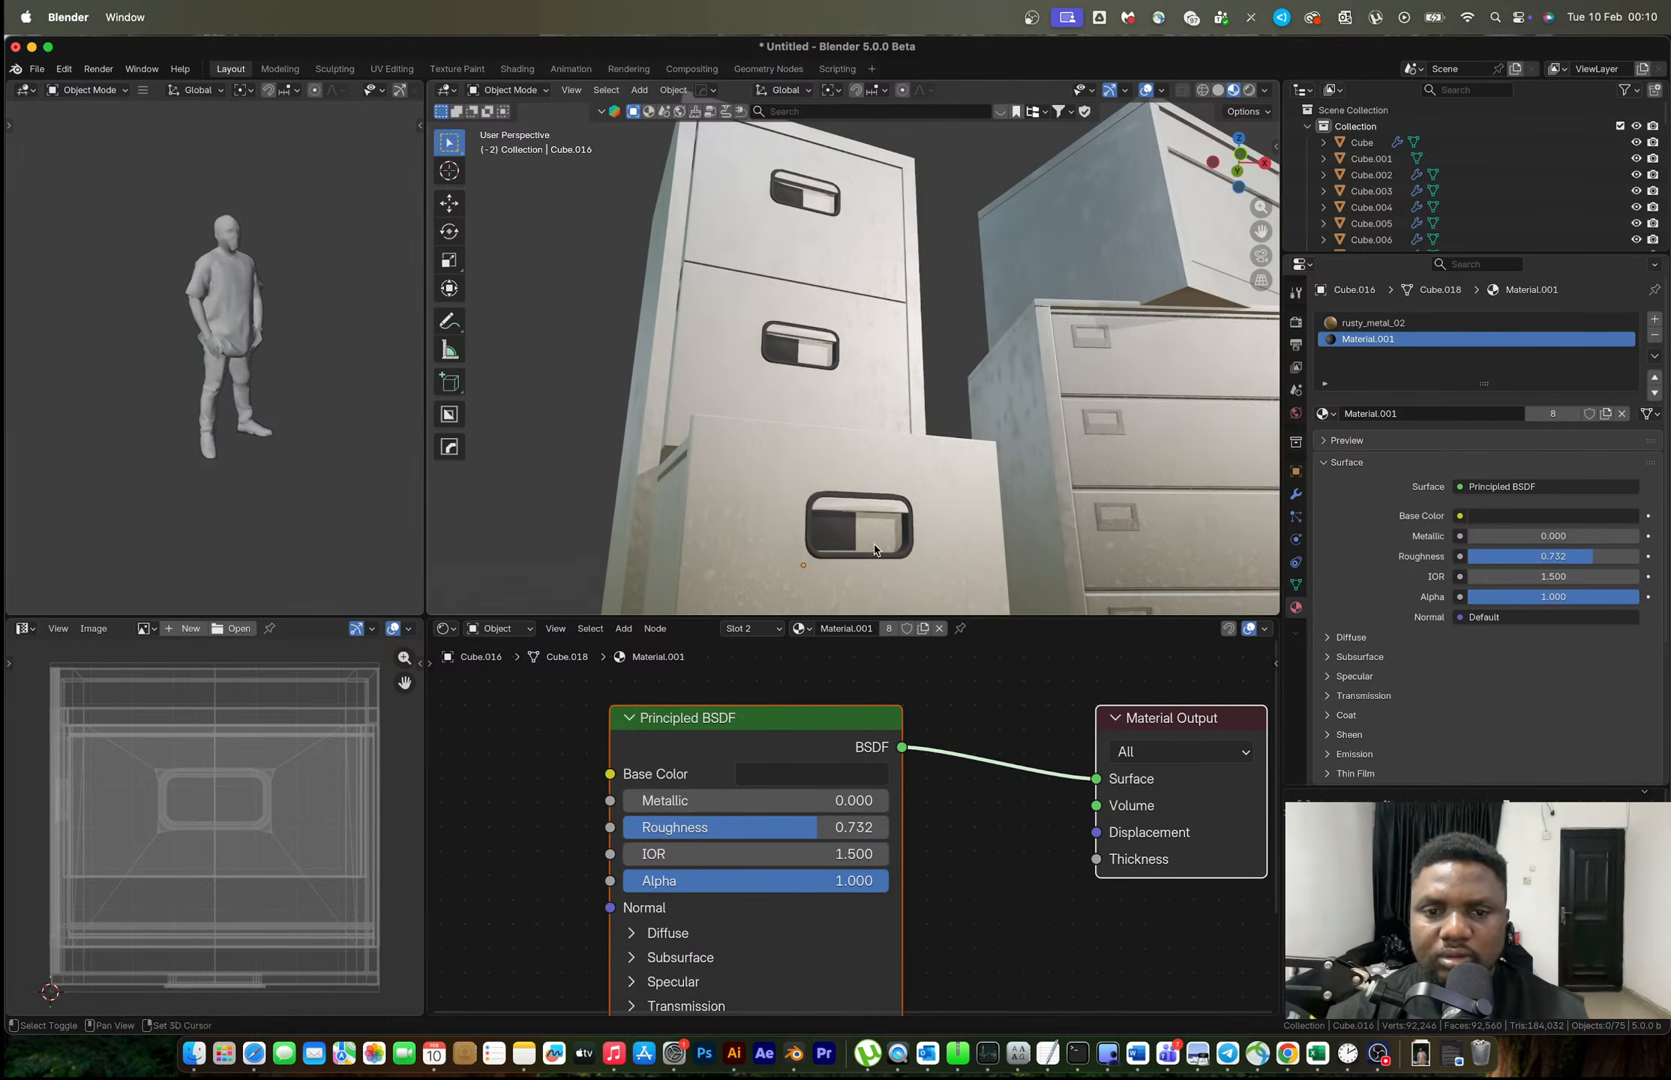
scroll(874, 550, up, 5)
click(867, 474)
key(Tab)
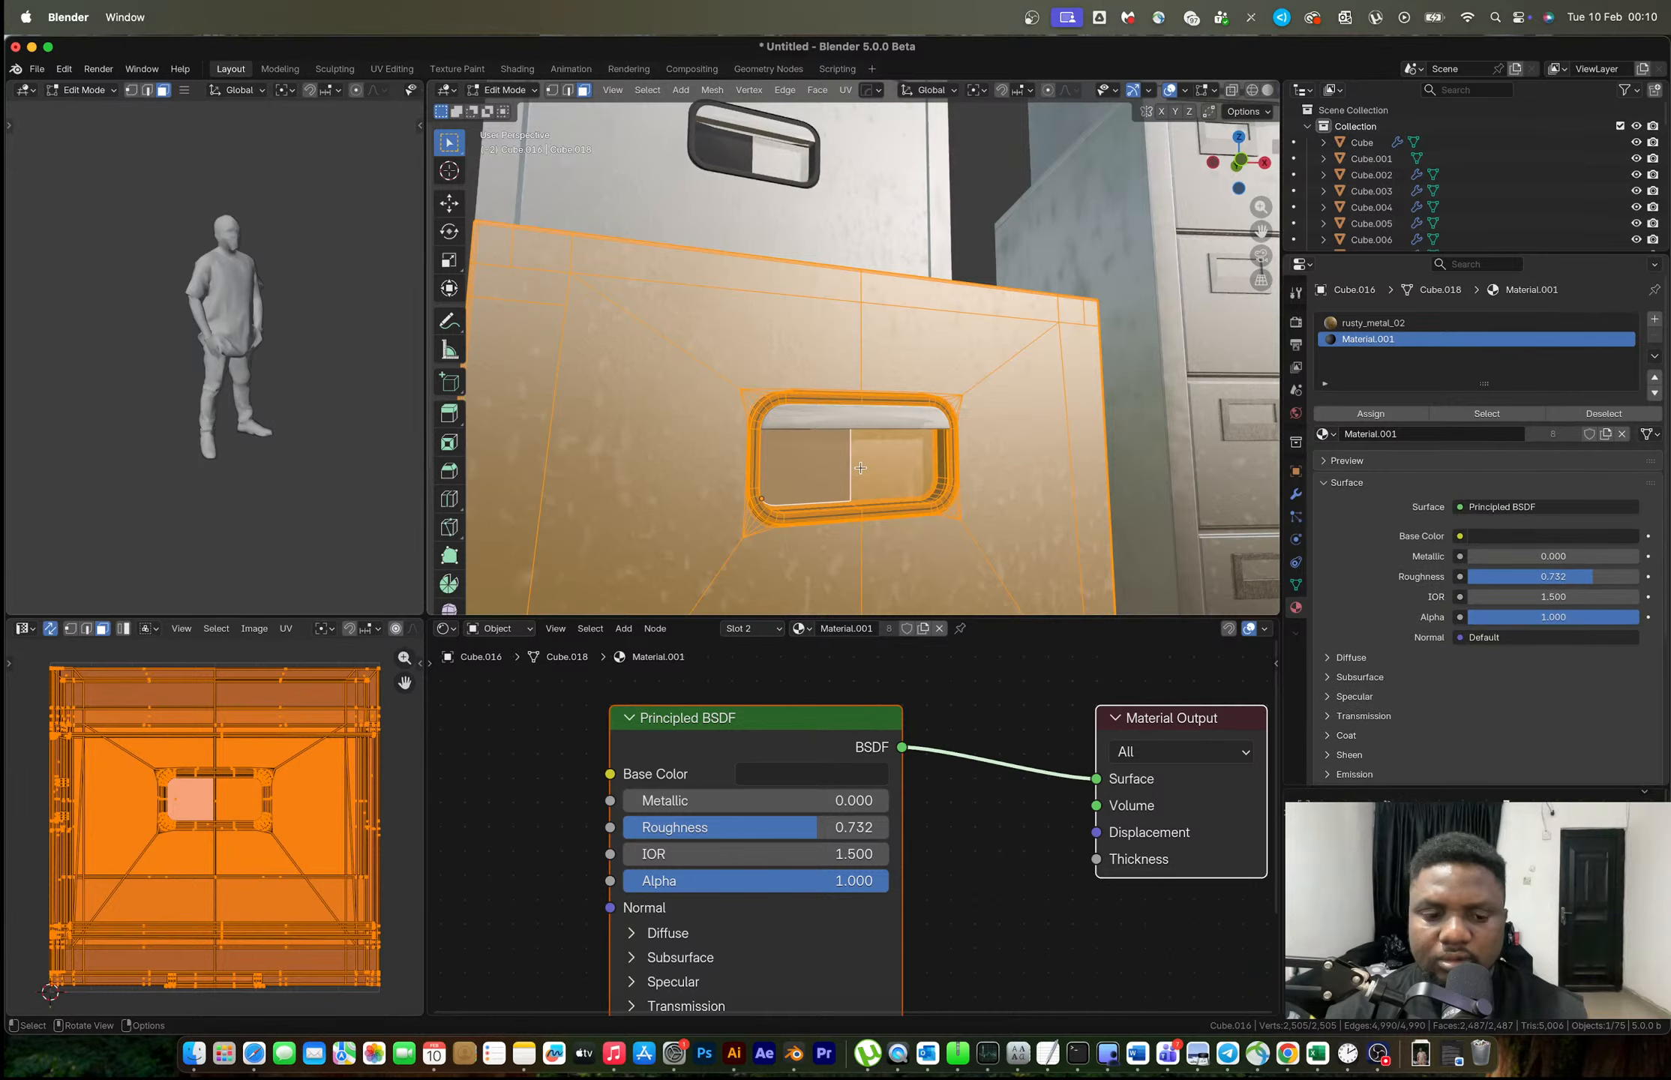
scroll(860, 468, down, 3)
key(Tab)
shift+middle_drag(842, 328, 846, 387)
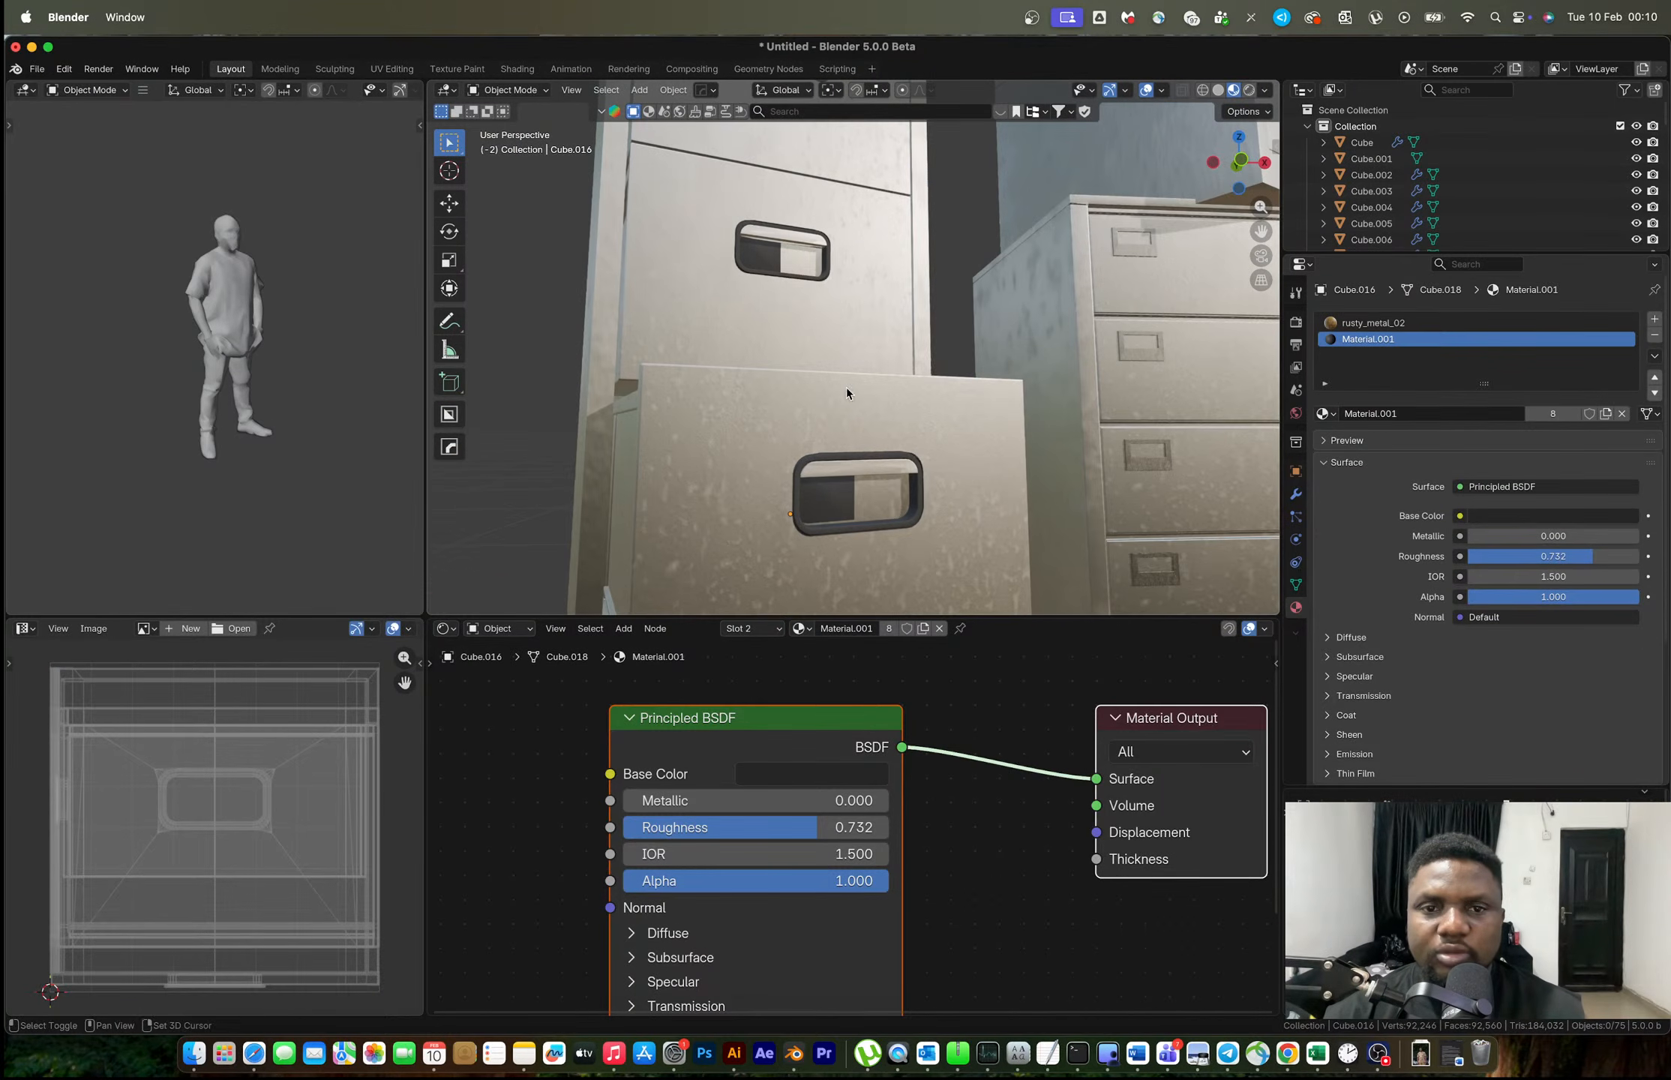
Extrude the two back faces of the top drawer's handle recess about -0.005 m along the global Y axis.
click(840, 197)
shift+click(838, 166)
key(Tab)
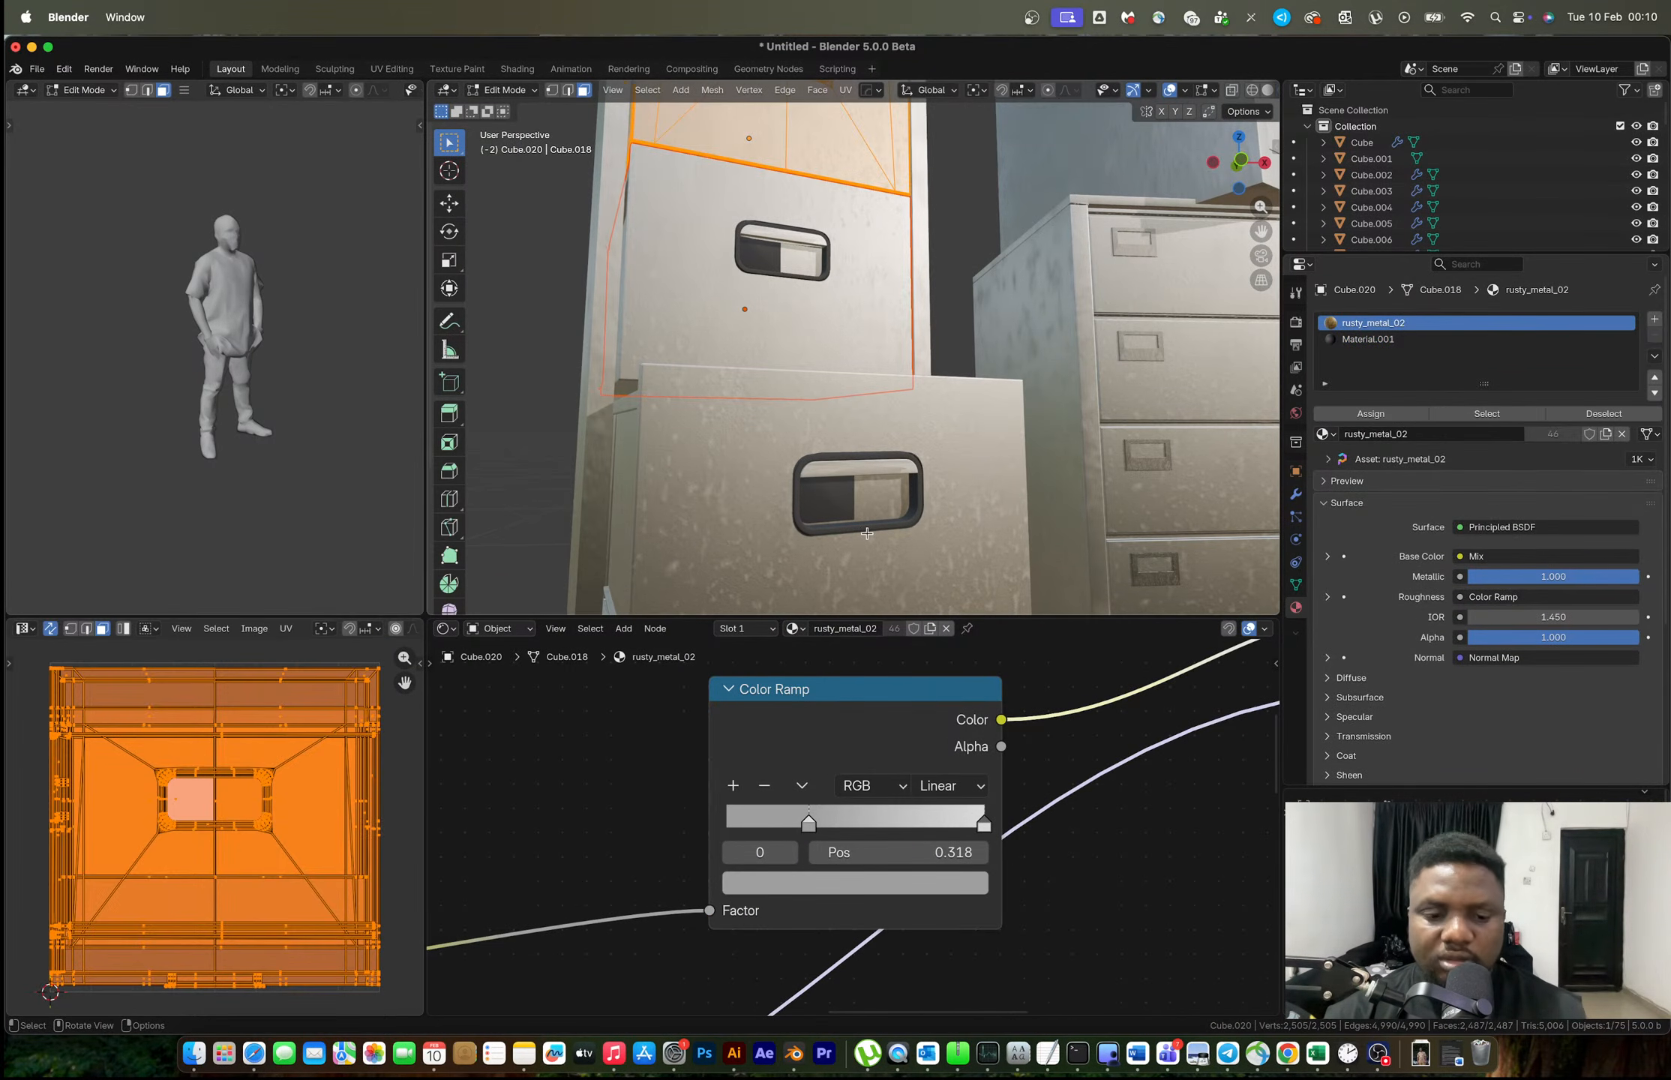
shift+middle_drag(868, 357, 896, 604)
middle_drag(816, 256, 861, 410)
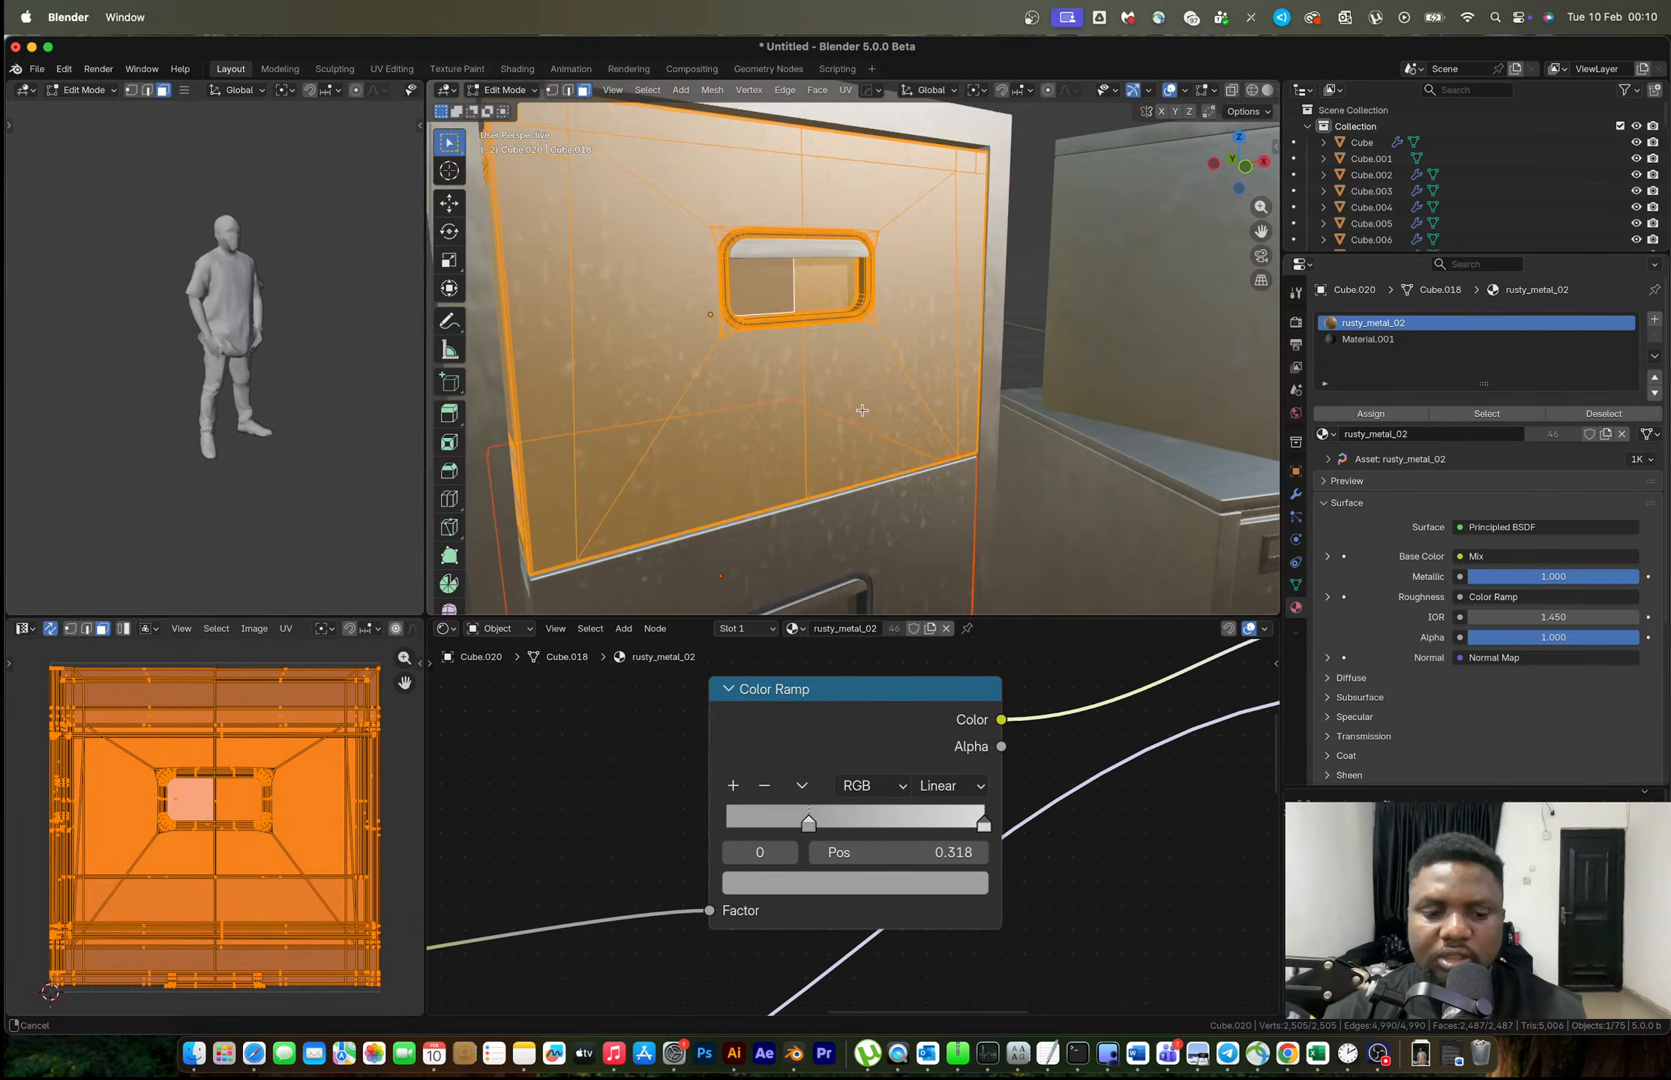
click(781, 289)
middle_drag(781, 289, 860, 368)
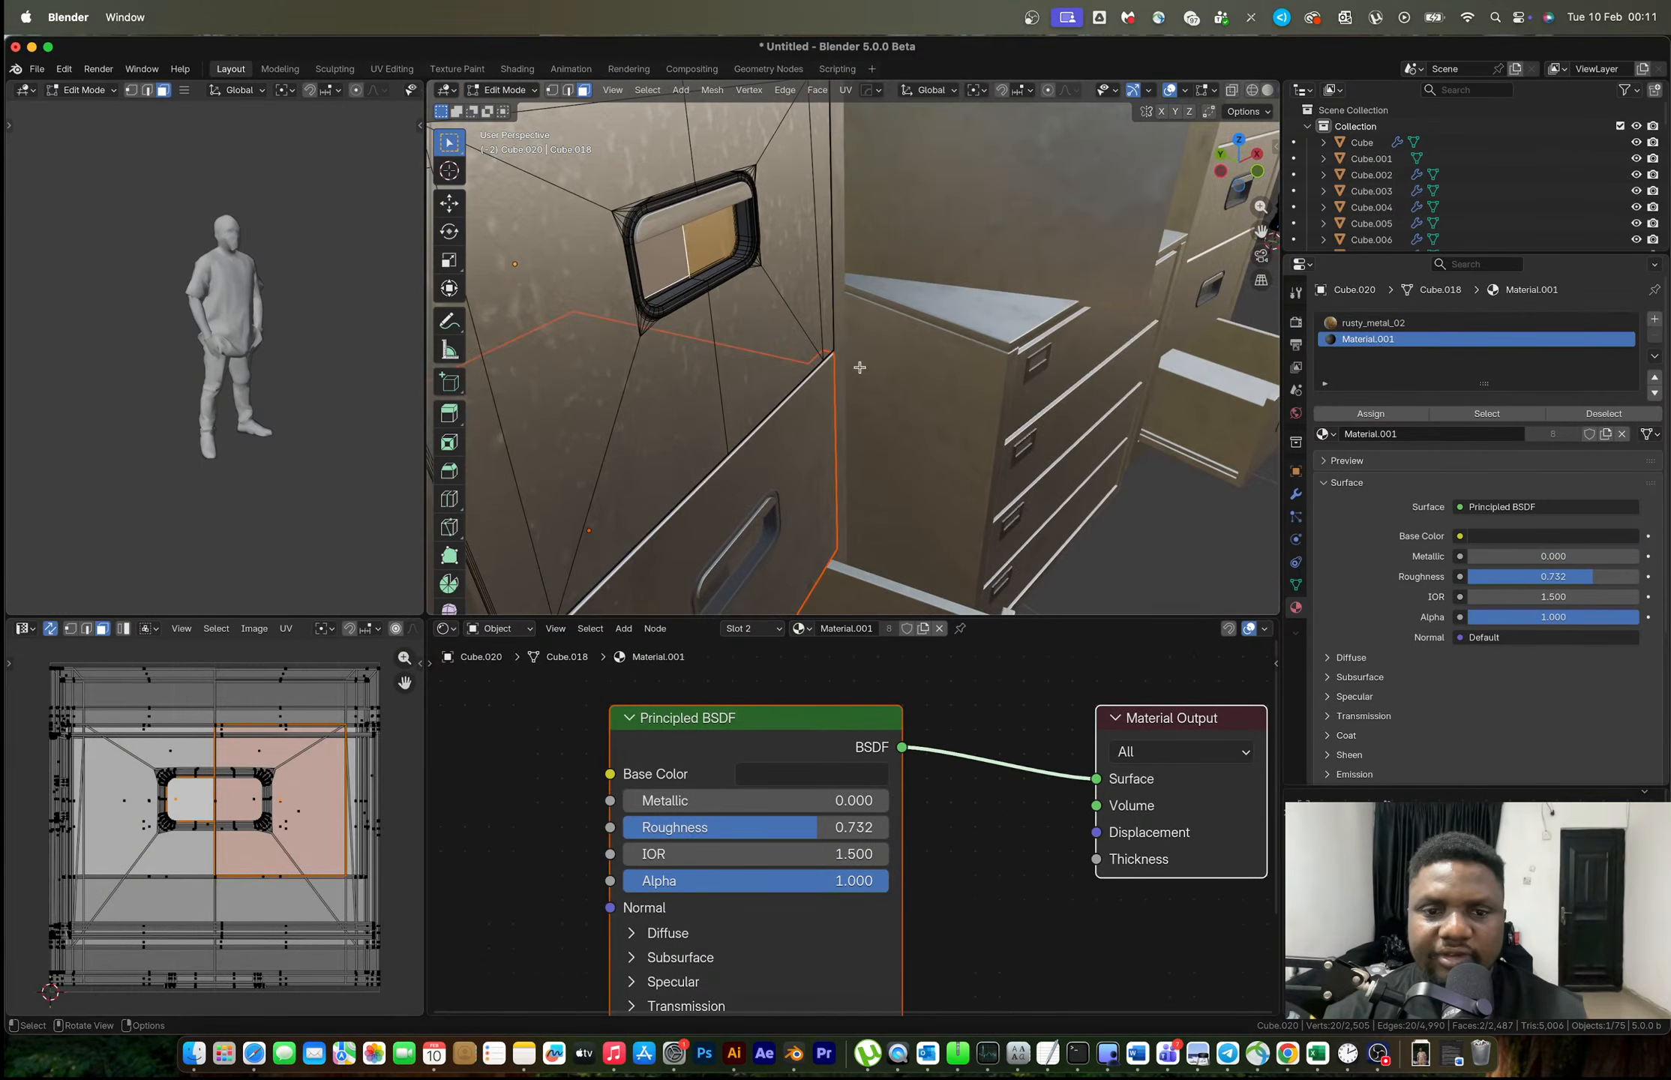
key(e)
key(y)
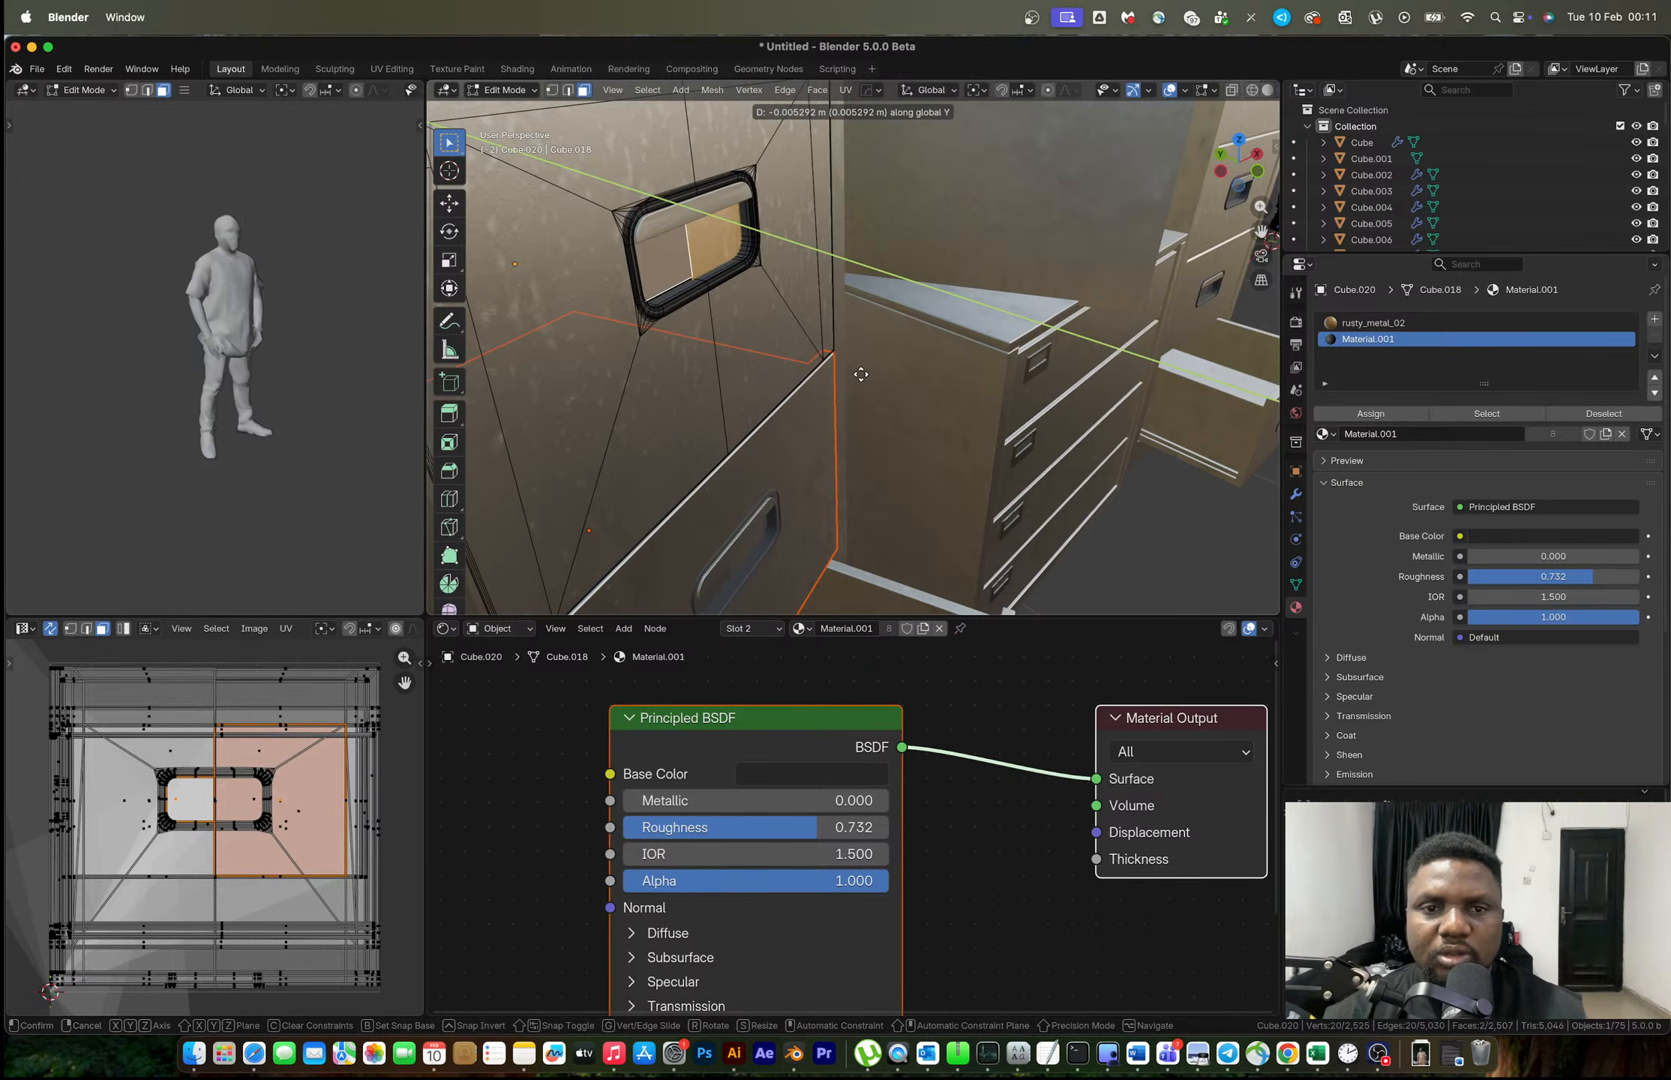
click(859, 374)
middle_drag(859, 373, 817, 308)
key(Tab)
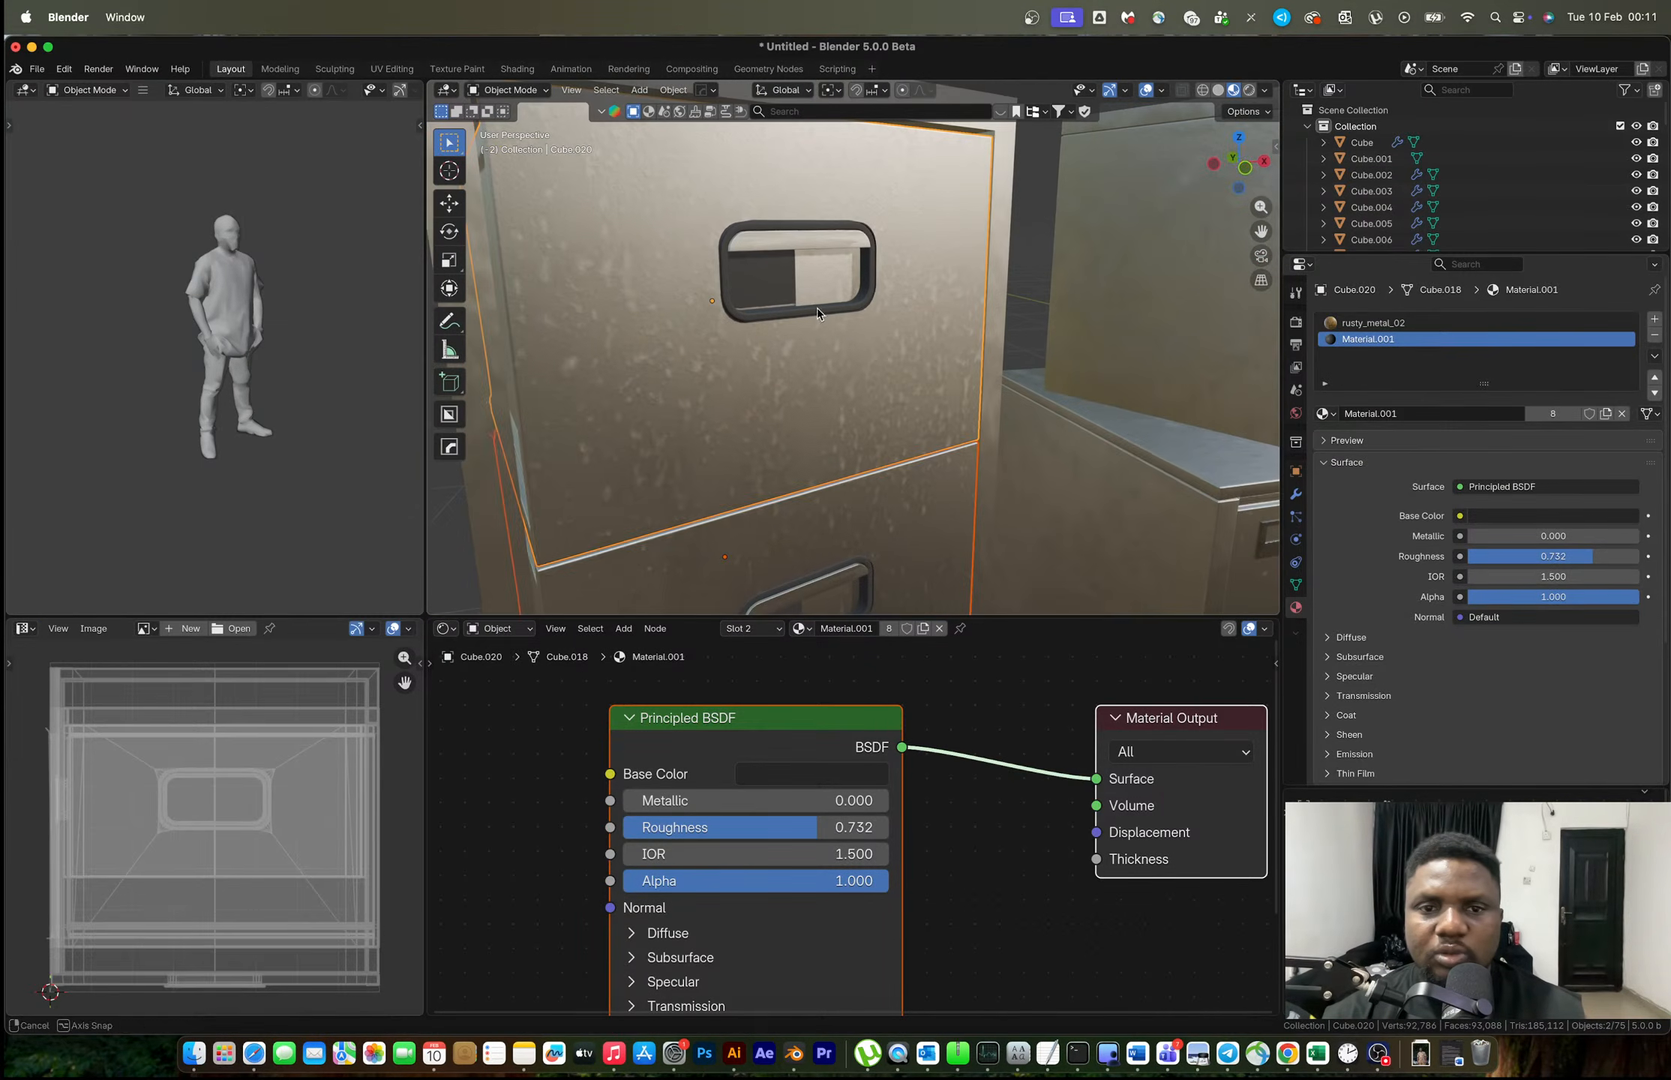
Assign Material.001 to the two back faces of the top drawer's handle recess, leaving the drawer deselected in Object Mode.
key(Tab)
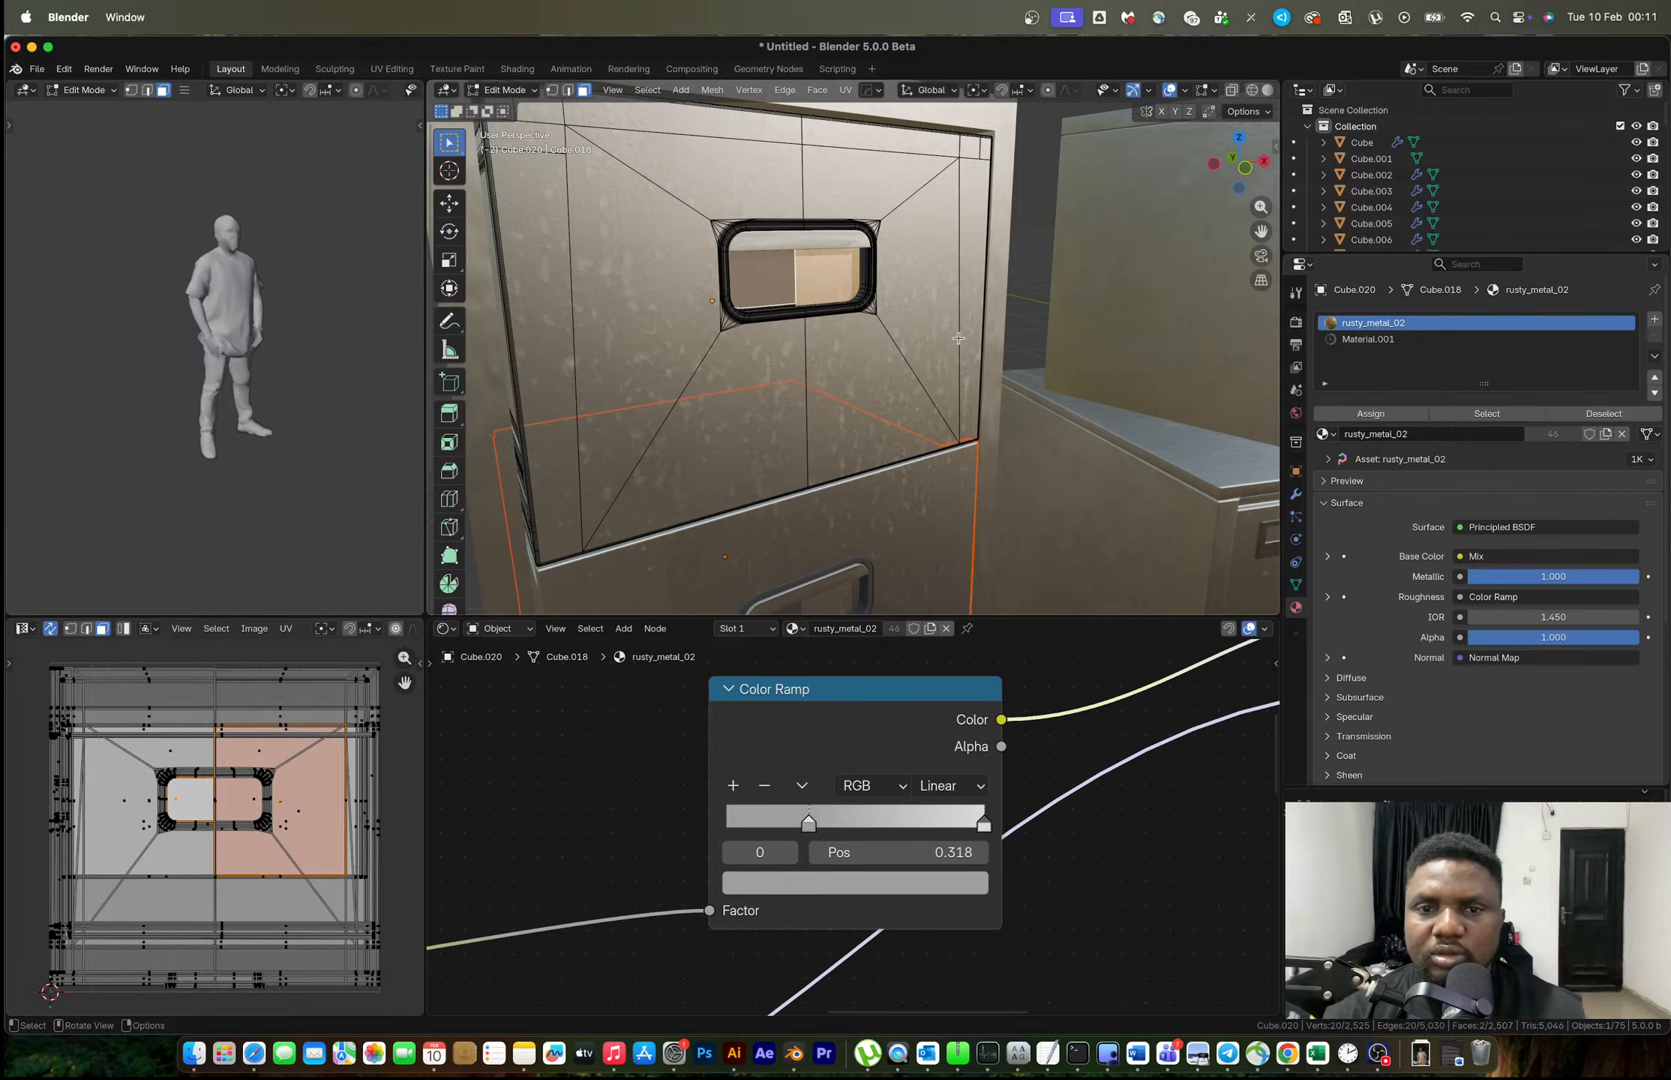
key(ctrl+z)
key(ctrl+shift+z)
click(1367, 339)
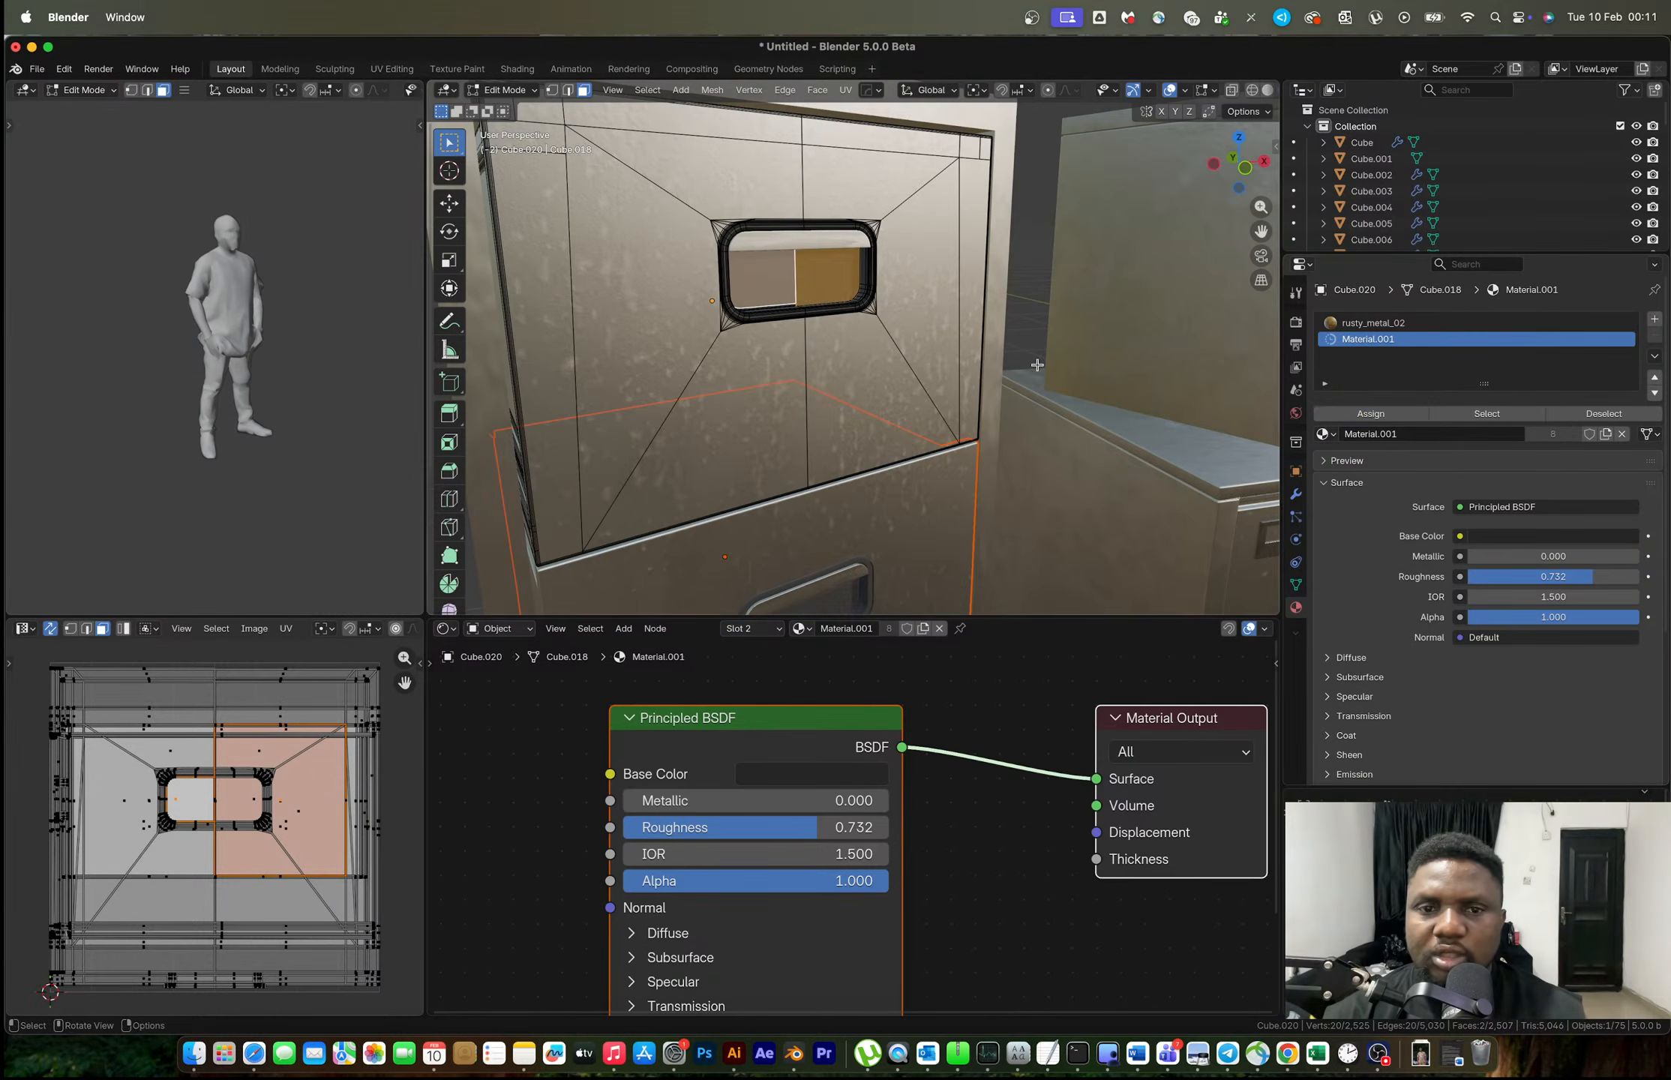
scroll(695, 415, down, 9)
key(Tab)
click(694, 415)
scroll(841, 441, down, 5)
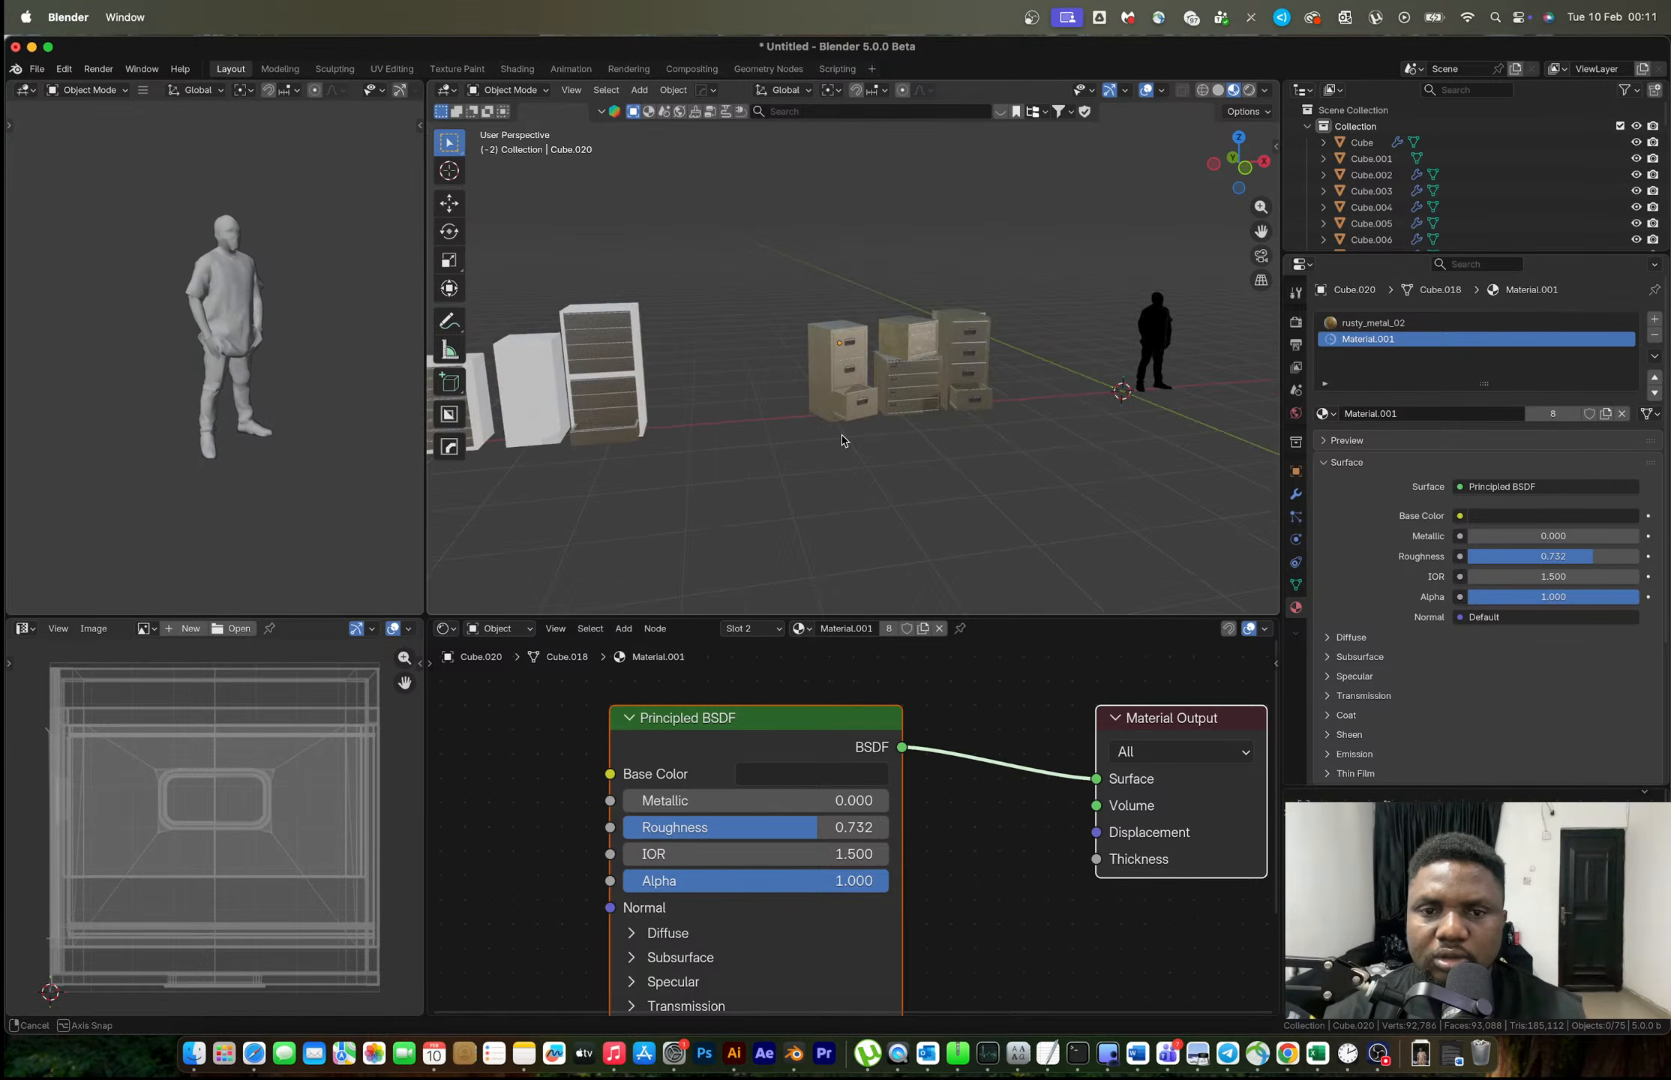
Link the rusty_metal_02 material from an upper drawer to every part of the tall stacked drawer cabinet.
middle_drag(843, 440, 827, 451)
middle_drag(594, 285, 627, 225)
drag(626, 207, 722, 385)
middle_drag(824, 436, 797, 436)
drag(736, 440, 639, 187)
shift+middle_drag(651, 346, 831, 339)
scroll(829, 339, up, 10)
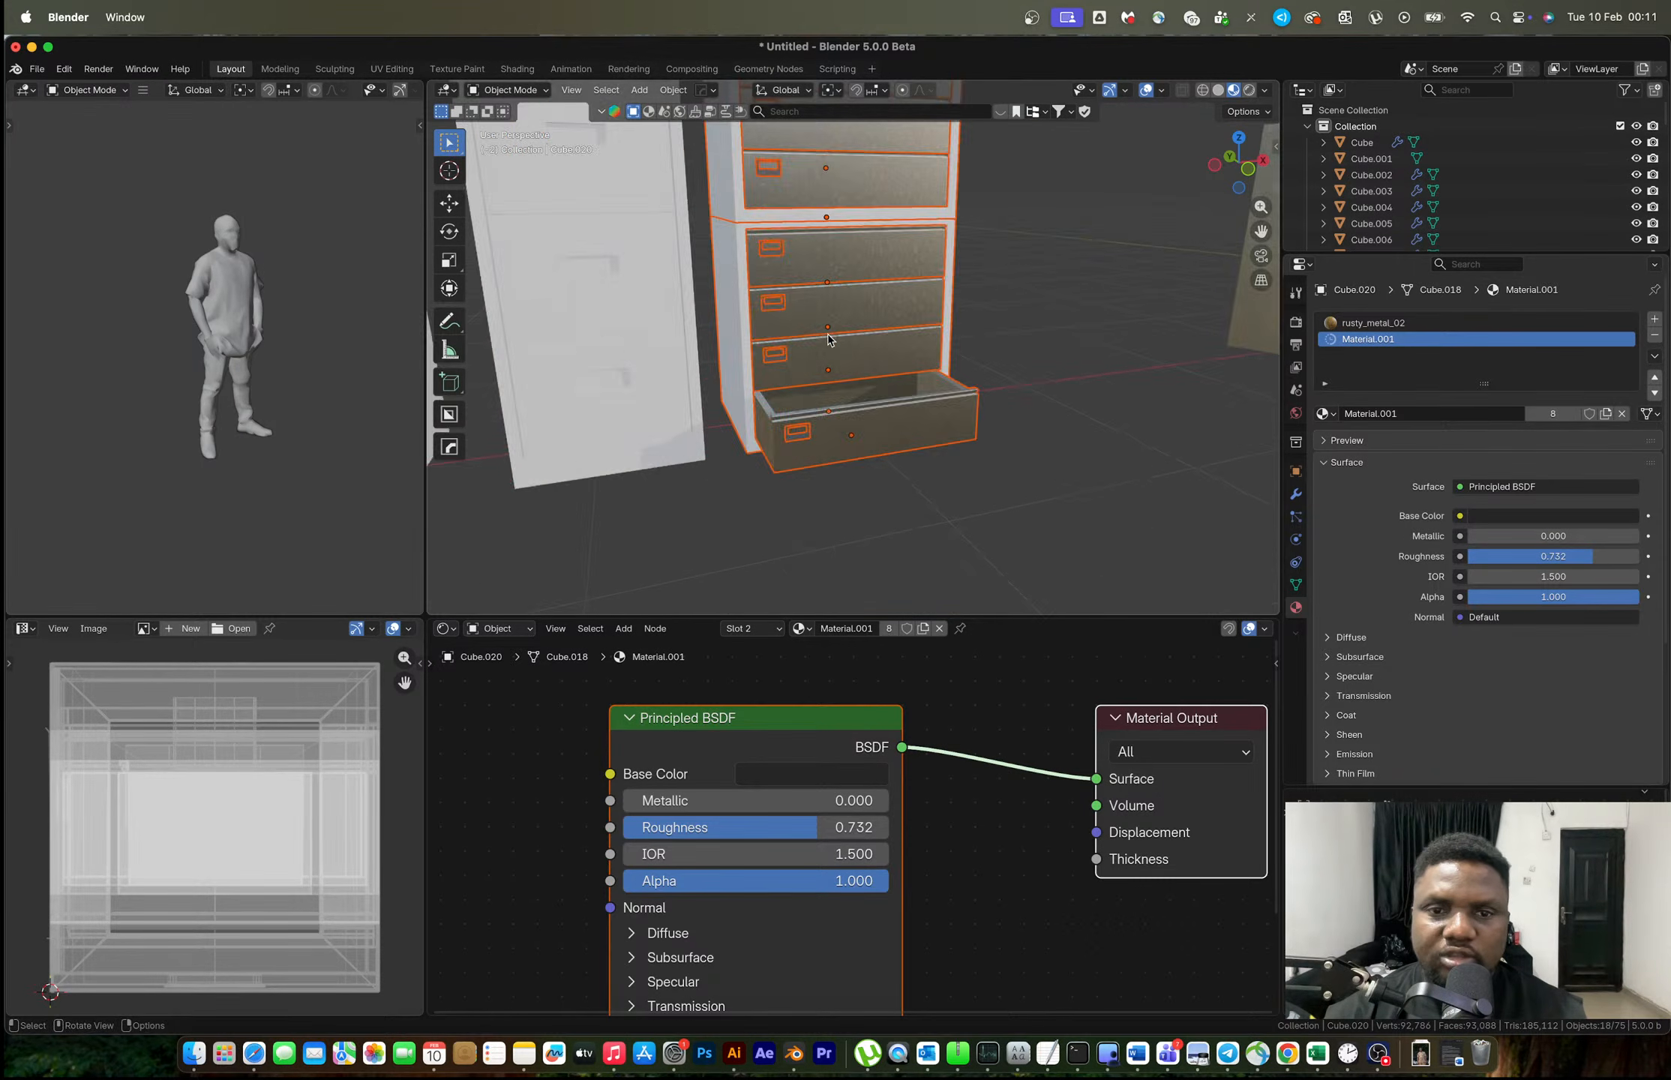
scroll(828, 342, down, 10)
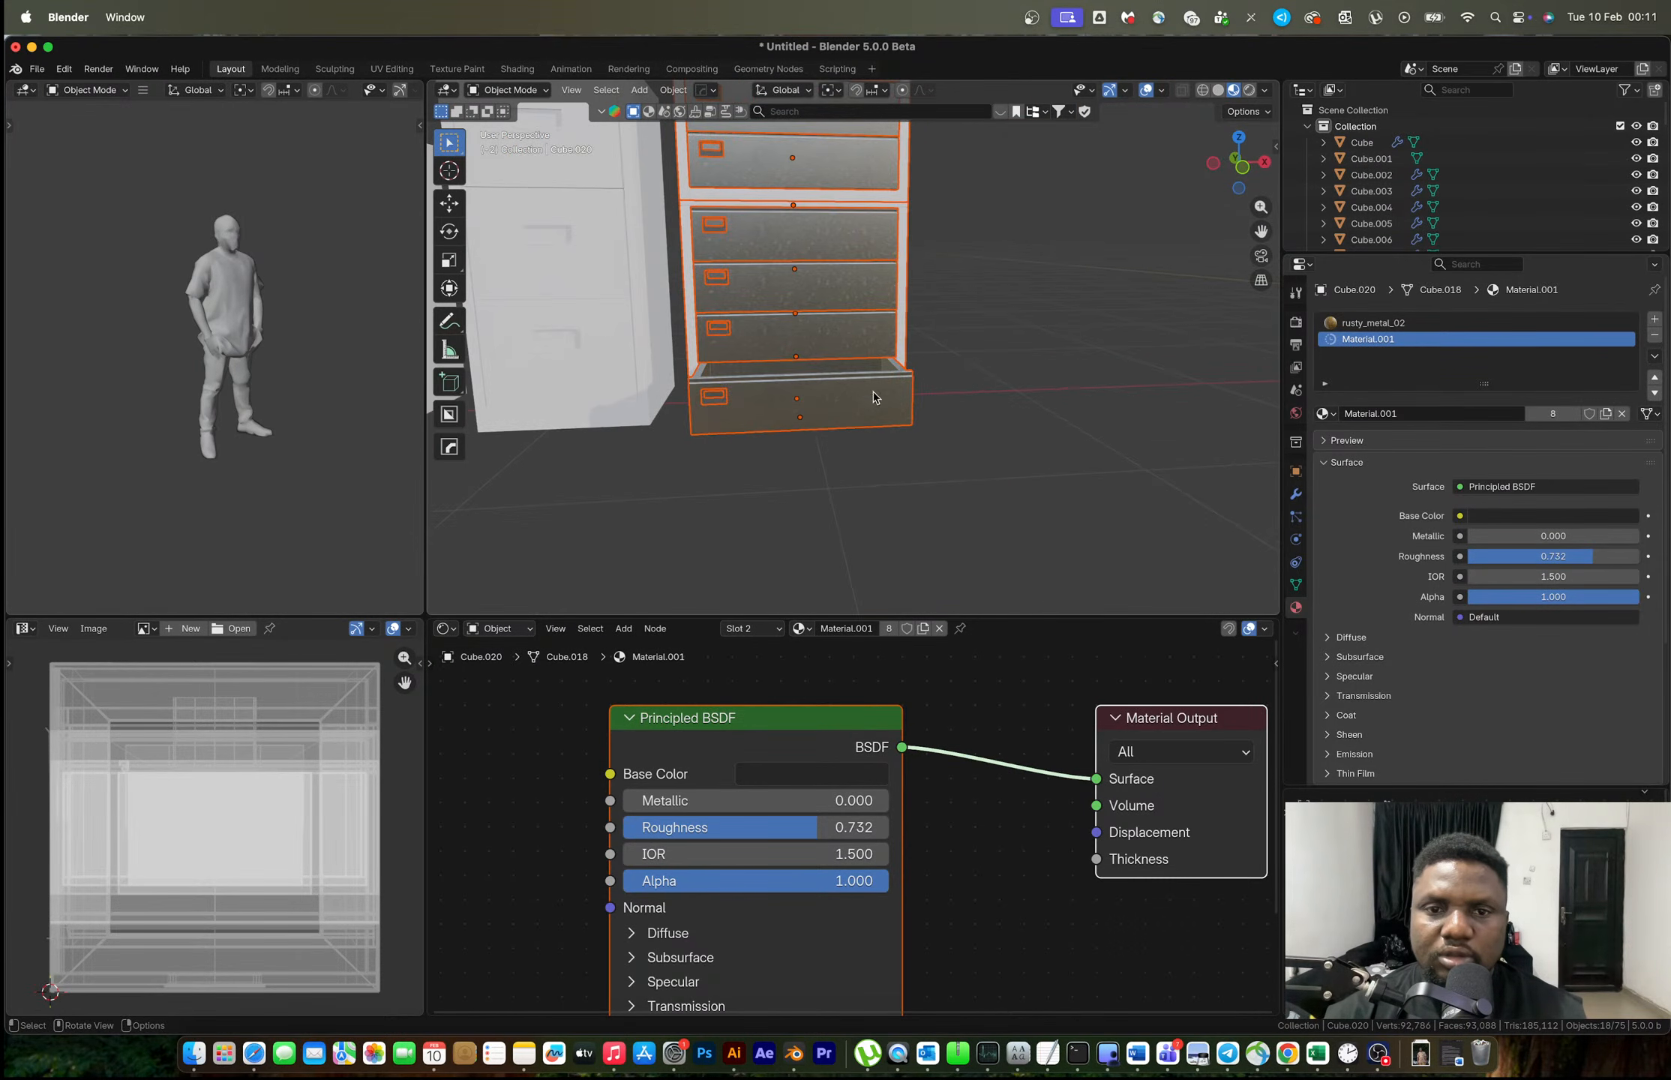
click(827, 226)
key(ctrl+l)
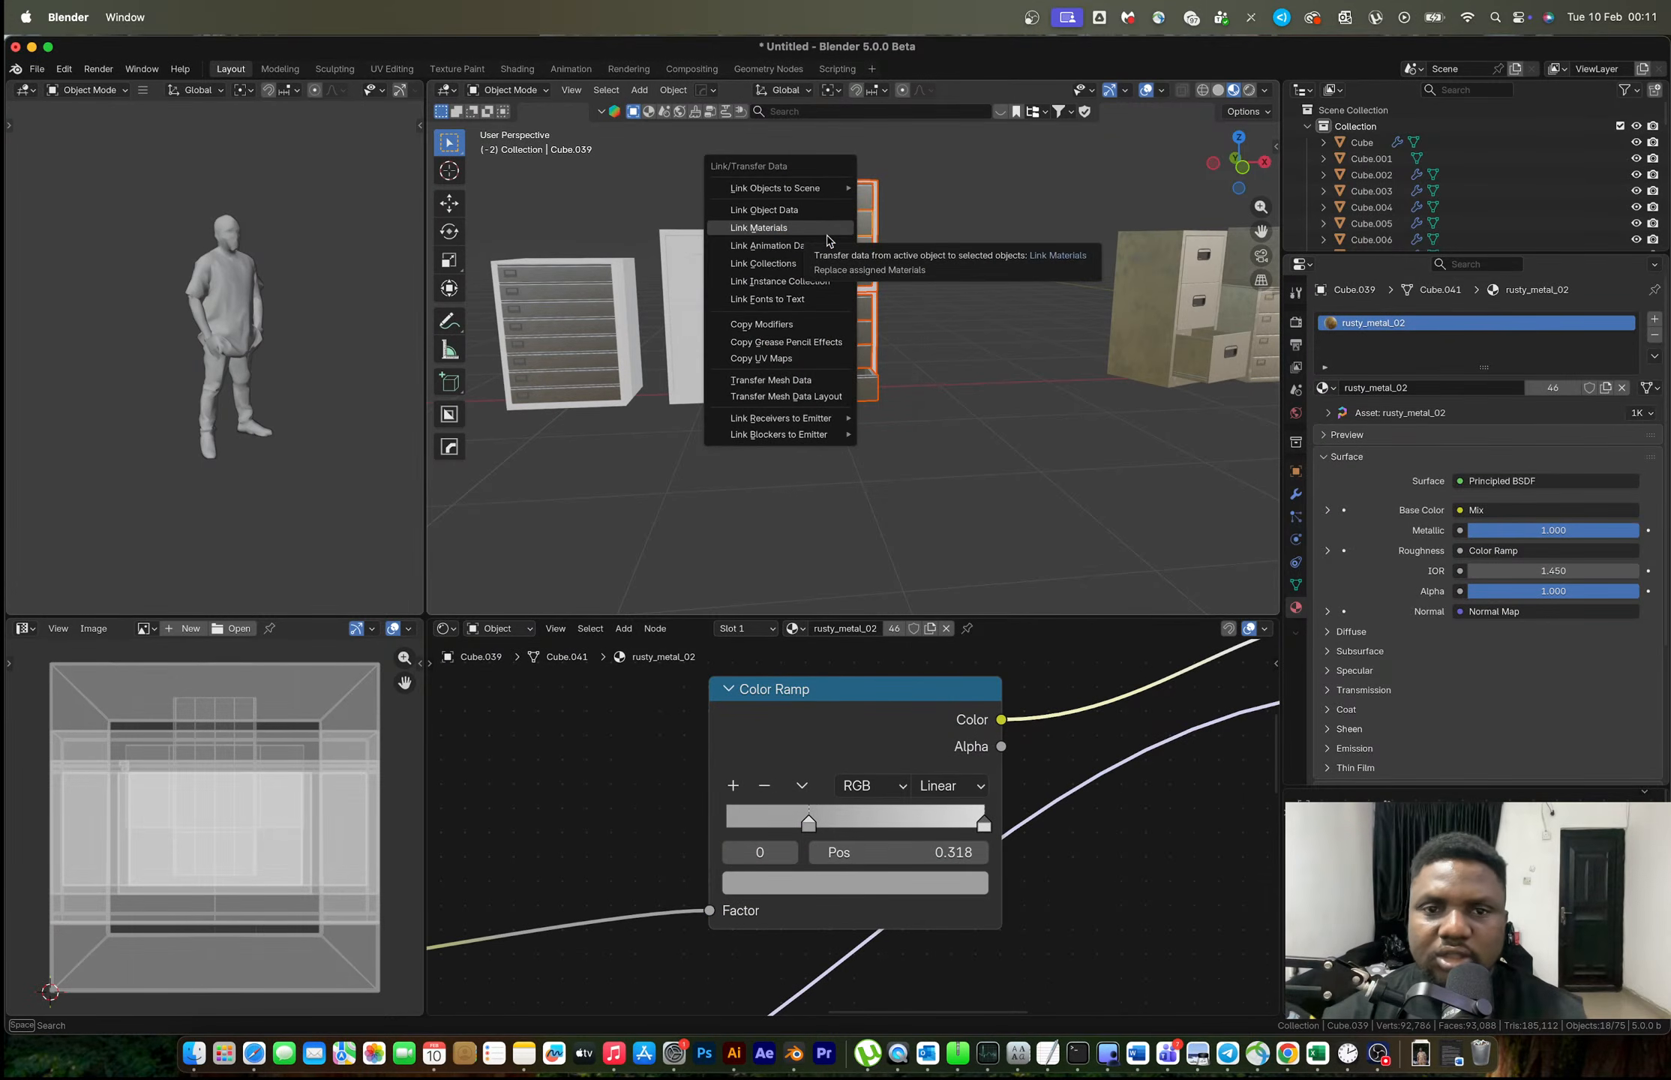
click(829, 233)
click(938, 250)
middle_drag(937, 251, 793, 329)
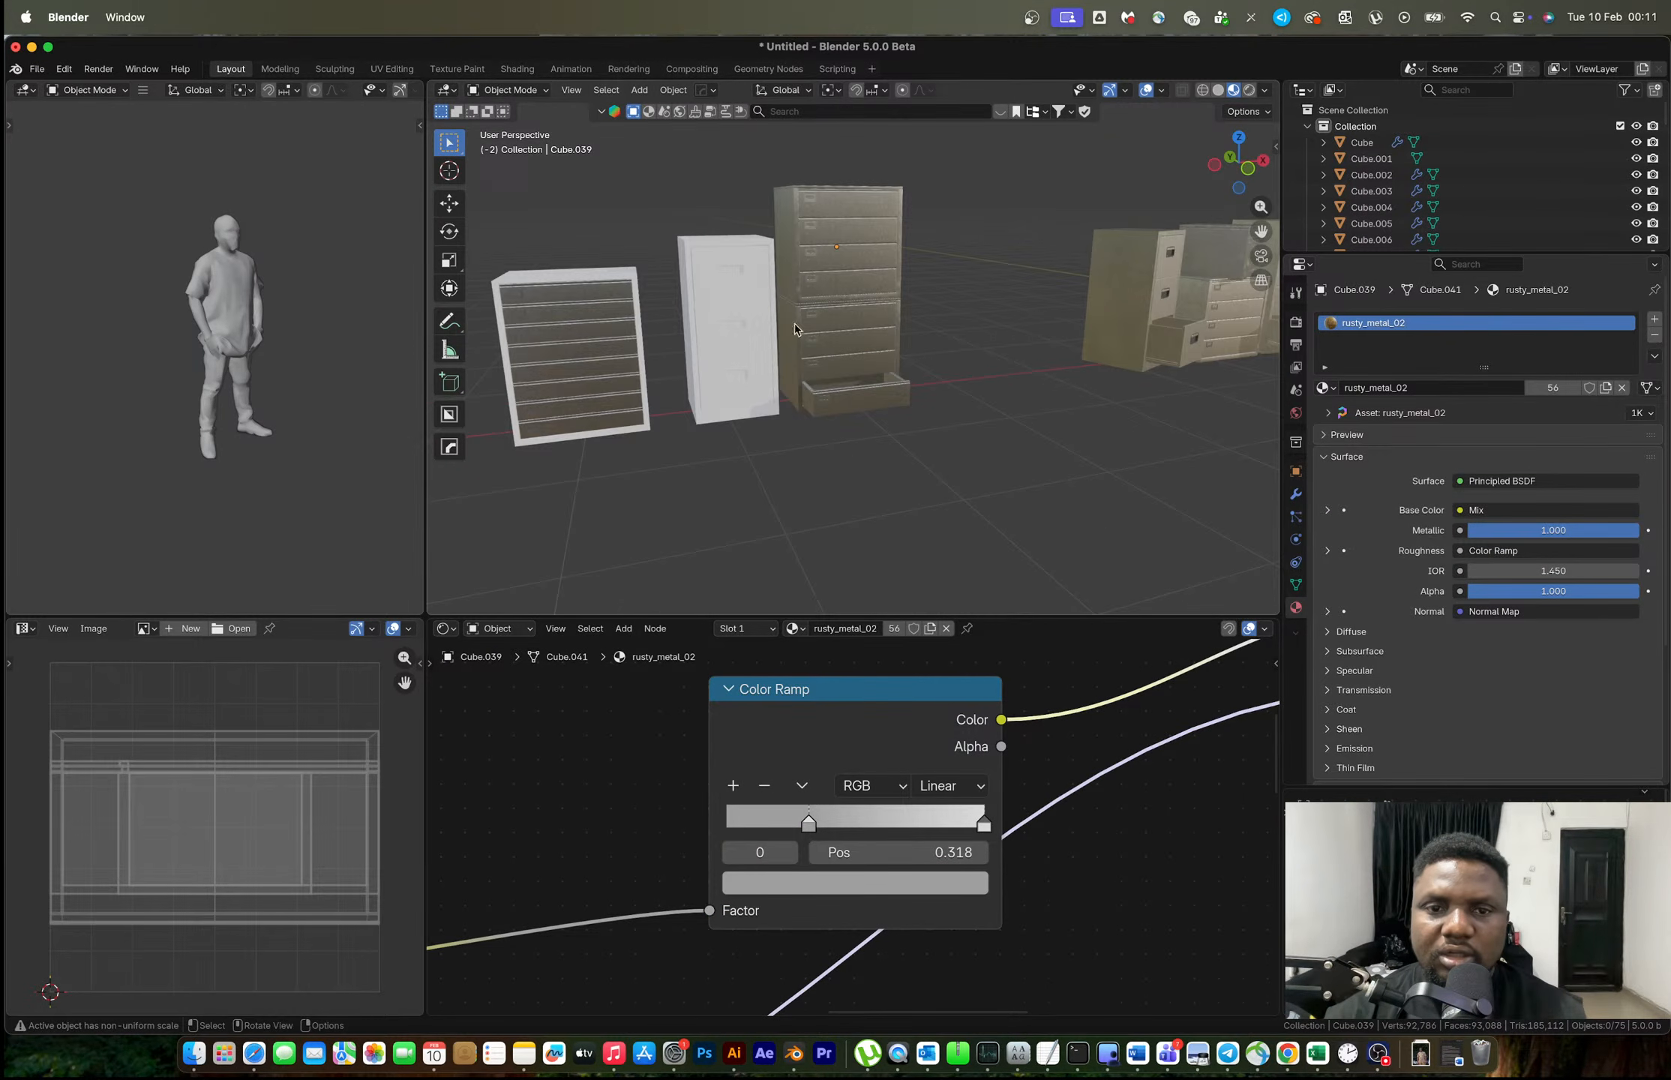
Link the rusty_metal_02.002 material from a handle in the finished cluster to the handle just above the tall cabinet's open drawer.
click(812, 373)
click(812, 372)
shift+scroll(940, 335, right, 8)
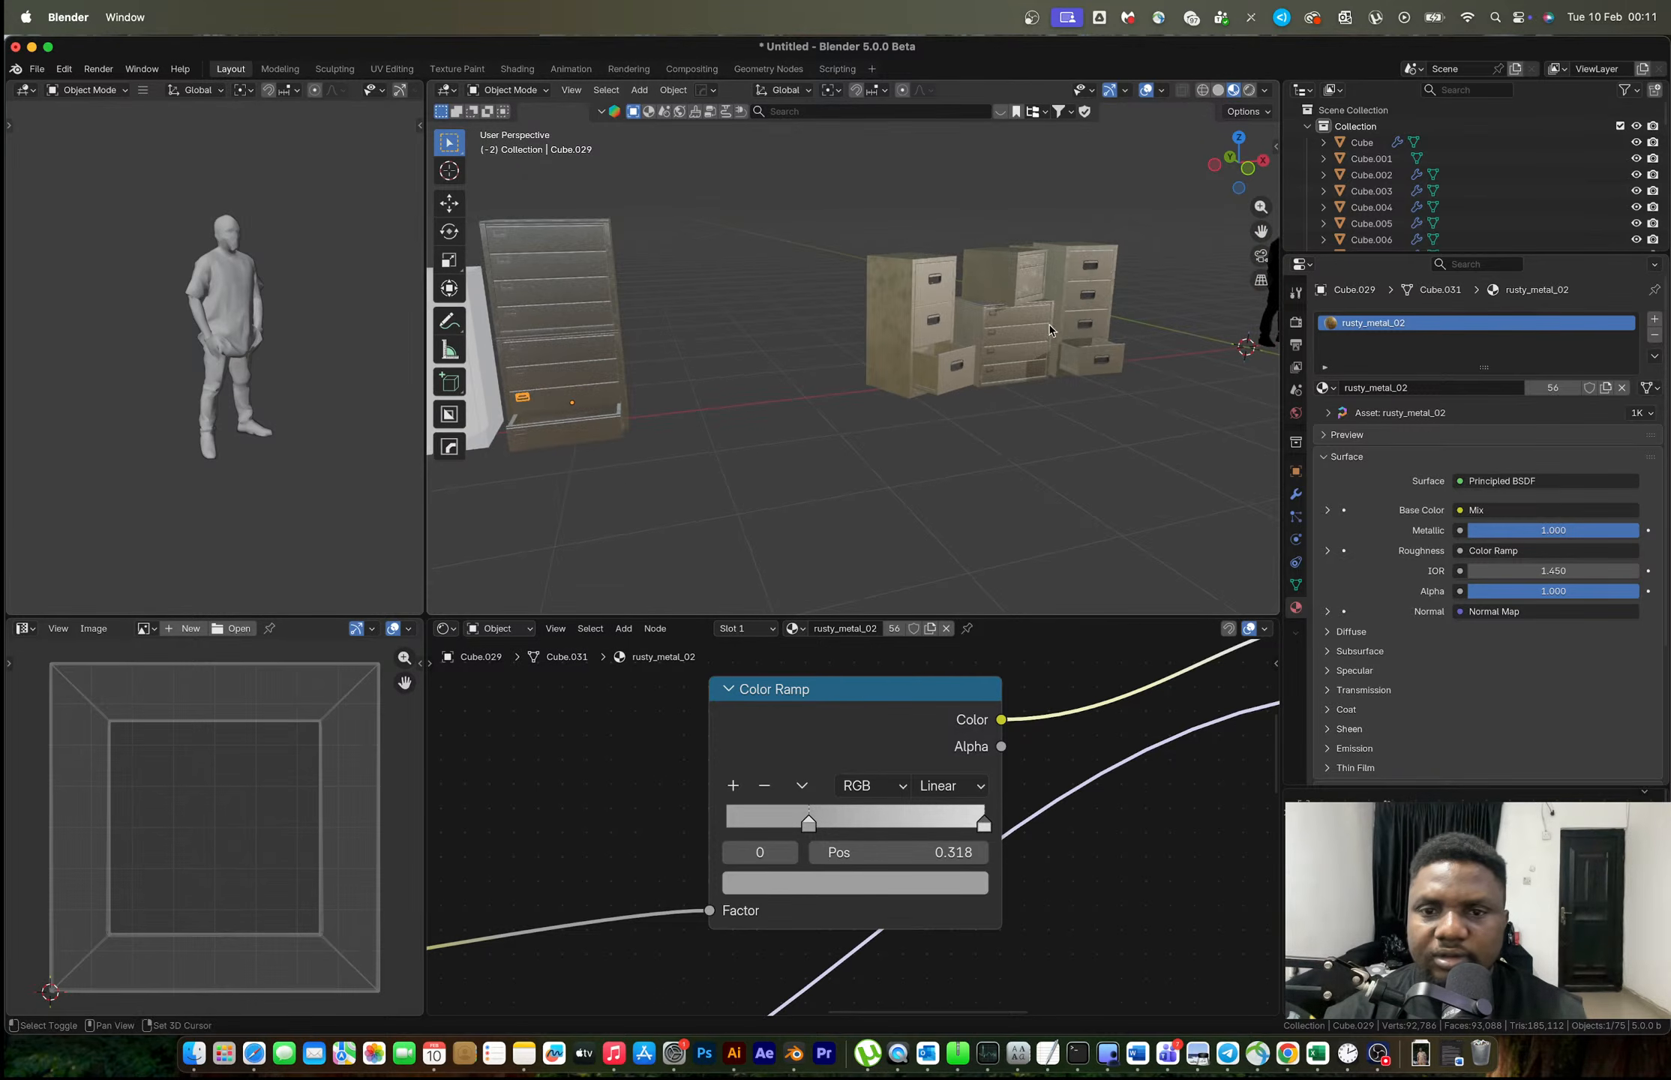
click(992, 339)
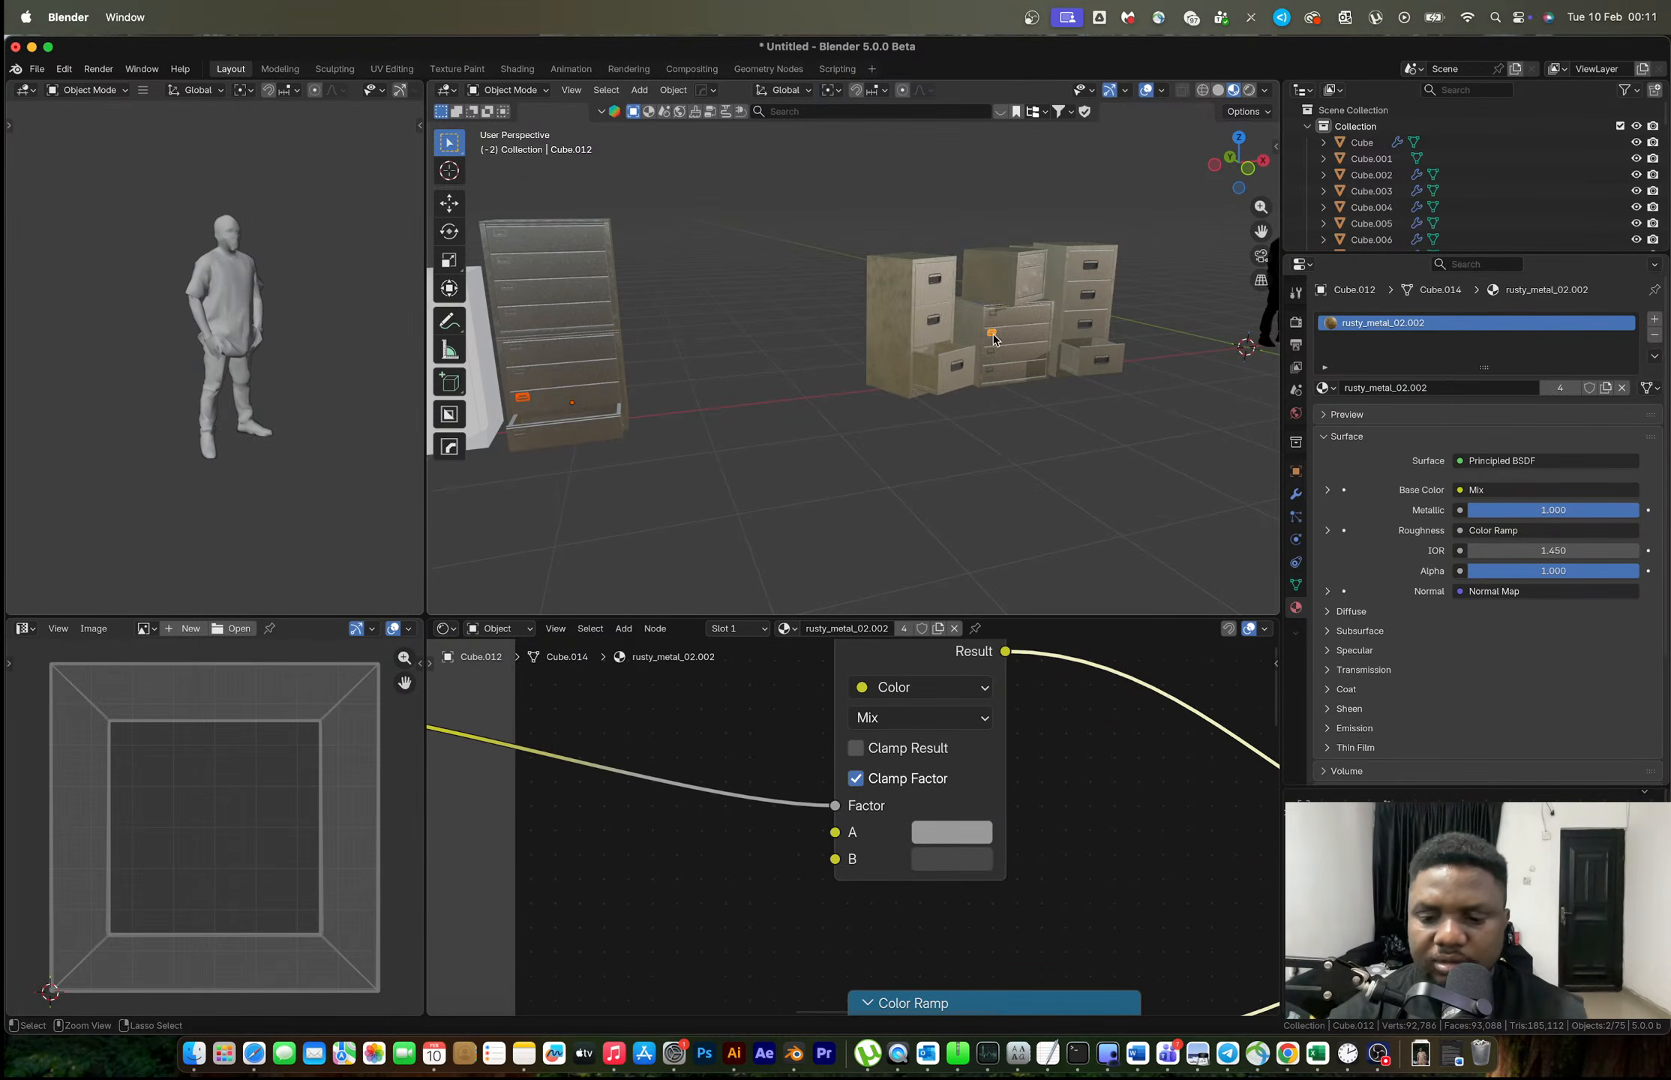
key(ctrl+l)
click(992, 334)
scroll(1034, 426, up, 6)
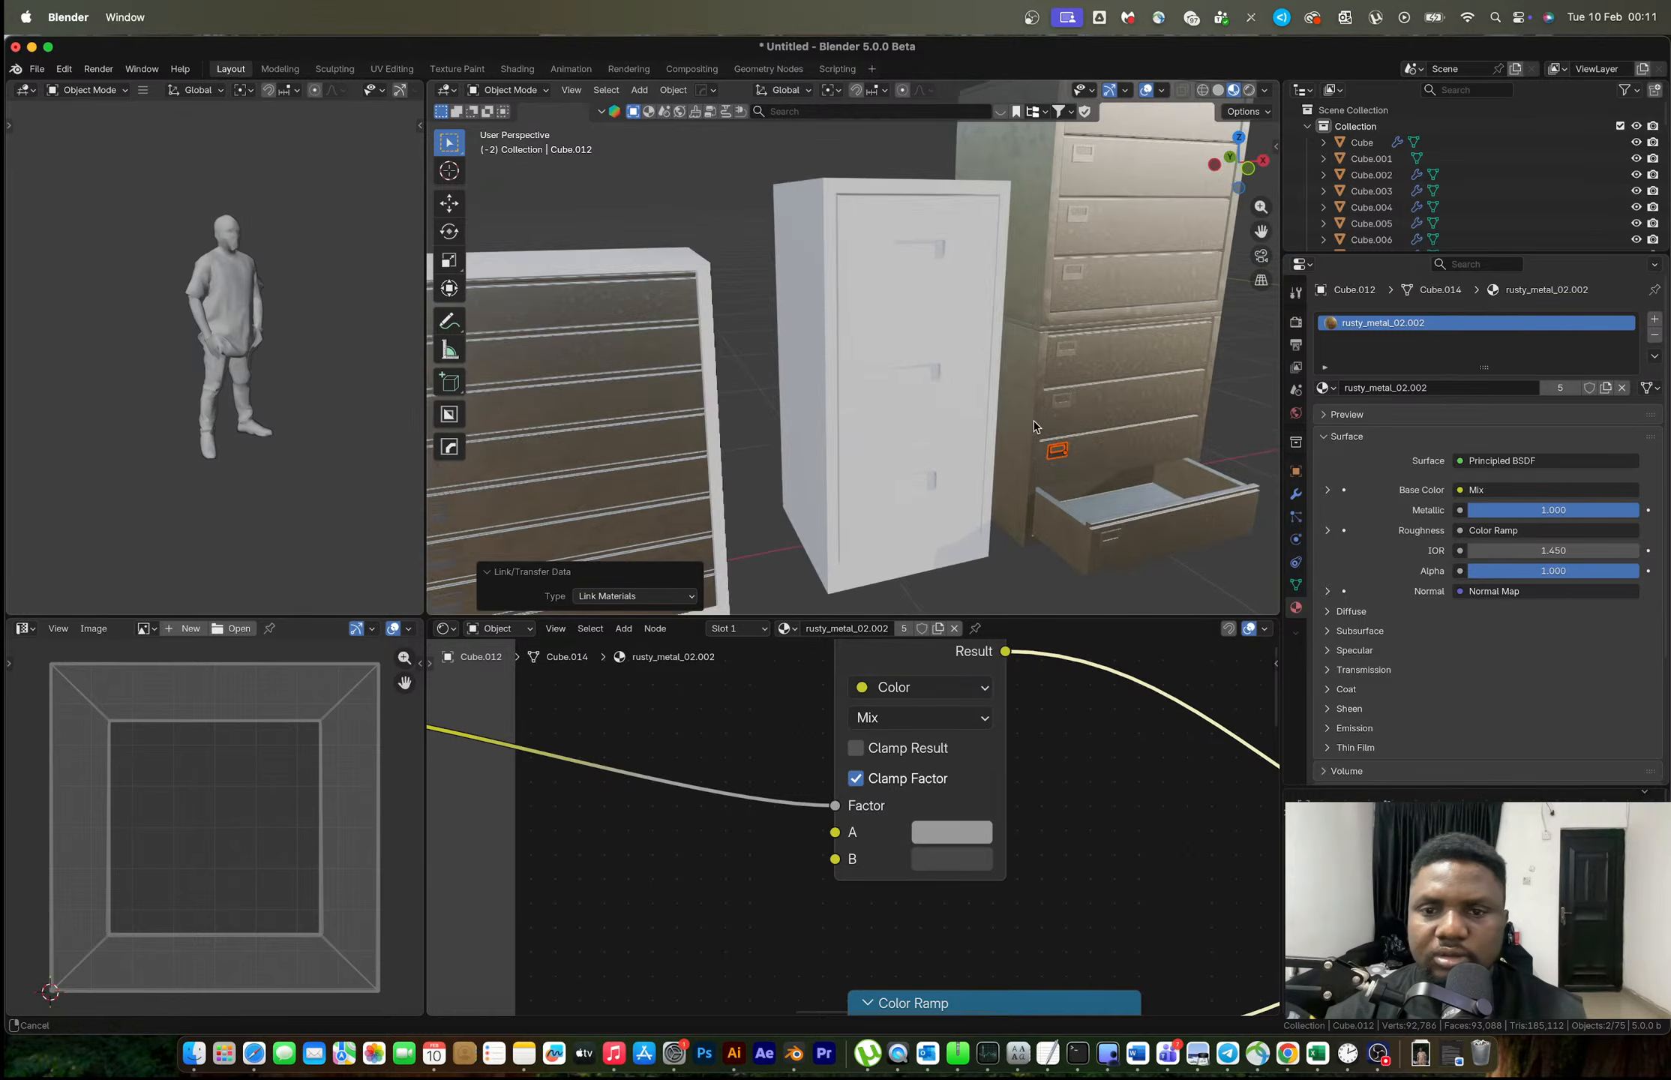
Link rusty_metal_02.002 from that handle to the remaining seven drawer handles of the tall stacked cabinet.
shift+middle_drag(1033, 426, 1033, 518)
click(1034, 506)
shift+click(1001, 371)
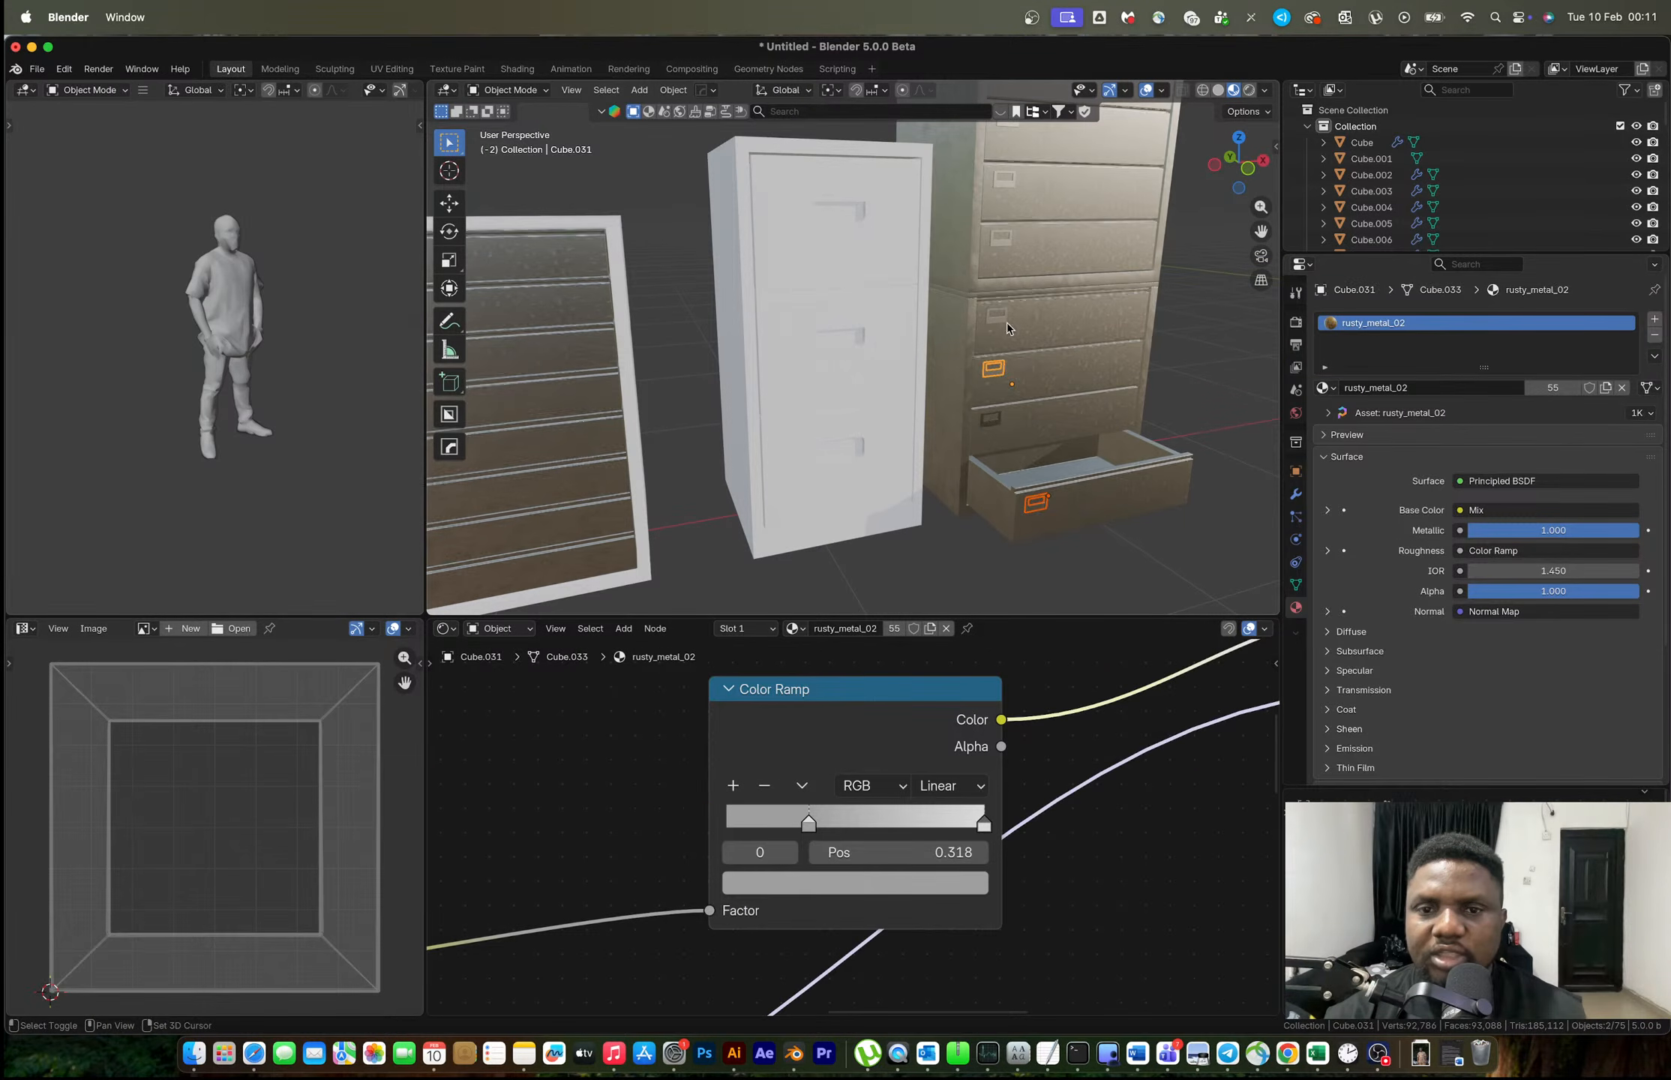
shift+click(1004, 315)
shift+middle_drag(1004, 314, 1009, 410)
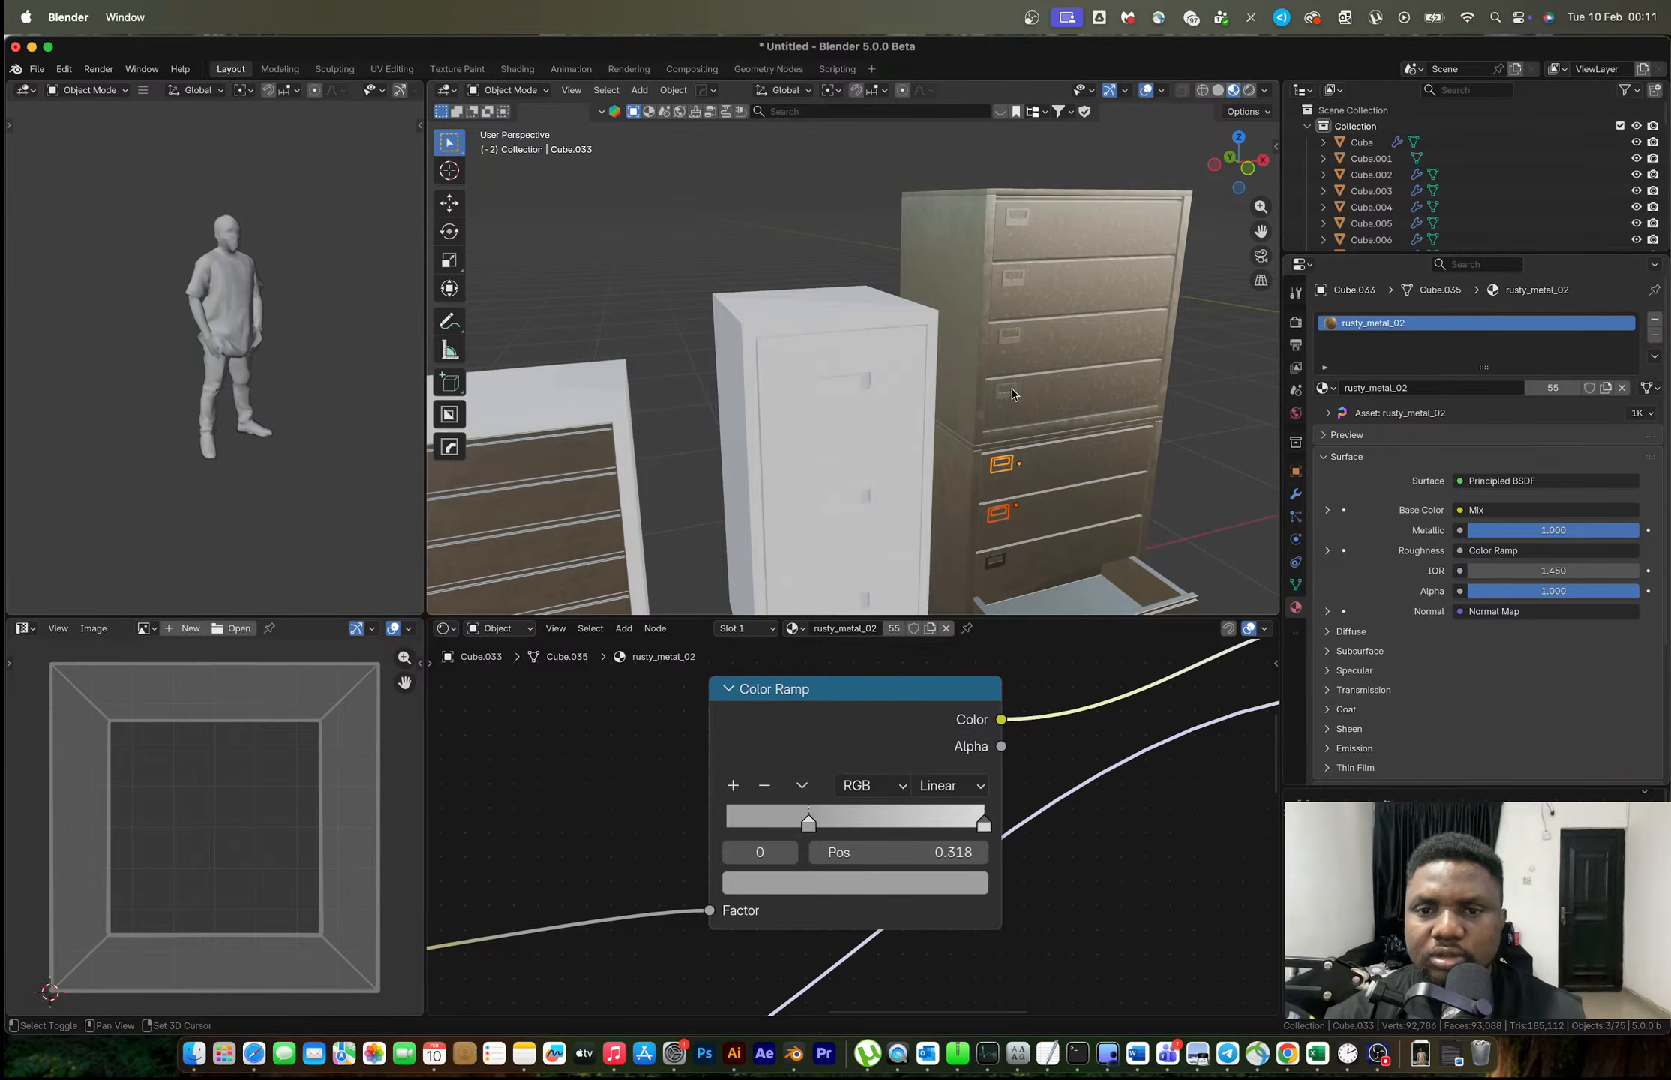
shift+click(1017, 279)
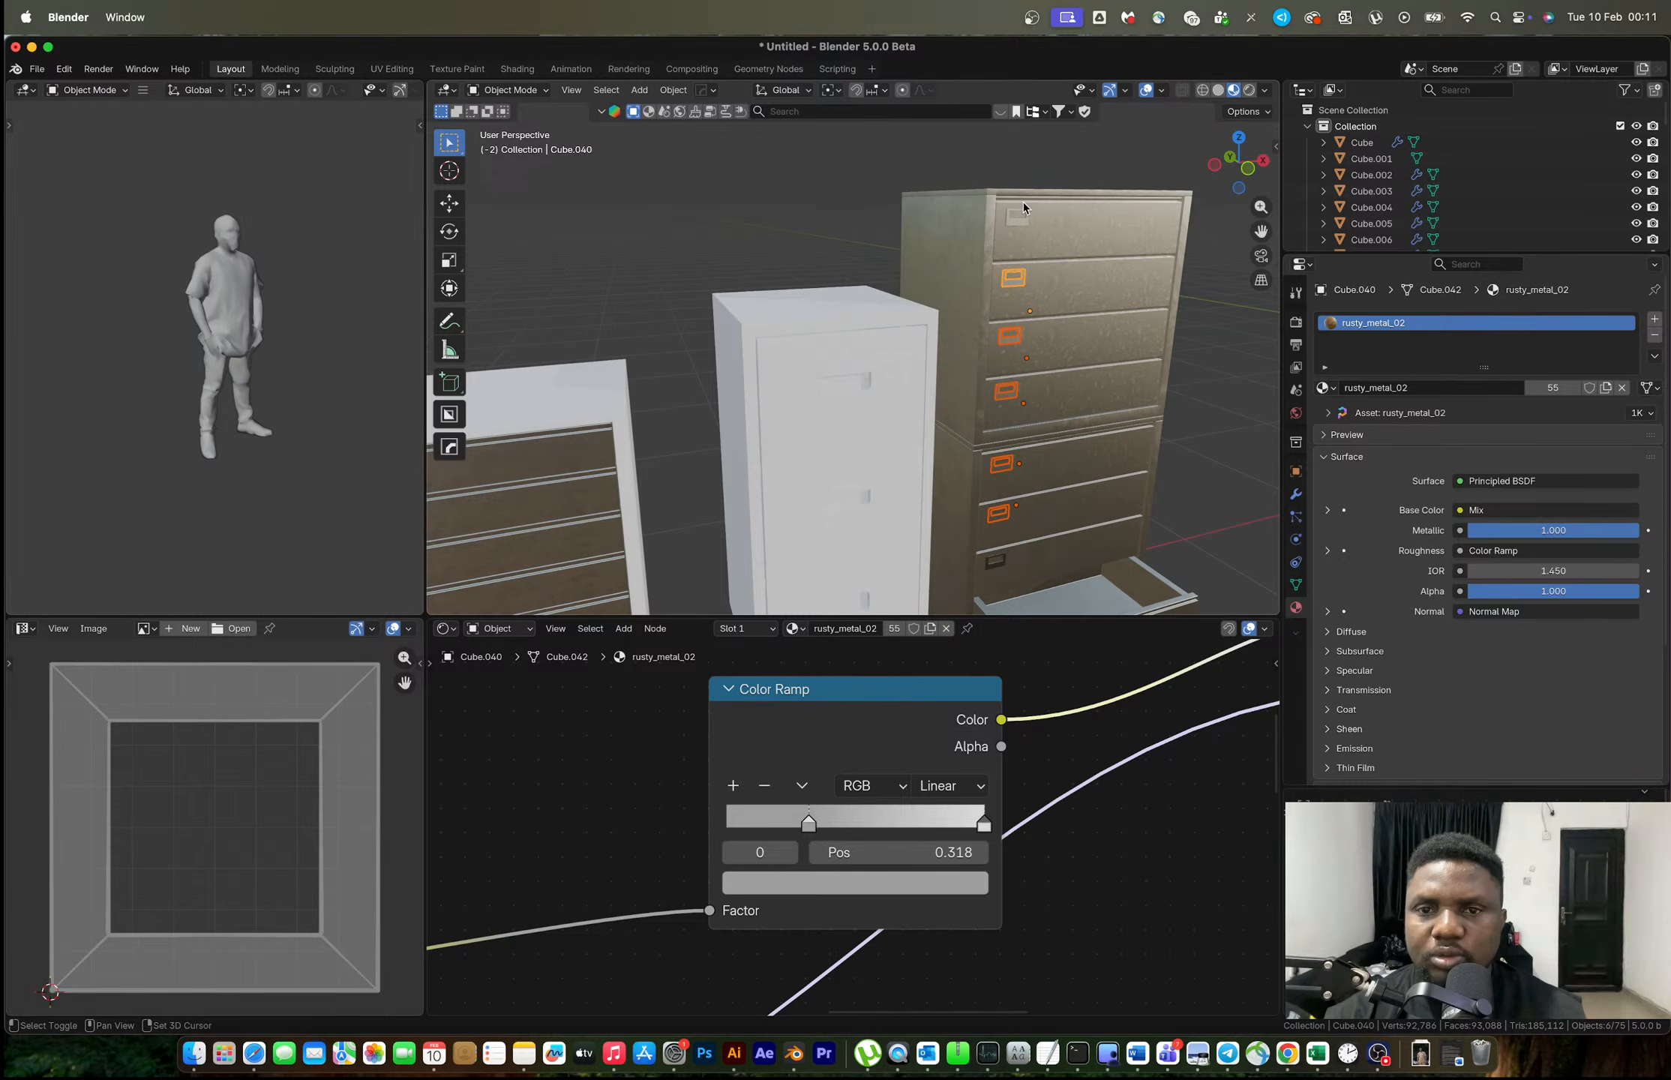
shift+click(1020, 211)
key(ctrl+l)
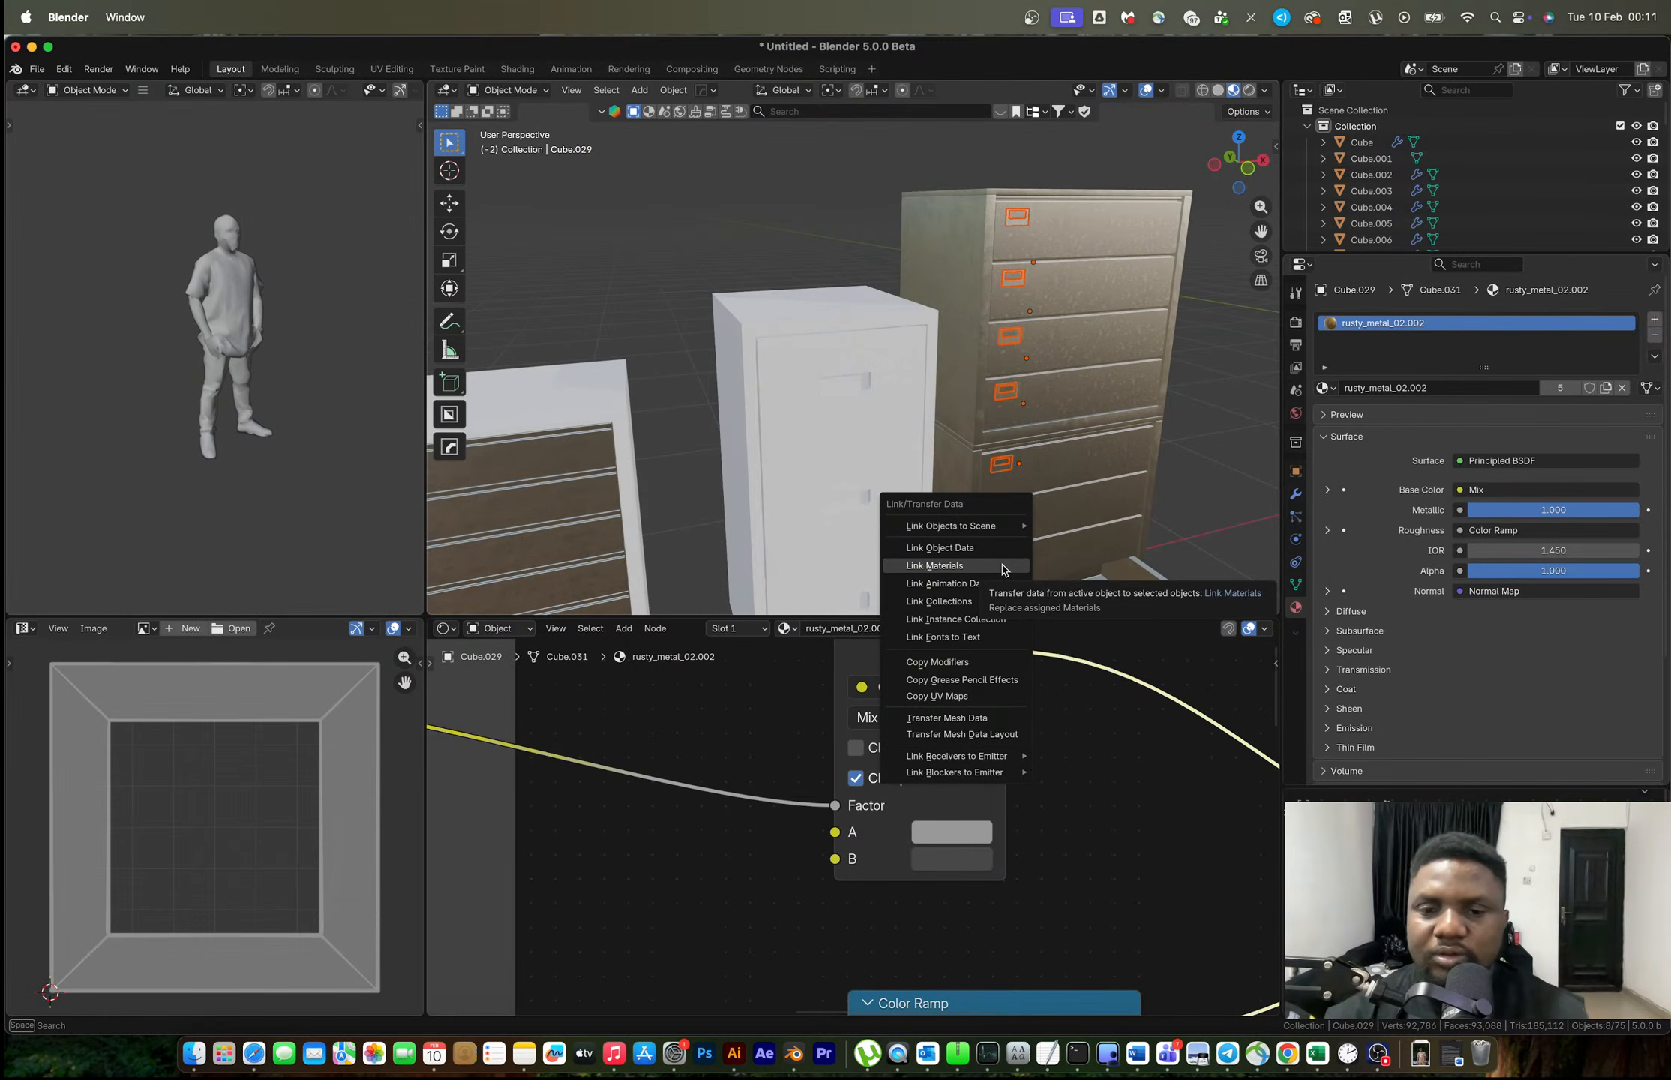
click(1003, 570)
scroll(1085, 522, down, 5)
middle_drag(1085, 522, 1023, 482)
scroll(1026, 481, up, 5)
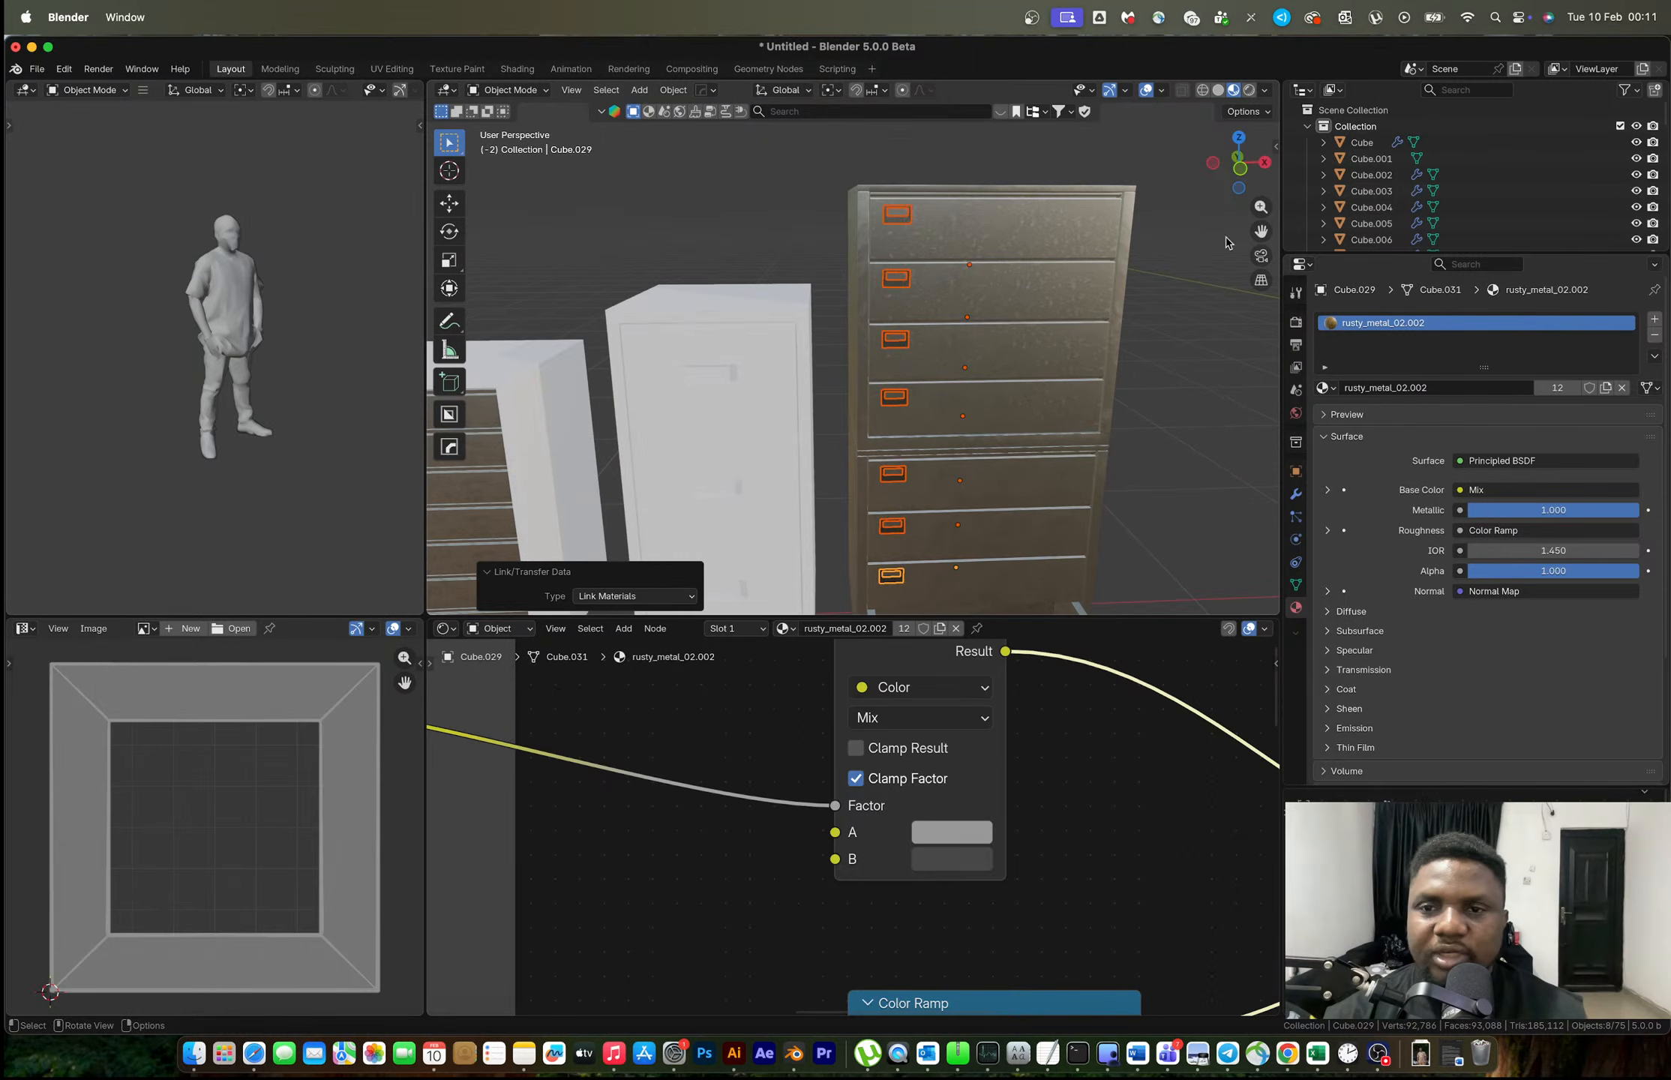
Rotate the upper four-drawer unit of the tall stack about the global Z axis so it sits askew on the lower unit.
click(1245, 171)
drag(1052, 409, 850, 240)
key(r)
key(z)
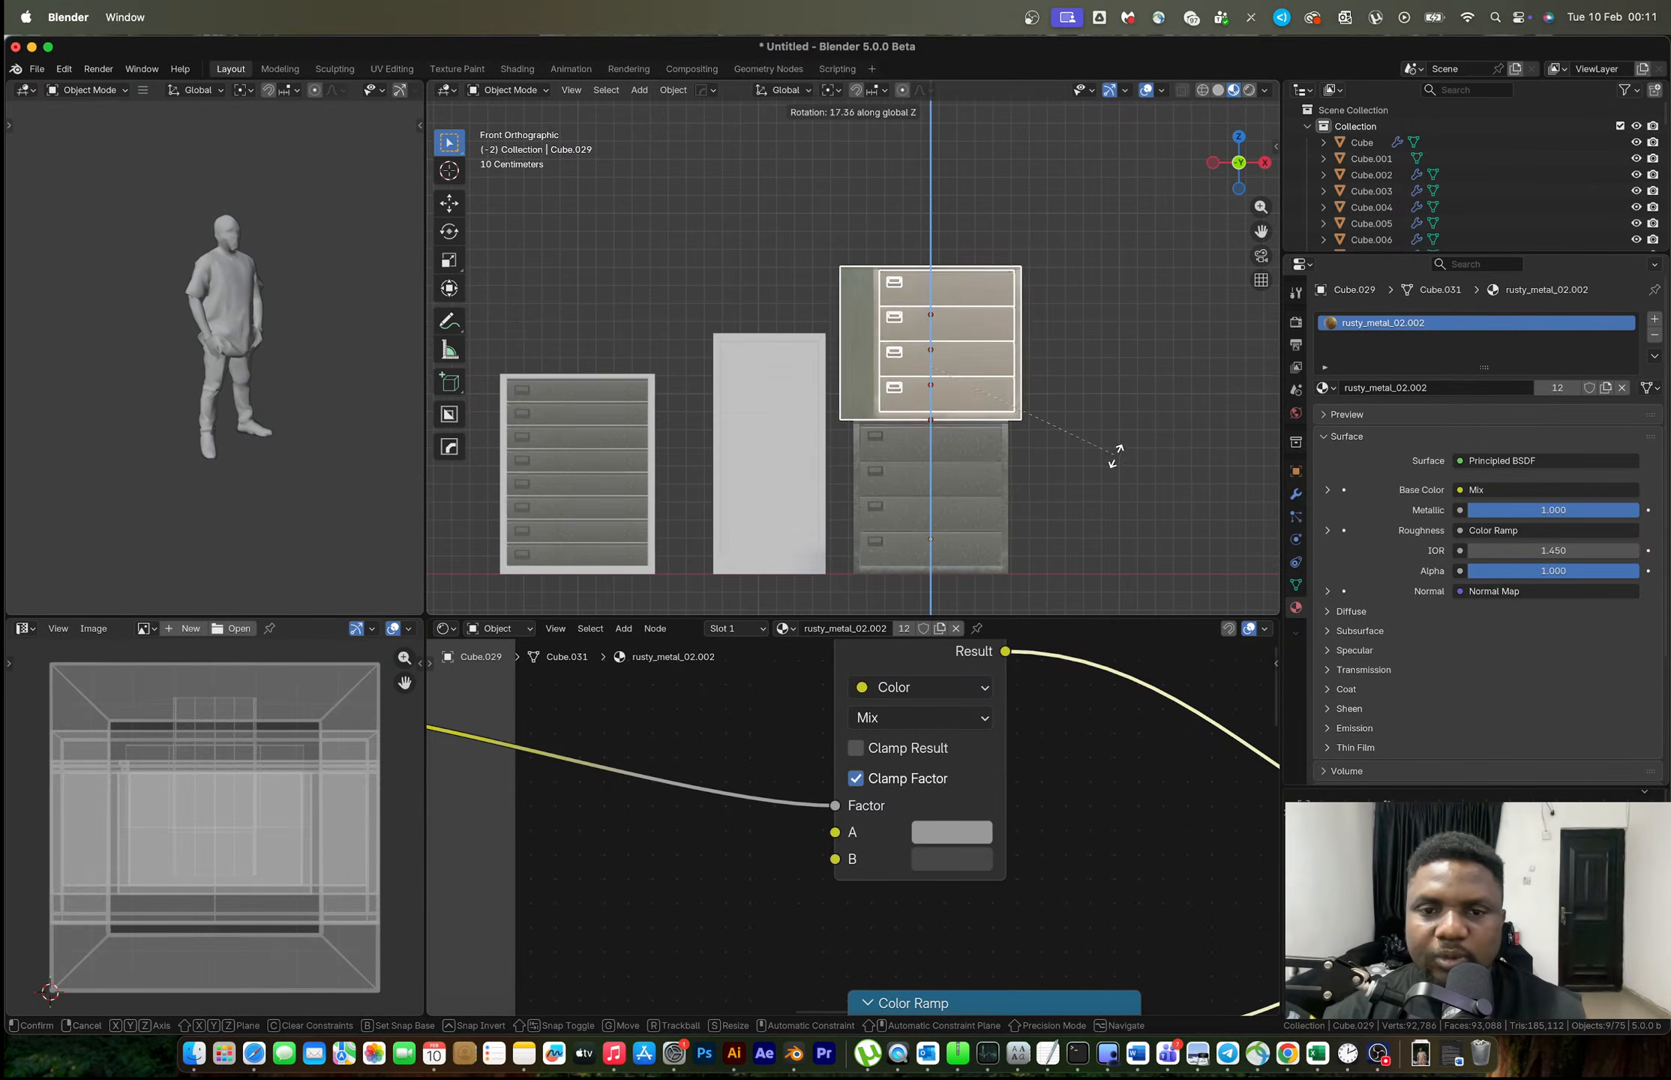
click(1127, 288)
Move the whole two-unit stack in top view about 4 m along X and 1.25 m along Y, behind the cabinet cluster.
drag(1056, 572, 843, 195)
scroll(975, 360, down, 6)
middle_drag(912, 397, 898, 459)
click(1238, 138)
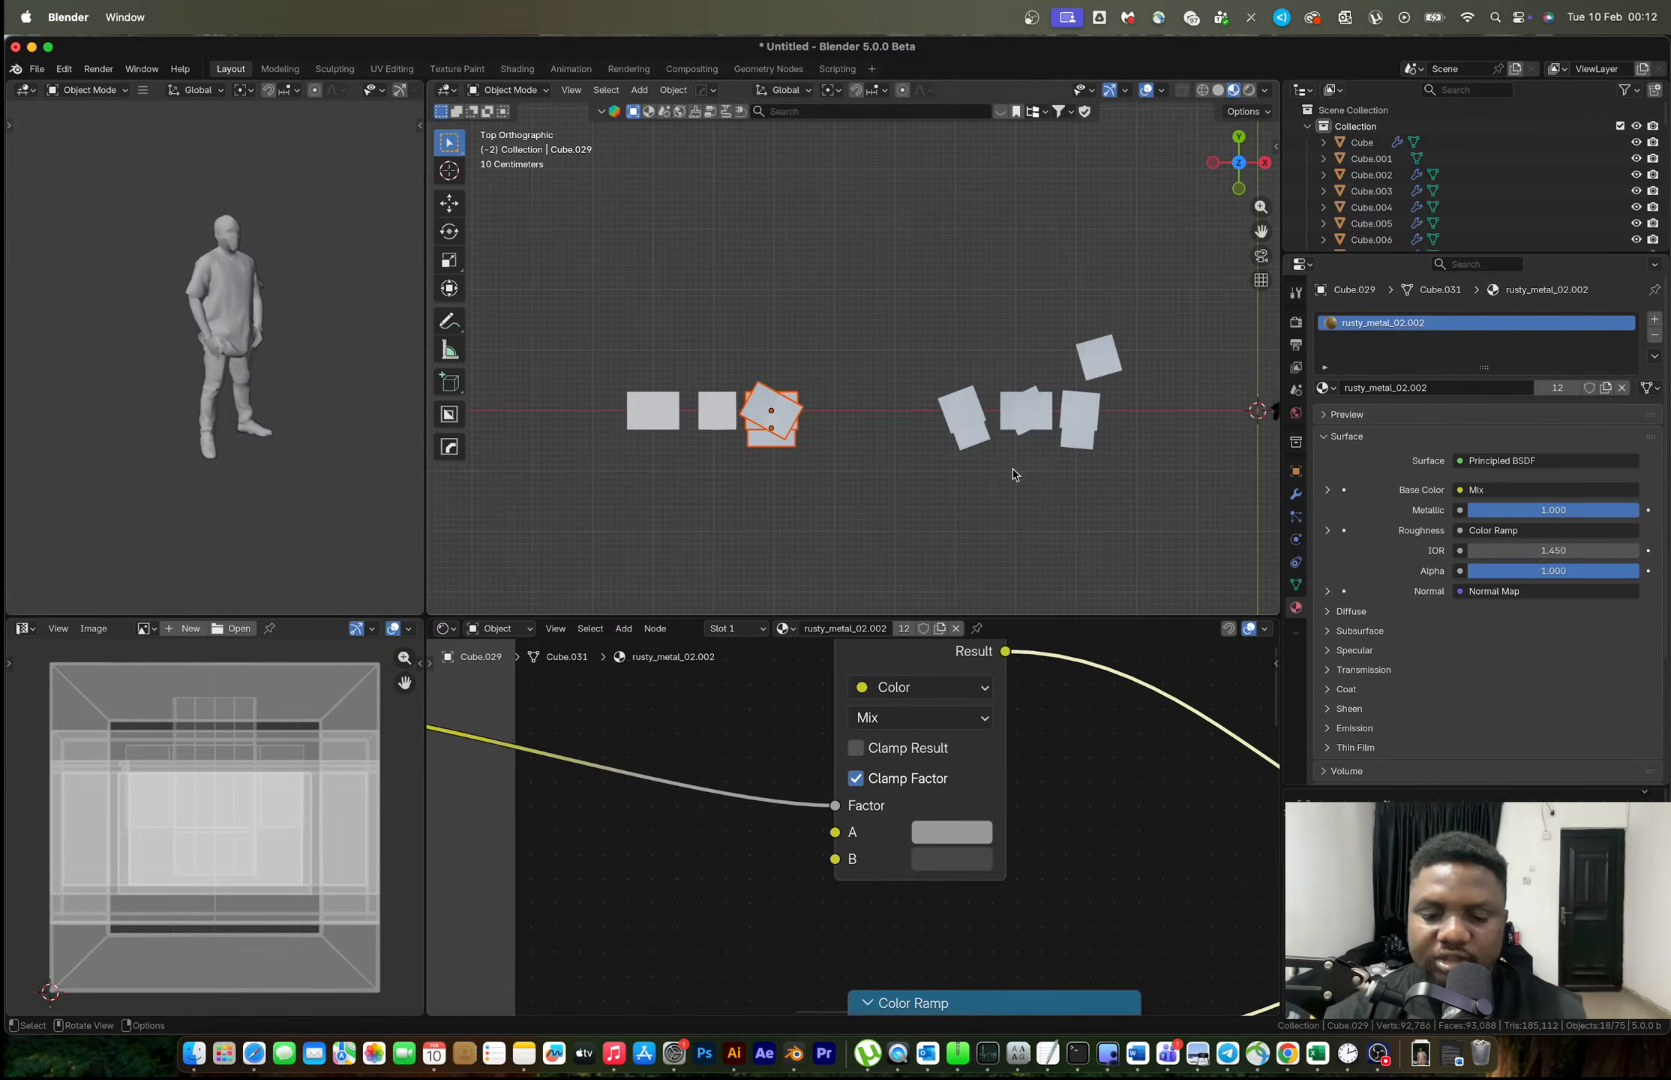
key(g)
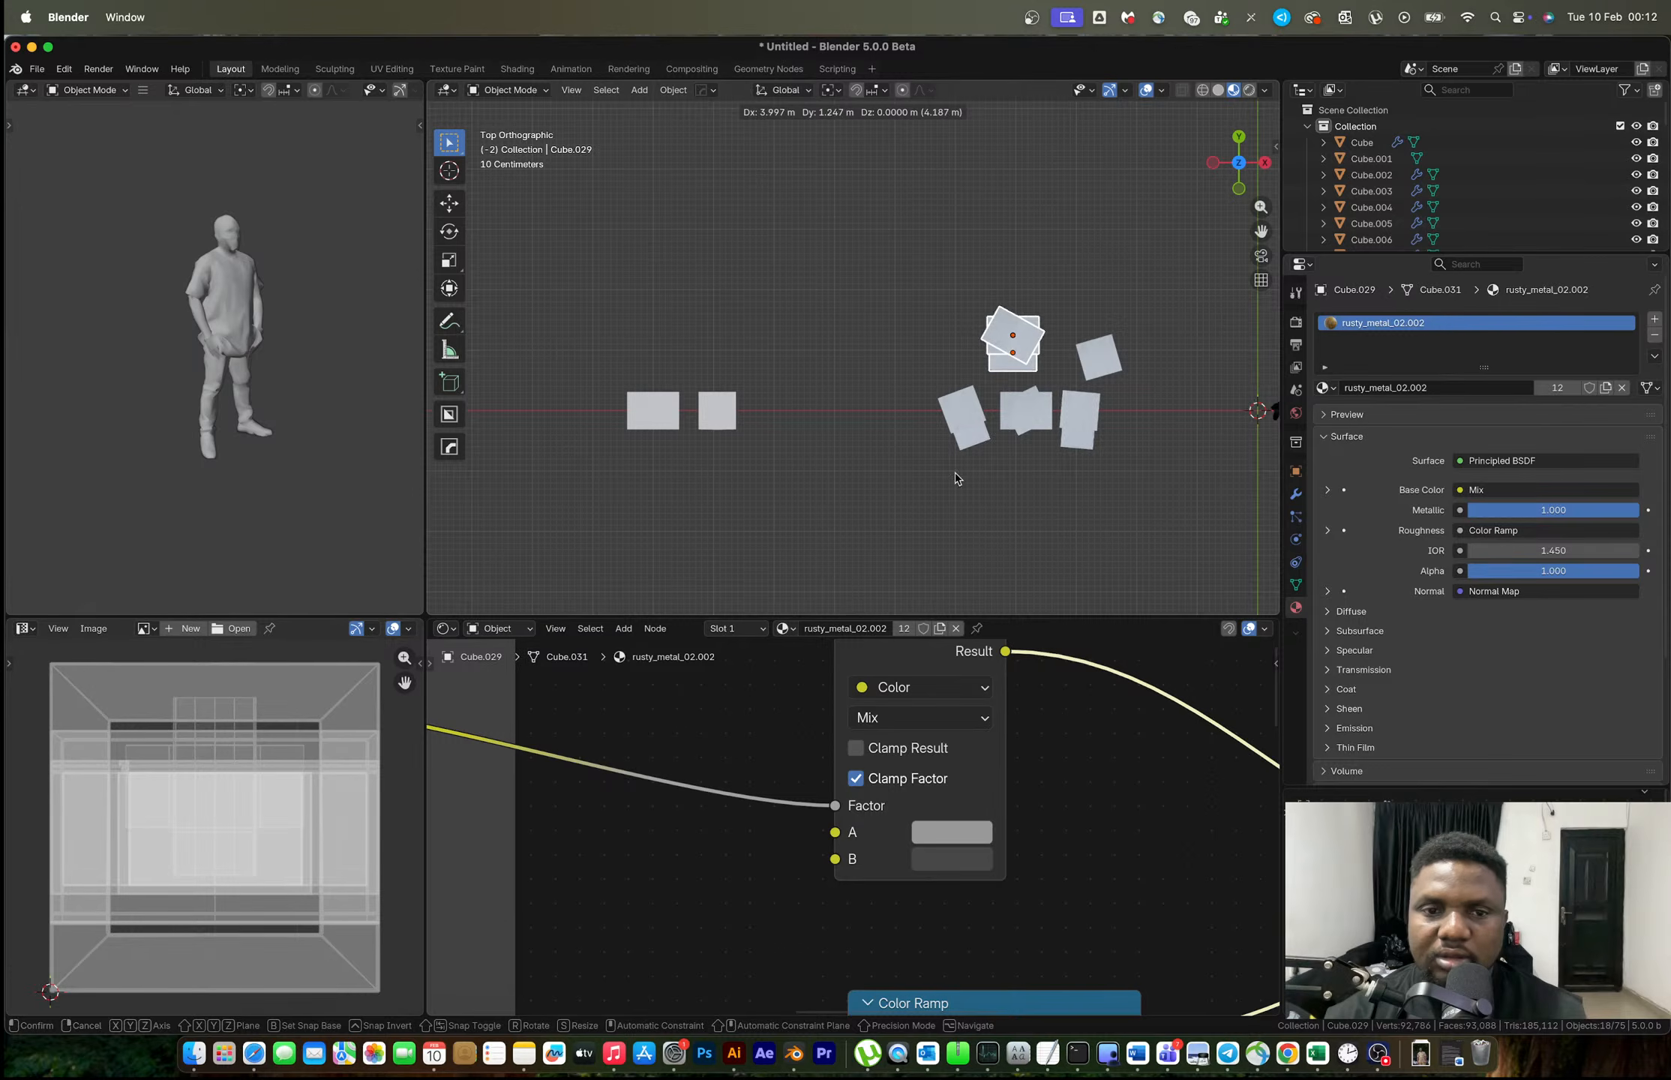
click(955, 477)
Link the materials of a textured cabinet in the cluster to all parts of the white three-drawer cabinet.
middle_drag(843, 421, 847, 306)
drag(780, 319, 852, 474)
shift+click(1016, 383)
key(ctrl+l)
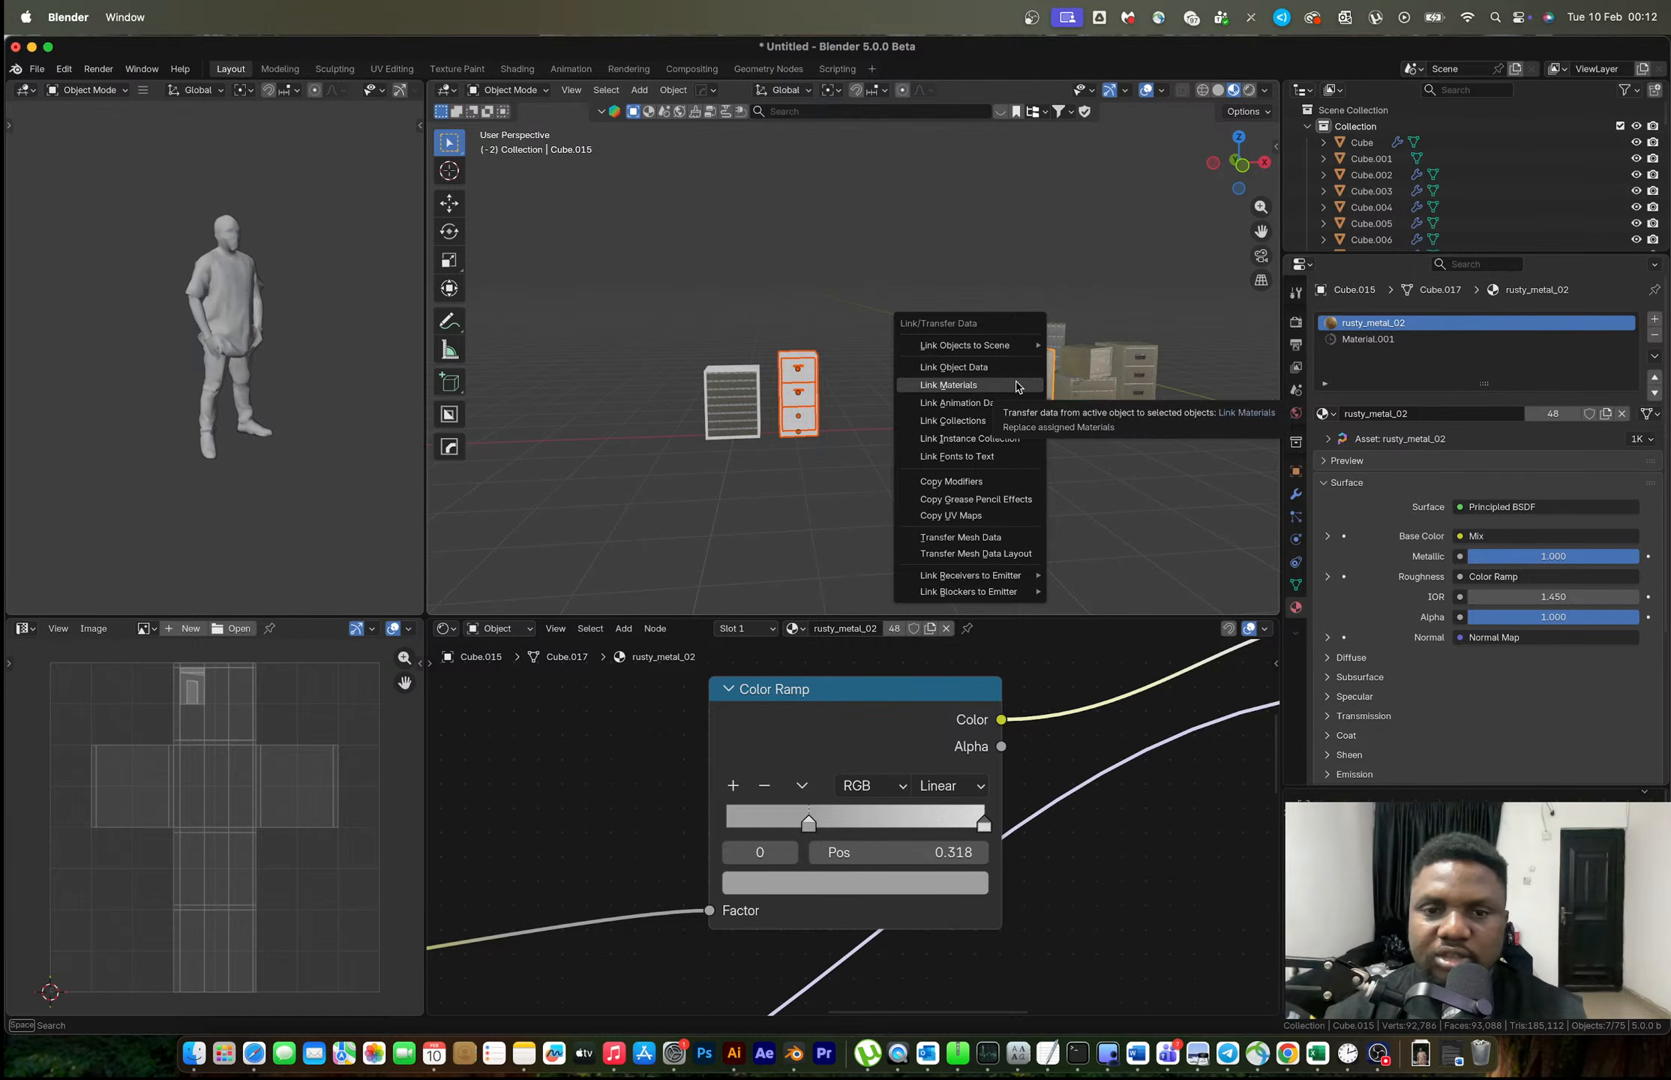
click(948, 385)
scroll(876, 404, up, 6)
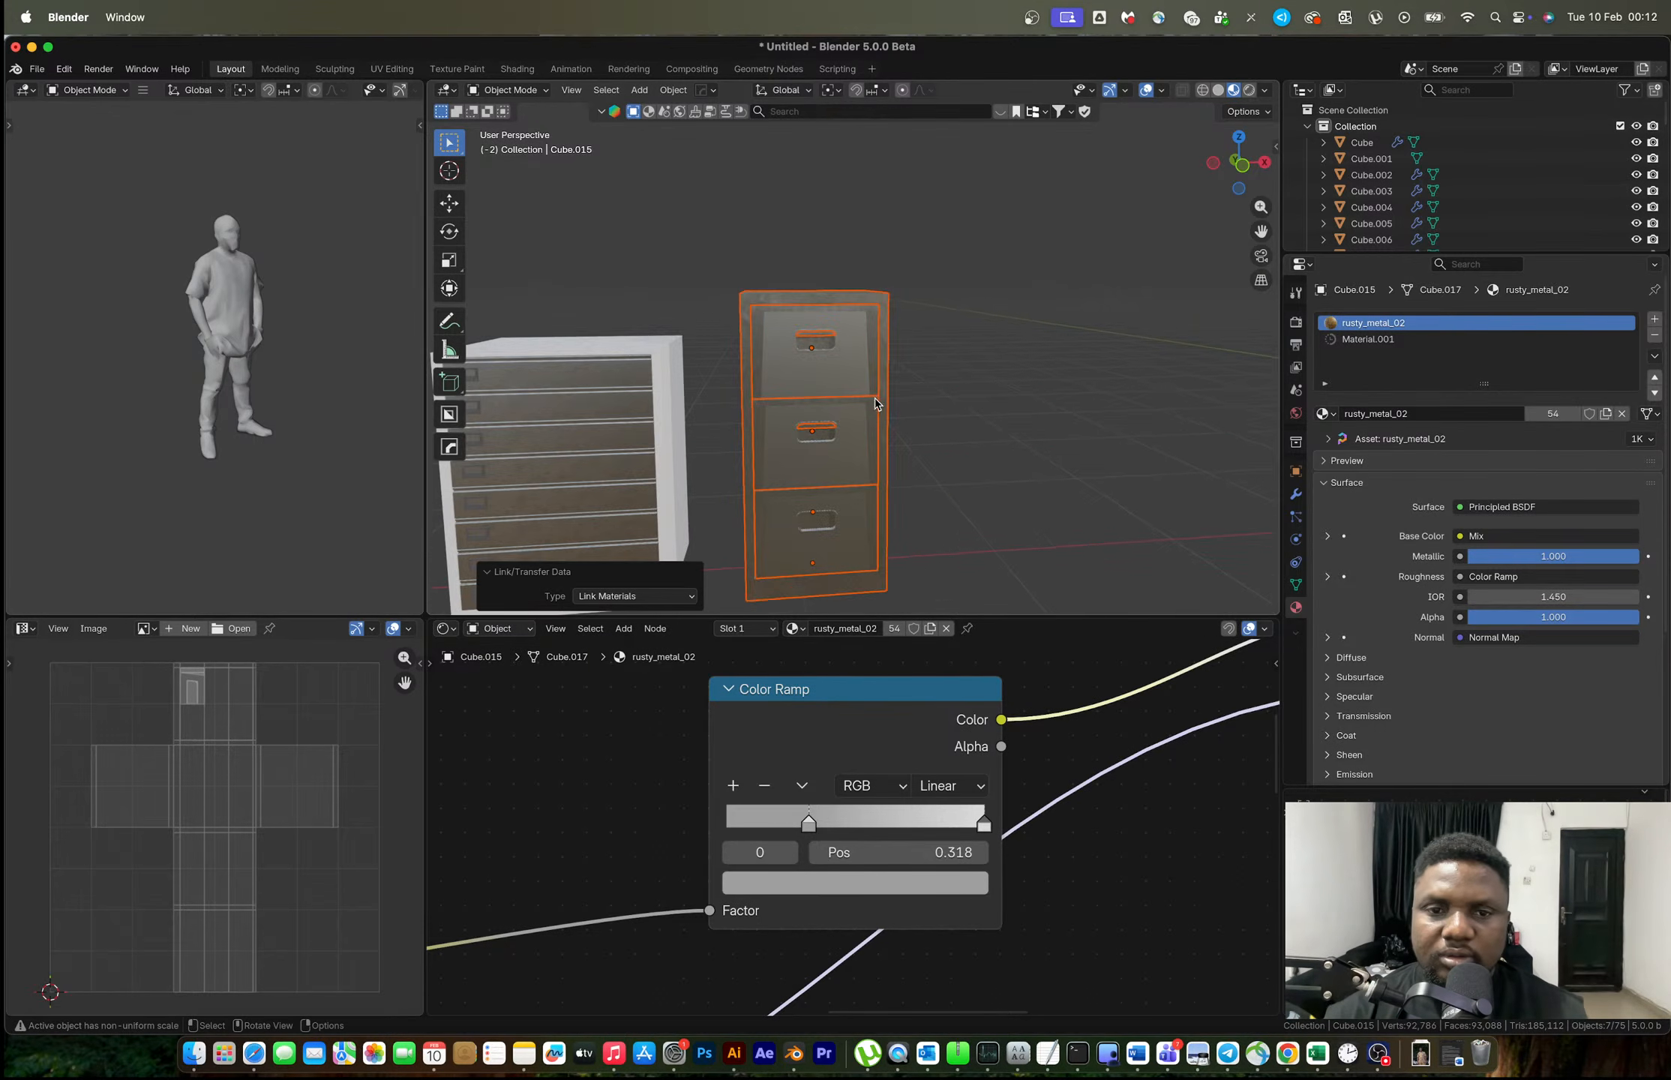
Insert a Hue/Saturation/Value node between the Mix node and the Principled BSDF in rusty_metal_02, with Saturation set to 0.
scroll(977, 809, down, 12)
middle_drag(917, 775, 977, 848)
key(shift+a)
click(965, 756)
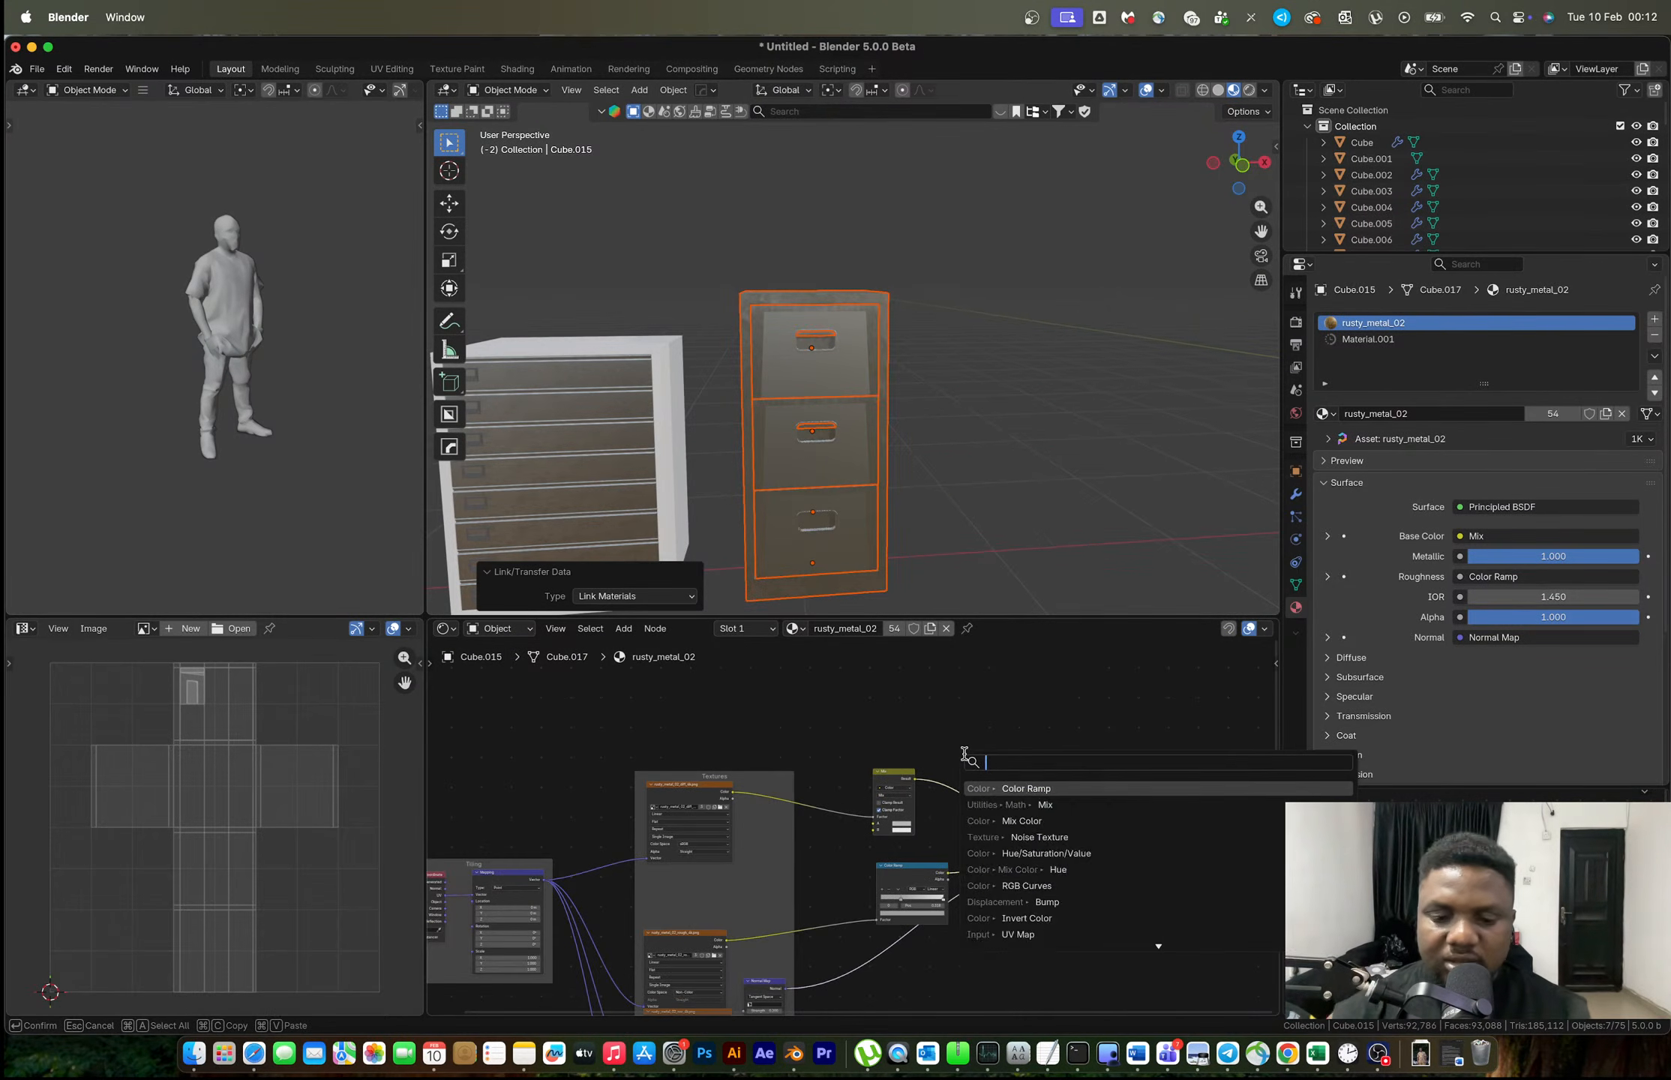
text(hue)
key(Down)
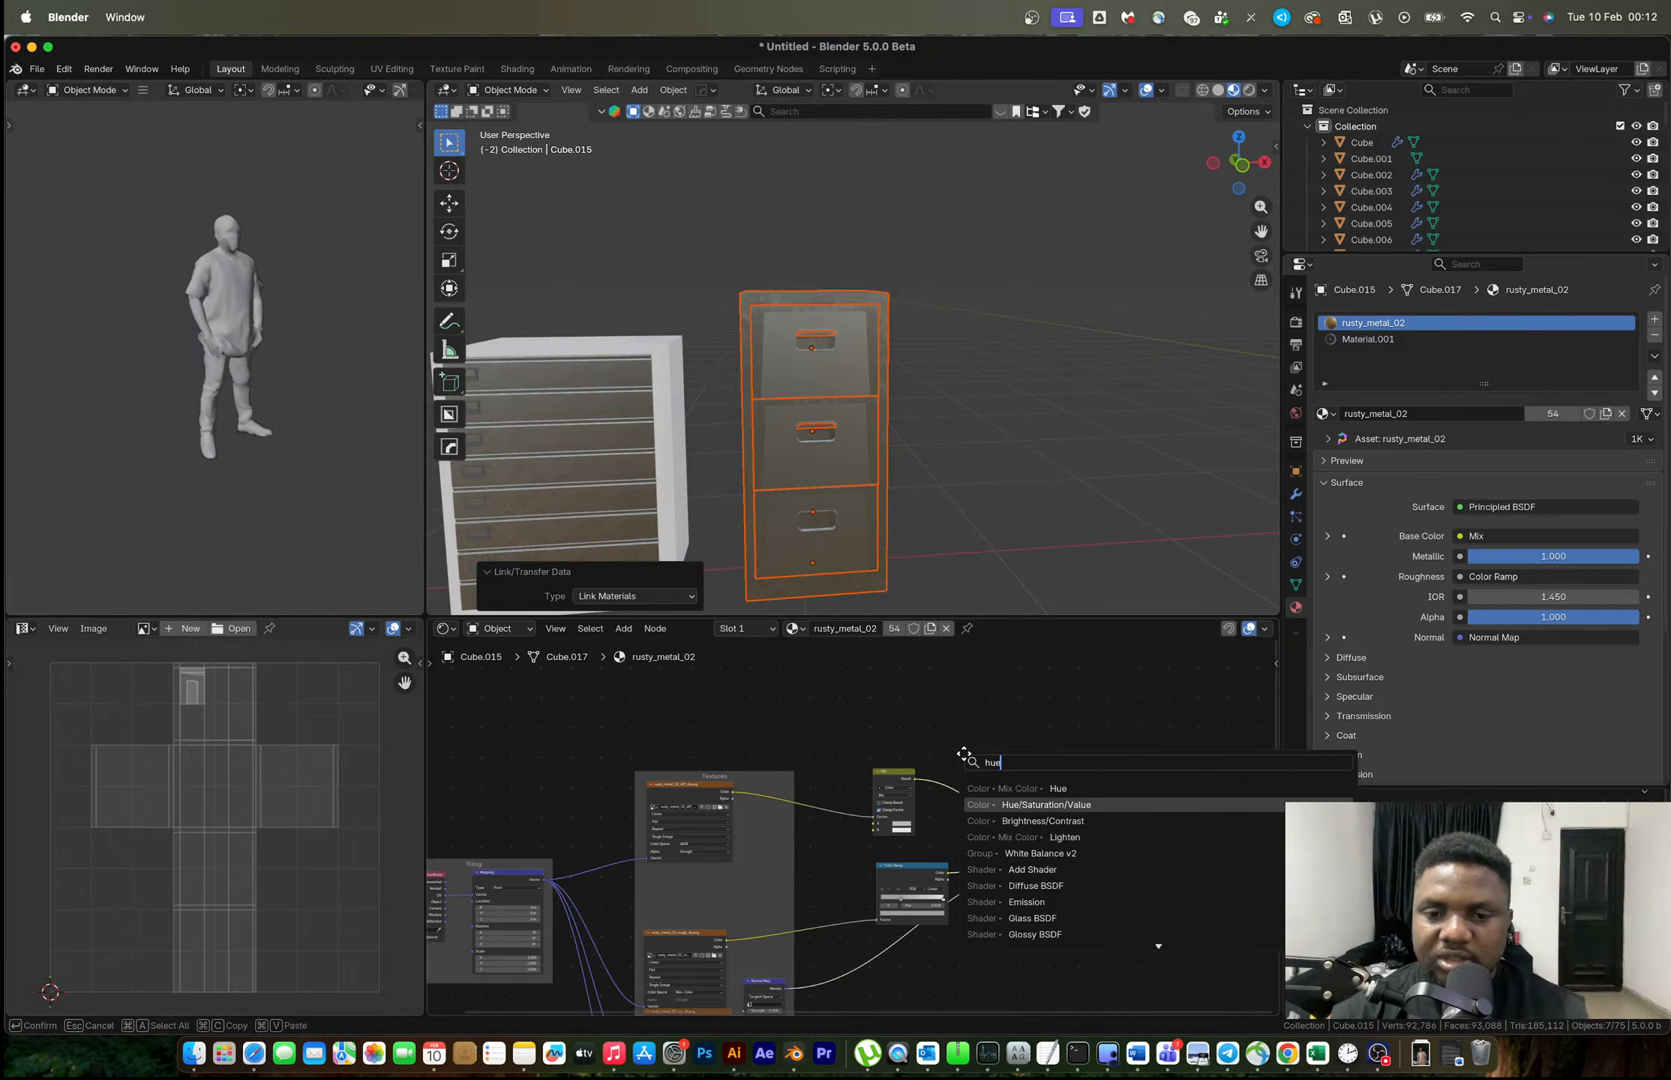
key(Return)
click(948, 774)
scroll(947, 774, up, 4)
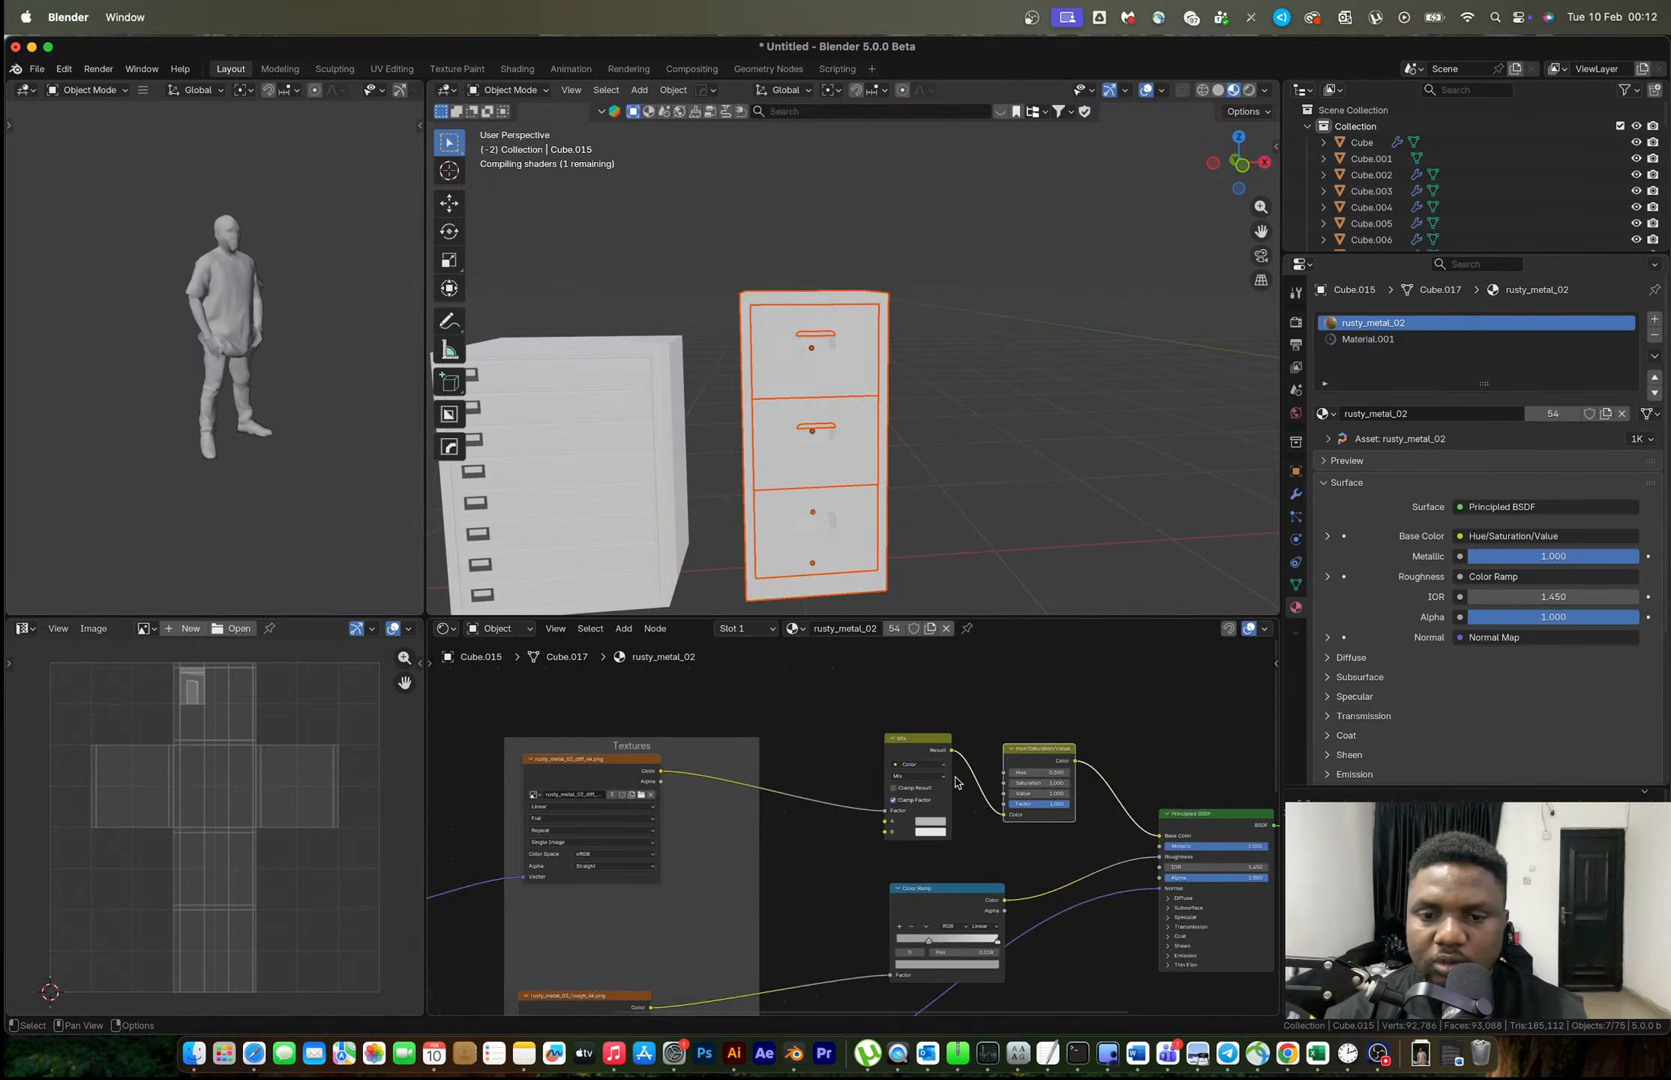
drag(1094, 760, 1050, 760)
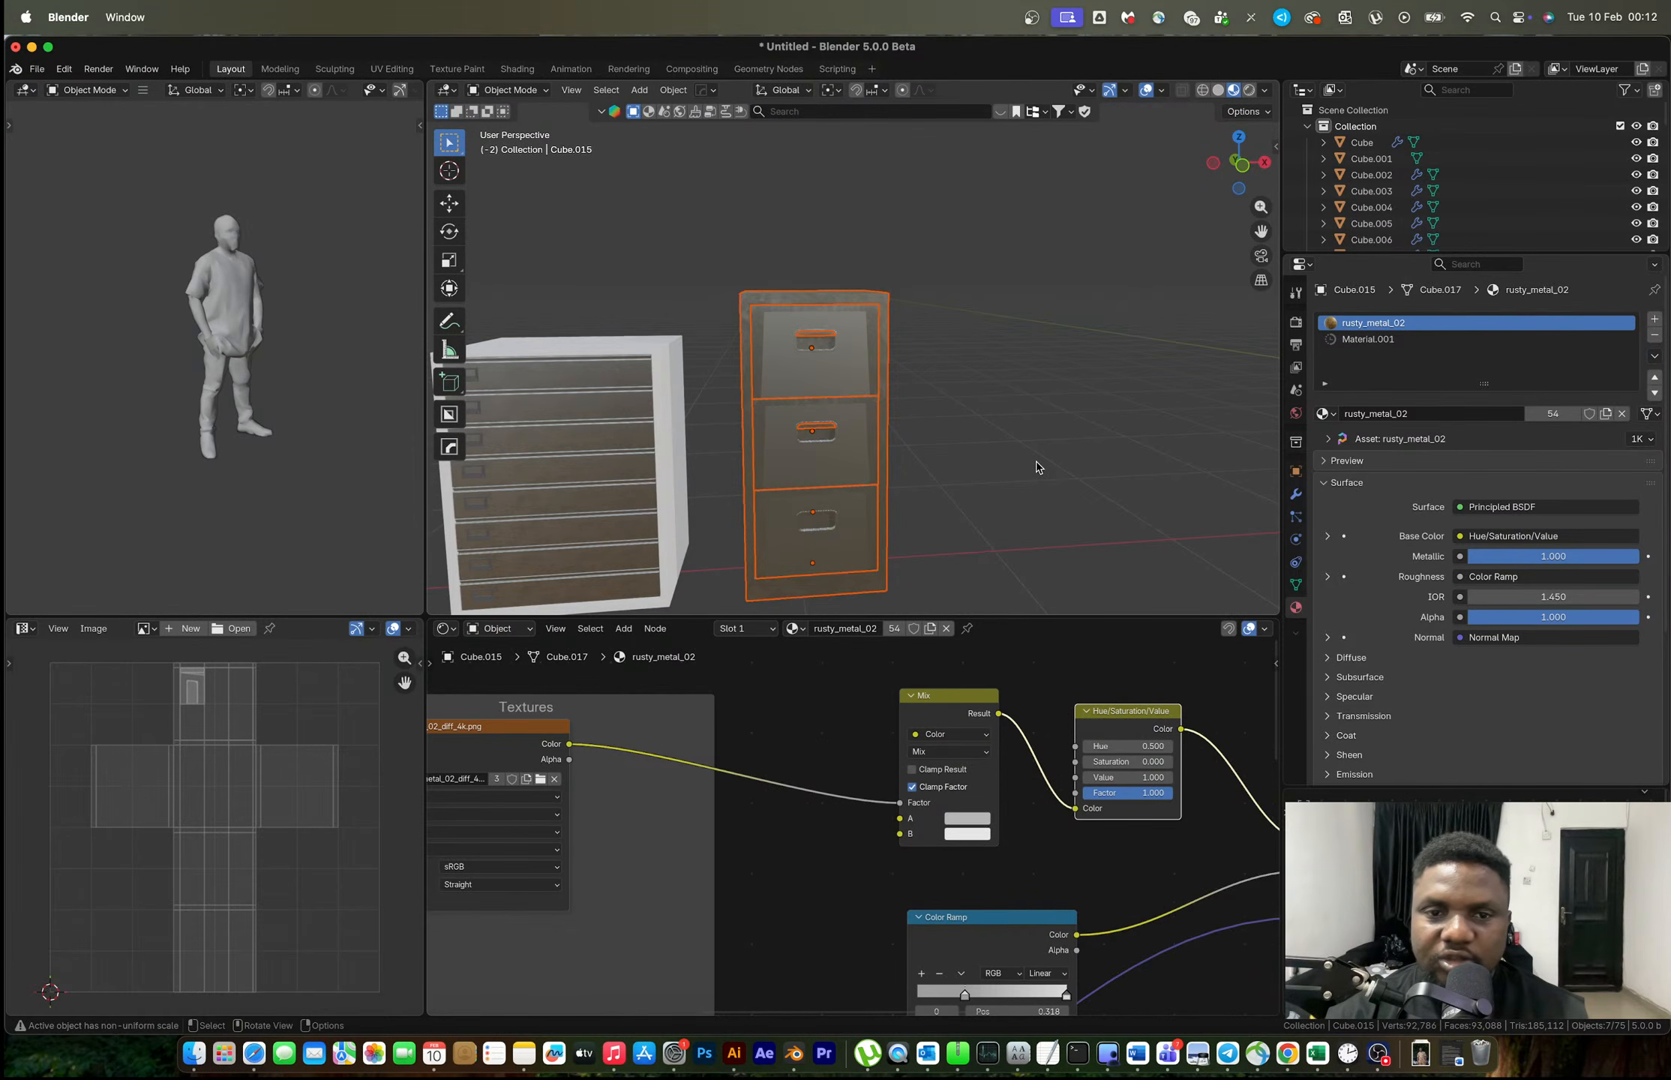
Examine the desaturated metal on the standalone three-drawer cabinet from several angles and compare it with the cabinet cluster.
click(992, 432)
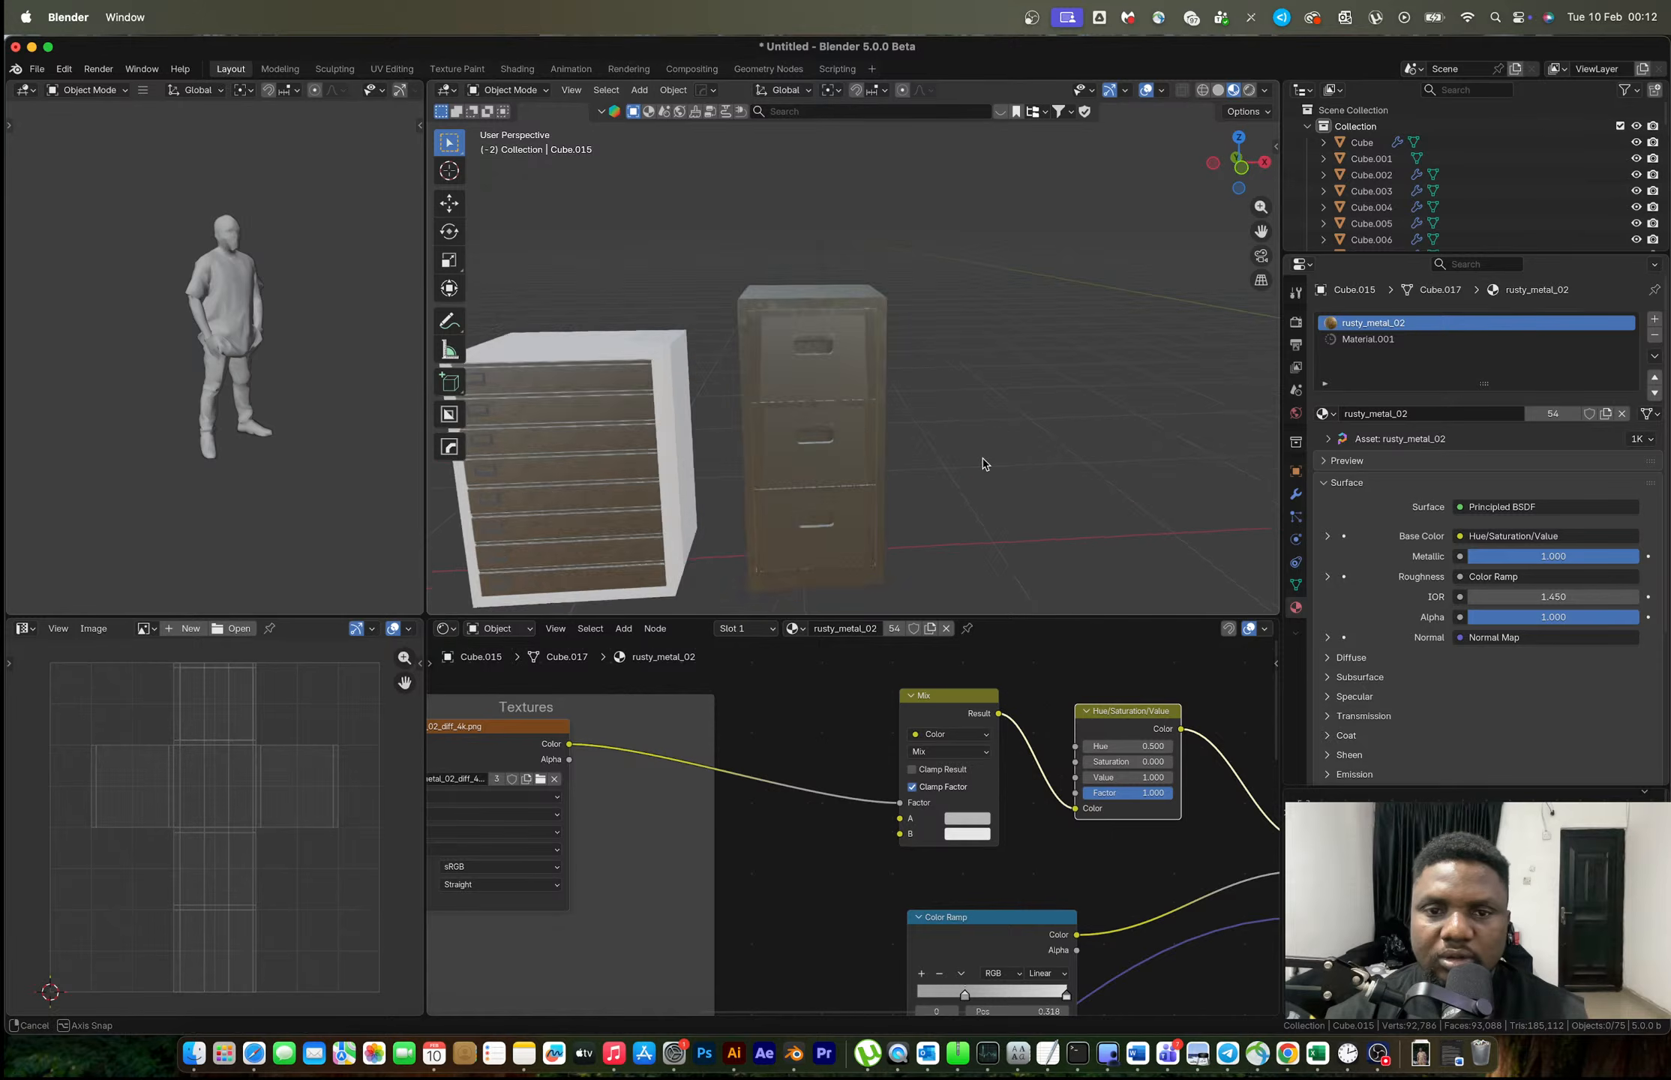
middle_drag(992, 432, 1007, 503)
click(866, 443)
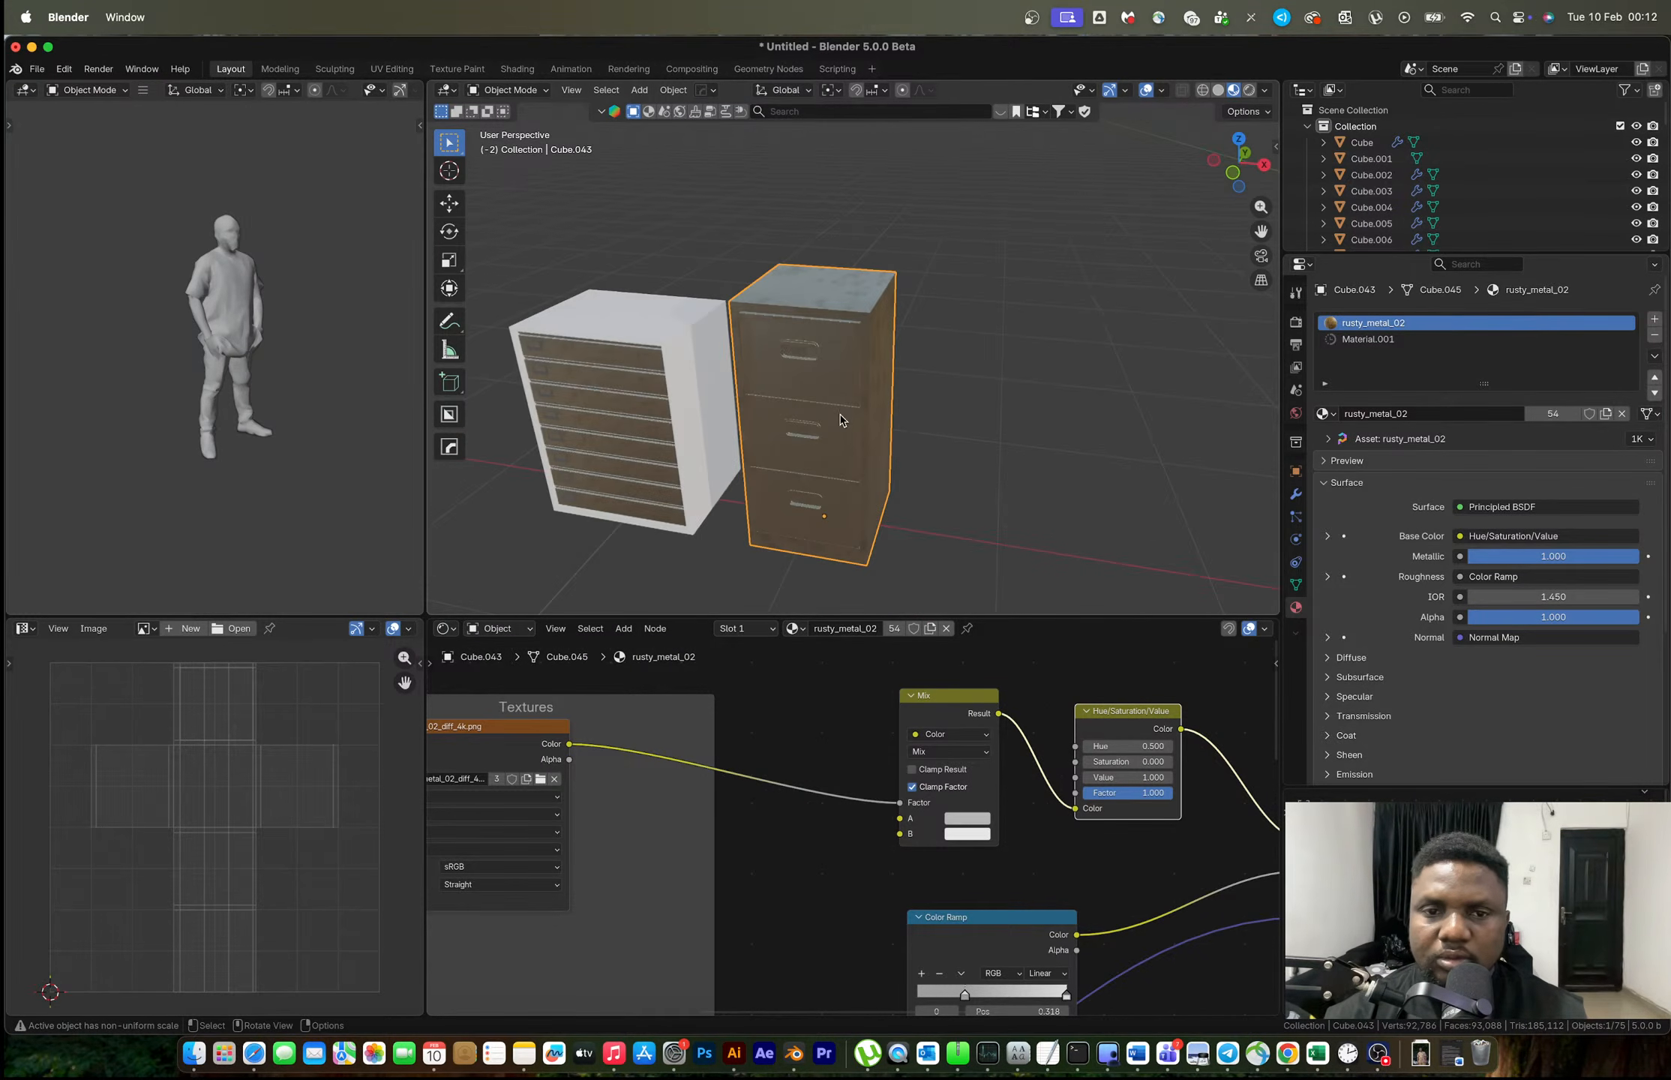
shift+middle_drag(840, 421, 1108, 384)
scroll(1059, 358, up, 1)
scroll(1058, 358, down, 4)
scroll(1108, 384, down, 4)
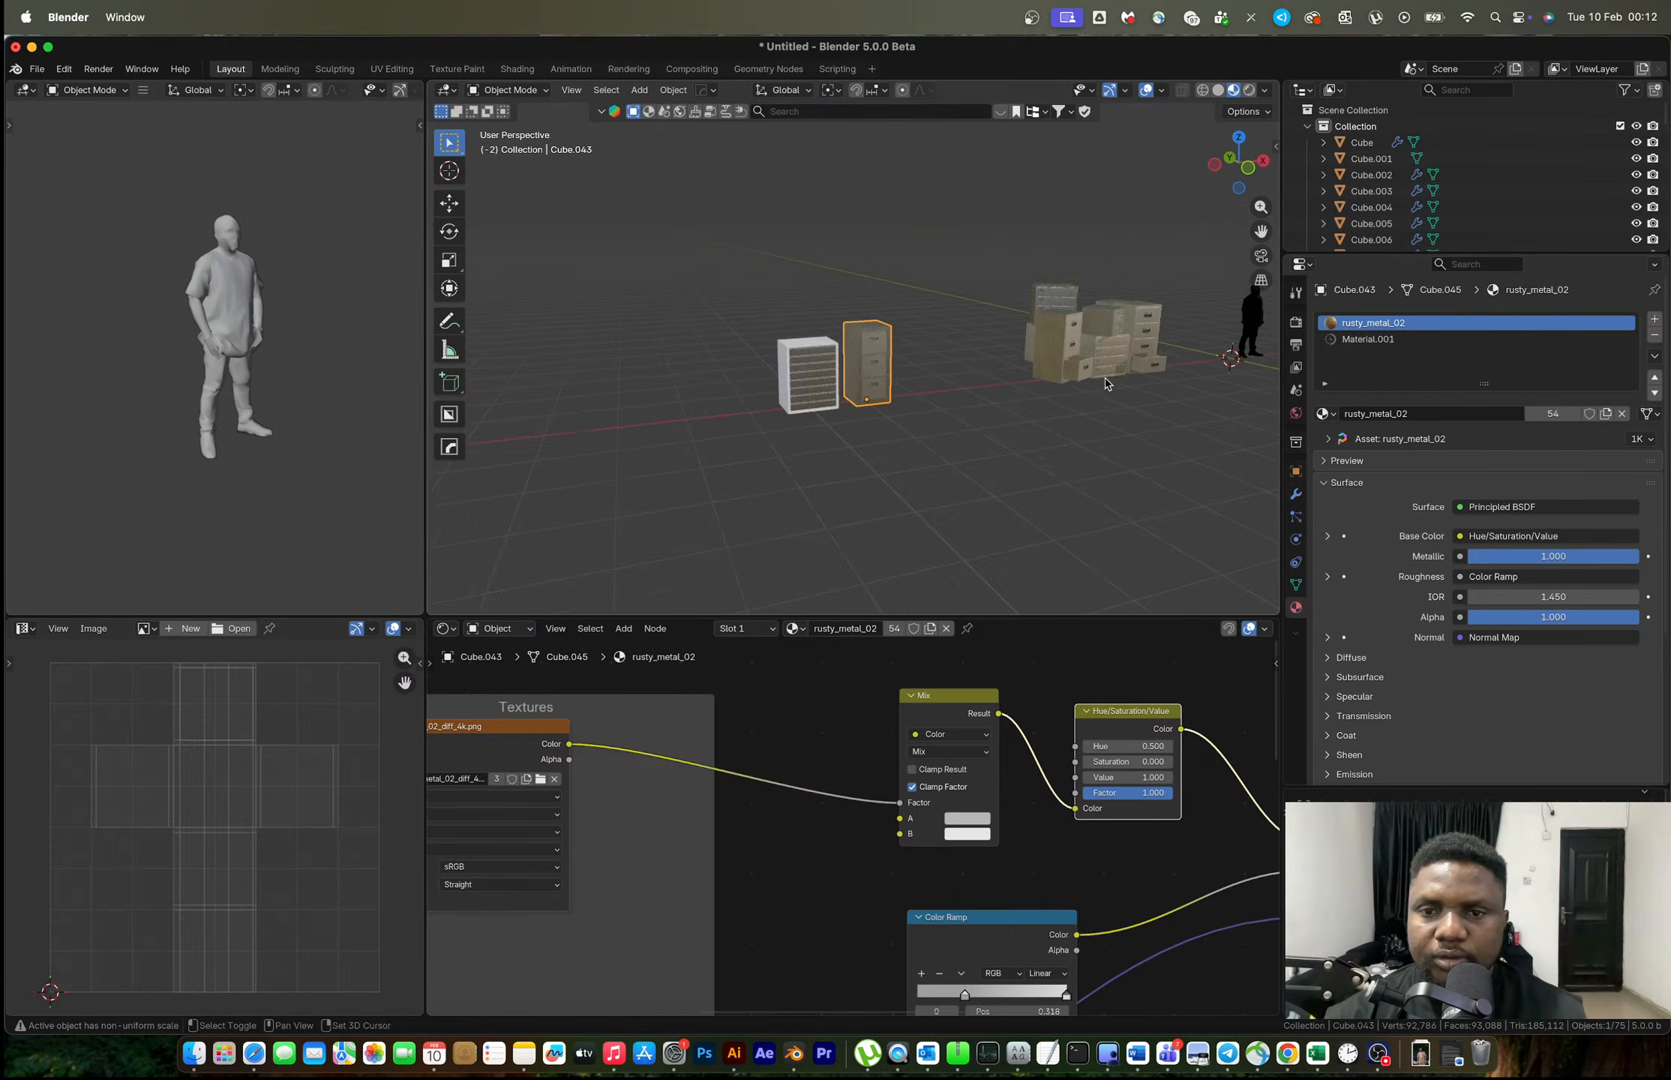
scroll(1105, 384, up, 6)
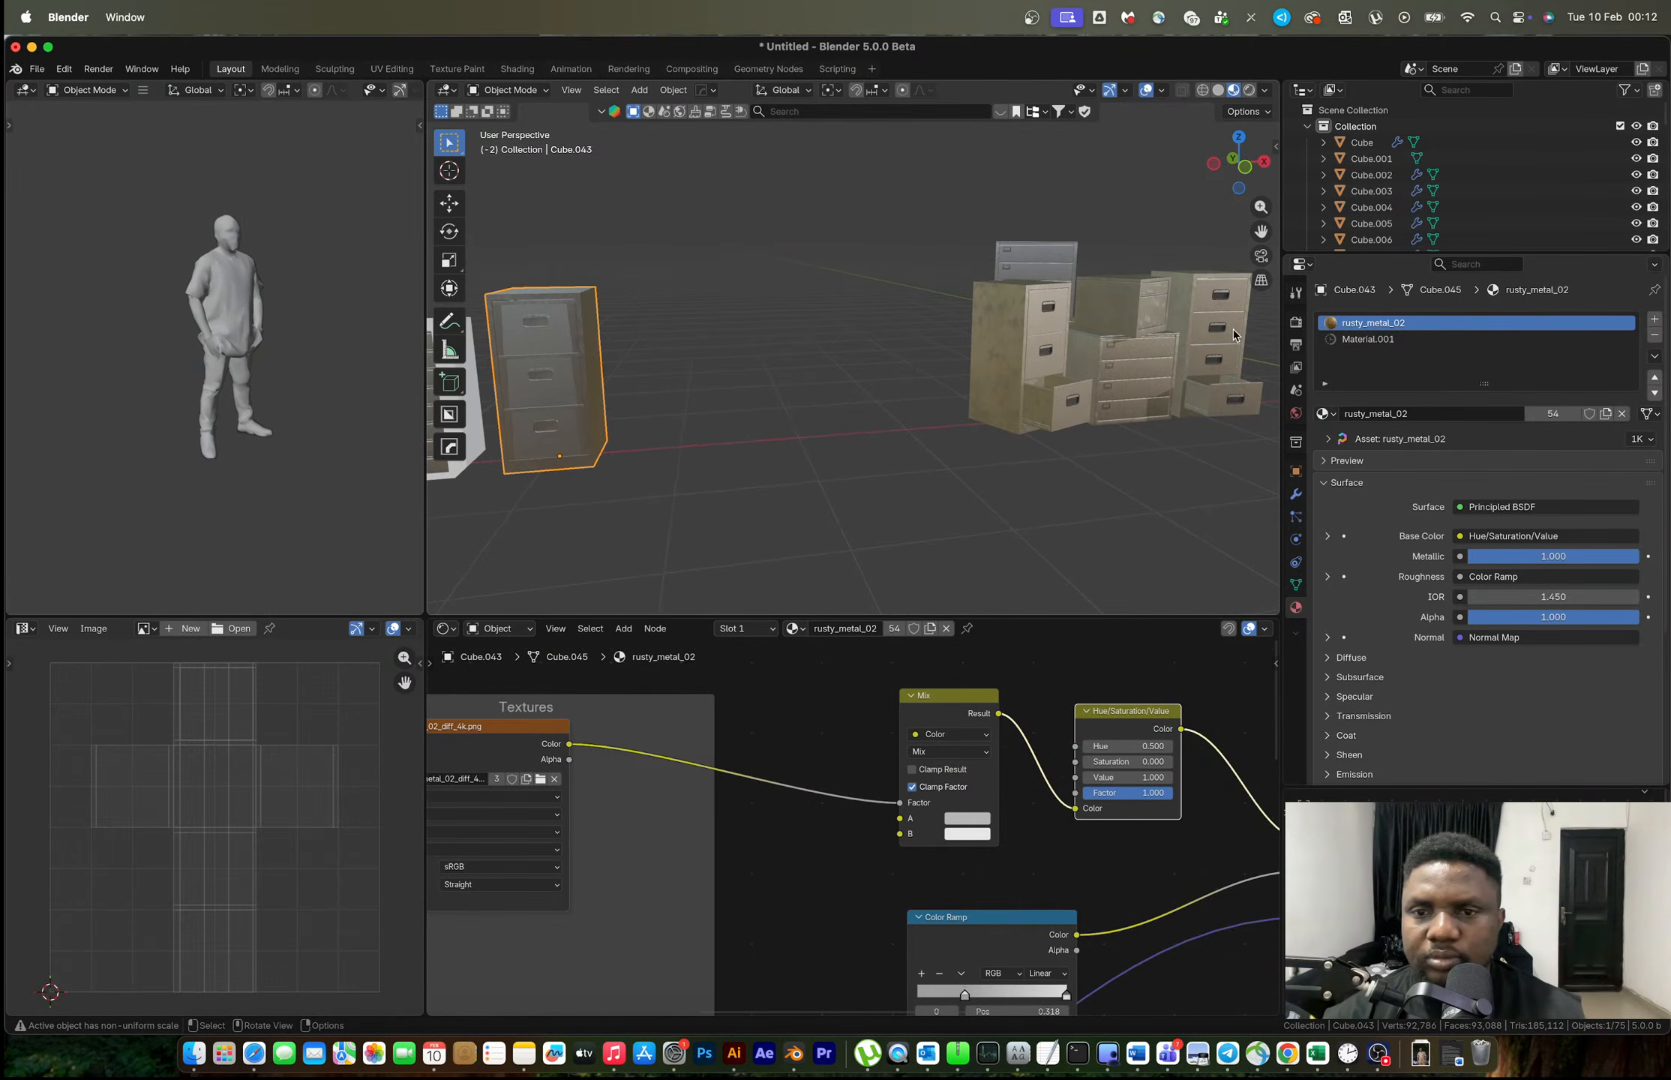
UV unwrap the entire meshes of the standalone three-drawer cabinet's three drawers together.
click(548, 391)
shift+middle_drag(548, 391, 885, 374)
scroll(788, 446, up, 4)
scroll(840, 441, up, 2)
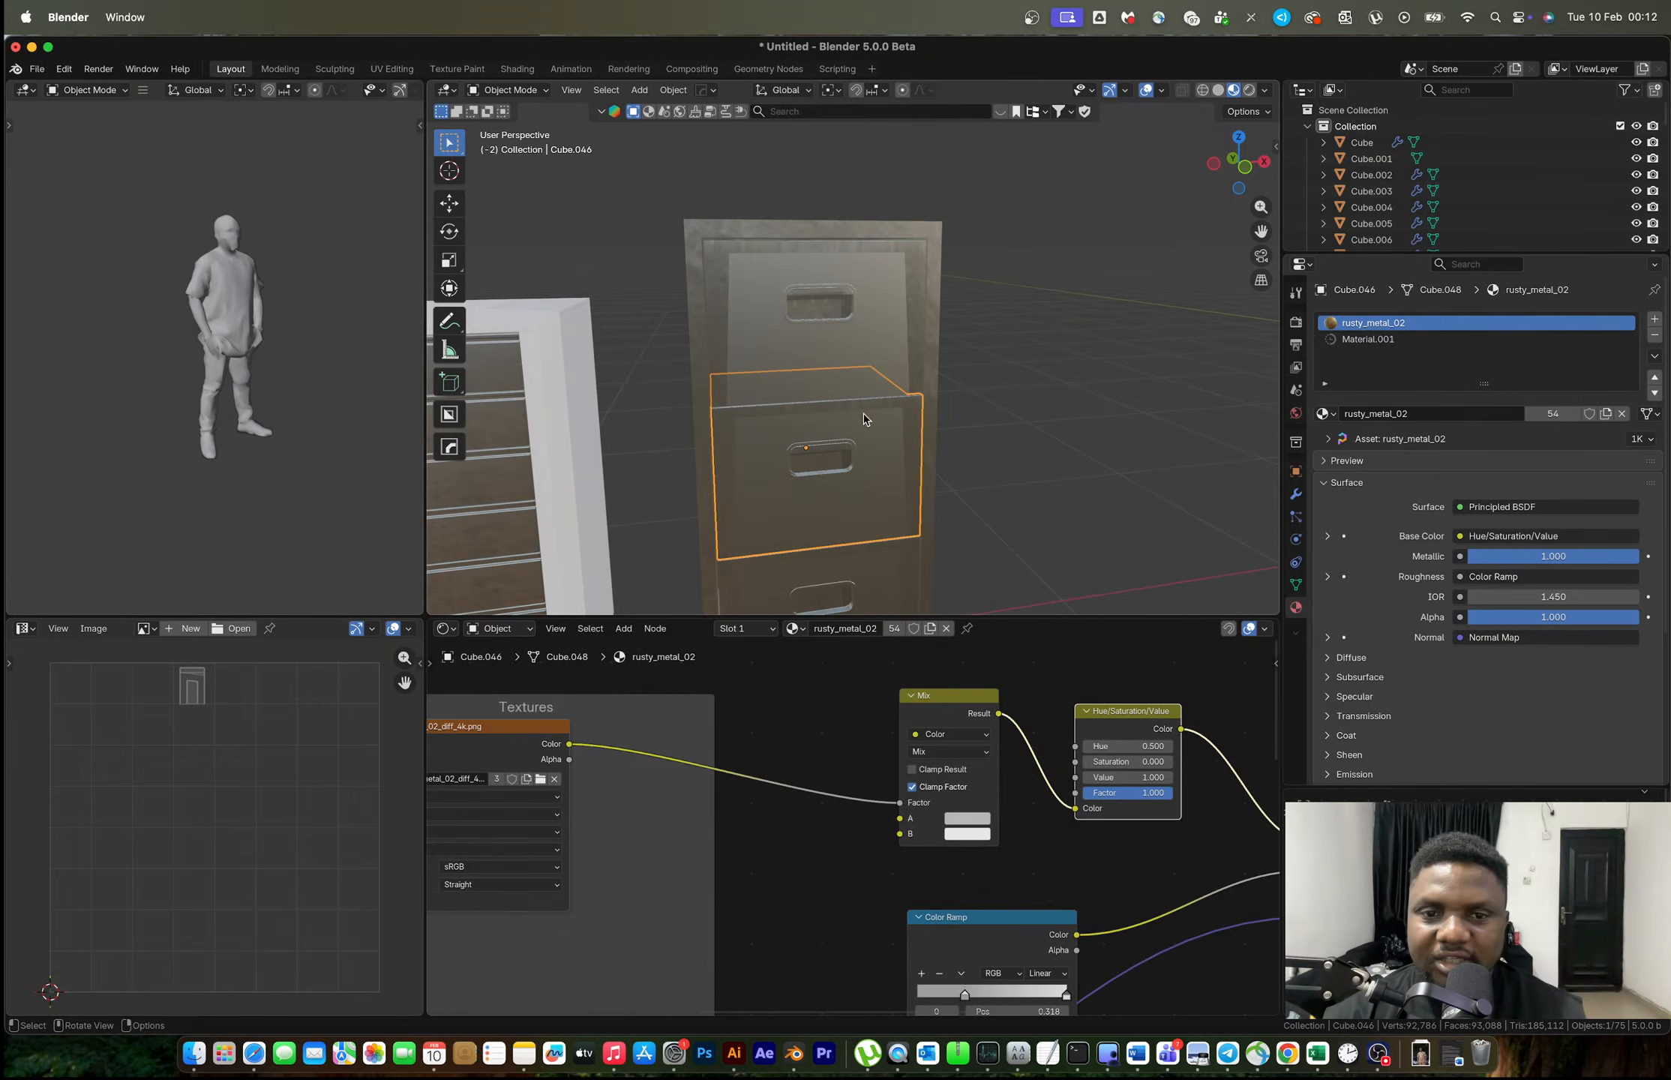
click(888, 451)
key(Tab)
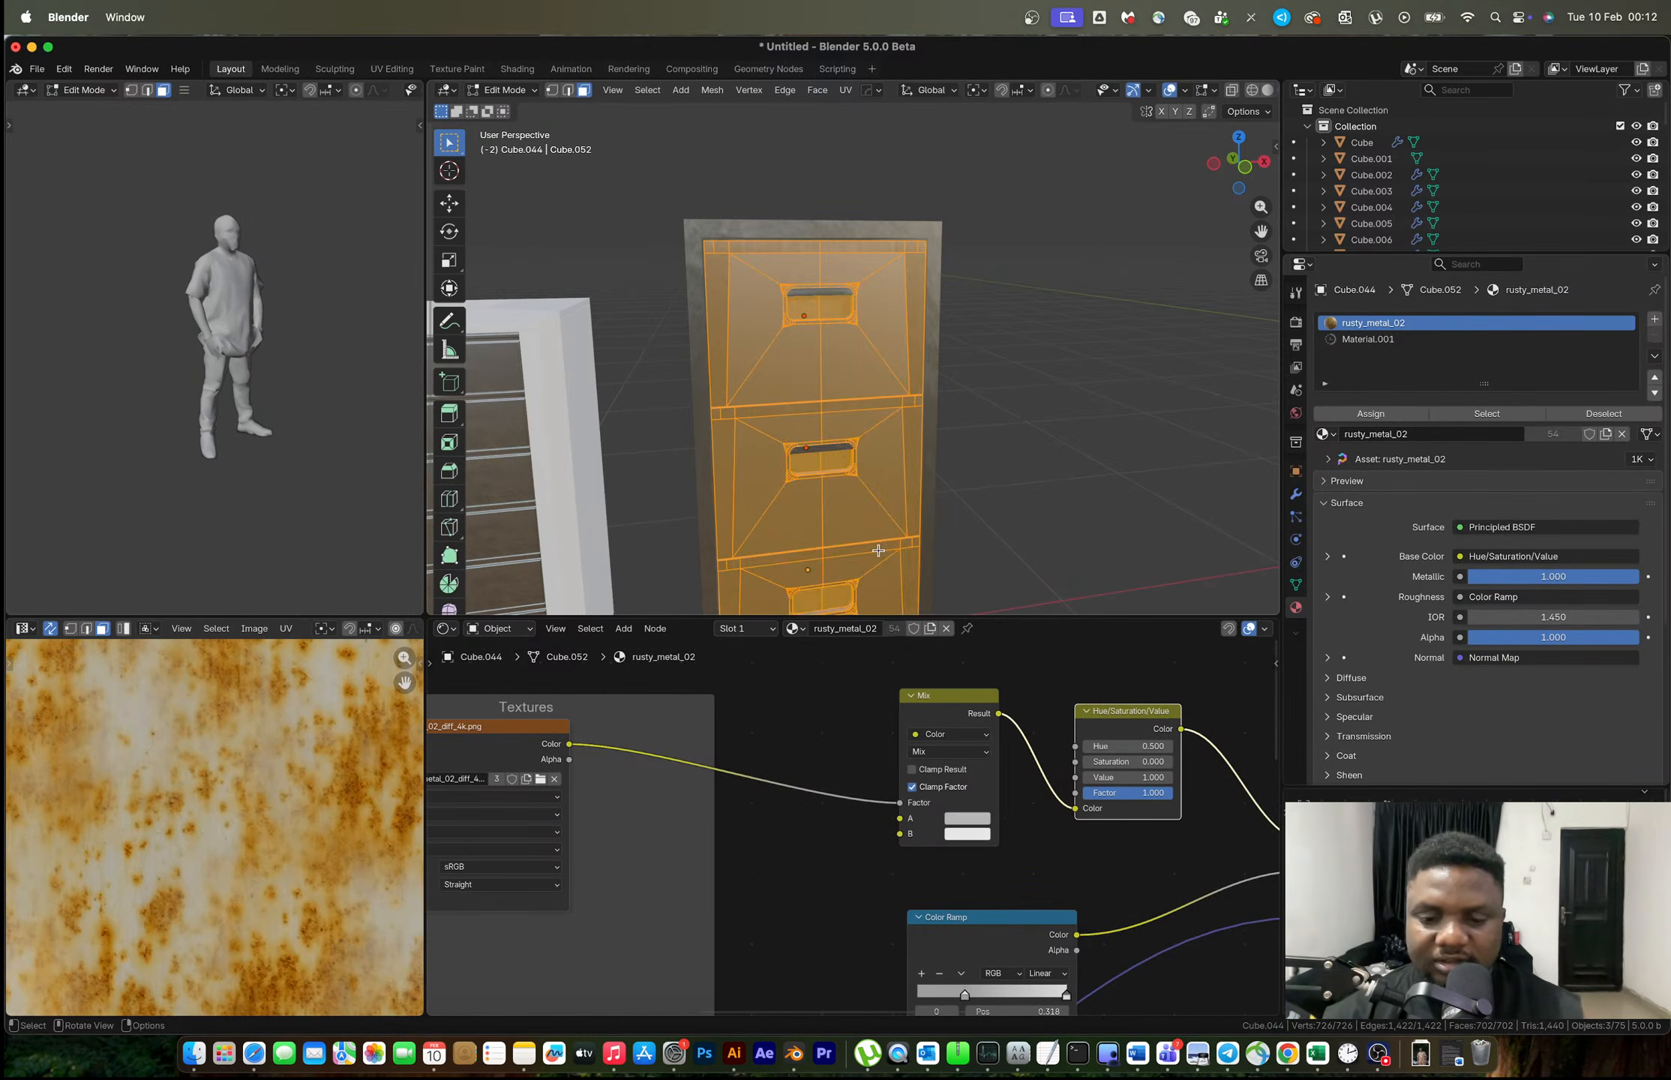
key(u)
click(879, 555)
key(Tab)
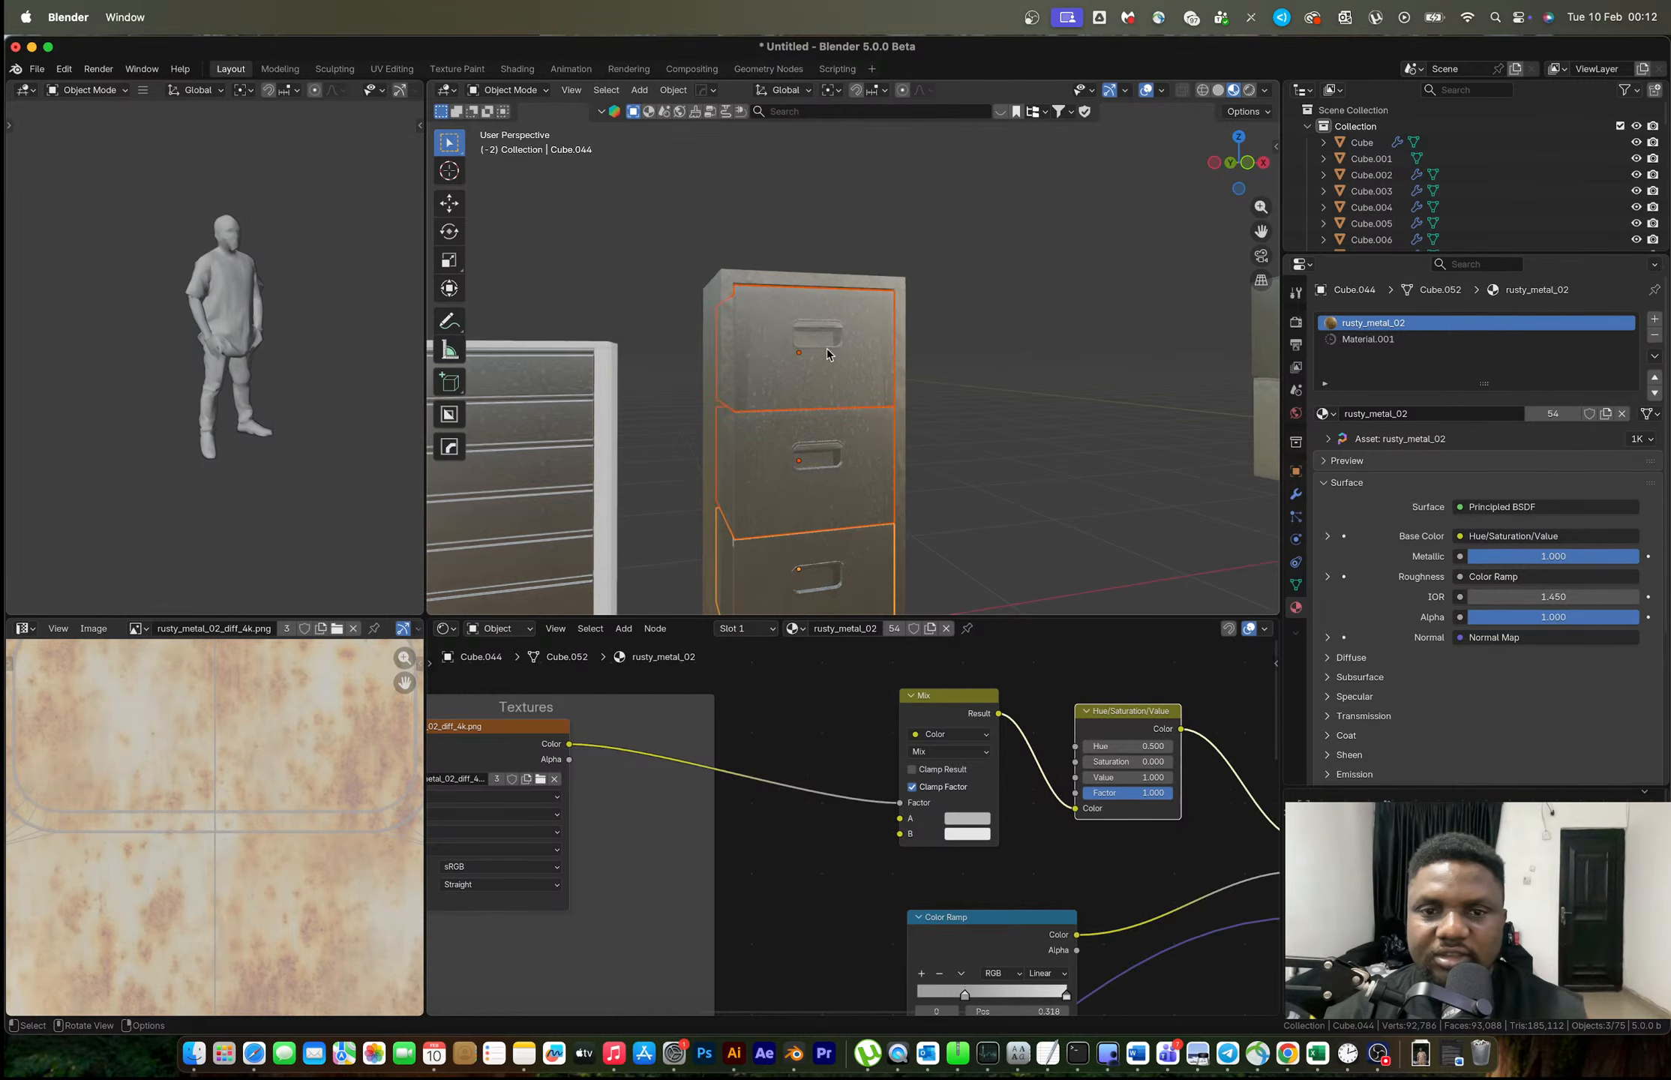
Link the object data of a drawer in the cluster's rightmost cabinet to the standalone cabinet's three drawers.
scroll(858, 444, down, 5)
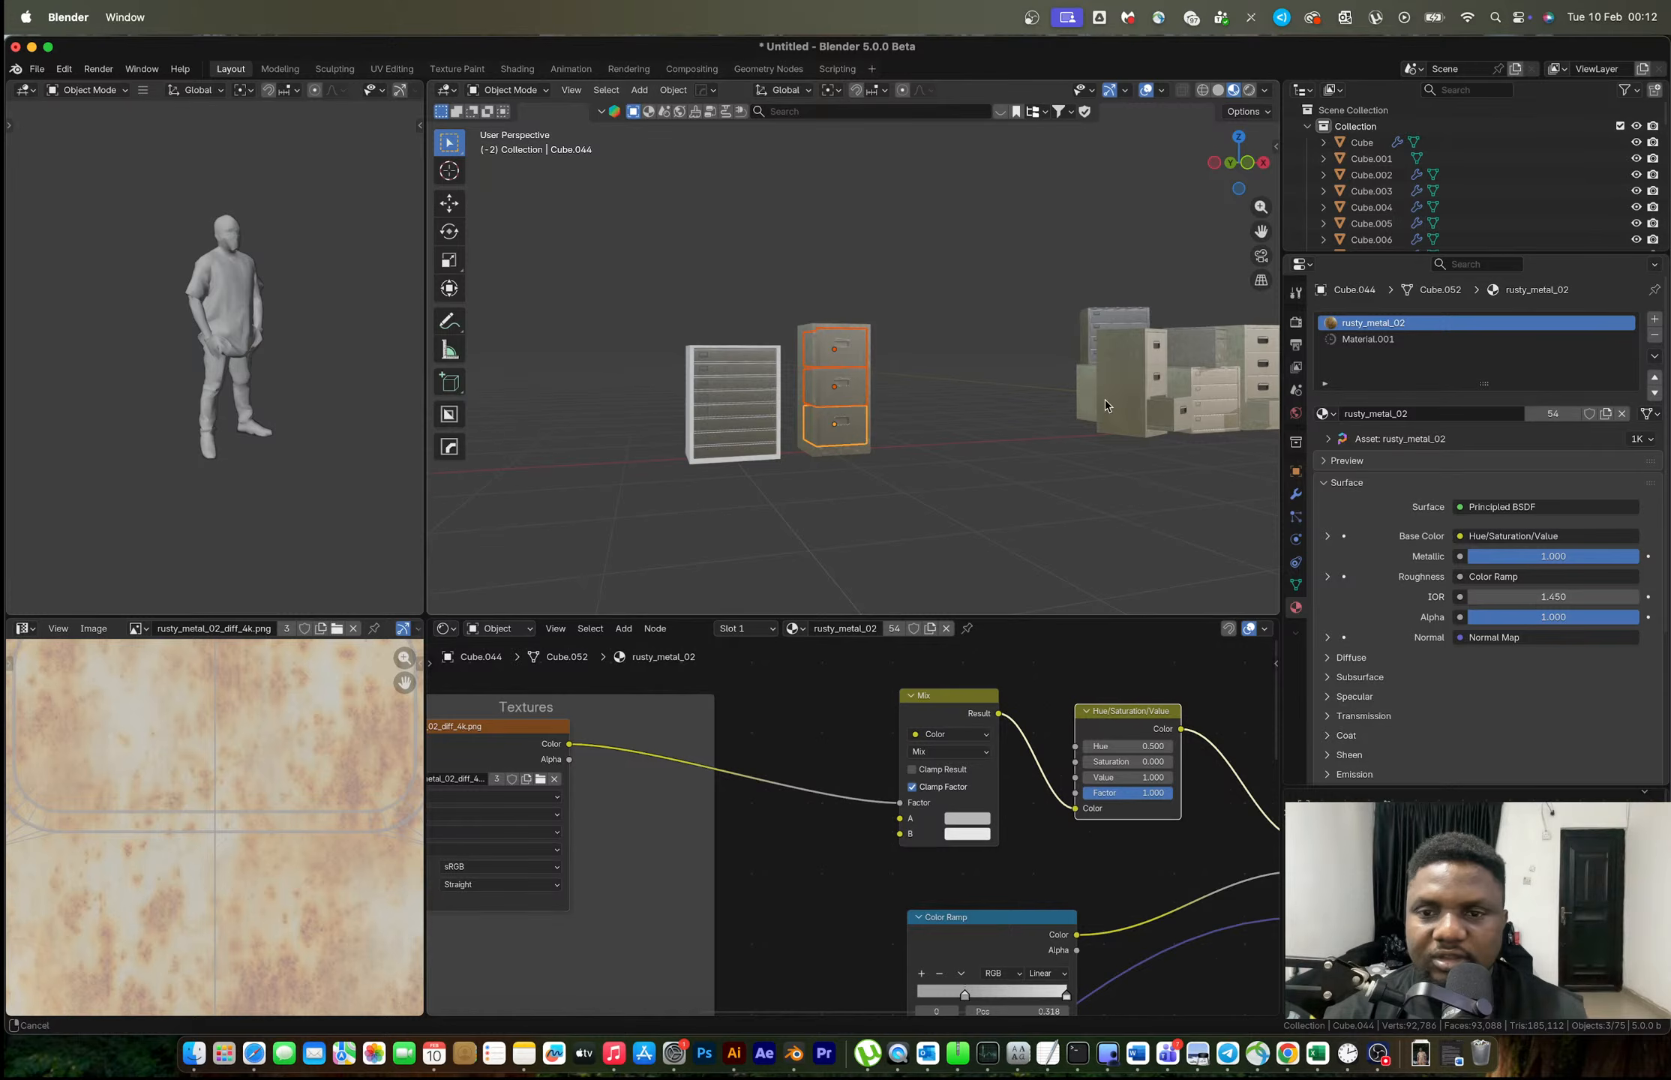
shift+middle_drag(1104, 399, 978, 423)
click(1154, 385)
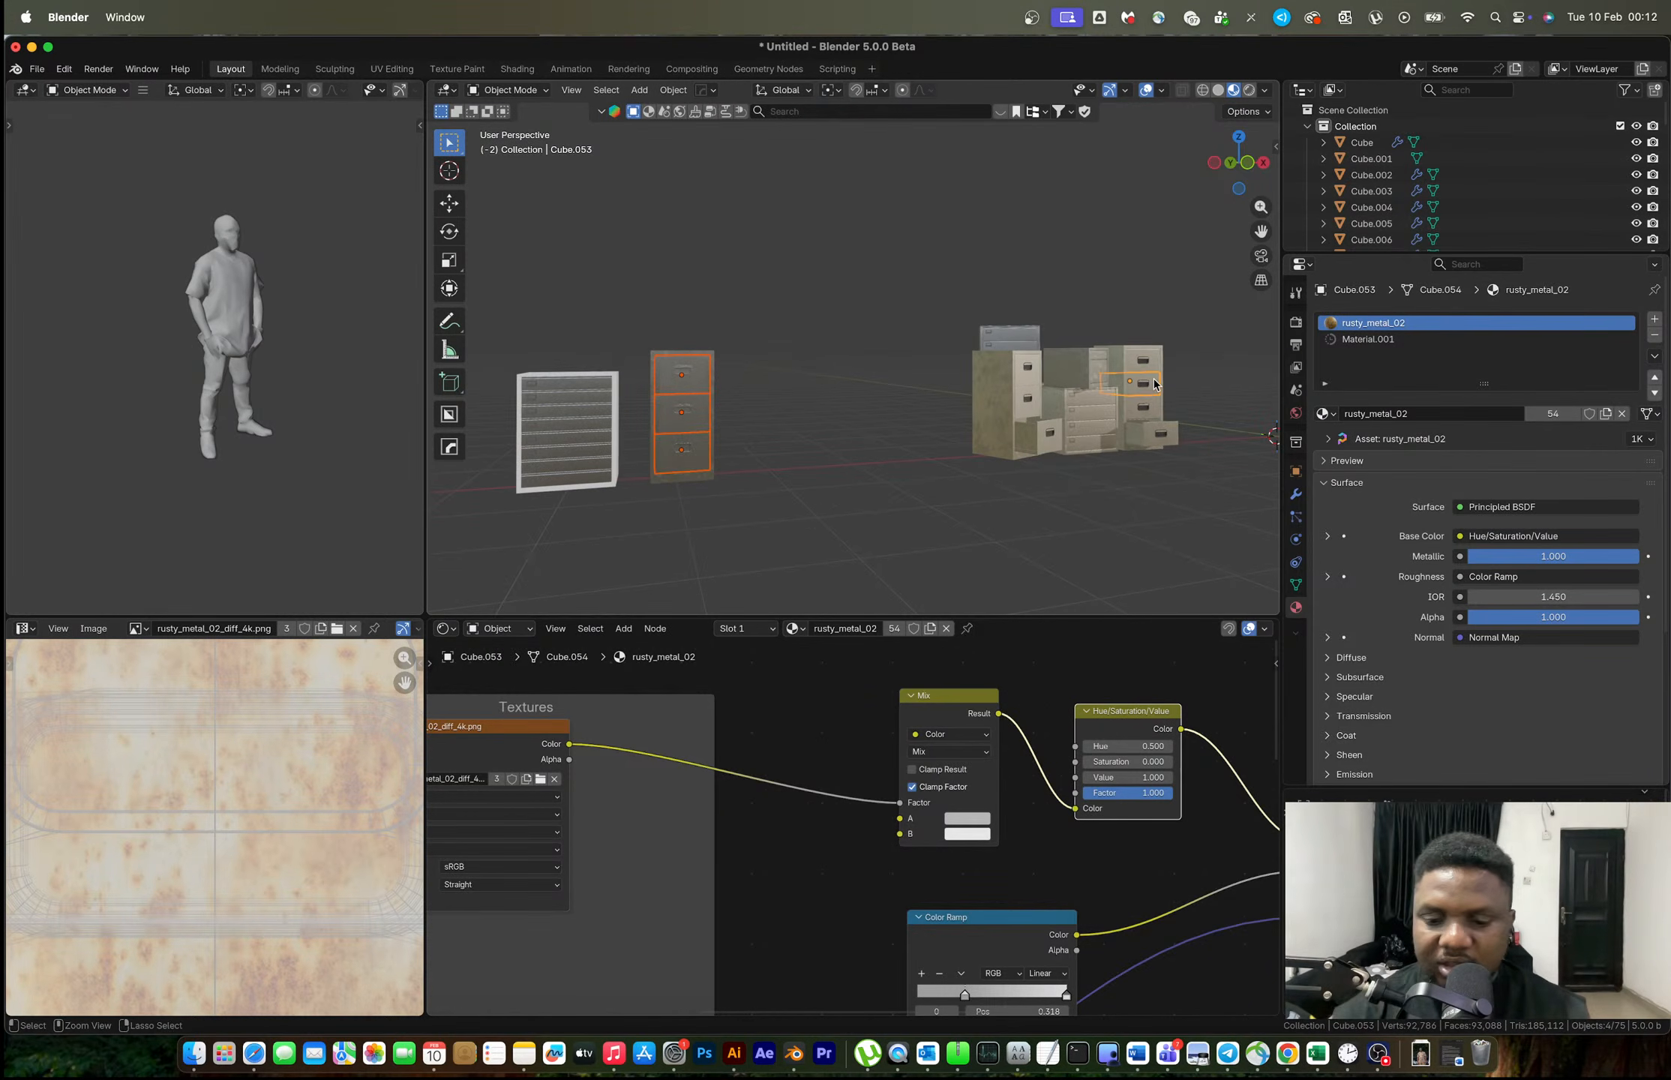
key(ctrl+l)
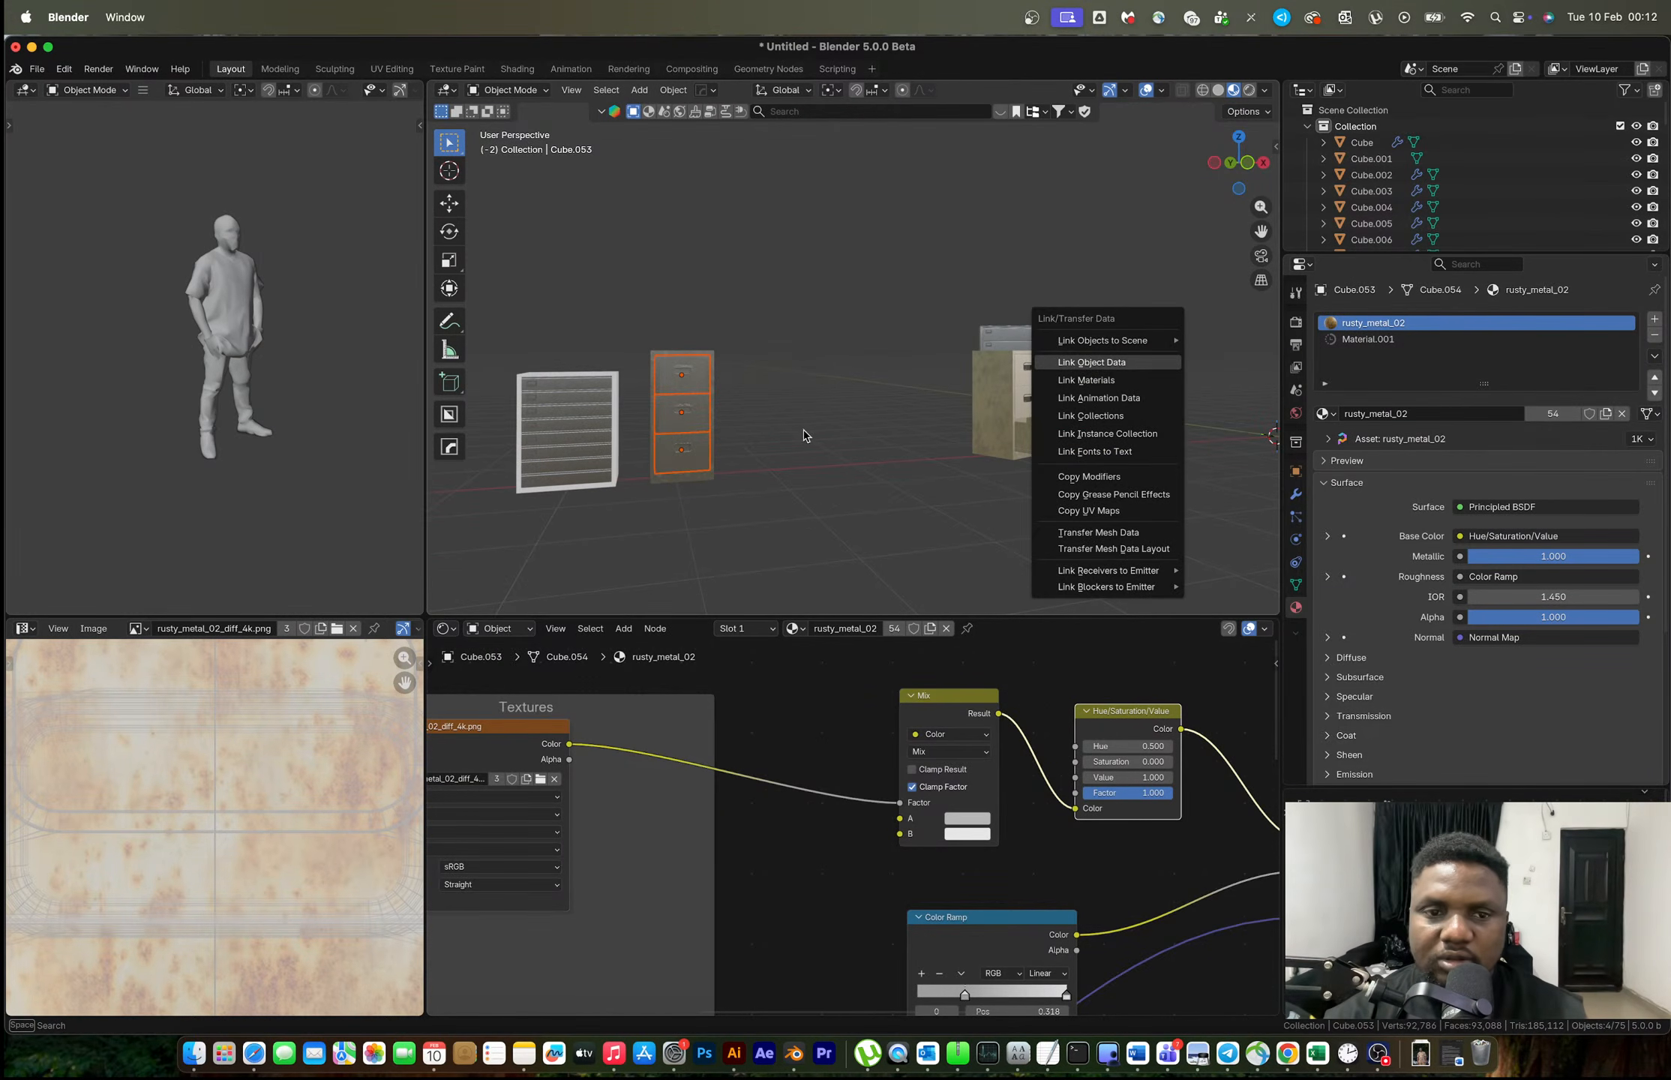
key(Return)
scroll(750, 435, up, 8)
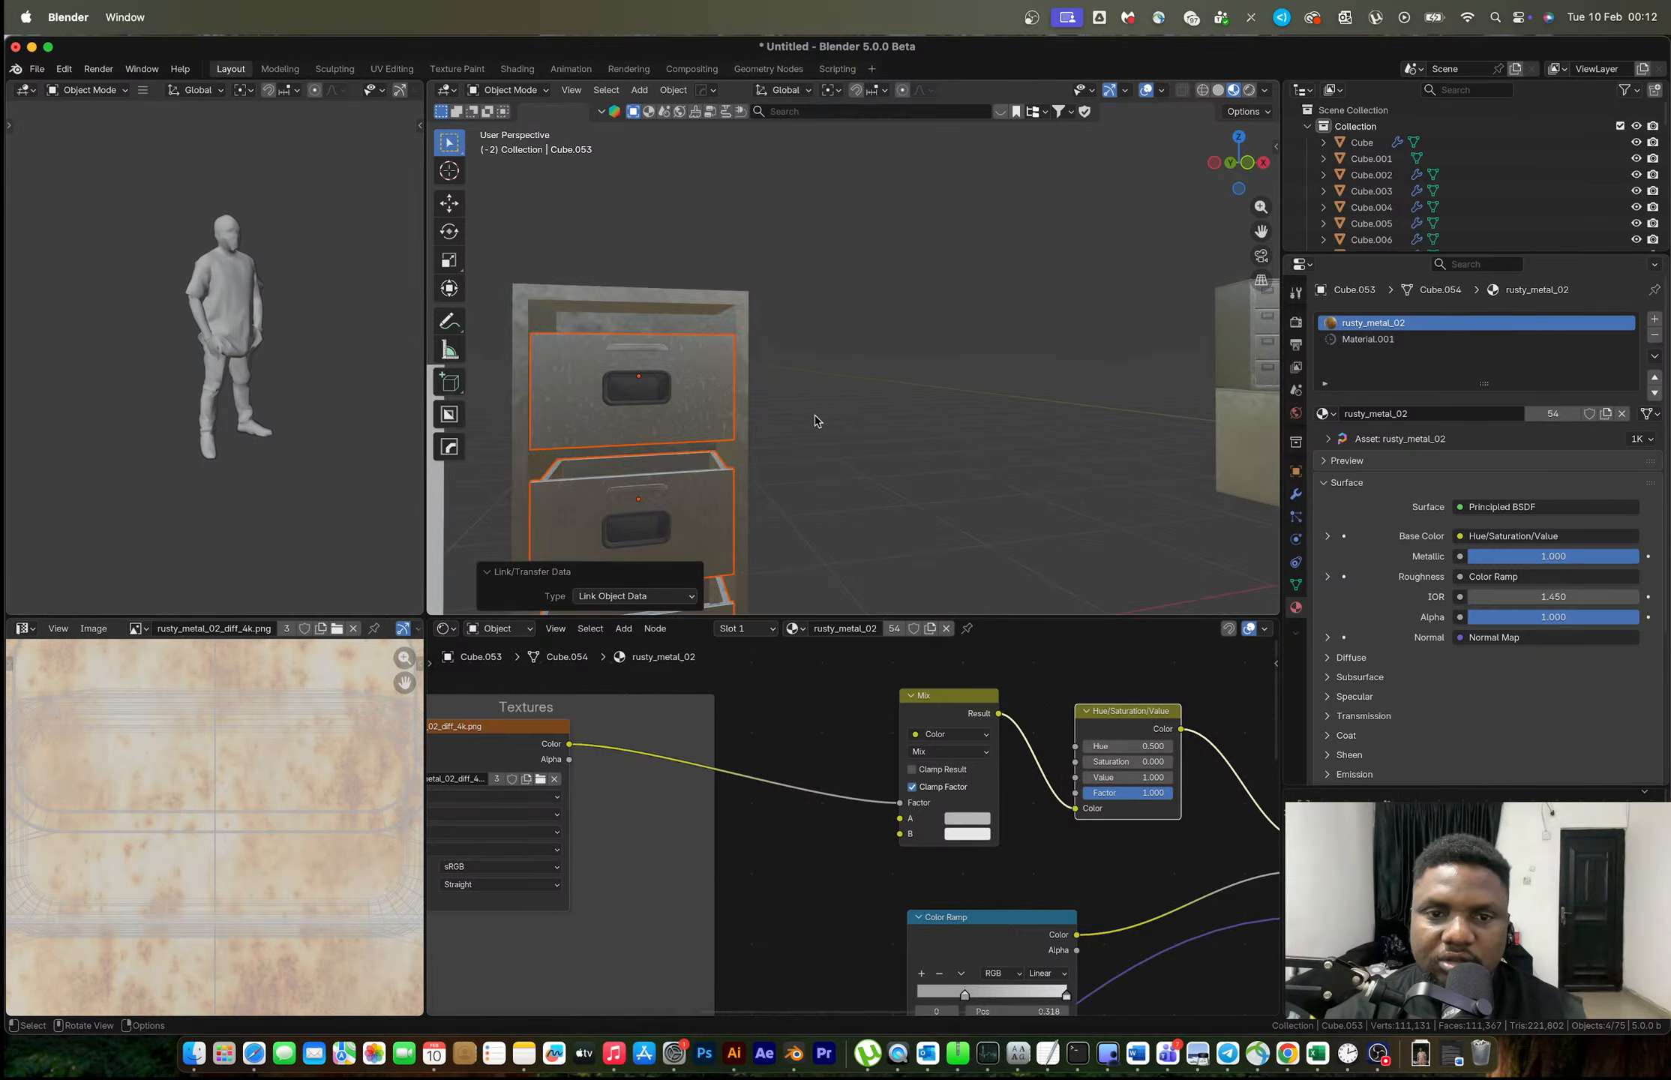
shift+middle_drag(816, 420, 825, 334)
click(854, 387)
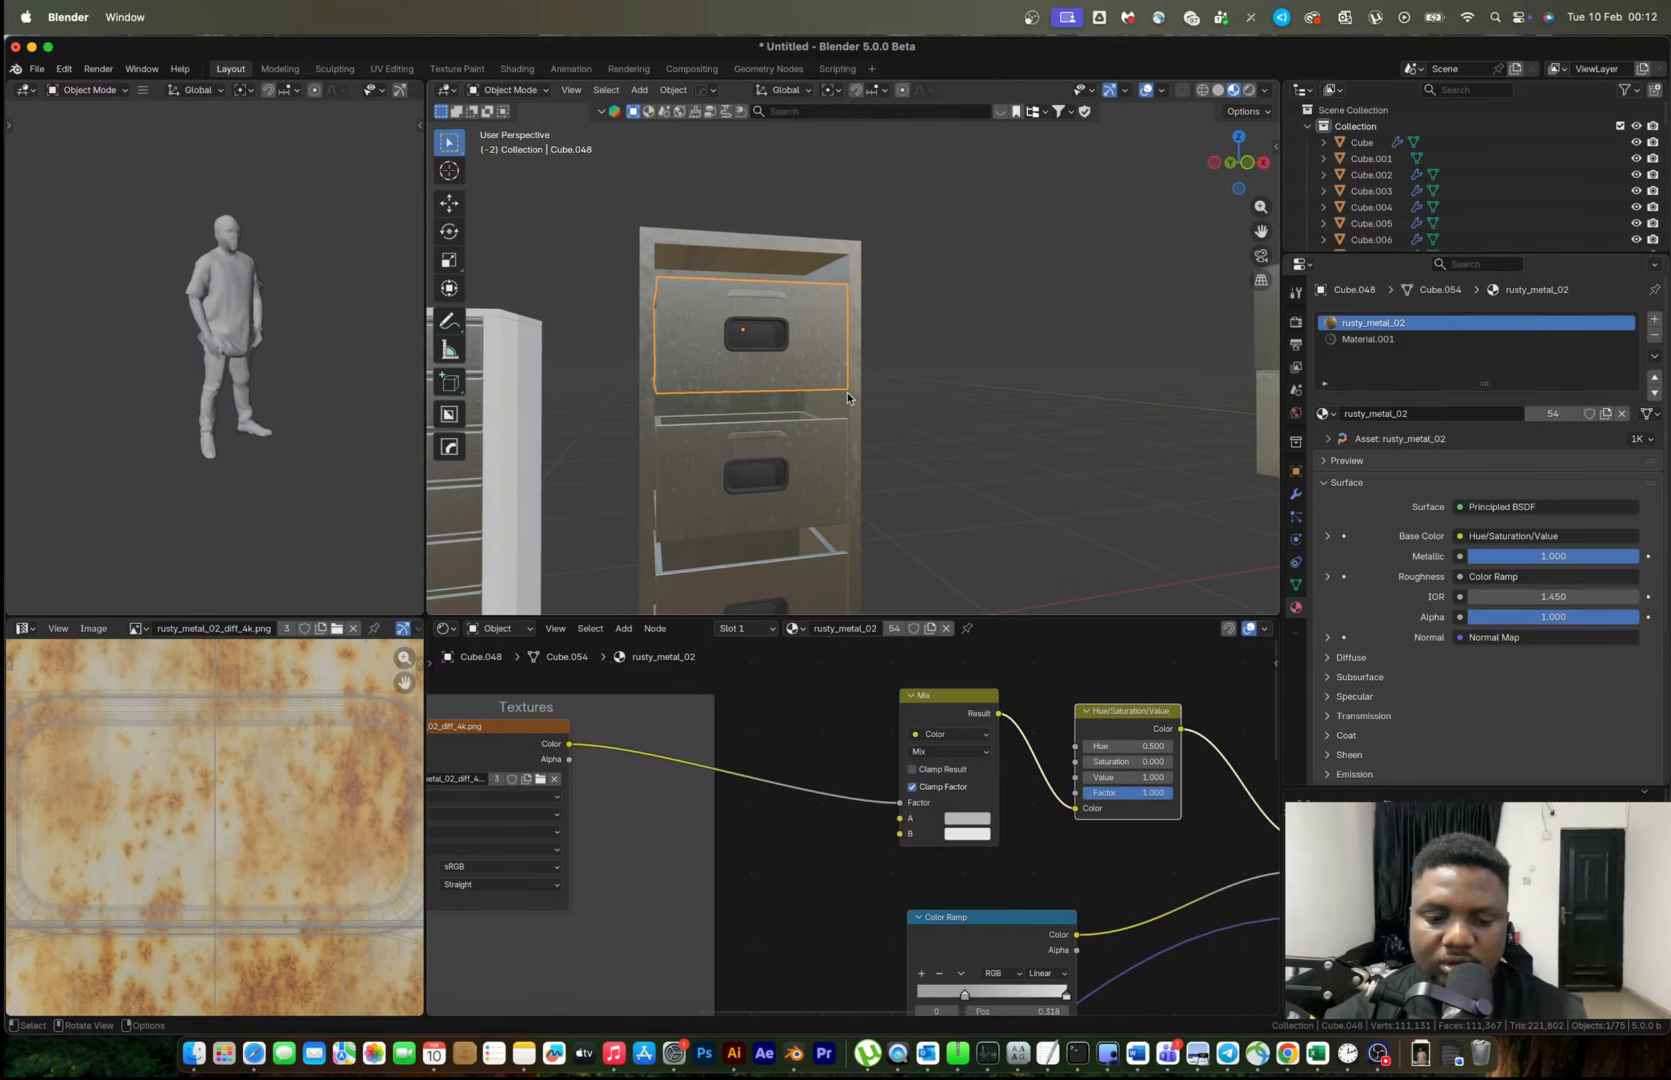
key(g)
key(z)
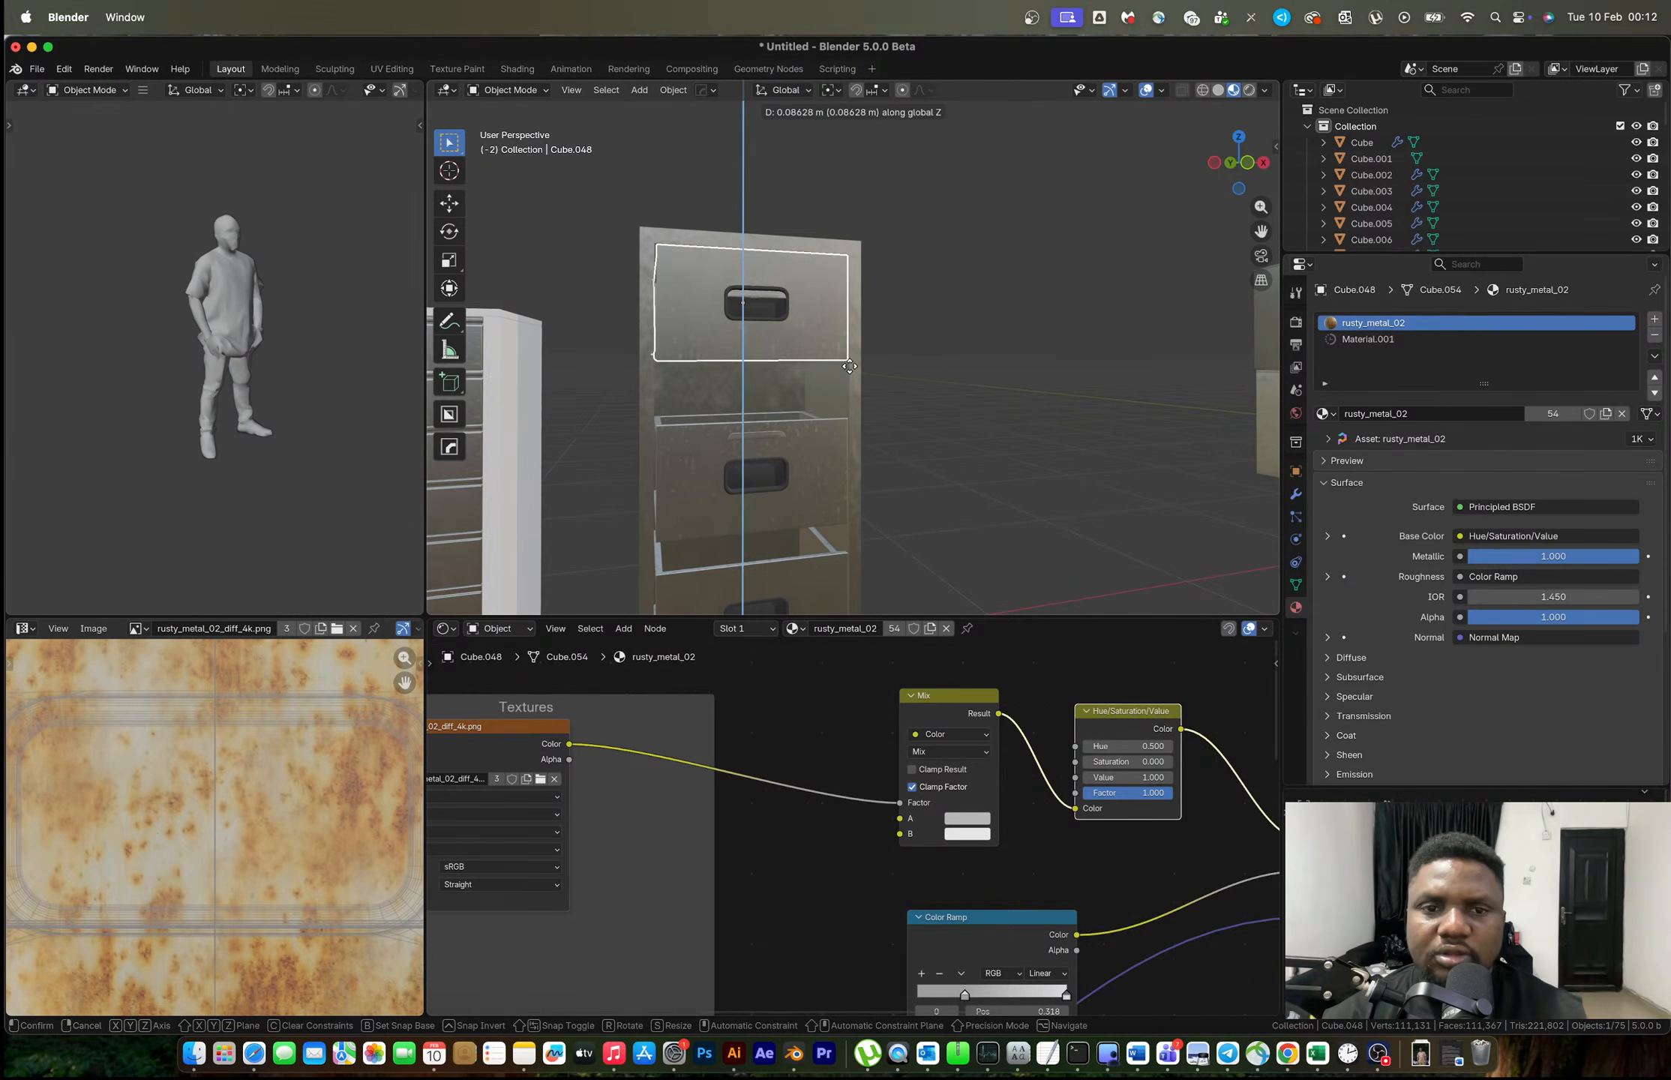
right_click(848, 371)
Try to move the standalone cabinet's three drawers up together by about 0.084 m along Z.
shift+click(832, 502)
shift+click(835, 511)
scroll(836, 509, up, 6)
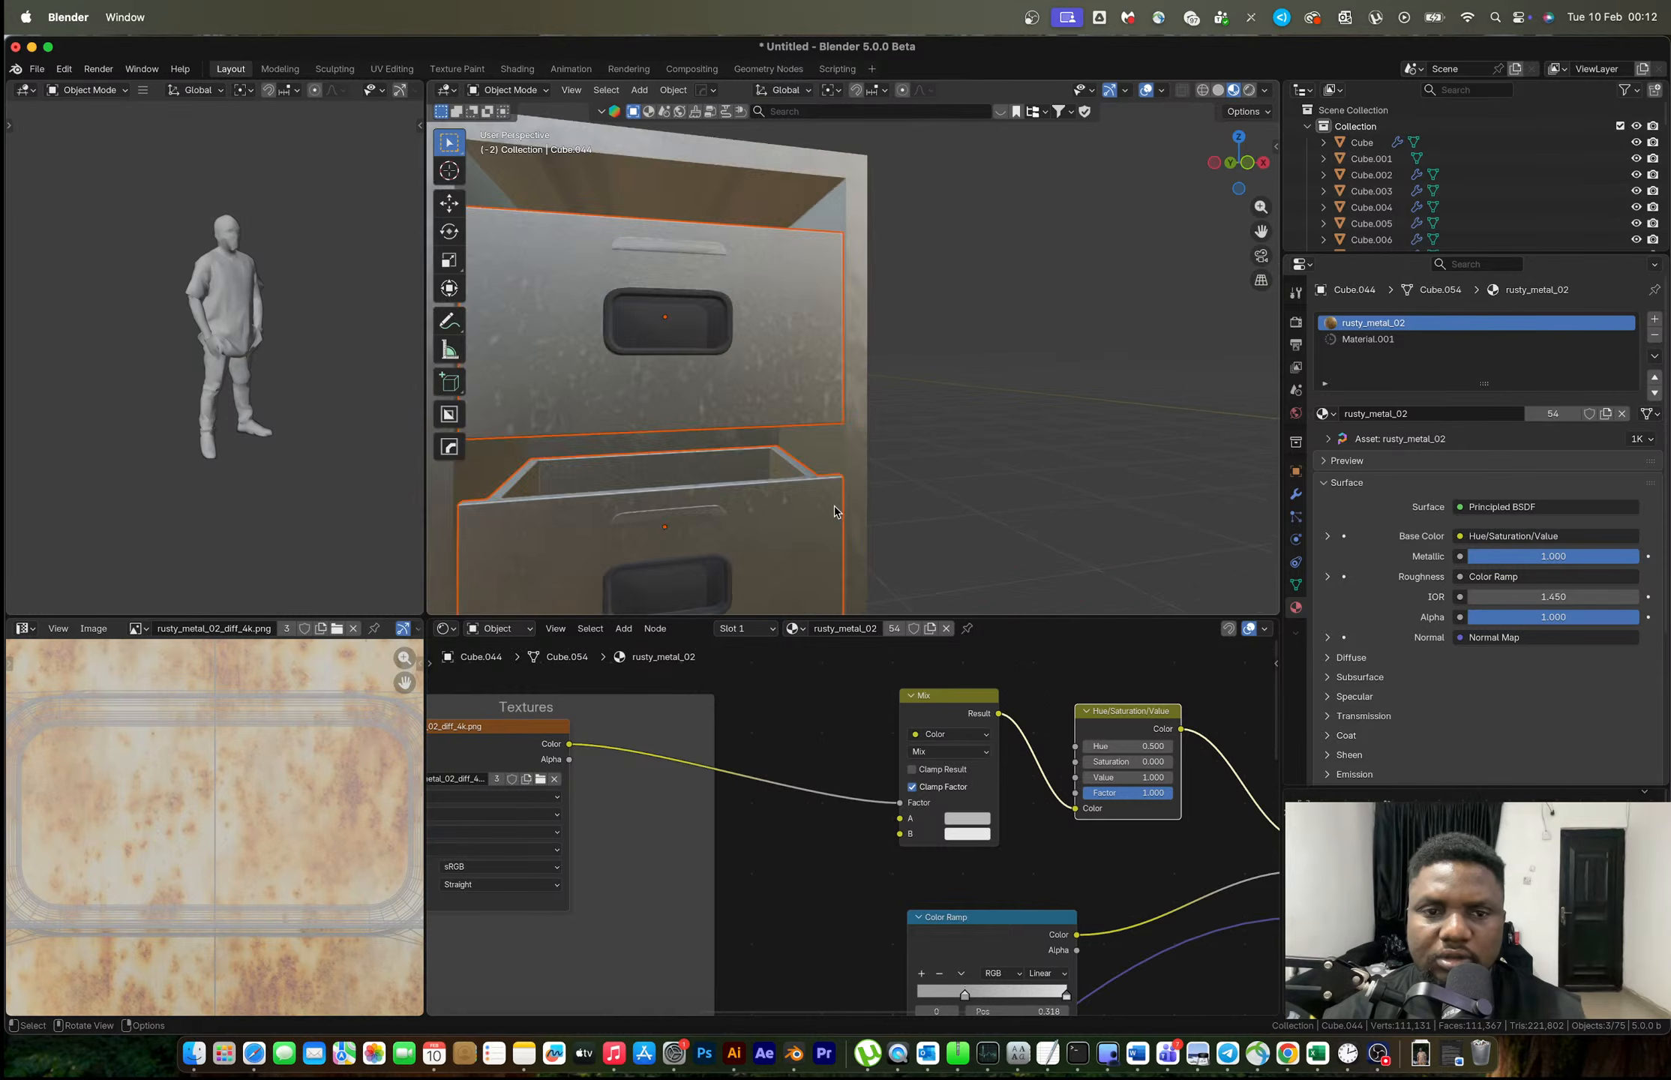
key(g)
key(z)
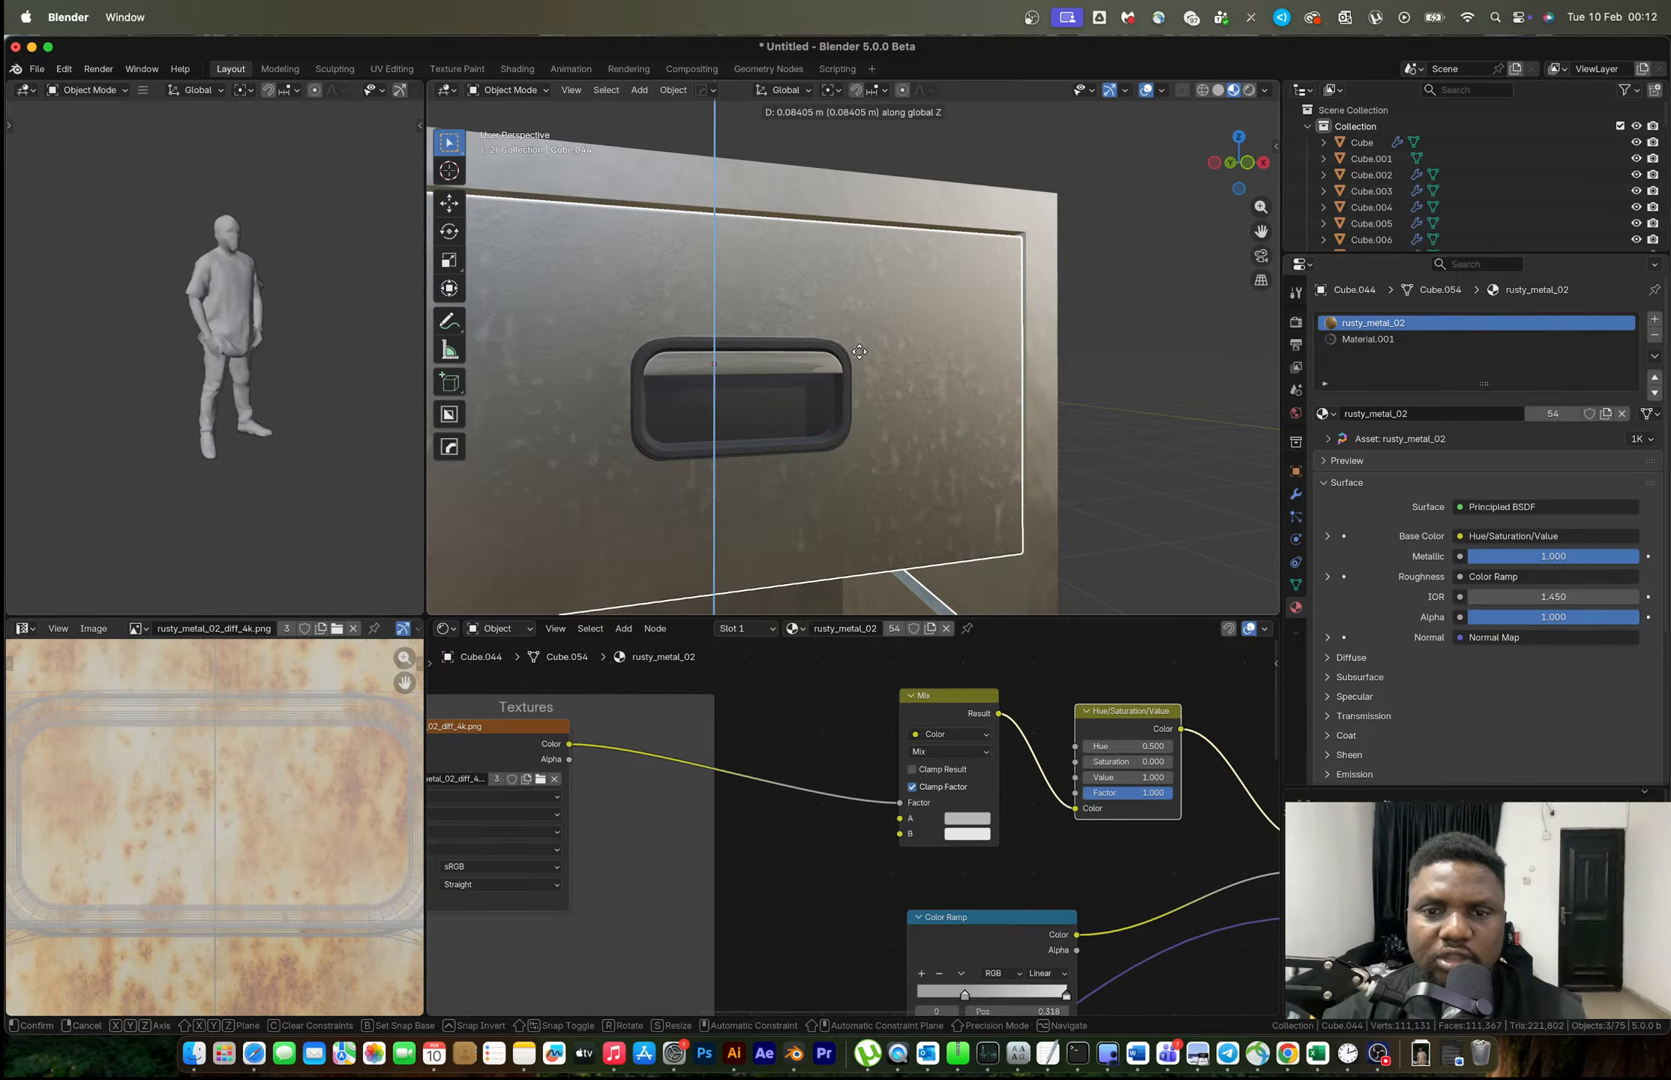
click(874, 360)
scroll(956, 425, down, 6)
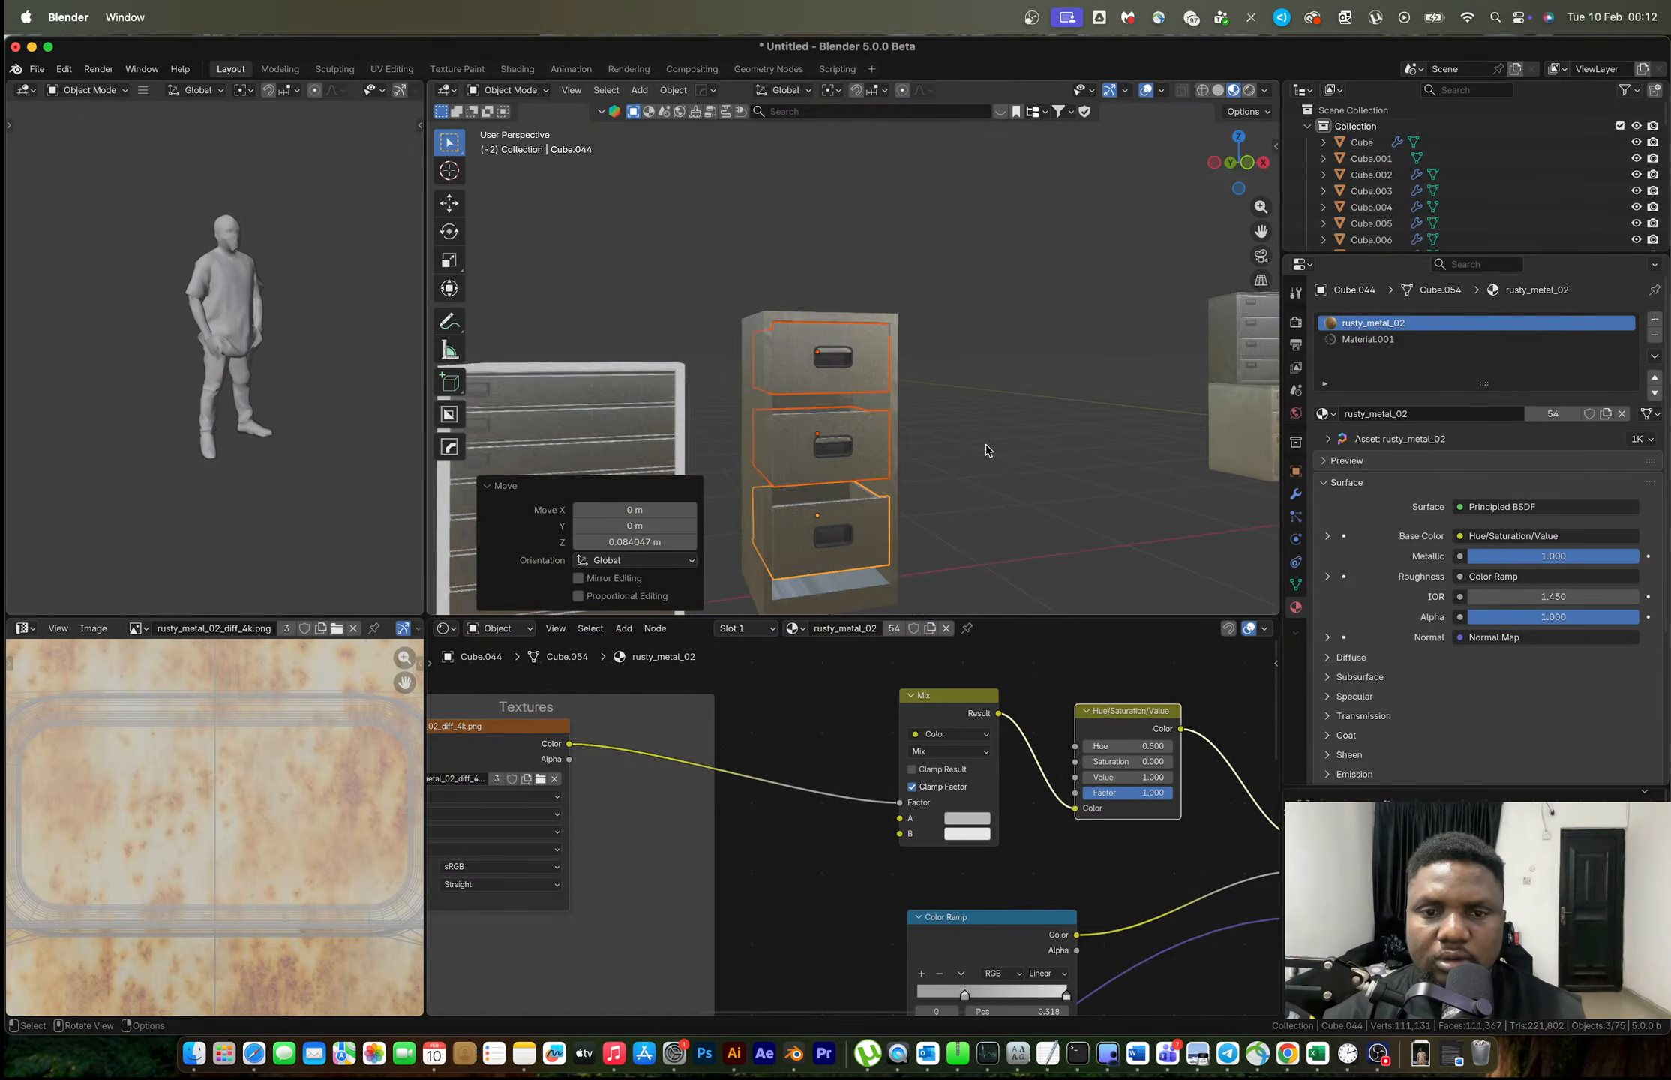
click(974, 503)
middle_drag(974, 502, 952, 418)
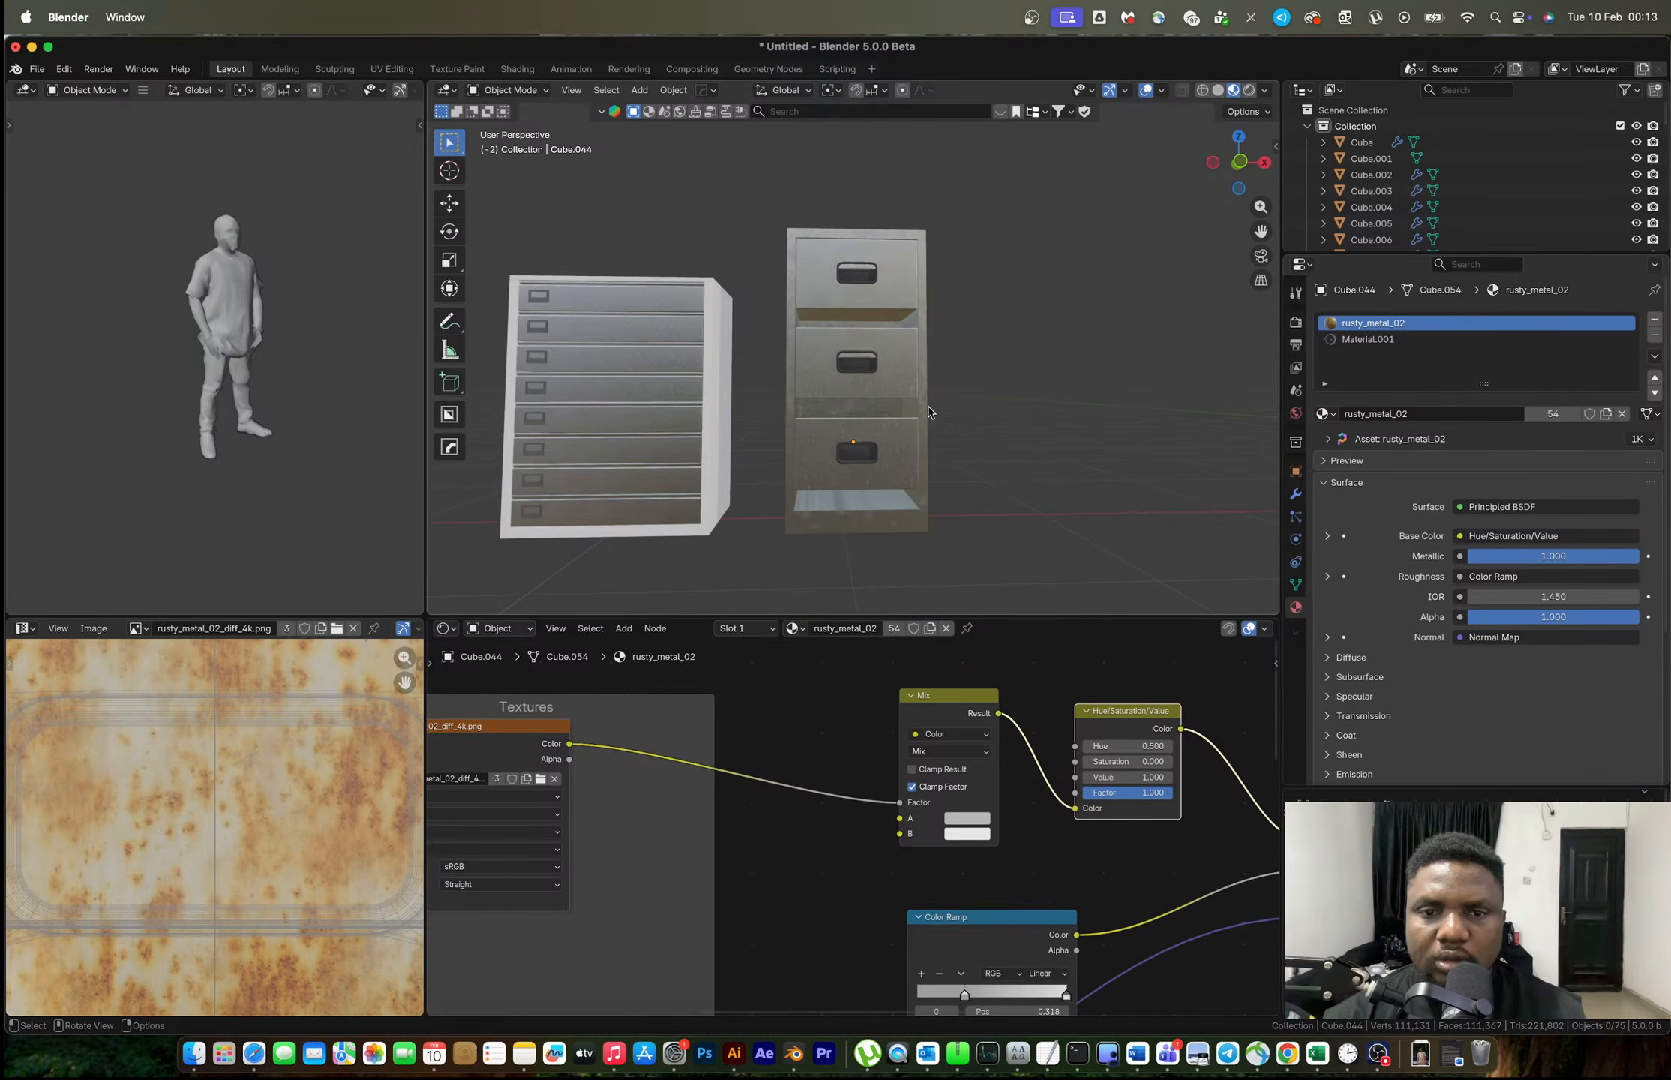
scroll(874, 455, up, 6)
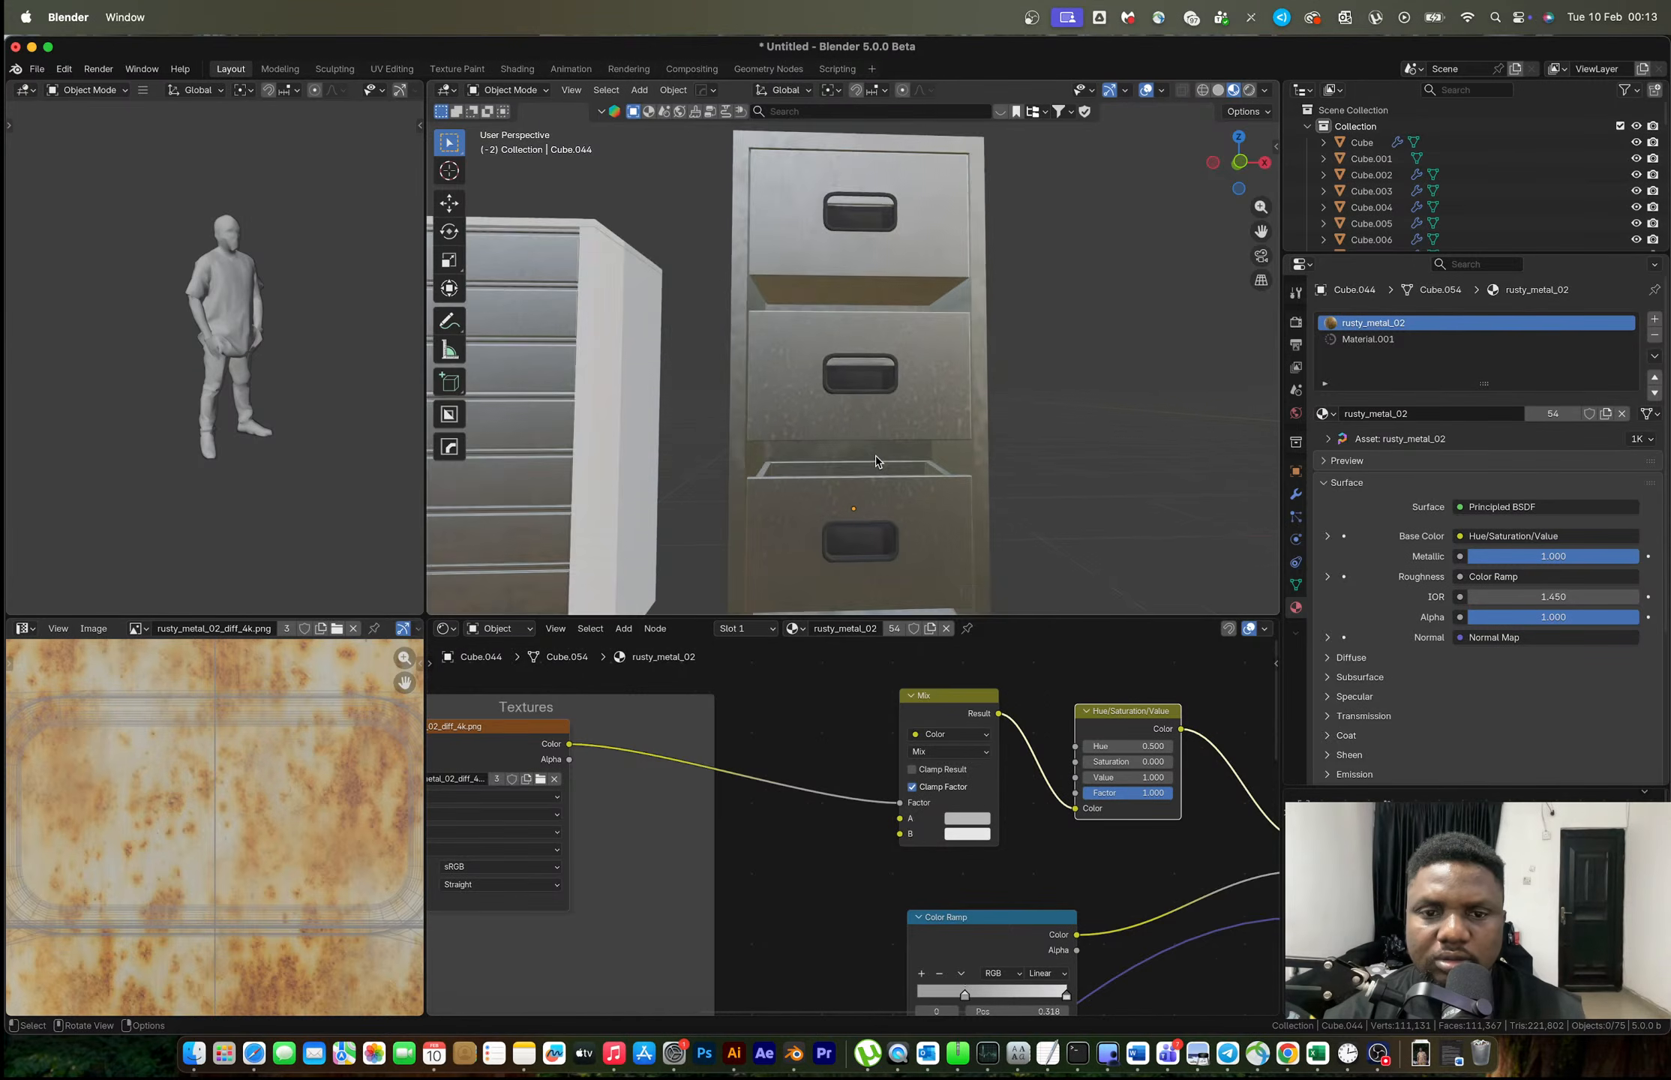
Undo the drawer move and the object data link so the standalone cabinet's drawers use their own meshes again.
key(super+z)
key(super+z)
key(super+z)
key(super+z)
key(super+z)
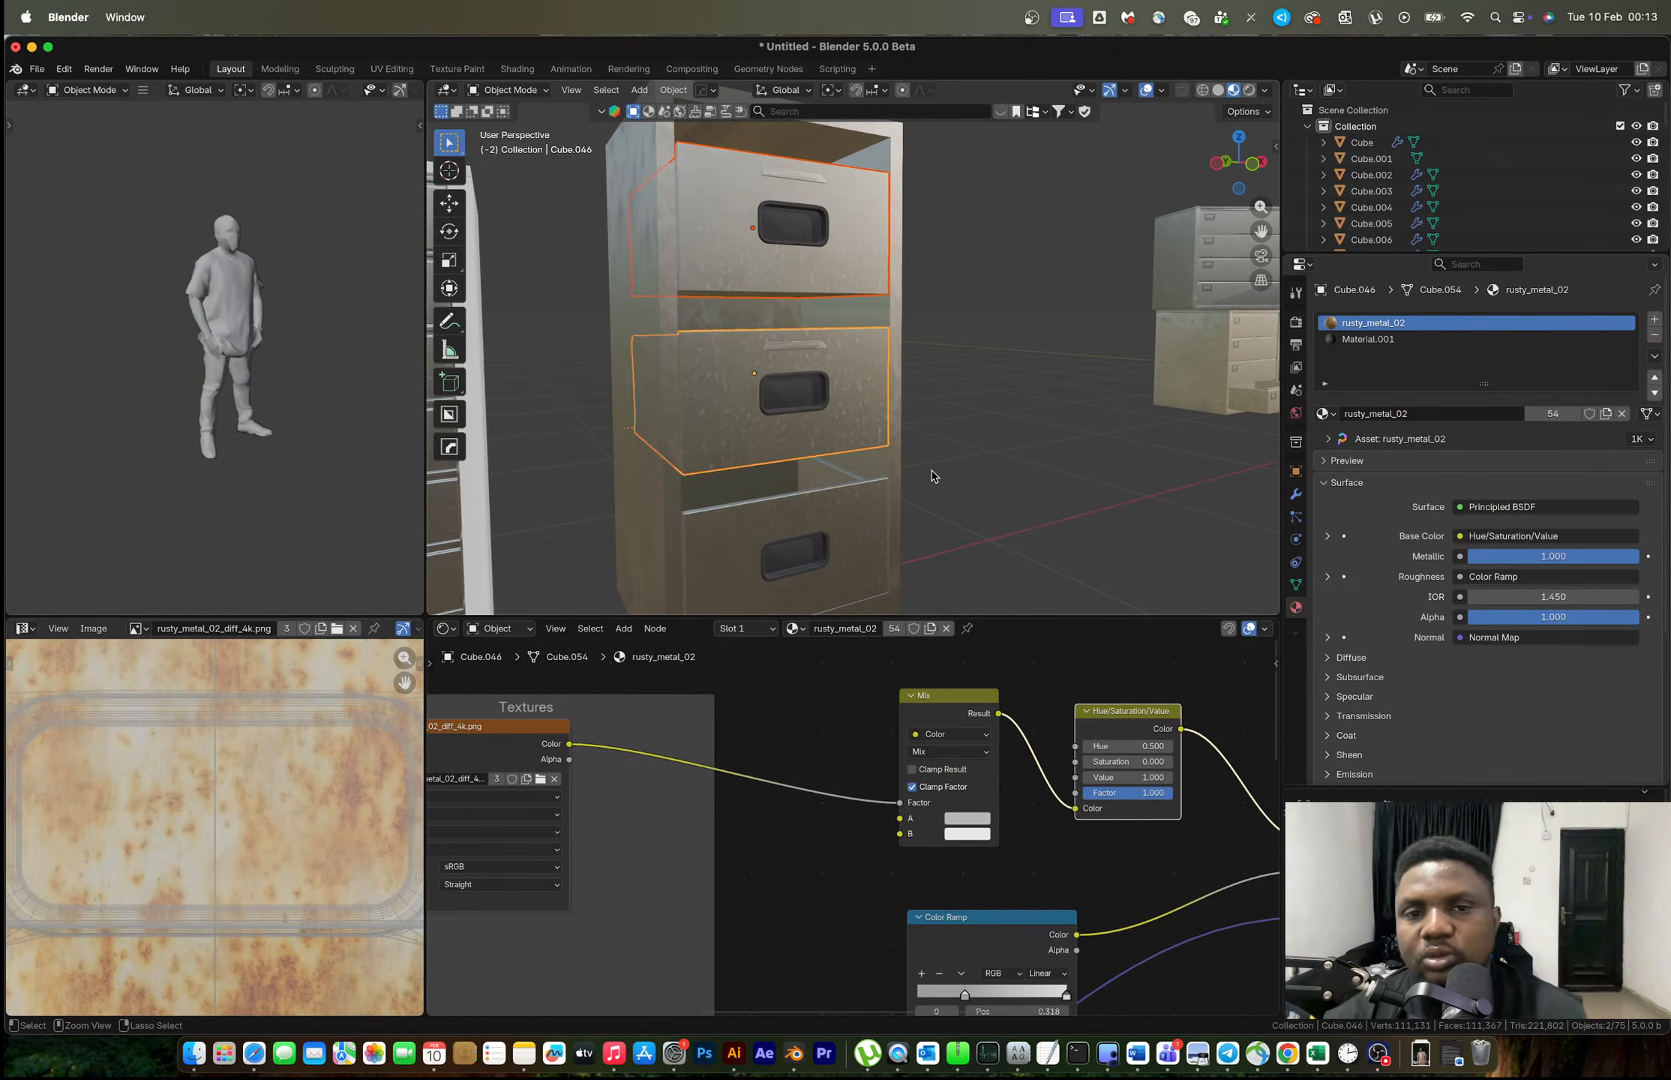
key(super+z)
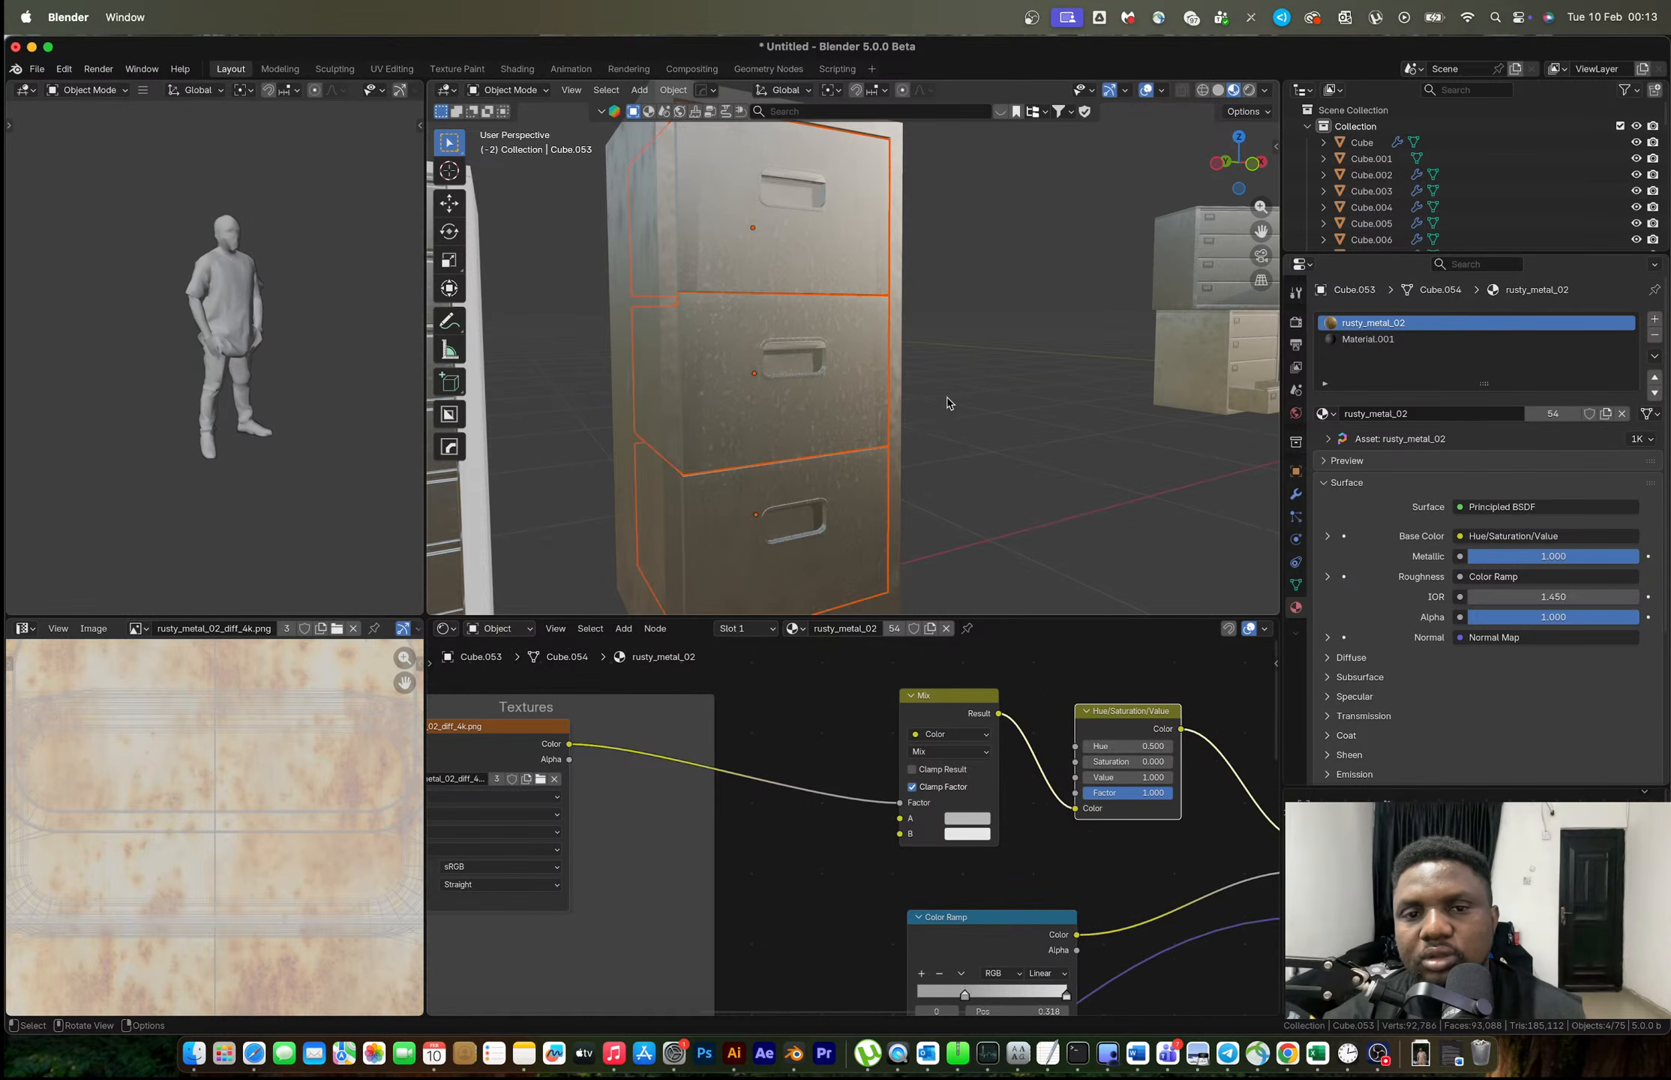
Duplicate the handle lip in the middle drawer's recess about 0.4 m down along Z into the bottom drawer's recess.
click(937, 367)
scroll(823, 360, up, 5)
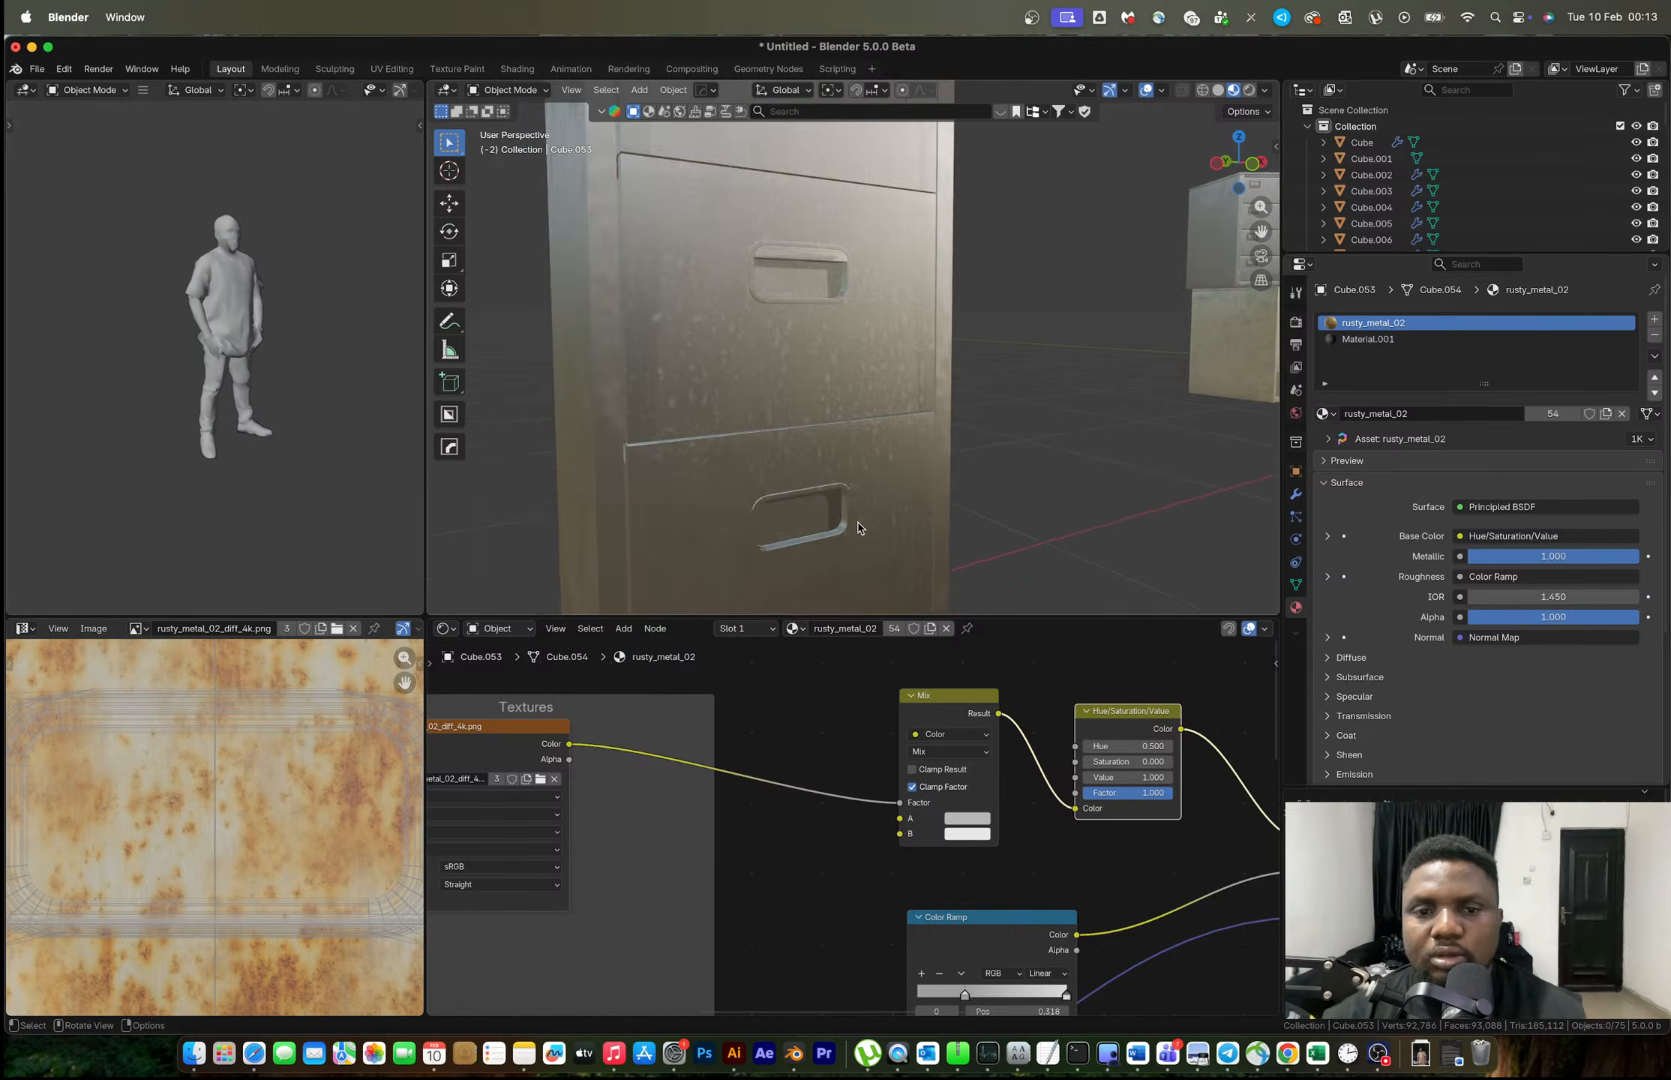
shift+click(916, 388)
shift+scroll(878, 278, up, 2)
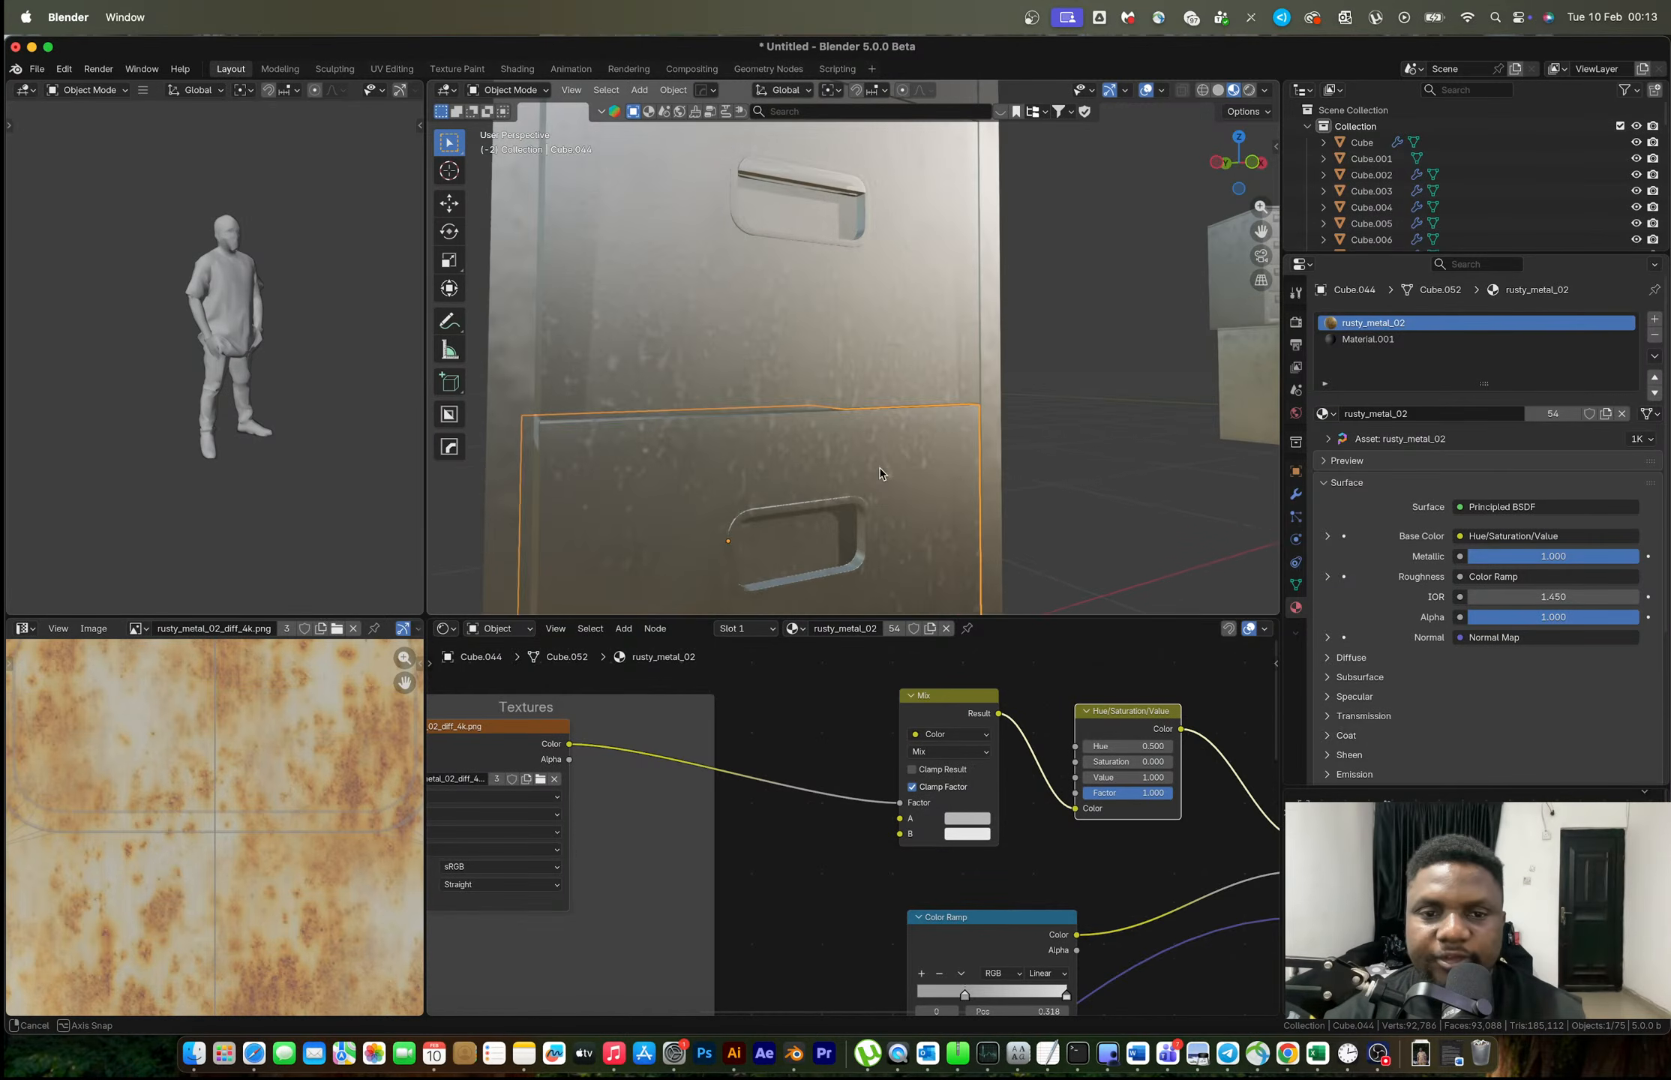
click(829, 189)
key(shift+d)
key(z)
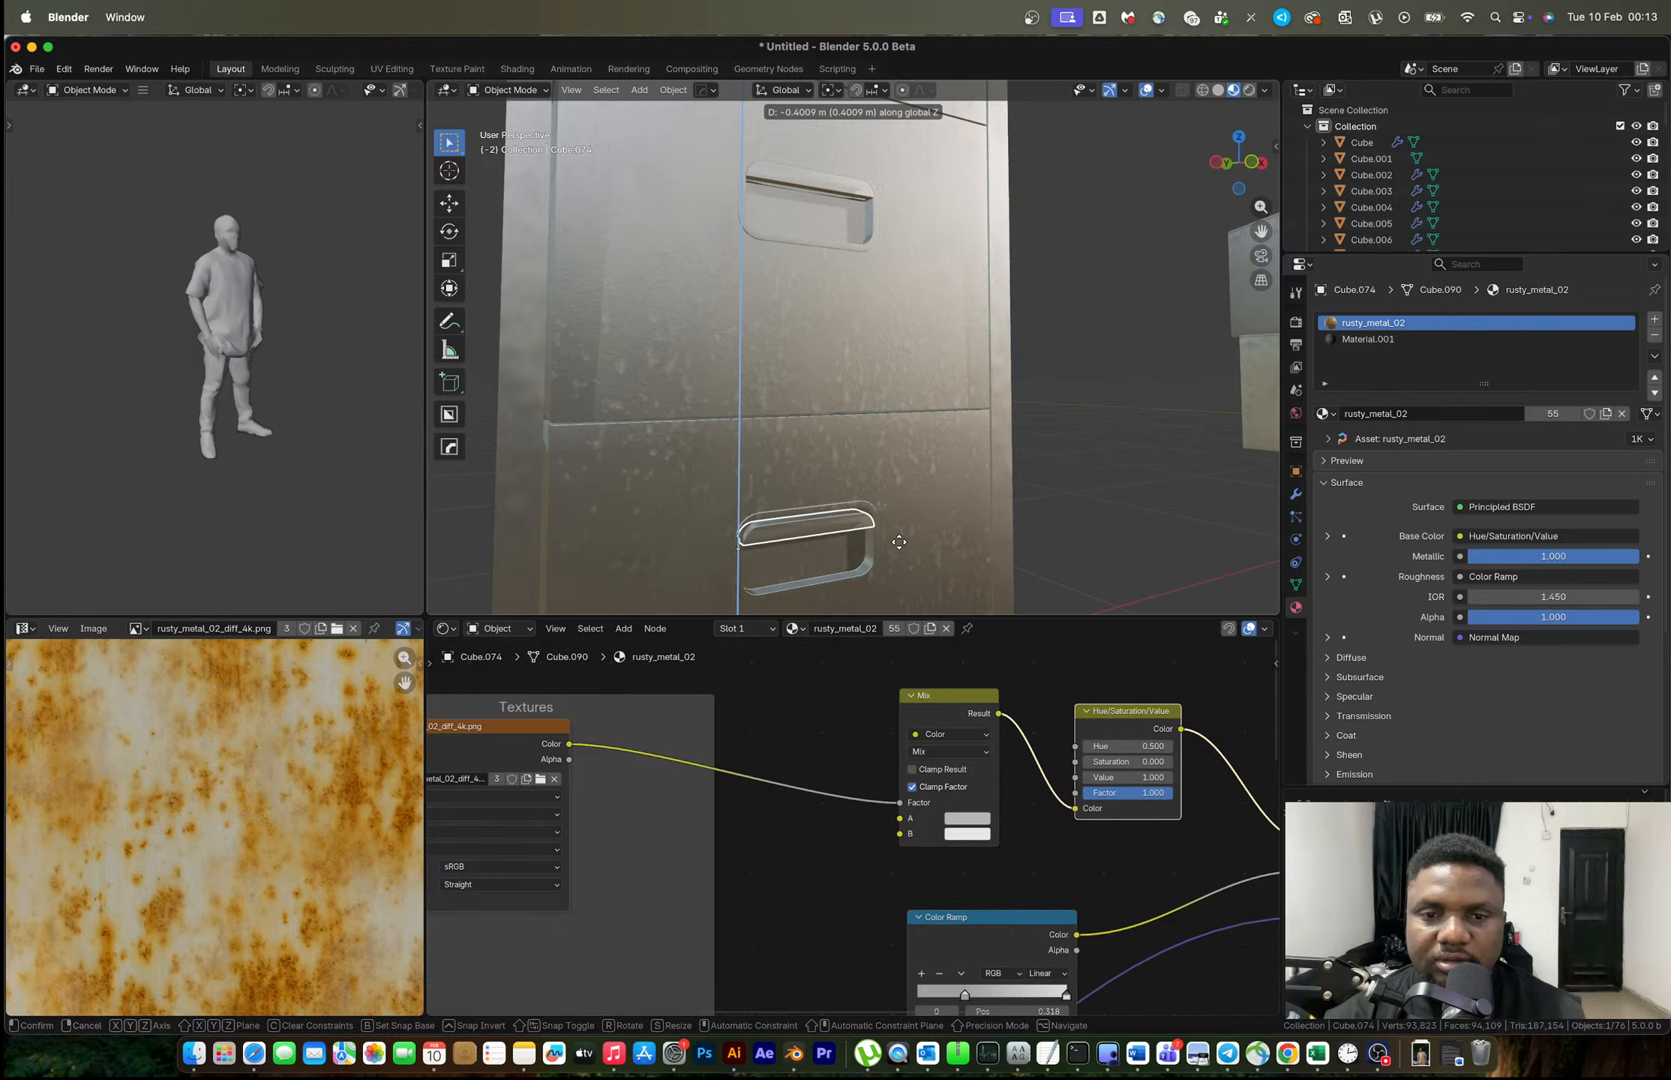
click(900, 538)
key(alt+a)
shift+scroll(861, 436, down, 3)
scroll(859, 434, up, 2)
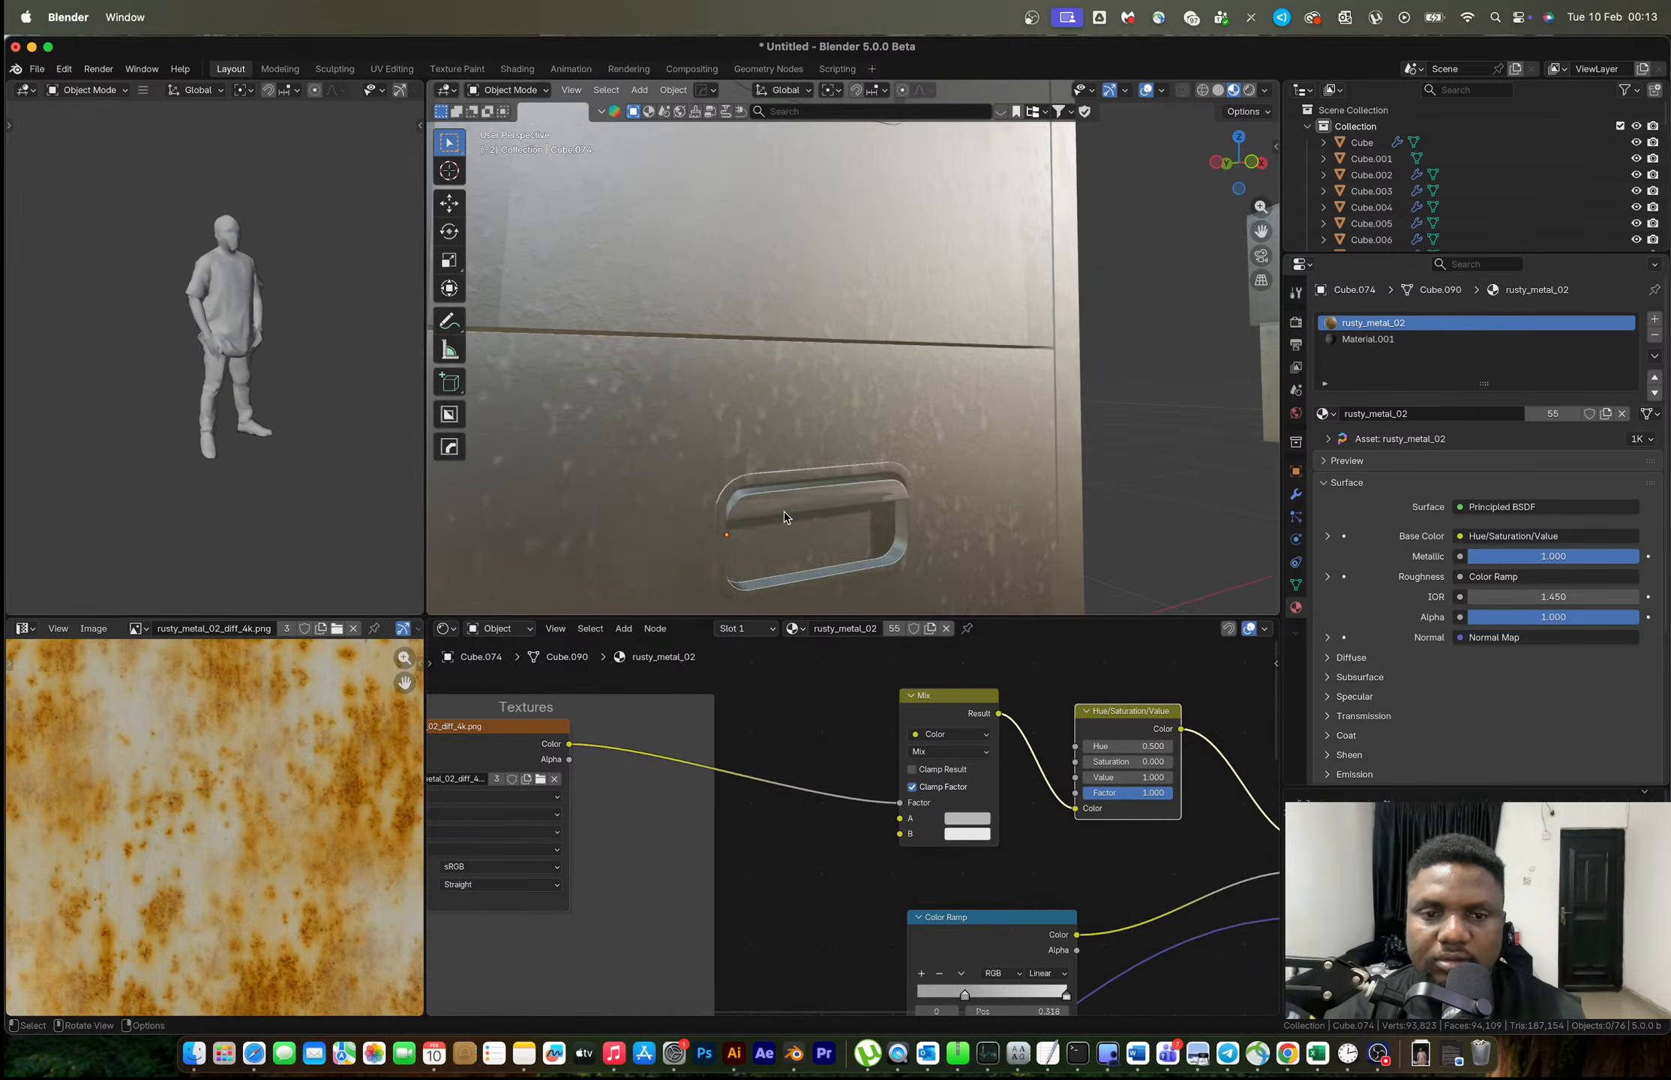
Move the bottom drawer's duplicated handle lip up about 0.0058 m along Z to fit its recess.
click(784, 517)
click(572, 90)
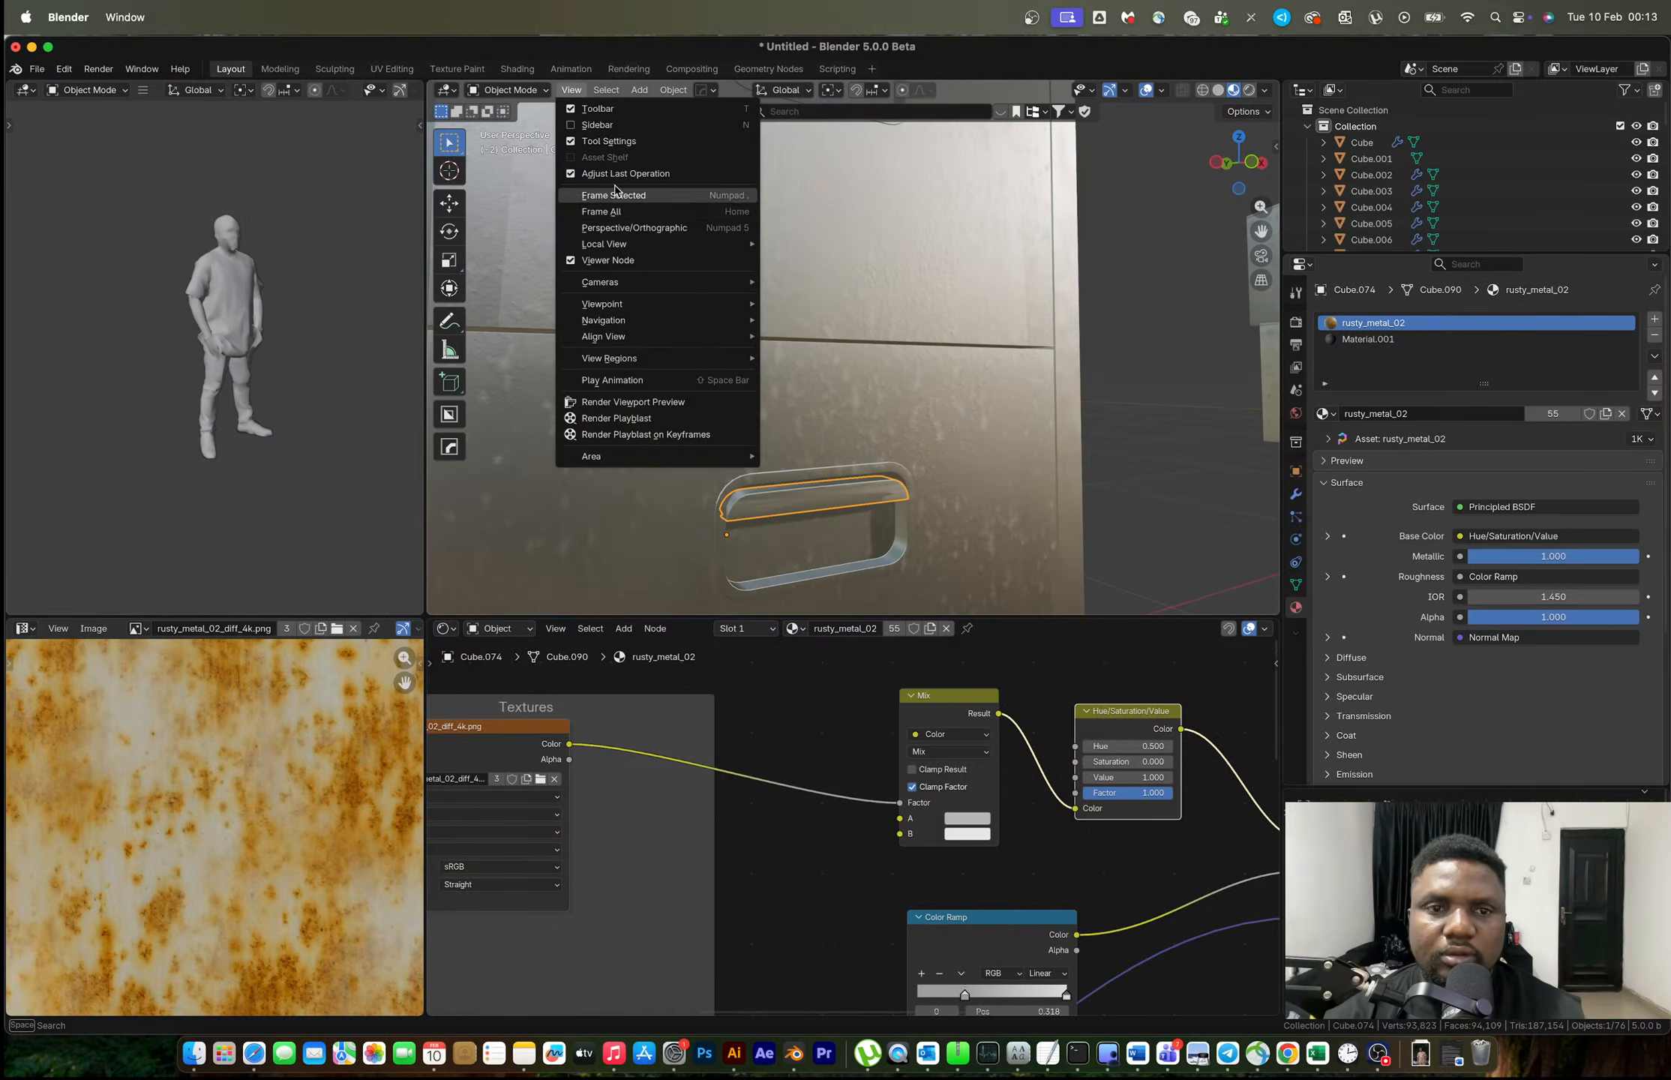
click(619, 193)
key(g)
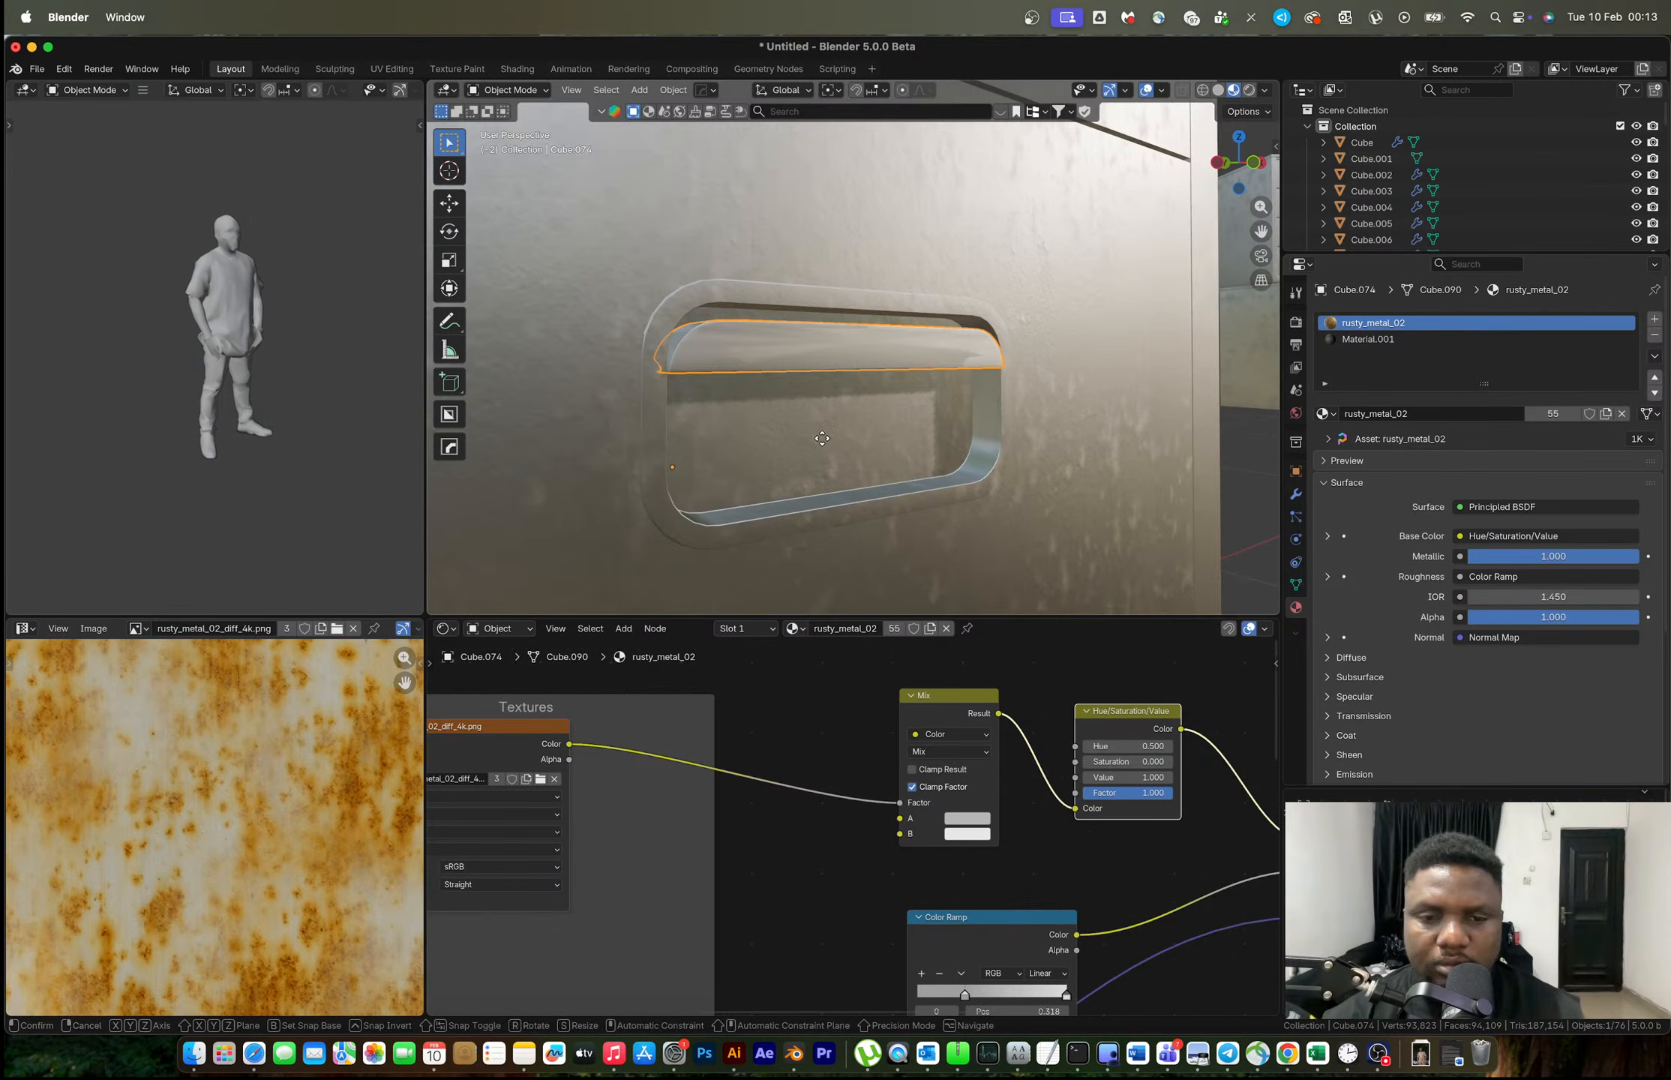
key(z)
click(815, 363)
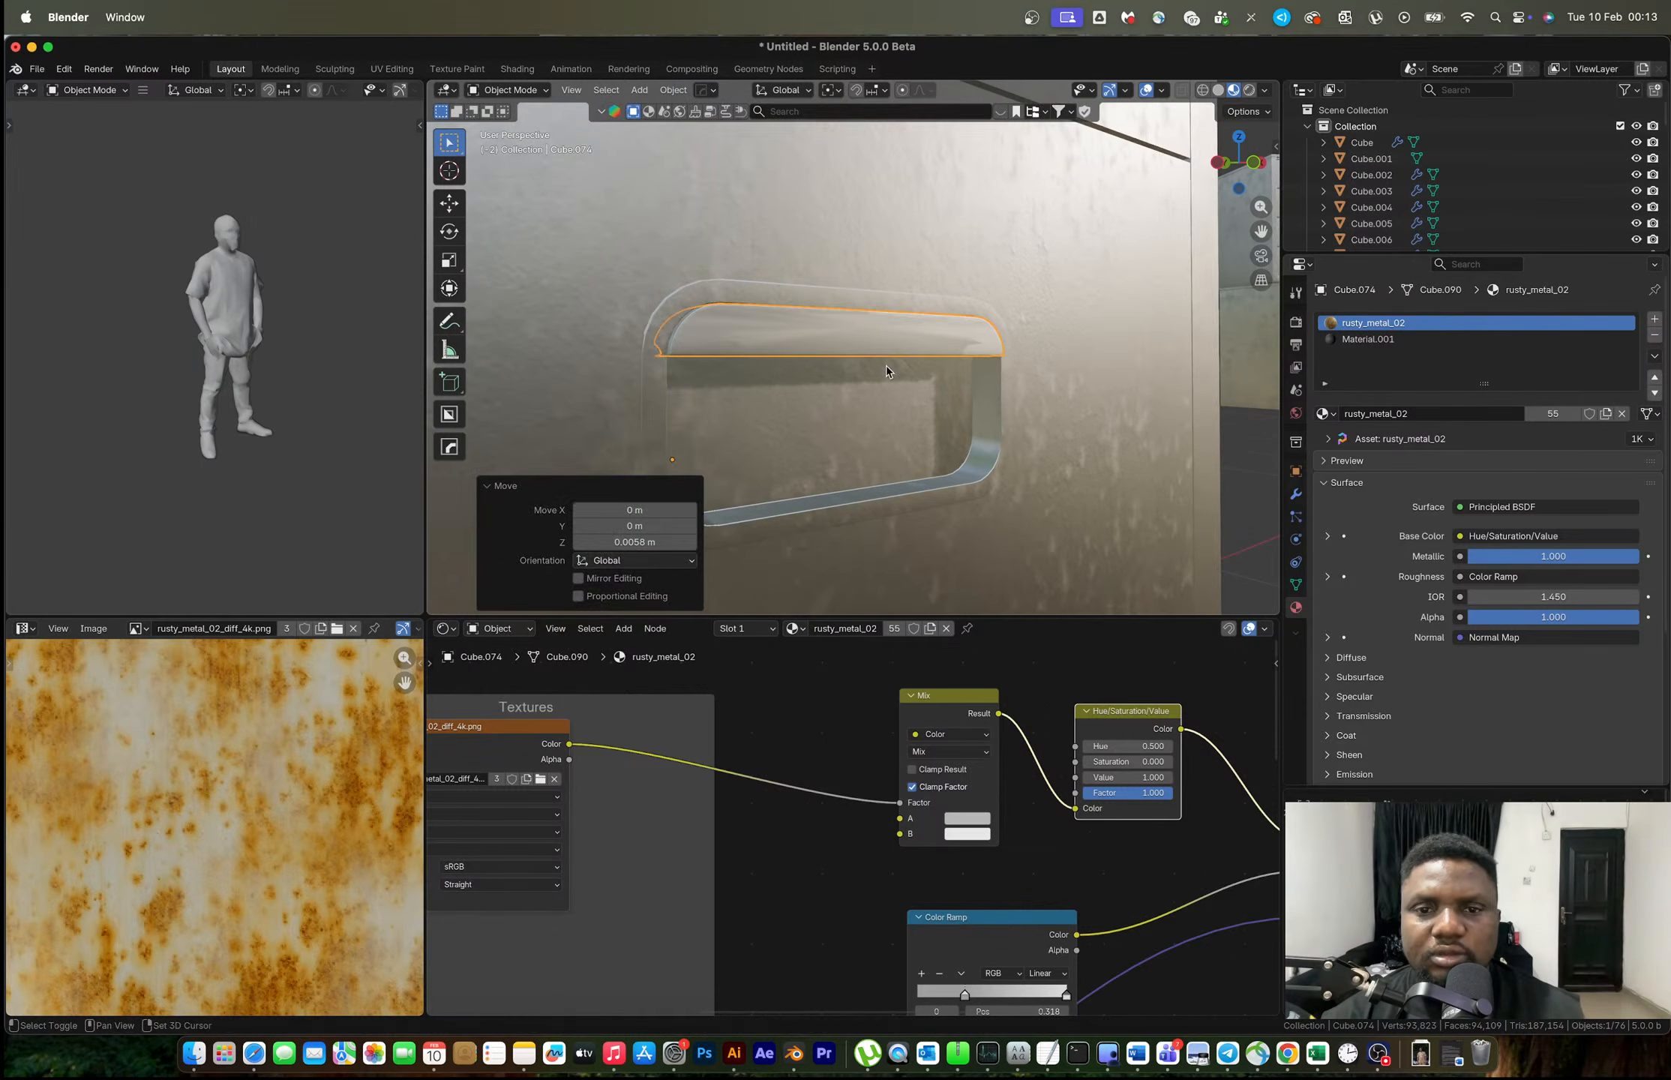
Apply the Bevel modifier on the bottom drawer of the three-drawer cabinet.
click(990, 383)
click(1297, 492)
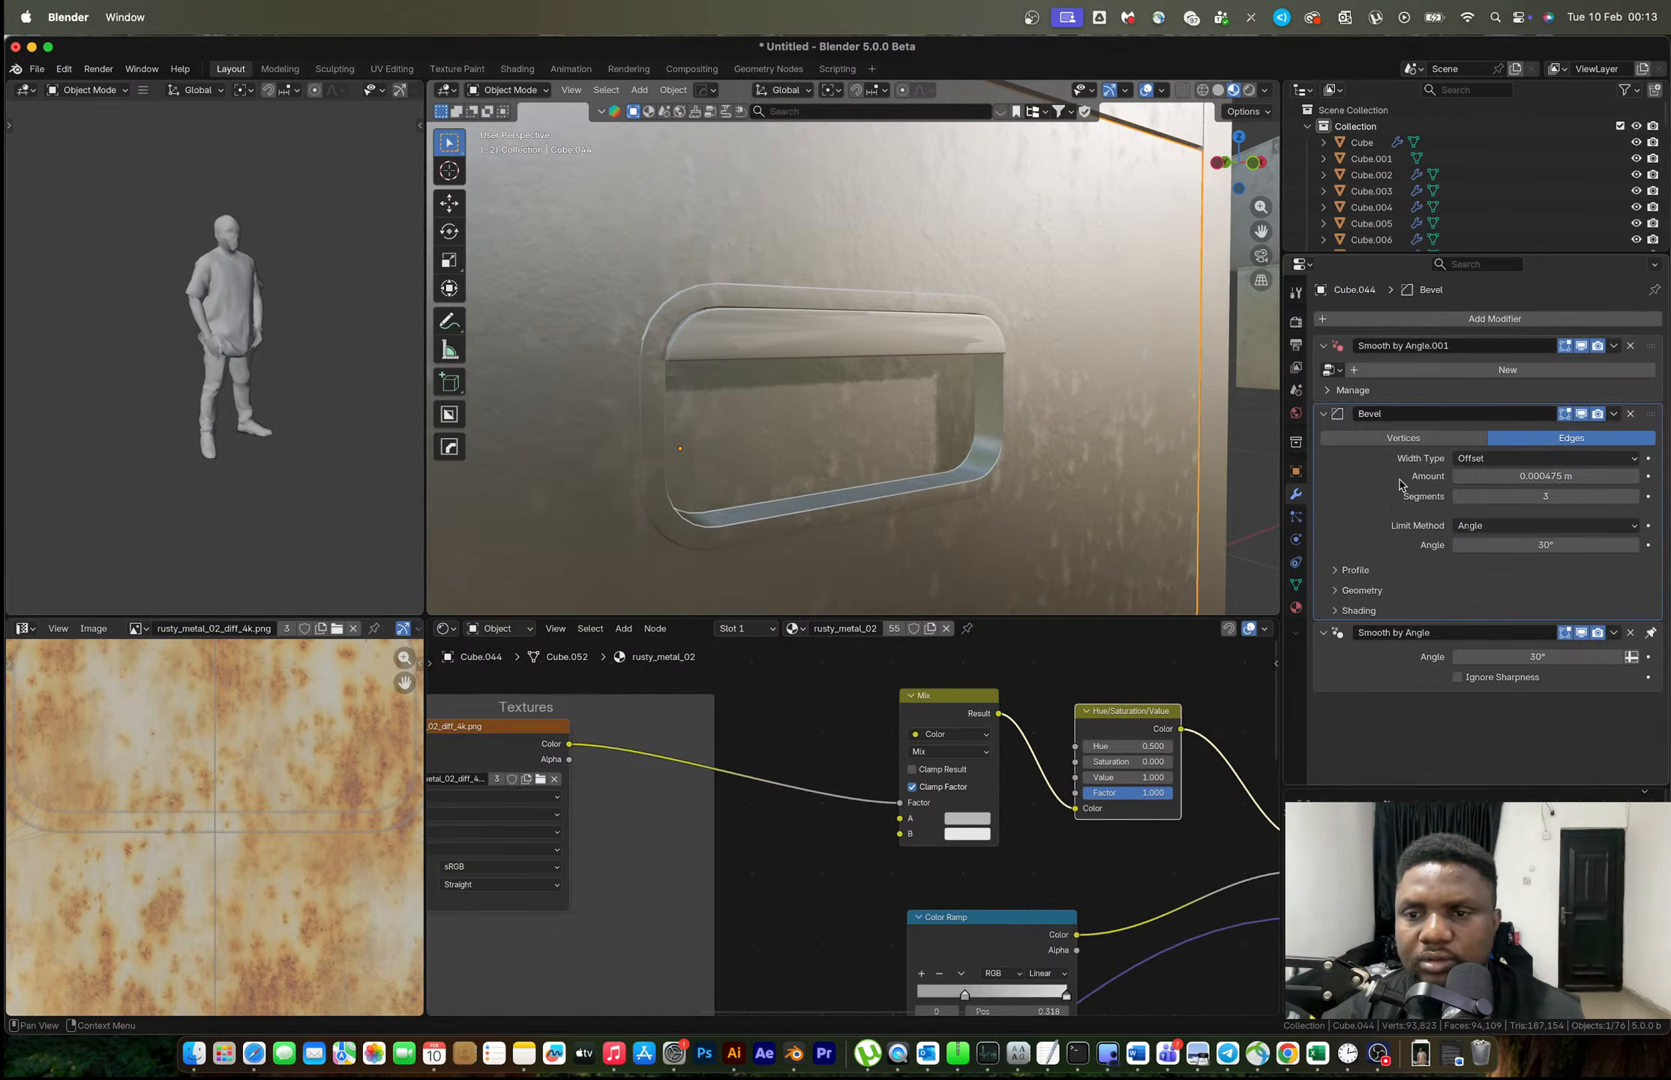
key(ctrl+a)
middle_drag(886, 445, 814, 426)
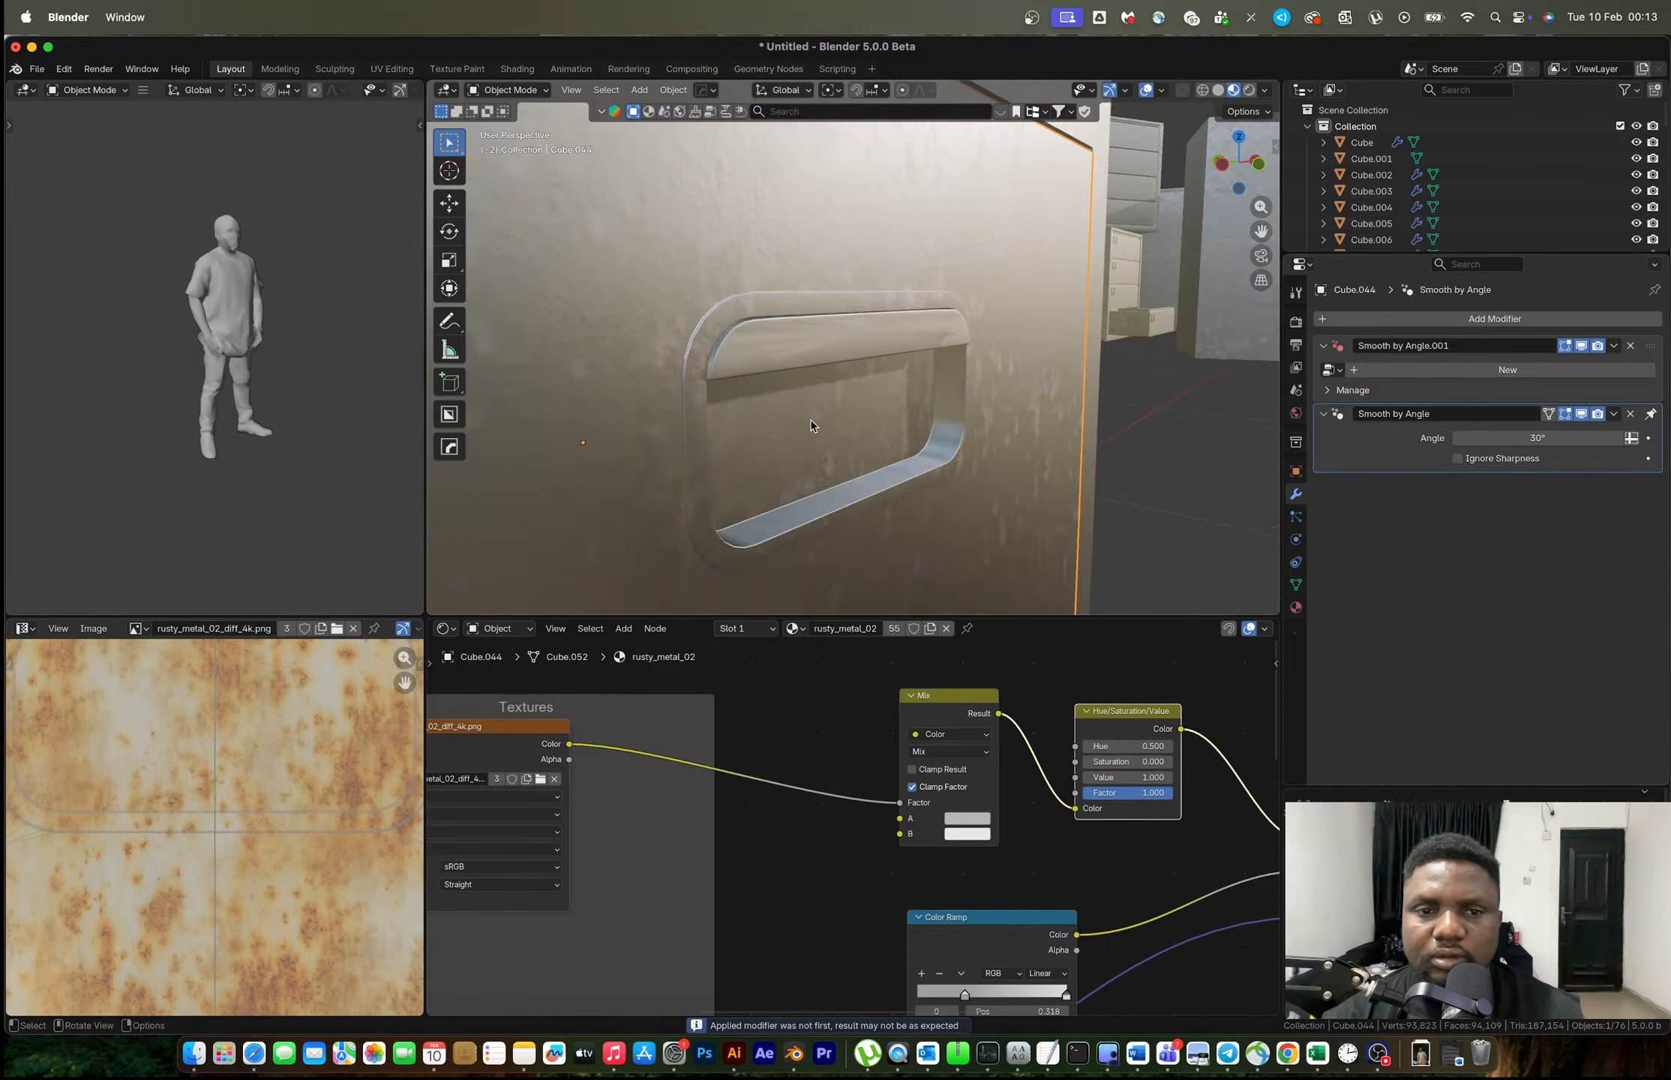
Assign Material.001 to the bottom drawer's handle recess faces, growing the selection from the back faces out to the surrounding rim.
key(Tab)
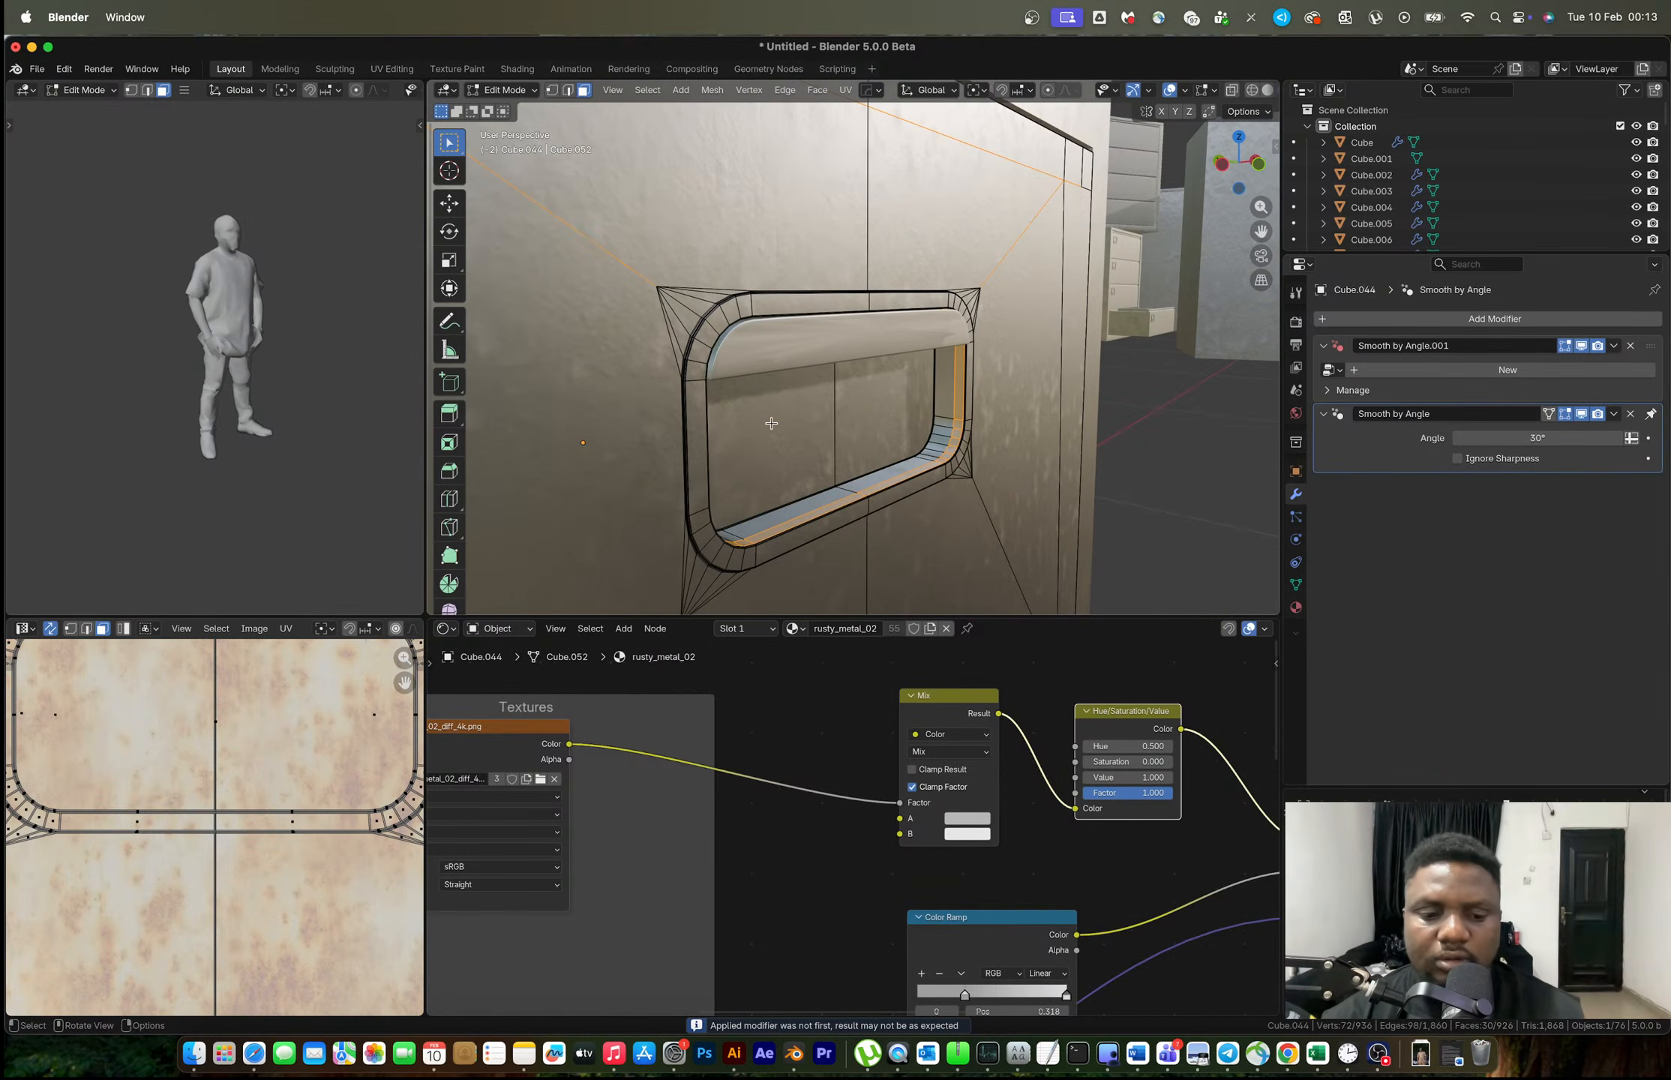
click(862, 417)
shift+click(868, 416)
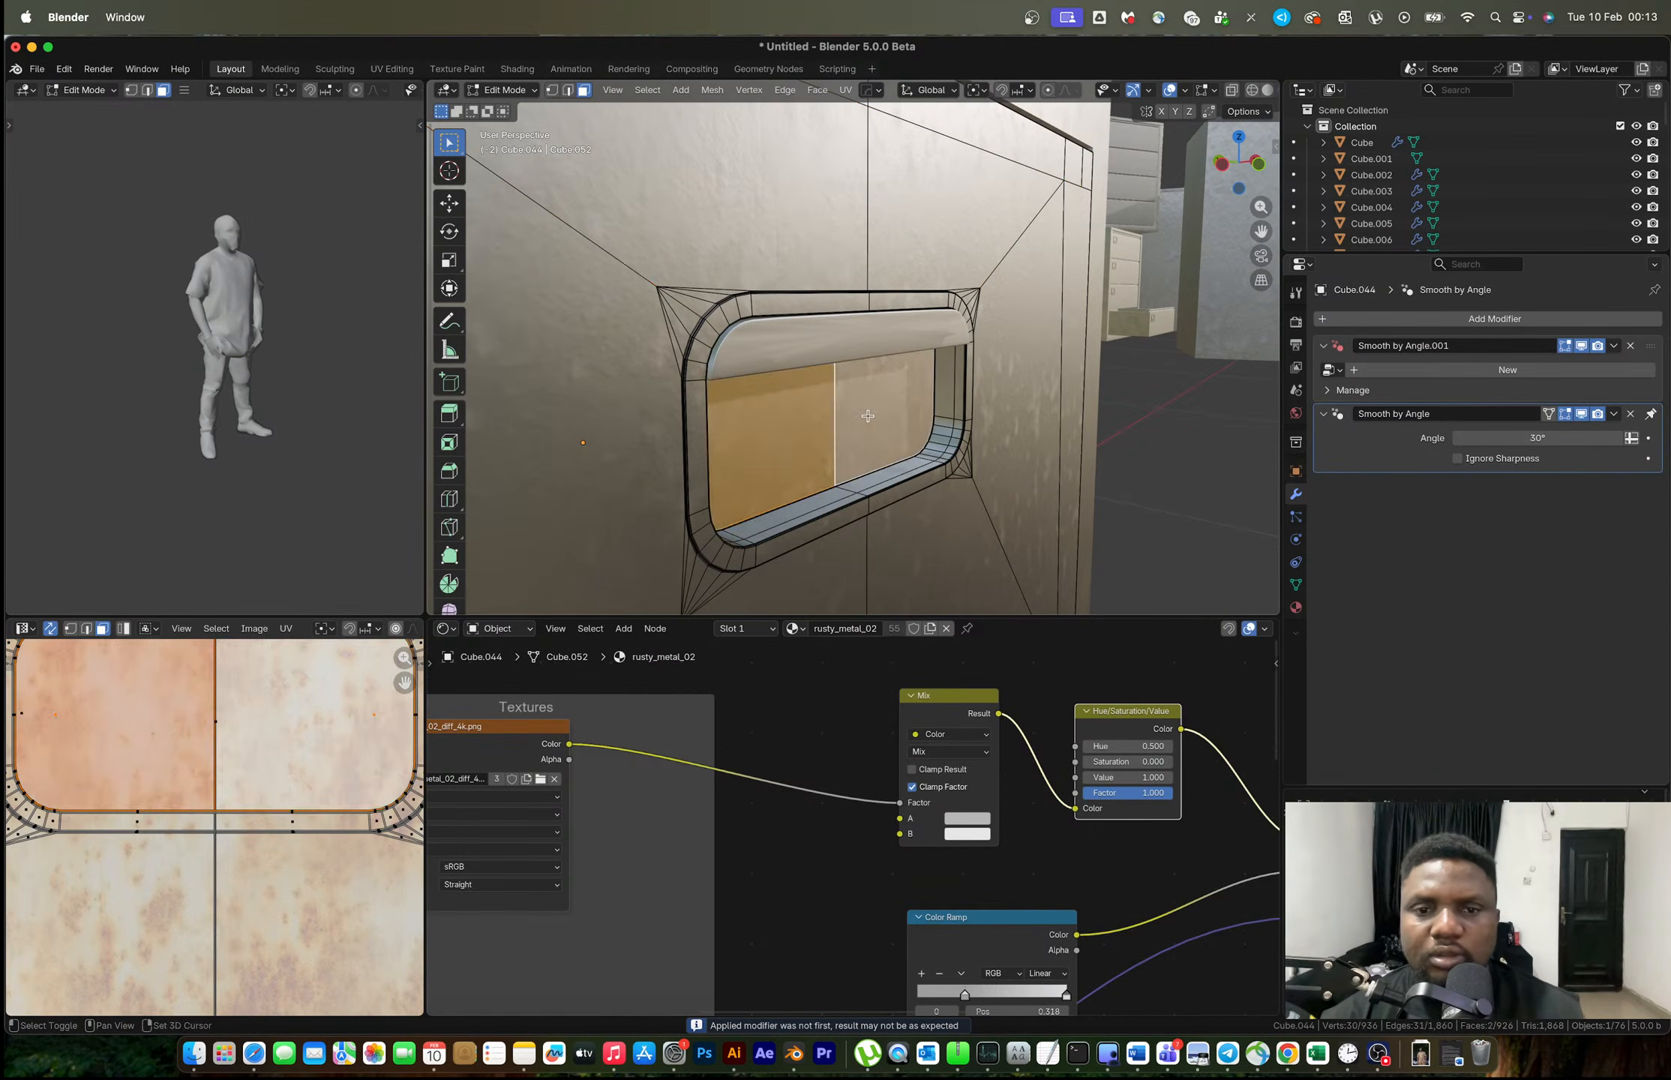
click(644, 91)
click(645, 91)
click(646, 91)
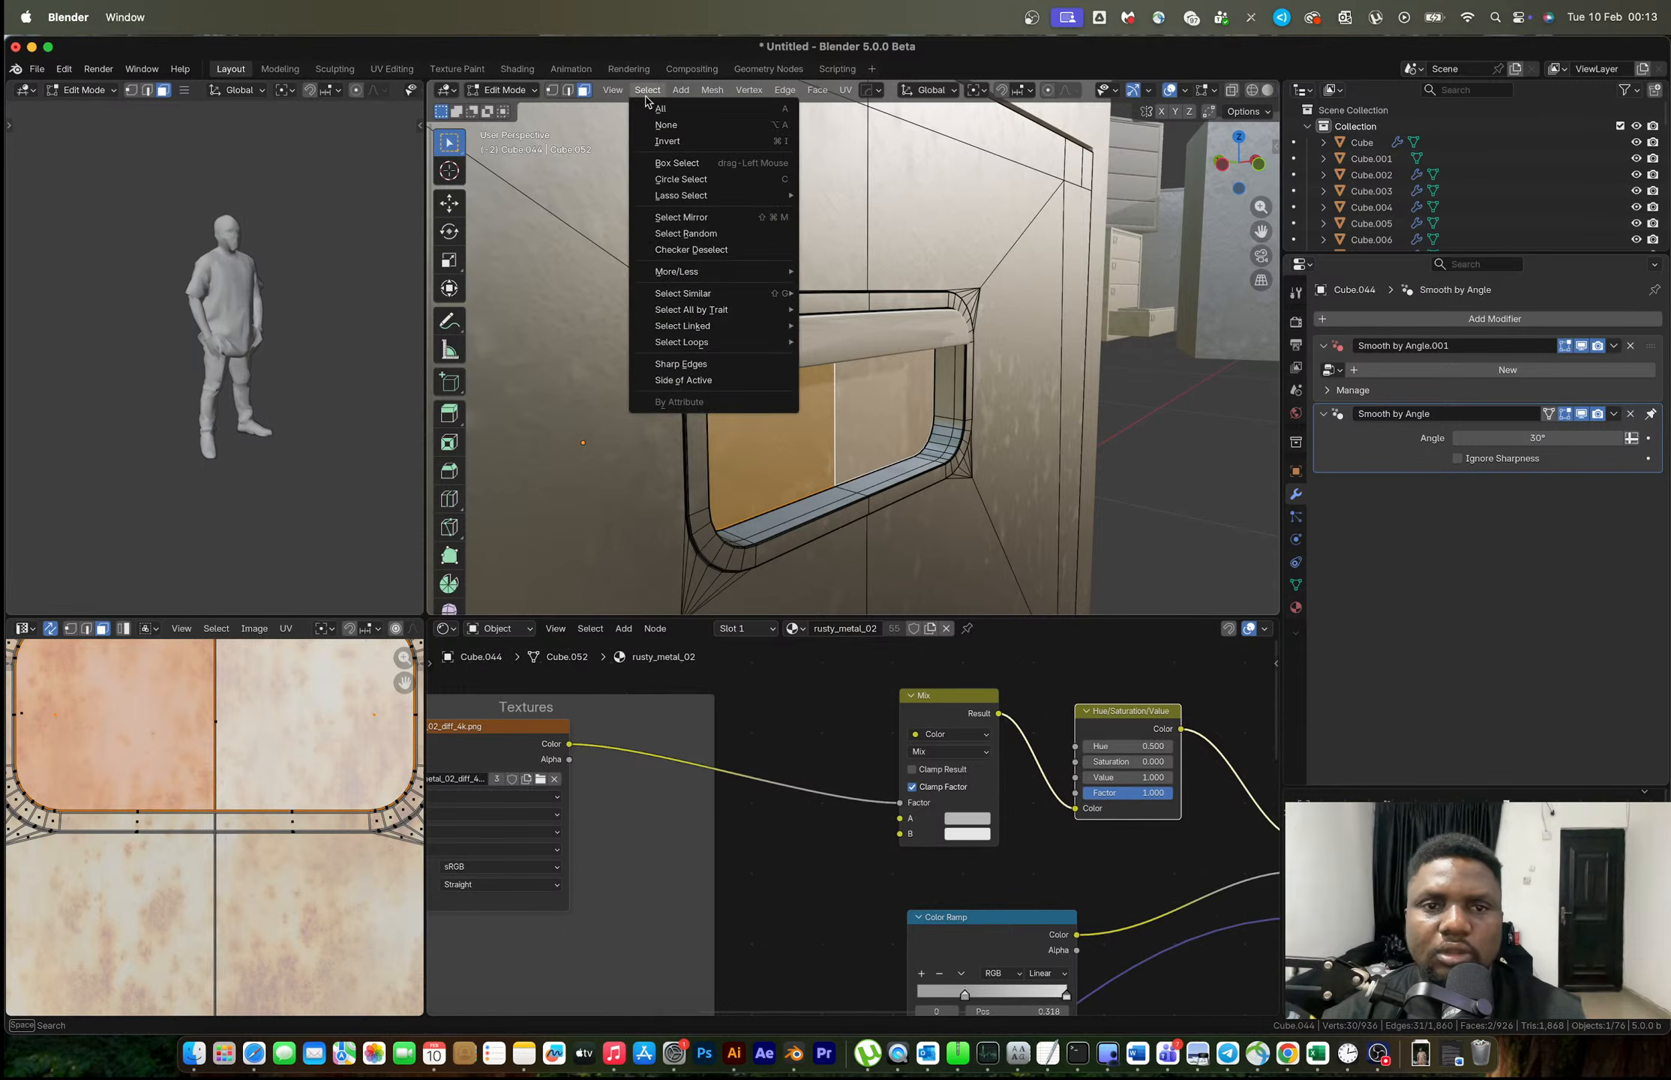
mouse_move(674, 271)
click(810, 264)
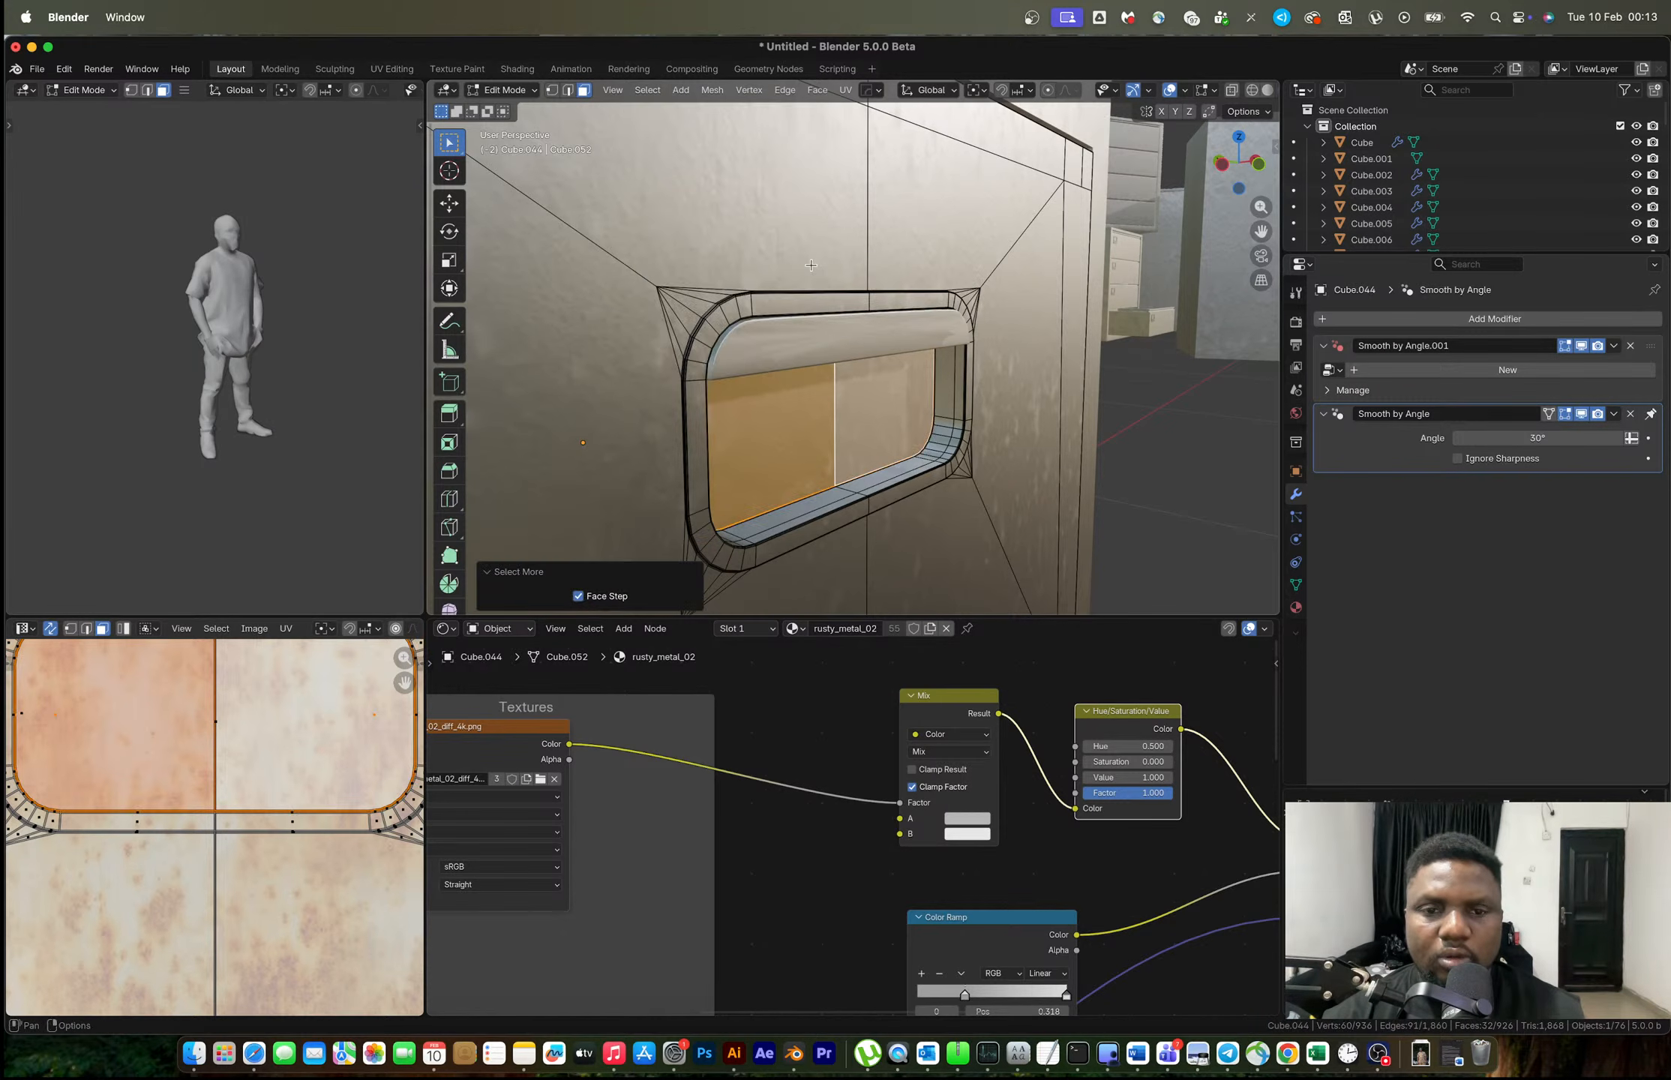
key(ctrl+KP_Add)
key(ctrl+KP_Add)
key(ctrl+KP_Add)
key(ctrl+KP_Add)
key(ctrl+KP_Add)
key(ctrl+KP_Add)
key(ctrl+KP_Add)
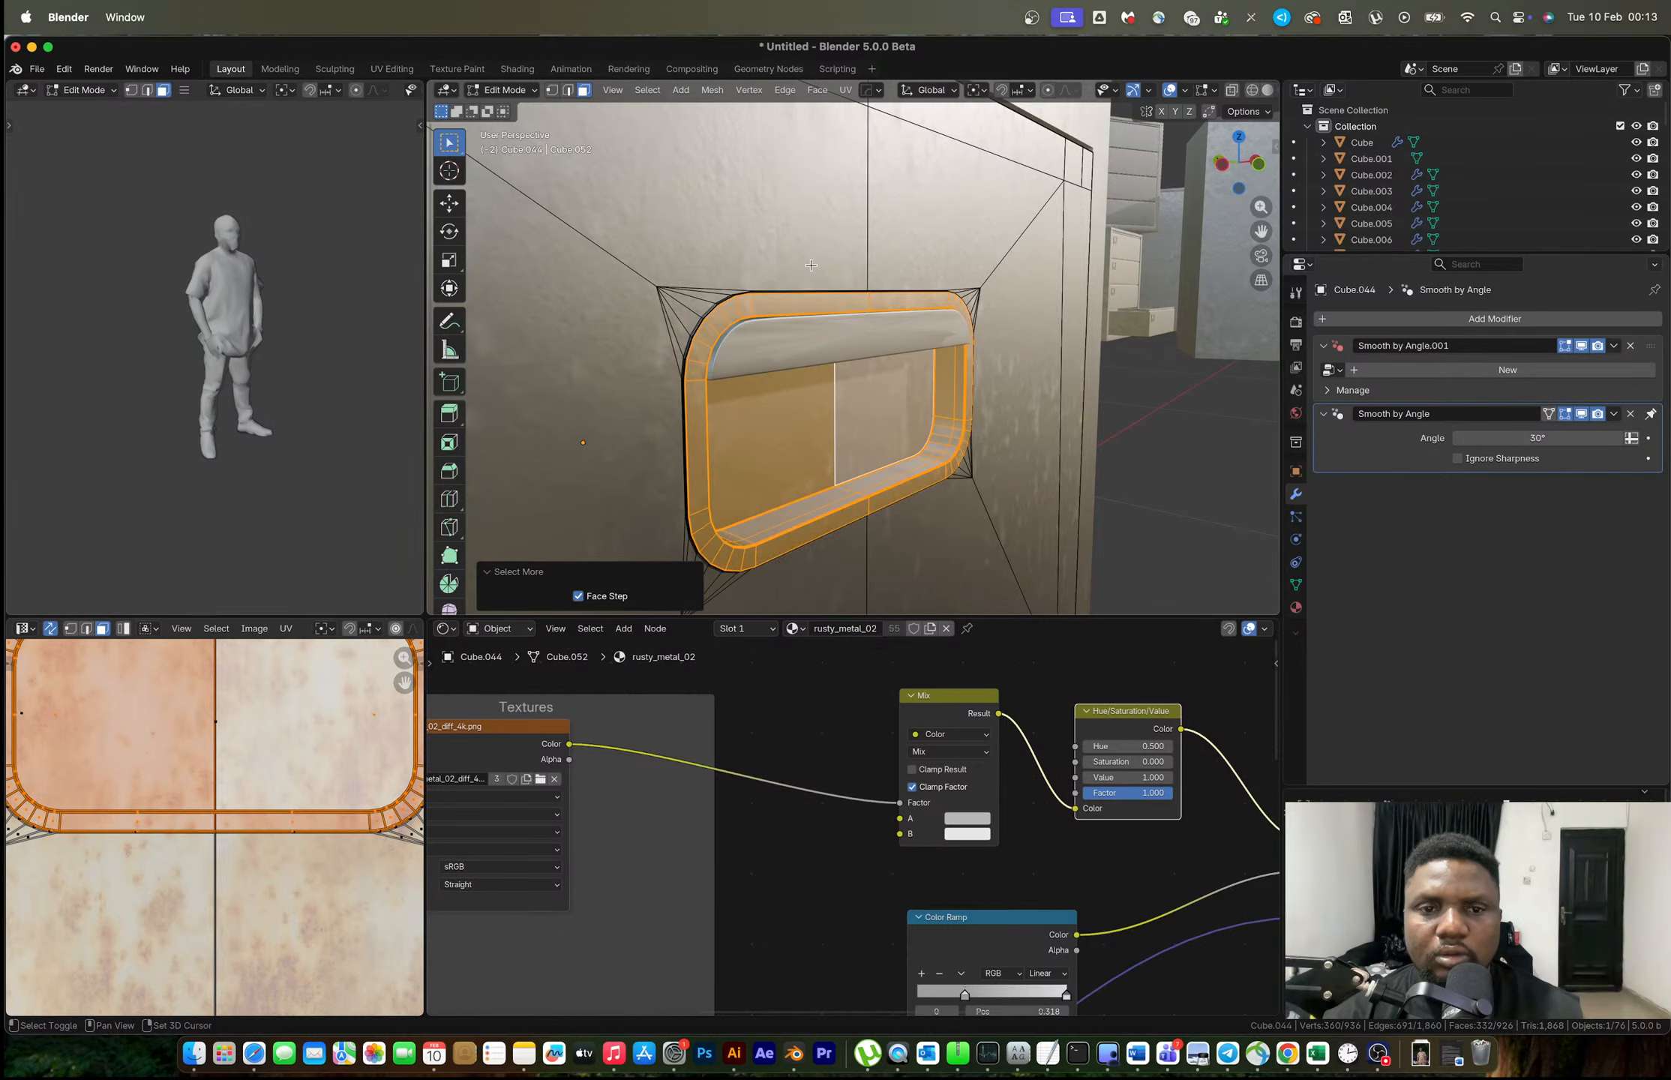
key(ctrl+KP_Add)
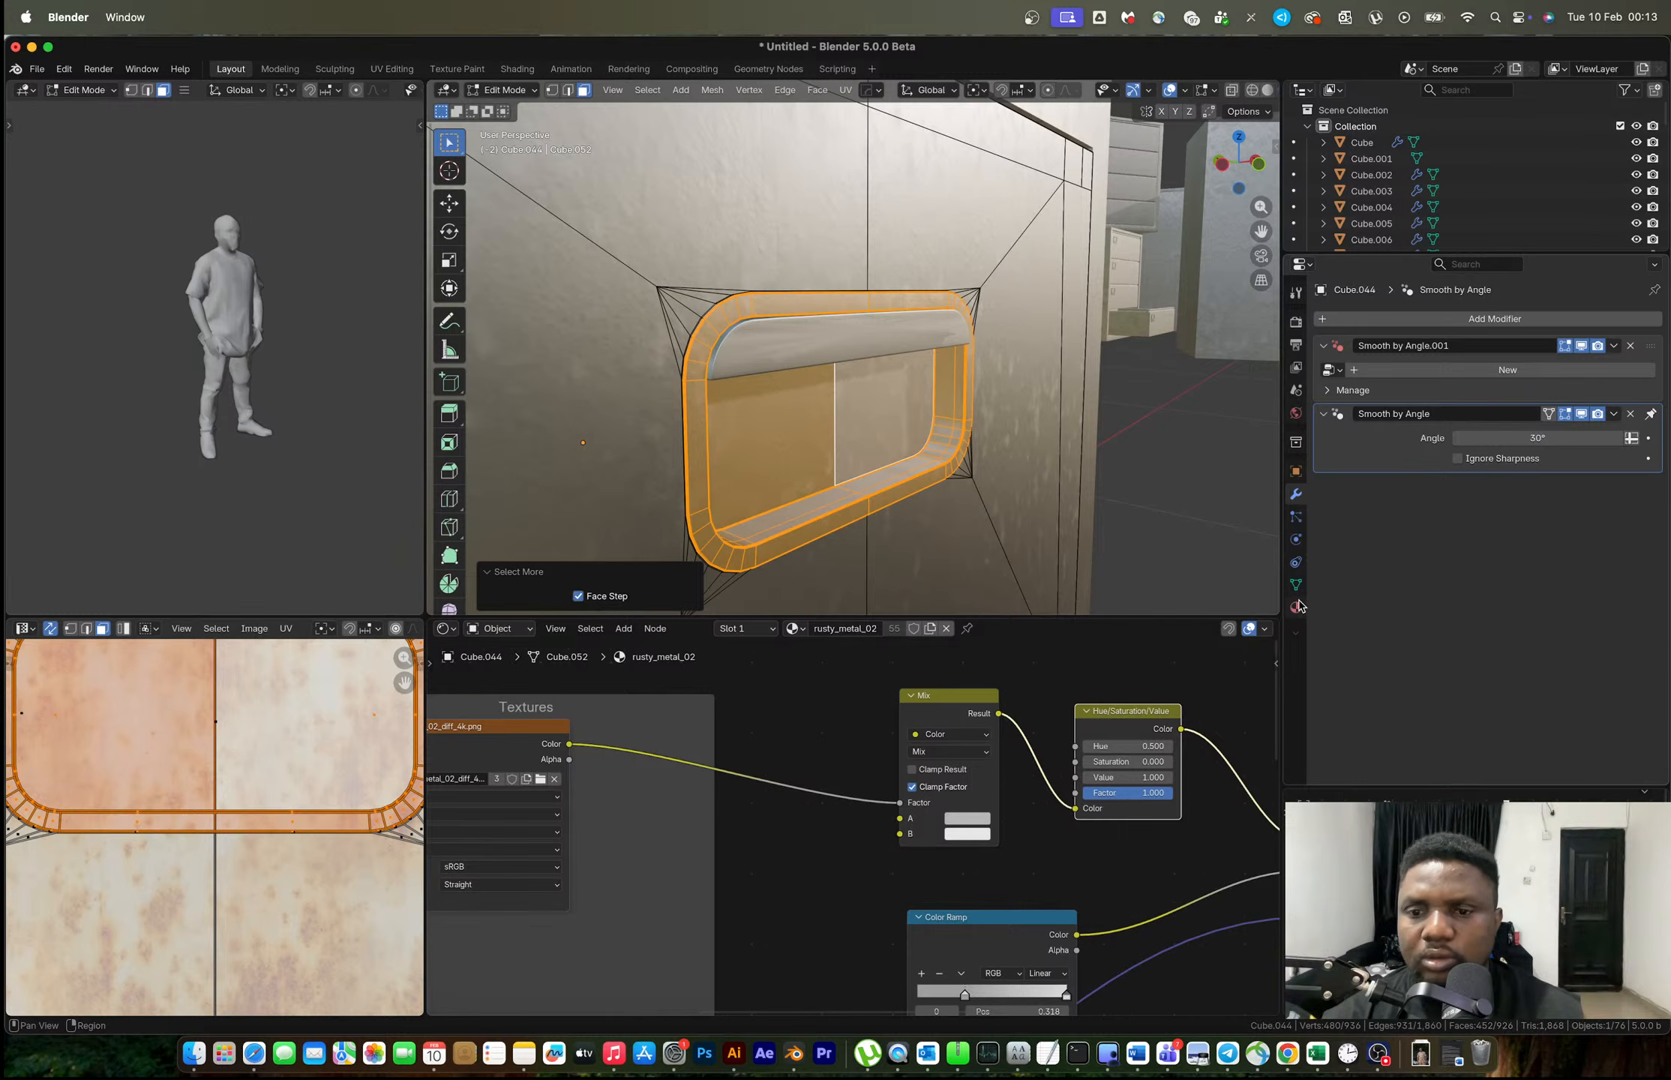
click(1296, 607)
click(1382, 341)
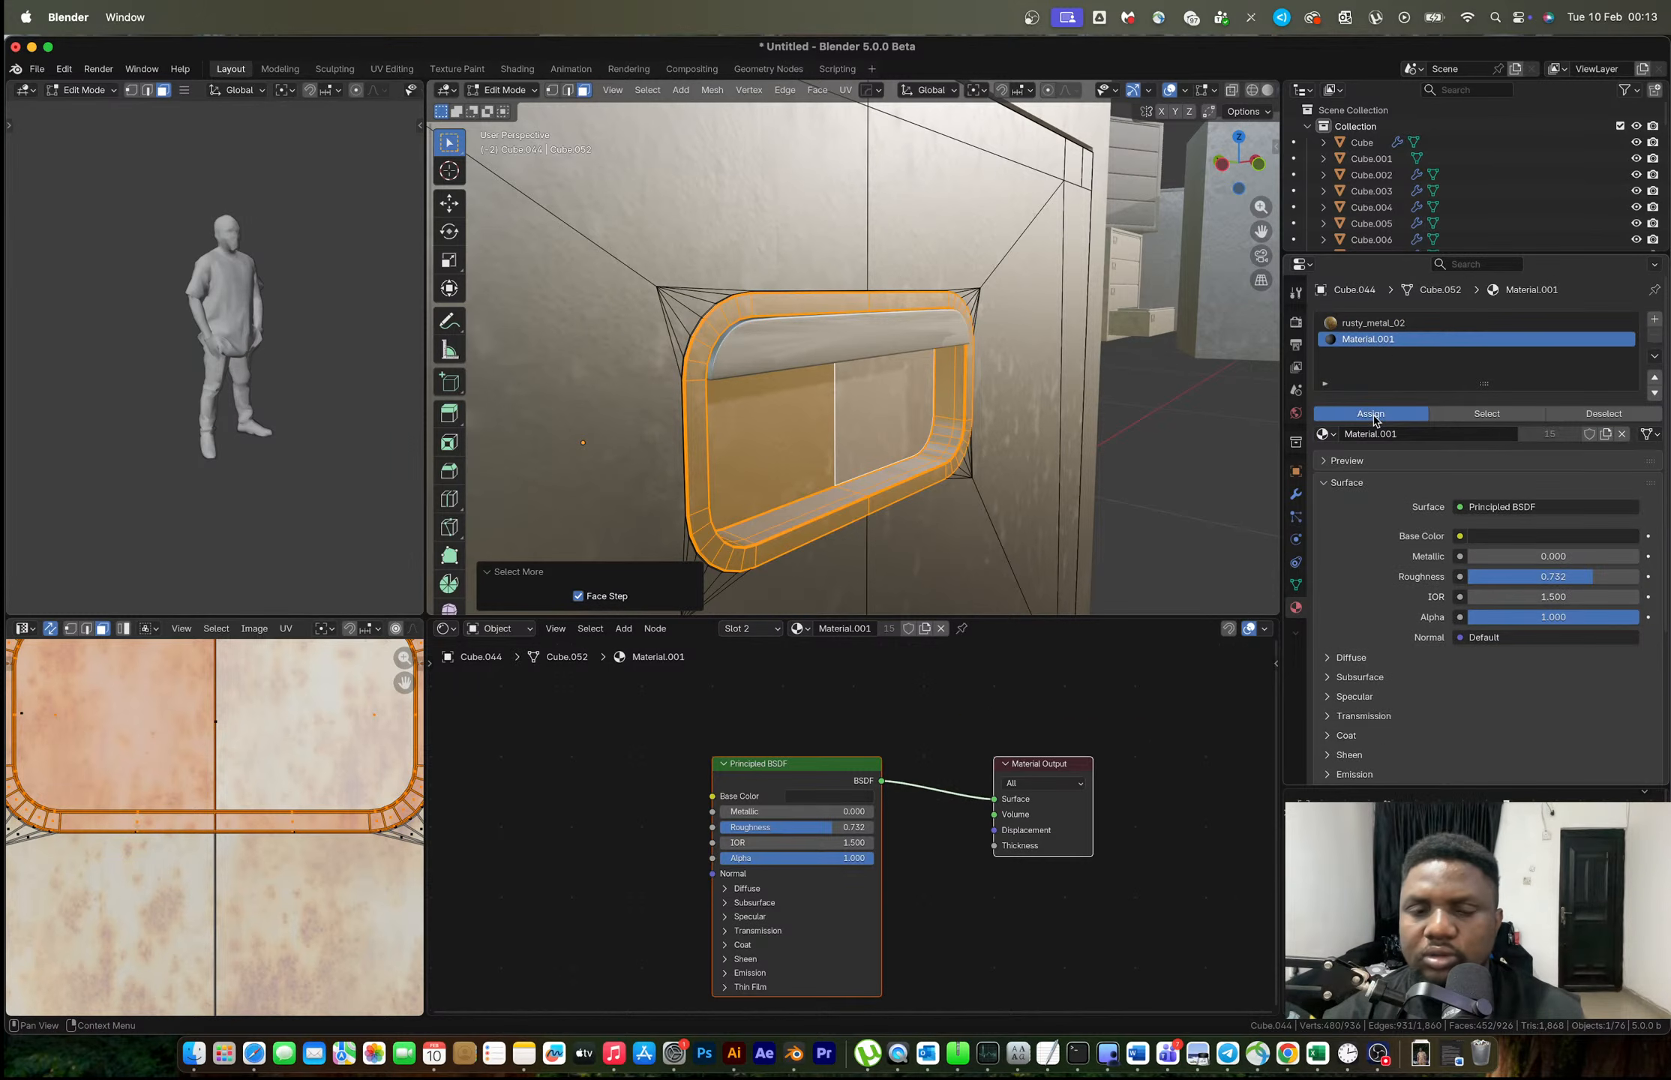
click(1373, 413)
key(Tab)
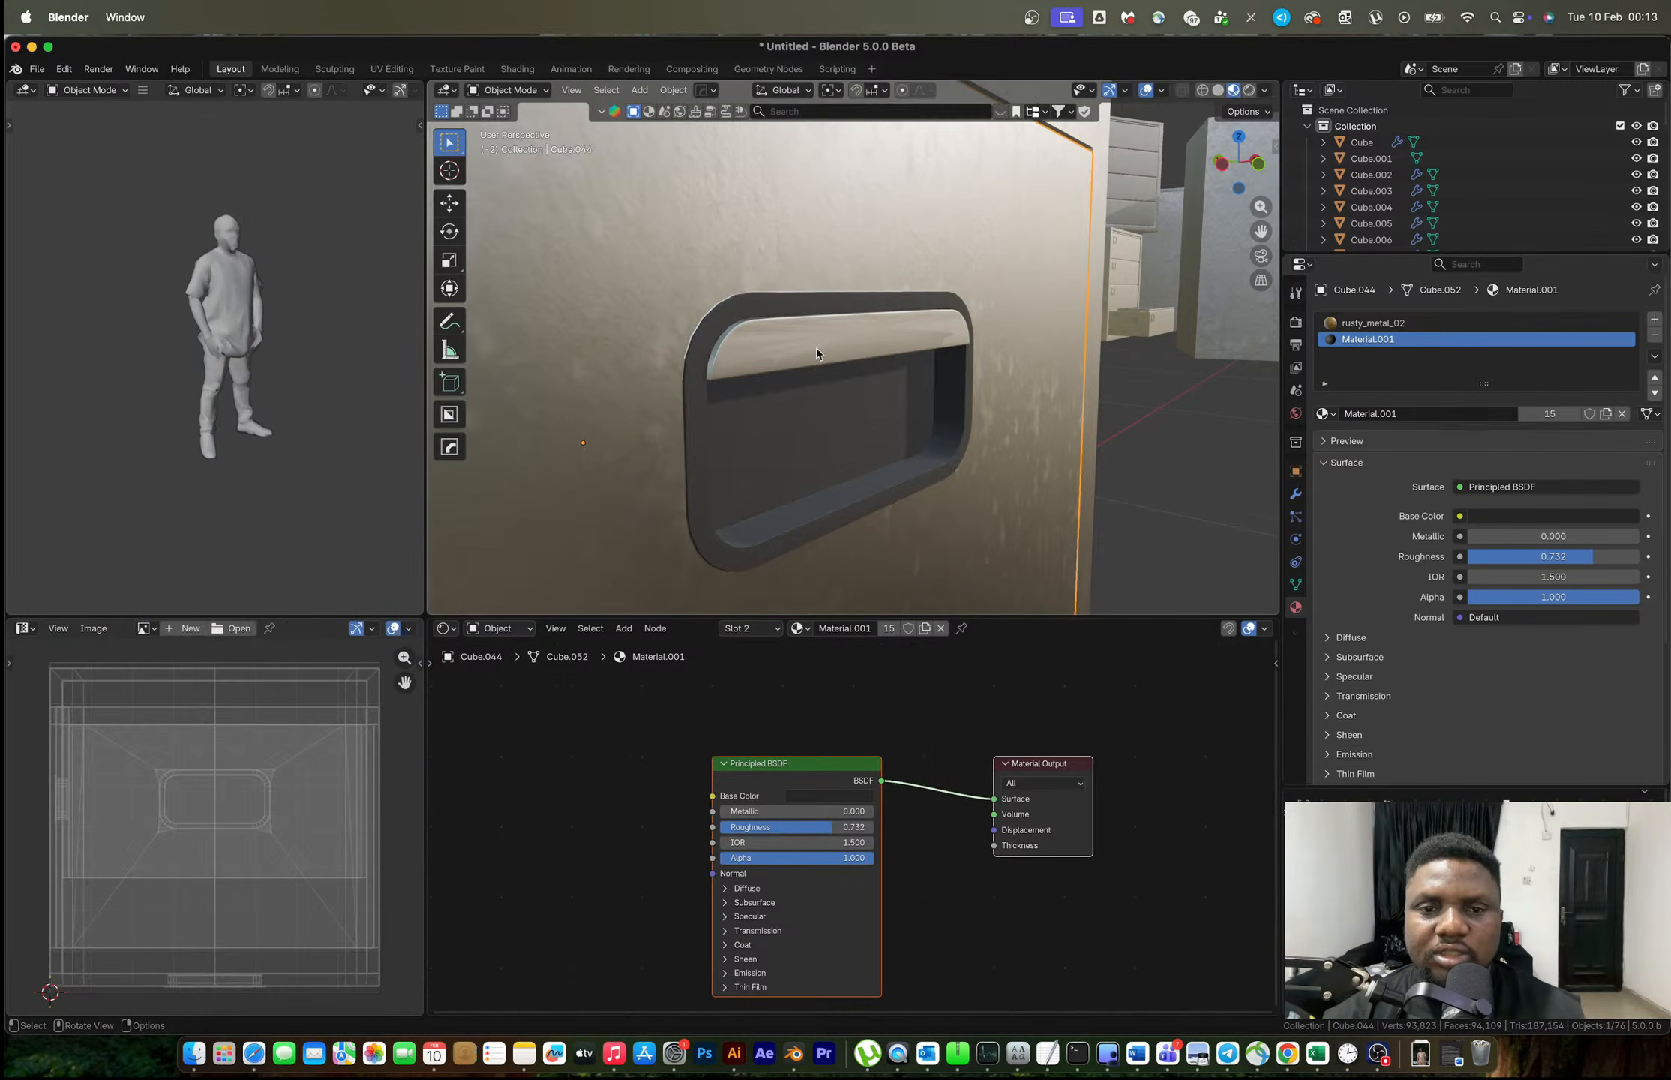
Link the bottom drawer's object data to the two drawers above it.
scroll(816, 348, down, 10)
shift+middle_drag(886, 342, 891, 417)
shift+click(904, 373)
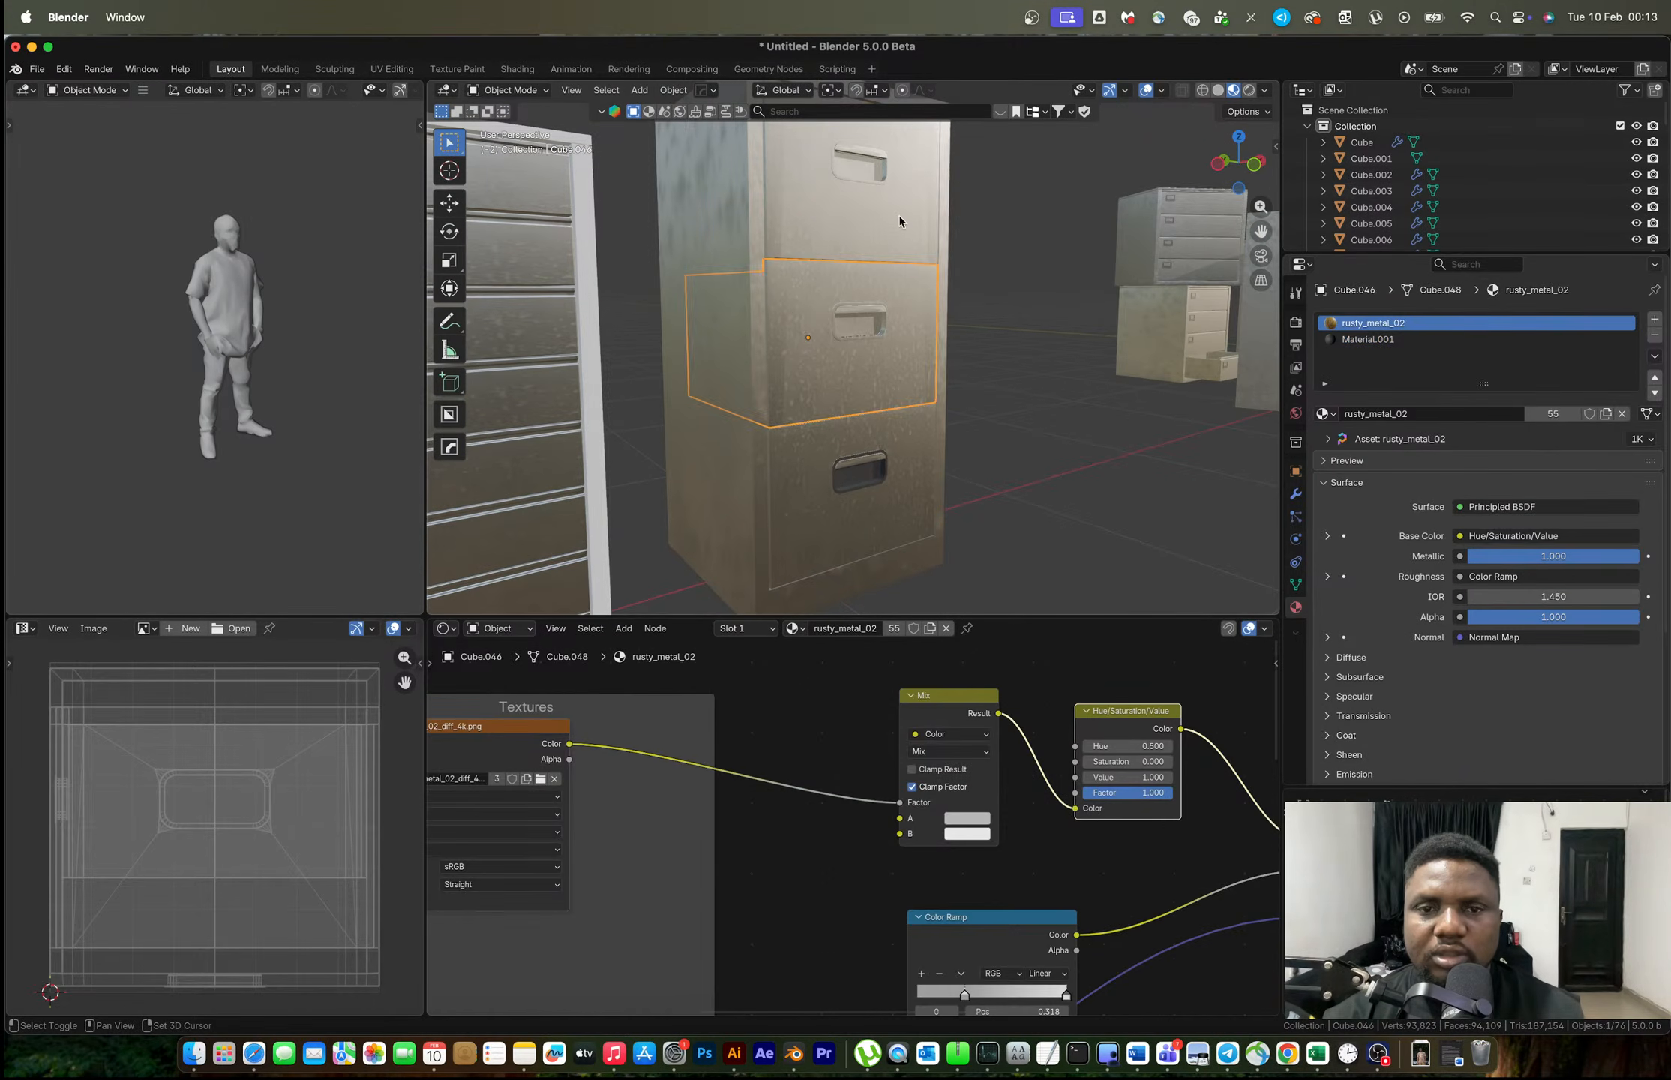
shift+click(920, 442)
key(ctrl+l)
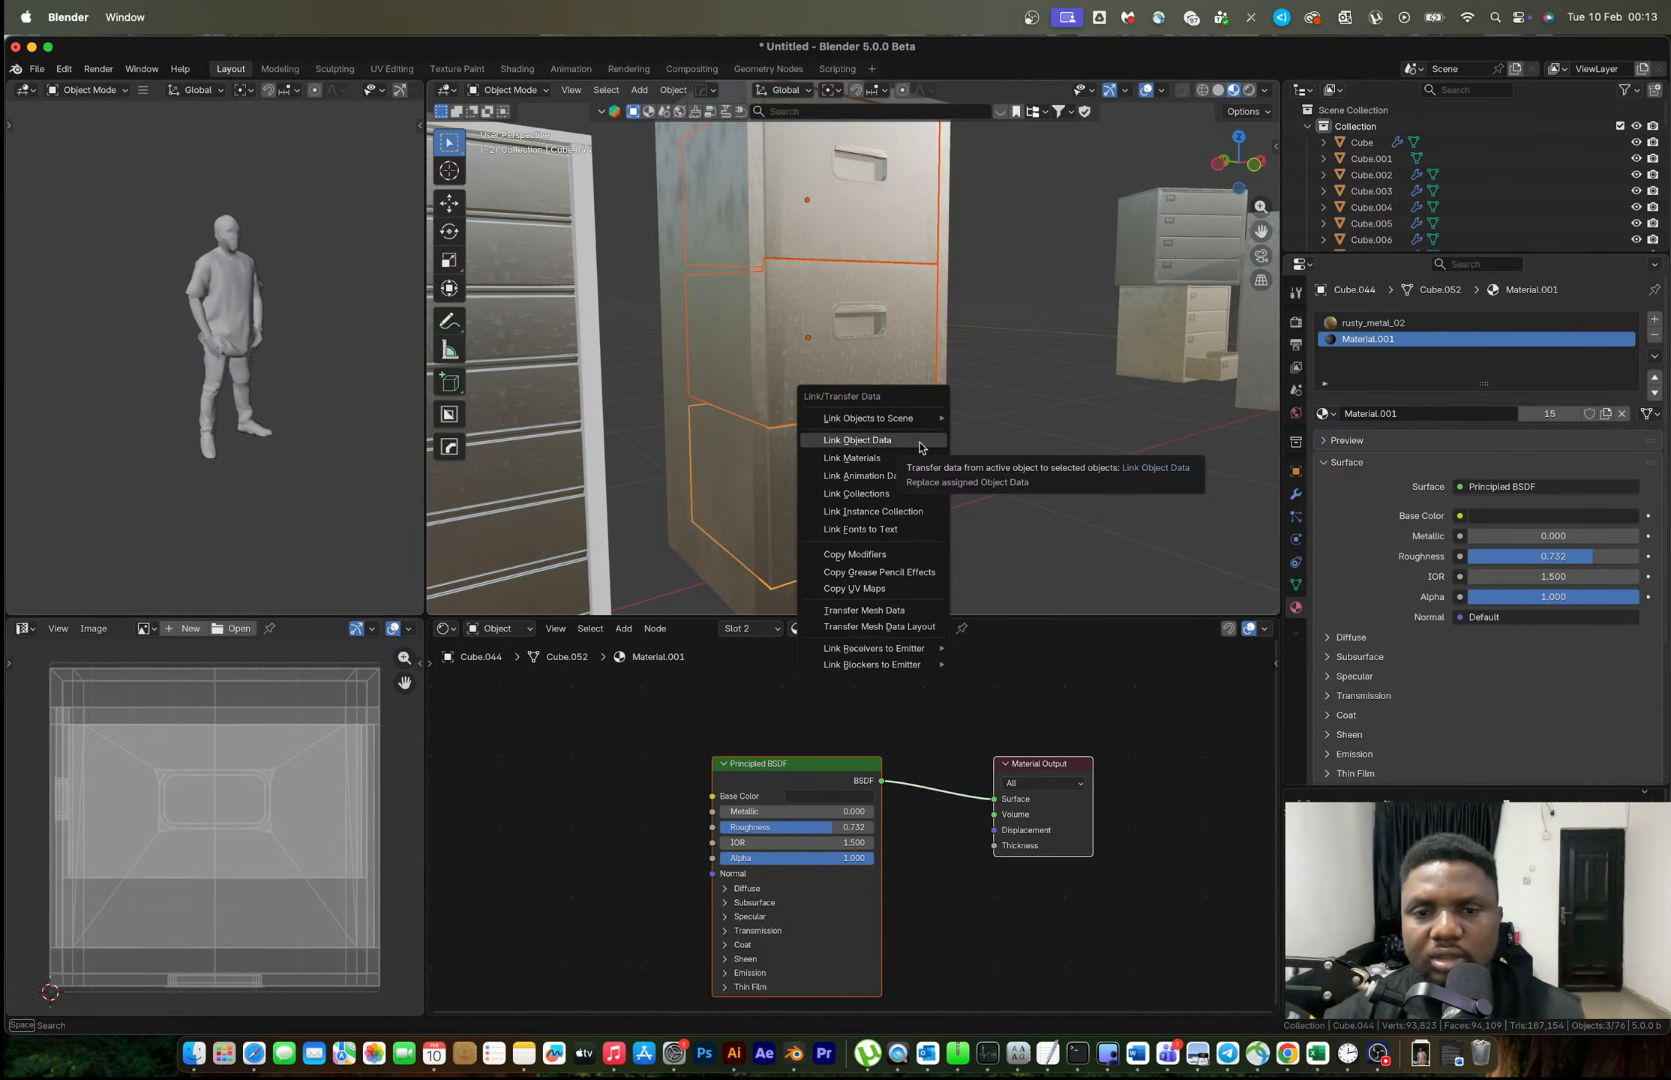
click(921, 443)
middle_drag(1018, 381, 988, 366)
click(1022, 358)
Move the whole three-drawer cabinet into the cabinet cluster in top view, by about 3.57 m in X and 0.86 m in Y.
scroll(1021, 358, down, 4)
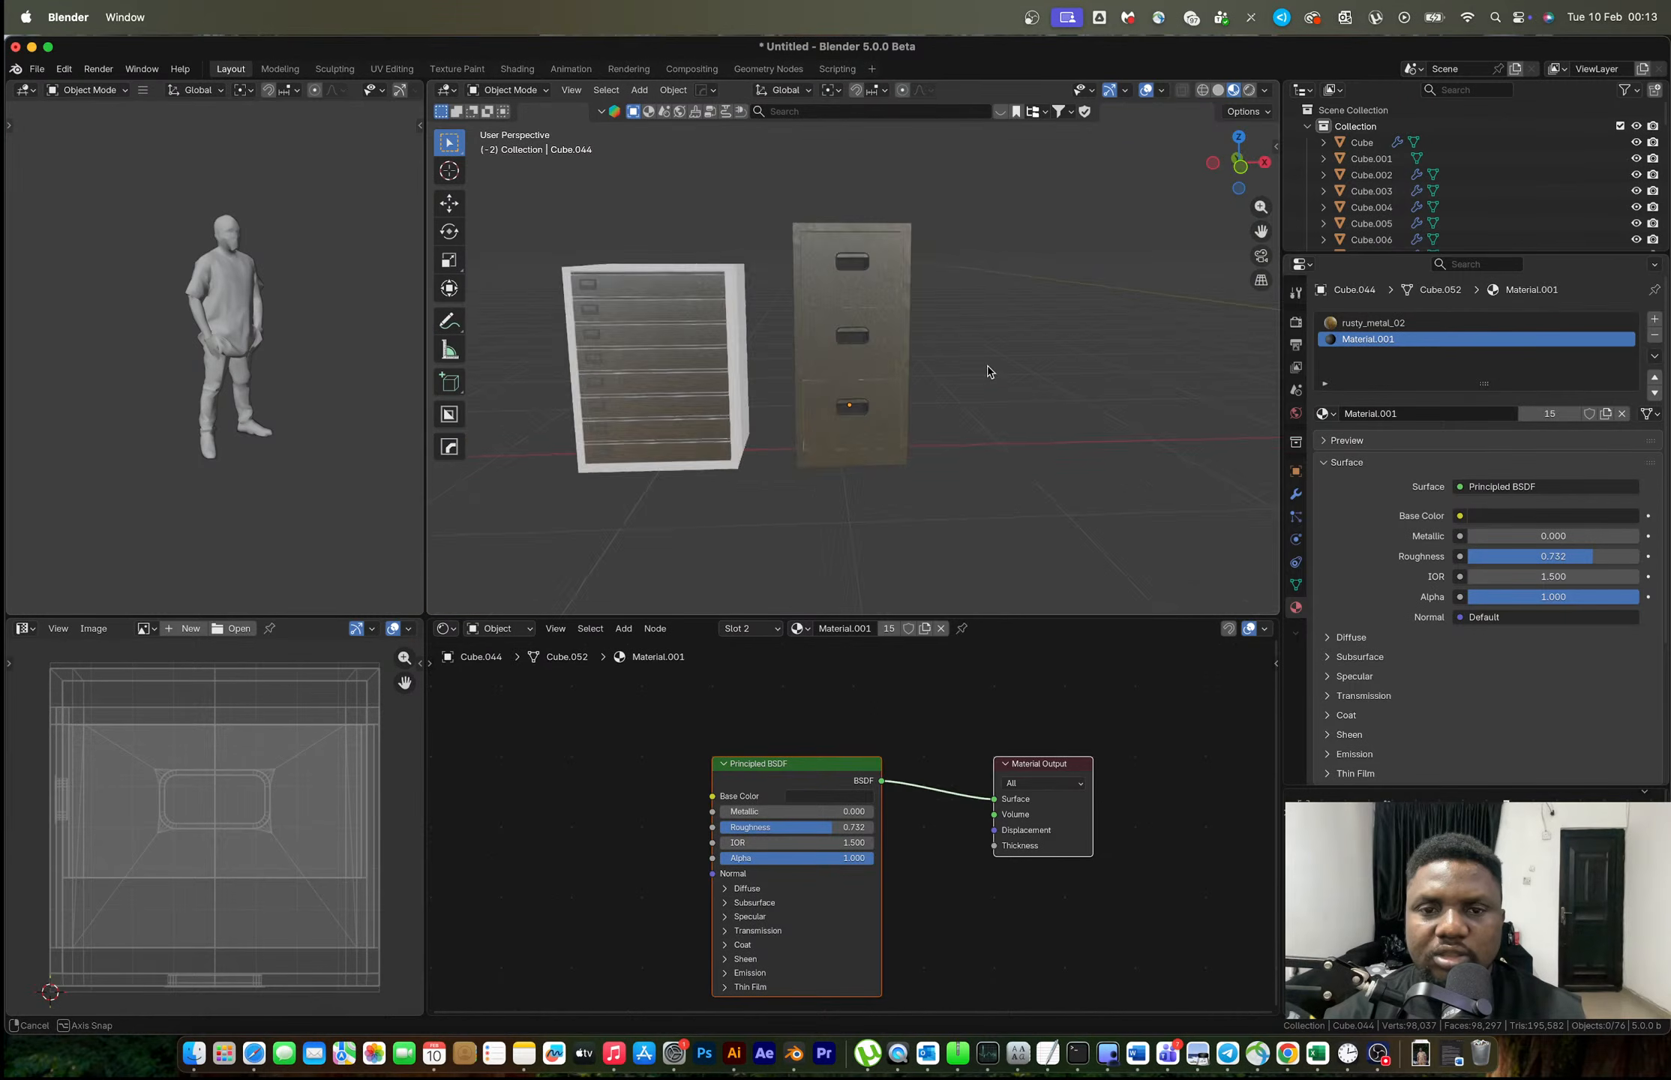
scroll(916, 321, down, 4)
click(853, 349)
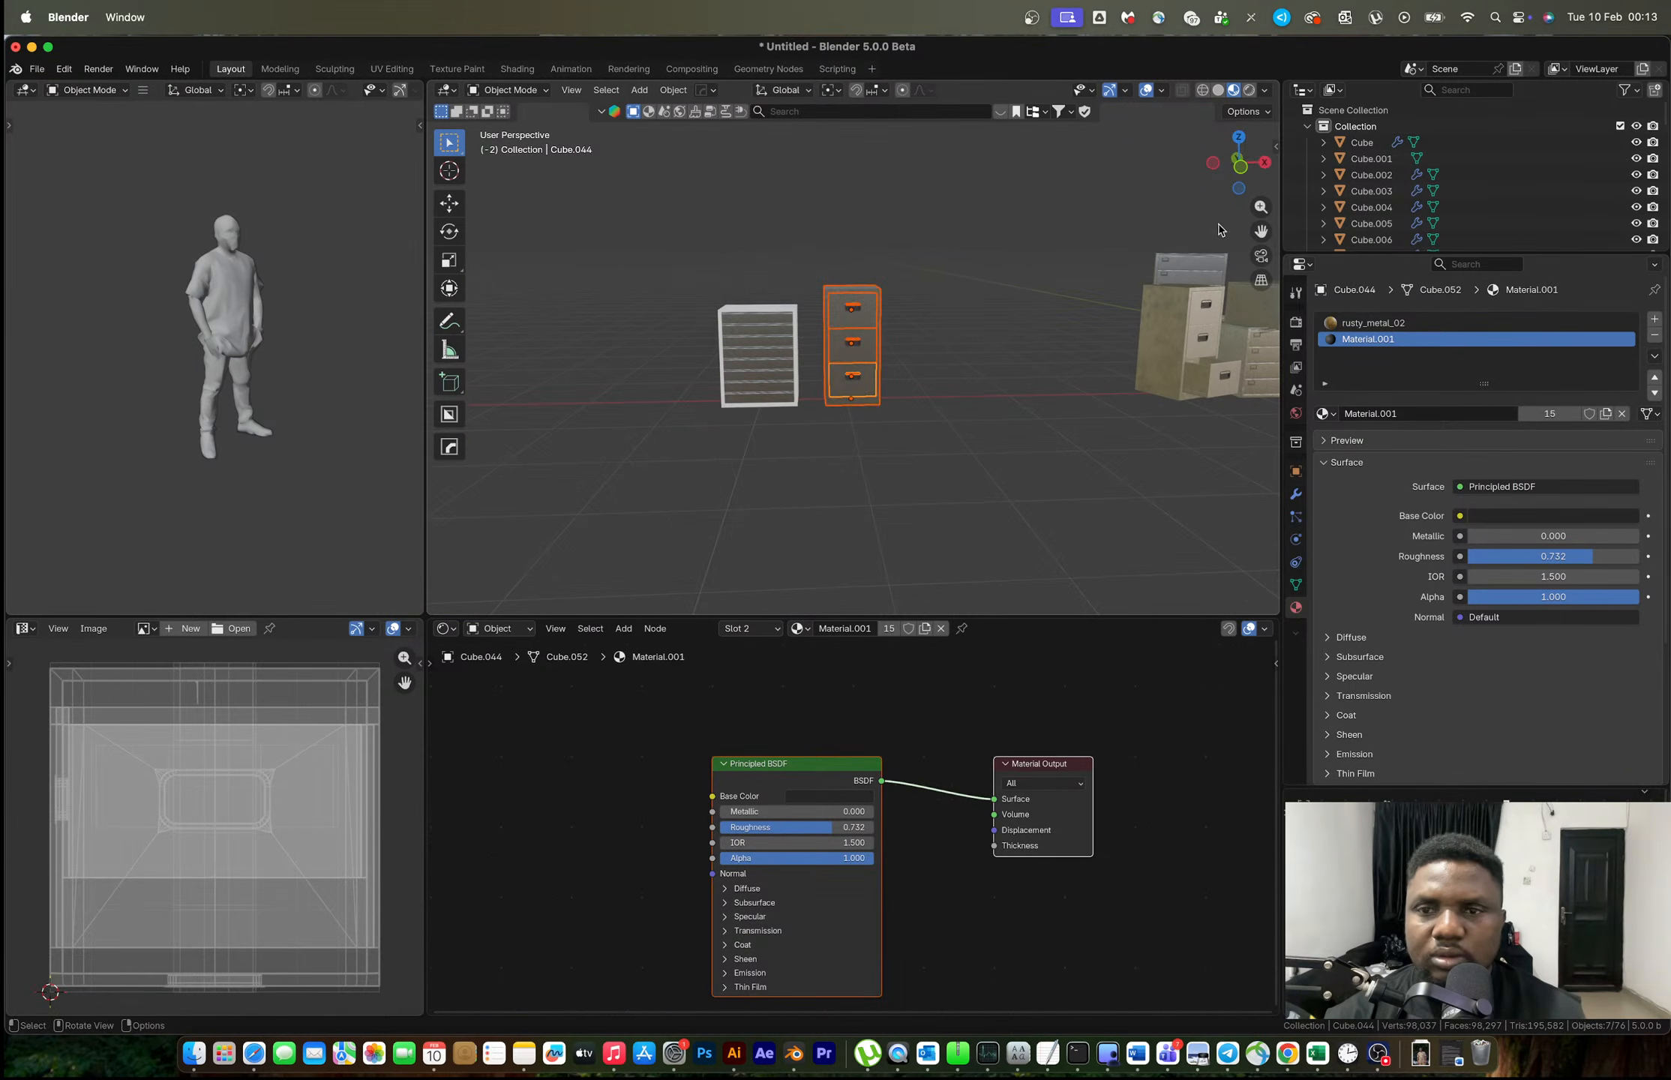
click(1239, 137)
shift+middle_drag(1080, 317, 870, 369)
key(g)
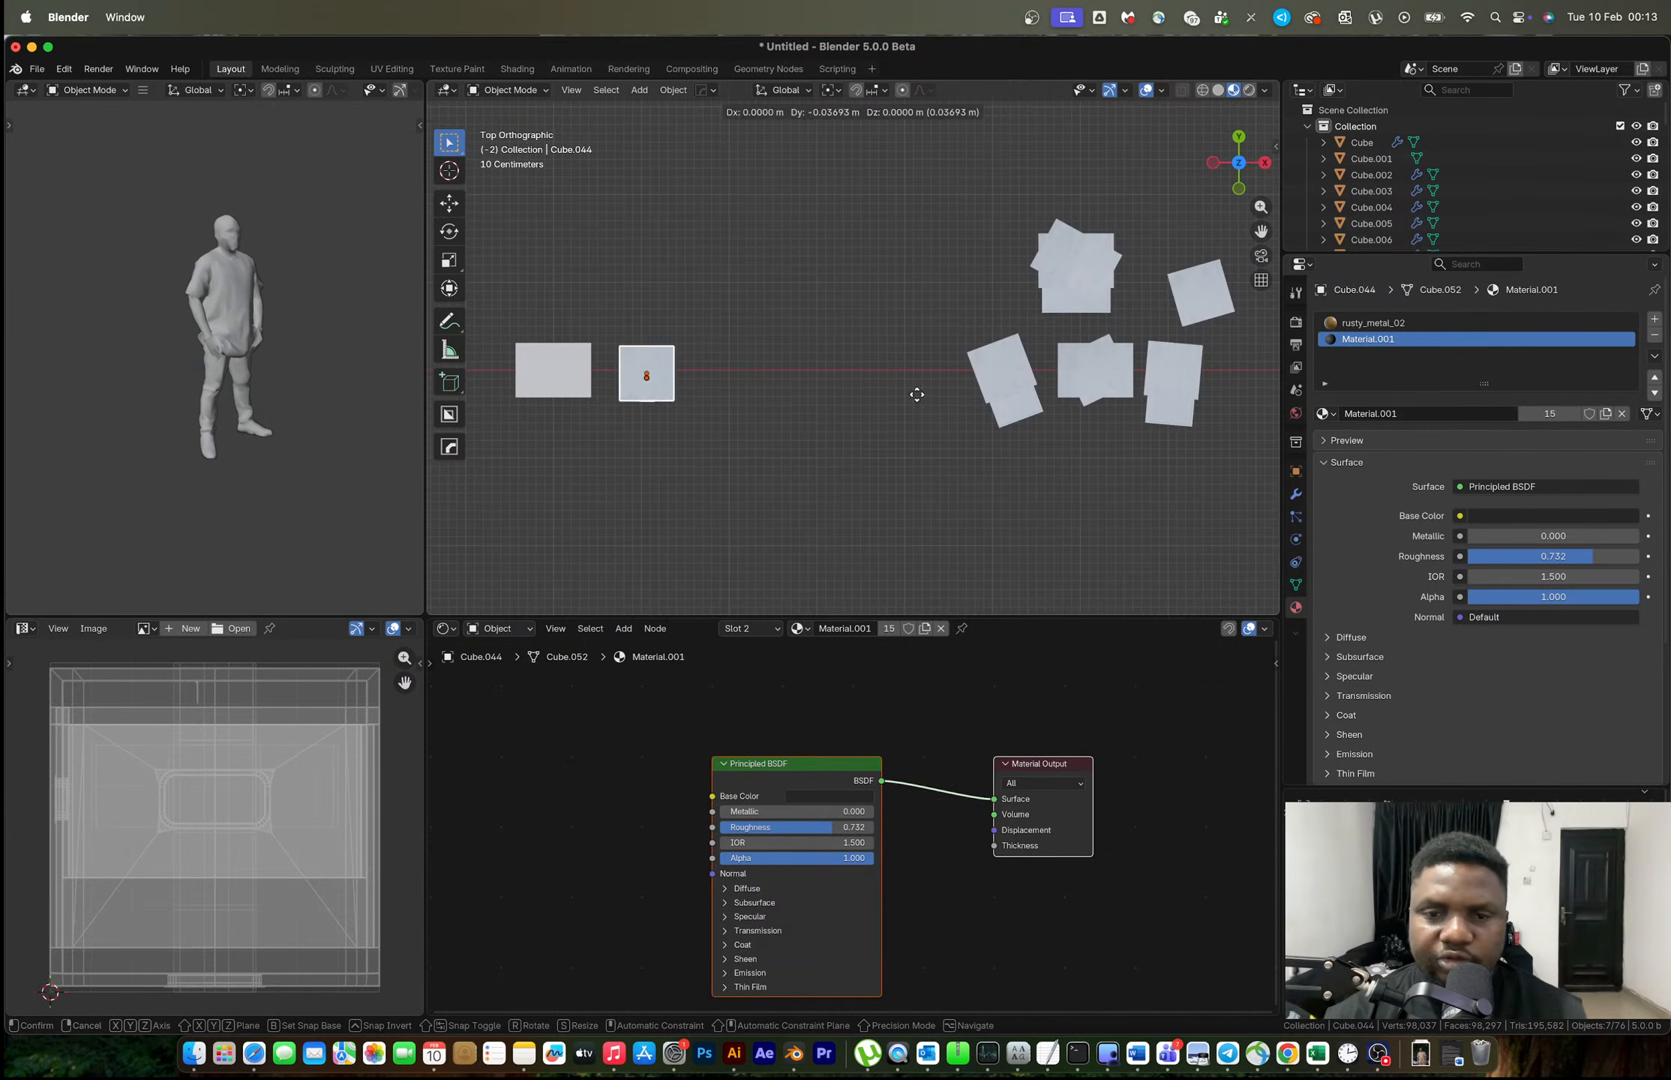
click(1182, 291)
Link the rusty_metal_02 material from one of the eight-drawer cabinet's parts to all its other parts.
middle_drag(1137, 320, 1118, 181)
shift+middle_drag(528, 370, 876, 315)
scroll(742, 356, up, 8)
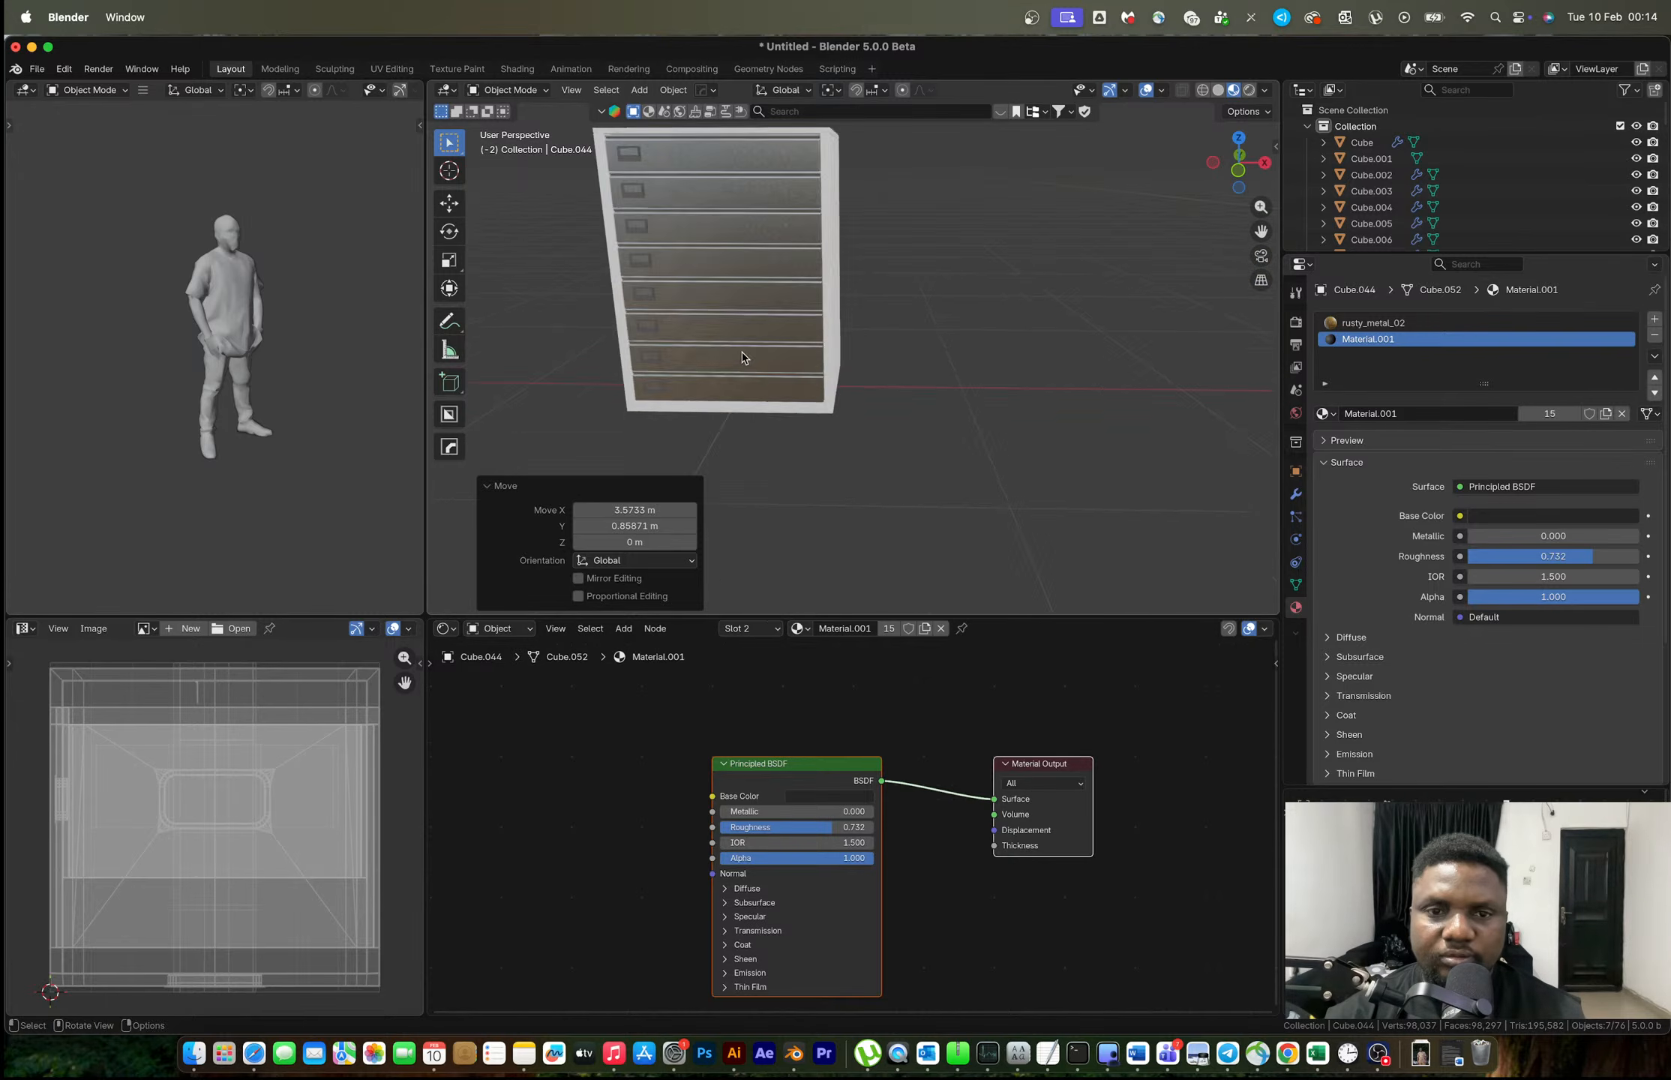
shift+middle_drag(742, 356, 936, 436)
scroll(932, 381, down, 3)
middle_drag(936, 436, 944, 375)
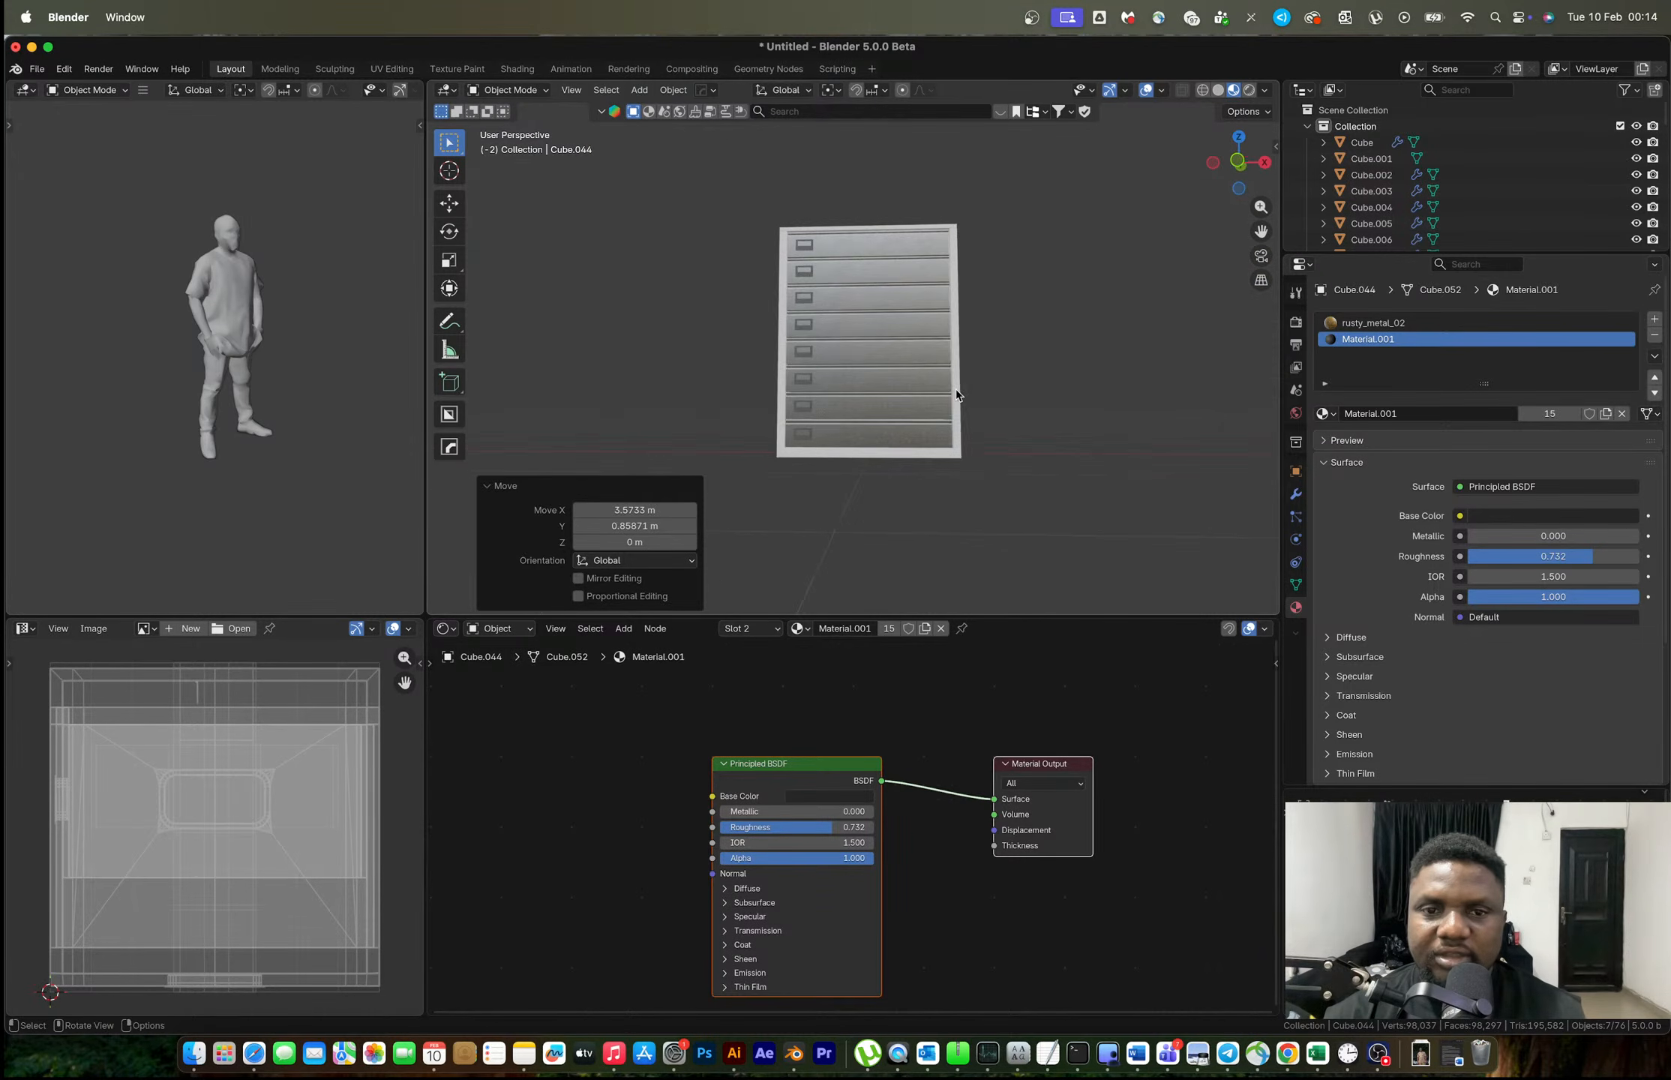
drag(1003, 495, 740, 184)
scroll(920, 352, up, 3)
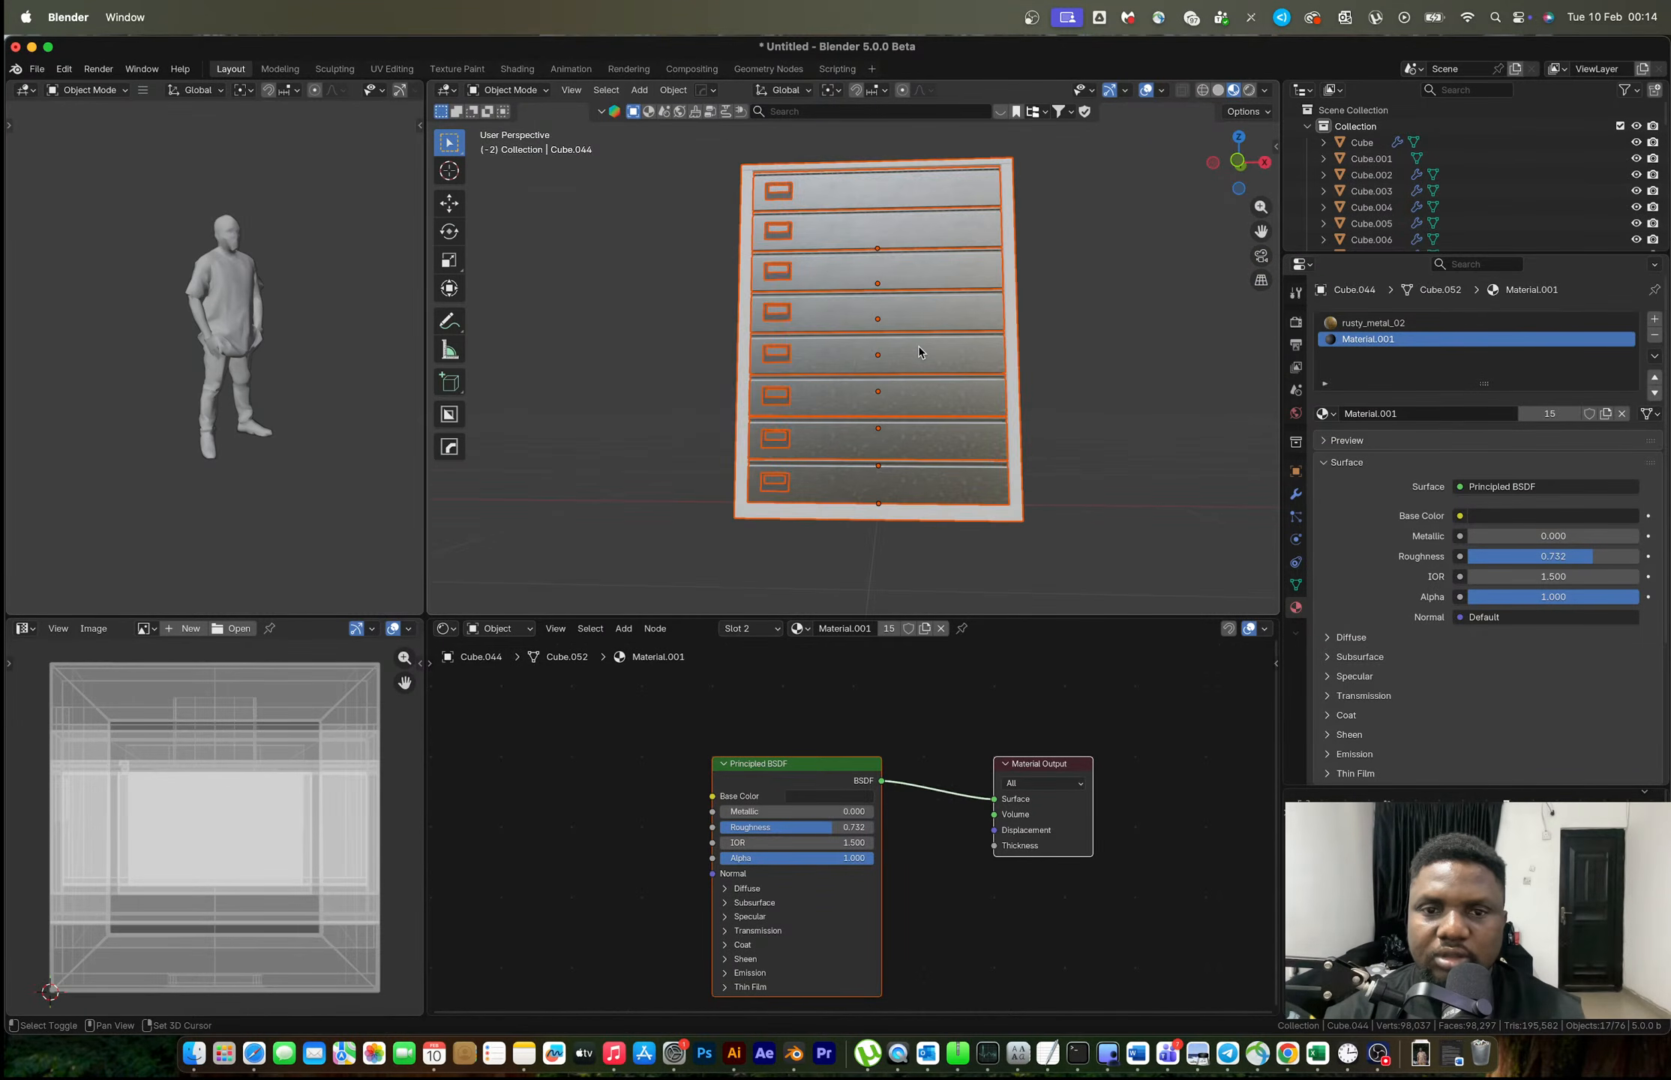
mouse_move(927, 349)
middle_down()
mouse_move(990, 351)
mouse_move(913, 346)
middle_up()
shift+click(913, 346)
key(ctrl+l)
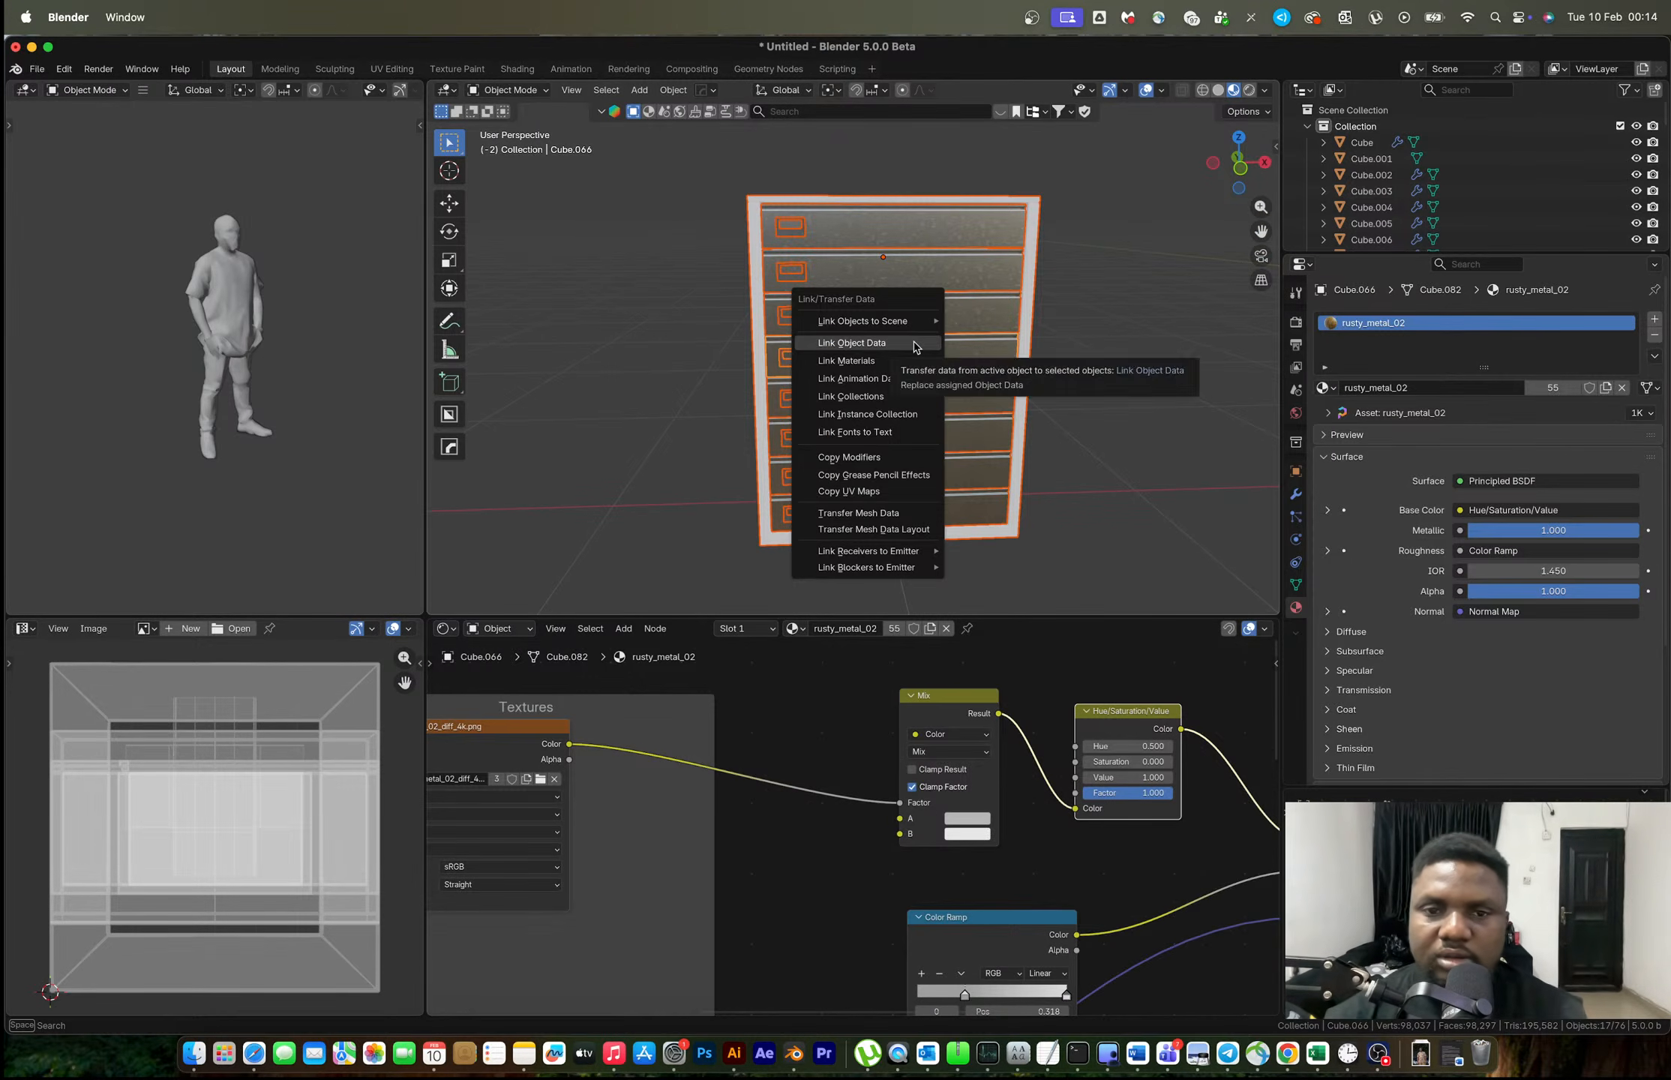
key(Return)
scroll(1087, 386, down, 4)
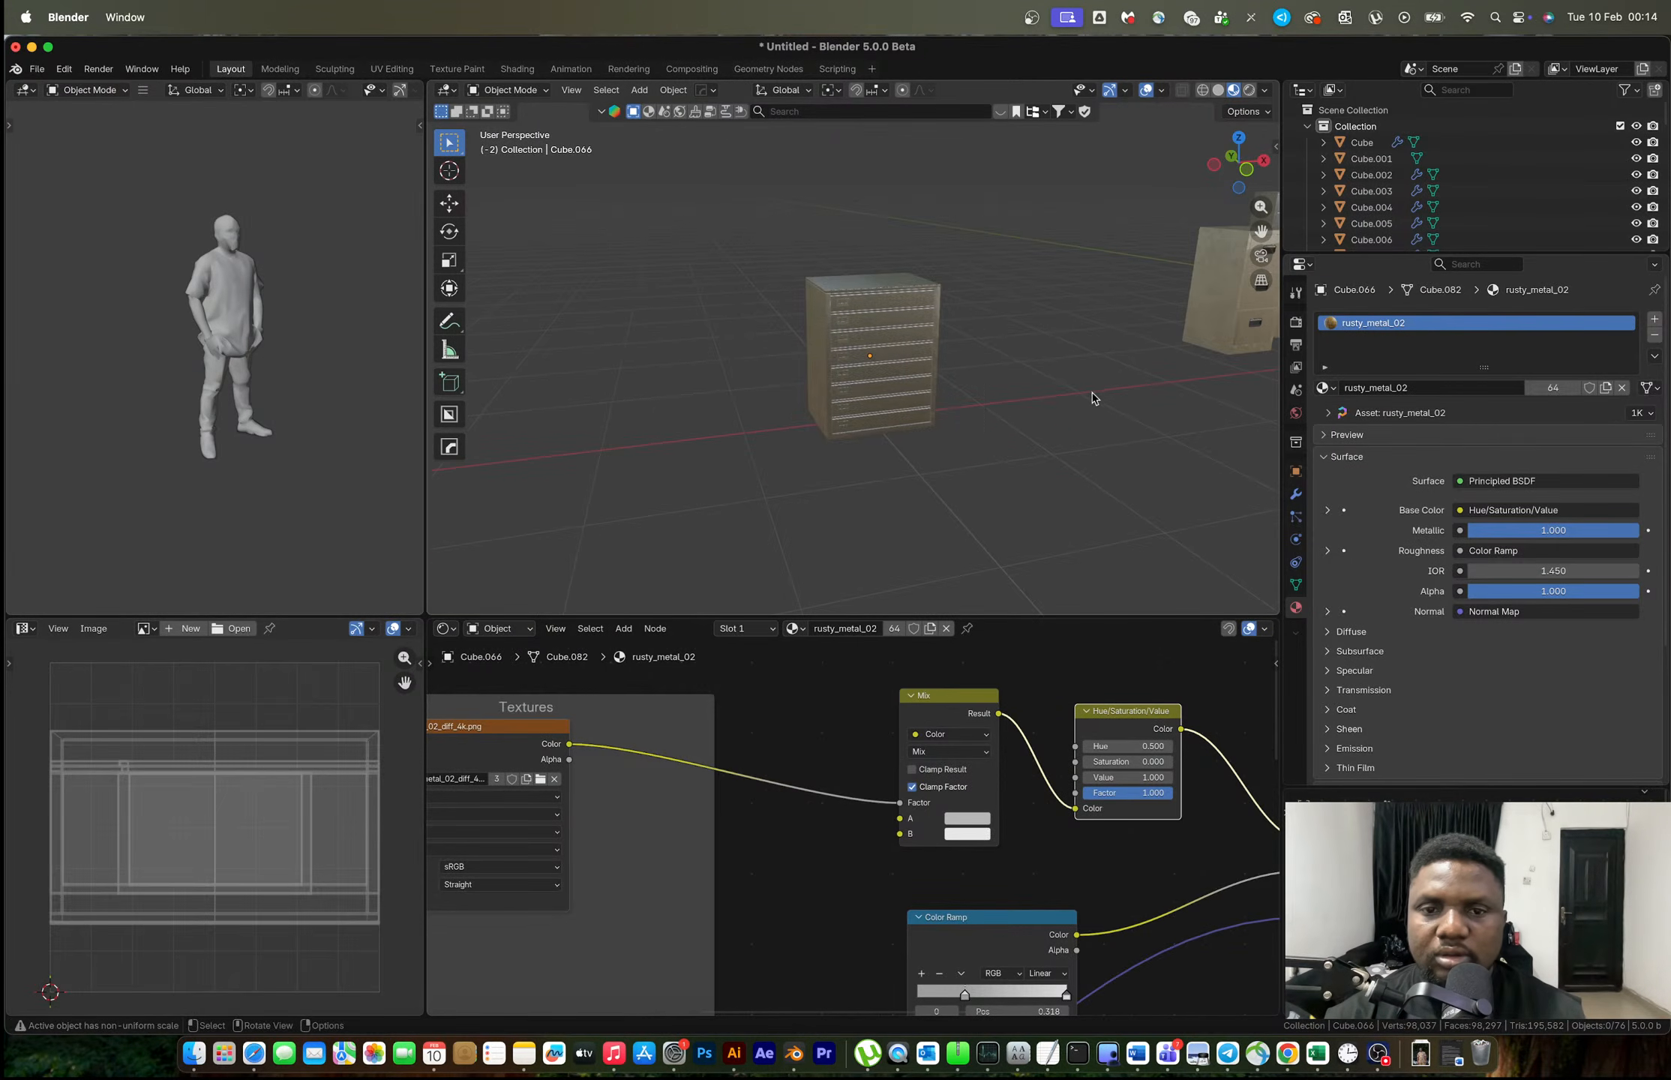
Place the eight-drawer cabinet beside the cluster in top view, about 4.13 m along X and -0.21 m along Y, turned slightly clockwise.
click(1242, 135)
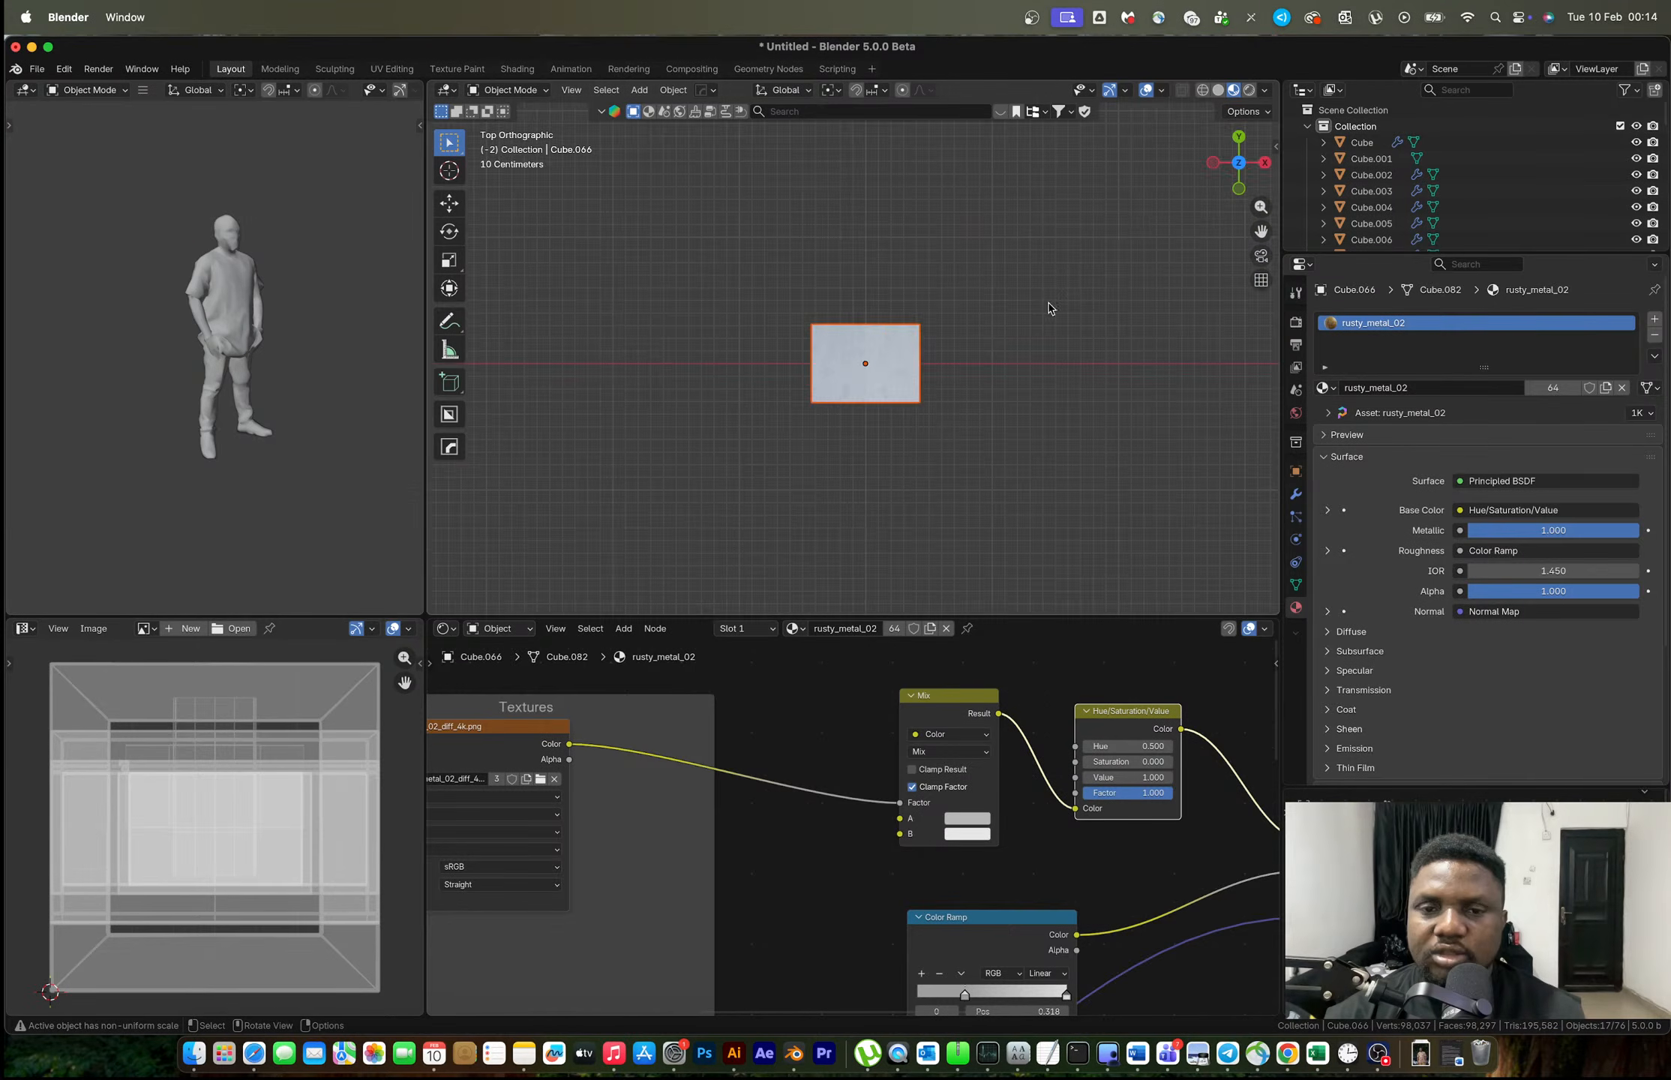
scroll(995, 366, down, 4)
key(g)
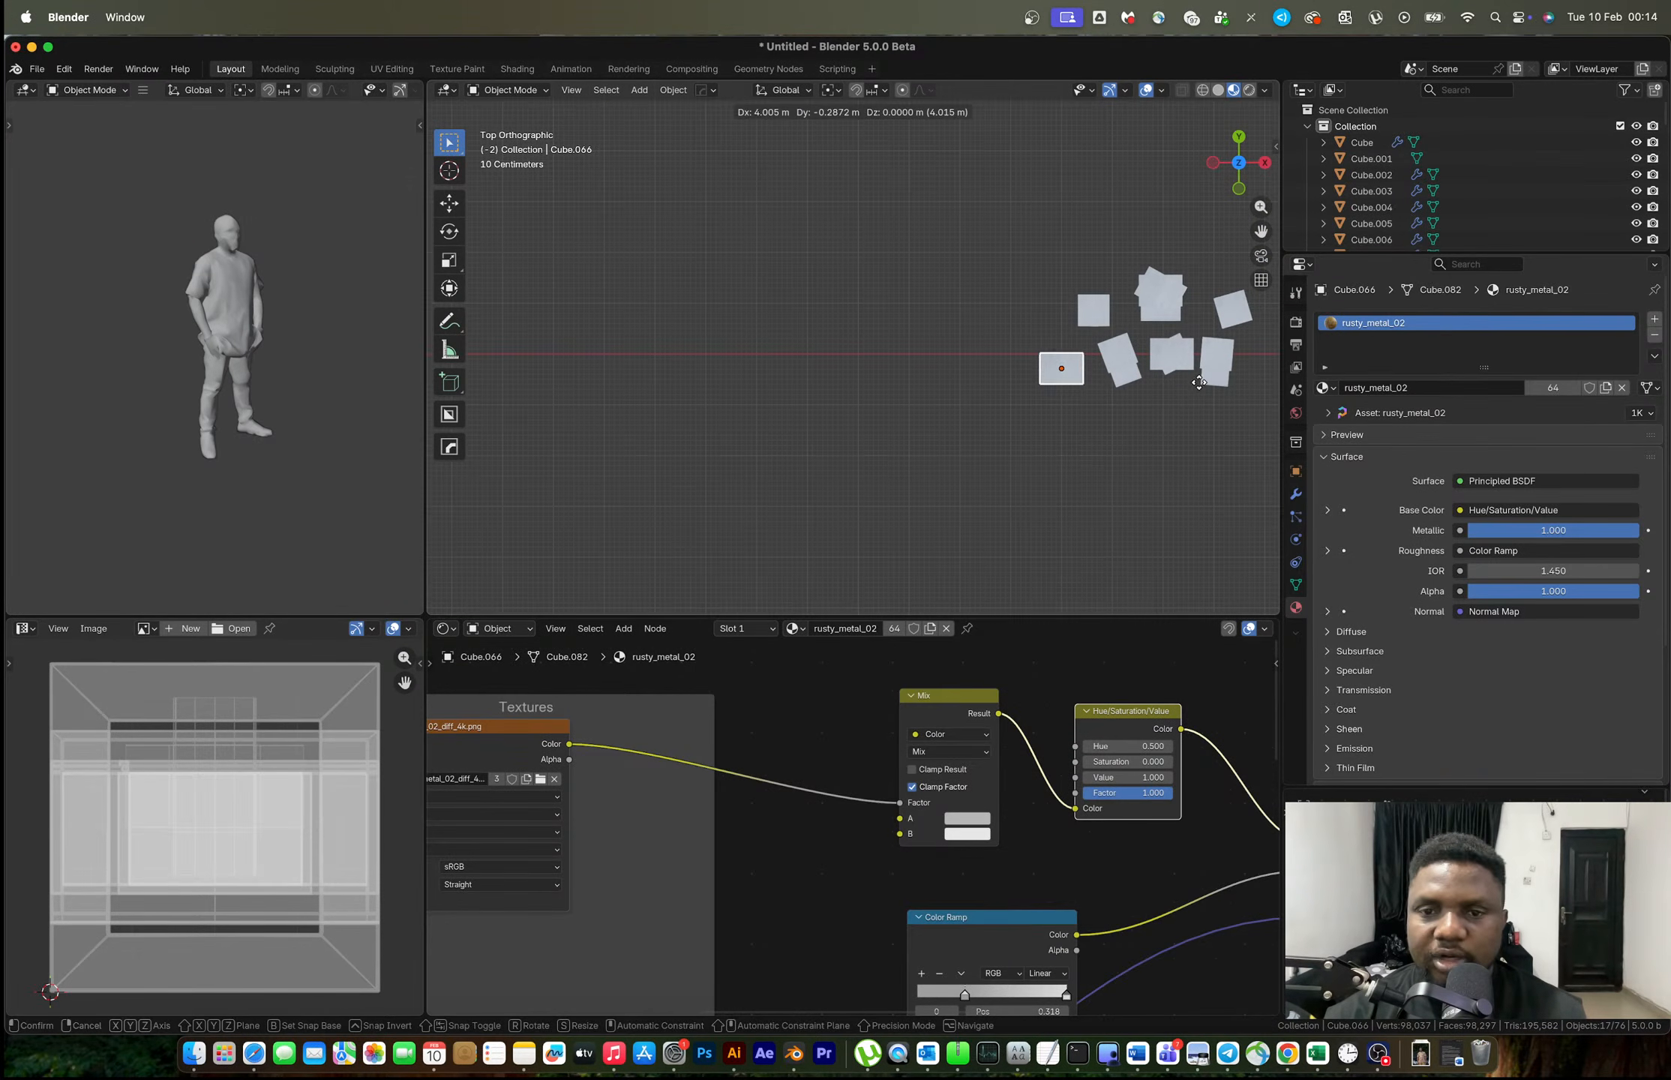
click(1197, 393)
key(r)
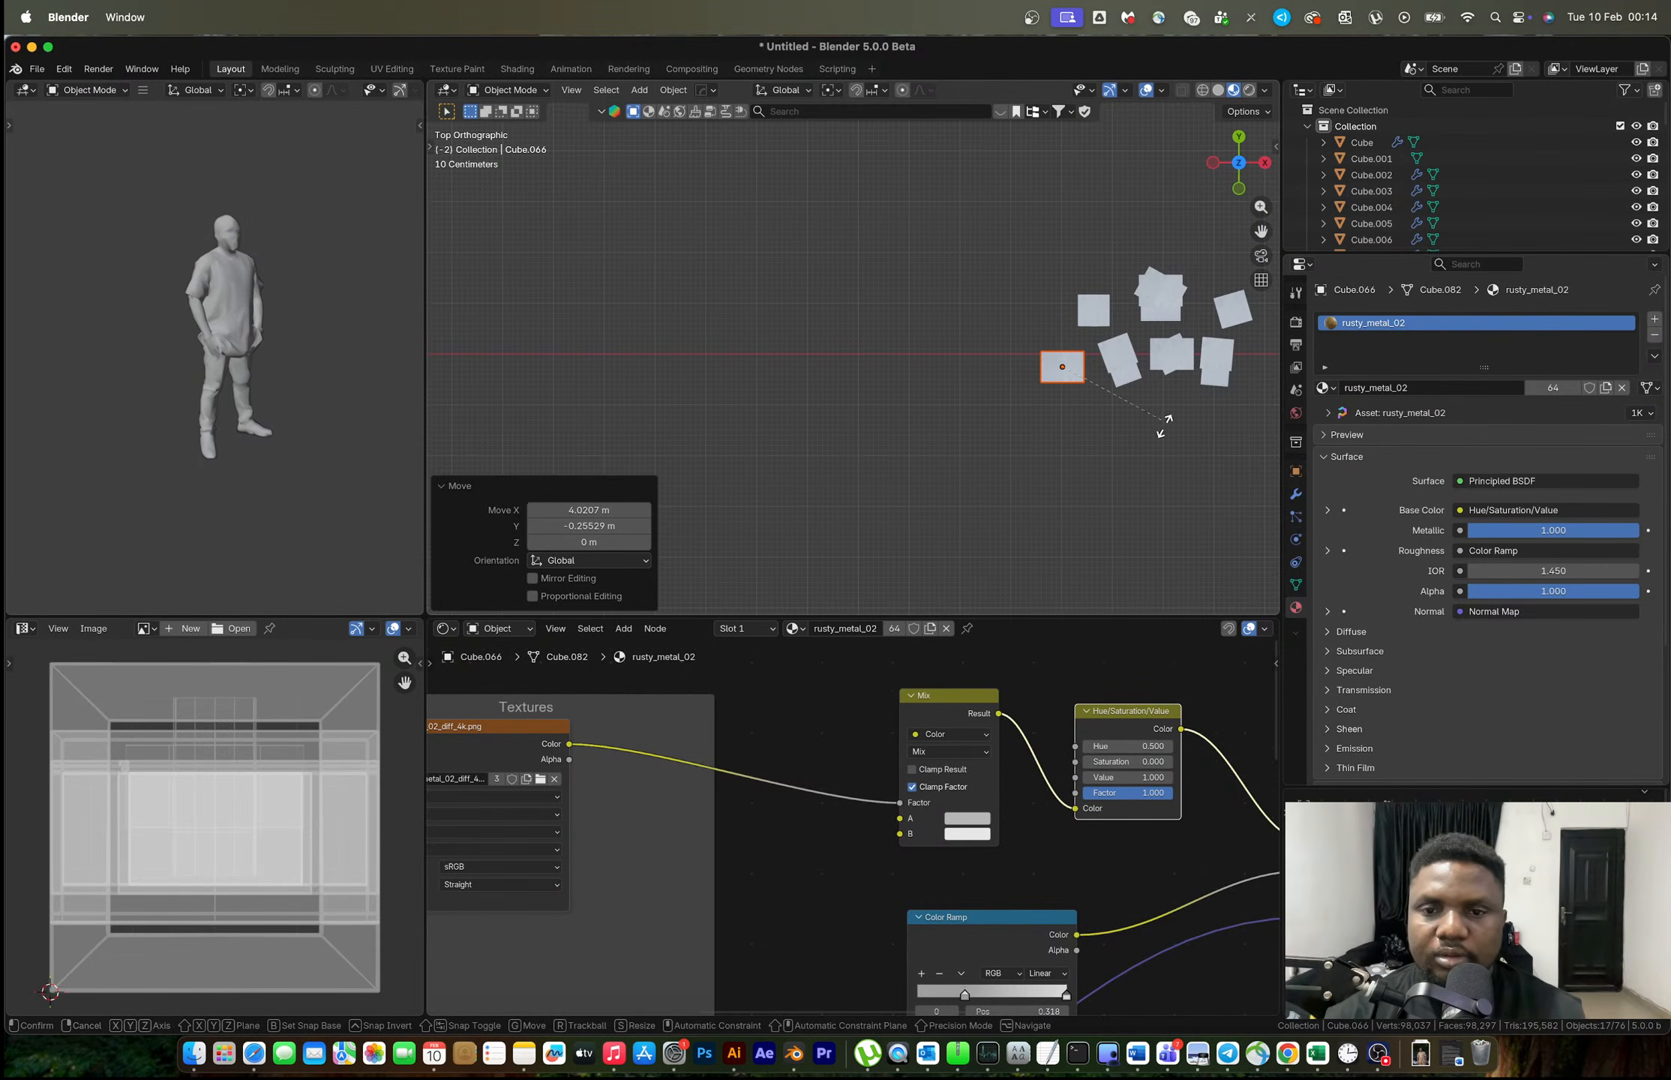
click(1162, 436)
key(g)
click(1164, 443)
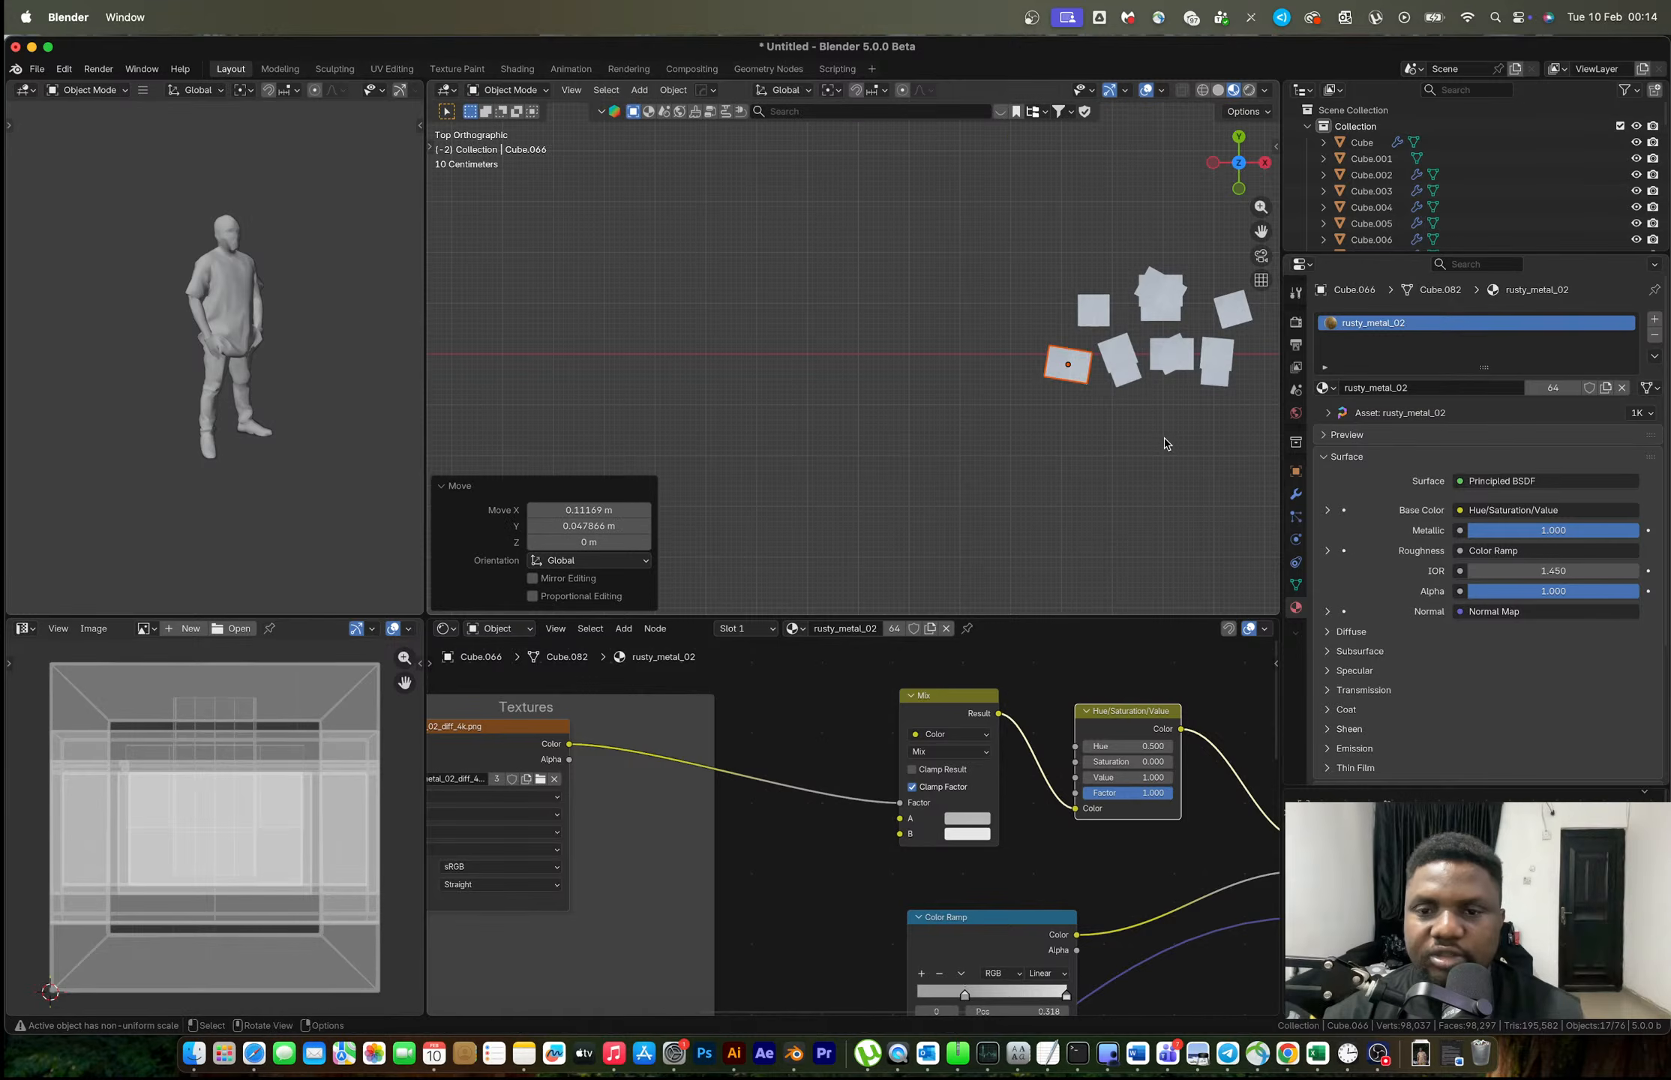
Add a camera with the Photographer add-on and lock it to the view.
key(n)
click(1270, 495)
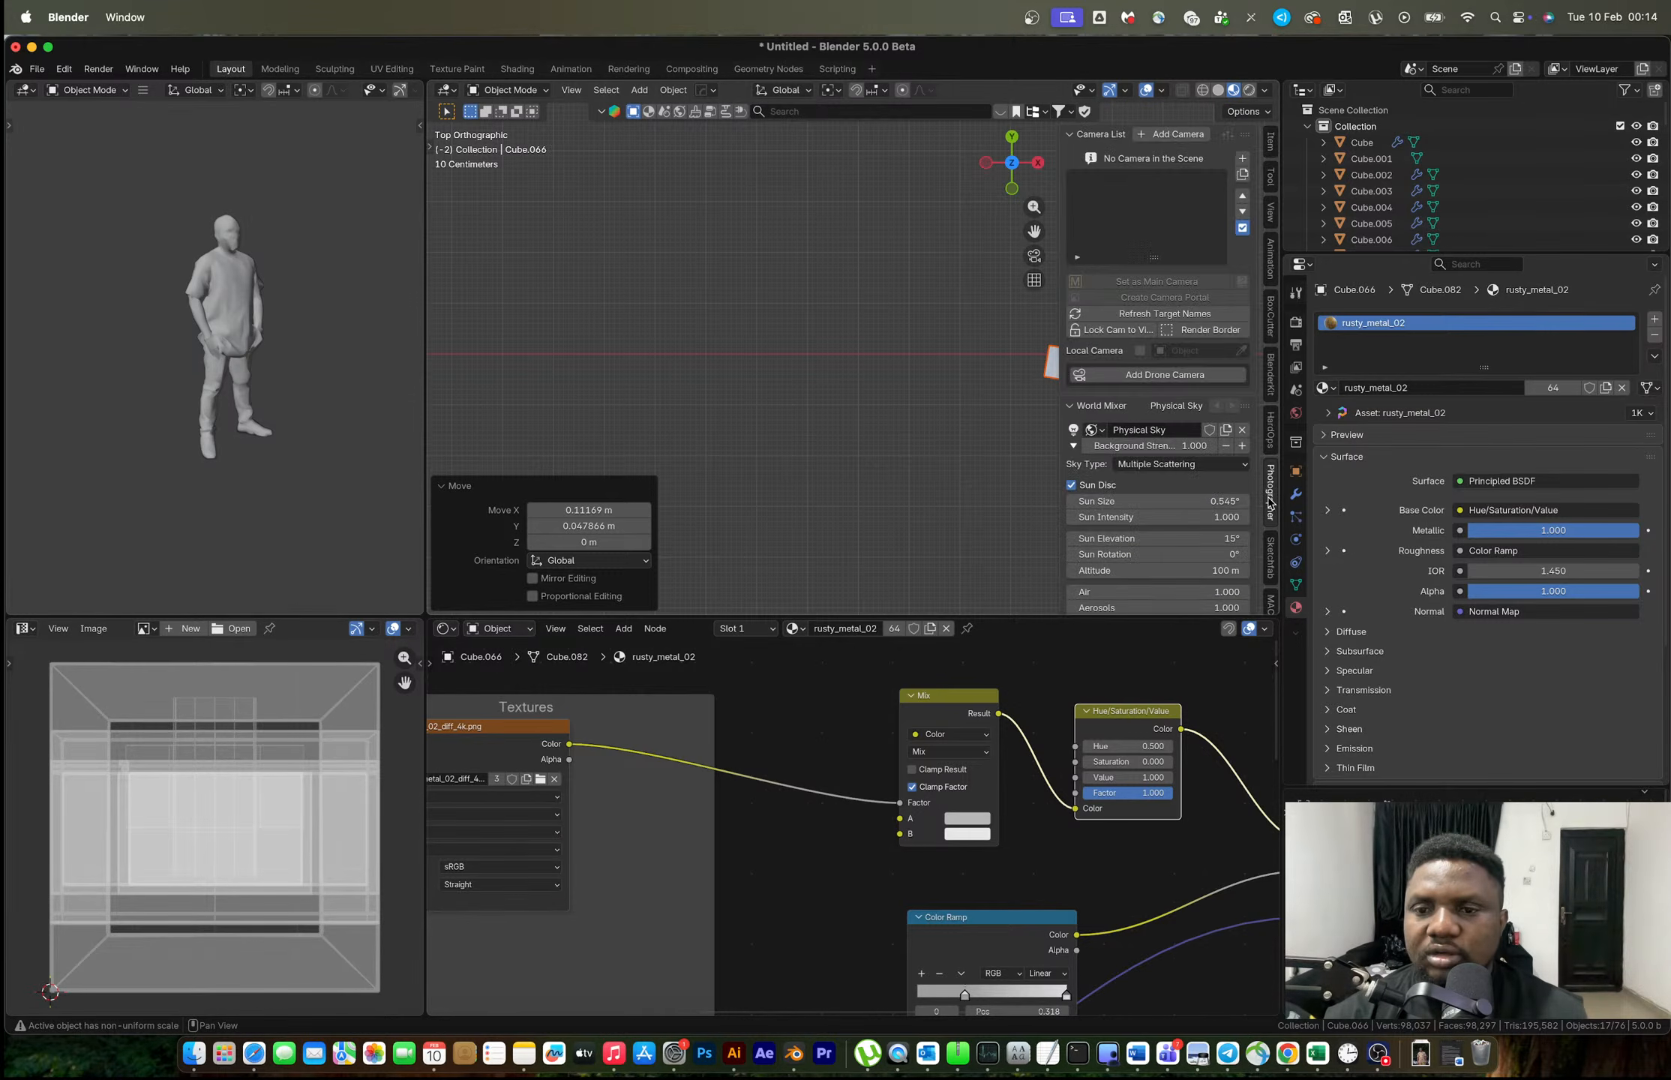
click(1071, 374)
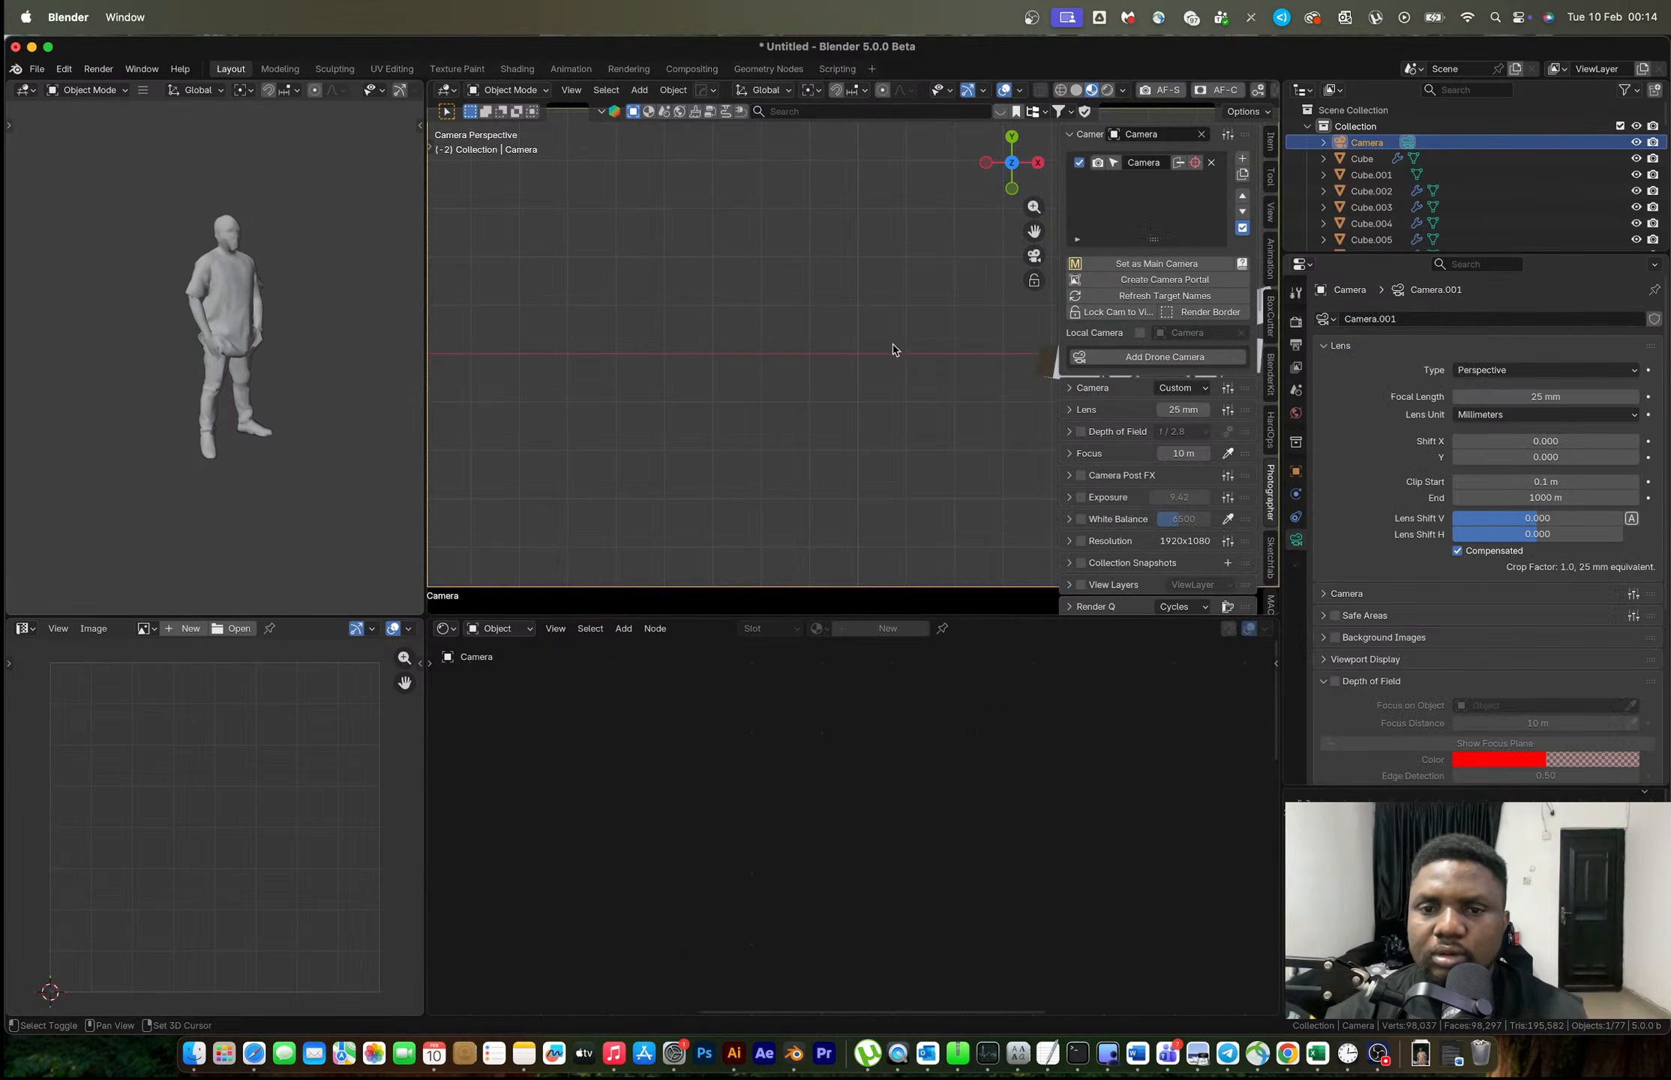
shift+middle_drag(884, 331, 779, 359)
scroll(733, 344, down, 3)
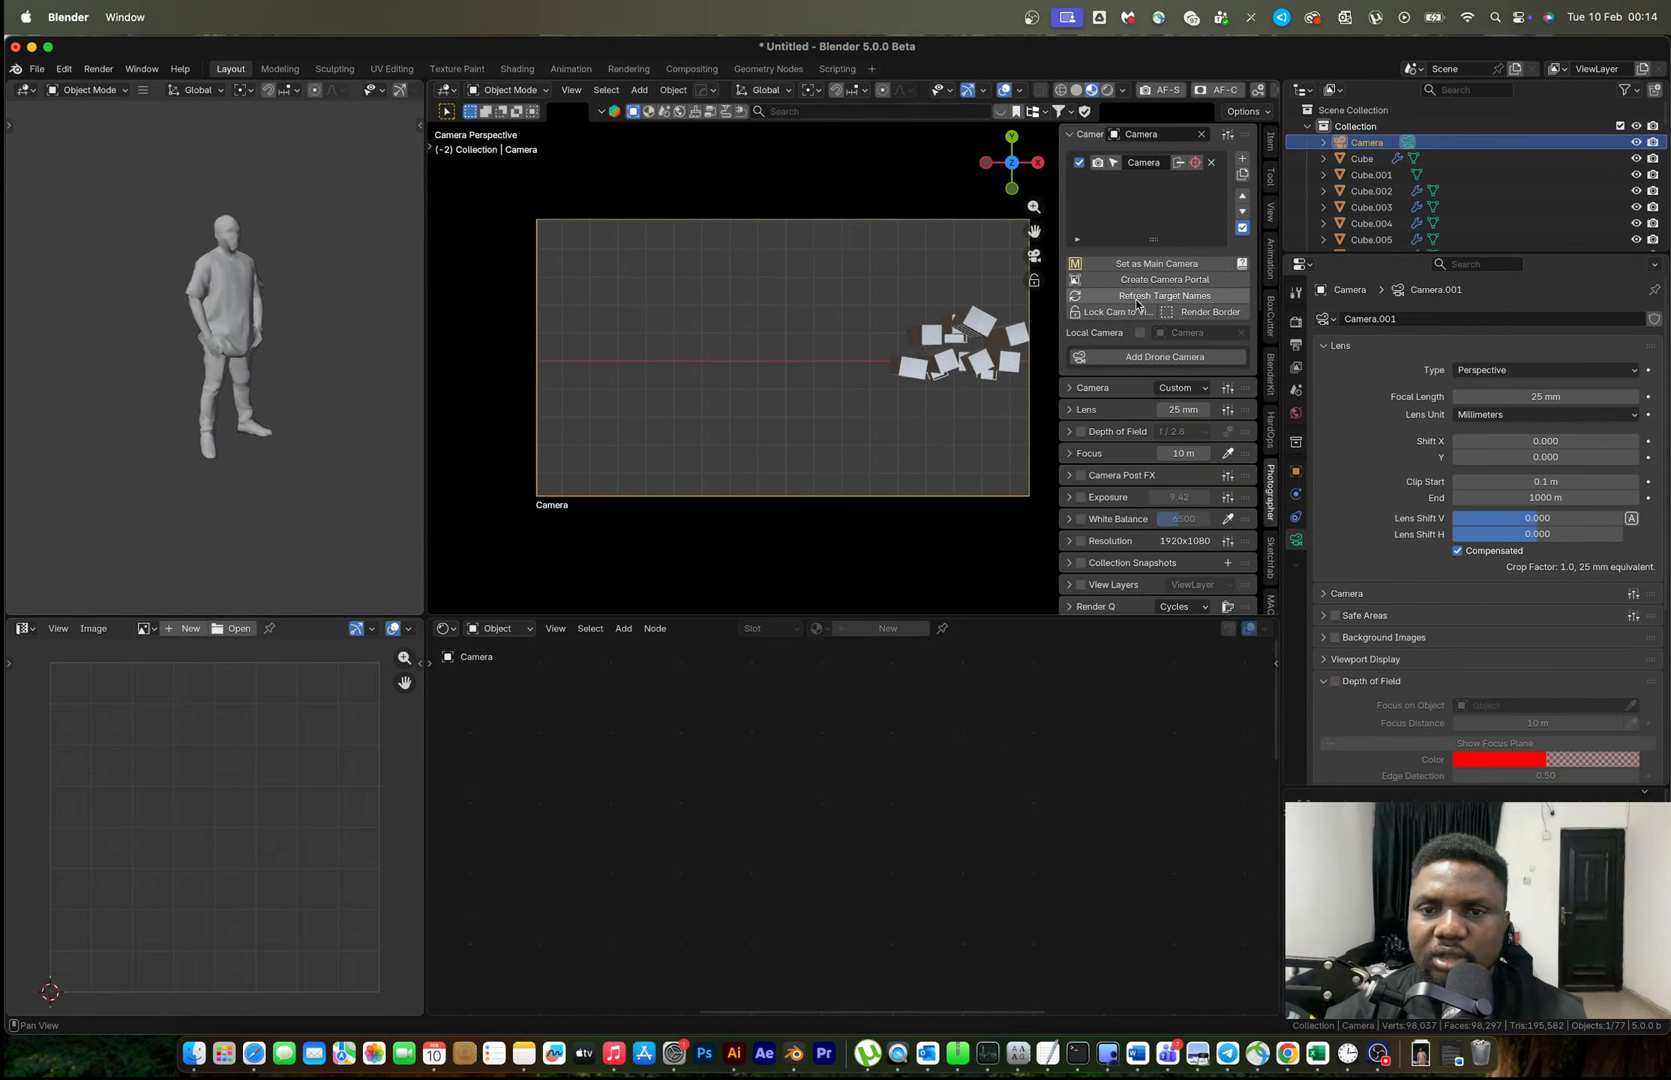
click(1128, 311)
Frame the whole cabinet cluster from a raised three-quarter angle with the first camera, and set its focal length to about 21.2 mm.
middle_drag(922, 378, 854, 263)
shift+middle_drag(964, 402, 825, 348)
scroll(821, 355, up, 5)
scroll(843, 369, down, 3)
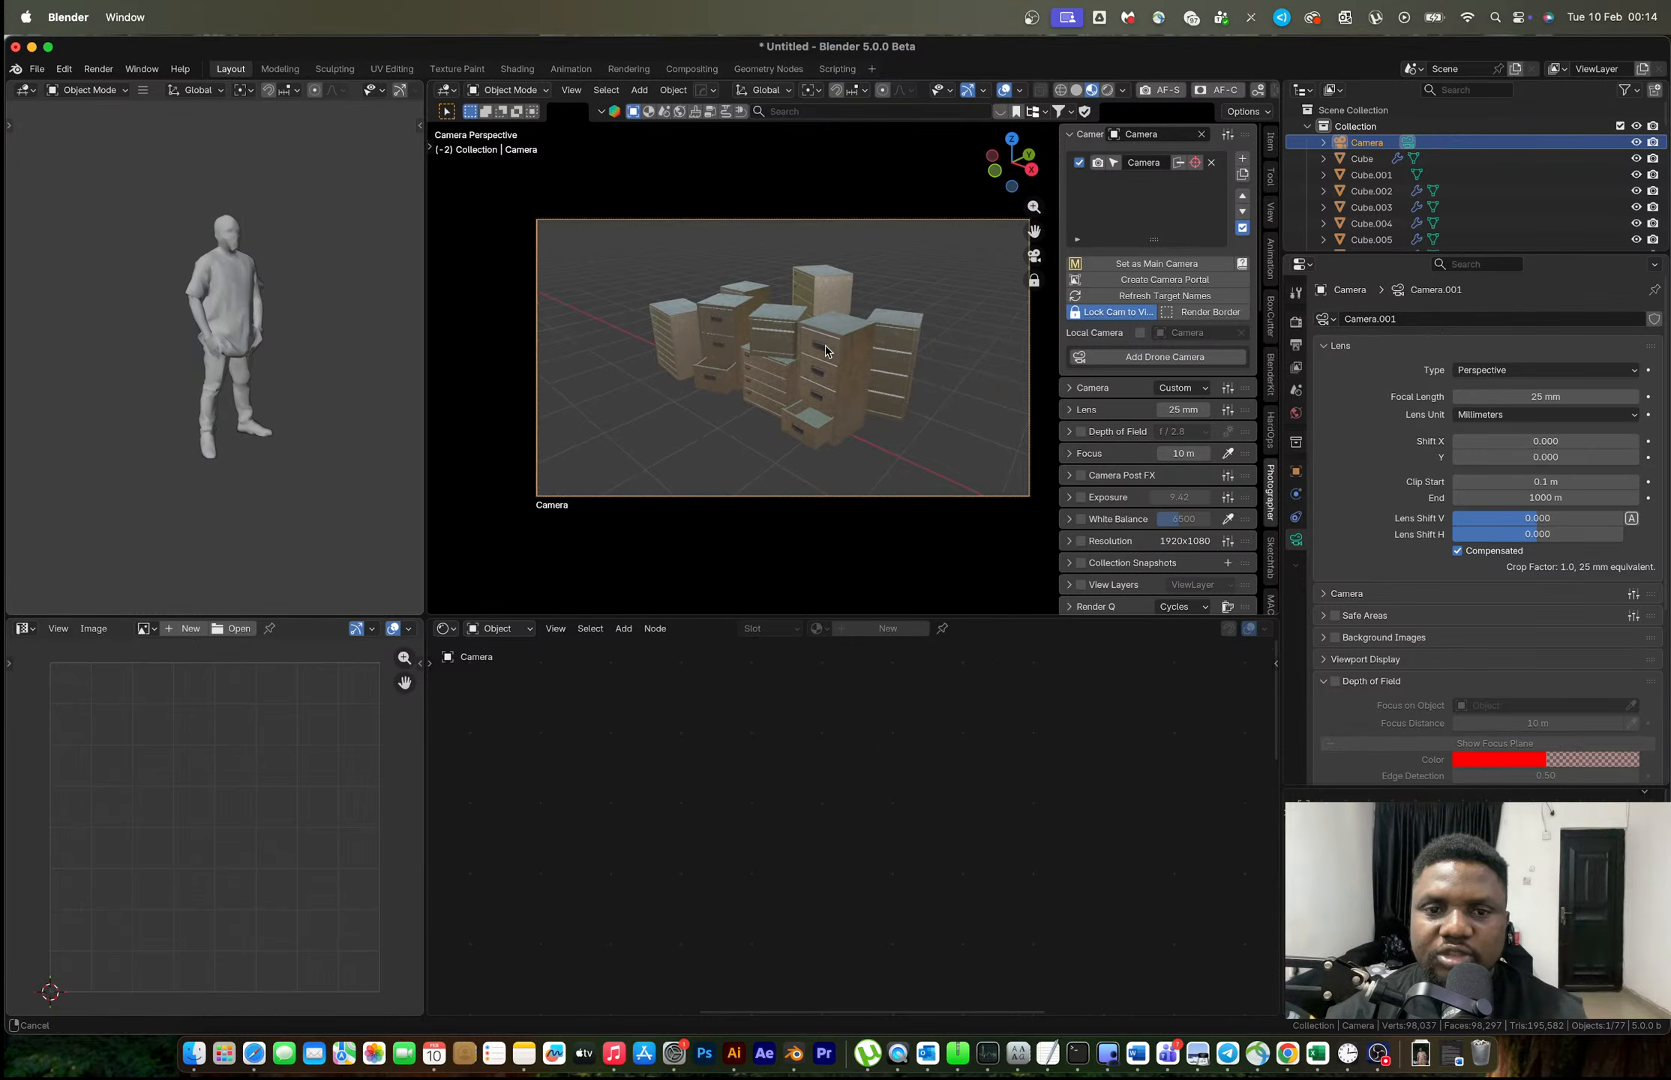
scroll(827, 353, up, 2)
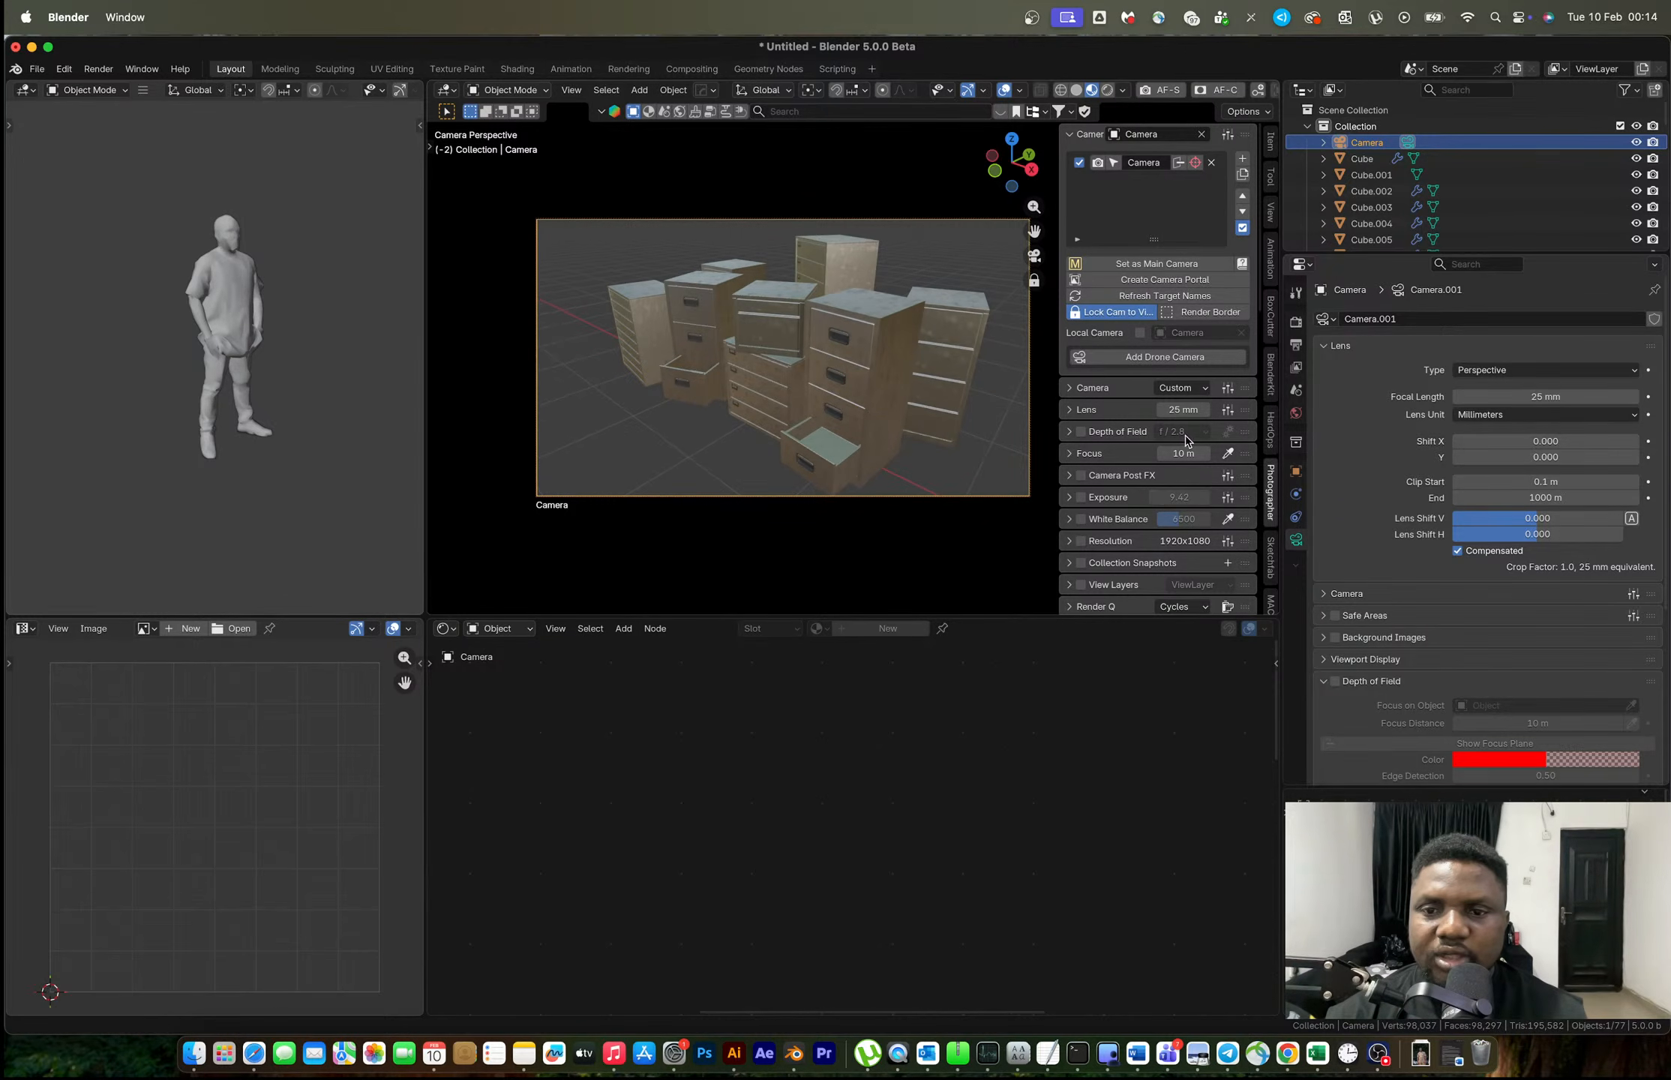
drag(1180, 411, 1140, 411)
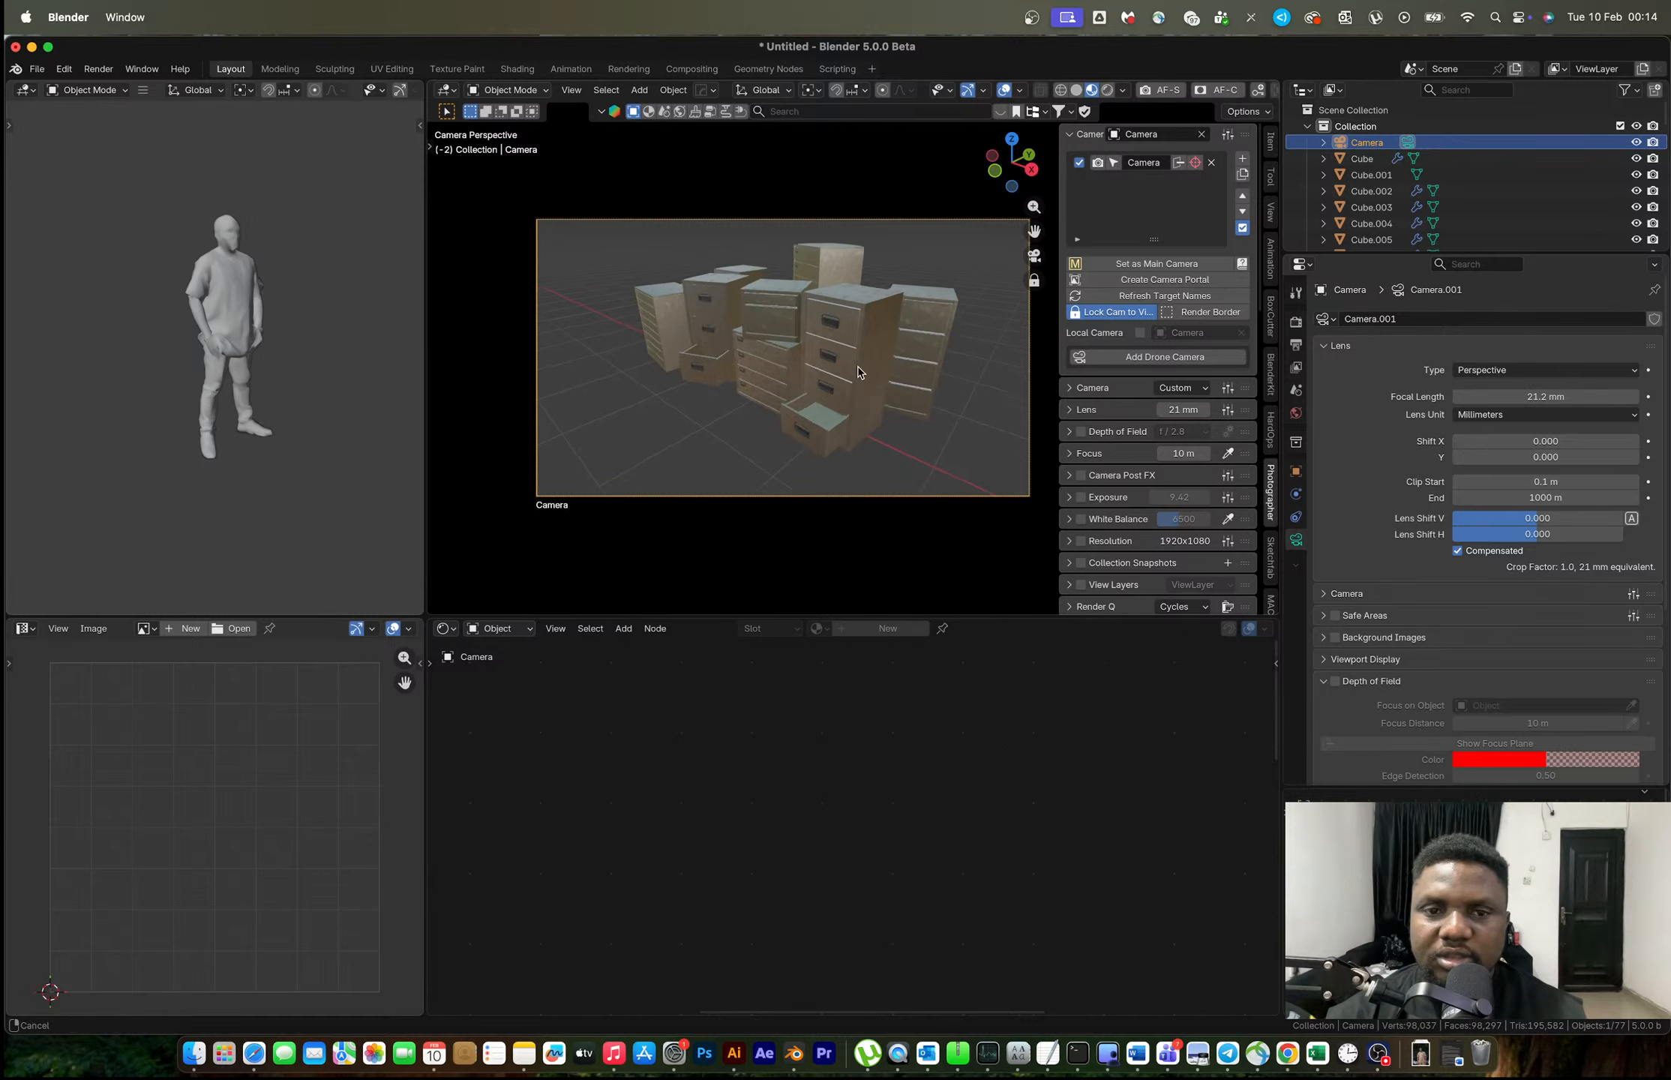
middle_drag(858, 366, 811, 381)
scroll(840, 389, down, 5)
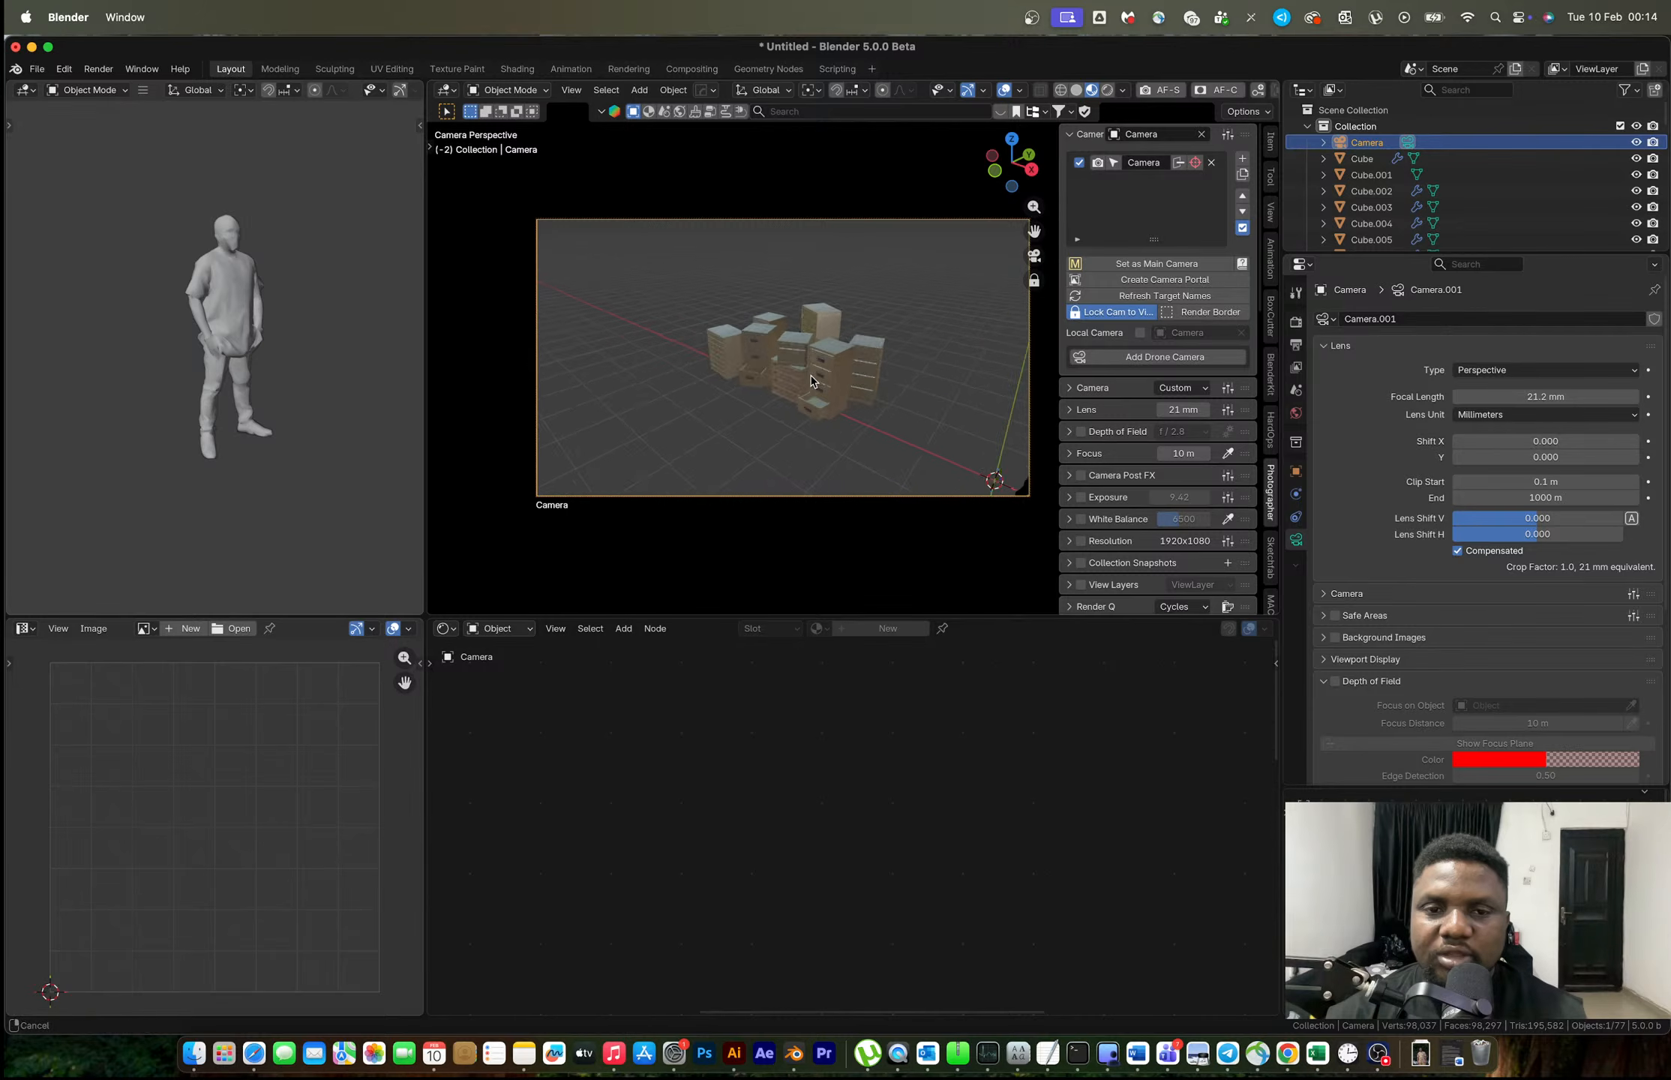
scroll(809, 381, up, 2)
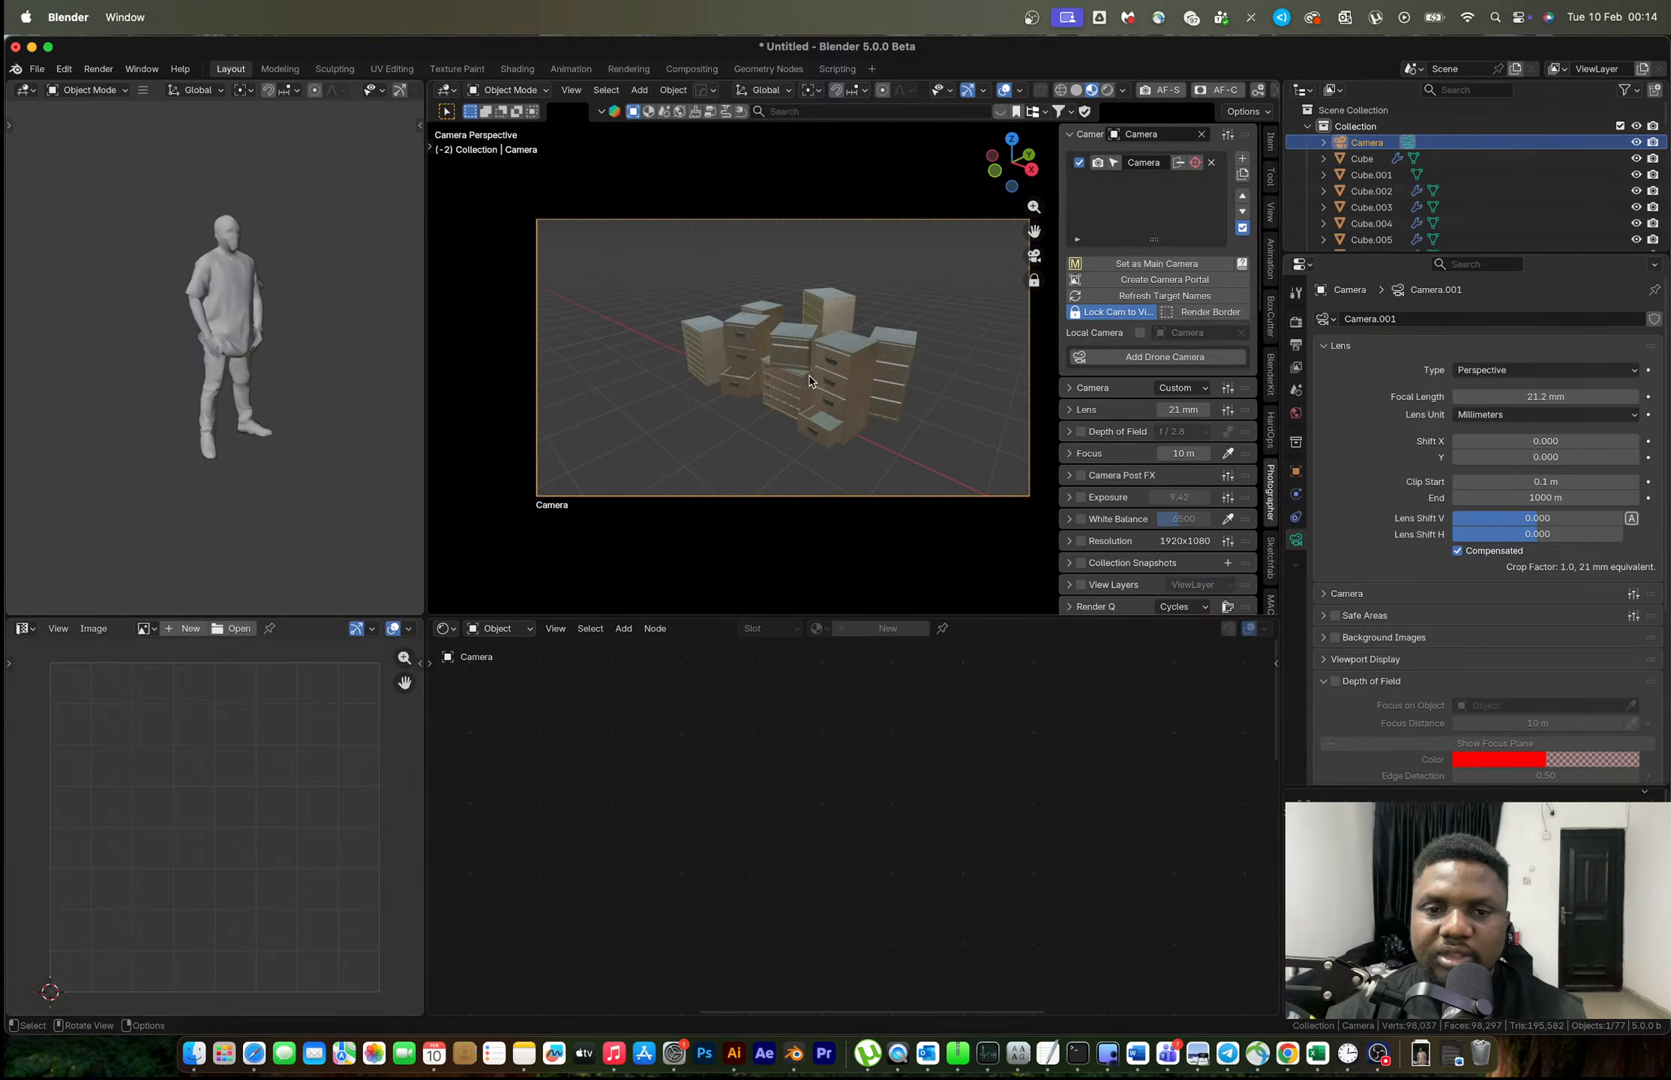
Add a second camera and frame the cabinet cluster from the front at a lower angle, with the camera locked to the view.
scroll(809, 381, up, 3)
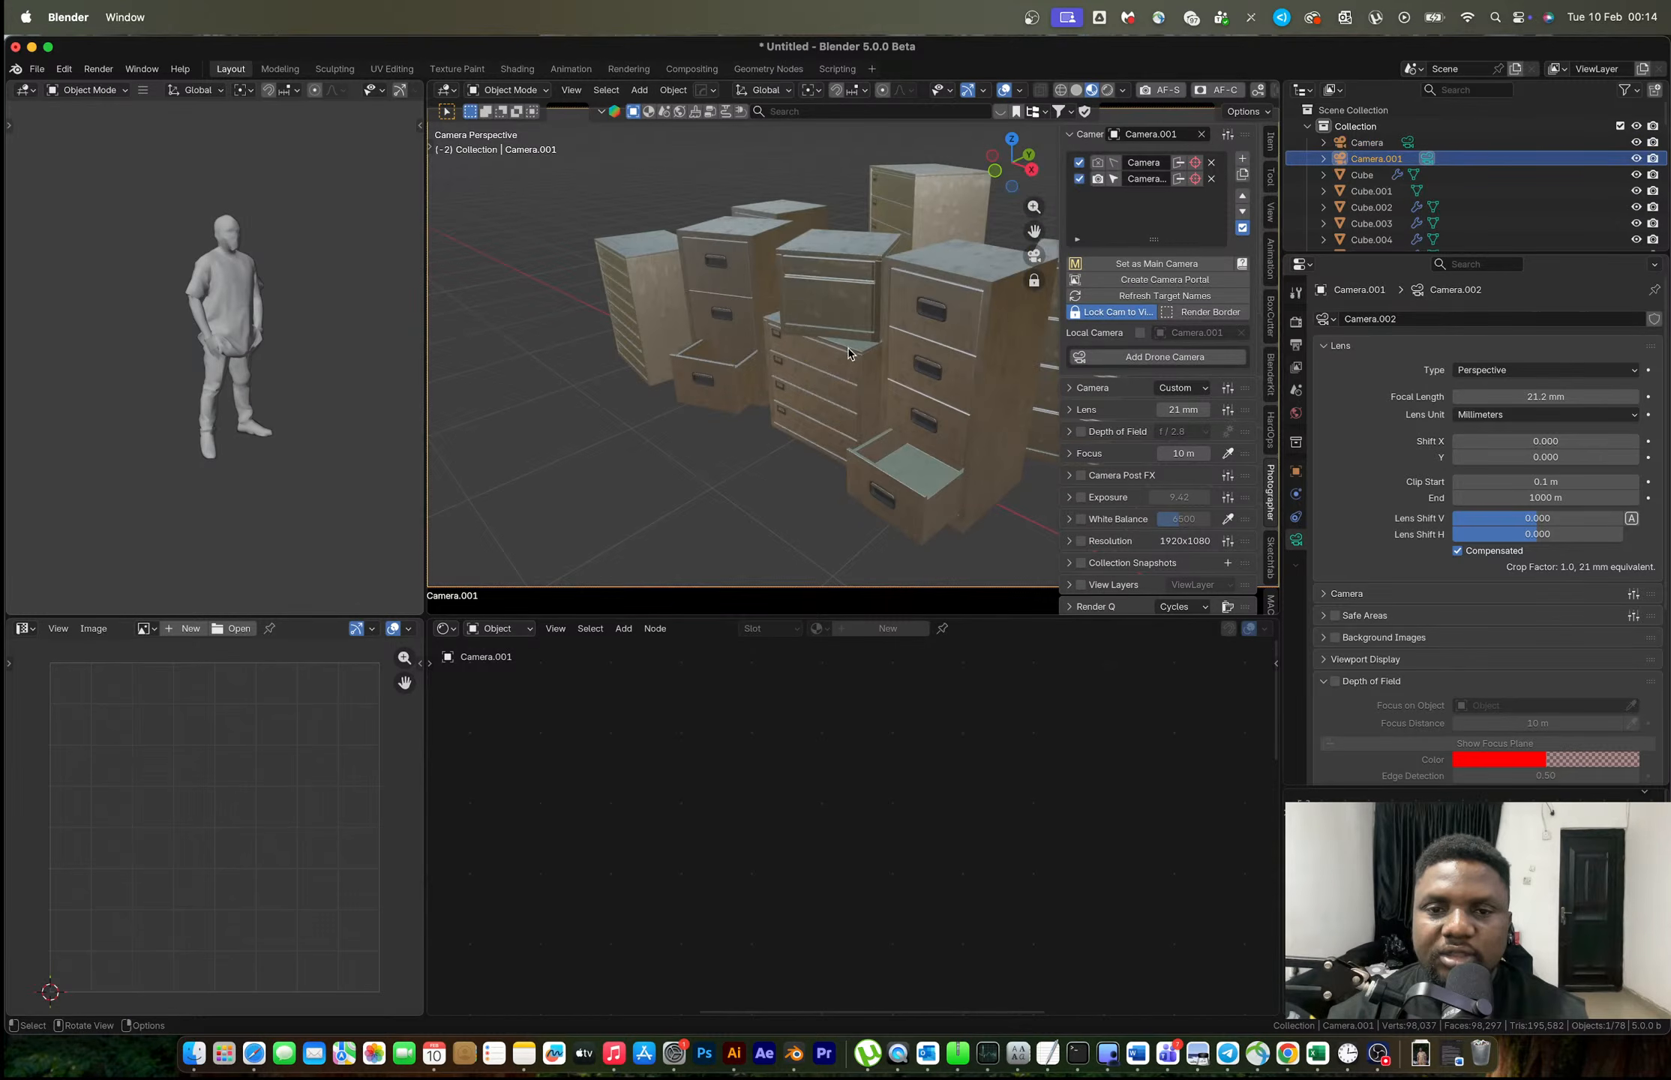
middle_drag(850, 354, 818, 425)
scroll(870, 449, up, 4)
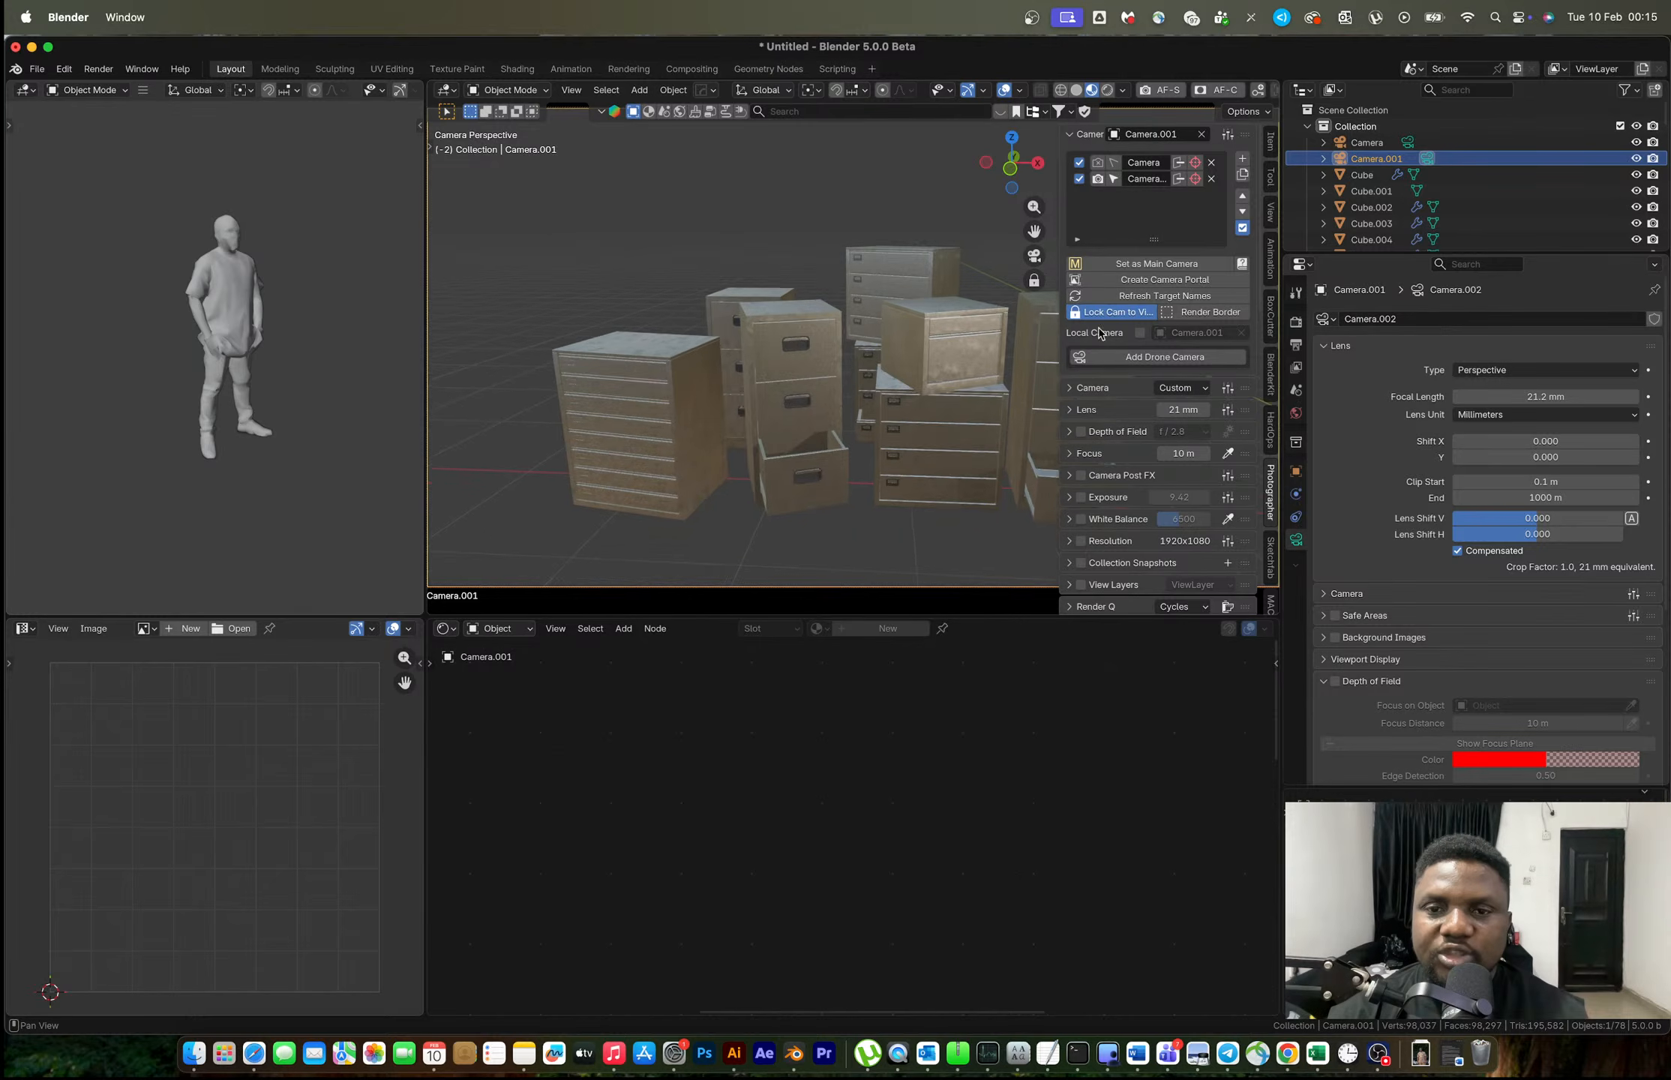
click(1119, 315)
scroll(923, 396, down, 3)
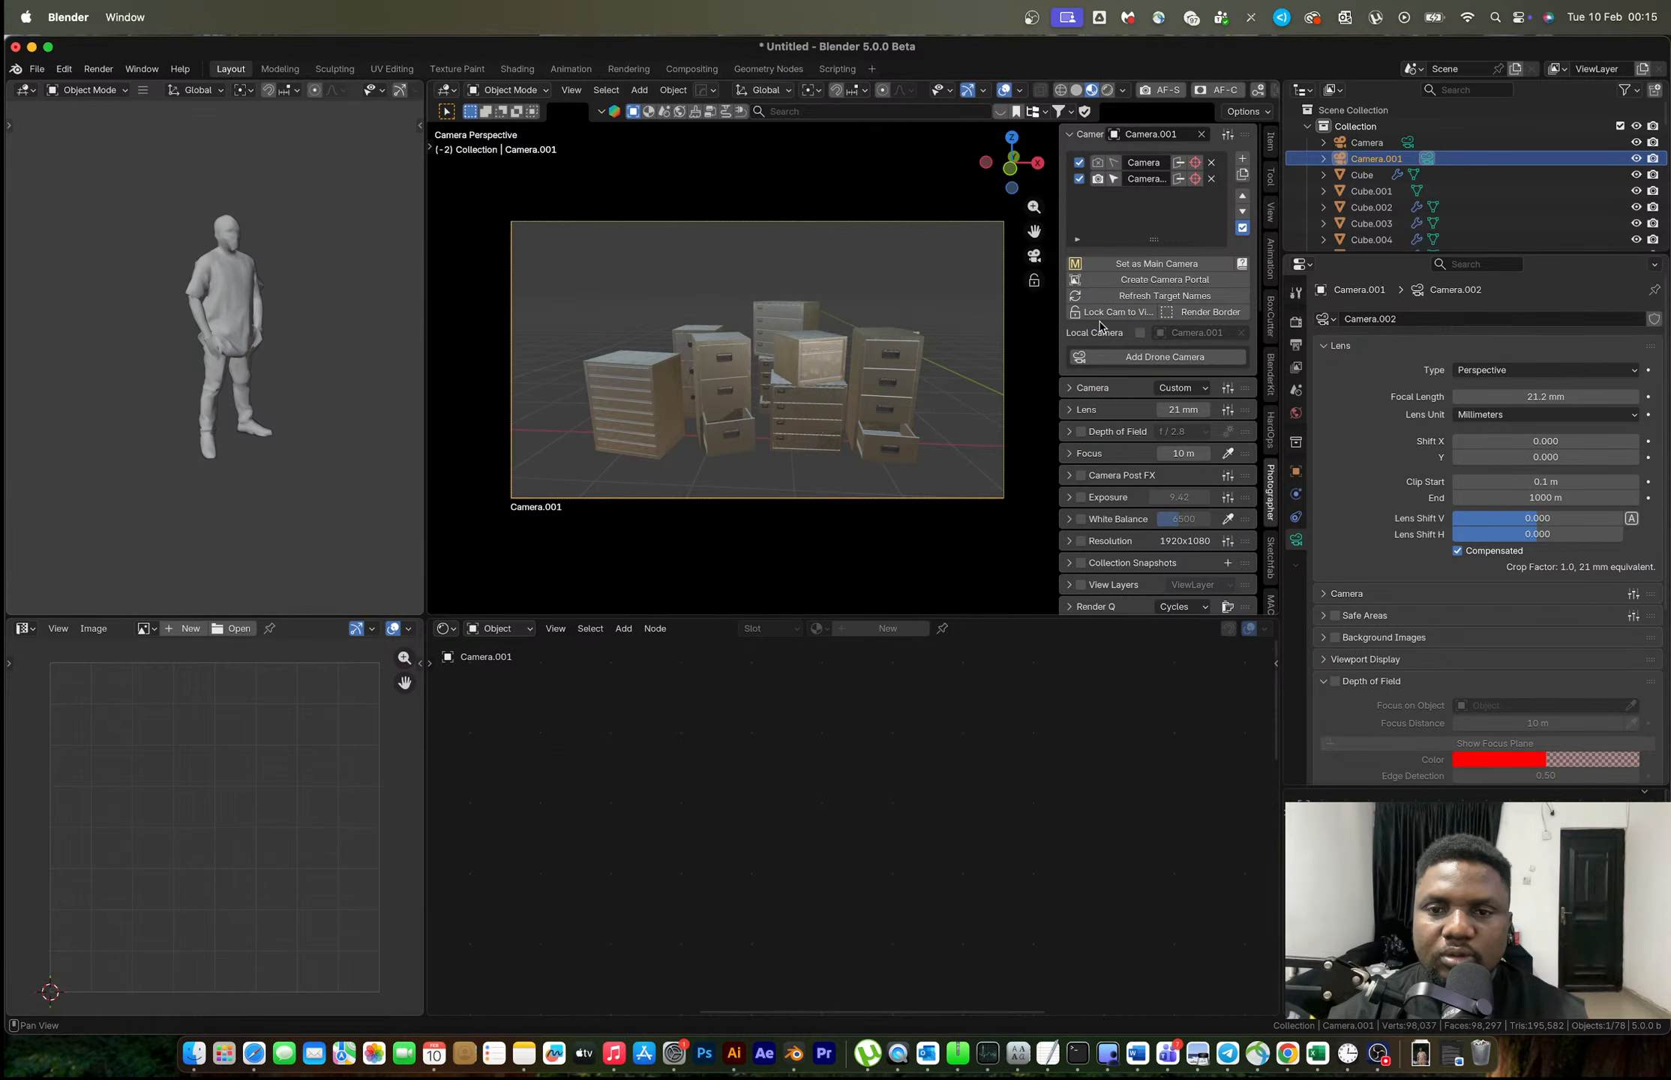
scroll(867, 410, up, 4)
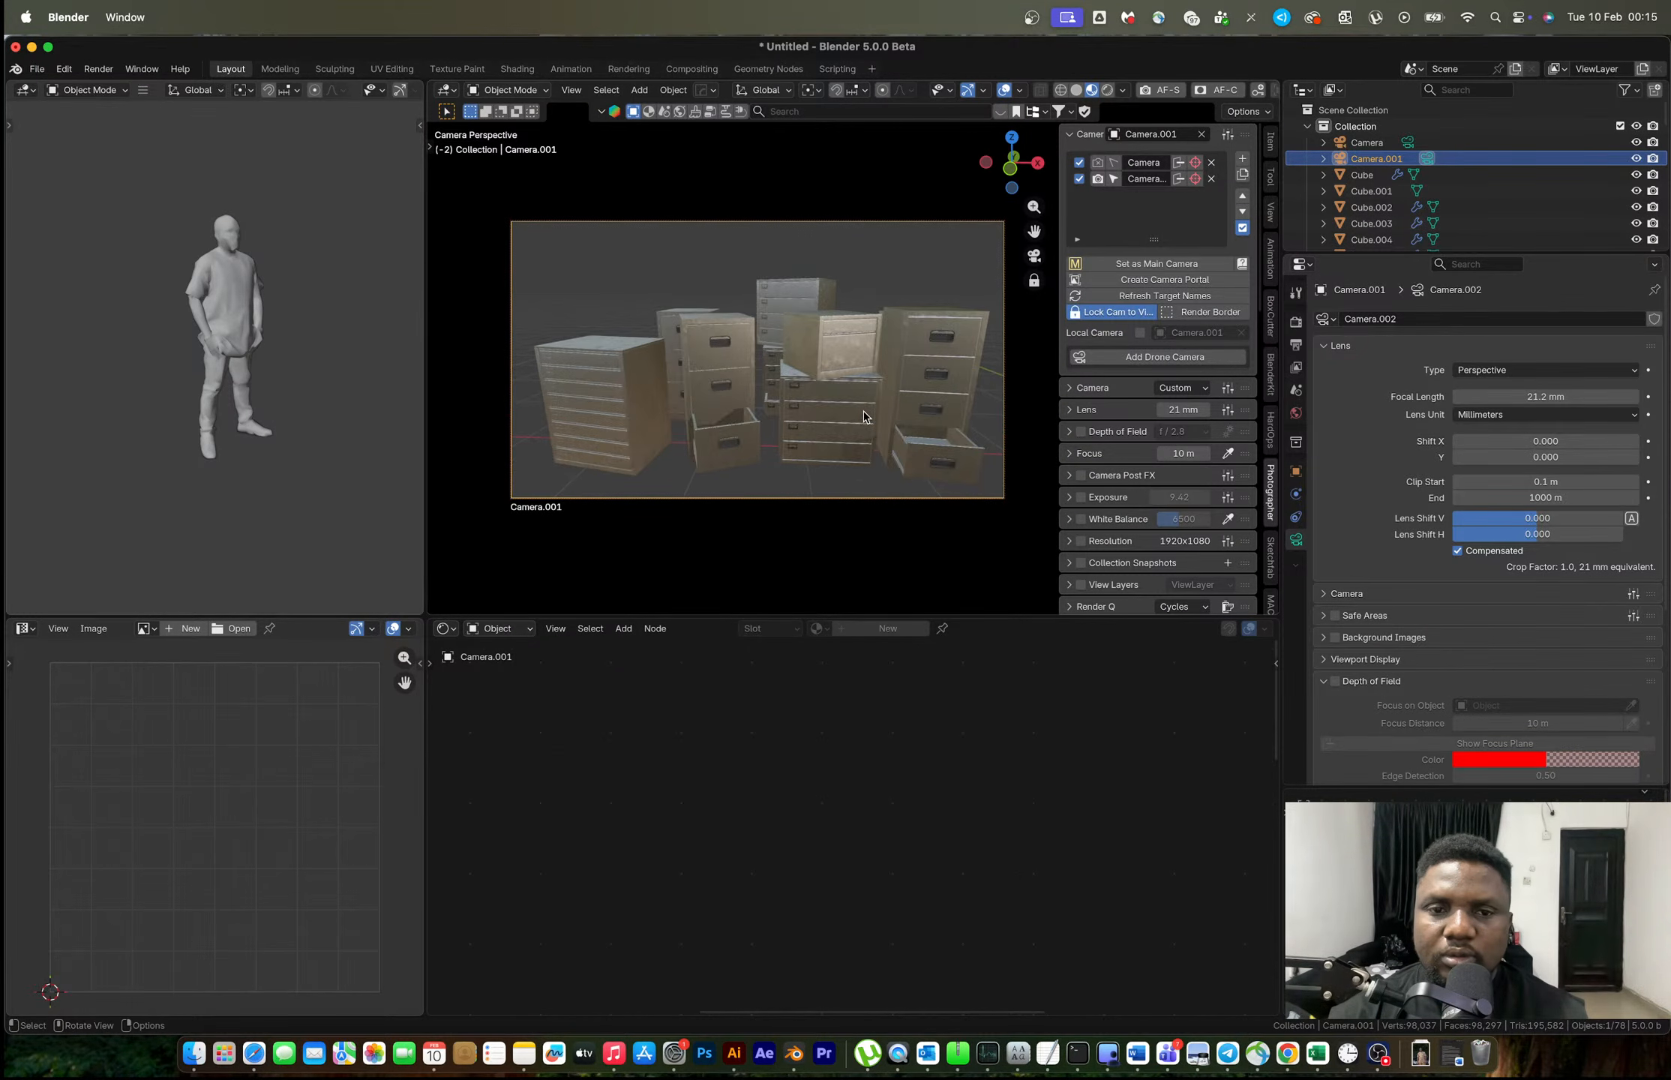
shift+middle_drag(863, 412, 865, 408)
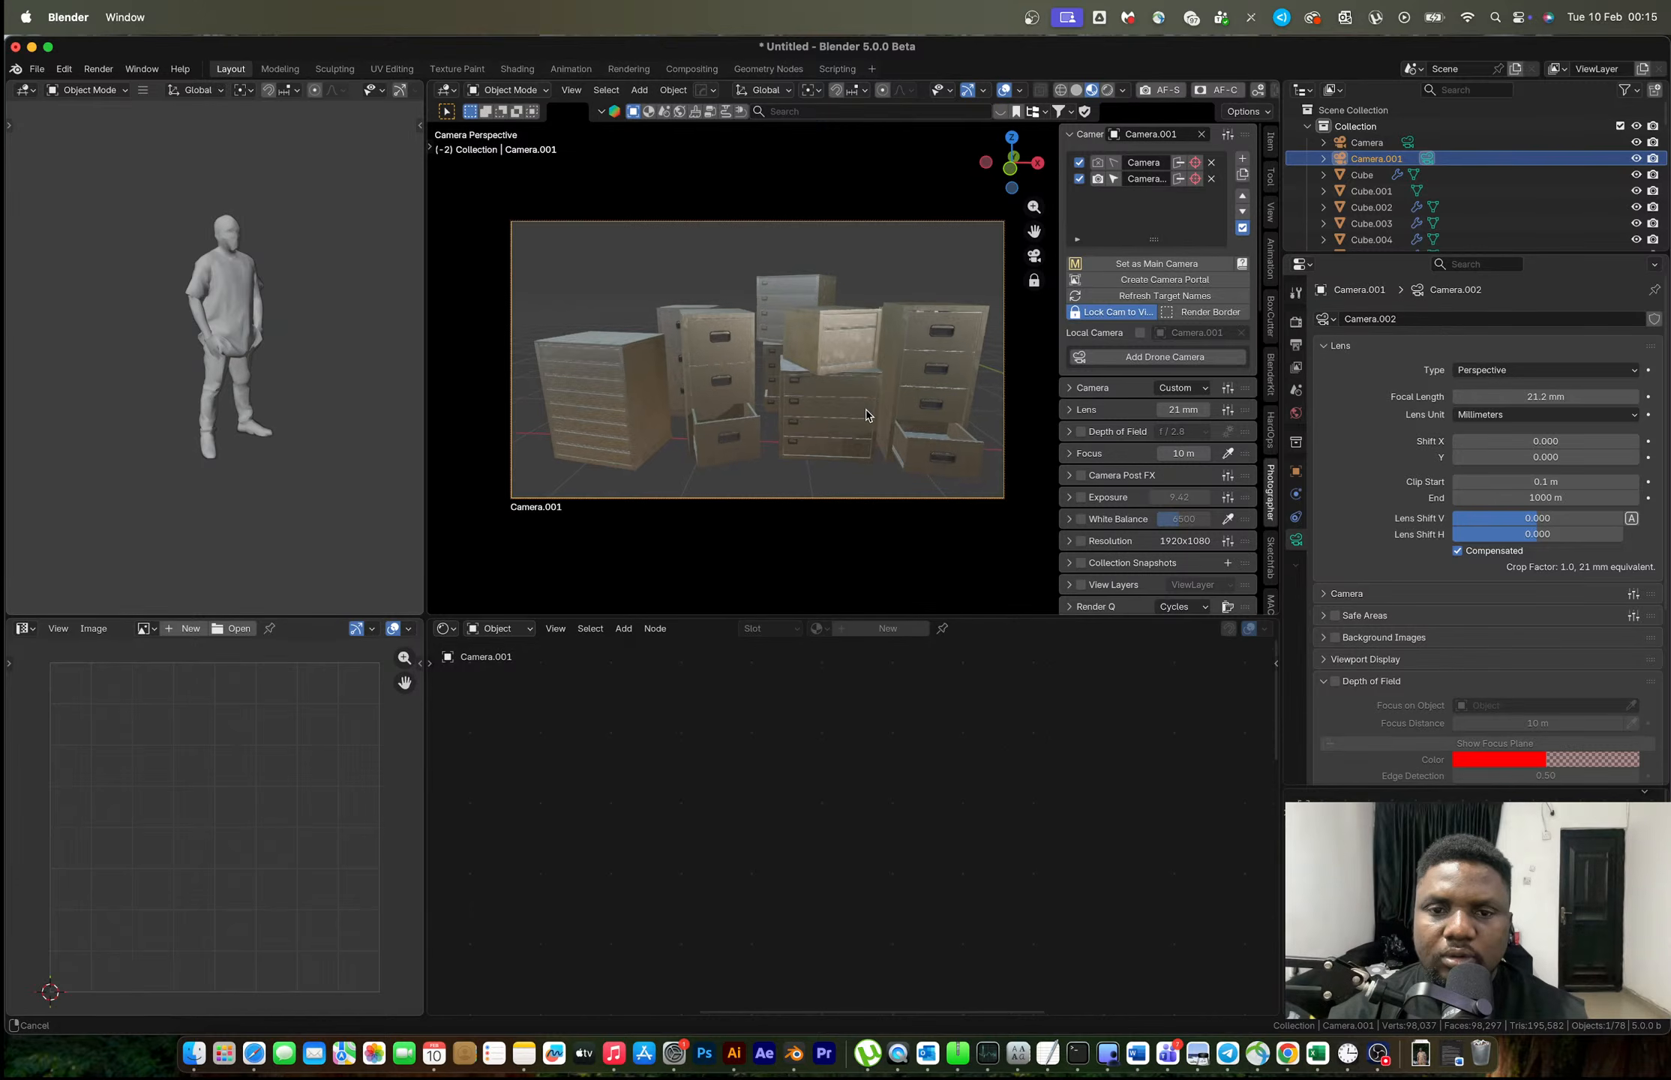
scroll(864, 409, down, 3)
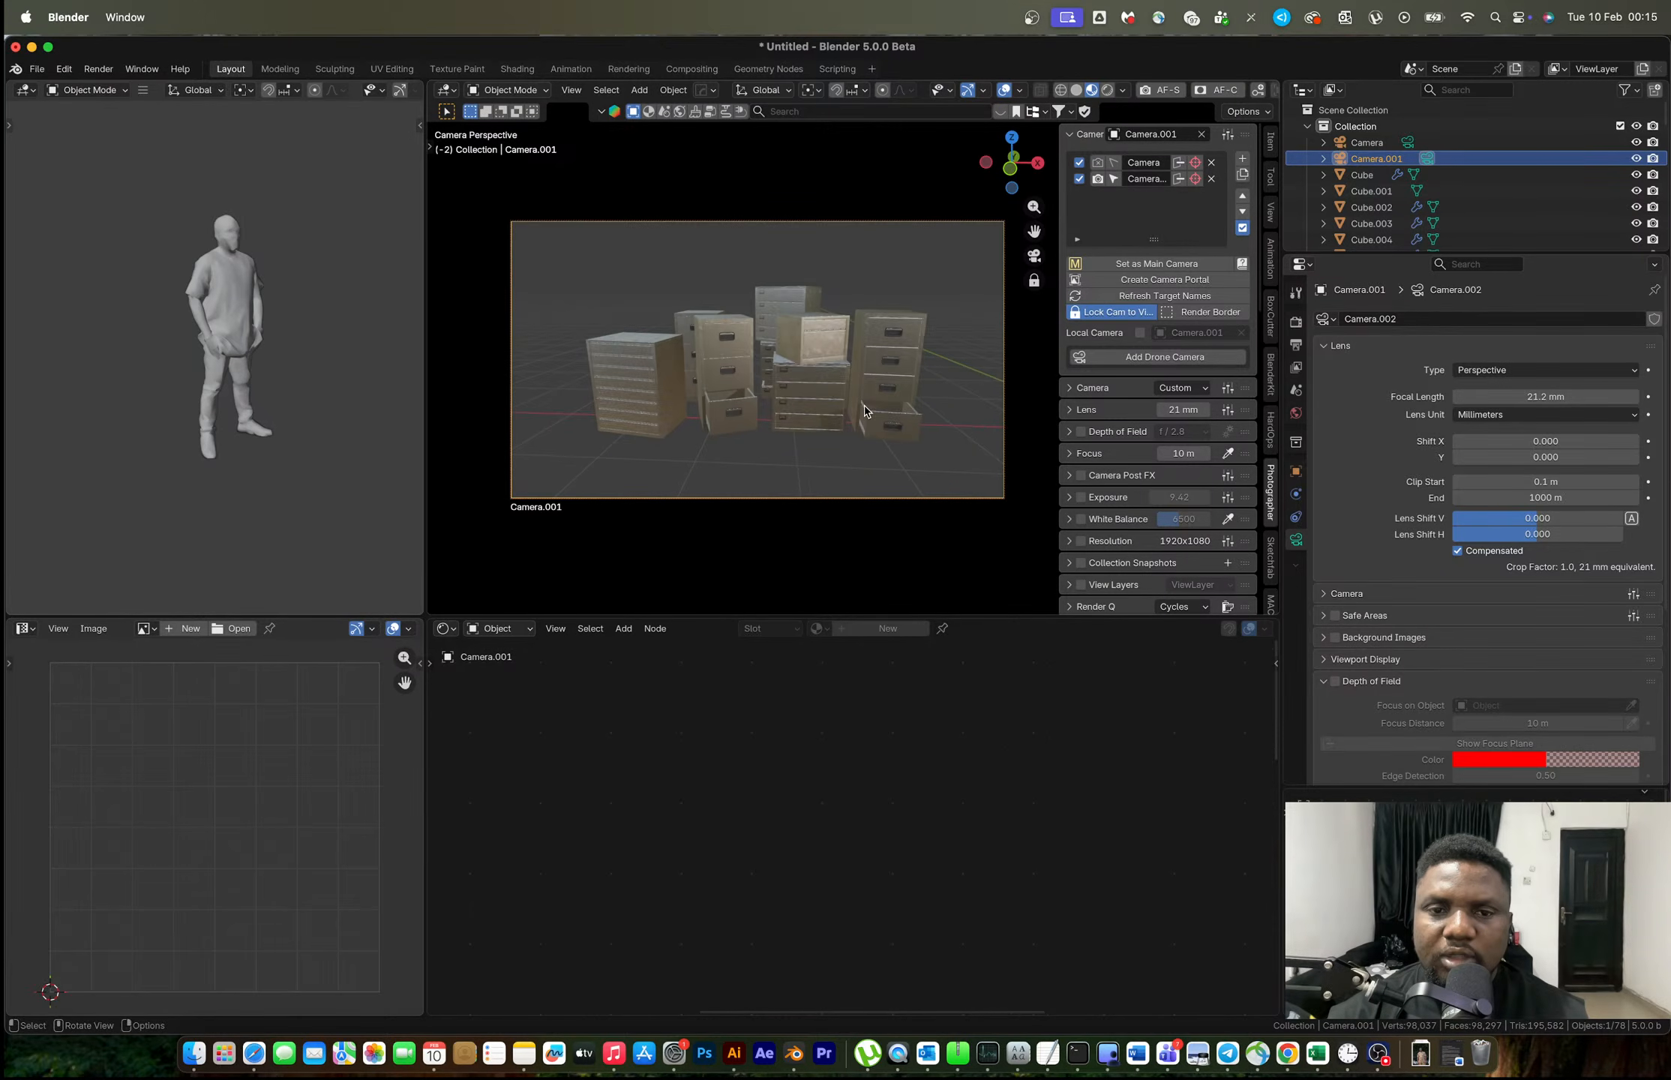
scroll(863, 410, up, 2)
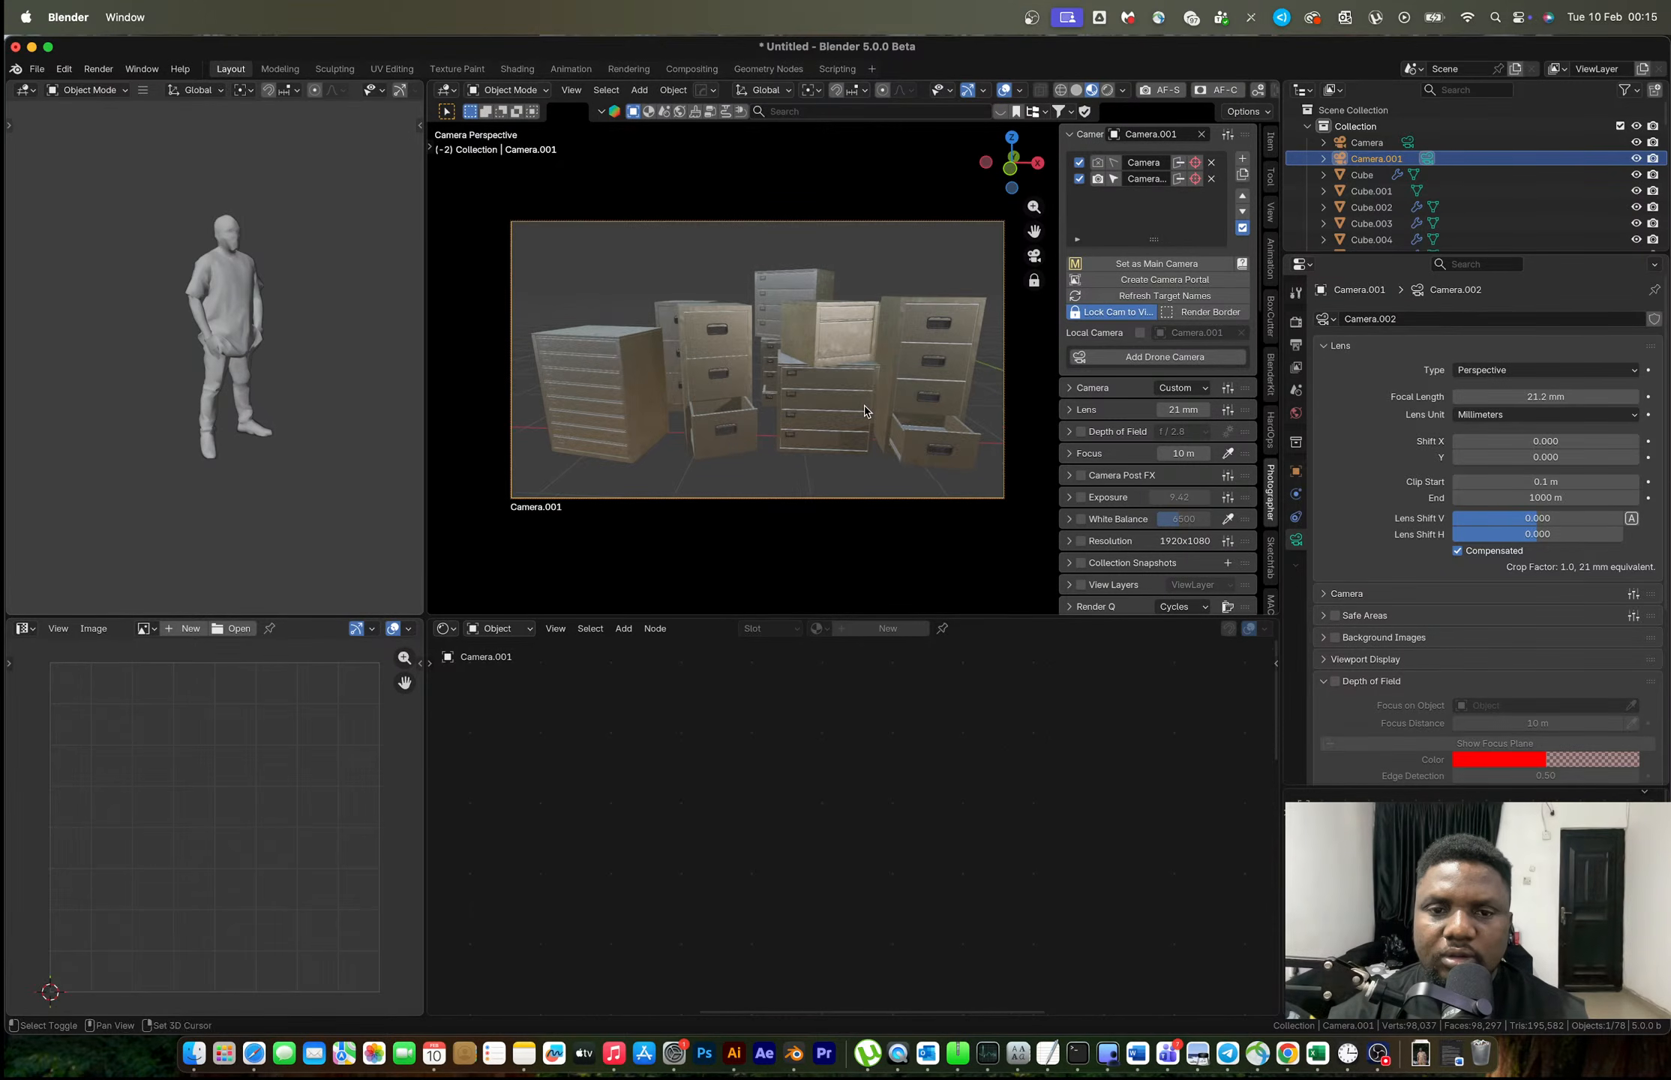
shift+middle_drag(864, 407, 872, 408)
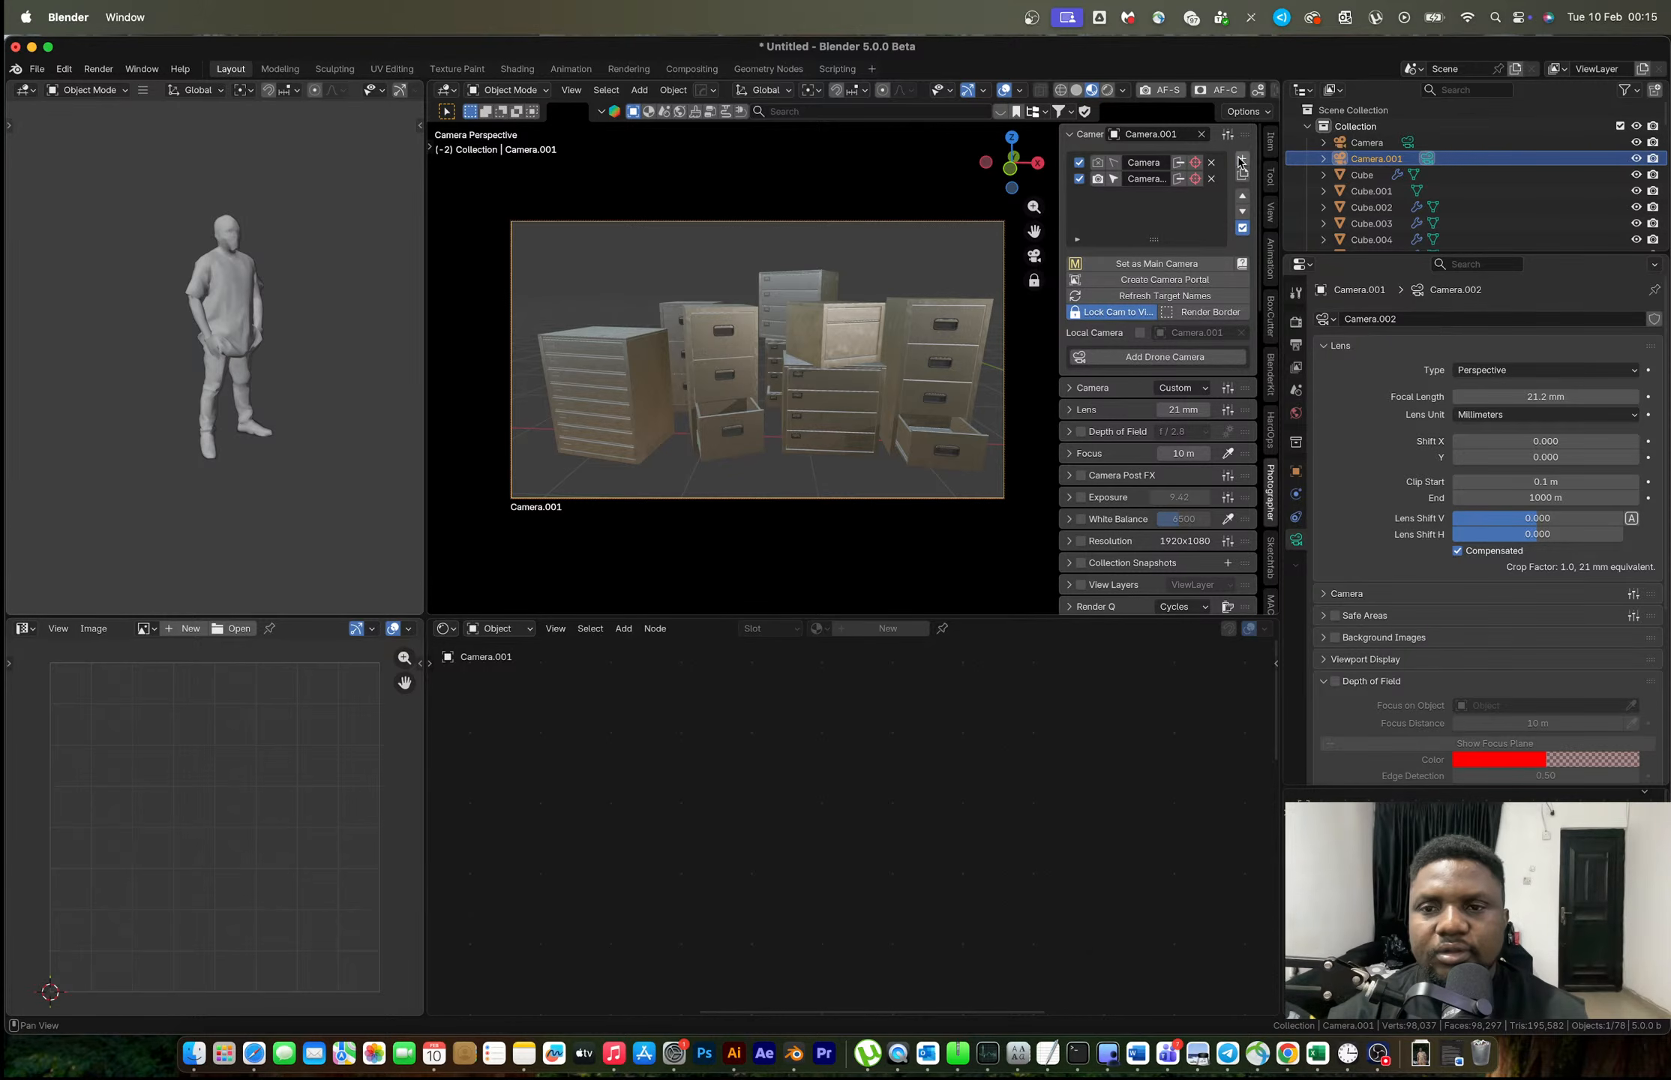
Add a third camera and bring it close to the top handle and upper corner of the cabinet with the open bottom drawer.
scroll(756, 361, up, 3)
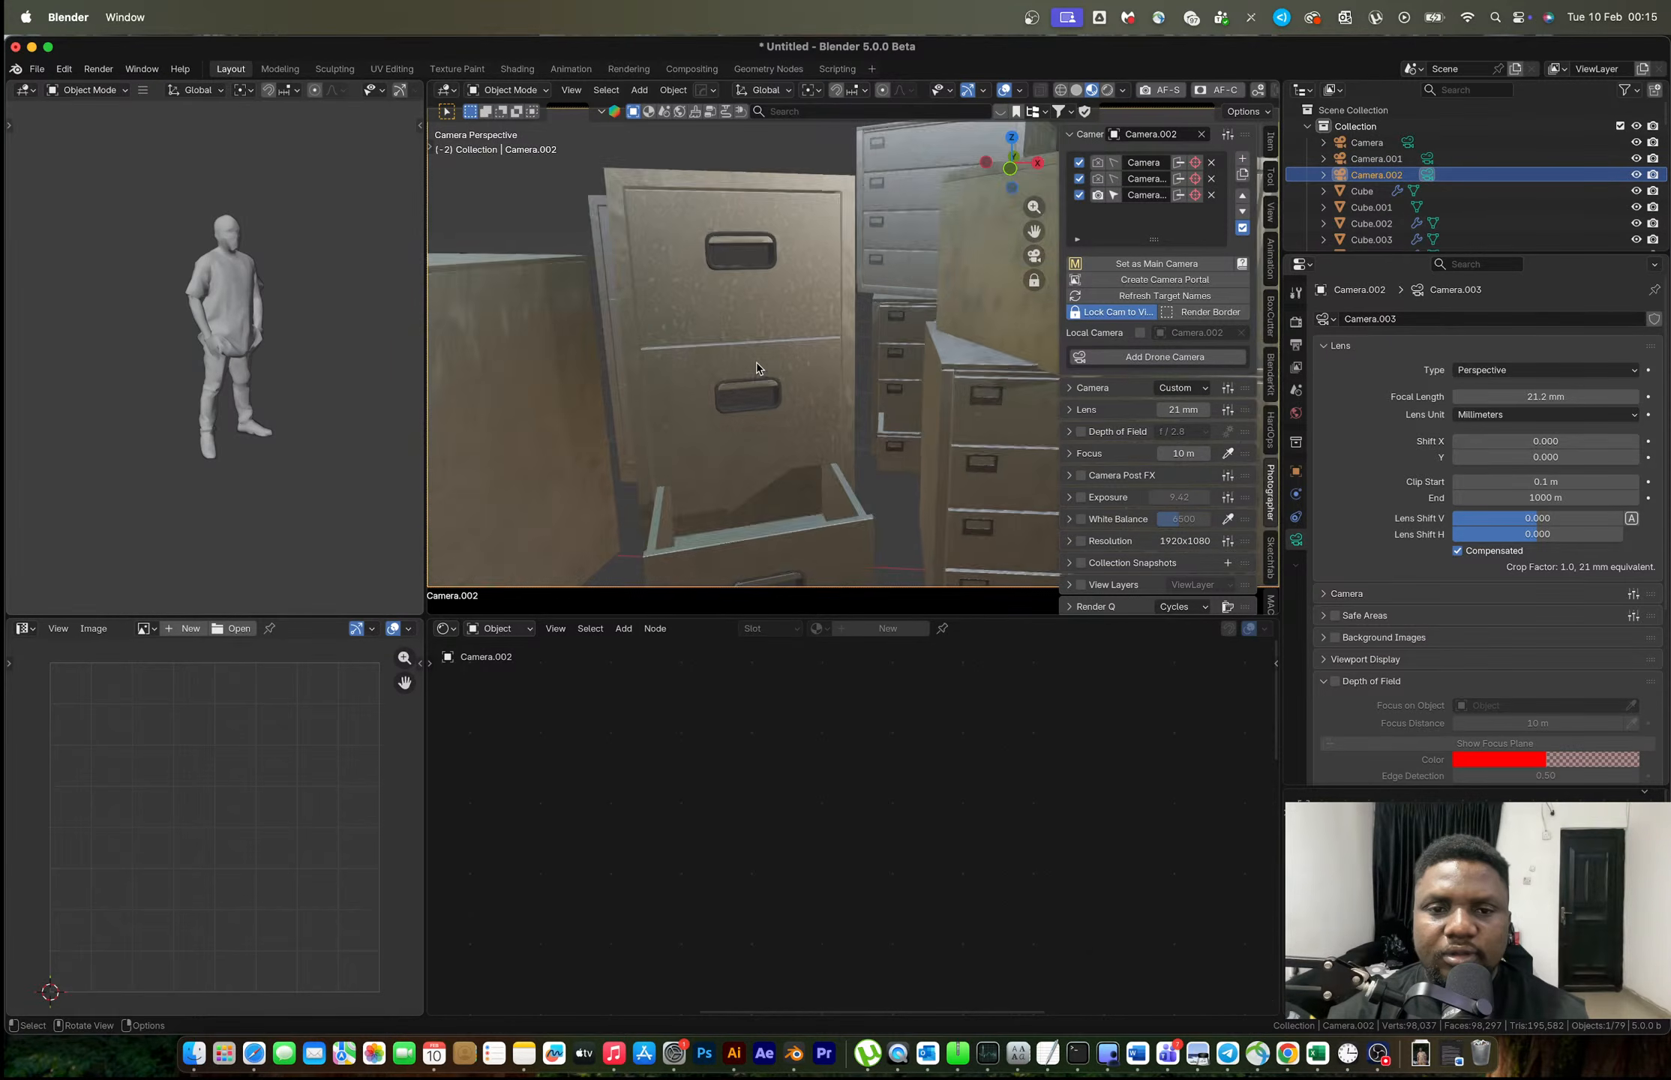
shift+middle_drag(756, 362, 823, 448)
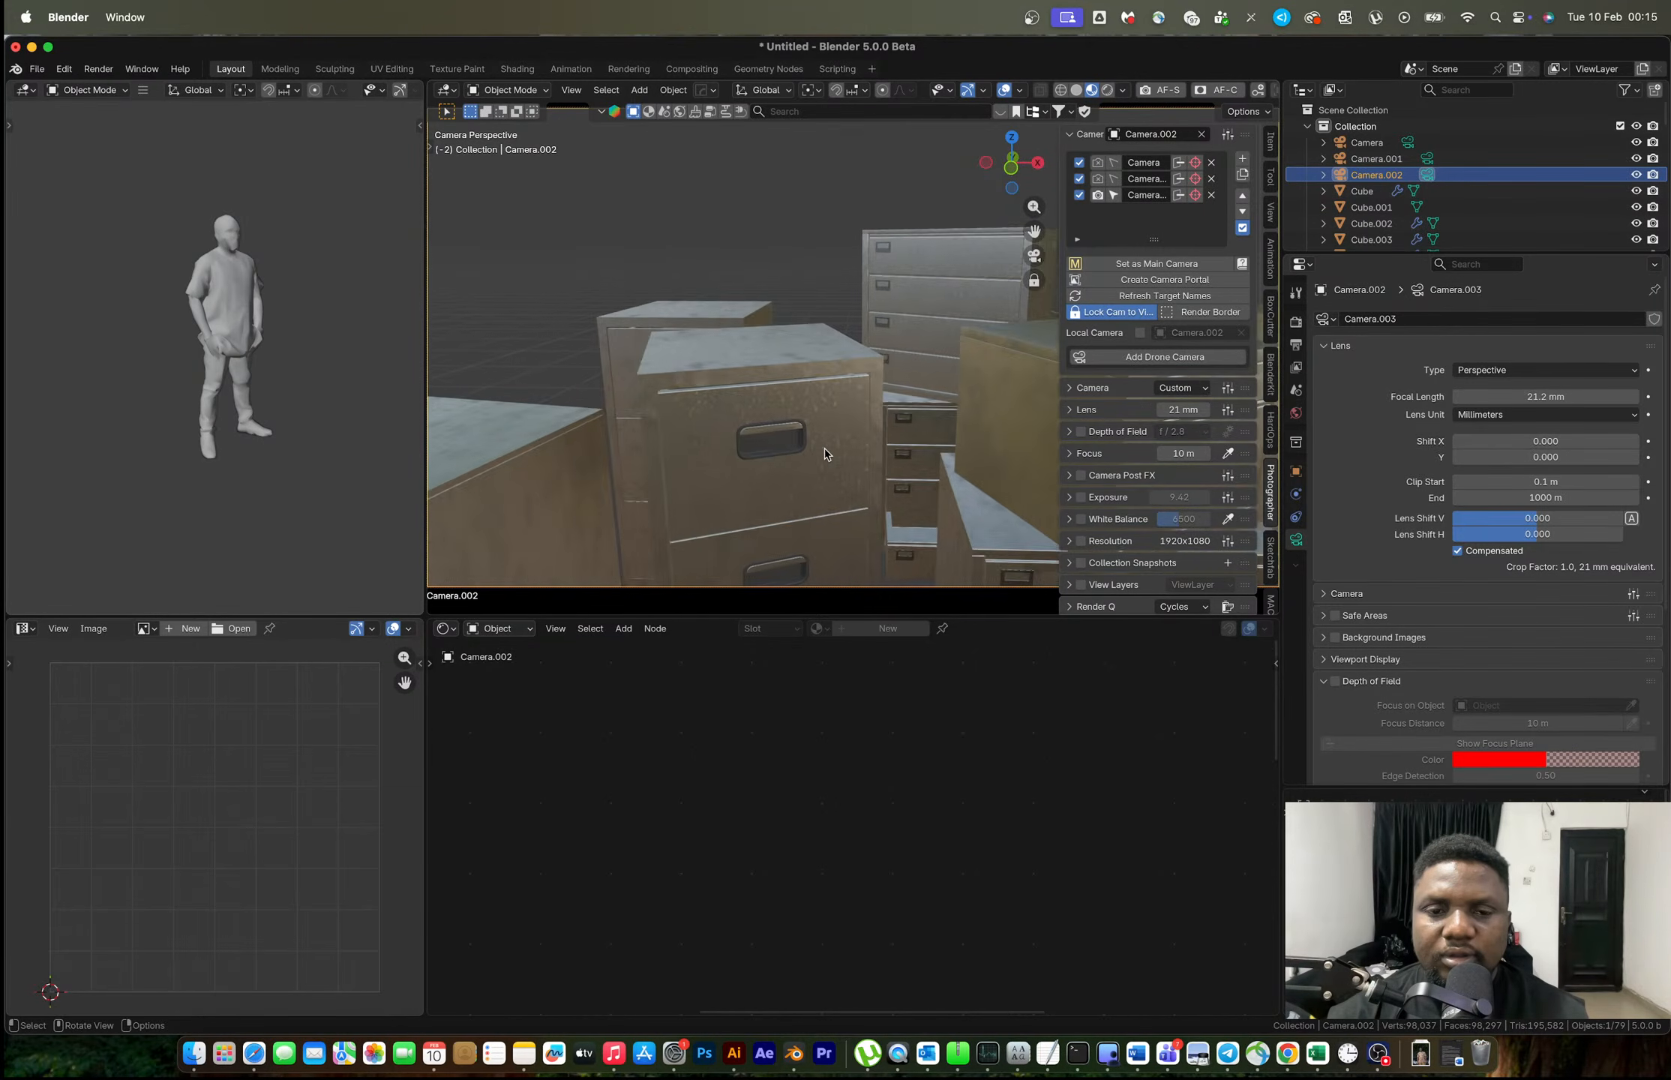
scroll(823, 448, up, 4)
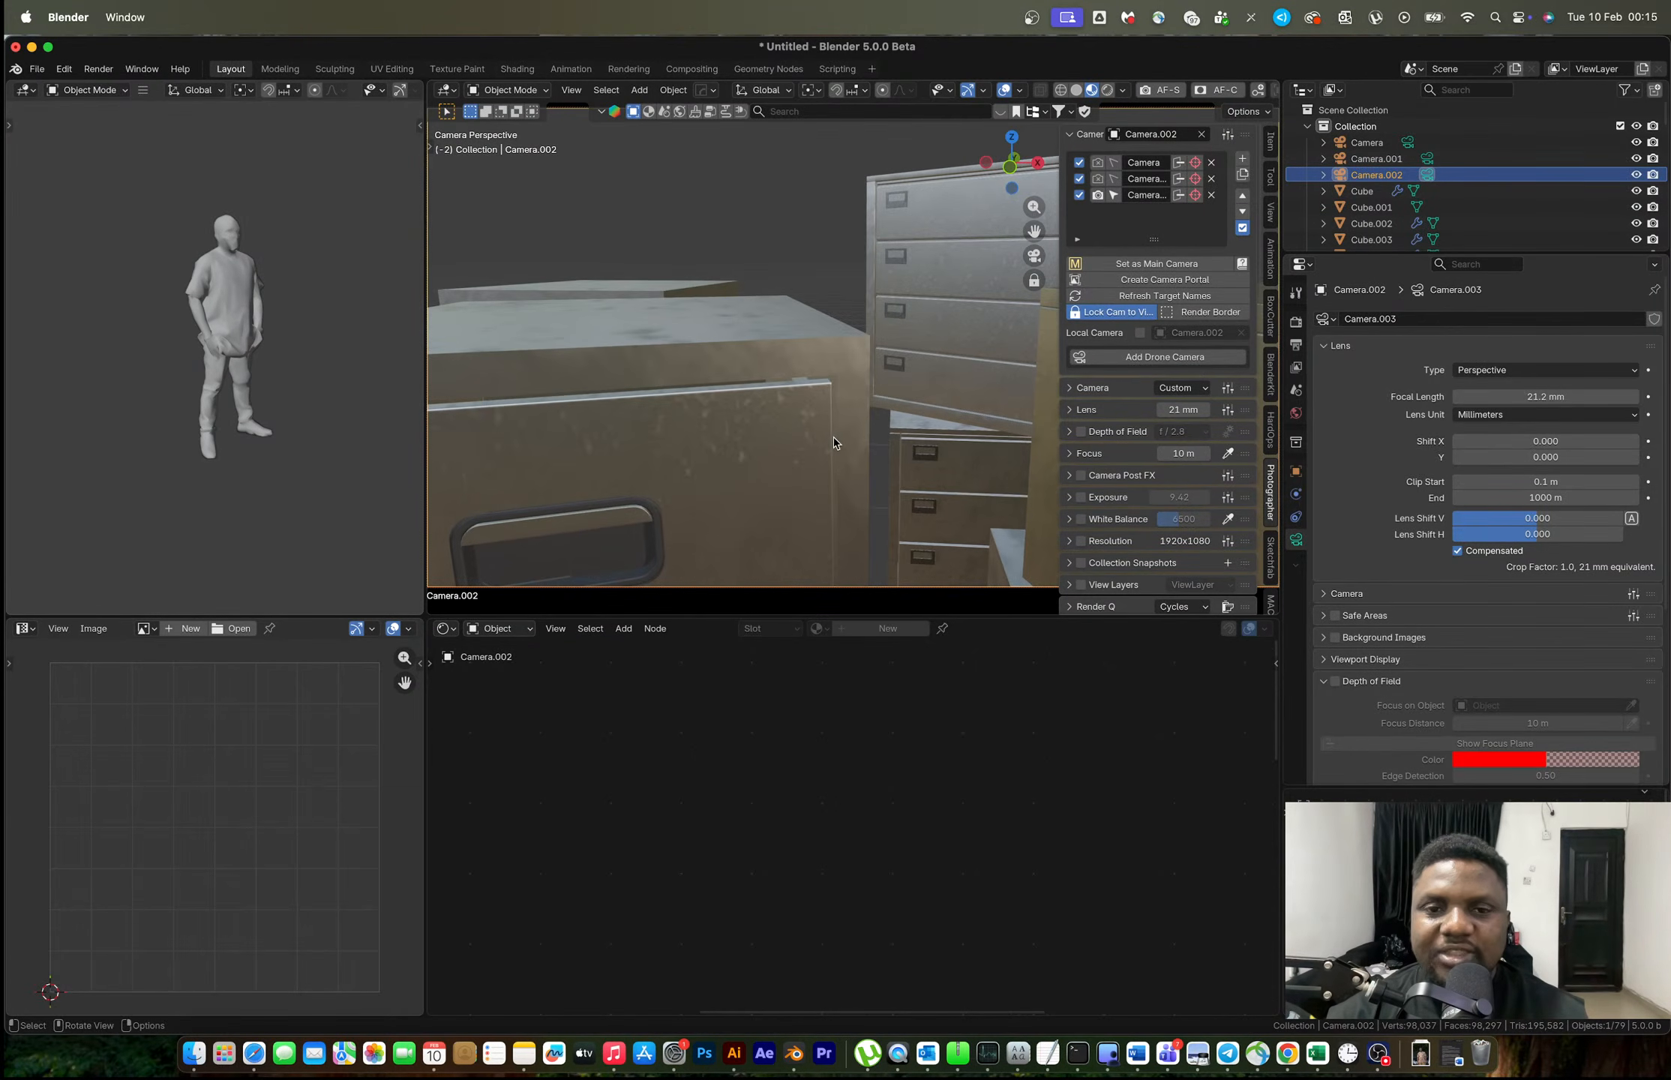
Bevel the body edges of the close-up cabinet slightly, and pull the third camera back to show the neighbouring cabinets.
click(851, 359)
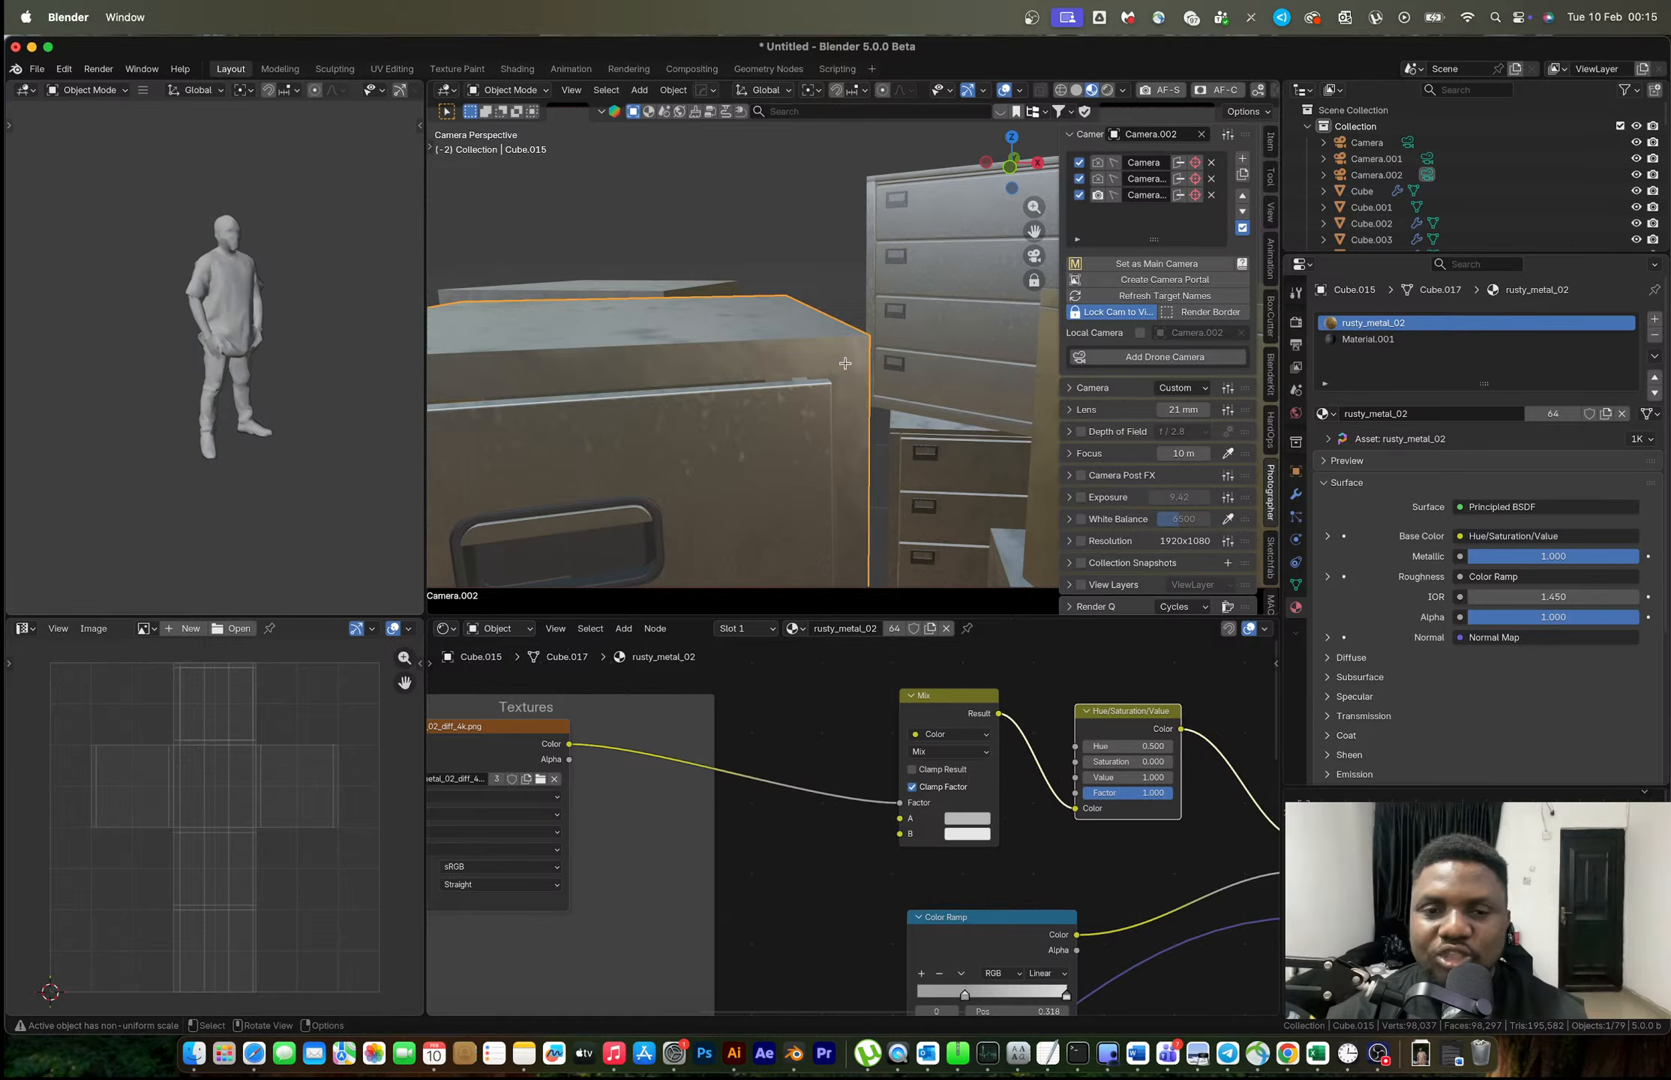
key(Tab)
key(ctrl+b)
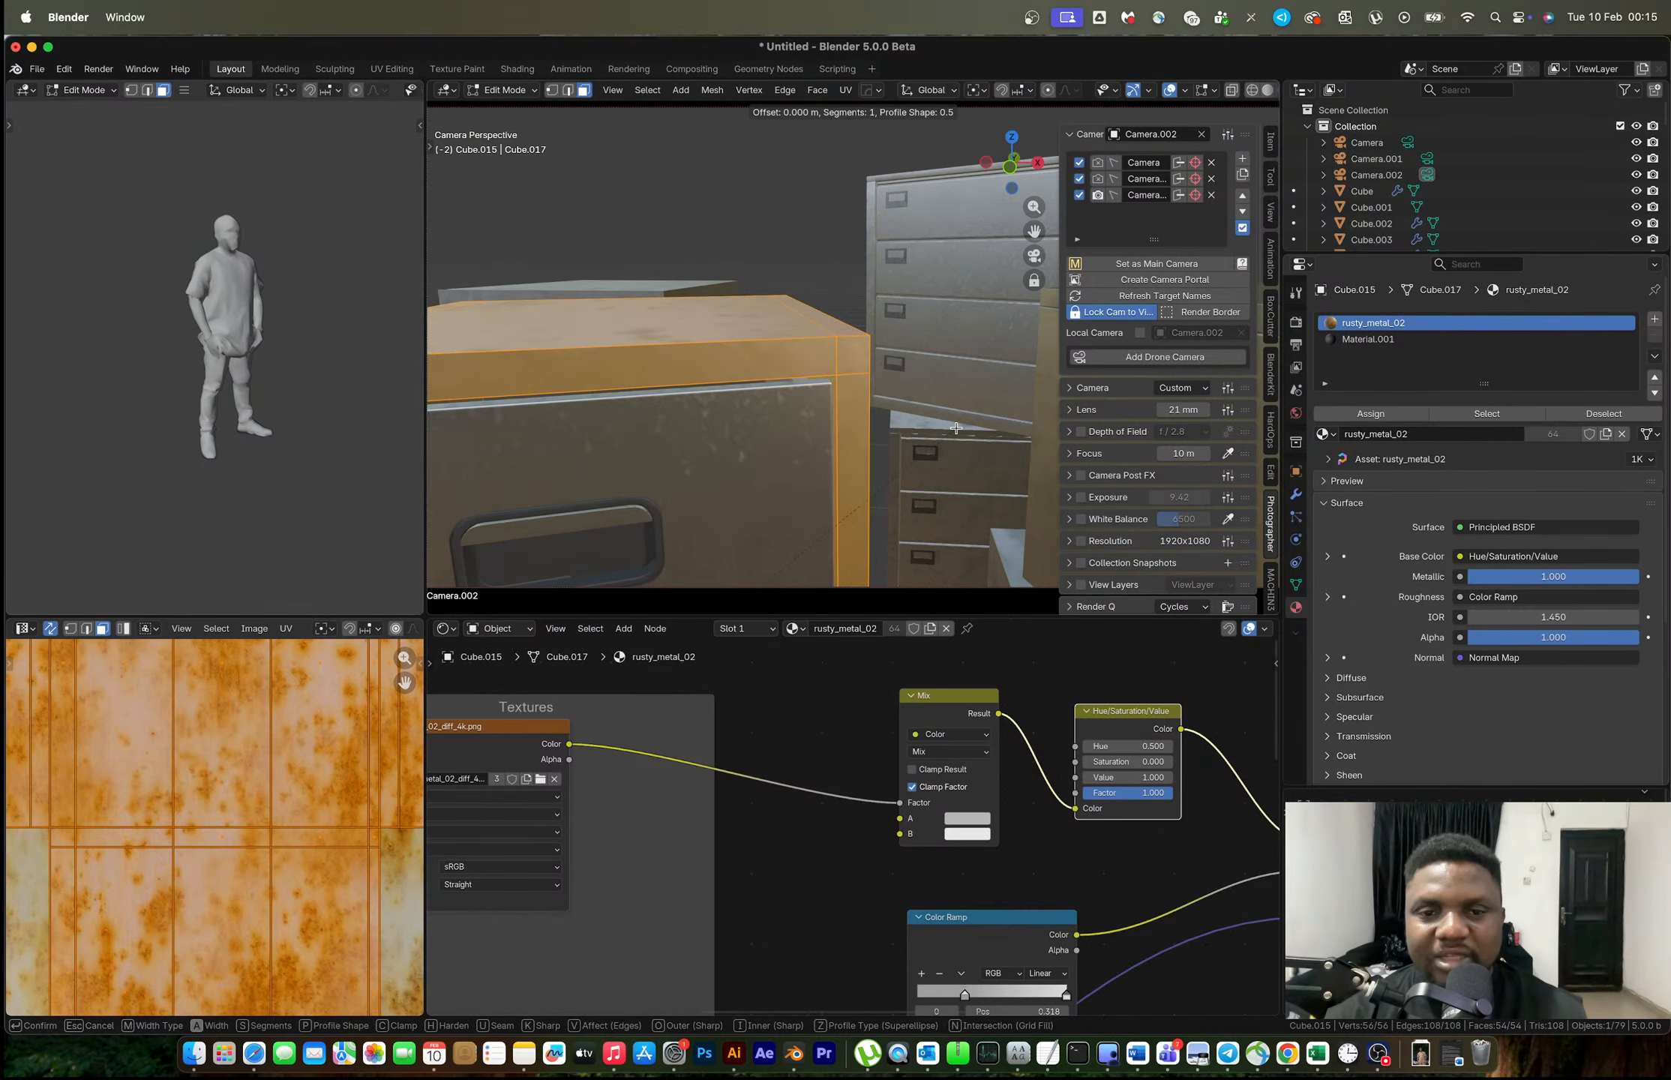
click(966, 431)
key(Tab)
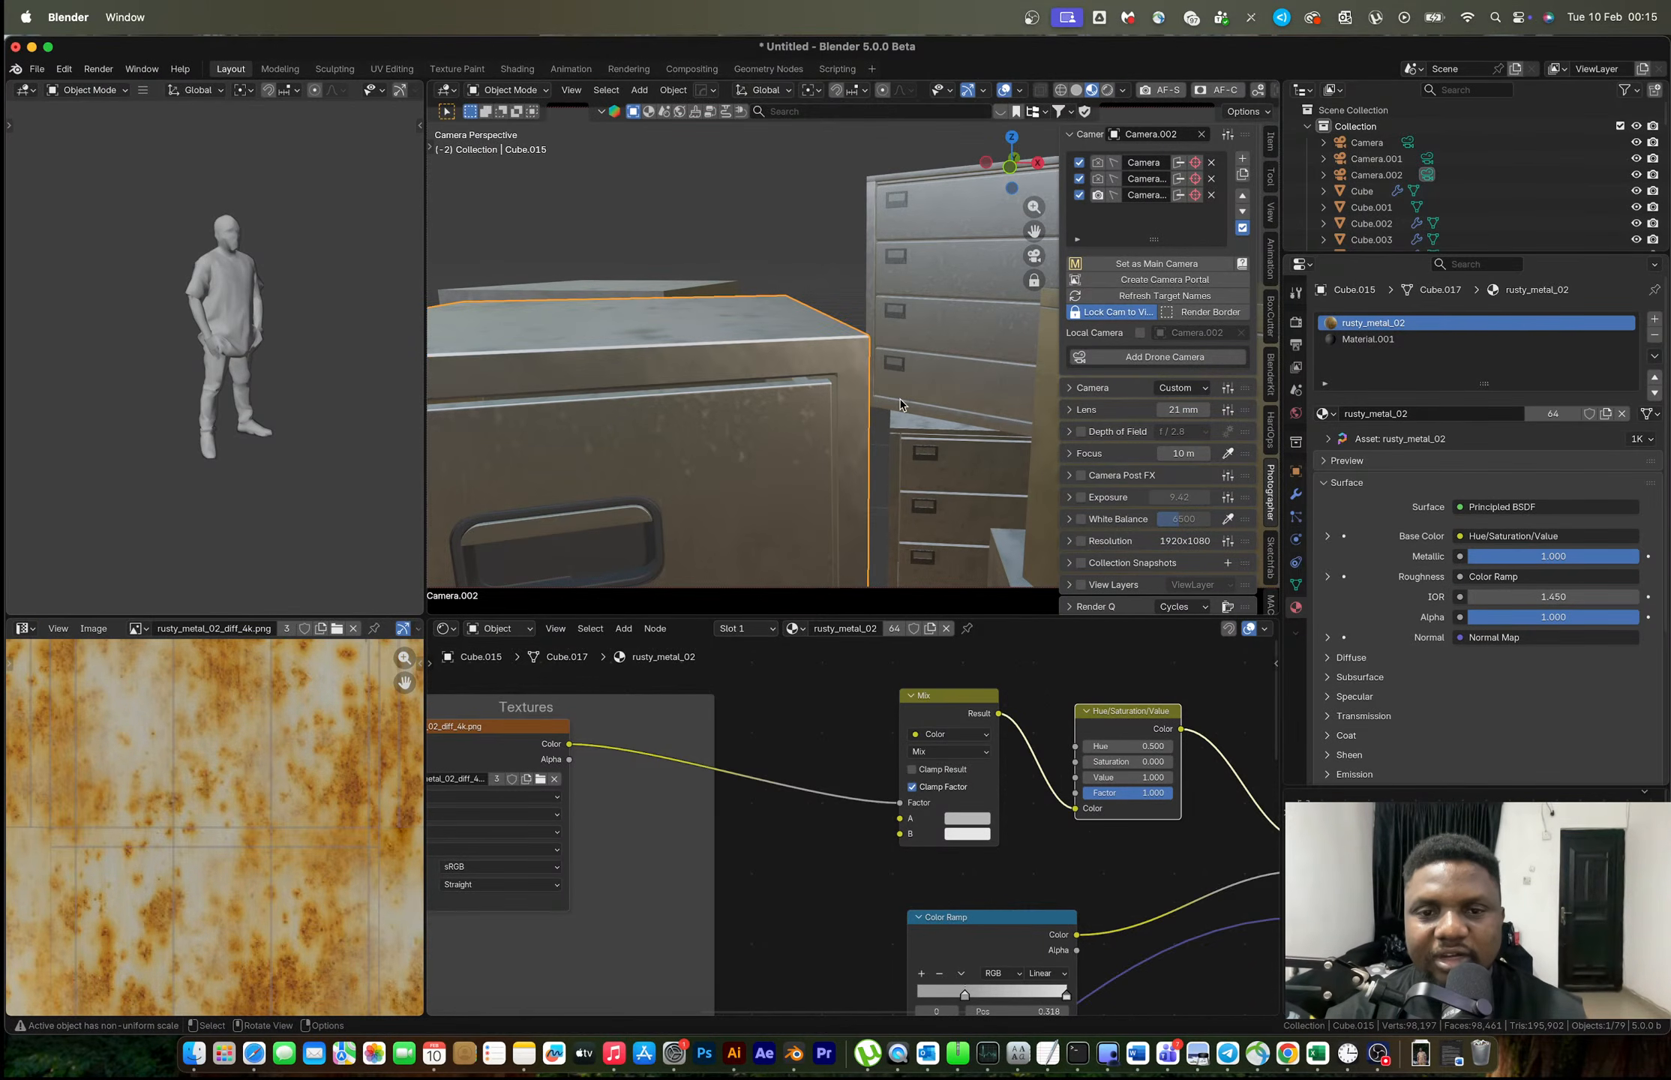
scroll(965, 431, down, 8)
mouse_move(800, 398)
middle_down()
mouse_move(844, 396)
mouse_move(822, 406)
middle_up()
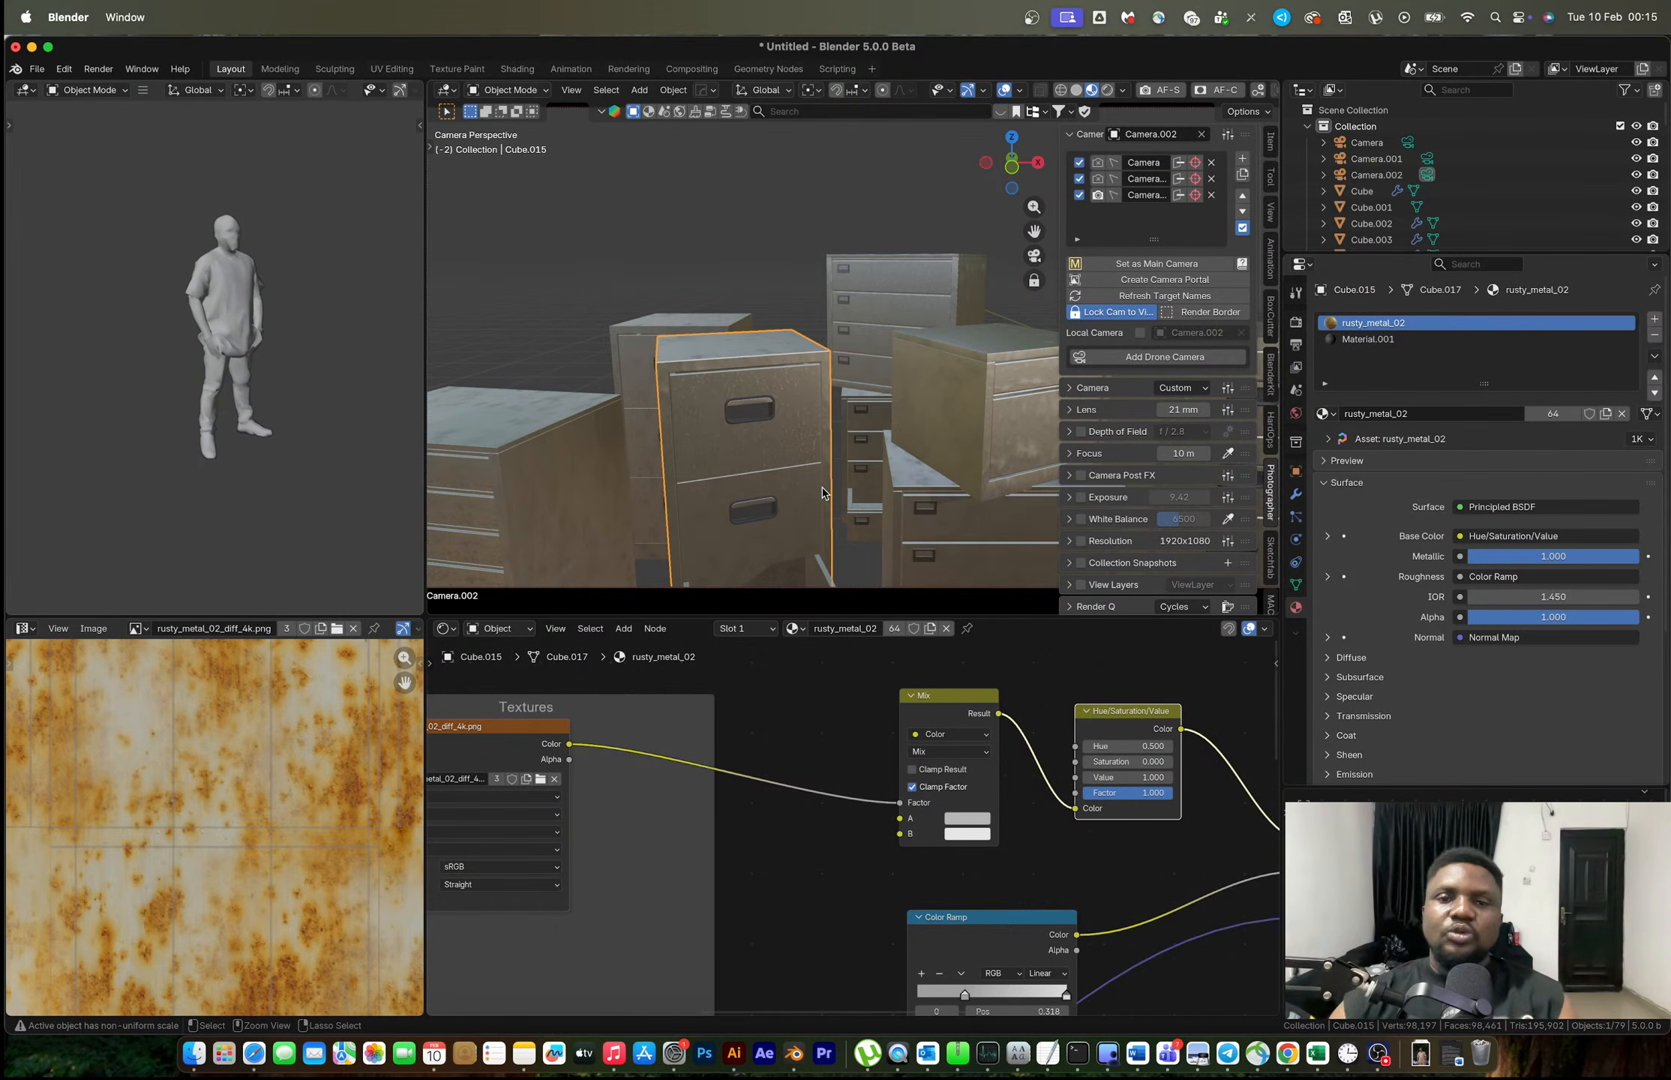
Begin saving the scene under a new name, and set the Metal drawer entry to Done in Chrome's CGTrader_30_Day_Tracker sheet.
key(ctrl+shift+s)
key(ctrl+Right)
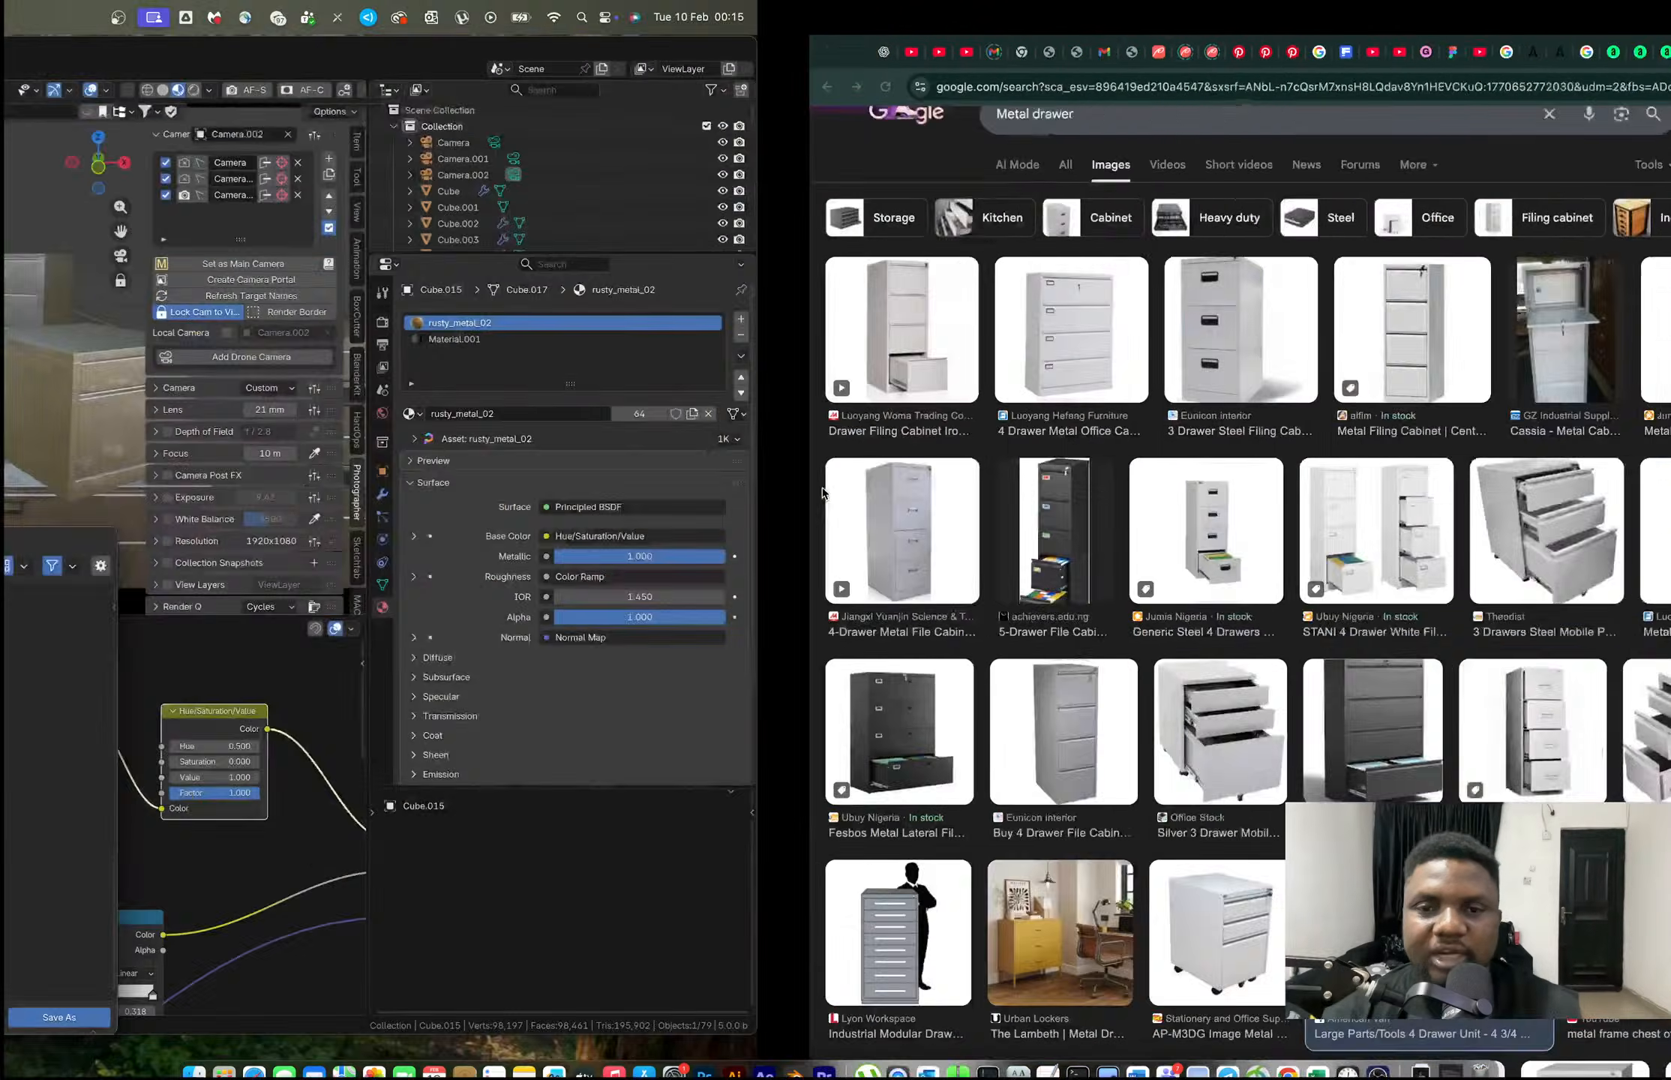
click(1103, 51)
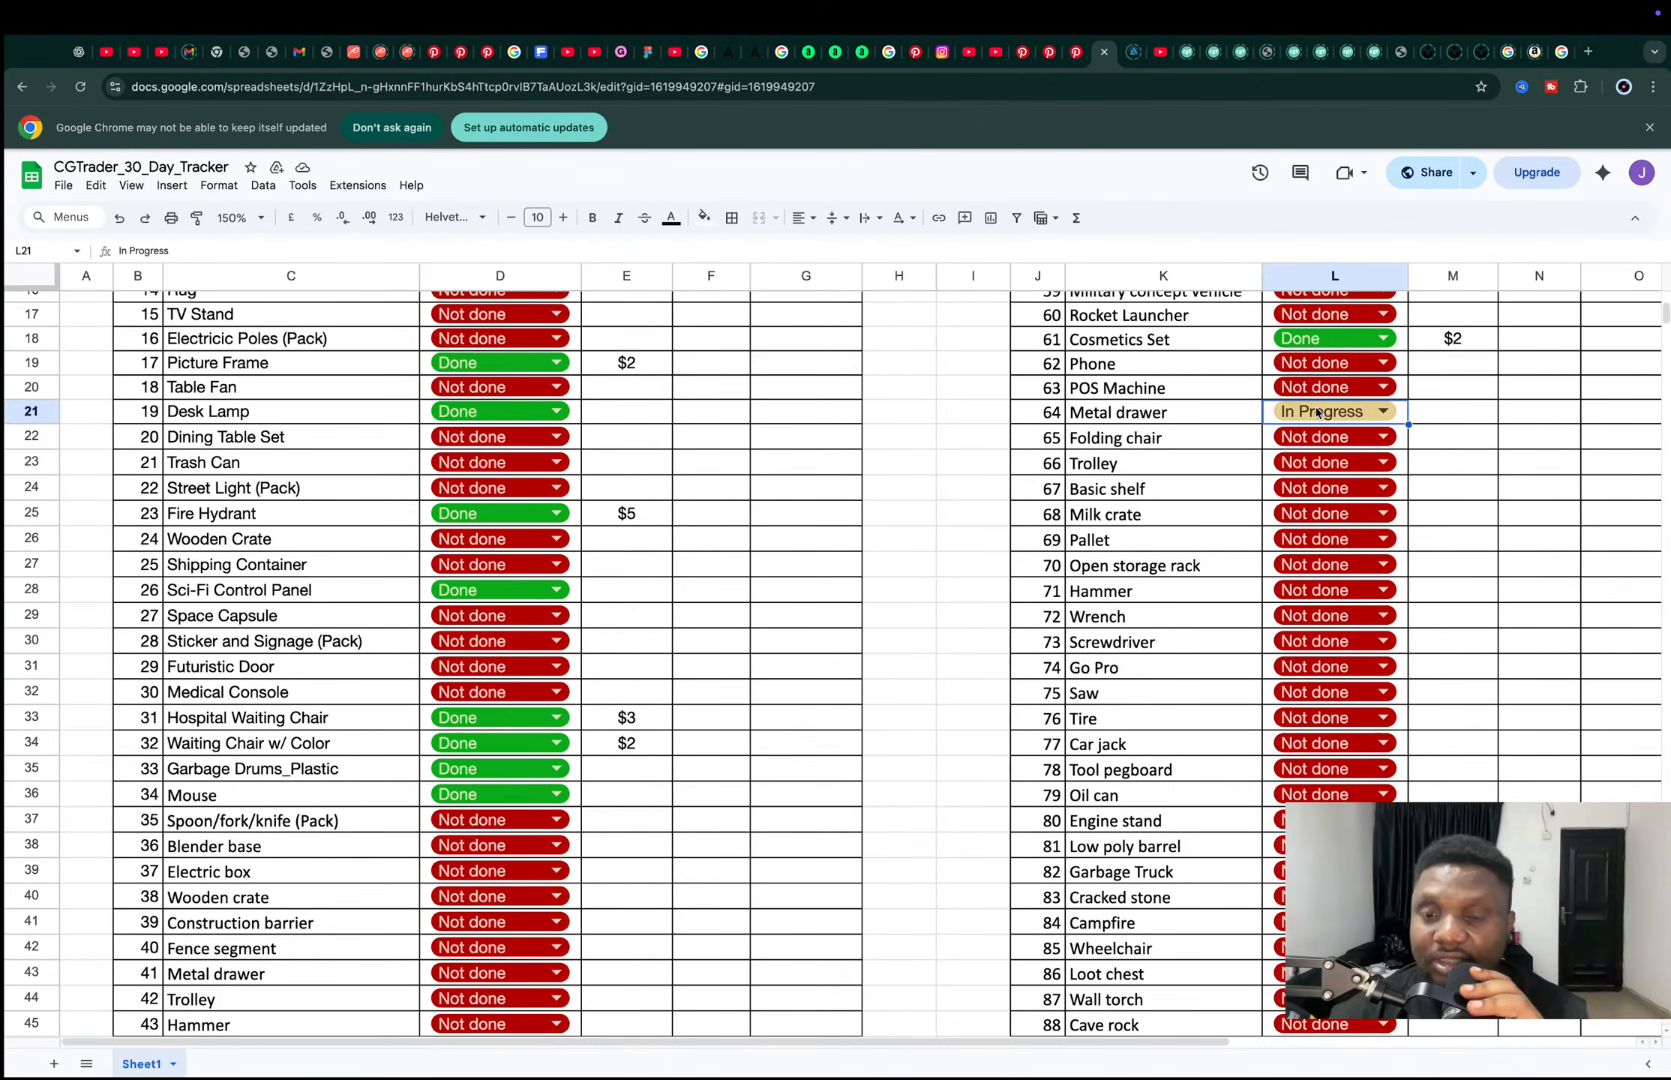
click(1320, 414)
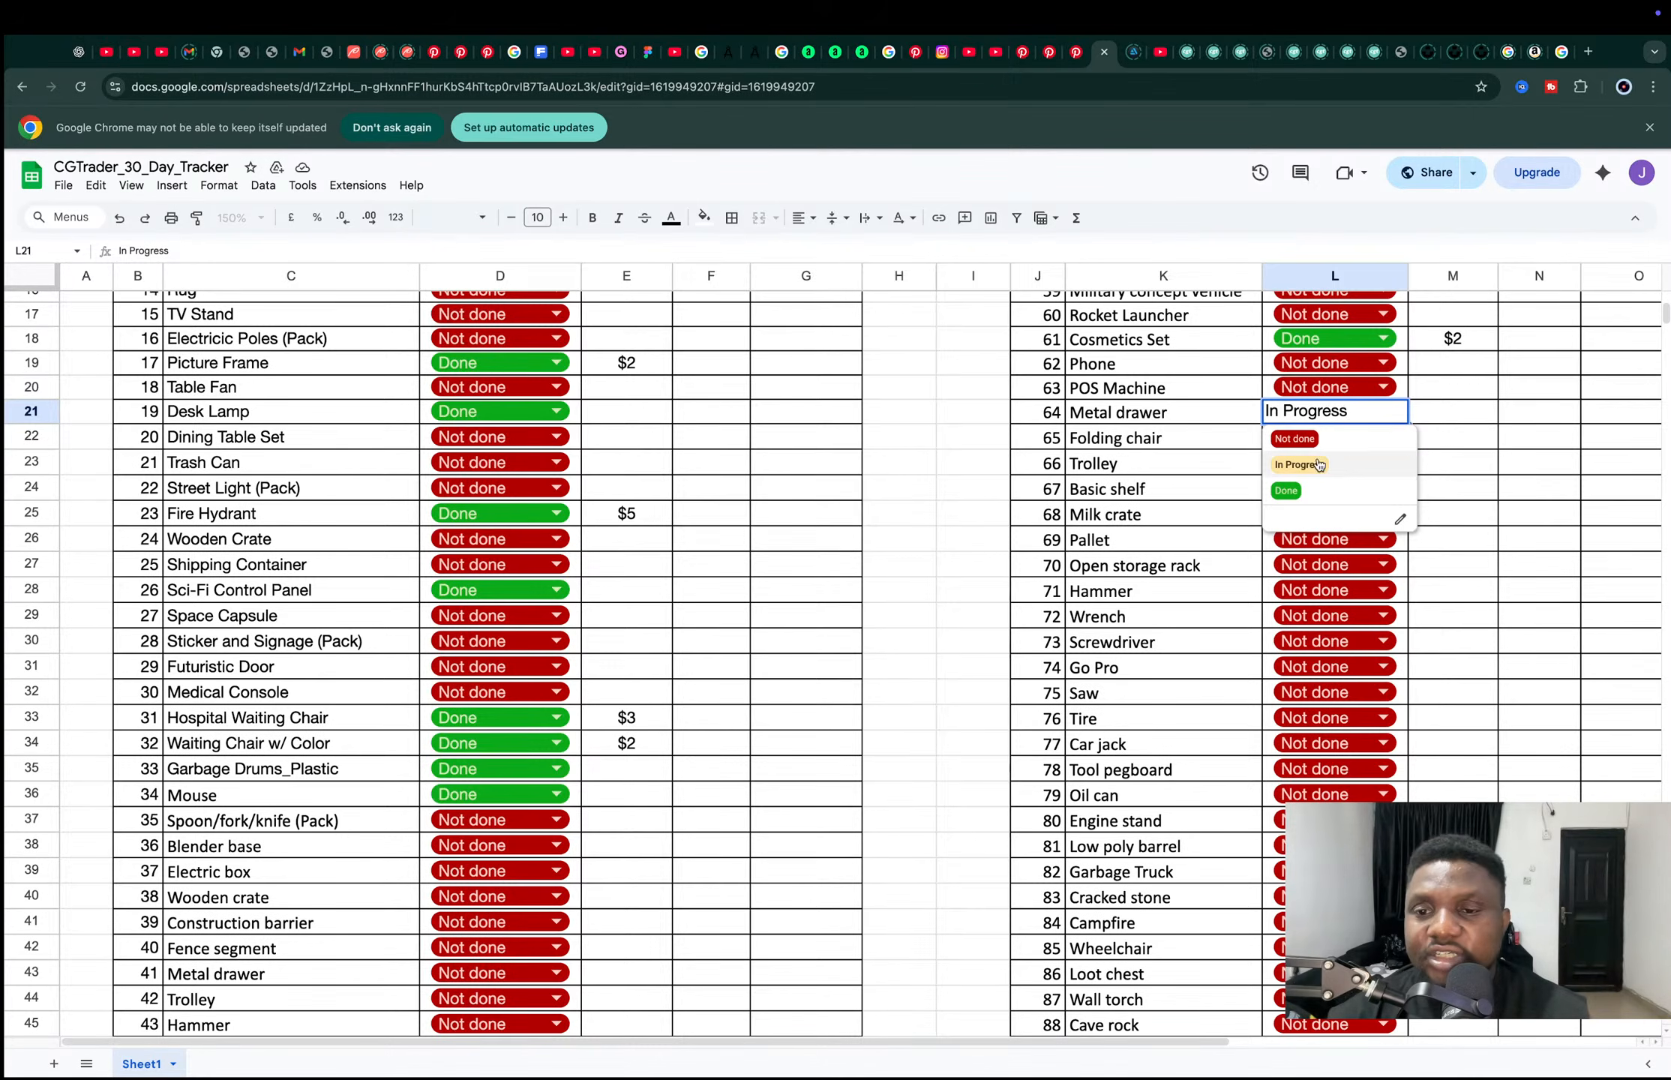
click(1312, 492)
Back in Blender's save dialog, create a DAY 64 folder inside 100 MODELS ON CG TRADER and open it.
key(super+Tab)
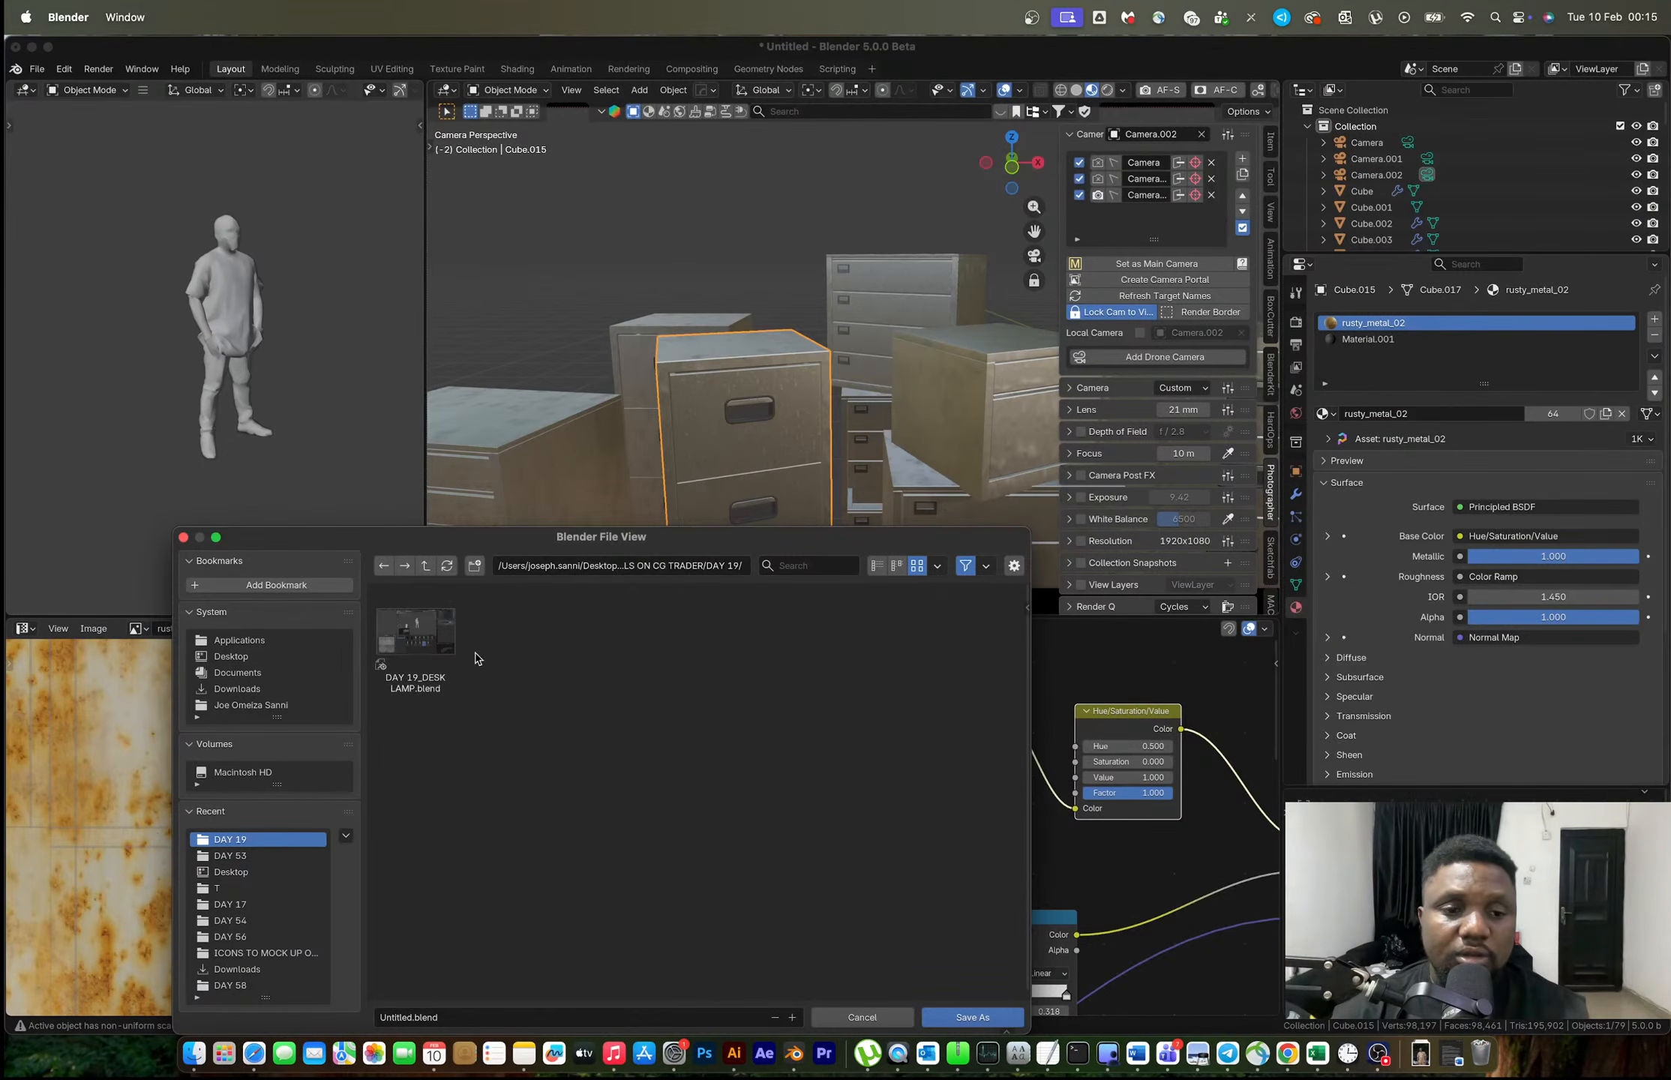
click(647, 568)
click(707, 566)
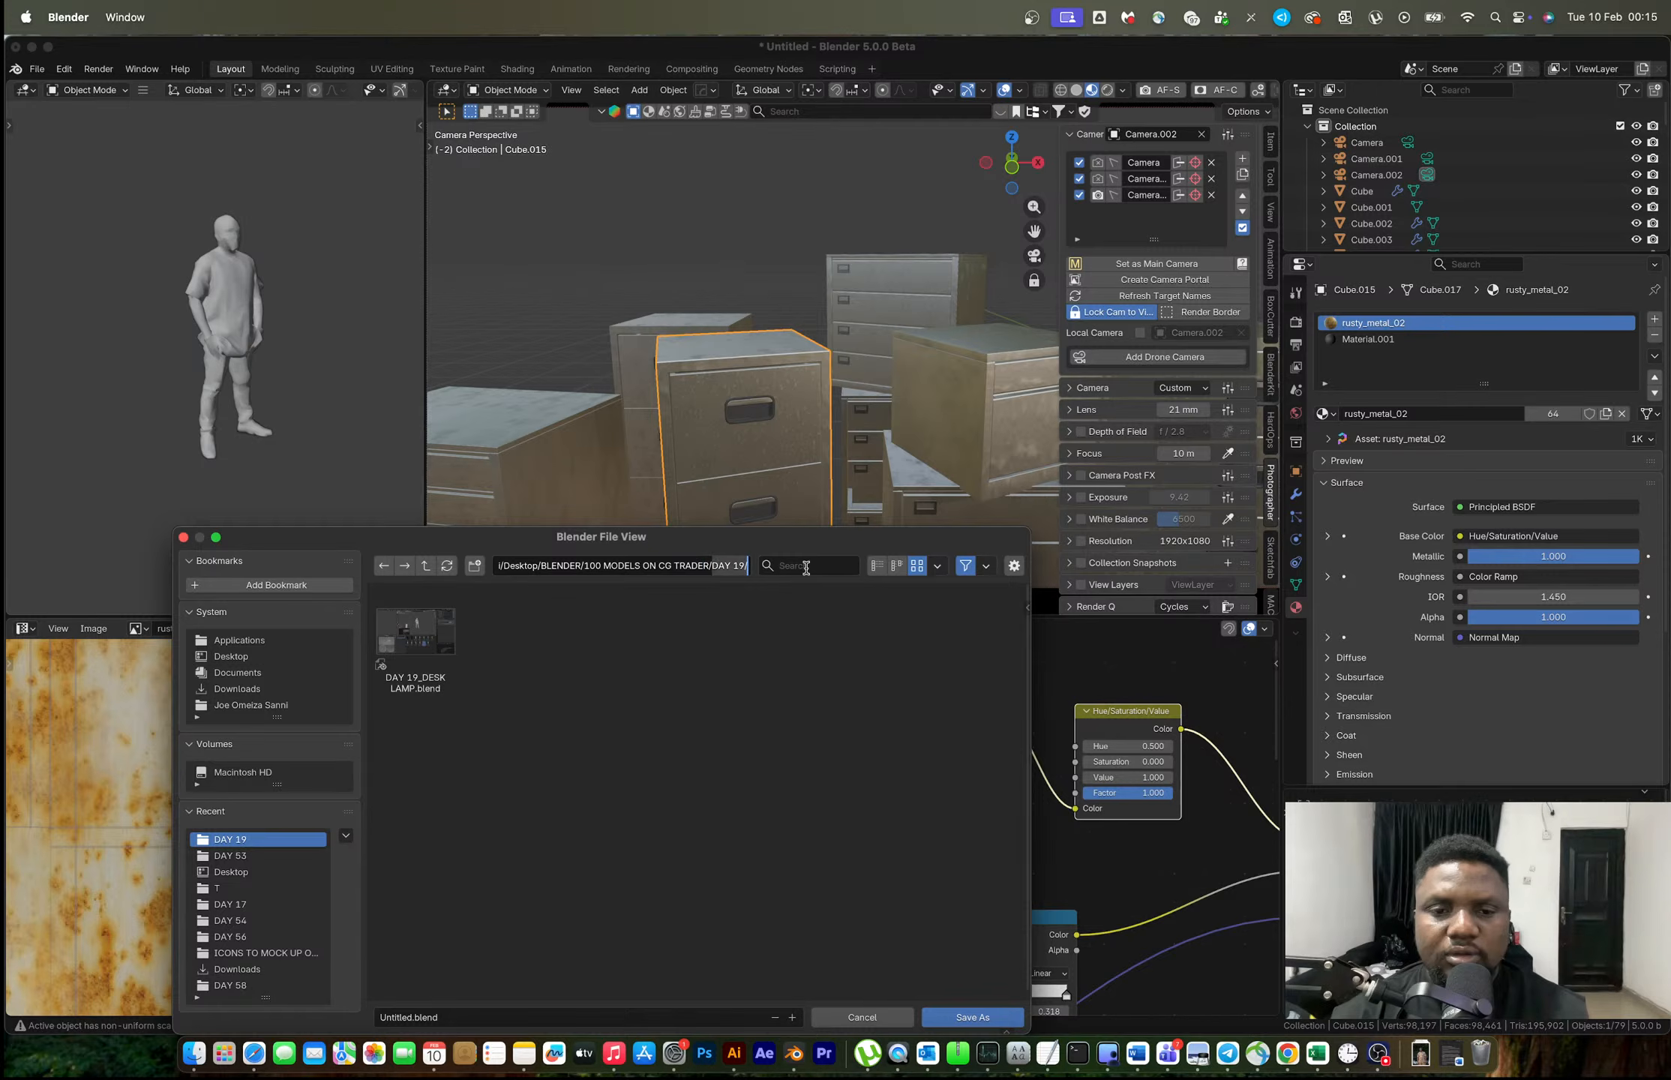
key(BackSpace)
key(Return)
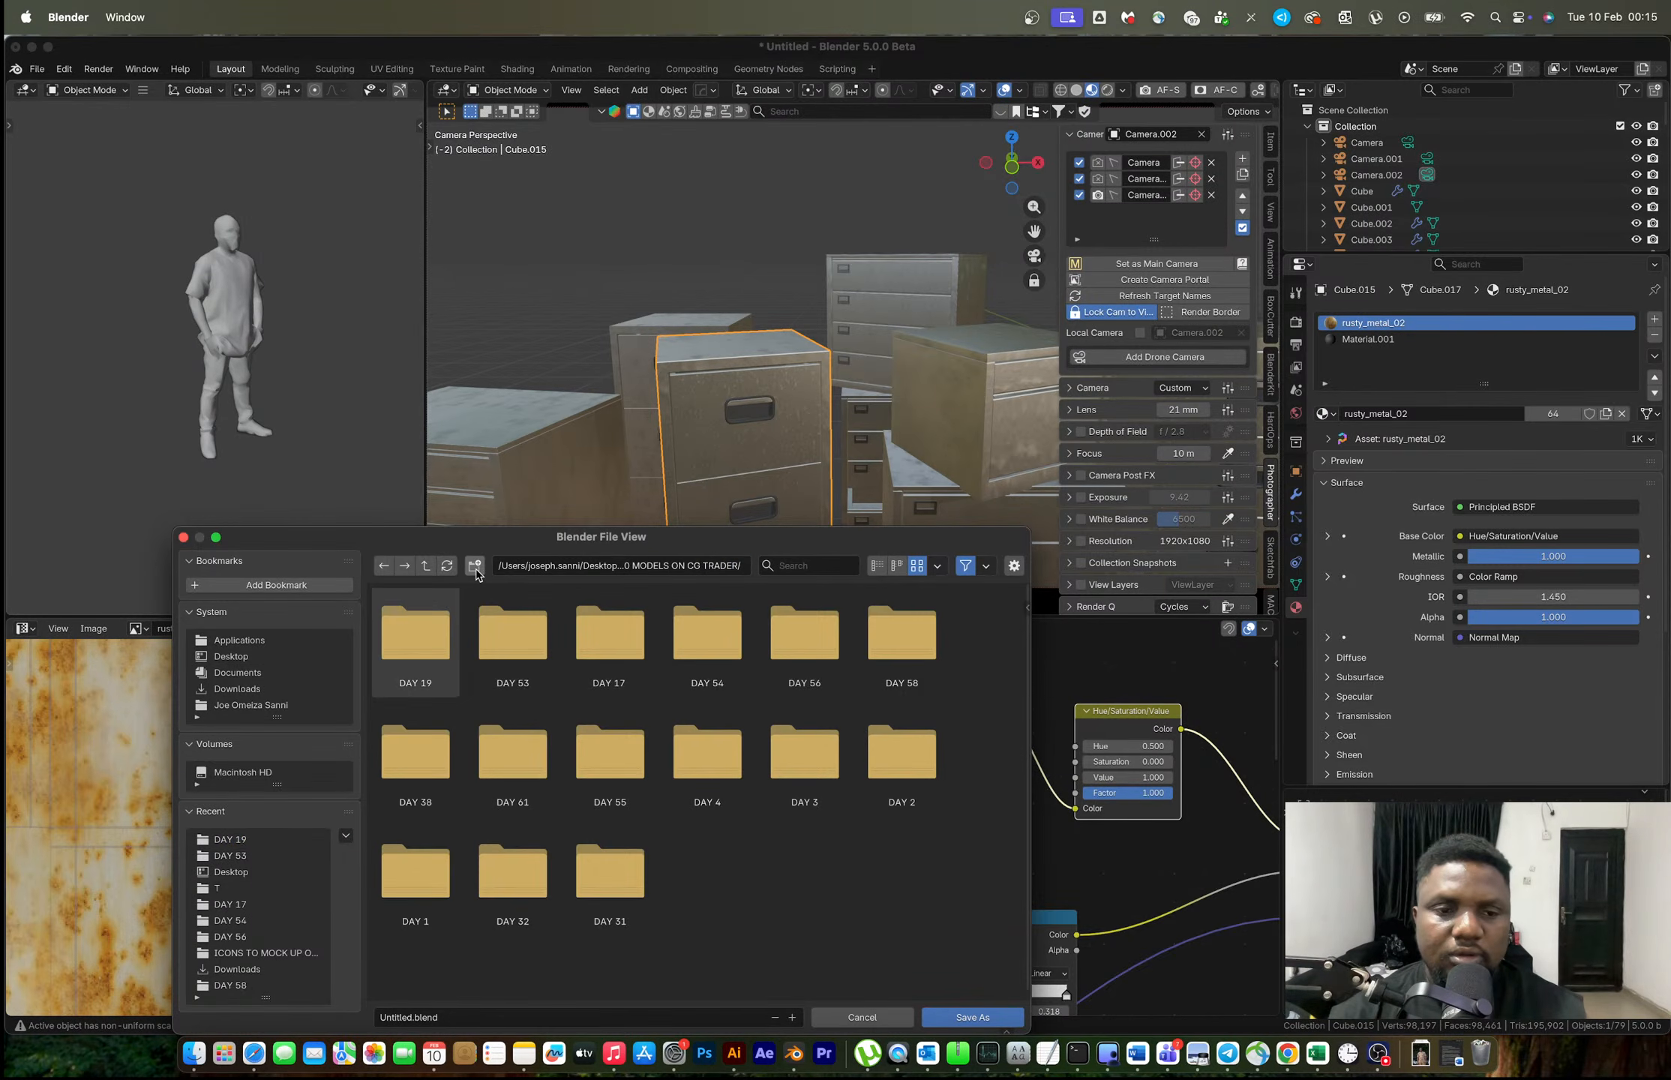
click(475, 566)
text(DAY 64)
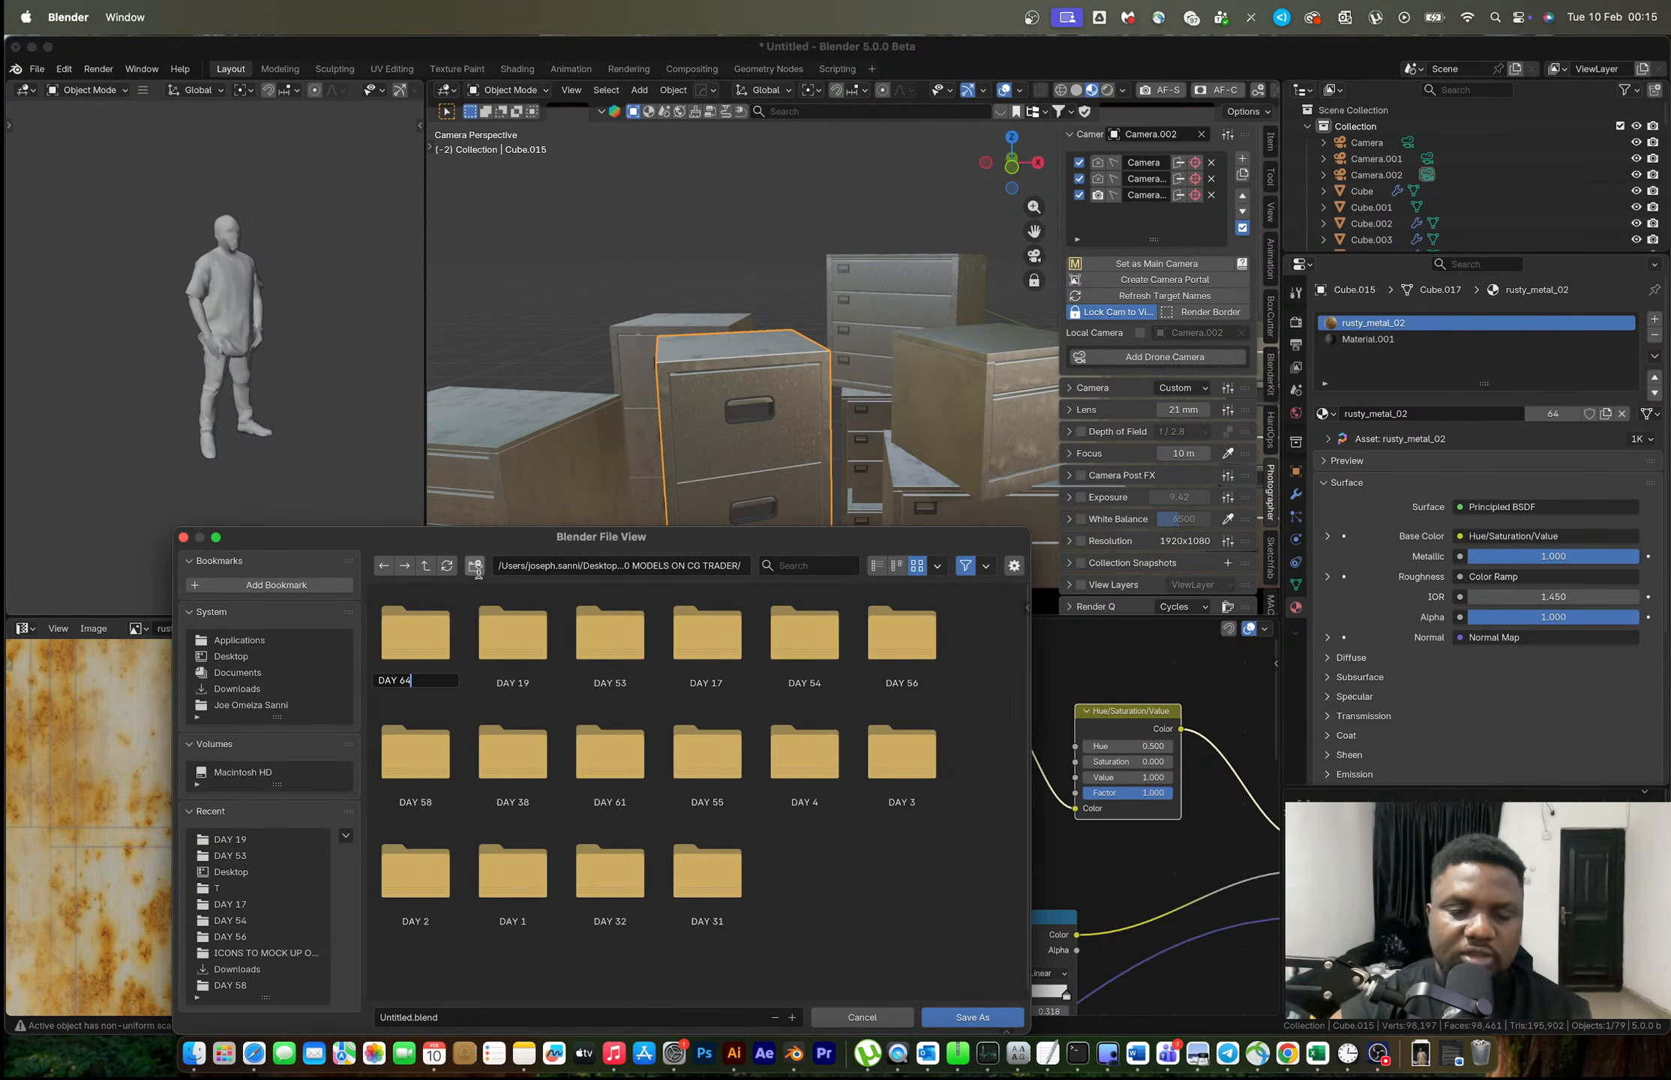
key(Return)
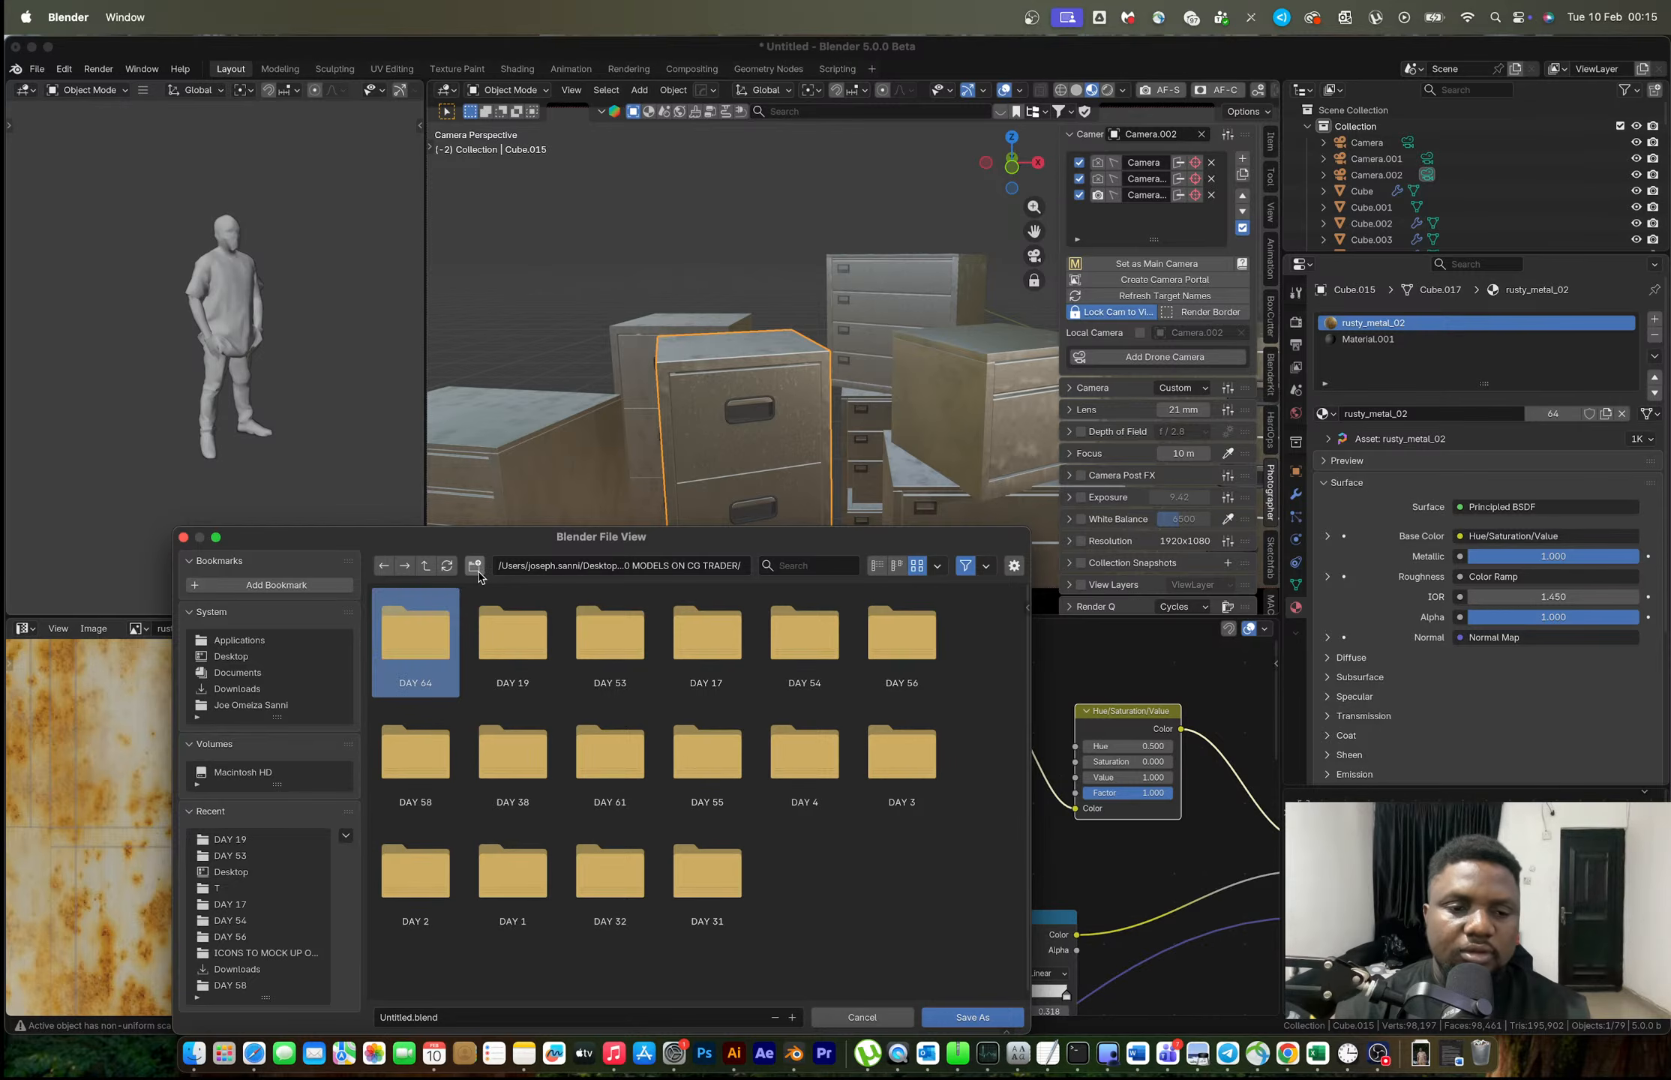
double_click(446, 629)
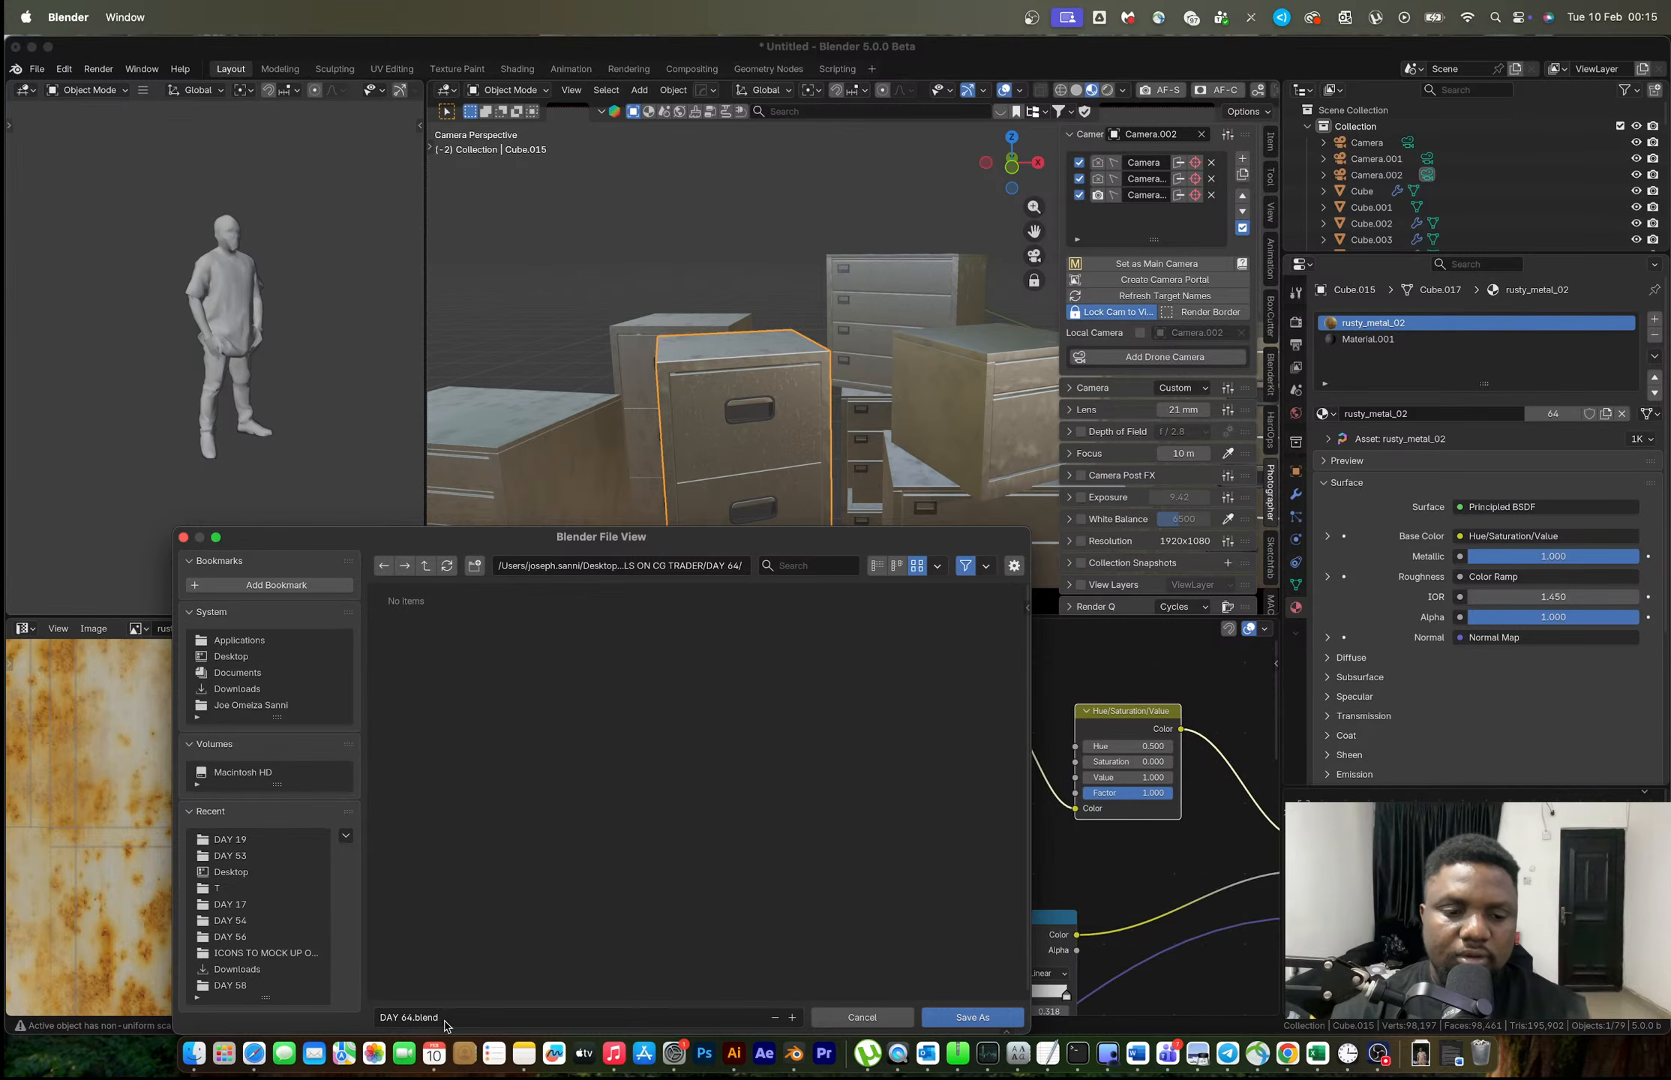
Save the scene as DAY 64_METALLIC DRAWER.blend in the DAY 64 folder.
click(408, 1020)
click(411, 1019)
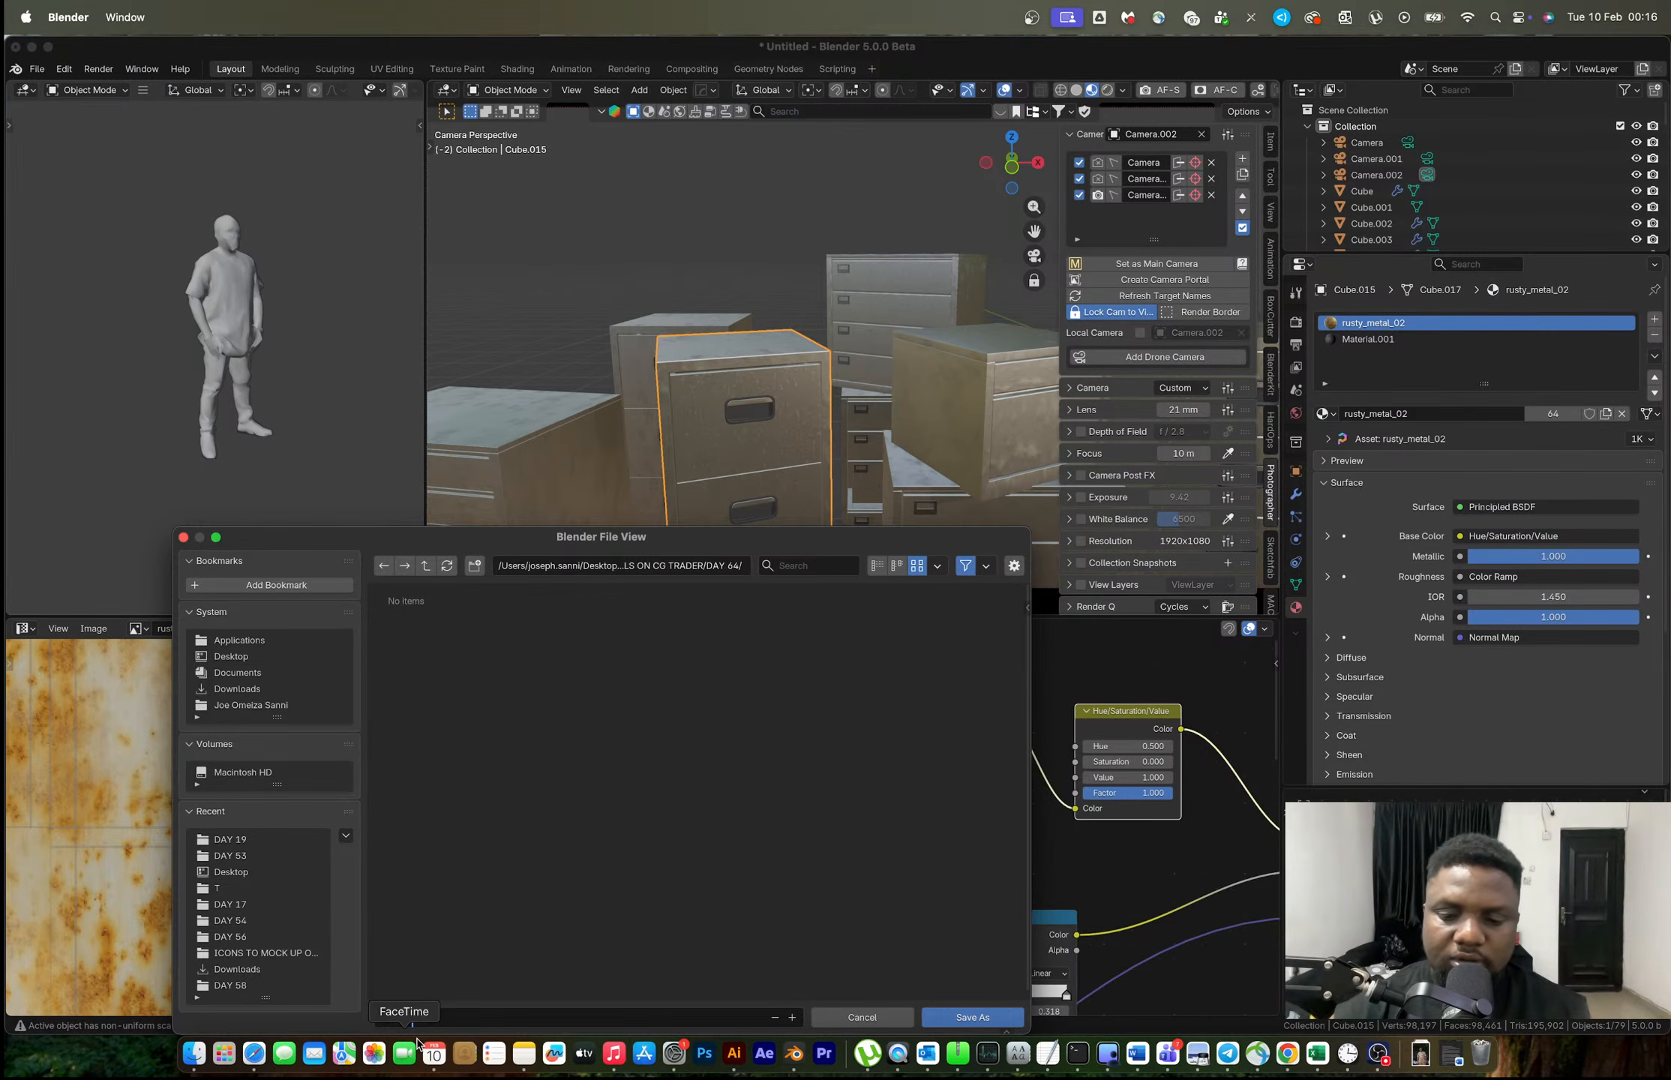
text(METALLIC )
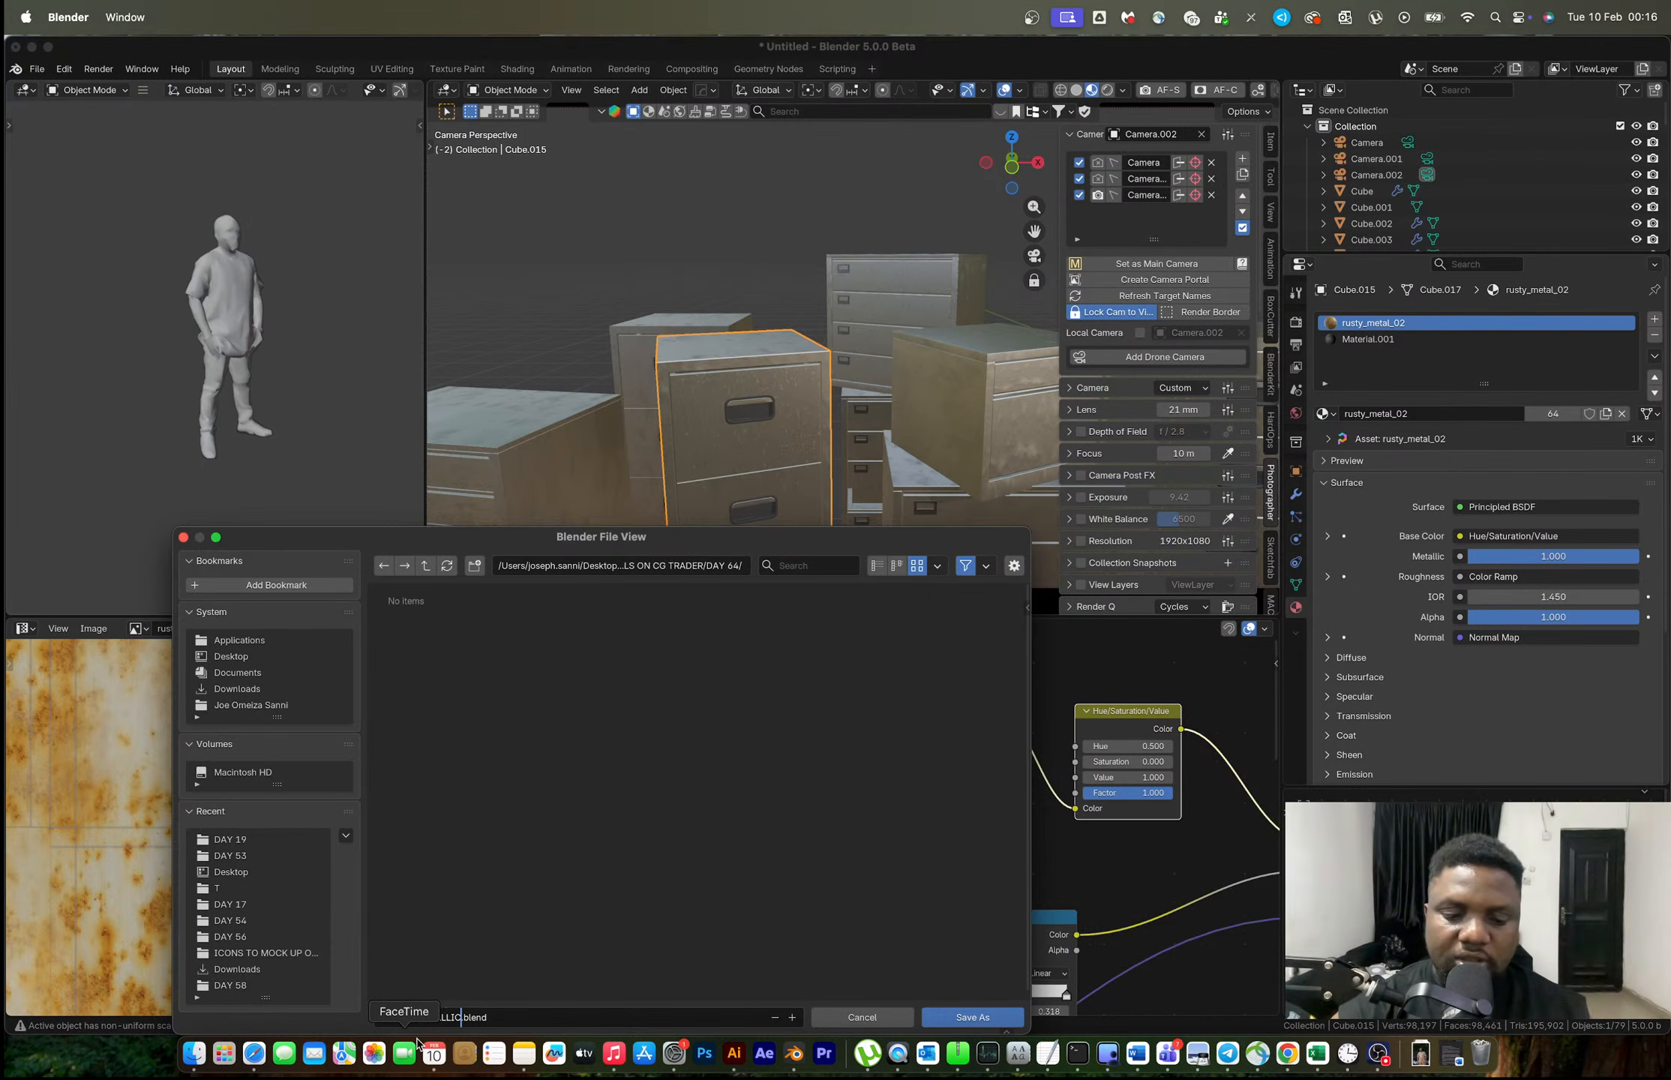
text(DRAWER)
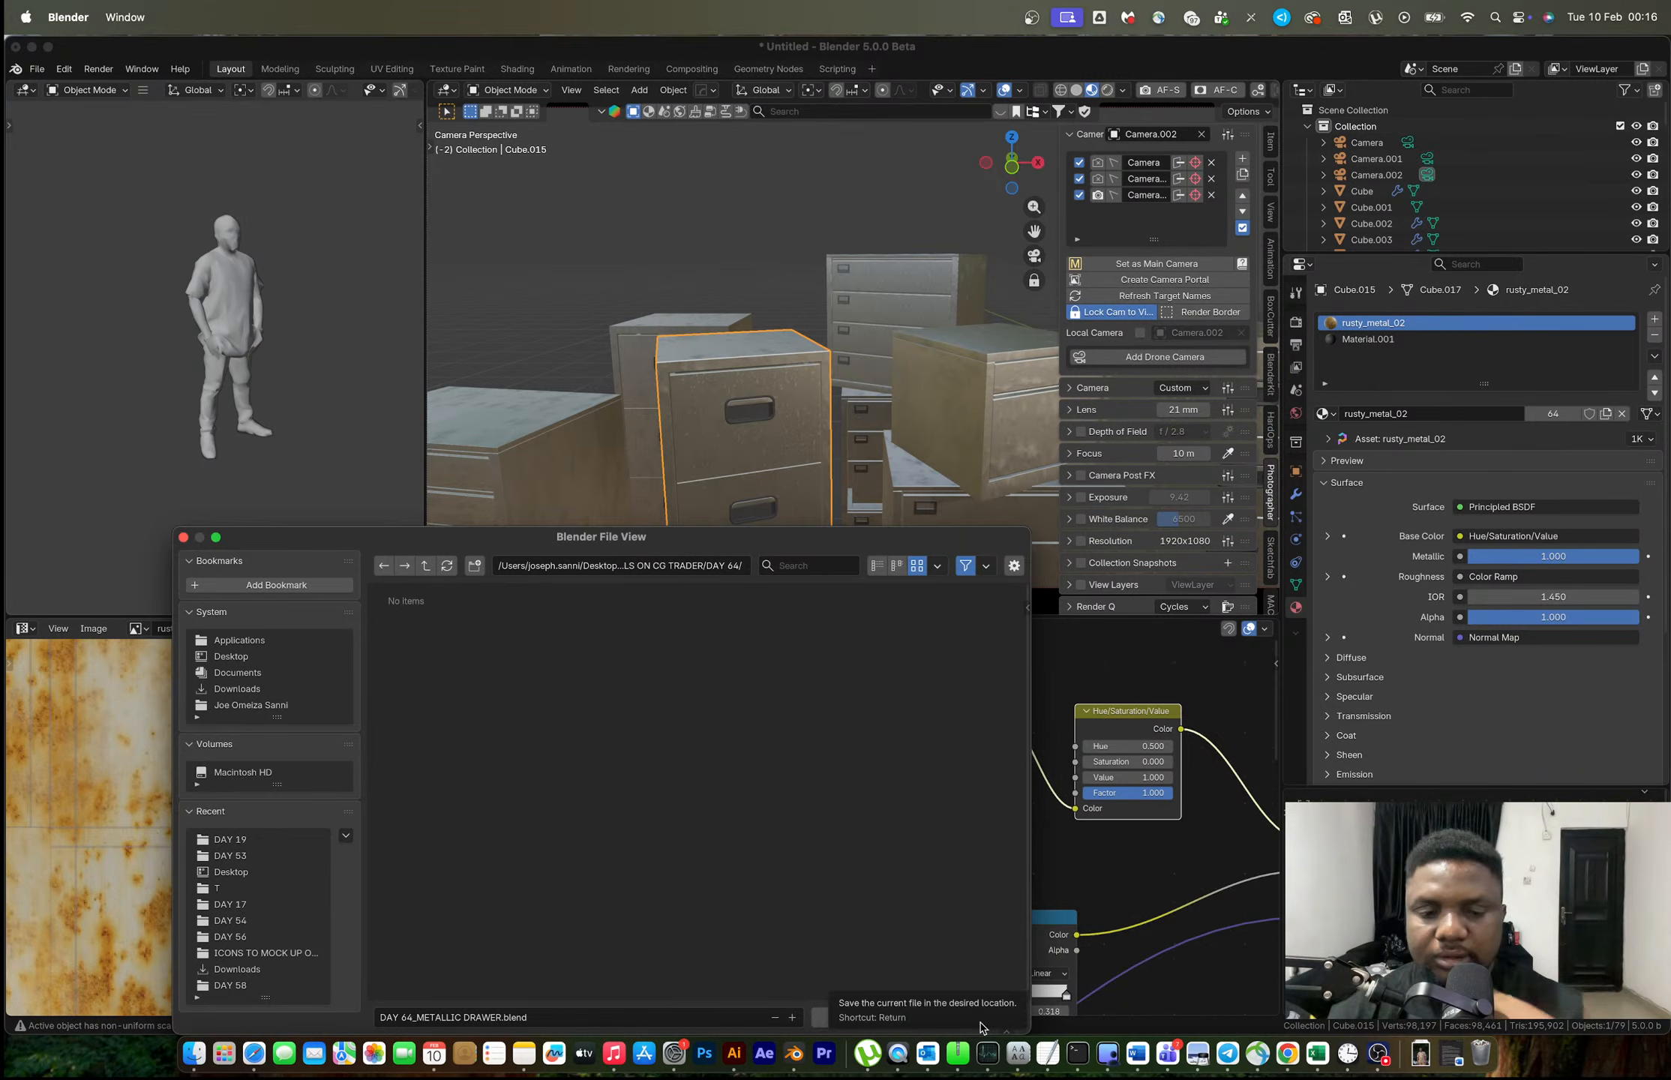
click(980, 1024)
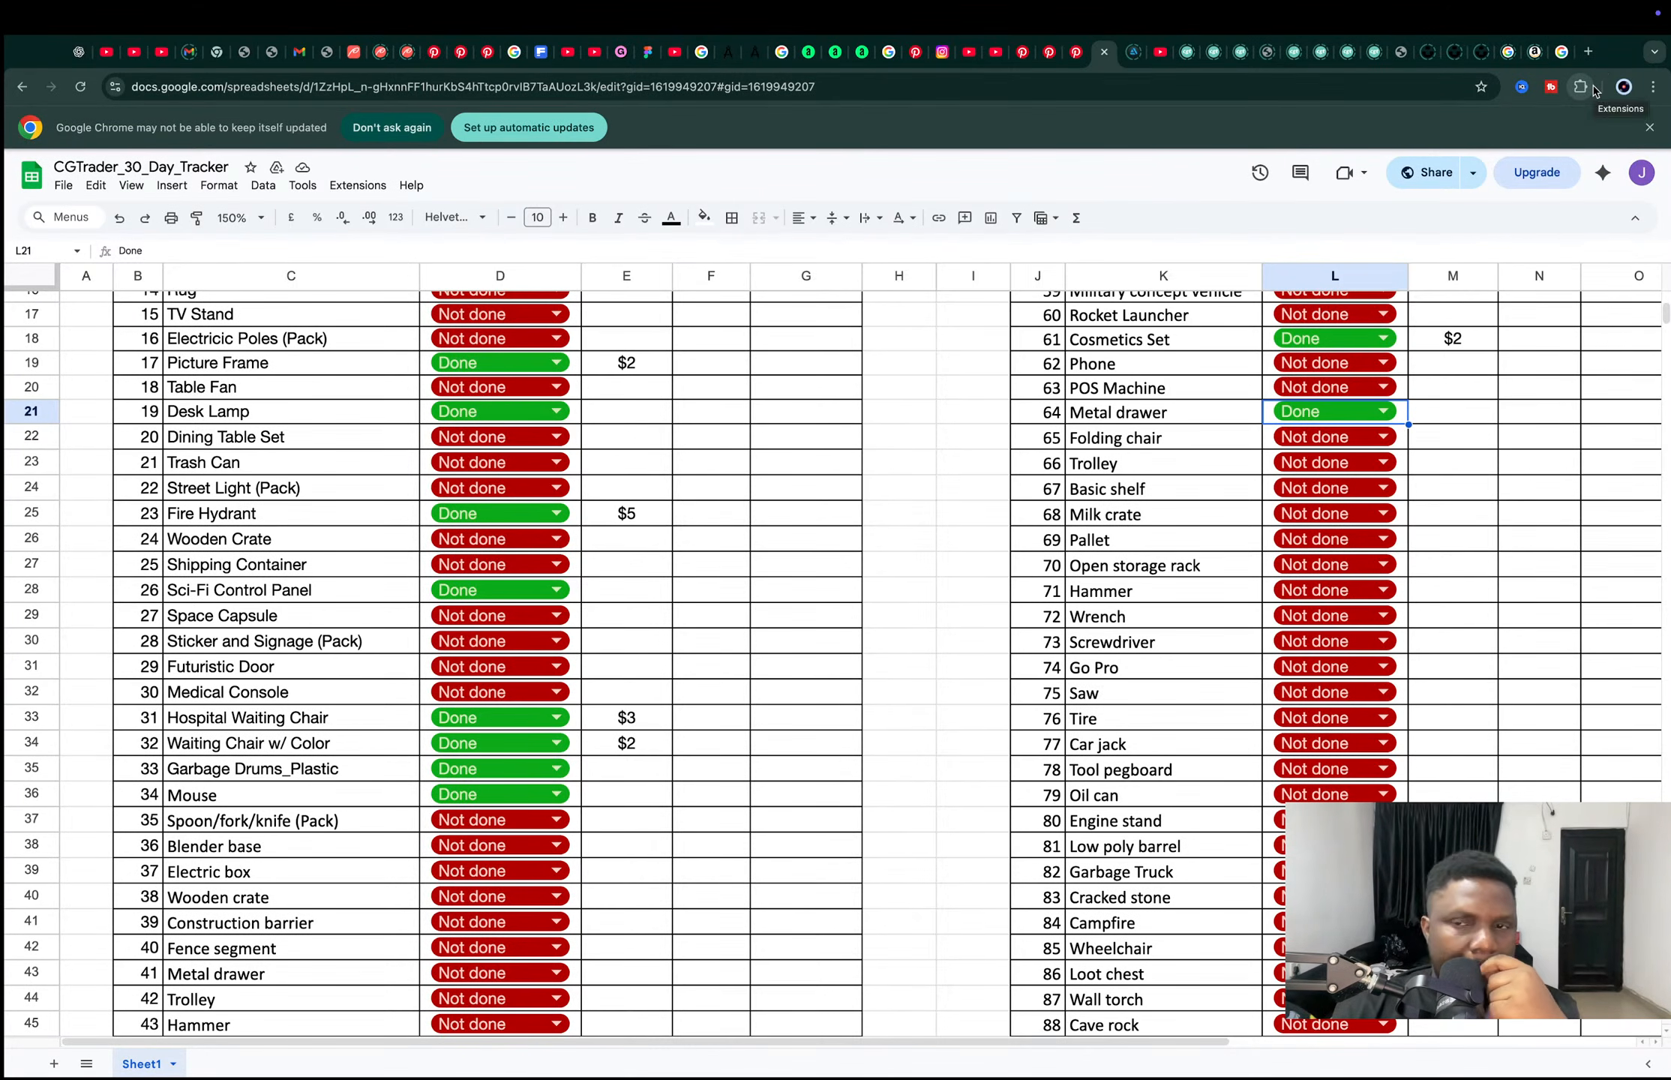
In a new Chrome tab, search the web for the designer's name together with "cg trader".
click(1588, 51)
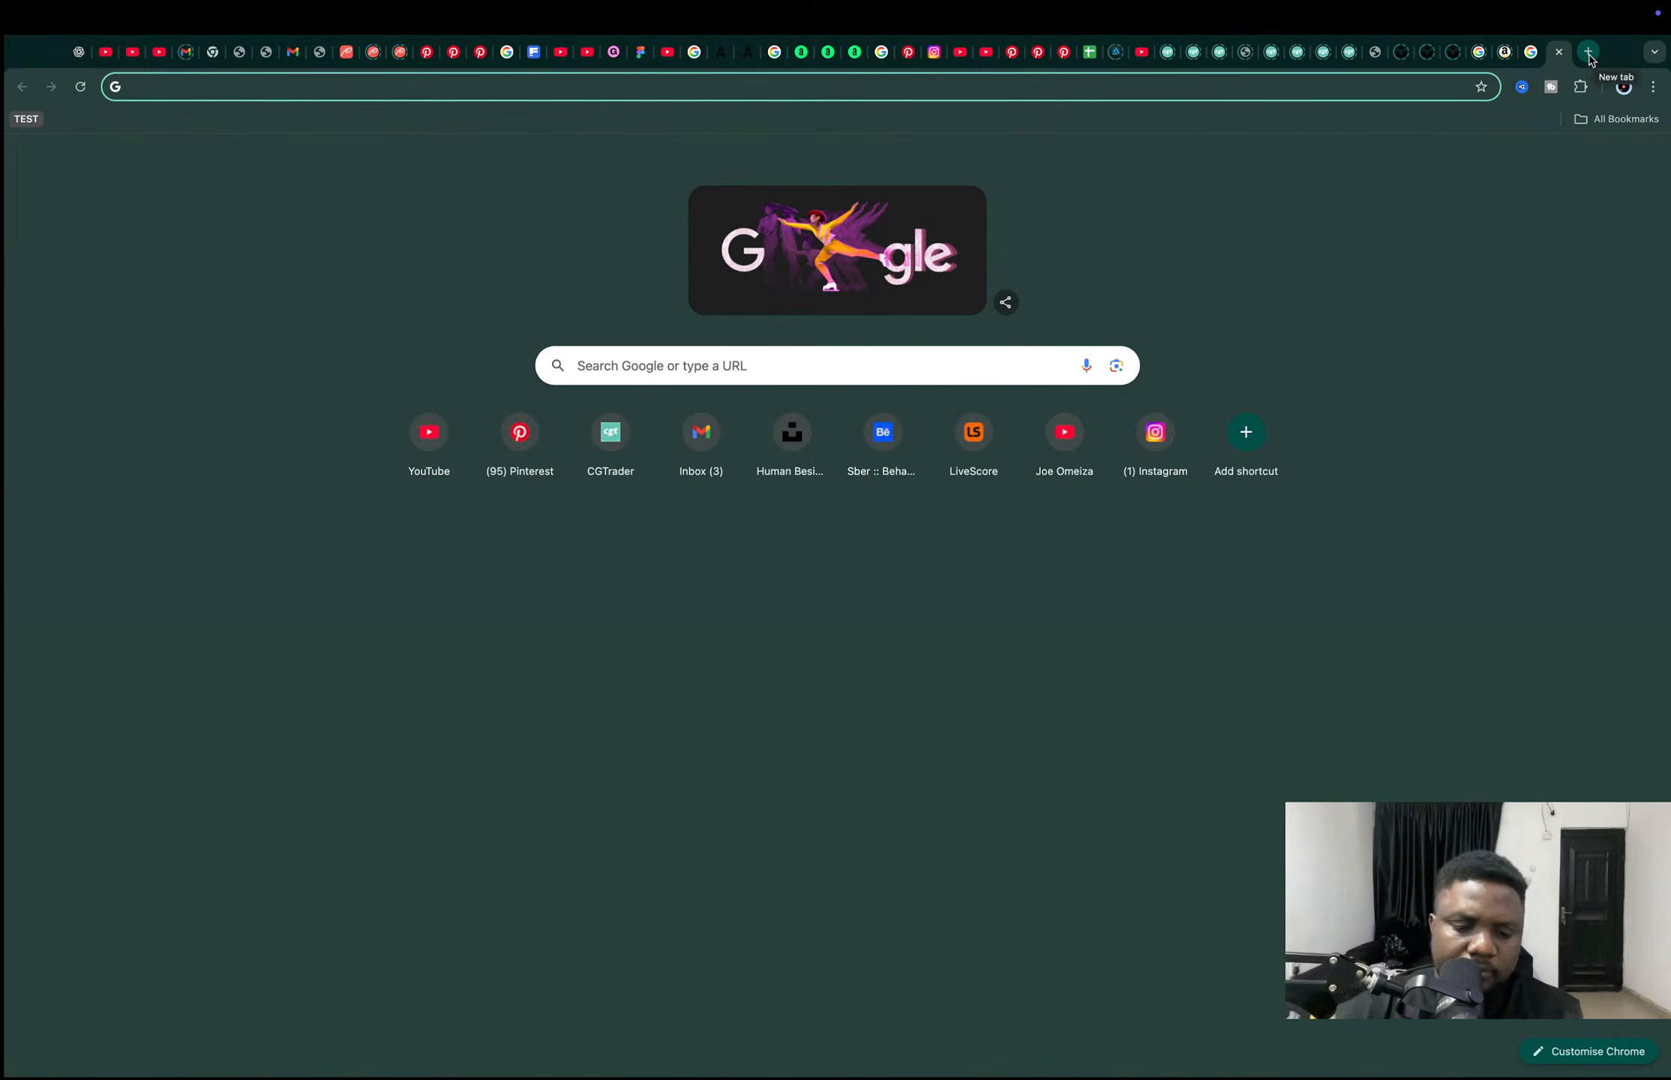
text(cg)
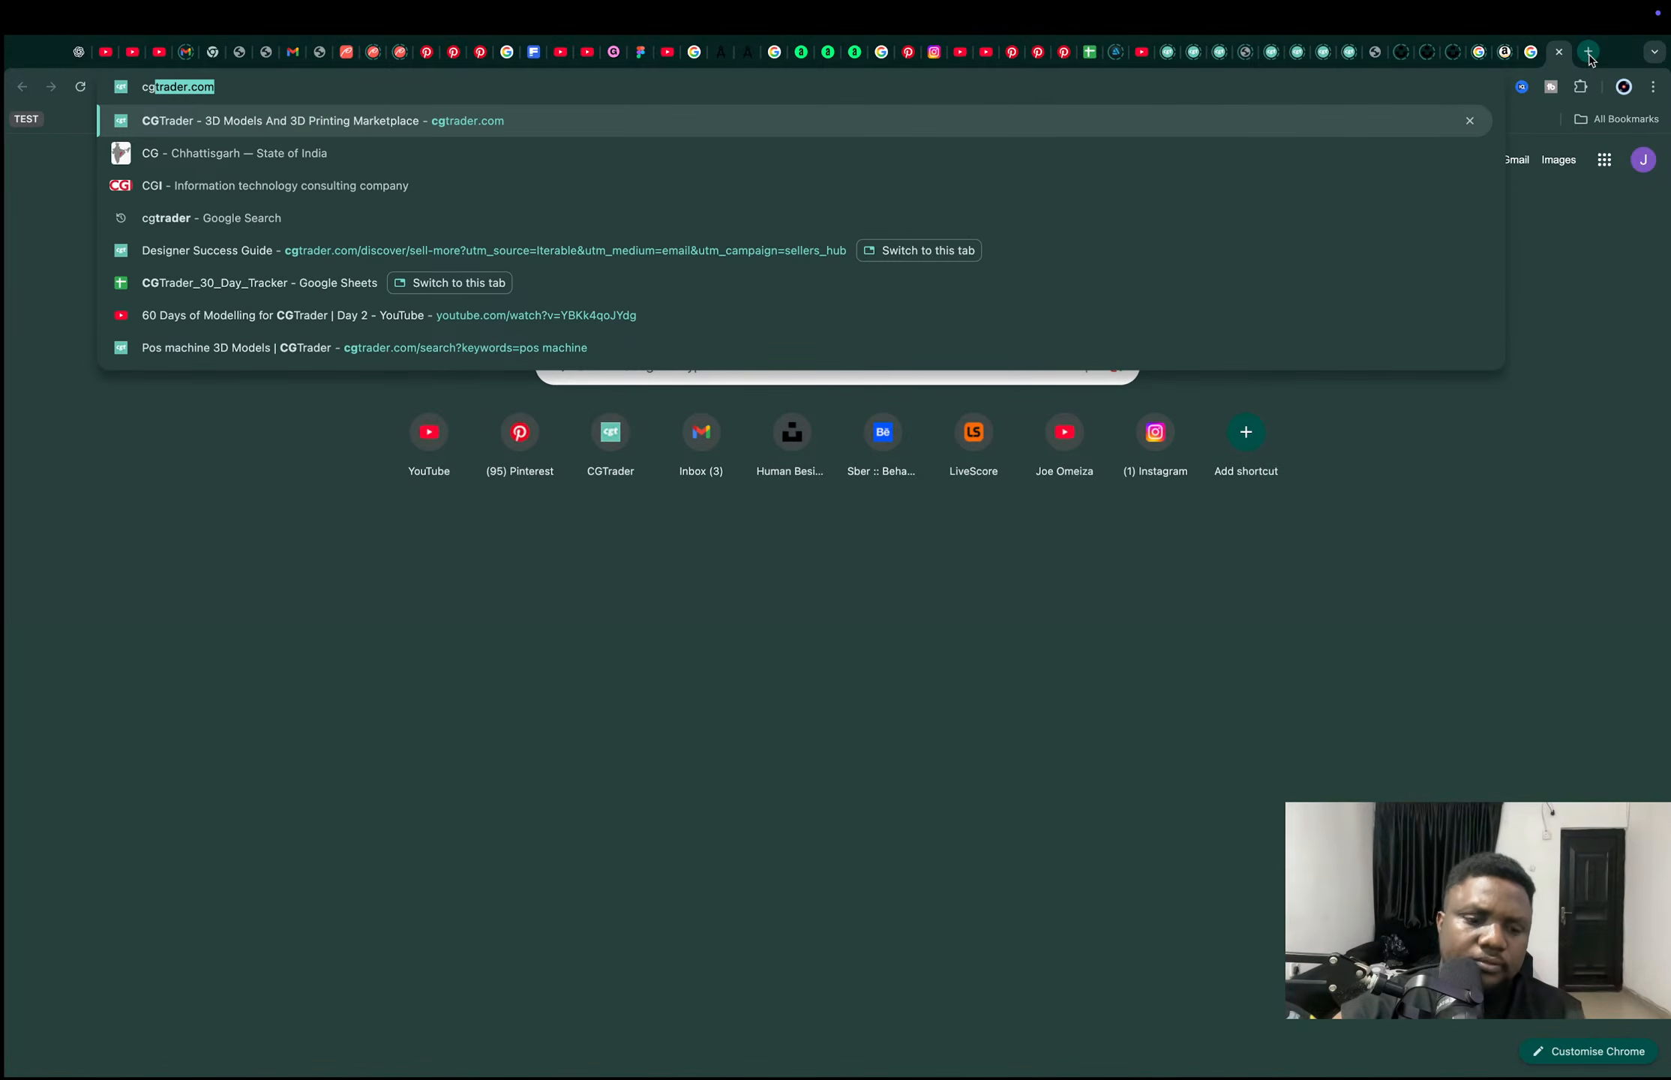
key(super+a)
text(joe omeiza)
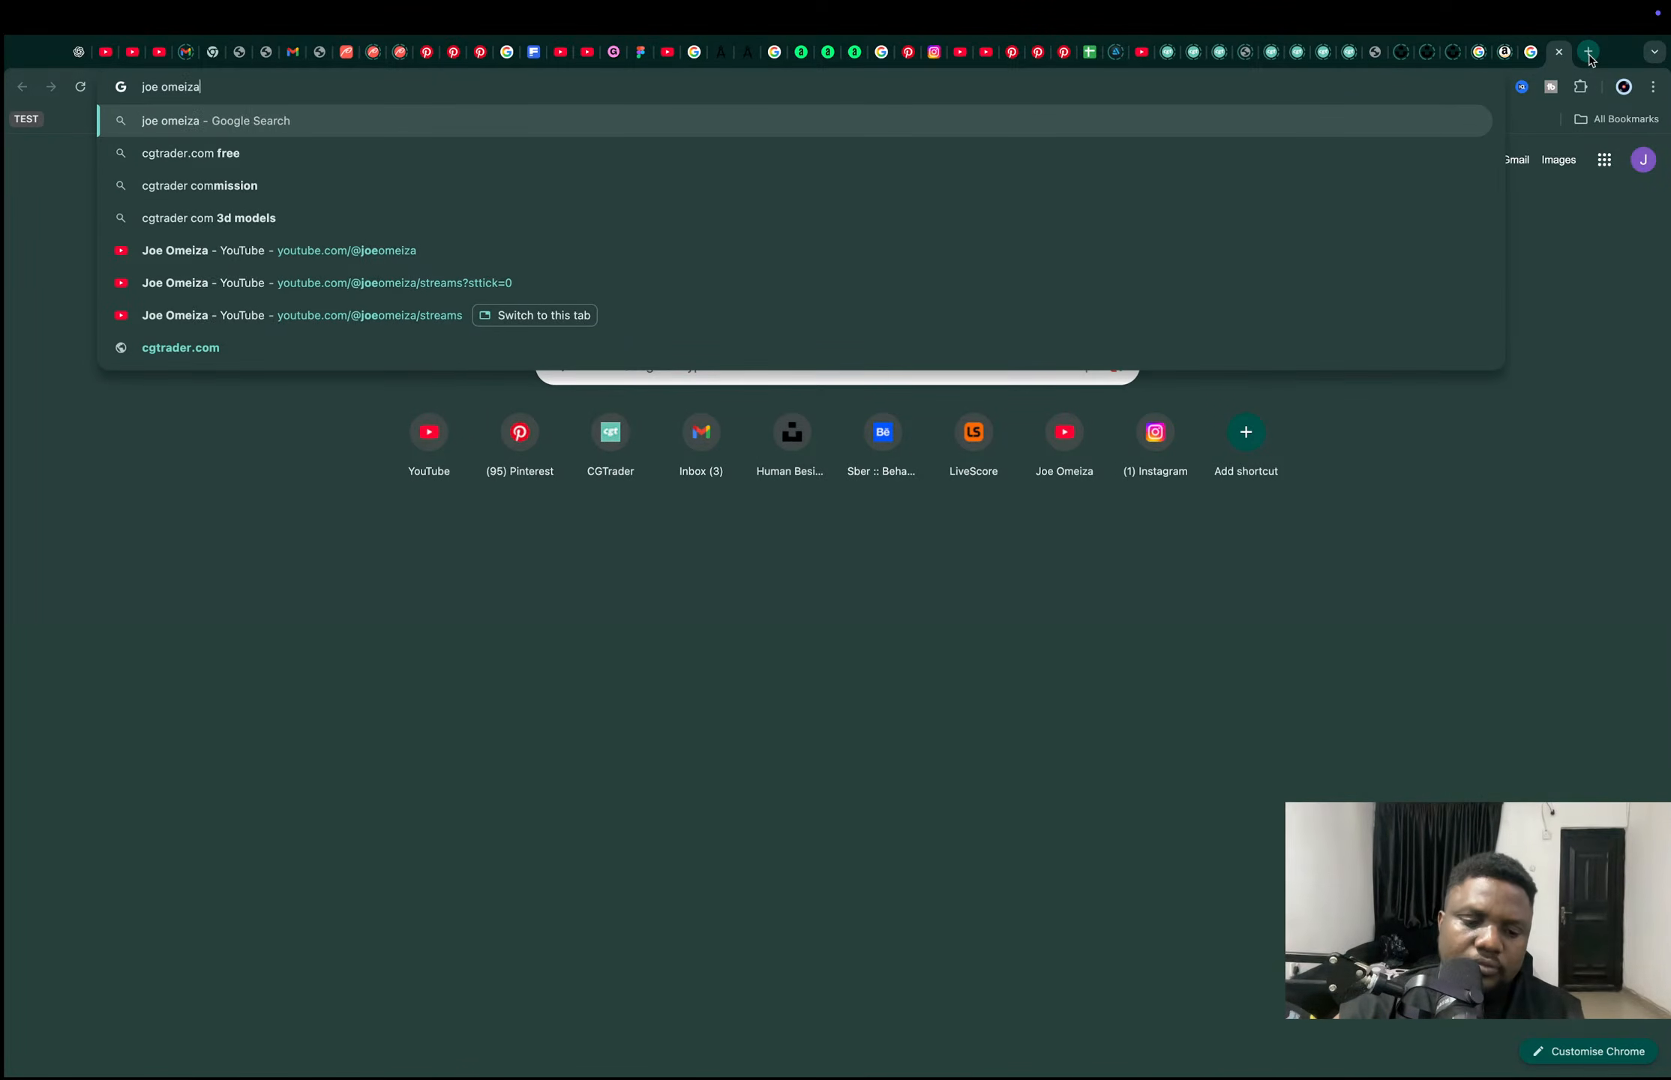
text( cg tr)
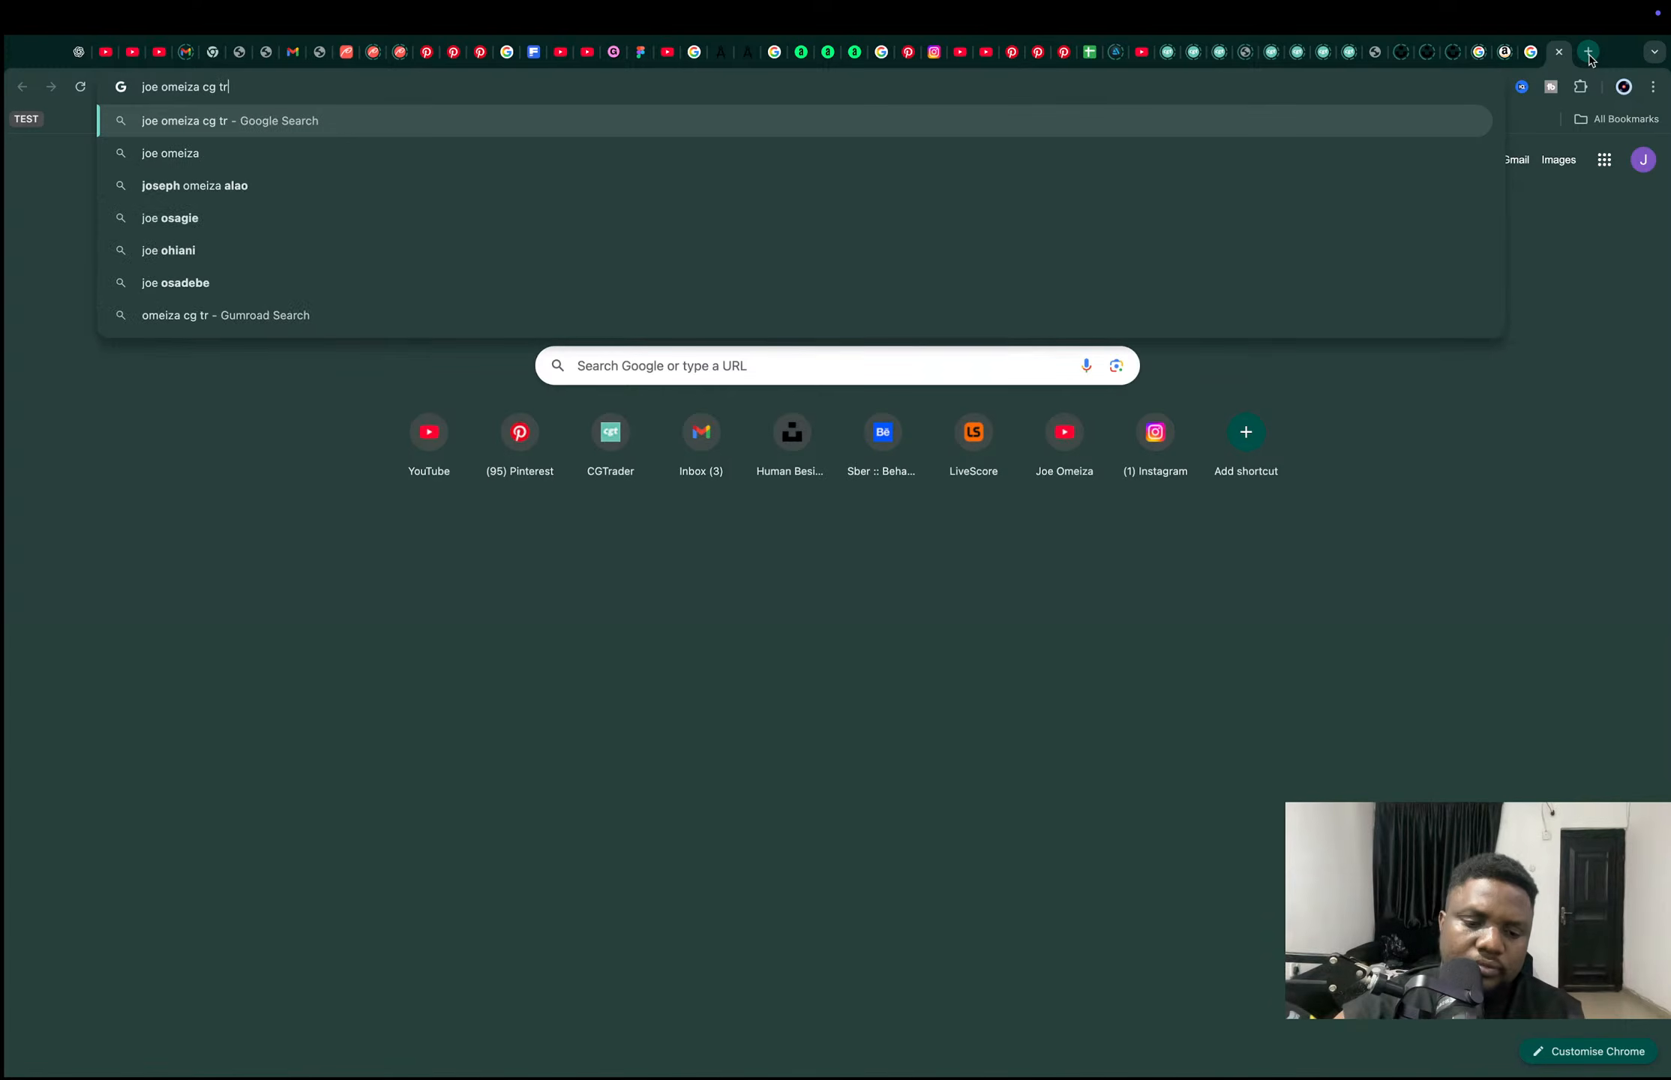
text(ader)
key(Return)
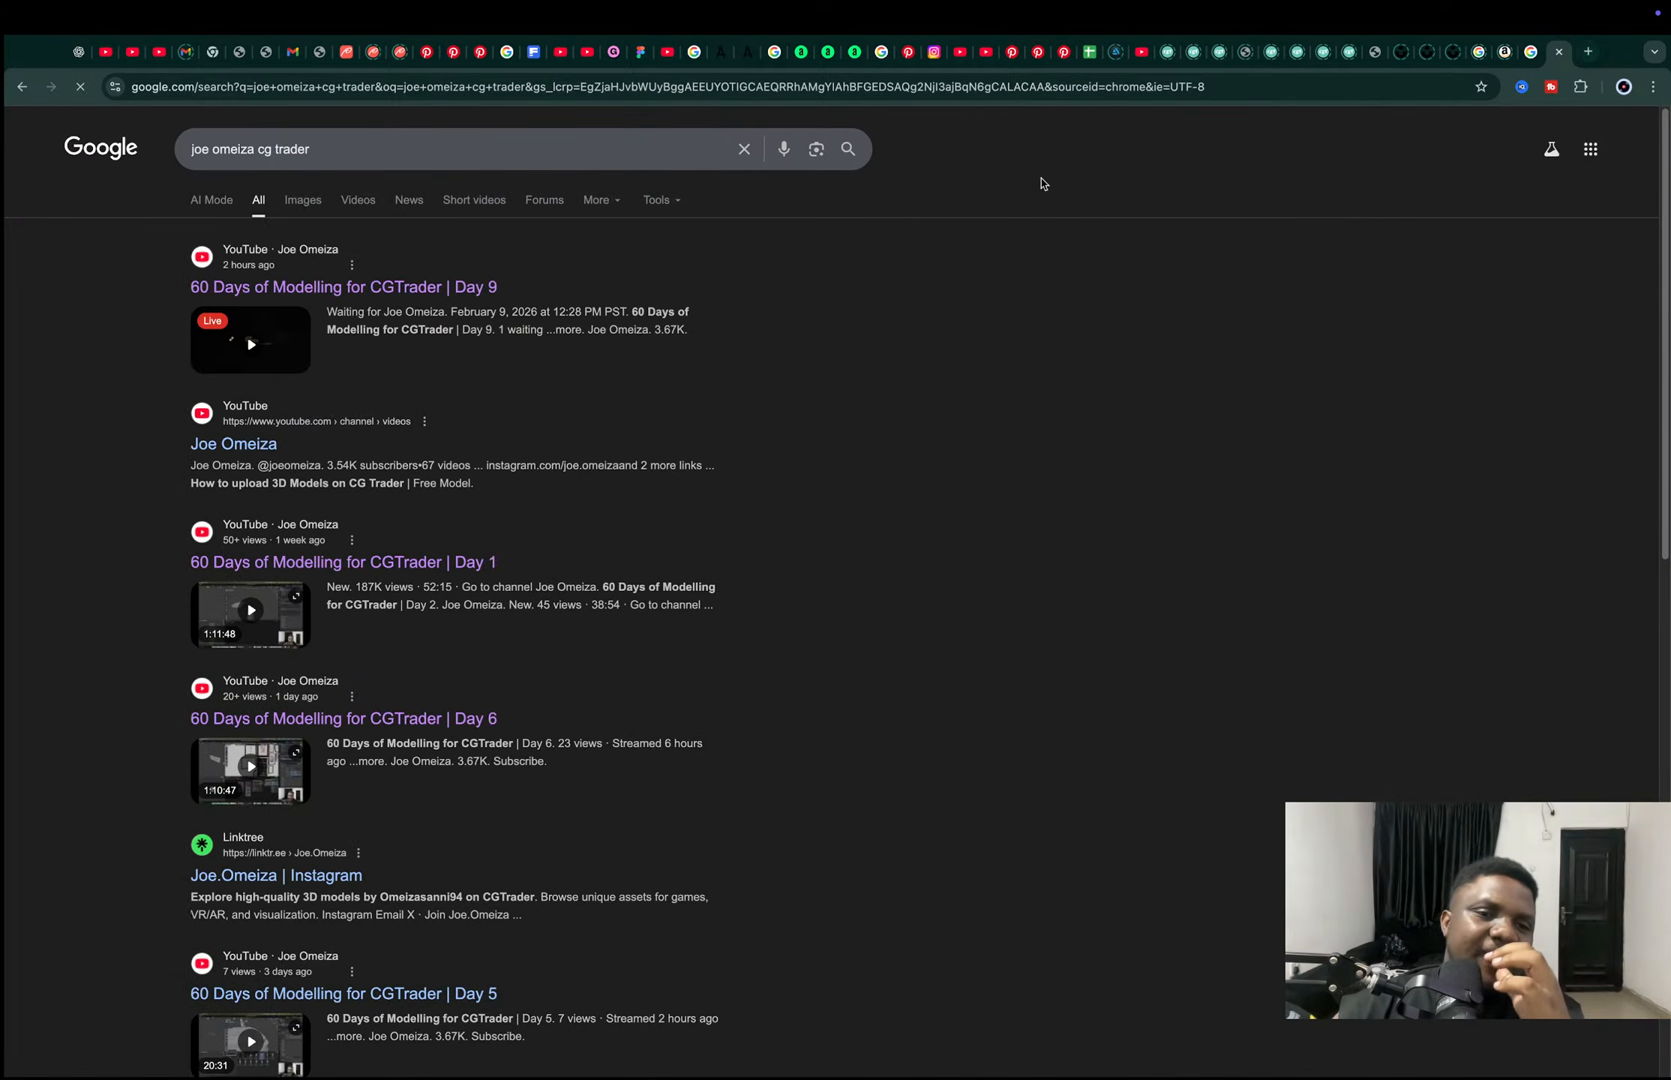
Look through the web and image results, and open the video "How to upload 3D Models on CG Trader" in its own tab.
scroll(718, 438, down, 4)
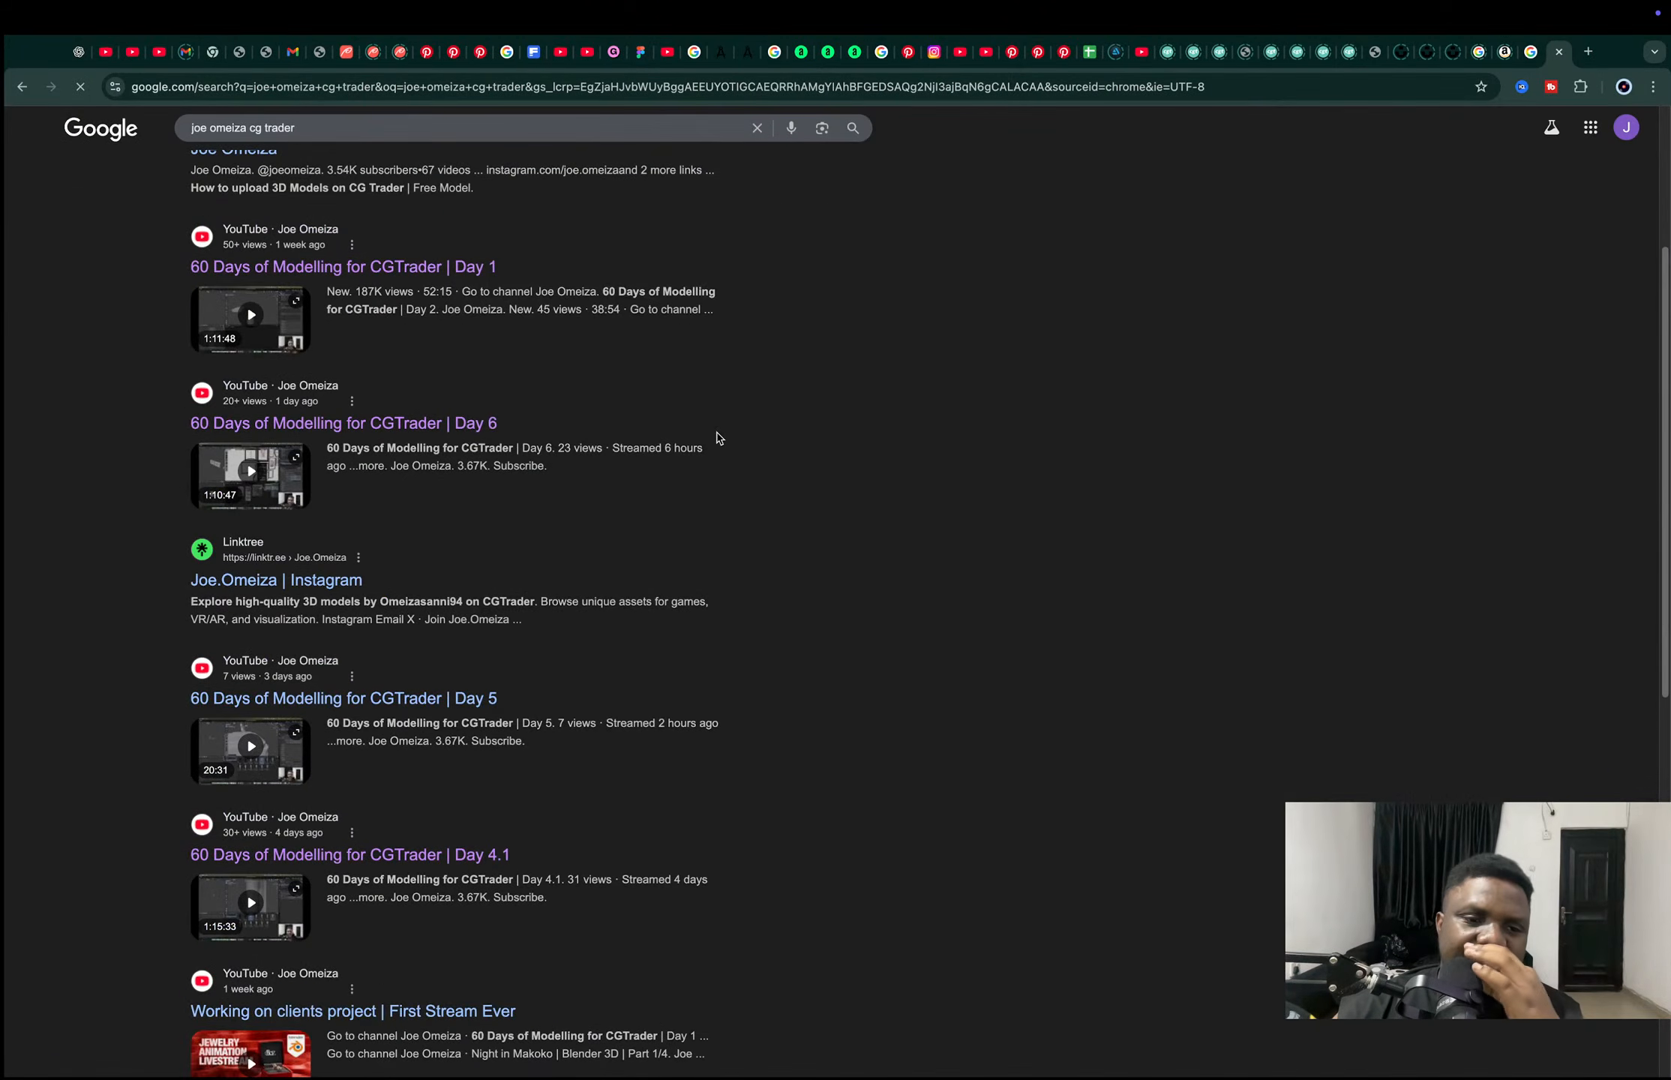
scroll(718, 438, down, 10)
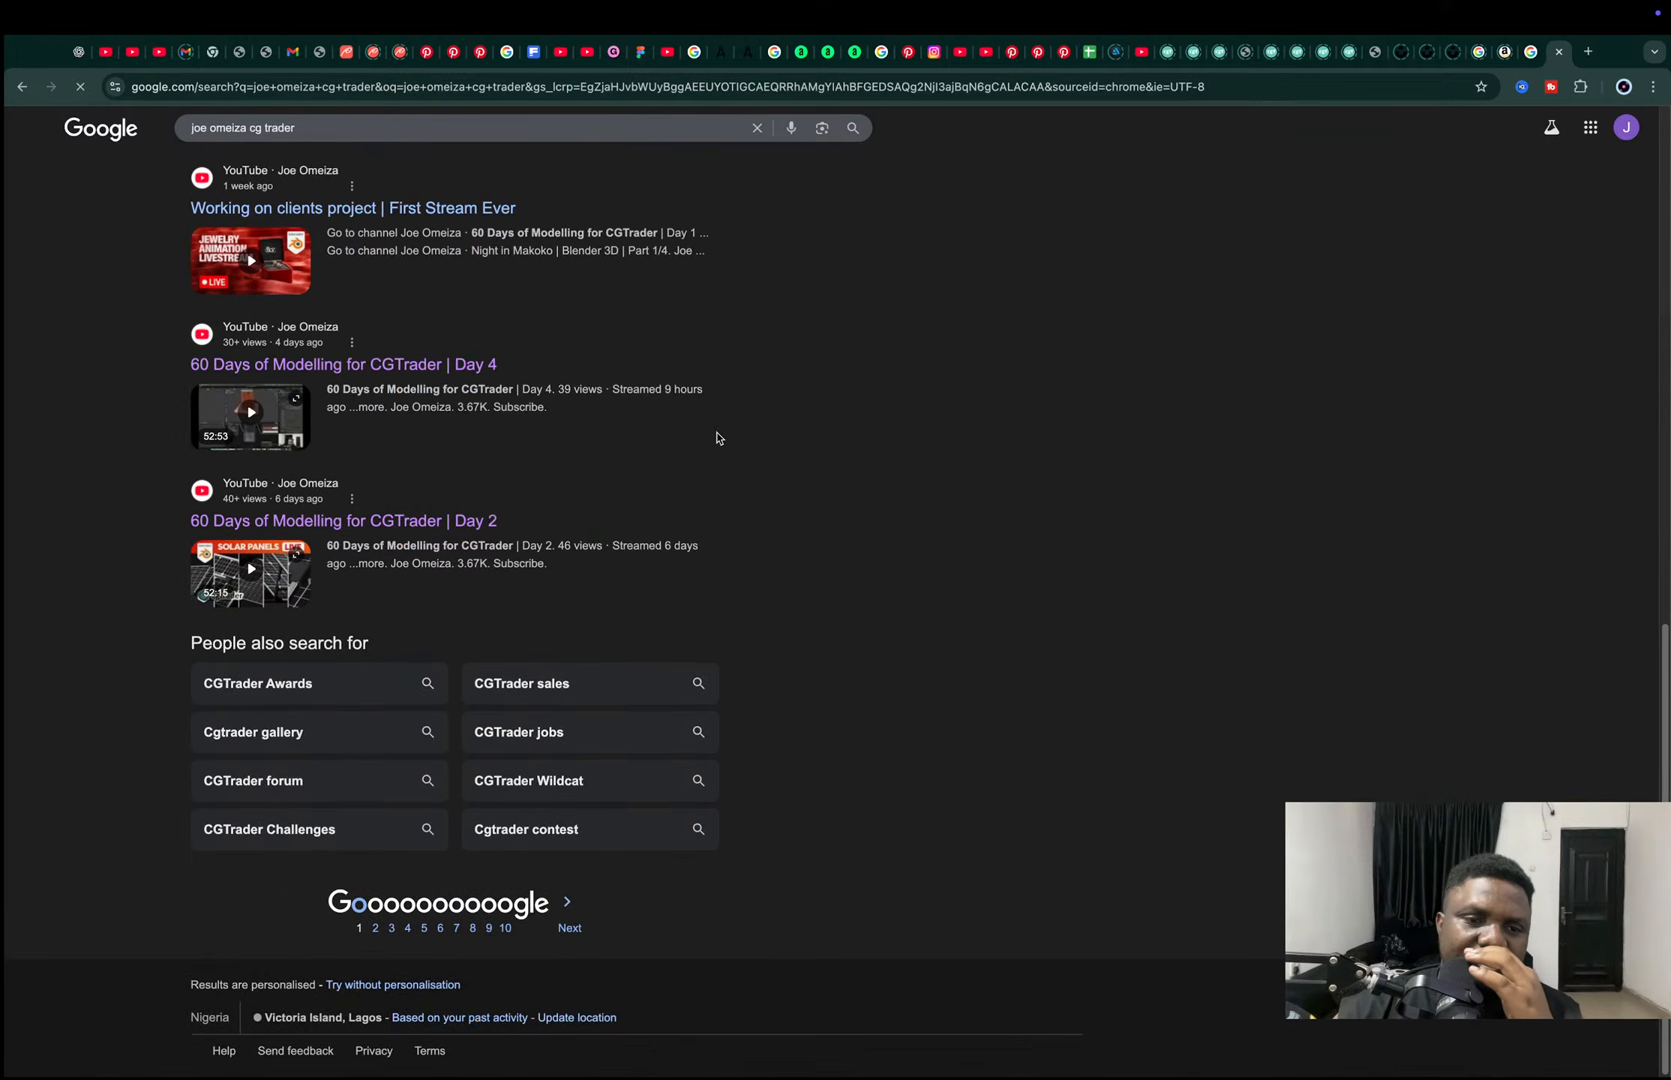
scroll(718, 438, up, 15)
click(286, 197)
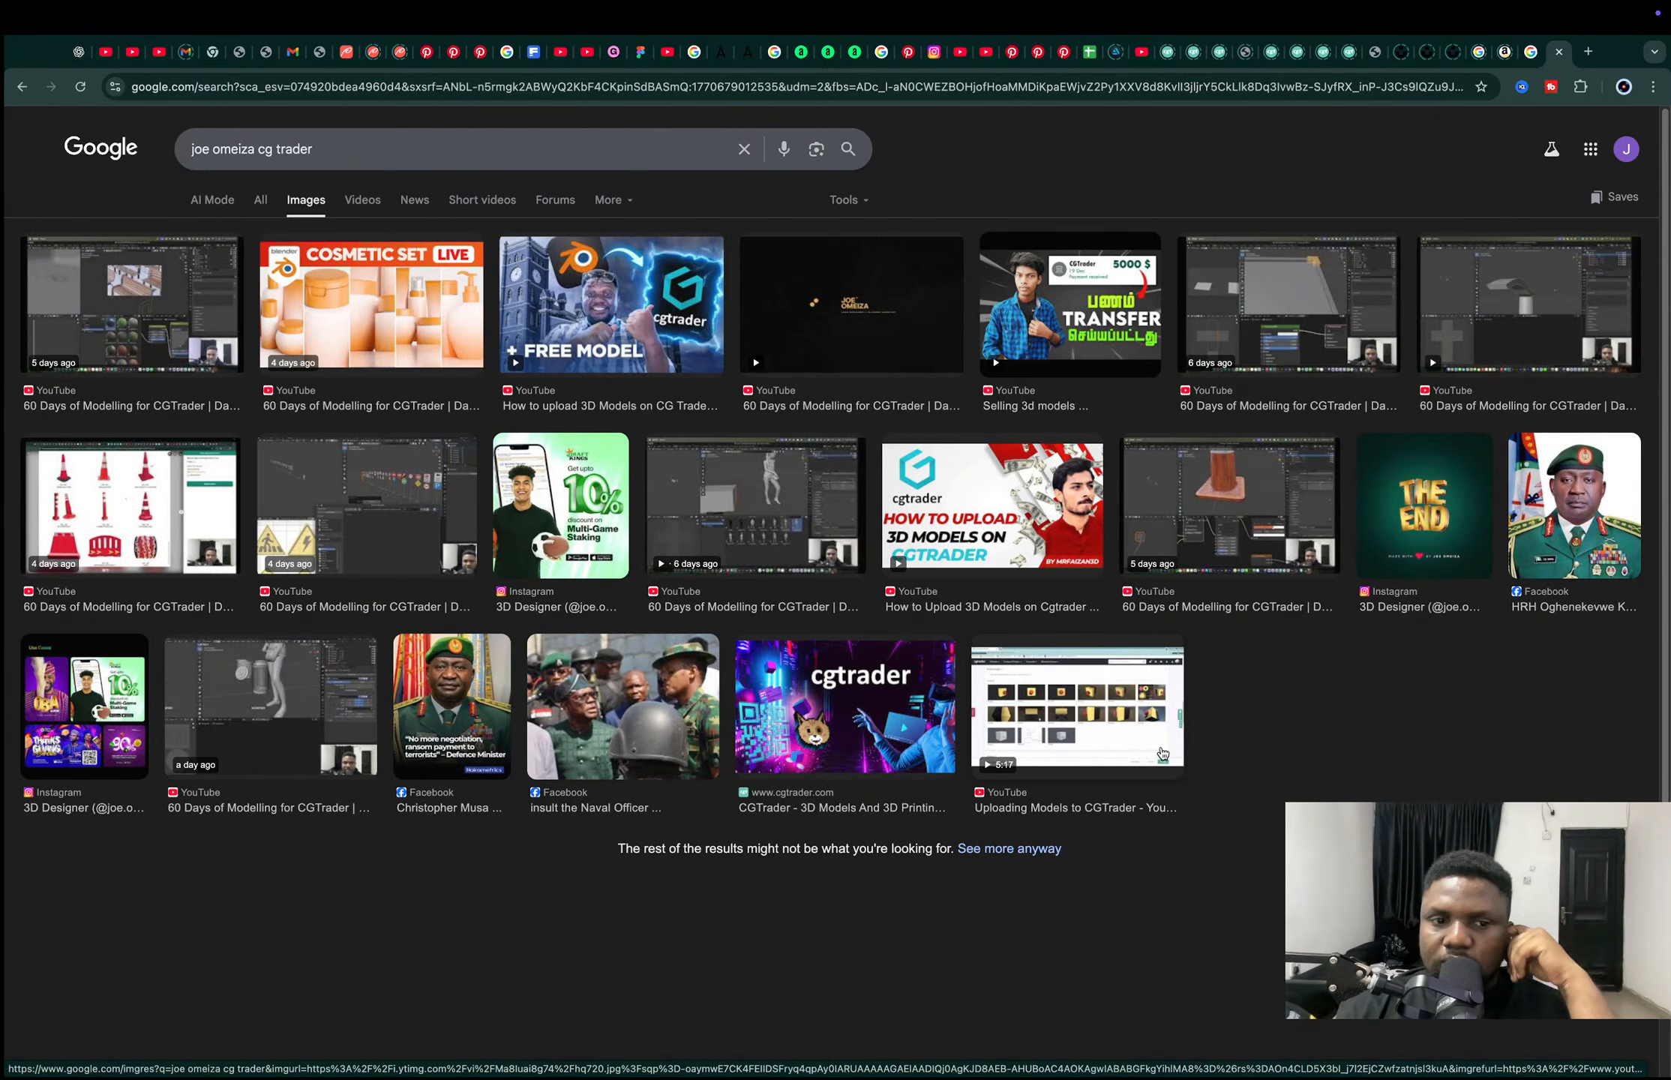
middle_click(1125, 741)
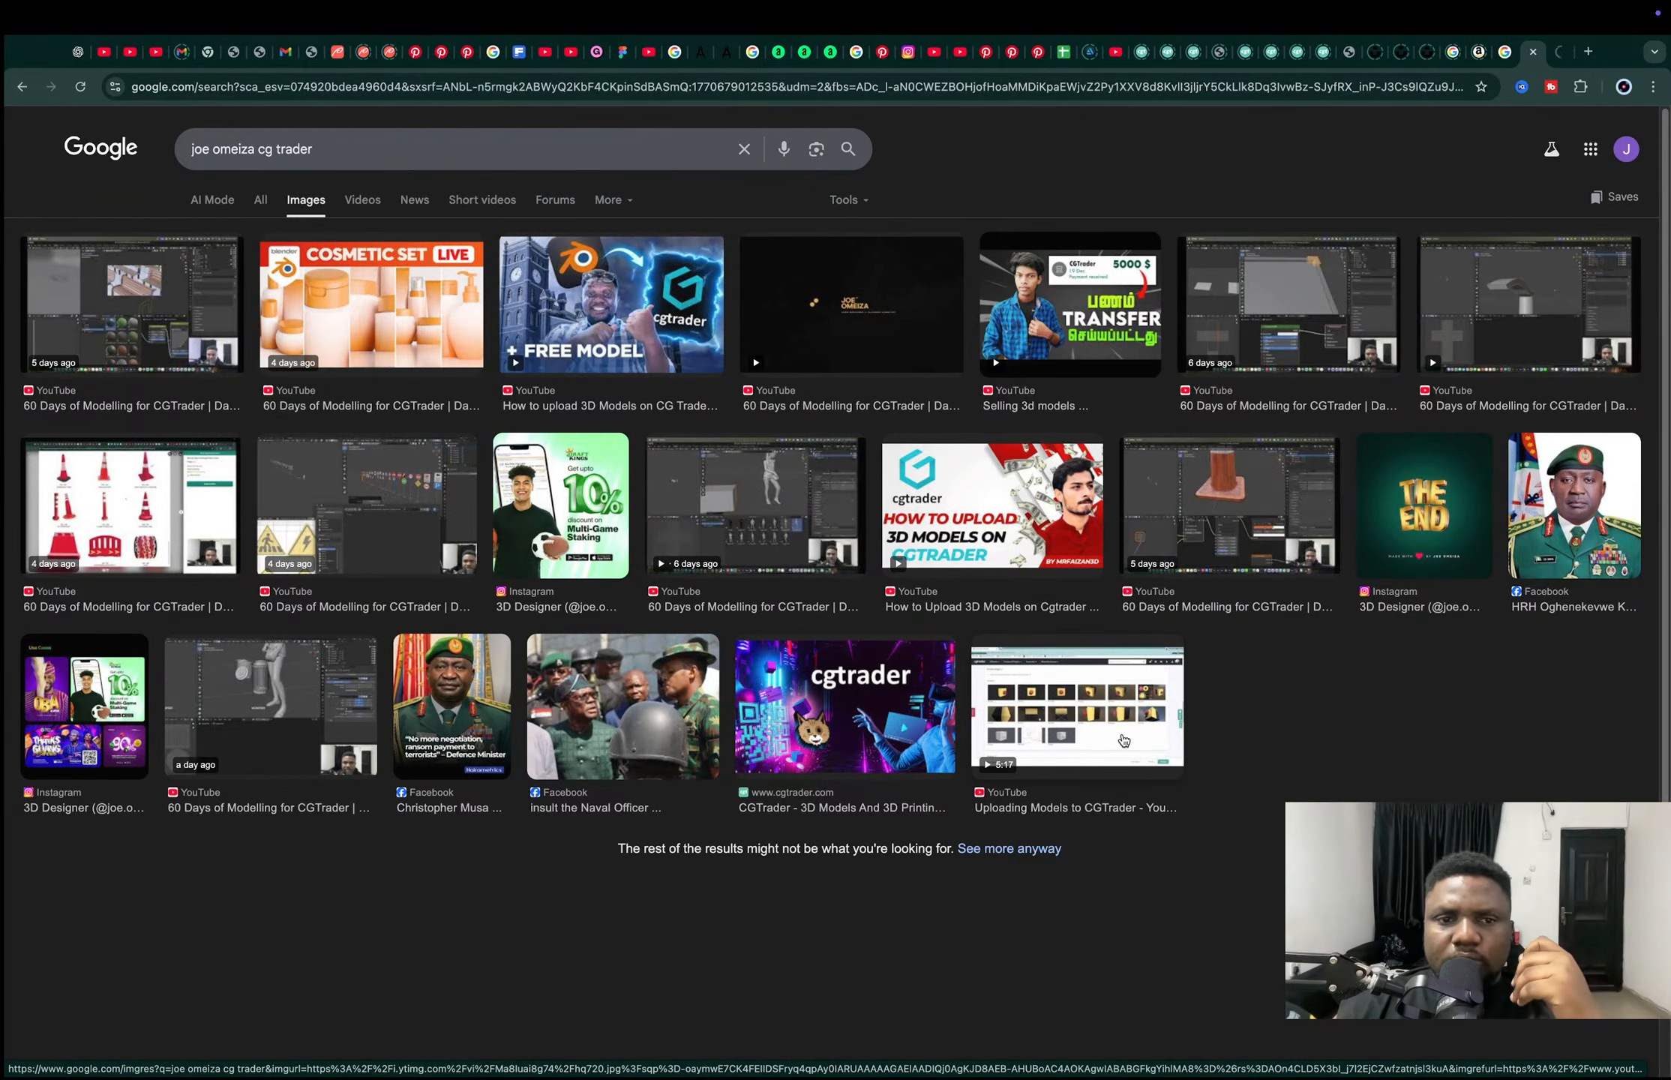
middle_click(530, 400)
click(1535, 53)
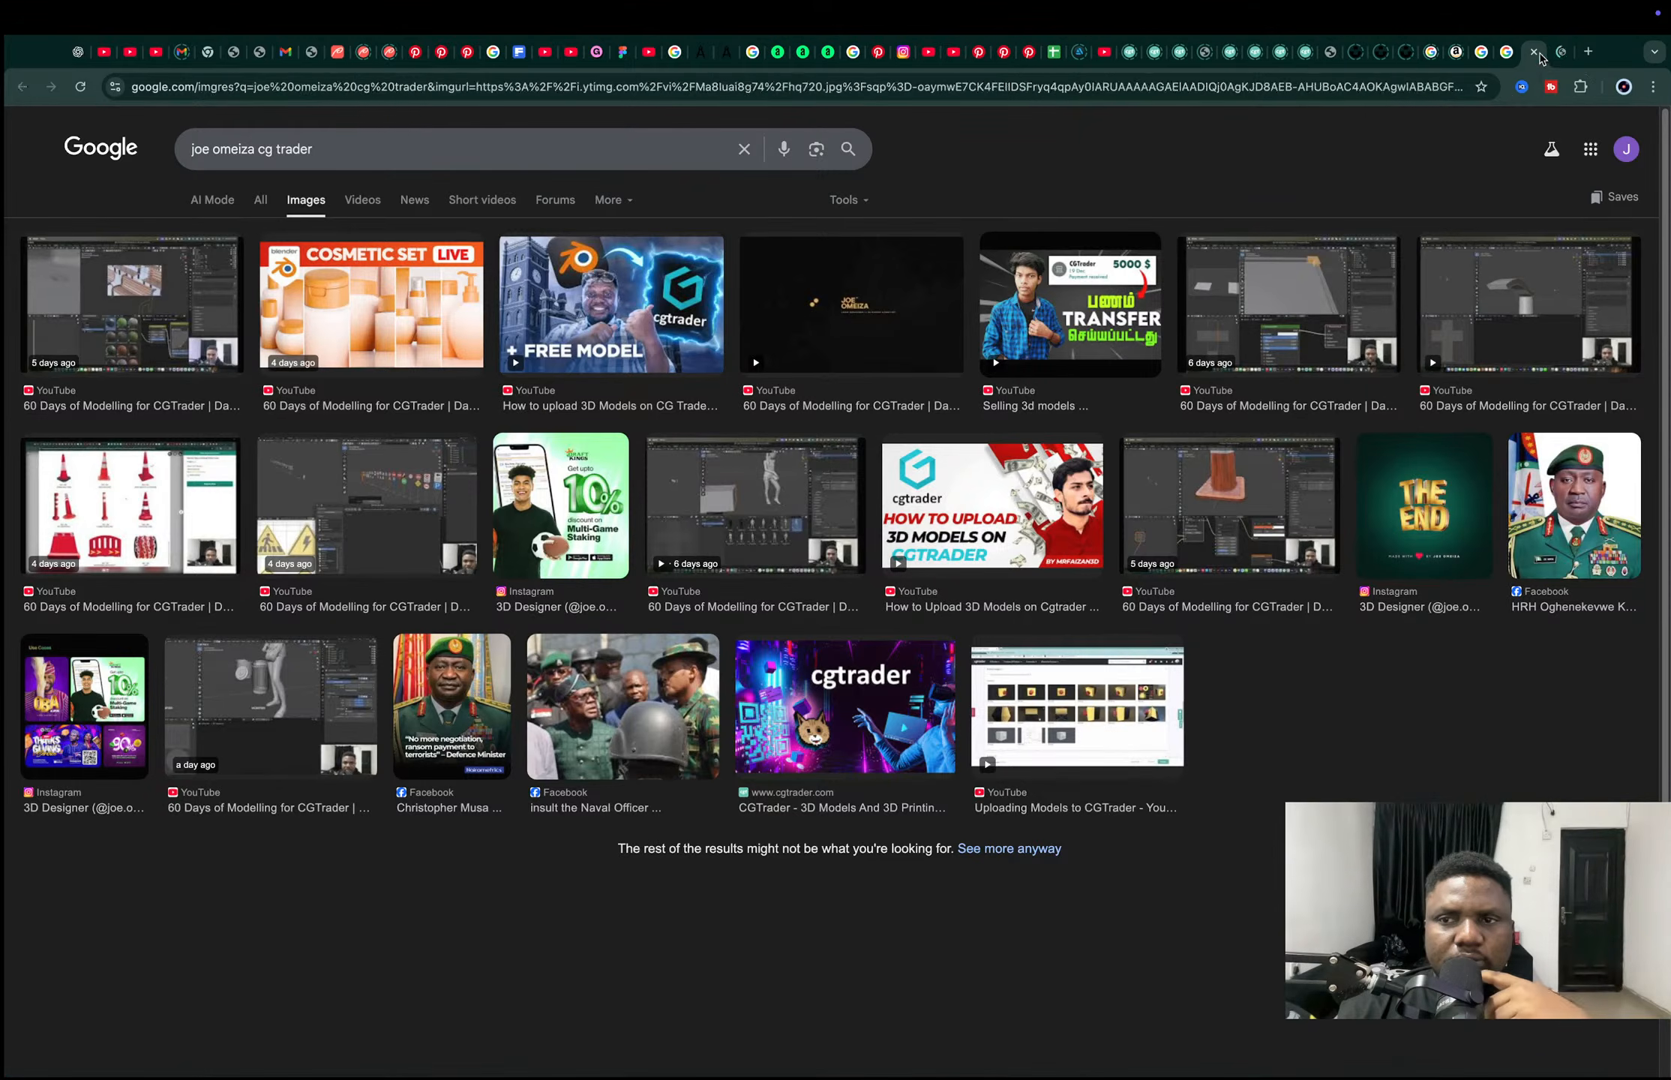
click(1564, 51)
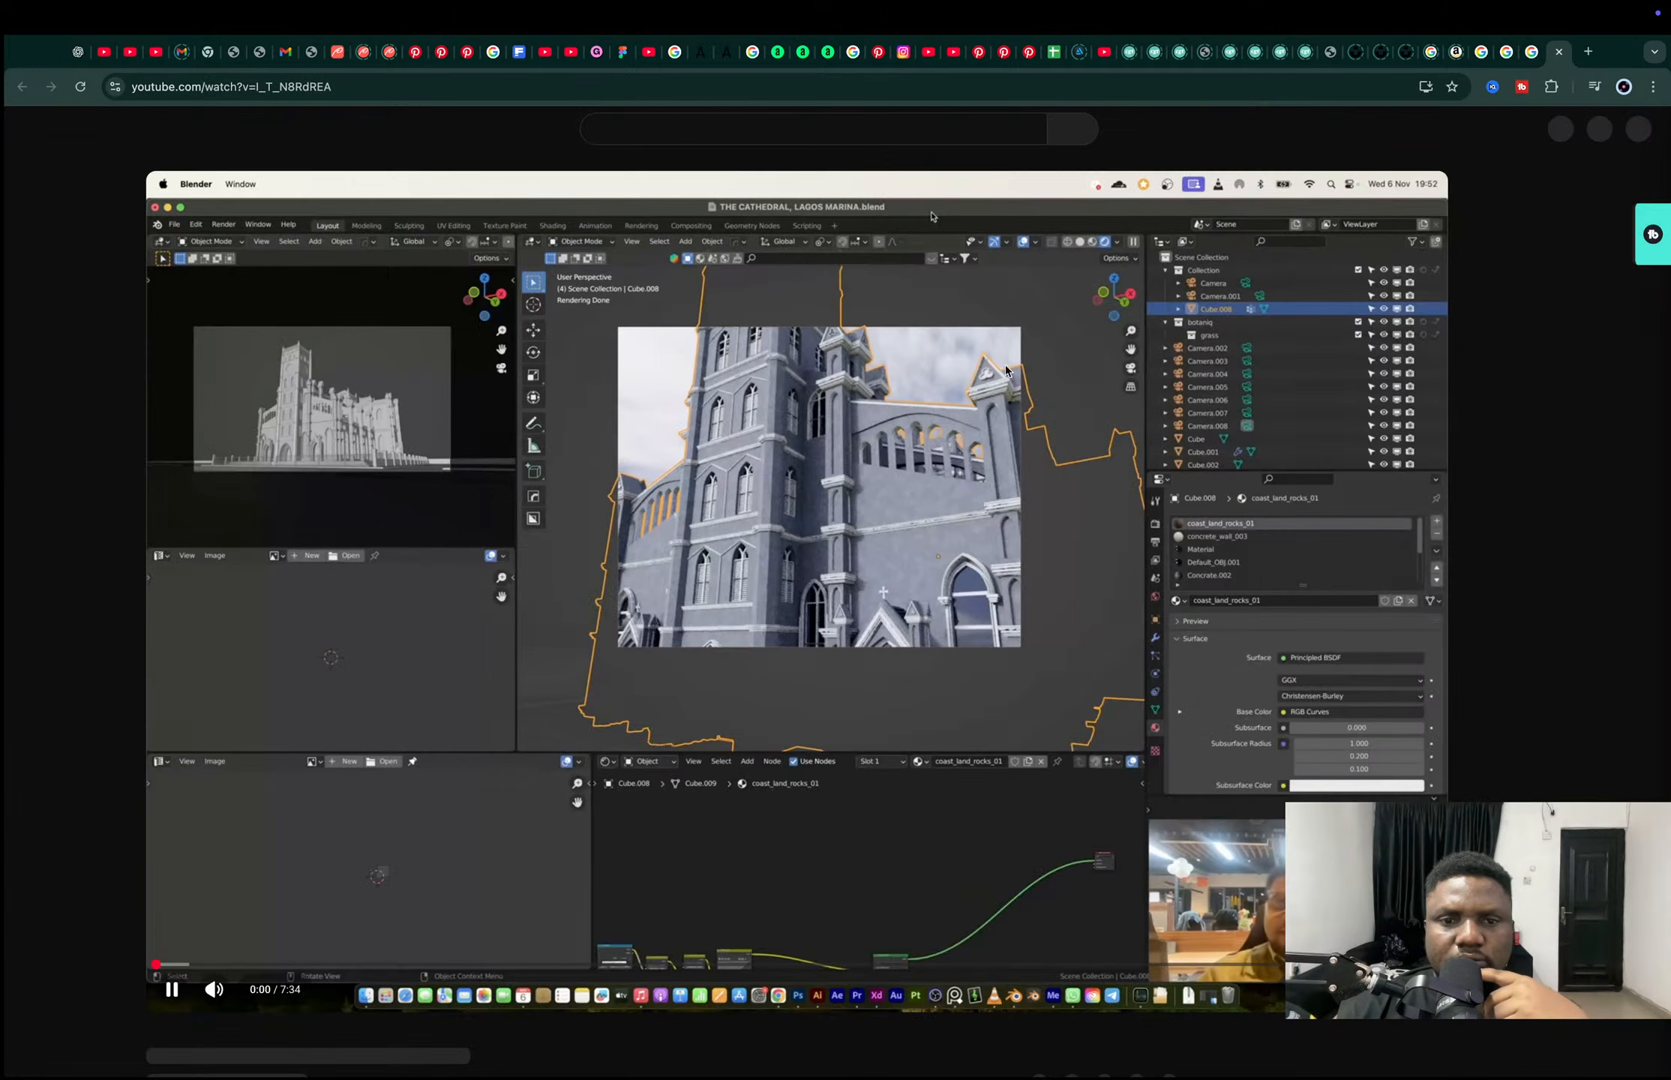
Check the links listed on the video creator's channel page, and return to the upload tutorial video.
click(707, 531)
click(84, 1046)
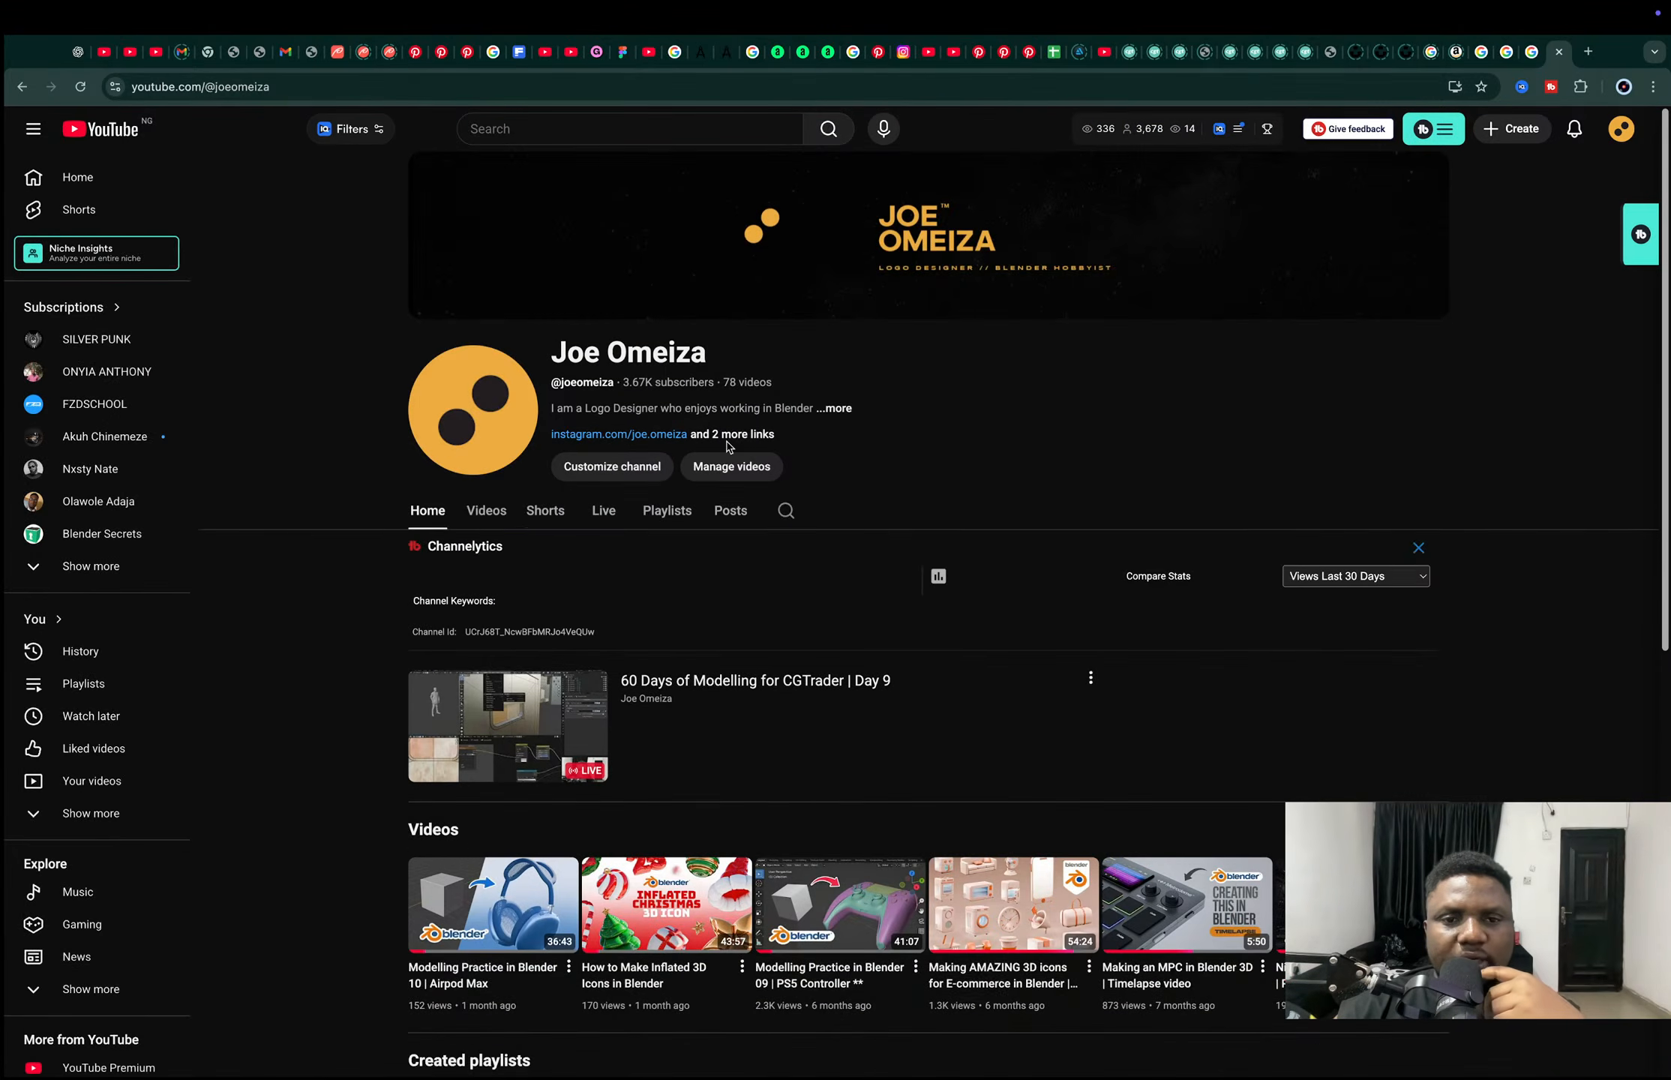
click(740, 433)
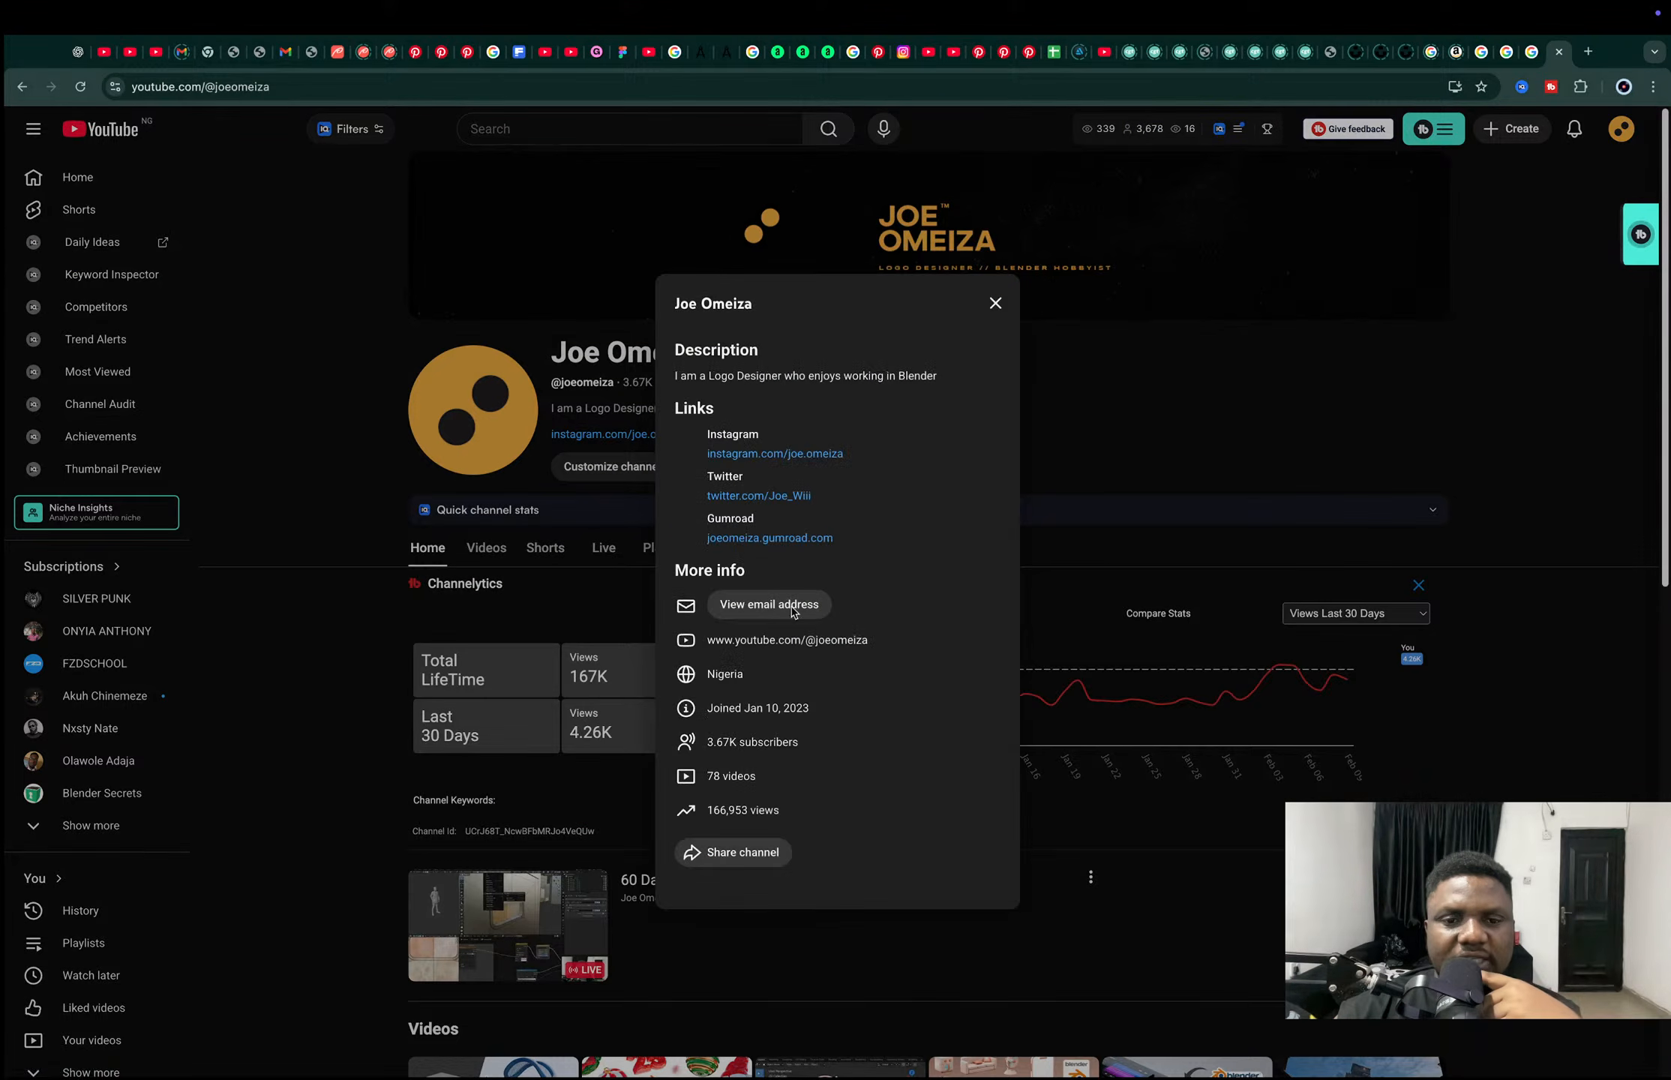
click(1110, 460)
click(22, 86)
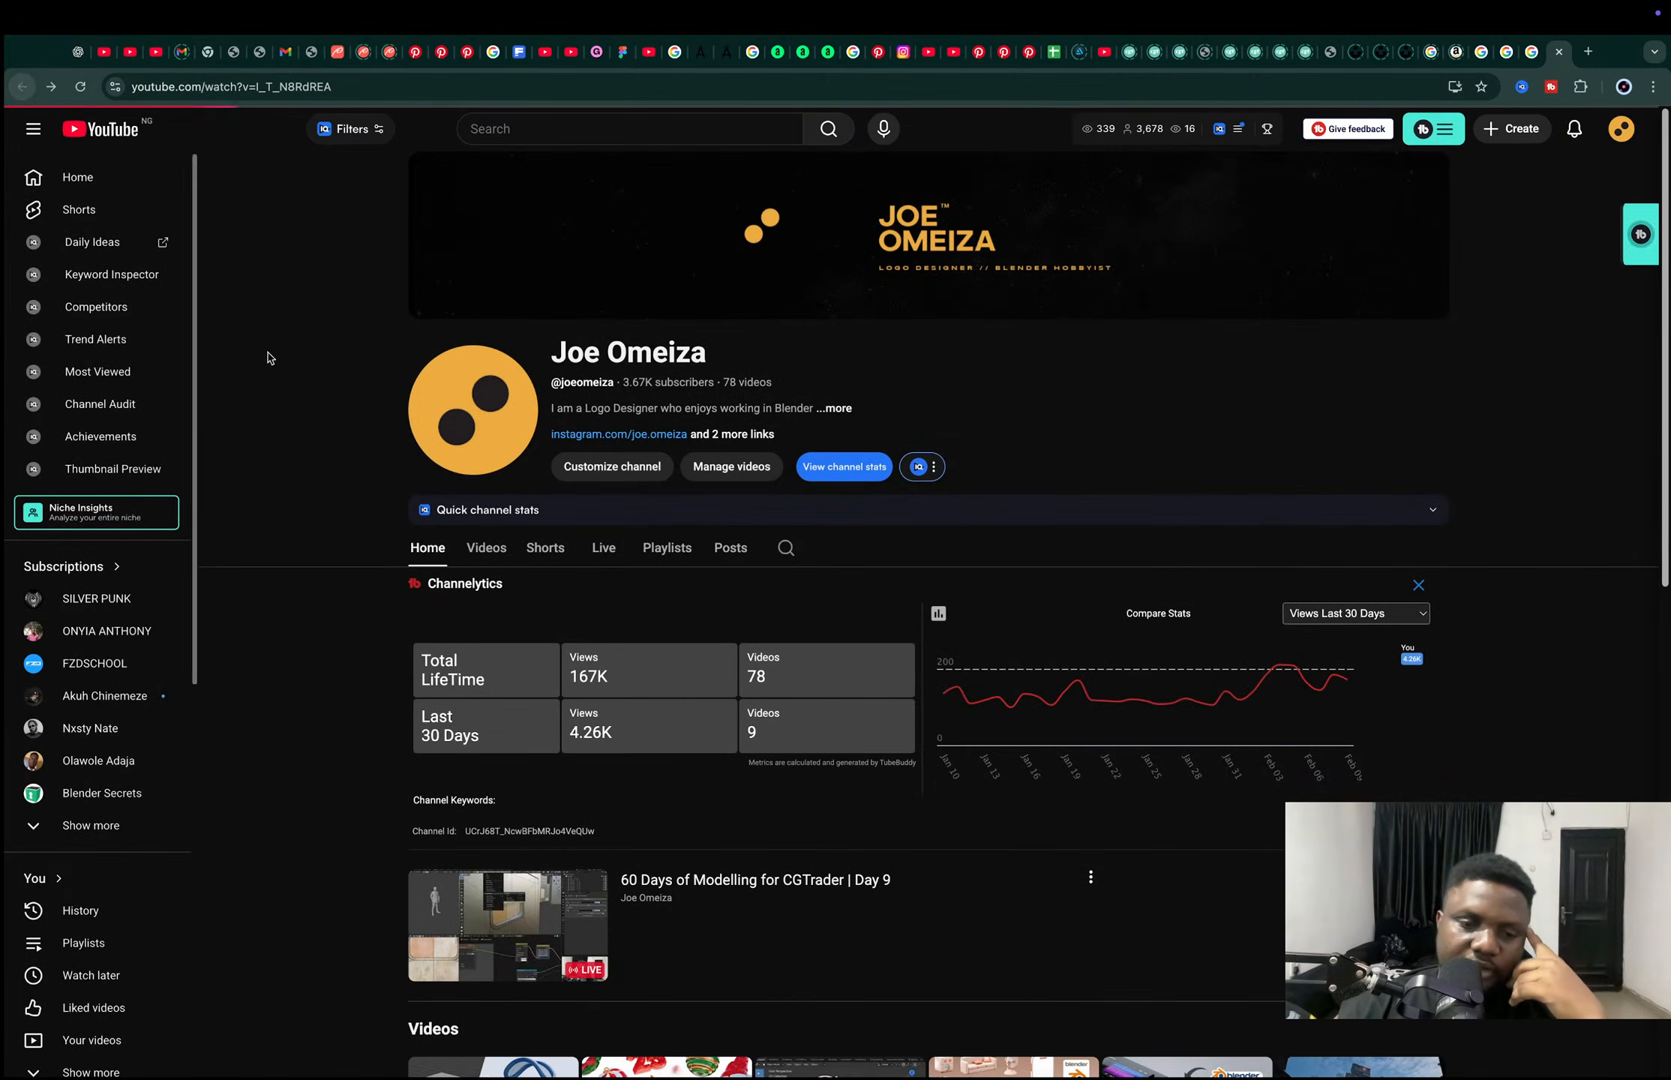
Open the CGTrader model link from the video description in a new tab, close the video tab and go to the designer's profile.
scroll(560, 666, down, 6)
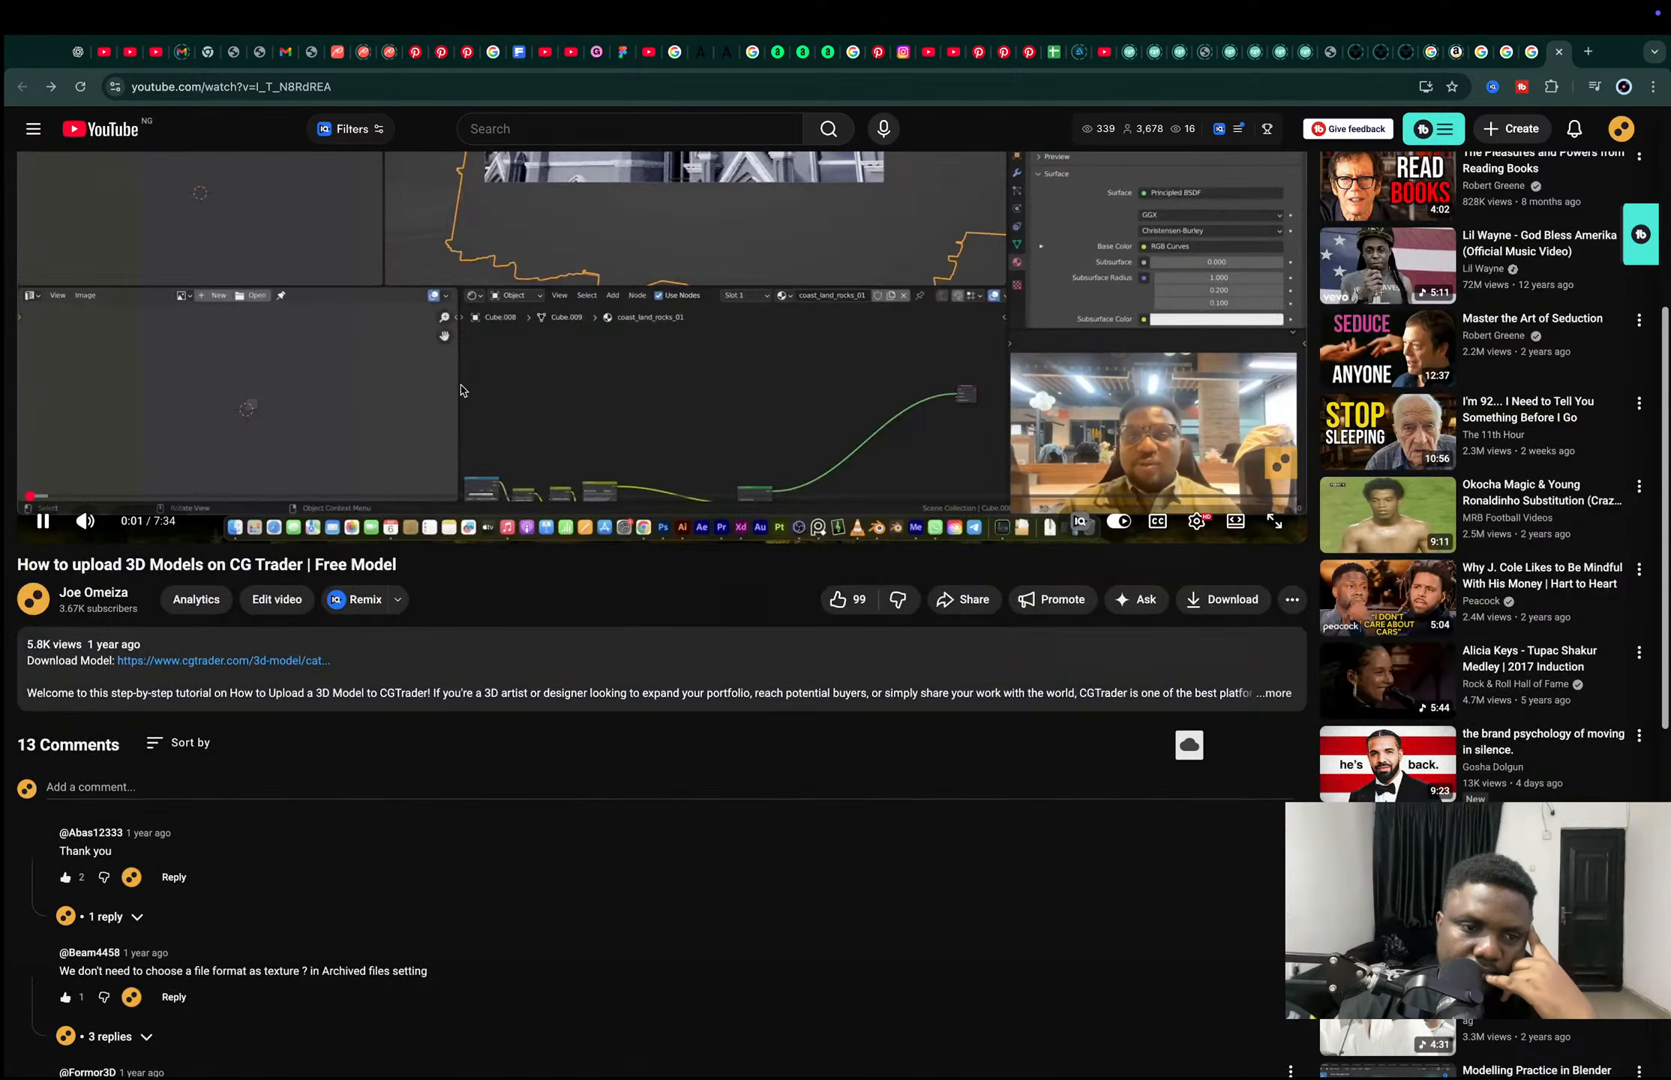
click(531, 427)
super+click(230, 663)
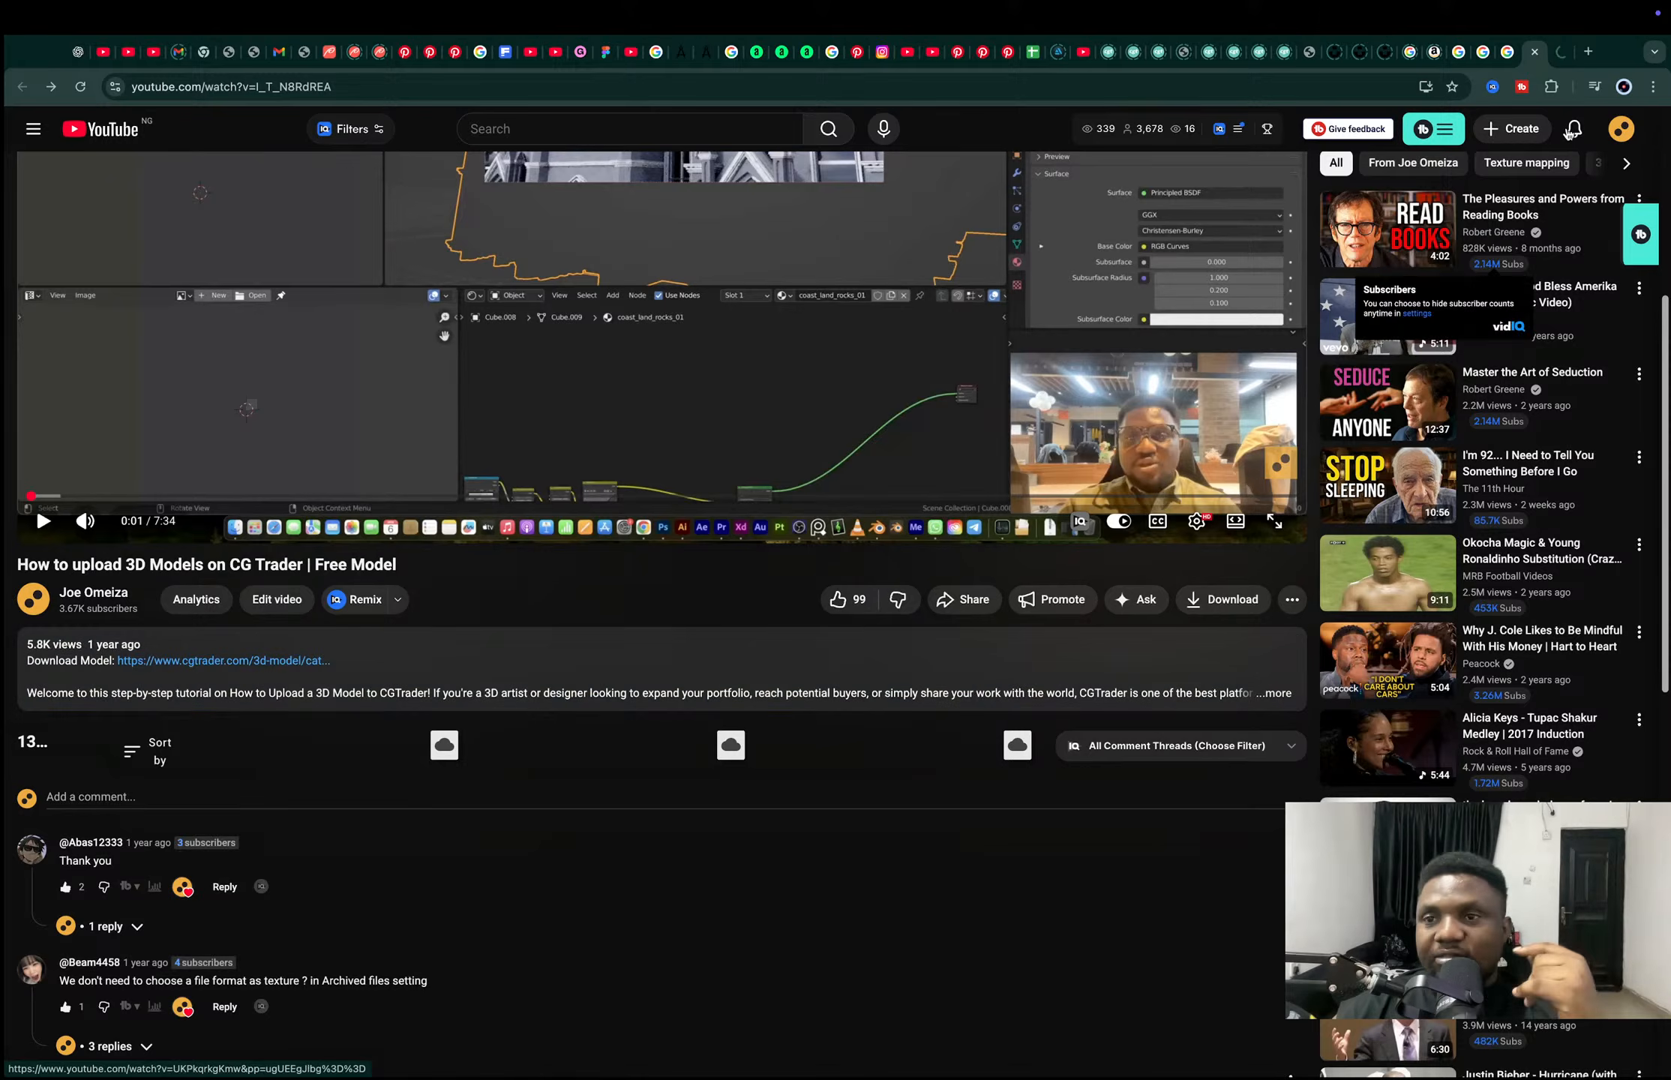
click(1534, 57)
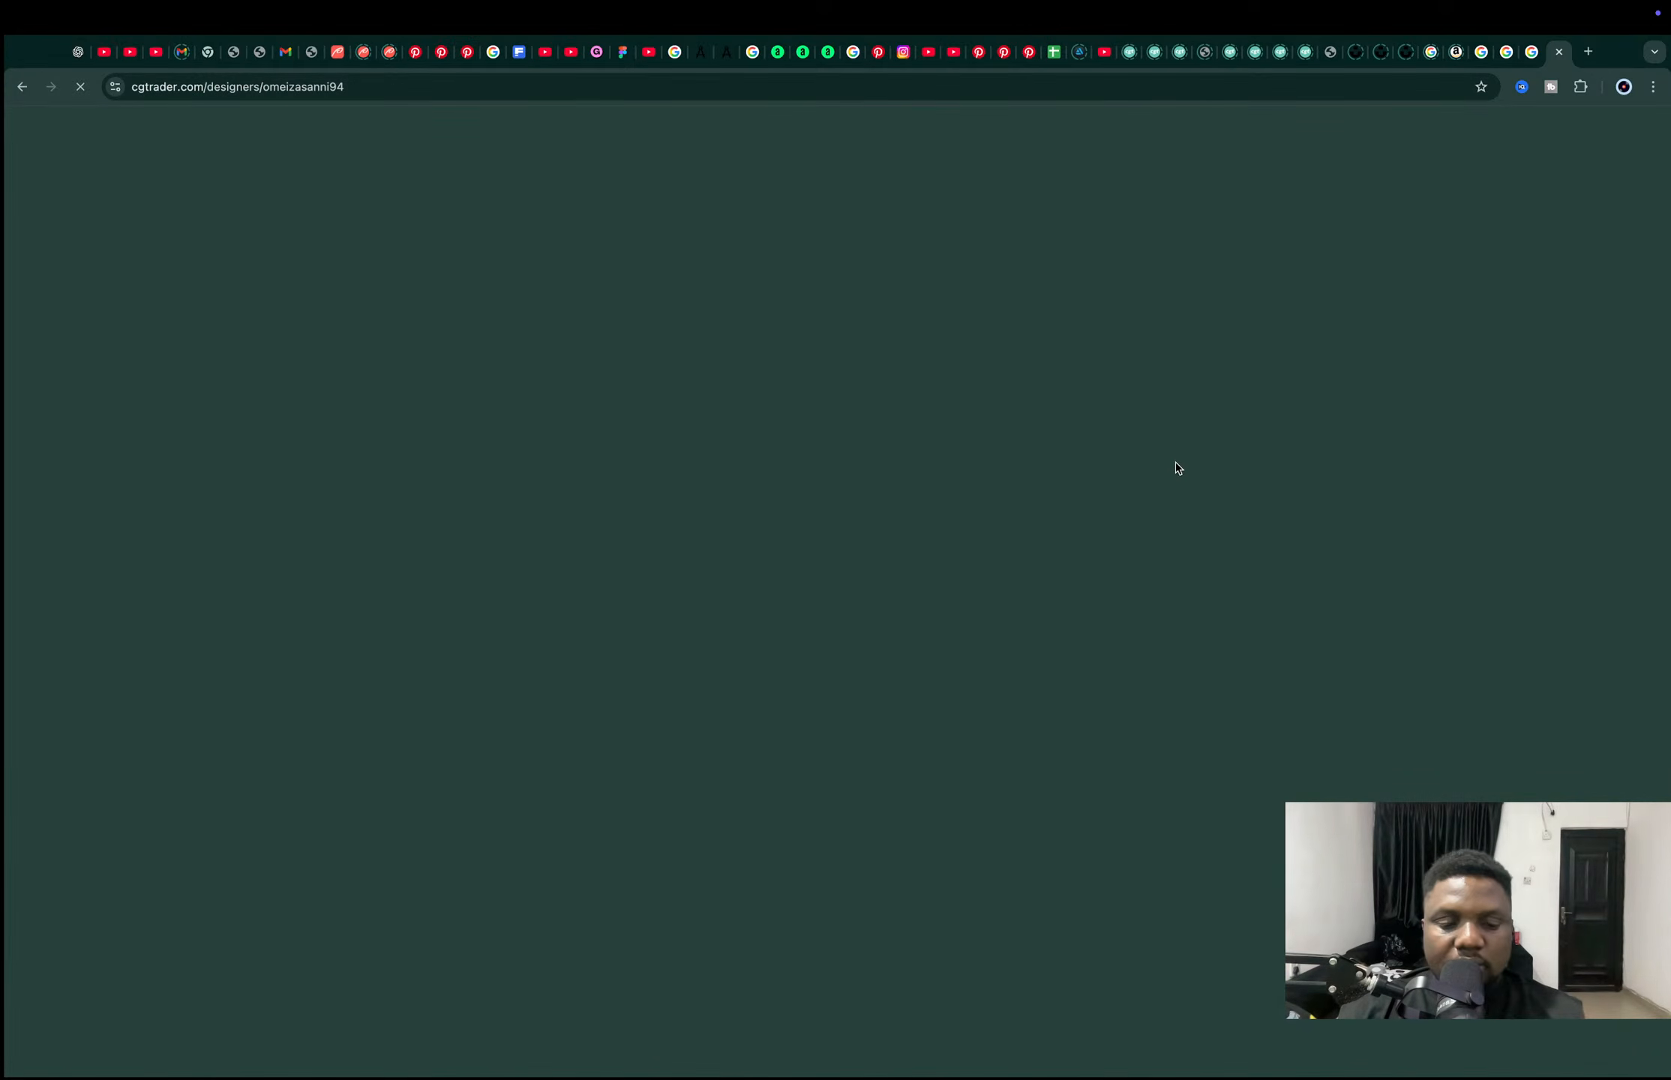
key(super+Tab)
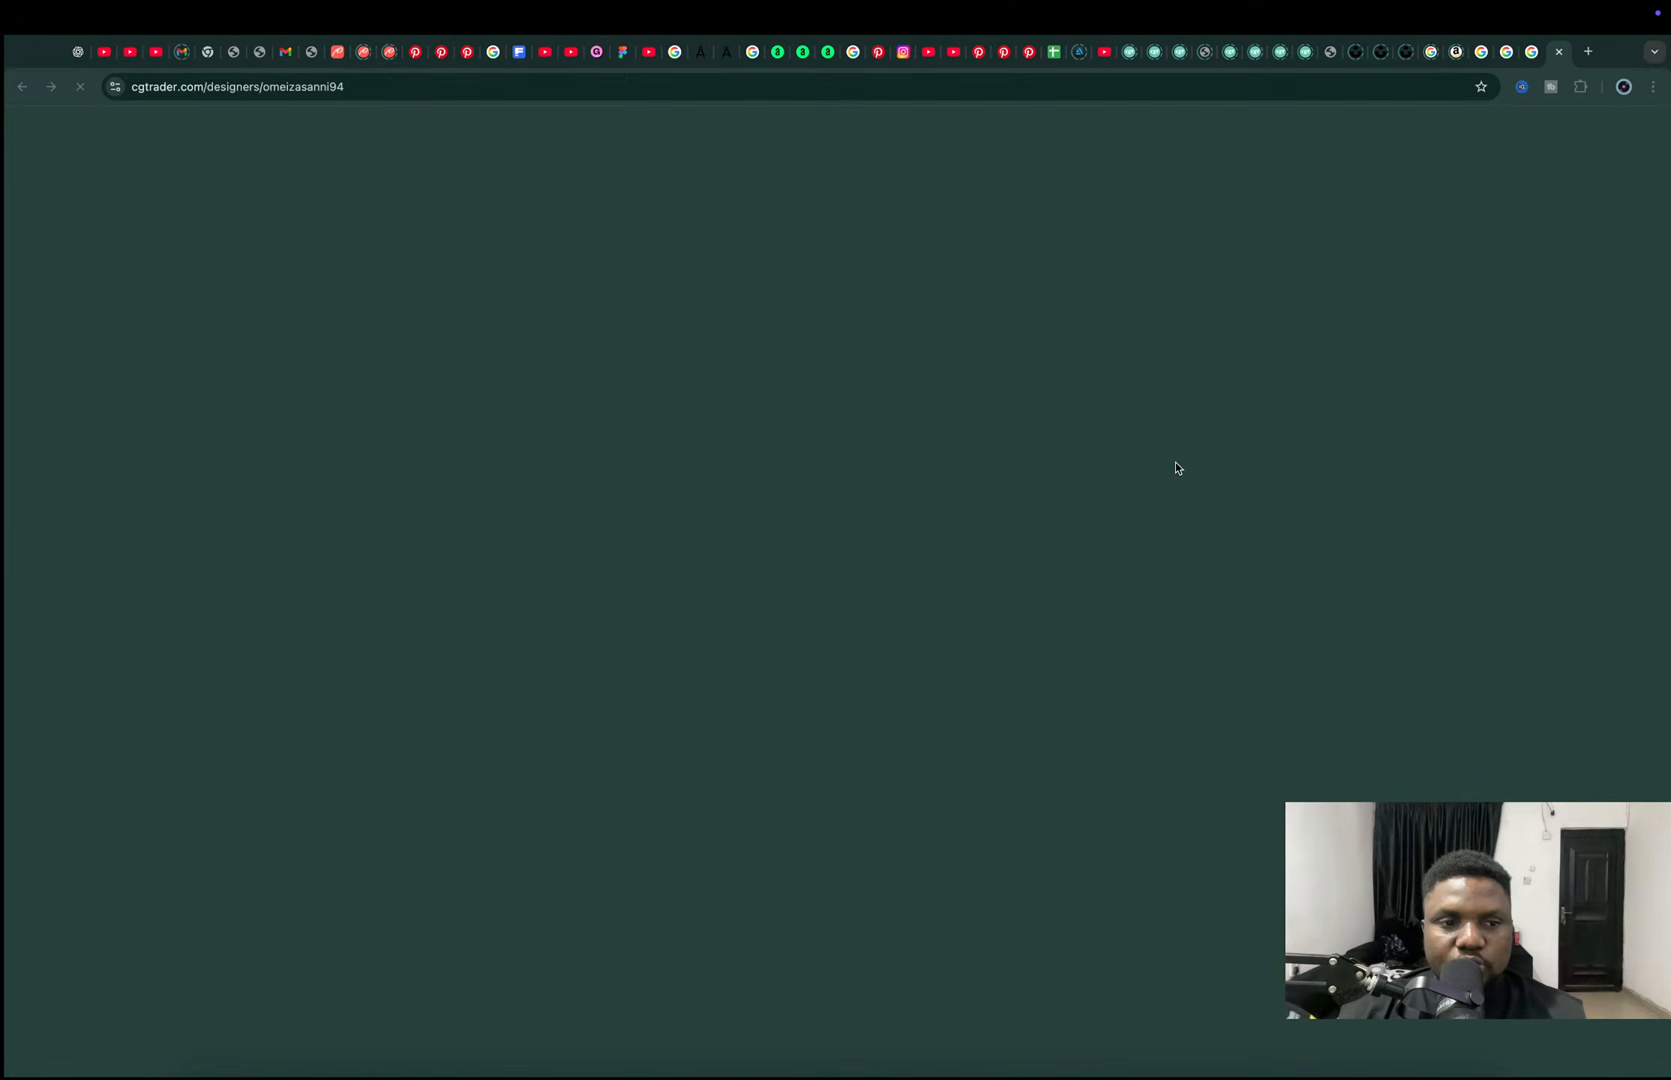
key(super+Tab)
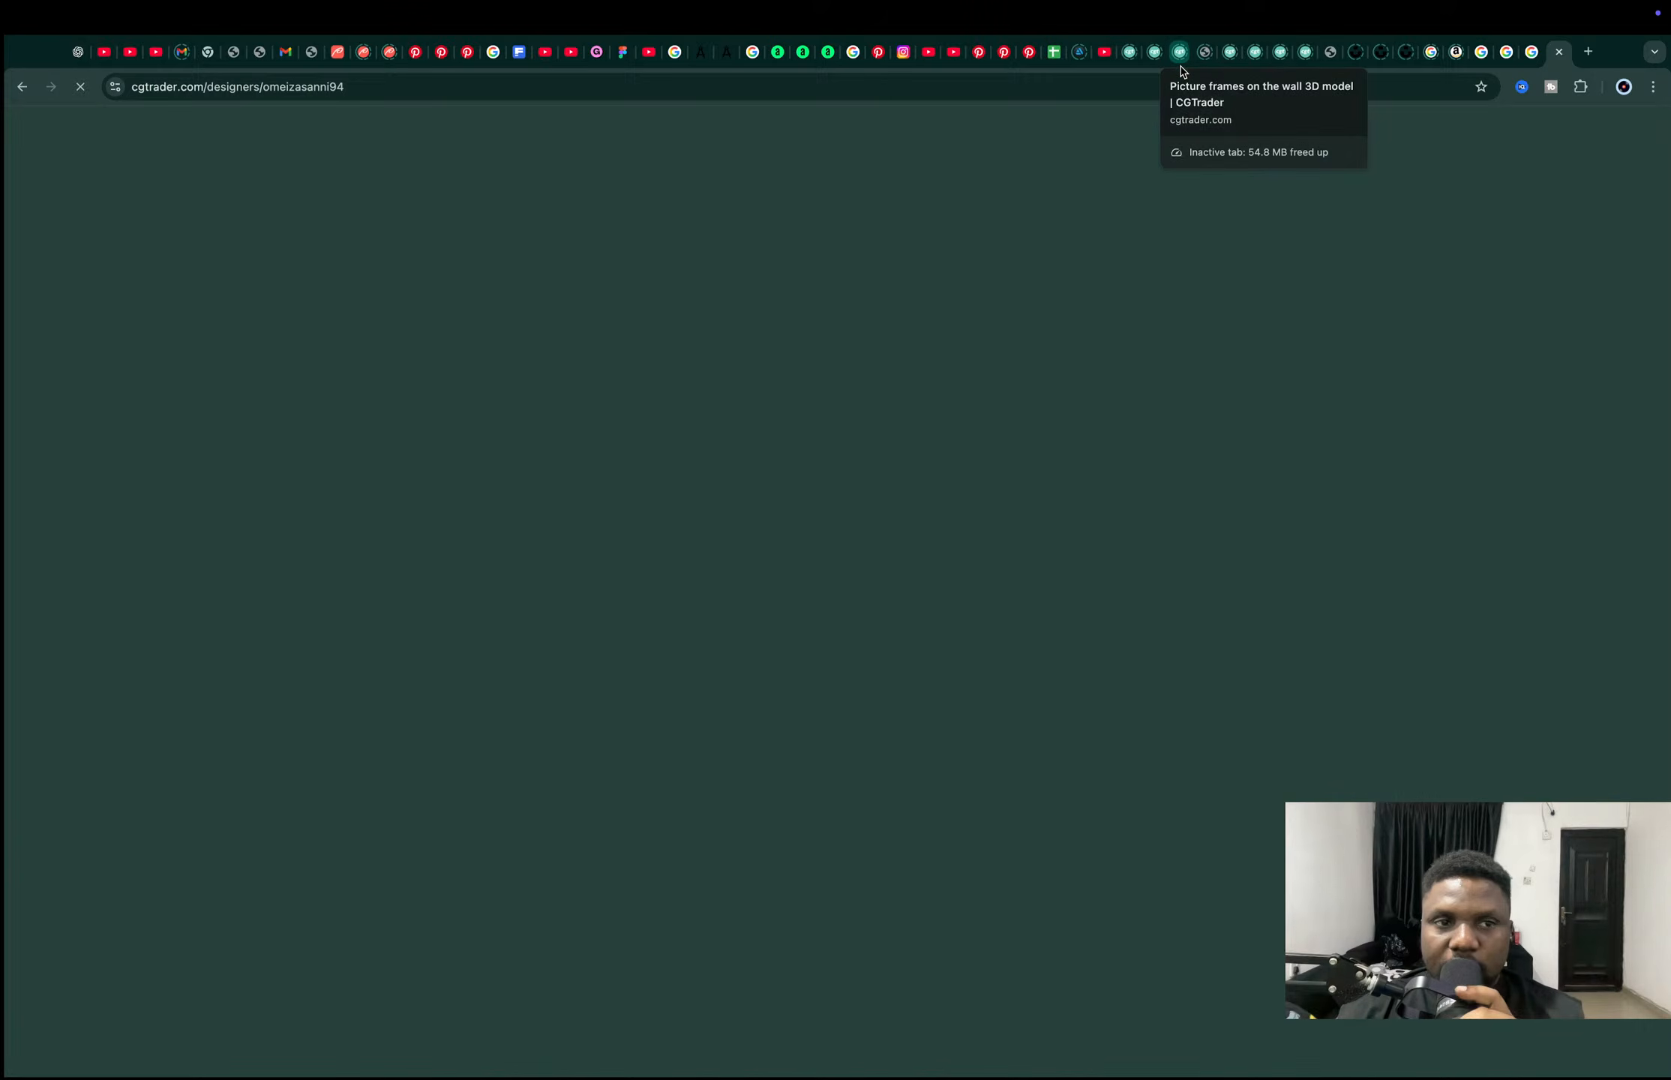
In the CGTrader_30_Day_Tracker sheet, enter the model idea "More Supermarket" in cell D61, below the model lists.
click(1054, 52)
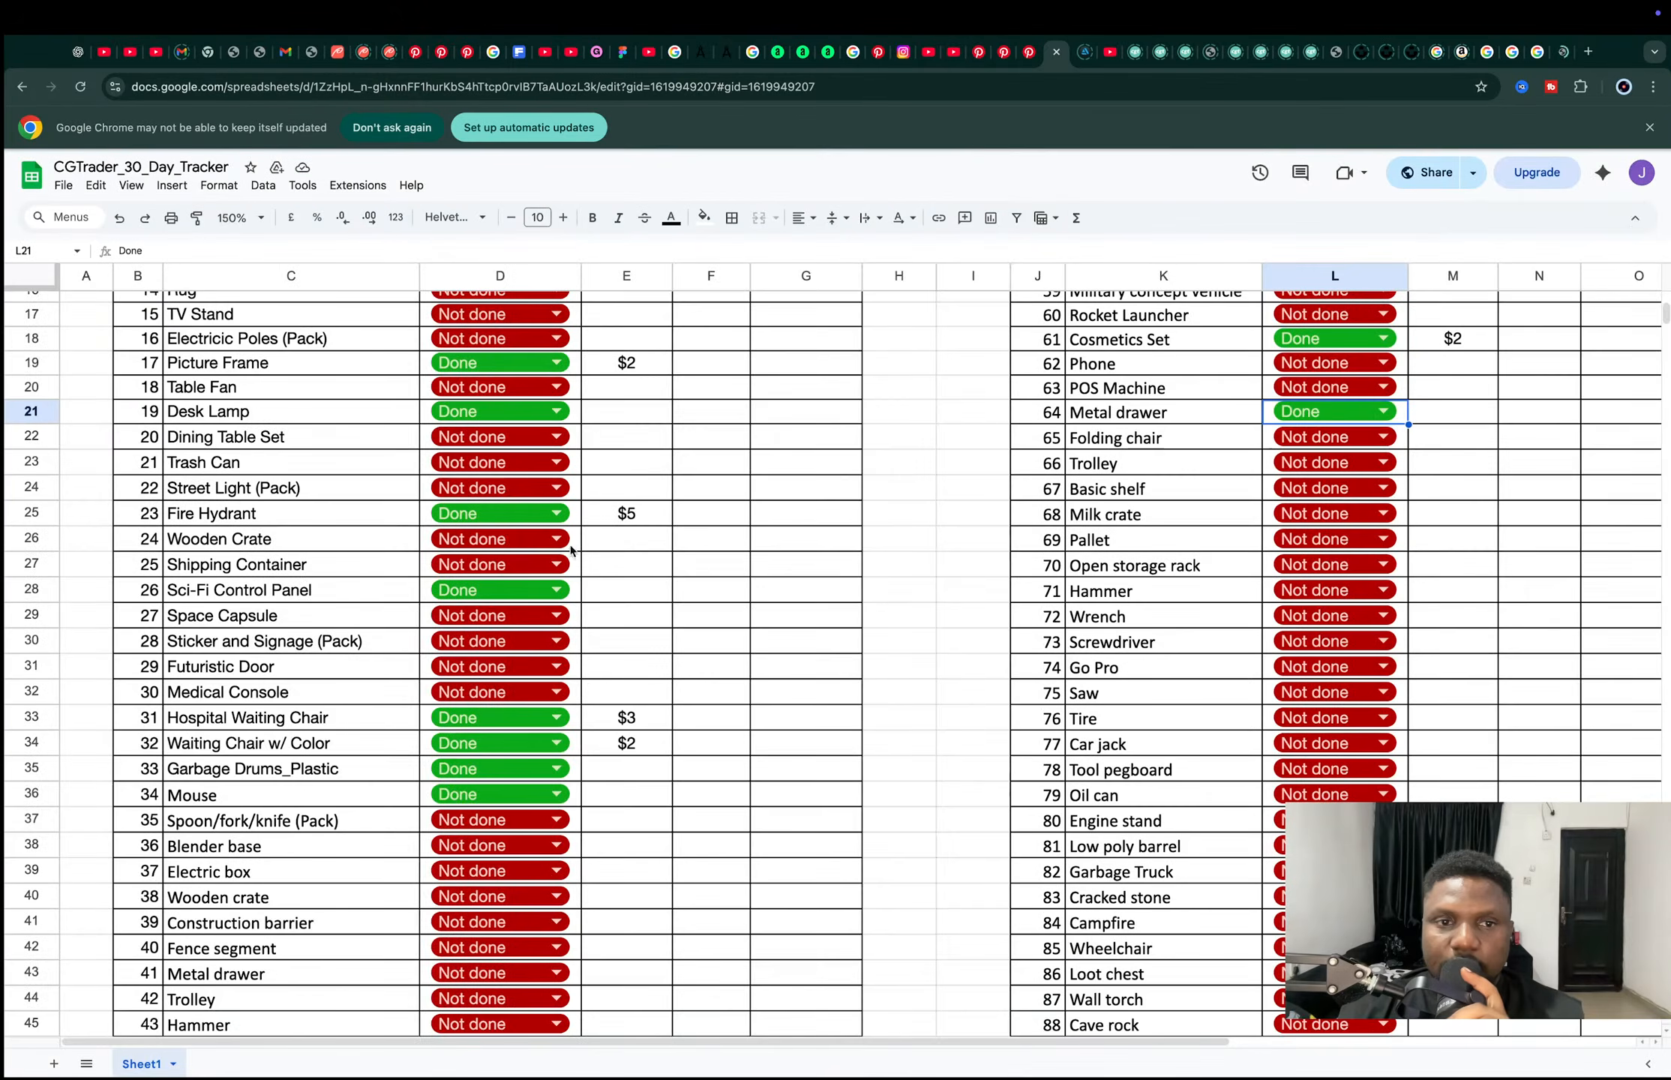
scroll(726, 557, down, 15)
scroll(726, 557, up, 5)
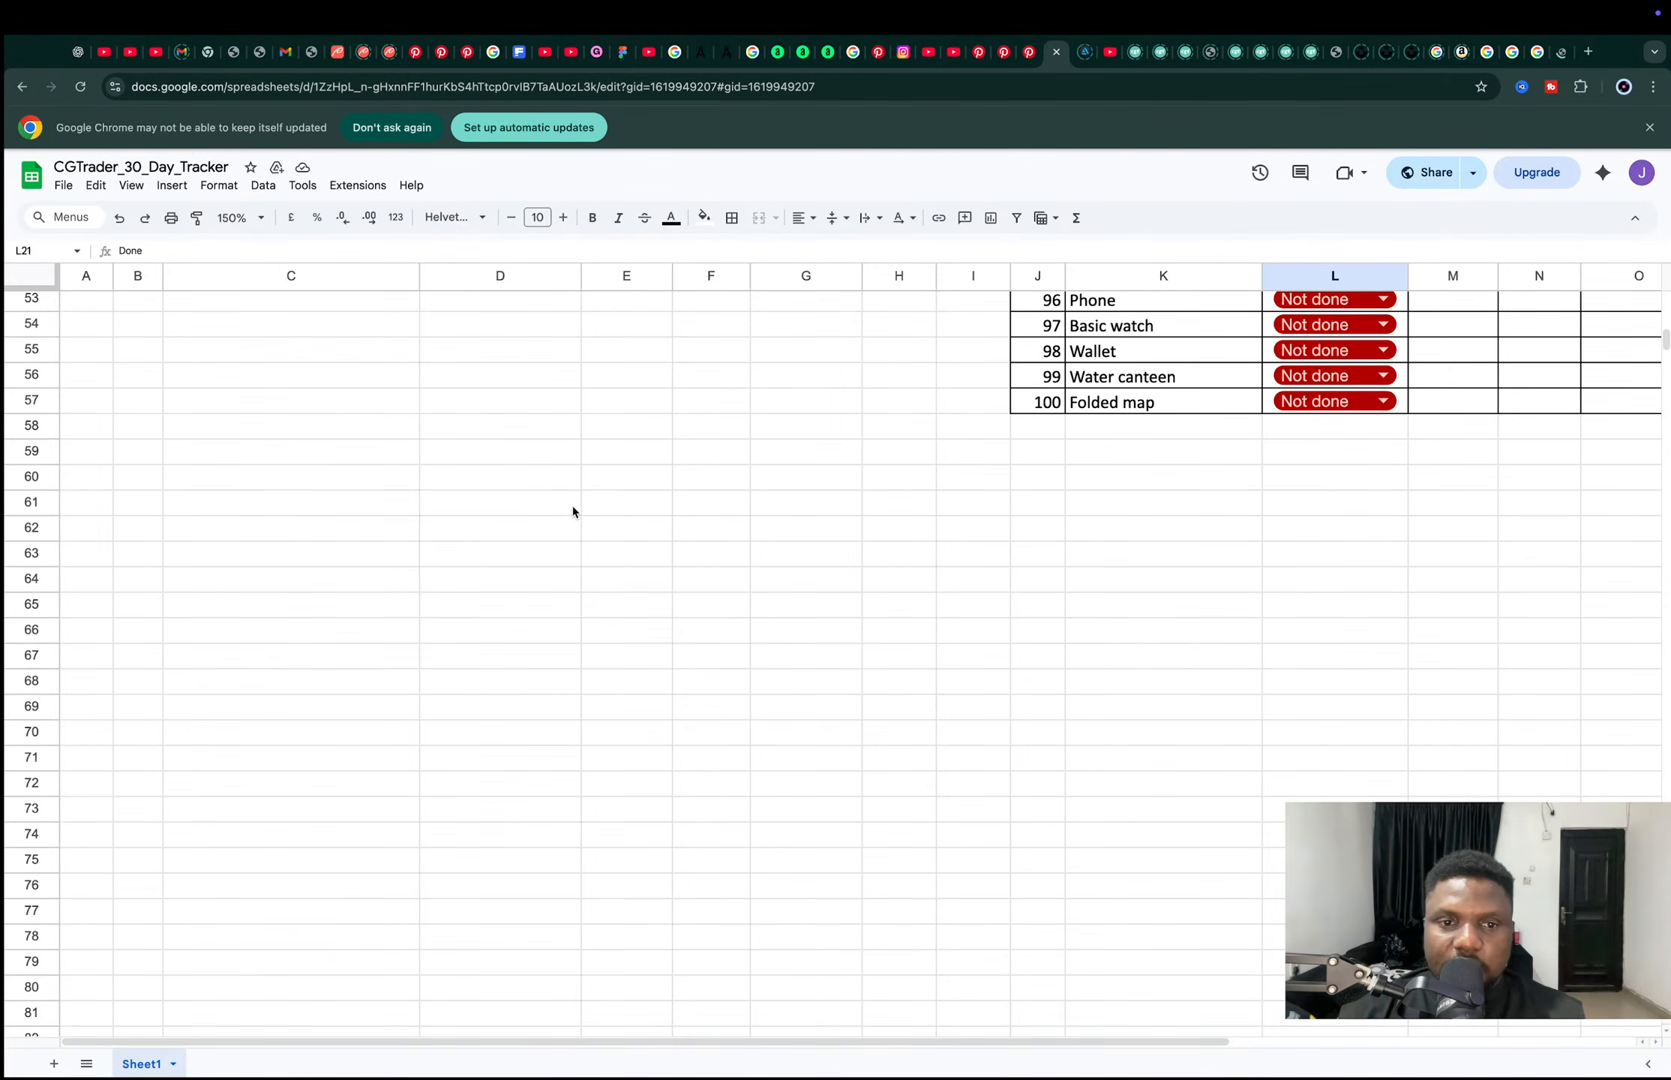
double_click(445, 510)
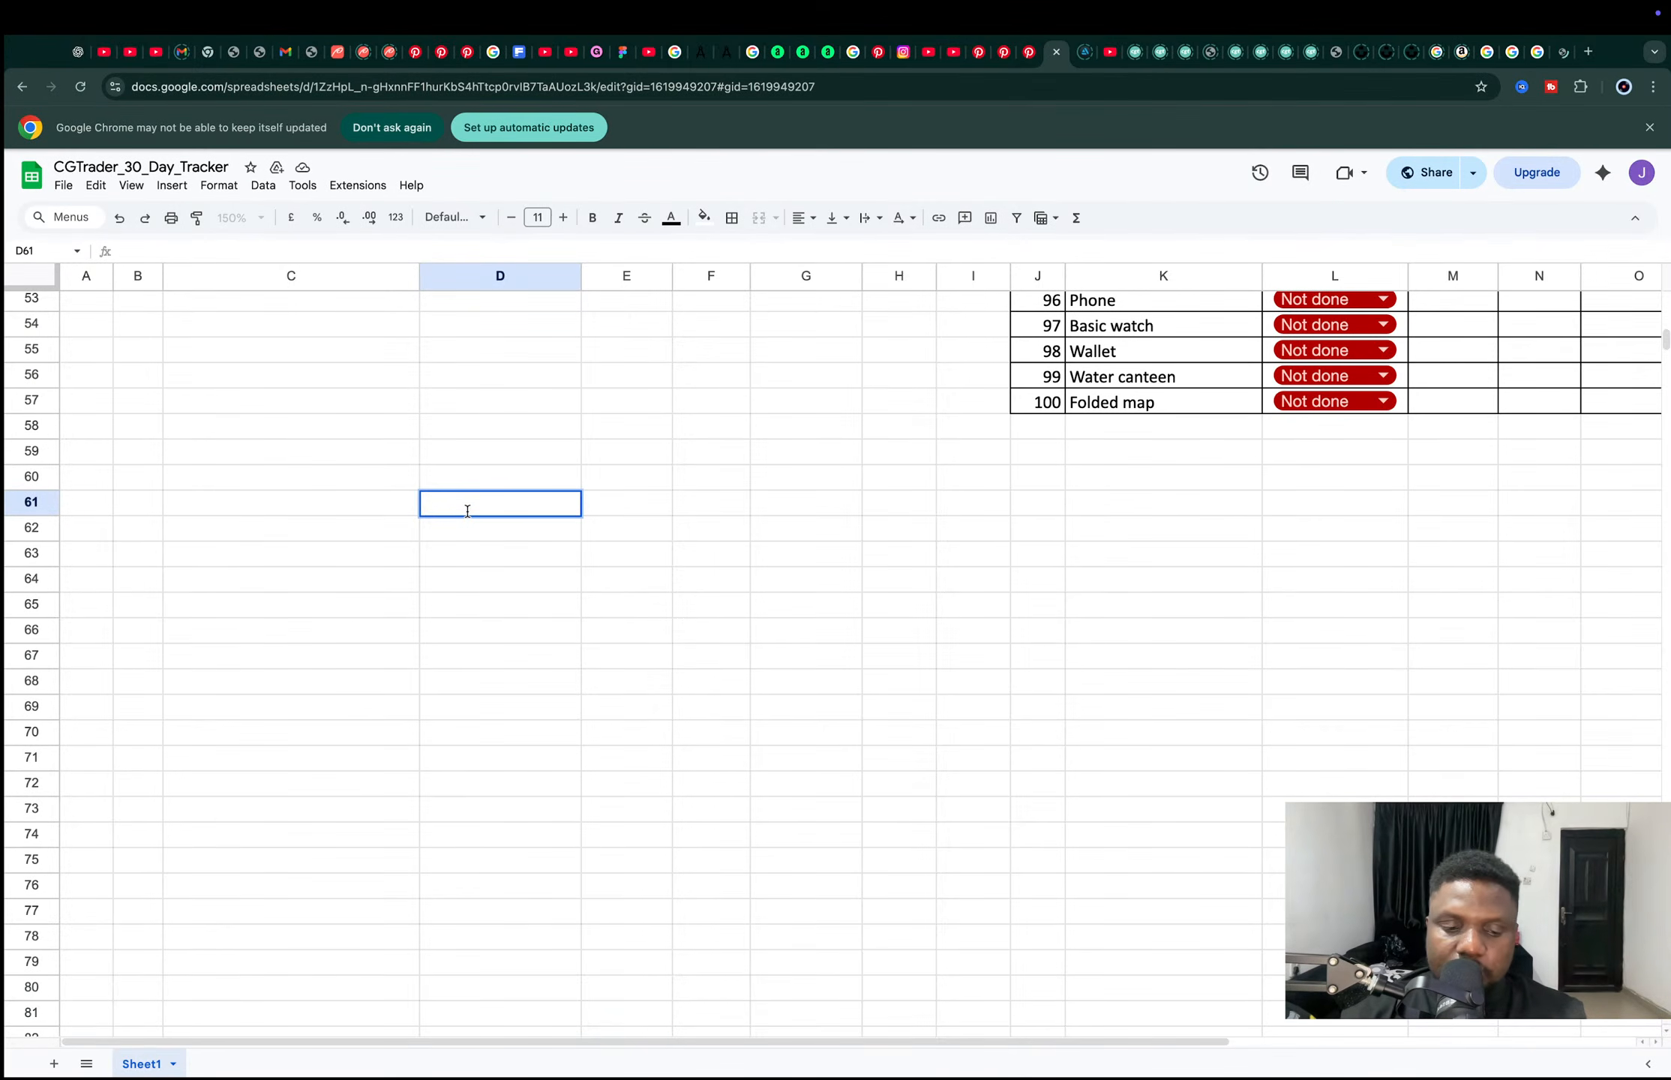
text(More Su)
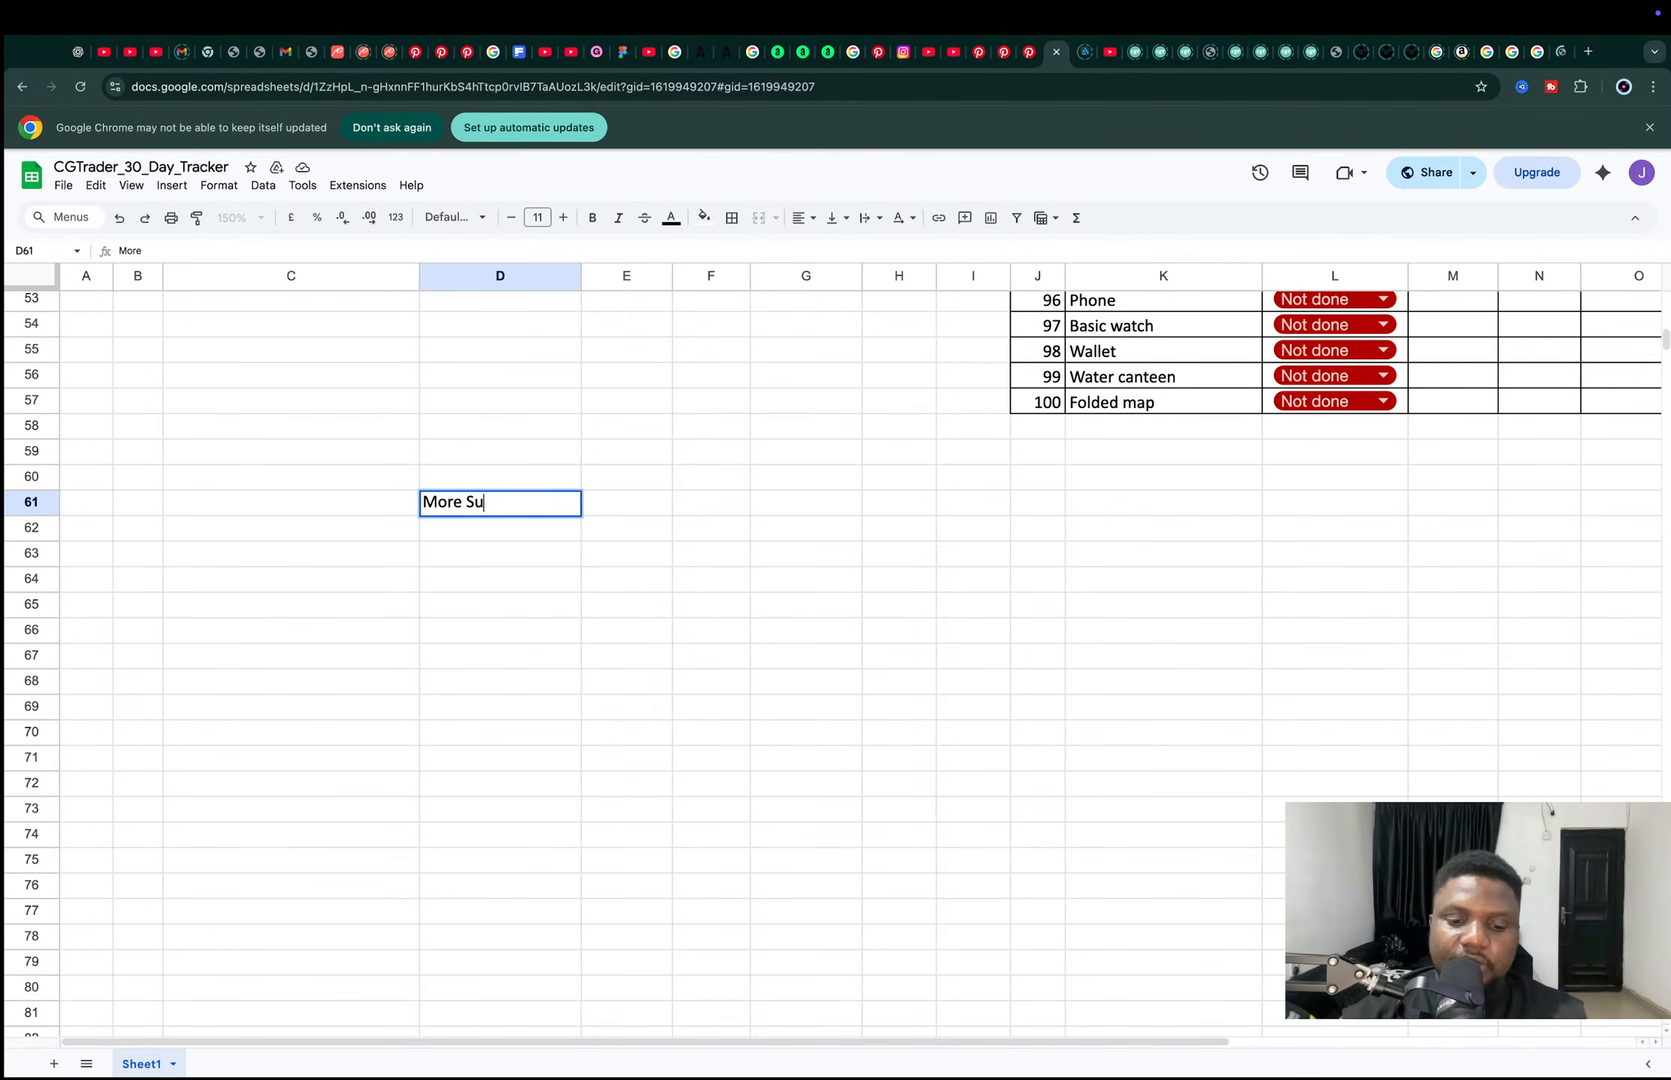
text(permarket)
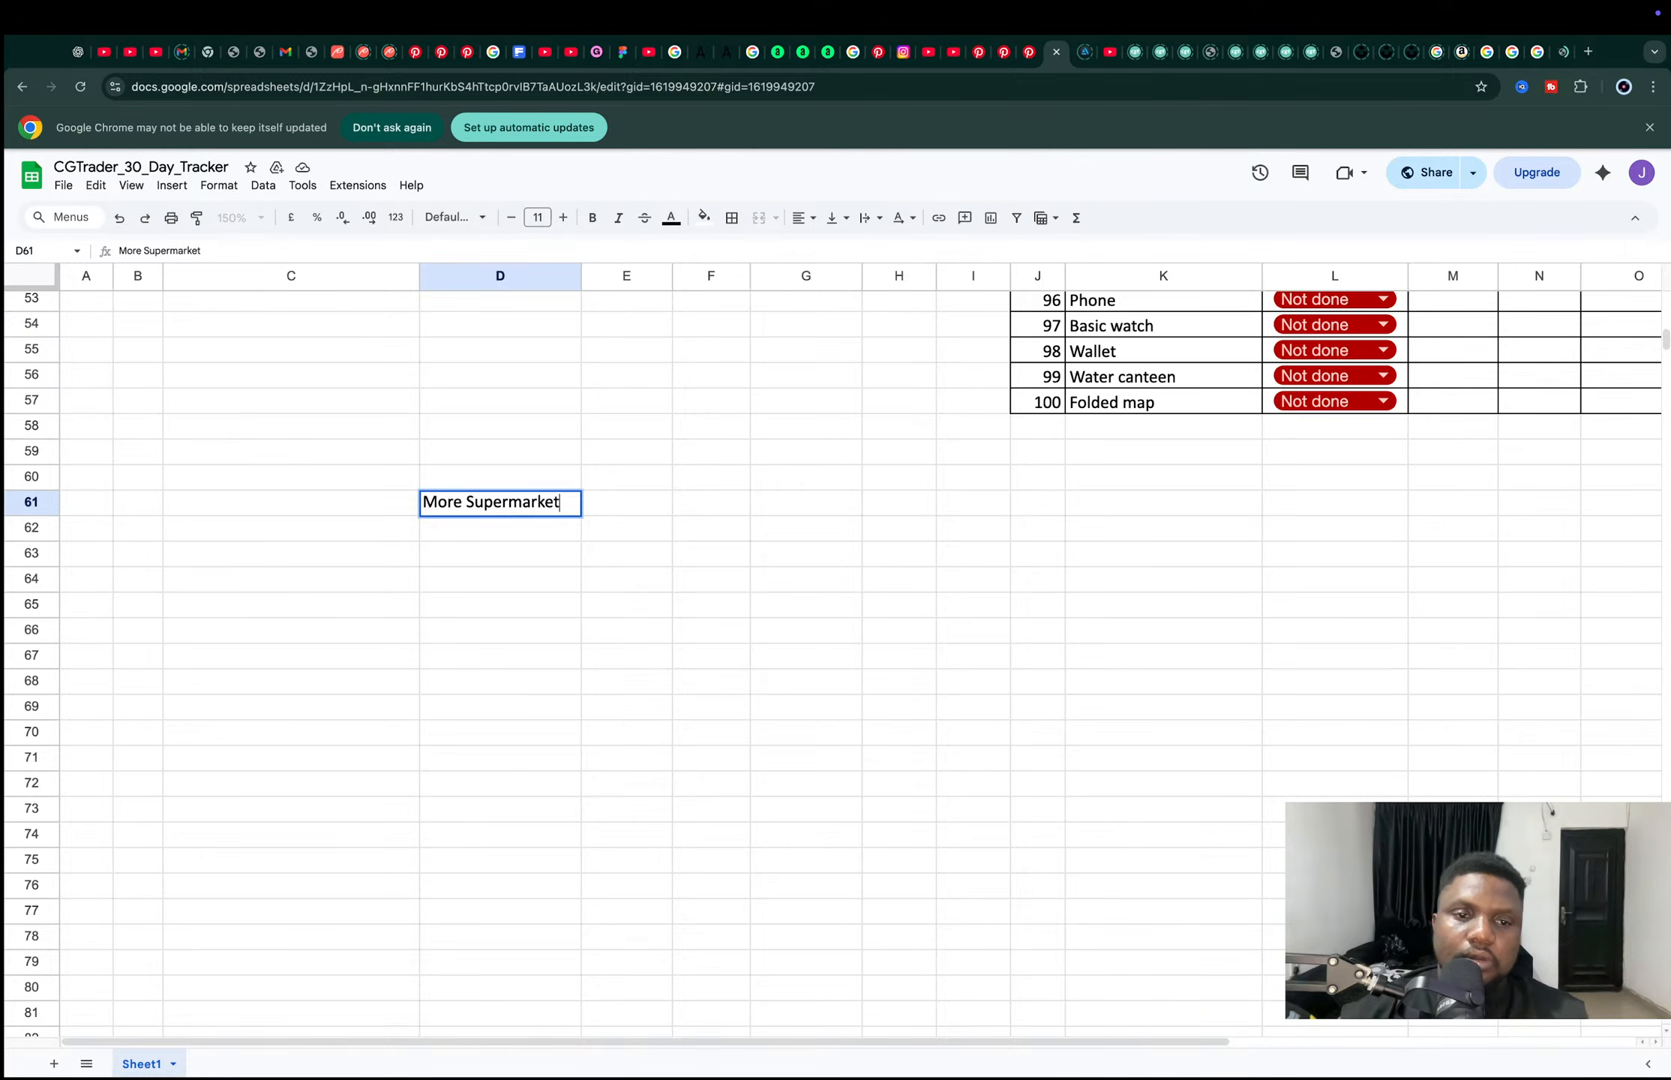
key(Return)
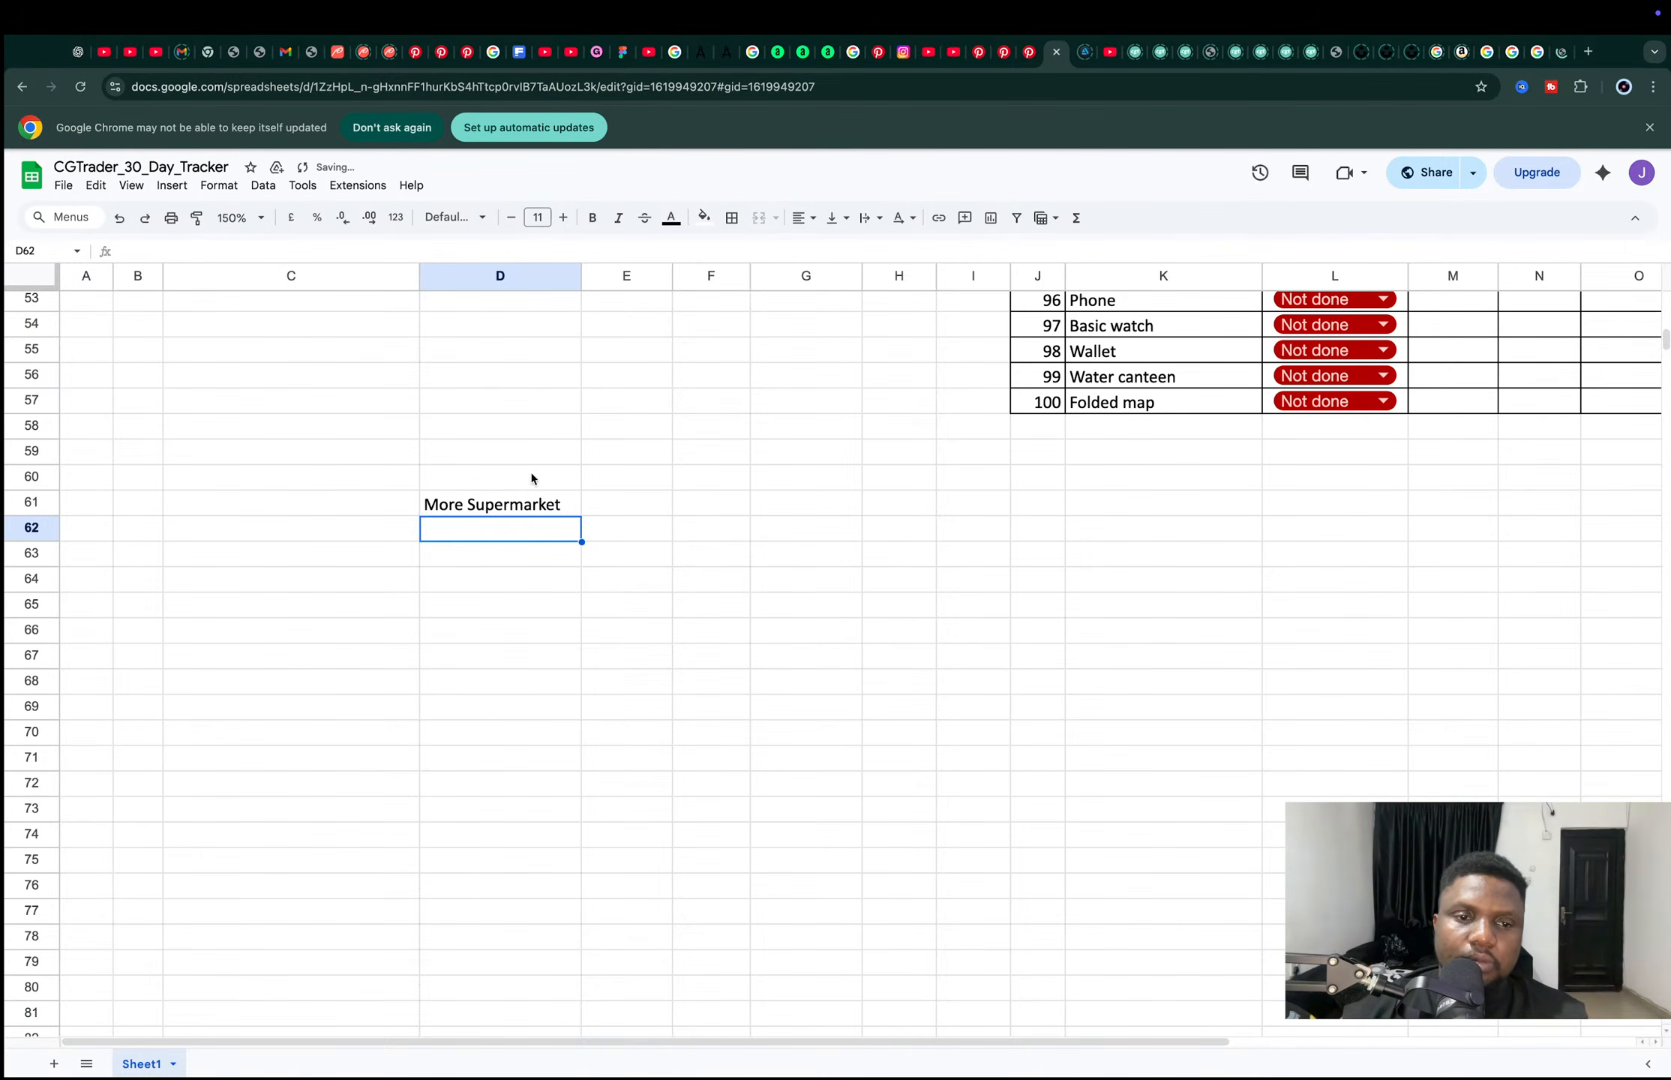
Add the model ideas "More brigdes" in cell D62 and "Monuments" in cell D63.
double_click(488, 532)
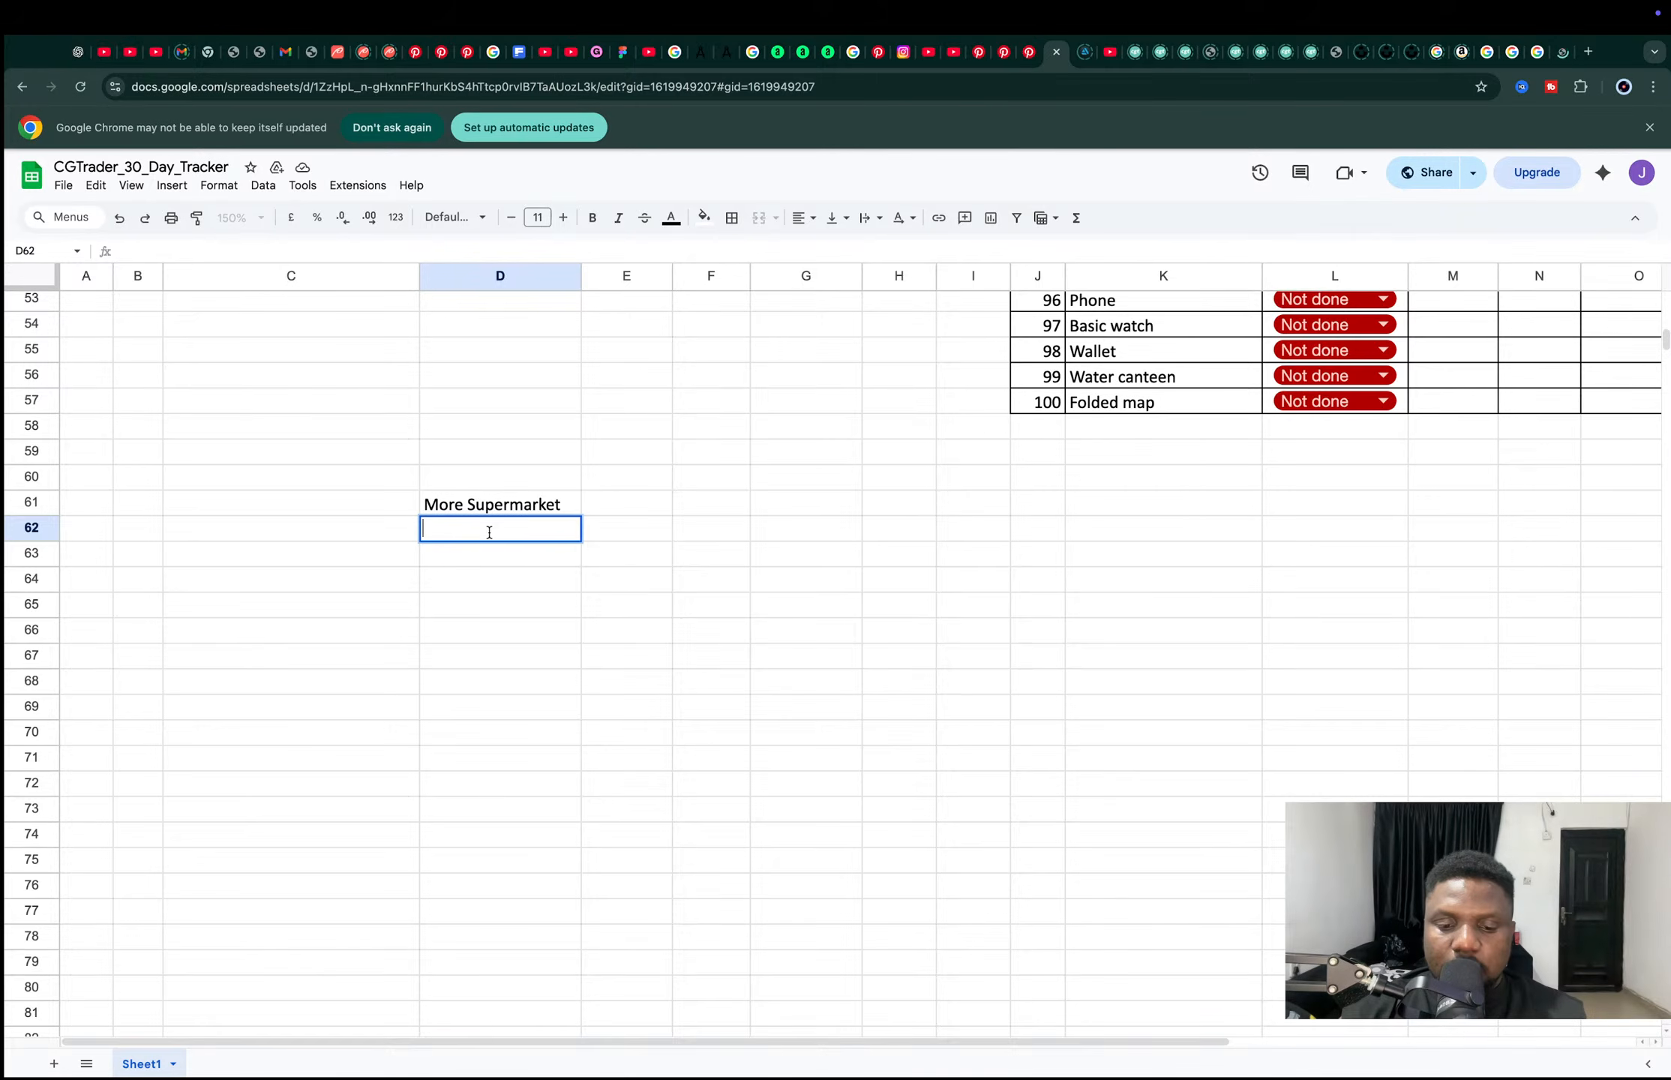
text(More brigdes)
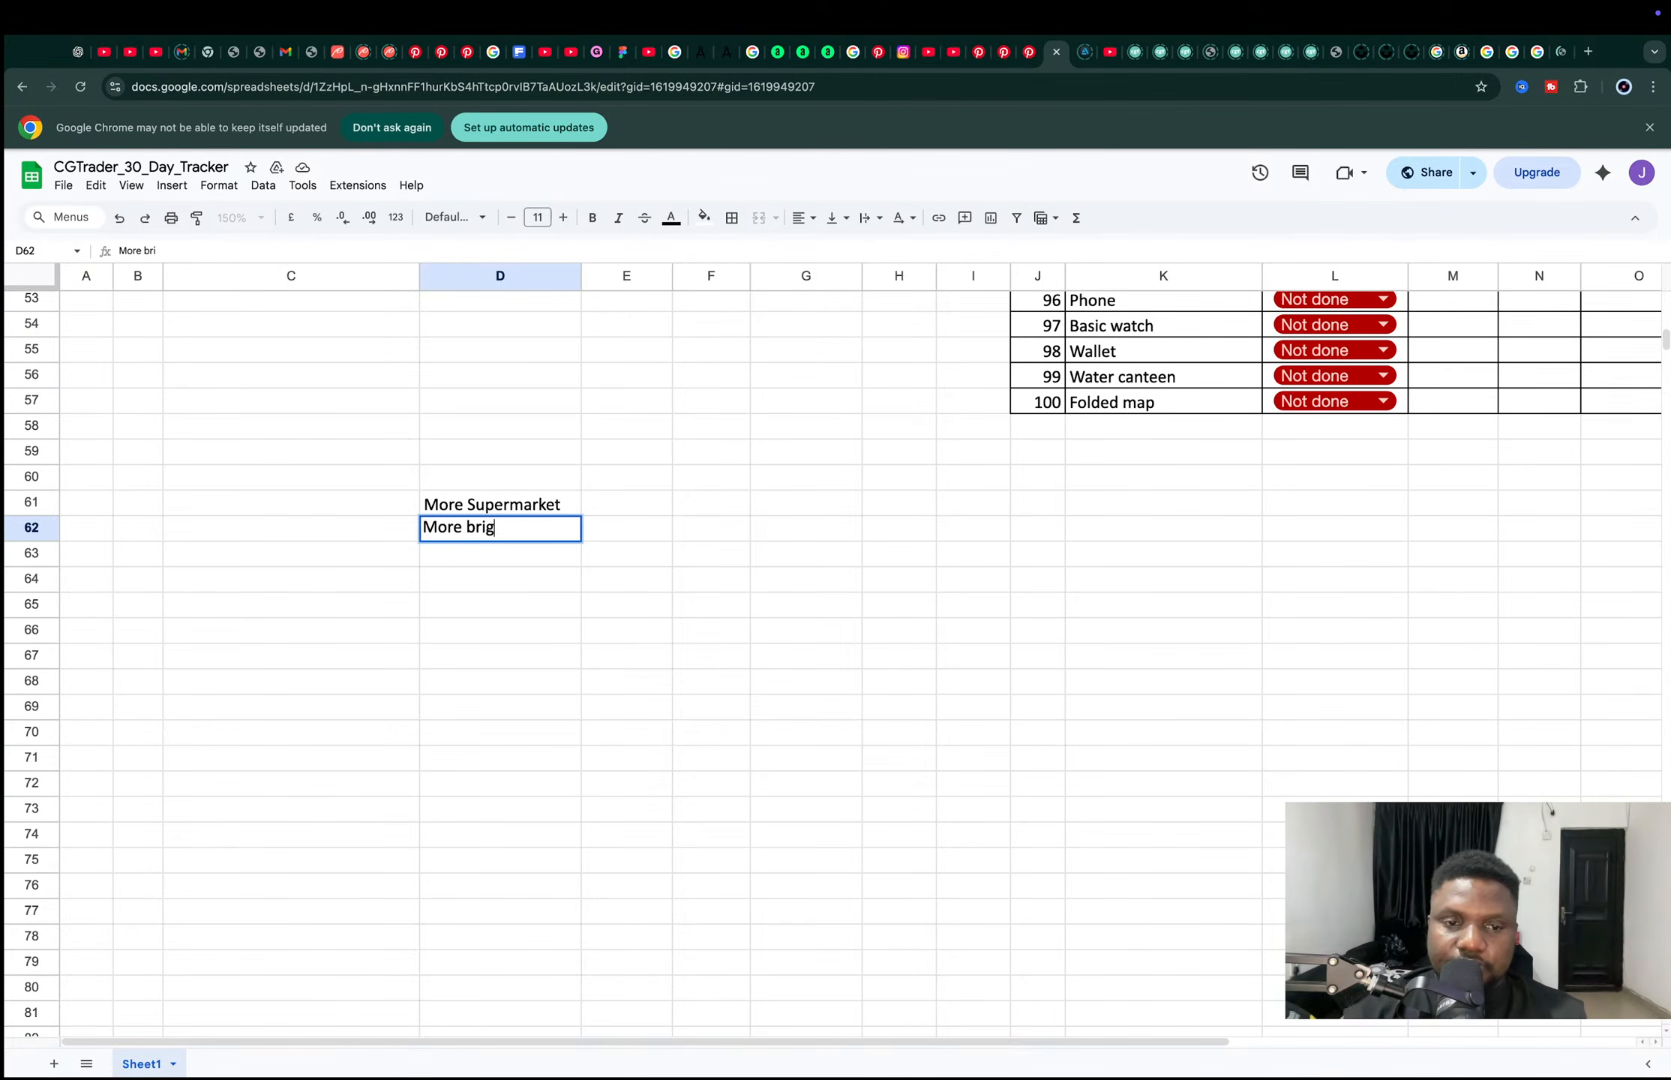
double_click(472, 556)
text(Monuments)
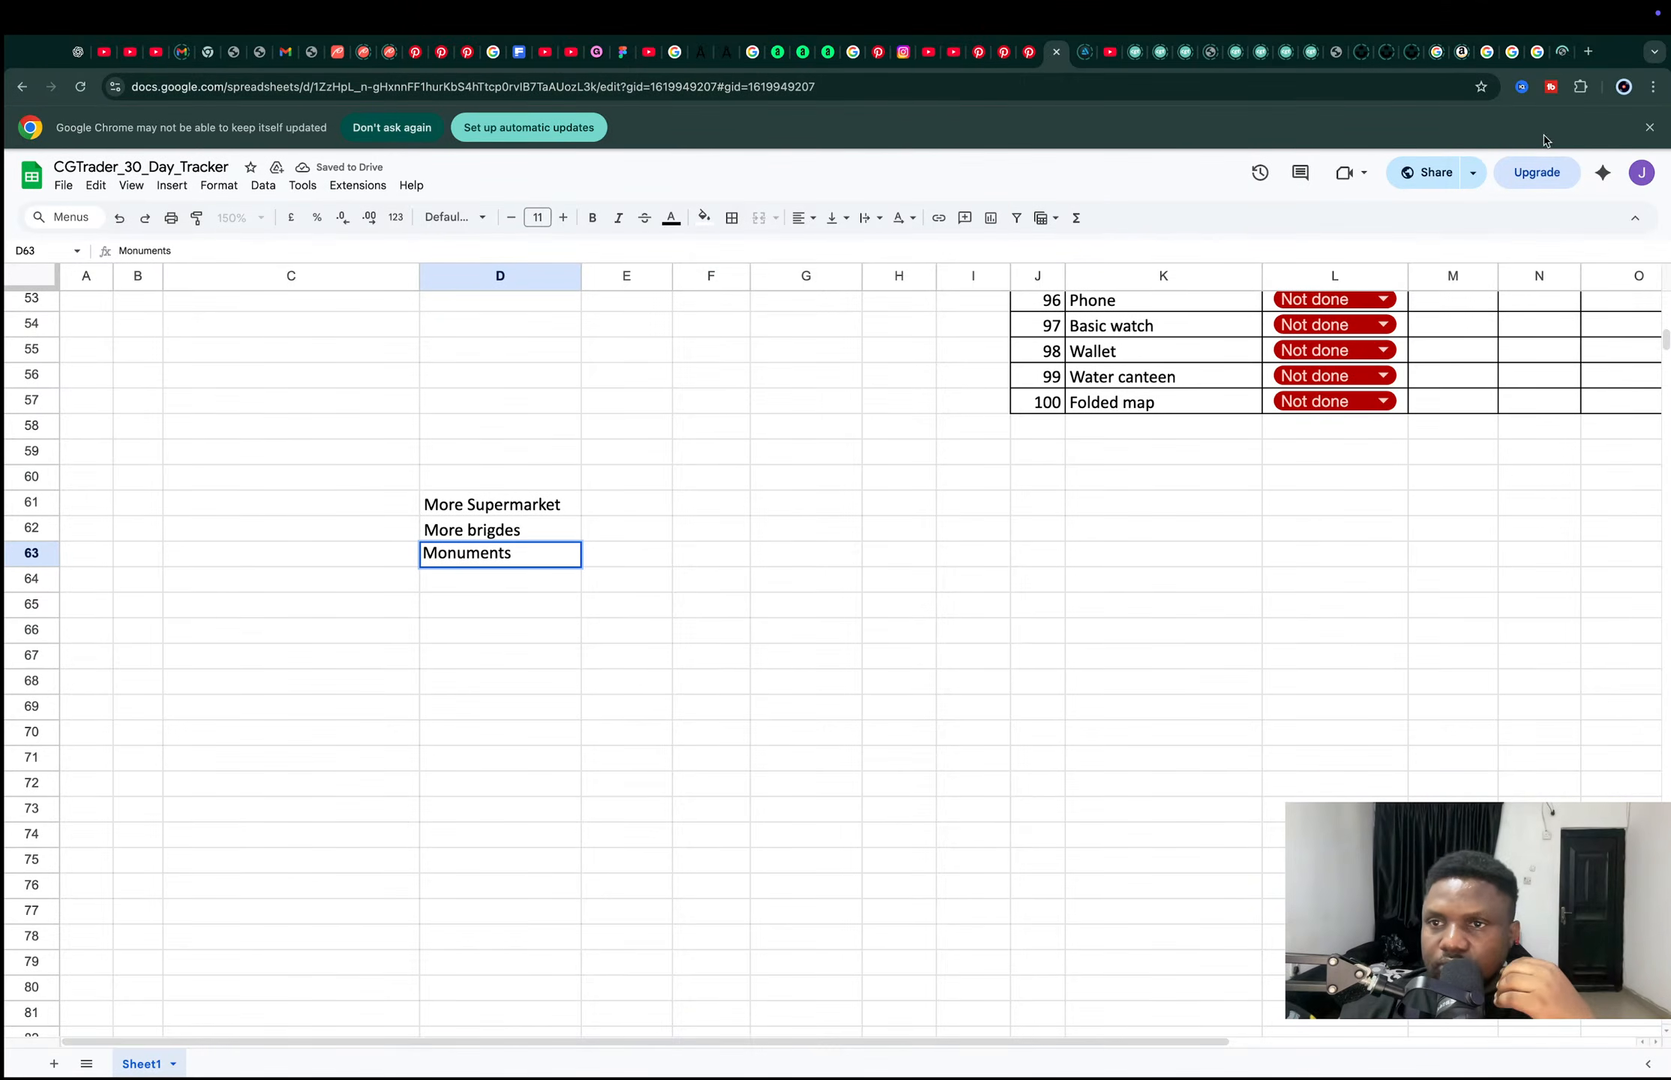
Look through the models and buyer reviews on the designer's CGTrader profile, close that page and switch back to Blender.
click(1559, 51)
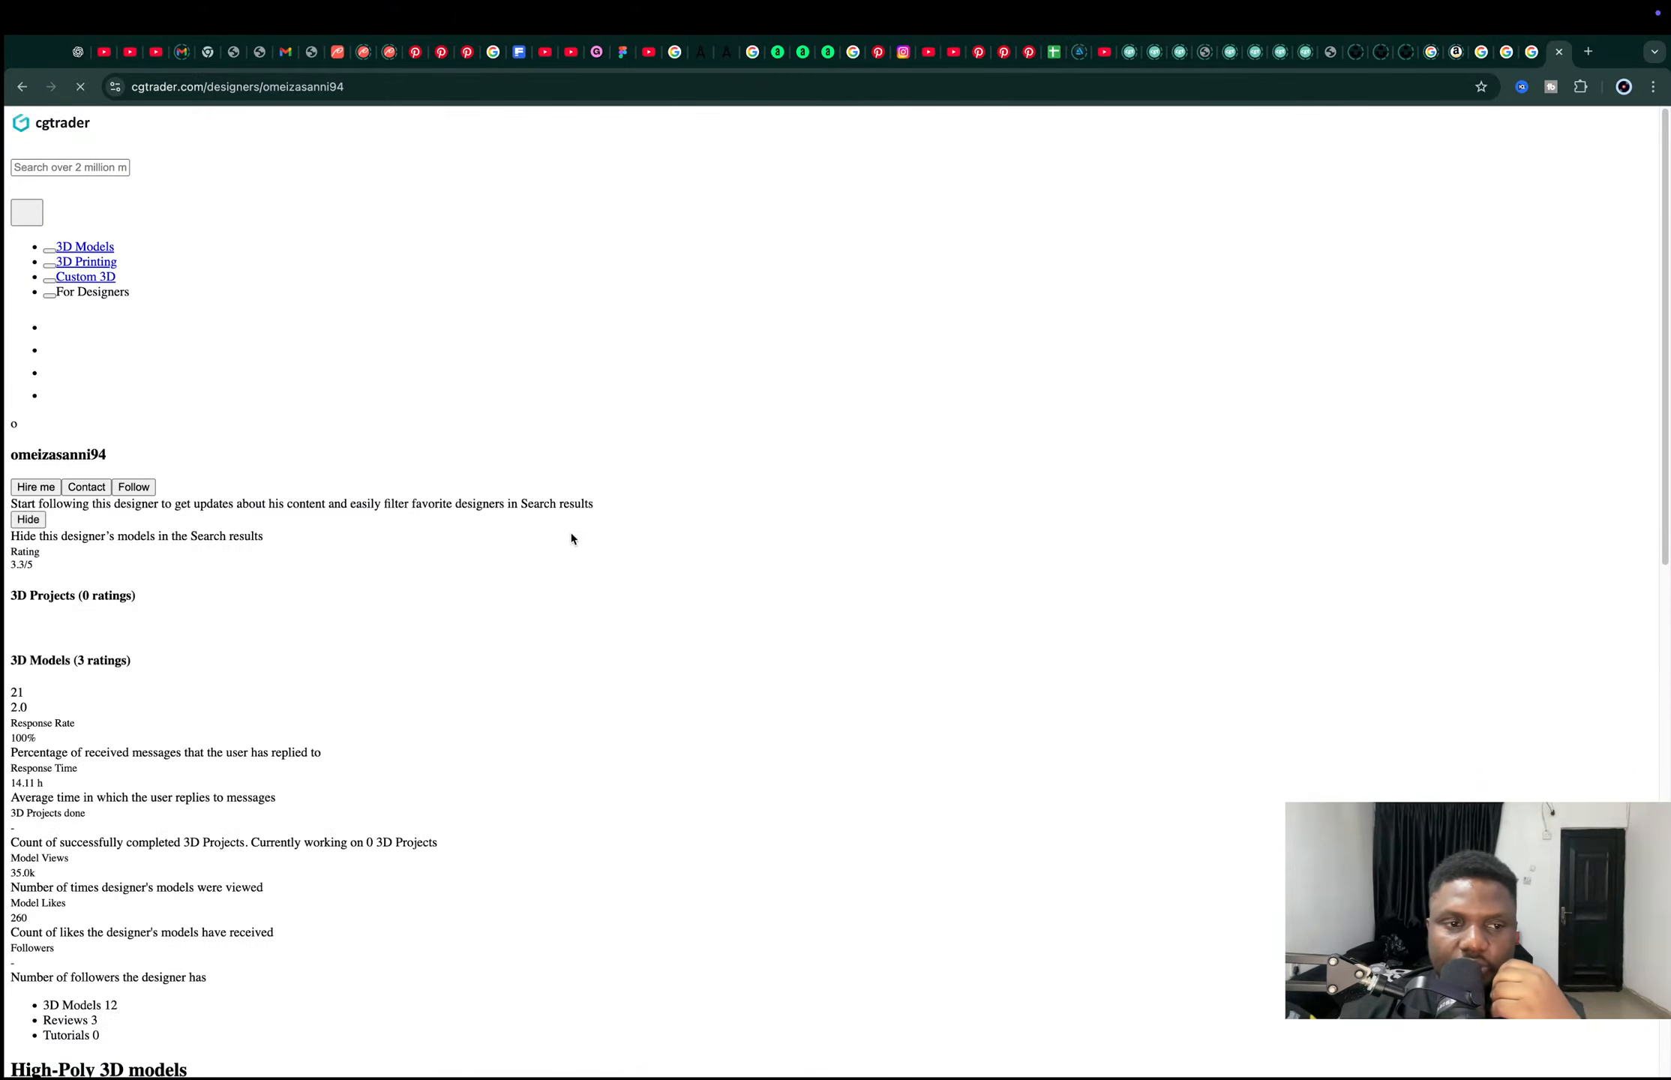
scroll(573, 534, down, 15)
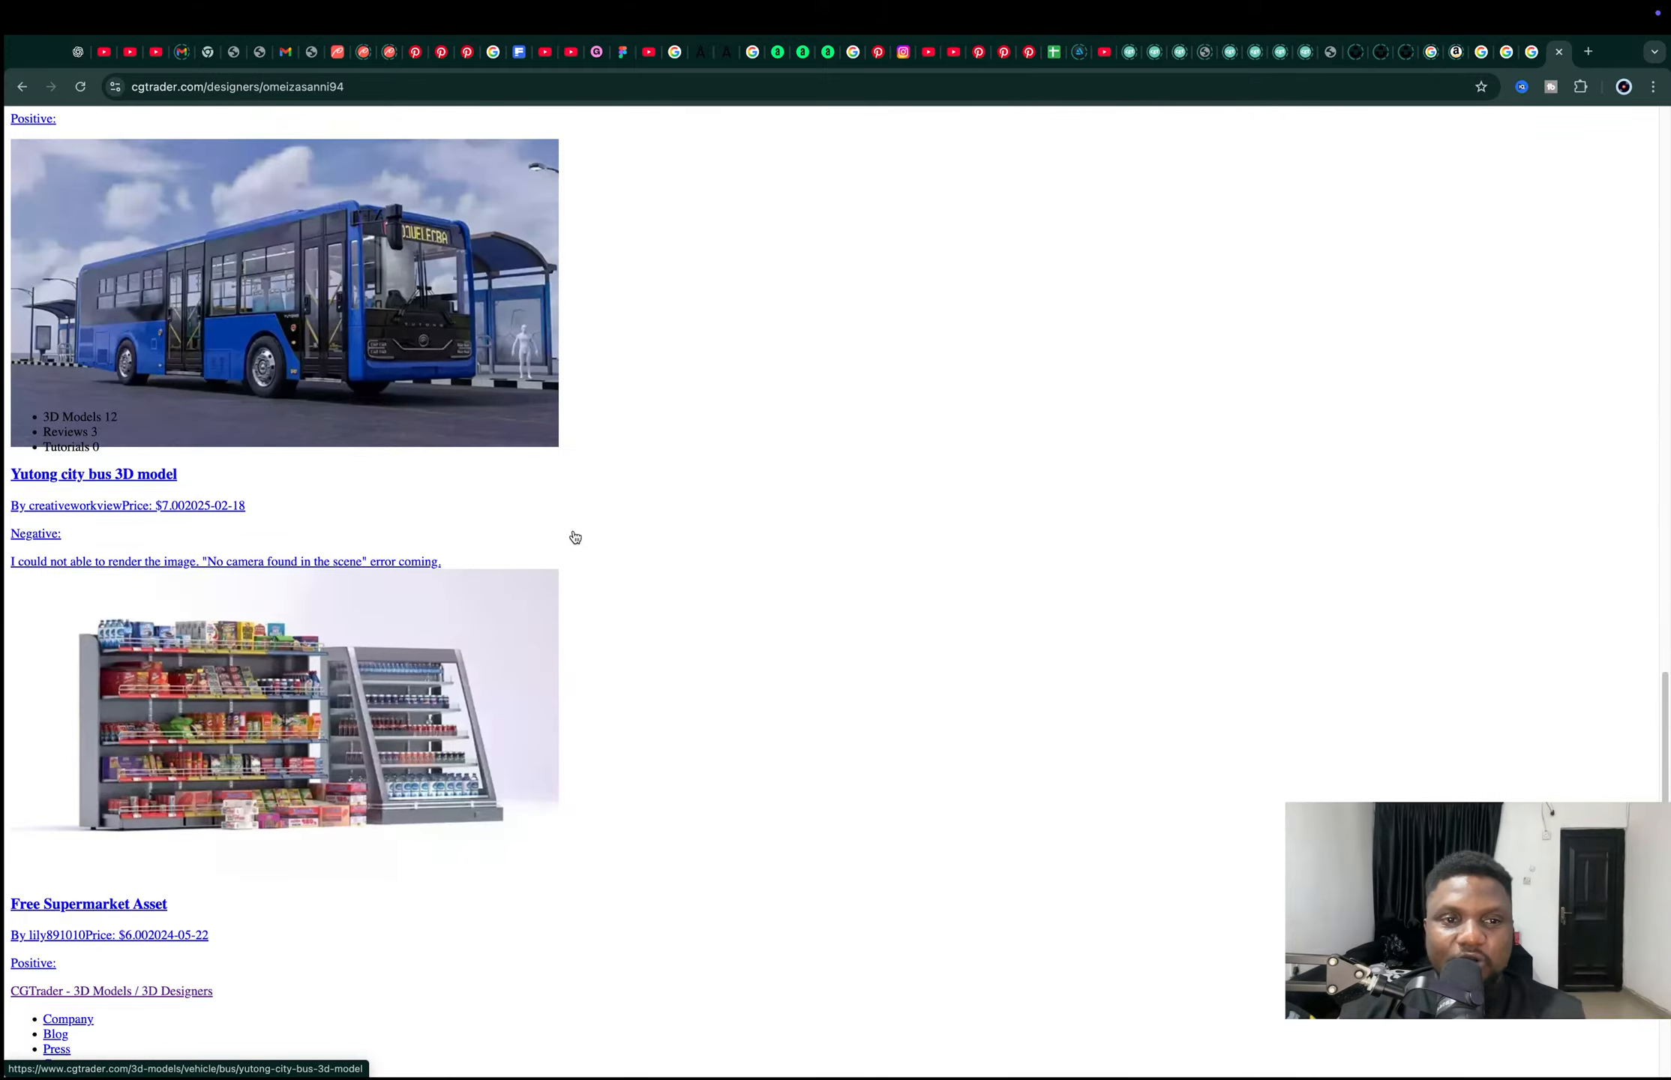
scroll(574, 536, down, 9)
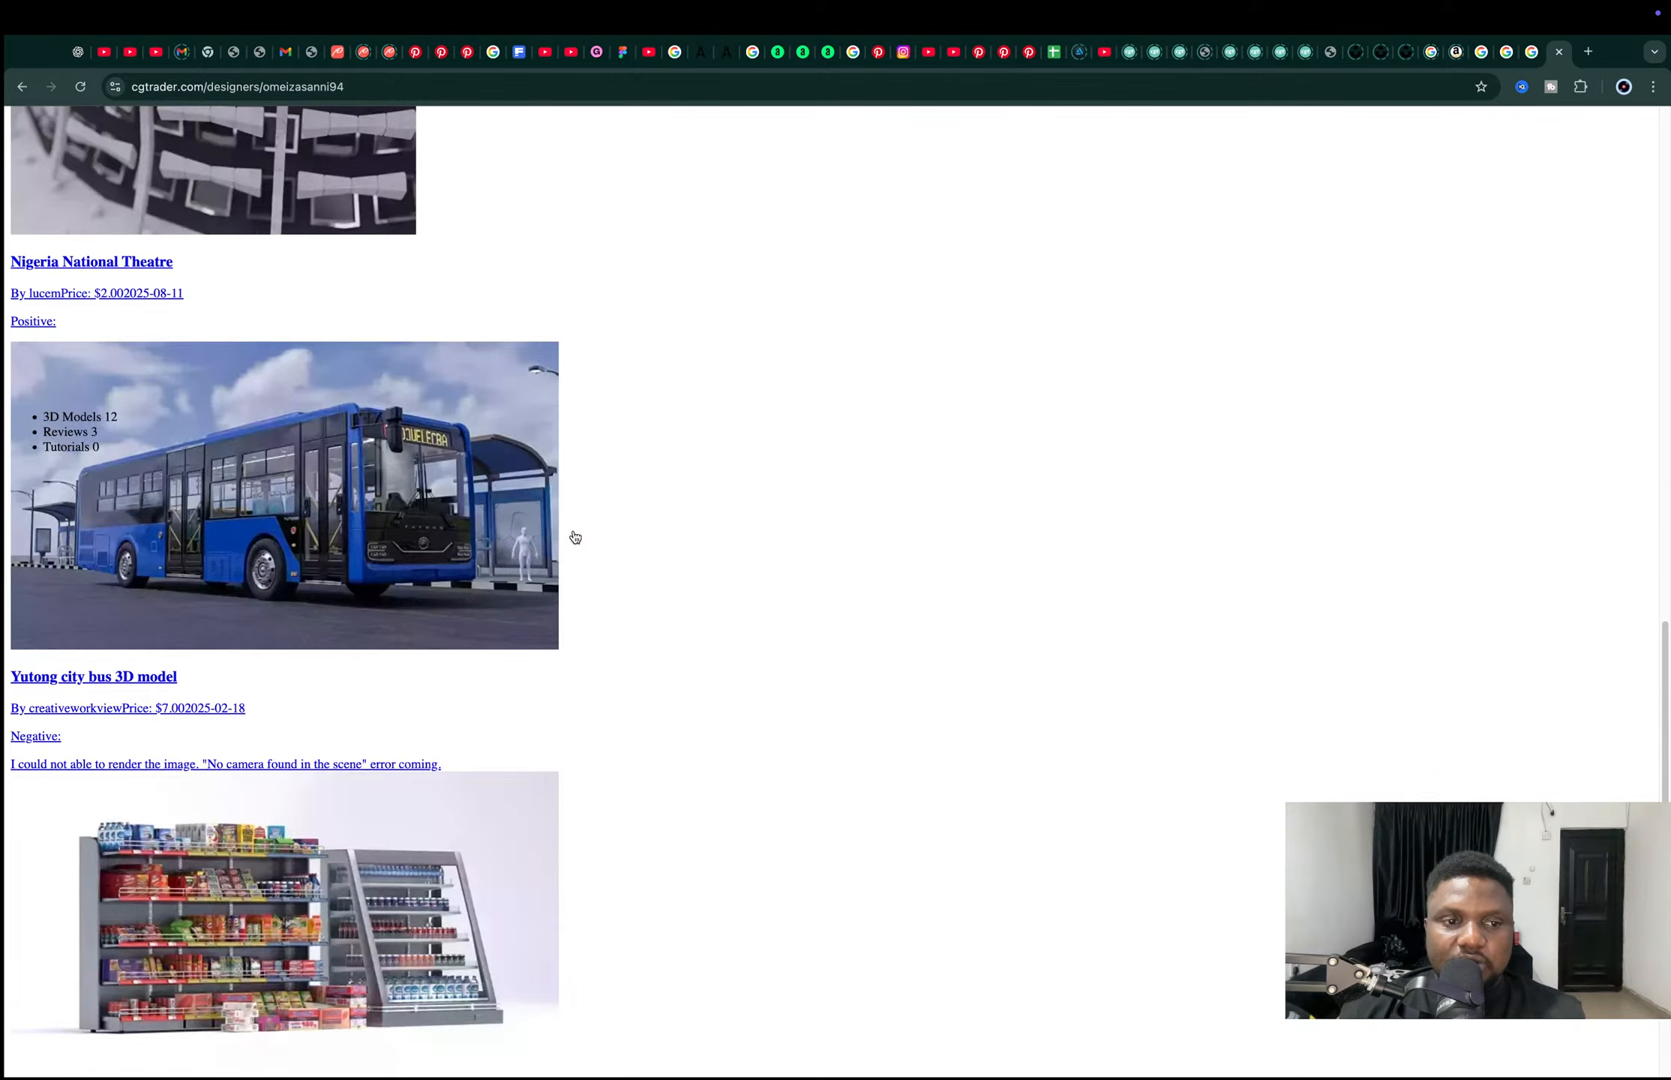
scroll(574, 532, up, 2)
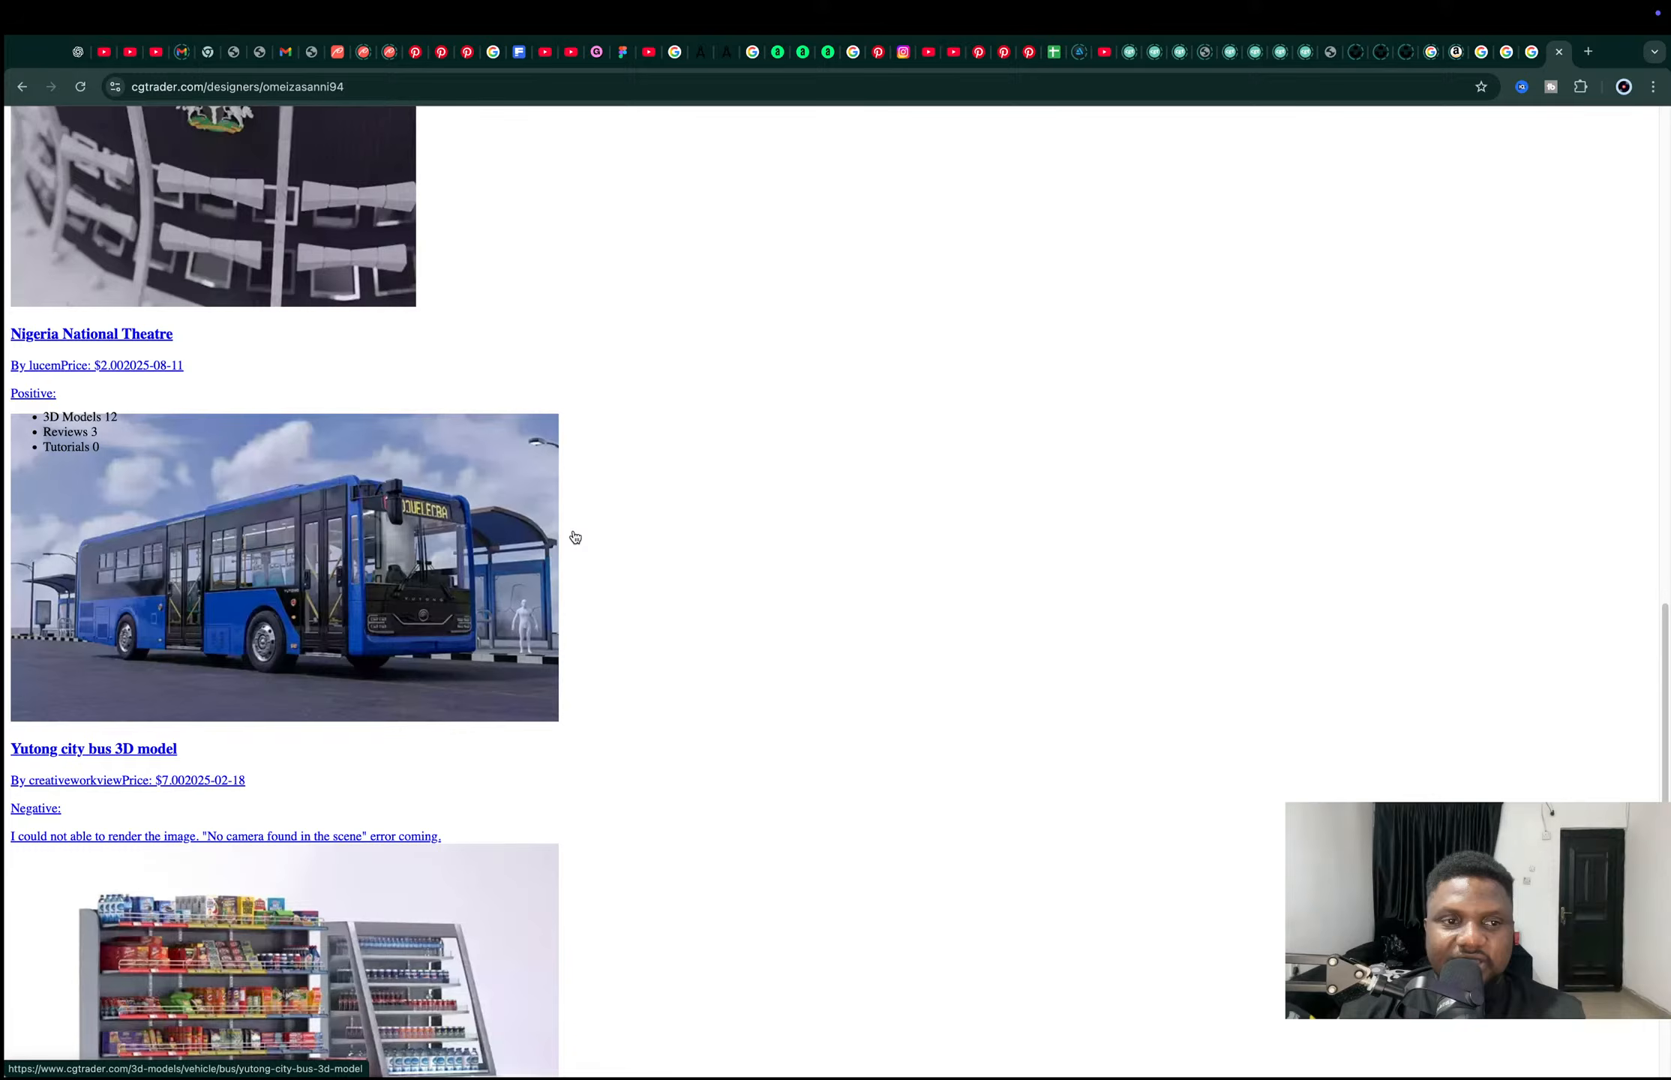
key(super+w)
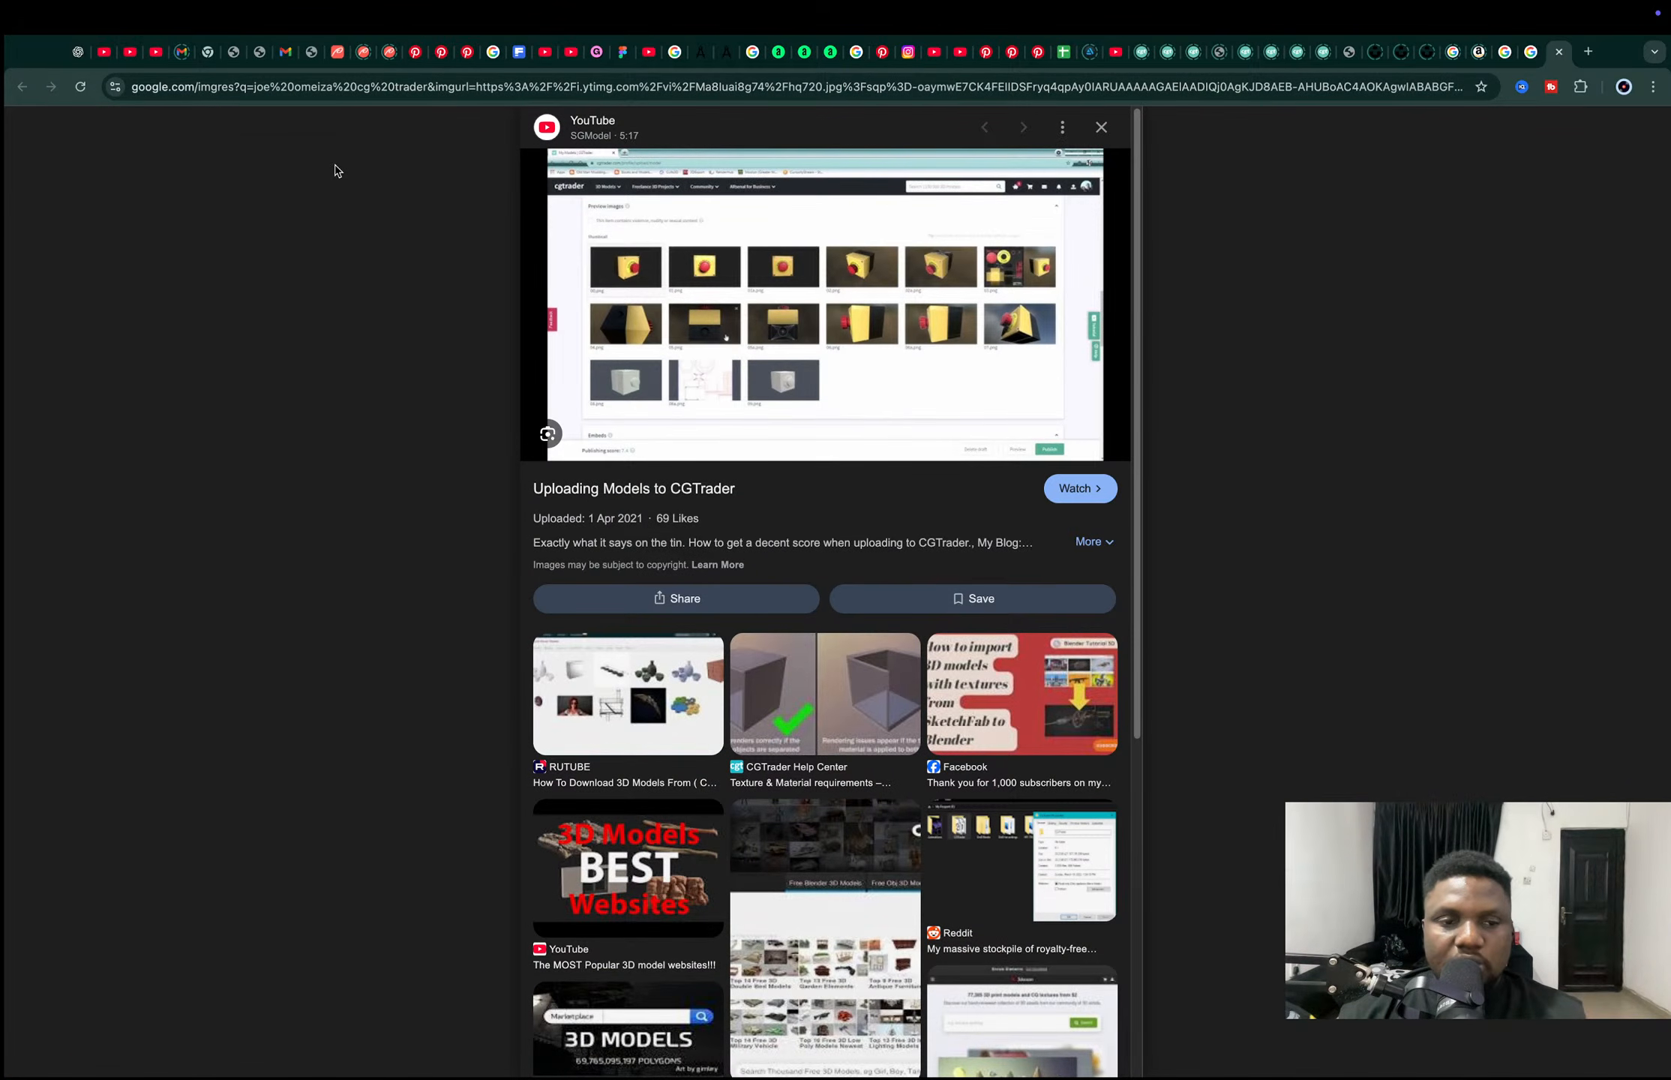
key(ctrl+super+f)
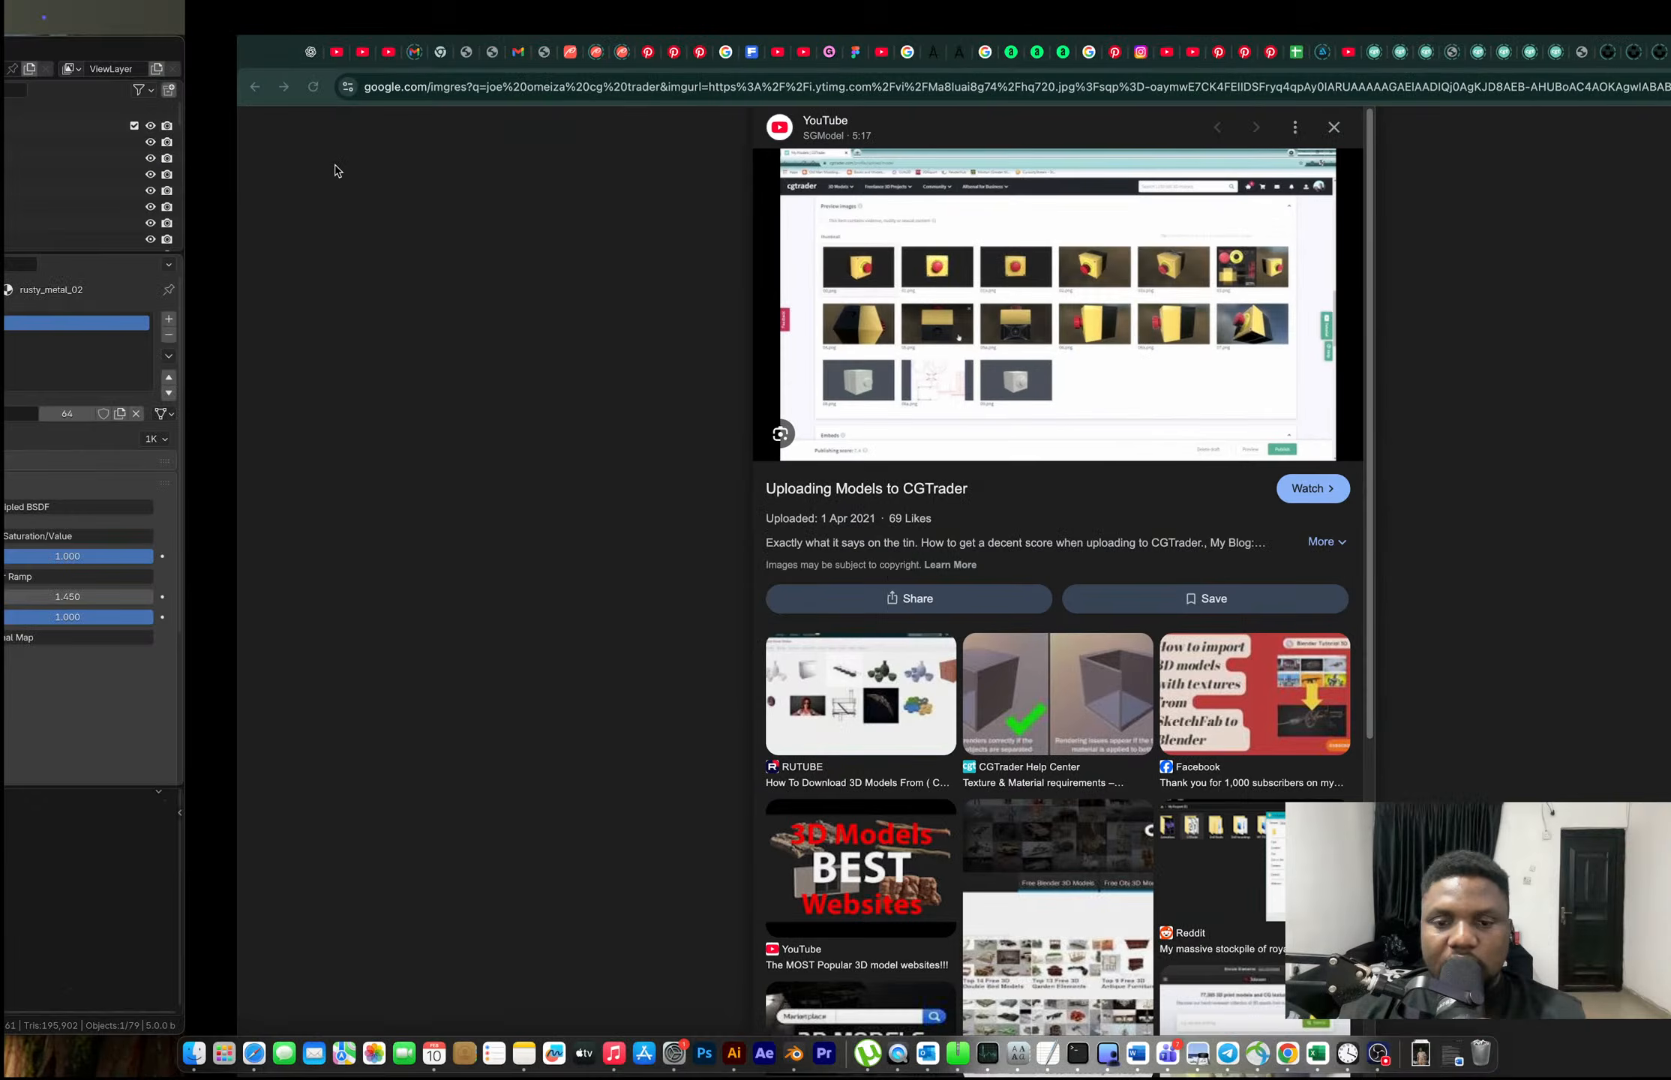